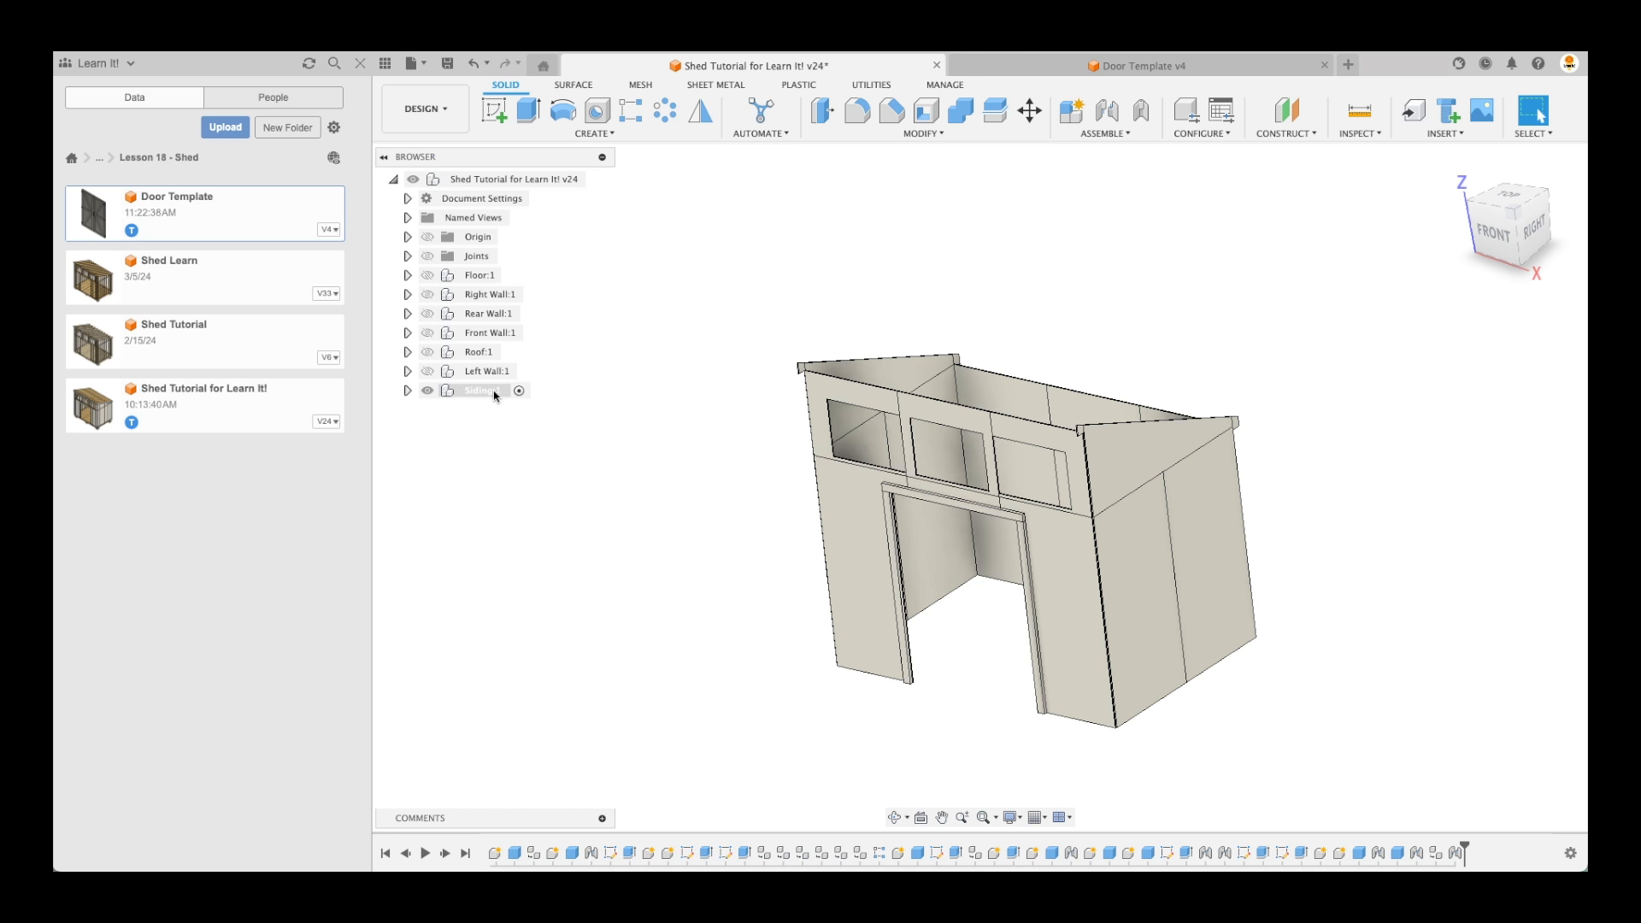
Insert the Door Template design into the shed design and accept its placement
{"action": "right_click", "coordinate": [210, 212]}
{"action": "left_click", "coordinate": [248, 254]}
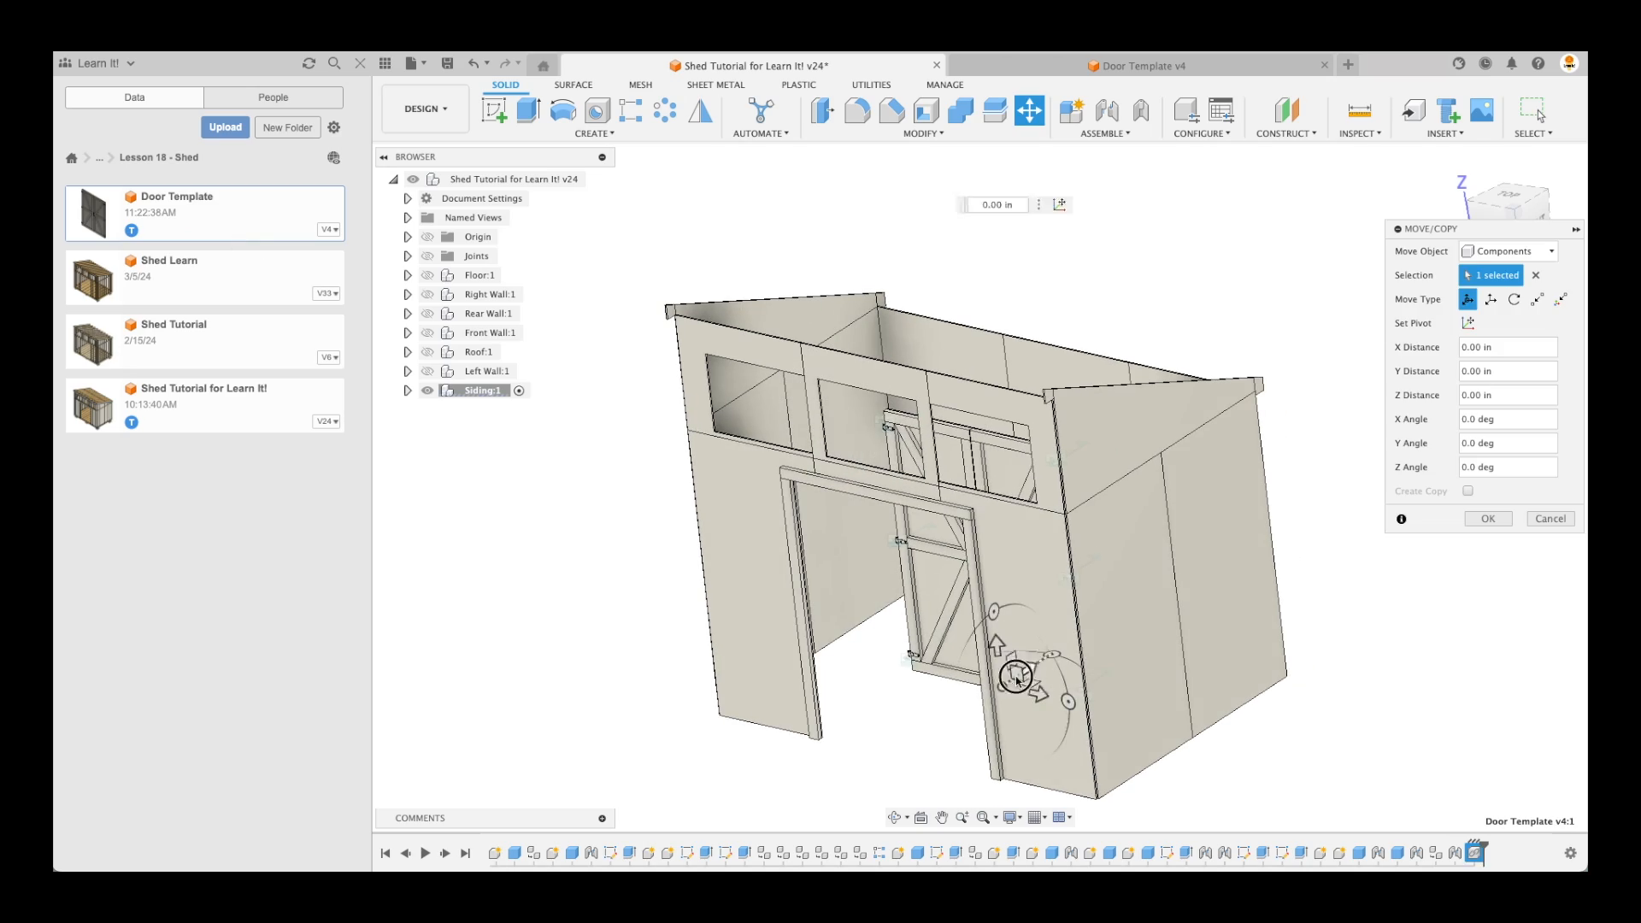
{"action": "left_click", "coordinate": [880, 823]}
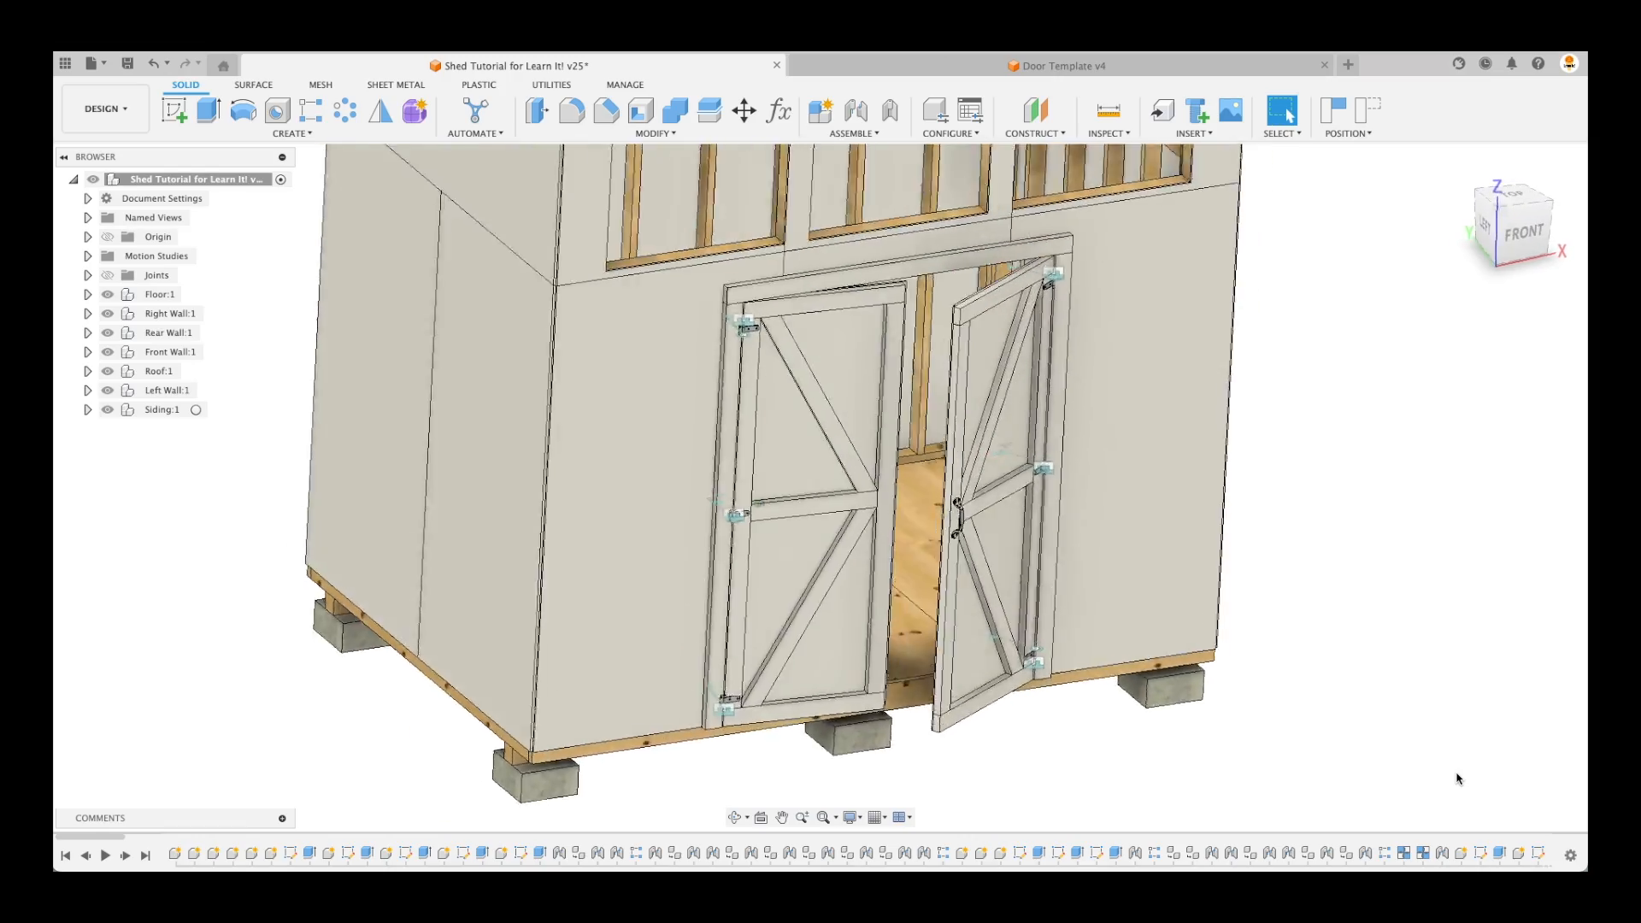
{"action": "left_click", "coordinate": [1458, 168]}
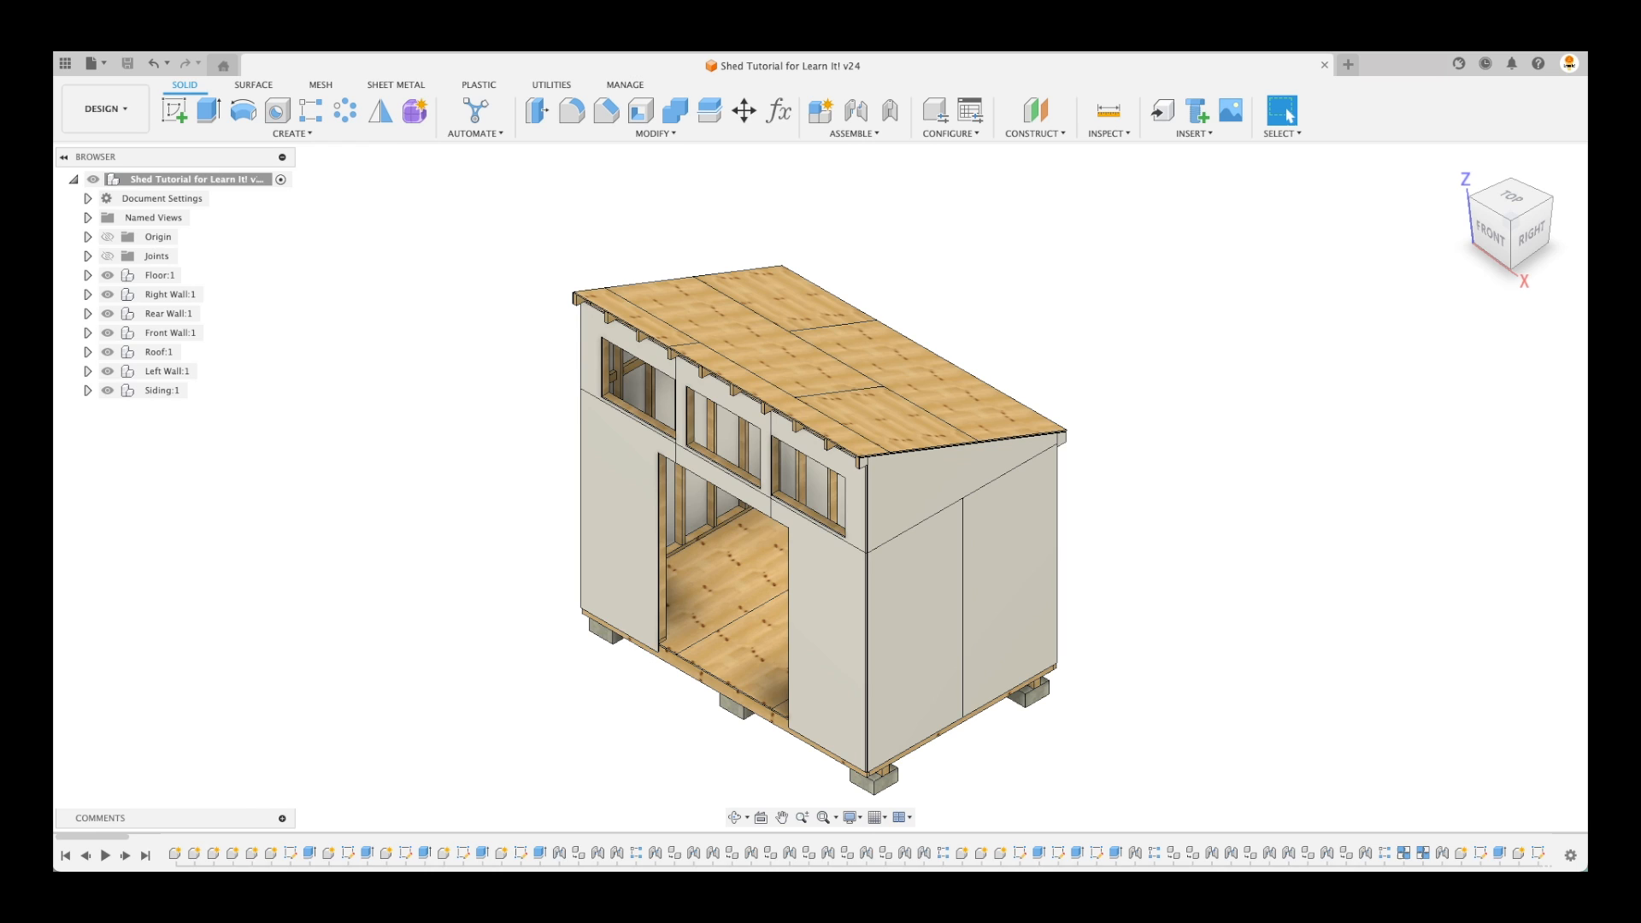
Highlight all shed components from Floor through Siding, and clear the selection
{"action": "left_click", "coordinate": [159, 275]}
{"action": "left_click", "coordinate": [169, 386], "text": "shift"}
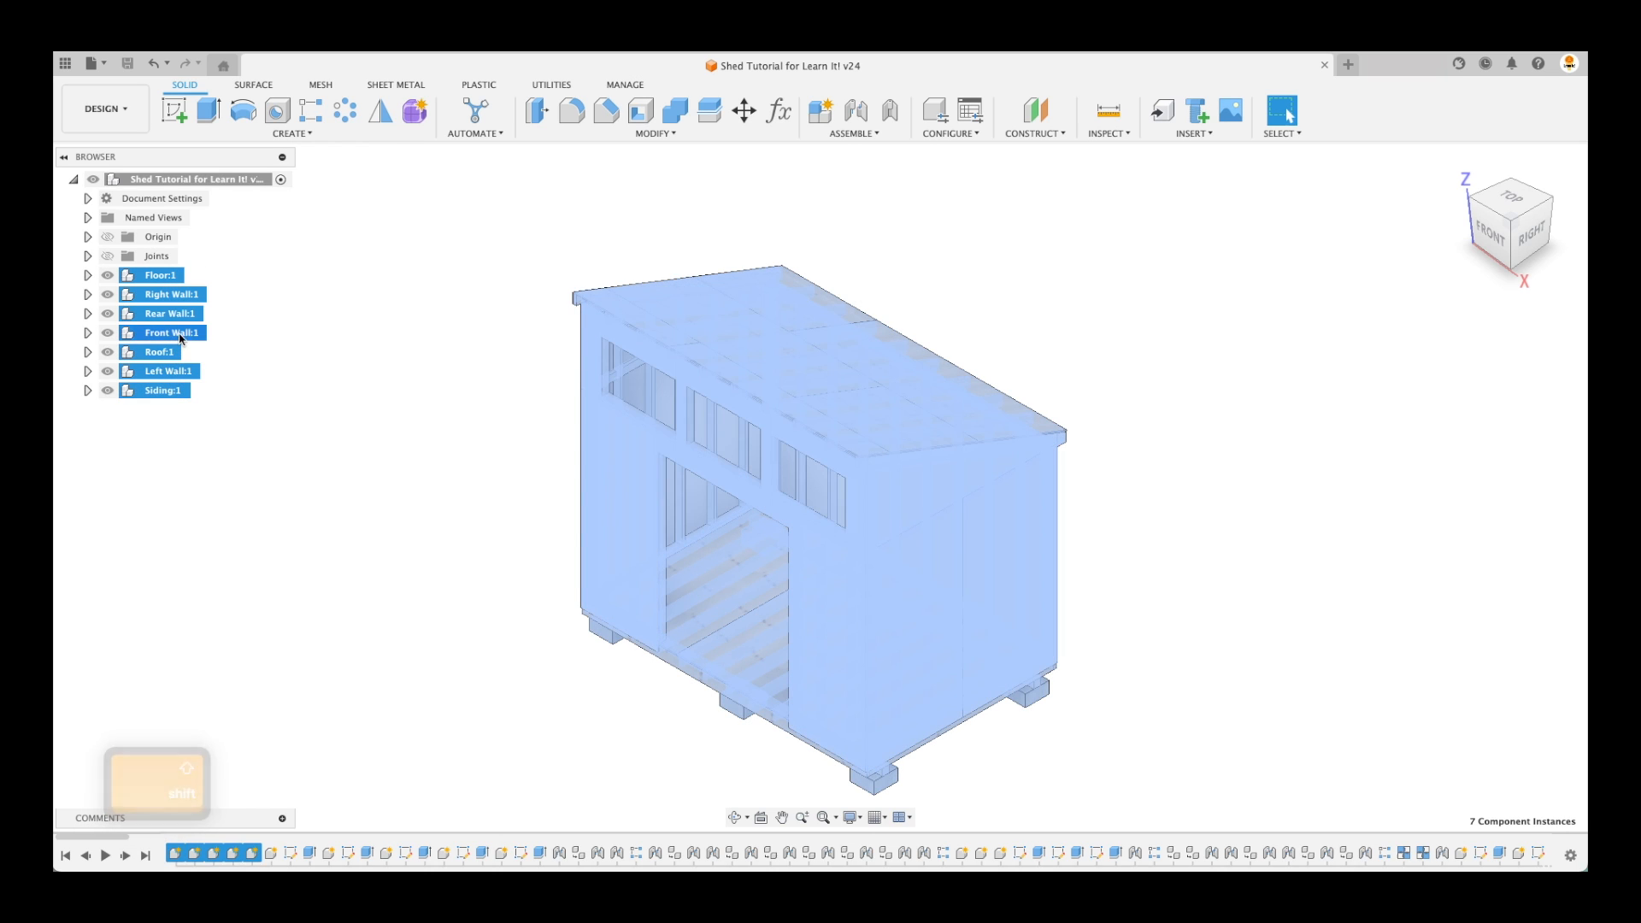
{"action": "left_click", "coordinate": [432, 288]}
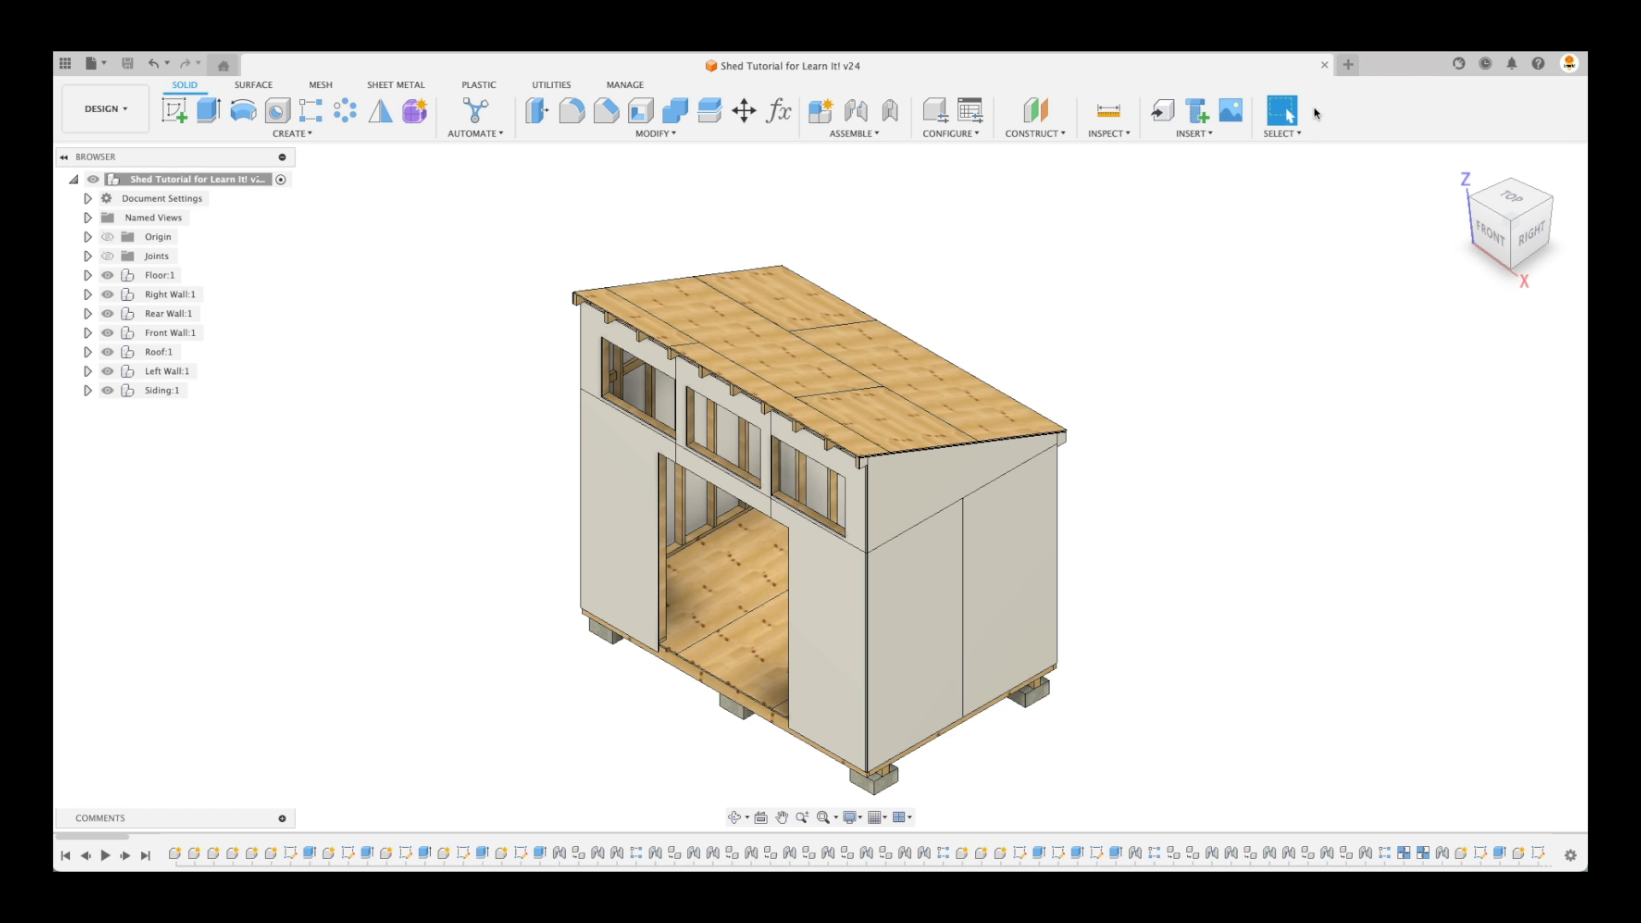
Create a new design and save it as Door Template in the Lesson 18 - Shed folder
{"action": "left_click", "coordinate": [1348, 65]}
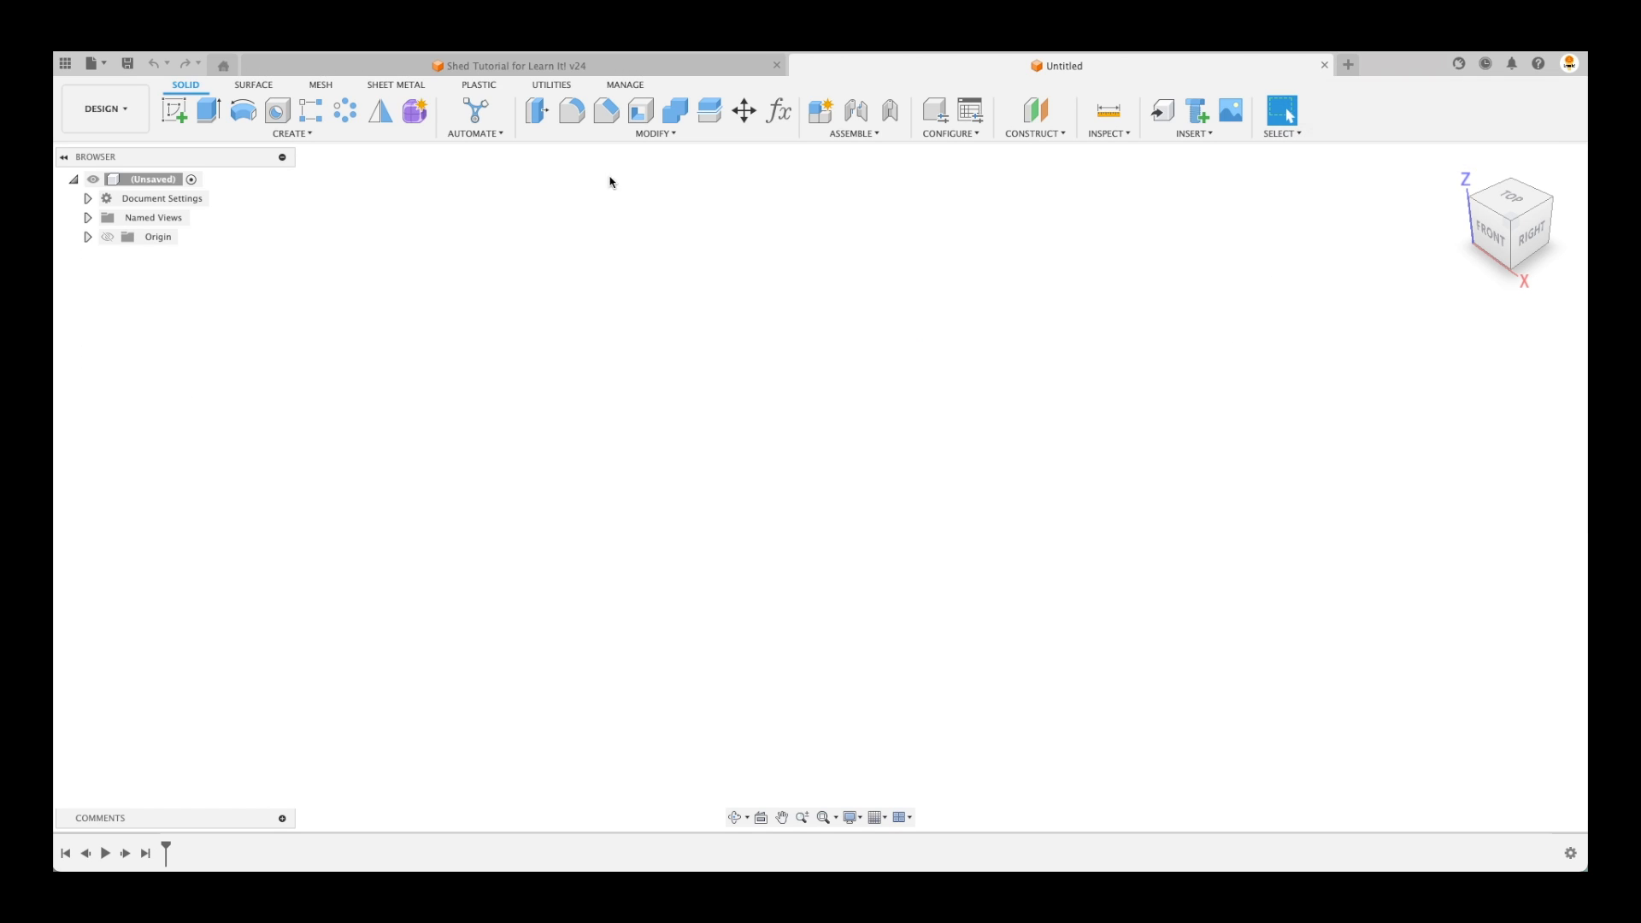
{"action": "key", "text": "super+s"}
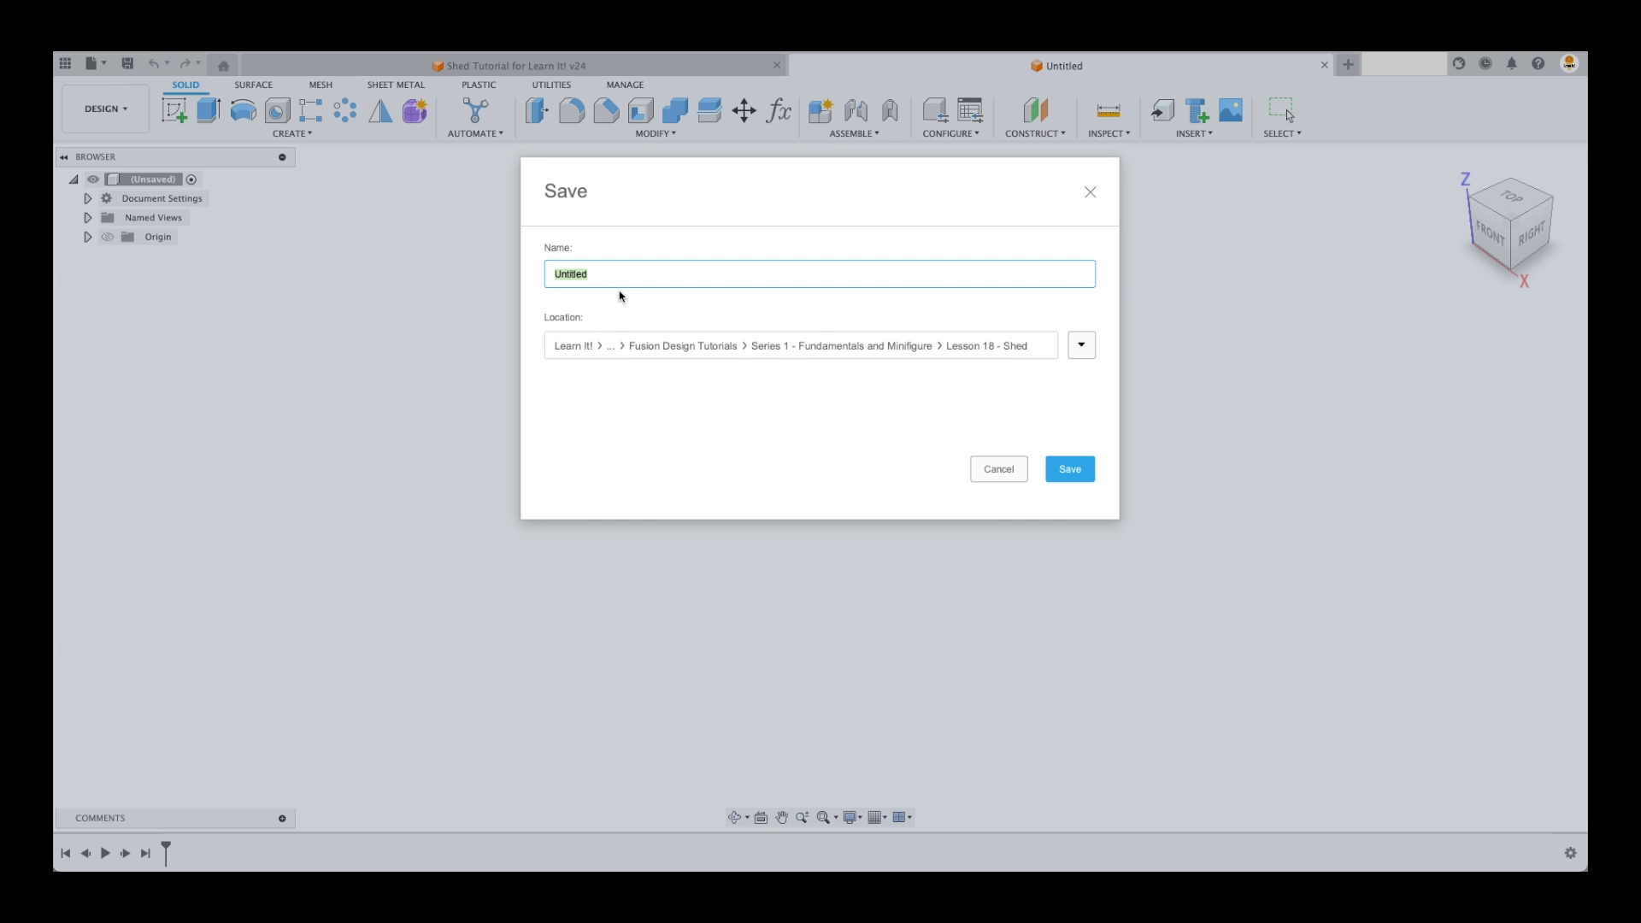
{"action": "type", "text": "Door Template"}
{"action": "key", "text": "Return"}
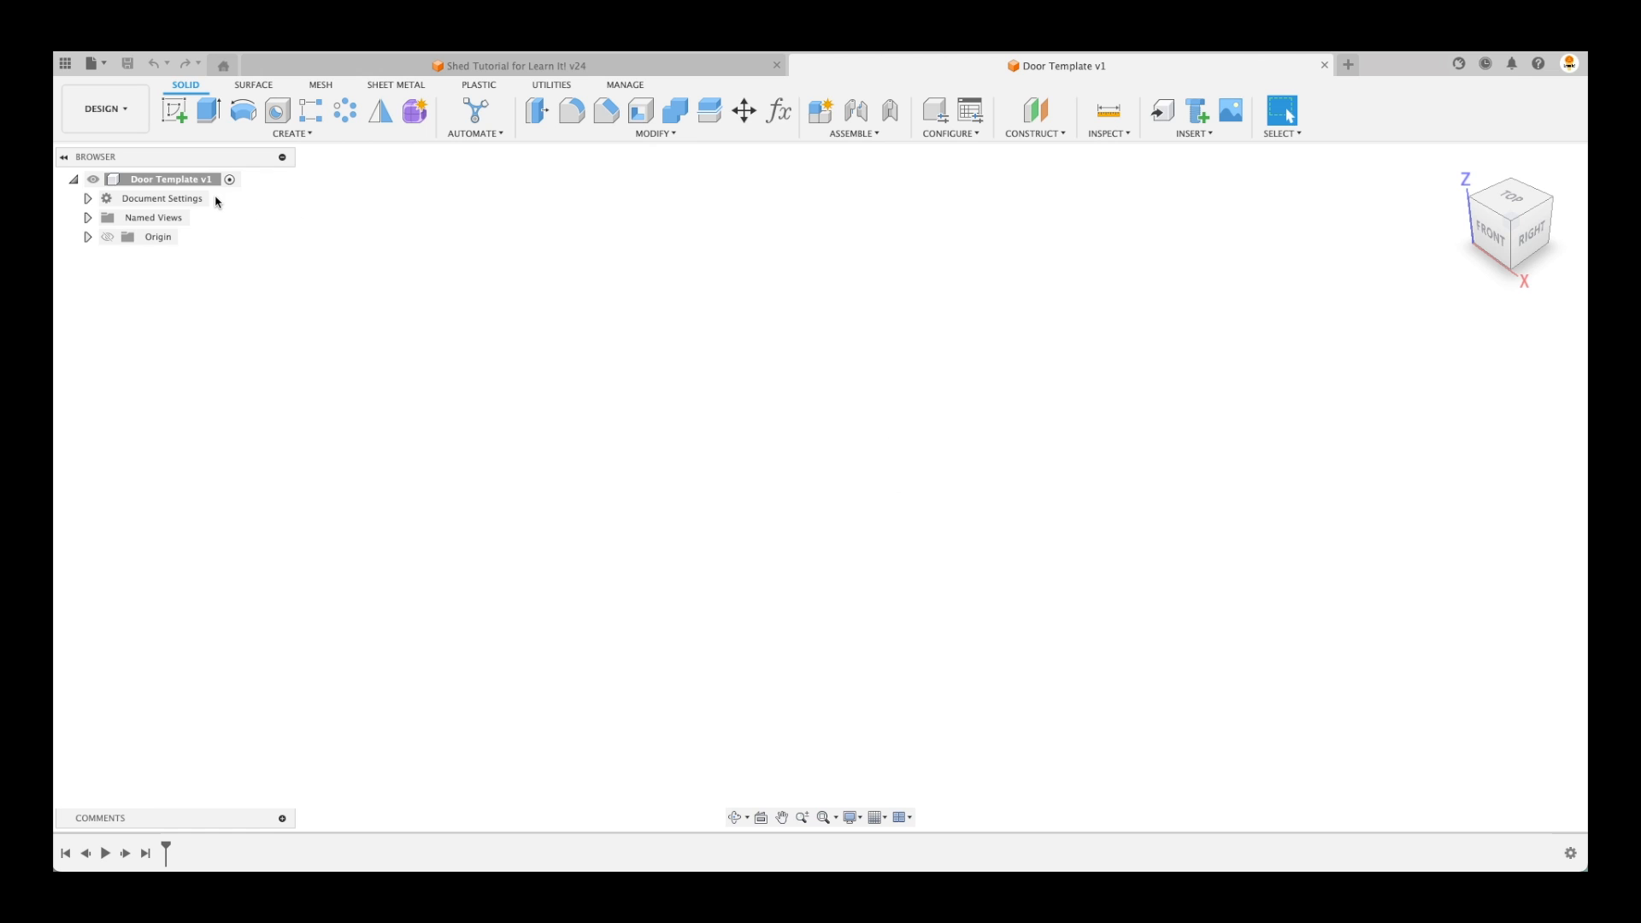
Add a standard internal component to the Door Template design and name it Left Door
{"action": "right_click", "coordinate": [180, 179]}
{"action": "left_click", "coordinate": [205, 194]}
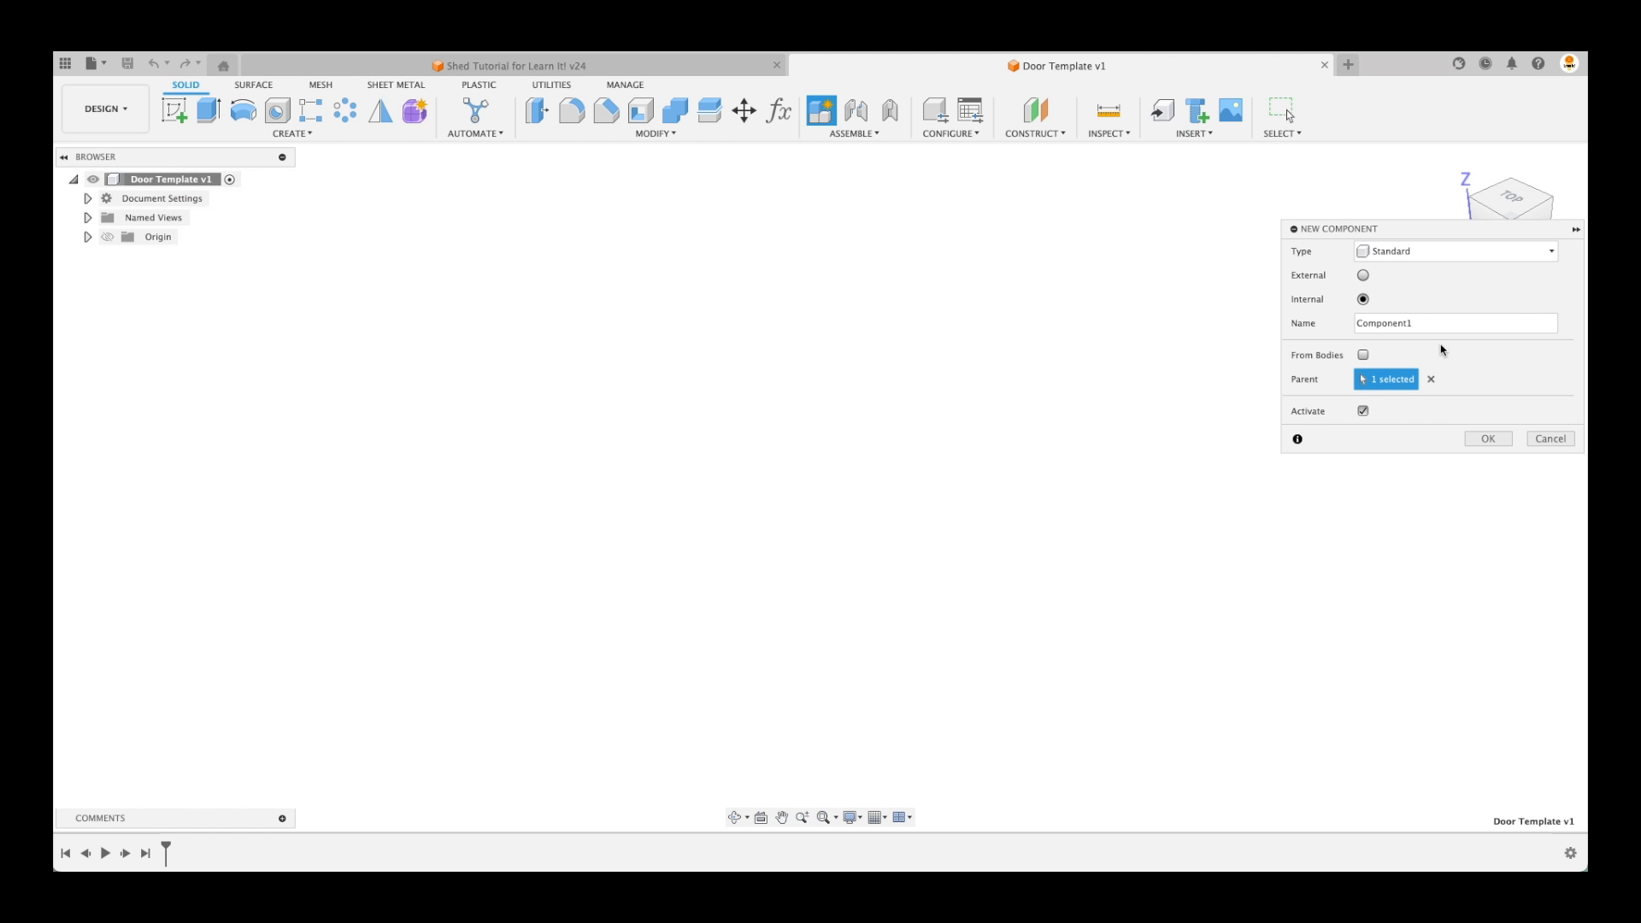
{"action": "type", "text": "Left"}
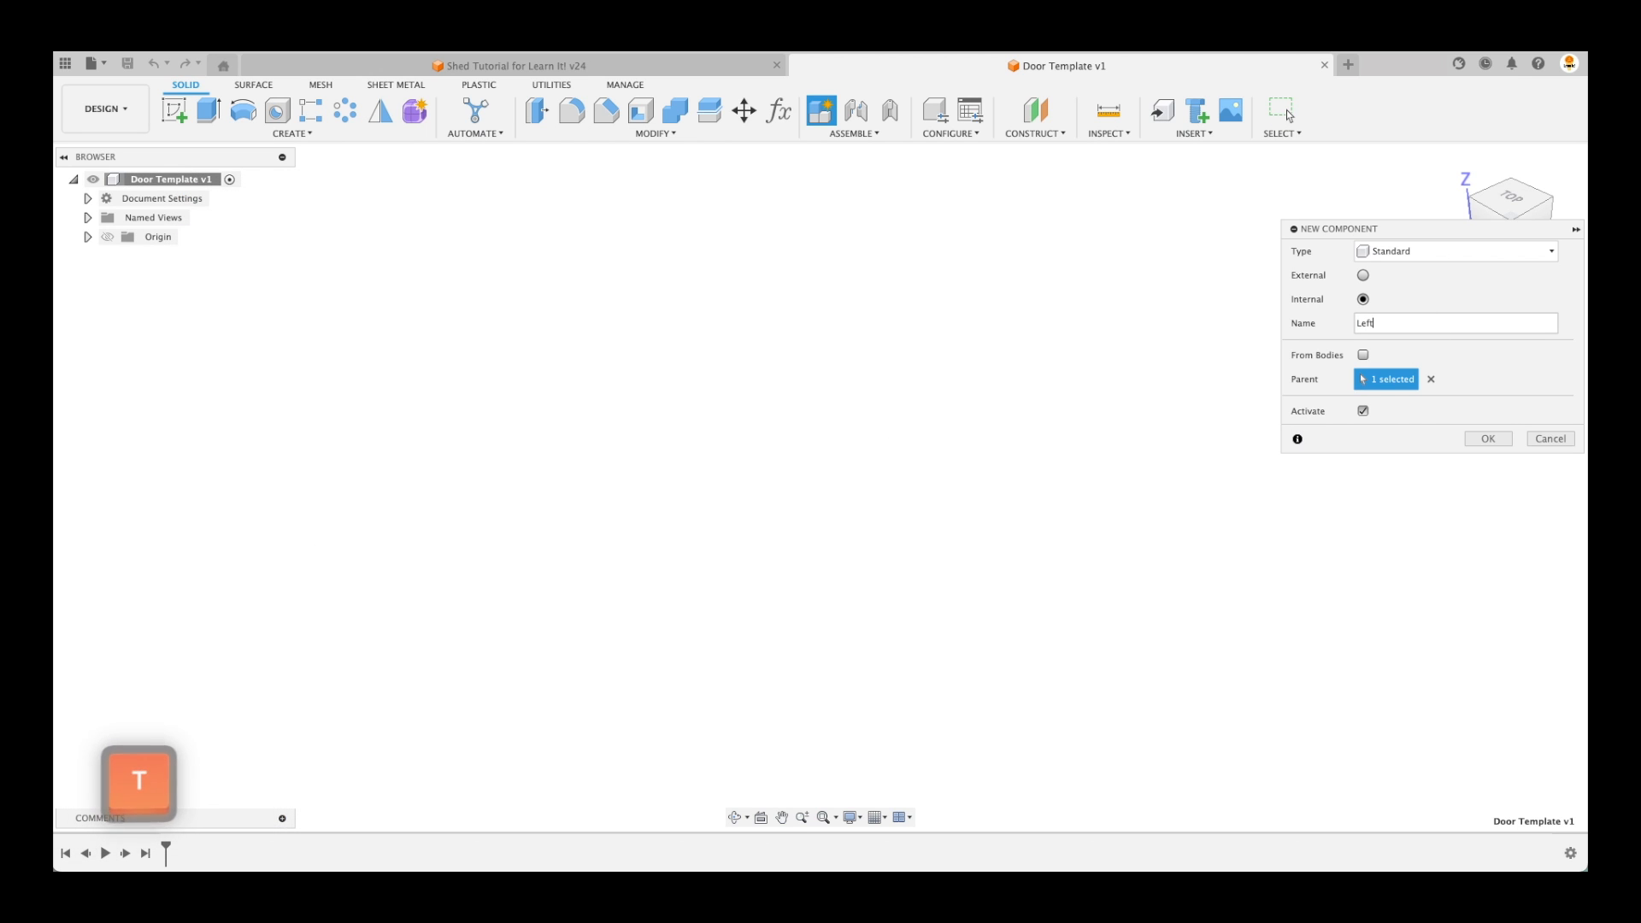
{"action": "key", "text": "Return"}
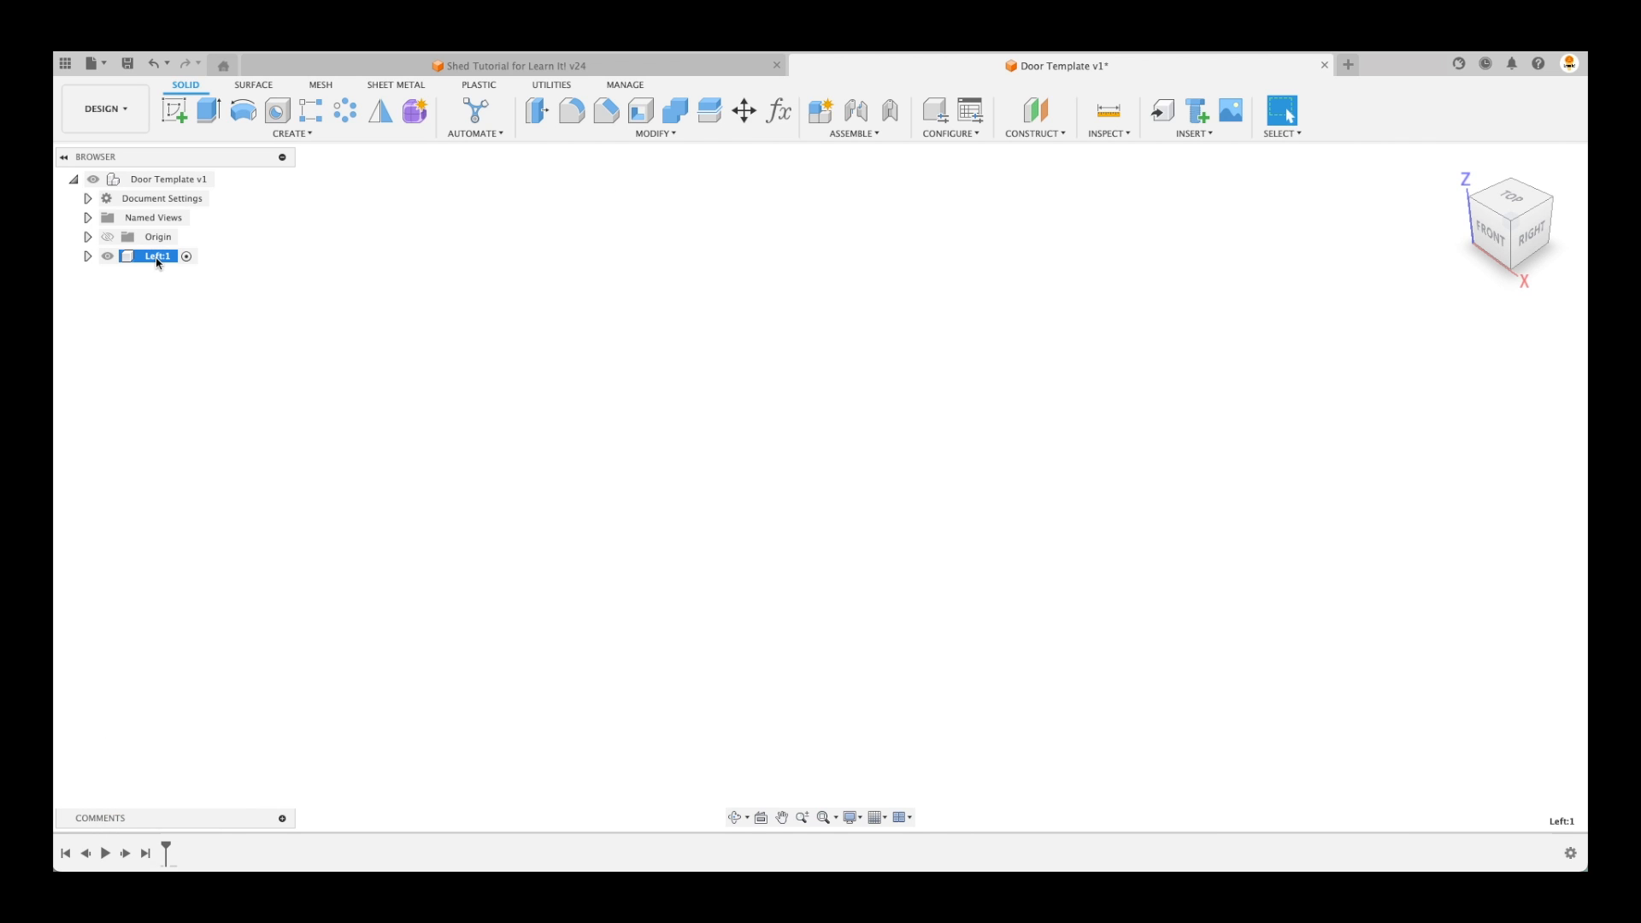
{"action": "double_click", "coordinate": [159, 256]}
{"action": "key", "text": "Right"}
{"action": "type", "text": "Door"}
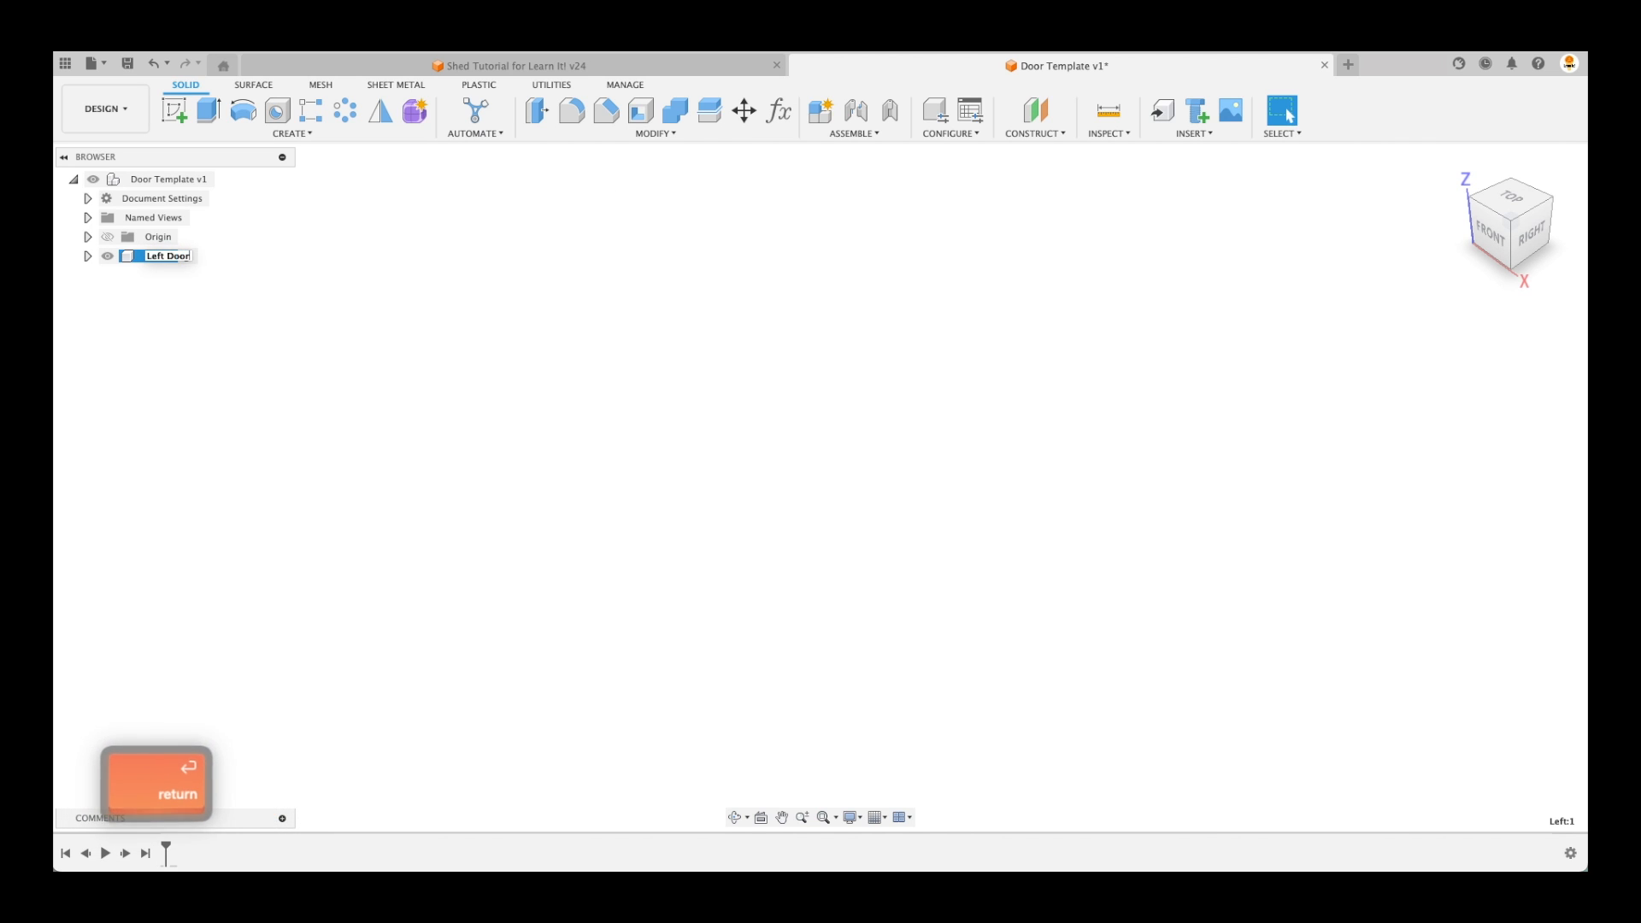
{"action": "key", "text": "Return"}
Add a second internal component named Right Door under the top level of the Door Template design
{"action": "right_click", "coordinate": [175, 178]}
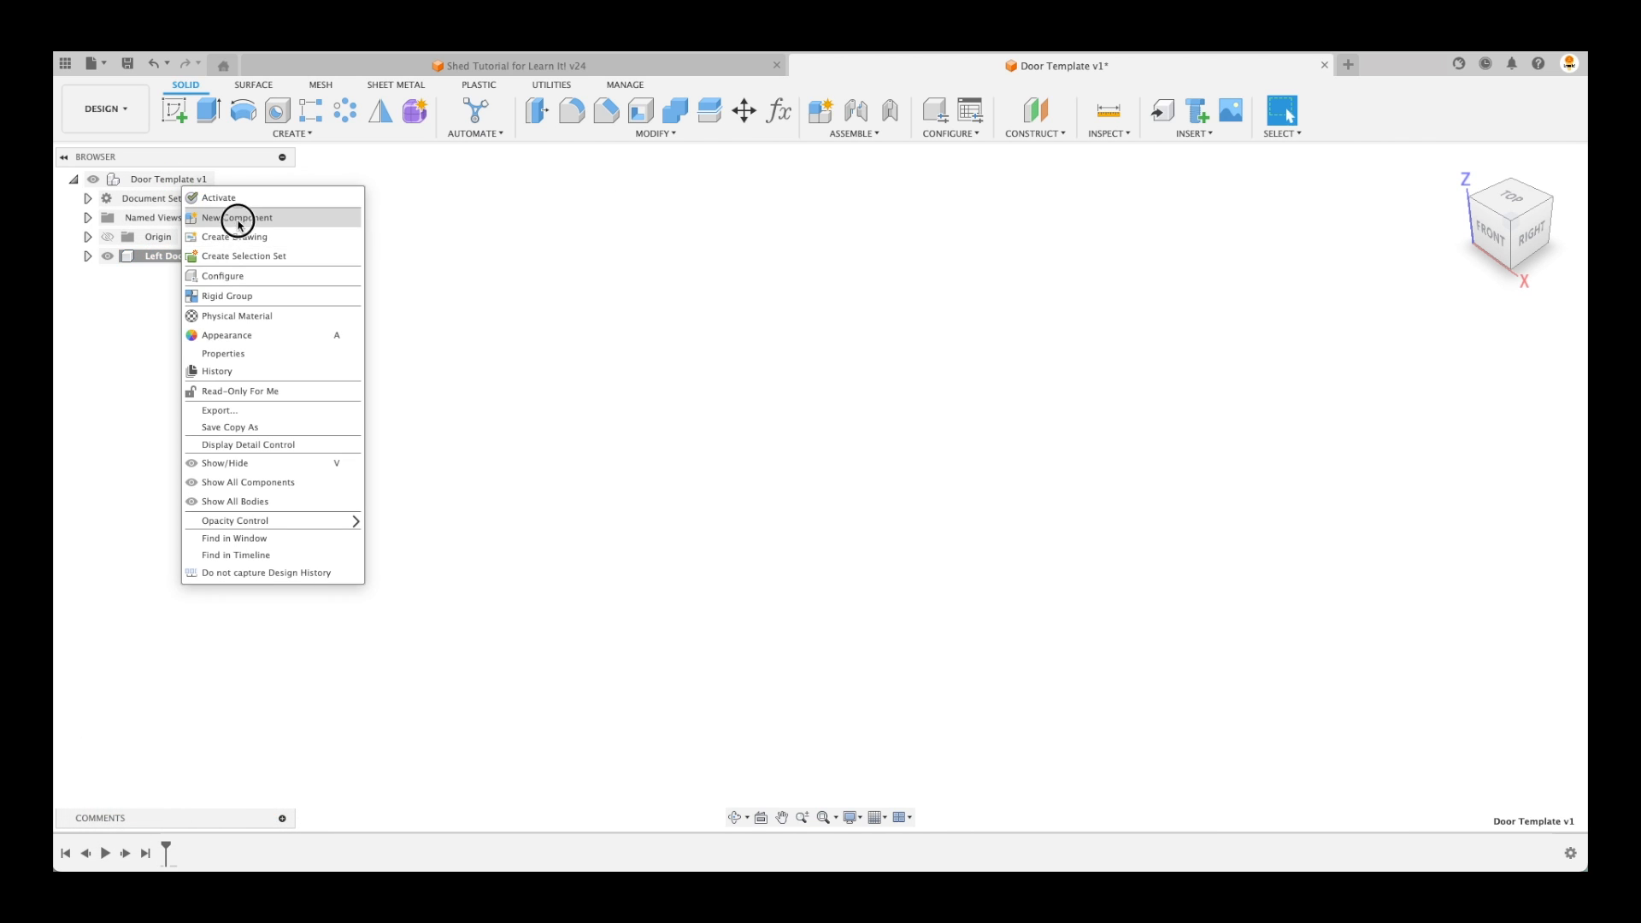
{"action": "left_click", "coordinate": [227, 215]}
{"action": "double_click", "coordinate": [1462, 322]}
{"action": "type", "text": "Rig"}
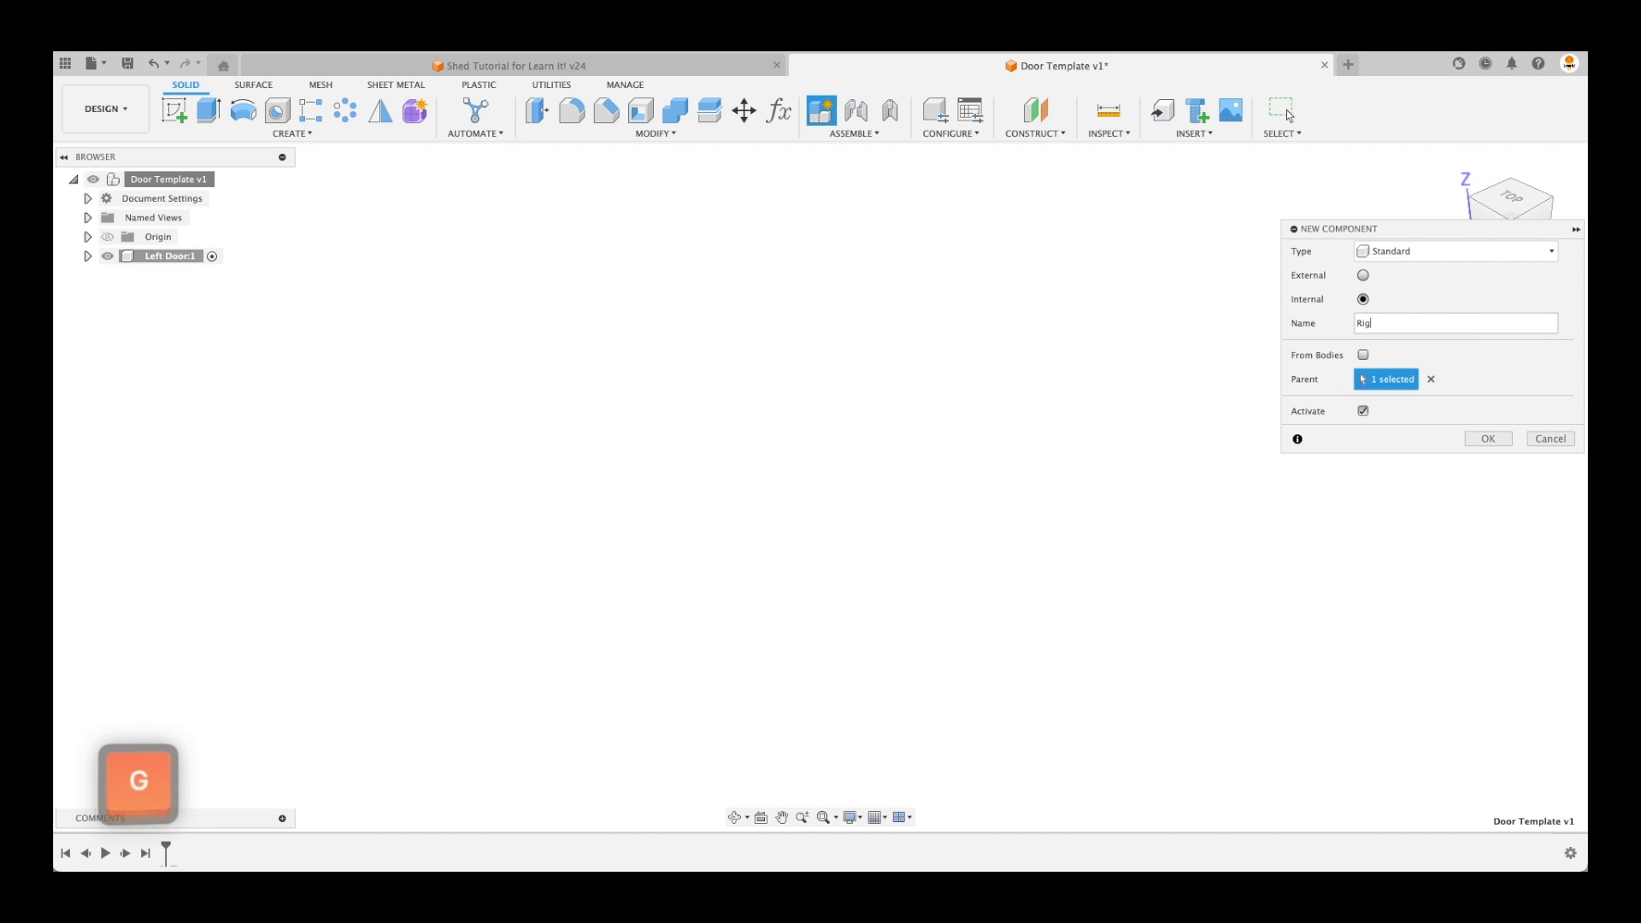
{"action": "type", "text": "ht Door"}
{"action": "key", "text": "Return"}
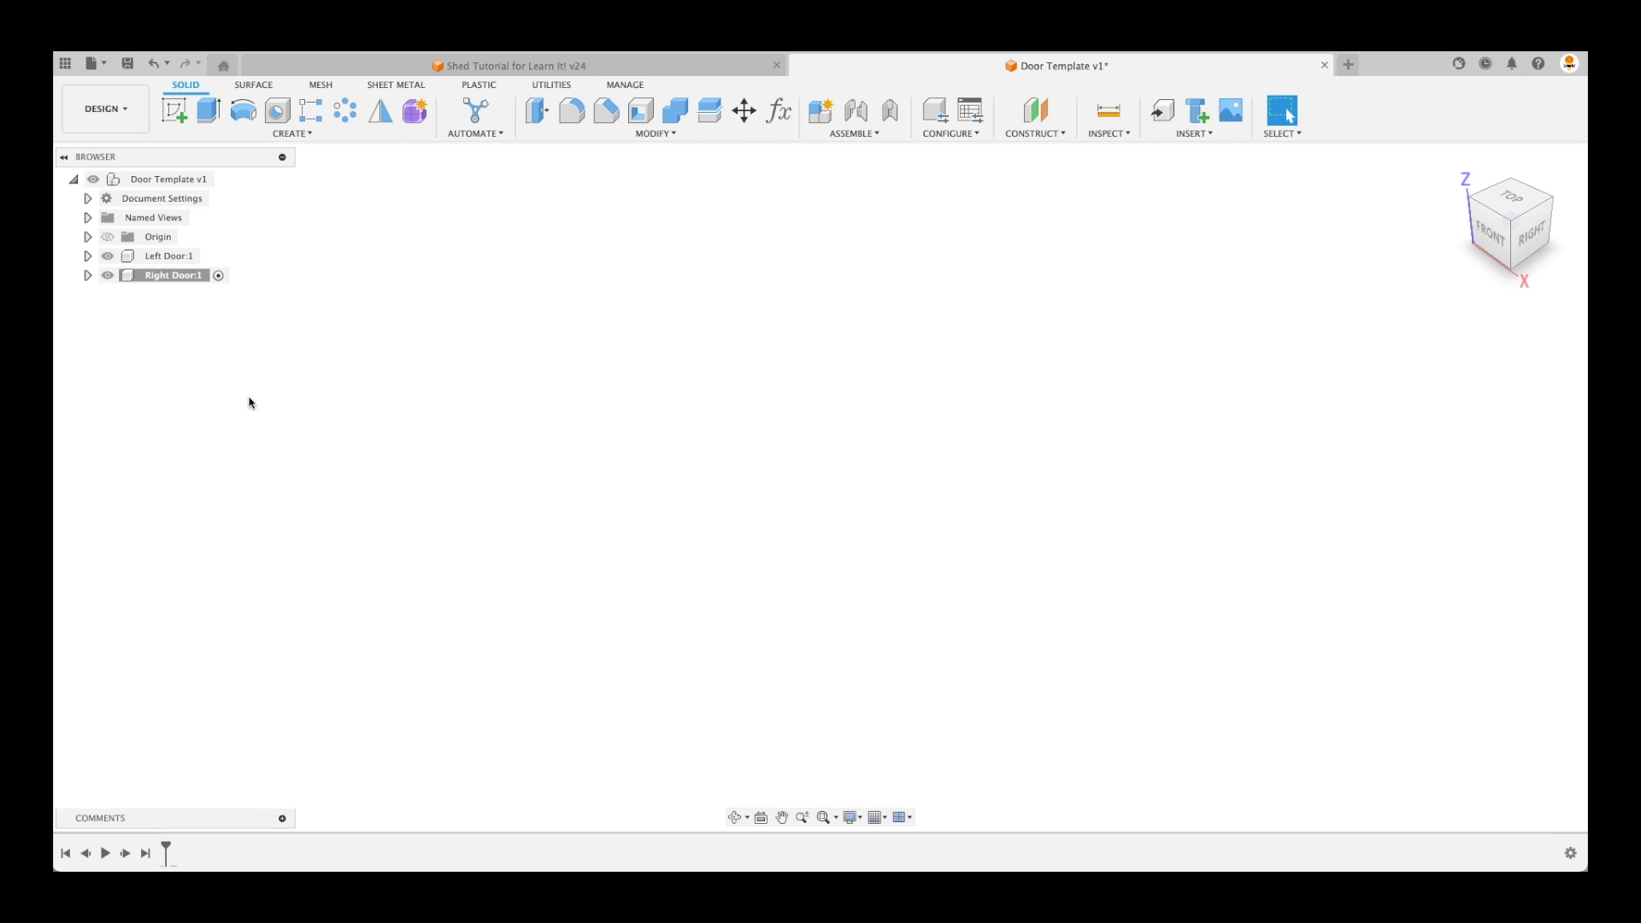
In the shed design, measure the door opening's width between the vertical siding edges on either side
{"action": "left_click", "coordinate": [654, 68]}
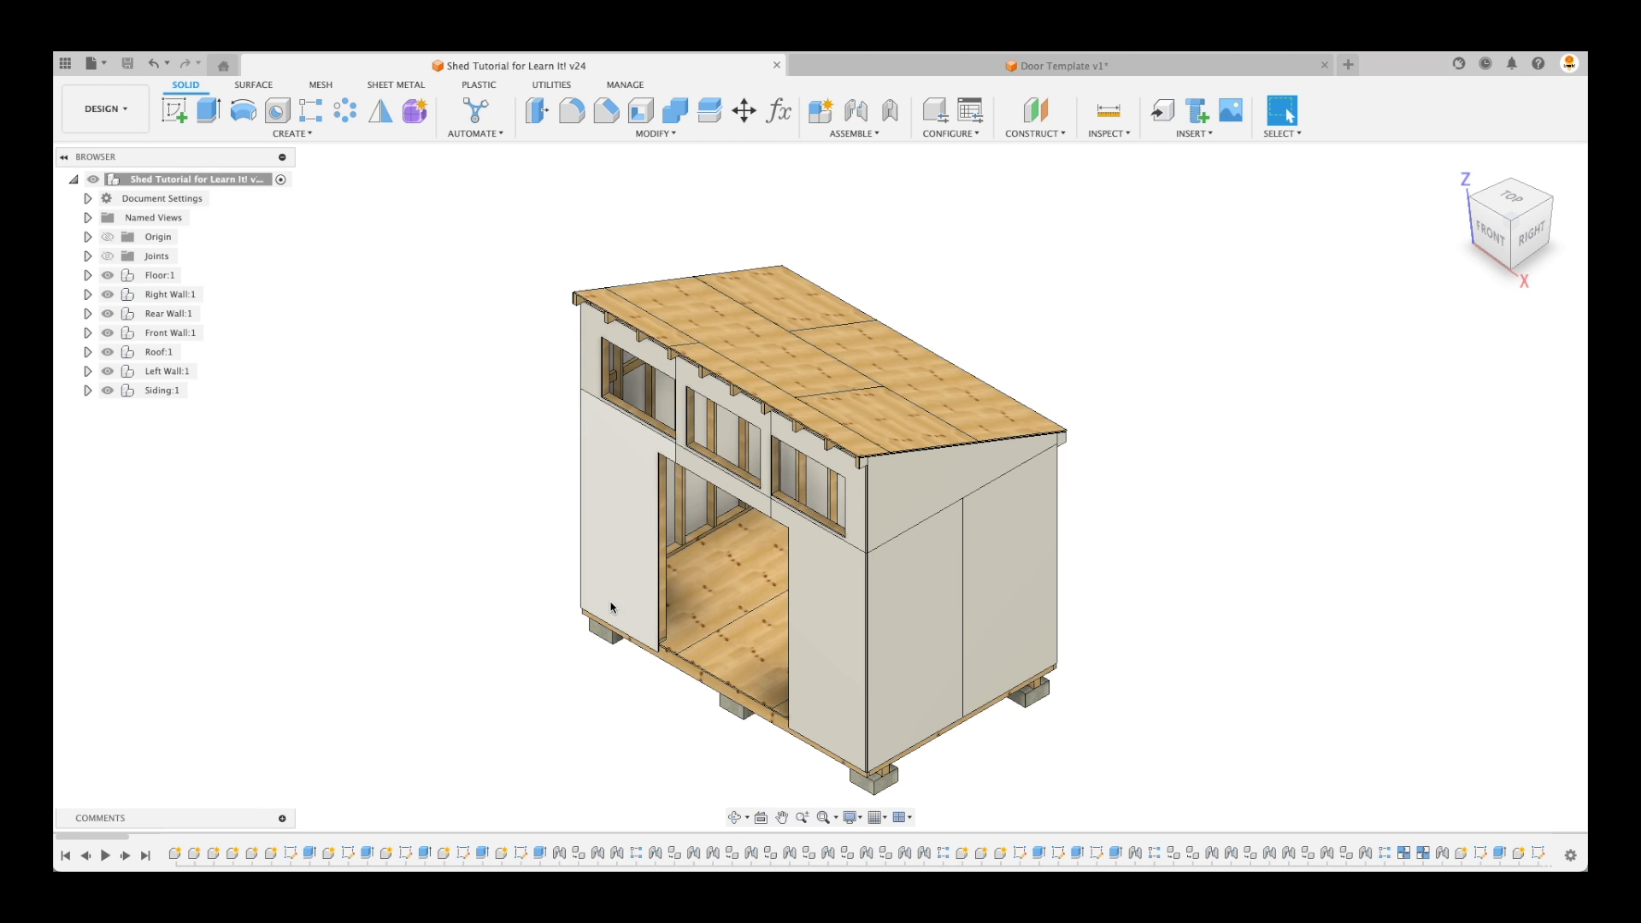
{"action": "scroll", "coordinate": [567, 705], "scroll_direction": "up", "scroll_amount": 10}
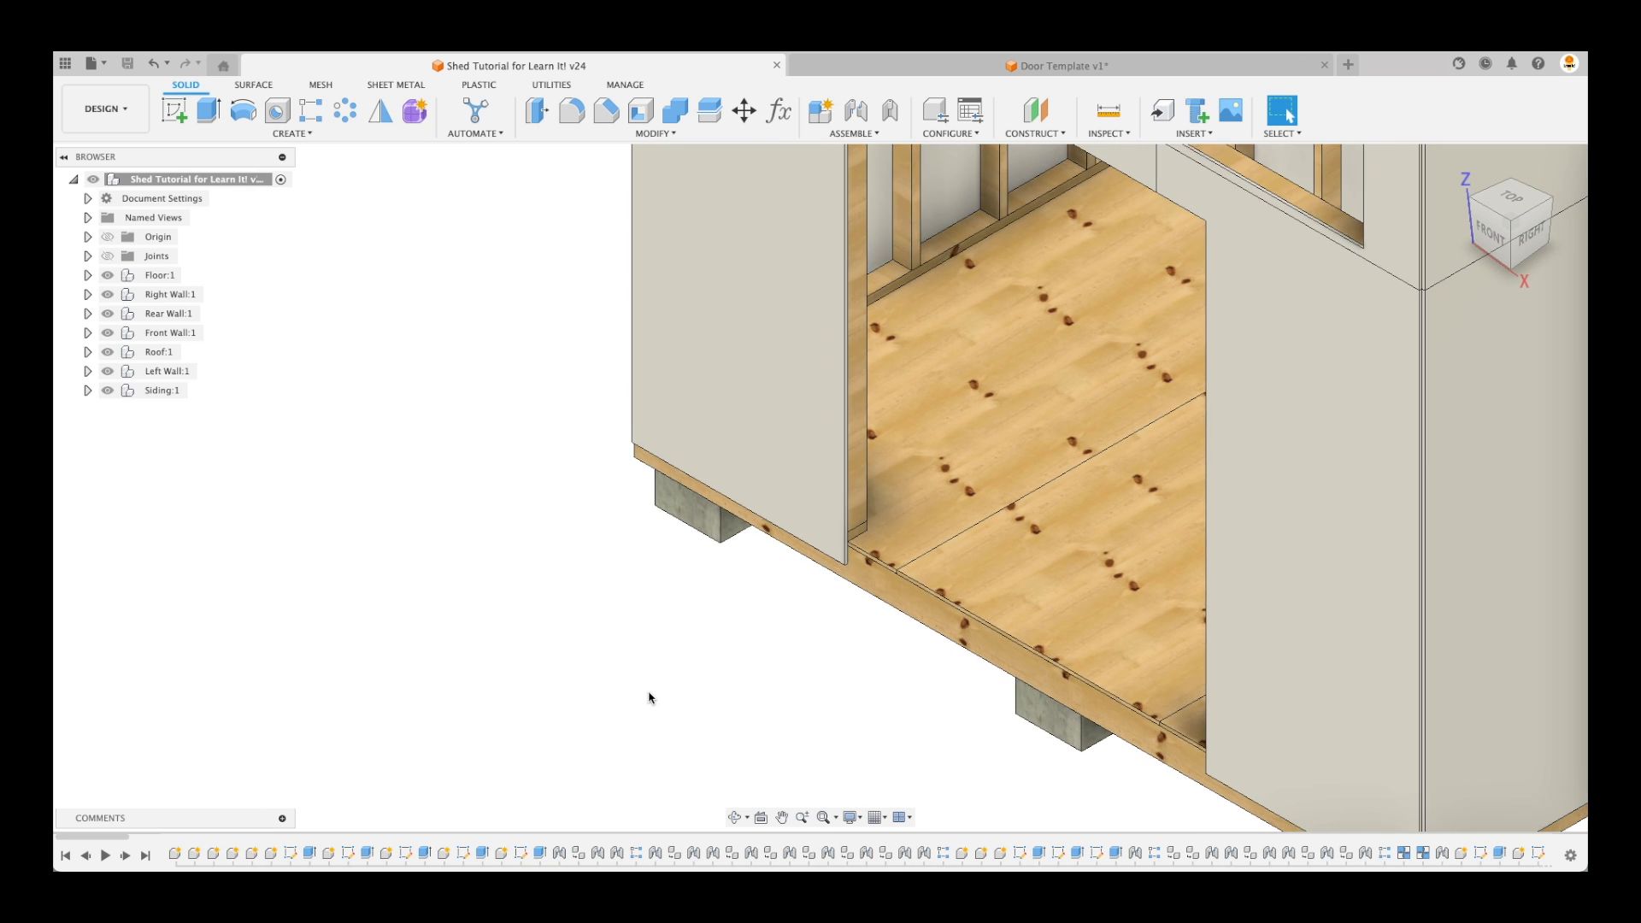
{"action": "middle_click_drag", "start_coordinate": [642, 743], "coordinate": [729, 648]}
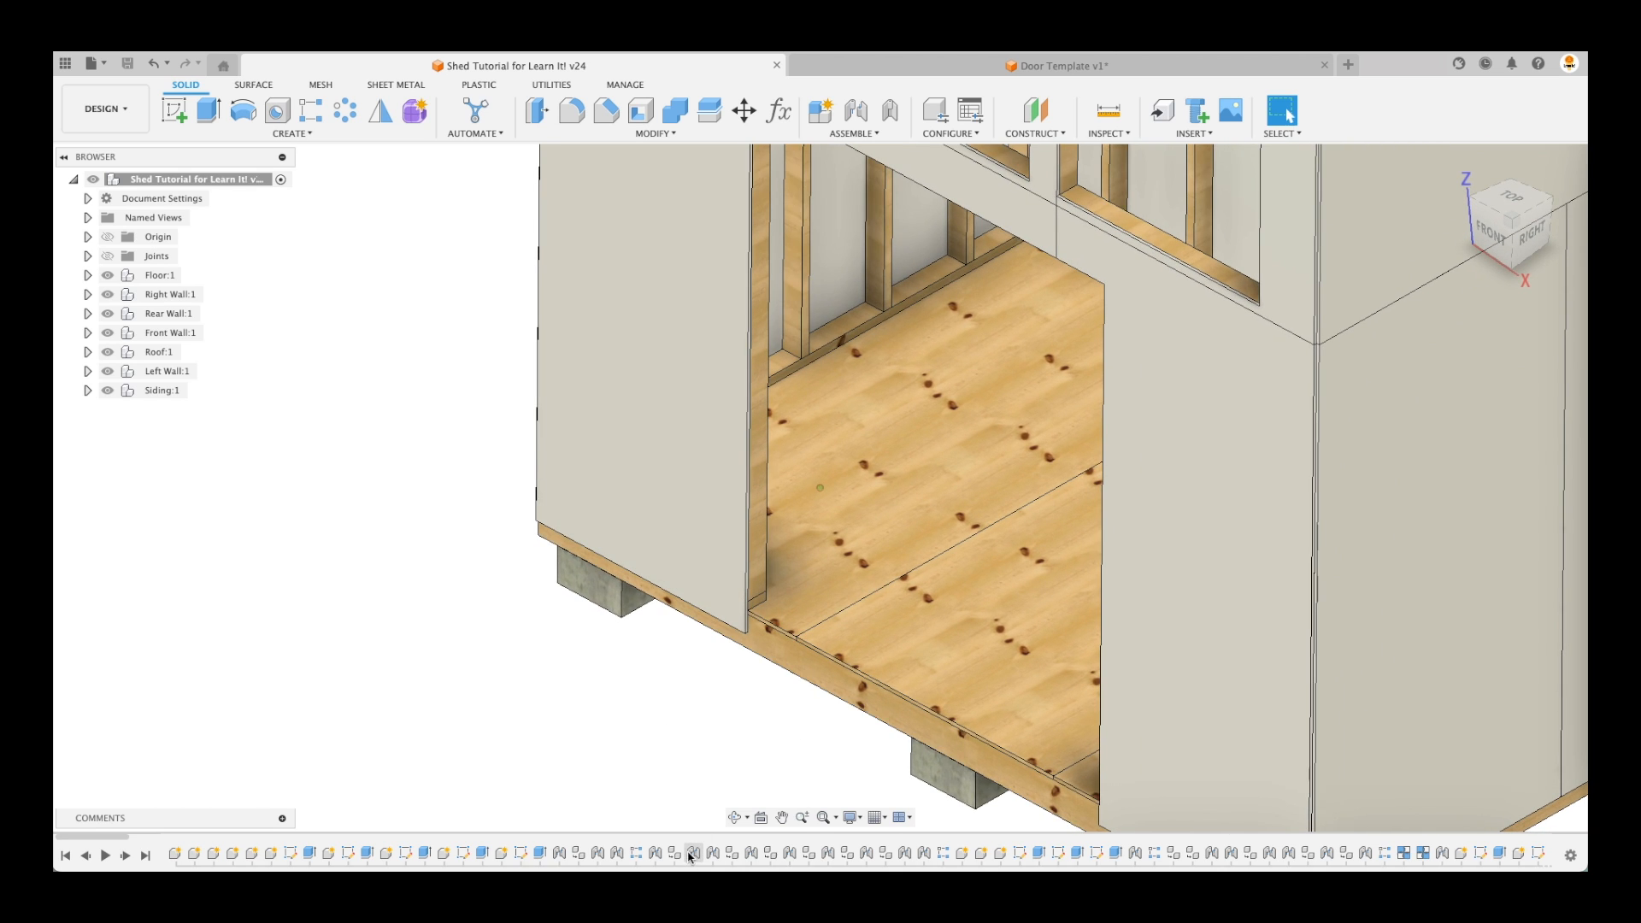
{"action": "middle_click_drag", "start_coordinate": [689, 856], "coordinate": [688, 826], "text": "shift"}
{"action": "scroll", "coordinate": [689, 826], "scroll_direction": "up", "scroll_amount": 3}
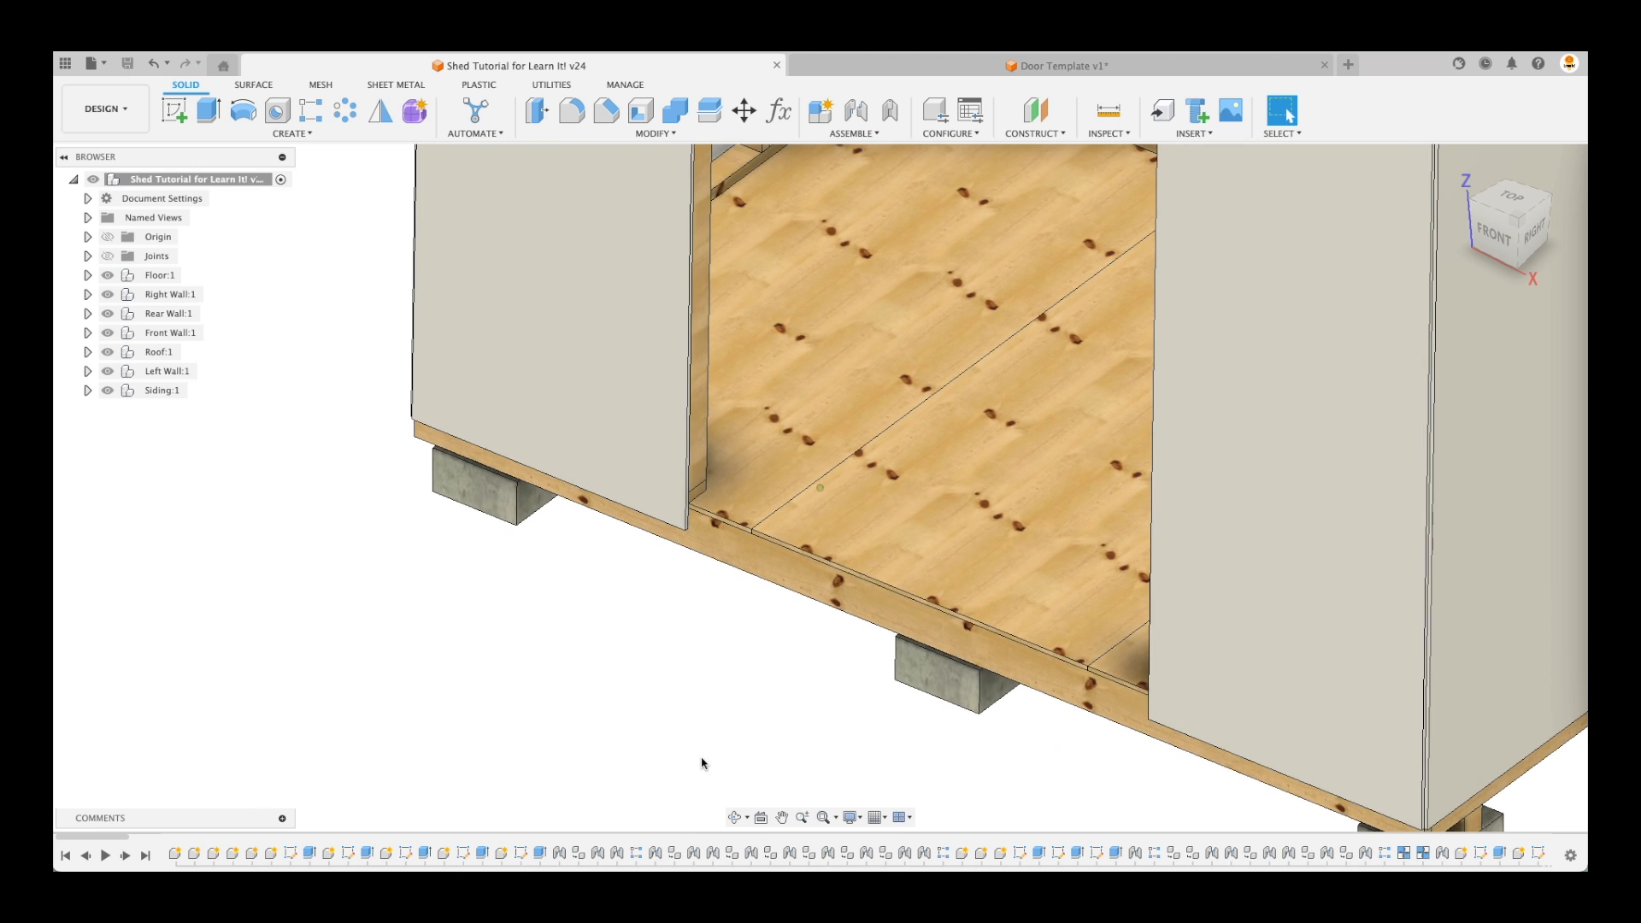
{"action": "left_click", "coordinate": [687, 466]}
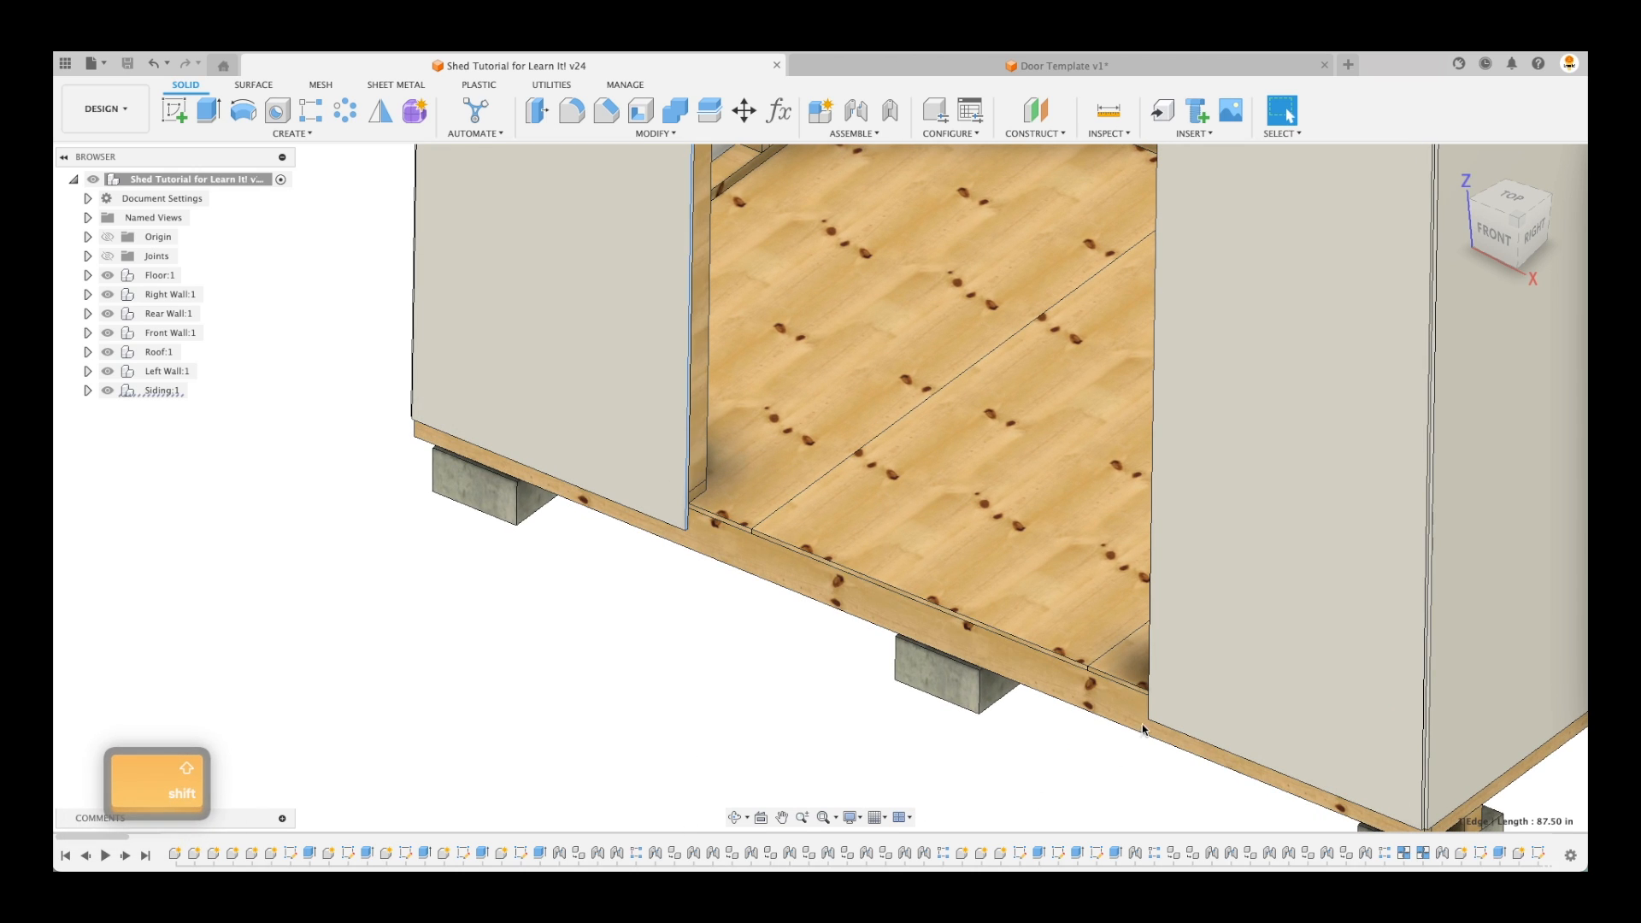
{"action": "left_click", "coordinate": [1150, 684], "text": "shift"}
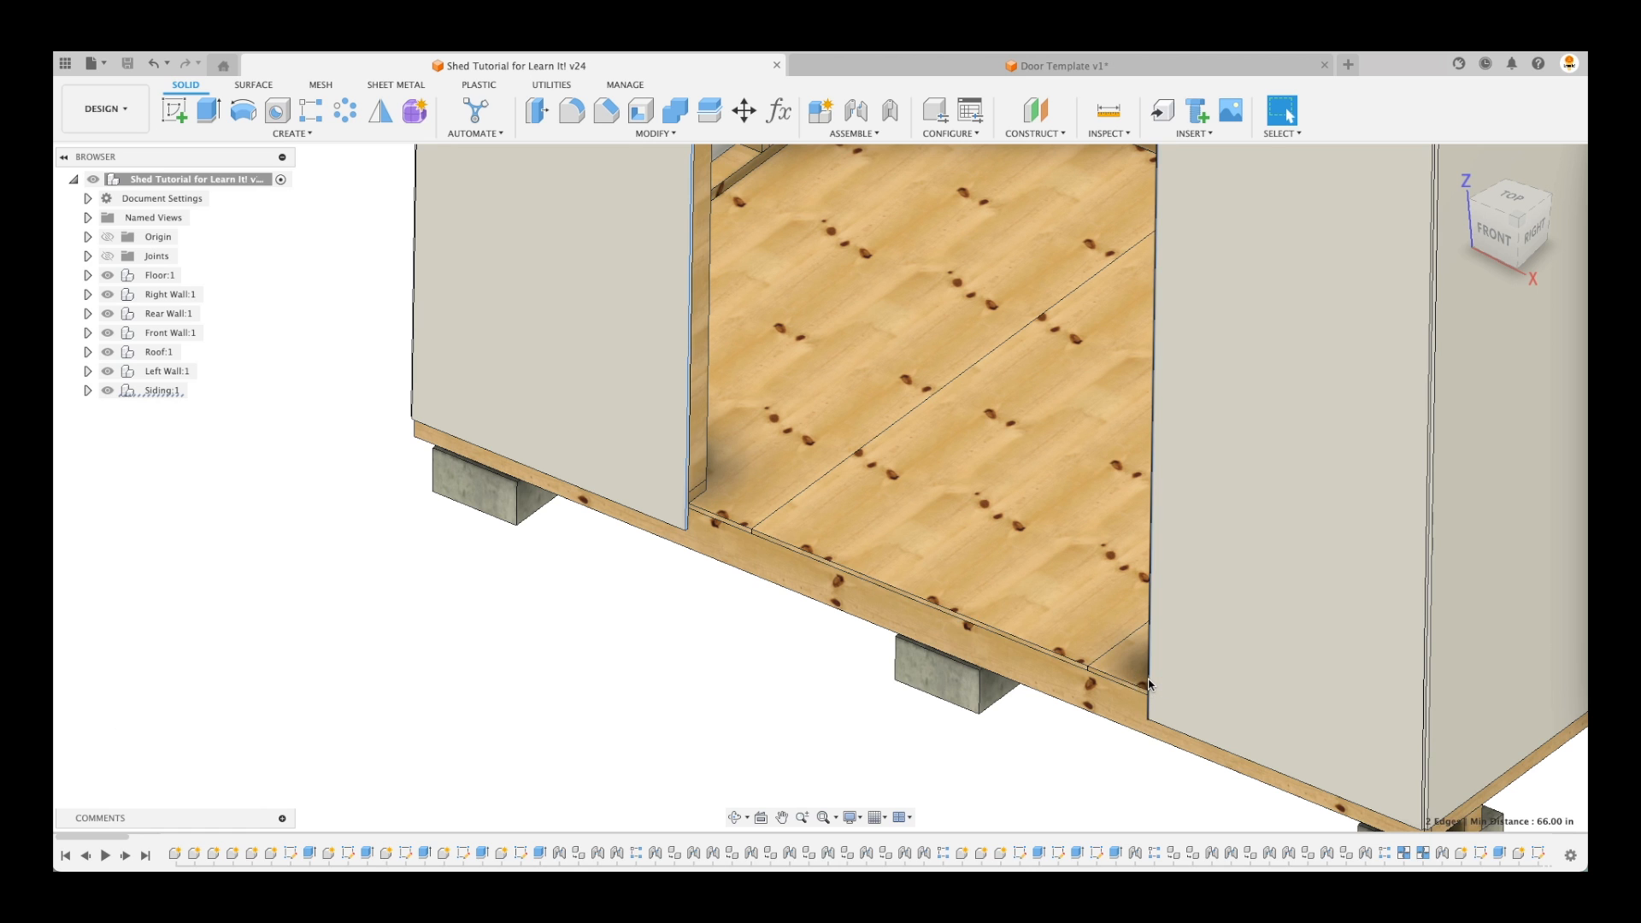
{"action": "scroll", "coordinate": [1581, 822], "scroll_direction": "down", "scroll_amount": 1}
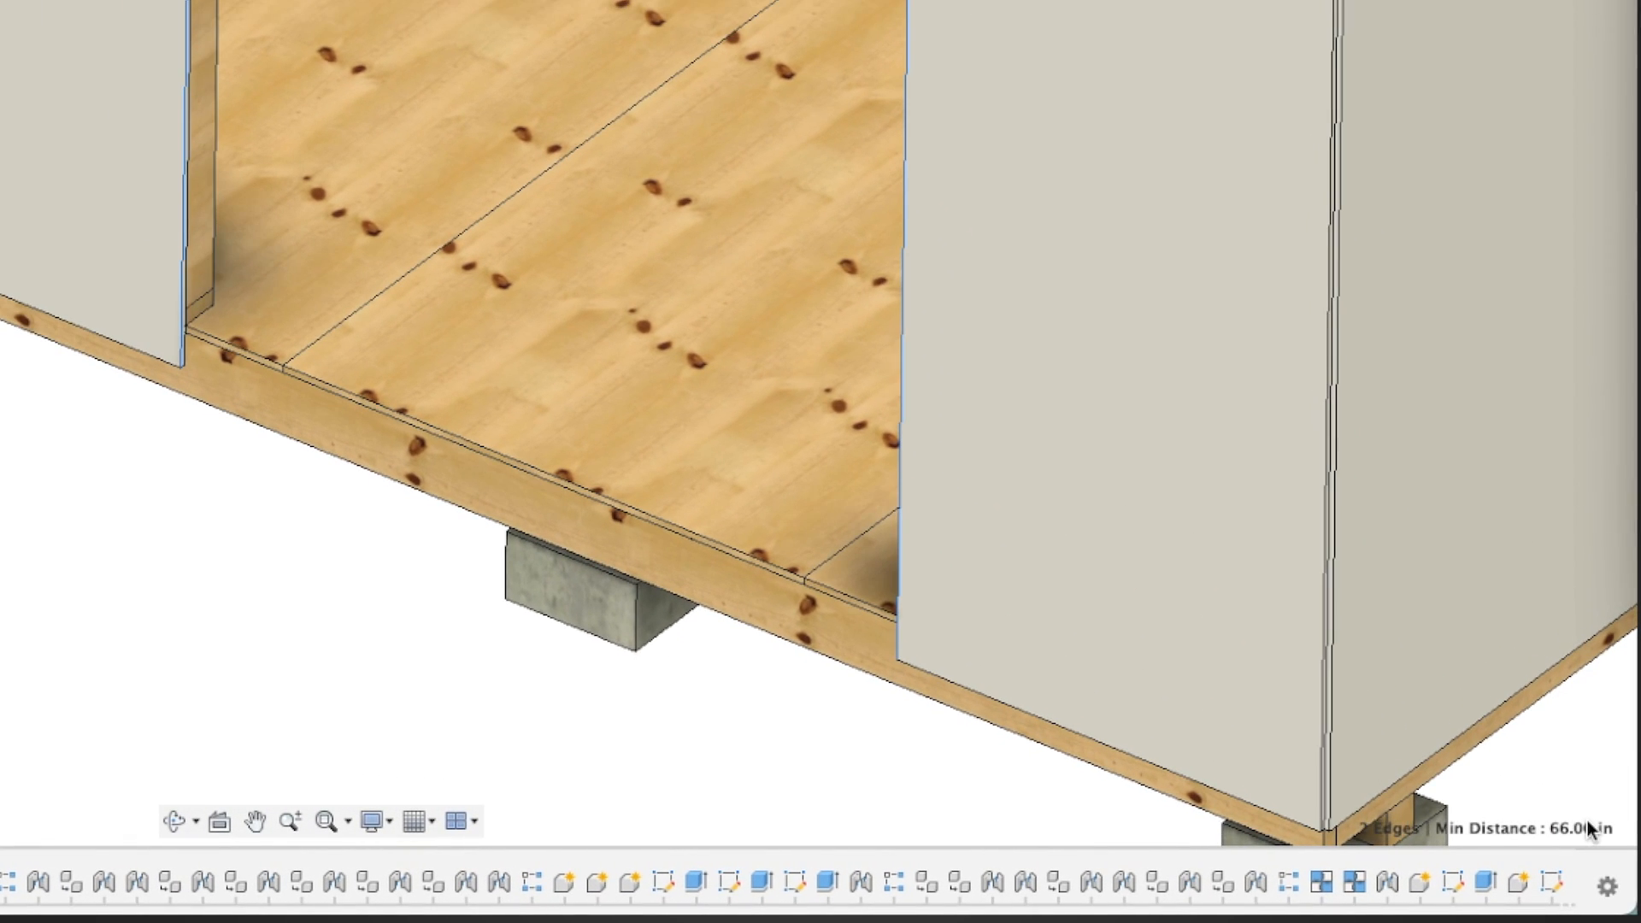
{"action": "scroll", "coordinate": [1580, 817], "scroll_direction": "right", "scroll_amount": 5}
{"action": "left_click", "coordinate": [1544, 779]}
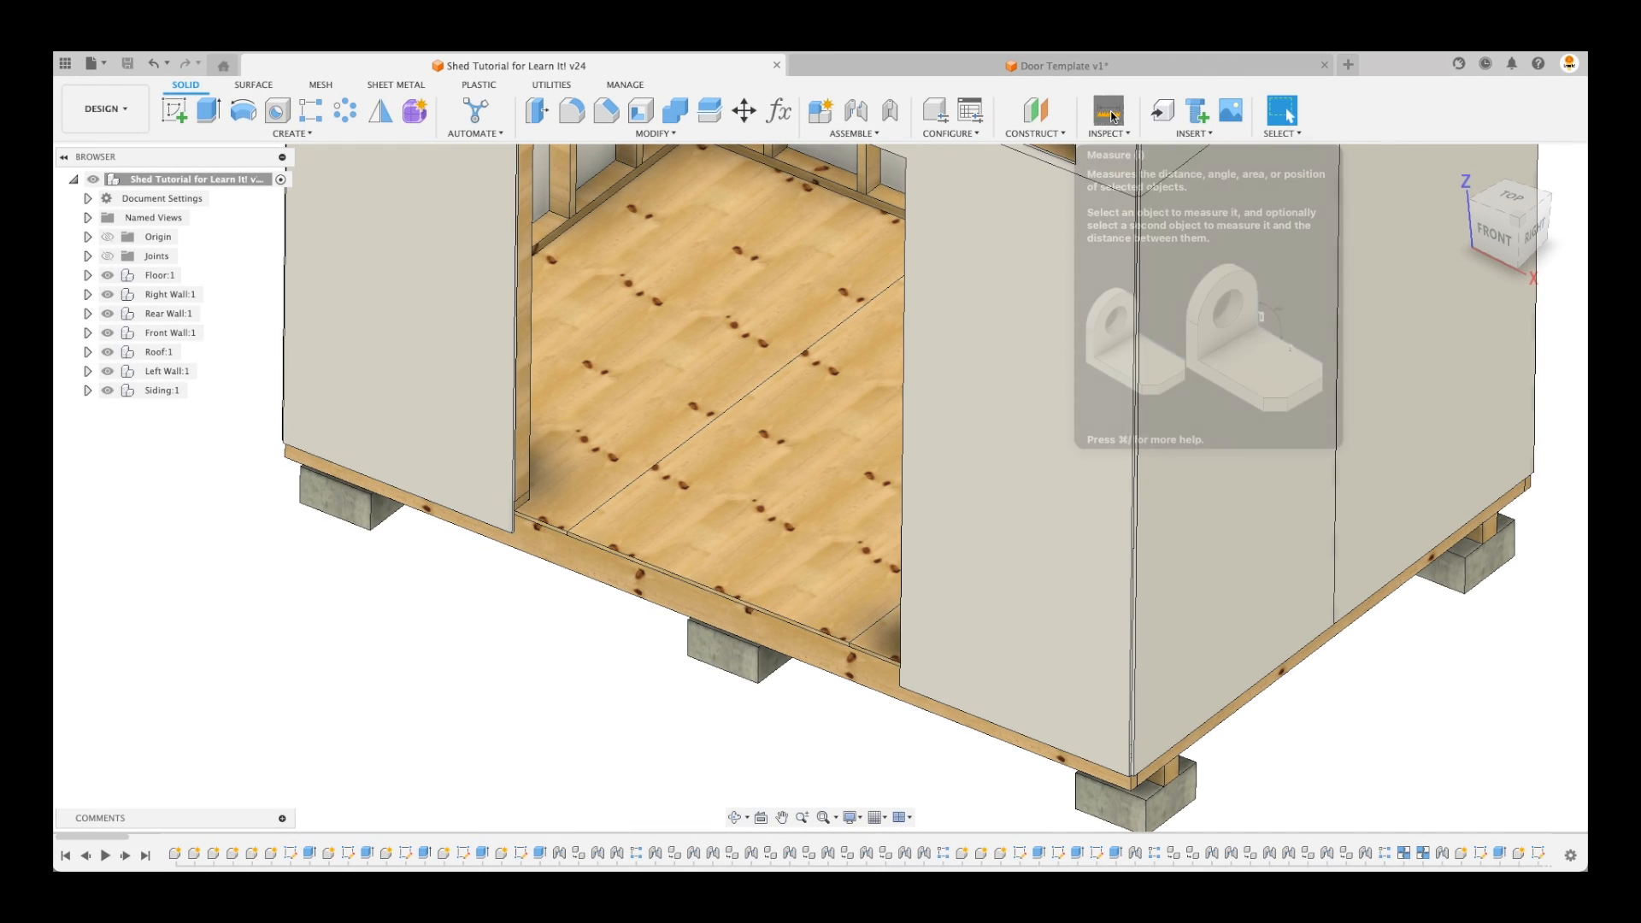
{"action": "left_click", "coordinate": [1112, 114]}
{"action": "key", "text": "Escape"}
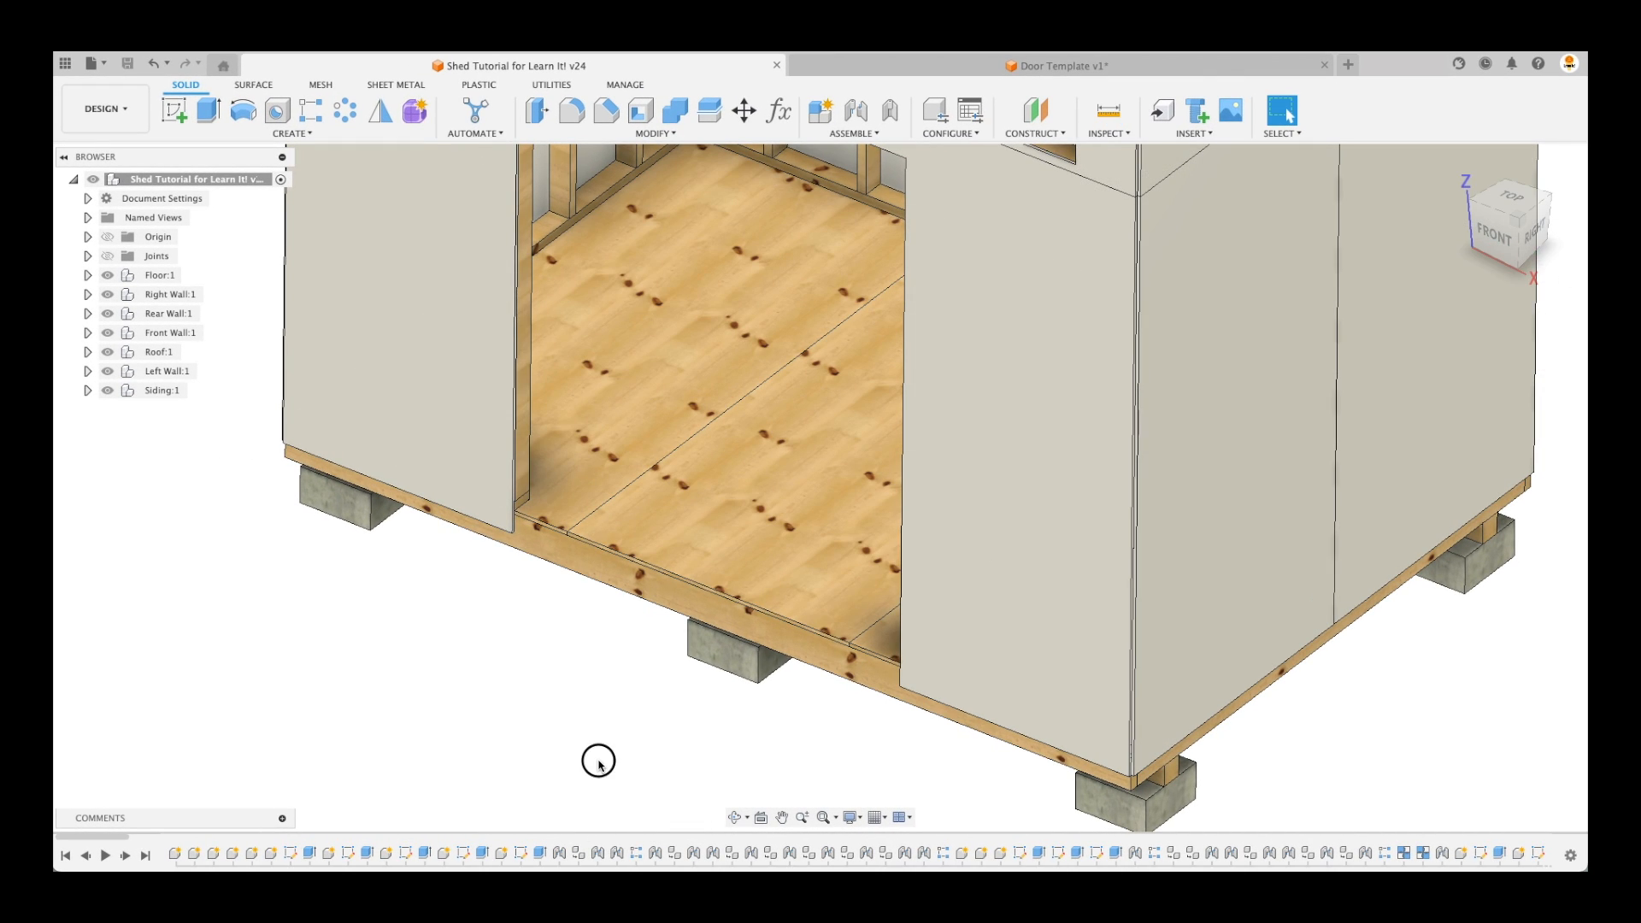
Measure the door opening's height from its upper siding edge to the bottom edge of the siding
{"action": "middle_click_drag", "start_coordinate": [598, 758], "coordinate": [1069, 678], "text": "shift"}
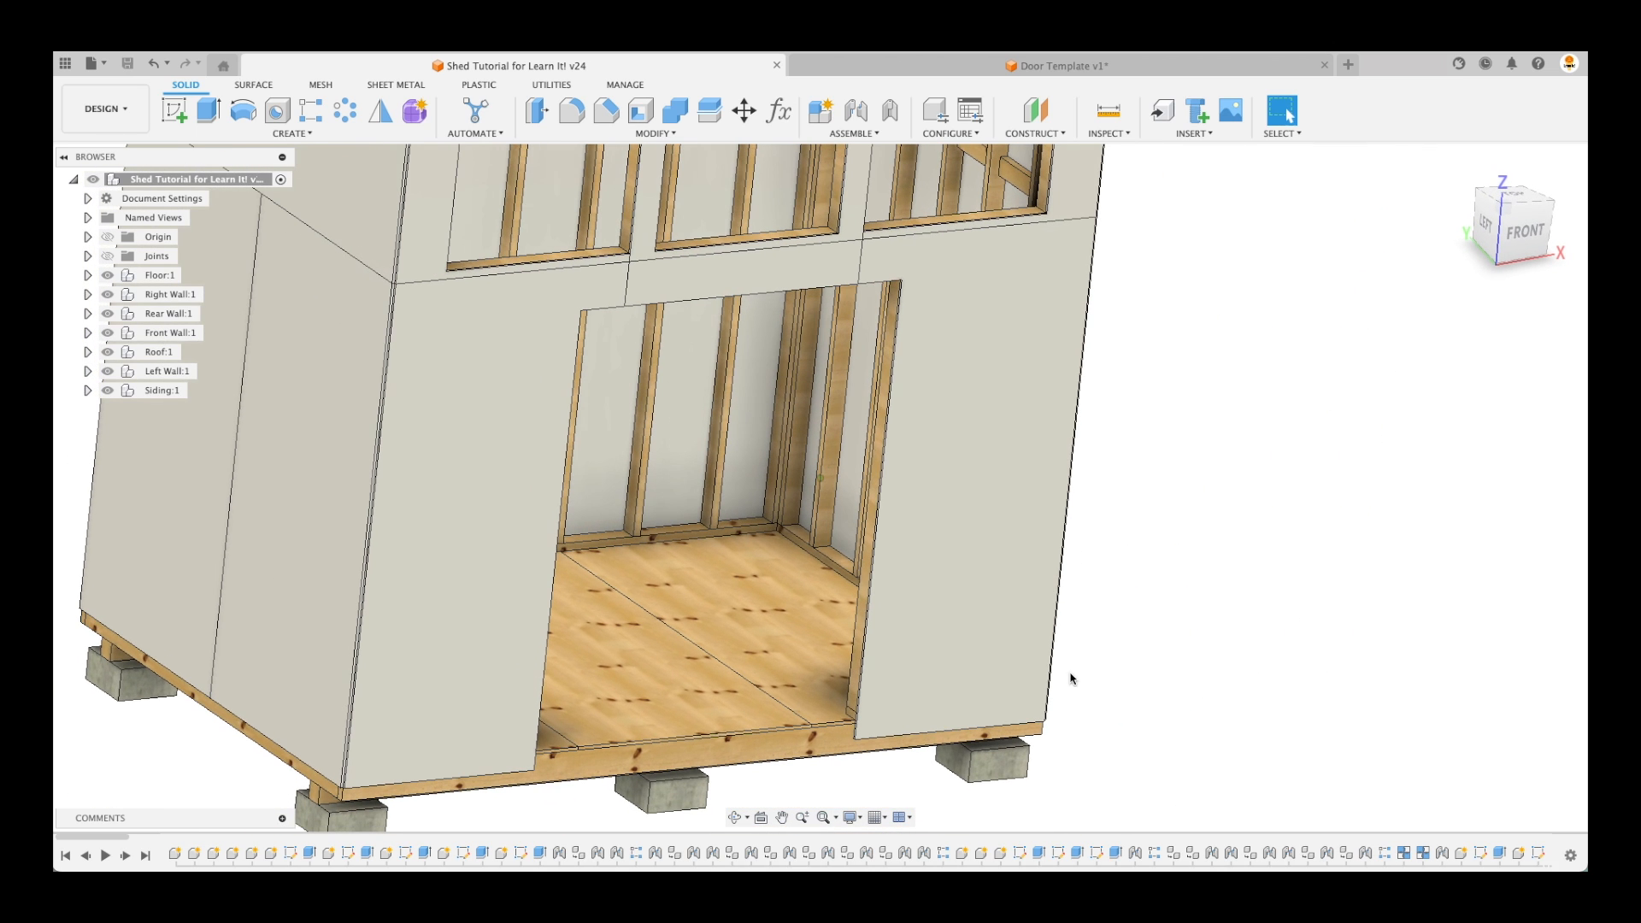
{"action": "left_click", "coordinate": [902, 385]}
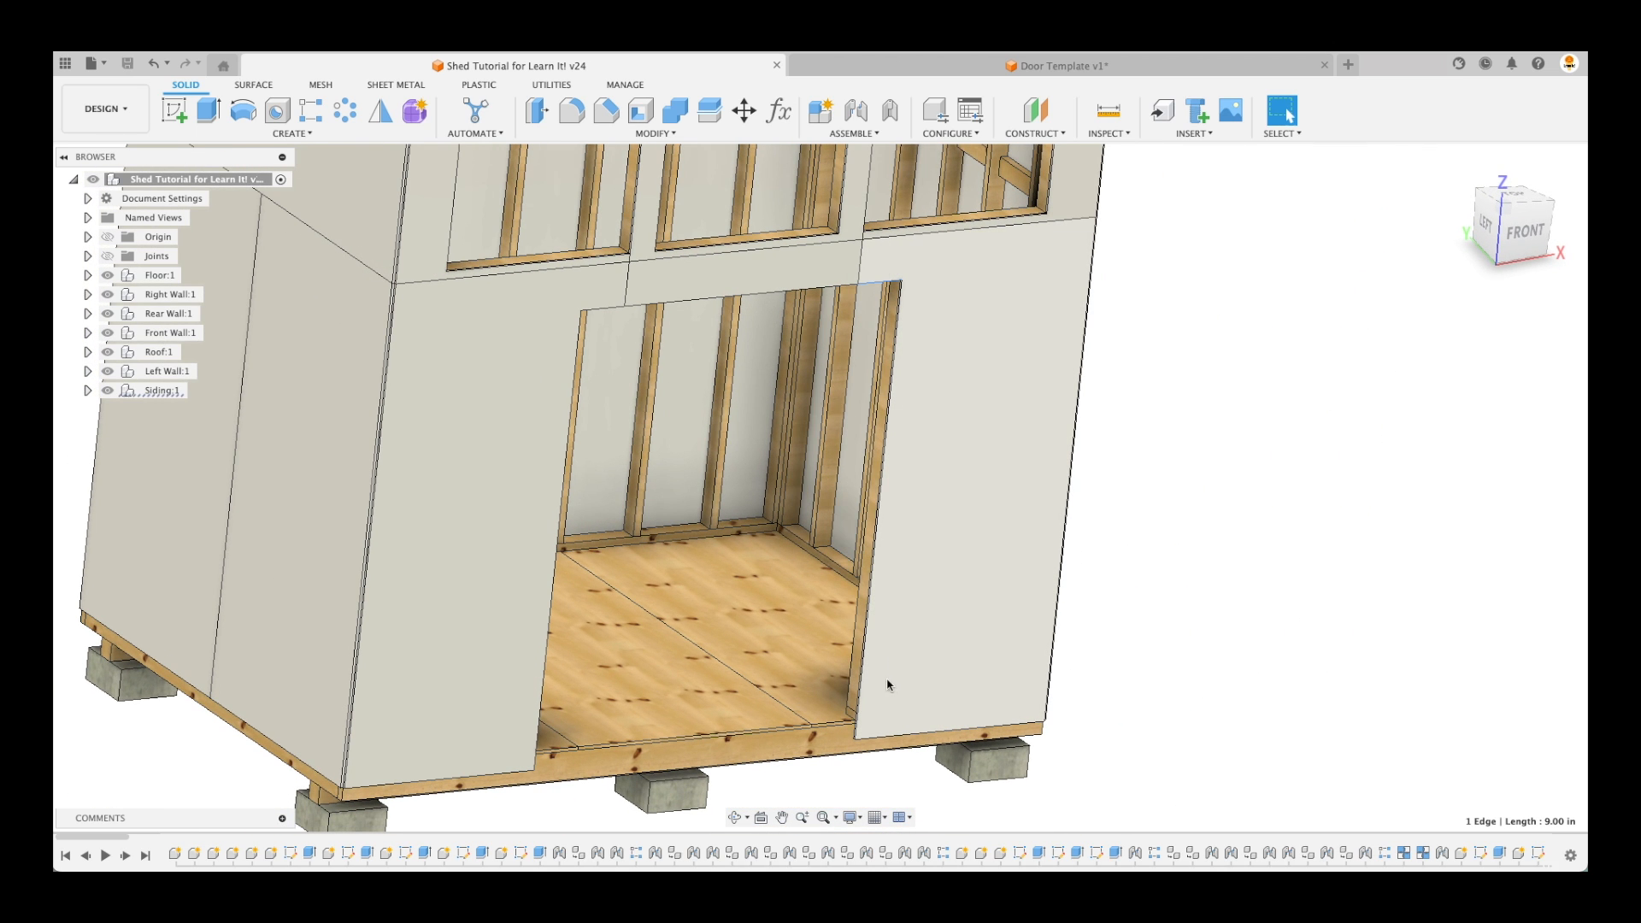
{"action": "left_click", "coordinate": [877, 737], "text": "shift"}
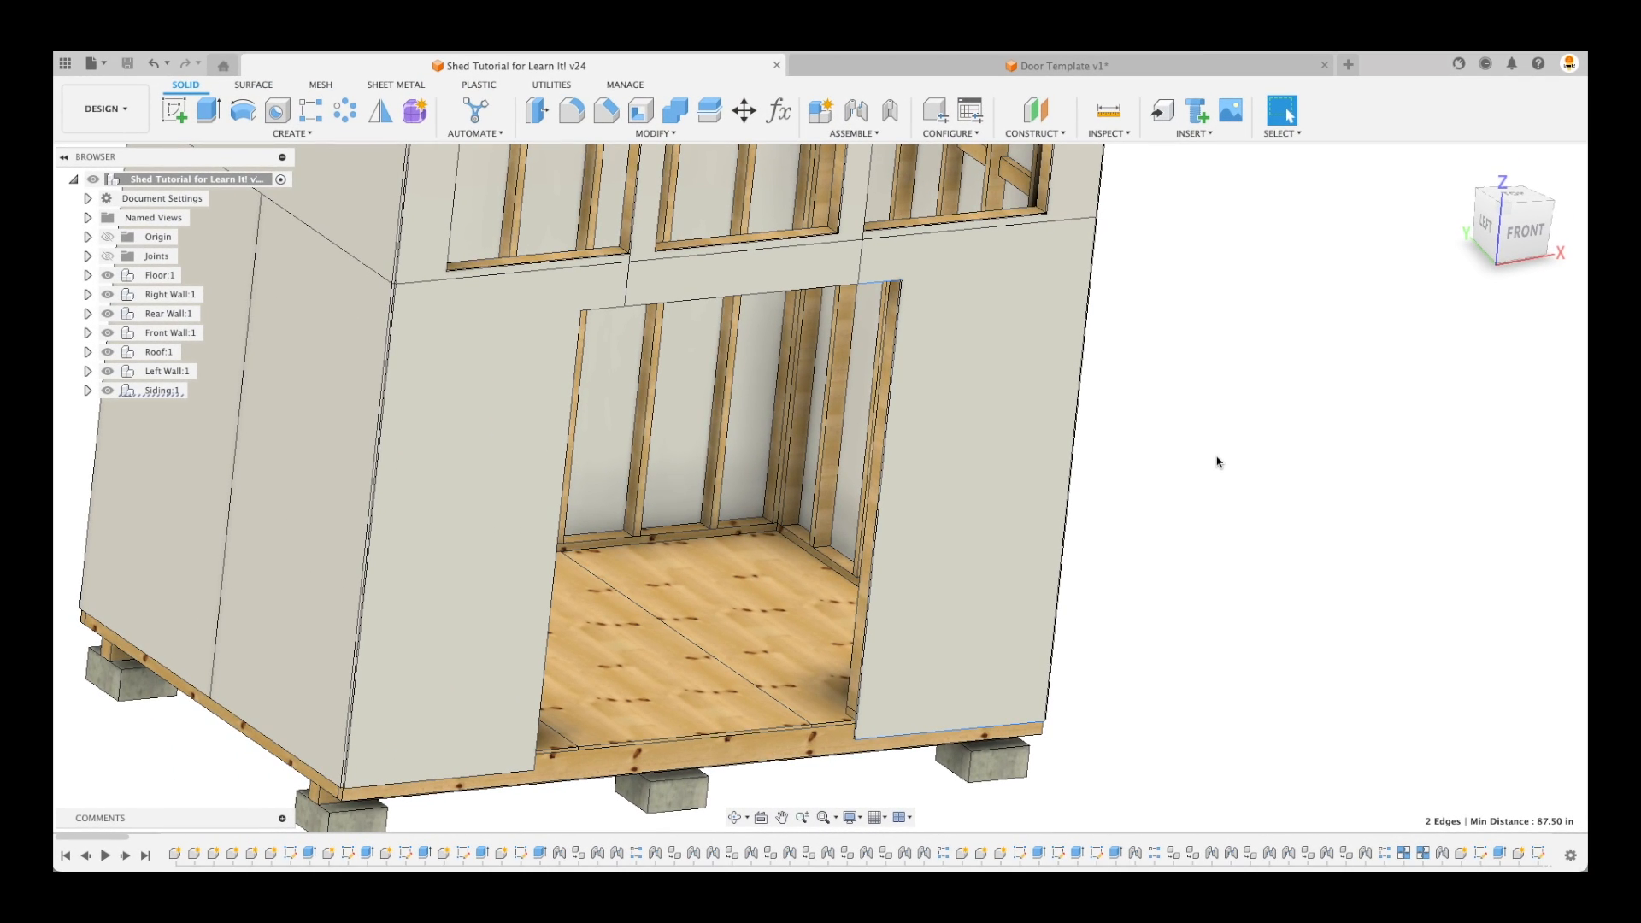
Return to the Door Template design and activate its top-level component
{"action": "left_click", "coordinate": [1123, 76]}
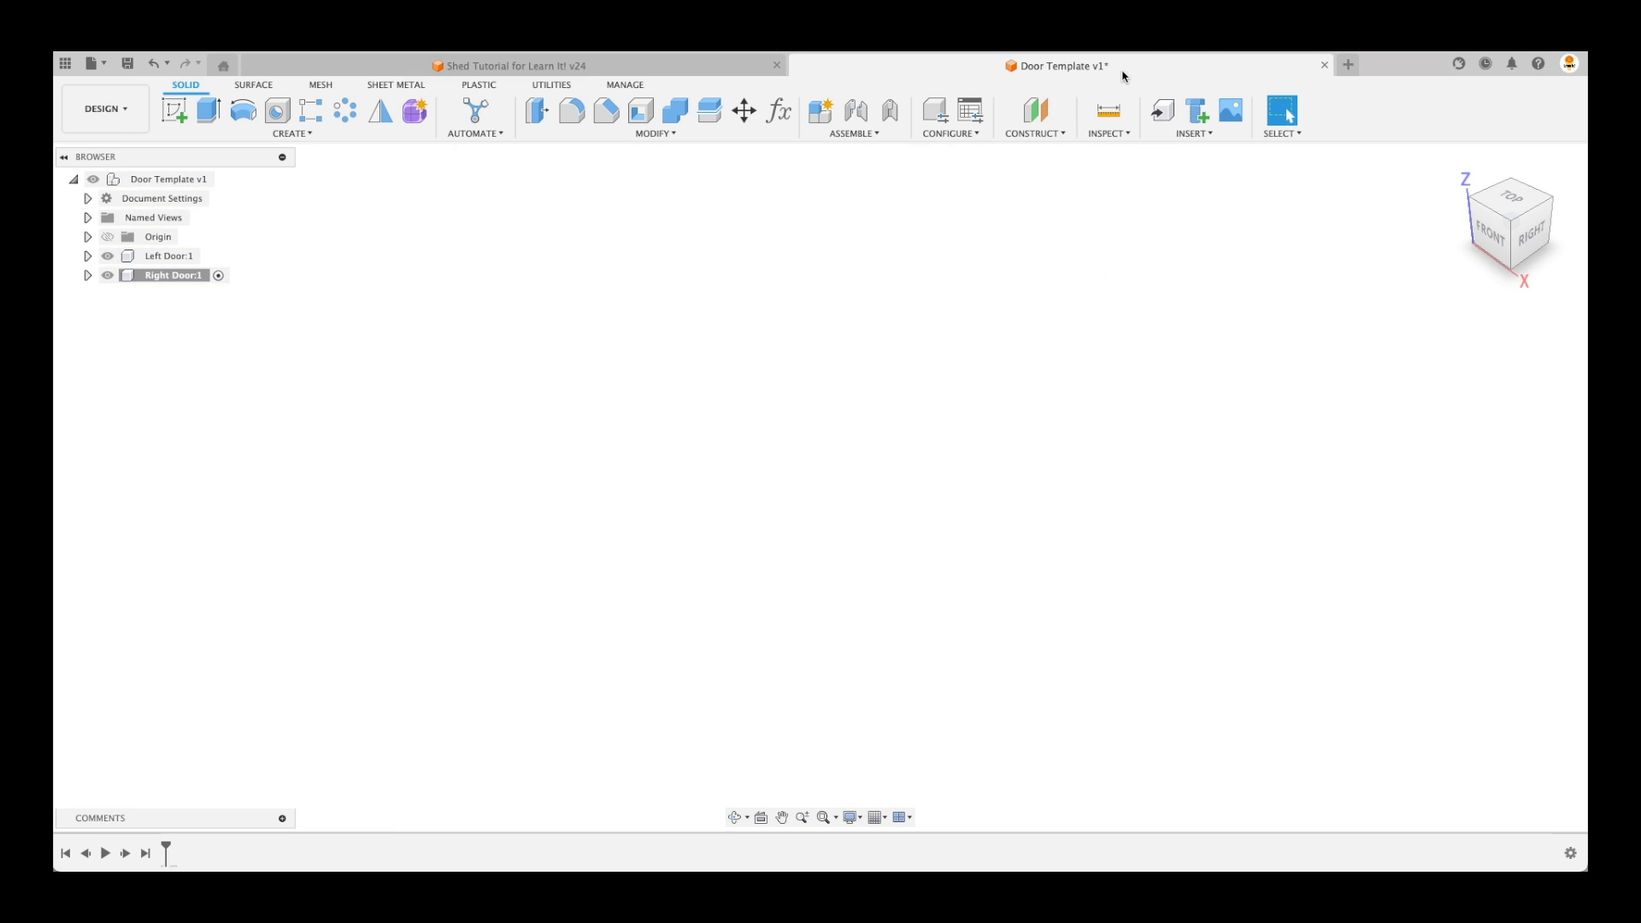
{"action": "double_click", "coordinate": [169, 274]}
{"action": "left_click", "coordinate": [166, 257]}
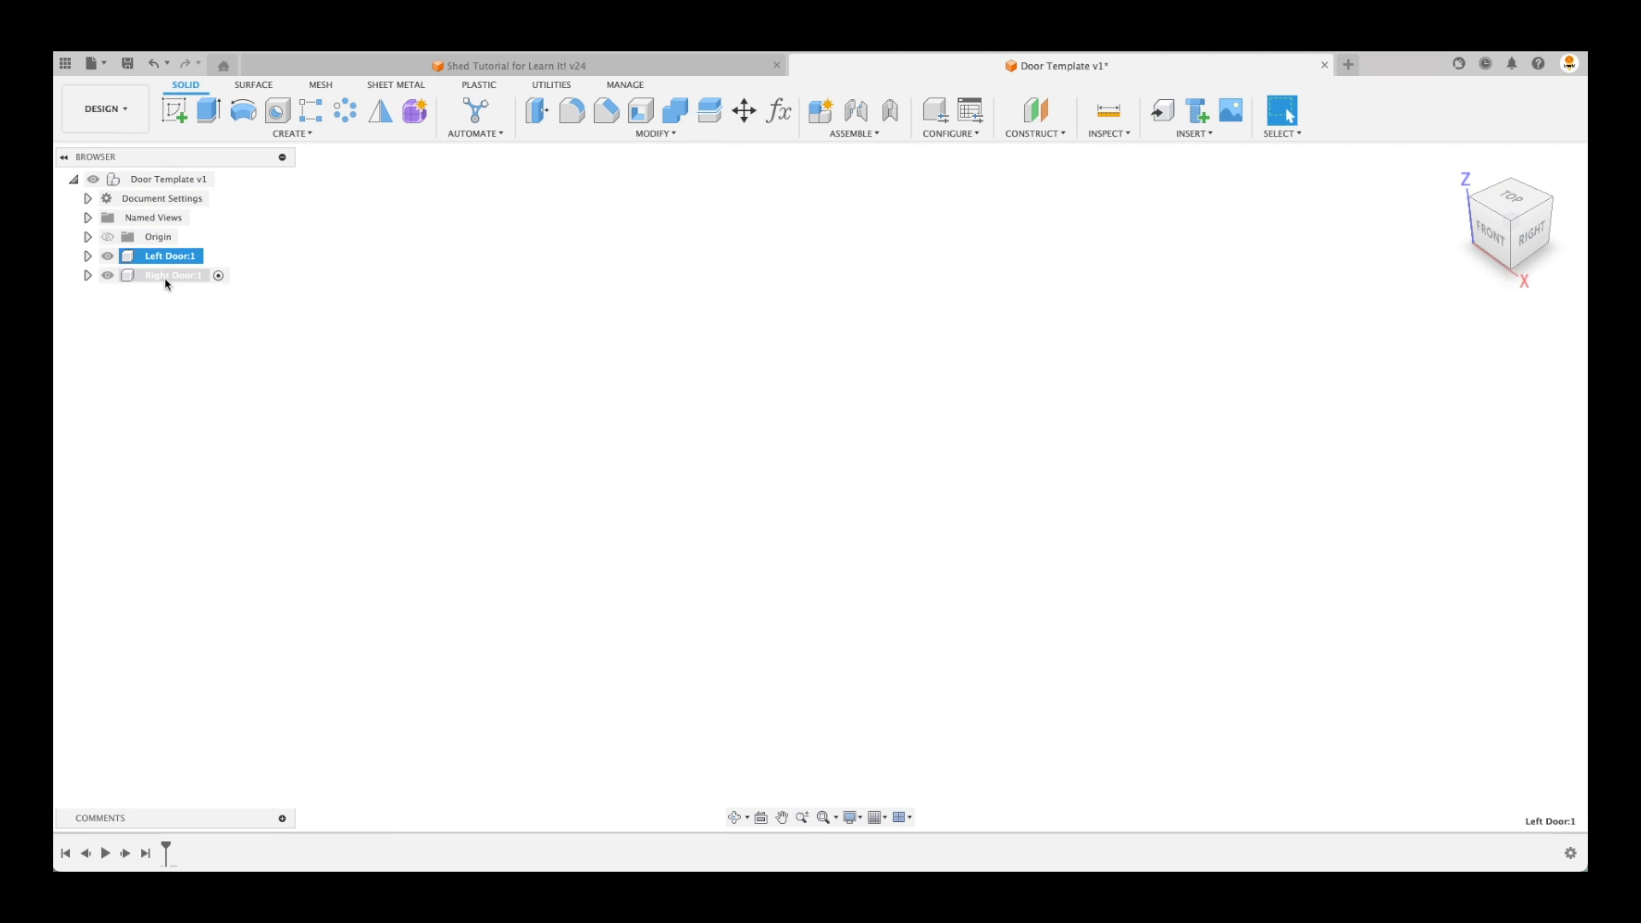
{"action": "left_click", "coordinate": [166, 279]}
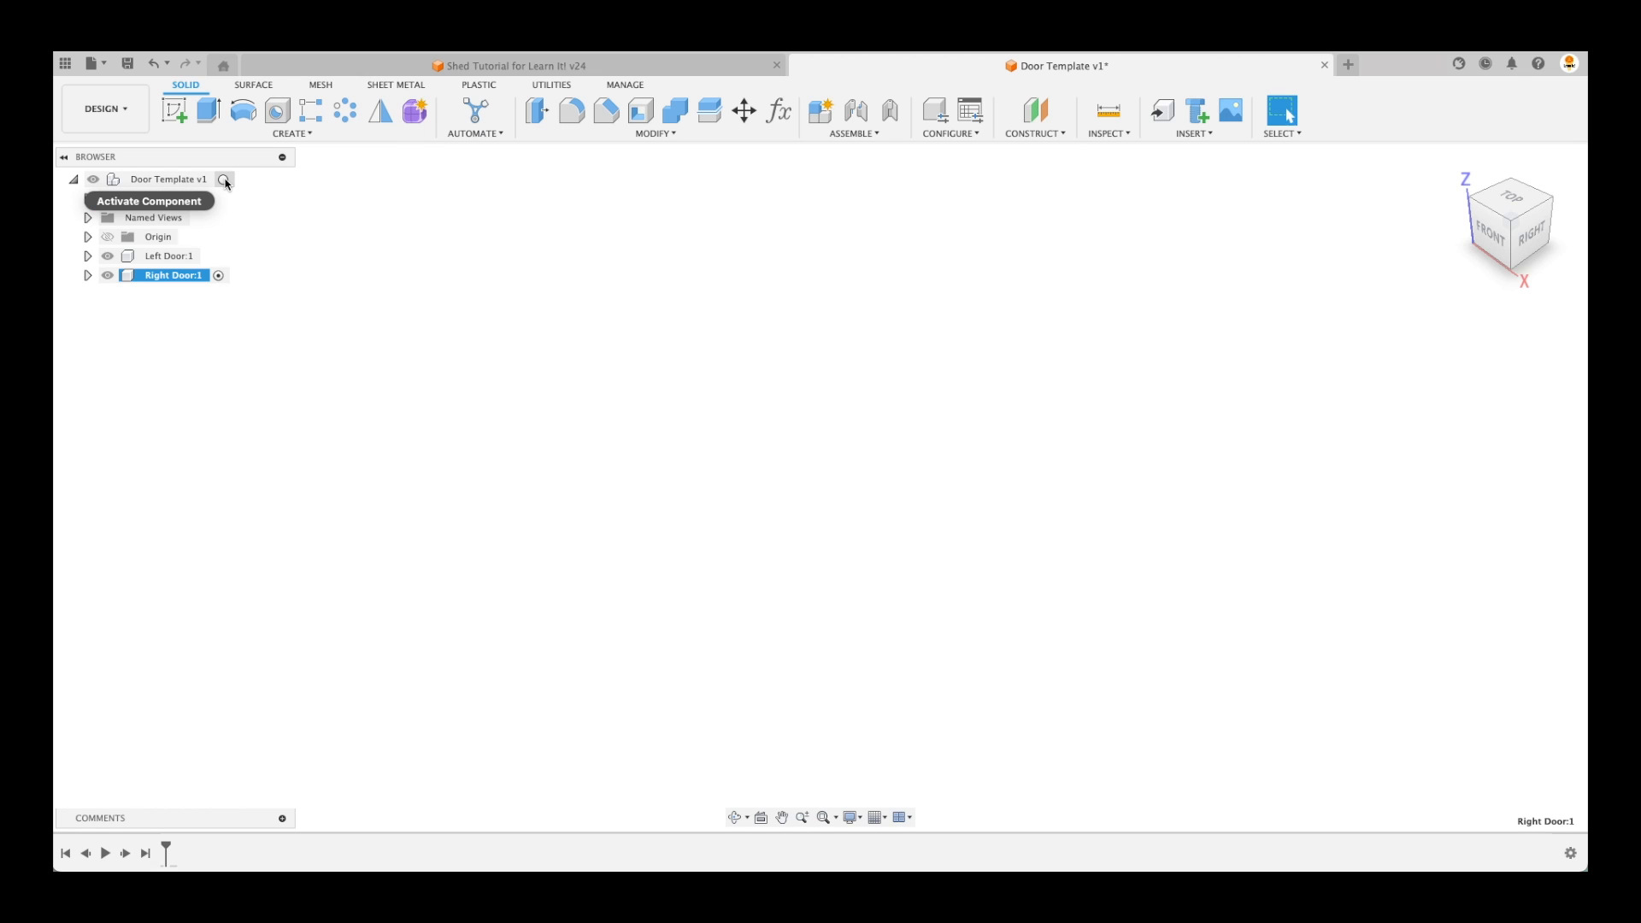
{"action": "left_click", "coordinate": [223, 179]}
{"action": "left_click", "coordinate": [418, 295]}
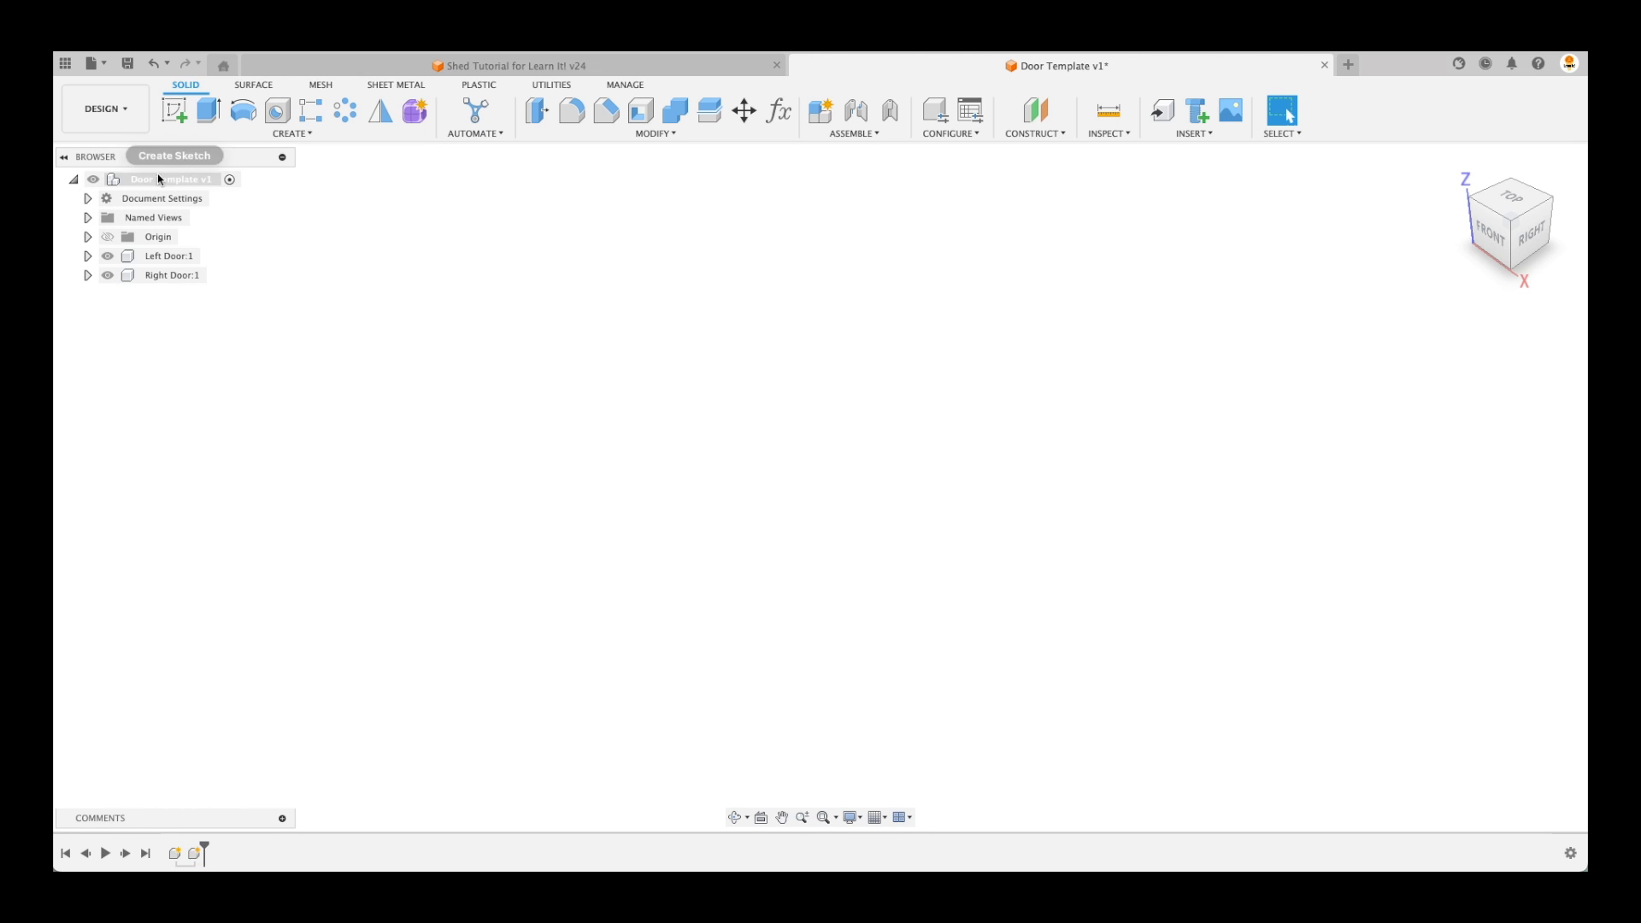
On the front plane, sketch a center rectangle centred directly above the origin, 87.5 in high and 66 in wide
{"action": "left_click", "coordinate": [175, 112]}
{"action": "left_click", "coordinate": [834, 462]}
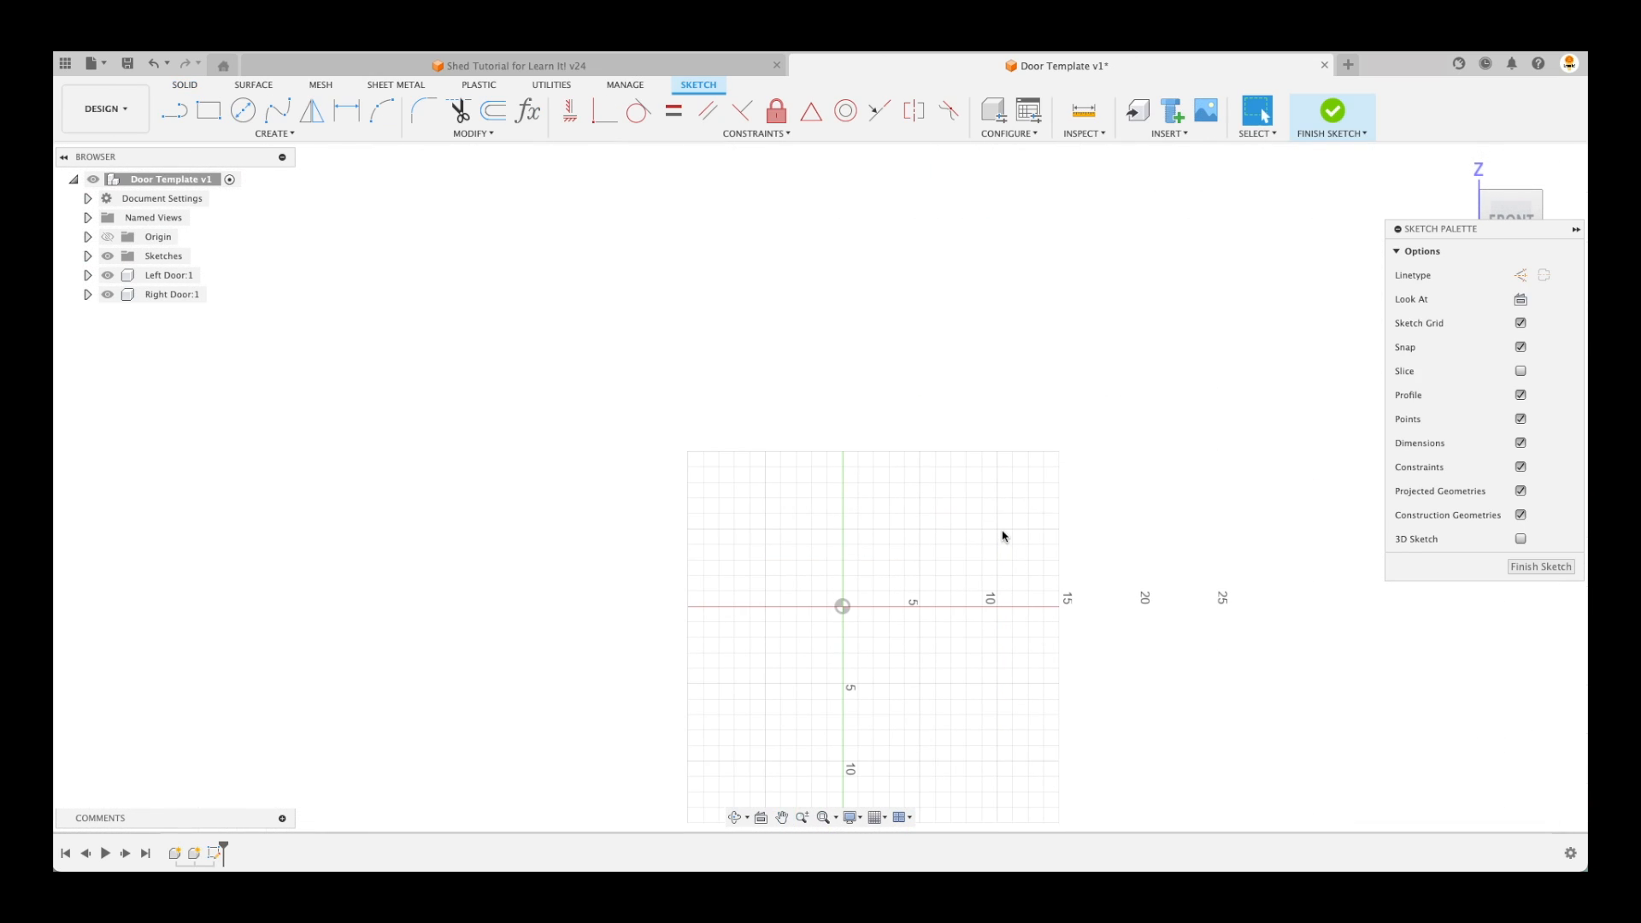
{"action": "left_click", "coordinate": [208, 110]}
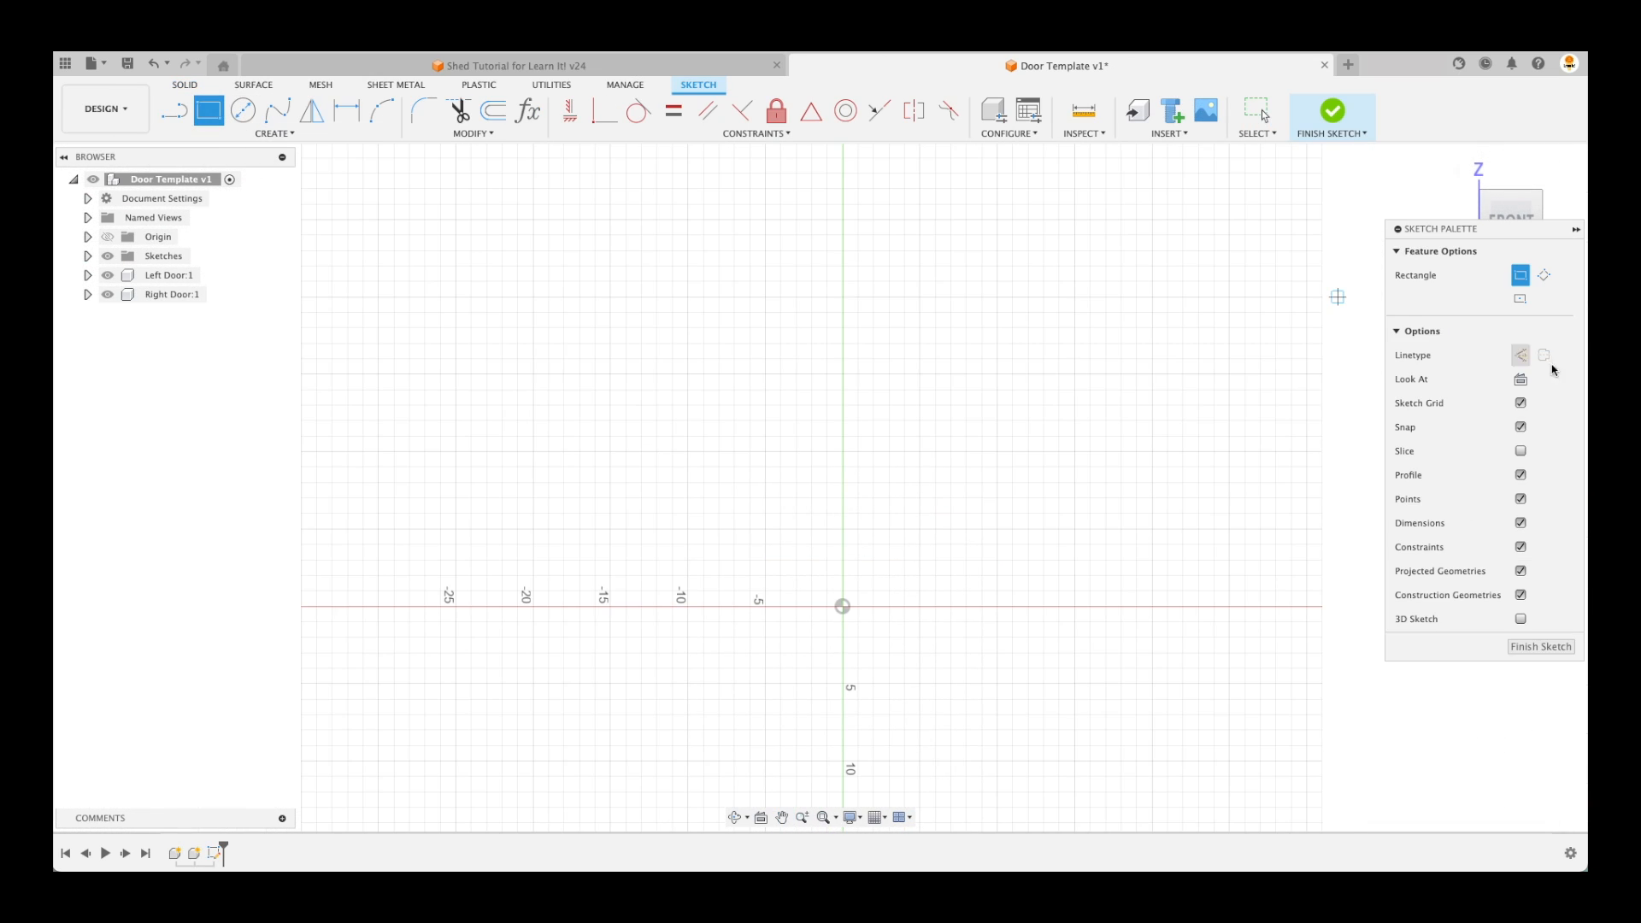
{"action": "left_click", "coordinate": [1520, 299]}
{"action": "left_click", "coordinate": [842, 288]}
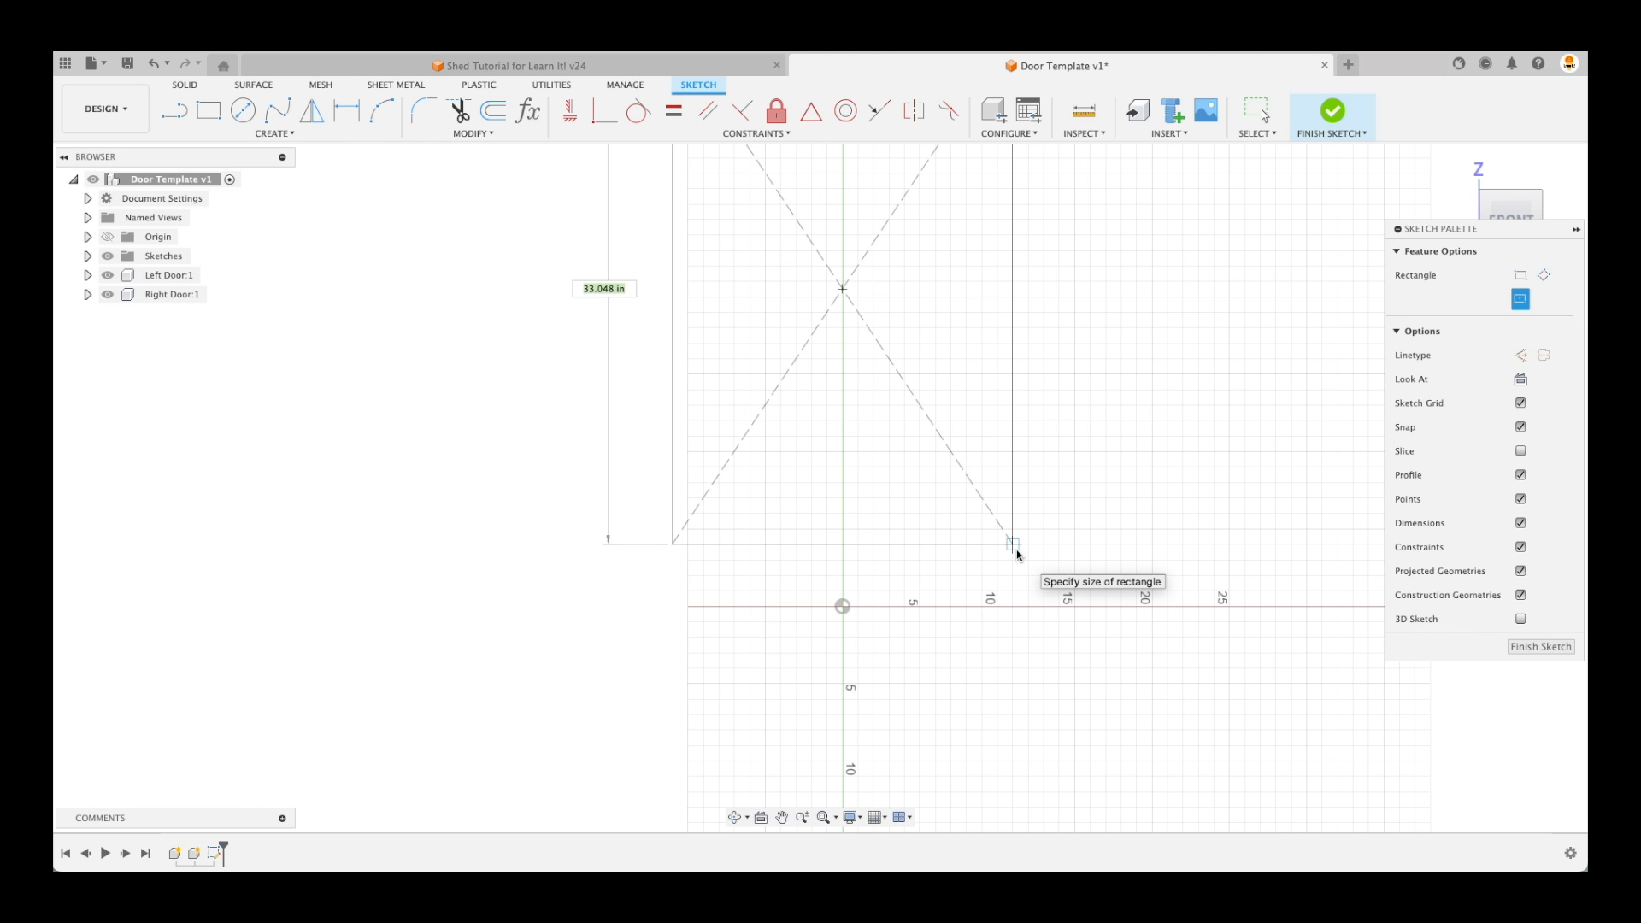
{"action": "type", "text": "87.5"}
{"action": "key", "text": "Tab"}
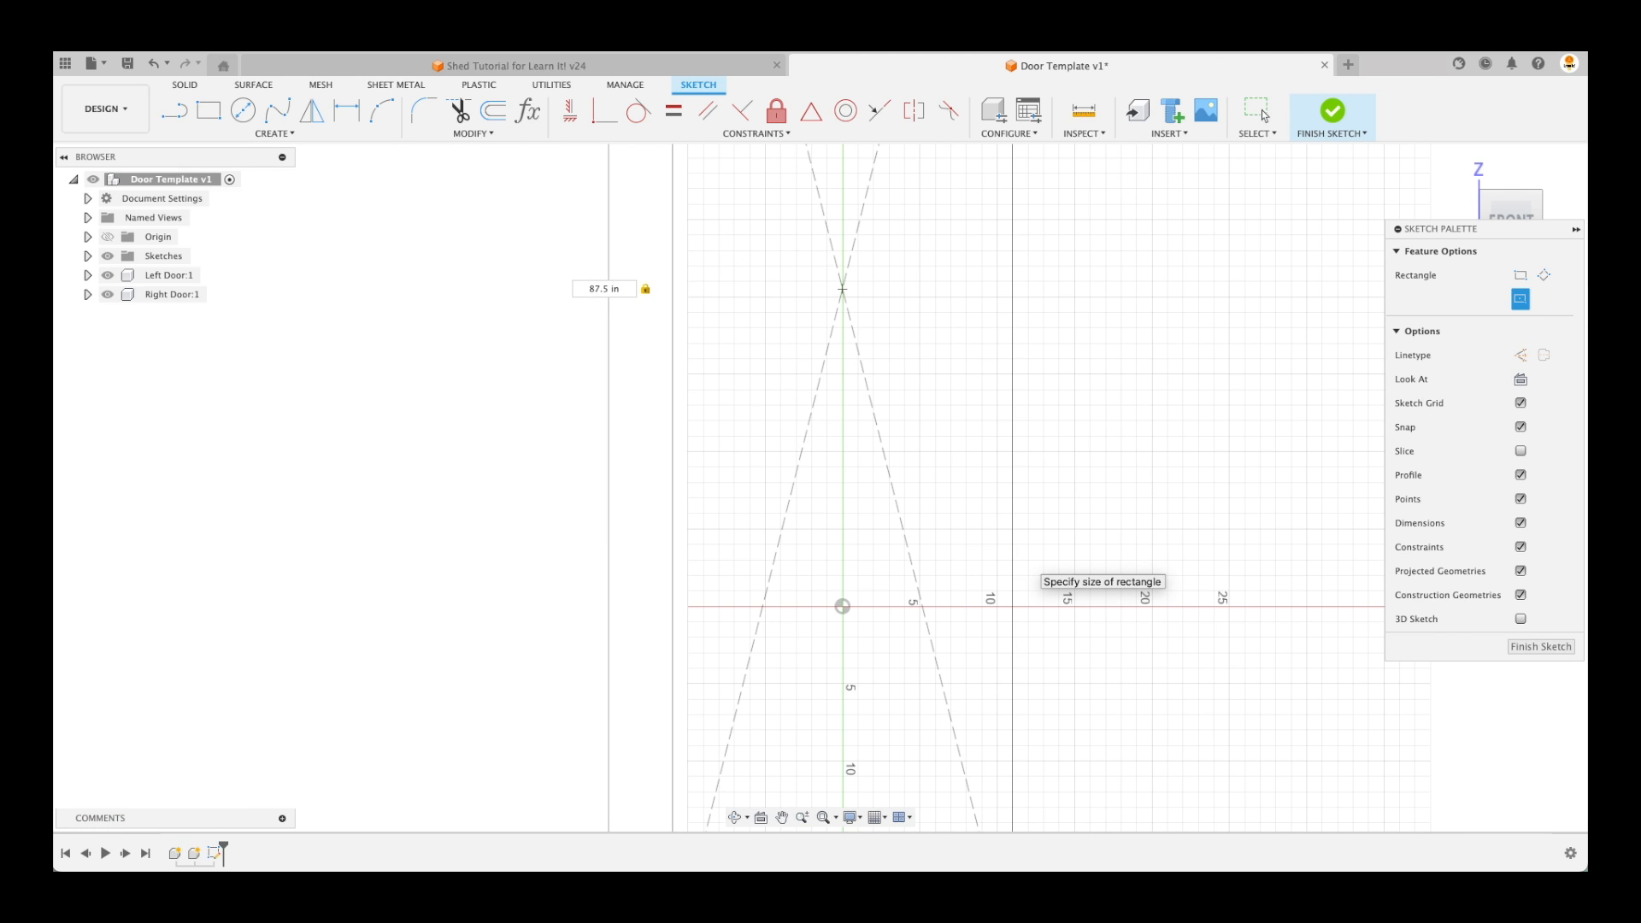
{"action": "scroll", "coordinate": [842, 289], "scroll_direction": "down", "scroll_amount": 5}
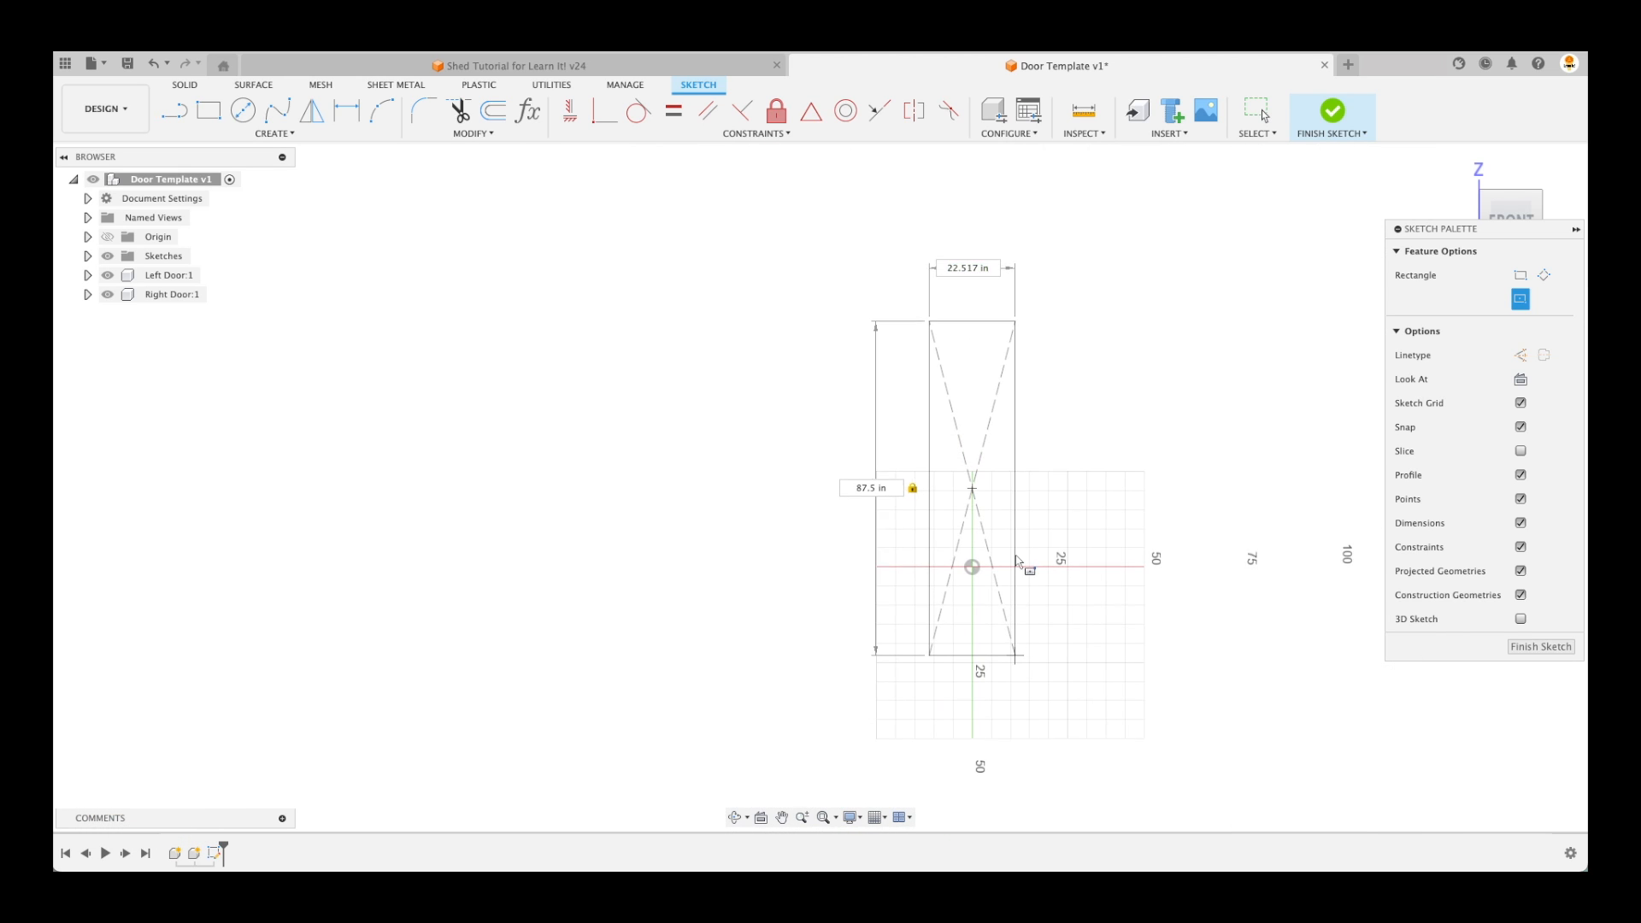
{"action": "key", "text": "Tab"}
{"action": "key", "text": "Tab"}
{"action": "key", "text": "Tab"}
{"action": "key", "text": "Tab"}
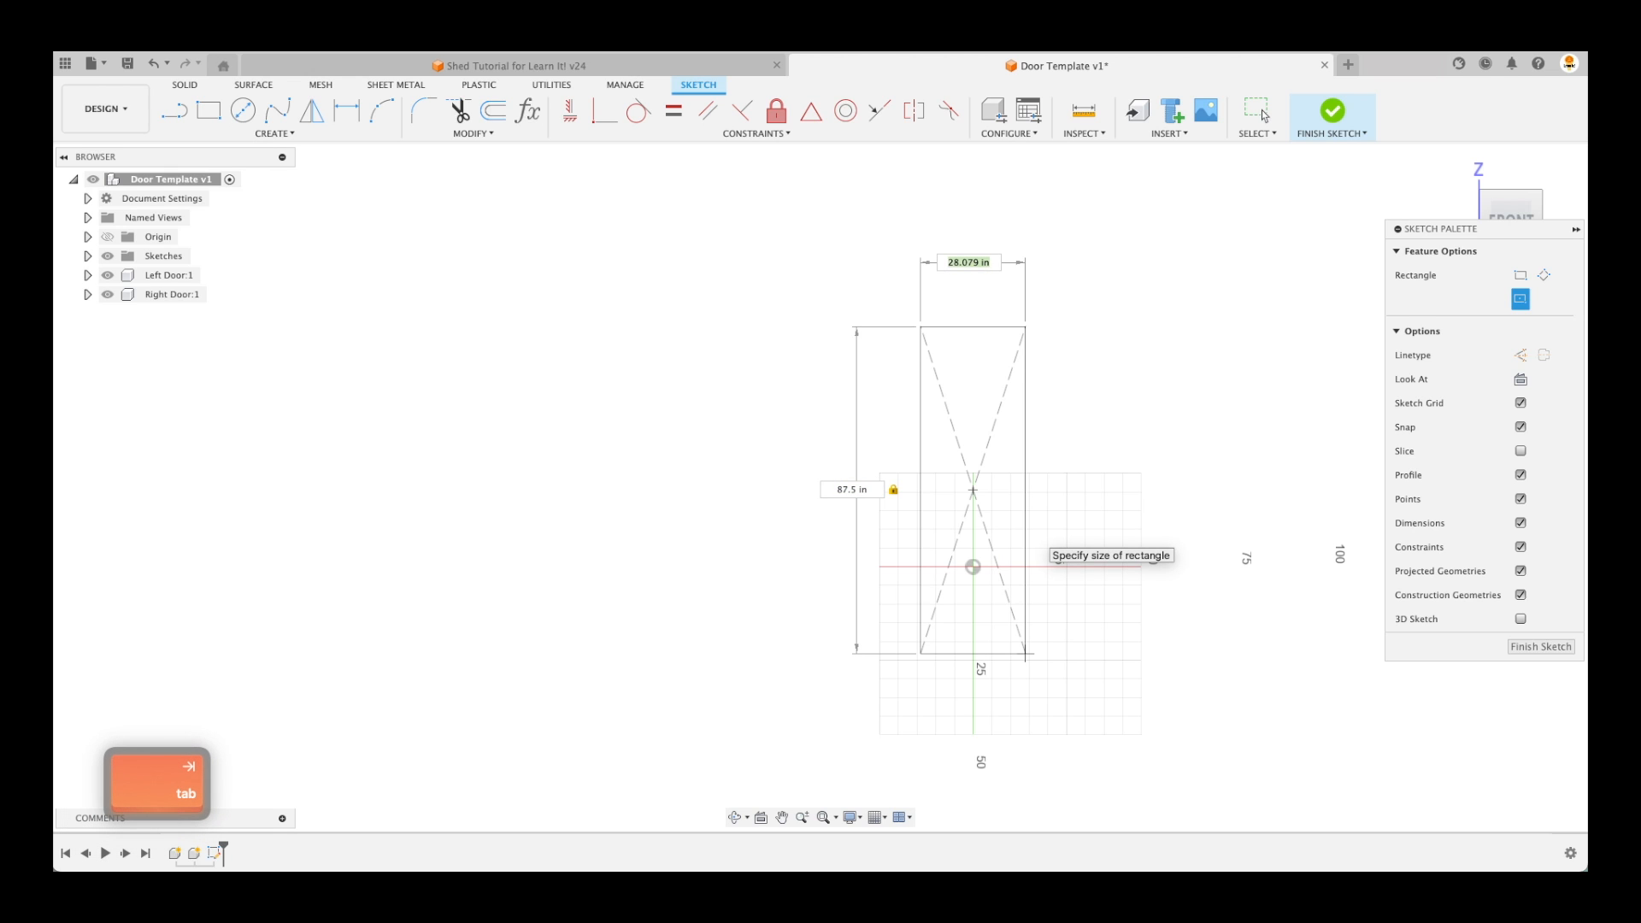
{"action": "type", "text": "66"}
{"action": "key", "text": "Return"}
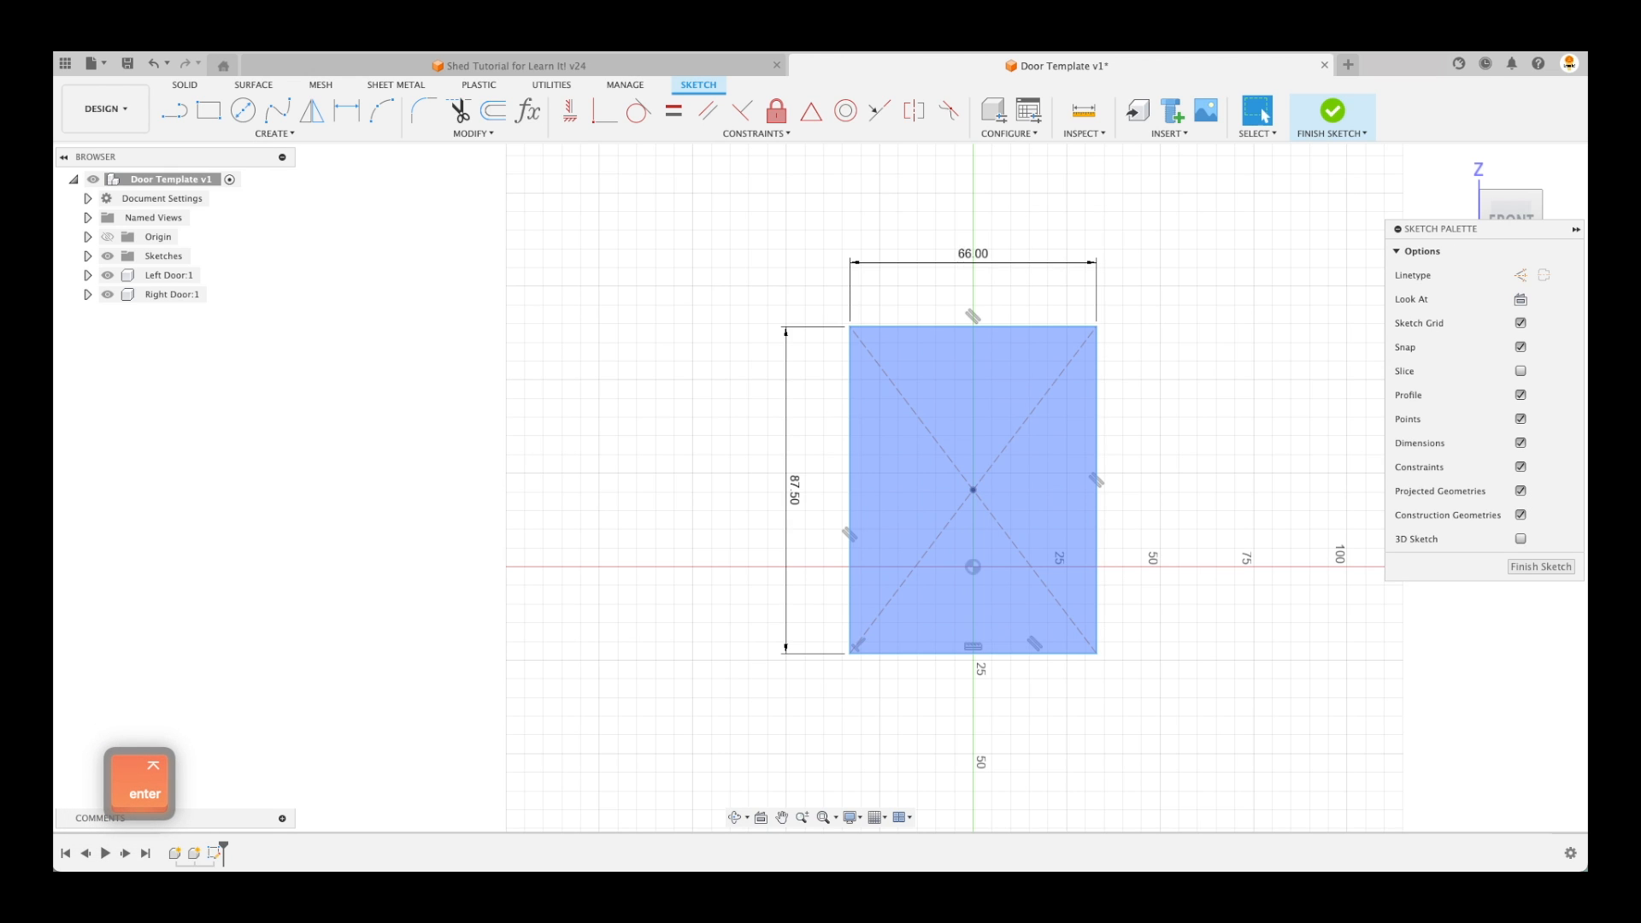
{"action": "key", "text": "Escape"}
Try to move the rectangle freehand by its bottom edge down toward the origin
{"action": "scroll", "coordinate": [1102, 667], "scroll_direction": "up", "scroll_amount": 2}
{"action": "left_click", "coordinate": [1007, 649]}
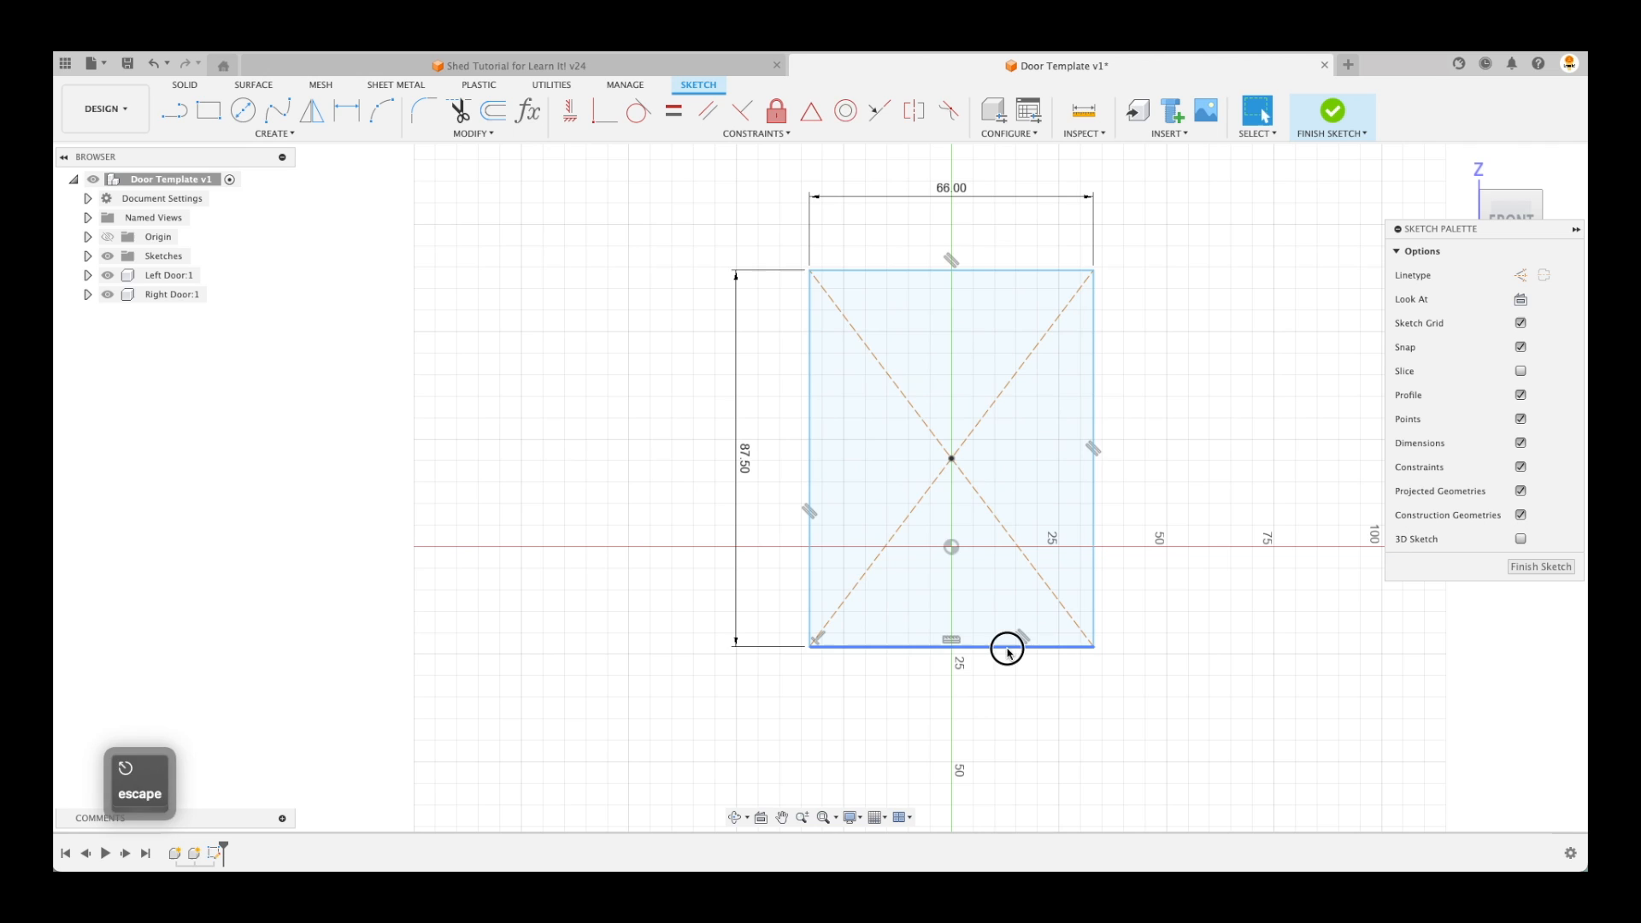
{"action": "middle_click_drag", "start_coordinate": [1007, 649], "coordinate": [900, 507]}
{"action": "left_click_drag", "start_coordinate": [901, 507], "coordinate": [992, 597]}
{"action": "scroll", "coordinate": [993, 598], "scroll_direction": "up", "scroll_amount": 3}
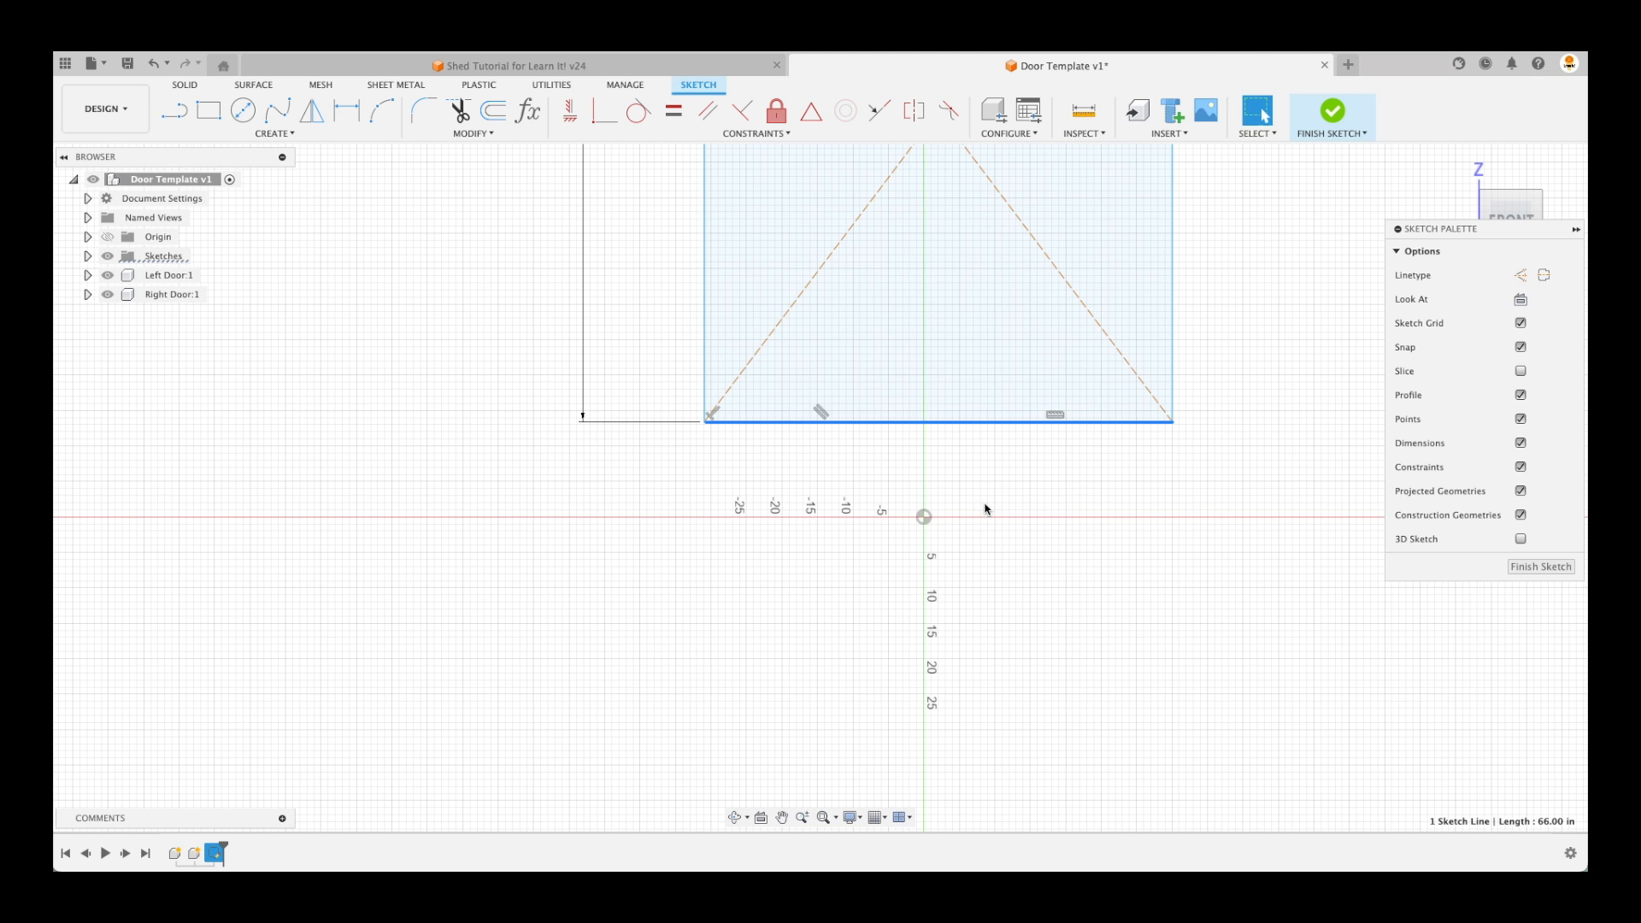
{"action": "left_click", "coordinate": [955, 424]}
{"action": "mouse_move", "coordinate": [959, 426]}
{"action": "left_mouse_down"}
{"action": "mouse_move", "coordinate": [964, 452]}
{"action": "mouse_move", "coordinate": [1000, 458]}
{"action": "mouse_move", "coordinate": [982, 502]}
{"action": "mouse_move", "coordinate": [1012, 542]}
{"action": "mouse_move", "coordinate": [1011, 517]}
{"action": "mouse_move", "coordinate": [928, 520]}
{"action": "left_mouse_up"}
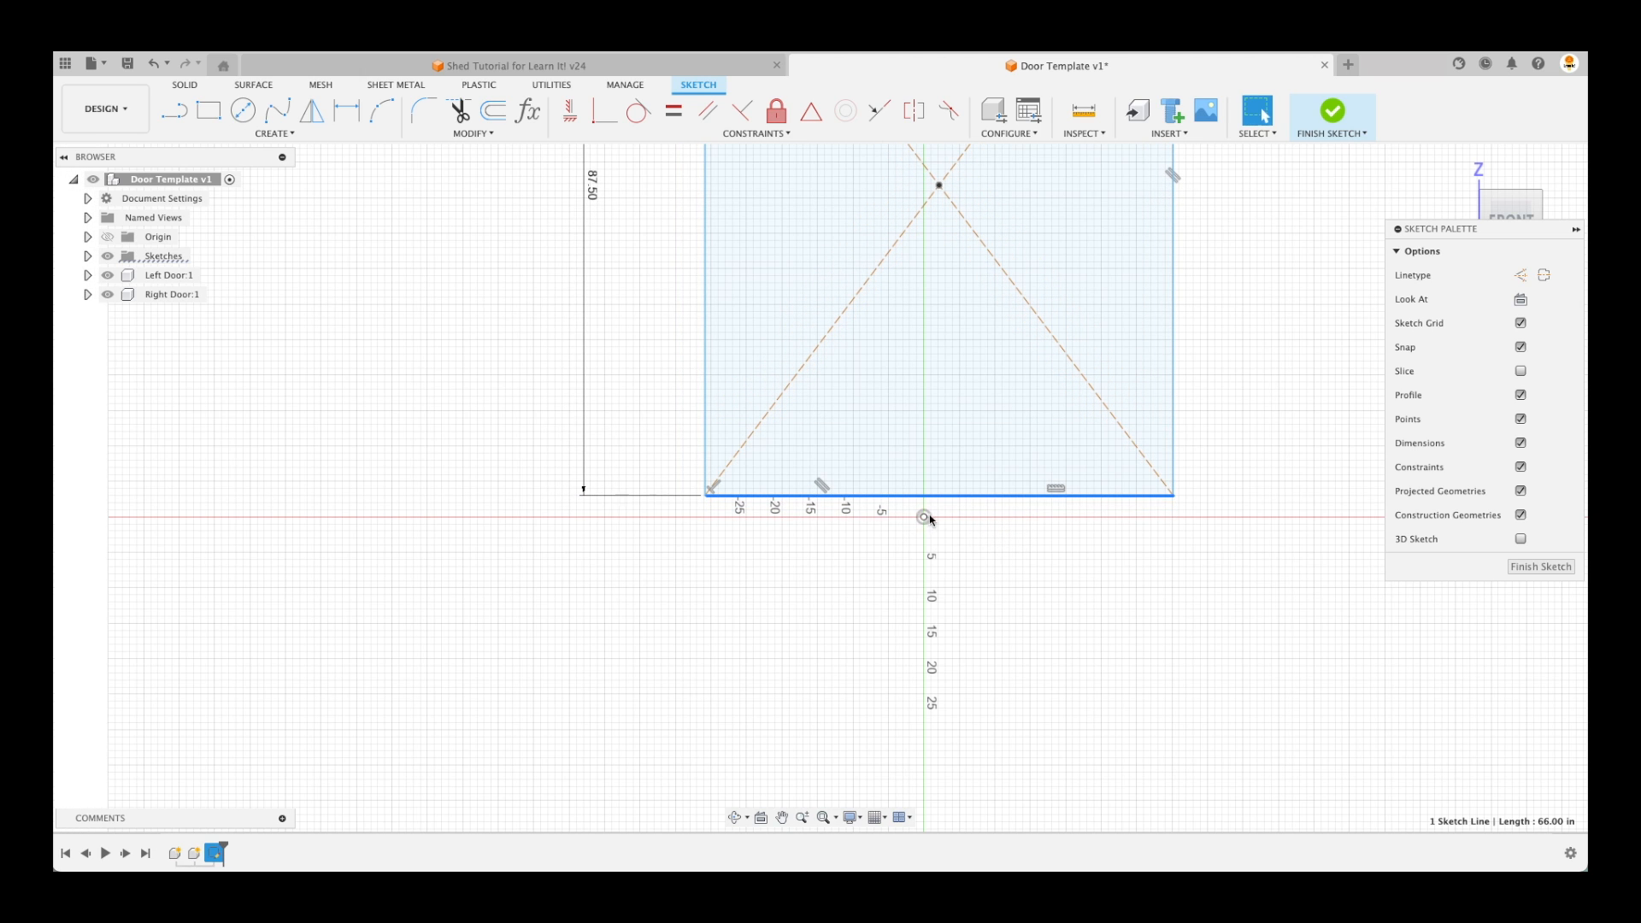
{"action": "left_click", "coordinate": [1054, 570]}
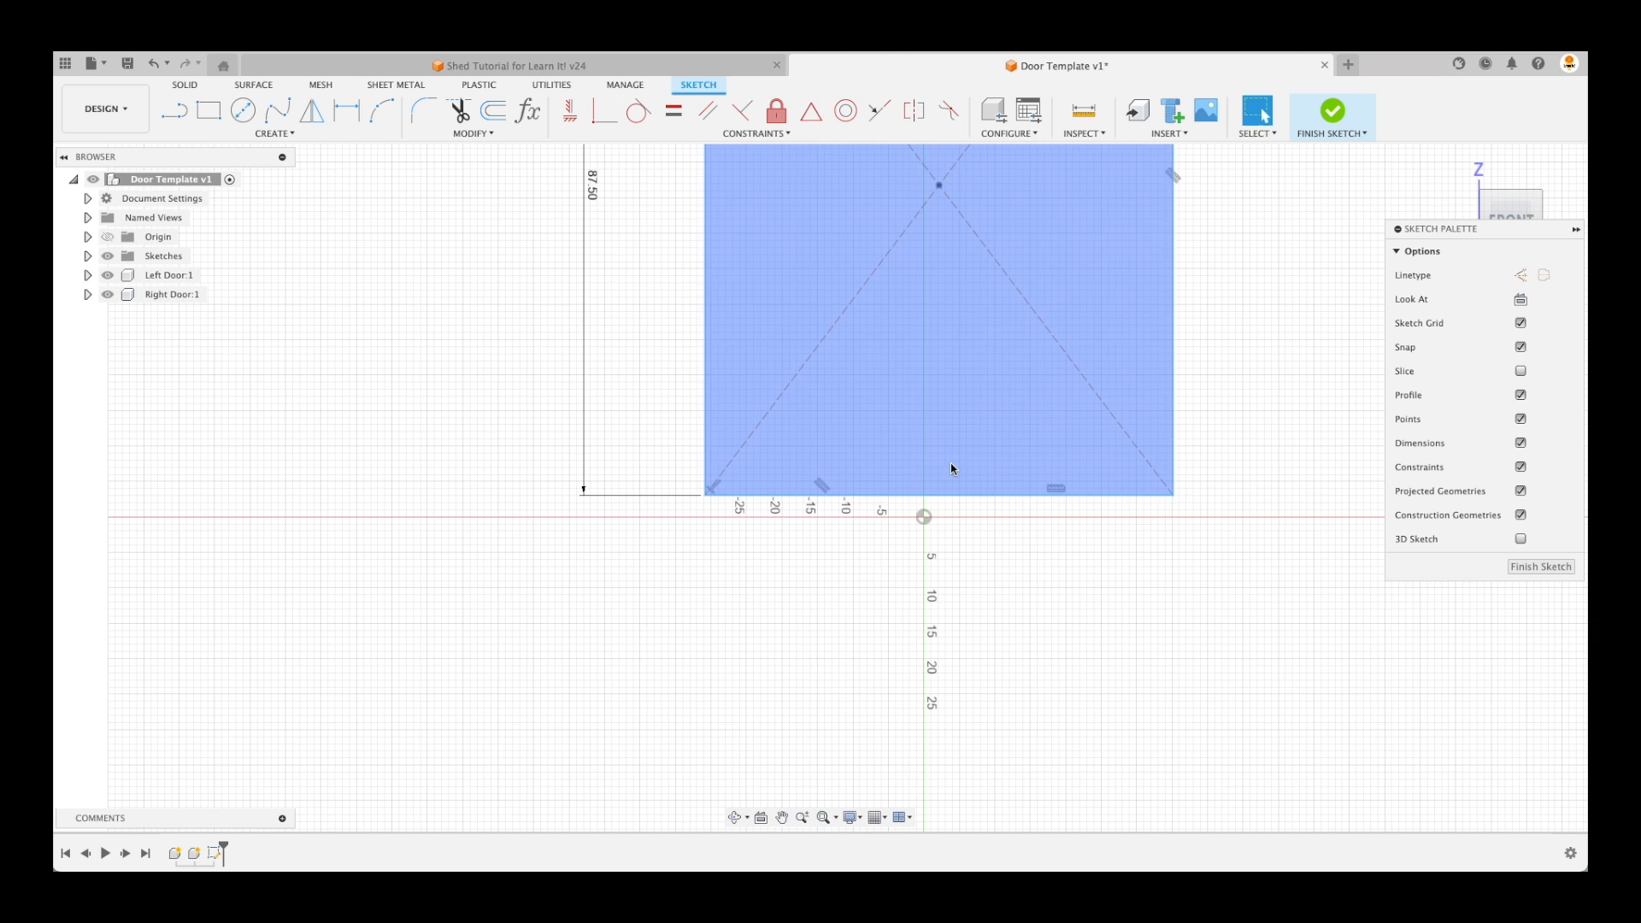
Apply a Midpoint constraint between the rectangle's bottom edge and the sketch origin
{"action": "left_click", "coordinate": [813, 111]}
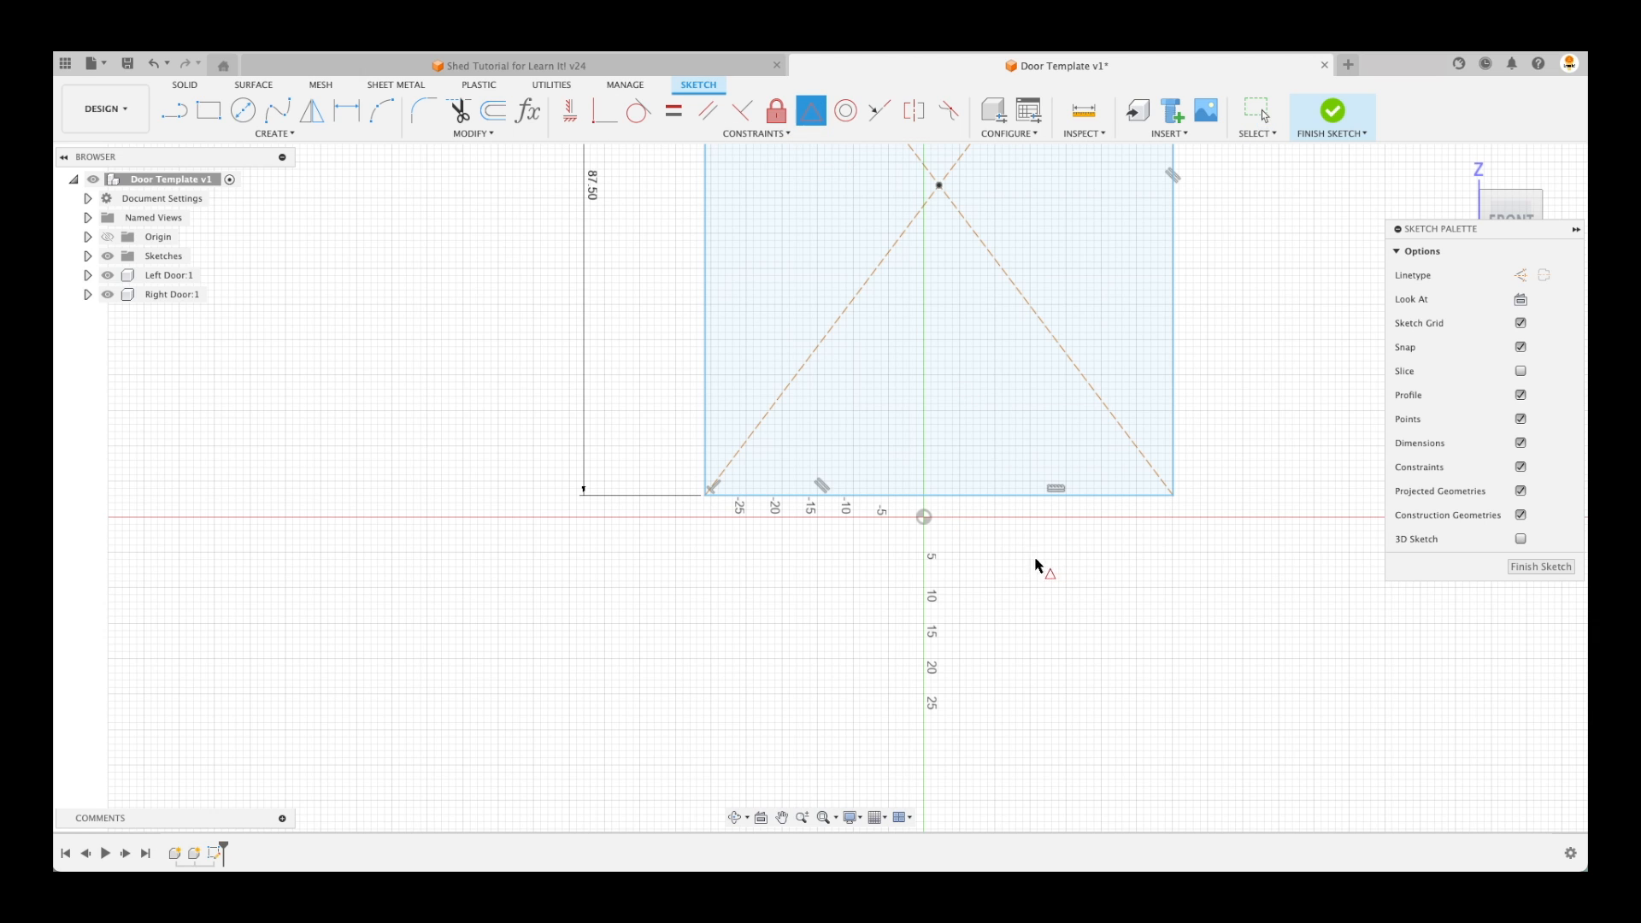
{"action": "left_click", "coordinate": [989, 495]}
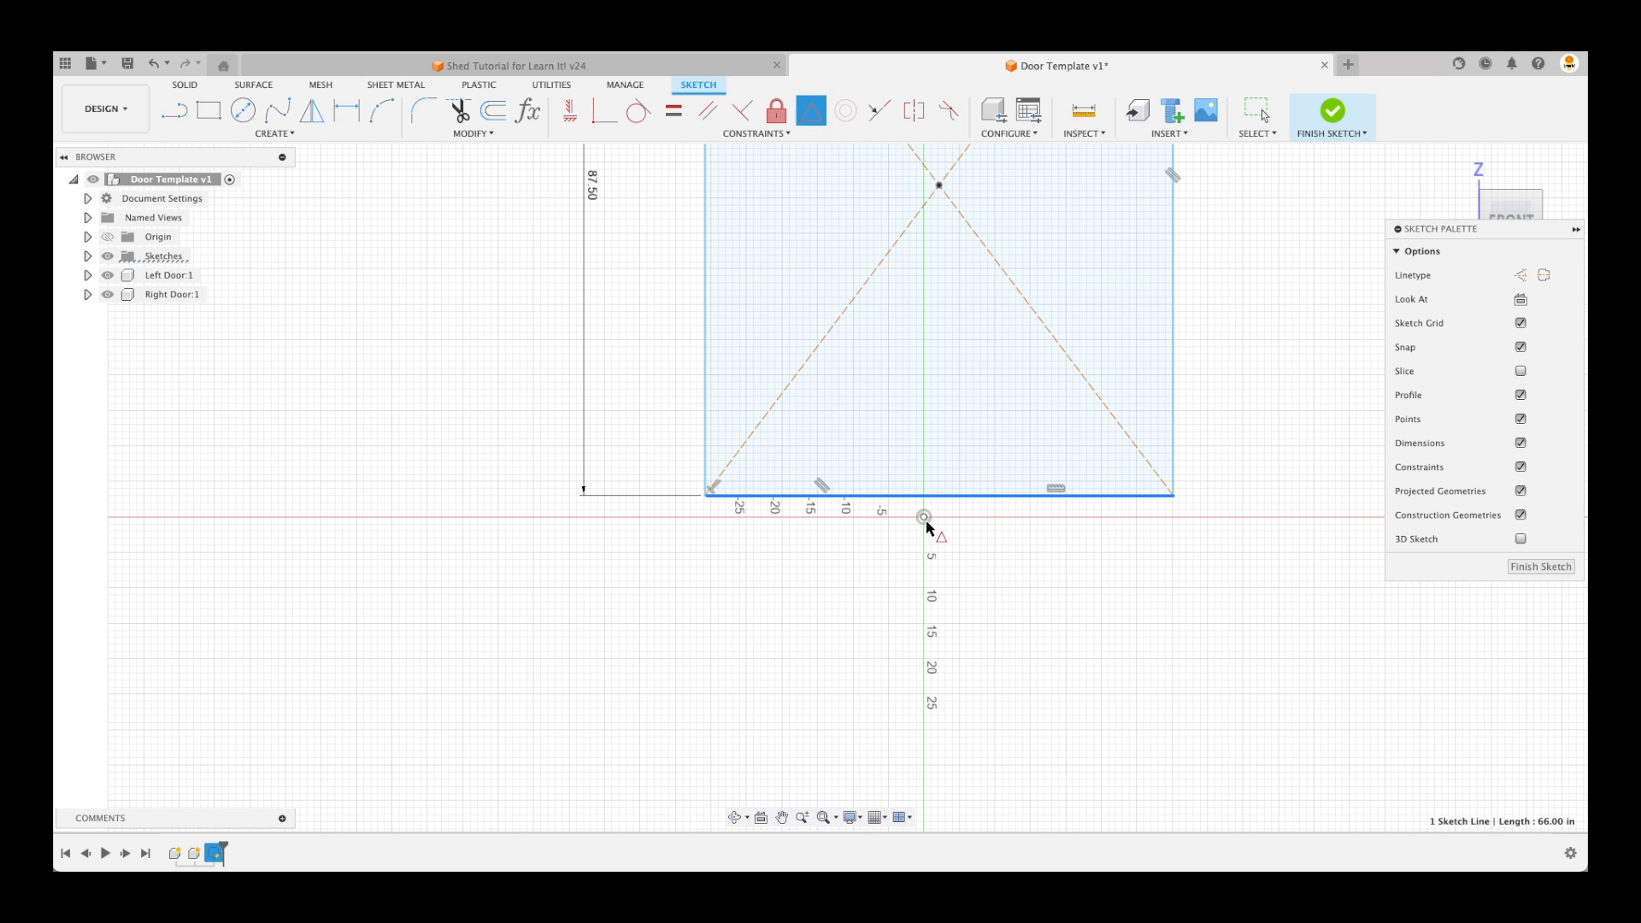
{"action": "left_click", "coordinate": [924, 518]}
{"action": "scroll", "coordinate": [972, 593], "scroll_direction": "down", "scroll_amount": 5}
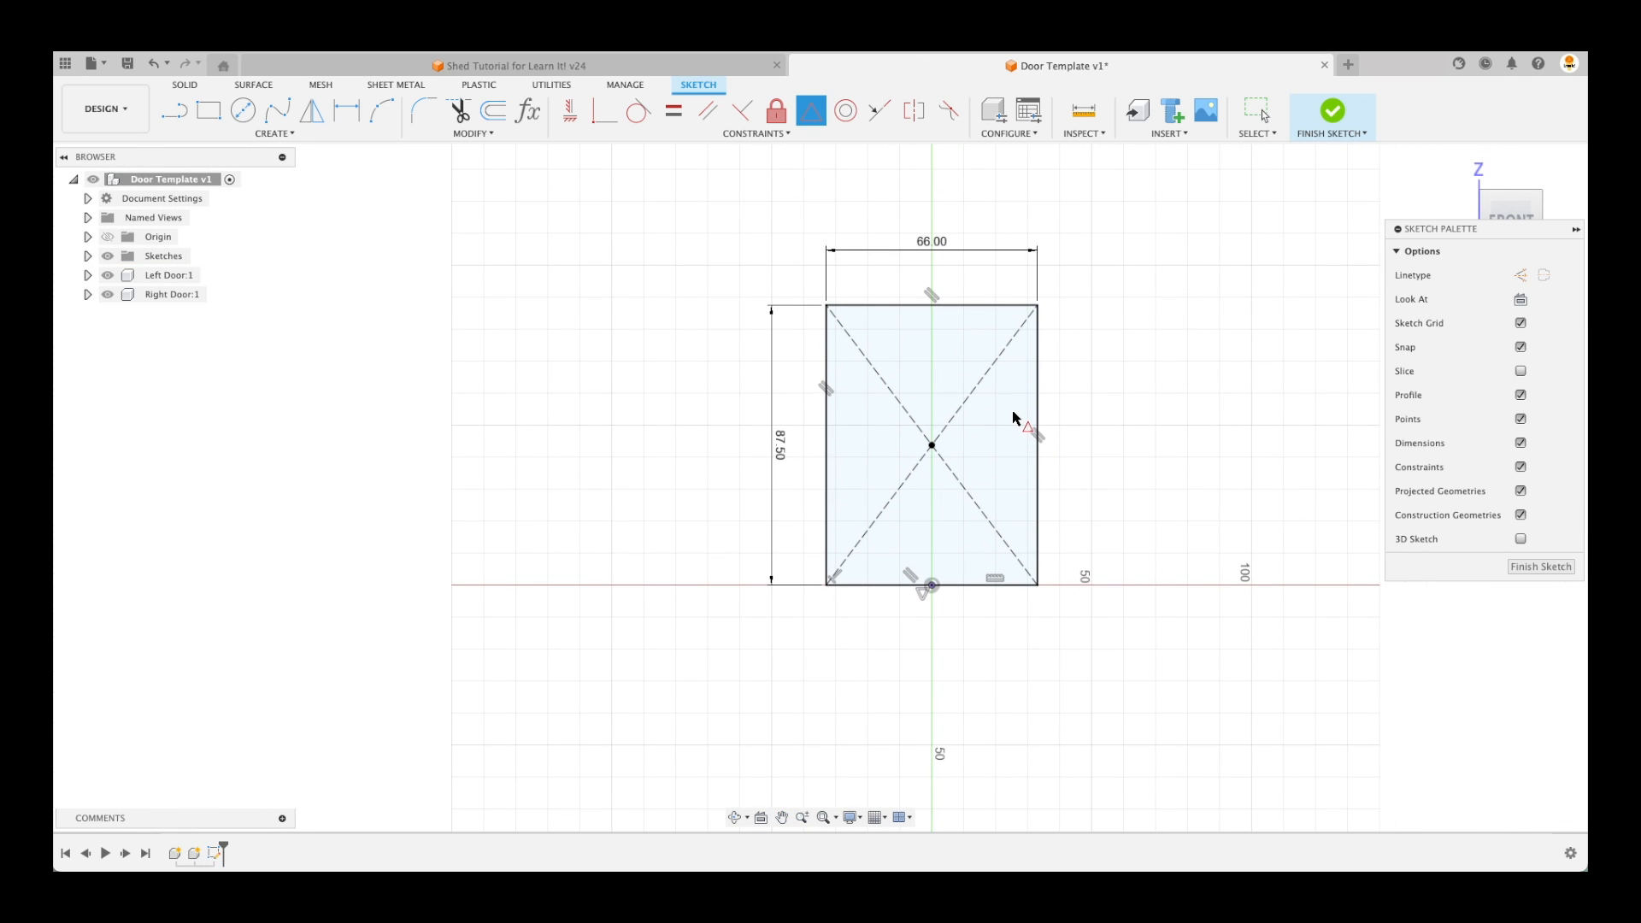
{"action": "key", "text": "Escape"}
{"action": "scroll", "coordinate": [1106, 453], "scroll_direction": "up", "scroll_amount": 3}
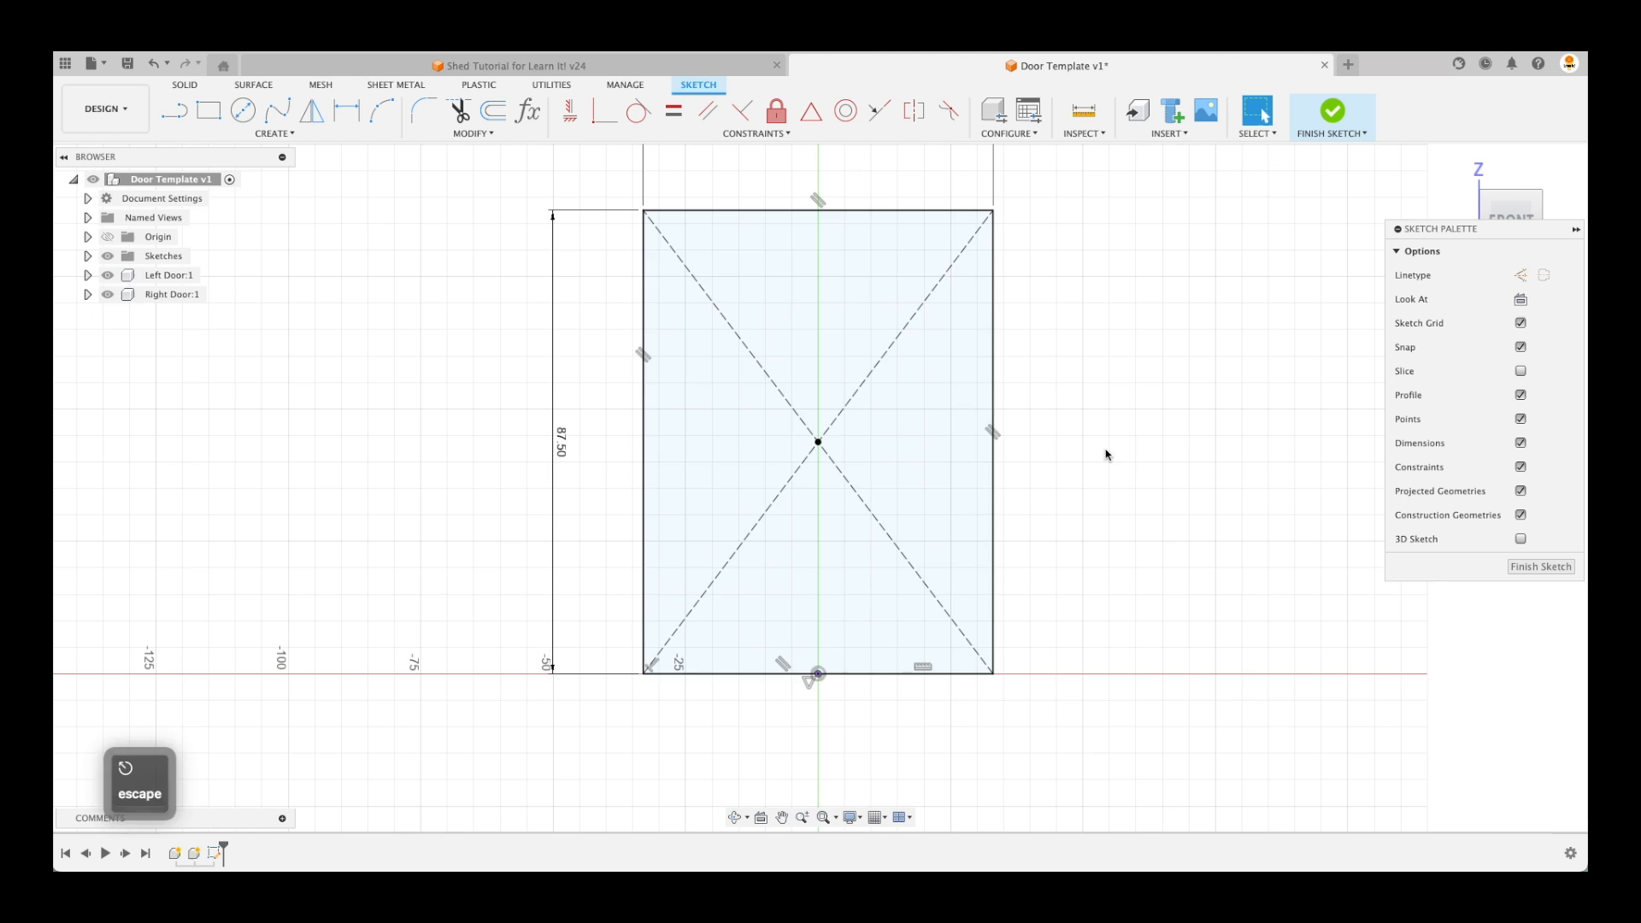
Switch the rectangle's right edge to a construction line and back to a normal line
{"action": "left_click", "coordinate": [941, 240]}
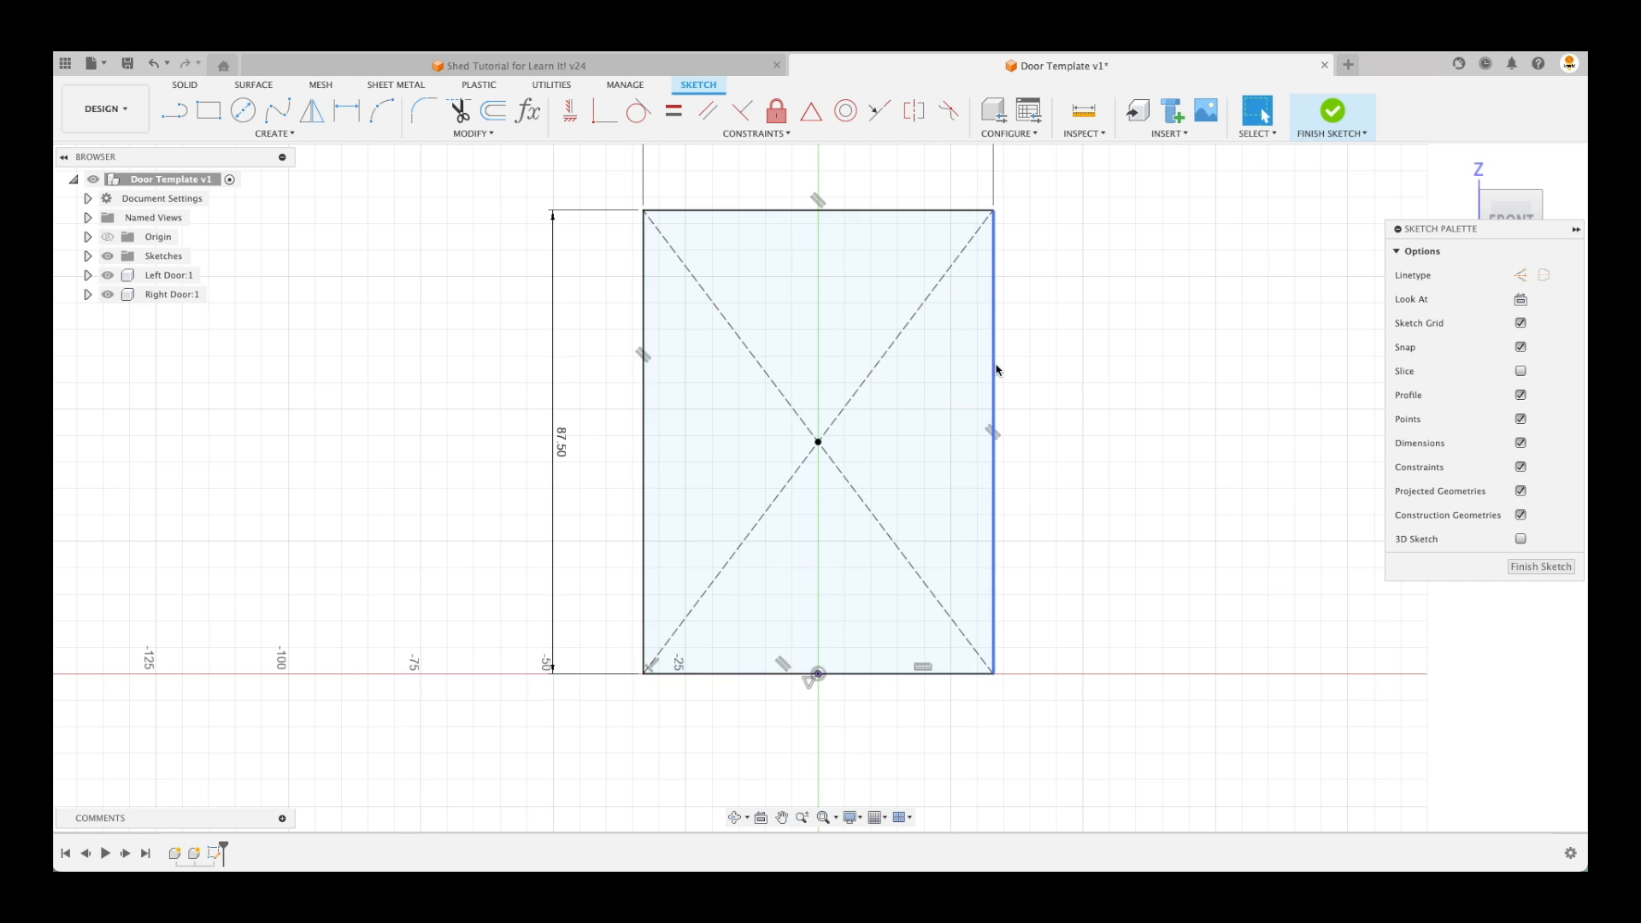
{"action": "left_click", "coordinate": [996, 369]}
{"action": "key", "text": "x"}
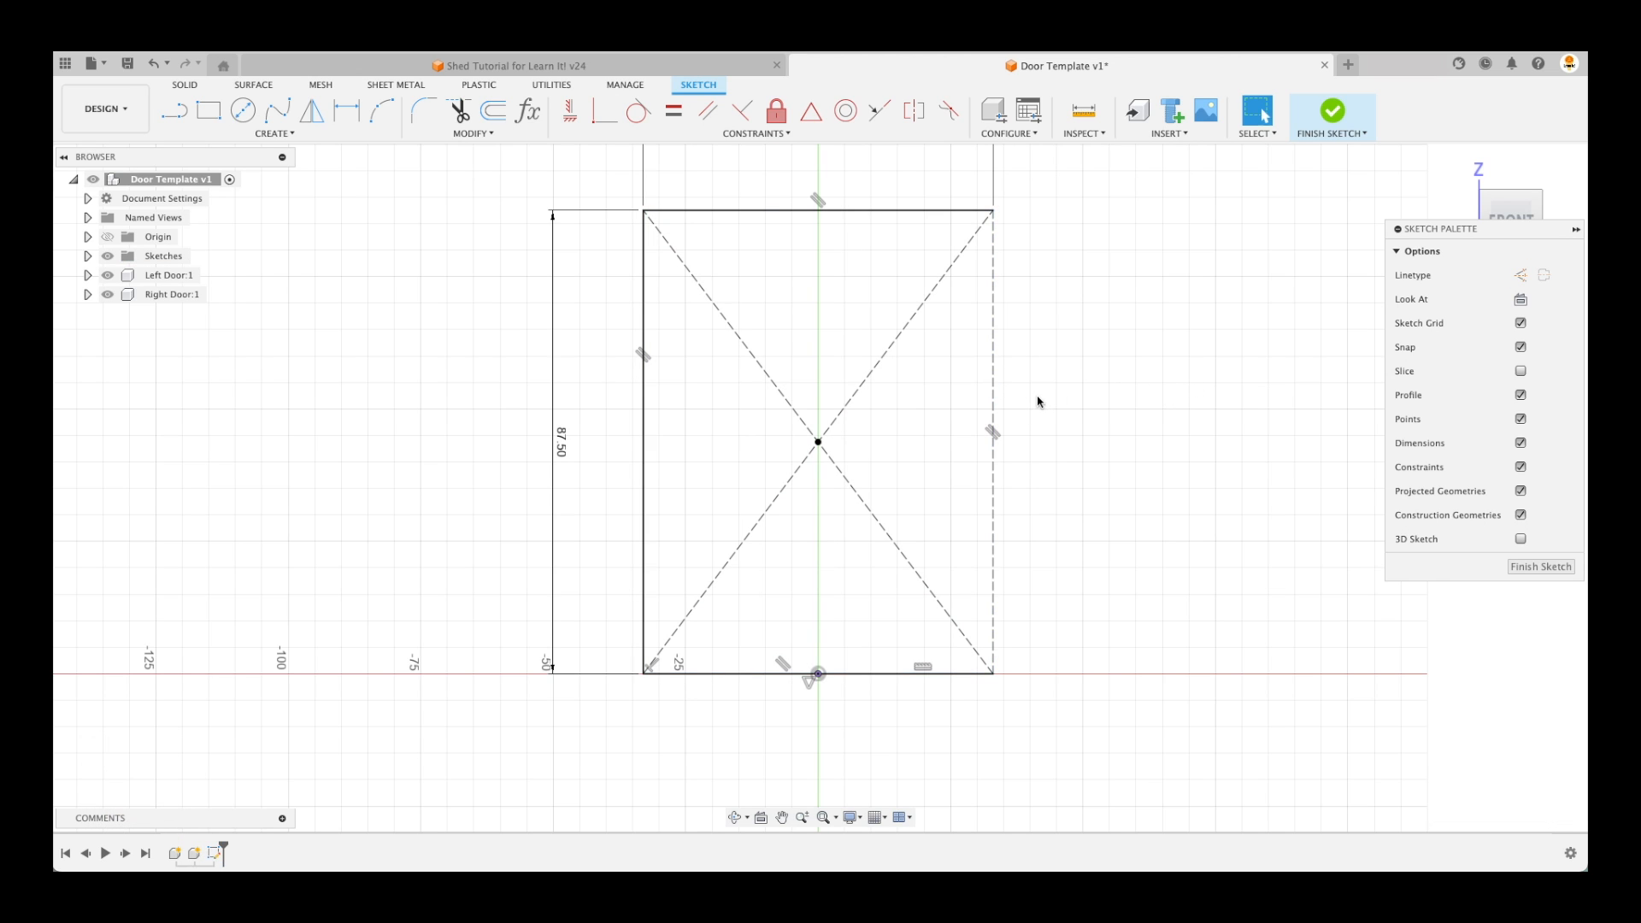
{"action": "left_click", "coordinate": [994, 406]}
{"action": "key", "text": "x"}
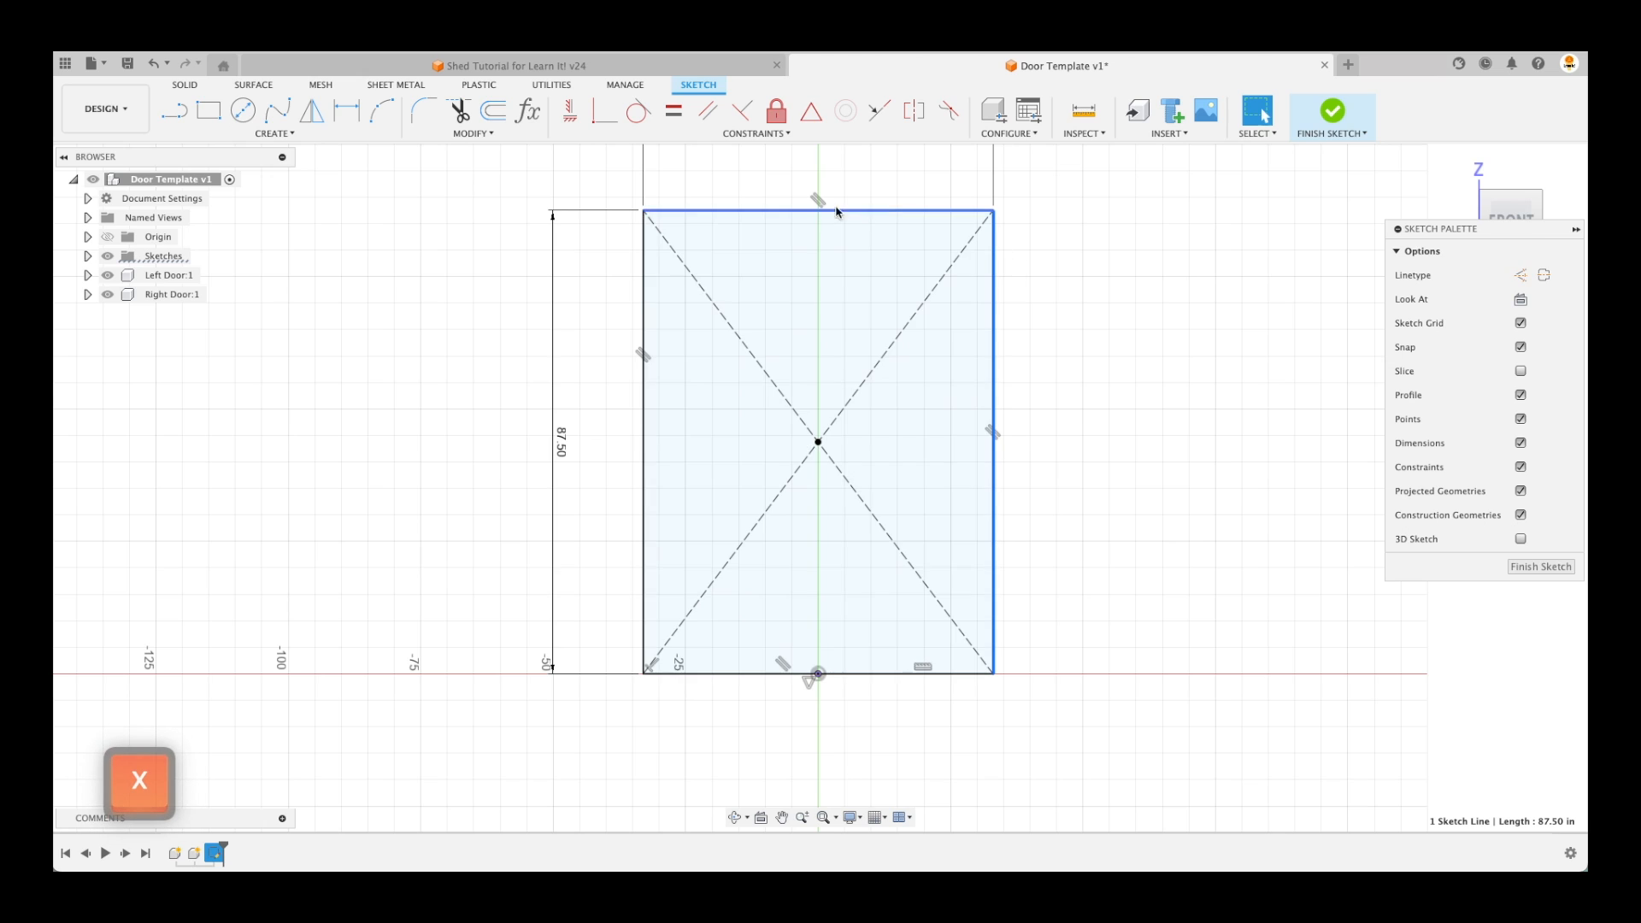
{"action": "left_click", "coordinate": [1080, 553]}
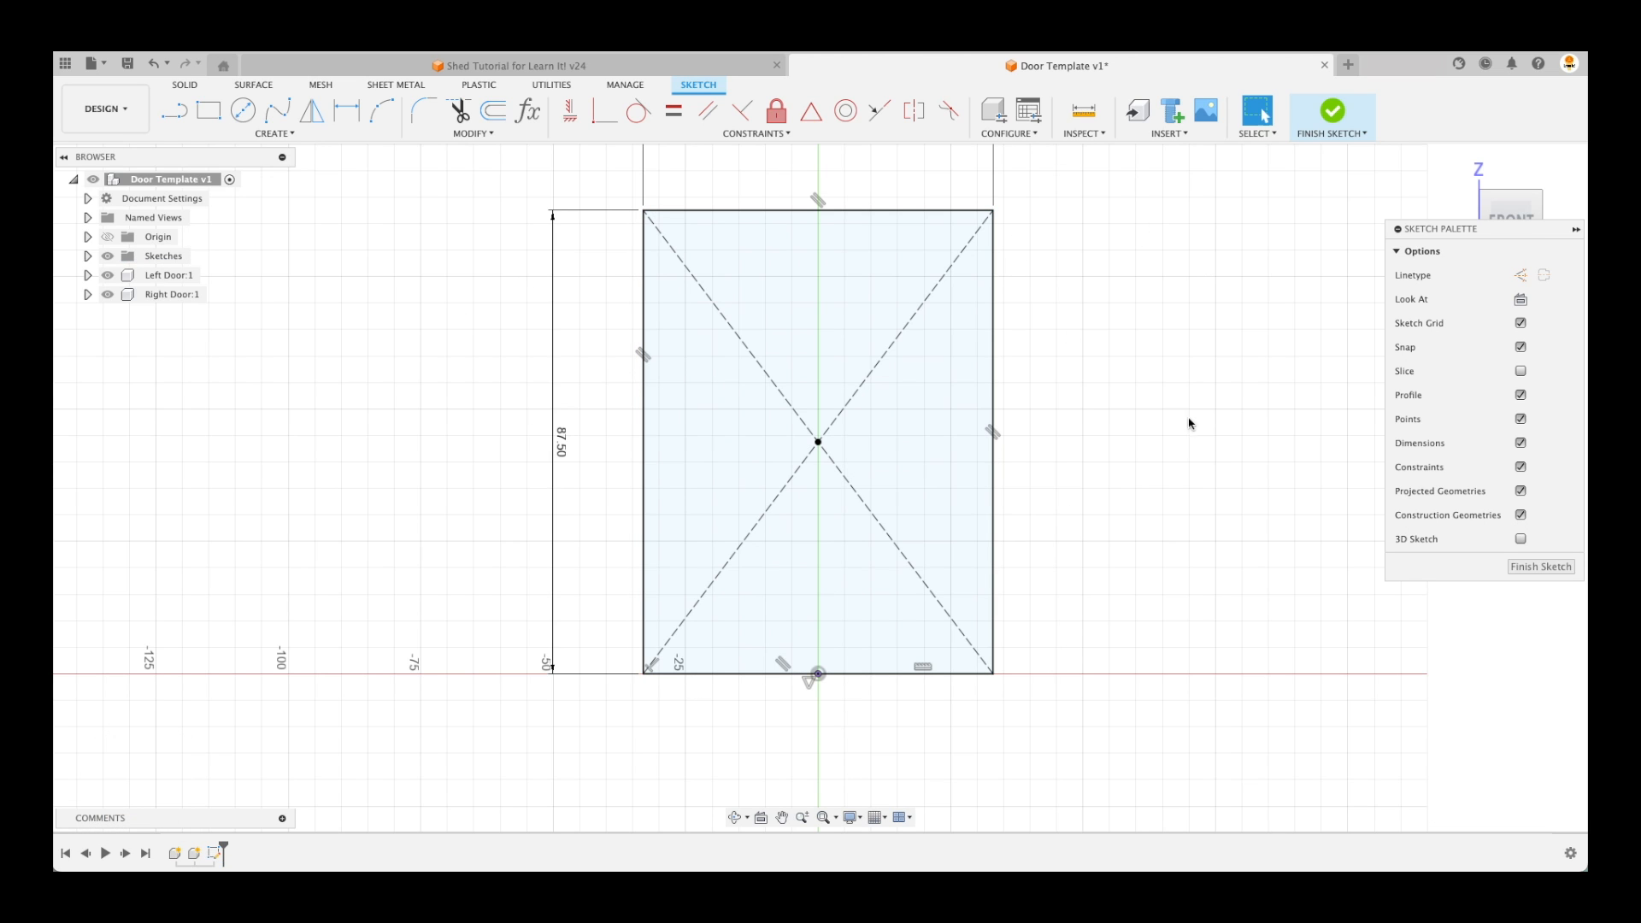
Convert all four edges of the 66 by 87.5 in rectangle to construction lines
{"action": "double_click", "coordinate": [996, 401]}
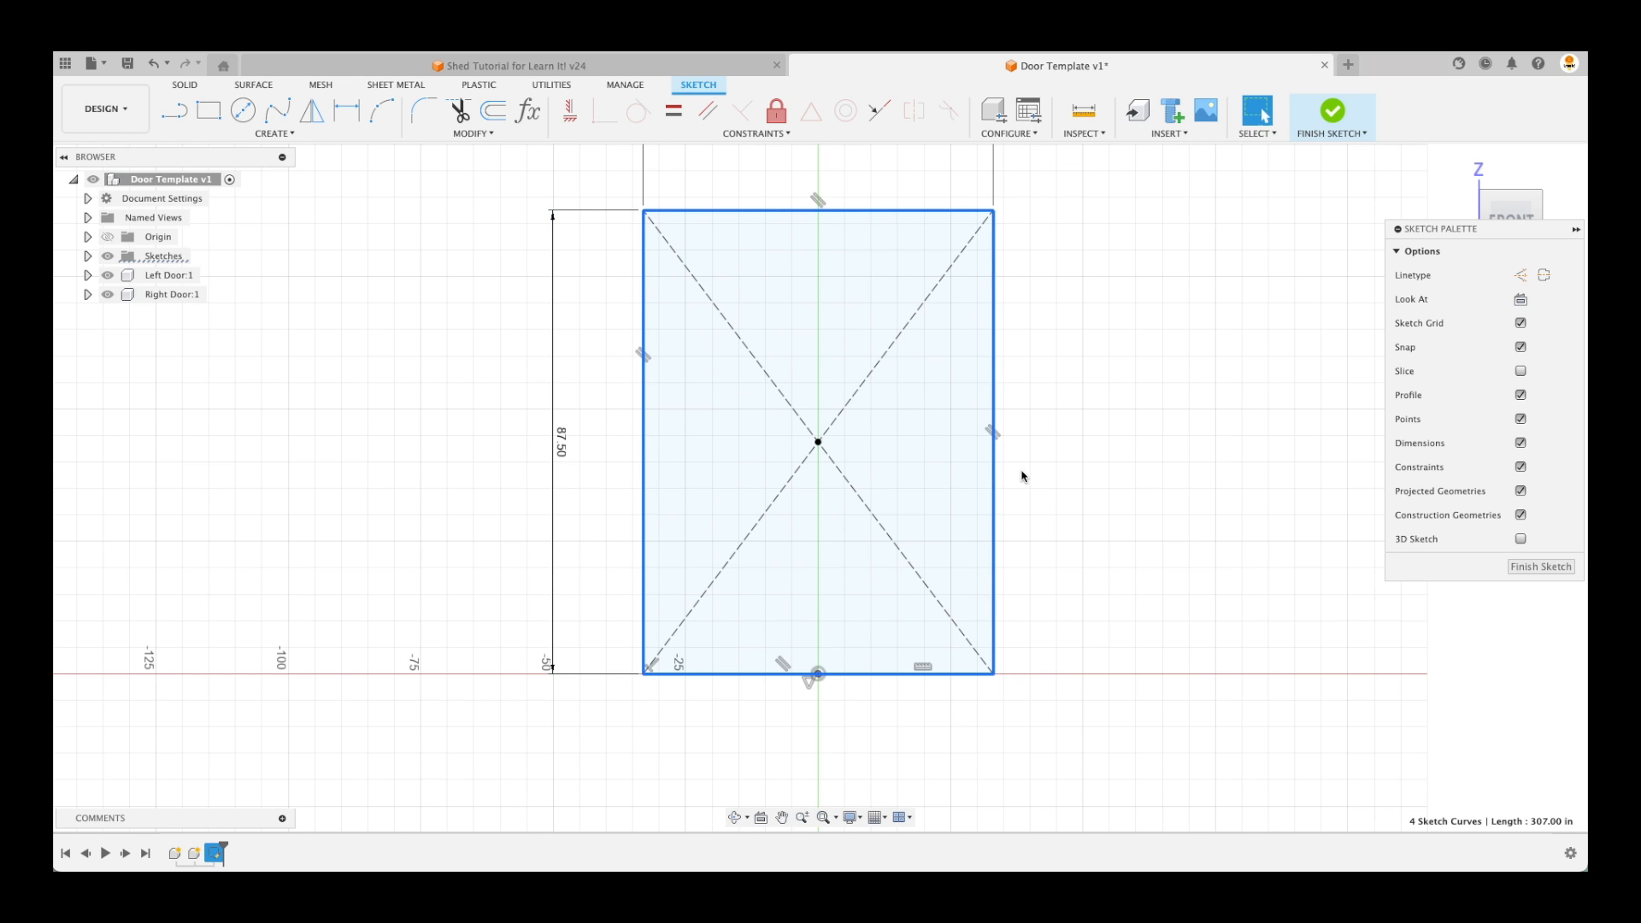
{"action": "key", "text": "x"}
{"action": "left_click", "coordinate": [1051, 433]}
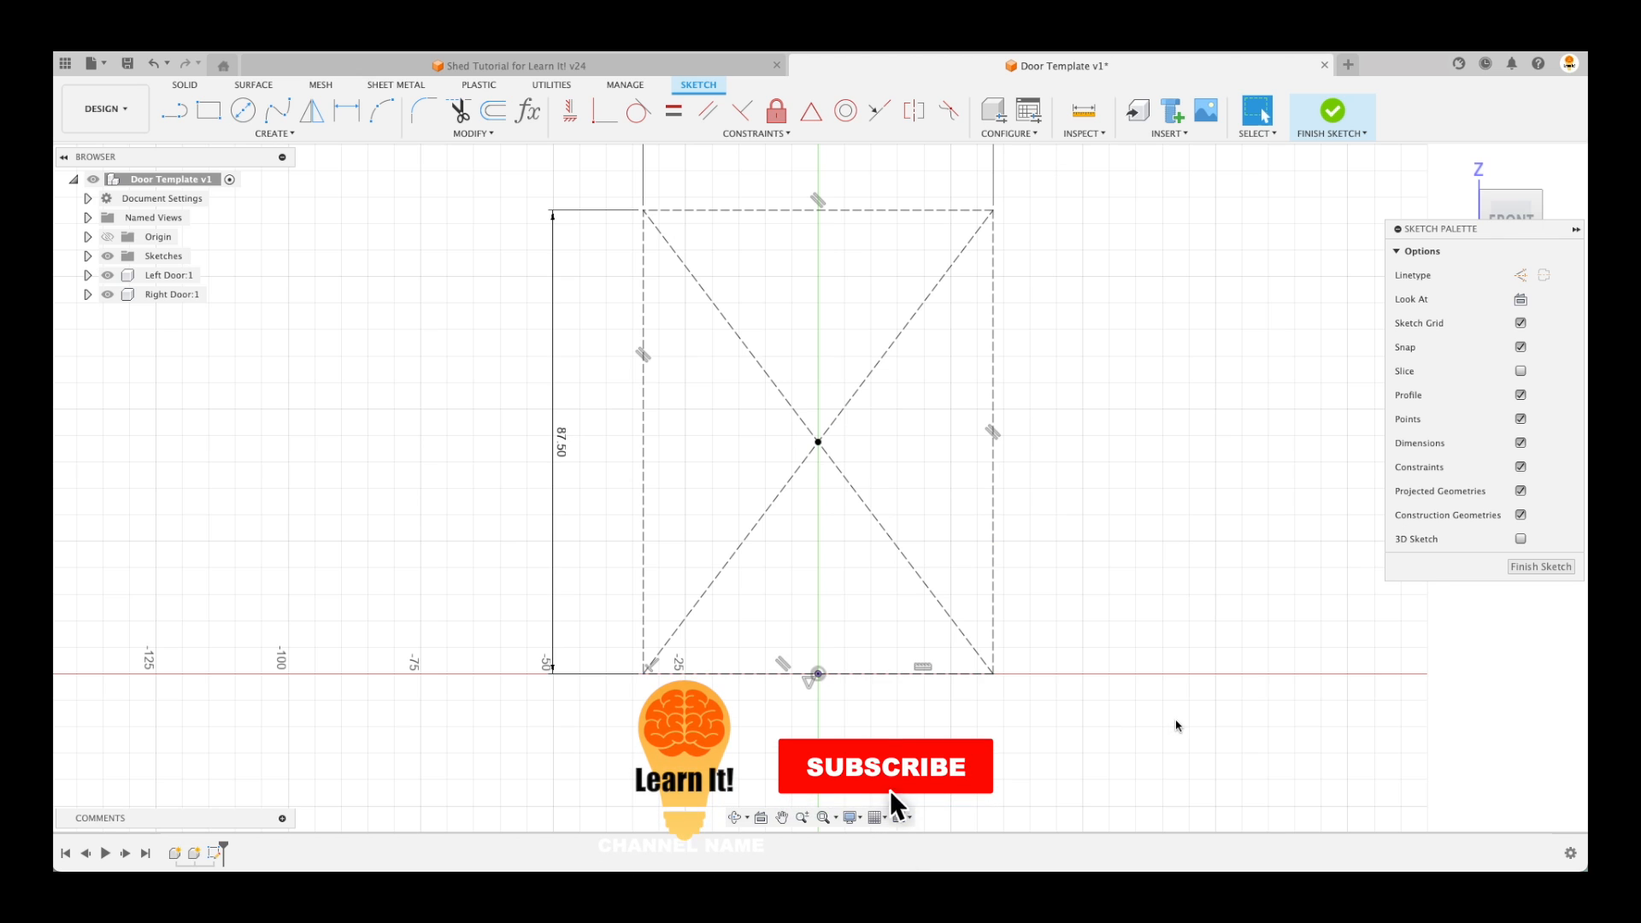
{"action": "middle_click_drag", "start_coordinate": [1096, 649], "coordinate": [1120, 687]}
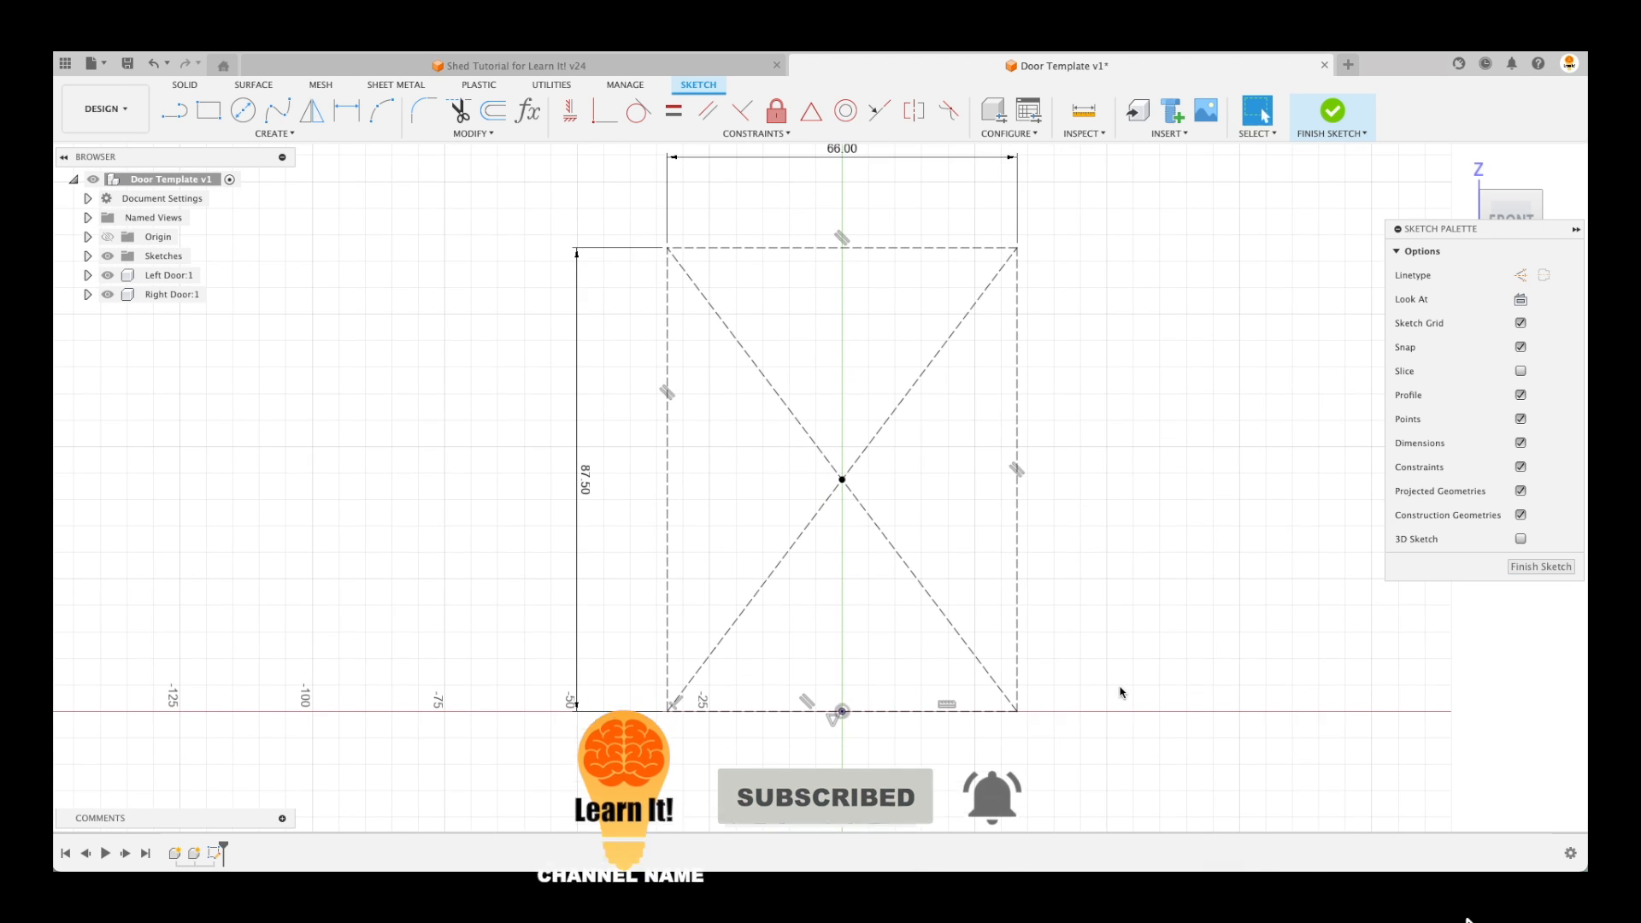
{"action": "scroll", "coordinate": [1122, 692], "scroll_direction": "down", "scroll_amount": 1}
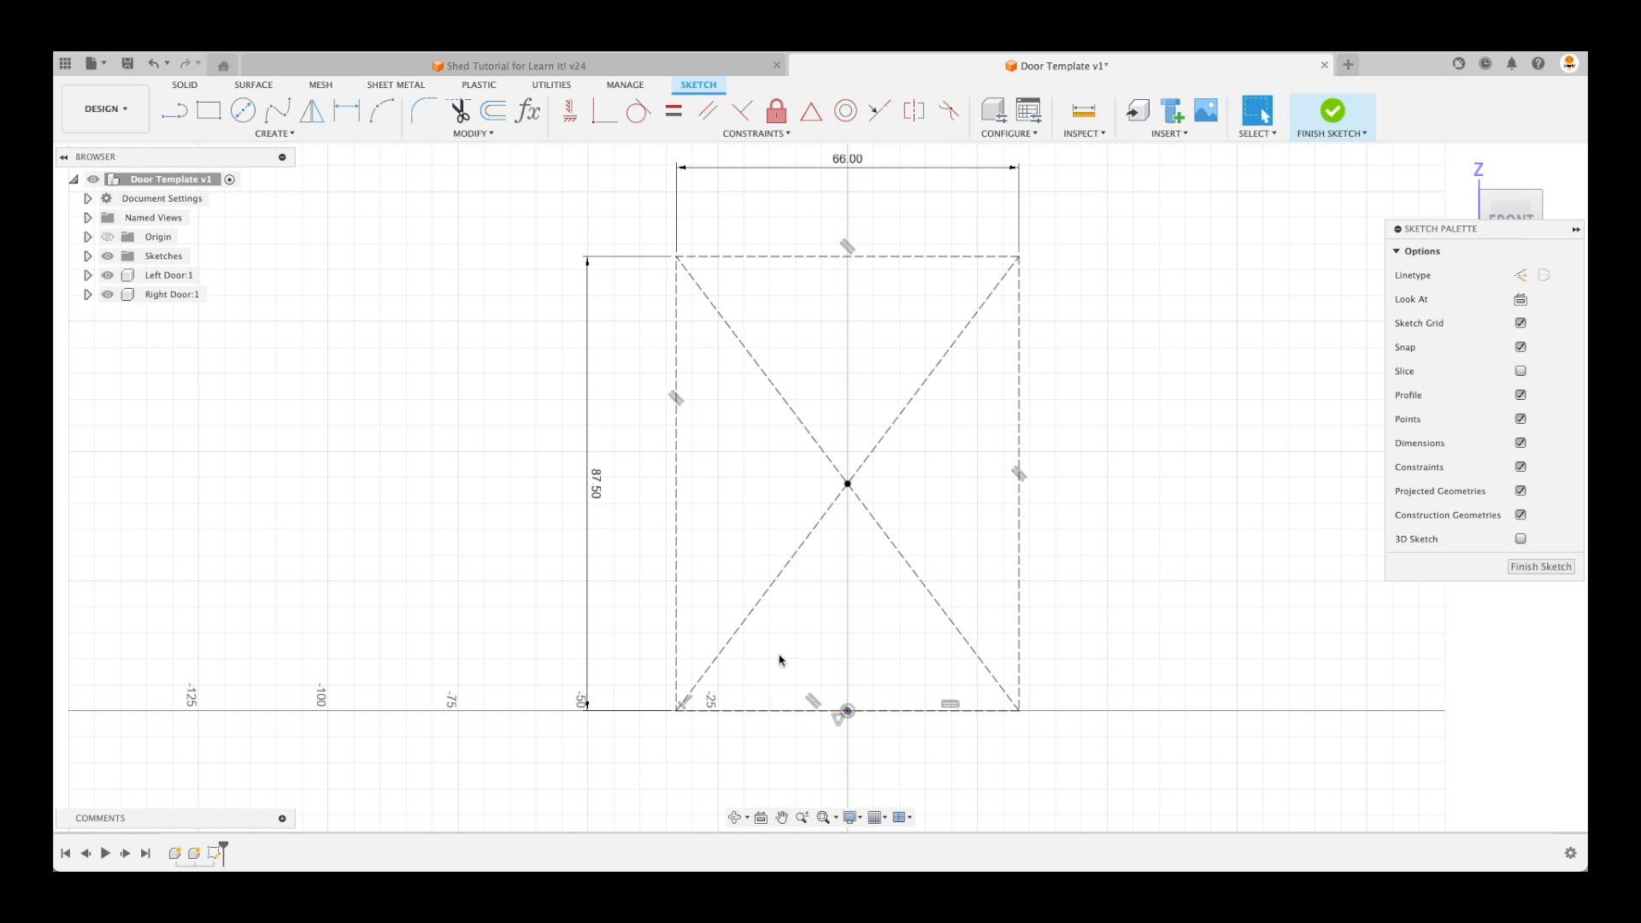
Draw two separate rectangles side by side inside the construction frame, the right one shorter and about 26 in wide
{"action": "left_click", "coordinate": [208, 109]}
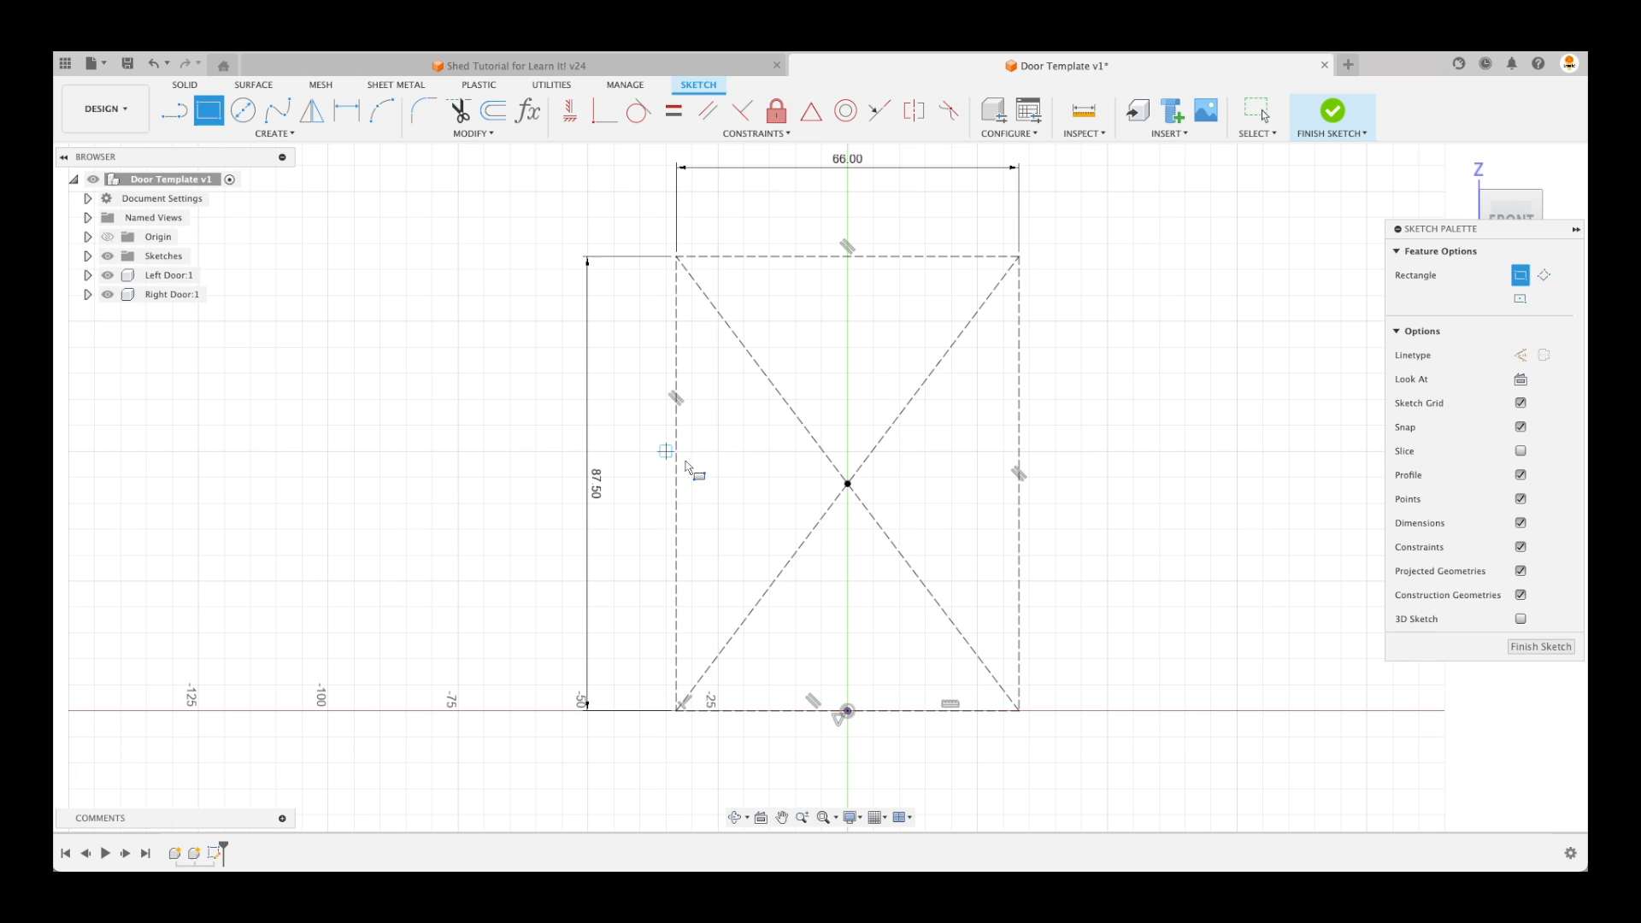
{"action": "left_click", "coordinate": [697, 333]}
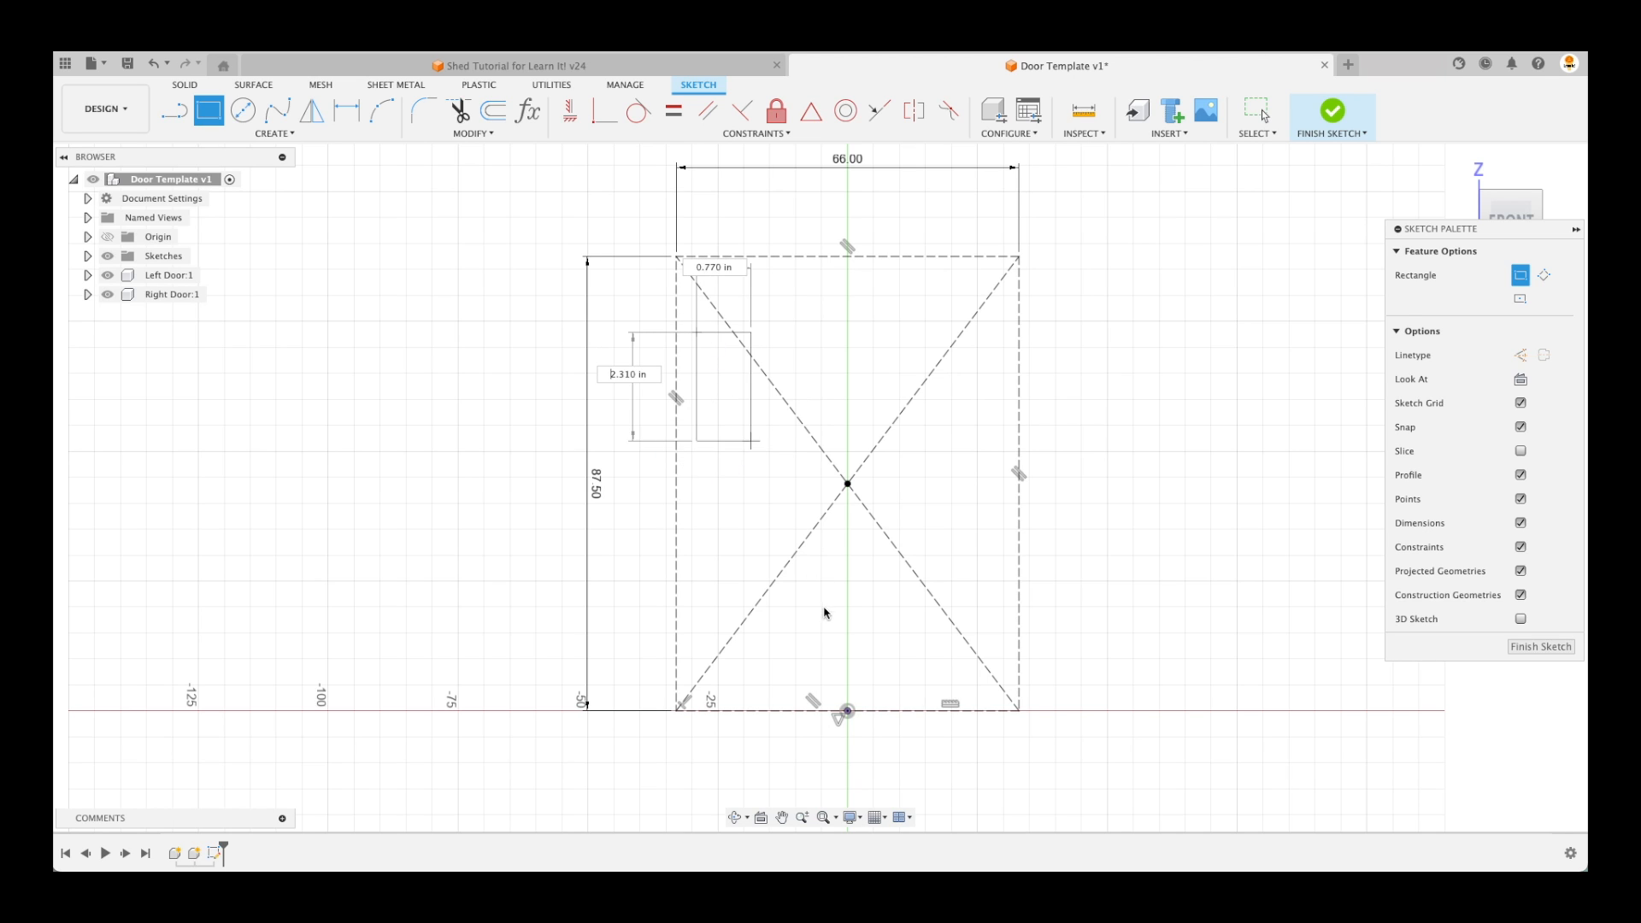
{"action": "left_click", "coordinate": [831, 659]}
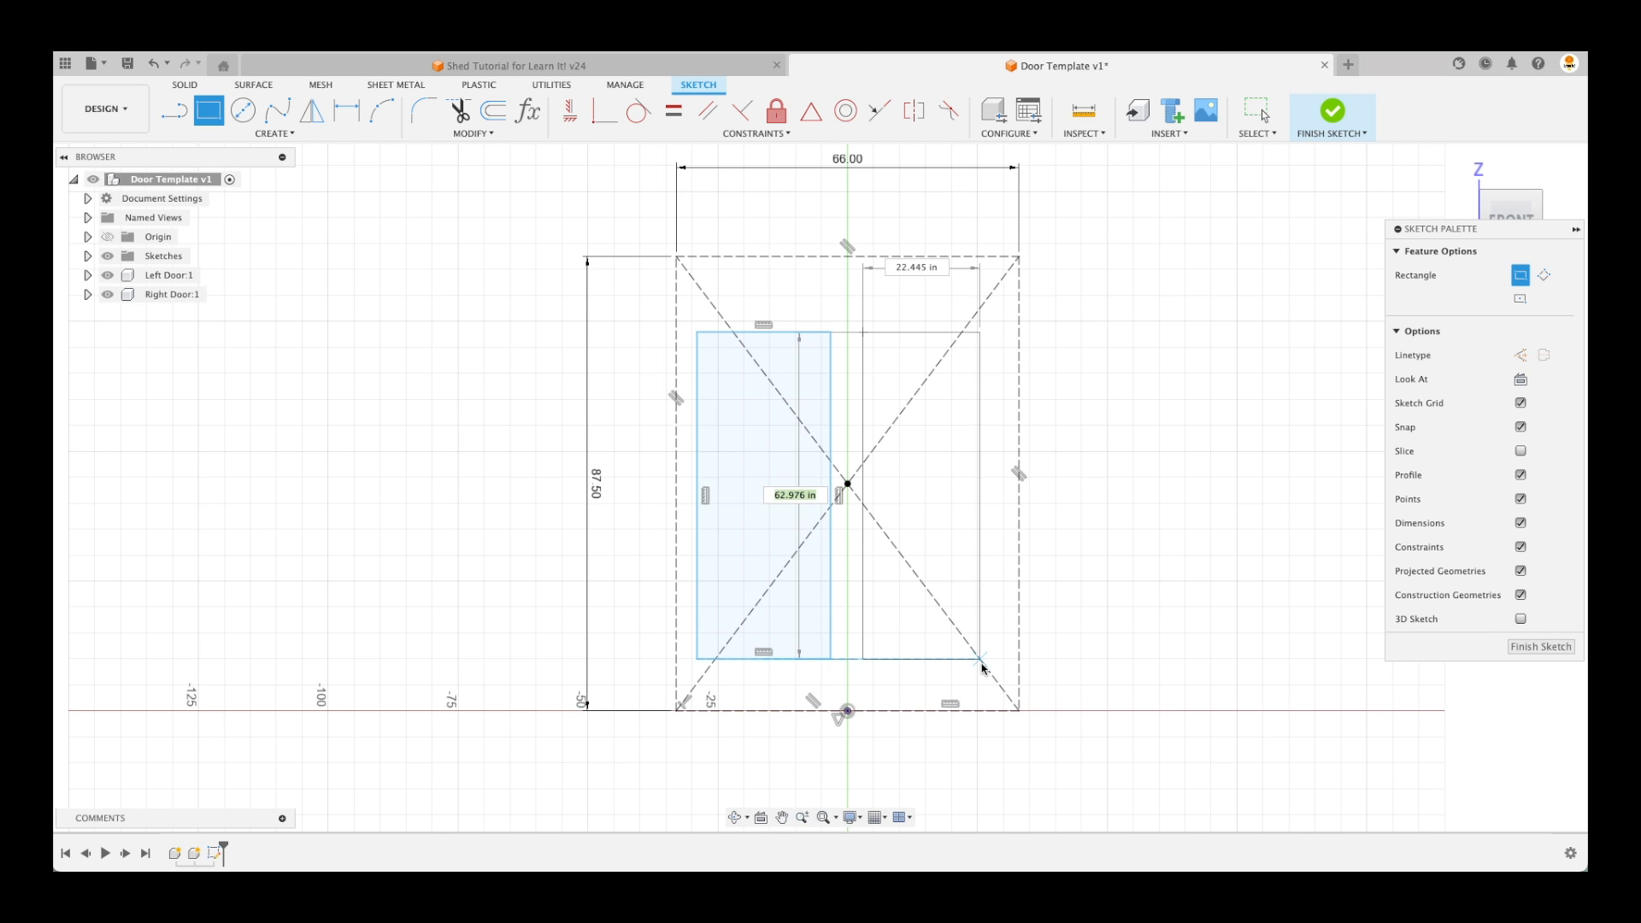
{"action": "left_click", "coordinate": [996, 616]}
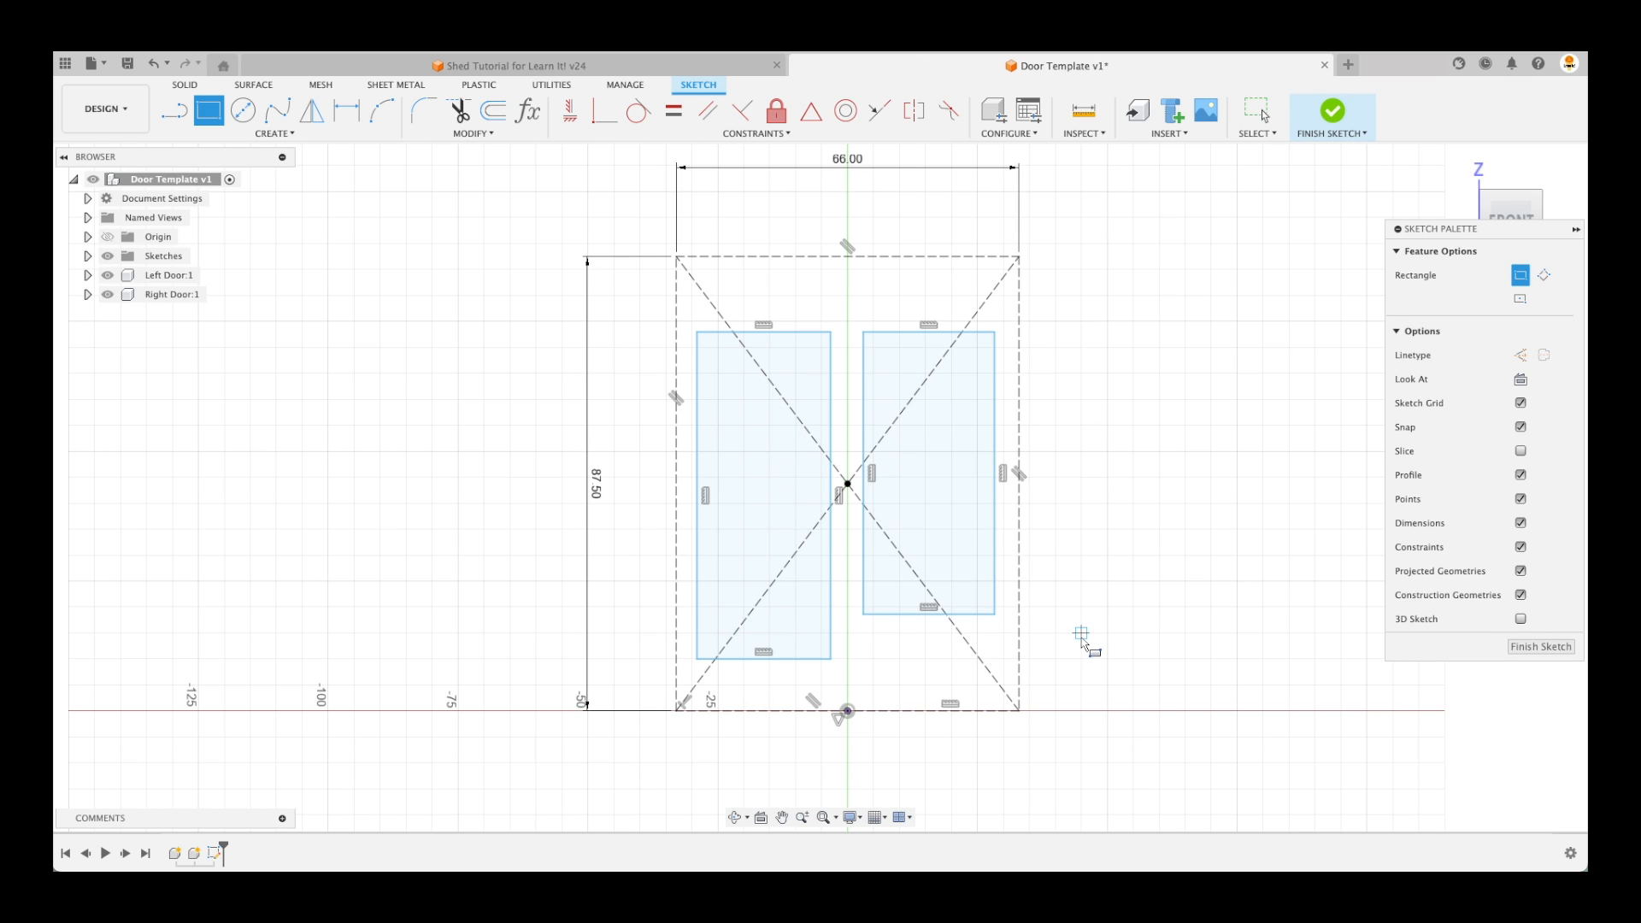
{"action": "scroll", "coordinate": [1084, 637], "scroll_direction": "up", "scroll_amount": 3}
{"action": "key", "text": "Escape"}
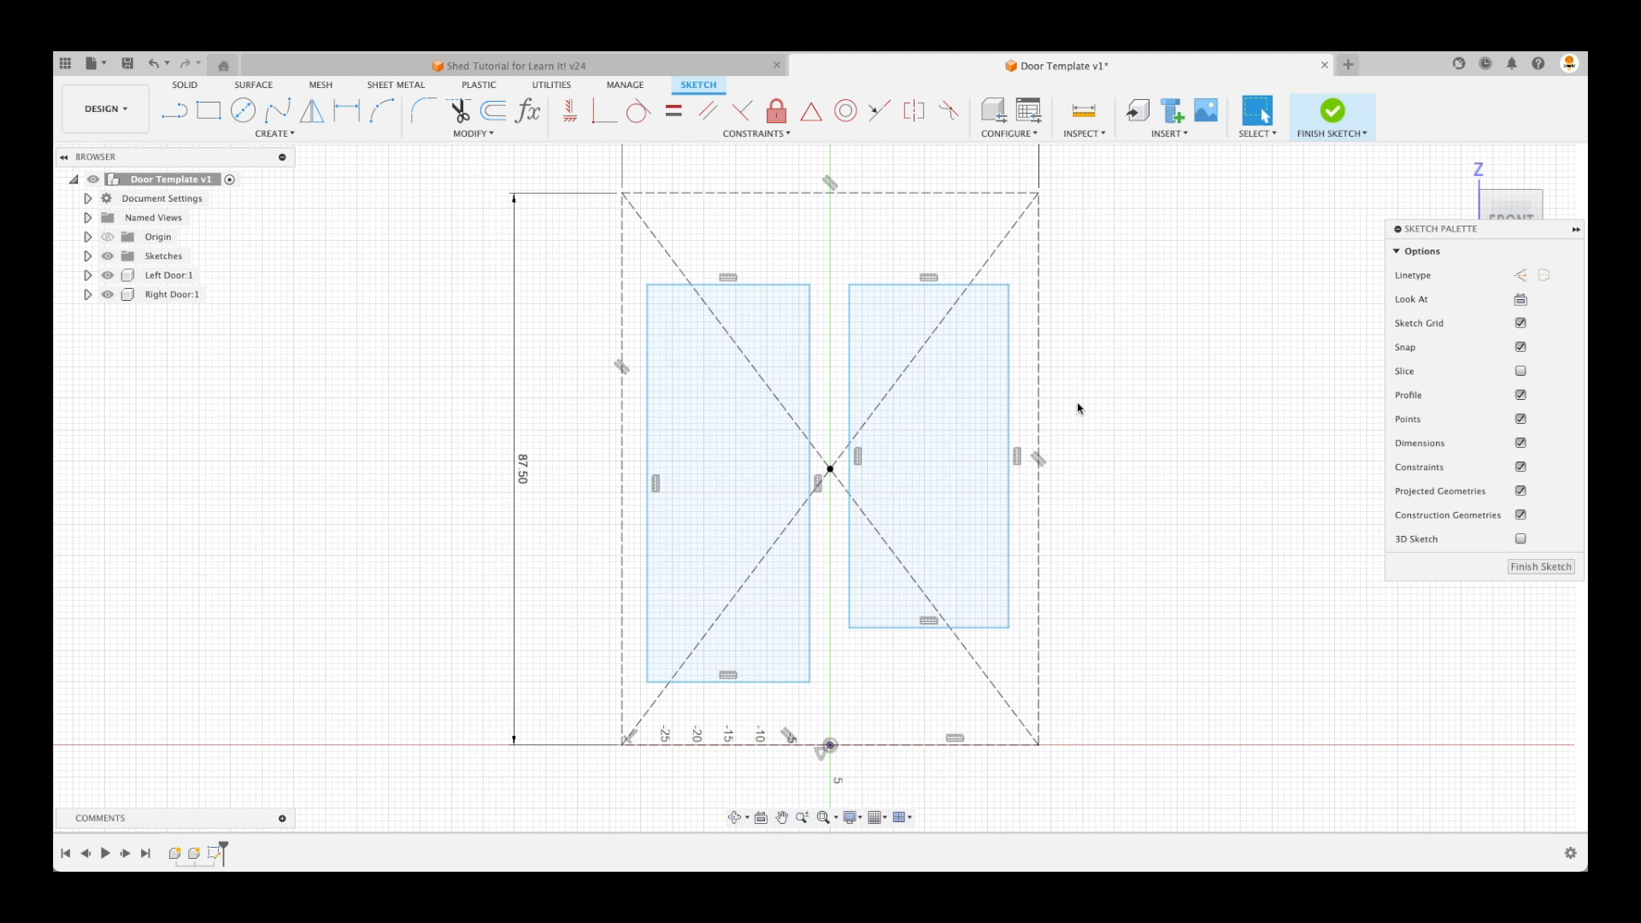
Make the bottom edges of both inner rectangles collinear with the construction frame's bottom edge
{"action": "left_click", "coordinate": [880, 112]}
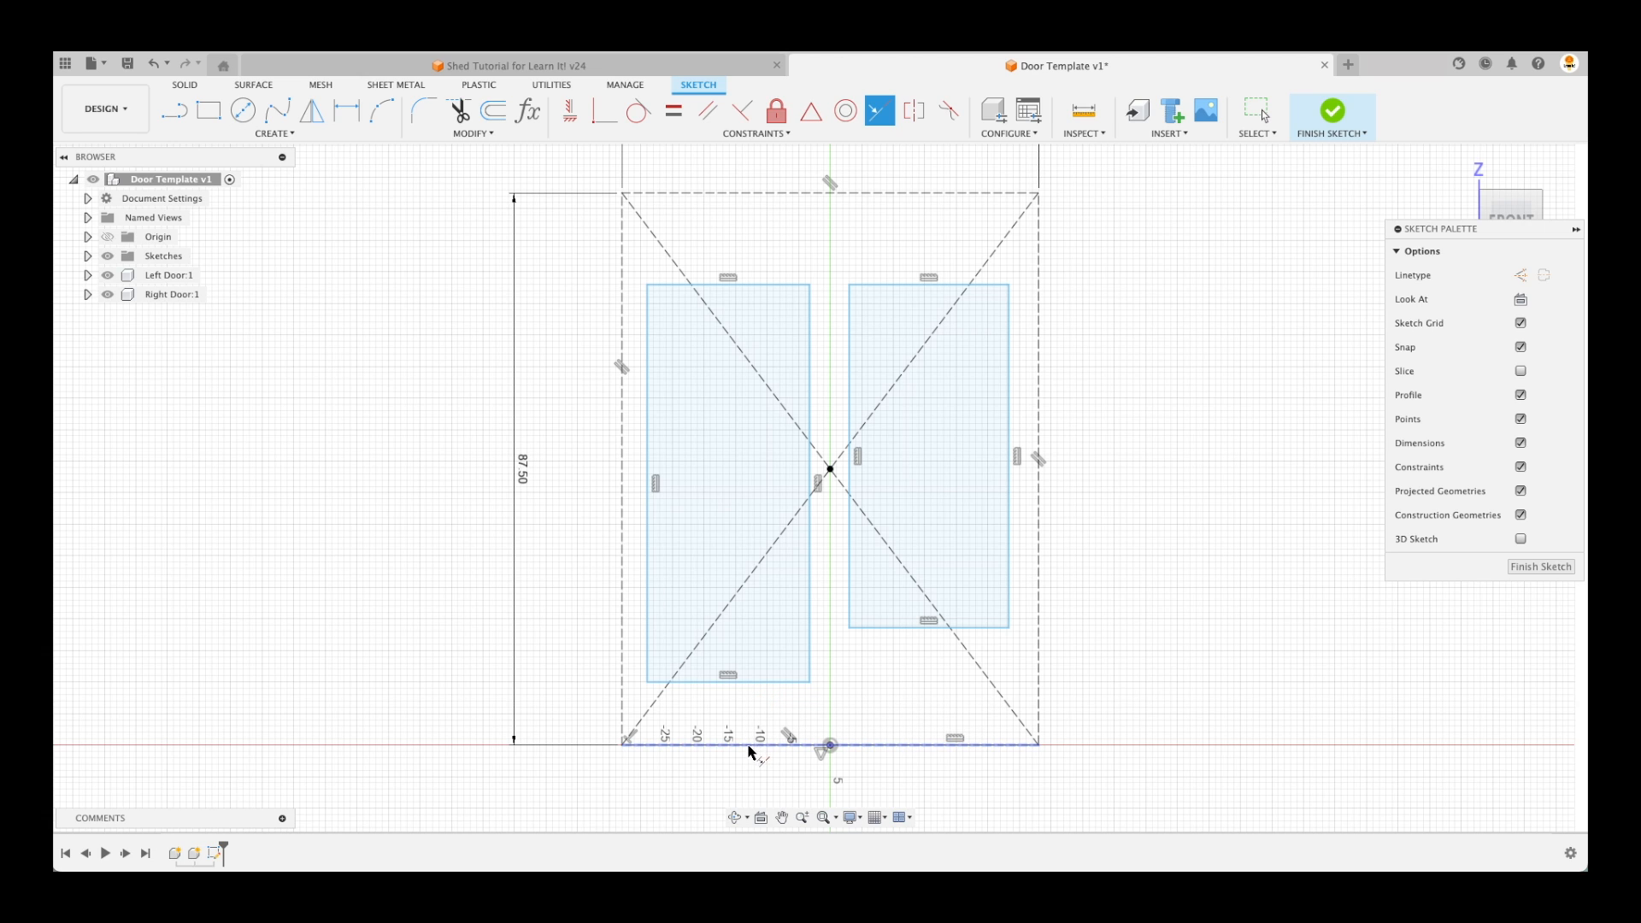
{"action": "left_click", "coordinate": [754, 682]}
{"action": "left_click", "coordinate": [763, 747]}
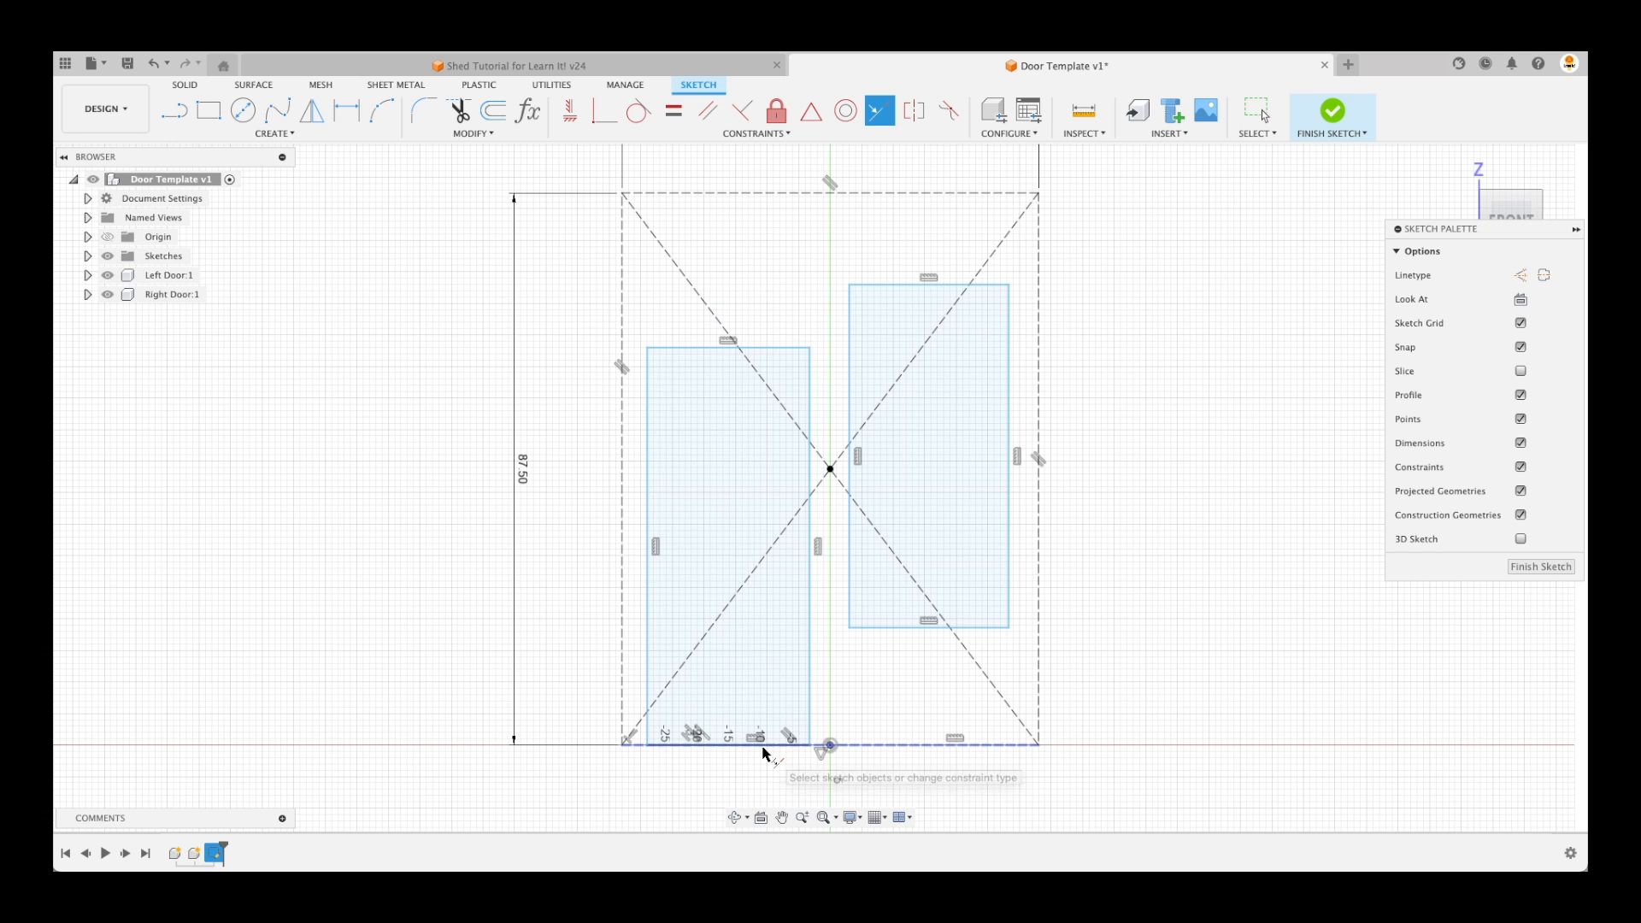
{"action": "left_click", "coordinate": [910, 628]}
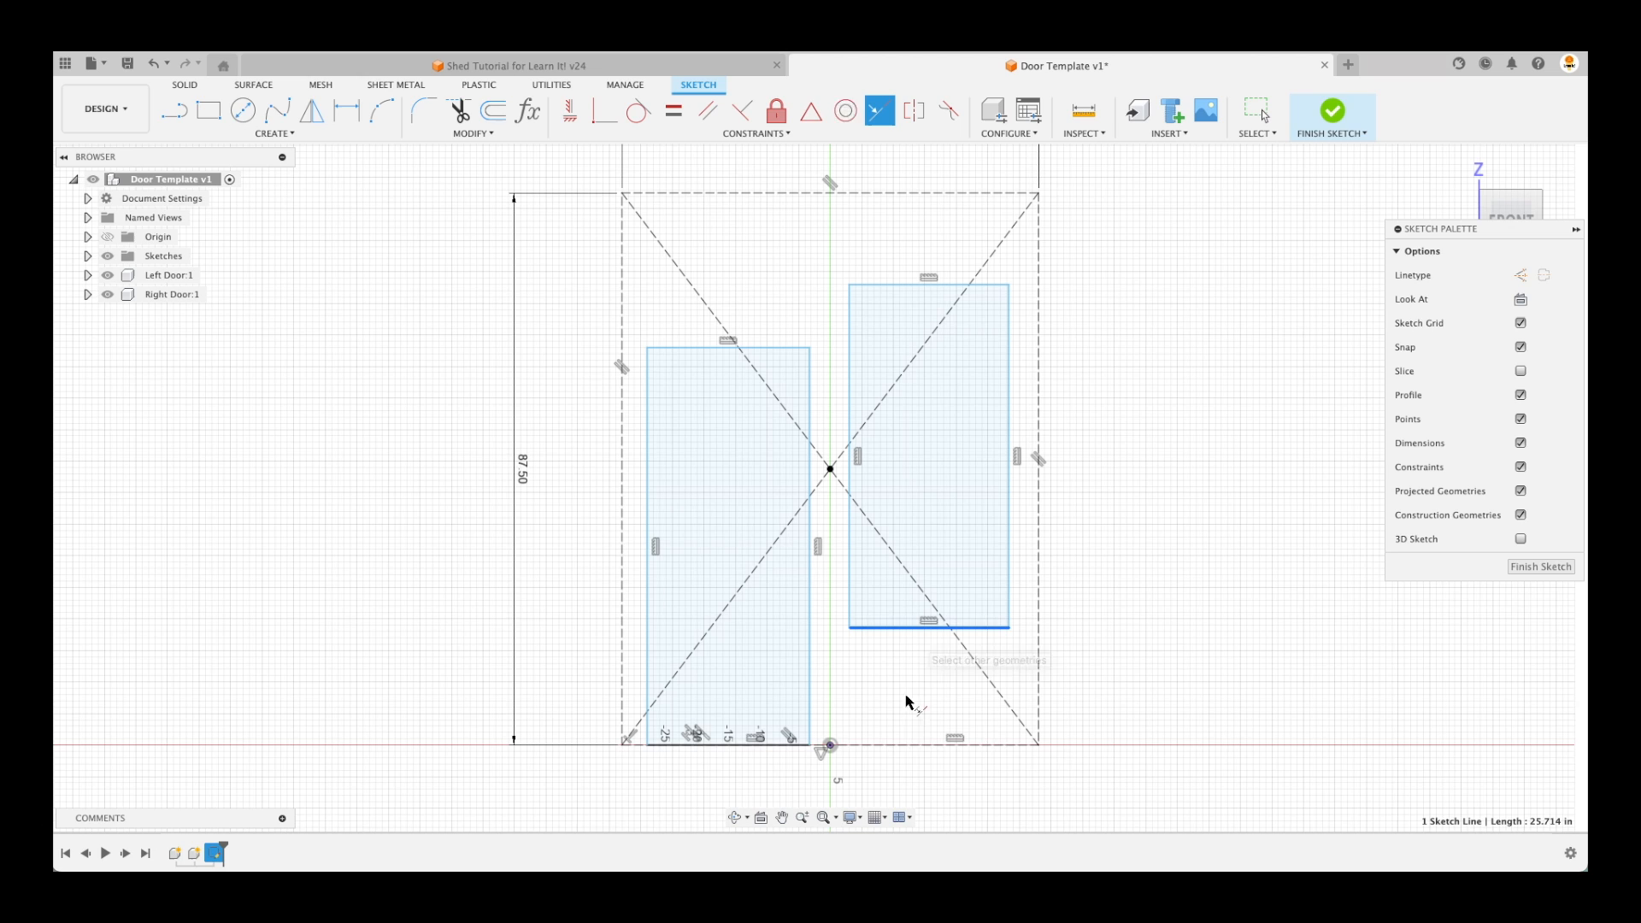
{"action": "left_click", "coordinate": [908, 745]}
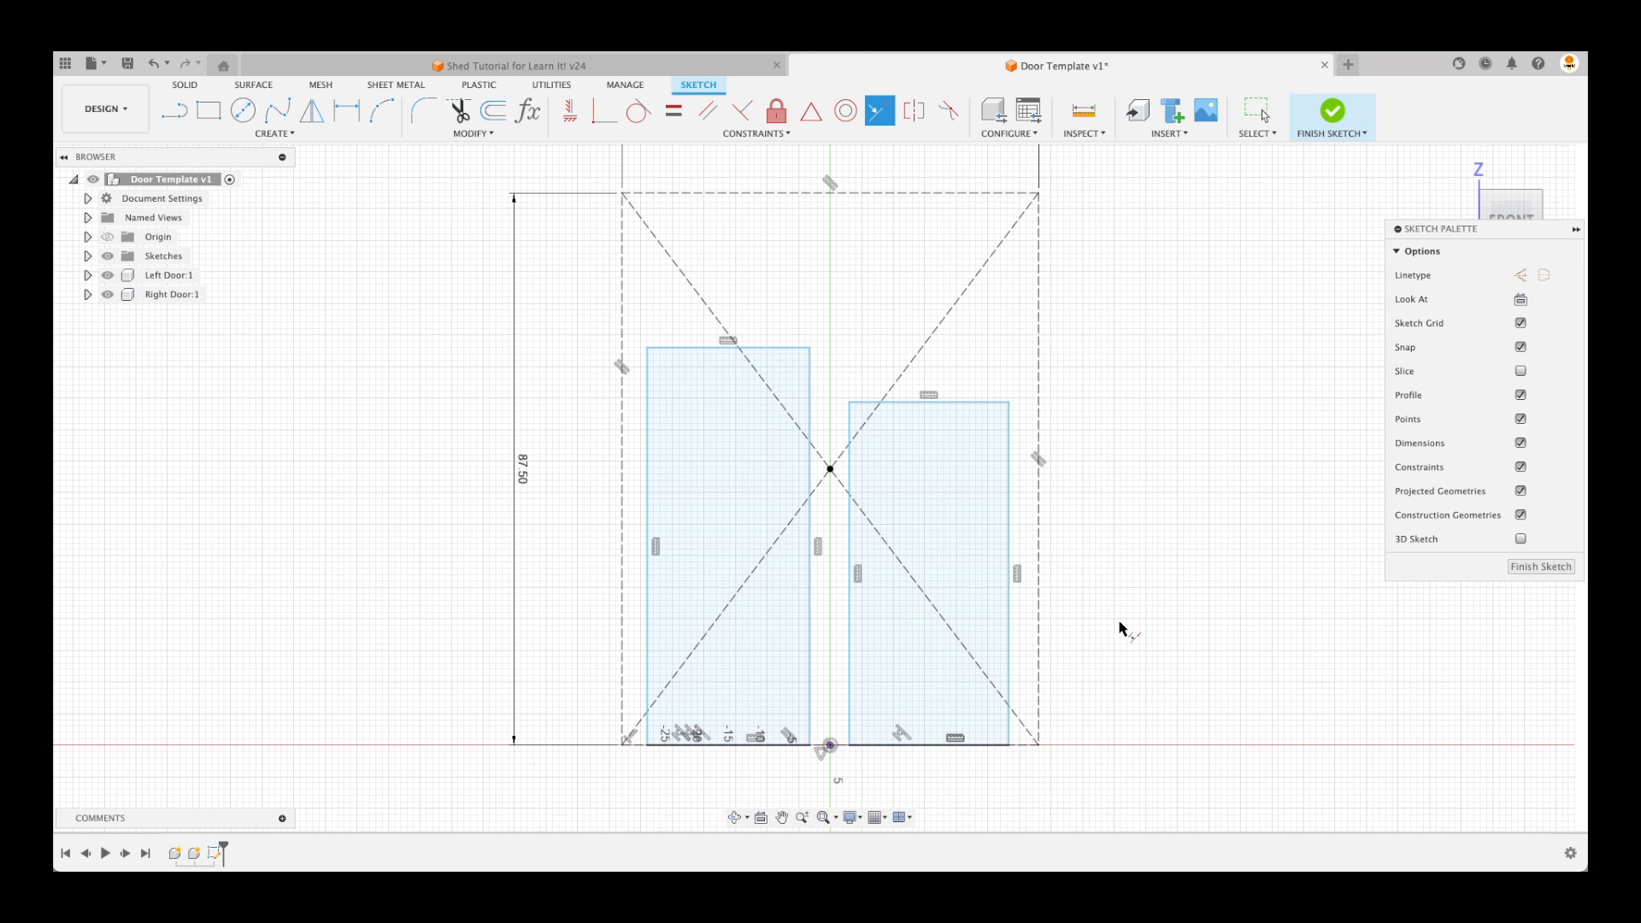
{"action": "key", "text": "Escape"}
{"action": "key", "text": "d"}
{"action": "left_click", "coordinate": [648, 408]}
{"action": "left_click", "coordinate": [623, 407]}
{"action": "middle_click_drag", "start_coordinate": [664, 337], "coordinate": [666, 392]}
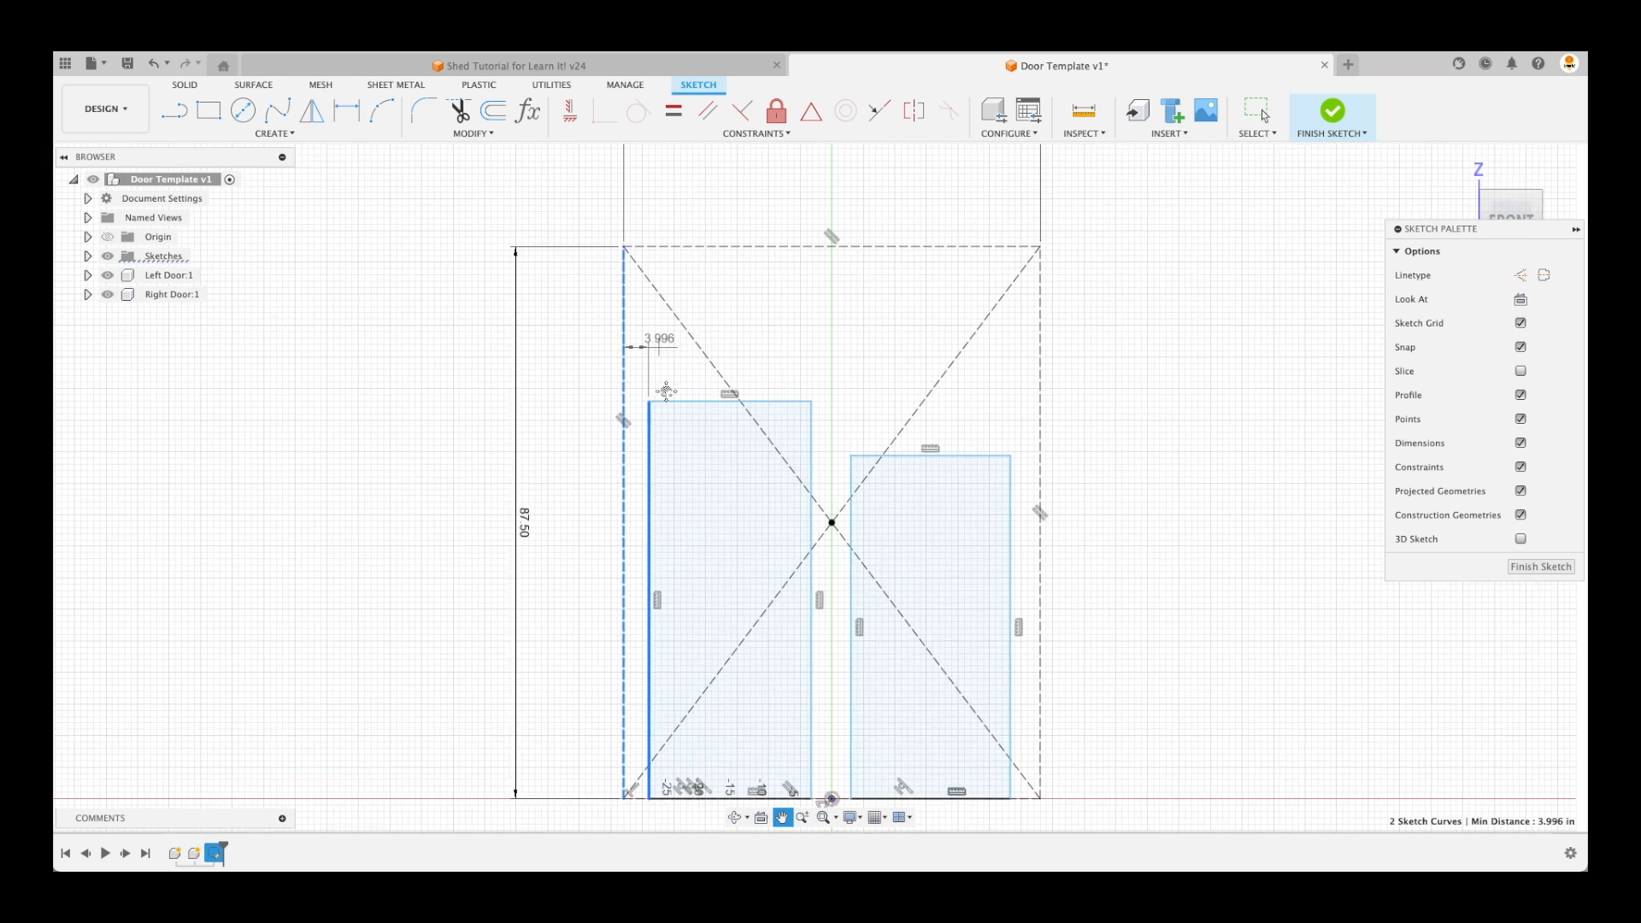
{"action": "key", "text": "Escape"}
Dimension the gap between the left rectangle's outer edge and the frame's left edge to 1/4 in, and move its label outward
{"action": "key", "text": "d"}
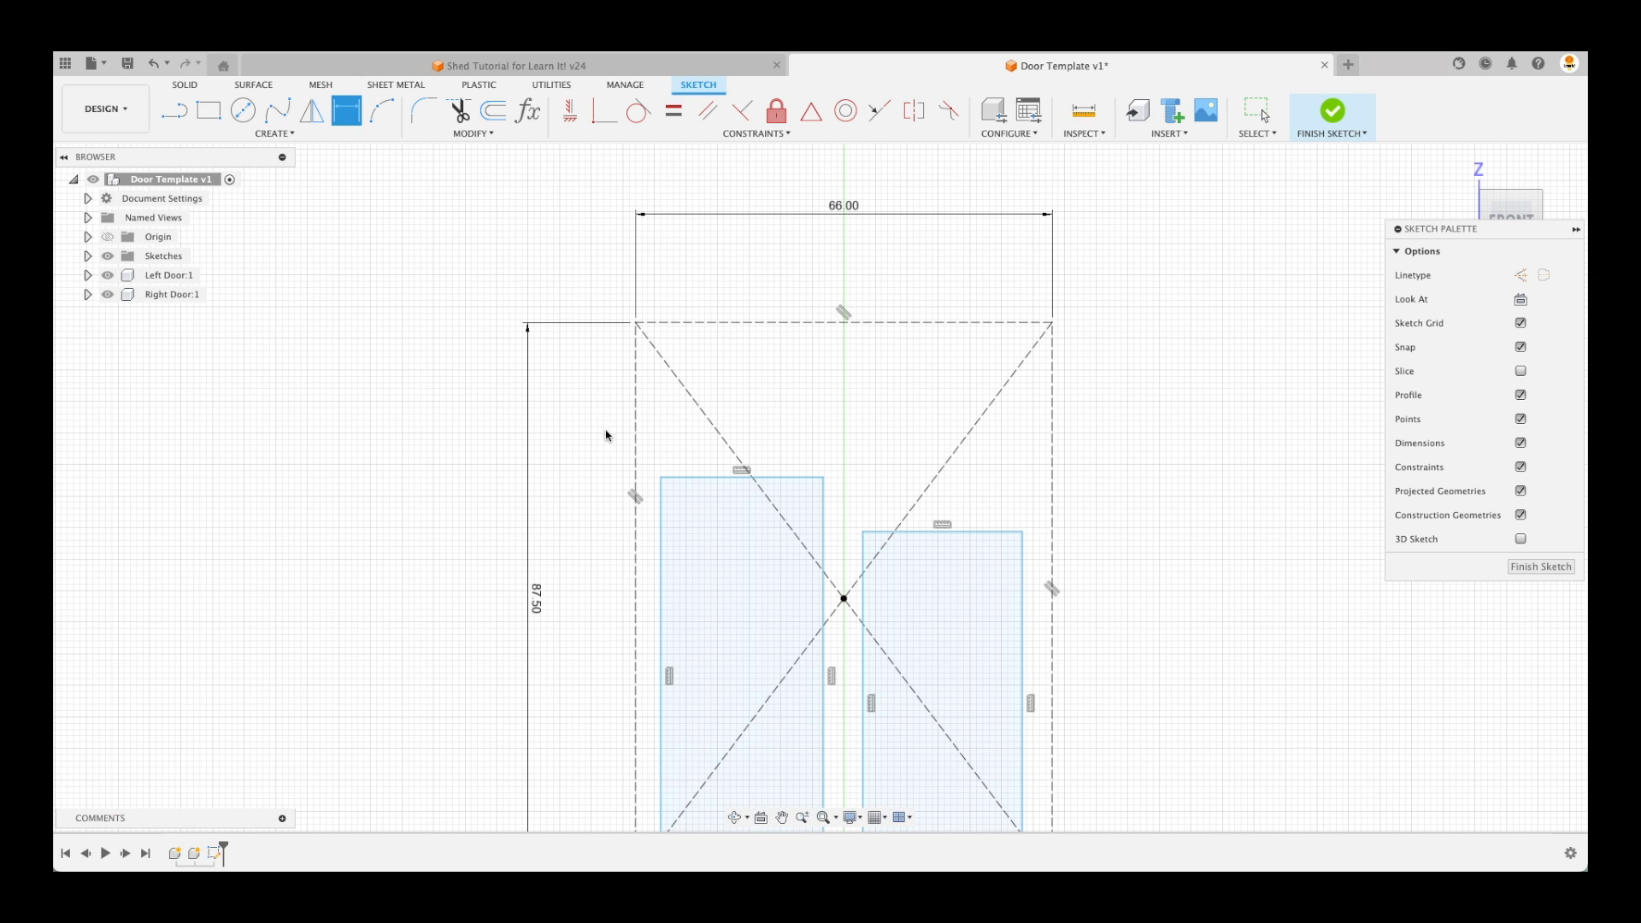
{"action": "left_click", "coordinate": [660, 513]}
{"action": "left_click", "coordinate": [636, 524]}
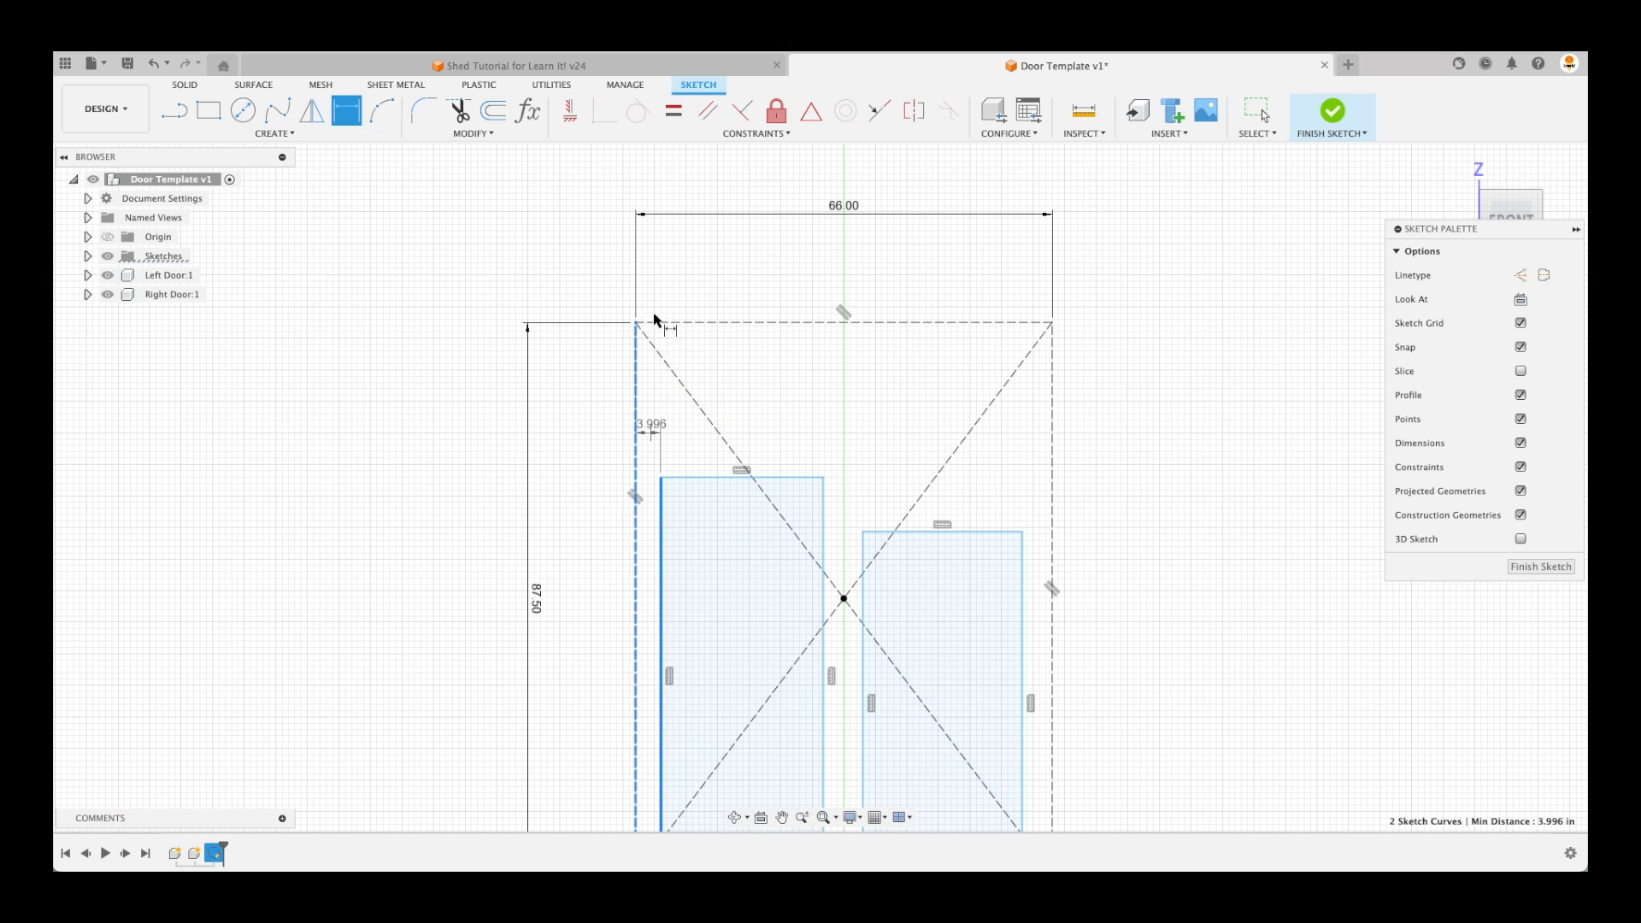
{"action": "left_click", "coordinate": [650, 257]}
{"action": "type", "text": ".25"}
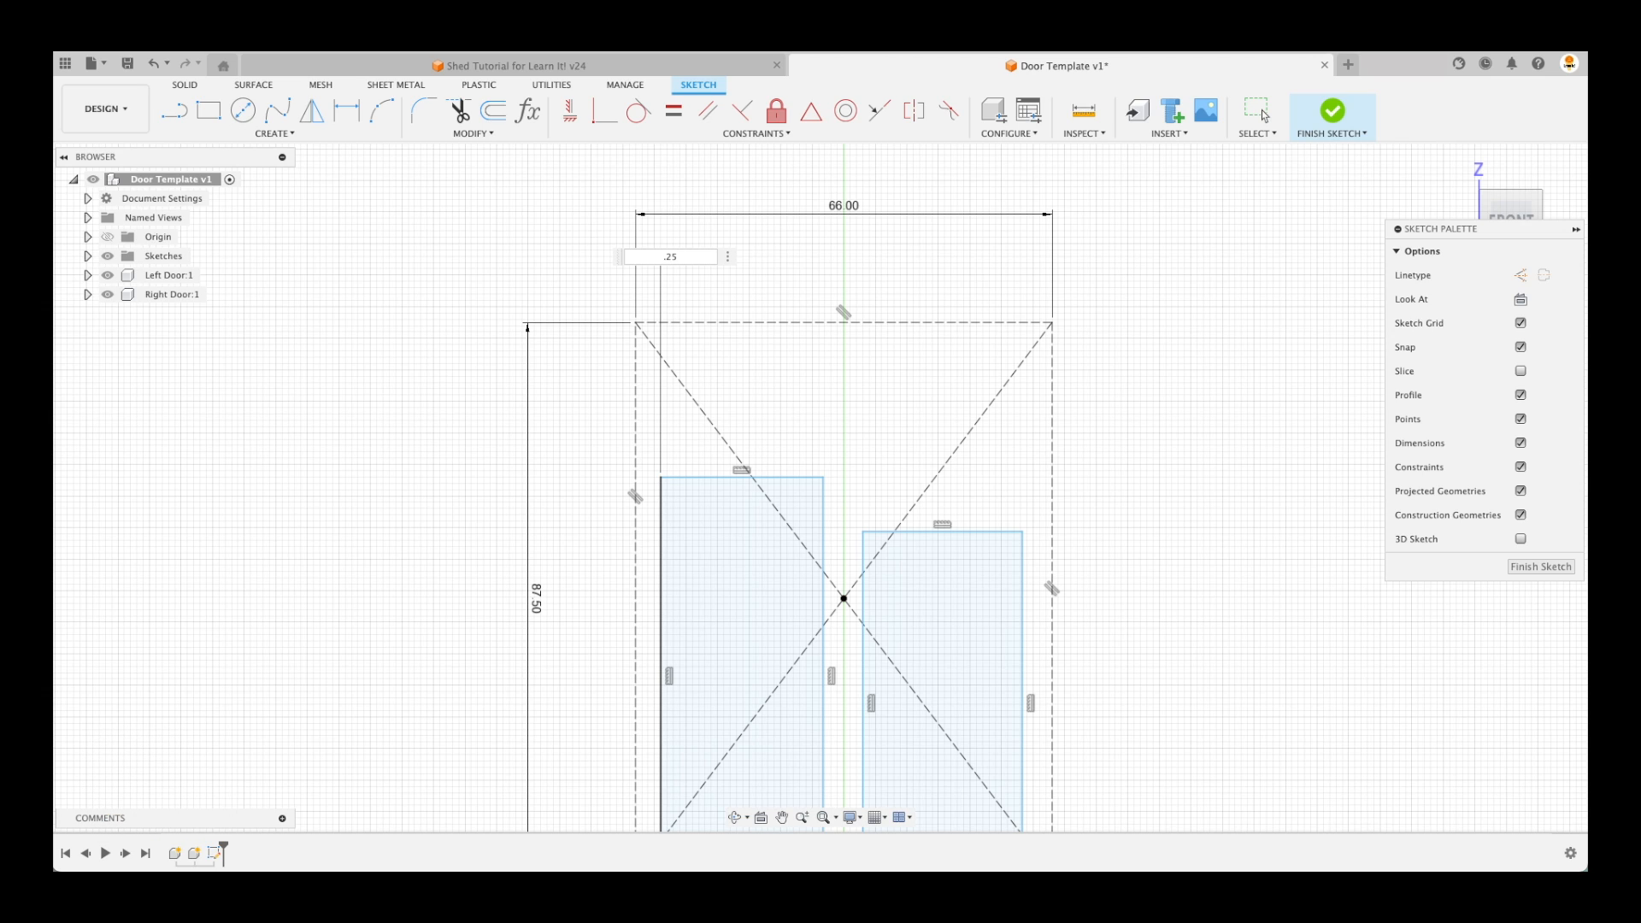
{"action": "key", "text": "BackSpace"}
{"action": "key", "text": "BackSpace"}
{"action": "key", "text": "BackSpace"}
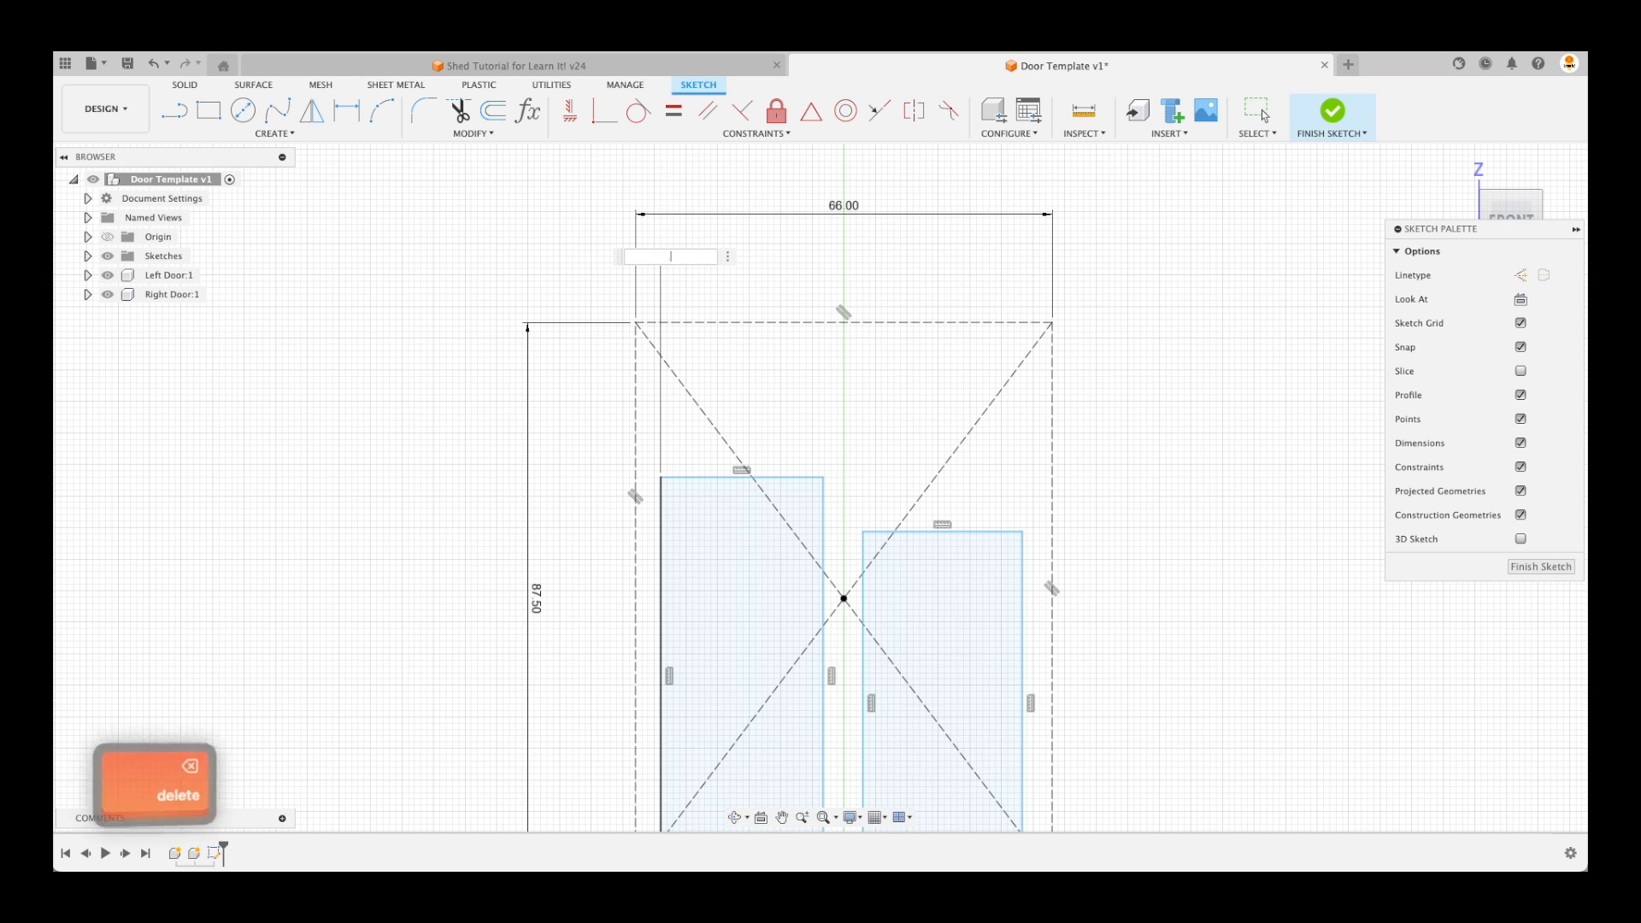
{"action": "type", "text": "1/7"}
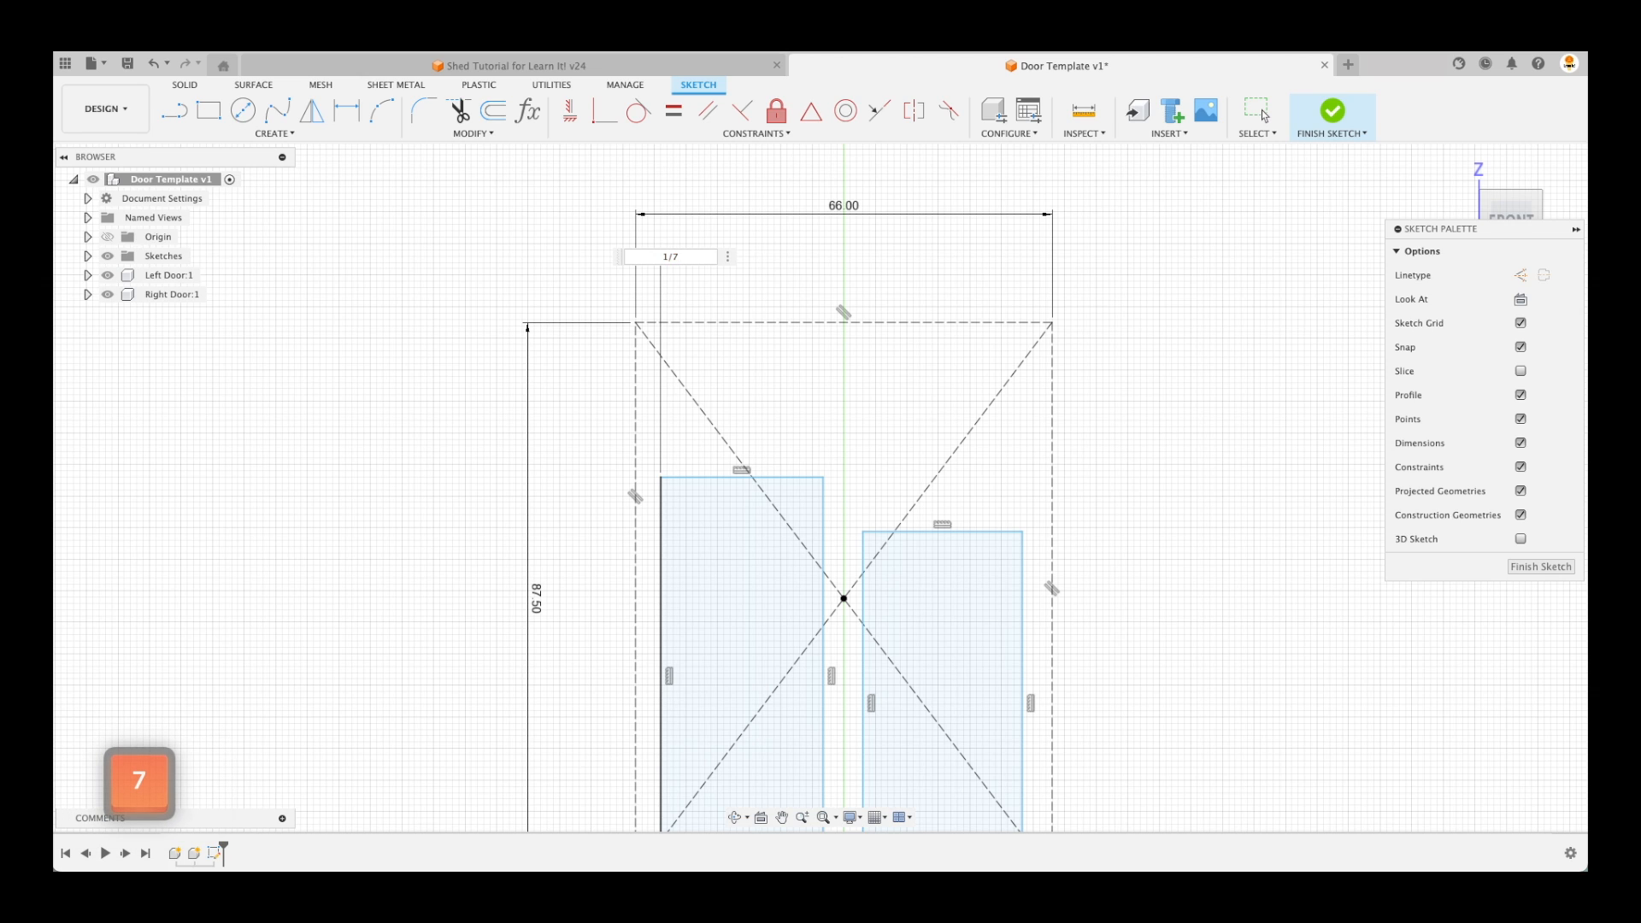
{"action": "key", "text": "BackSpace"}
{"action": "type", "text": "4"}
{"action": "key", "text": "Return"}
{"action": "key", "text": "Escape"}
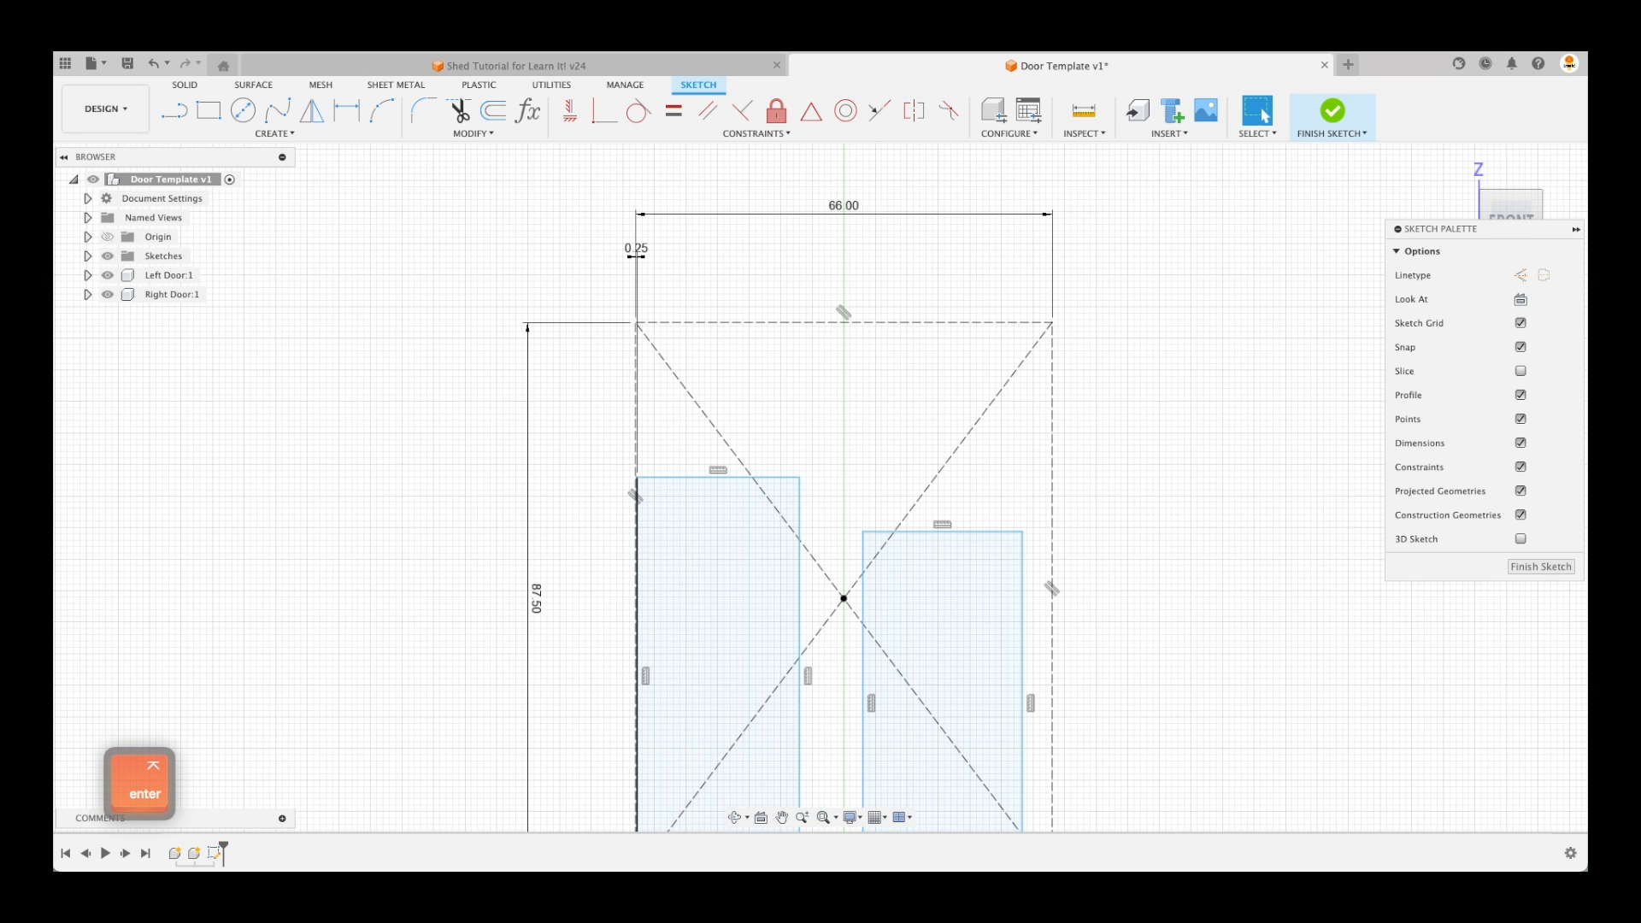
{"action": "left_click_drag", "start_coordinate": [641, 253], "coordinate": [542, 267]}
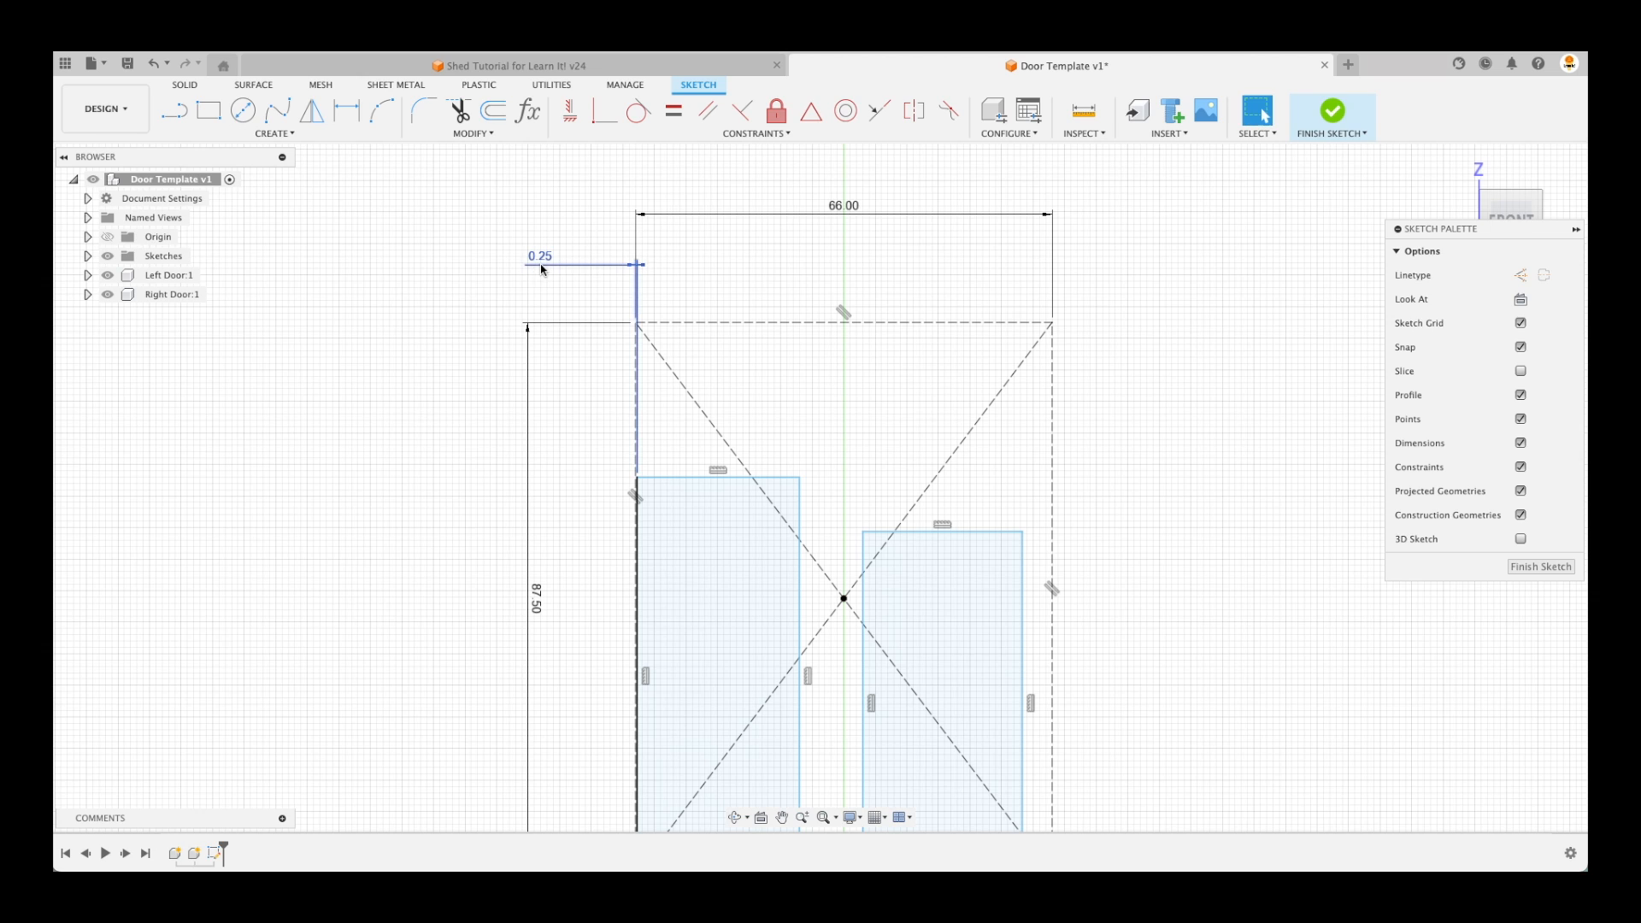
{"action": "key", "text": "Escape"}
Dimension the gap between the left rectangle's top edge and the frame's top edge, linking it to the left gap dimension
{"action": "key", "text": "d"}
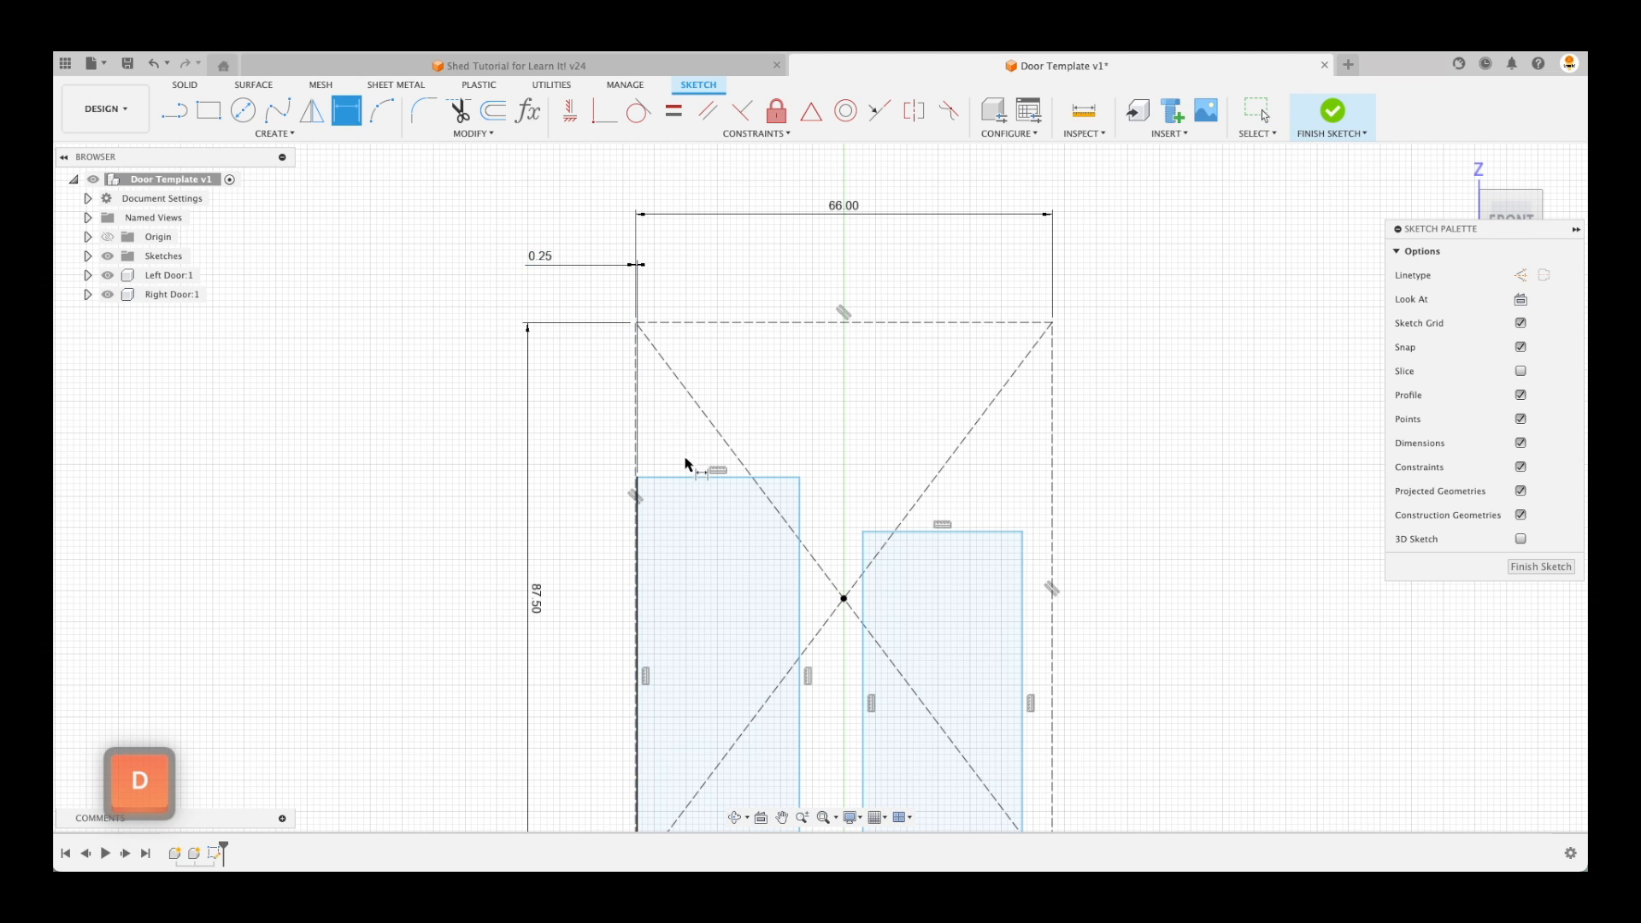
{"action": "left_click", "coordinate": [685, 477]}
{"action": "left_click", "coordinate": [741, 324]}
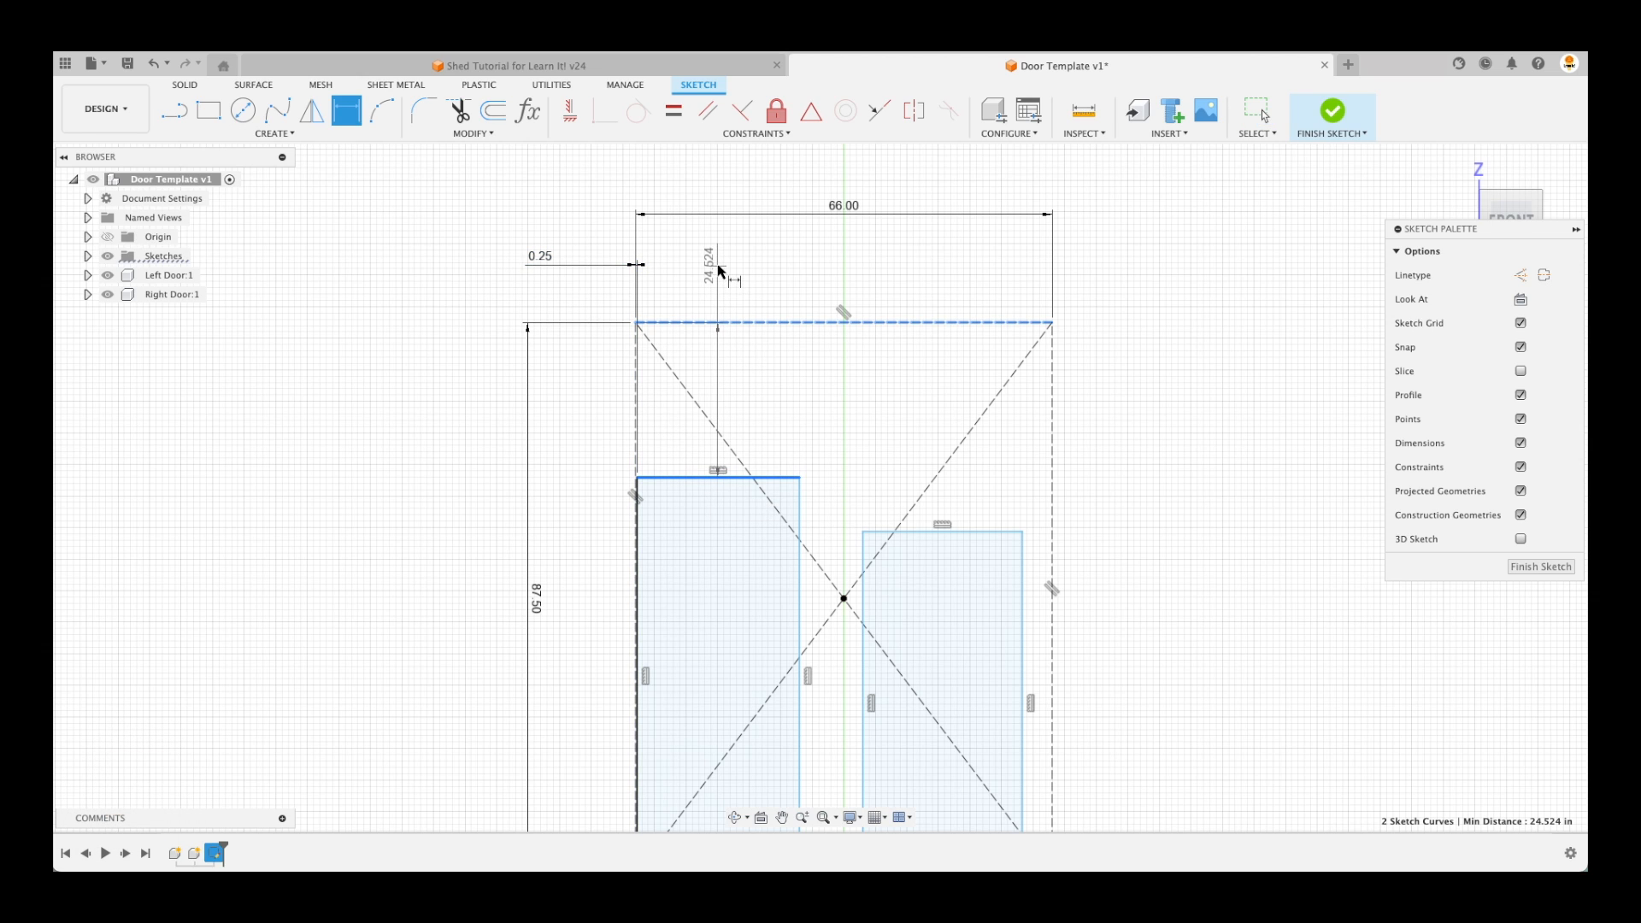
{"action": "left_click", "coordinate": [568, 354]}
{"action": "left_click", "coordinate": [585, 362]}
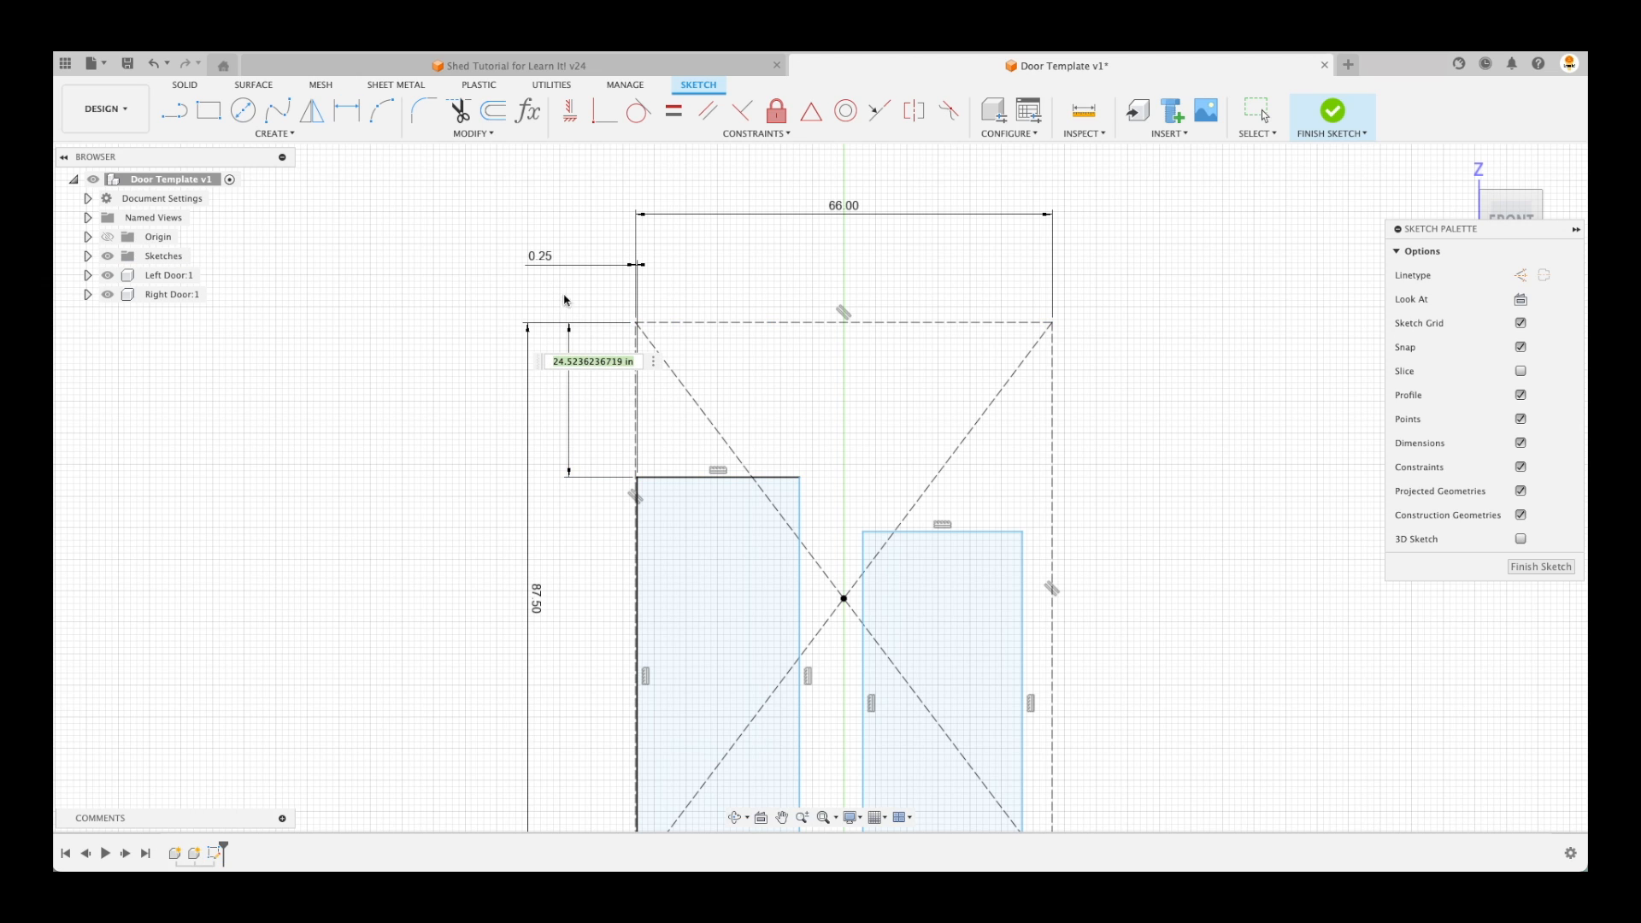
{"action": "left_click", "coordinate": [545, 258]}
{"action": "key", "text": "Return"}
{"action": "key", "text": "Escape"}
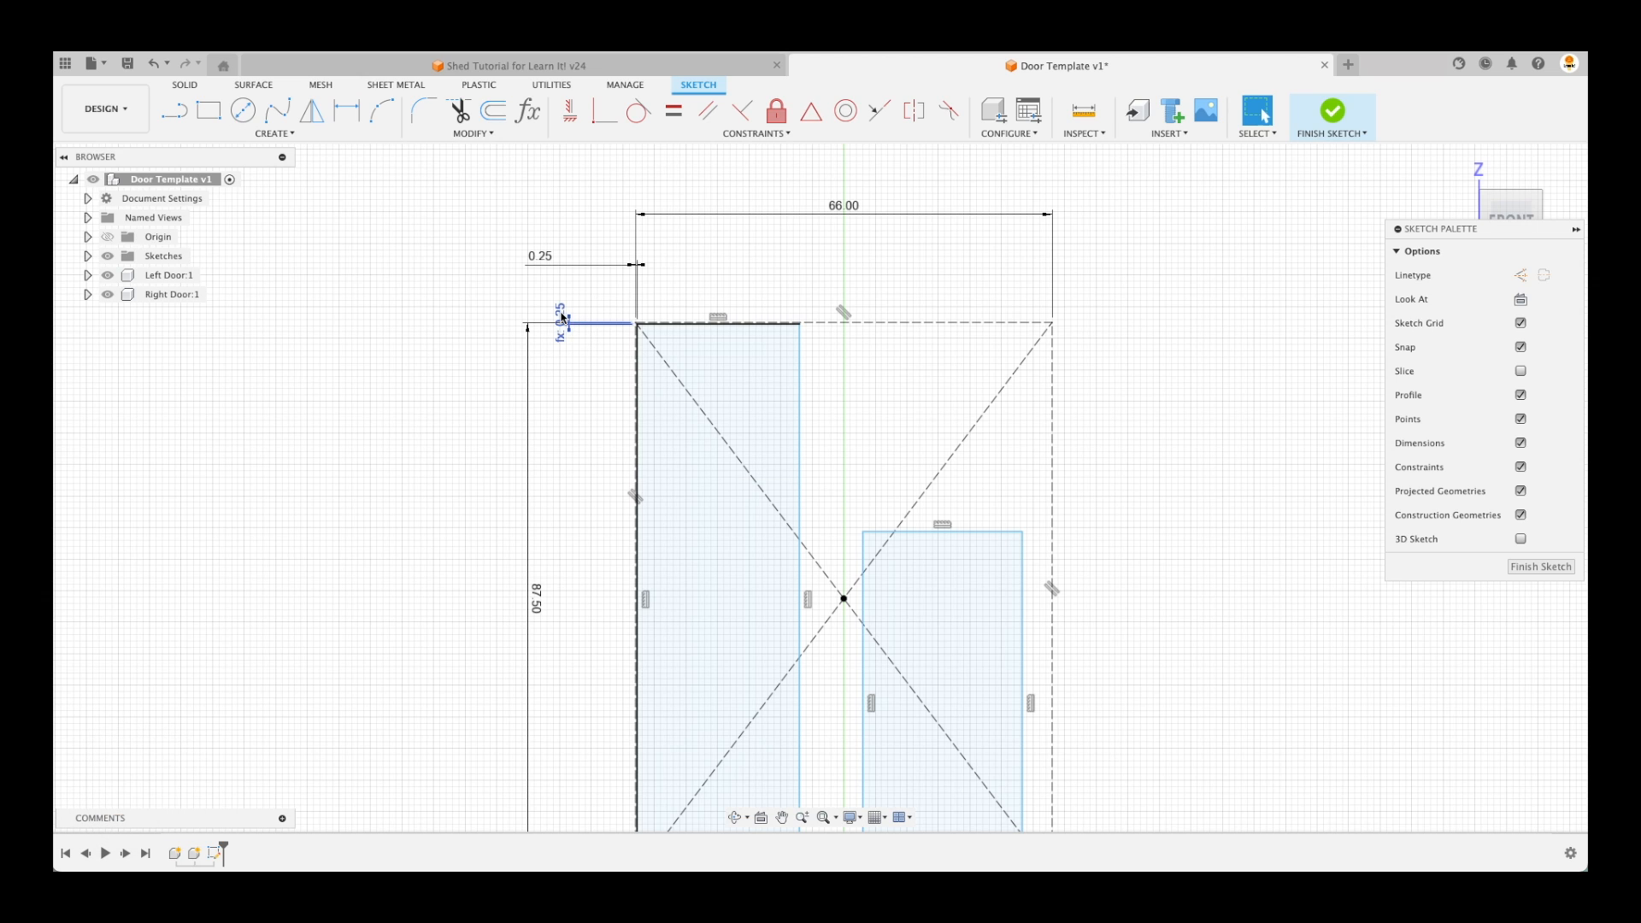
Rearrange the 87.50 height label and the two 0.25 gap labels around the frame's upper-left corner
{"action": "left_click_drag", "start_coordinate": [558, 313], "coordinate": [489, 310]}
{"action": "left_click_drag", "start_coordinate": [538, 590], "coordinate": [611, 588]}
{"action": "left_click_drag", "start_coordinate": [489, 306], "coordinate": [612, 258]}
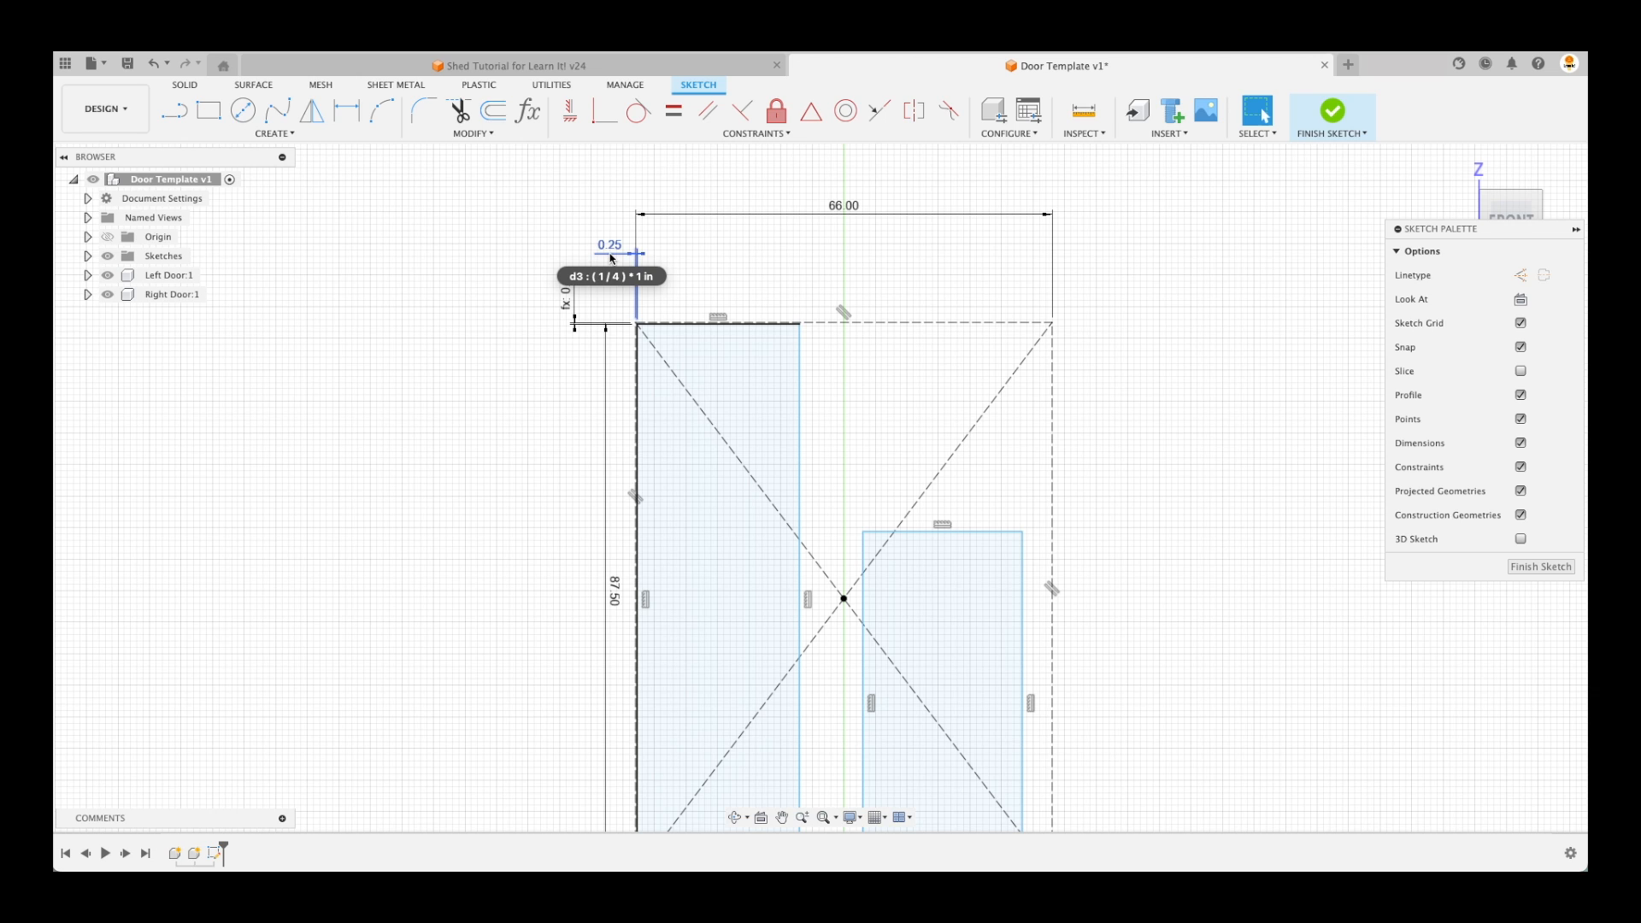
{"action": "left_click_drag", "start_coordinate": [612, 258], "coordinate": [612, 258]}
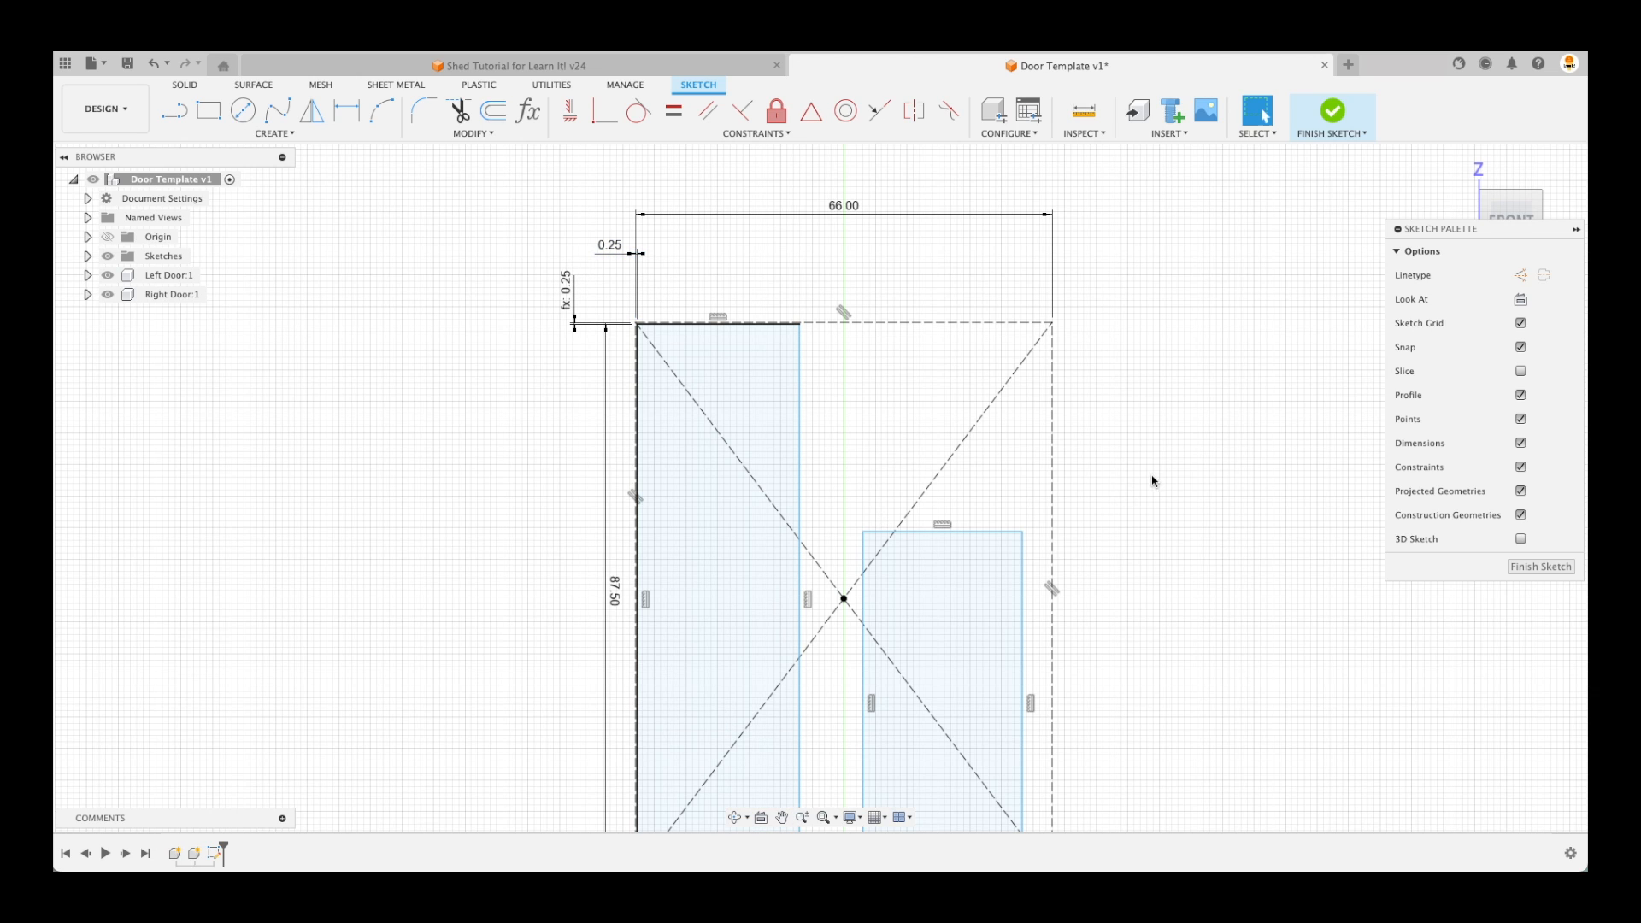
Dimension the gap between the right rectangle's outer edge and the frame's right edge, linking it to left gap dimension d3
{"action": "key", "text": "d"}
{"action": "left_click", "coordinate": [1029, 587]}
{"action": "left_click", "coordinate": [1053, 587]}
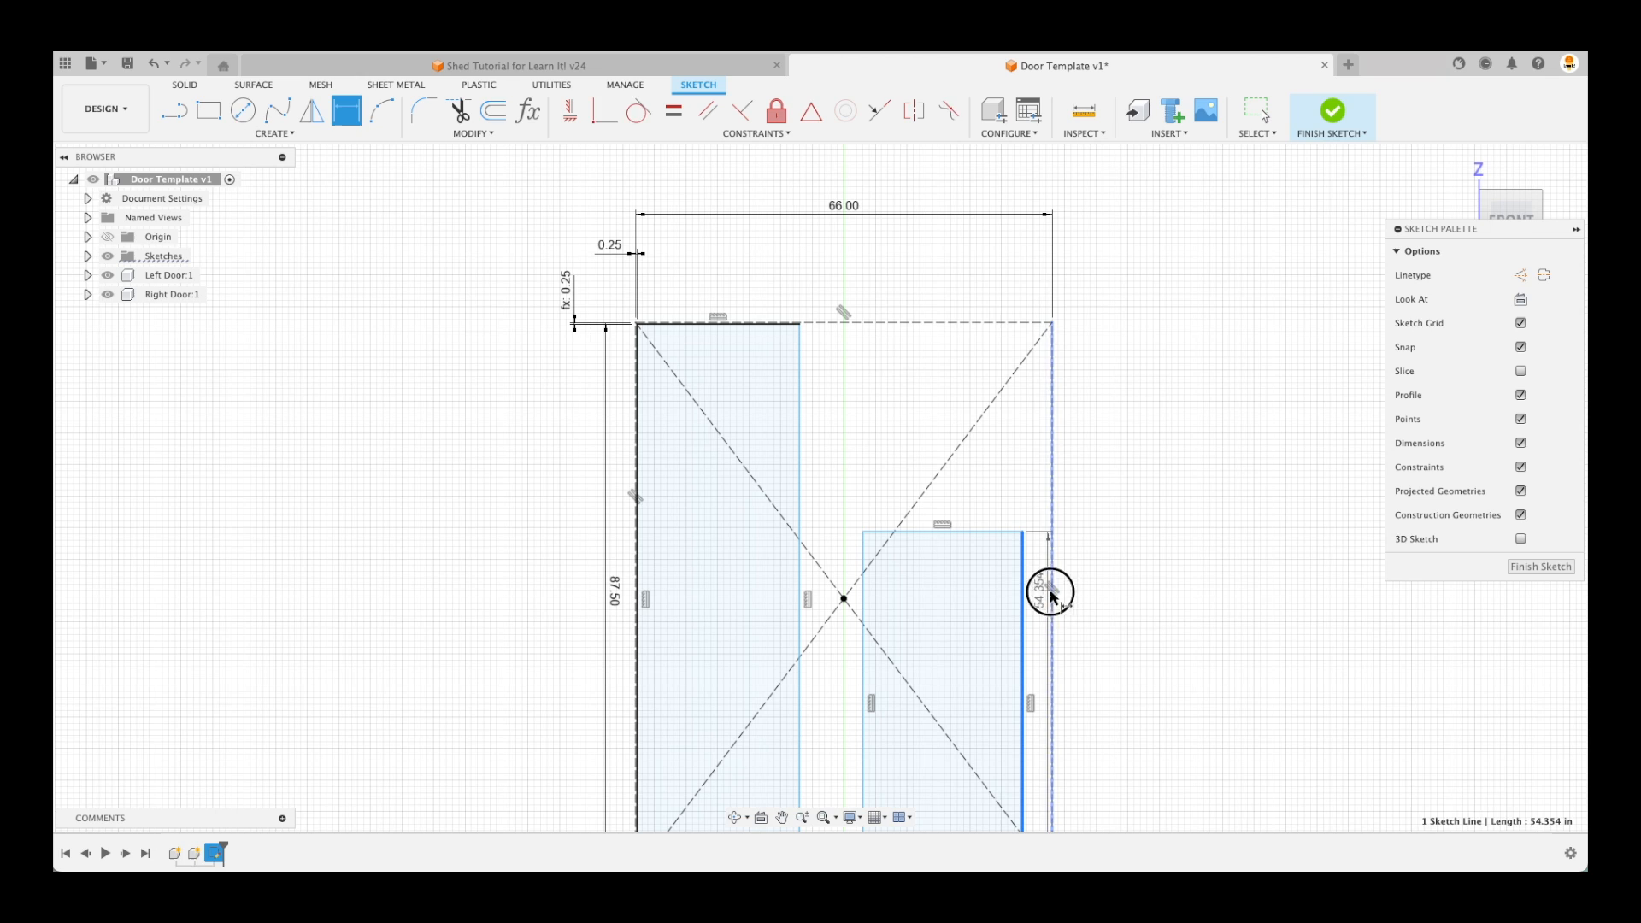
{"action": "left_click", "coordinate": [1048, 267]}
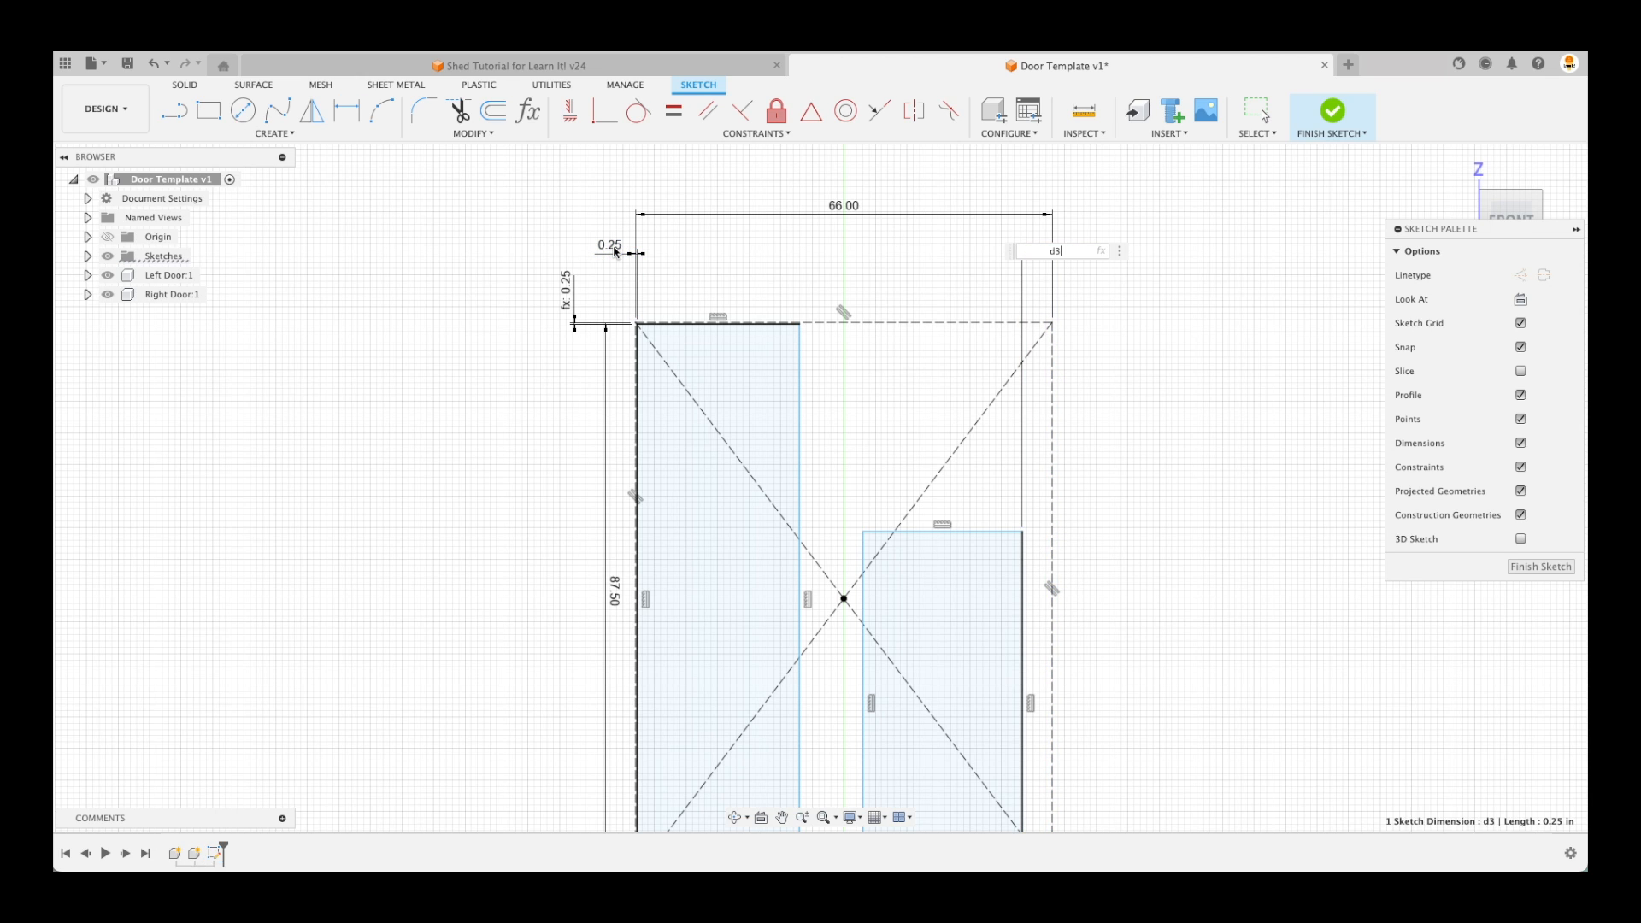
{"action": "key", "text": "Return"}
Dimension the gap between the right rectangle's top edge and the frame's top edge, linking it to left gap dimension d3
{"action": "key", "text": "d"}
{"action": "left_click", "coordinate": [972, 531]}
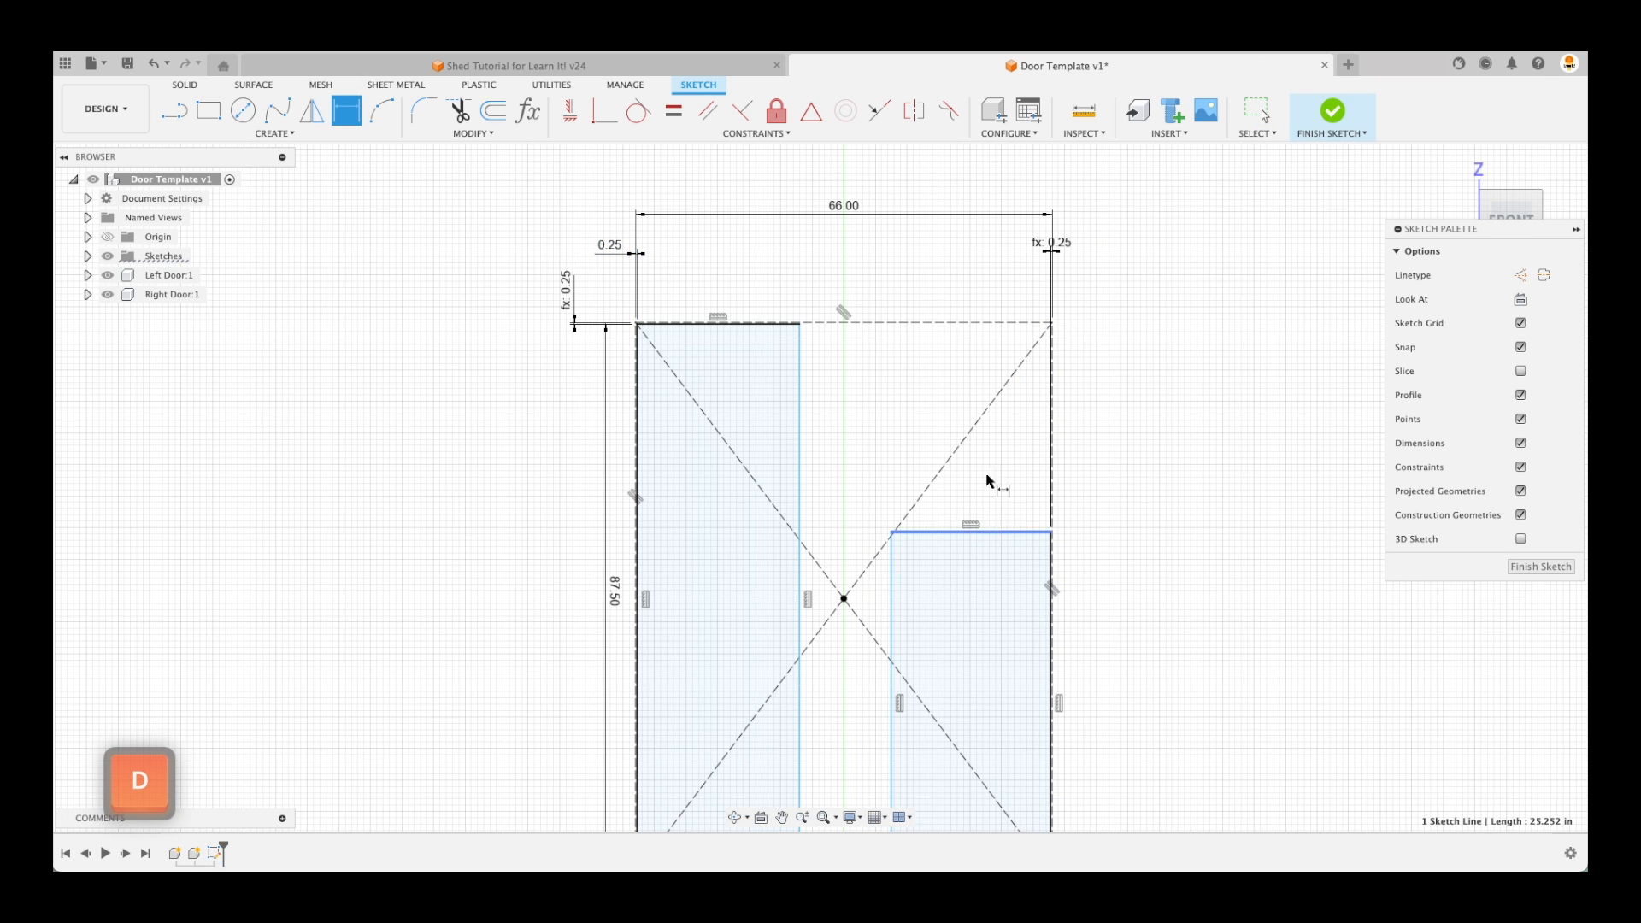
{"action": "left_click", "coordinate": [983, 325]}
{"action": "left_click", "coordinate": [1111, 336]}
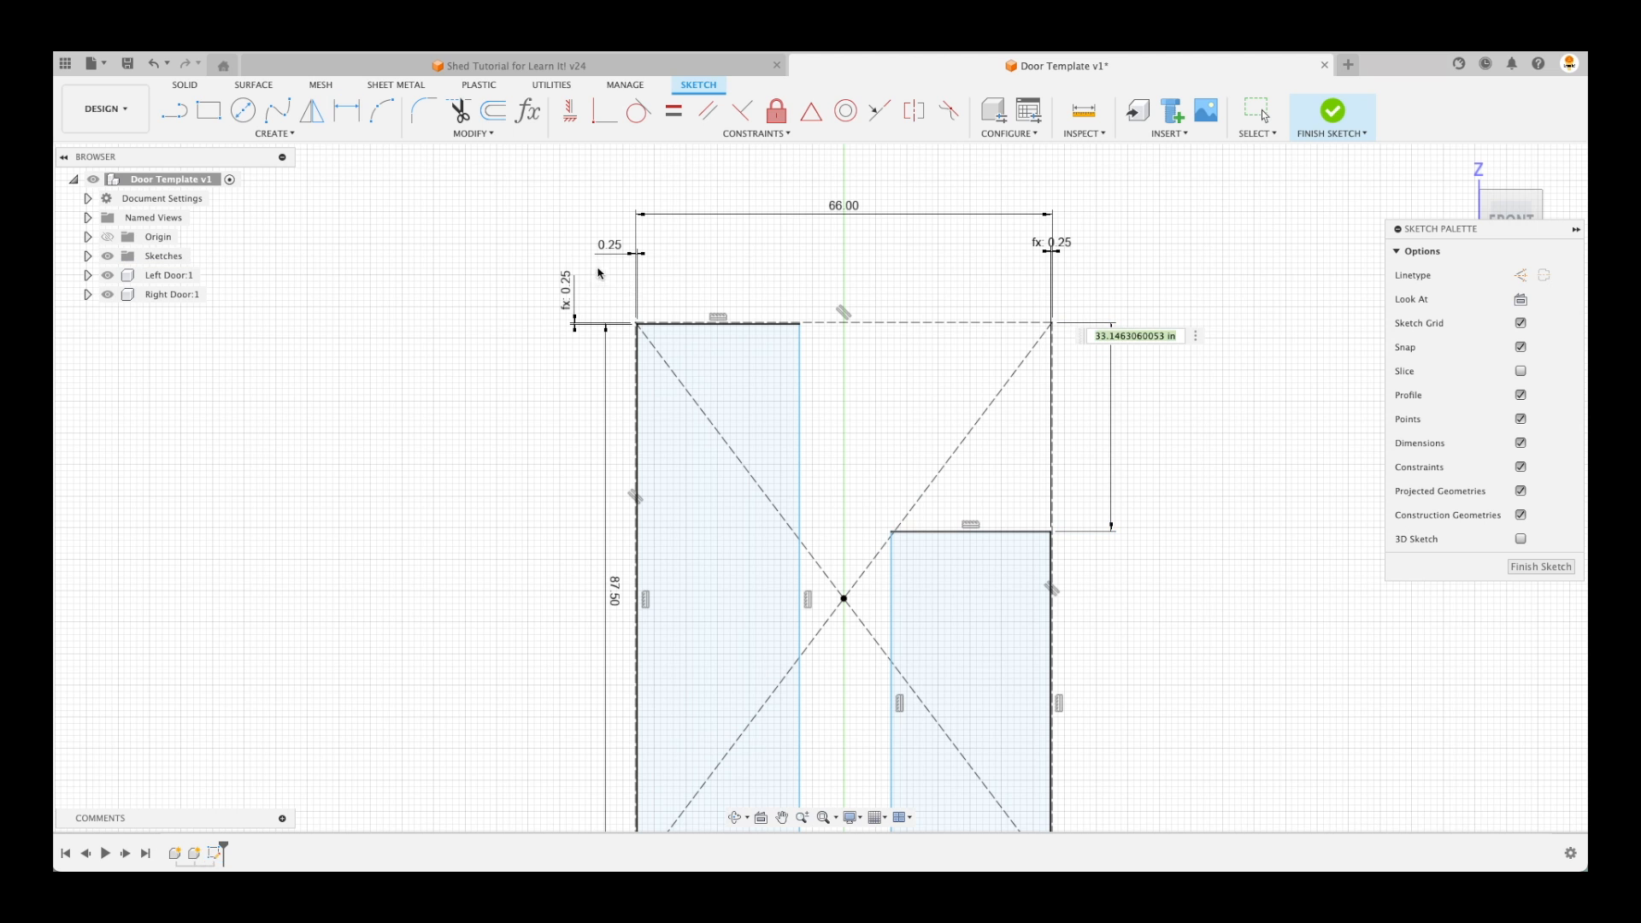
{"action": "left_click", "coordinate": [613, 247]}
{"action": "key", "text": "Return"}
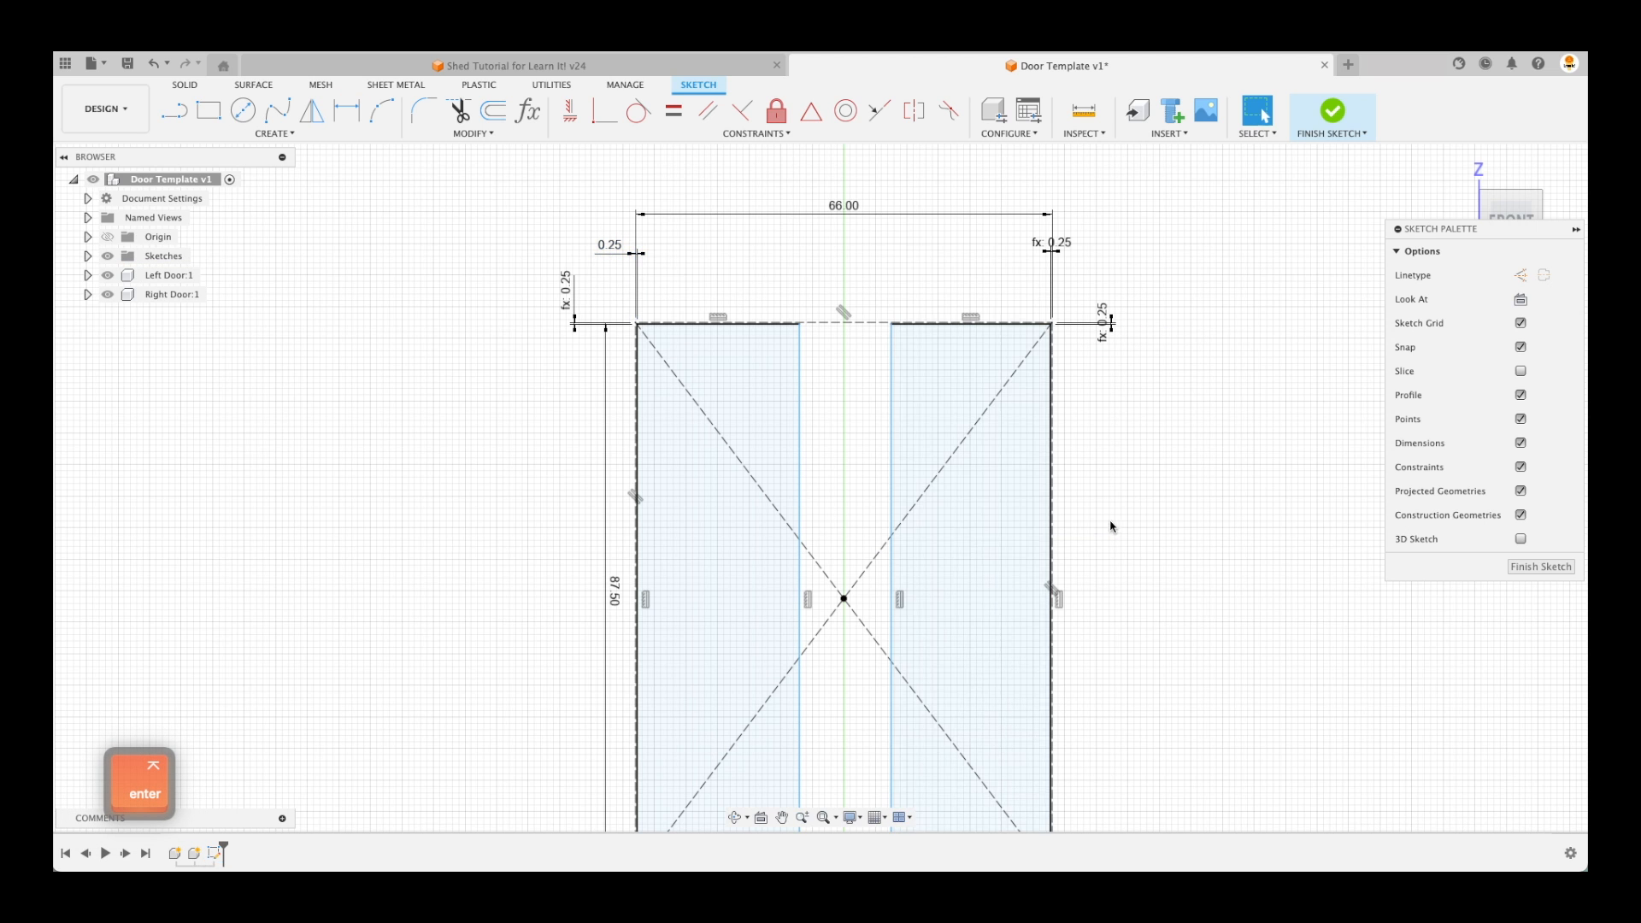
Dimension the left rectangle's inner edge to the frame's center point as half the left side gap, d3/2
{"action": "scroll", "coordinate": [798, 485], "scroll_direction": "up", "scroll_amount": 2}
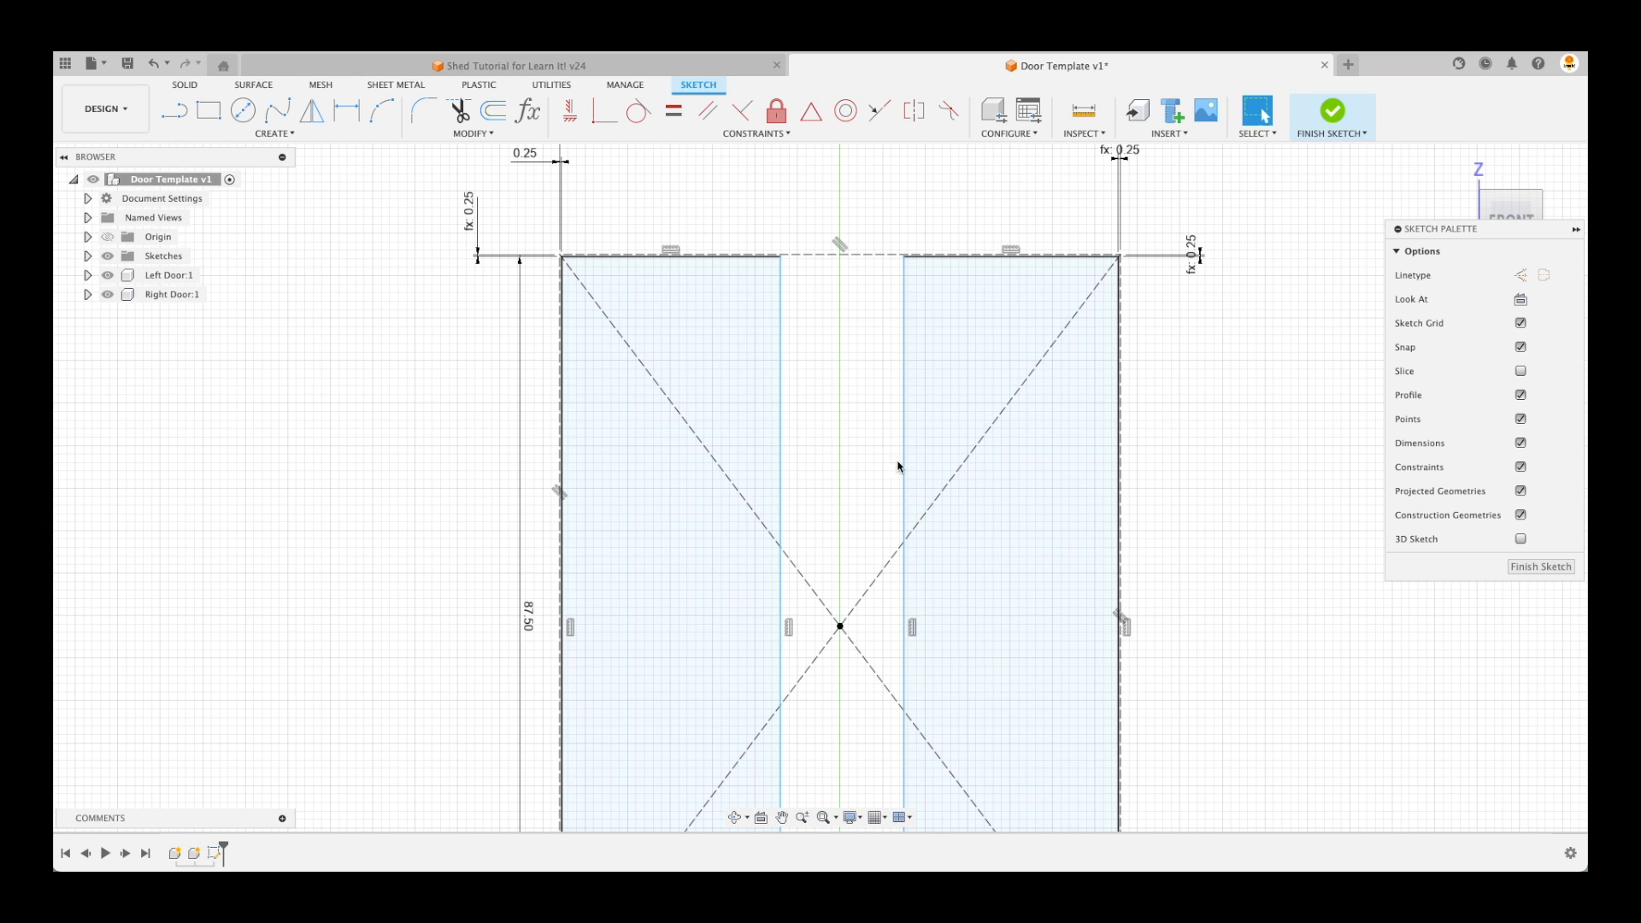
{"action": "key", "text": "d"}
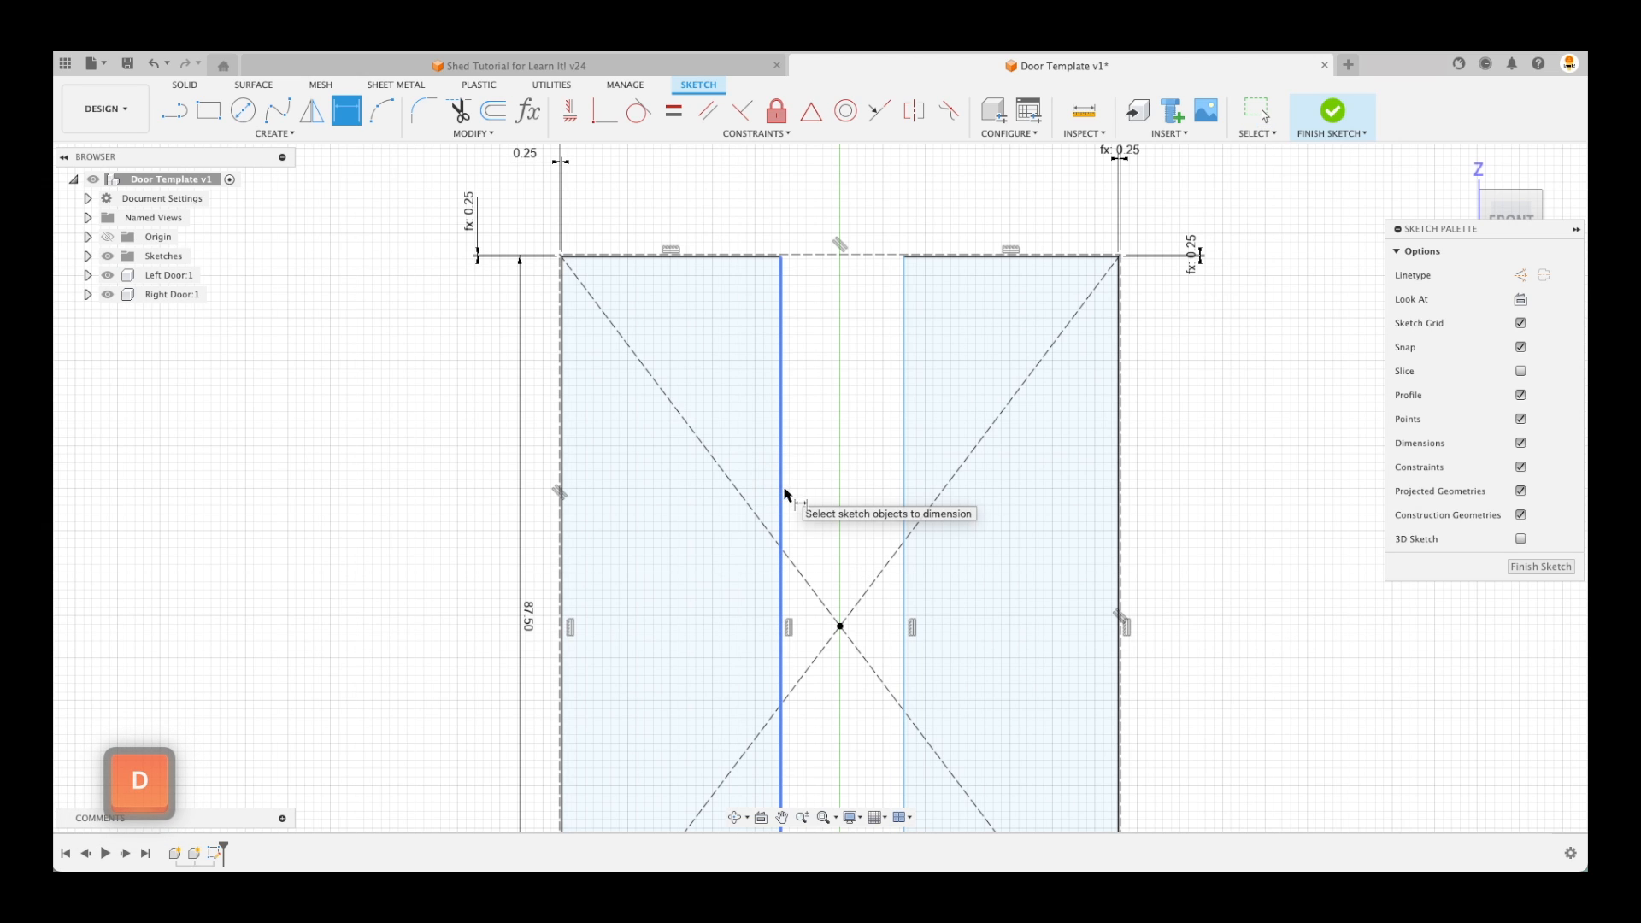
{"action": "left_click", "coordinate": [782, 496]}
{"action": "left_click", "coordinate": [840, 627]}
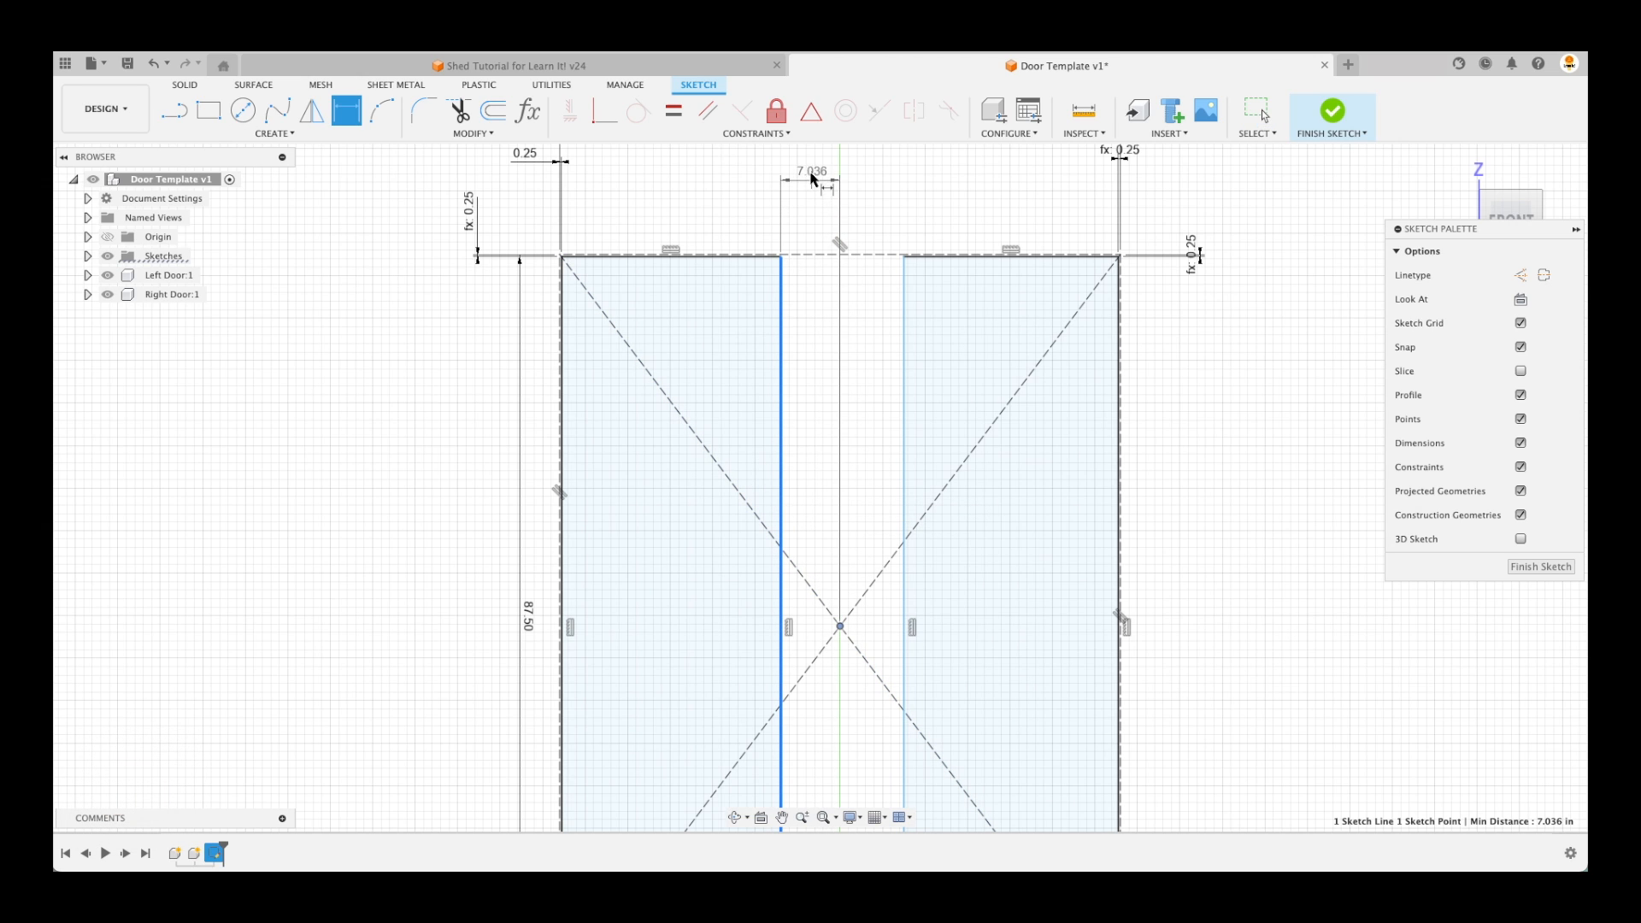
{"action": "left_click", "coordinate": [816, 169]}
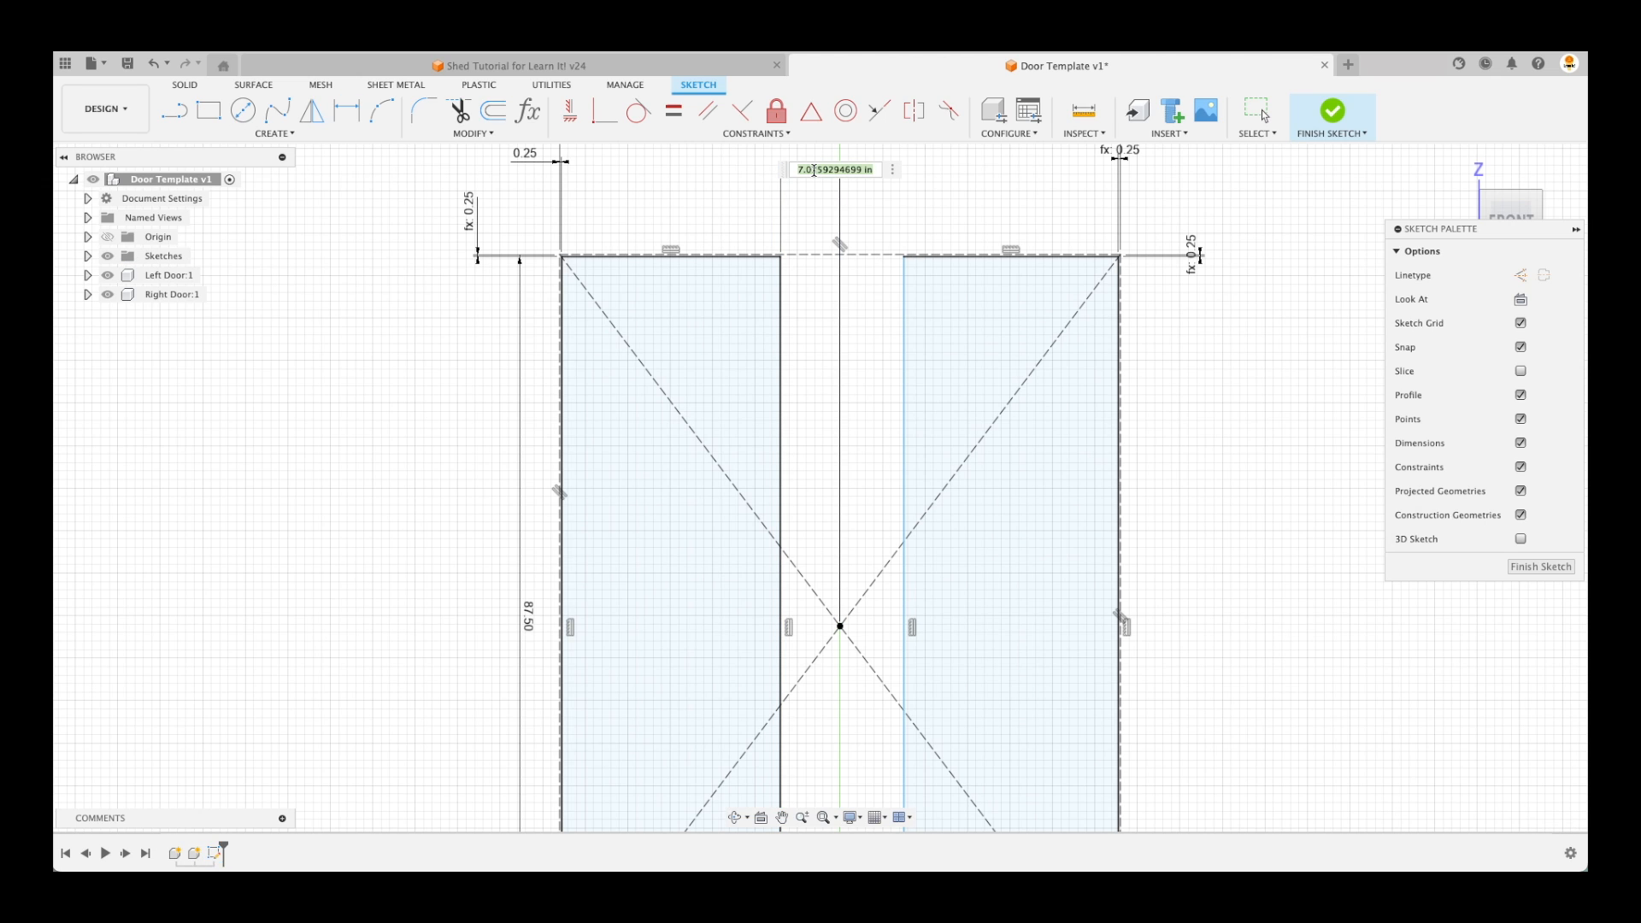
{"action": "left_click", "coordinate": [522, 156]}
{"action": "type", "text": "/2"}
{"action": "key", "text": "Return"}
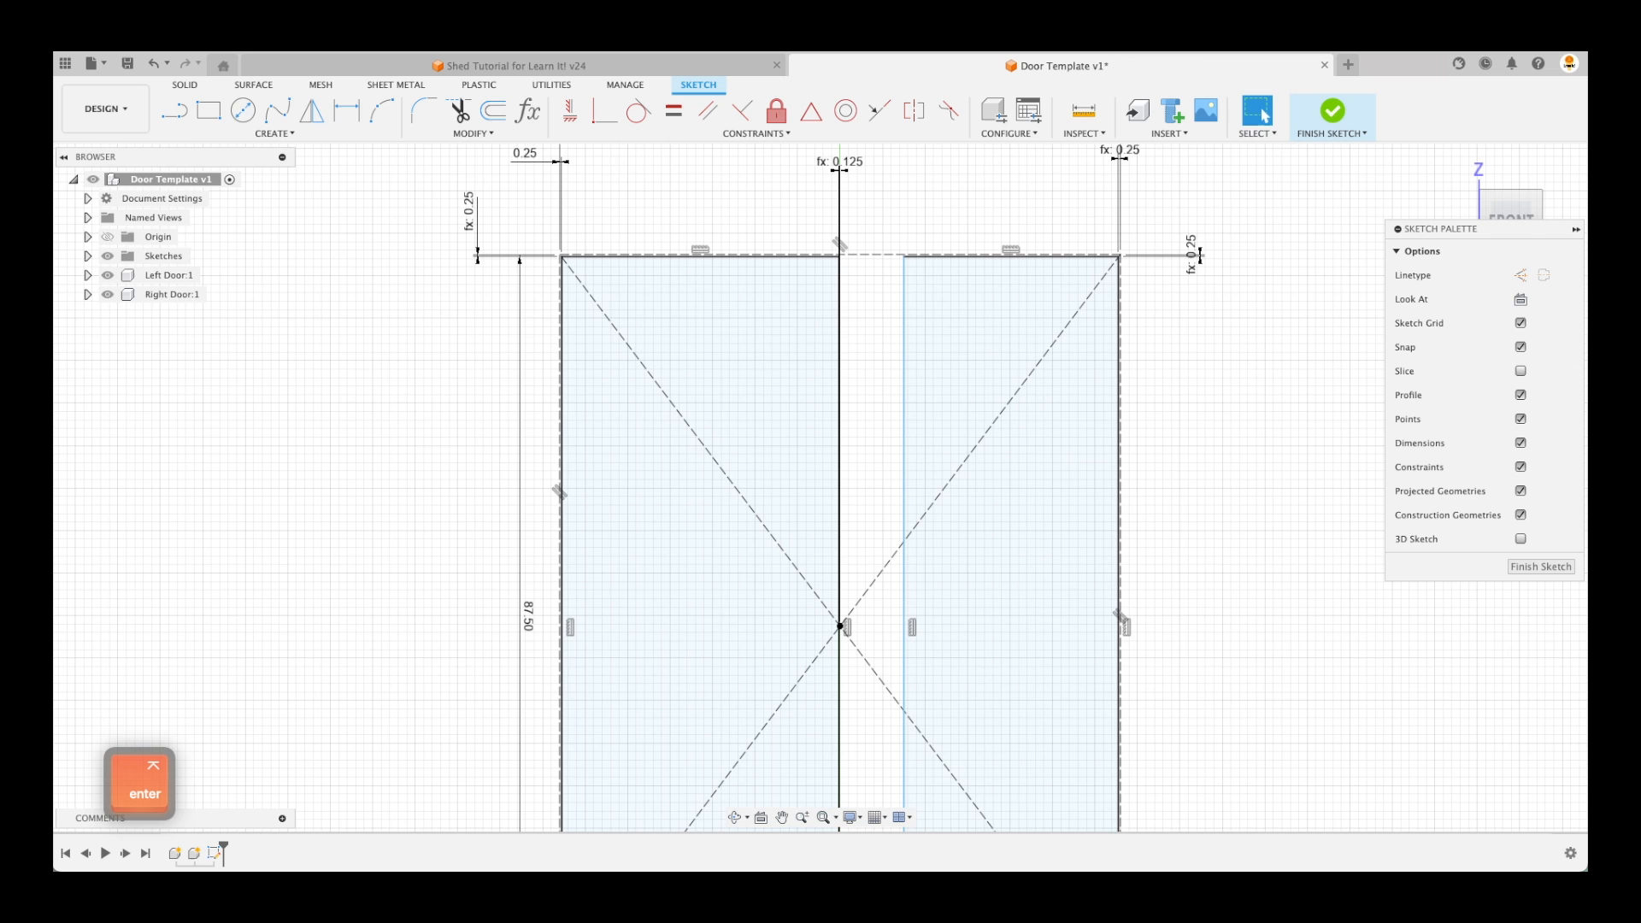
Dimension the right rectangle's inner edge to the frame's center point, linking it to the matching half-gap dimension d7
{"action": "key", "text": "d"}
{"action": "left_click", "coordinate": [904, 342]}
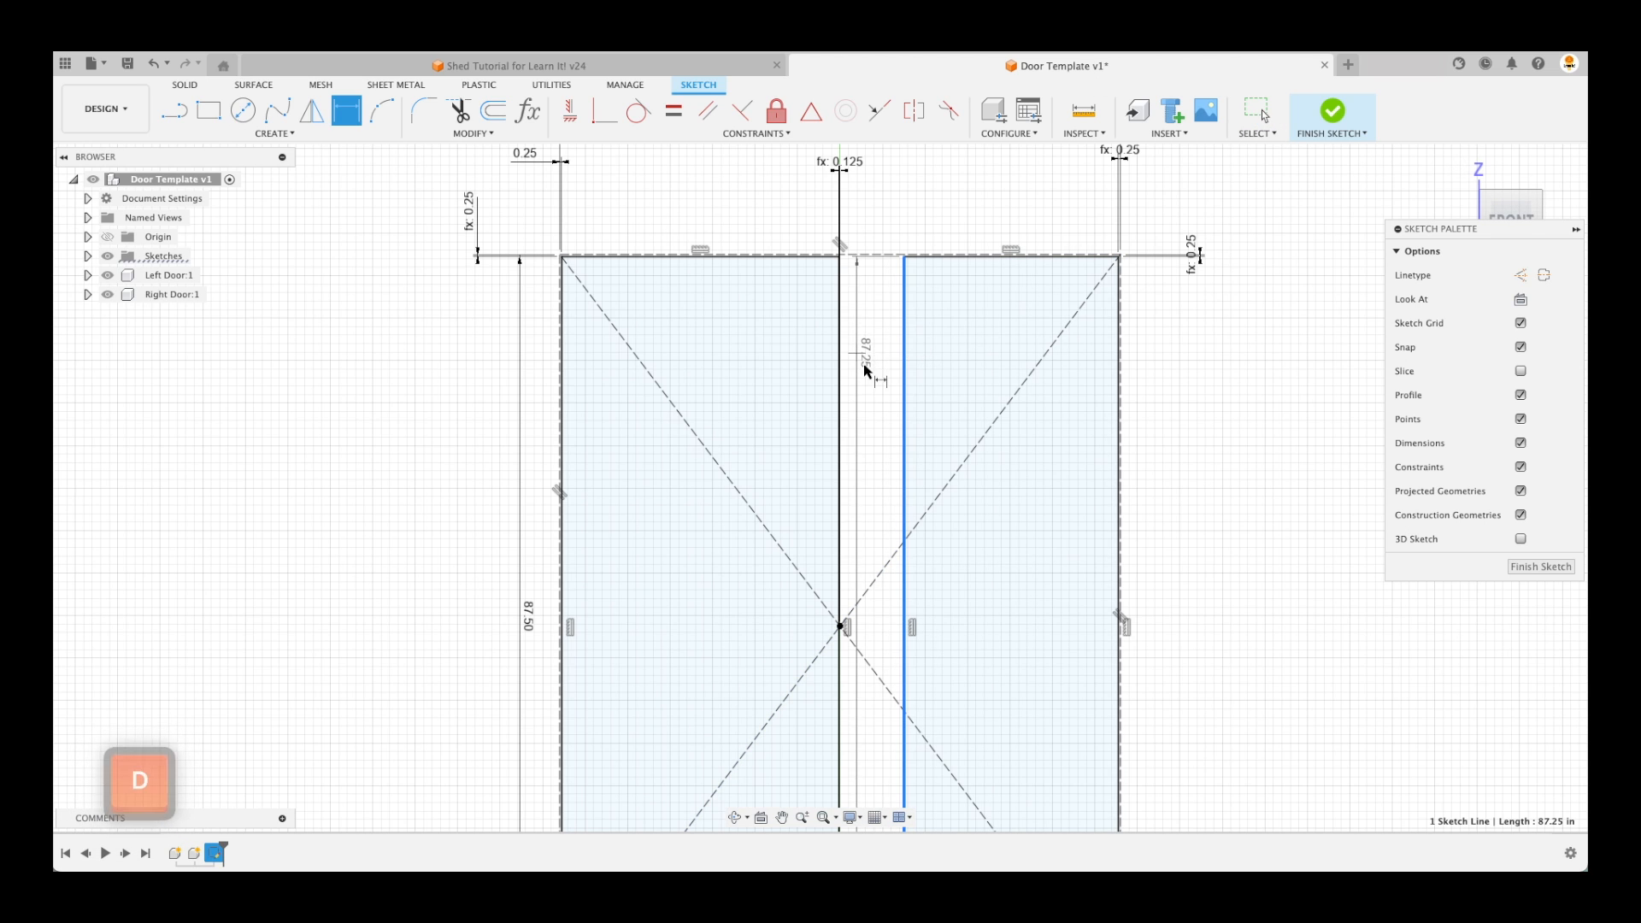
{"action": "scroll", "coordinate": [871, 577], "scroll_direction": "up", "scroll_amount": 3}
{"action": "left_click", "coordinate": [811, 677]}
{"action": "scroll", "coordinate": [883, 414], "scroll_direction": "down", "scroll_amount": 5}
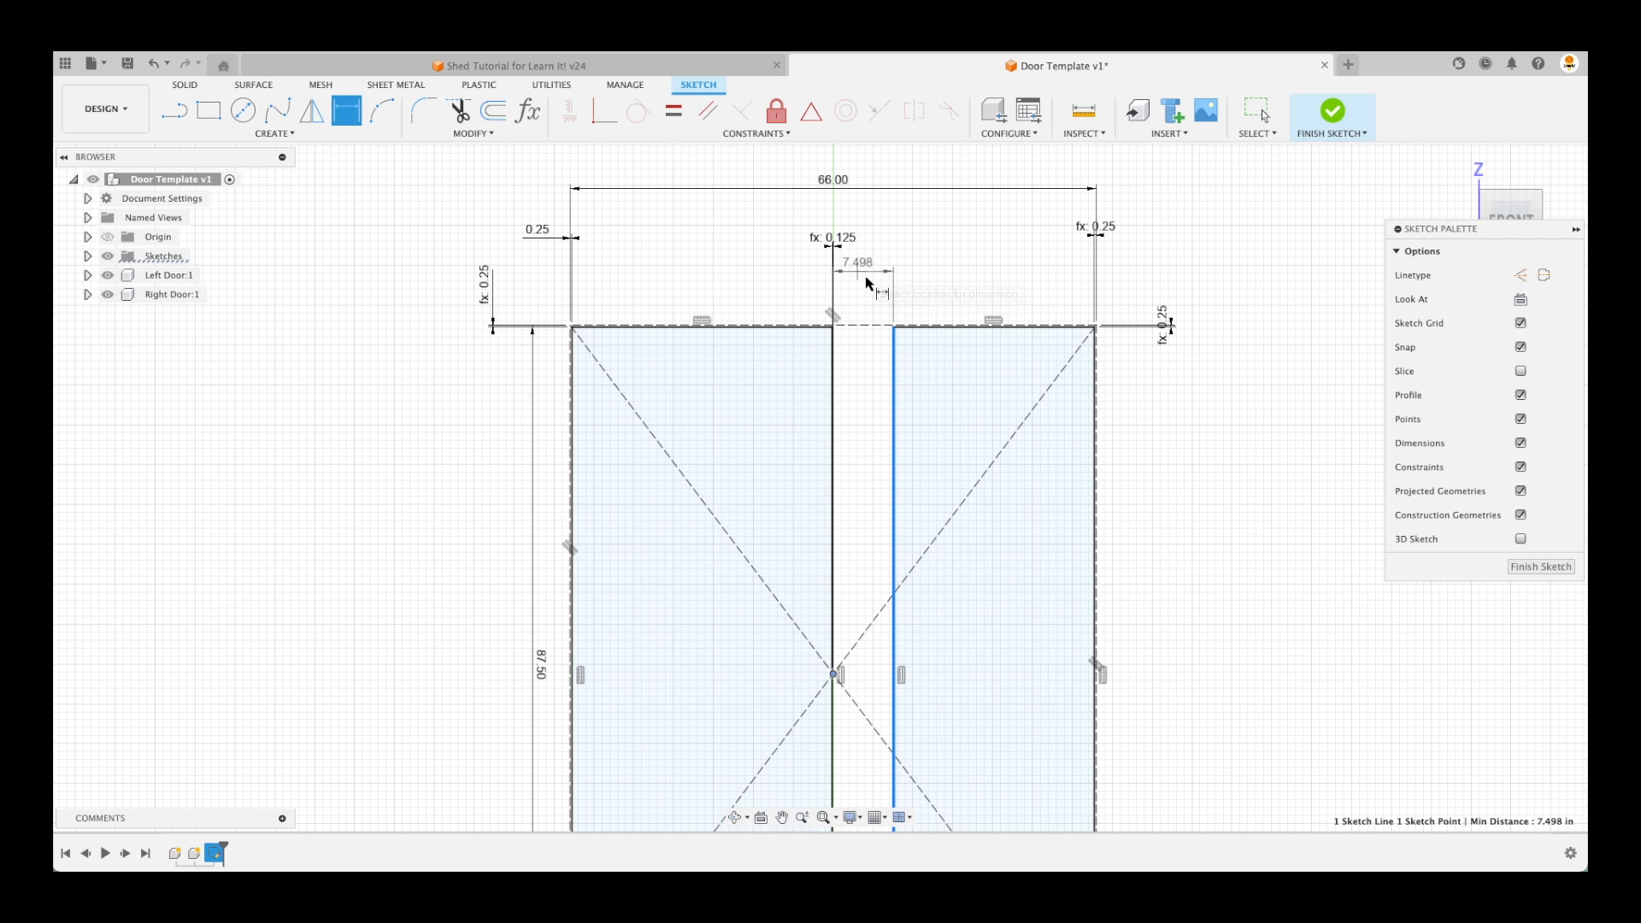
{"action": "left_click", "coordinate": [846, 242]}
{"action": "left_click", "coordinate": [846, 242]}
{"action": "key", "text": "Return"}
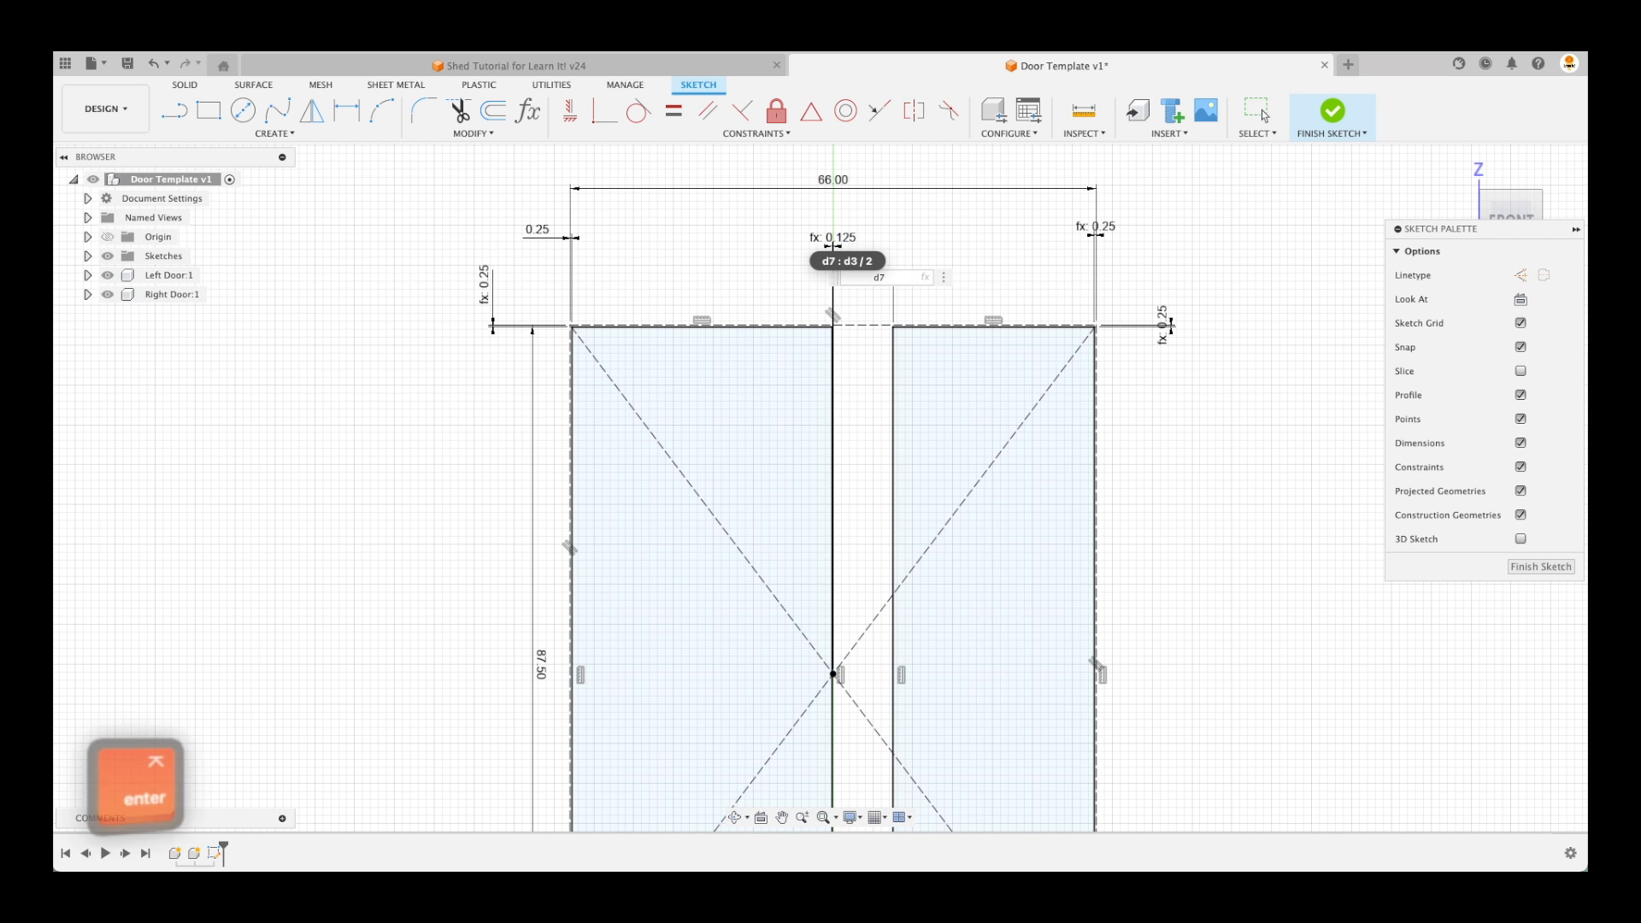
{"action": "key", "text": "Escape"}
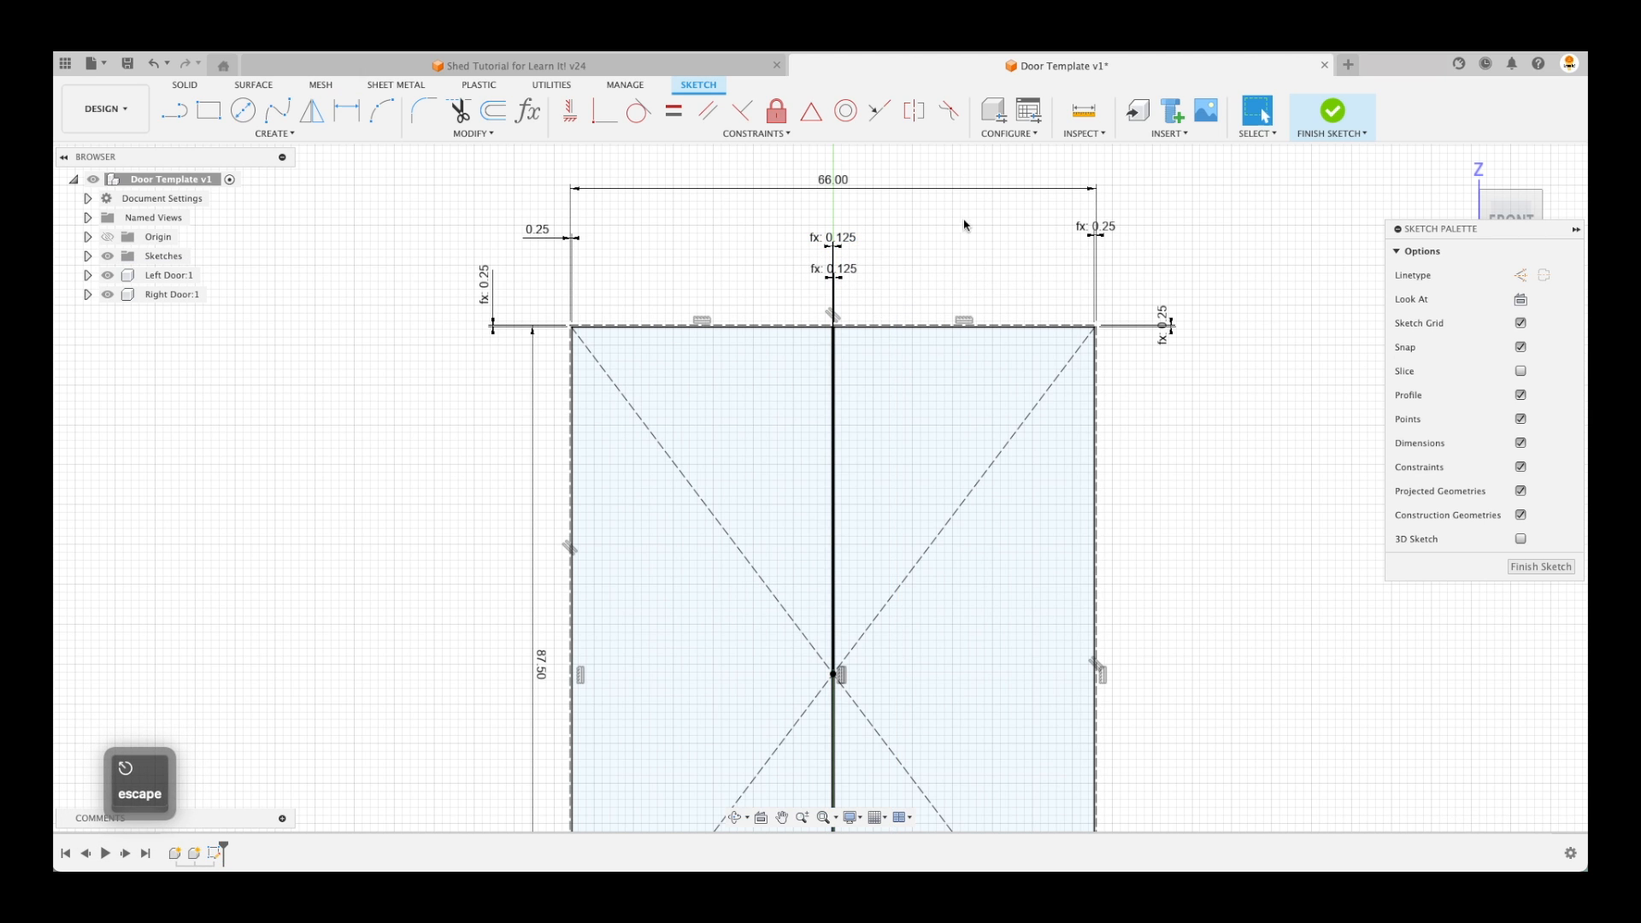
Set the driving left gap dimension to 1/2 in and move its label clear of the top gap label
{"action": "double_click", "coordinate": [539, 231]}
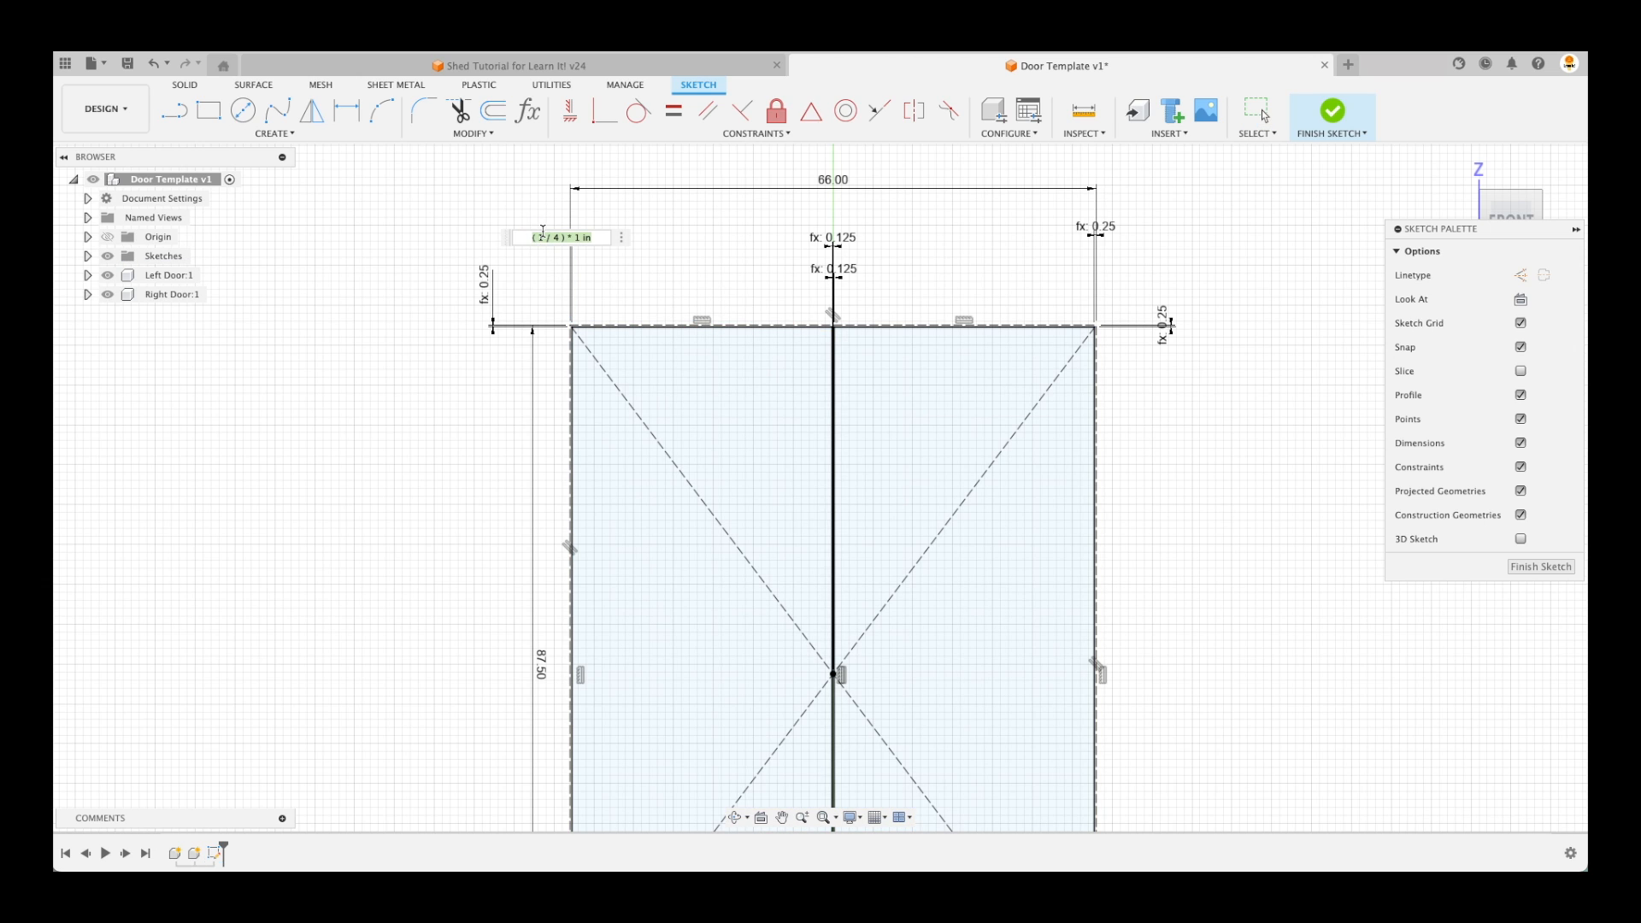
{"action": "type", "text": "1/2"}
{"action": "key", "text": "Return"}
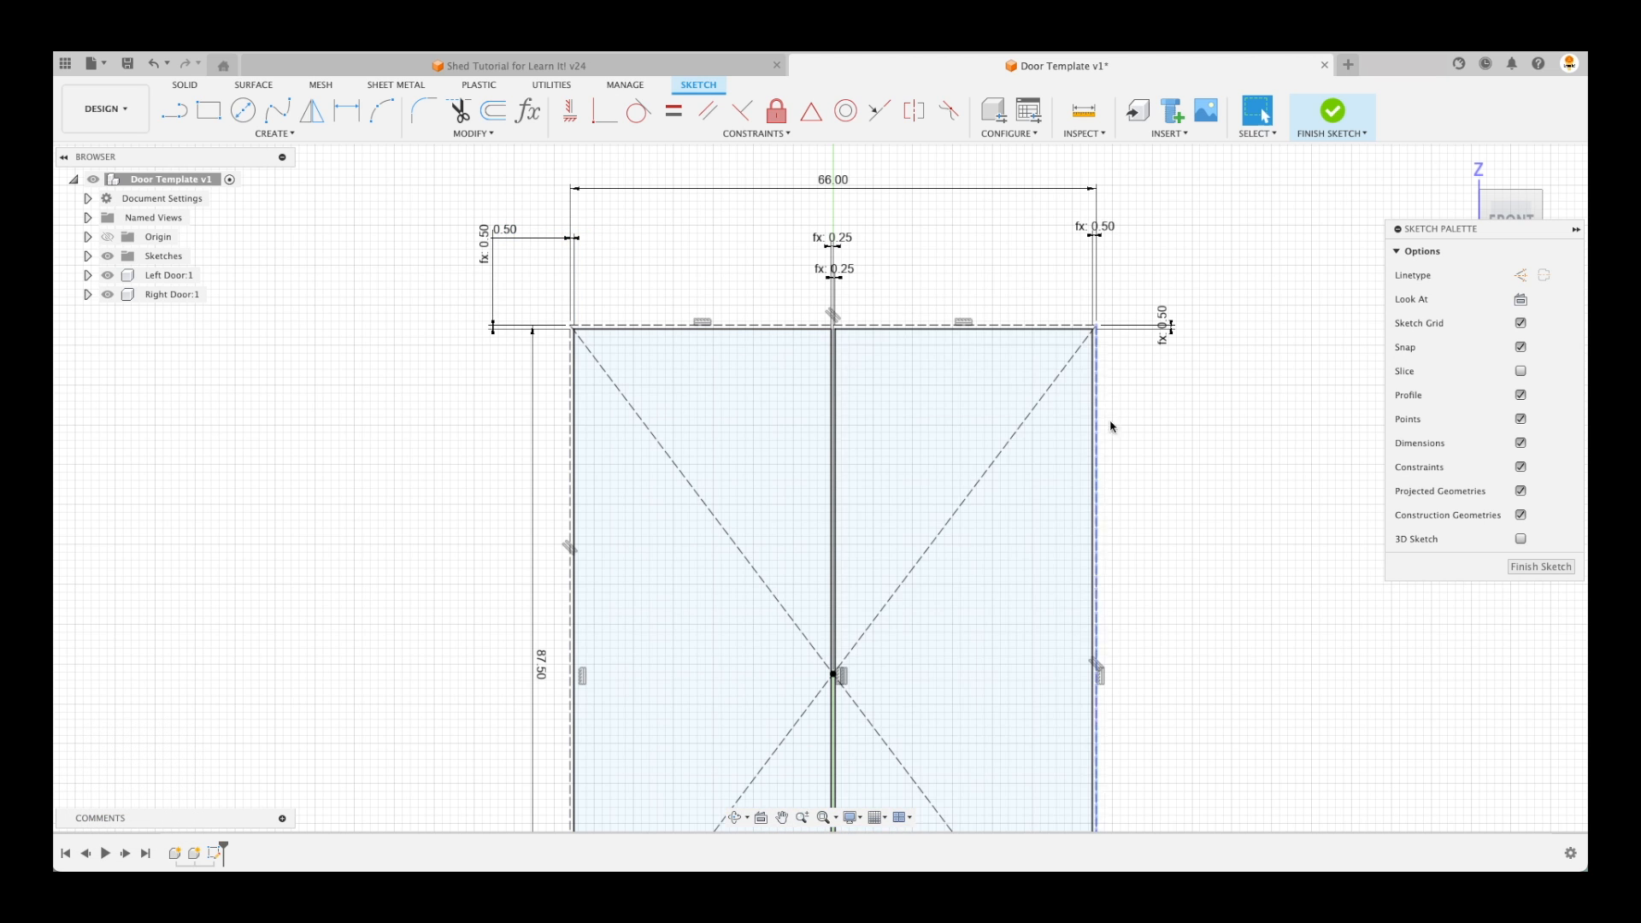
{"action": "left_click_drag", "start_coordinate": [507, 225], "coordinate": [509, 202]}
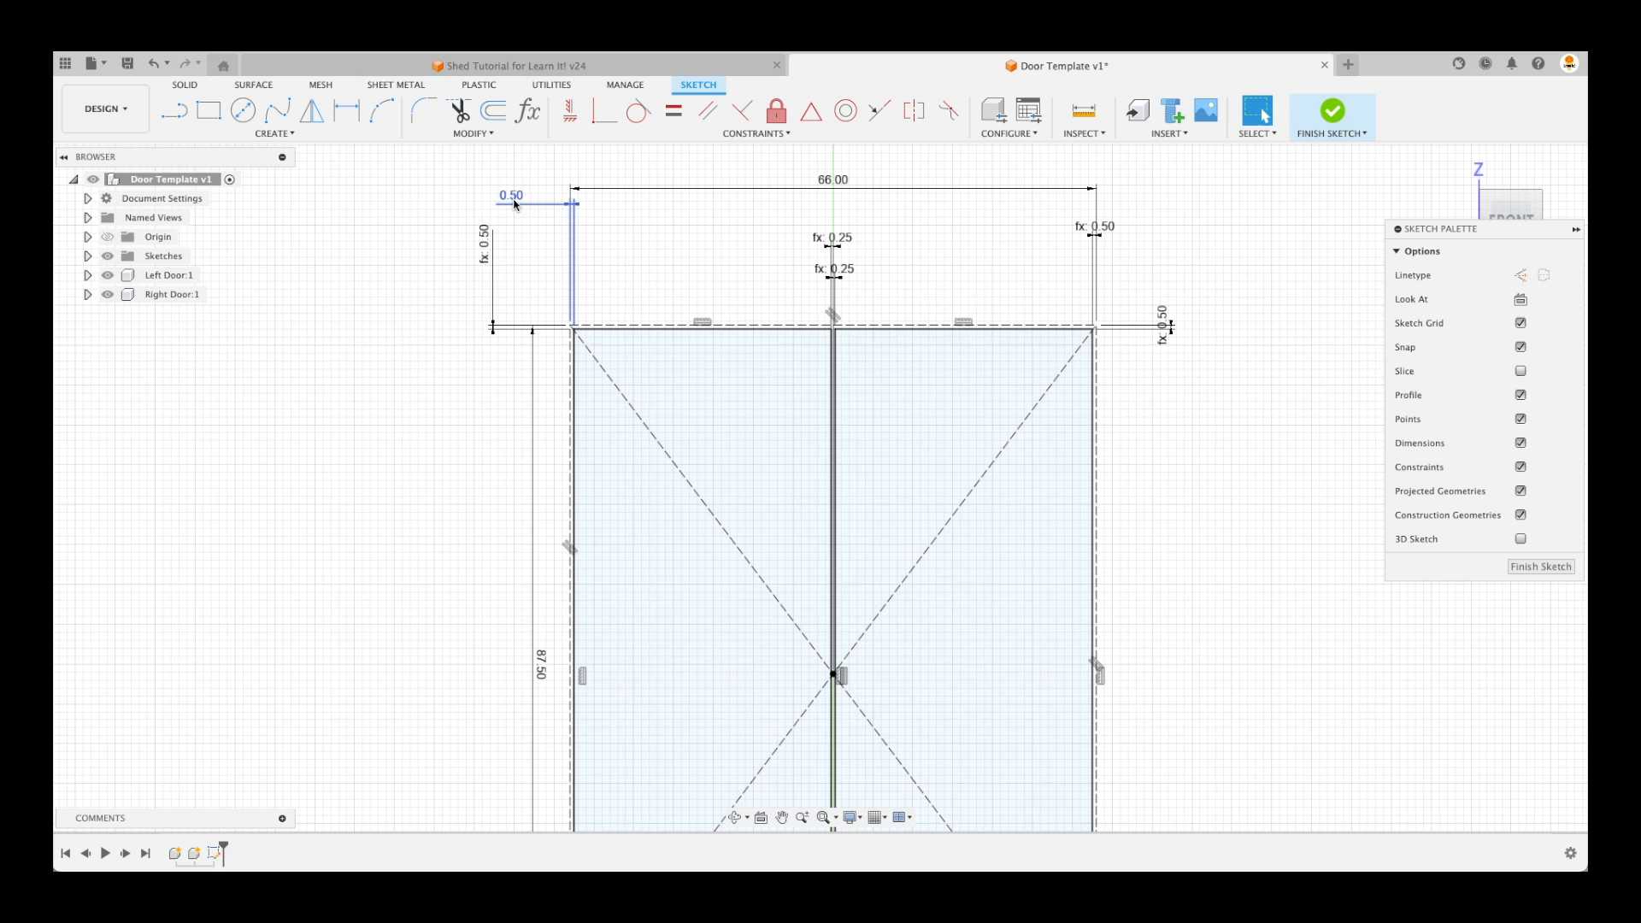
Set the driving left gap dimension to .25 in and finish the sketch
{"action": "double_click", "coordinate": [509, 202]}
{"action": "type", "text": ".25"}
{"action": "key", "text": "Return"}
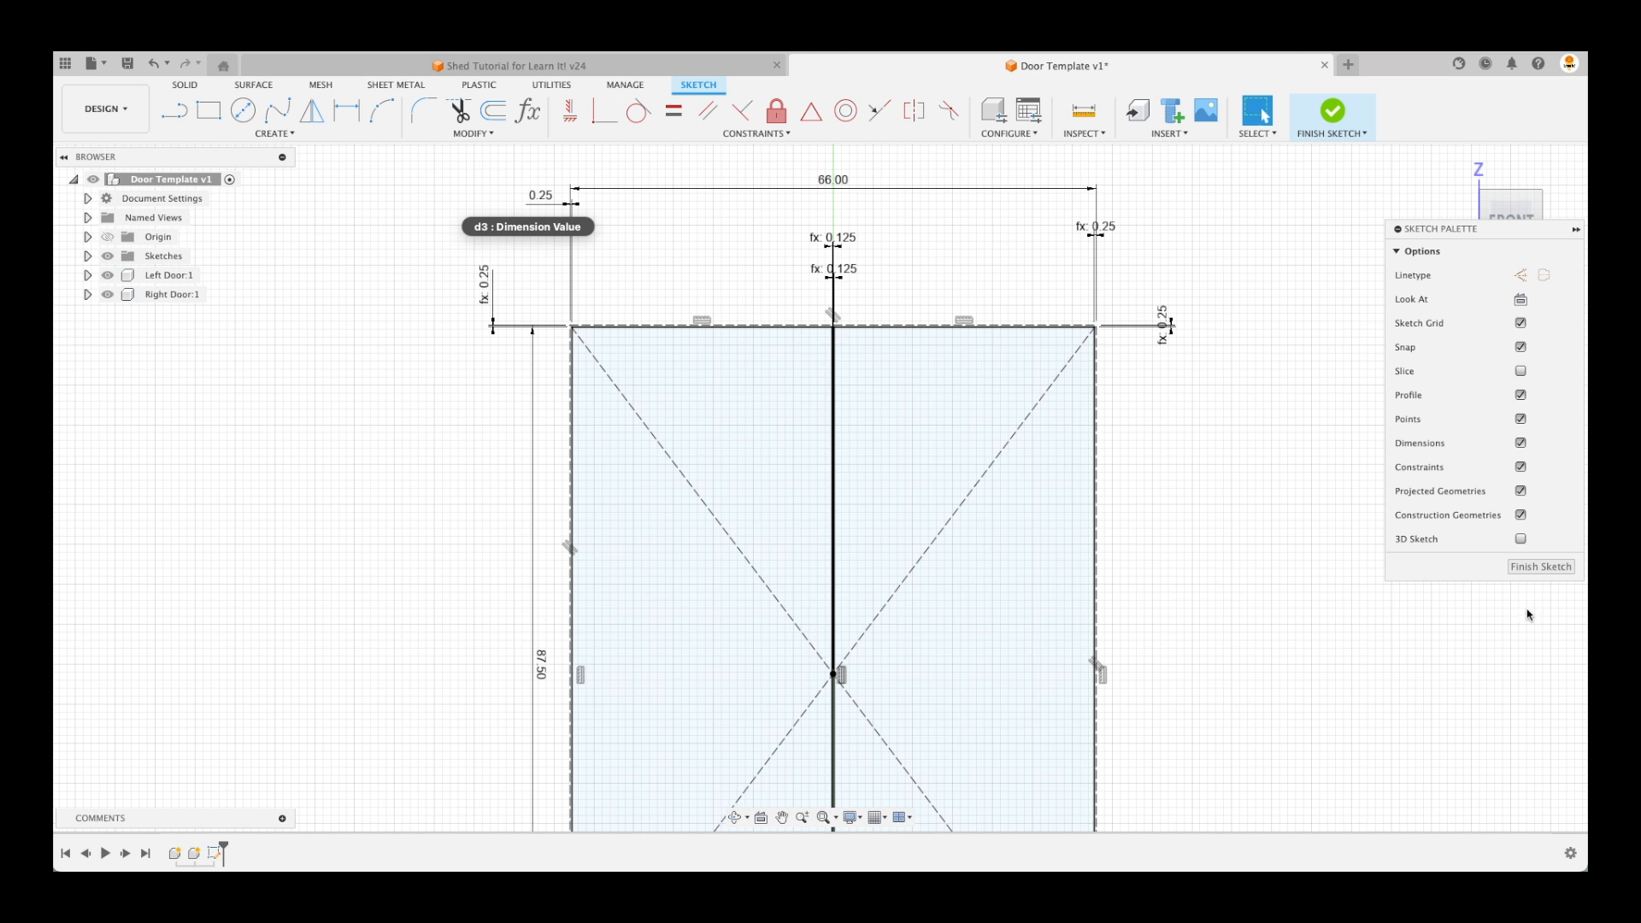
{"action": "left_click", "coordinate": [1541, 566]}
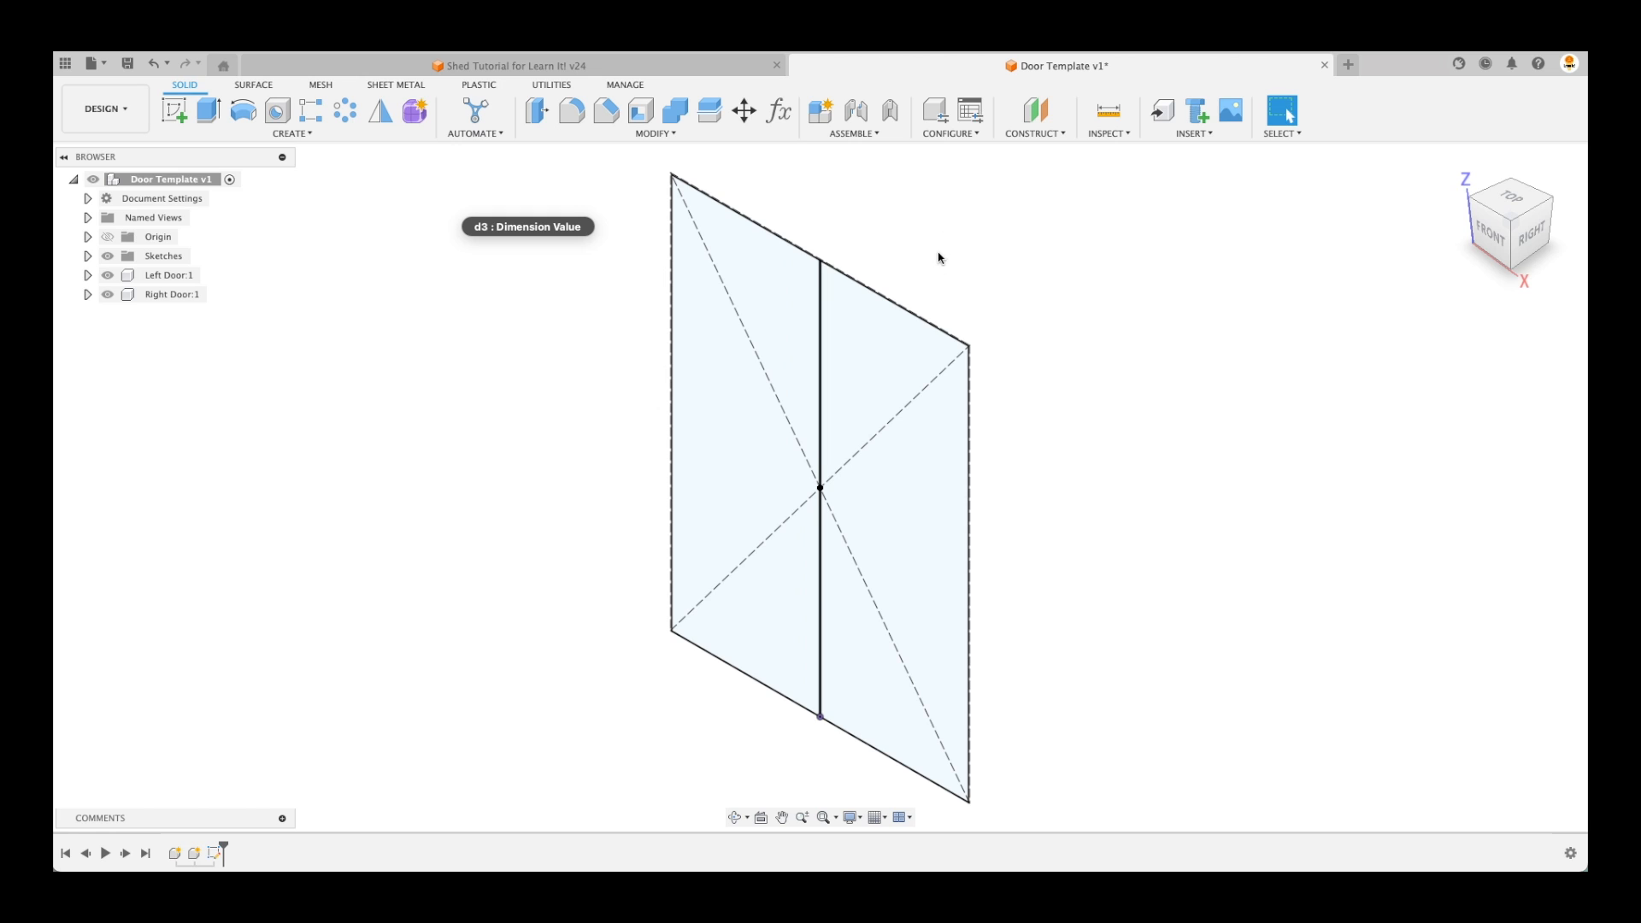
{"action": "key", "text": "e"}
{"action": "key", "text": "Escape"}
{"action": "right_click", "coordinate": [510, 304]}
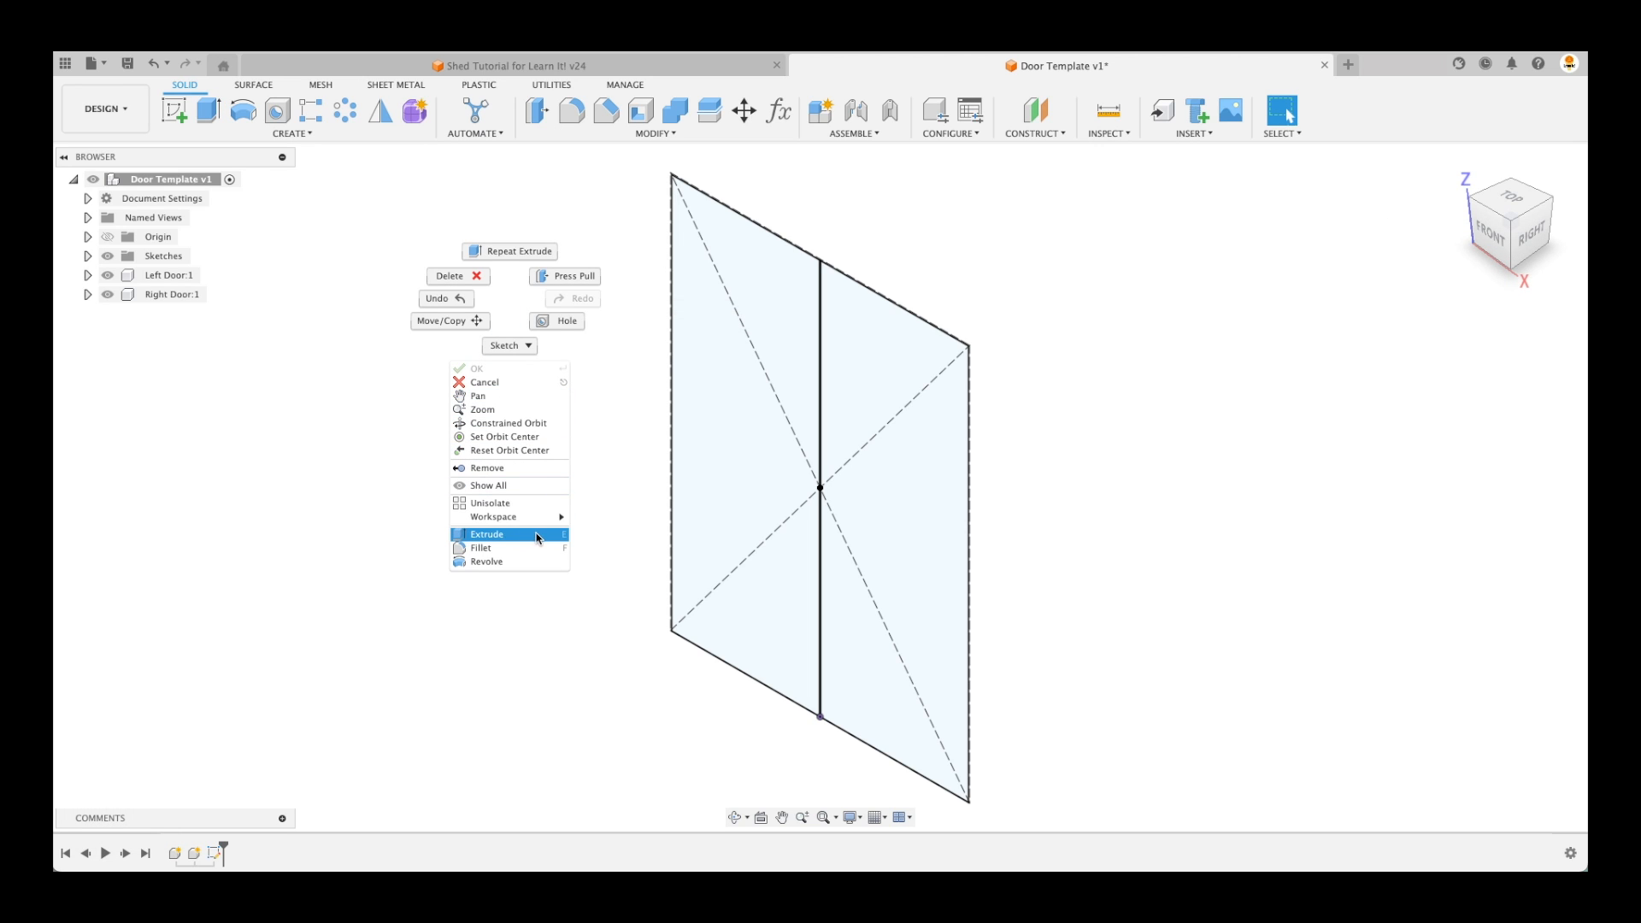
{"action": "key", "text": "Escape"}
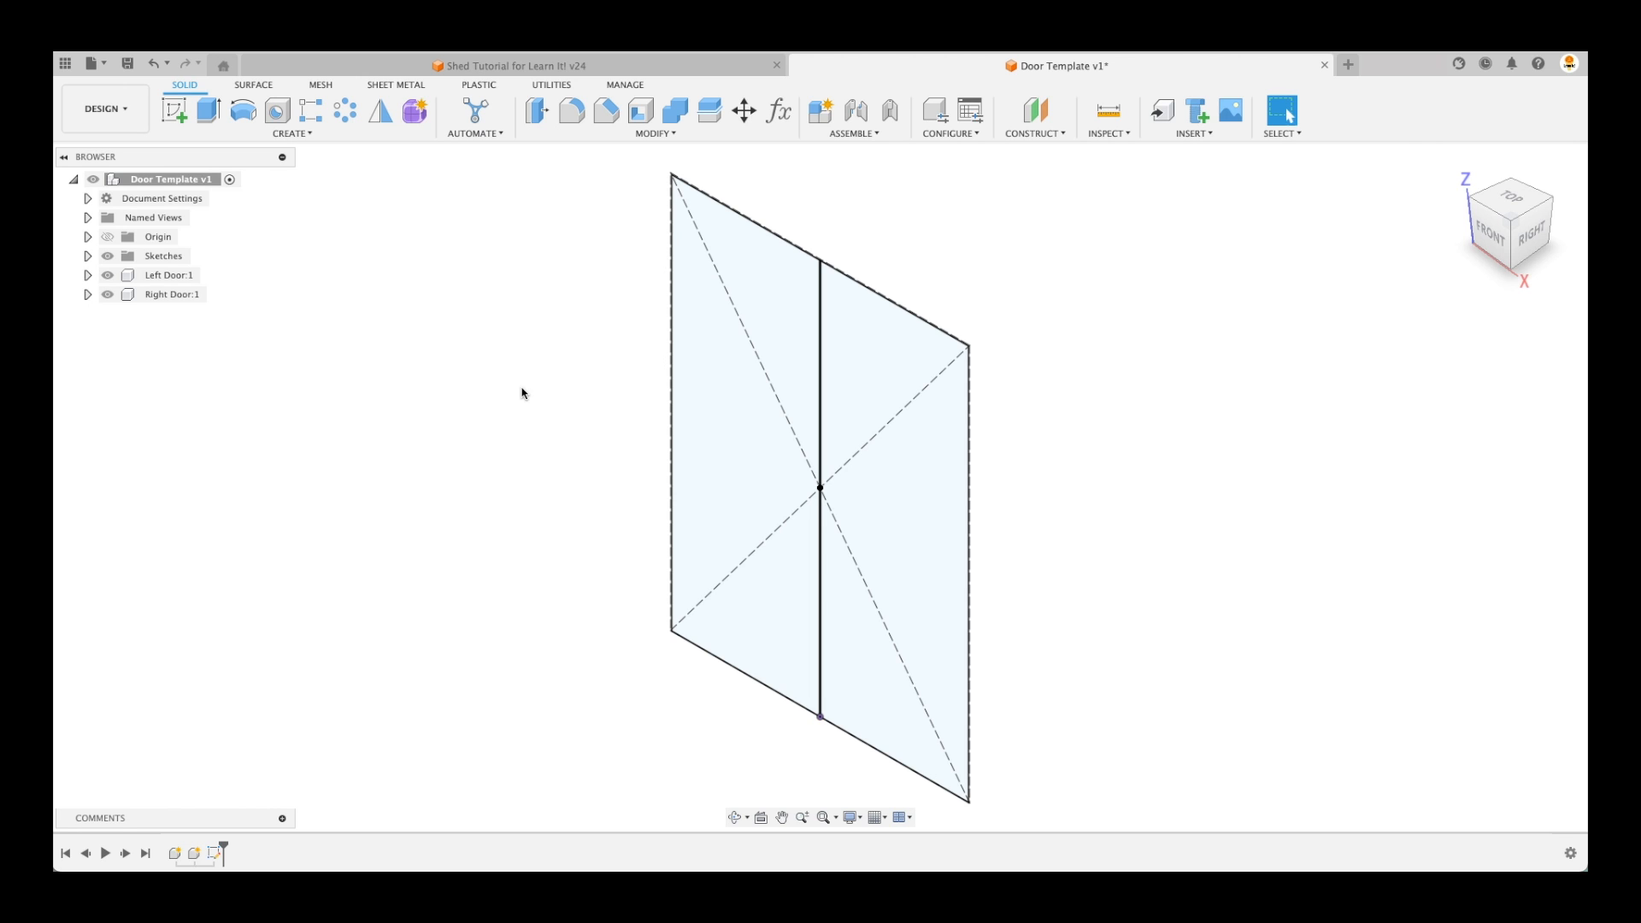
Extrude the left door profile by -0.5 in as a new component
{"action": "key", "text": "e"}
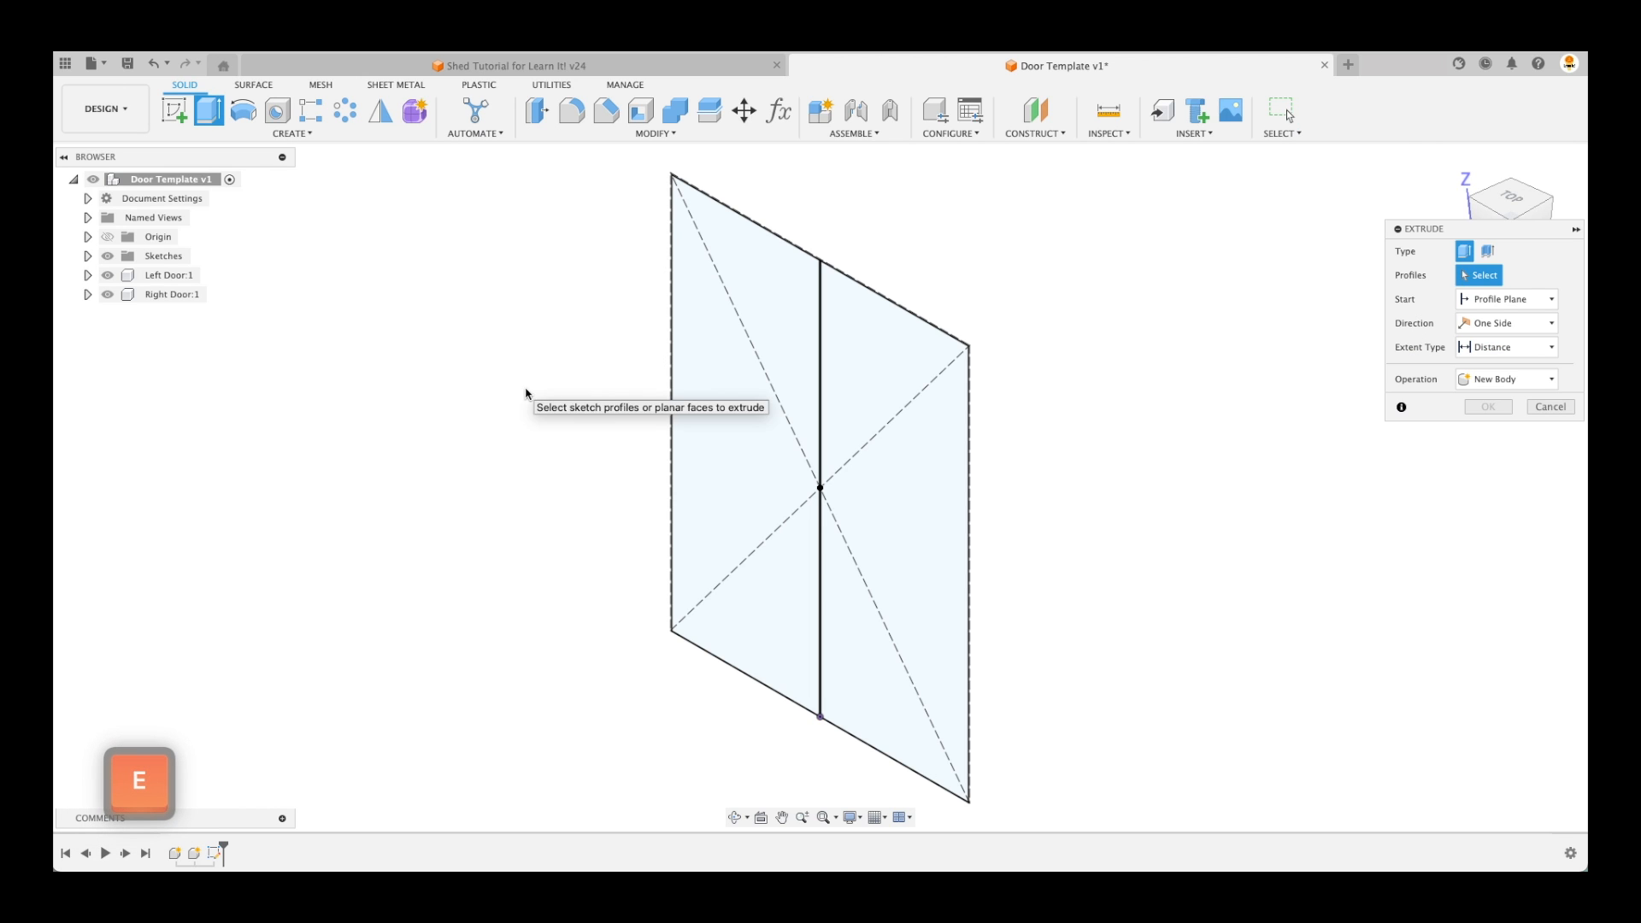
{"action": "left_click", "coordinate": [777, 300]}
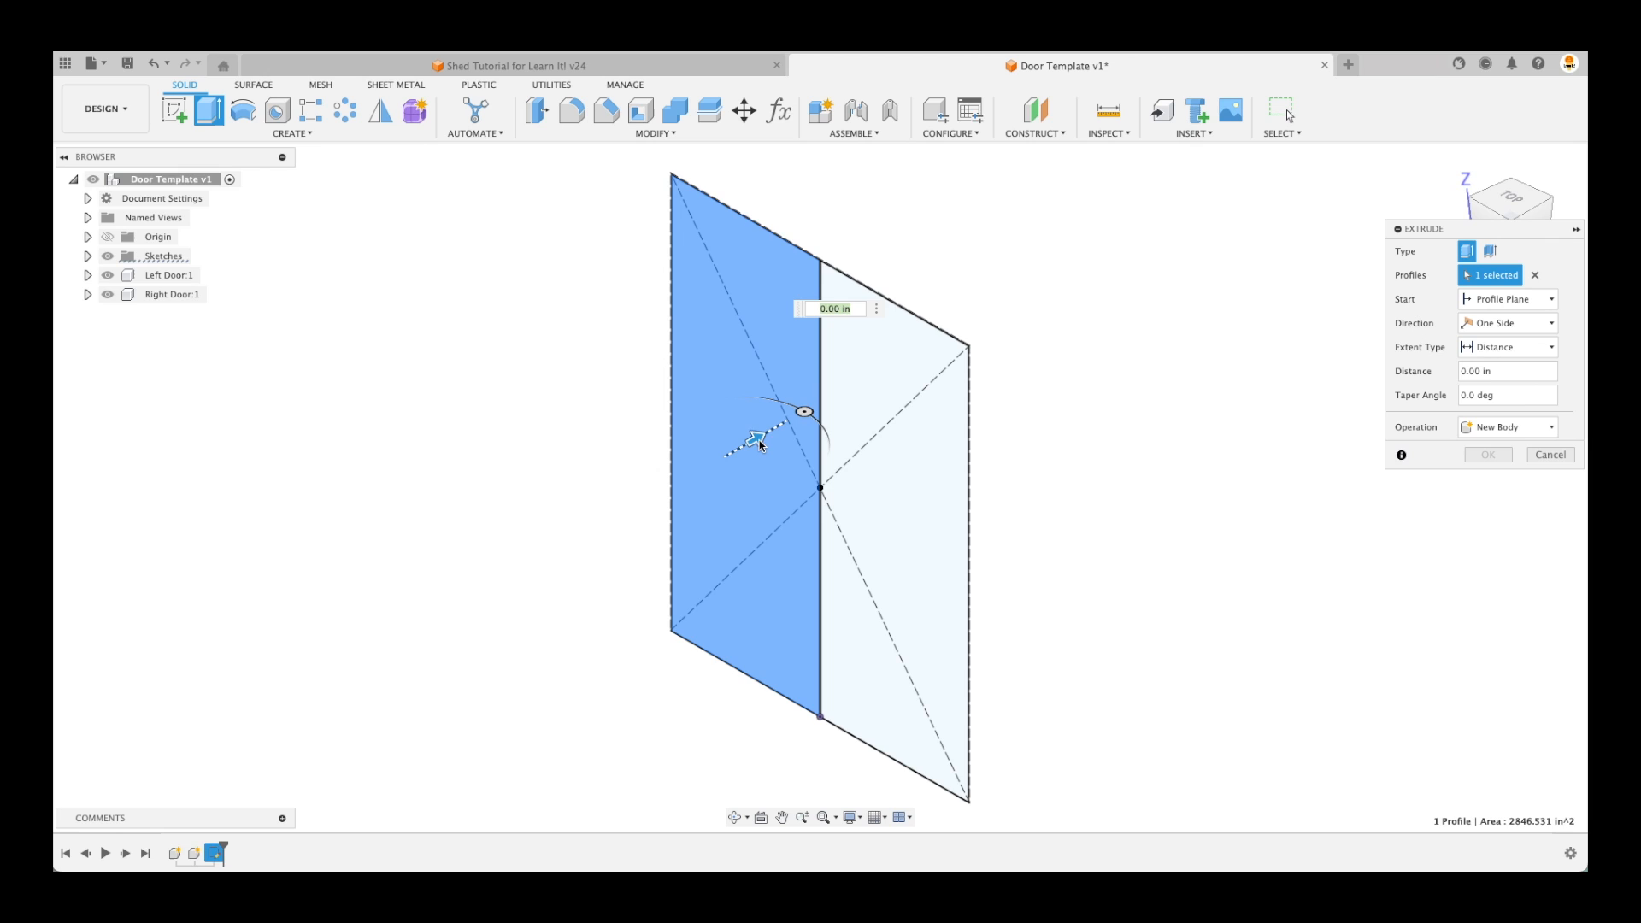
{"action": "mouse_move", "coordinate": [757, 440]}
{"action": "left_mouse_down"}
{"action": "mouse_move", "coordinate": [733, 447]}
{"action": "mouse_move", "coordinate": [744, 456]}
{"action": "left_mouse_up"}
{"action": "type", "text": "-.5"}
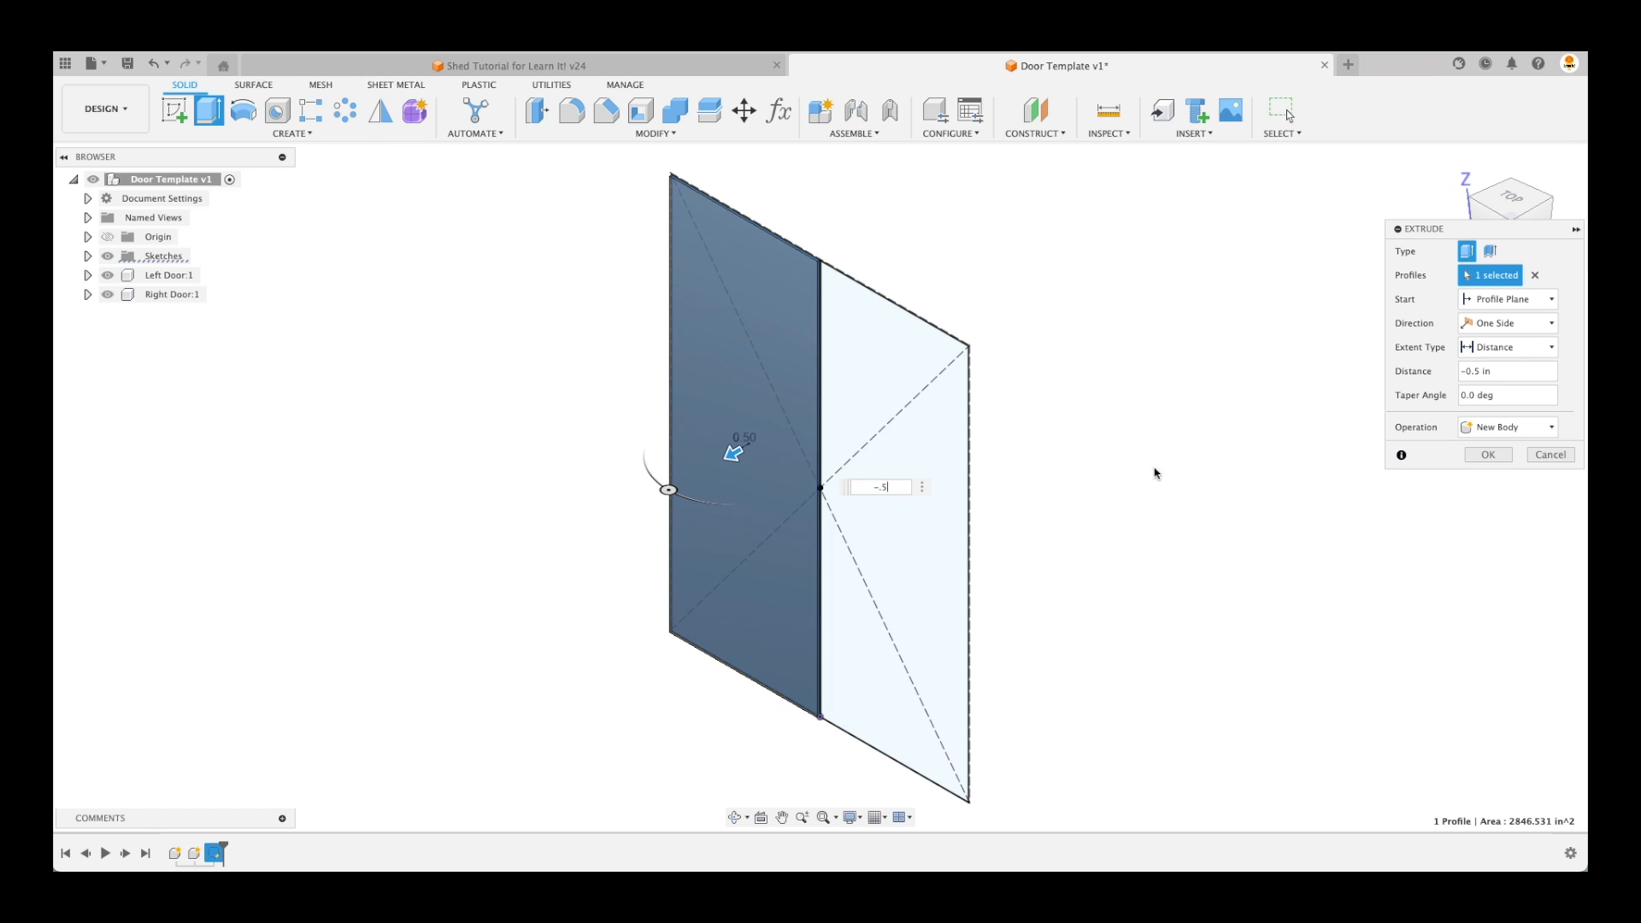
{"action": "left_click", "coordinate": [1492, 428]}
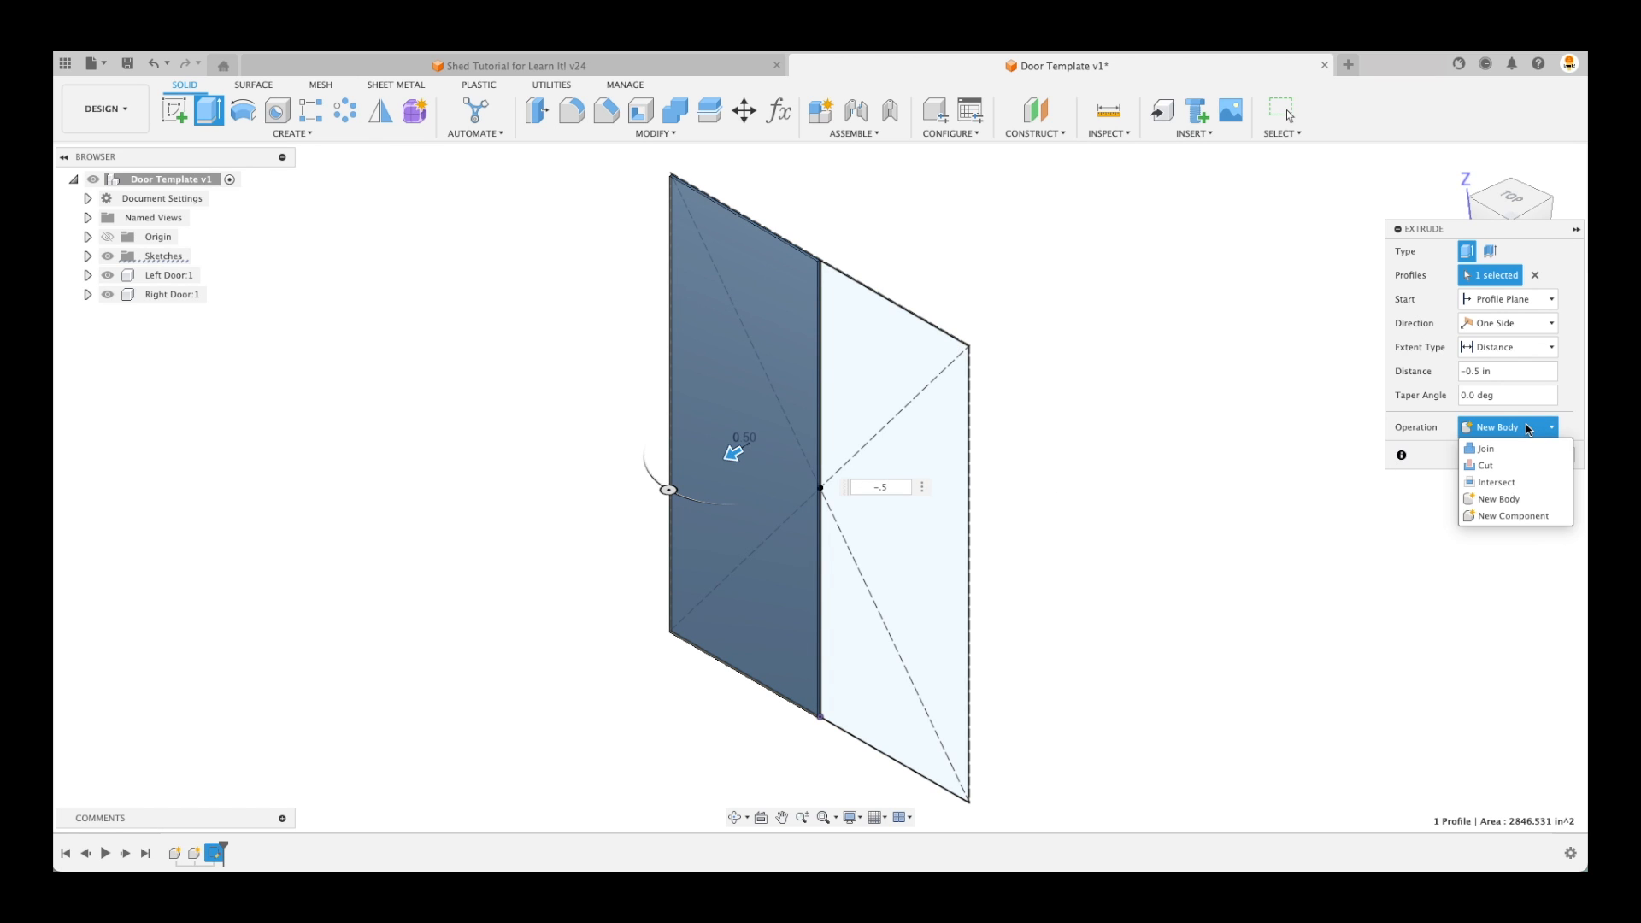
{"action": "left_click", "coordinate": [1521, 518]}
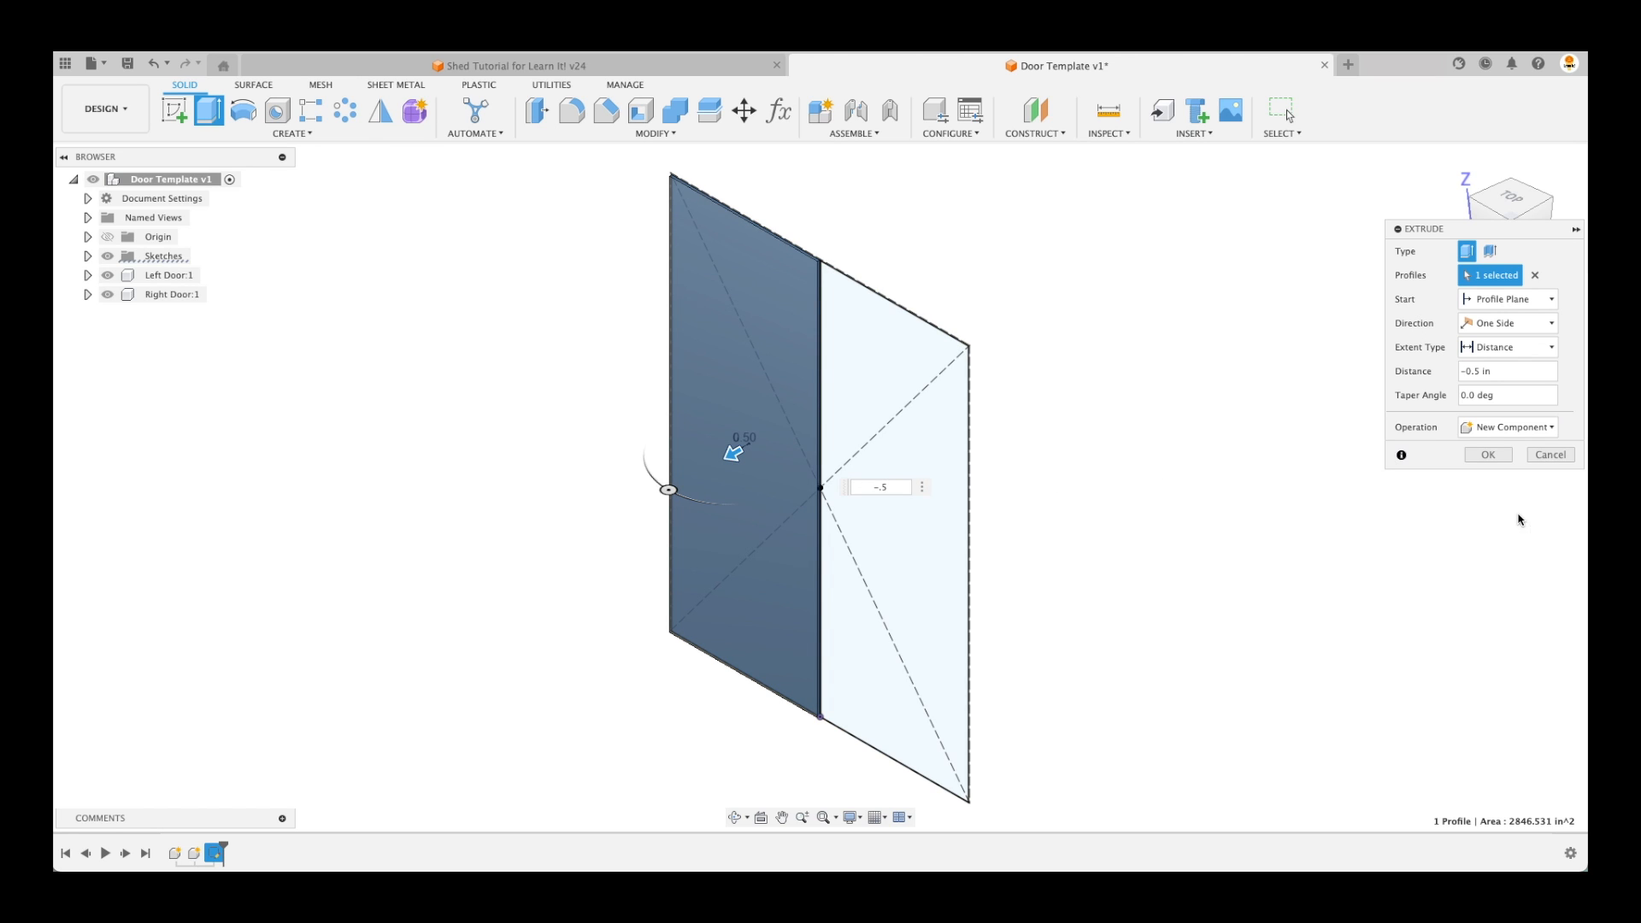
{"action": "left_click", "coordinate": [1489, 455]}
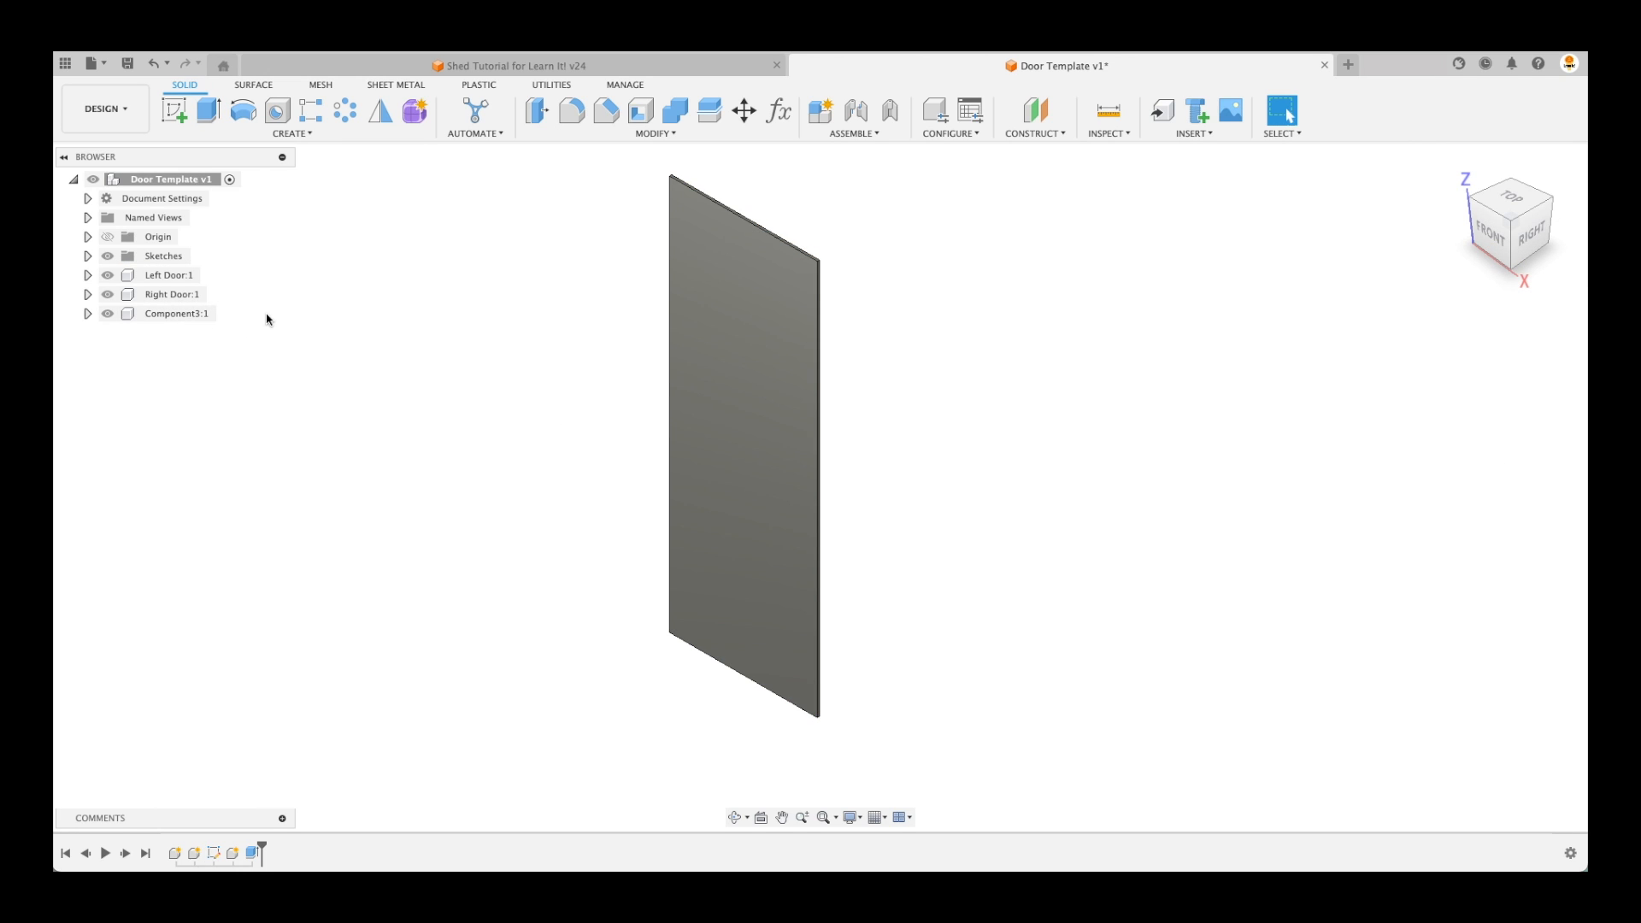
Expand the Sketches folder and make Sketch1 visible again
{"action": "left_click", "coordinate": [88, 256]}
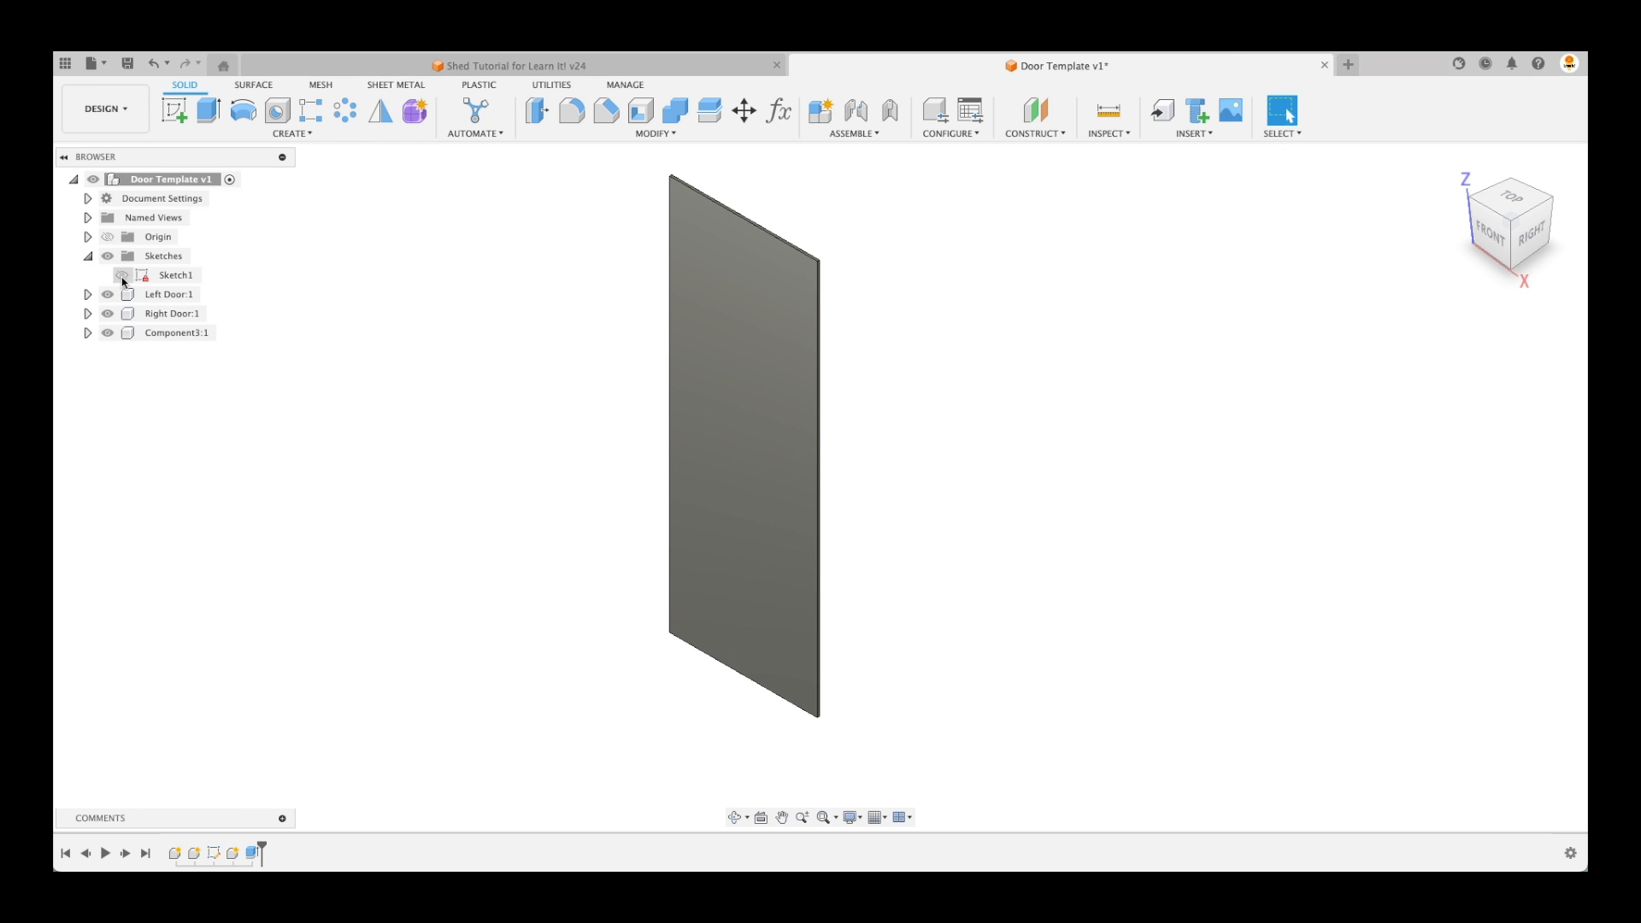
{"action": "left_click", "coordinate": [122, 275]}
{"action": "left_click", "coordinate": [122, 276]}
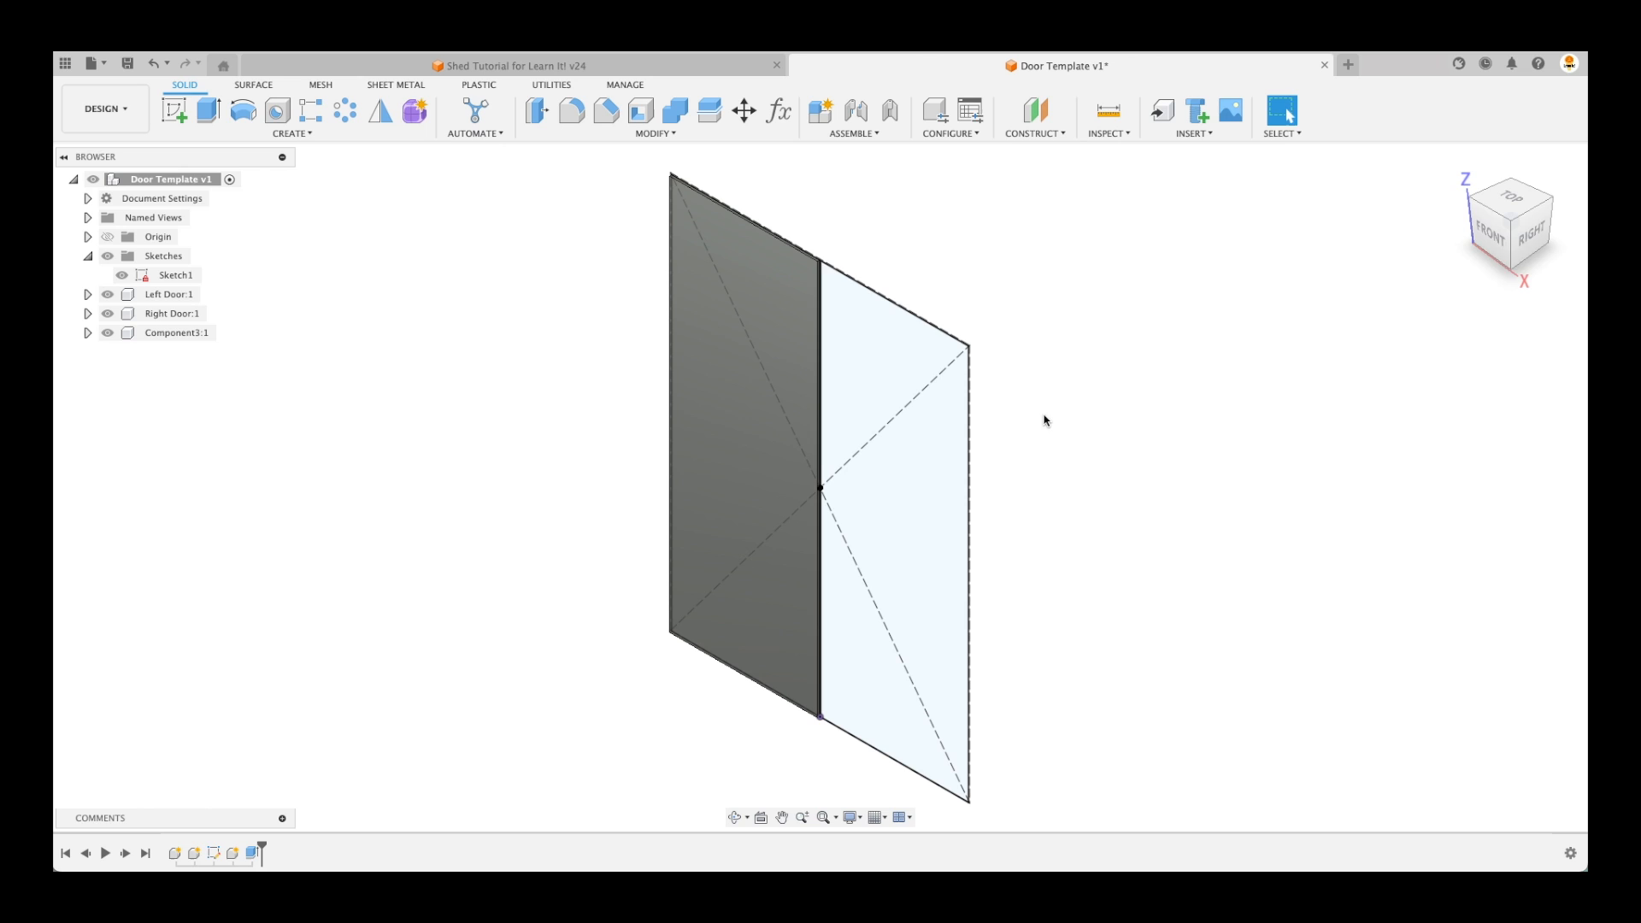
Try to extrude the right door profile by -0.5 in as a new body, and undo it
{"action": "type", "text": "e"}
{"action": "type", "text": "-"}
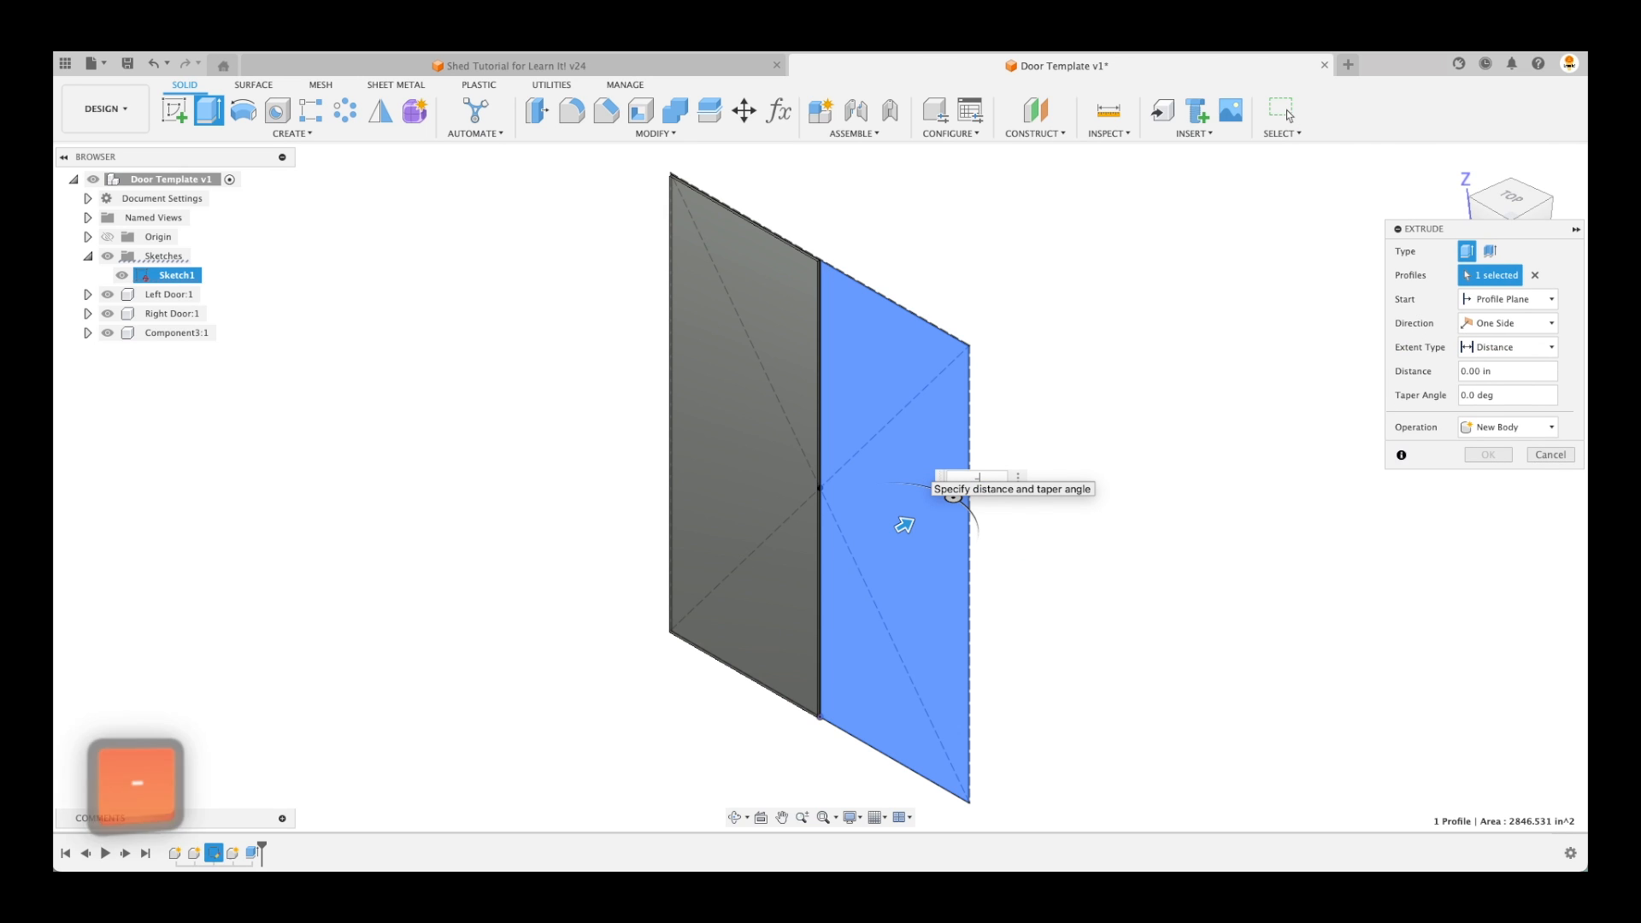
{"action": "type", "text": ".5"}
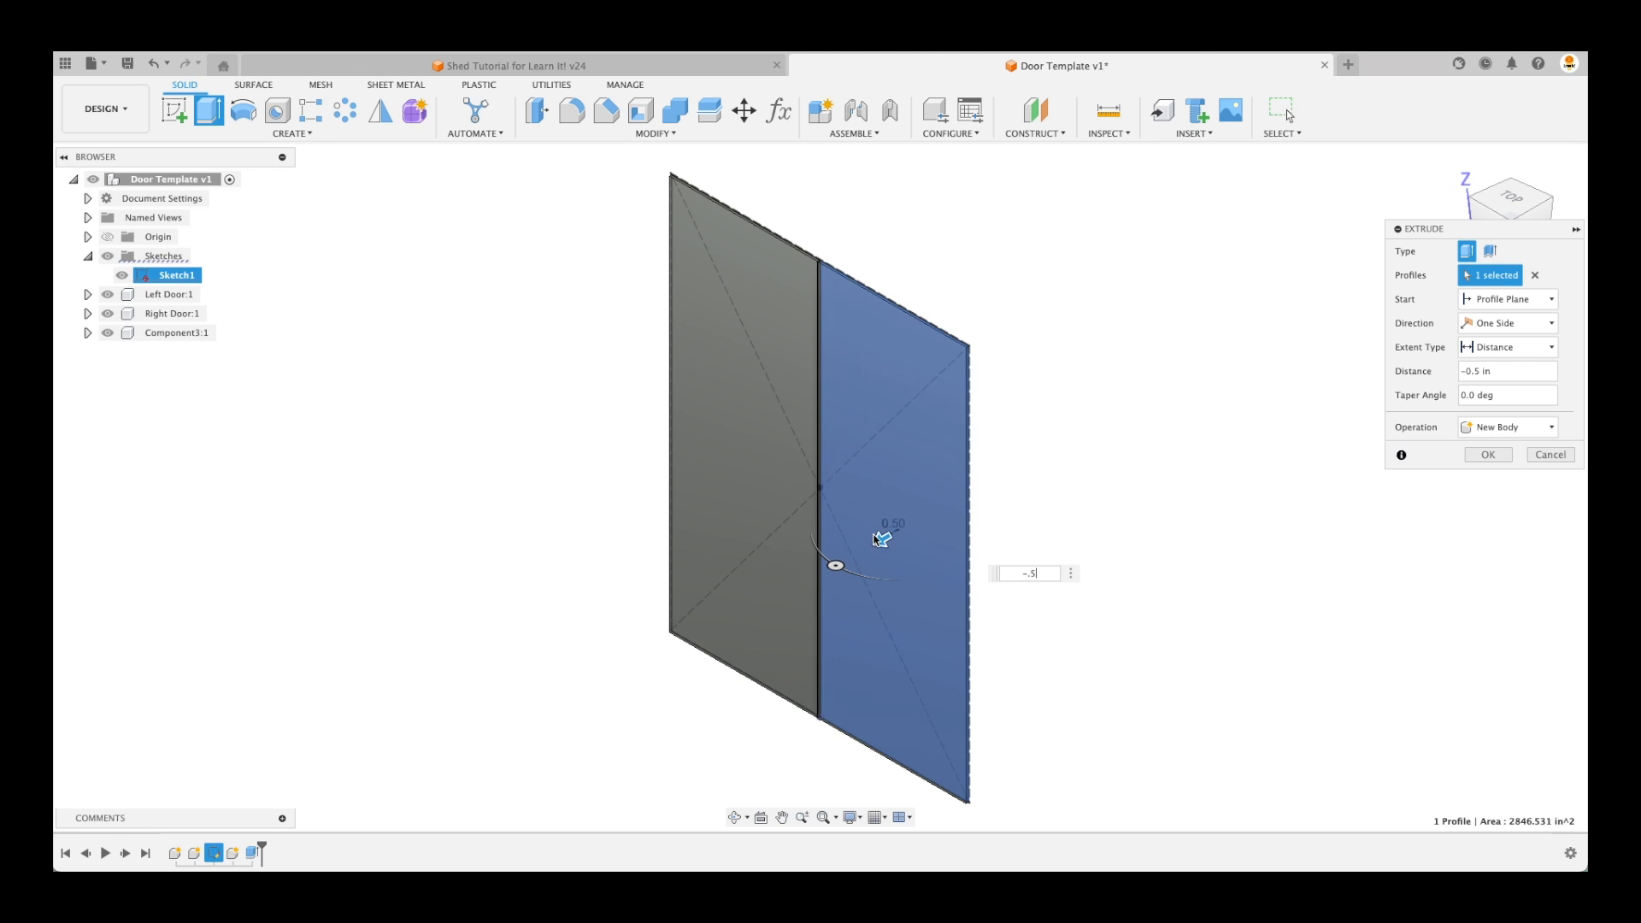
{"action": "left_click_drag", "start_coordinate": [880, 536], "coordinate": [842, 566]}
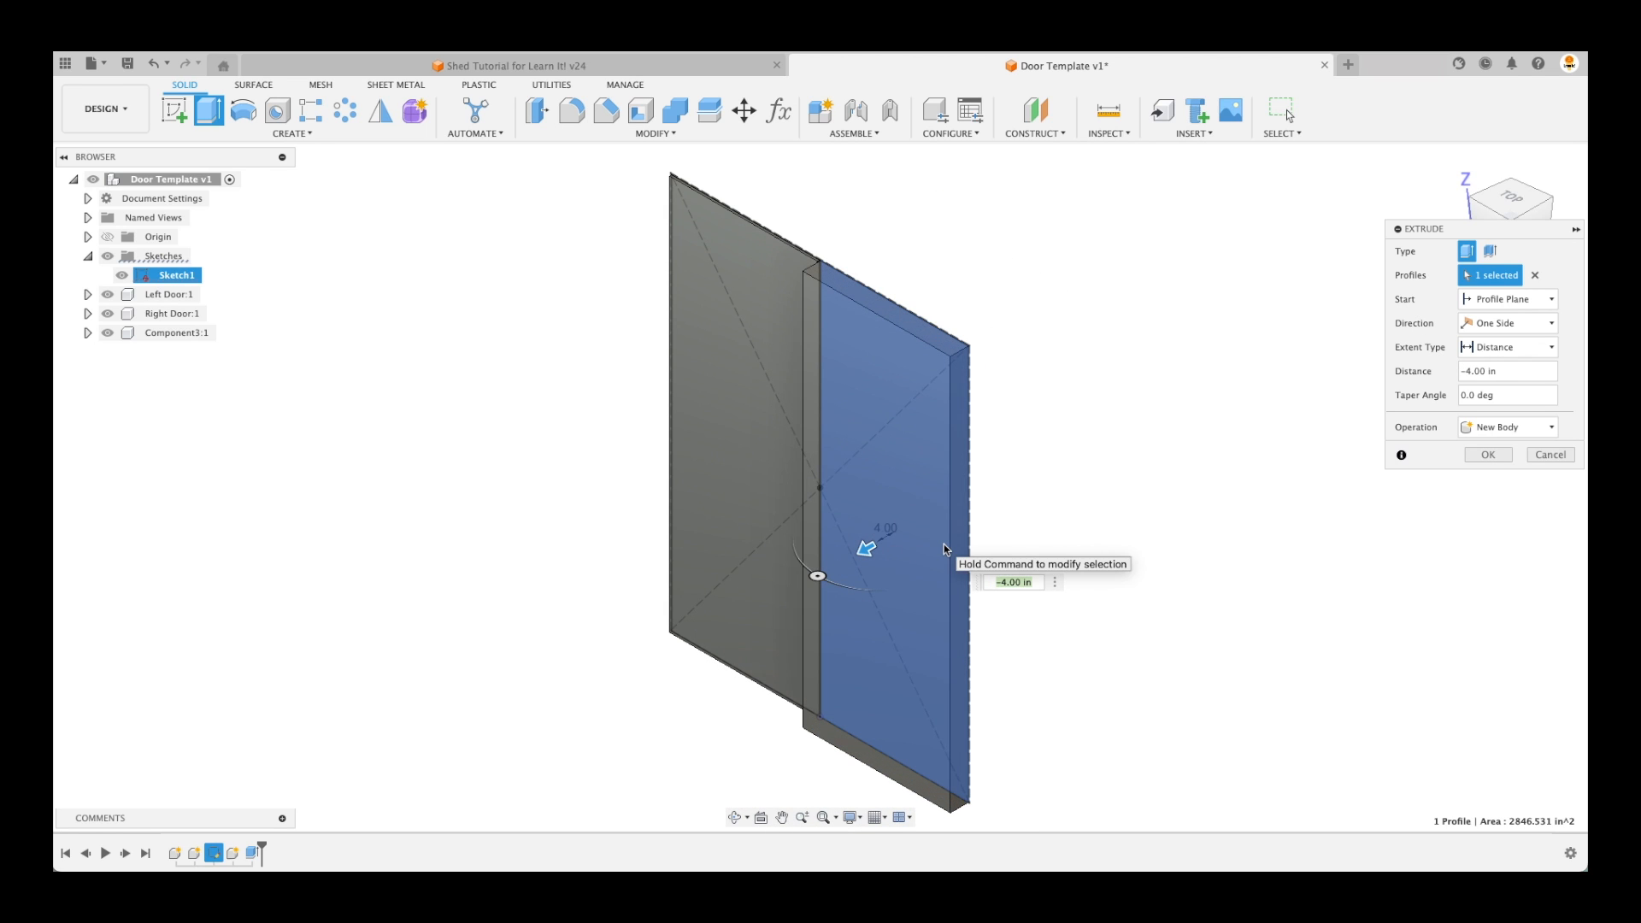
{"action": "type", "text": "-.5"}
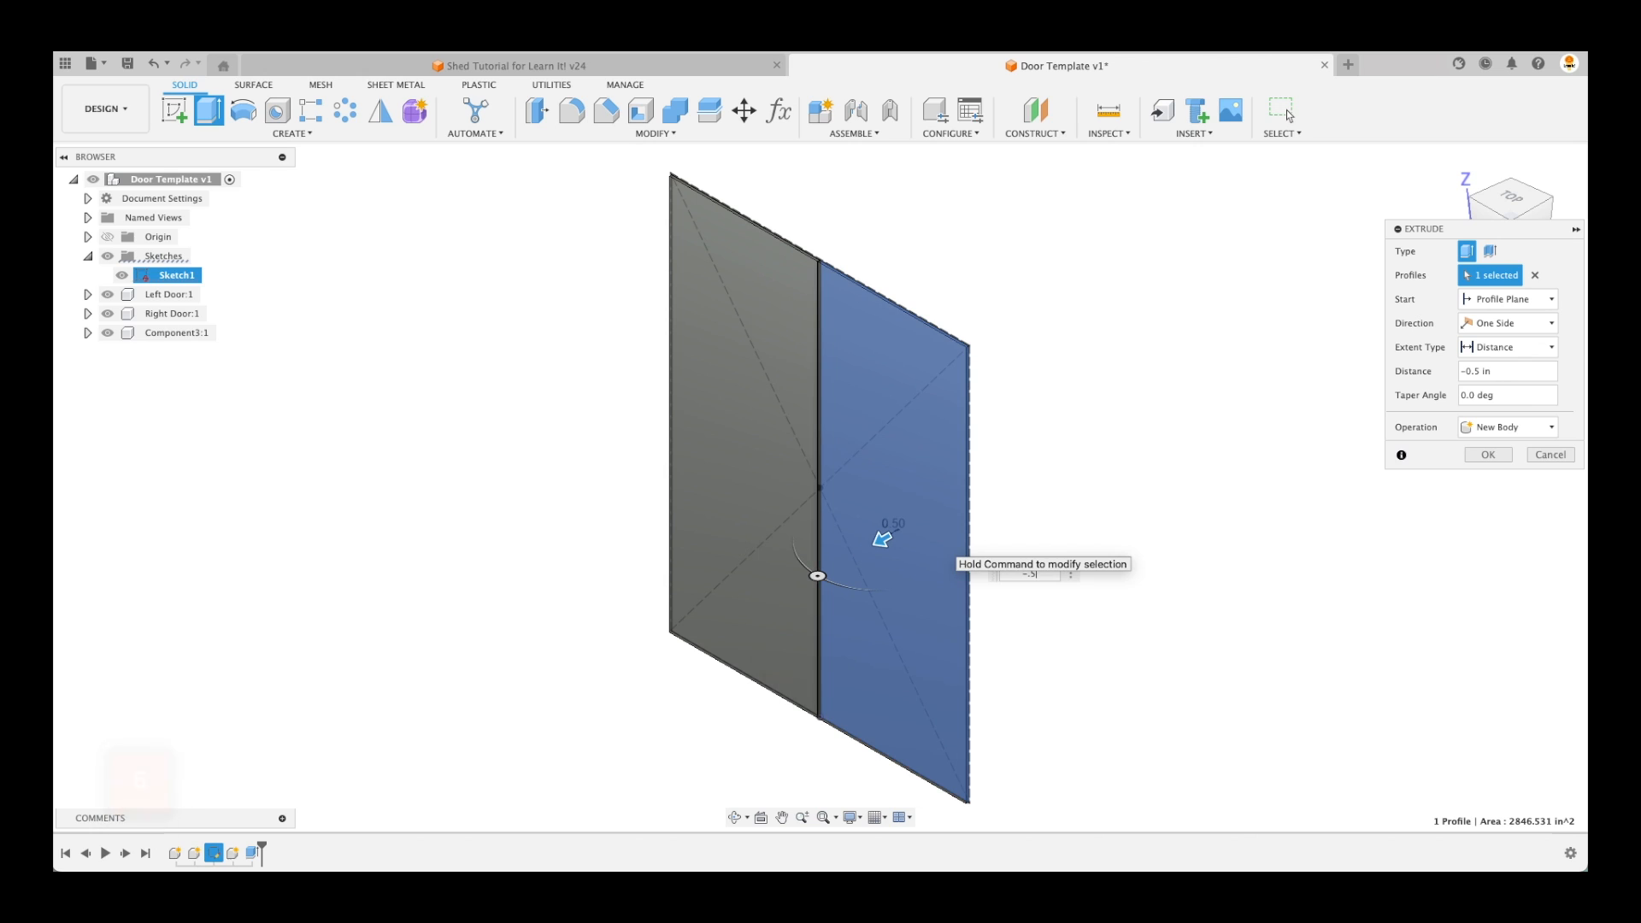
{"action": "key", "text": "Return"}
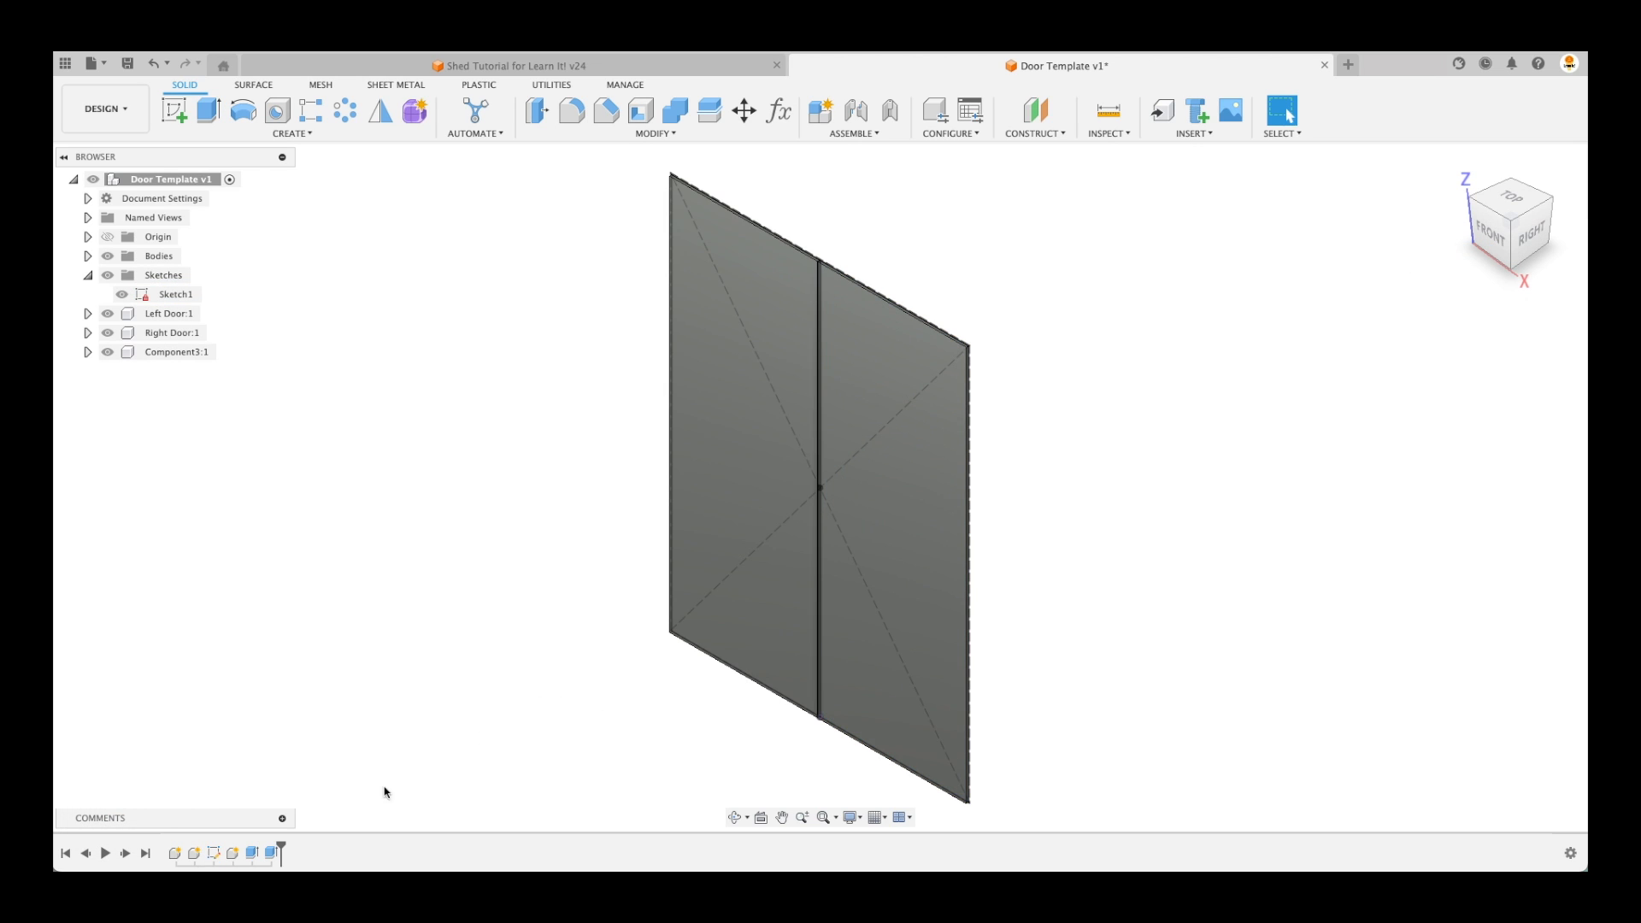
{"action": "key", "text": "super+z"}
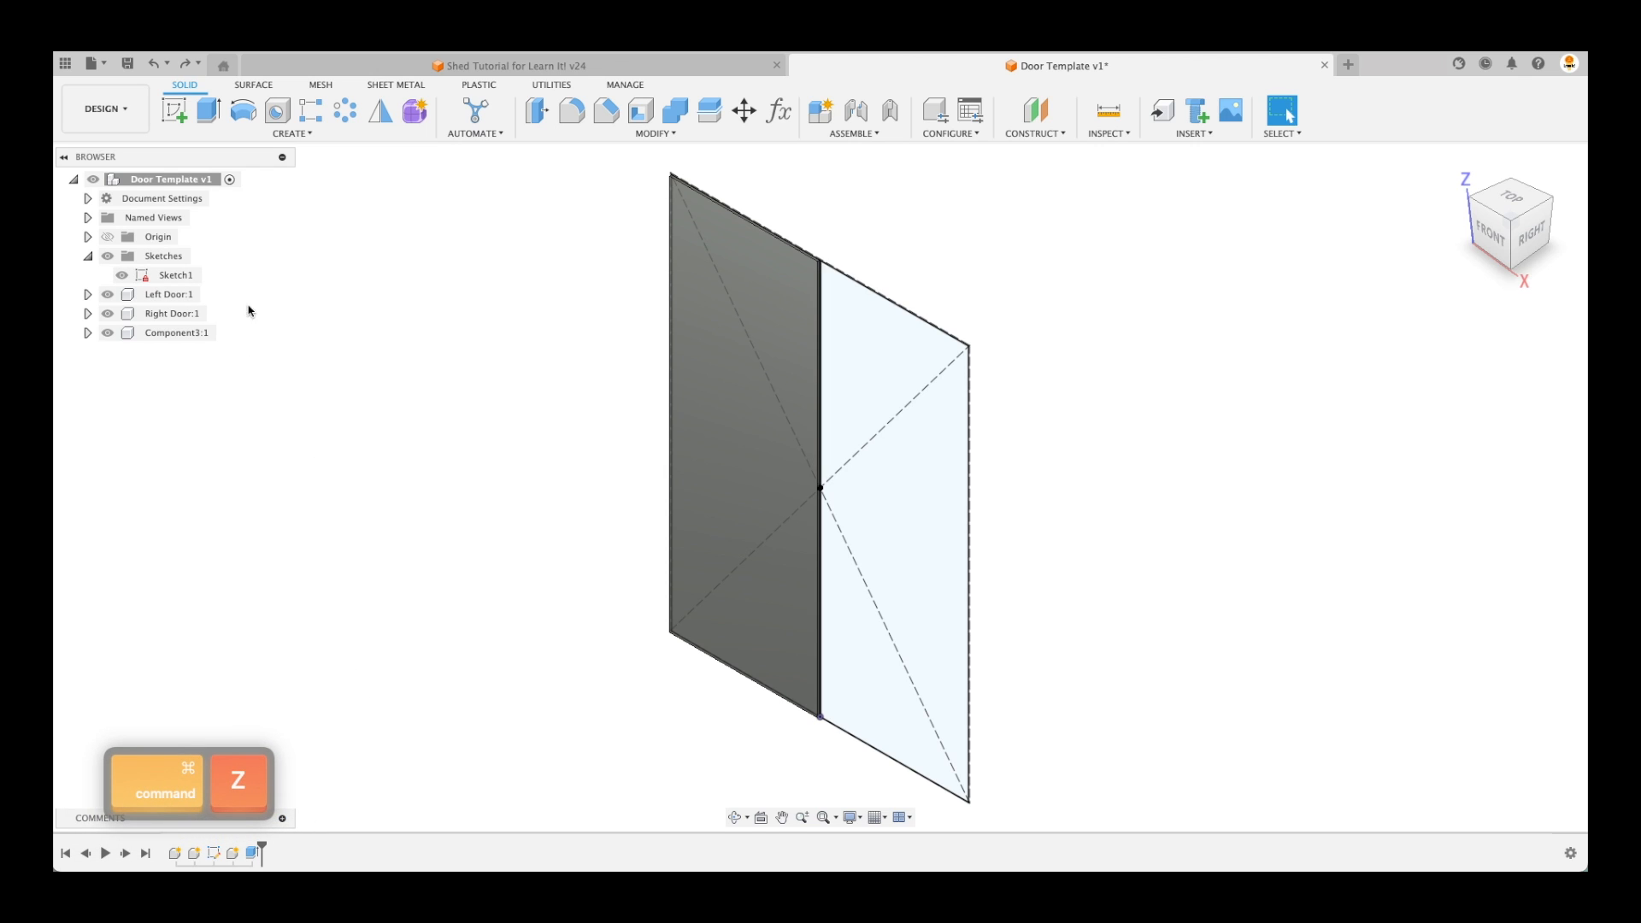
Extrude the right door profile by -0.5 in as a new component
{"action": "key", "text": "e"}
{"action": "left_click", "coordinate": [889, 405]}
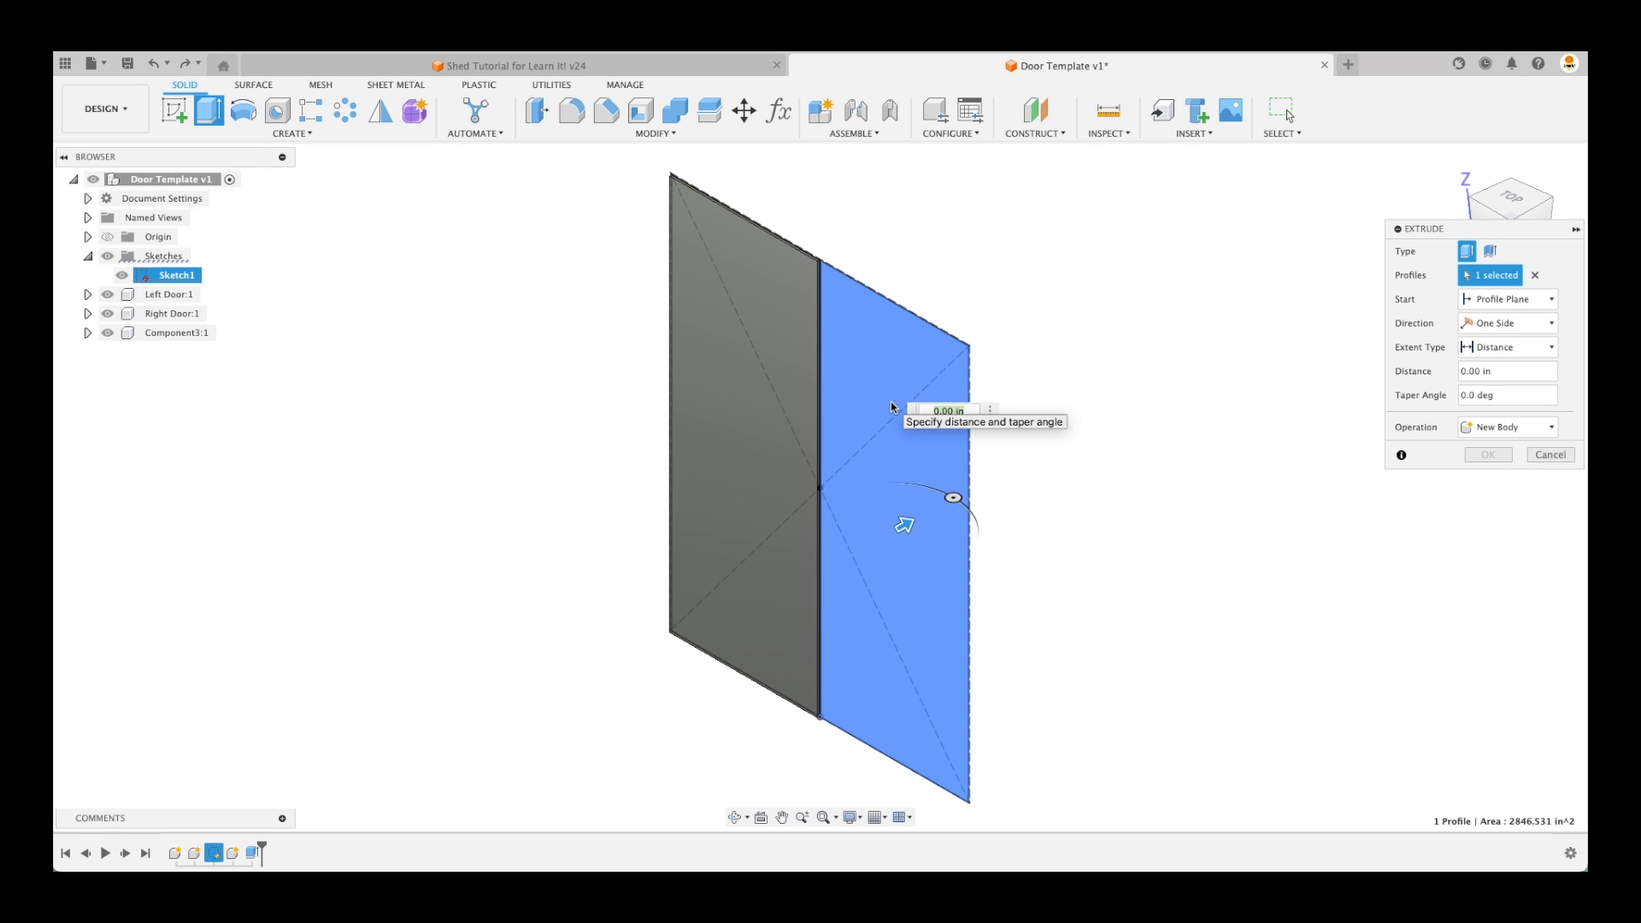
{"action": "type", "text": "-.5"}
{"action": "left_click", "coordinate": [1531, 428]}
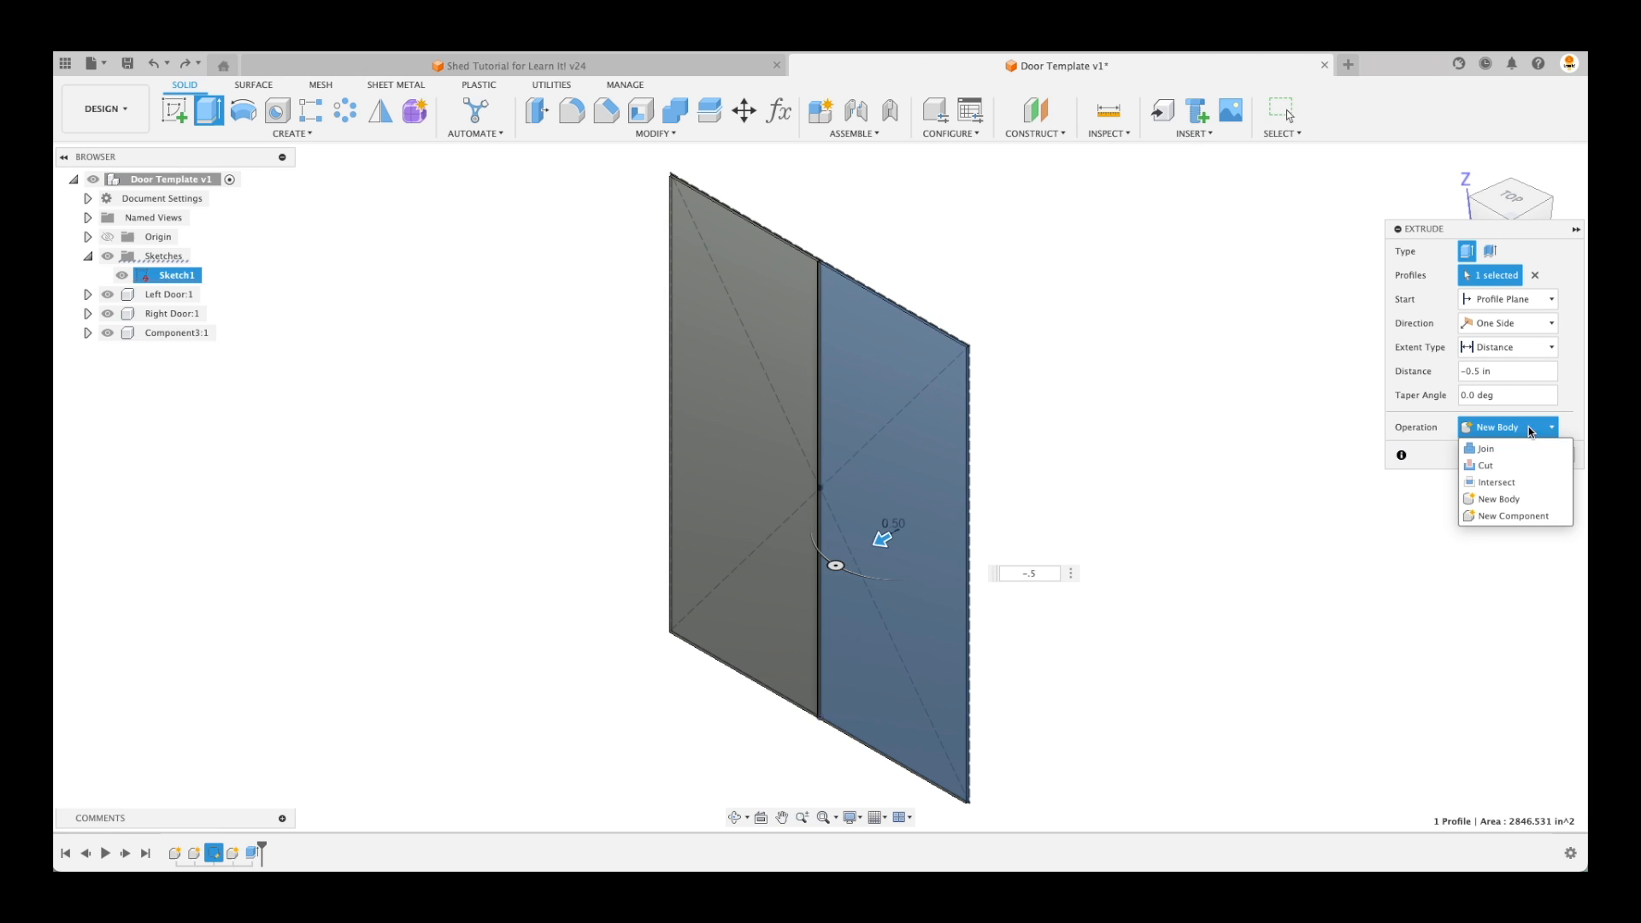
{"action": "left_click", "coordinate": [1507, 516]}
{"action": "left_click", "coordinate": [1495, 458]}
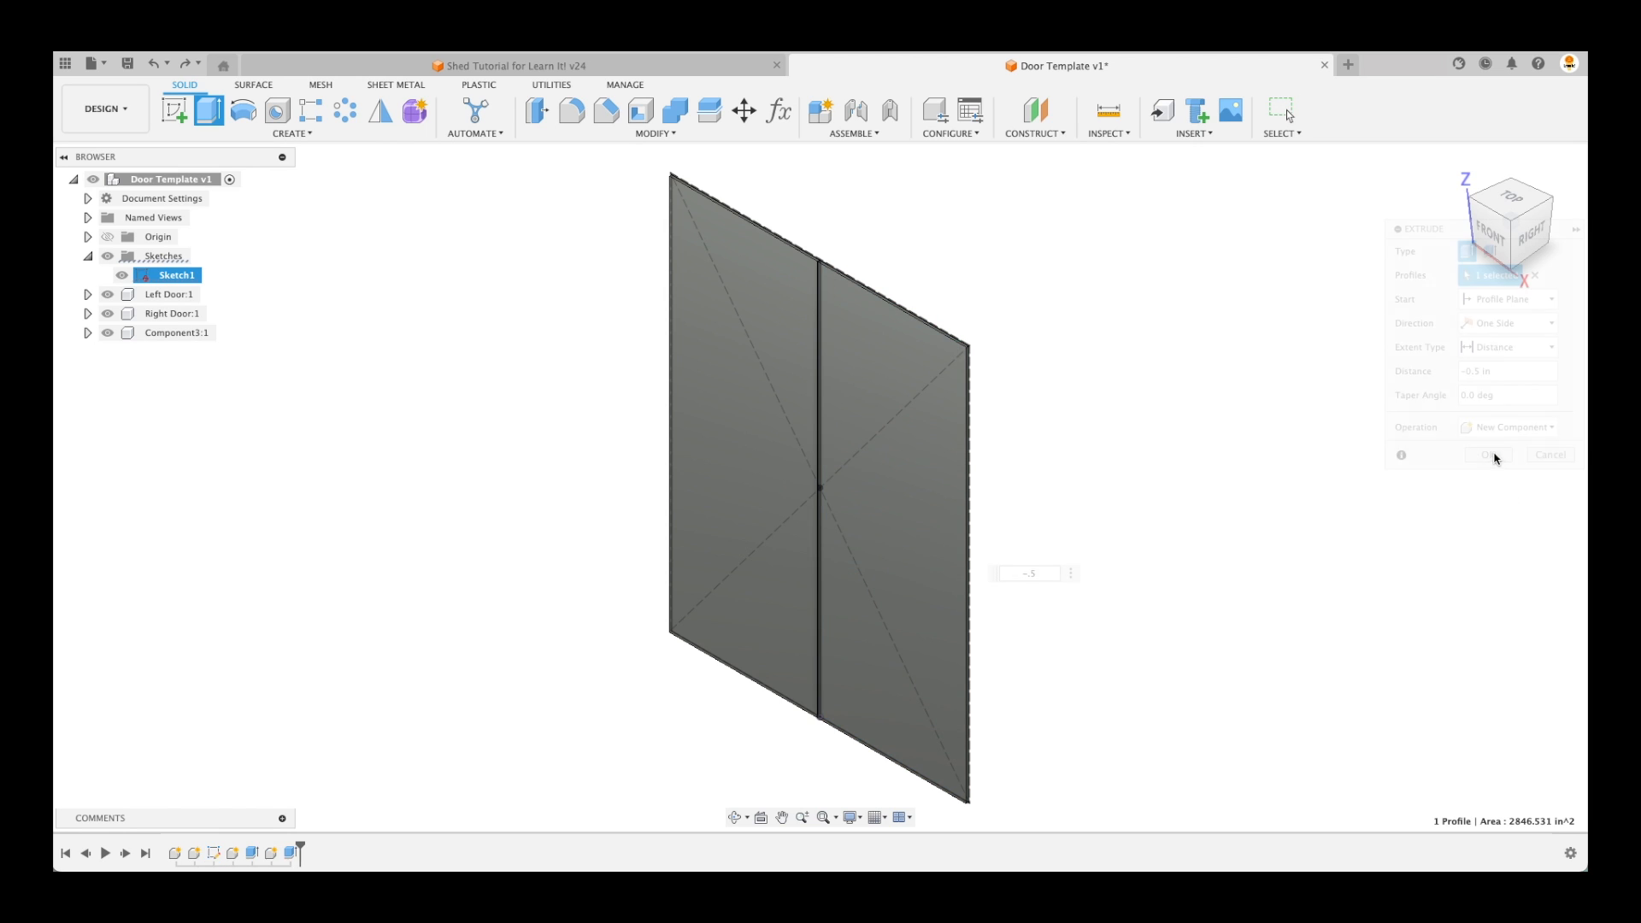
Rename both newly extruded components, Component3 and Component4, as Panel
{"action": "left_click", "coordinate": [186, 336]}
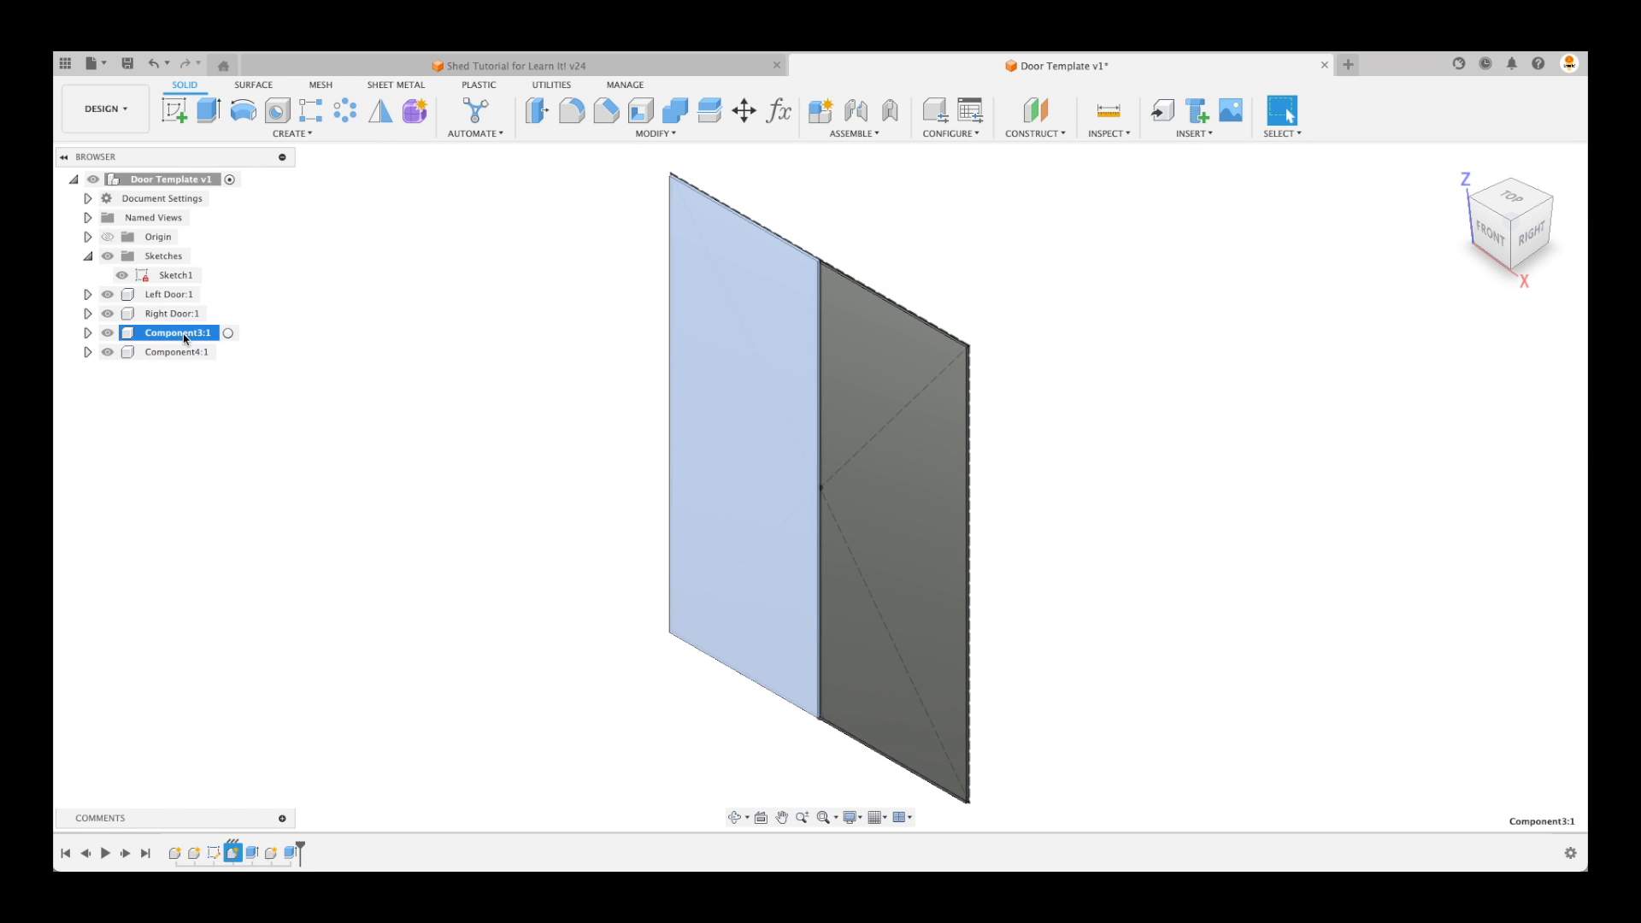
{"action": "double_click", "coordinate": [190, 337]}
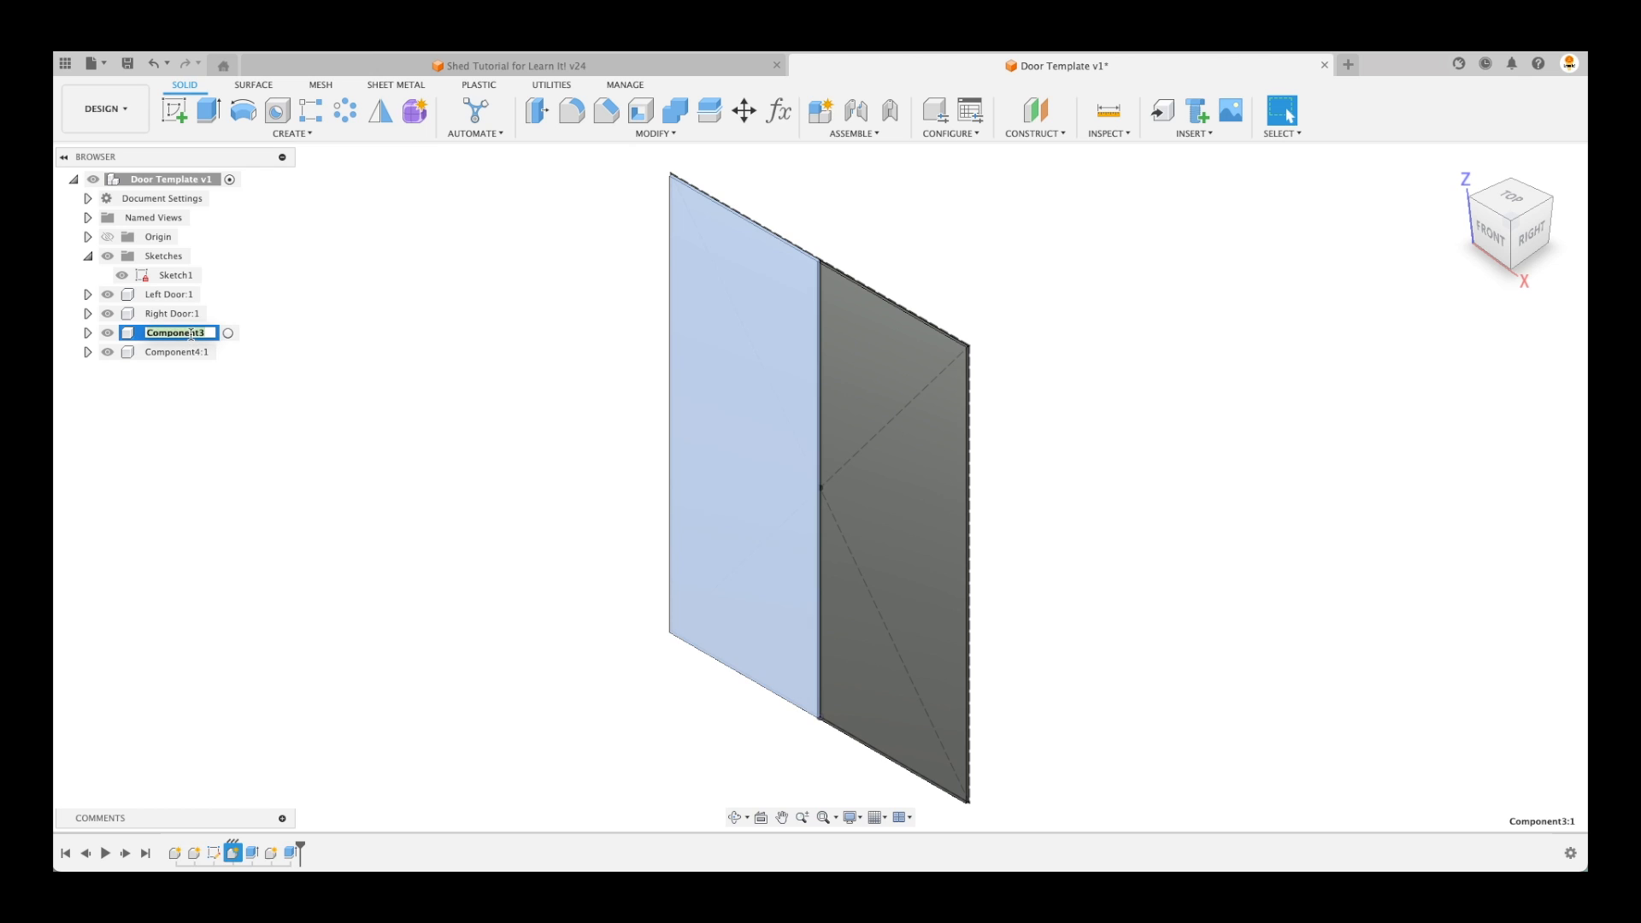
{"action": "type", "text": "Panel"}
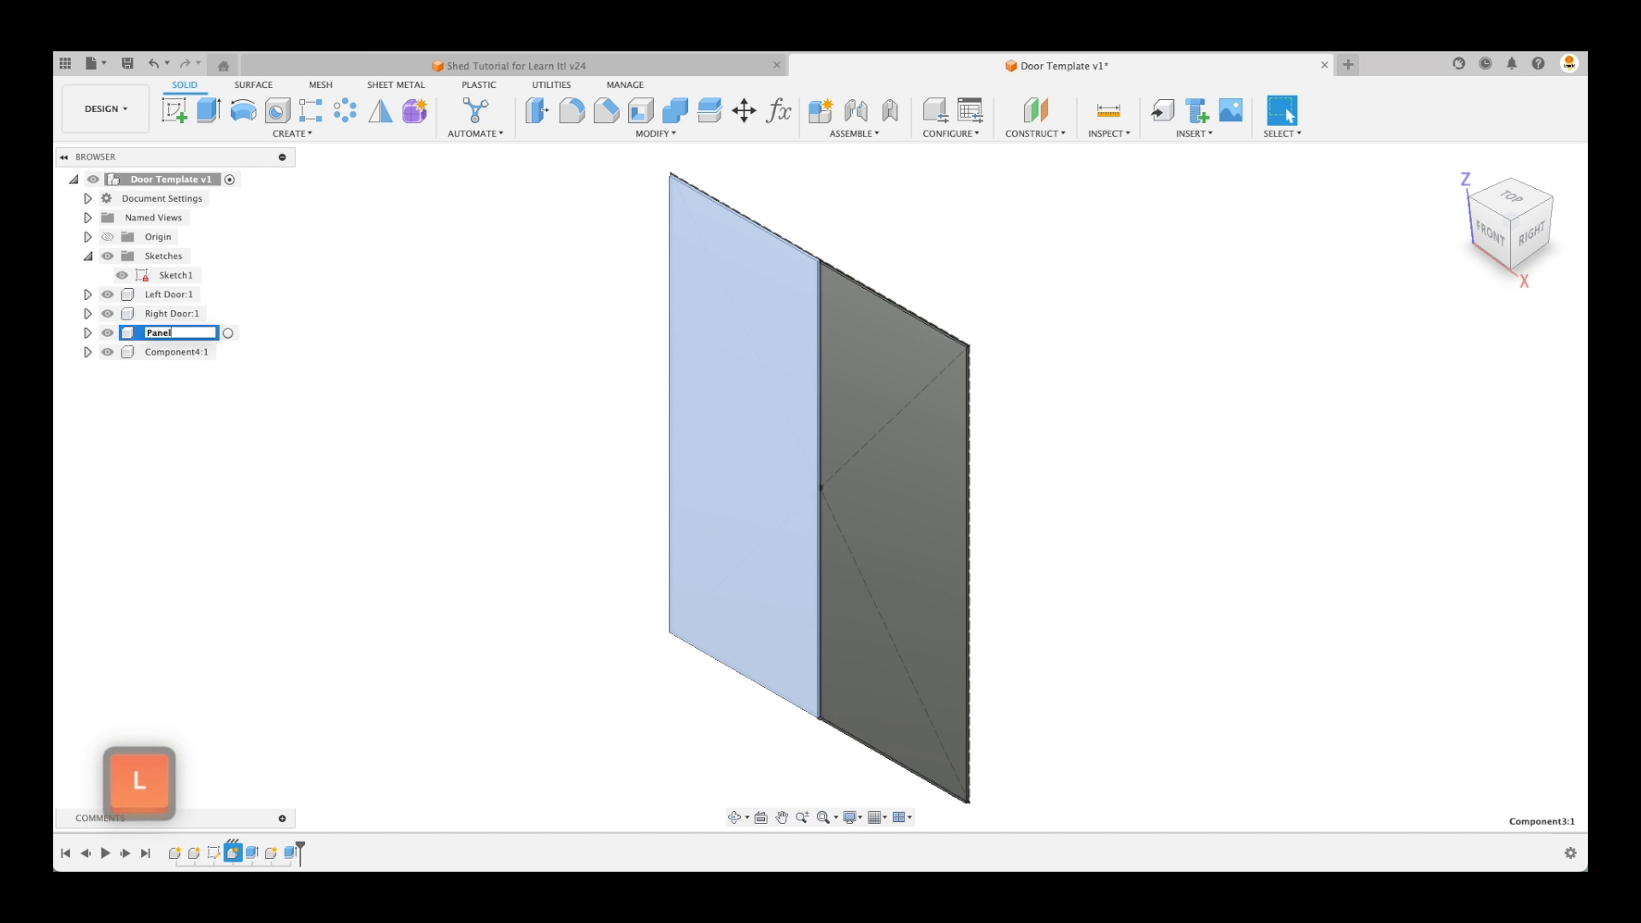
{"action": "key", "text": "Return"}
{"action": "double_click", "coordinate": [181, 352]}
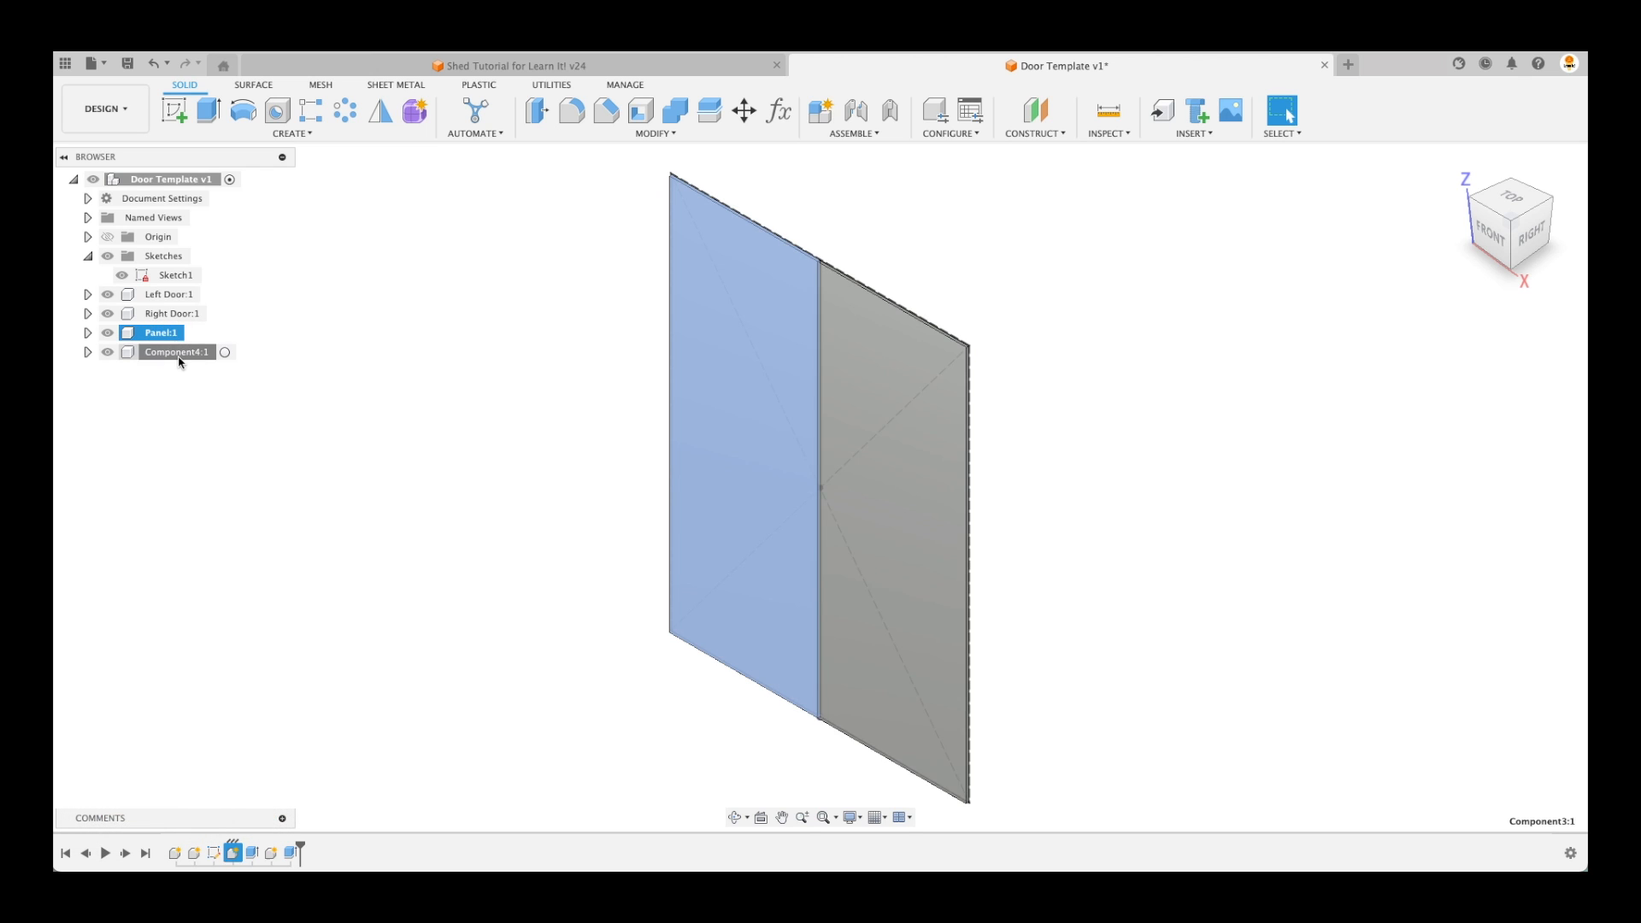
{"action": "type", "text": "Panel"}
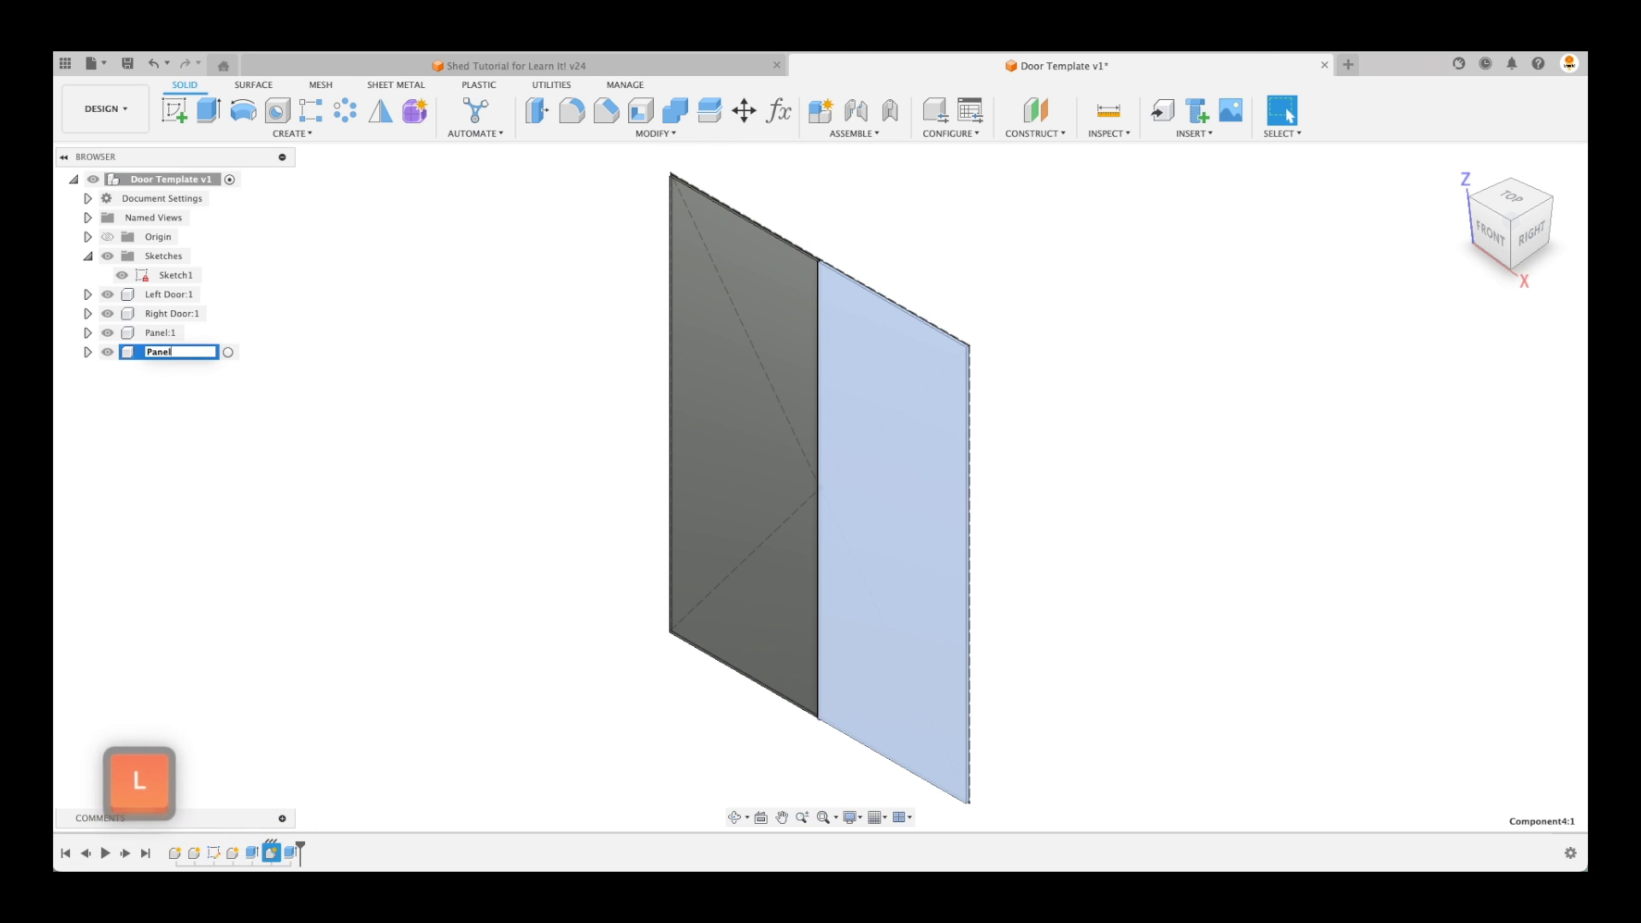
{"action": "key", "text": "Return"}
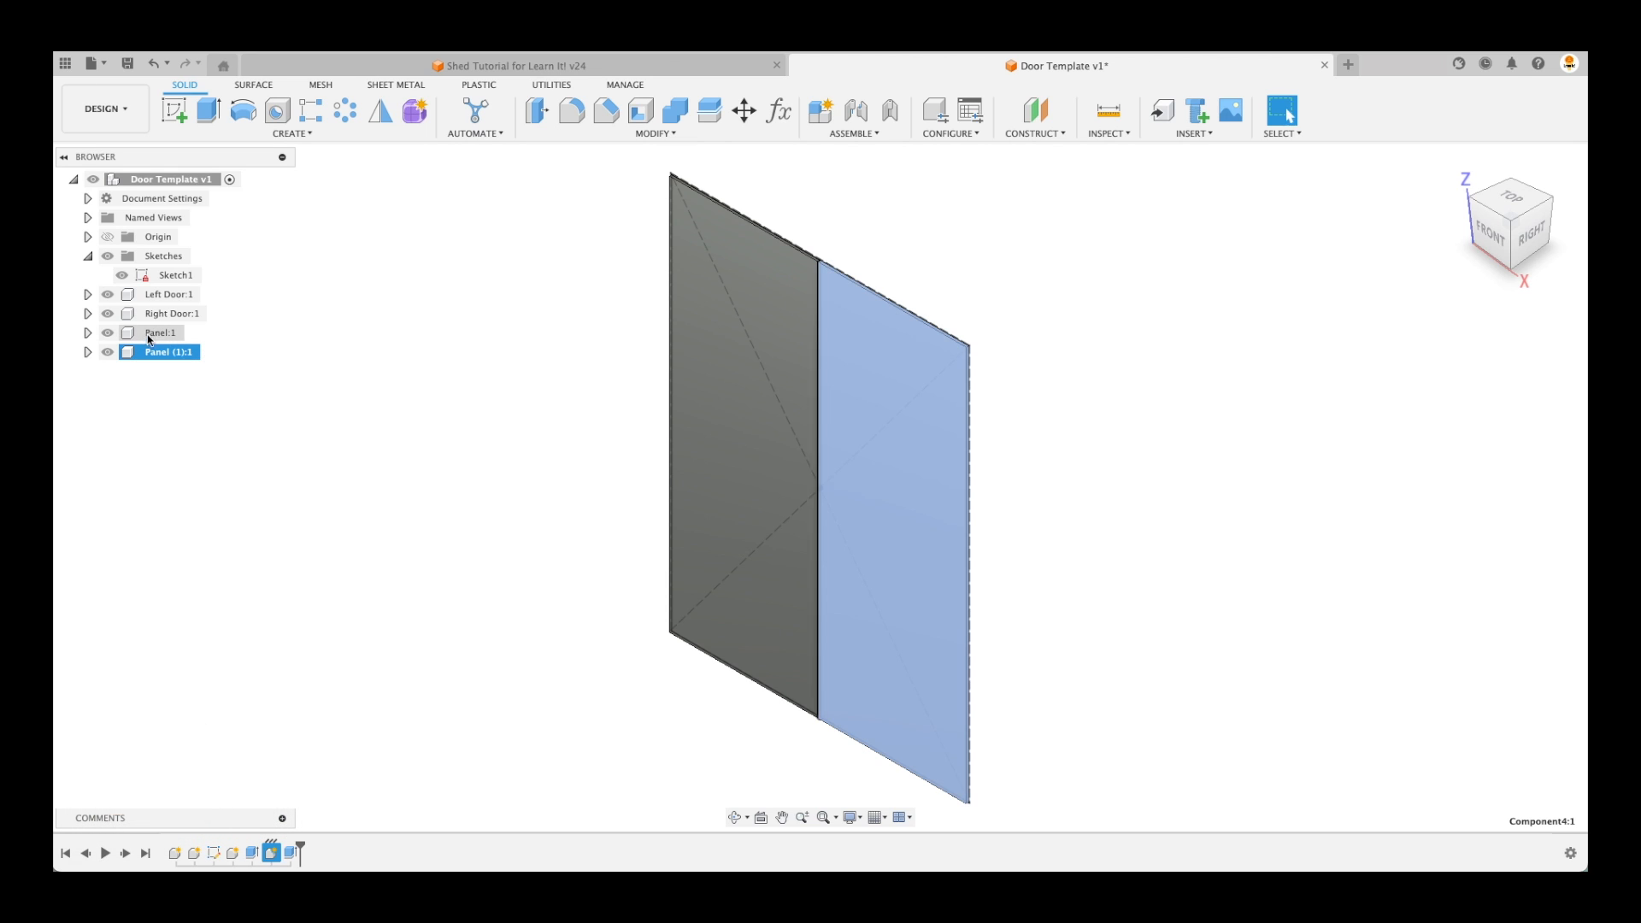
Nest the two panels inside the Left Door and Right Door components, hide Sketch1 and collapse the Sketches folder
{"action": "mouse_move", "coordinate": [165, 339]}
{"action": "left_mouse_down"}
{"action": "mouse_move", "coordinate": [168, 293]}
{"action": "mouse_move", "coordinate": [171, 314]}
{"action": "left_mouse_up"}
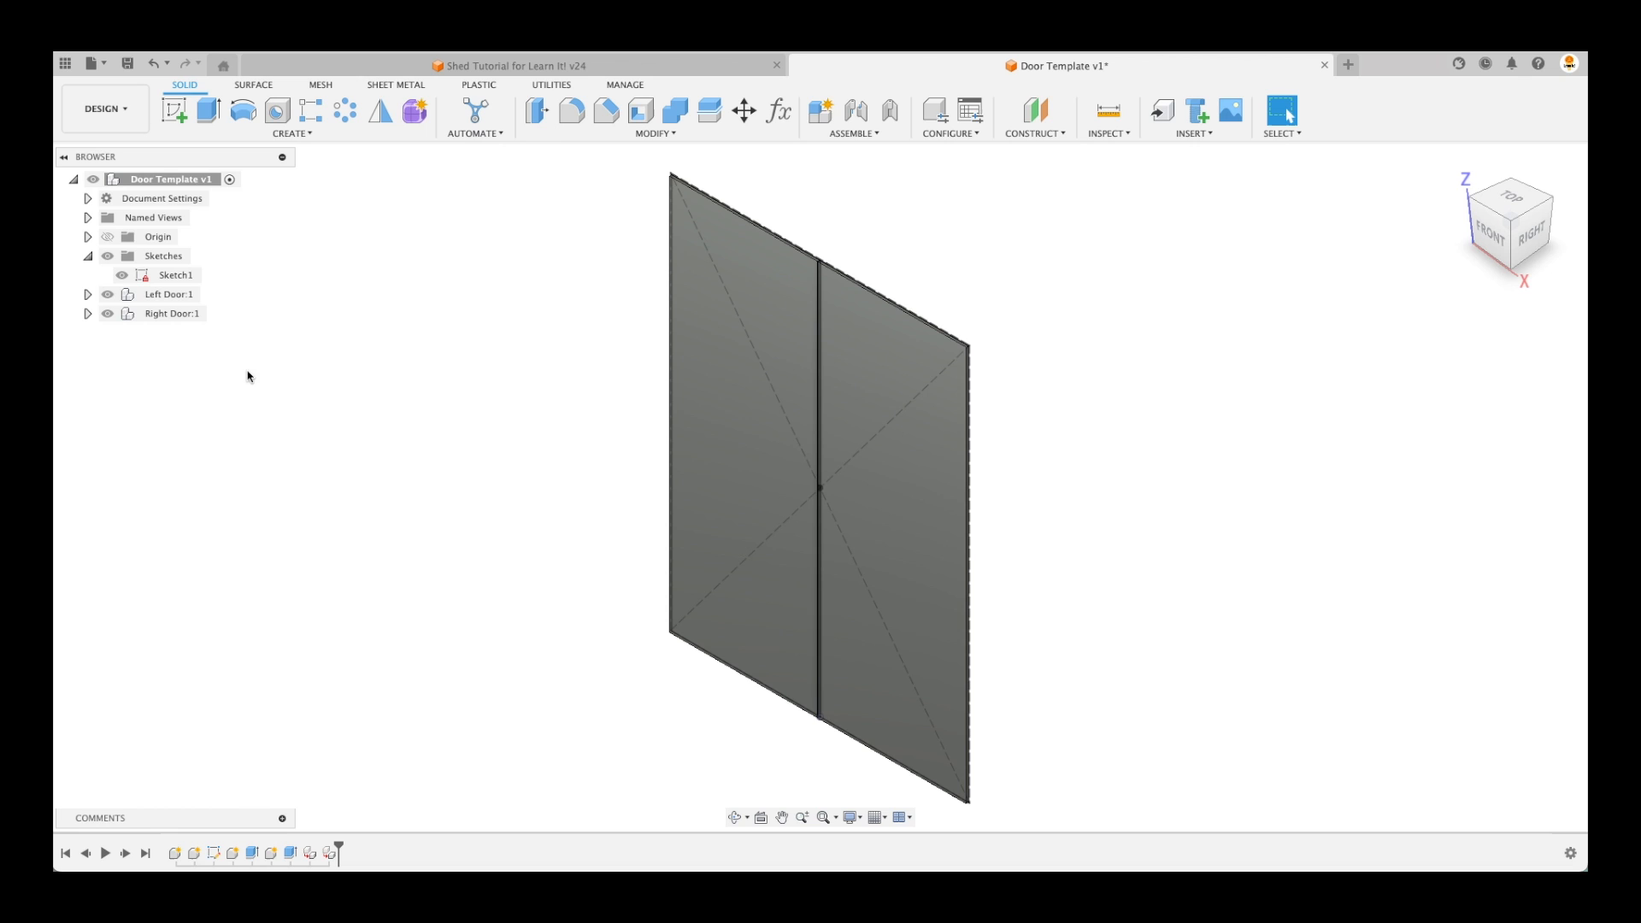
{"action": "left_click", "coordinate": [121, 274]}
{"action": "left_click", "coordinate": [88, 256]}
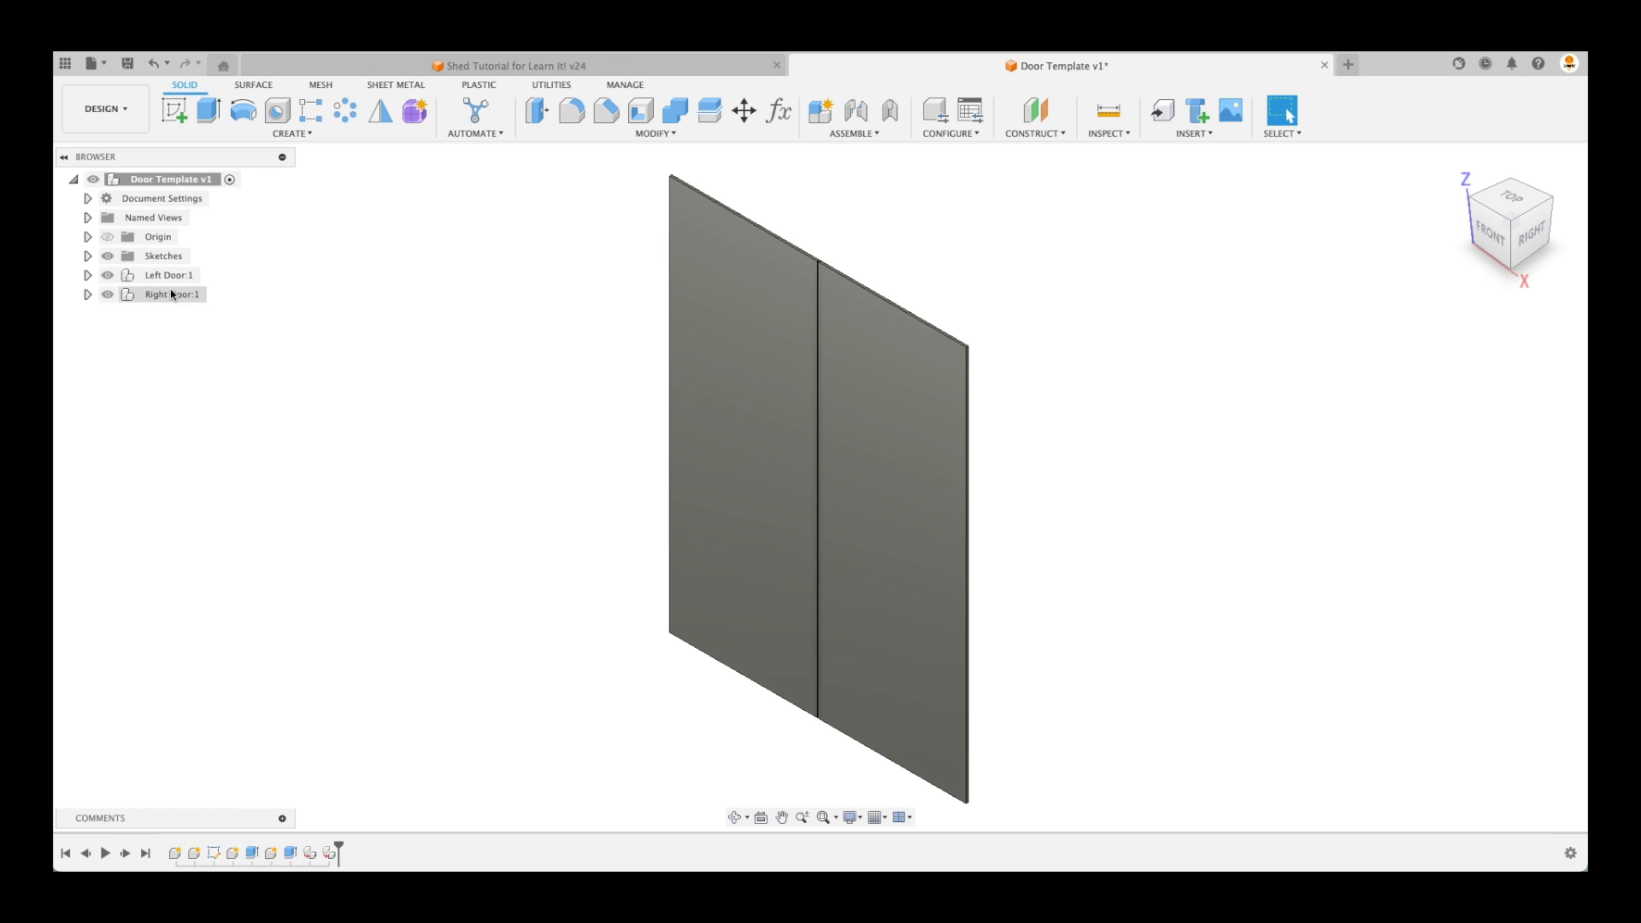
Hide the Right Door component to view the left door alone, and show it again
{"action": "left_click", "coordinate": [107, 294]}
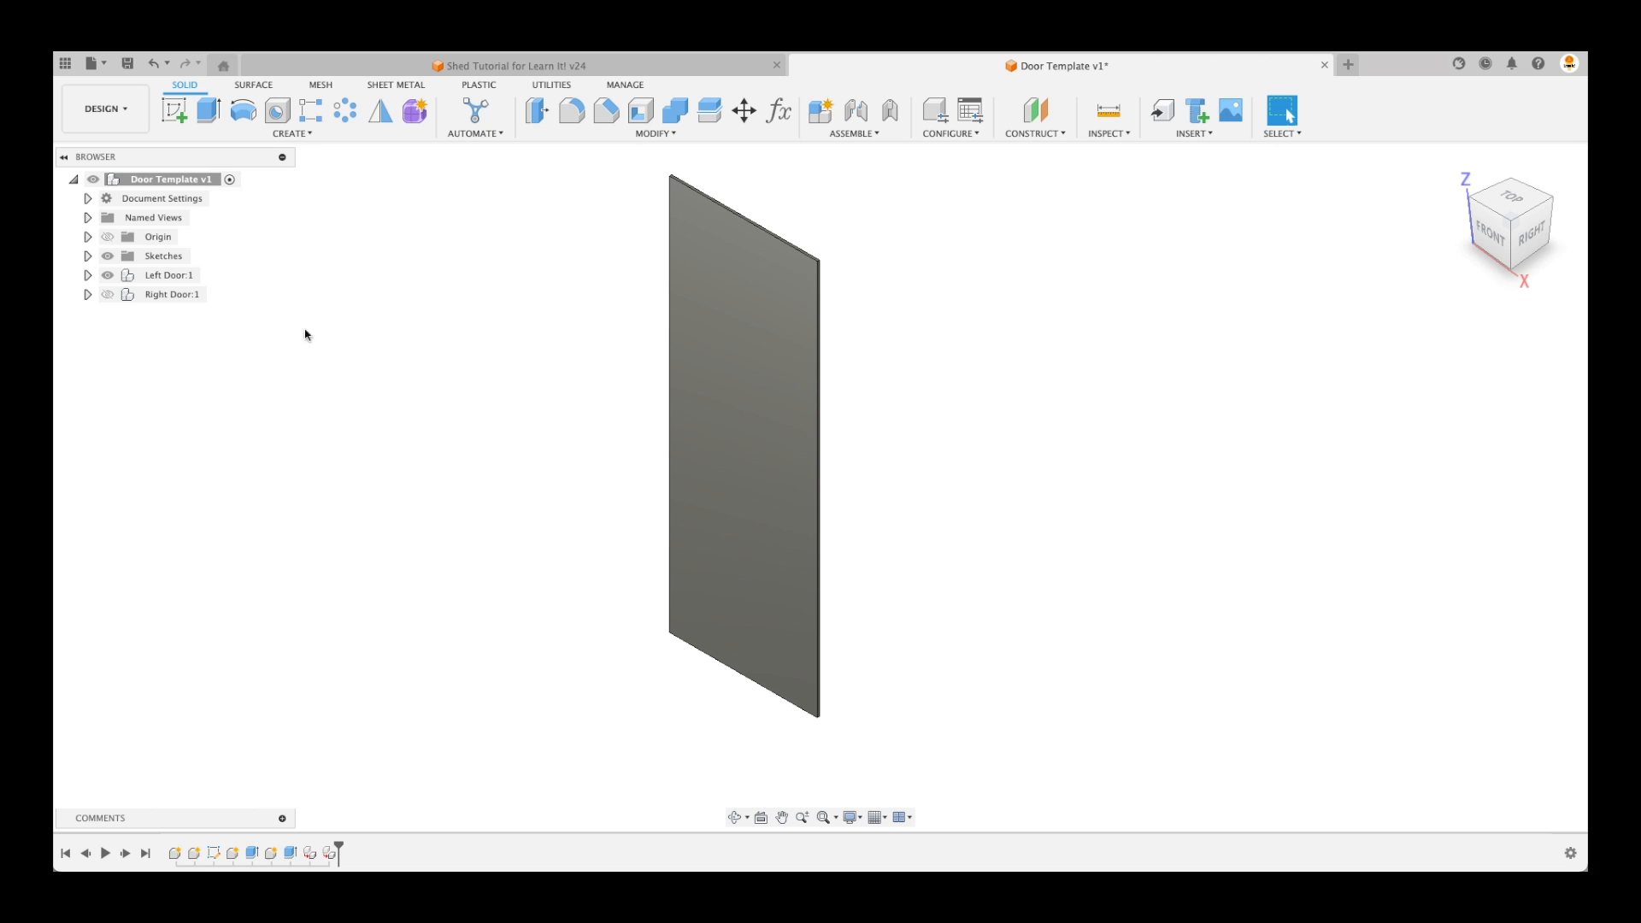
{"action": "left_click", "coordinate": [107, 294]}
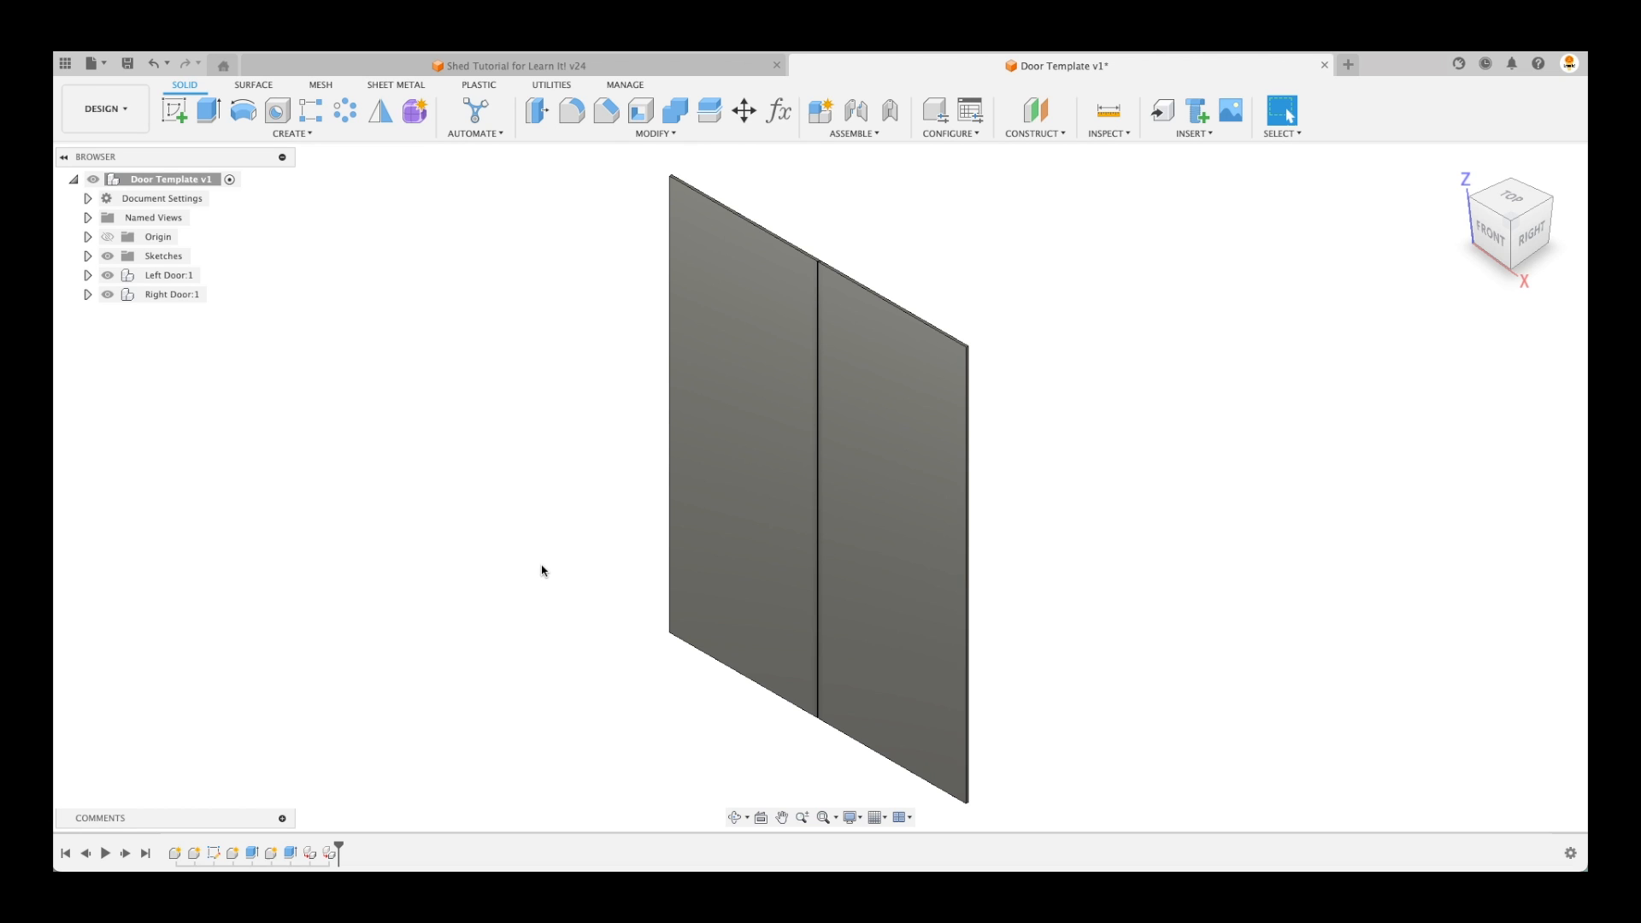
Activate the Left Door component and start a sketch on the top edge face of its panel
{"action": "mouse_move", "coordinate": [484, 404]}
{"action": "middle_mouse_down", "text": "shift"}
{"action": "mouse_move", "coordinate": [531, 402]}
{"action": "mouse_move", "coordinate": [452, 405]}
{"action": "middle_mouse_up", "text": "shift"}
{"action": "scroll", "coordinate": [452, 406], "scroll_direction": "up", "scroll_amount": 3}
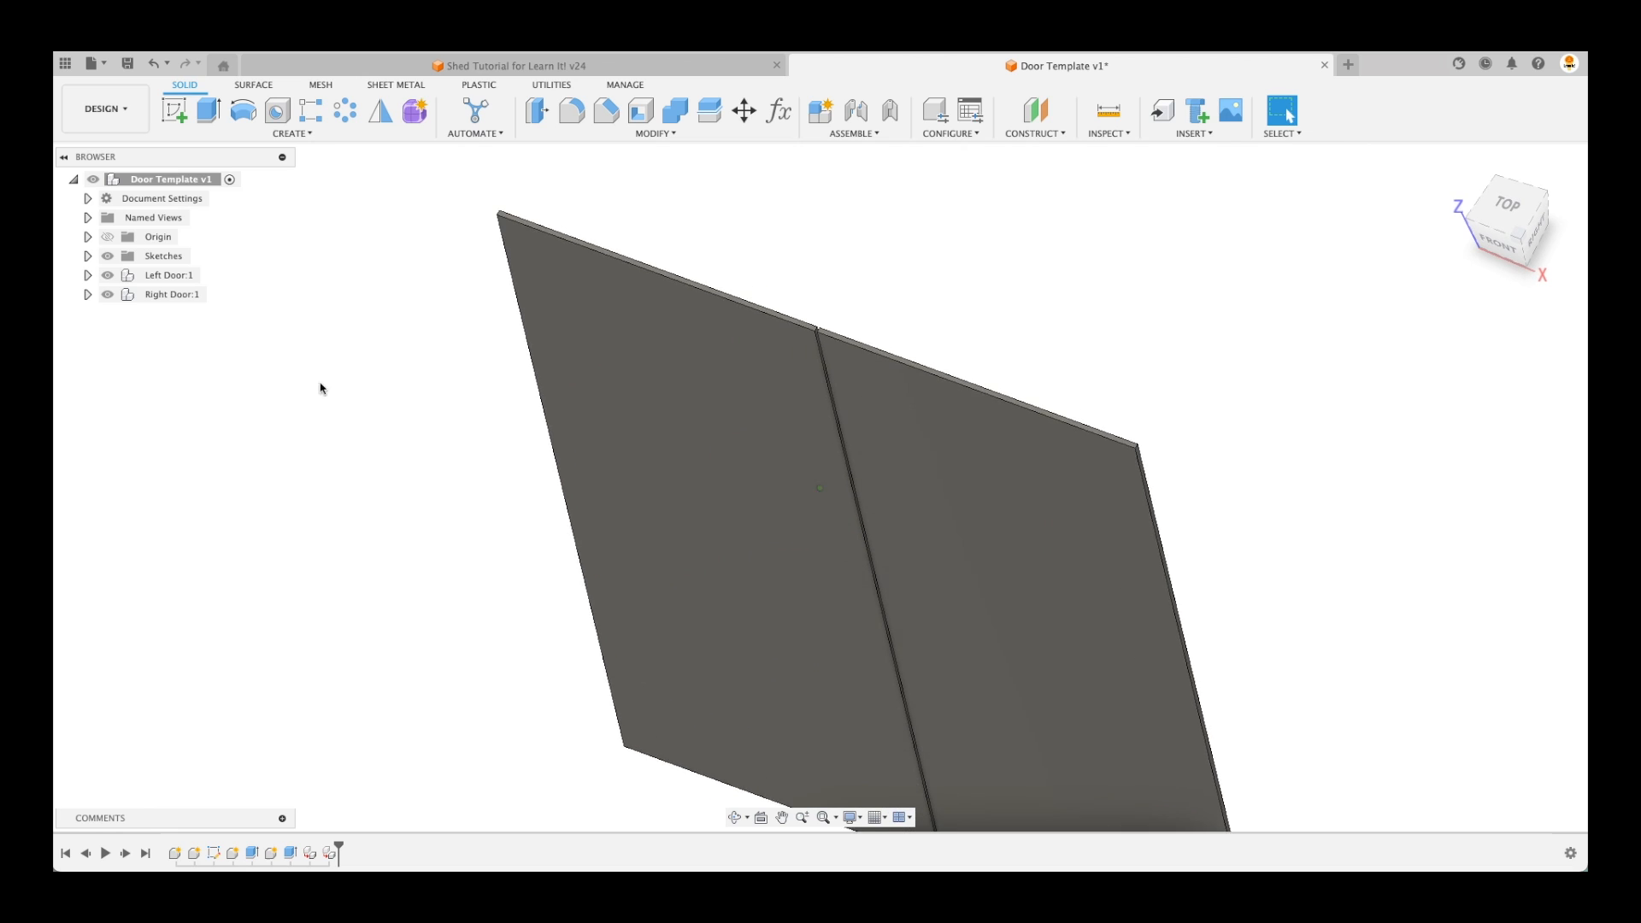
{"action": "left_click", "coordinate": [209, 279]}
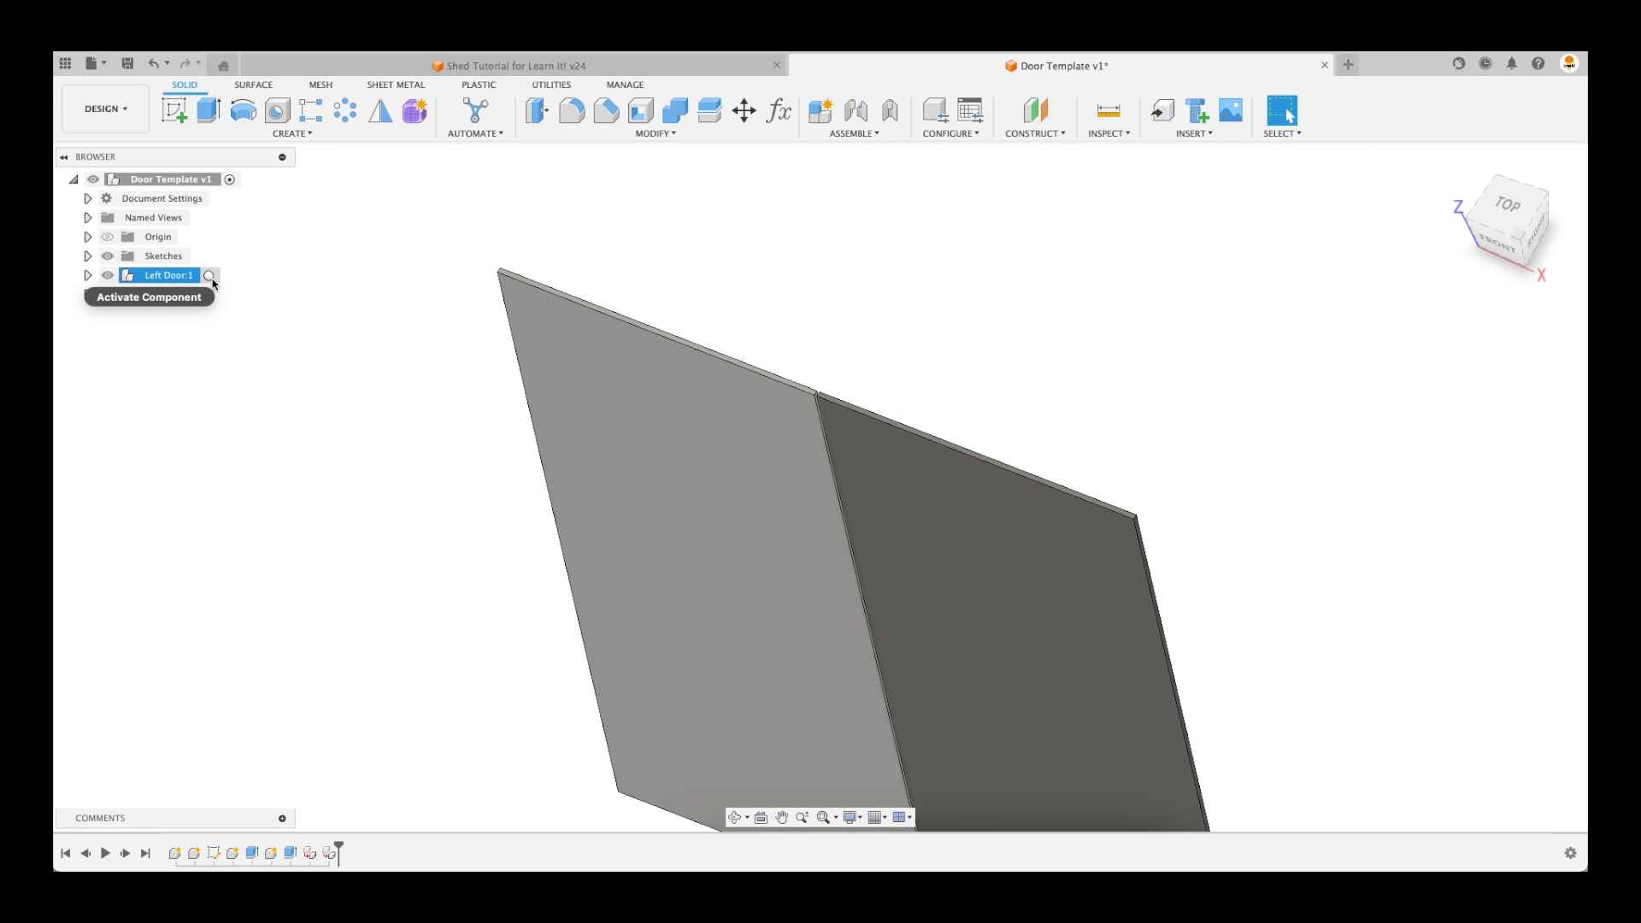
{"action": "left_click", "coordinate": [210, 277]}
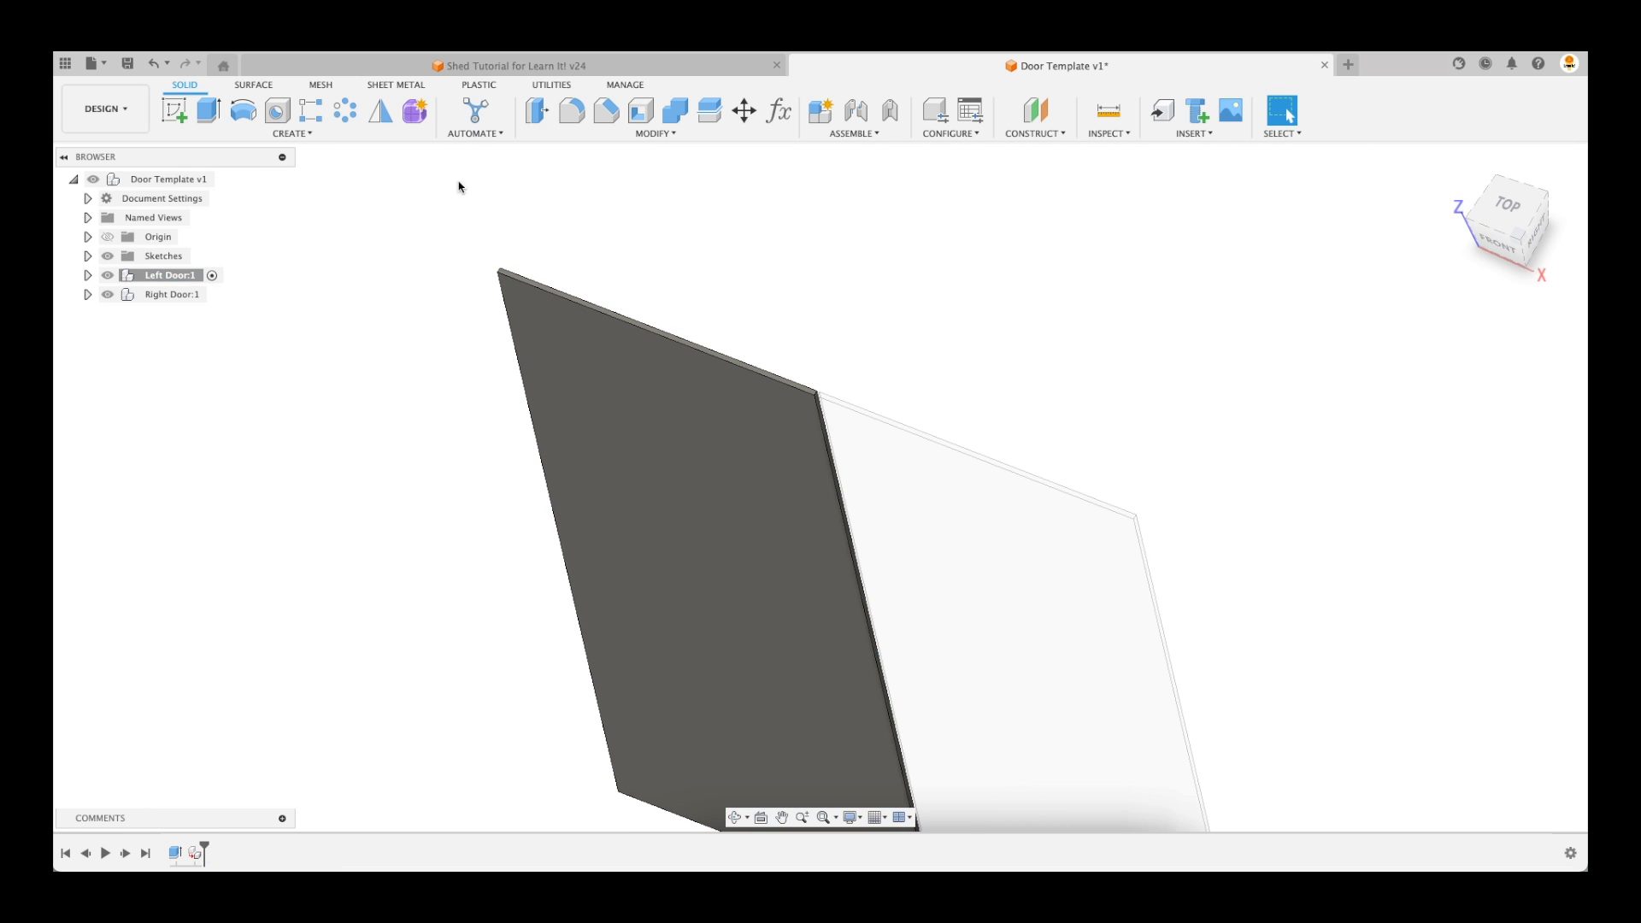
{"action": "left_click", "coordinate": [165, 117]}
{"action": "left_click", "coordinate": [791, 356]}
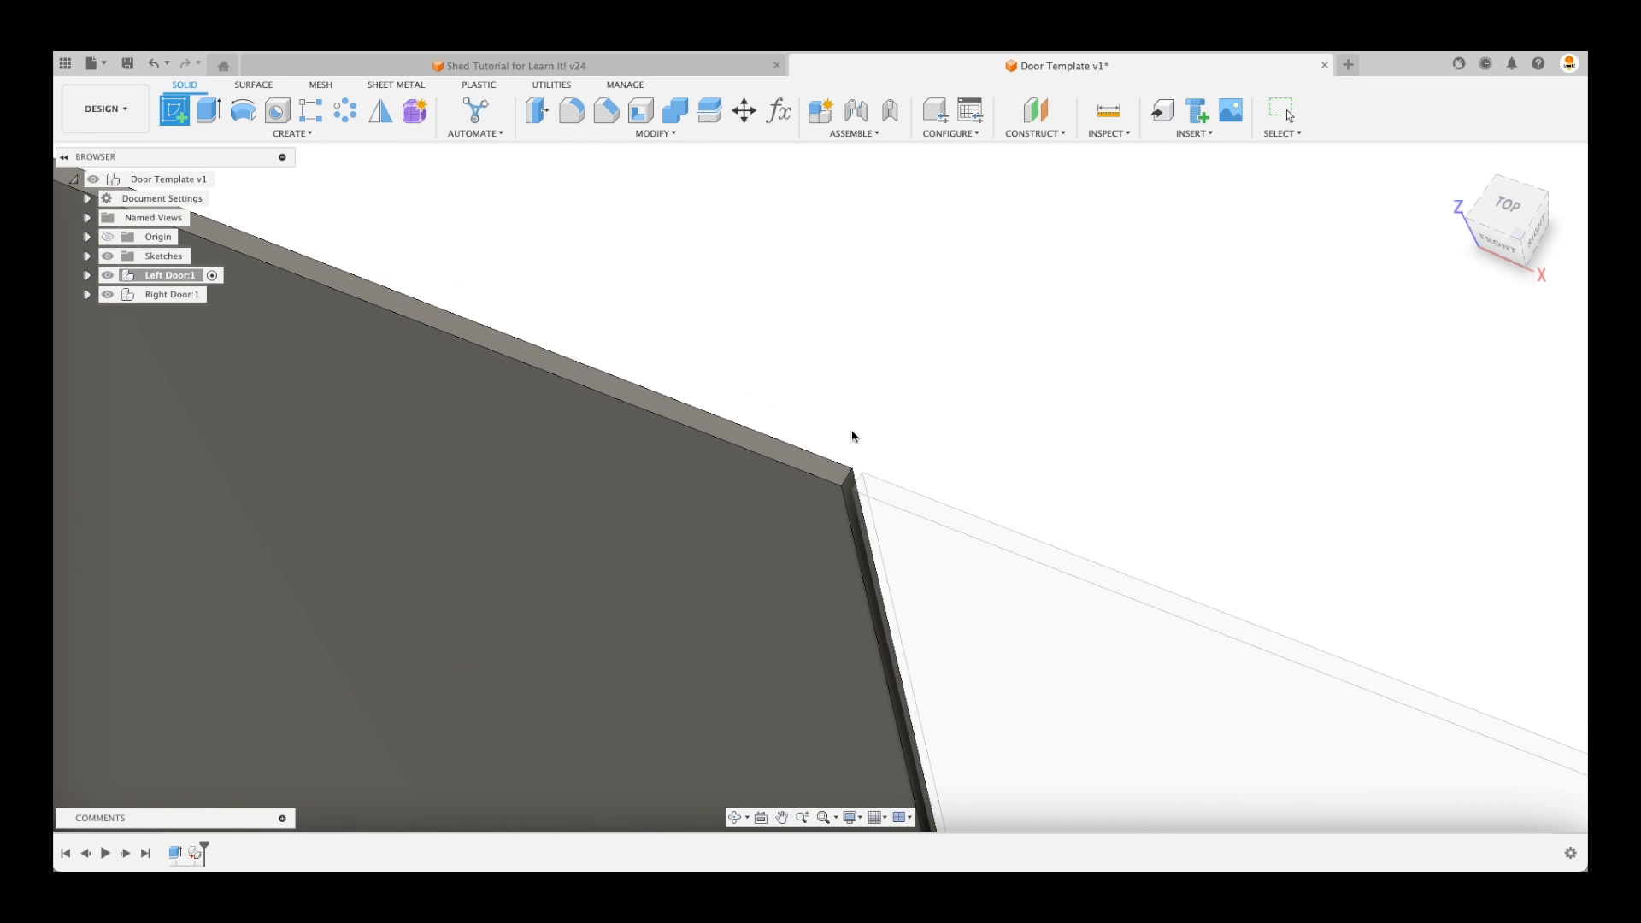
{"action": "left_click", "coordinate": [828, 476]}
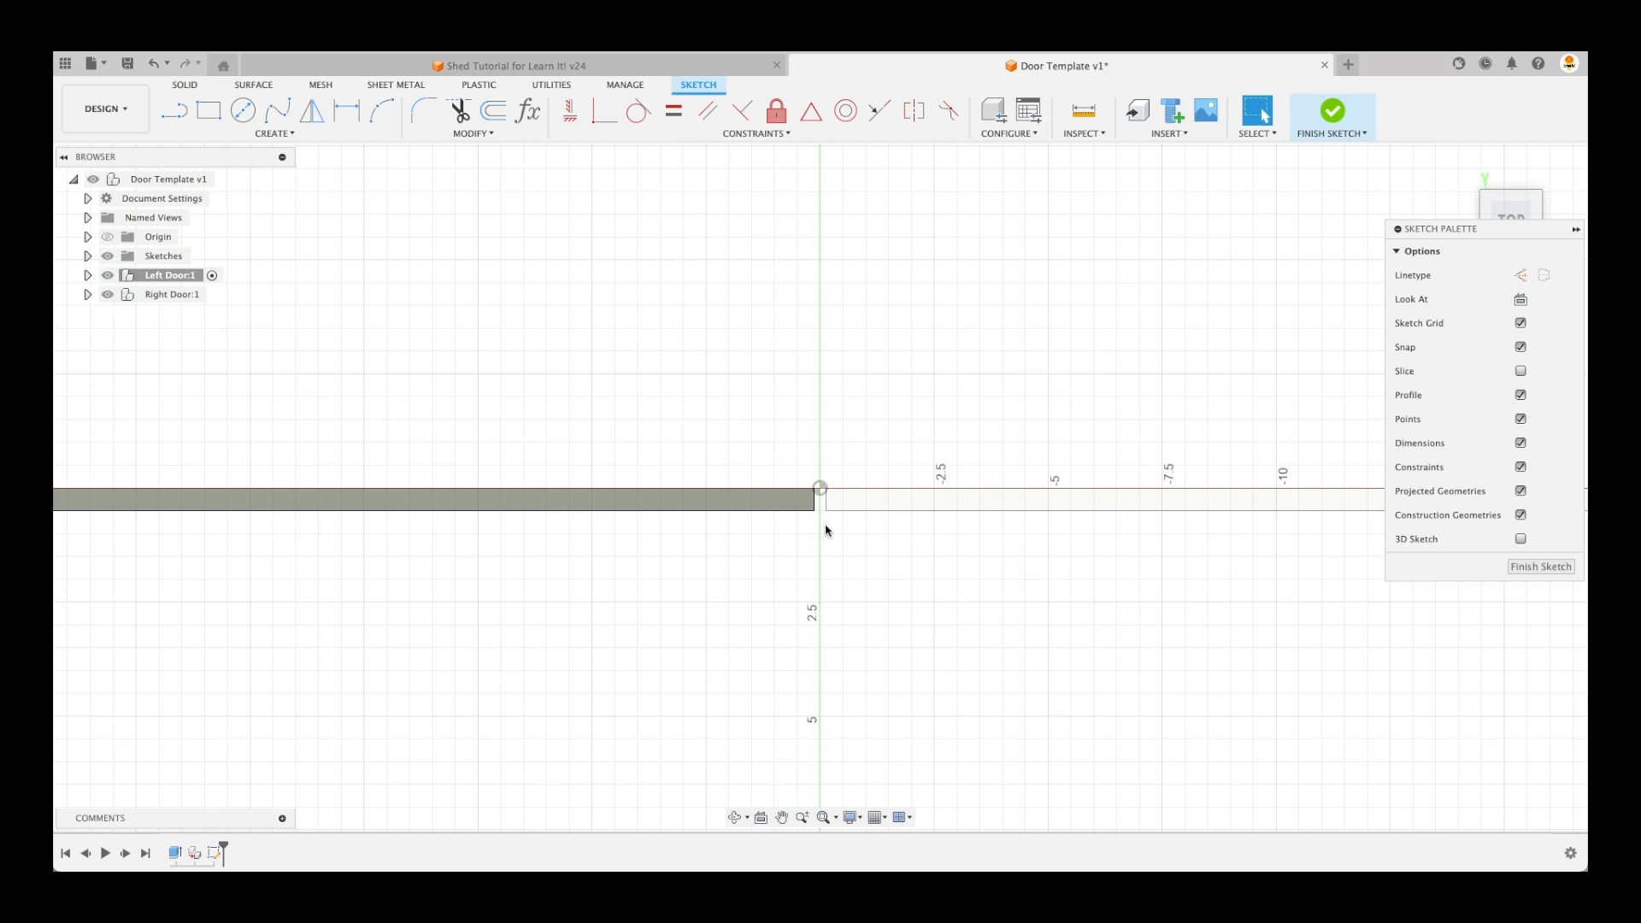
Sketch a 1 in by 0.25 in rectangle from the left panel's inner back corner and finish the sketch
{"action": "left_click", "coordinate": [209, 109]}
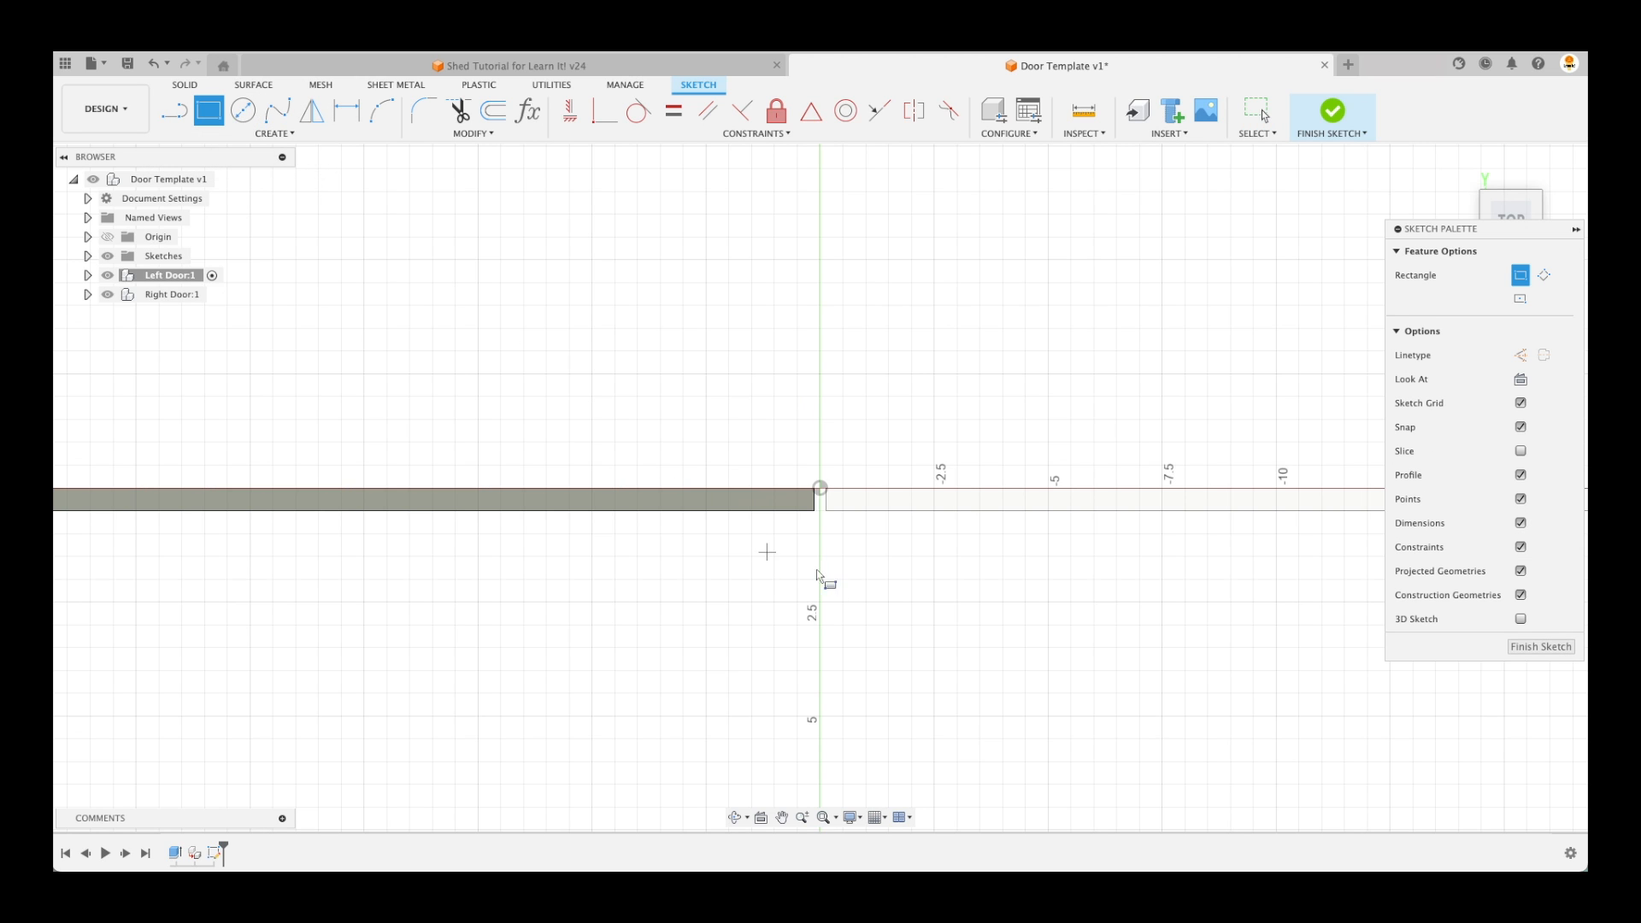
{"action": "scroll", "coordinate": [842, 577], "scroll_direction": "up", "scroll_amount": 5}
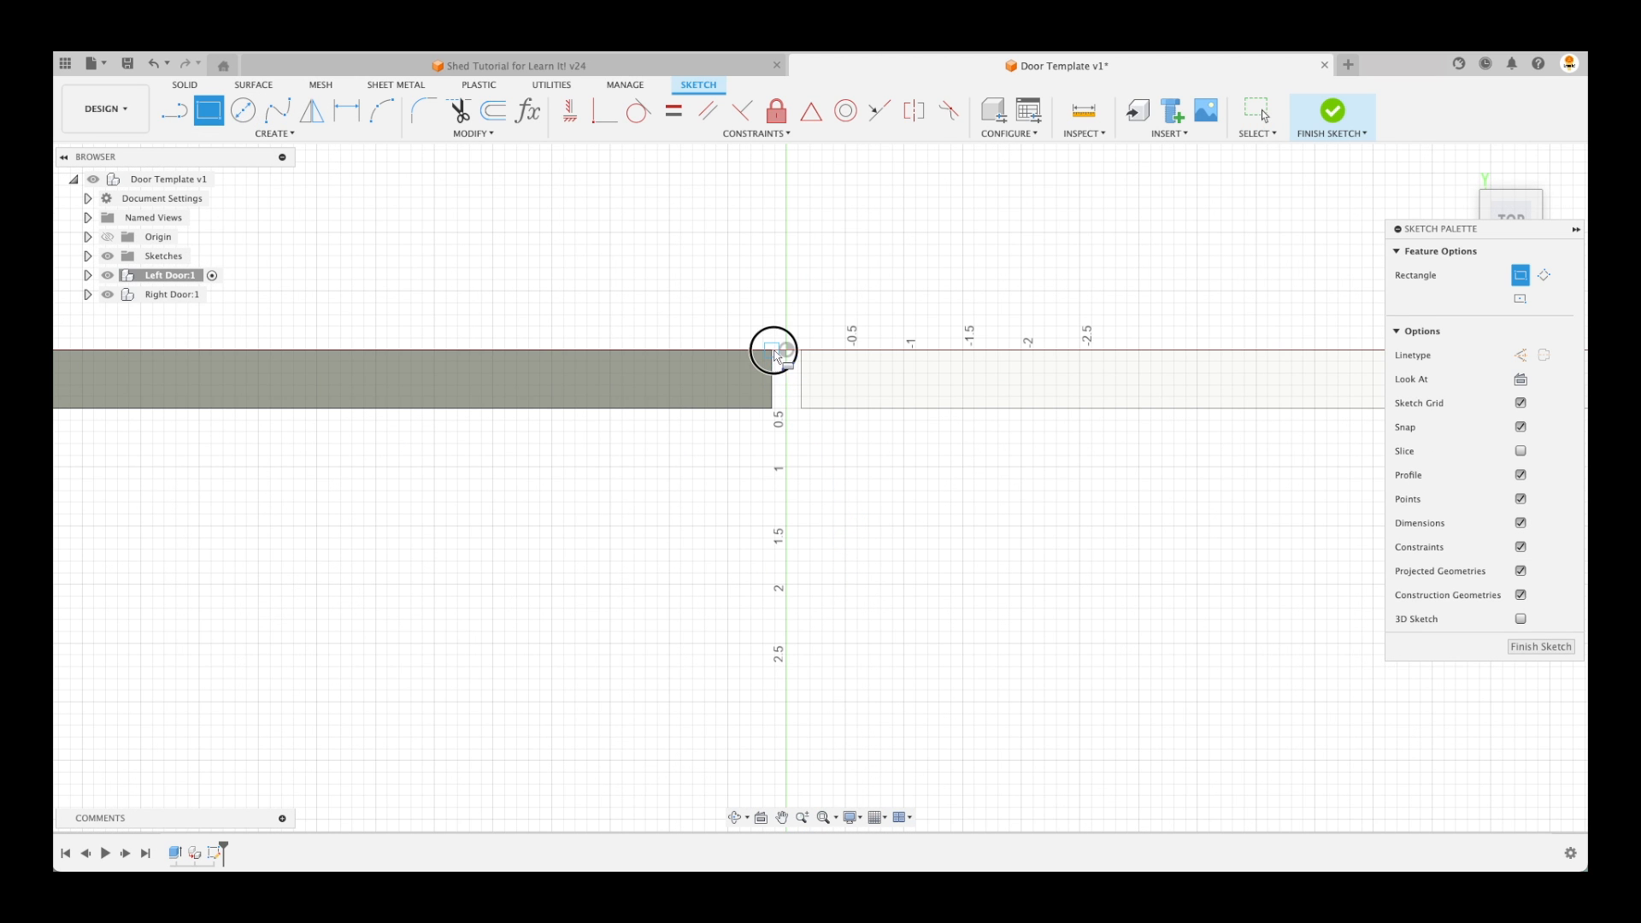
{"action": "left_click", "coordinate": [786, 349]}
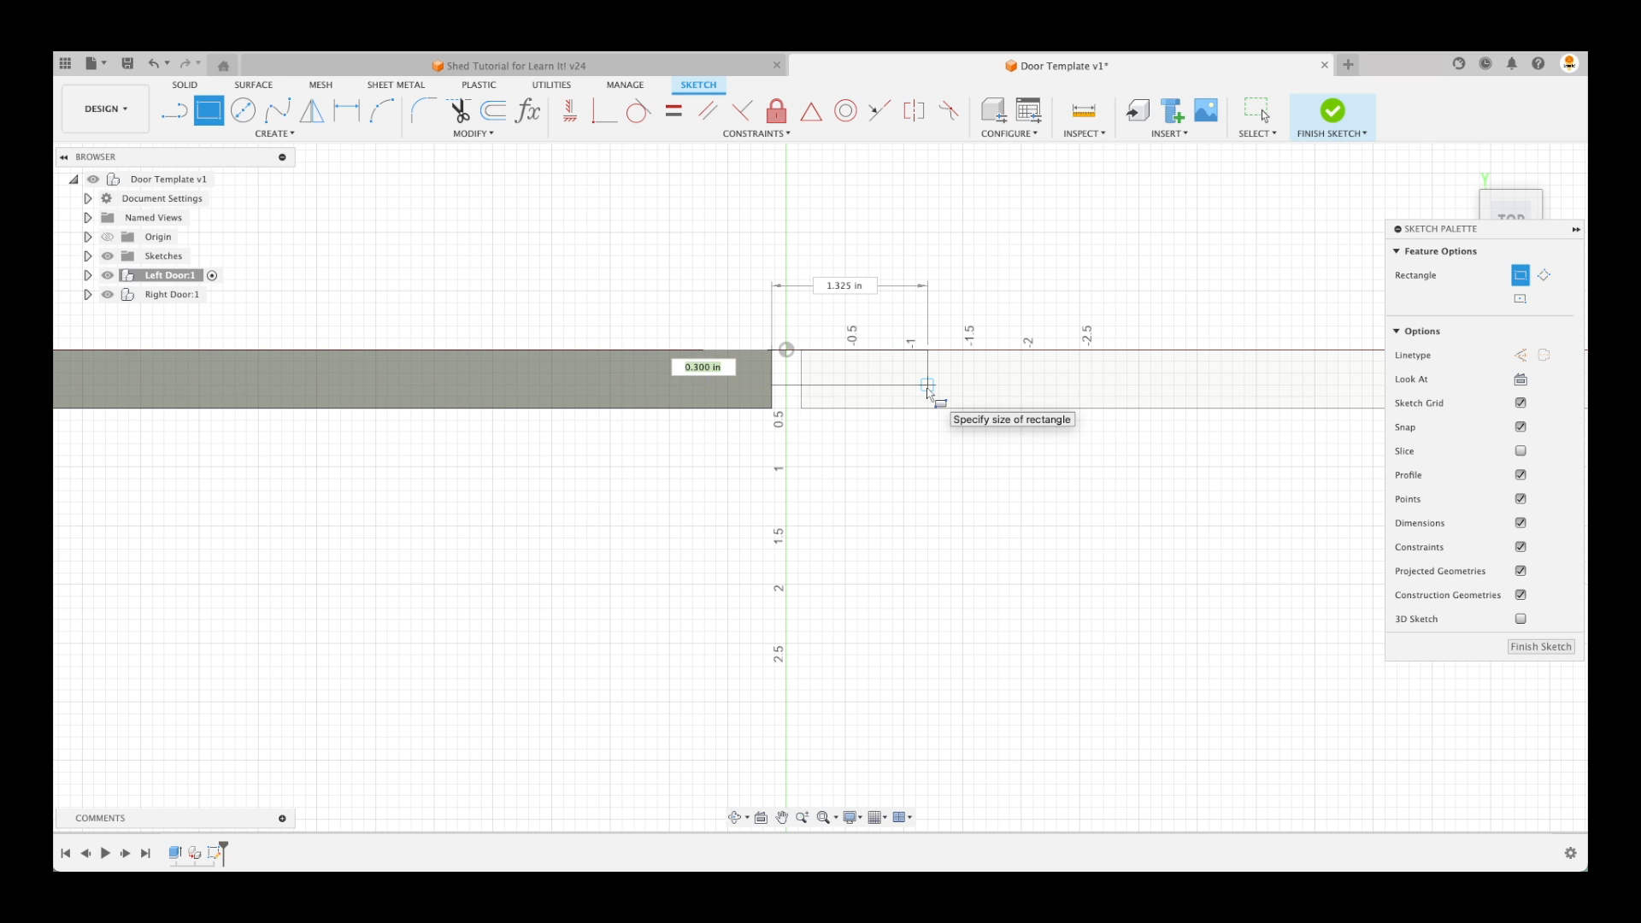
{"action": "type", "text": ".25"}
{"action": "key", "text": "Tab"}
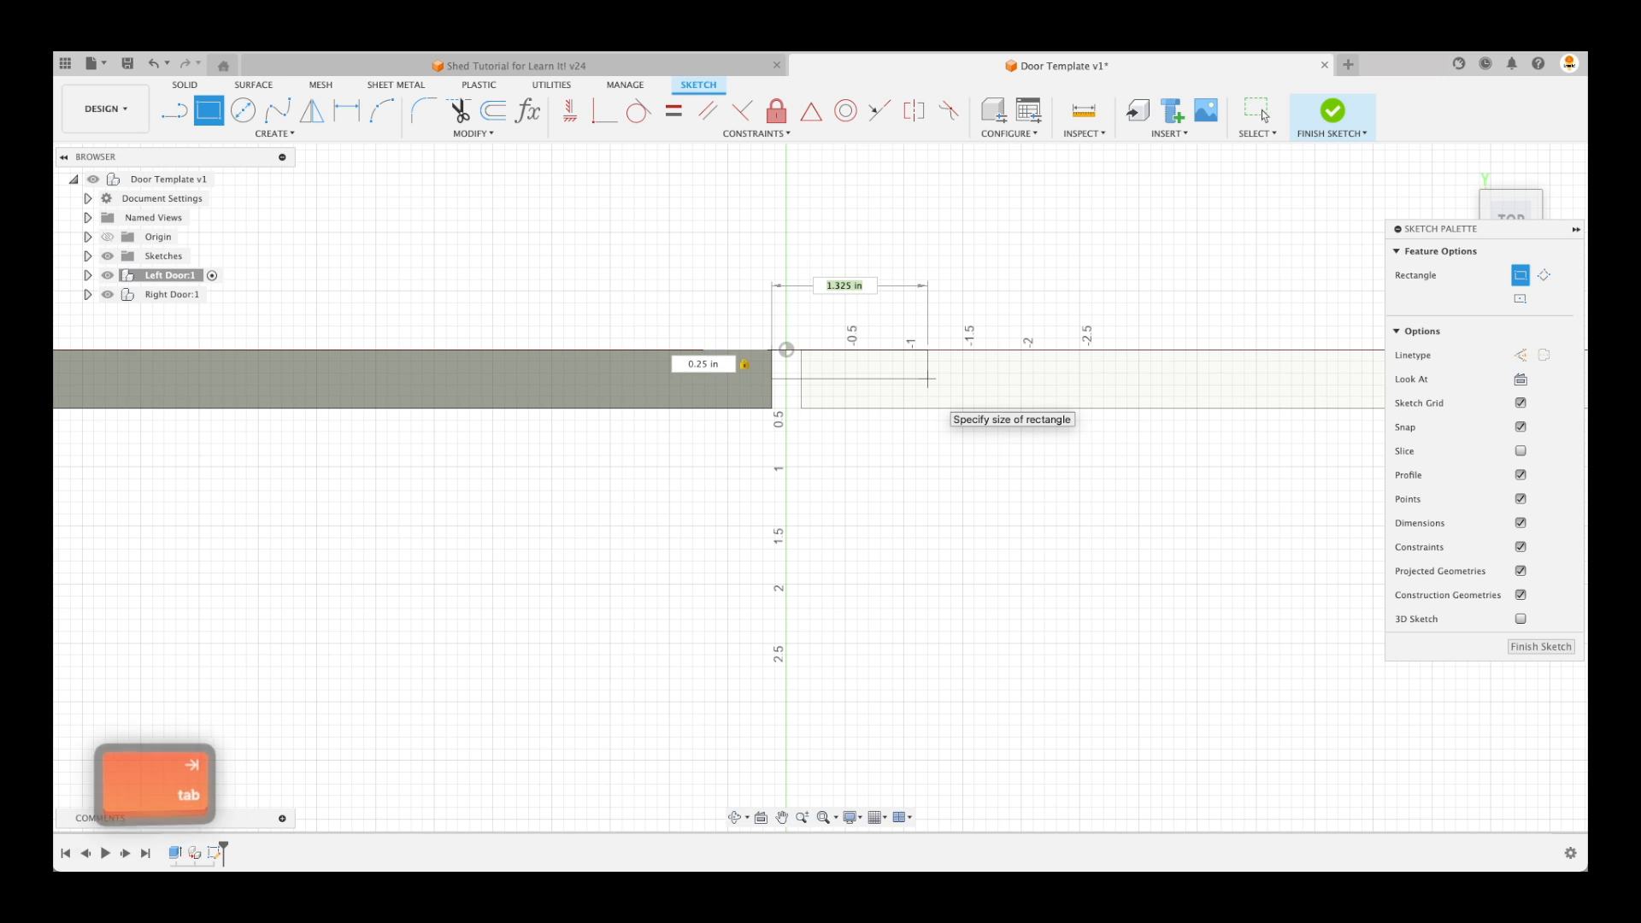
{"action": "type", "text": "1"}
{"action": "key", "text": "Return"}
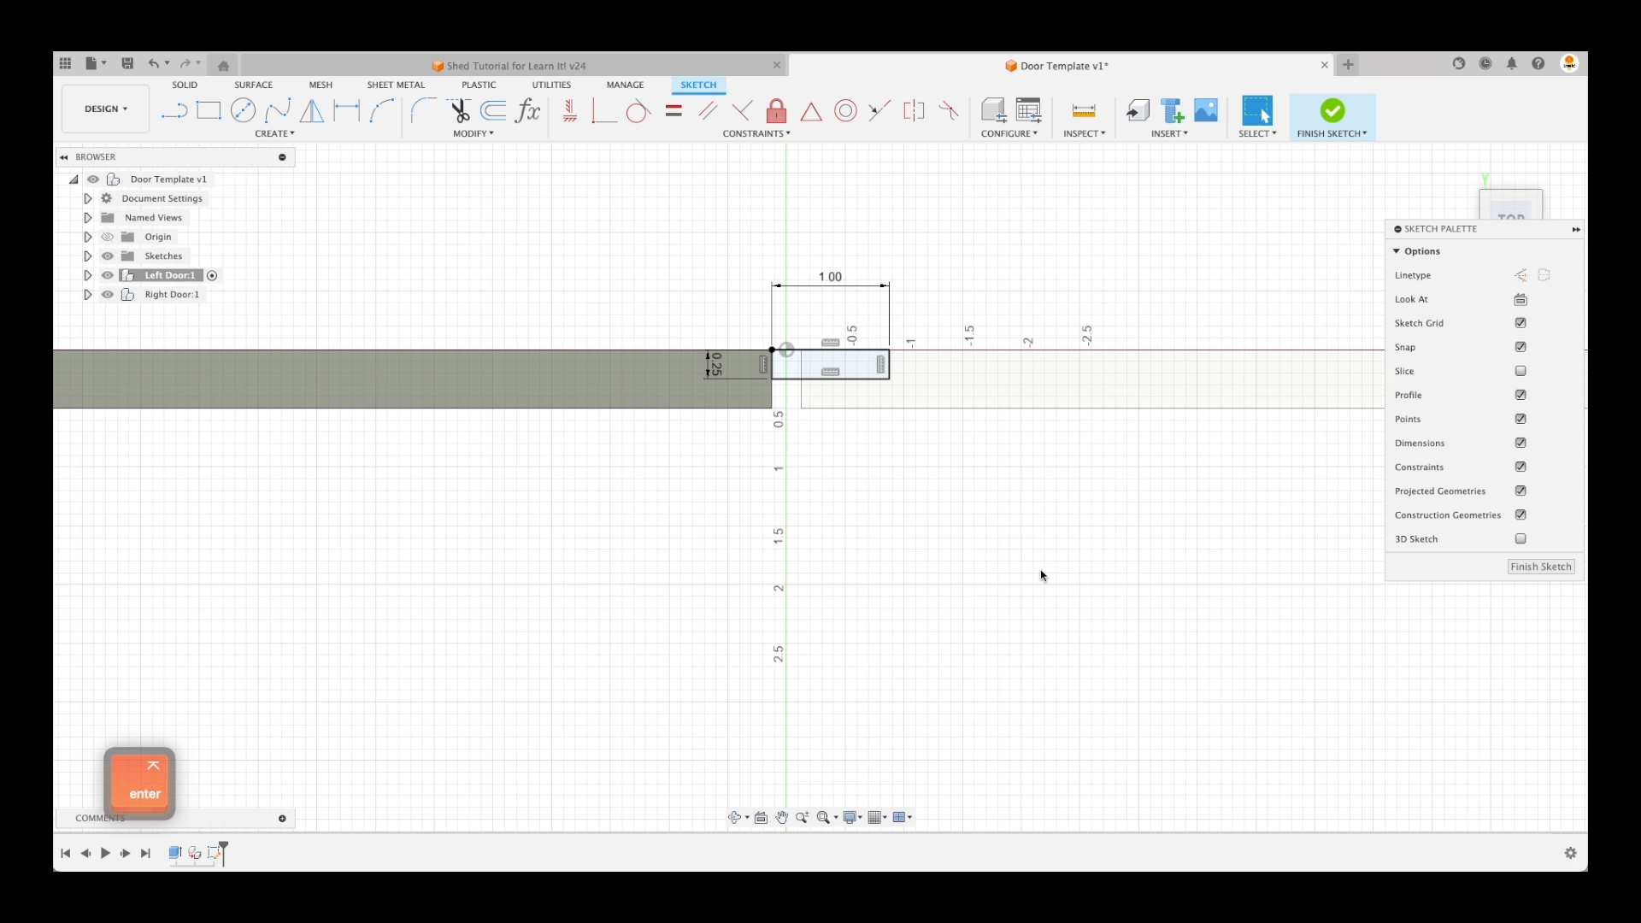
{"action": "left_click", "coordinate": [811, 376]}
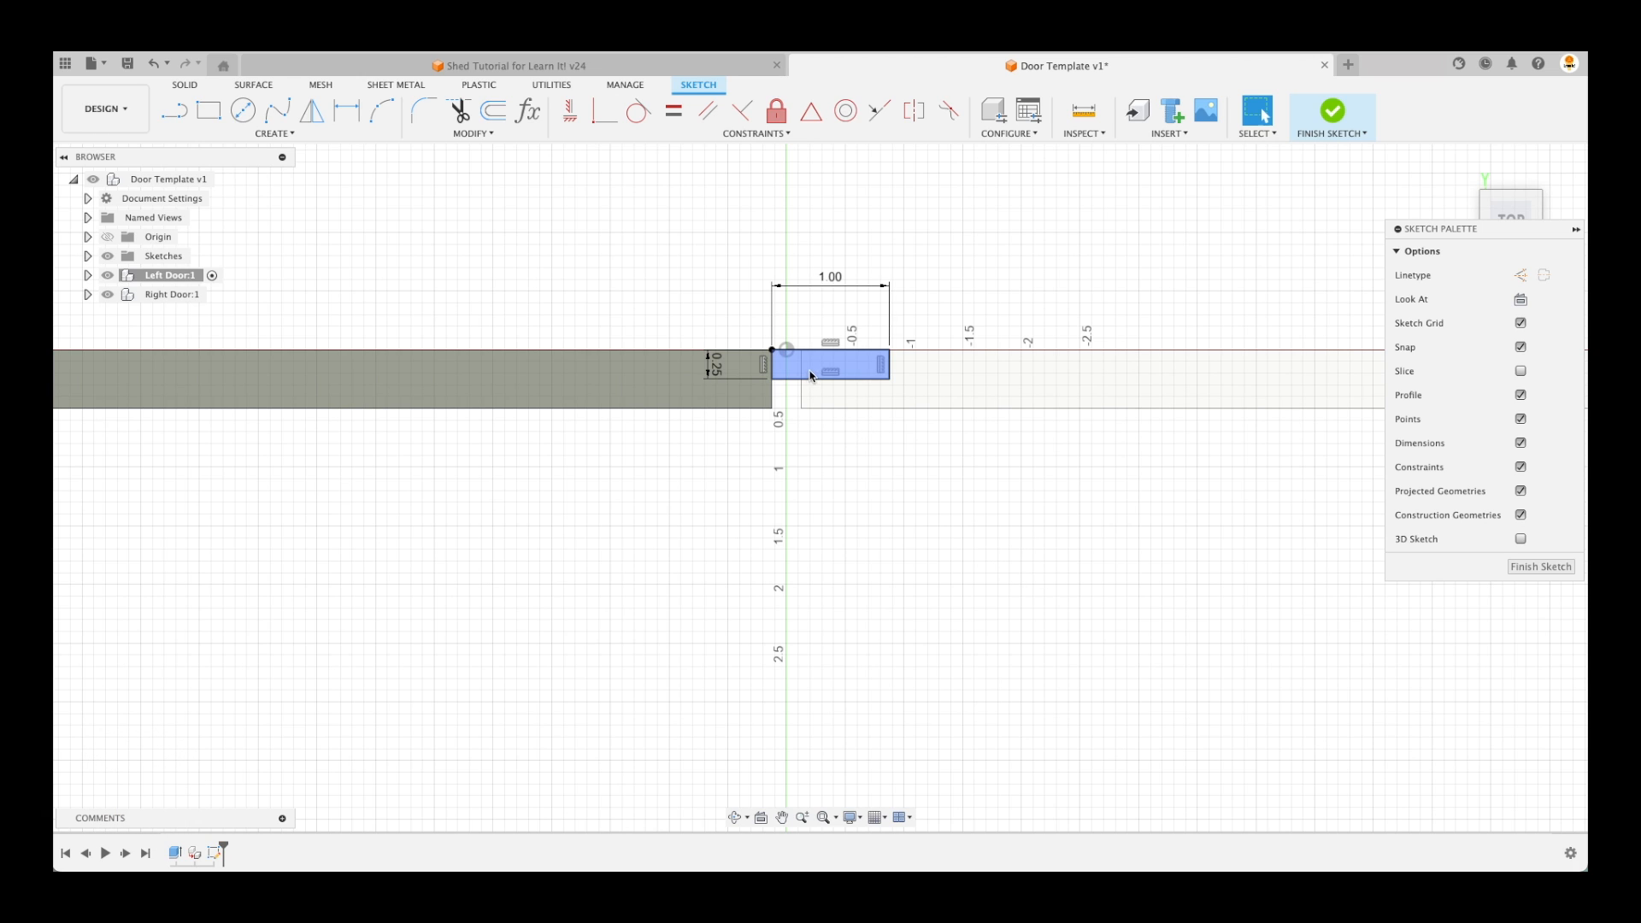
{"action": "left_click", "coordinate": [1542, 566]}
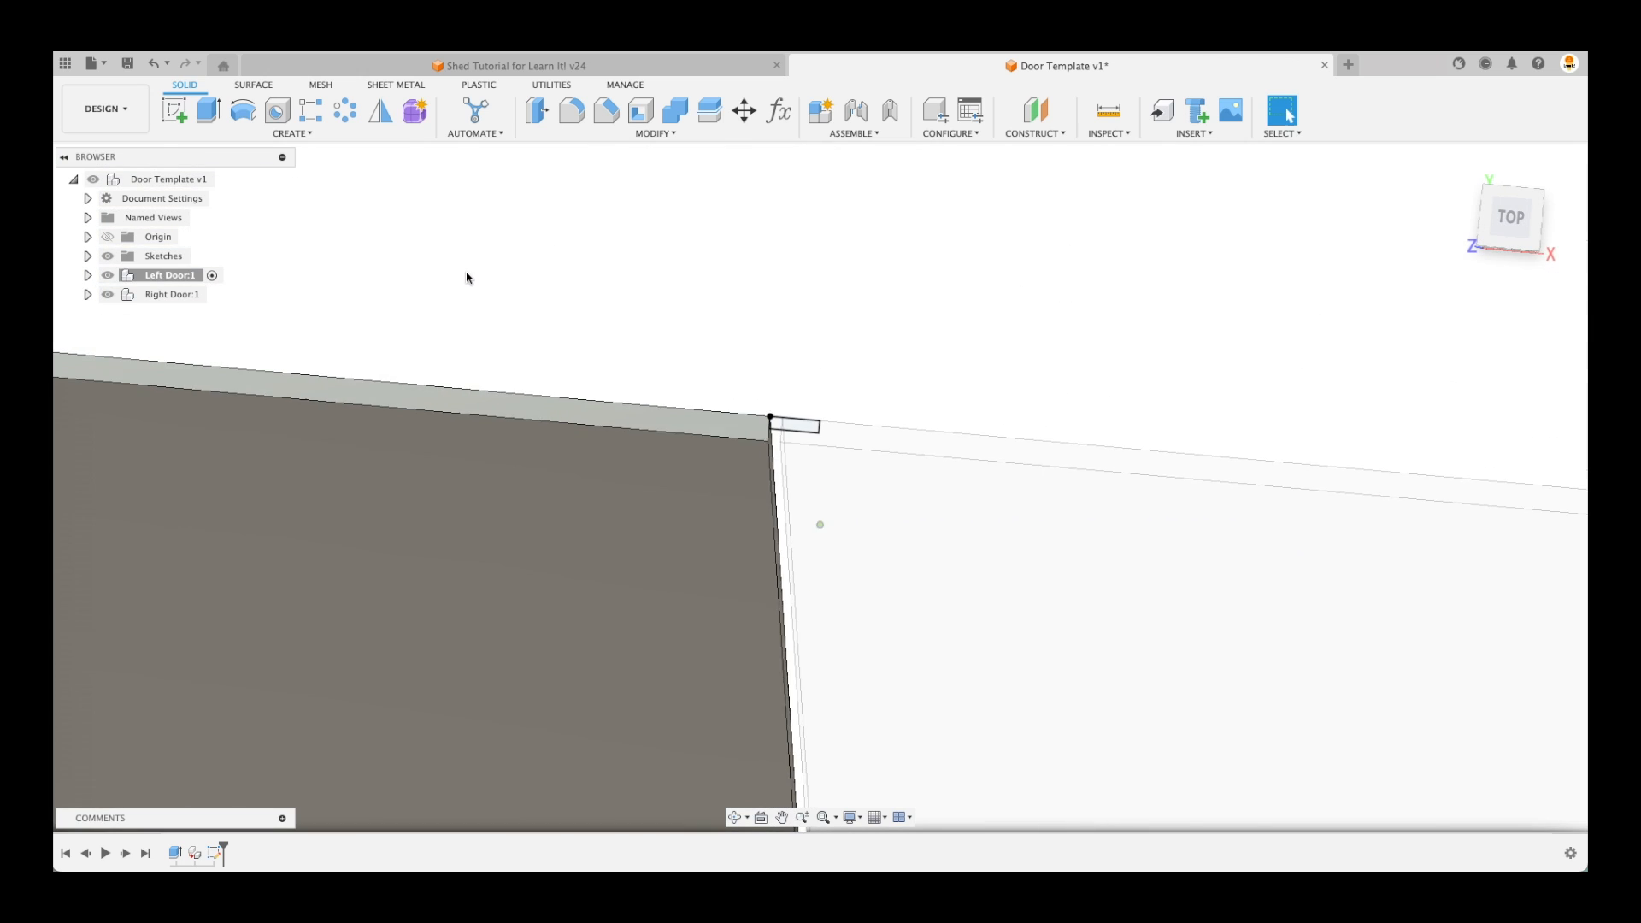
Expand the Left Door component and undo the rectangle sketch made at the door level
{"action": "left_click", "coordinate": [88, 275]}
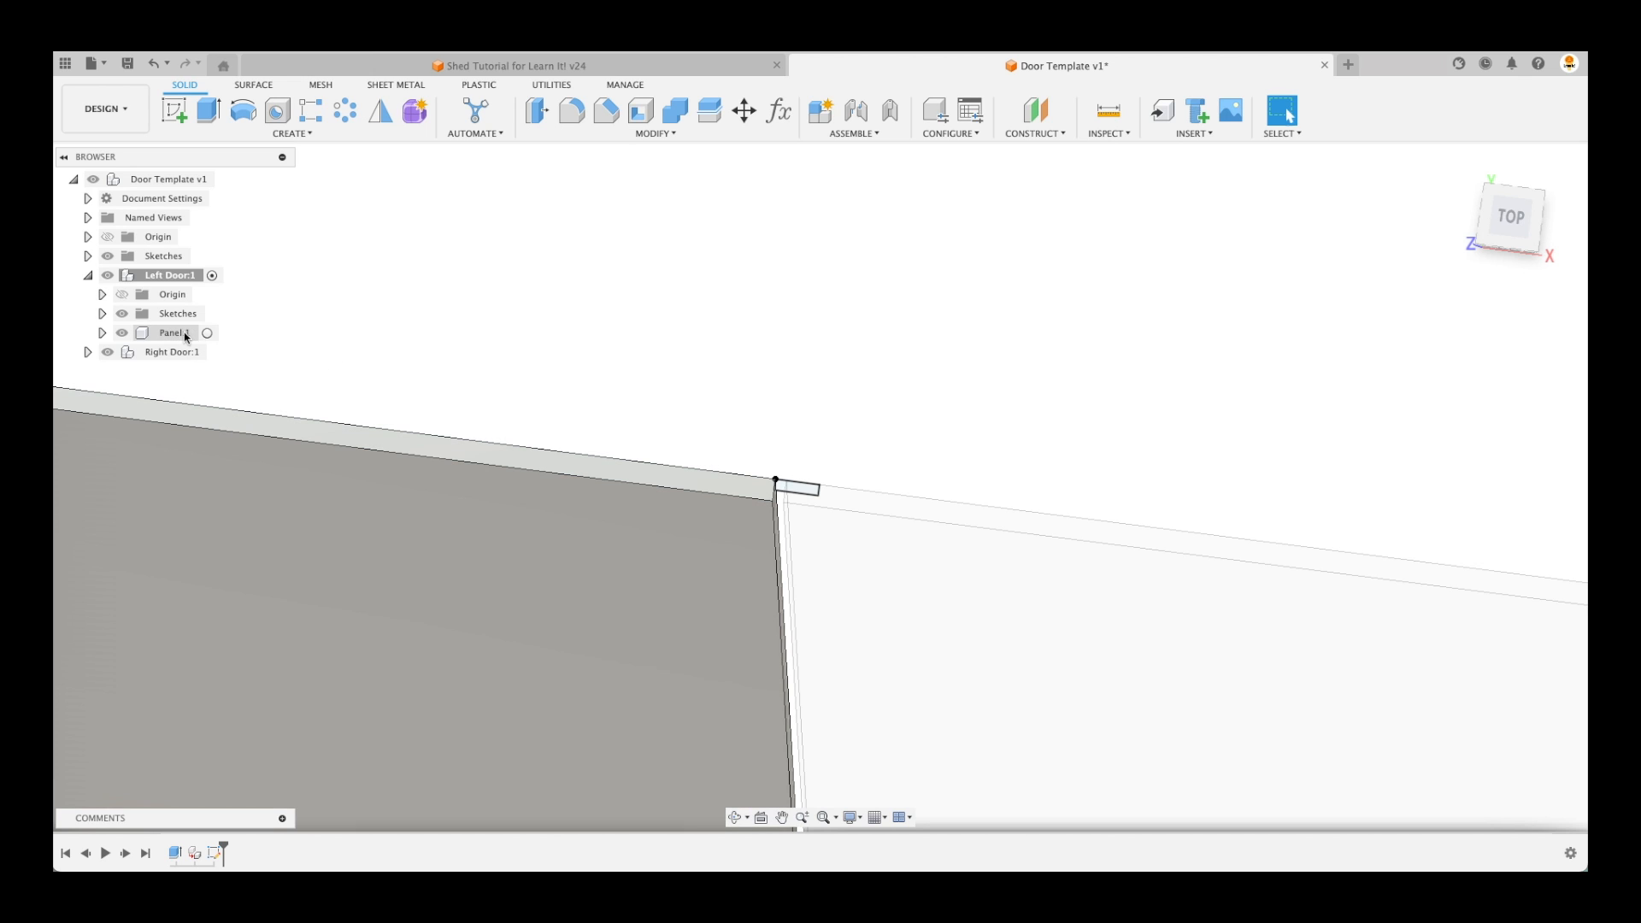
{"action": "key", "text": "super+z"}
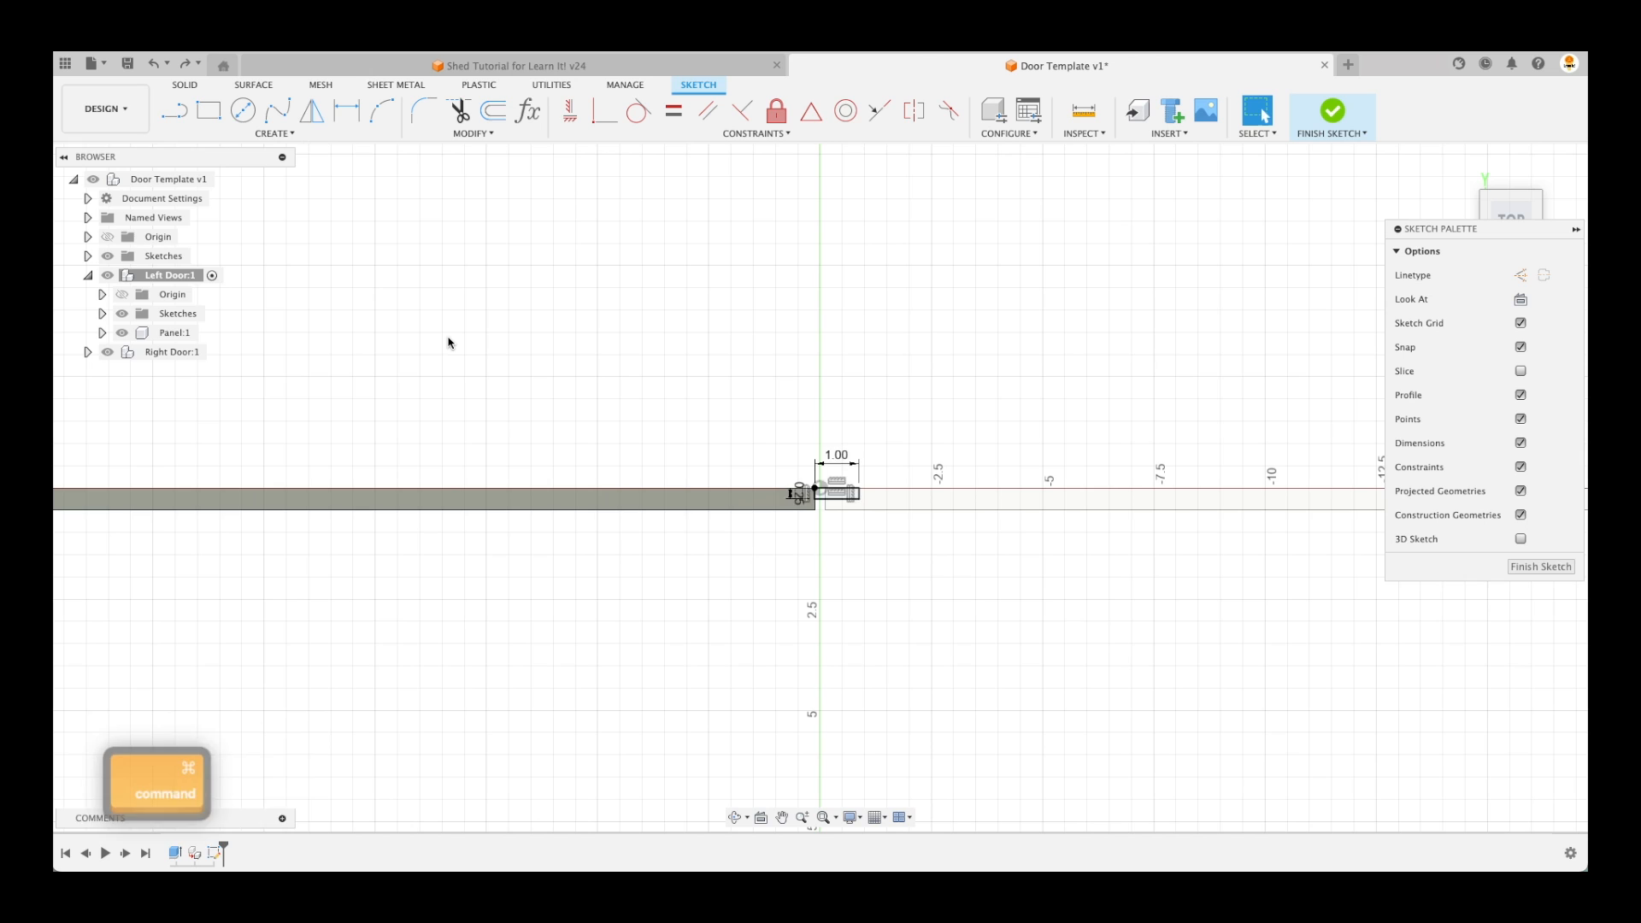
{"action": "key", "text": "super+z"}
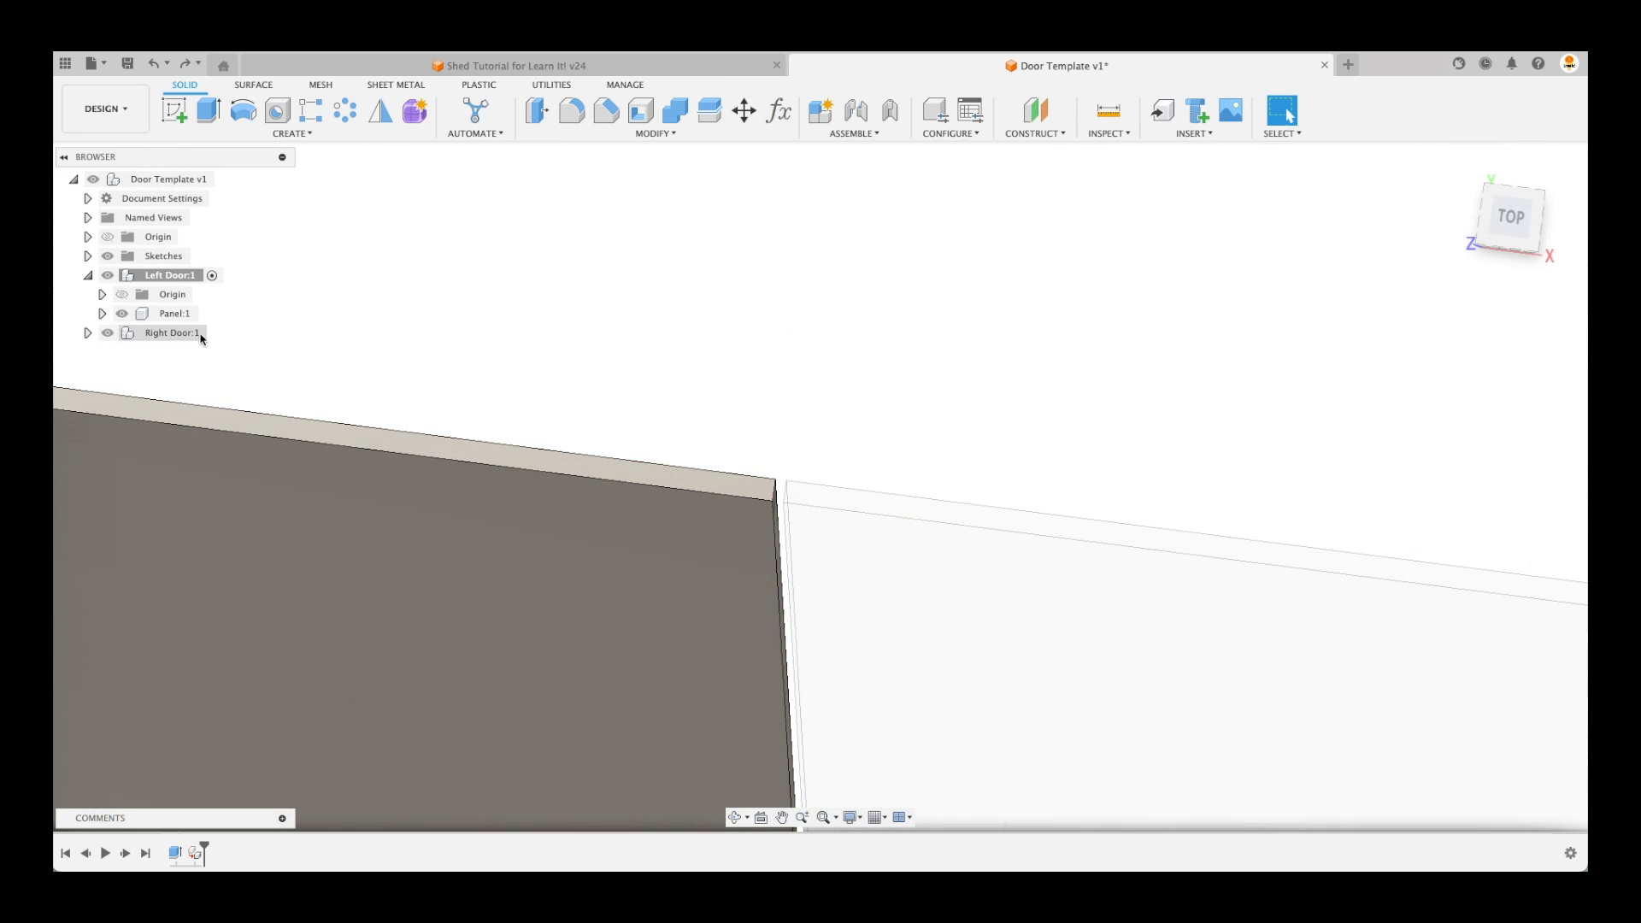
Activate the Panel component inside Left Door and start a sketch on the panel's top edge face
{"action": "left_click", "coordinate": [207, 313]}
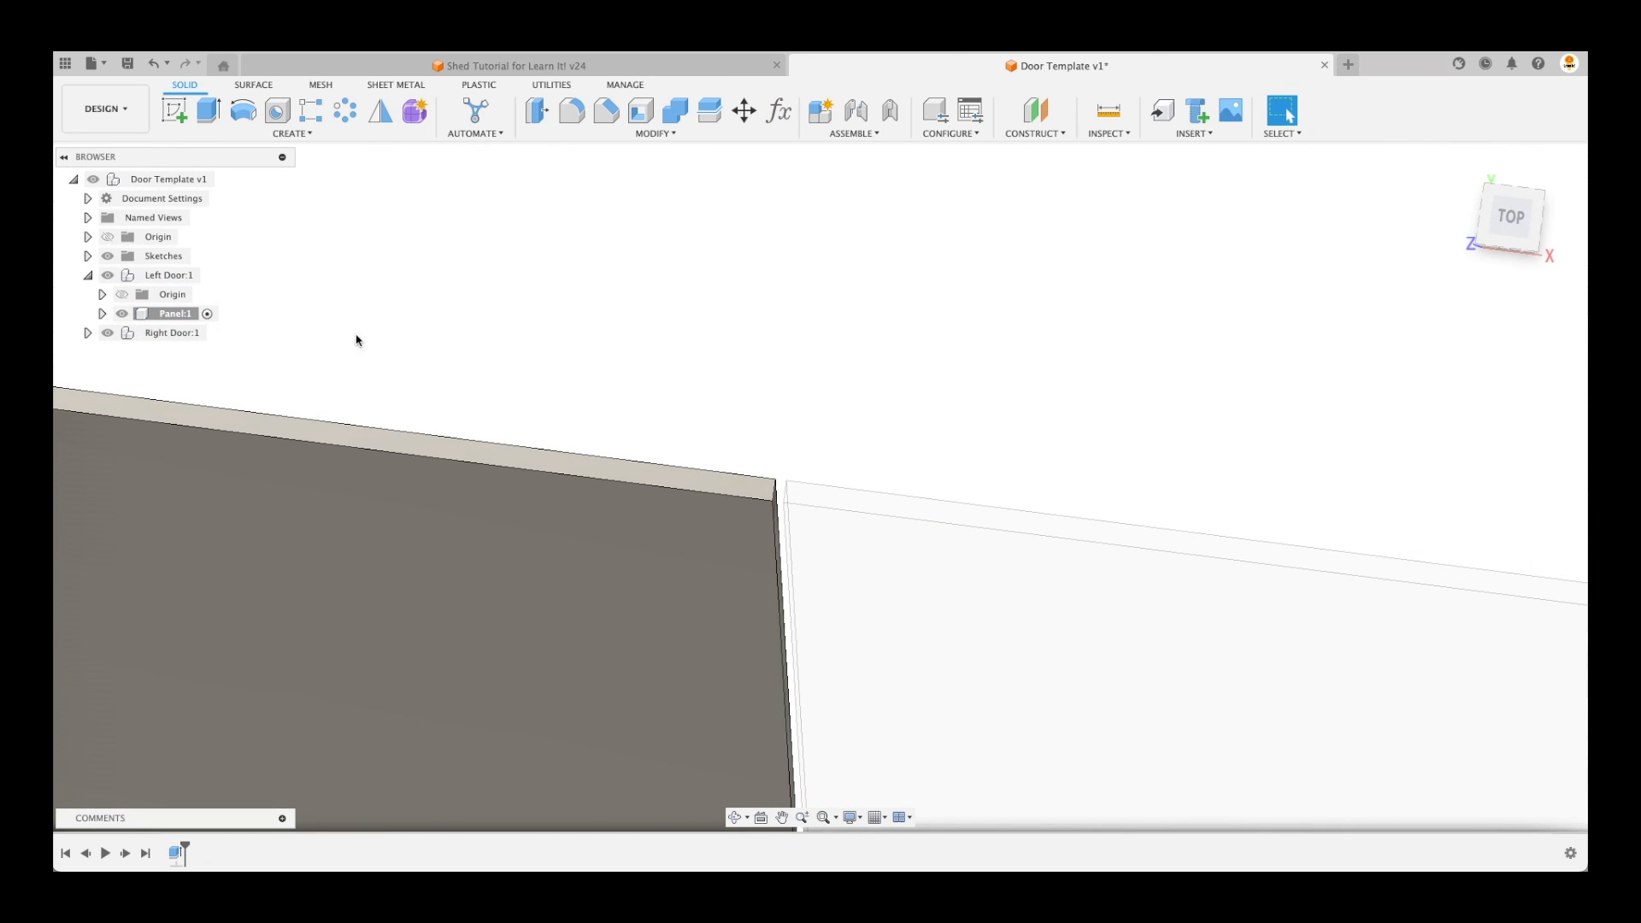
{"action": "left_click", "coordinate": [204, 113]}
{"action": "left_click", "coordinate": [179, 113]}
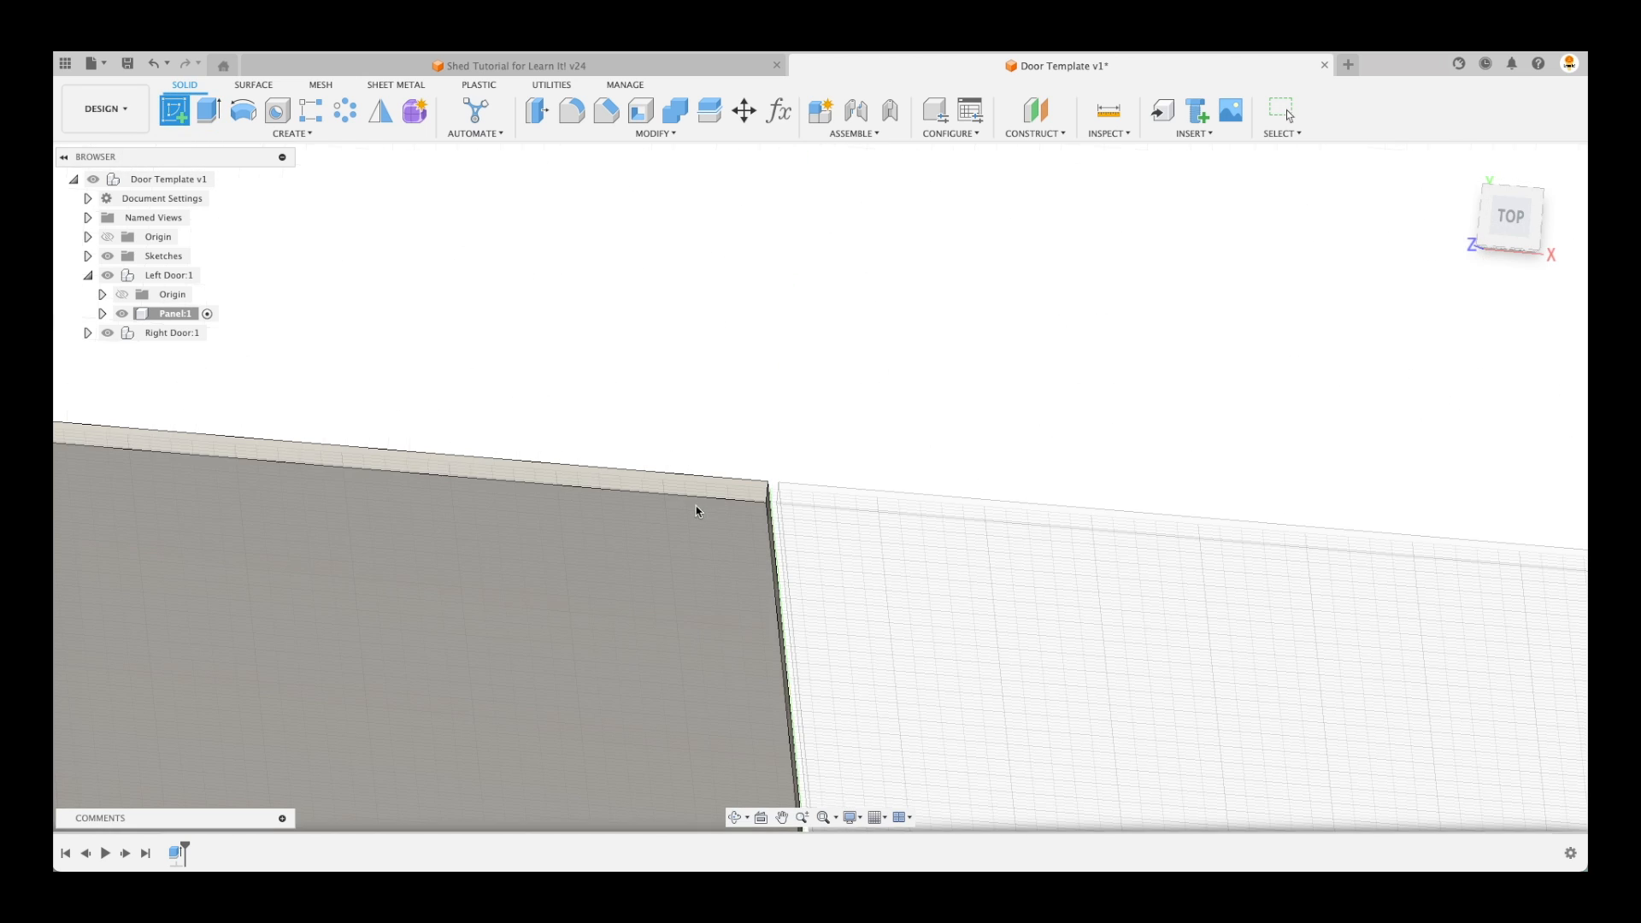
{"action": "left_click", "coordinate": [742, 479]}
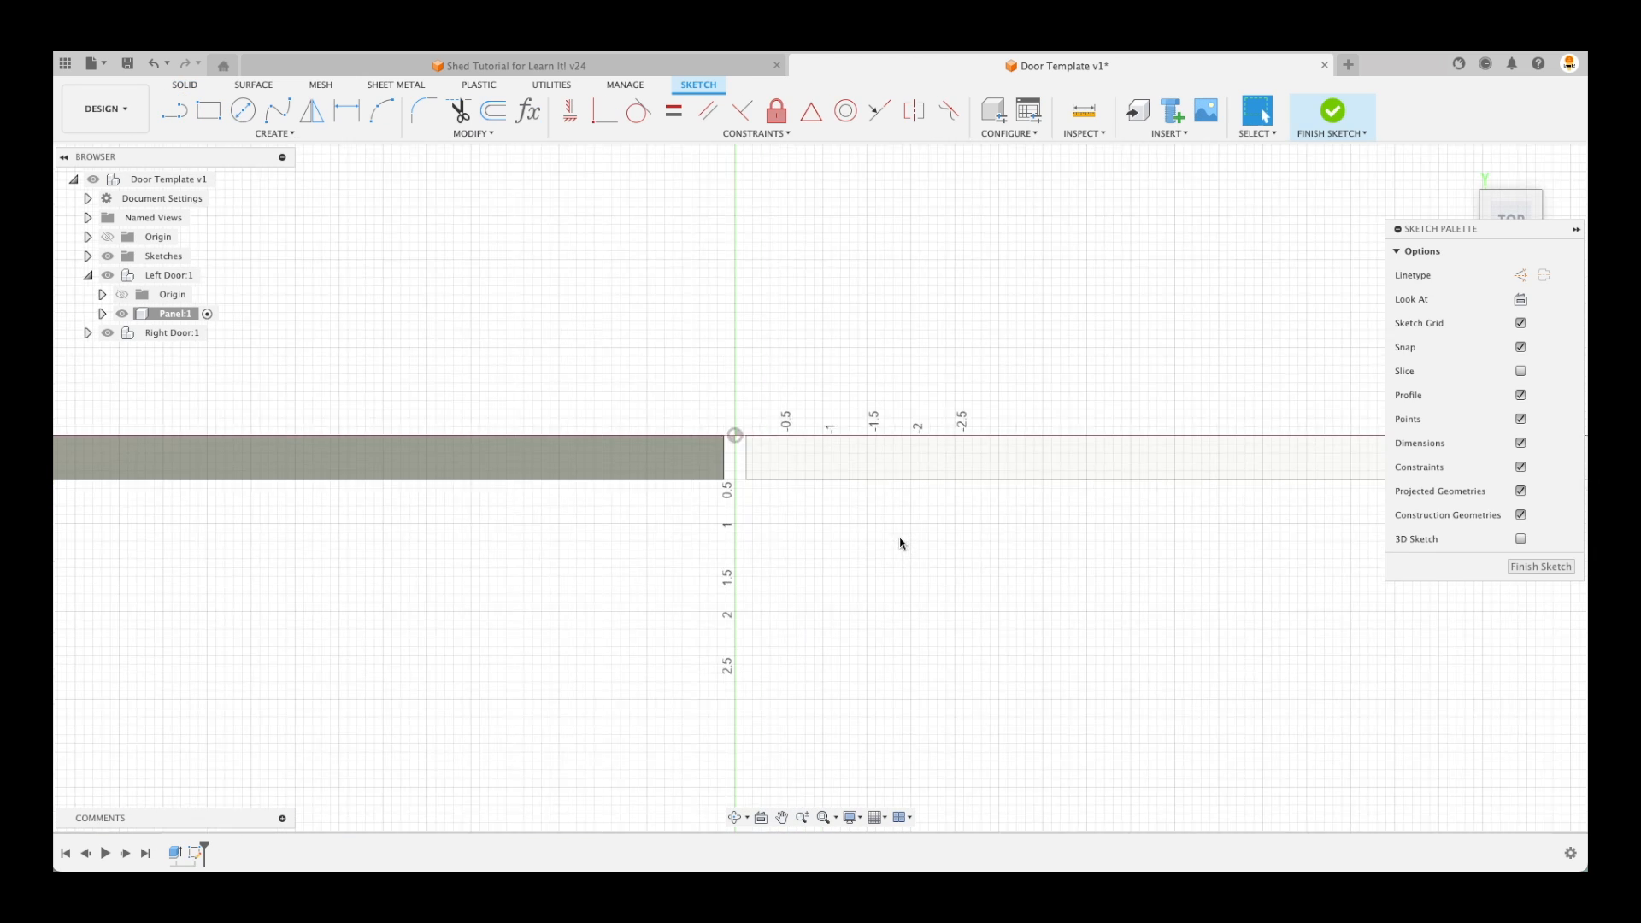
Draw a rectangle 1 in wide and about 0.3 in deep outward from the left panel's inner back corner
{"action": "scroll", "coordinate": [900, 544], "scroll_direction": "up", "scroll_amount": 3}
{"action": "left_click", "coordinate": [208, 111]}
{"action": "left_click", "coordinate": [644, 389]}
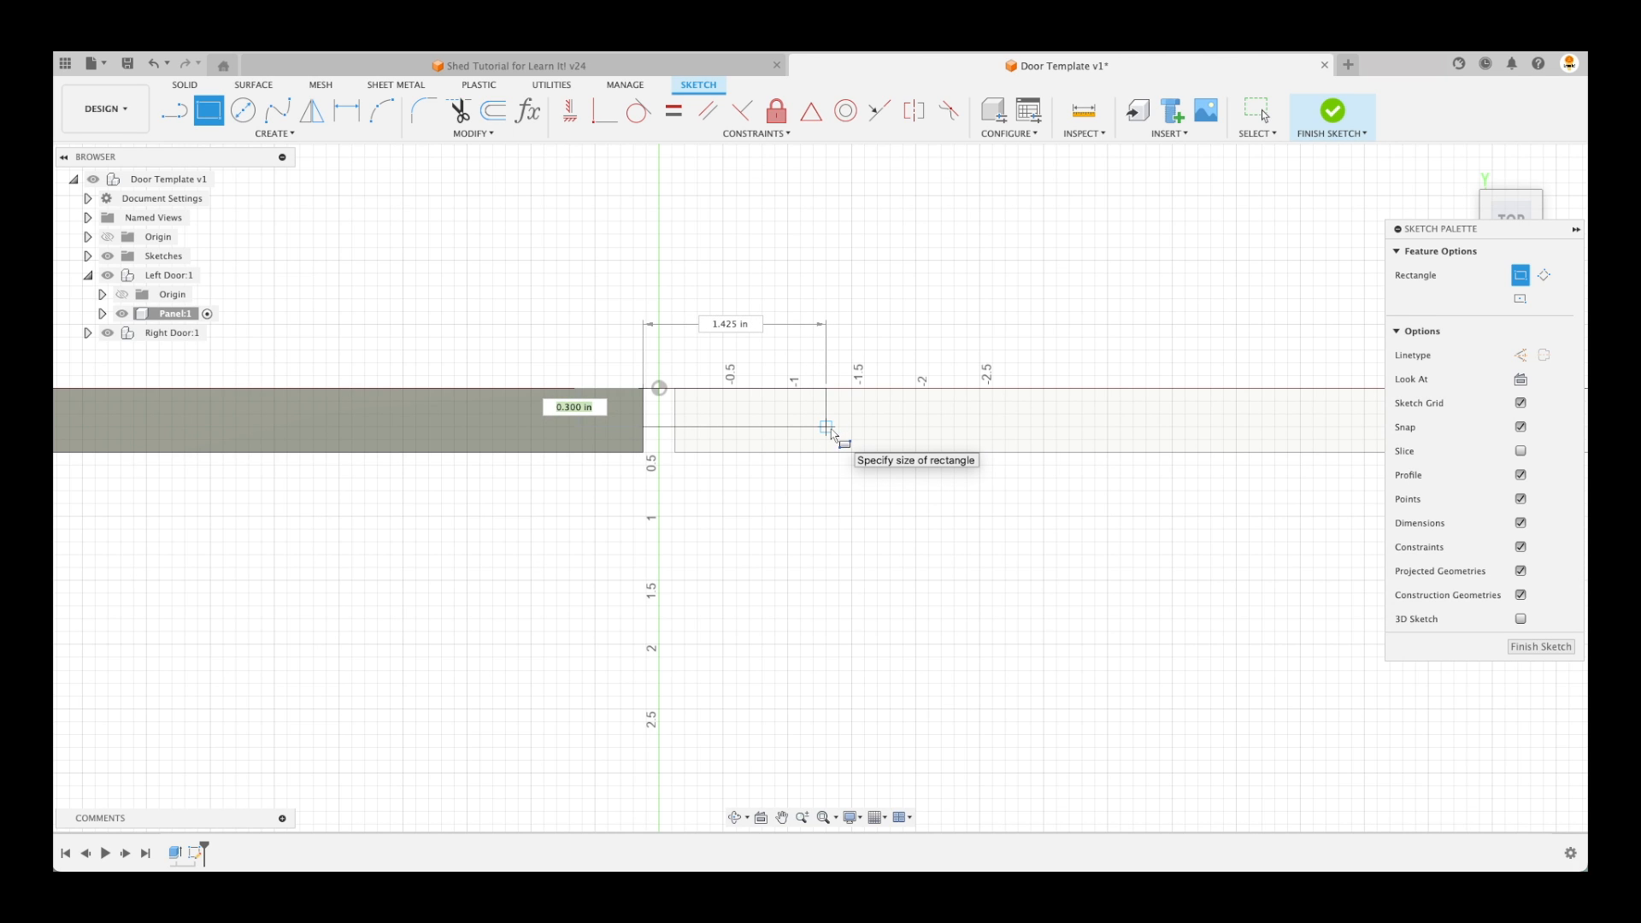
{"action": "type", "text": "1"}
{"action": "key", "text": "Tab"}
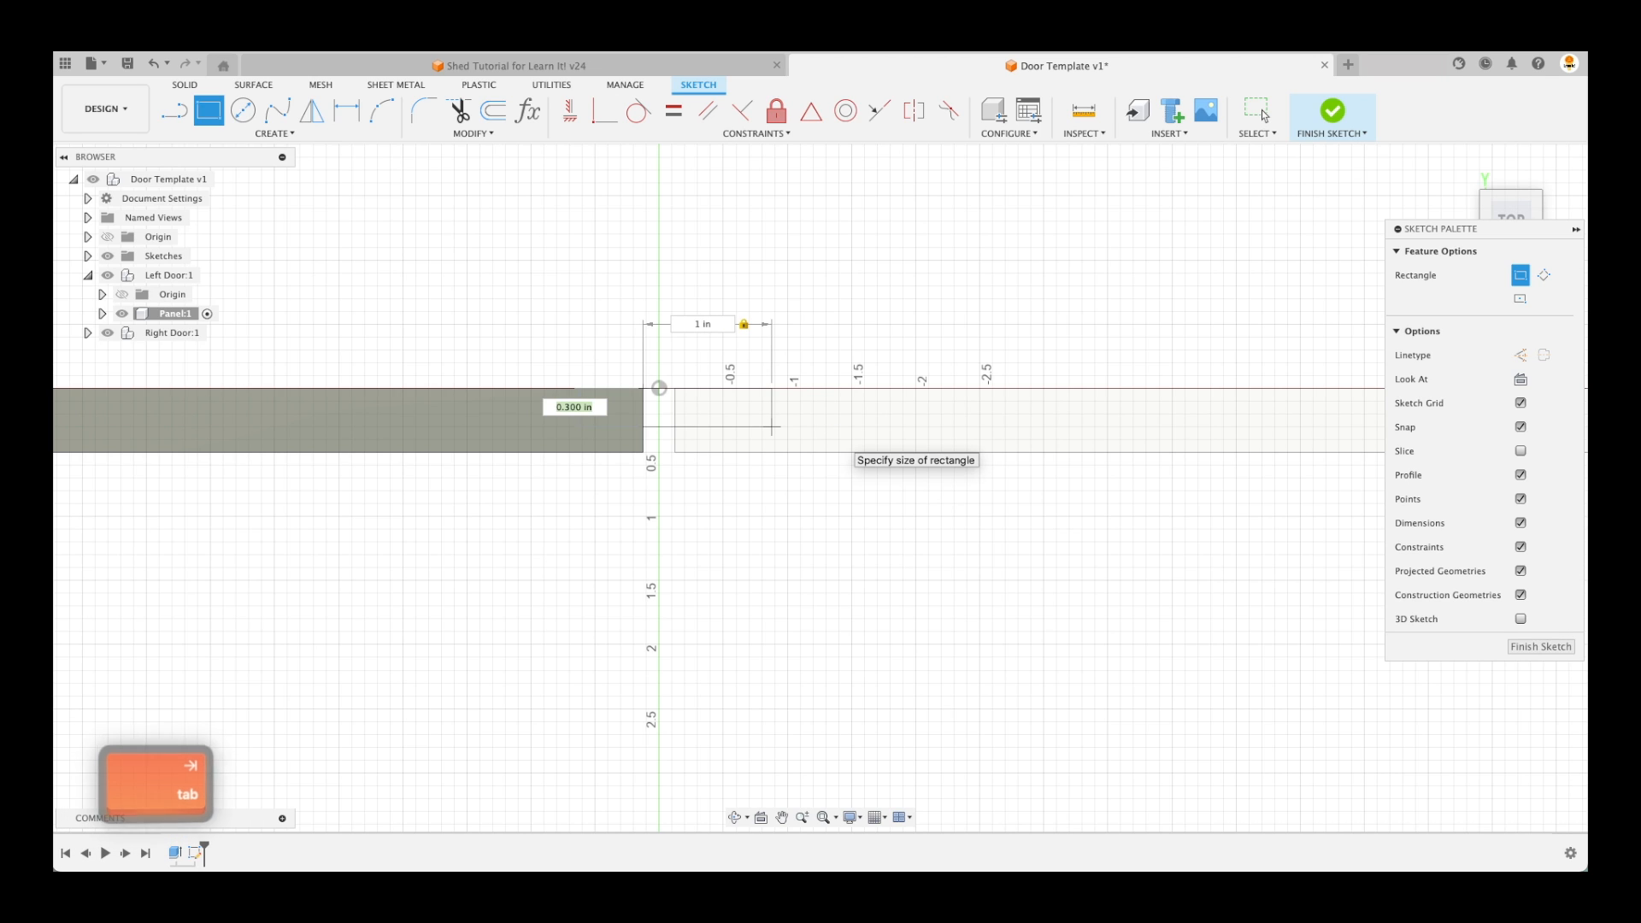
{"action": "key", "text": "Return"}
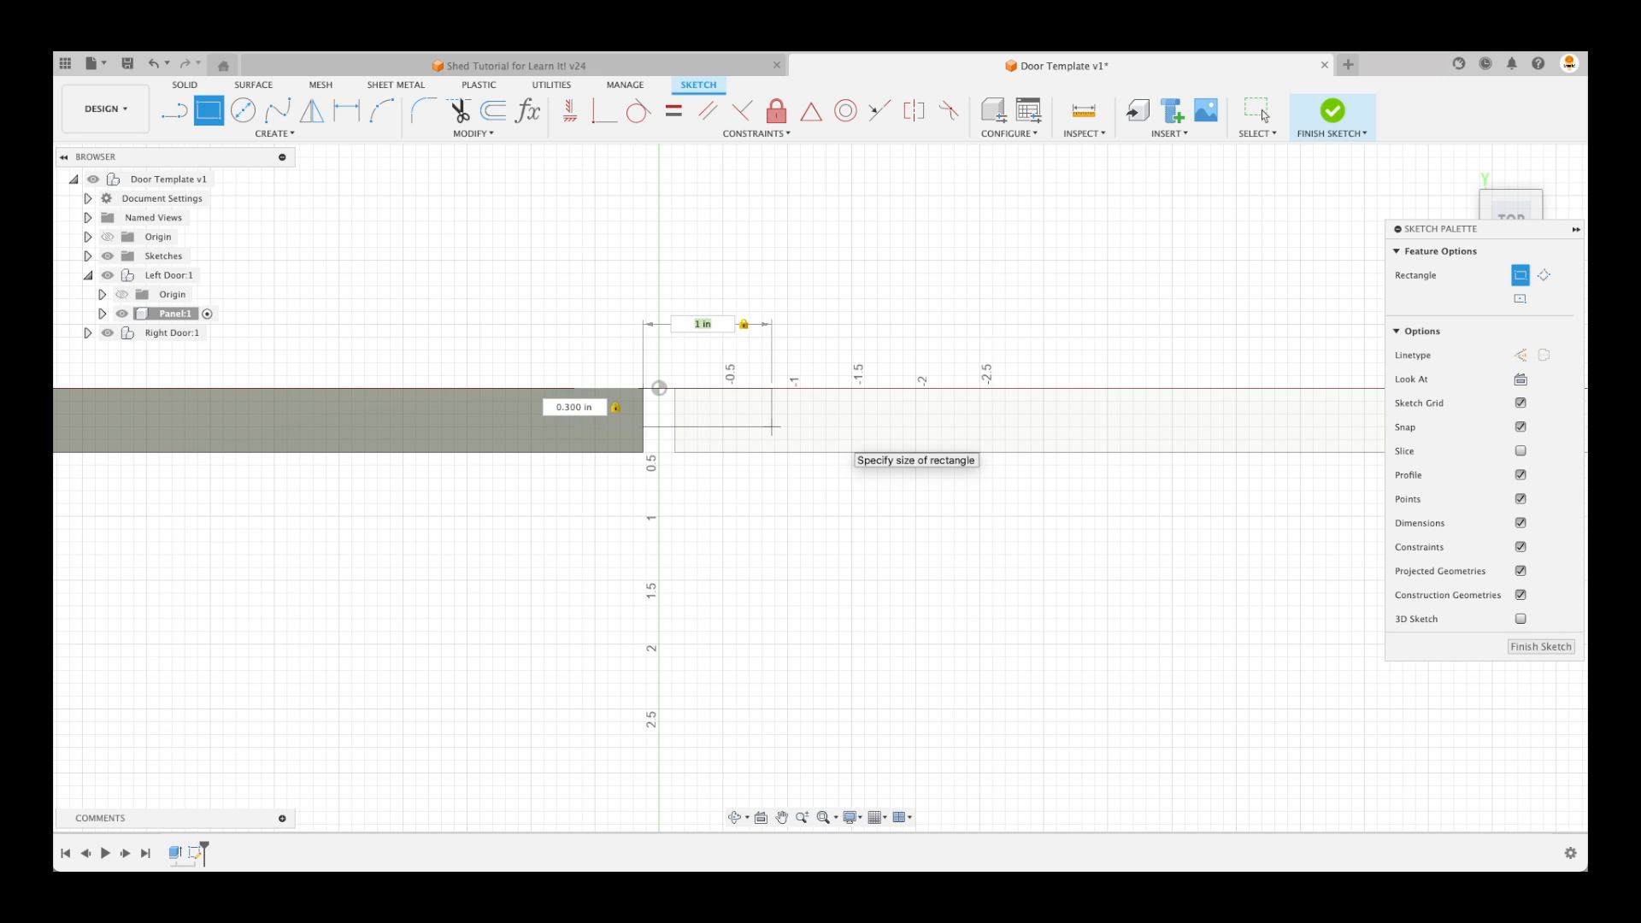
{"action": "key", "text": "Return"}
{"action": "key", "text": "Escape"}
Adjust the rectangle's depth by snapping its free corner to the midpoint of the panel's 0.50 in end edge
{"action": "mouse_move", "coordinate": [755, 429]}
{"action": "left_mouse_down"}
{"action": "mouse_move", "coordinate": [763, 484]}
{"action": "mouse_move", "coordinate": [766, 419]}
{"action": "left_mouse_up"}
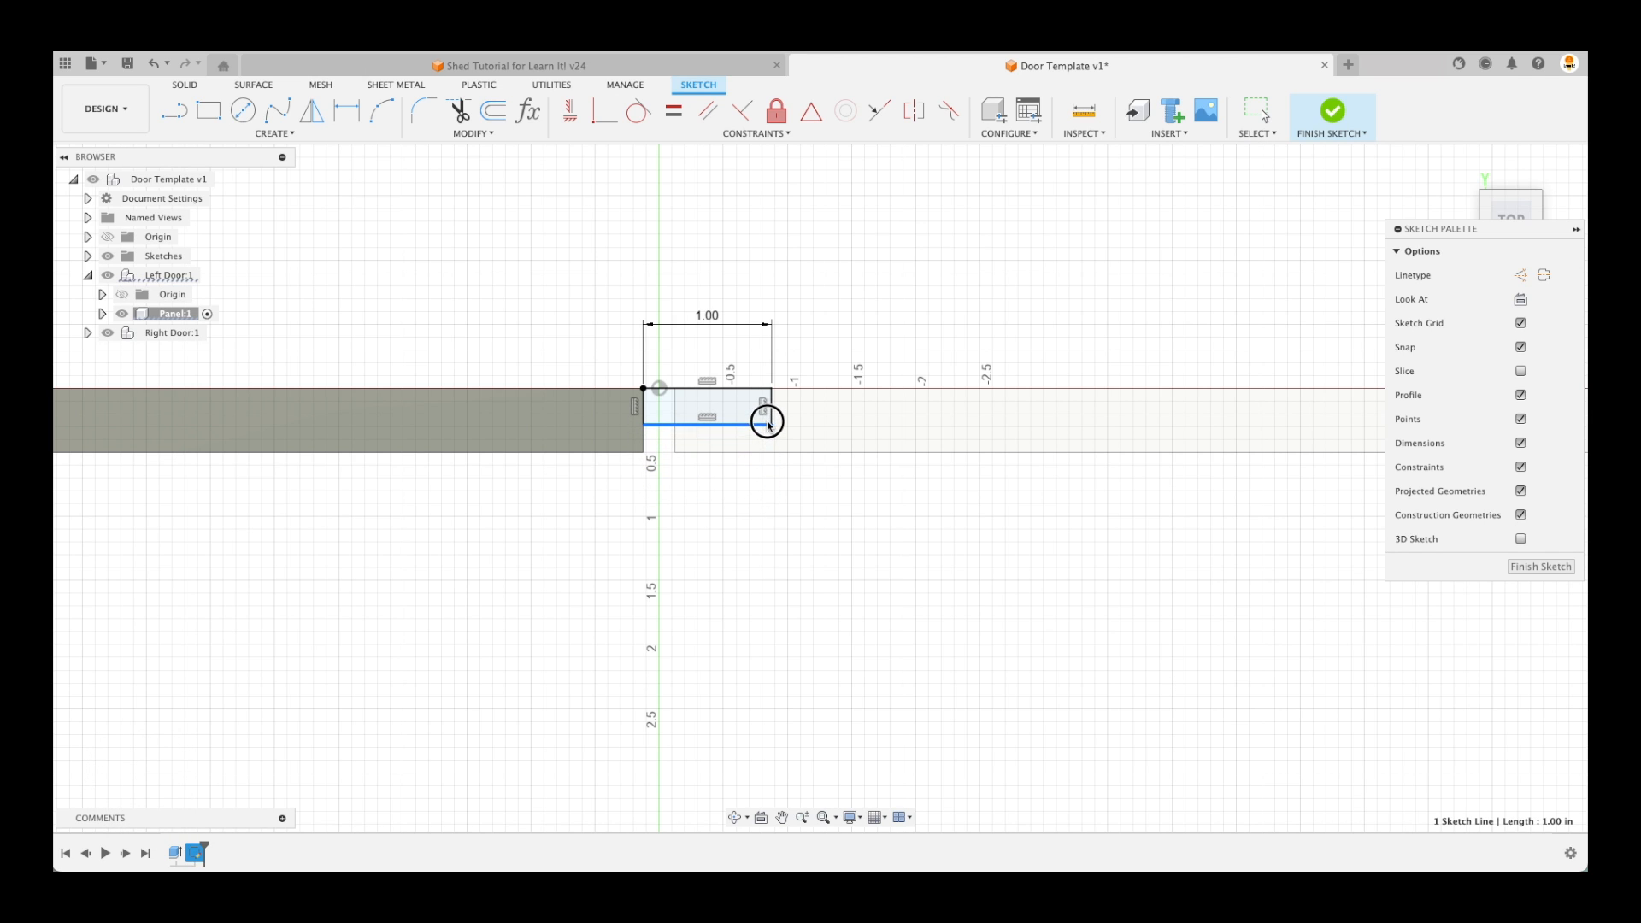
{"action": "key", "text": "Escape"}
{"action": "scroll", "coordinate": [641, 425], "scroll_direction": "up", "scroll_amount": 3}
{"action": "left_click", "coordinate": [647, 417]}
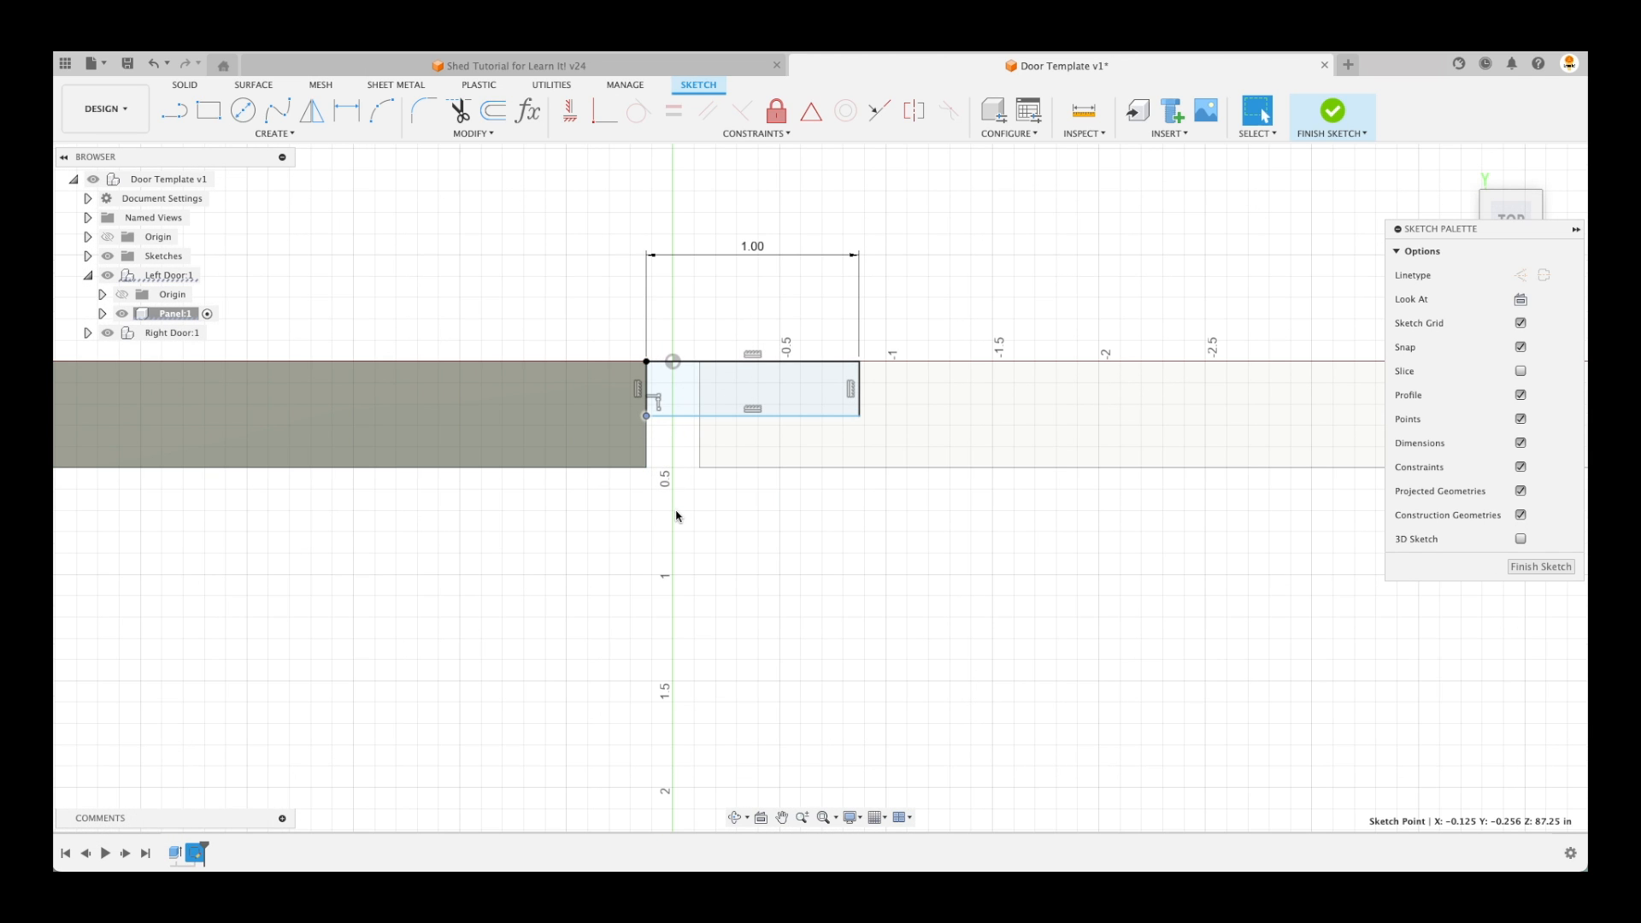
{"action": "left_click", "coordinate": [648, 451]}
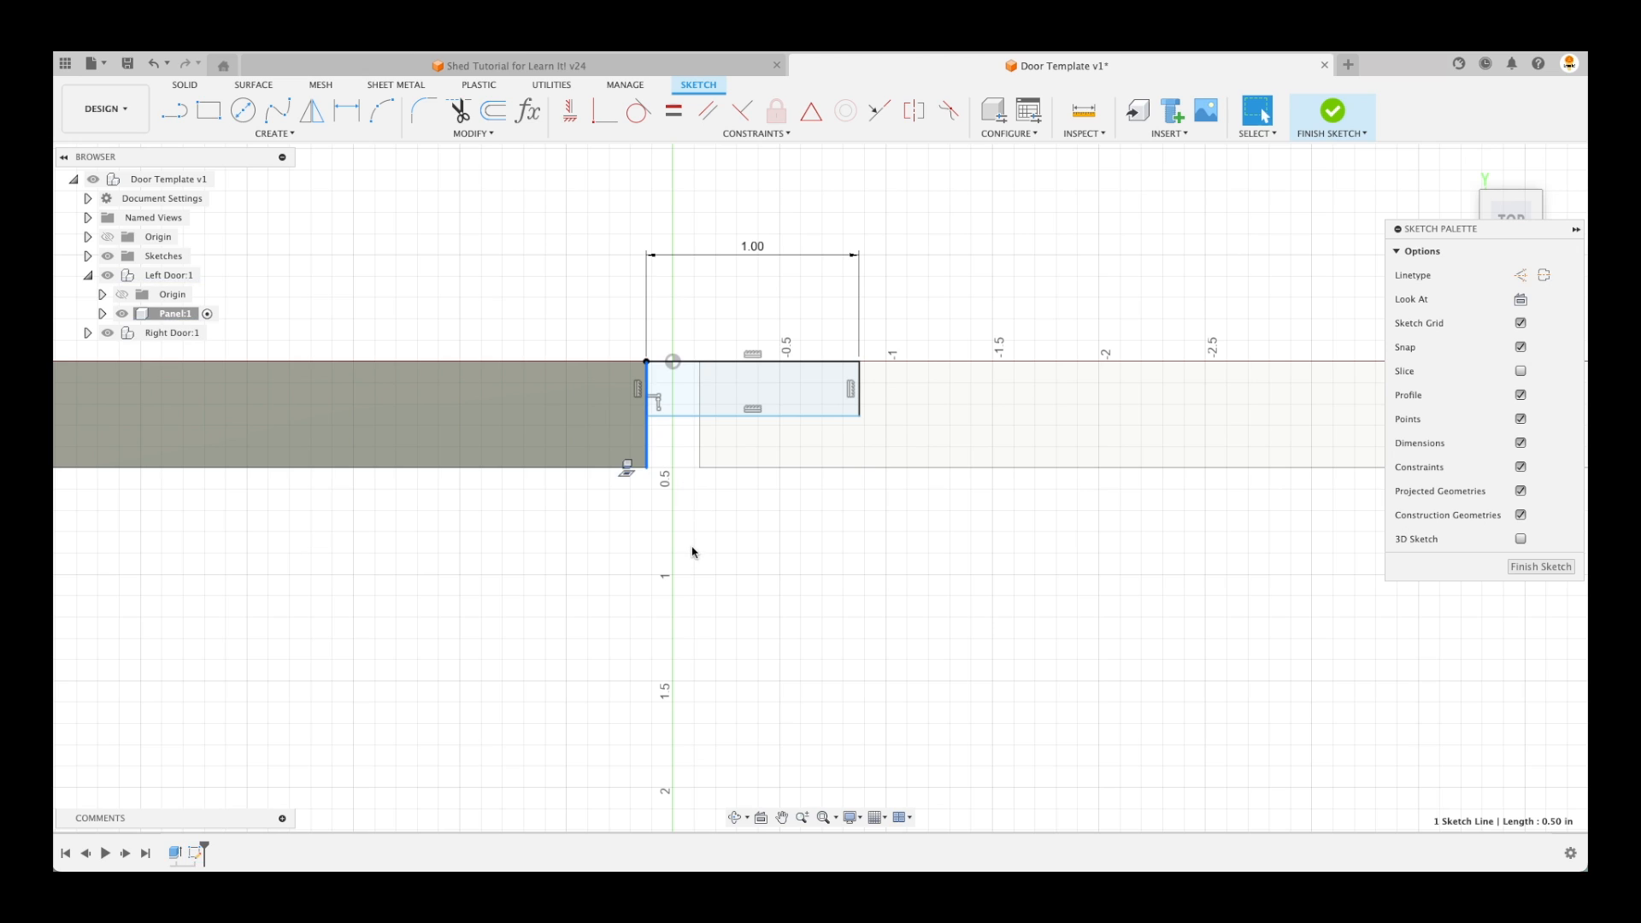
{"action": "left_click", "coordinate": [693, 557]}
{"action": "left_click", "coordinate": [647, 417]}
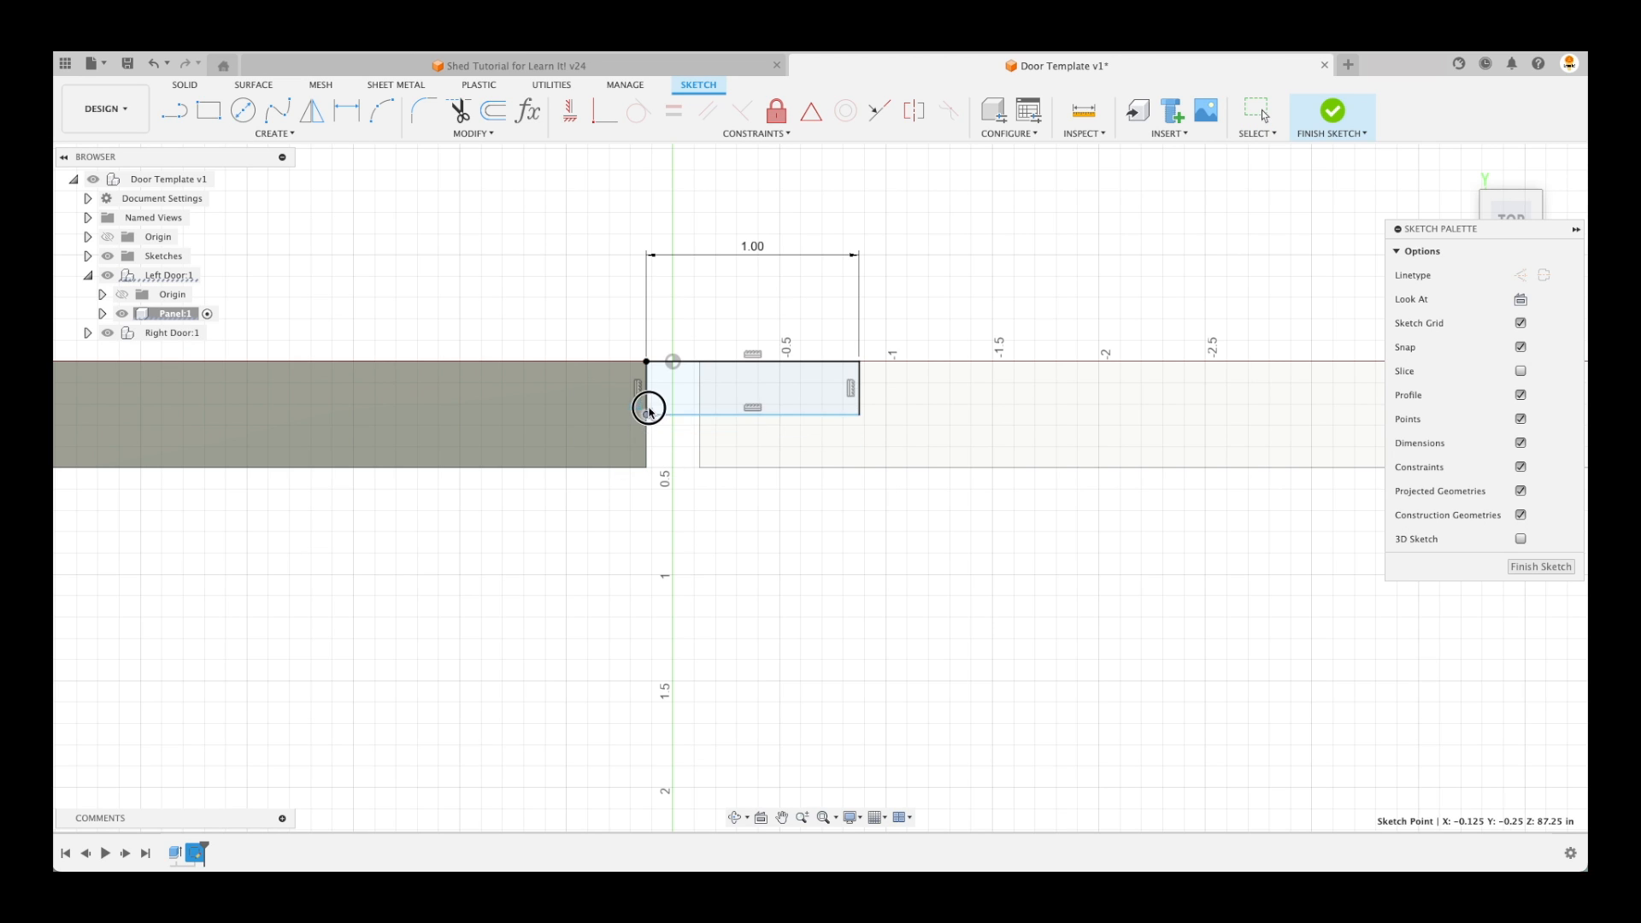
Delete the midpoint constraint holding the rectangle's corner on the panel's end edge
{"action": "left_click", "coordinate": [565, 423]}
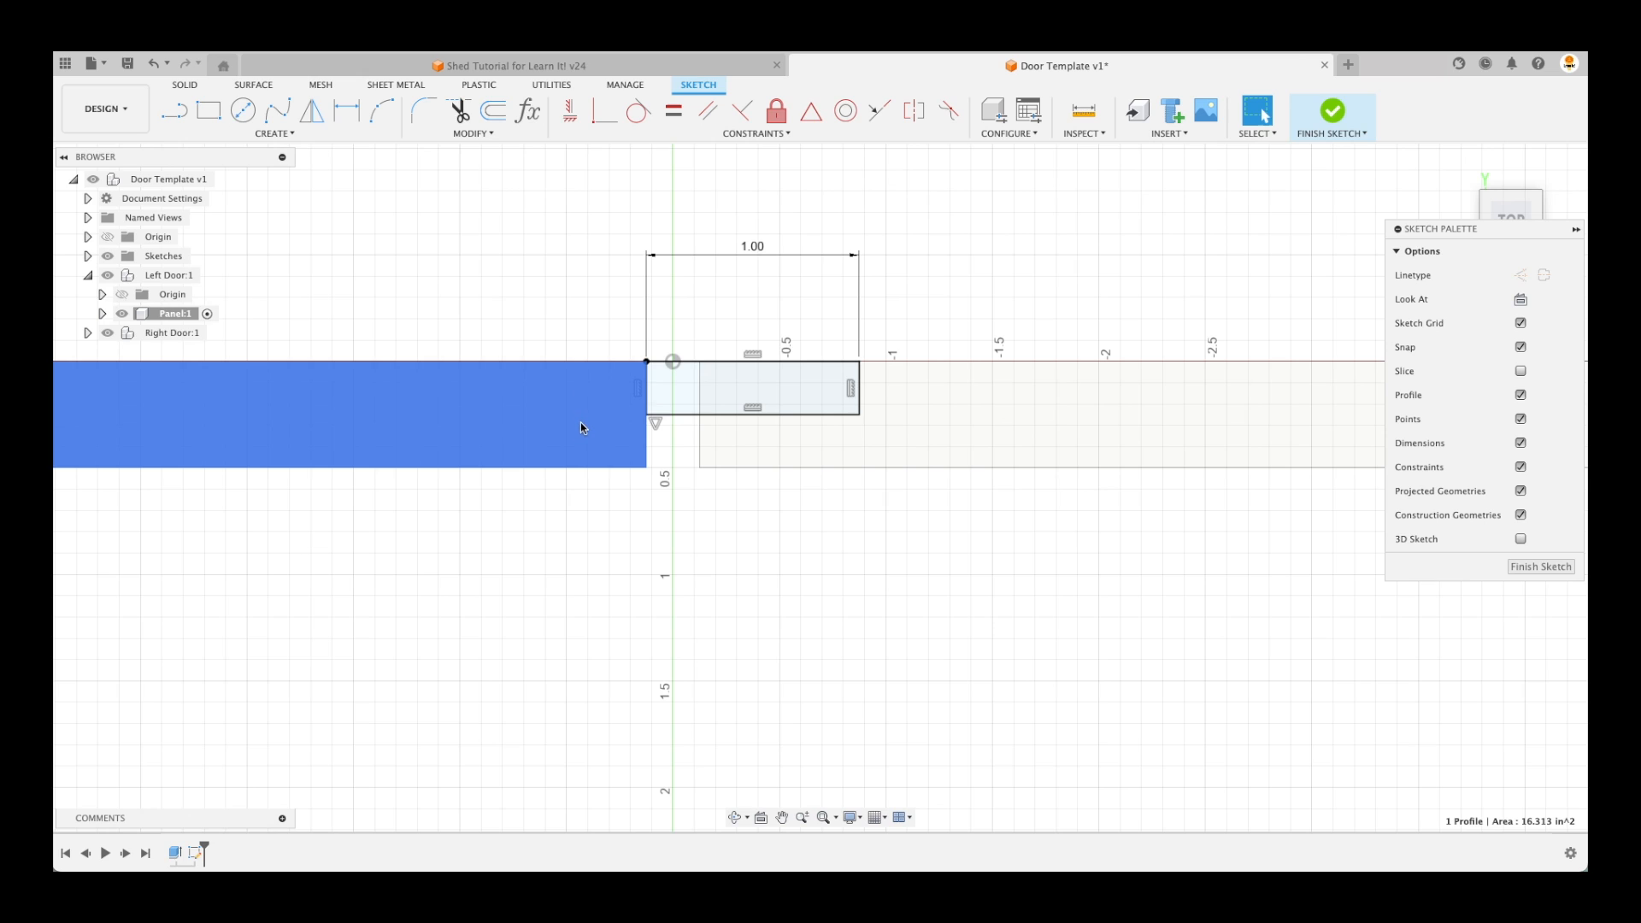
{"action": "left_click", "coordinate": [648, 442]}
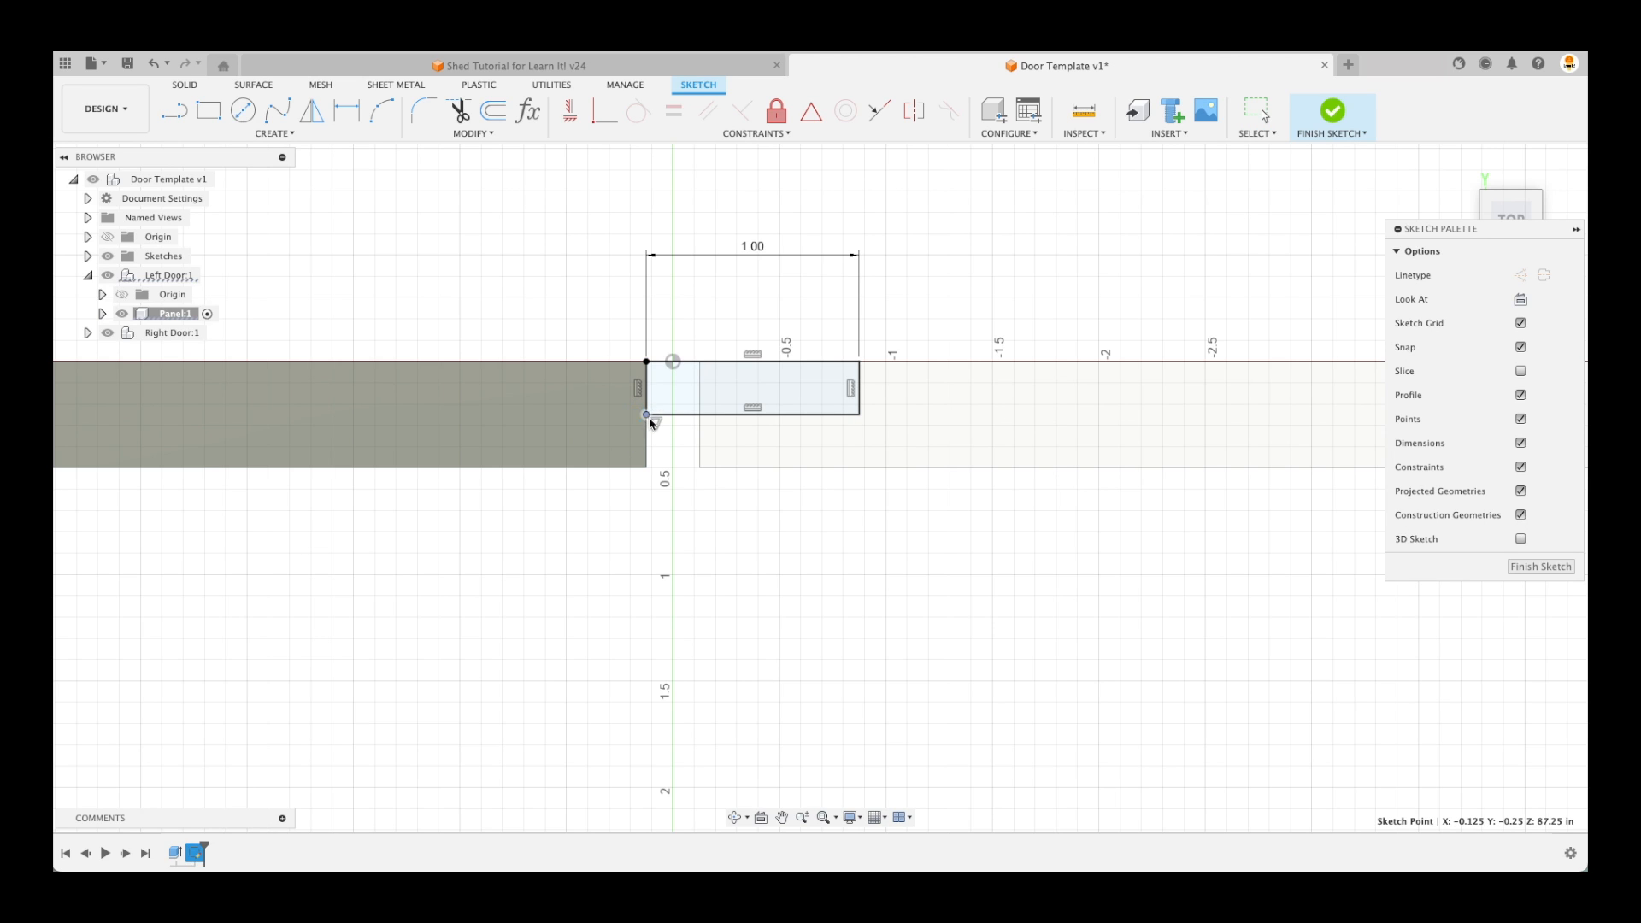
{"action": "key", "text": "Escape"}
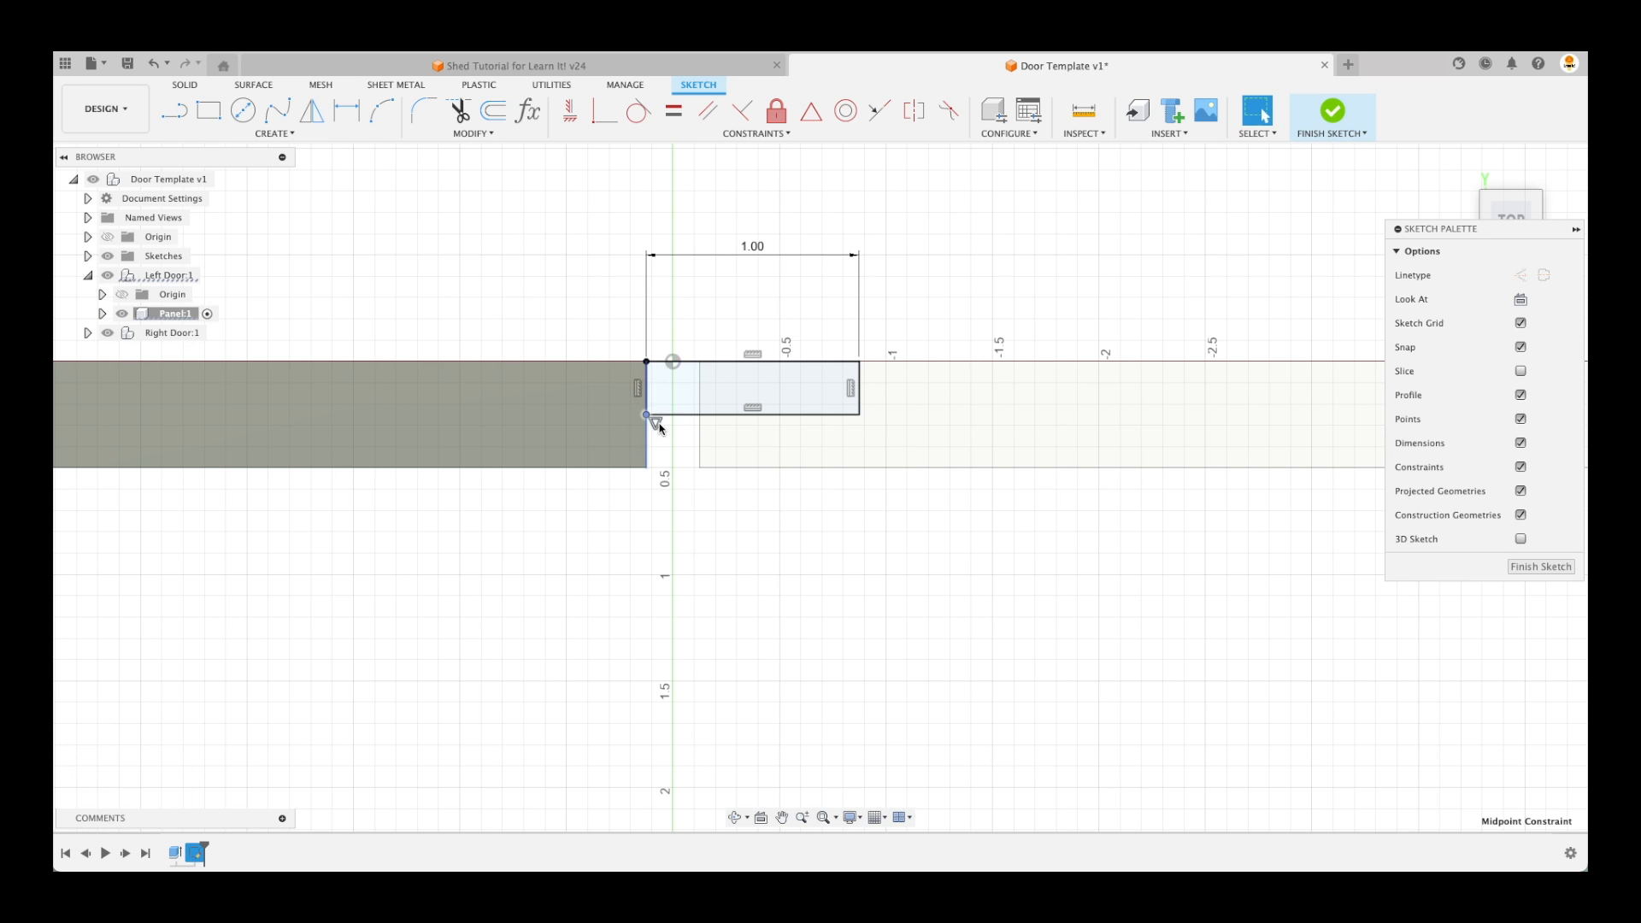
{"action": "key", "text": "Delete"}
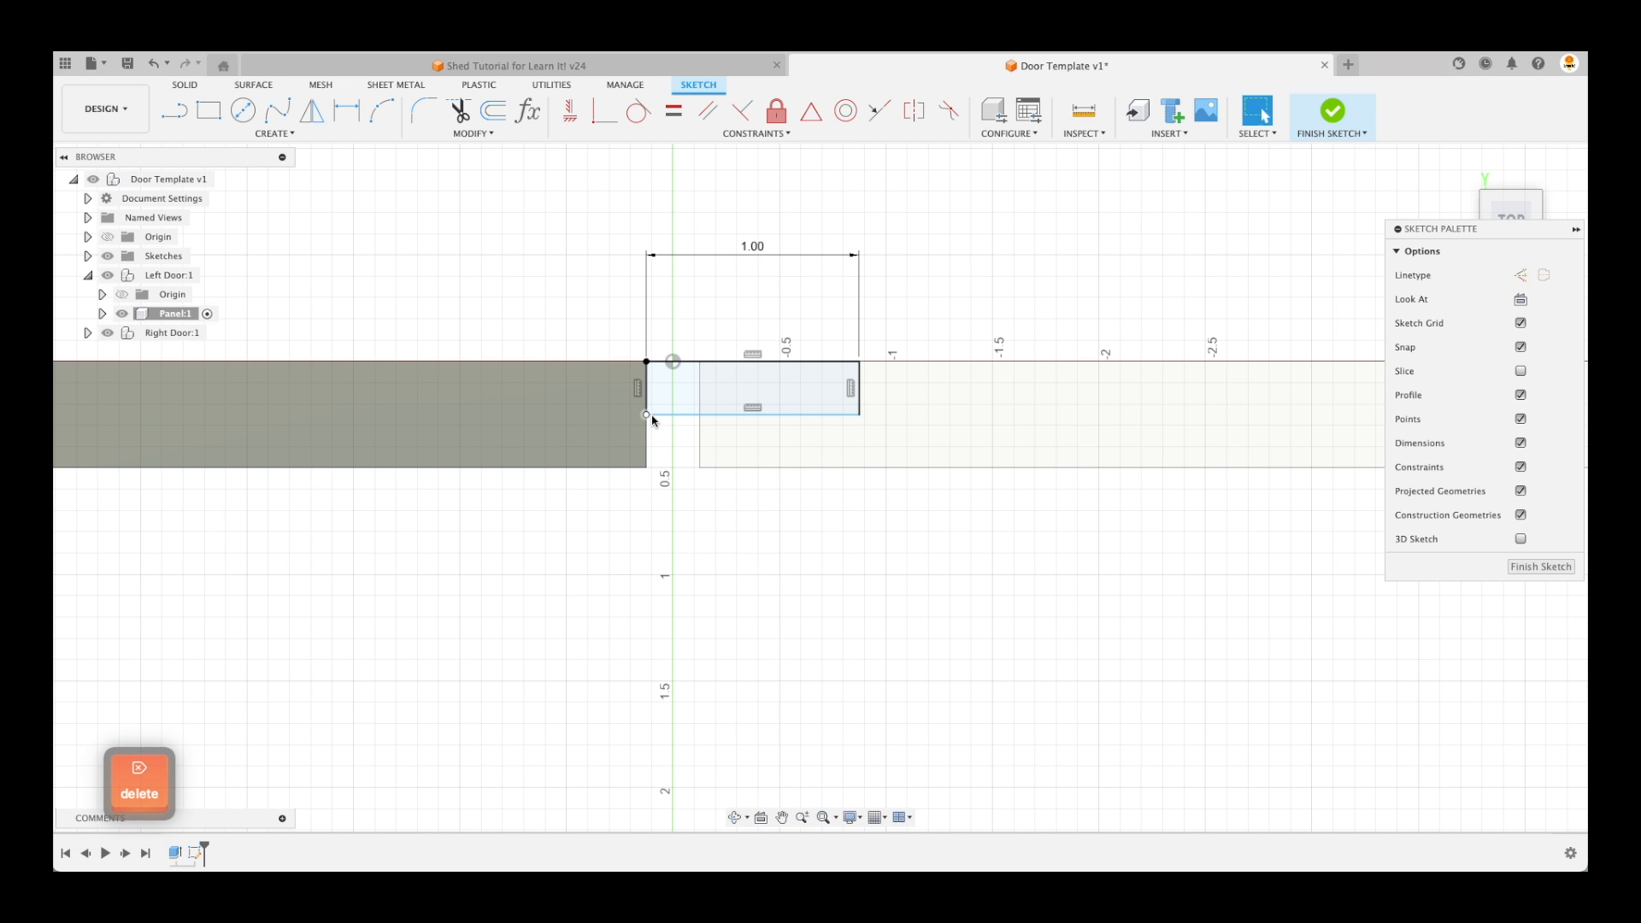
Pull the rectangle's corner off centre, constrain it to the midpoint of the panel's end edge with MidPoint, and finish the sketch
{"action": "mouse_move", "coordinate": [647, 419]}
{"action": "left_mouse_down"}
{"action": "mouse_move", "coordinate": [648, 524]}
{"action": "mouse_move", "coordinate": [648, 402]}
{"action": "mouse_move", "coordinate": [644, 537]}
{"action": "mouse_move", "coordinate": [650, 443]}
{"action": "left_mouse_up"}
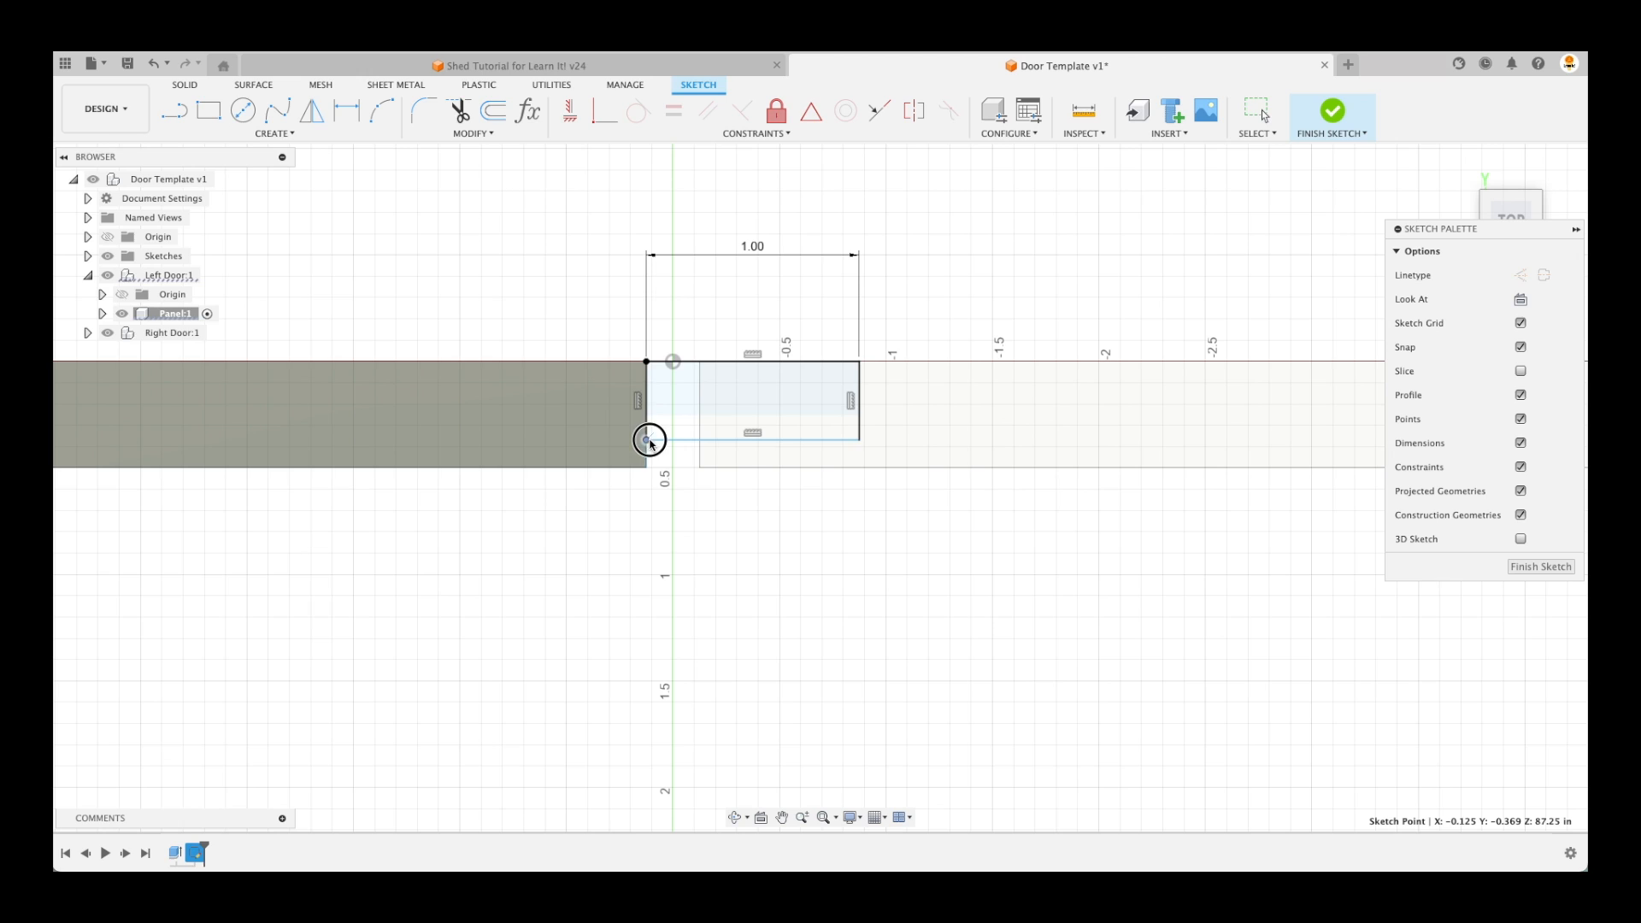
{"action": "key", "text": "Escape"}
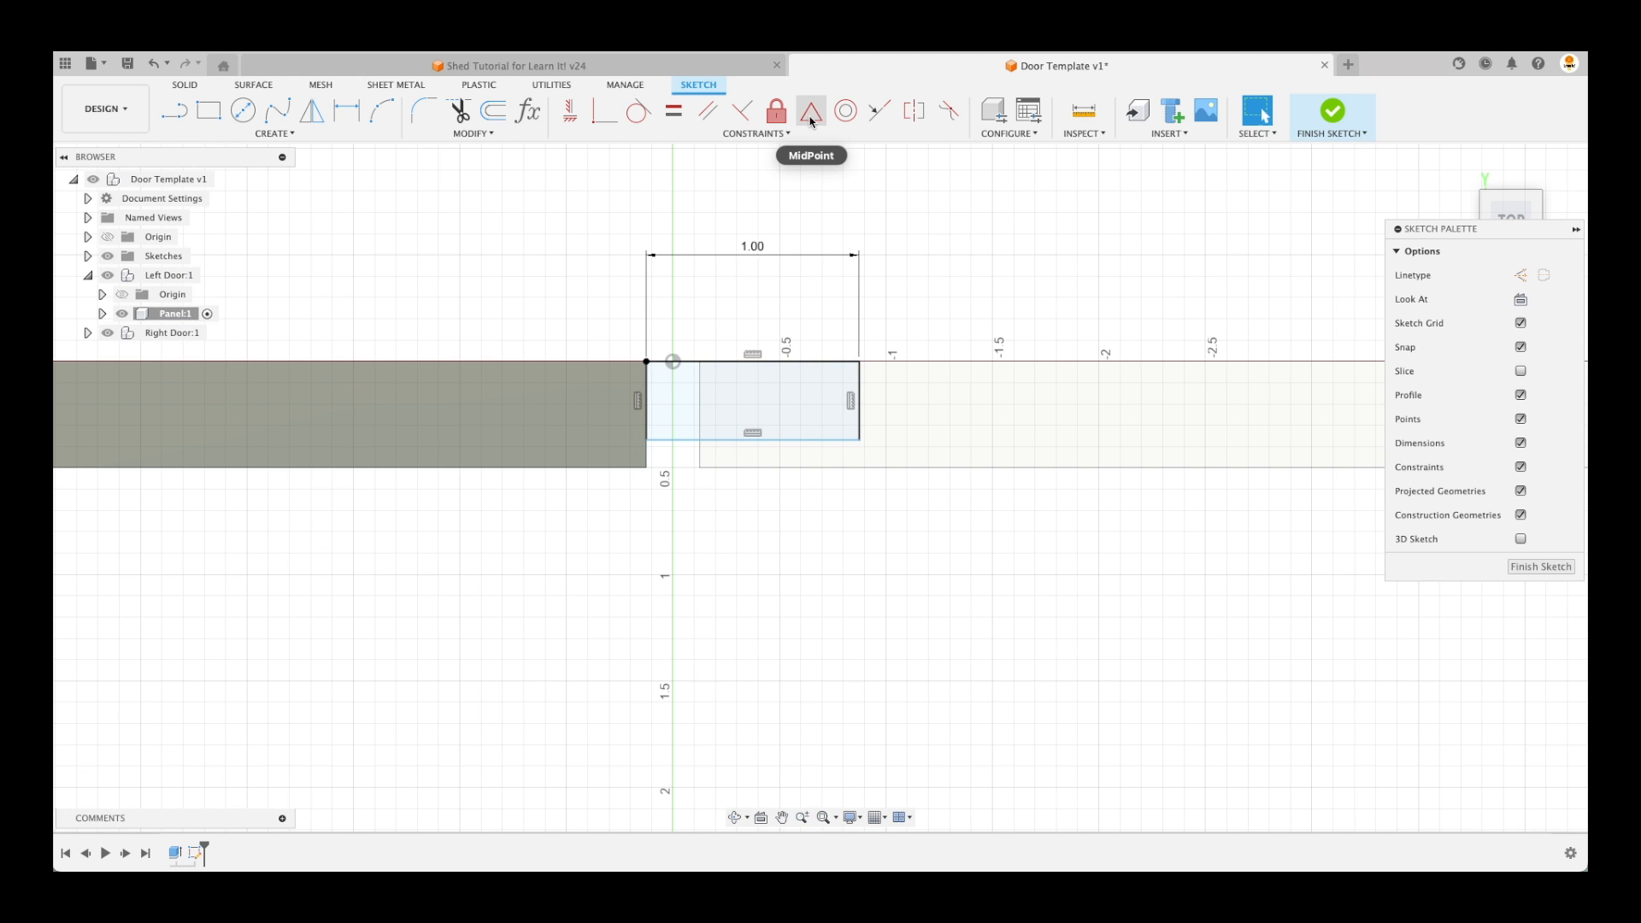
{"action": "left_click", "coordinate": [810, 112]}
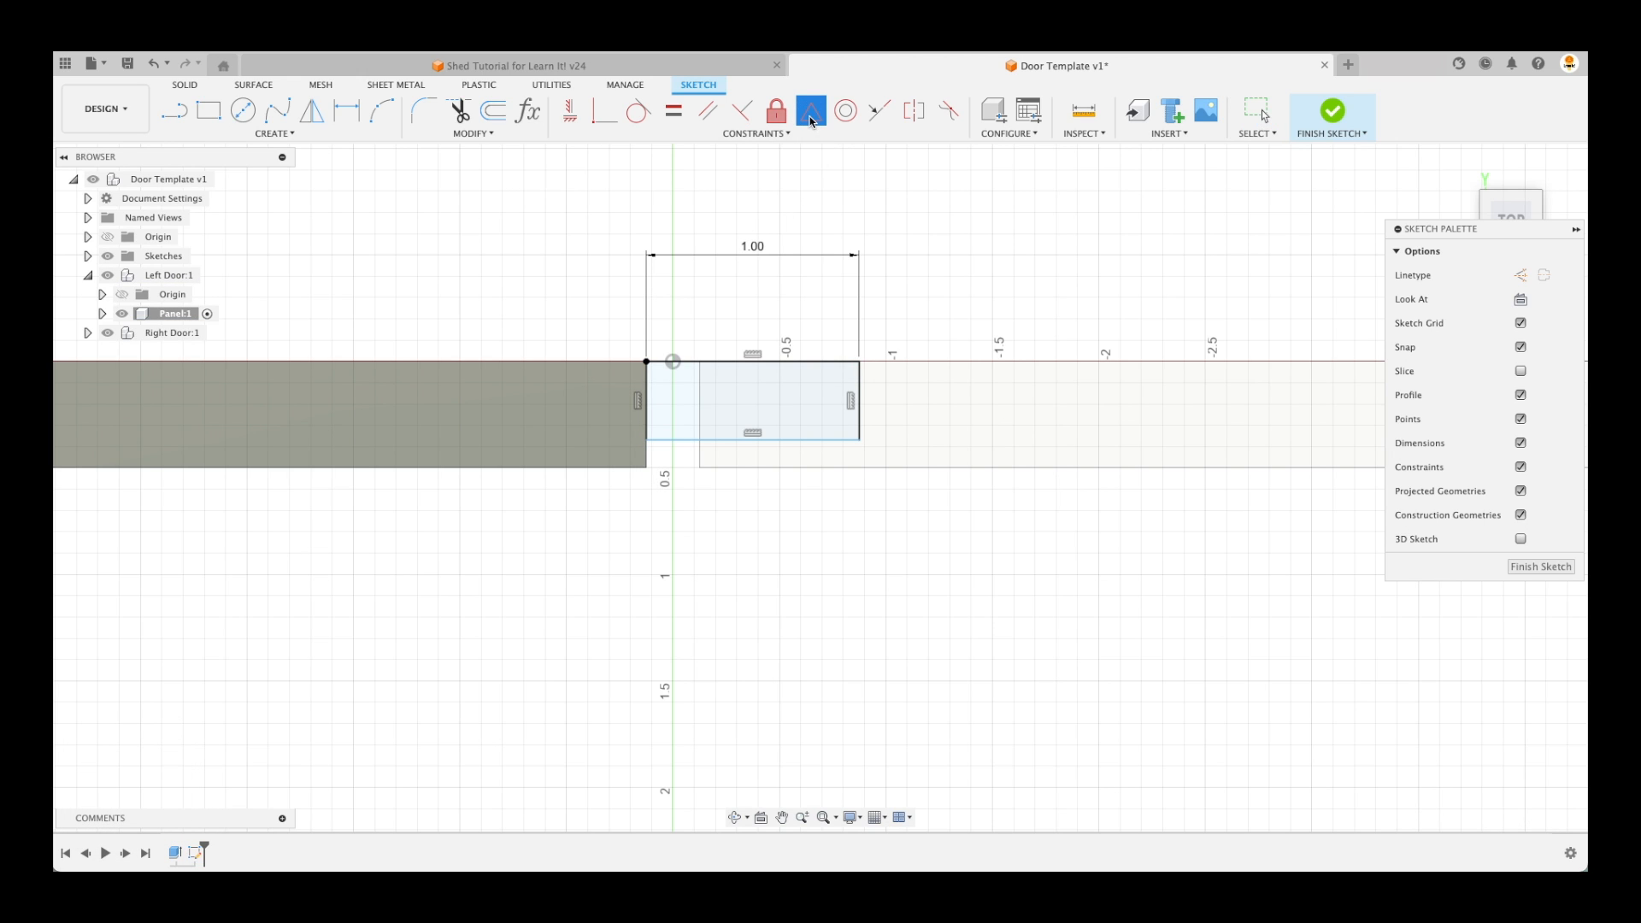
{"action": "left_click", "coordinate": [646, 441]}
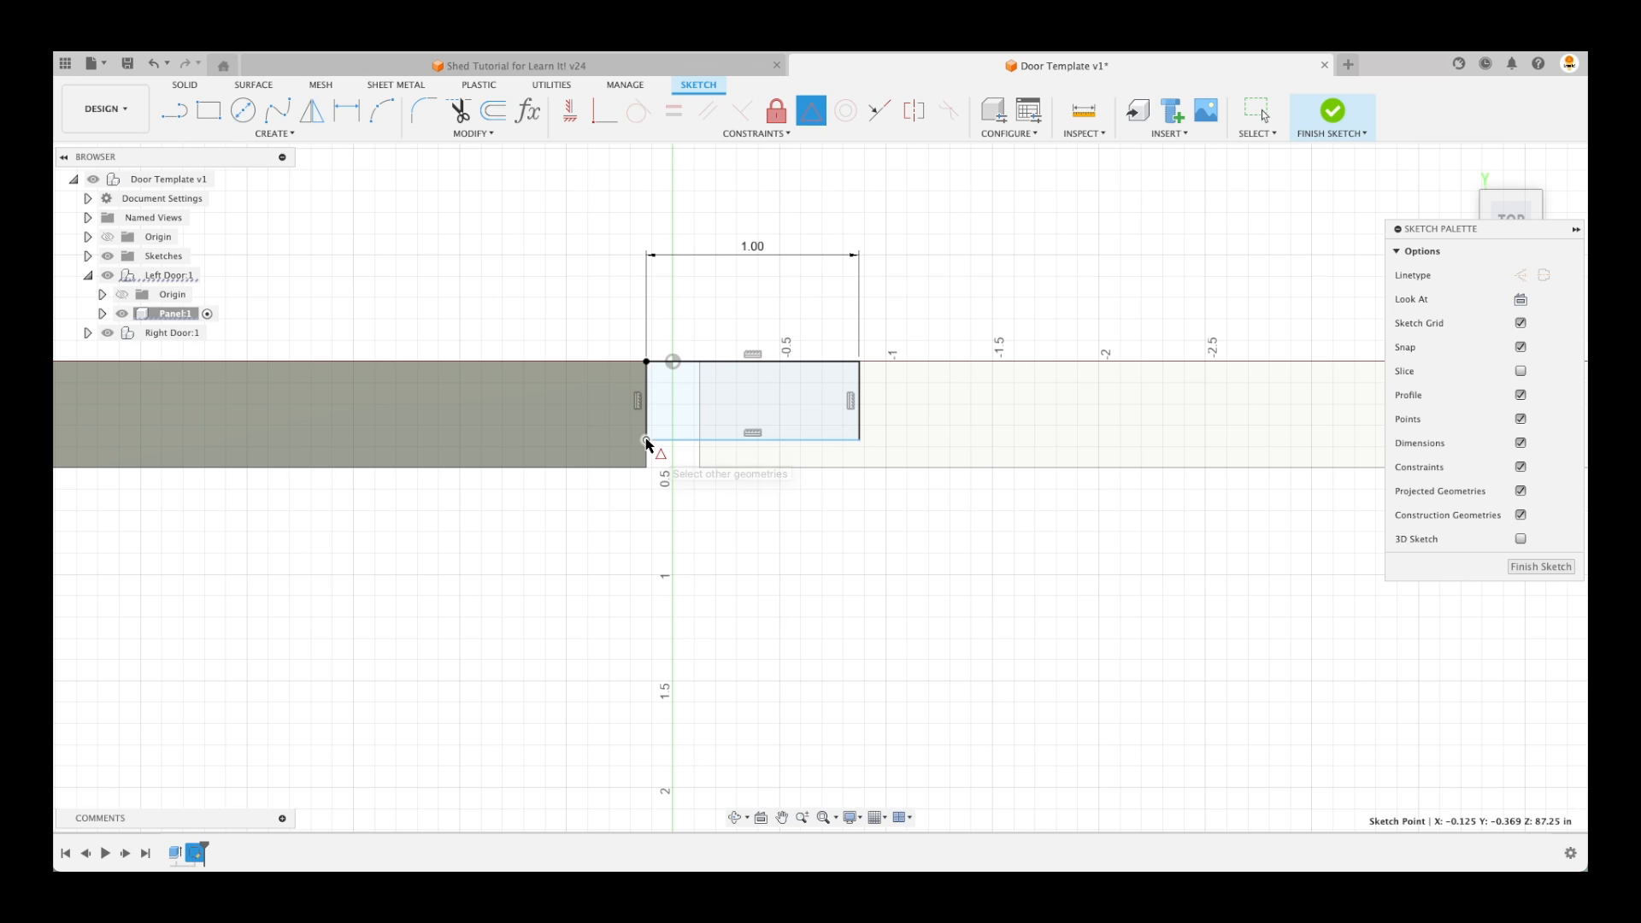
{"action": "left_click", "coordinate": [648, 412]}
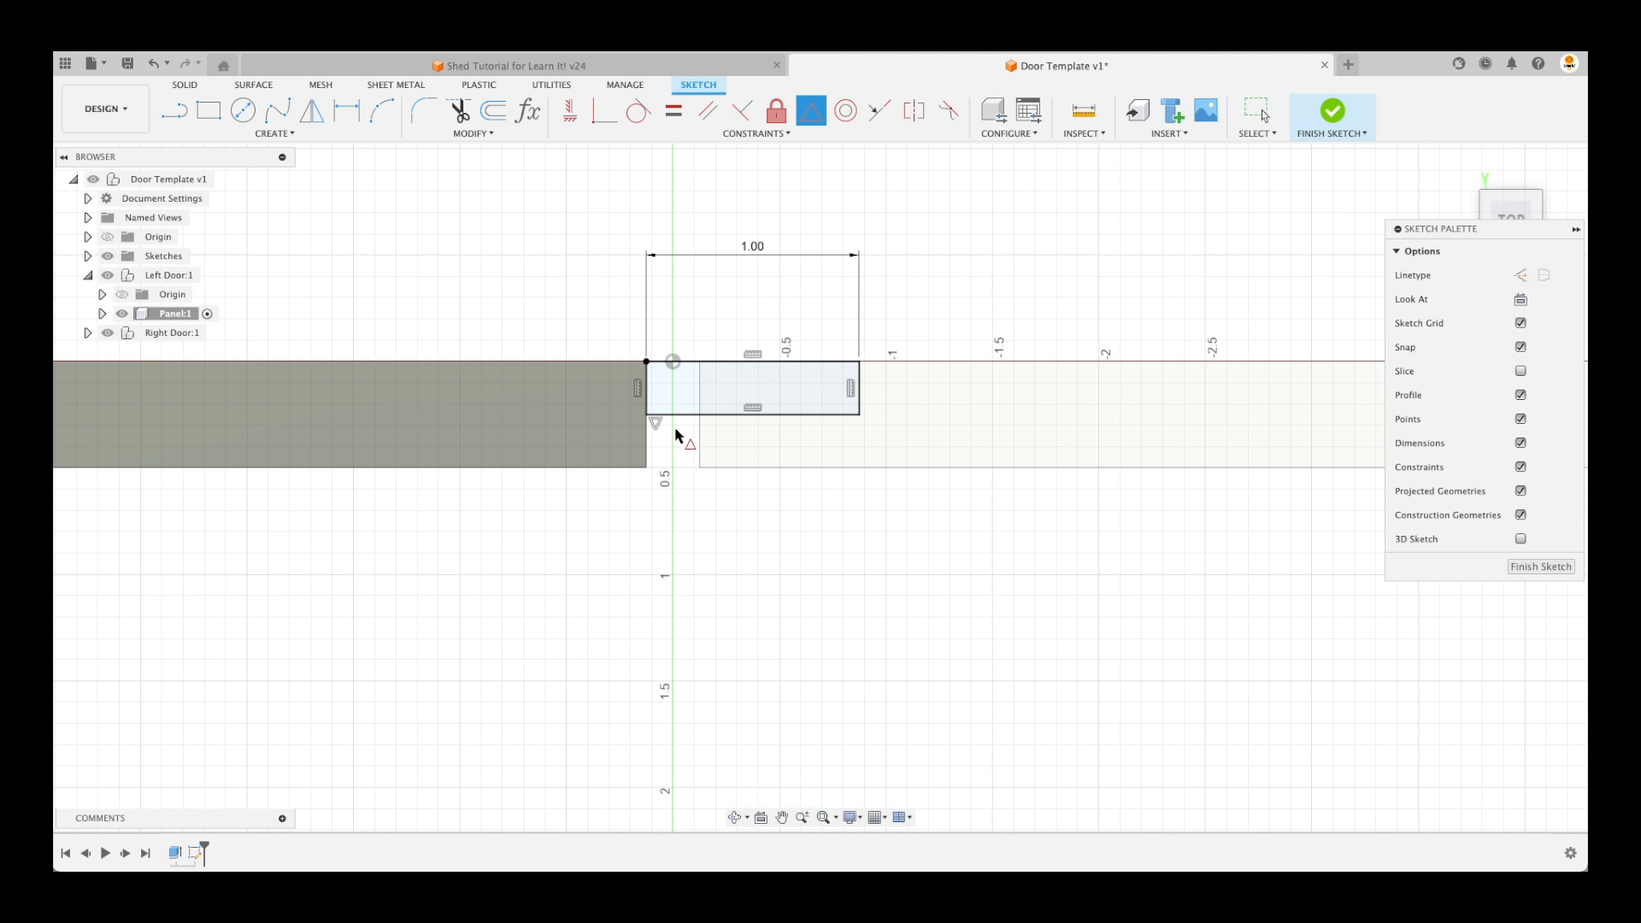
{"action": "key", "text": "Escape"}
{"action": "left_click", "coordinate": [1540, 567]}
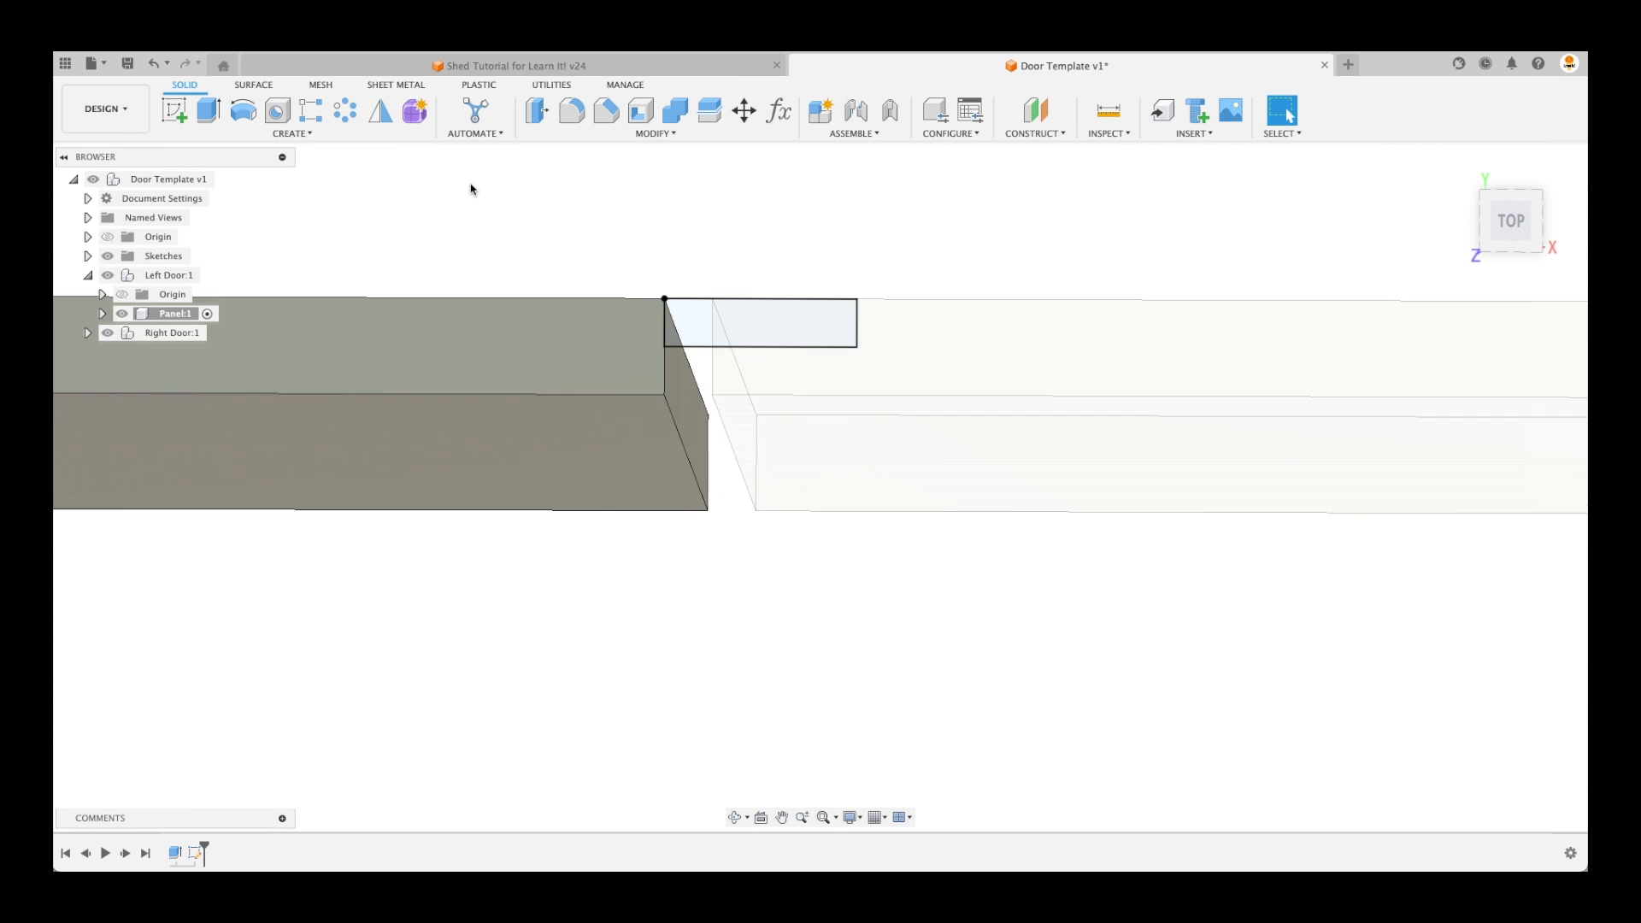
Extrude the lip rectangle down to the left panel's bottom face with extent To Object, joining it to the panel
{"action": "left_click", "coordinate": [218, 112]}
{"action": "left_click", "coordinate": [723, 462]}
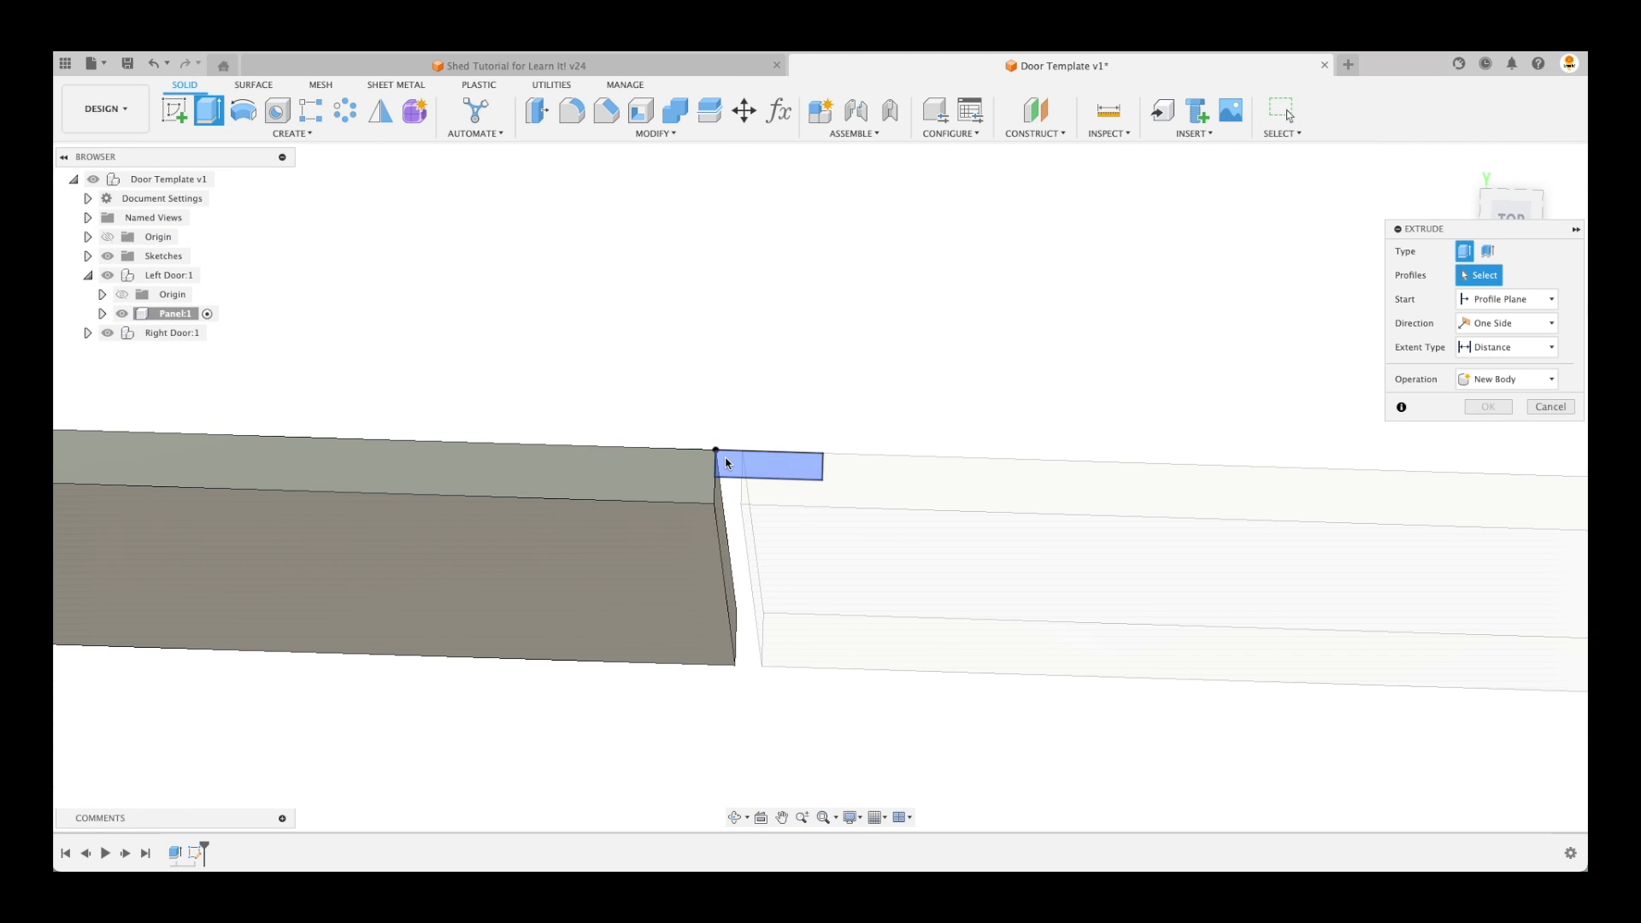
{"action": "left_click", "coordinate": [1508, 347]}
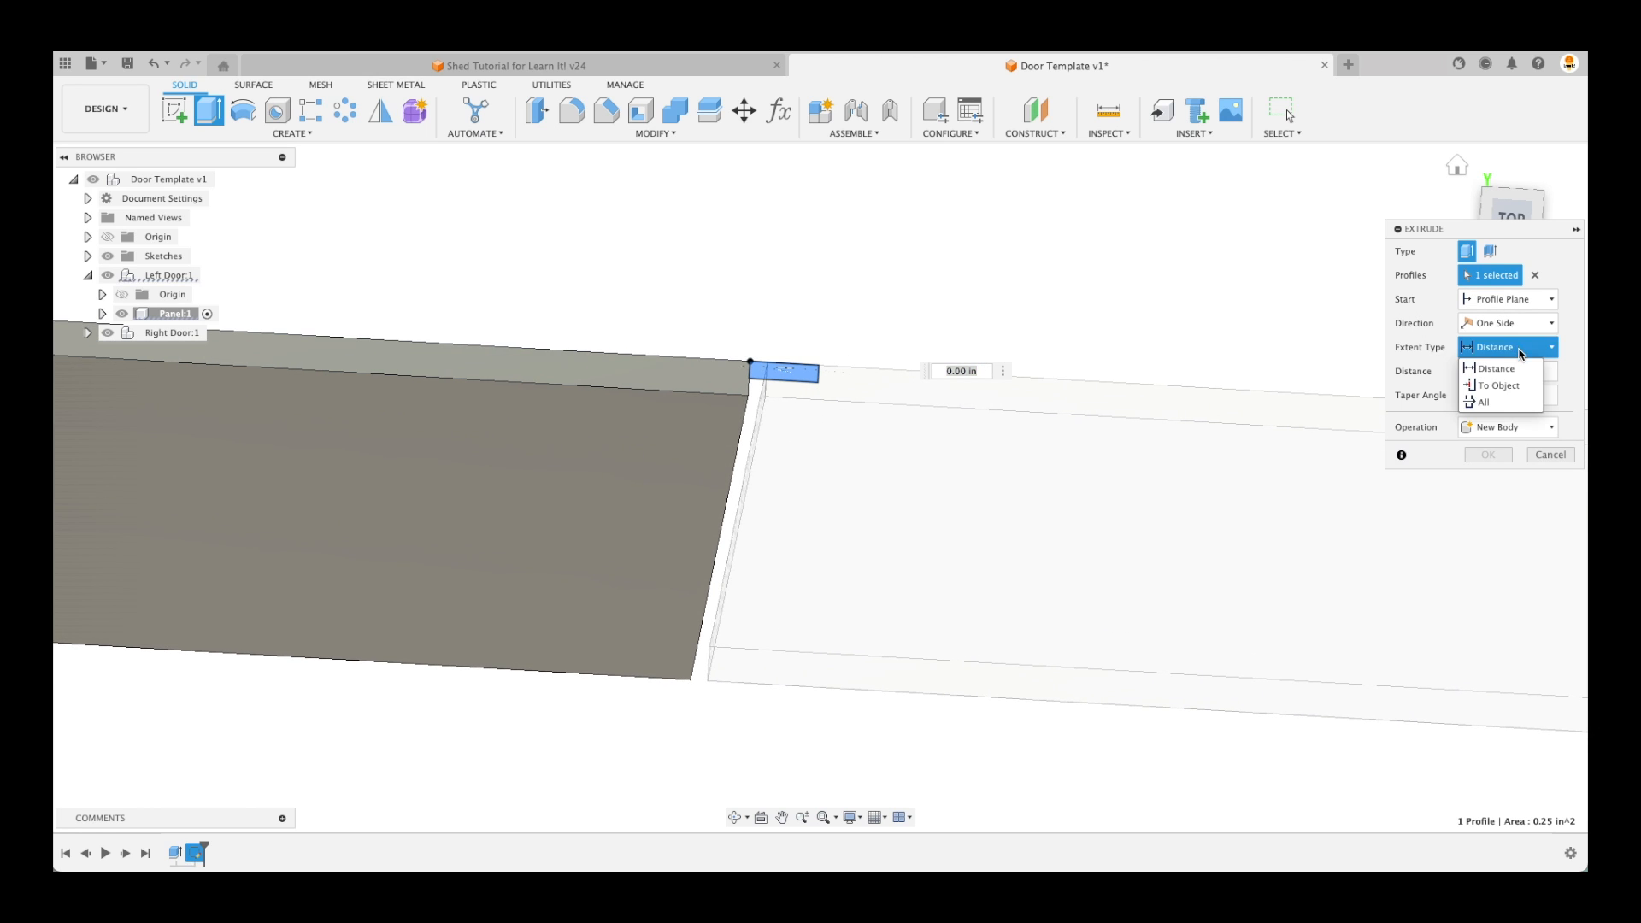
{"action": "left_click", "coordinate": [1510, 390]}
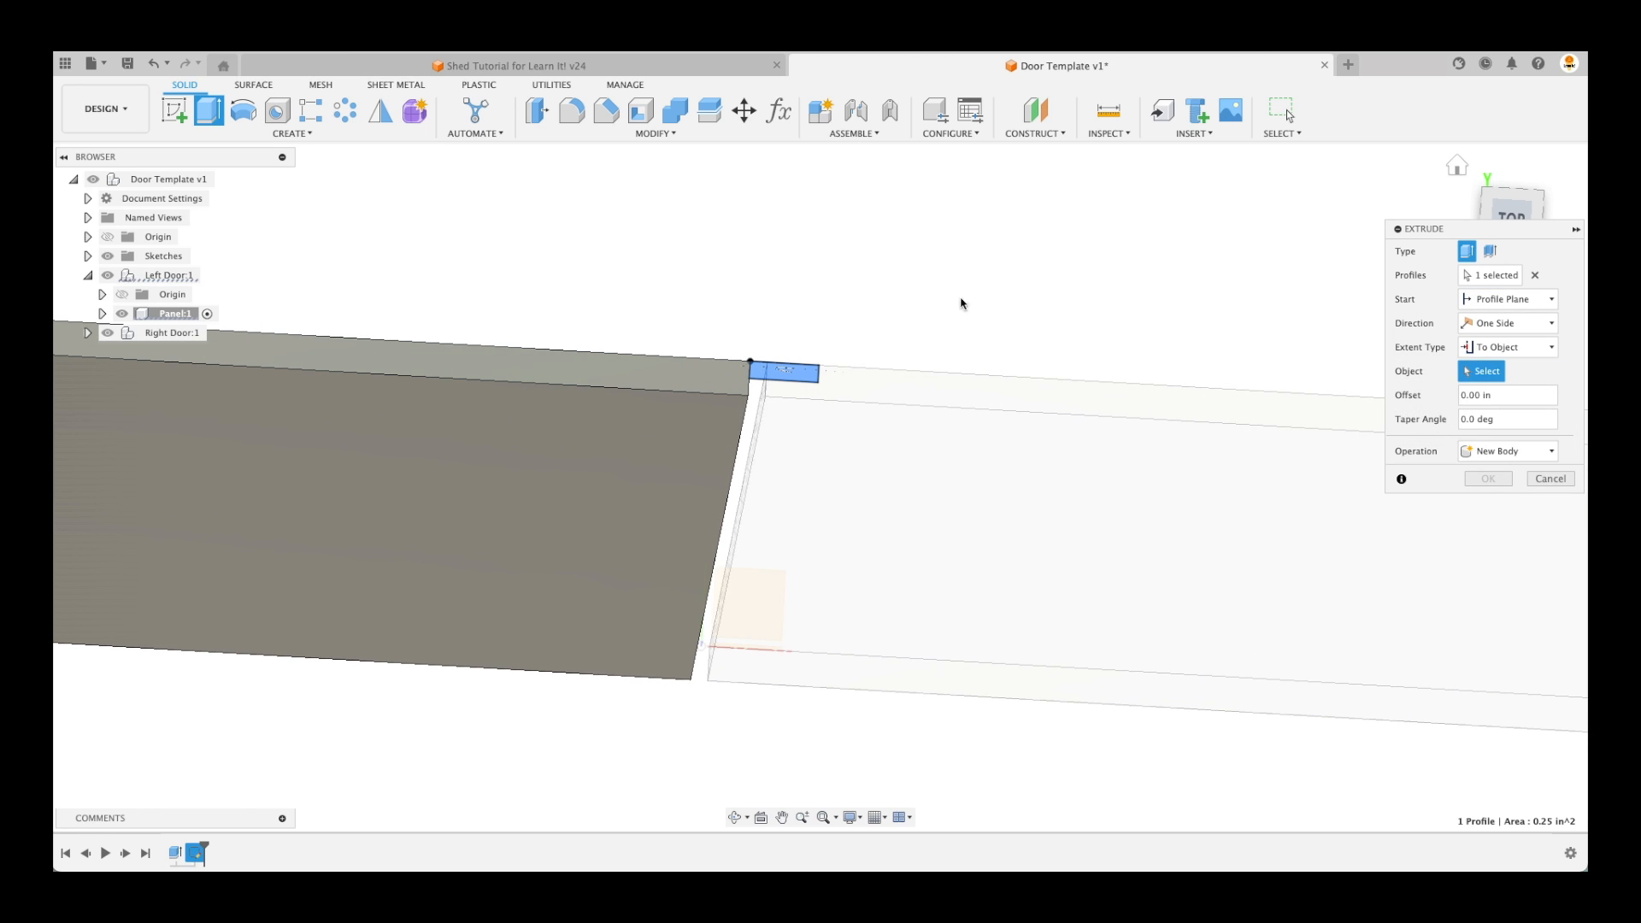
{"action": "middle_click_drag", "start_coordinate": [766, 789], "coordinate": [828, 696], "text": "shift"}
{"action": "scroll", "coordinate": [828, 696], "scroll_direction": "up", "scroll_amount": 5}
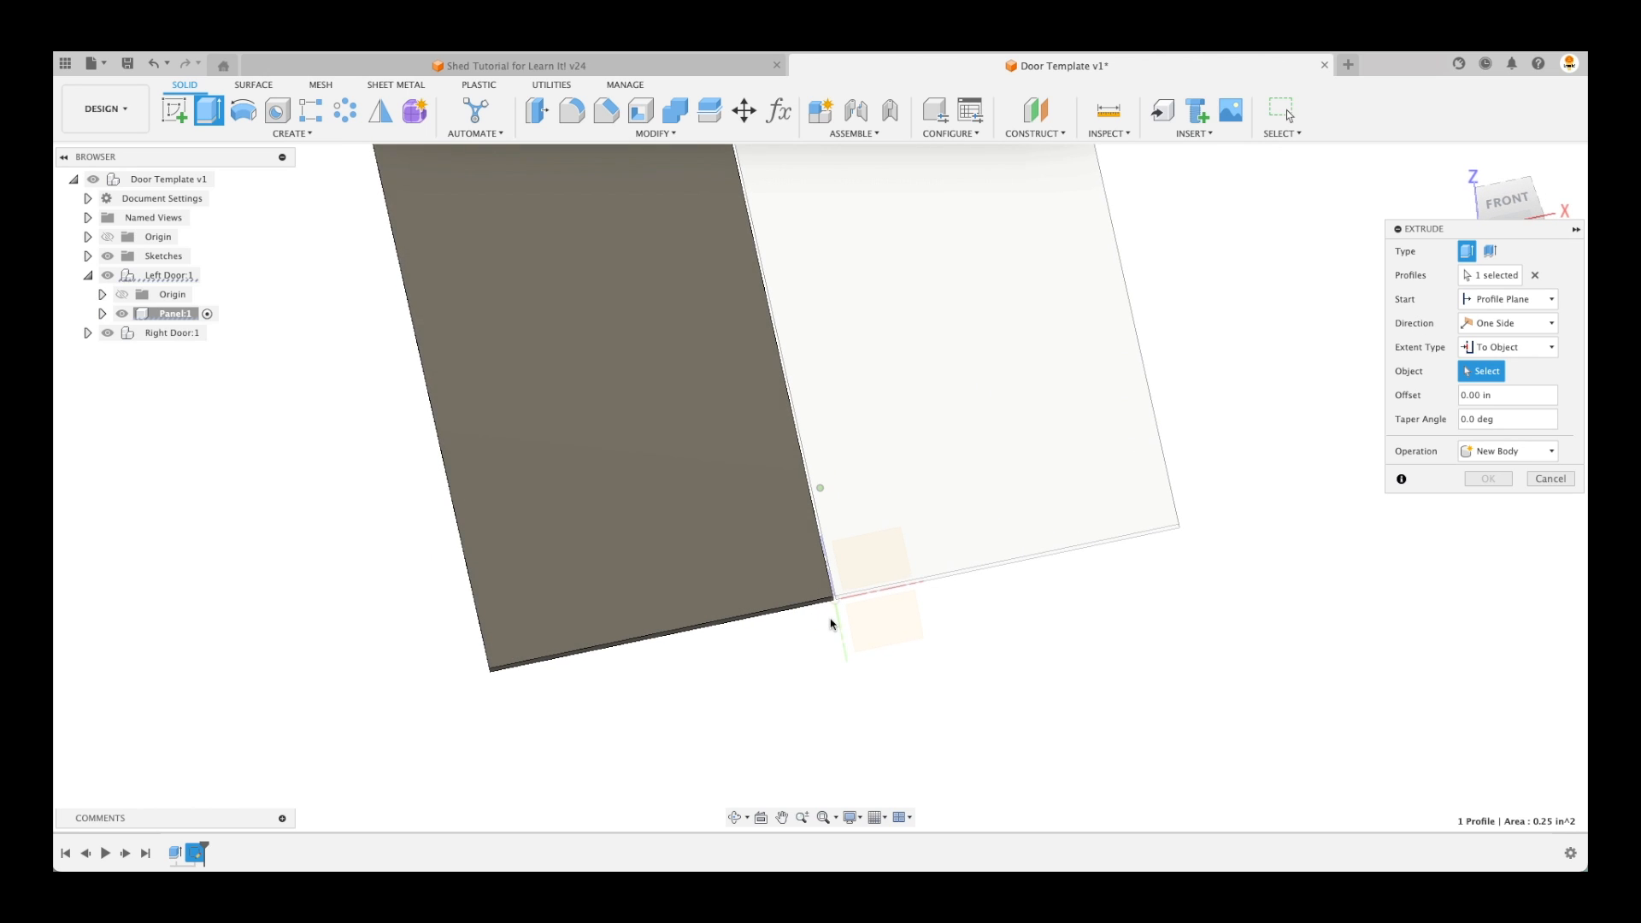
{"action": "left_click", "coordinate": [840, 528]}
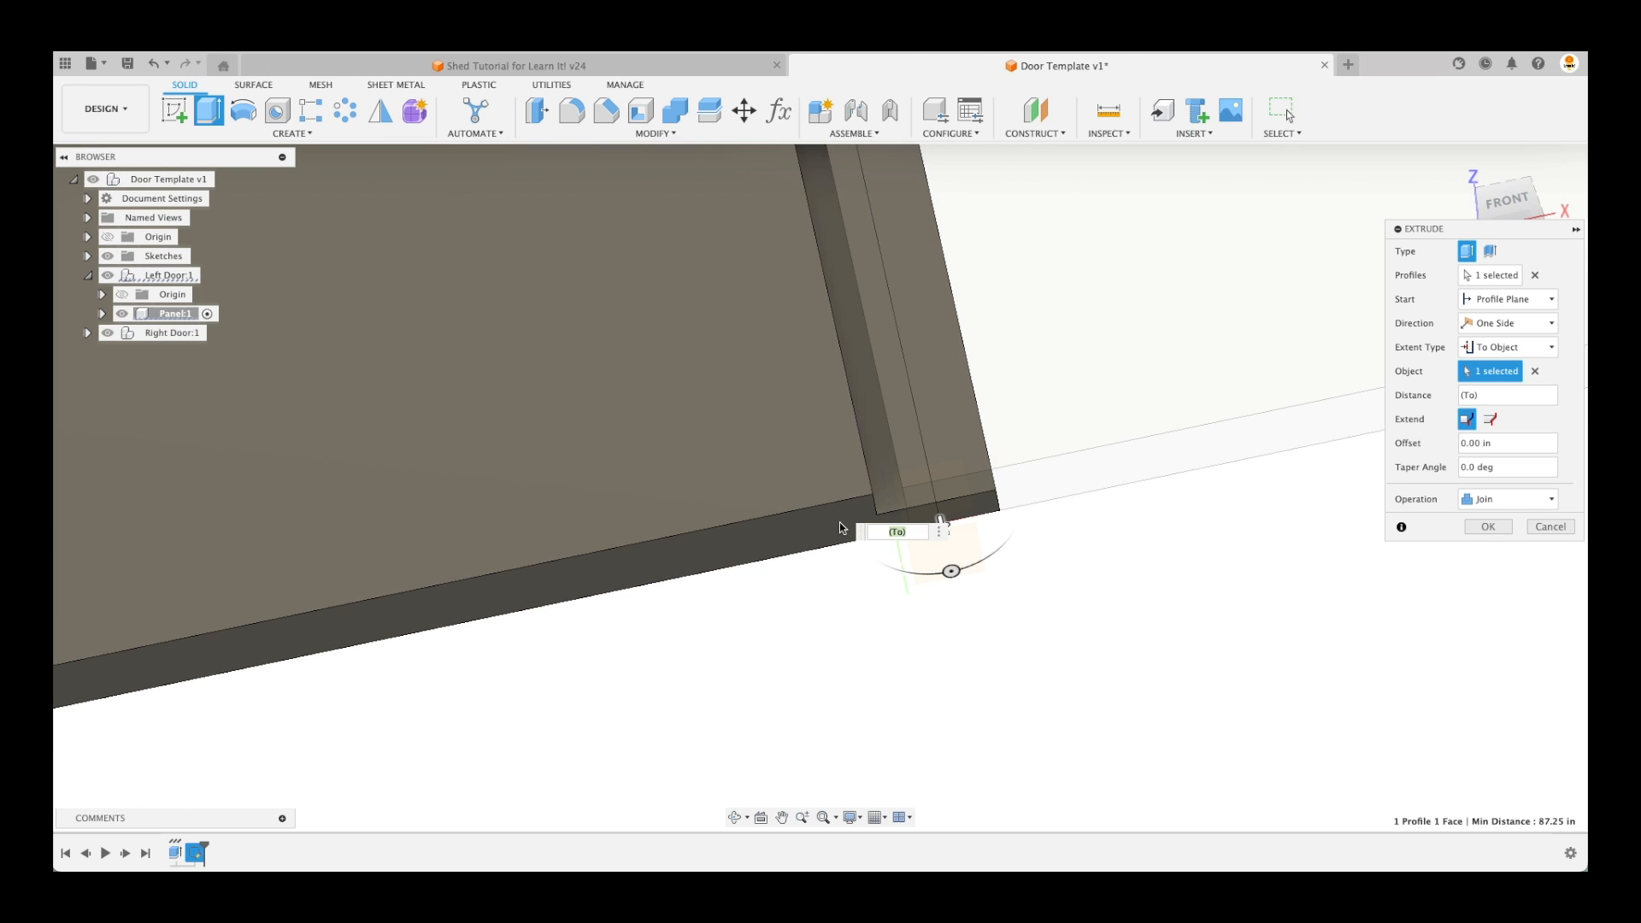
{"action": "middle_click_drag", "start_coordinate": [900, 712], "coordinate": [822, 738]}
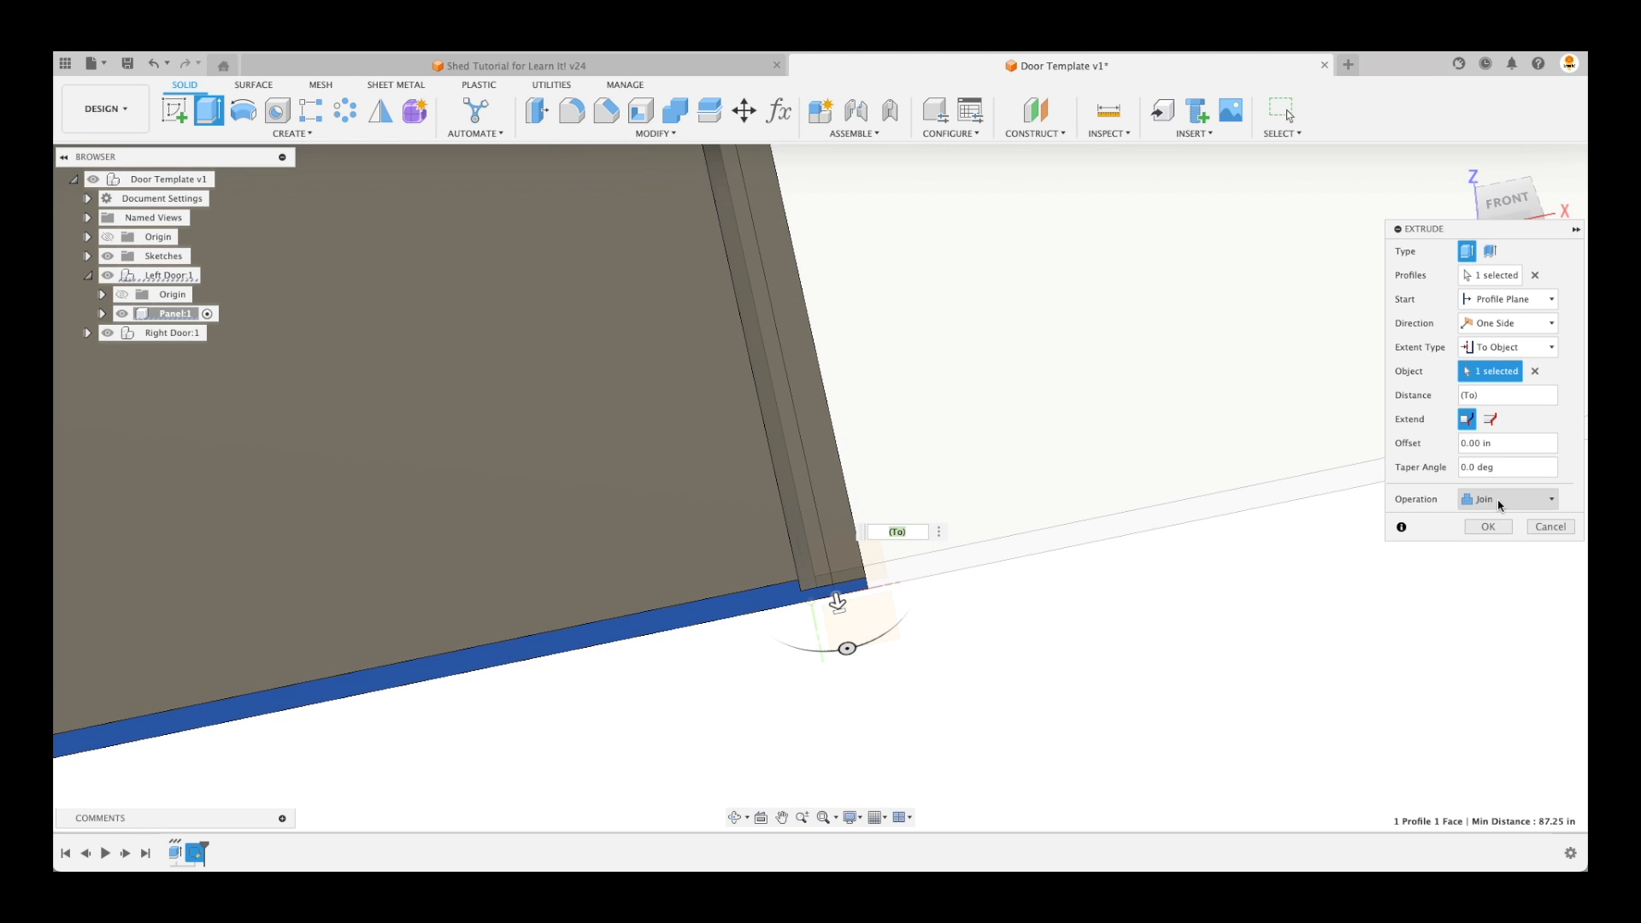
{"action": "left_click", "coordinate": [1488, 527]}
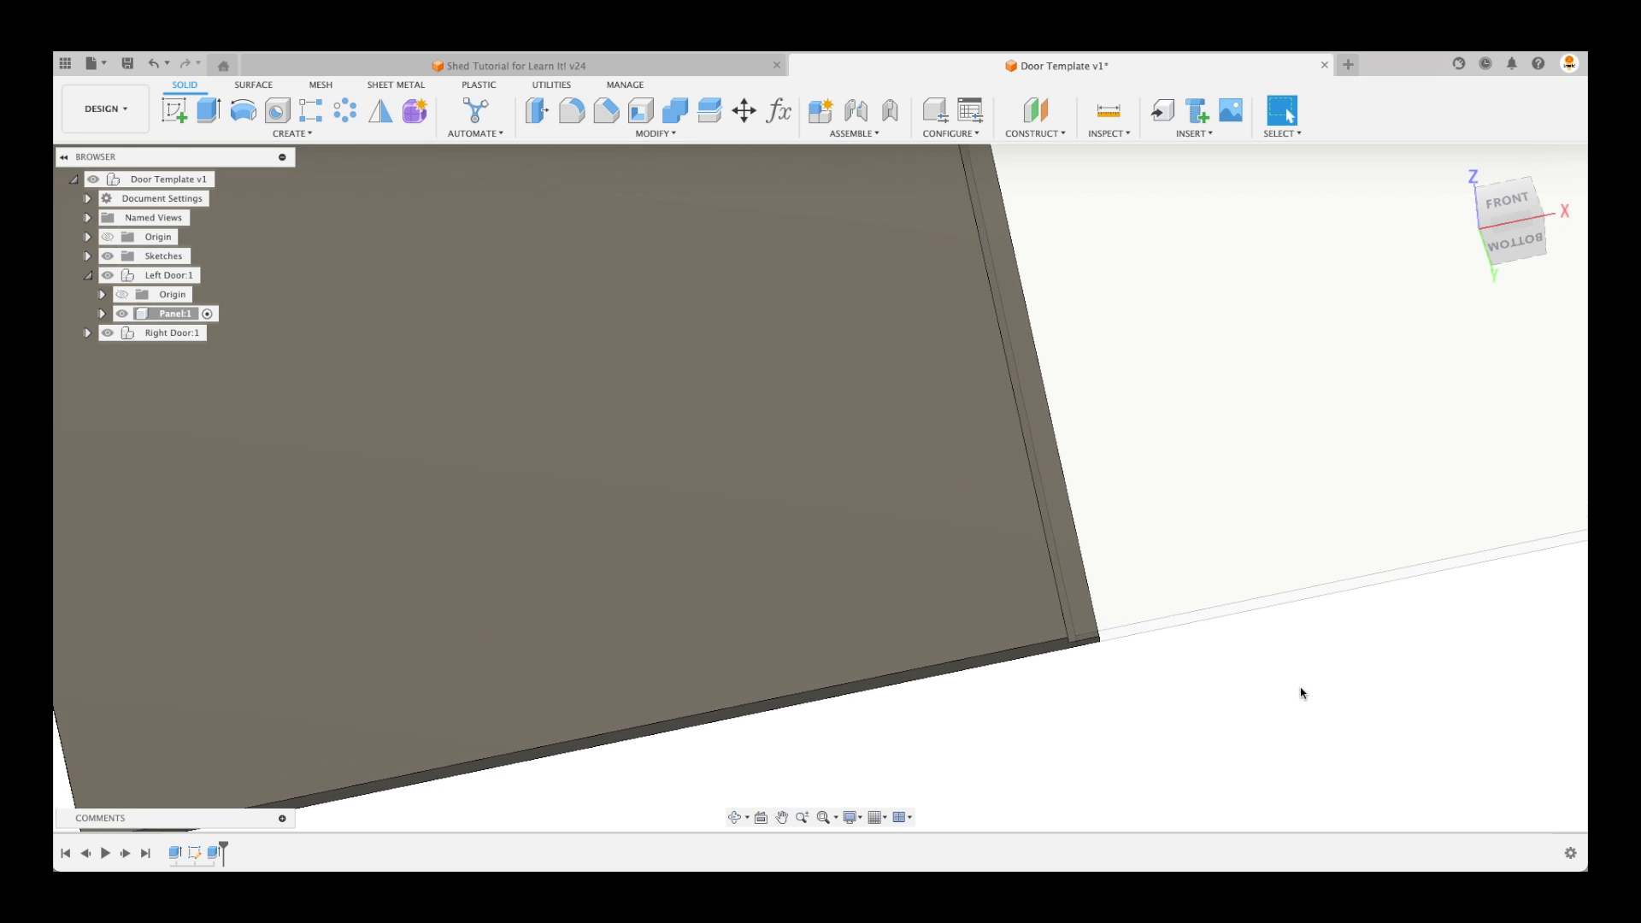
{"action": "scroll", "coordinate": [1303, 693], "scroll_direction": "down", "scroll_amount": 4}
{"action": "scroll", "coordinate": [1302, 694], "scroll_direction": "up", "scroll_amount": 8, "text": "shift"}
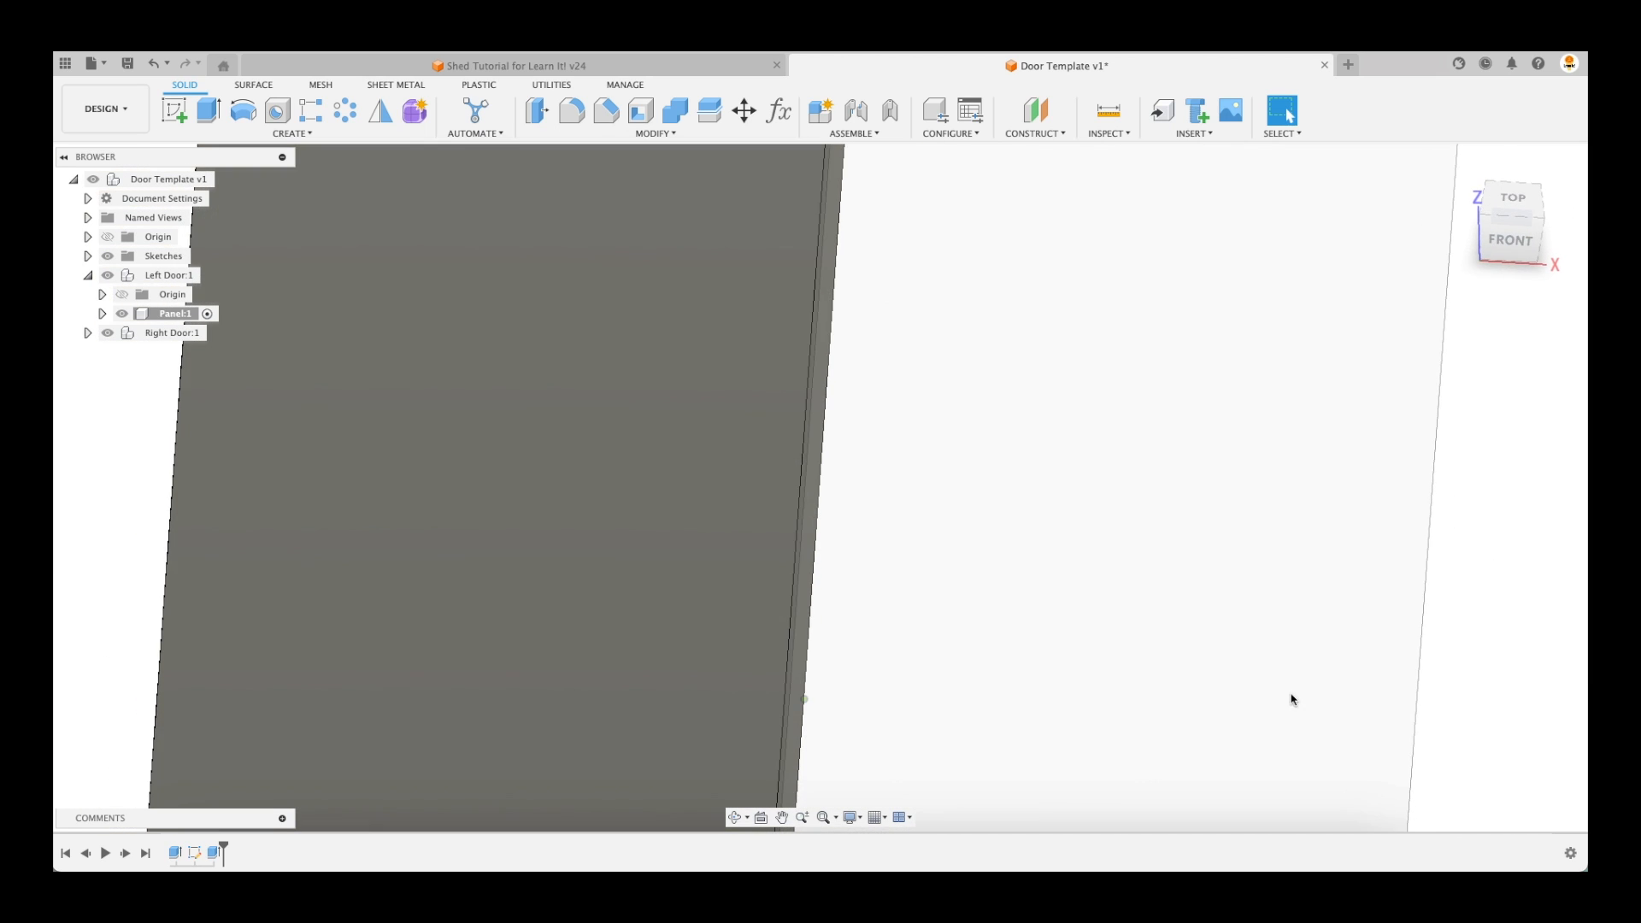
{"action": "scroll", "coordinate": [1265, 699], "scroll_direction": "up", "scroll_amount": 8, "text": "shift"}
{"action": "scroll", "coordinate": [1210, 708], "scroll_direction": "down", "scroll_amount": 4, "text": "shift"}
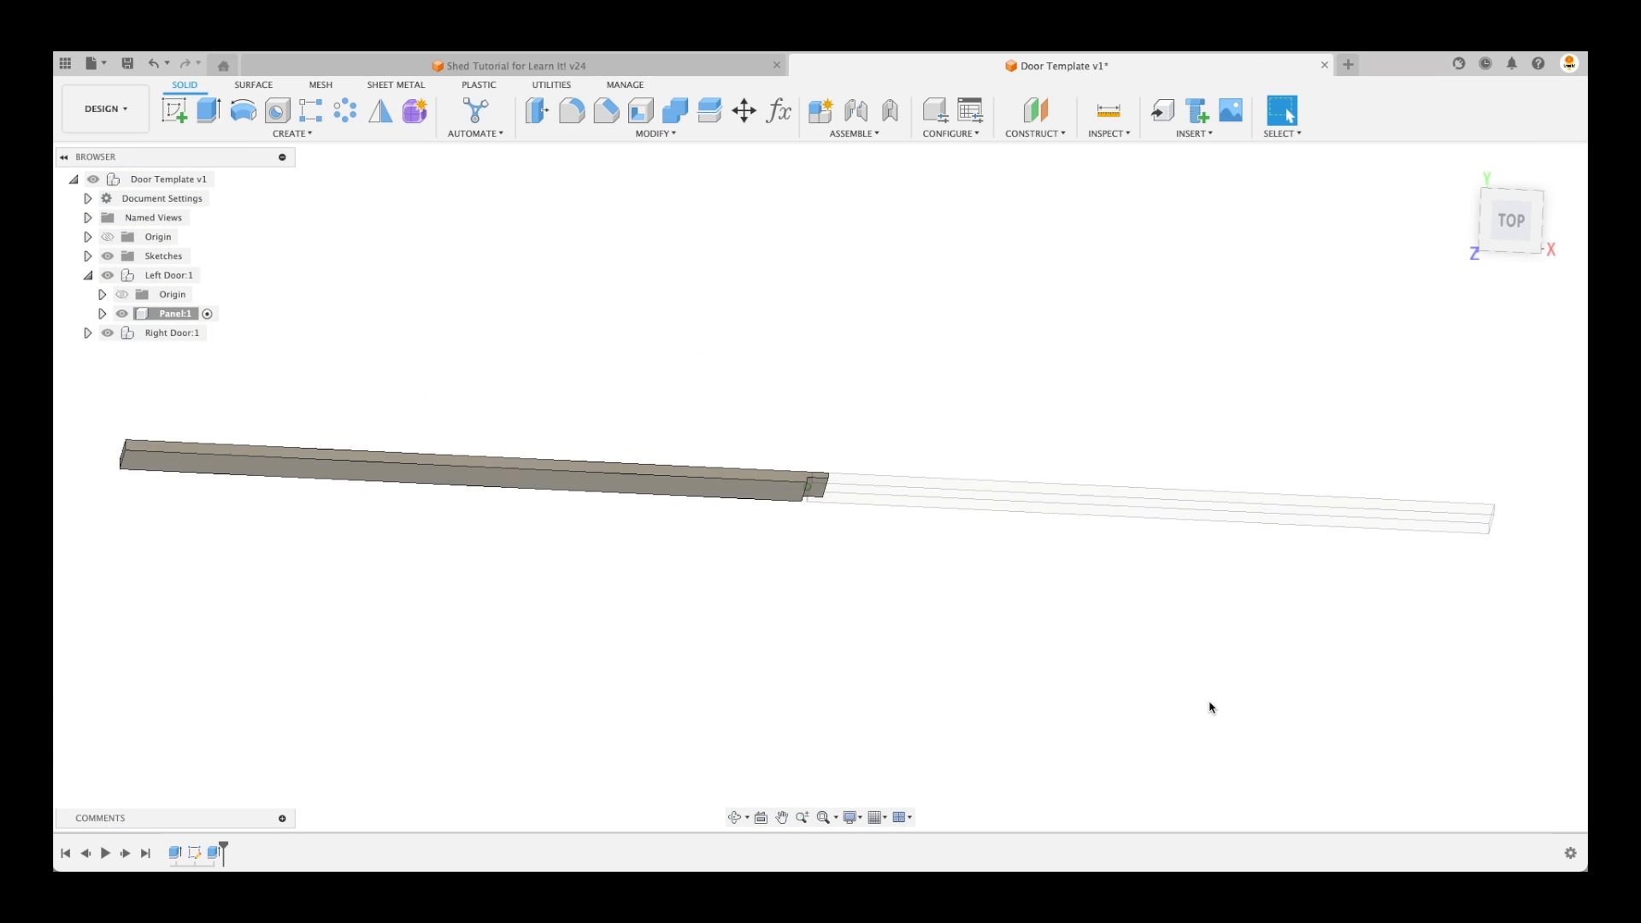
{"action": "scroll", "coordinate": [1210, 707], "scroll_direction": "down", "scroll_amount": 4, "text": "shift"}
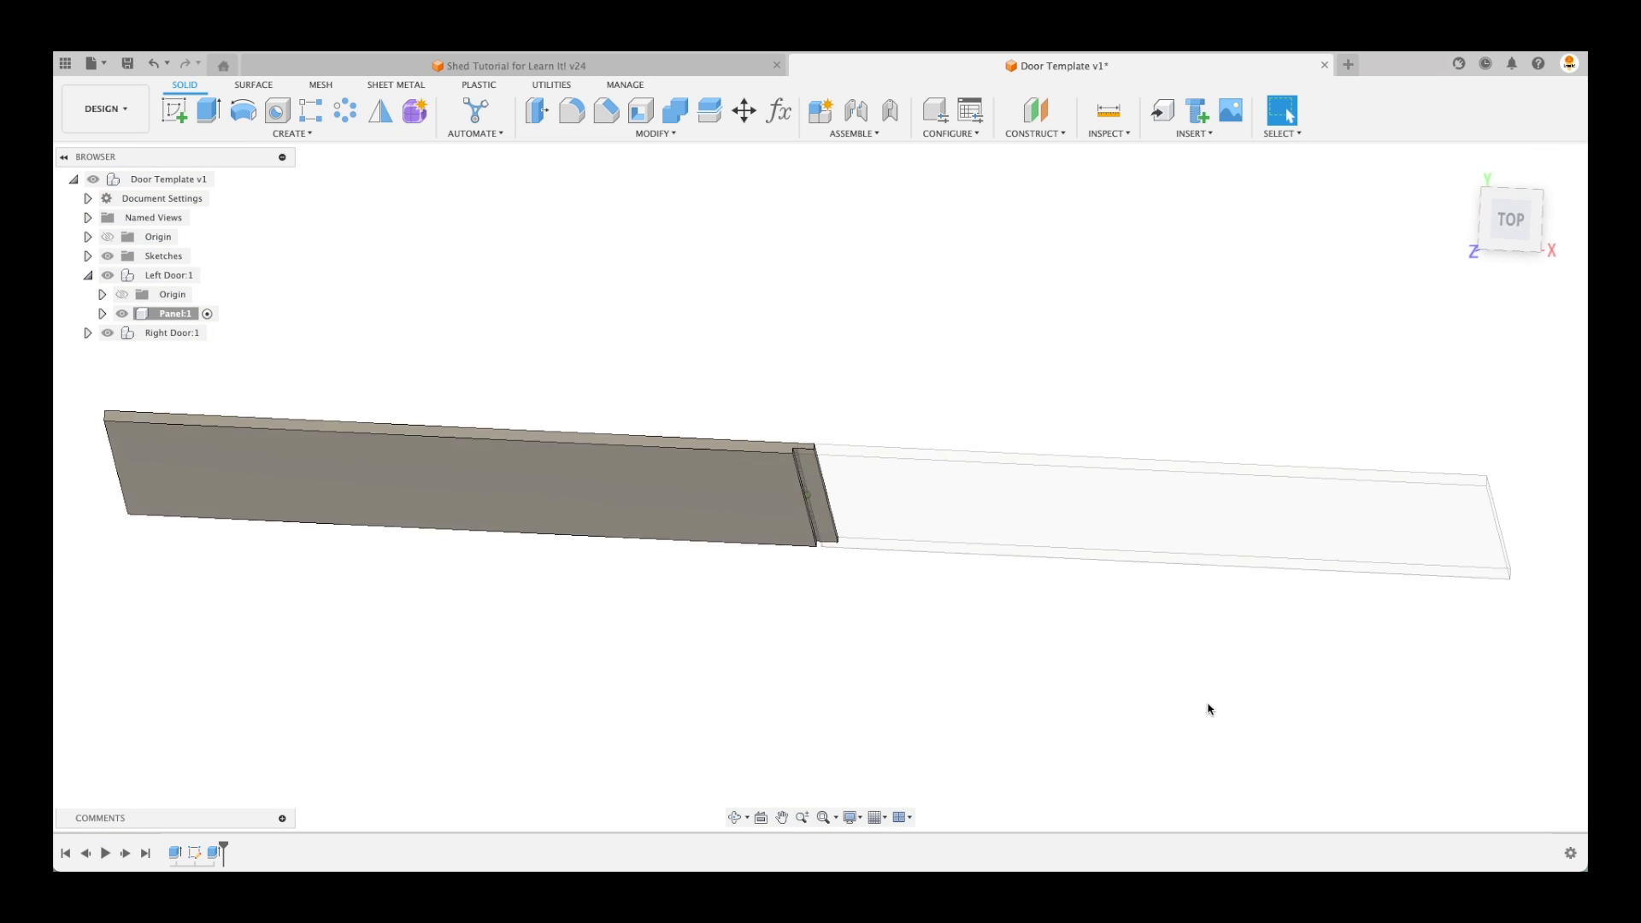
{"action": "scroll", "coordinate": [670, 117], "scroll_direction": "up", "scroll_amount": 5}
{"action": "left_click", "coordinate": [673, 114]}
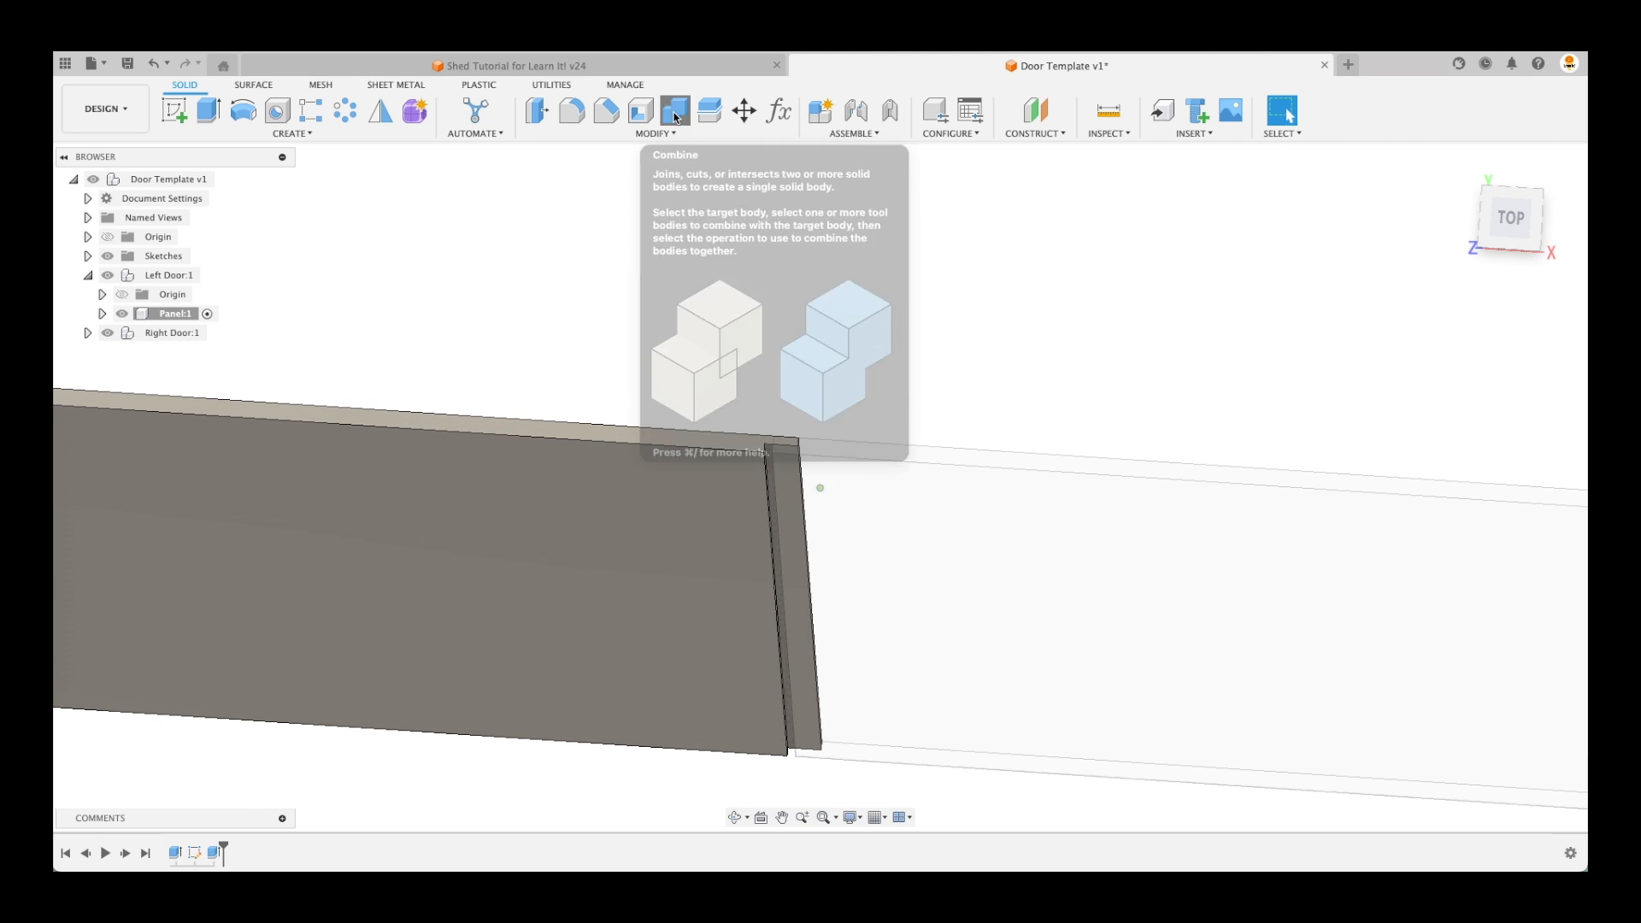
{"action": "scroll", "coordinate": [791, 313], "scroll_direction": "up", "scroll_amount": 5, "text": "shift"}
{"action": "scroll", "coordinate": [806, 342], "scroll_direction": "down", "scroll_amount": 2, "text": "shift"}
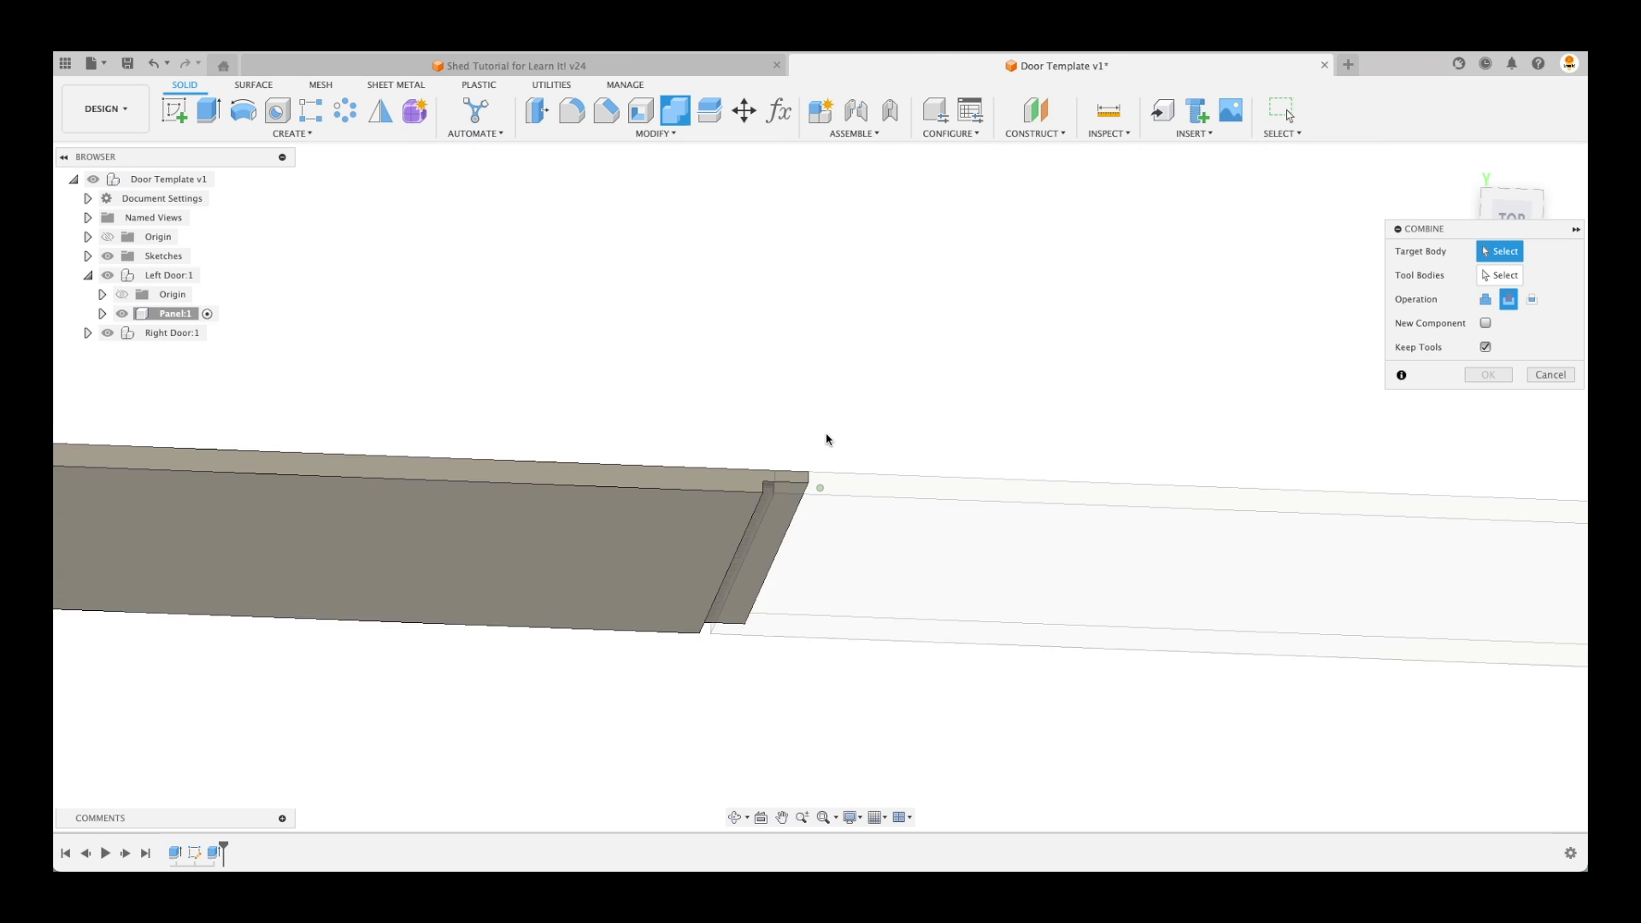
{"action": "scroll", "coordinate": [827, 439], "scroll_direction": "down", "scroll_amount": 2, "text": "shift"}
{"action": "left_click", "coordinate": [1551, 375]}
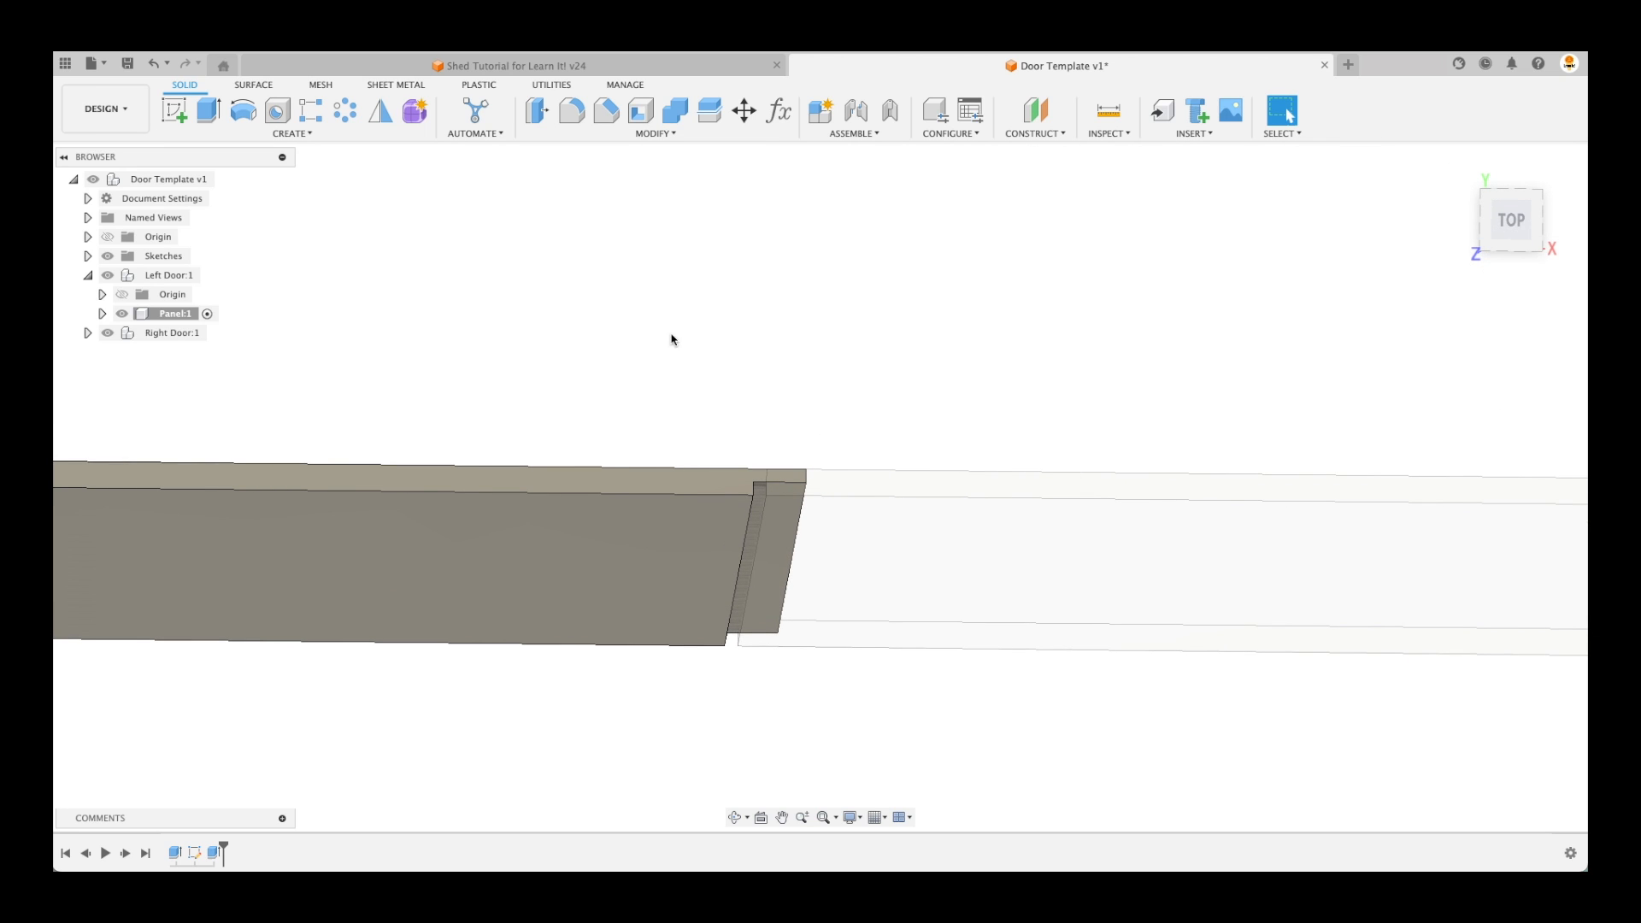
Activate the Right Door's panel and use Combine to cut it with the left panel's body, with Keep Tools off
{"action": "left_click", "coordinate": [88, 333]}
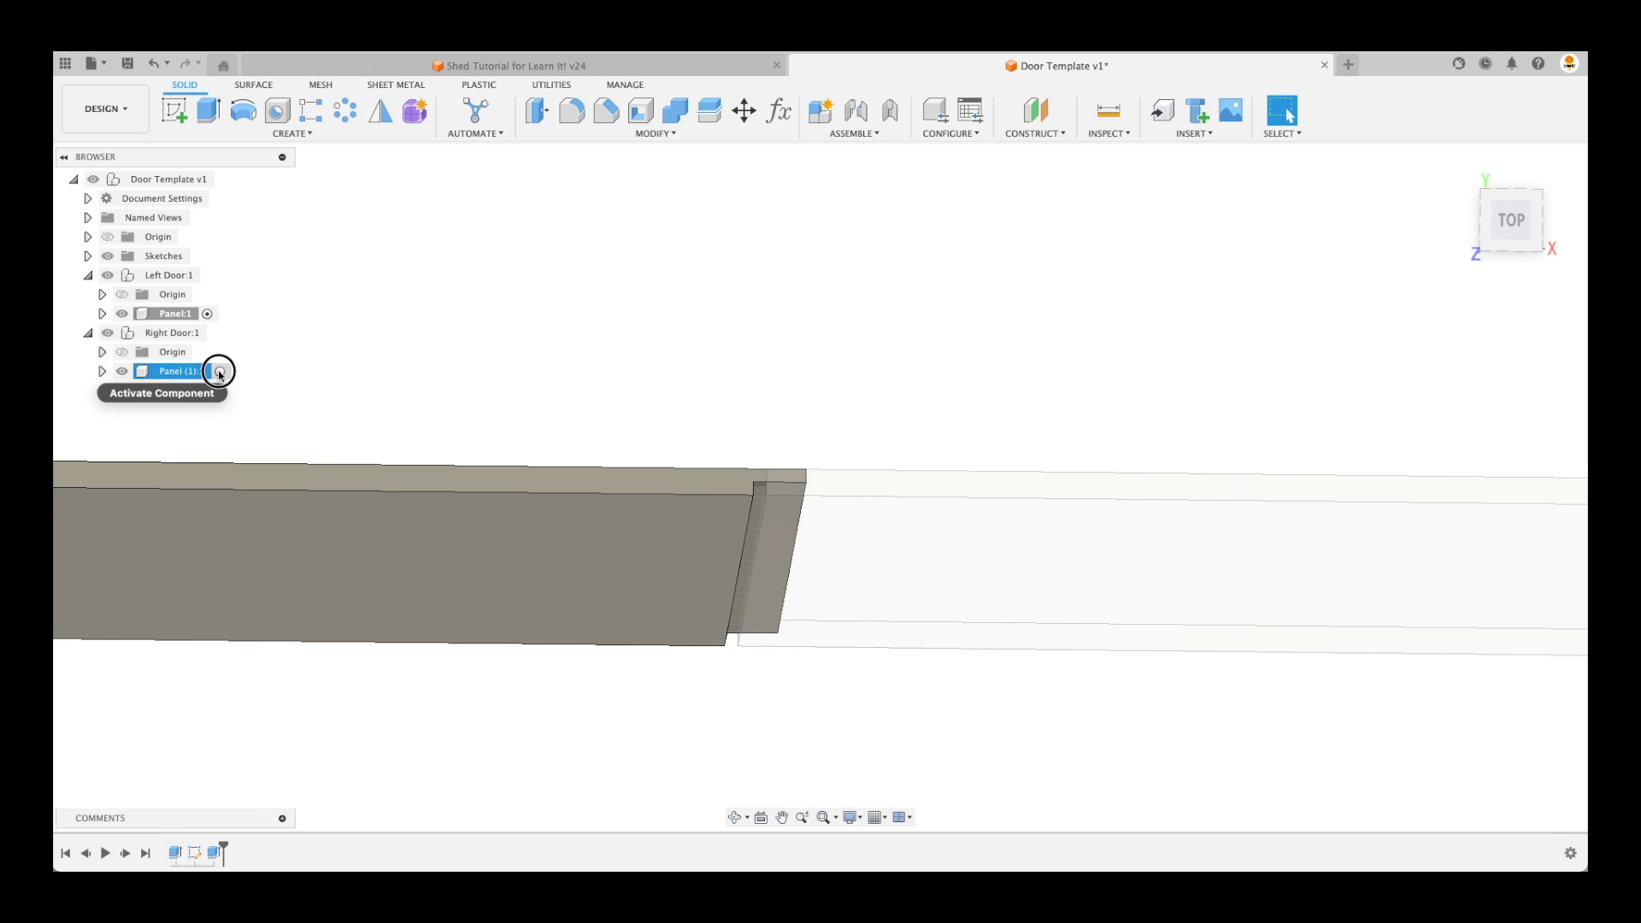
{"action": "left_click", "coordinate": [220, 374]}
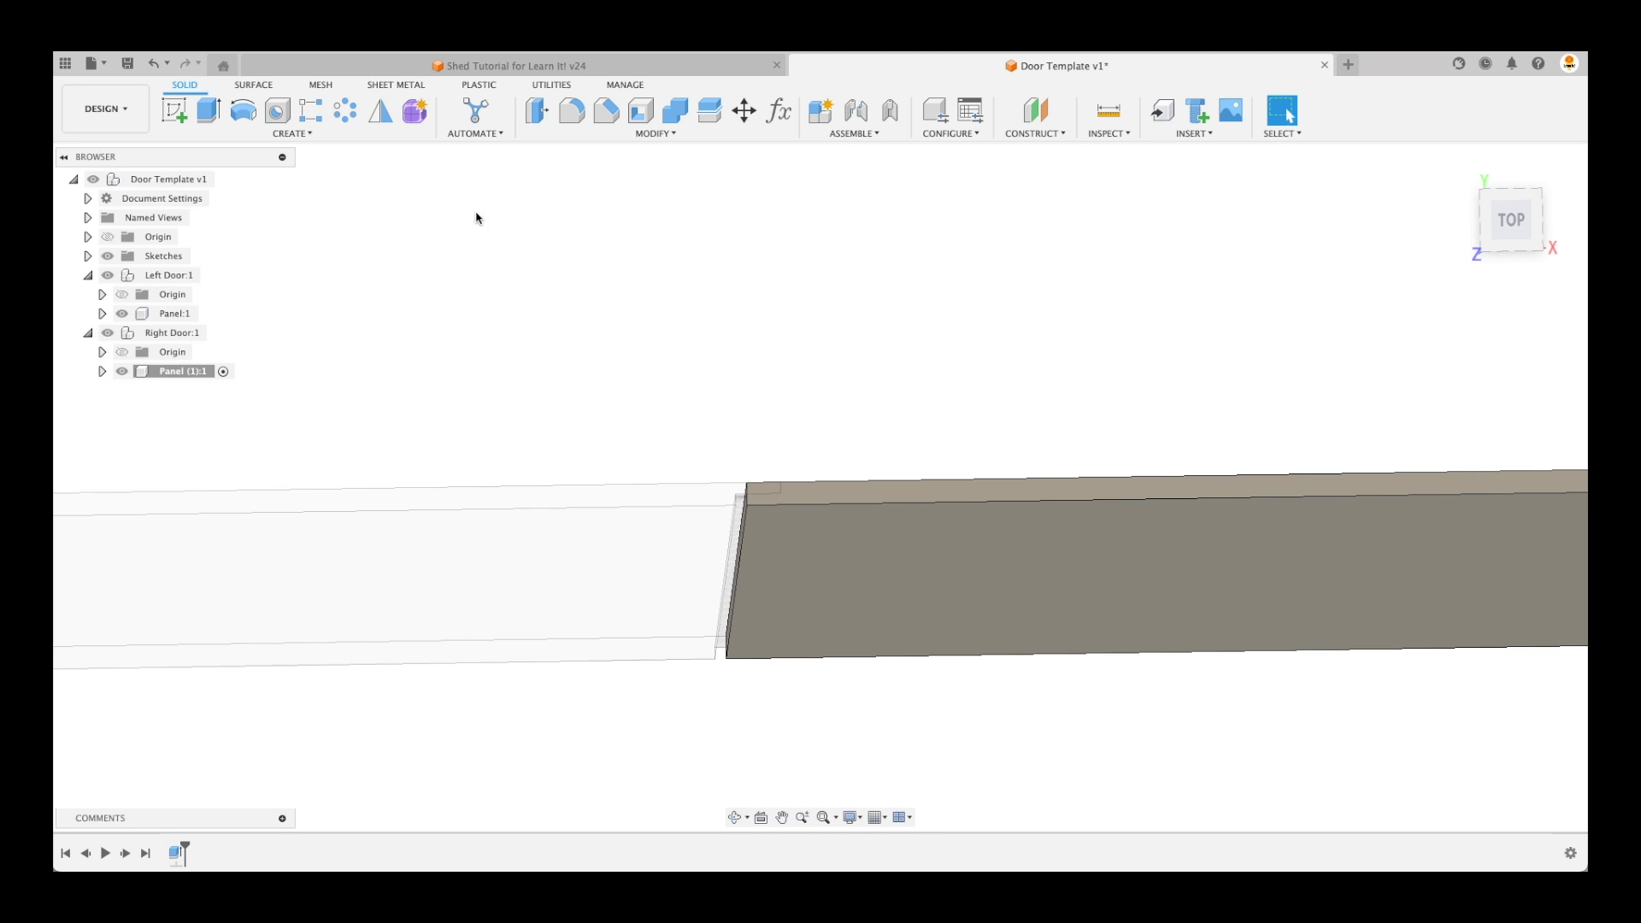
{"action": "left_click", "coordinate": [681, 118]}
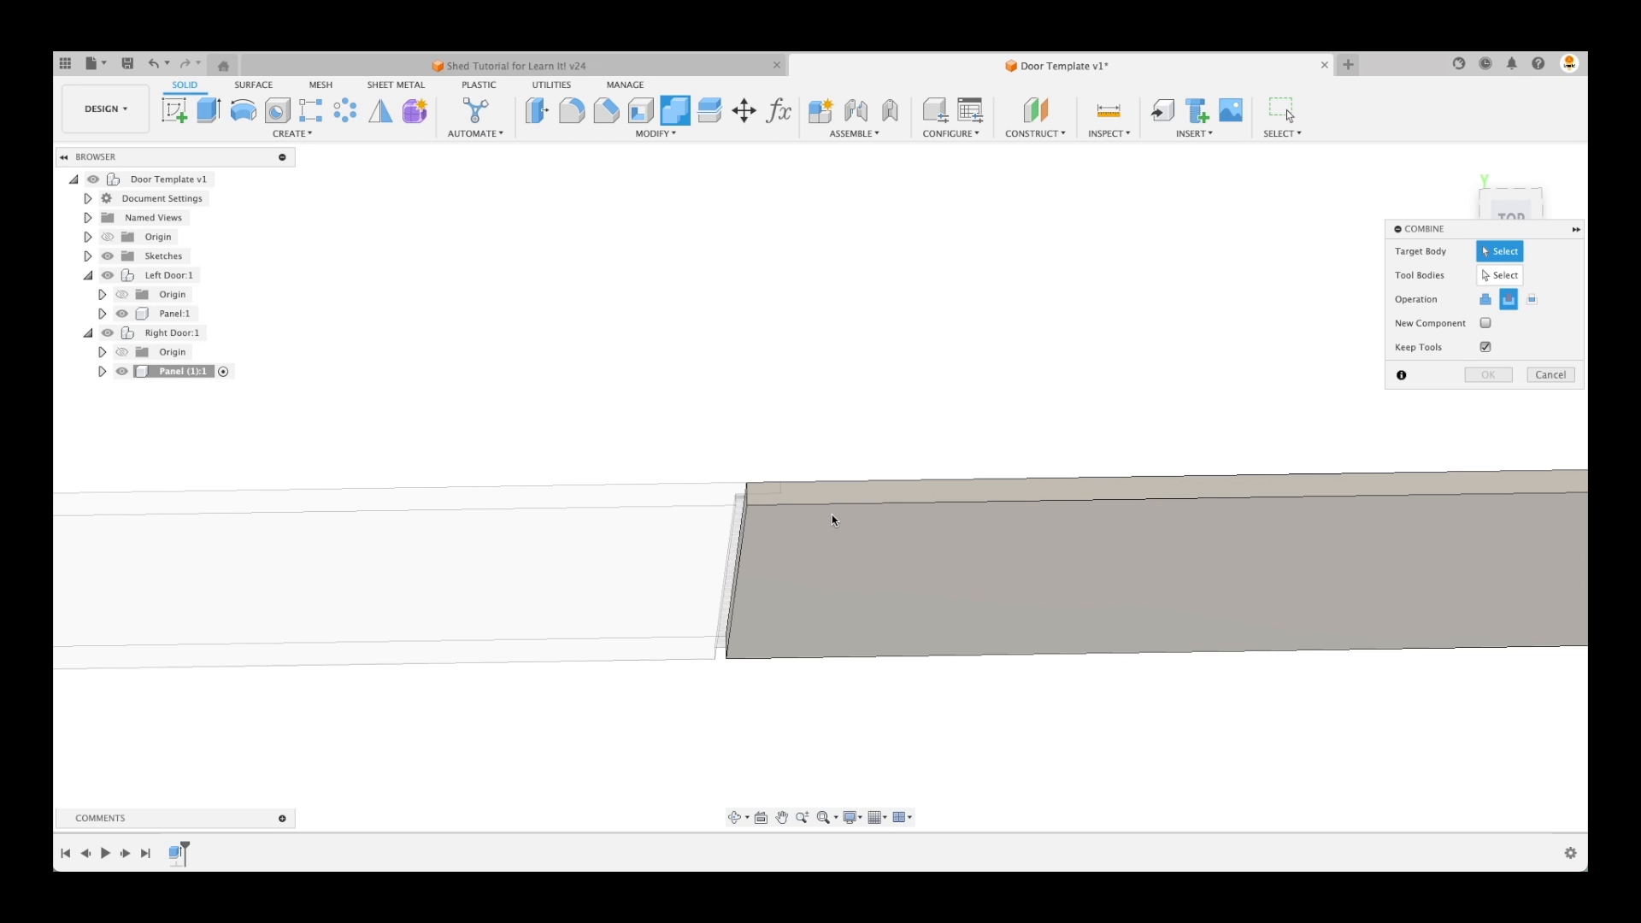
{"action": "left_click", "coordinate": [834, 519]}
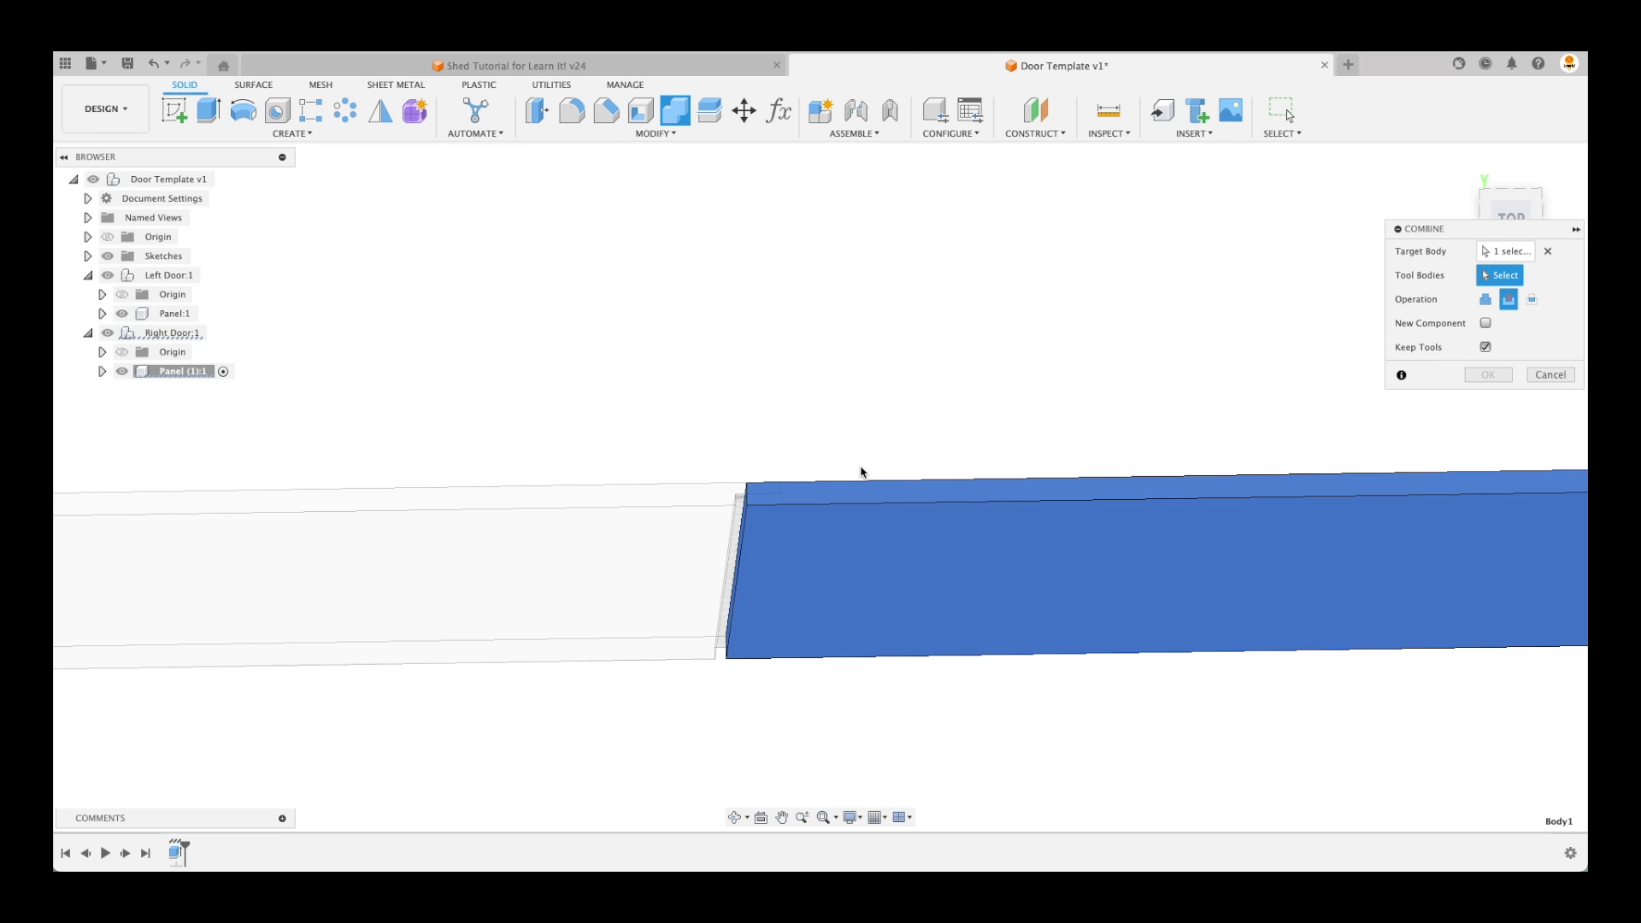
{"action": "left_click", "coordinate": [698, 502]}
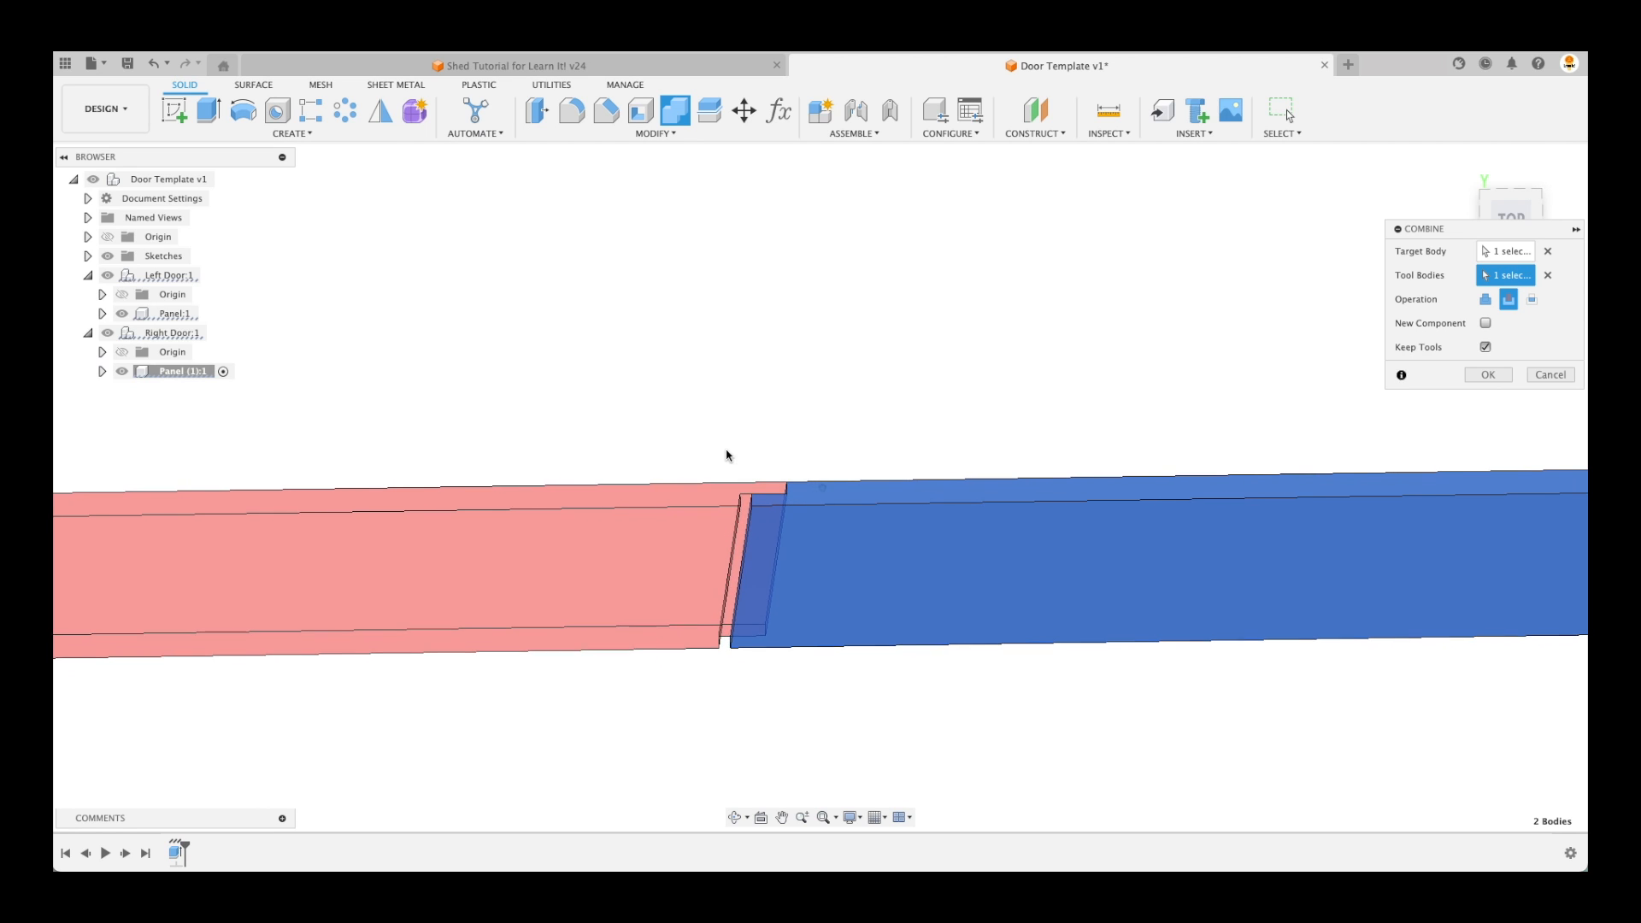
{"action": "middle_click_drag", "start_coordinate": [727, 453], "coordinate": [843, 555], "text": "shift"}
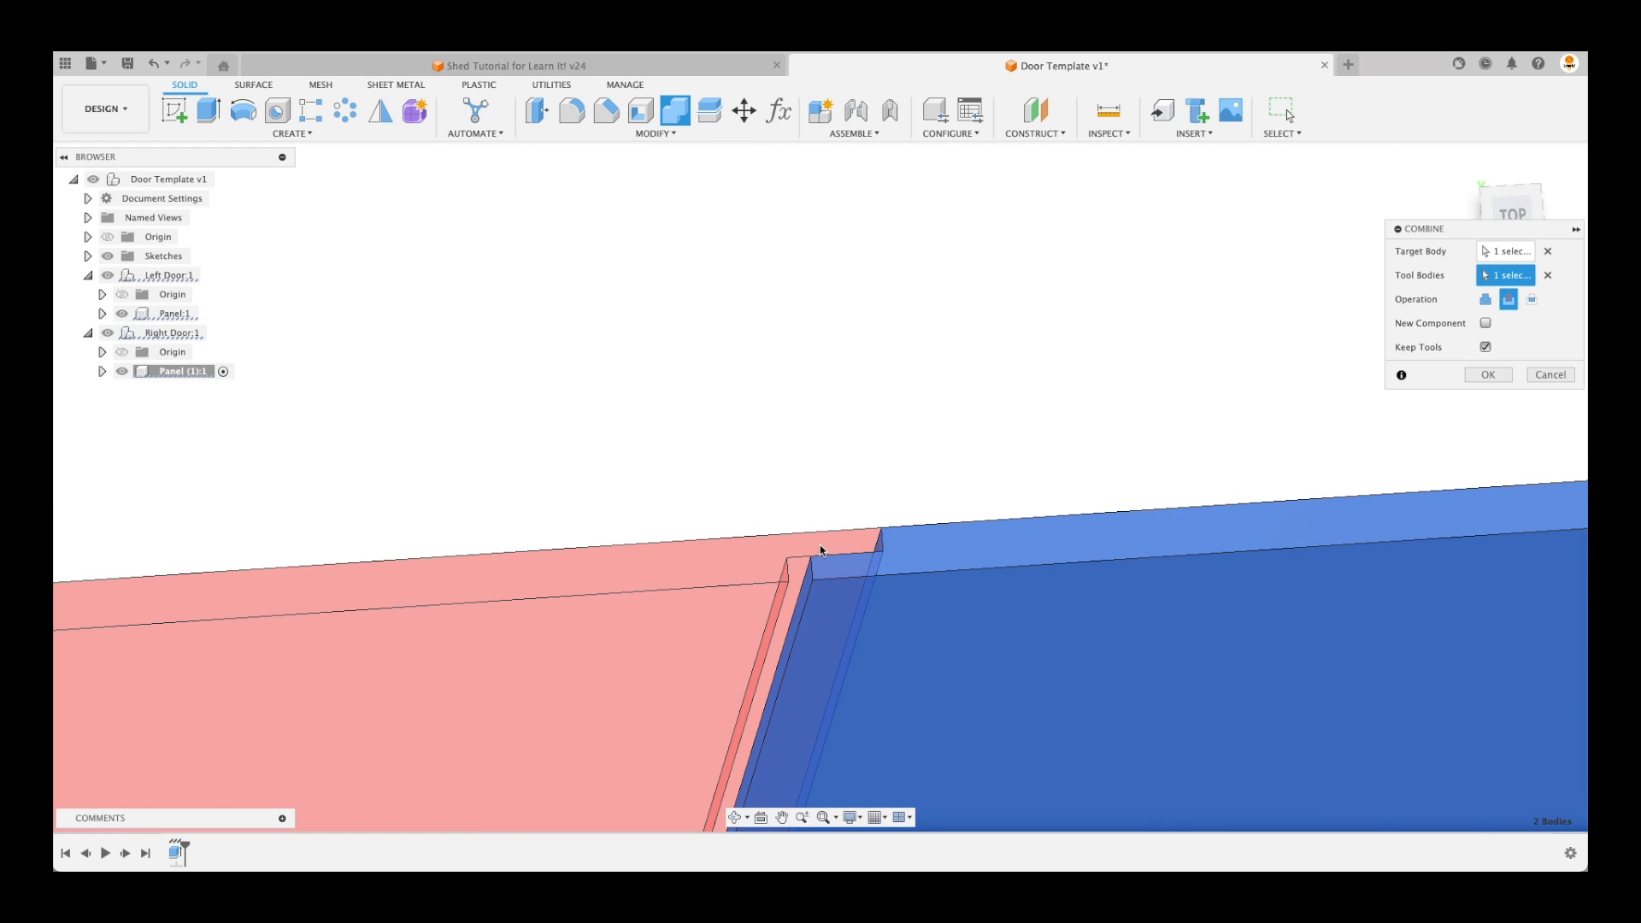
{"action": "left_click", "coordinate": [1486, 347]}
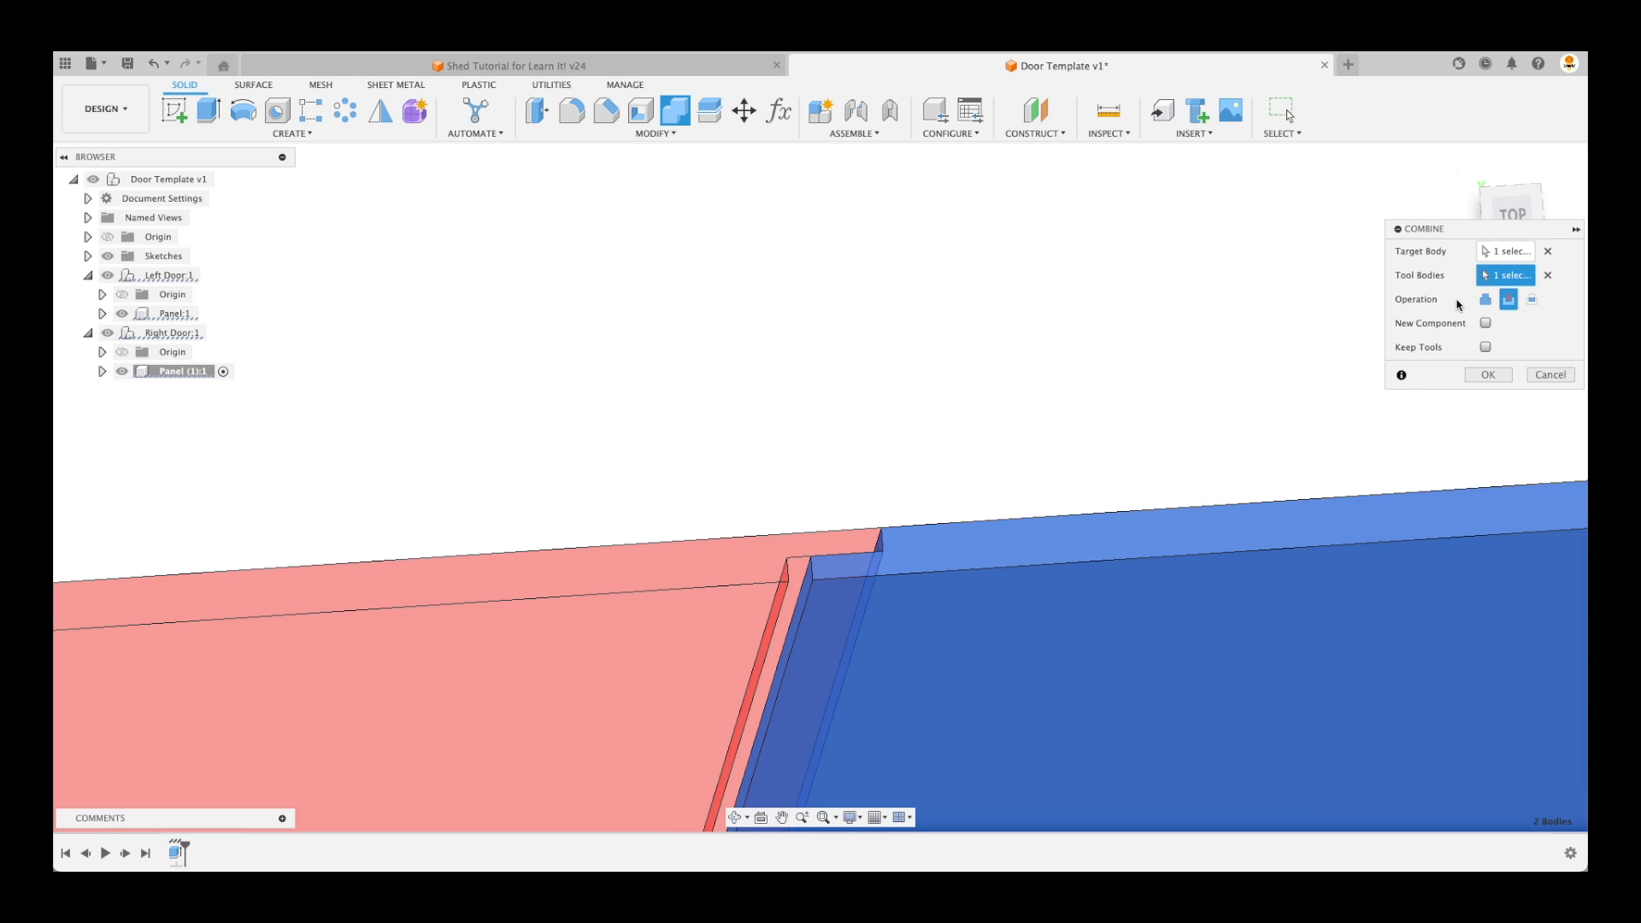
{"action": "left_click", "coordinate": [1489, 304]}
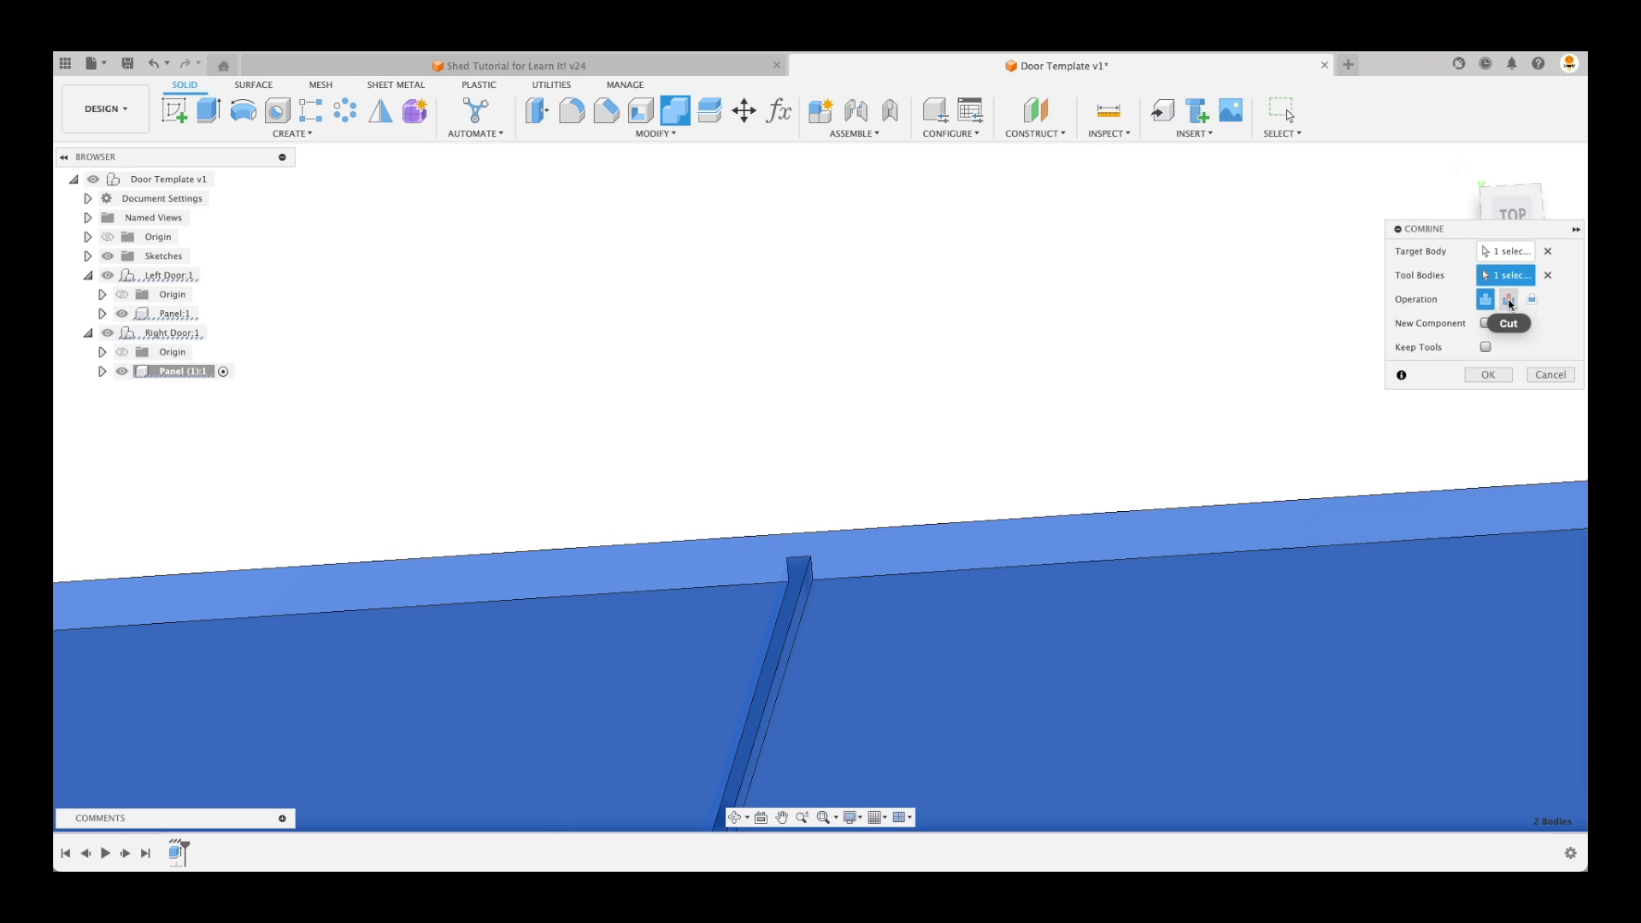
{"action": "left_click", "coordinate": [1510, 301]}
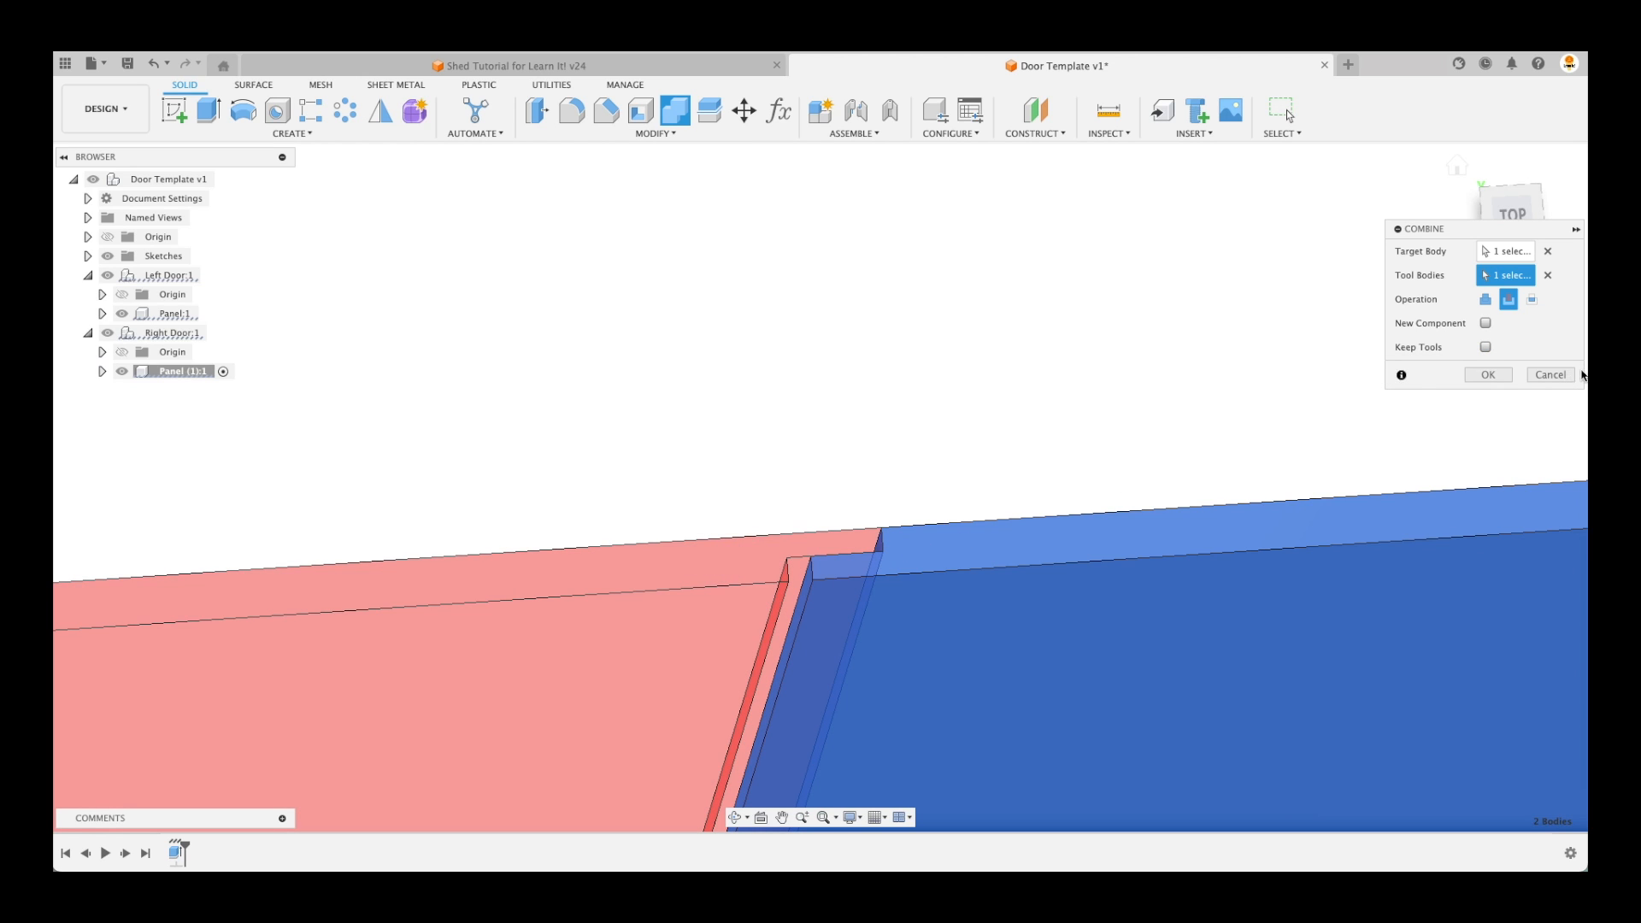
{"action": "left_click", "coordinate": [1488, 376]}
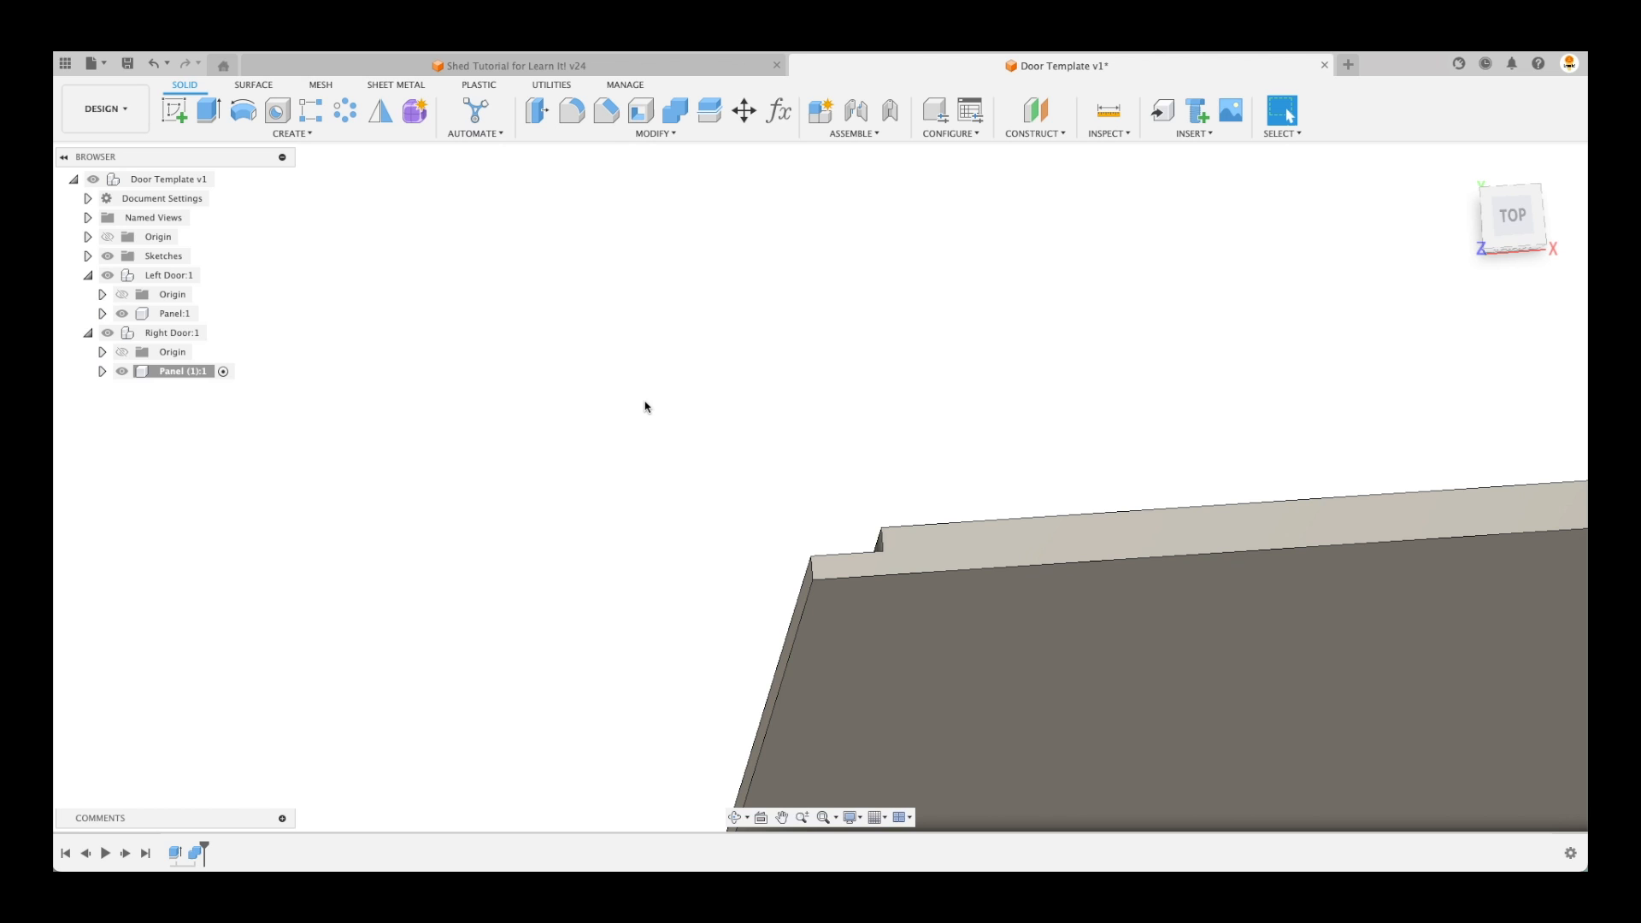
Edit the right panel's Combine cut to turn on Keep Tools, preserving the left panel's body
{"action": "left_click", "coordinate": [102, 314]}
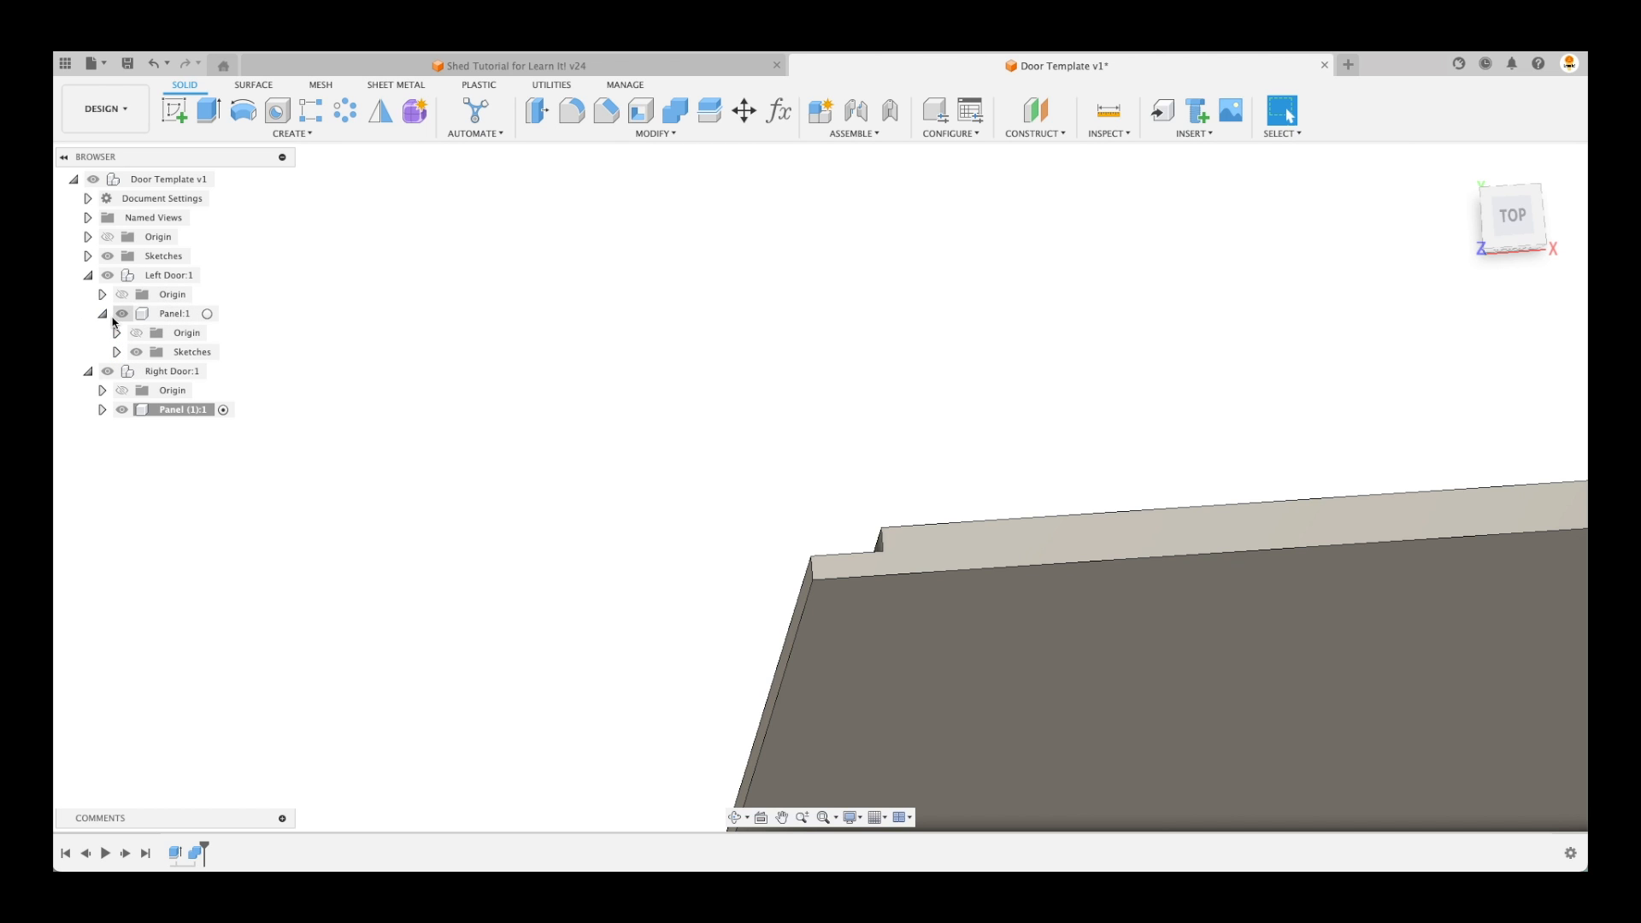
{"action": "left_click", "coordinate": [103, 313]}
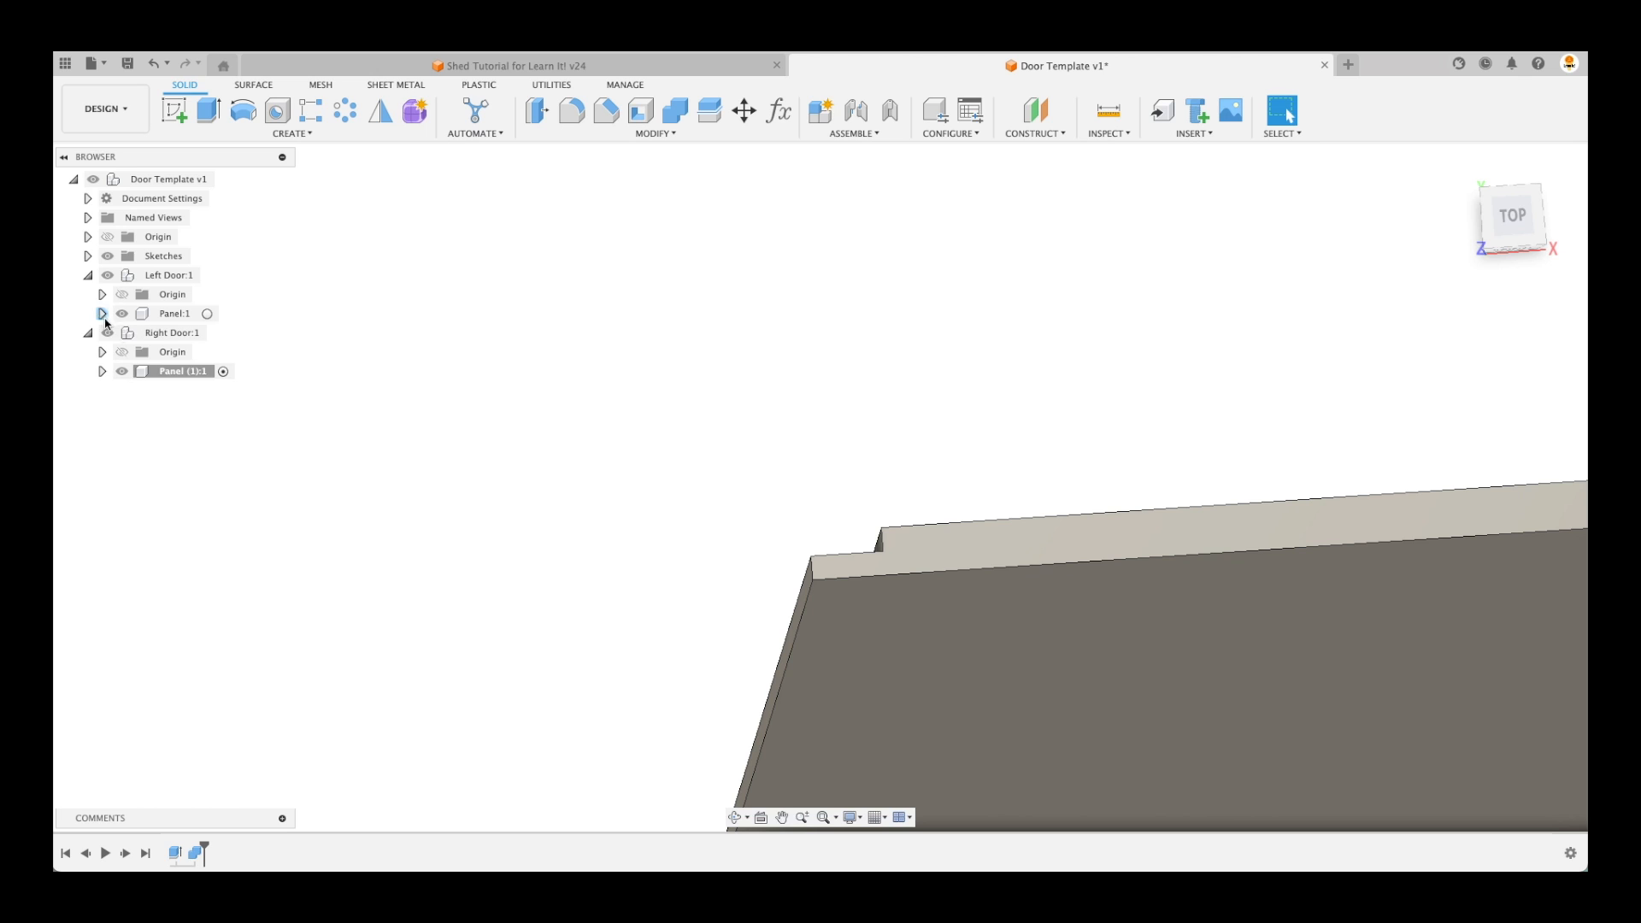
{"action": "double_click", "coordinate": [195, 855]}
{"action": "left_click", "coordinate": [1487, 348]}
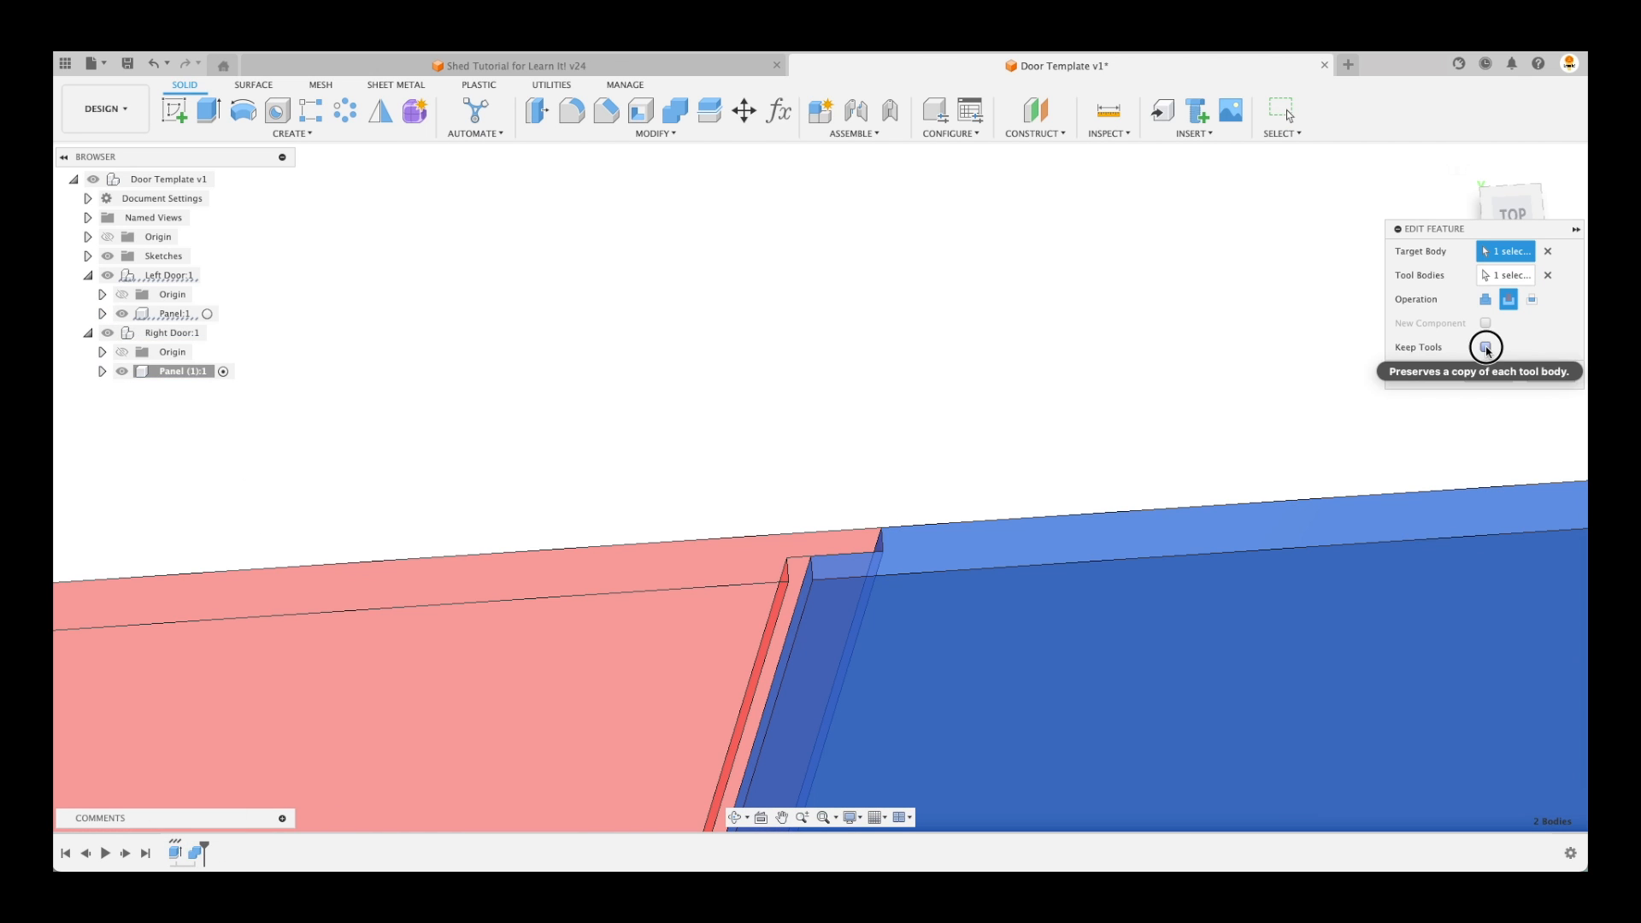
{"action": "left_click", "coordinate": [1488, 375]}
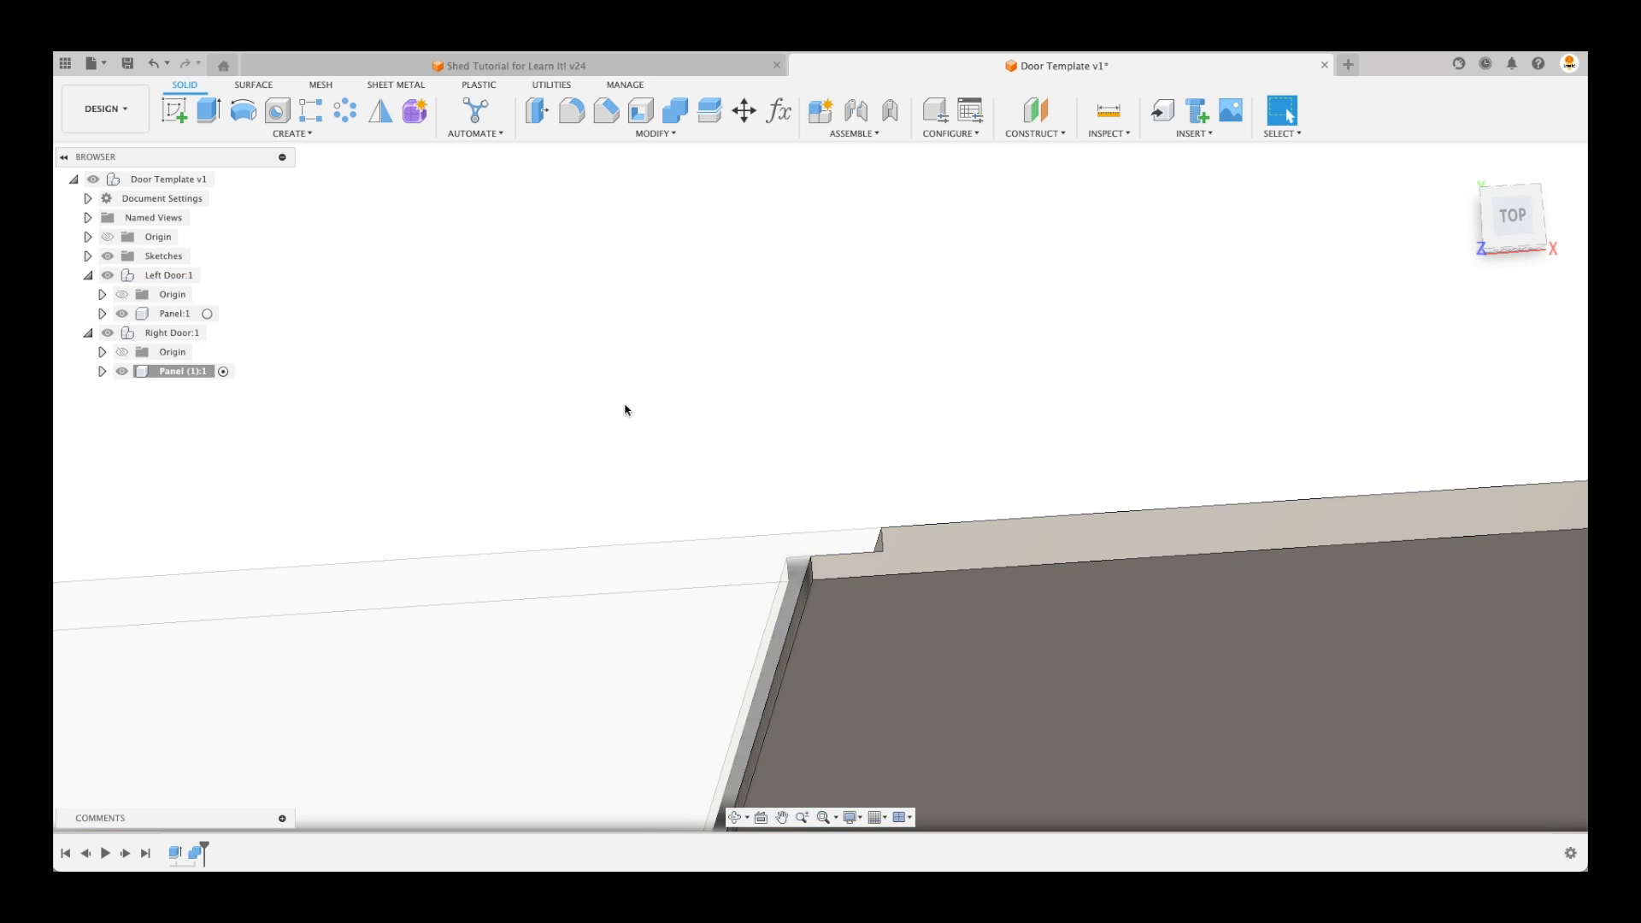
Examine the overlapping joint between the two panels and which bodies belong to the Left Door and Right Door components
{"action": "left_click", "coordinate": [175, 314]}
{"action": "scroll", "coordinate": [178, 319], "scroll_direction": "down", "scroll_amount": 2}
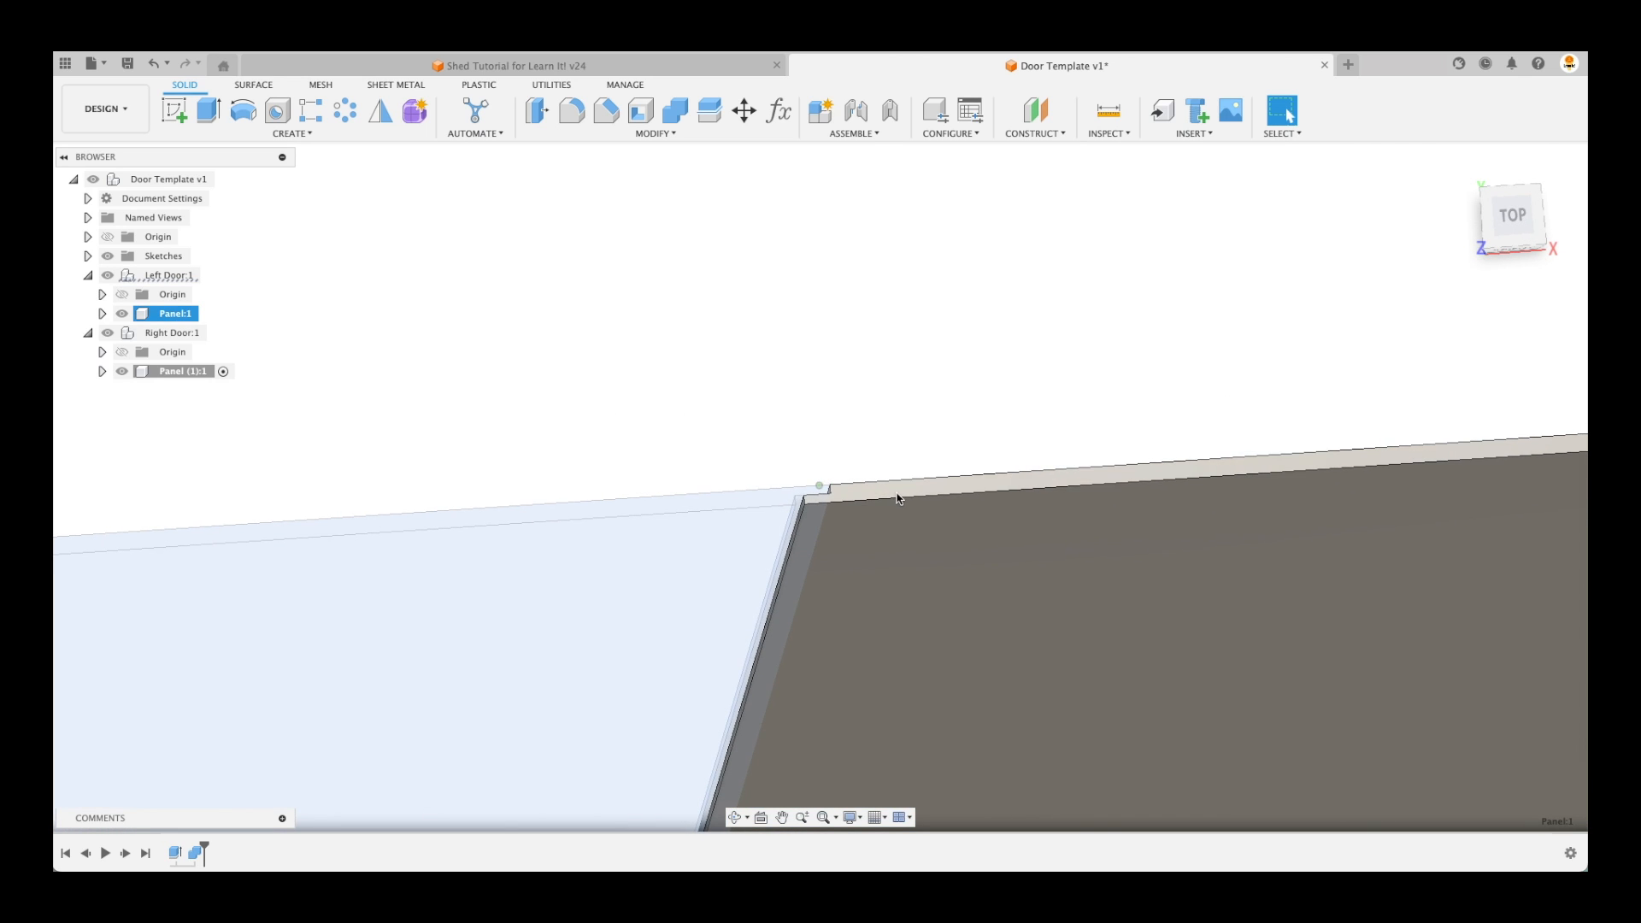
{"action": "scroll", "coordinate": [886, 447], "scroll_direction": "down", "scroll_amount": 3}
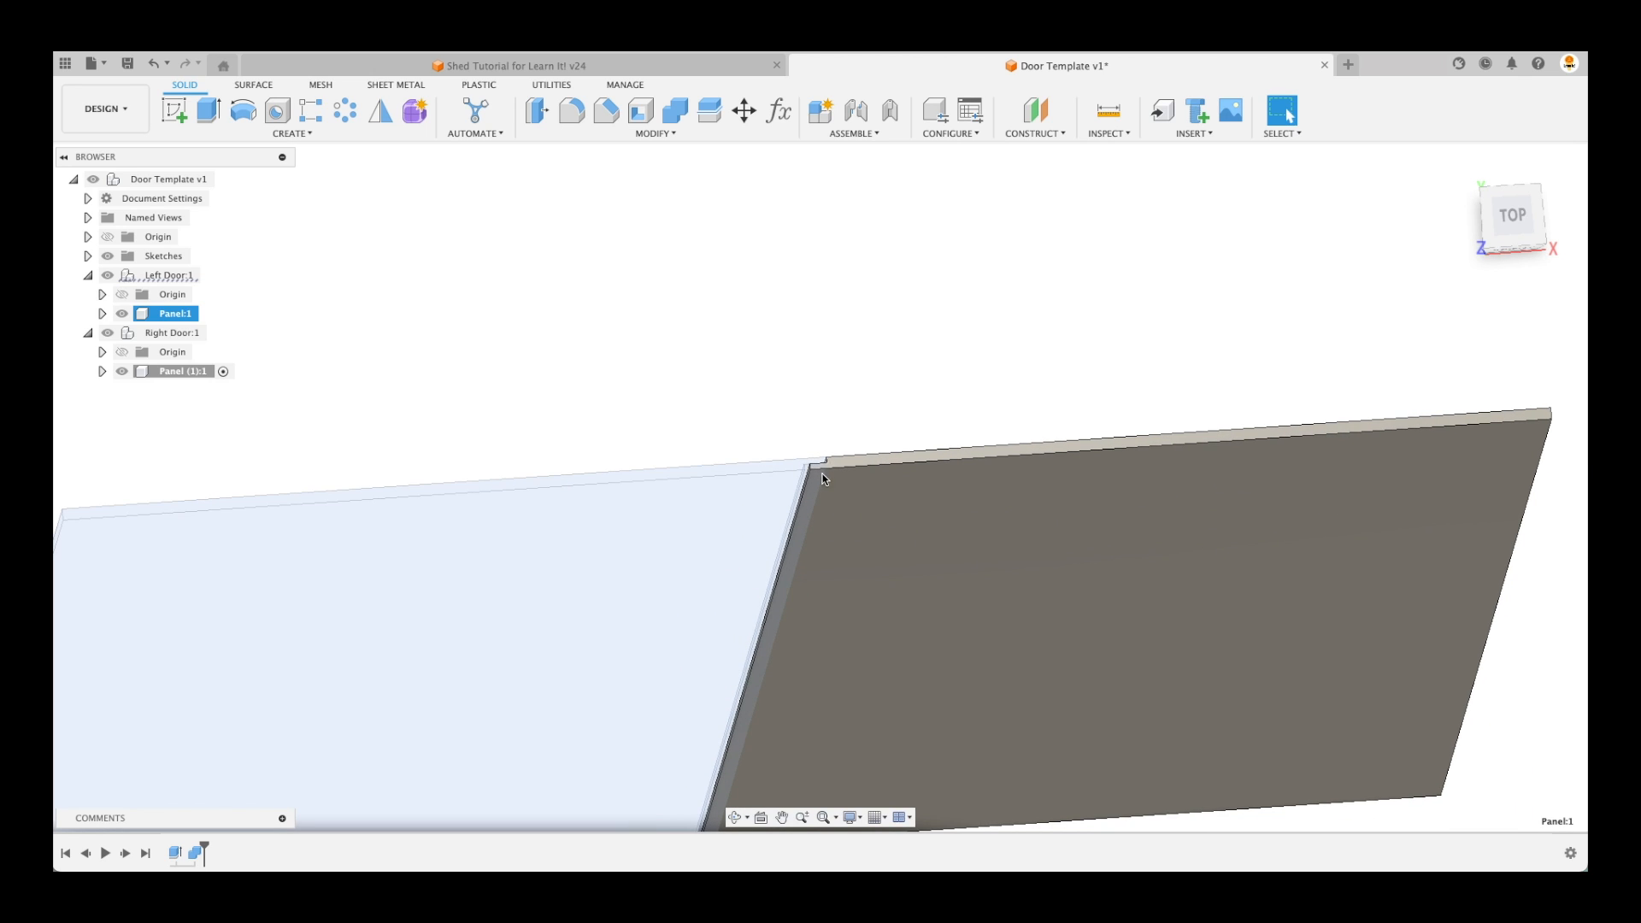
{"action": "left_click", "coordinate": [814, 411]}
{"action": "scroll", "coordinate": [816, 410], "scroll_direction": "left", "scroll_amount": 5, "text": "shift"}
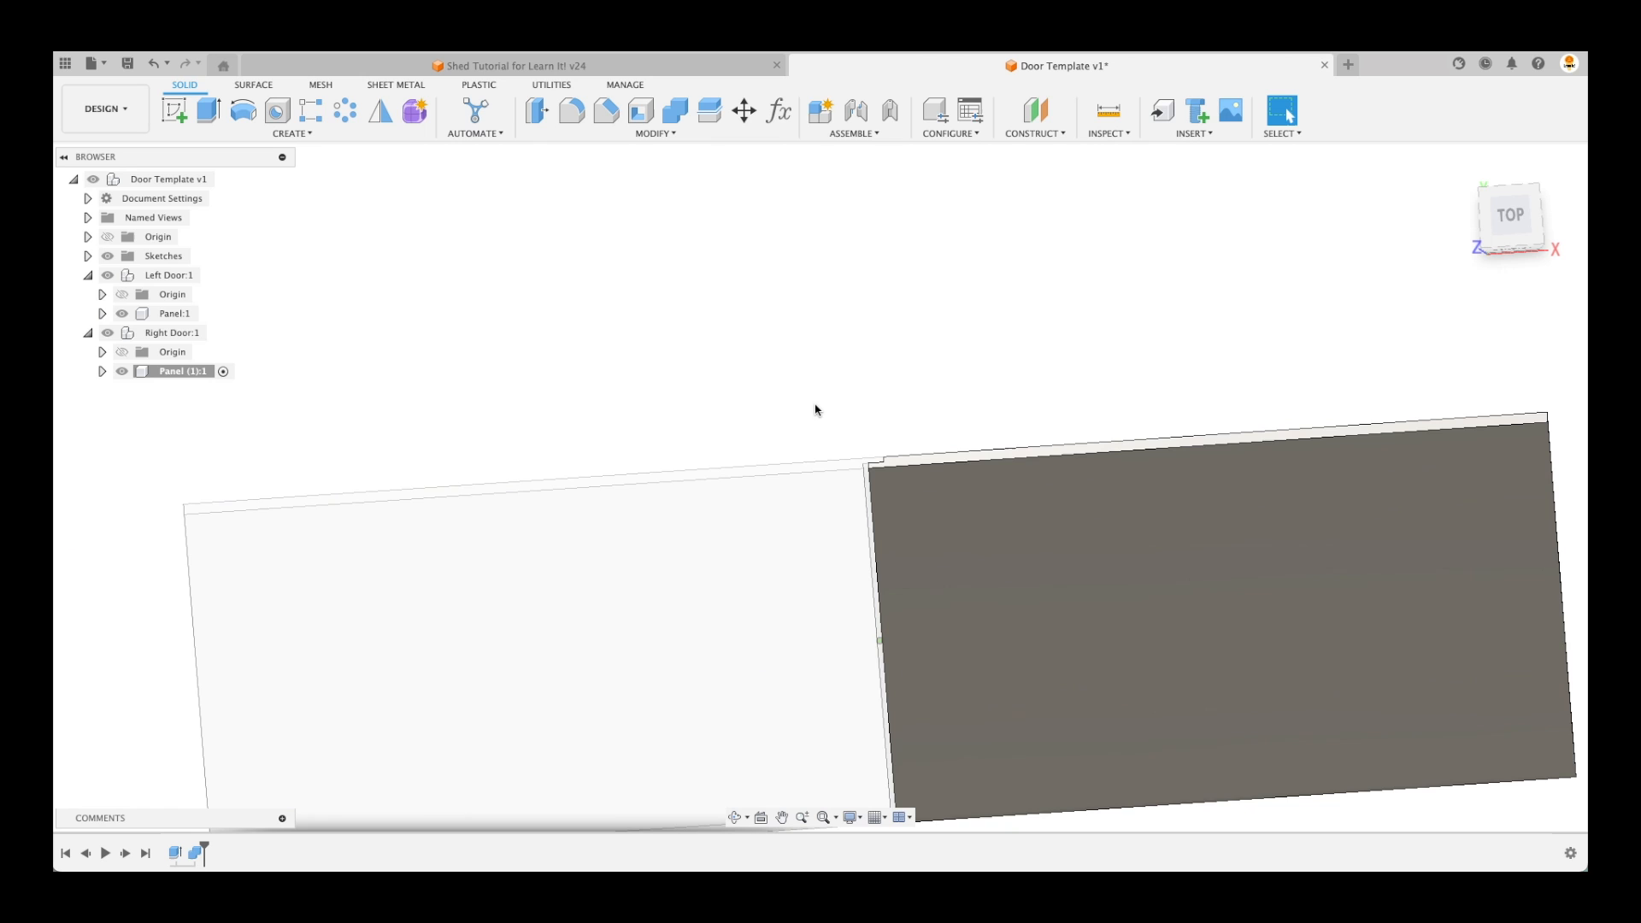
{"action": "scroll", "coordinate": [813, 411], "scroll_direction": "up", "scroll_amount": 2, "text": "shift"}
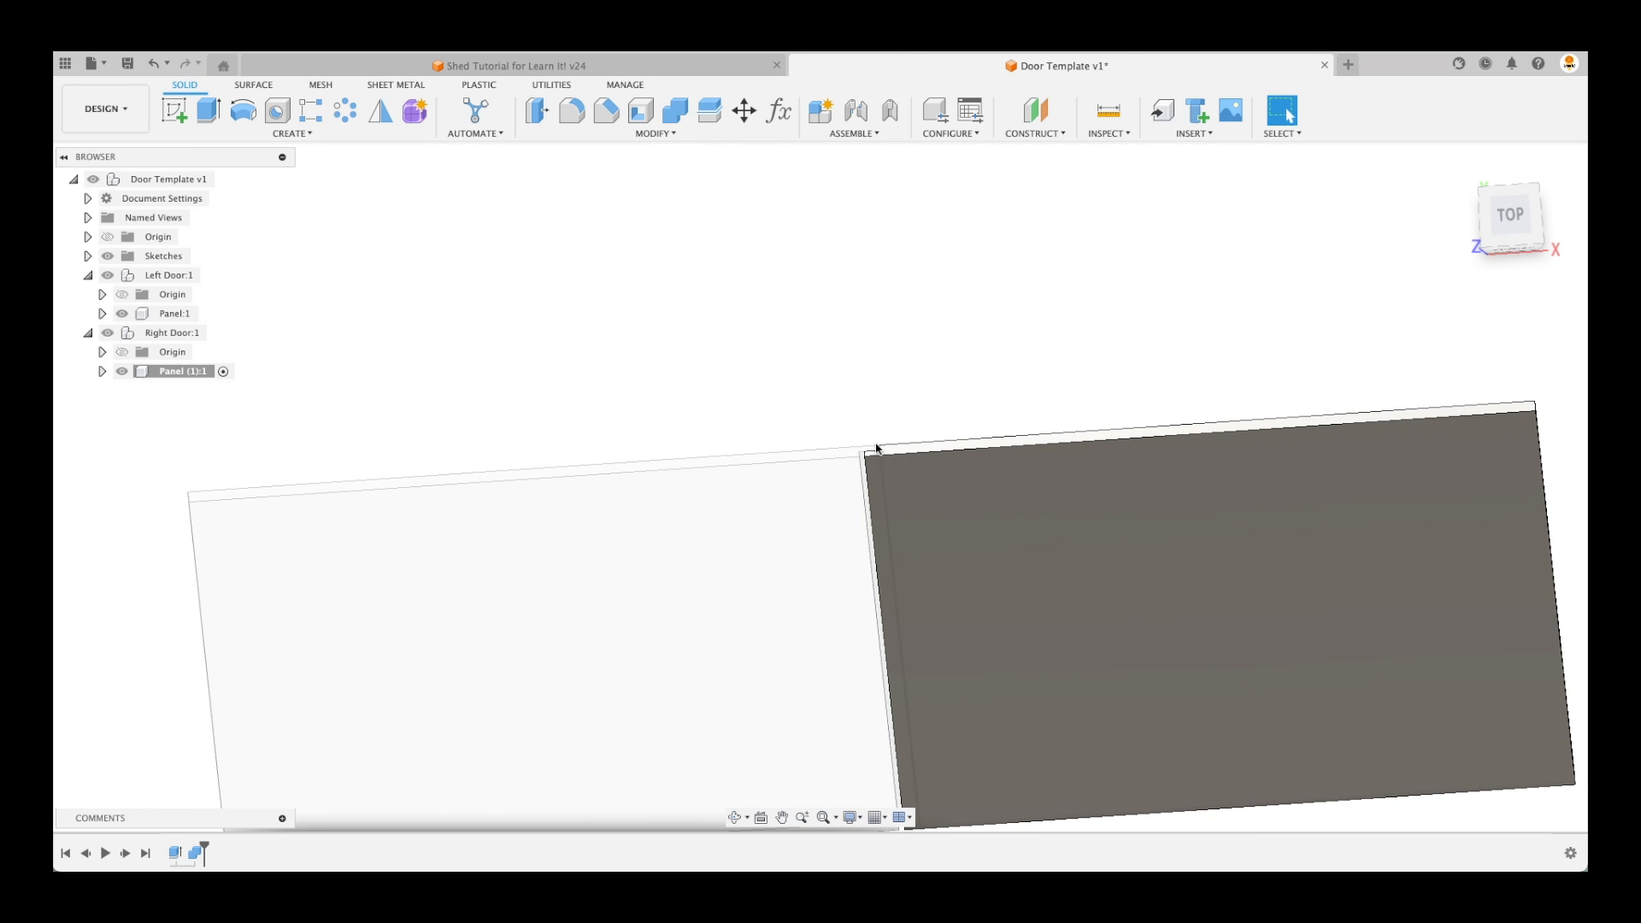
{"action": "scroll", "coordinate": [440, 370], "scroll_direction": "right", "scroll_amount": 2, "text": "shift"}
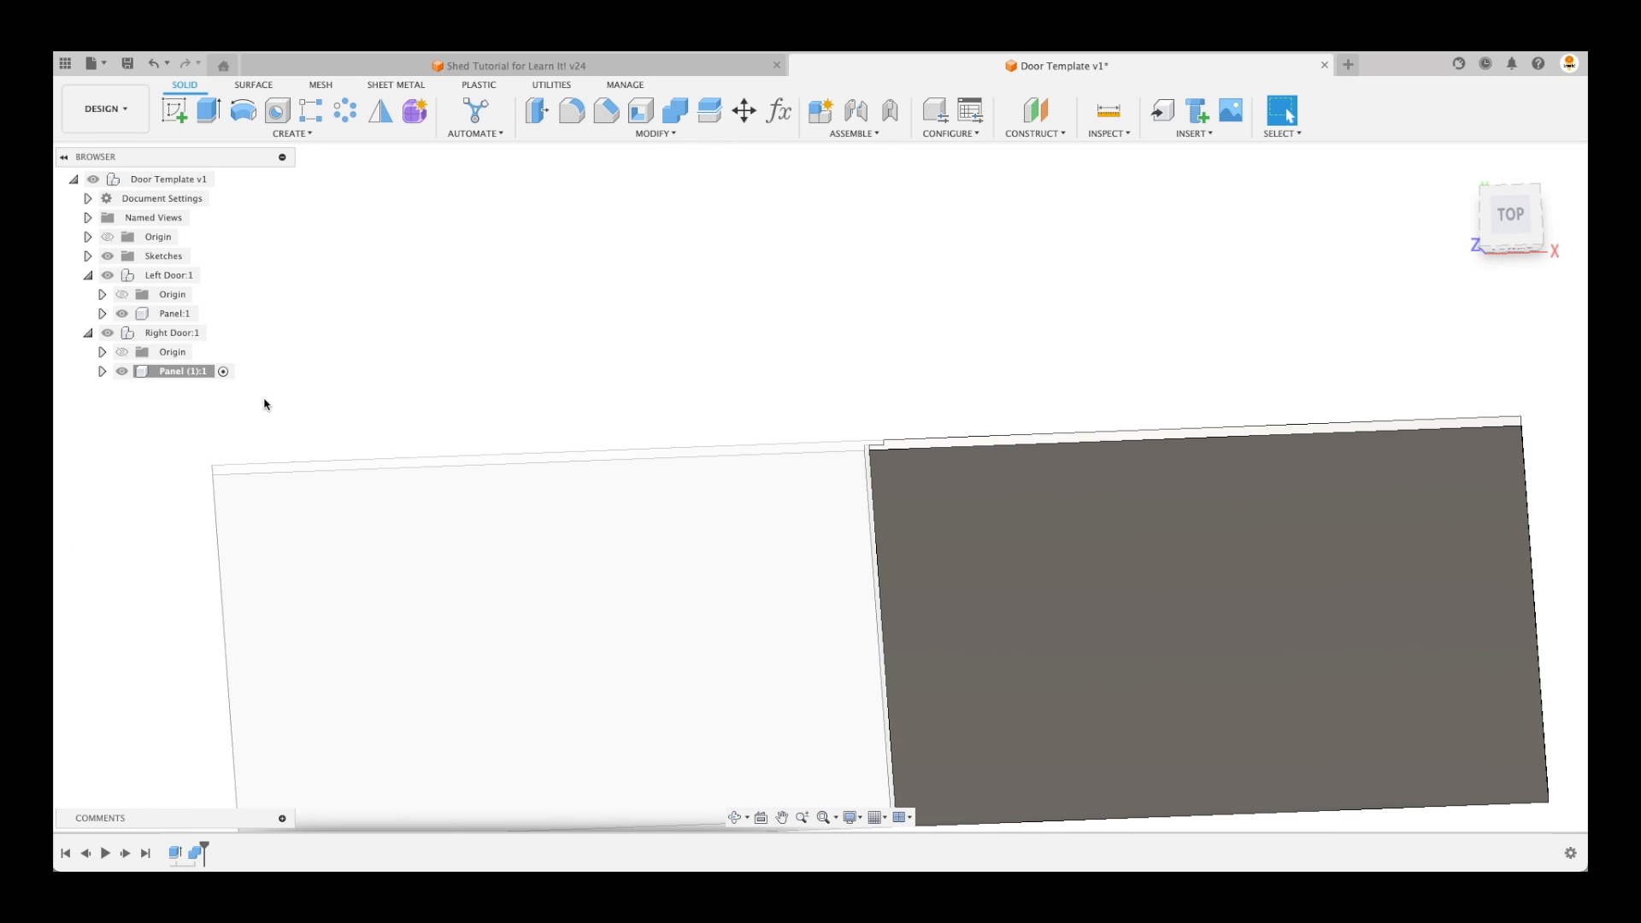
{"action": "scroll", "coordinate": [248, 405], "scroll_direction": "down", "scroll_amount": 4}
{"action": "scroll", "coordinate": [189, 412], "scroll_direction": "up", "scroll_amount": 3, "text": "shift"}
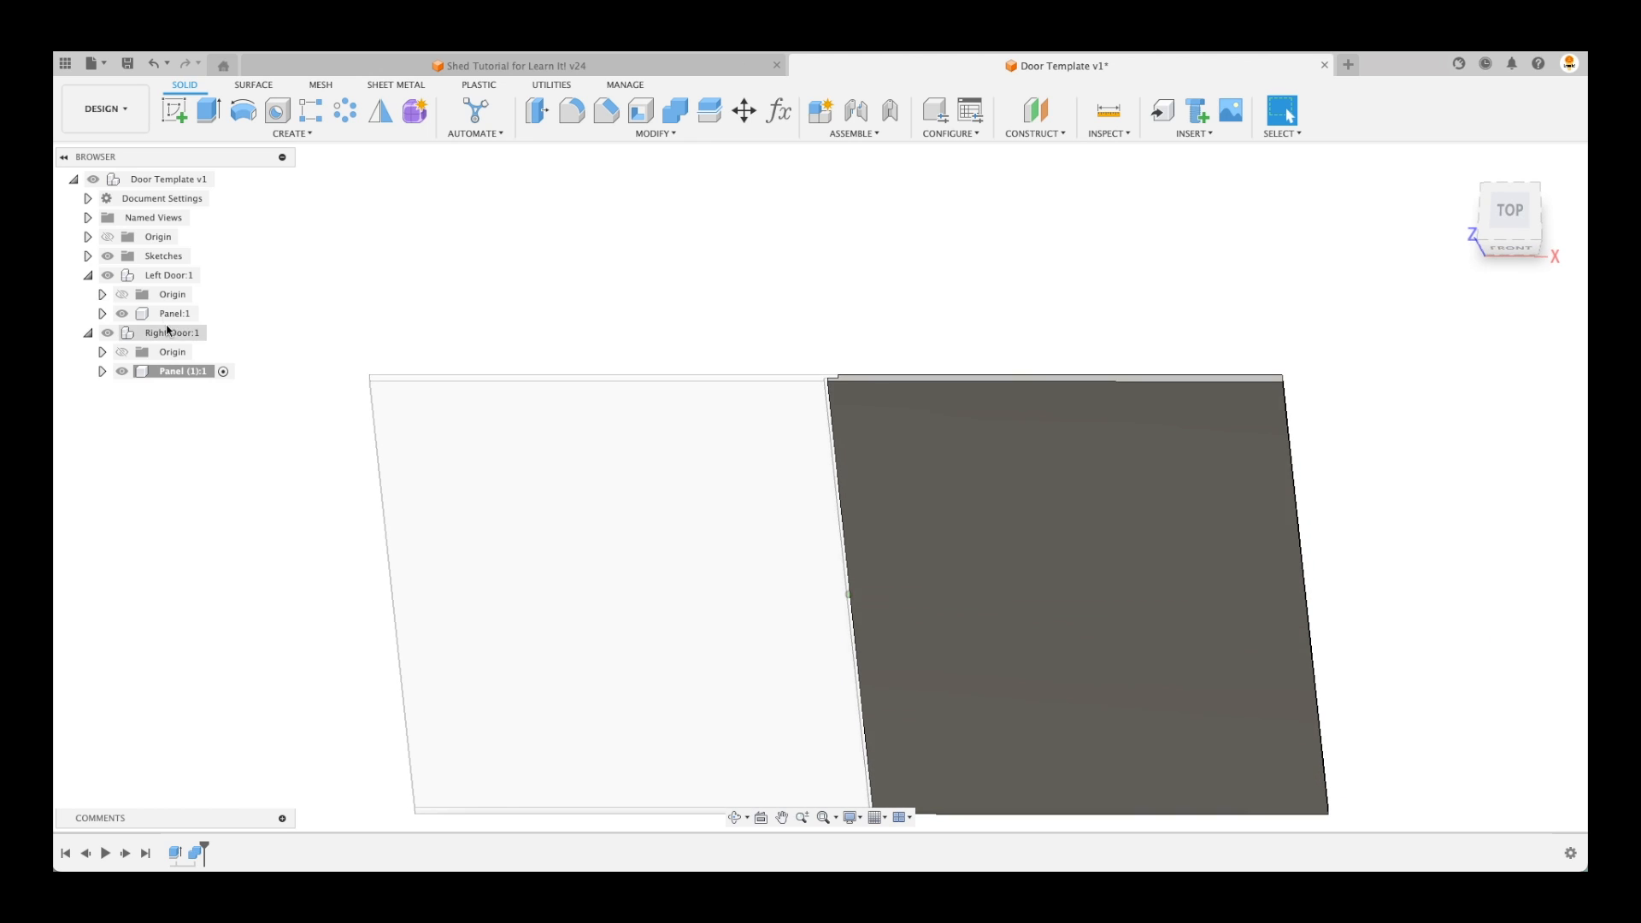
{"action": "left_click", "coordinate": [165, 277]}
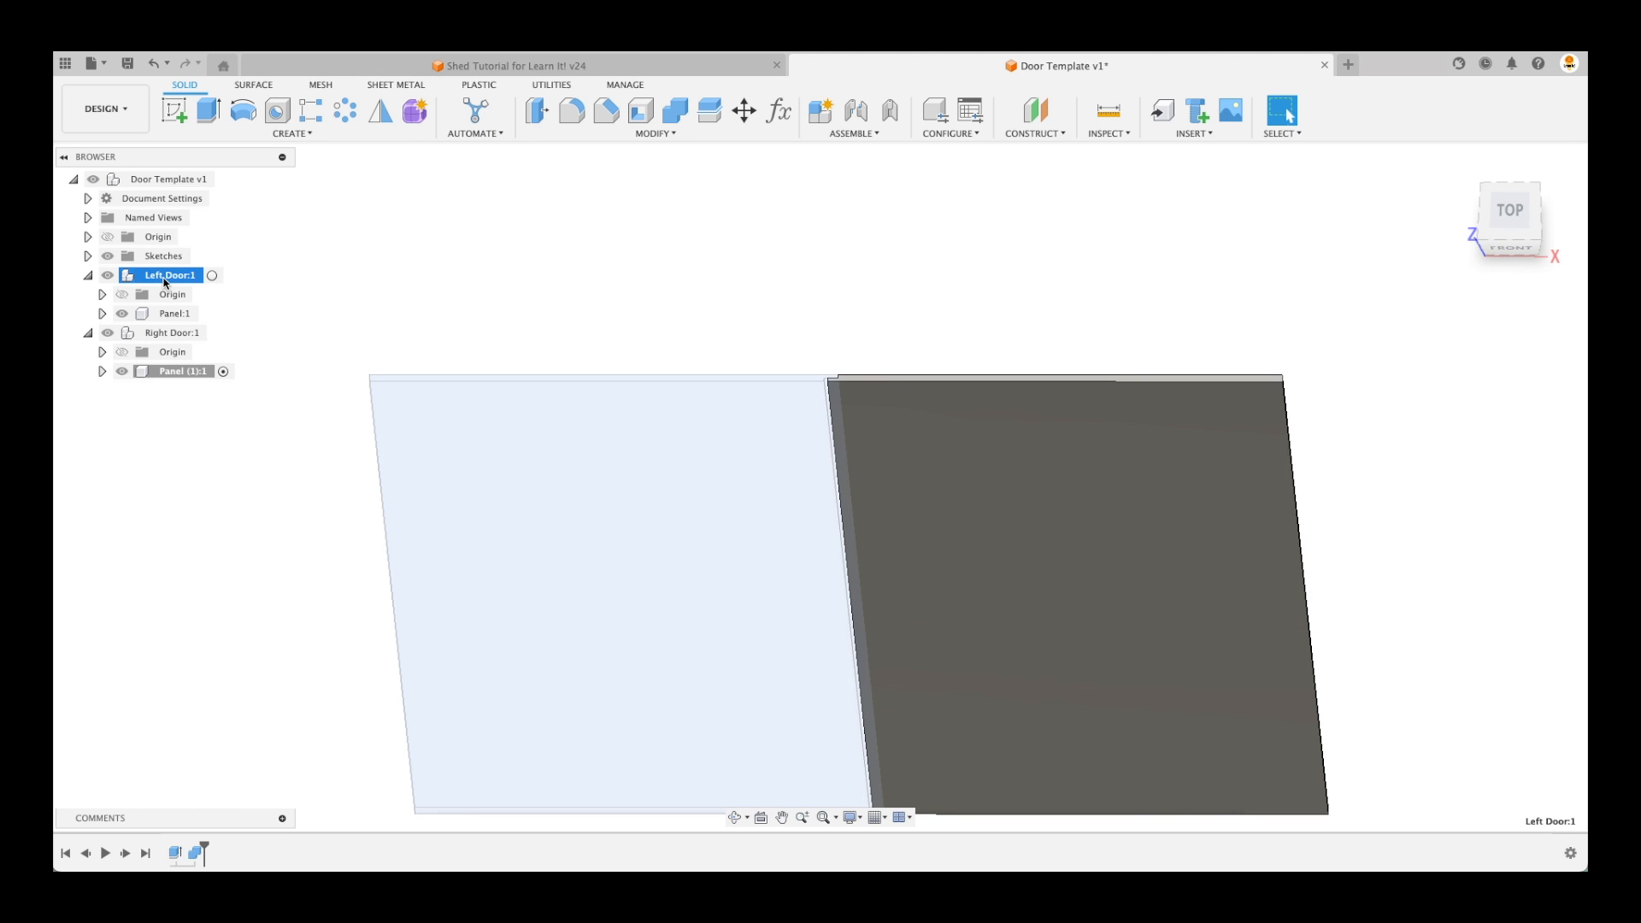
{"action": "left_click", "coordinate": [165, 334]}
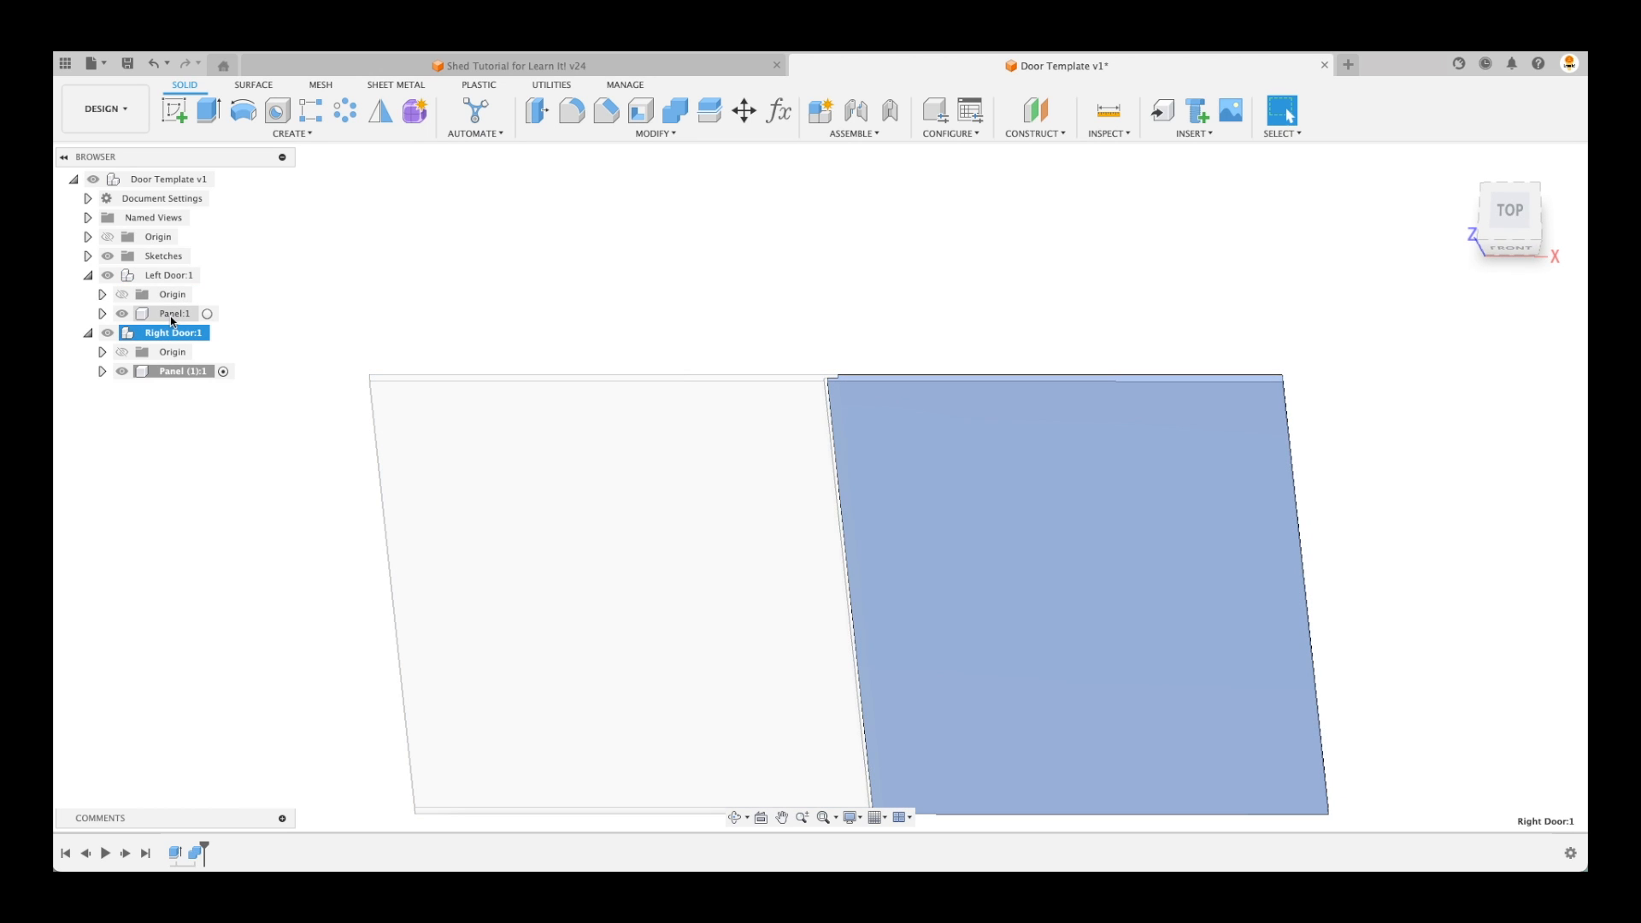
{"action": "left_click", "coordinate": [171, 316]}
{"action": "left_click", "coordinate": [172, 372]}
{"action": "left_click", "coordinate": [171, 316]}
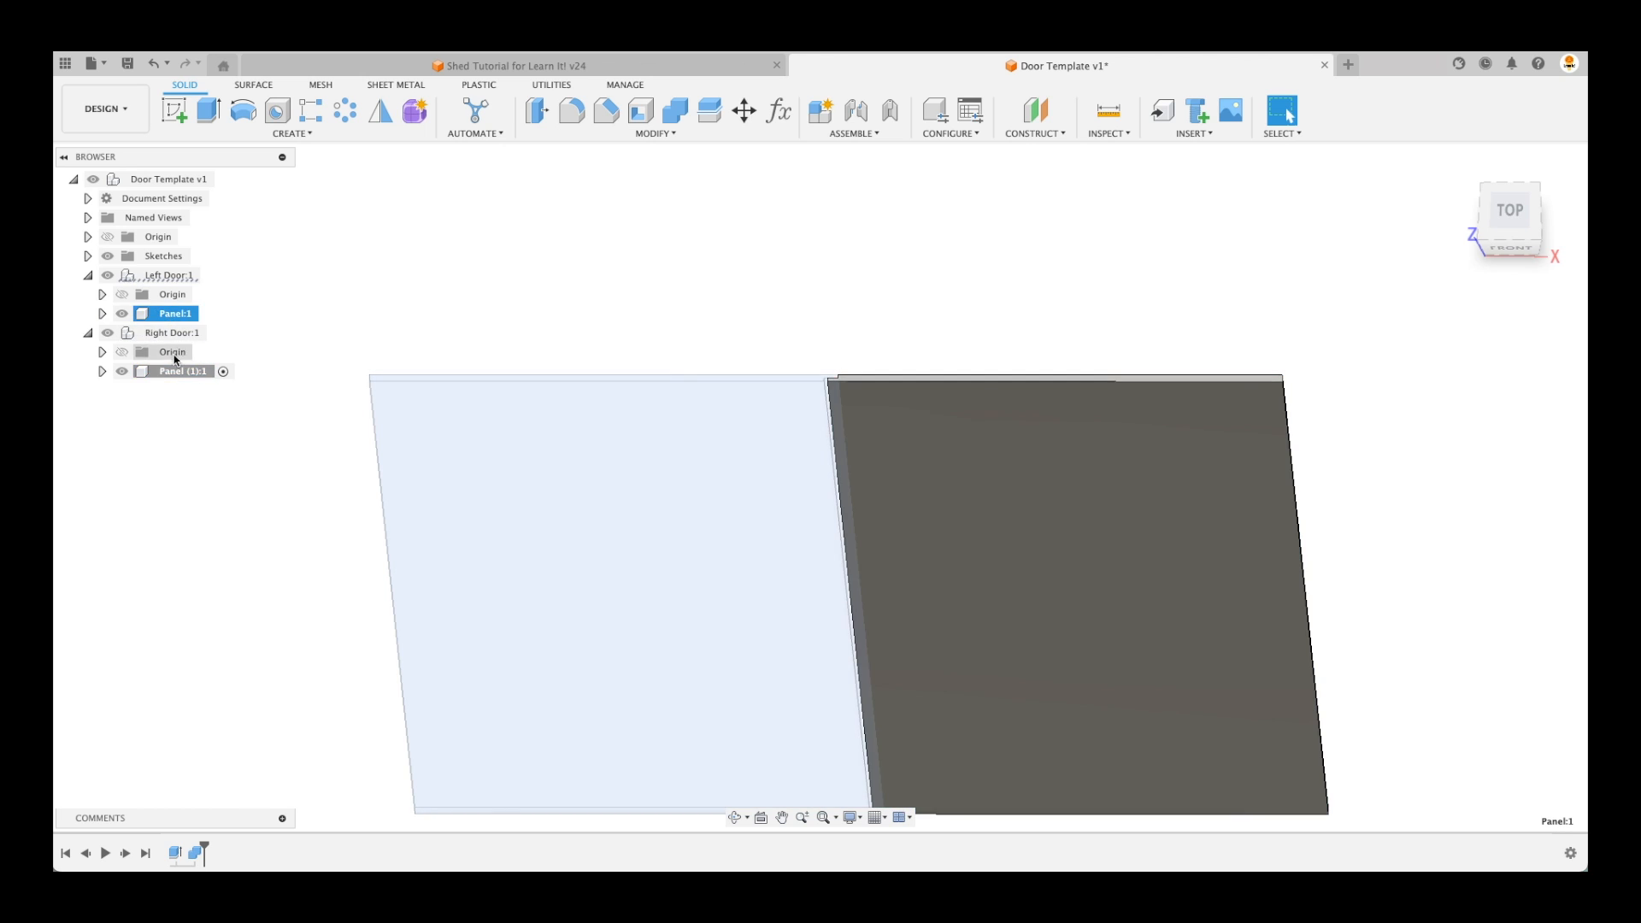
{"action": "left_click", "coordinate": [174, 375]}
{"action": "left_click", "coordinate": [182, 420]}
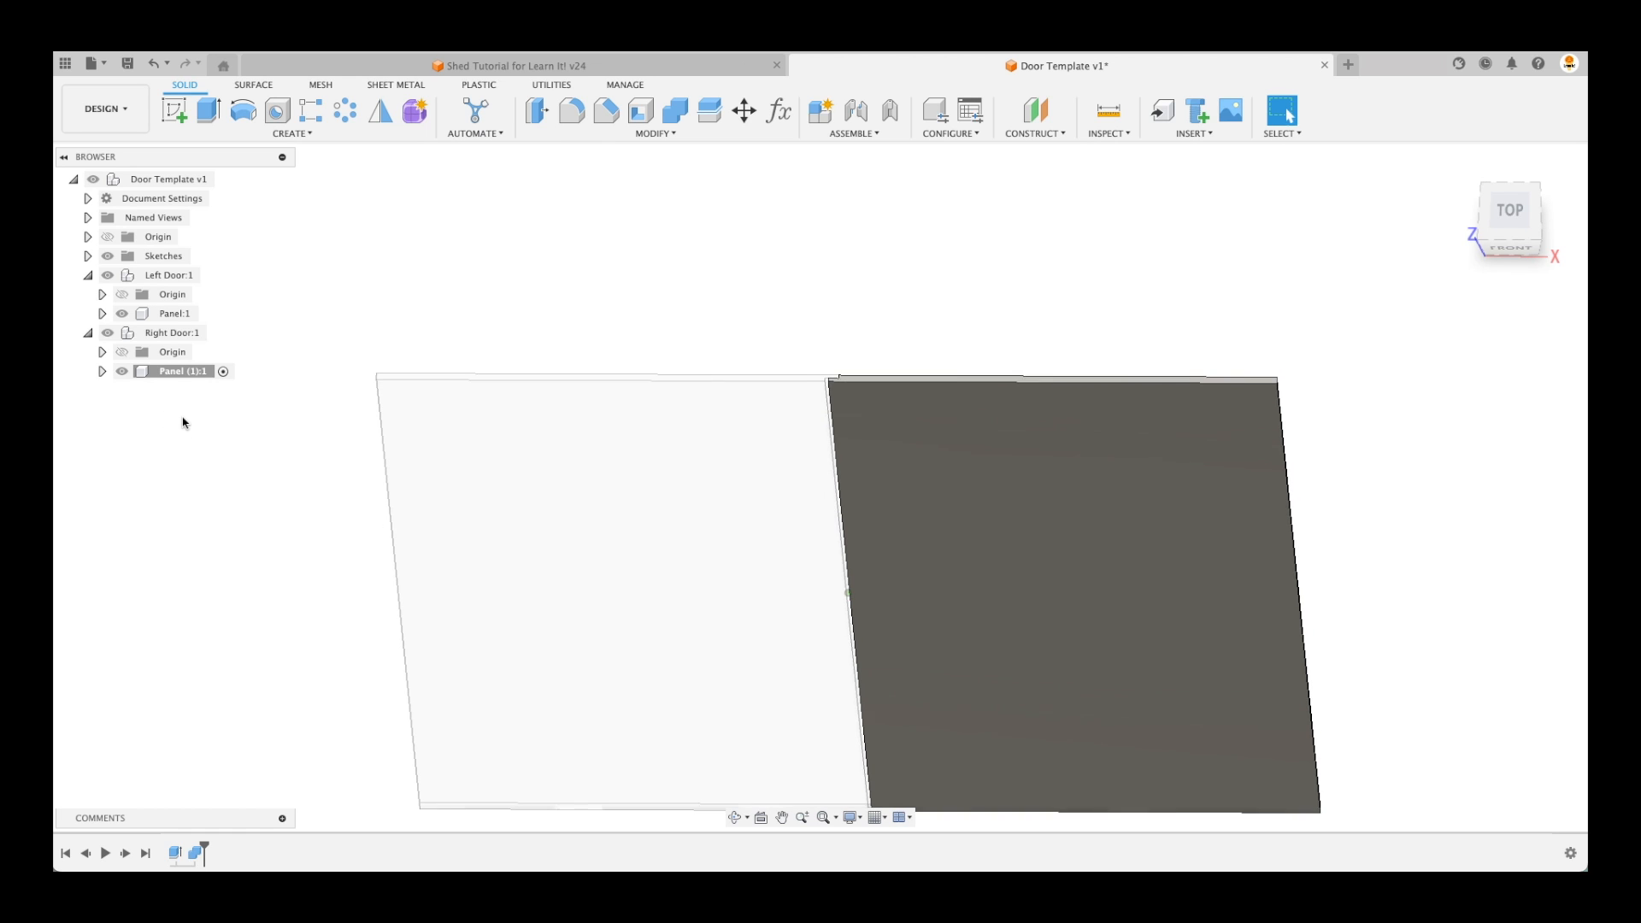
Activate the Left Door component and start a sketch on the front face of its panel
{"action": "mouse_move", "coordinate": [160, 281]}
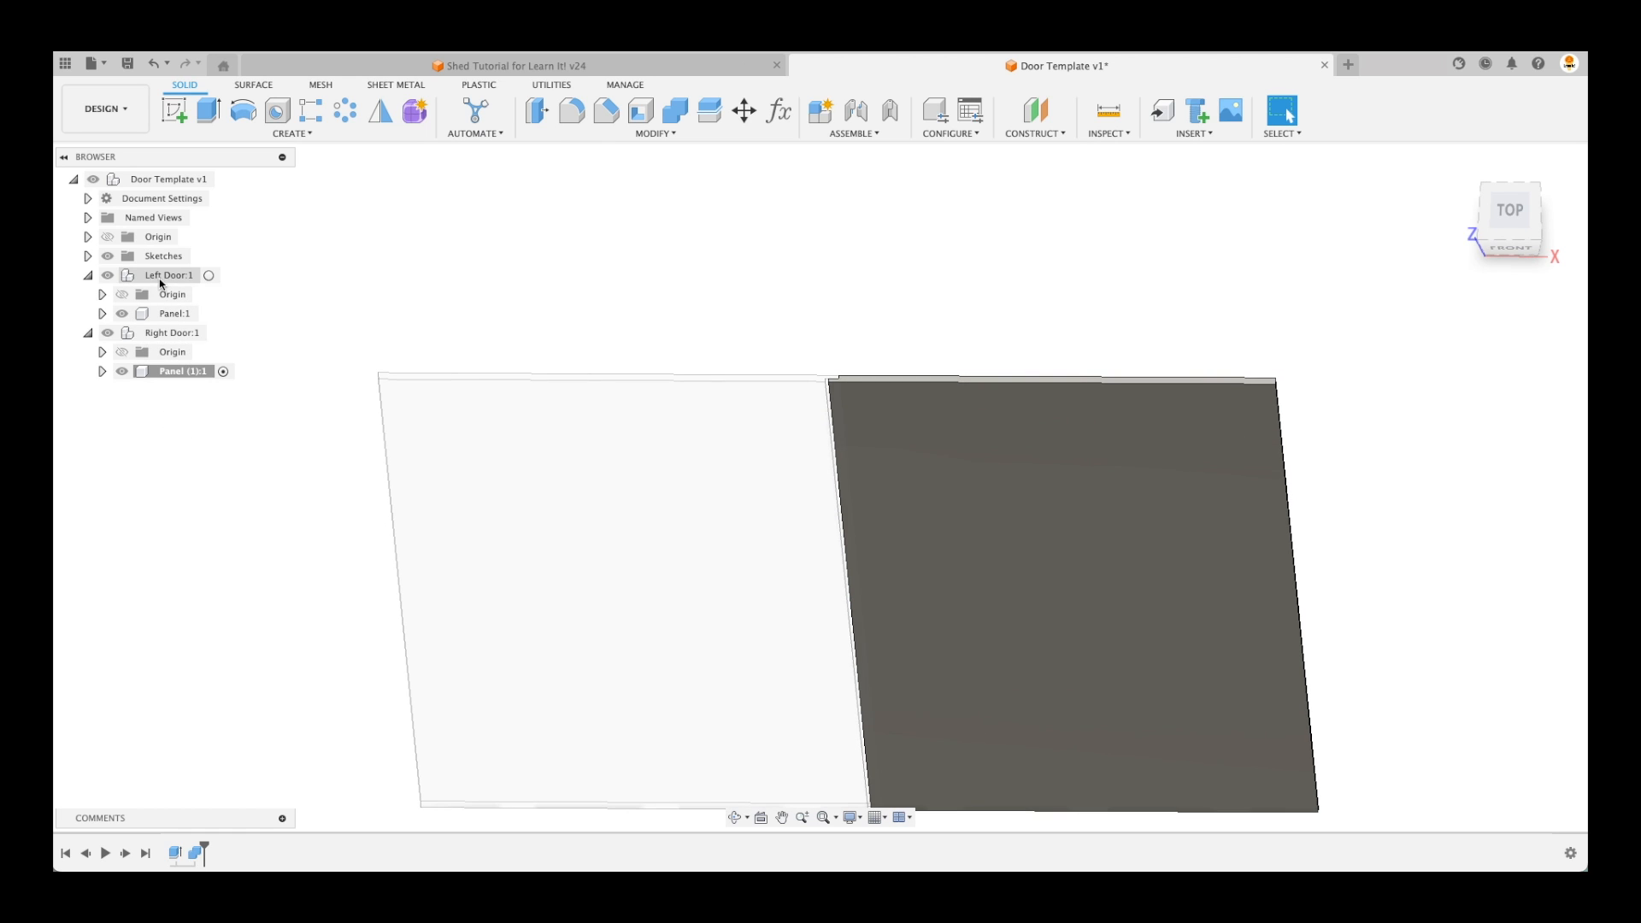
{"action": "left_click", "coordinate": [209, 275]}
{"action": "scroll", "coordinate": [267, 502], "scroll_direction": "down", "scroll_amount": 2}
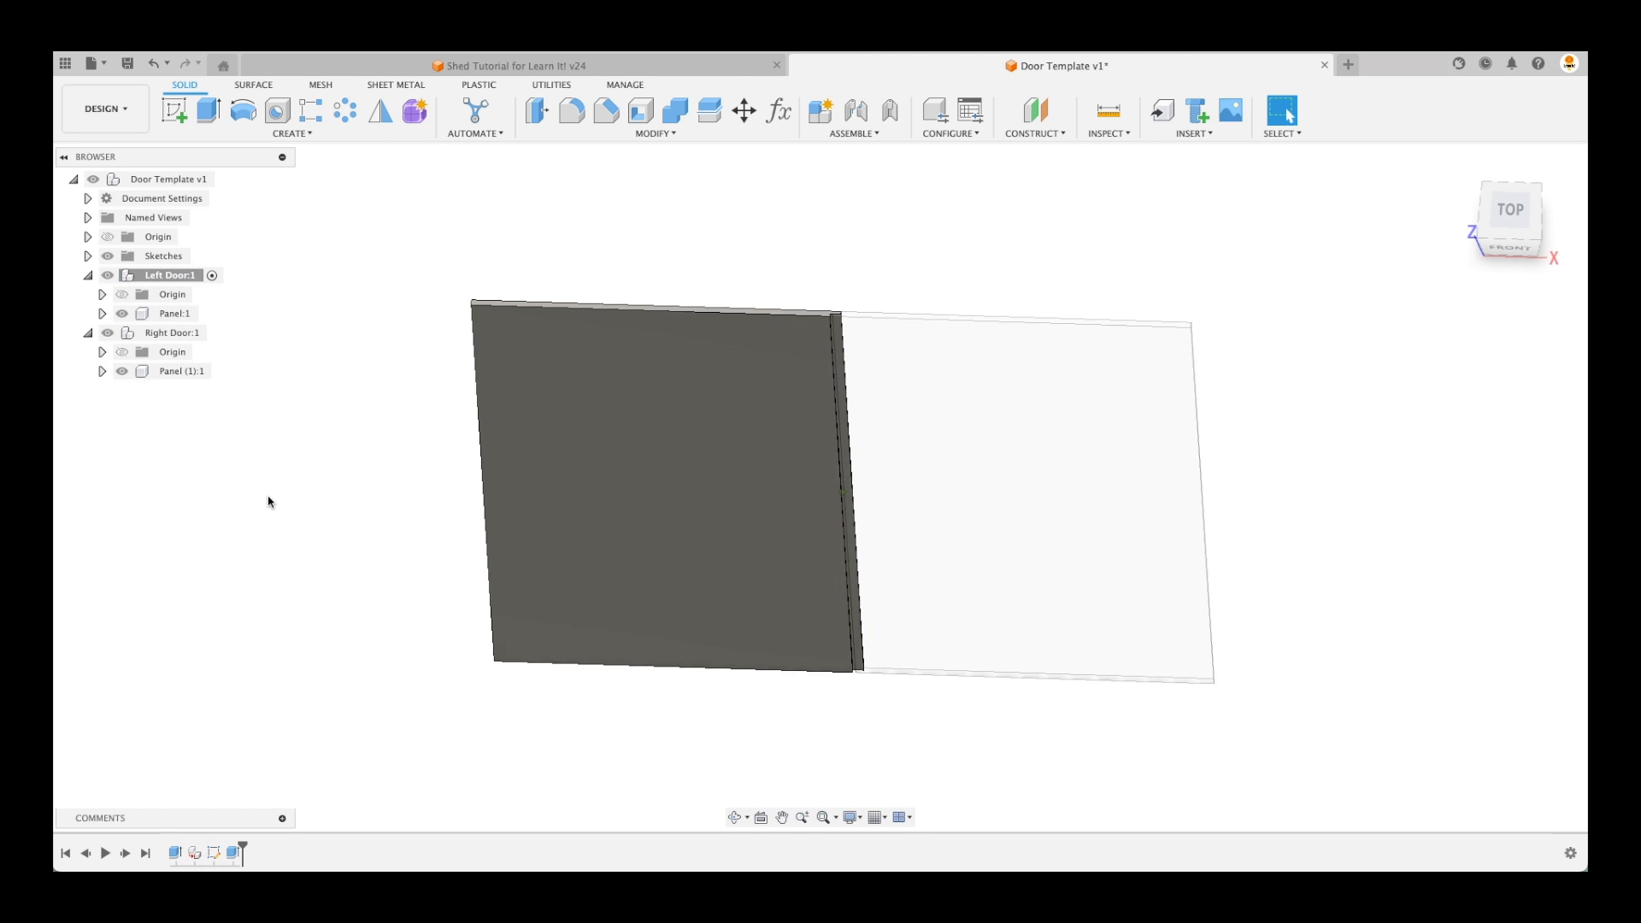
{"action": "scroll", "coordinate": [267, 502], "scroll_direction": "down", "scroll_amount": 5, "text": "shift"}
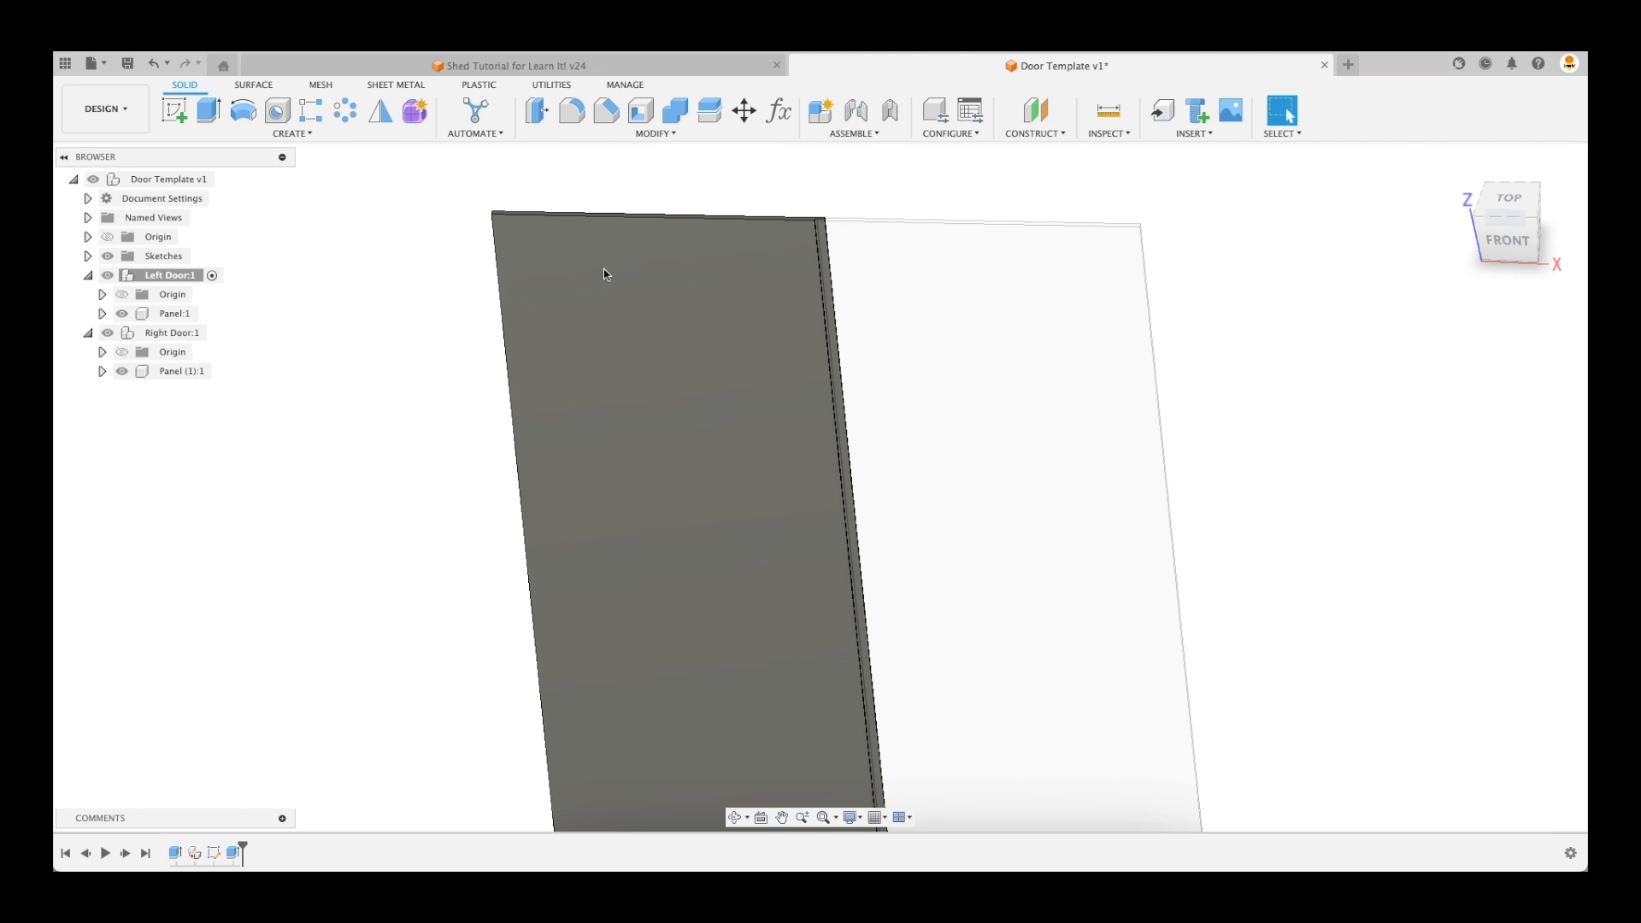
{"action": "scroll", "coordinate": [325, 449], "scroll_direction": "down", "scroll_amount": 1}
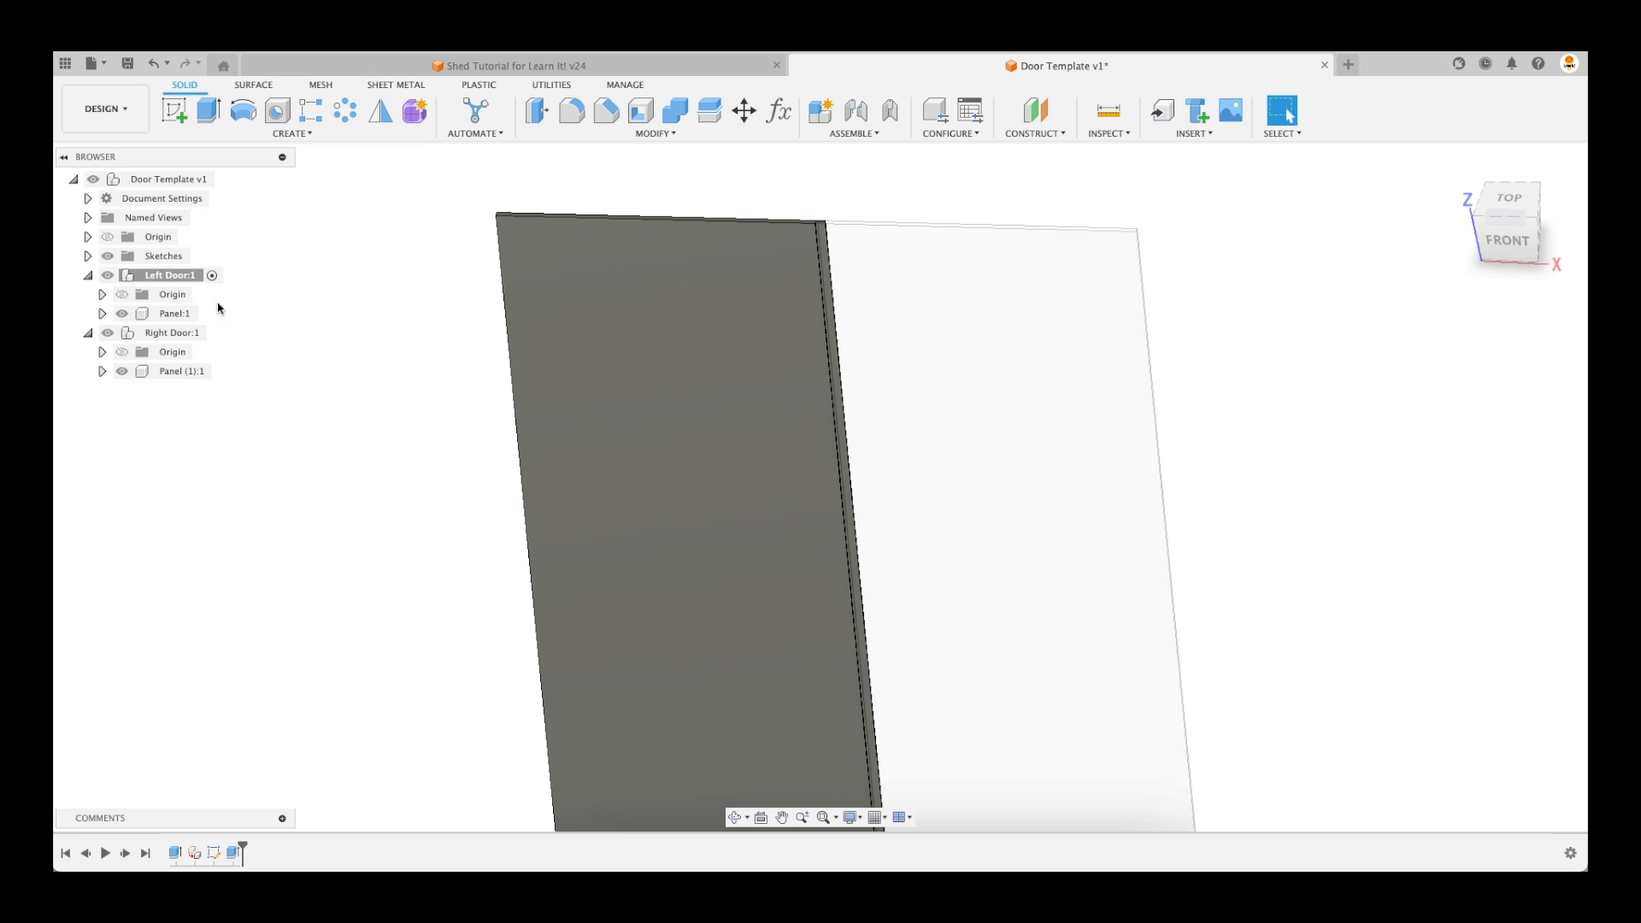
{"action": "left_click", "coordinate": [177, 116]}
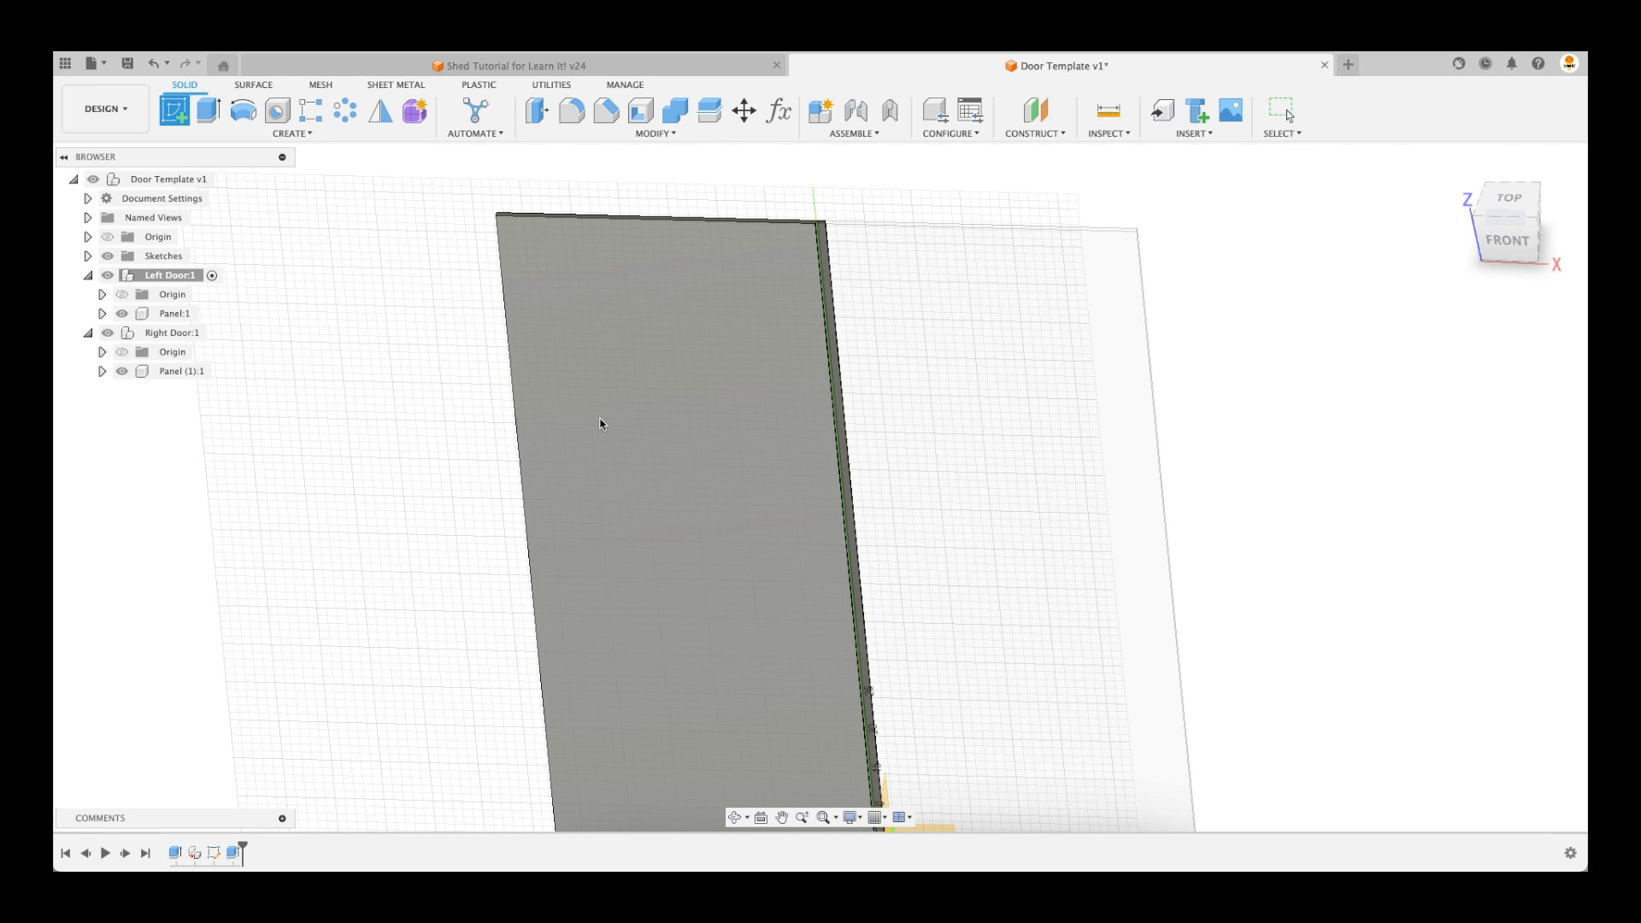
{"action": "left_click", "coordinate": [633, 350]}
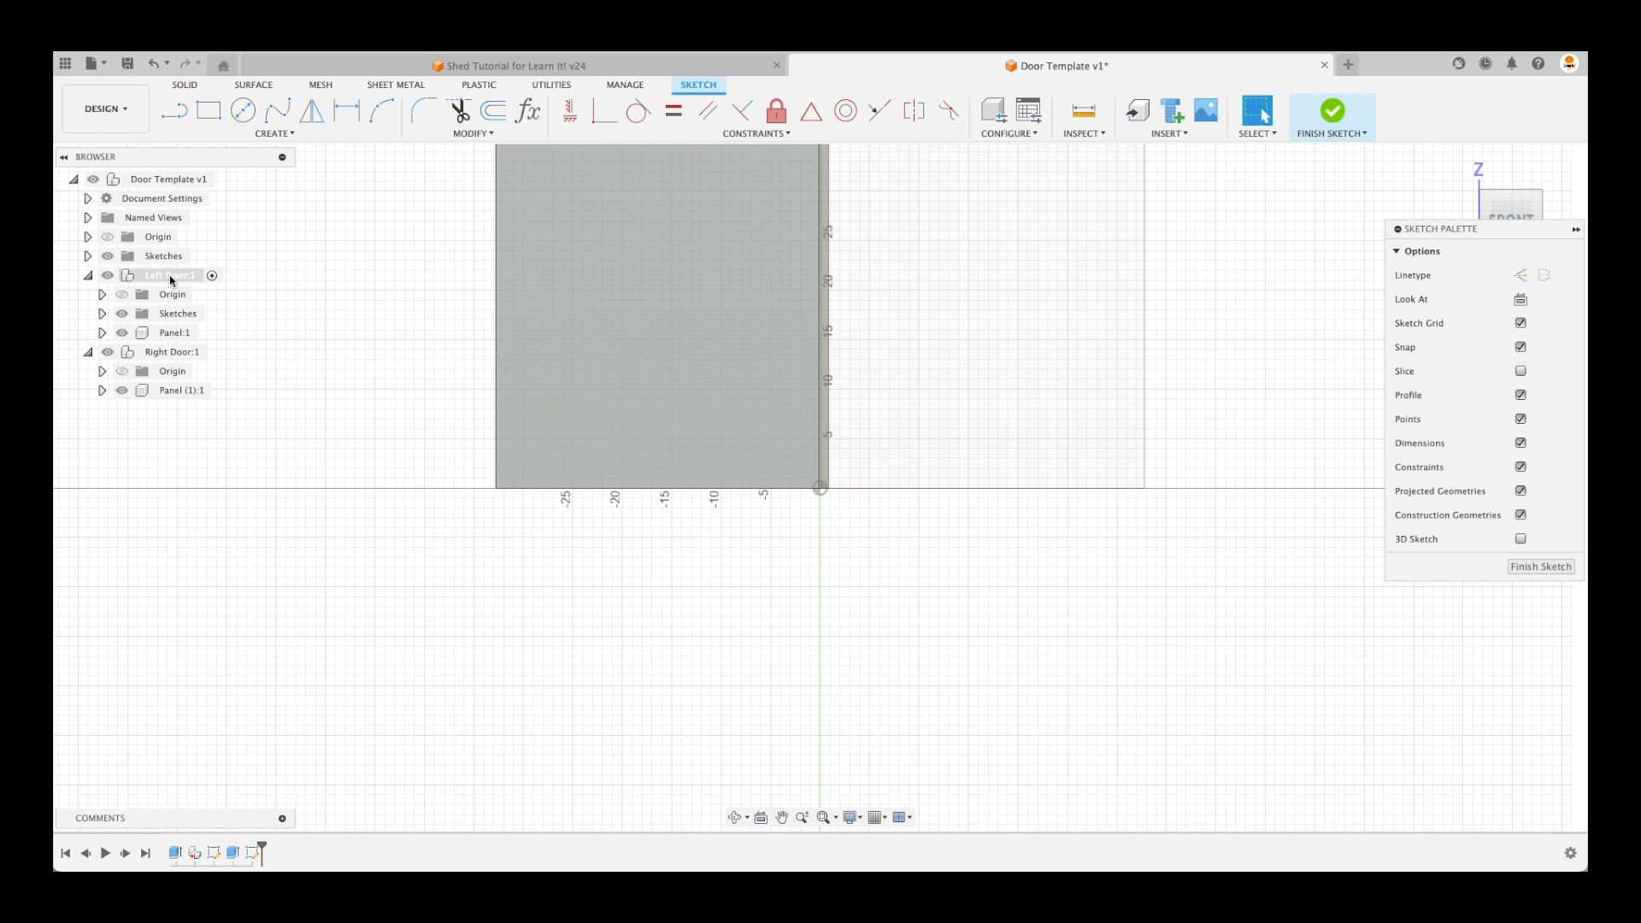
{"action": "mouse_move", "coordinate": [633, 328]}
{"action": "middle_mouse_down"}
{"action": "mouse_move", "coordinate": [729, 543]}
{"action": "mouse_move", "coordinate": [778, 557]}
{"action": "middle_mouse_up"}
{"action": "scroll", "coordinate": [778, 563], "scroll_direction": "down", "scroll_amount": 5}
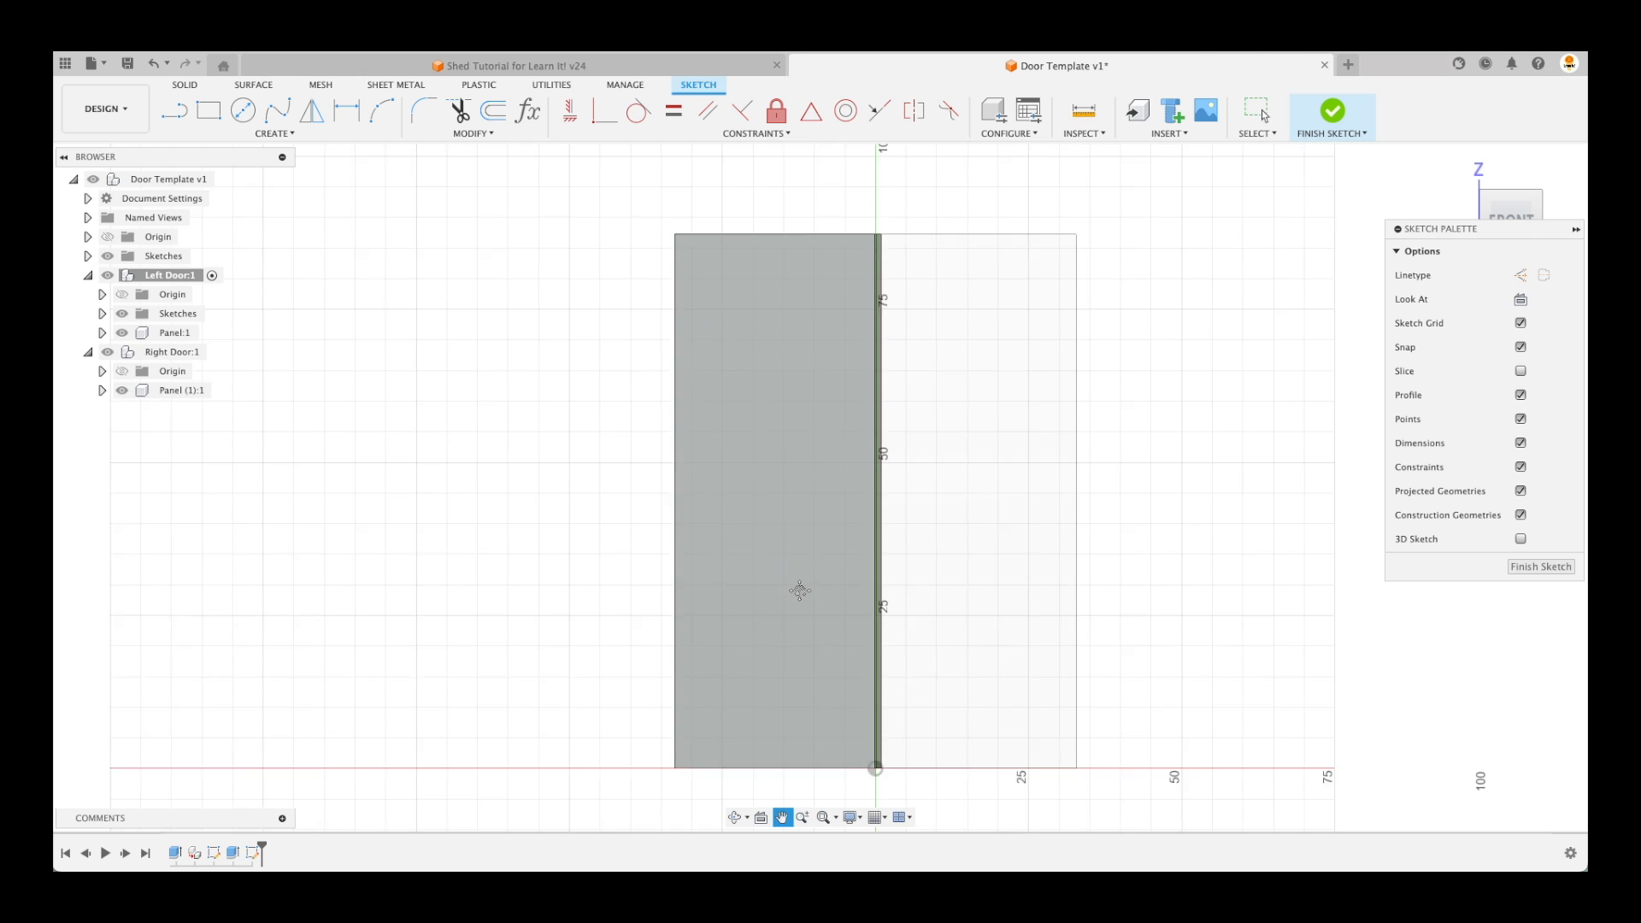
Draw a rectangle across the top of the left panel, from its outer edge to the lip line, about 32.6 by 5.1 in
{"action": "left_click", "coordinate": [209, 109]}
{"action": "scroll", "coordinate": [701, 225], "scroll_direction": "up", "scroll_amount": 2}
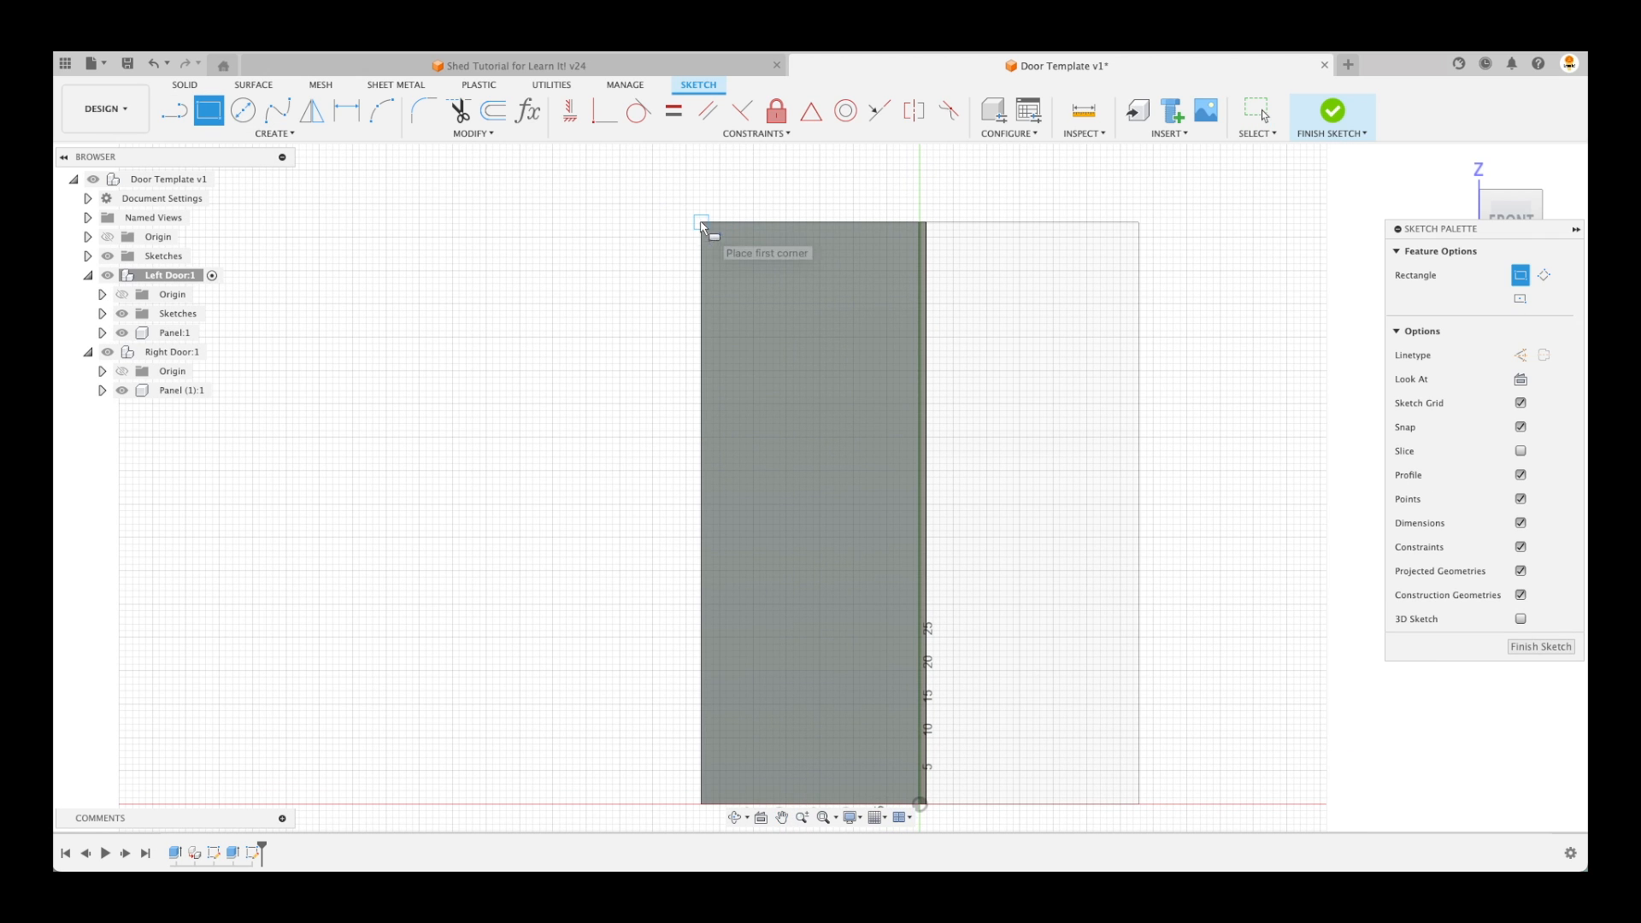
{"action": "left_click", "coordinate": [701, 223]}
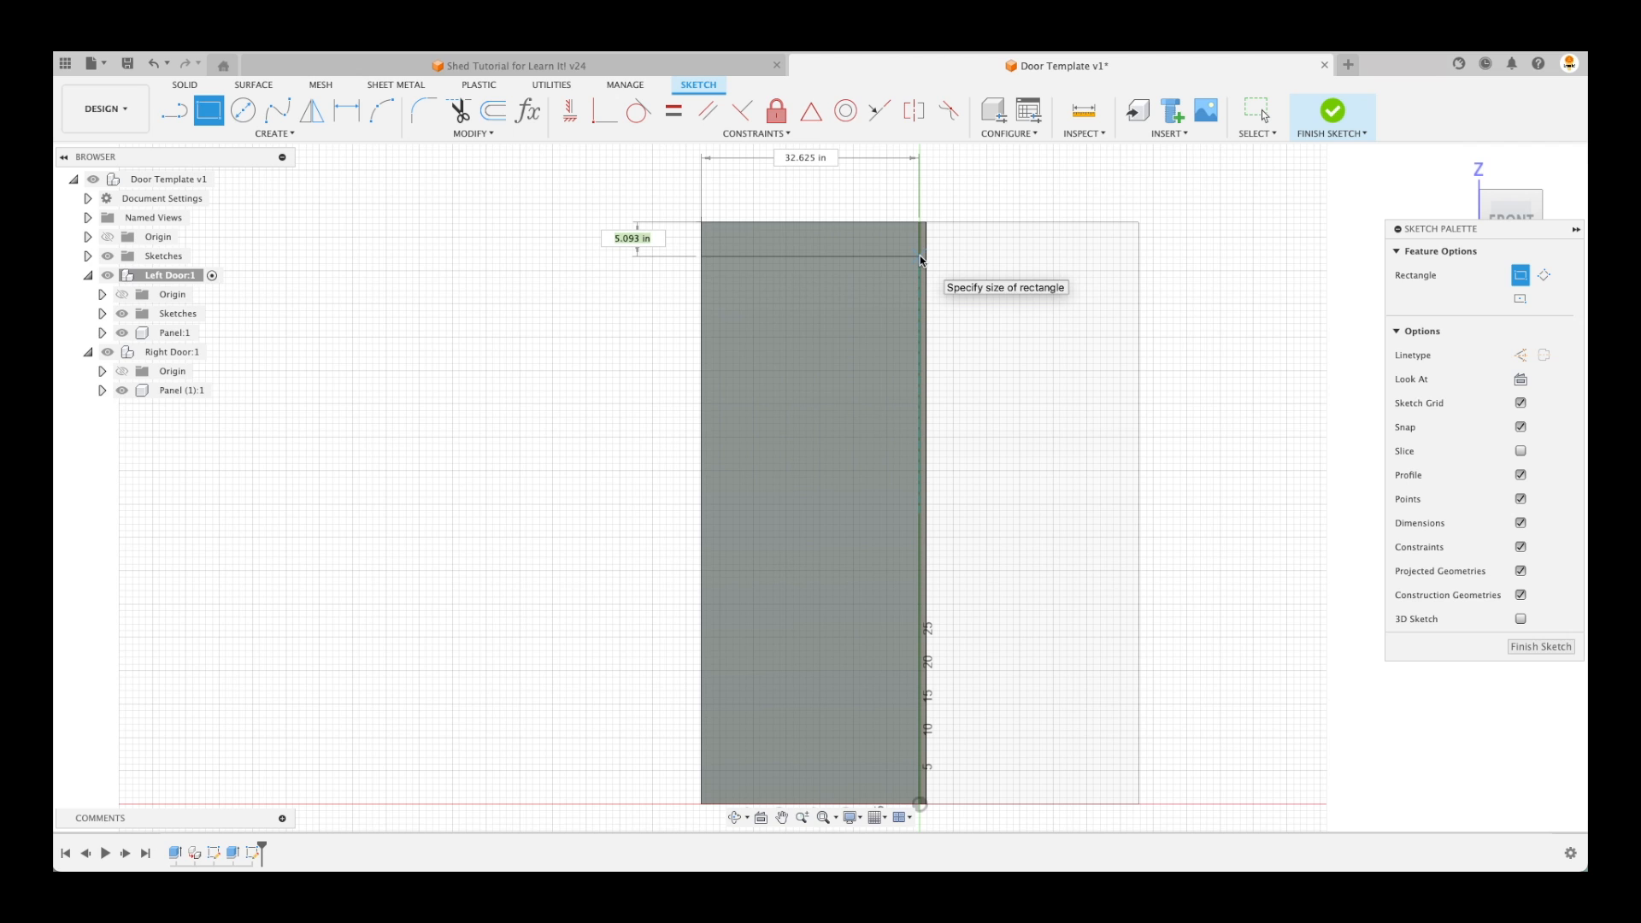
{"action": "left_click", "coordinate": [922, 260]}
{"action": "scroll", "coordinate": [759, 300], "scroll_direction": "down", "scroll_amount": 1}
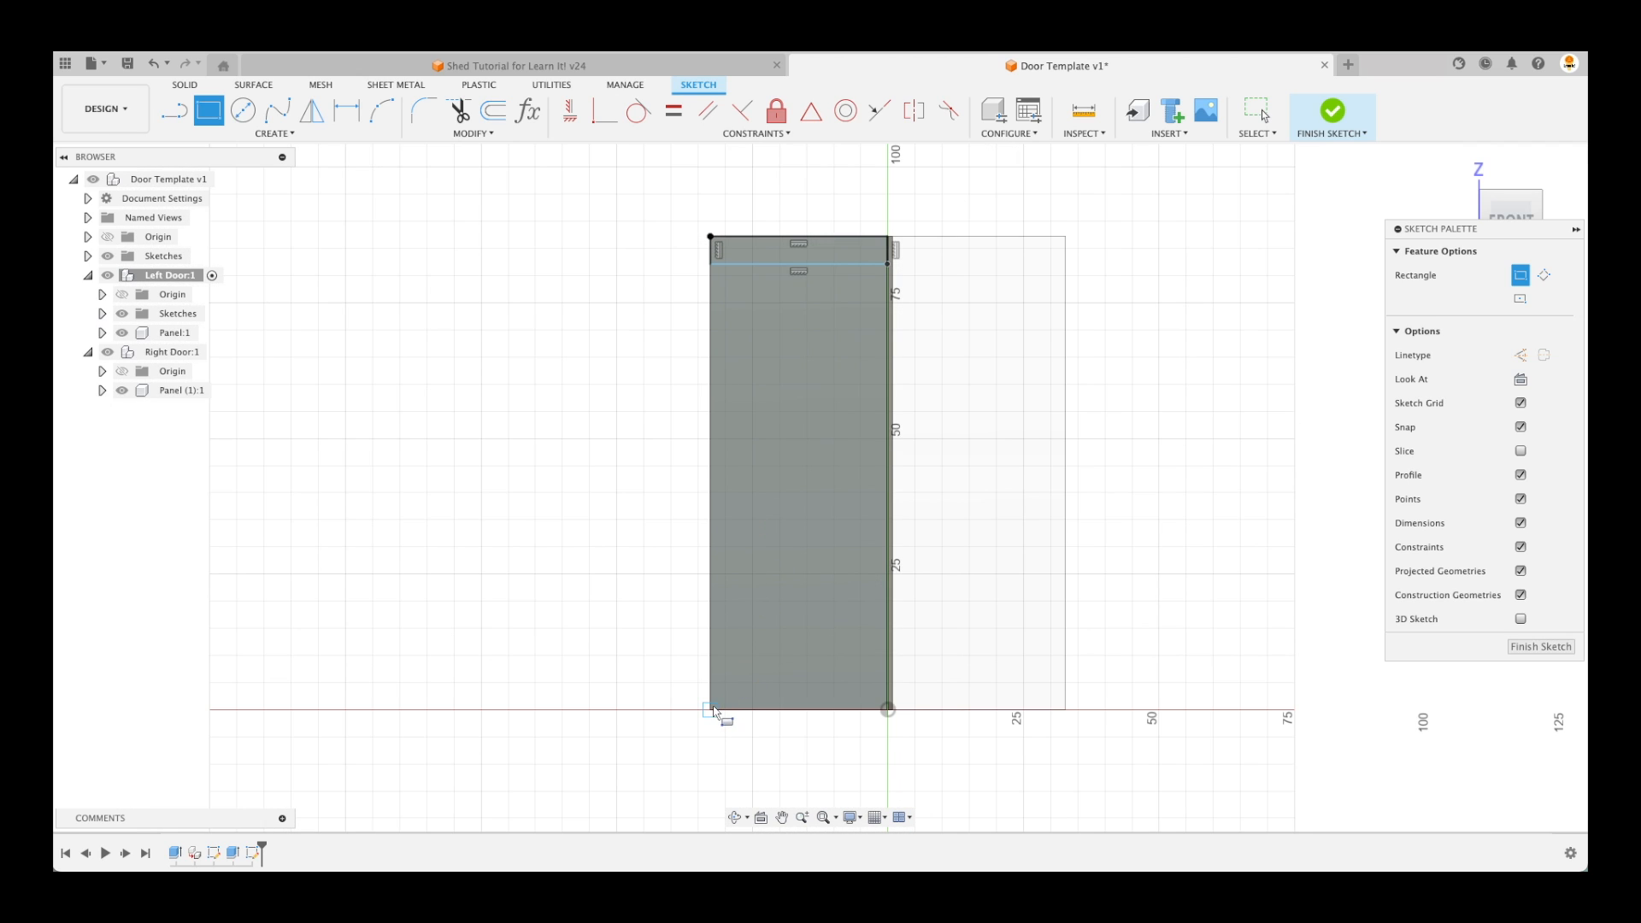
Draw a rectangle across the bottom of the left panel, from its outer corner to the lip line, about 32.6 by 3.9 in
{"action": "left_click", "coordinate": [713, 710]}
{"action": "scroll", "coordinate": [887, 694], "scroll_direction": "up", "scroll_amount": 2}
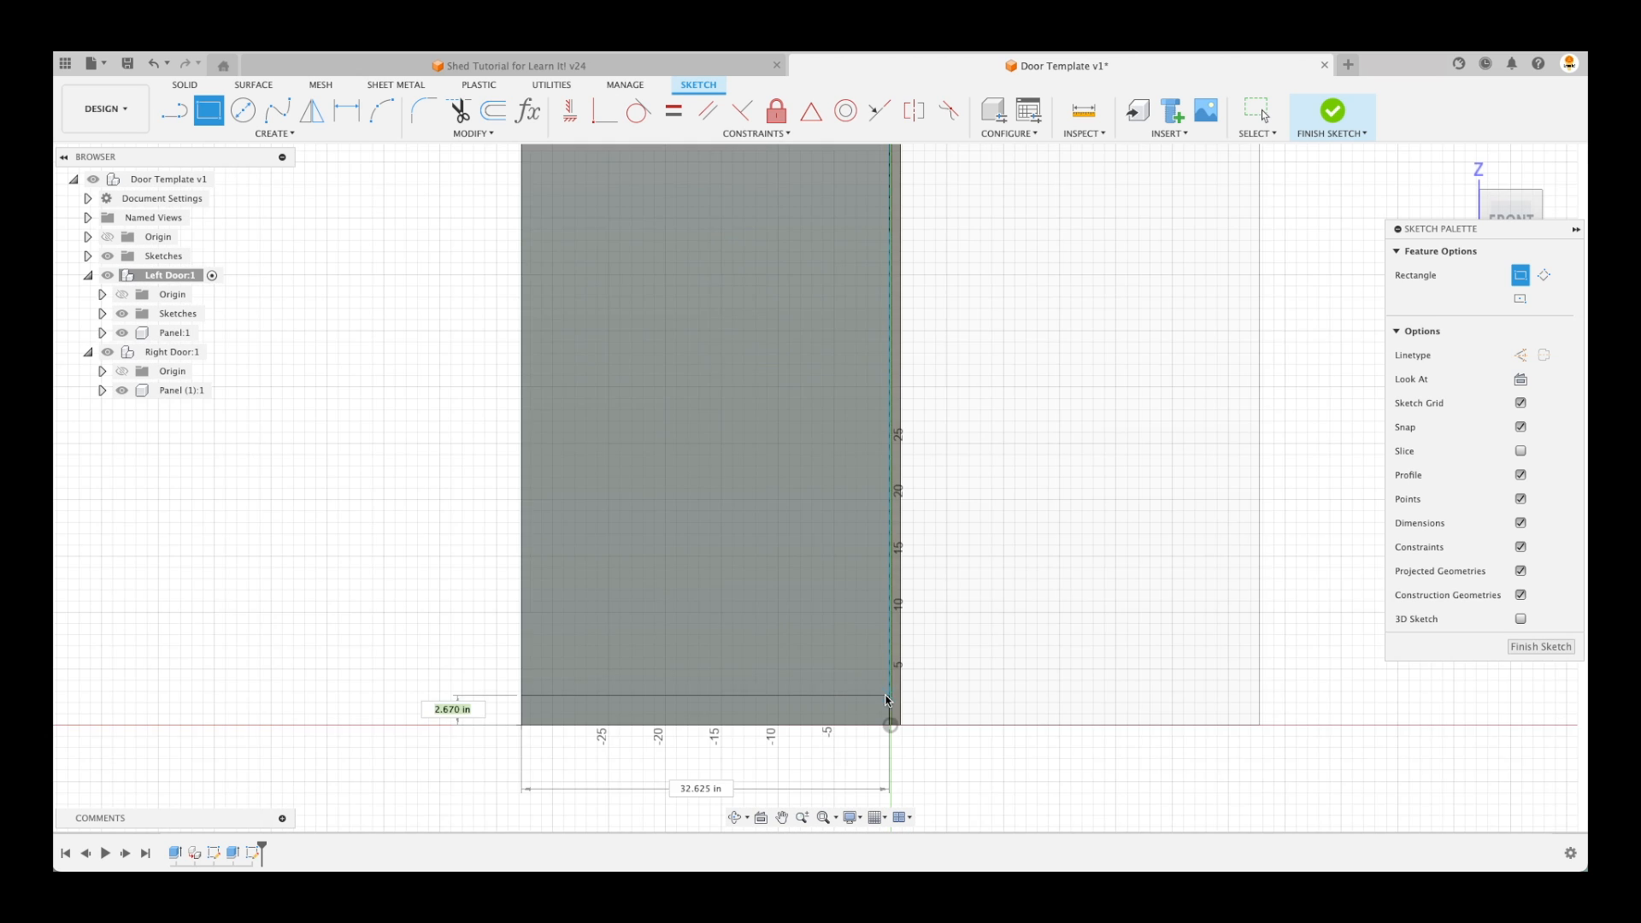
{"action": "scroll", "coordinate": [888, 701], "scroll_direction": "up", "scroll_amount": 4}
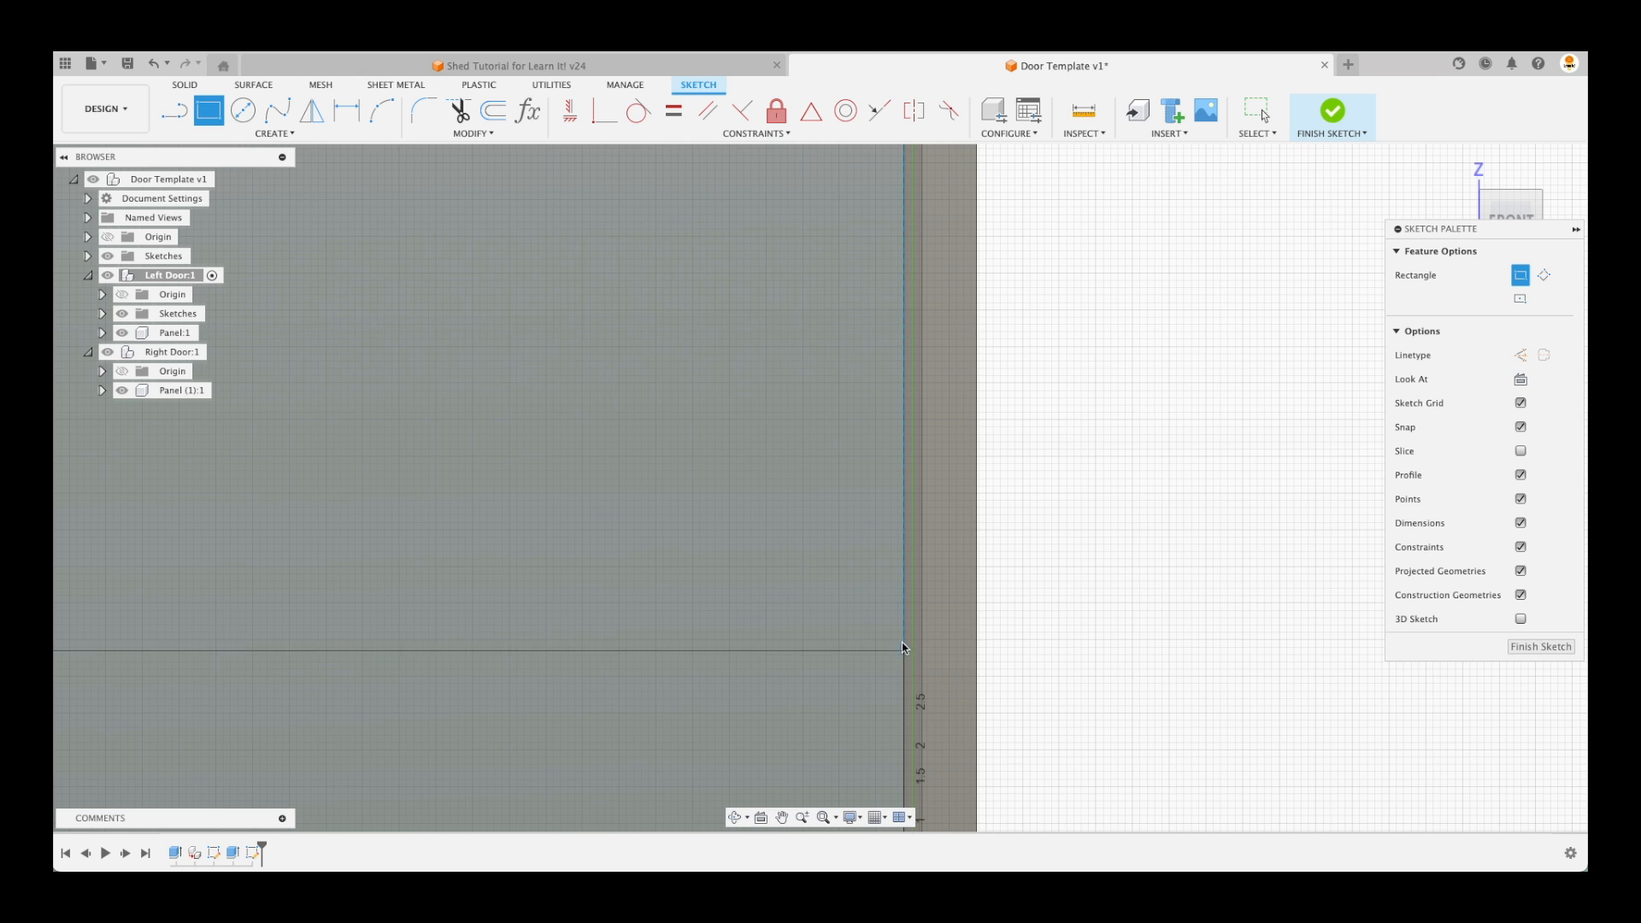
{"action": "scroll", "coordinate": [904, 641], "scroll_direction": "down", "scroll_amount": 3}
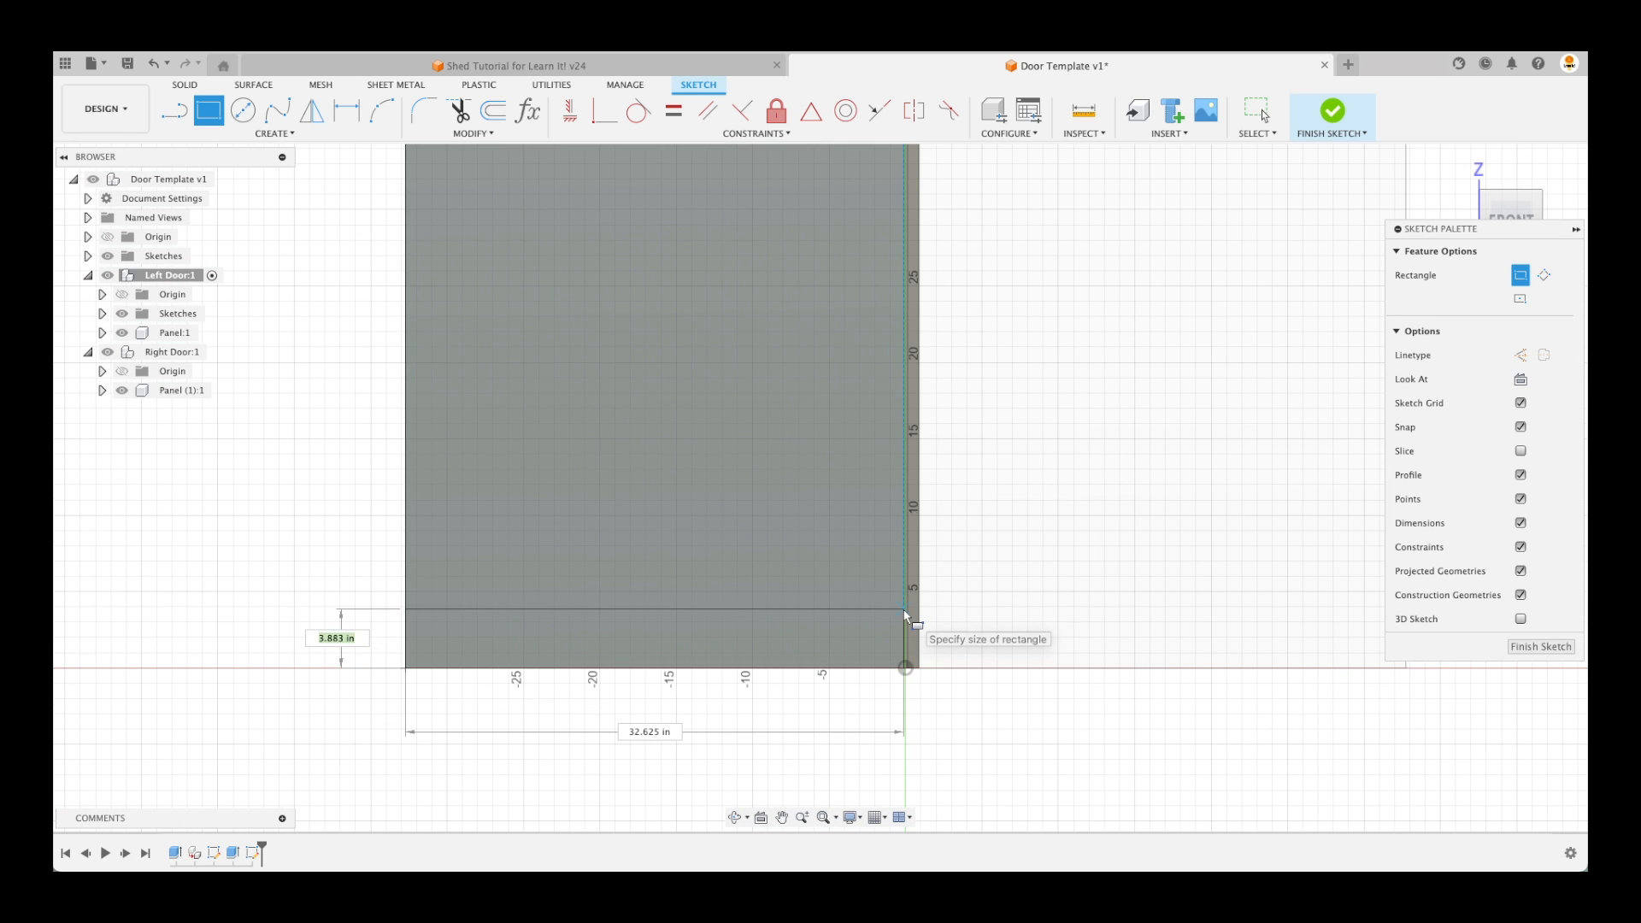
{"action": "left_click", "coordinate": [907, 618]}
{"action": "scroll", "coordinate": [744, 547], "scroll_direction": "down", "scroll_amount": 4}
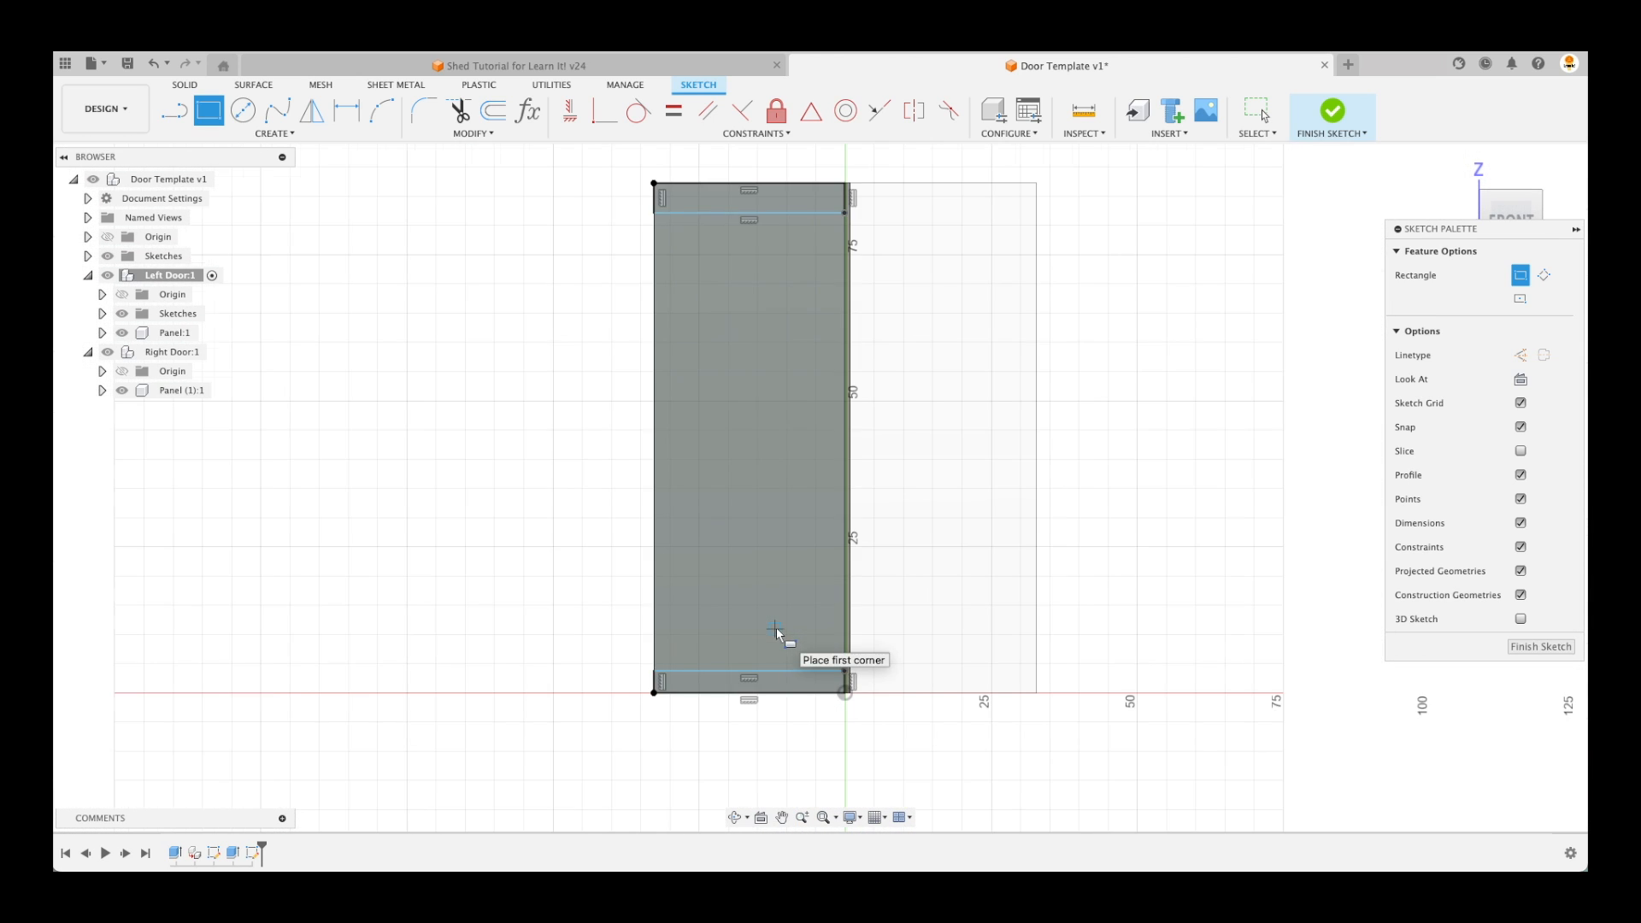
{"action": "scroll", "coordinate": [776, 631], "scroll_direction": "down", "scroll_amount": 1}
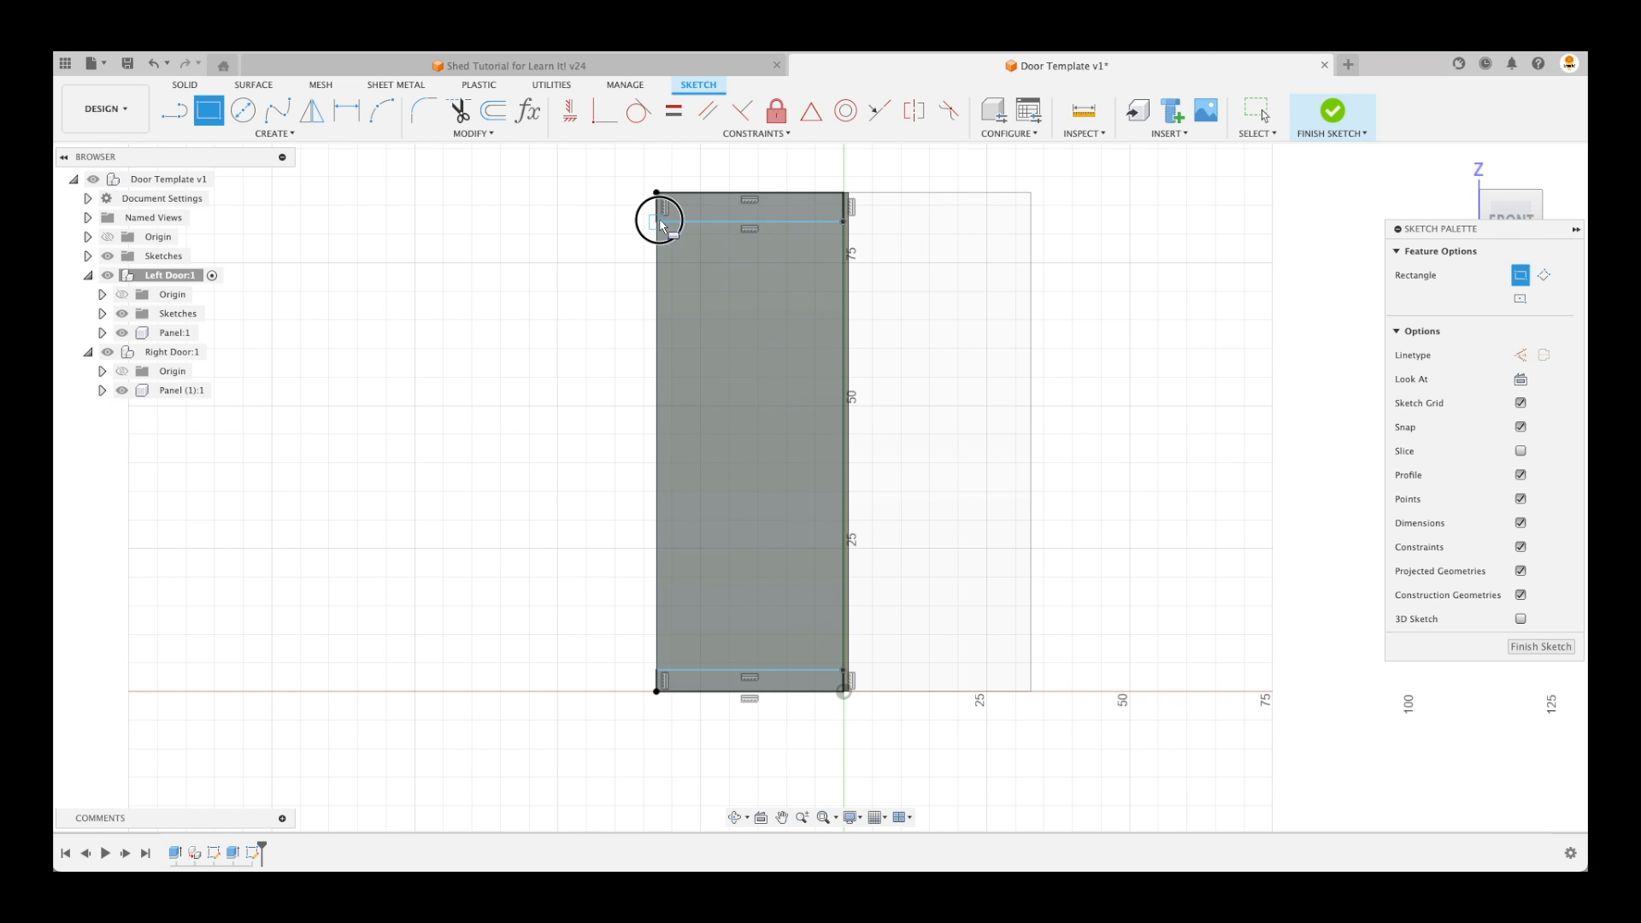
Draw two vertical rectangles between the top and bottom trim, about 4.7 in wide at the outer edge and 5.1 in at the lip edge
{"action": "left_click", "coordinate": [660, 220]}
{"action": "left_click", "coordinate": [683, 671]}
{"action": "left_click", "coordinate": [843, 222]}
{"action": "left_click", "coordinate": [814, 671]}
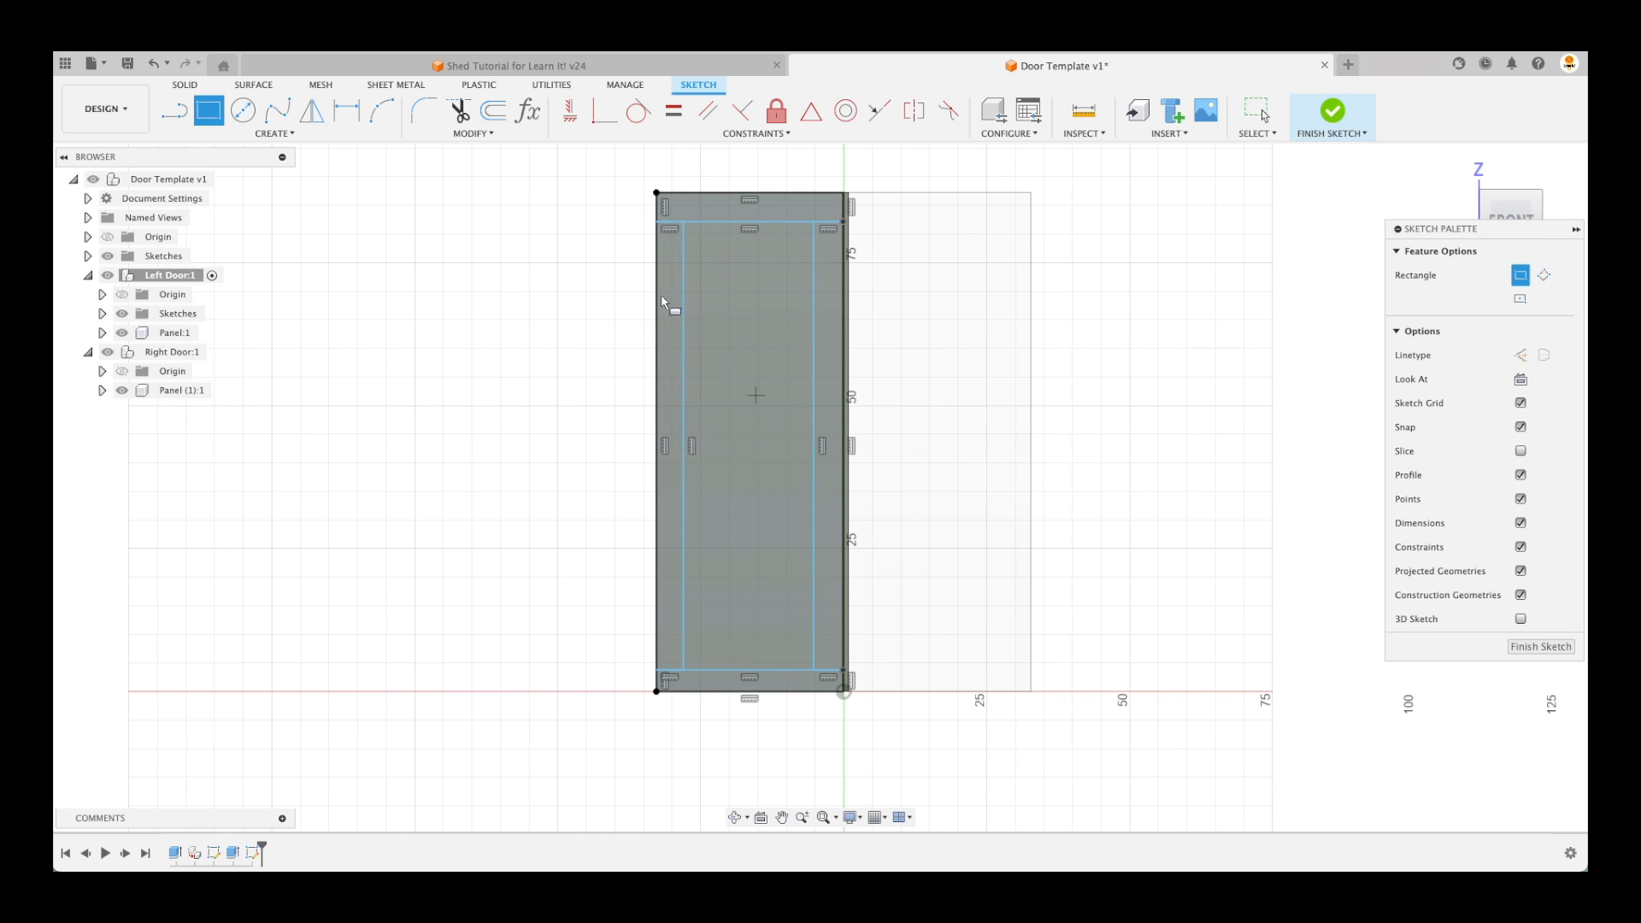
{"action": "key", "text": "Escape"}
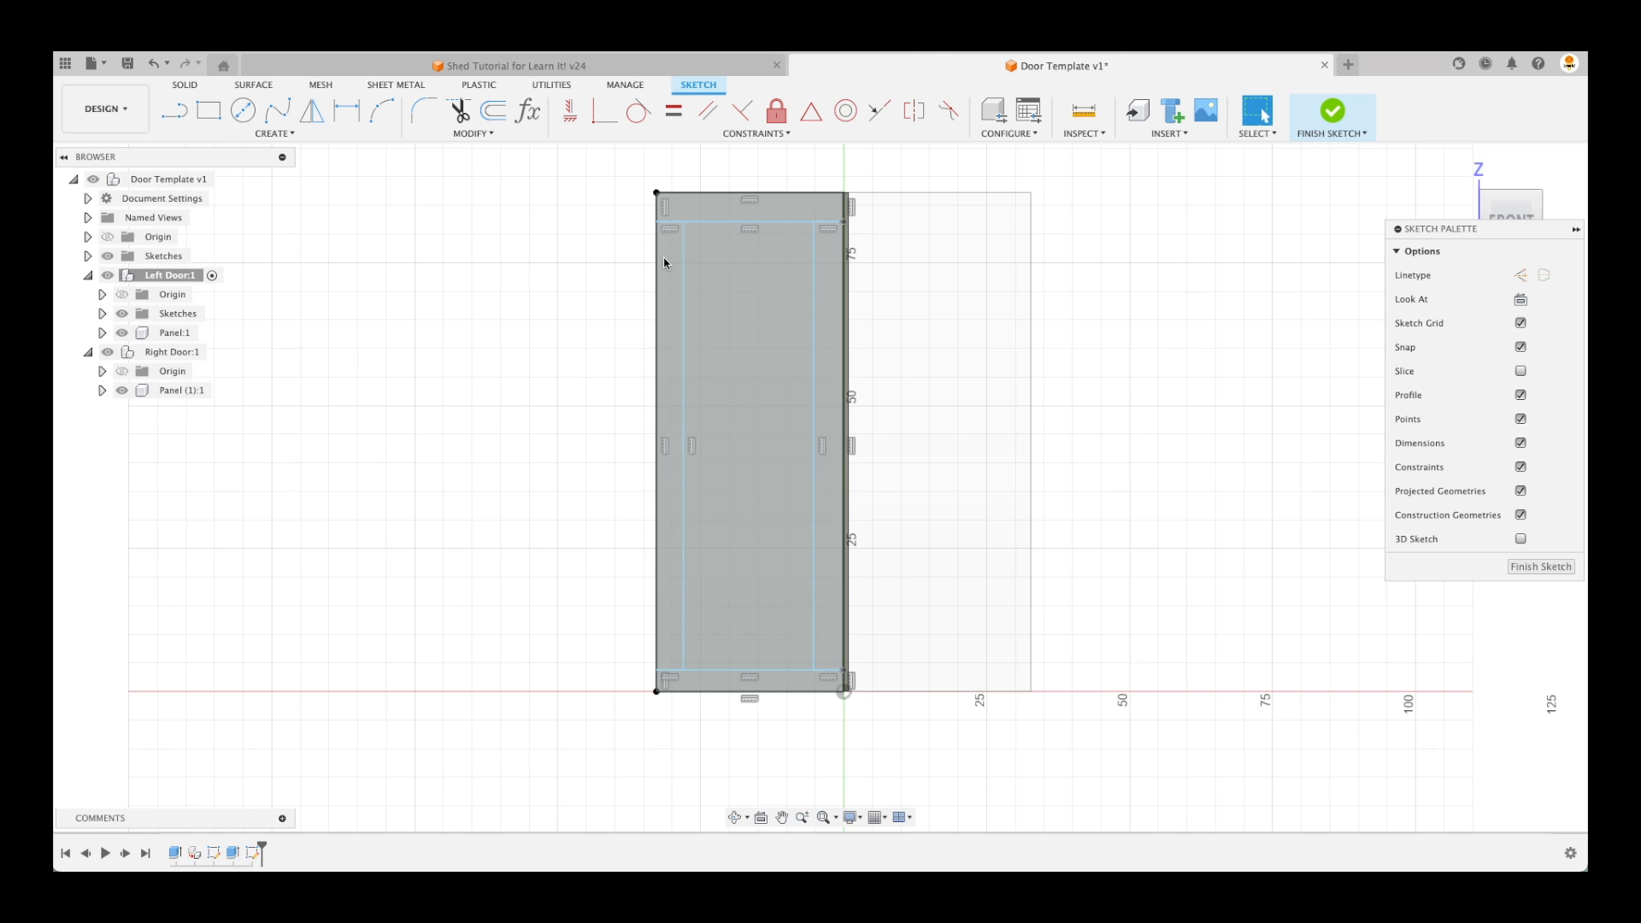
Dimension the top trim rectangle's height to 3.5 in
{"action": "key", "text": "d"}
{"action": "scroll", "coordinate": [597, 248], "scroll_direction": "up", "scroll_amount": 3}
{"action": "left_click", "coordinate": [725, 290]}
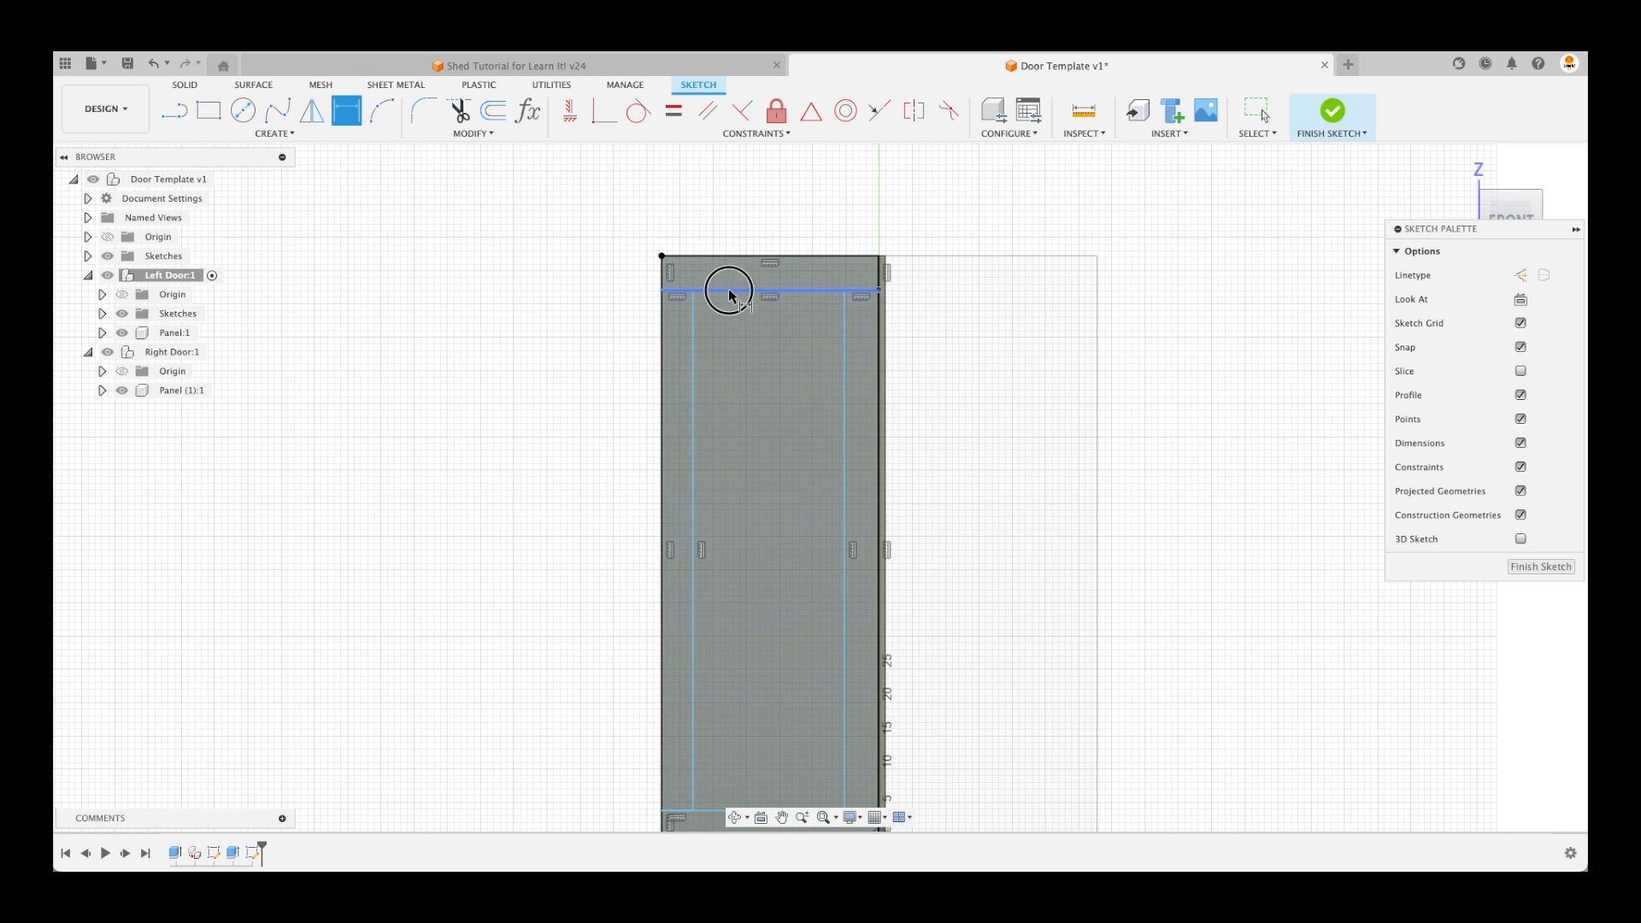
{"action": "left_click", "coordinate": [724, 257]}
{"action": "left_click", "coordinate": [554, 276]}
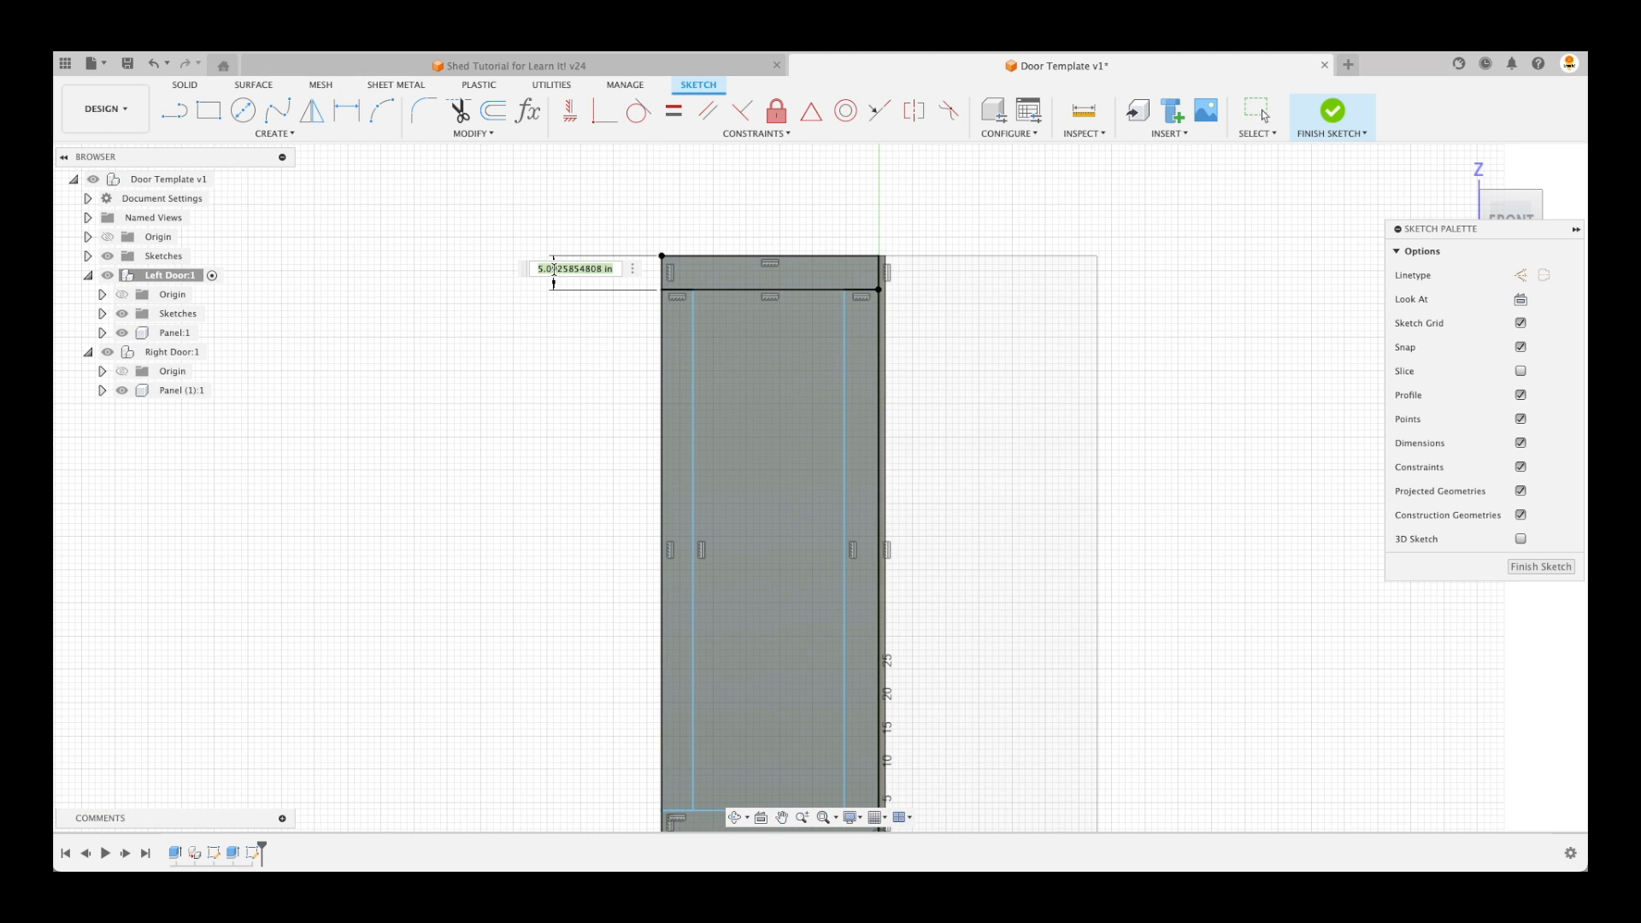
{"action": "type", "text": "3.5"}
{"action": "key", "text": "Return"}
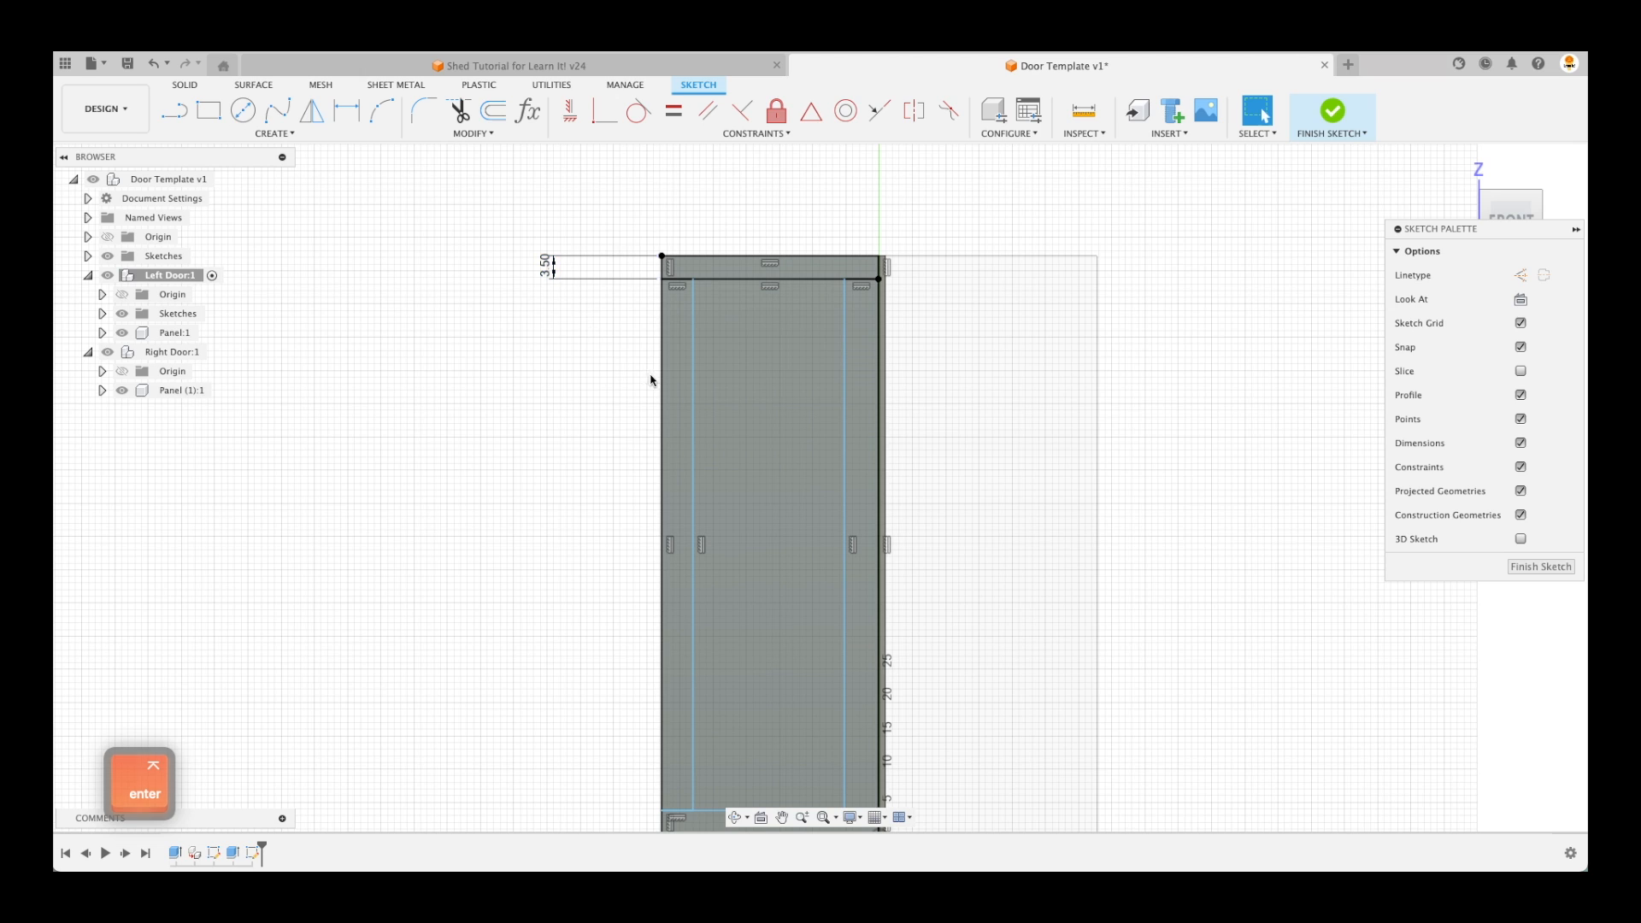
Dimension the outer vertical trim rectangle's width by linking it to the top trim's 3.50 in dimension
{"action": "scroll", "coordinate": [615, 338], "scroll_direction": "down", "scroll_amount": 2}
{"action": "key", "text": "d"}
{"action": "left_click", "coordinate": [682, 459]}
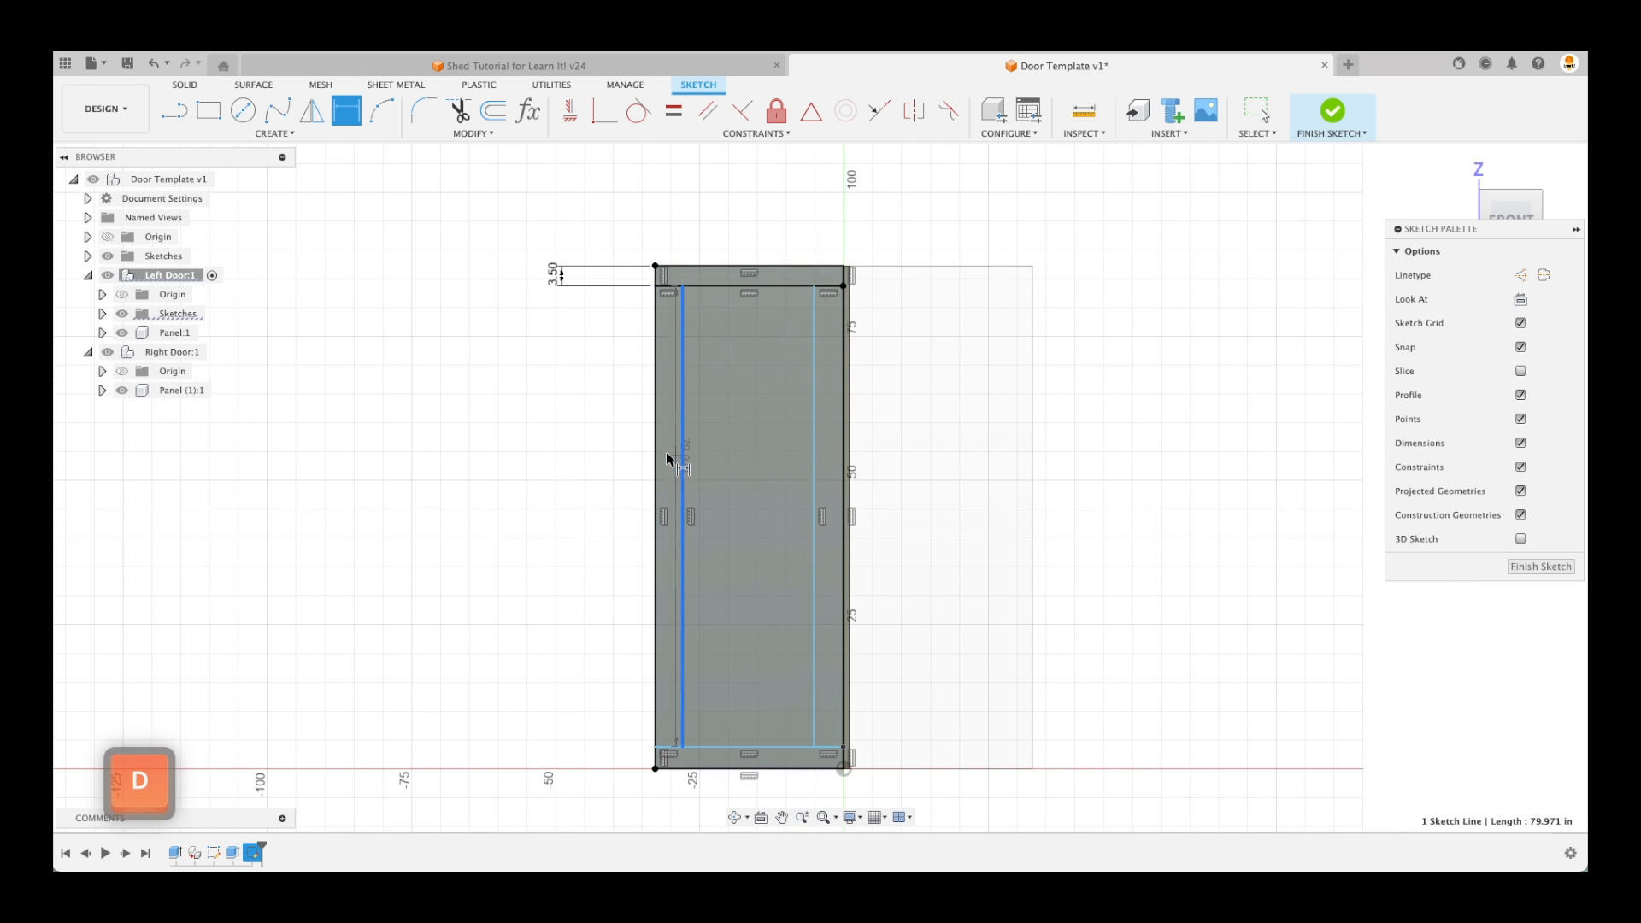
{"action": "left_click", "coordinate": [655, 458]}
{"action": "left_click", "coordinate": [688, 208]}
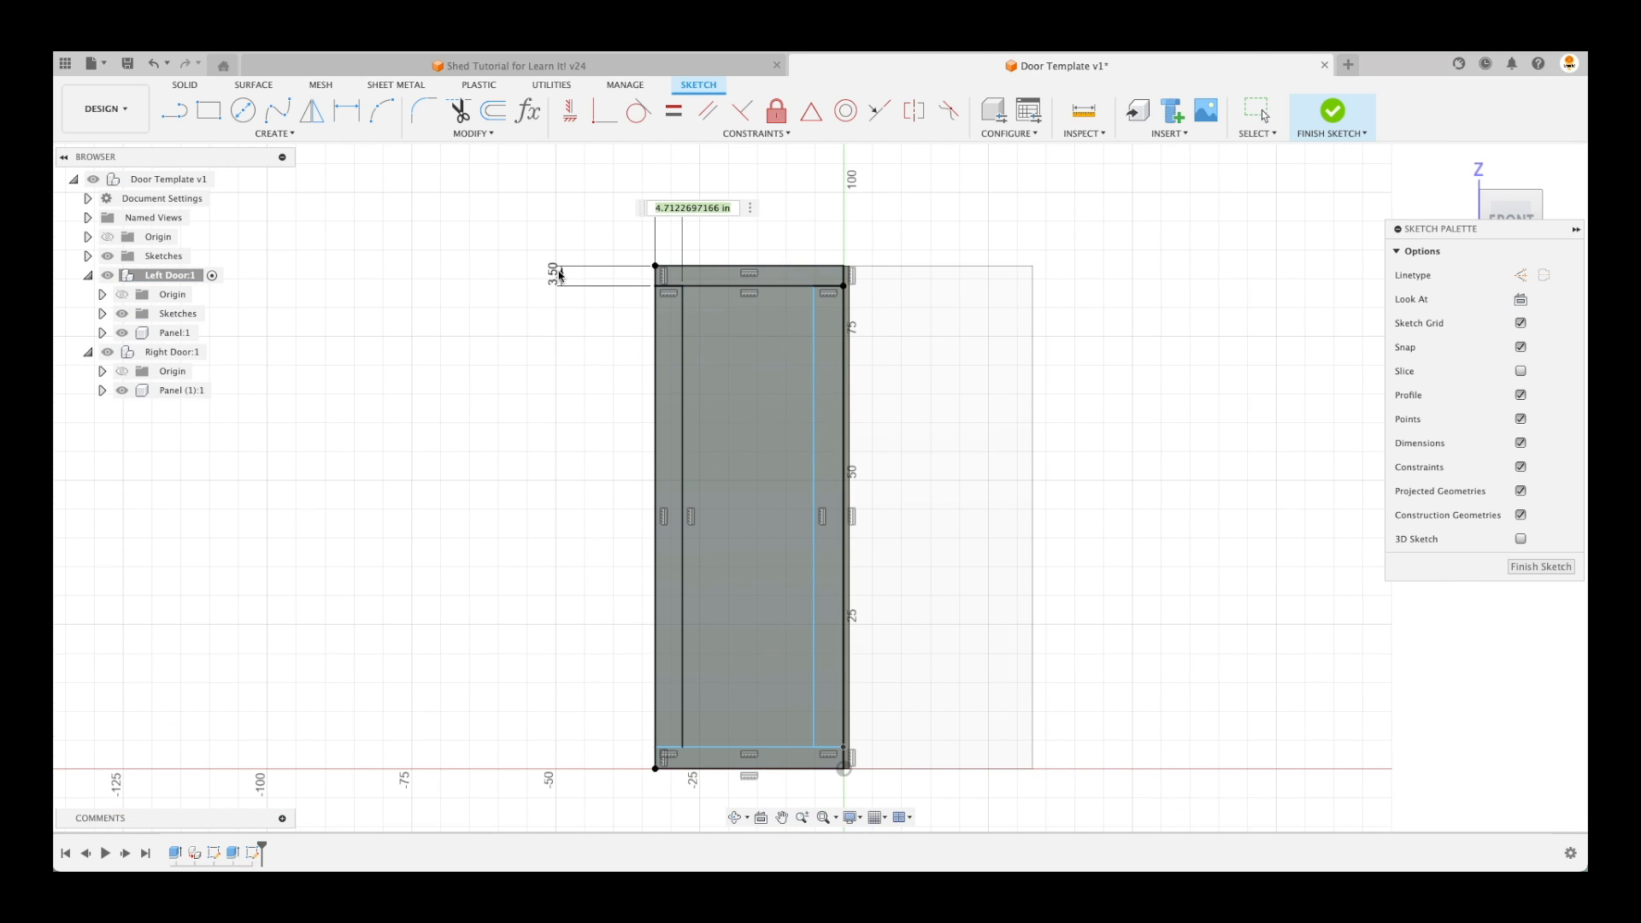
{"action": "left_click", "coordinate": [554, 276]}
{"action": "key", "text": "Return"}
Dimension the lip-side vertical trim rectangle's width with a reference to the top trim's dimension, d16
{"action": "key", "text": "d"}
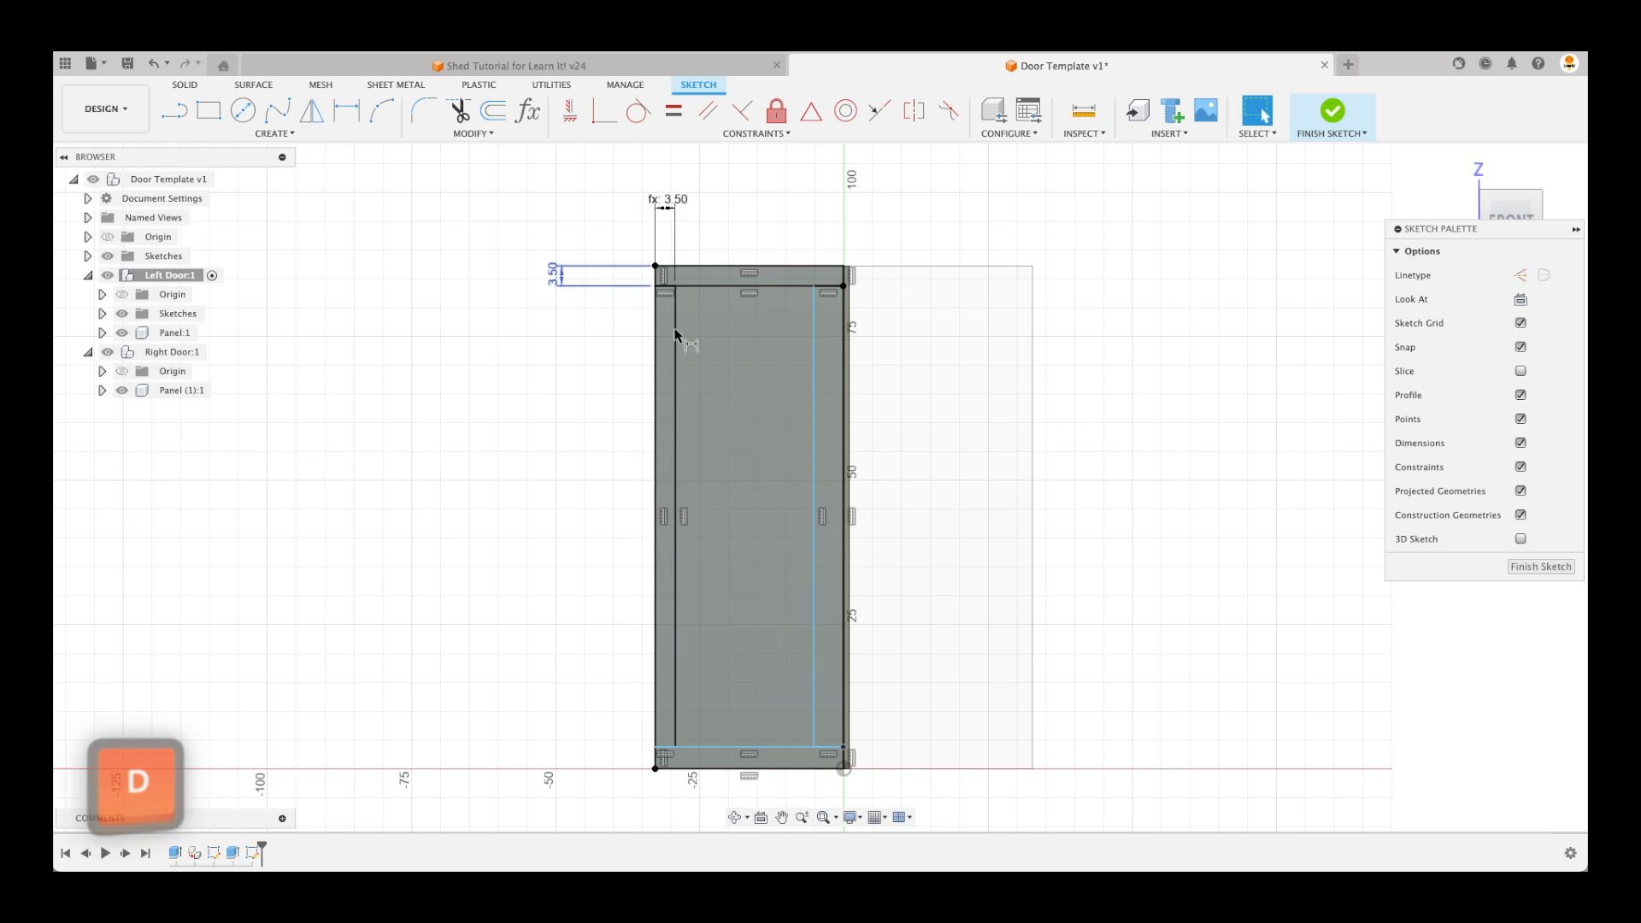
{"action": "left_click", "coordinate": [816, 360]}
{"action": "left_click", "coordinate": [843, 362]}
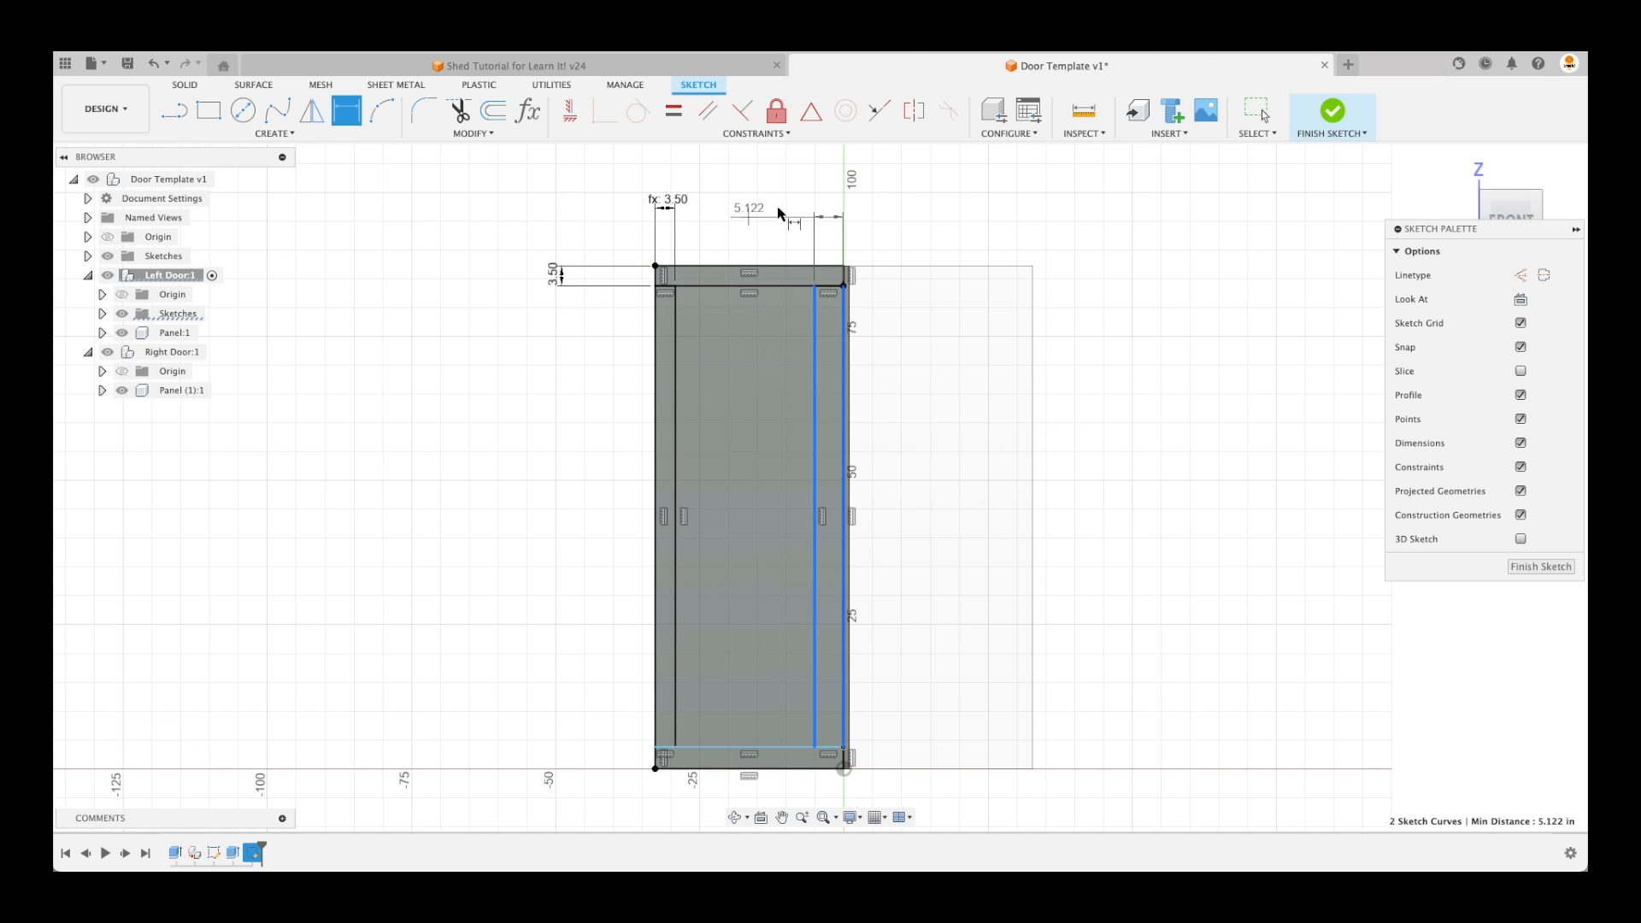
{"action": "left_click", "coordinate": [828, 205]}
{"action": "type", "text": "d16"}
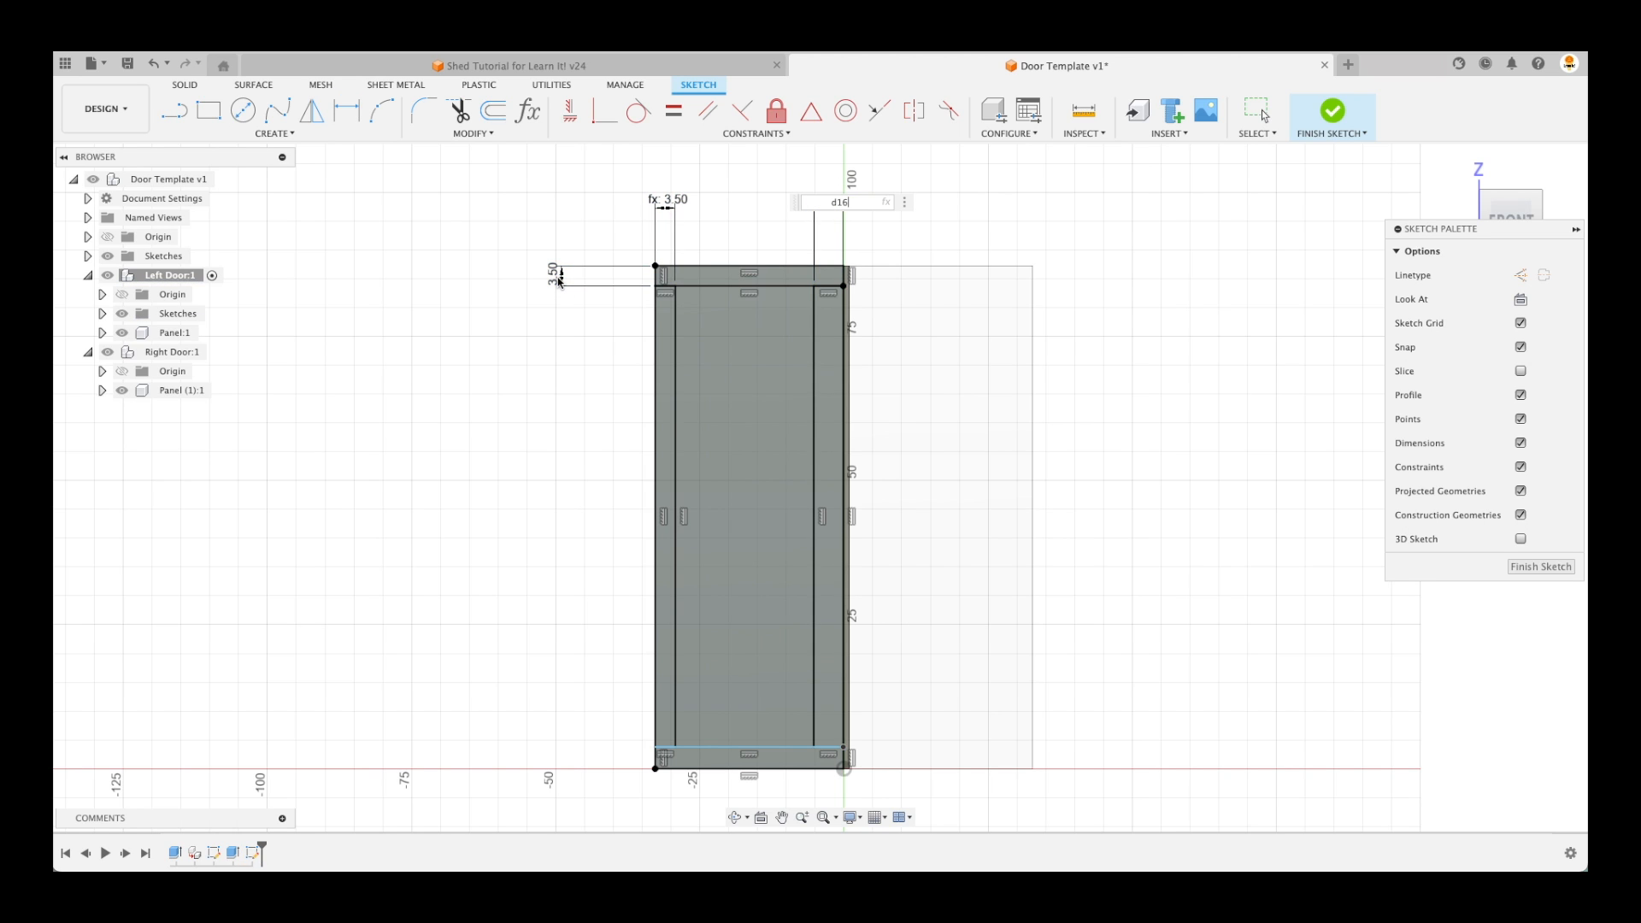
{"action": "key", "text": "Return"}
Dimension the bottom trim rectangle's height with a reference to the top trim's dimension, d16
{"action": "key", "text": "d"}
{"action": "left_click", "coordinate": [698, 749]}
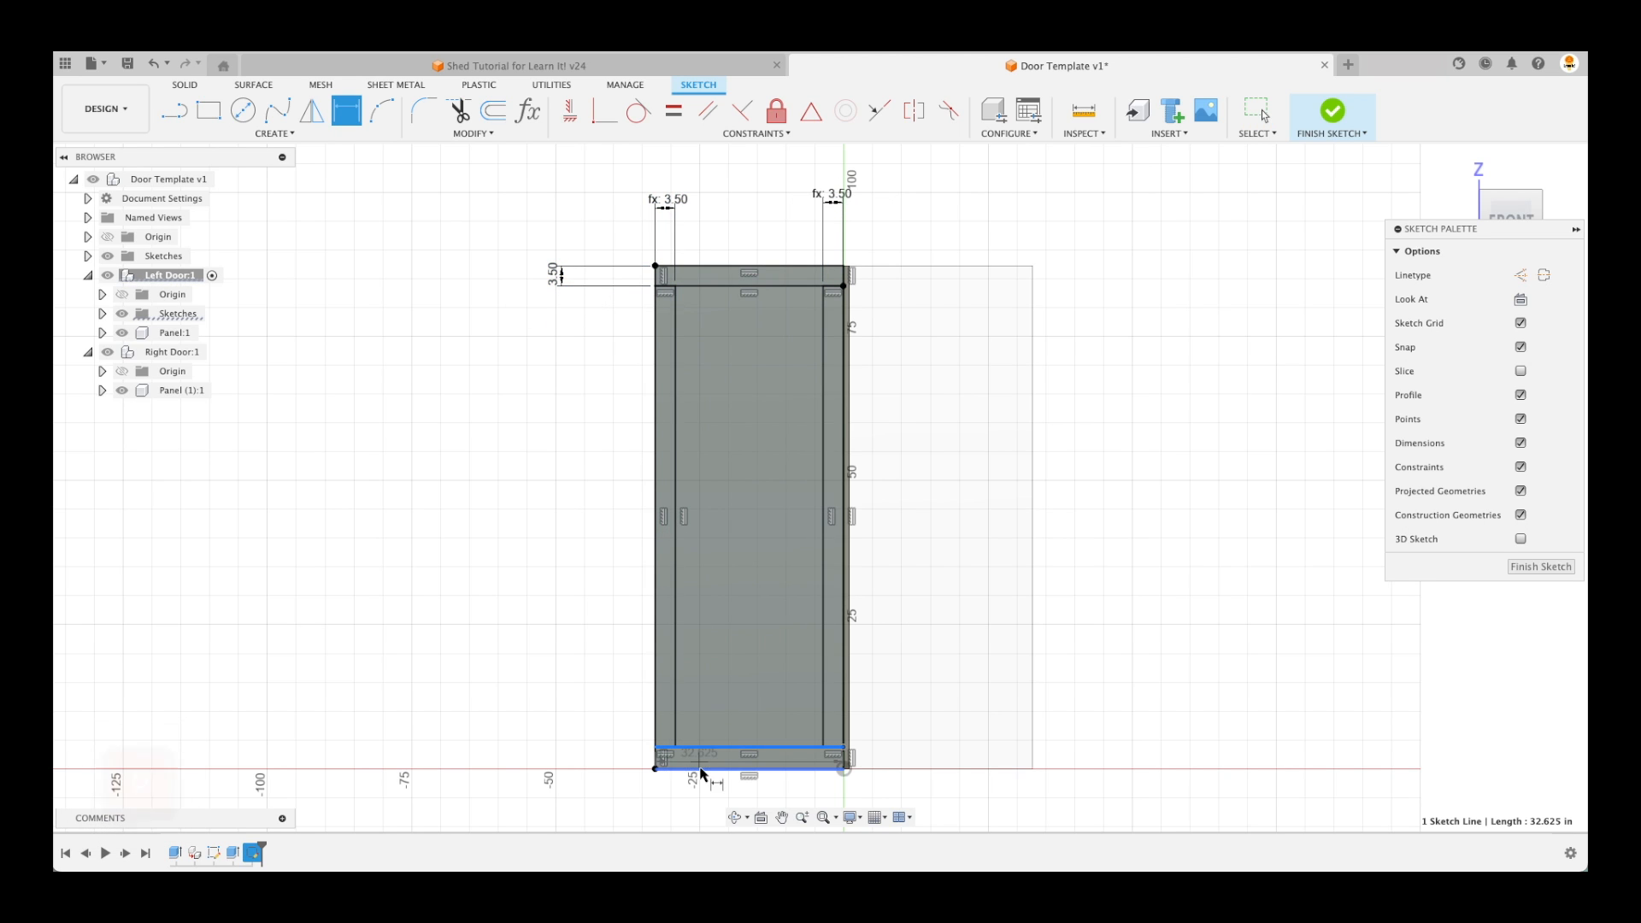
{"action": "left_click", "coordinate": [613, 759]}
{"action": "left_click", "coordinate": [554, 274]}
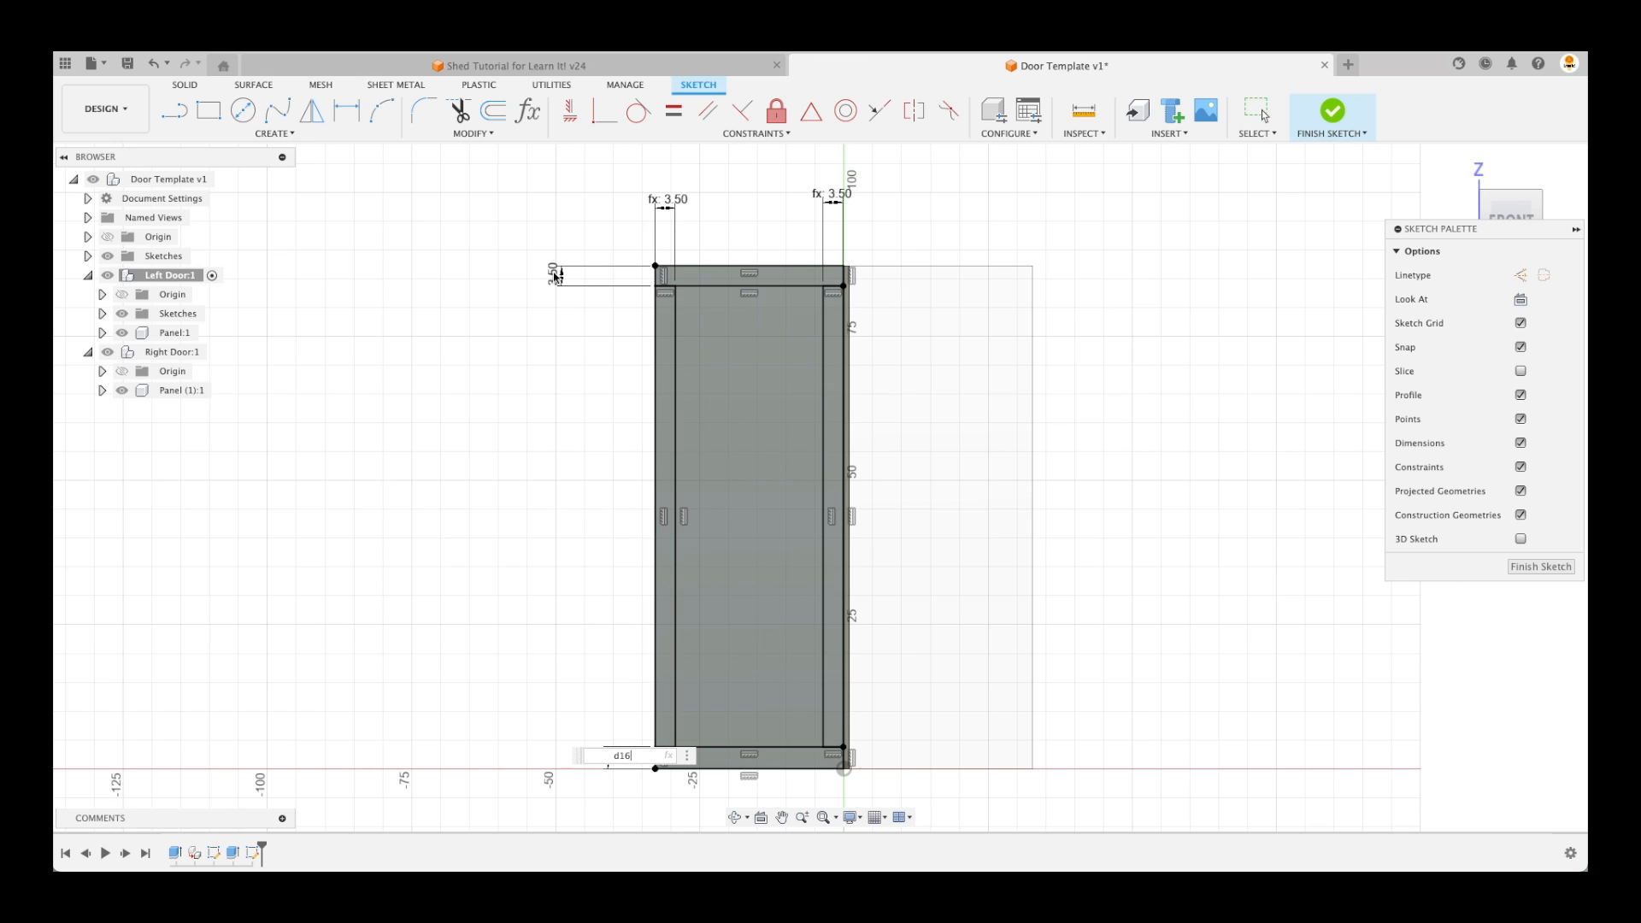
{"action": "key", "text": "Return"}
{"action": "key", "text": "r"}
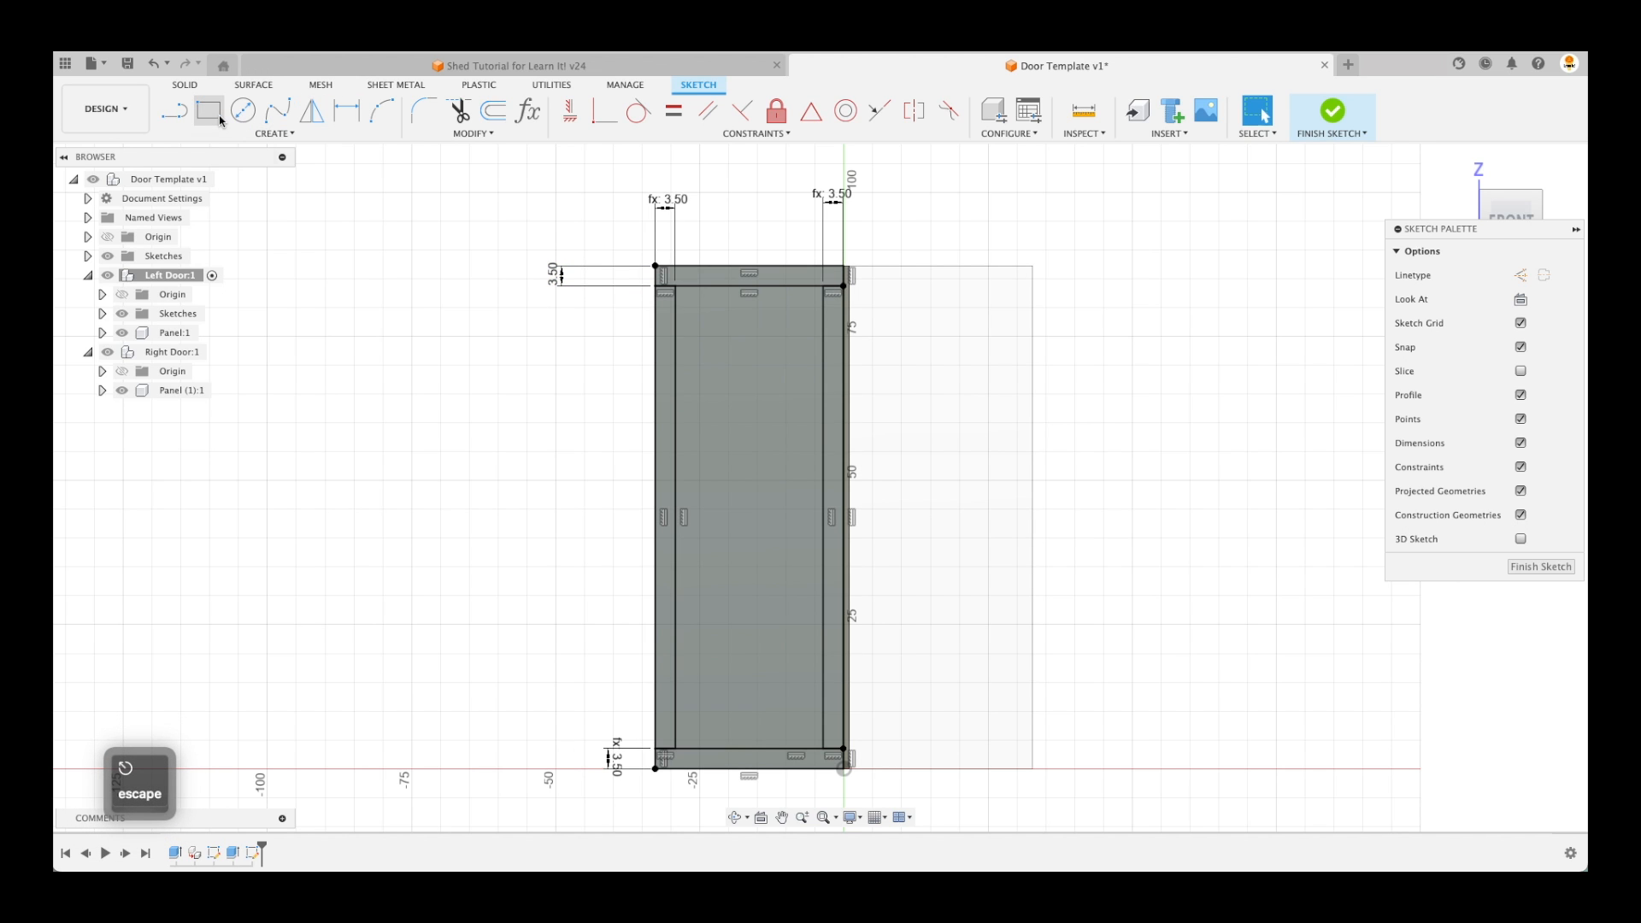
{"action": "left_click", "coordinate": [1522, 299]}
{"action": "scroll", "coordinate": [792, 516], "scroll_direction": "up", "scroll_amount": 5}
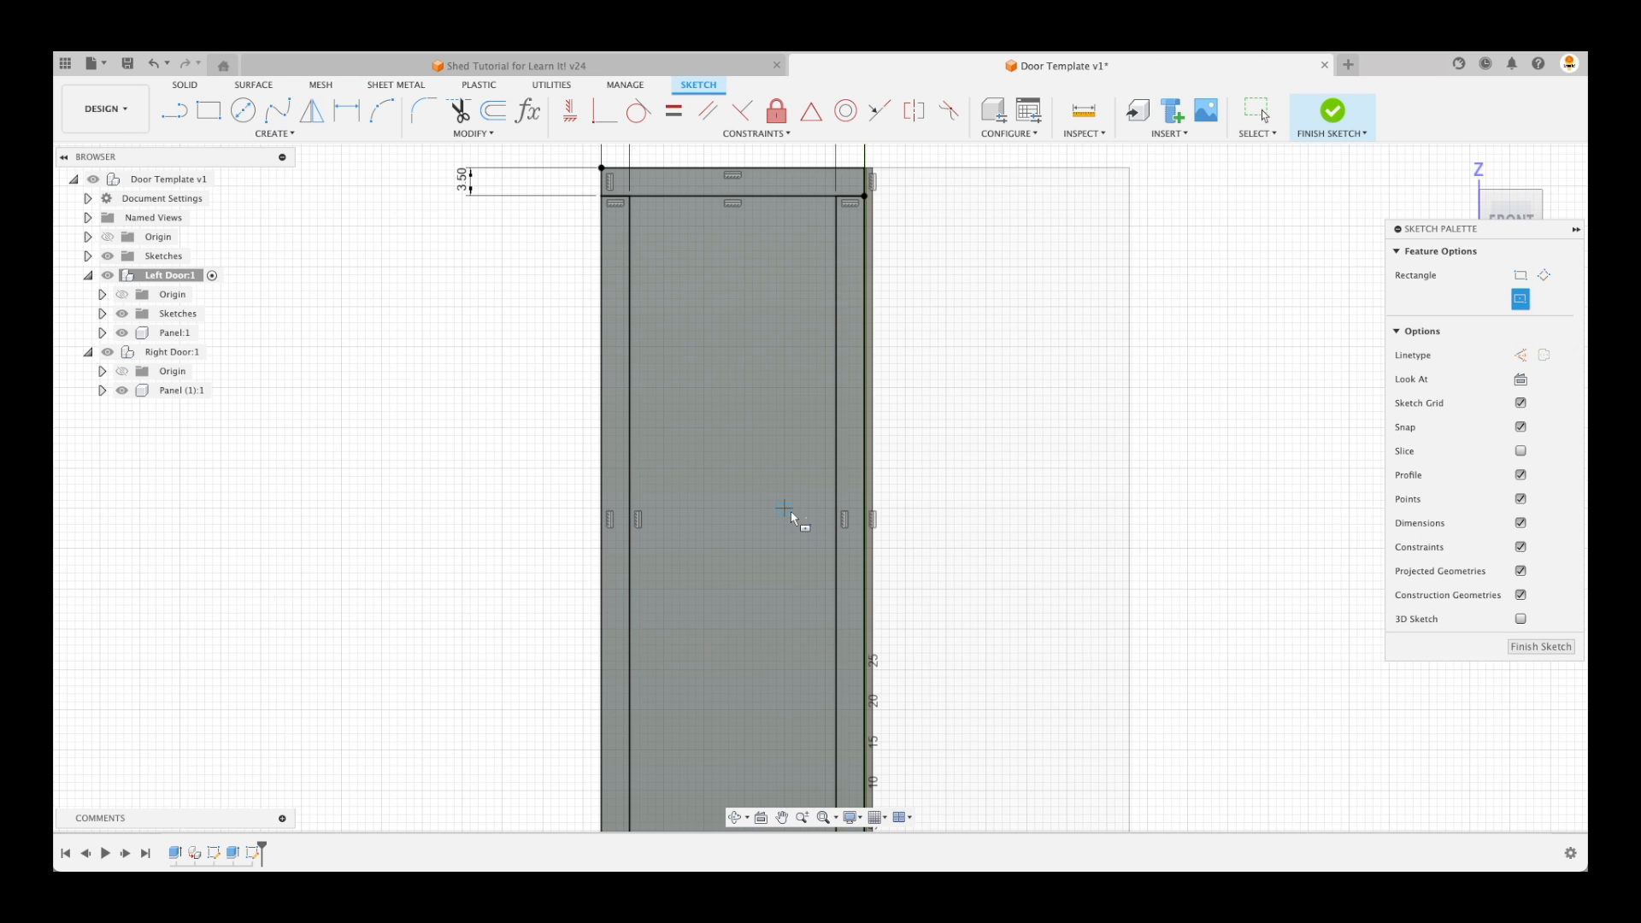
{"action": "middle_click_drag", "start_coordinate": [767, 519], "coordinate": [689, 465]}
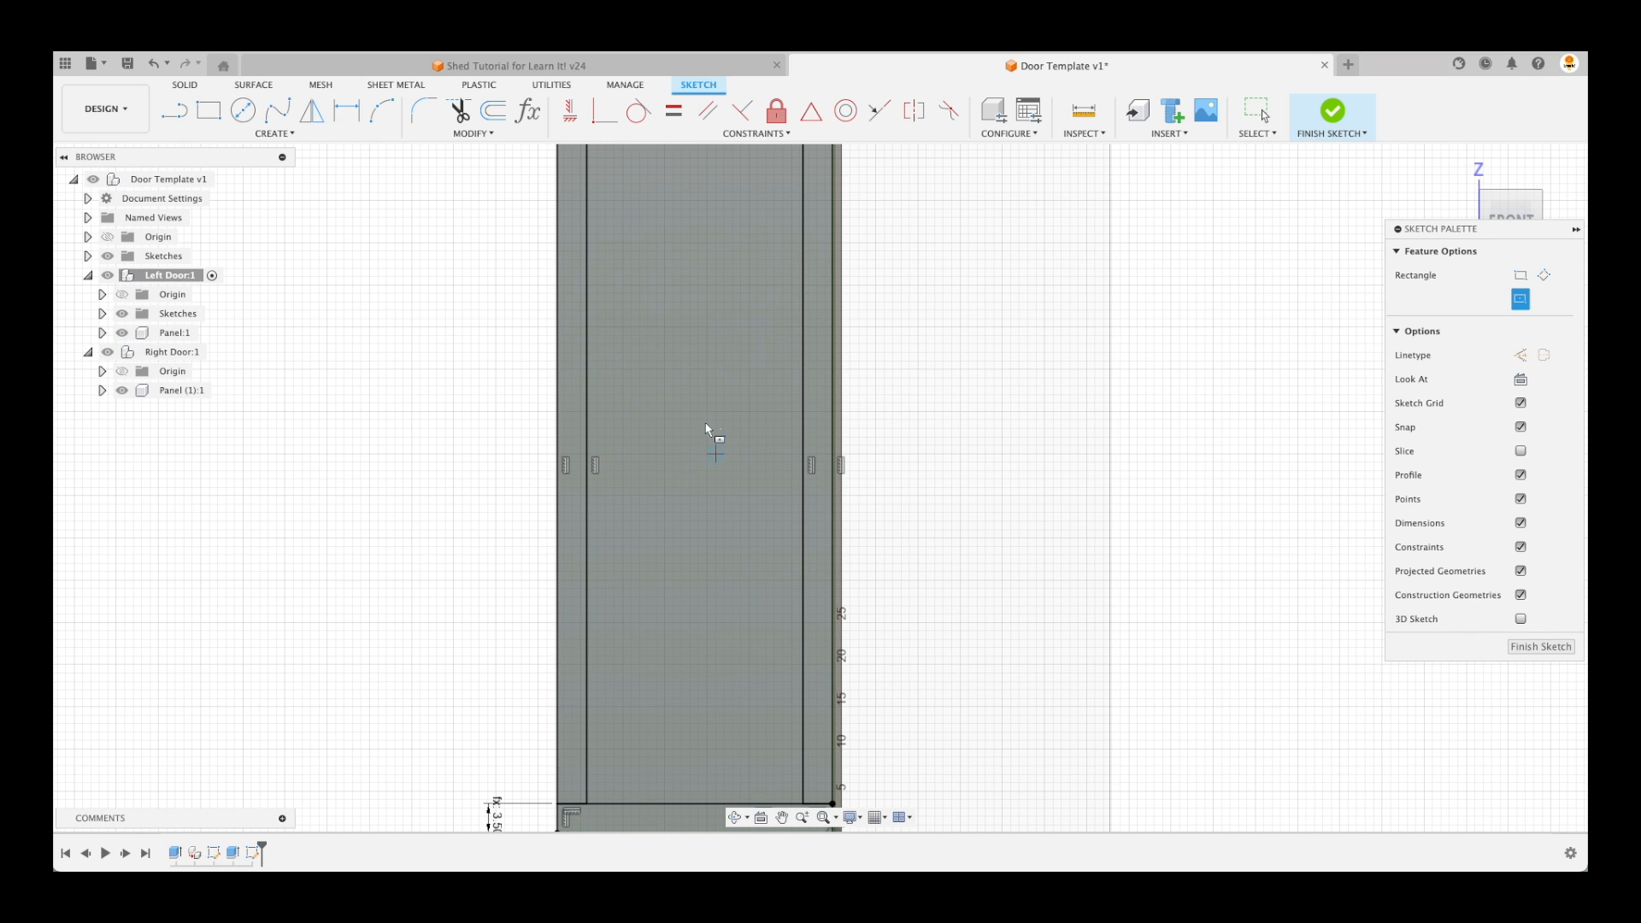
{"action": "left_click", "coordinate": [698, 513]}
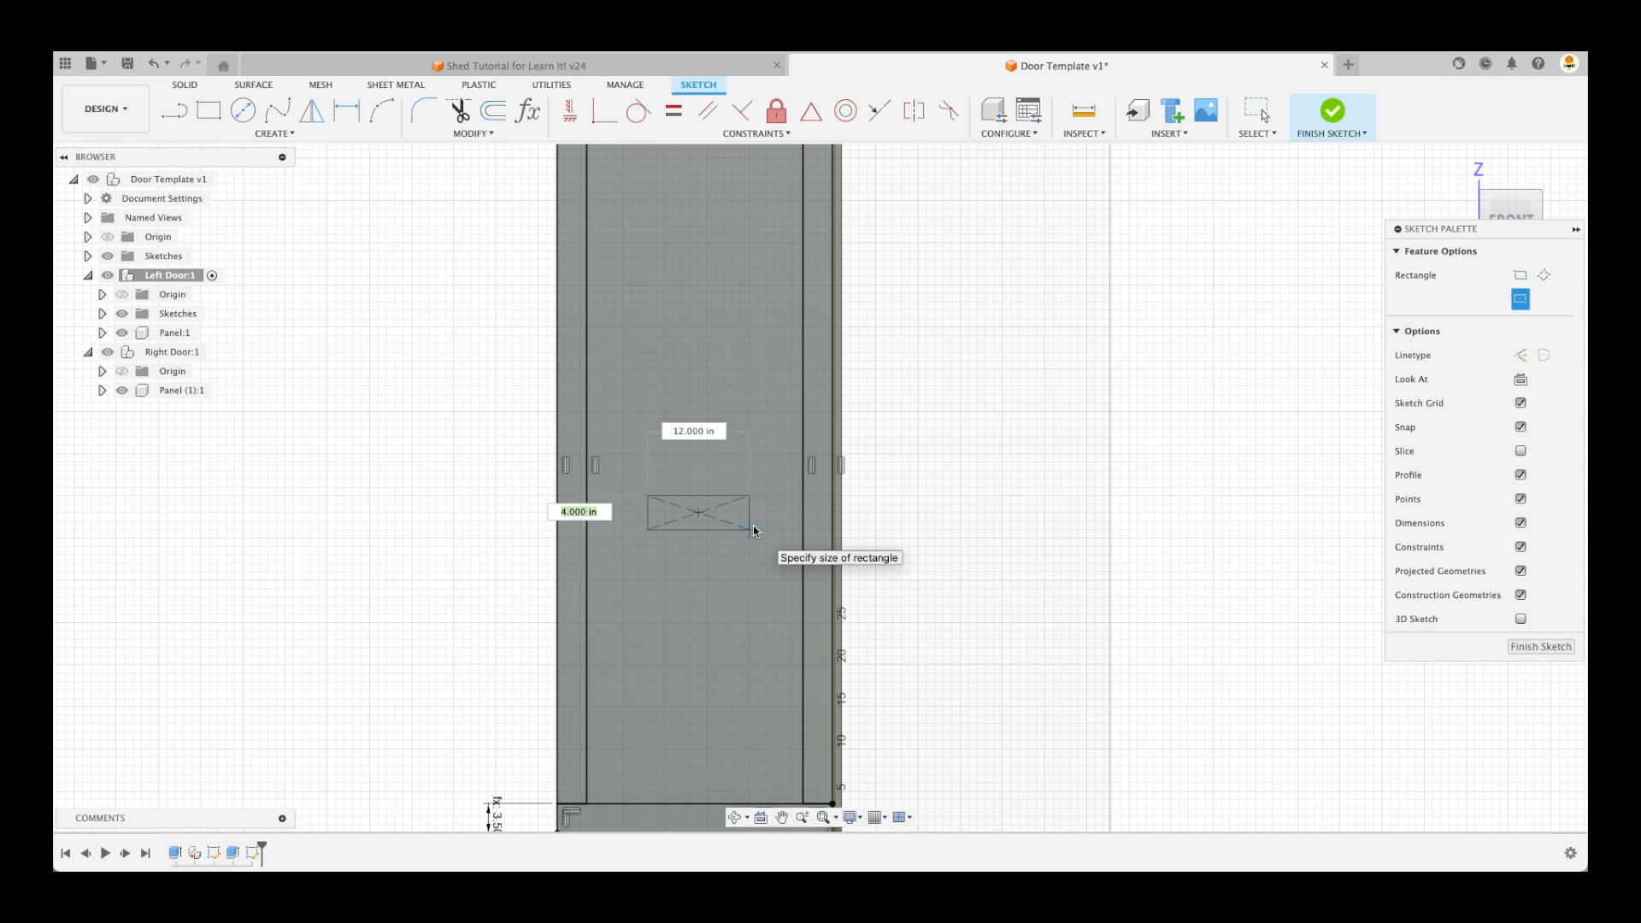
{"action": "key", "text": "Escape"}
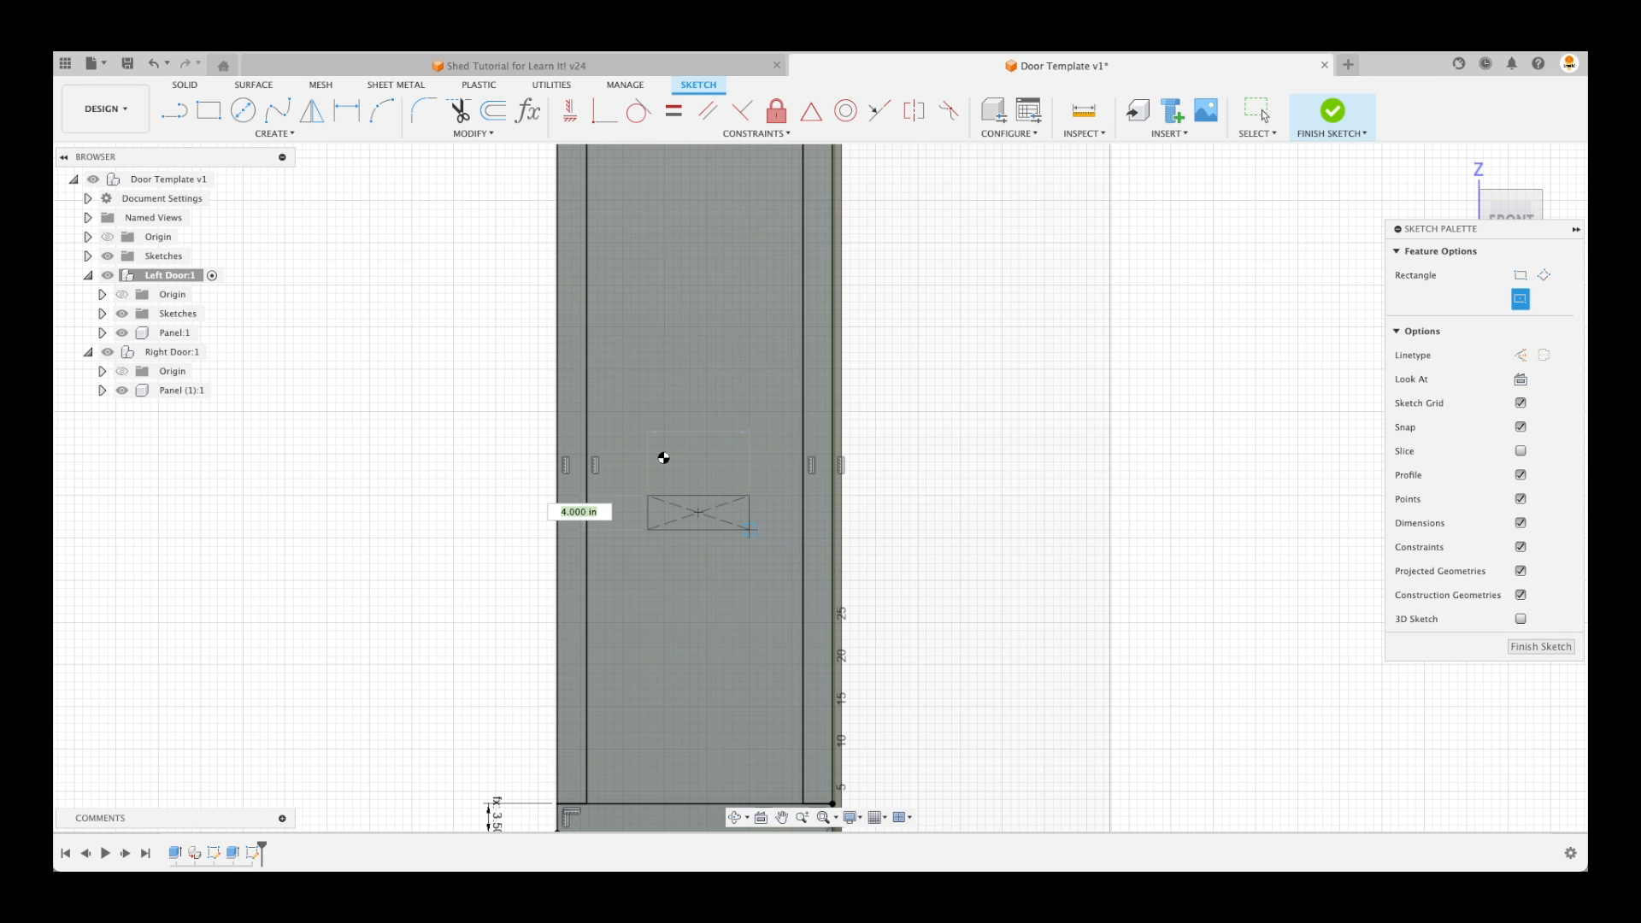
{"action": "key", "text": "Escape"}
{"action": "key", "text": "l"}
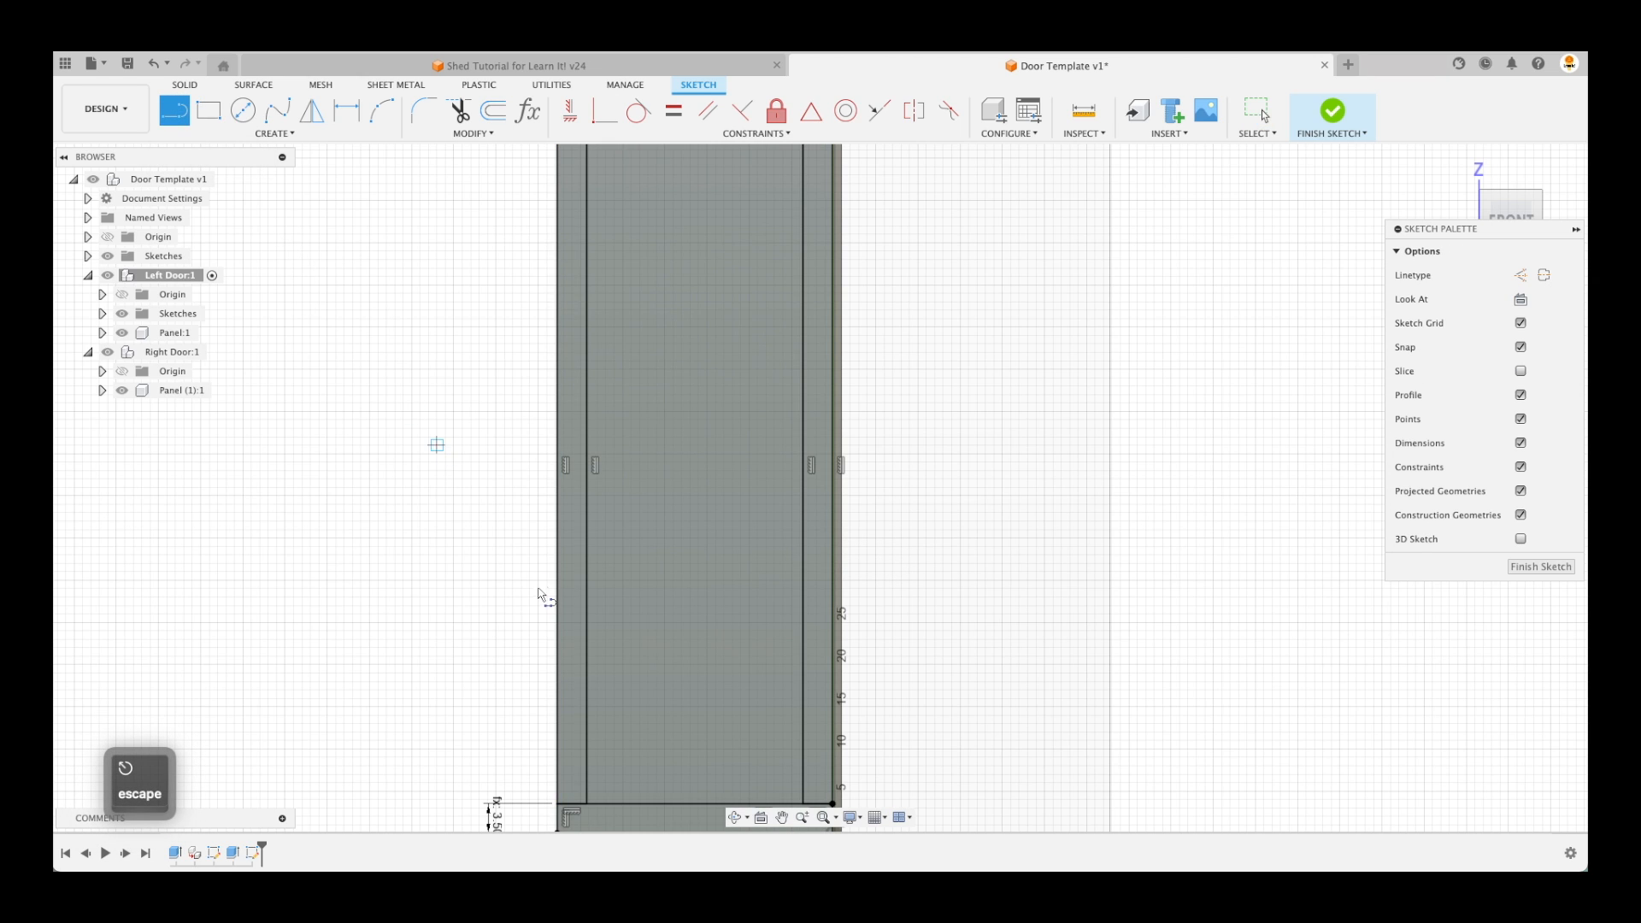
{"action": "scroll", "coordinate": [593, 557], "scroll_direction": "up", "scroll_amount": 3}
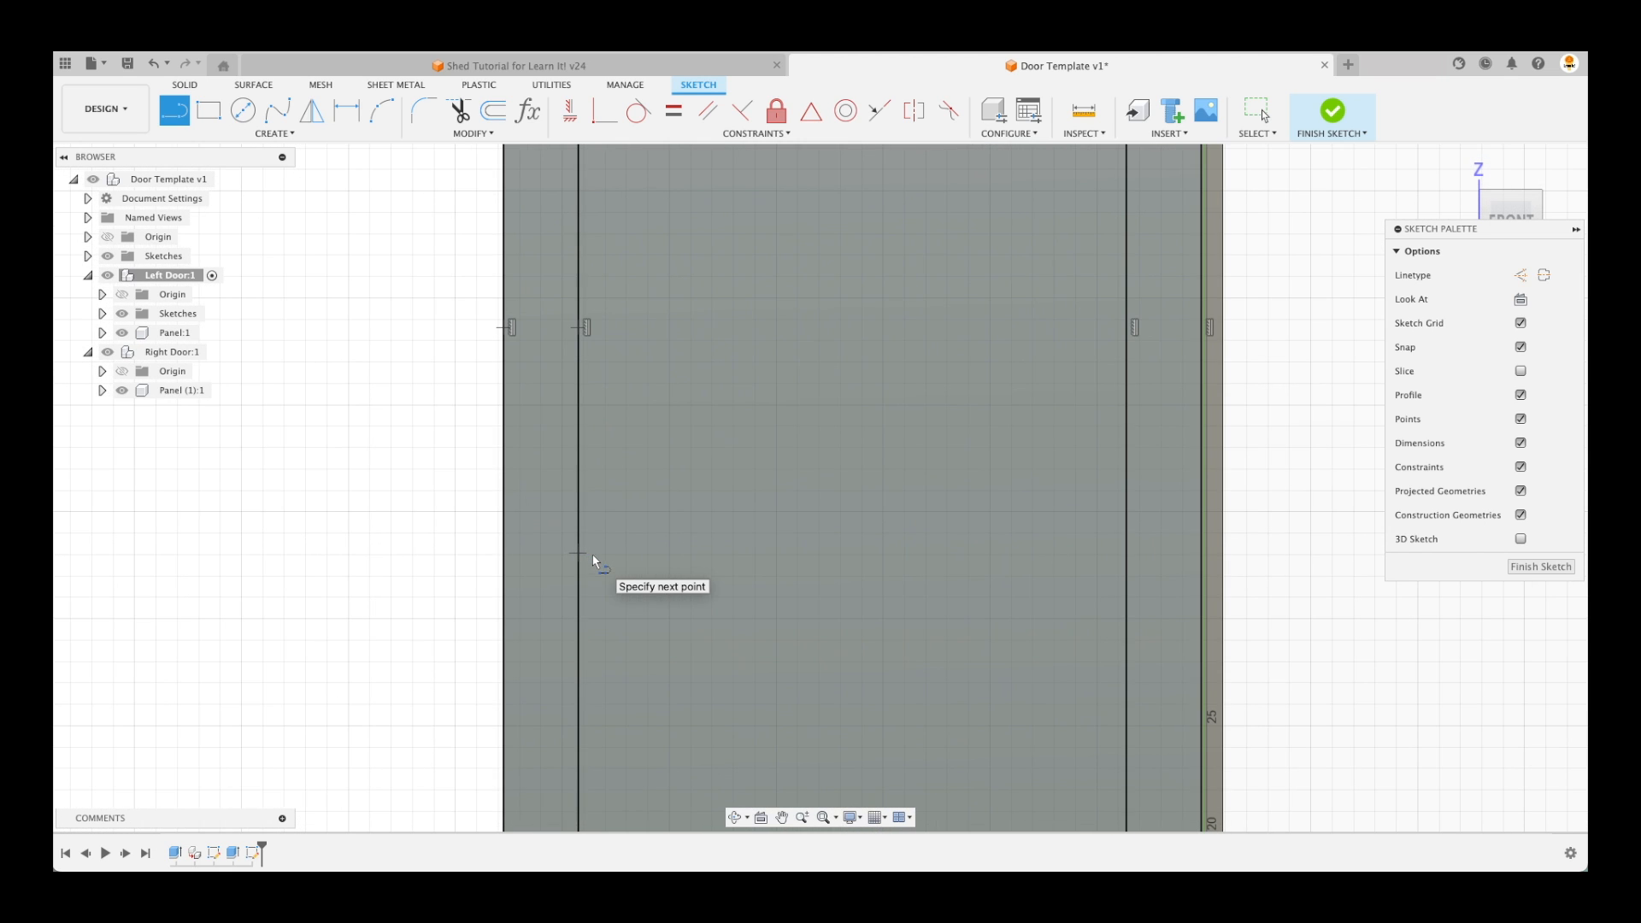
{"action": "left_click", "coordinate": [585, 552]}
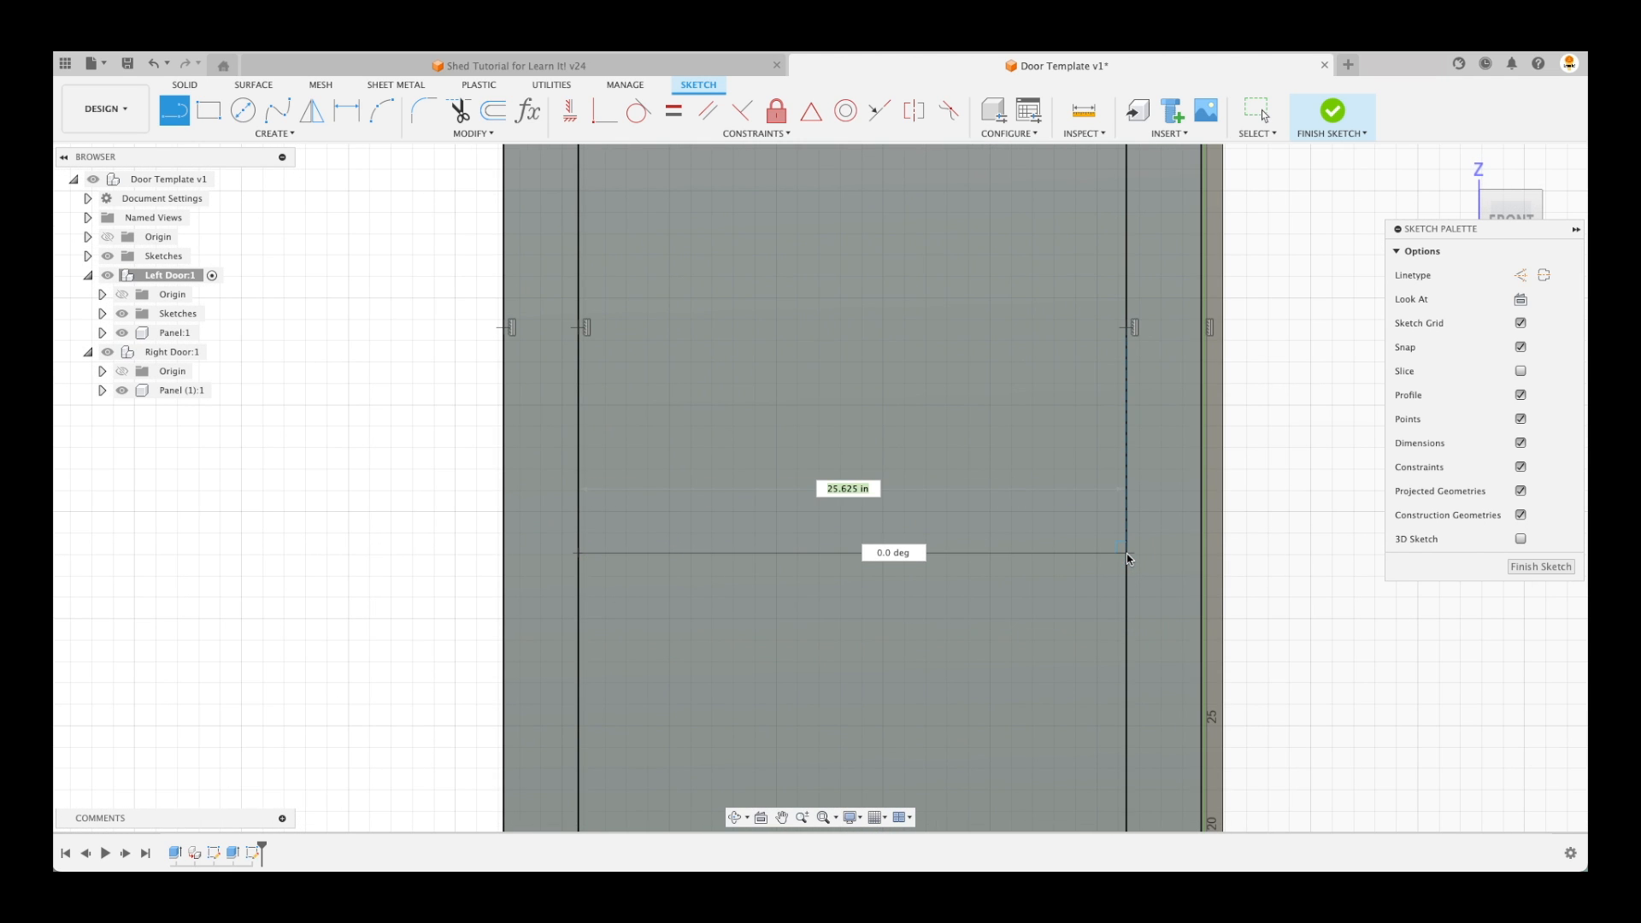
{"action": "key", "text": "Escape"}
{"action": "scroll", "coordinate": [707, 468], "scroll_direction": "down", "scroll_amount": 3}
Sketch a horizontal line about 25.6 in long between the inner edges of the two vertical trims, below the door's middle
{"action": "left_click", "coordinate": [174, 110]}
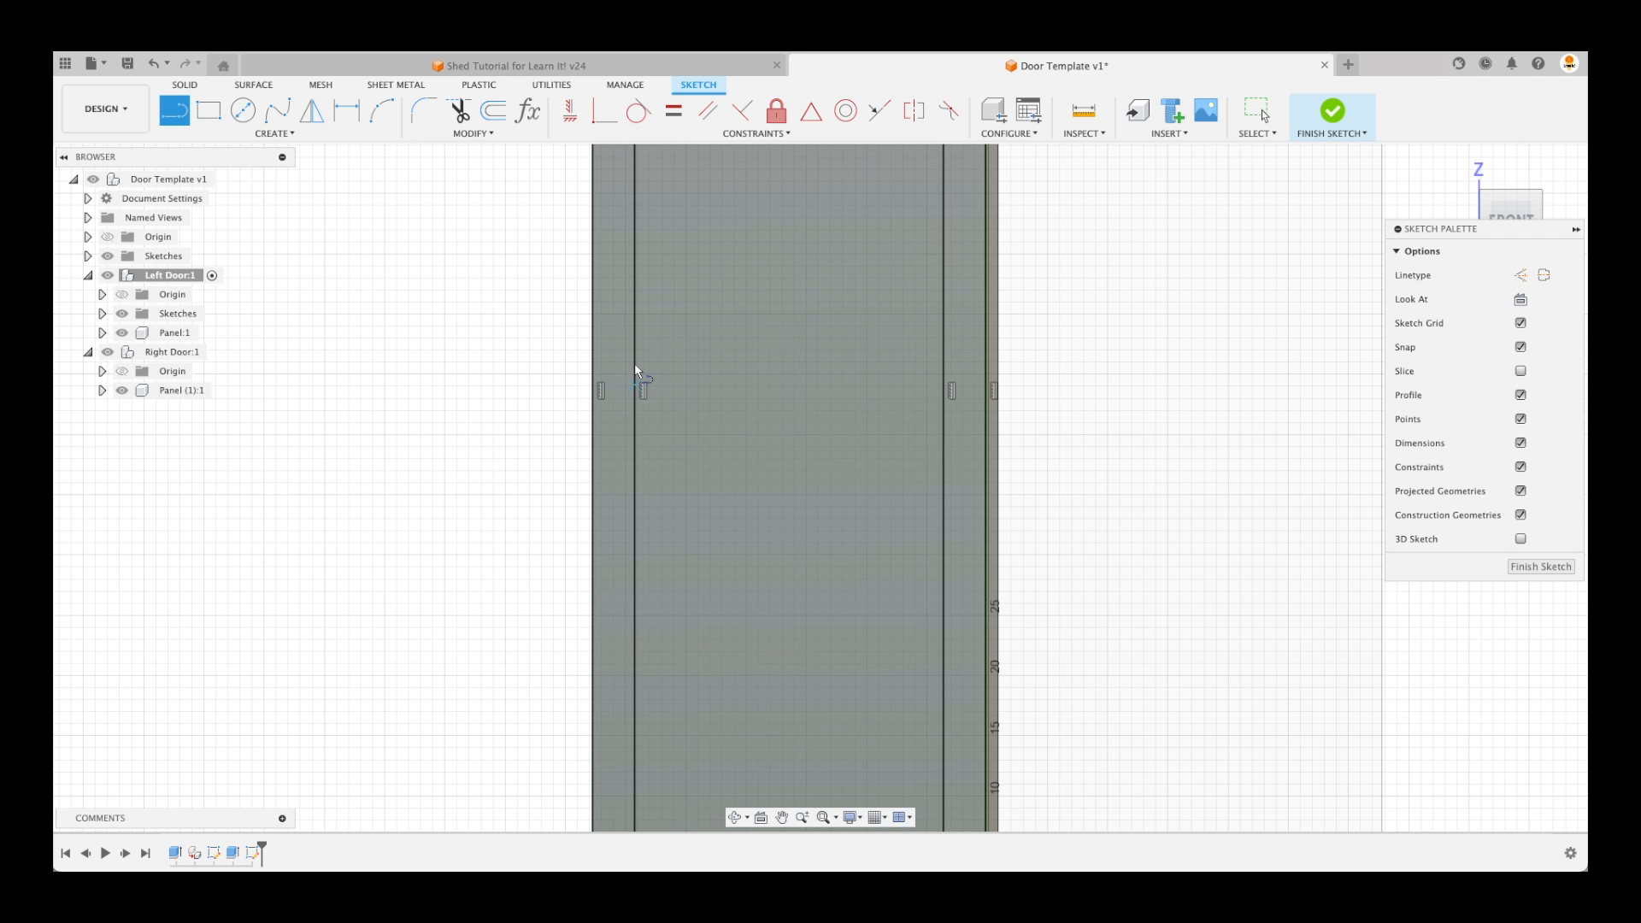
{"action": "scroll", "coordinate": [634, 391], "scroll_direction": "down", "scroll_amount": 3}
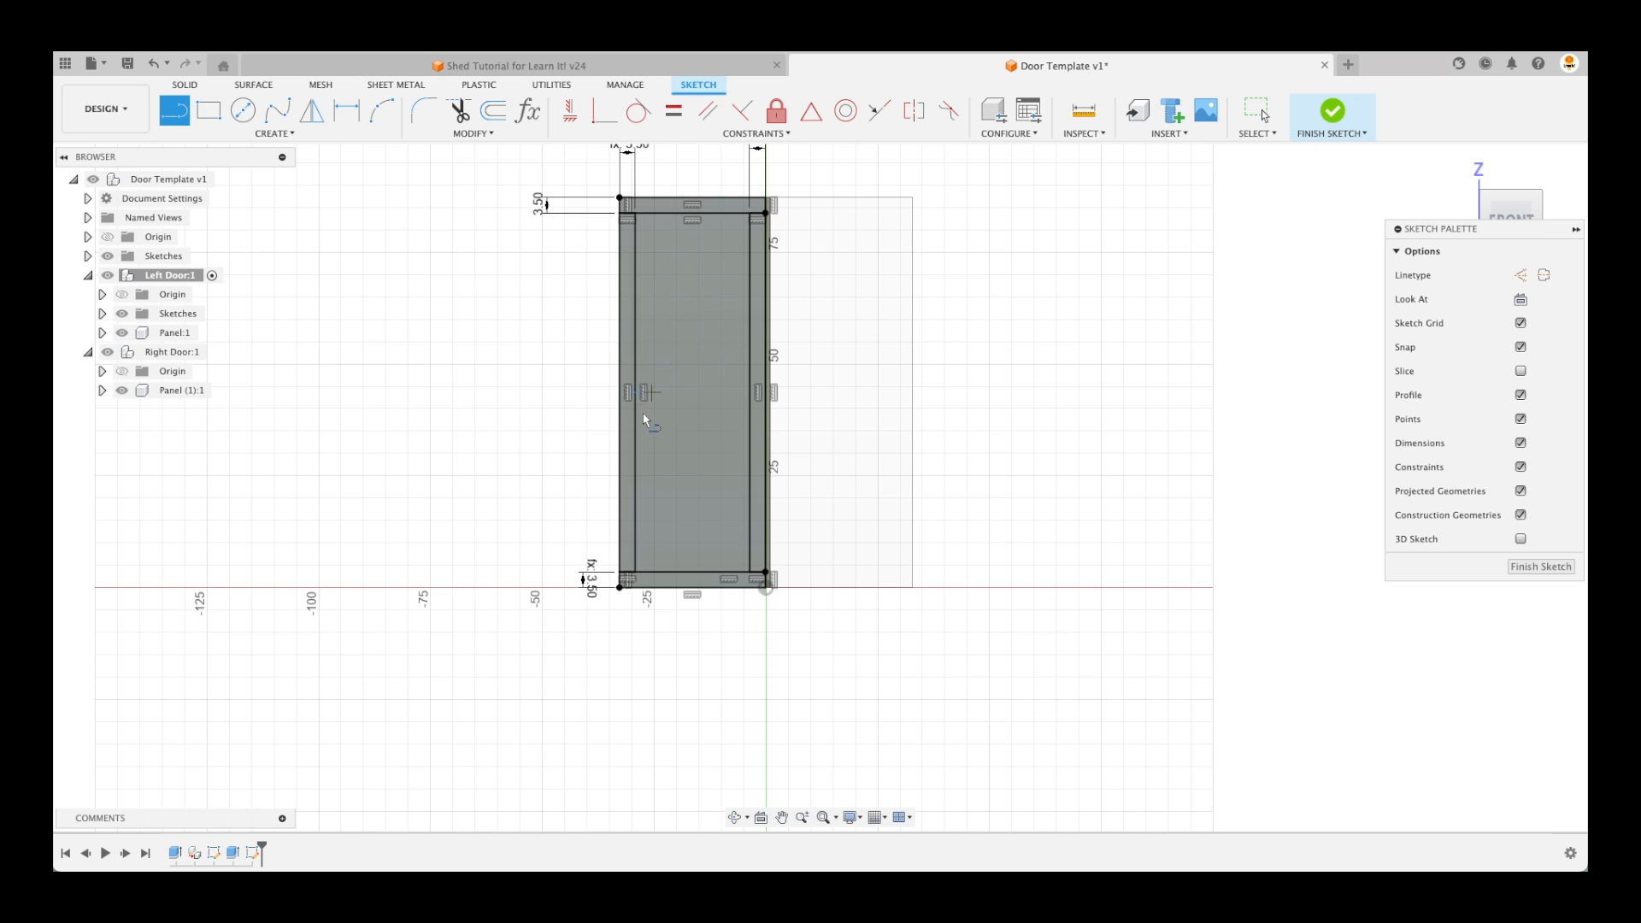
{"action": "scroll", "coordinate": [639, 393], "scroll_direction": "up", "scroll_amount": 2}
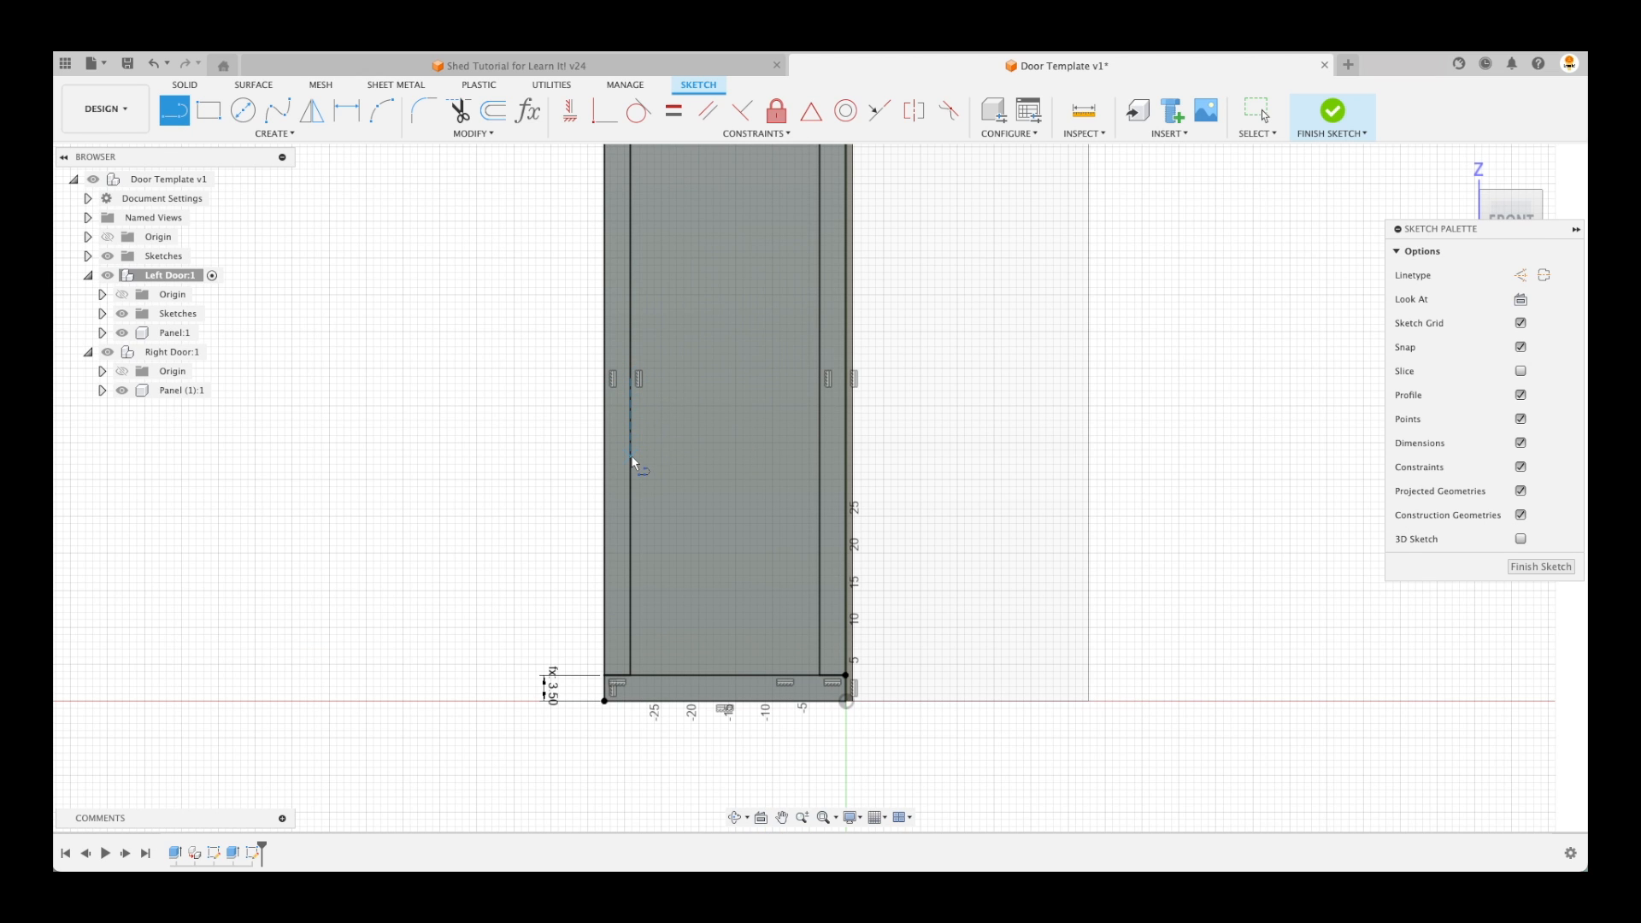
{"action": "left_click", "coordinate": [819, 458]}
{"action": "key", "text": "Escape"}
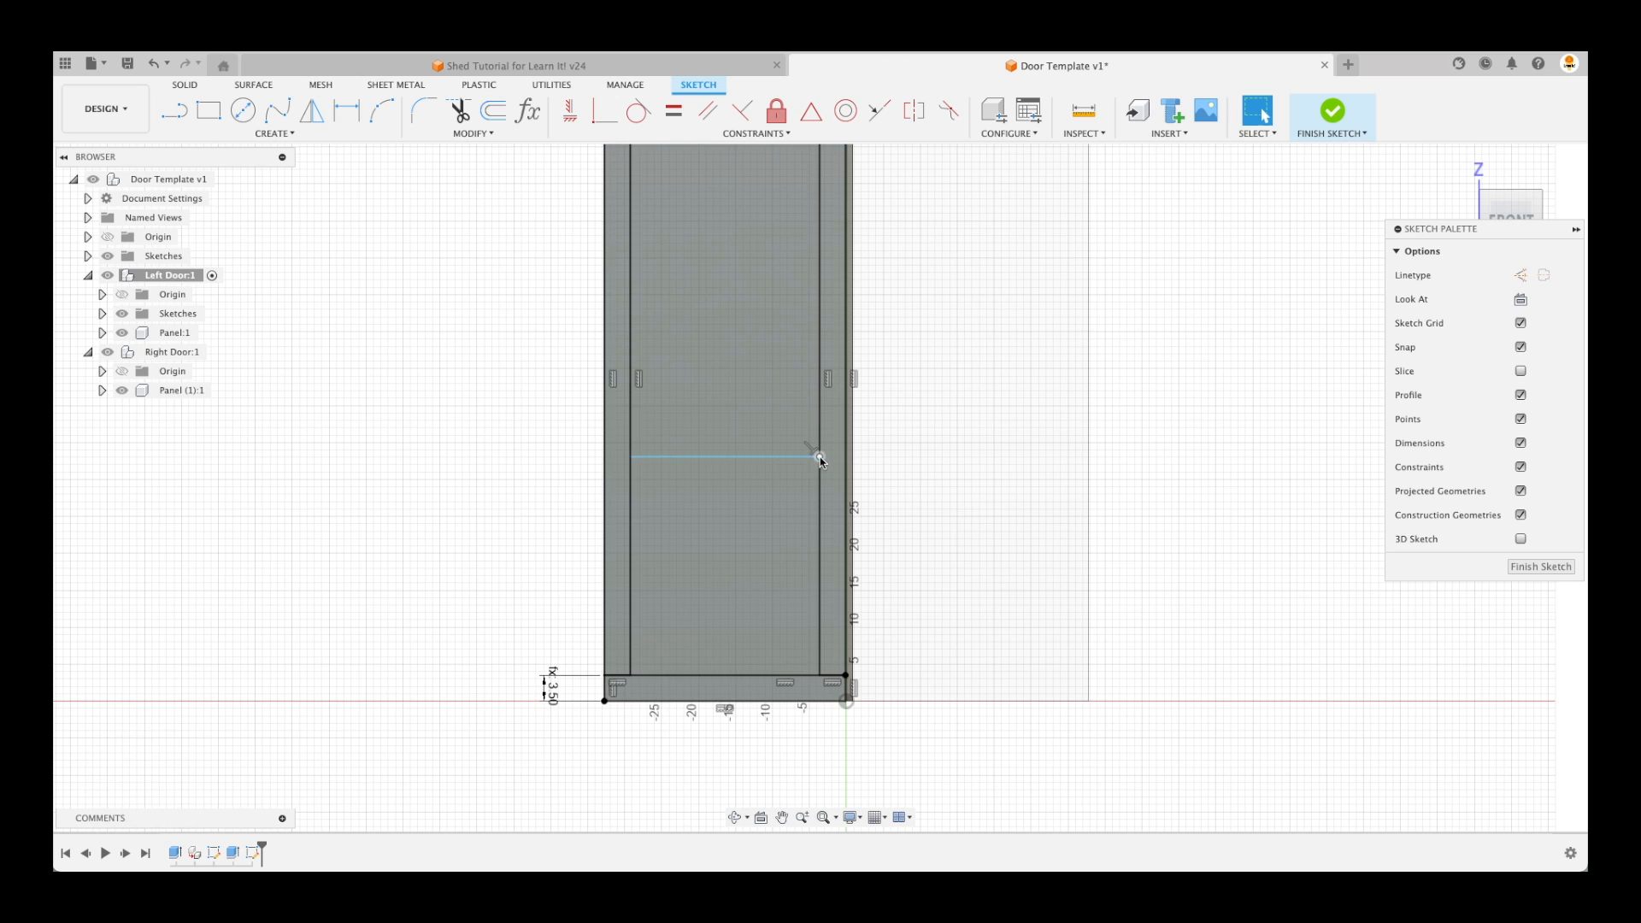
{"action": "mouse_move", "coordinate": [802, 463]}
{"action": "left_mouse_down"}
{"action": "mouse_move", "coordinate": [800, 489]}
{"action": "mouse_move", "coordinate": [803, 470]}
{"action": "left_mouse_up"}
{"action": "key", "text": "Escape"}
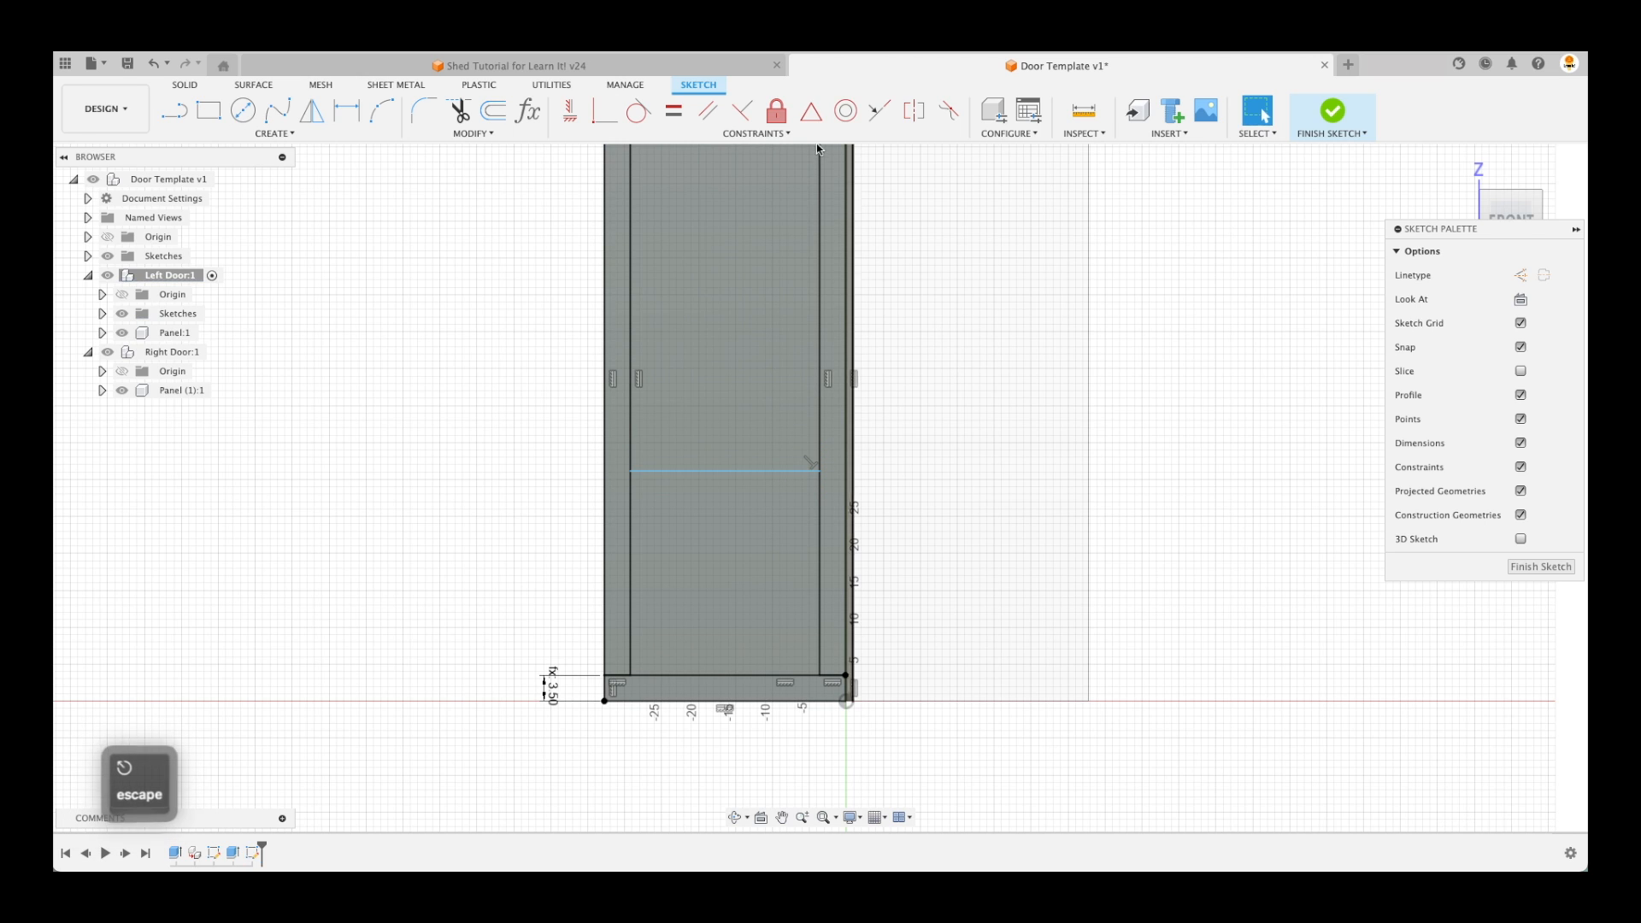
Constrain the horizontal line's outer endpoint to the midpoint of the outer vertical trim's inner edge
{"action": "left_click", "coordinate": [813, 119]}
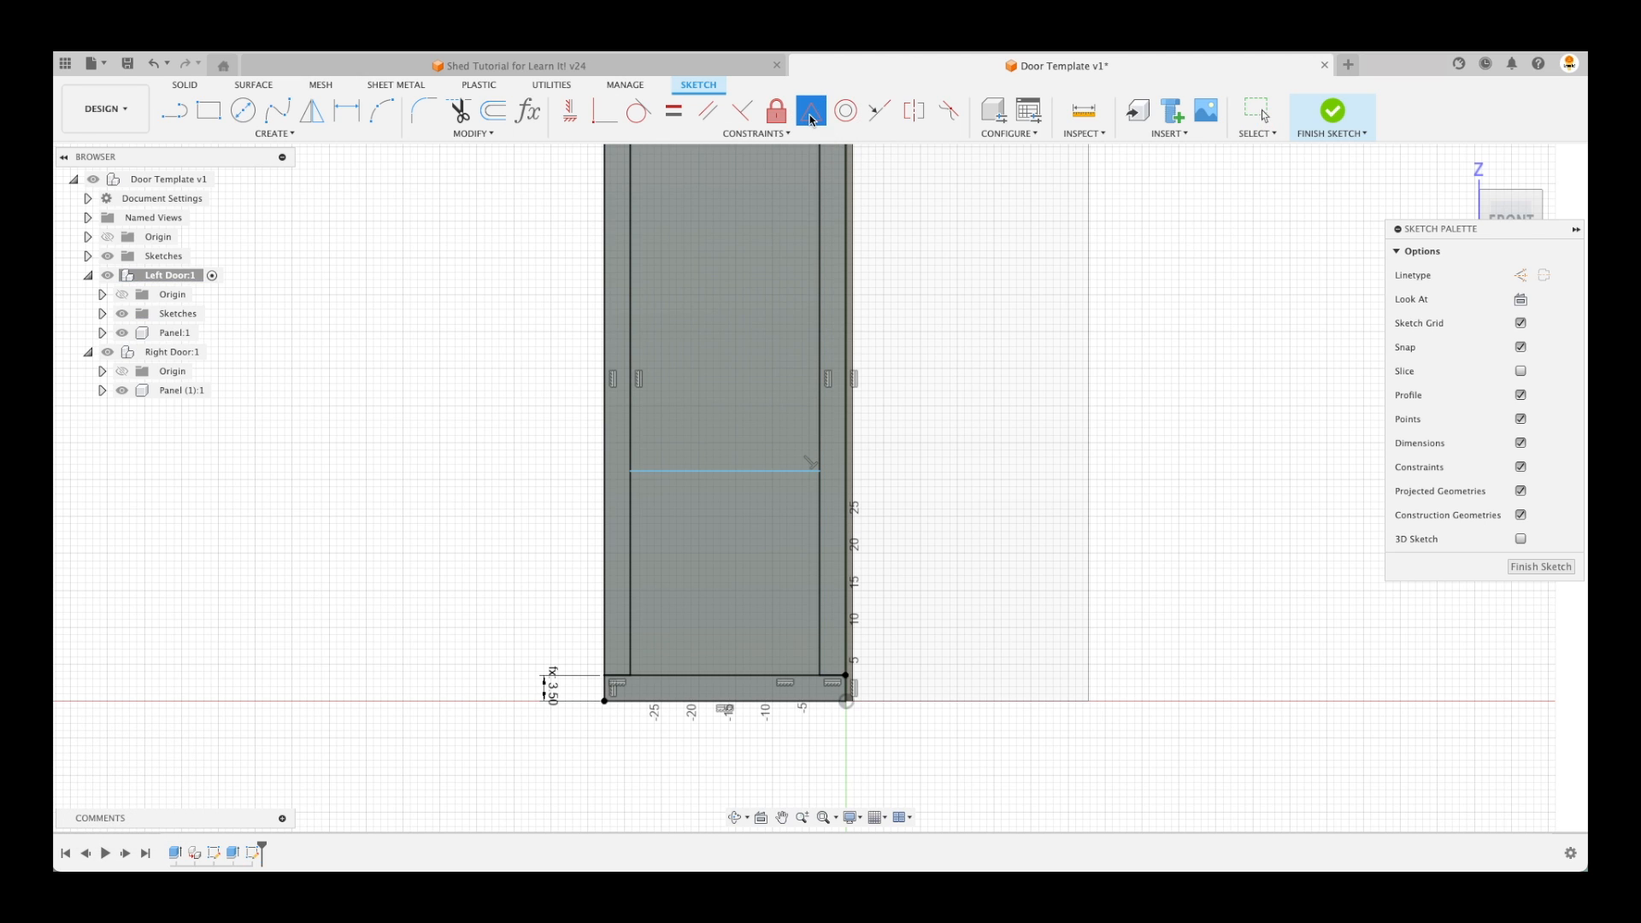
{"action": "left_click", "coordinate": [631, 470]}
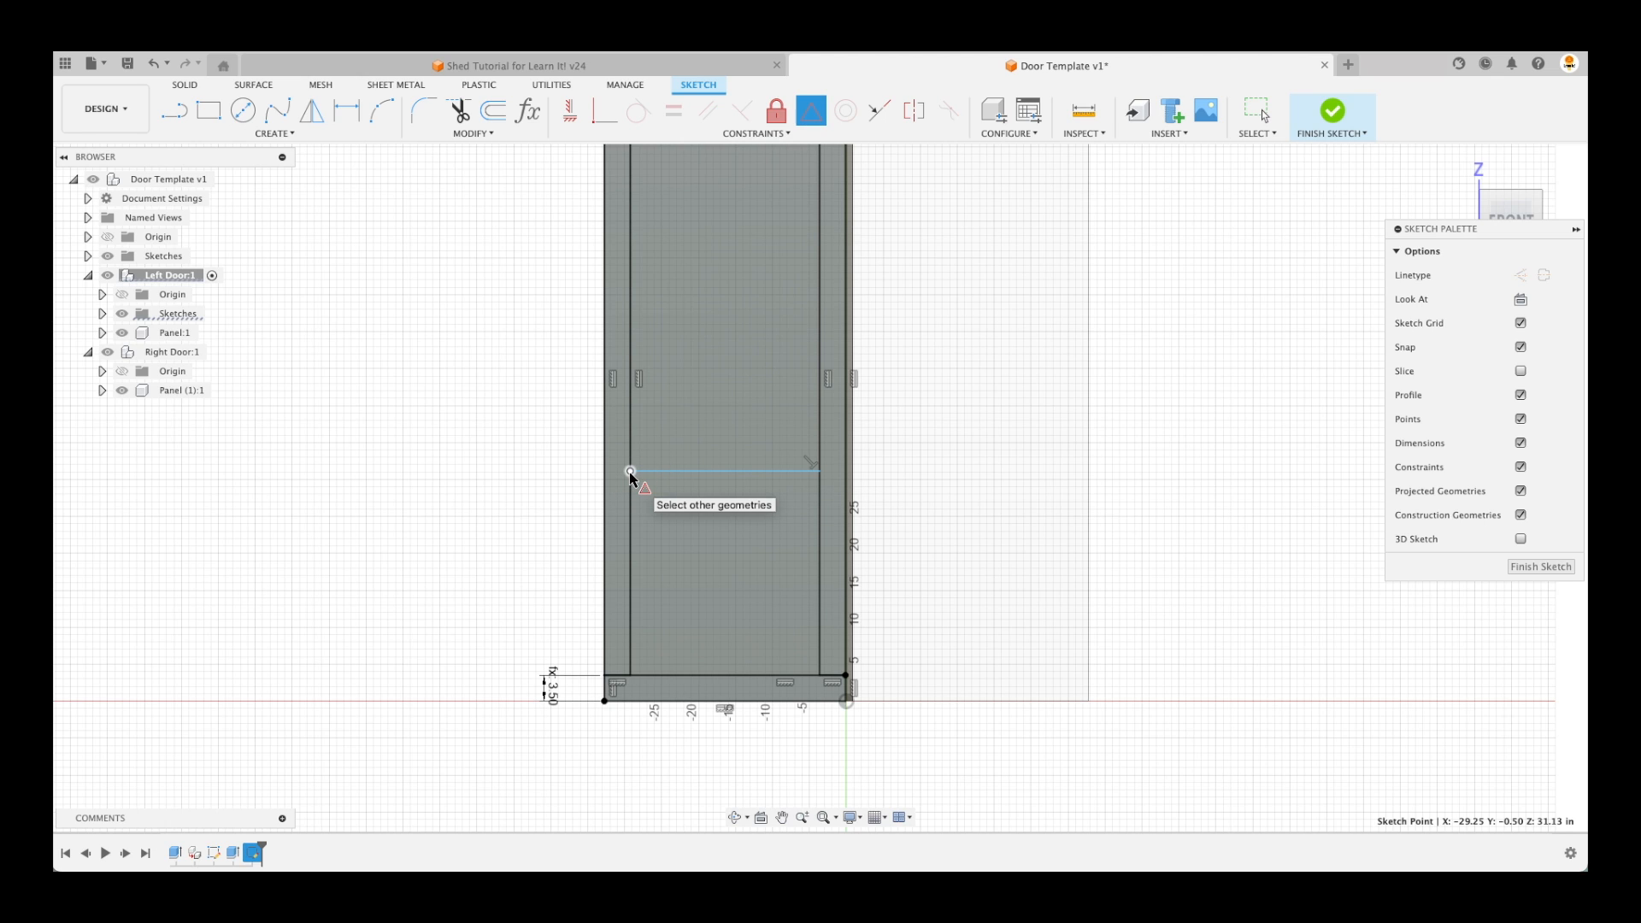
{"action": "left_click", "coordinate": [632, 424]}
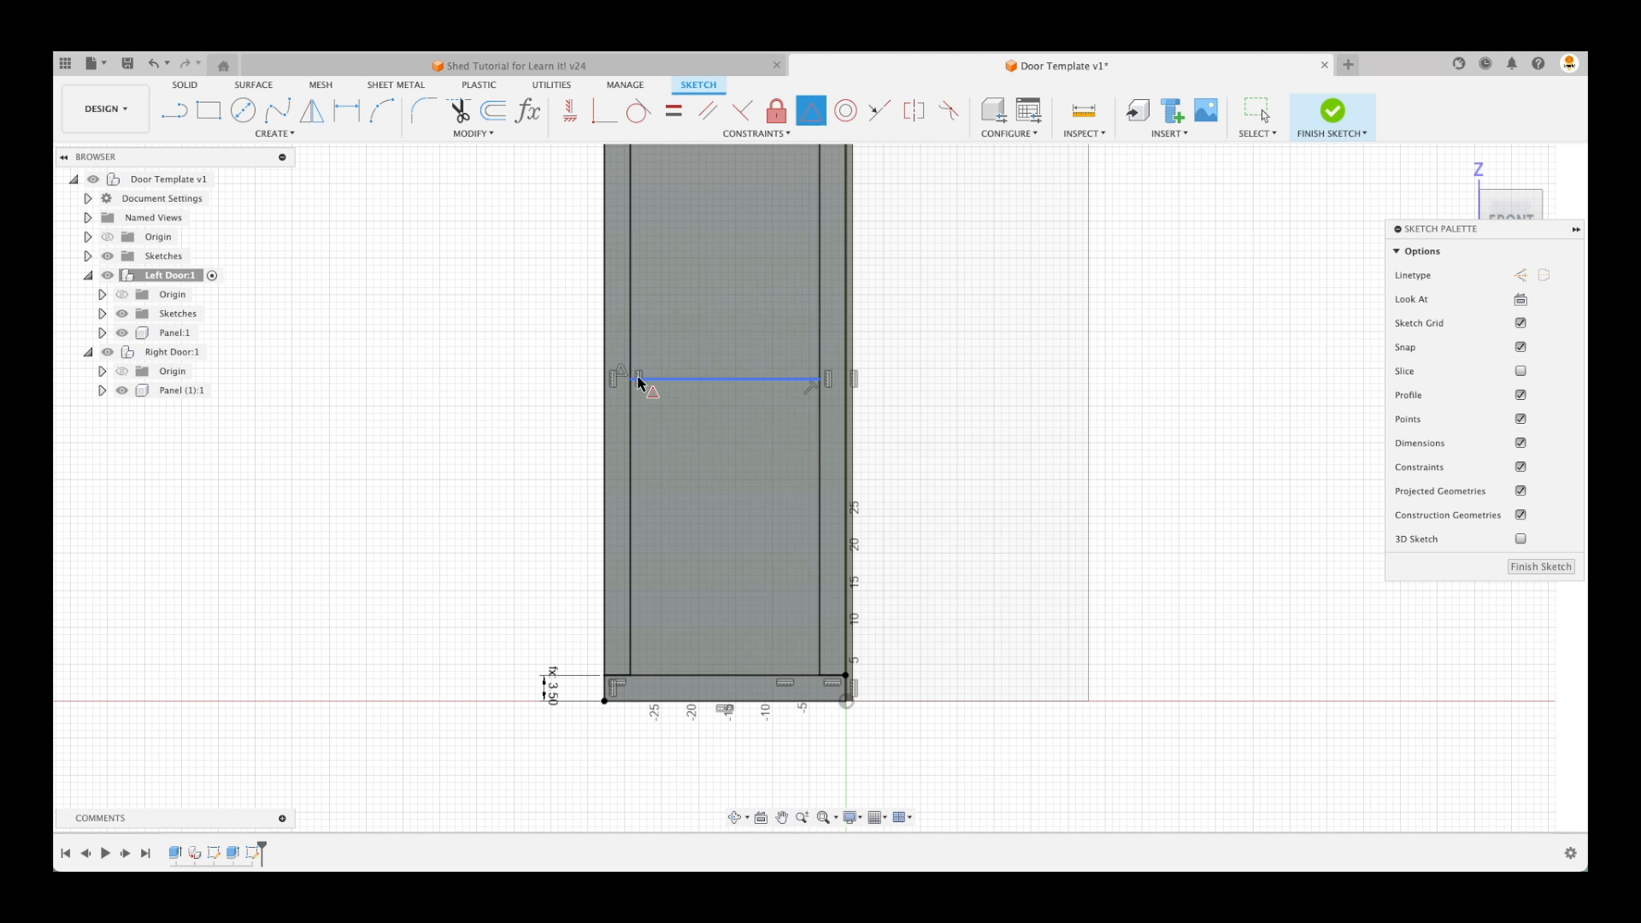
{"action": "key", "text": "Escape"}
Convert the horizontal line across the door opening to a construction line
{"action": "scroll", "coordinate": [751, 367], "scroll_direction": "down", "scroll_amount": 3}
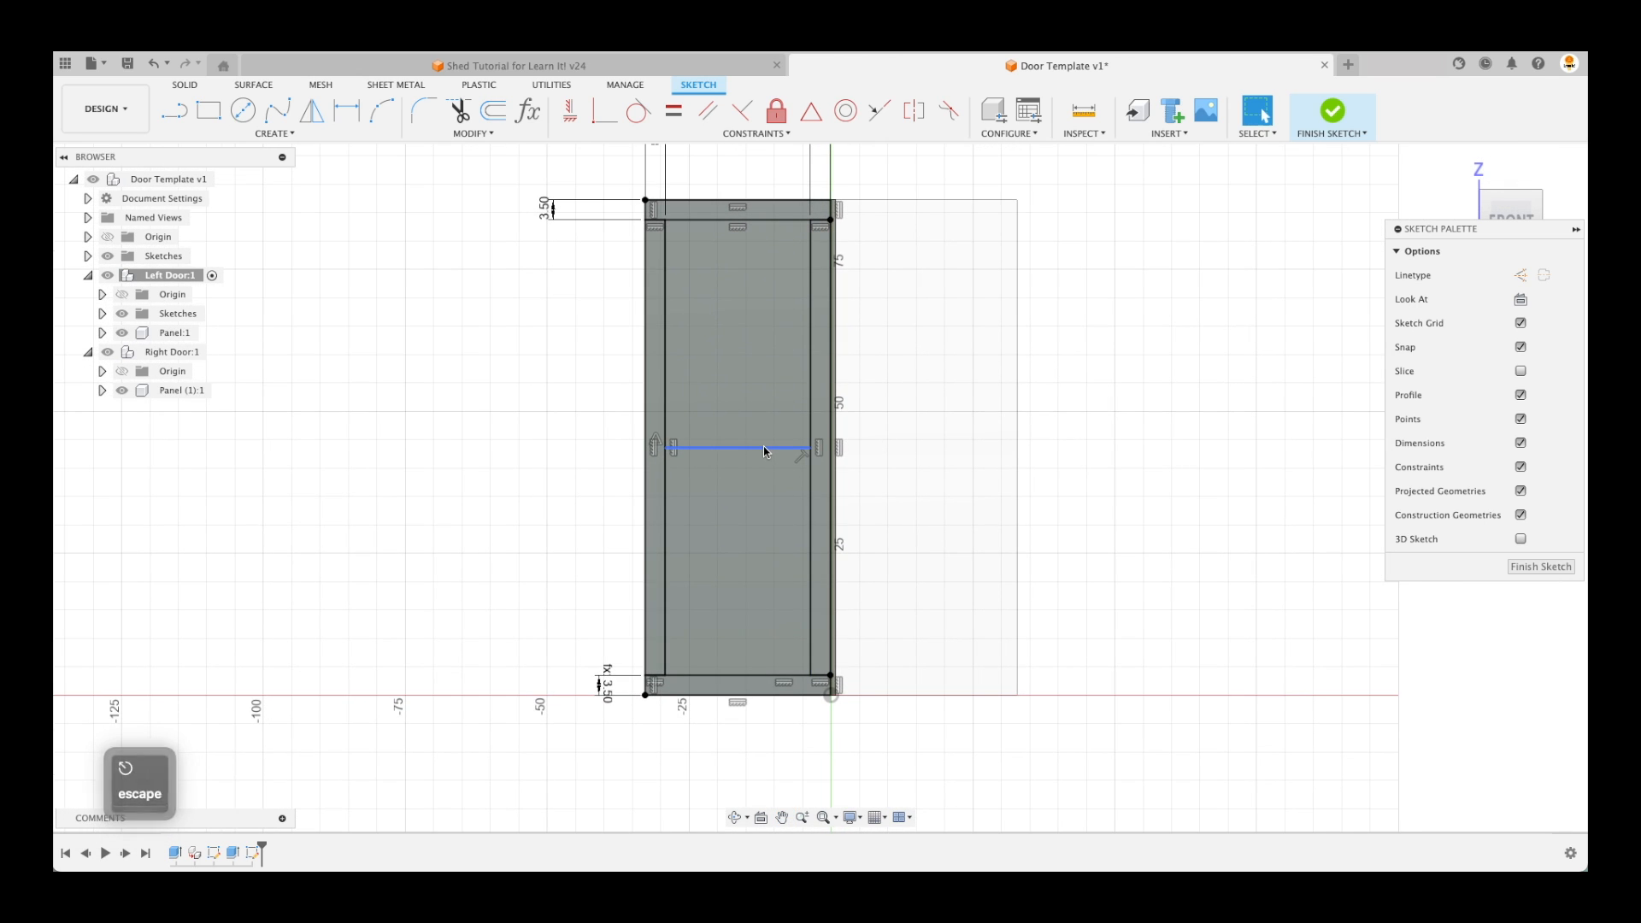
{"action": "left_click", "coordinate": [803, 447]}
{"action": "key", "text": "x"}
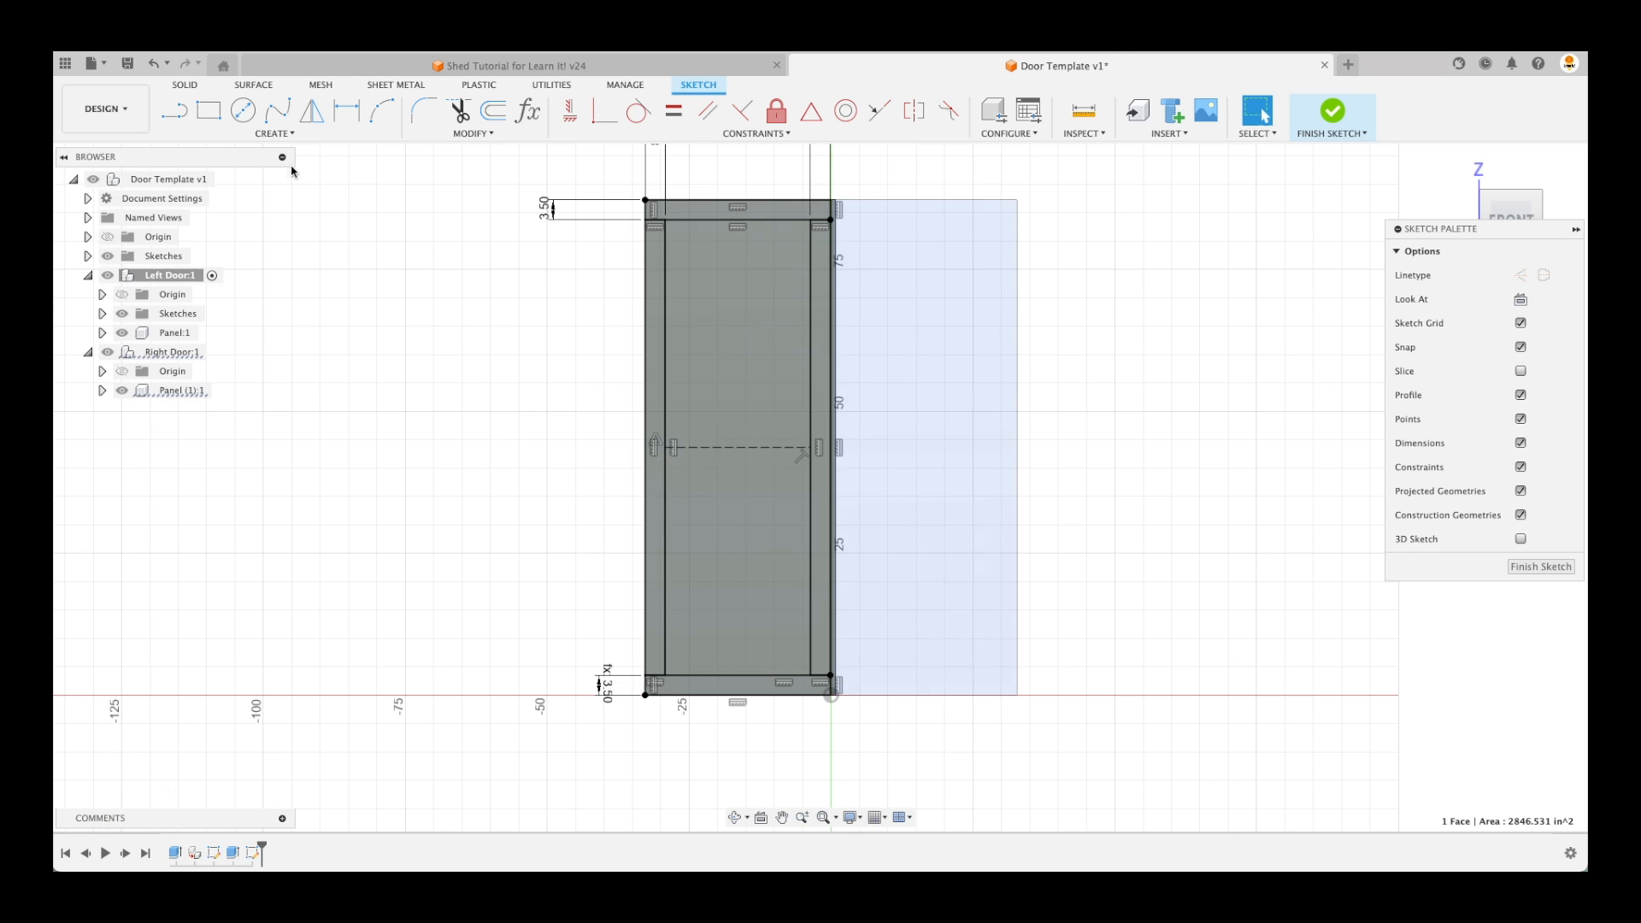
Sketch a center rectangle about 25.6 by 8.3 in on the construction line's midpoint, spanning between the vertical trims
{"action": "key", "text": "r"}
{"action": "left_click", "coordinate": [1521, 299]}
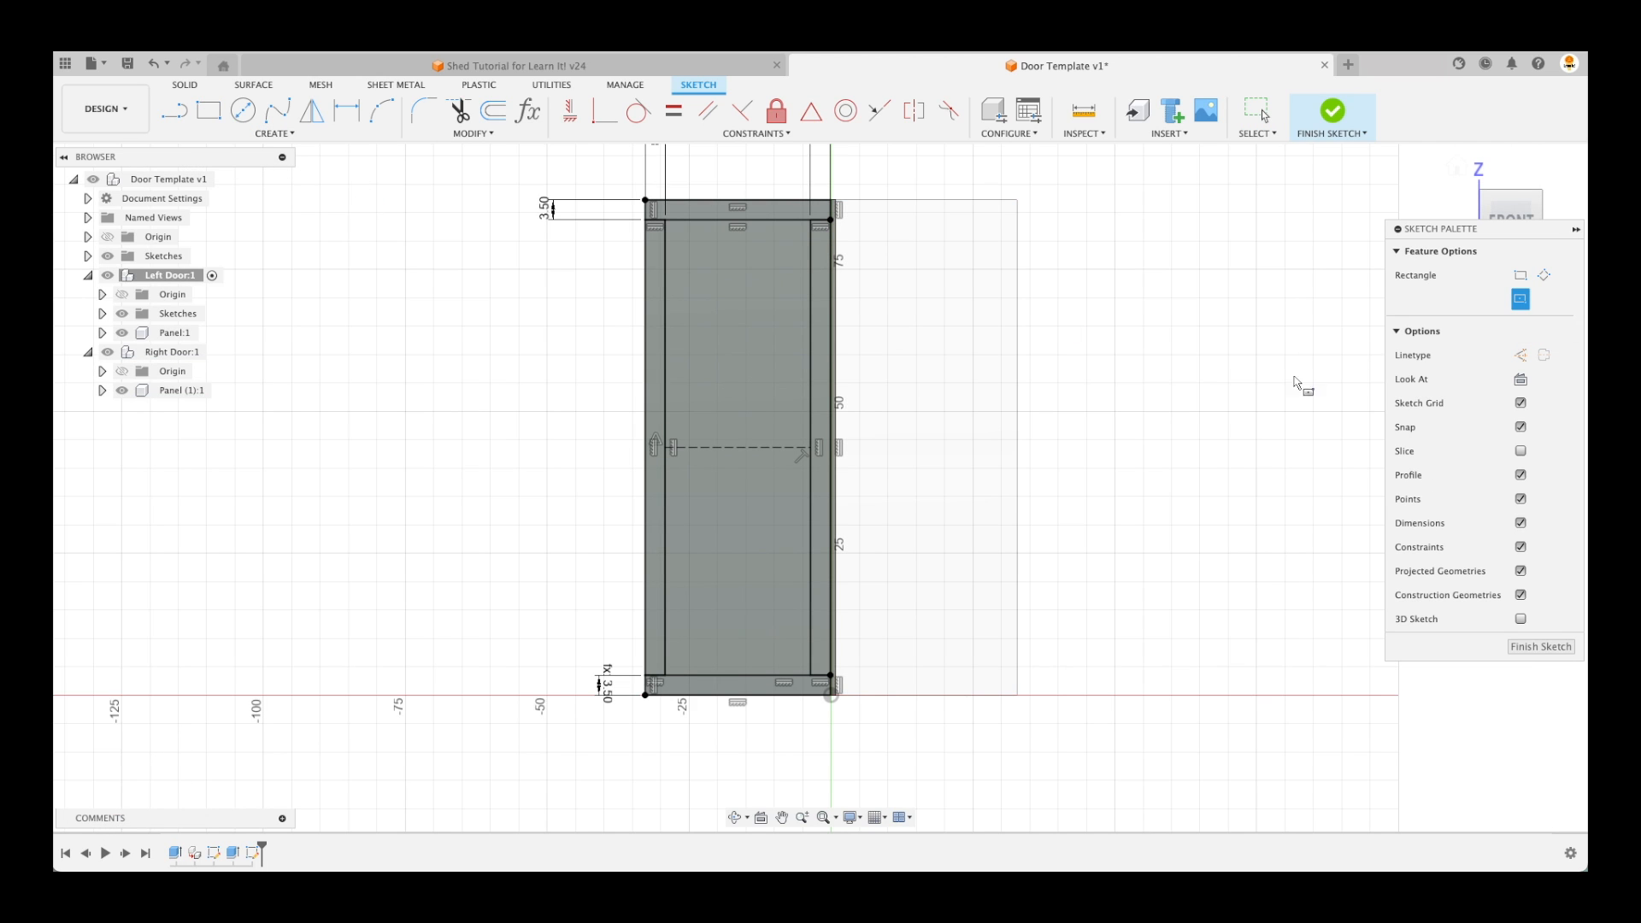
{"action": "left_click", "coordinate": [737, 447]}
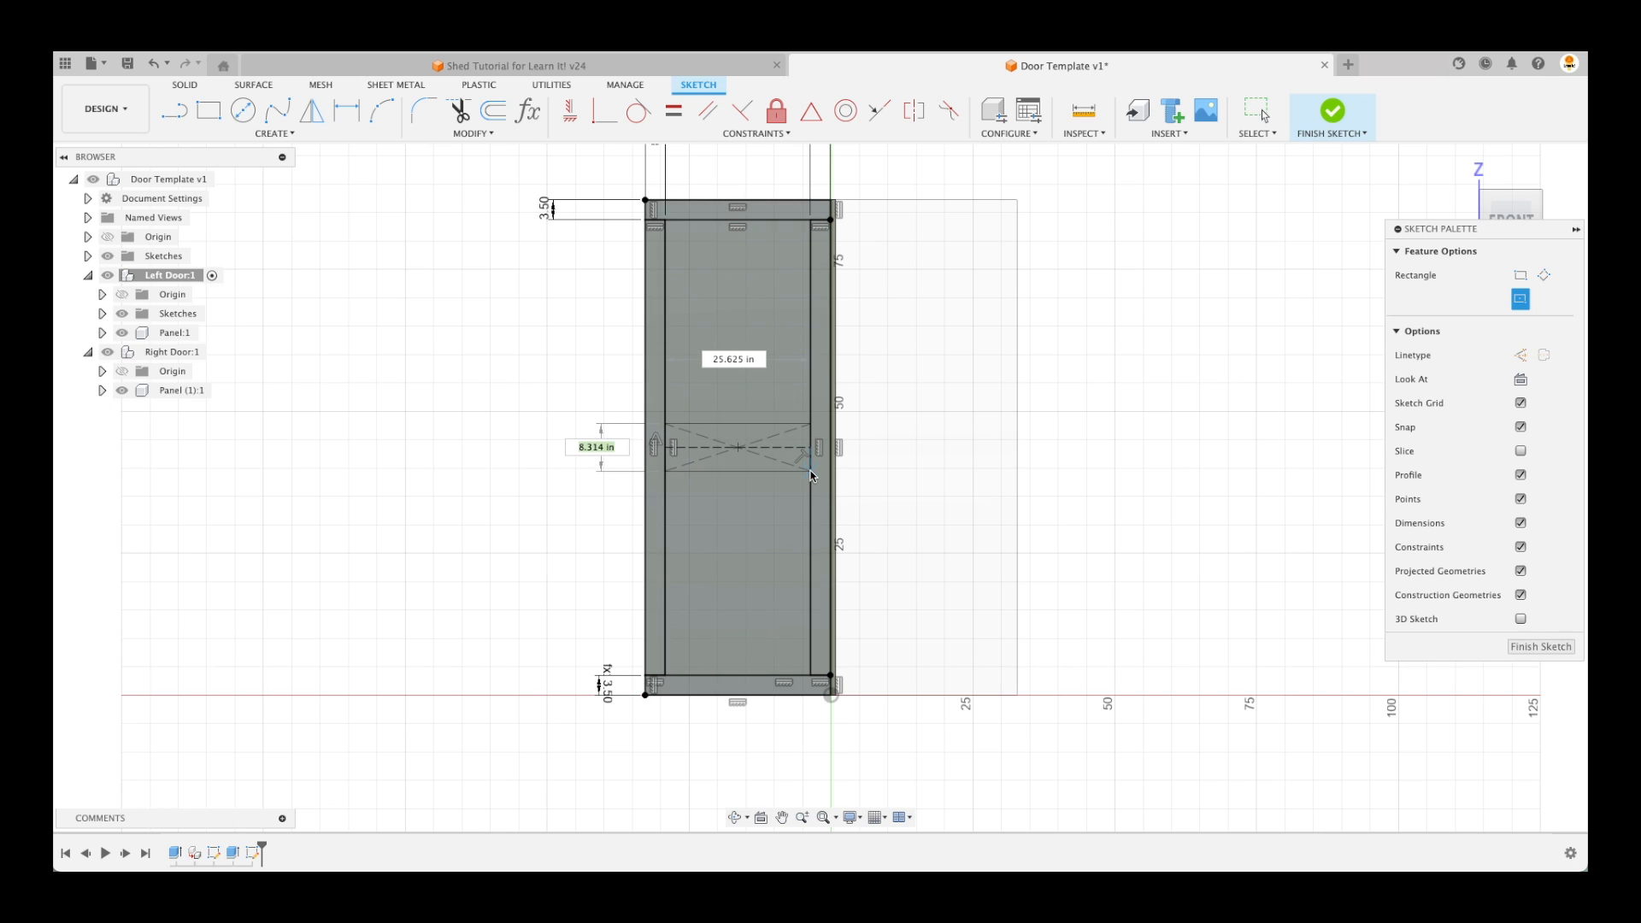
{"action": "key", "text": "Escape"}
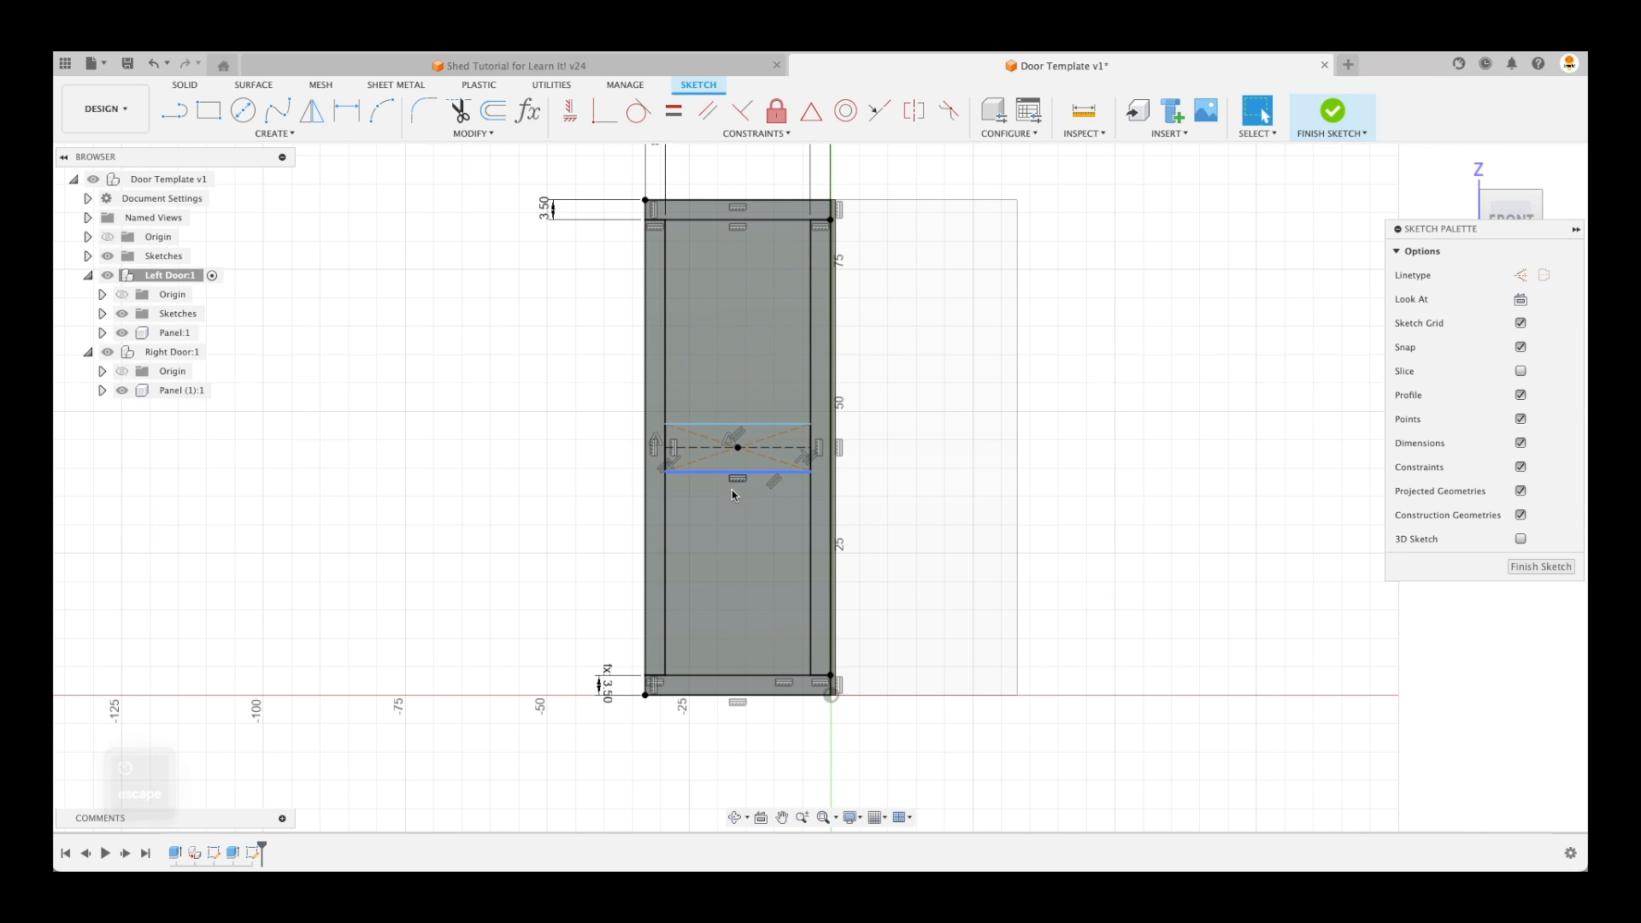
Dimension the middle trim rectangle's height with a reference to the top trim's dimension, d16
{"action": "key", "text": "d"}
{"action": "left_click", "coordinate": [752, 425]}
{"action": "left_click", "coordinate": [752, 425]}
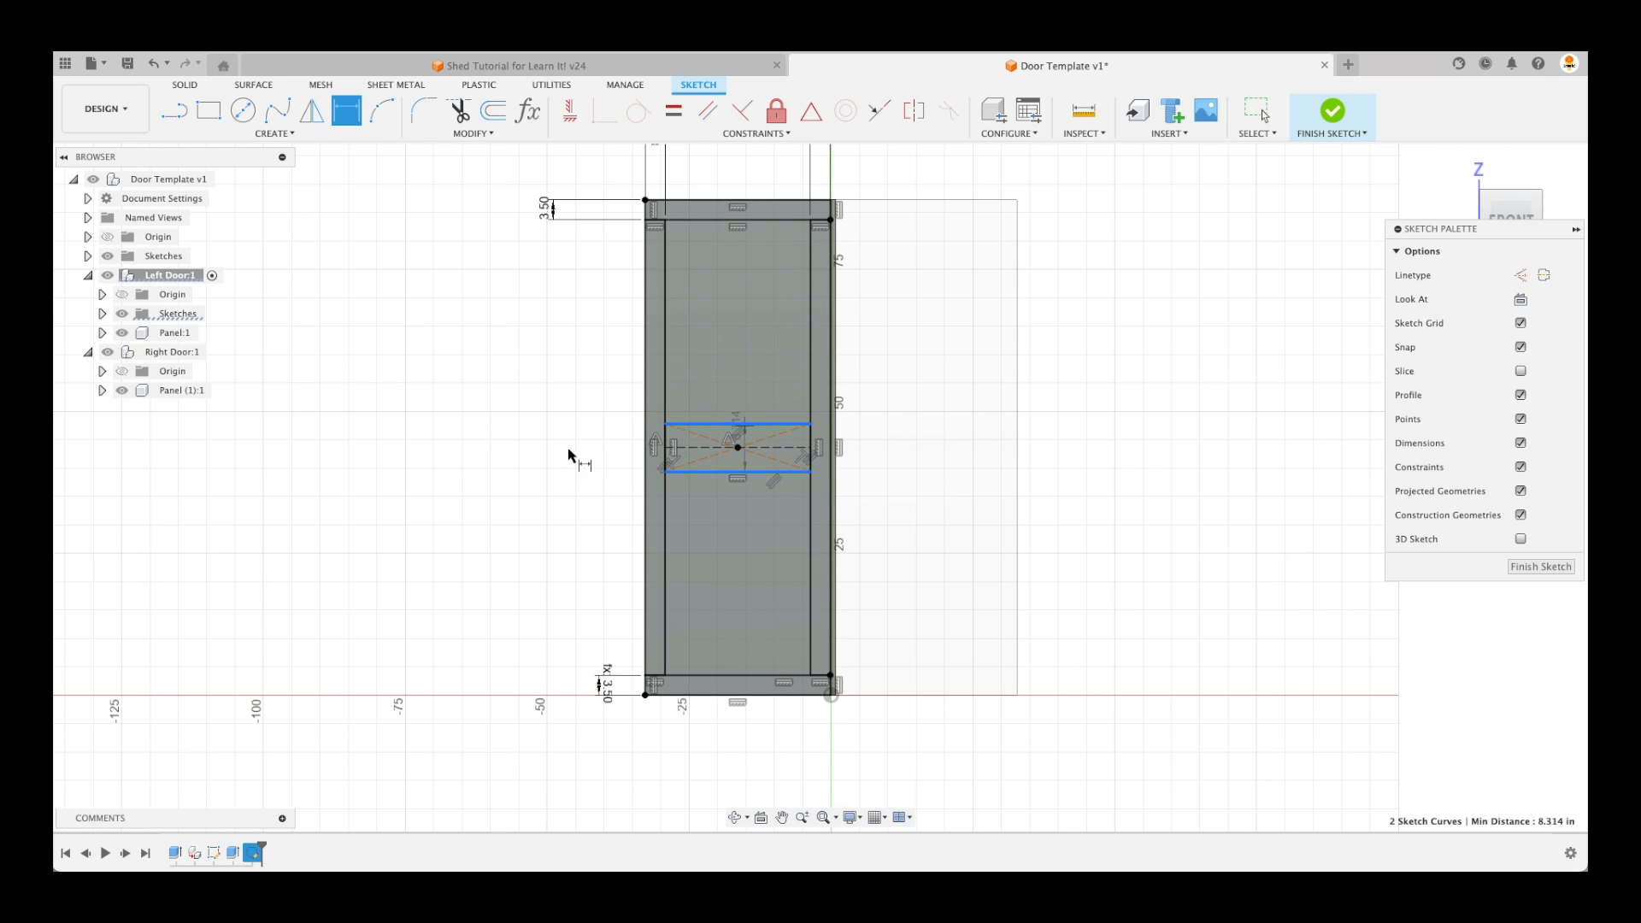
{"action": "left_click", "coordinate": [572, 459]}
{"action": "type", "text": "d16"}
{"action": "key", "text": "Return"}
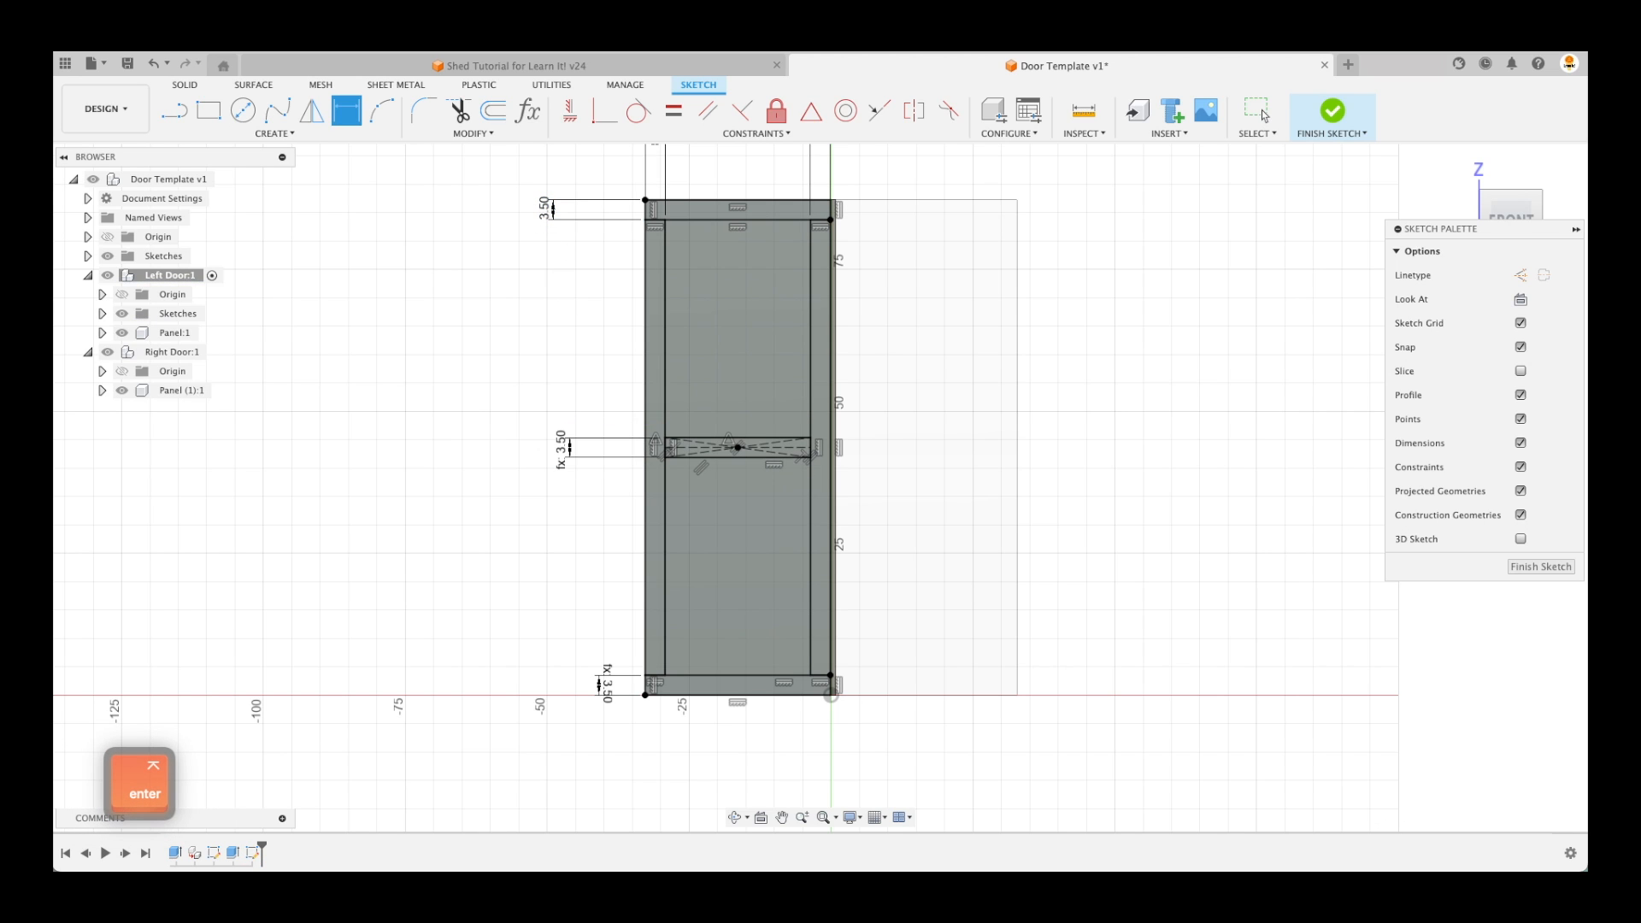
{"action": "key", "text": "Escape"}
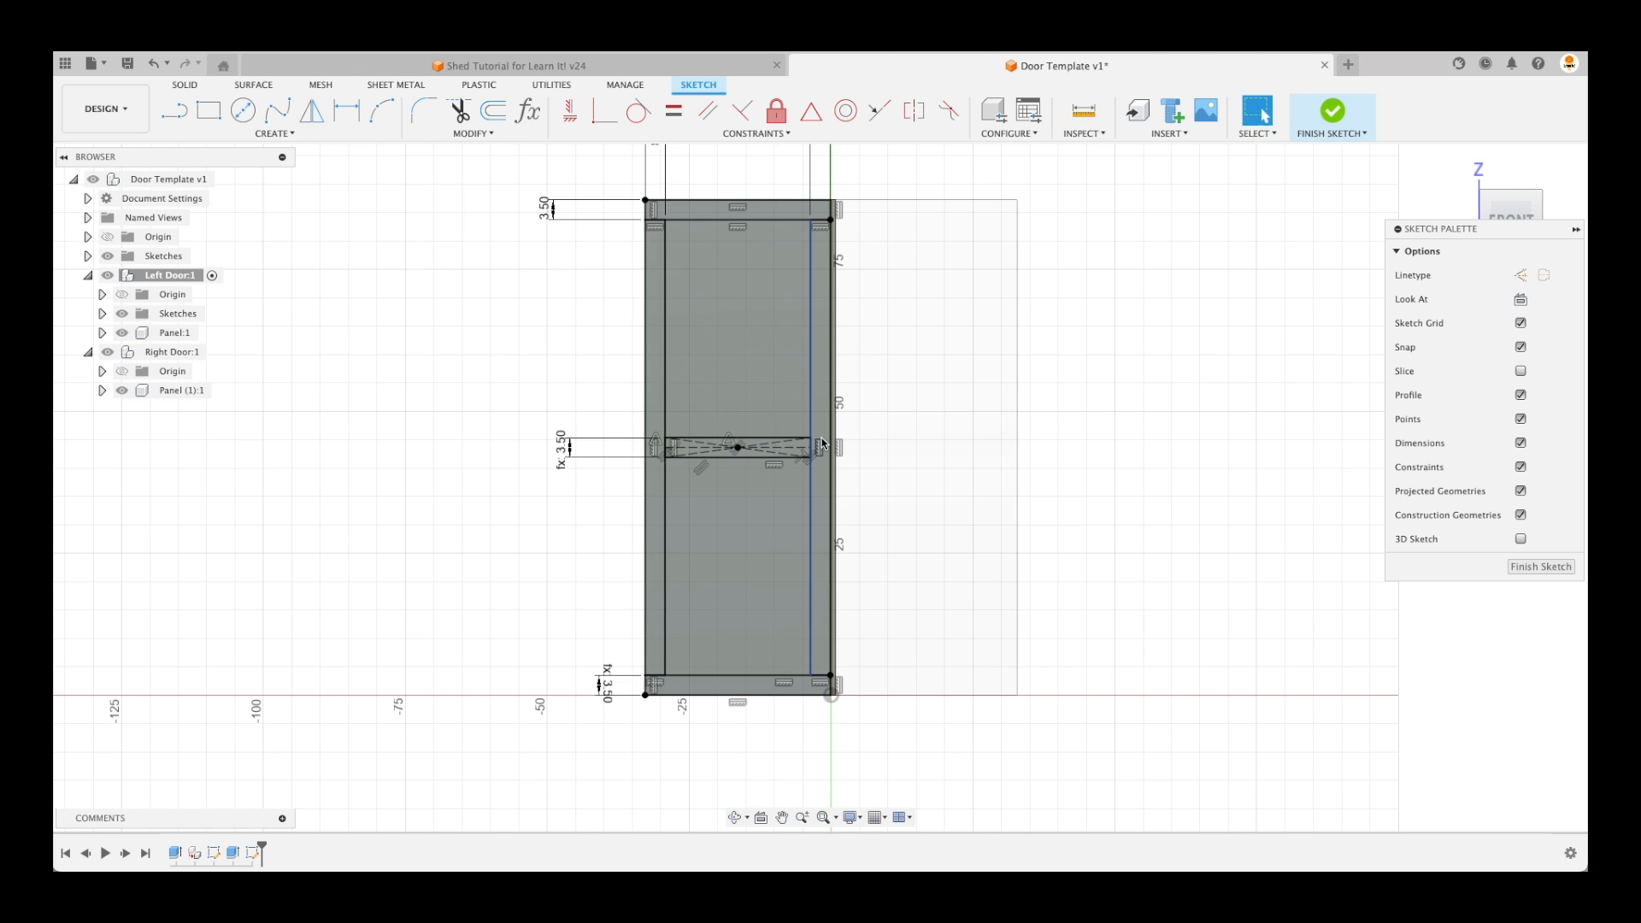
{"action": "key", "text": "Escape"}
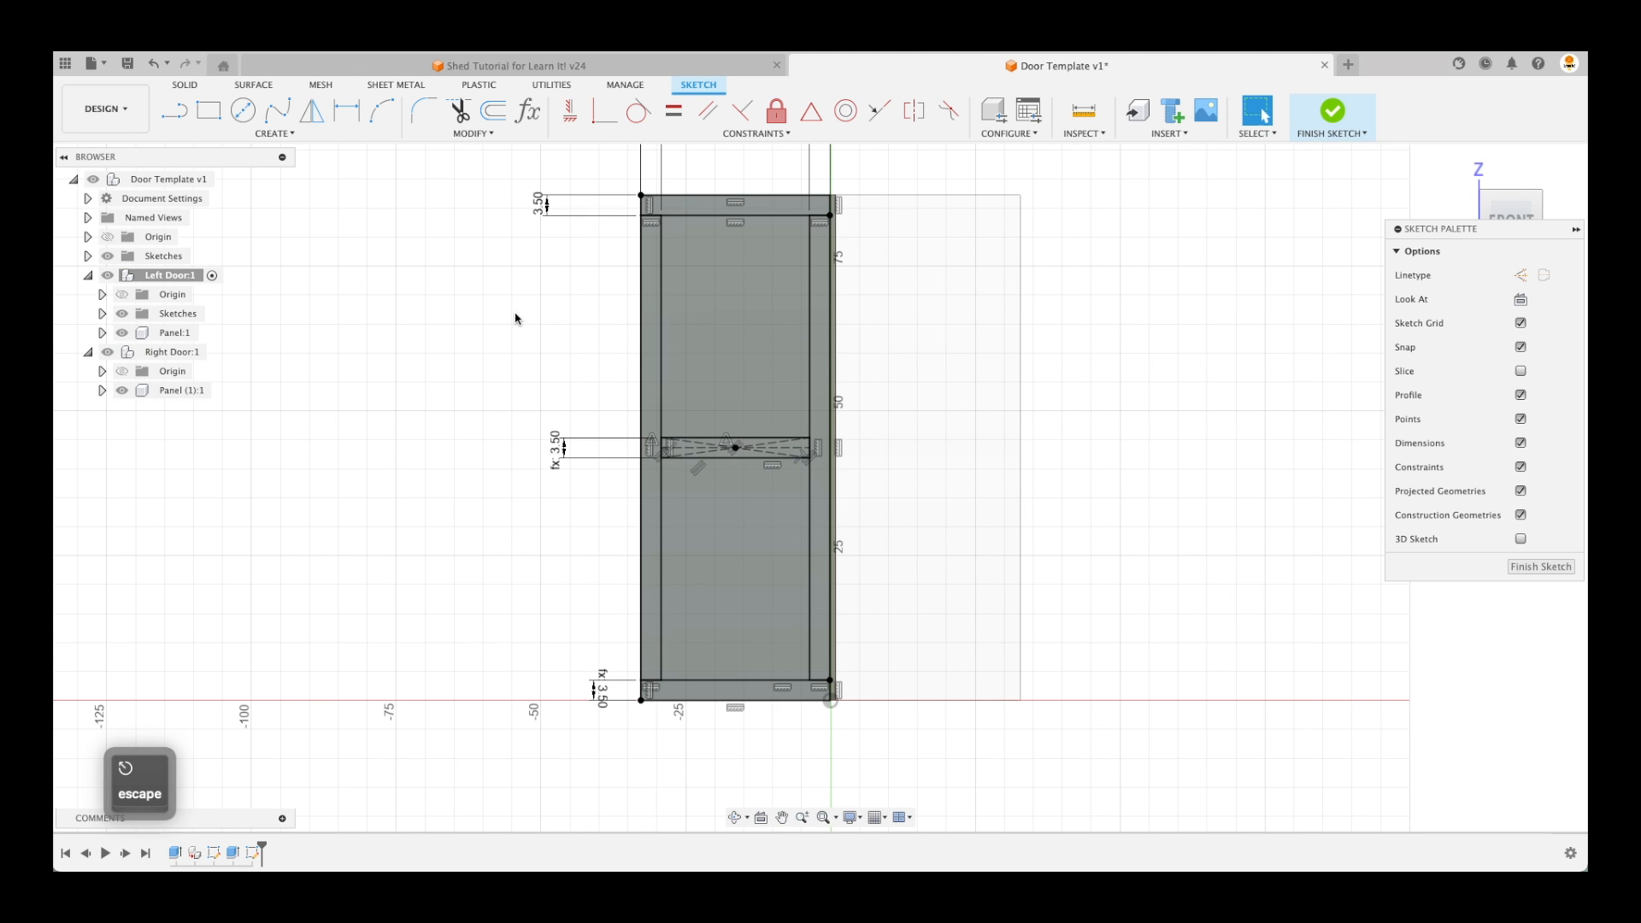
Sketch a diagonal line about 42 in long from the upper opening's outer top corner to the middle trim's upper edge
{"action": "left_click", "coordinate": [175, 109]}
{"action": "scroll", "coordinate": [801, 233], "scroll_direction": "up", "scroll_amount": 2}
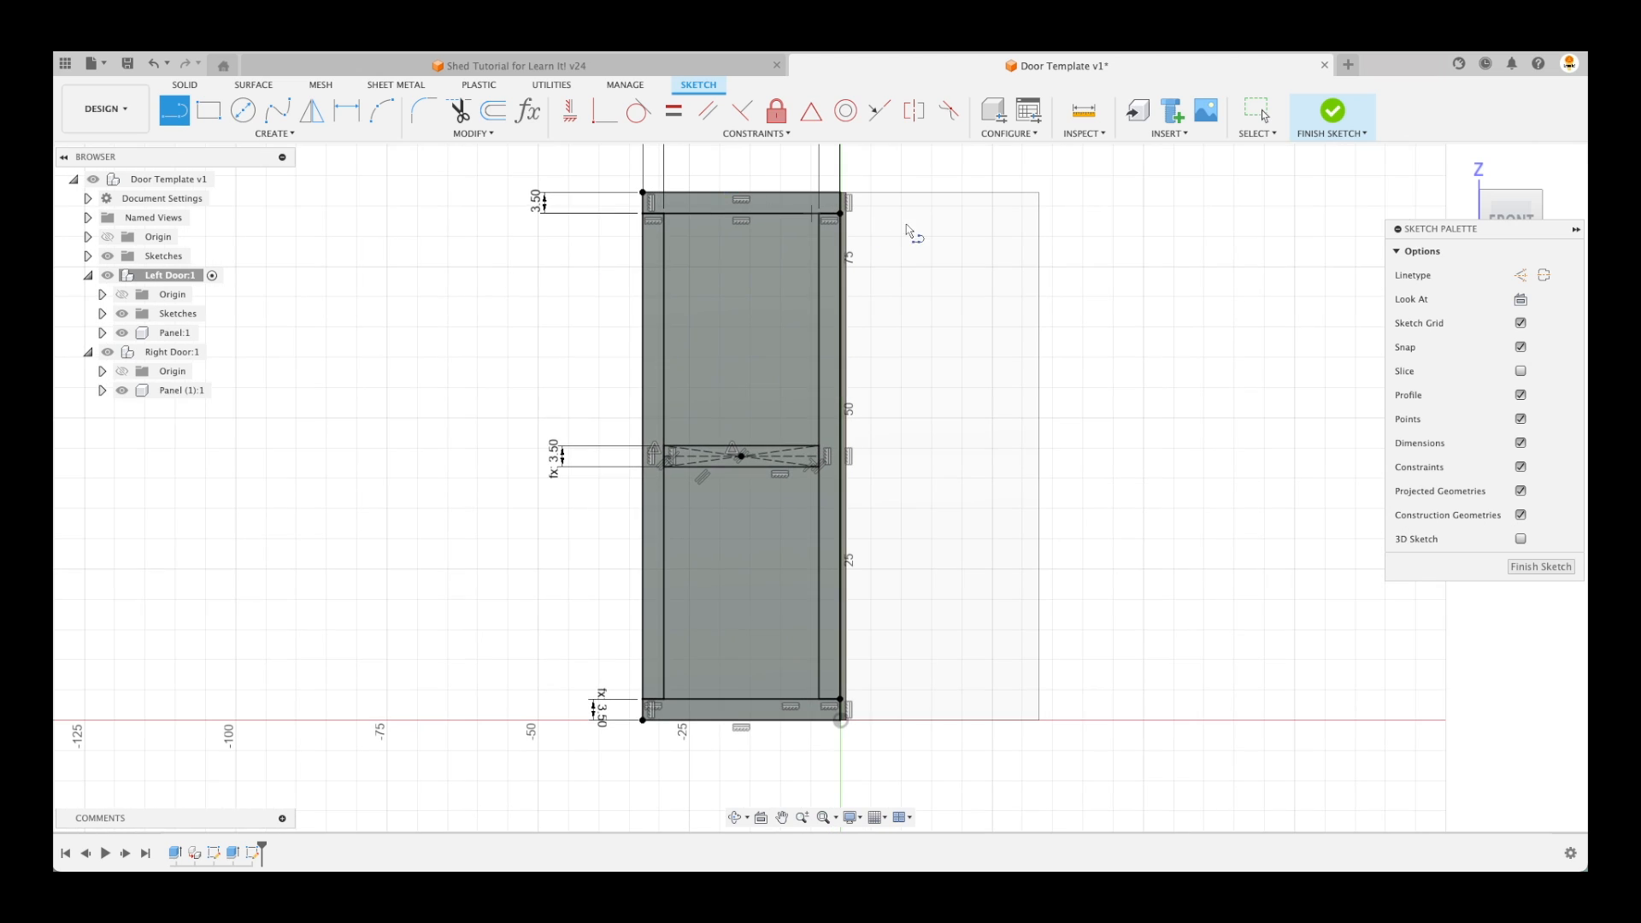
{"action": "scroll", "coordinate": [660, 299], "scroll_direction": "up", "scroll_amount": 3}
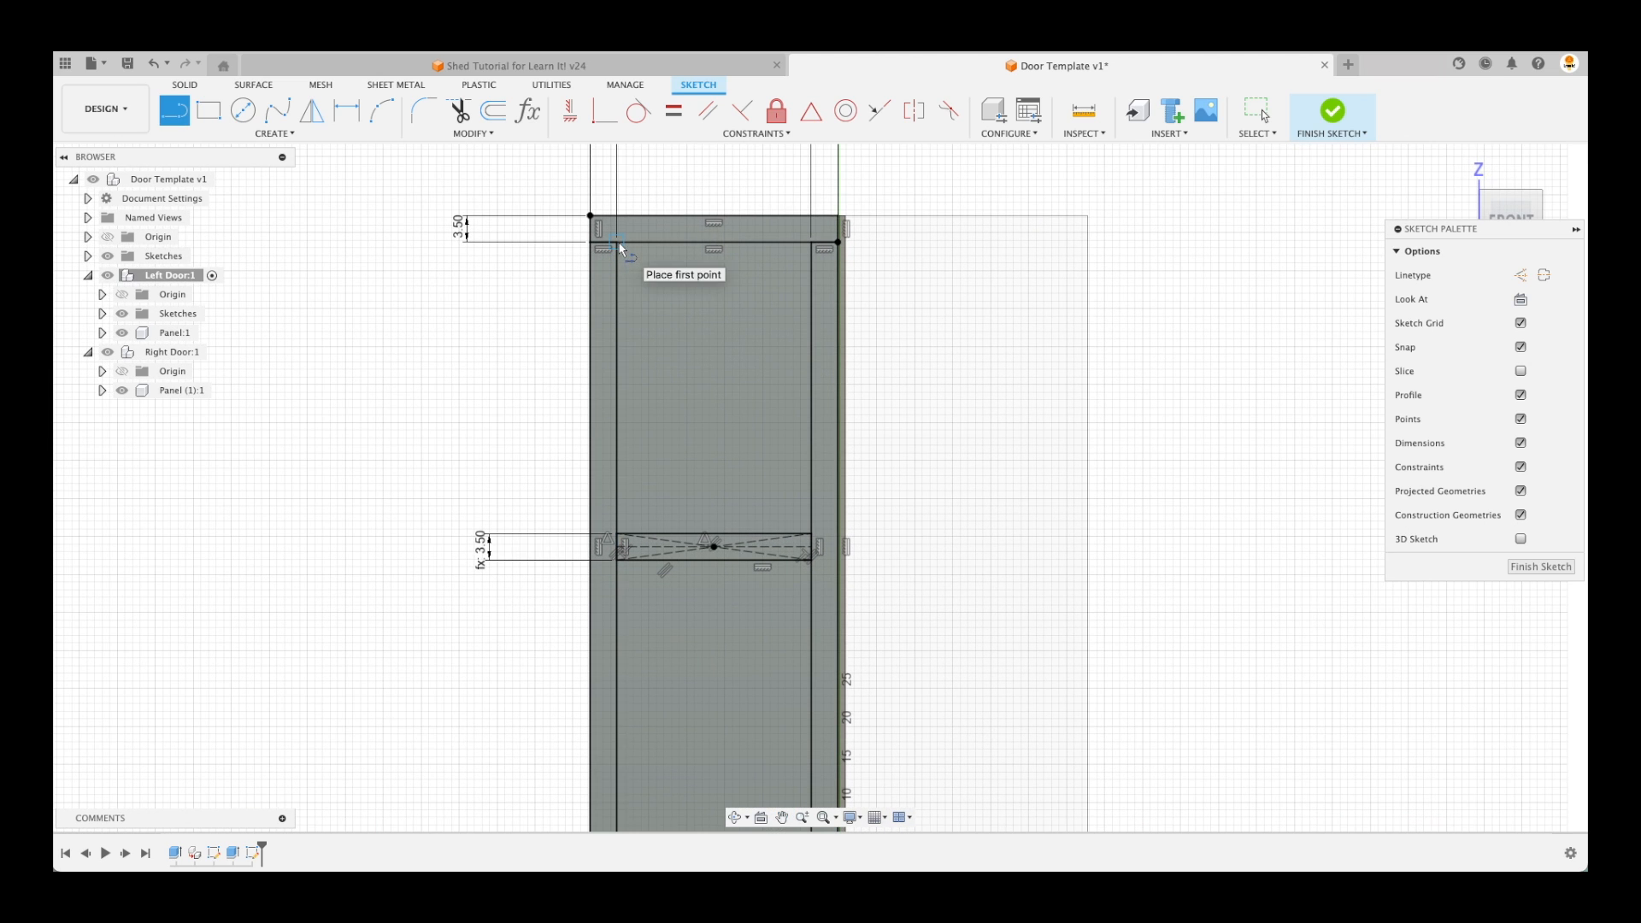
{"action": "left_click", "coordinate": [617, 243]}
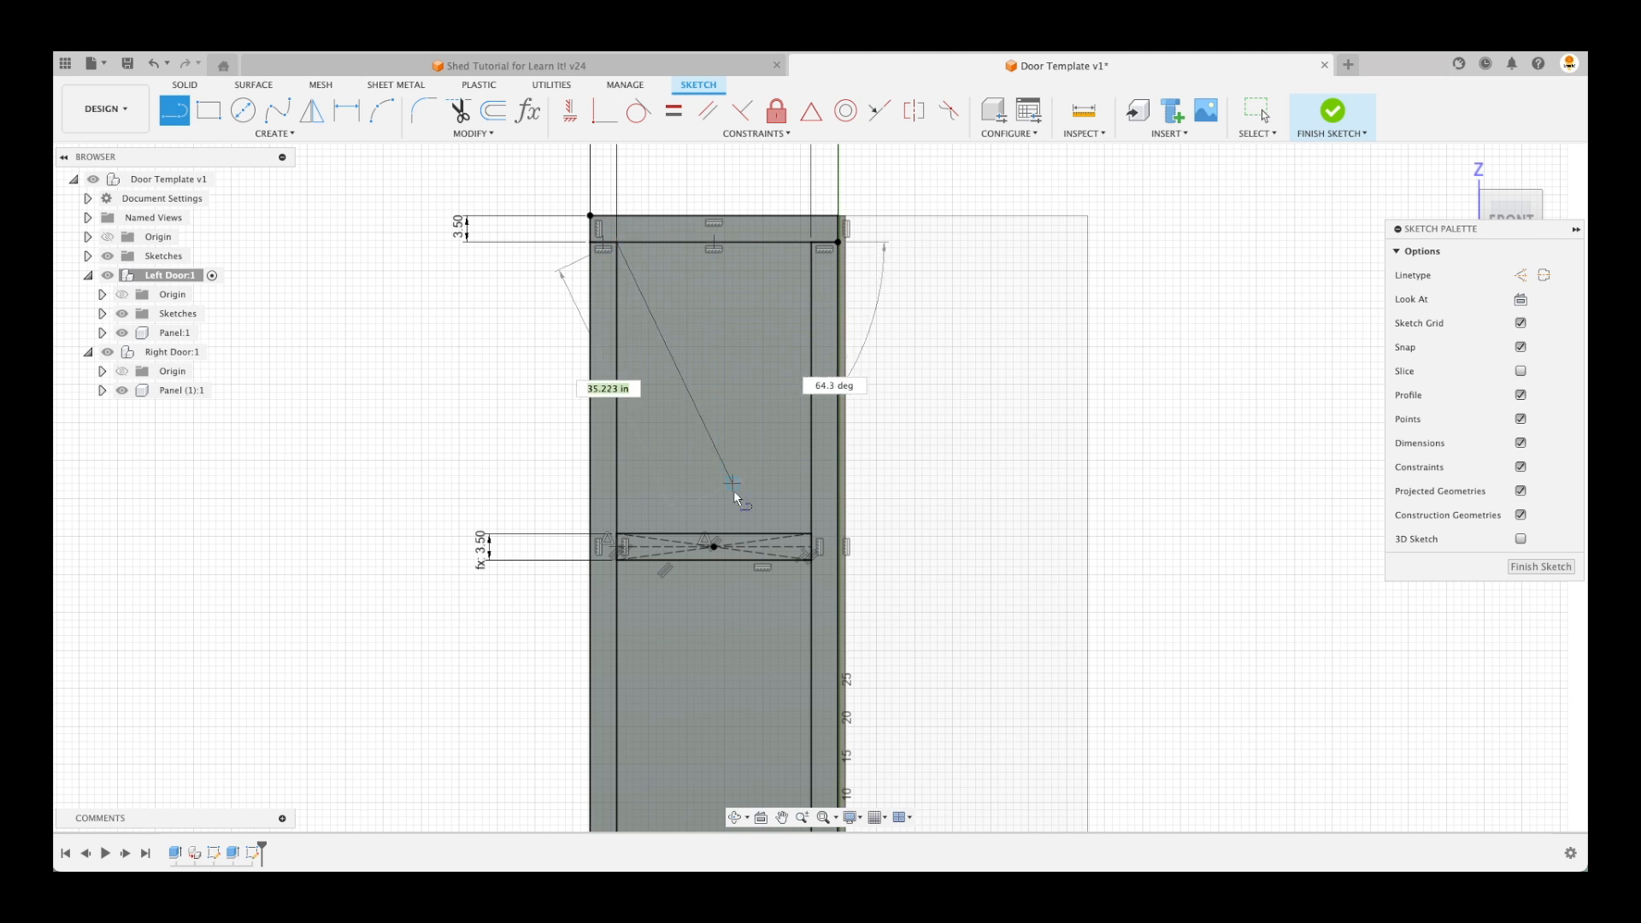
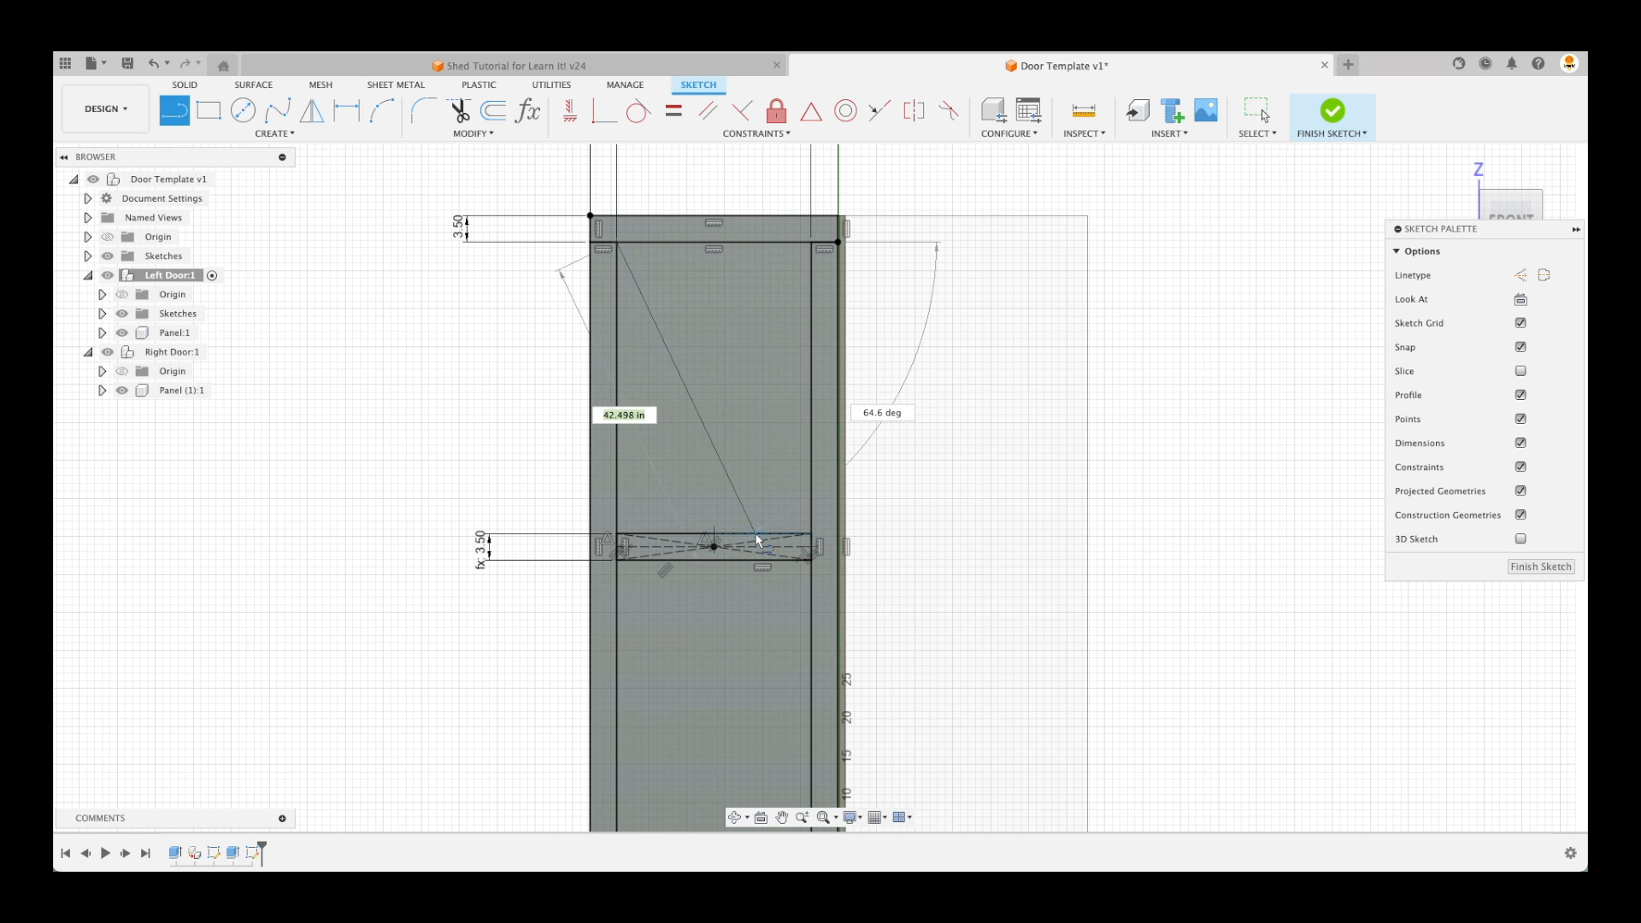
{"action": "left_click", "coordinate": [754, 535]}
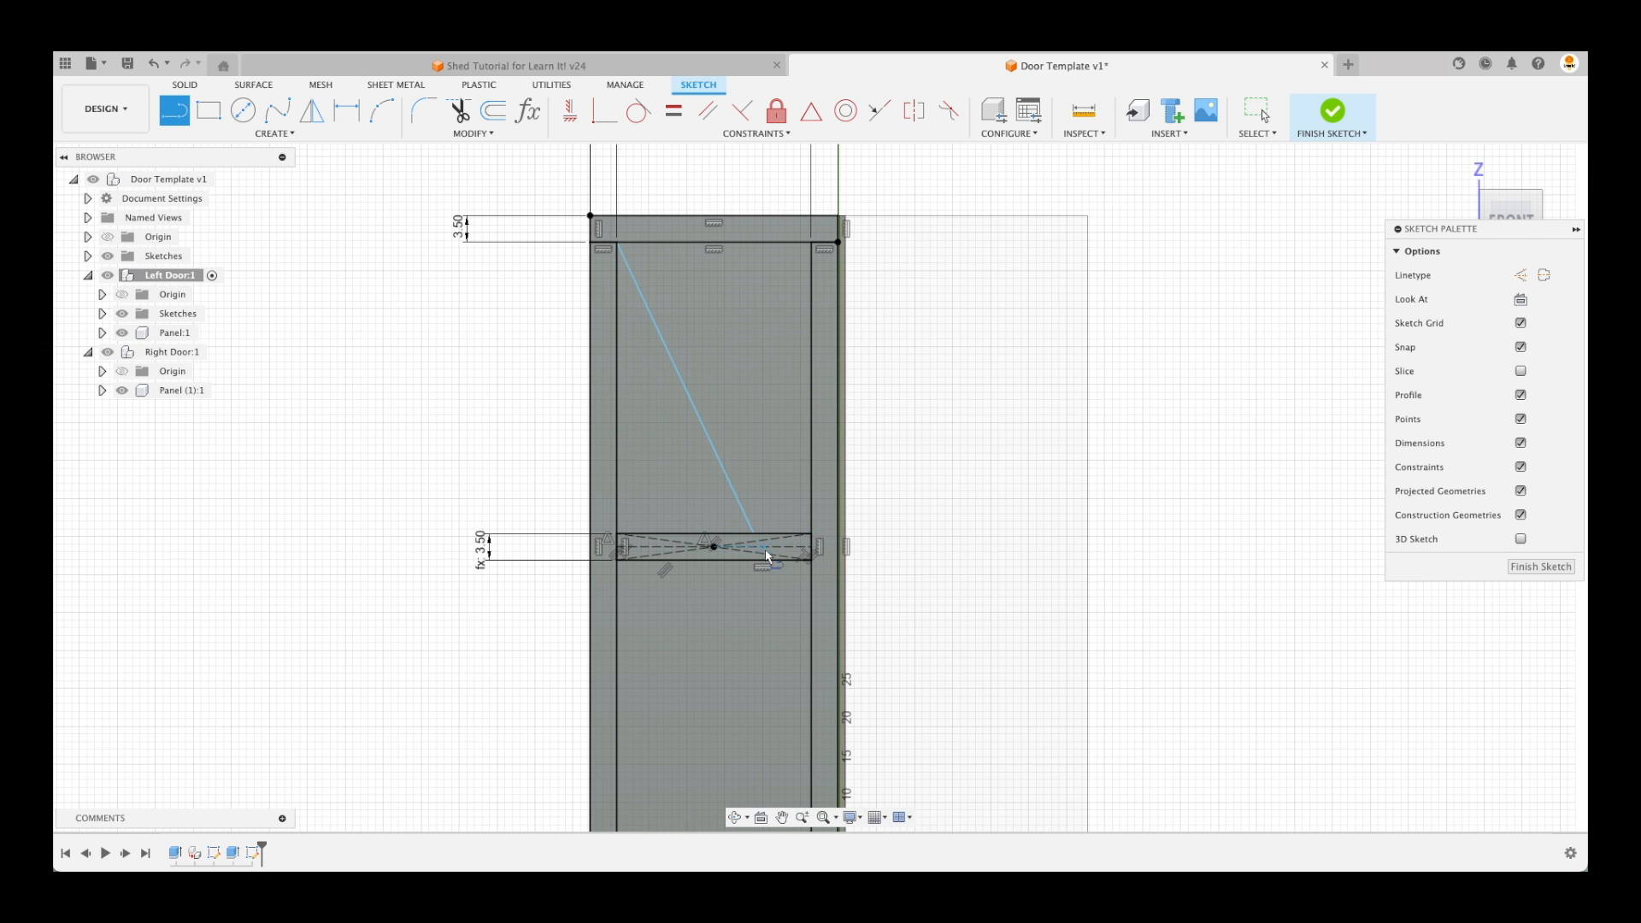
Sketch a second diagonal line from the middle trim's upper lip-side corner to the top trim's lower edge
{"action": "left_click", "coordinate": [814, 538]}
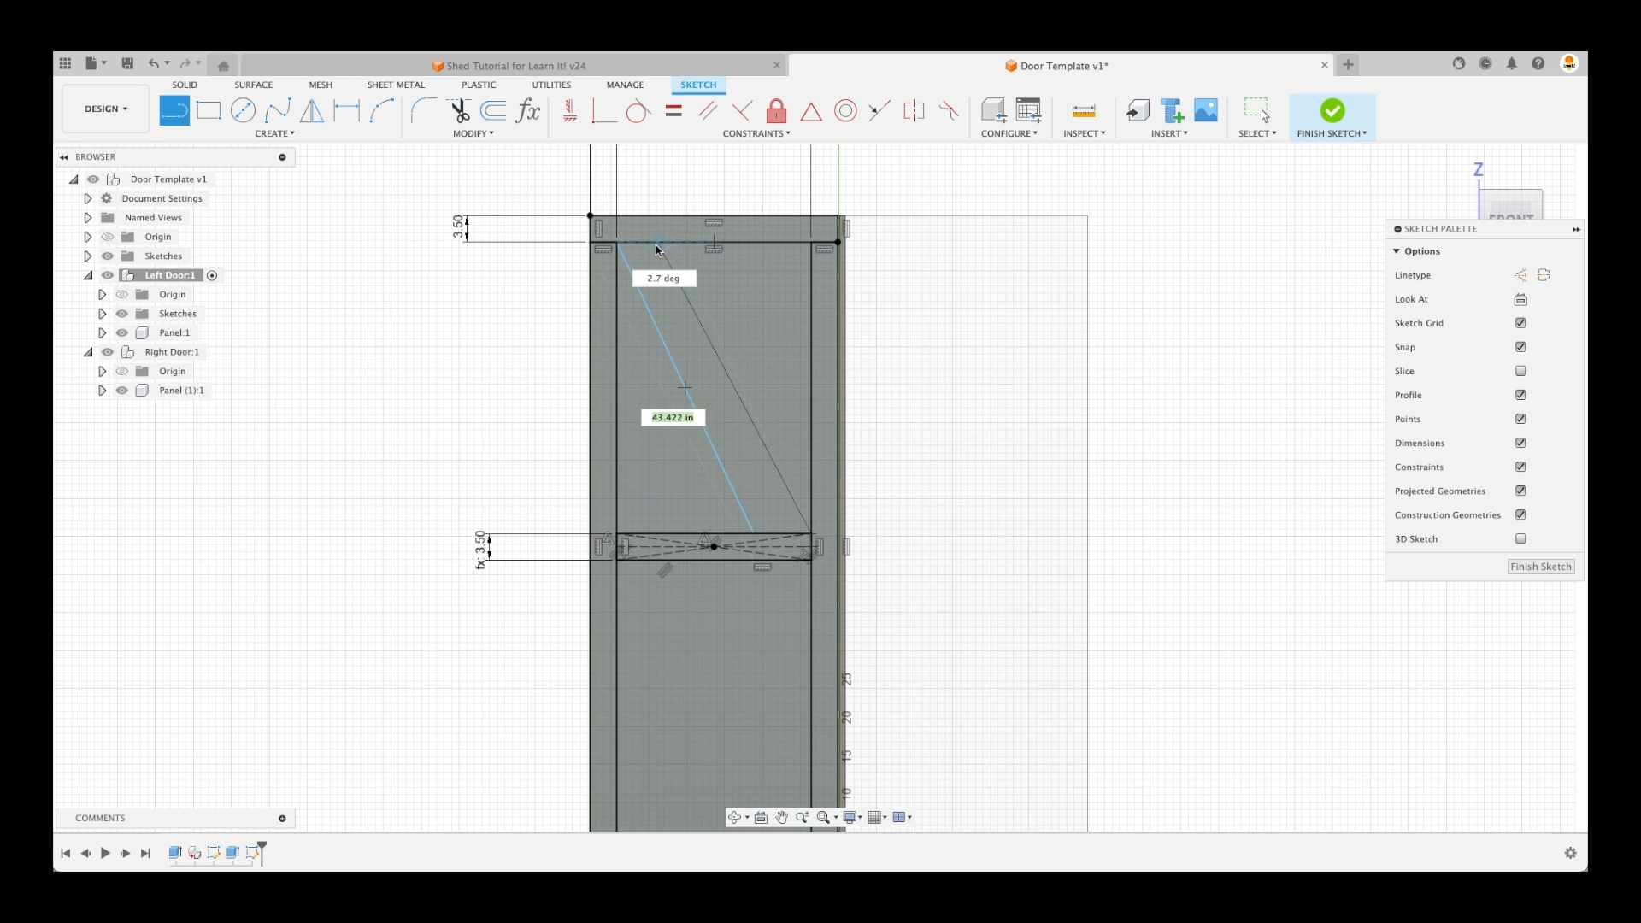
{"action": "left_click", "coordinate": [766, 243]}
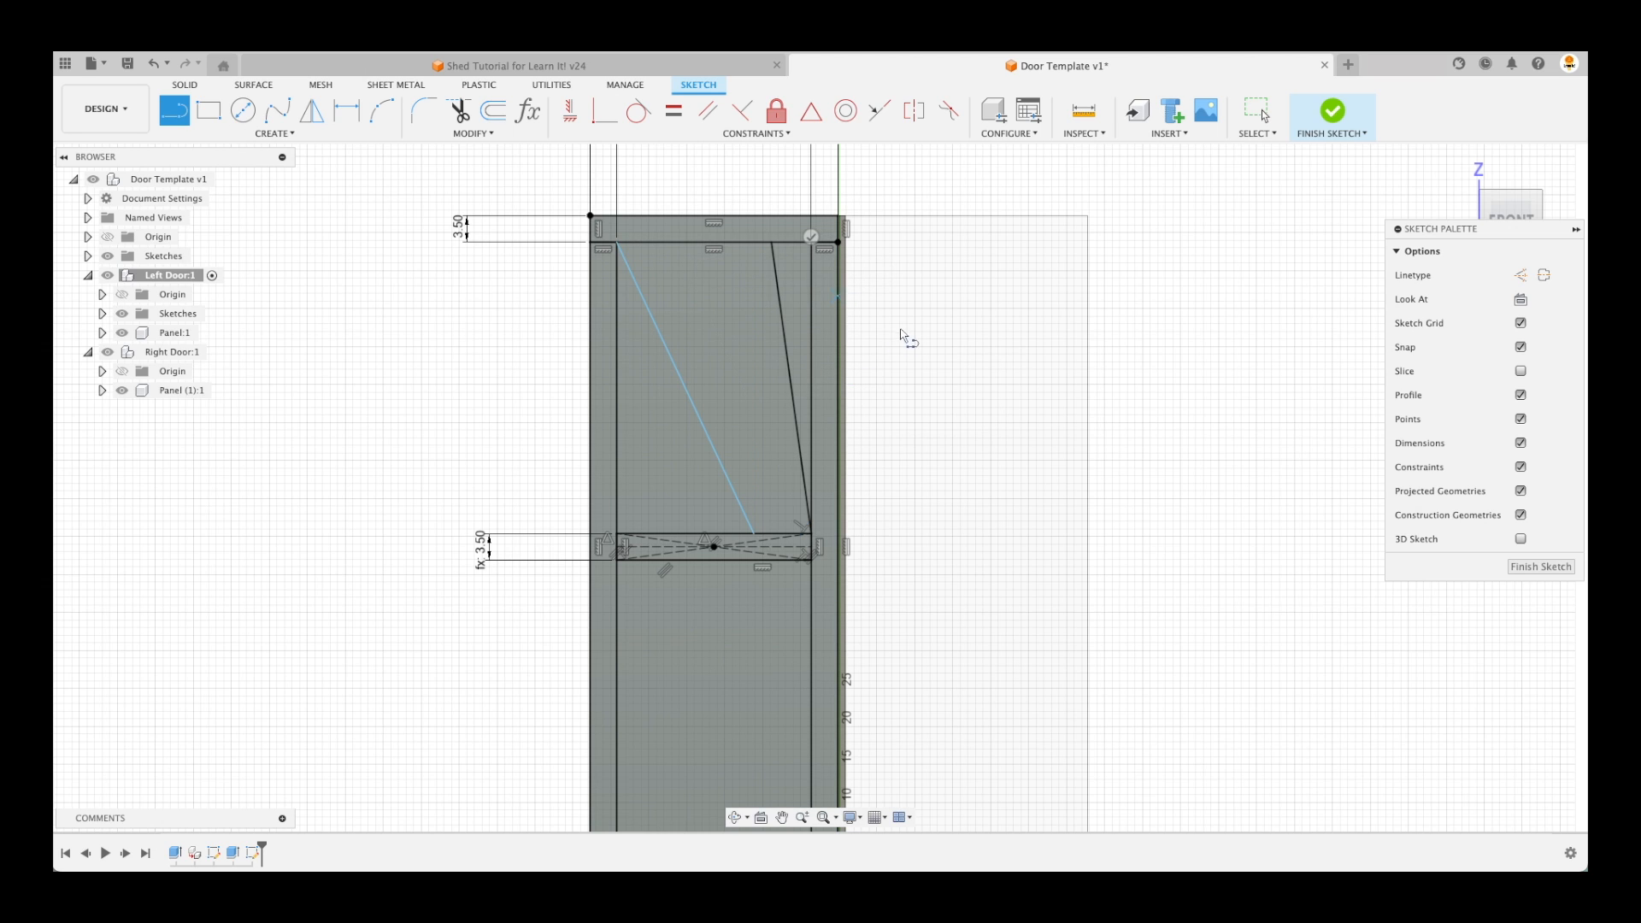
{"action": "scroll", "coordinate": [919, 346], "scroll_direction": "down", "scroll_amount": 2}
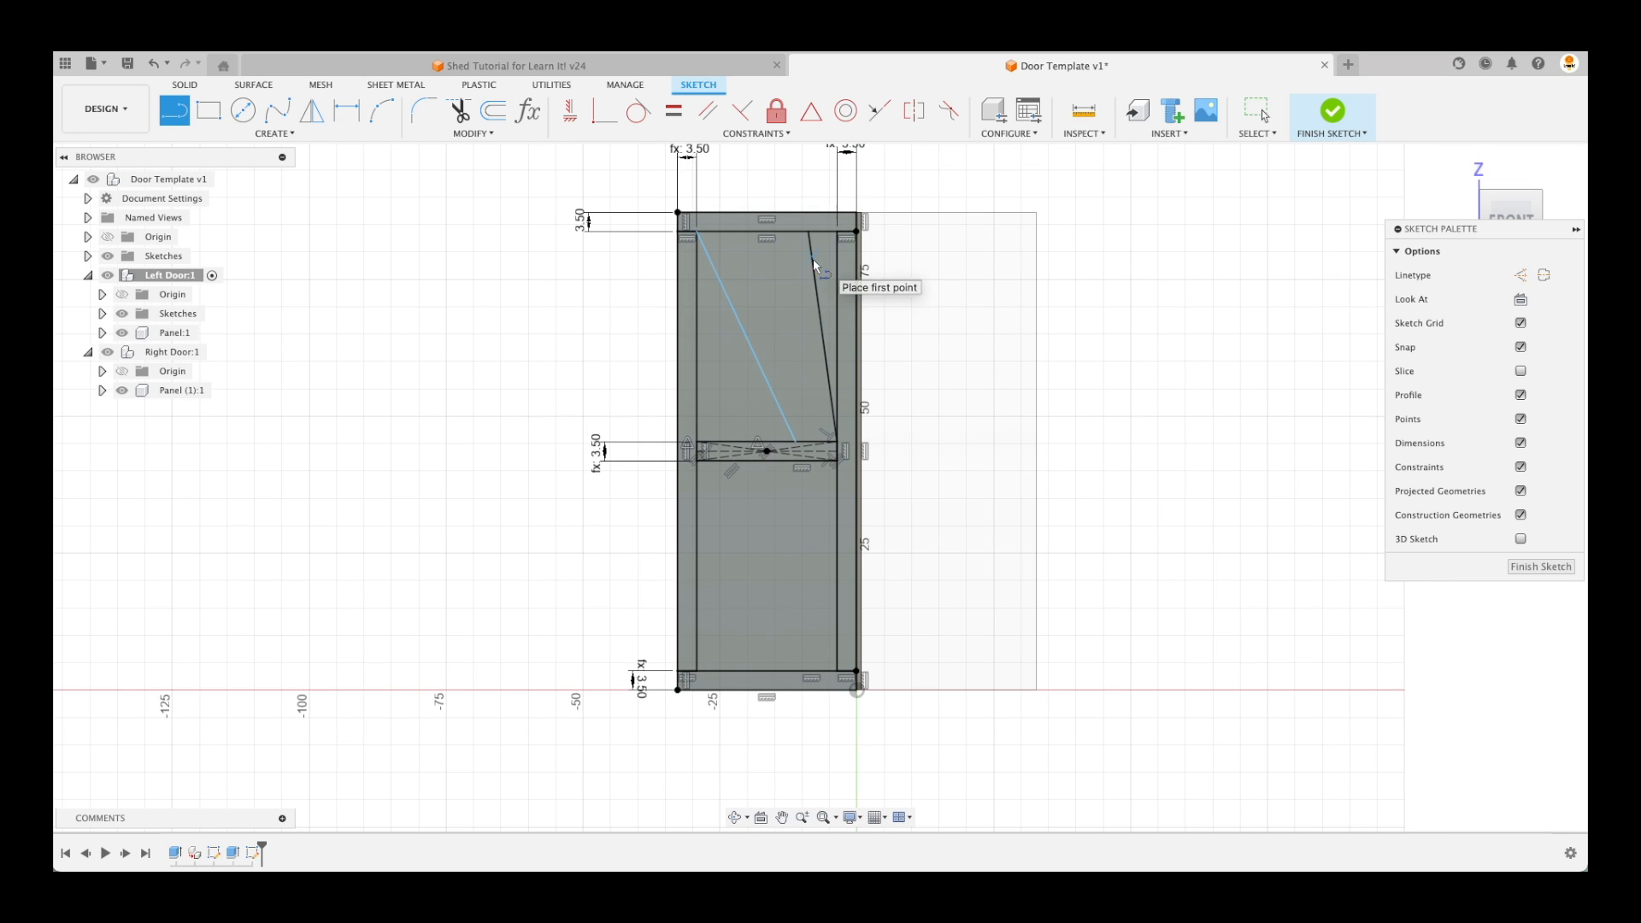
{"action": "key", "text": "Escape"}
{"action": "scroll", "coordinate": [816, 251], "scroll_direction": "up", "scroll_amount": 1}
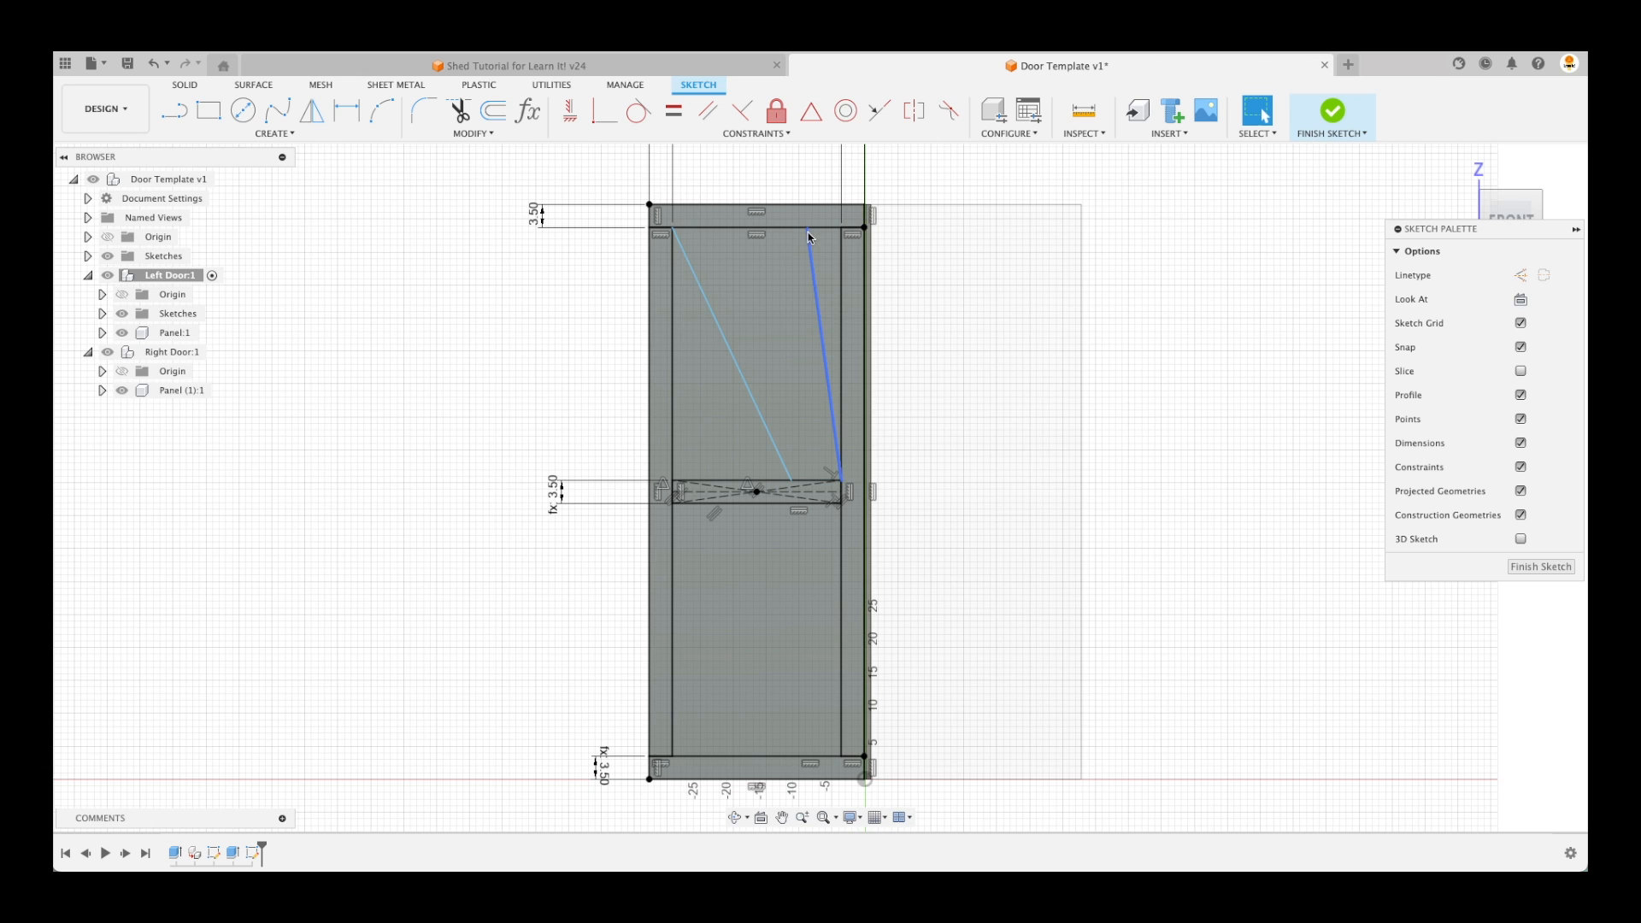
Try to reposition the second diagonal's upper endpoint, and delete that line
{"action": "left_click", "coordinate": [780, 227]}
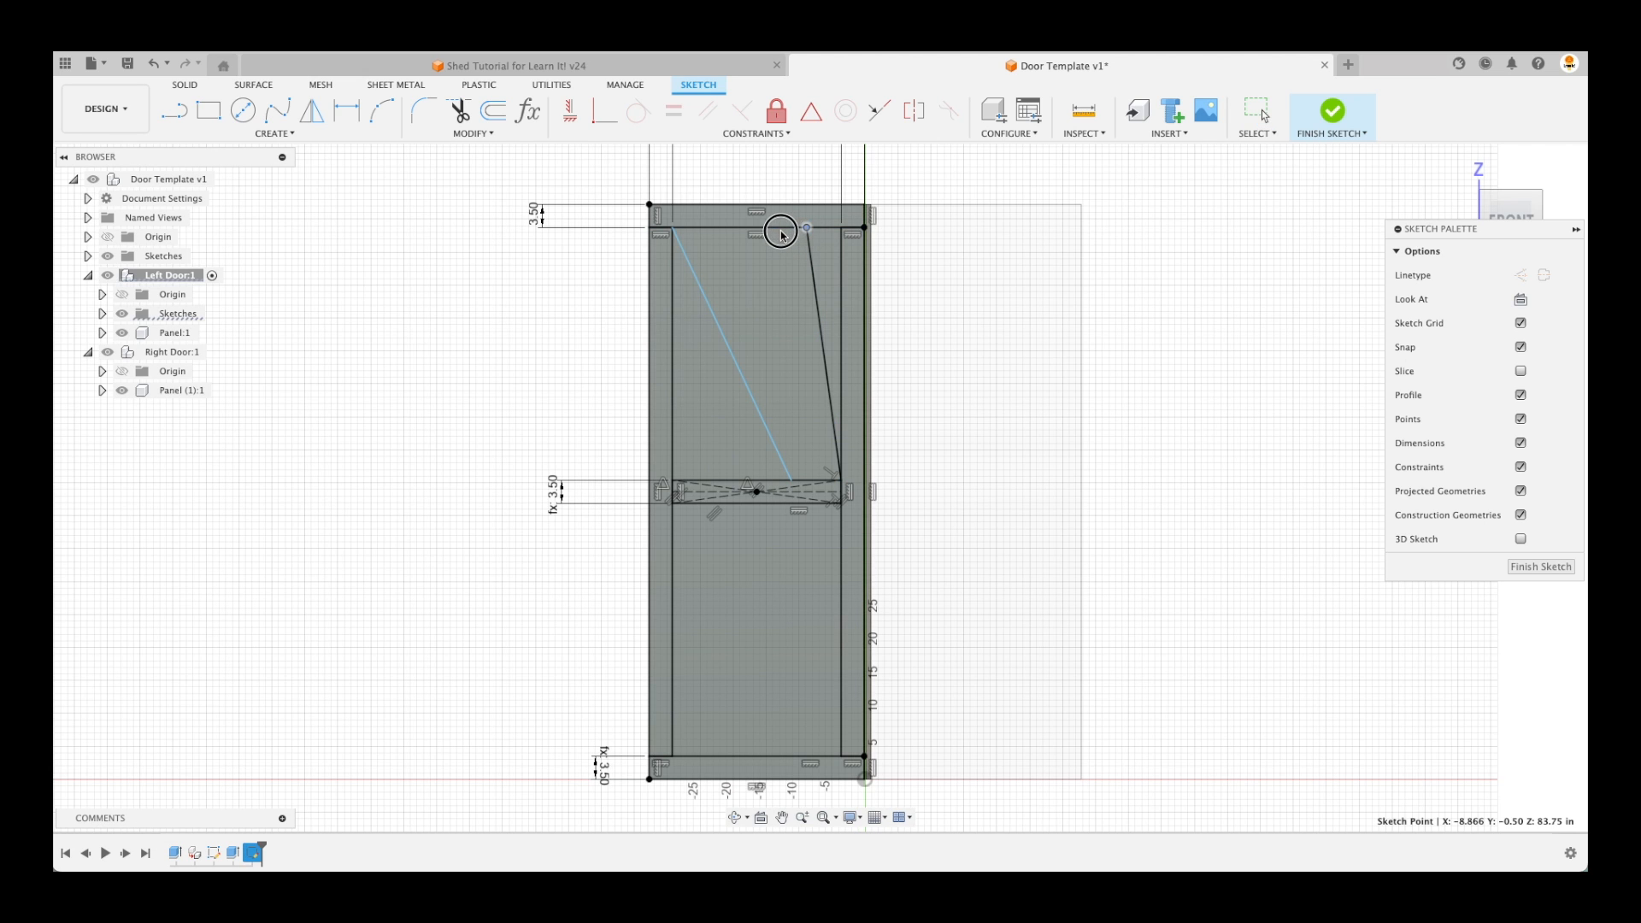
{"action": "key", "text": "Escape"}
{"action": "left_click", "coordinate": [814, 276]}
{"action": "key", "text": "Delete"}
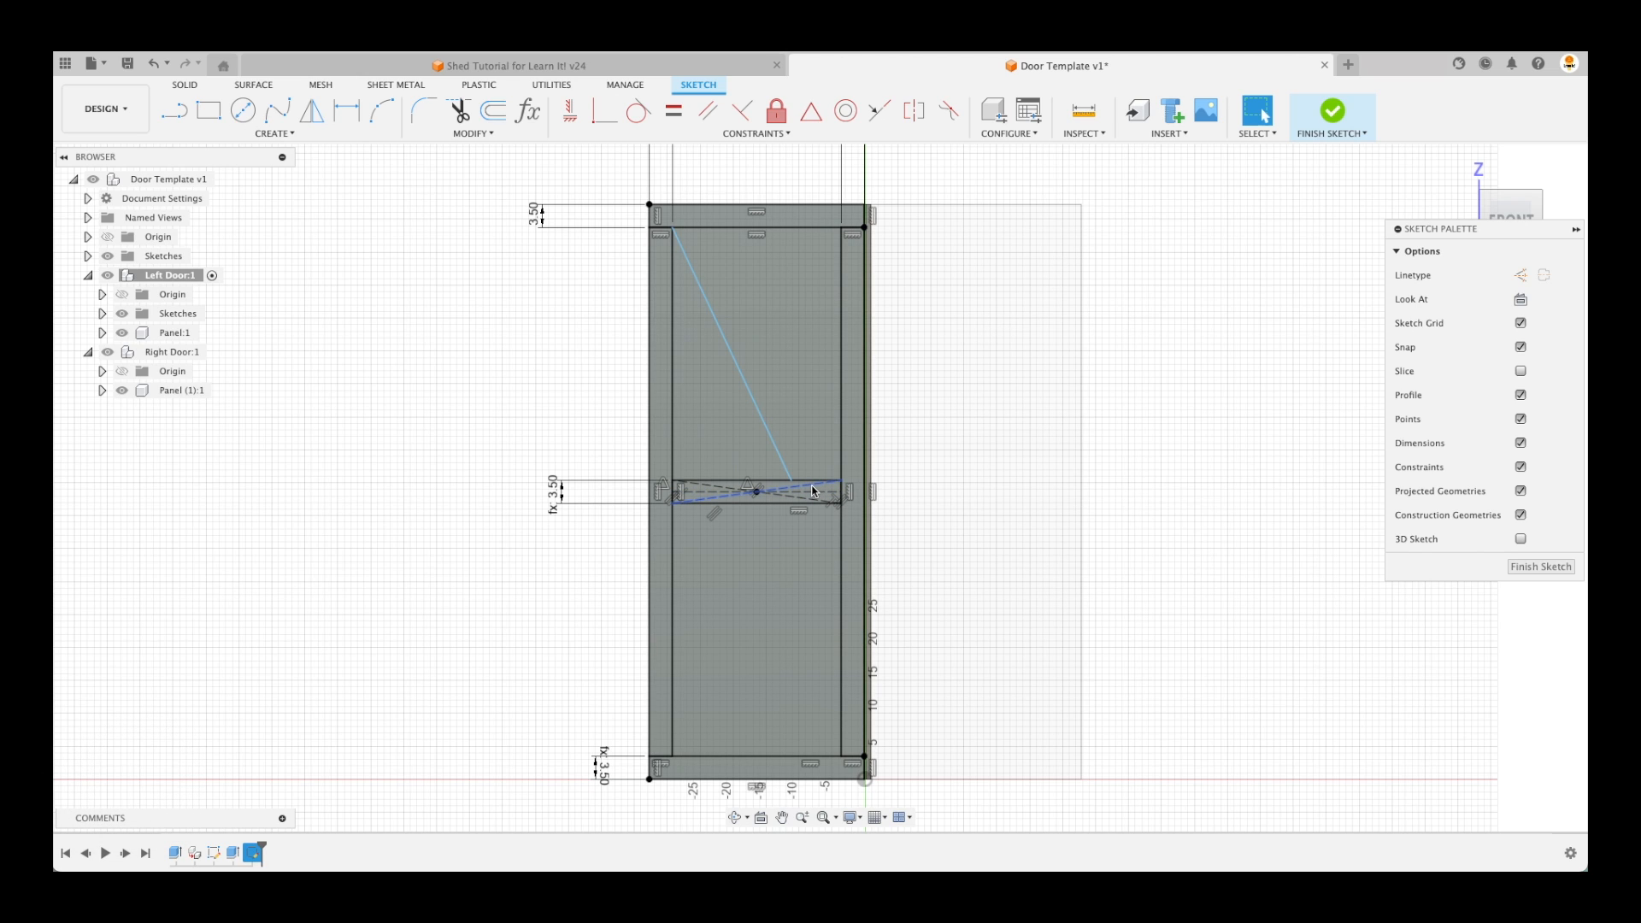
{"action": "key", "text": "Escape"}
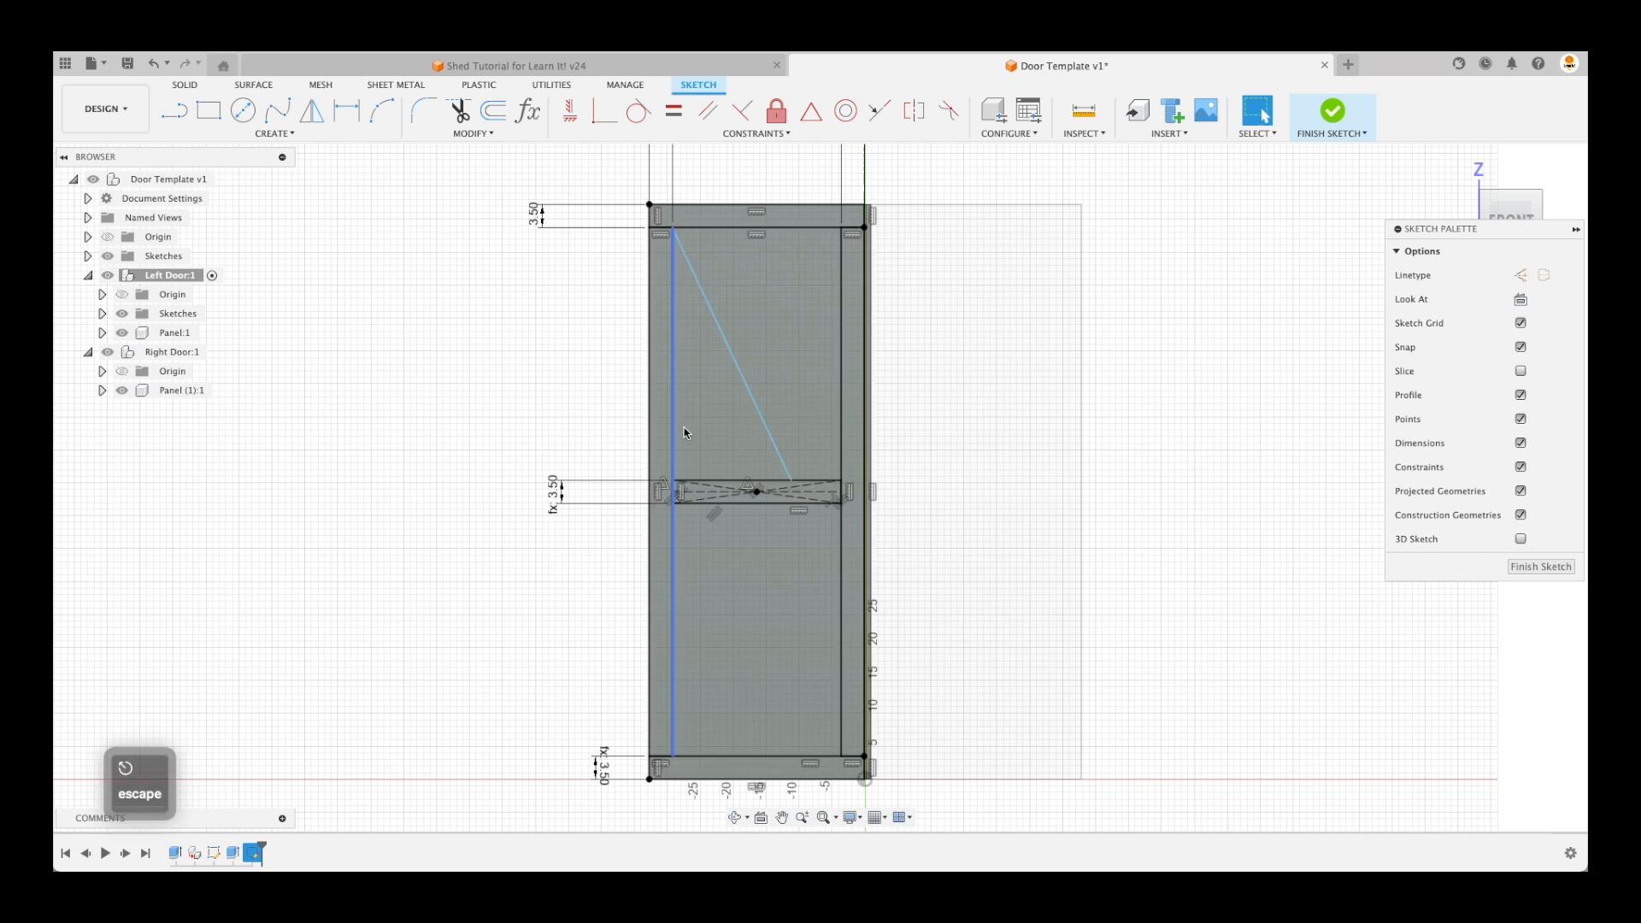
Redraw the second upper diagonal from the middle trim's upper lip-side corner to a freely movable point on the top trim's lower edge
{"action": "key", "text": "l"}
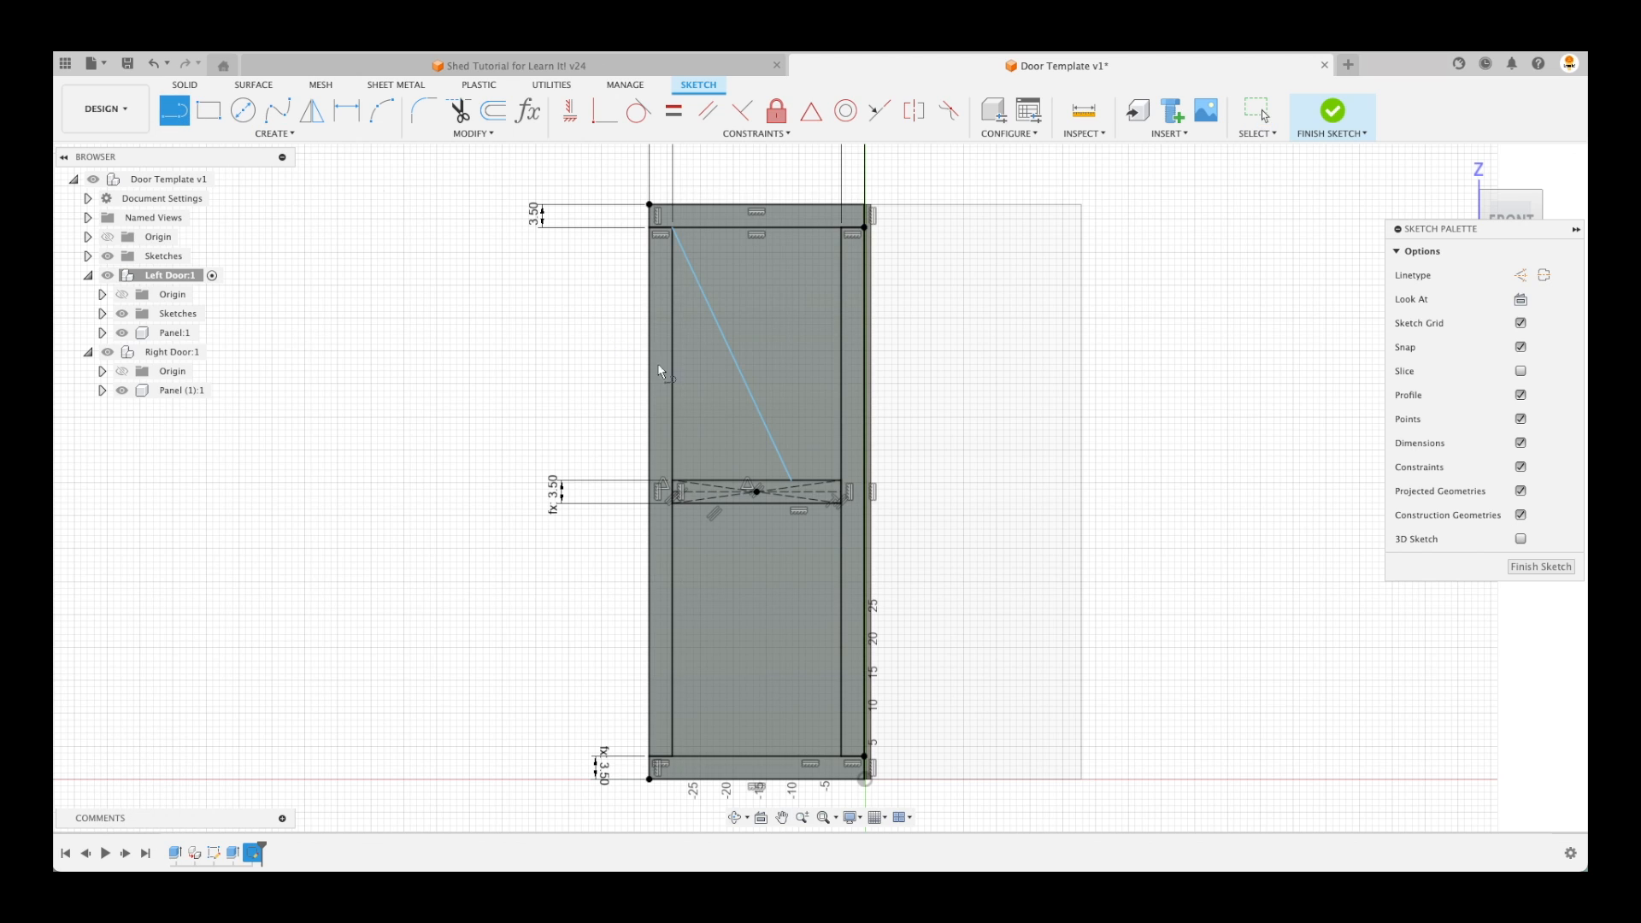
{"action": "left_click", "coordinate": [841, 480]}
{"action": "left_click", "coordinate": [791, 229]}
Sketch two lower diagonals from the middle trim's lower lip-side corner and the opening's outer bottom corner to the opposite trim edges, the first about 42 in long
{"action": "left_click", "coordinate": [841, 503]}
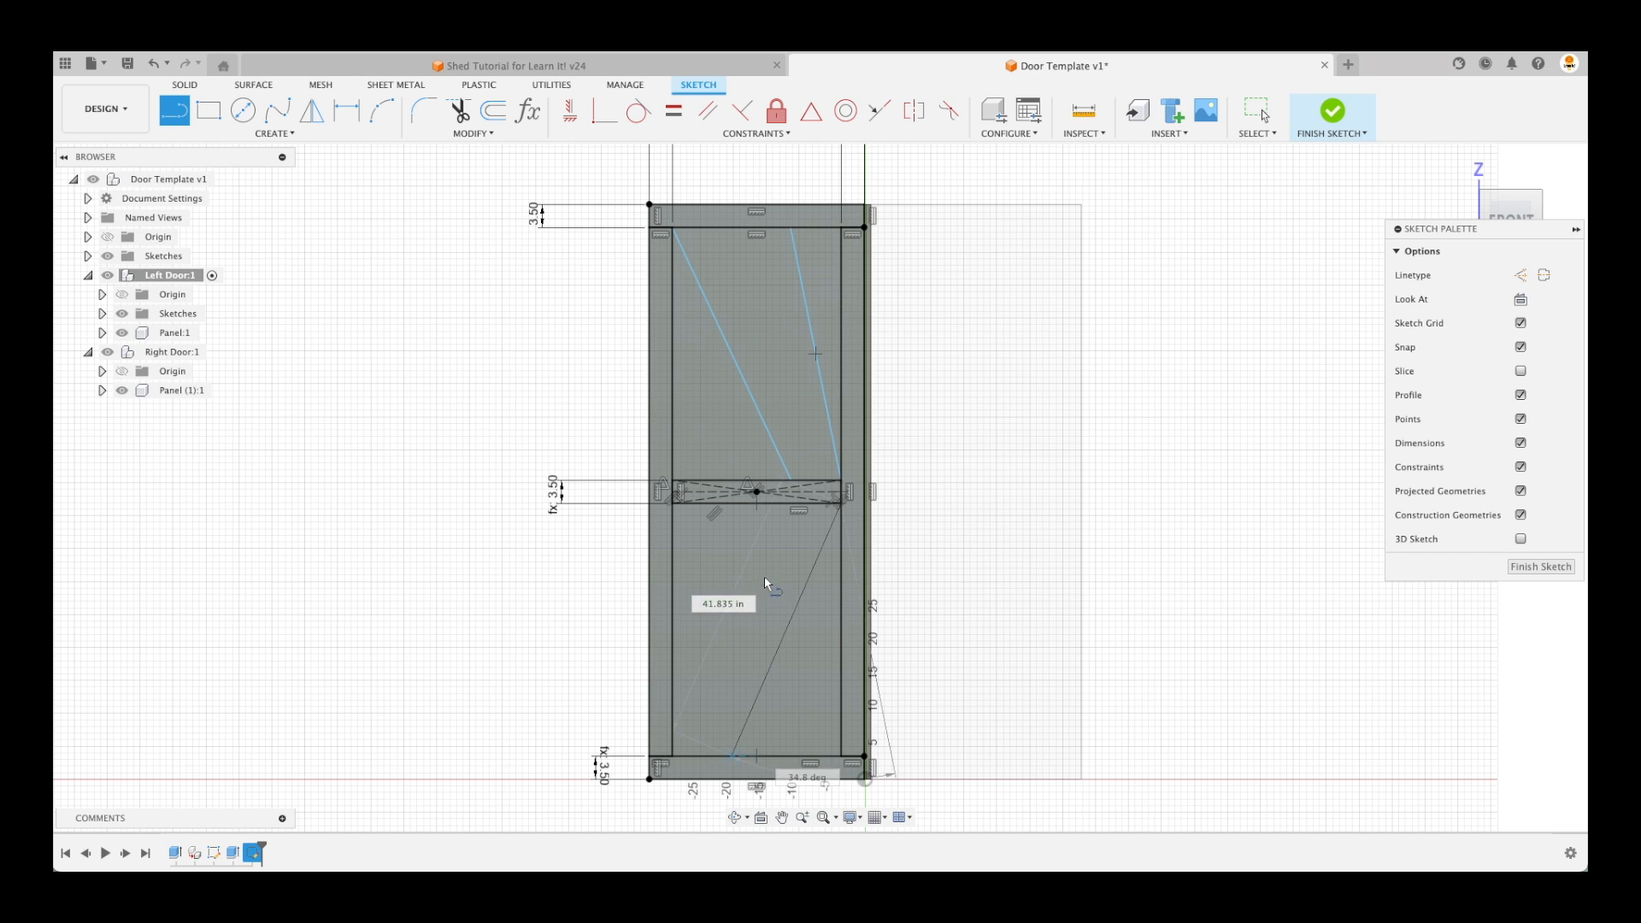
{"action": "left_click", "coordinate": [734, 755]}
{"action": "left_click", "coordinate": [673, 757]}
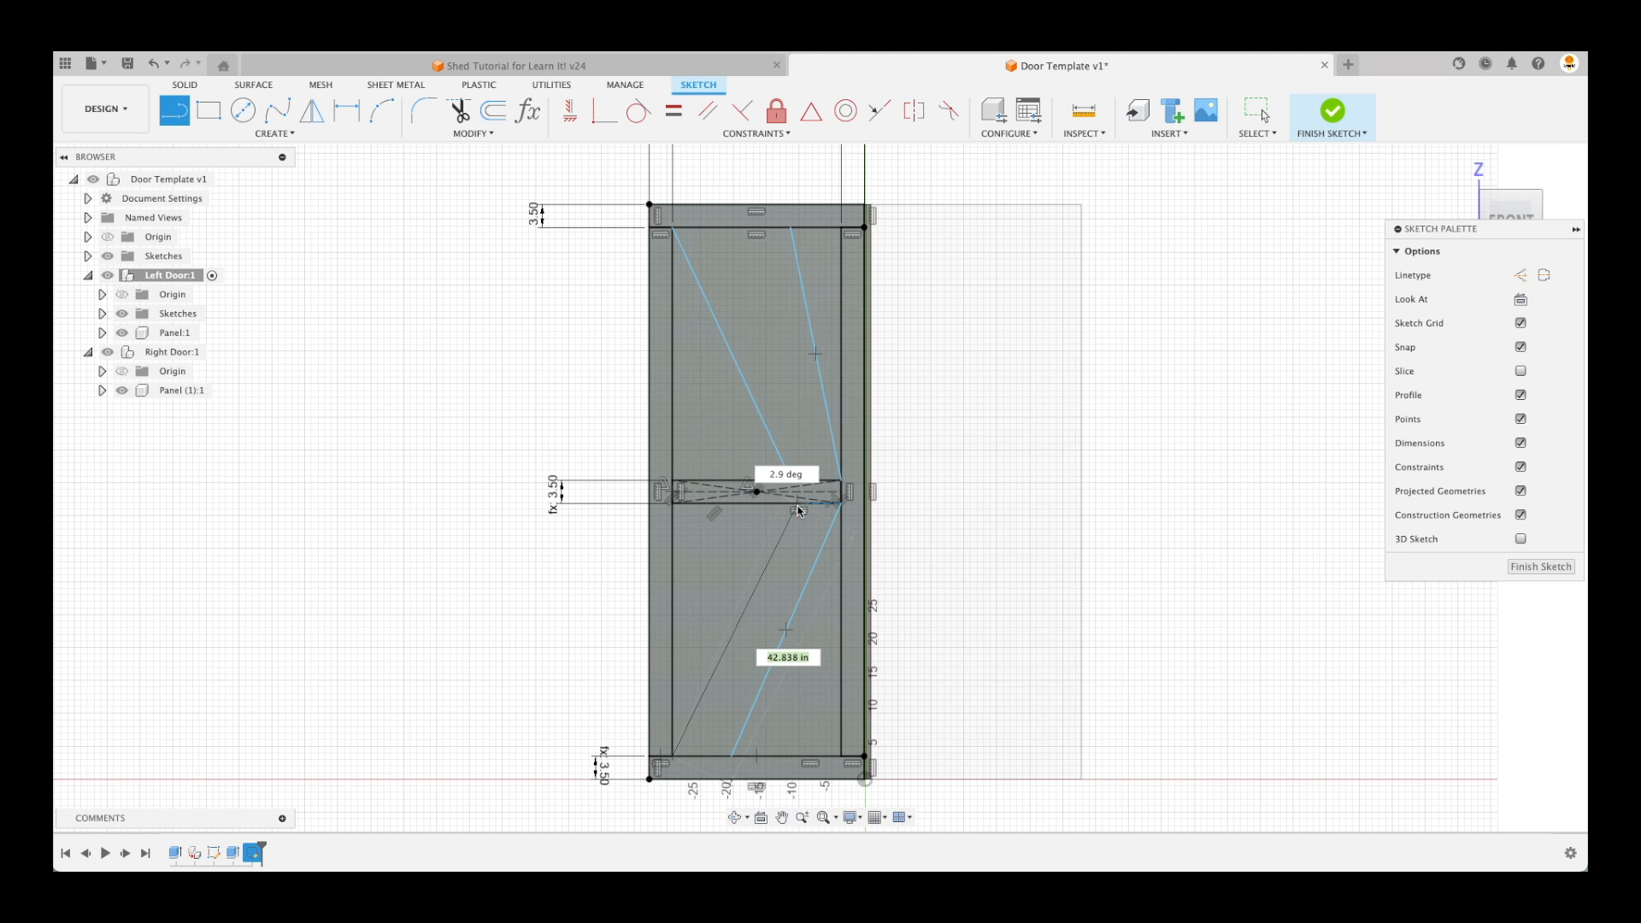
{"action": "key", "text": "Escape"}
{"action": "key", "text": "Escape"}
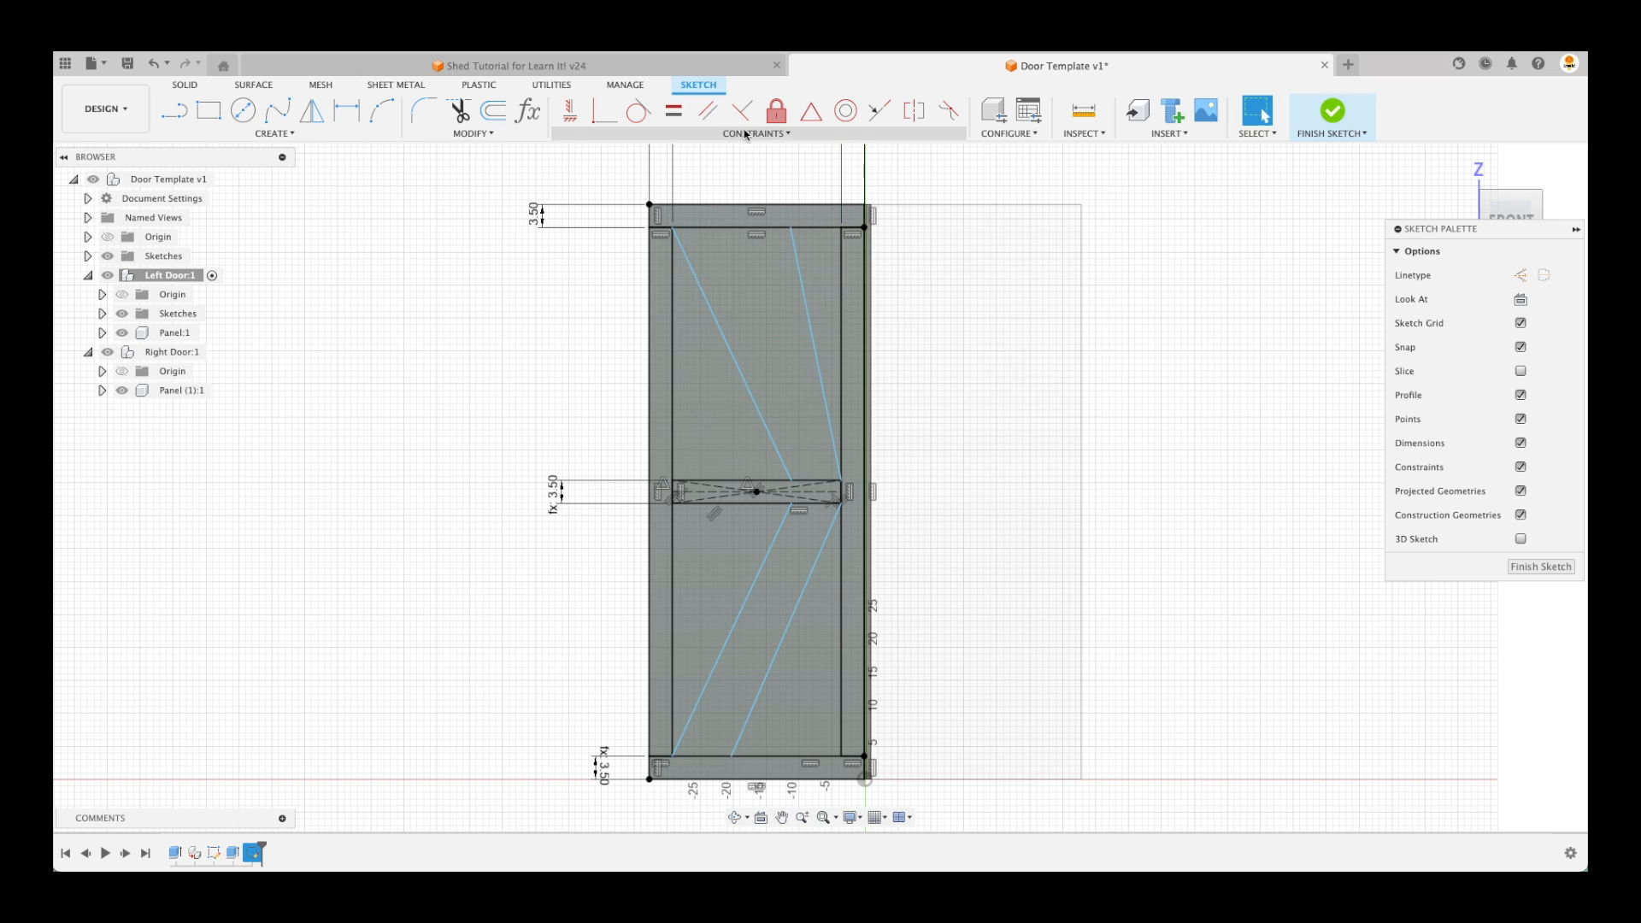
Apply a Parallel constraint to the two upper diagonals and another to the two lower diagonals
{"action": "left_click", "coordinate": [708, 110]}
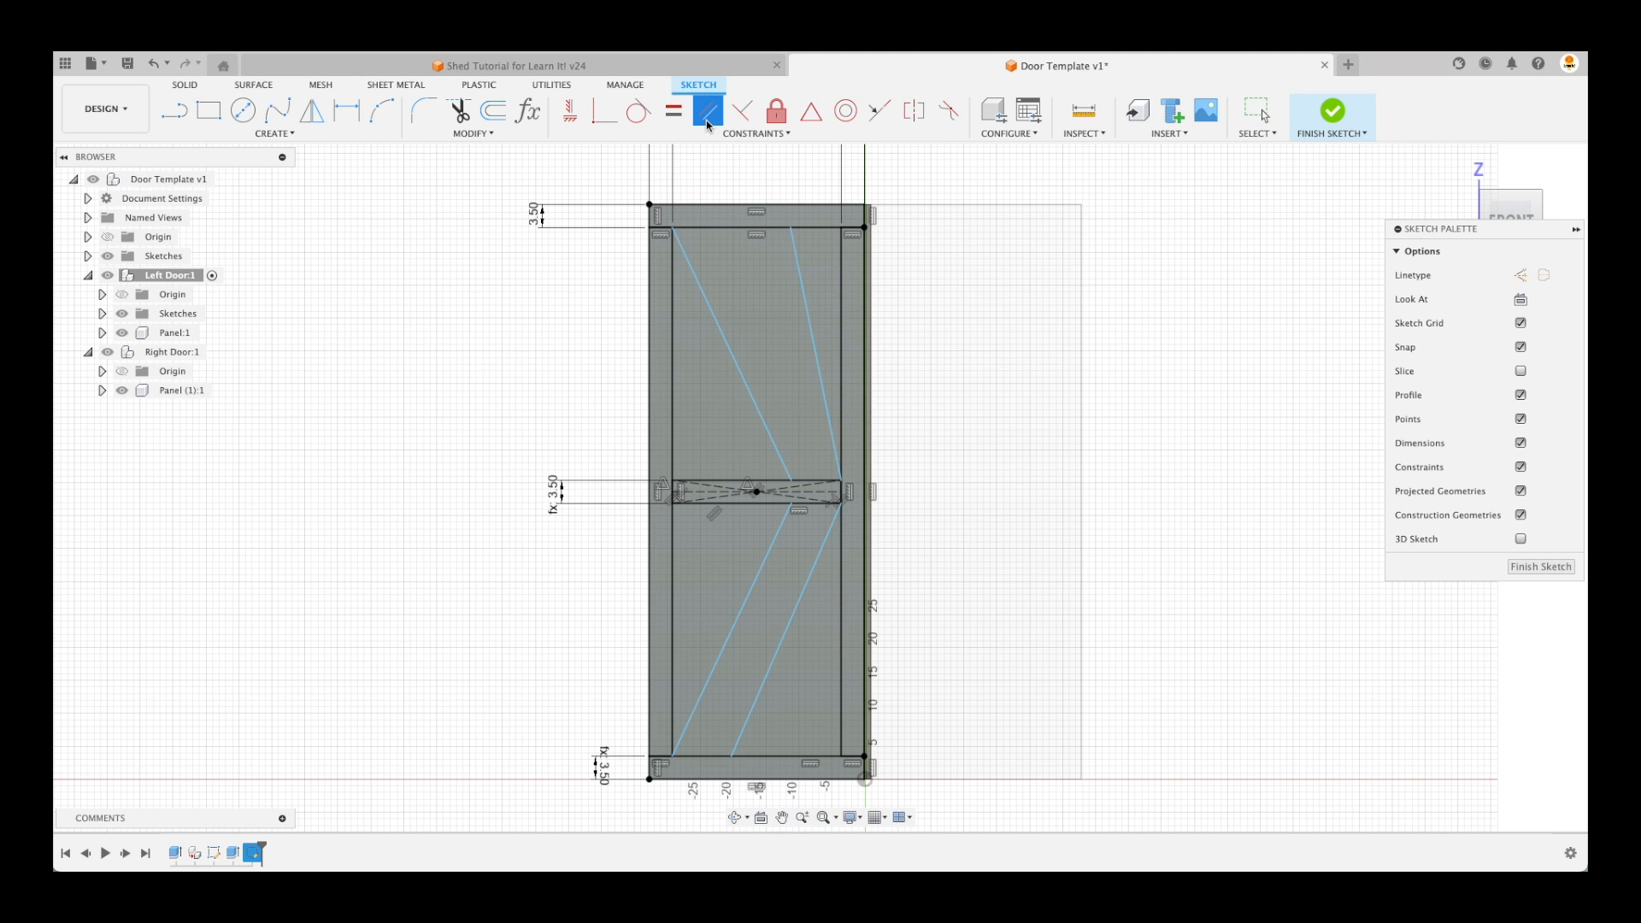
{"action": "left_click", "coordinate": [812, 329]}
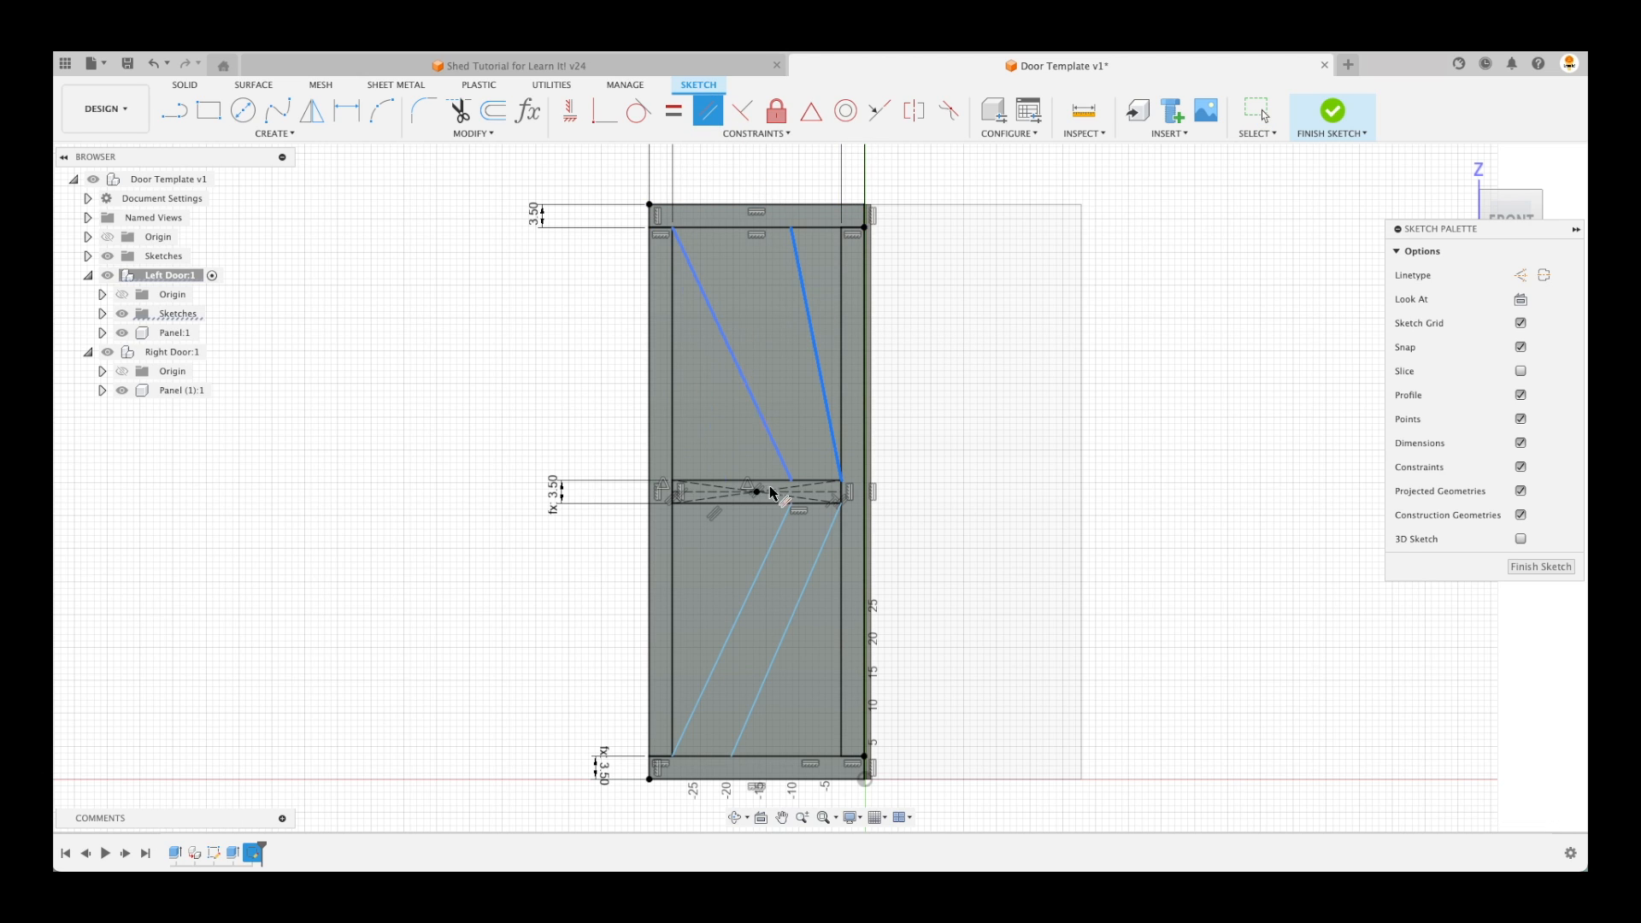
{"action": "left_click", "coordinate": [771, 486]}
{"action": "left_click", "coordinate": [756, 583]}
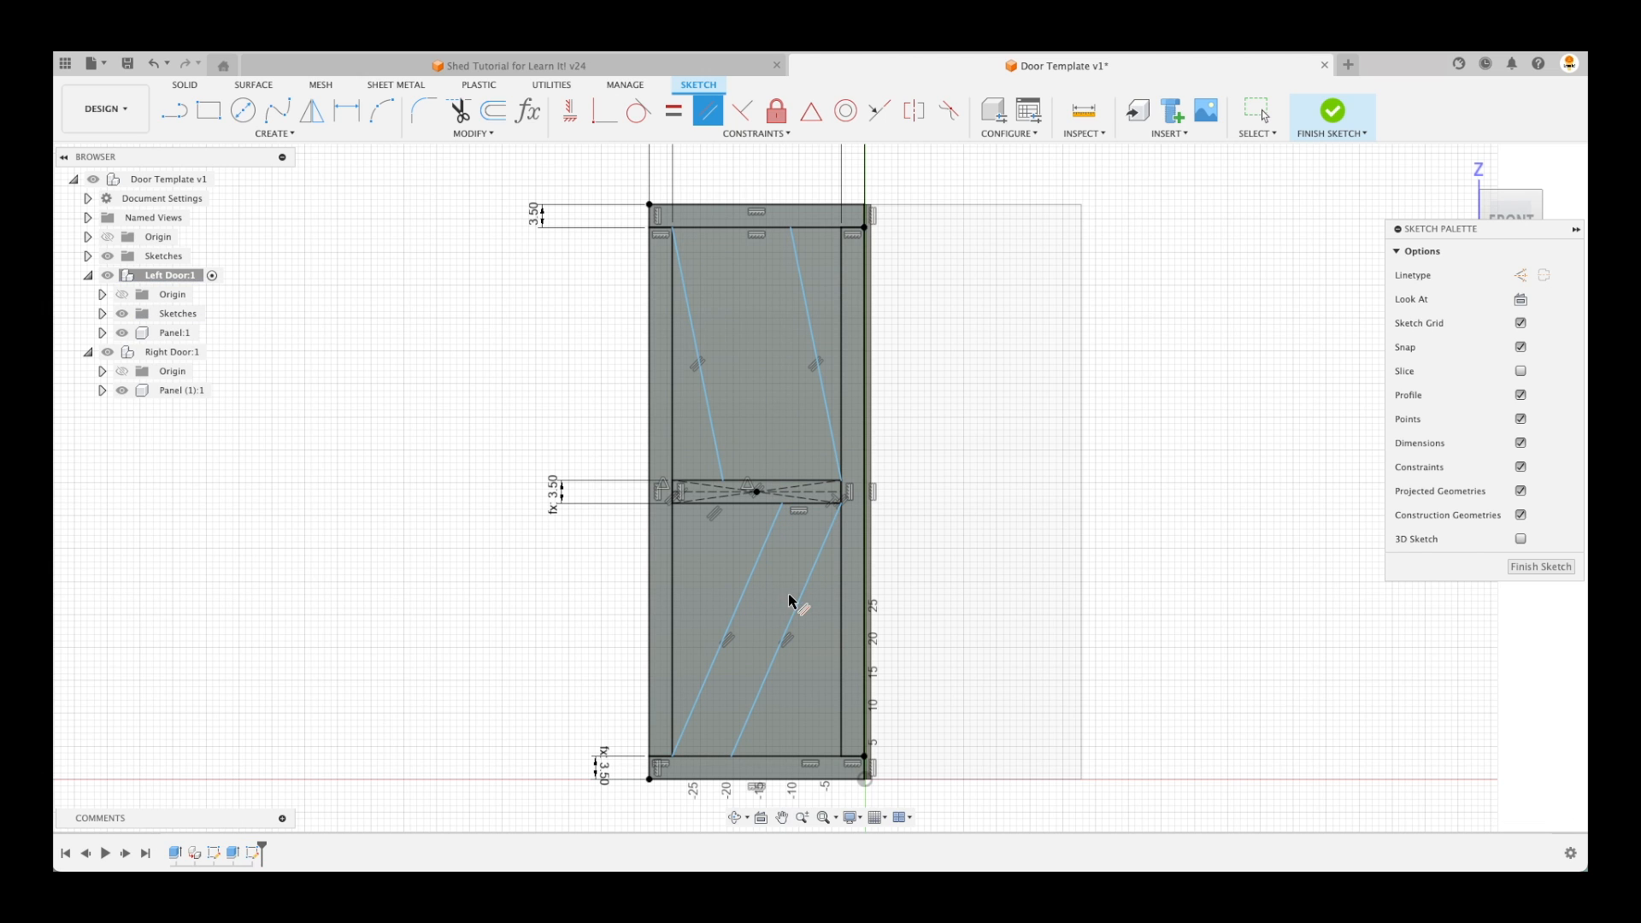
{"action": "key", "text": "Escape"}
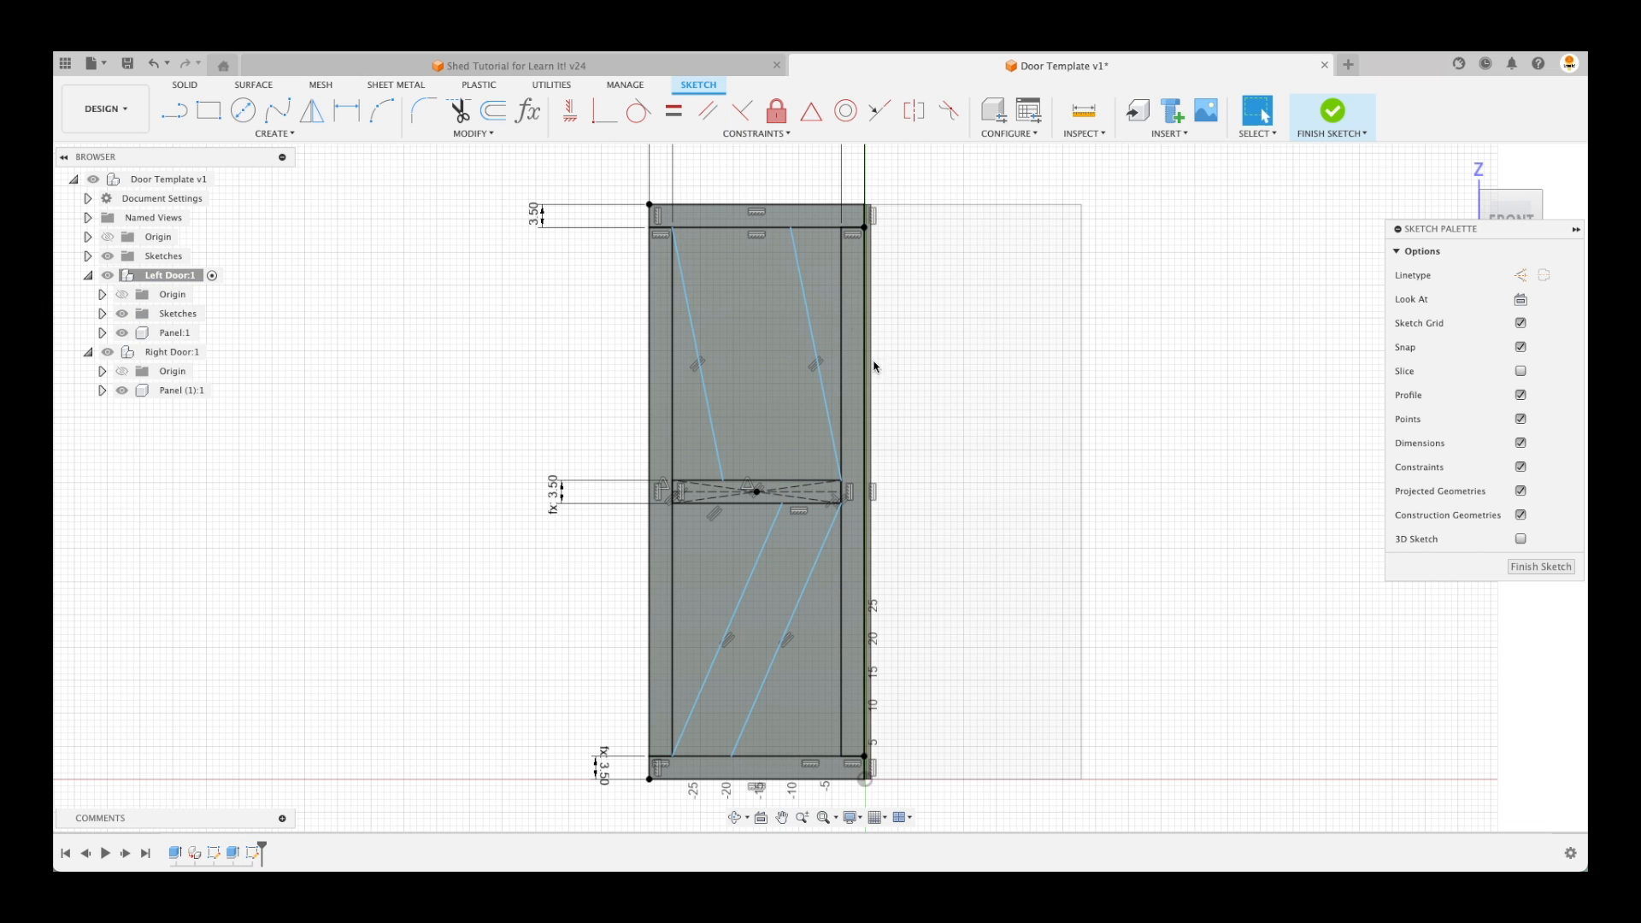
Dimension the spacing between the upper diagonals, linking it to the top trim's 3.50 in dimension, and reposition the dimension label beyond the door's upper outer corner
{"action": "key", "text": "d"}
{"action": "left_click", "coordinate": [807, 307]}
{"action": "left_click", "coordinate": [696, 344]}
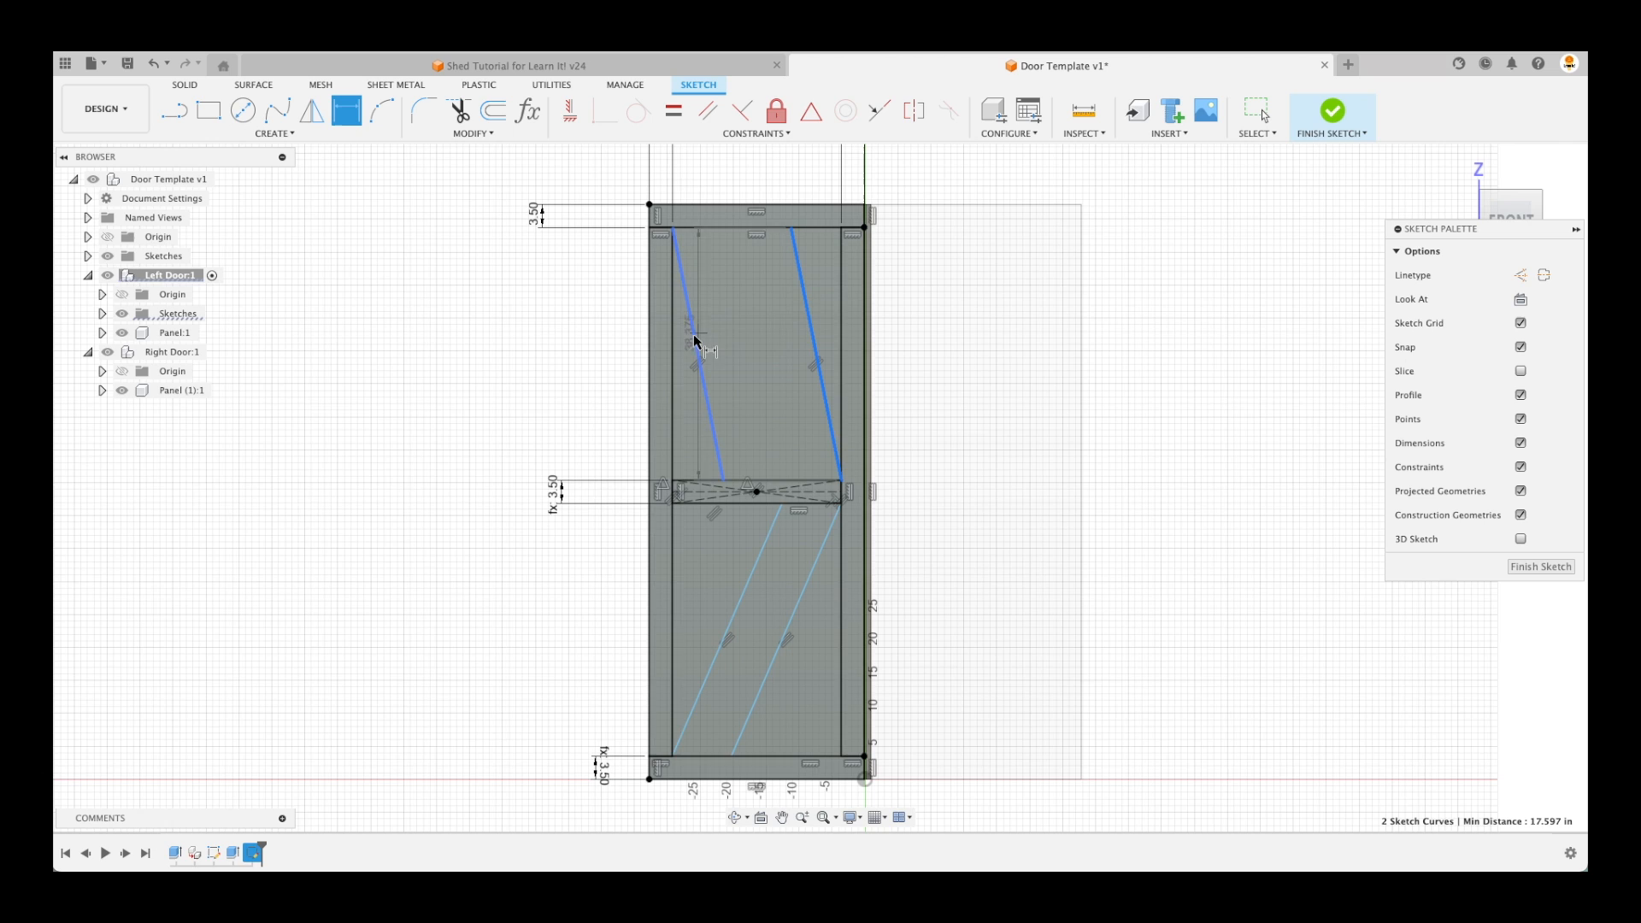
{"action": "scroll", "coordinate": [770, 308], "scroll_direction": "down", "scroll_amount": 3}
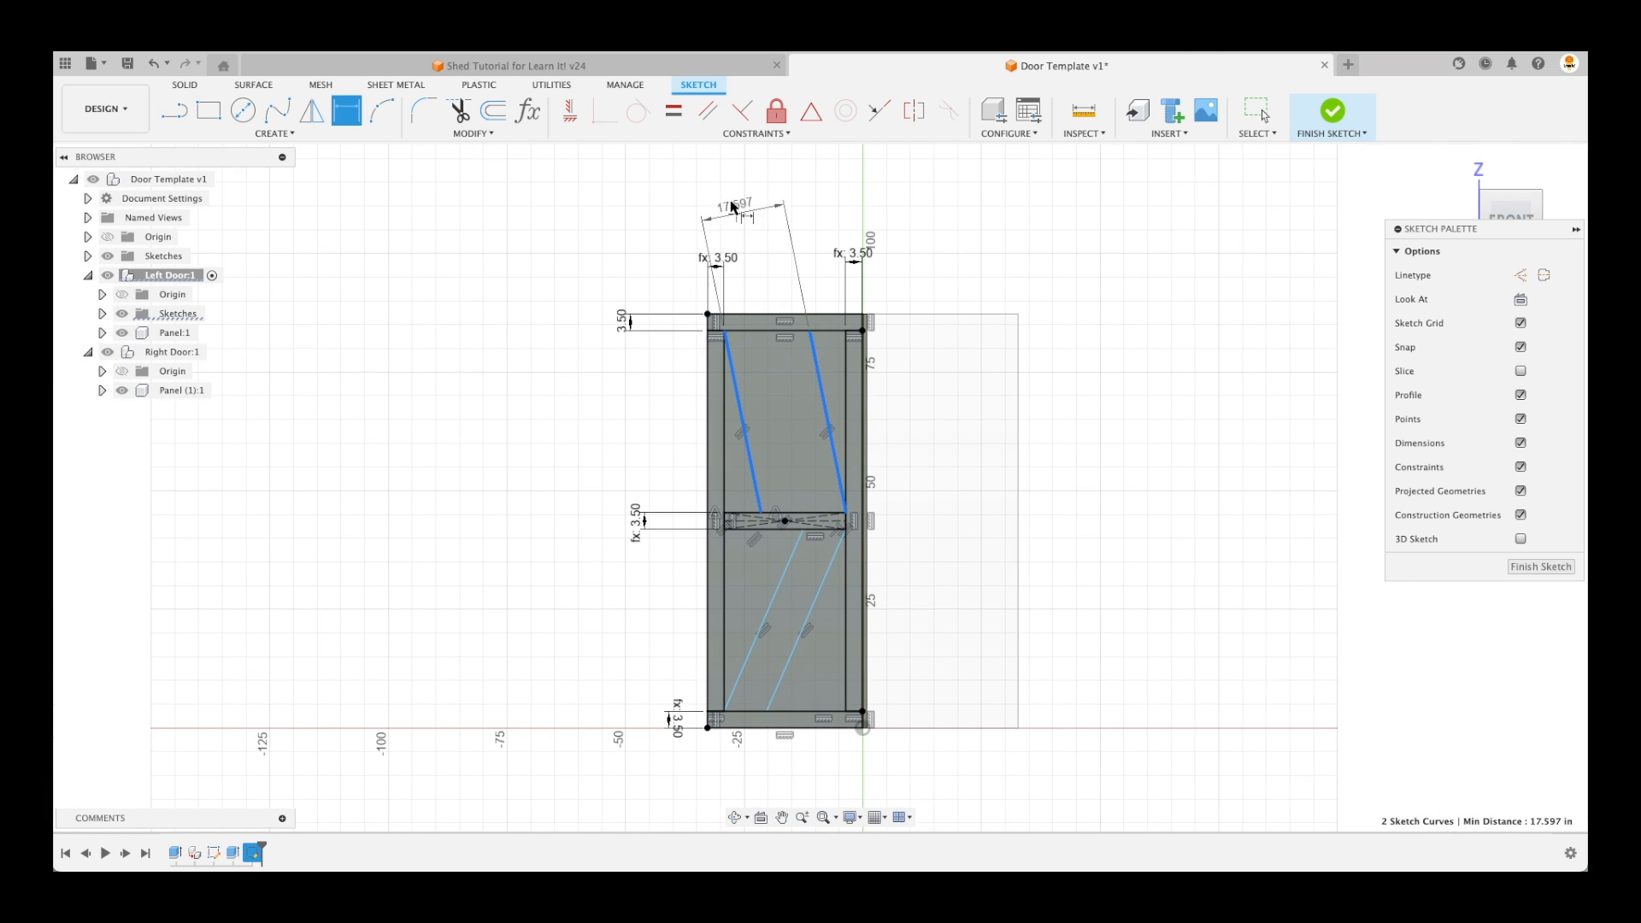
{"action": "left_click", "coordinate": [728, 192]}
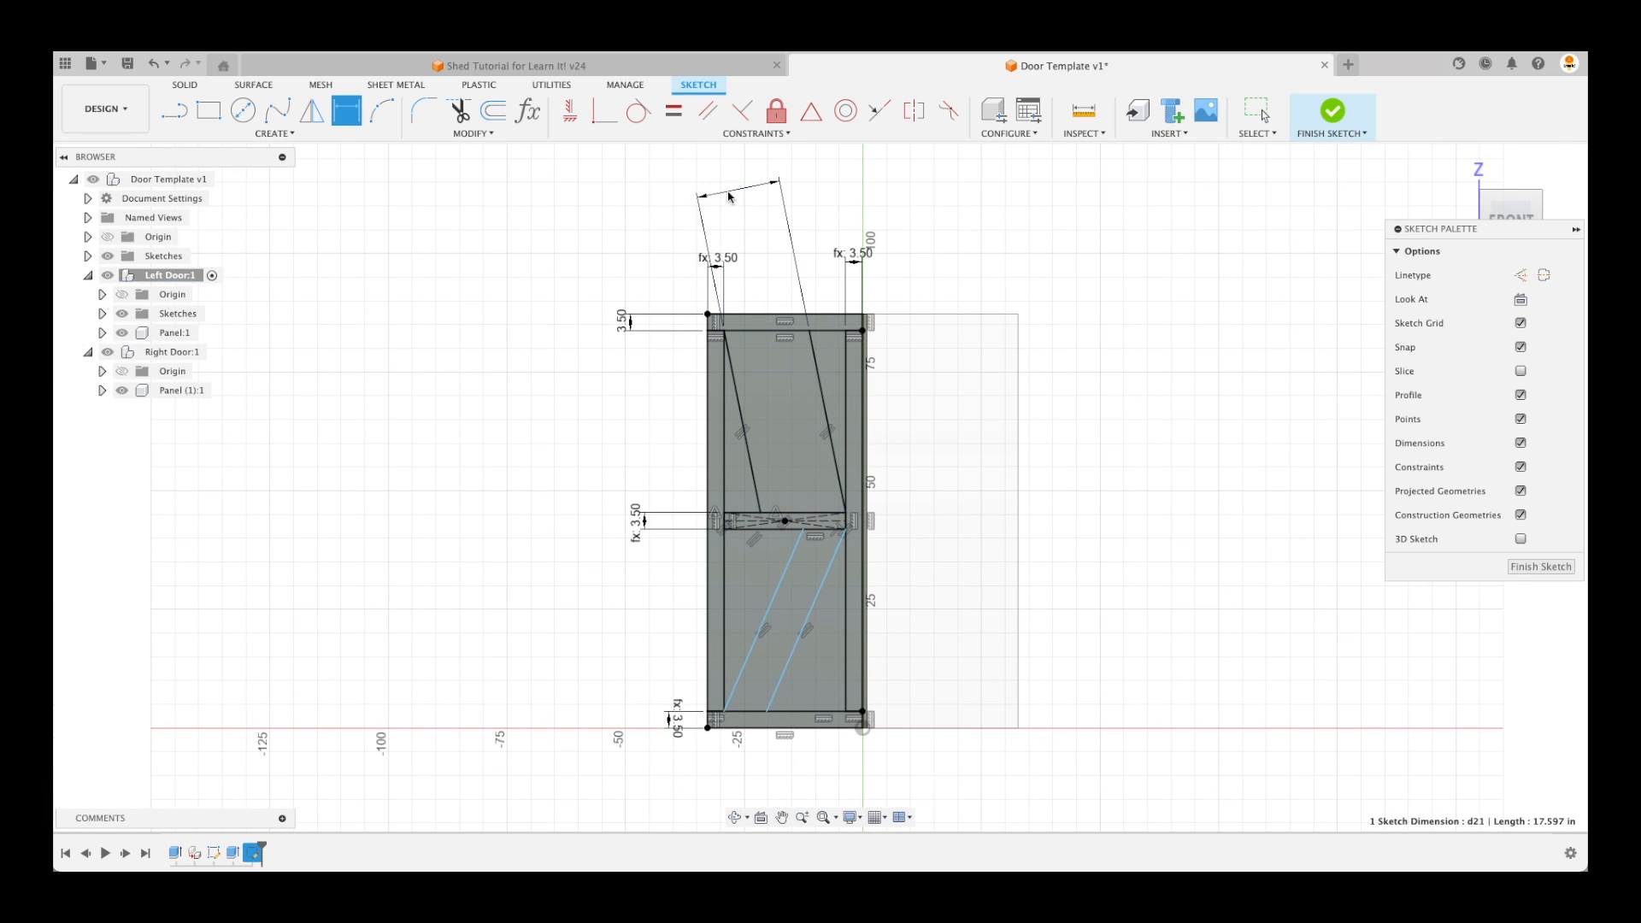
{"action": "left_click", "coordinate": [618, 325]}
{"action": "key", "text": "Return"}
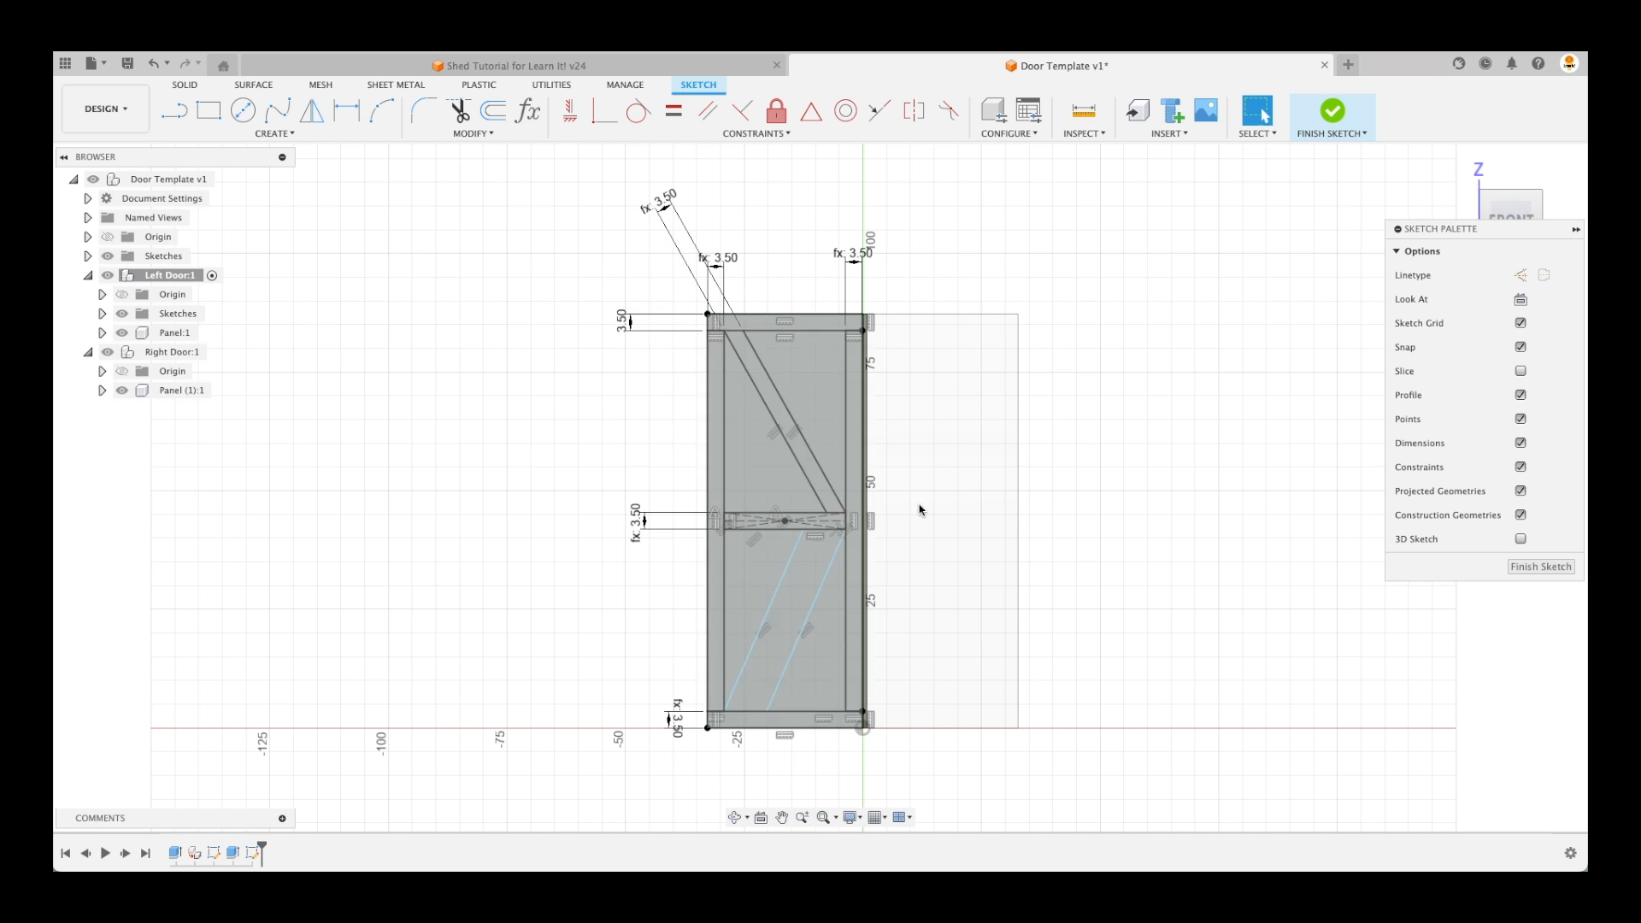
{"action": "scroll", "coordinate": [915, 568], "scroll_direction": "up", "scroll_amount": 1}
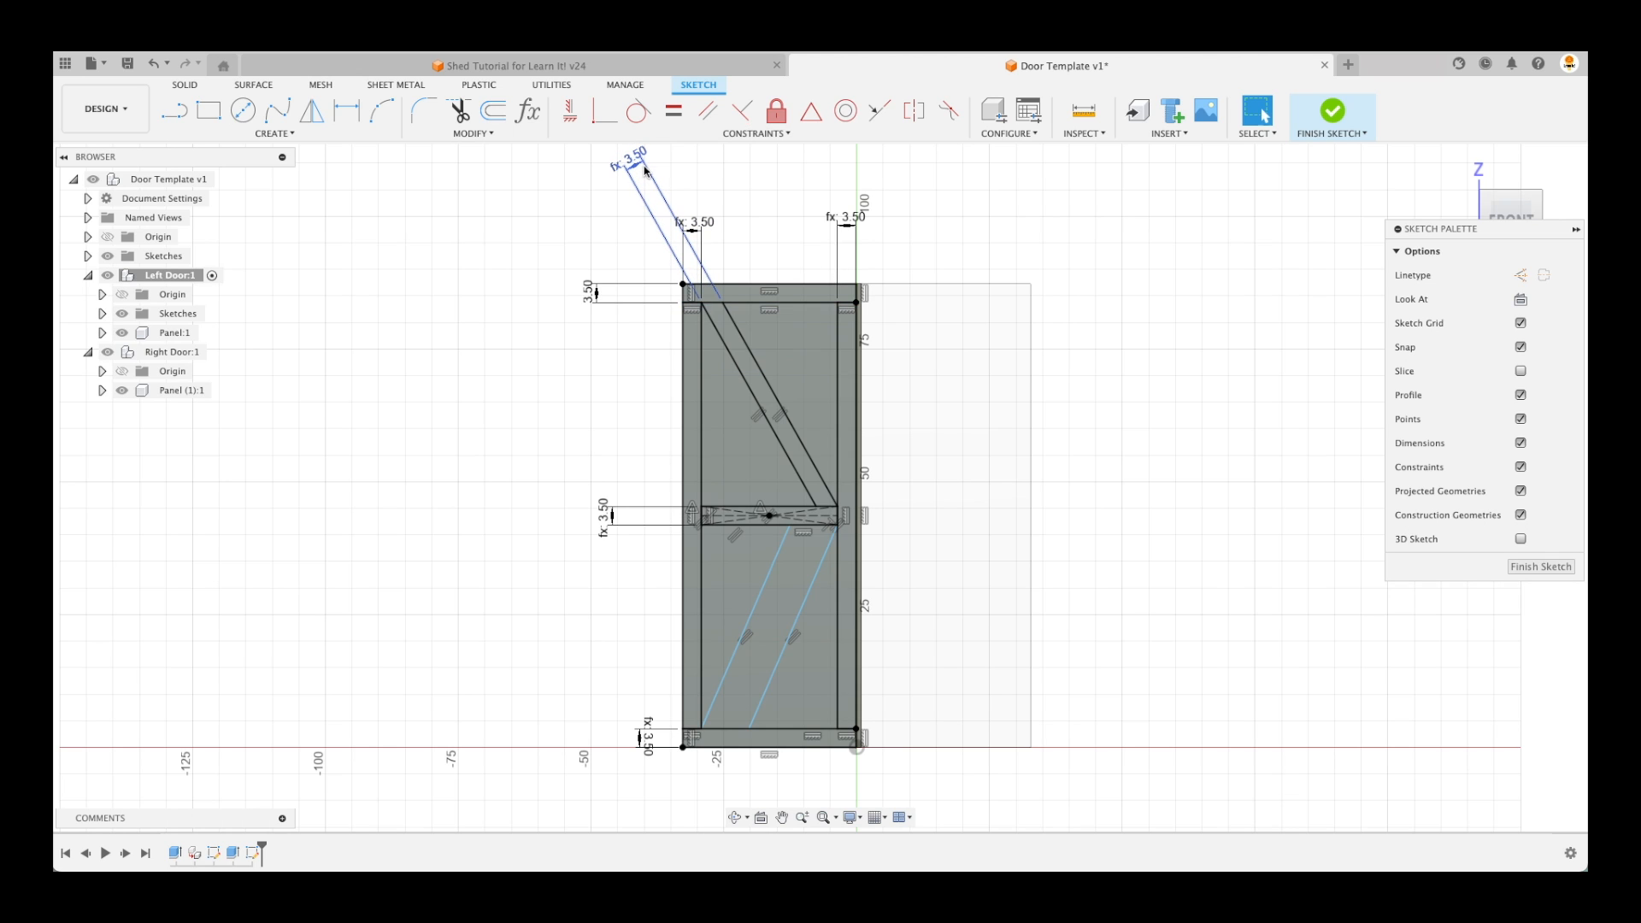
{"action": "left_click_drag", "start_coordinate": [642, 160], "coordinate": [607, 190]}
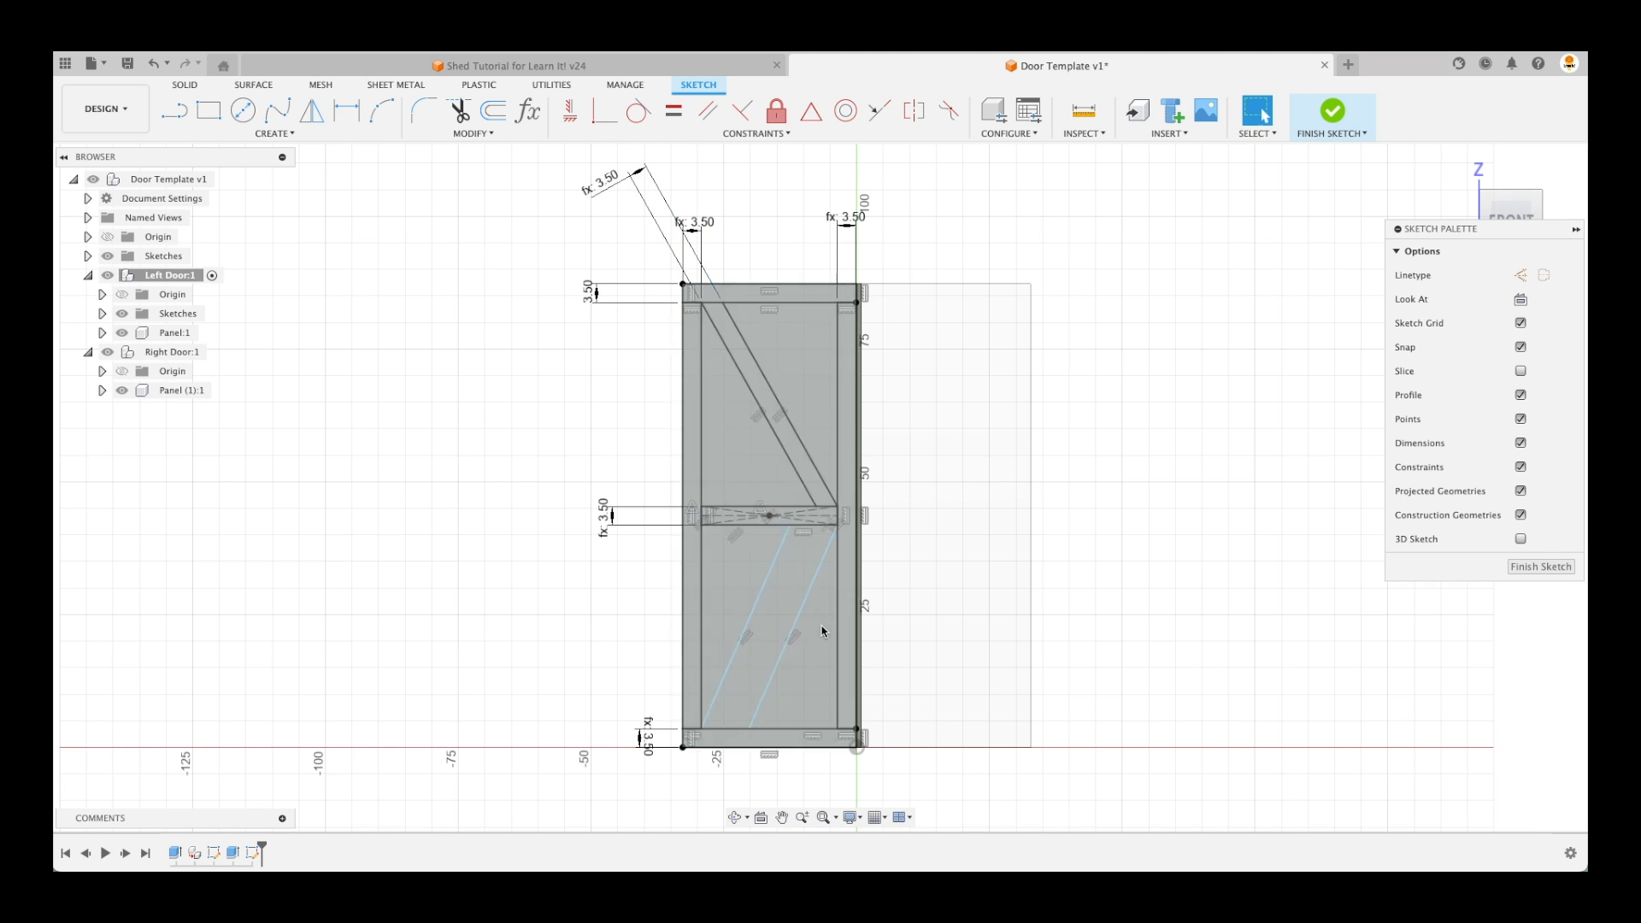
{"action": "key", "text": "Escape"}
Make the outer lower diagonal equal in length to the outer upper diagonal and finish the sketch
{"action": "scroll", "coordinate": [799, 671], "scroll_direction": "up", "scroll_amount": 1}
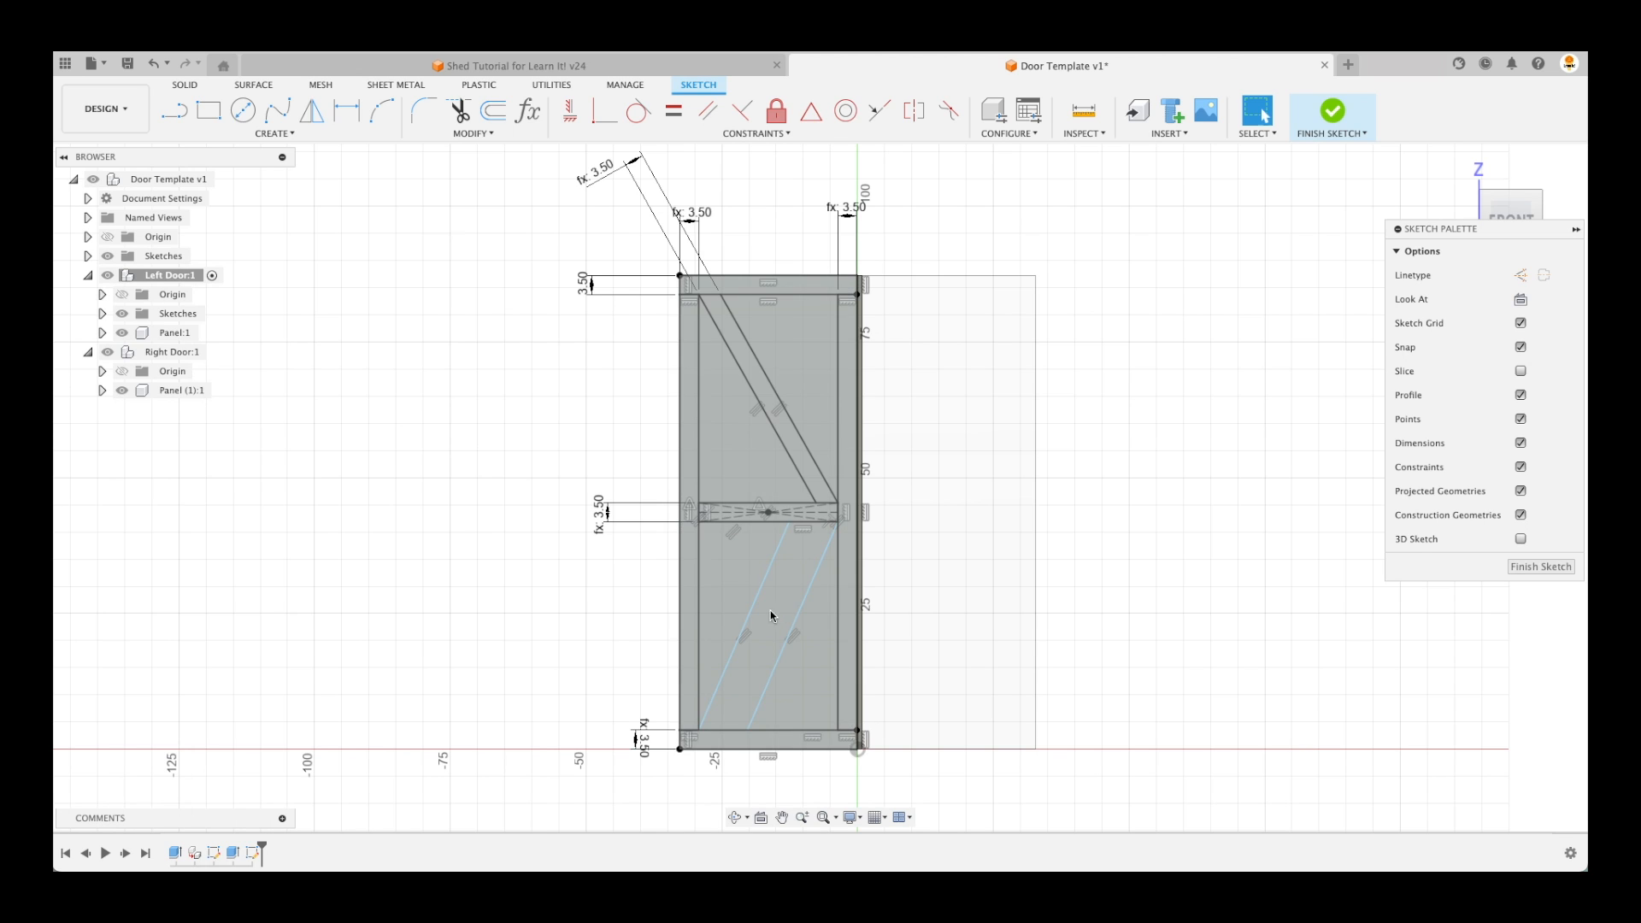
{"action": "left_click", "coordinate": [679, 121]}
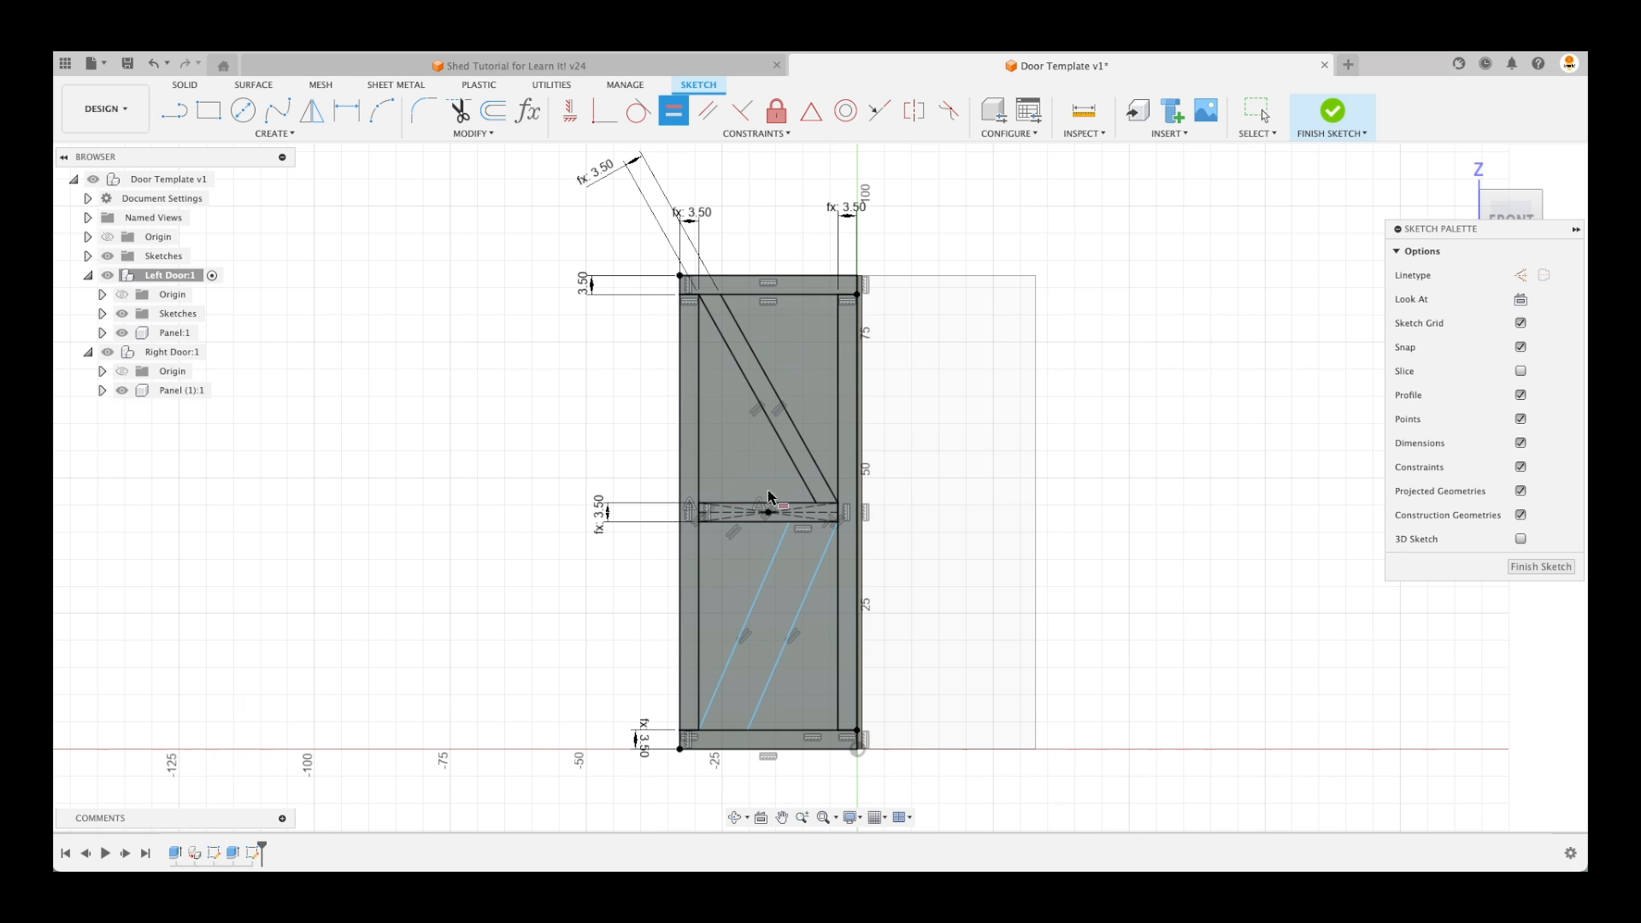
{"action": "left_click", "coordinate": [759, 596]}
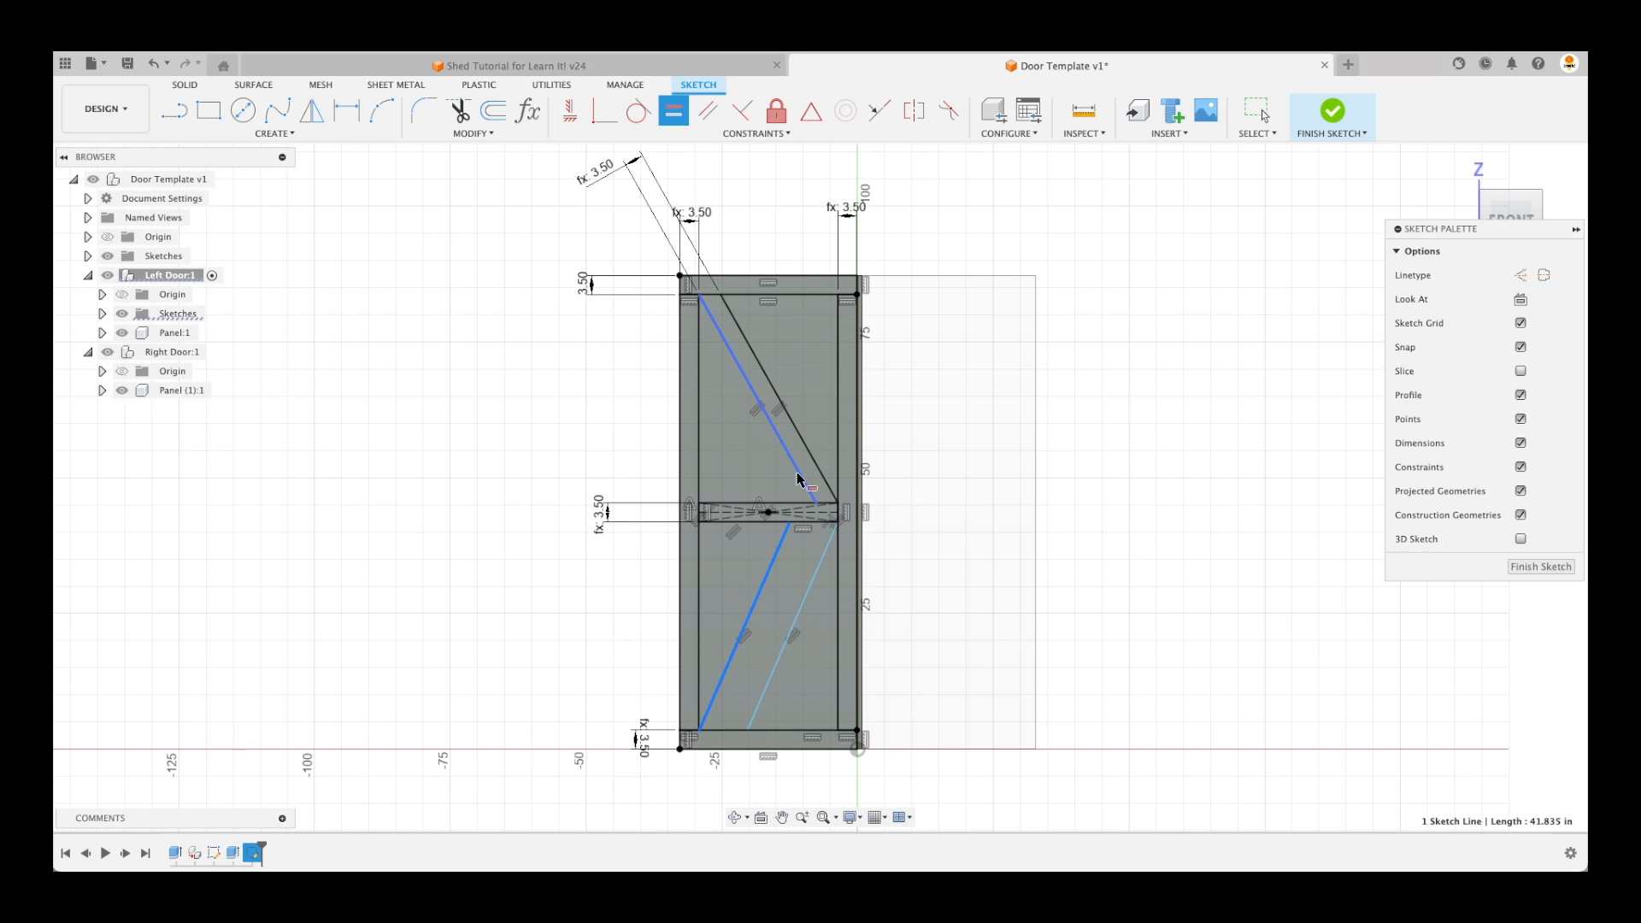
{"action": "left_click", "coordinate": [794, 473]}
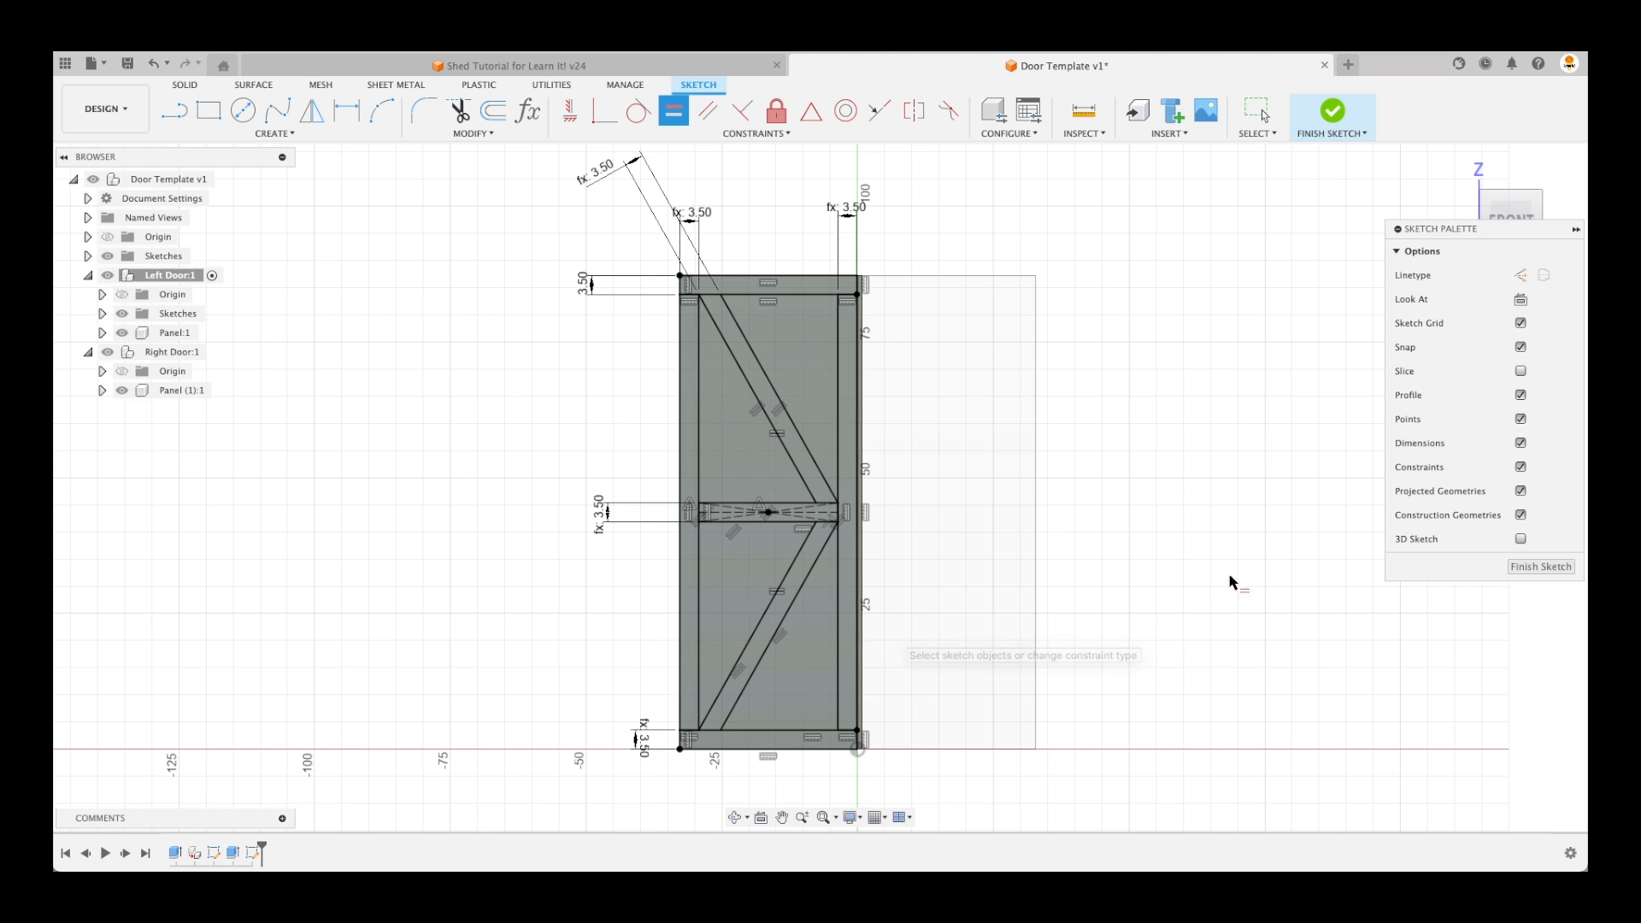
{"action": "left_click", "coordinate": [1541, 568]}
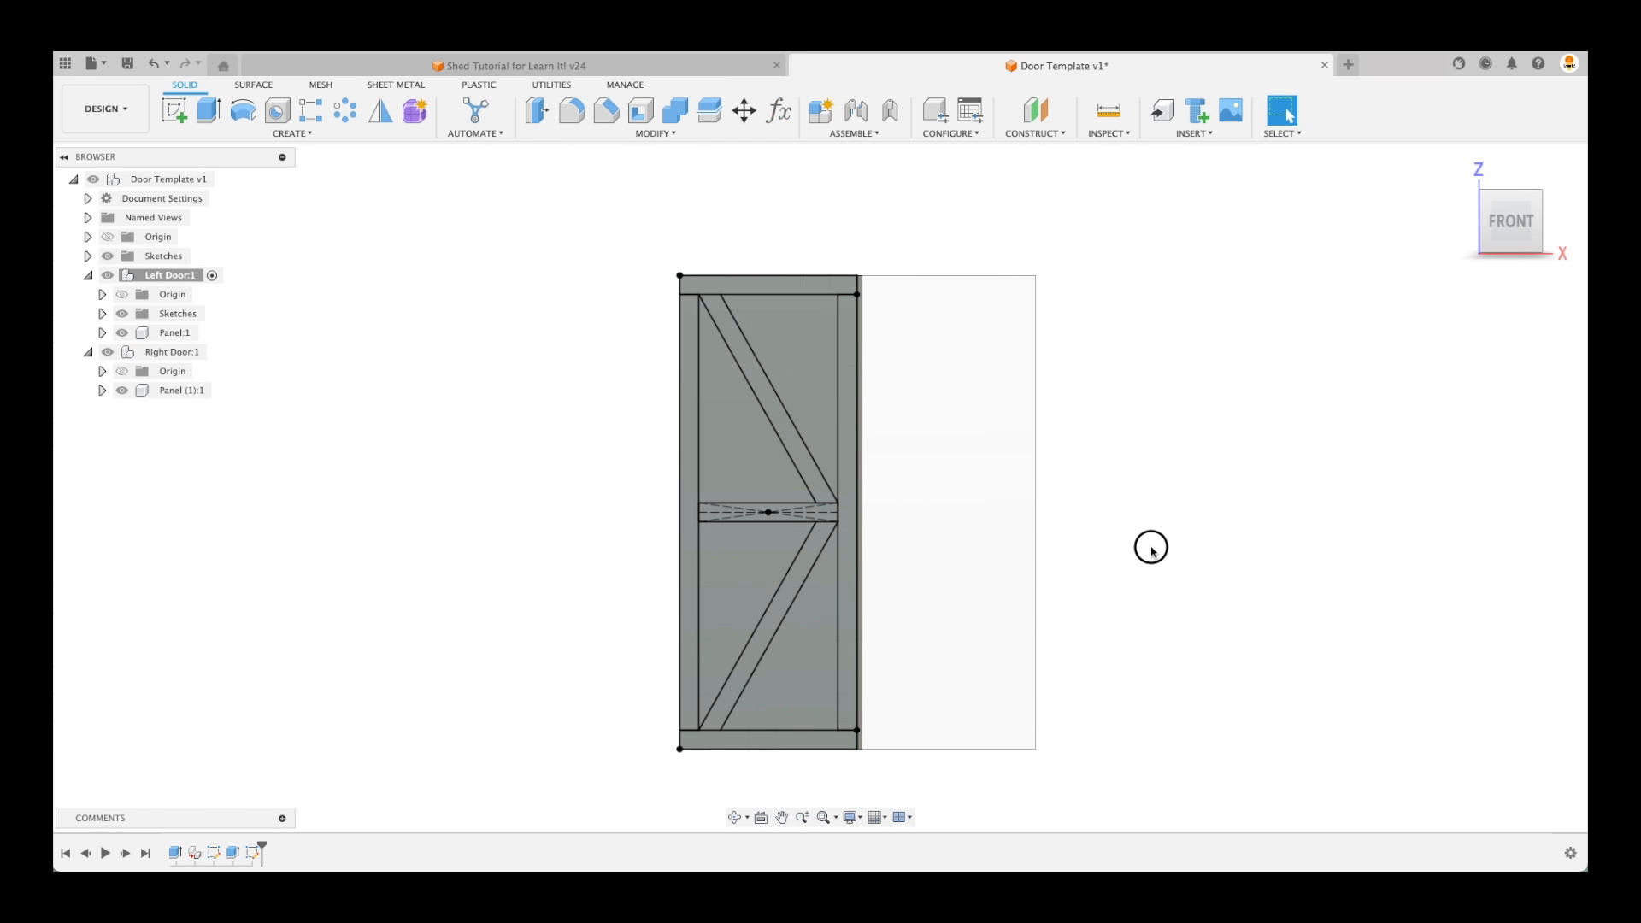
{"action": "left_click", "coordinate": [1458, 167]}
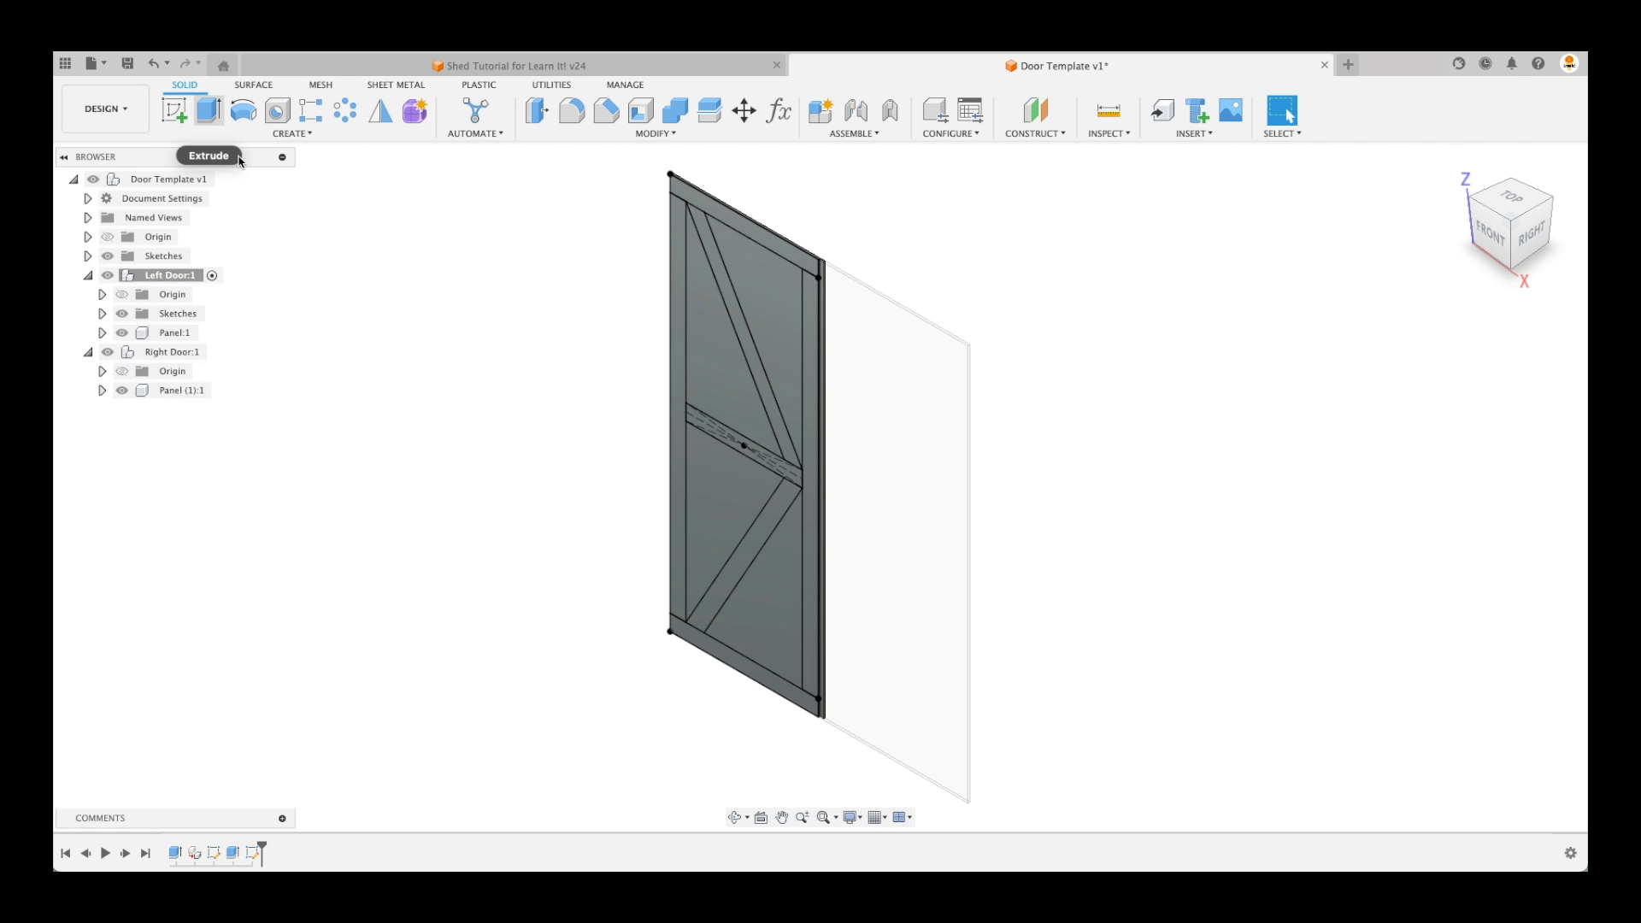
{"action": "key", "text": "e"}
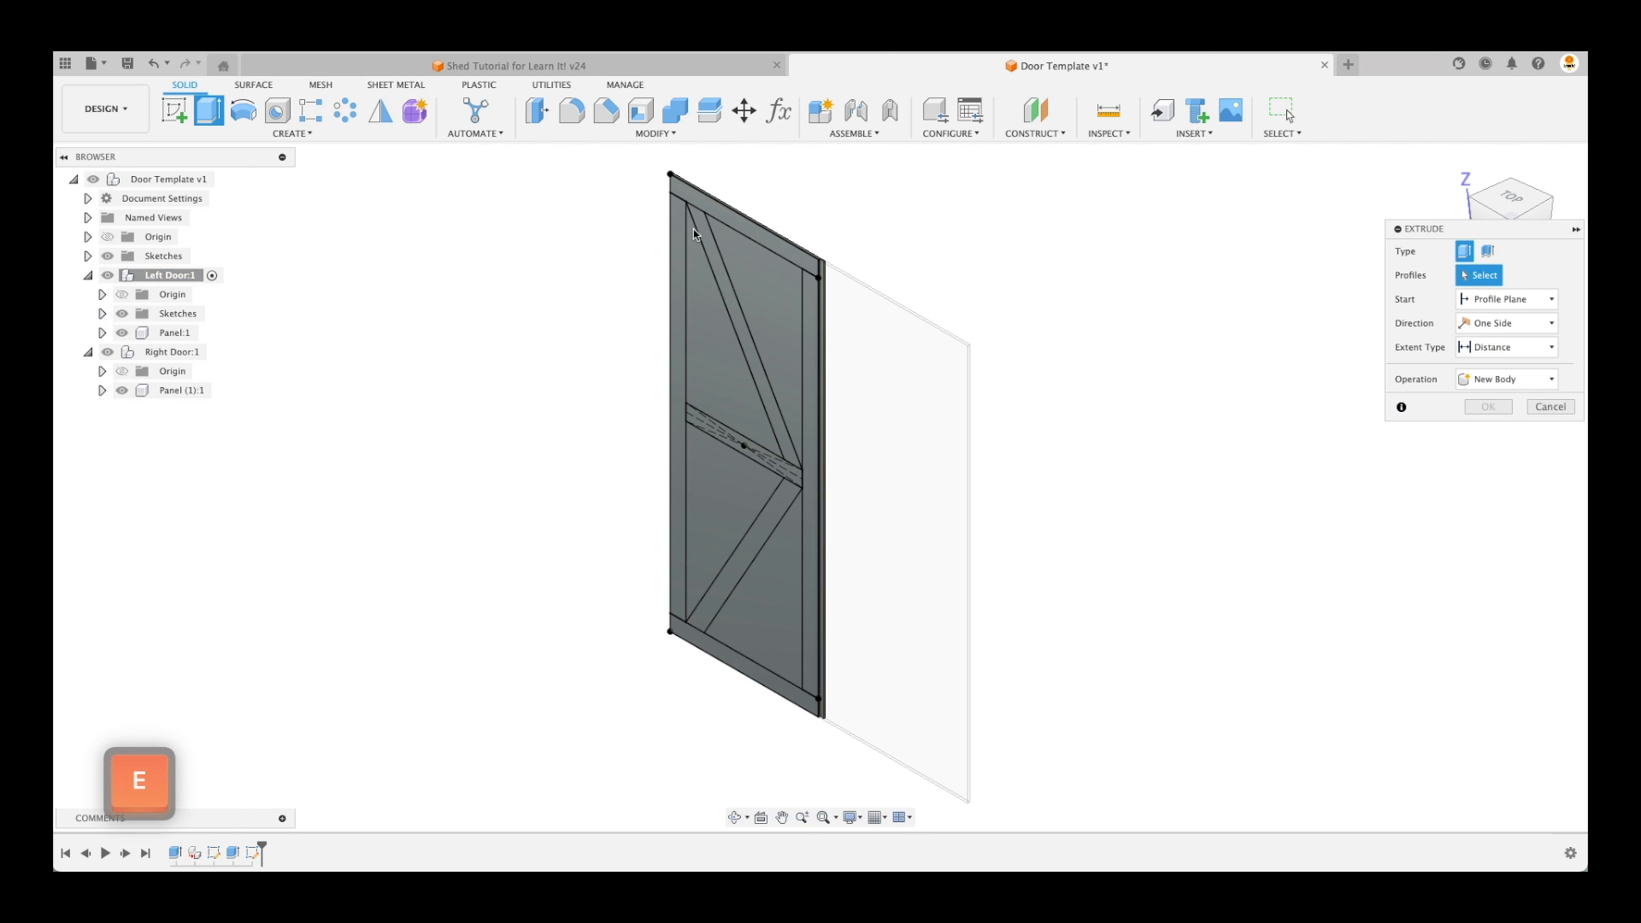
{"action": "left_click", "coordinate": [755, 231]}
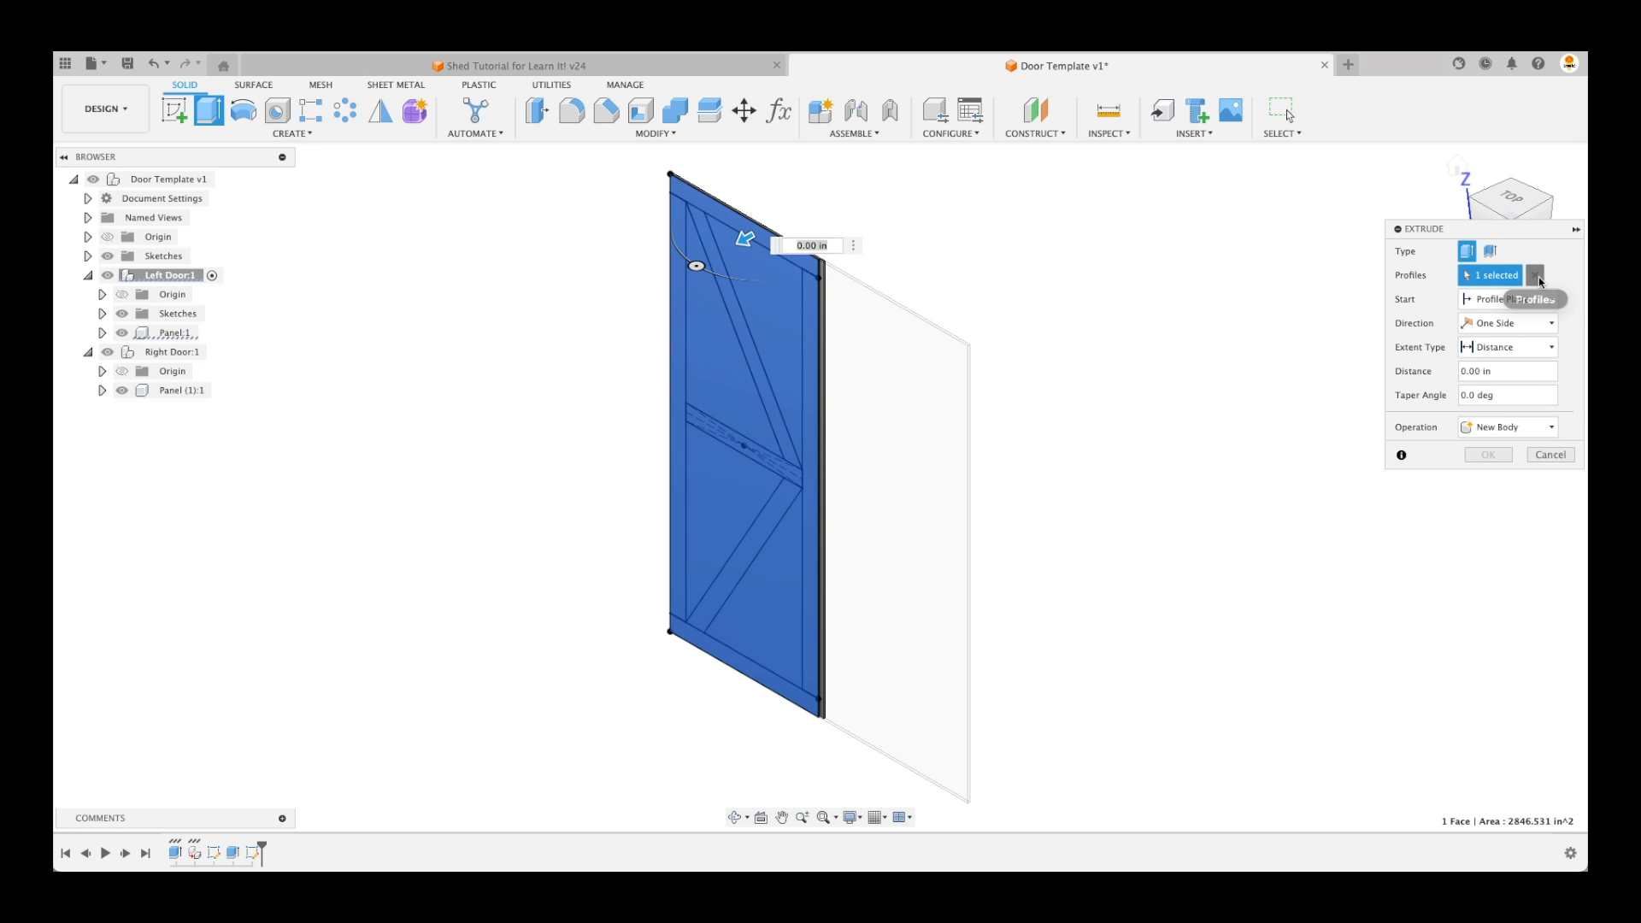
{"action": "key", "text": "Escape"}
{"action": "scroll", "coordinate": [750, 233], "scroll_direction": "up", "scroll_amount": 3}
{"action": "left_click", "coordinate": [756, 228]}
{"action": "scroll", "coordinate": [756, 229], "scroll_direction": "down", "scroll_amount": 2}
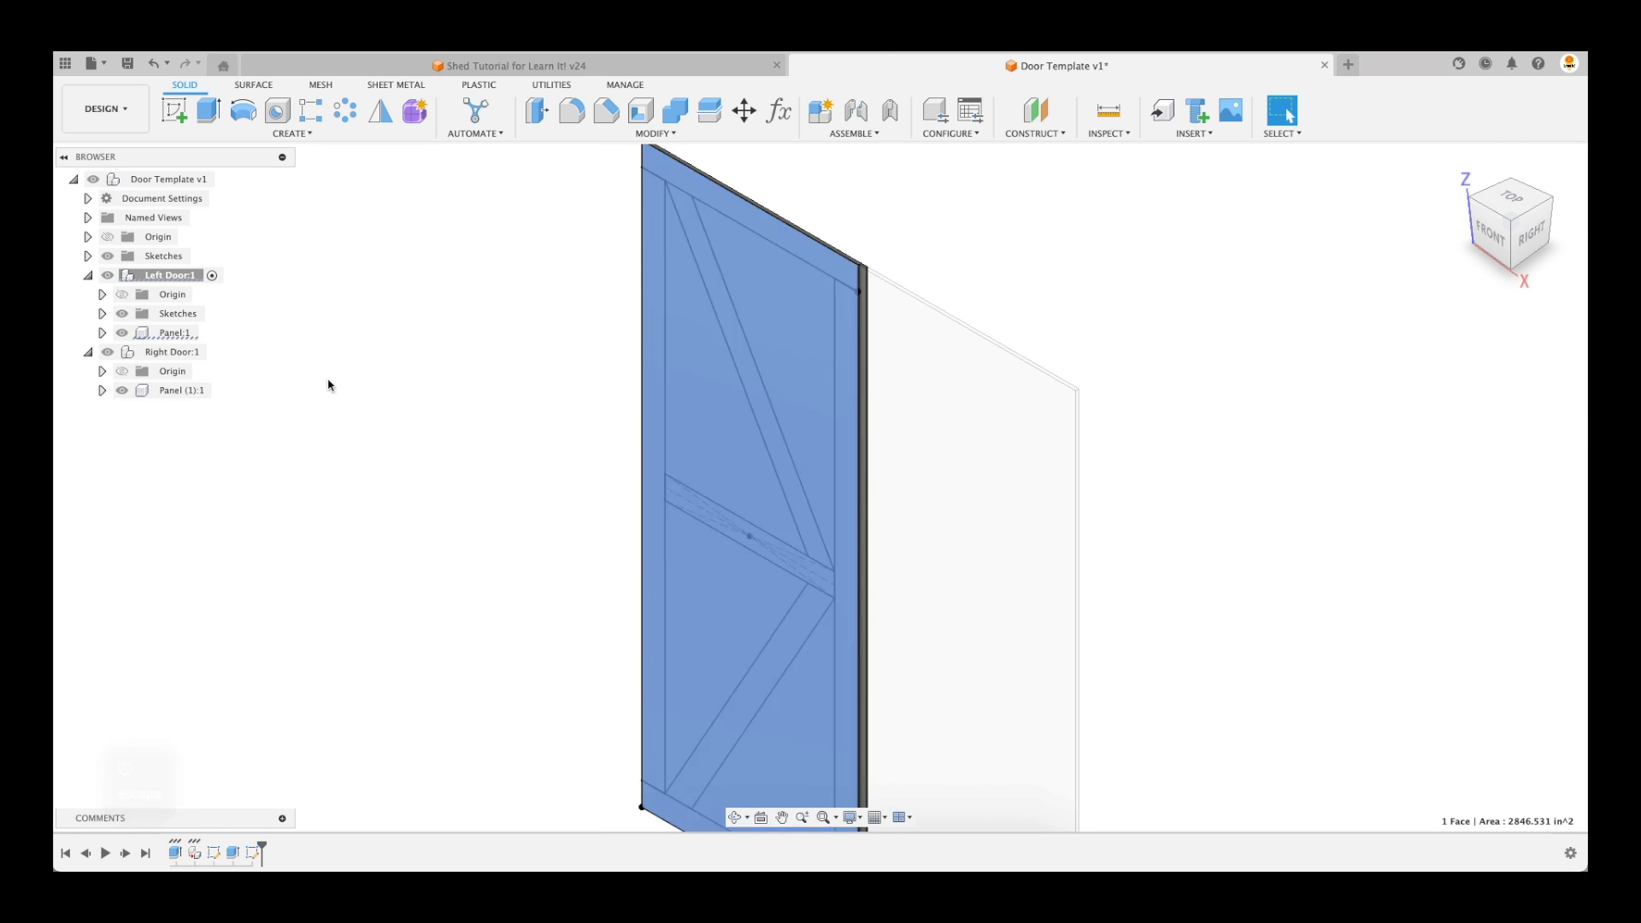
{"action": "left_click", "coordinate": [327, 385]}
Examine the sketches under the root, the left door and its panel to locate the one holding the trim profiles
{"action": "left_click", "coordinate": [103, 333]}
{"action": "left_click", "coordinate": [117, 391]}
{"action": "key", "text": "e"}
{"action": "key", "text": "Escape"}
{"action": "left_click", "coordinate": [102, 313]}
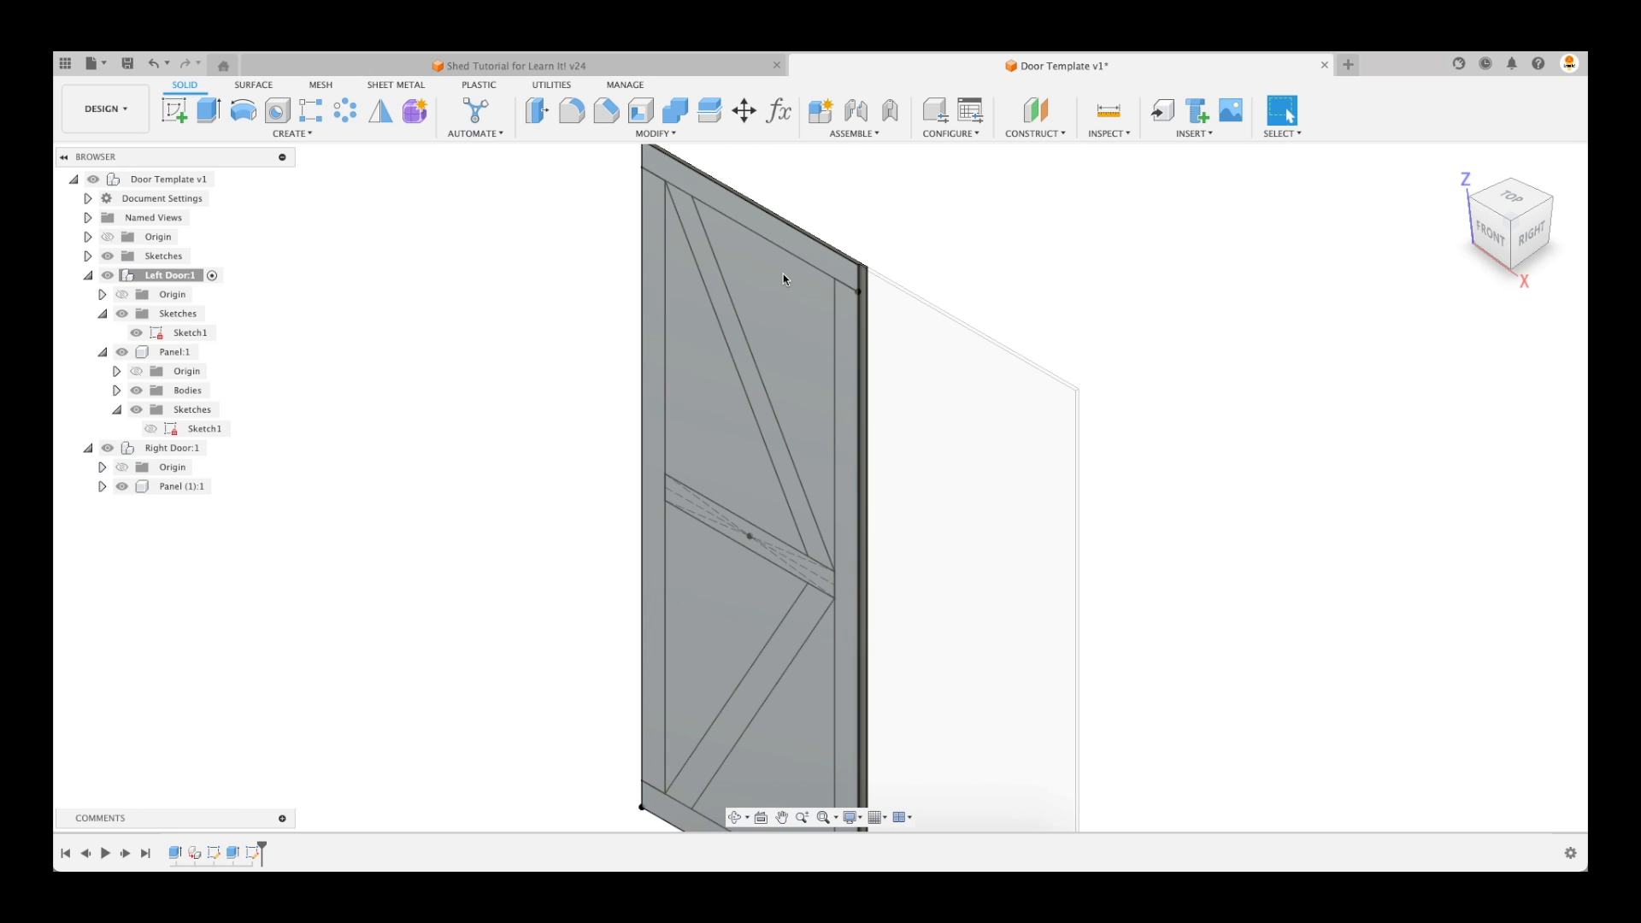
{"action": "left_click", "coordinate": [88, 256]}
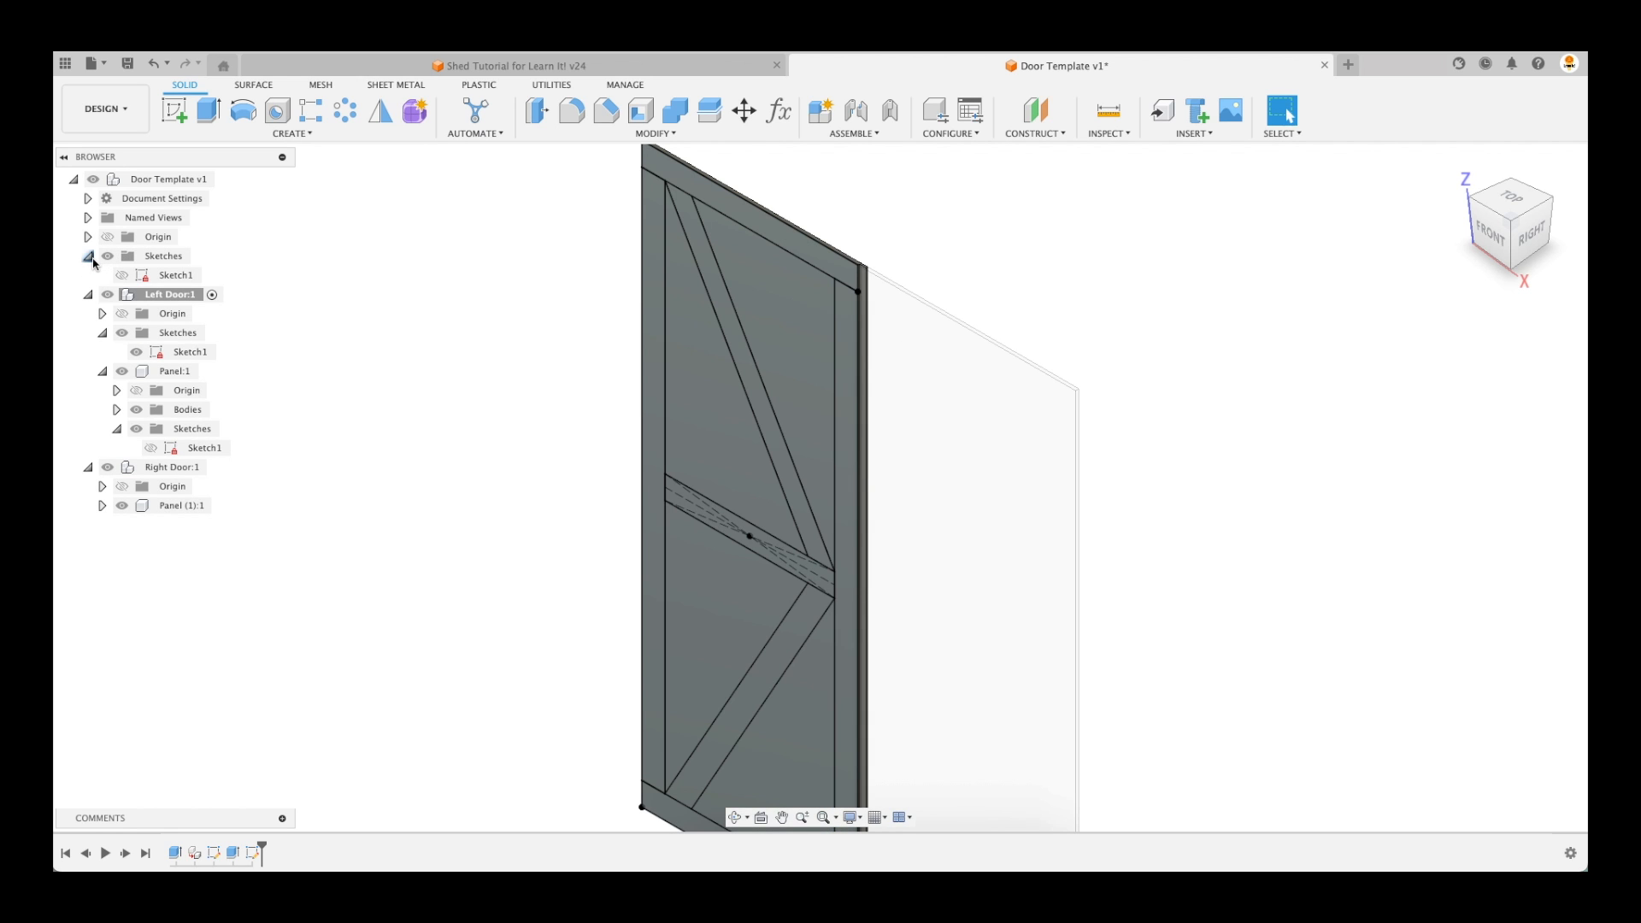
{"action": "key", "text": "Escape"}
{"action": "left_click", "coordinate": [190, 353]}
{"action": "left_click", "coordinate": [255, 299]}
{"action": "key", "text": "Escape"}
{"action": "scroll", "coordinate": [727, 222], "scroll_direction": "up", "scroll_amount": 3}
{"action": "scroll", "coordinate": [546, 338], "scroll_direction": "down", "scroll_amount": 4}
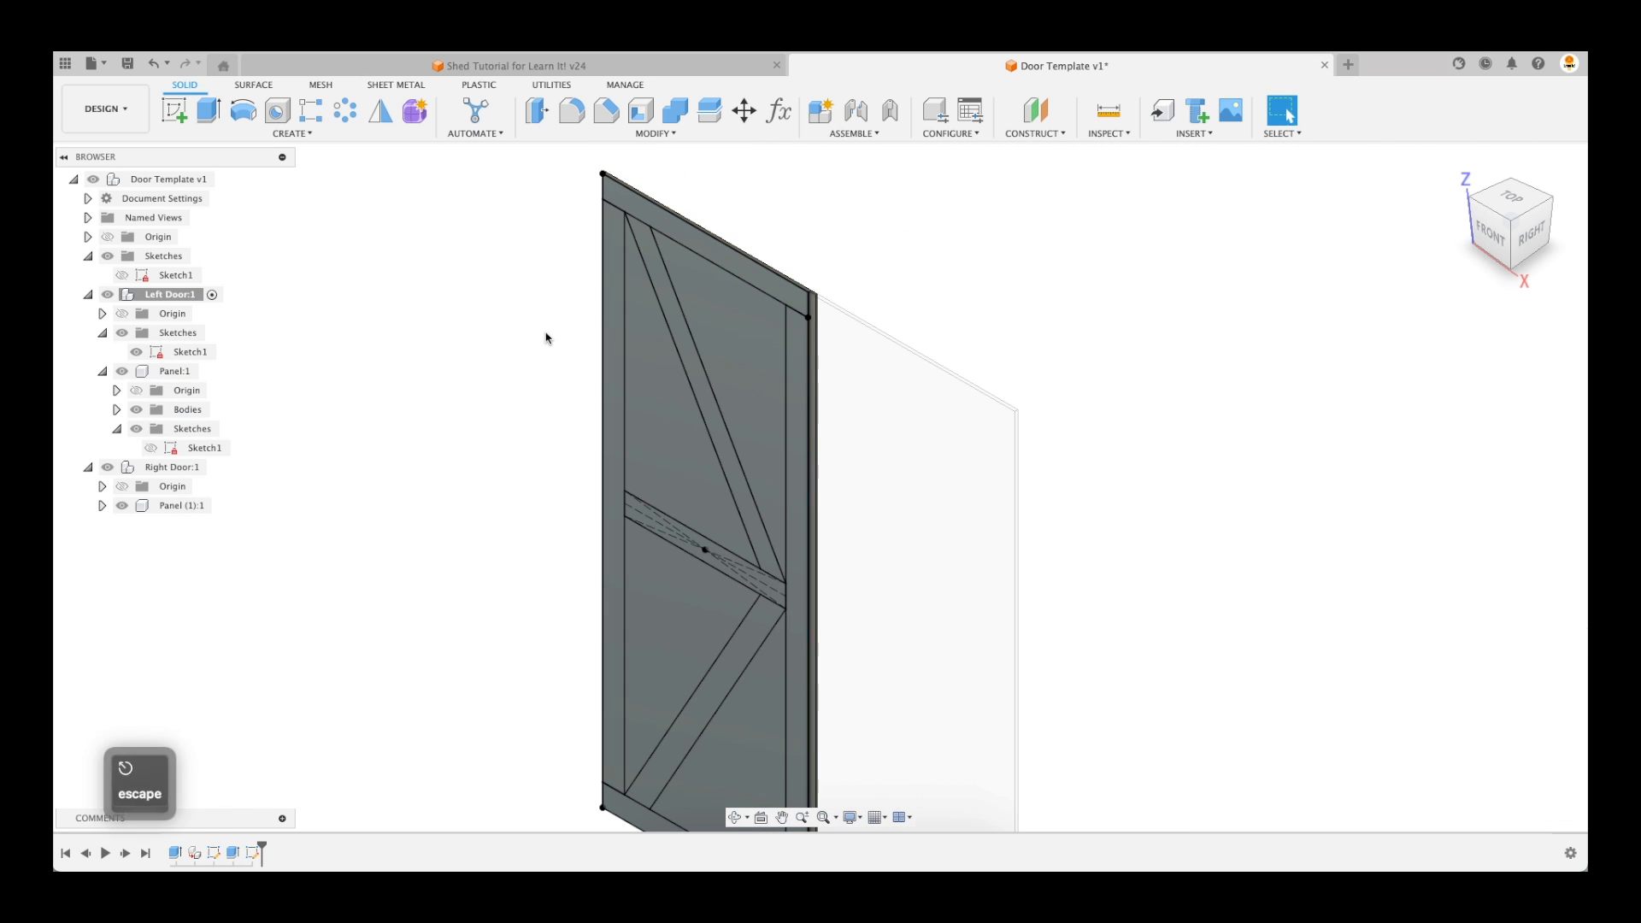
{"action": "left_click", "coordinate": [102, 371]}
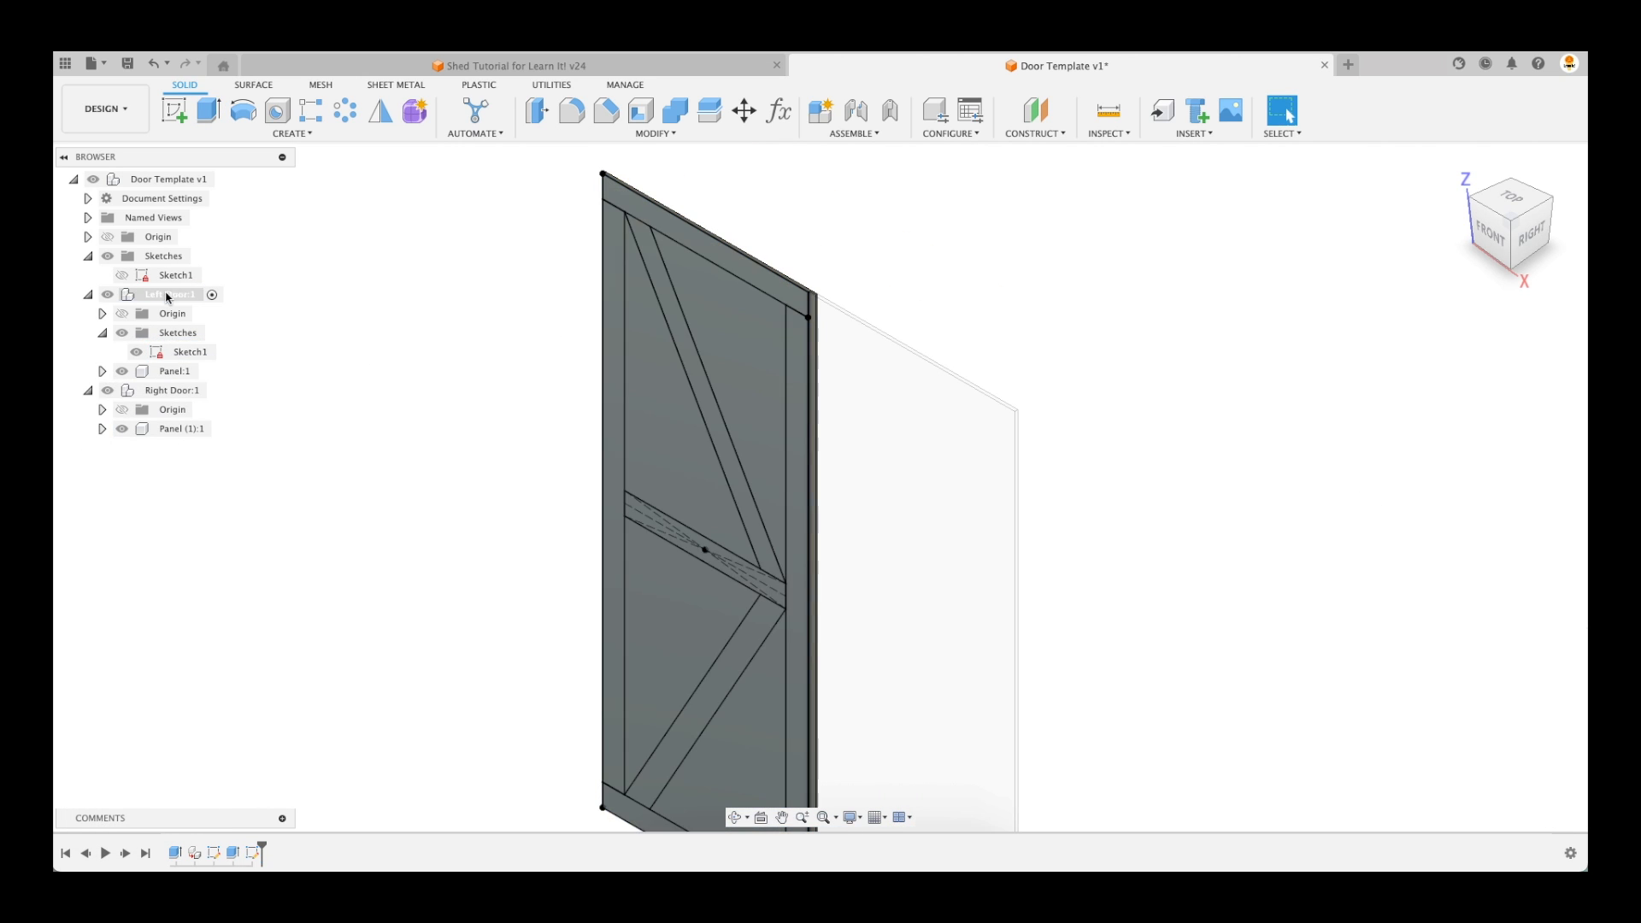
{"action": "left_click", "coordinate": [167, 296]}
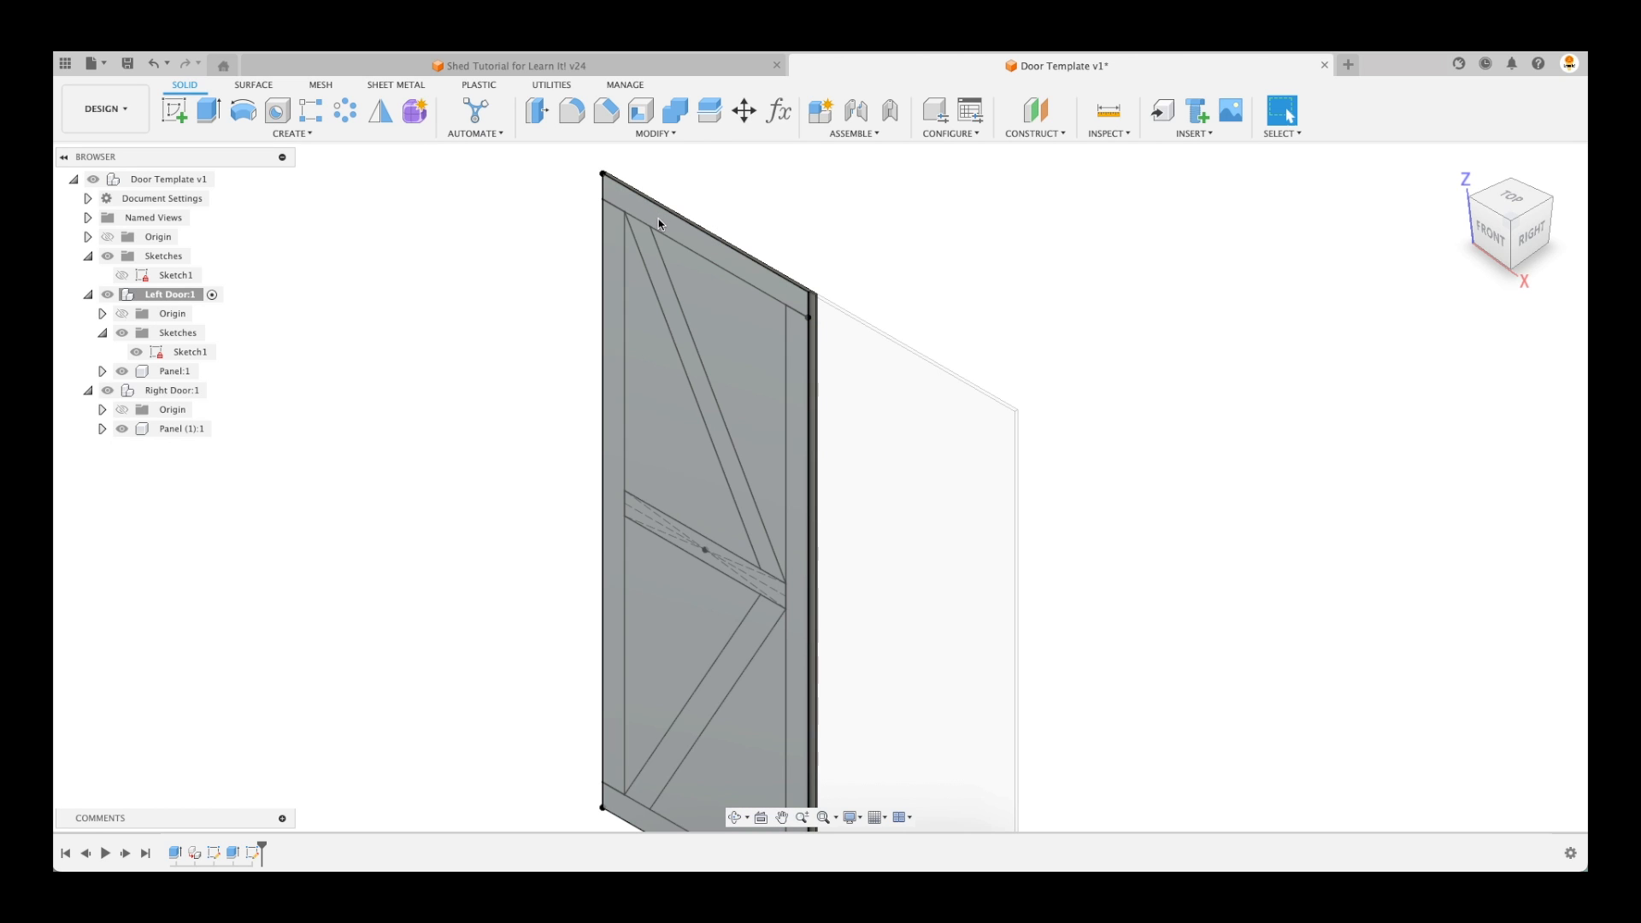
{"action": "left_click", "coordinate": [510, 230]}
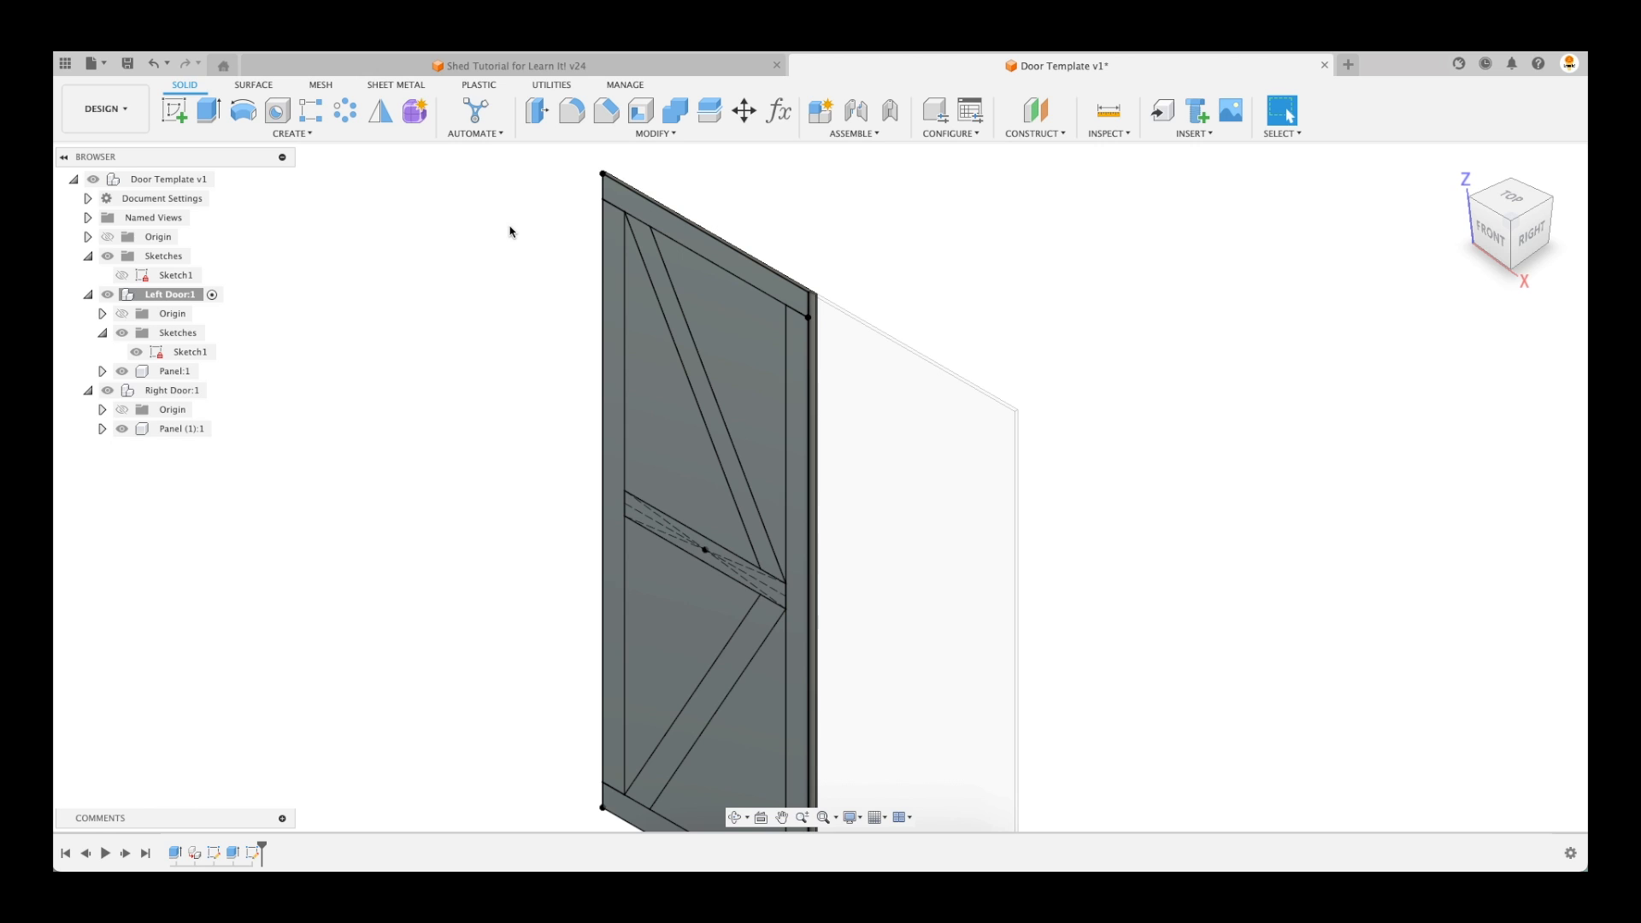
Extrude the top trim profile, rather than the panel face behind it, 1.5 in outward as a new component
{"action": "key", "text": "e"}
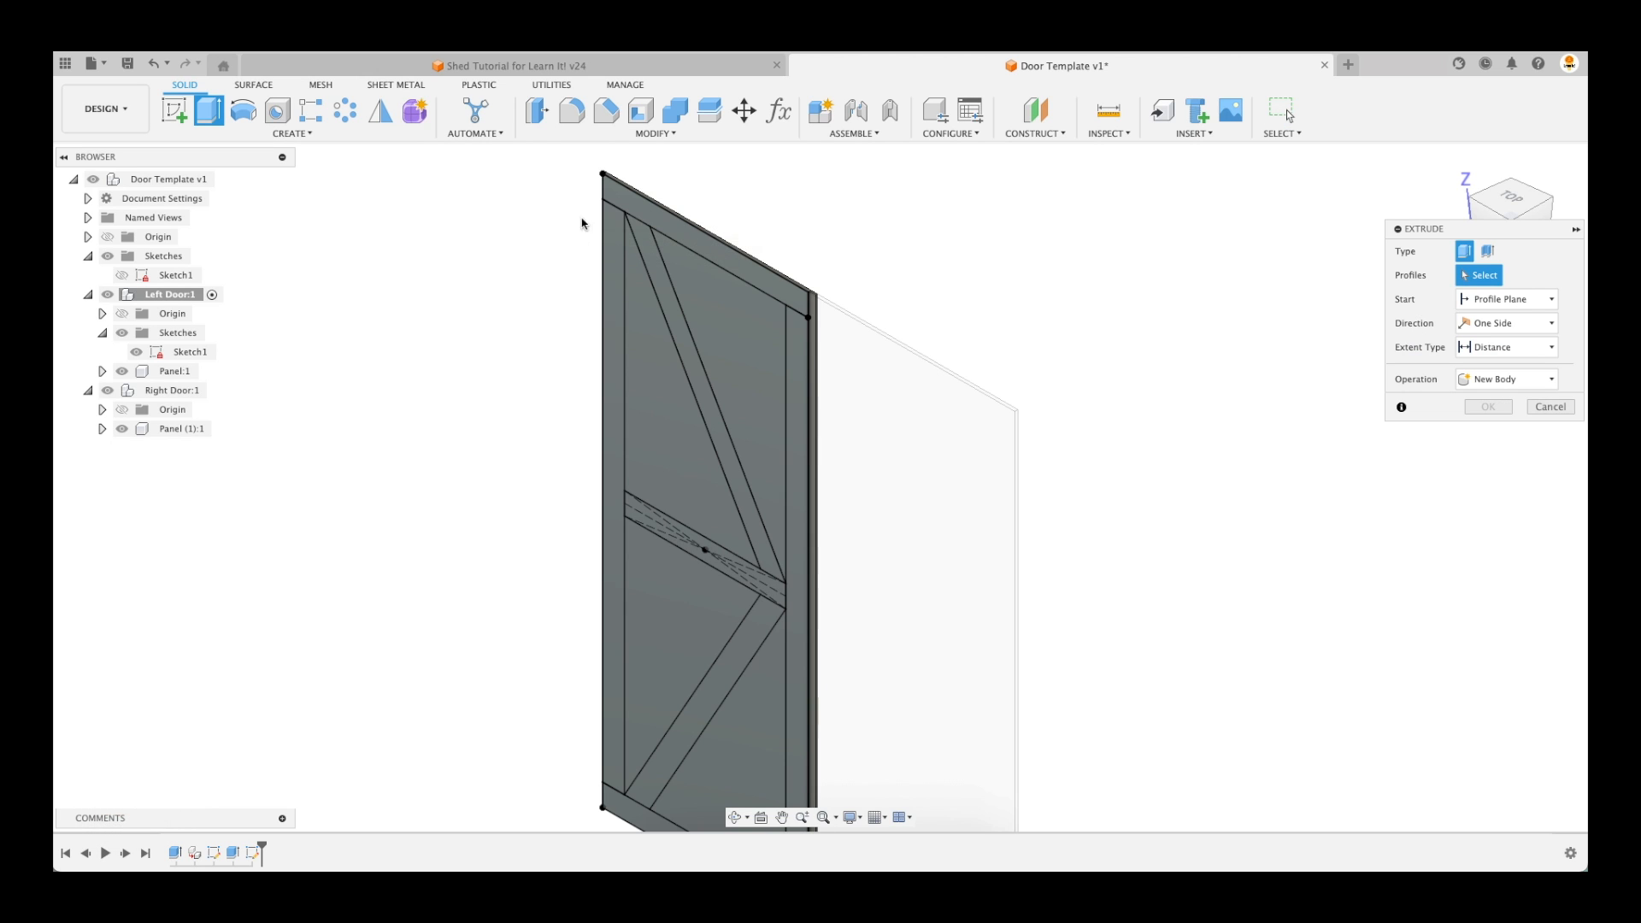
{"action": "left_click", "coordinate": [691, 236]}
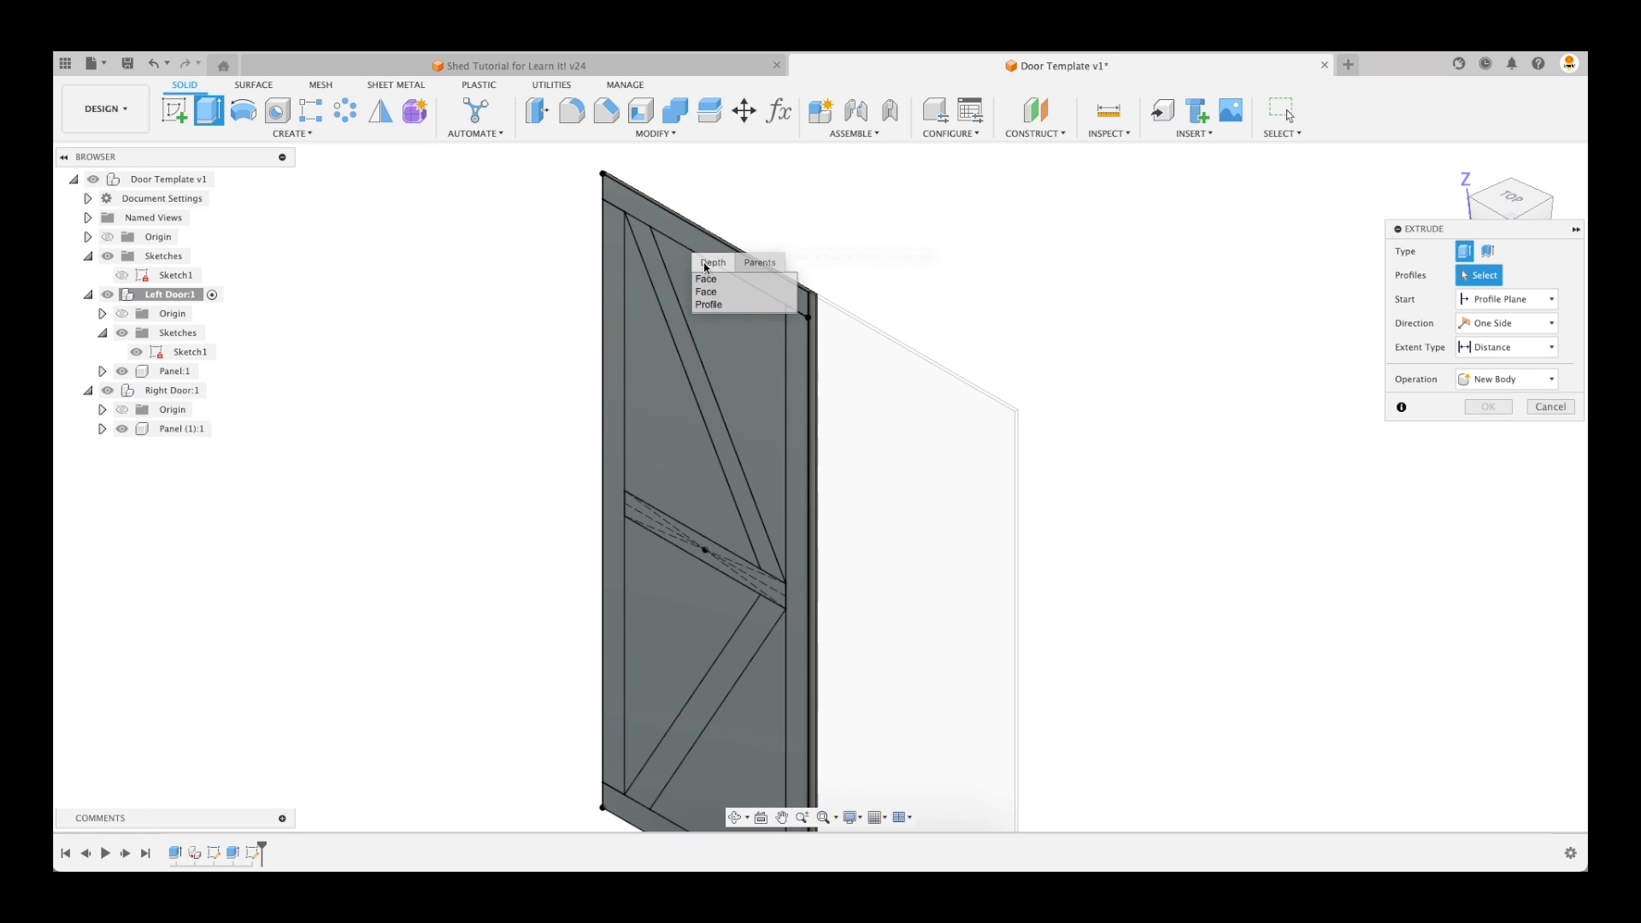
{"action": "left_click", "coordinate": [725, 306]}
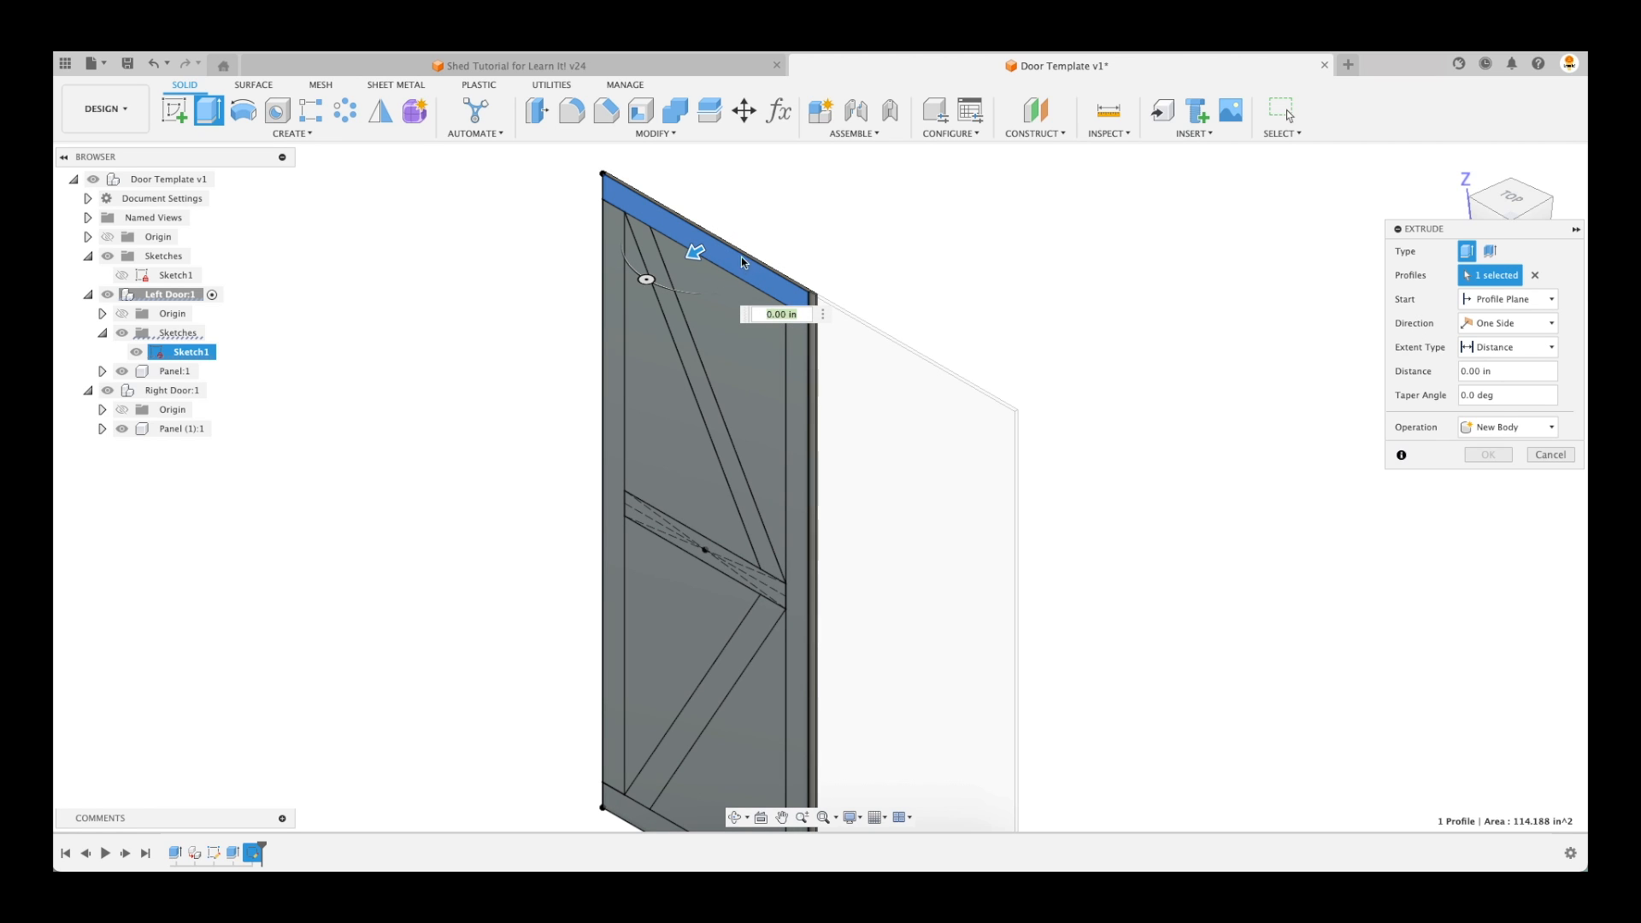
{"action": "left_click_drag", "start_coordinate": [695, 257], "coordinate": [689, 262]}
{"action": "type", "text": "1.5"}
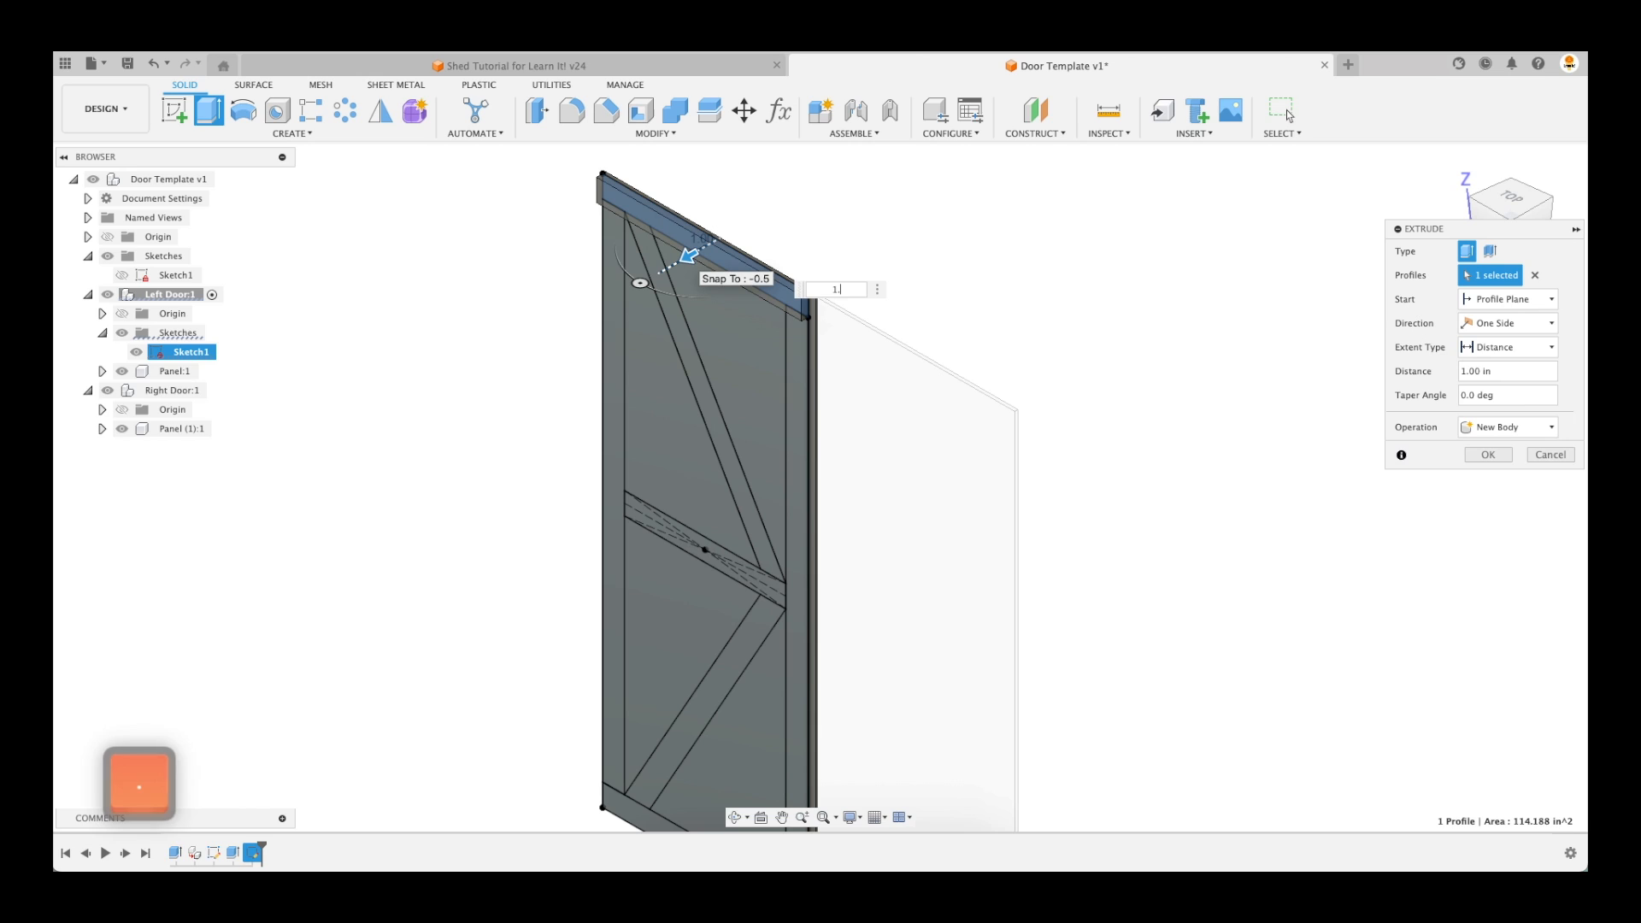
{"action": "left_click", "coordinate": [1469, 425]}
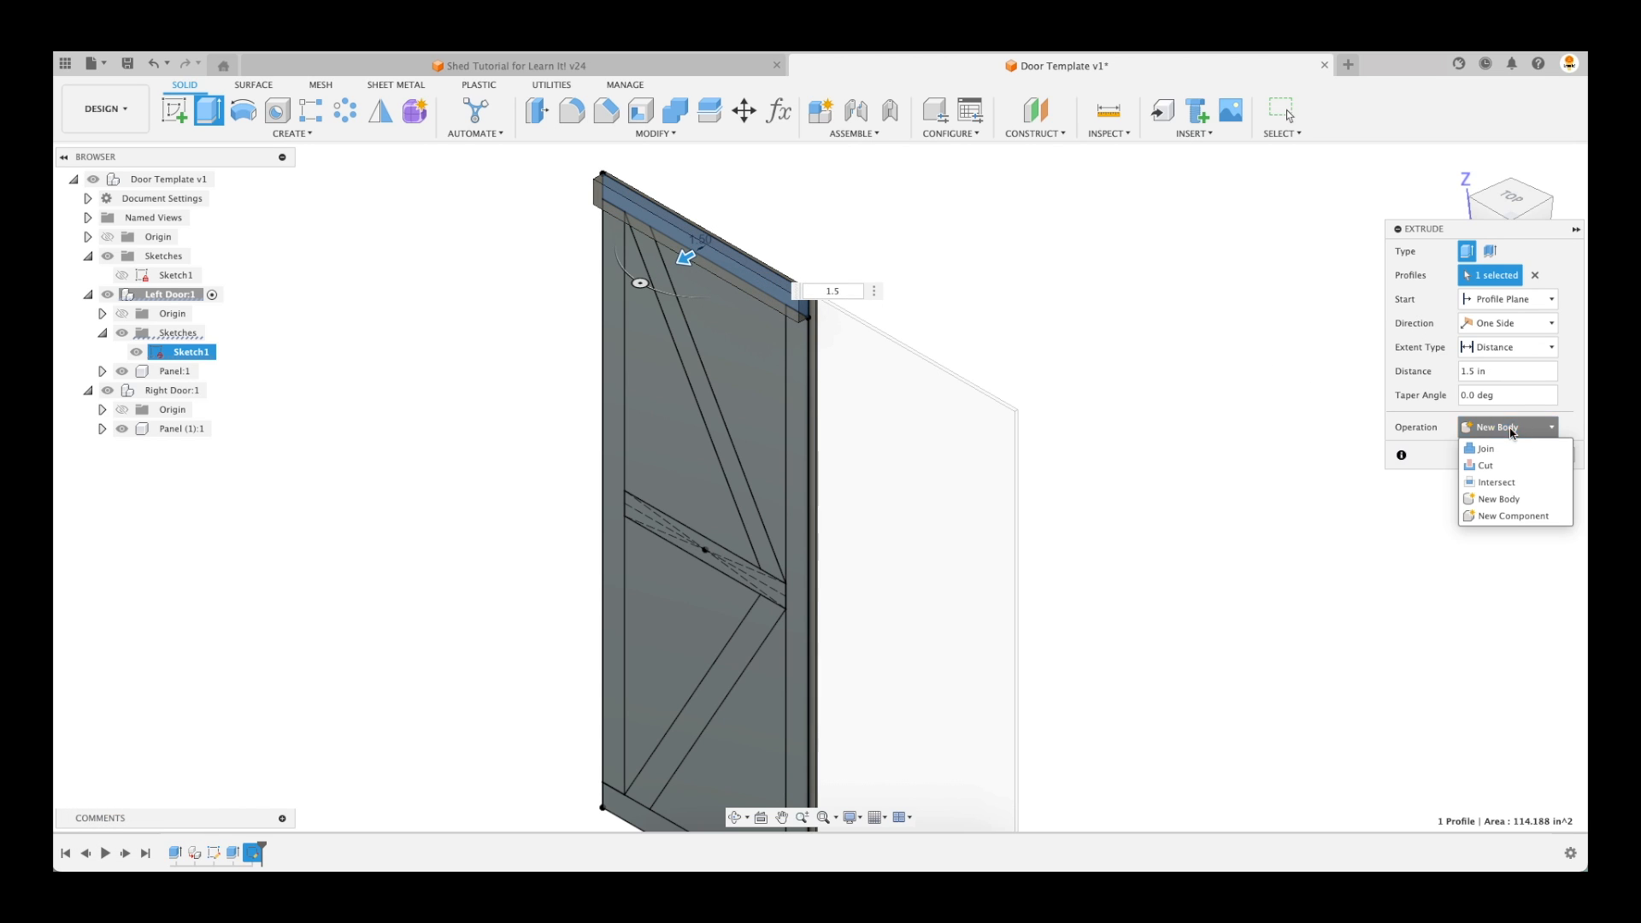
{"action": "left_click", "coordinate": [1516, 516]}
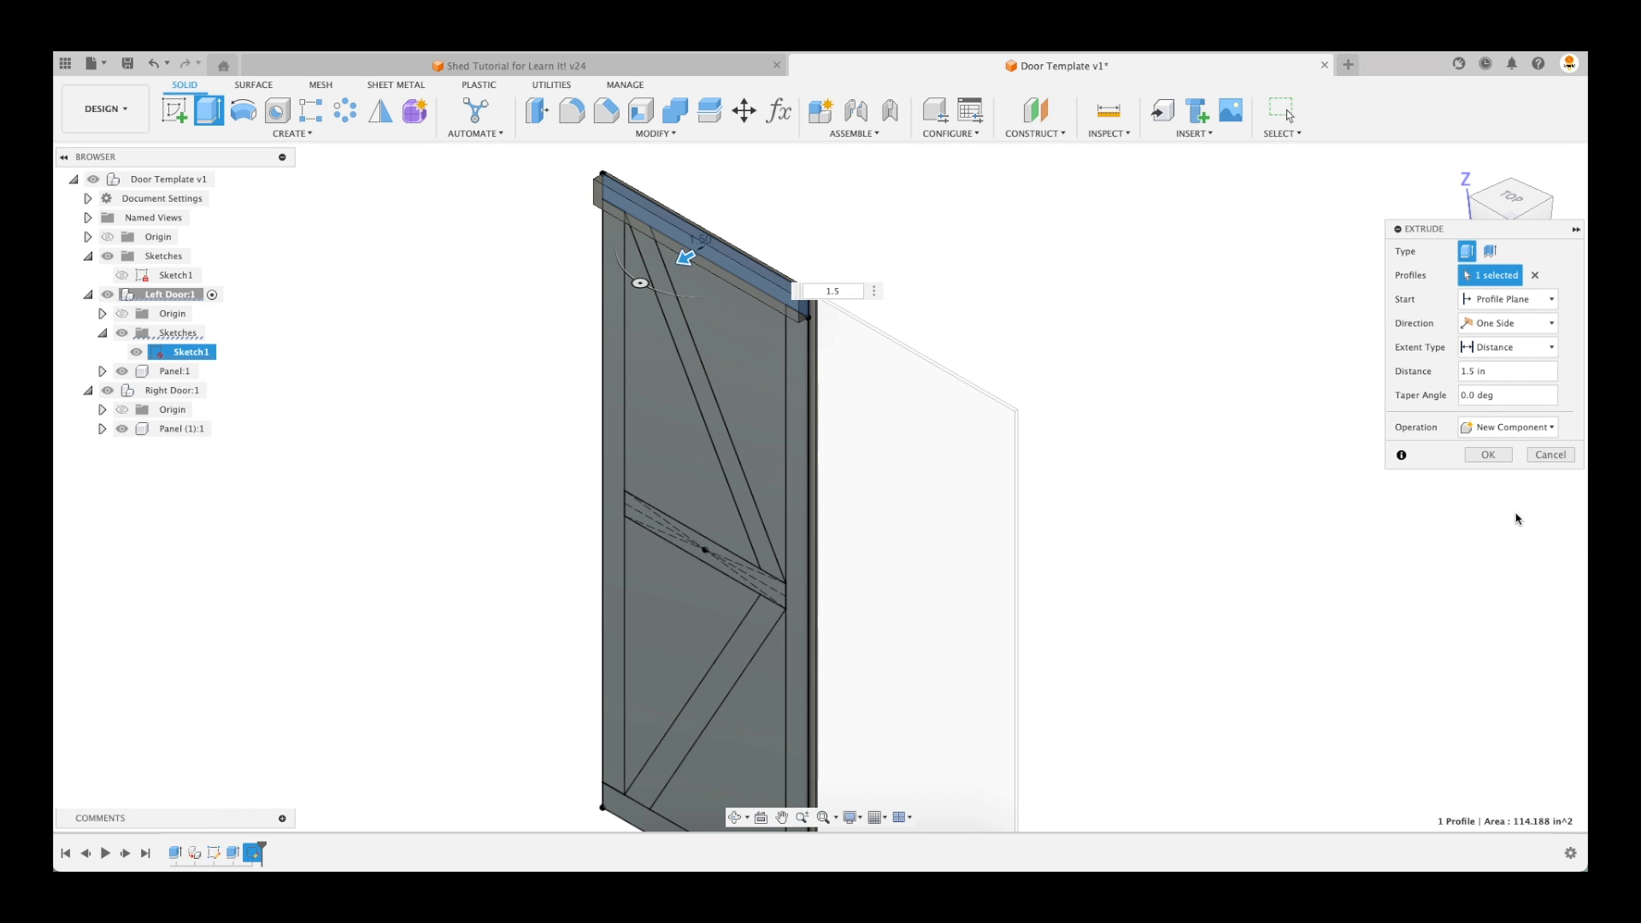
{"action": "left_click", "coordinate": [1496, 460]}
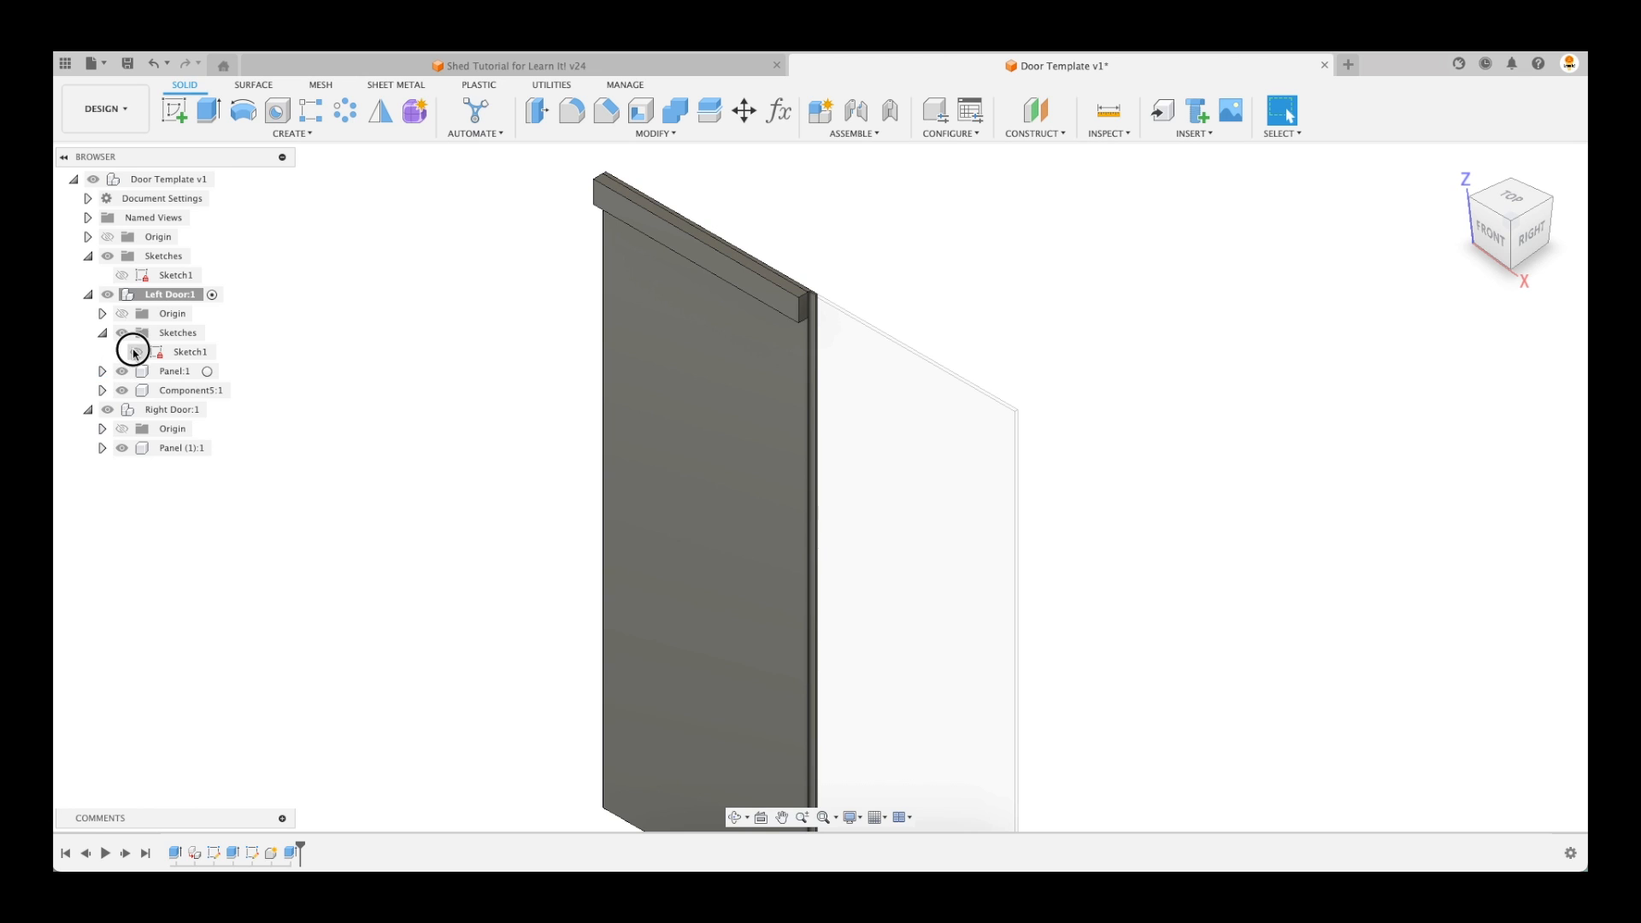
Show the left door's trim sketch and extrude the outer upright profile 1.5 in as a new component
{"action": "left_click", "coordinate": [134, 353]}
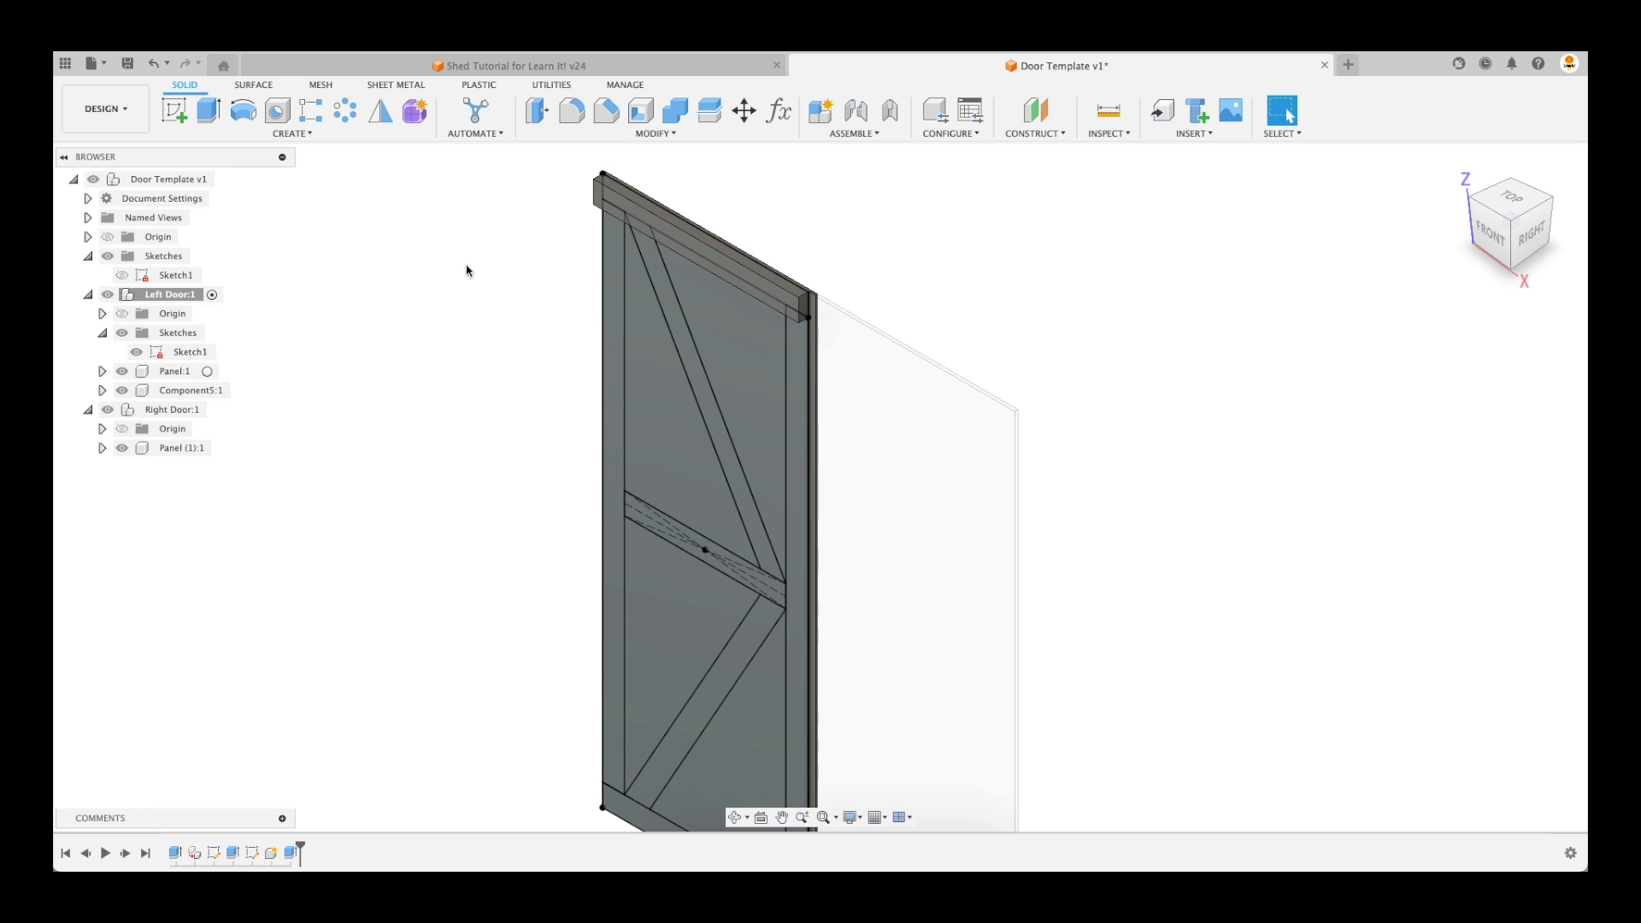
{"action": "left_click", "coordinate": [208, 111]}
{"action": "left_click", "coordinate": [613, 496]}
{"action": "type", "text": "1.5"}
{"action": "left_click", "coordinate": [1510, 428]}
{"action": "left_click", "coordinate": [1509, 523]}
{"action": "left_click", "coordinate": [1490, 456]}
Extrude the left door's upper diagonal profile 1.5 in as a new component
{"action": "left_click", "coordinate": [209, 111]}
{"action": "left_click", "coordinate": [708, 406]}
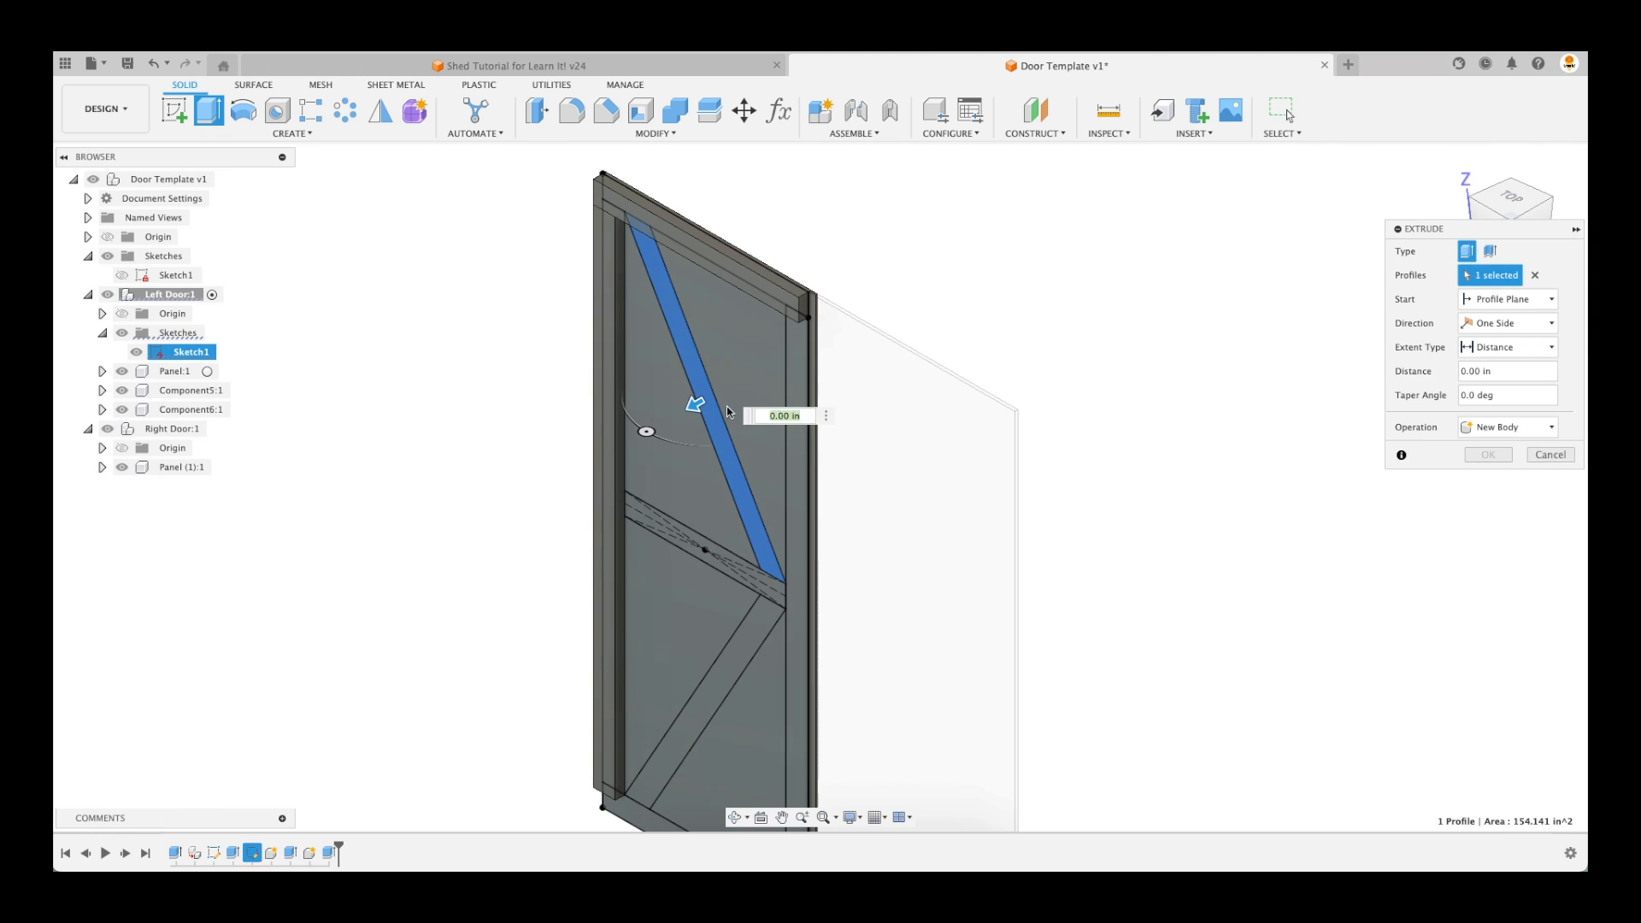
{"action": "type", "text": "1.5"}
{"action": "left_click", "coordinate": [1510, 428]}
{"action": "left_click", "coordinate": [1509, 523]}
{"action": "left_click", "coordinate": [1490, 456]}
Extrude the left door's inner upright and middle trim profiles 1.5 in, each as a new component
{"action": "left_click", "coordinate": [209, 112]}
{"action": "left_click", "coordinate": [798, 479]}
{"action": "key", "text": "e"}
{"action": "left_click", "coordinate": [708, 554]}
{"action": "type", "text": "1.5"}
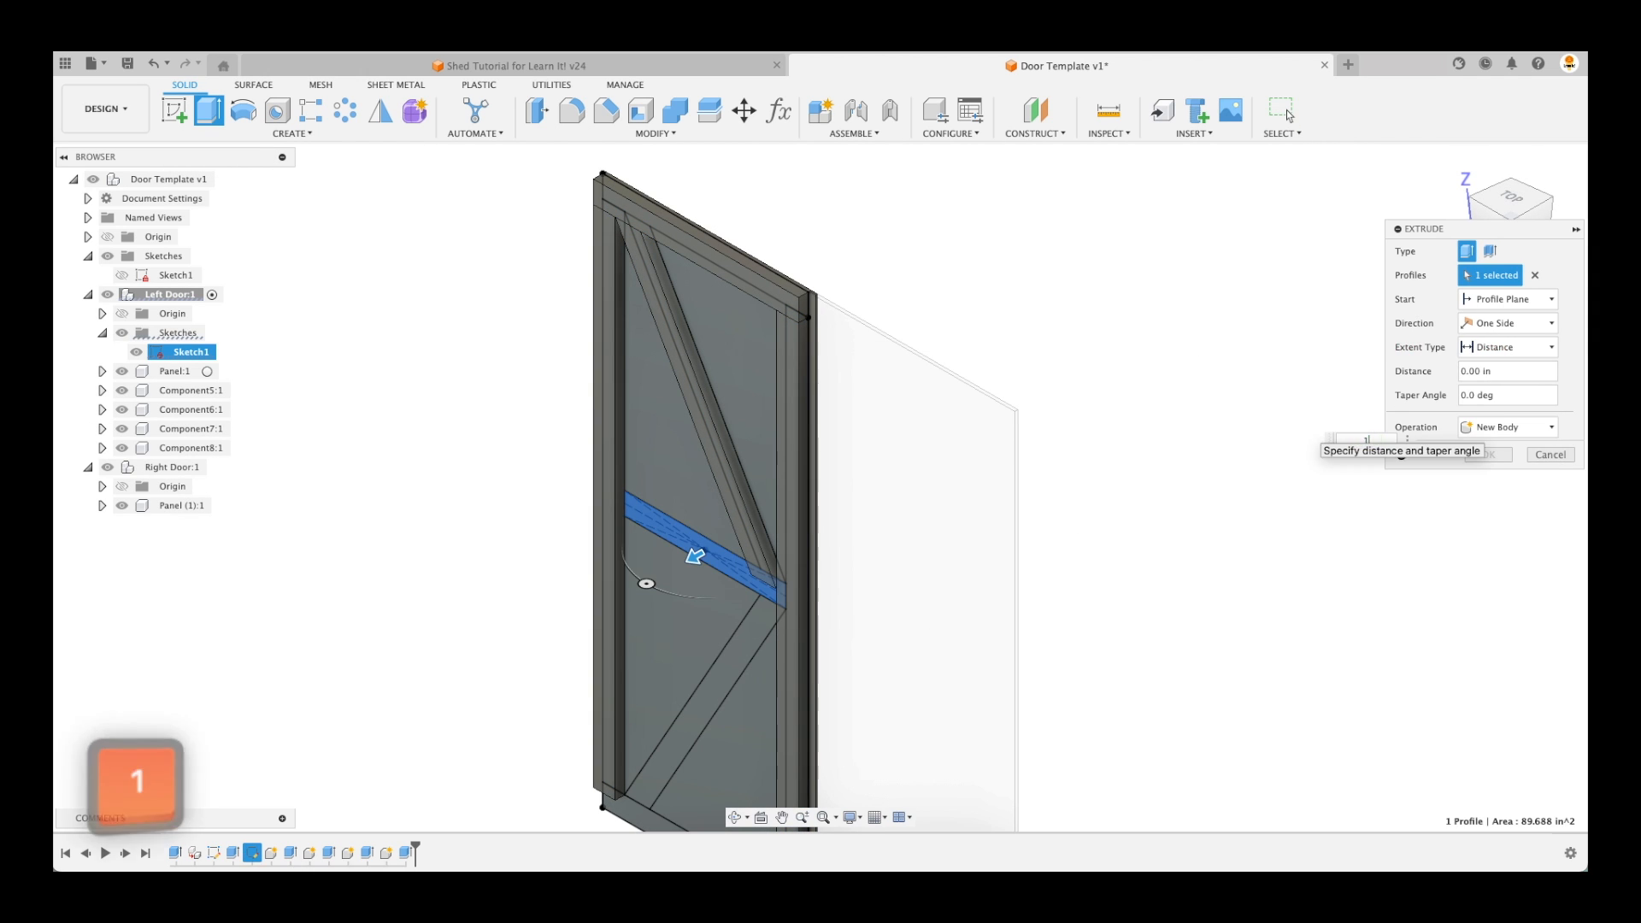
{"action": "left_click", "coordinate": [1508, 428]}
{"action": "left_click", "coordinate": [1510, 524]}
{"action": "left_click", "coordinate": [1489, 455]}
Extrude the left door's lower diagonal profile as a new component
{"action": "key", "text": "e"}
{"action": "left_click", "coordinate": [729, 664]}
{"action": "left_click", "coordinate": [1508, 428]}
{"action": "left_click", "coordinate": [1510, 523]}
{"action": "left_click", "coordinate": [1489, 455]}
Extrude the left door's bottom trim profile 1.5 in as a new component
{"action": "left_click", "coordinate": [1457, 166]}
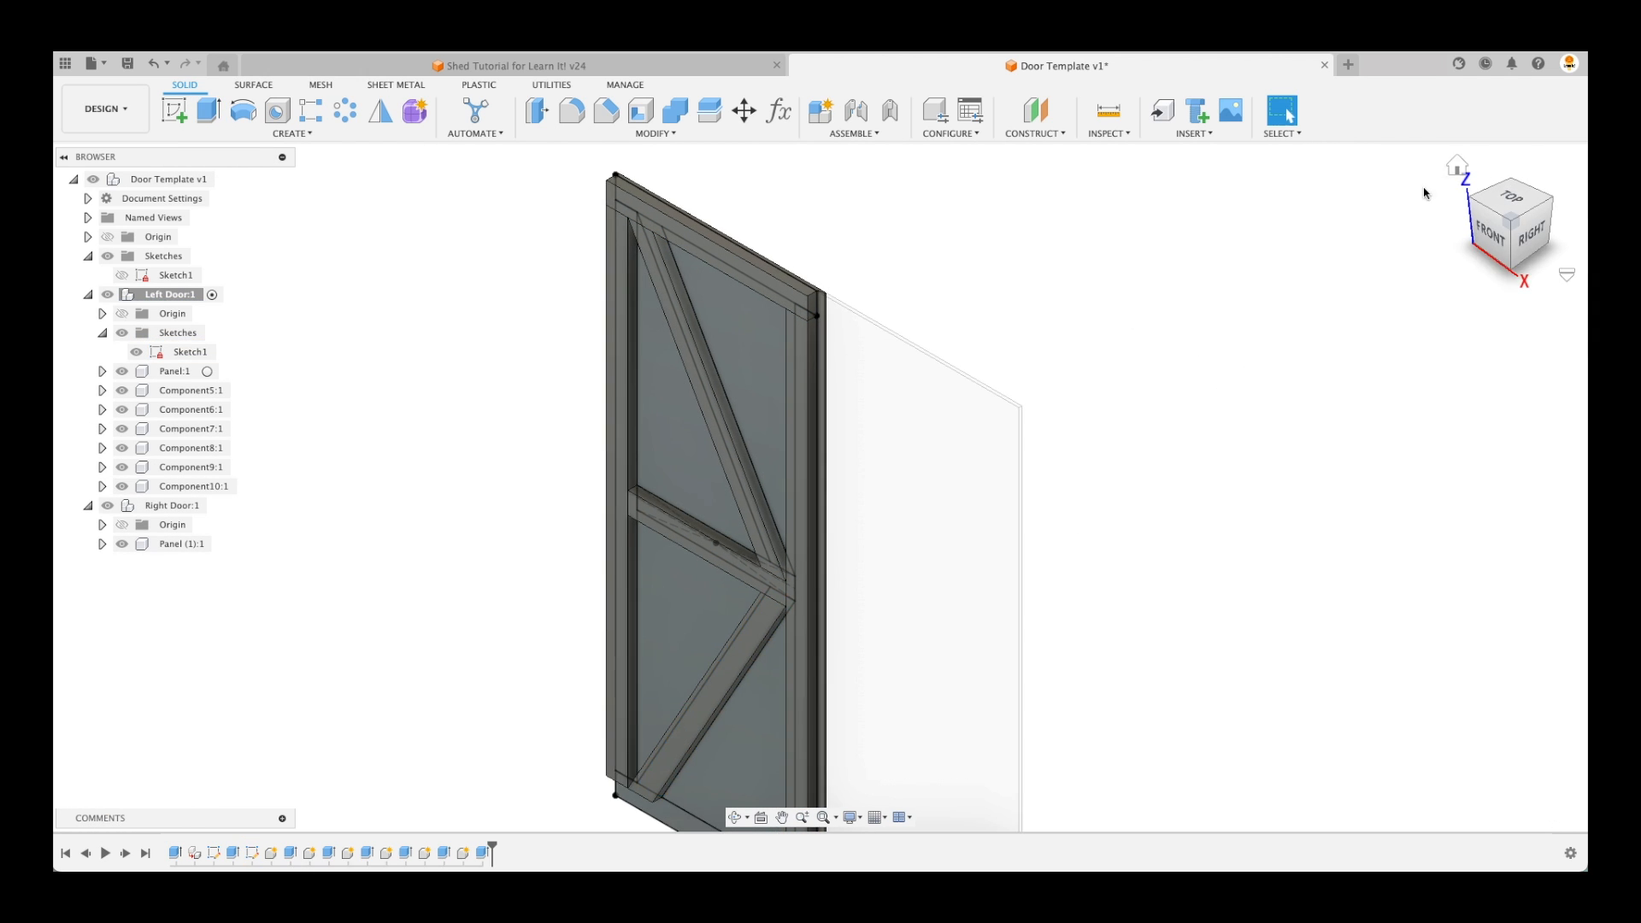
{"action": "key", "text": "e"}
{"action": "left_click", "coordinate": [754, 673]}
{"action": "type", "text": "1.5"}
{"action": "left_click", "coordinate": [1508, 428]}
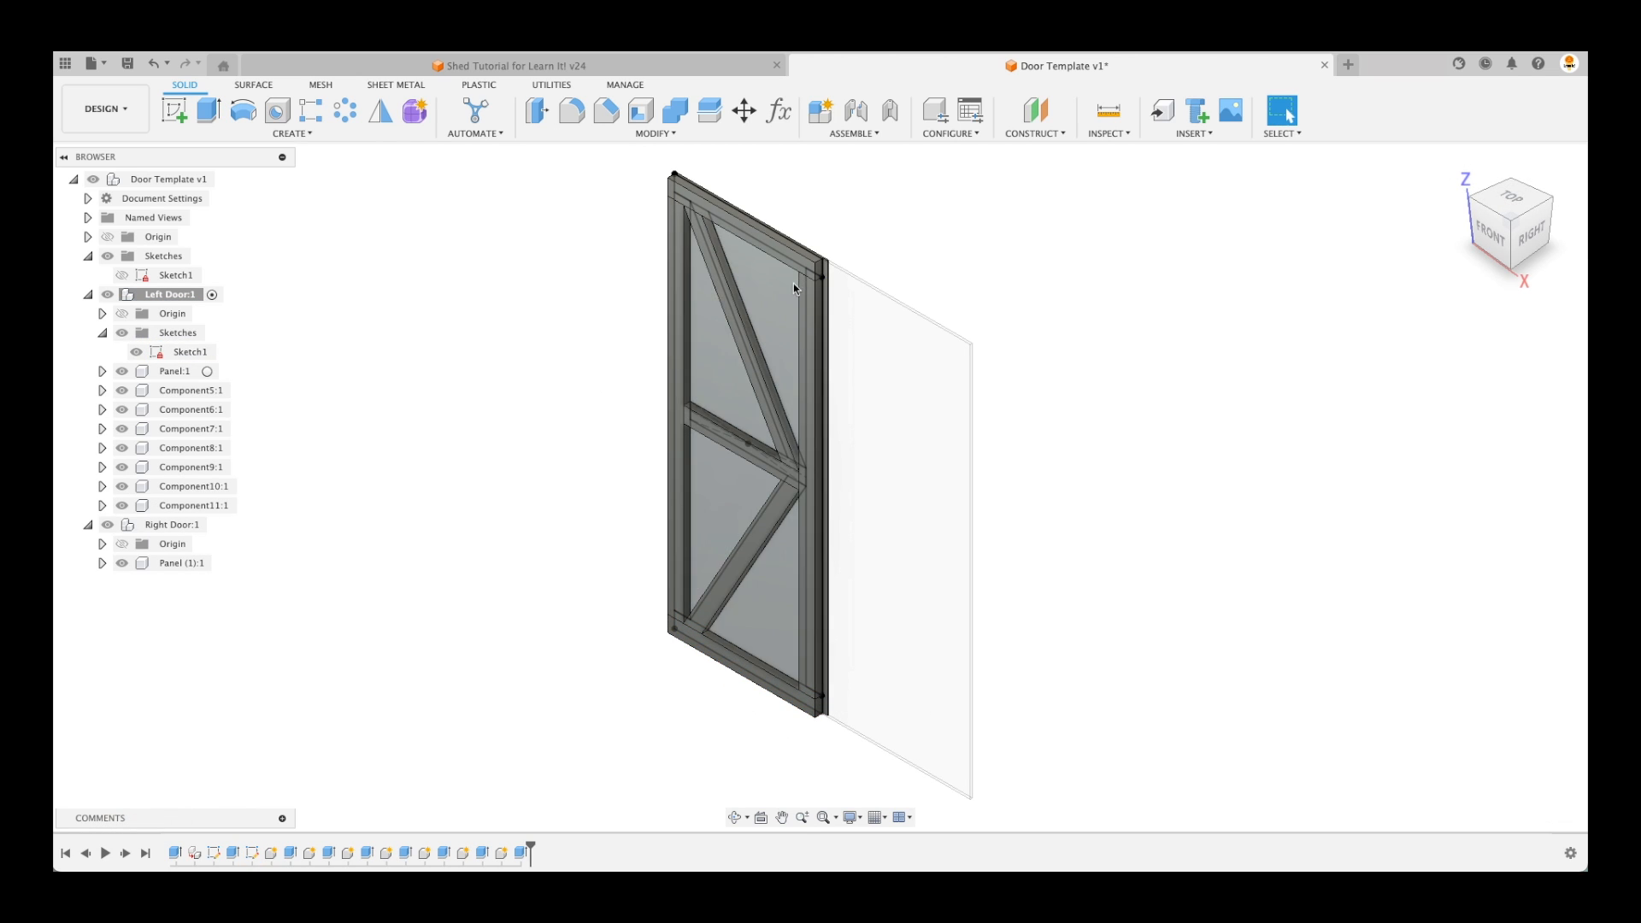
Examine the left door's components one after another to identify which trim piece each one is
{"action": "left_click", "coordinate": [104, 336]}
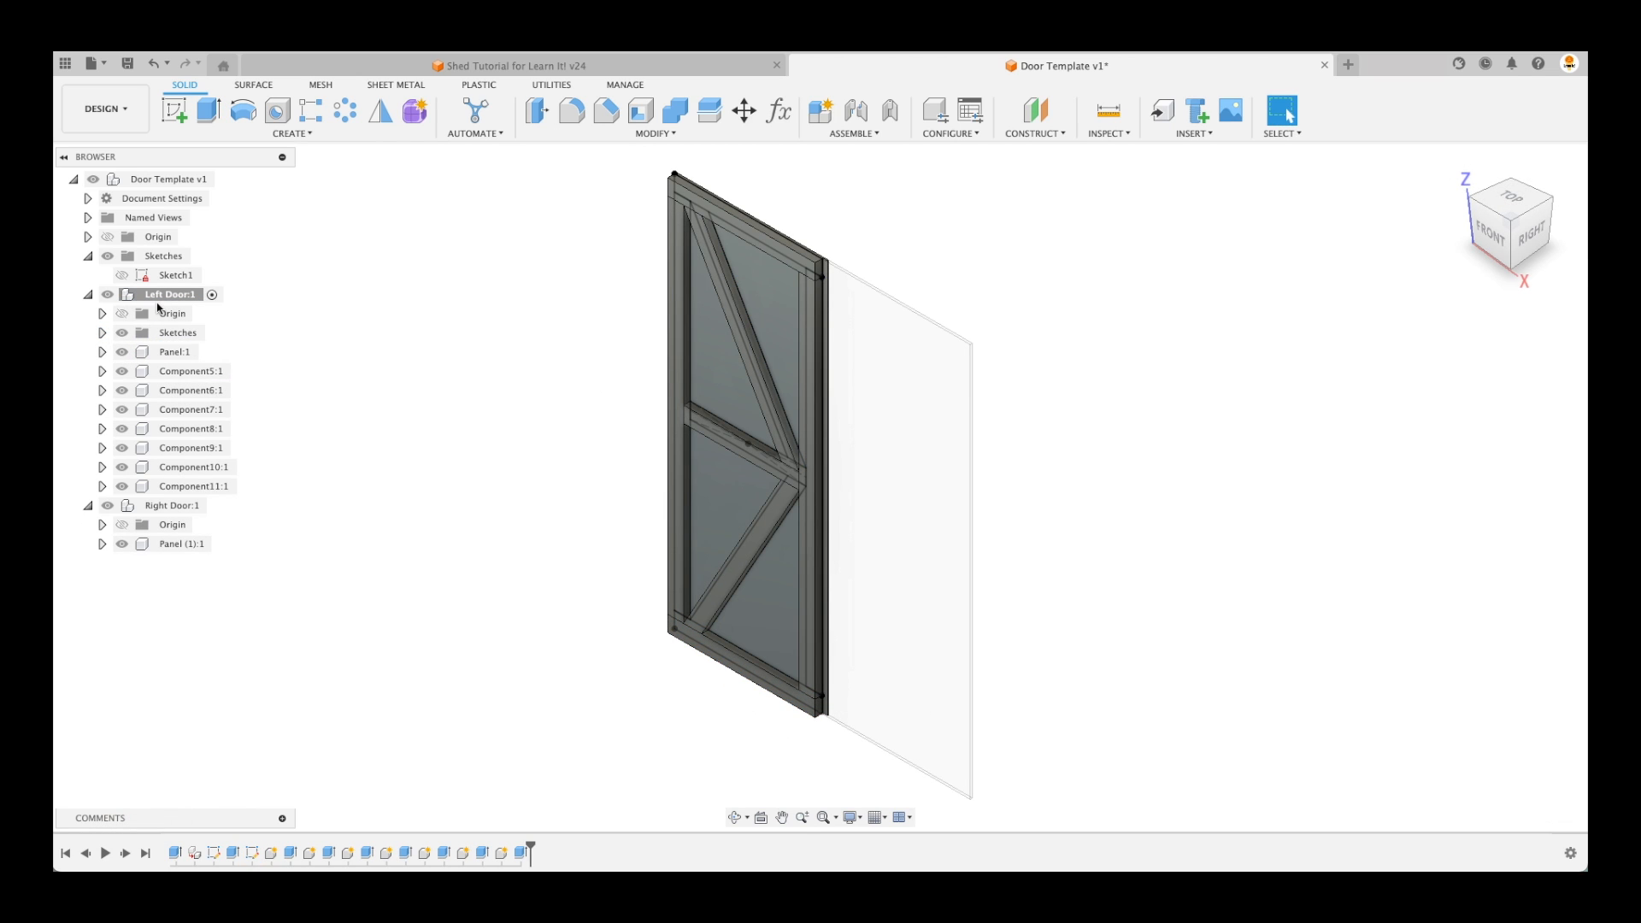
{"action": "left_click", "coordinate": [177, 358]}
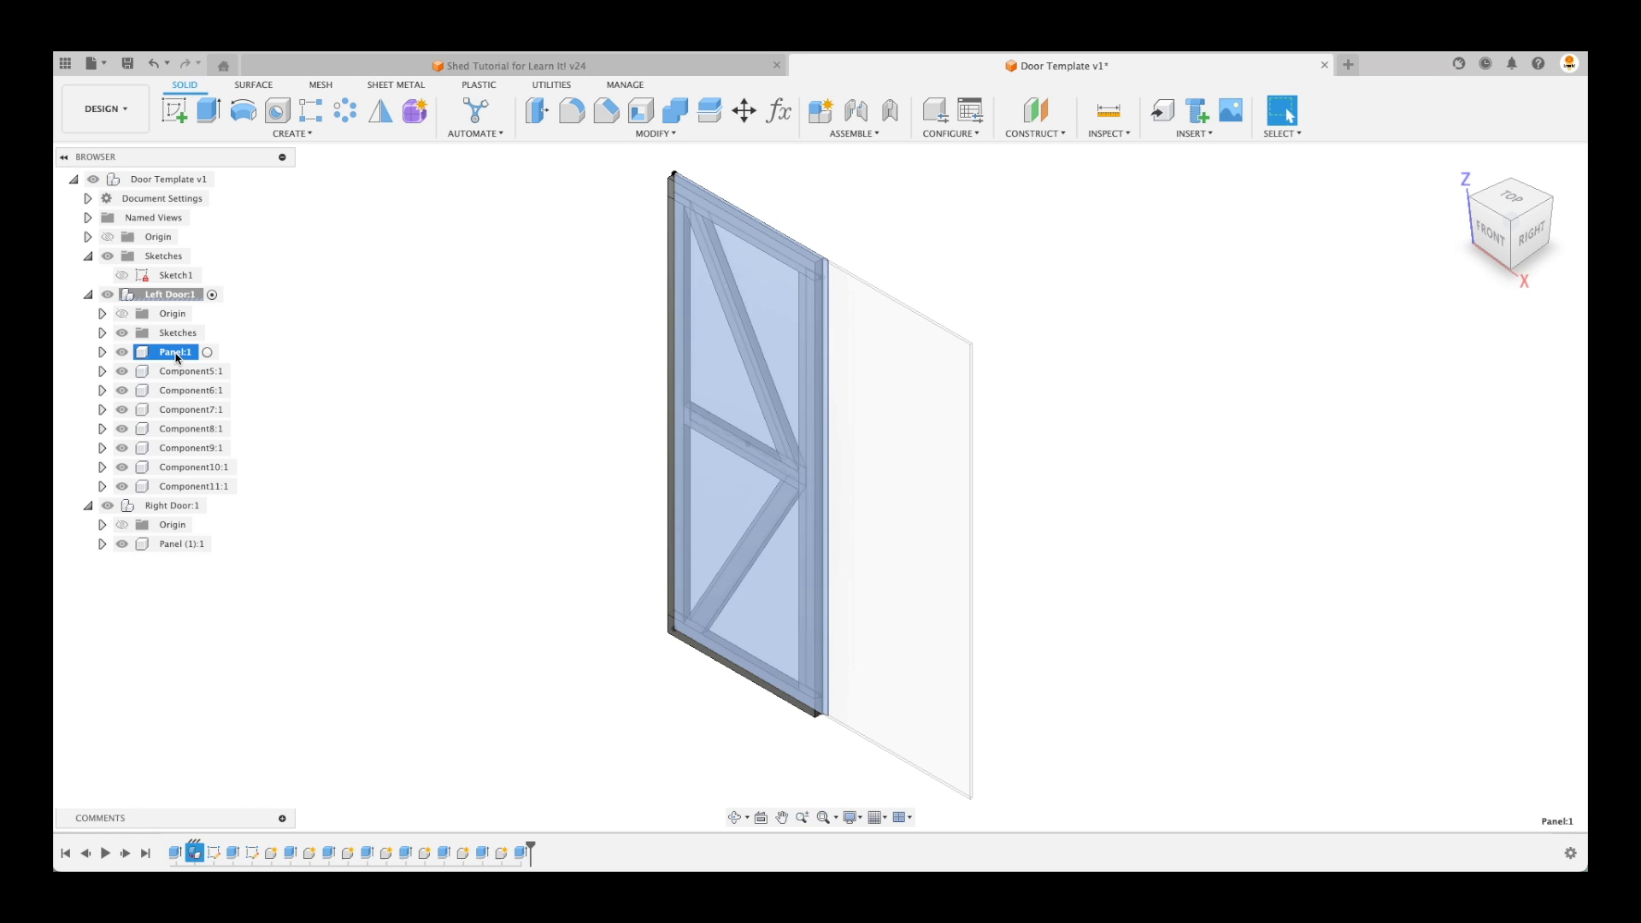
{"action": "left_click", "coordinate": [182, 377]}
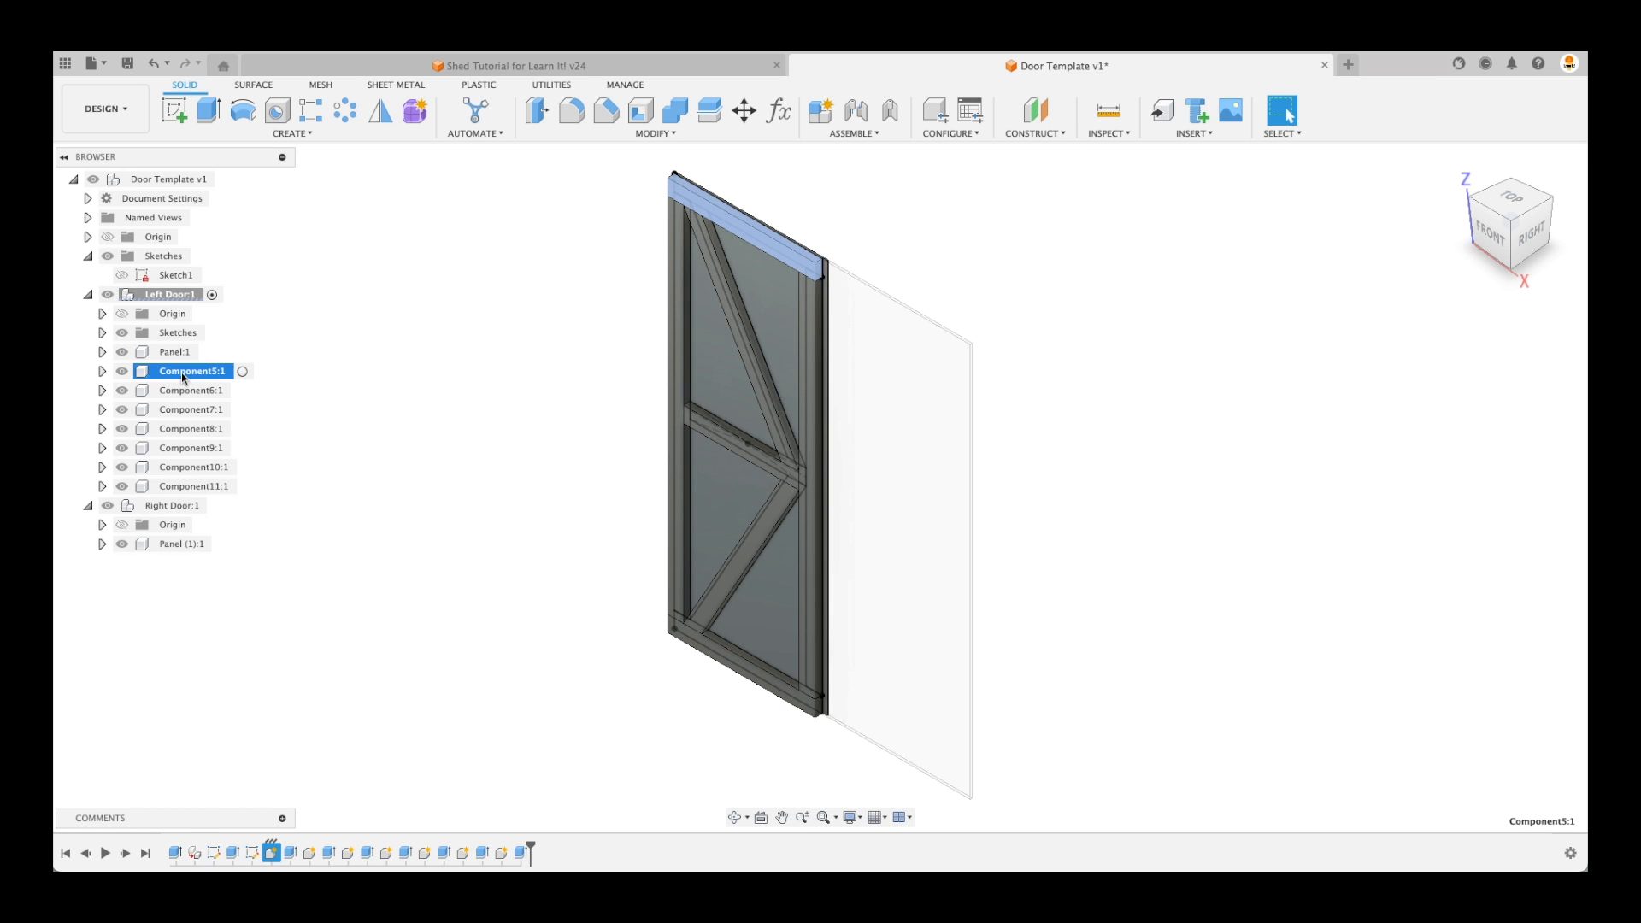
{"action": "key", "text": "Down"}
{"action": "key", "text": "Down"}
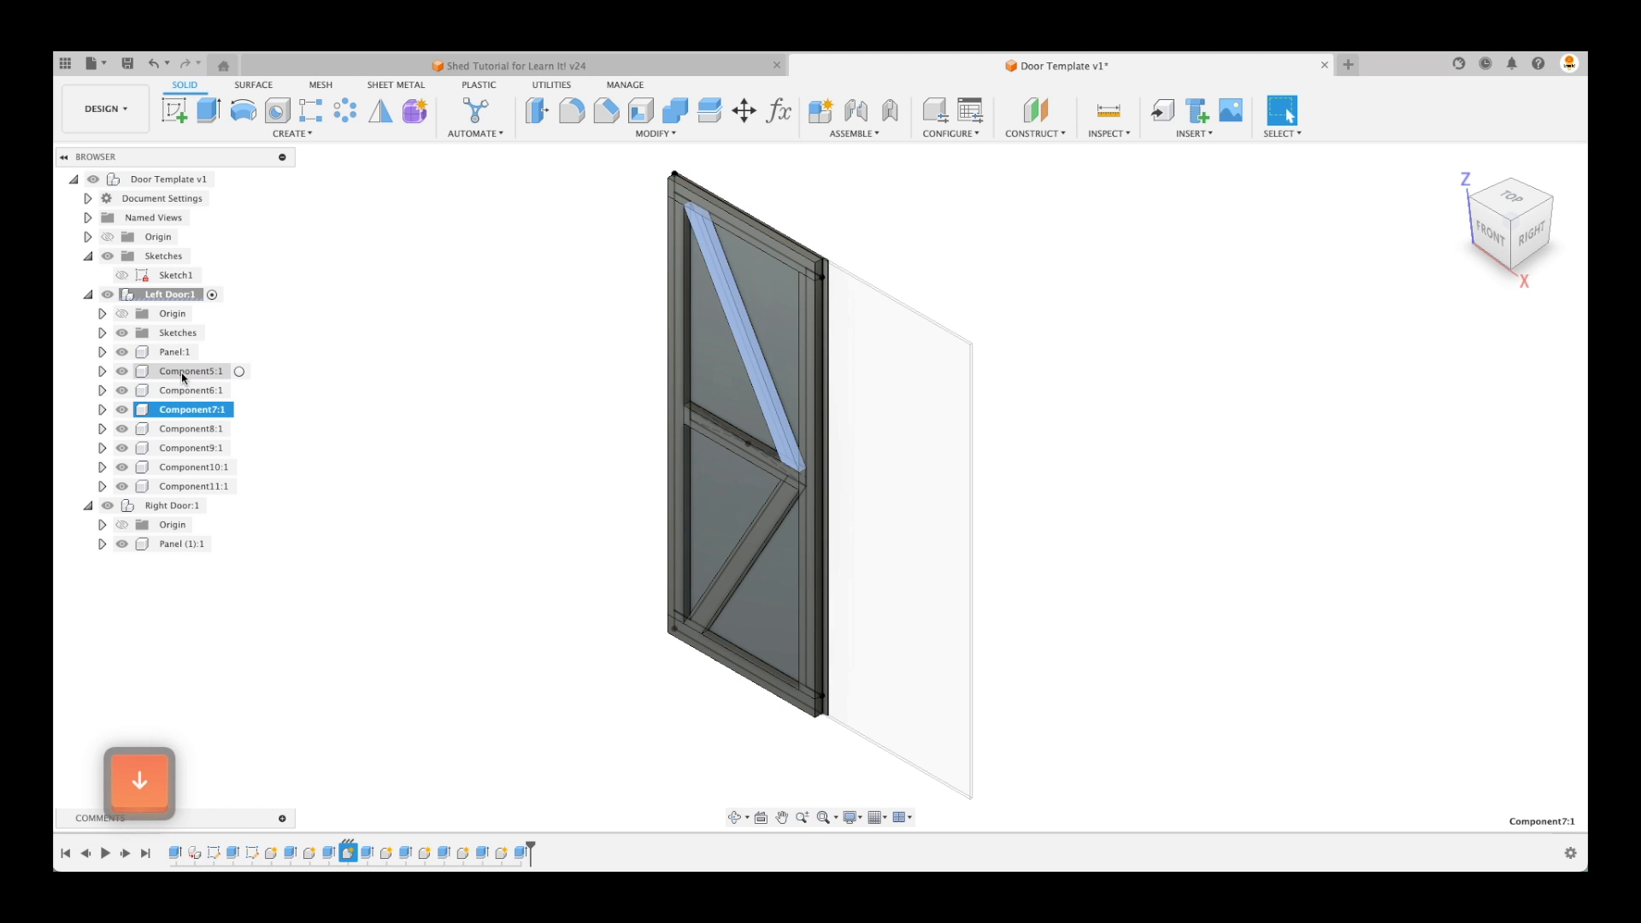
{"action": "key", "text": "Down"}
{"action": "key", "text": "Down"}
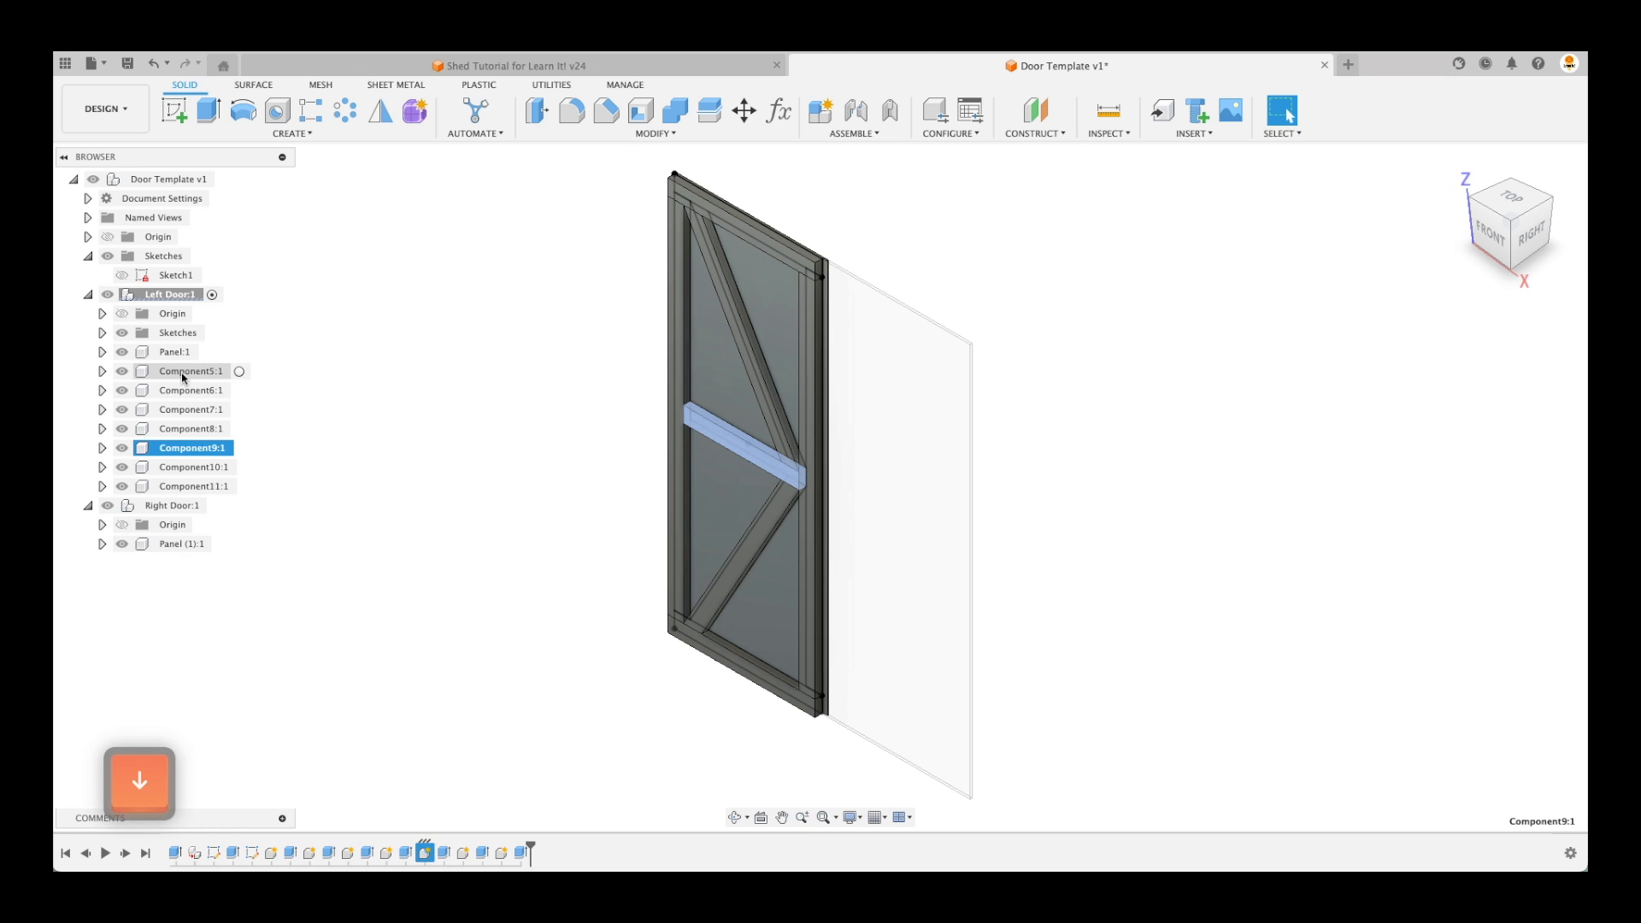
{"action": "key", "text": "Down"}
{"action": "key", "text": "Down"}
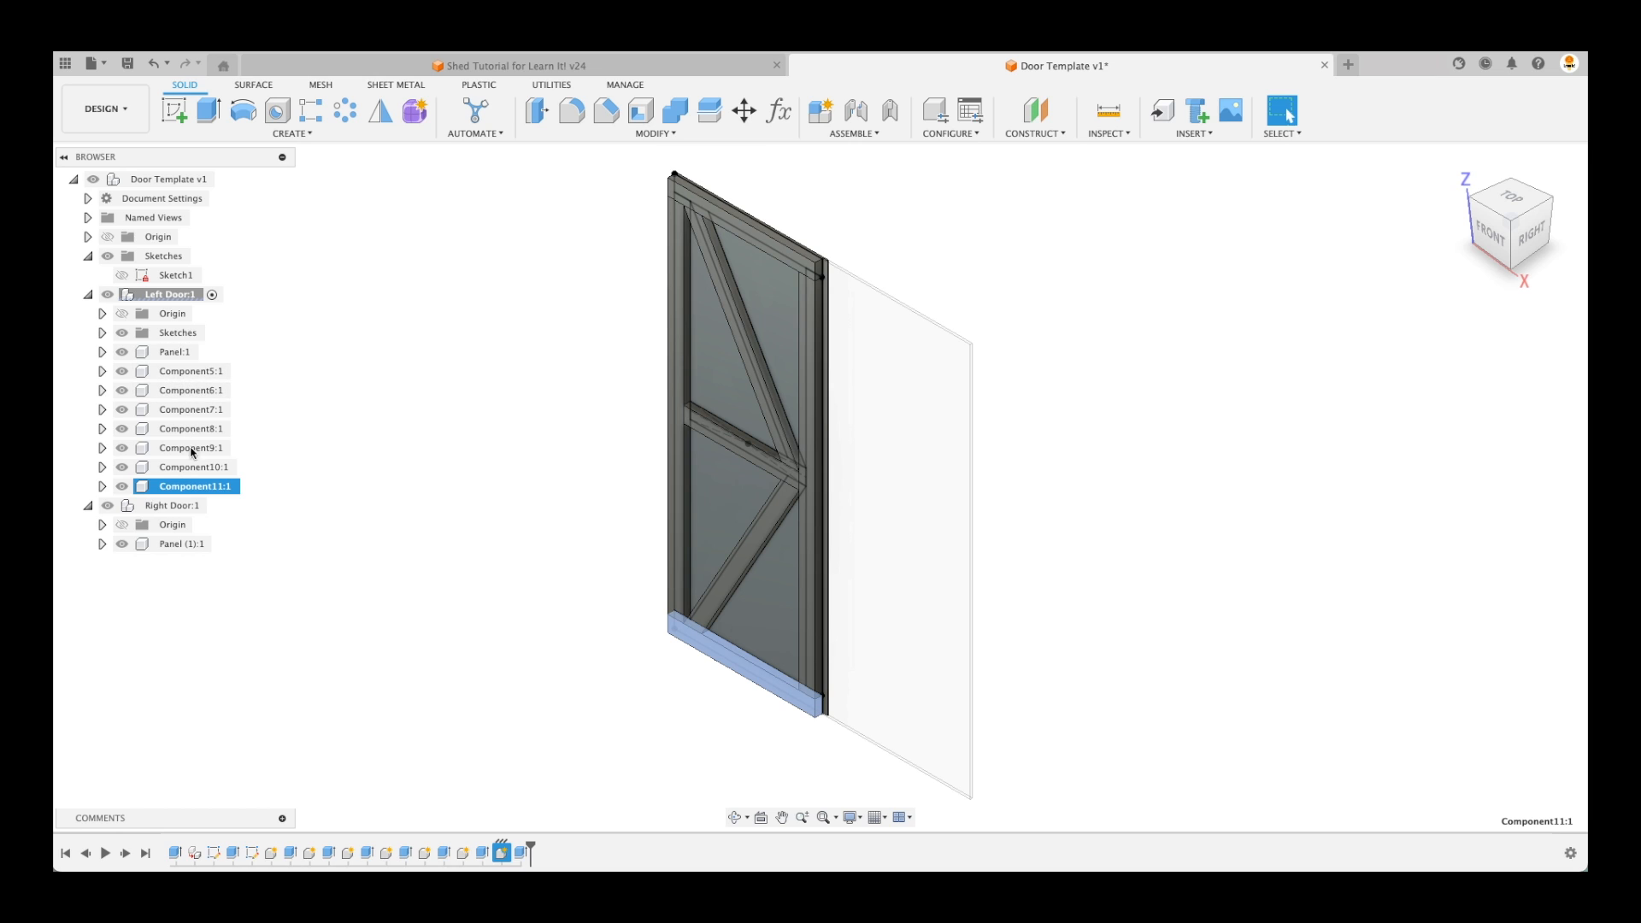
Rename the left door's trim components Top Stile, Upright, Angle Top, Upright (1), Mid Stile, Angle Bottom and Bottom Stile
{"action": "double_click", "coordinate": [194, 373]}
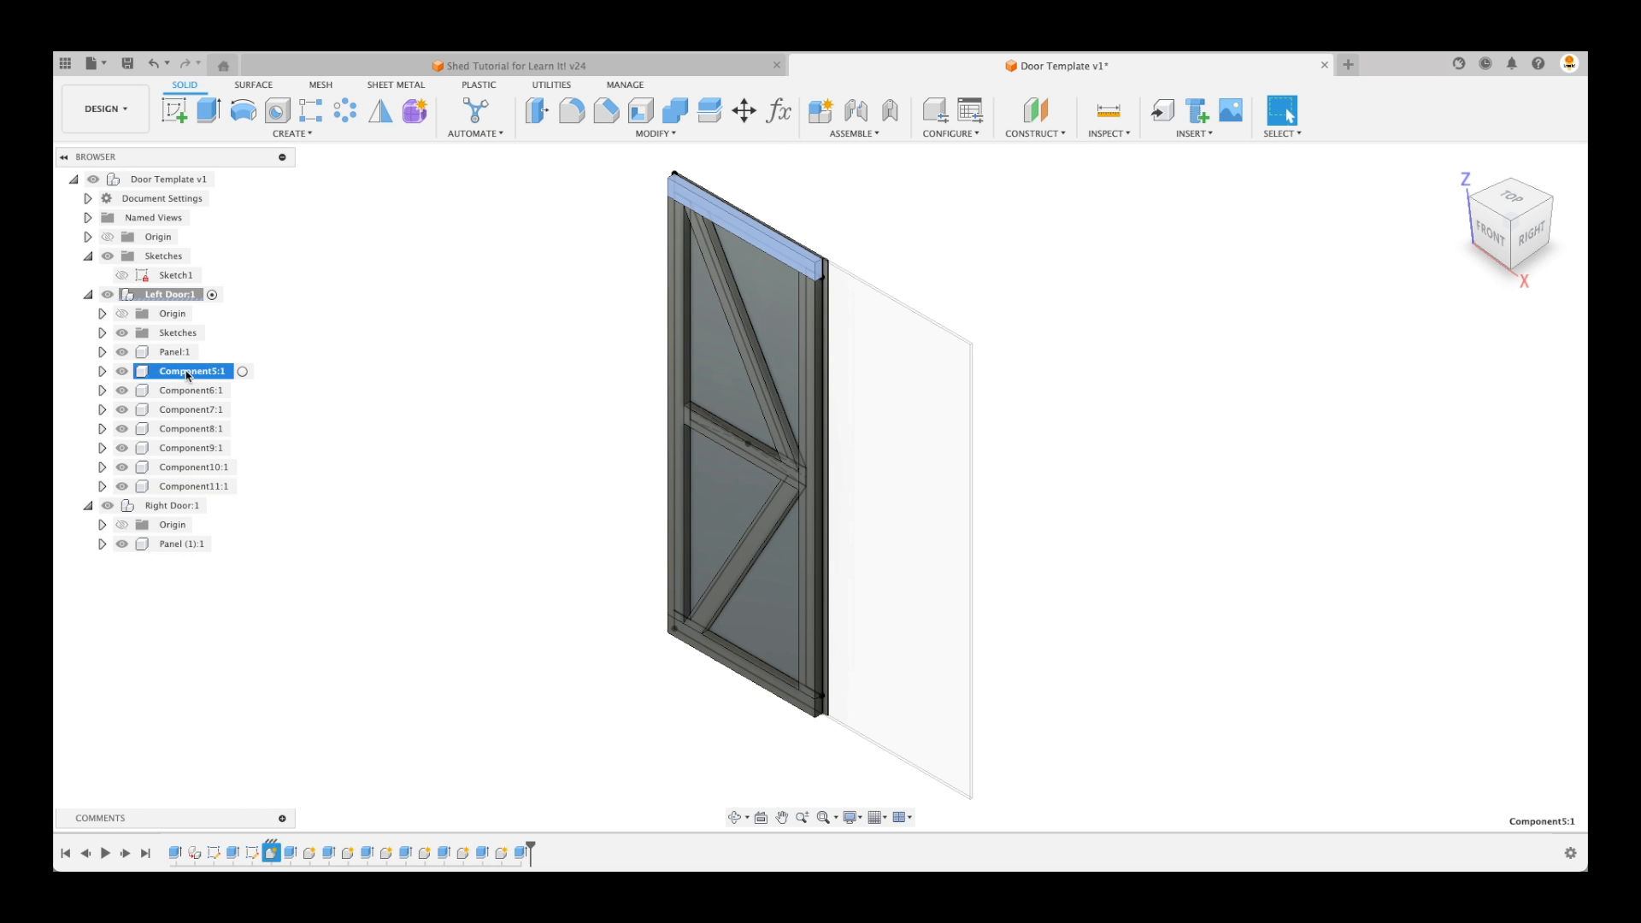
{"action": "type", "text": "Top Stile"}
{"action": "key", "text": "Return"}
{"action": "double_click", "coordinate": [195, 392]}
{"action": "type", "text": "Upright"}
{"action": "key", "text": "Return"}
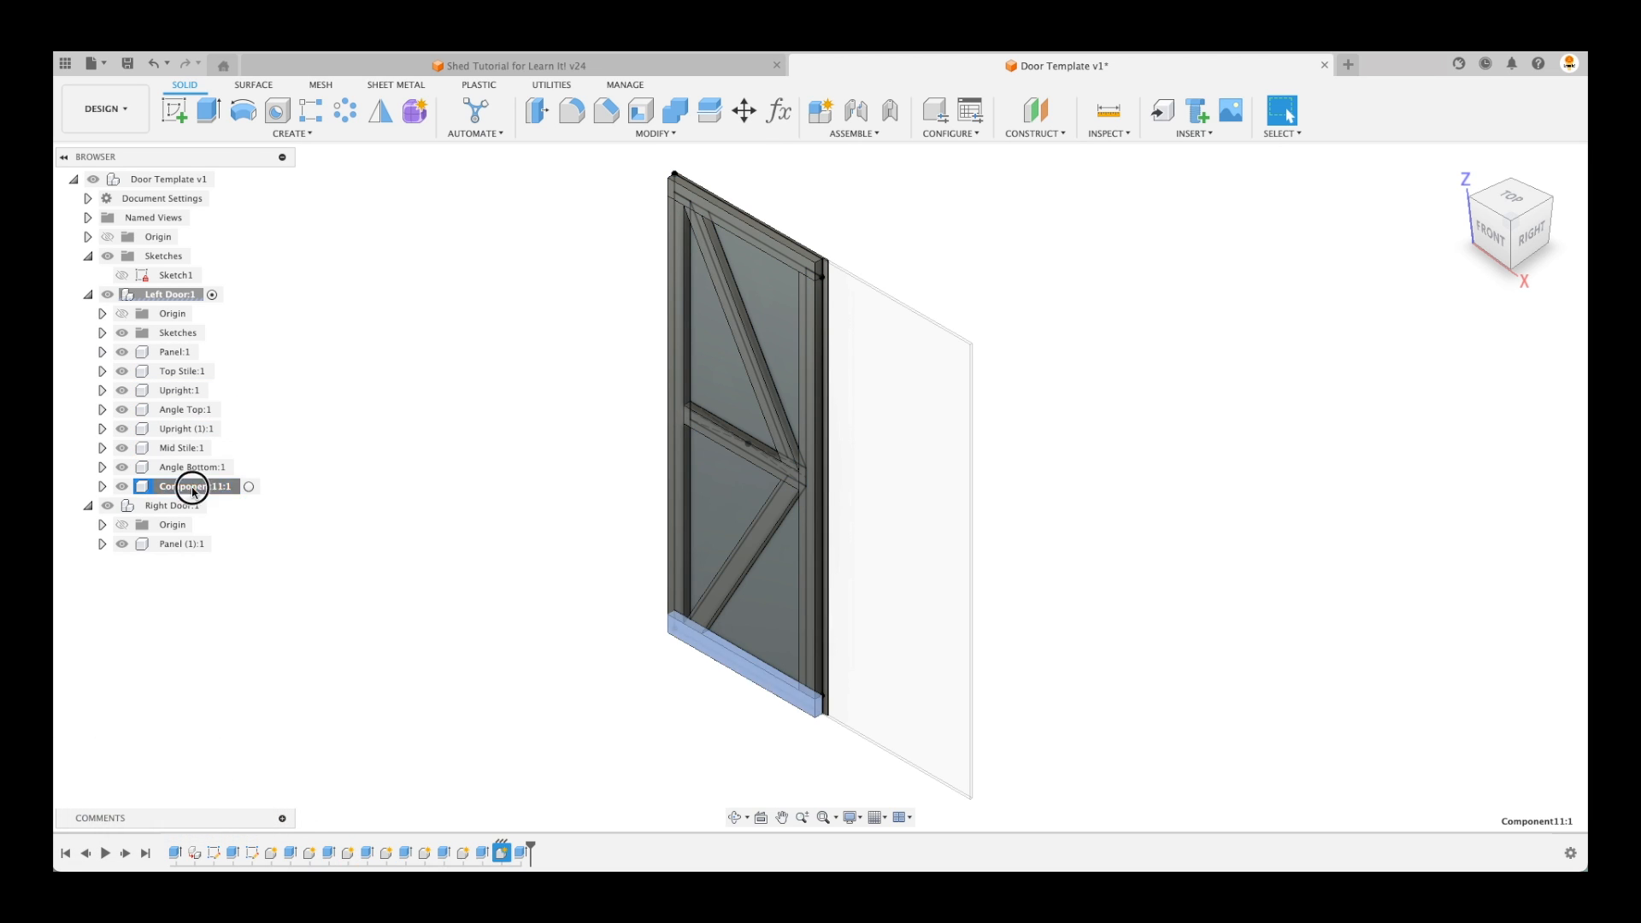
{"action": "left_click", "coordinate": [364, 451]}
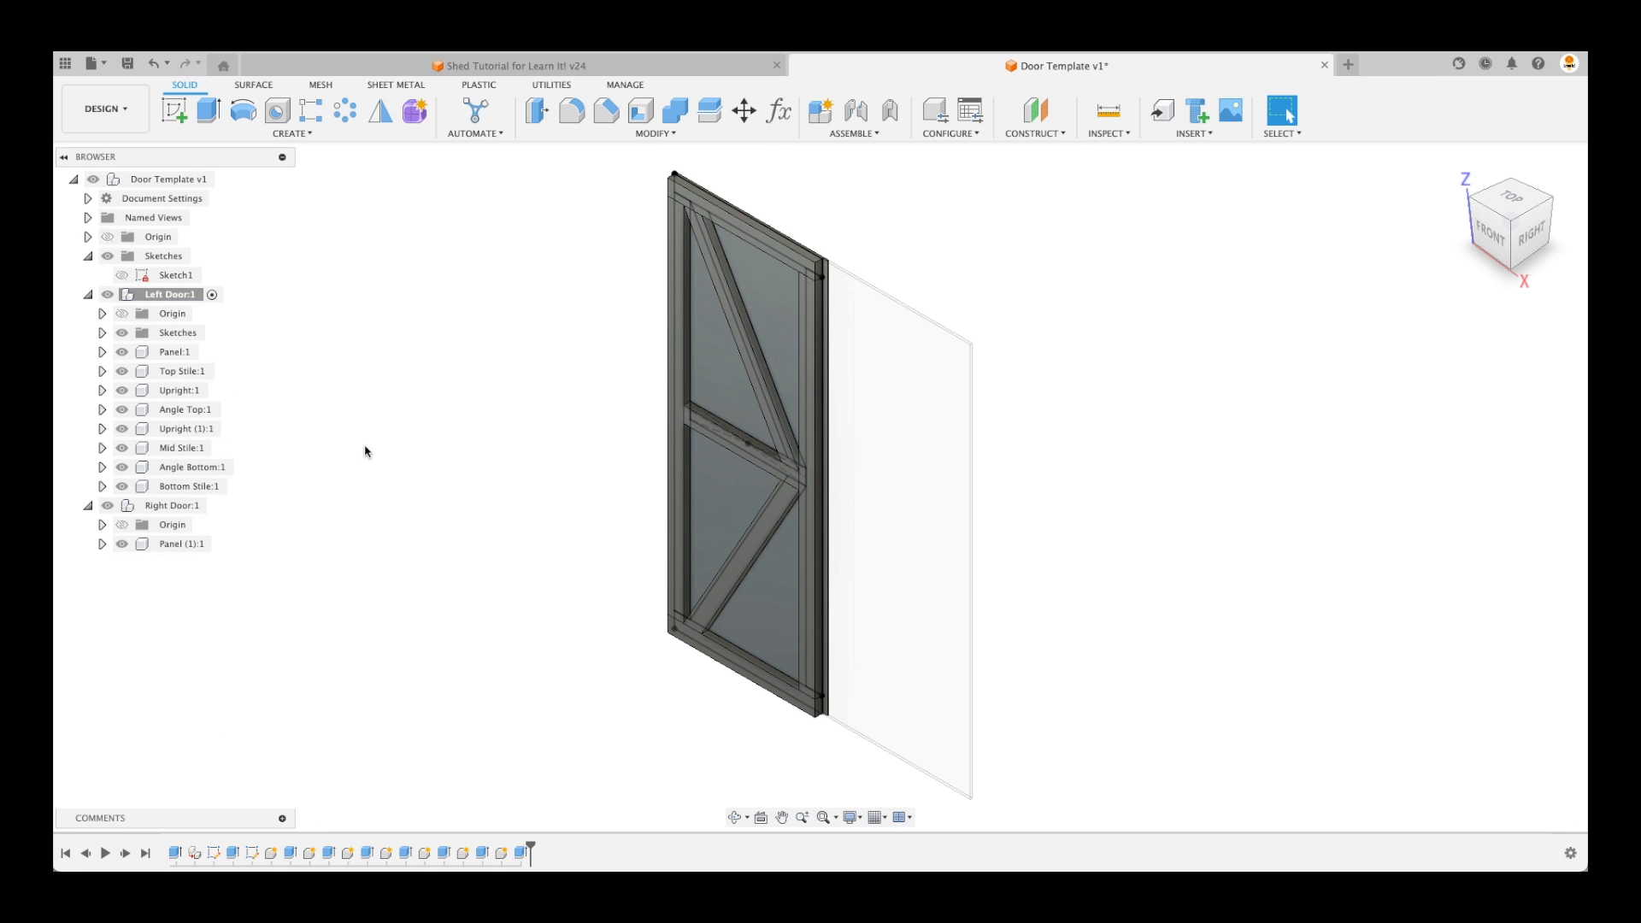
Hide the left door's trim sketch and leave only the right door shown in the model
{"action": "left_click", "coordinate": [103, 333]}
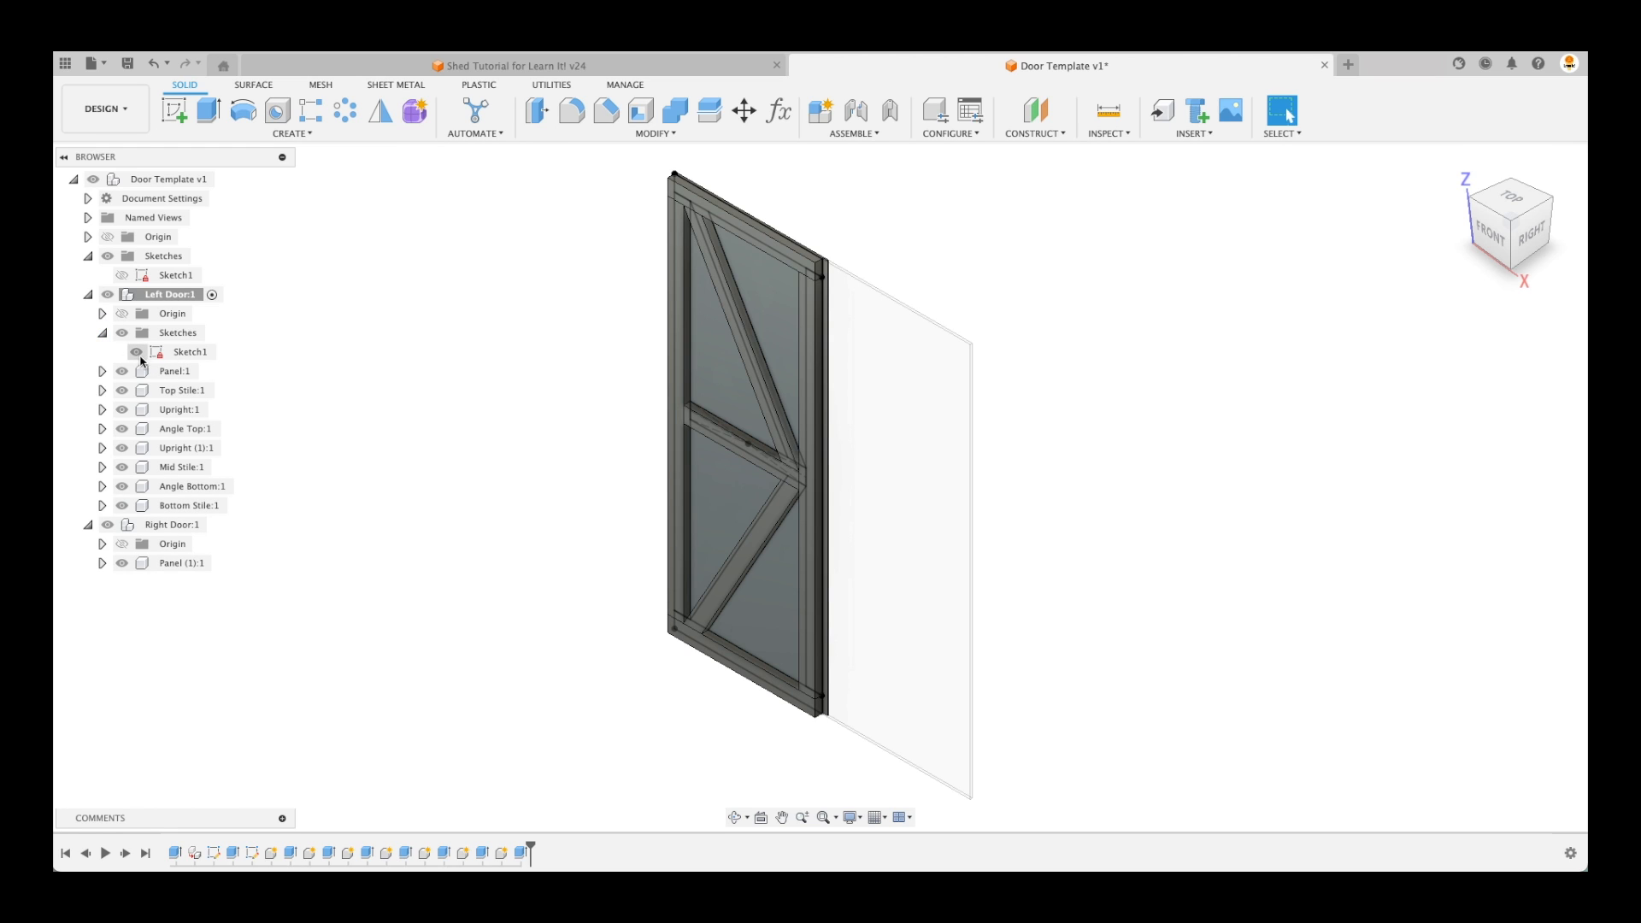
{"action": "left_click", "coordinate": [139, 354]}
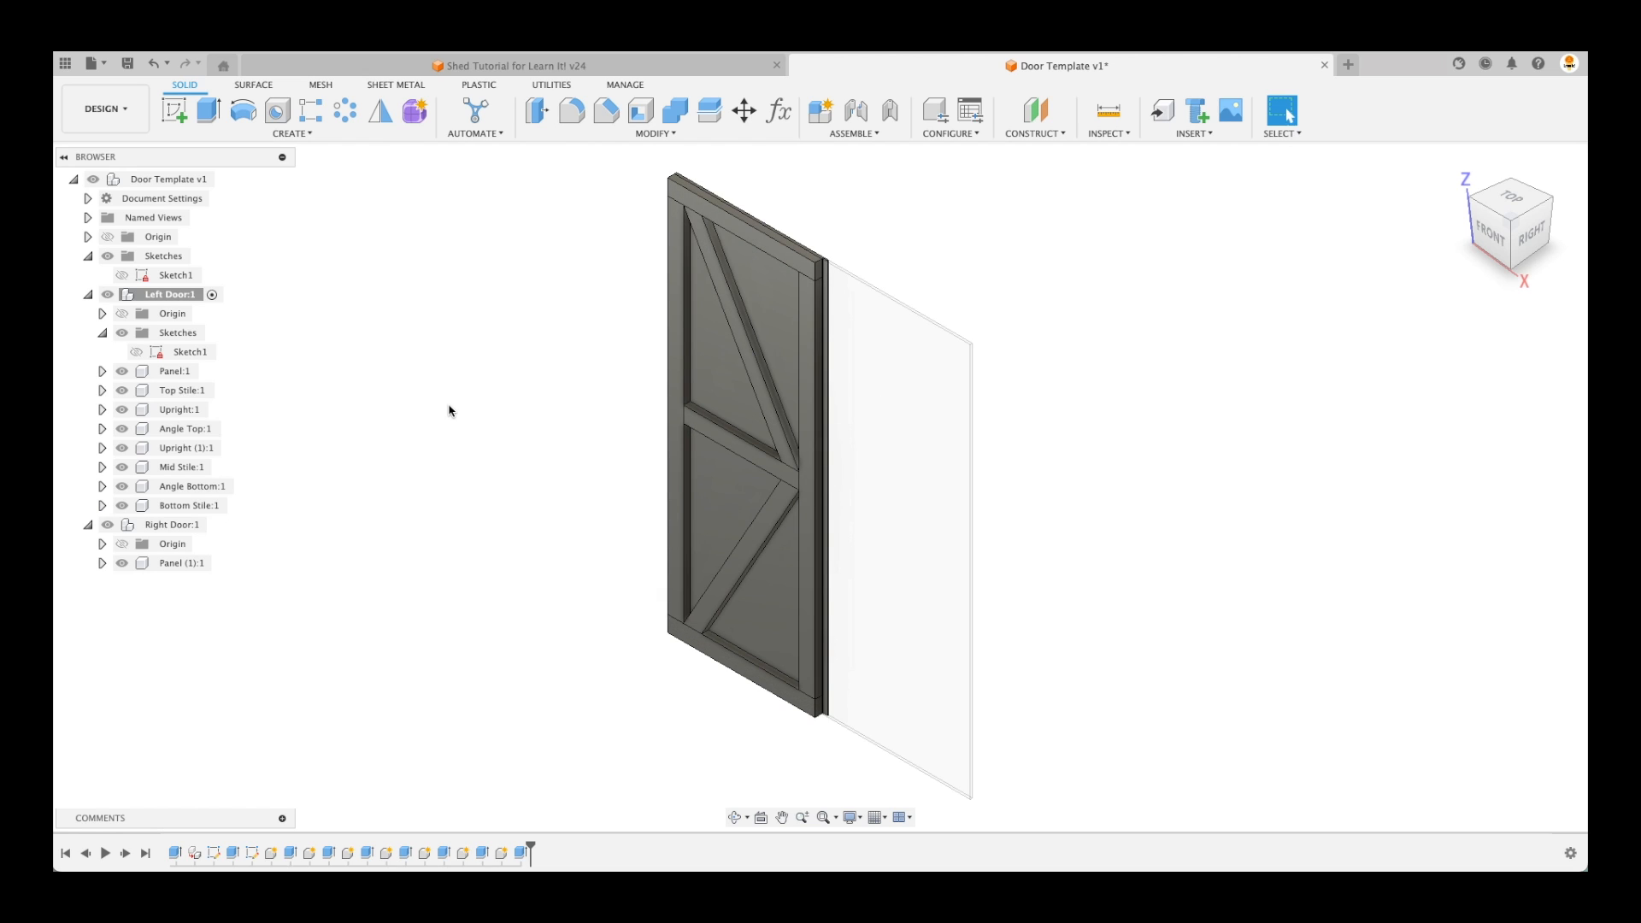
{"action": "left_click", "coordinate": [159, 525]}
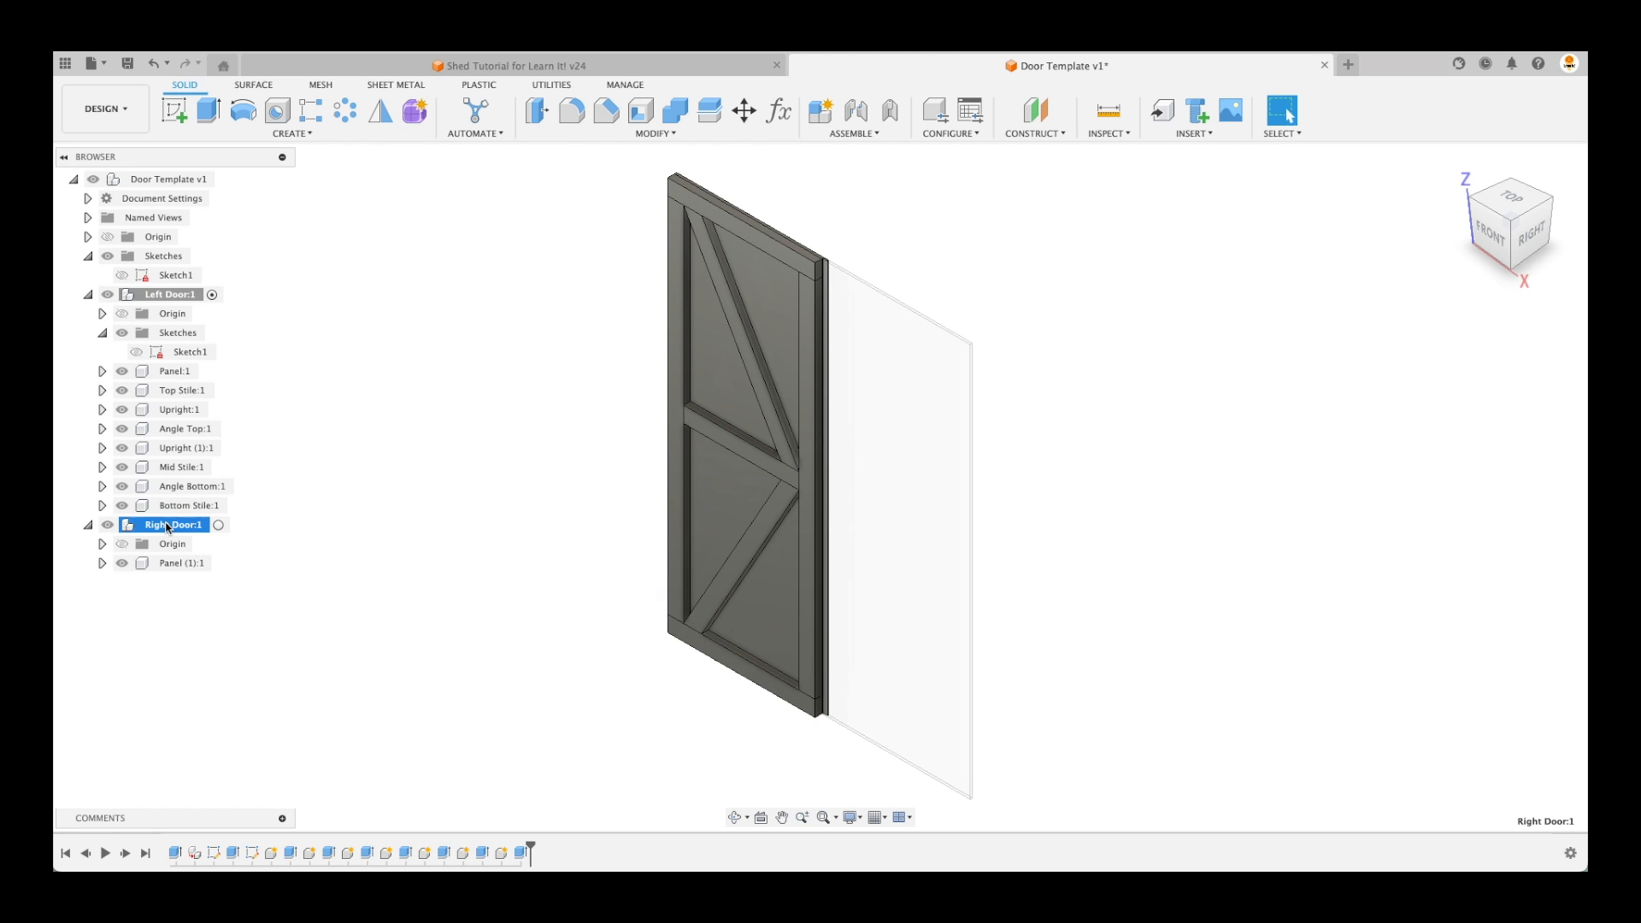
{"action": "right_click", "coordinate": [173, 528]}
{"action": "left_click", "coordinate": [208, 525]}
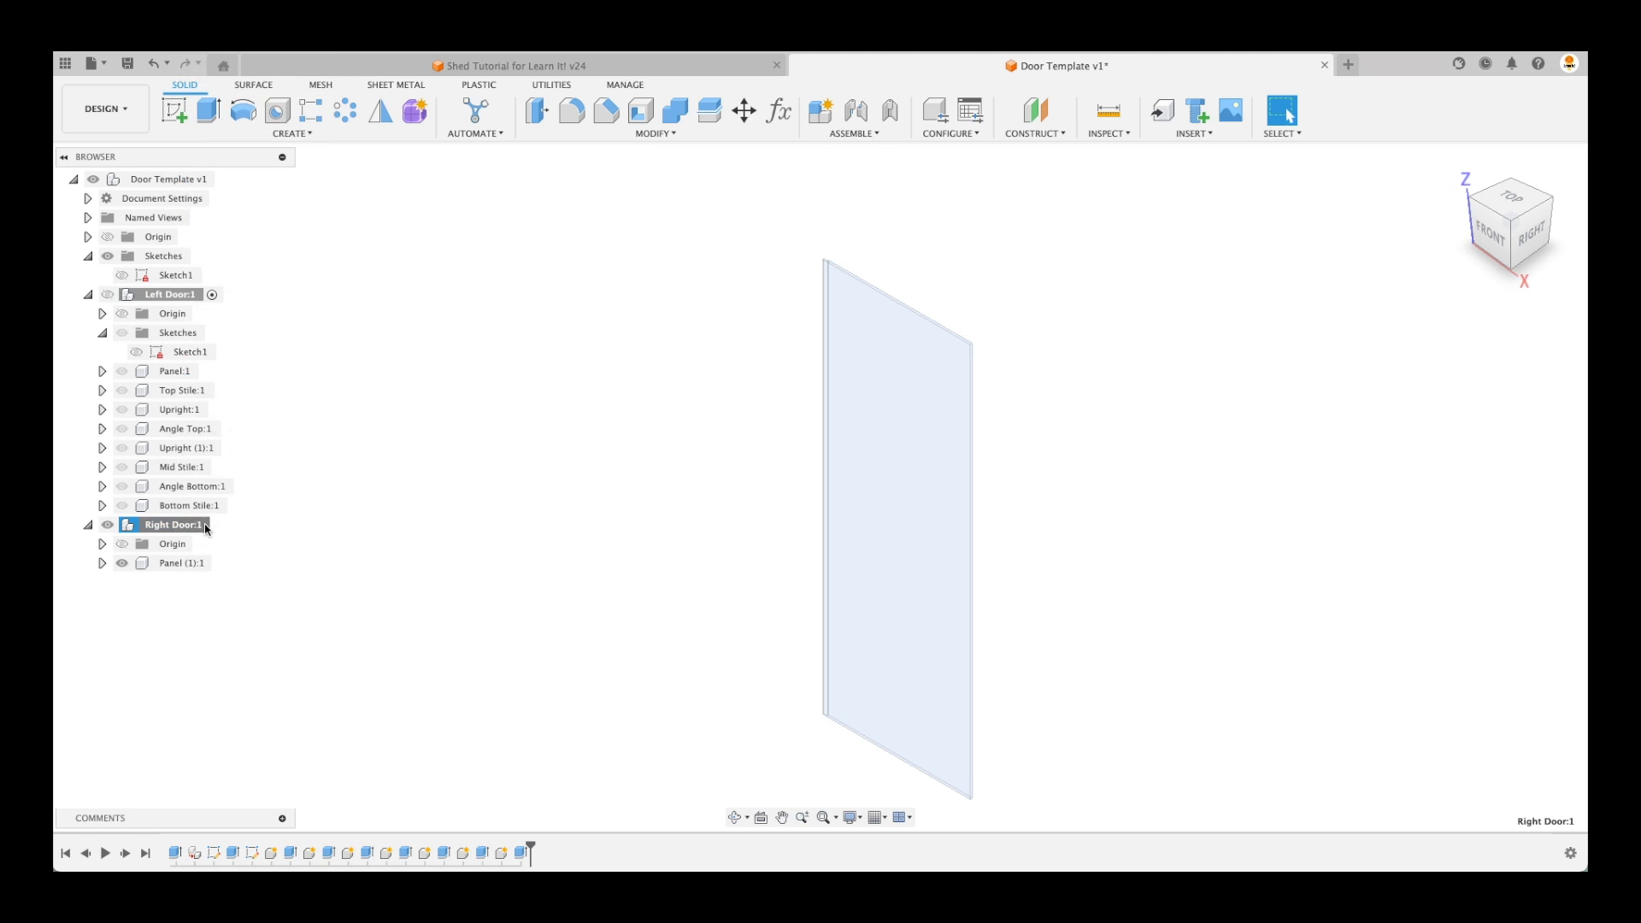
Collapse the left door's contents and make the right door the active component
{"action": "left_click", "coordinate": [298, 537]}
{"action": "left_click", "coordinate": [171, 563]}
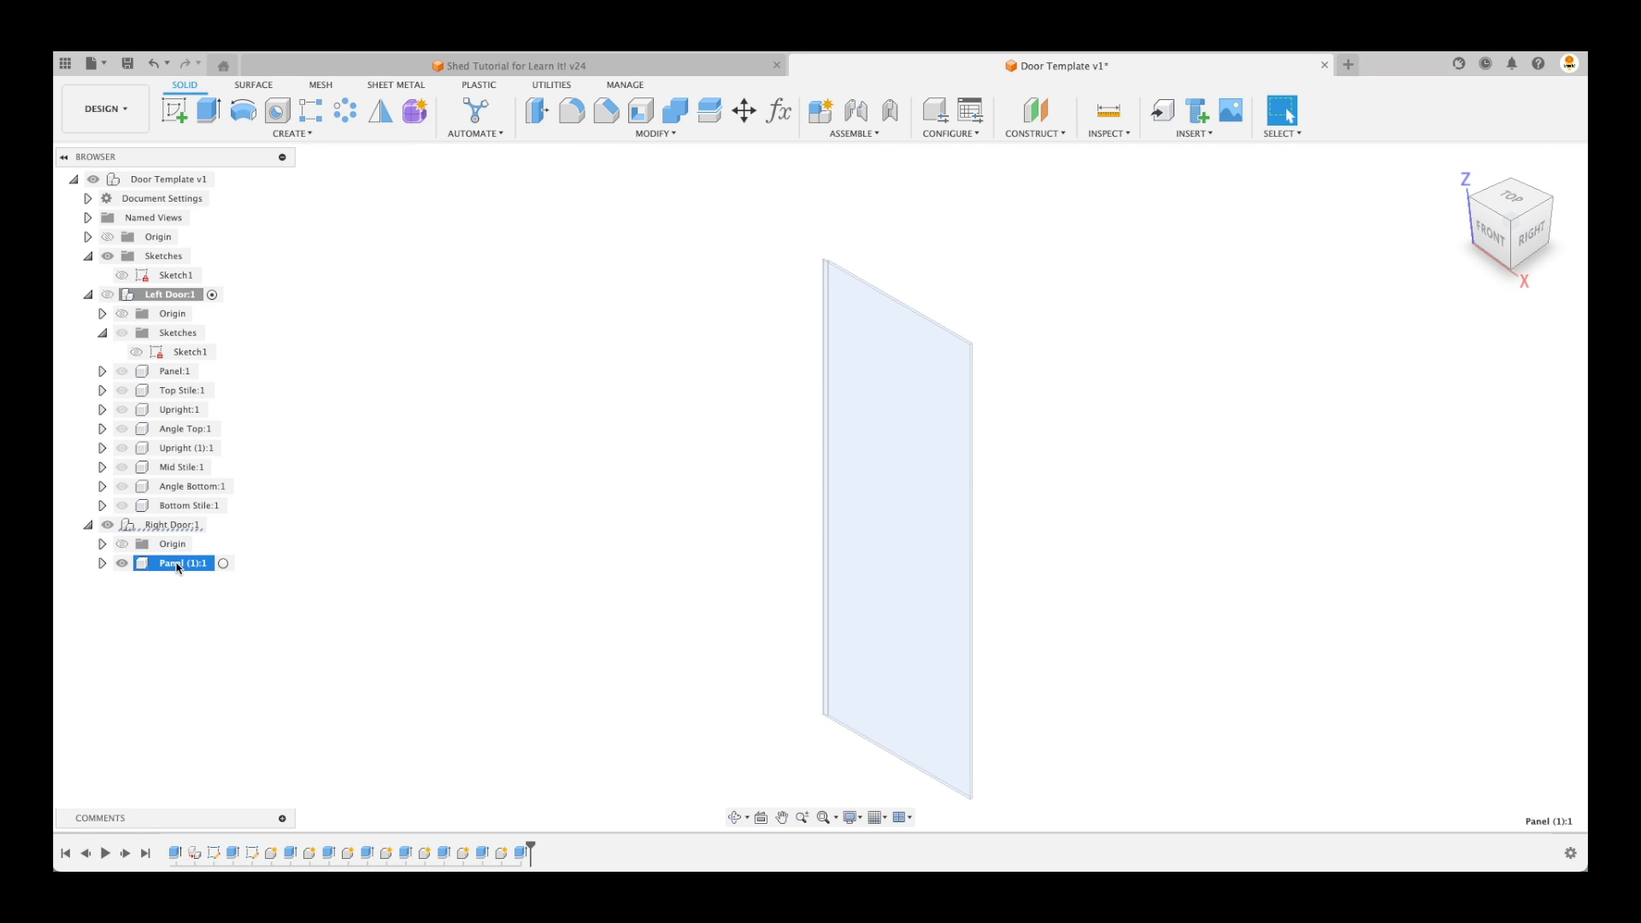
{"action": "left_click", "coordinate": [190, 524]}
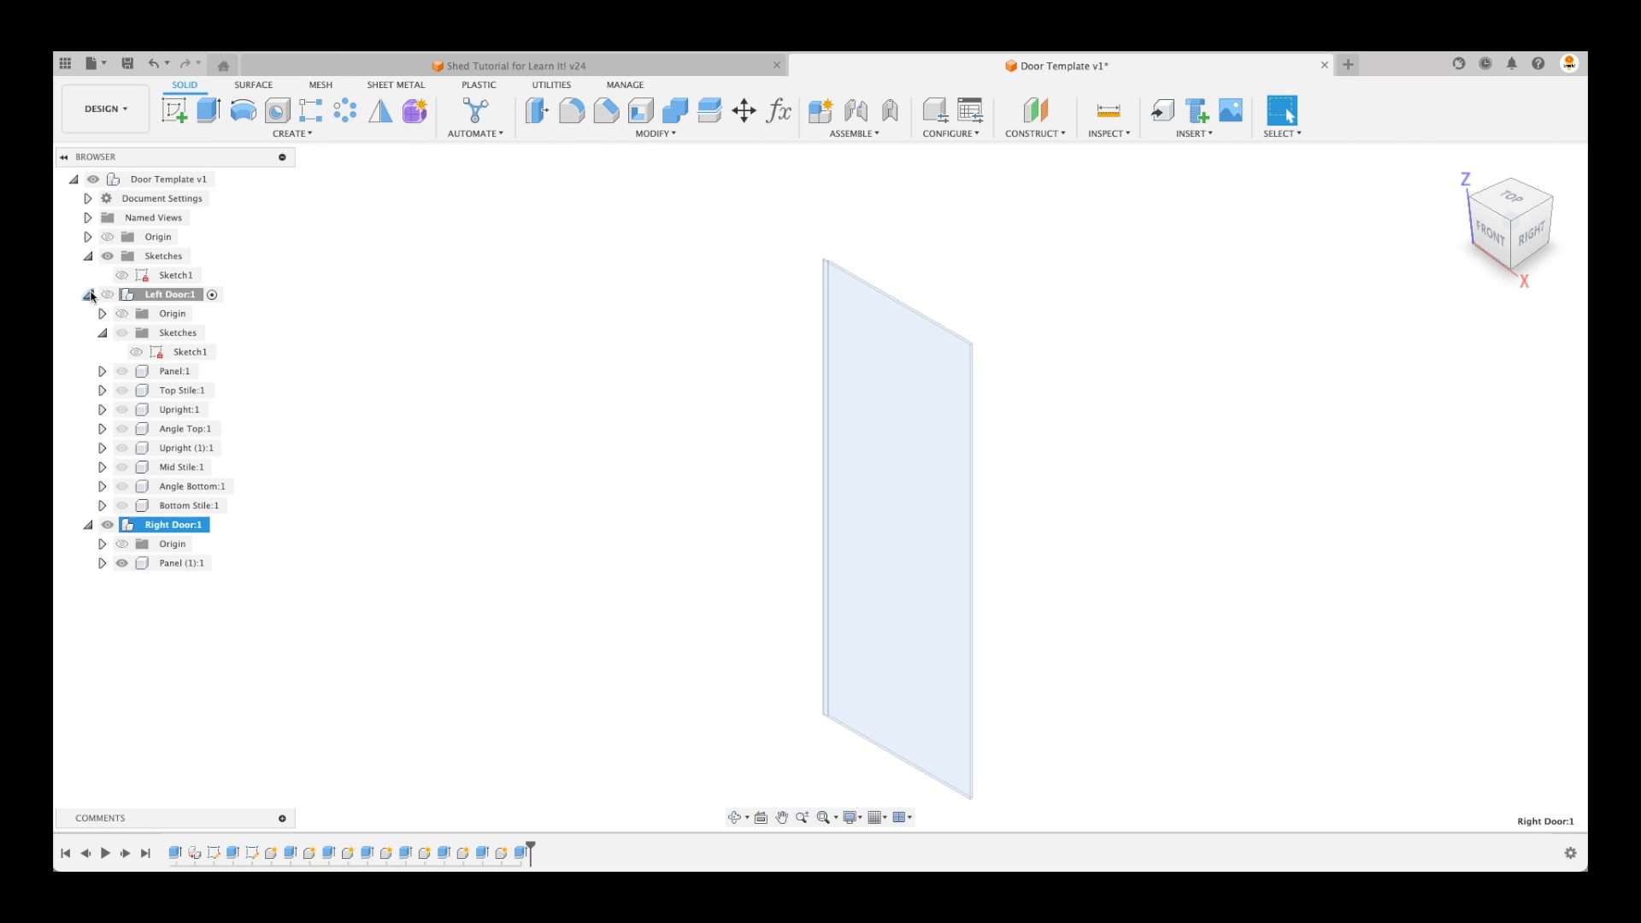
{"action": "left_click", "coordinate": [88, 294]}
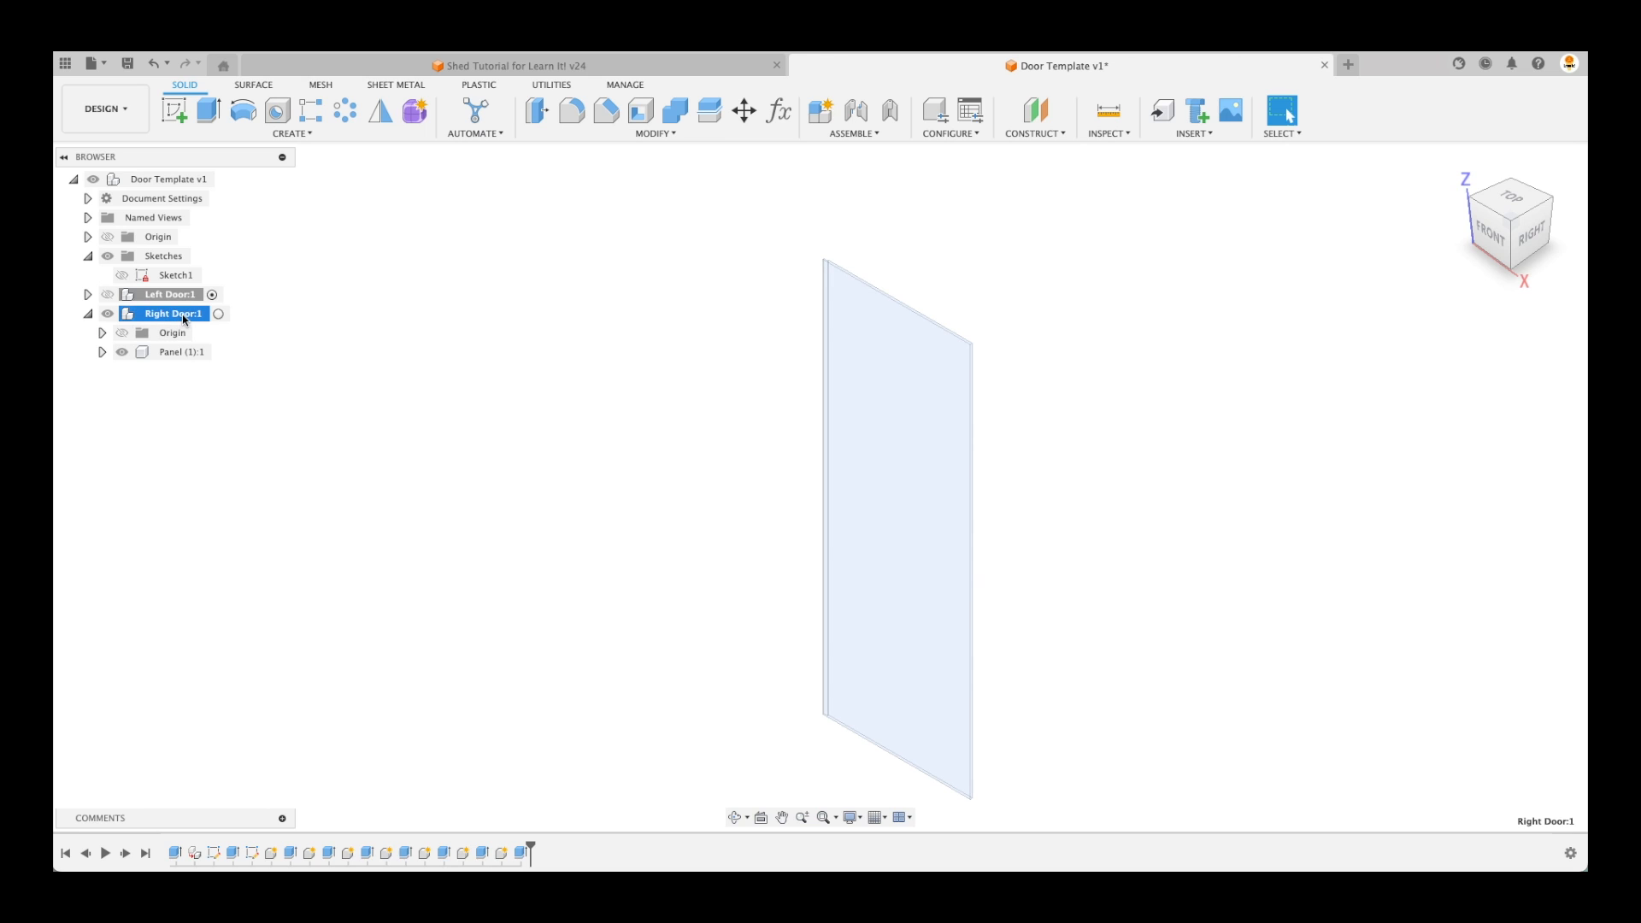
{"action": "left_click", "coordinate": [219, 313]}
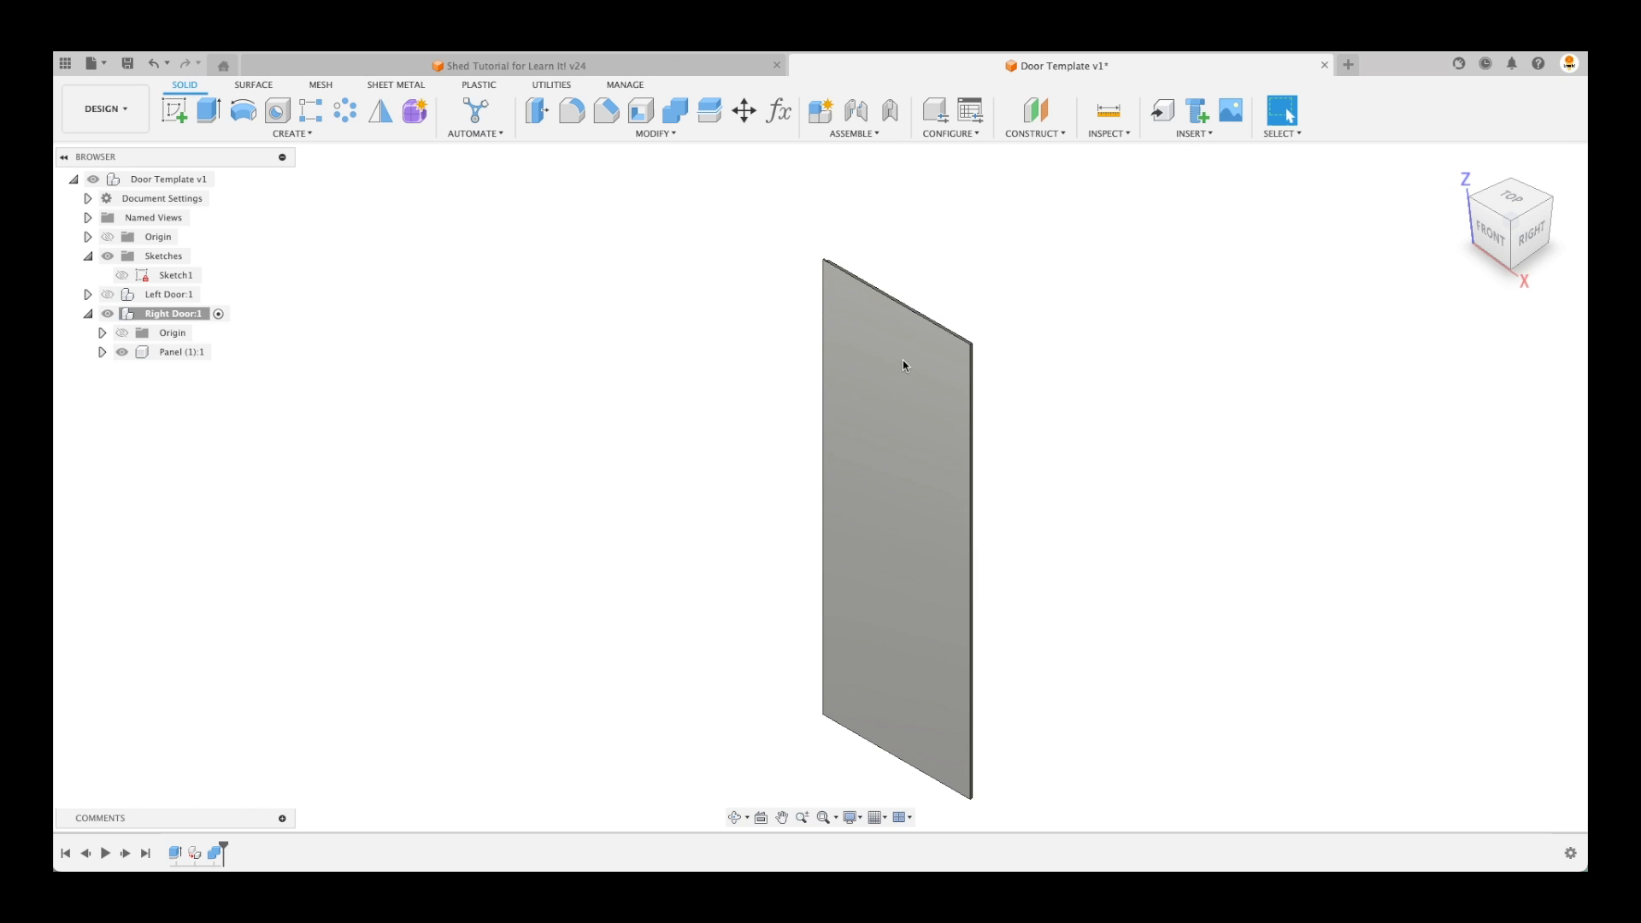
Start a sketch on the right panel's front face and draw the top trim rectangle across its full width
{"action": "left_click", "coordinate": [177, 112]}
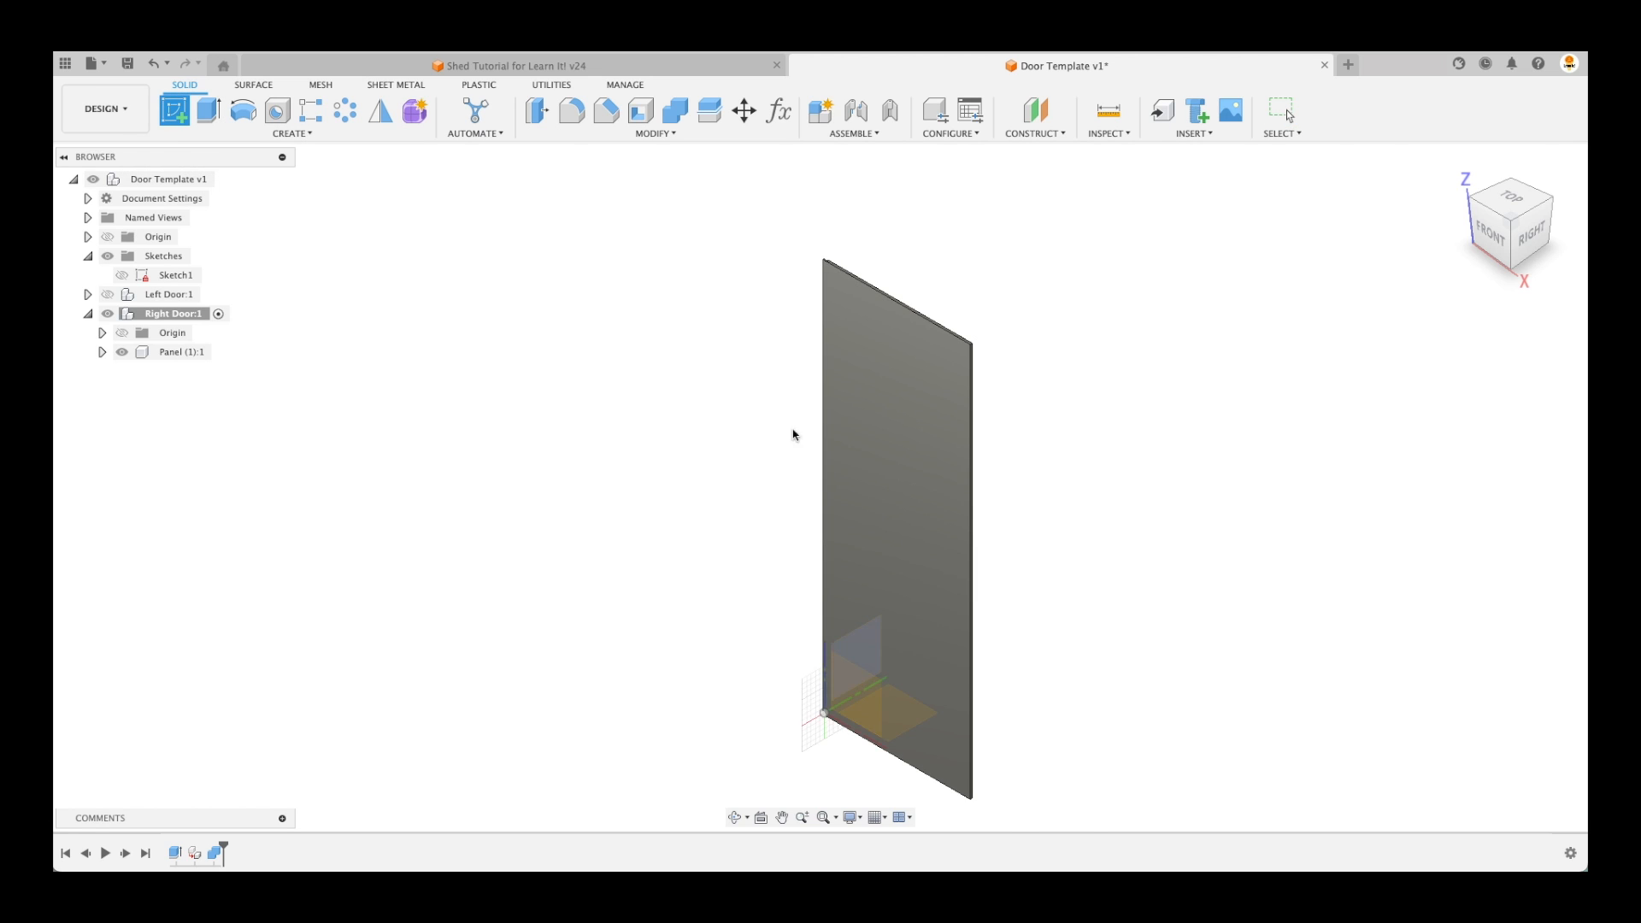
{"action": "left_click", "coordinate": [916, 454]}
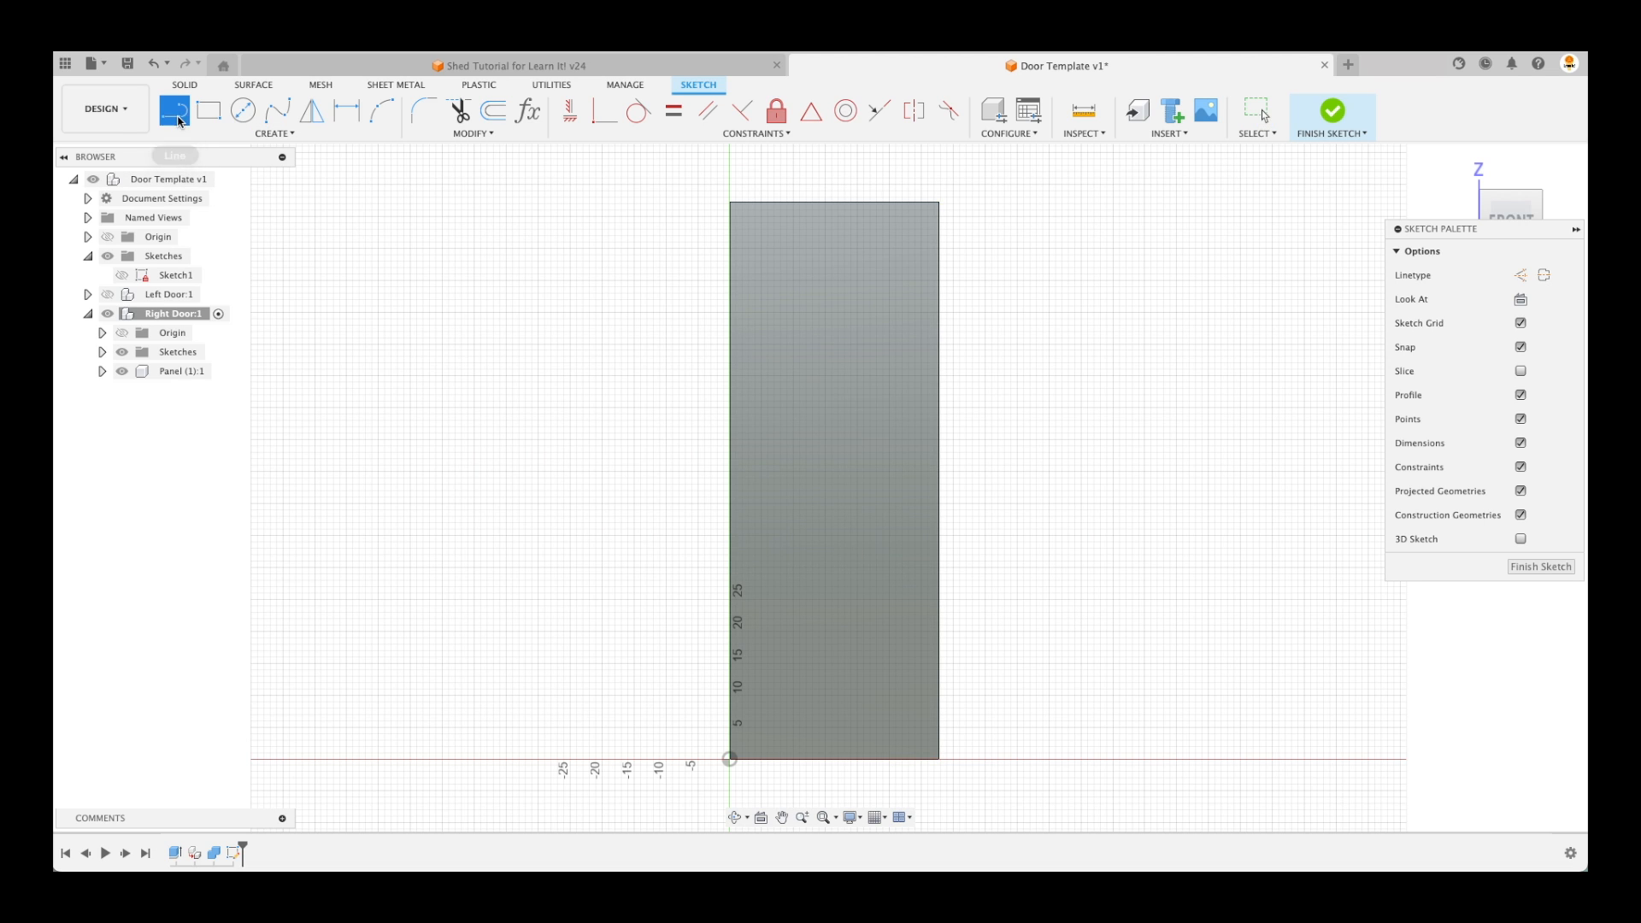
{"action": "left_click", "coordinate": [207, 110]}
{"action": "left_click", "coordinate": [729, 202]}
{"action": "left_click", "coordinate": [938, 238]}
{"action": "key", "text": "Escape"}
{"action": "scroll", "coordinate": [788, 755], "scroll_direction": "up", "scroll_amount": 5}
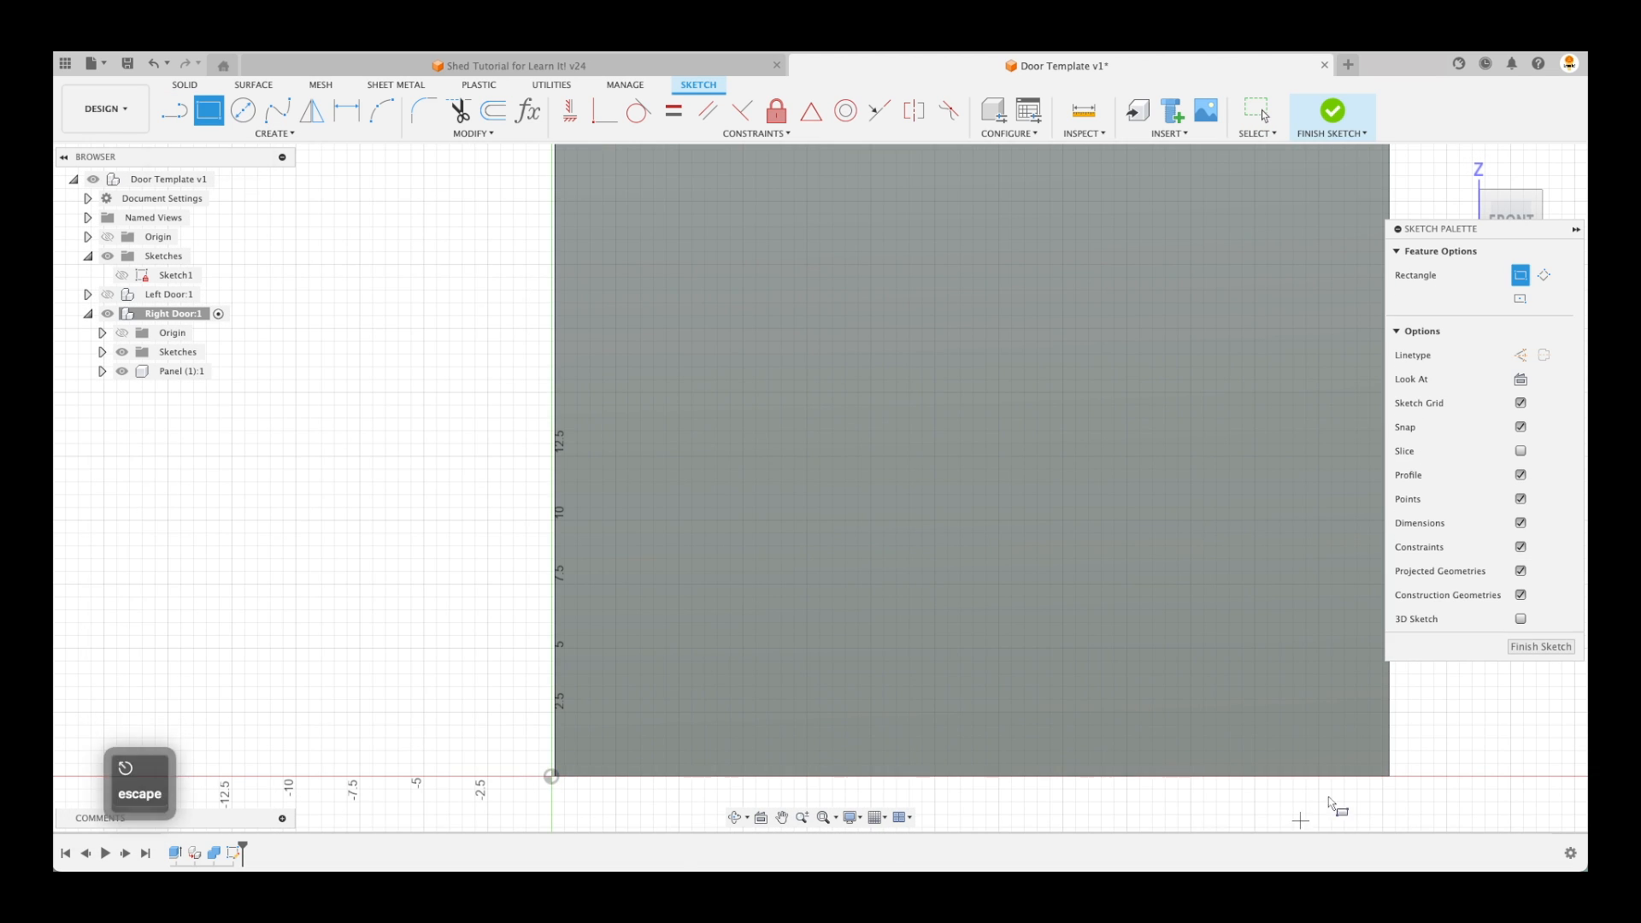
Complete the right door's top, bottom and side trim rectangles at 3.5 in wide, with a construction line across the middle
{"action": "scroll", "coordinate": [946, 544], "scroll_direction": "down", "scroll_amount": 5}
{"action": "left_click", "coordinate": [1013, 573]}
{"action": "left_click", "coordinate": [864, 573]}
{"action": "left_click", "coordinate": [861, 209]}
{"action": "type", "text": "d3.5"}
{"action": "left_click", "coordinate": [1060, 200]}
Draw a center rectangle for the right door's middle trim at the midpoint of the construction line
{"action": "left_click", "coordinate": [1520, 299]}
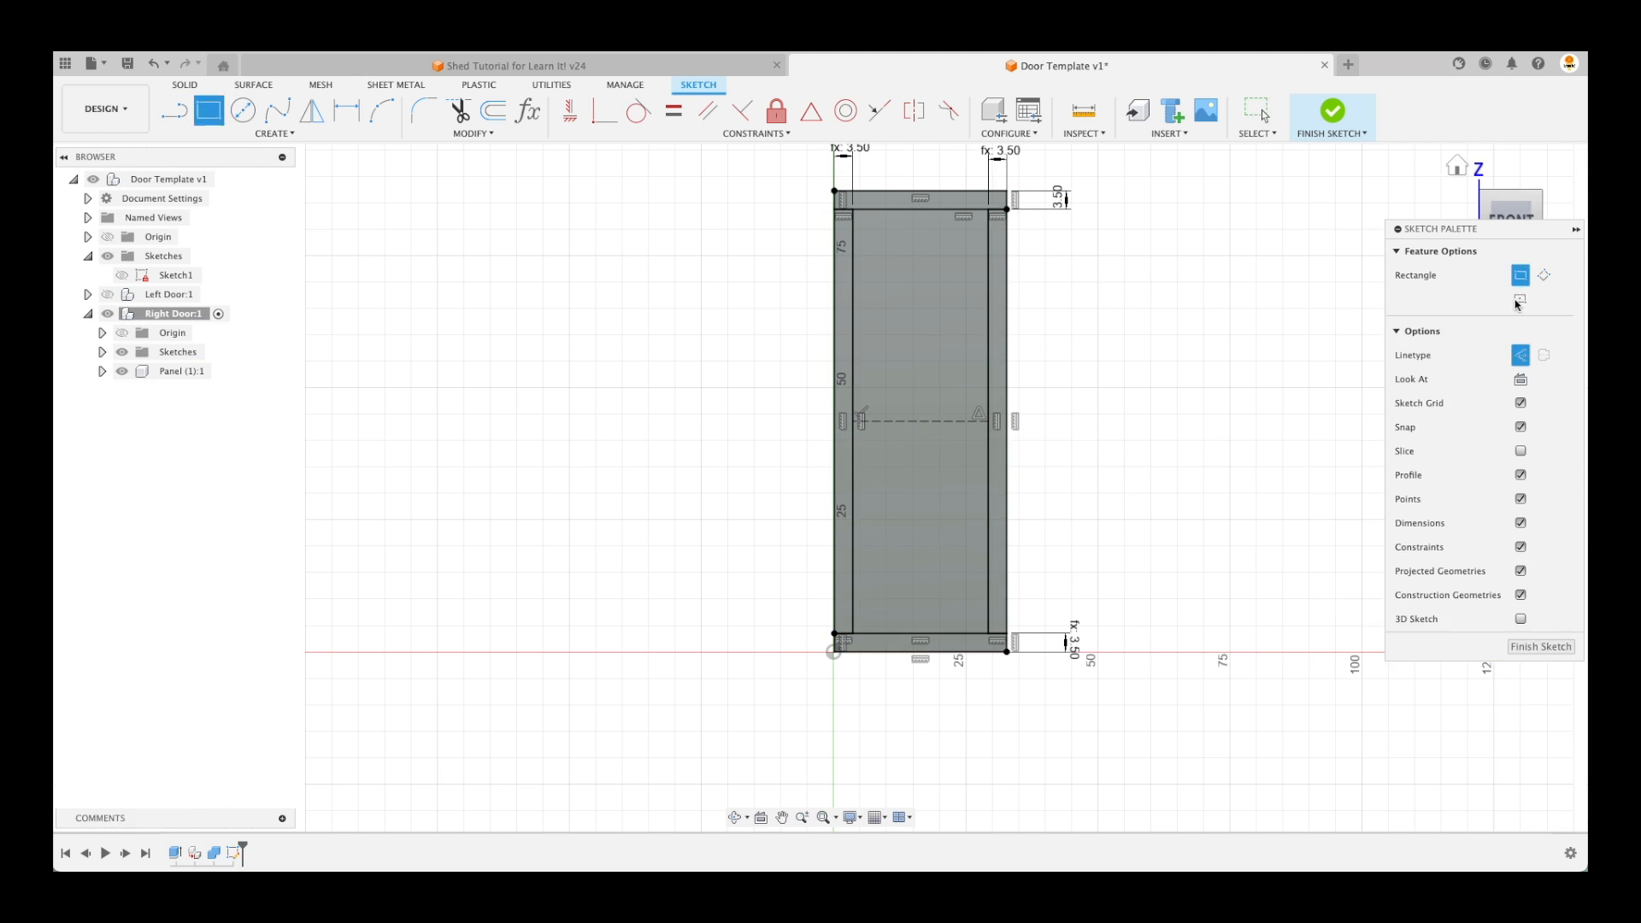
{"action": "left_click", "coordinate": [920, 421]}
{"action": "key", "text": "Escape"}
Draw parallel diagonals above and below the right door's middle trim, spaced 3.50 in with equal outer lengths, and finish the sketch
{"action": "left_click", "coordinate": [175, 110]}
{"action": "left_click", "coordinate": [853, 412]}
{"action": "left_click", "coordinate": [966, 210]}
{"action": "left_click", "coordinate": [988, 210]}
{"action": "left_click", "coordinate": [892, 412]}
{"action": "left_click", "coordinate": [708, 111]}
{"action": "middle_click_drag", "start_coordinate": [978, 499], "coordinate": [967, 594]}
{"action": "left_click", "coordinate": [674, 111]}
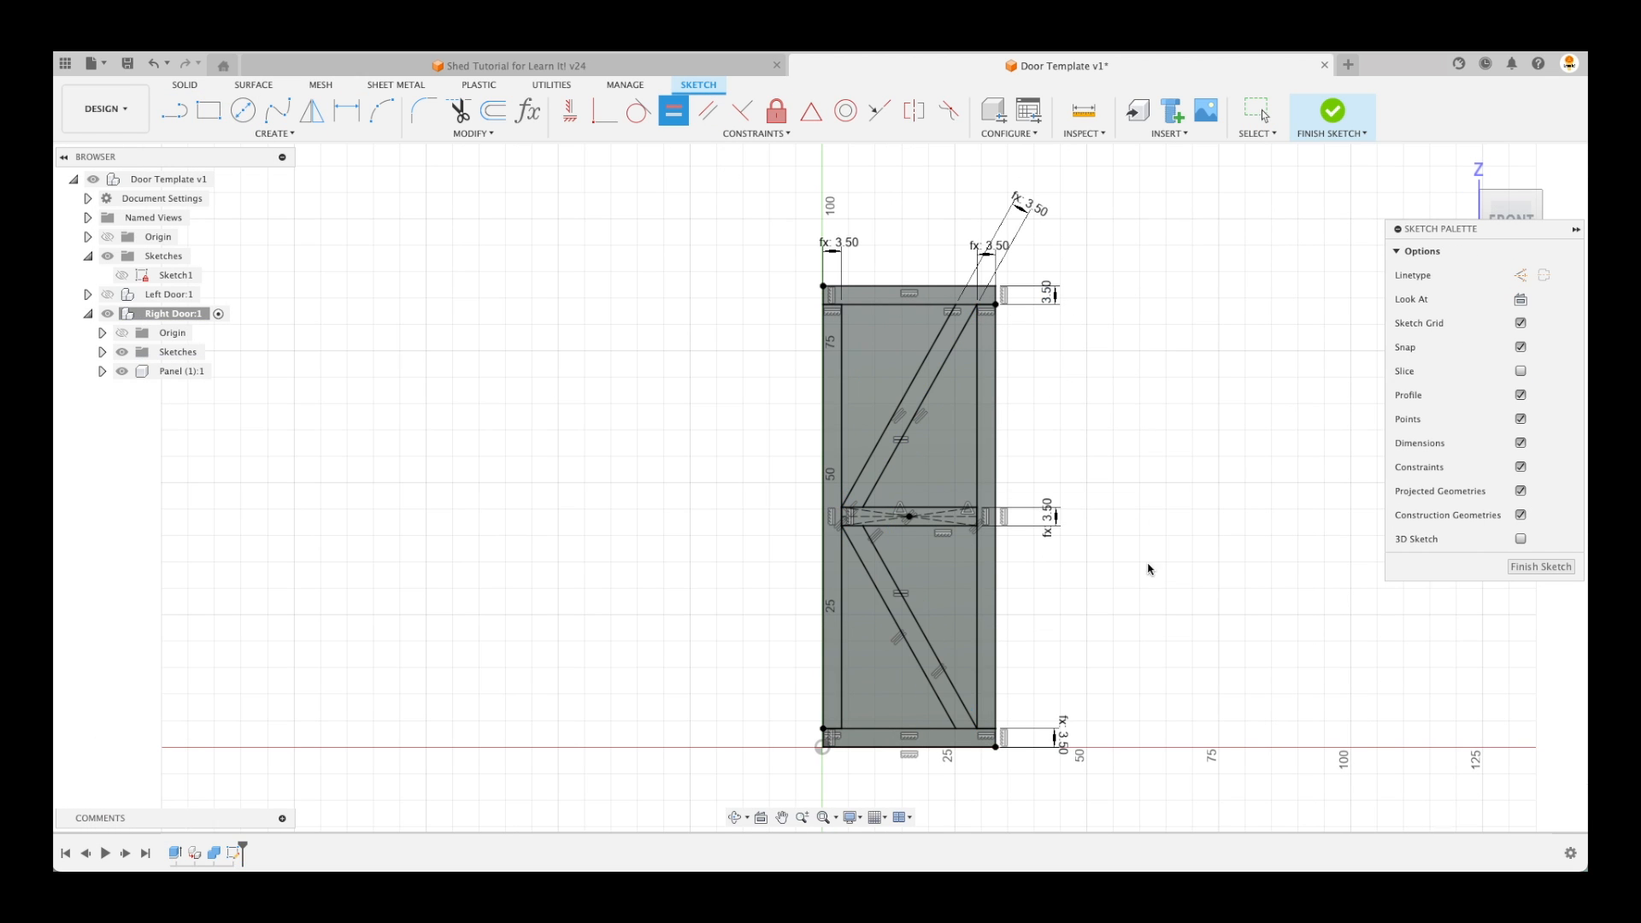
{"action": "left_click", "coordinate": [1531, 566]}
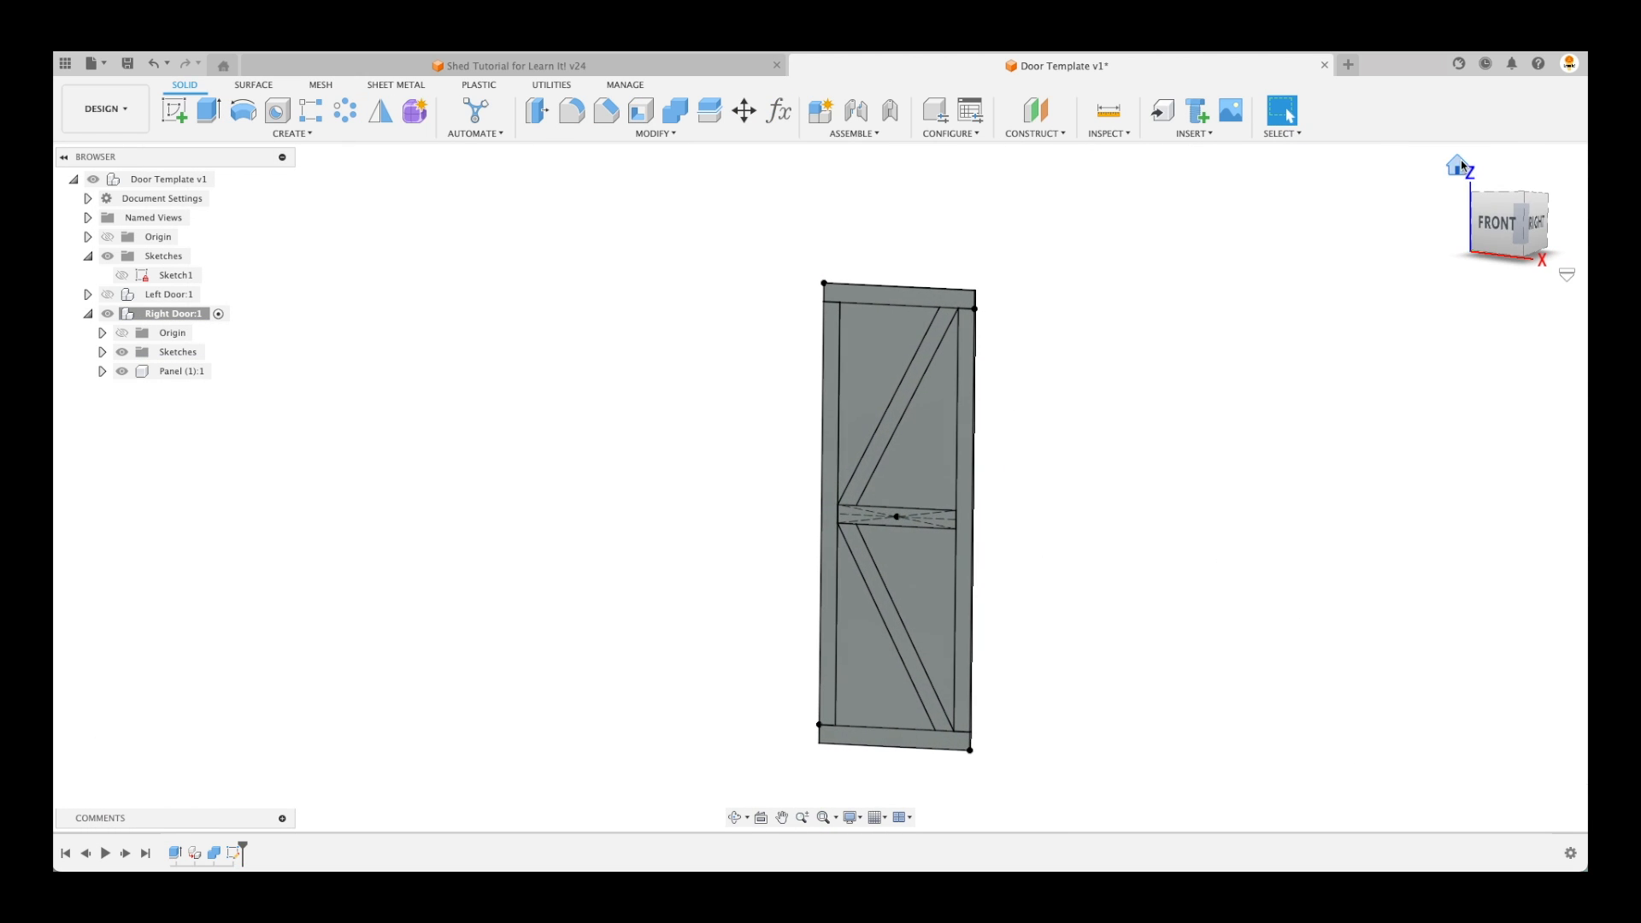
Extrude the right door's top trim profile 1.5 in as a new component
{"action": "left_click", "coordinate": [1456, 167]}
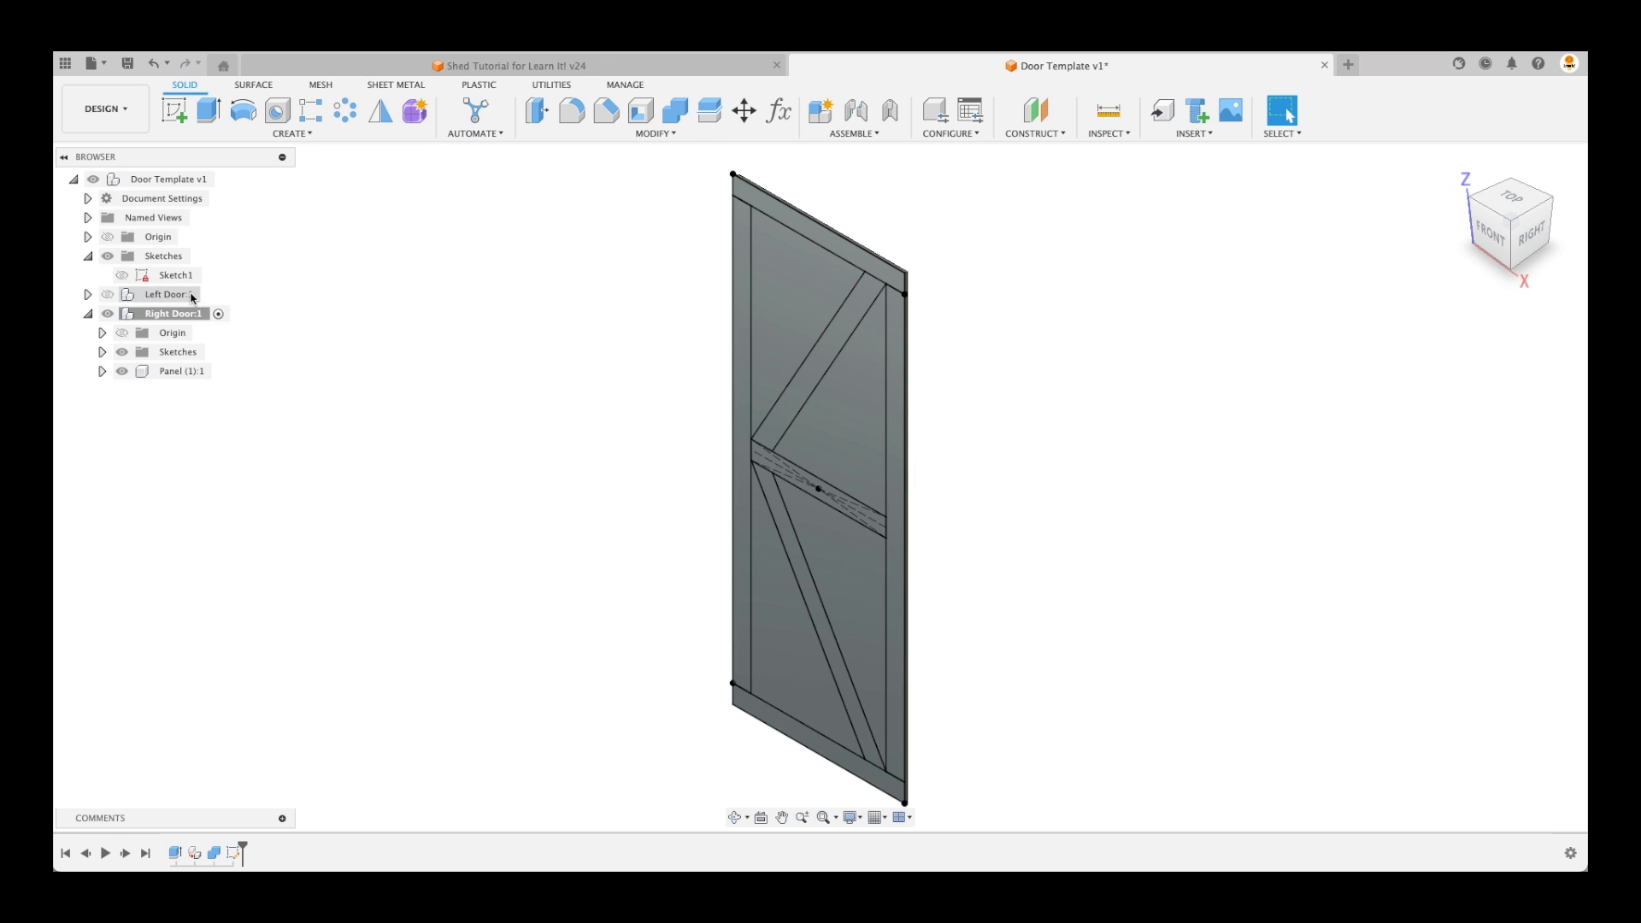
{"action": "left_click", "coordinate": [174, 276]}
{"action": "left_click", "coordinate": [646, 336]}
{"action": "key", "text": "e"}
{"action": "left_click", "coordinate": [826, 236]}
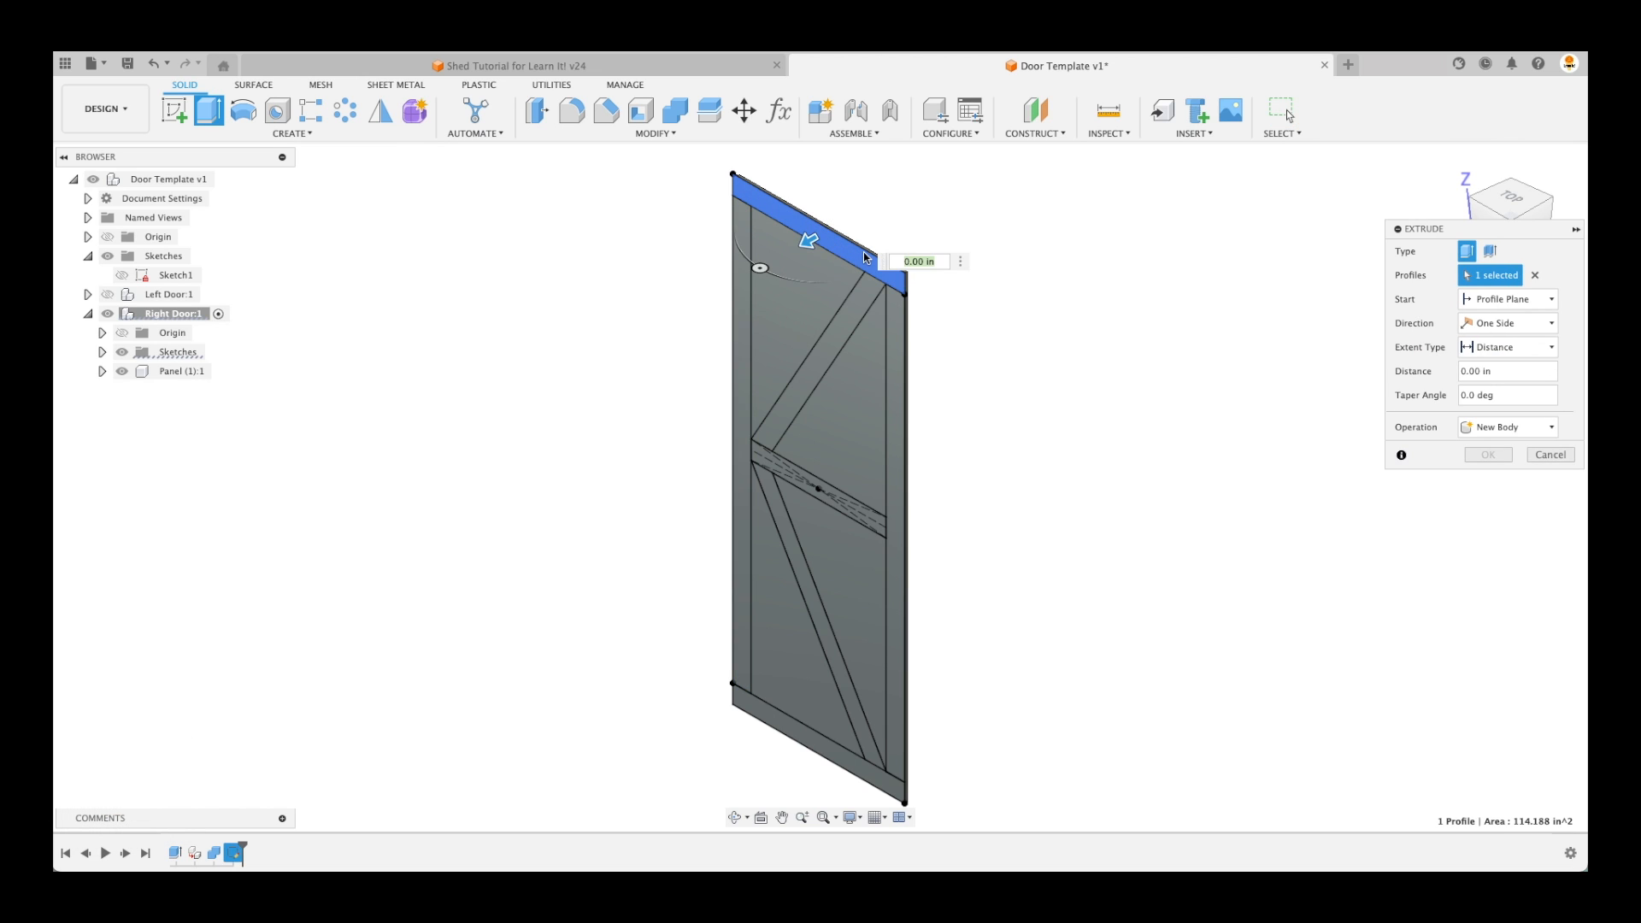
{"action": "type", "text": "1.5"}
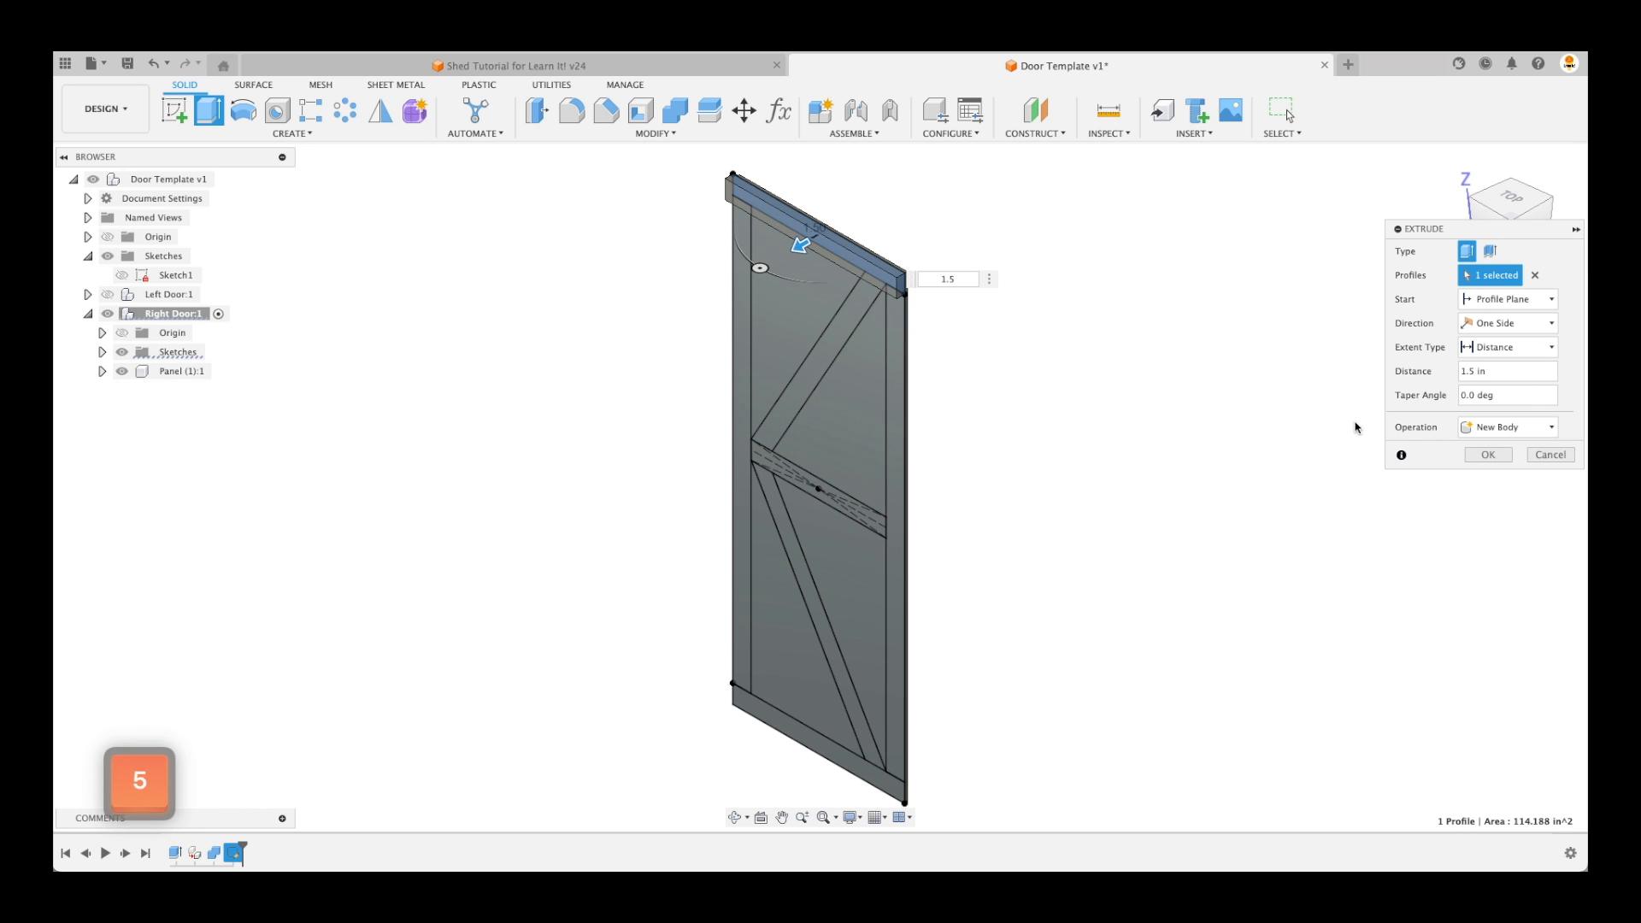
{"action": "left_click", "coordinate": [1549, 427]}
{"action": "left_click", "coordinate": [1503, 484]}
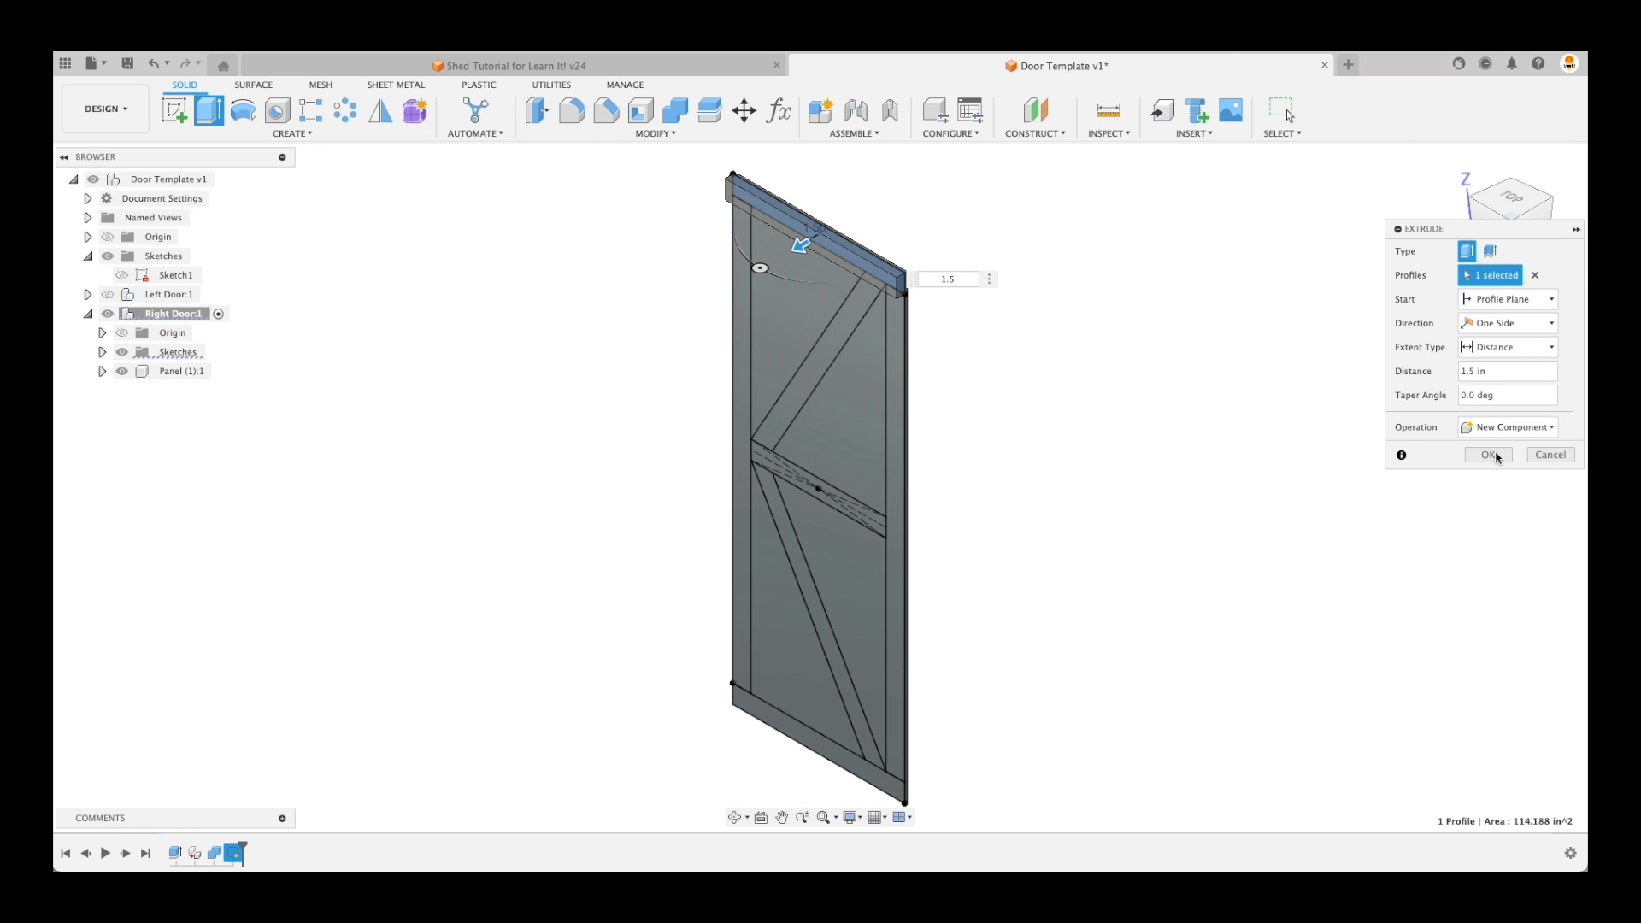
{"action": "left_click", "coordinate": [1496, 457]}
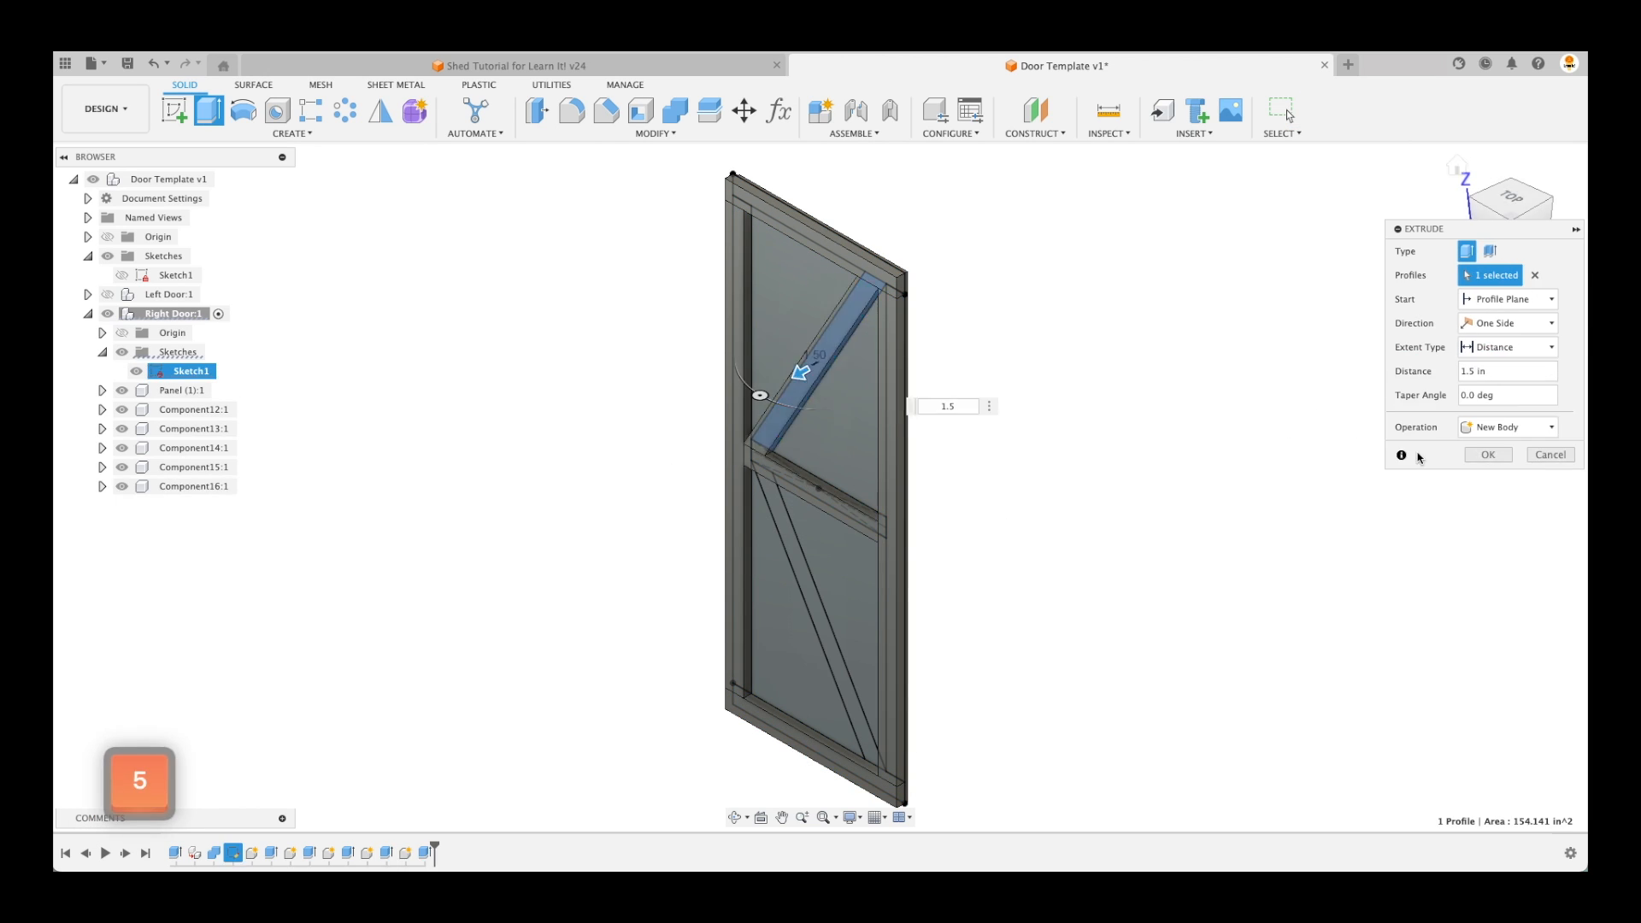
Extrude the right door's remaining trim profiles 1.5 in, with the upper diagonal as a new body, and hide the trim sketch
{"action": "left_click", "coordinate": [1488, 454]}
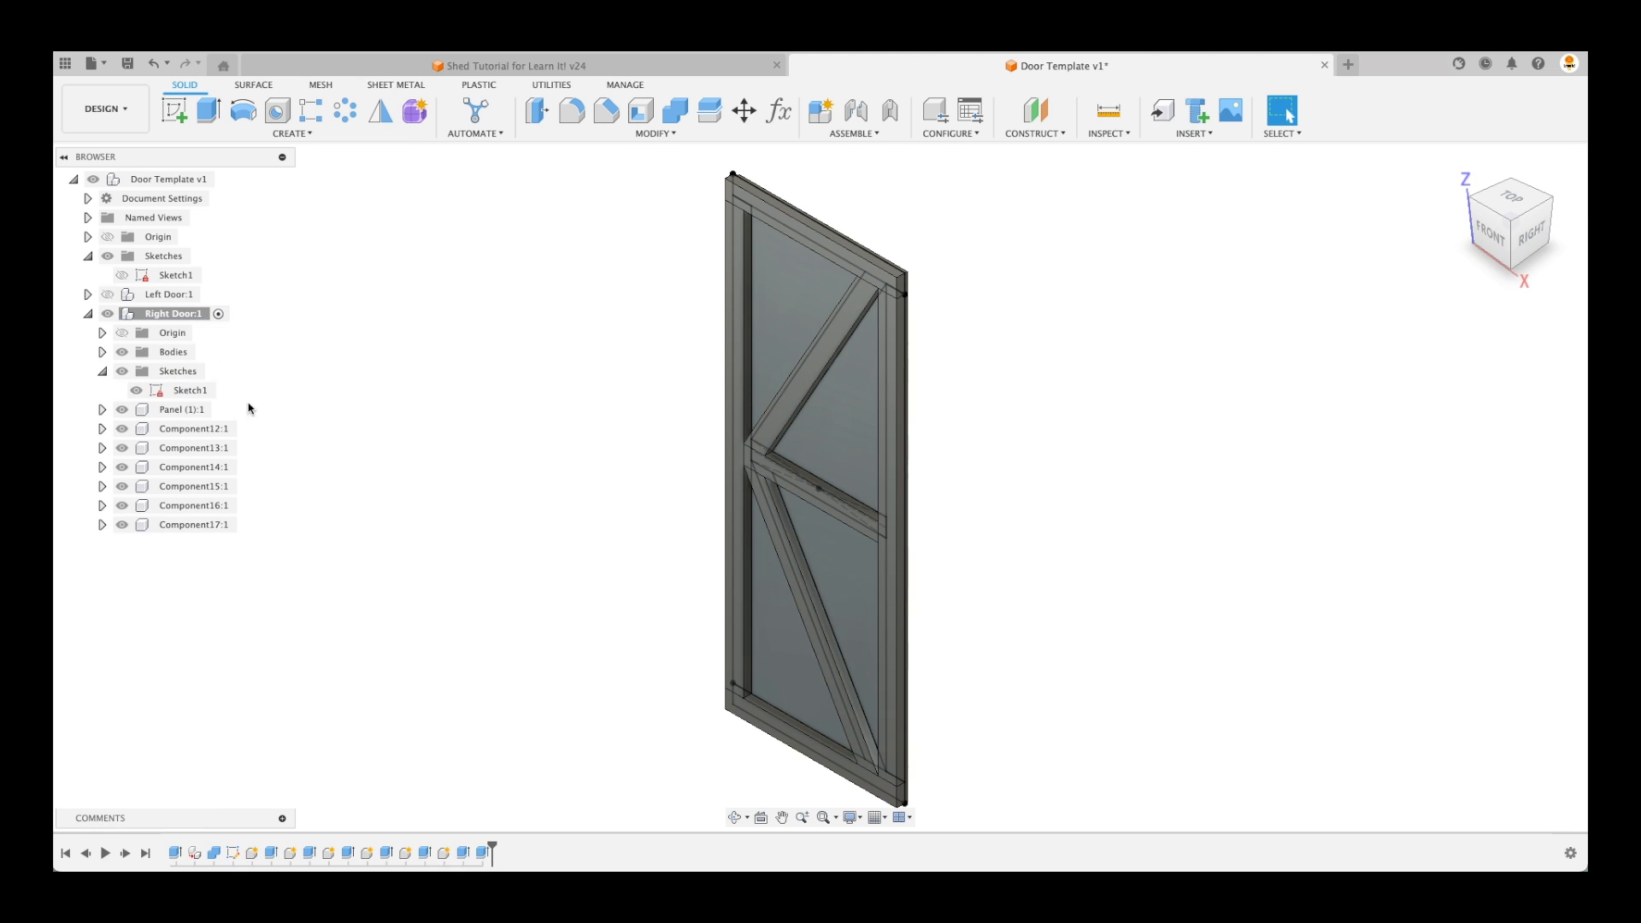
{"action": "left_click", "coordinate": [383, 402]}
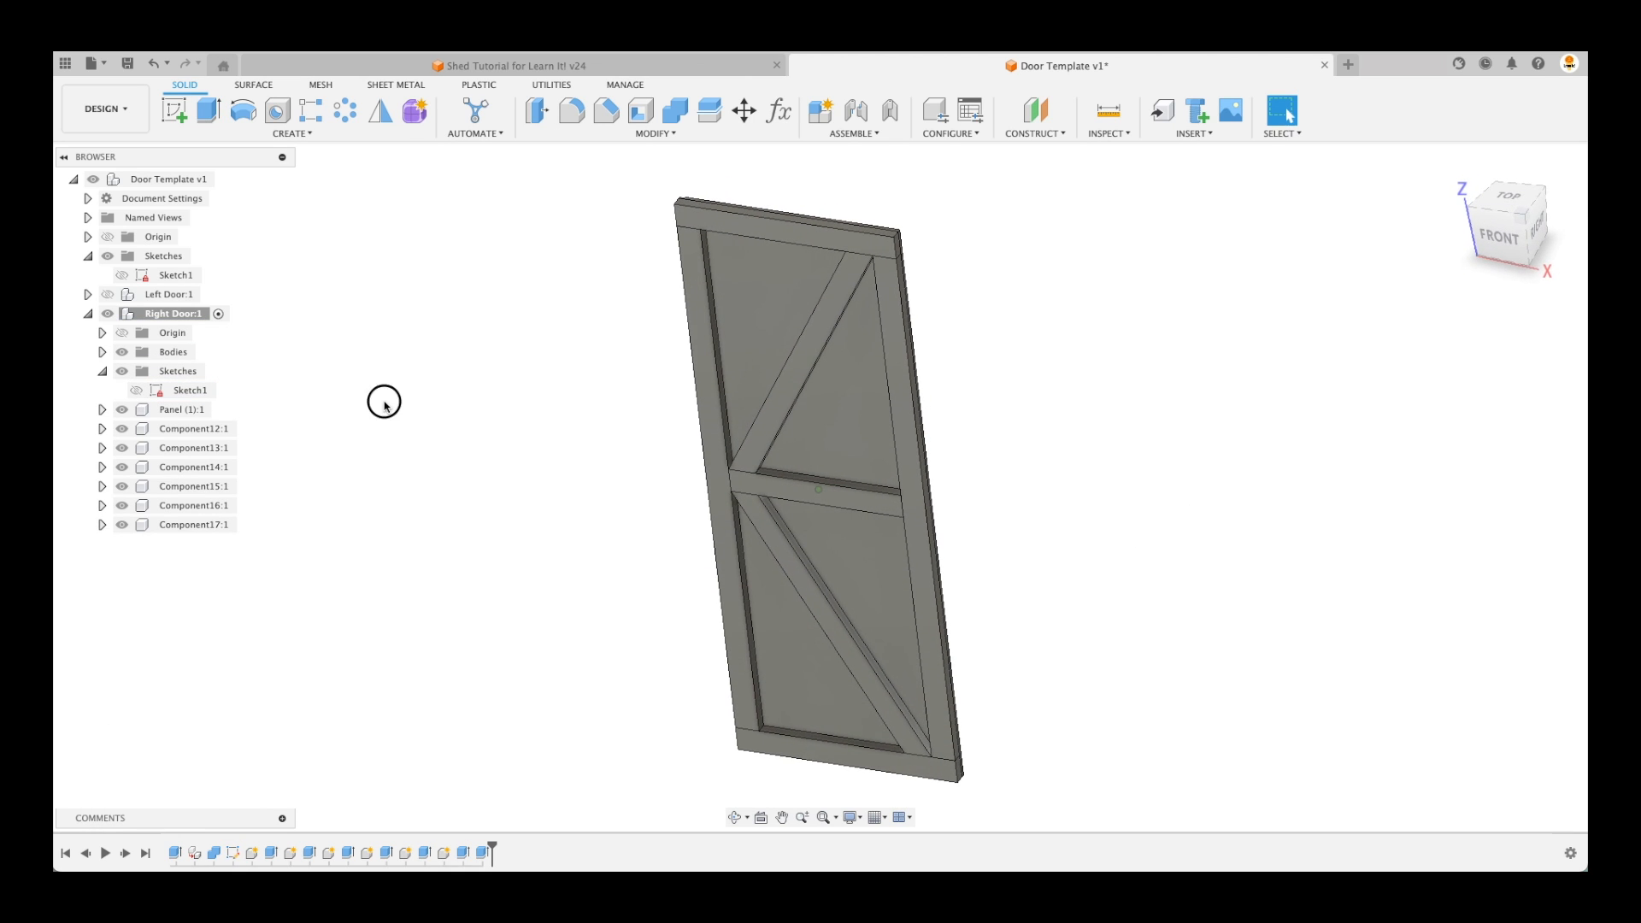
Rename the right door's trim components Top Stile (1), Upright (2), Upright (3), Bottom Stile (1), Mid Stile (1) and Angle
{"action": "middle_click_drag", "start_coordinate": [384, 402], "coordinate": [338, 426], "text": "shift"}
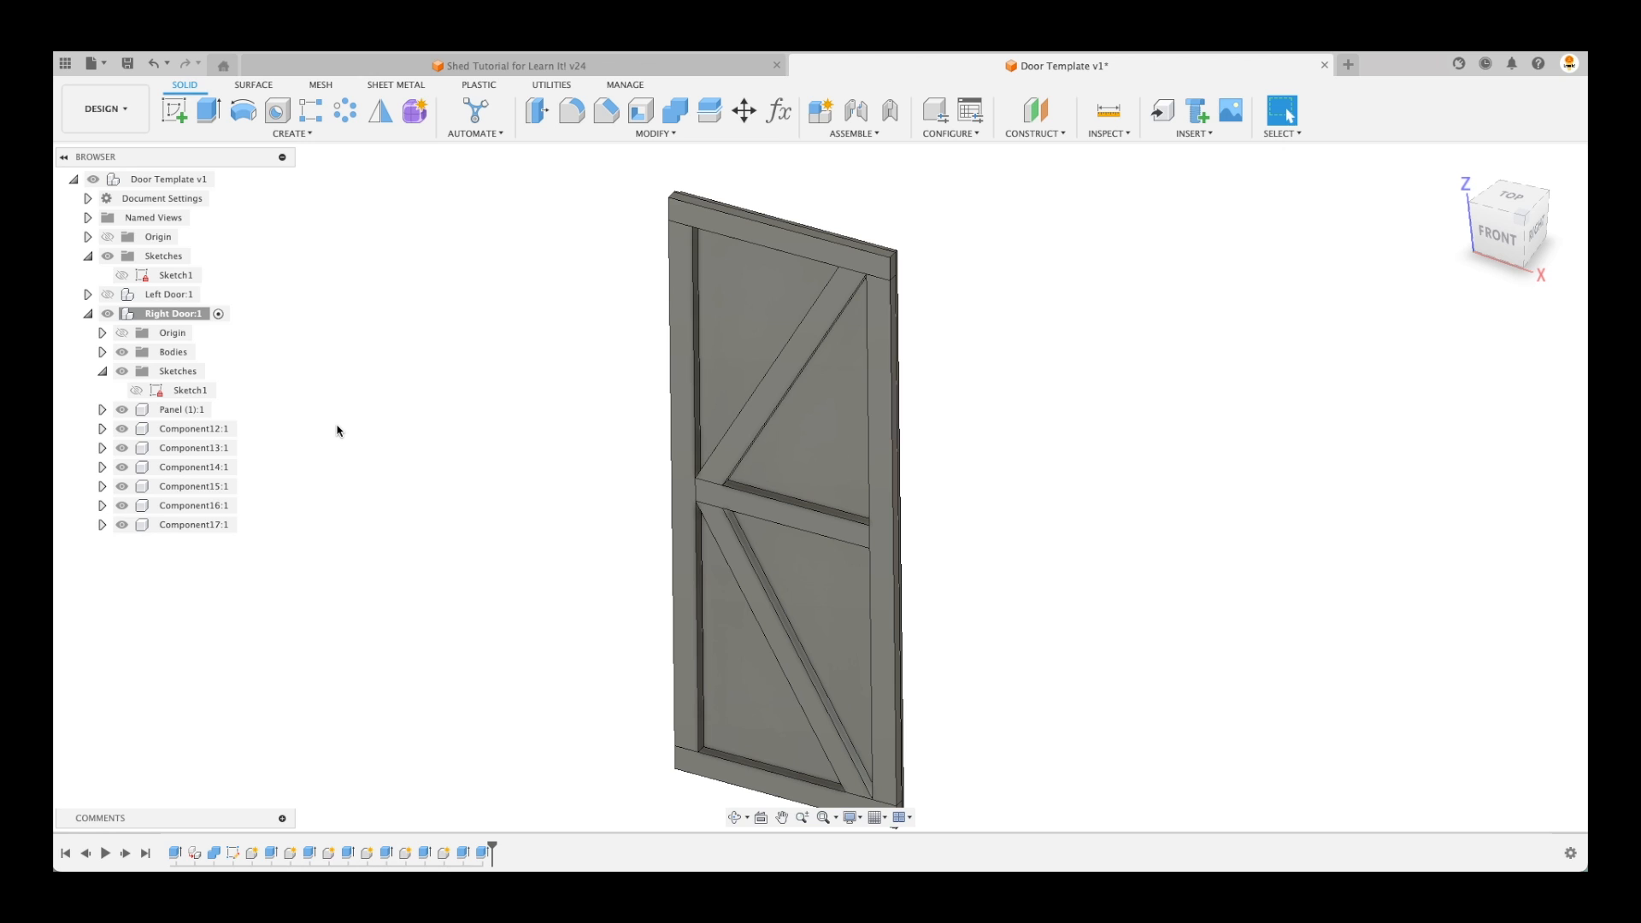
{"action": "left_click", "coordinate": [190, 430]}
{"action": "left_click", "coordinate": [88, 295]}
{"action": "double_click", "coordinate": [194, 640]}
{"action": "type", "text": "Top Stile"}
{"action": "key", "text": "Return"}
{"action": "double_click", "coordinate": [193, 660]}
{"action": "type", "text": "Upright (2"}
{"action": "key", "text": "Return"}
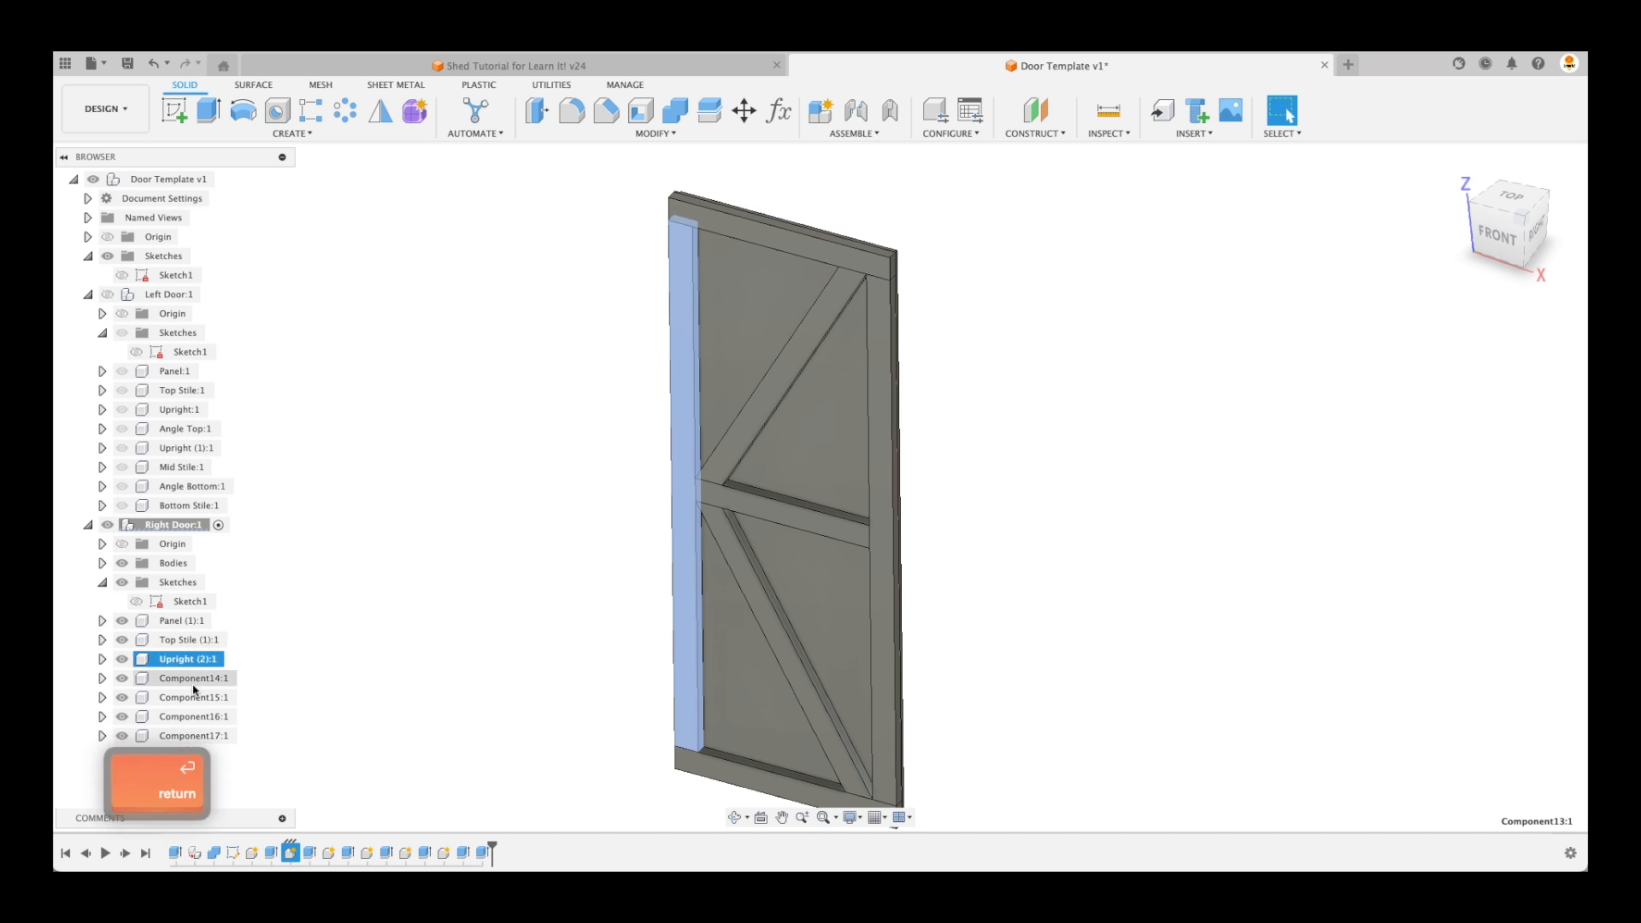
Delete the extrusion that made the right door's lower diagonal as a body
{"action": "left_click", "coordinate": [769, 619]}
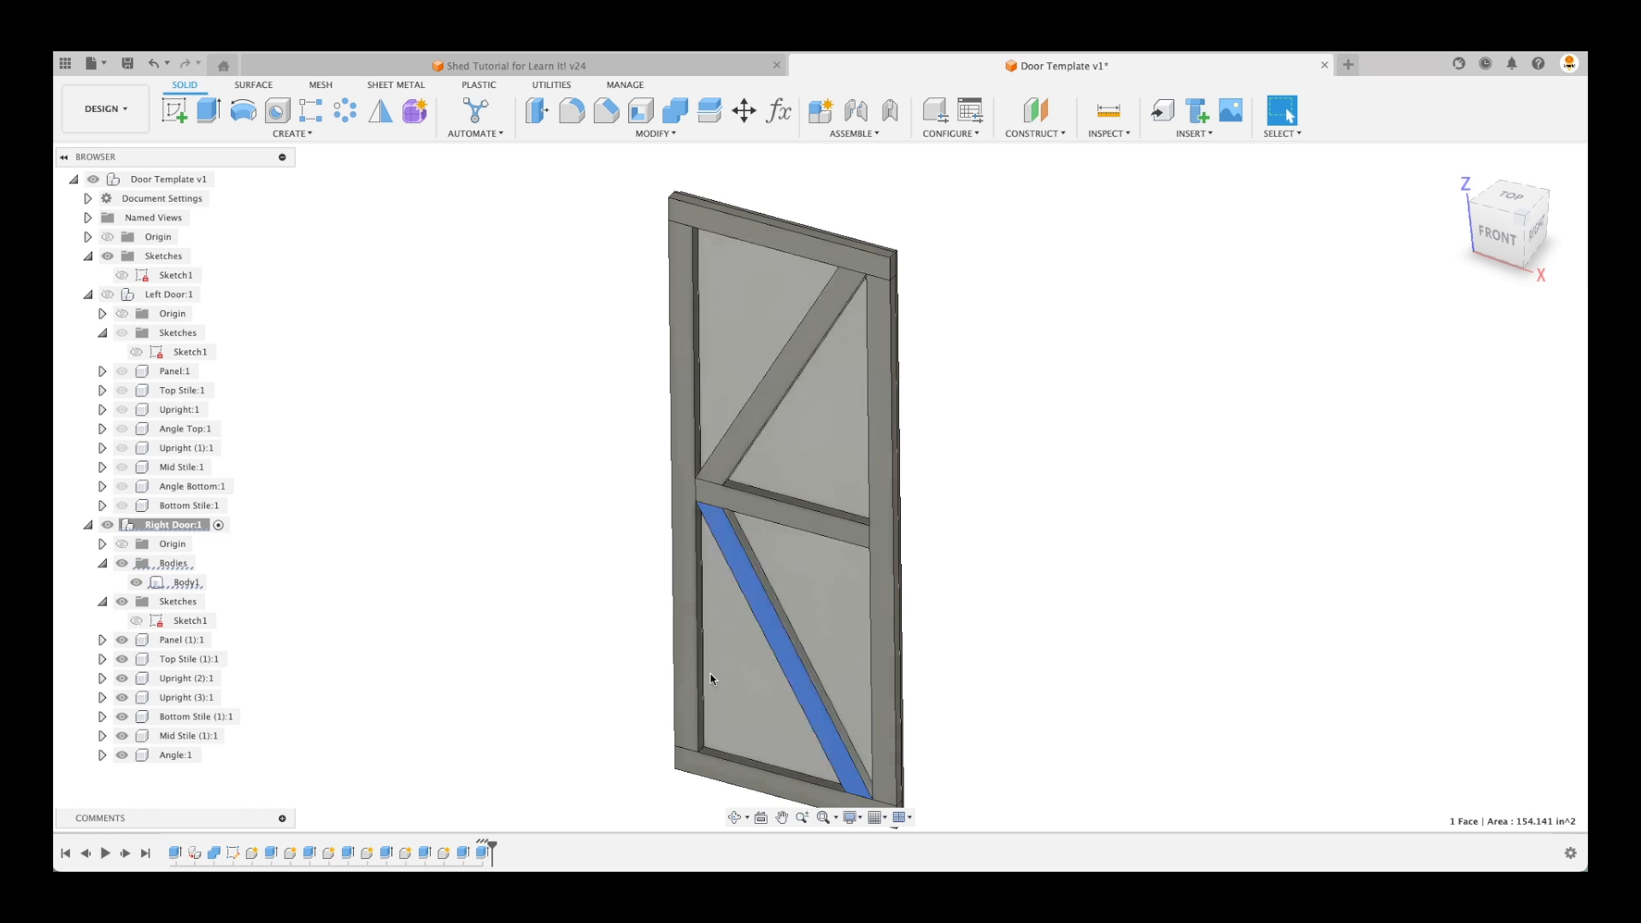
{"action": "left_click", "coordinate": [509, 603]}
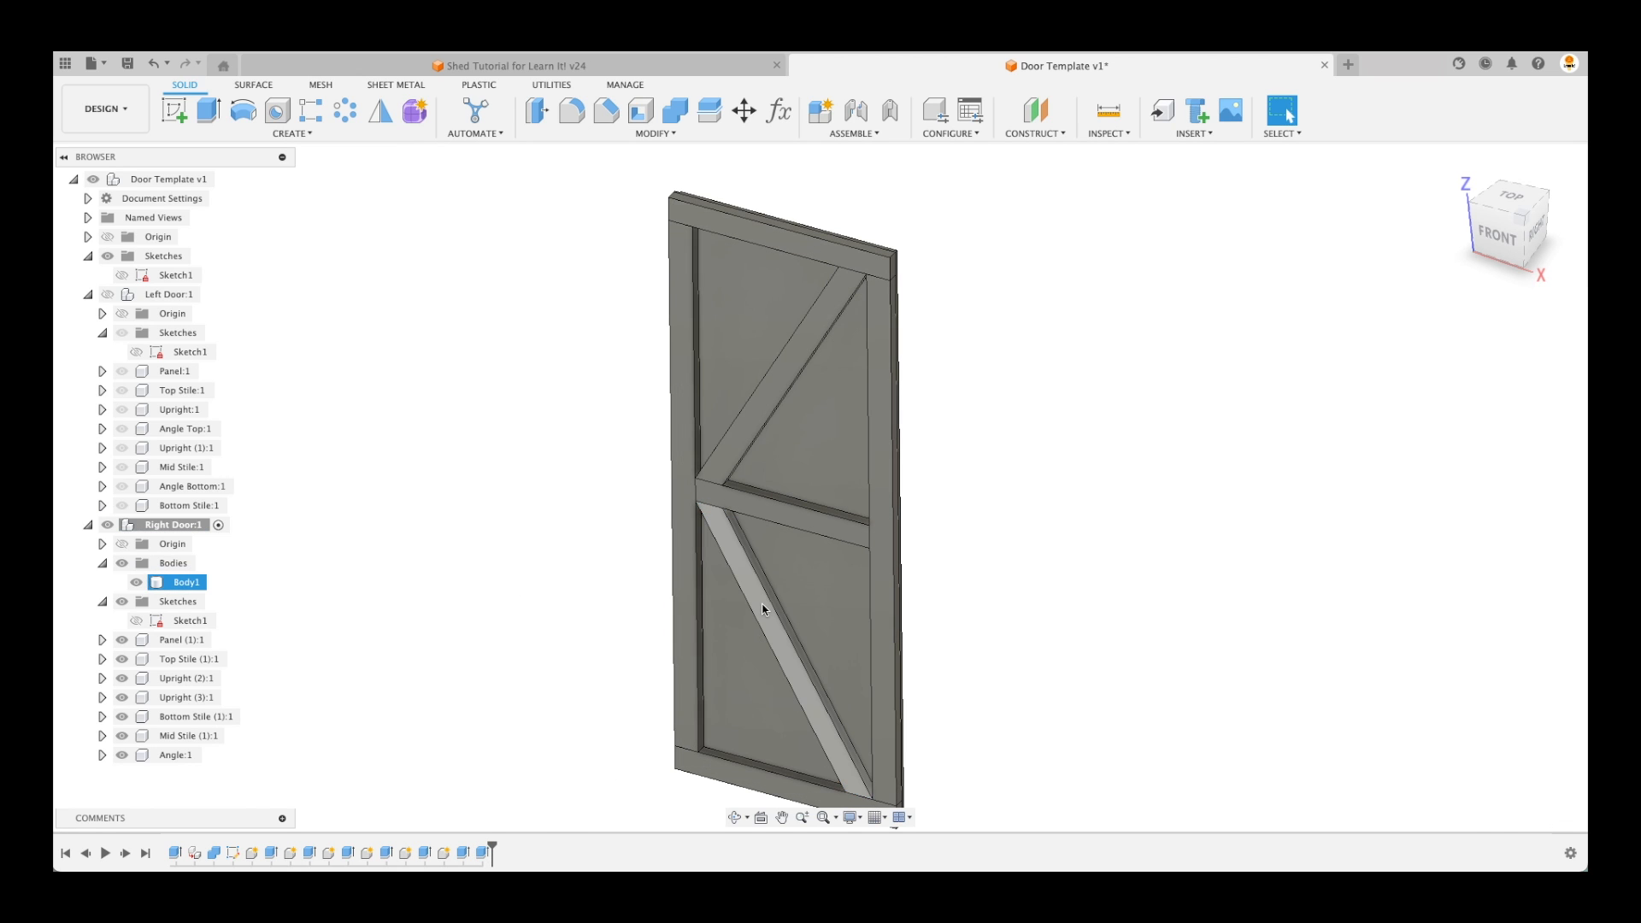
{"action": "left_click", "coordinate": [763, 599]}
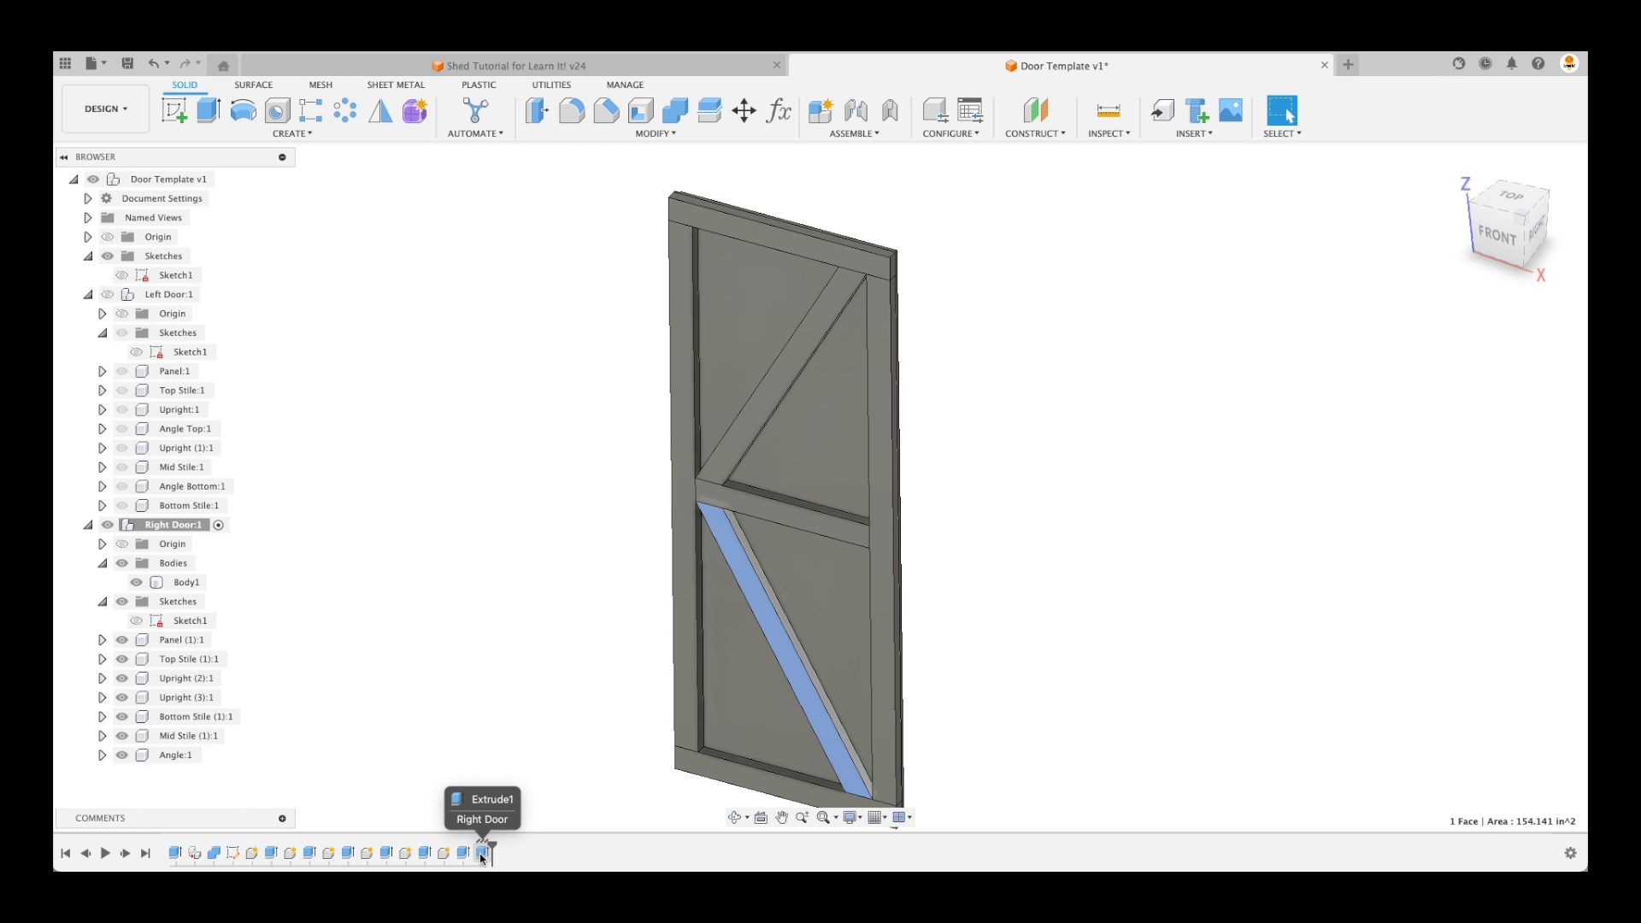
{"action": "left_click", "coordinate": [484, 853]}
{"action": "key", "text": "BackSpace"}
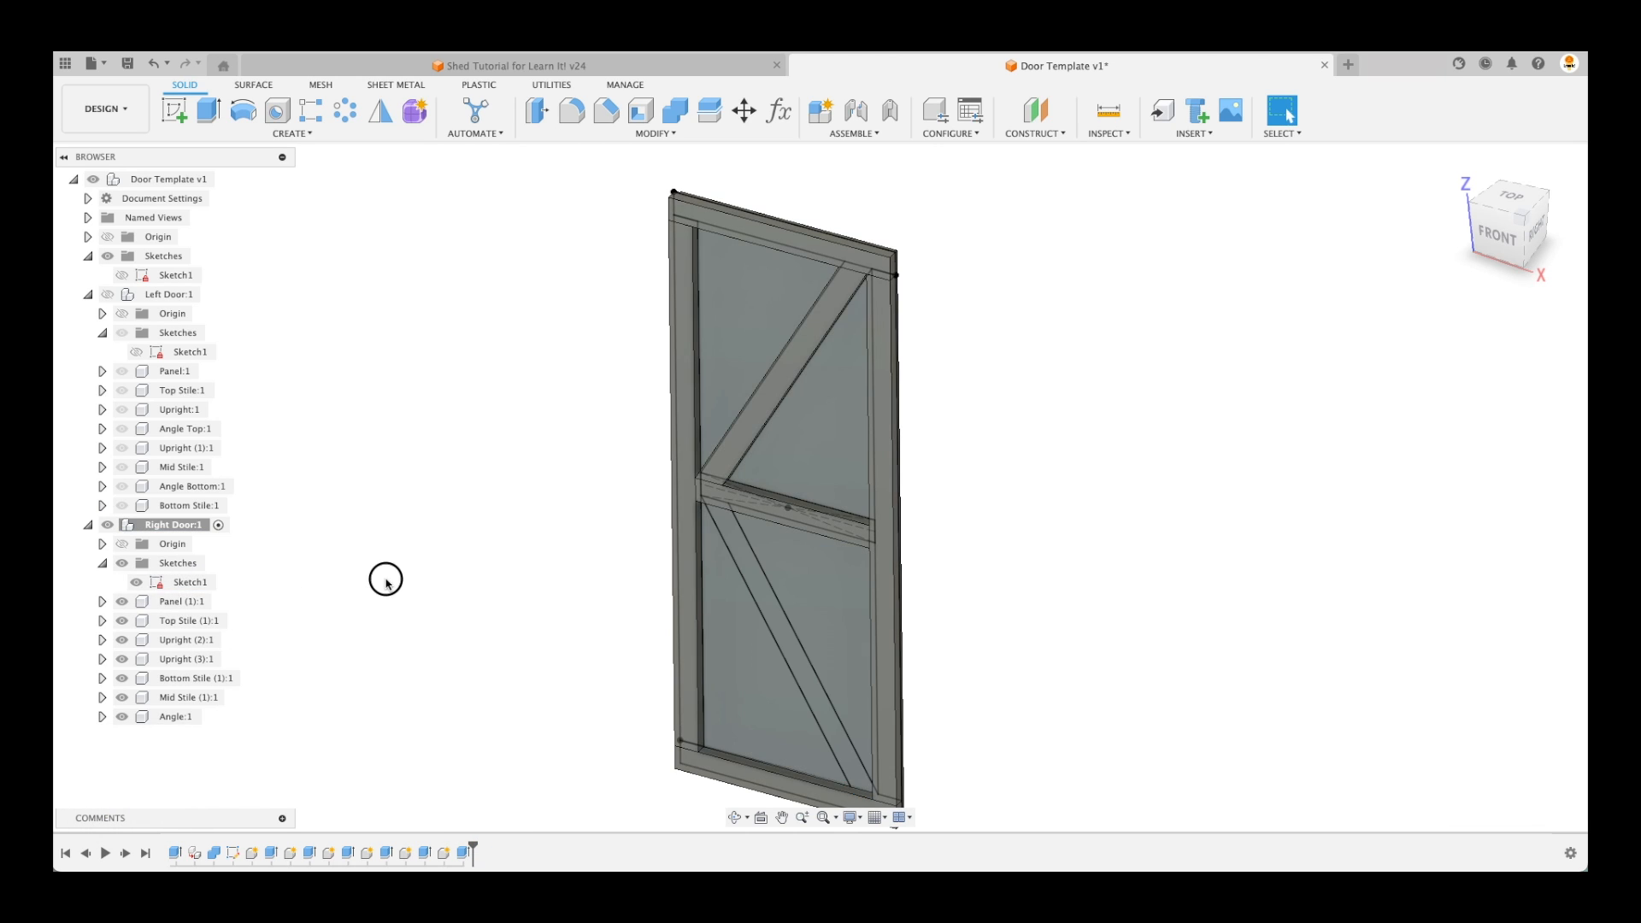
Extrude the right door's lower diagonal profile 1.5 in as a new component
{"action": "left_click", "coordinate": [205, 108]}
{"action": "left_click", "coordinate": [761, 590]}
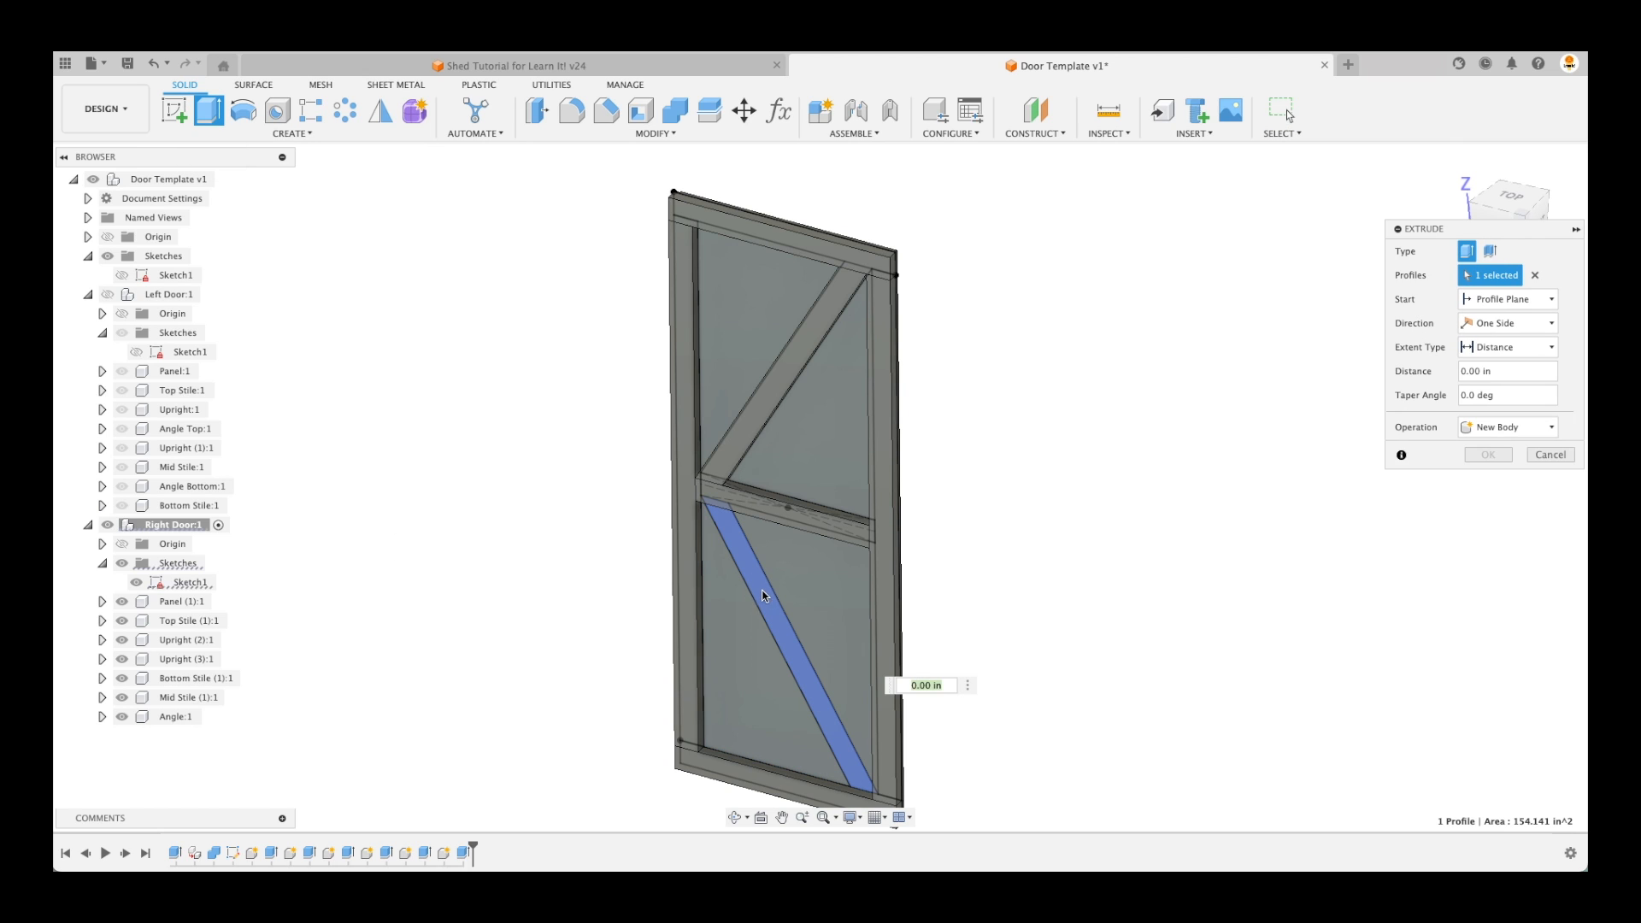
{"action": "type", "text": "1.5"}
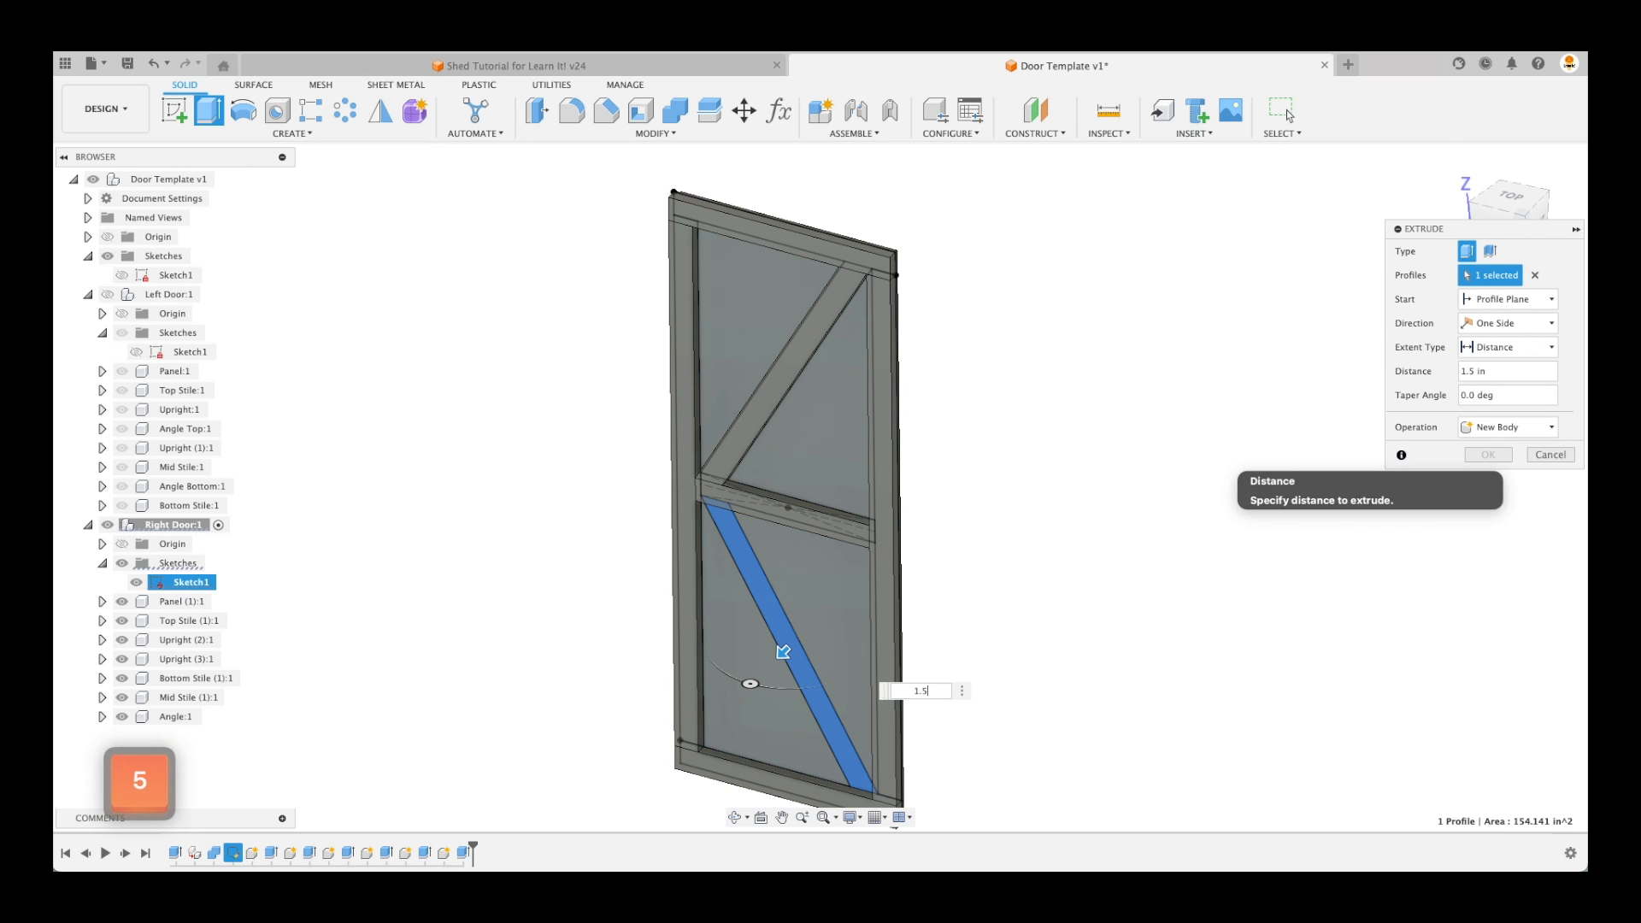
{"action": "left_click", "coordinate": [1507, 427]}
{"action": "left_click", "coordinate": [1503, 523]}
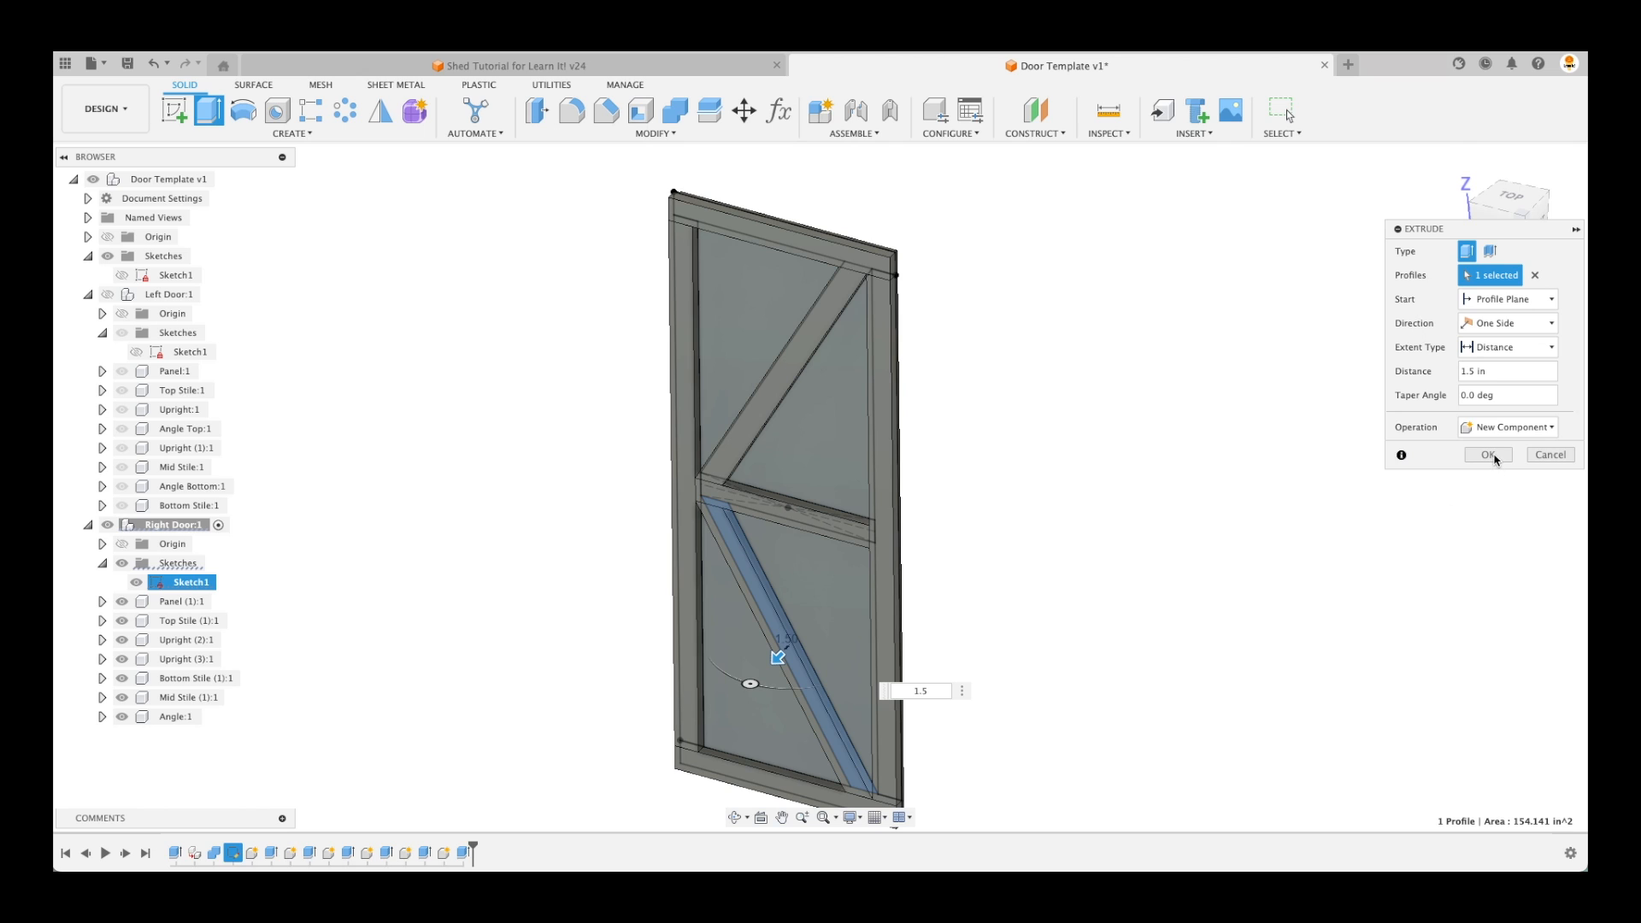
{"action": "left_click", "coordinate": [1488, 455]}
Rename the right door's upper diagonal component Angle Top (1) and the lower one Angle Bottom (1)
{"action": "double_click", "coordinate": [175, 716]}
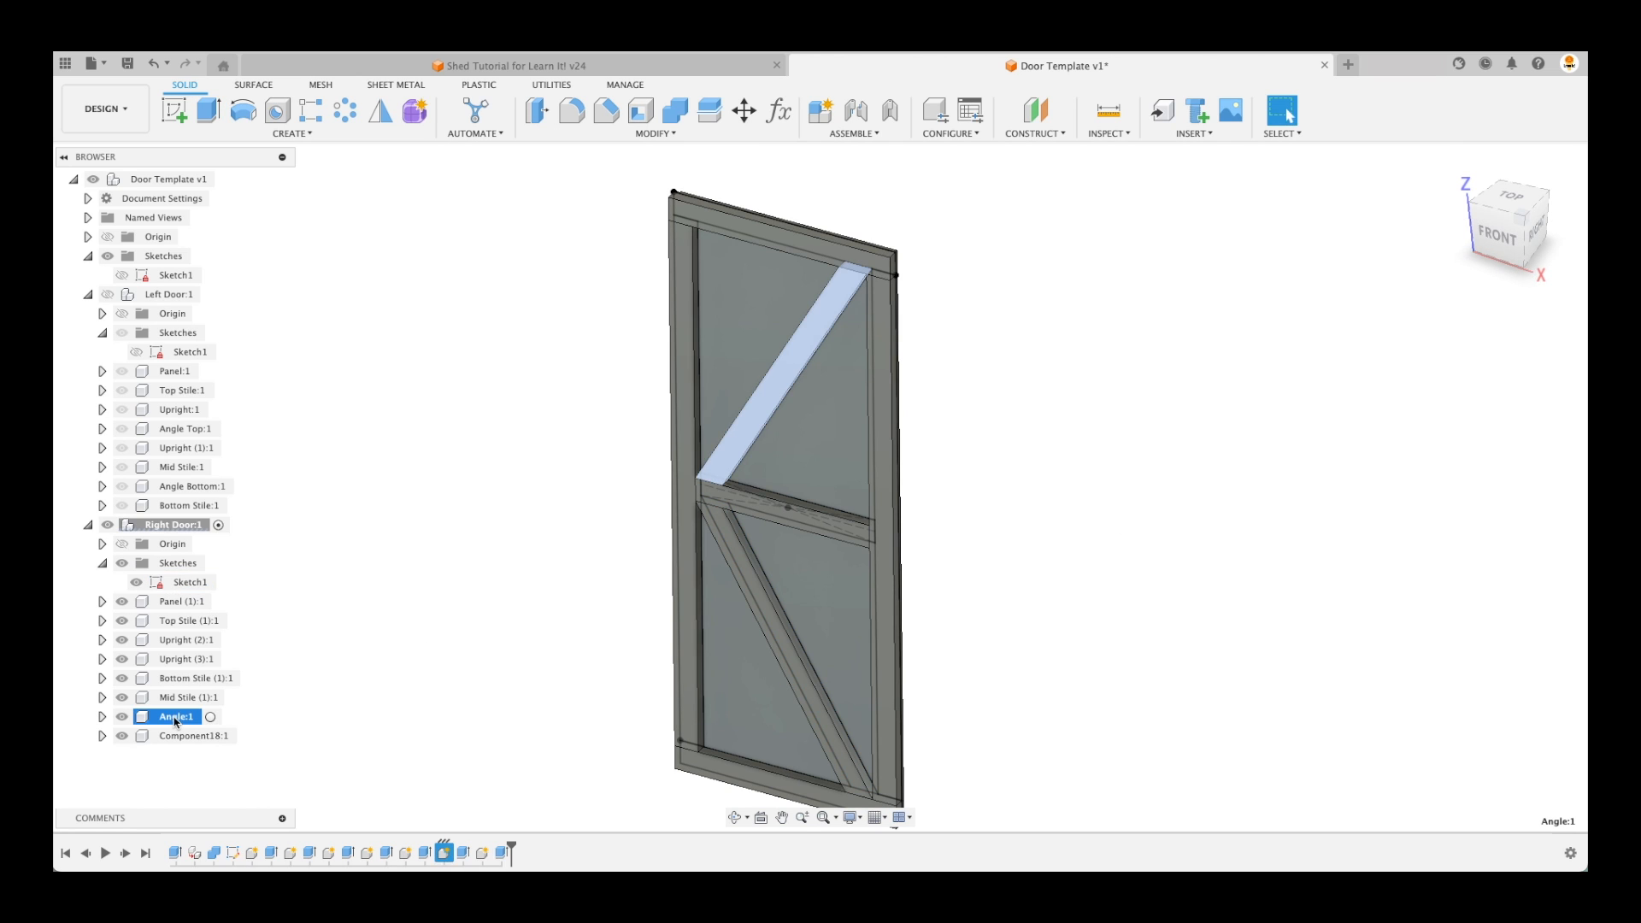
{"action": "type", "text": "Top (1)"}
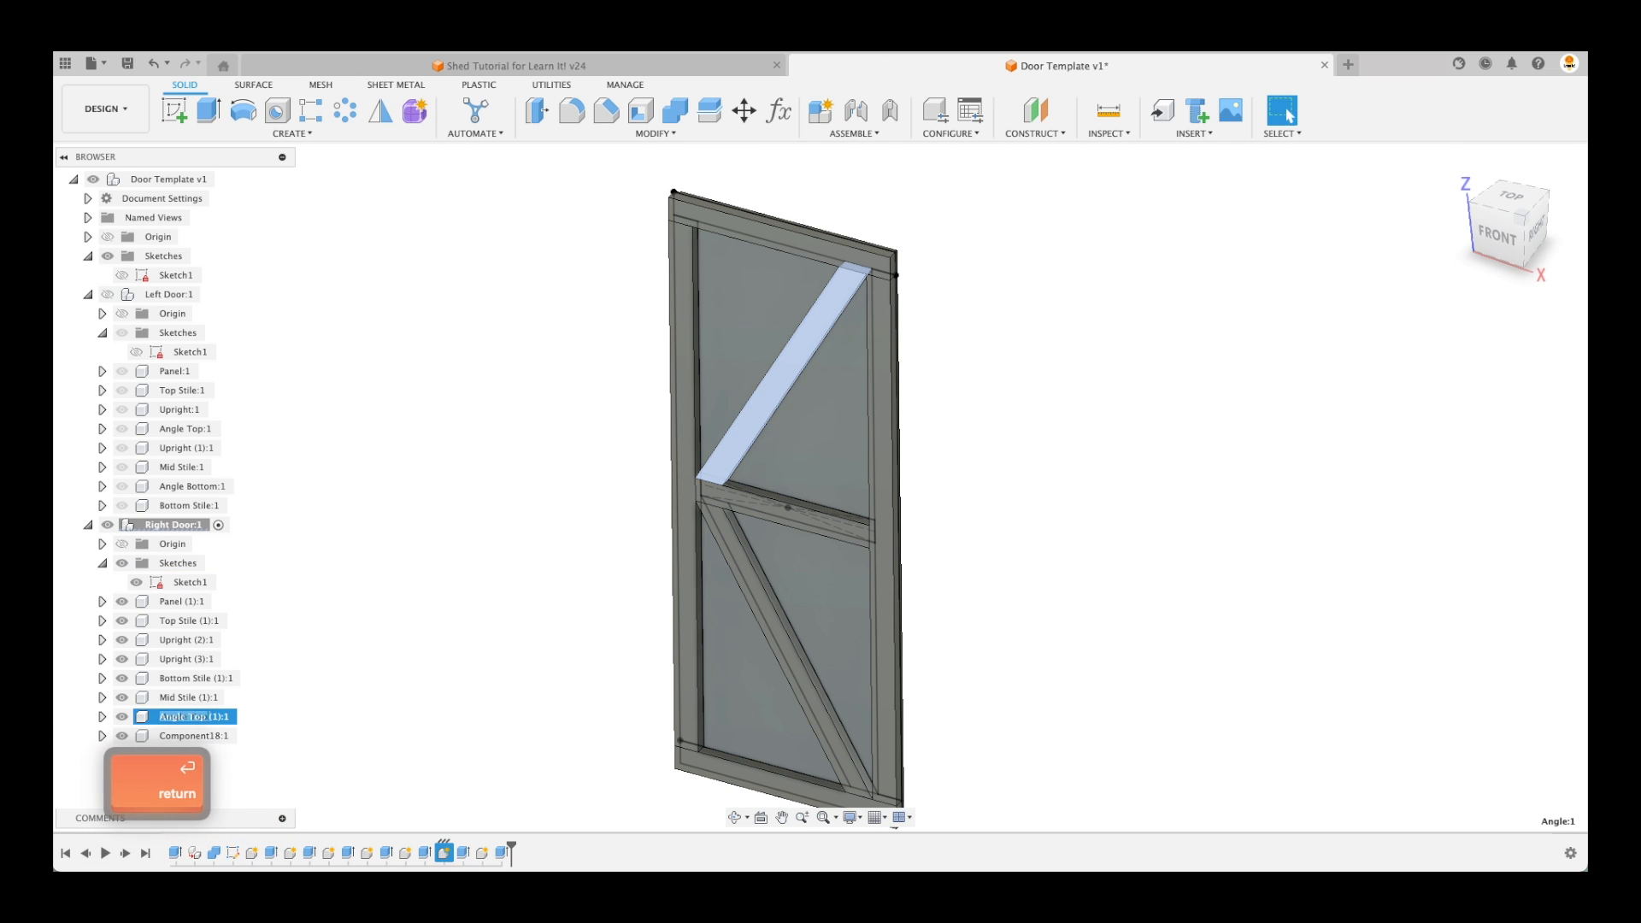
{"action": "key", "text": "Return"}
{"action": "double_click", "coordinate": [161, 734]}
{"action": "type", "text": "Angl"}
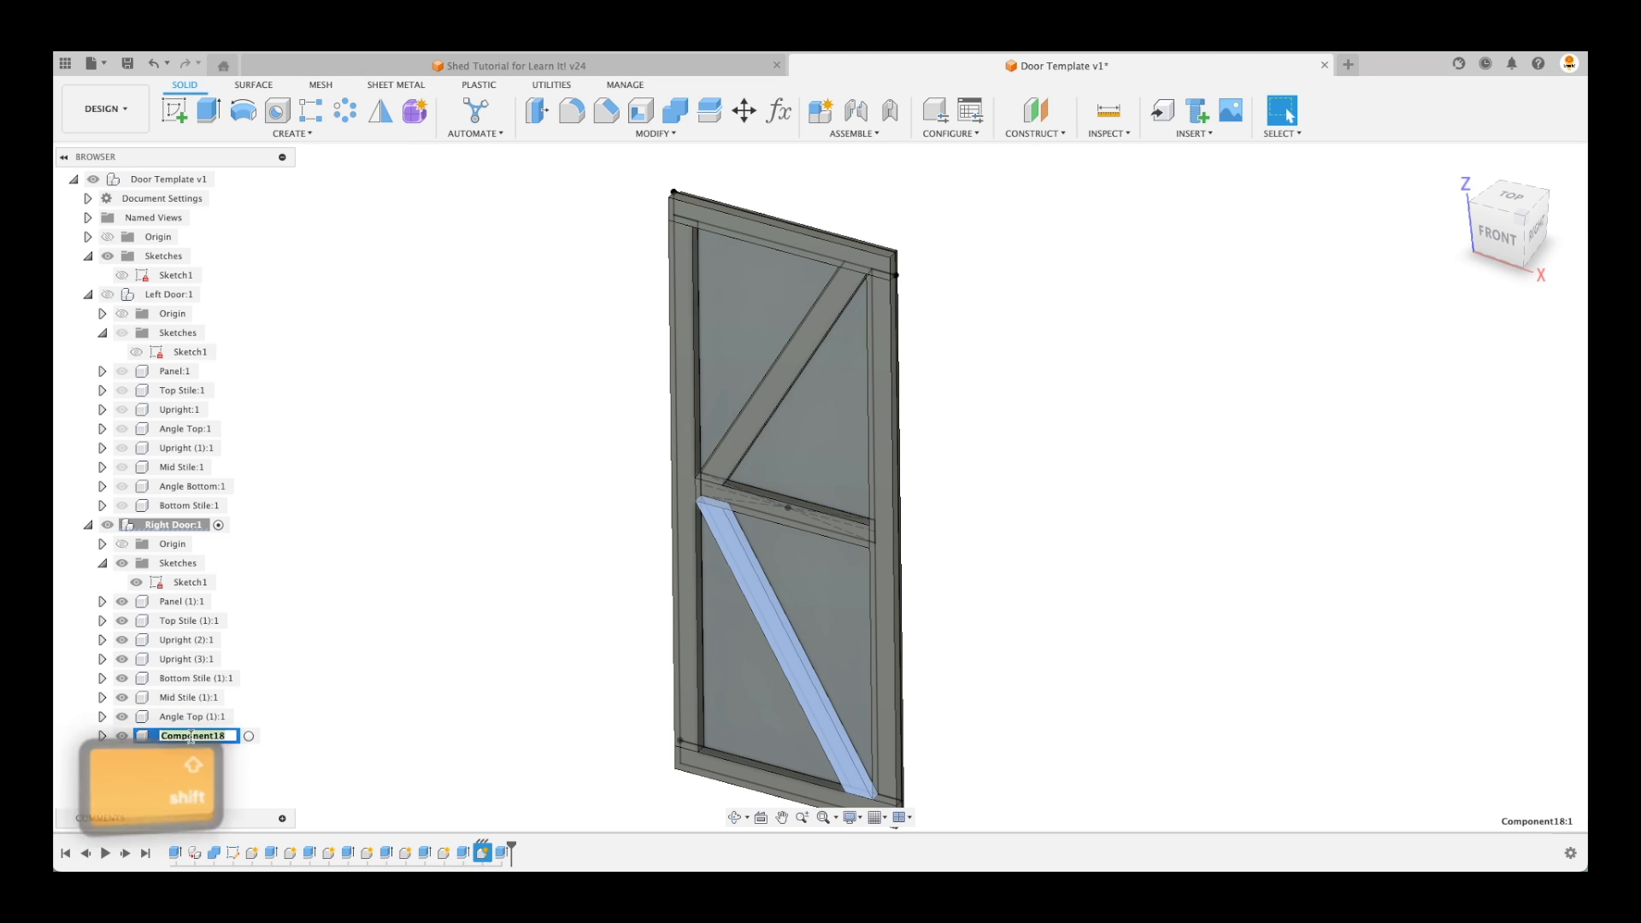
{"action": "type", "text": "e Bottom"}
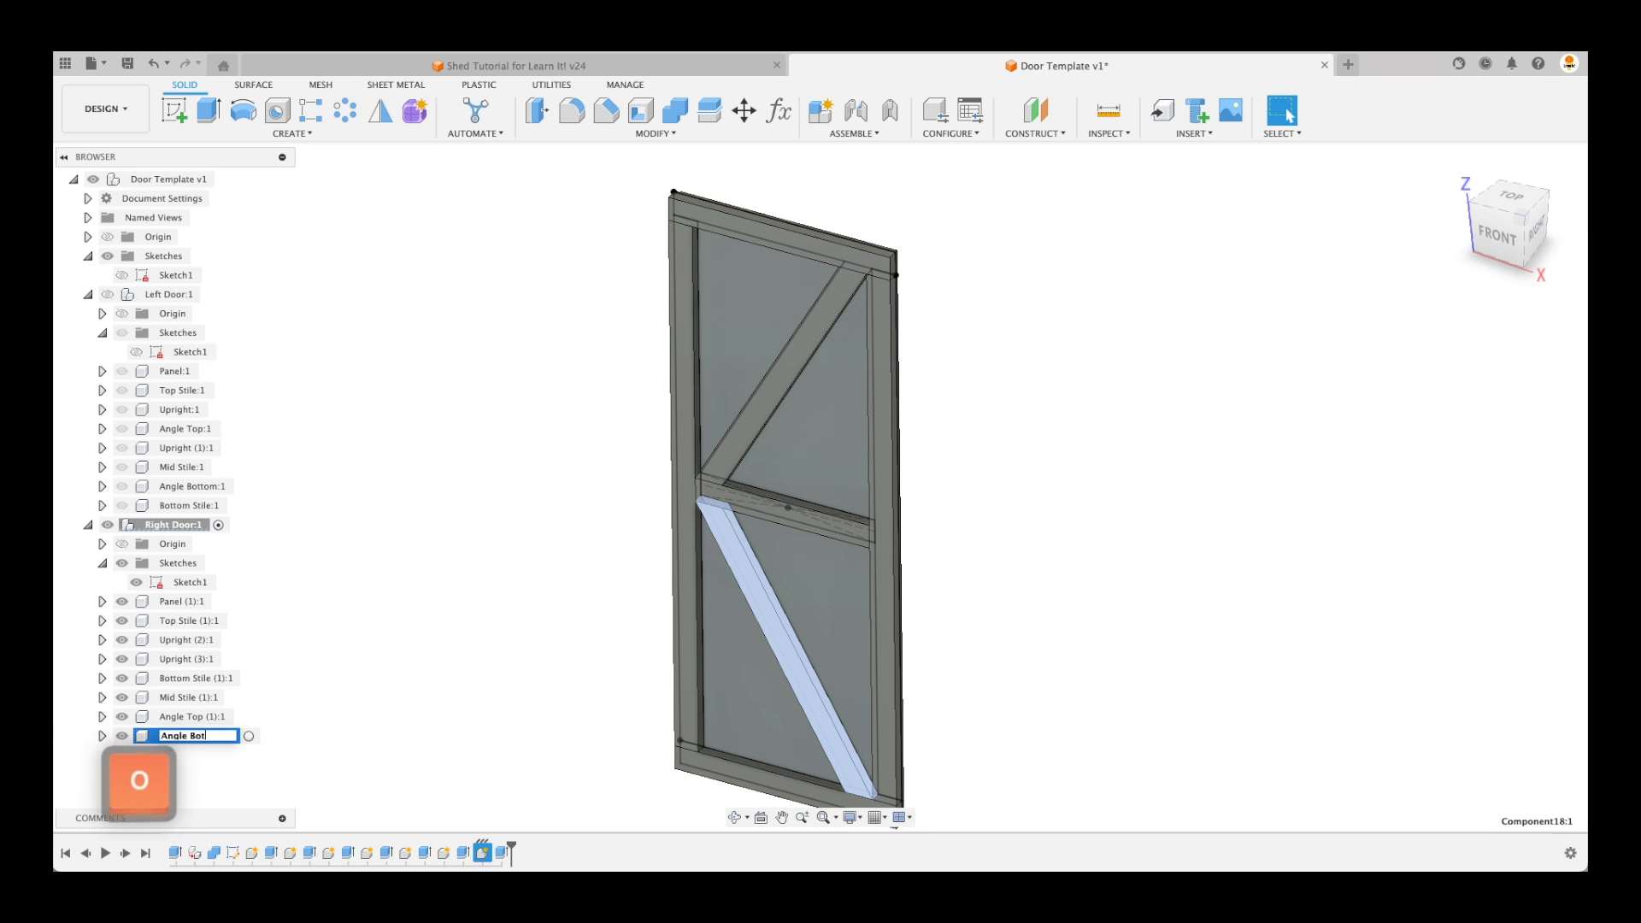
{"action": "key", "text": "Return"}
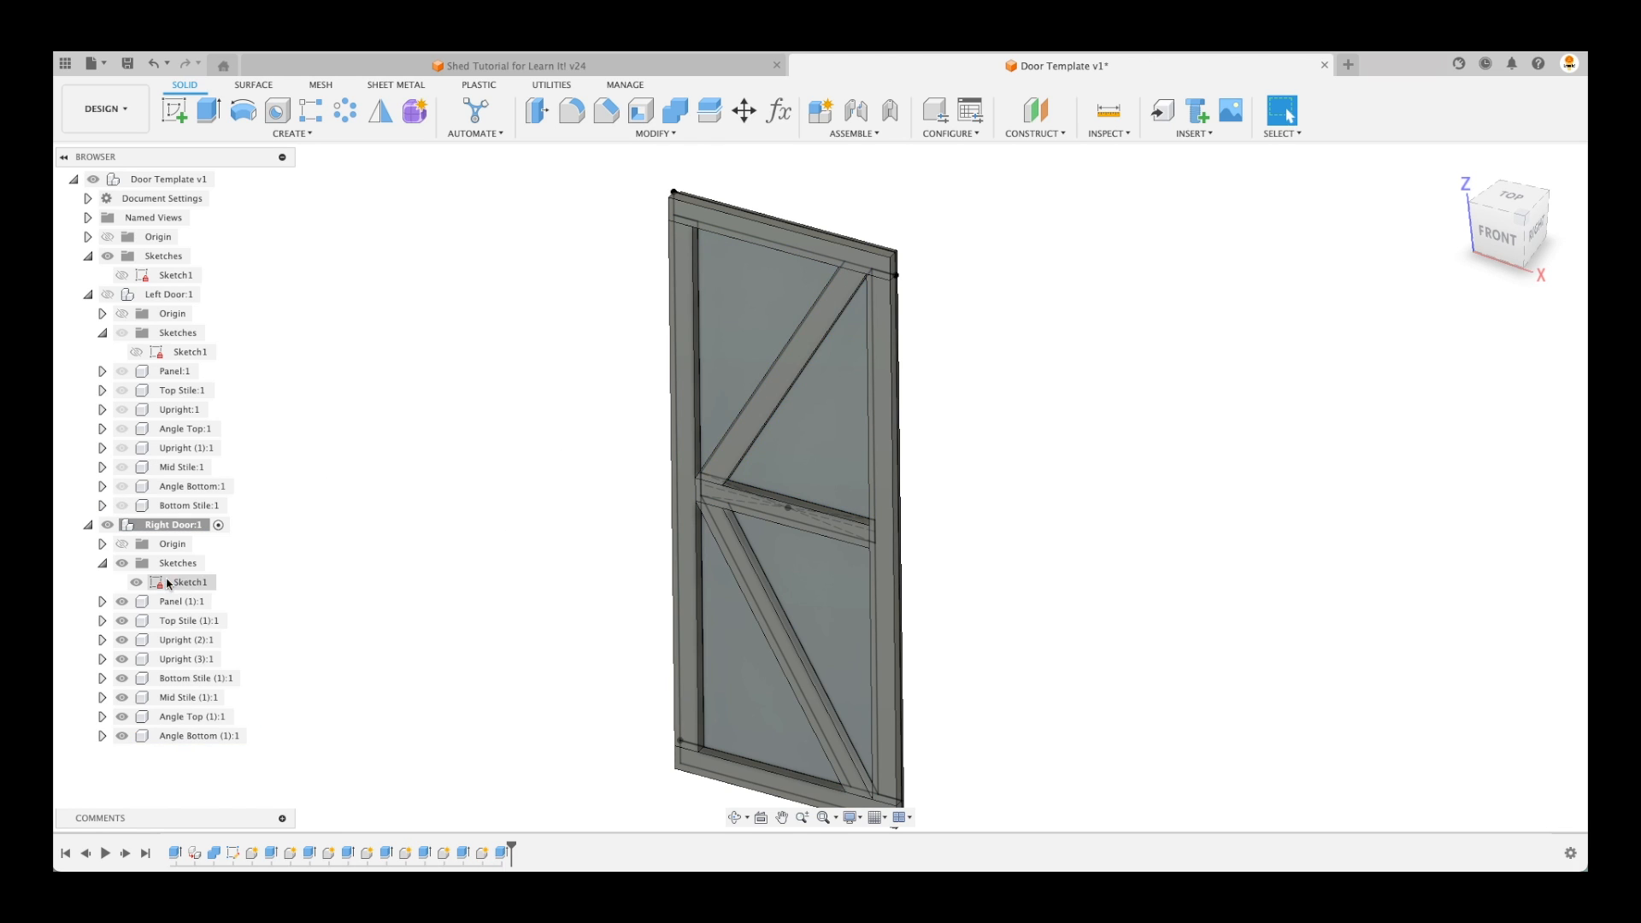
Hide the right door's trim sketch
{"action": "left_click", "coordinate": [135, 584]}
{"action": "left_click", "coordinate": [136, 583]}
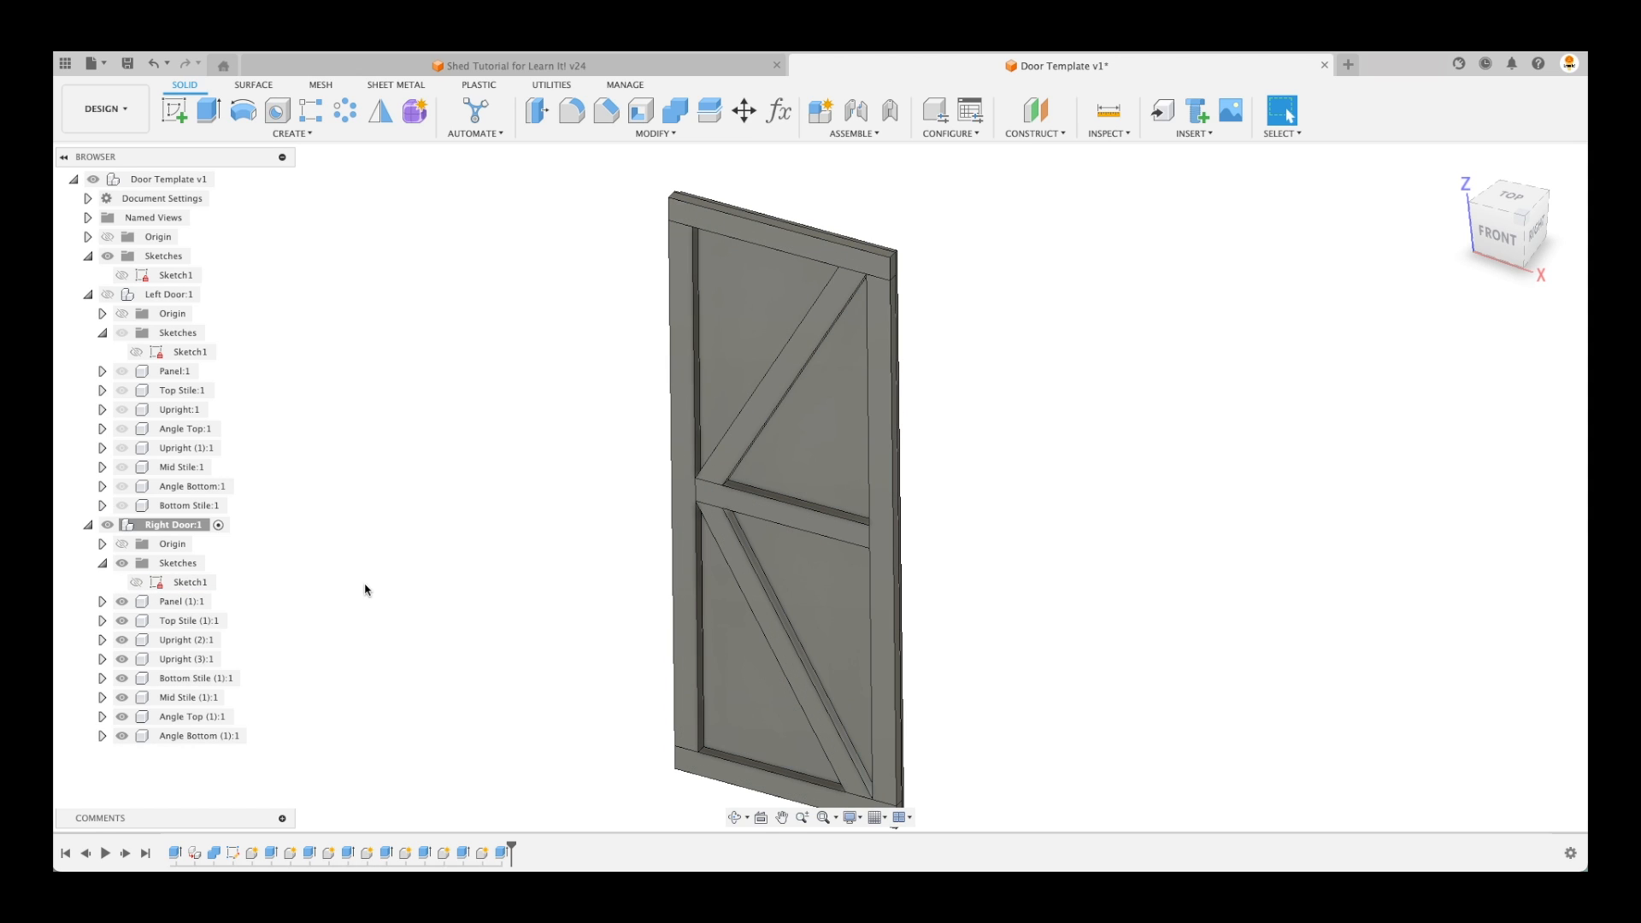
{"action": "left_click", "coordinate": [88, 525]}
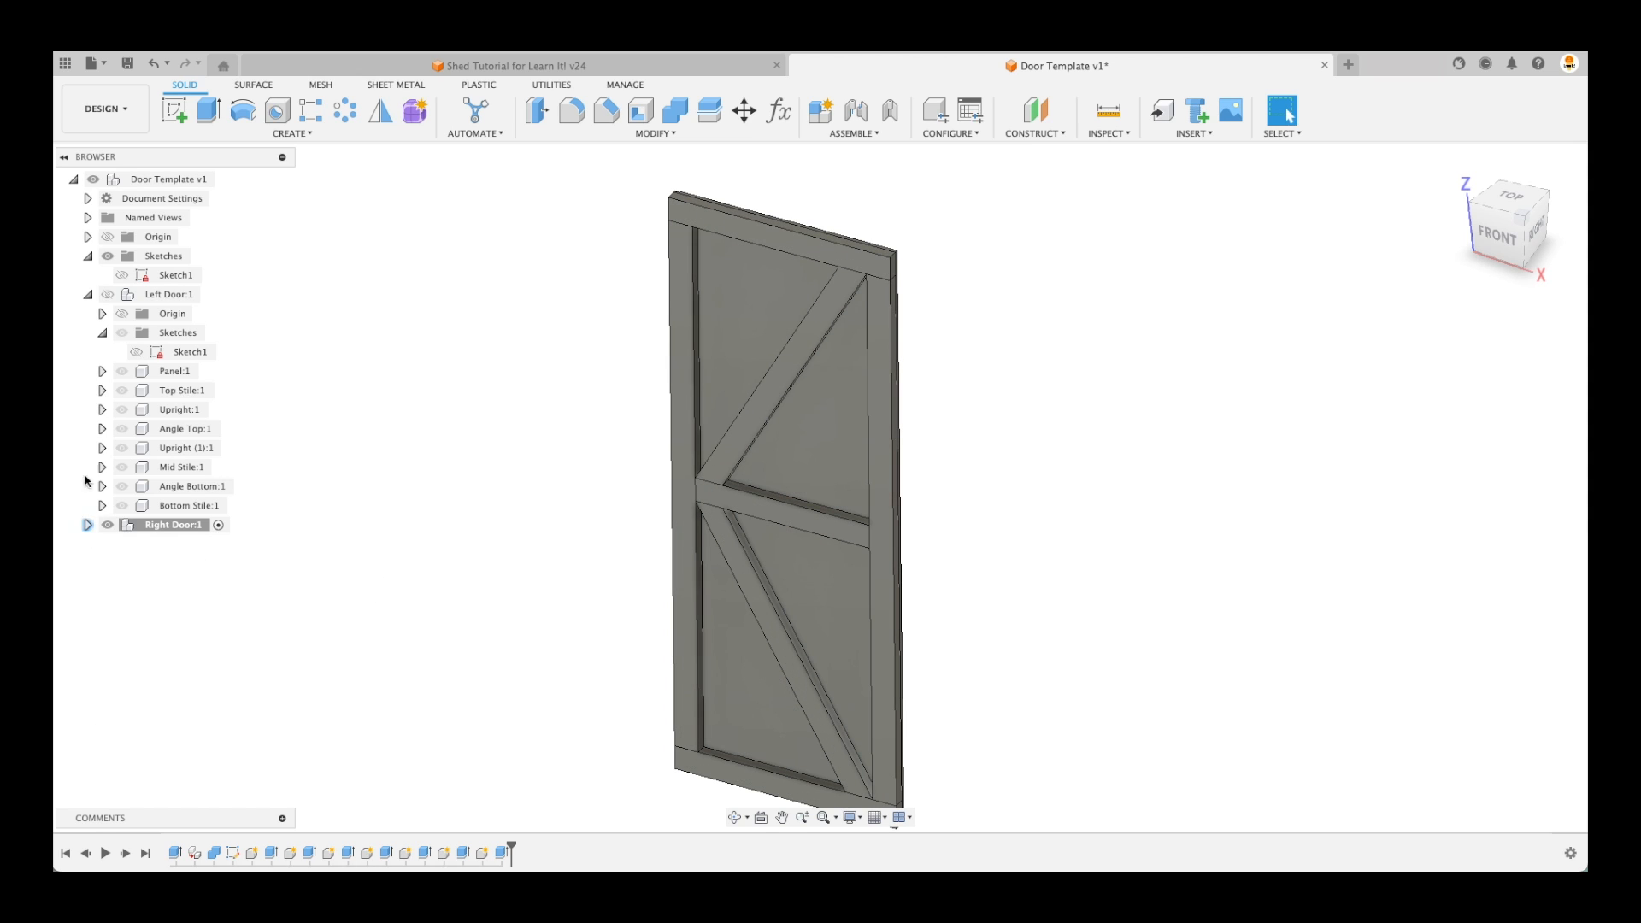
{"action": "left_click", "coordinate": [88, 525]}
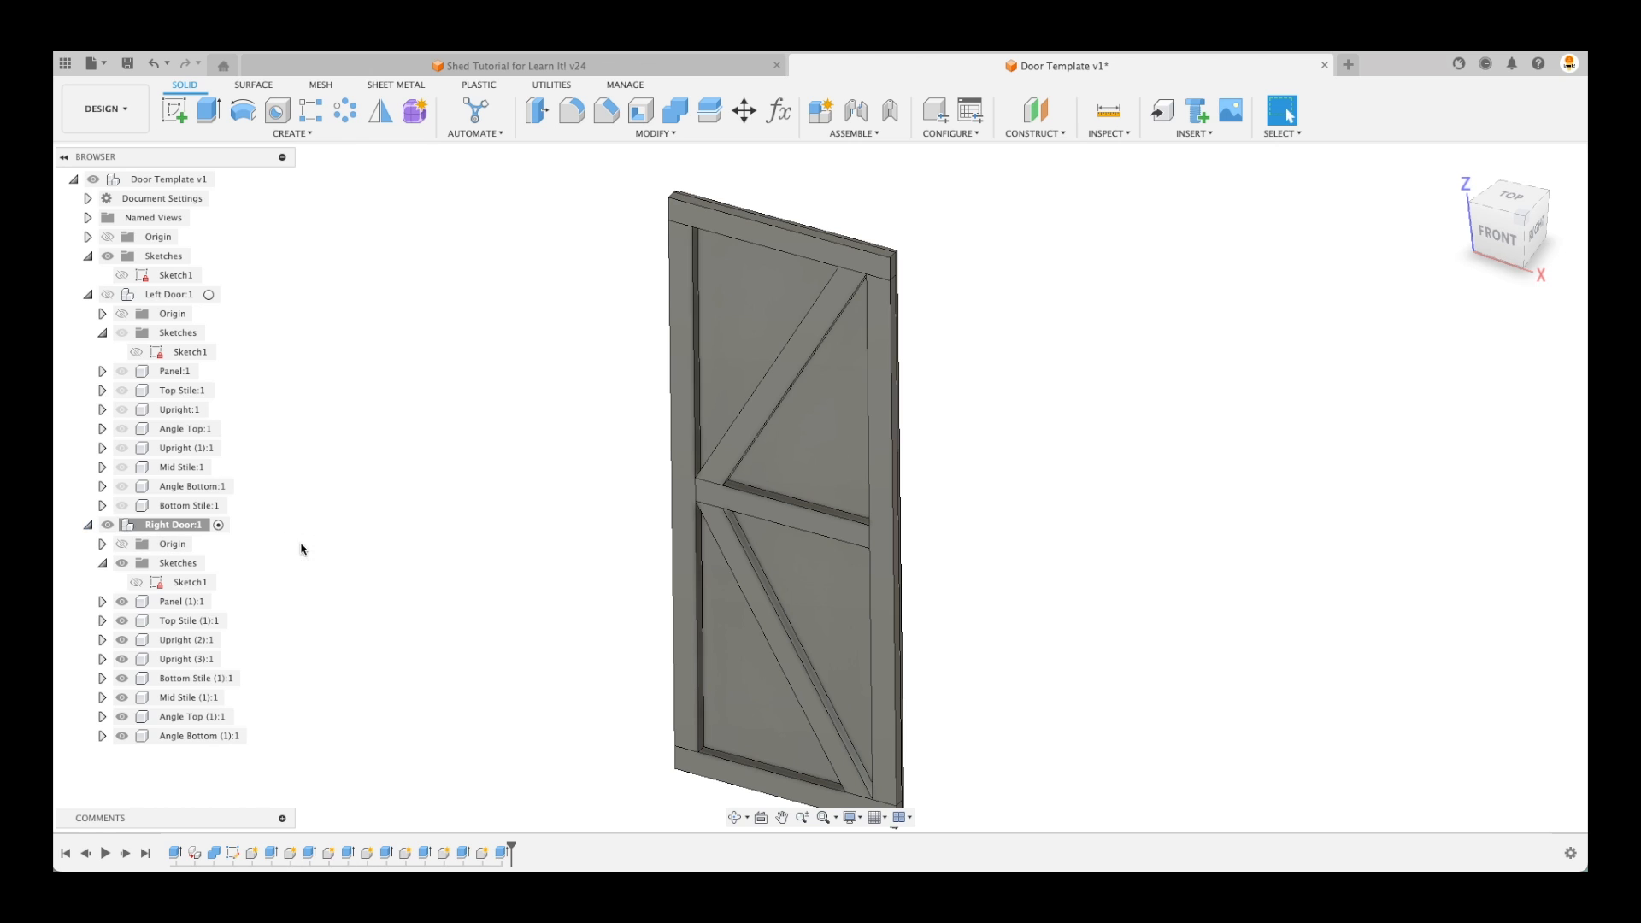
Activate the top-level Door Template component and show all components
{"action": "scroll", "coordinate": [371, 558], "scroll_direction": "down", "scroll_amount": 3}
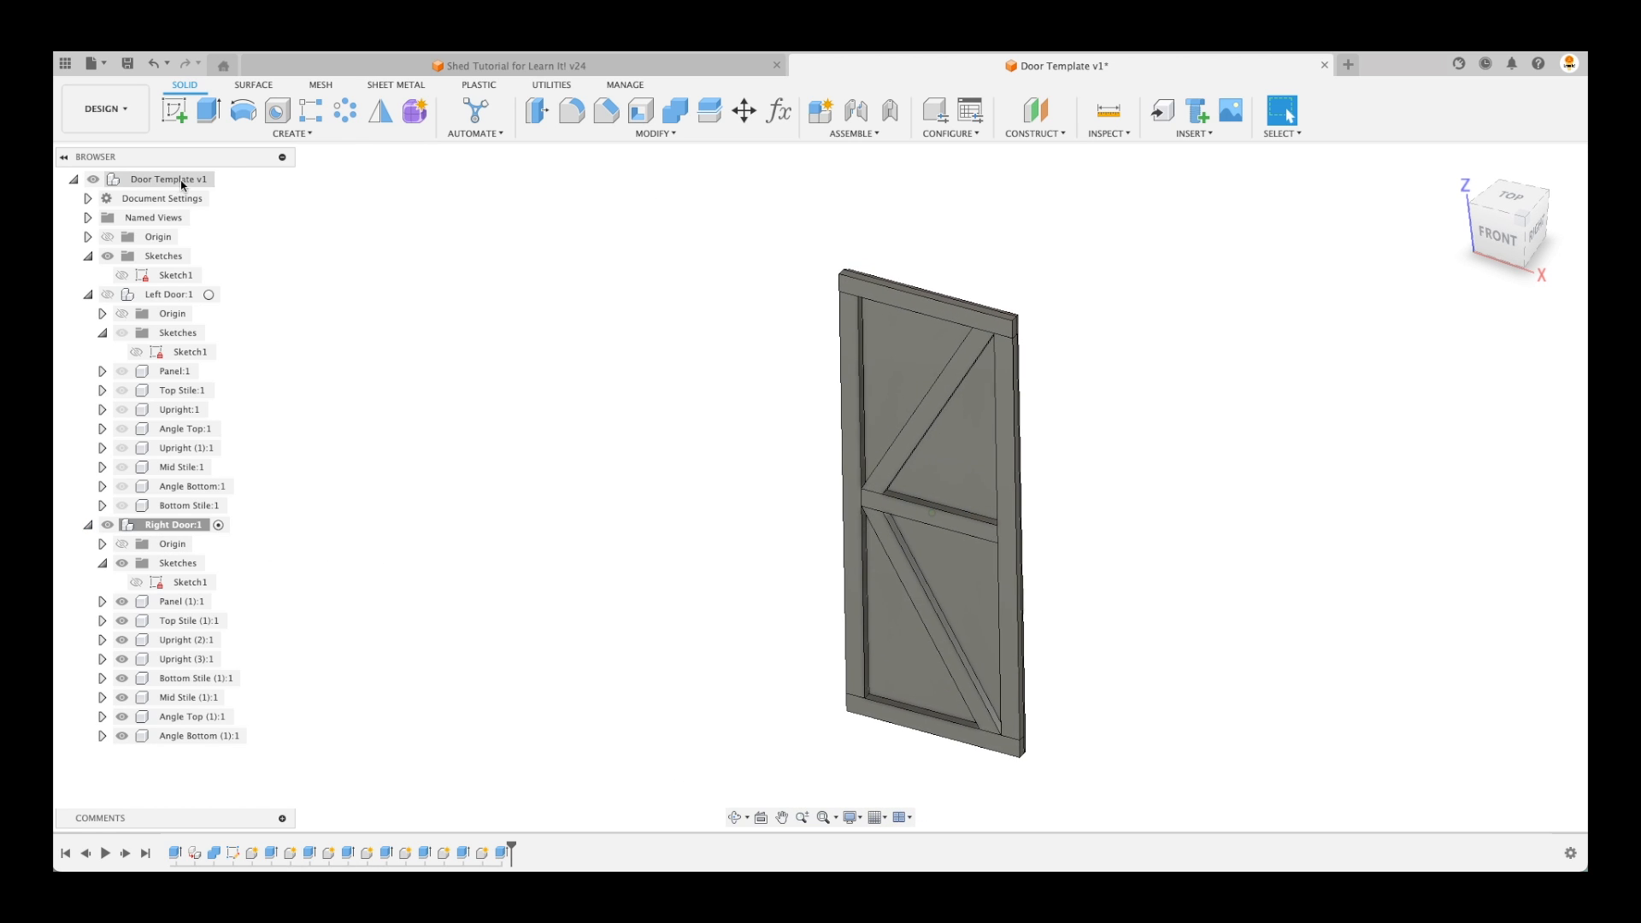
{"action": "left_click", "coordinate": [225, 181]}
{"action": "right_click", "coordinate": [190, 180]}
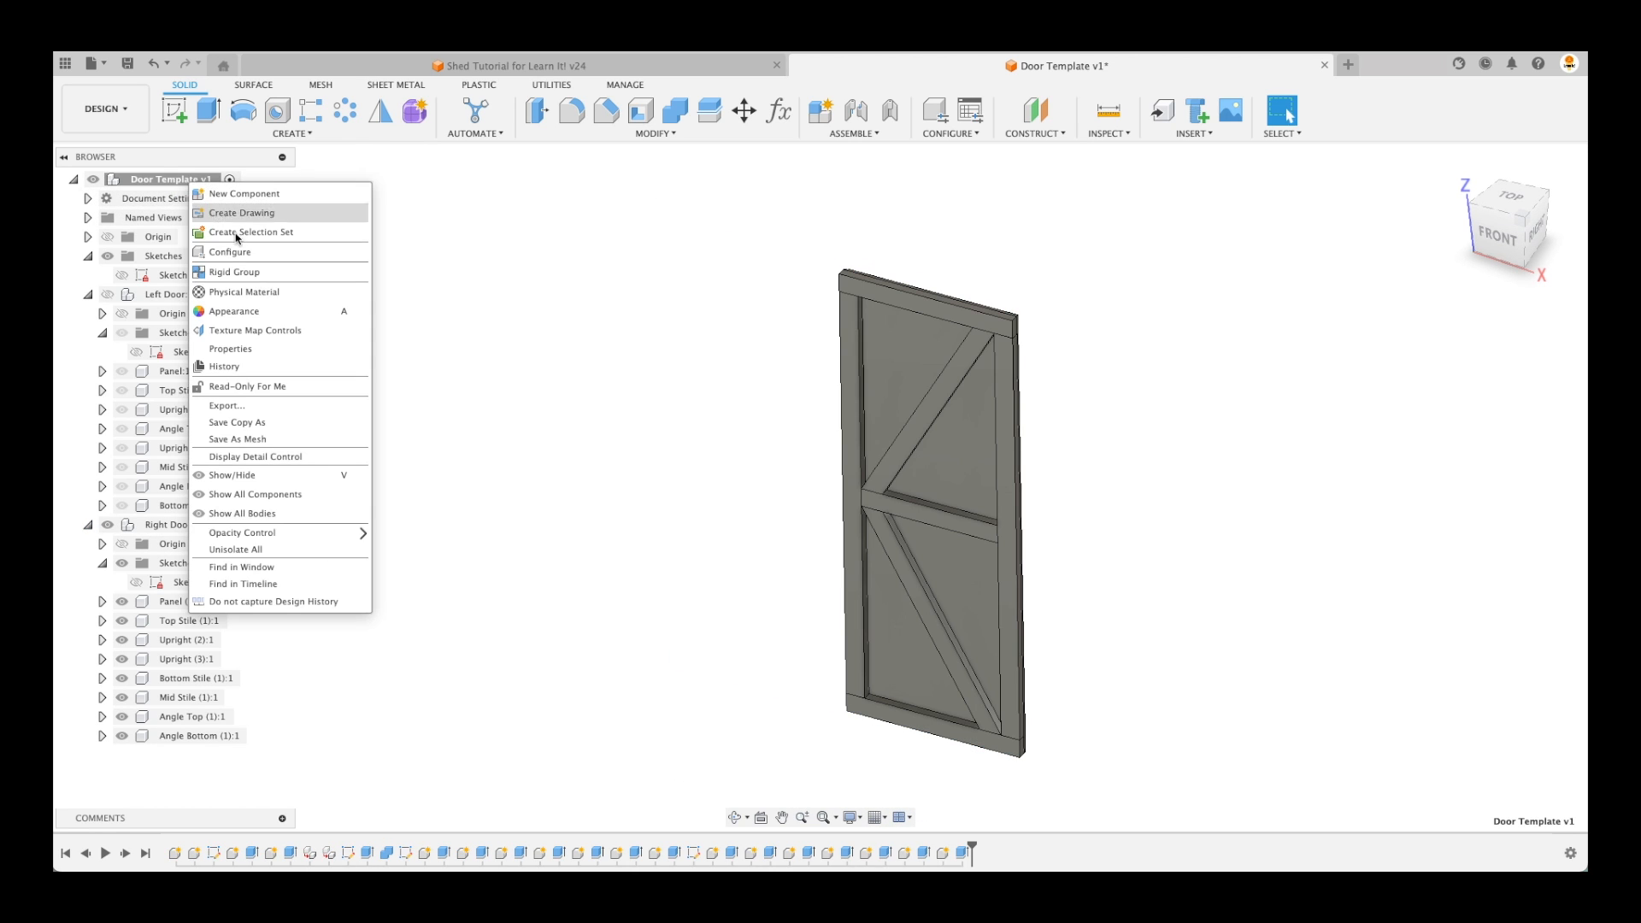
{"action": "left_click", "coordinate": [278, 495]}
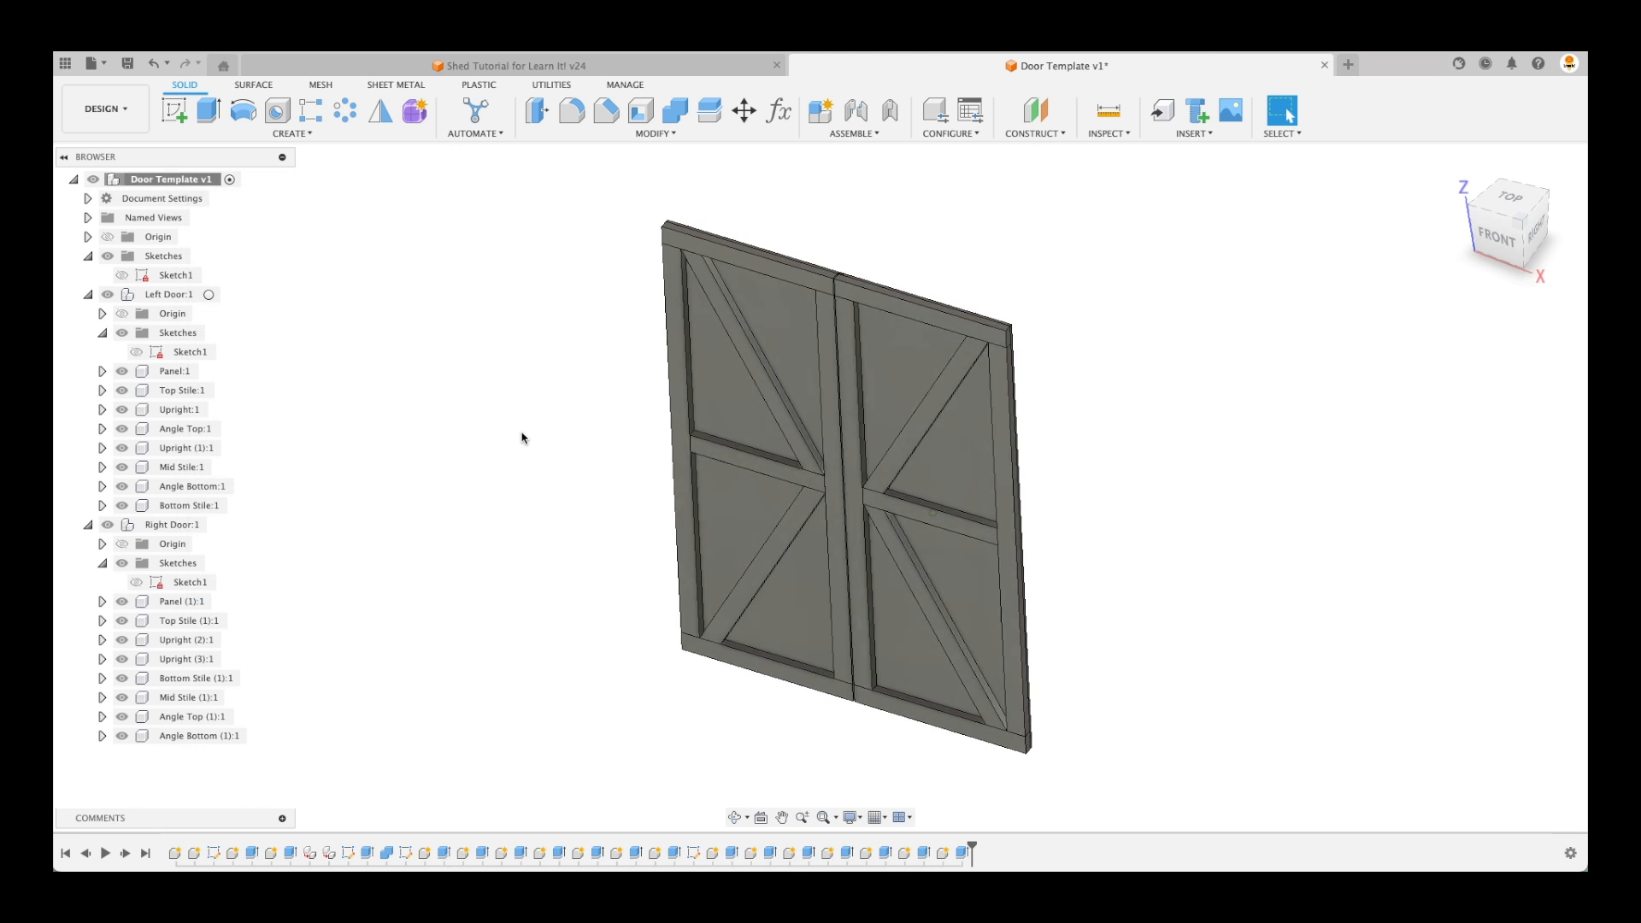
Examine the seam and panel overlap between the two doors from above, and both doors' trim from the front
{"action": "scroll", "coordinate": [986, 271], "scroll_direction": "up", "scroll_amount": 10}
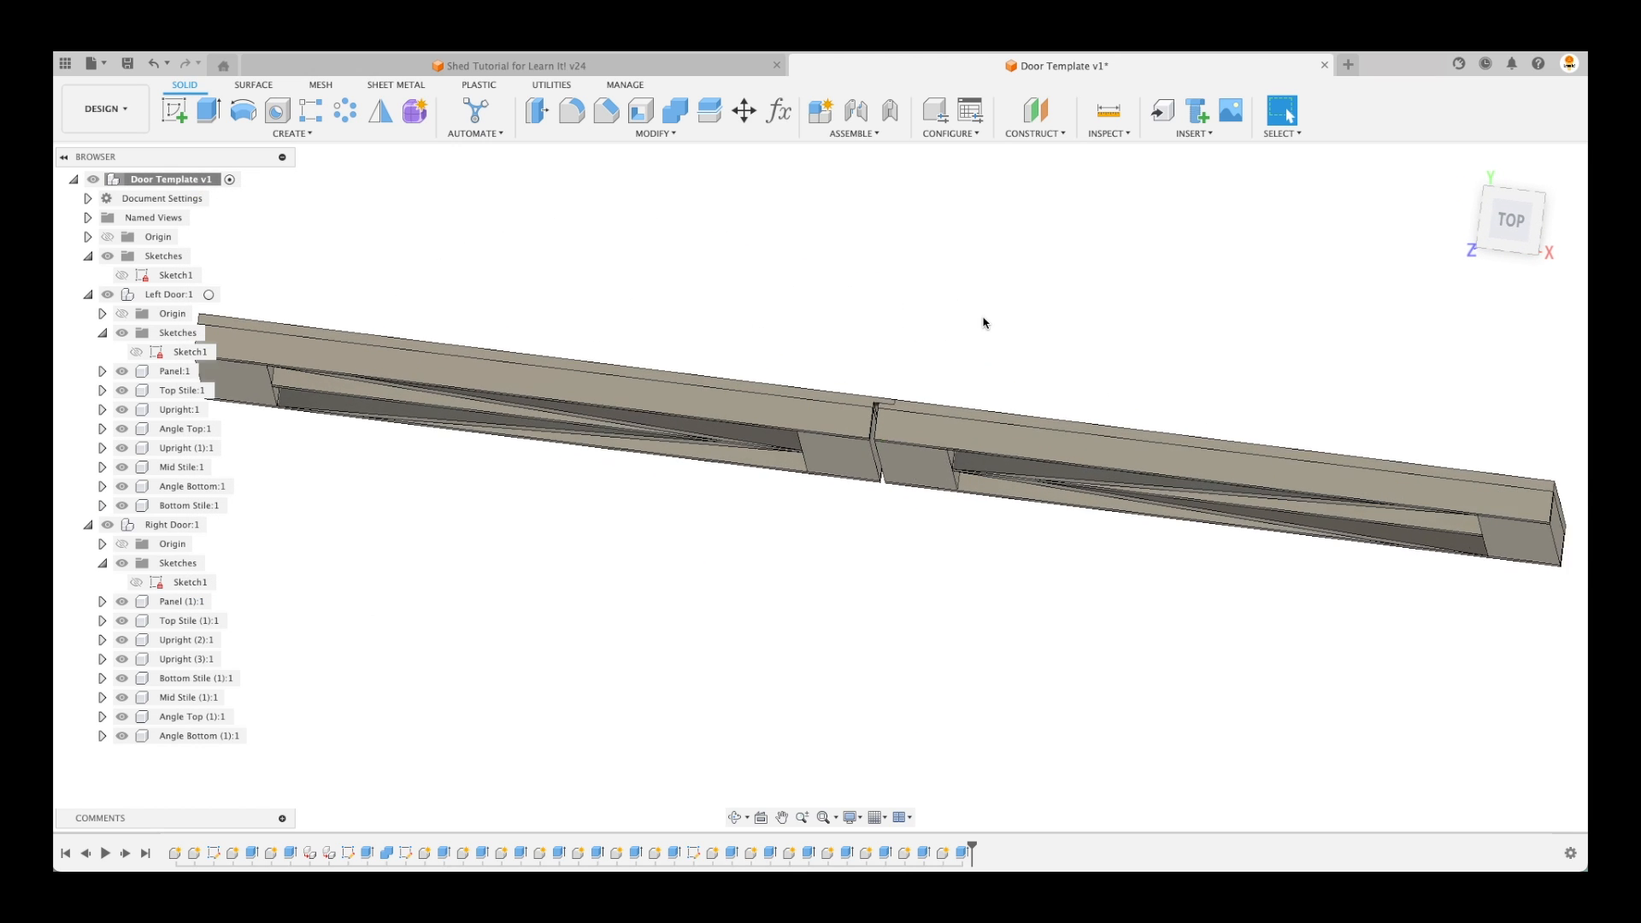
{"action": "middle_click_drag", "start_coordinate": [990, 321], "coordinate": [880, 352], "text": "shift"}
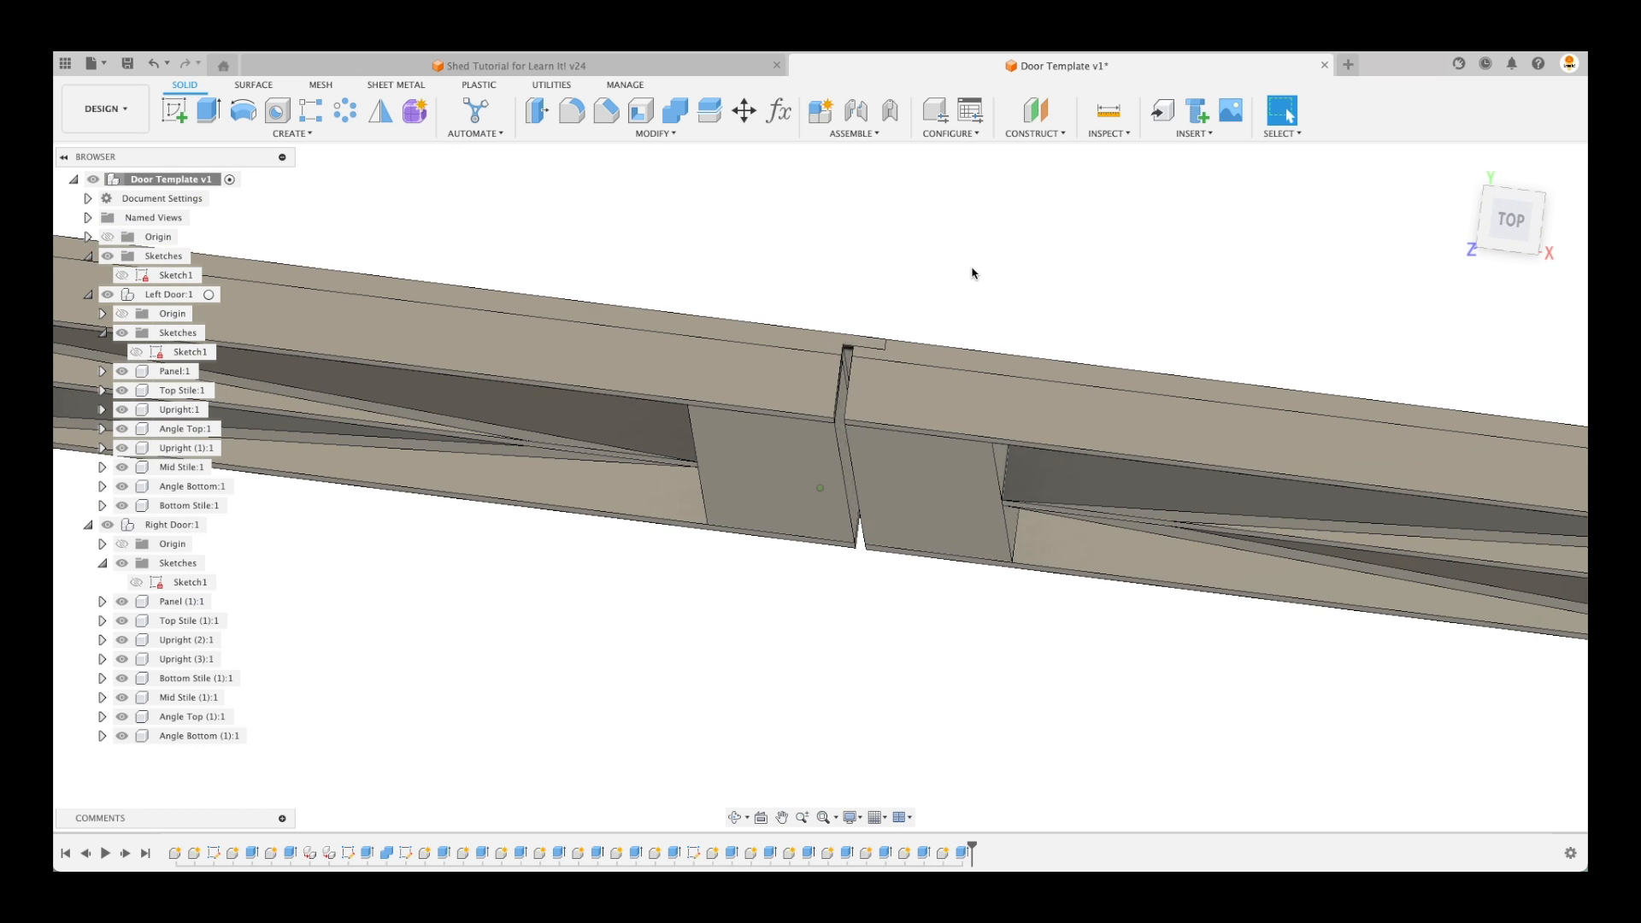
{"action": "middle_click_drag", "start_coordinate": [972, 270], "coordinate": [976, 245], "text": "shift"}
{"action": "scroll", "coordinate": [975, 245], "scroll_direction": "down", "scroll_amount": 5}
{"action": "scroll", "coordinate": [975, 246], "scroll_direction": "down", "scroll_amount": 10, "text": "shift"}
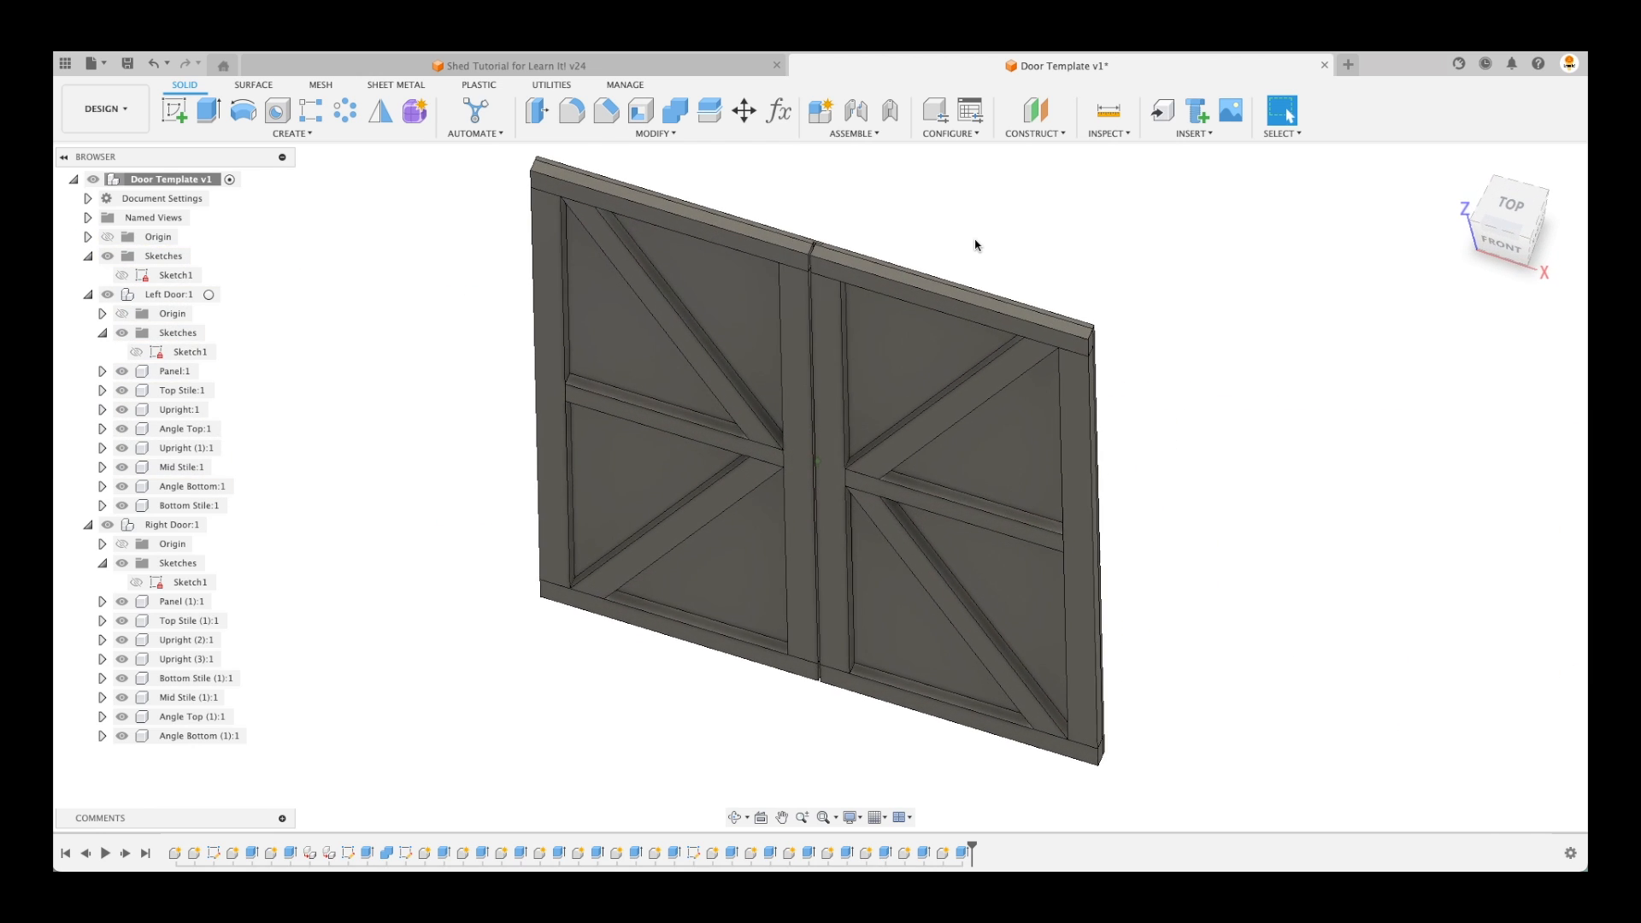
{"action": "scroll", "coordinate": [455, 538], "scroll_direction": "right", "scroll_amount": 2, "text": "shift"}
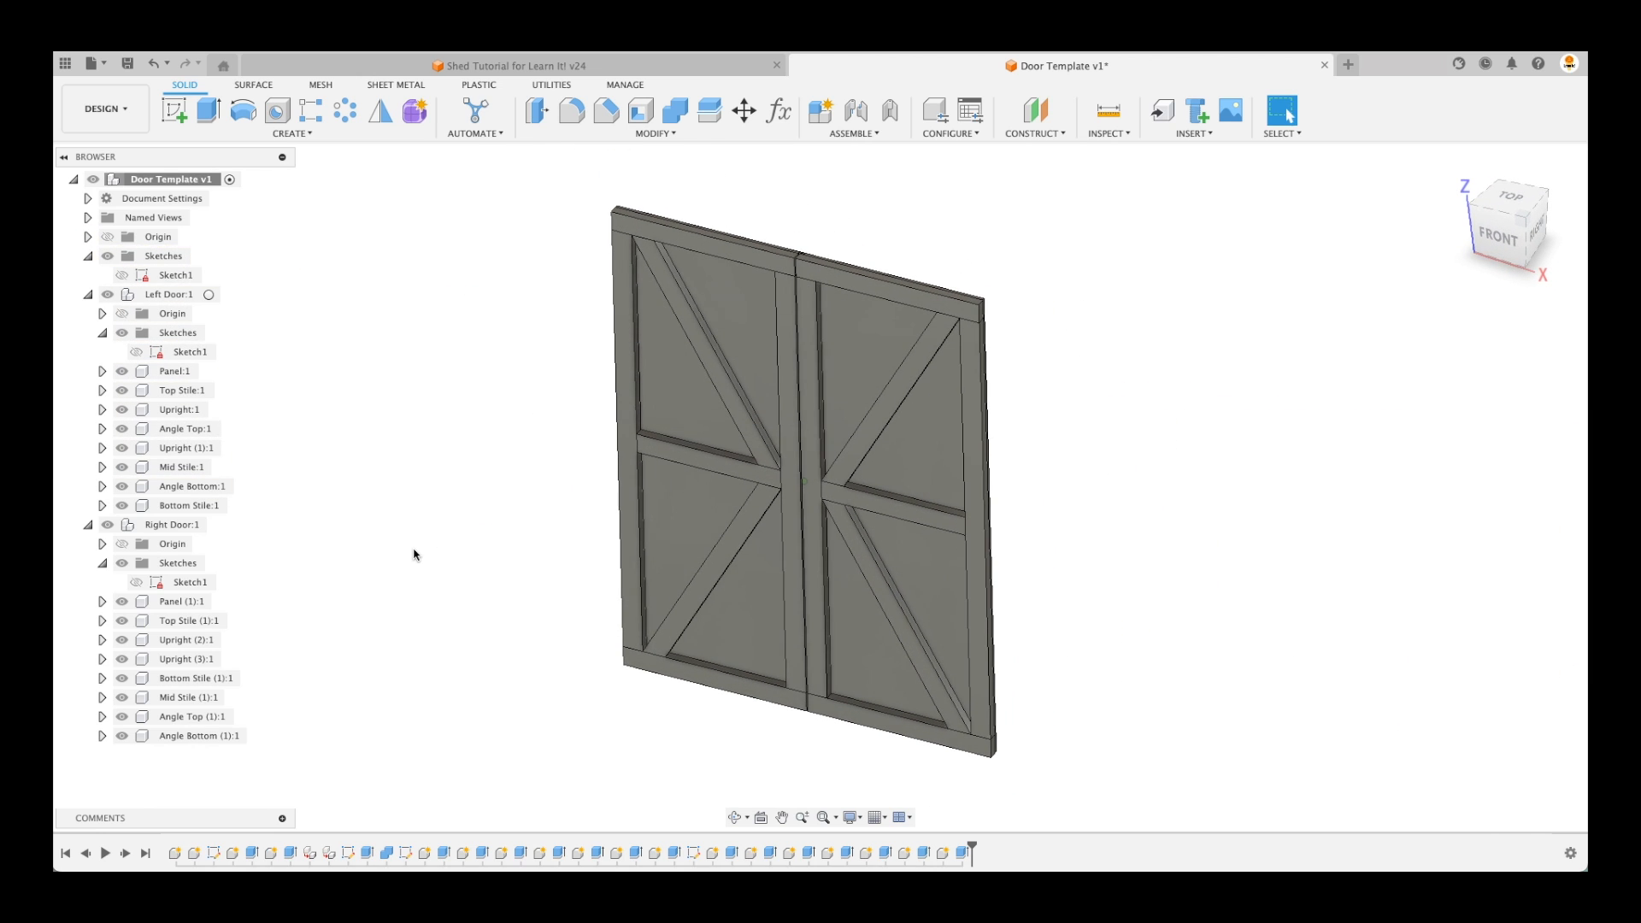
{"action": "scroll", "coordinate": [413, 556], "scroll_direction": "right", "scroll_amount": 3, "text": "shift"}
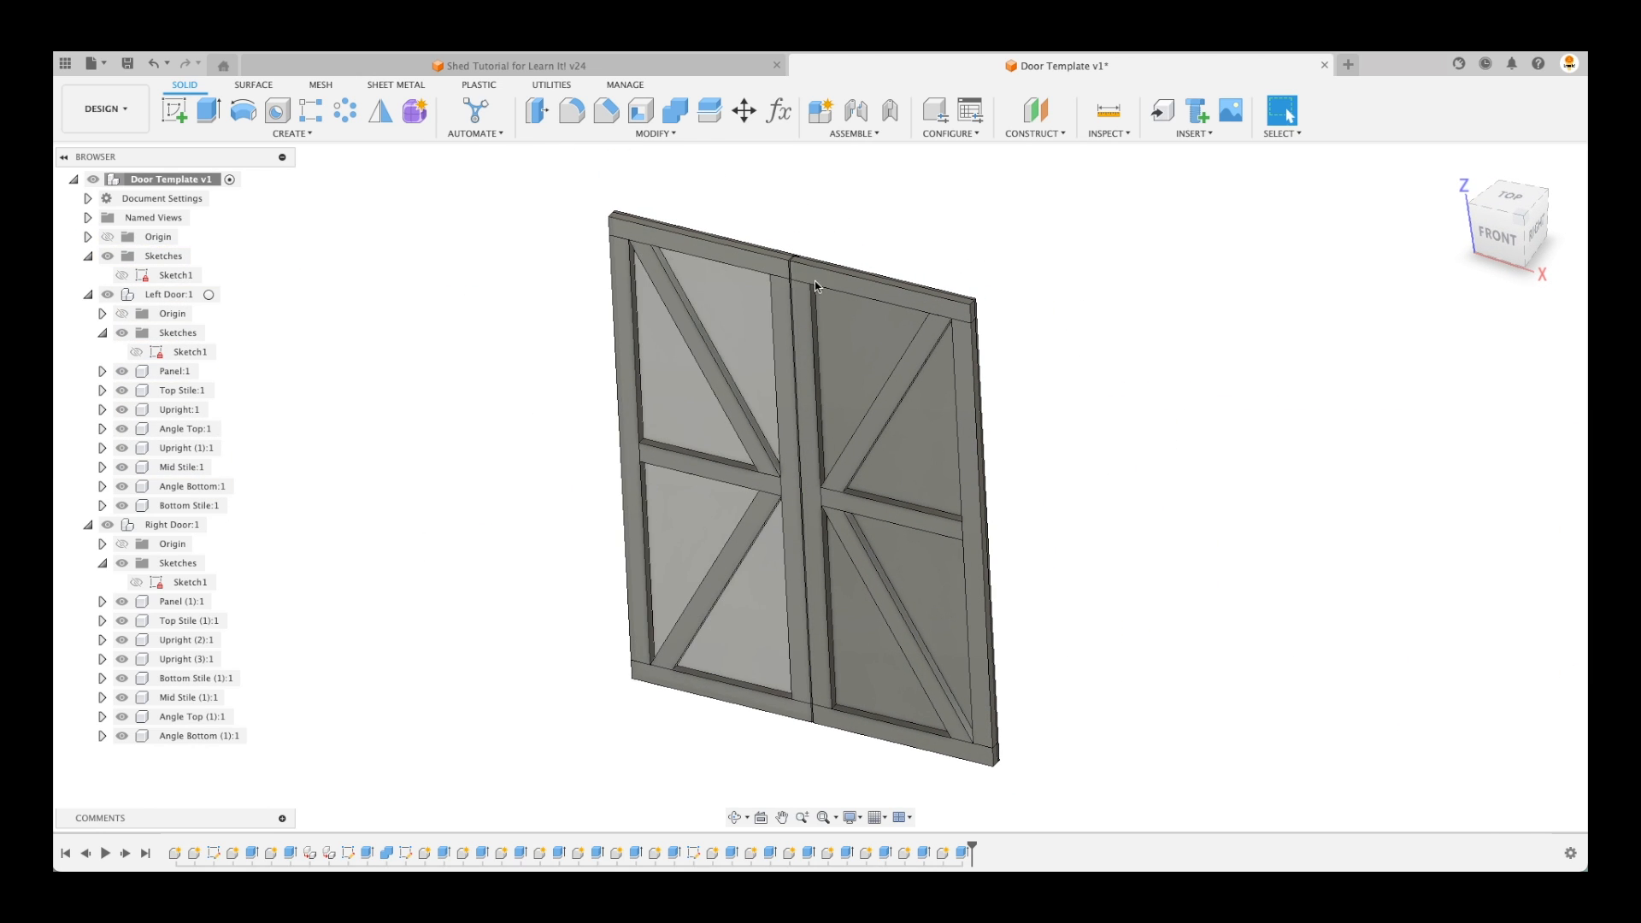
Pull the right door's upper diagonal out beside the doors and undo the move
{"action": "scroll", "coordinate": [896, 426], "scroll_direction": "right", "scroll_amount": 2}
{"action": "scroll", "coordinate": [896, 422], "scroll_direction": "right", "scroll_amount": 1}
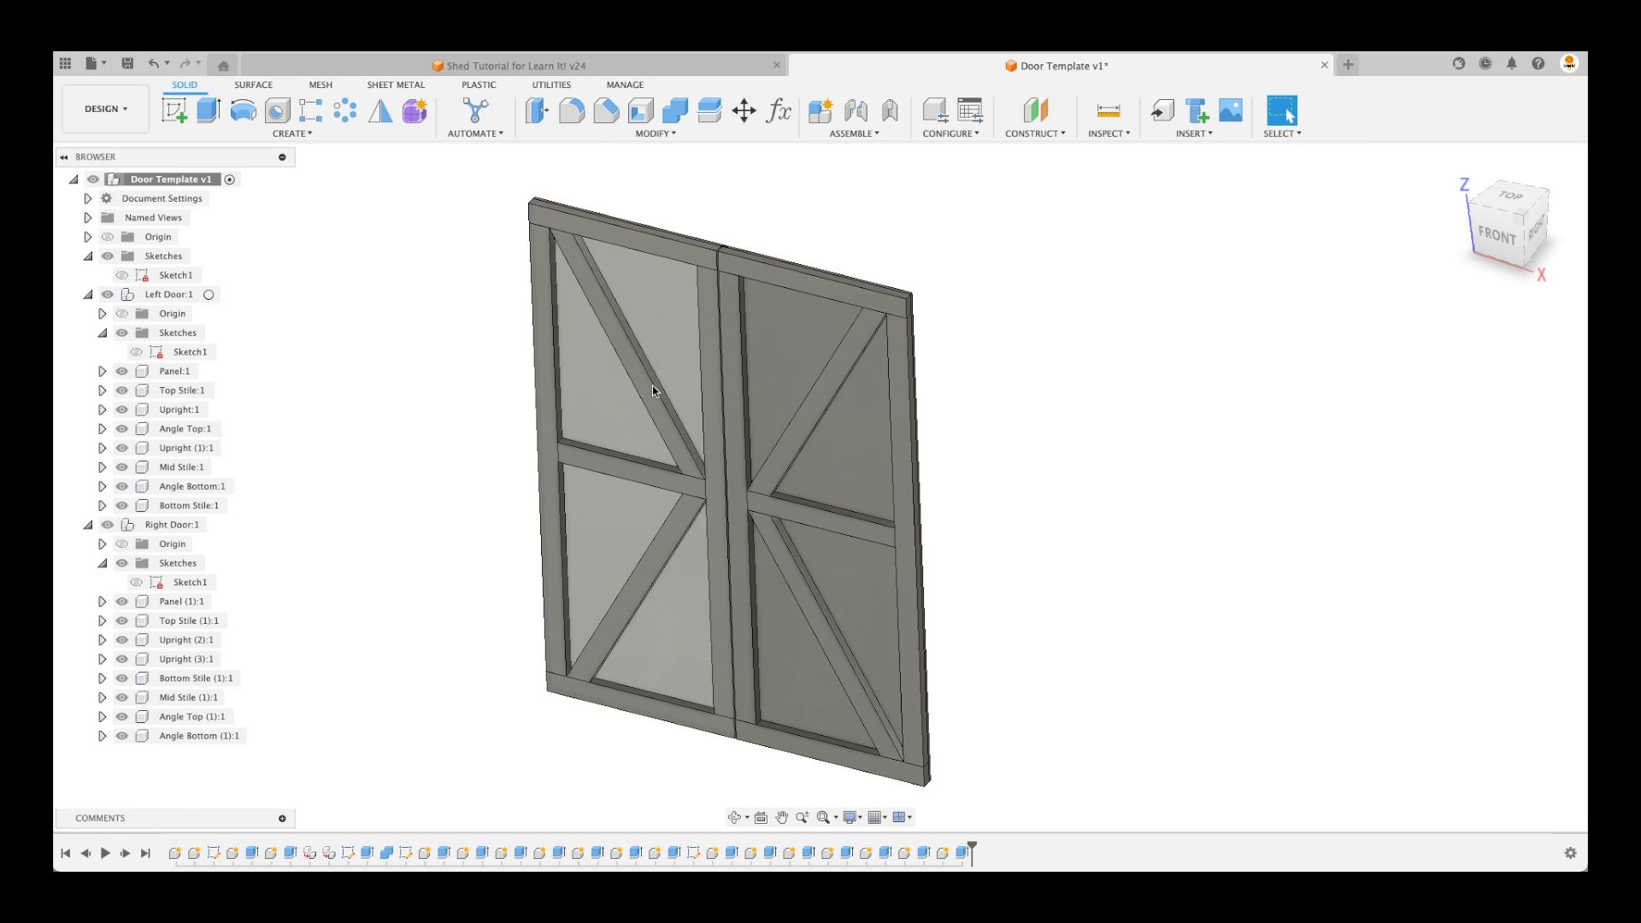
{"action": "left_click_drag", "start_coordinate": [807, 419], "coordinate": [1095, 422]}
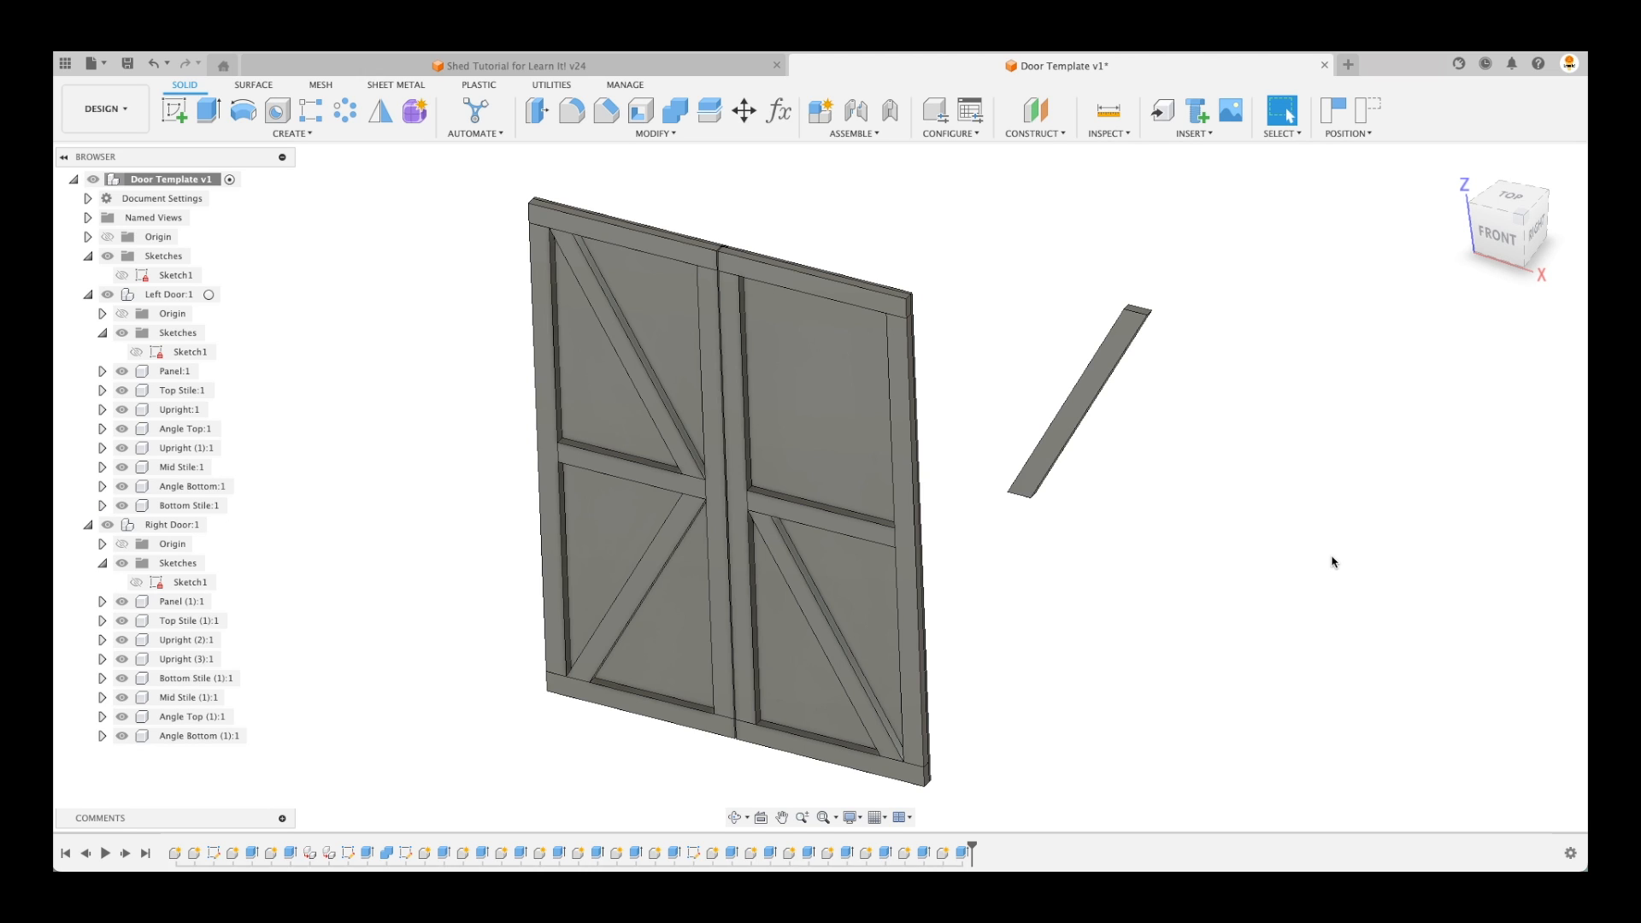
{"action": "key", "text": "super+z"}
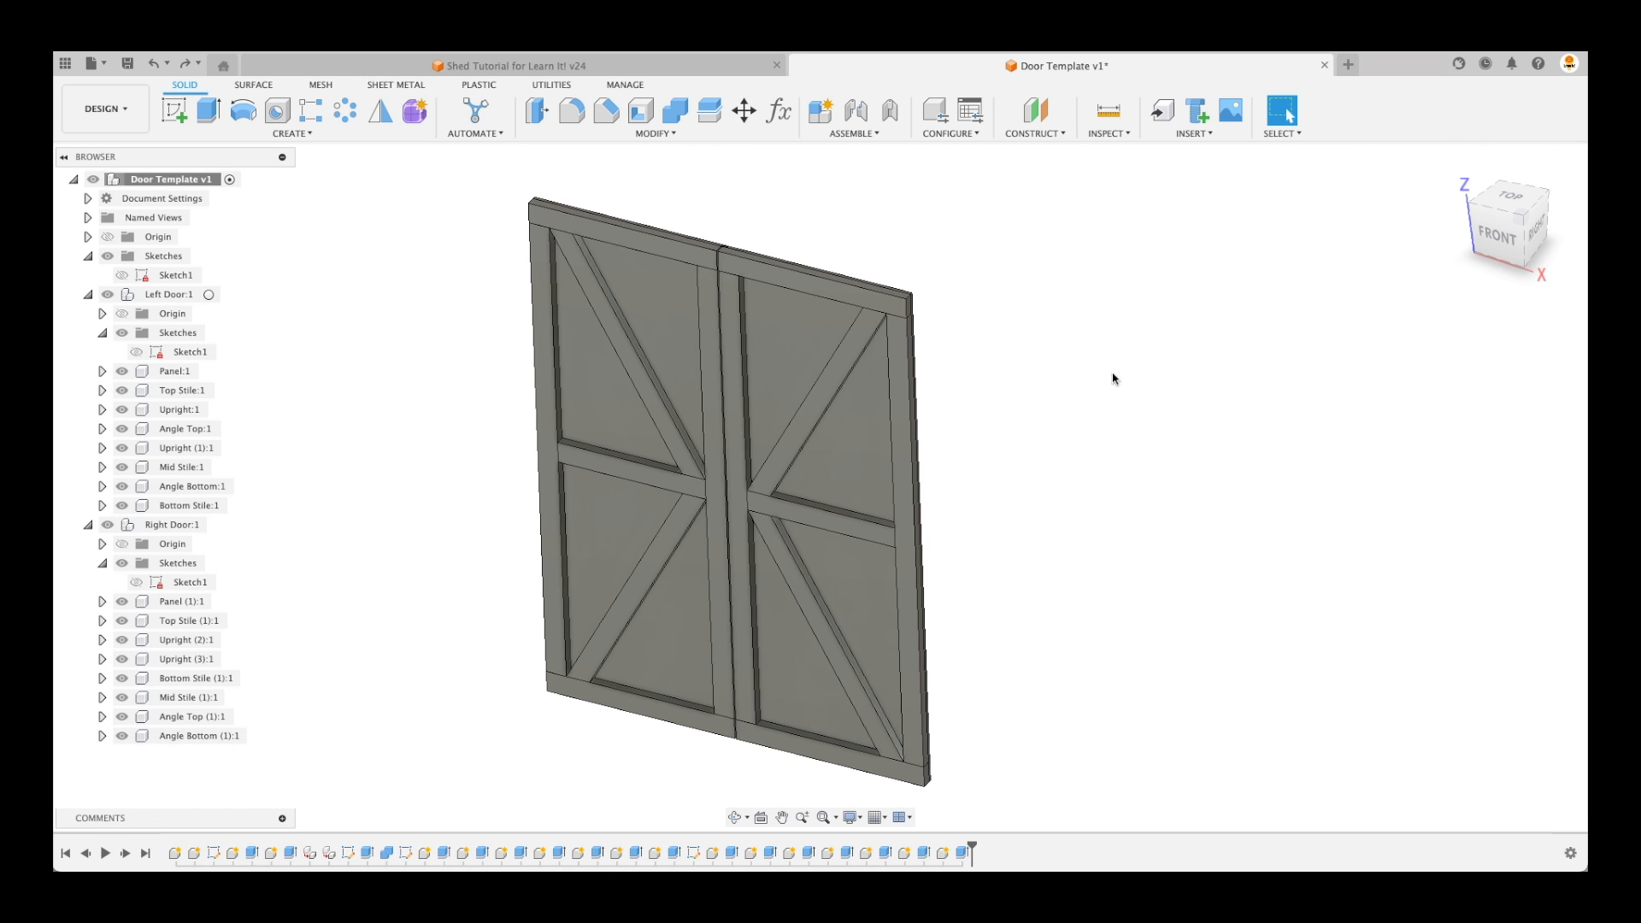
Create a rigid group from the left door's eight components, Panel through Bottom Stile, with child components included
{"action": "left_click", "coordinate": [874, 135]}
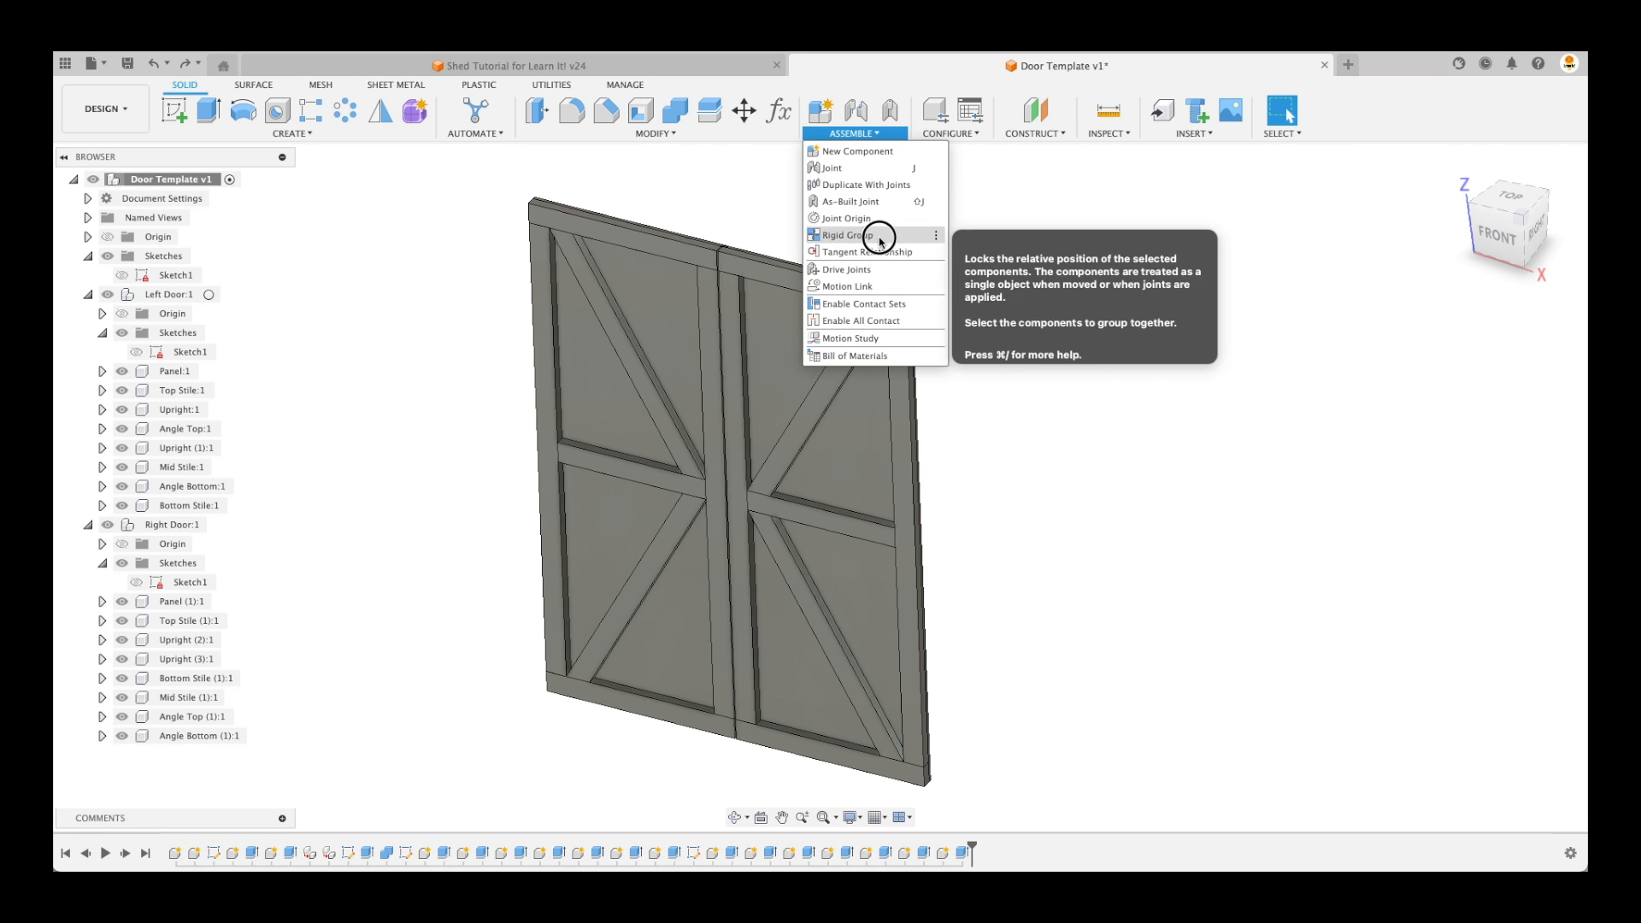
{"action": "left_click", "coordinate": [927, 227]}
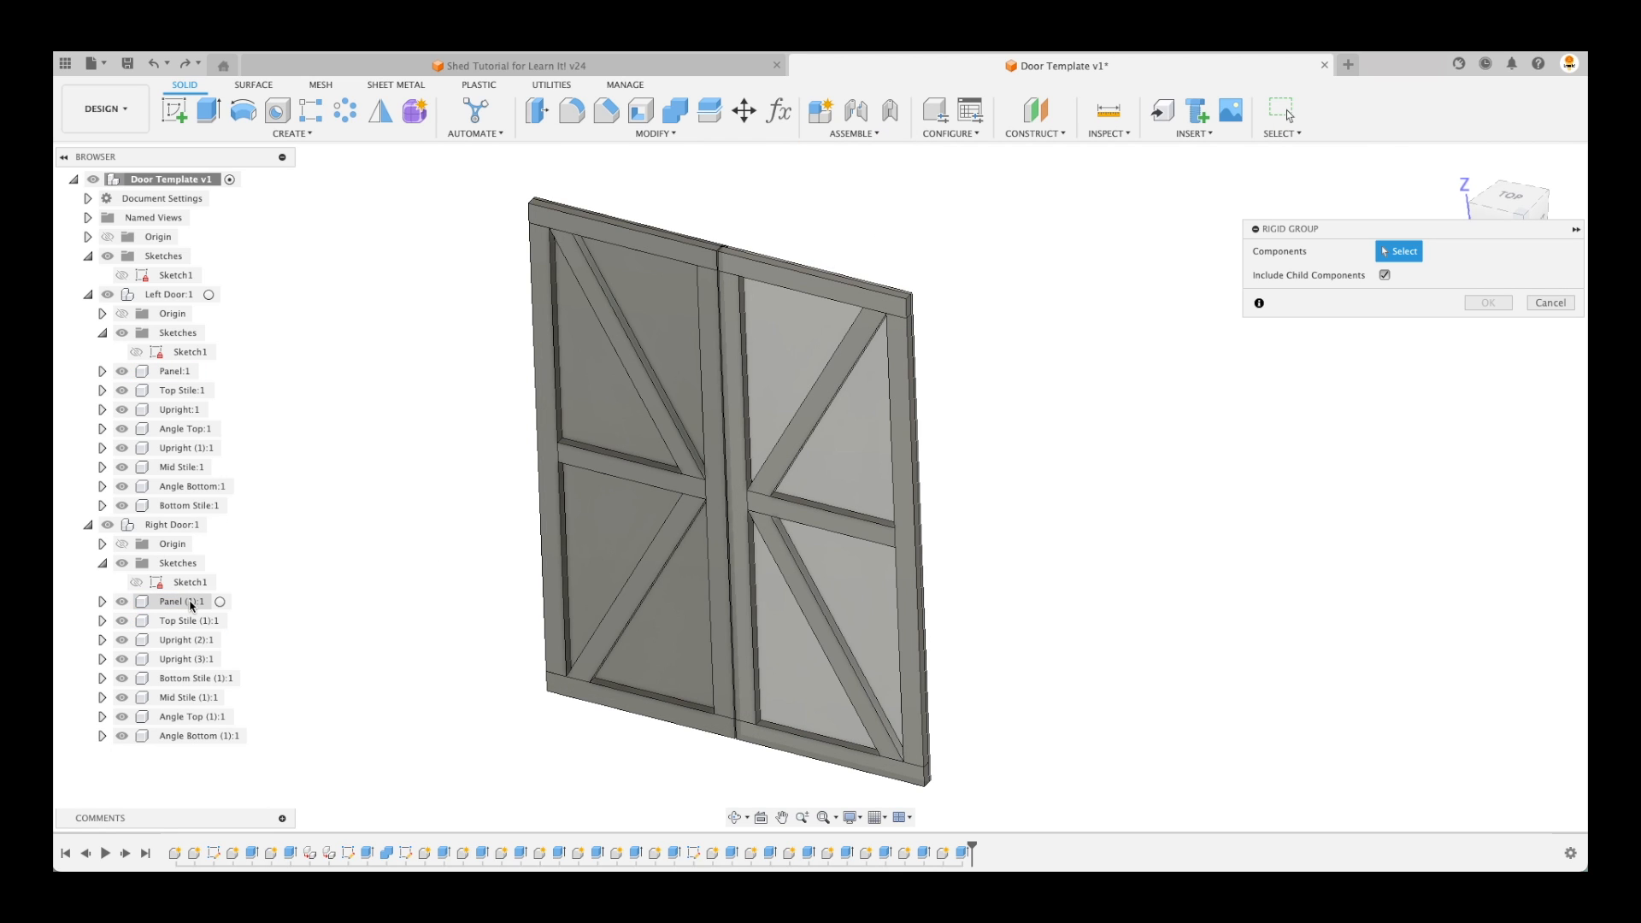
{"action": "left_click", "coordinate": [174, 371]}
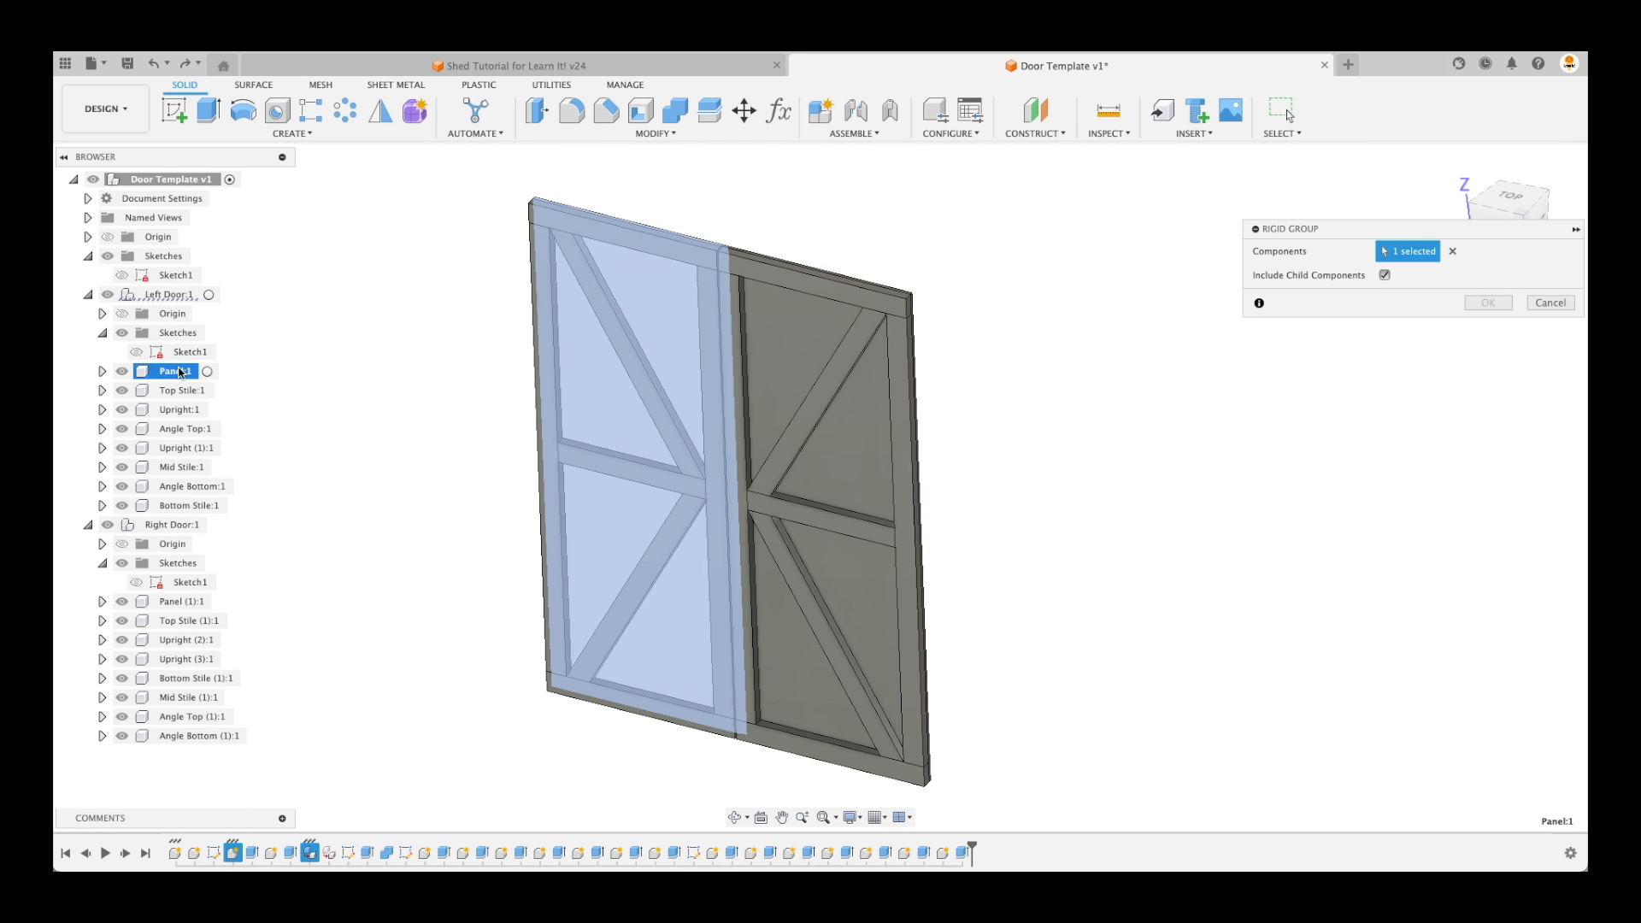
{"action": "left_click", "coordinate": [185, 508], "text": "shift"}
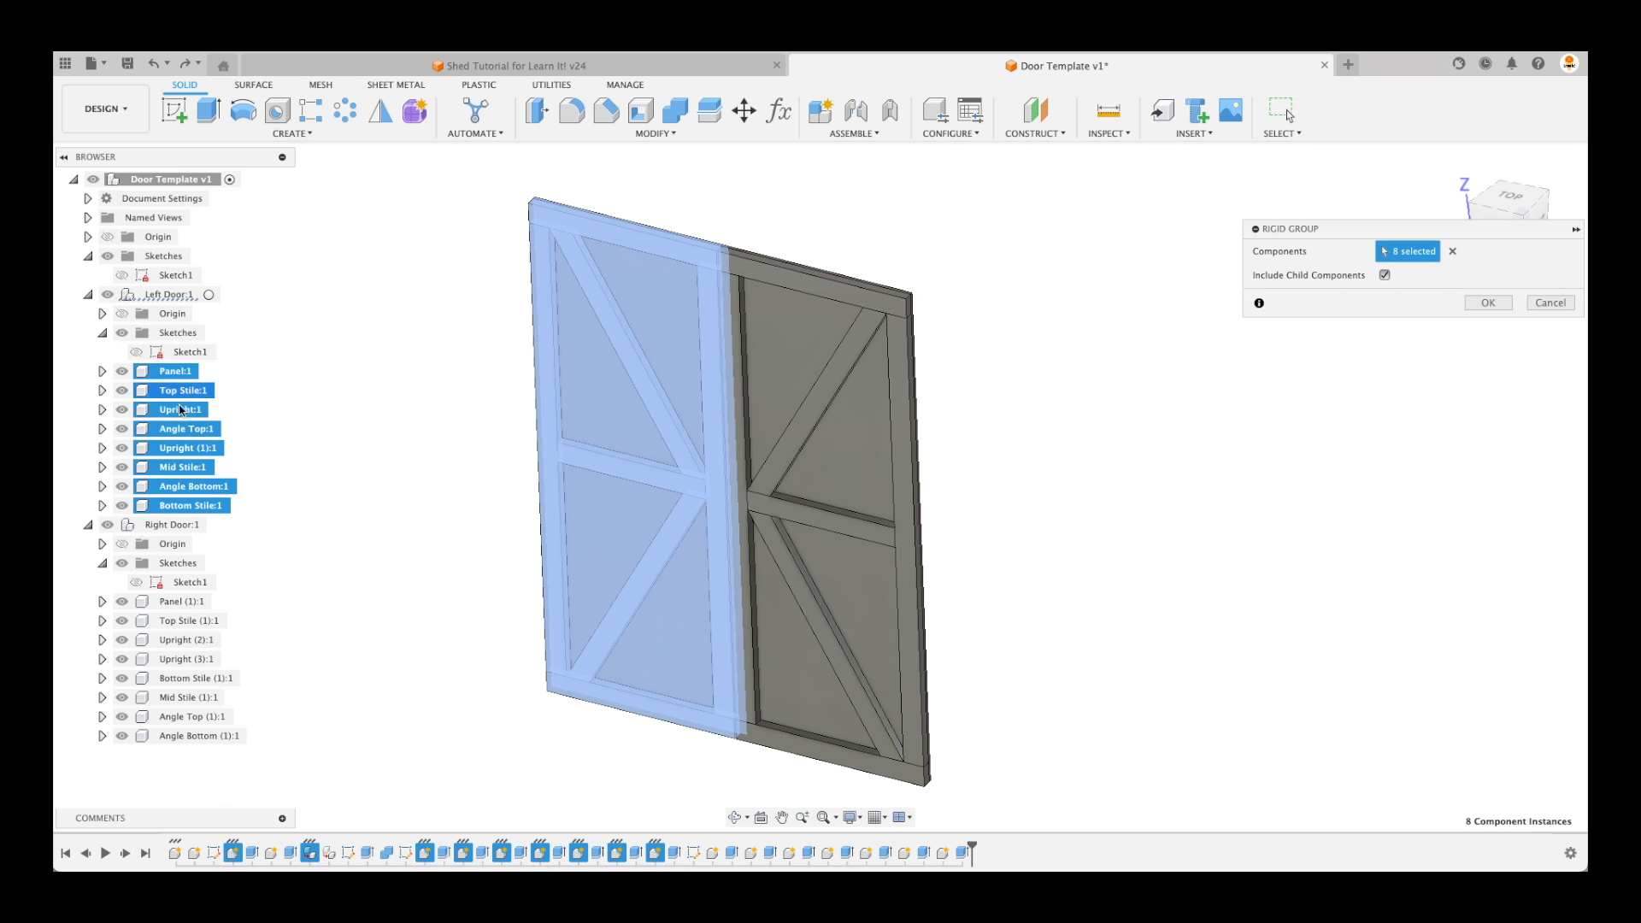
{"action": "left_click", "coordinate": [1496, 305]}
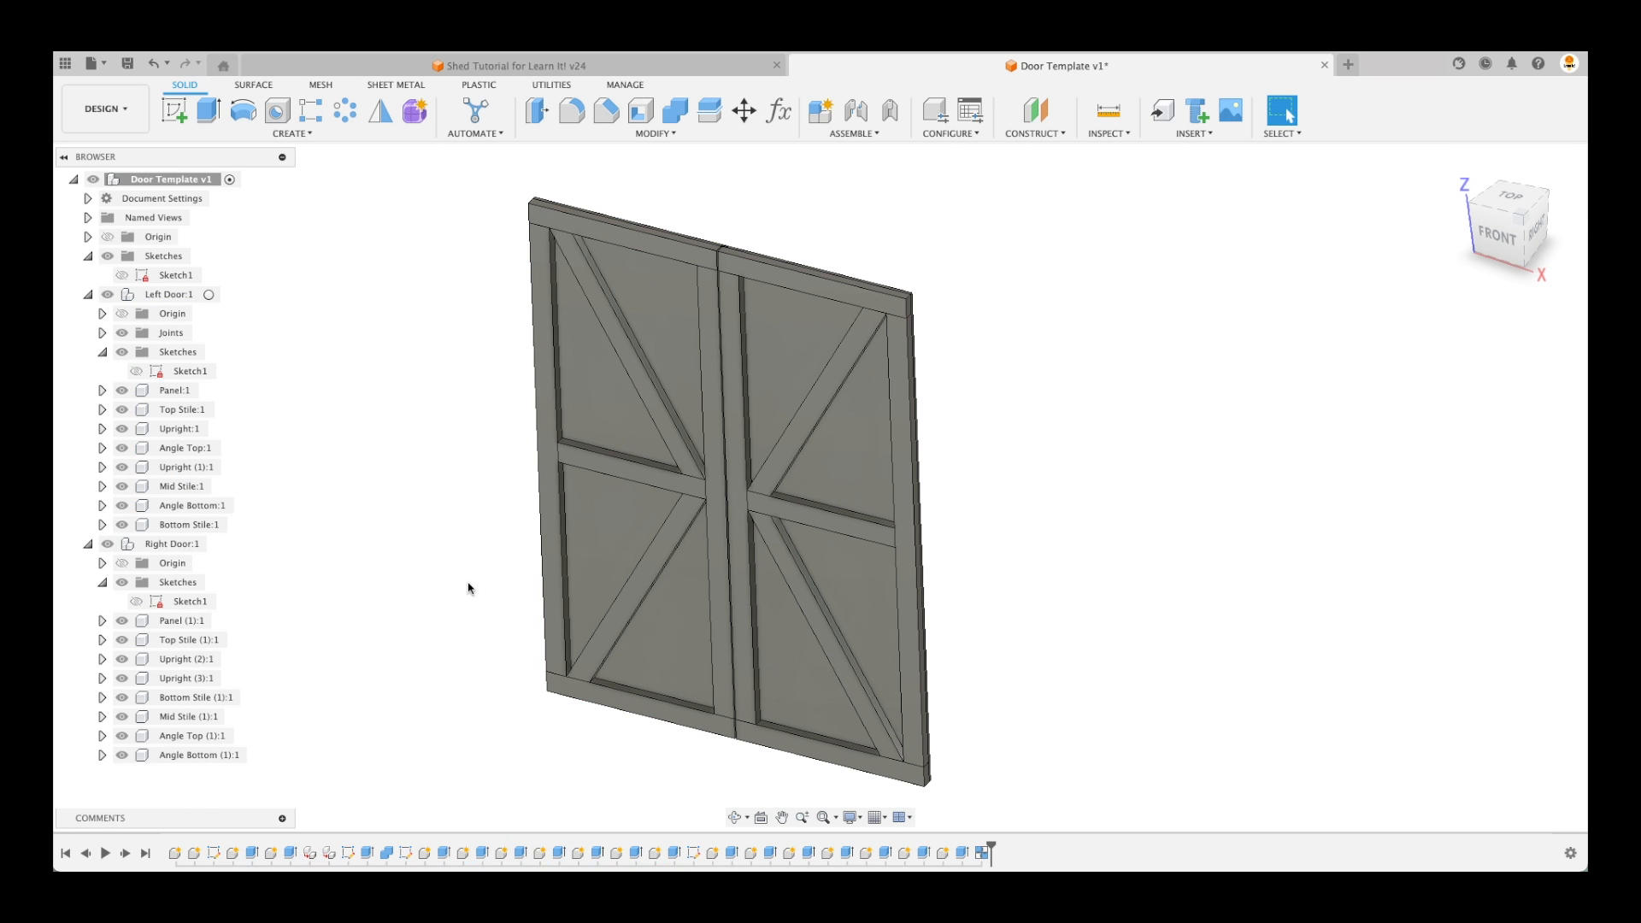
Create a rigid group from the right door's eight components, Panel (1) through Angle Bottom (1), with child components included
{"action": "left_click", "coordinate": [852, 133]}
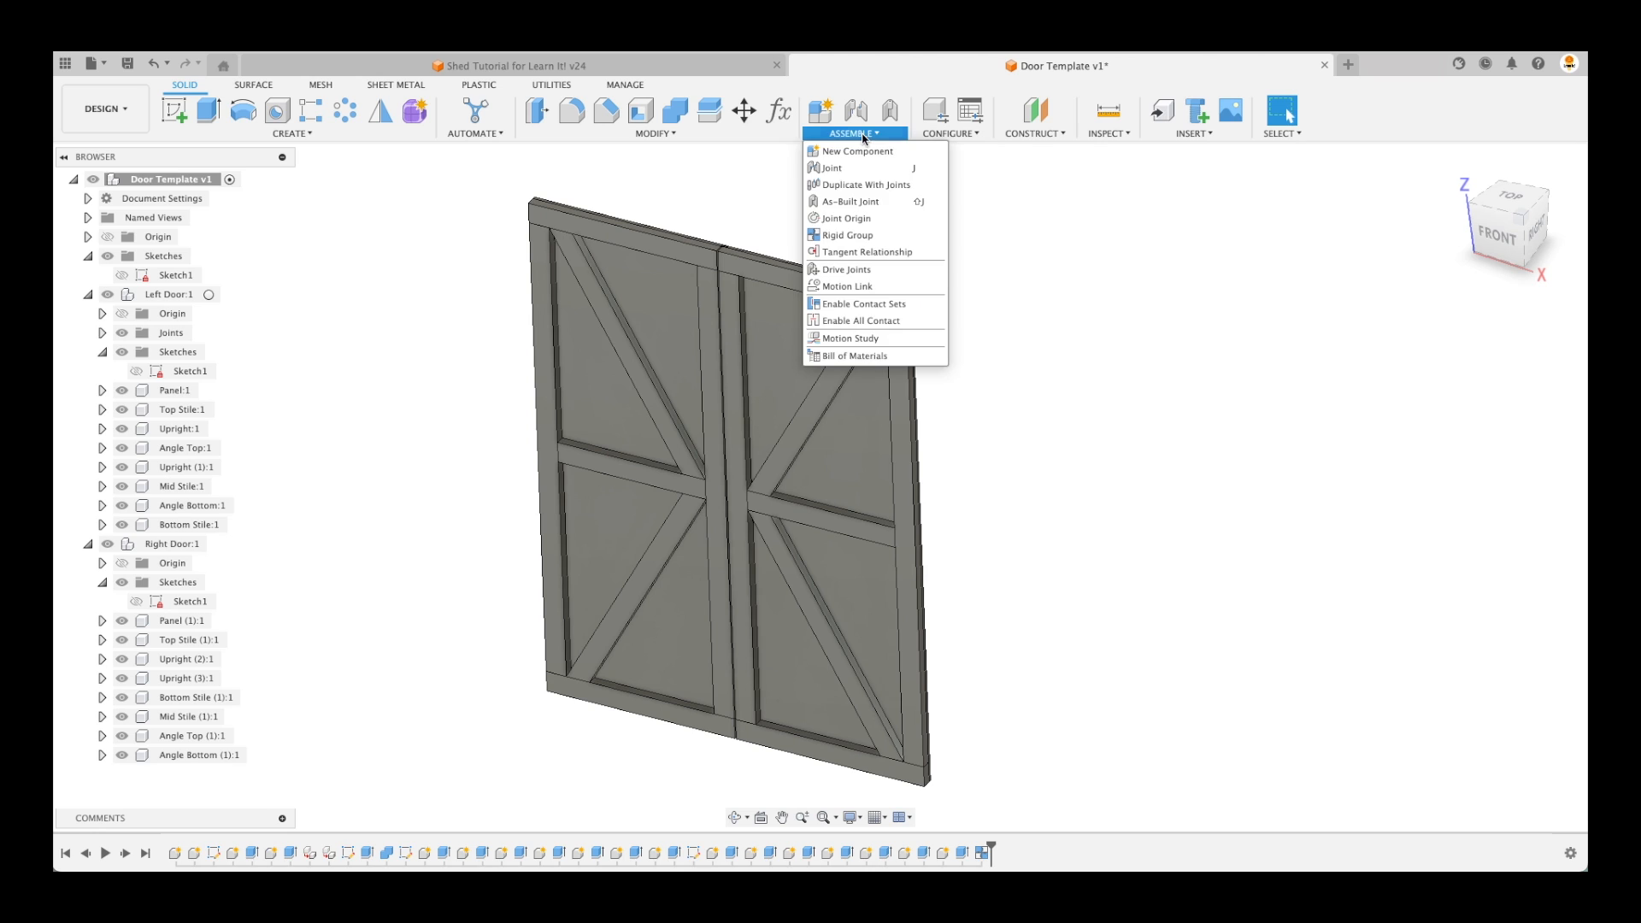
{"action": "left_click", "coordinate": [847, 235]}
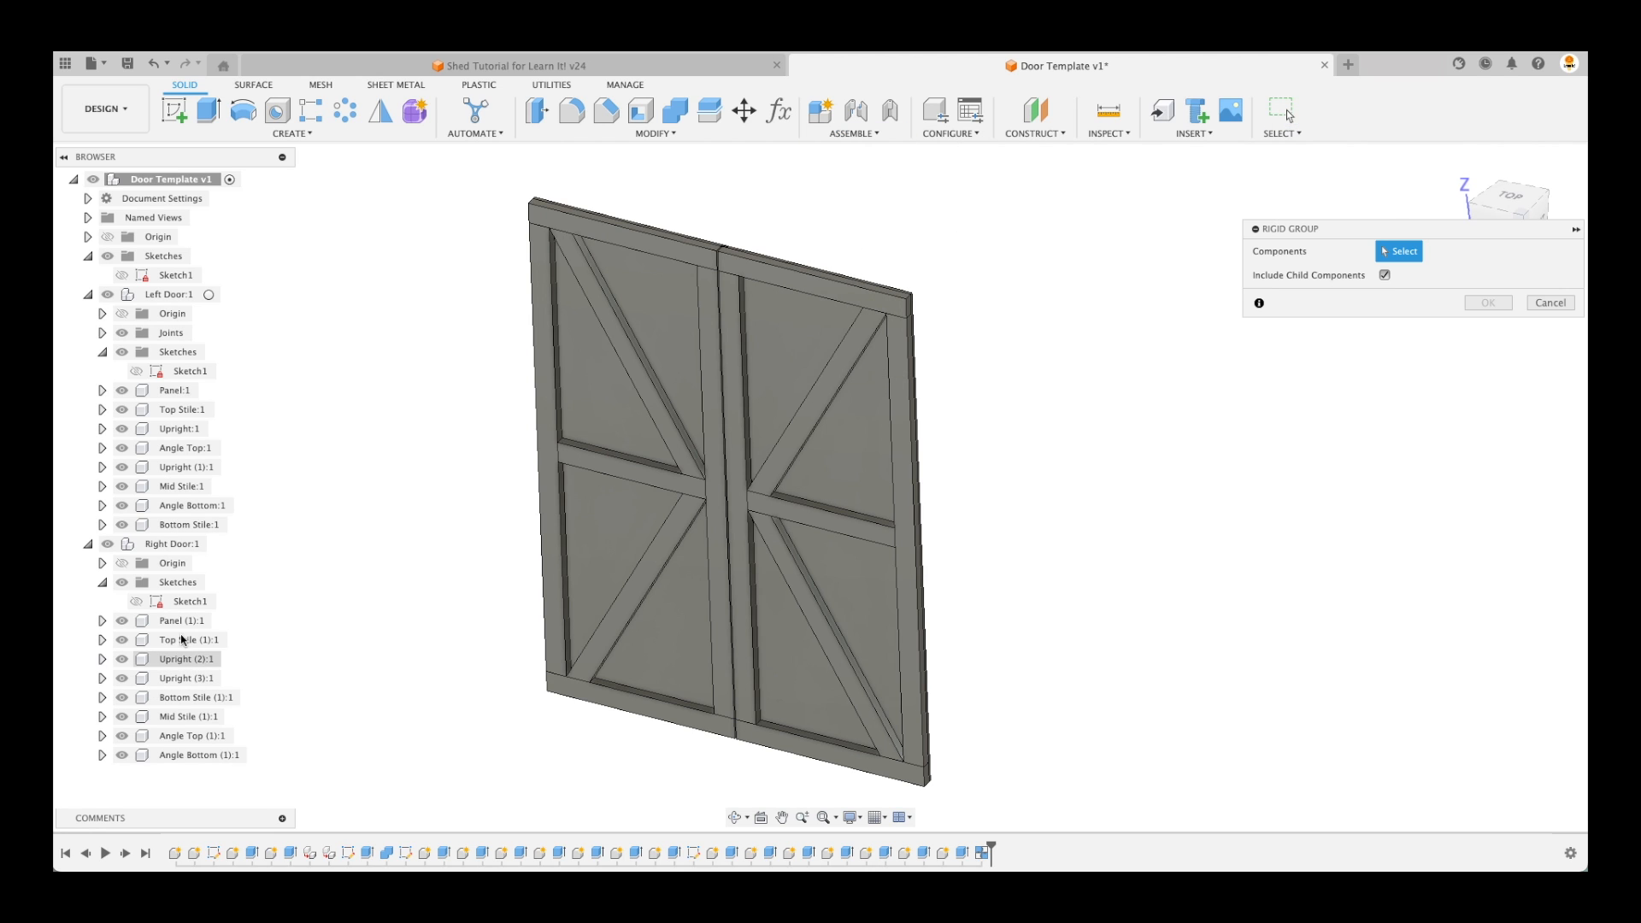
{"action": "left_click", "coordinate": [187, 622]}
{"action": "left_click", "coordinate": [202, 755], "text": "shift"}
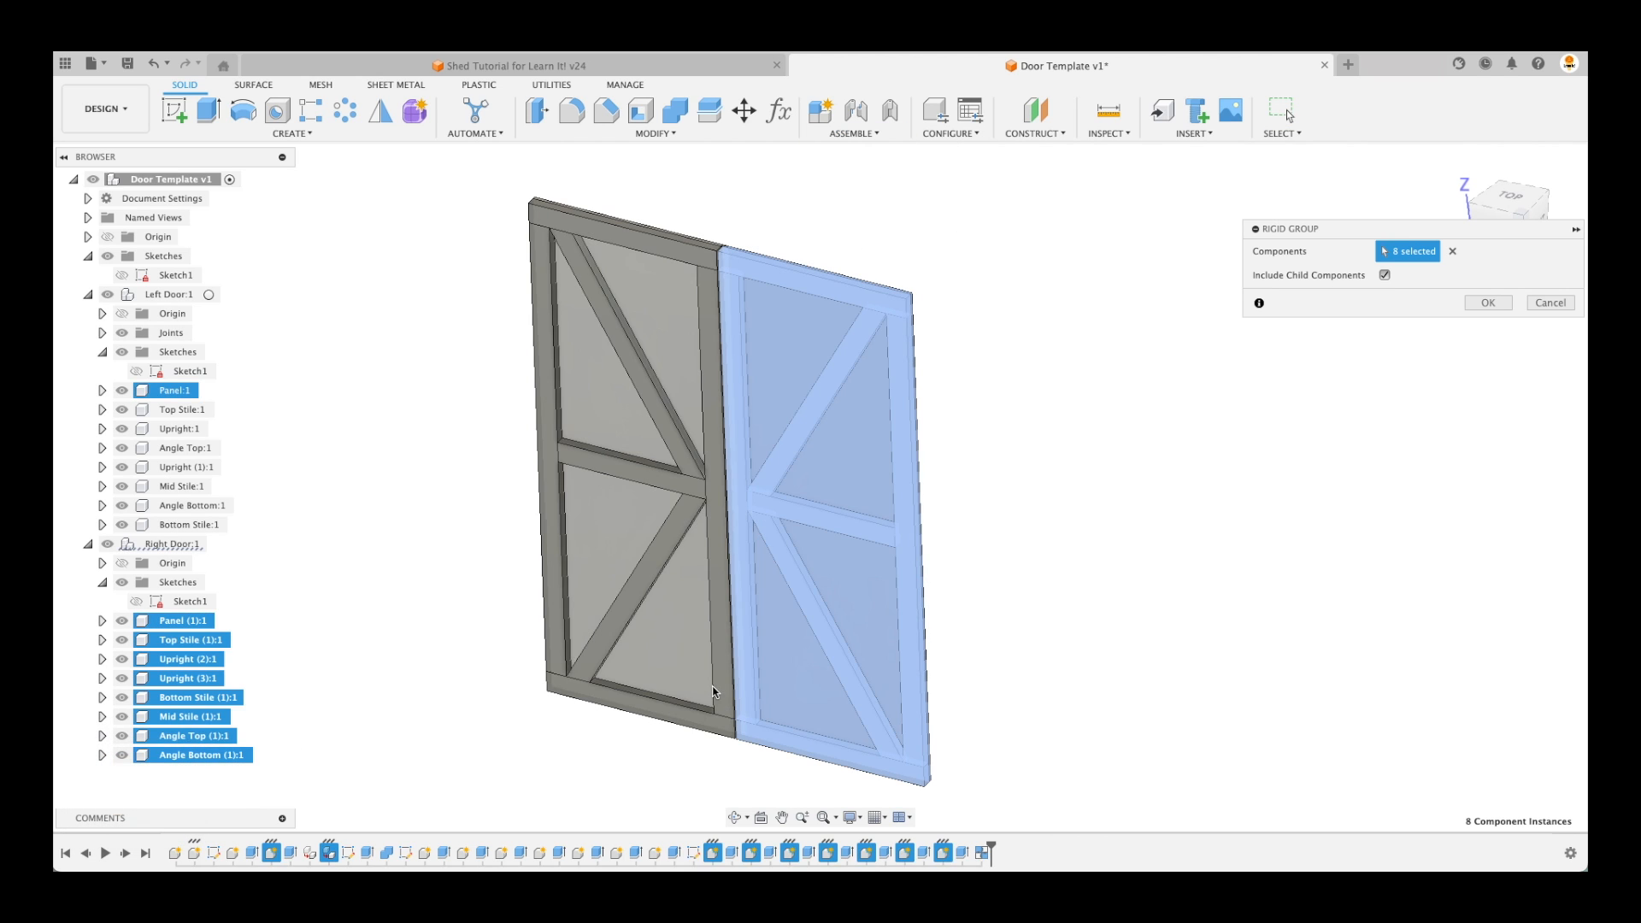
{"action": "left_click", "coordinate": [1488, 303]}
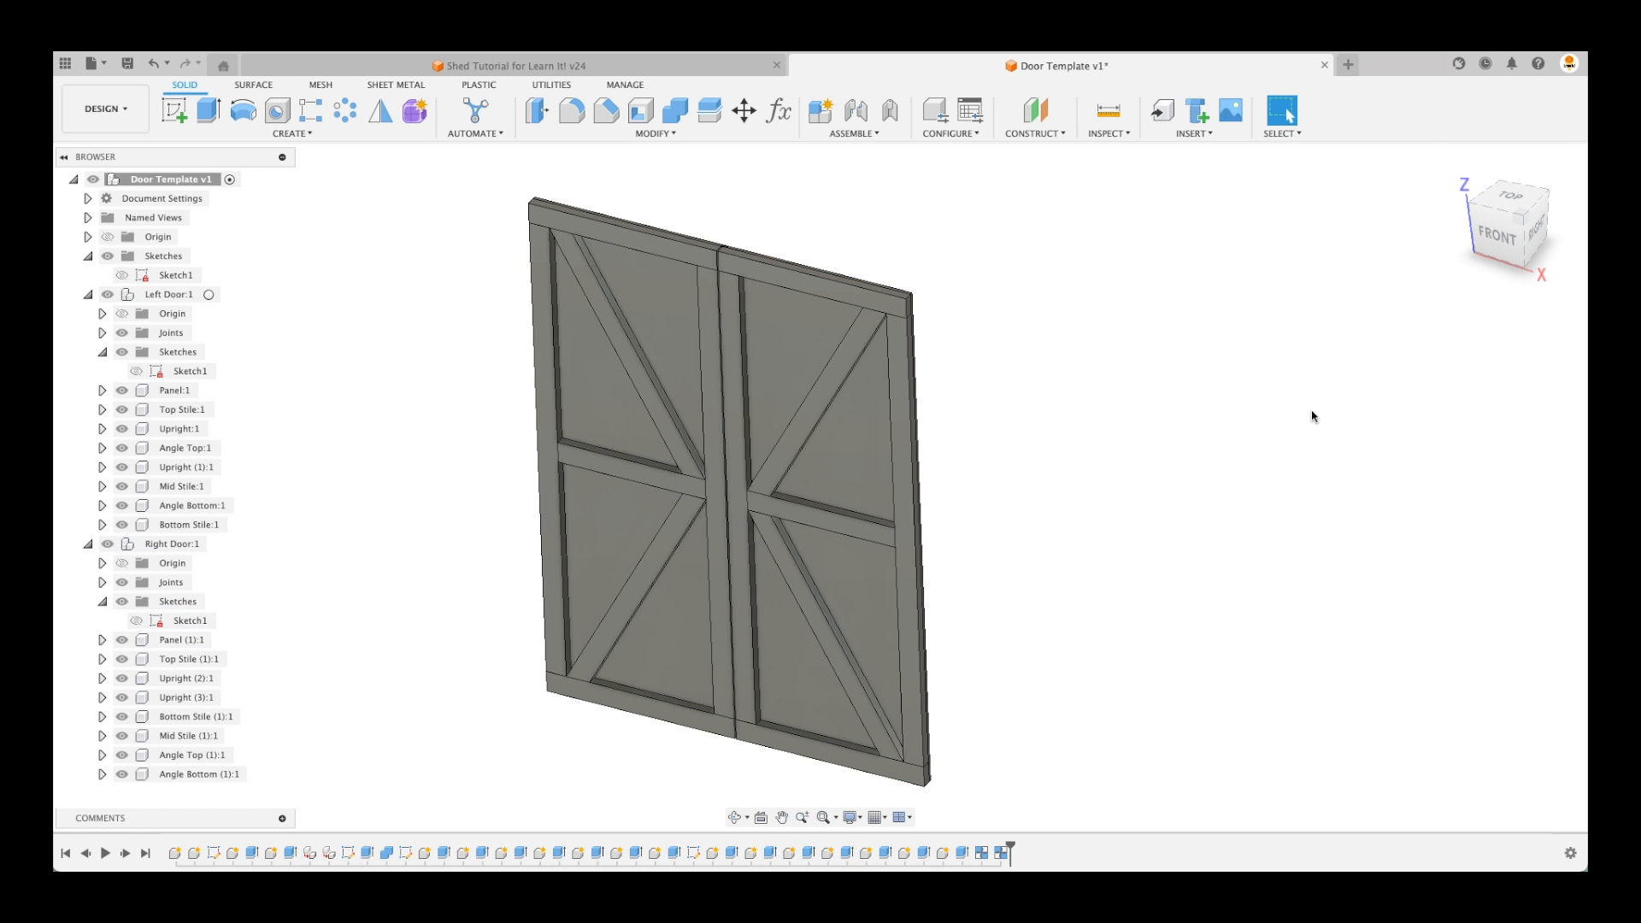
Test the right door's rigid group by pulling the door away from the left door, and revert its position
{"action": "left_click_drag", "start_coordinate": [791, 433], "coordinate": [935, 438]}
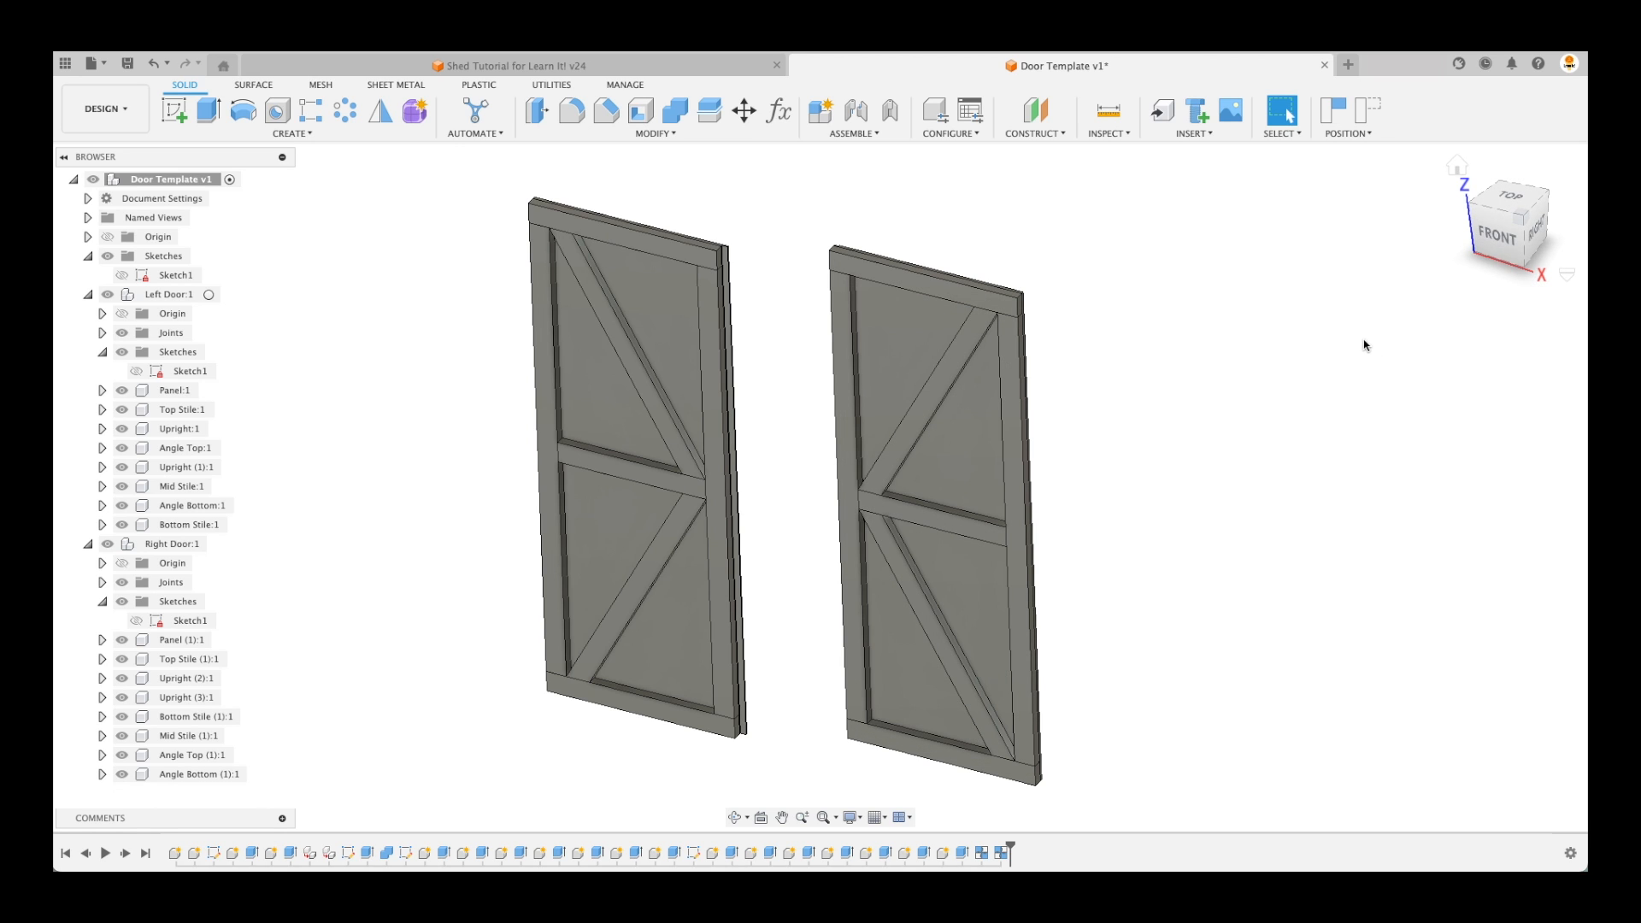
{"action": "left_click", "coordinate": [1363, 115]}
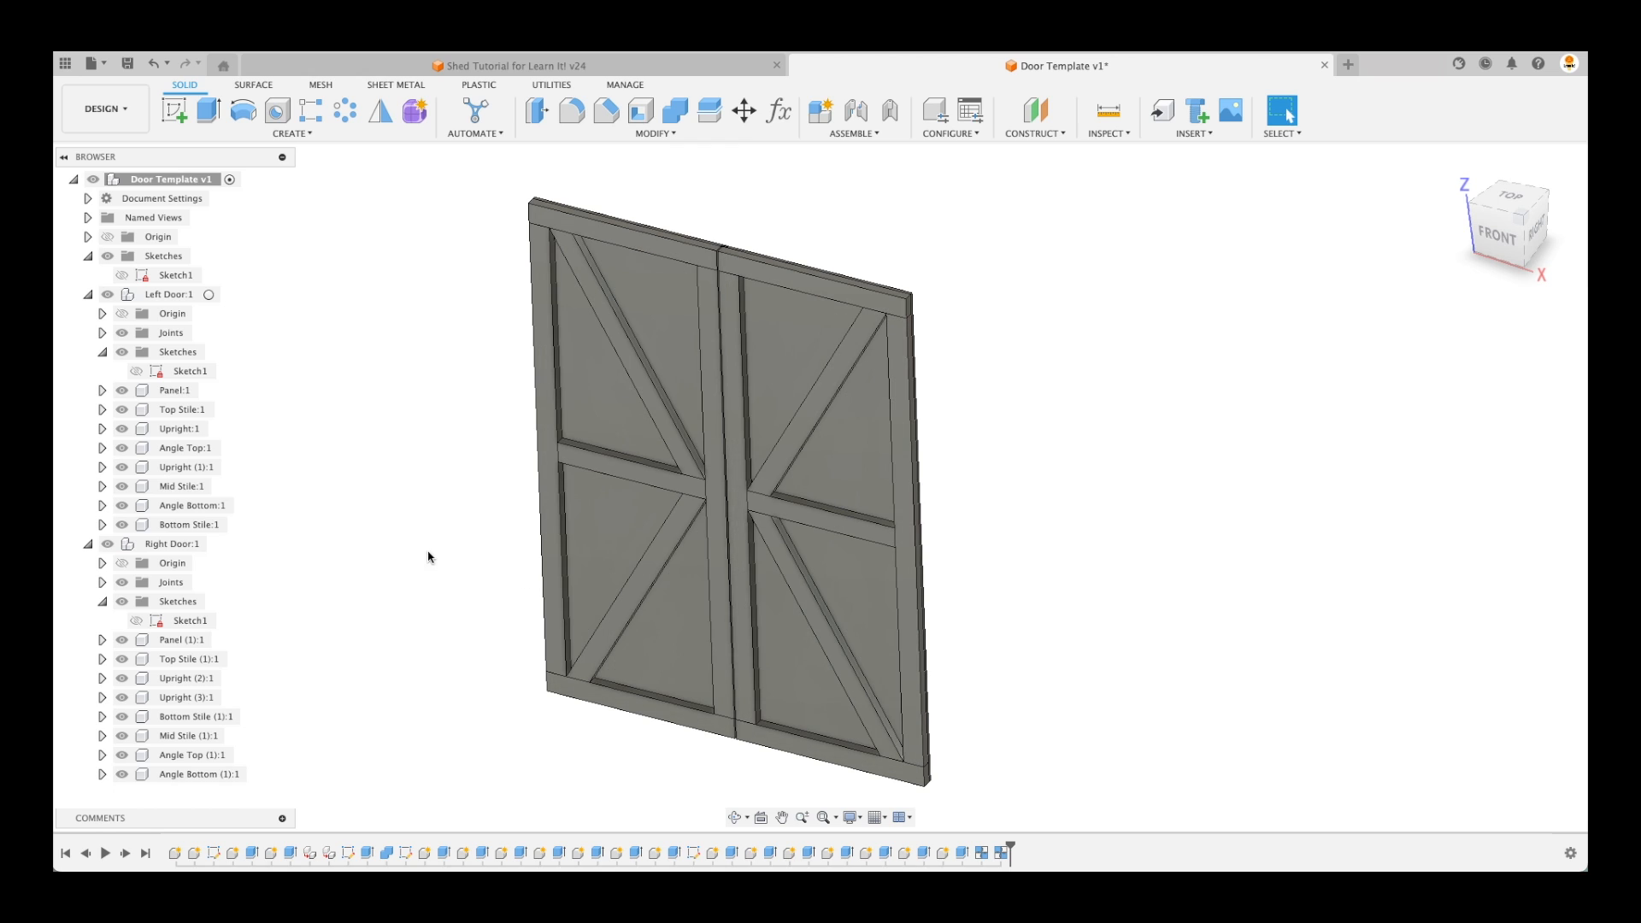
Collapse both door components and resize the opening in the top-level Sketch1 to 80 in wide and 100 in high
{"action": "left_click", "coordinate": [88, 294]}
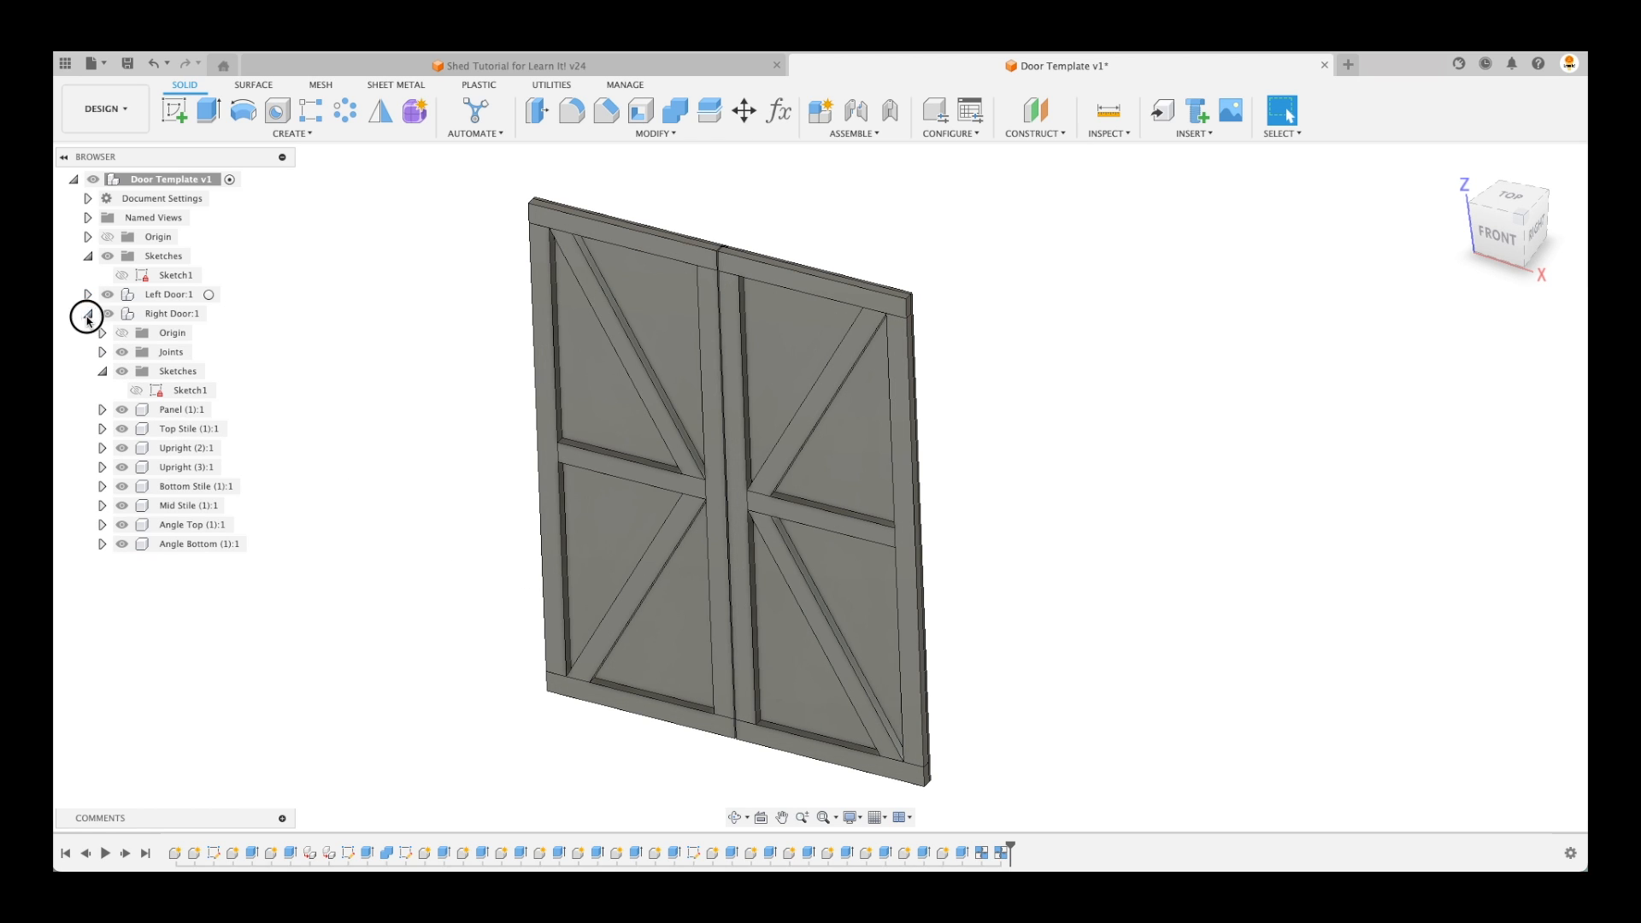
{"action": "left_click", "coordinate": [89, 314]}
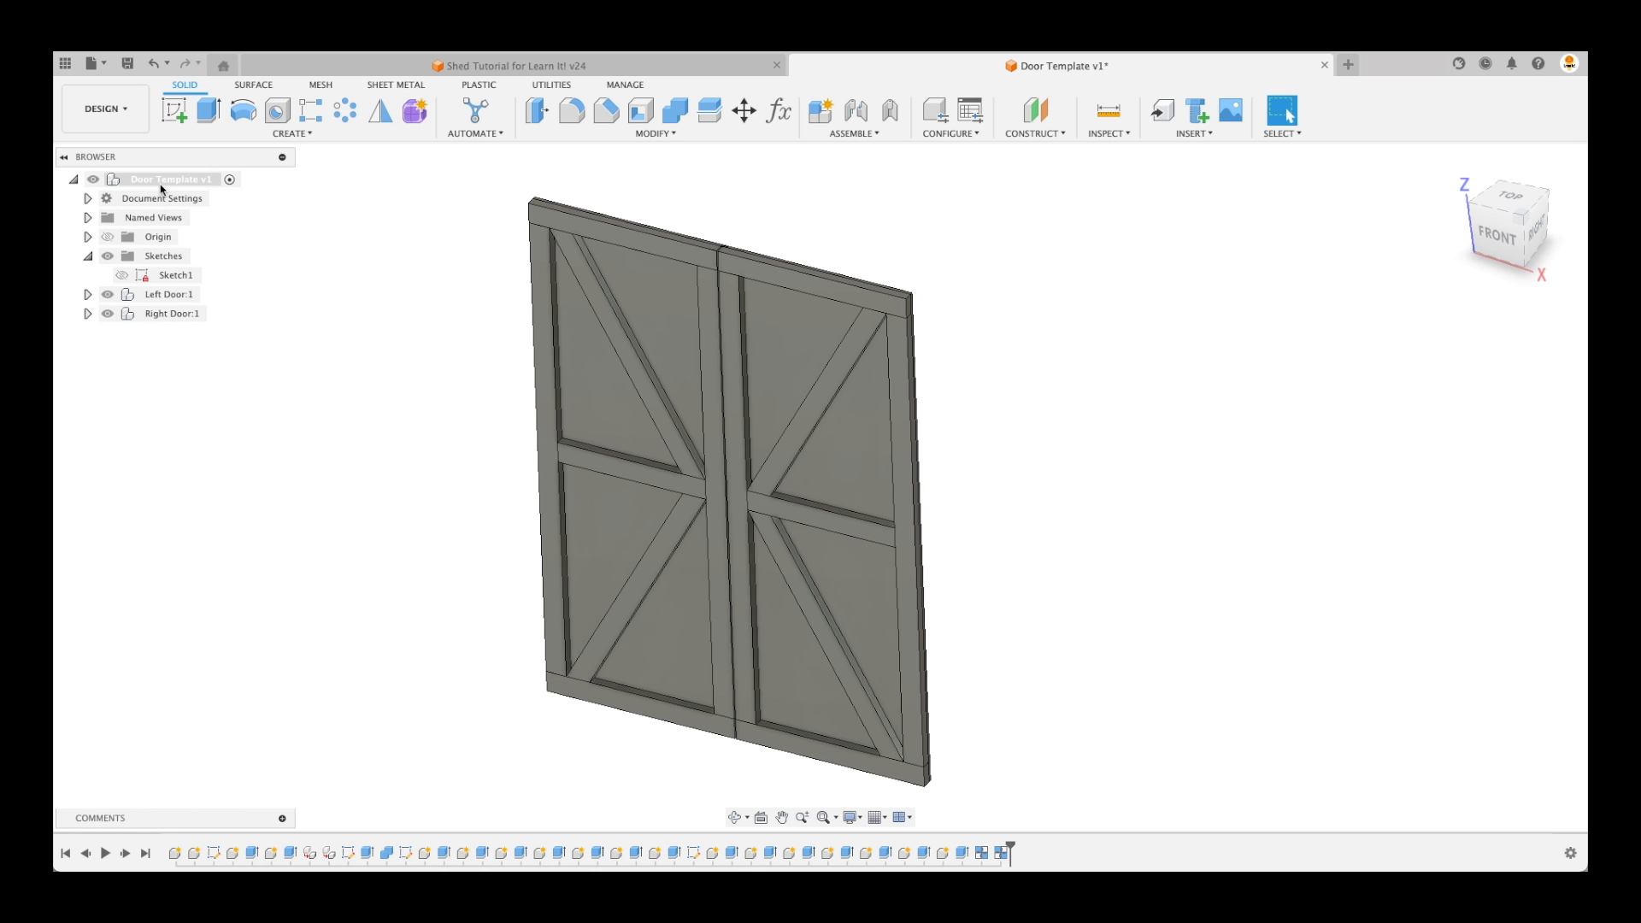
{"action": "left_click", "coordinate": [142, 278]}
{"action": "double_click", "coordinate": [143, 278]}
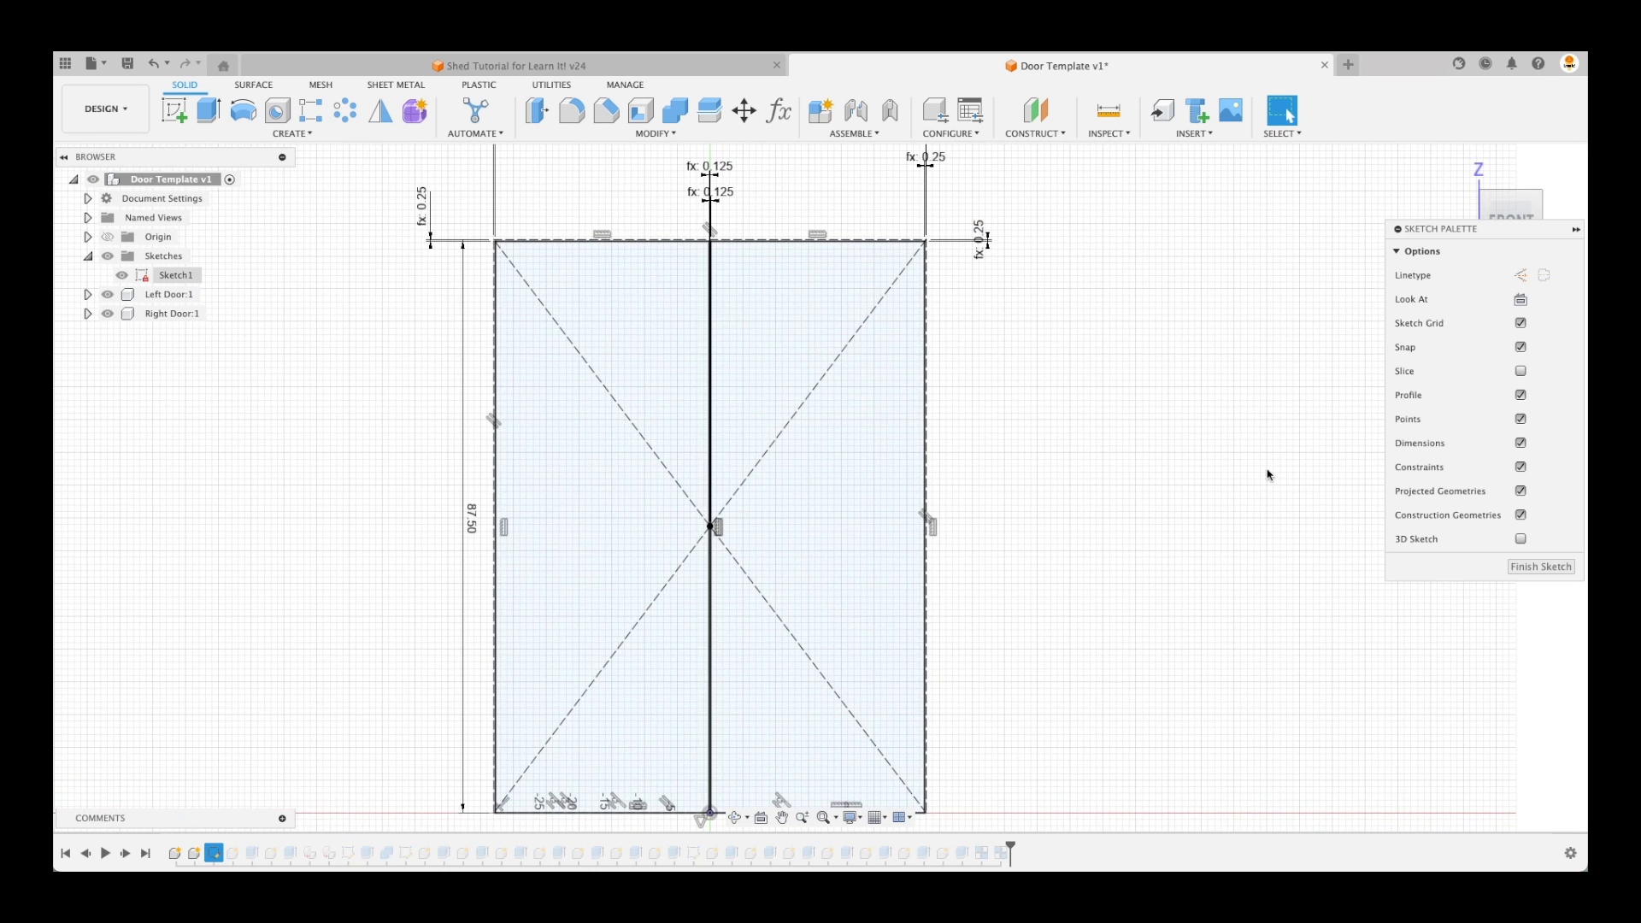
{"action": "double_click", "coordinate": [800, 175]}
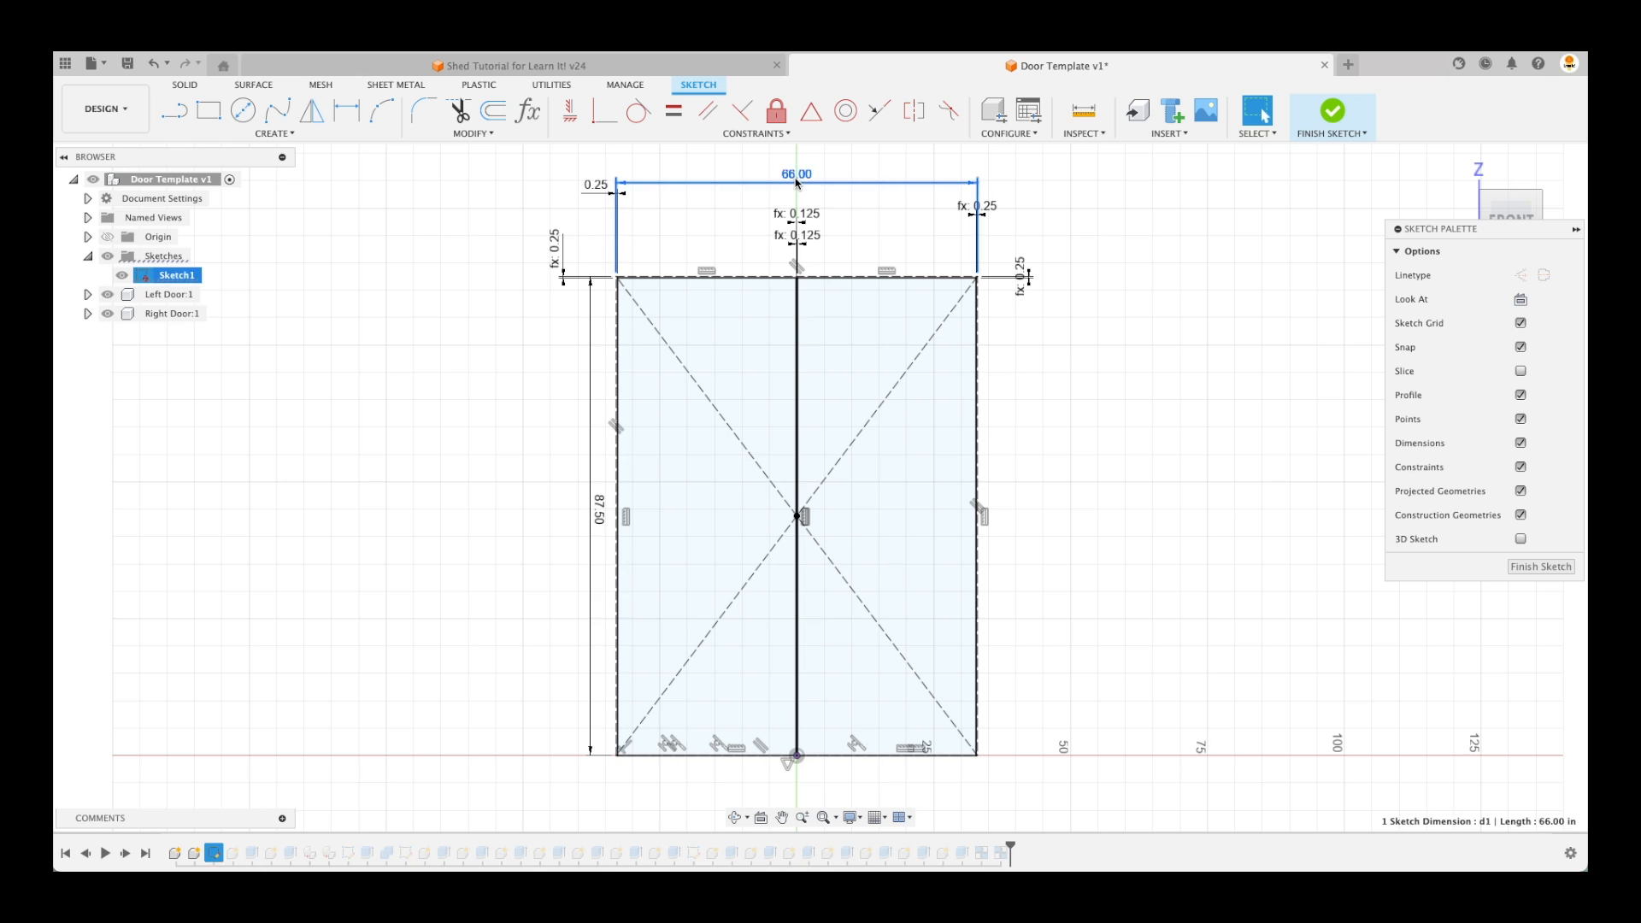
{"action": "type", "text": "80"}
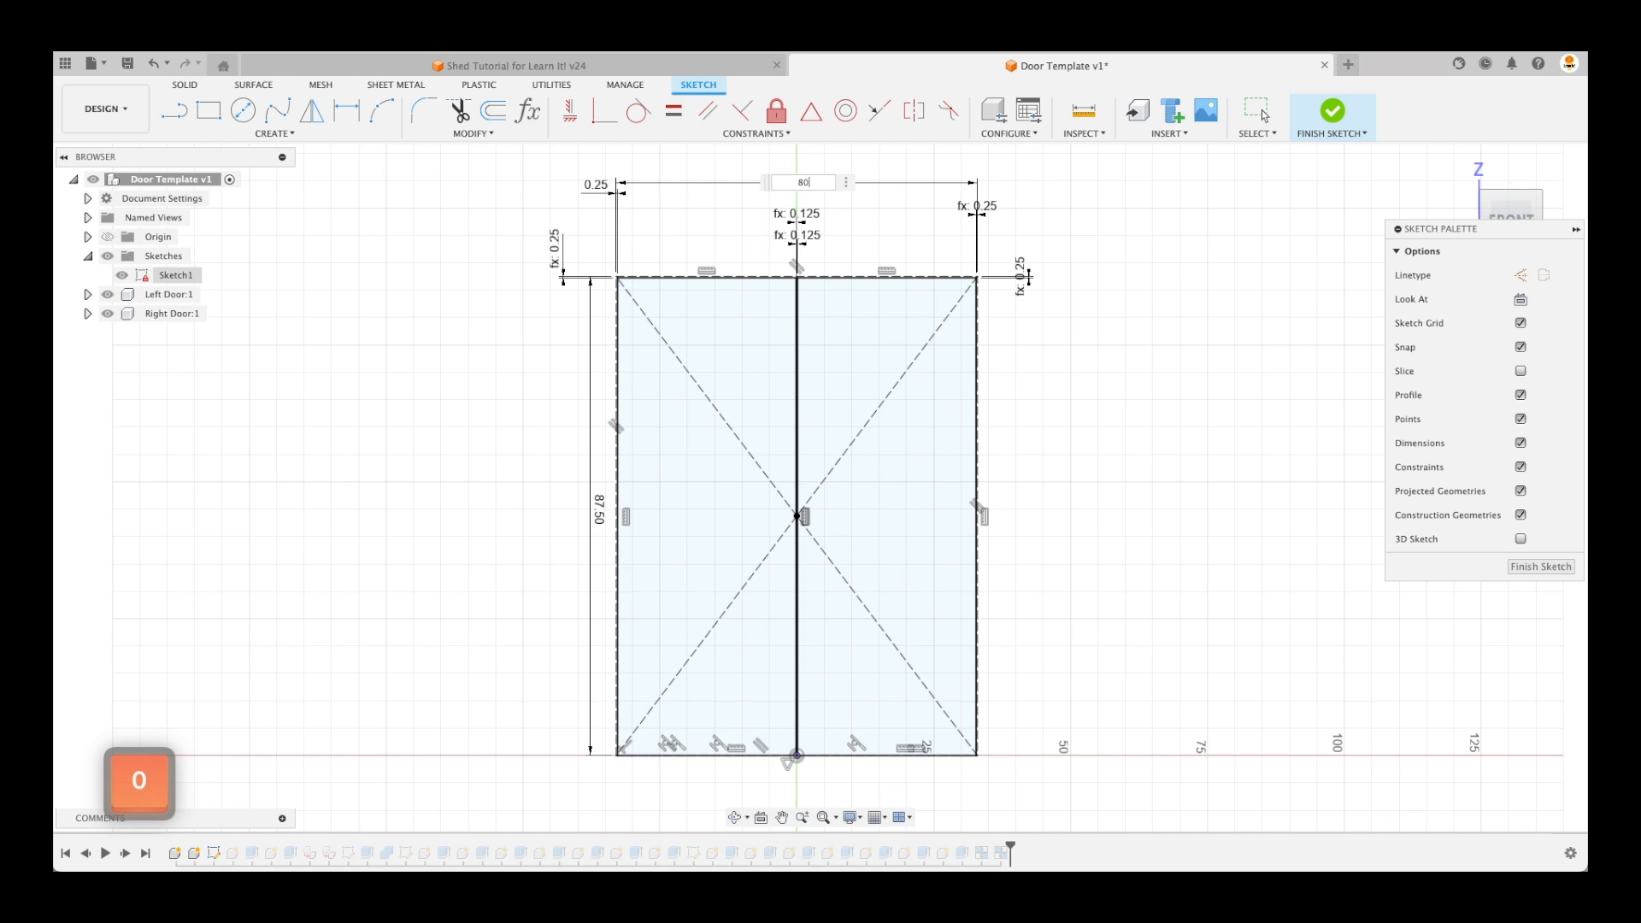
{"action": "key", "text": "Return"}
{"action": "double_click", "coordinate": [554, 517]}
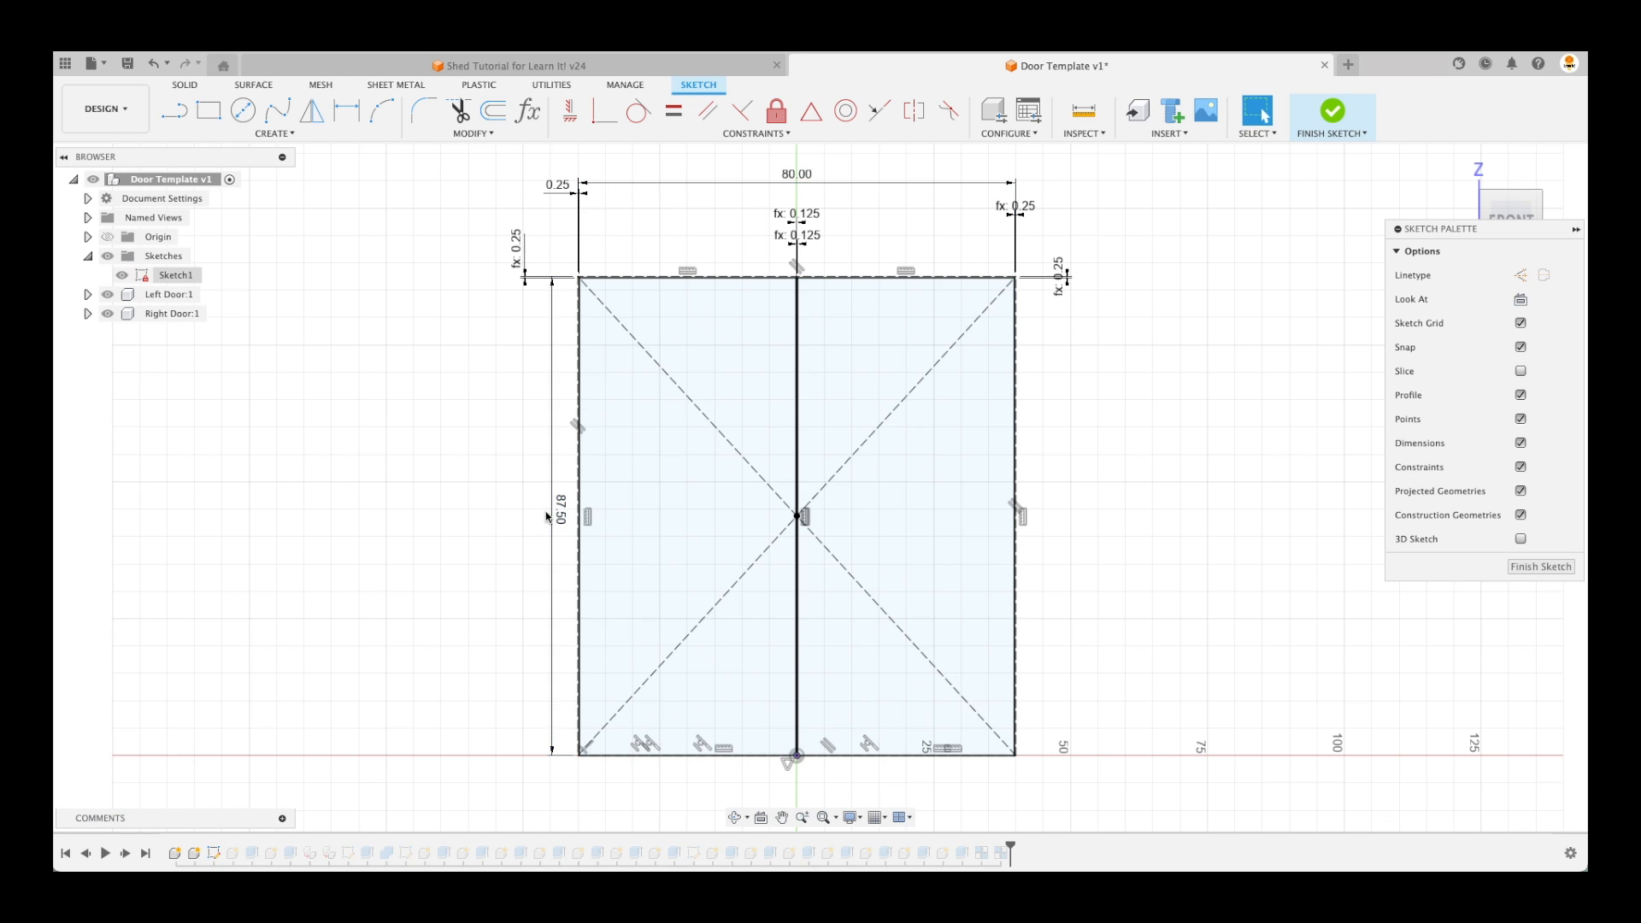
{"action": "type", "text": "100"}
{"action": "key", "text": "Return"}
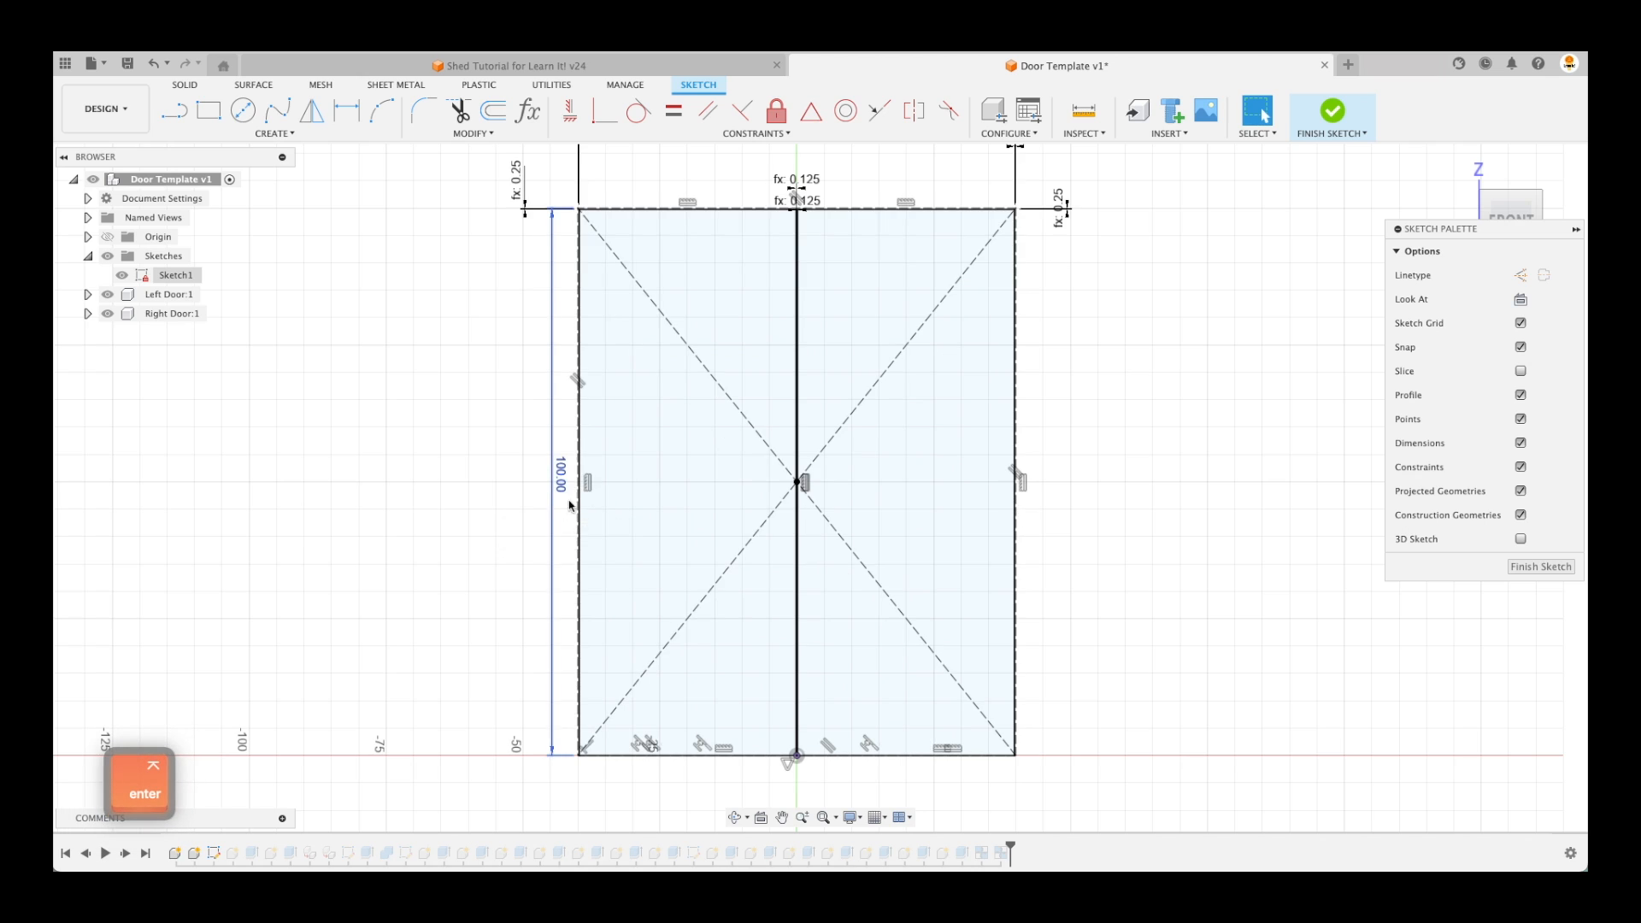
{"action": "left_click", "coordinate": [1534, 567]}
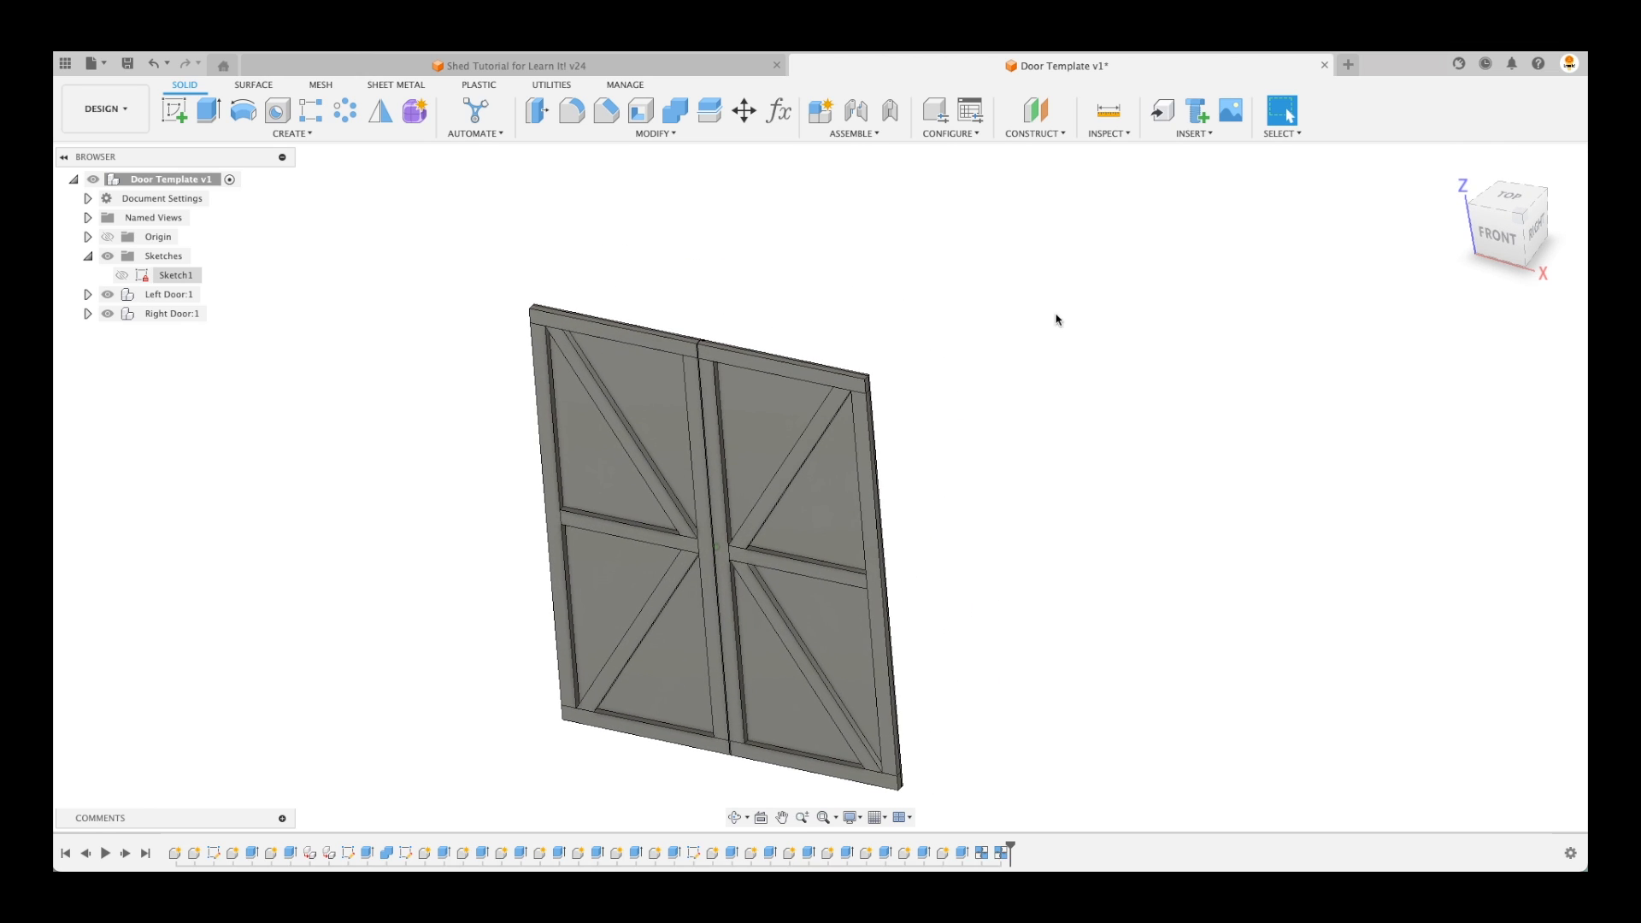
Add a user parameter named DoorOpeningWidth in inches with the expression 66
{"action": "left_click", "coordinate": [778, 110]}
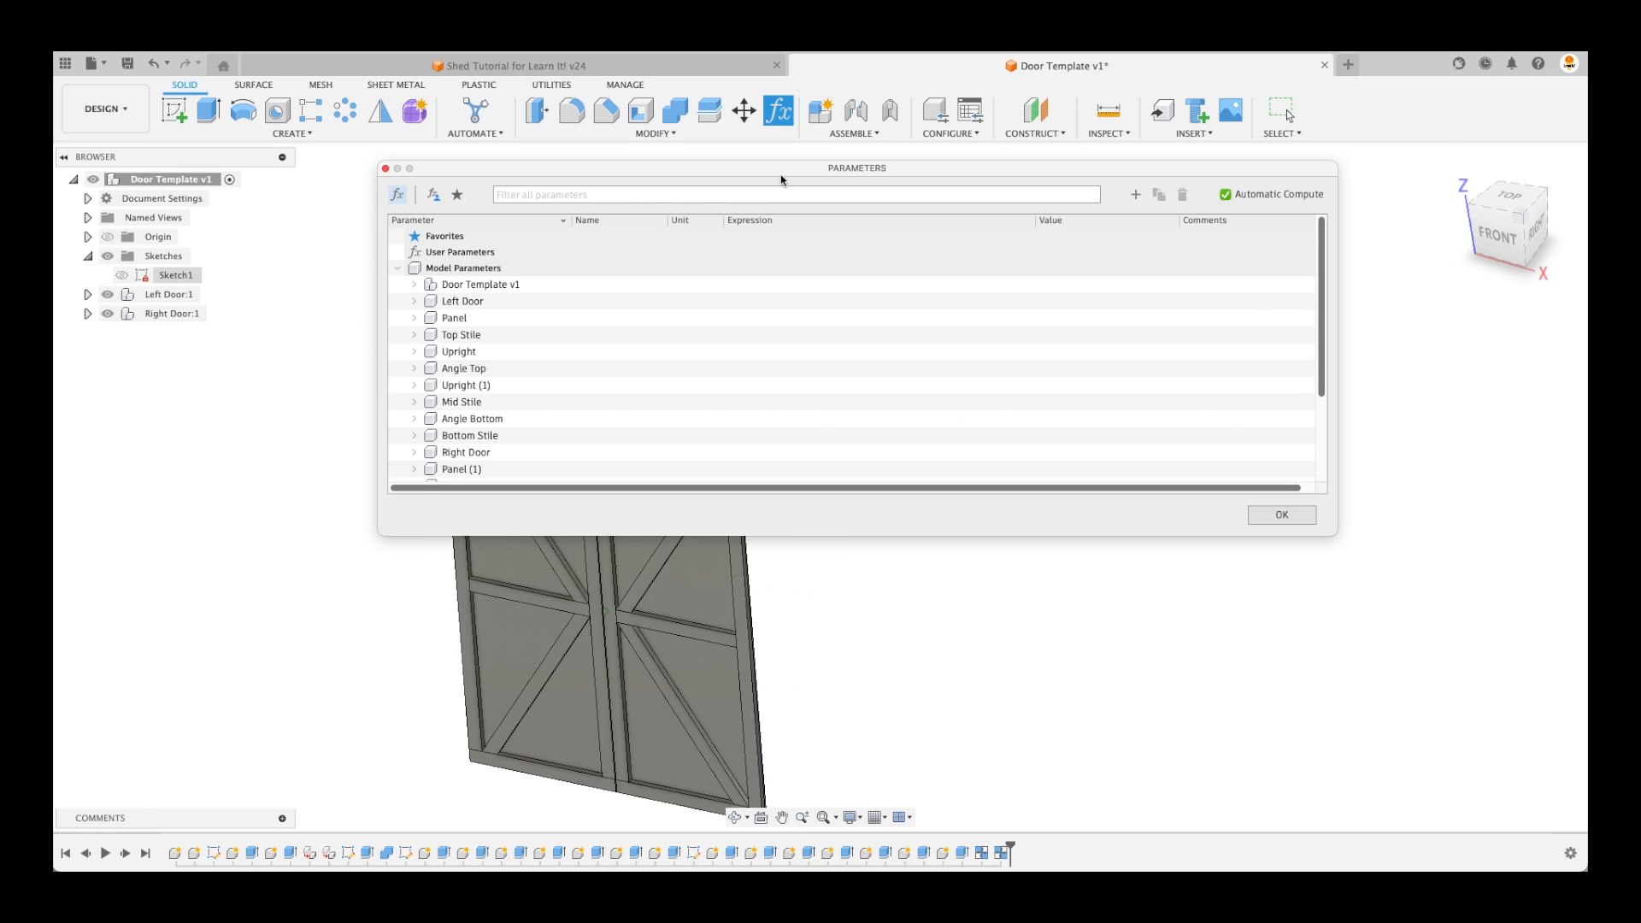
{"action": "left_click", "coordinate": [925, 125]}
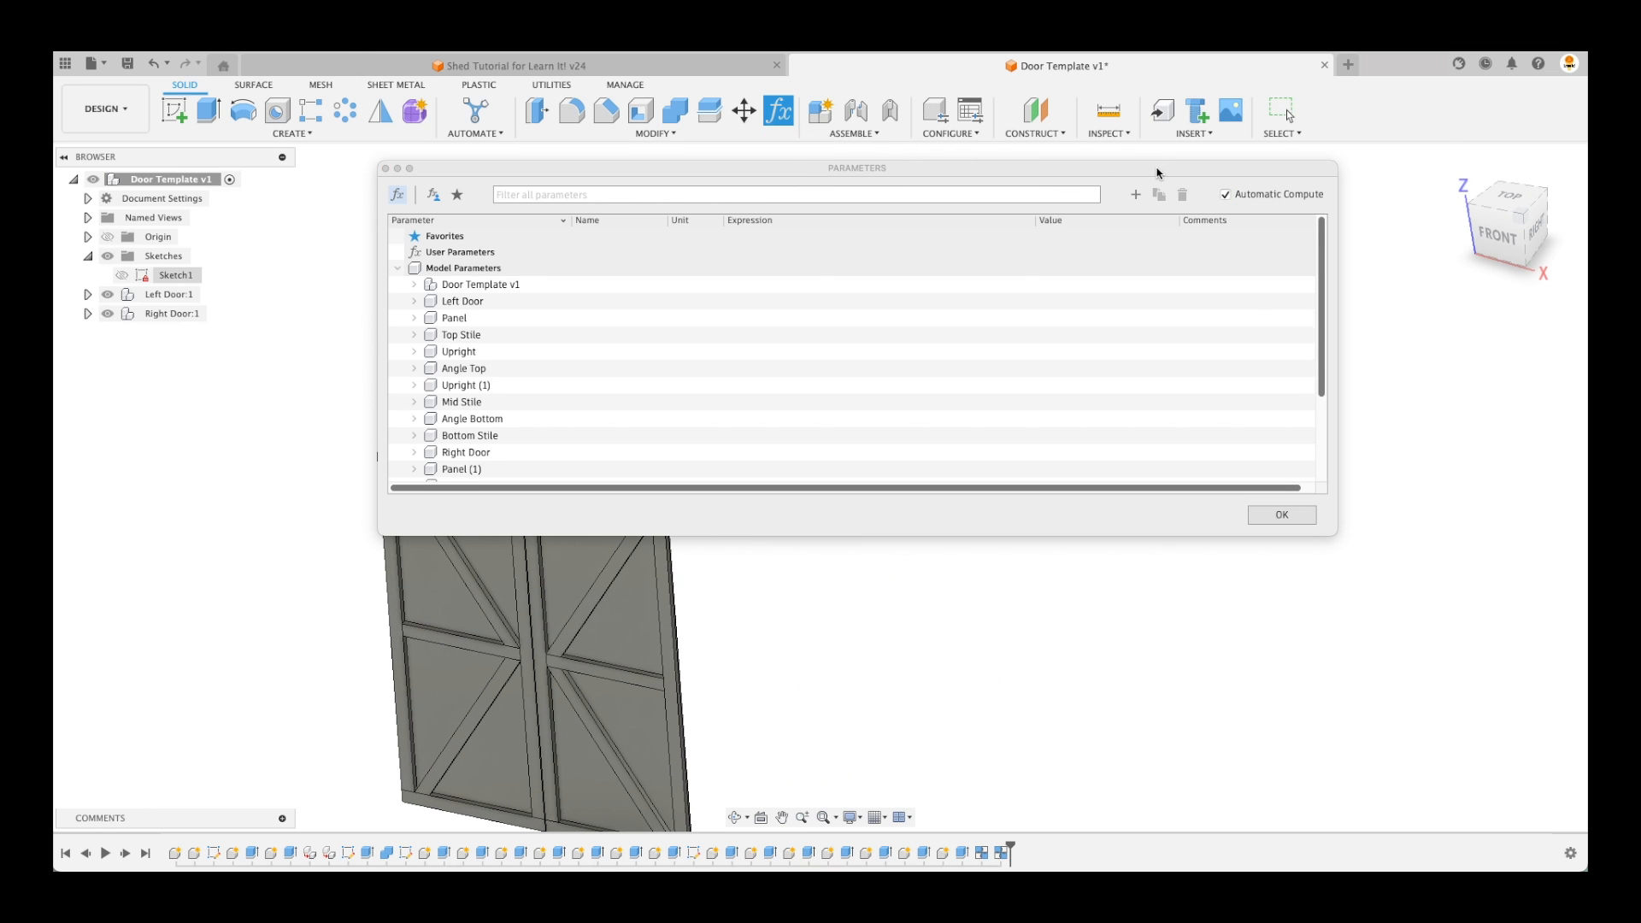
{"action": "left_click_drag", "start_coordinate": [1158, 172], "coordinate": [1325, 120]}
{"action": "left_click", "coordinate": [1306, 142]}
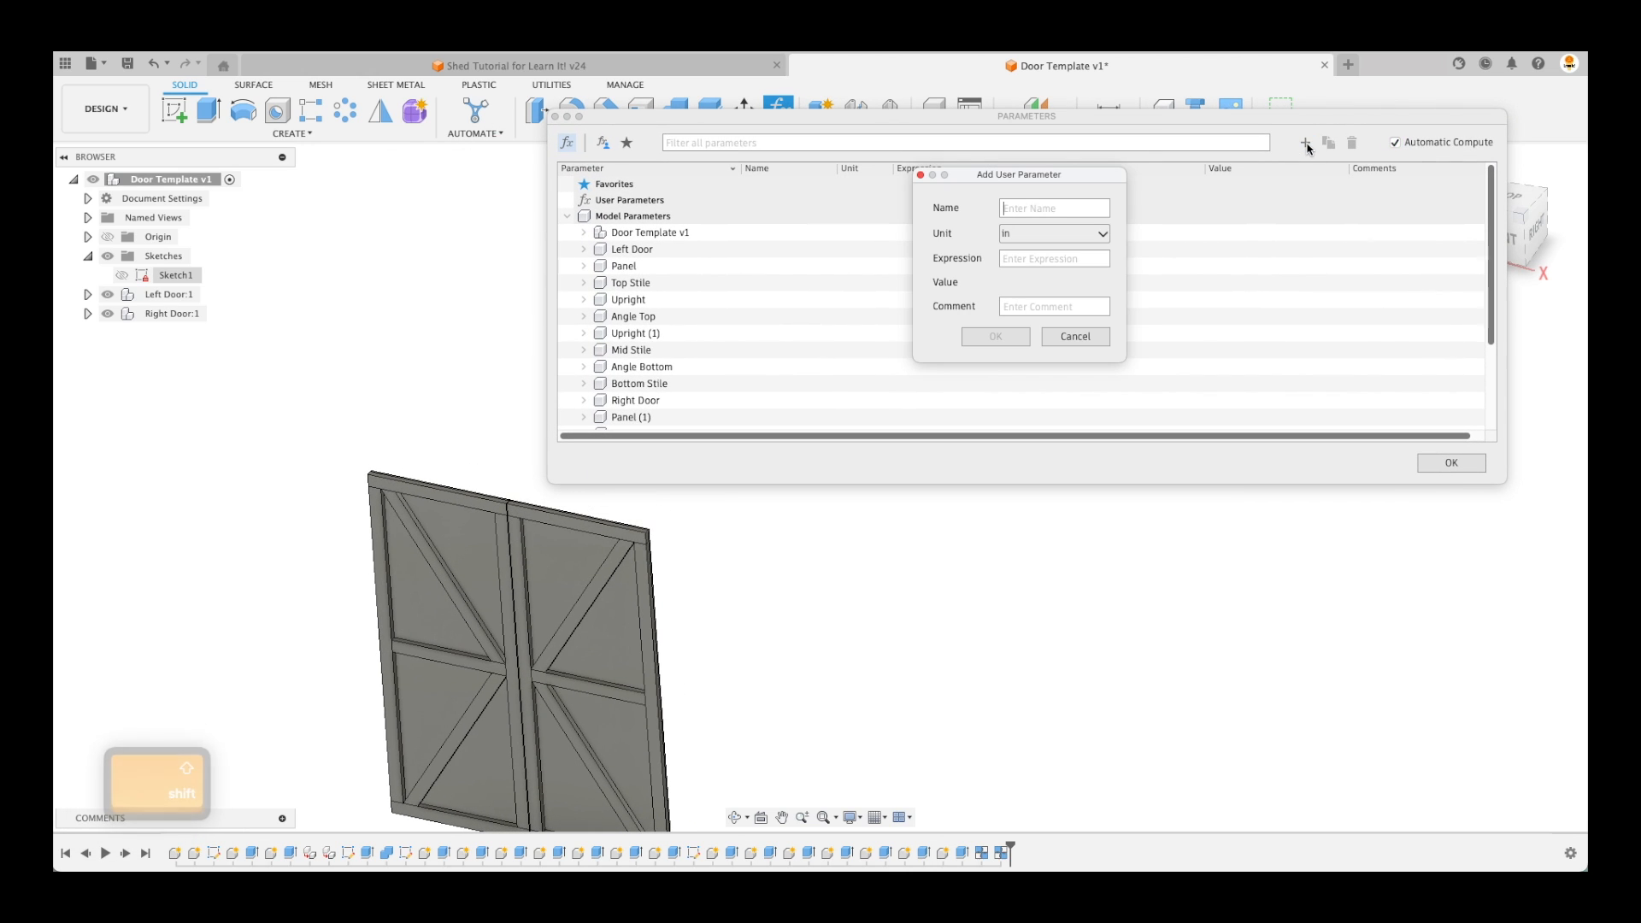
{"action": "type", "text": "DoorPo"}
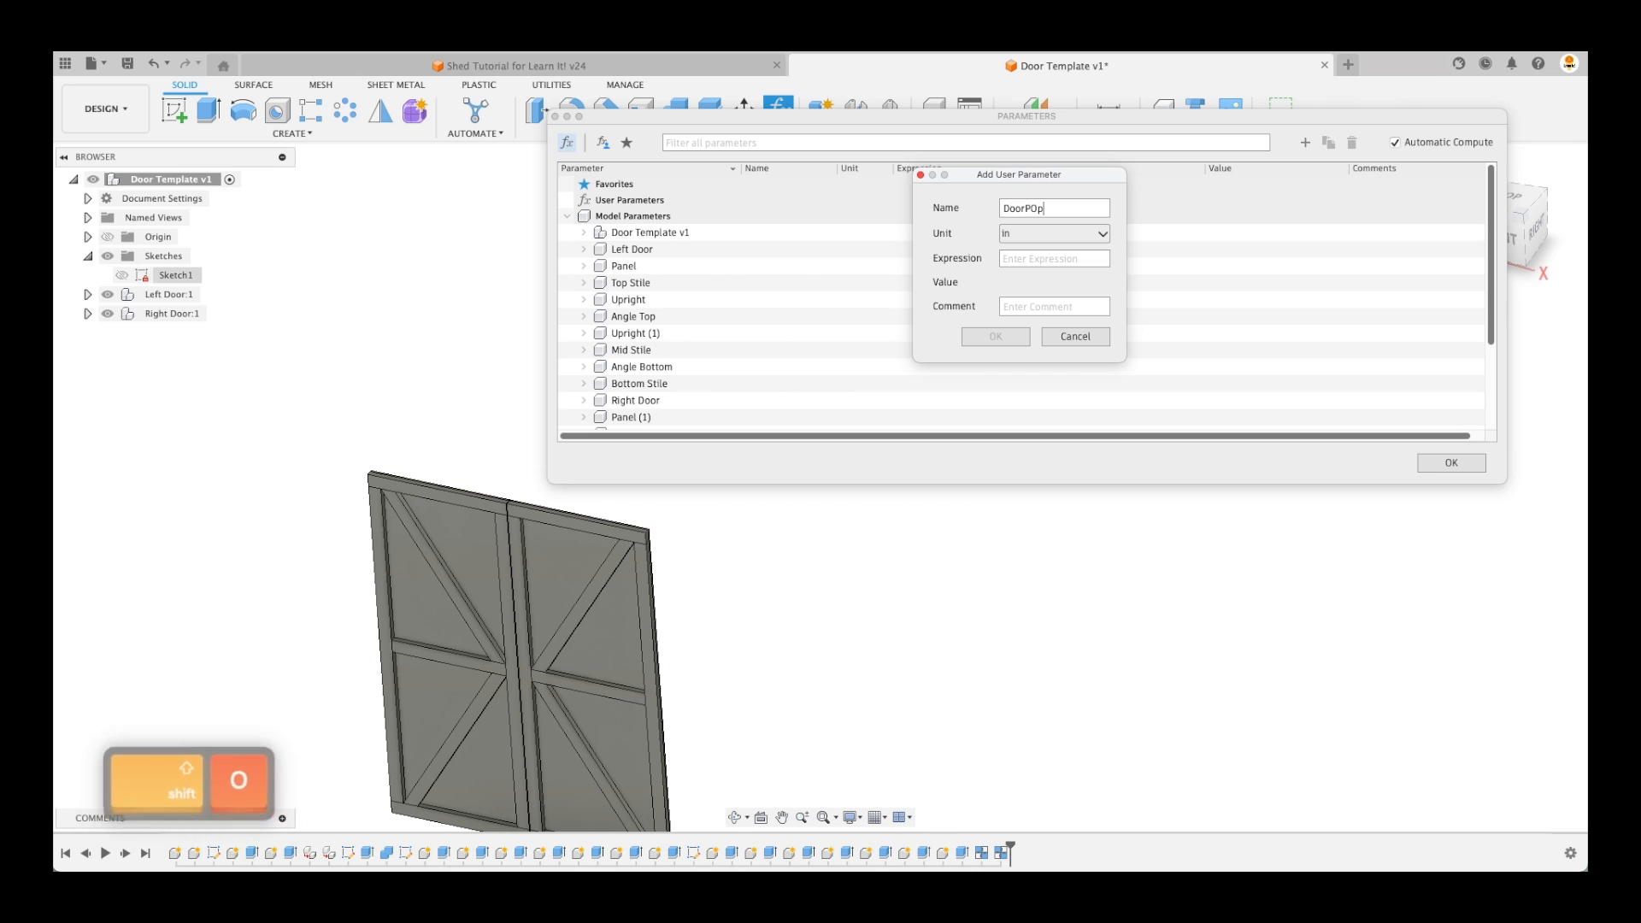
{"action": "key", "text": "BackSpace"}
{"action": "key", "text": "BackSpace"}
{"action": "type", "text": "Opening"}
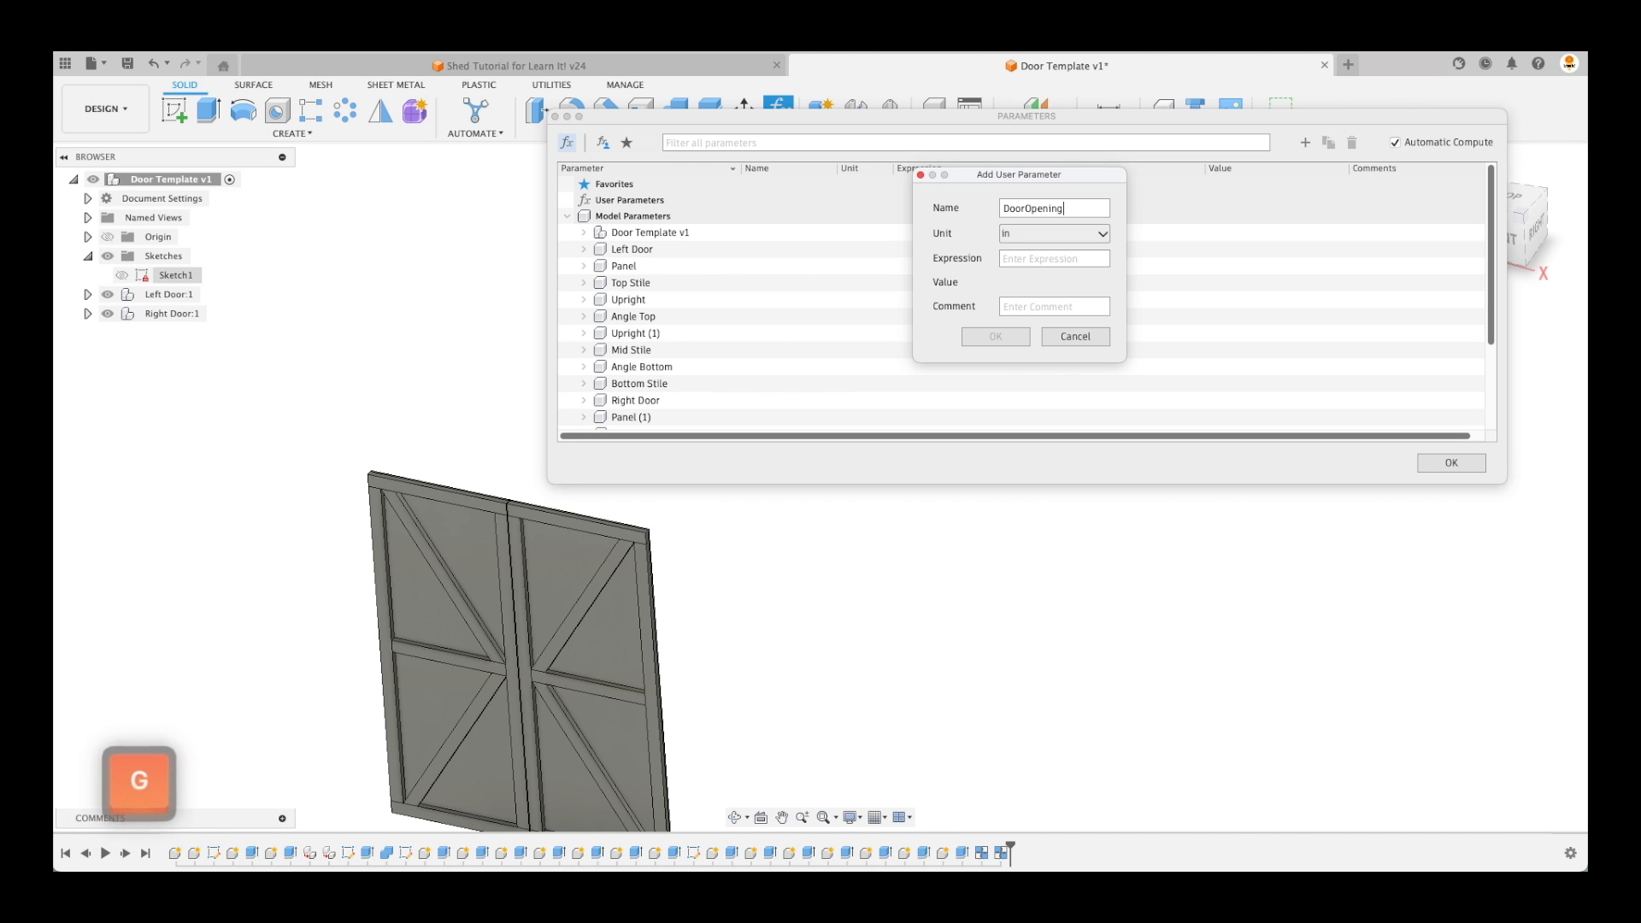
{"action": "type", "text": "Width"}
{"action": "key", "text": "Tab"}
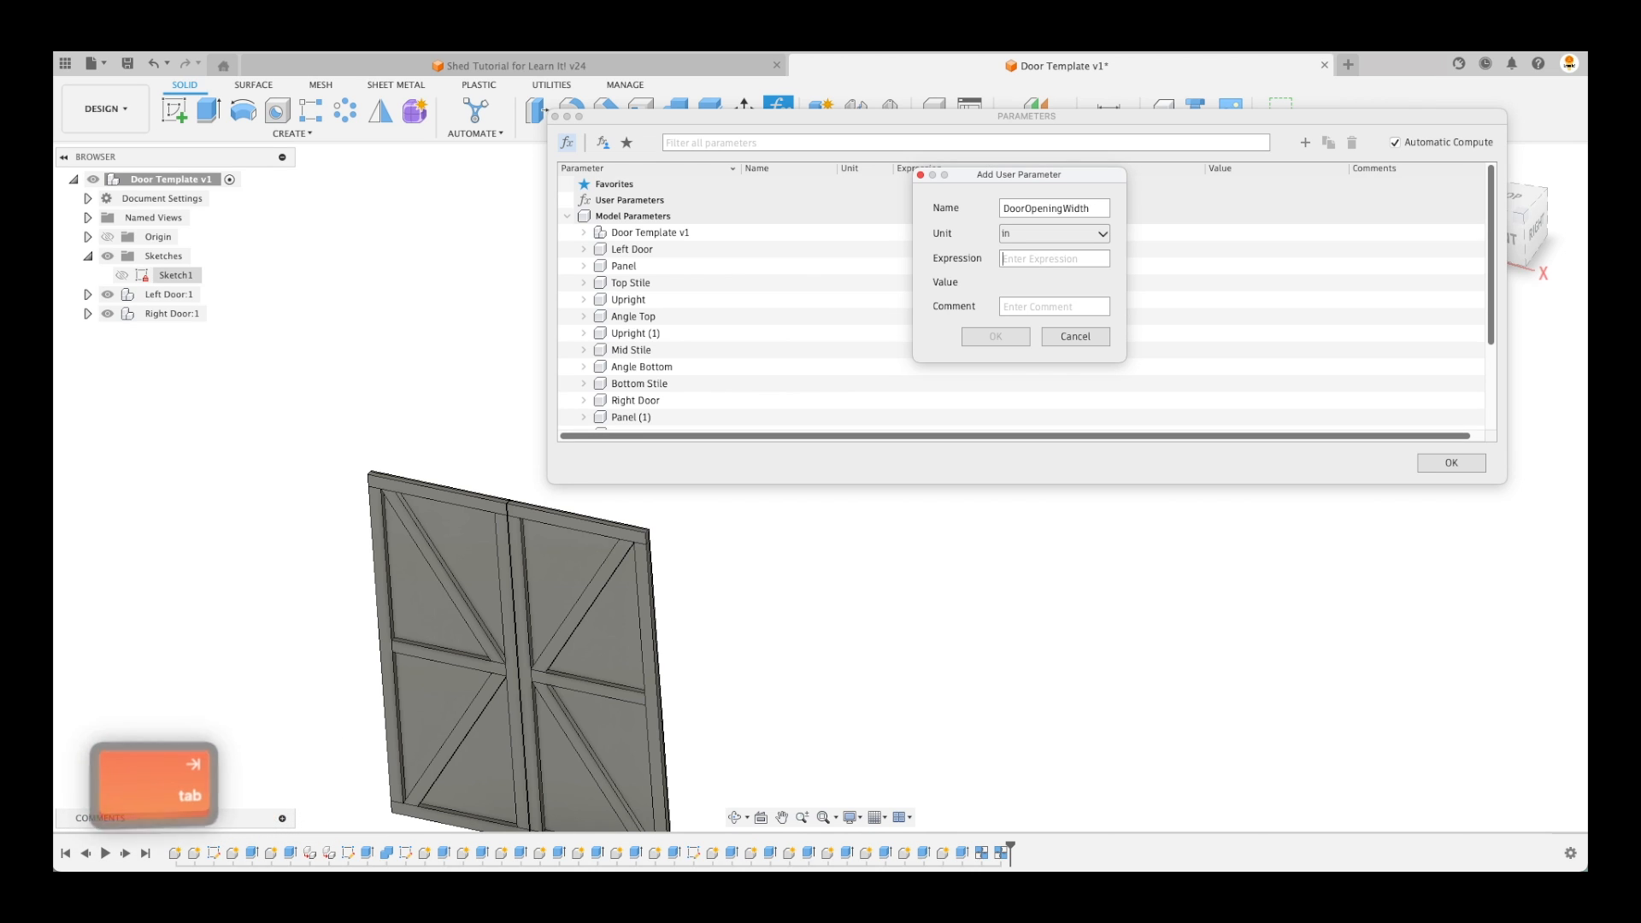
{"action": "key", "text": "Return"}
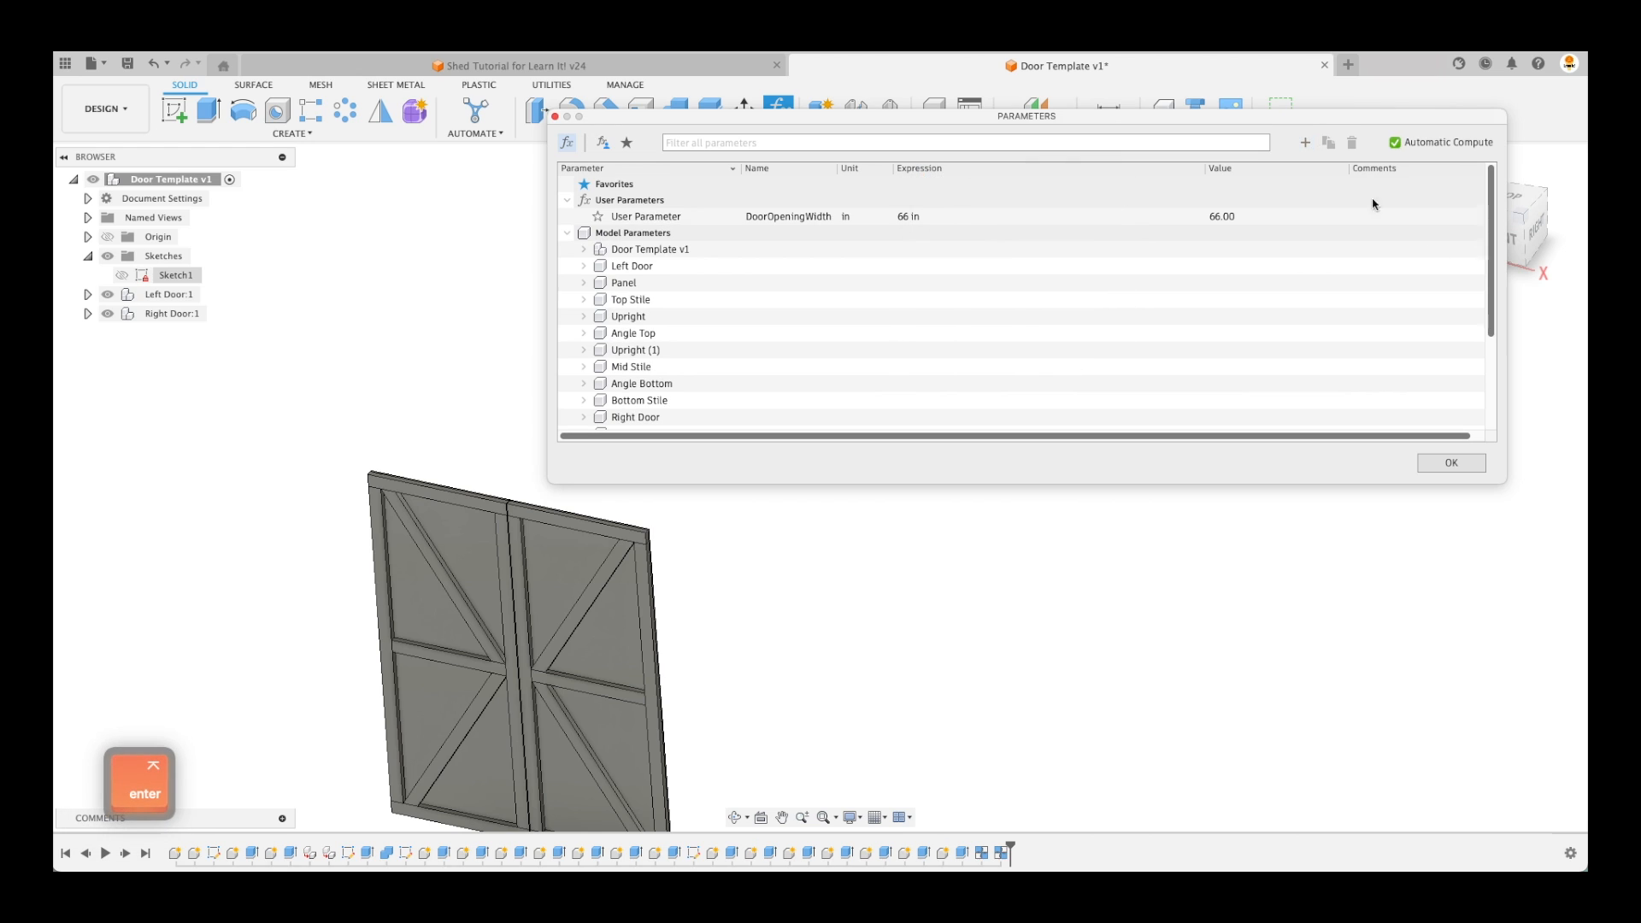
Add a user parameter named DoorOpeningHeight in inches with the expression 87.5, and accept the parameters
{"action": "left_click", "coordinate": [1306, 143]}
{"action": "type", "text": "Door"}
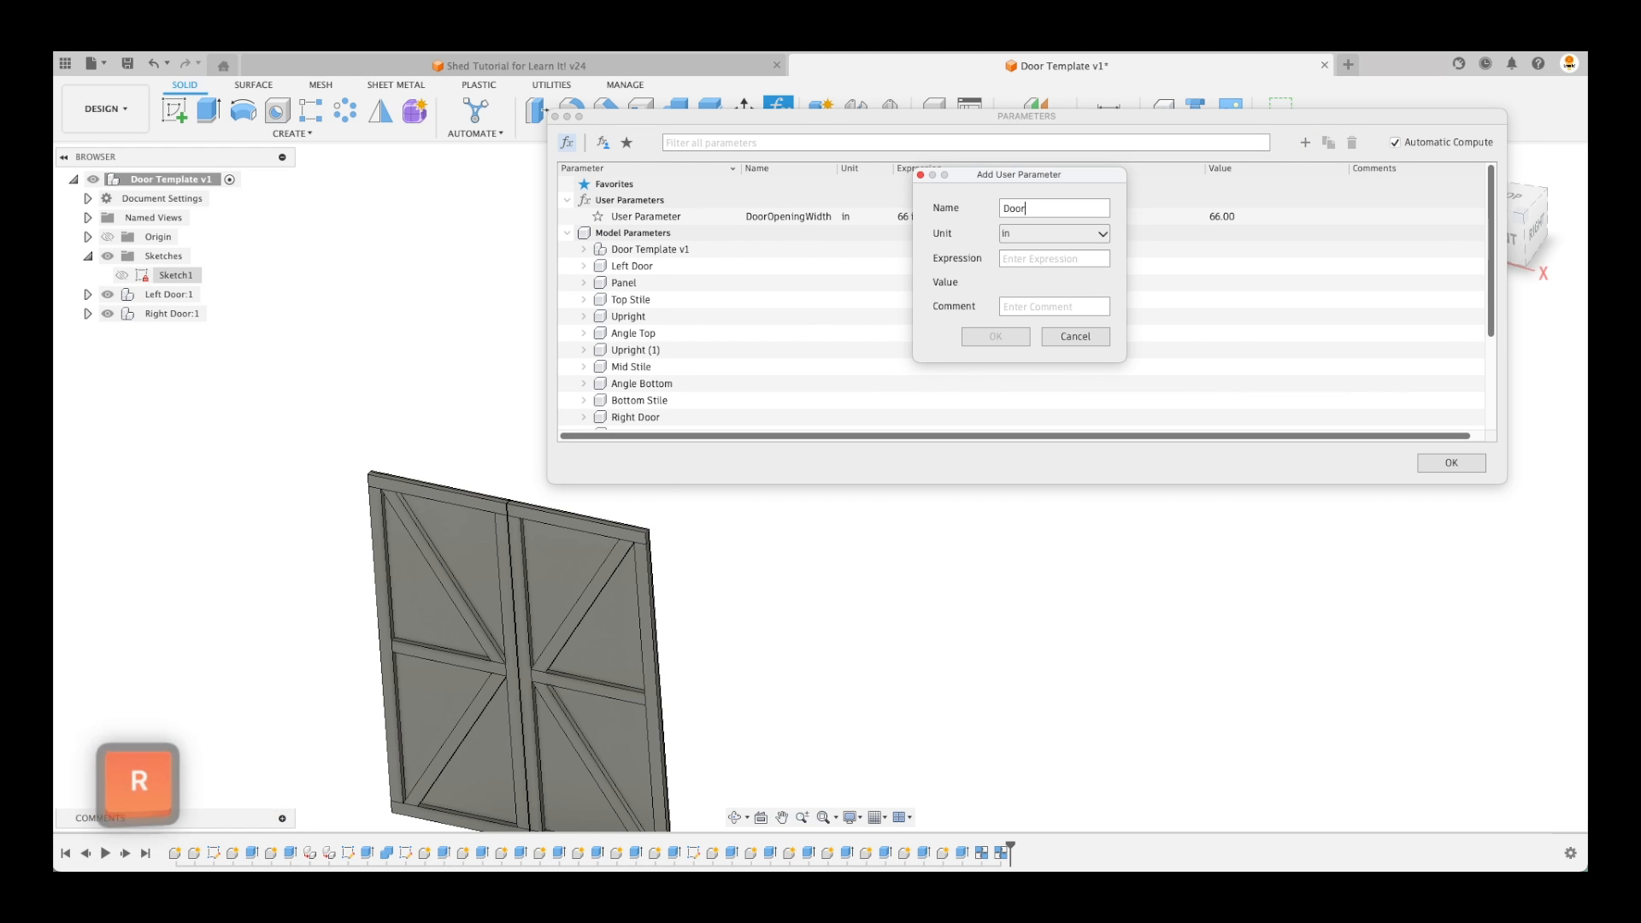
{"action": "type", "text": "Opening"}
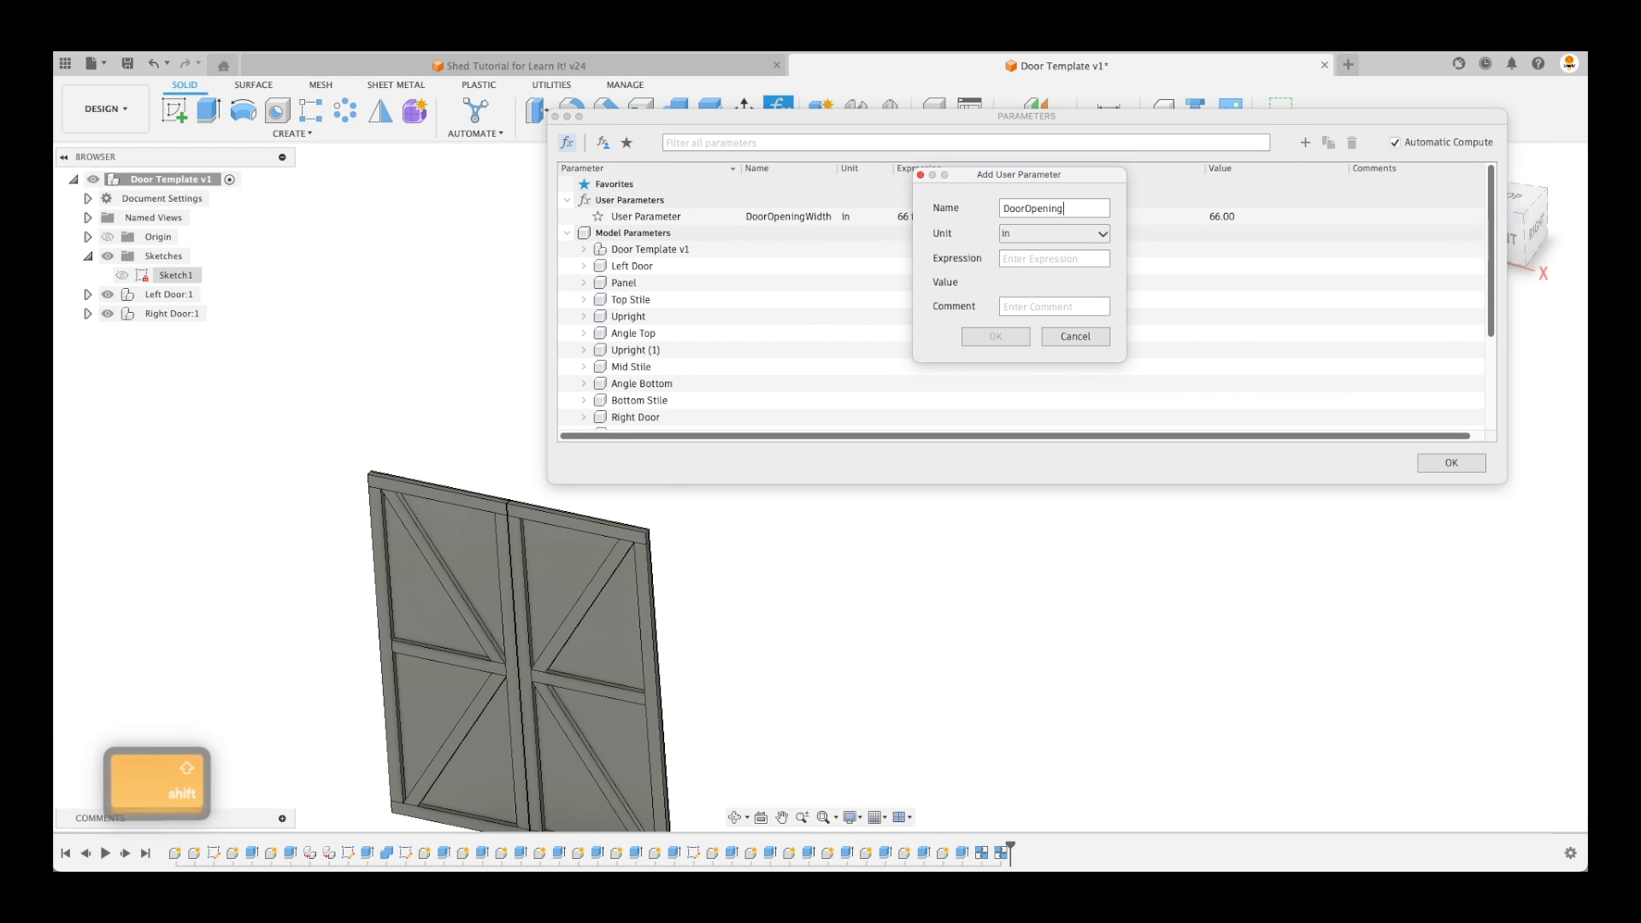
{"action": "type", "text": "87."}
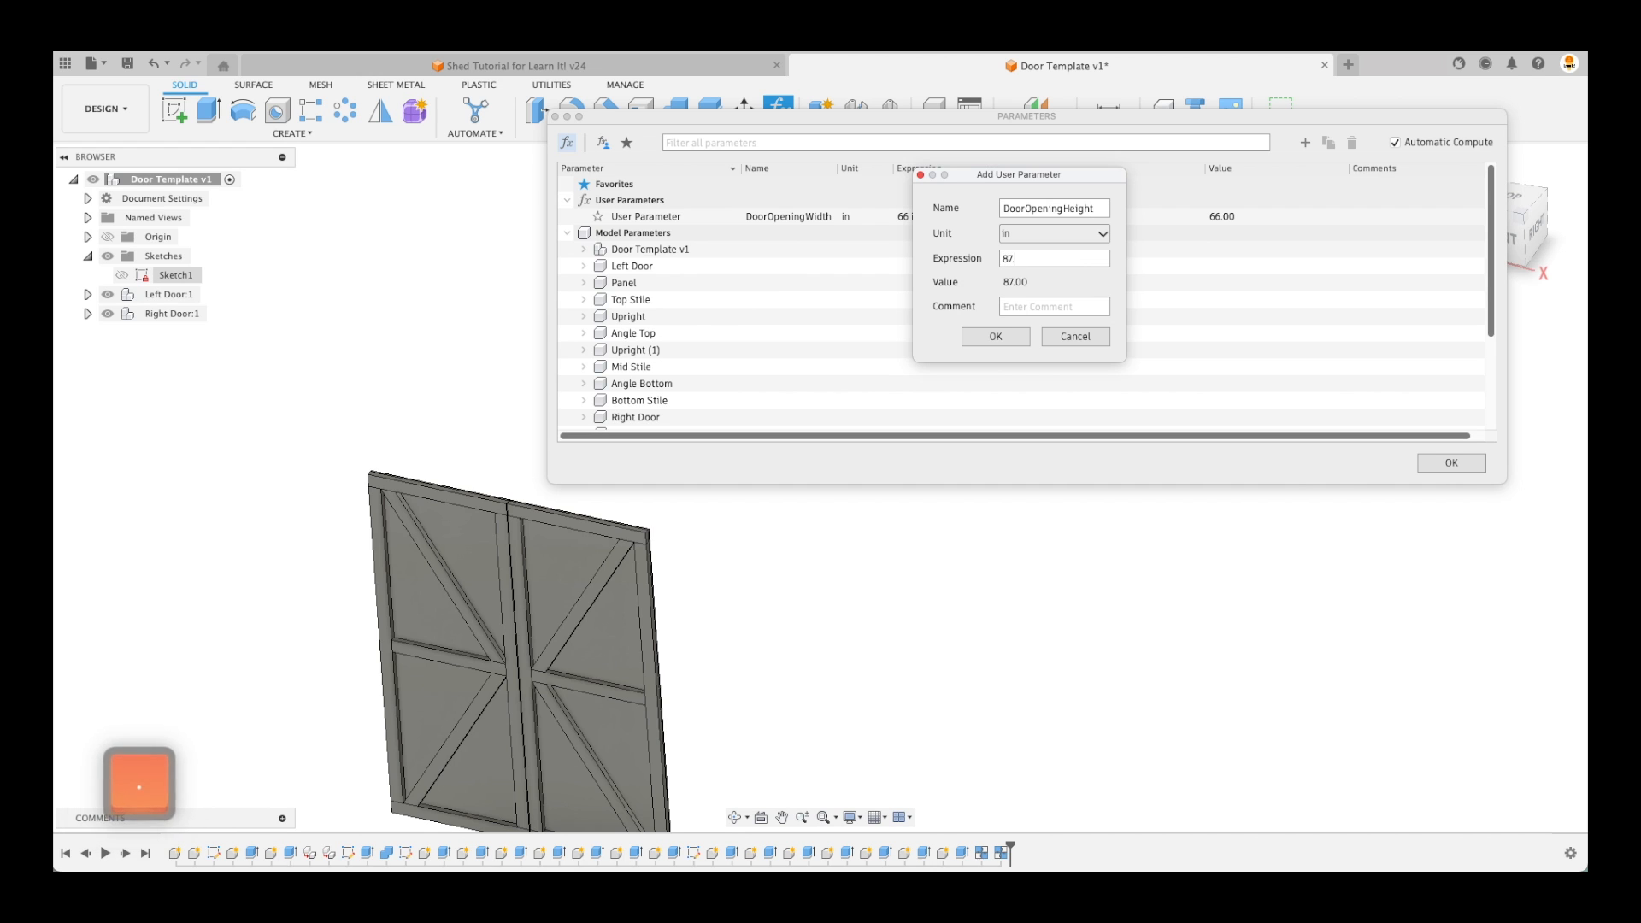
{"action": "type", "text": "5"}
{"action": "key", "text": "Return"}
{"action": "left_click", "coordinate": [1452, 463]}
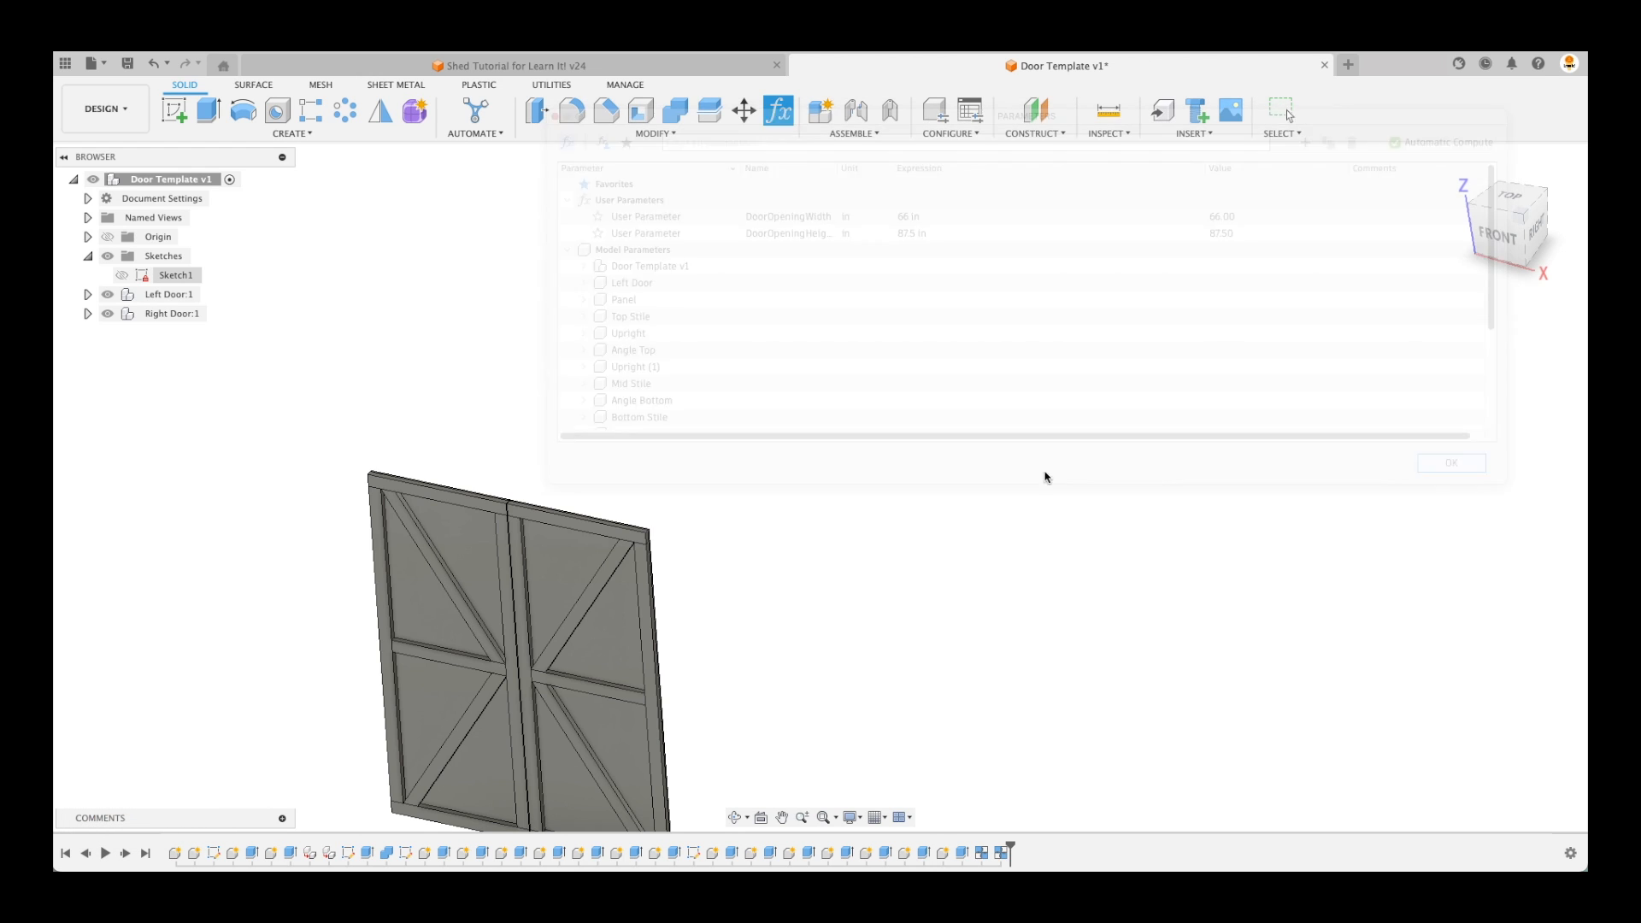
Edit the top-level Sketch1 and set the overall width dimension to the DoorOpeningWidth parameter
{"action": "double_click", "coordinate": [154, 276]}
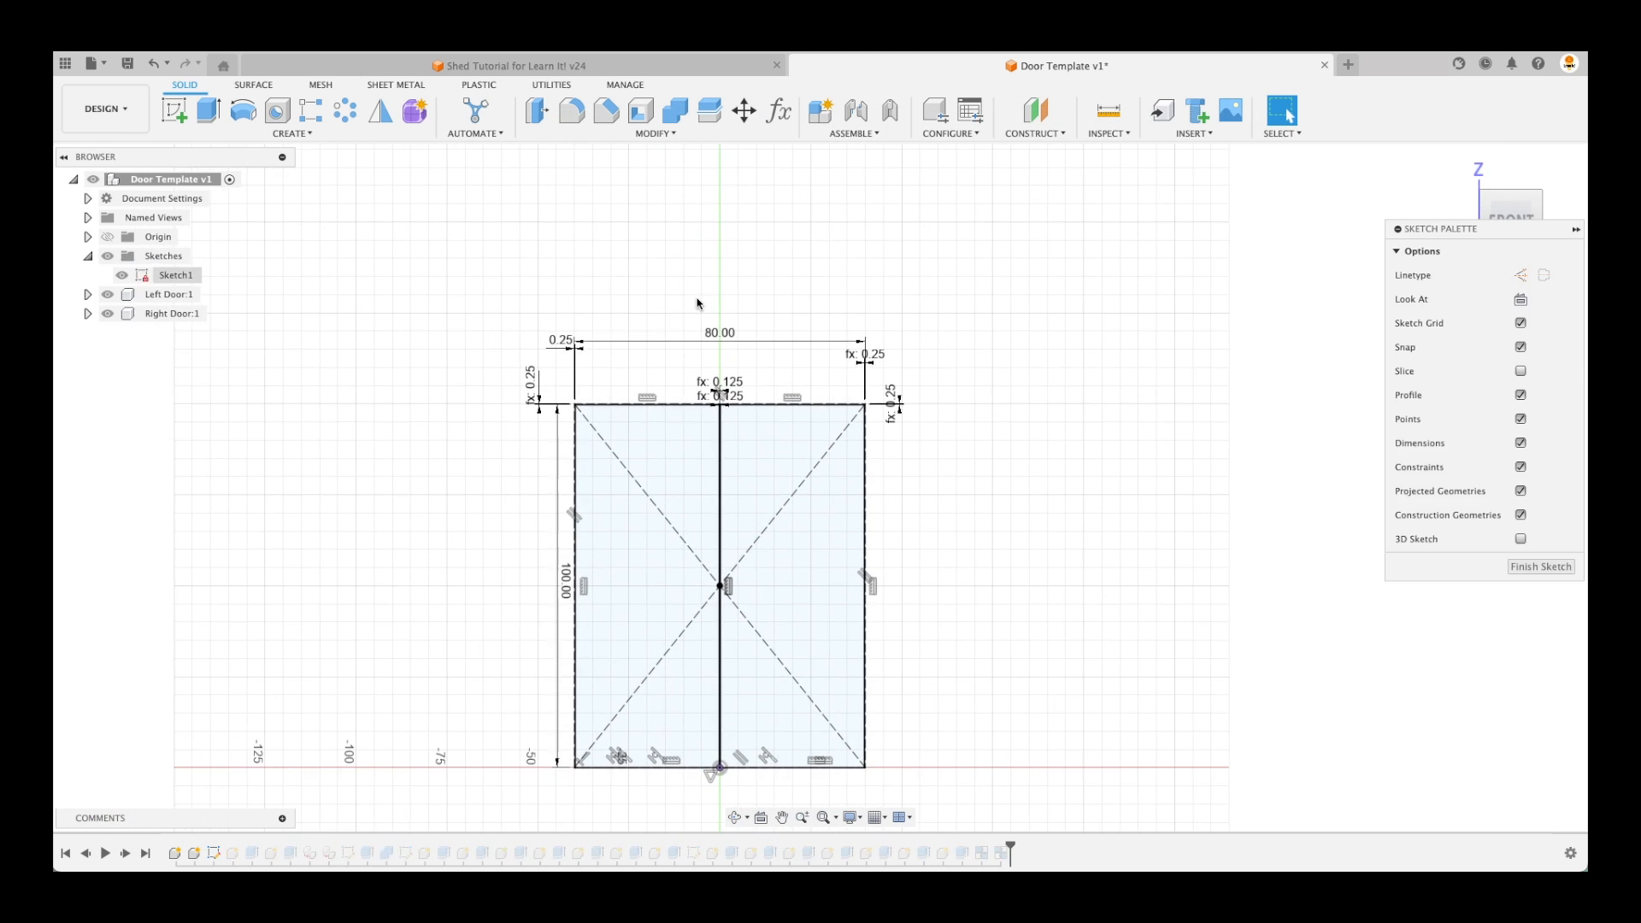
{"action": "double_click", "coordinate": [725, 341]}
{"action": "type", "text": "wi"}
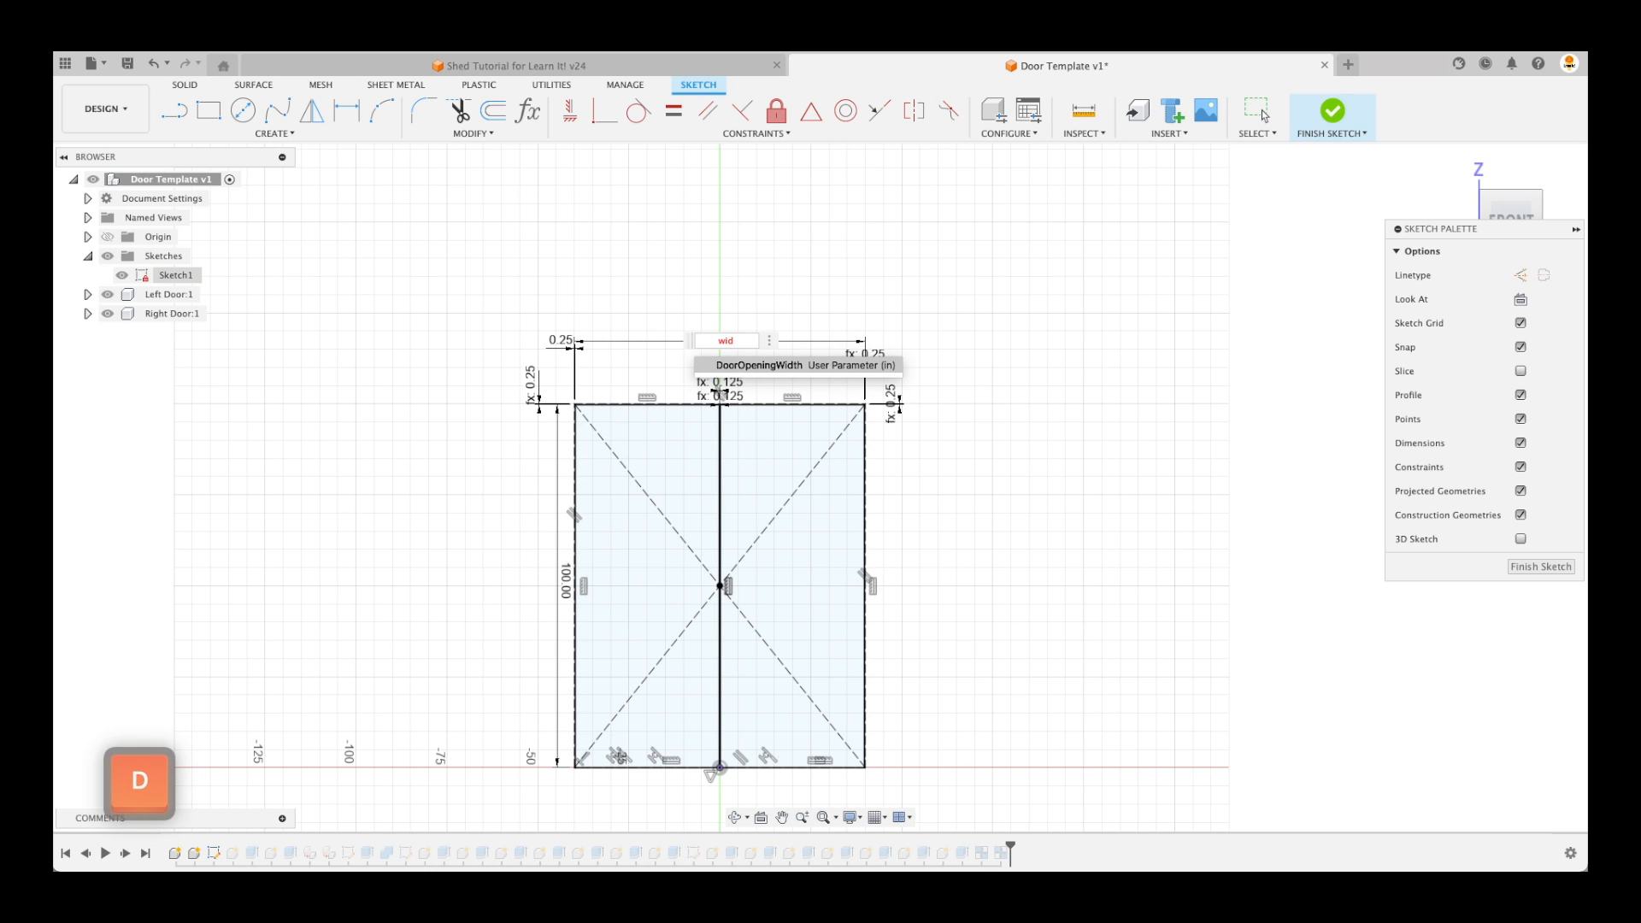
{"action": "type", "text": "d"}
{"action": "key", "text": "Return"}
{"action": "key", "text": "Return"}
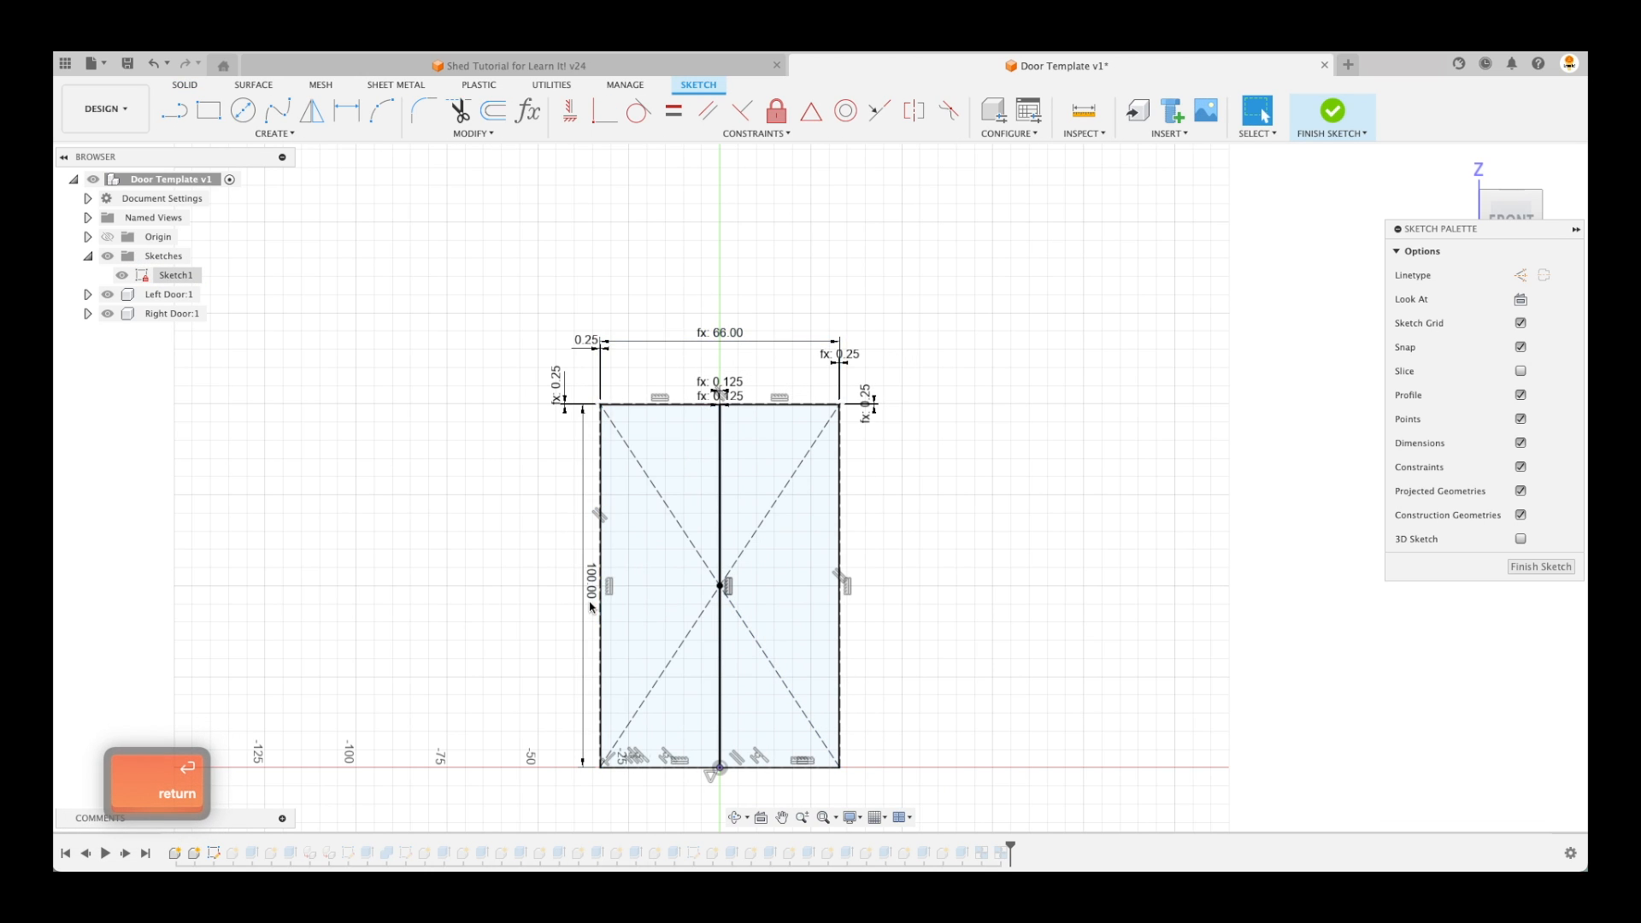
Move the overall height dimension outward, set it to the DoorOpeningHeight parameter, and finish the sketch
{"action": "left_click_drag", "start_coordinate": [586, 575], "coordinate": [551, 575]}
{"action": "double_click", "coordinate": [554, 576]}
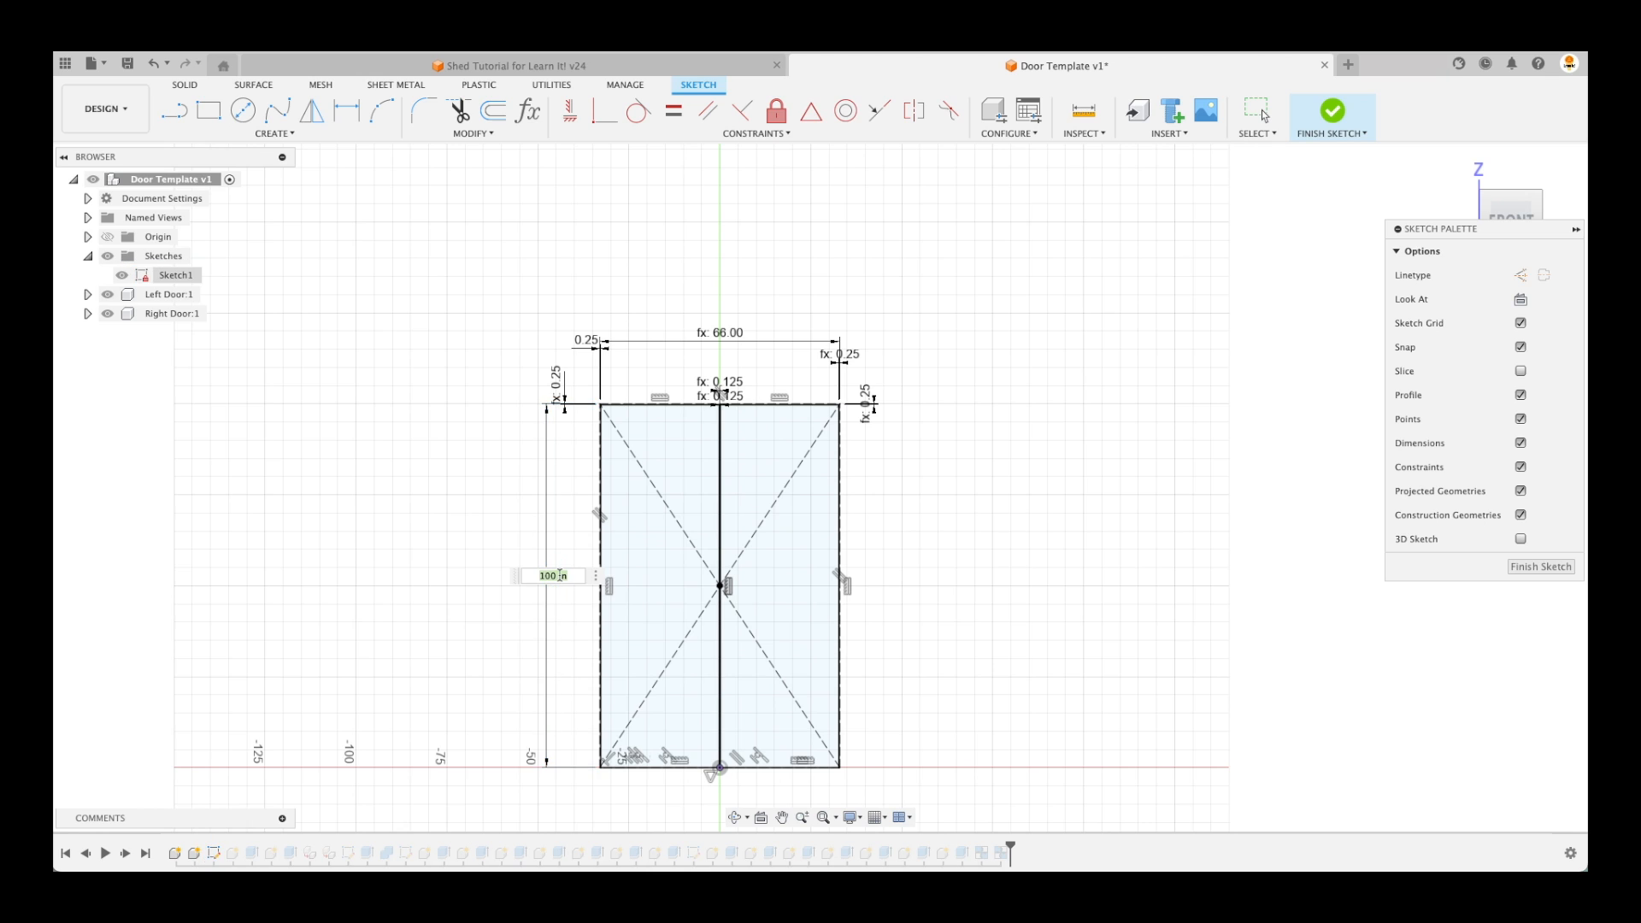
{"action": "type", "text": "he"}
{"action": "key", "text": "Return"}
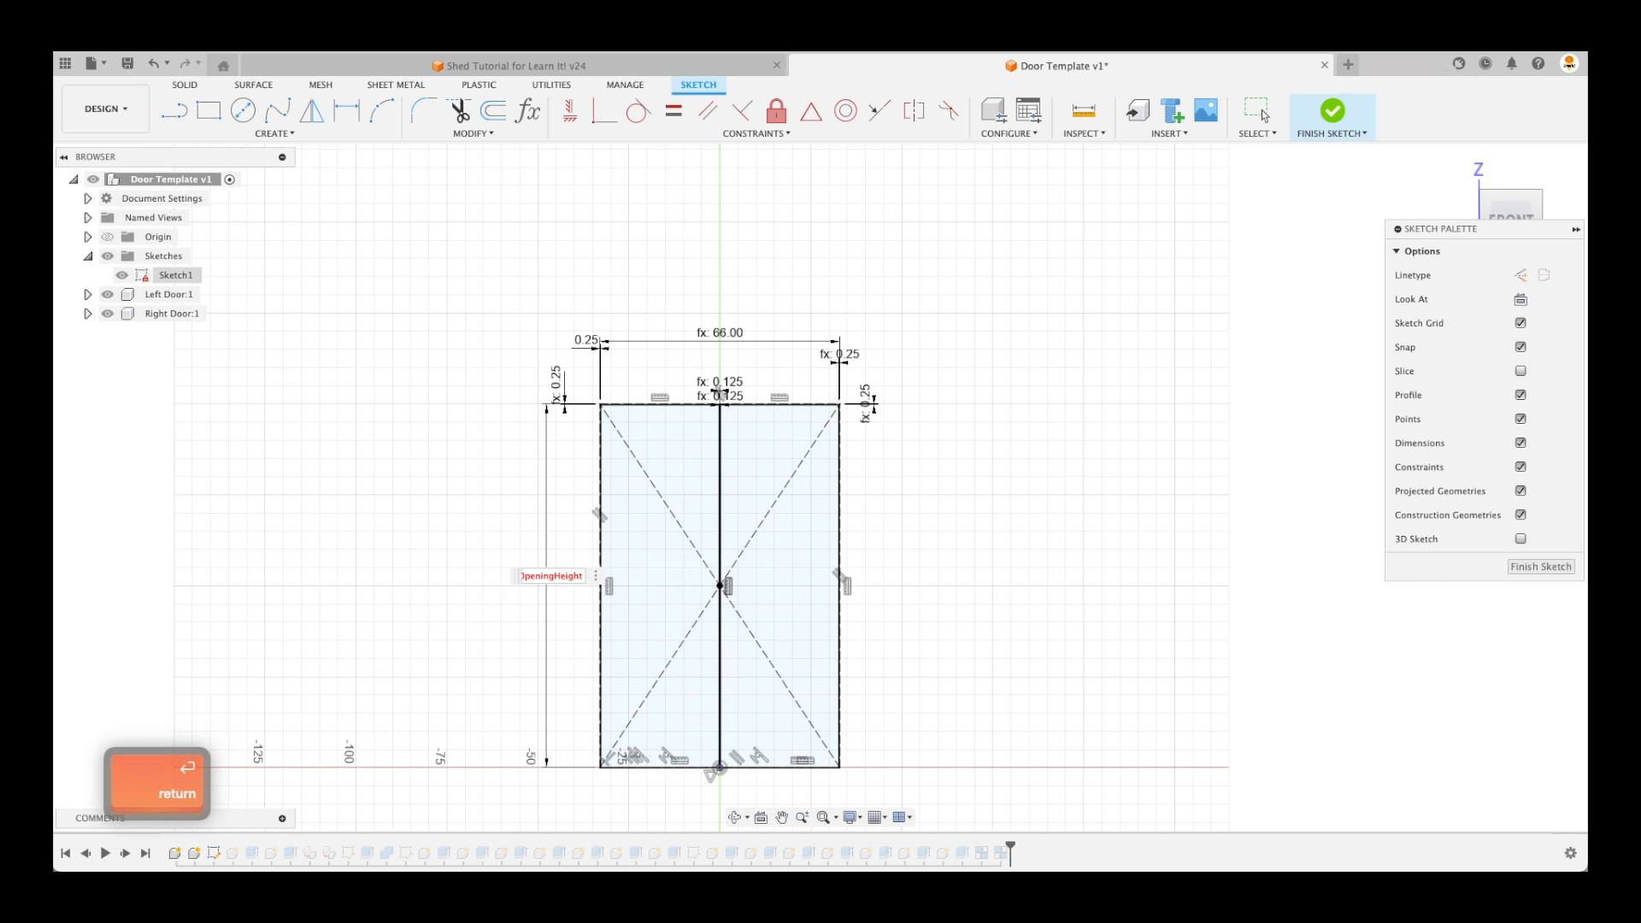
{"action": "key", "text": "Return"}
{"action": "left_click", "coordinate": [1541, 567]}
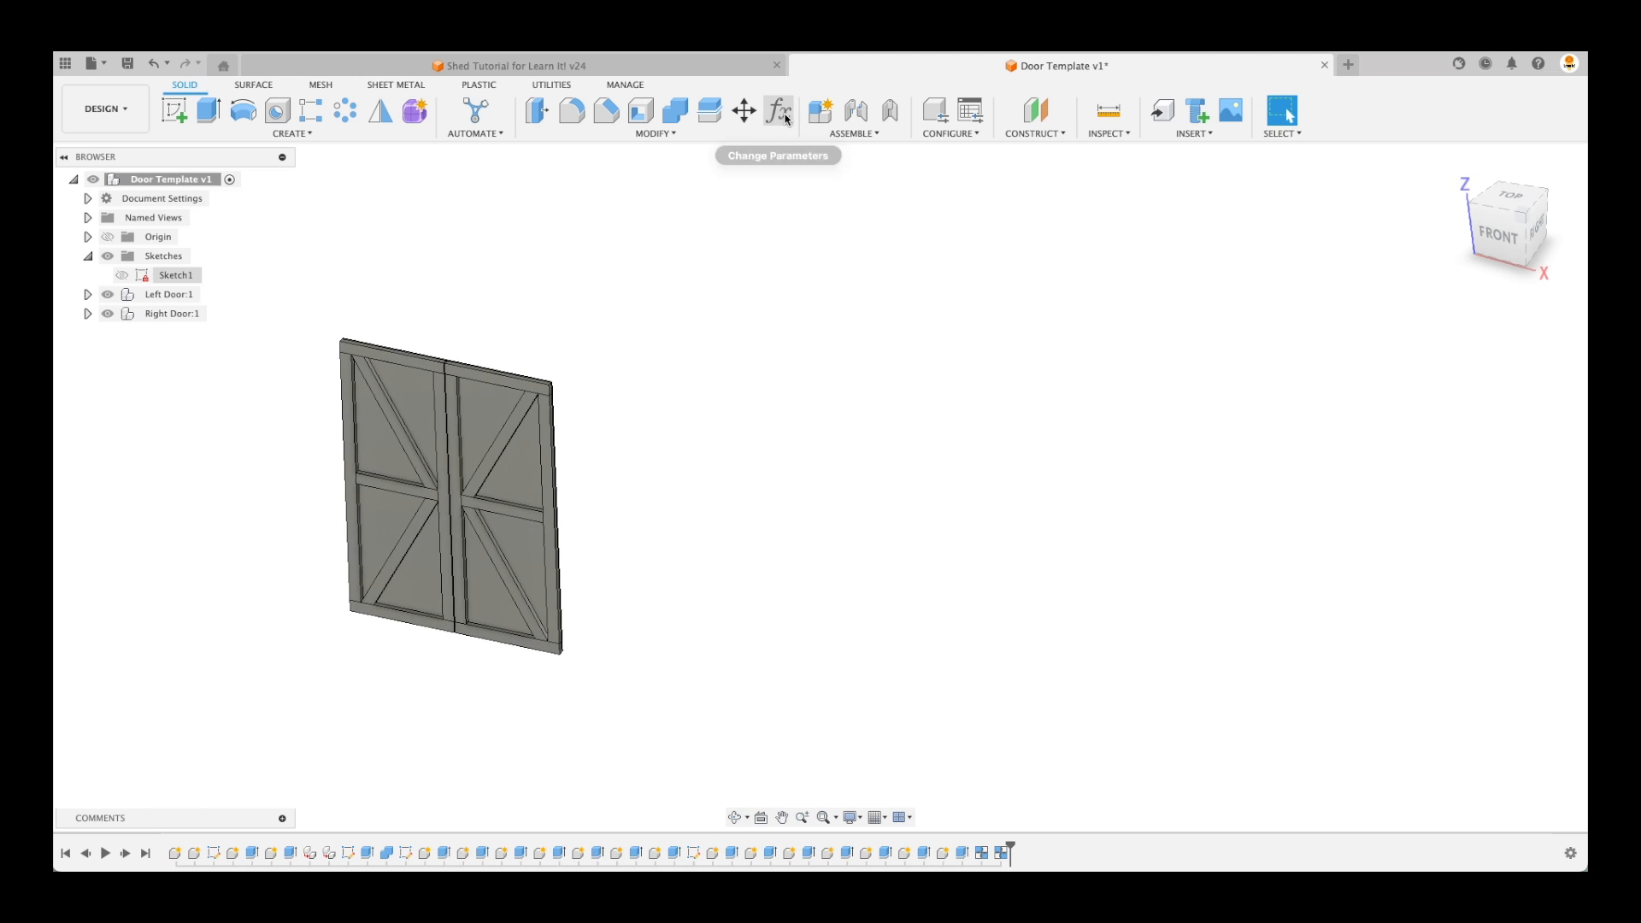
Open the expression of the DoorOpeningWidth user parameter for editing
{"action": "left_click", "coordinate": [779, 110]}
{"action": "left_click", "coordinate": [1003, 216]}
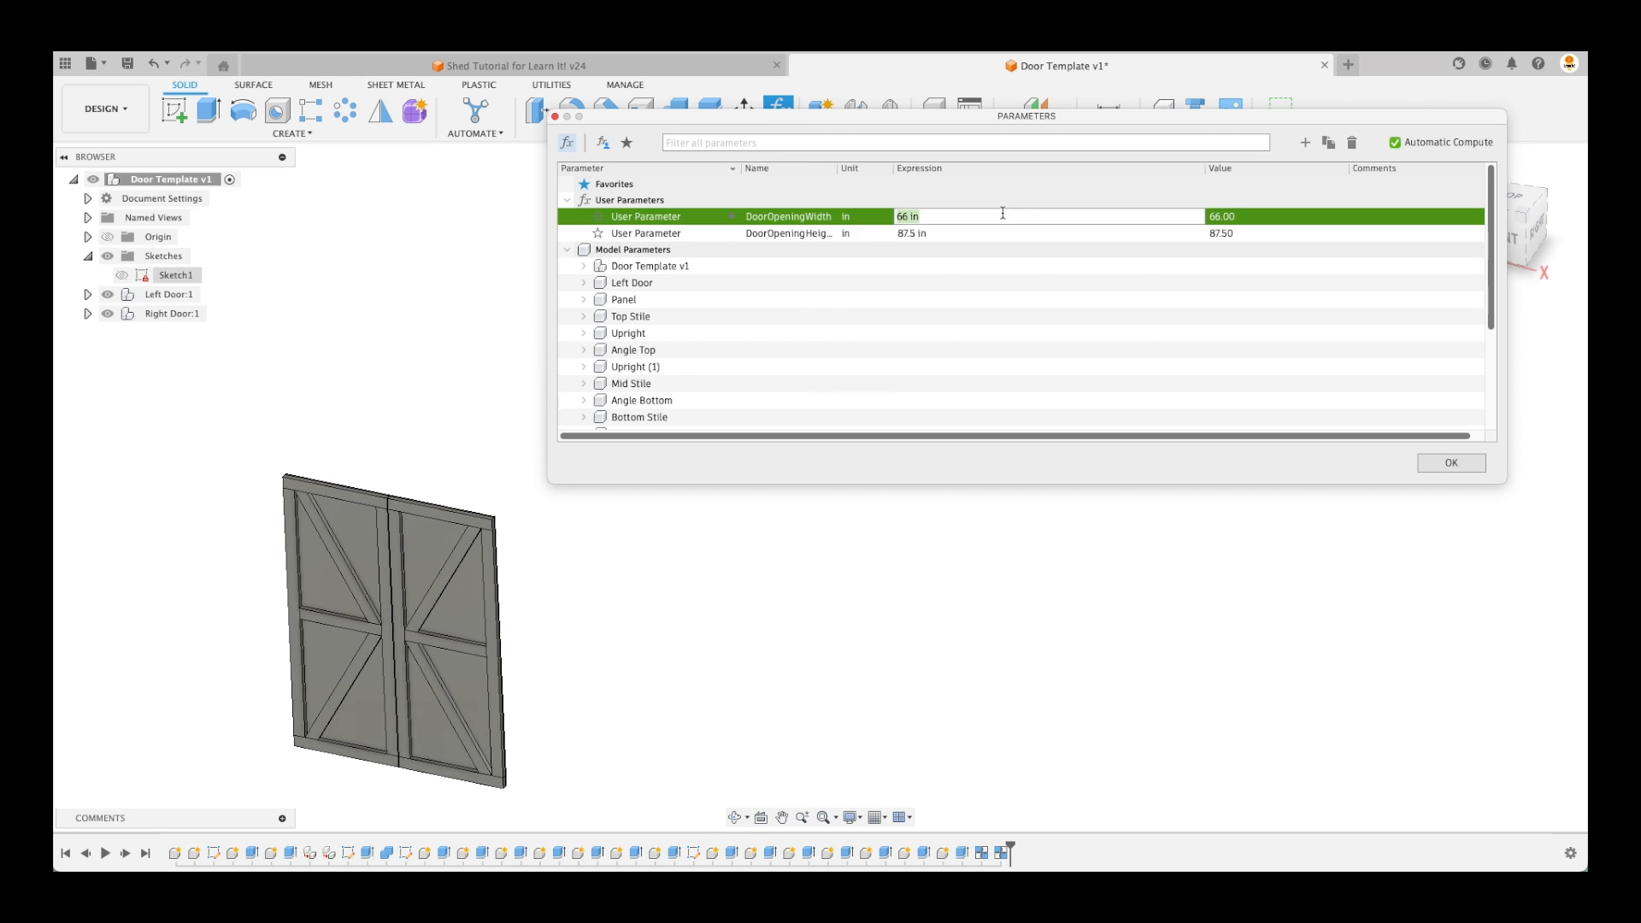
Set the DoorOpeningWidth parameter to 100 in and the door opening height parameter to 200 in
{"action": "type", "text": "100"}
{"action": "key", "text": "Return"}
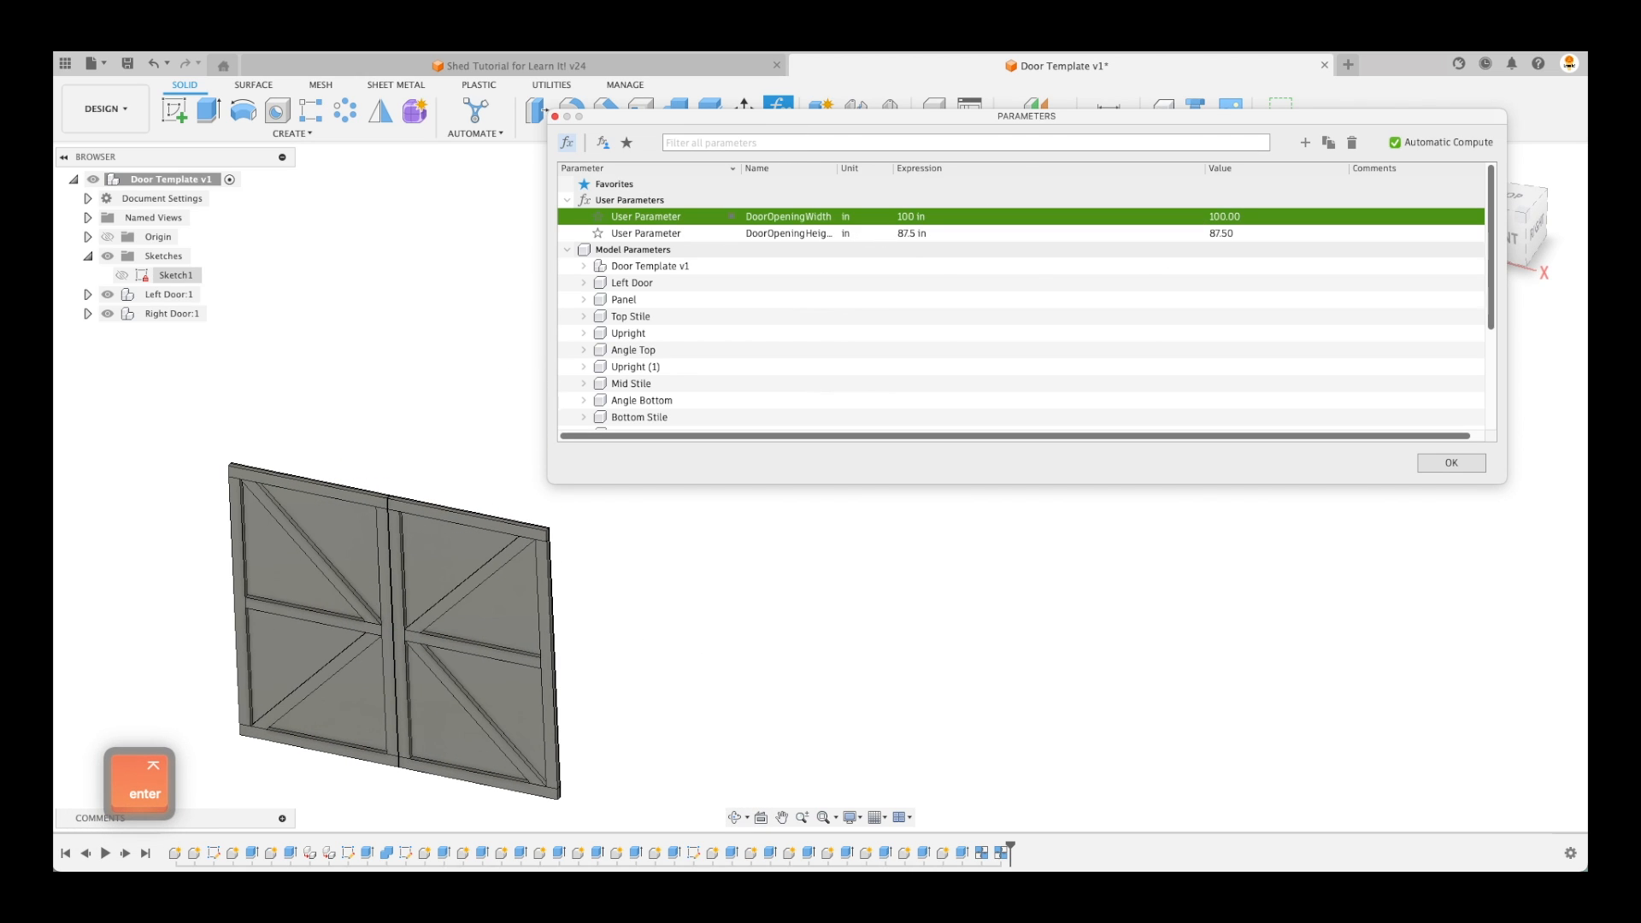
{"action": "left_click", "coordinate": [957, 233]}
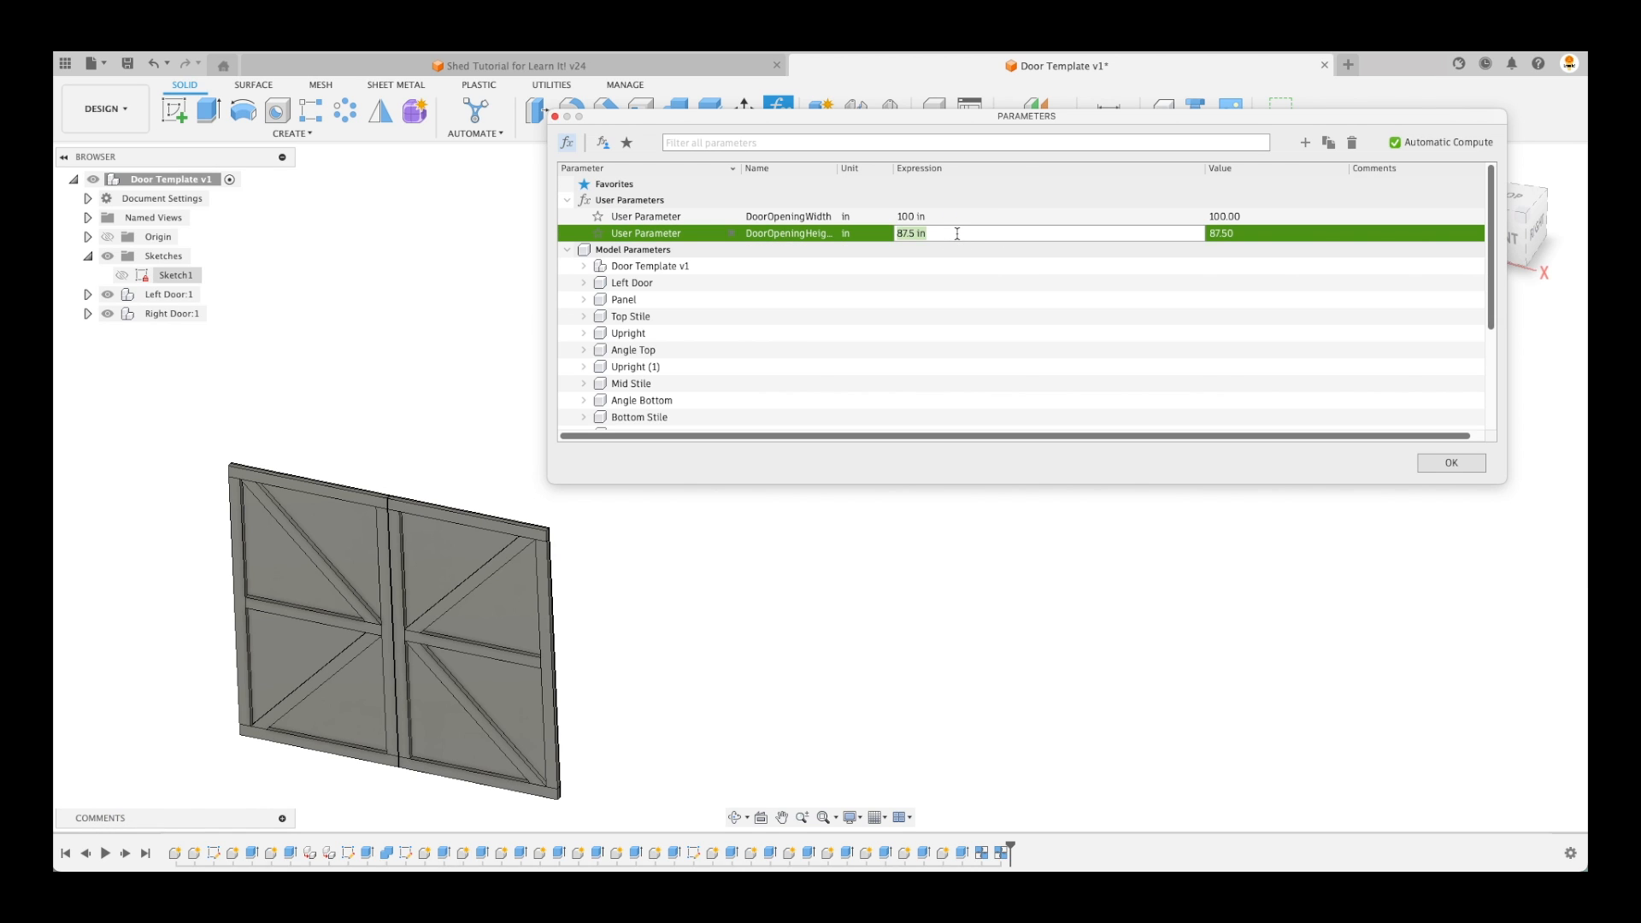
{"action": "type", "text": "200"}
{"action": "key", "text": "Return"}
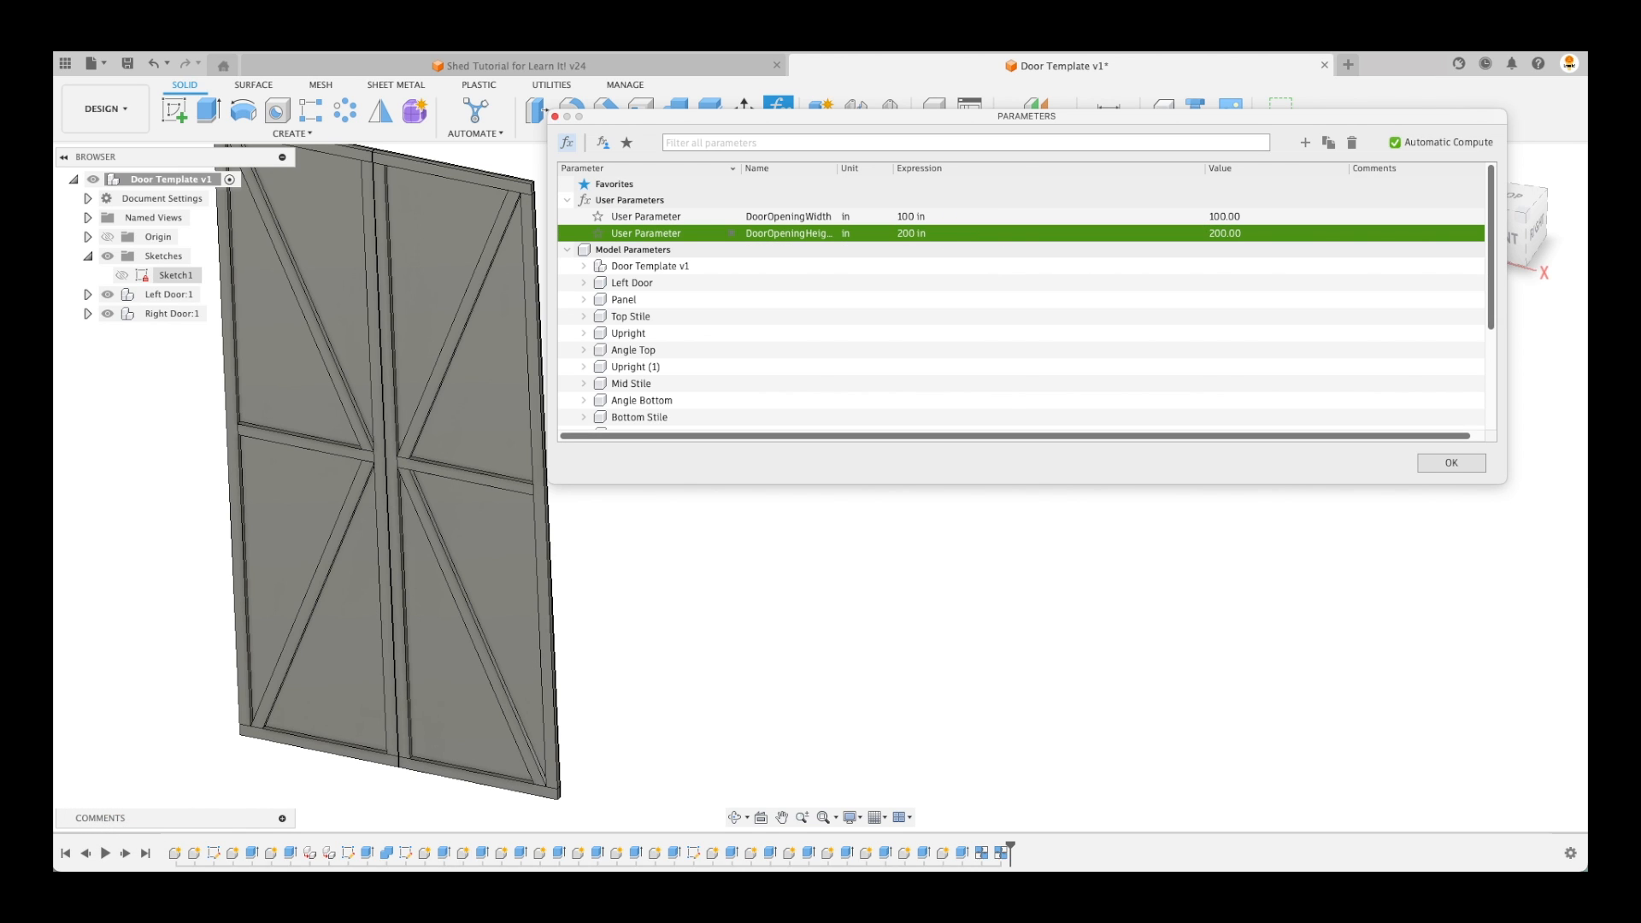
Set the DoorOpeningWidth parameter to 66 in and the door opening height parameter to 87.5 in, then close the parameters
{"action": "left_click", "coordinate": [934, 215]}
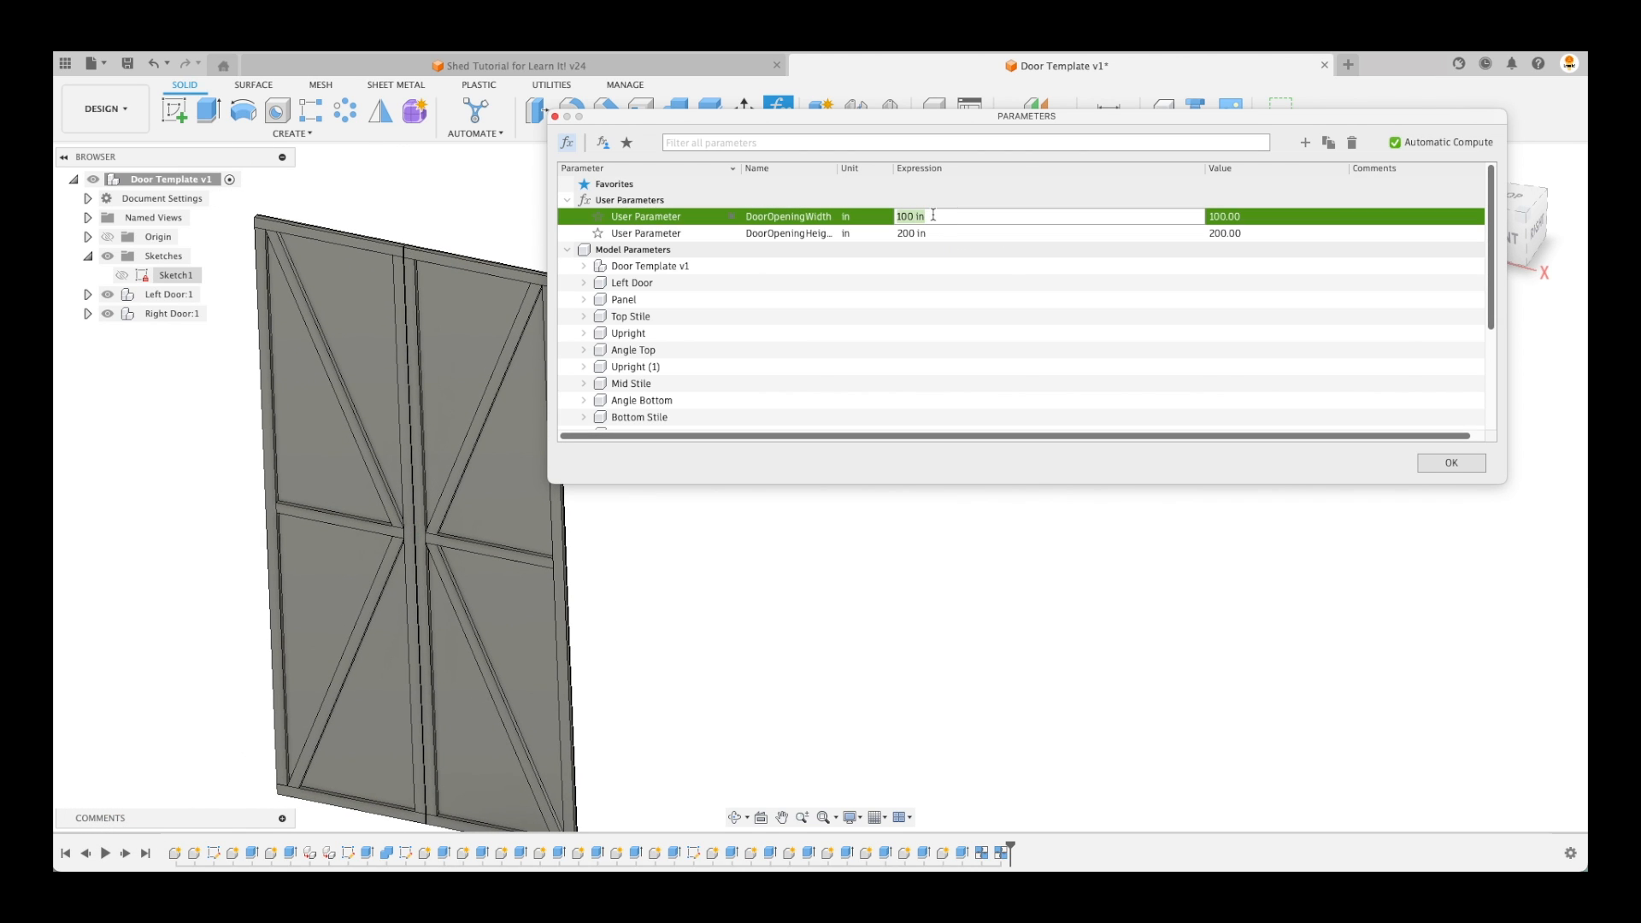
{"action": "type", "text": "66"}
{"action": "key", "text": "Return"}
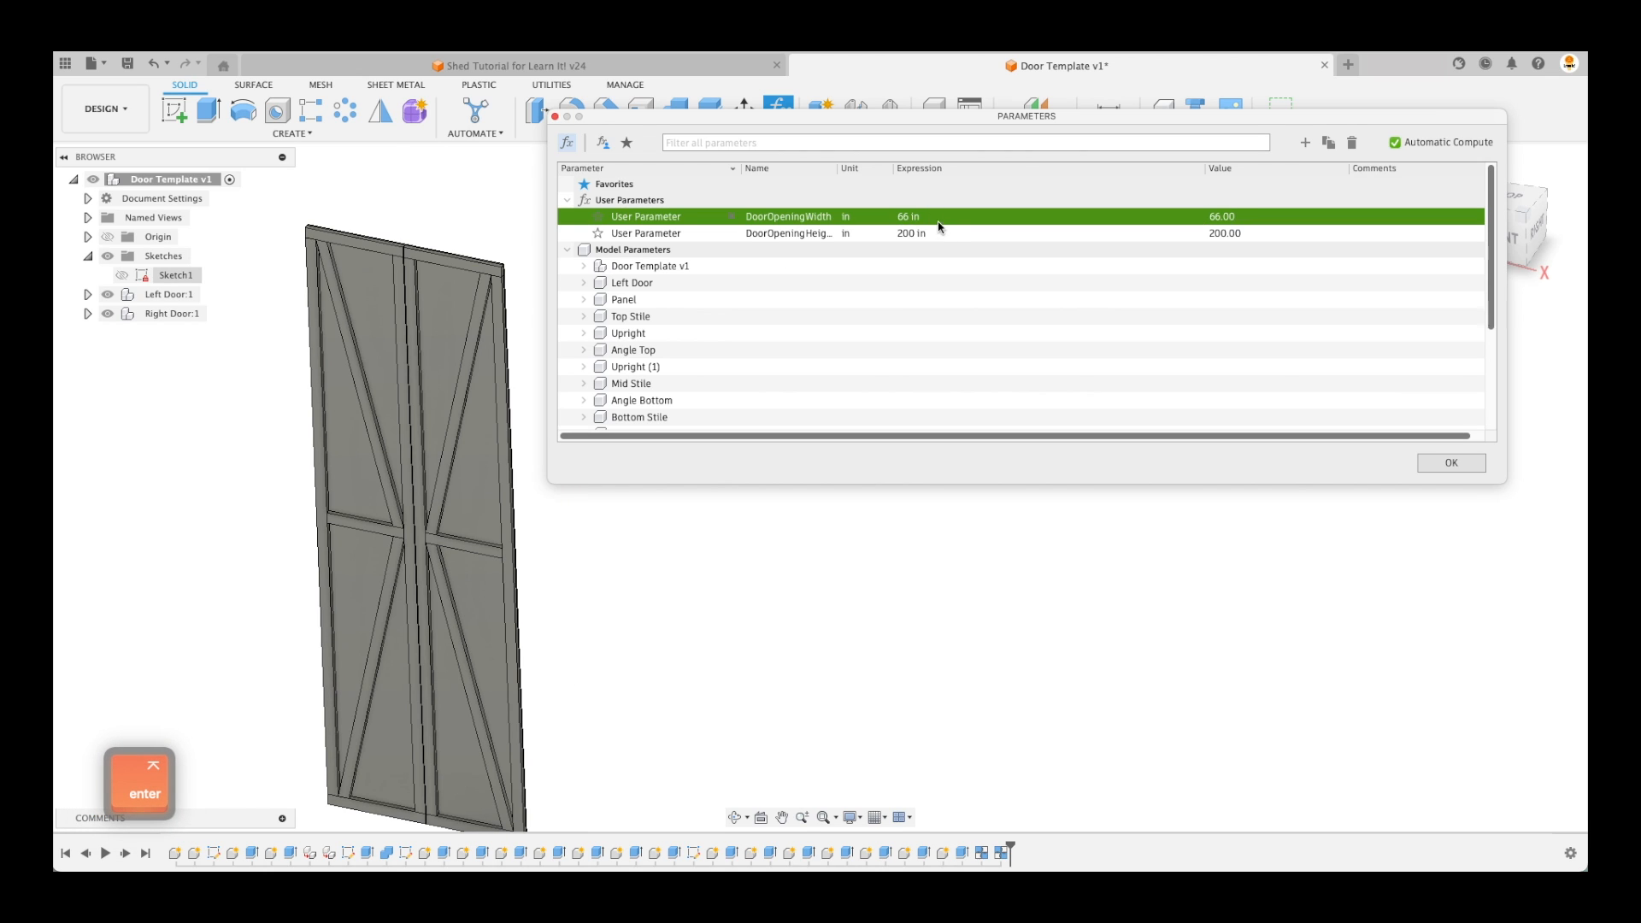
{"action": "left_click", "coordinate": [946, 233]}
{"action": "type", "text": "87.5"}
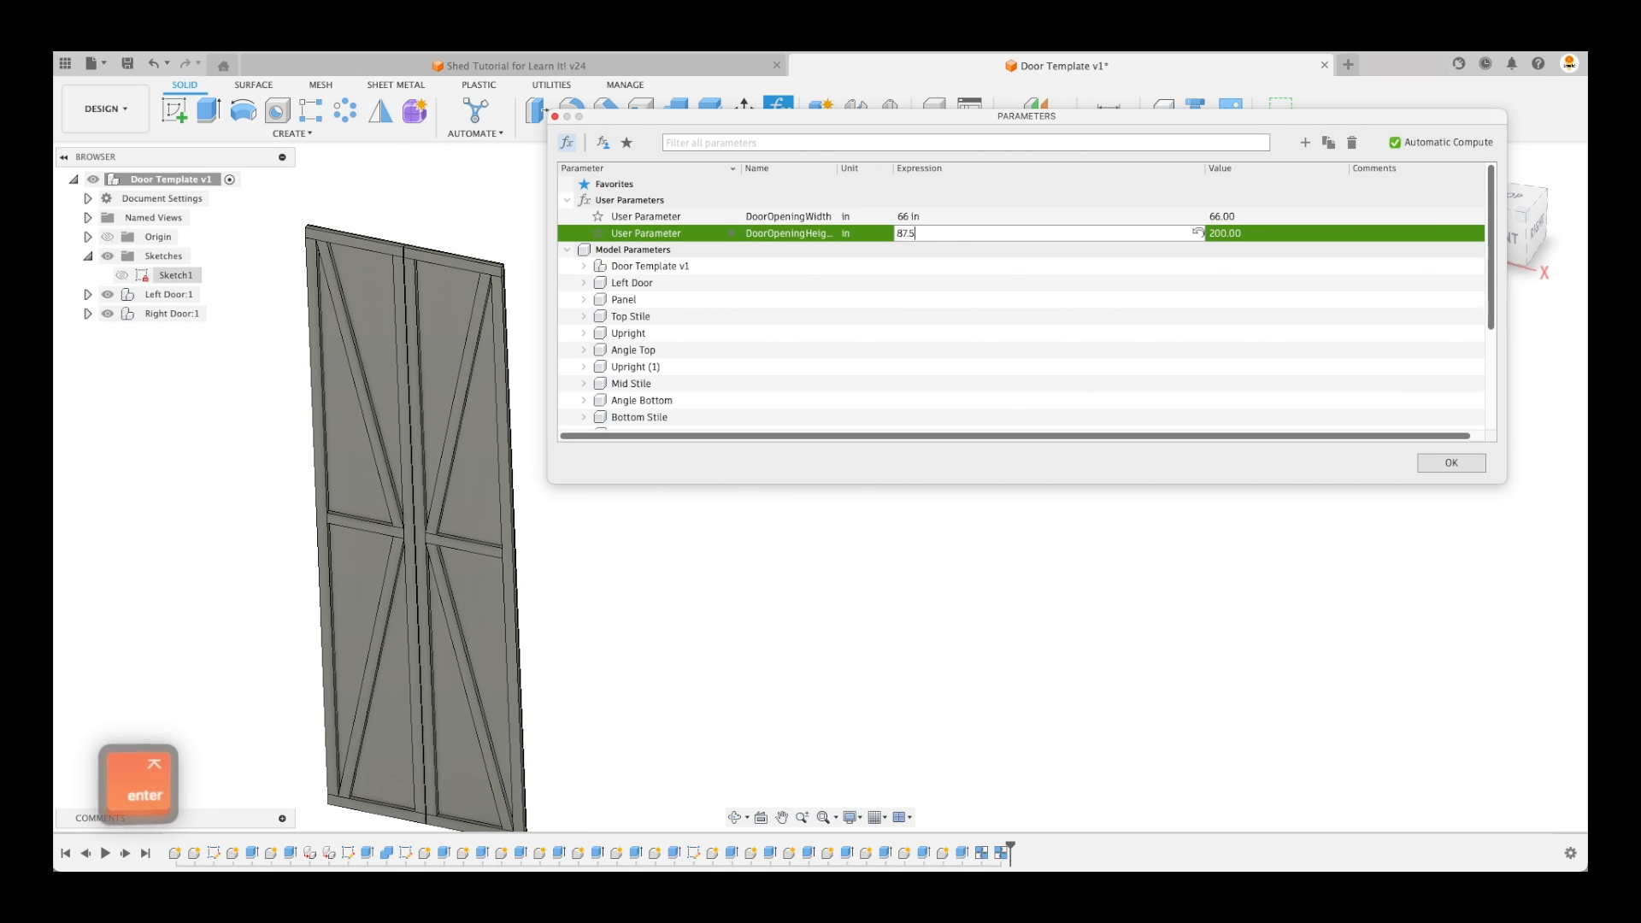
{"action": "key", "text": "Return"}
{"action": "middle_click_drag", "start_coordinate": [649, 547], "coordinate": [559, 545]}
{"action": "scroll", "coordinate": [516, 547], "scroll_direction": "up", "scroll_amount": 4}
{"action": "middle_click_drag", "start_coordinate": [464, 579], "coordinate": [454, 582], "text": "shift"}
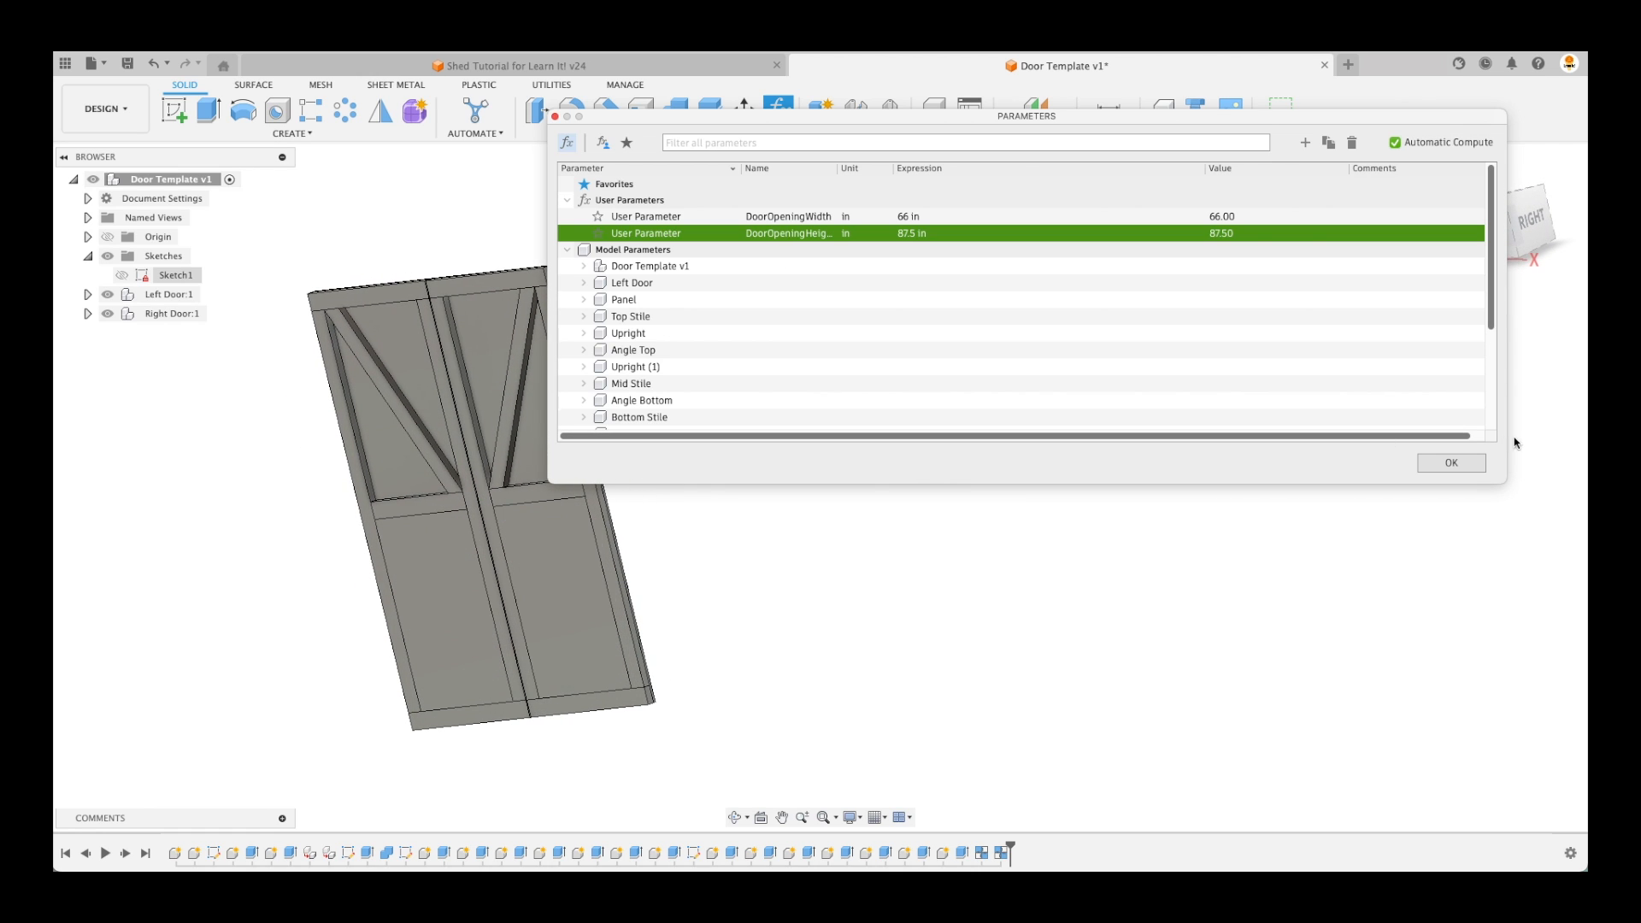
{"action": "left_click", "coordinate": [1450, 463]}
Undo the last change and save a new version of the door template with the default description
{"action": "key", "text": "super+z"}
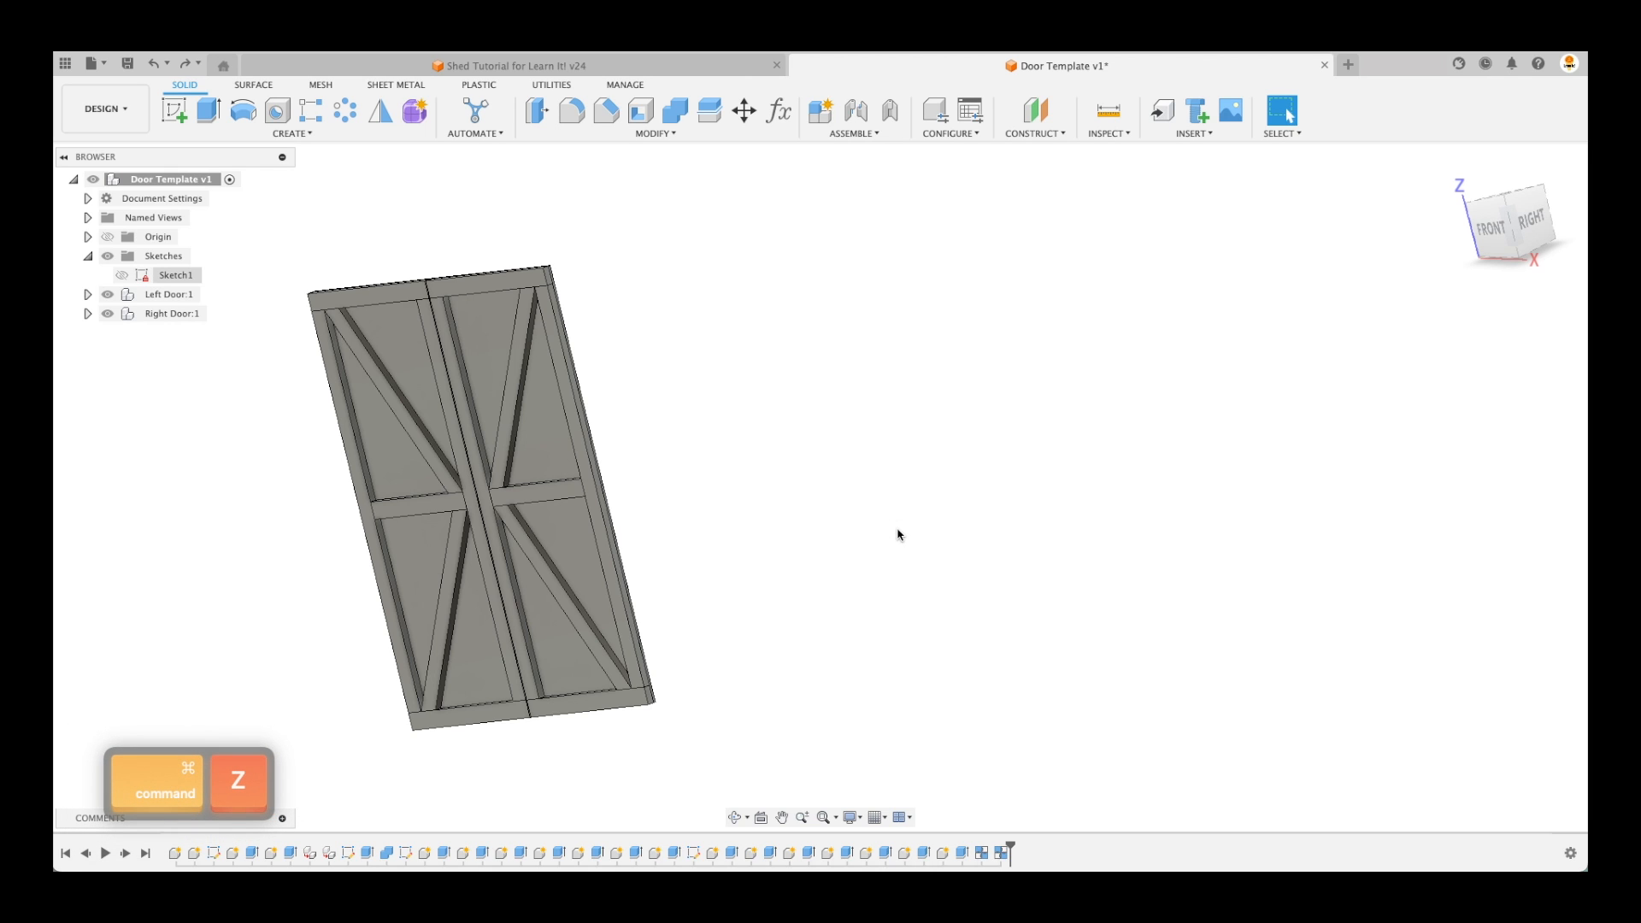
{"action": "middle_click_drag", "start_coordinate": [843, 535], "coordinate": [552, 601], "text": "shift"}
{"action": "mouse_move", "coordinate": [693, 583]}
{"action": "middle_mouse_down", "text": "shift"}
{"action": "mouse_move", "coordinate": [711, 579]}
{"action": "mouse_move", "coordinate": [846, 268]}
{"action": "mouse_move", "coordinate": [790, 212]}
{"action": "mouse_move", "coordinate": [339, 151]}
{"action": "middle_mouse_up", "text": "shift"}
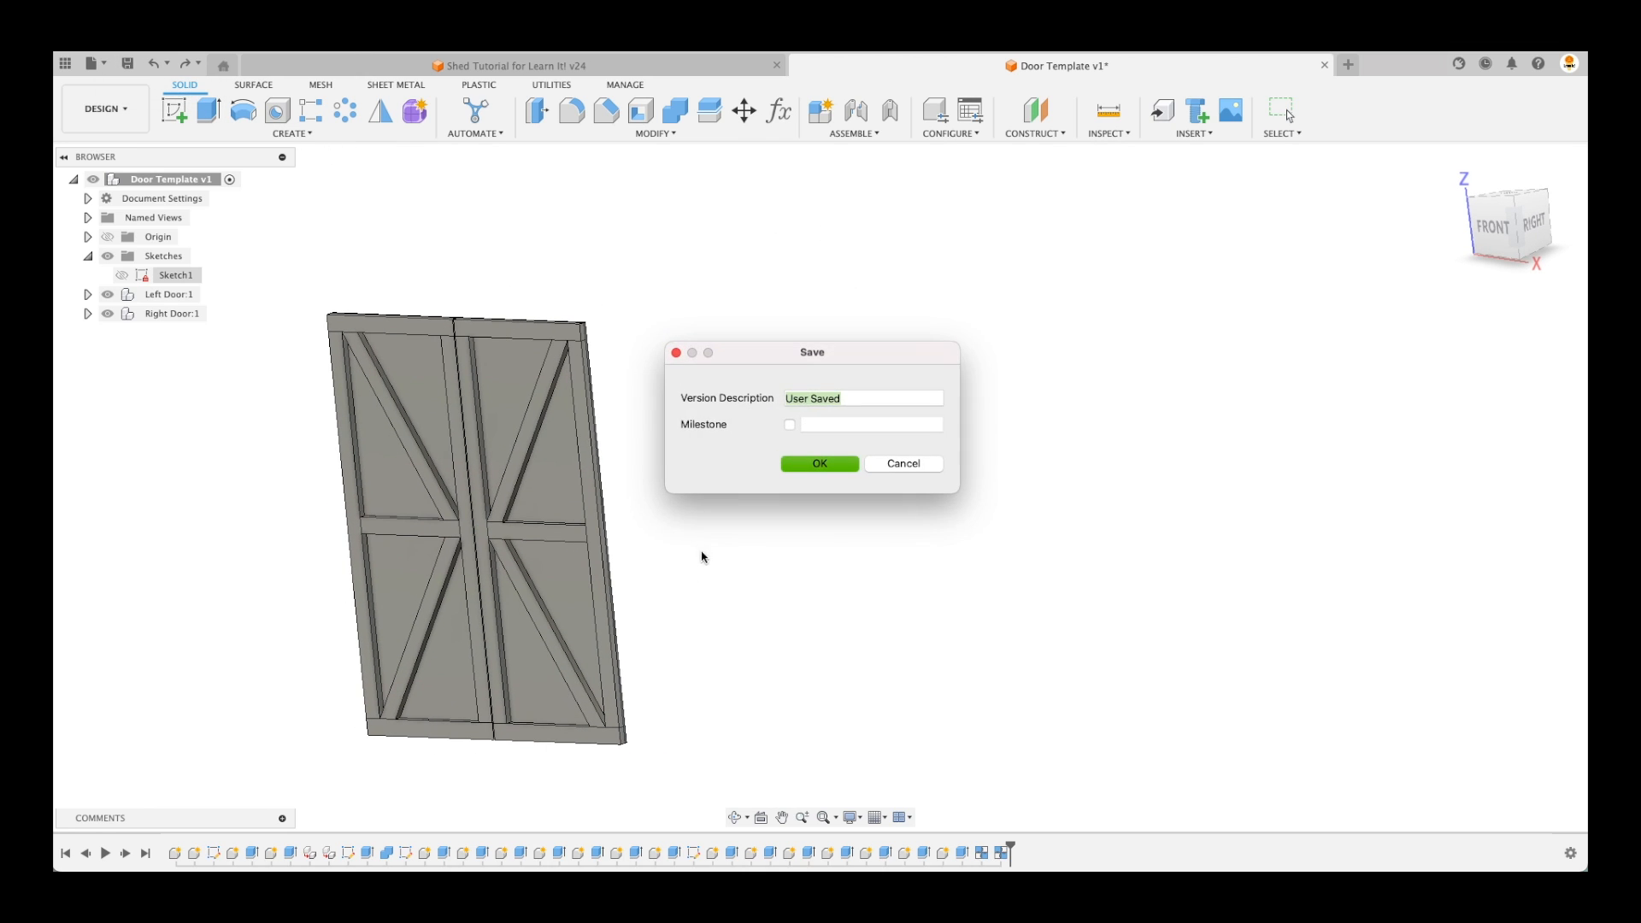
{"action": "left_click", "coordinate": [811, 462]}
Review the door opening parameters and examine the double doors, including the gap where they meet along the upper edge
{"action": "left_click", "coordinate": [777, 110]}
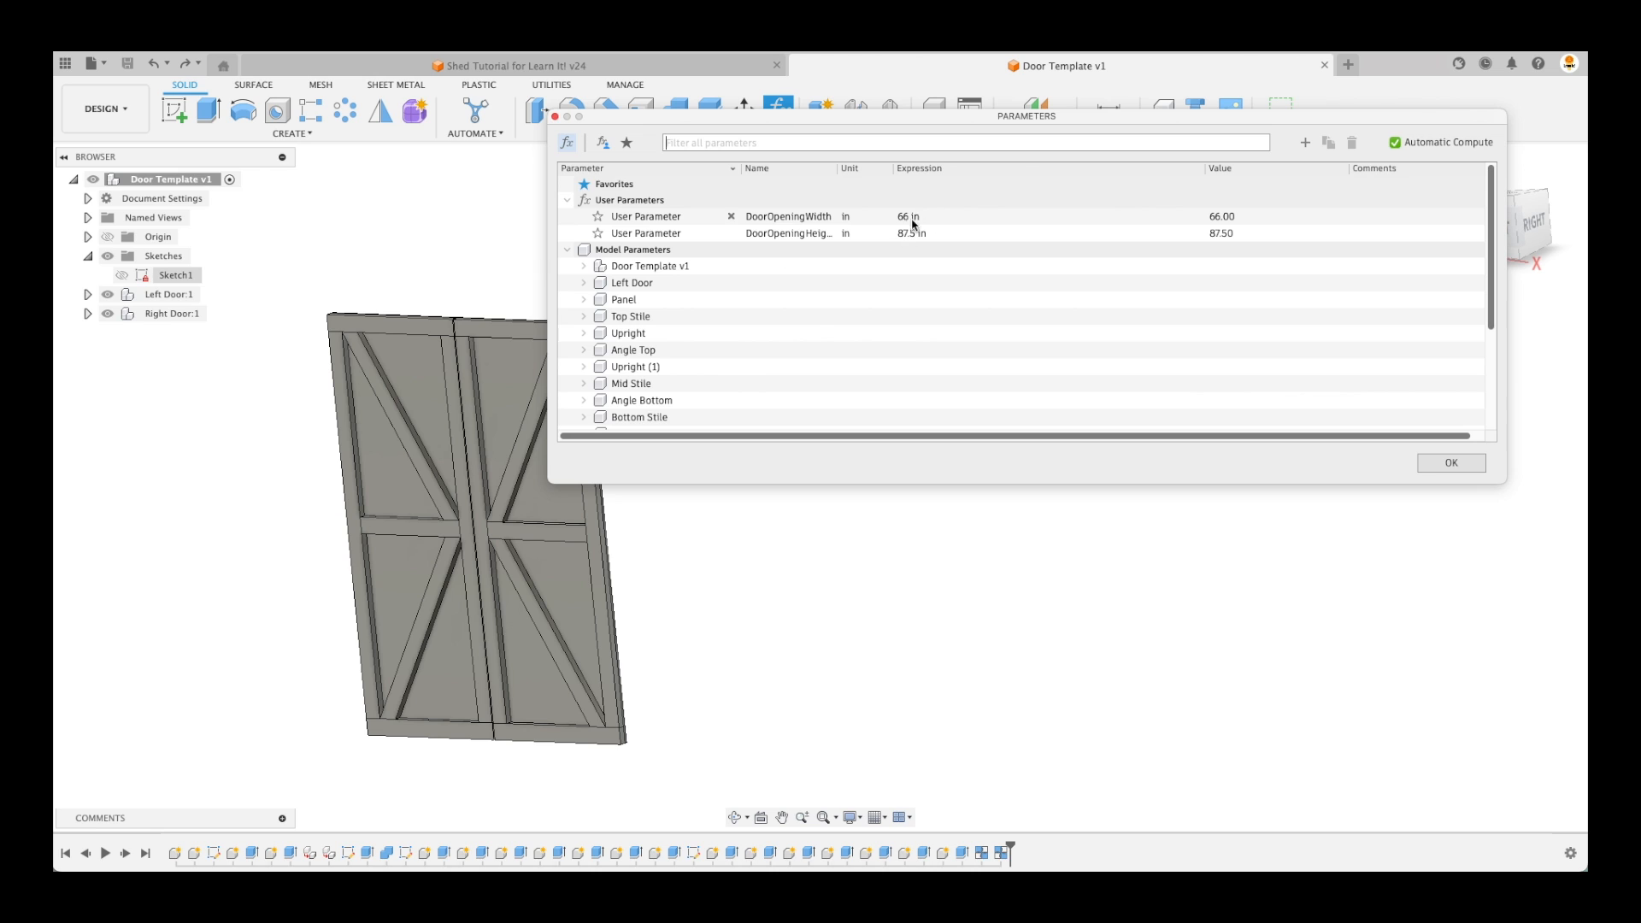
{"action": "left_click", "coordinate": [1451, 462]}
{"action": "middle_click_drag", "start_coordinate": [751, 469], "coordinate": [1011, 418], "text": "shift"}
{"action": "scroll", "coordinate": [1011, 415], "scroll_direction": "up", "scroll_amount": 2}
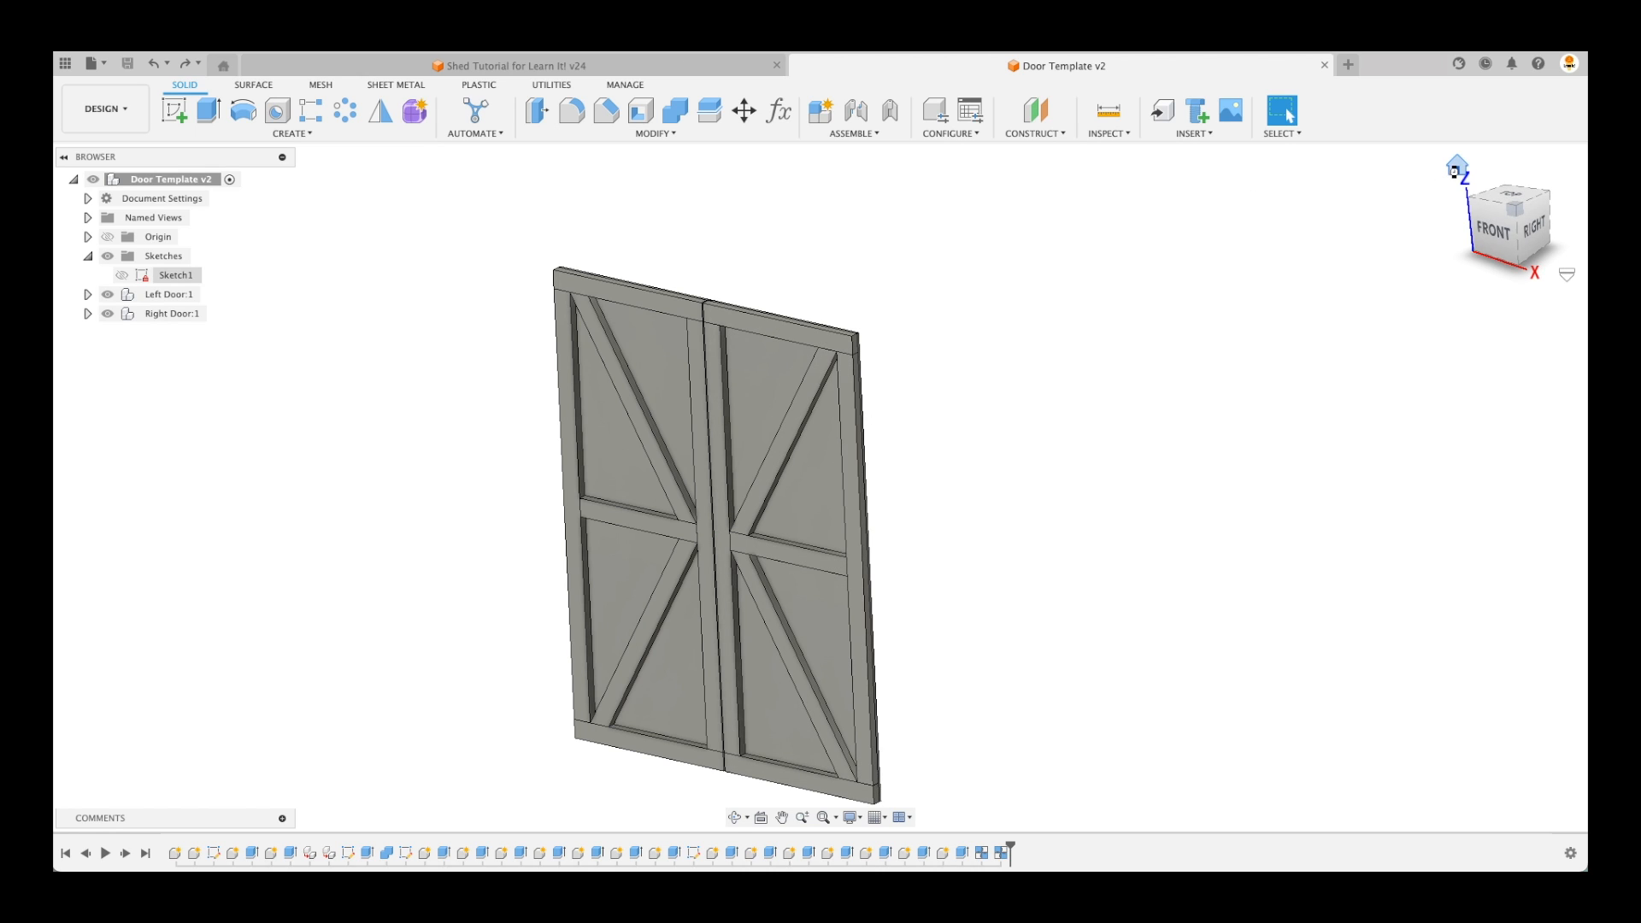
{"action": "left_click", "coordinate": [1450, 166]}
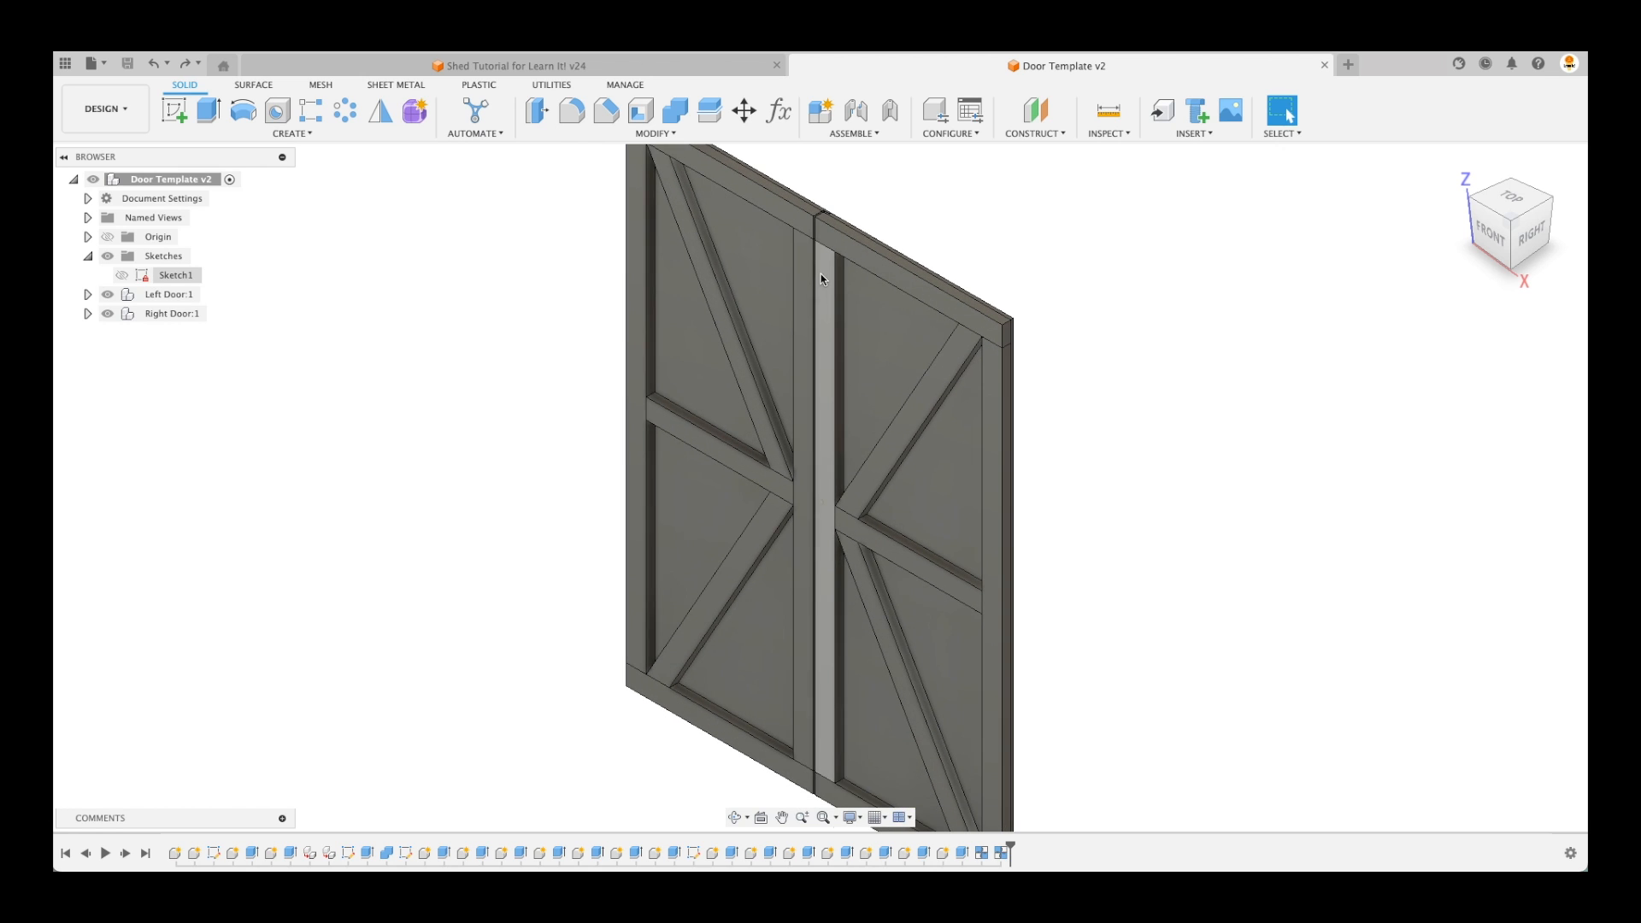
{"action": "scroll", "coordinate": [855, 247], "scroll_direction": "up", "scroll_amount": 6}
{"action": "scroll", "coordinate": [851, 250], "scroll_direction": "up", "scroll_amount": 3}
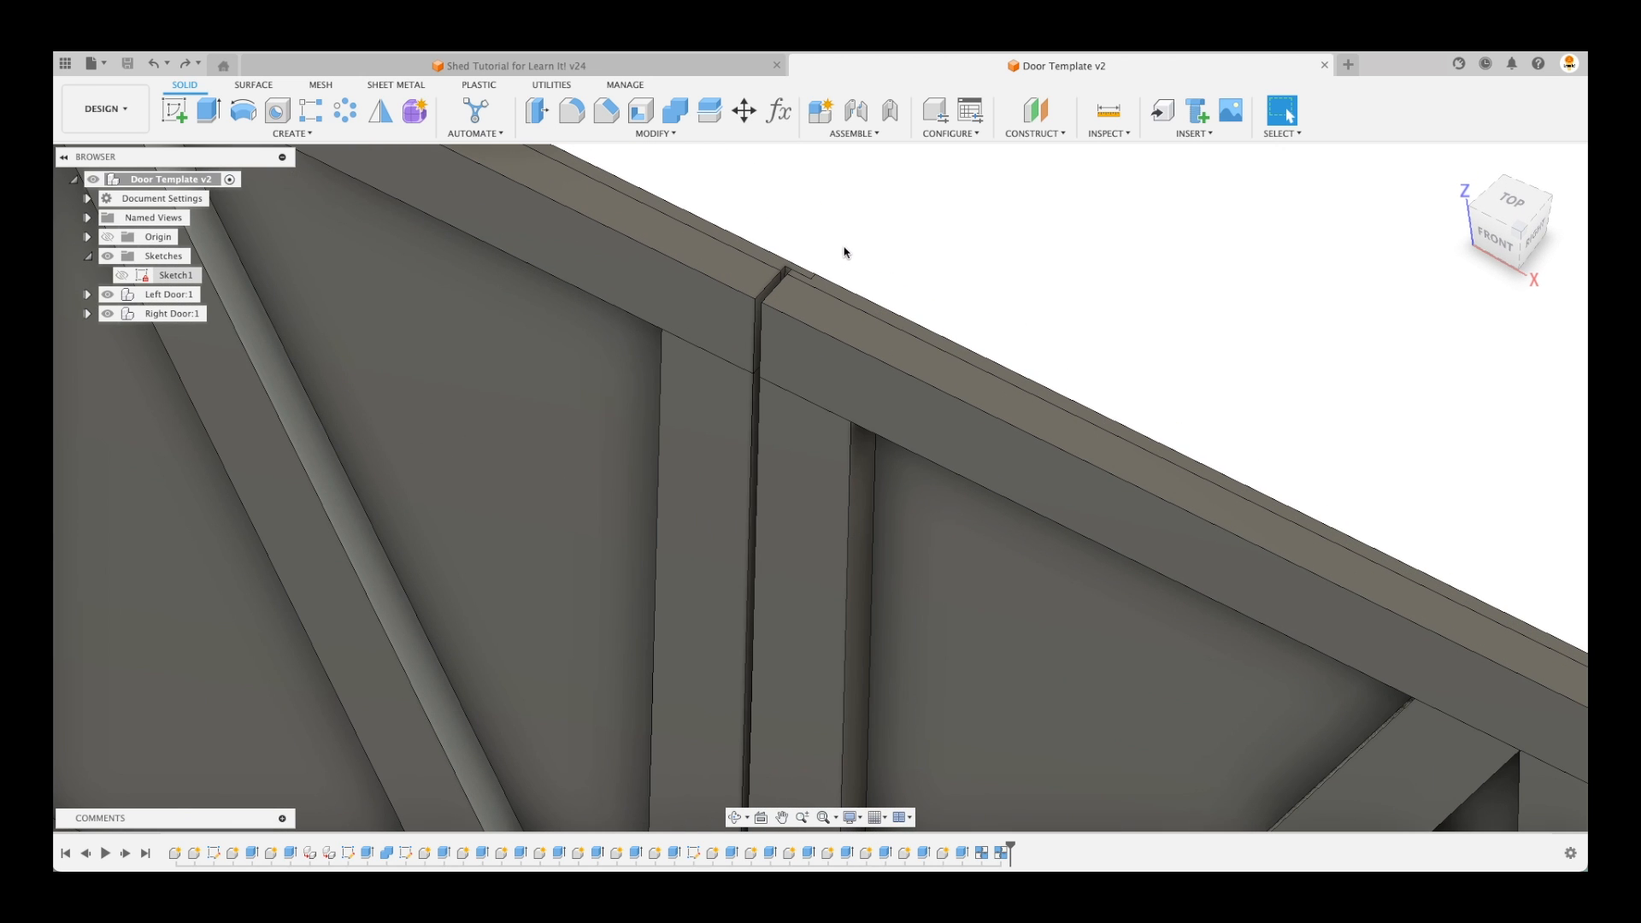
{"action": "scroll", "coordinate": [837, 391], "scroll_direction": "down", "scroll_amount": 8}
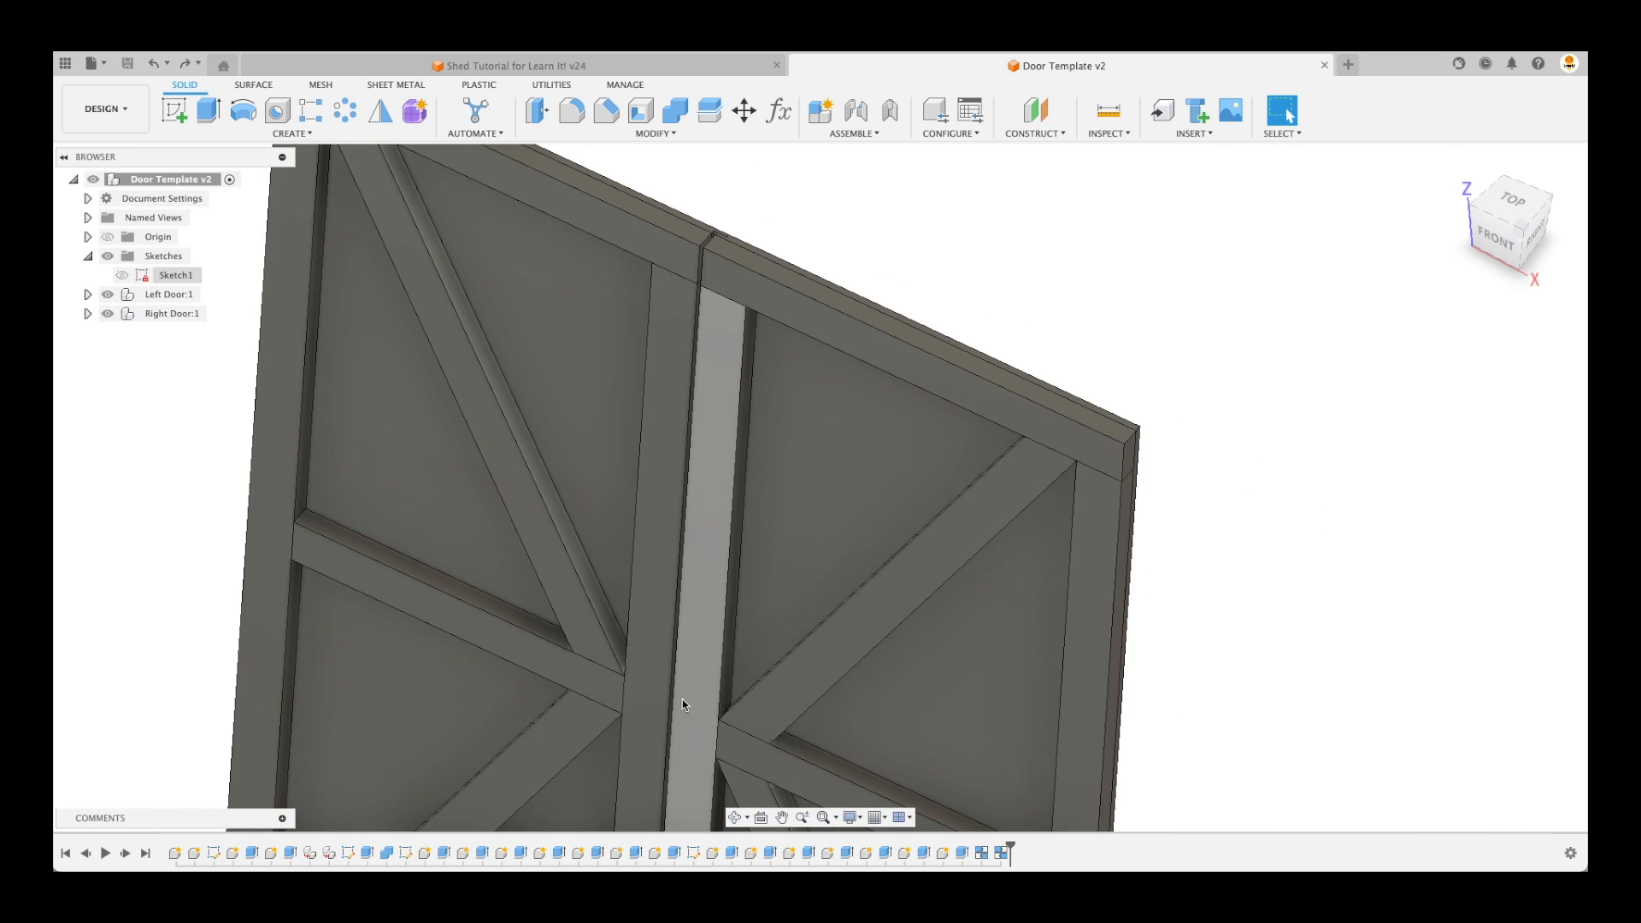
{"action": "scroll", "coordinate": [795, 220], "scroll_direction": "down", "scroll_amount": 6}
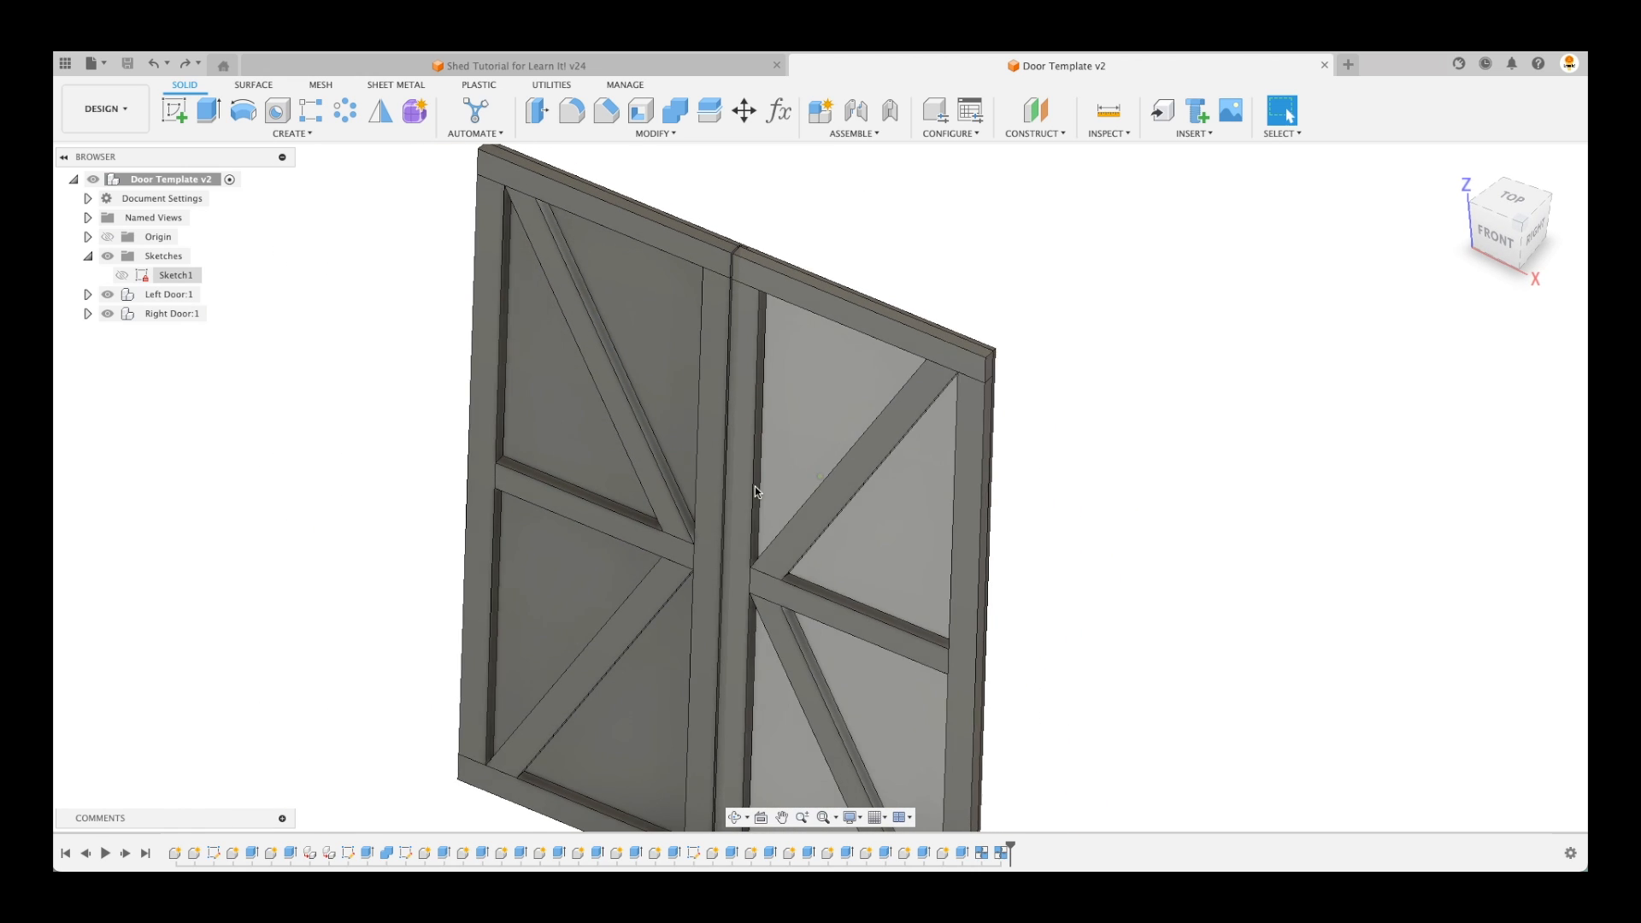
{"action": "left_click", "coordinate": [1458, 168]}
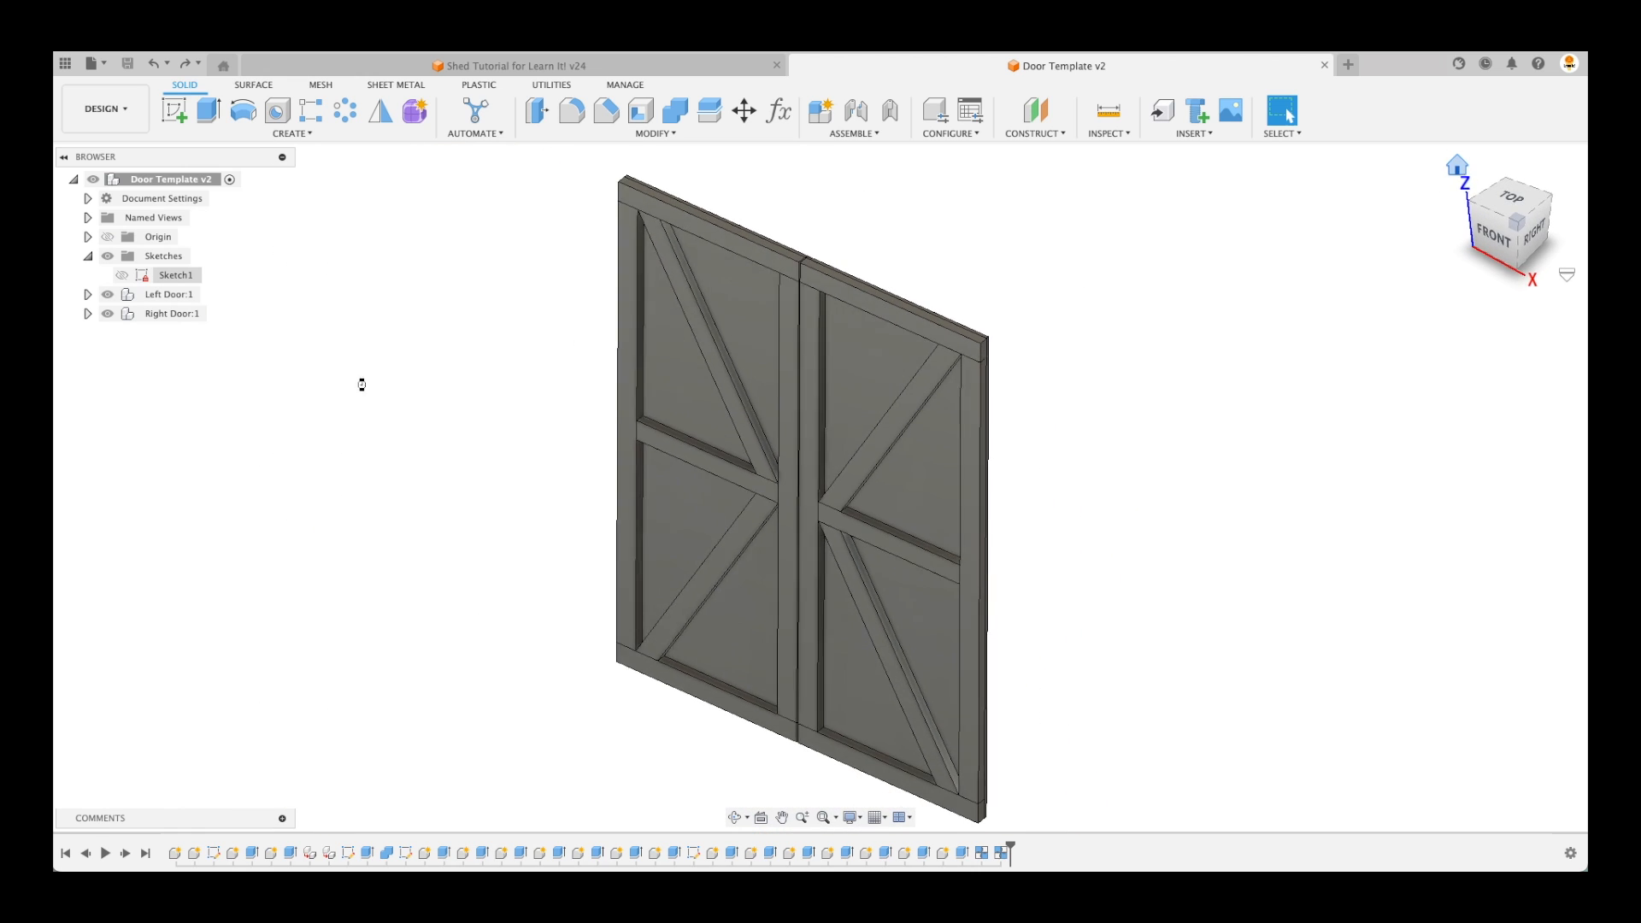
Activate the Right Door component, isolate it from the left door and expand it to list its parts
{"action": "left_click", "coordinate": [219, 314]}
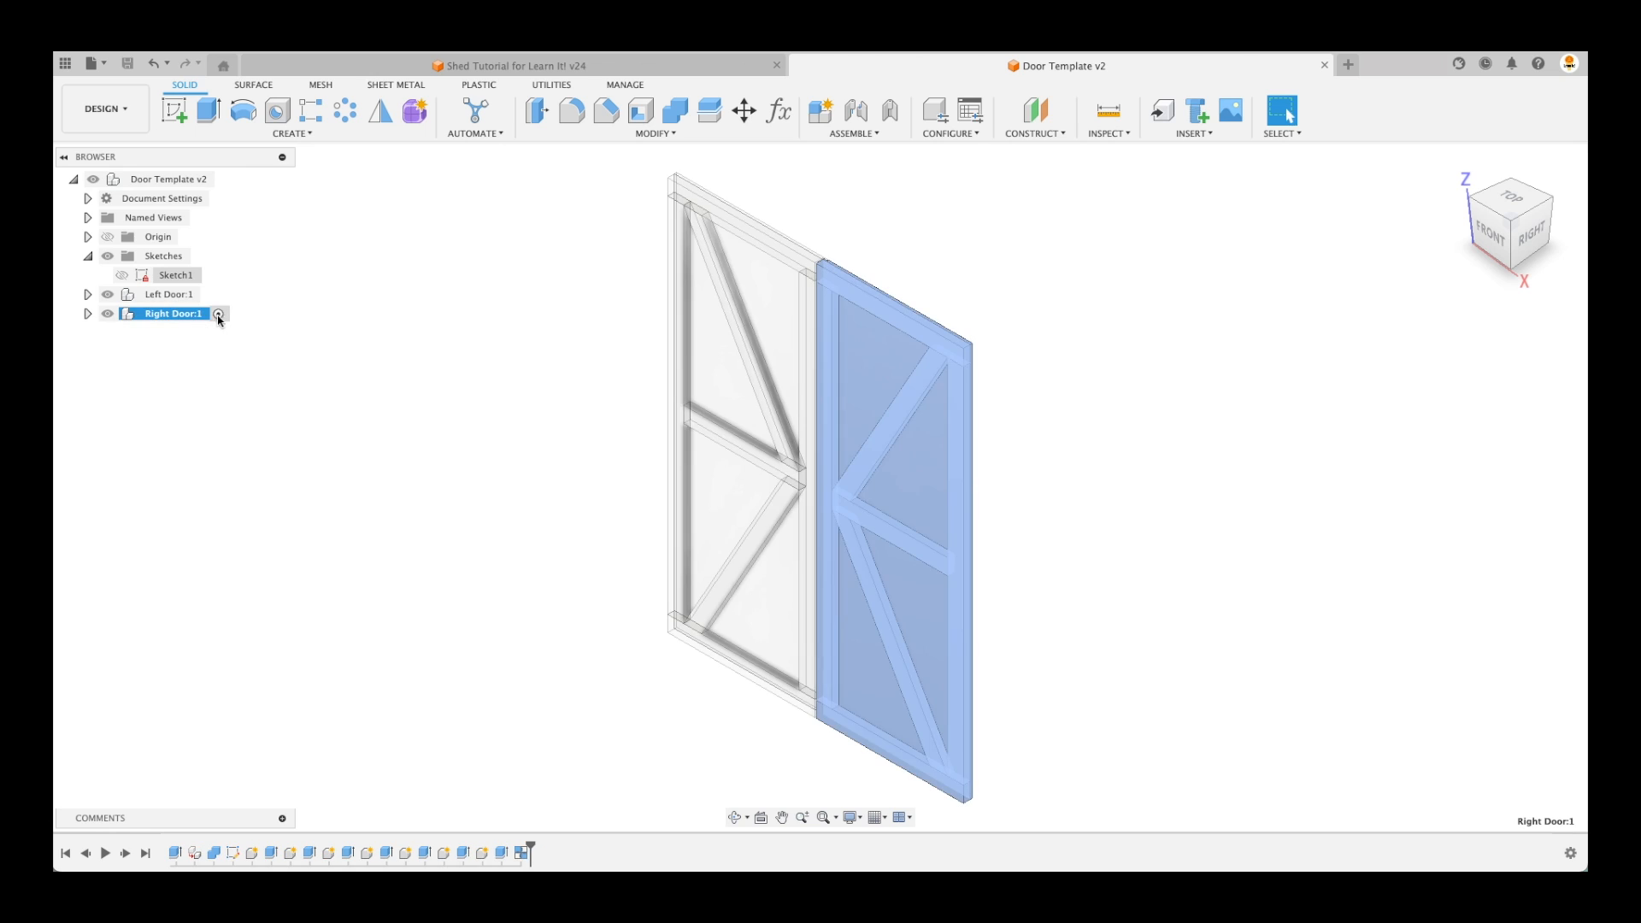
{"action": "right_click", "coordinate": [195, 319]}
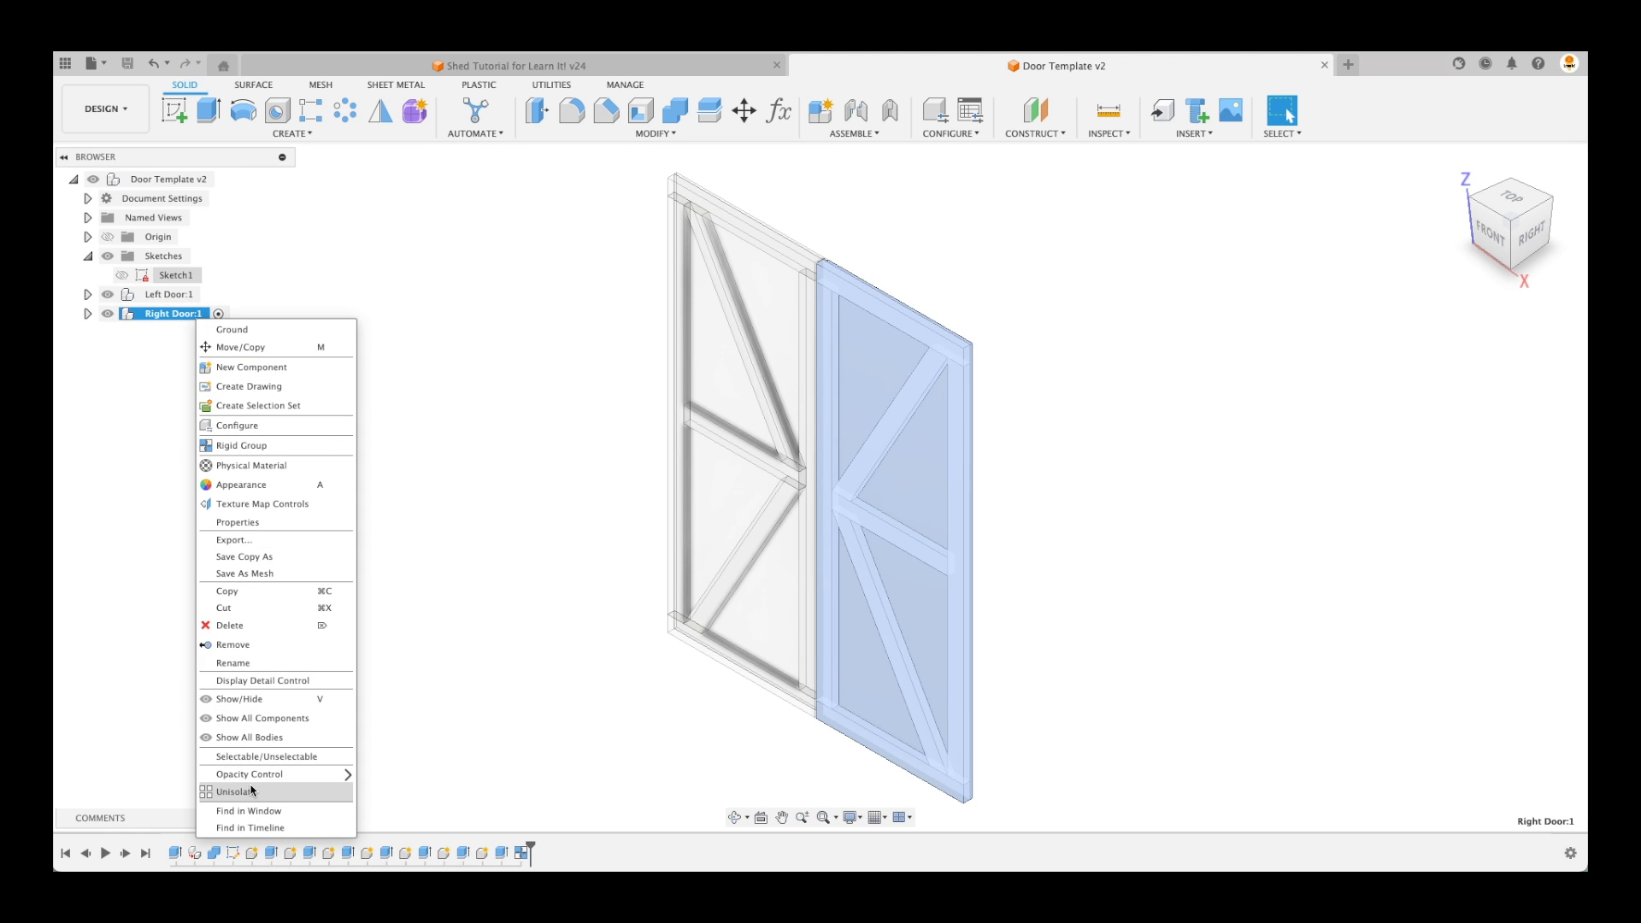
{"action": "left_click", "coordinate": [253, 793]}
{"action": "right_click", "coordinate": [168, 316]}
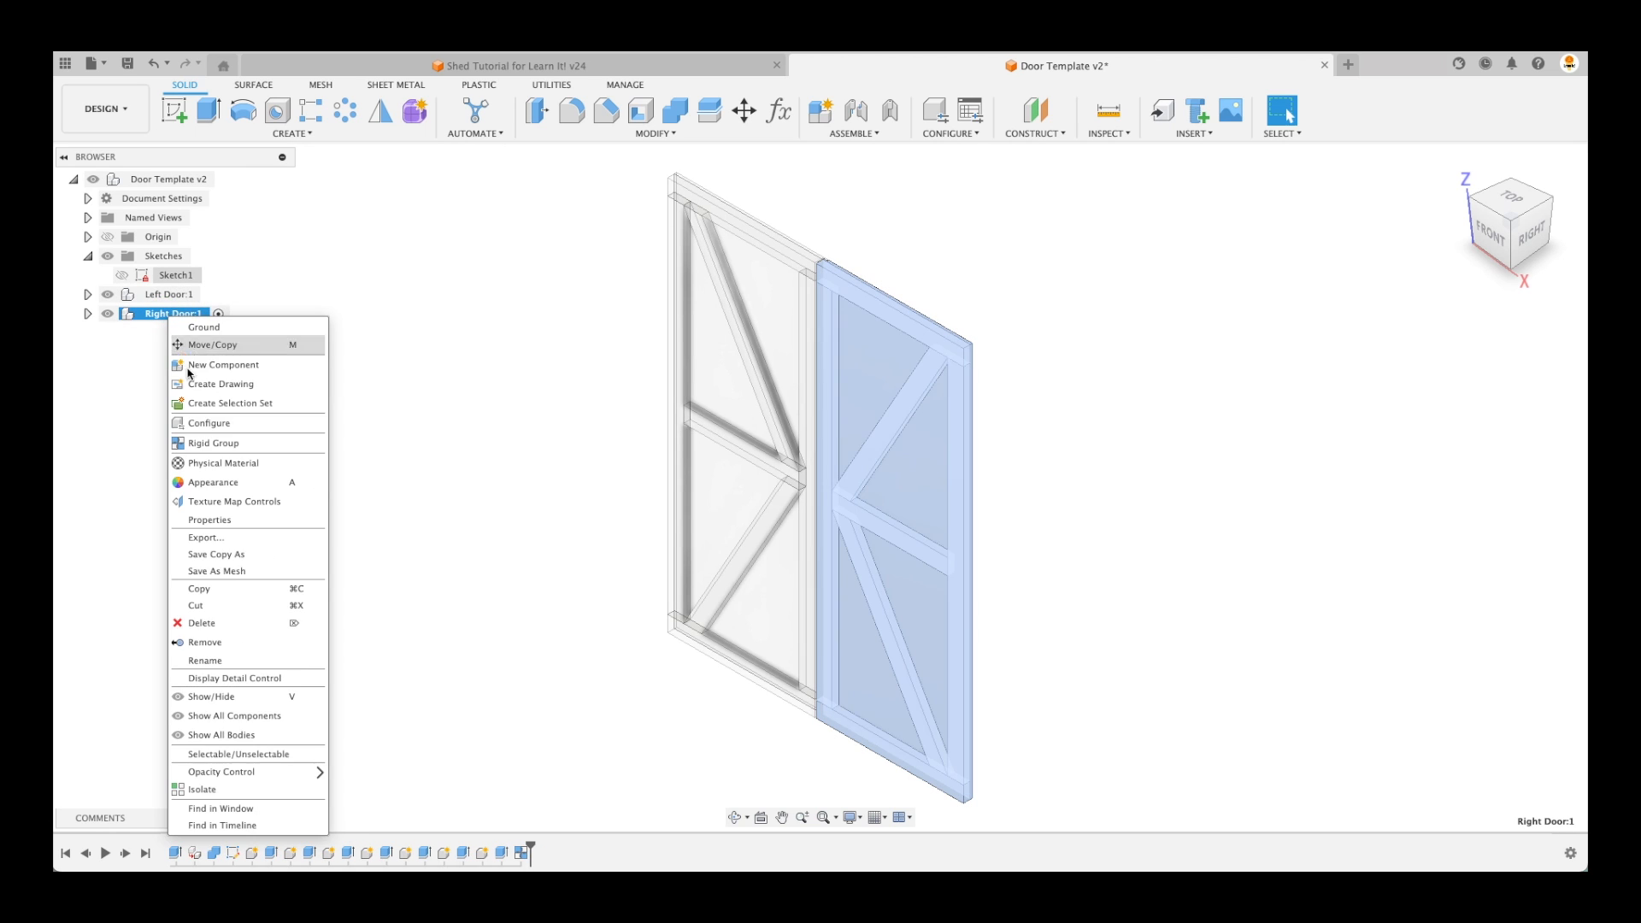
{"action": "left_click", "coordinate": [257, 774]}
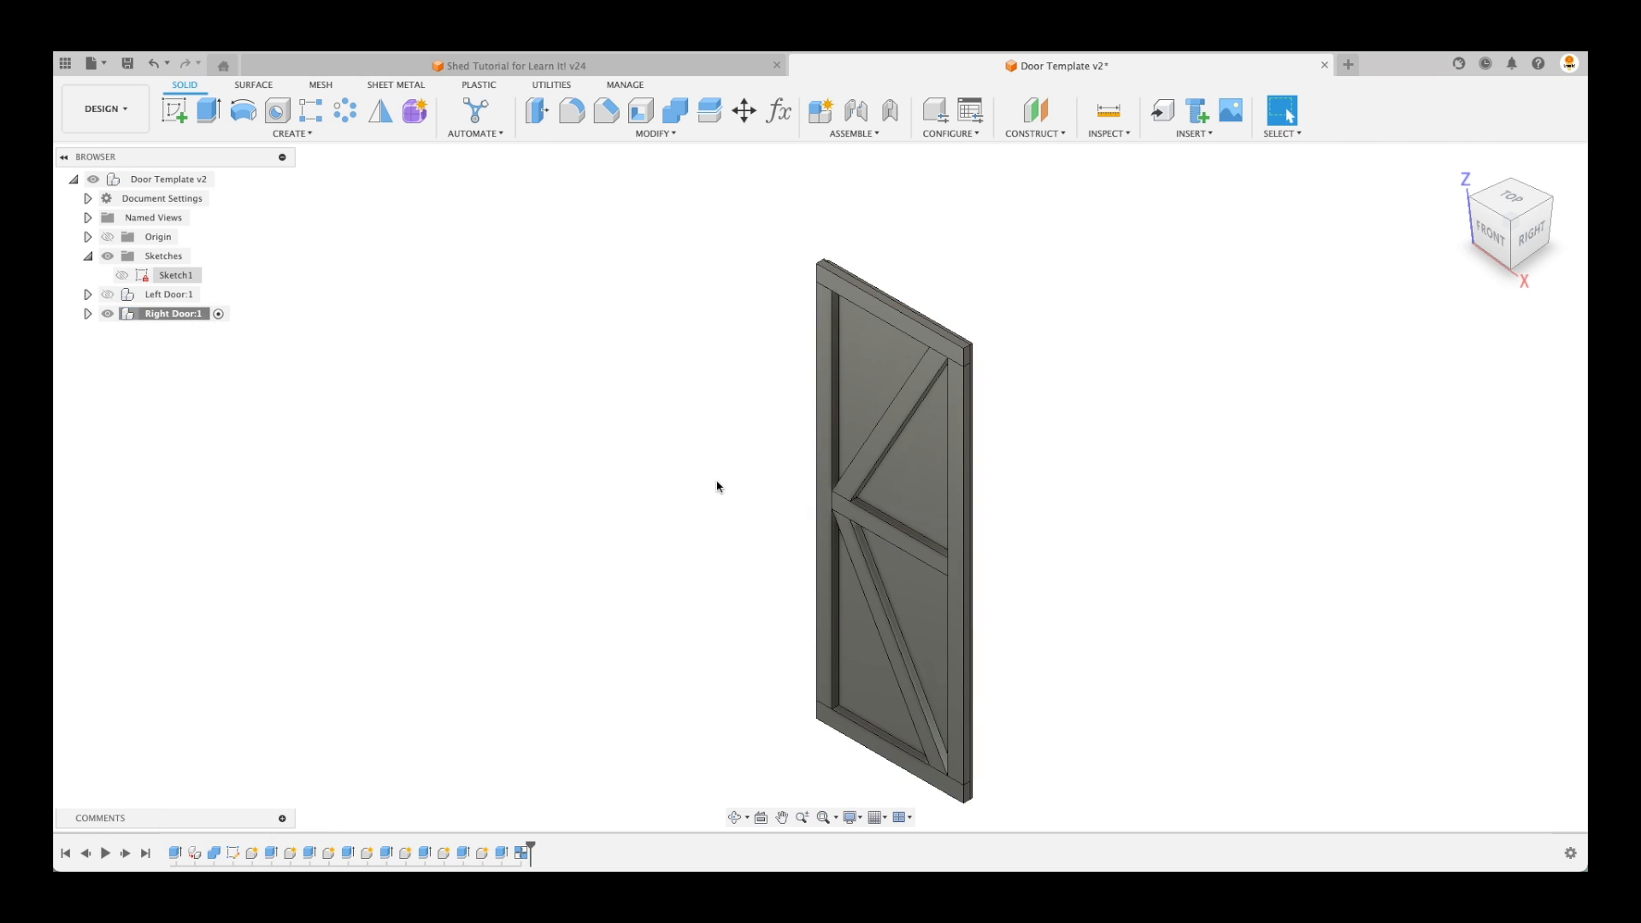
{"action": "left_click", "coordinate": [88, 314]}
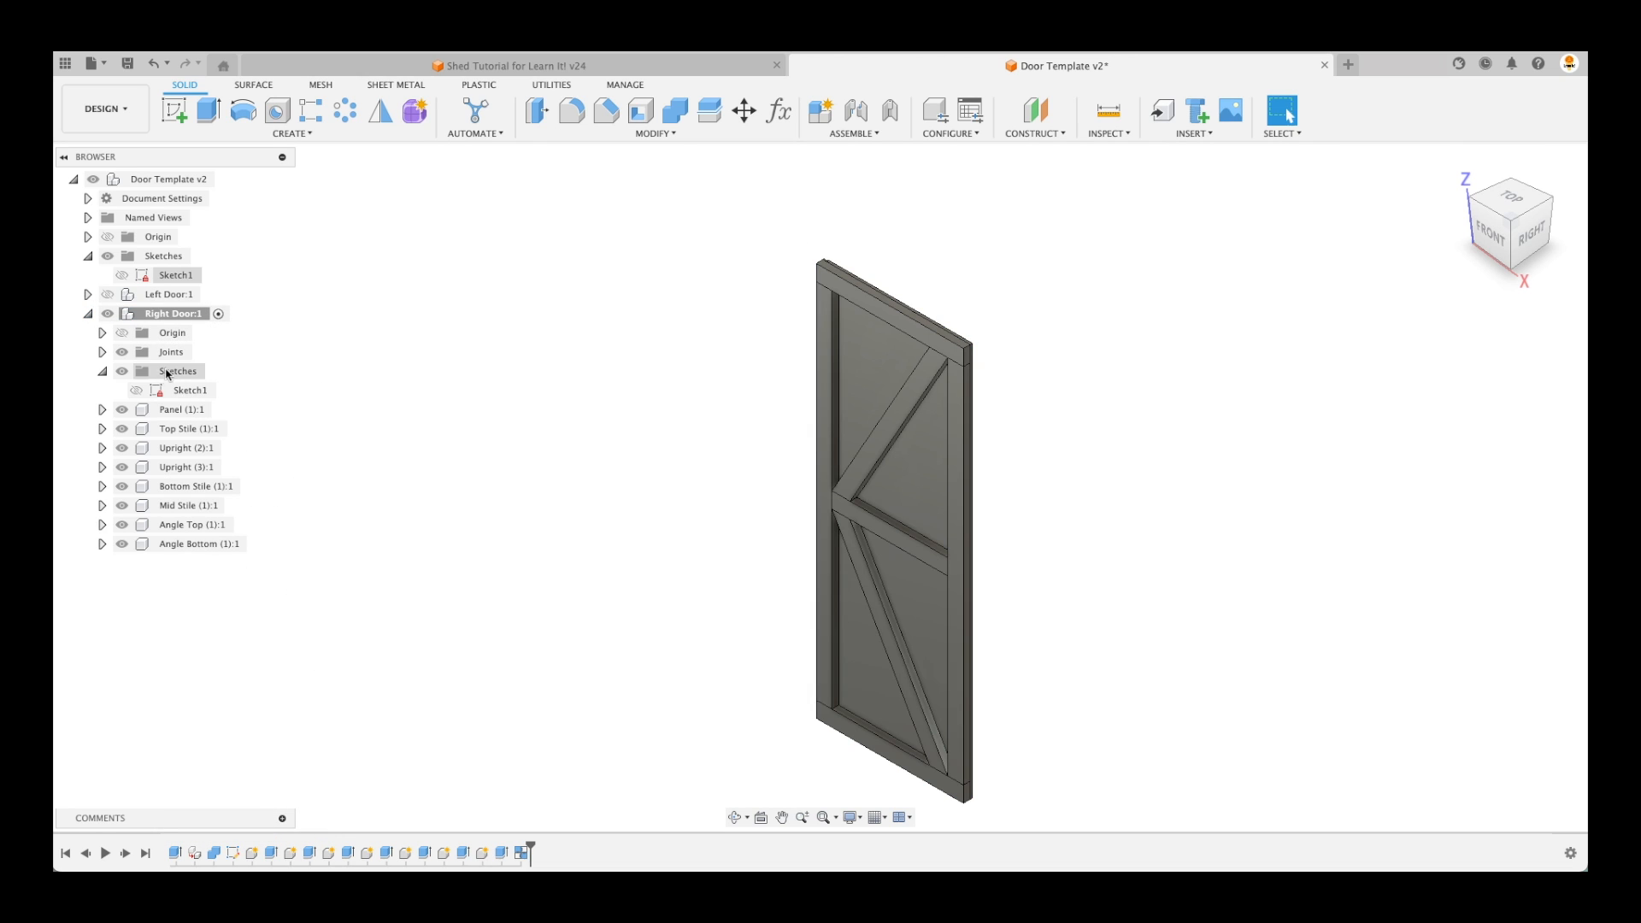
{"action": "left_click", "coordinate": [103, 372]}
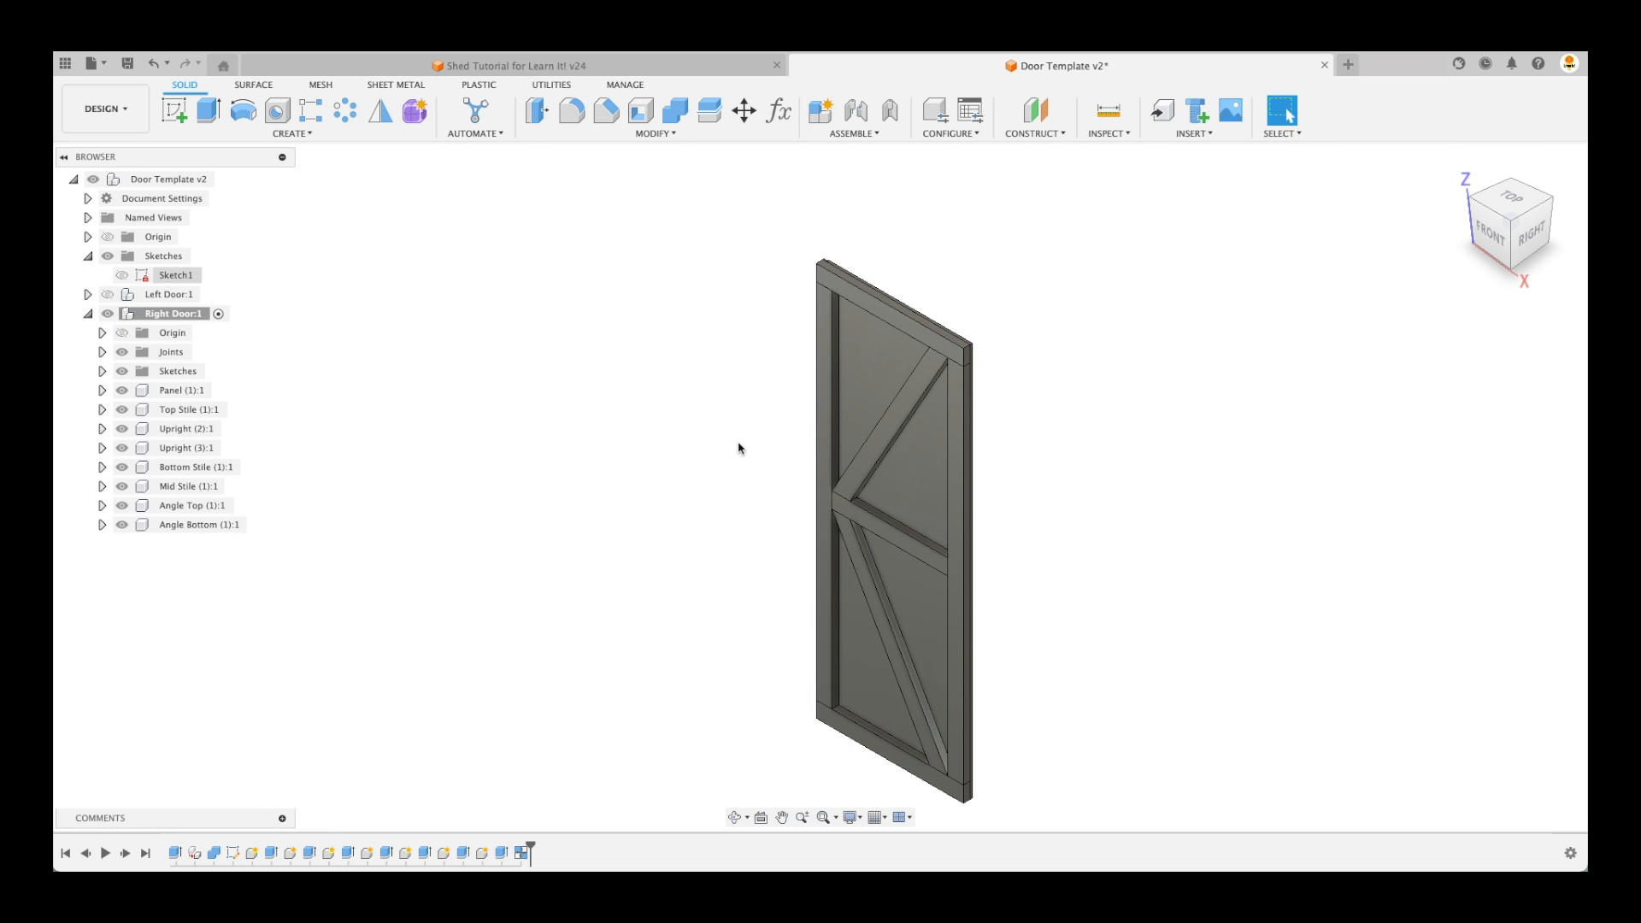
Start inserting a McMaster-Carr component, search the catalog for handles and choose the Pull Handles and Knobs category
{"action": "left_click", "coordinate": [1204, 134]}
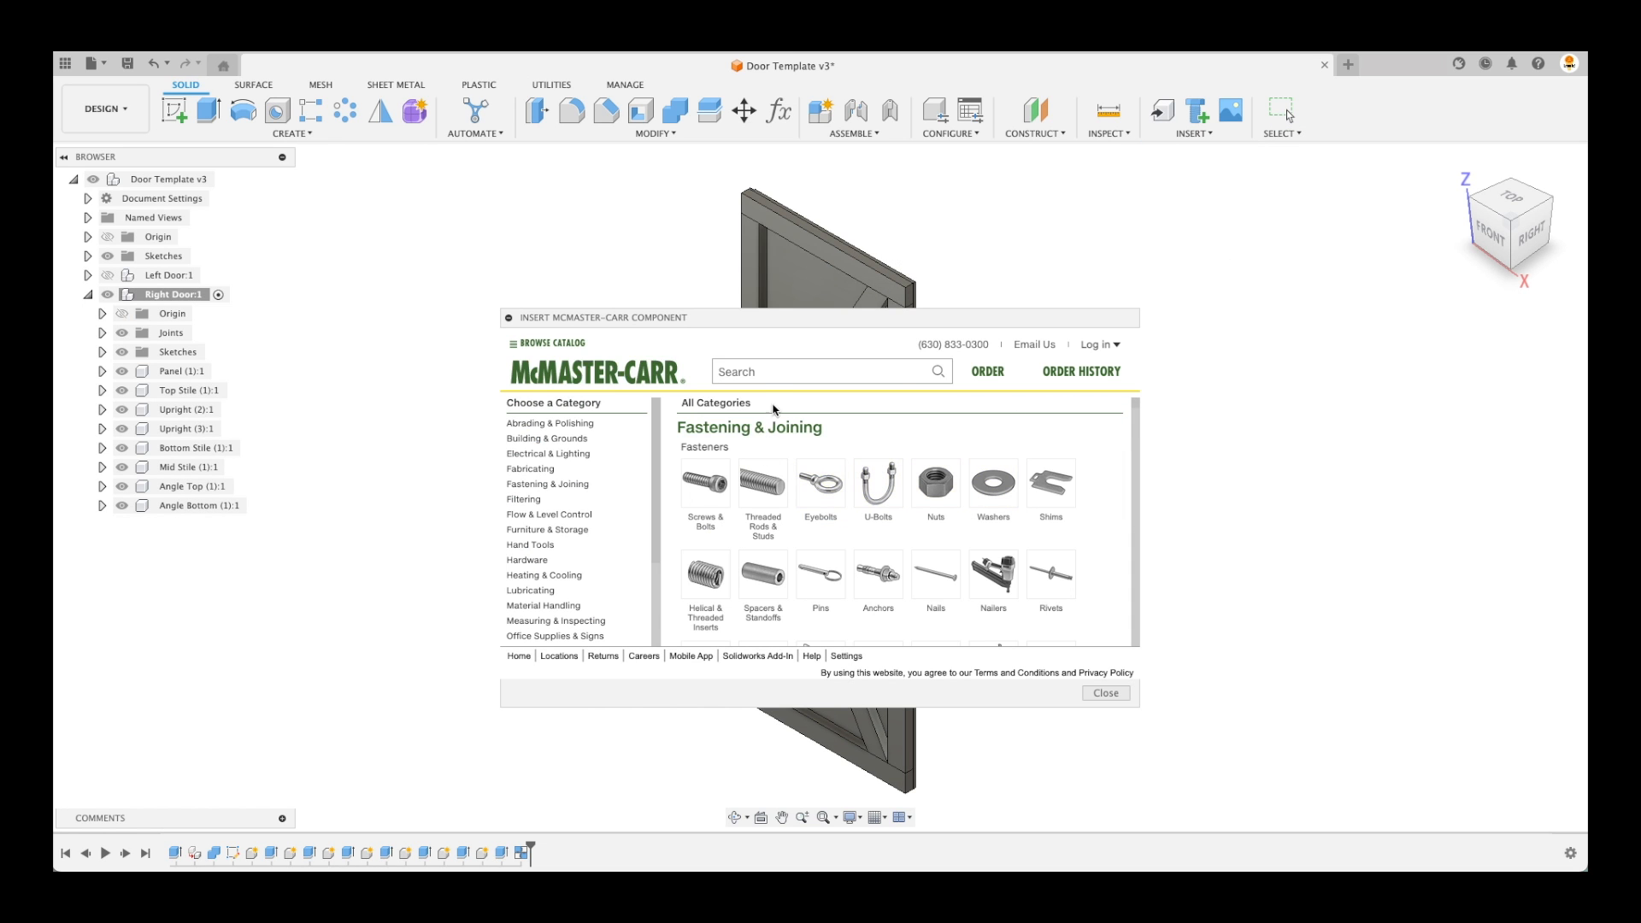
{"action": "left_click", "coordinate": [778, 375]}
{"action": "type", "text": "handles"}
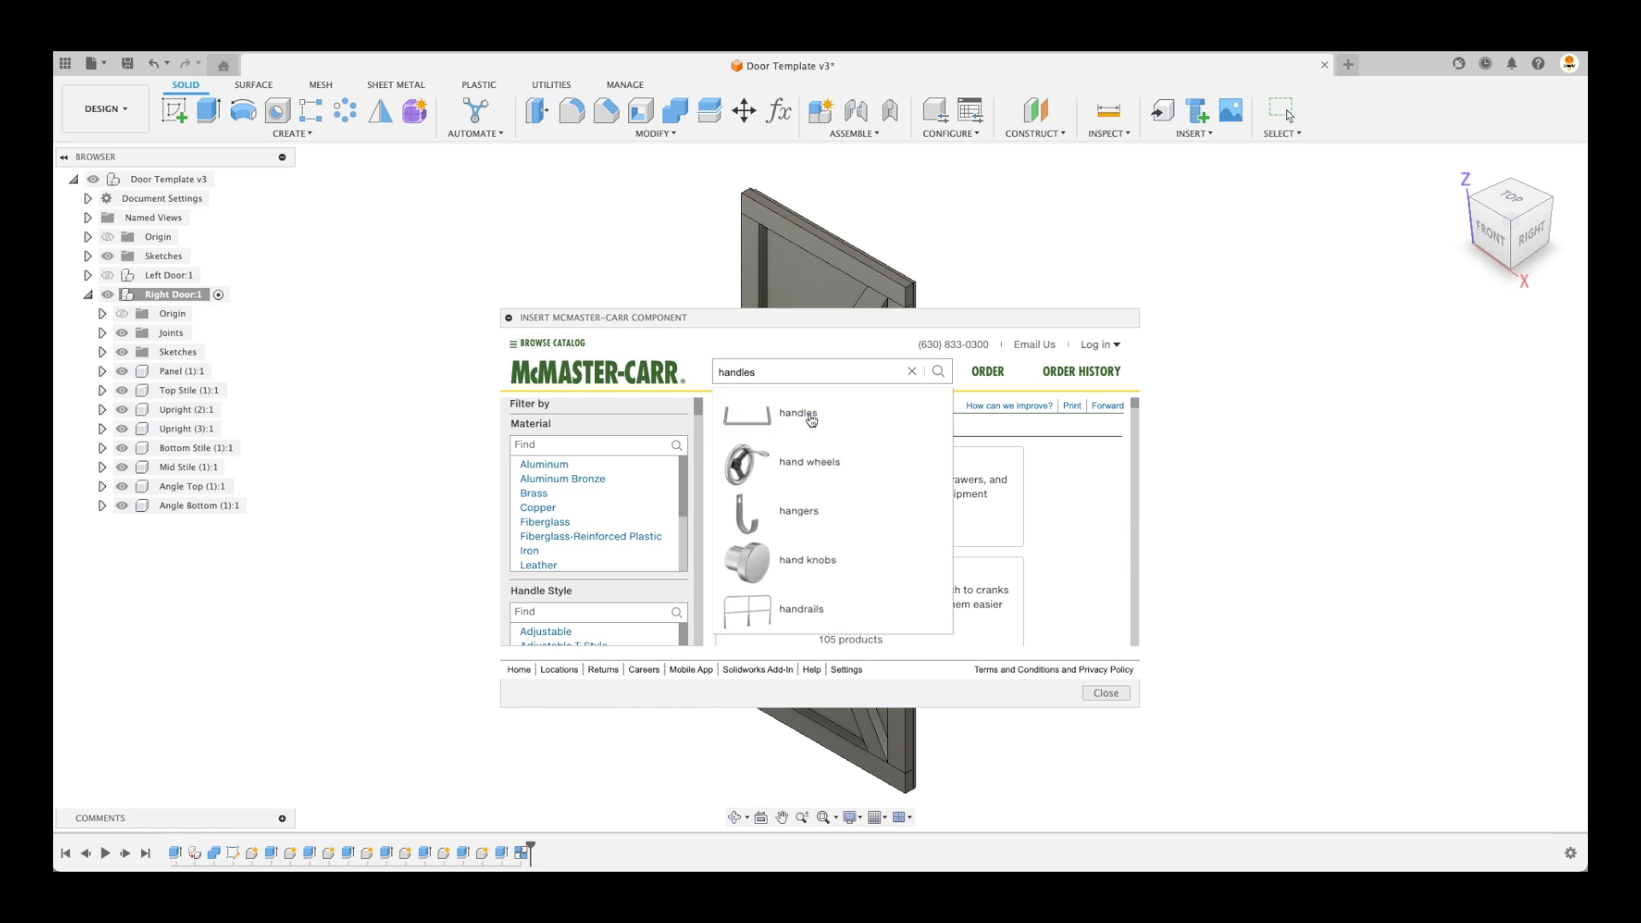
{"action": "left_click", "coordinate": [814, 419]}
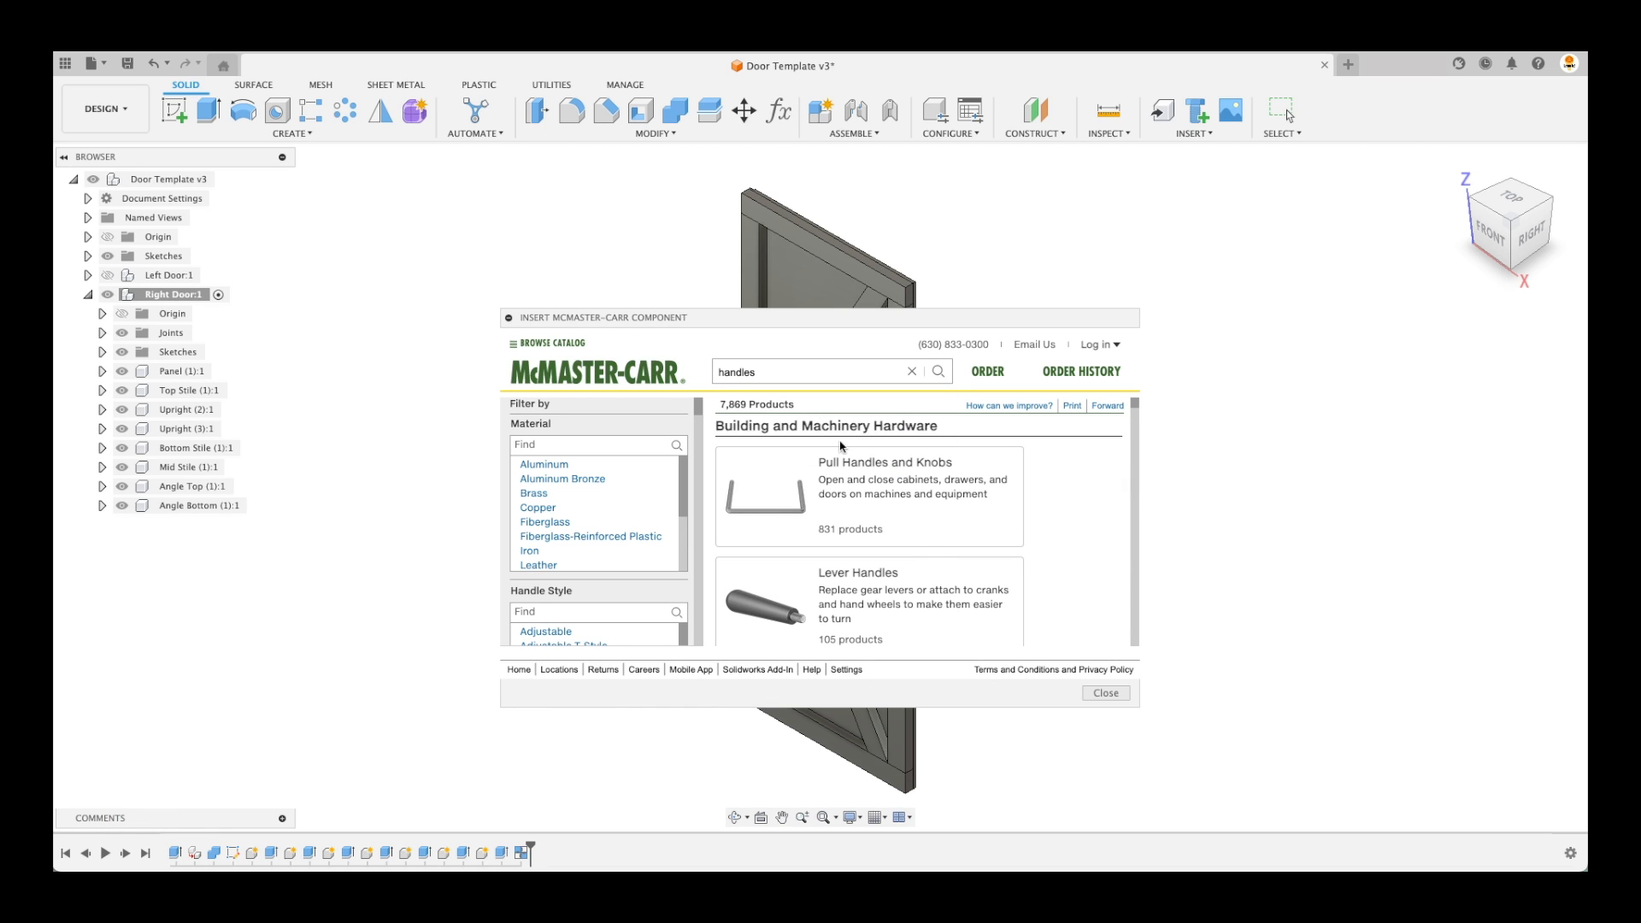
{"action": "left_click", "coordinate": [870, 468]}
Browse the Unthreaded-Hole Pull Handles and select the Style 6 rectangular-grip handle in polished chrome-plated zinc with 7" center-to-center width
{"action": "scroll", "coordinate": [994, 511], "scroll_direction": "down", "scroll_amount": 3}
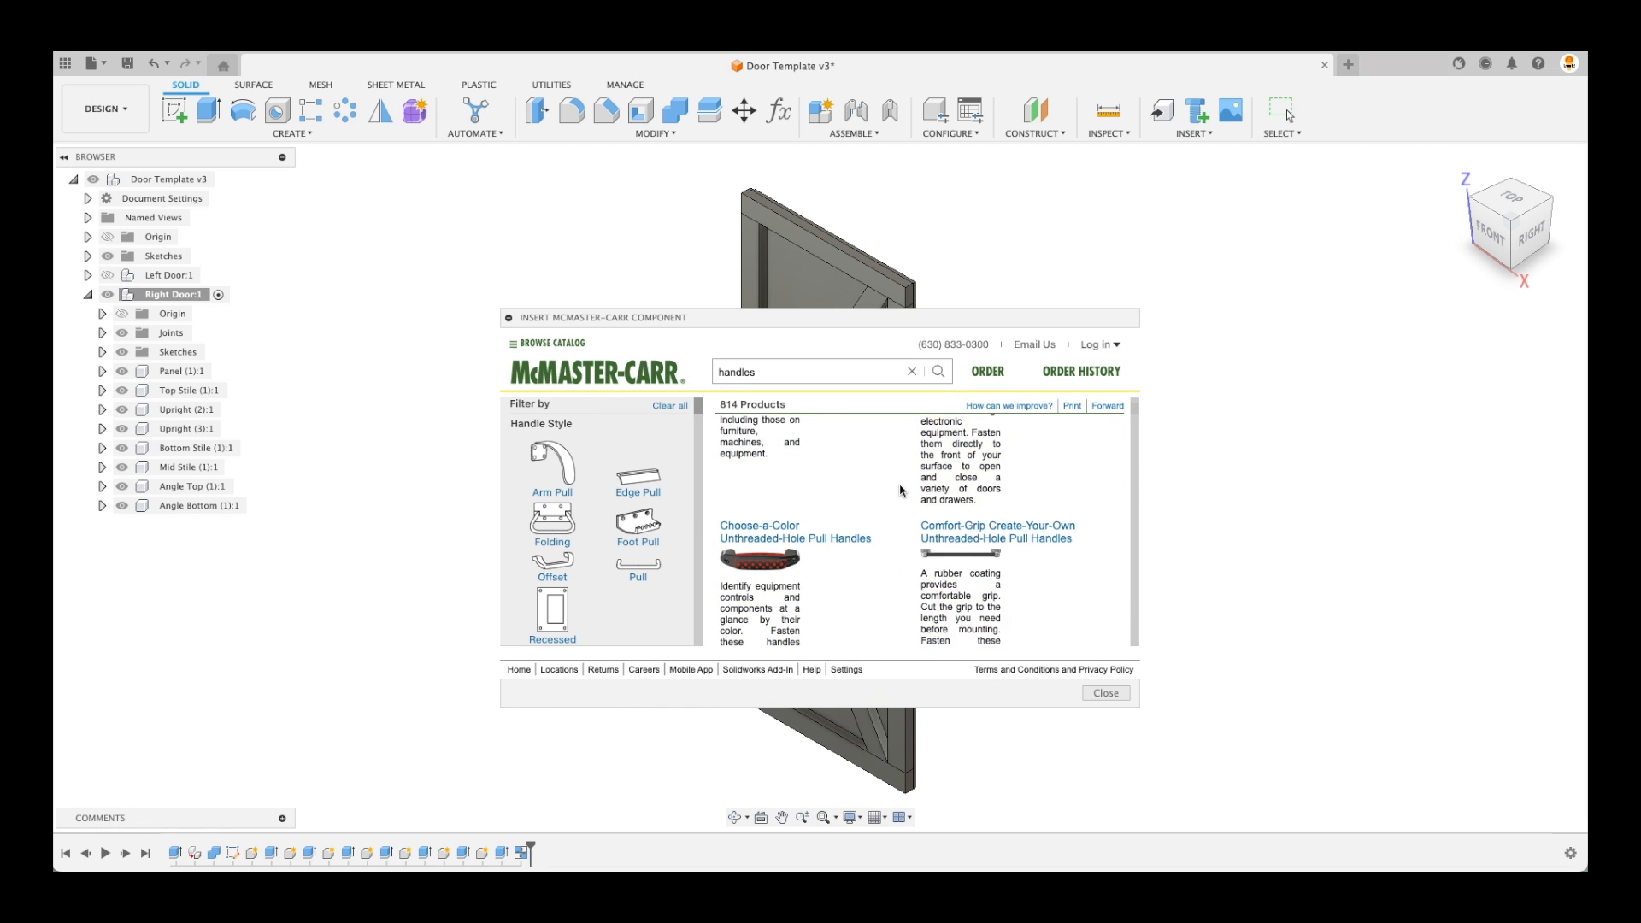
{"action": "scroll", "coordinate": [902, 491], "scroll_direction": "up", "scroll_amount": 3}
{"action": "left_click", "coordinate": [800, 453]}
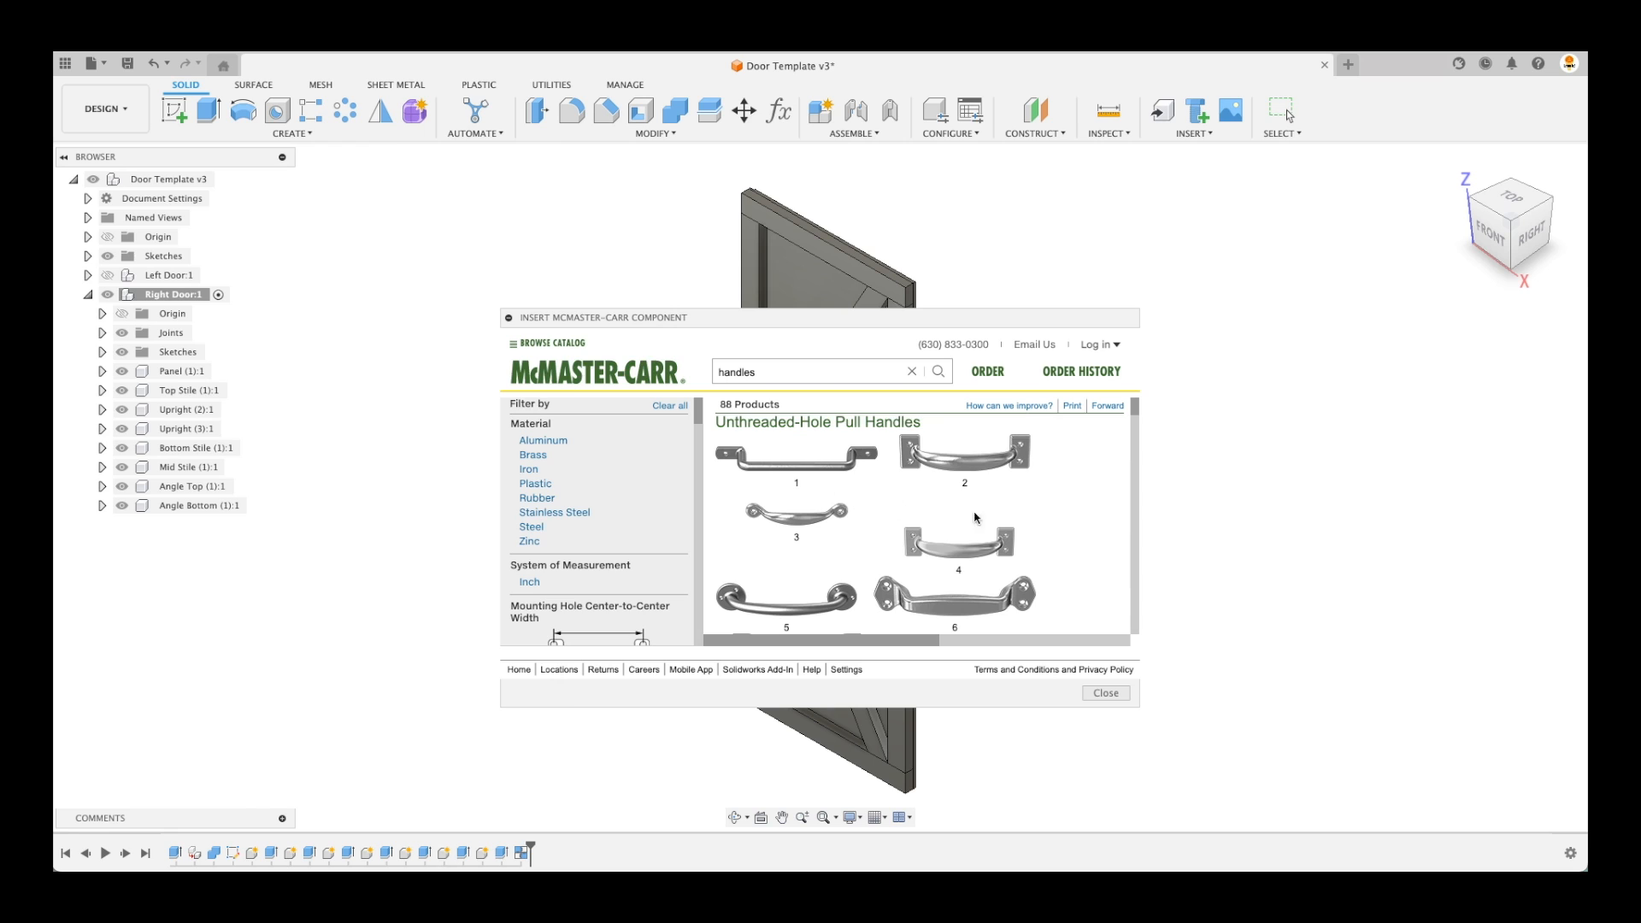
{"action": "scroll", "coordinate": [975, 517], "scroll_direction": "down", "scroll_amount": 5}
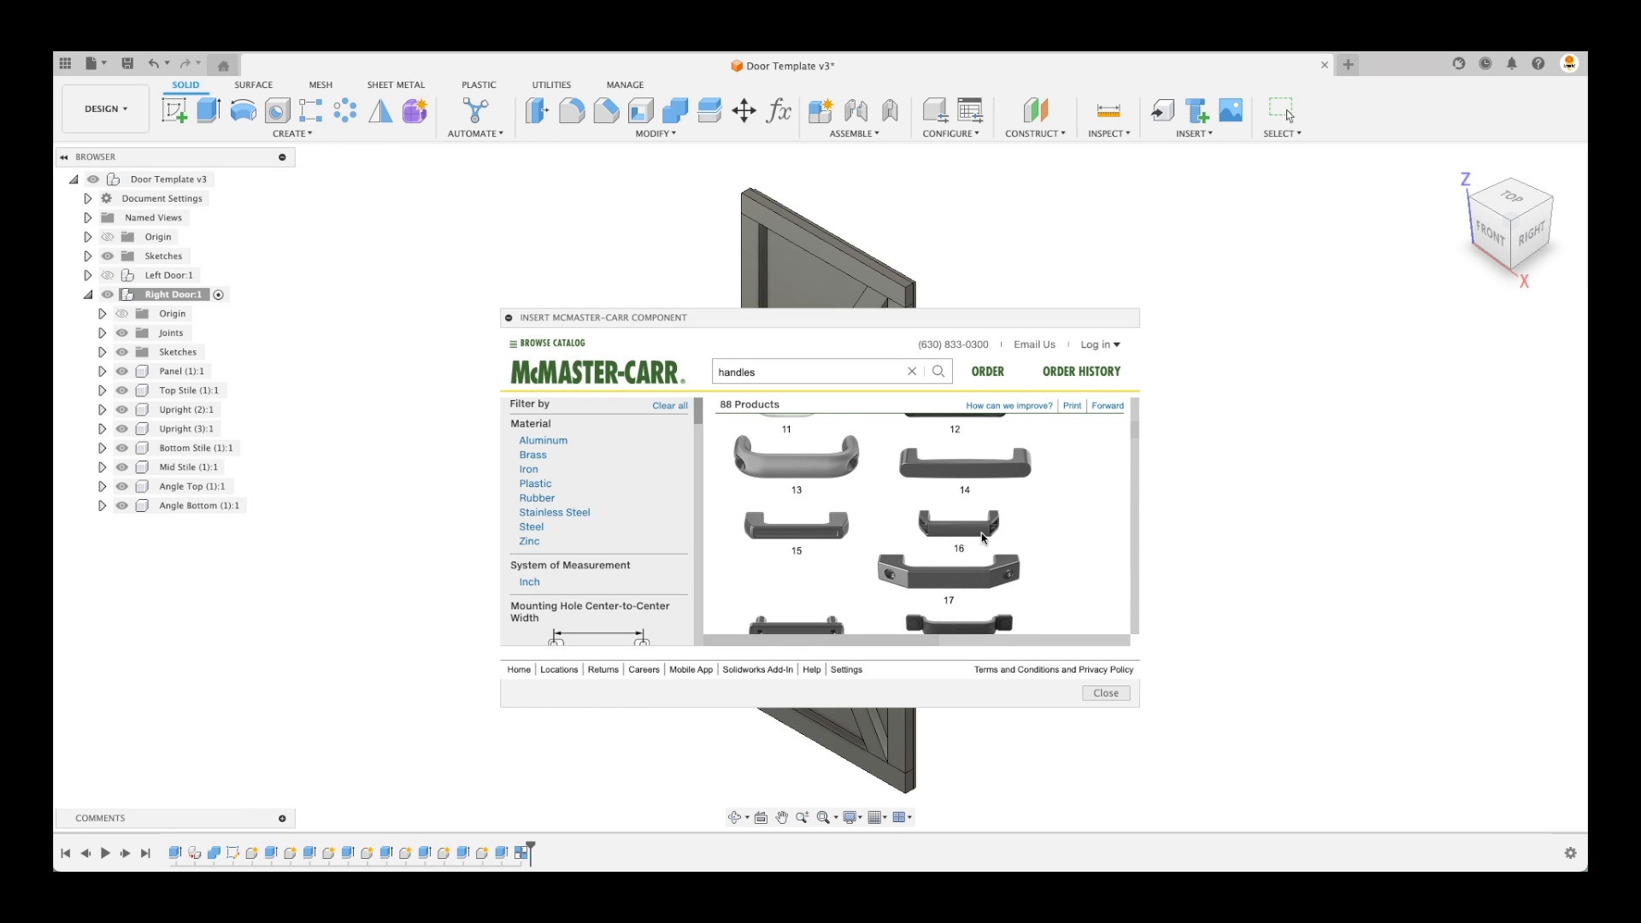
{"action": "scroll", "coordinate": [983, 537], "scroll_direction": "up", "scroll_amount": 5}
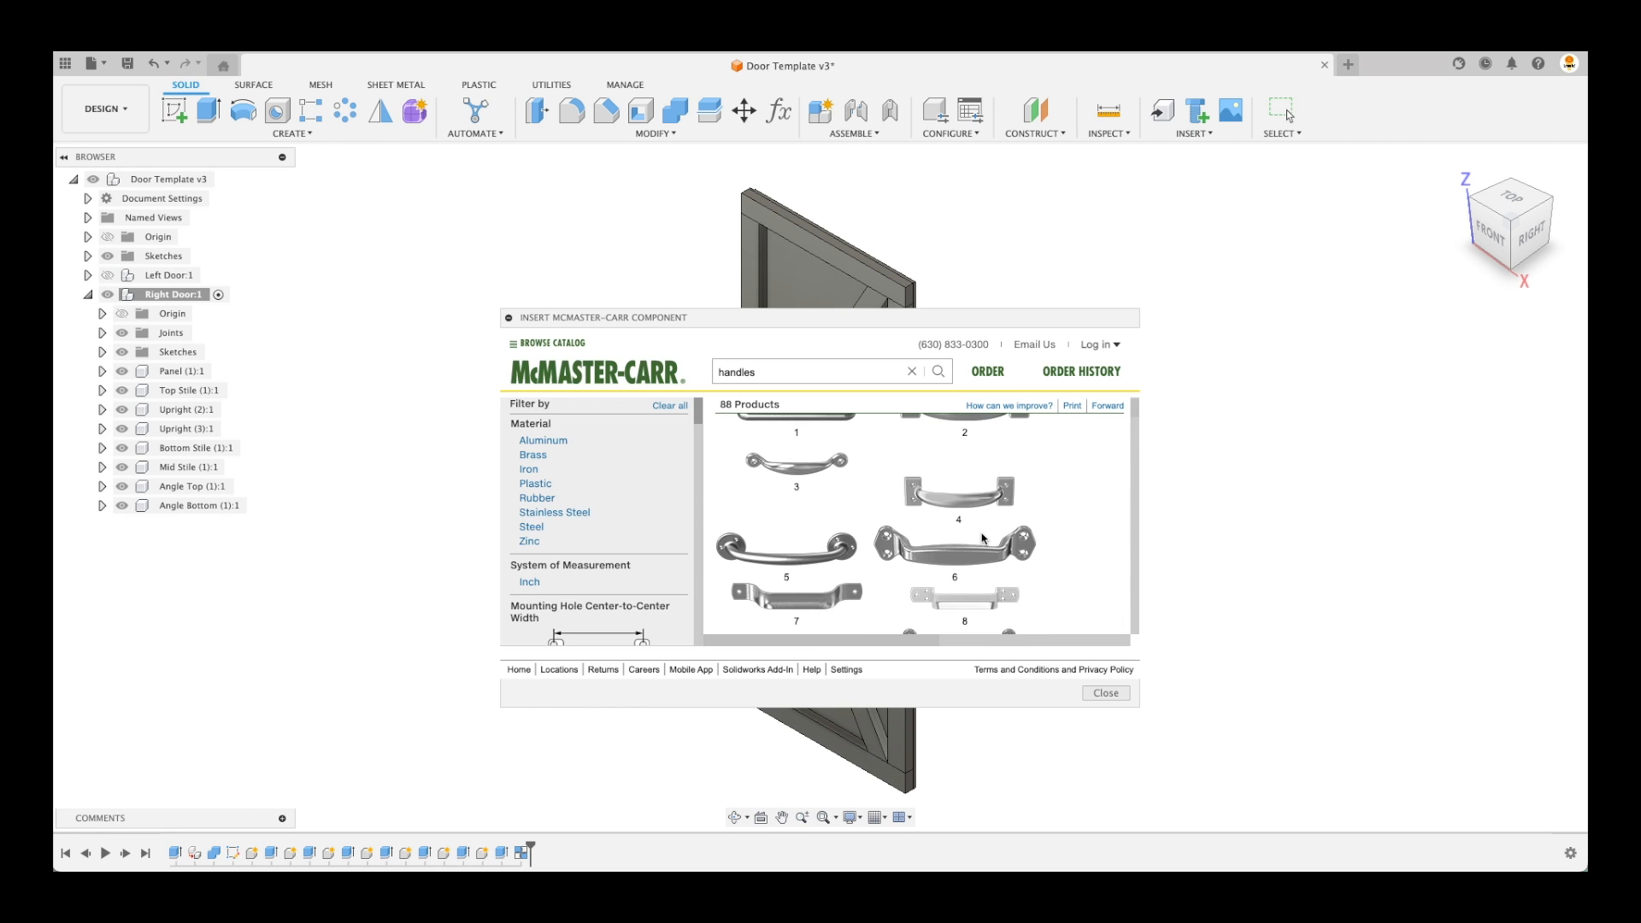
{"action": "left_click", "coordinate": [961, 556]}
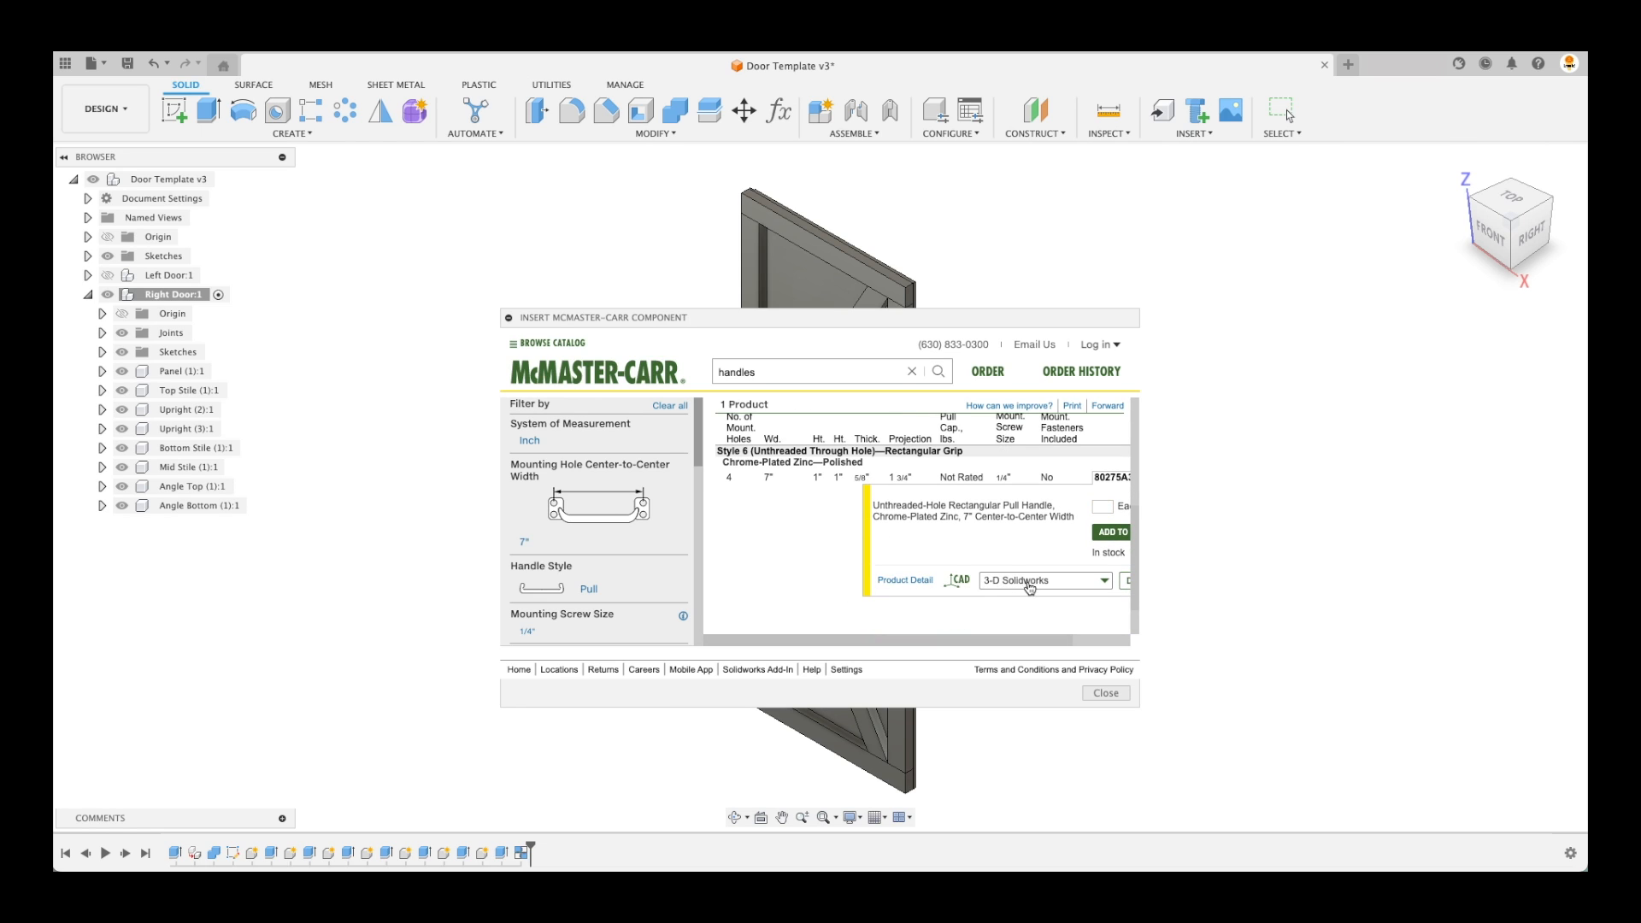
Choose the 3-D STEP format for the rectangular pull handle and download it into the Right Door component
{"action": "left_click", "coordinate": [1030, 584]}
{"action": "scroll", "coordinate": [855, 543], "scroll_direction": "down", "scroll_amount": 2}
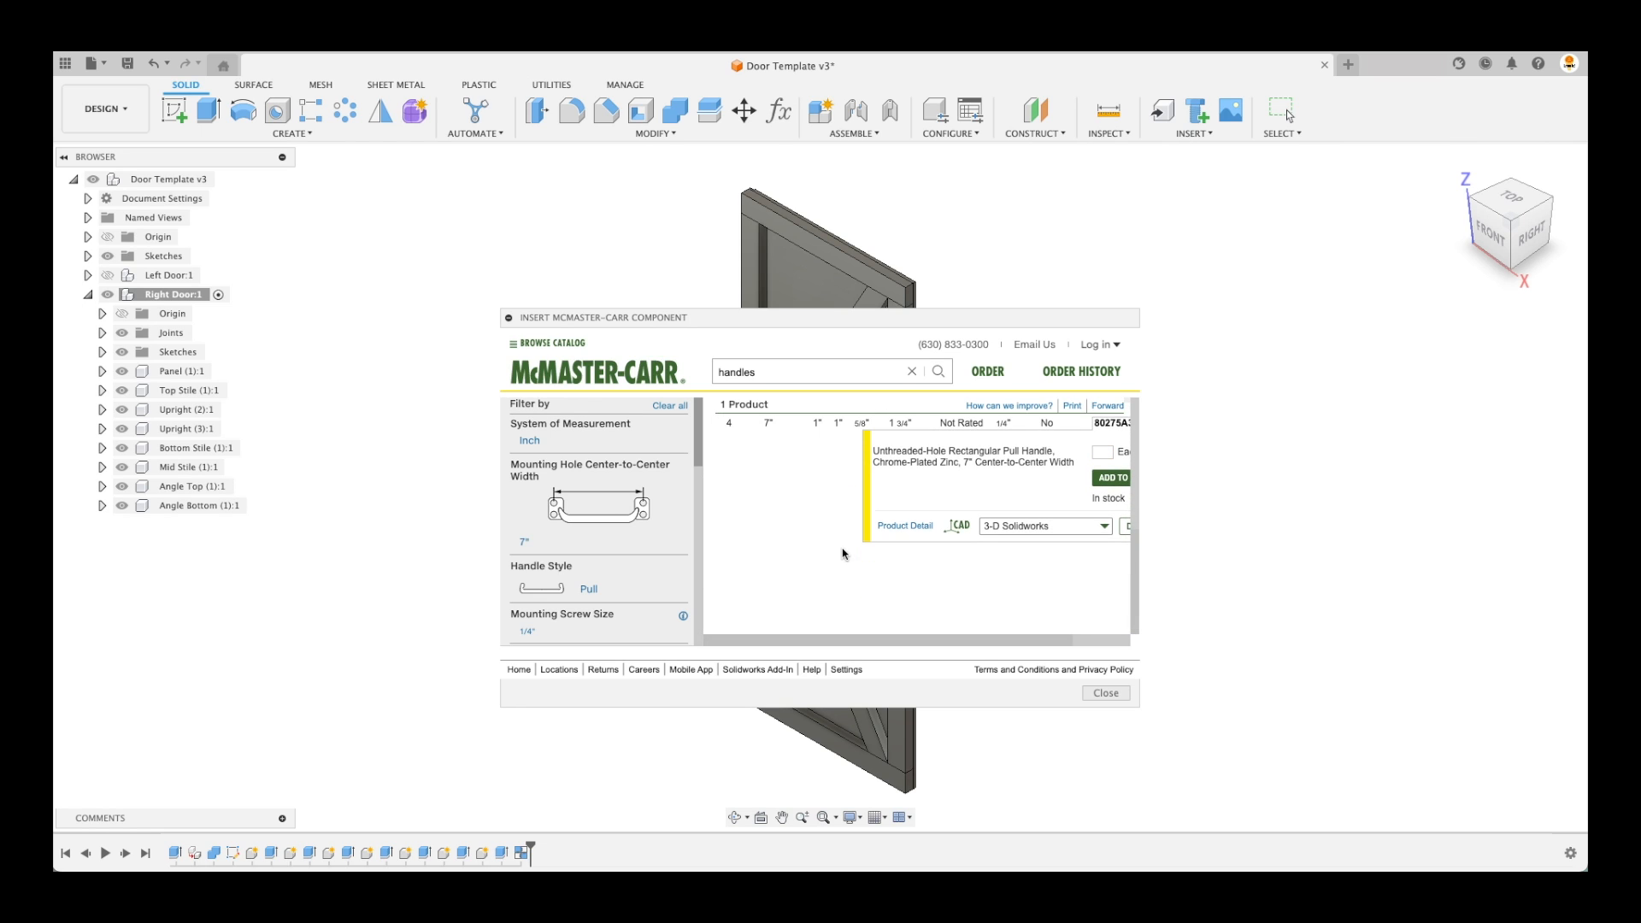
{"action": "left_click", "coordinate": [993, 534]}
{"action": "left_click", "coordinate": [1073, 584]}
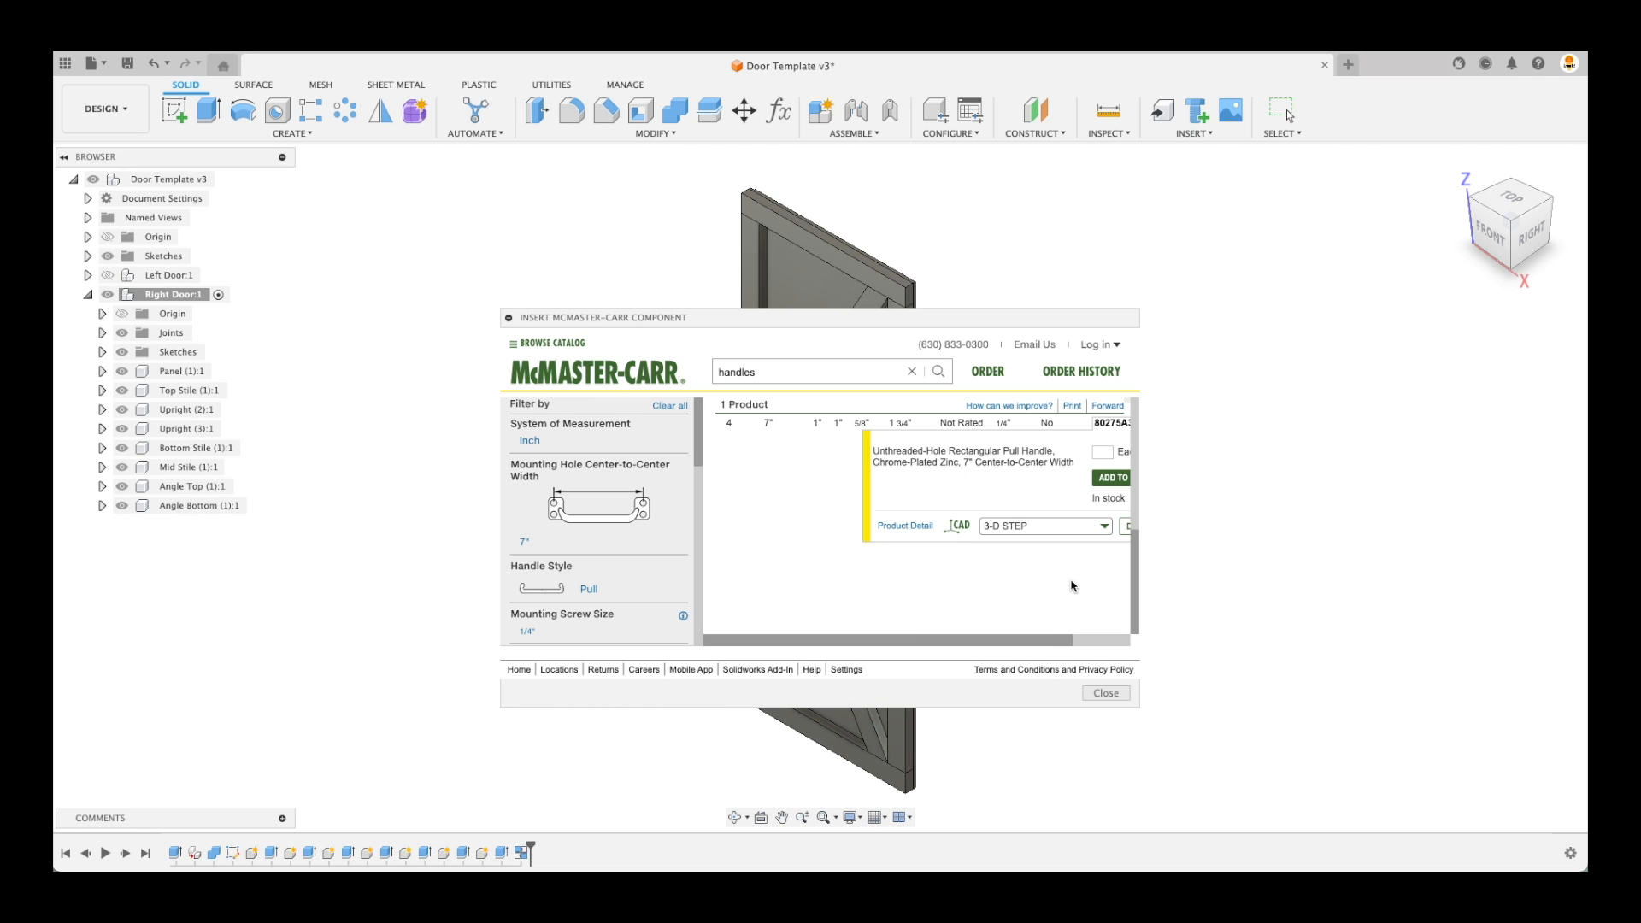
{"action": "left_click_drag", "start_coordinate": [1044, 644], "coordinate": [1103, 644]}
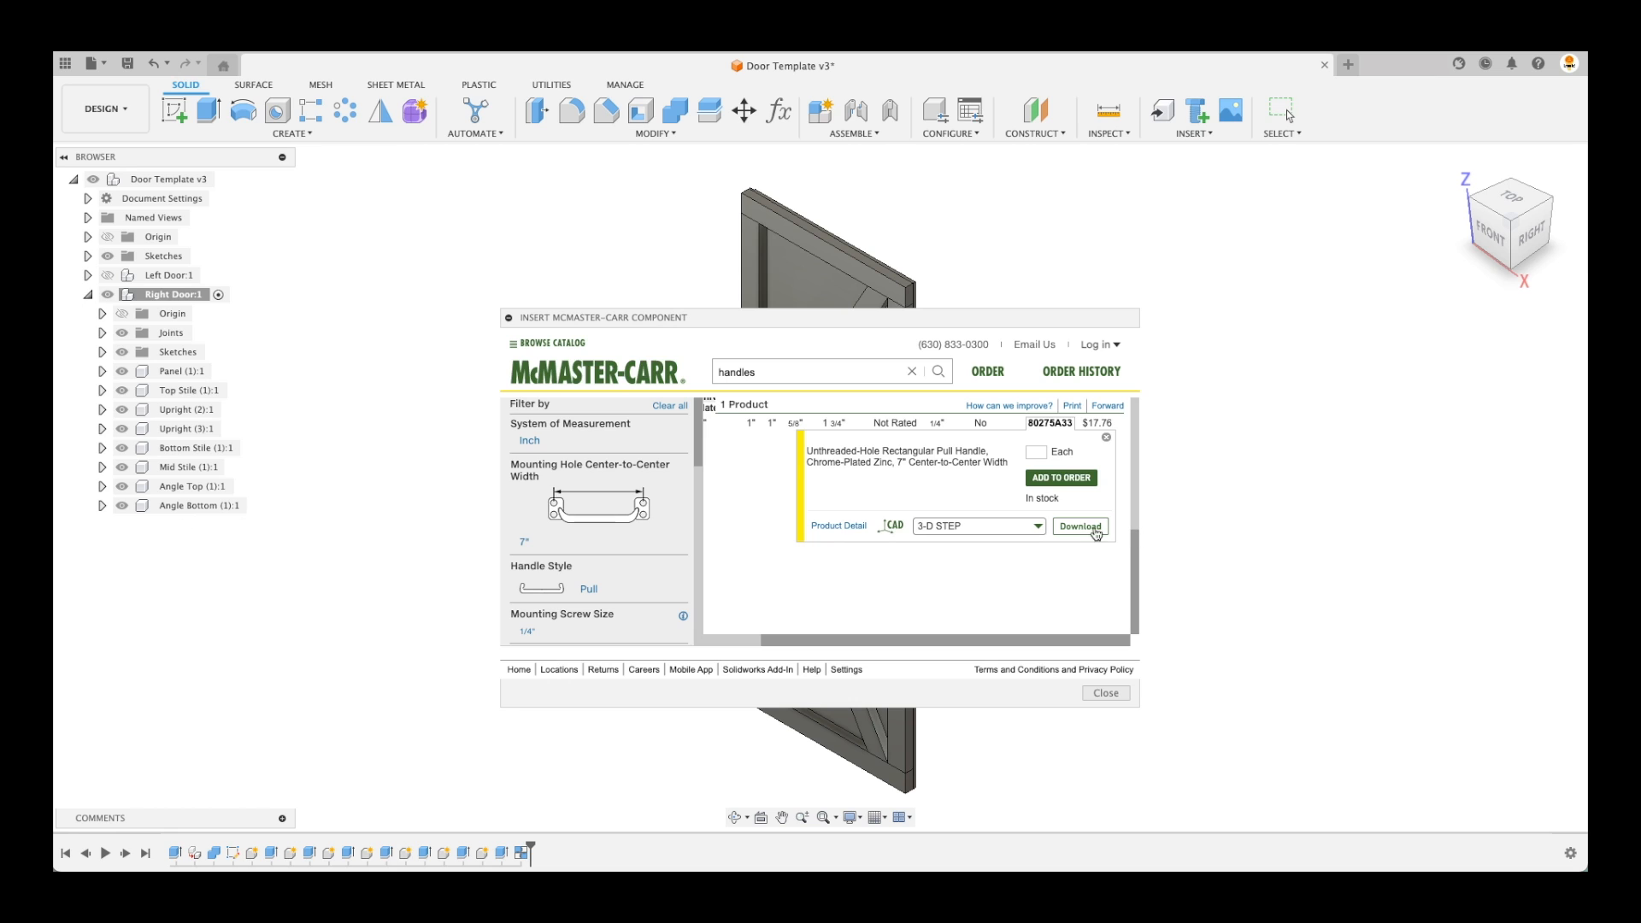
{"action": "left_click", "coordinate": [1096, 532]}
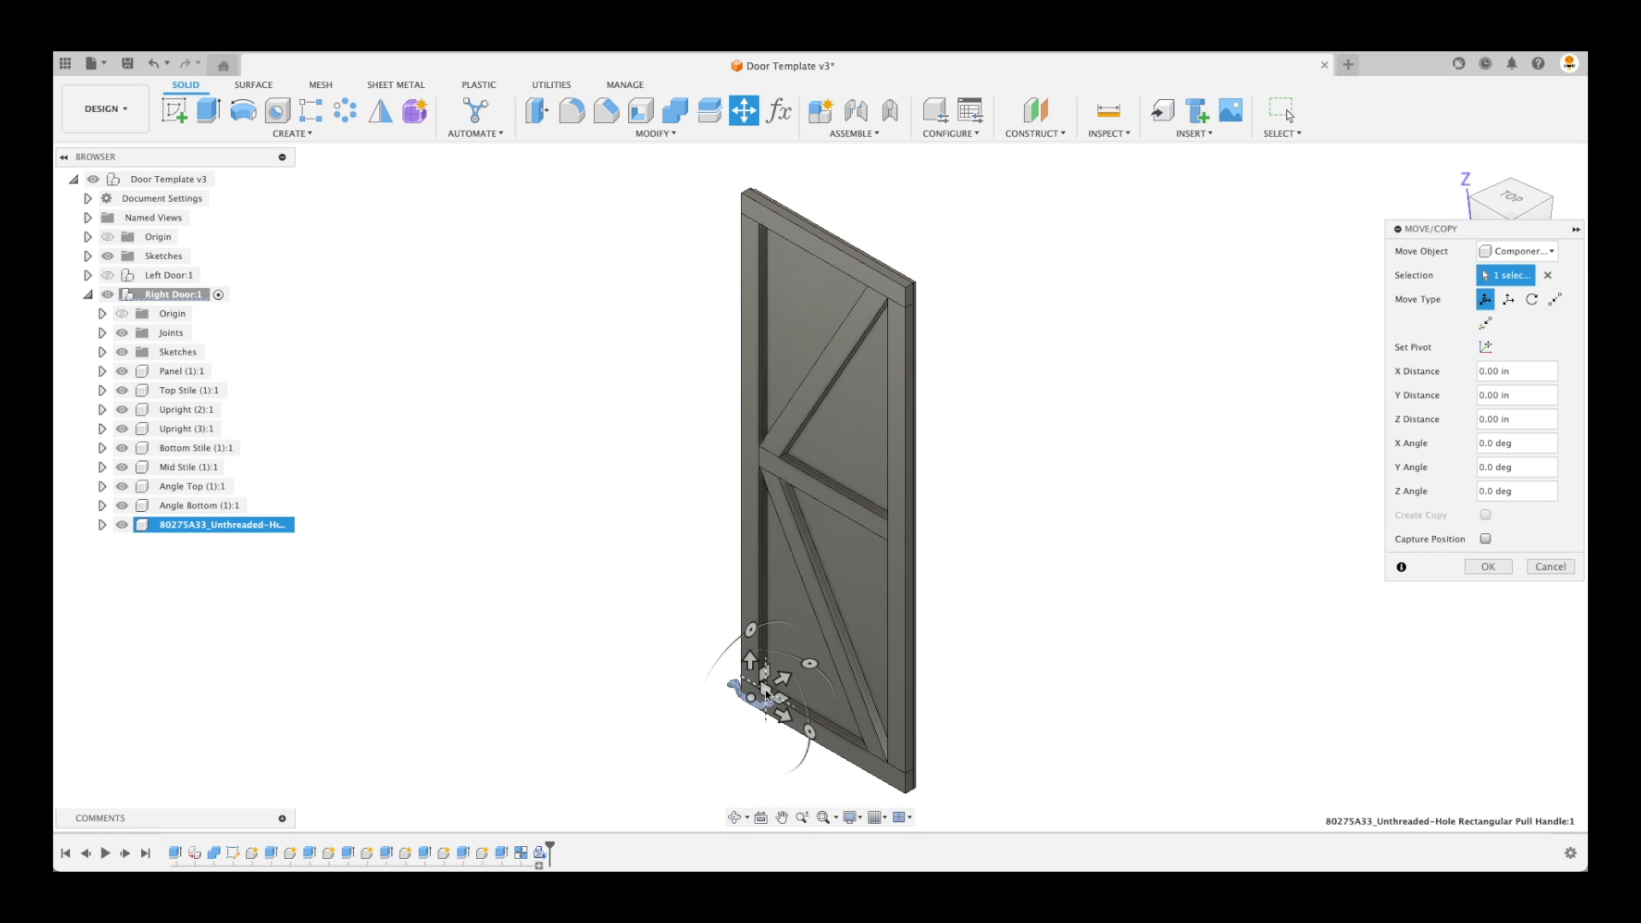
Move the pull handle clear of the door by about -22.6 in along X and 29.9 in along Z
{"action": "left_click_drag", "start_coordinate": [765, 691], "coordinate": [653, 453]}
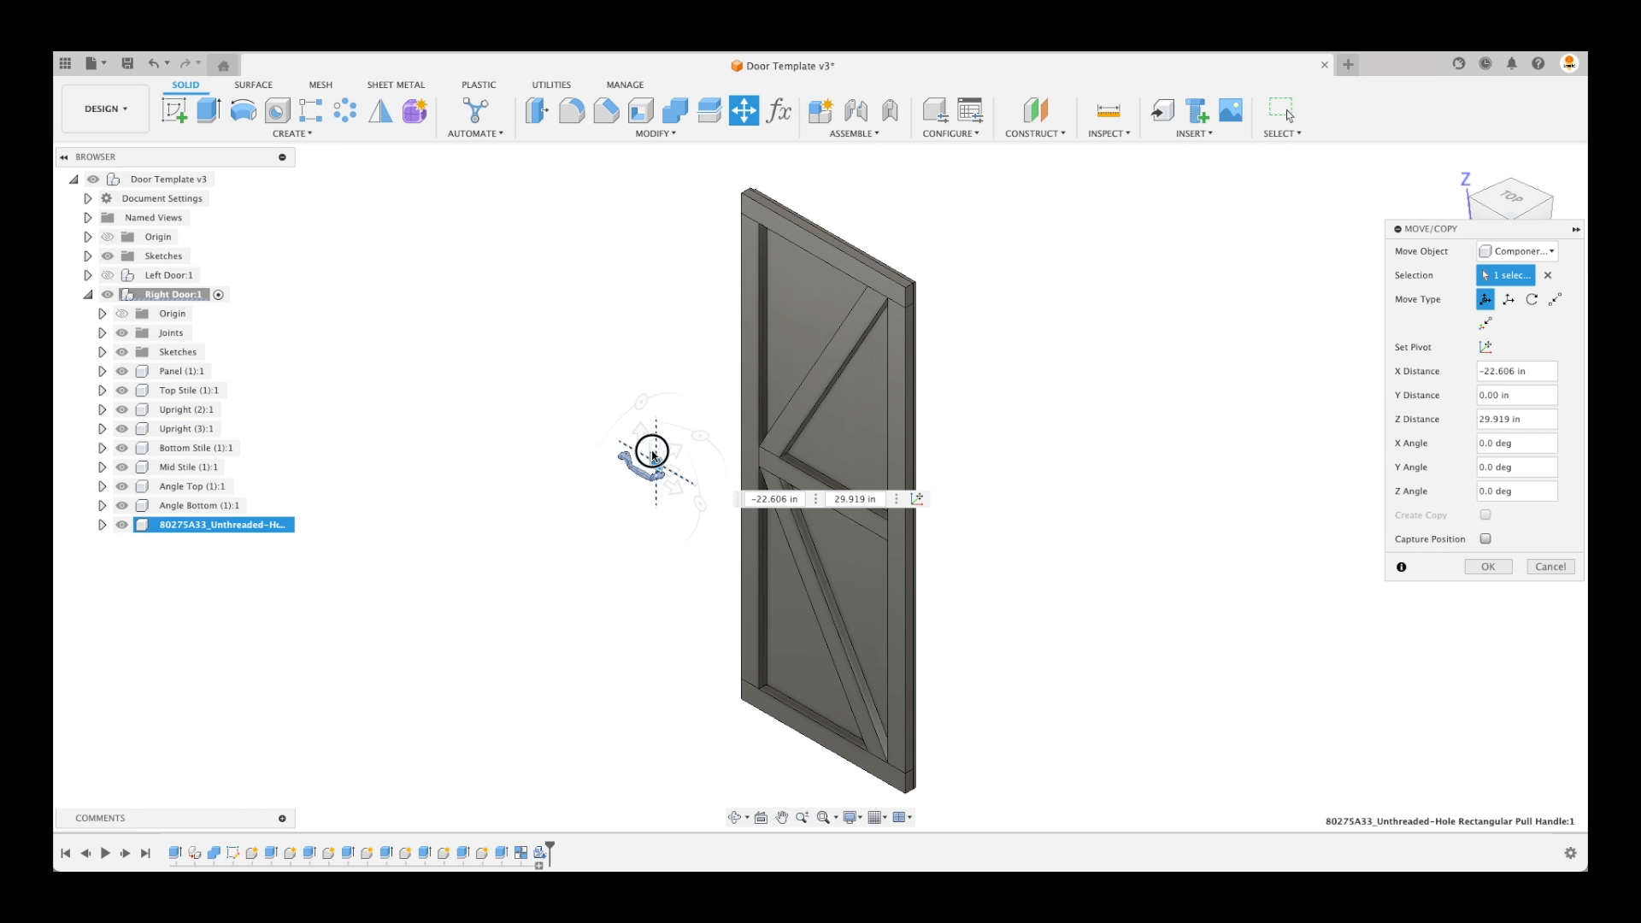
{"action": "left_click", "coordinate": [1488, 566]}
{"action": "scroll", "coordinate": [555, 598], "scroll_direction": "up", "scroll_amount": 10}
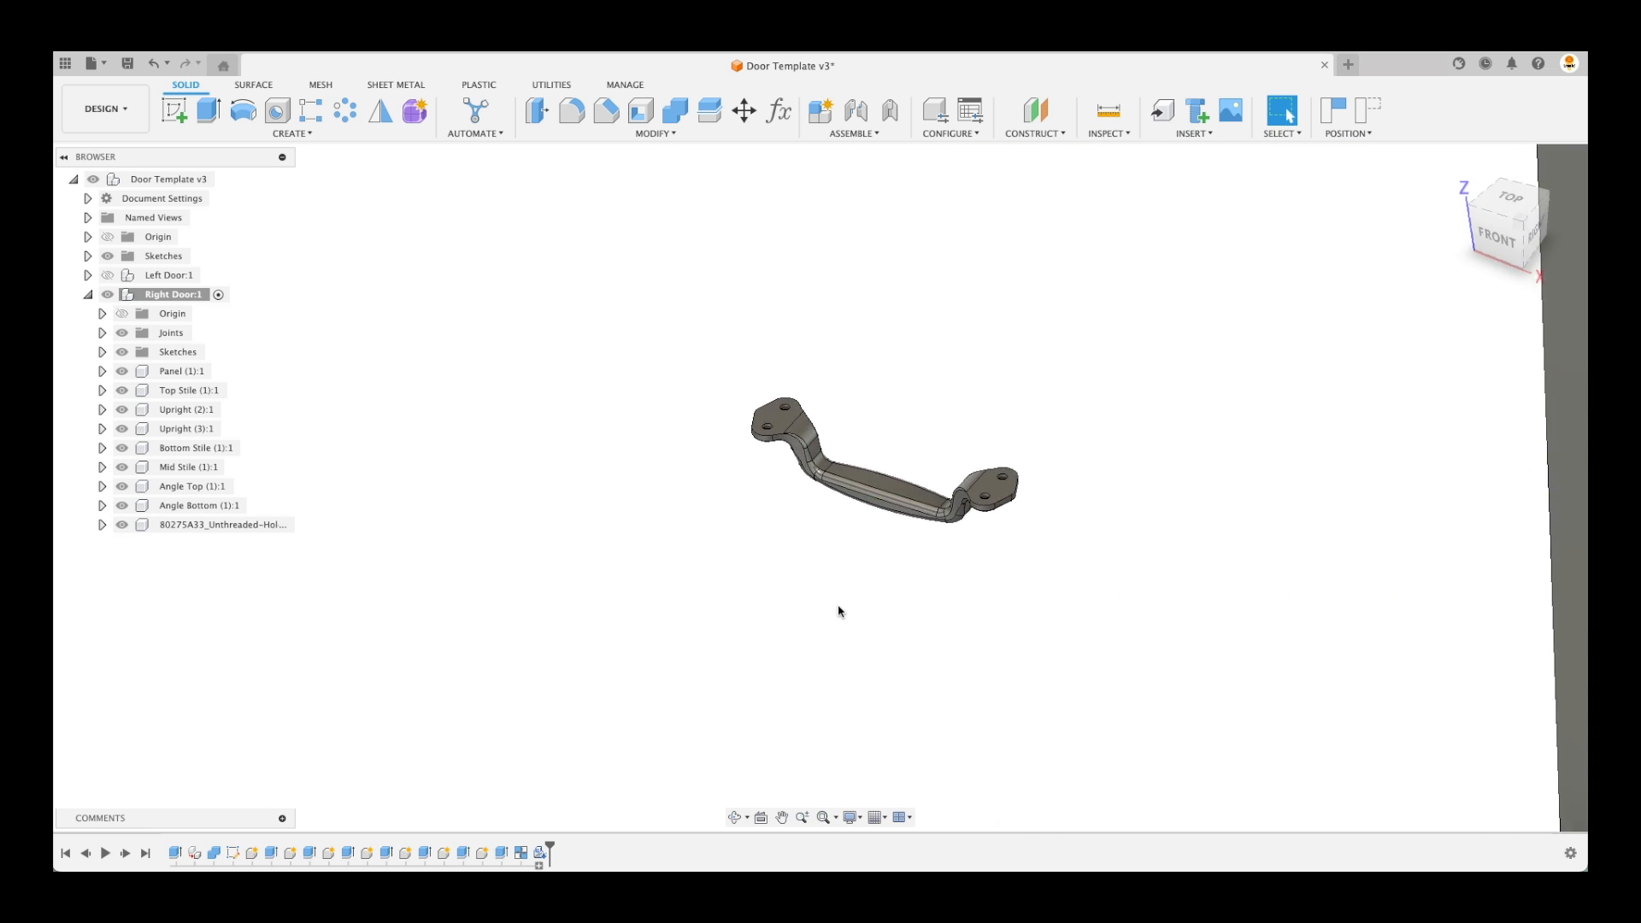
{"action": "scroll", "coordinate": [872, 612], "scroll_direction": "down", "scroll_amount": 4}
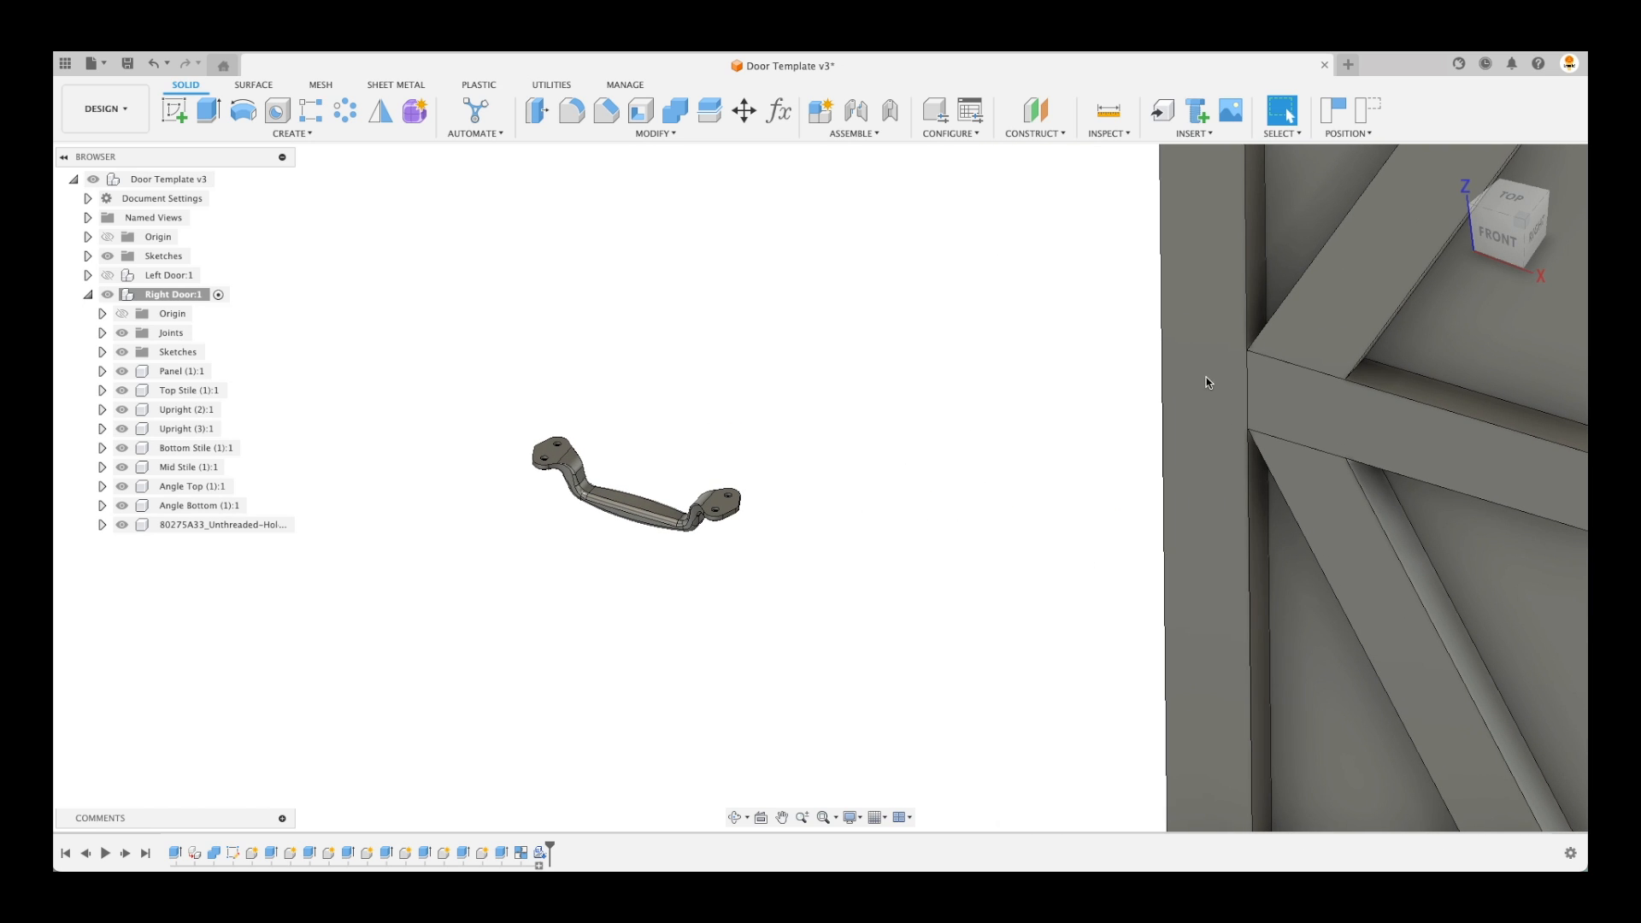
{"action": "scroll", "coordinate": [821, 534], "scroll_direction": "up", "scroll_amount": 5}
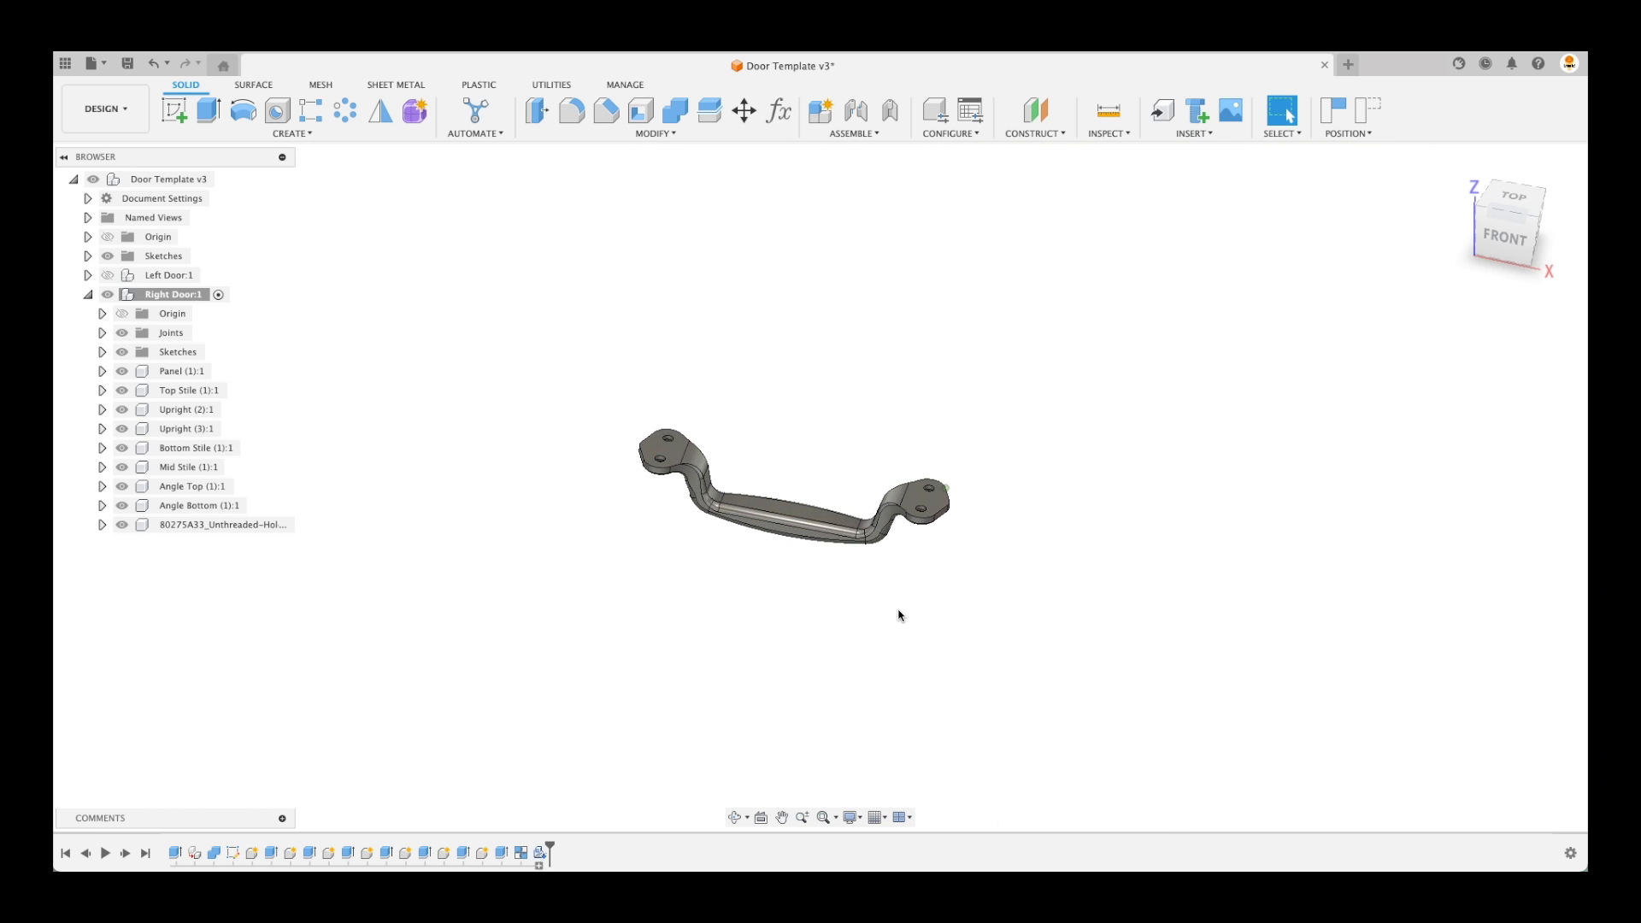
{"action": "scroll", "coordinate": [961, 641], "scroll_direction": "up", "scroll_amount": 5}
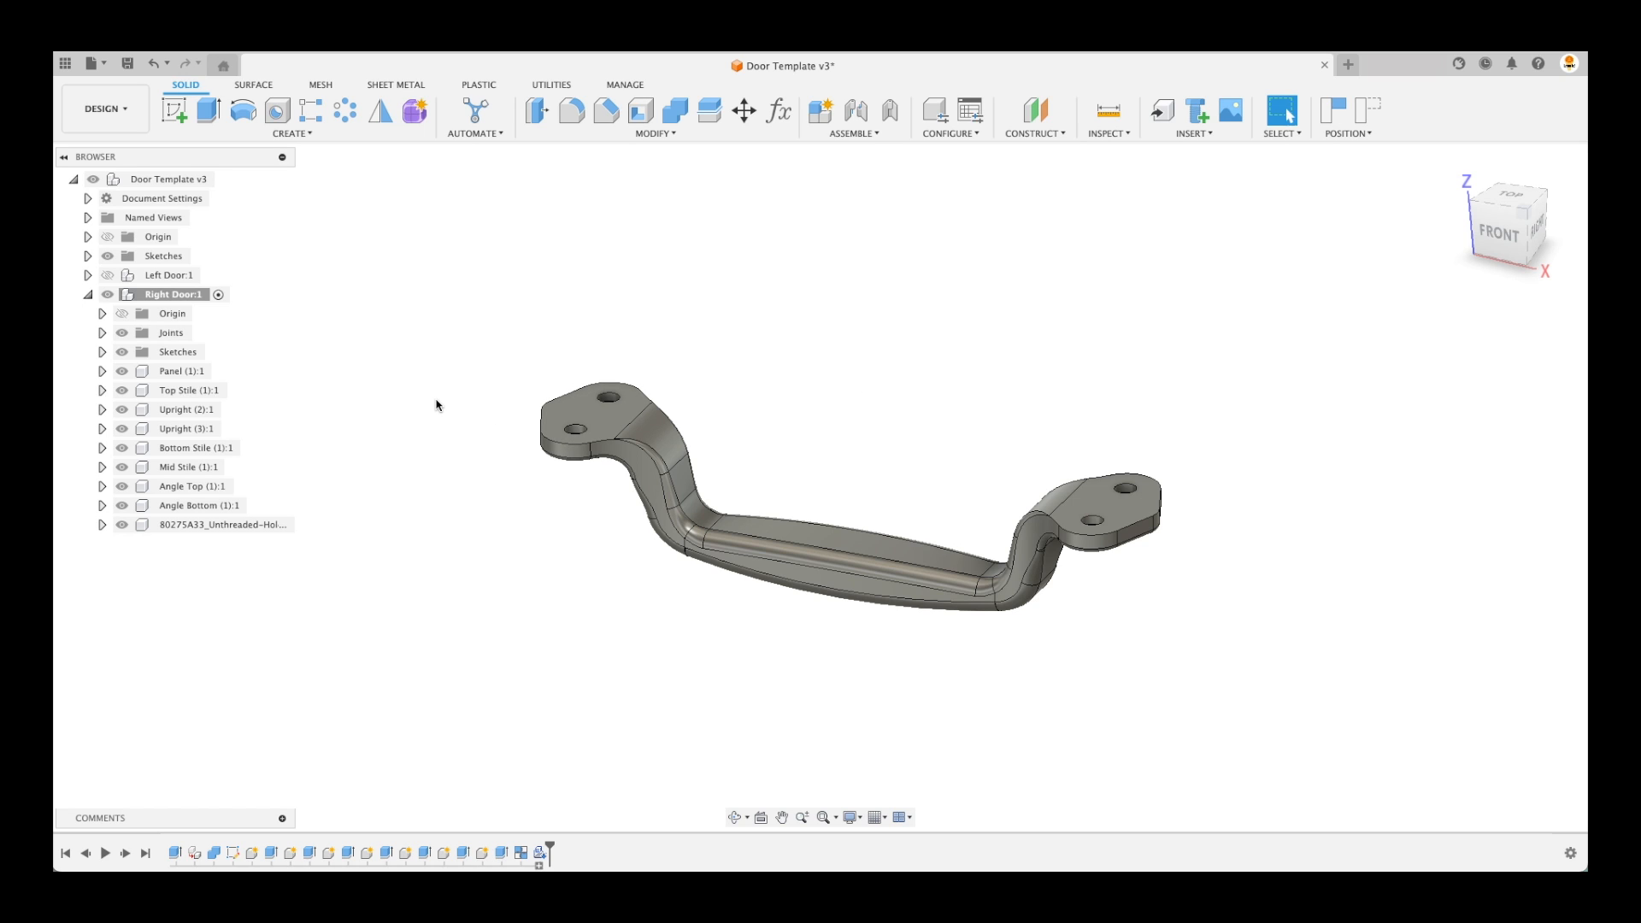
{"action": "left_click", "coordinate": [880, 135]}
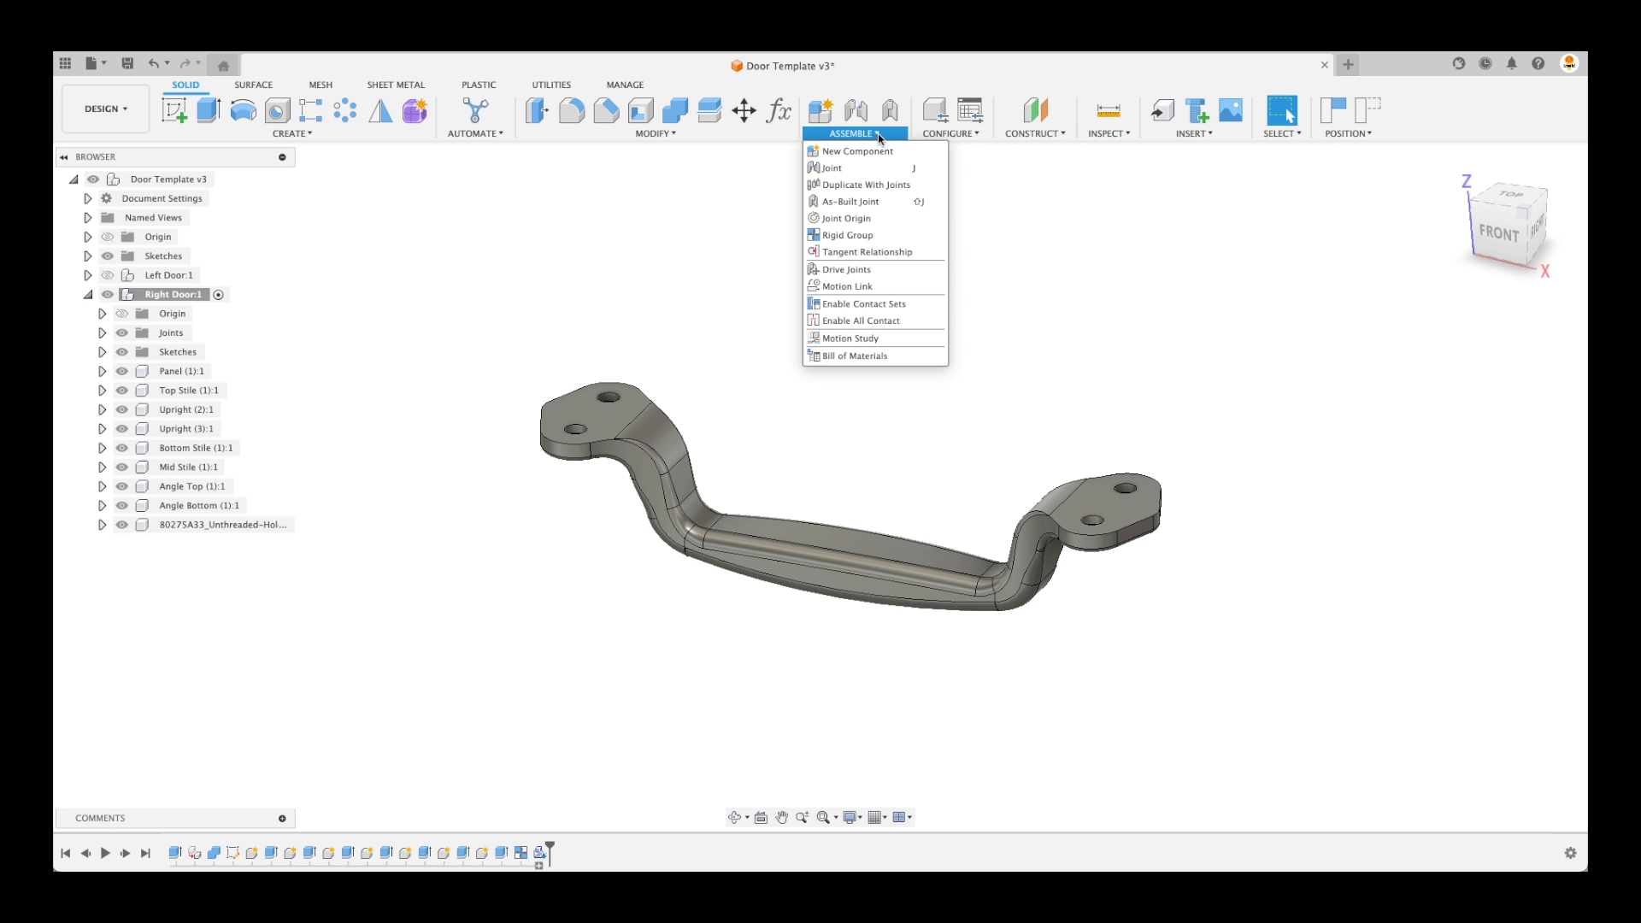
{"action": "left_click", "coordinate": [882, 219]}
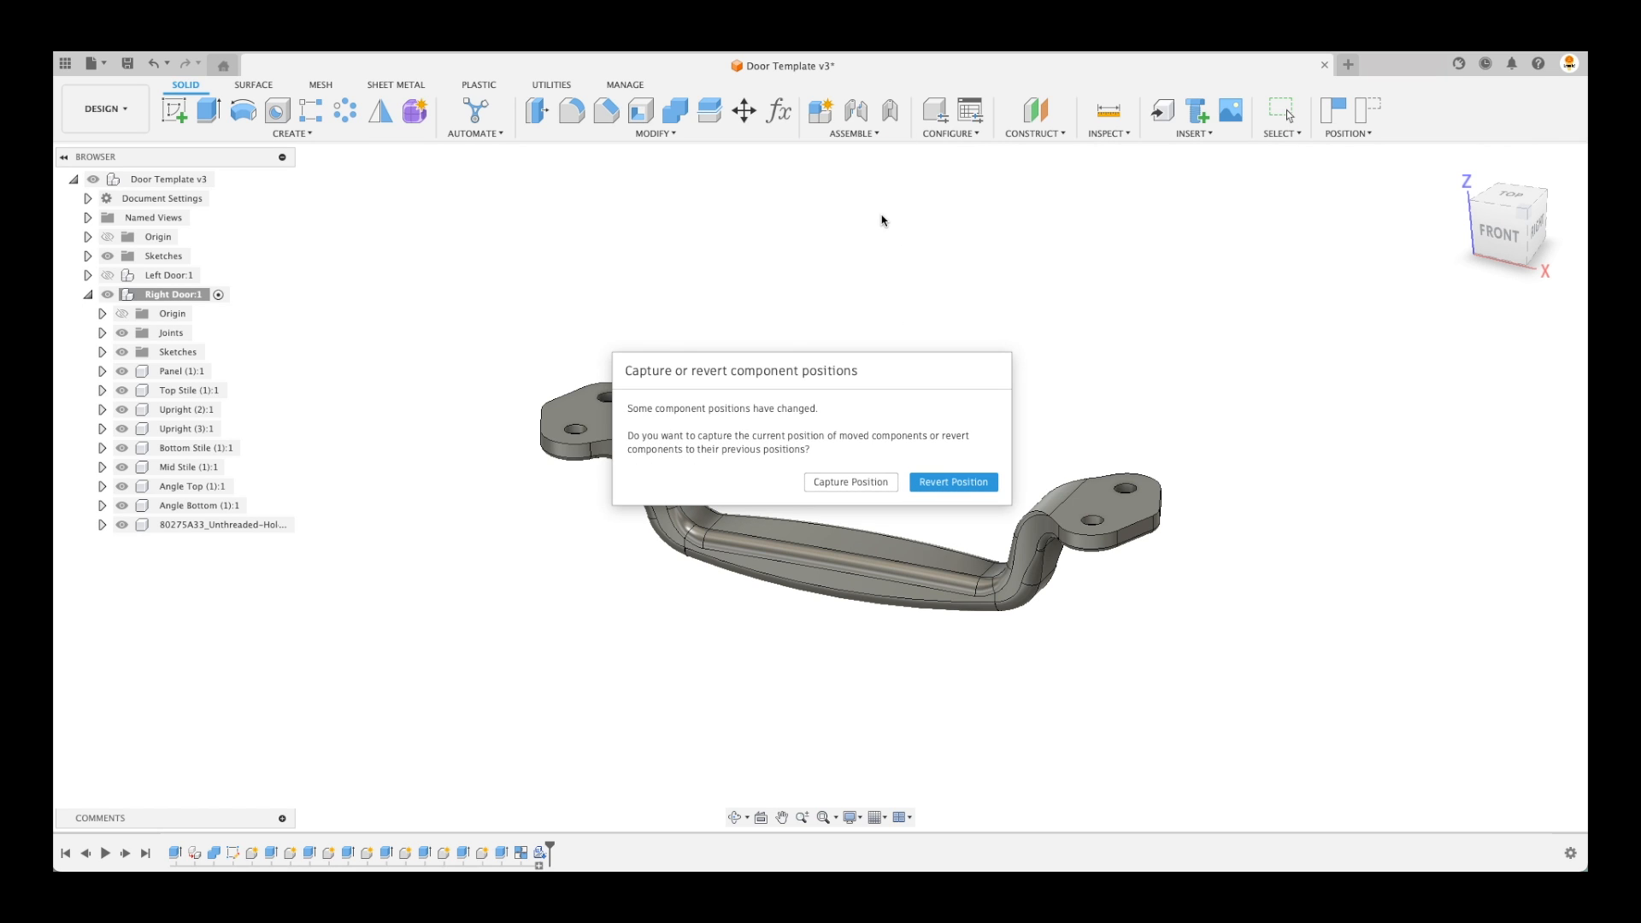
{"action": "left_click", "coordinate": [943, 483]}
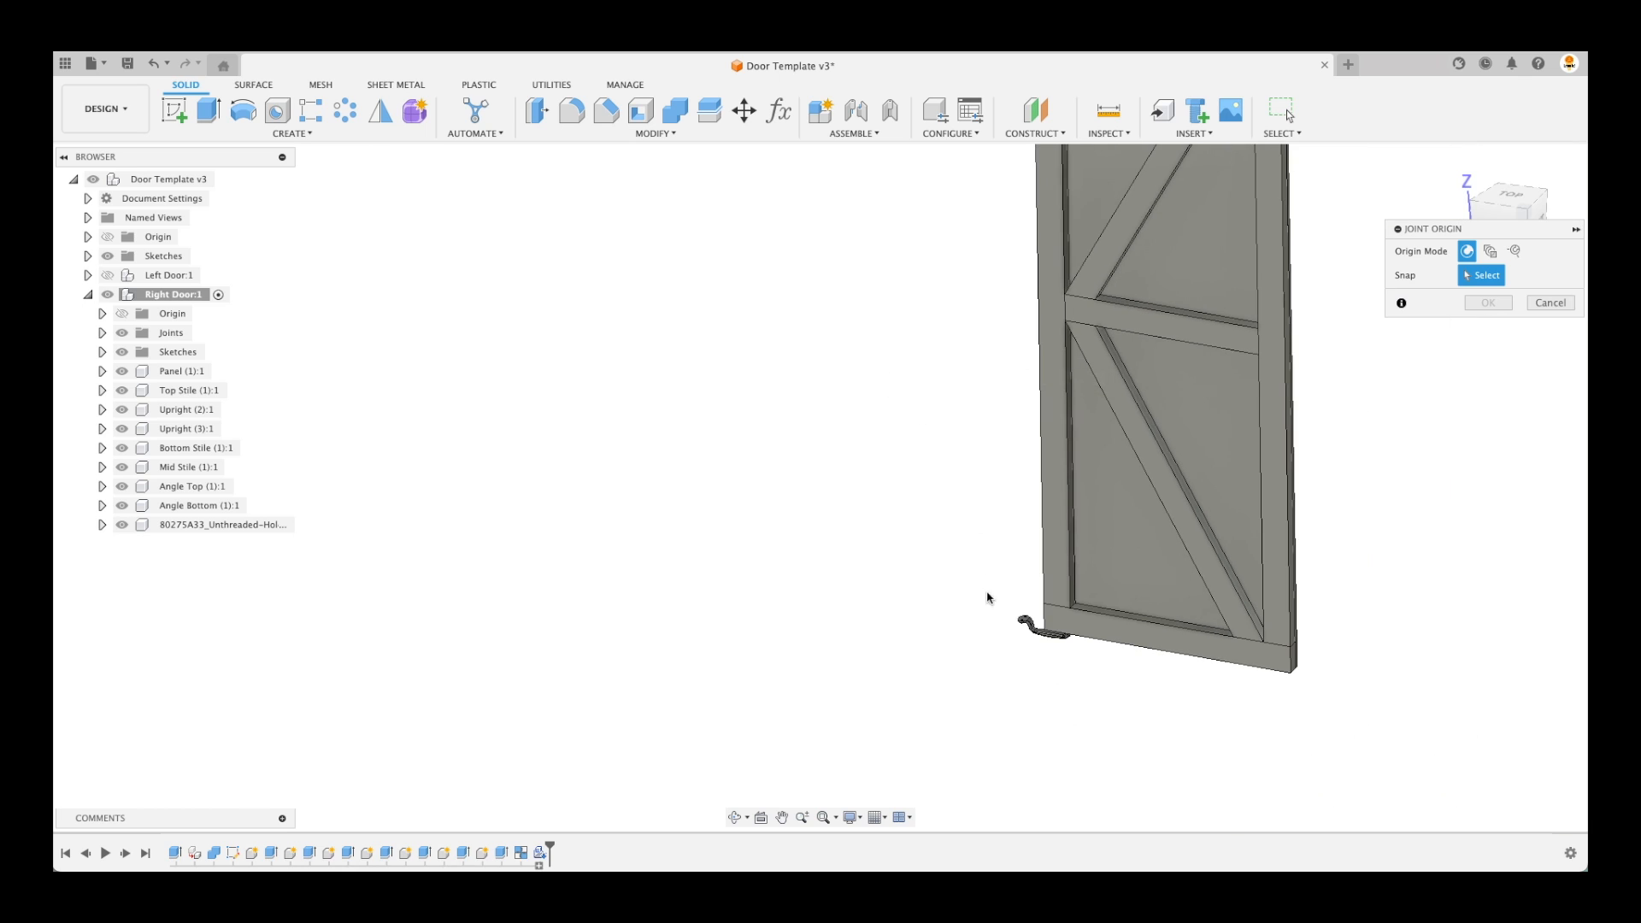
{"action": "scroll", "coordinate": [987, 597], "scroll_direction": "up", "scroll_amount": 5}
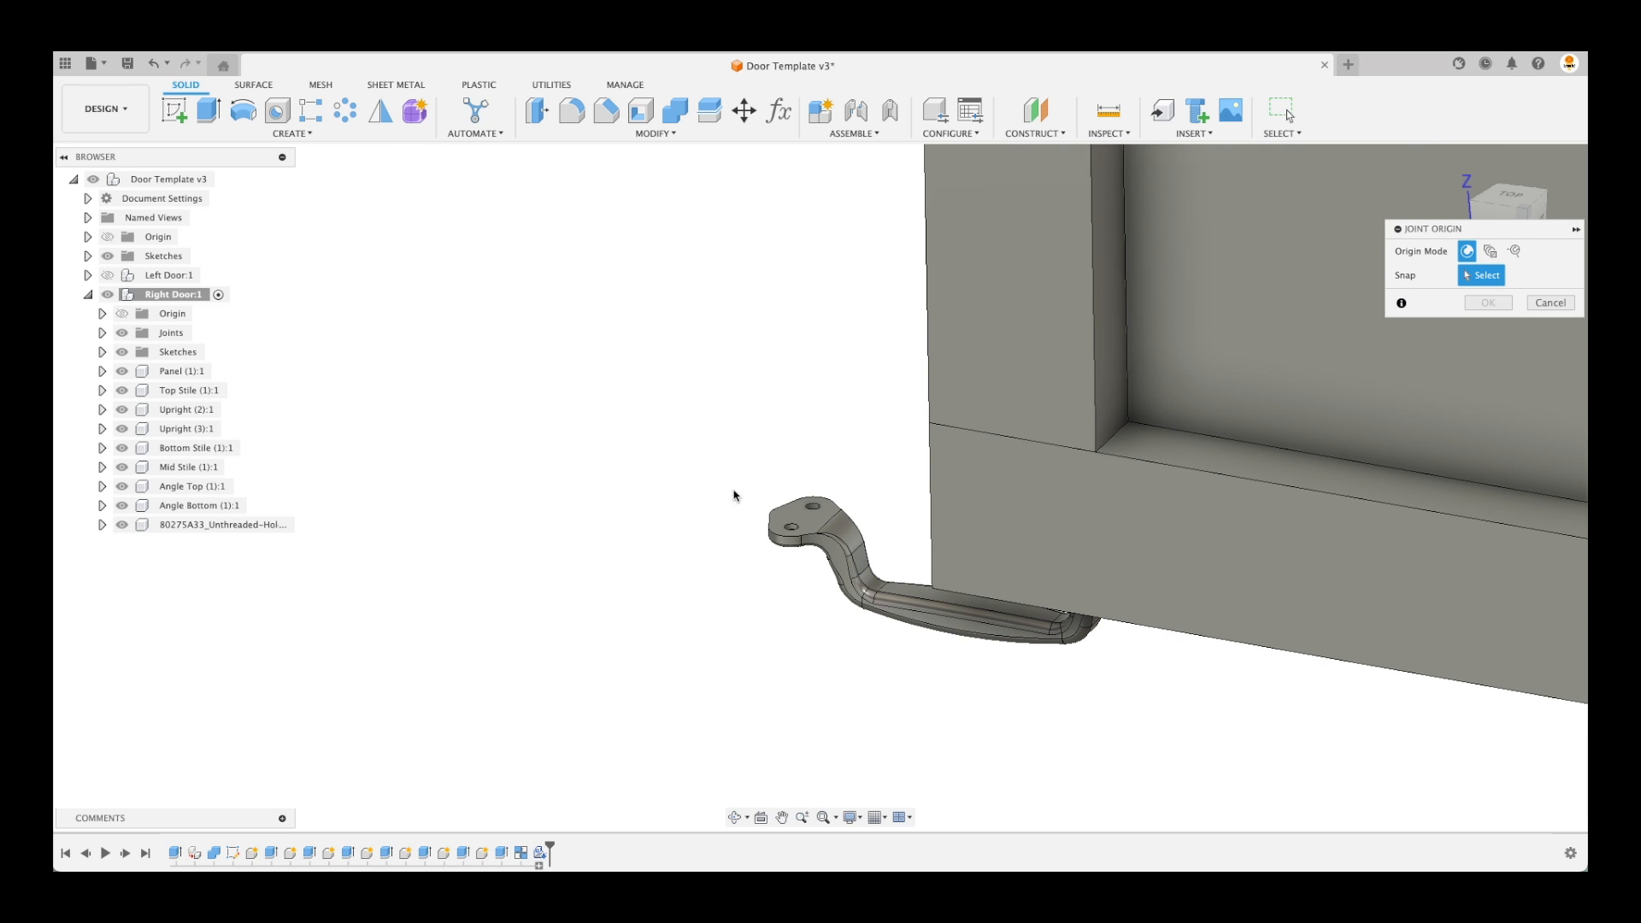
{"action": "left_click", "coordinate": [1551, 303]}
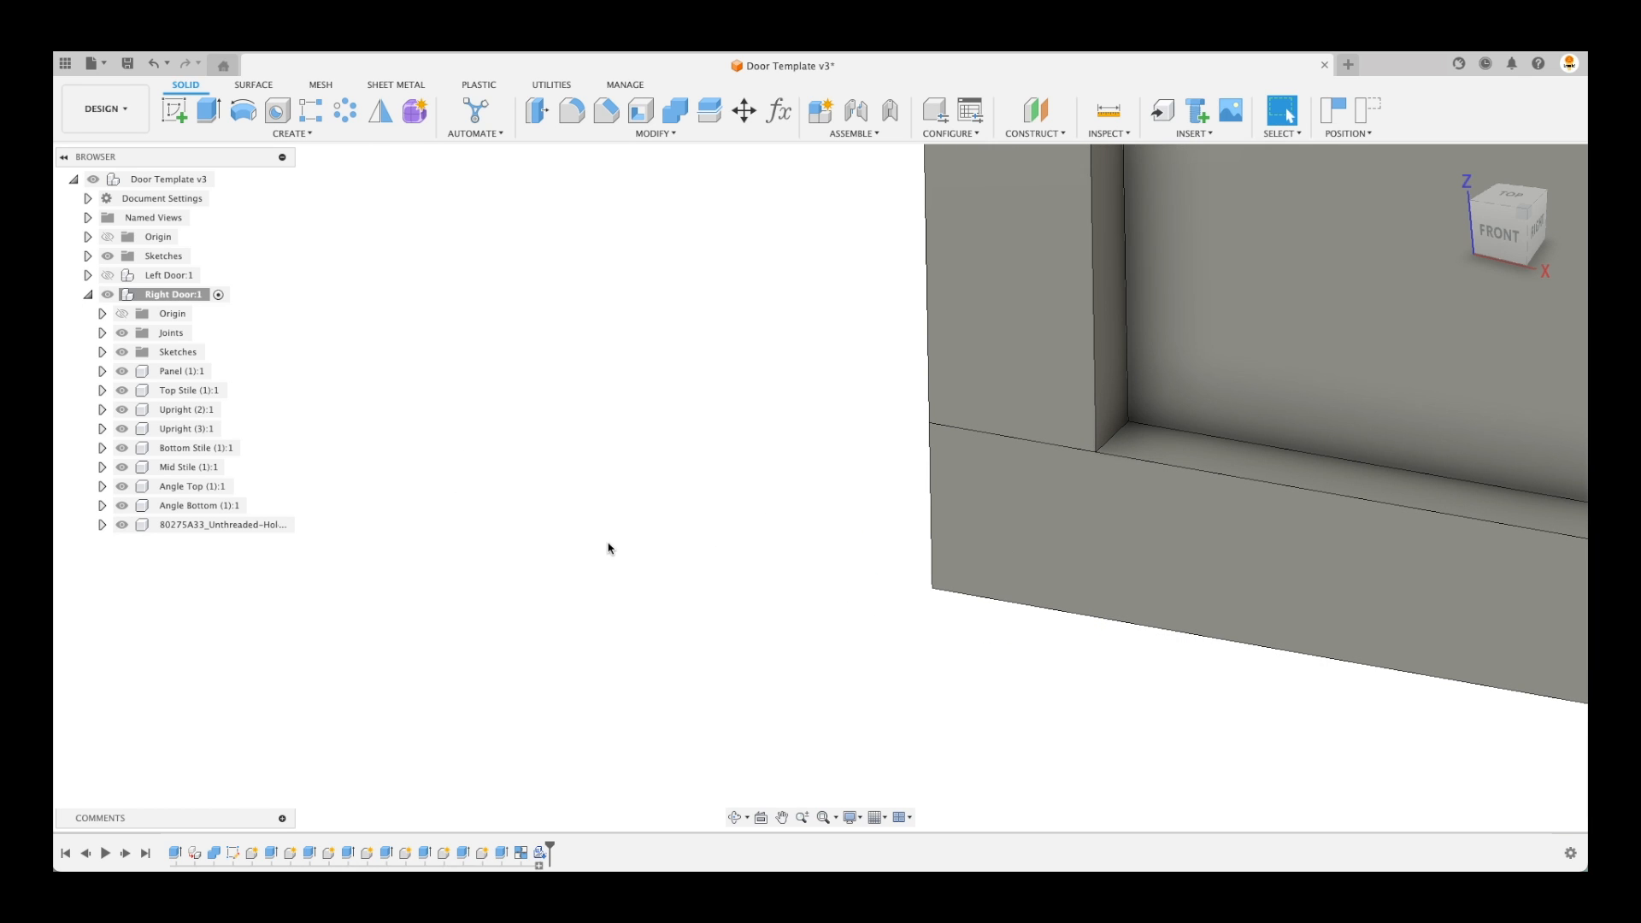
{"action": "scroll", "coordinate": [609, 552], "scroll_direction": "down", "scroll_amount": 5}
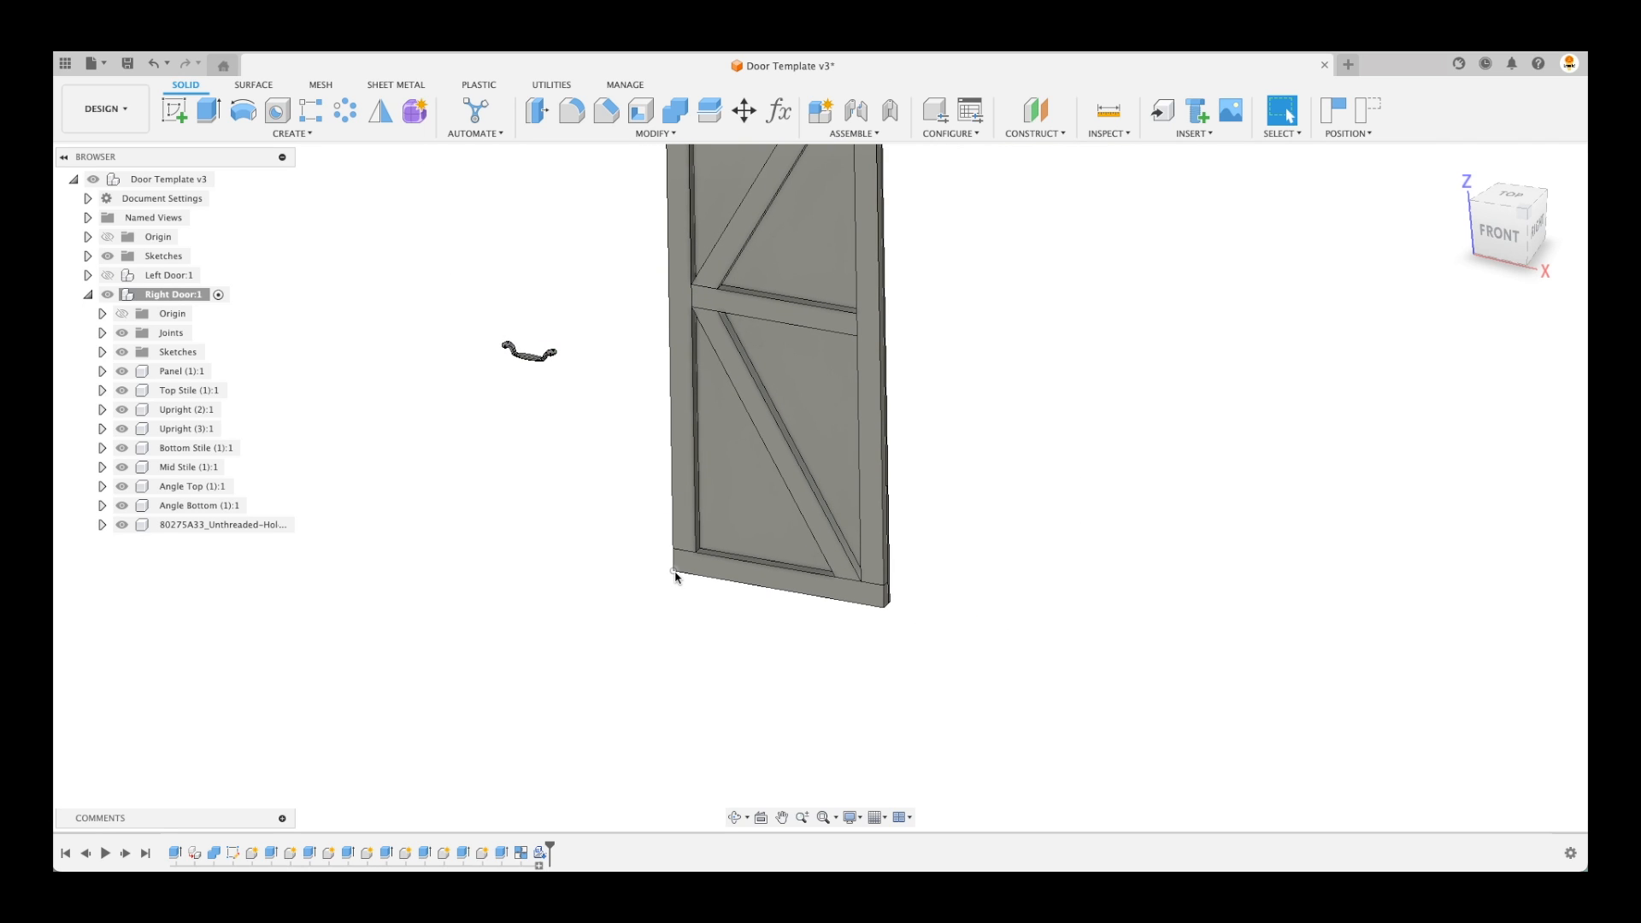
Isolate the pull handle component and revert it to its inserted position
{"action": "right_click", "coordinate": [210, 527]}
{"action": "left_click", "coordinate": [253, 530]}
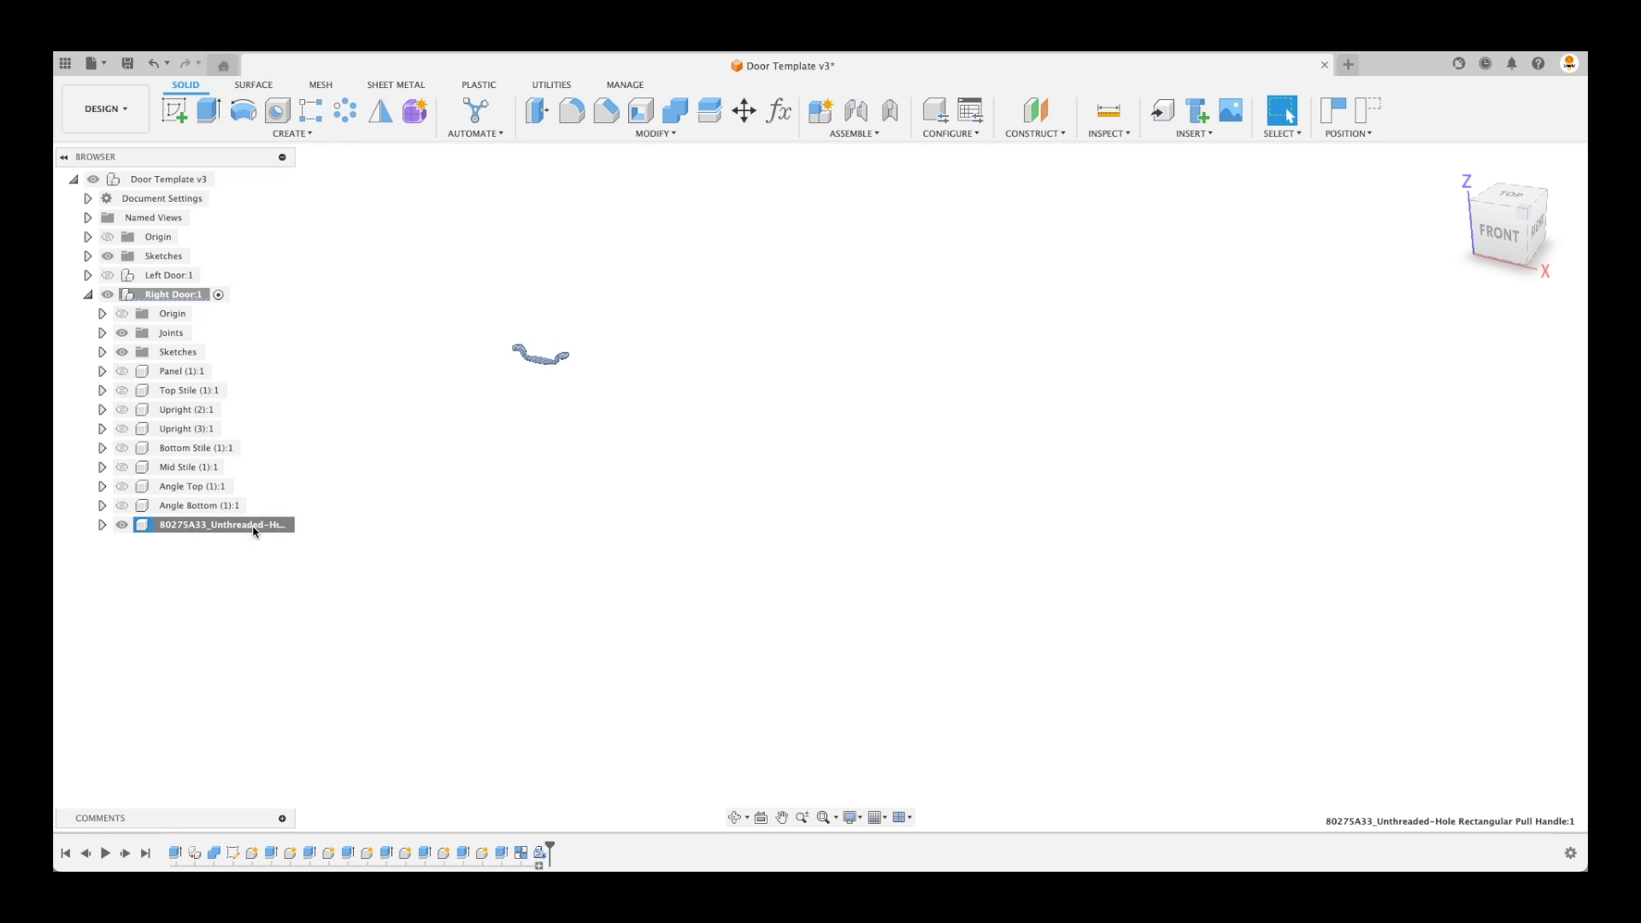
{"action": "left_click", "coordinate": [1368, 112]}
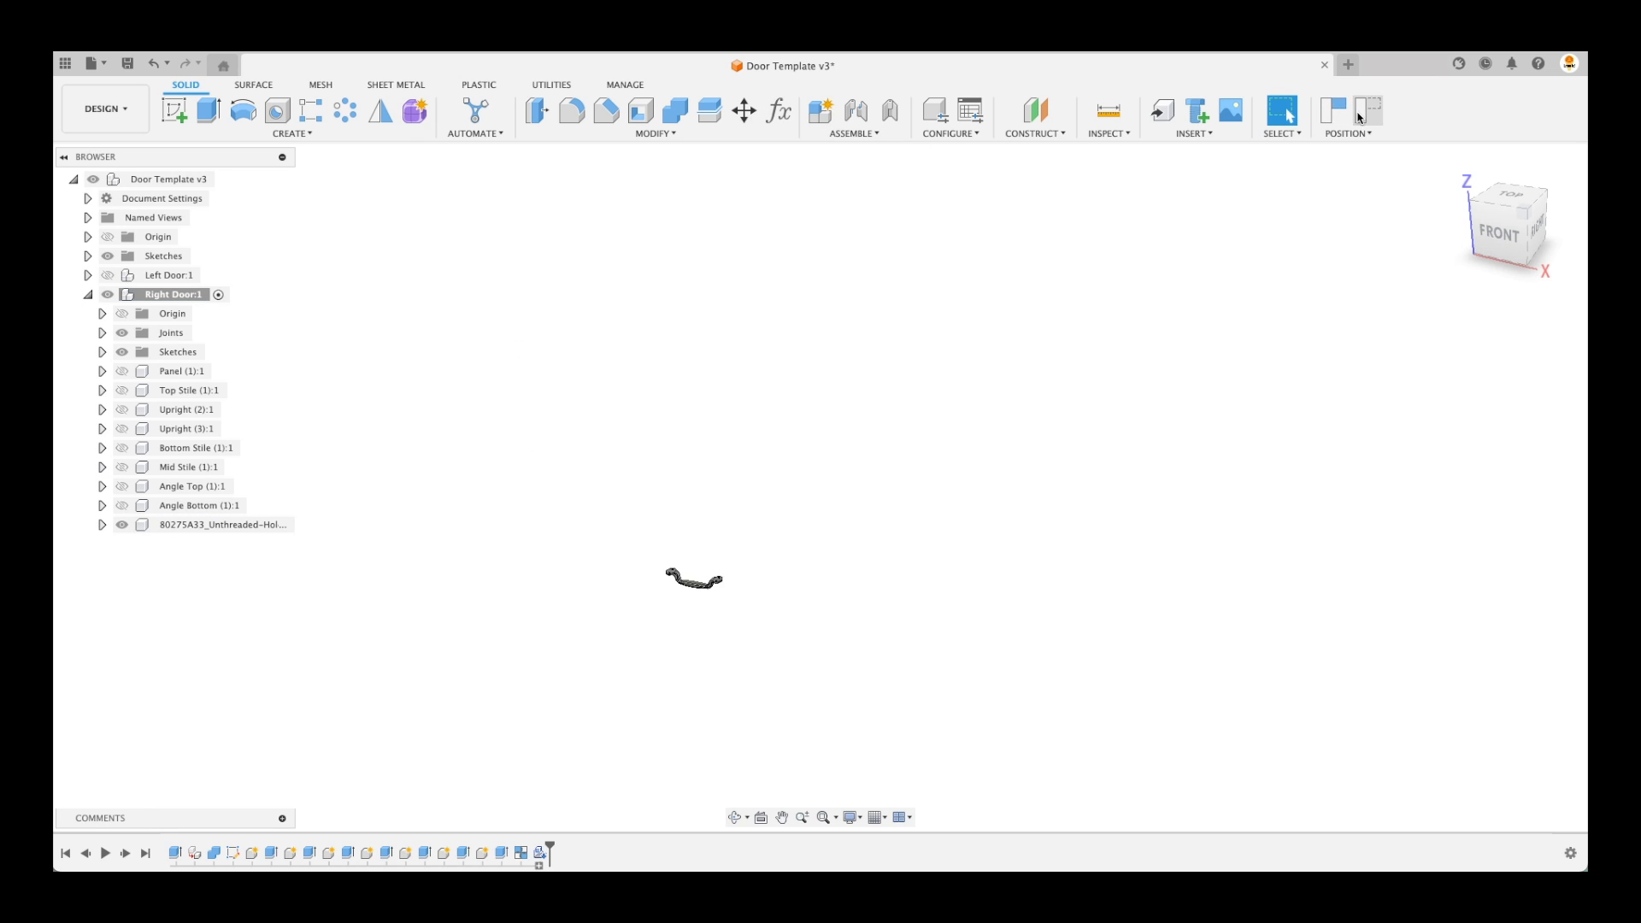
Define a joint origin midway between the inner faces of the handle's two legs, snapped to a flat mounting pad
{"action": "scroll", "coordinate": [645, 663], "scroll_direction": "up", "scroll_amount": 5}
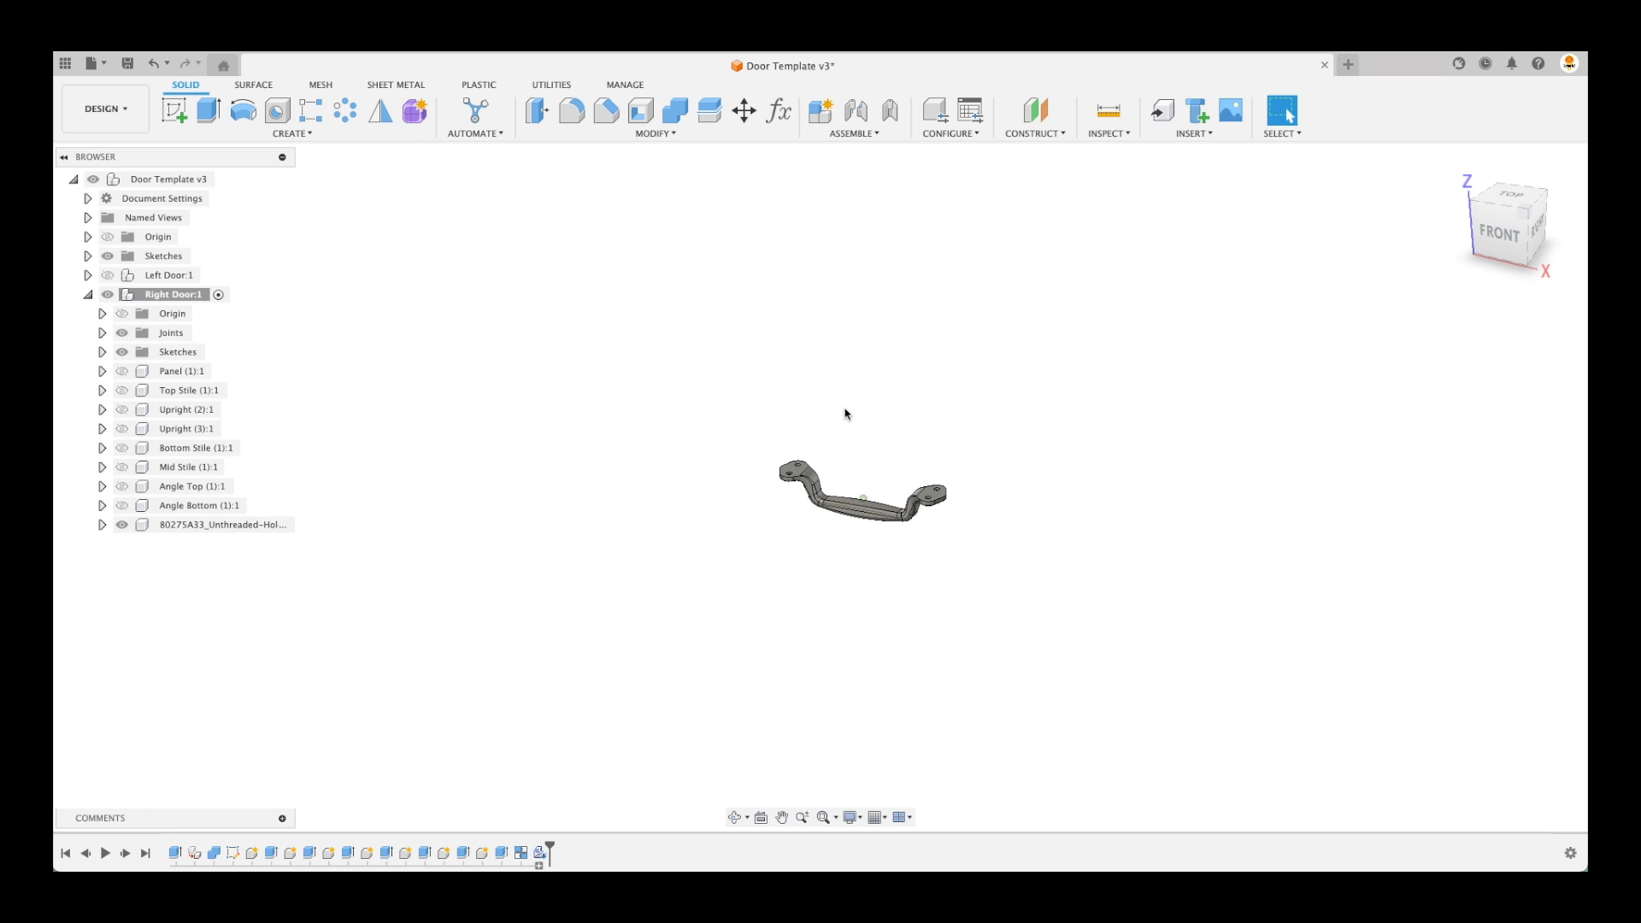
{"action": "left_click", "coordinate": [869, 135]}
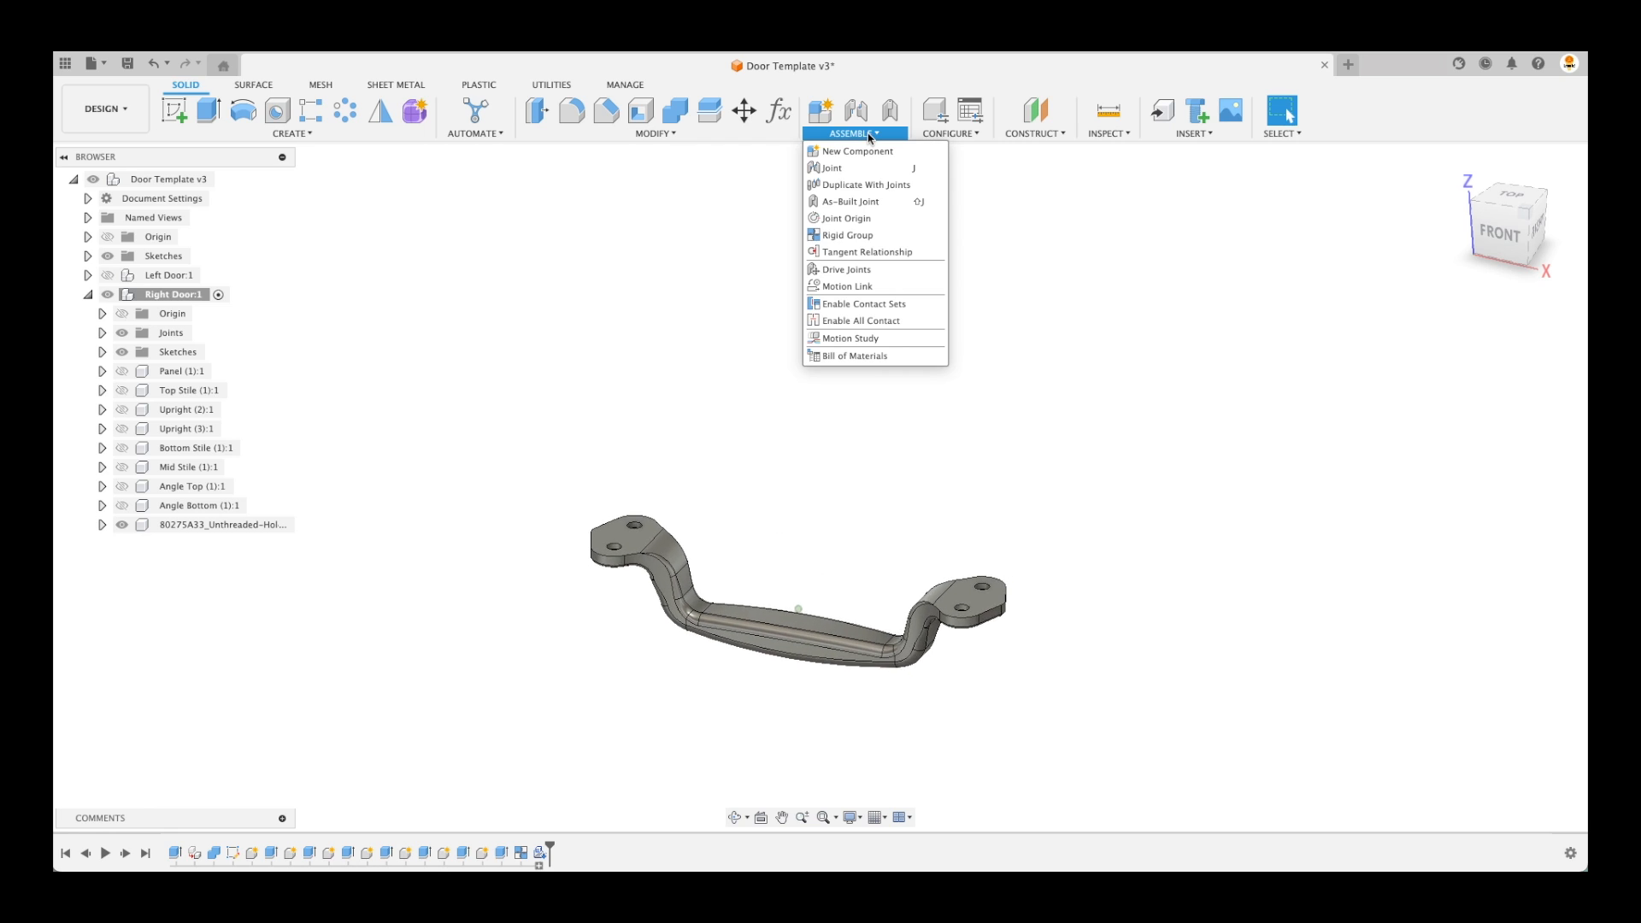
{"action": "left_click", "coordinate": [880, 221]}
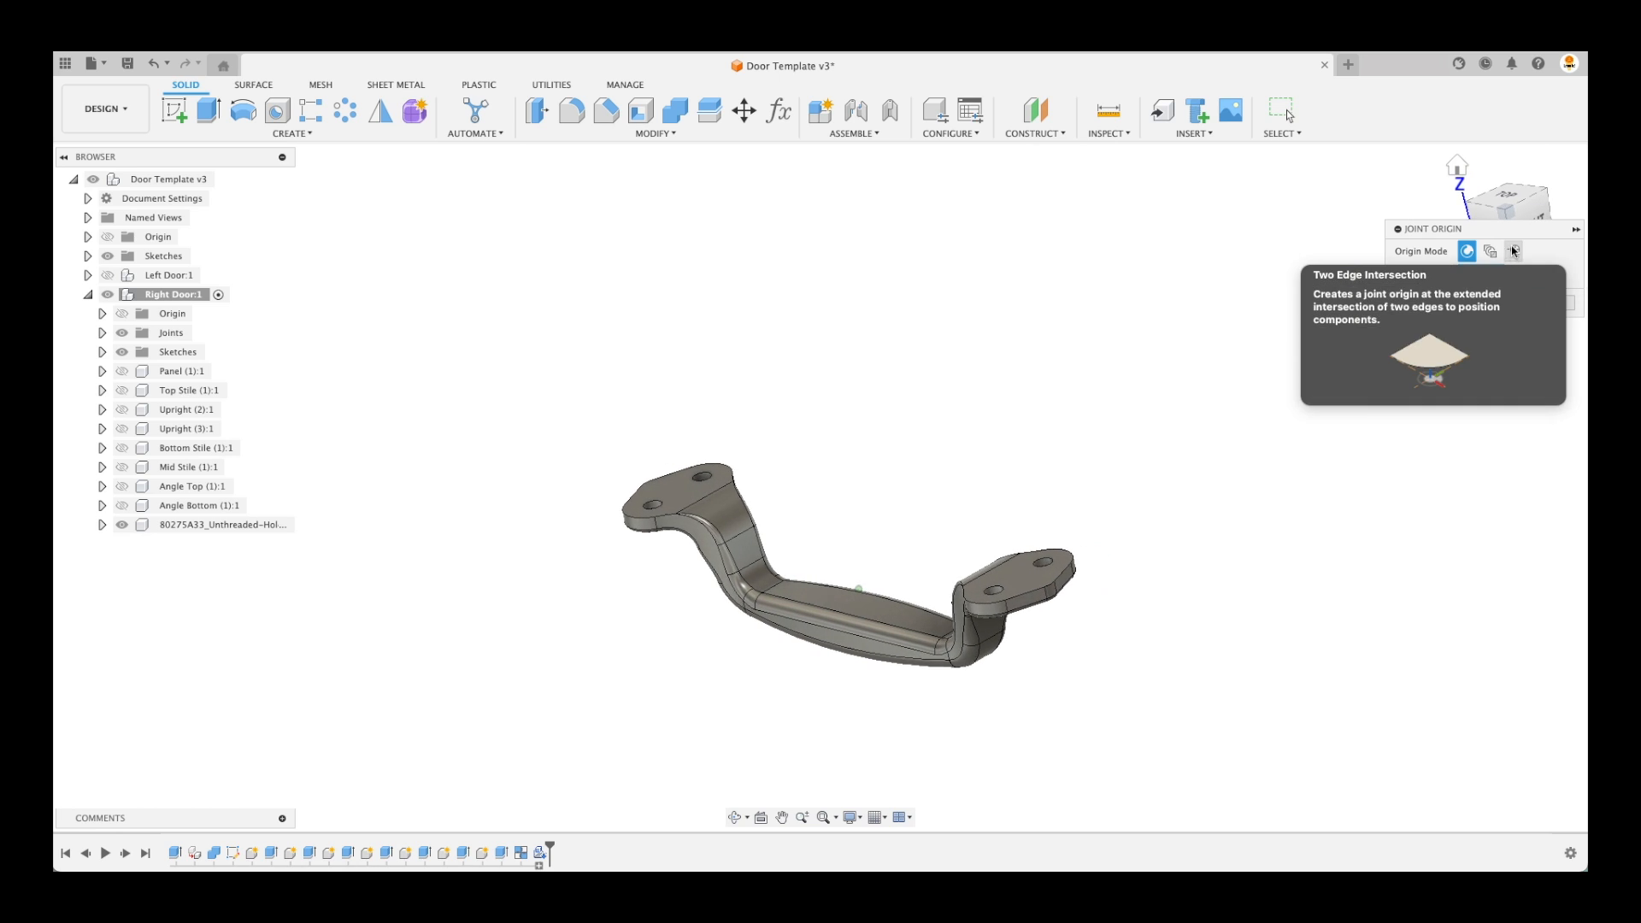
{"action": "left_click", "coordinate": [1490, 251]}
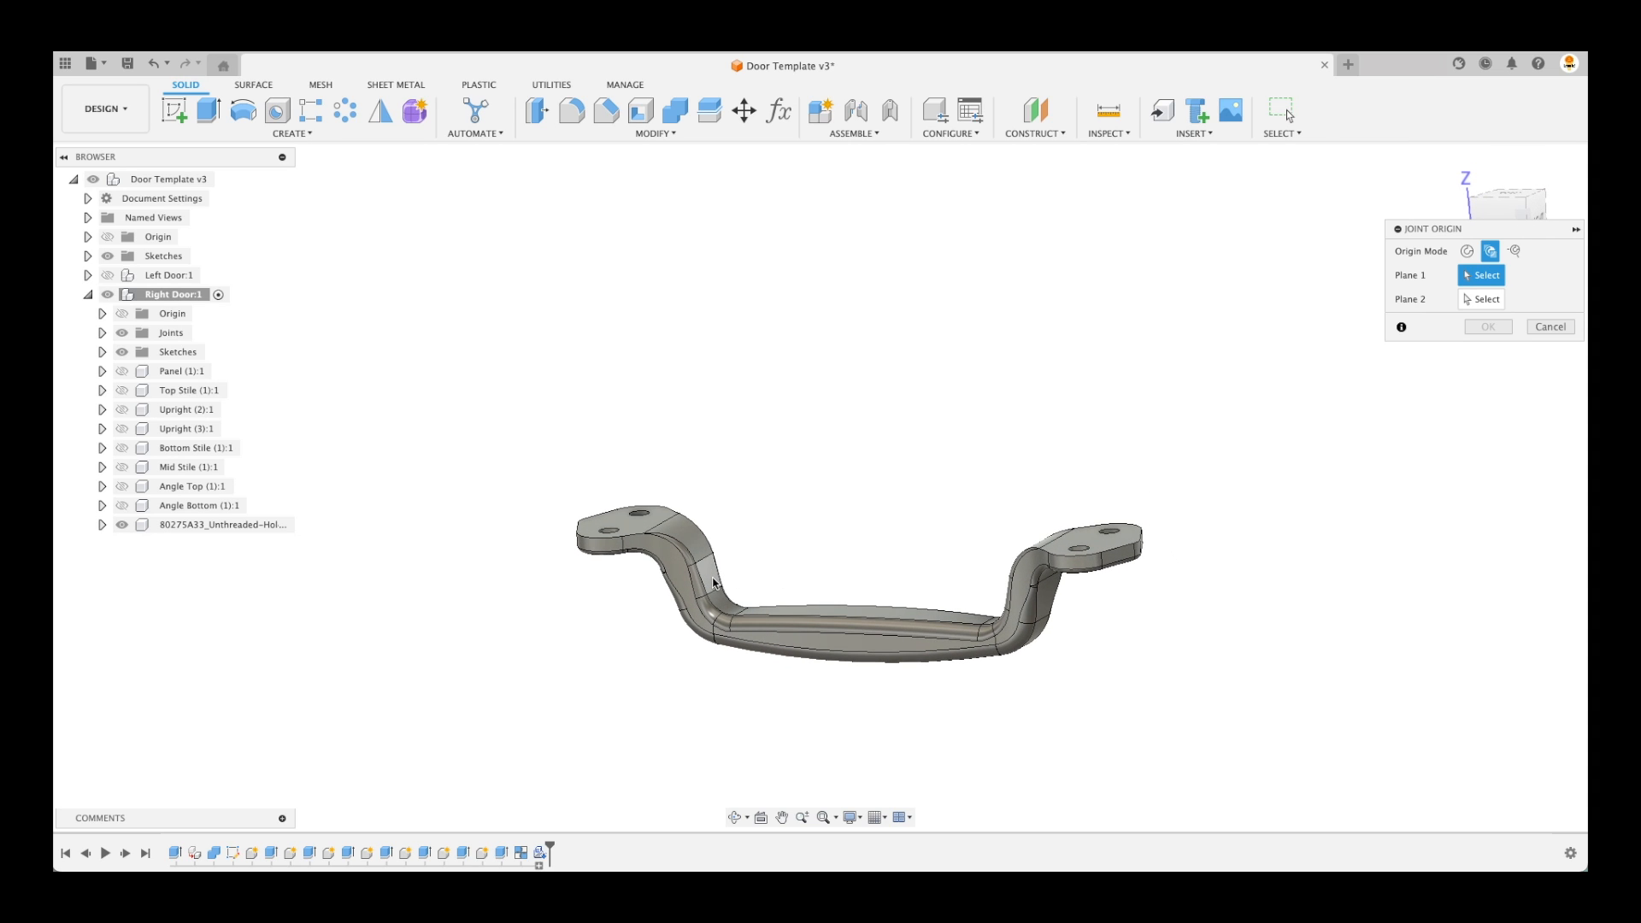
{"action": "left_click", "coordinate": [708, 568]}
{"action": "left_click", "coordinate": [994, 551]}
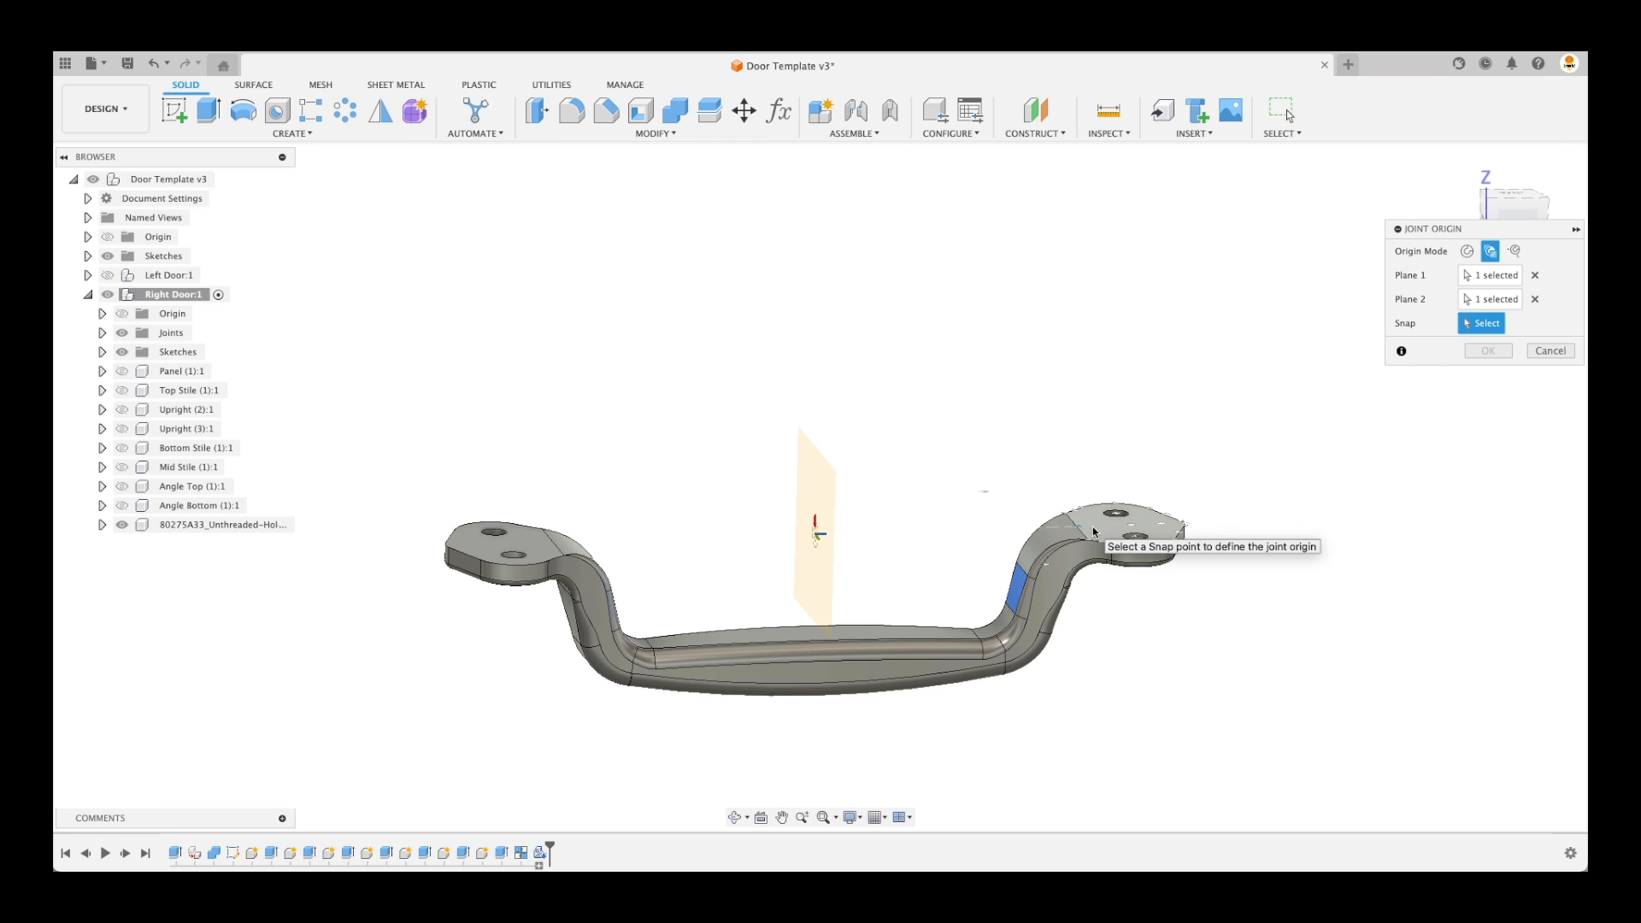
{"action": "scroll", "coordinate": [1092, 535], "scroll_direction": "up", "scroll_amount": 4}
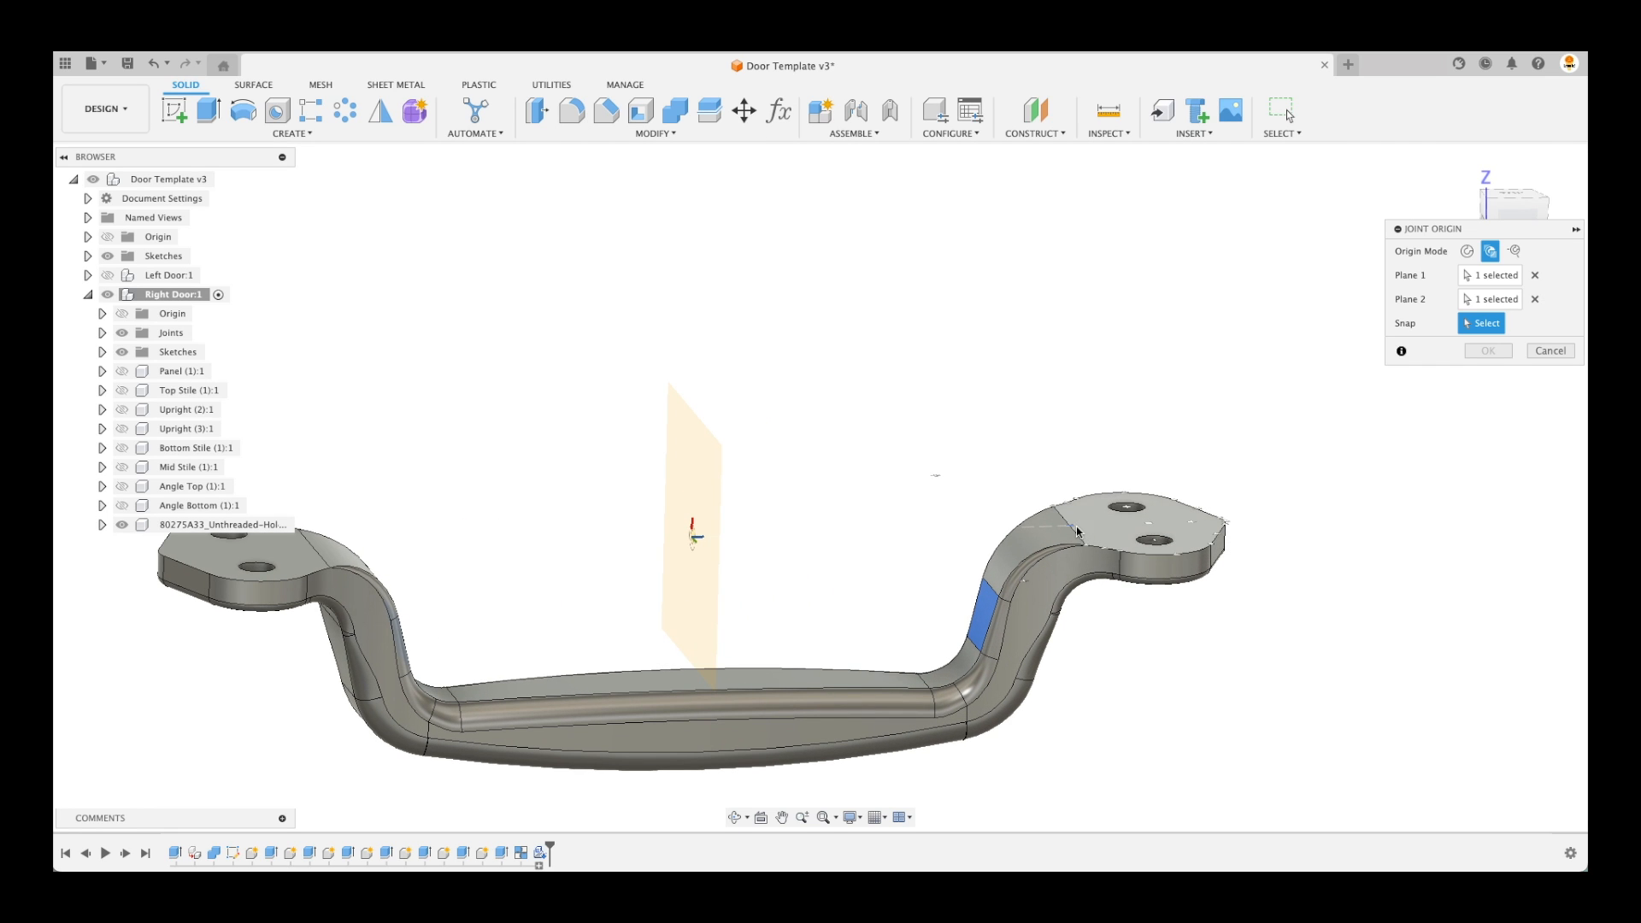
{"action": "left_click", "coordinate": [1077, 531]}
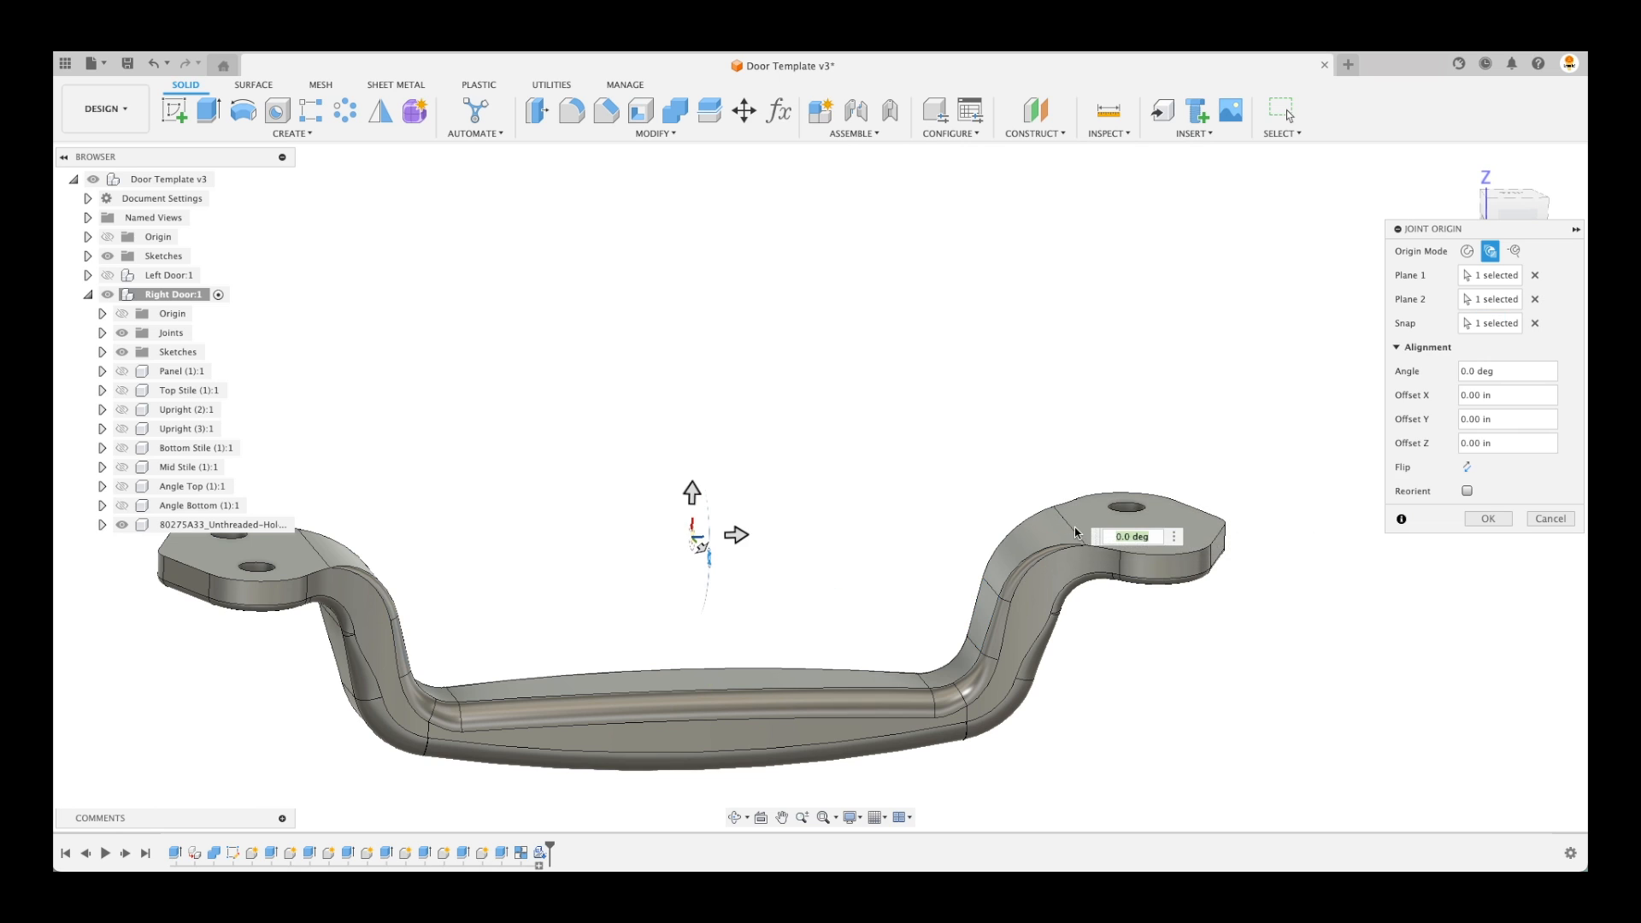
Reorient the joint origin with its Z axis set by the mounting pad's flat face and create it
{"action": "middle_click_drag", "start_coordinate": [706, 529], "coordinate": [767, 547], "text": "shift"}
{"action": "left_click", "coordinate": [1468, 491]}
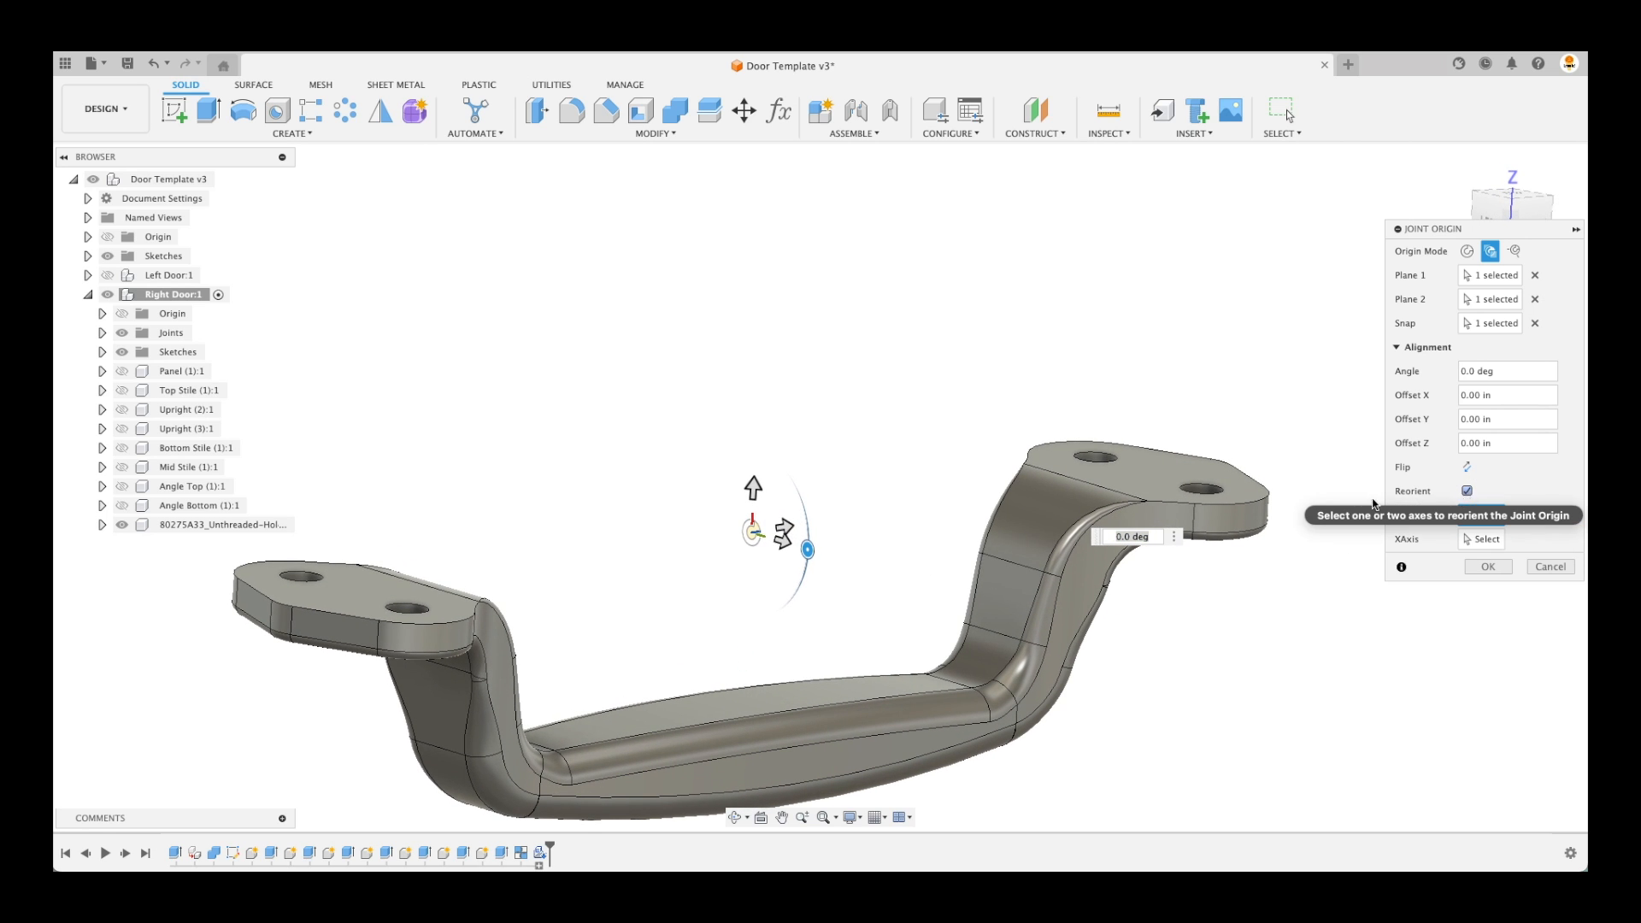
{"action": "middle_click_drag", "start_coordinate": [1166, 488], "coordinate": [1220, 460], "text": "shift"}
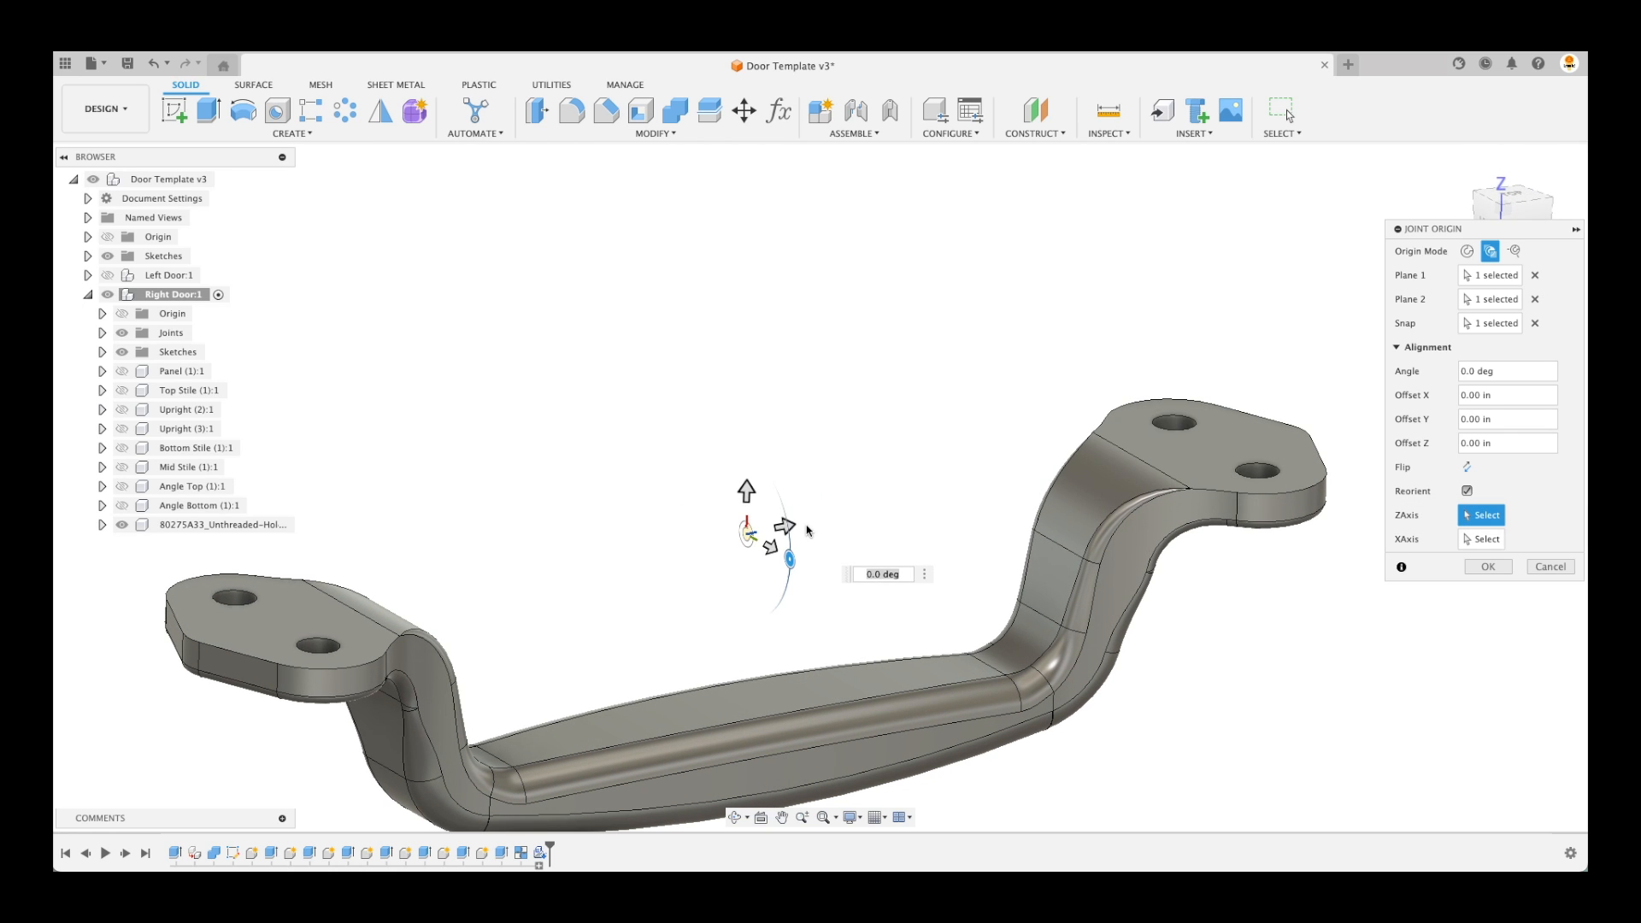
{"action": "left_click", "coordinate": [1200, 454]}
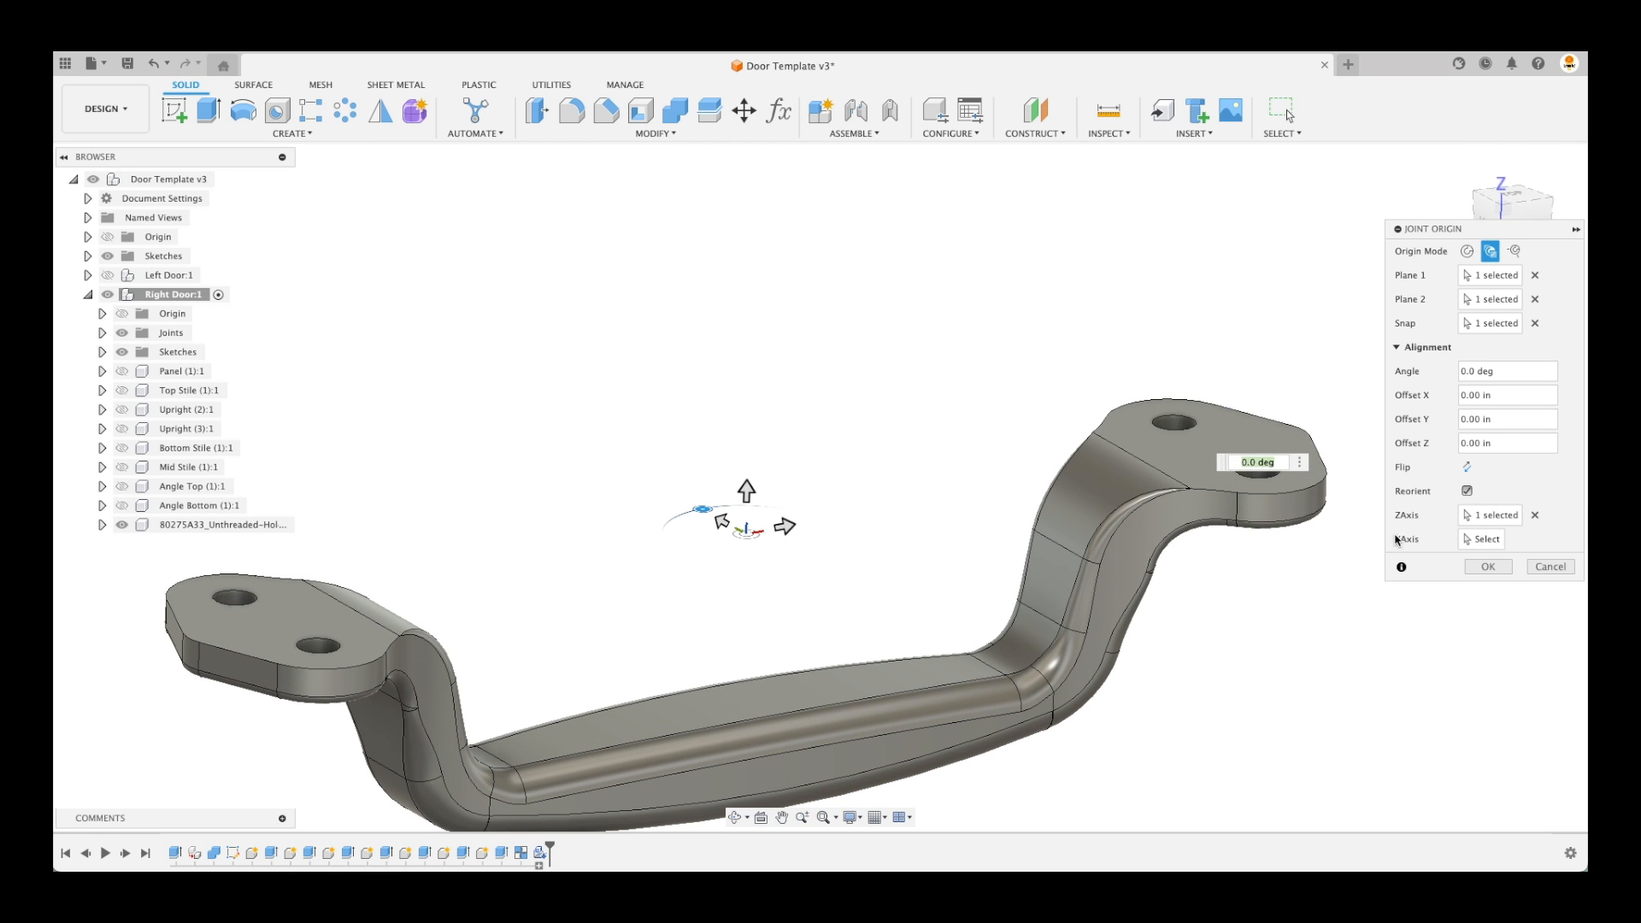
{"action": "left_click", "coordinate": [1489, 568]}
Isolate the Right Door component to show all its door parts together with the pull handle
{"action": "scroll", "coordinate": [765, 526], "scroll_direction": "down", "scroll_amount": 3}
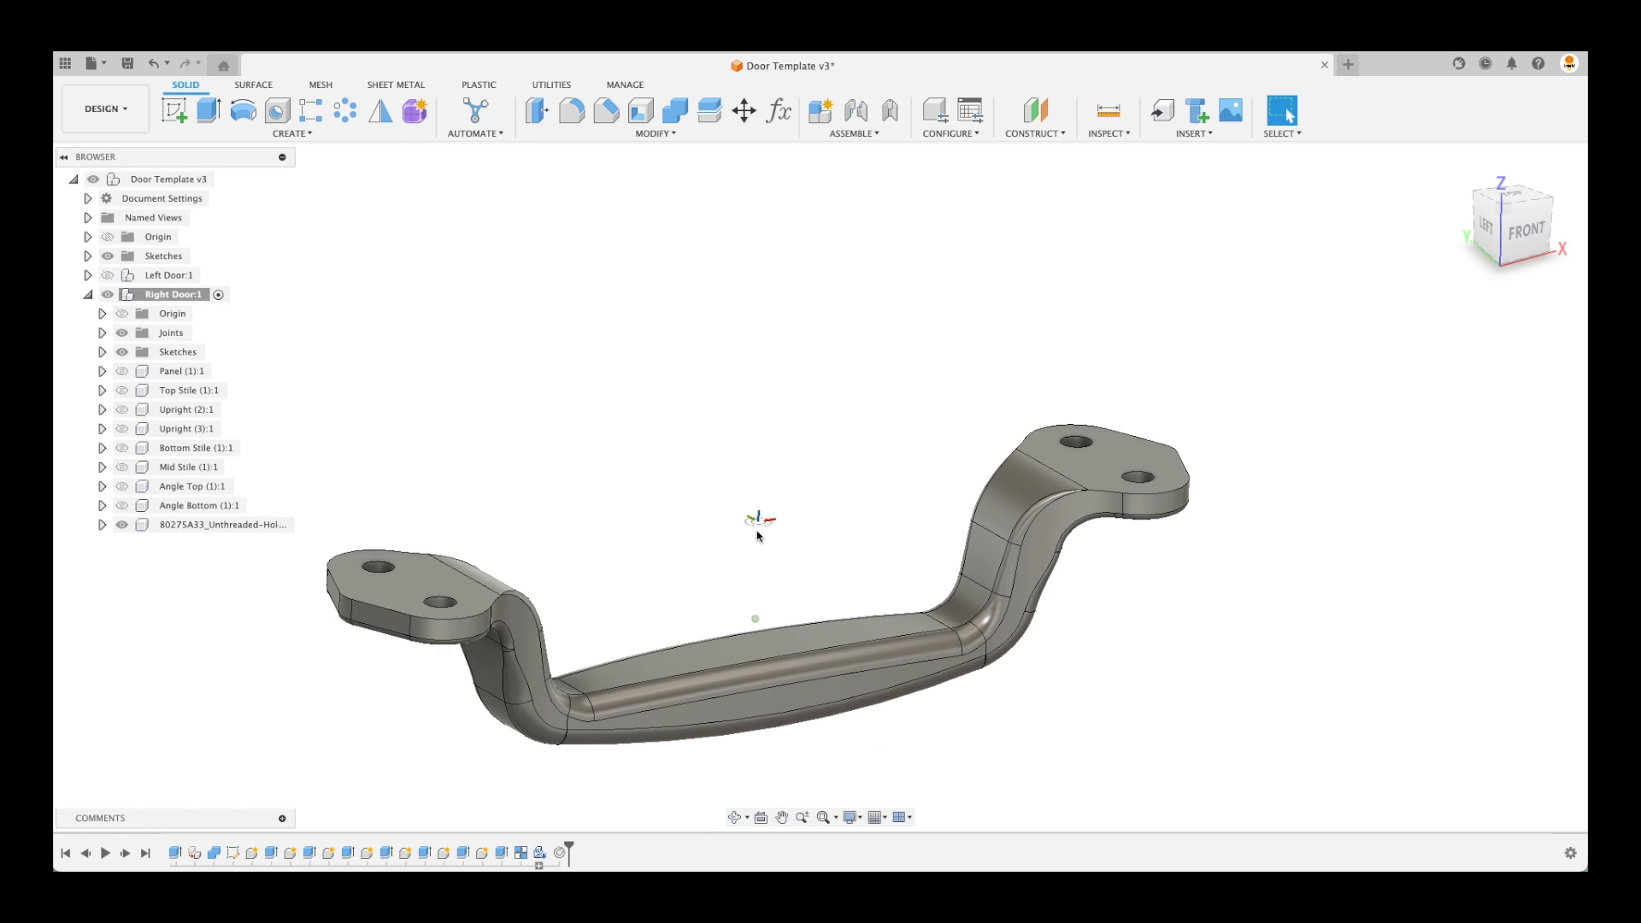
{"action": "middle_click_drag", "start_coordinate": [765, 526], "coordinate": [737, 554], "text": "shift"}
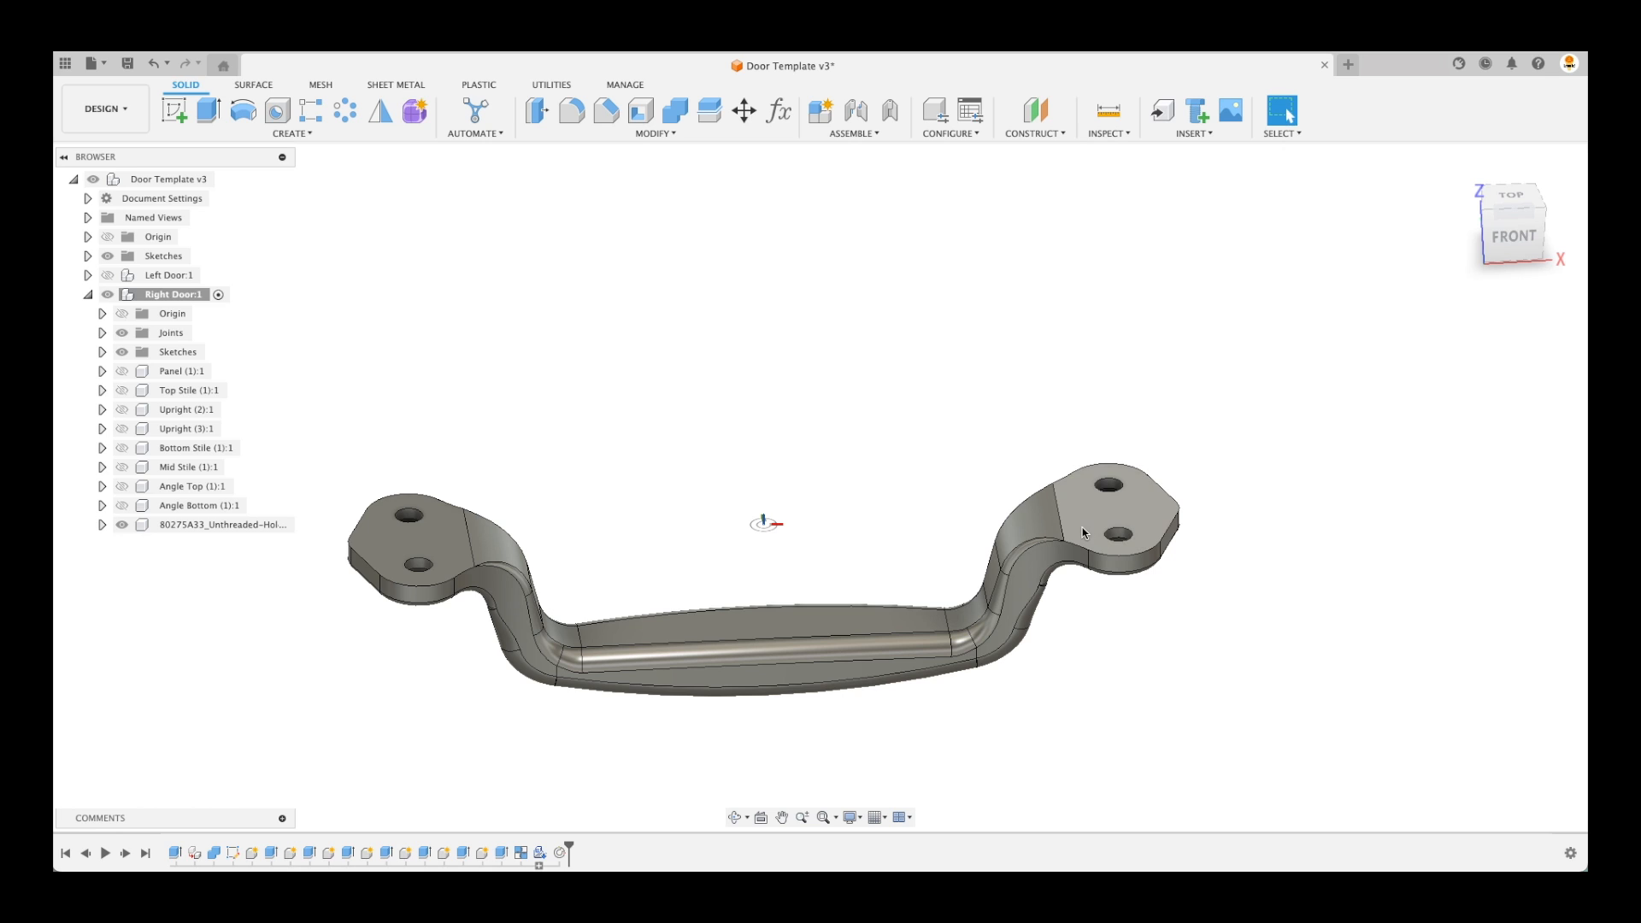
{"action": "scroll", "coordinate": [1081, 534], "scroll_direction": "down", "scroll_amount": 3}
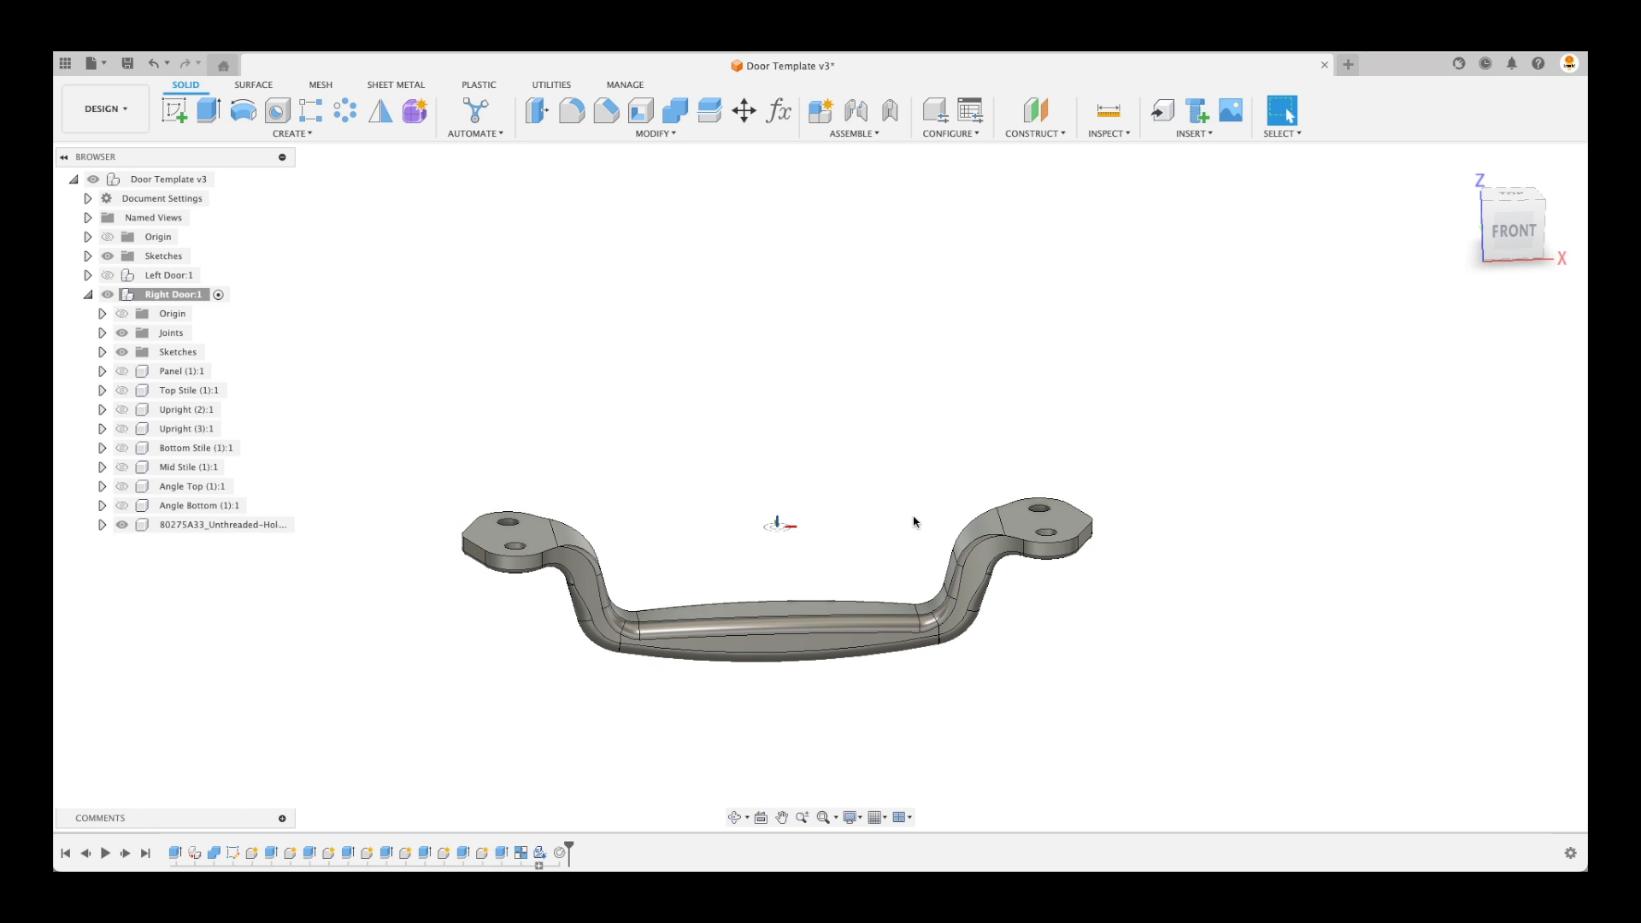
{"action": "scroll", "coordinate": [791, 459], "scroll_direction": "down", "scroll_amount": 5}
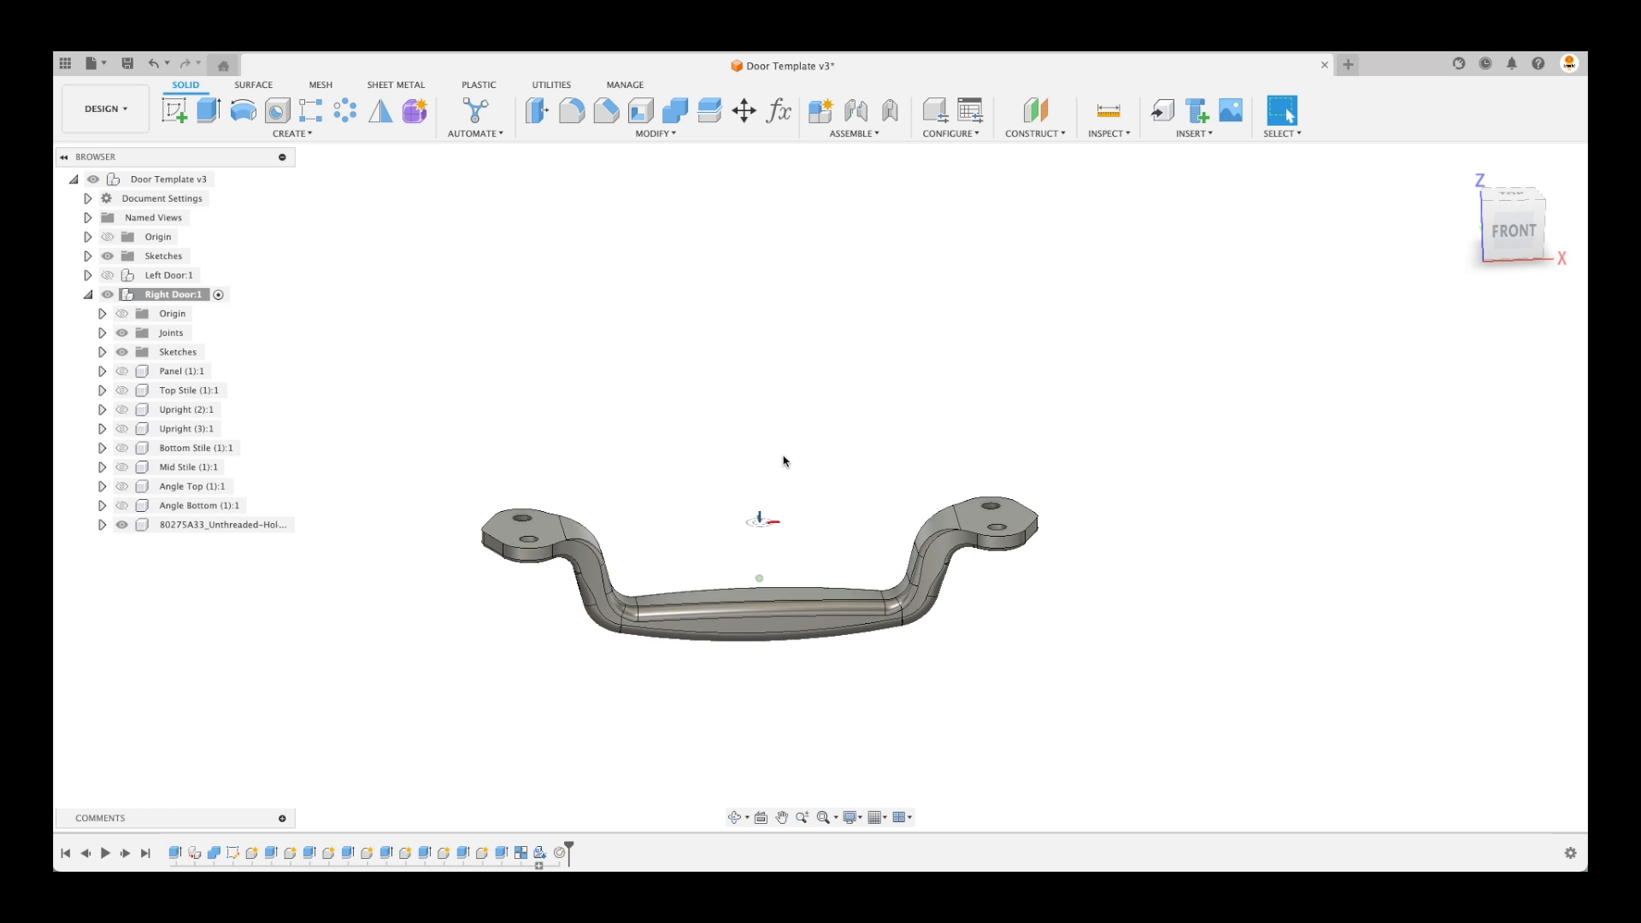
{"action": "right_click", "coordinate": [177, 295]}
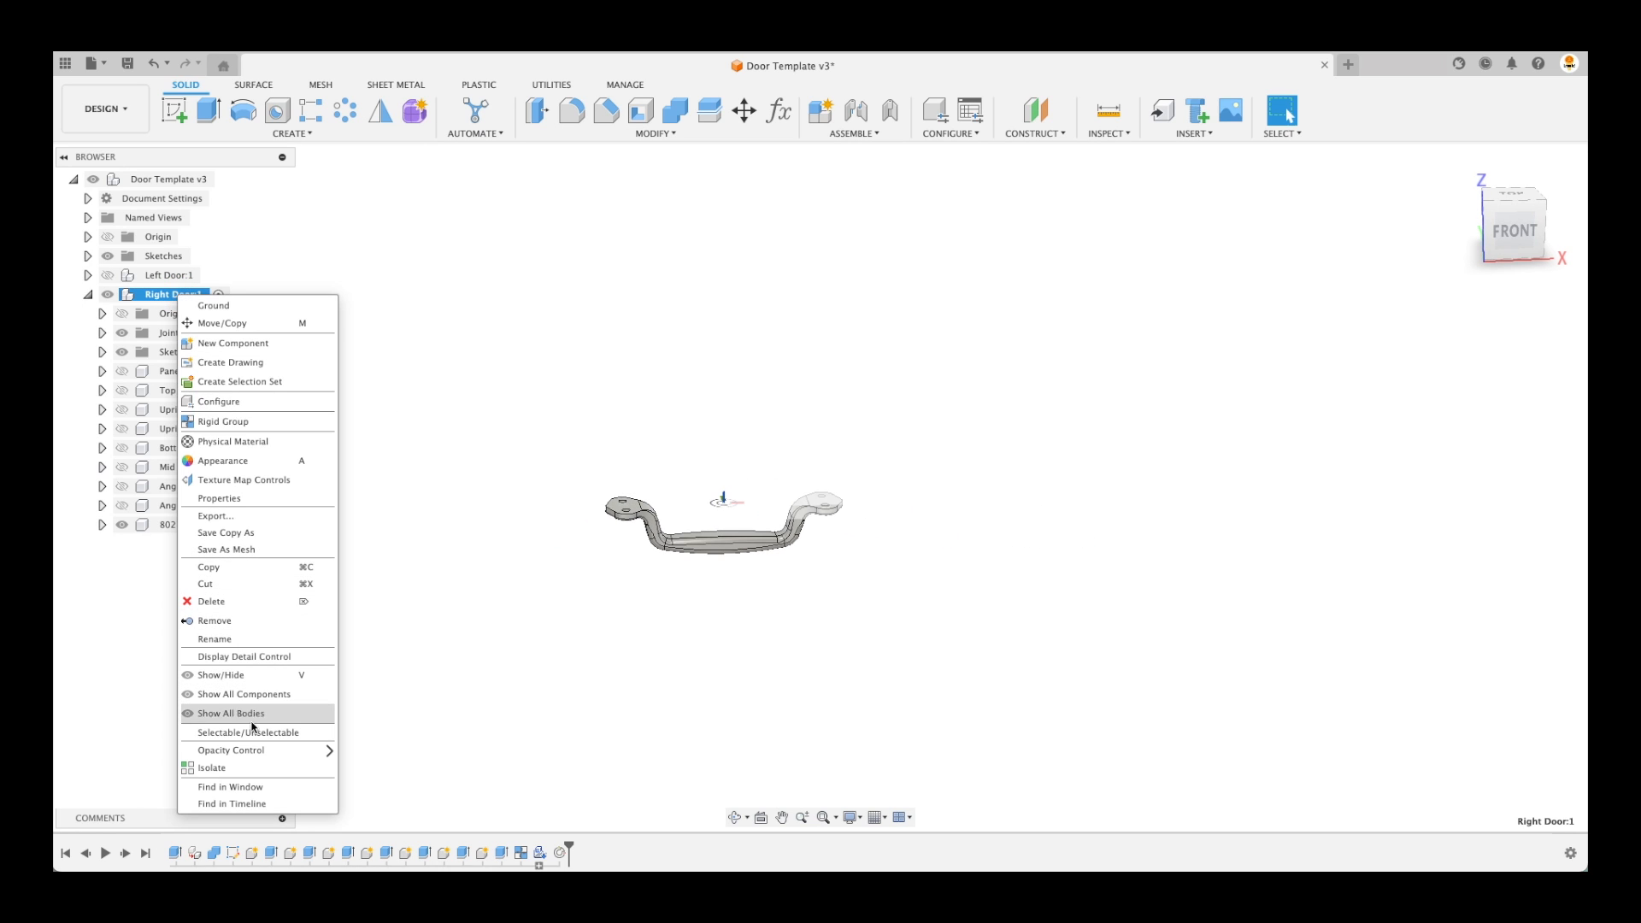
{"action": "left_click", "coordinate": [212, 768]}
{"action": "scroll", "coordinate": [345, 529], "scroll_direction": "down", "scroll_amount": 3}
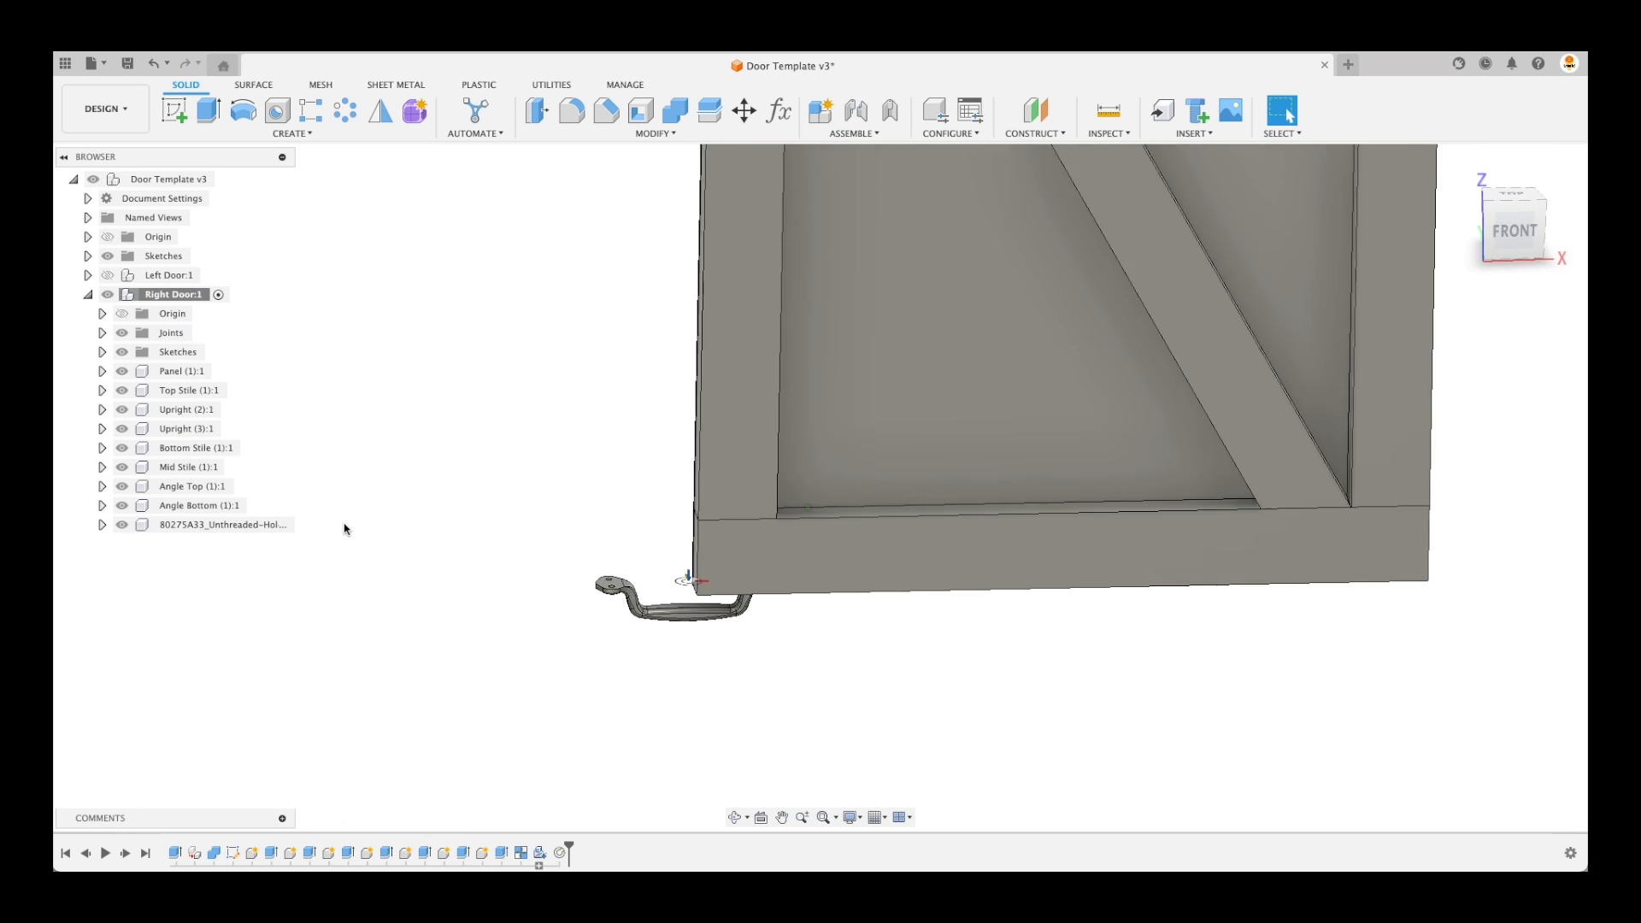
{"action": "scroll", "coordinate": [344, 529], "scroll_direction": "down", "scroll_amount": 3}
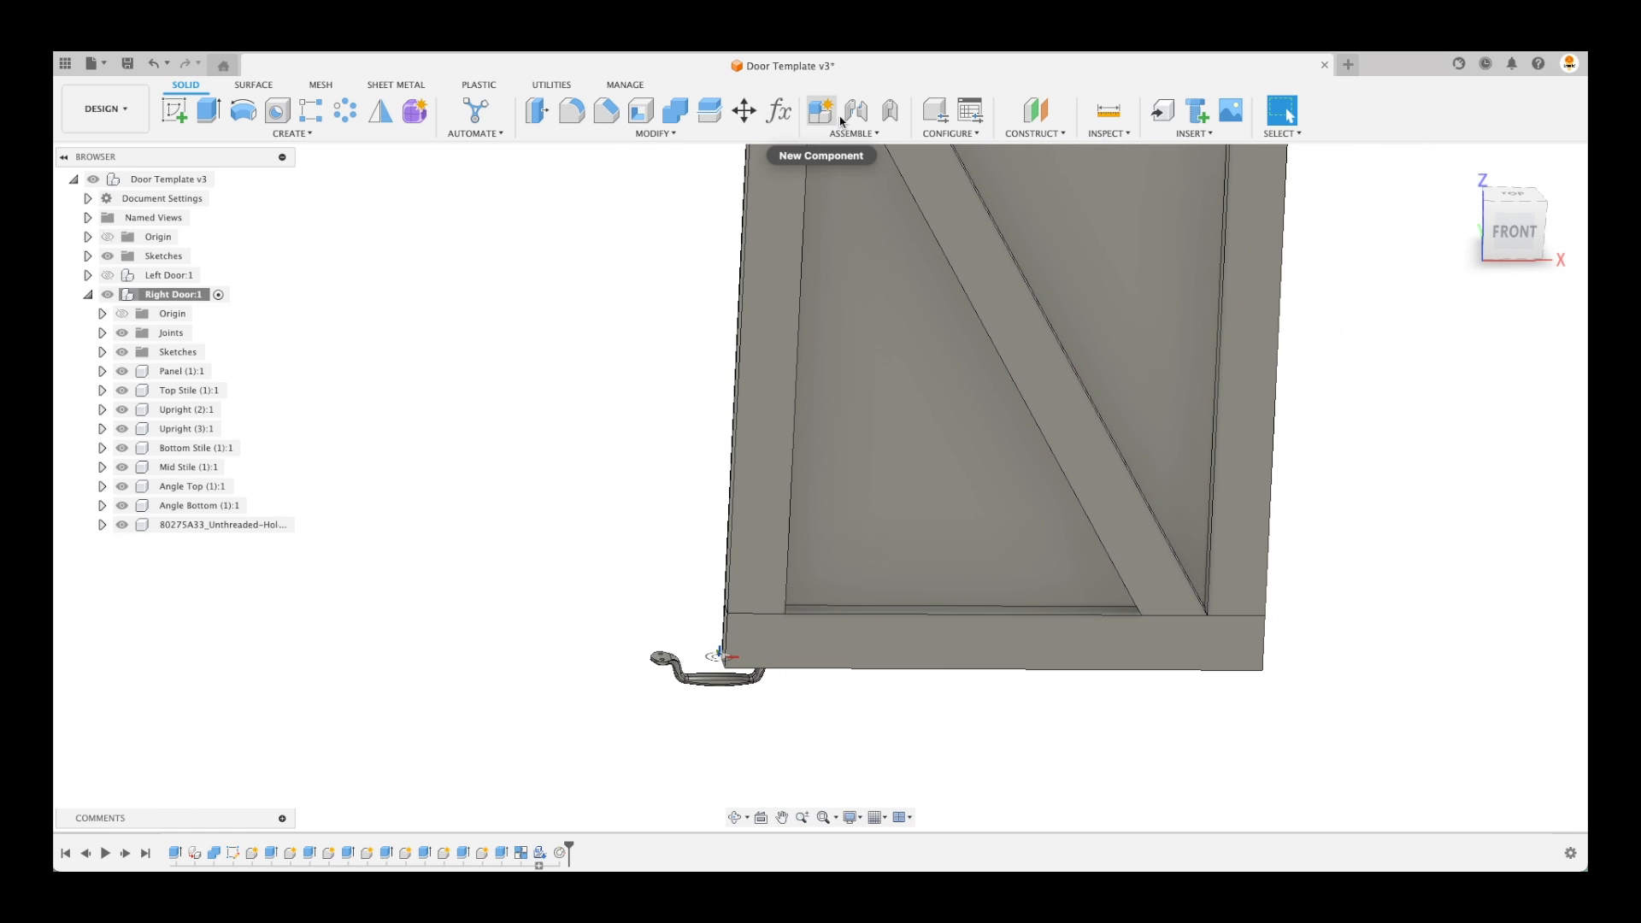
Join the handle's joint origin to the mid-height center of Upright (2)'s front face, rotating the handle to run lengthwise along the upright
{"action": "left_click", "coordinate": [855, 110]}
{"action": "scroll", "coordinate": [712, 681], "scroll_direction": "up", "scroll_amount": 3}
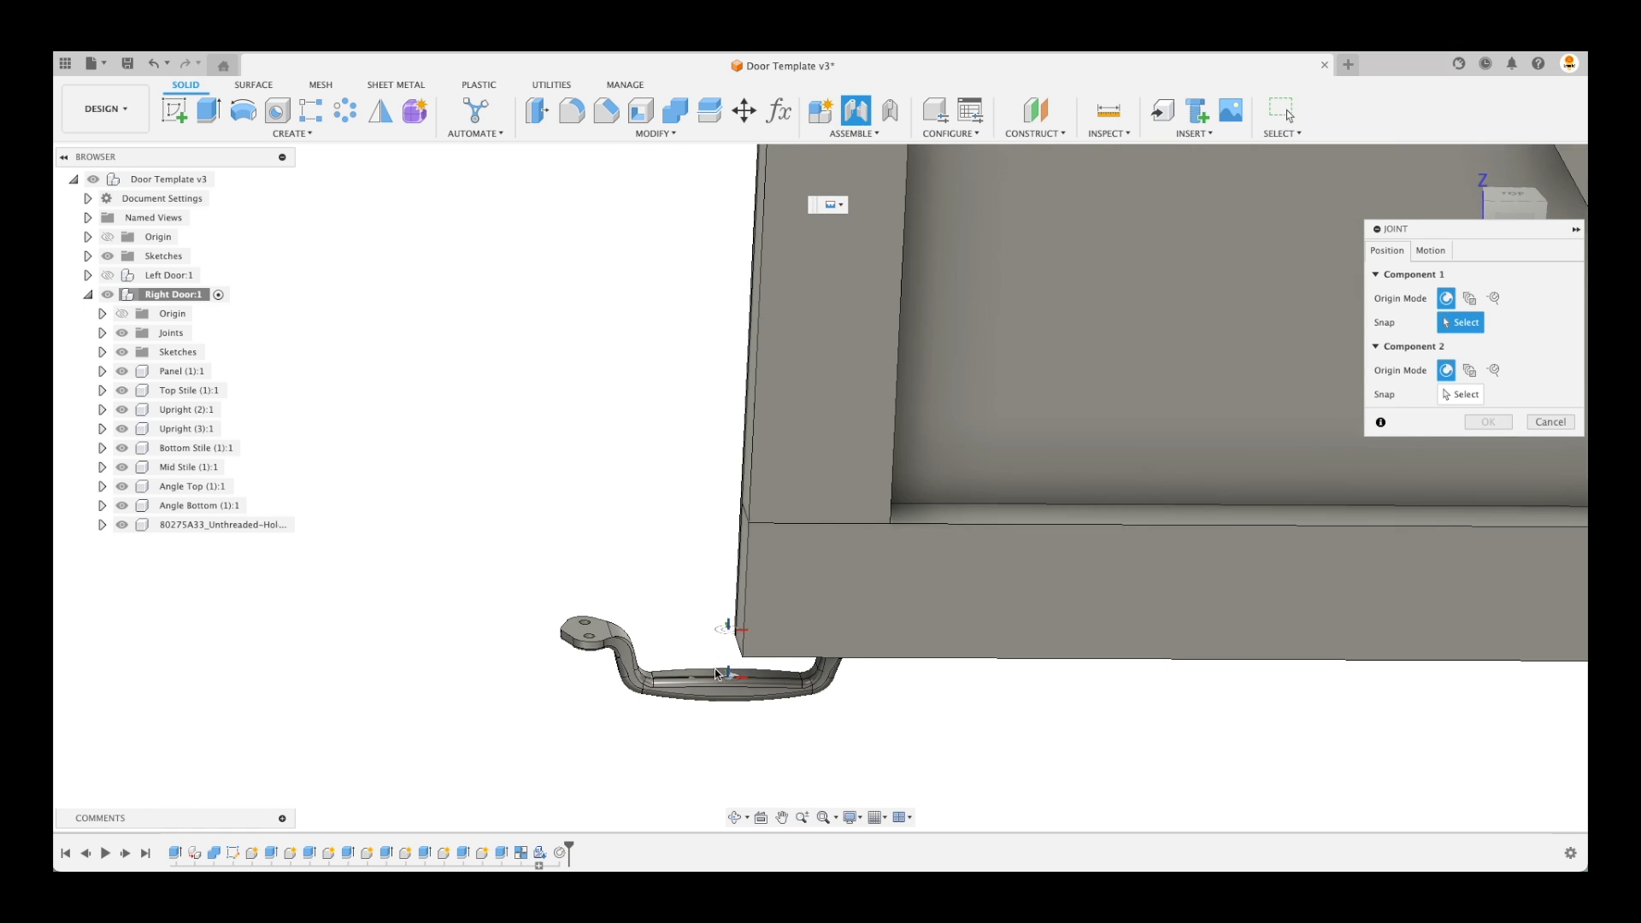
{"action": "left_click", "coordinate": [729, 624]}
{"action": "scroll", "coordinate": [709, 659], "scroll_direction": "down", "scroll_amount": 5}
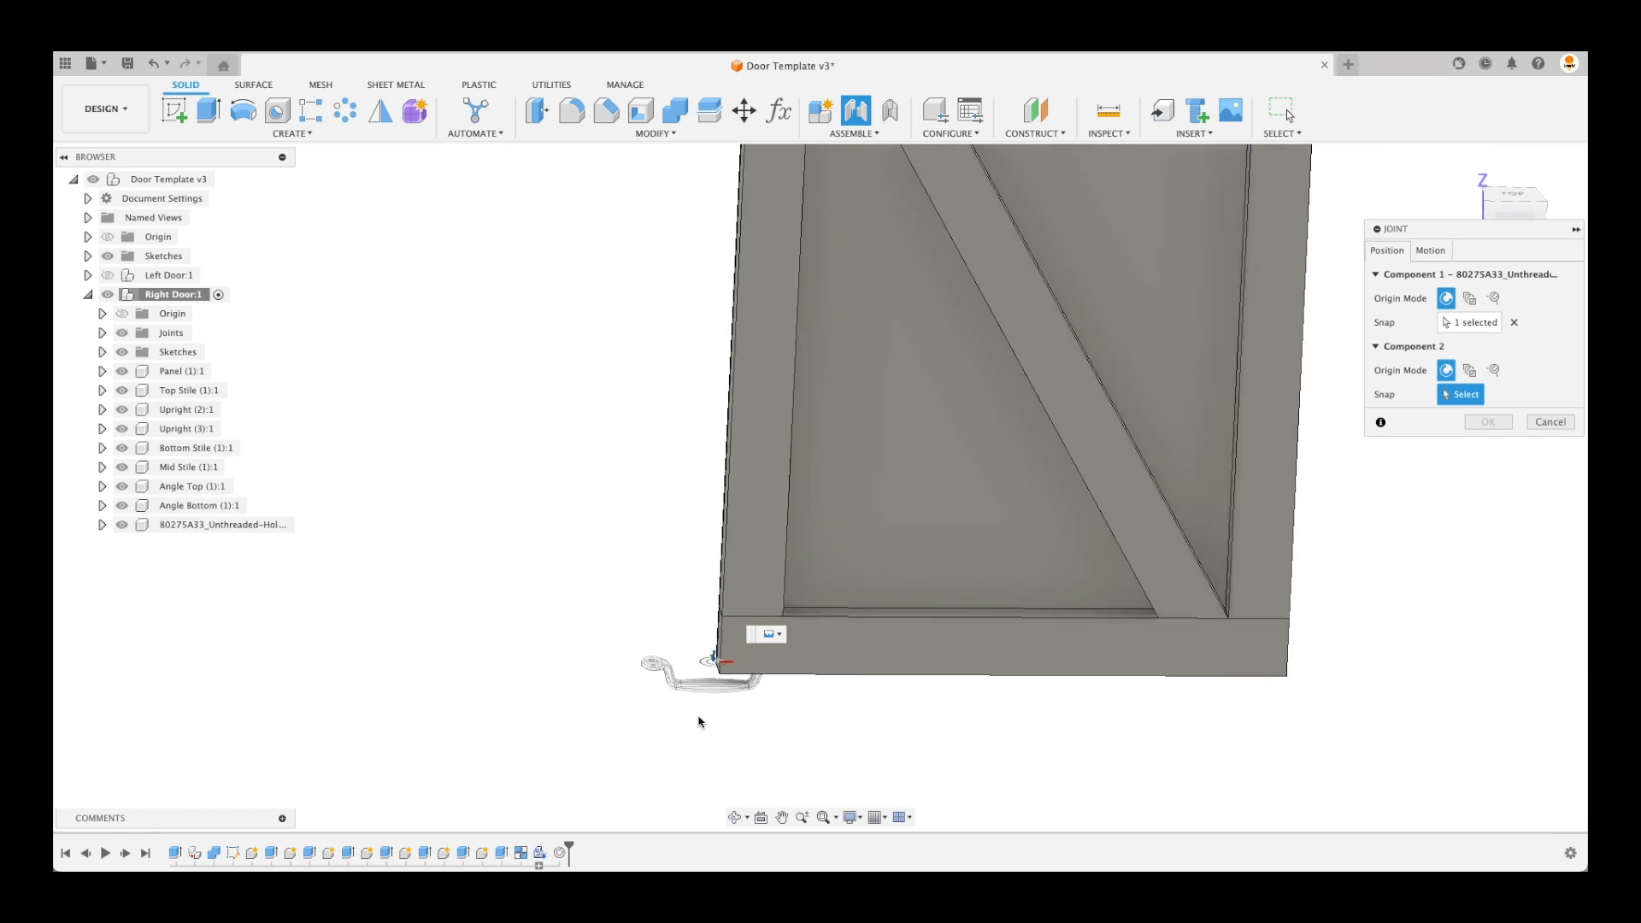
{"action": "scroll", "coordinate": [733, 469], "scroll_direction": "up", "scroll_amount": 5}
{"action": "left_click", "coordinate": [735, 484]}
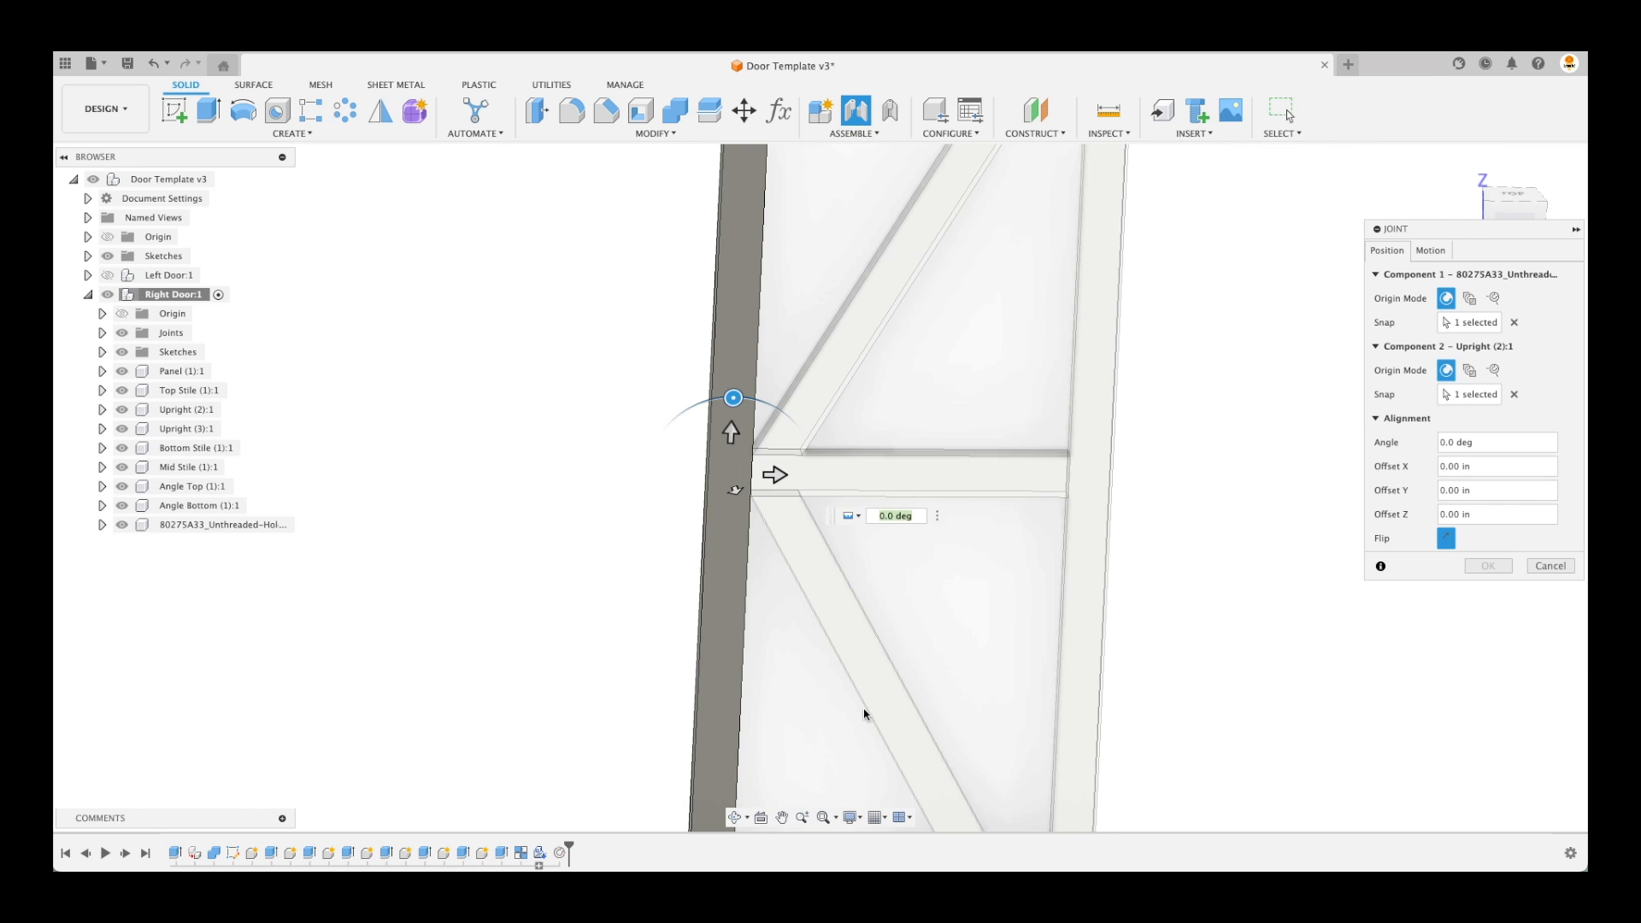
{"action": "left_click_drag", "start_coordinate": [737, 417], "coordinate": [784, 476]}
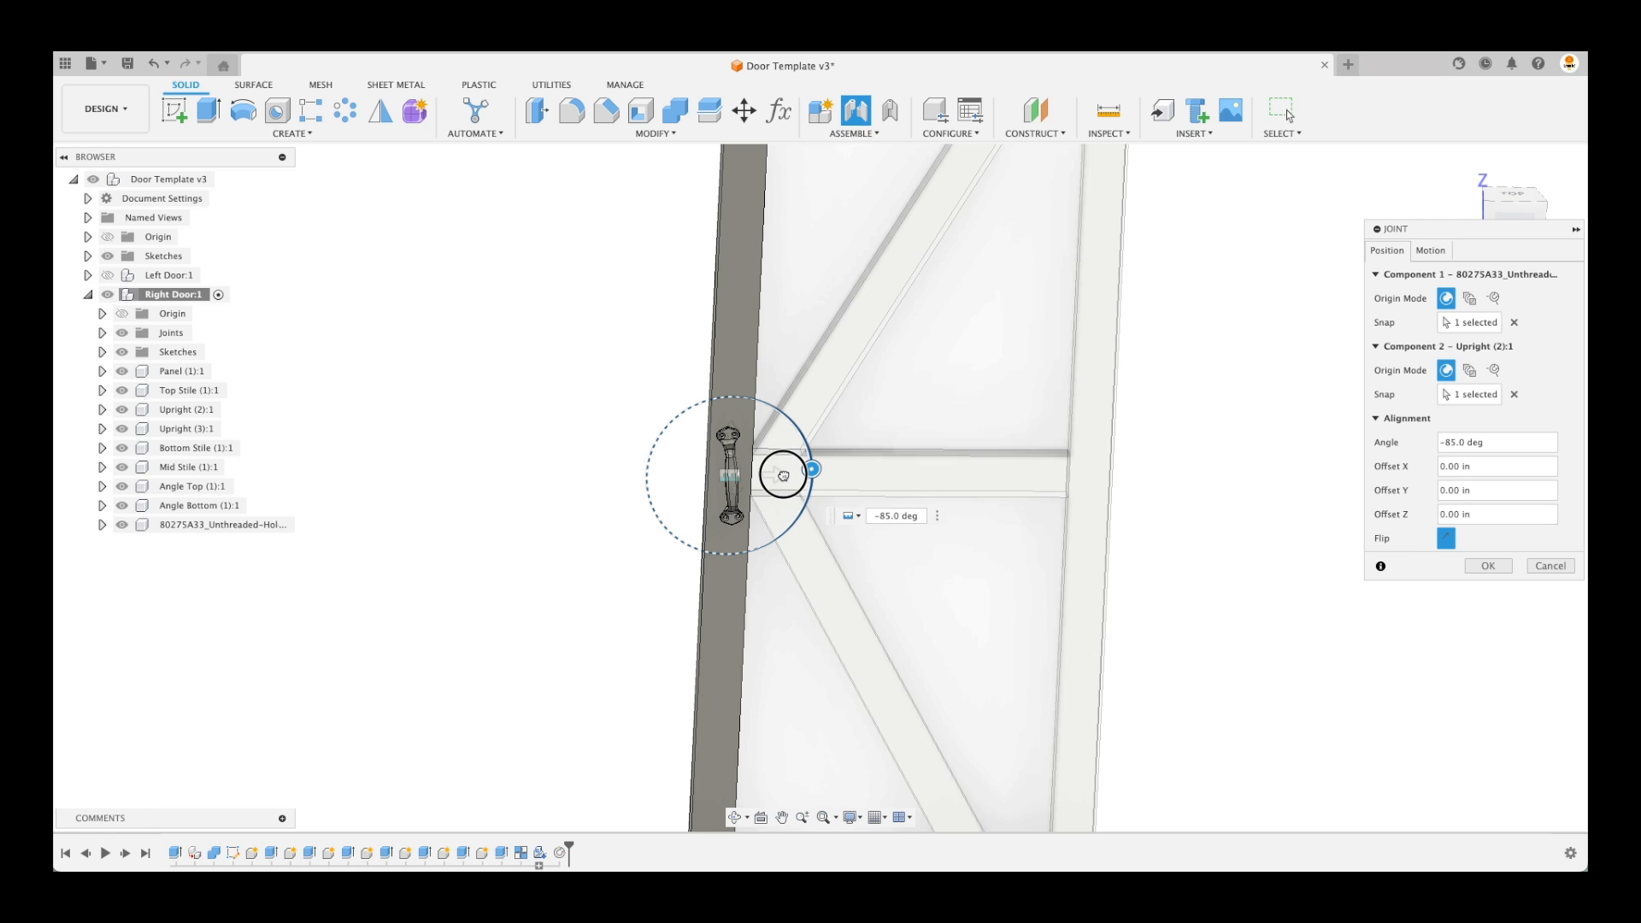
{"action": "left_click", "coordinate": [1488, 566]}
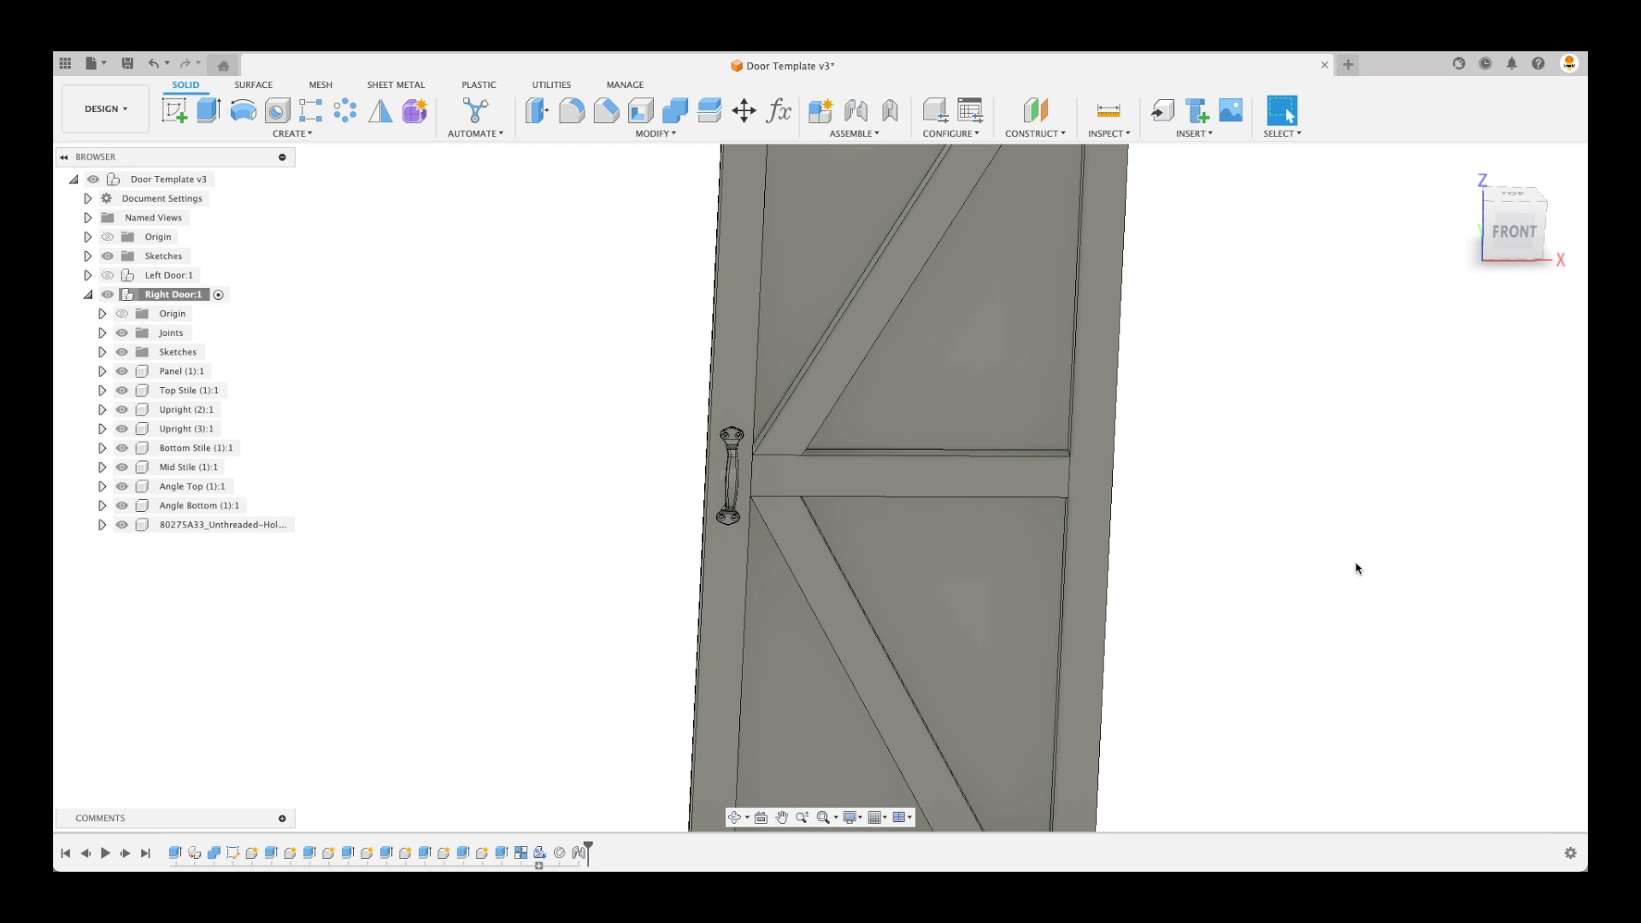
Inspect the mounted pull handle on the right door from several angles and review the Right Door's joints
{"action": "scroll", "coordinate": [1361, 566], "scroll_direction": "left", "scroll_amount": 10, "text": "shift"}
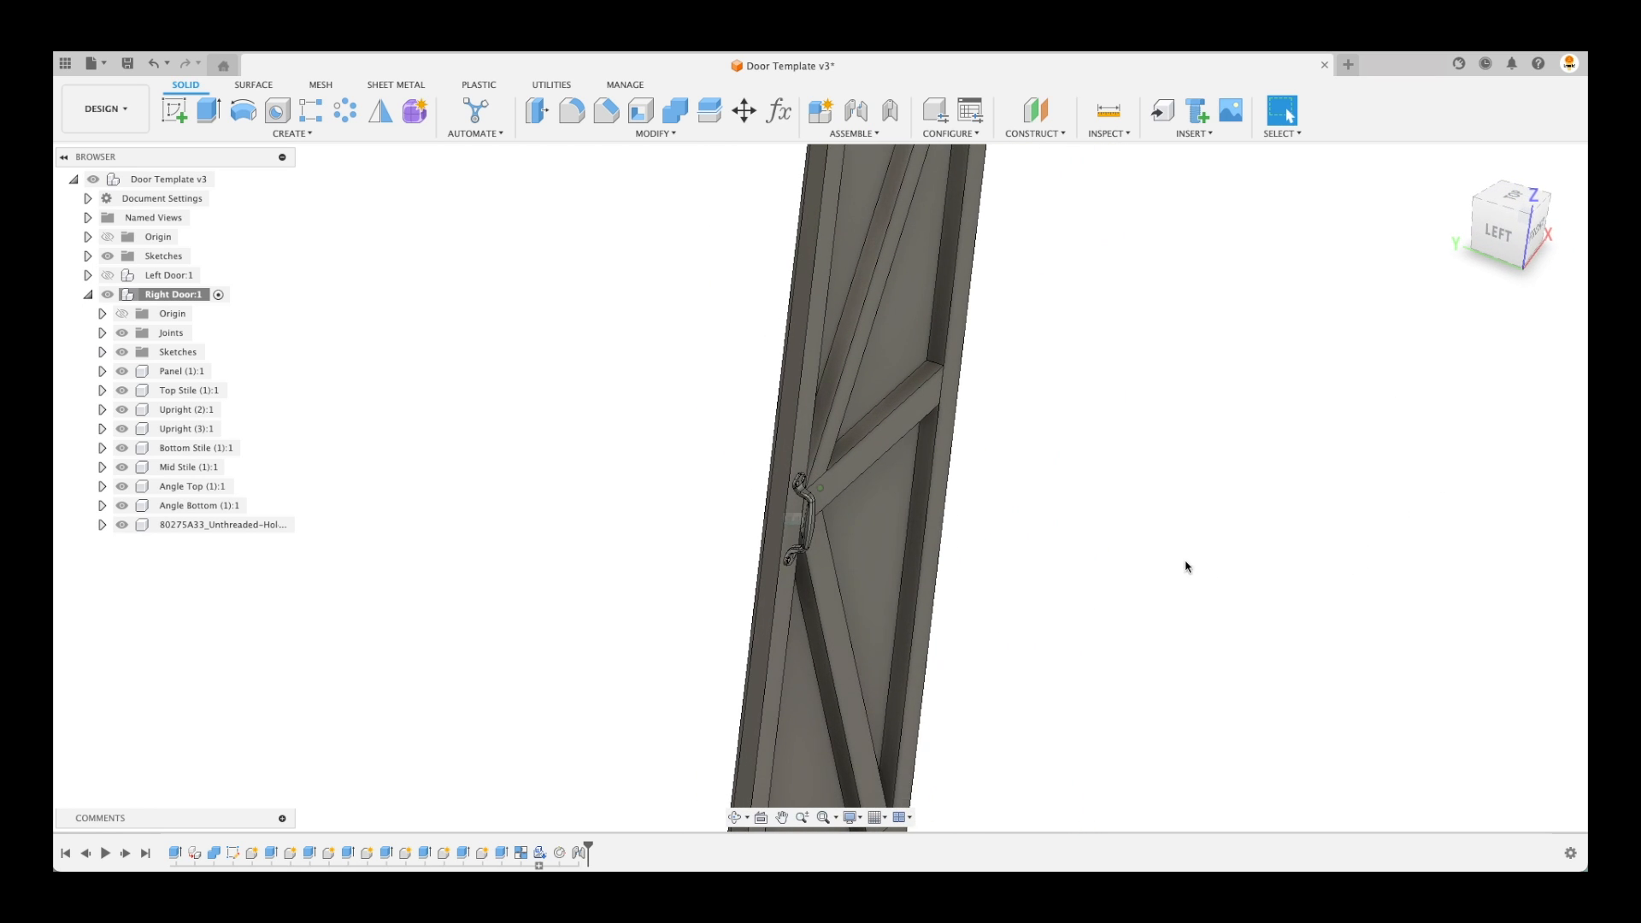
{"action": "left_click", "coordinate": [101, 333]}
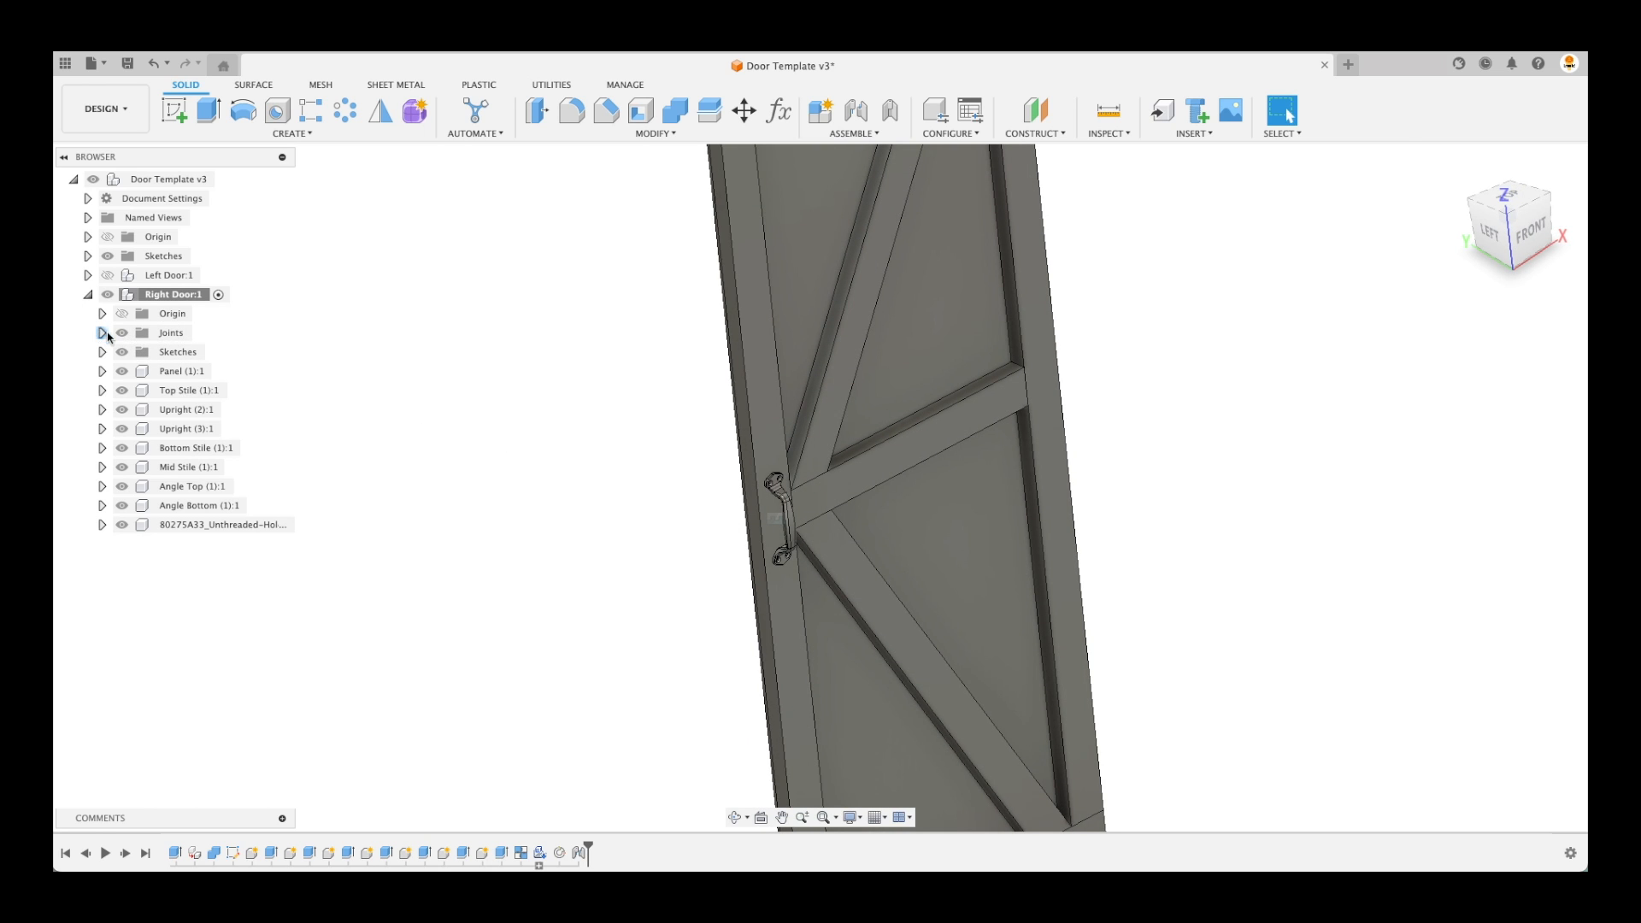
{"action": "scroll", "coordinate": [583, 561], "scroll_direction": "right", "scroll_amount": 5, "text": "shift"}
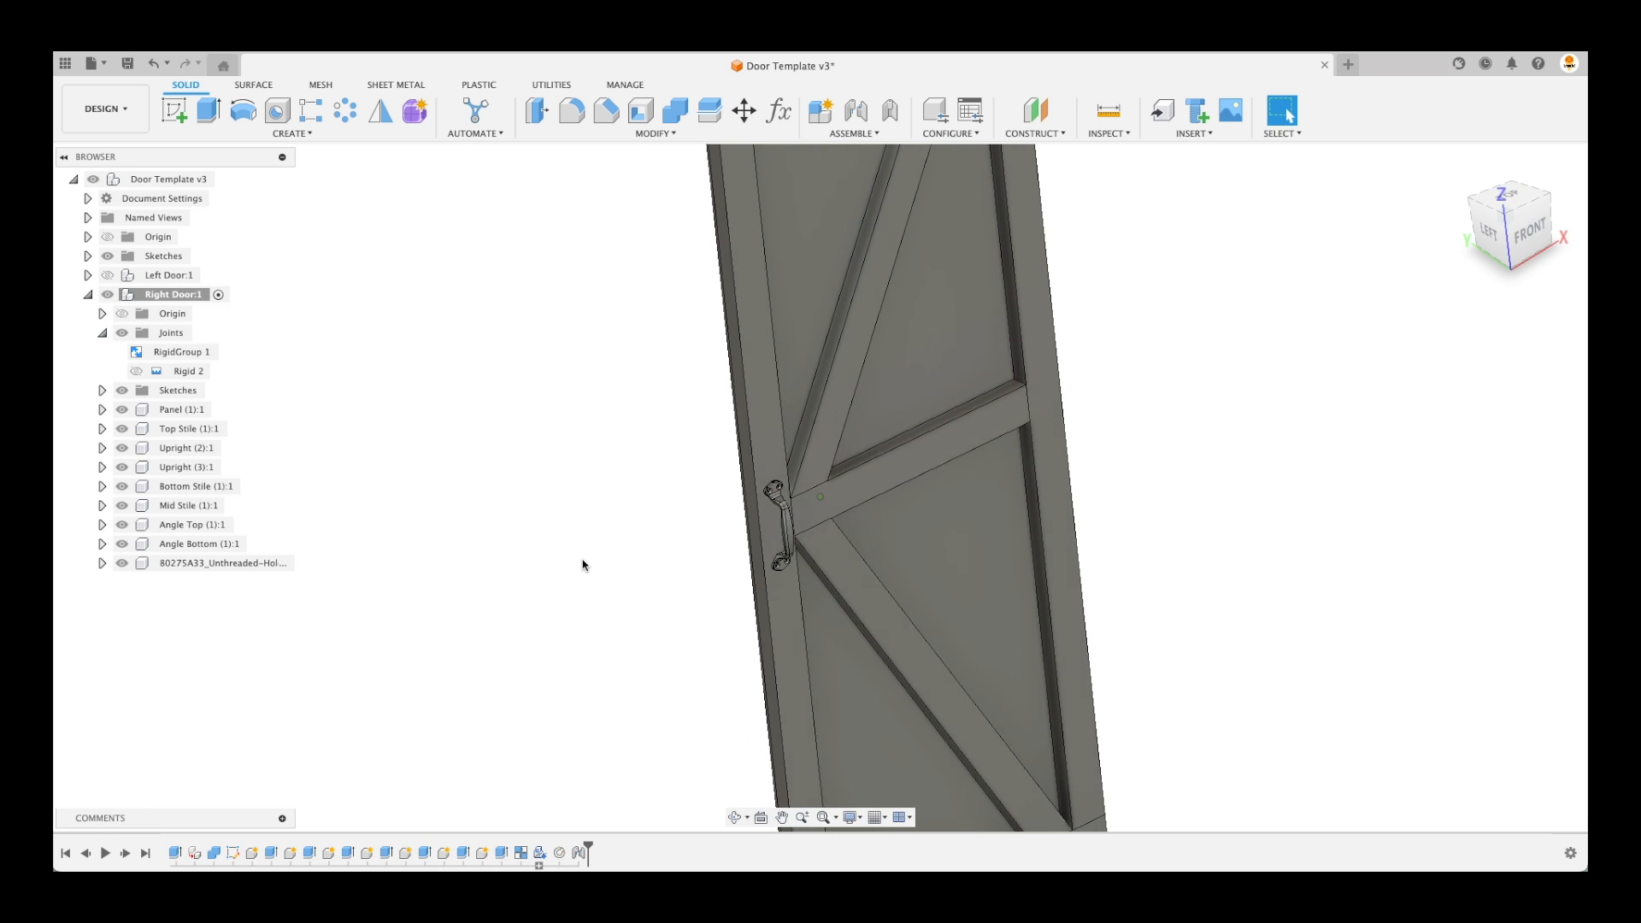
{"action": "scroll", "coordinate": [583, 567], "scroll_direction": "right", "scroll_amount": 10, "text": "shift"}
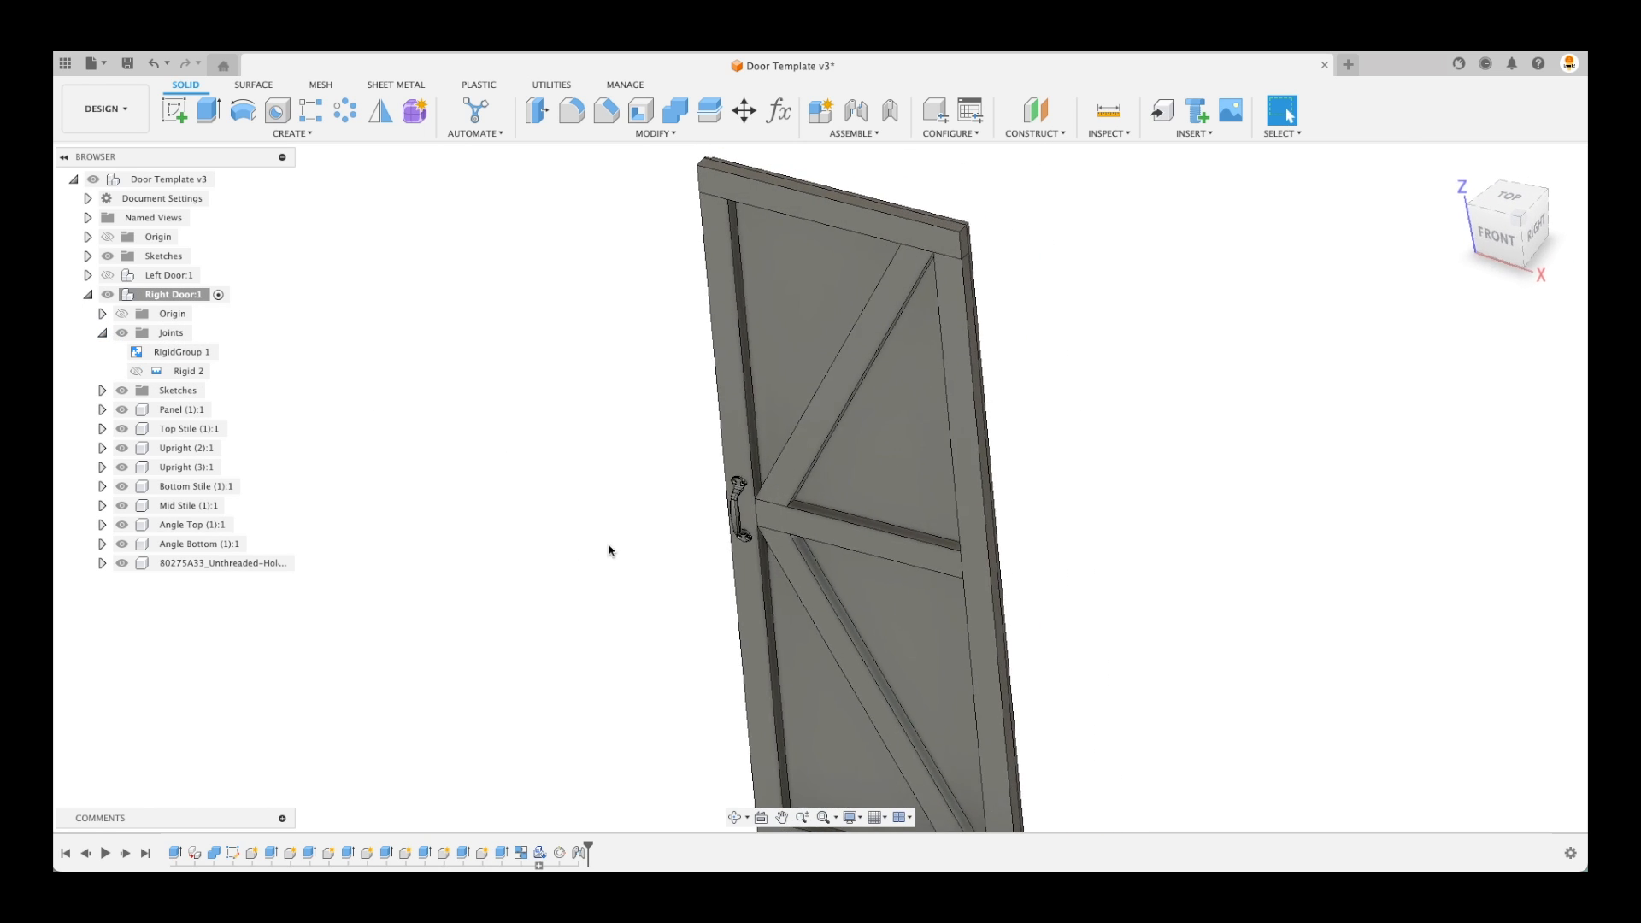
{"action": "left_click", "coordinate": [1458, 168]}
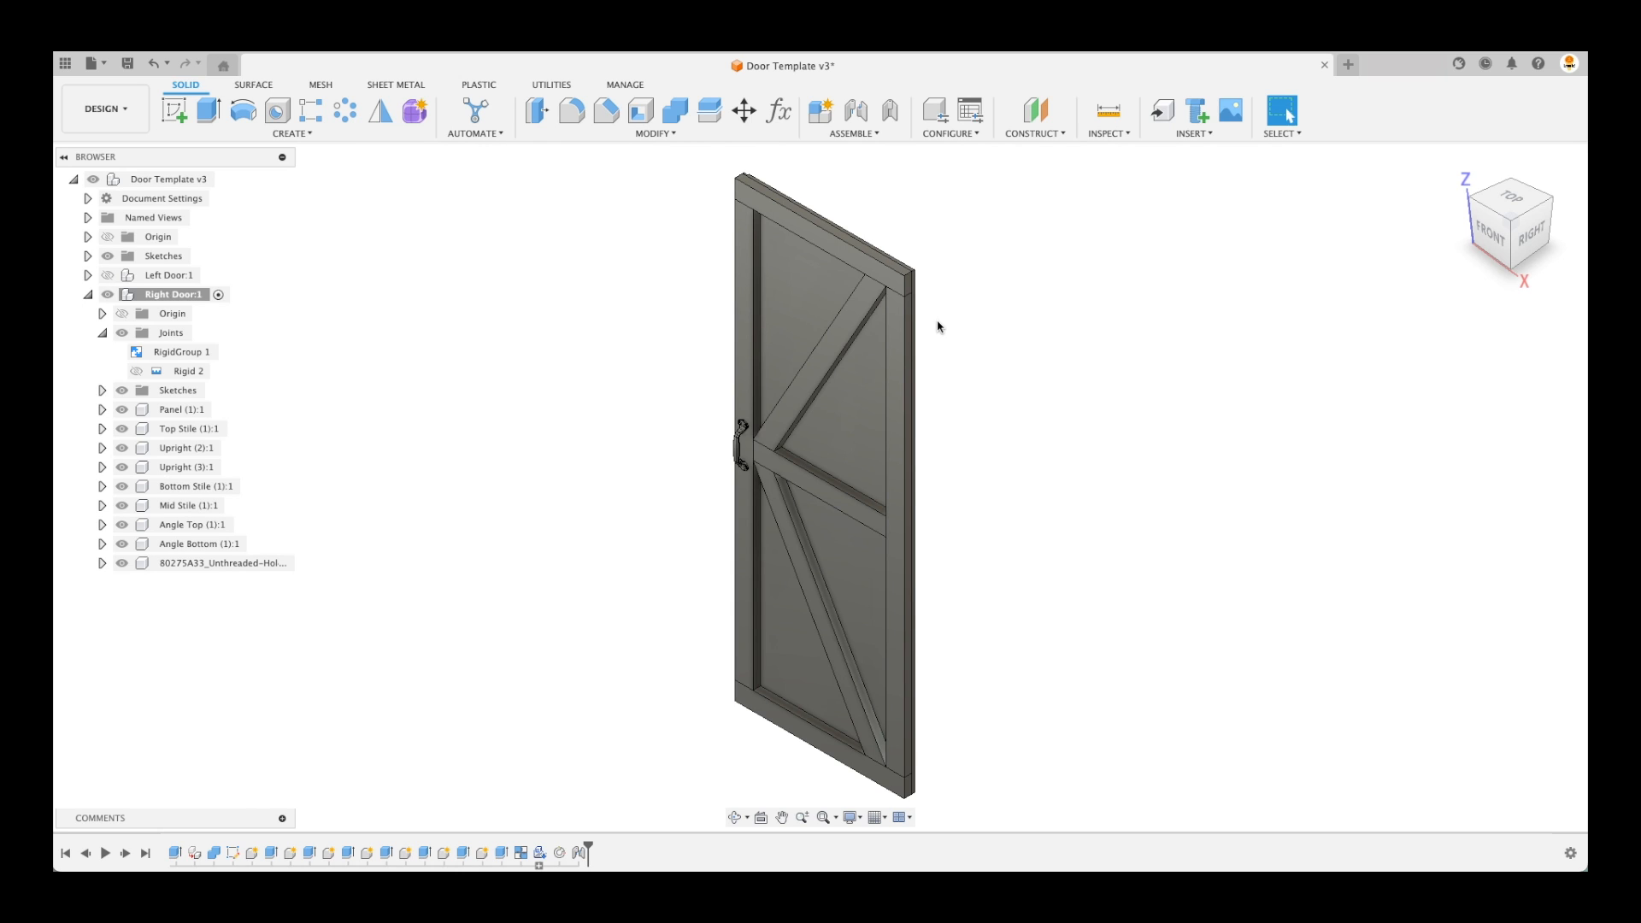
{"action": "left_click", "coordinate": [102, 333]}
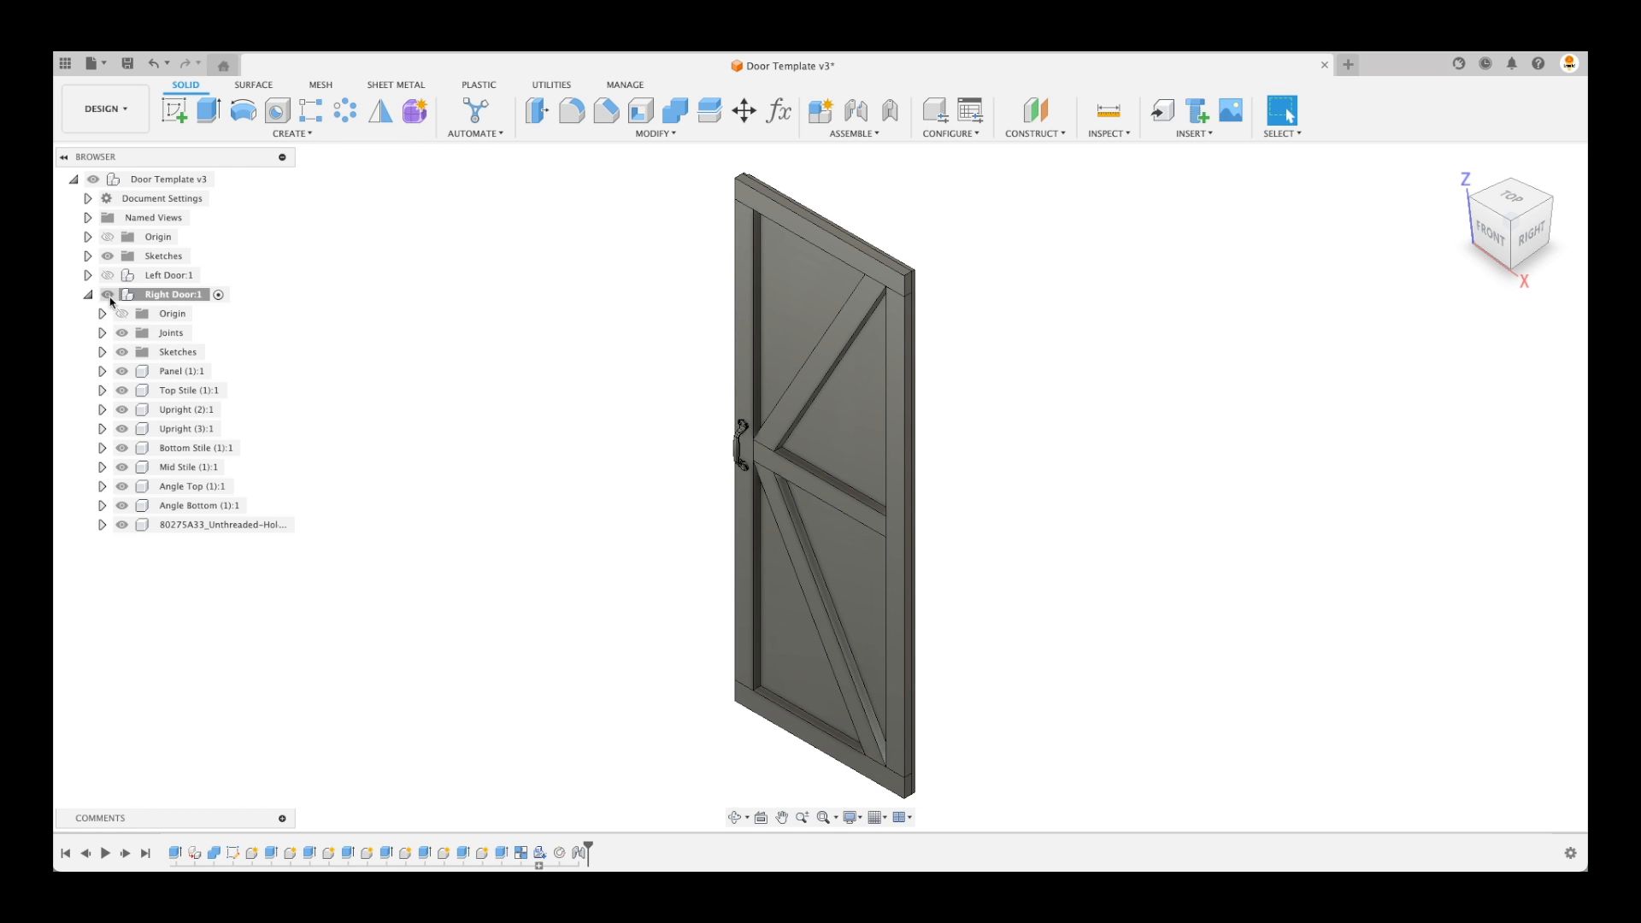
Search the McMaster-Carr component catalog for "hinges" and open the Hinges product group
{"action": "left_click", "coordinate": [184, 297]}
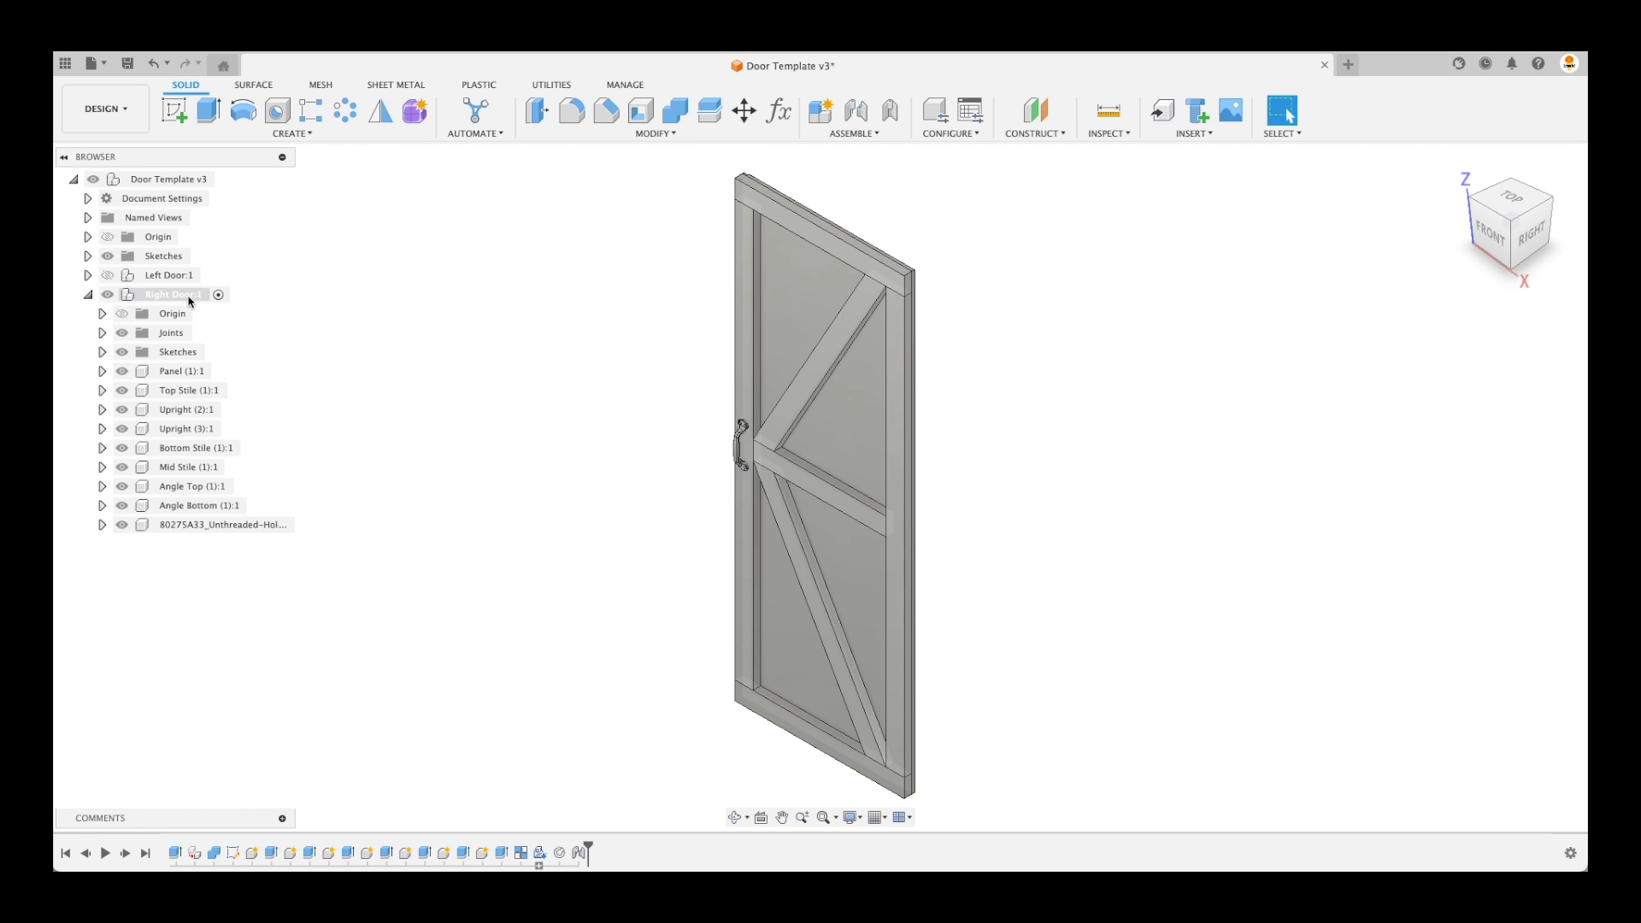
{"action": "left_click", "coordinate": [1208, 134]}
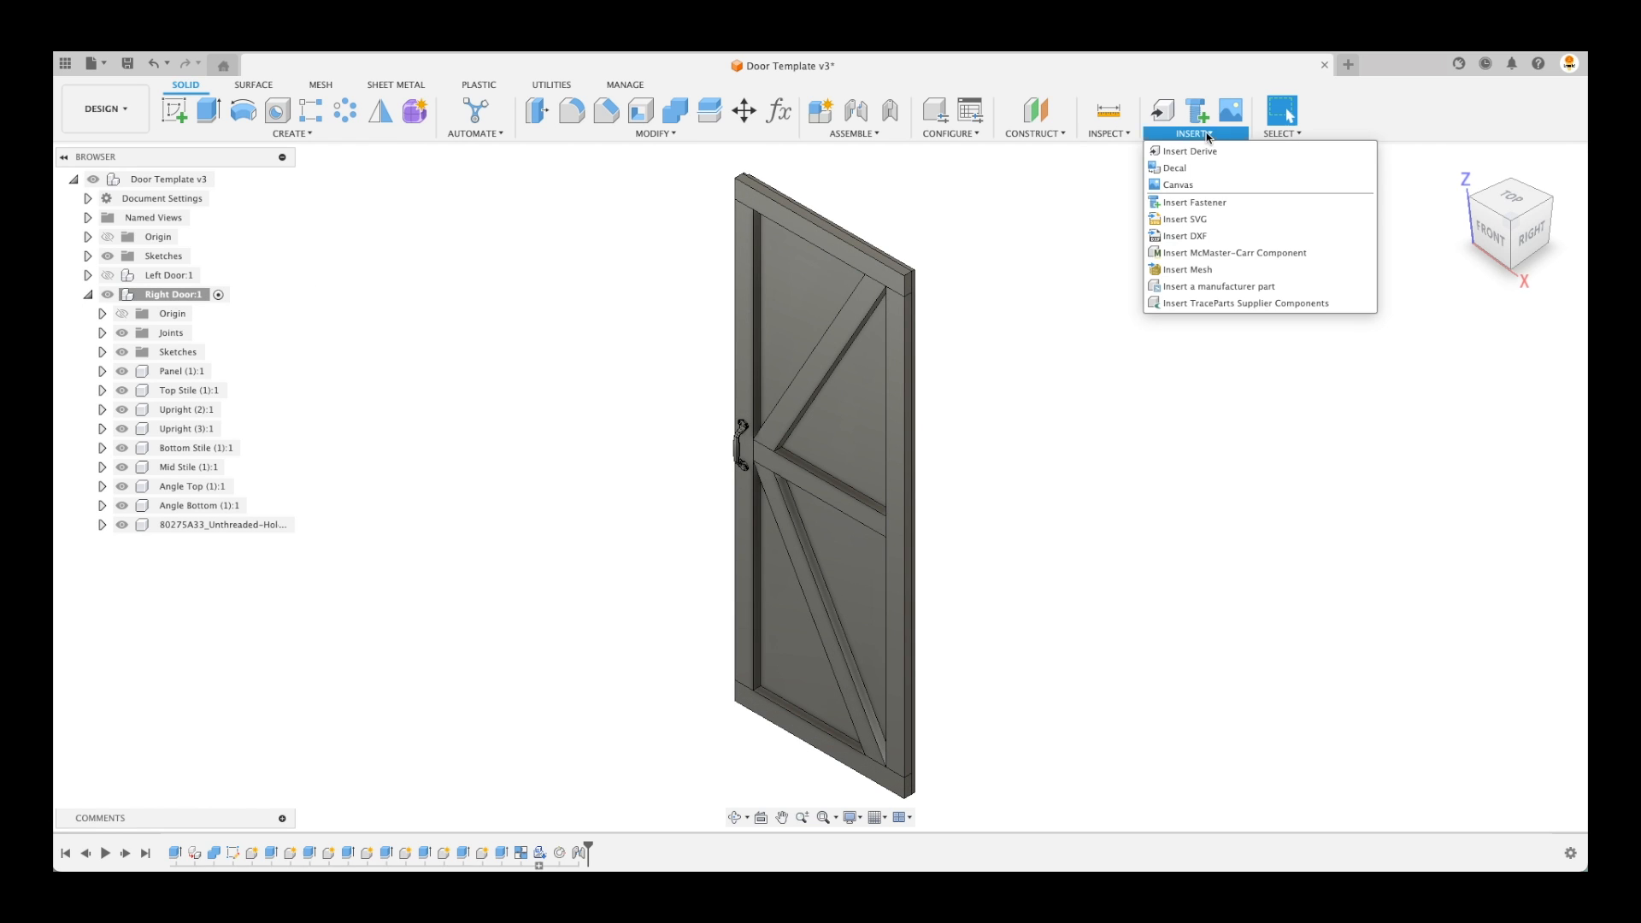
{"action": "left_click", "coordinate": [1239, 252]}
{"action": "left_click", "coordinate": [821, 373]}
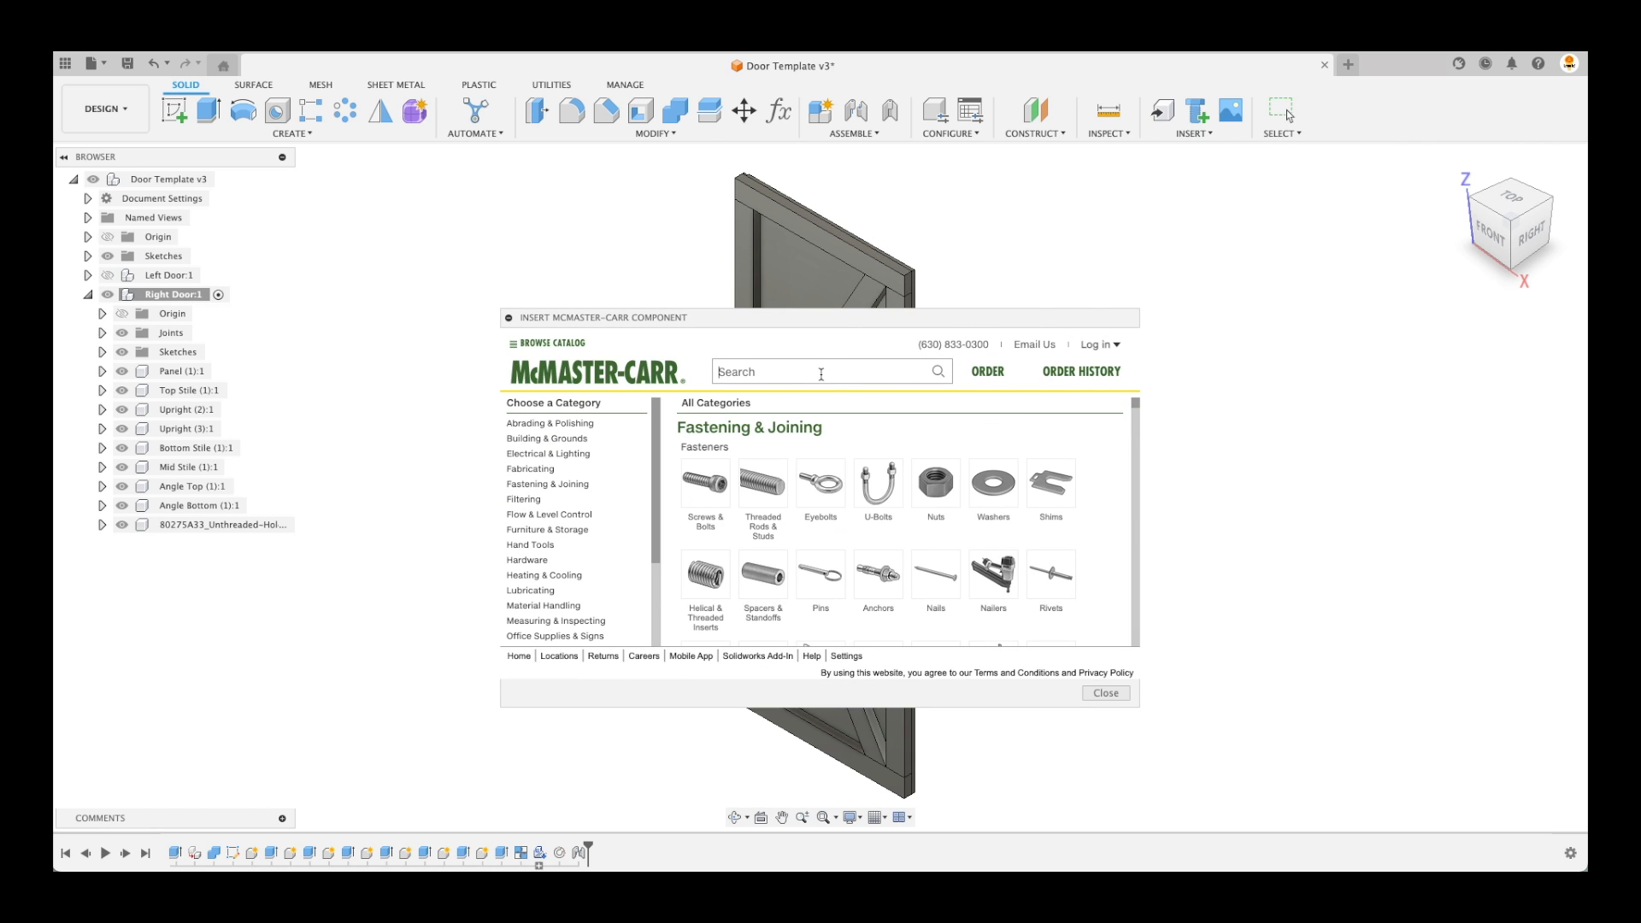
{"action": "type", "text": "hinges"}
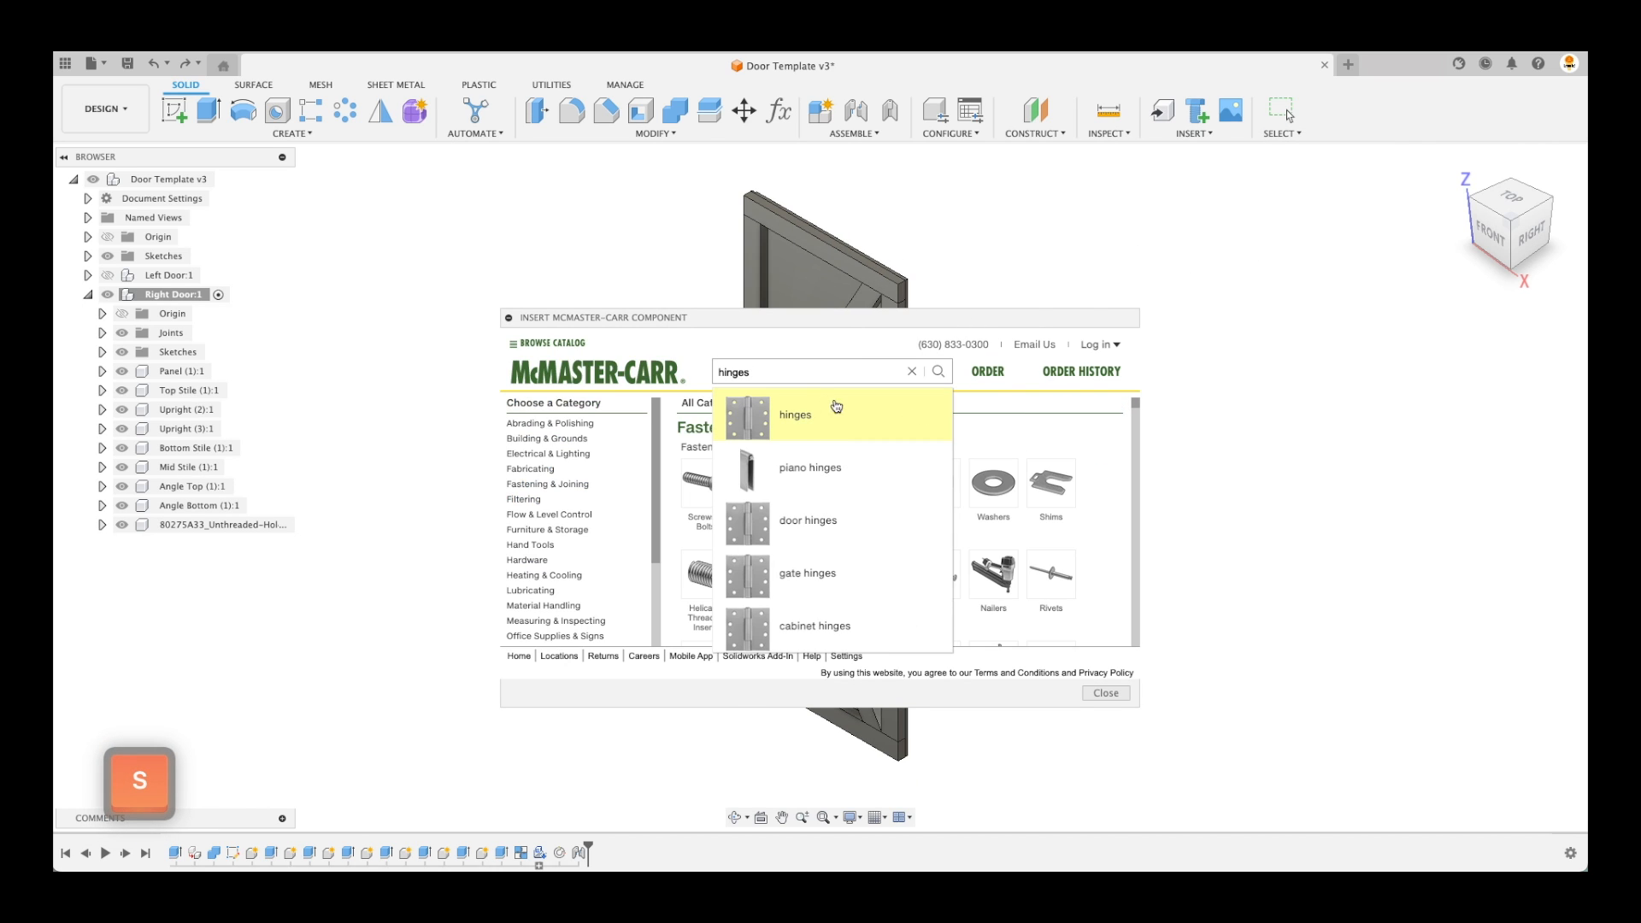
{"action": "left_click", "coordinate": [801, 424]}
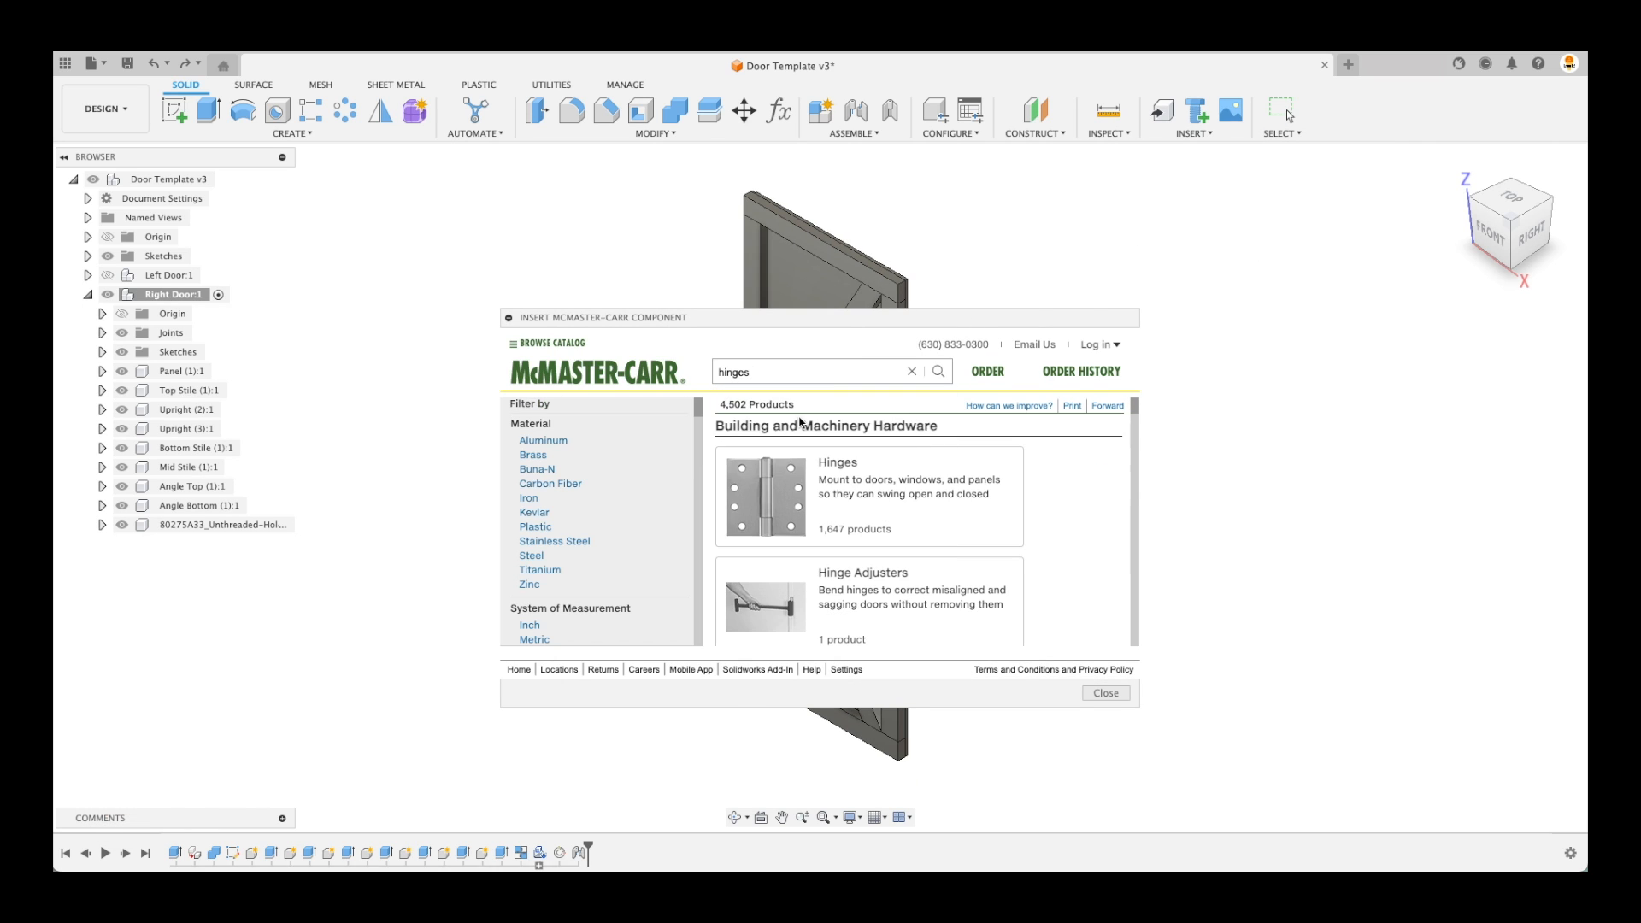
{"action": "left_click", "coordinate": [839, 464]}
Find the metal Strap Hinges category among the hinge types and open its product table
{"action": "scroll", "coordinate": [835, 513], "scroll_direction": "down", "scroll_amount": 10}
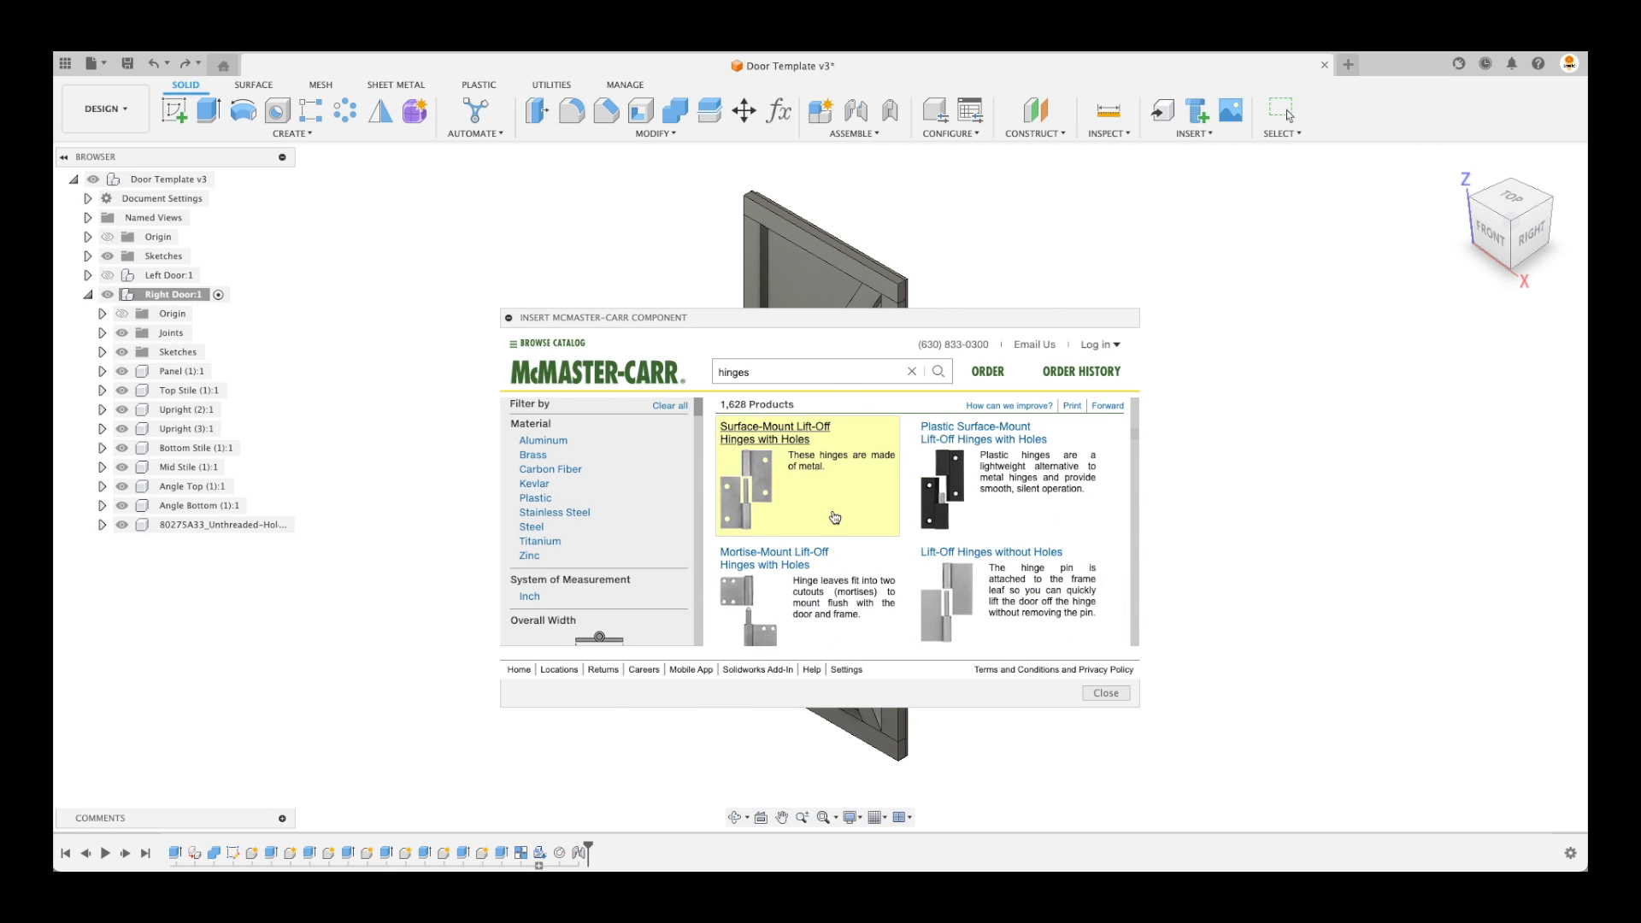
{"action": "scroll", "coordinate": [835, 517], "scroll_direction": "down", "scroll_amount": 5}
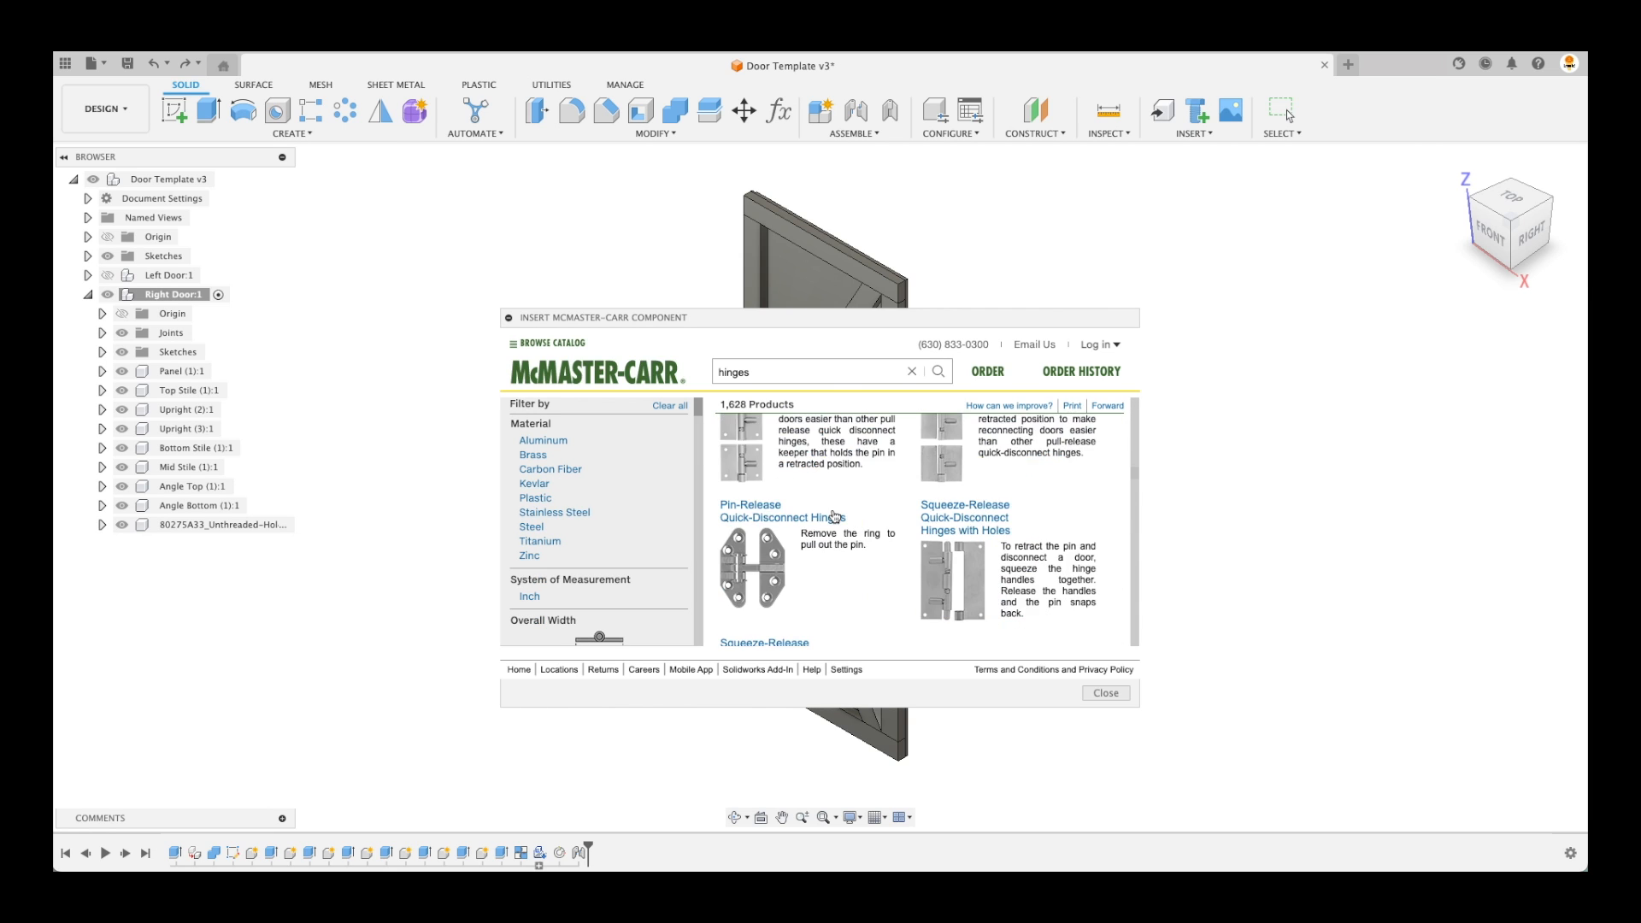
{"action": "scroll", "coordinate": [835, 518], "scroll_direction": "down", "scroll_amount": 5}
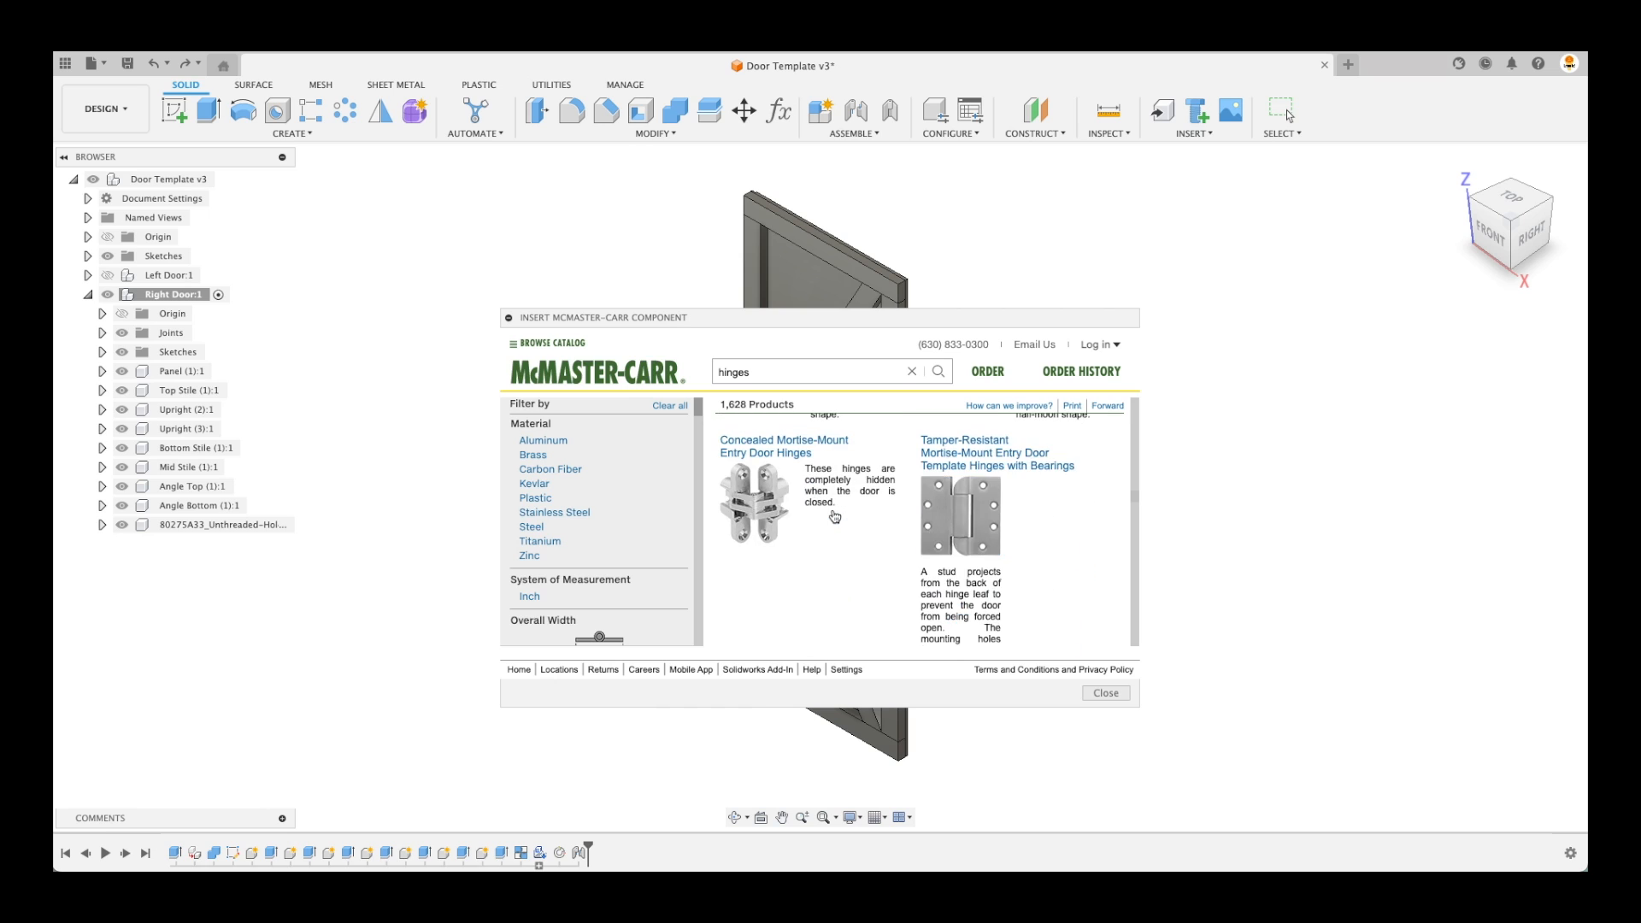
{"action": "scroll", "coordinate": [835, 518], "scroll_direction": "down", "scroll_amount": 5}
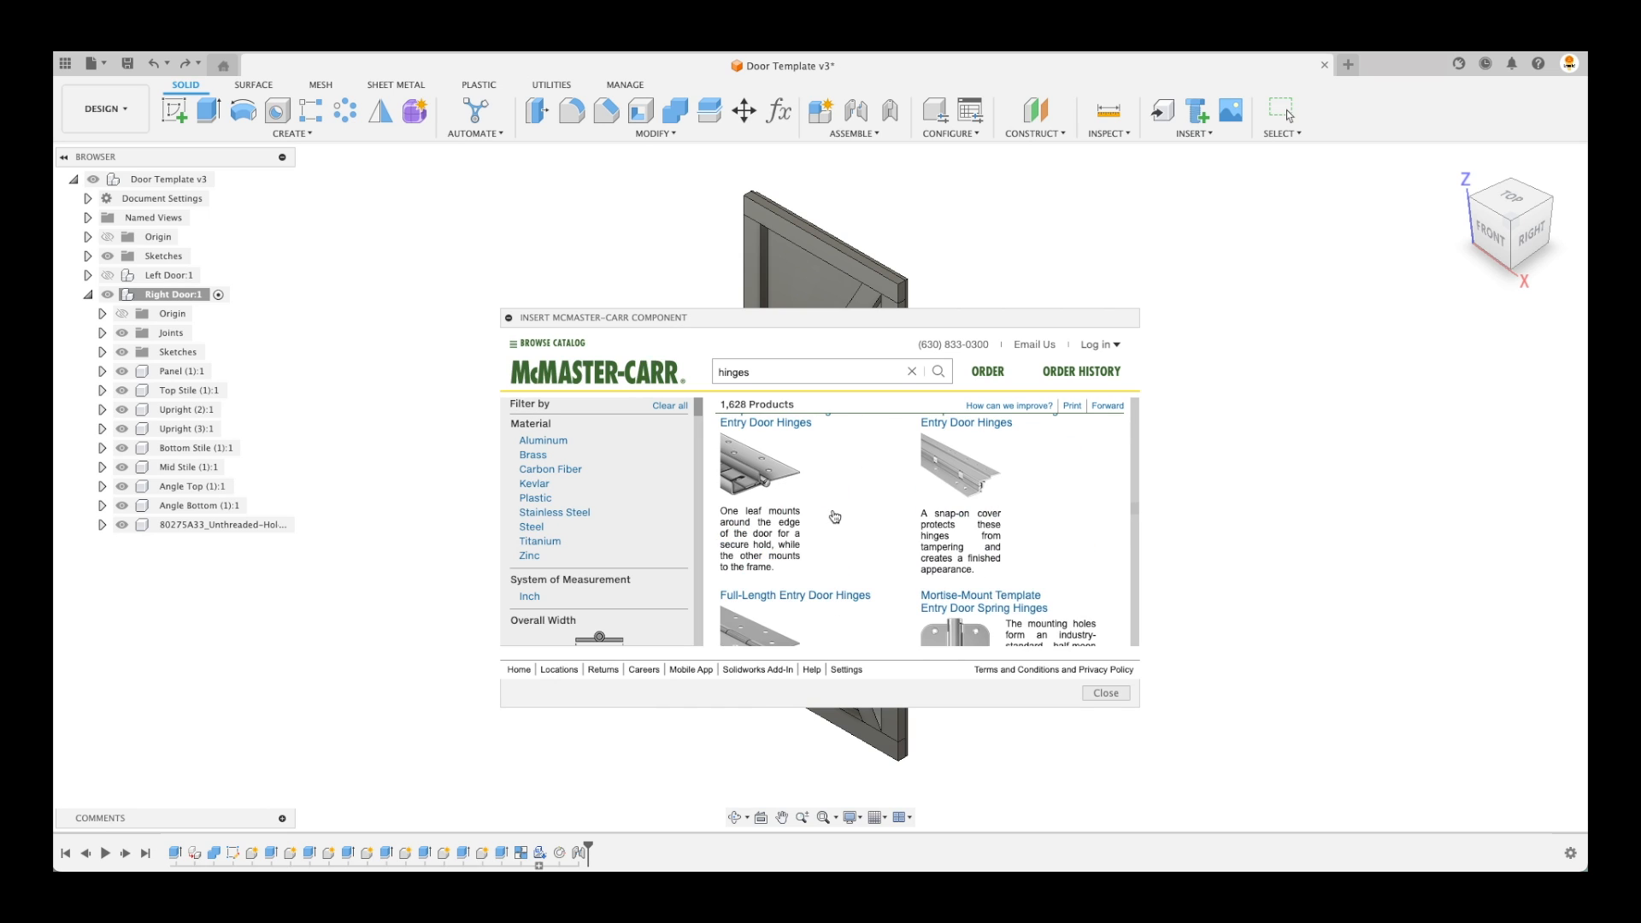
{"action": "scroll", "coordinate": [836, 517], "scroll_direction": "down", "scroll_amount": 5}
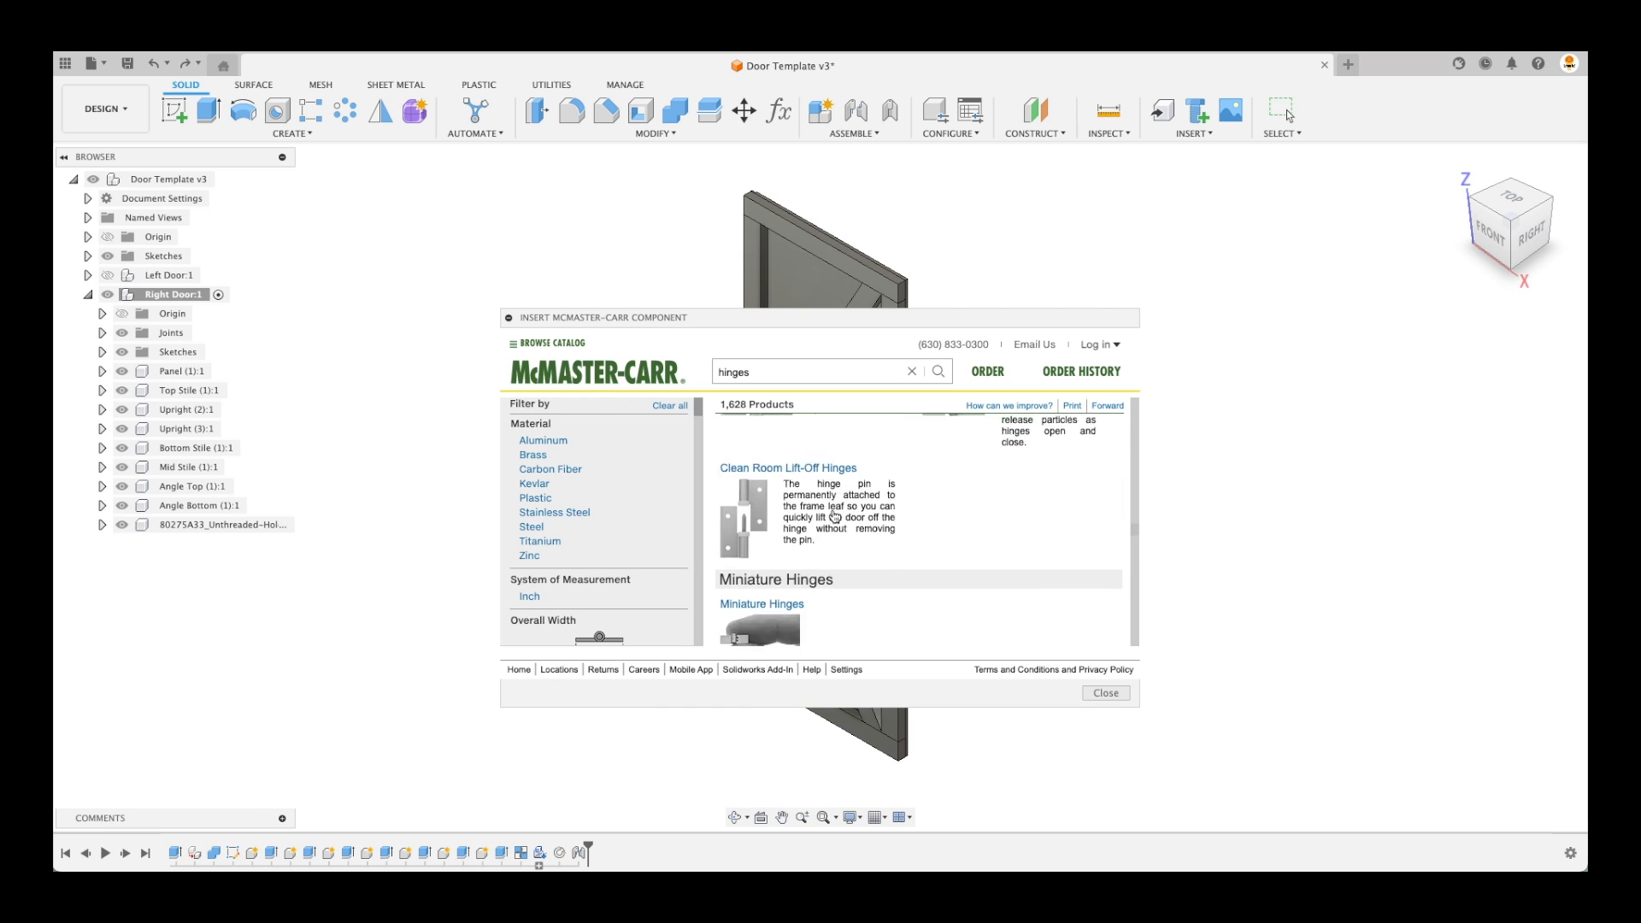
{"action": "scroll", "coordinate": [835, 517], "scroll_direction": "down", "scroll_amount": 3}
{"action": "scroll", "coordinate": [835, 518], "scroll_direction": "down", "scroll_amount": 4}
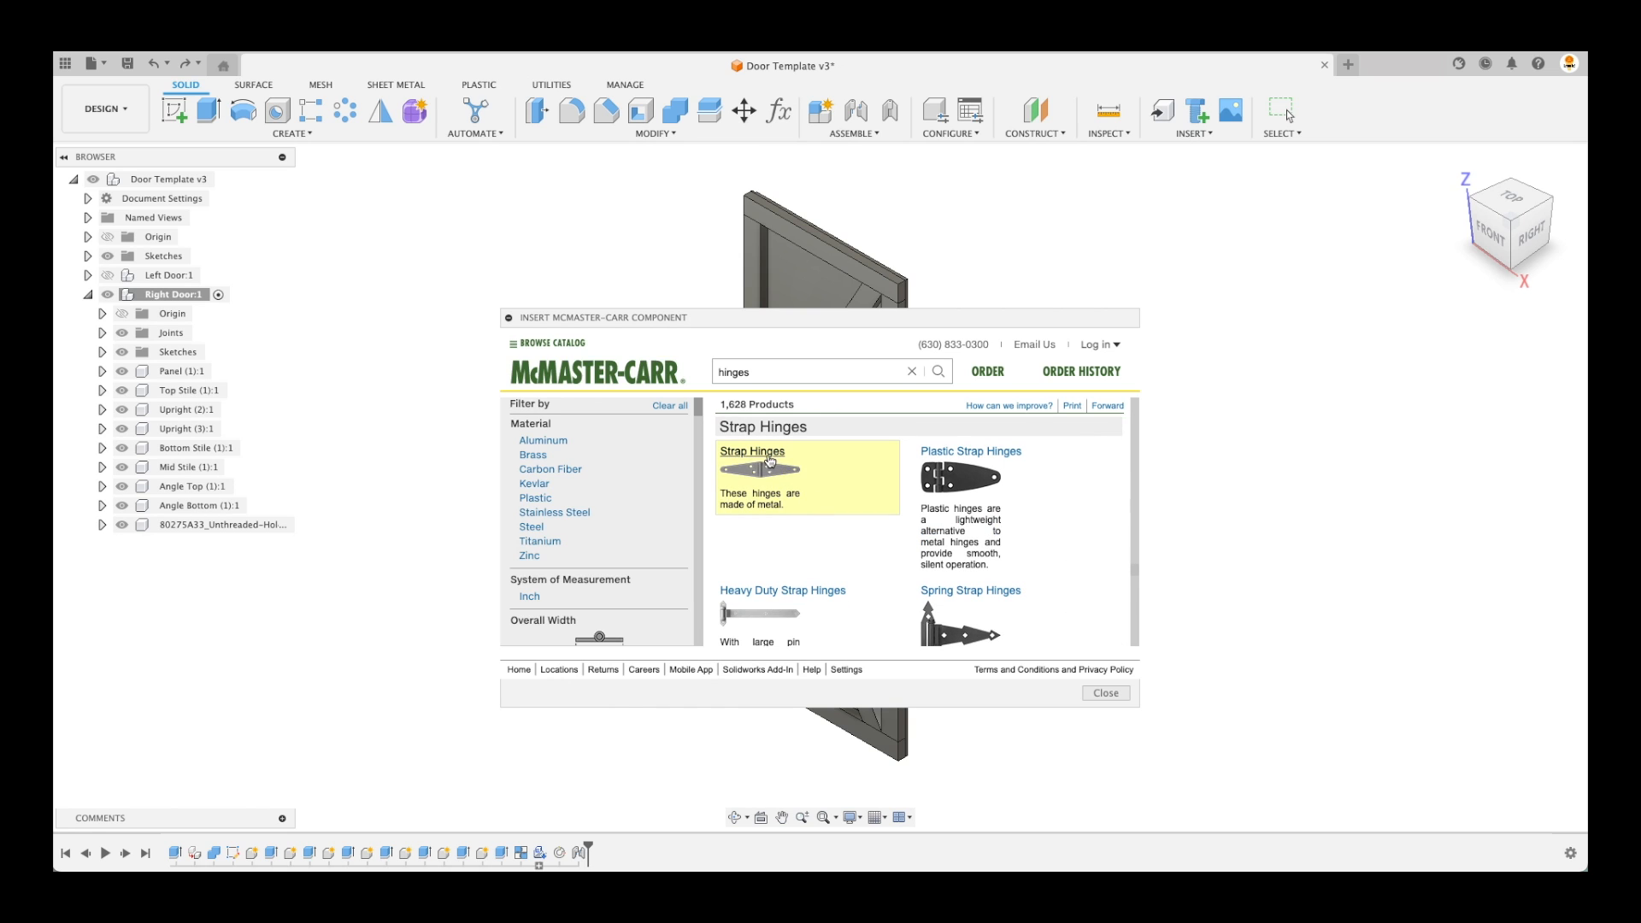
{"action": "left_click", "coordinate": [778, 462]}
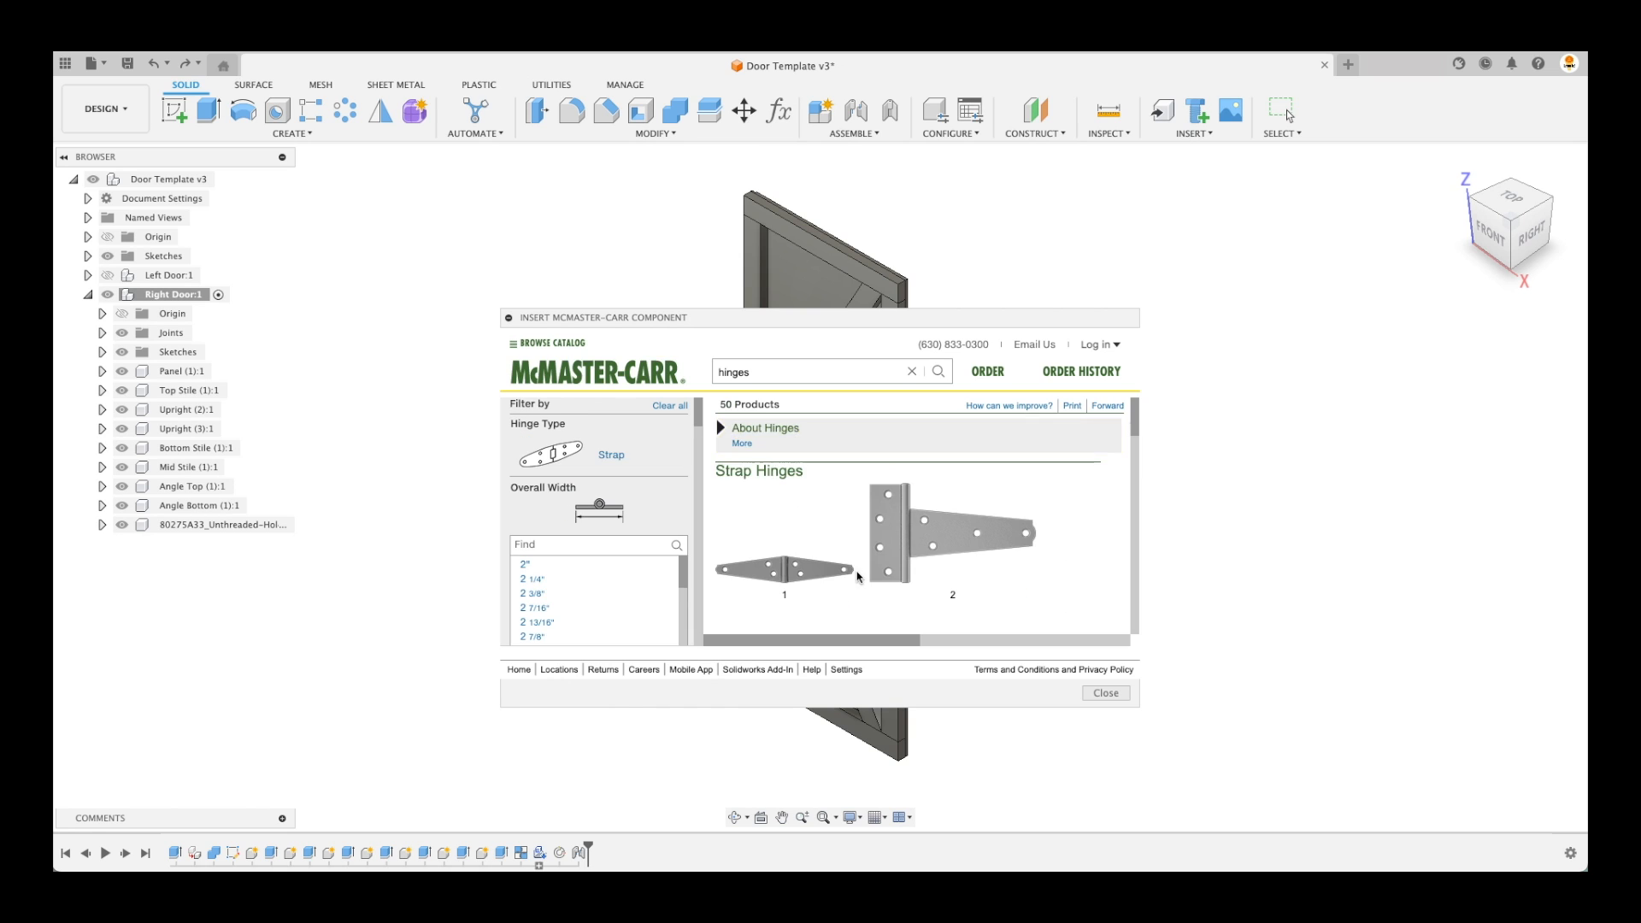
Insert the polished 304 stainless steel strap hinge 1364A11 with a 1-1/8" x 3-1/8" door leaf as a 3-D STEP model
{"action": "scroll", "coordinate": [855, 559], "scroll_direction": "down", "scroll_amount": 5}
{"action": "scroll", "coordinate": [855, 560], "scroll_direction": "down", "scroll_amount": 3}
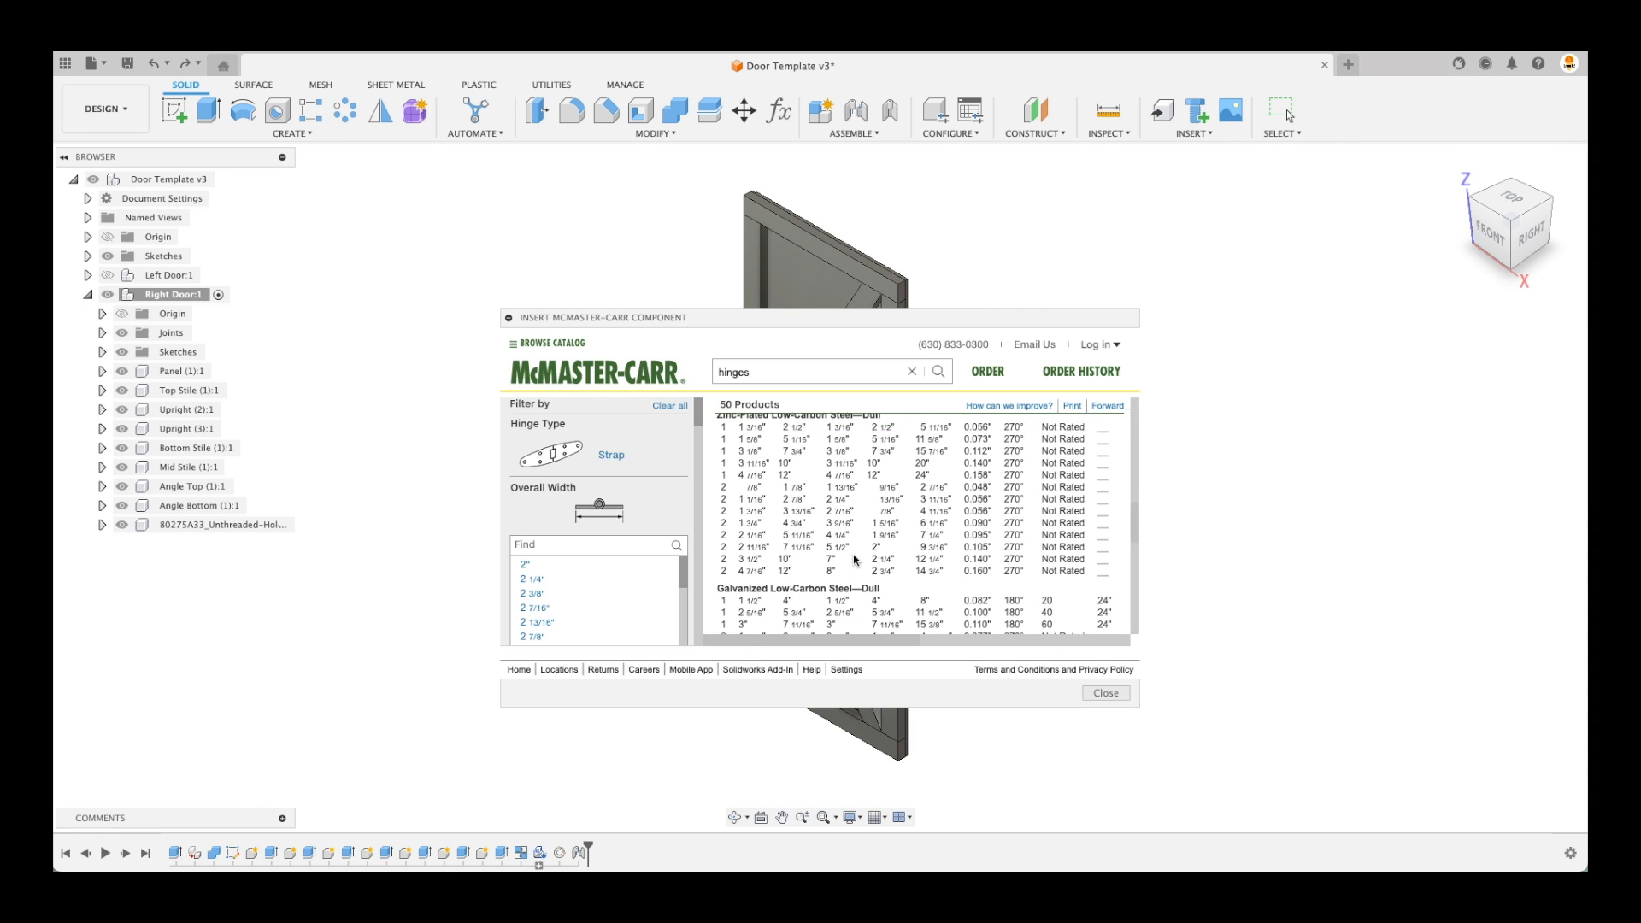
{"action": "scroll", "coordinate": [855, 560], "scroll_direction": "up", "scroll_amount": 2}
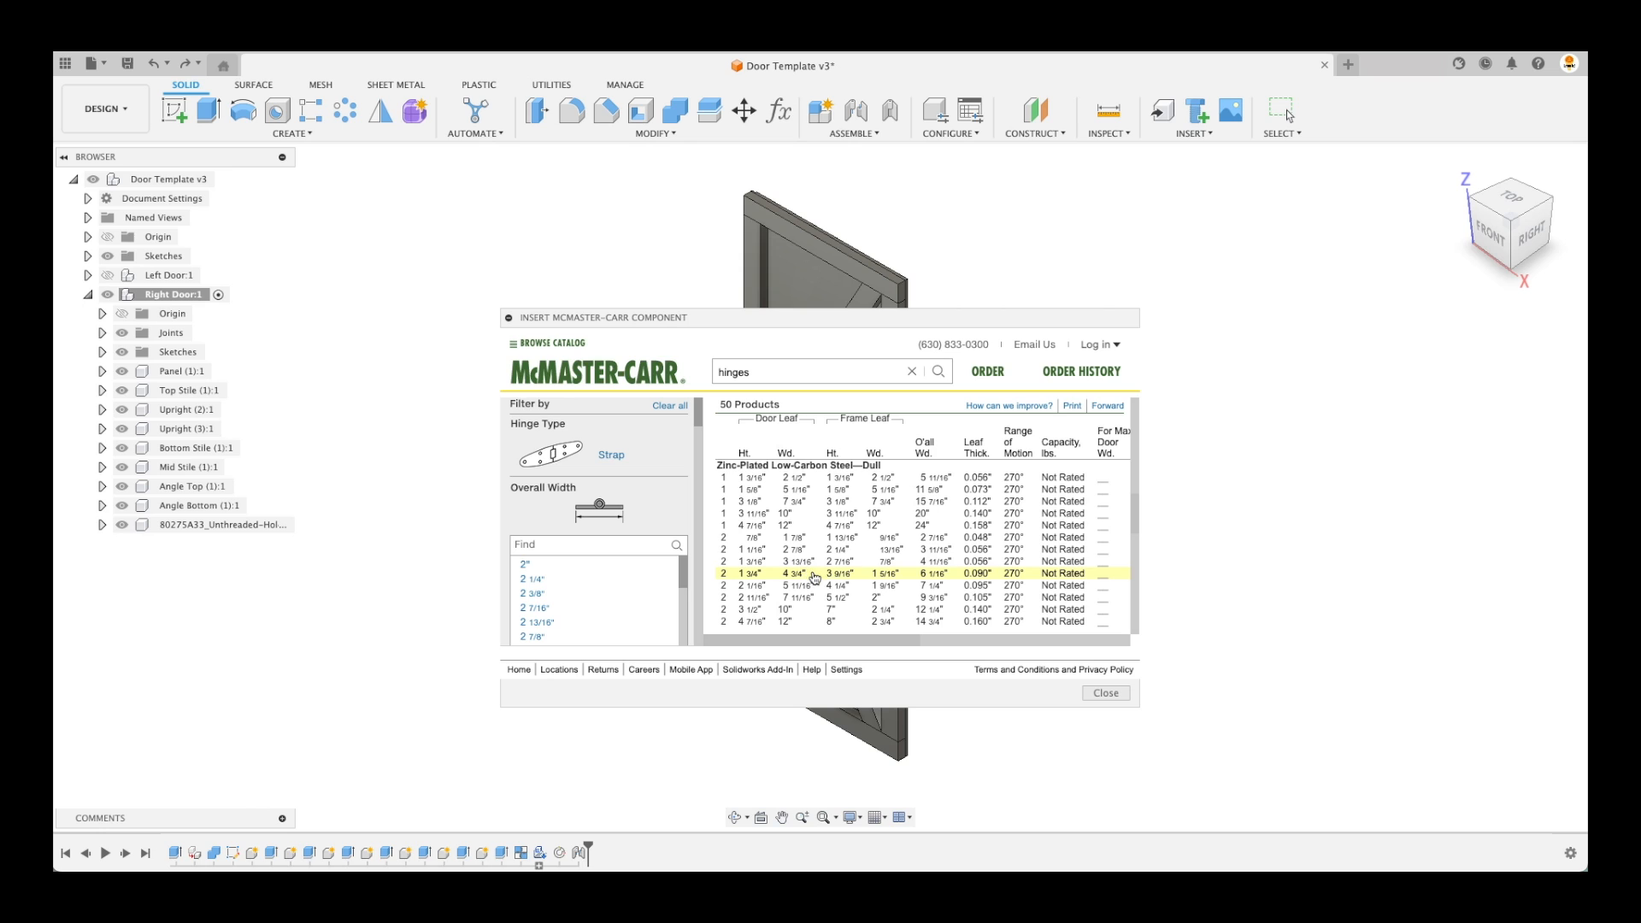
{"action": "scroll", "coordinate": [815, 579], "scroll_direction": "down", "scroll_amount": 4}
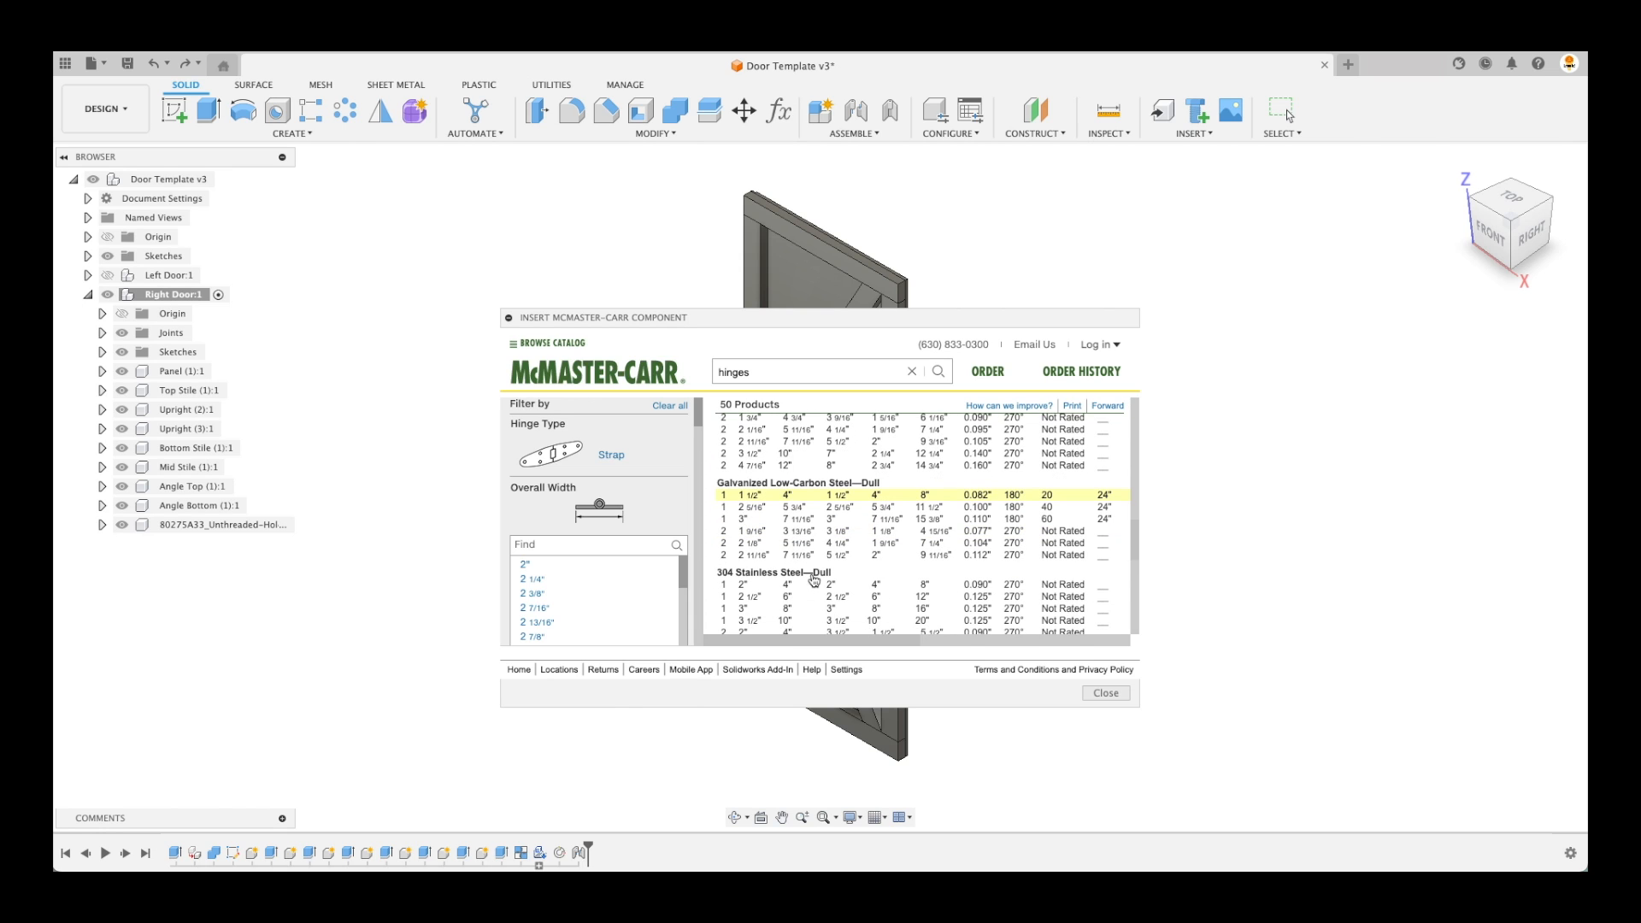
{"action": "scroll", "coordinate": [816, 538], "scroll_direction": "down", "scroll_amount": 5}
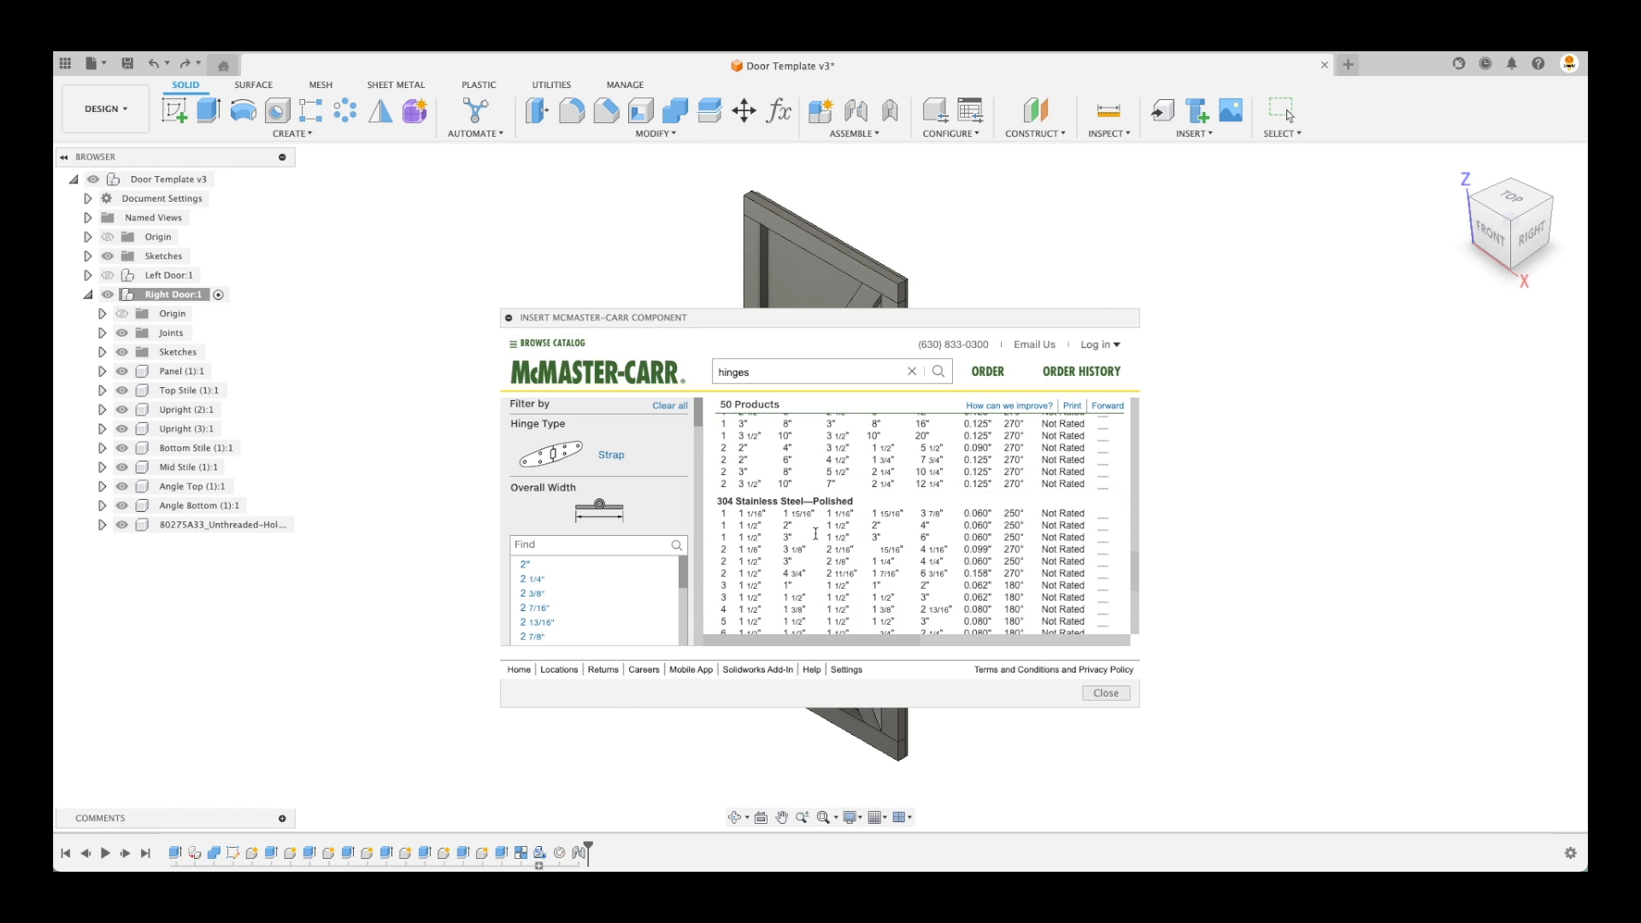
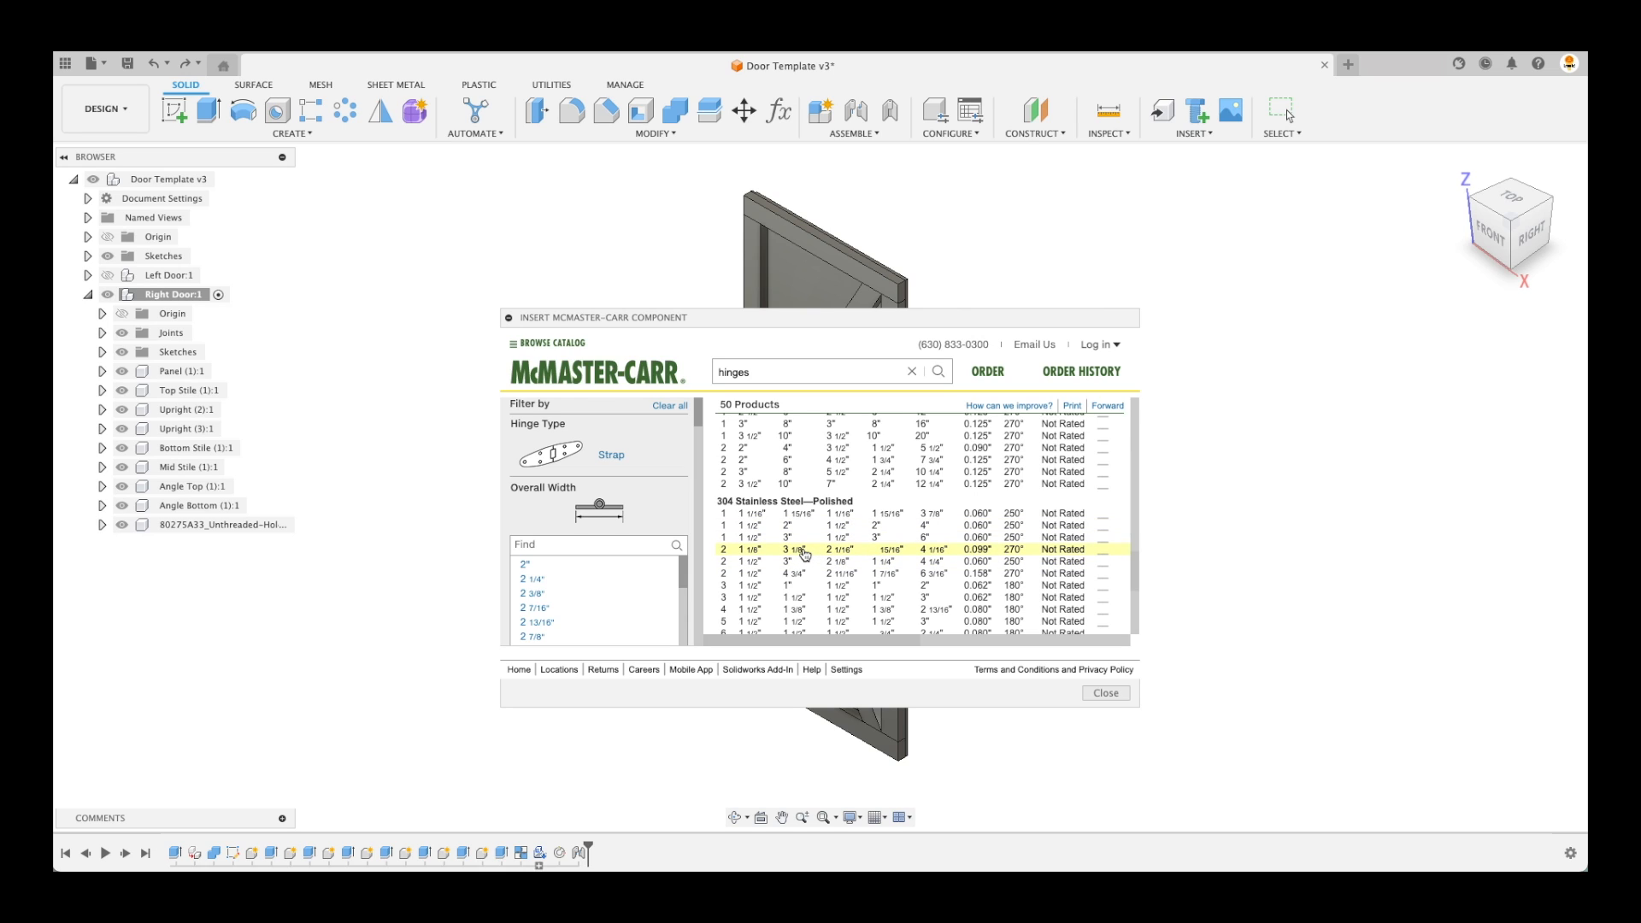
{"action": "left_click", "coordinate": [804, 554]}
{"action": "left_click", "coordinate": [787, 568]}
{"action": "scroll", "coordinate": [786, 568], "scroll_direction": "down", "scroll_amount": 3}
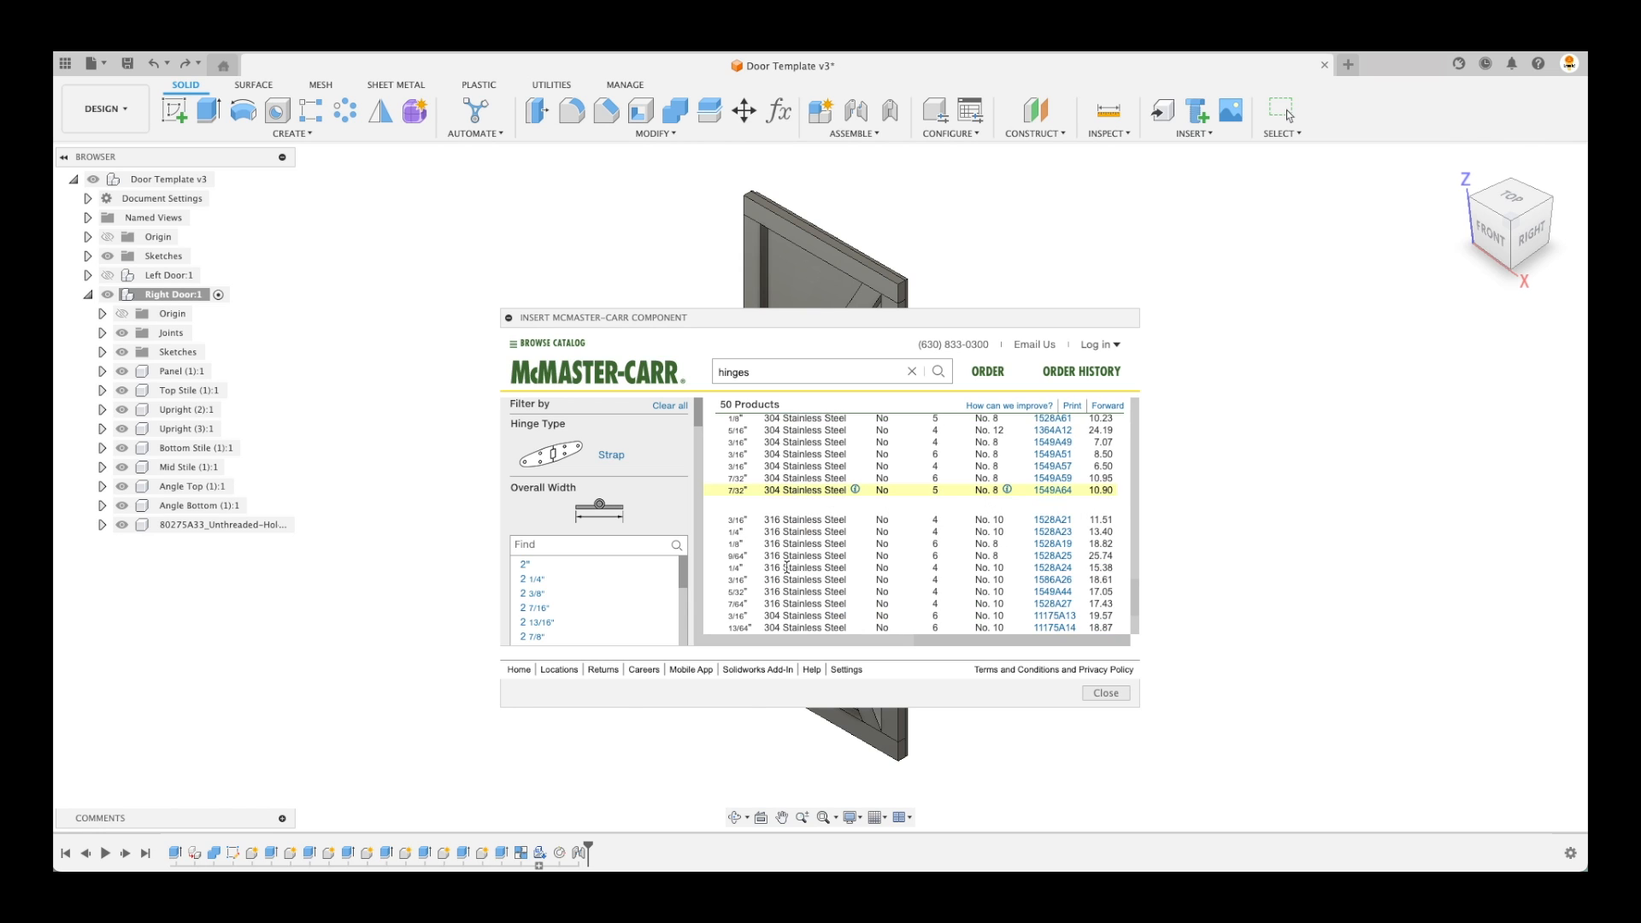
{"action": "left_click", "coordinate": [791, 568]}
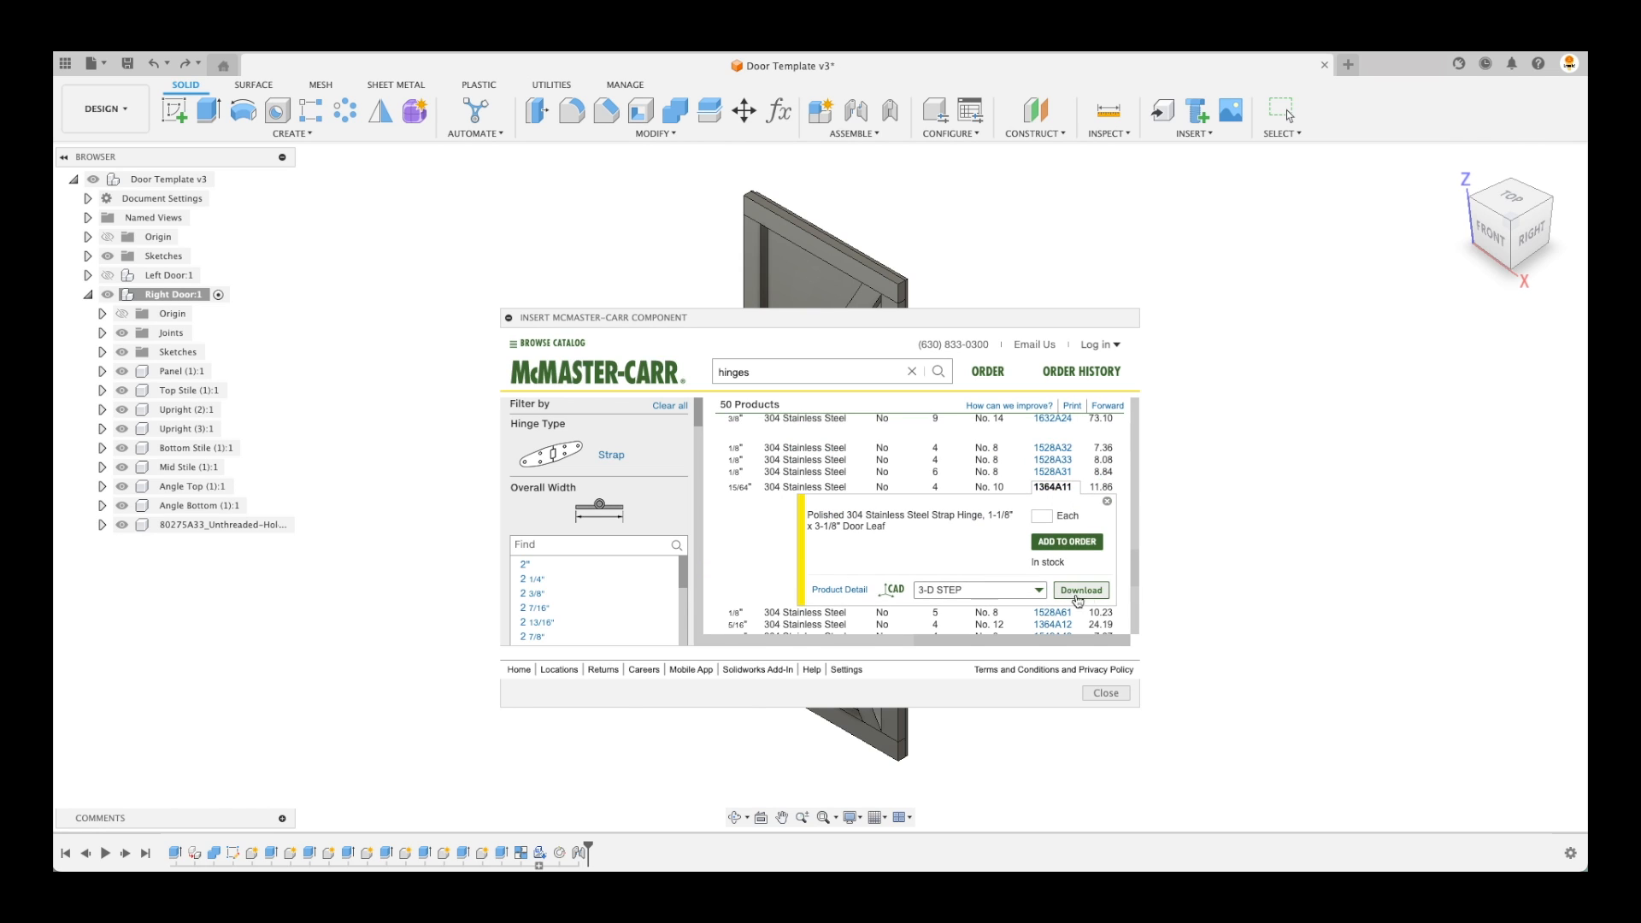
{"action": "left_click", "coordinate": [1082, 591]}
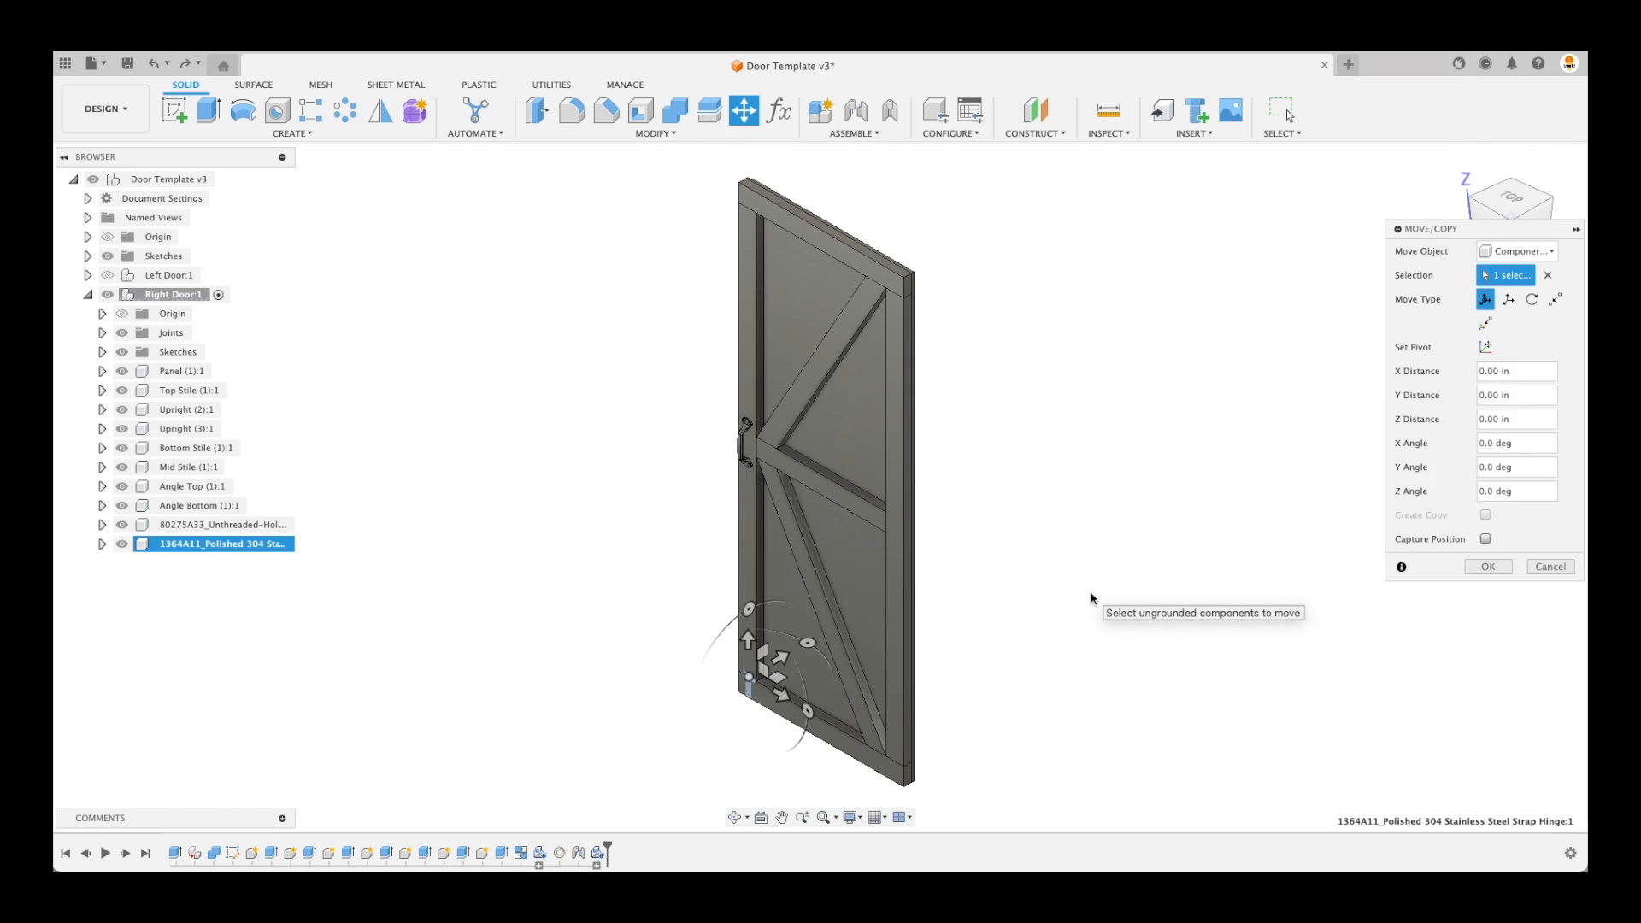
Move the hinge -22.78 in along X and 12.448 in along Z, rotate it -180° about Z, and turn its long leaf horizontal
{"action": "left_click_drag", "start_coordinate": [761, 674], "coordinate": [660, 543]}
{"action": "scroll", "coordinate": [615, 578], "scroll_direction": "up", "scroll_amount": 8}
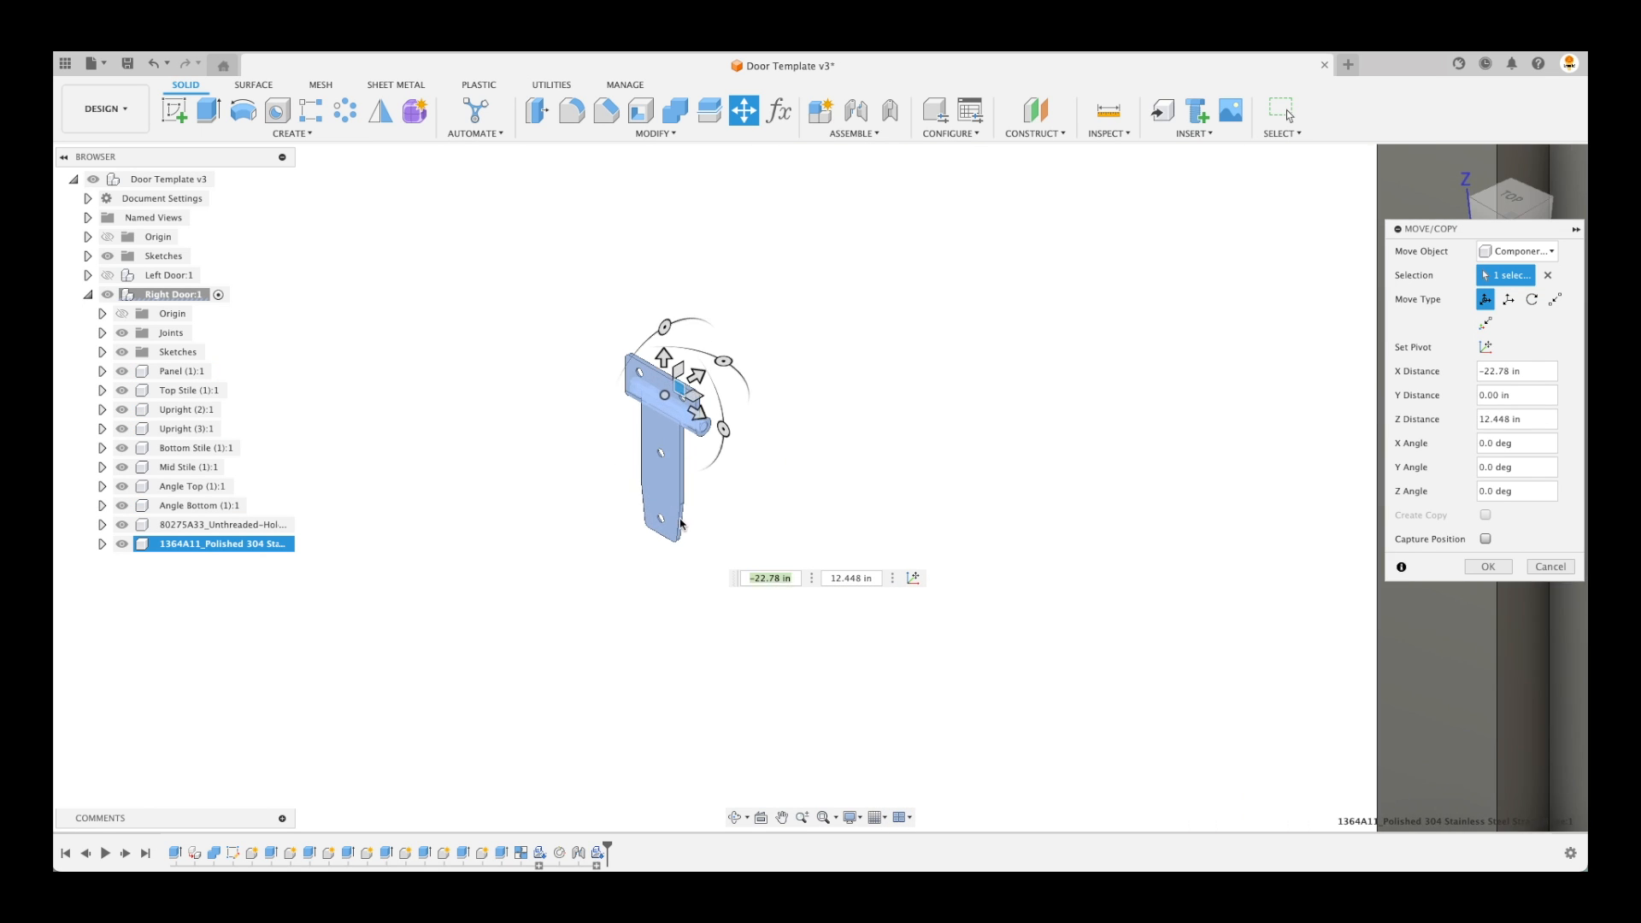
{"action": "scroll", "coordinate": [741, 445], "scroll_direction": "down", "scroll_amount": 5}
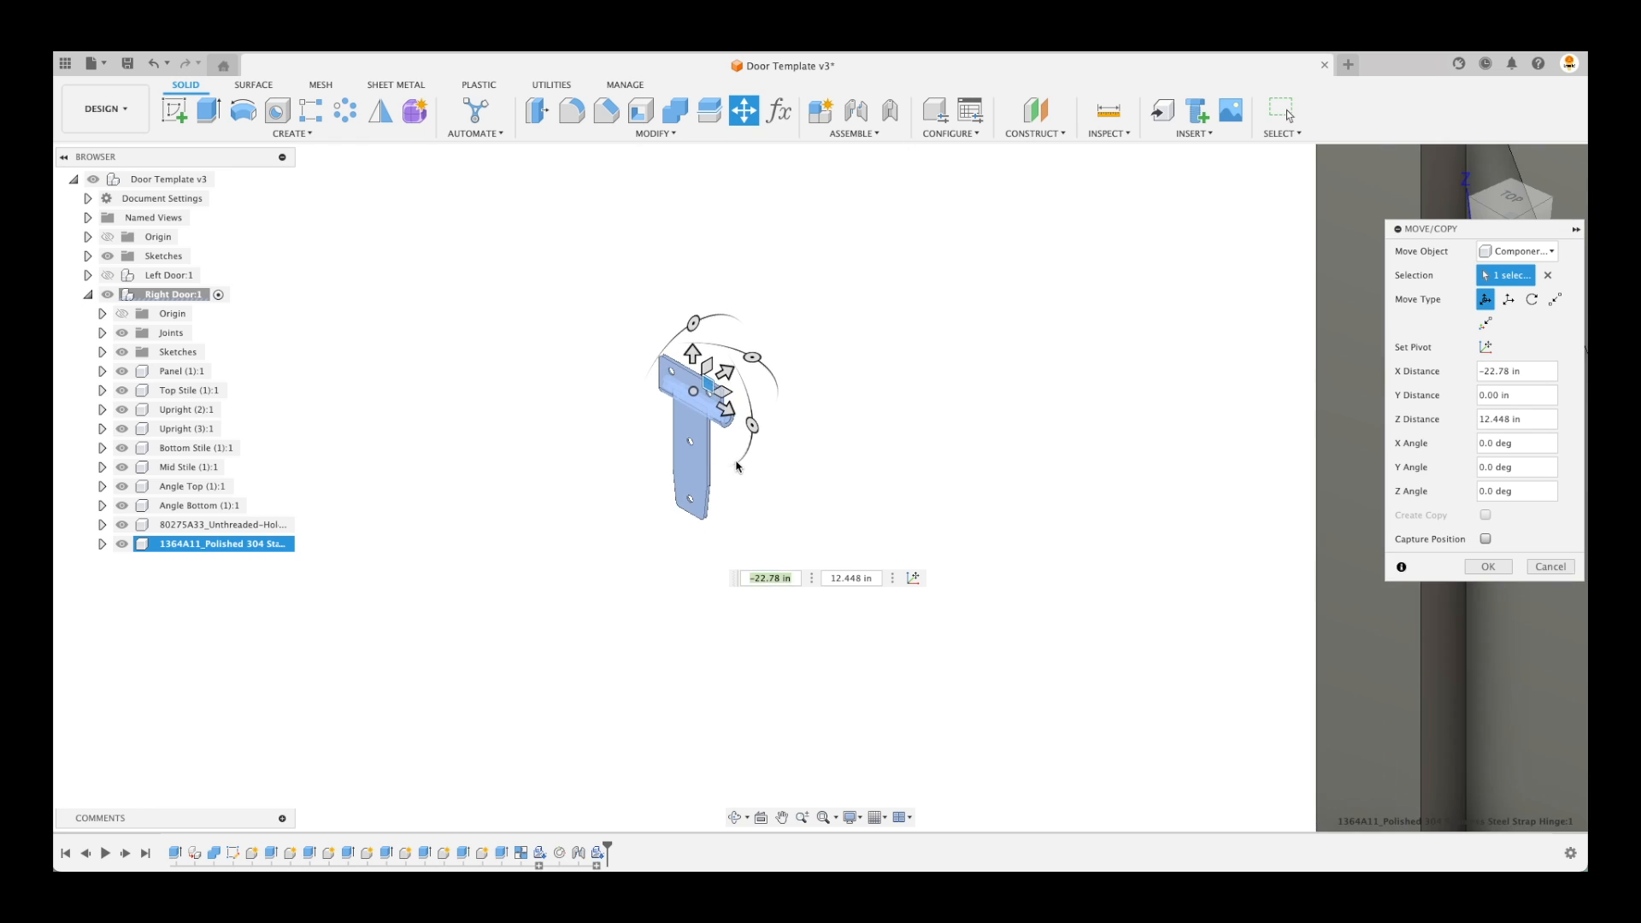
{"action": "scroll", "coordinate": [763, 470], "scroll_direction": "down", "scroll_amount": 4}
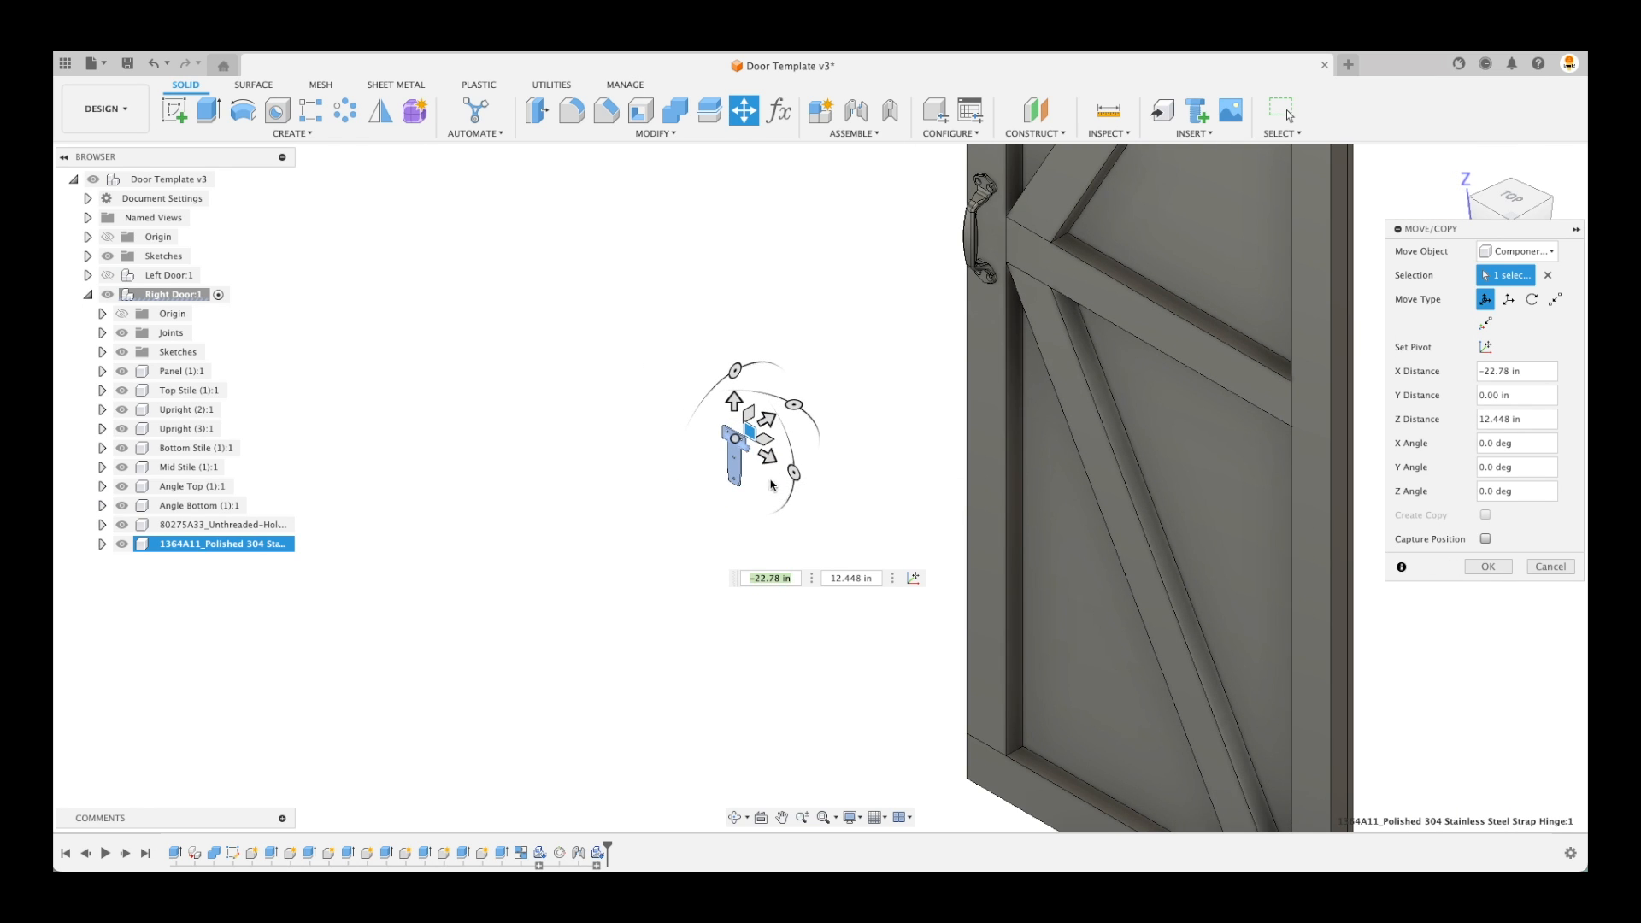
{"action": "left_click_drag", "start_coordinate": [798, 408], "coordinate": [705, 462]}
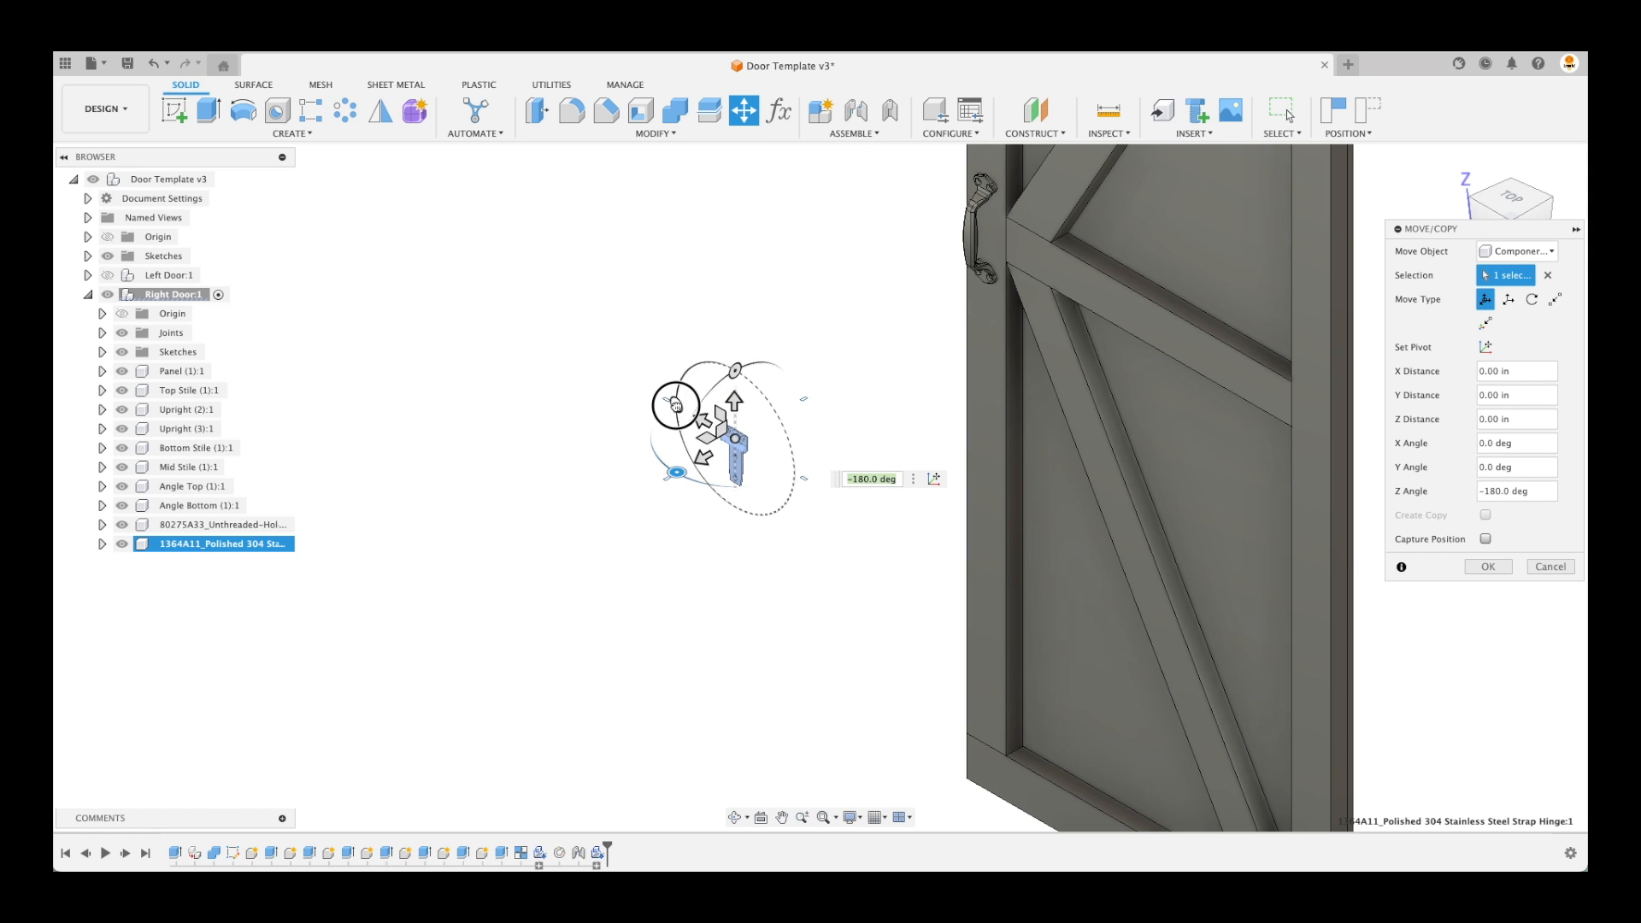
{"action": "left_click_drag", "start_coordinate": [670, 393], "coordinate": [734, 370]}
{"action": "left_click", "coordinate": [1489, 567]}
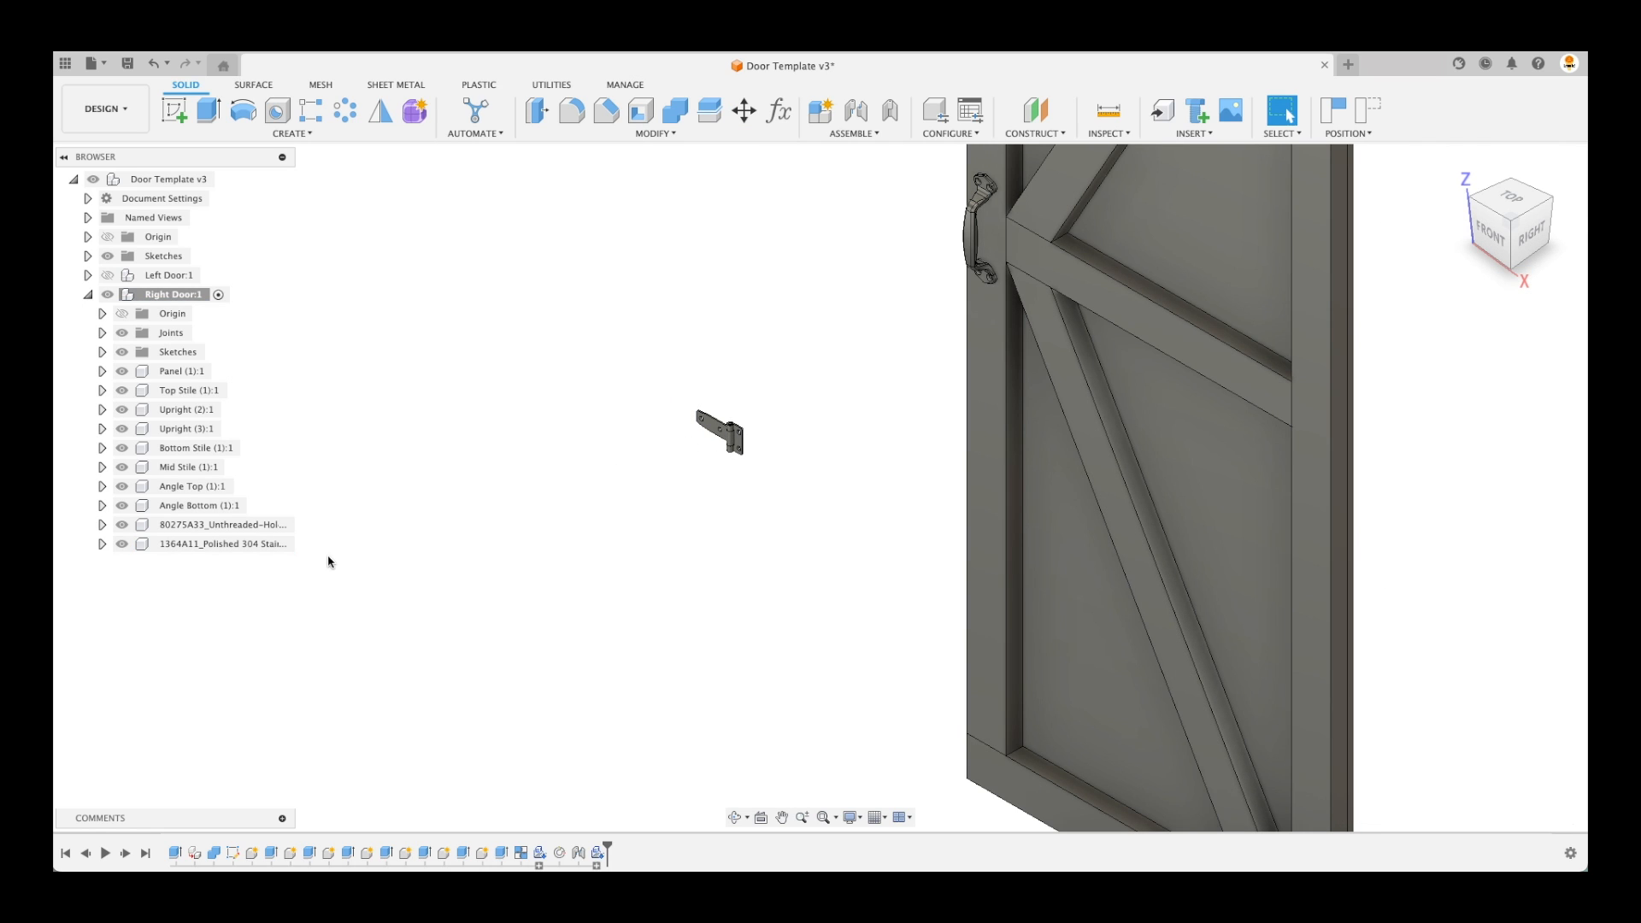
Isolate the strap hinge component and expand its list of bodies for a close view of its parts
{"action": "right_click", "coordinate": [199, 552]}
{"action": "left_click", "coordinate": [224, 532]}
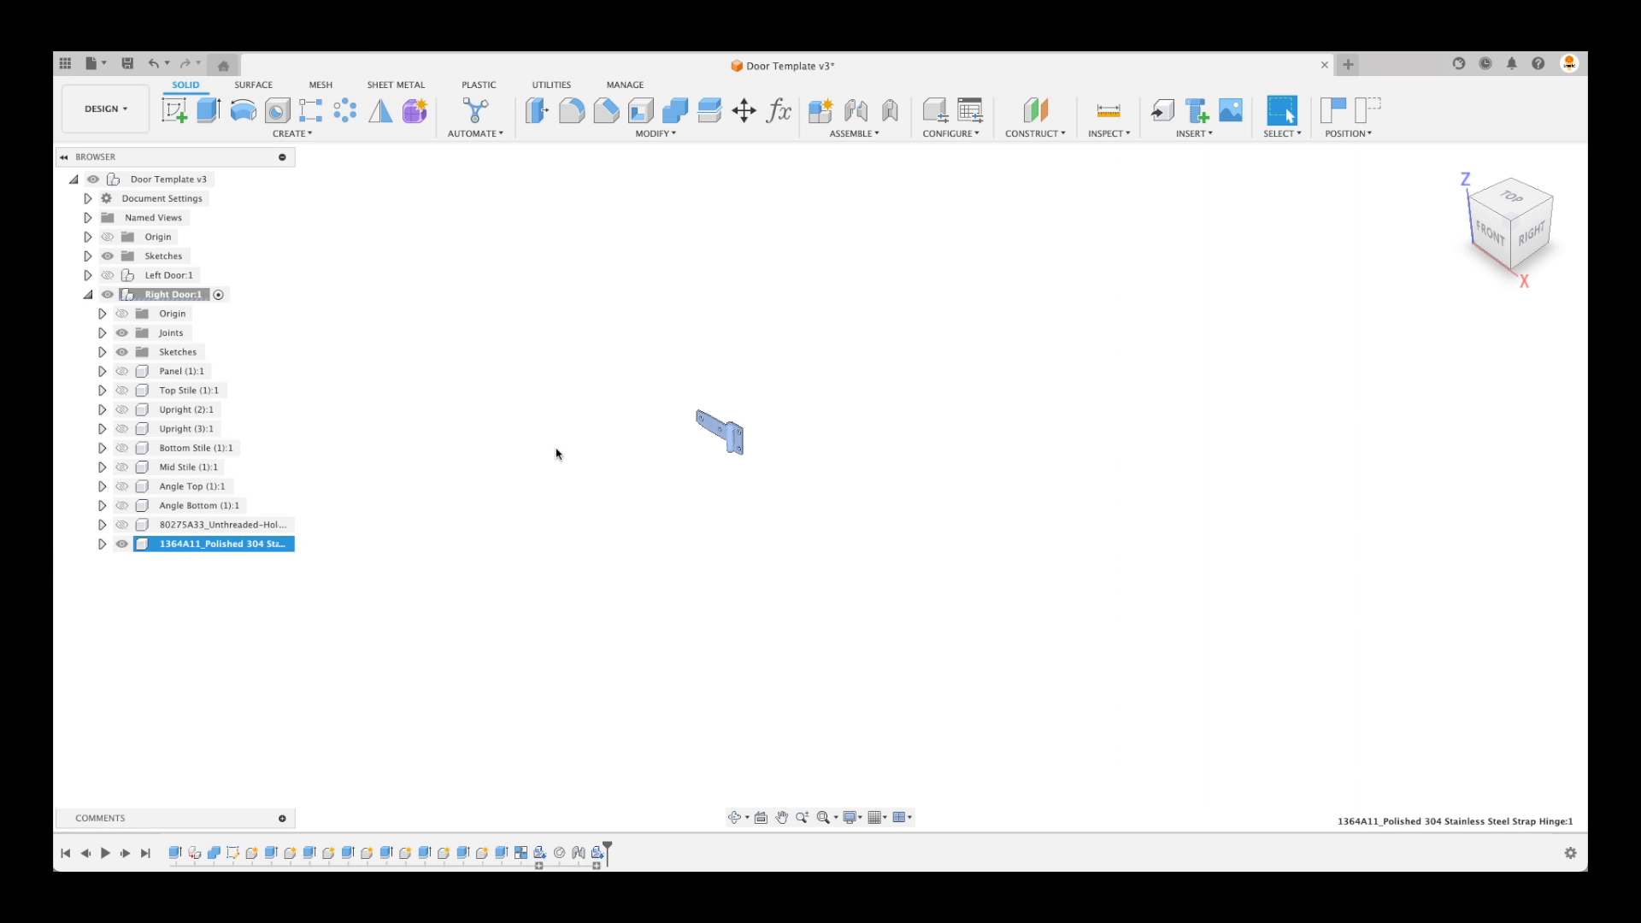
{"action": "scroll", "coordinate": [612, 443], "scroll_direction": "up", "scroll_amount": 10}
{"action": "left_click", "coordinate": [777, 377]}
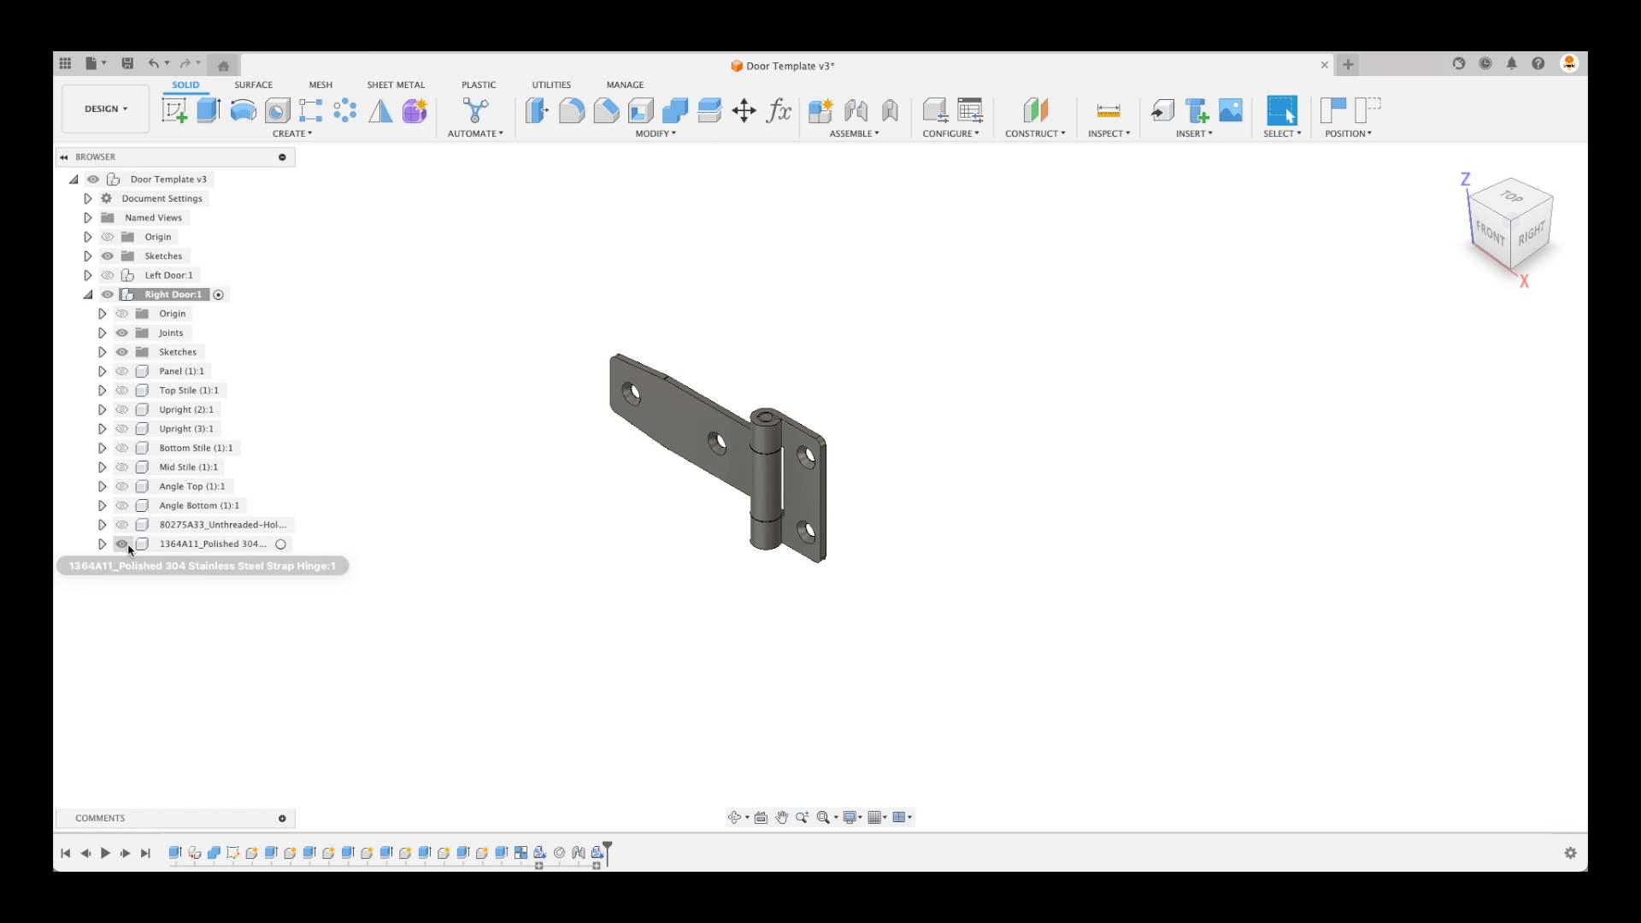
{"action": "left_click", "coordinate": [102, 544]}
{"action": "left_click", "coordinate": [117, 583]}
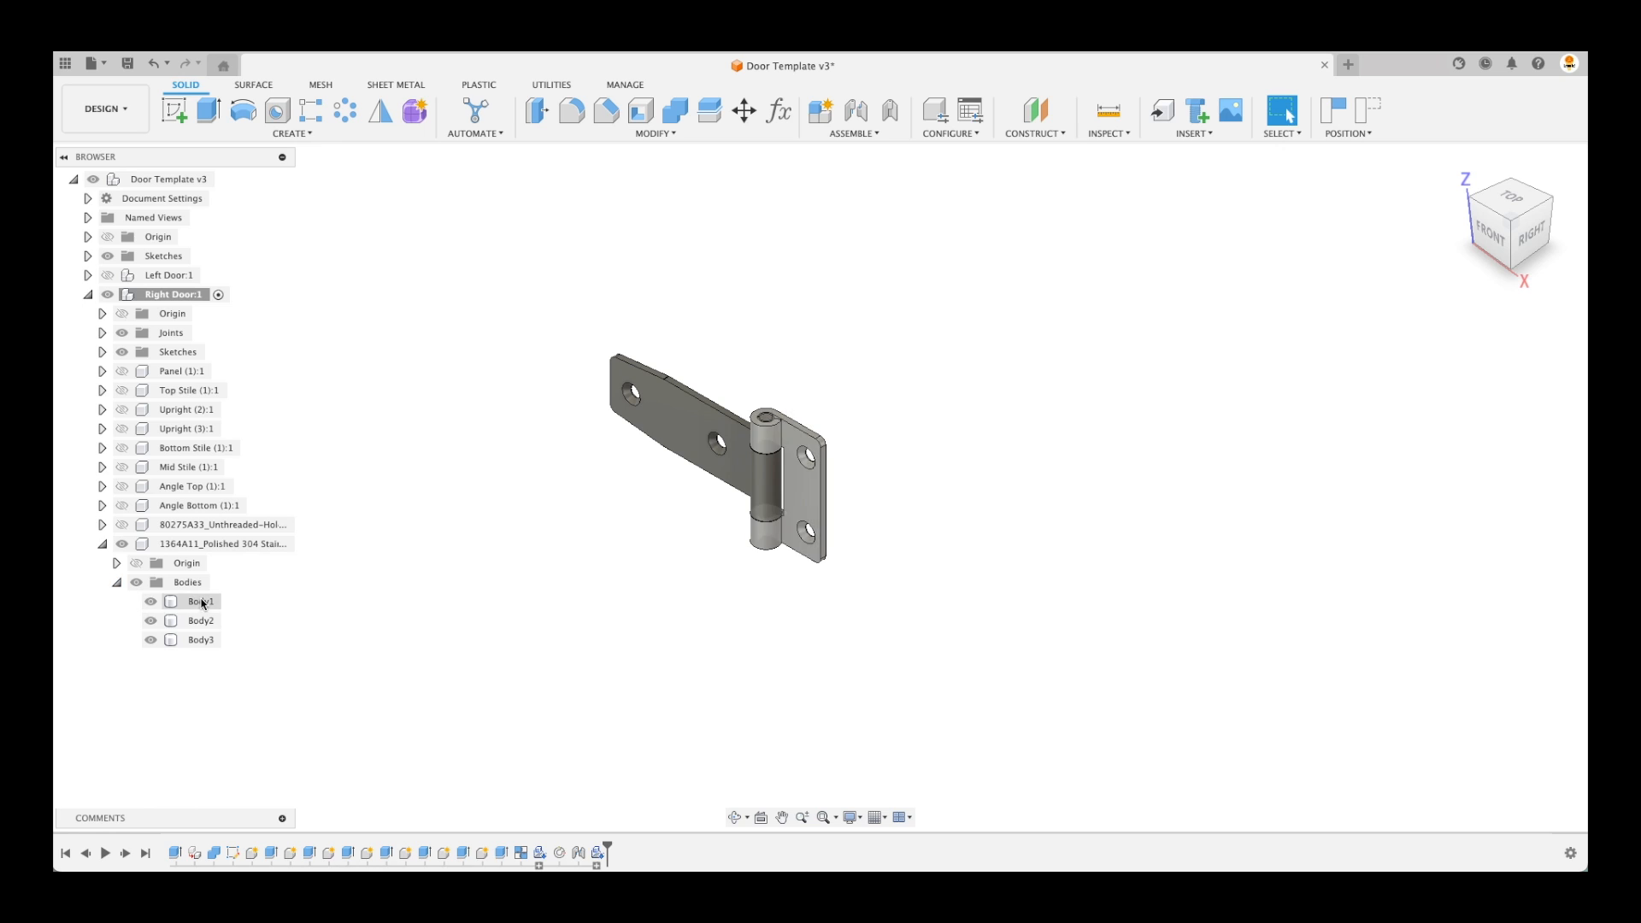
{"action": "scroll", "coordinate": [459, 561], "scroll_direction": "up", "scroll_amount": 5}
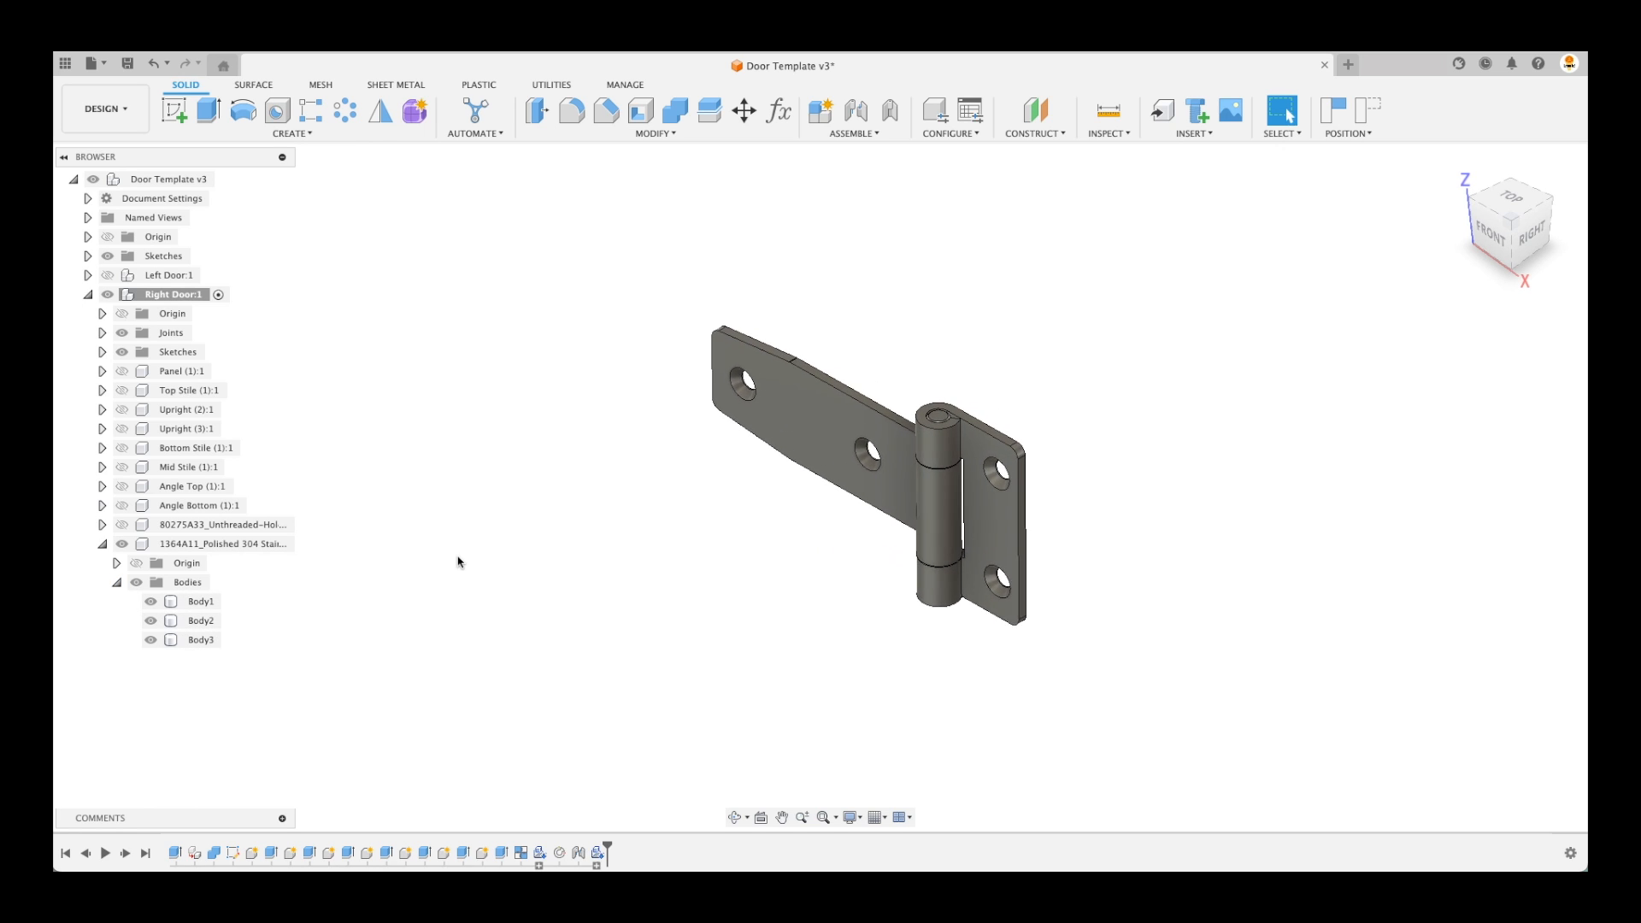
Convert each of the strap hinge's three bodies into its own component
{"action": "scroll", "coordinate": [457, 562], "scroll_direction": "right", "scroll_amount": 3}
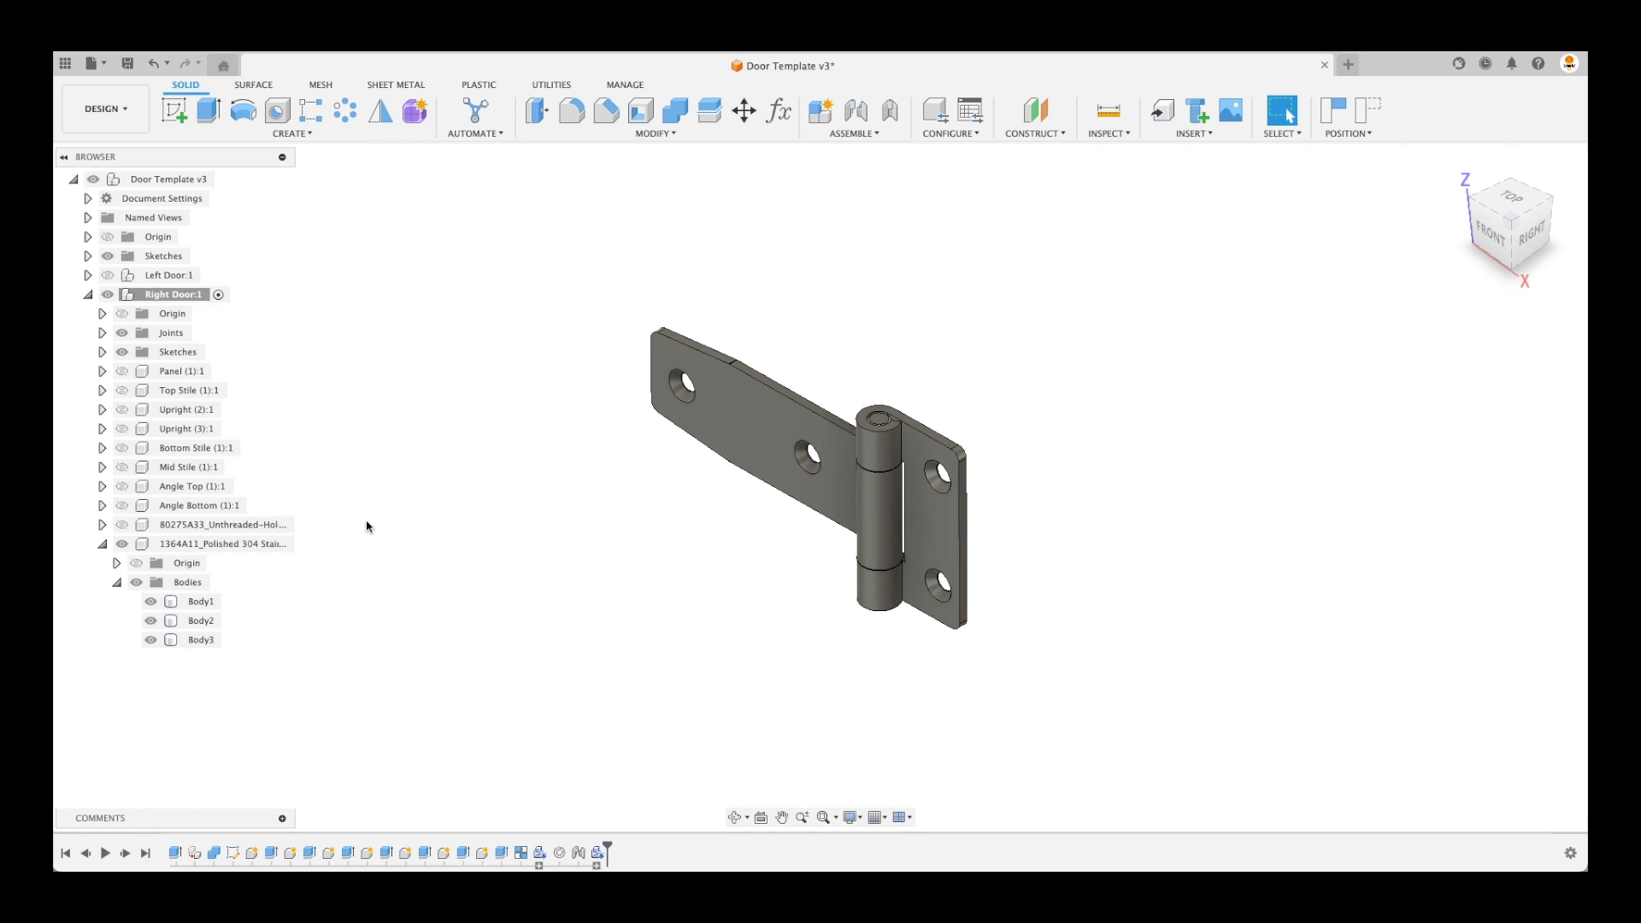
{"action": "right_click", "coordinate": [197, 607]}
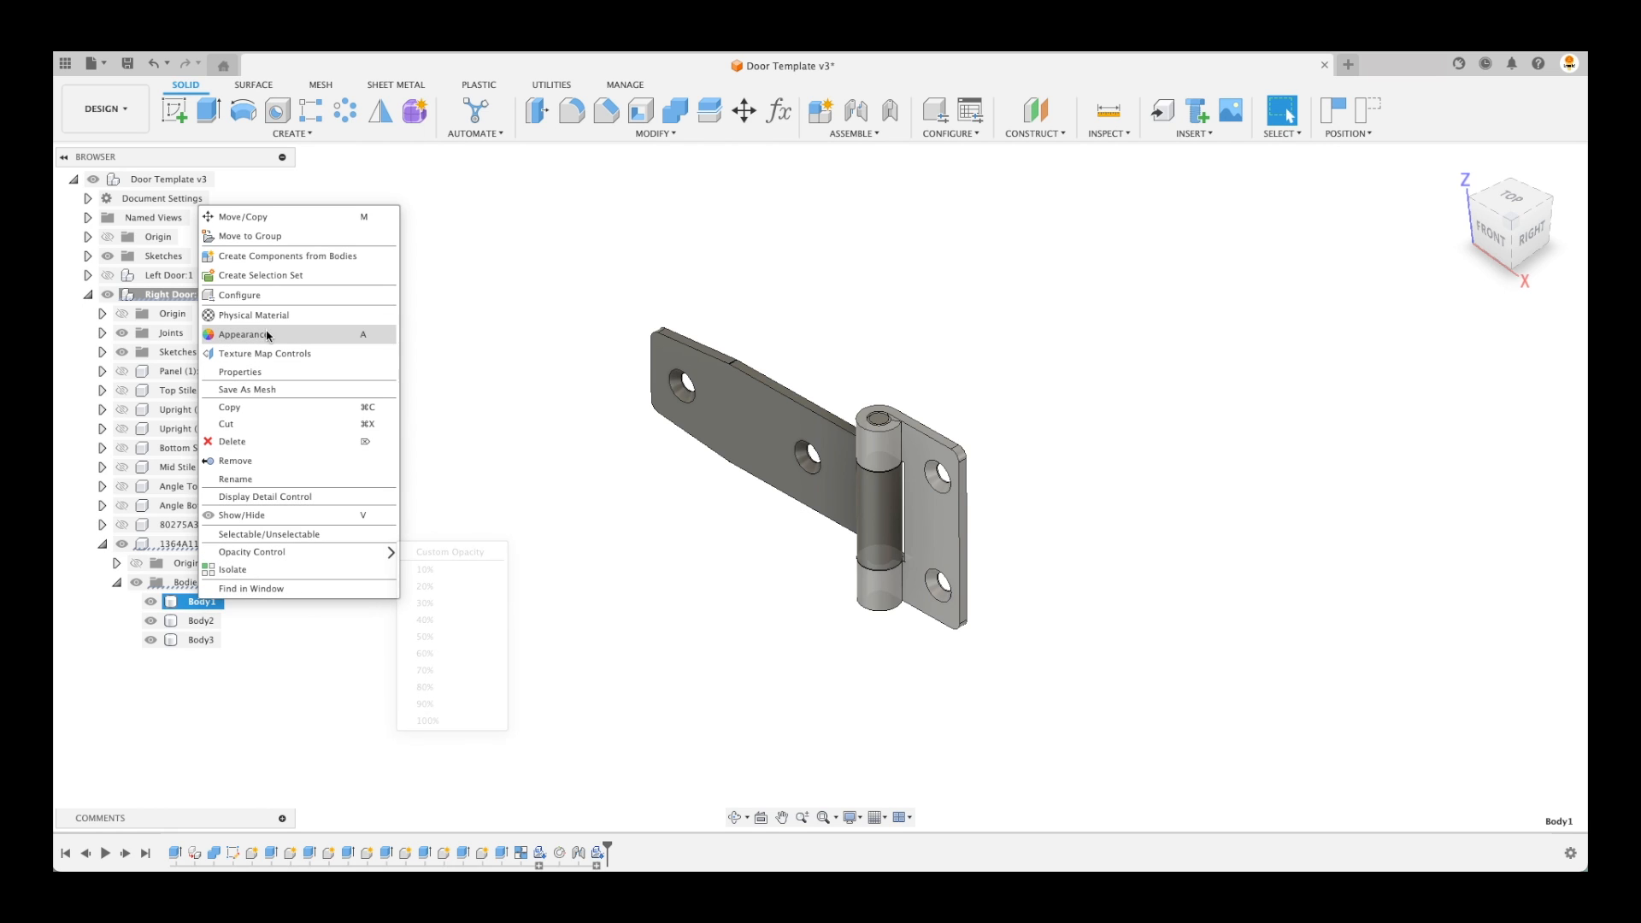
{"action": "left_click", "coordinate": [274, 258]}
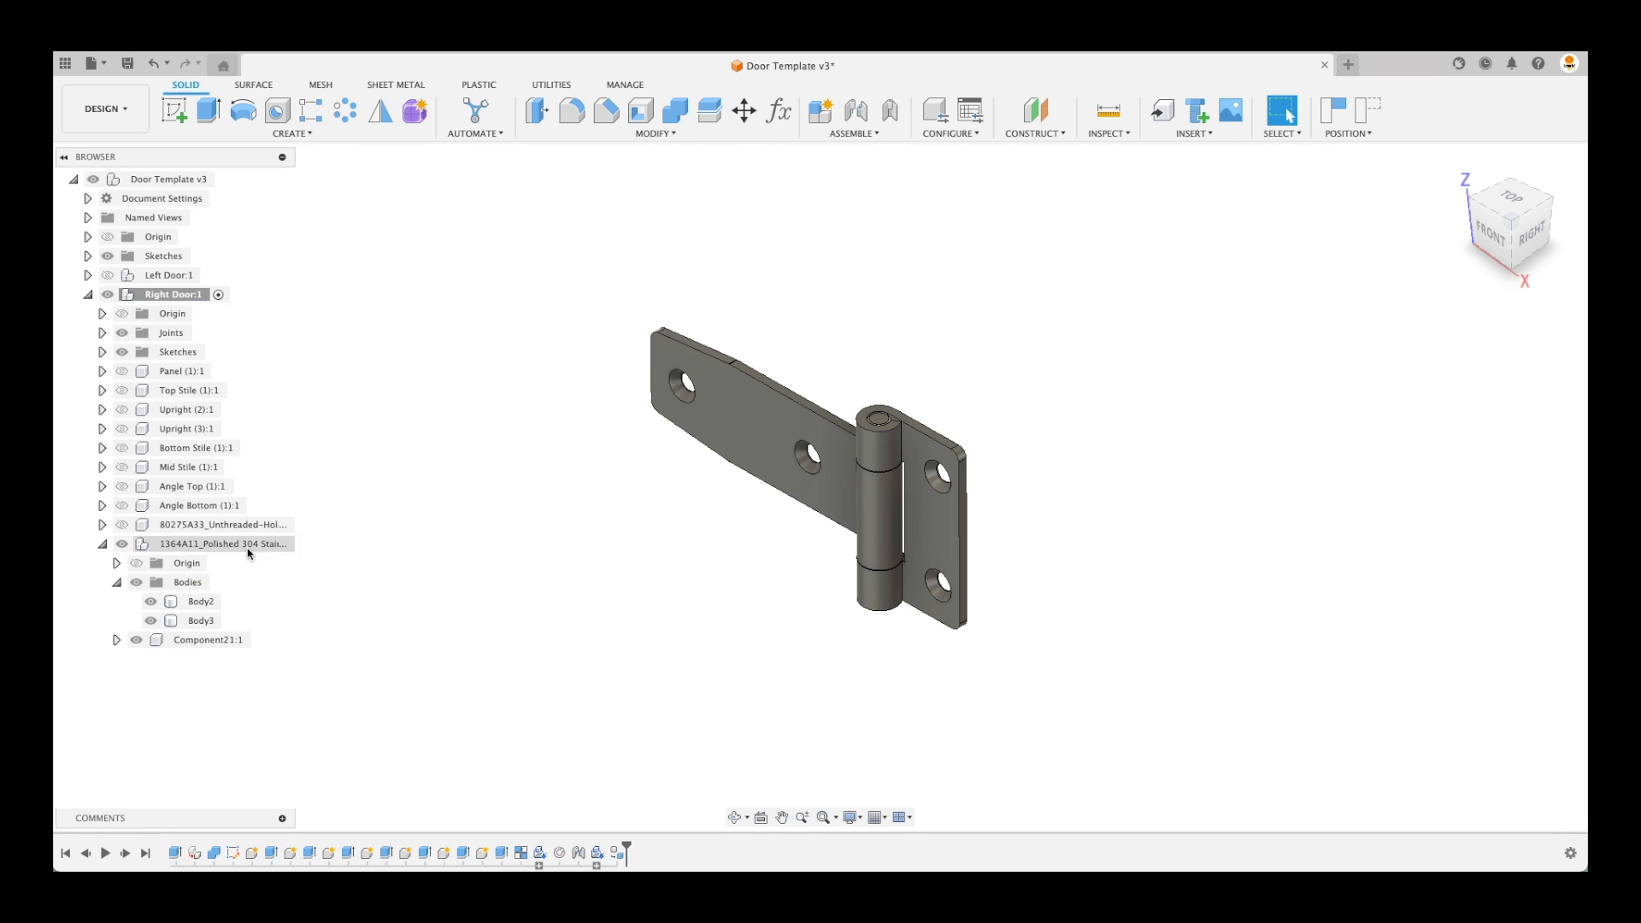
{"action": "right_click", "coordinate": [202, 602]}
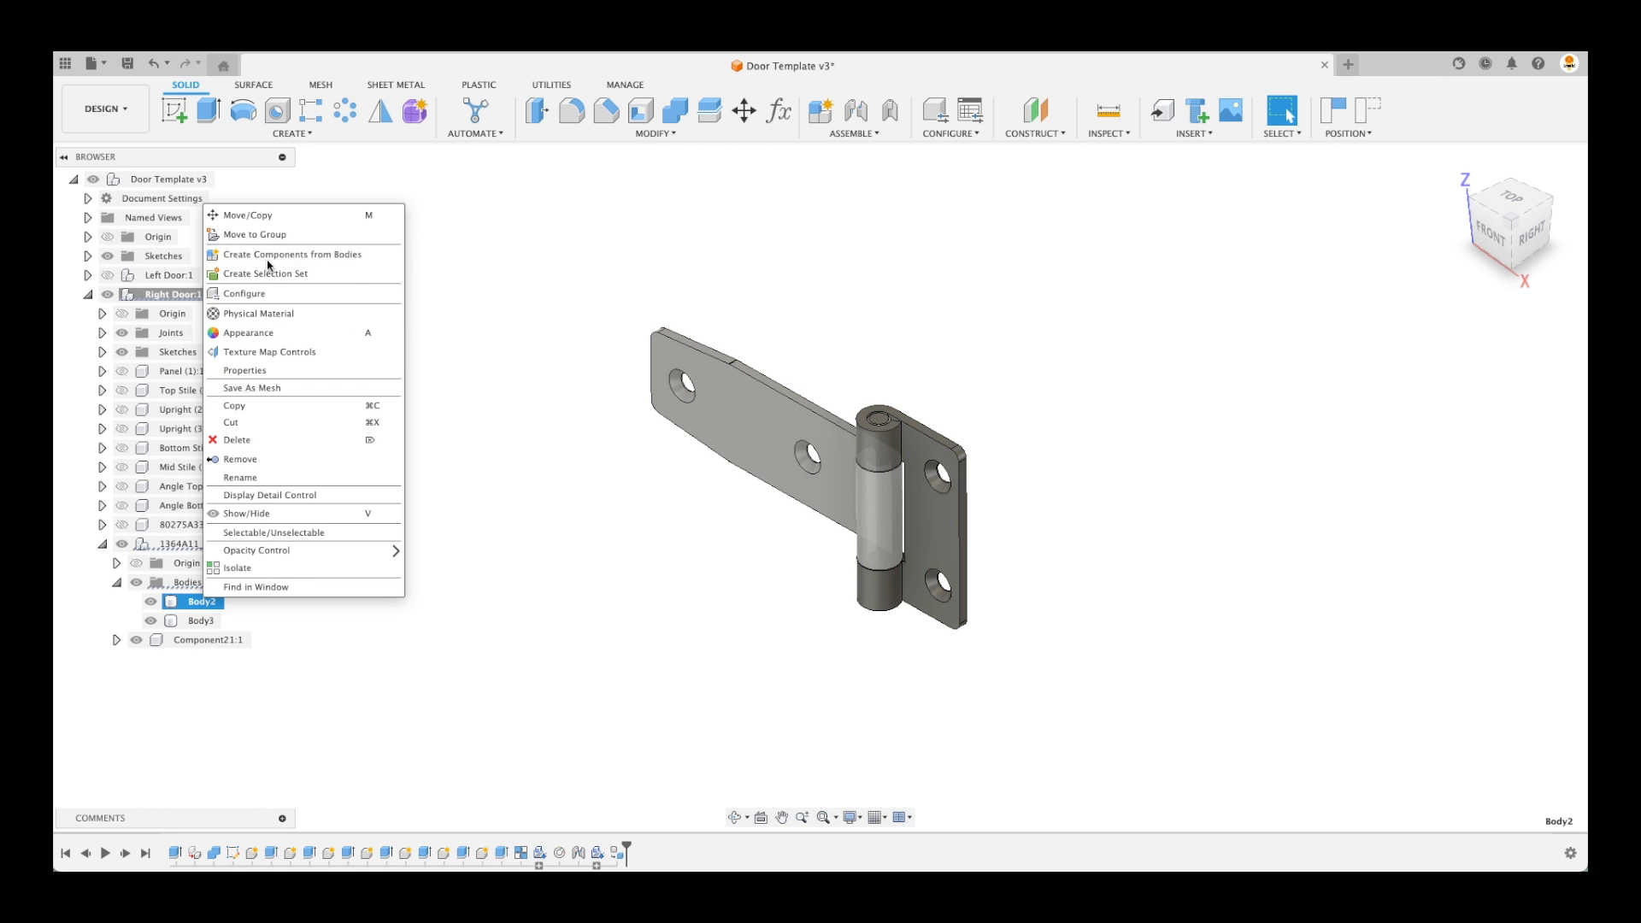
{"action": "left_click", "coordinate": [283, 255]}
{"action": "right_click", "coordinate": [214, 603]}
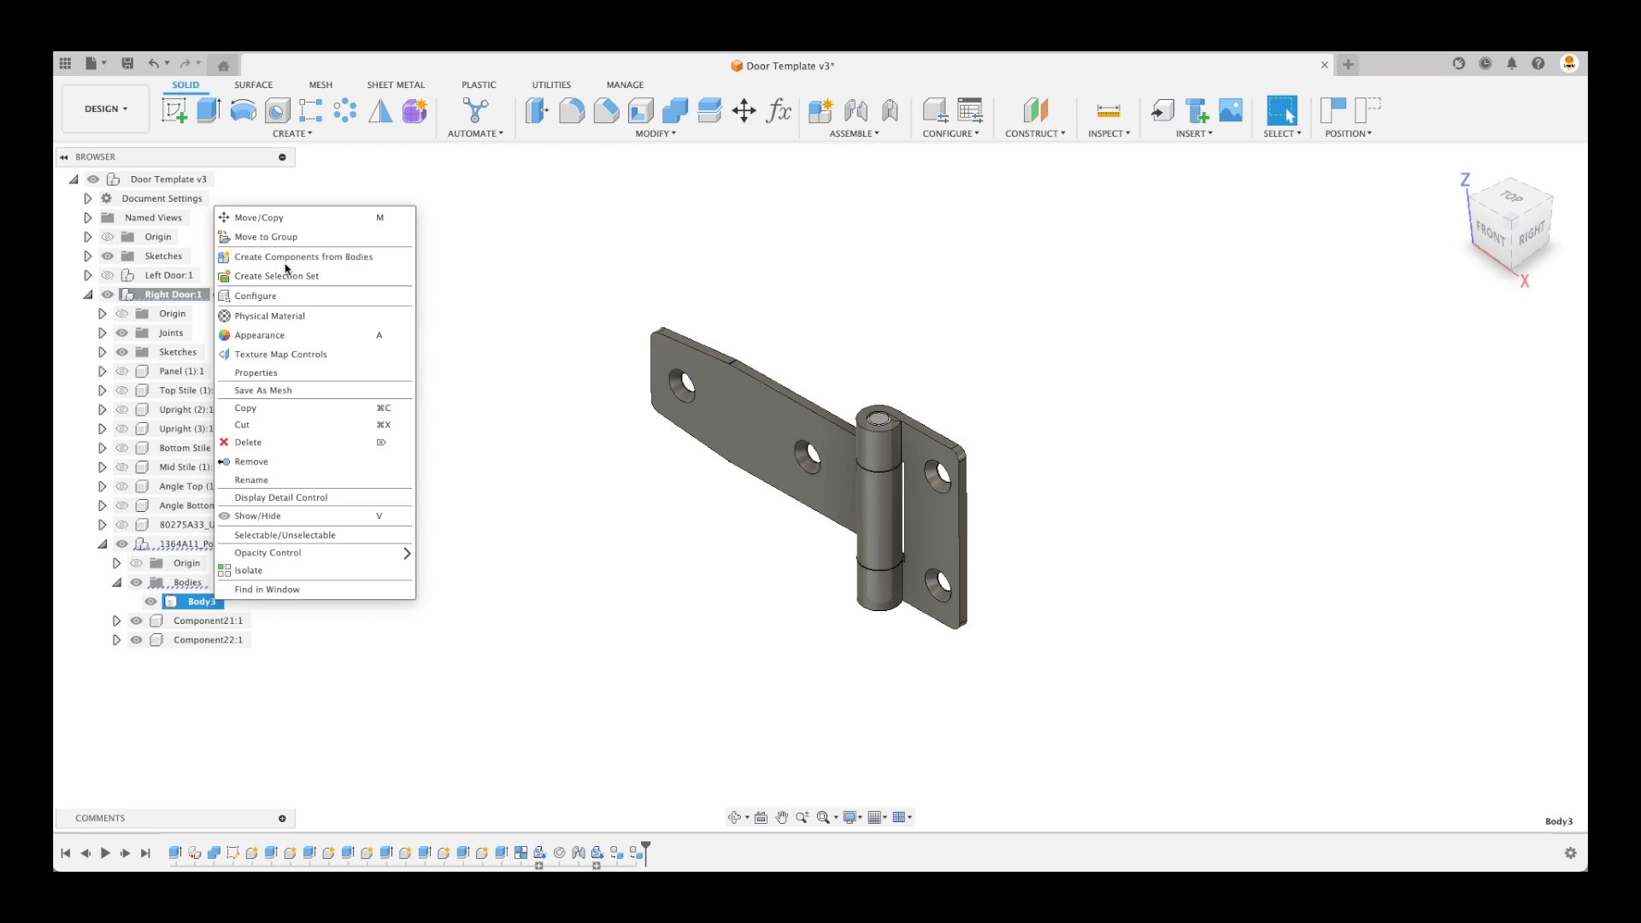
{"action": "left_click", "coordinate": [282, 256]}
Identify which hinge part each new component holds and rename the pin's component as Pin
{"action": "left_click", "coordinate": [210, 584]}
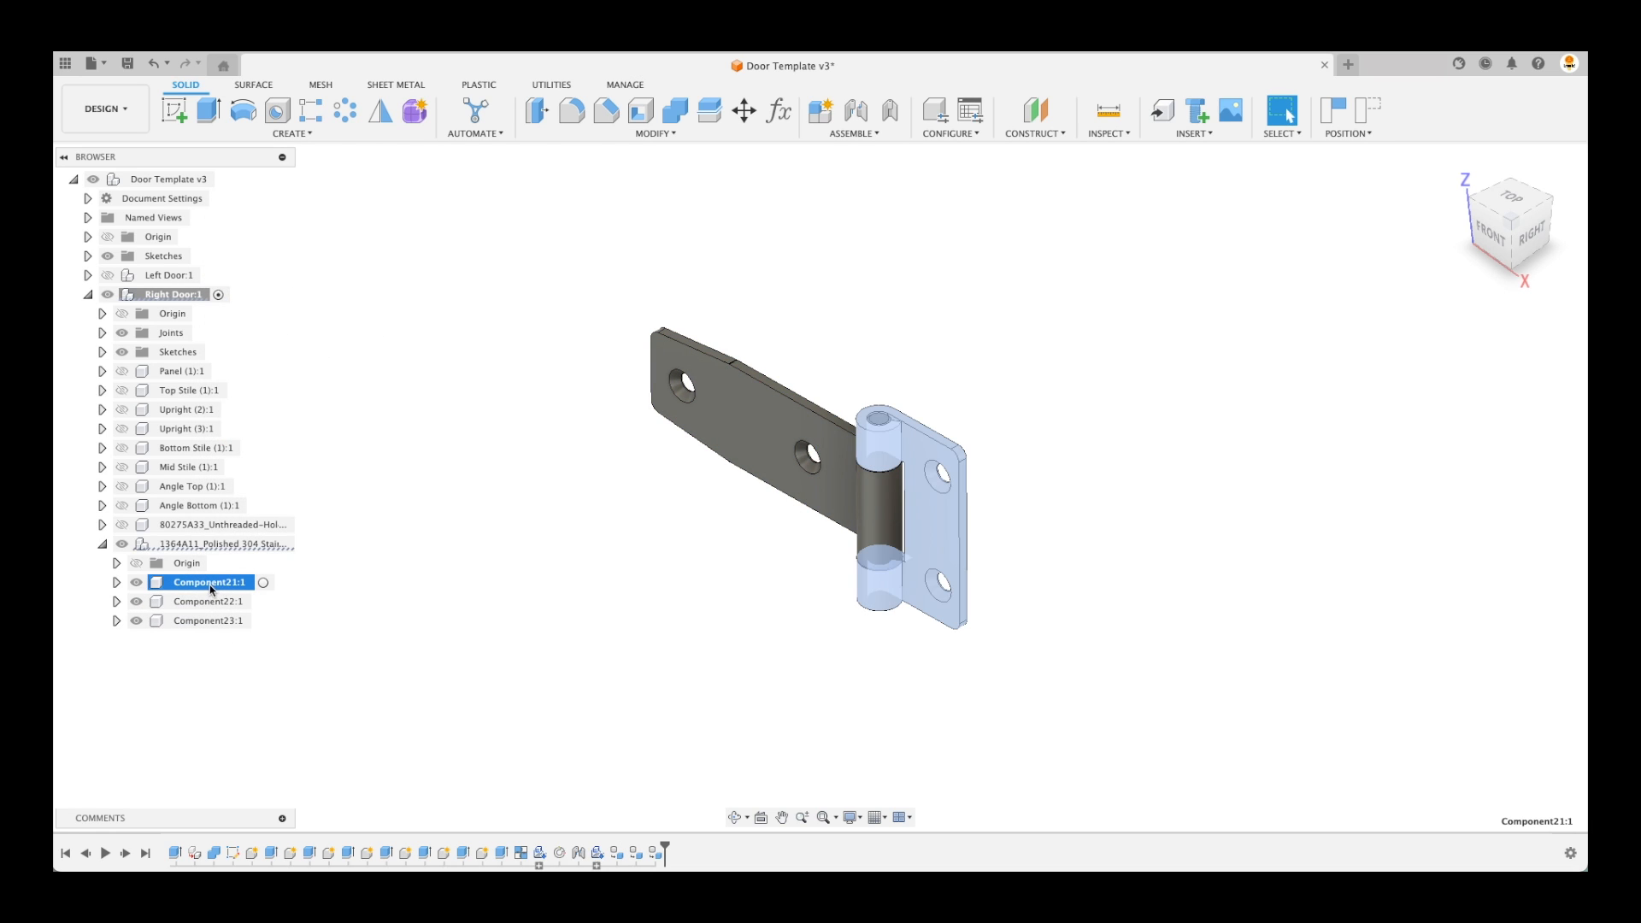
{"action": "left_click", "coordinate": [208, 602]}
{"action": "left_click", "coordinate": [213, 621]}
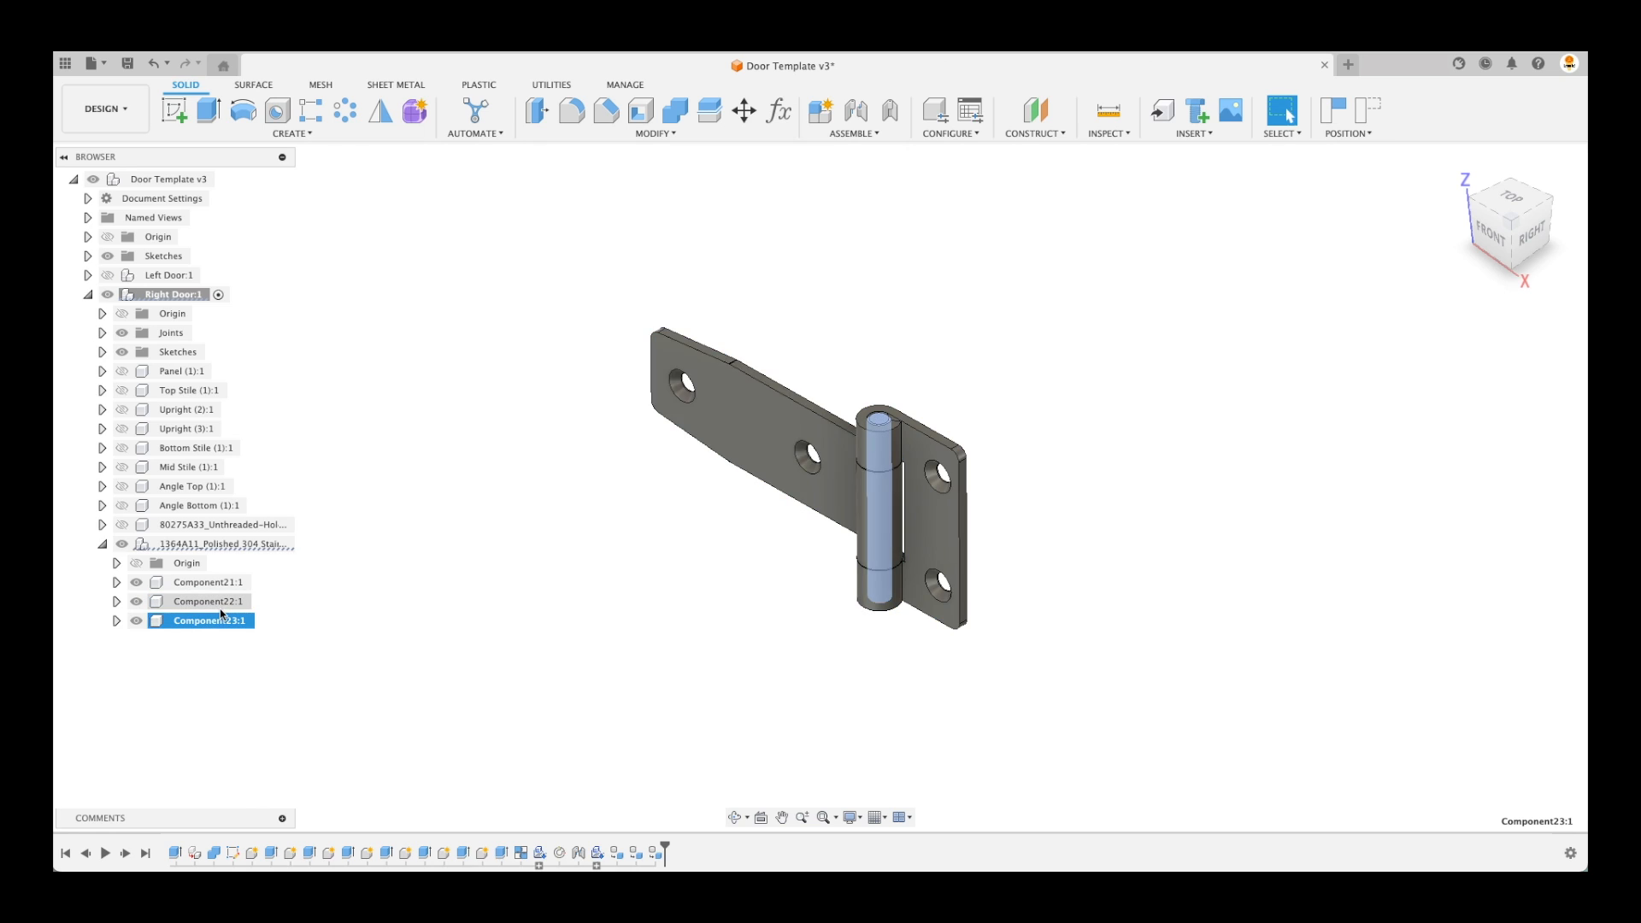
{"action": "left_click", "coordinate": [218, 628]}
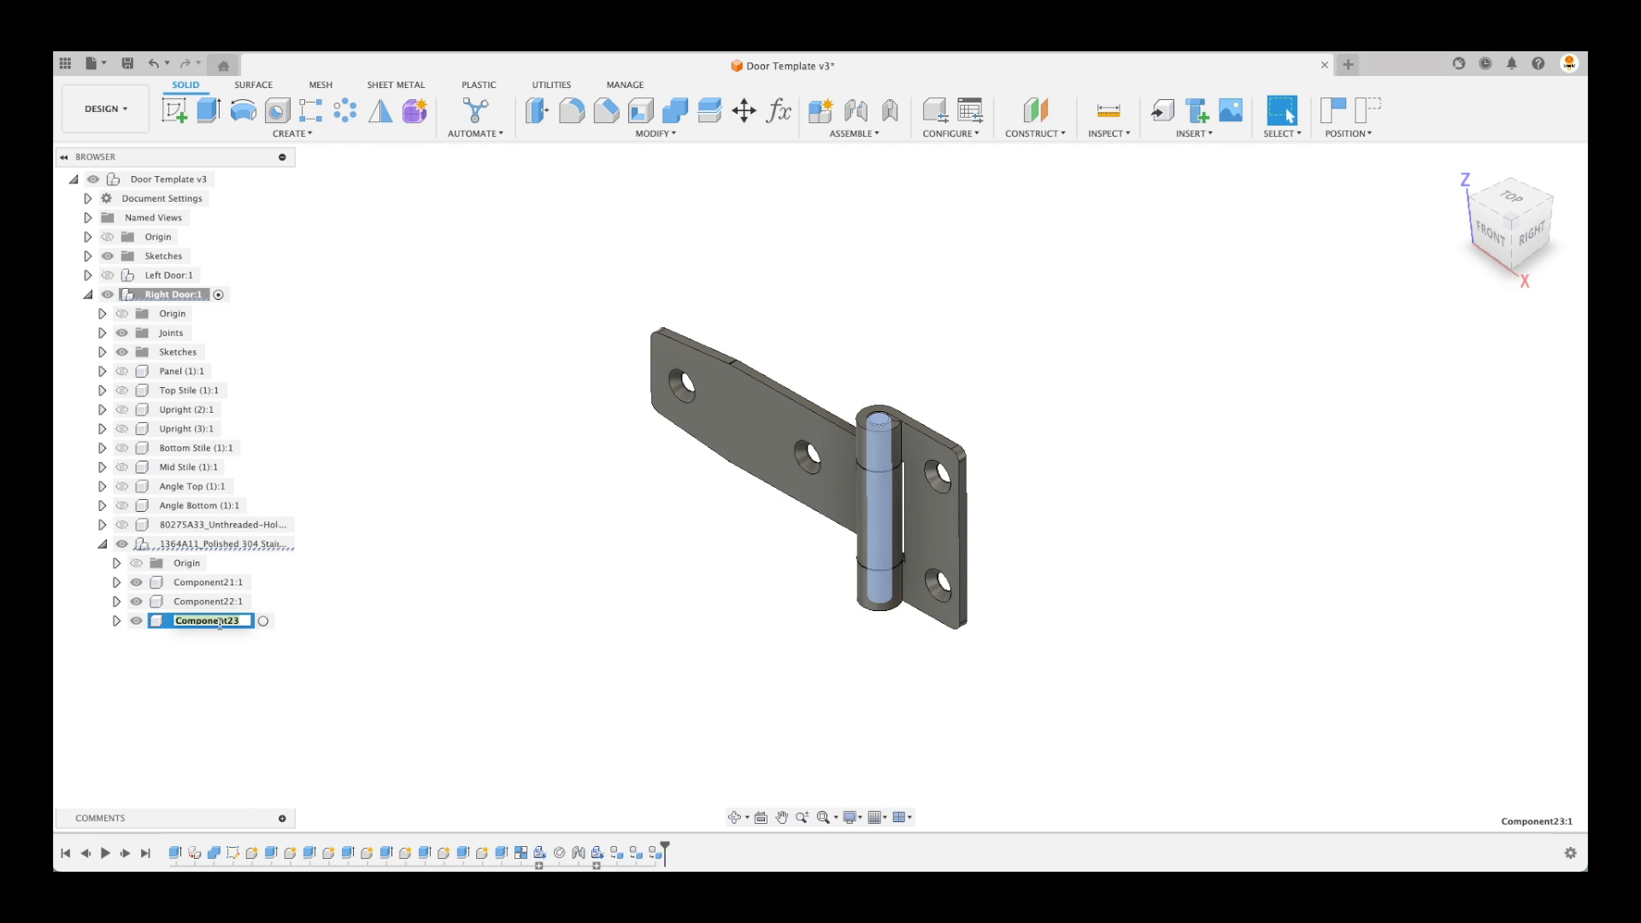
{"action": "type", "text": "Pin"}
{"action": "key", "text": "Return"}
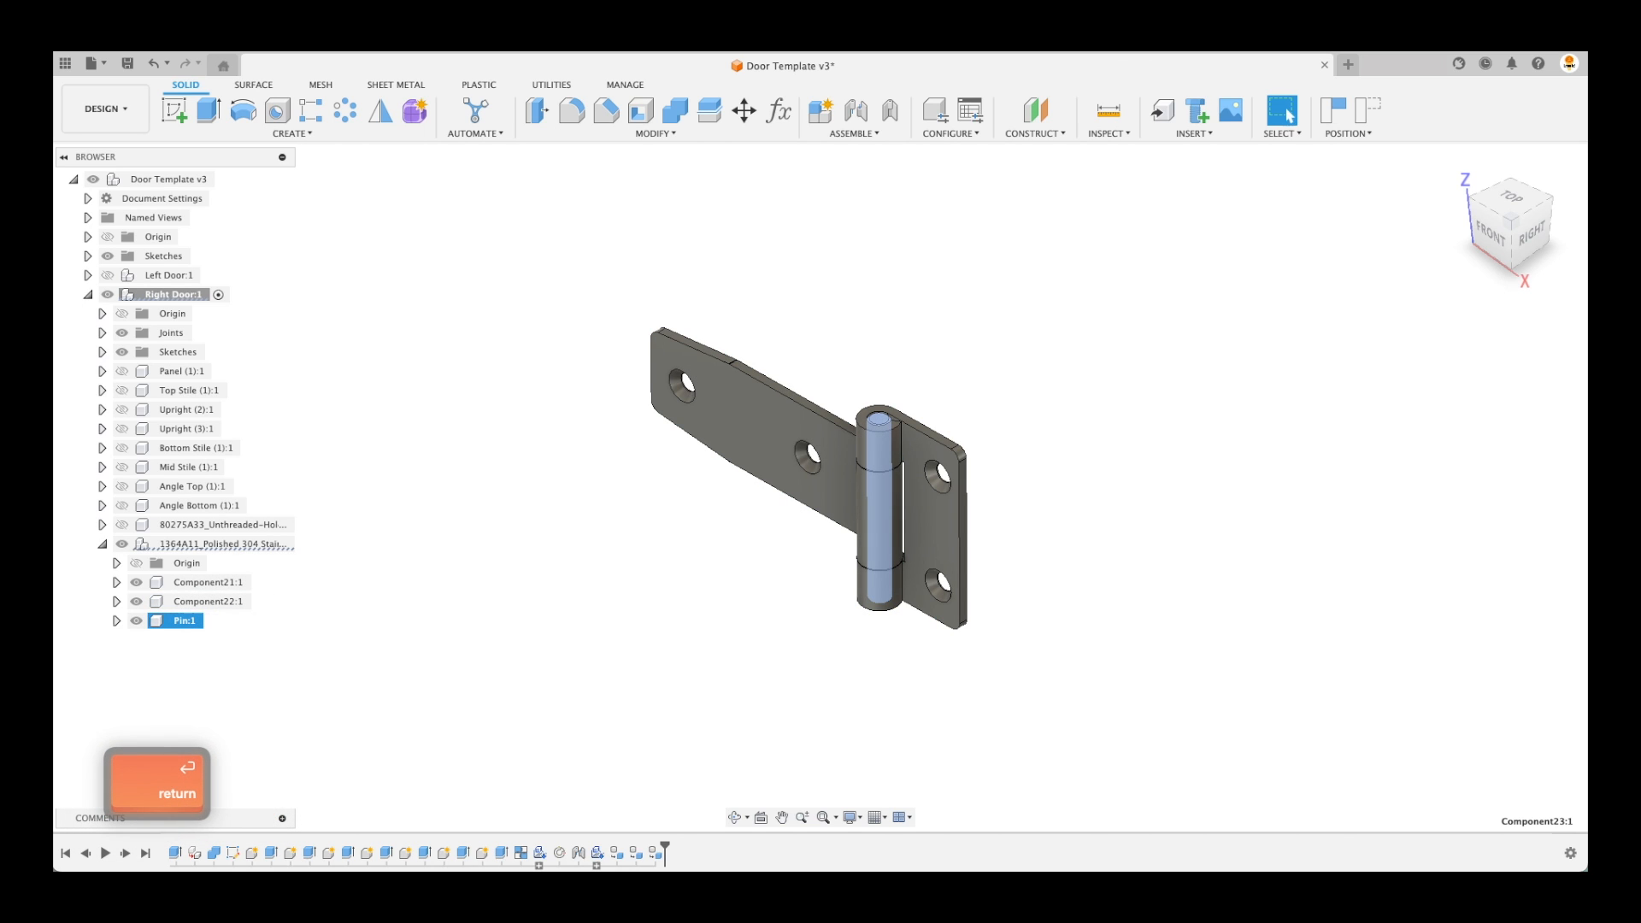
Rename the component of the short two-knuckle hinge leaf as Jamb Side
{"action": "left_click", "coordinate": [218, 585]}
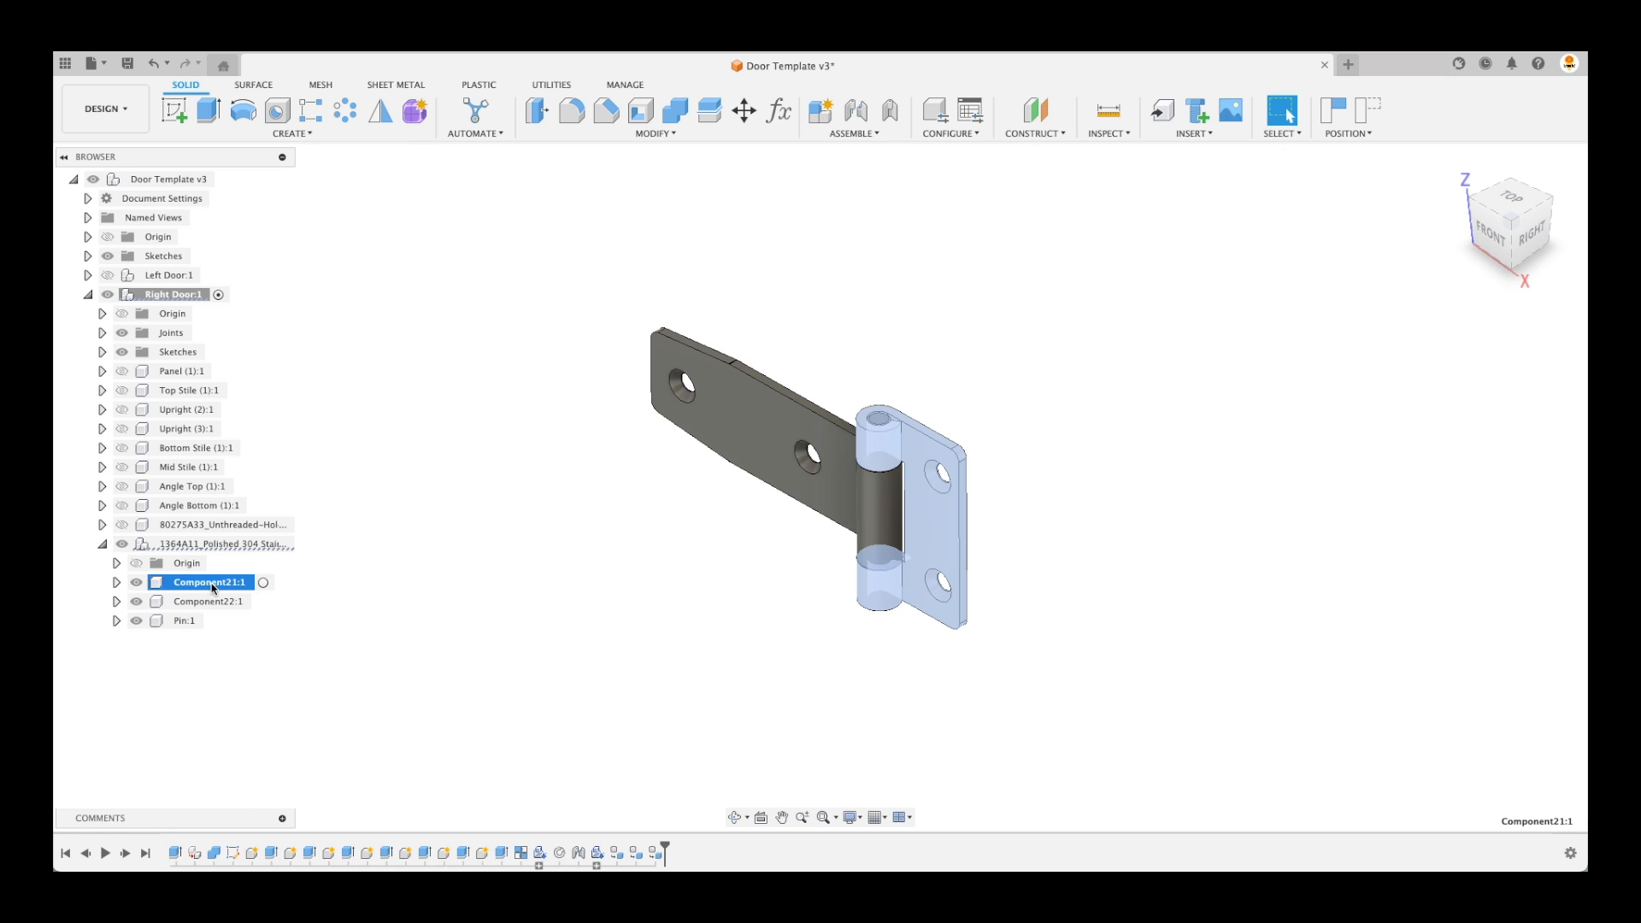
{"action": "left_click", "coordinate": [218, 585]}
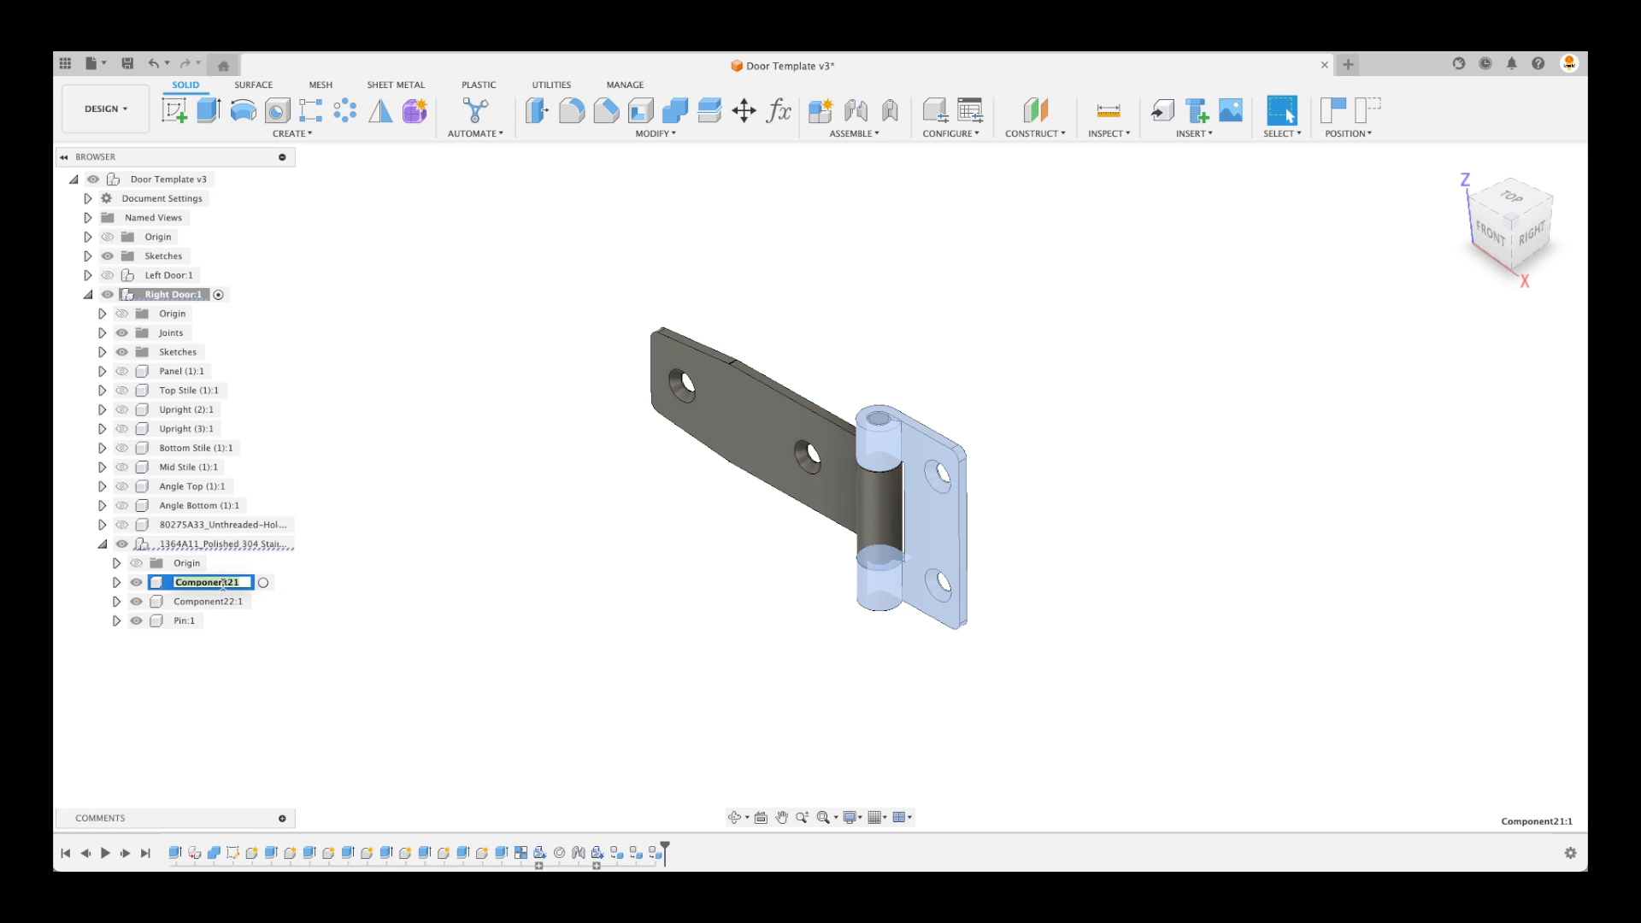
{"action": "type", "text": "J"}
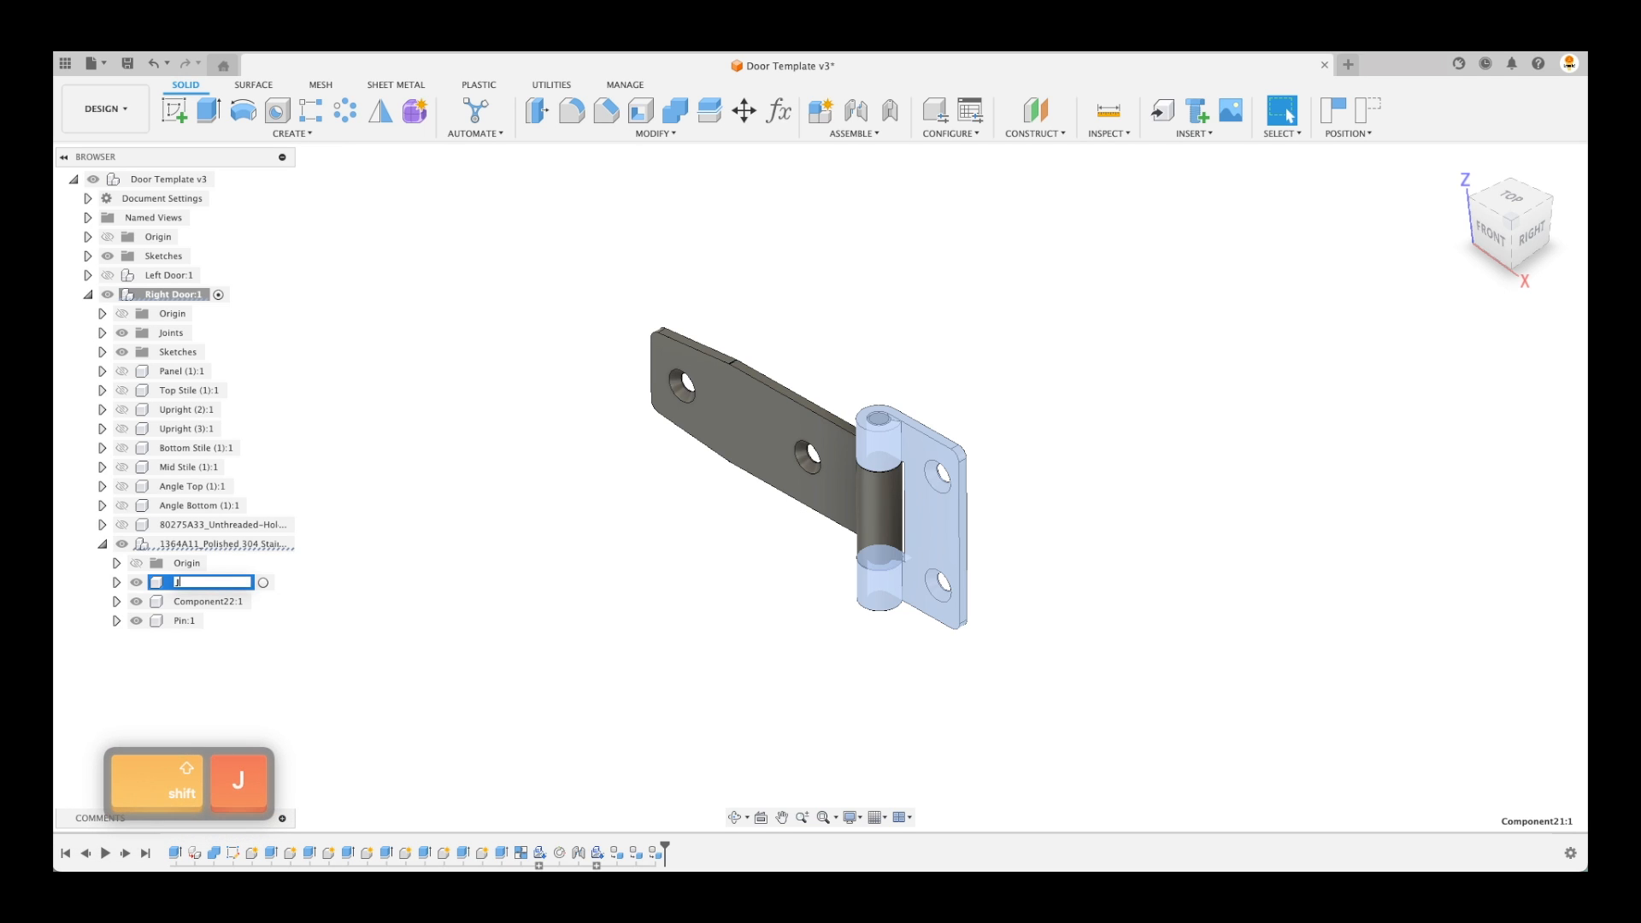
{"action": "type", "text": "amb Side"}
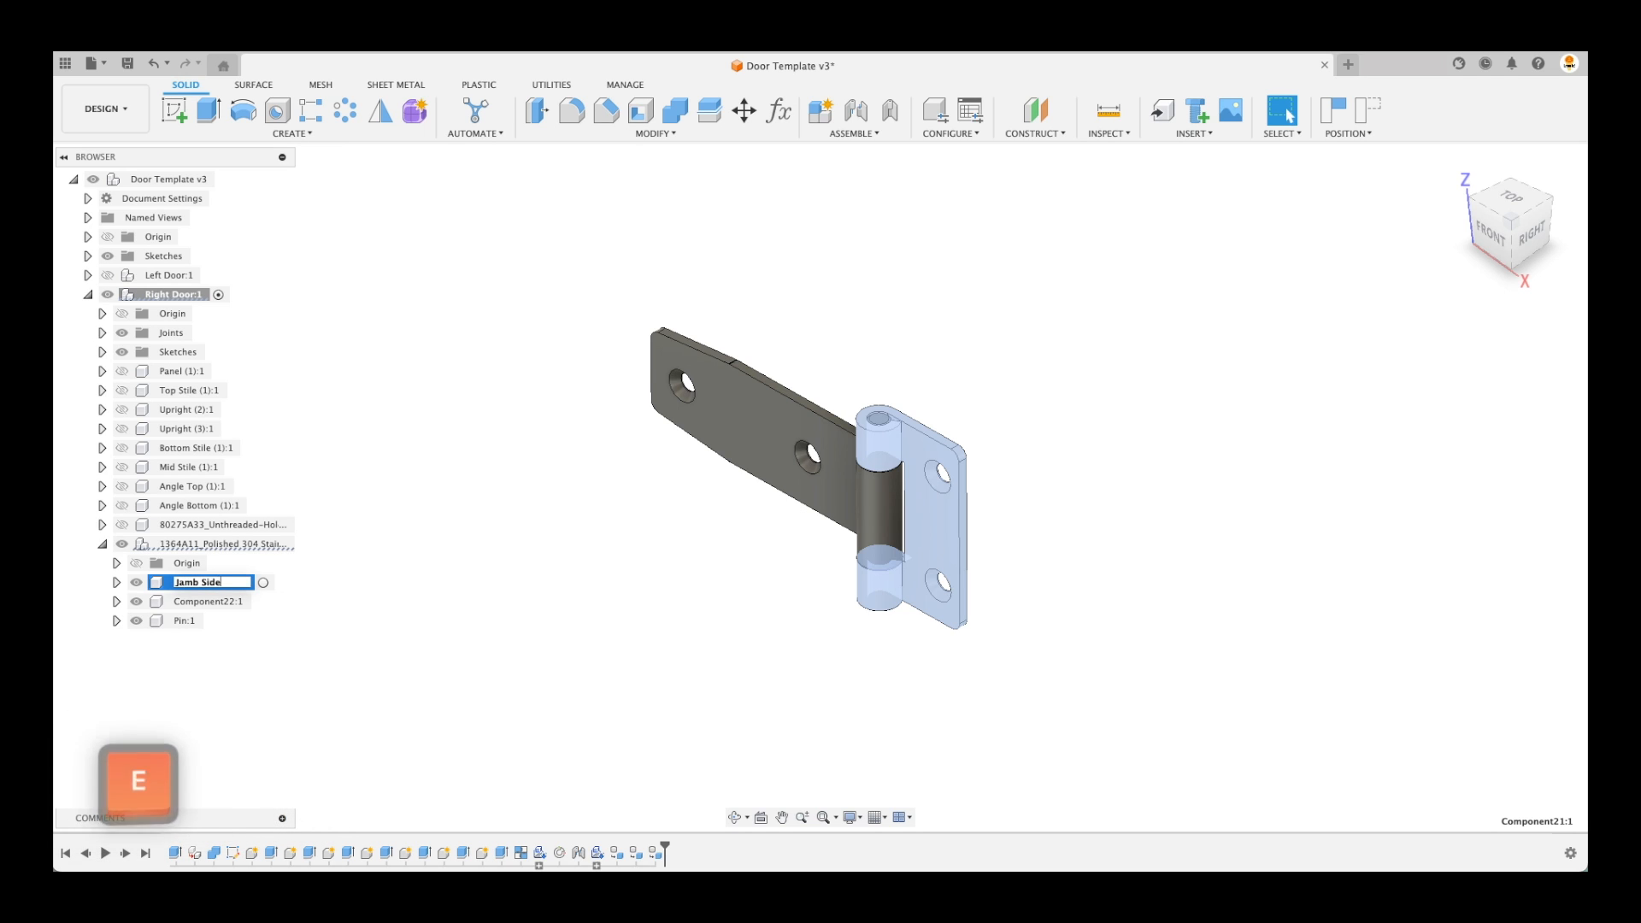
{"action": "key", "text": "Return"}
Rename the component of the long hinge leaf as Door Side
{"action": "left_click", "coordinate": [227, 602]}
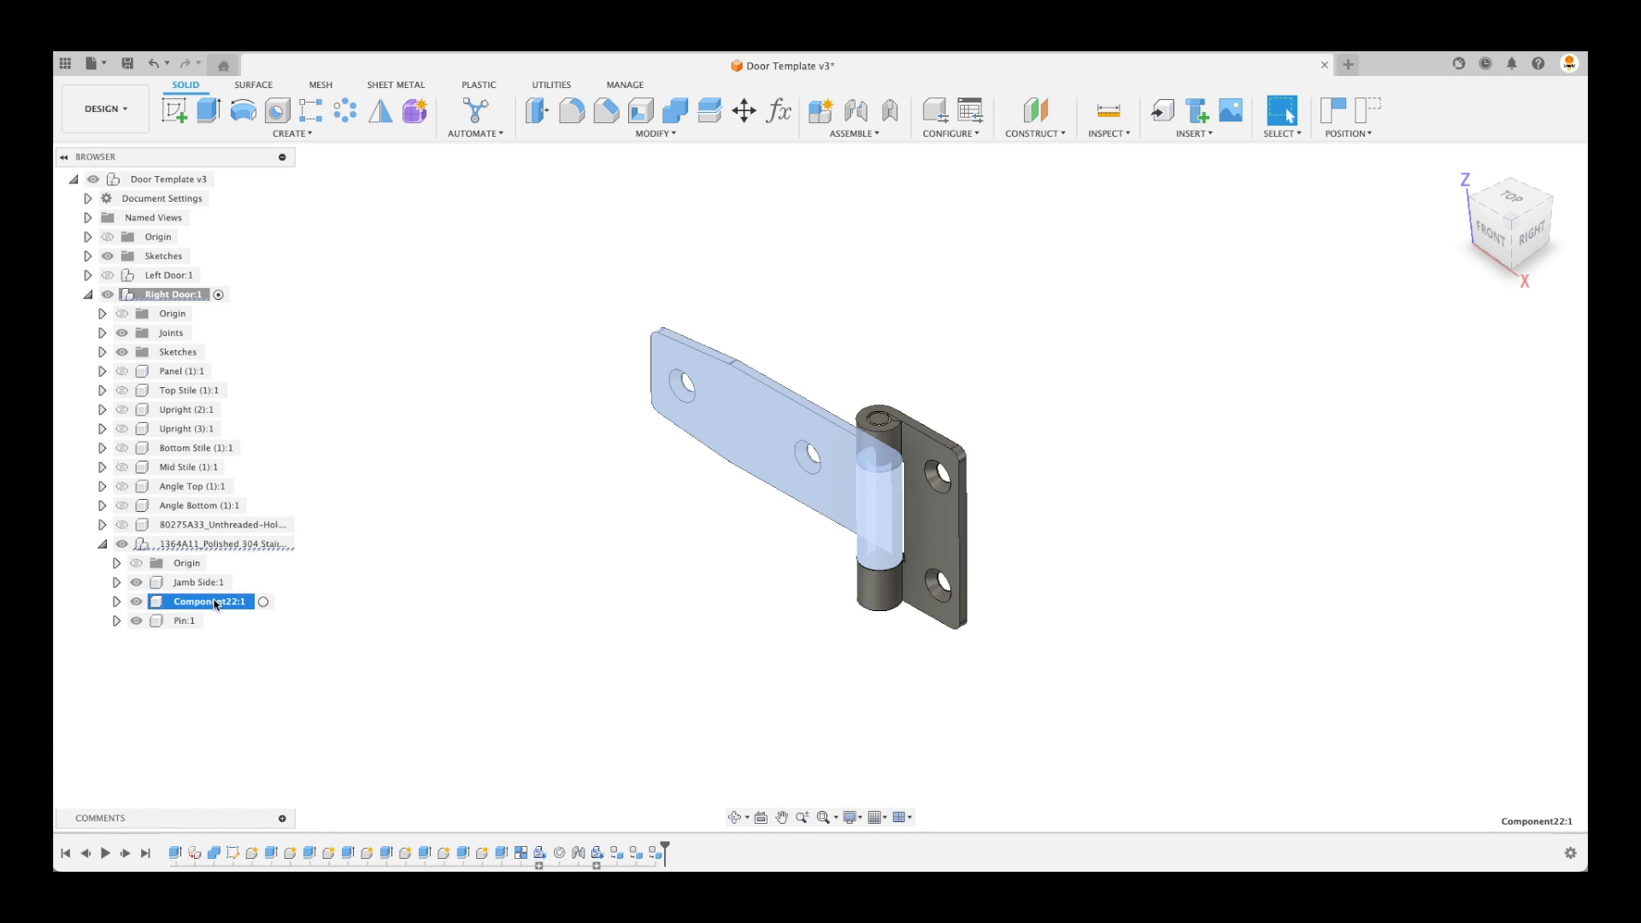
{"action": "left_click", "coordinate": [228, 603]}
{"action": "type", "text": "Door Side"}
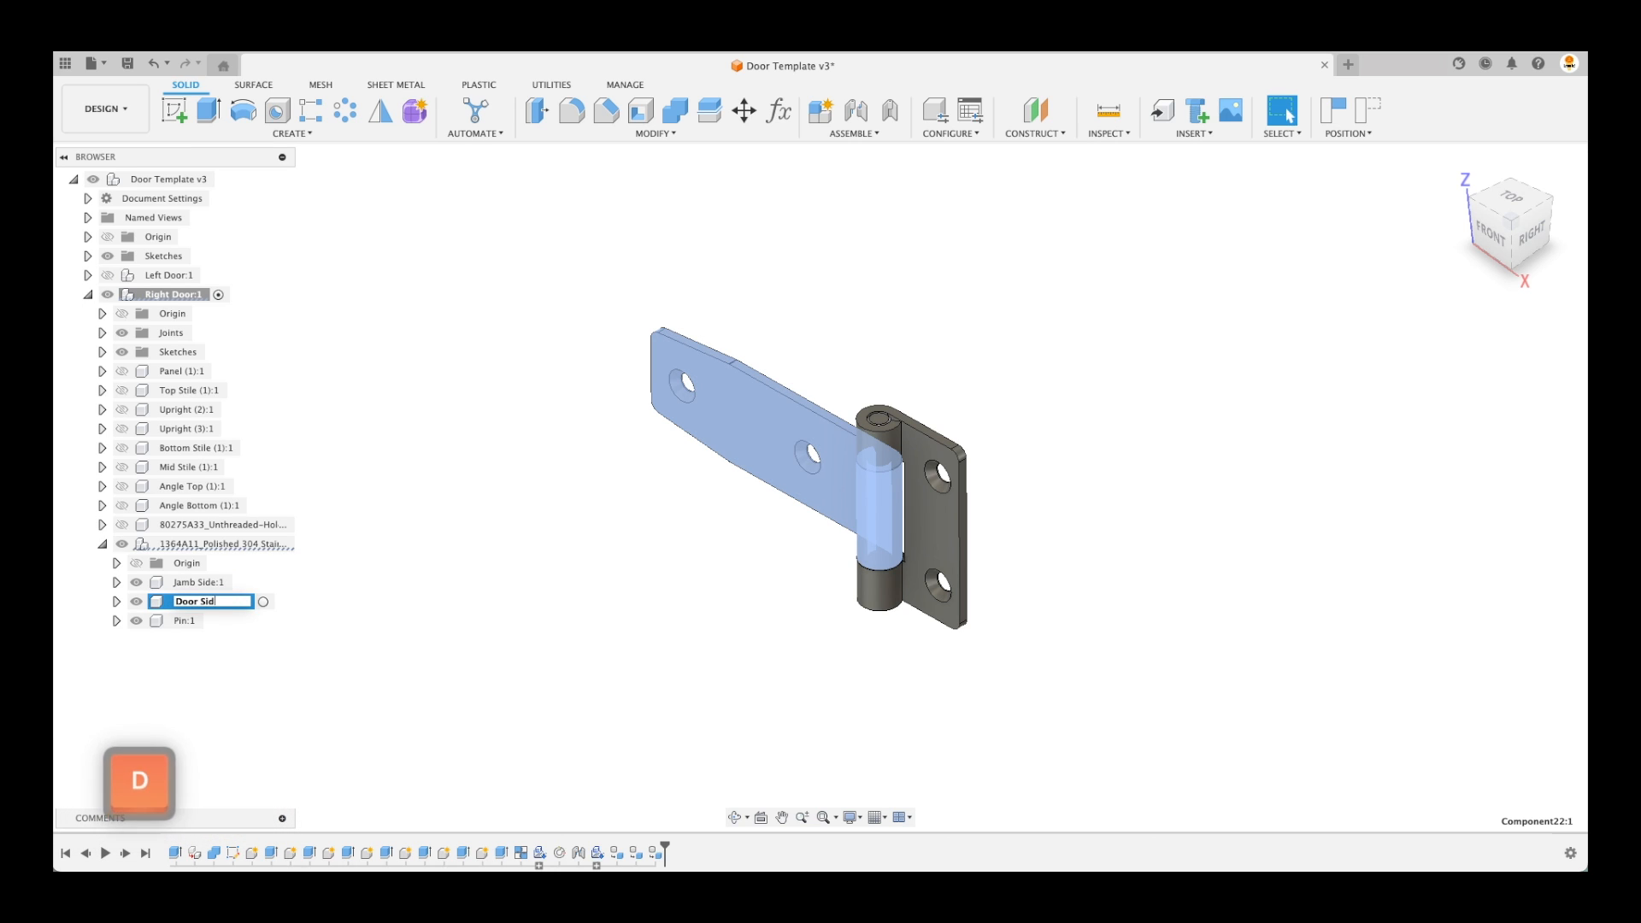
{"action": "key", "text": "Return"}
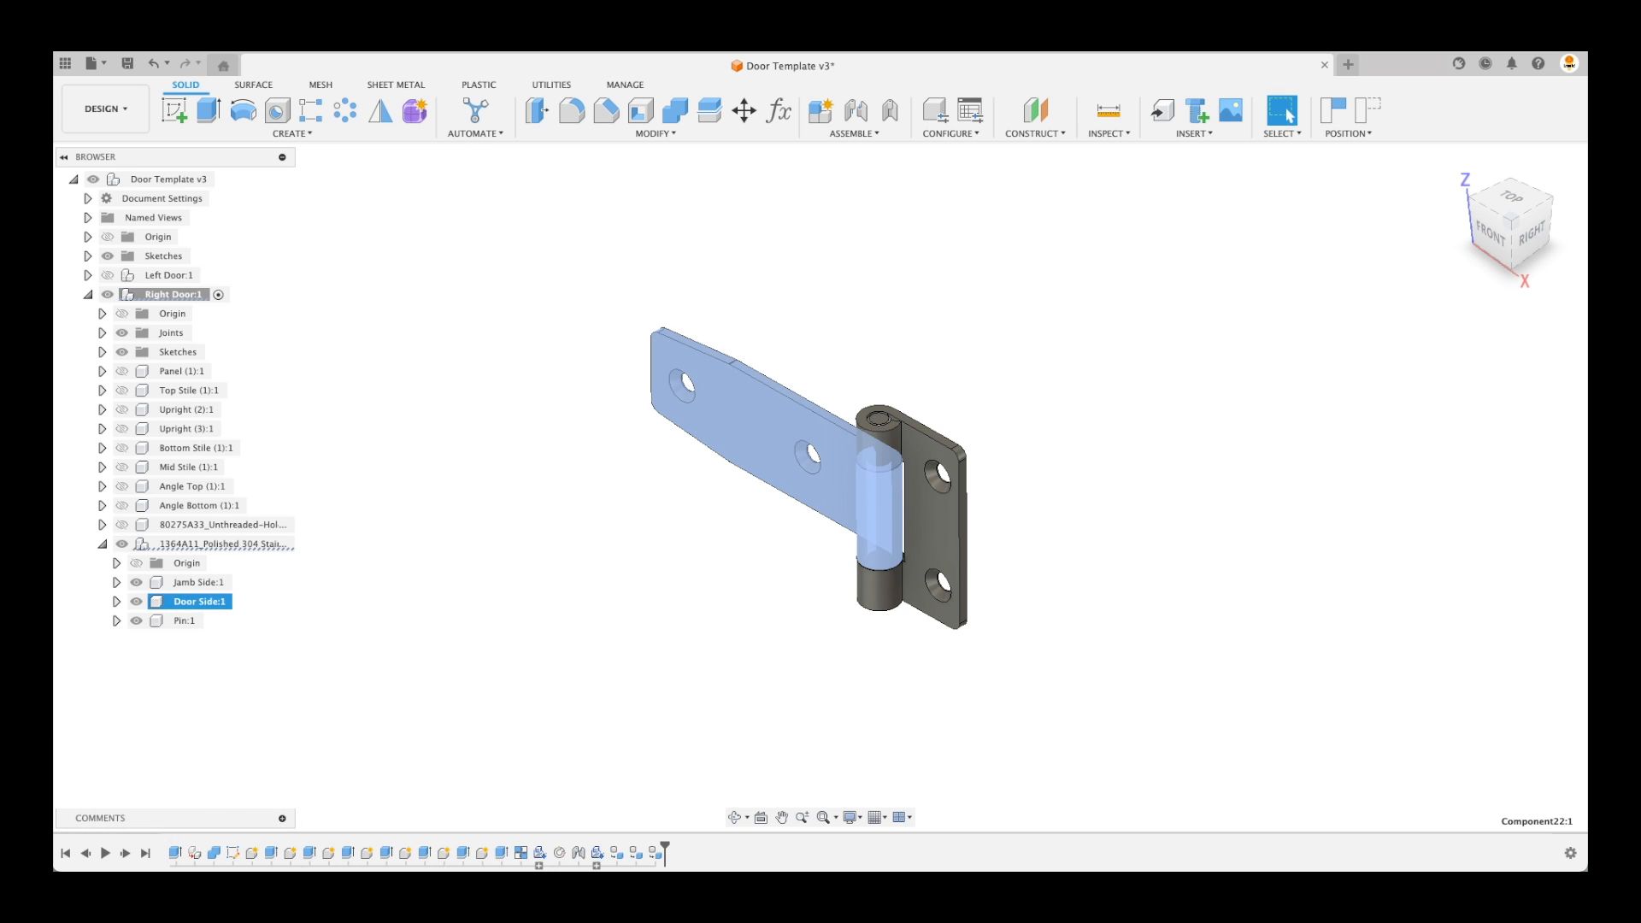
{"action": "left_click", "coordinate": [323, 641]}
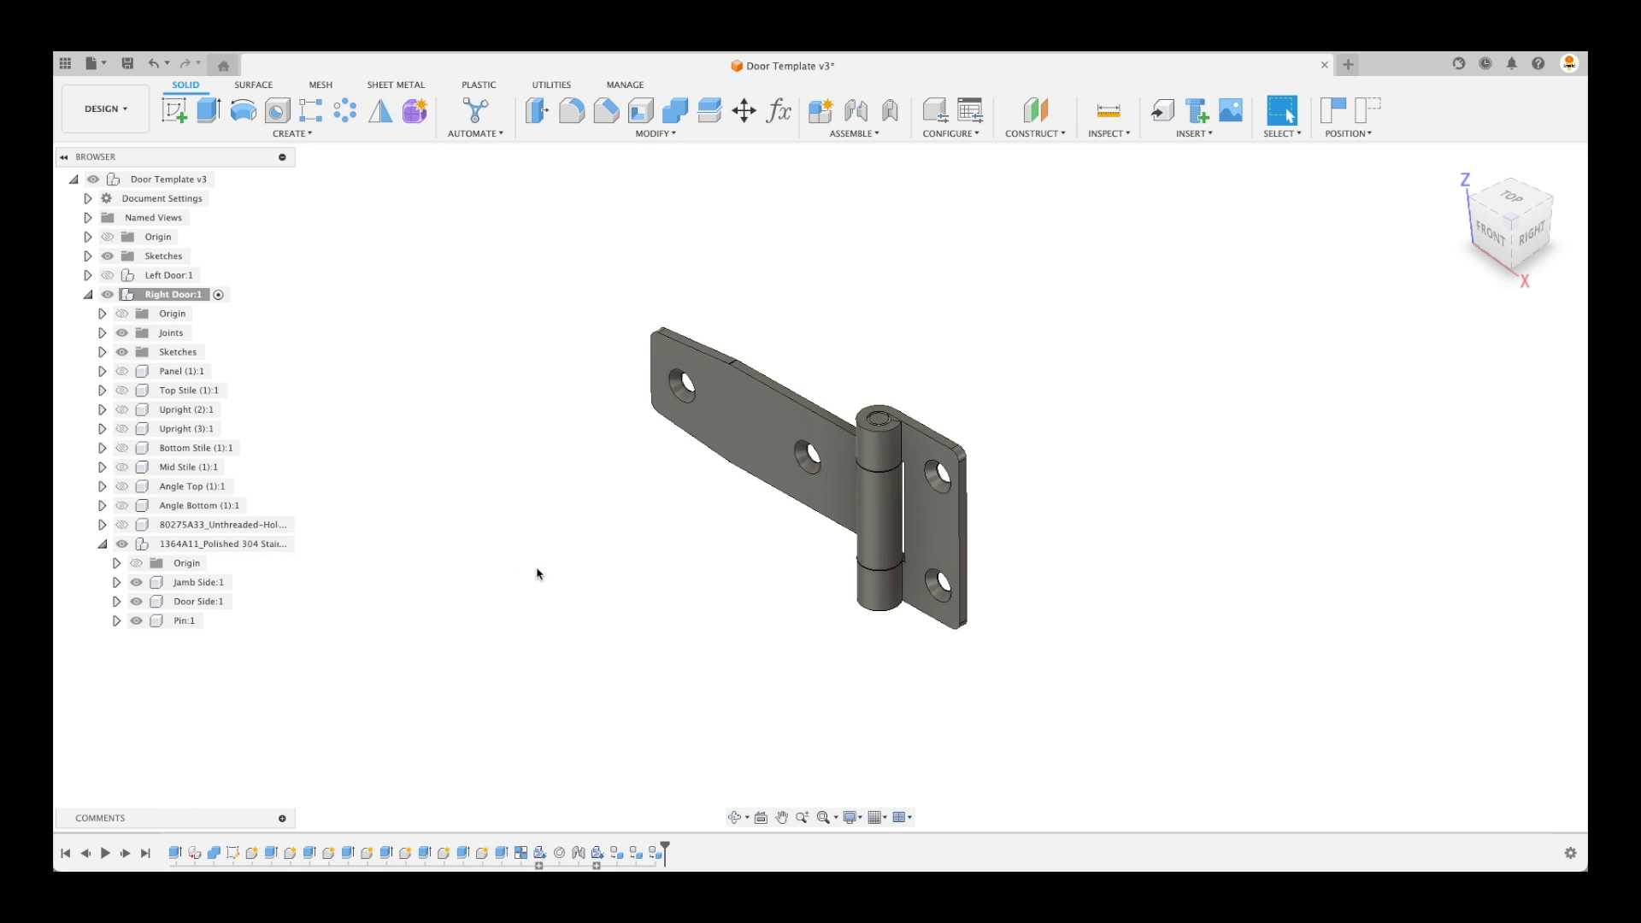
Try pulling the door-side leaf and the pin away from the jamb-side leaf, and undo both moves
{"action": "left_click_drag", "start_coordinate": [791, 454], "coordinate": [565, 450]}
{"action": "left_click_drag", "start_coordinate": [846, 530], "coordinate": [758, 561]}
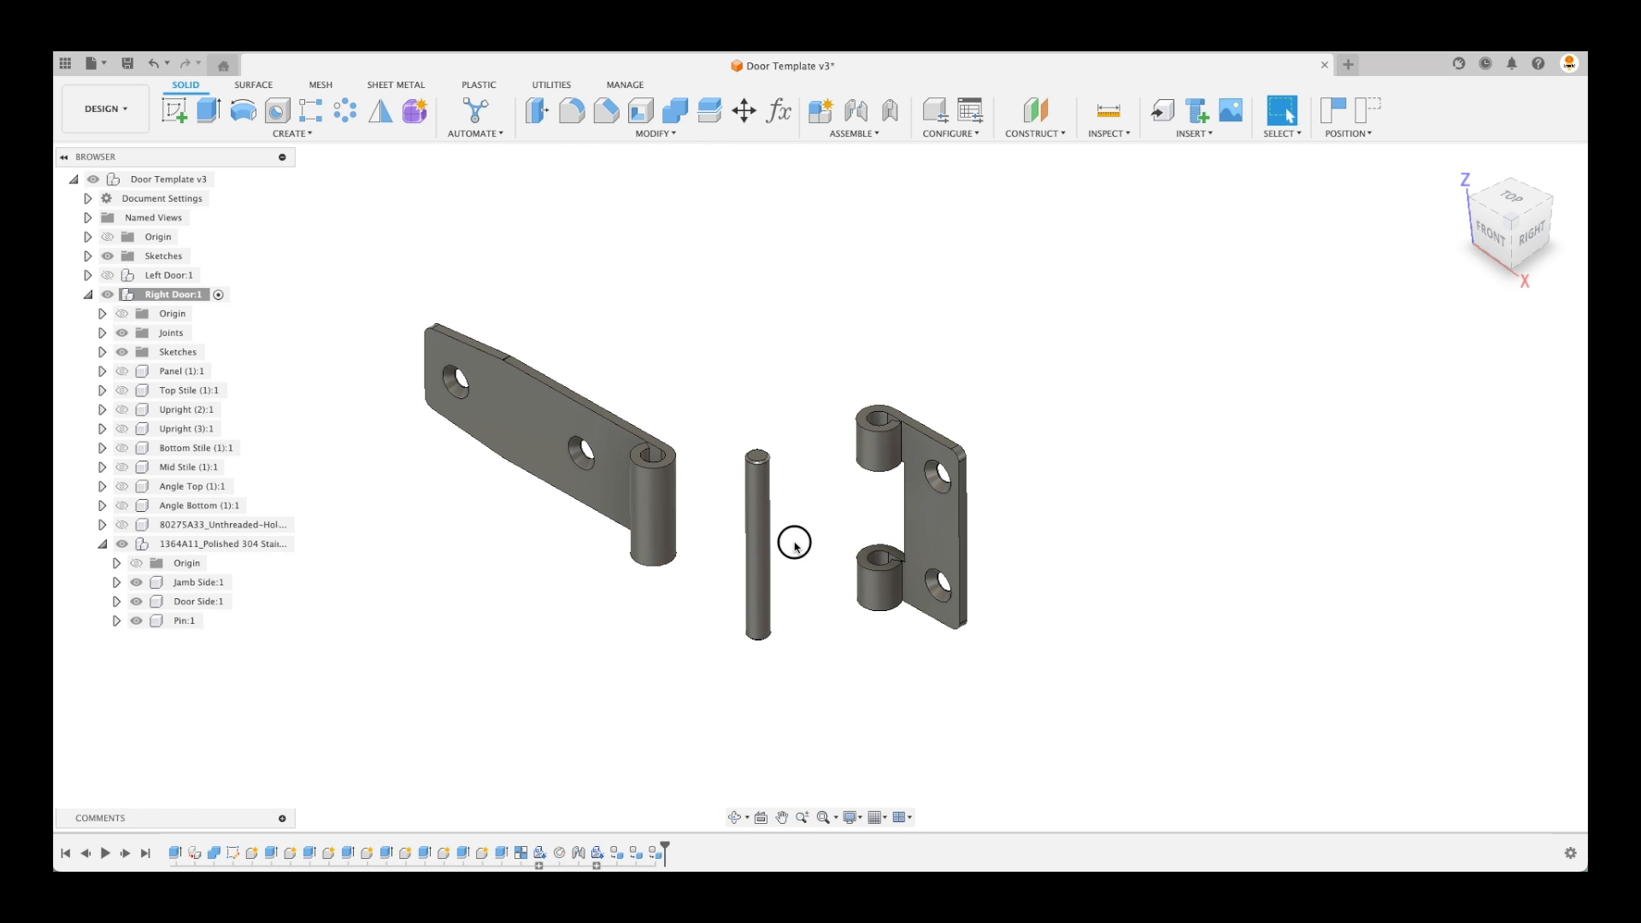
{"action": "left_click", "coordinate": [859, 113]}
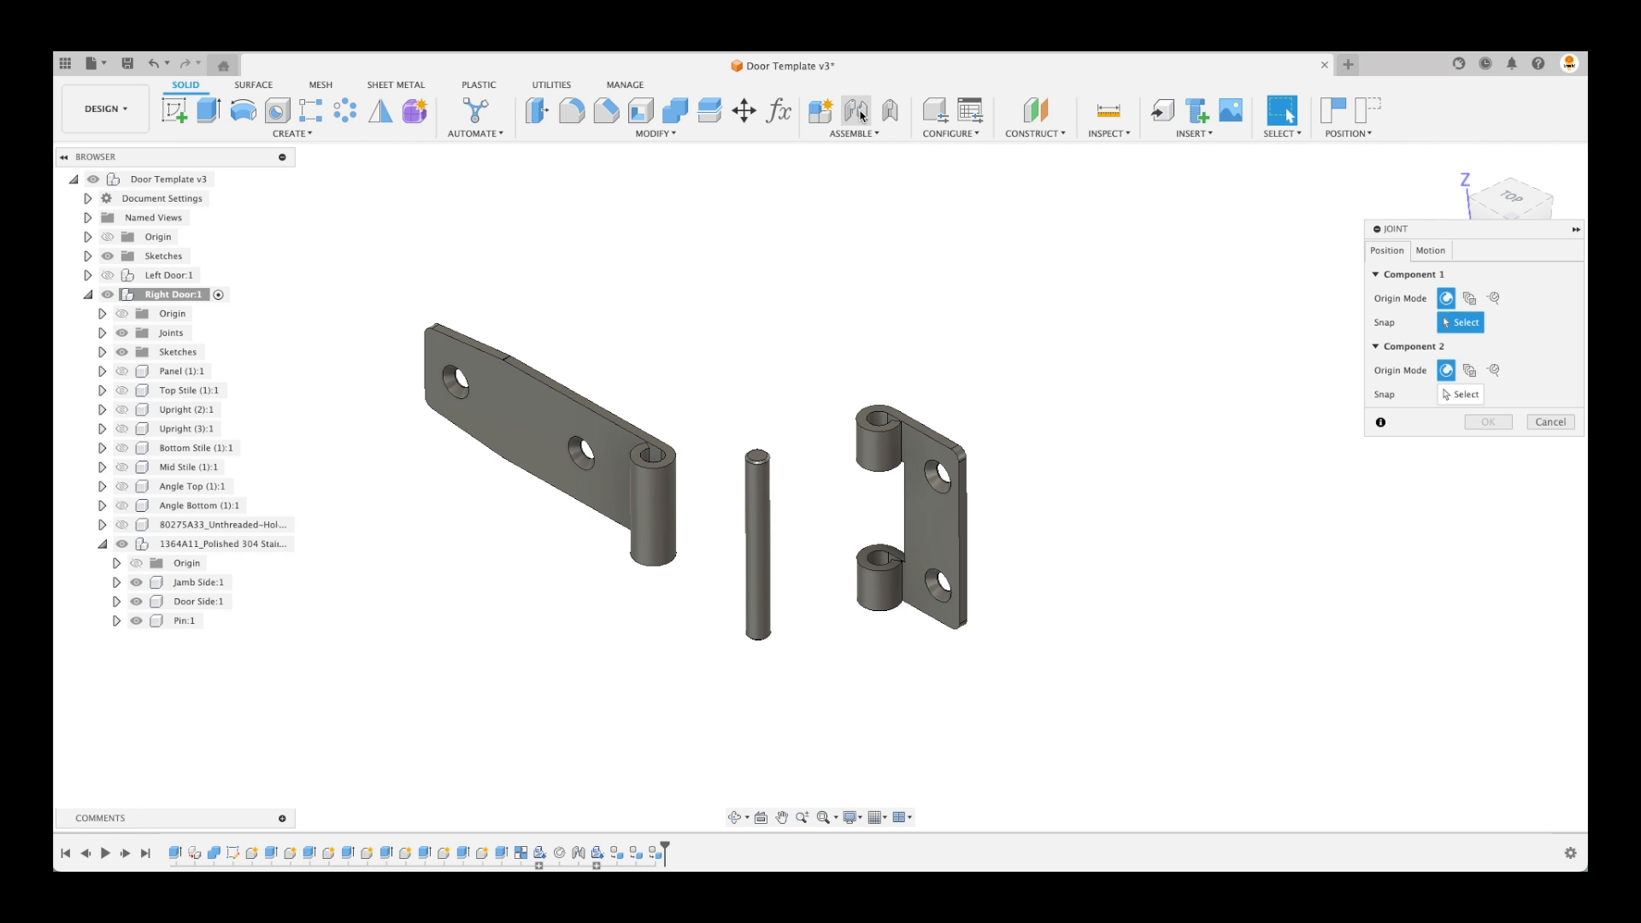
{"action": "left_click", "coordinate": [1549, 422]}
{"action": "key", "text": "super+z"}
{"action": "key", "text": "super+z"}
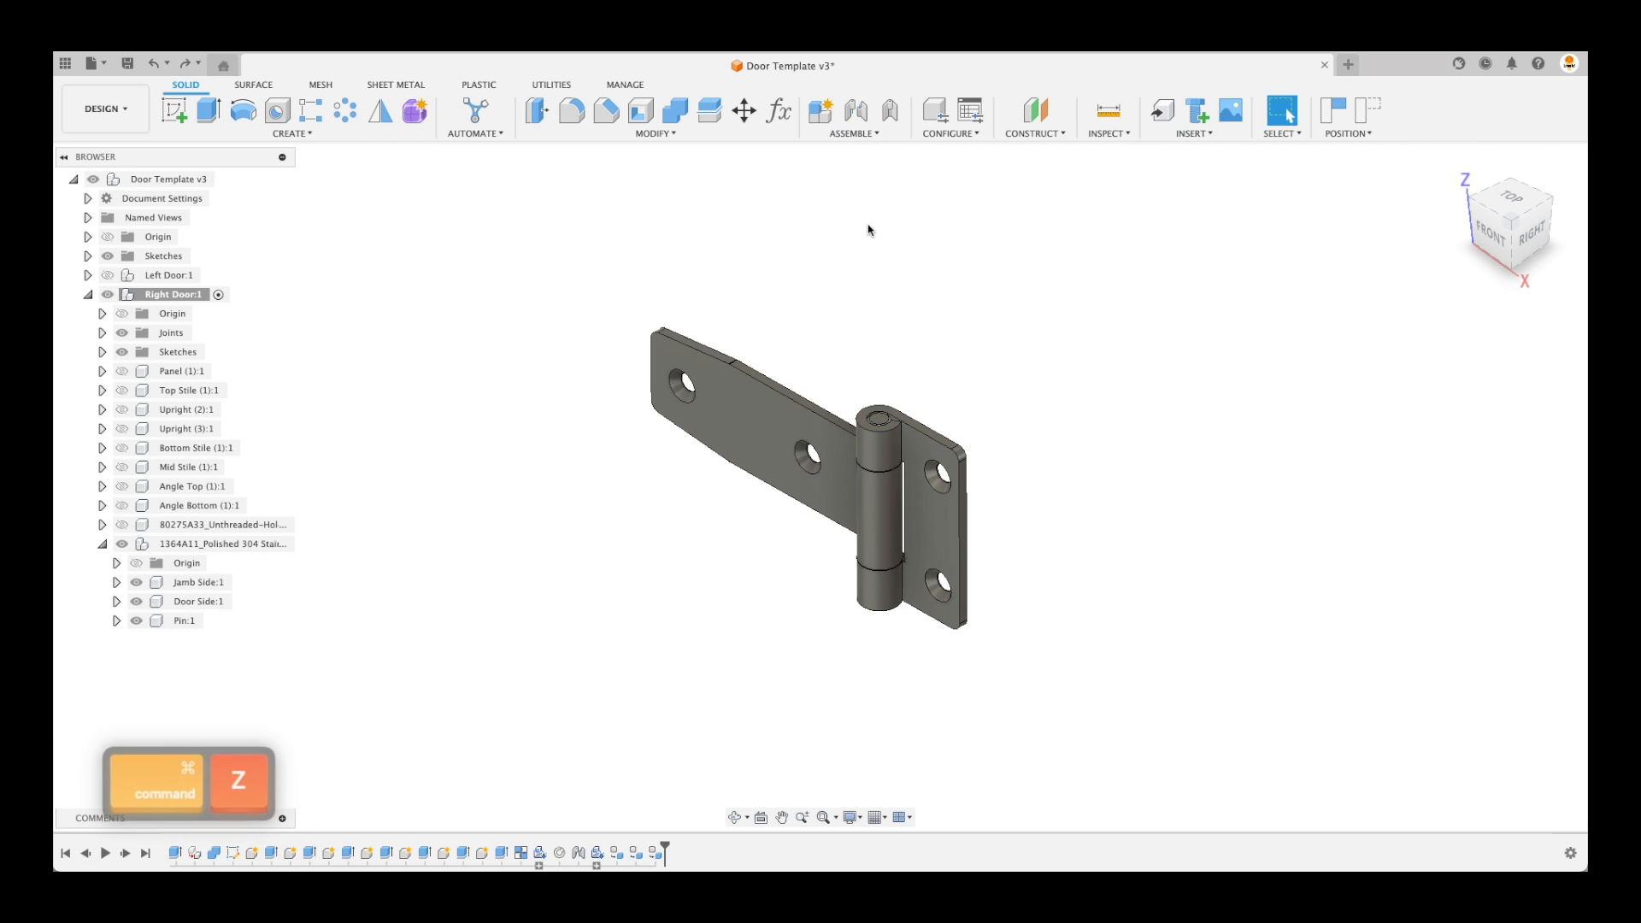
Set up an as-built joint between the pin and the jamb-side leaf with Revolute motion
{"action": "left_click", "coordinate": [878, 134]}
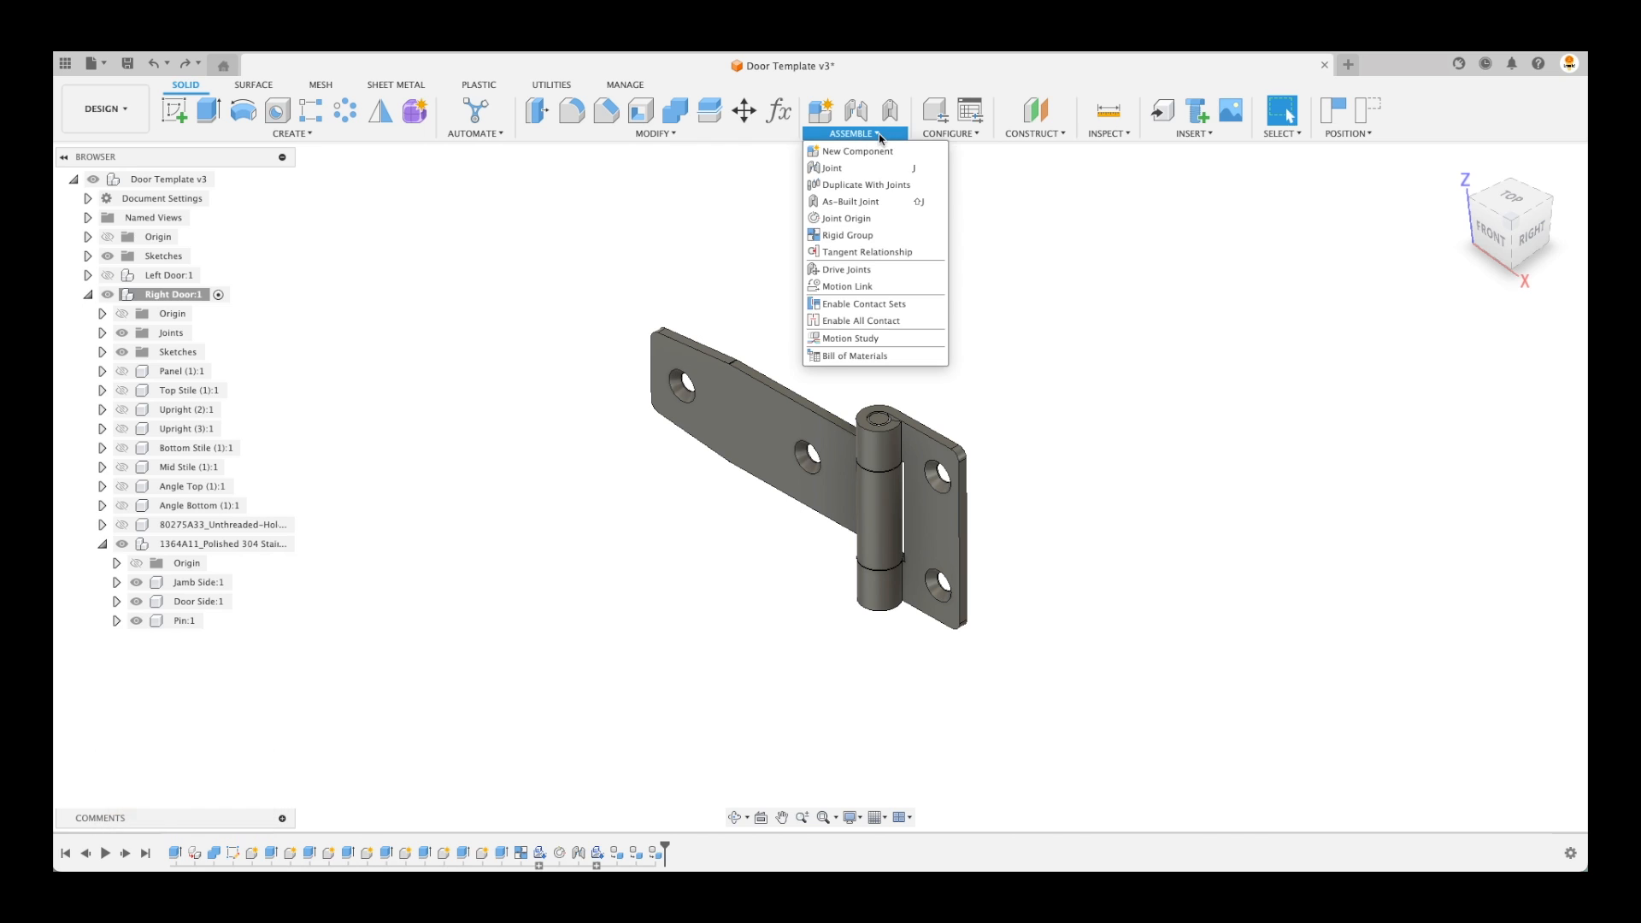
{"action": "left_click", "coordinate": [883, 202]}
{"action": "scroll", "coordinate": [879, 421], "scroll_direction": "up", "scroll_amount": 2}
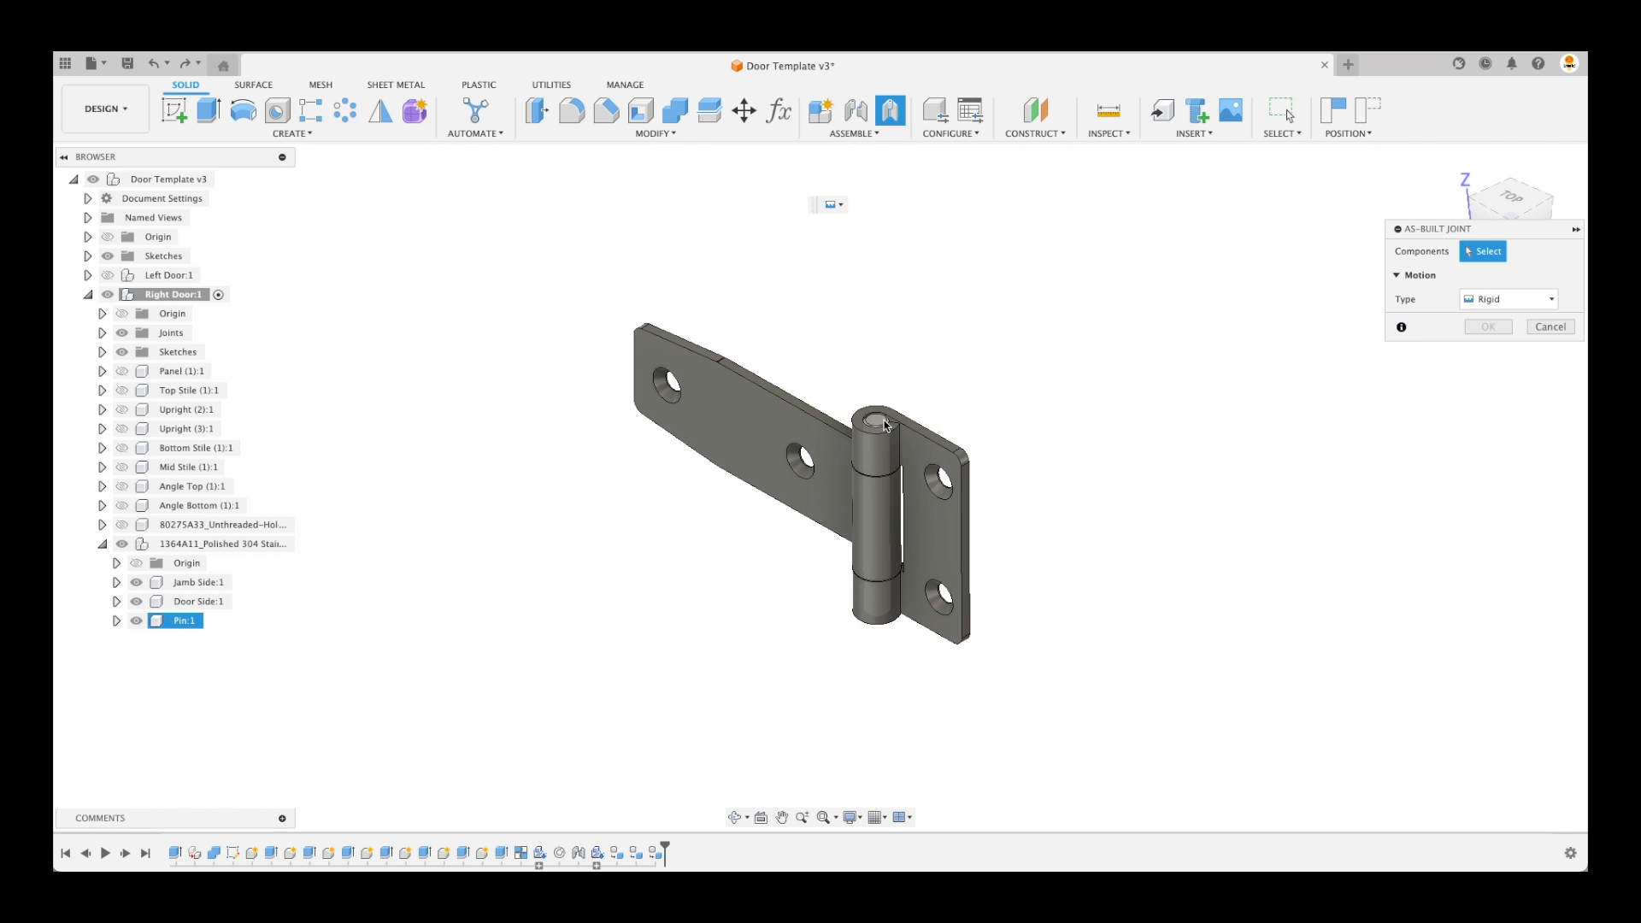
{"action": "left_click", "coordinate": [879, 421]}
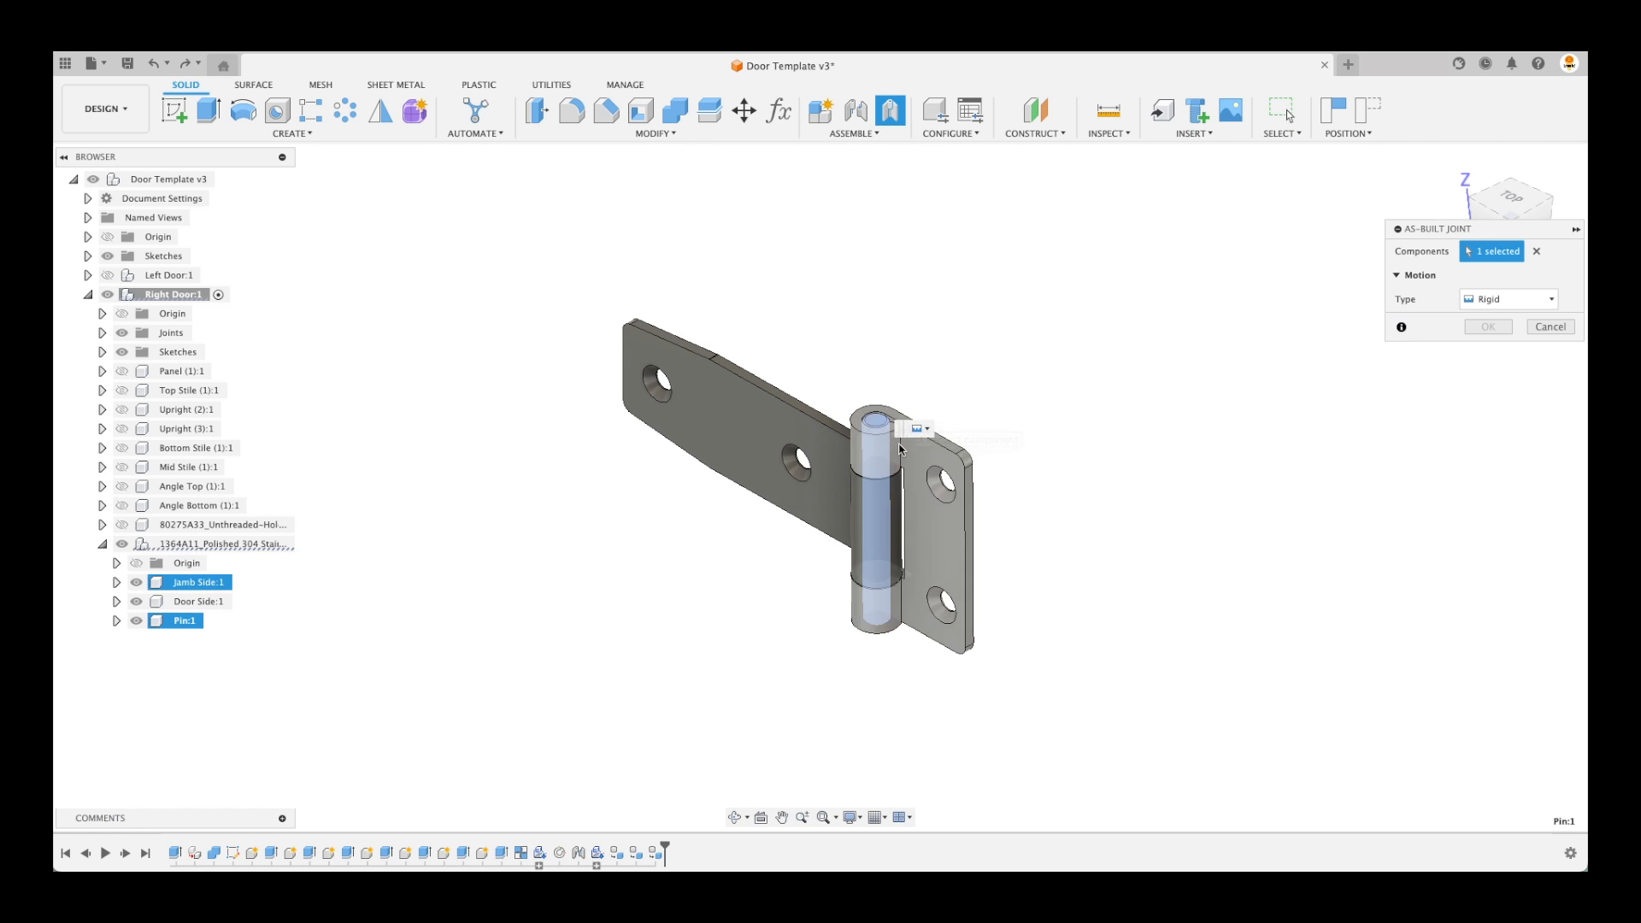
{"action": "left_click", "coordinate": [940, 453]}
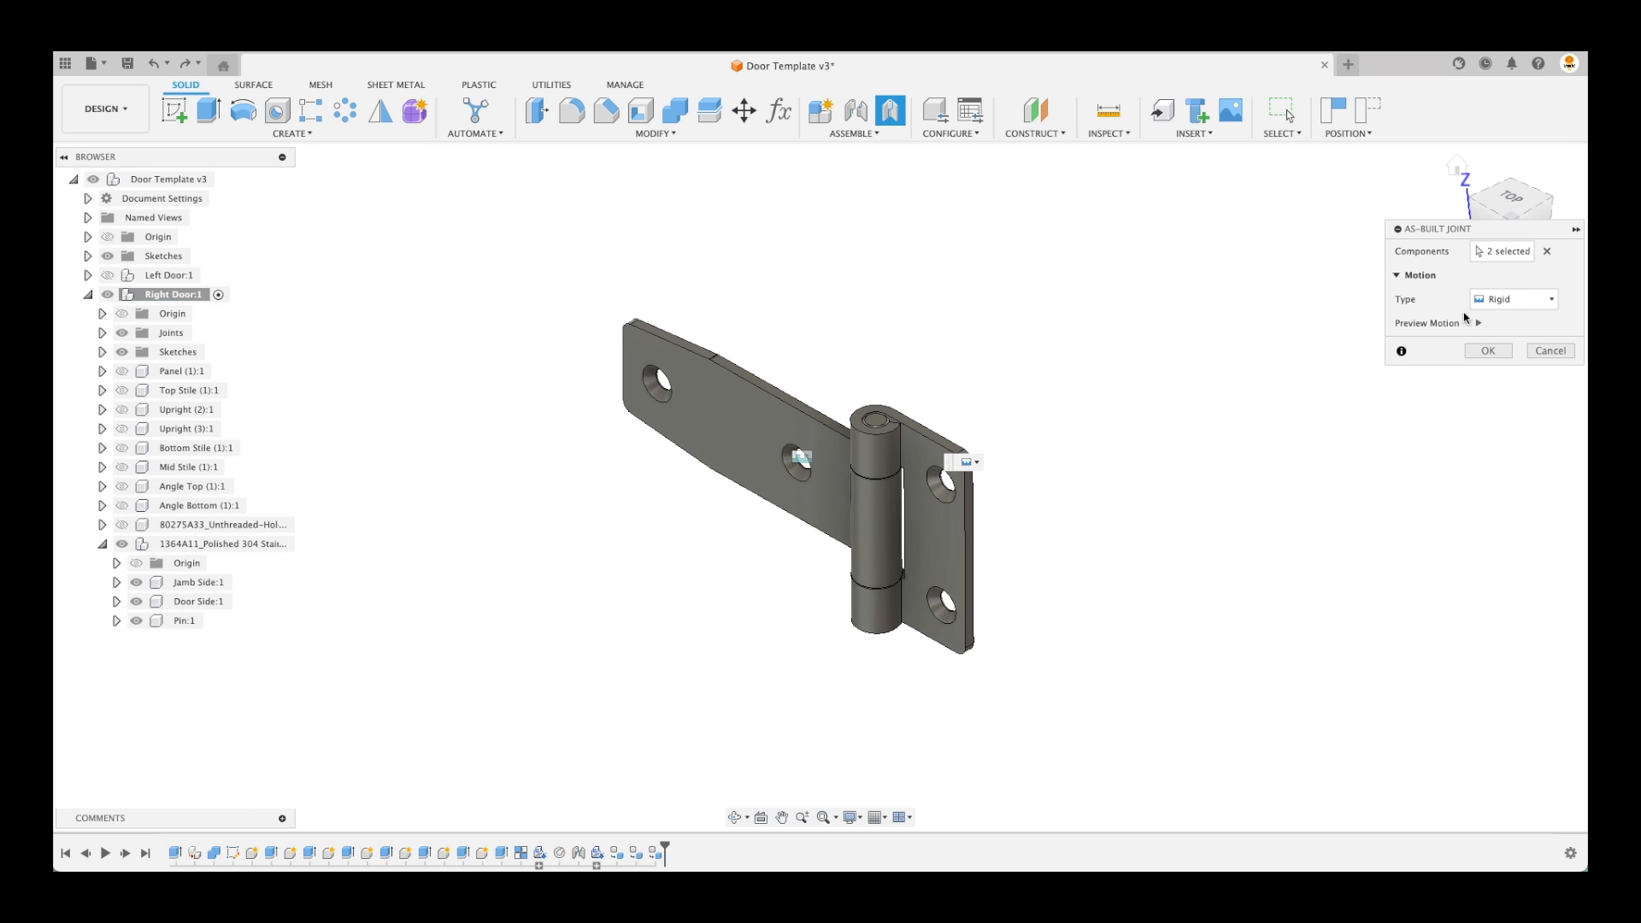
{"action": "left_click", "coordinate": [1500, 300]}
{"action": "left_click", "coordinate": [1508, 338]}
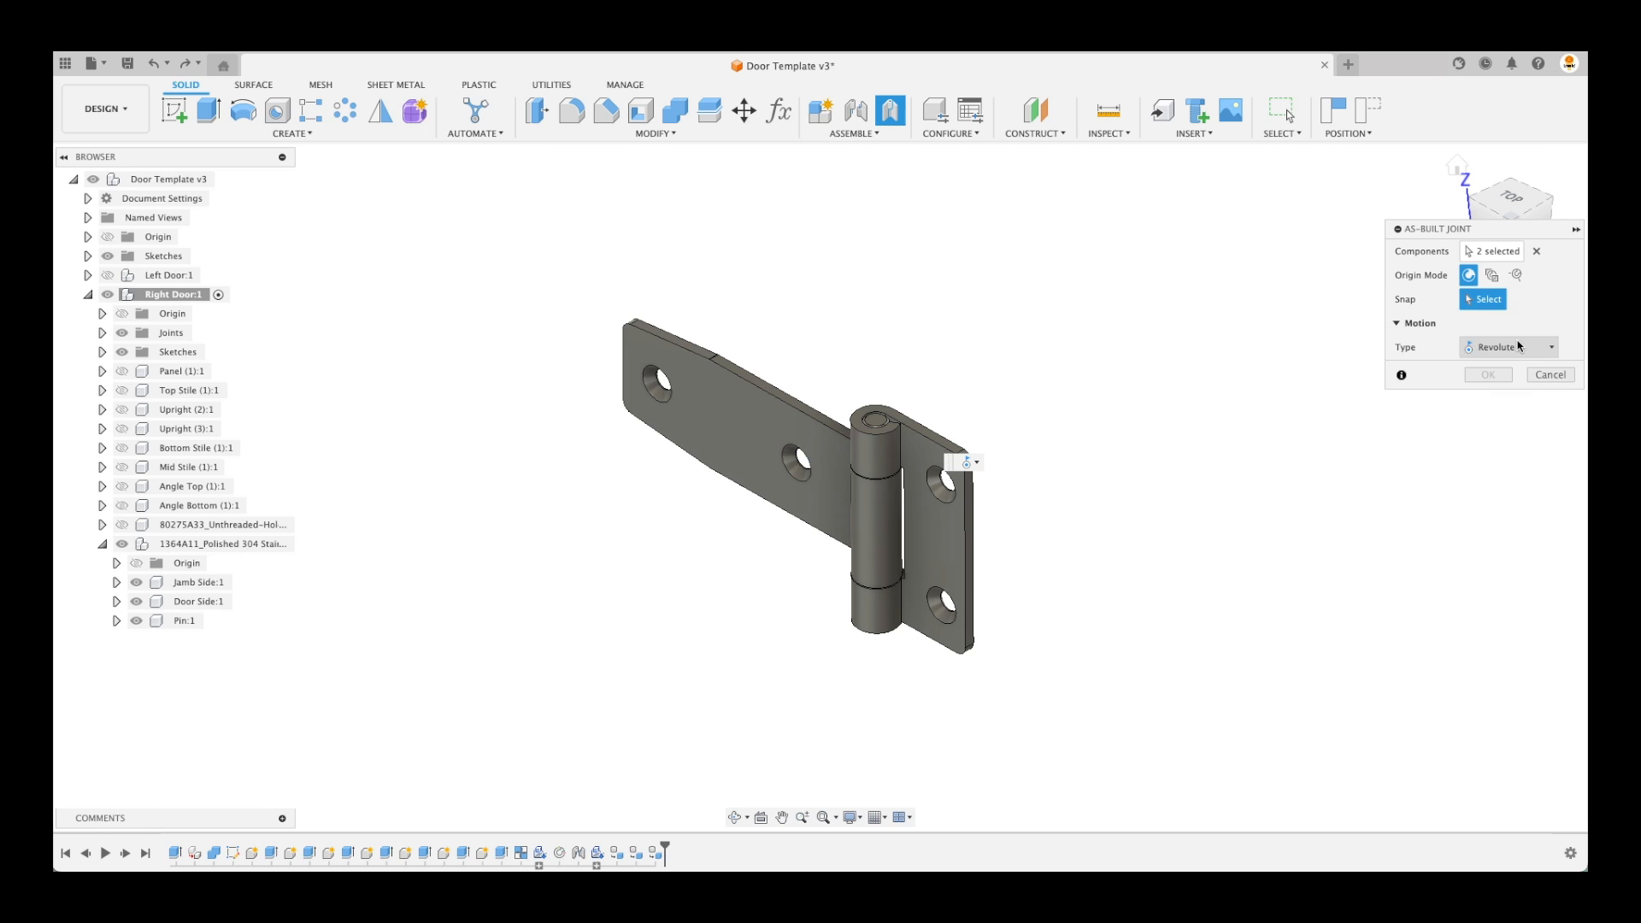
Place the revolute joint's origin at the centre of the pin's top face, accept it, and test-move the door-side leaf, undoing that move
{"action": "left_click", "coordinate": [880, 426]}
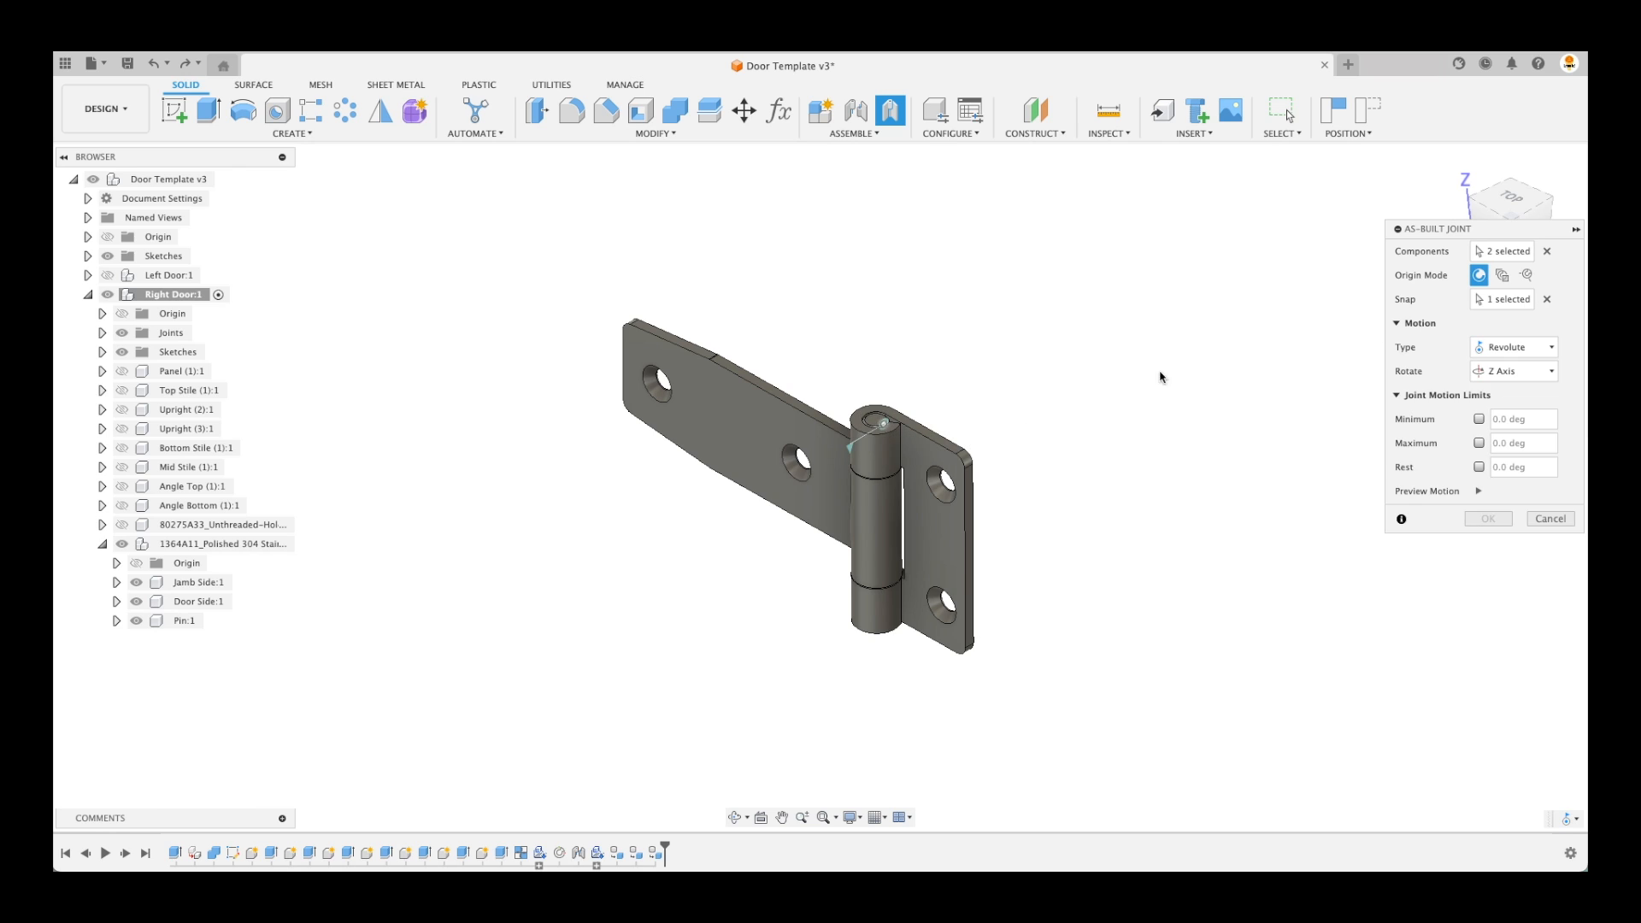
{"action": "left_click", "coordinate": [1547, 299]}
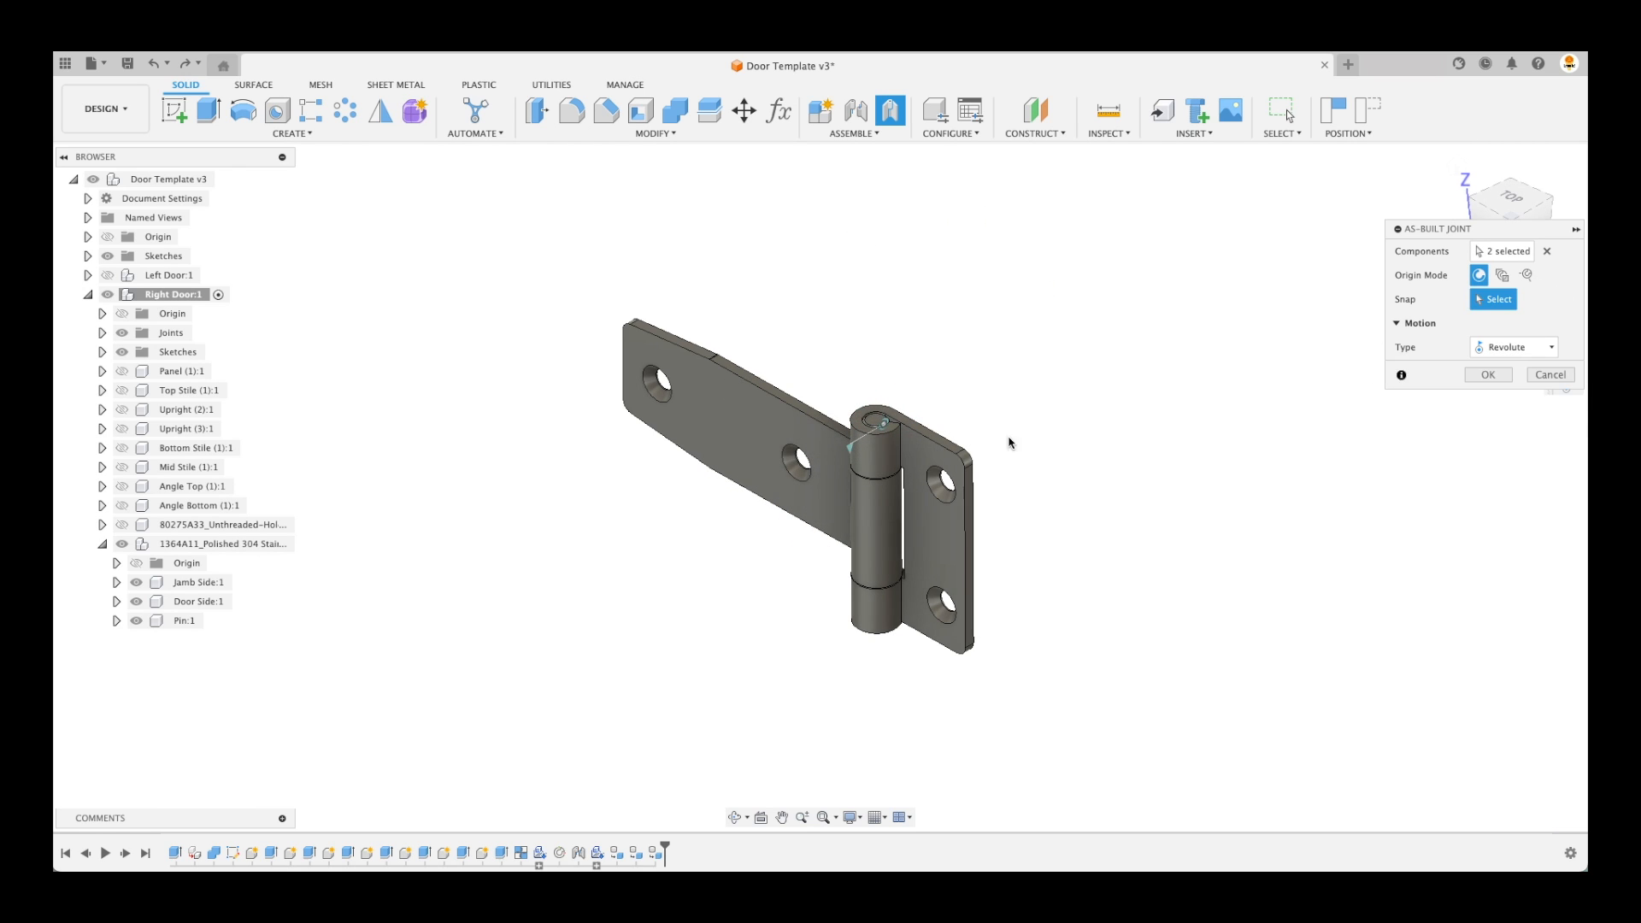
{"action": "left_click", "coordinate": [880, 422]}
{"action": "scroll", "coordinate": [854, 402], "scroll_direction": "up", "scroll_amount": 5}
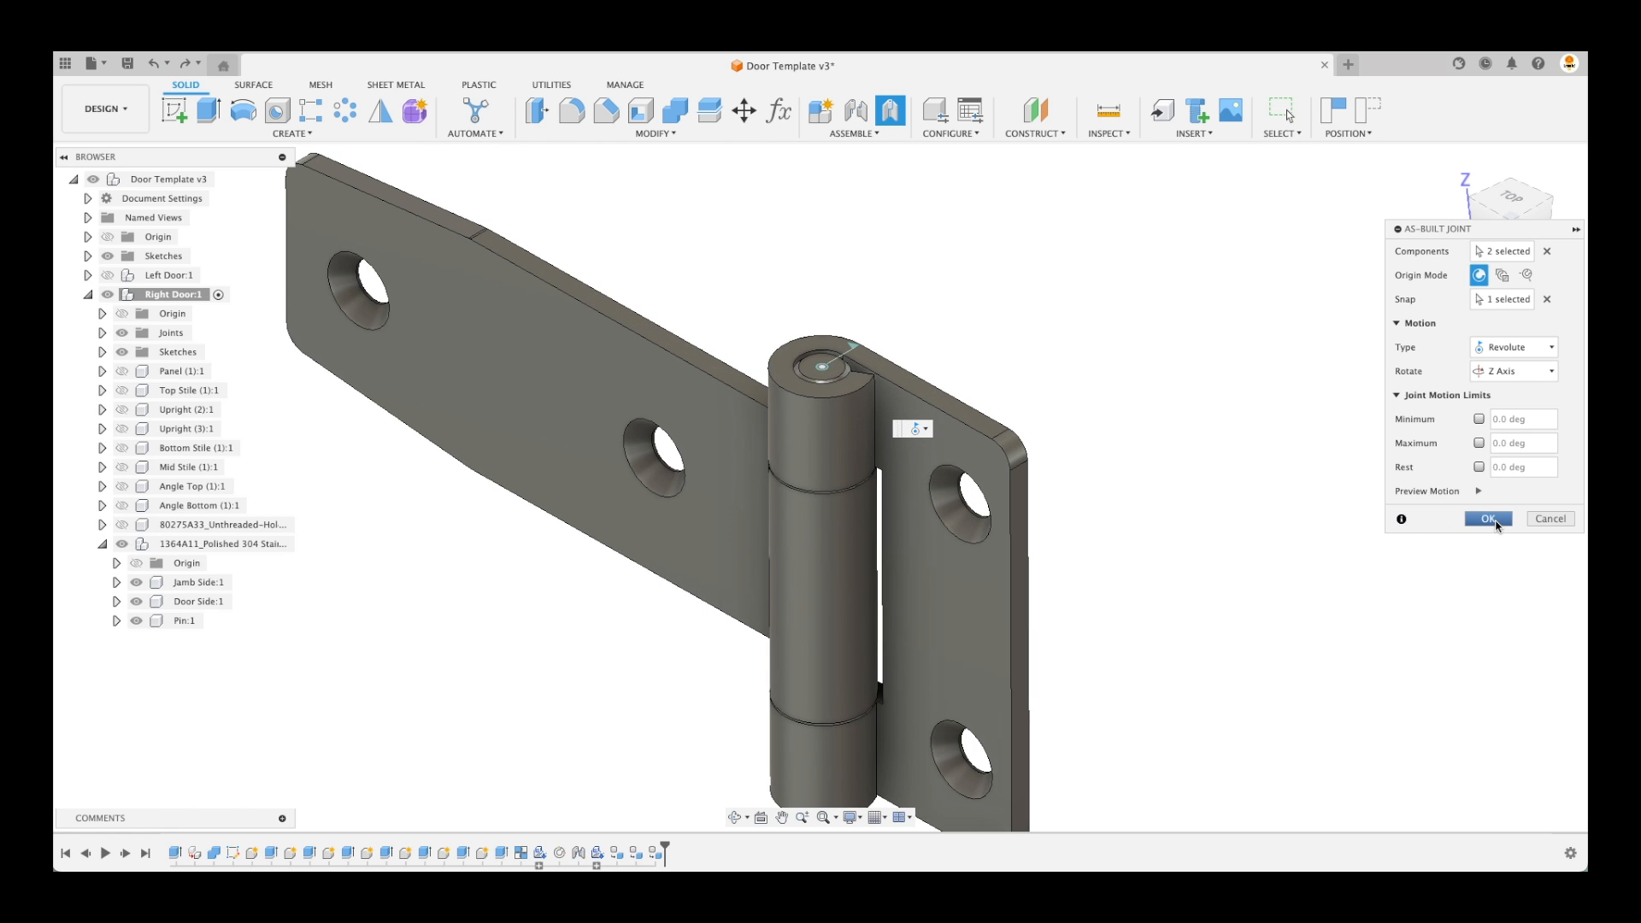
{"action": "left_click", "coordinate": [1489, 519]}
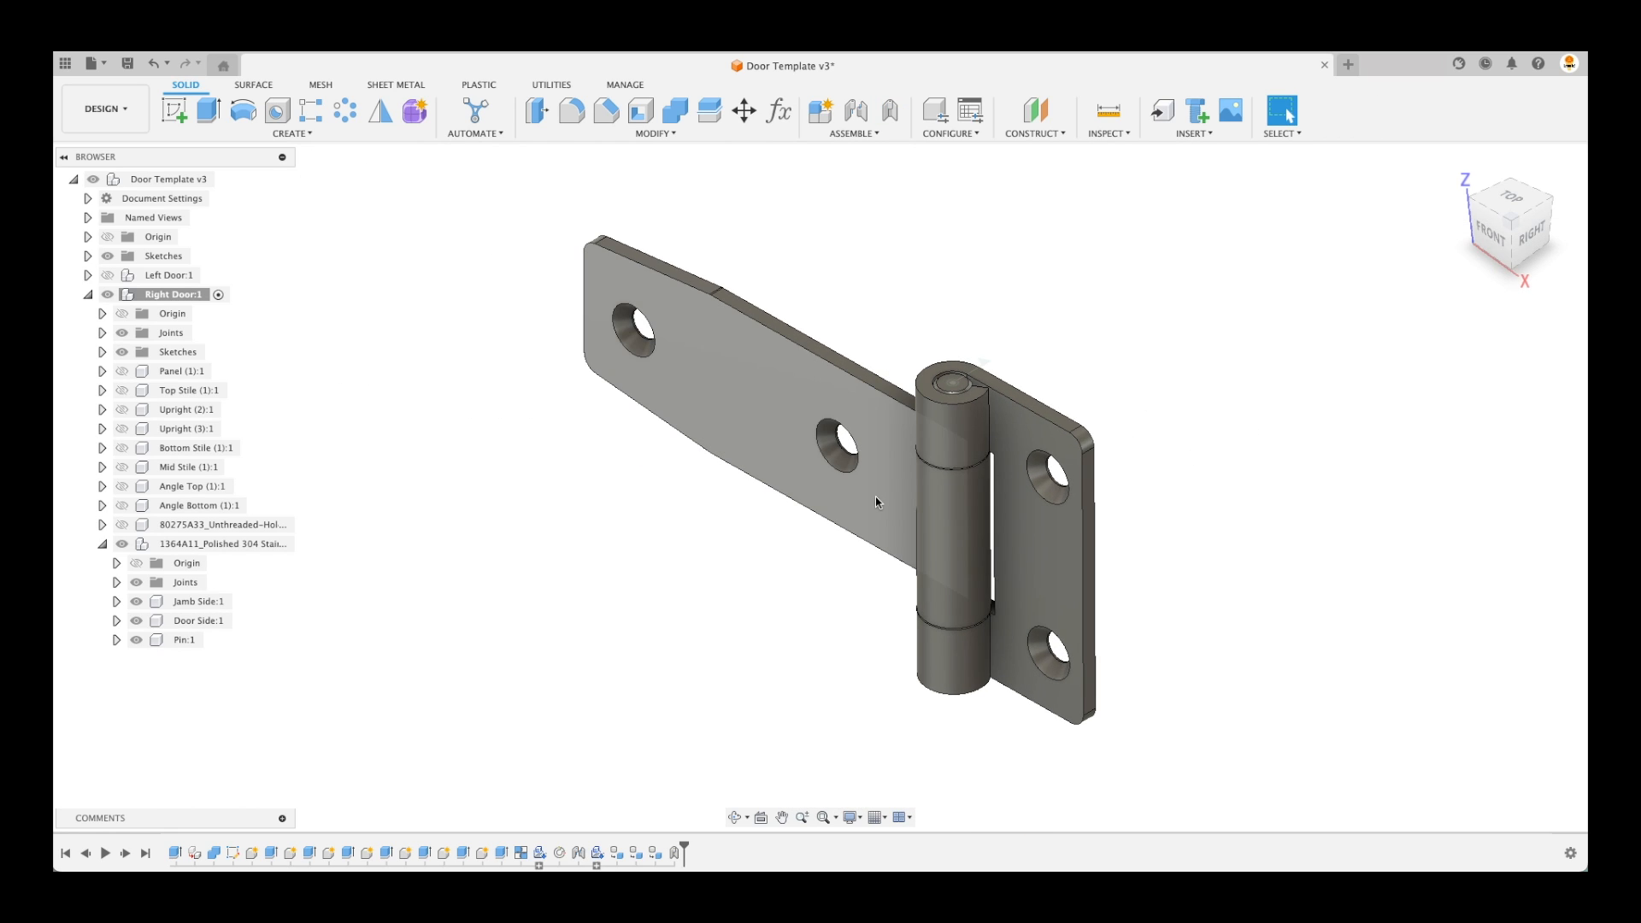
{"action": "left_click_drag", "start_coordinate": [880, 487], "coordinate": [769, 468]}
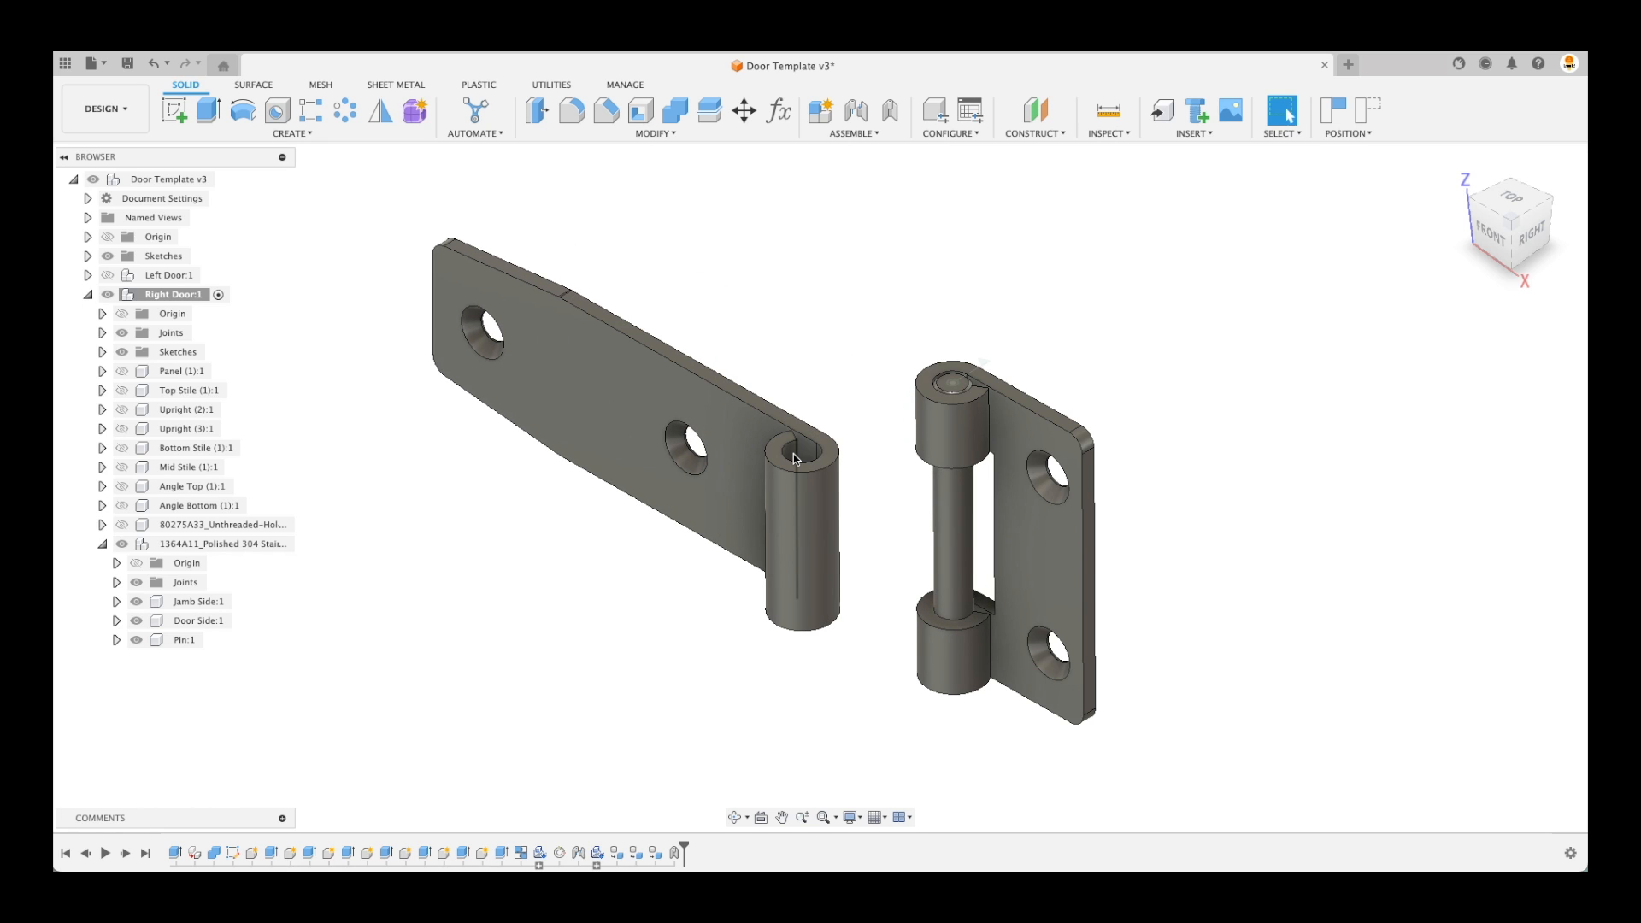
{"action": "key", "text": "super+z"}
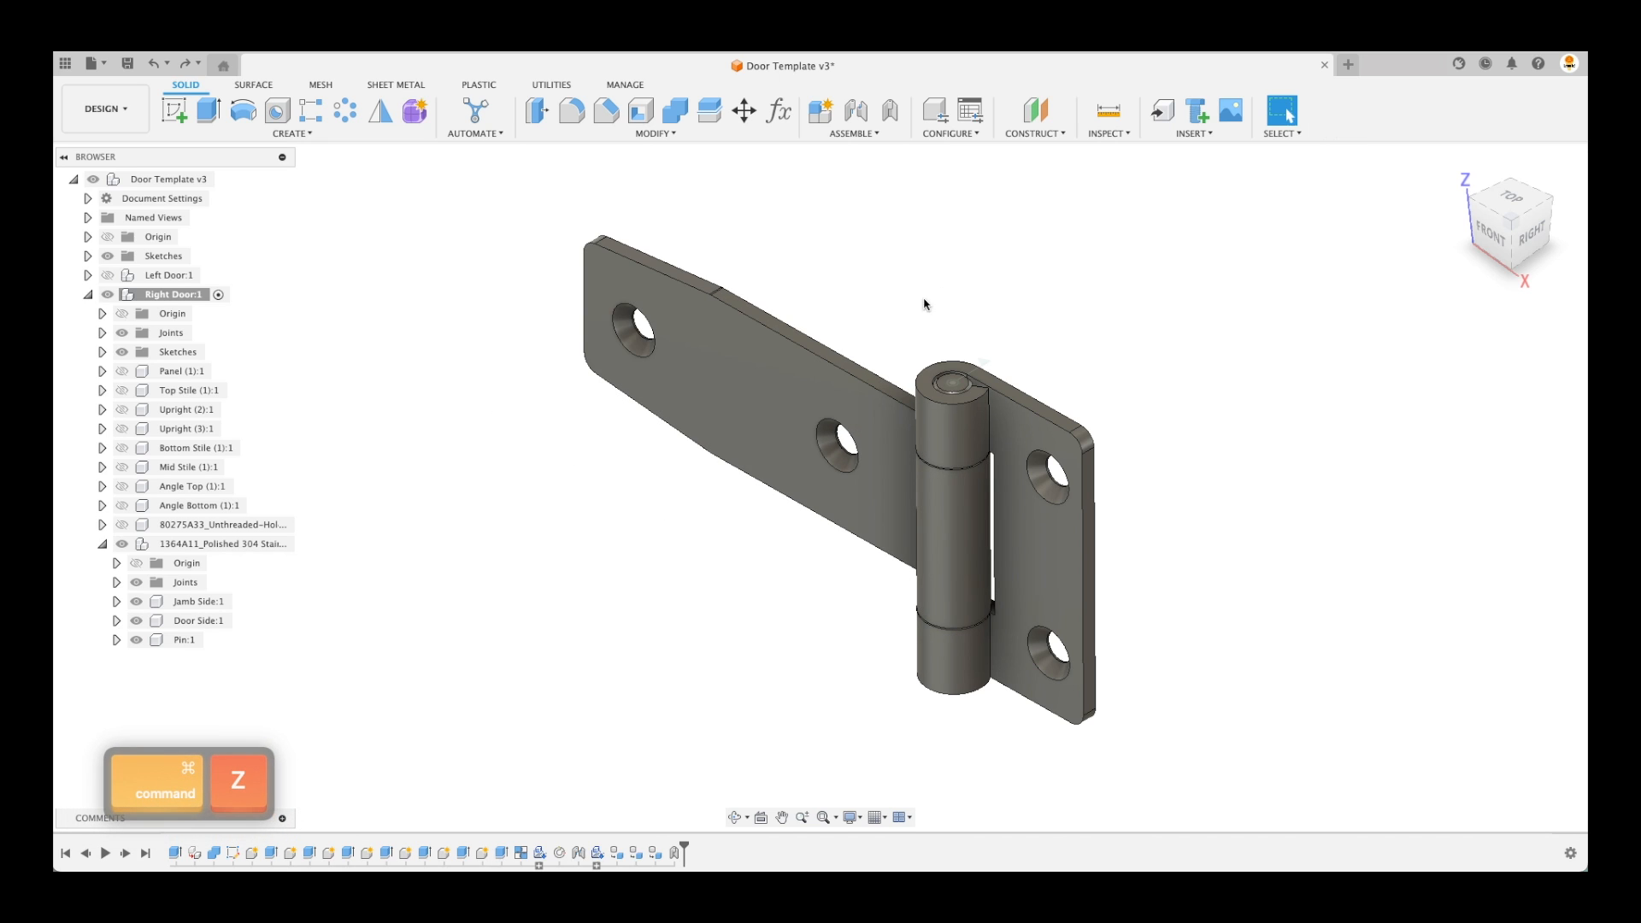
Set up a revolute as-built joint between the Door Side leaf and the Pin, with its origin at the centre of the pin's top face
{"action": "left_click", "coordinate": [852, 133]}
{"action": "left_click", "coordinate": [864, 188]}
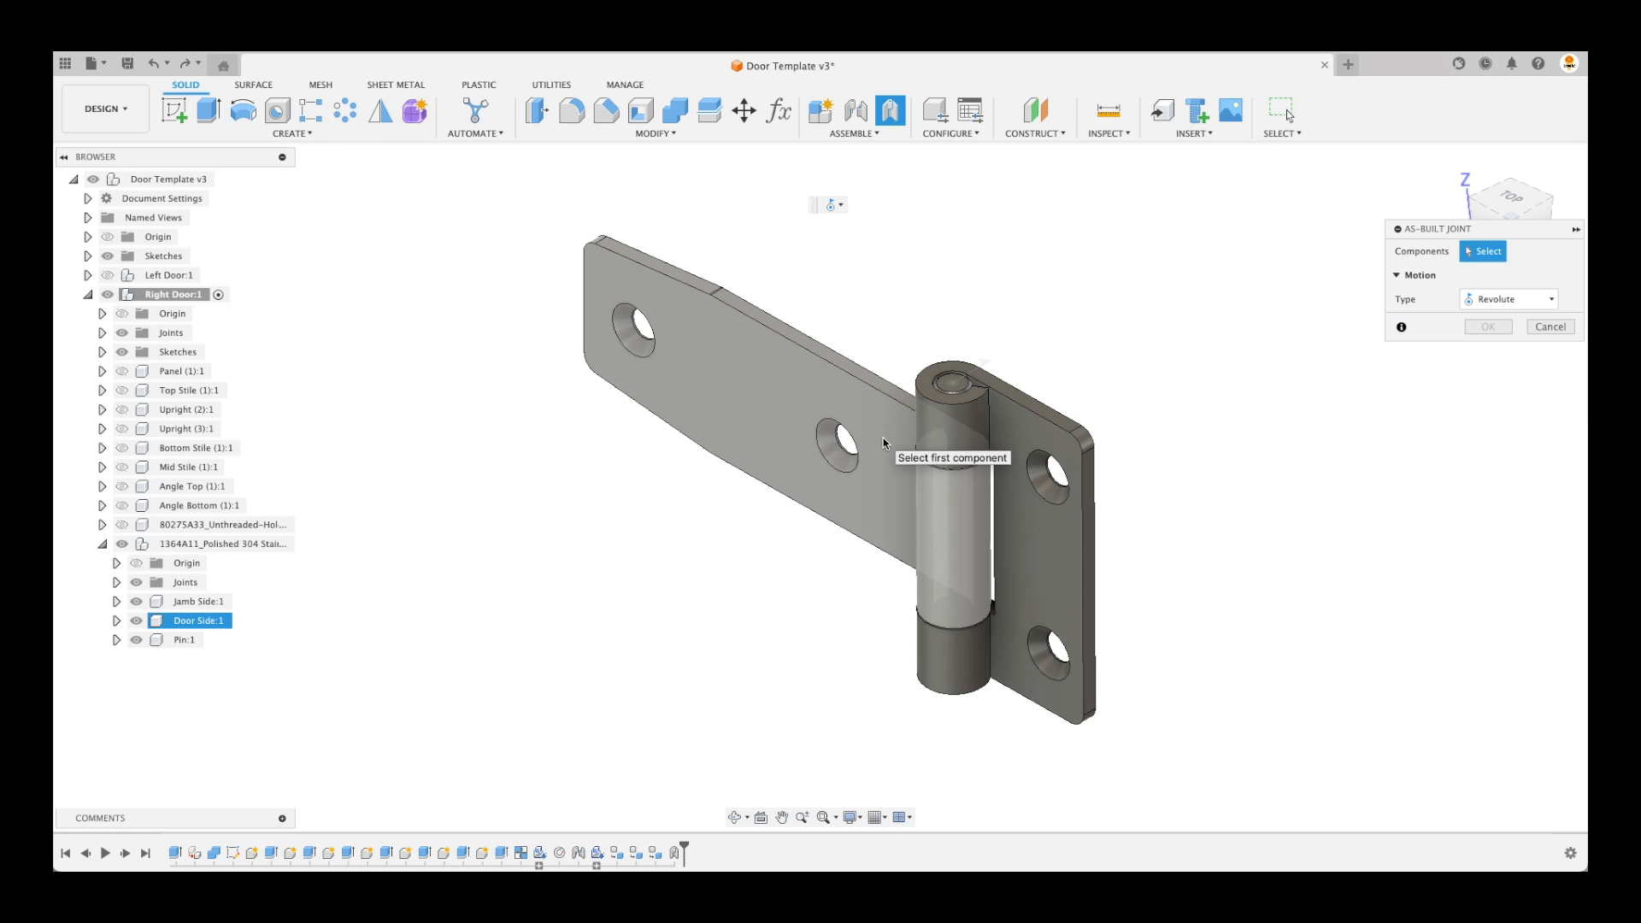
{"action": "left_click", "coordinate": [953, 452]}
{"action": "scroll", "coordinate": [951, 372], "scroll_direction": "up", "scroll_amount": 2}
{"action": "scroll", "coordinate": [967, 386], "scroll_direction": "up", "scroll_amount": 3}
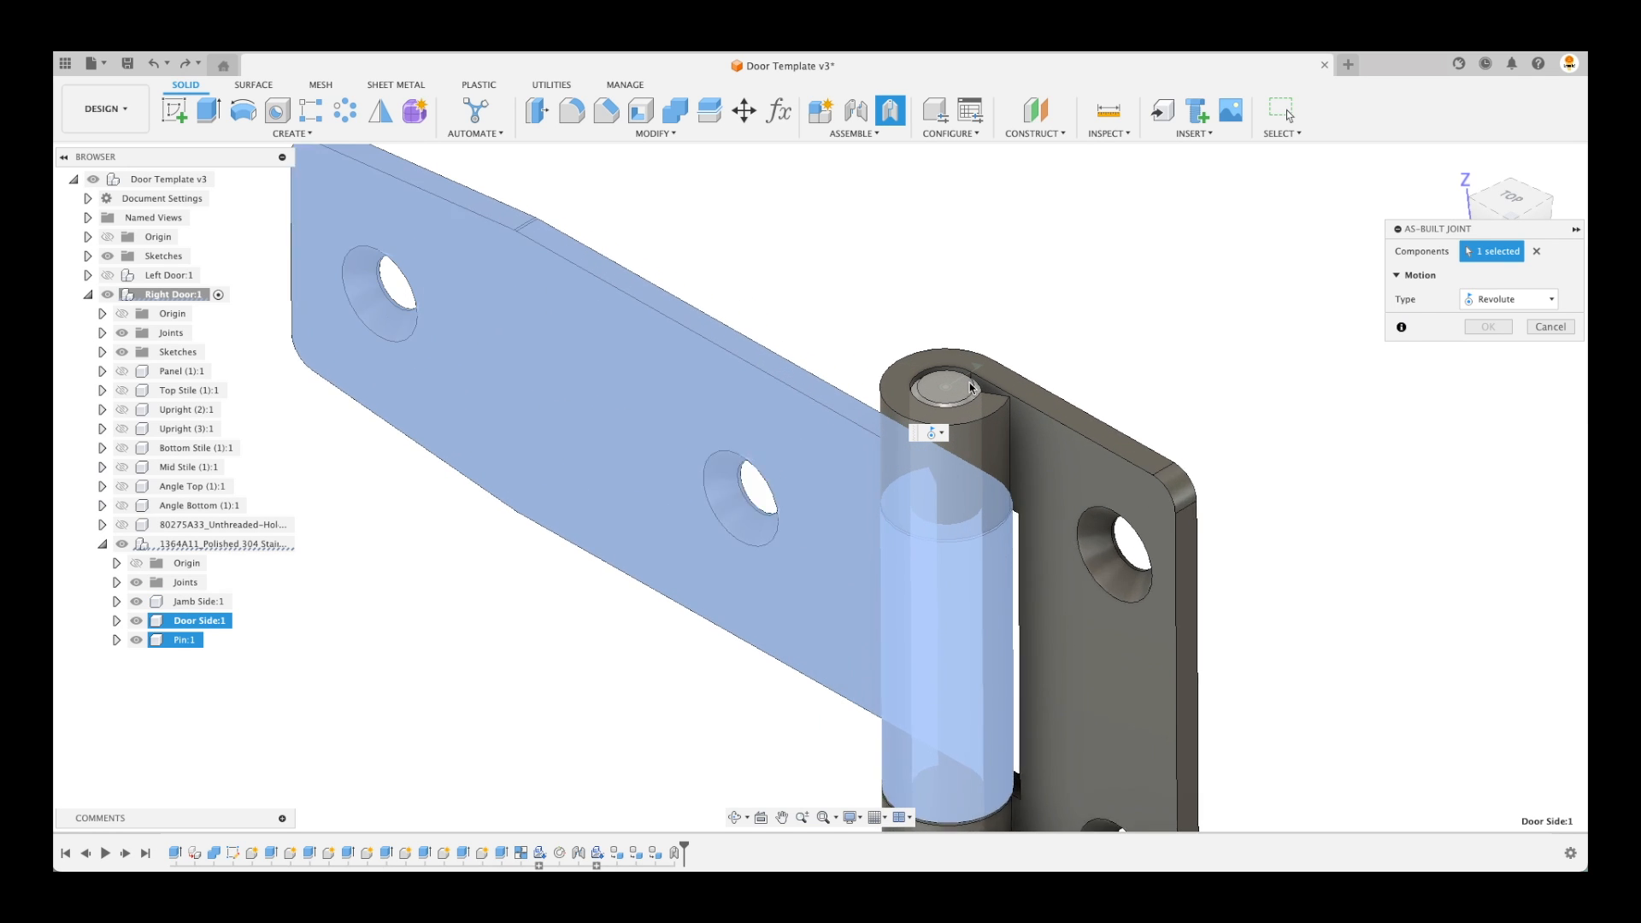
{"action": "left_click", "coordinate": [962, 398]}
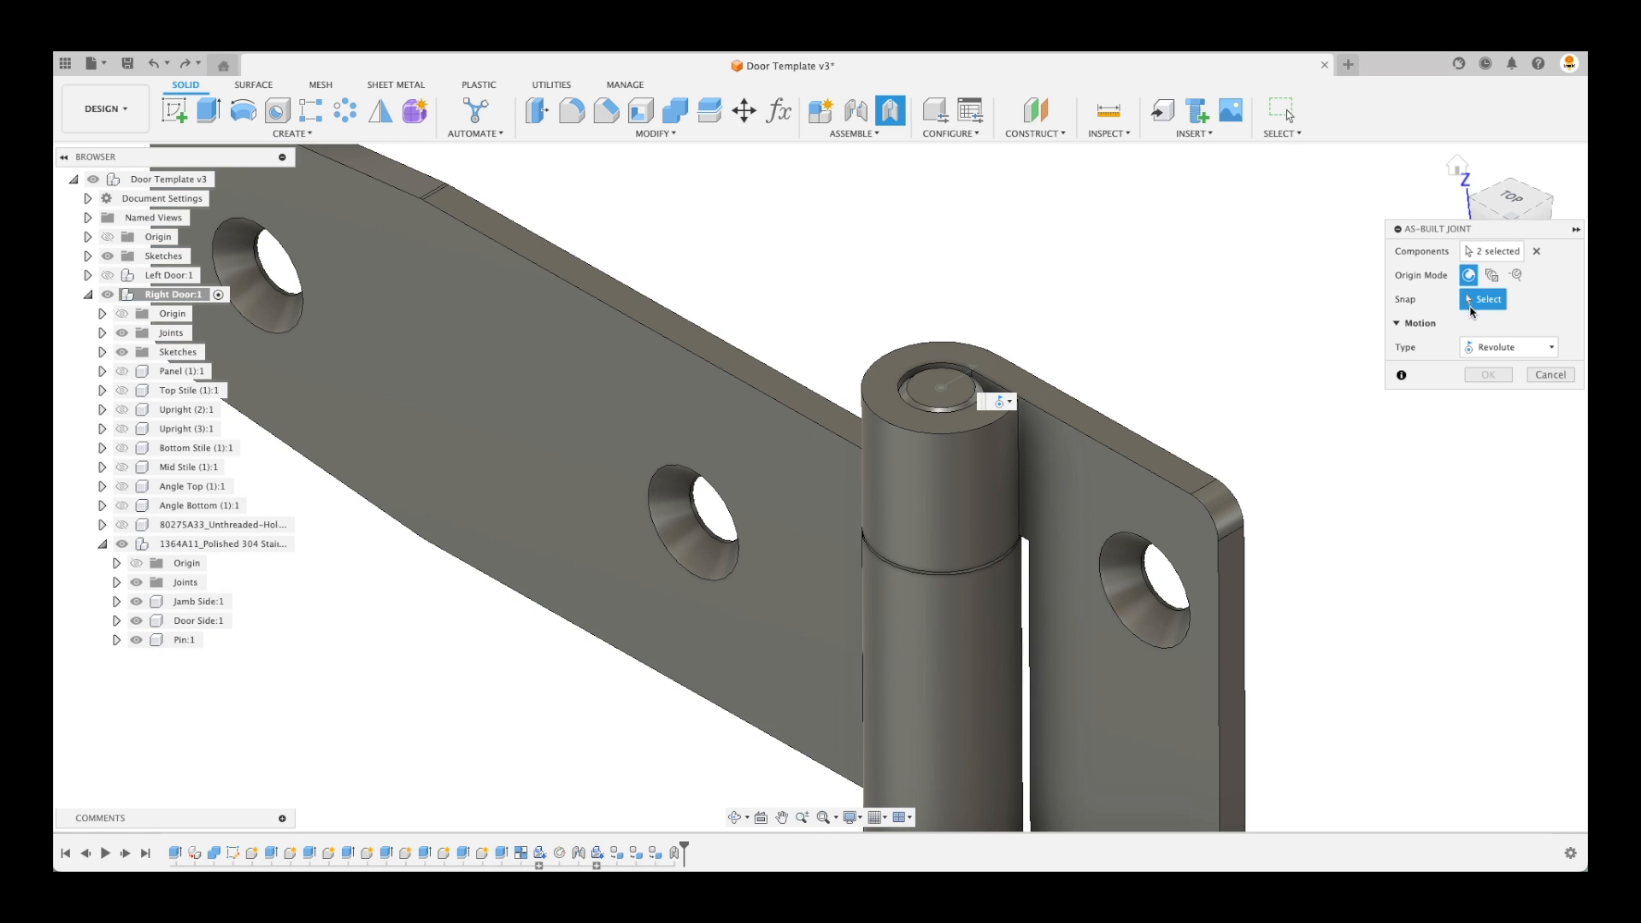
{"action": "left_click", "coordinate": [943, 391]}
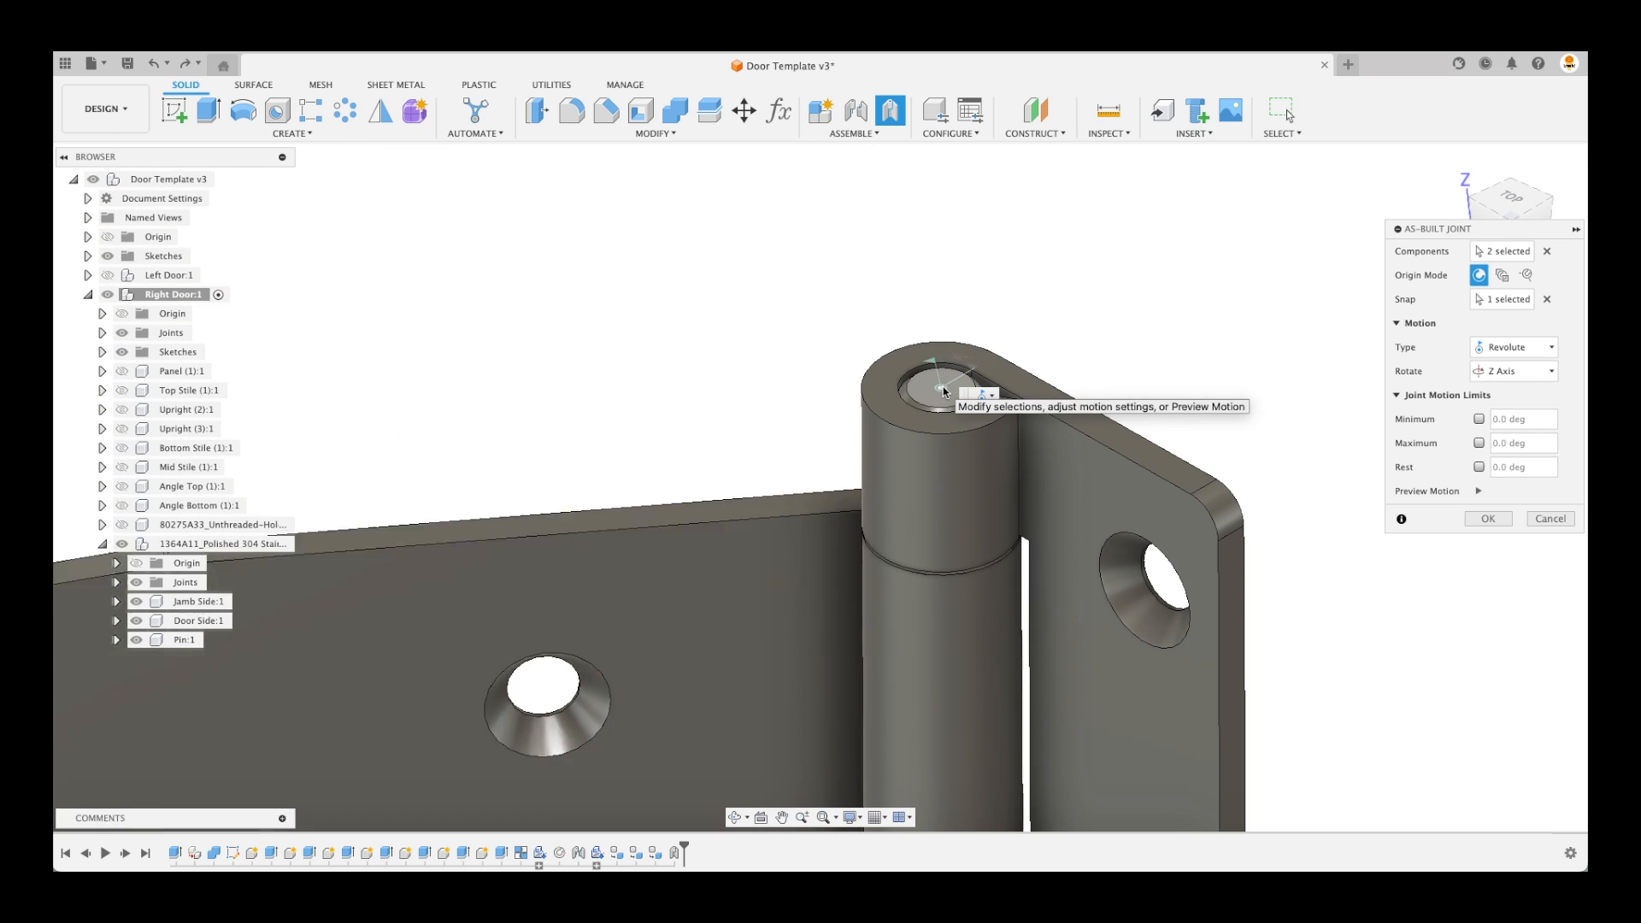
{"action": "scroll", "coordinate": [855, 325], "scroll_direction": "down", "scroll_amount": 5}
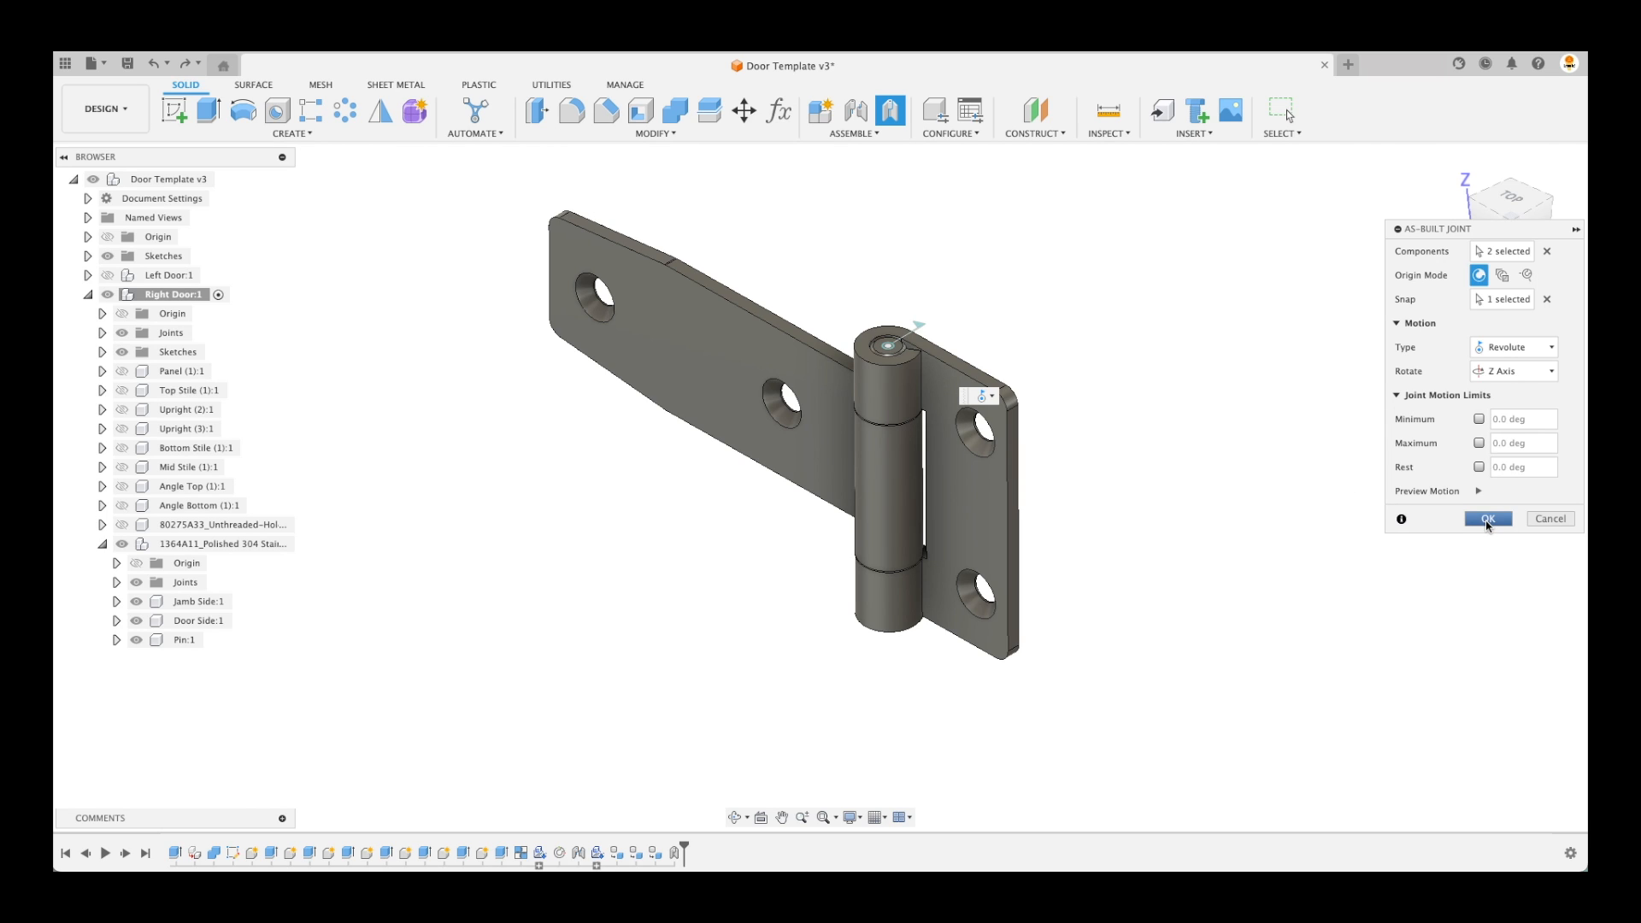
Limit the revolute joint to a minimum of 0 and a maximum of 180 degrees, preview the limits, and accept the joint
{"action": "left_click", "coordinate": [1478, 419]}
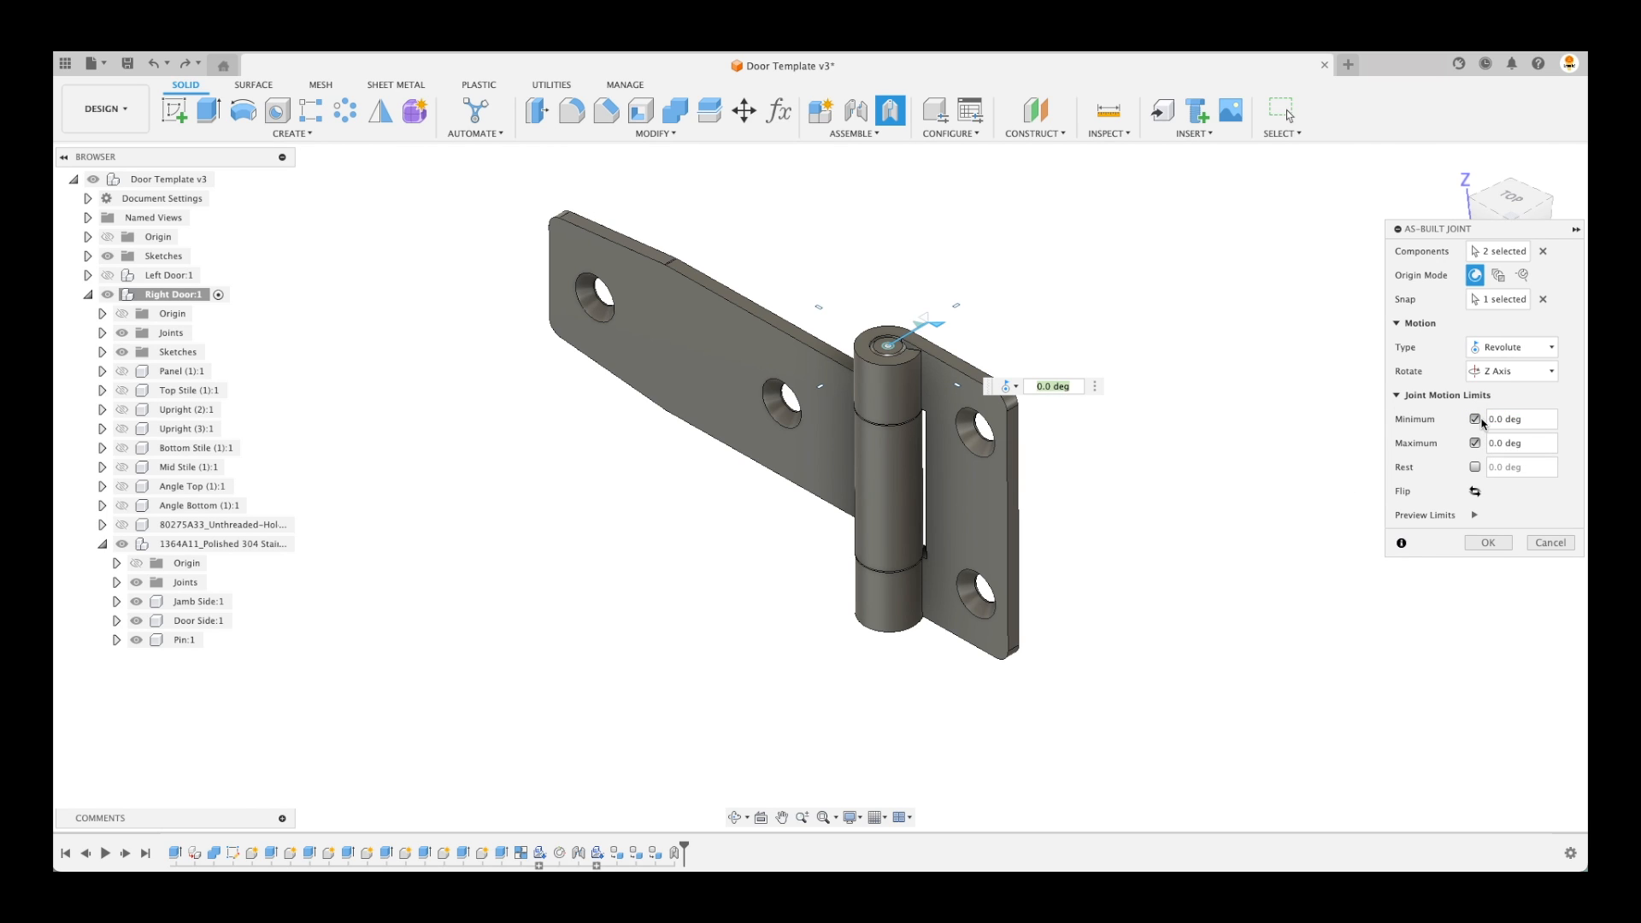
{"action": "left_click_drag", "start_coordinate": [939, 327], "coordinate": [790, 373]}
{"action": "left_click_drag", "start_coordinate": [781, 390], "coordinate": [764, 419]}
{"action": "scroll", "coordinate": [1183, 498], "scroll_direction": "down", "scroll_amount": 10, "text": "shift"}
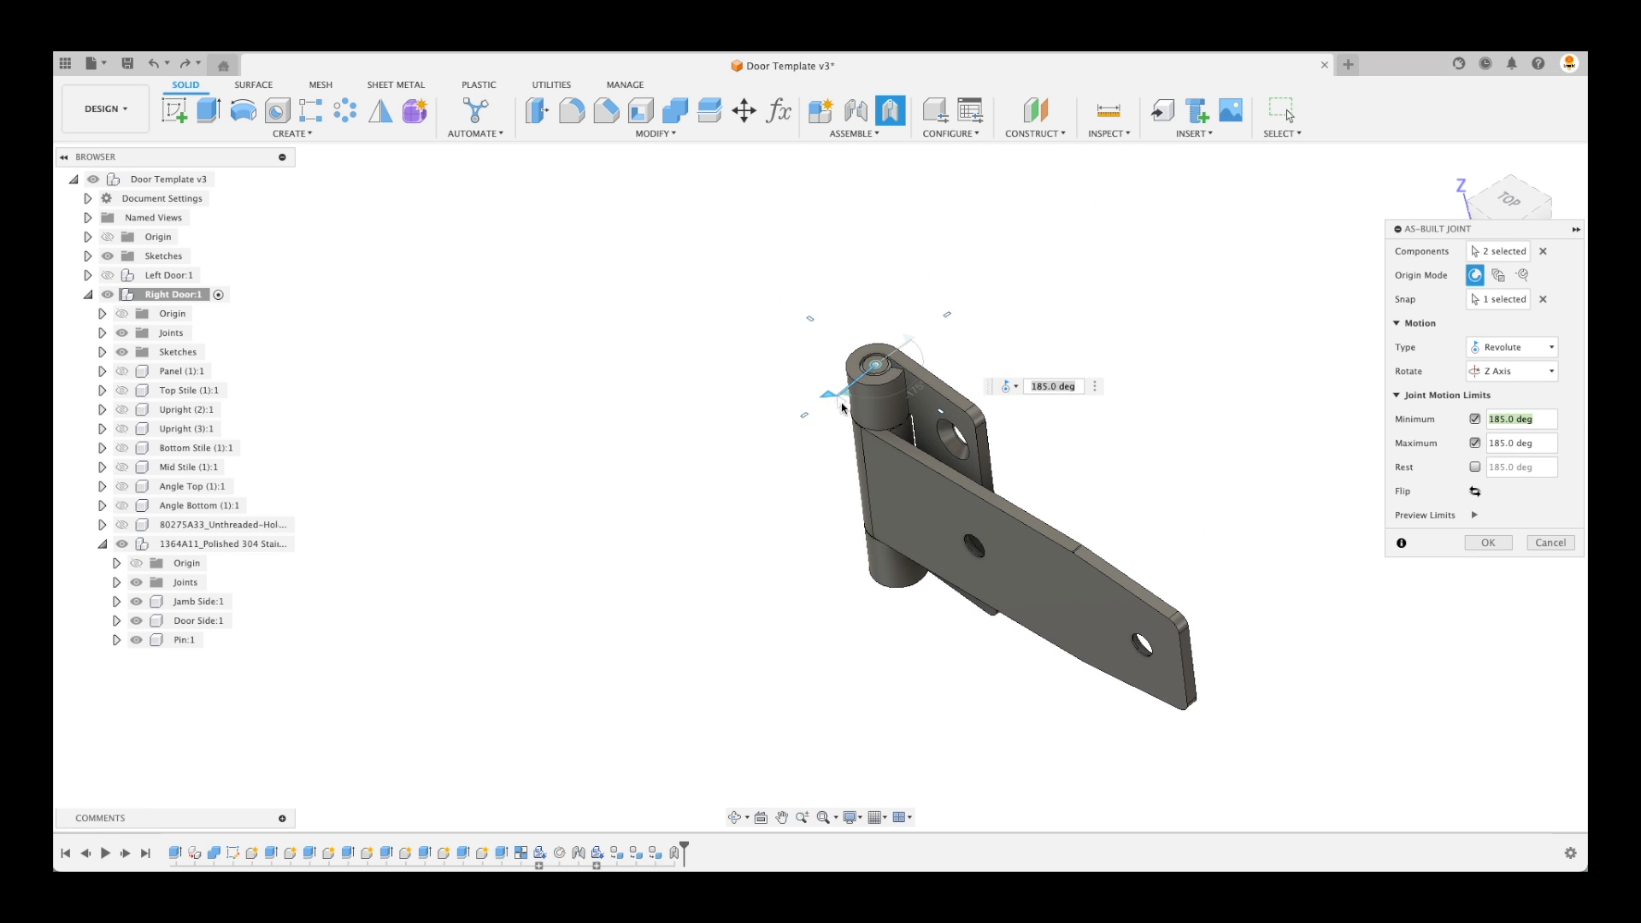
{"action": "left_click_drag", "start_coordinate": [839, 403], "coordinate": [947, 298]}
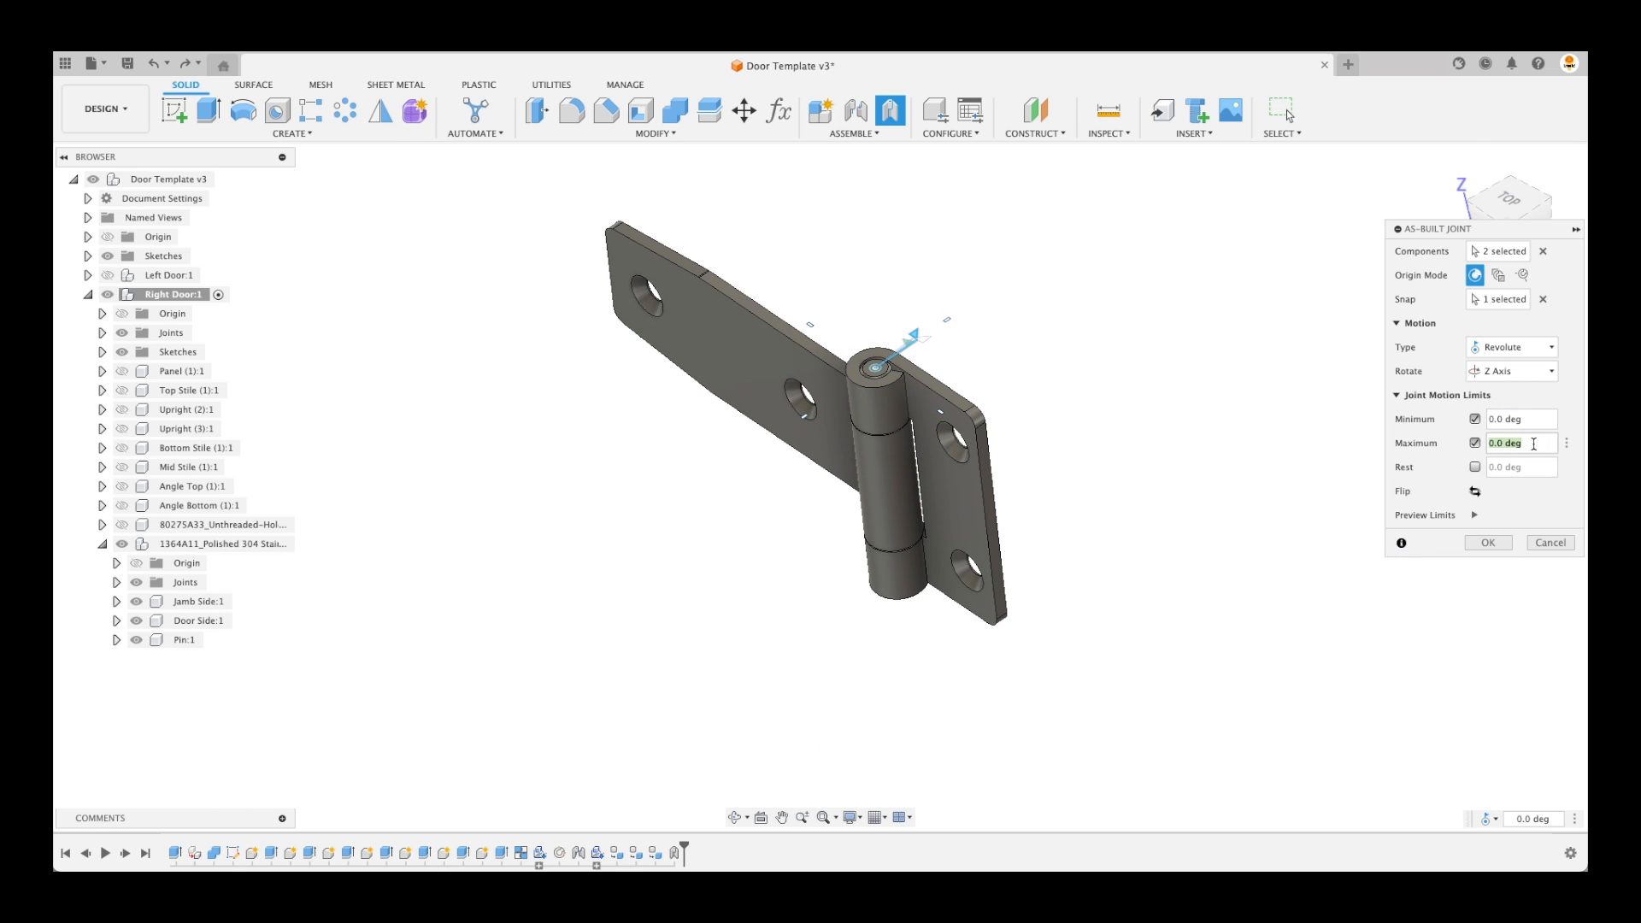
{"action": "type", "text": "180"}
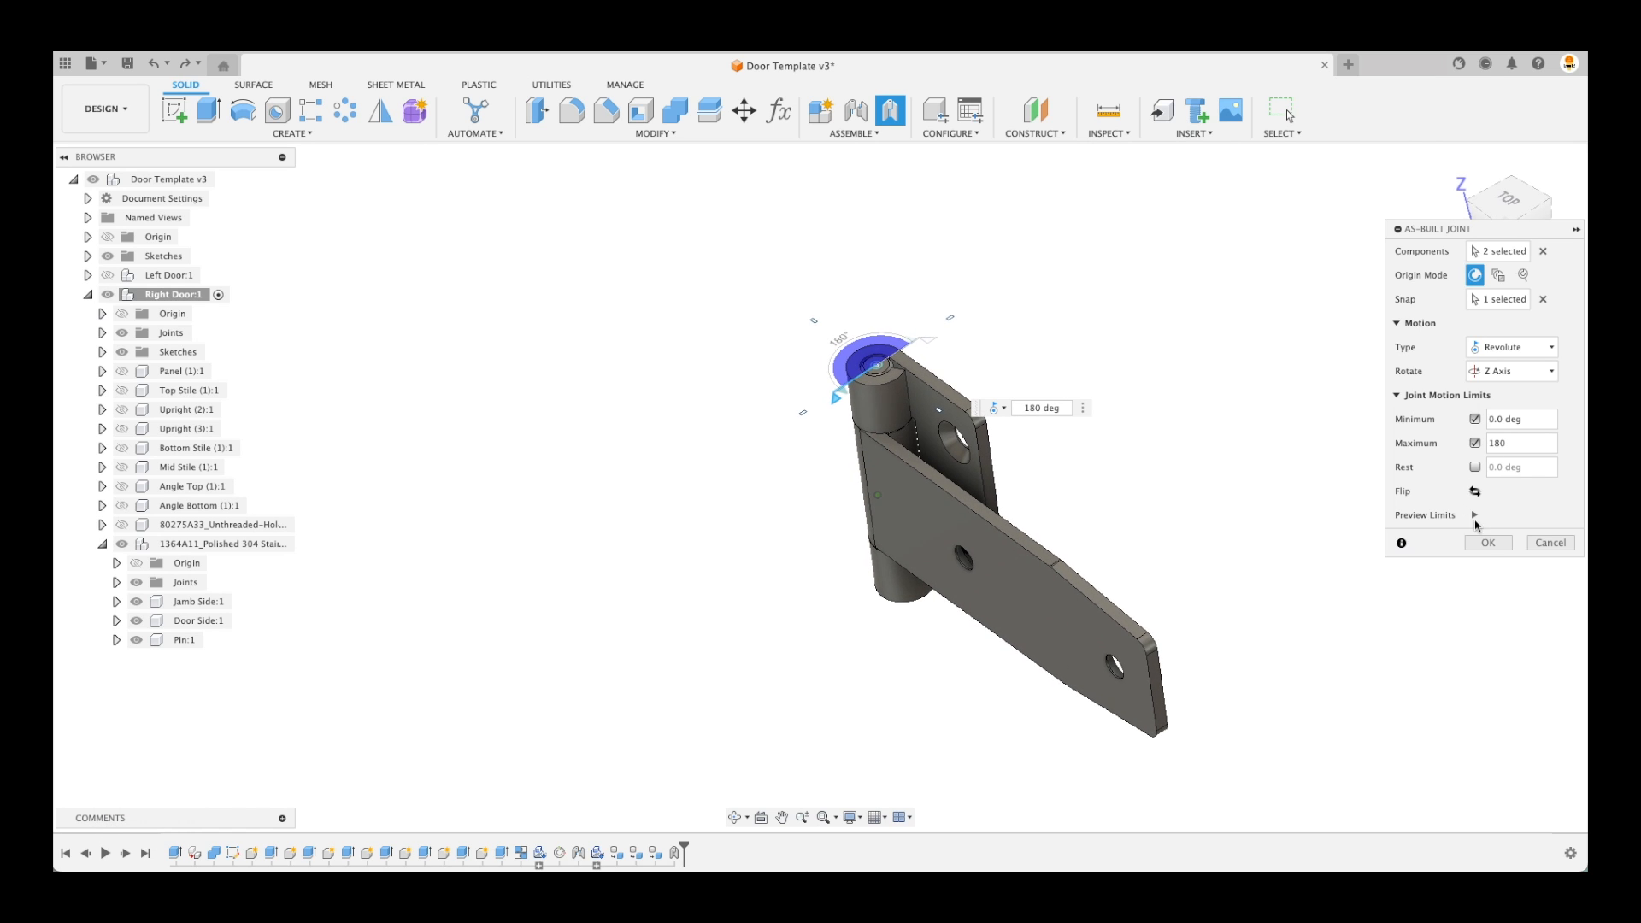
{"action": "left_click", "coordinate": [1475, 514]}
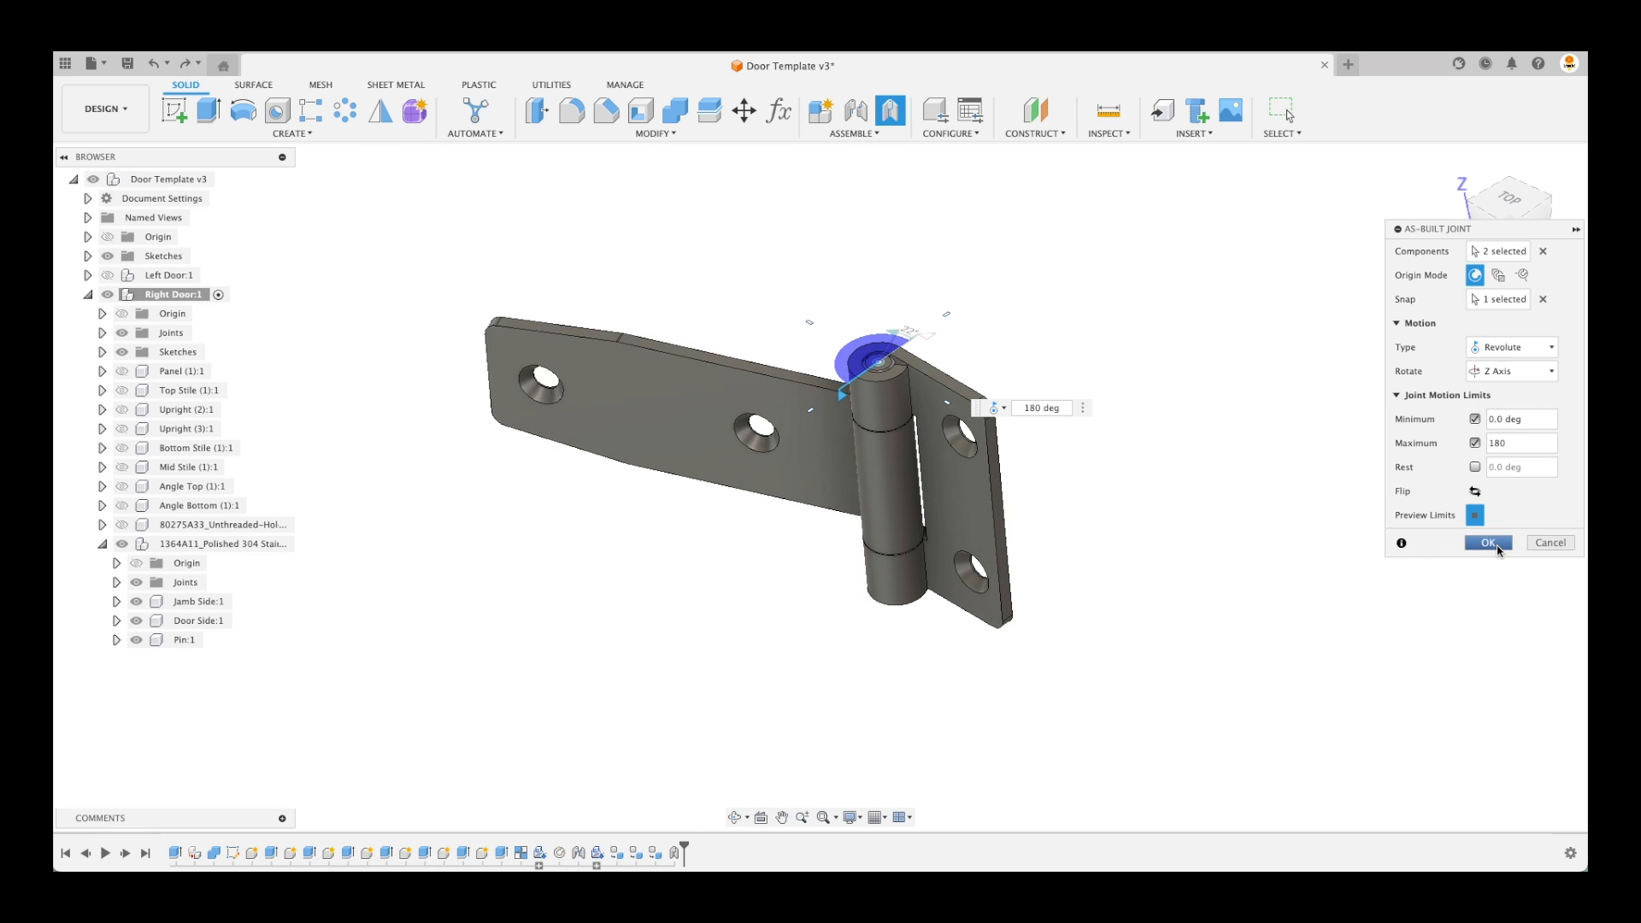
{"action": "left_click", "coordinate": [1492, 545]}
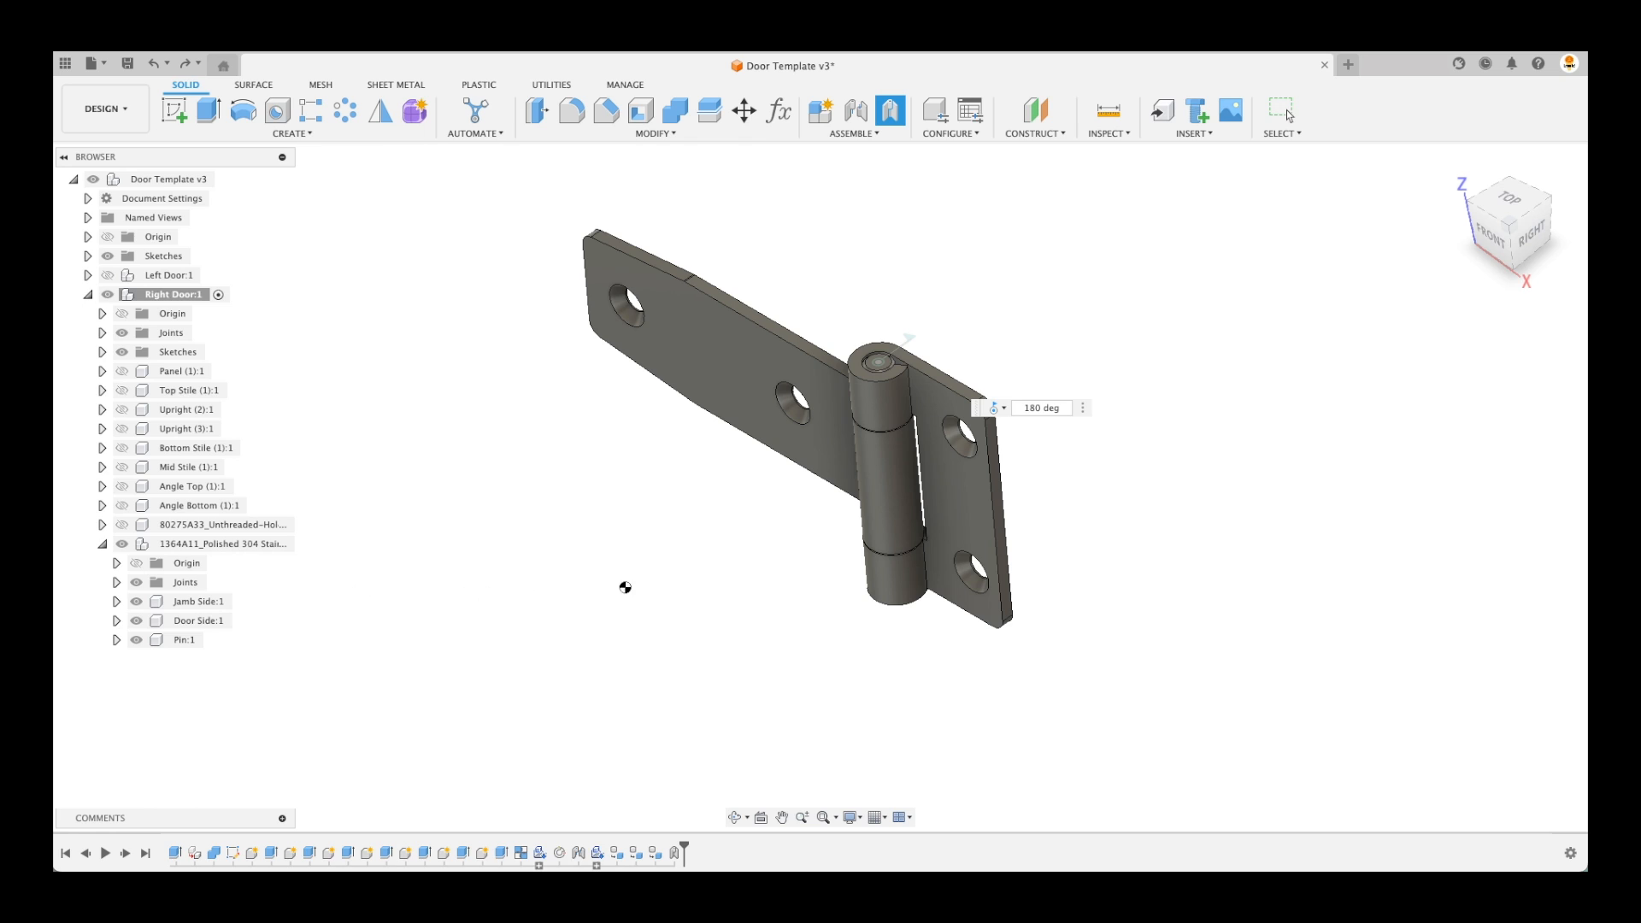
Highlight the strap hinge assembly and its Jamb Side, Door Side and Pin components one after another
{"action": "scroll", "coordinate": [740, 546], "scroll_direction": "down", "scroll_amount": 5}
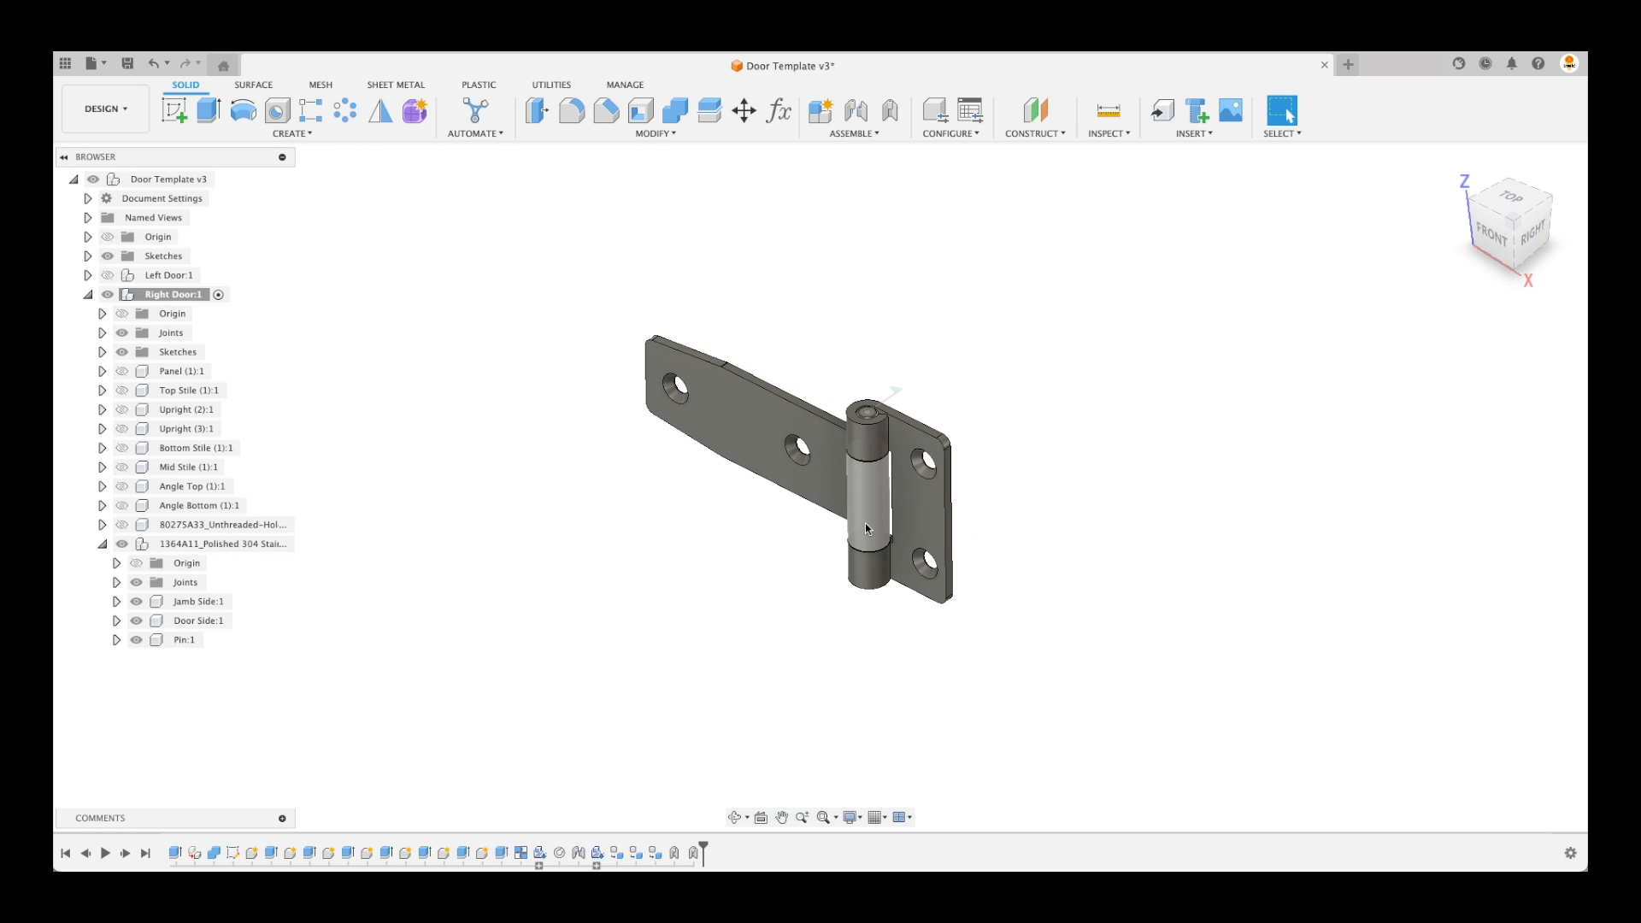
{"action": "left_click", "coordinate": [195, 547]}
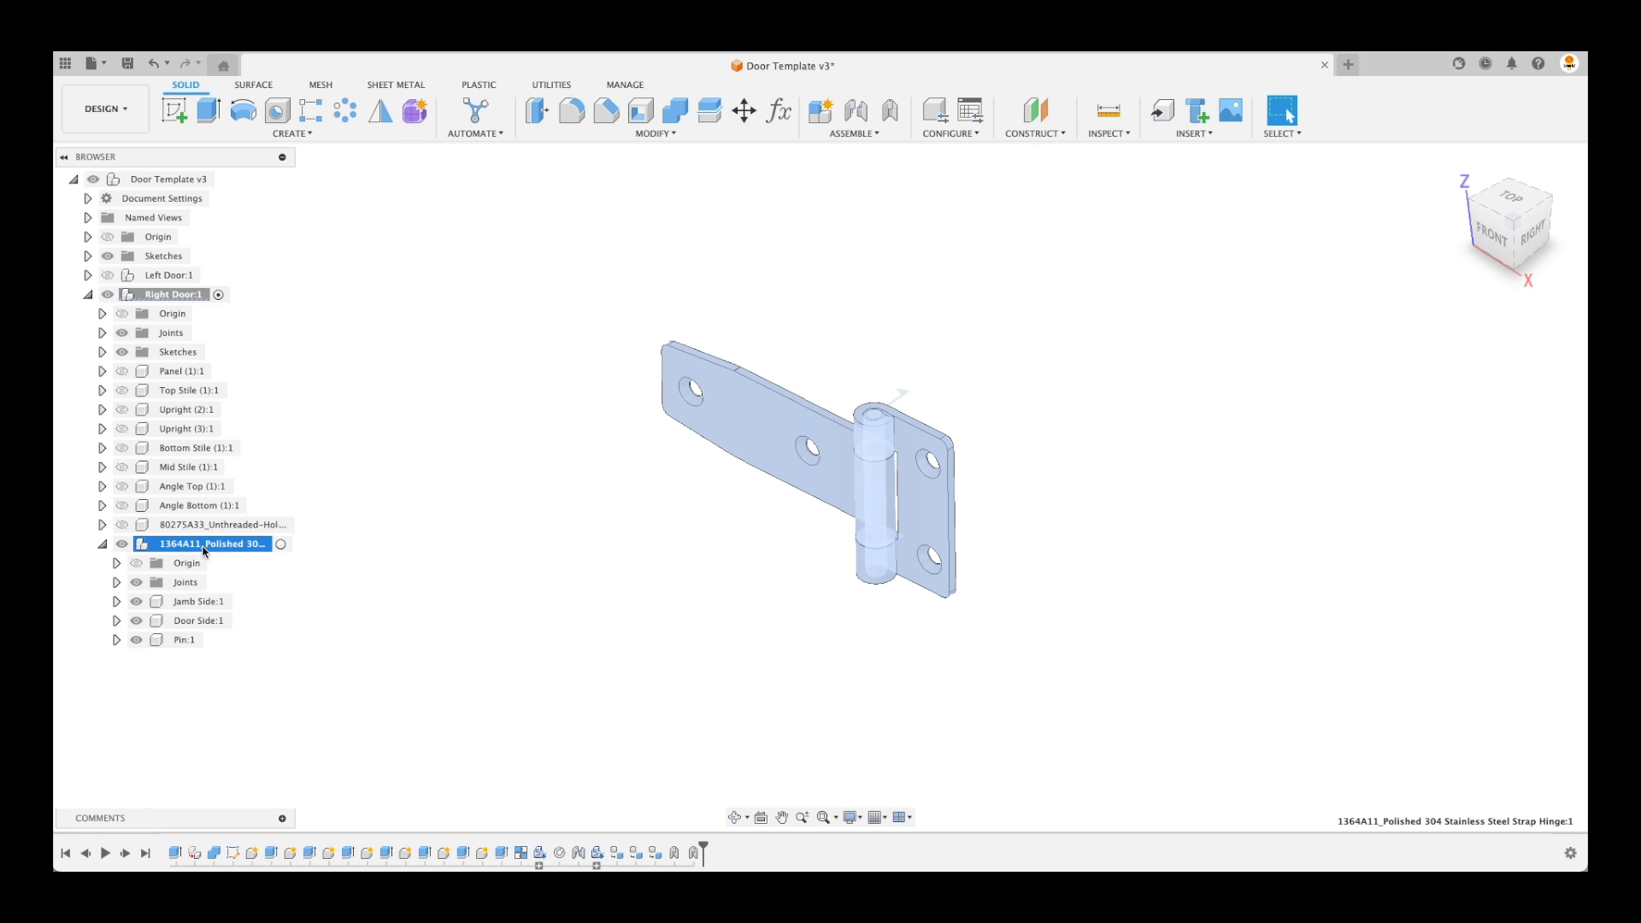
{"action": "left_click", "coordinate": [193, 602]}
{"action": "left_click", "coordinate": [190, 621]}
{"action": "left_click", "coordinate": [185, 640]}
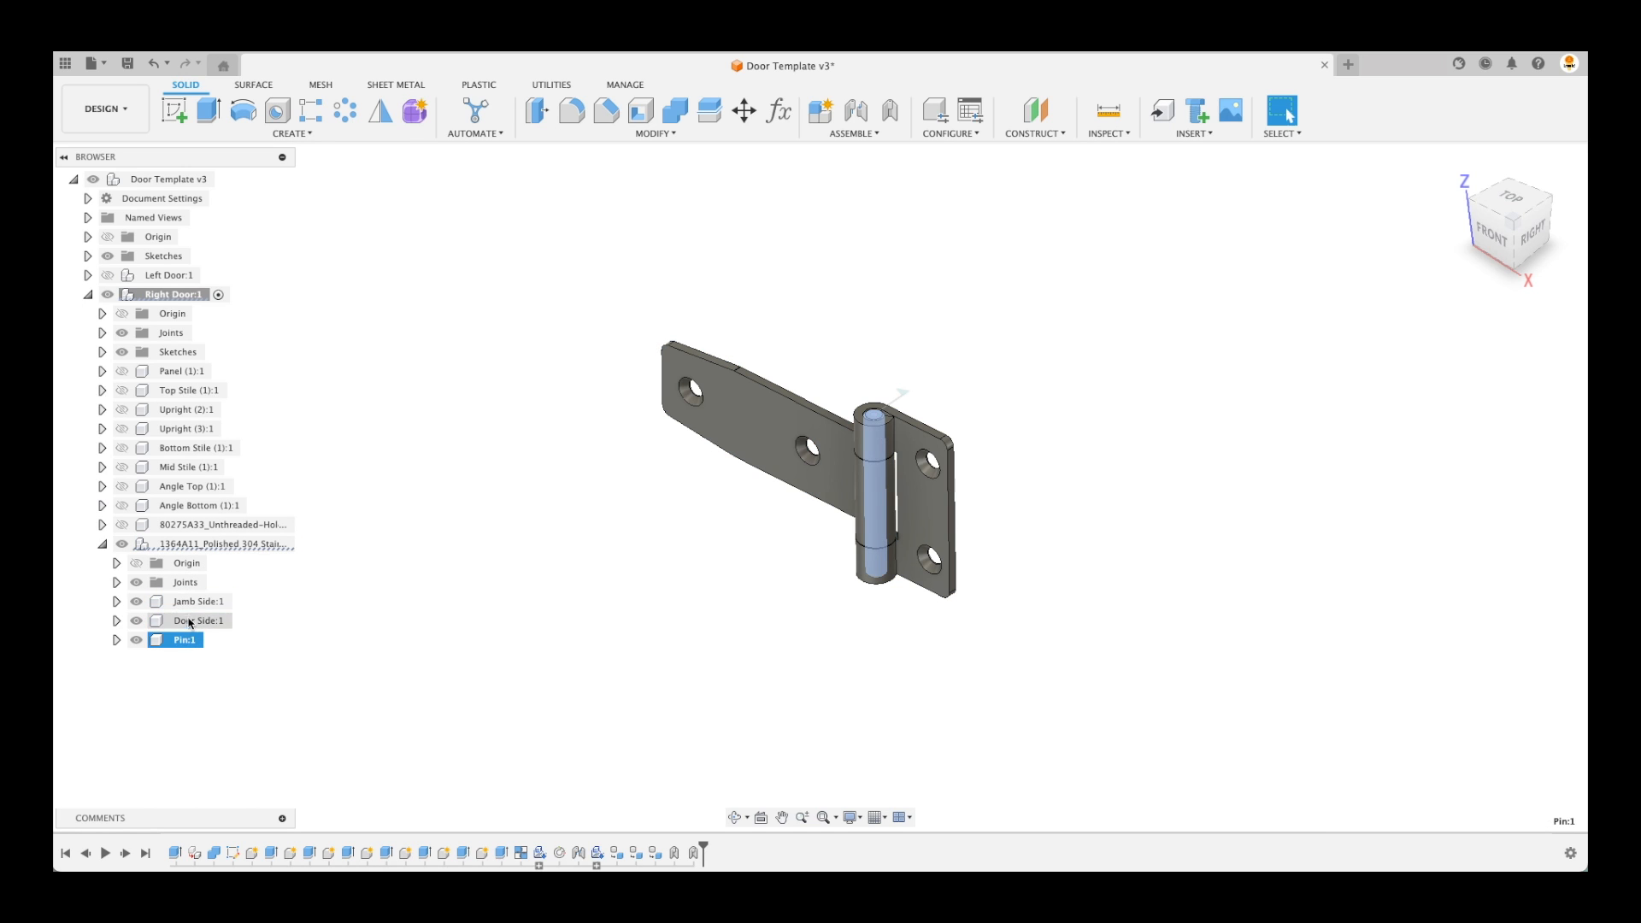
{"action": "left_click", "coordinate": [193, 601]}
{"action": "left_click", "coordinate": [190, 621]}
{"action": "left_click", "coordinate": [184, 640]}
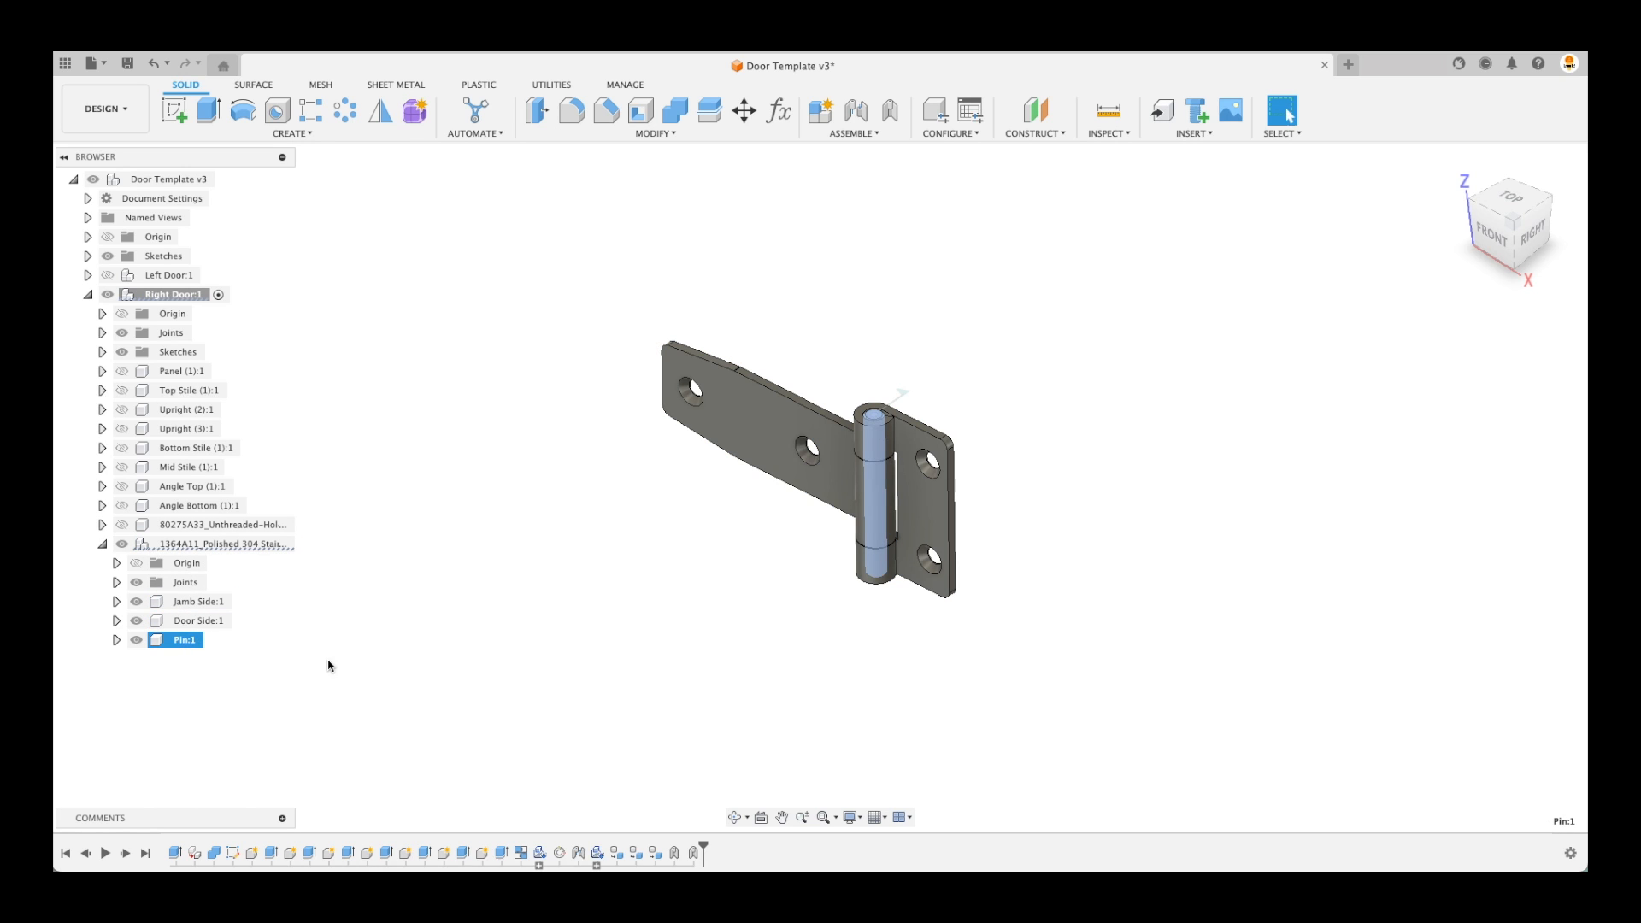
Copy the strap hinge assembly and paste two more instances into the Right Door component at the same position
{"action": "left_click", "coordinate": [104, 546]}
{"action": "left_click", "coordinate": [205, 548]}
{"action": "right_click", "coordinate": [213, 551]}
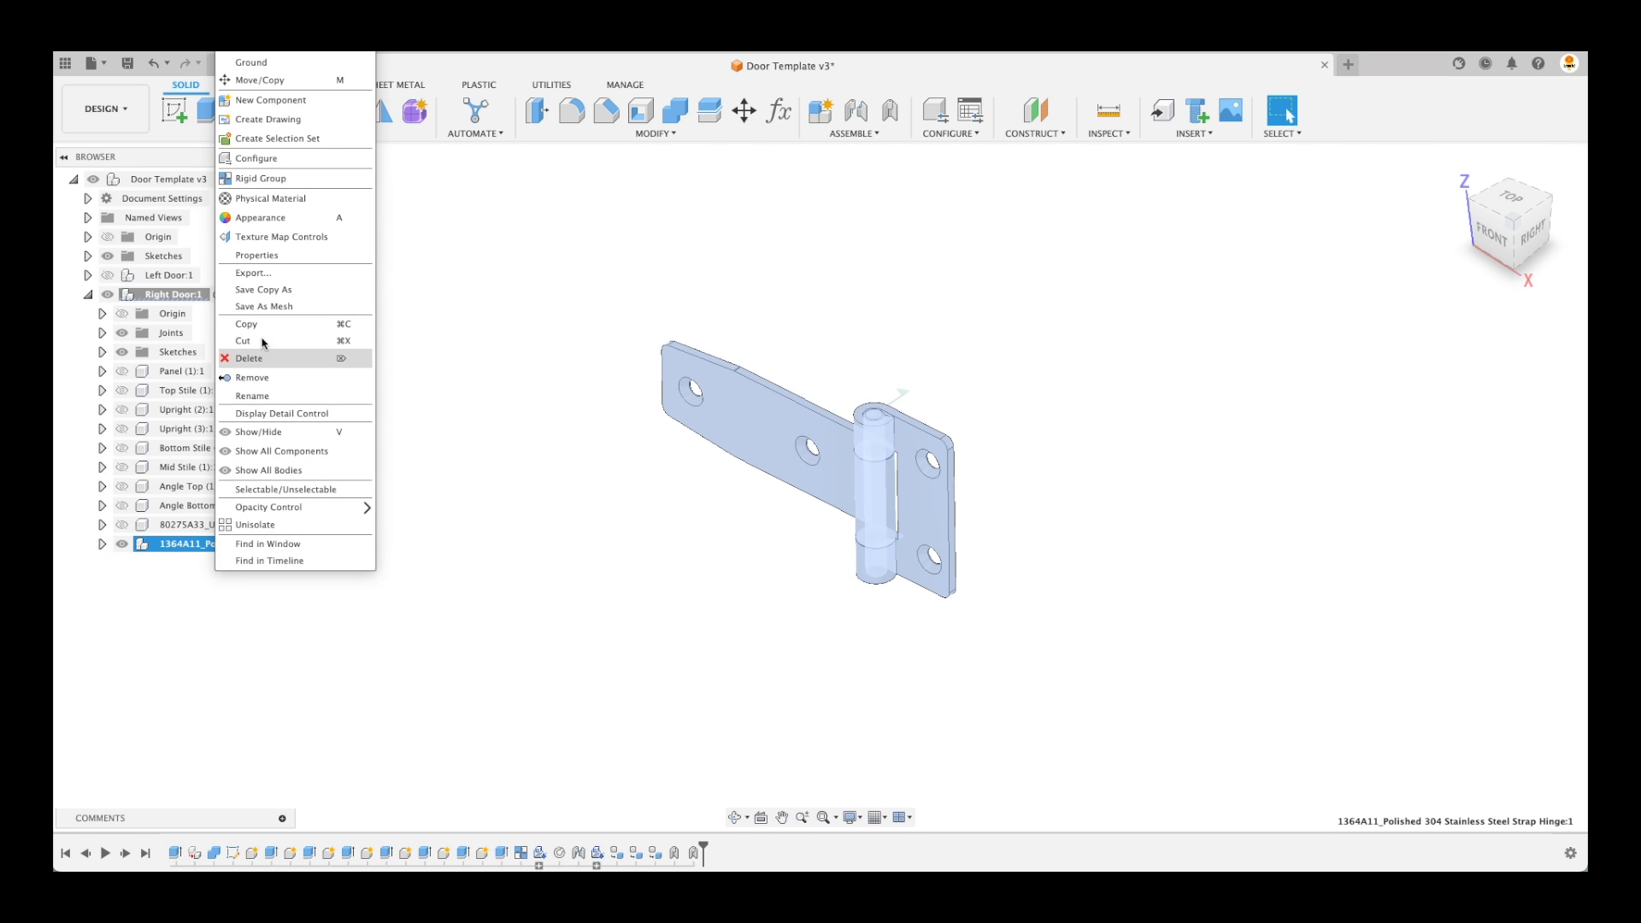
{"action": "right_click", "coordinate": [176, 295]}
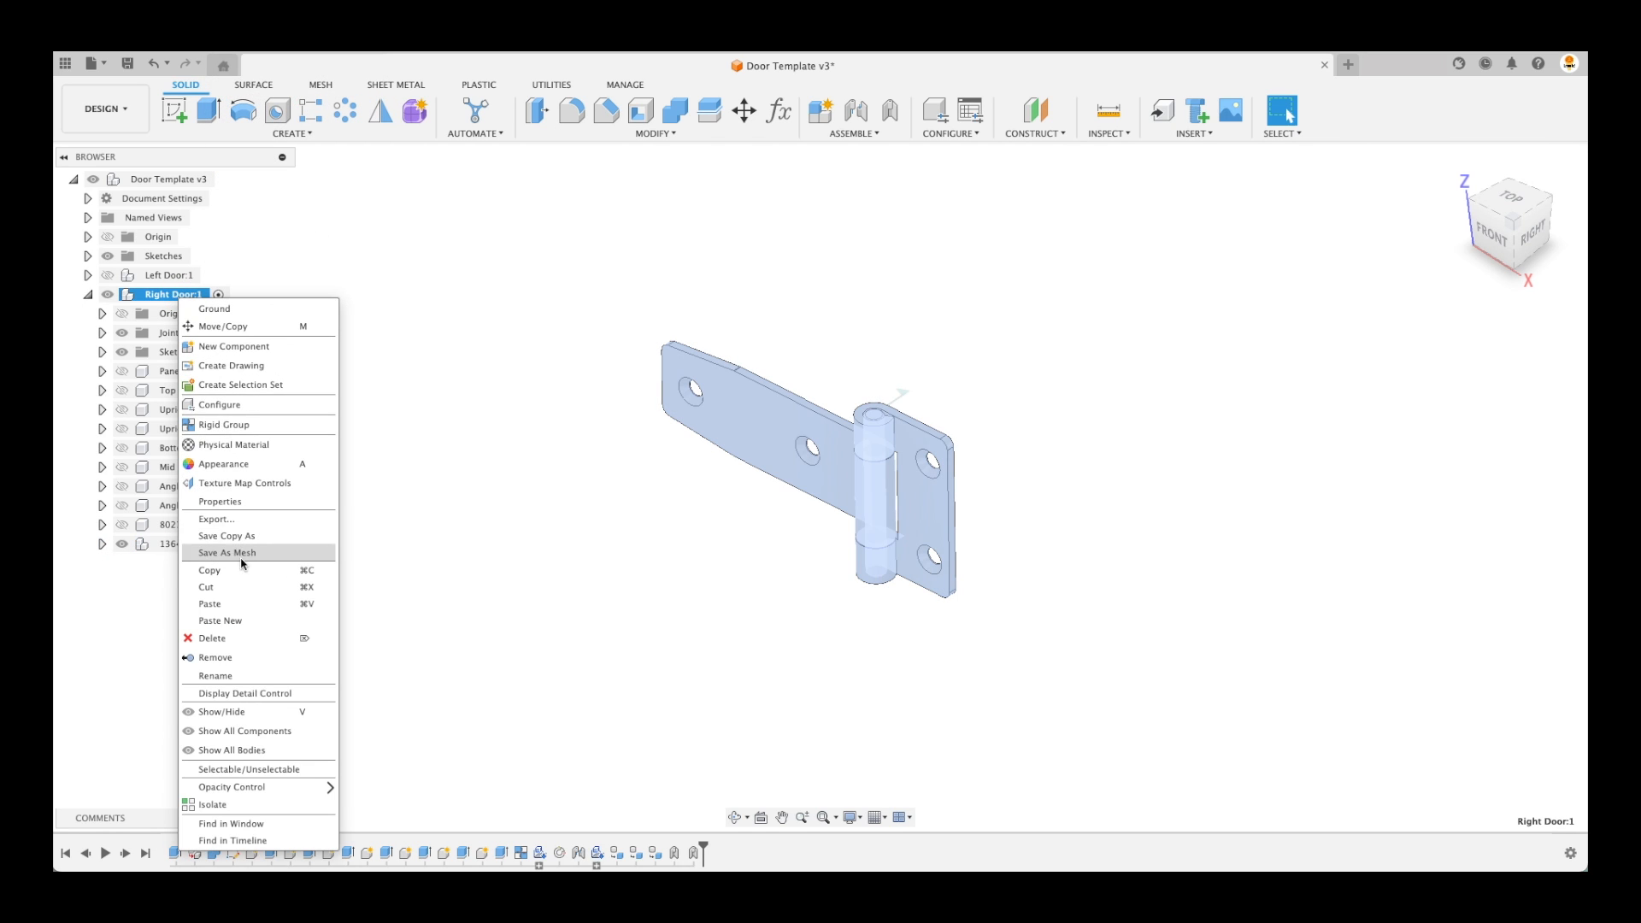
{"action": "left_click", "coordinate": [239, 605]}
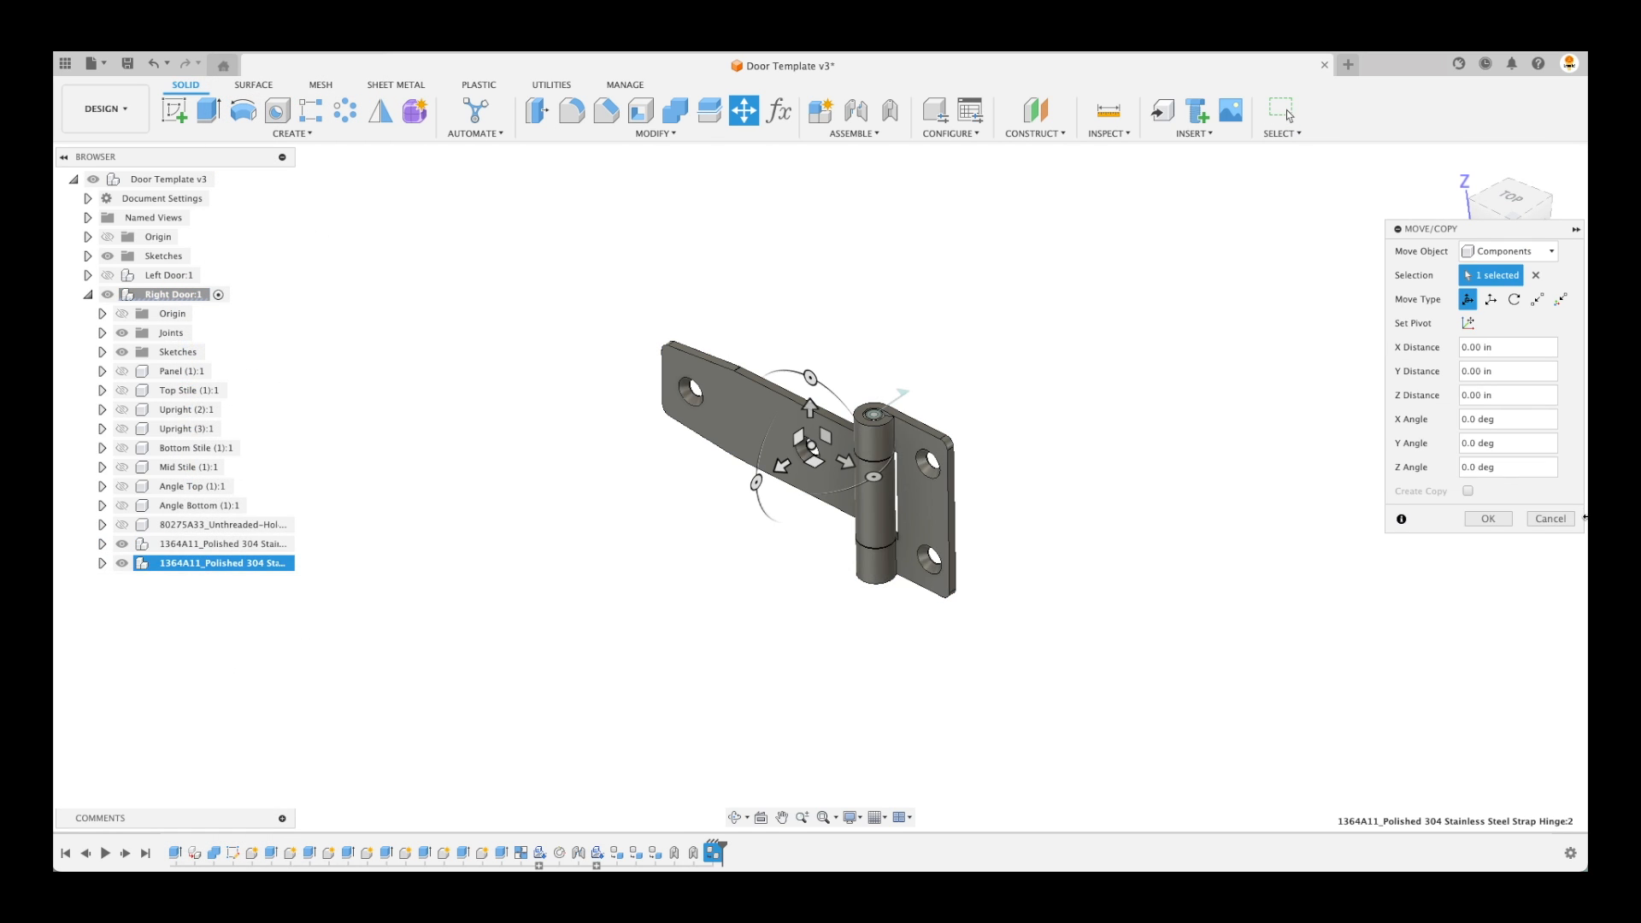
{"action": "left_click", "coordinate": [1492, 523]}
{"action": "right_click", "coordinate": [165, 295]}
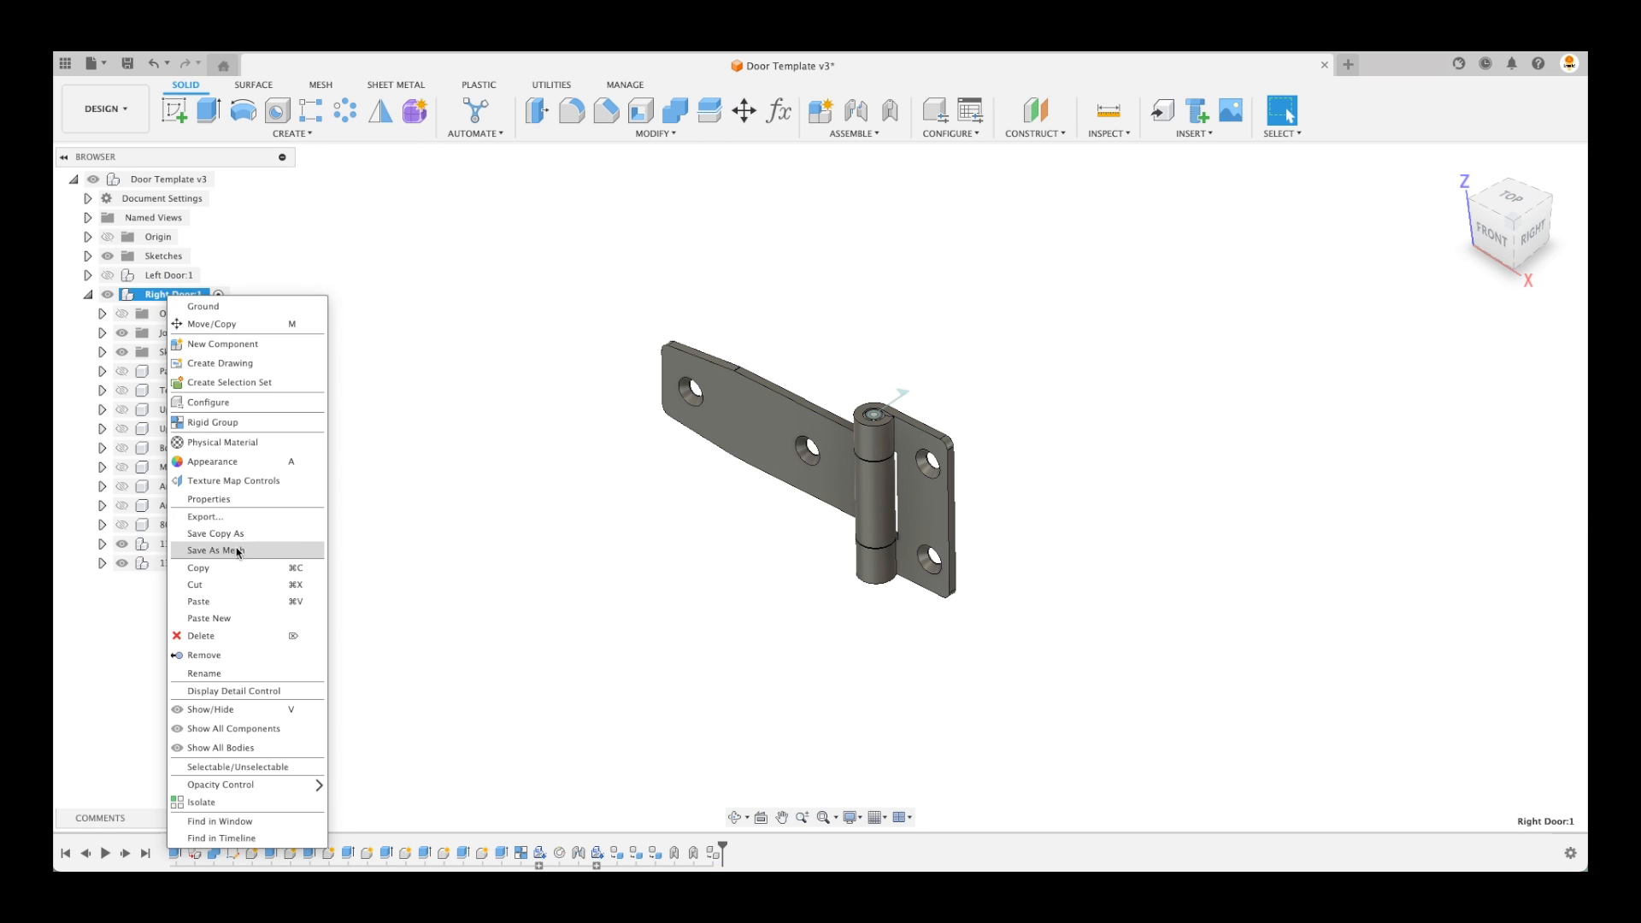
{"action": "left_click", "coordinate": [237, 600]}
{"action": "left_click", "coordinate": [1503, 522]}
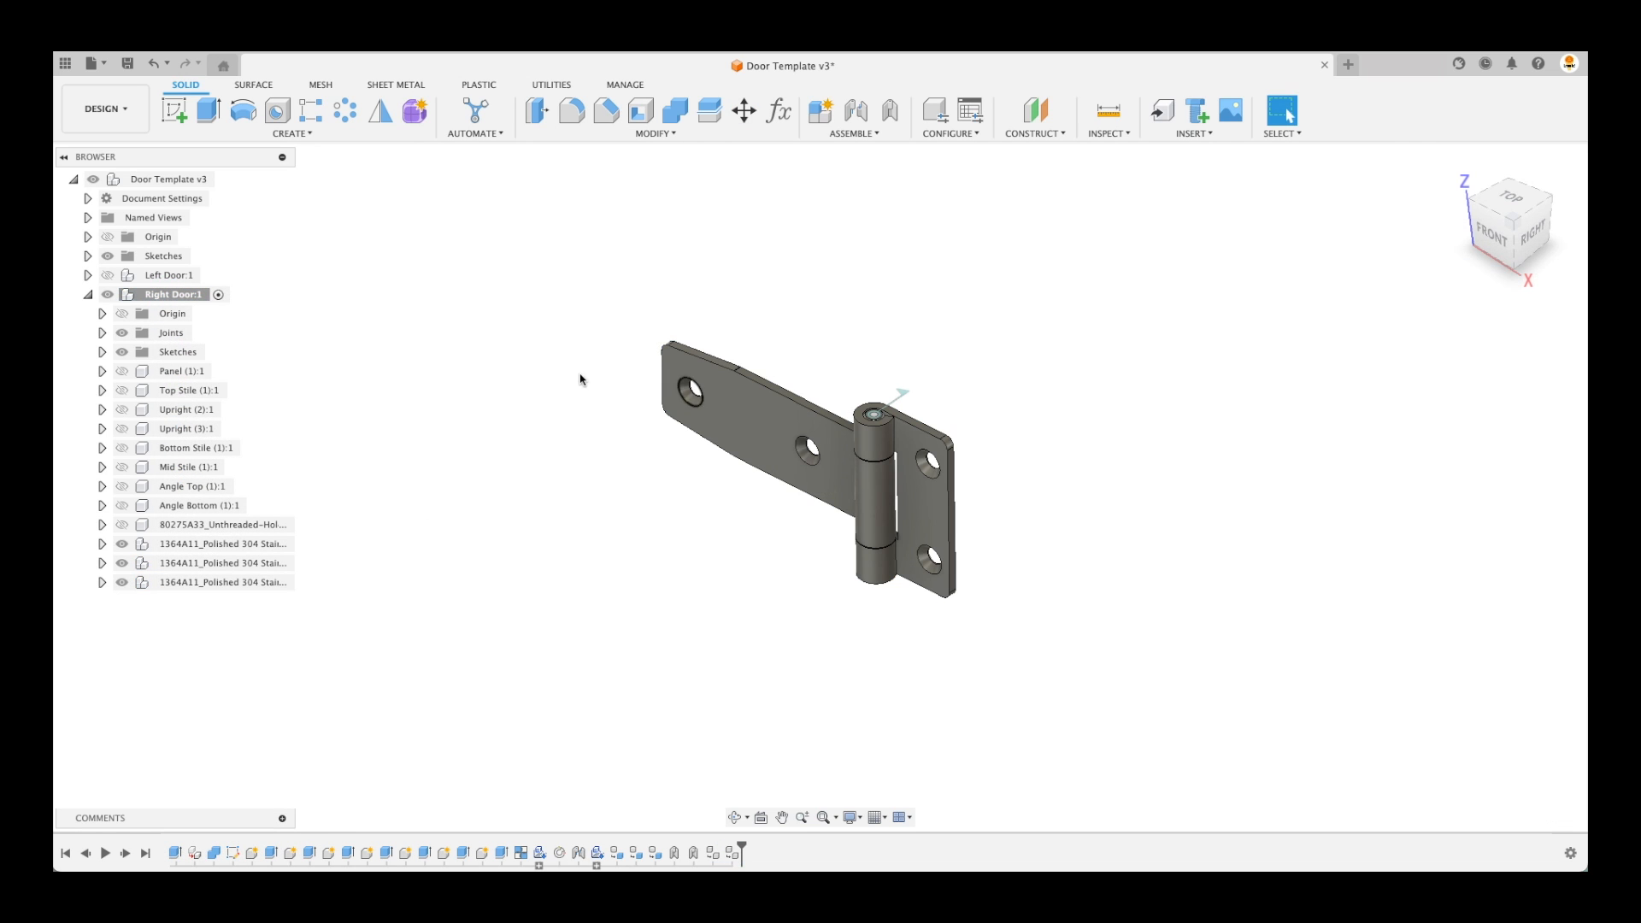
Copy all three strap hinge assemblies from the Right Door and paste them into the Left Door component without moving them
{"action": "left_click", "coordinate": [220, 544]}
{"action": "left_click", "coordinate": [227, 582], "text": "shift"}
{"action": "right_click", "coordinate": [226, 582]}
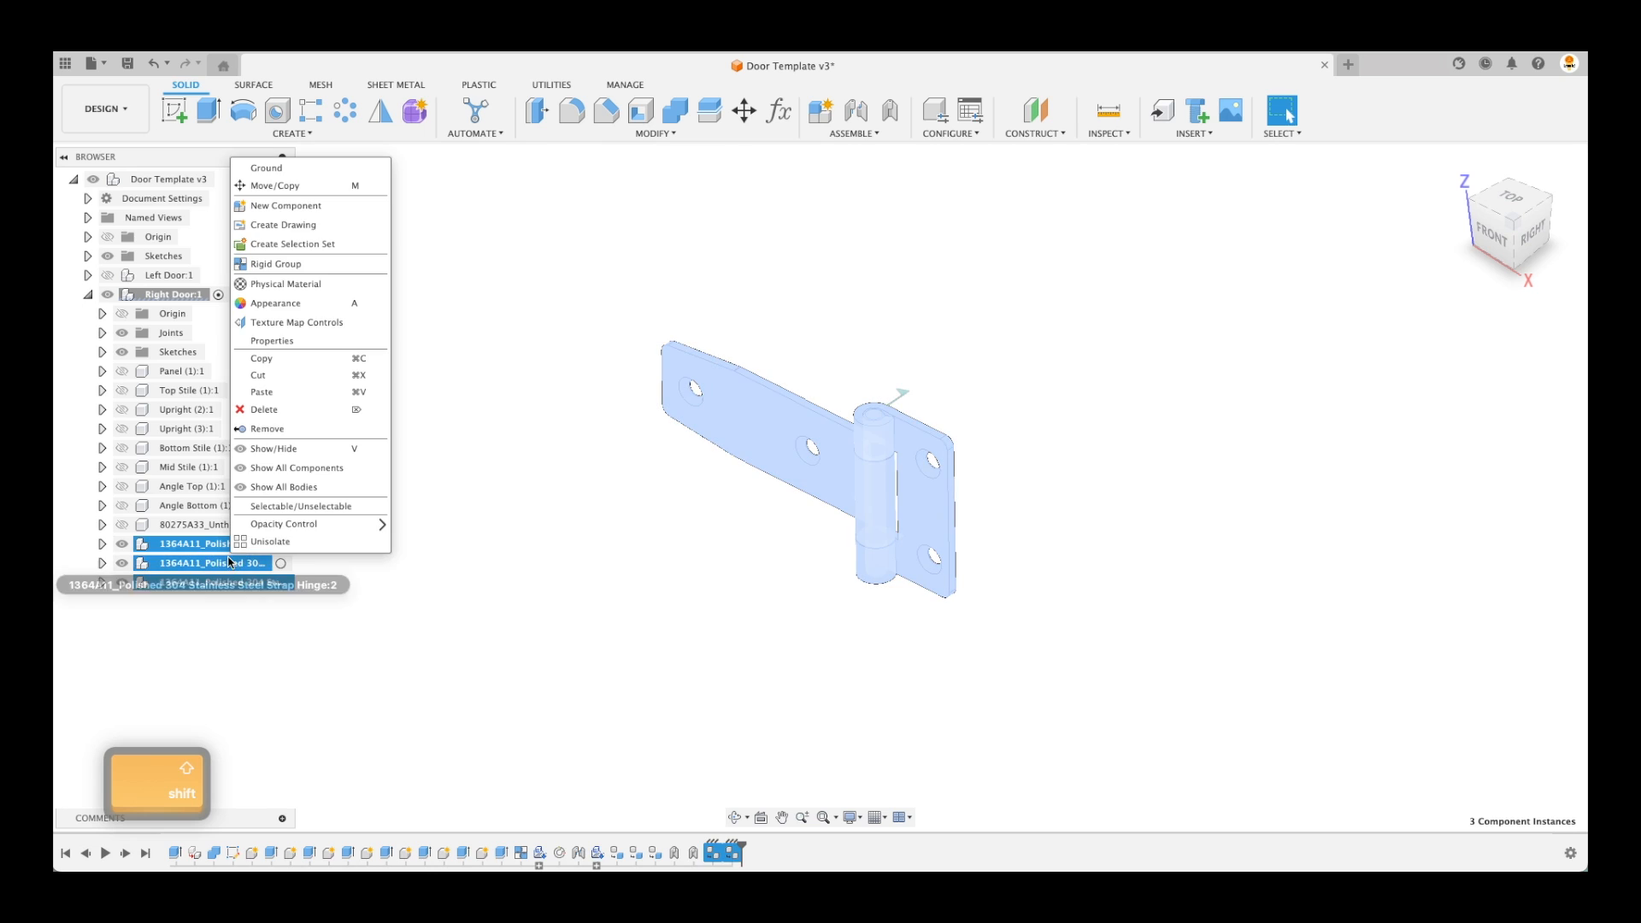
{"action": "left_click", "coordinate": [275, 363]}
{"action": "right_click", "coordinate": [167, 273]}
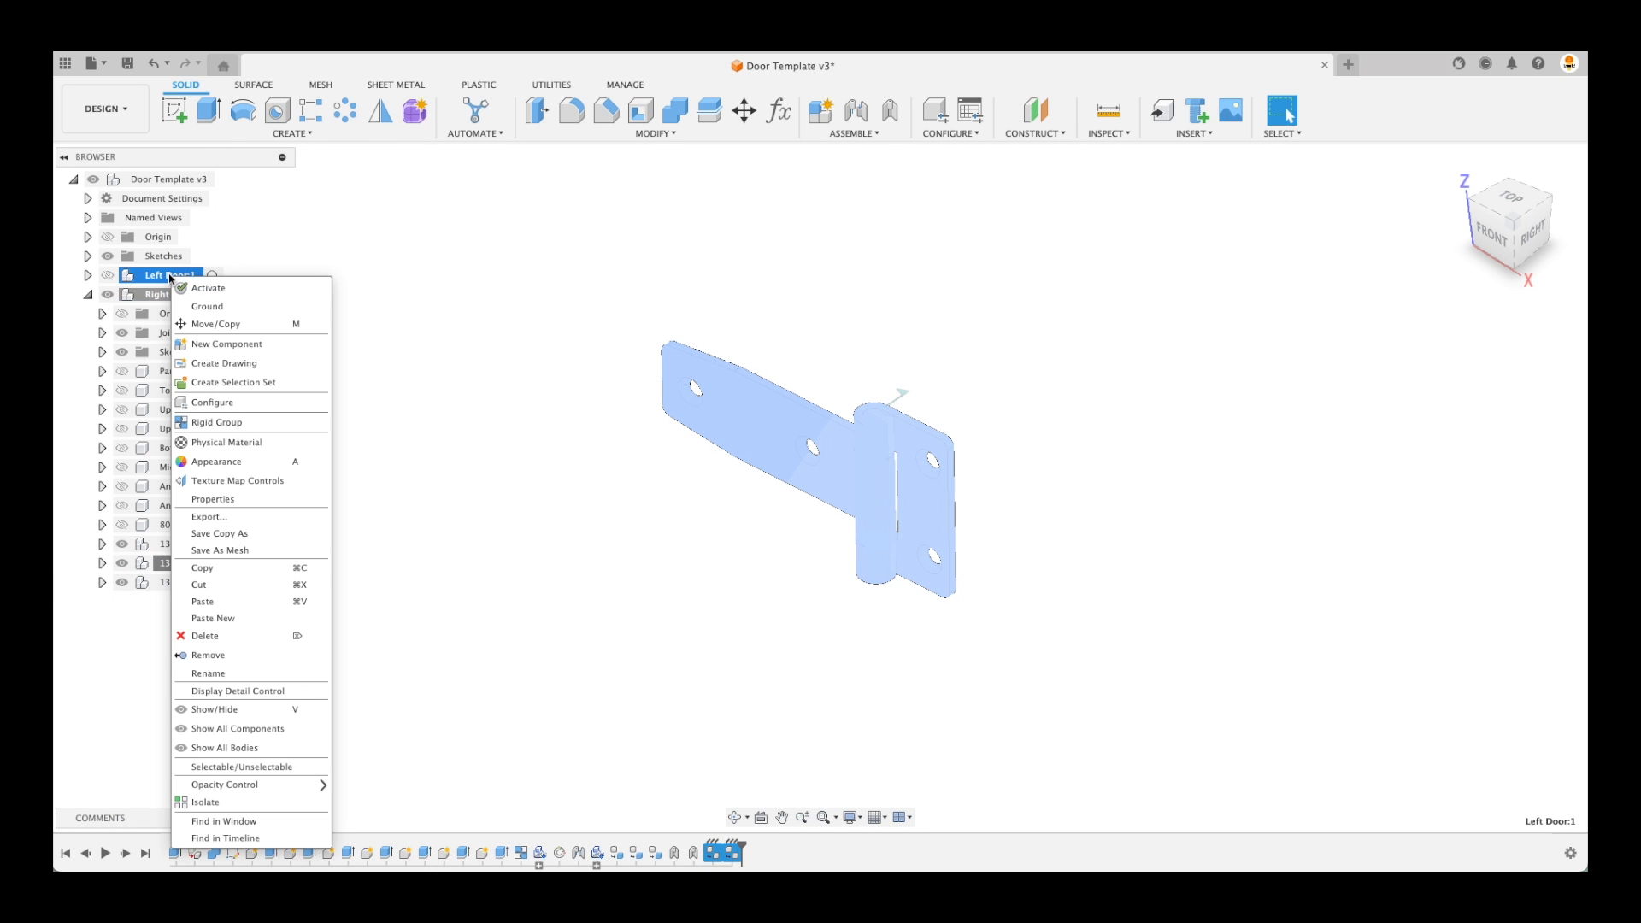
{"action": "left_click", "coordinate": [239, 601]}
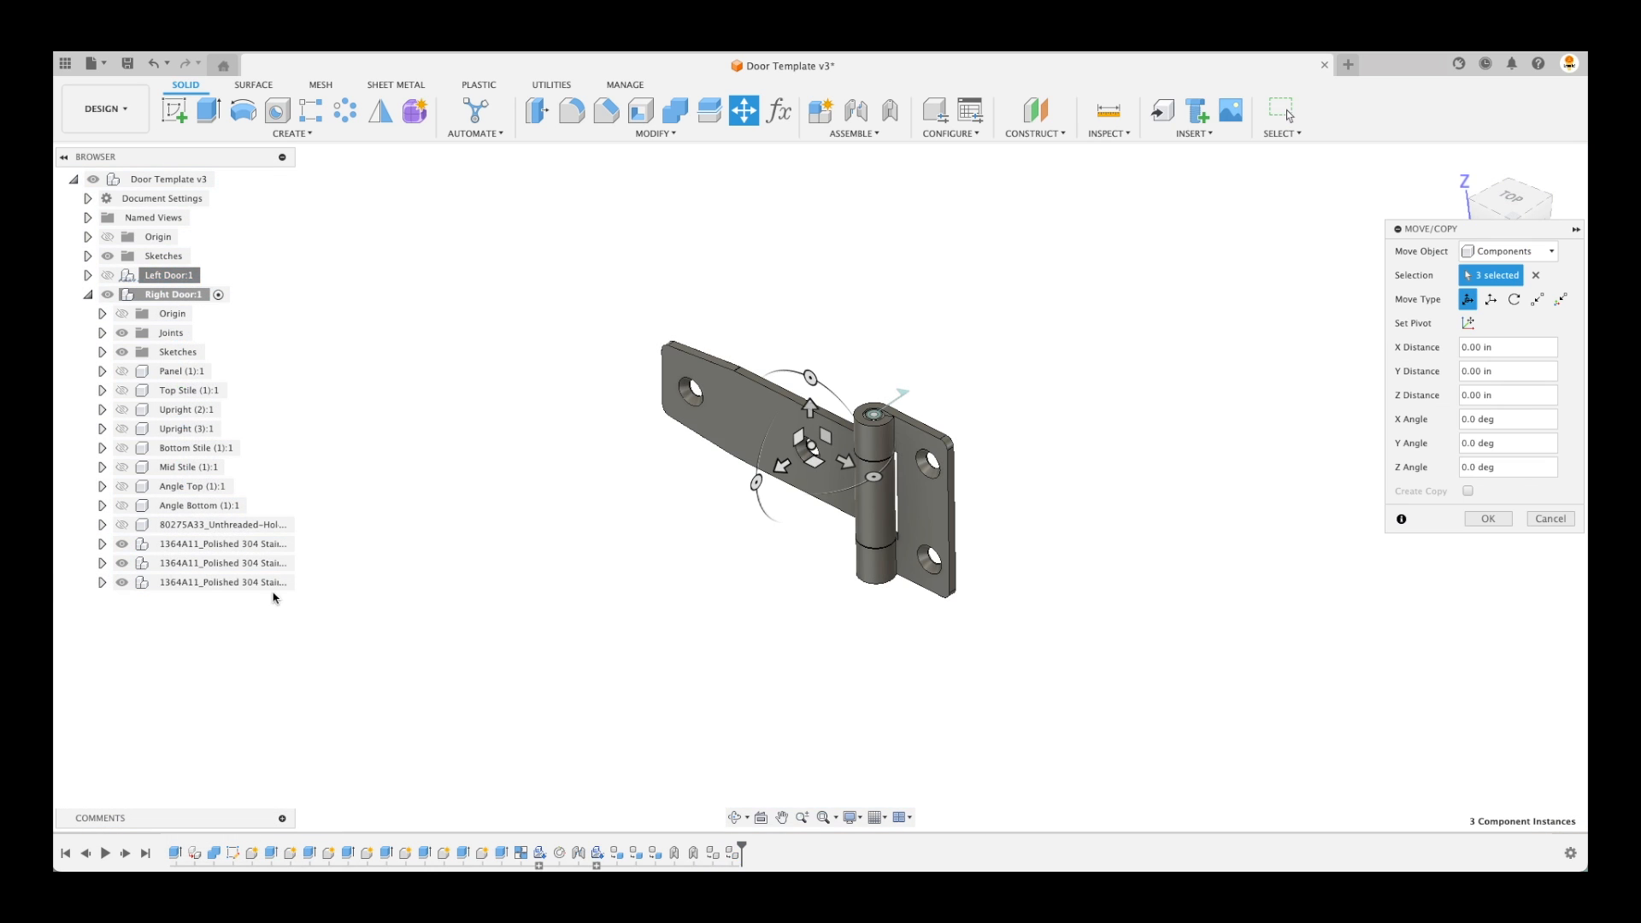
{"action": "left_click", "coordinate": [1489, 520]}
Isolate the Right Door component so that all its door parts are shown together with the hinges
{"action": "scroll", "coordinate": [346, 475], "scroll_direction": "down", "scroll_amount": 10}
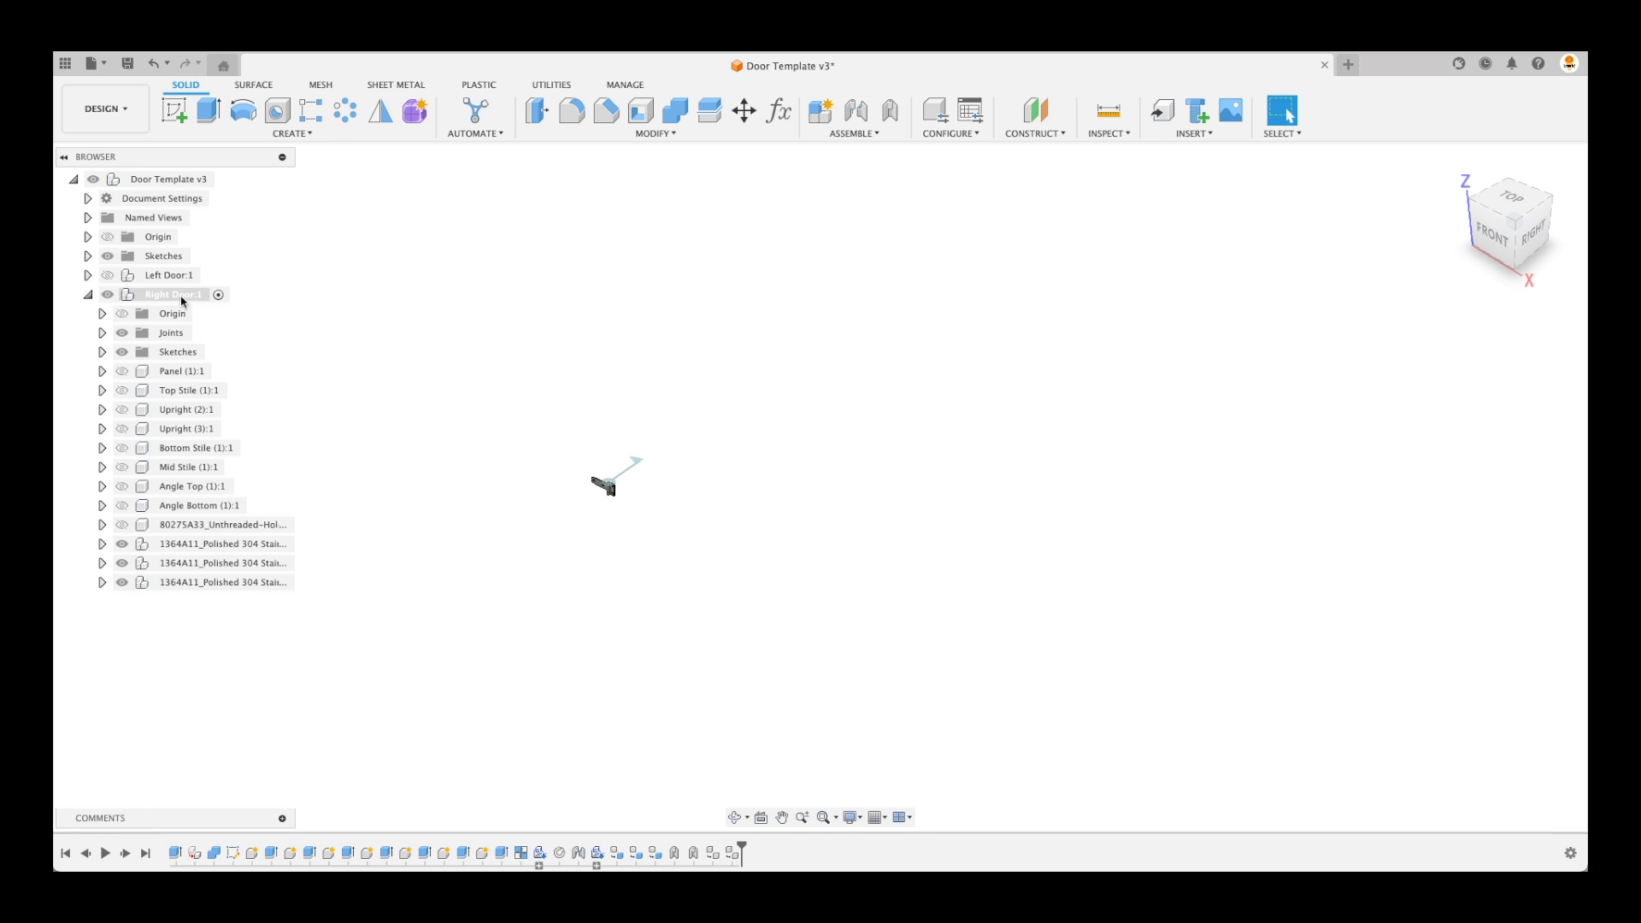
{"action": "right_click", "coordinate": [182, 299]}
{"action": "left_click", "coordinate": [258, 805]}
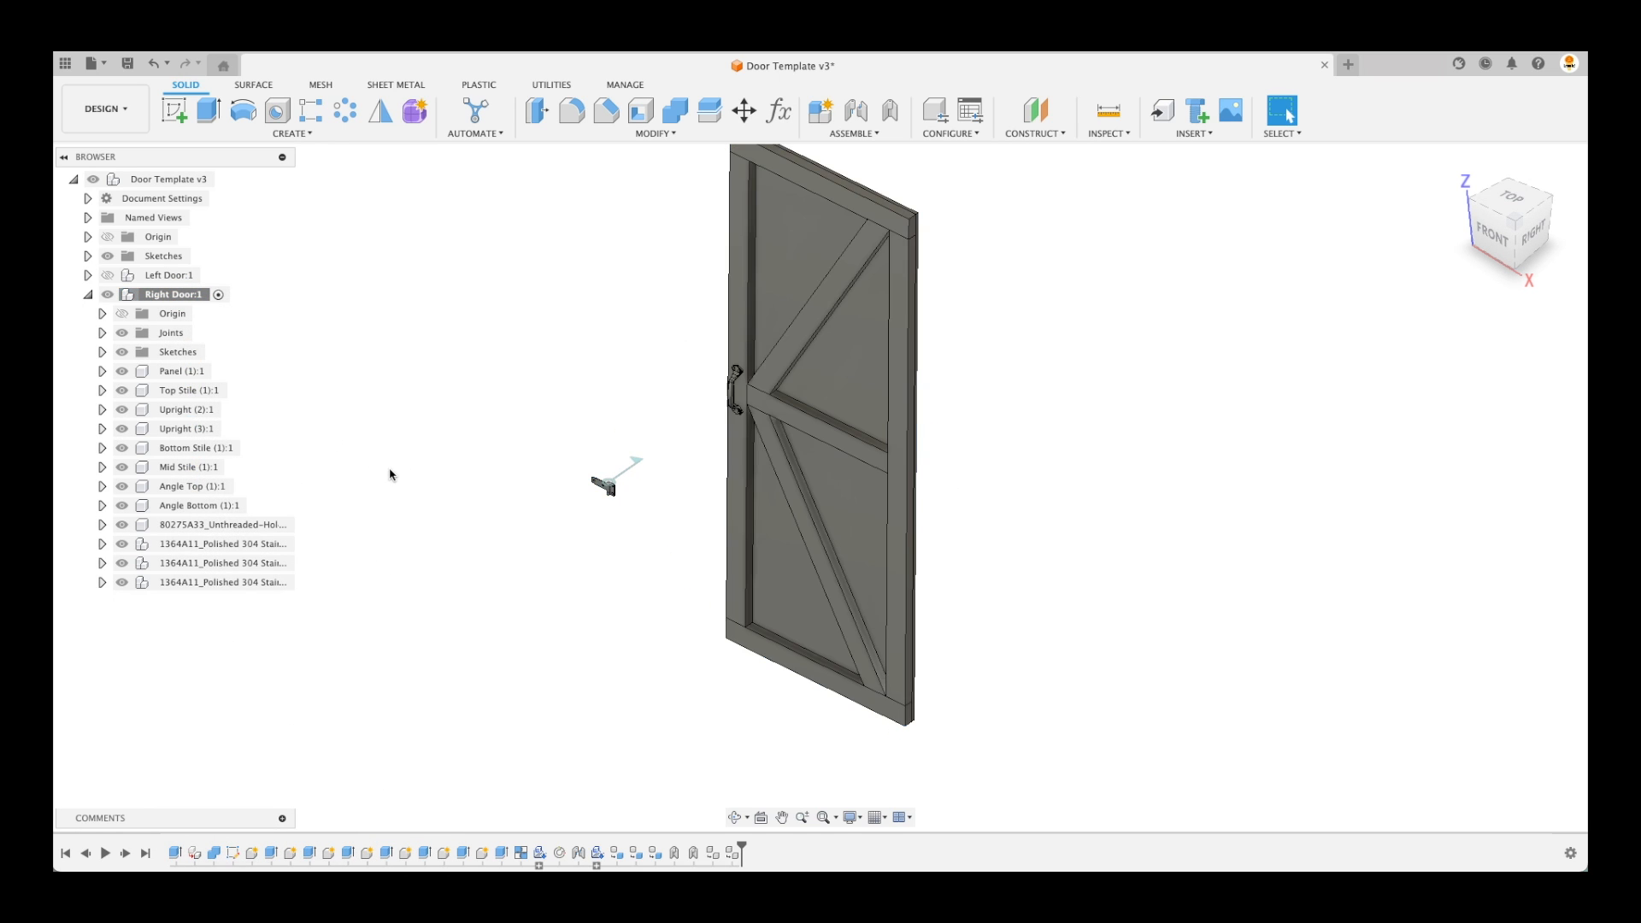
{"action": "scroll", "coordinate": [393, 474], "scroll_direction": "up", "scroll_amount": 3}
{"action": "scroll", "coordinate": [397, 477], "scroll_direction": "up", "scroll_amount": 1}
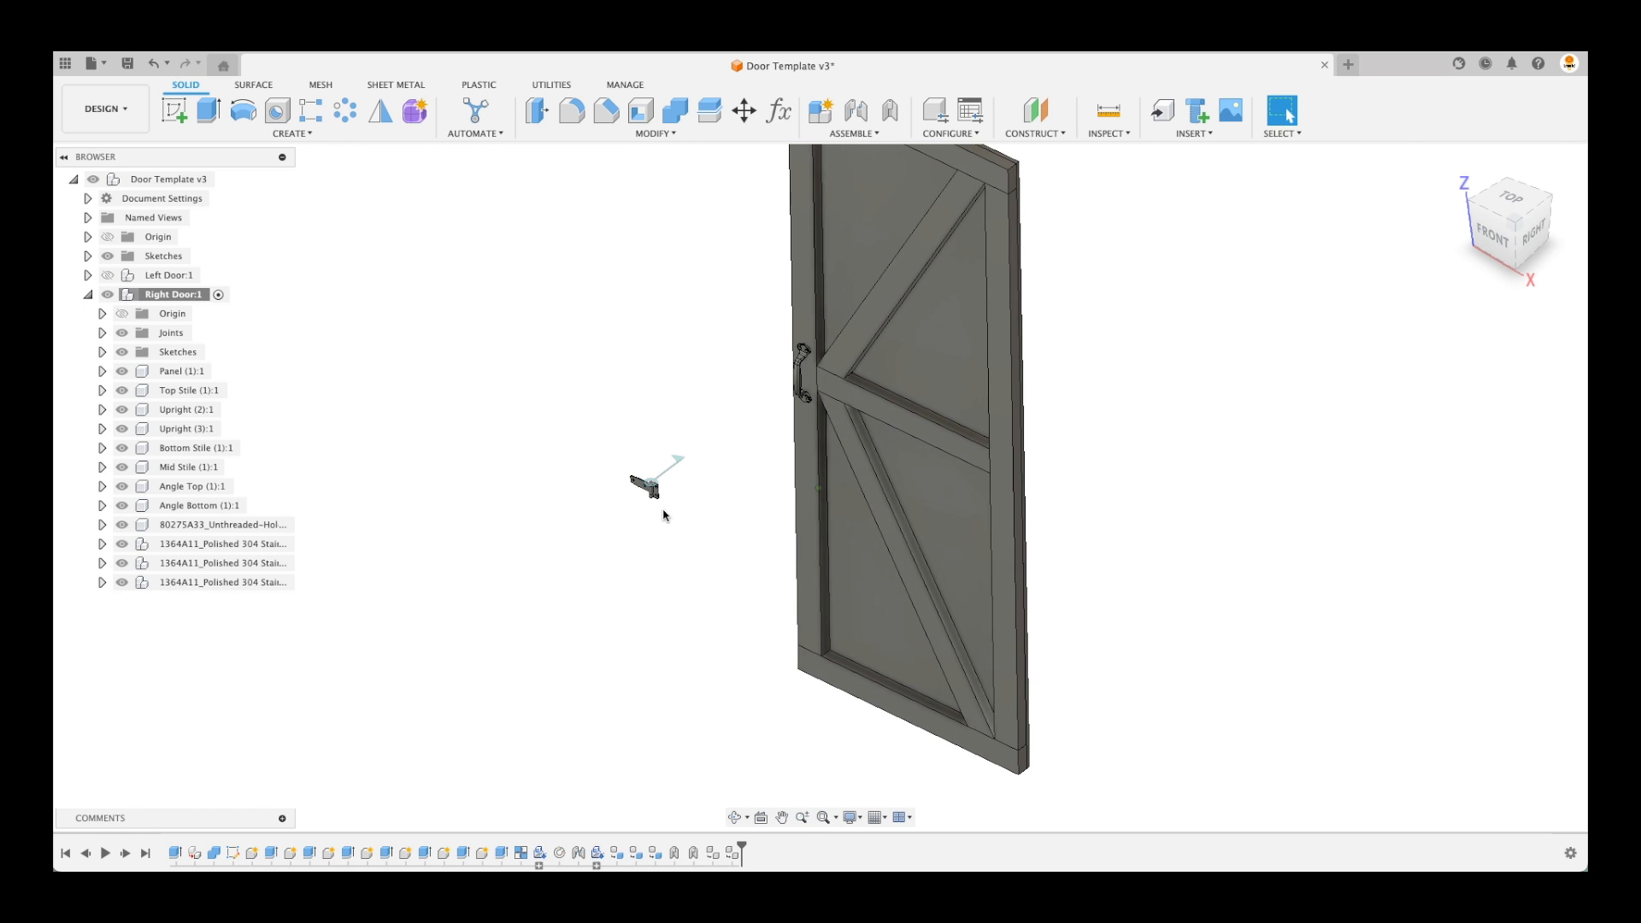
{"action": "scroll", "coordinate": [663, 516], "scroll_direction": "up", "scroll_amount": 1}
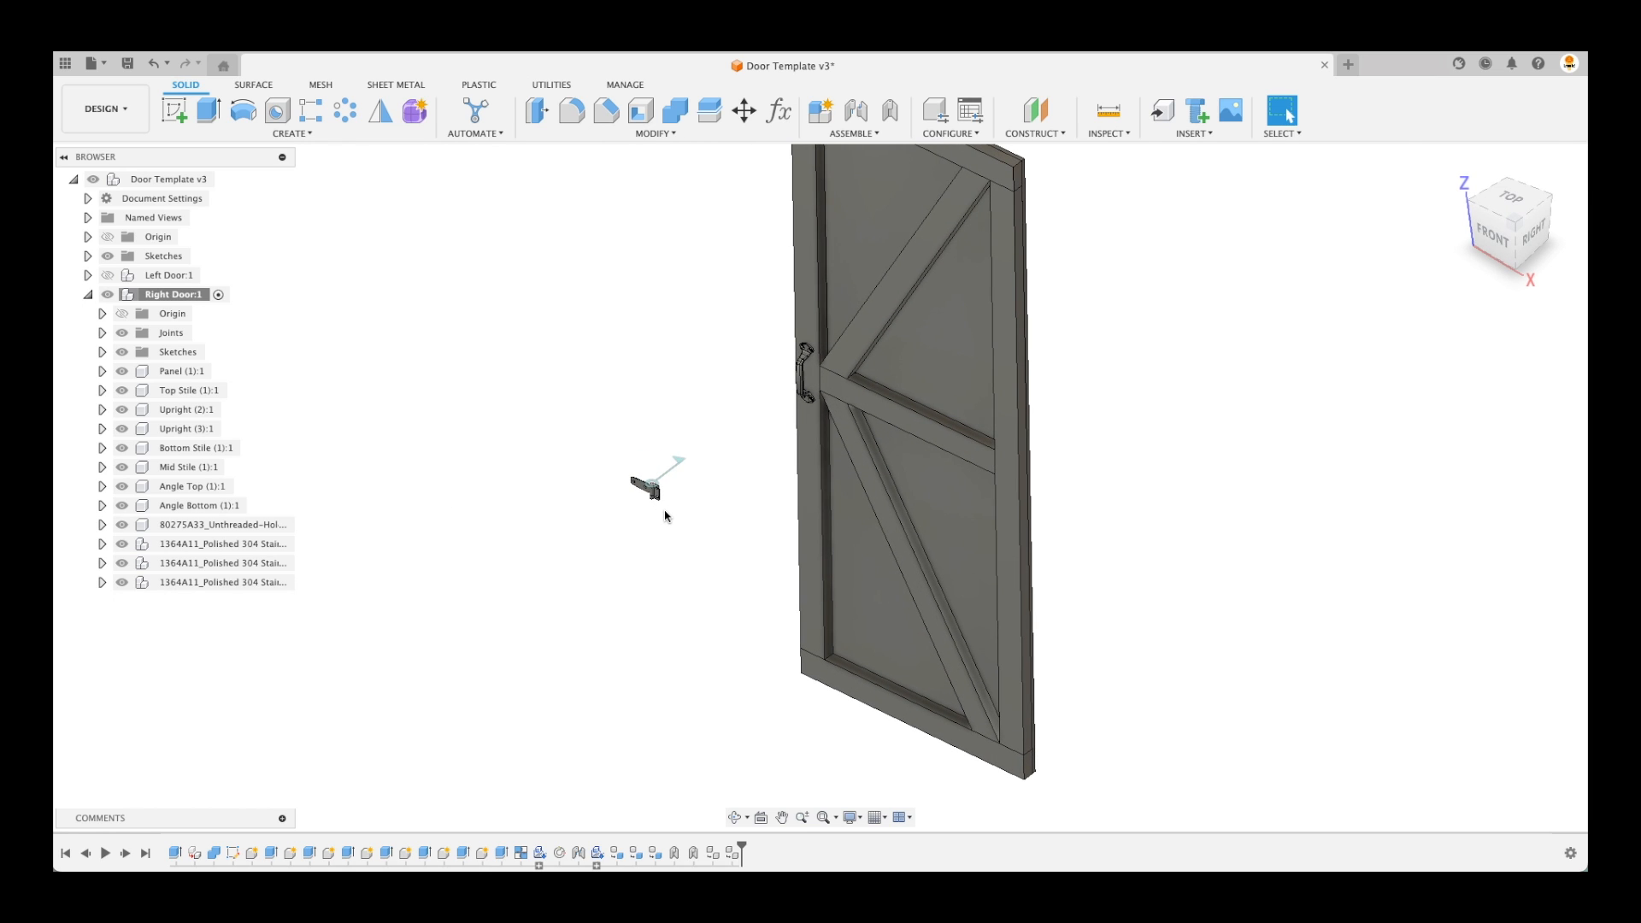
Separate the three overlapping strap hinges and place them outside the door's hinge edge near its upper, middle and lower parts
{"action": "left_click", "coordinate": [238, 545]}
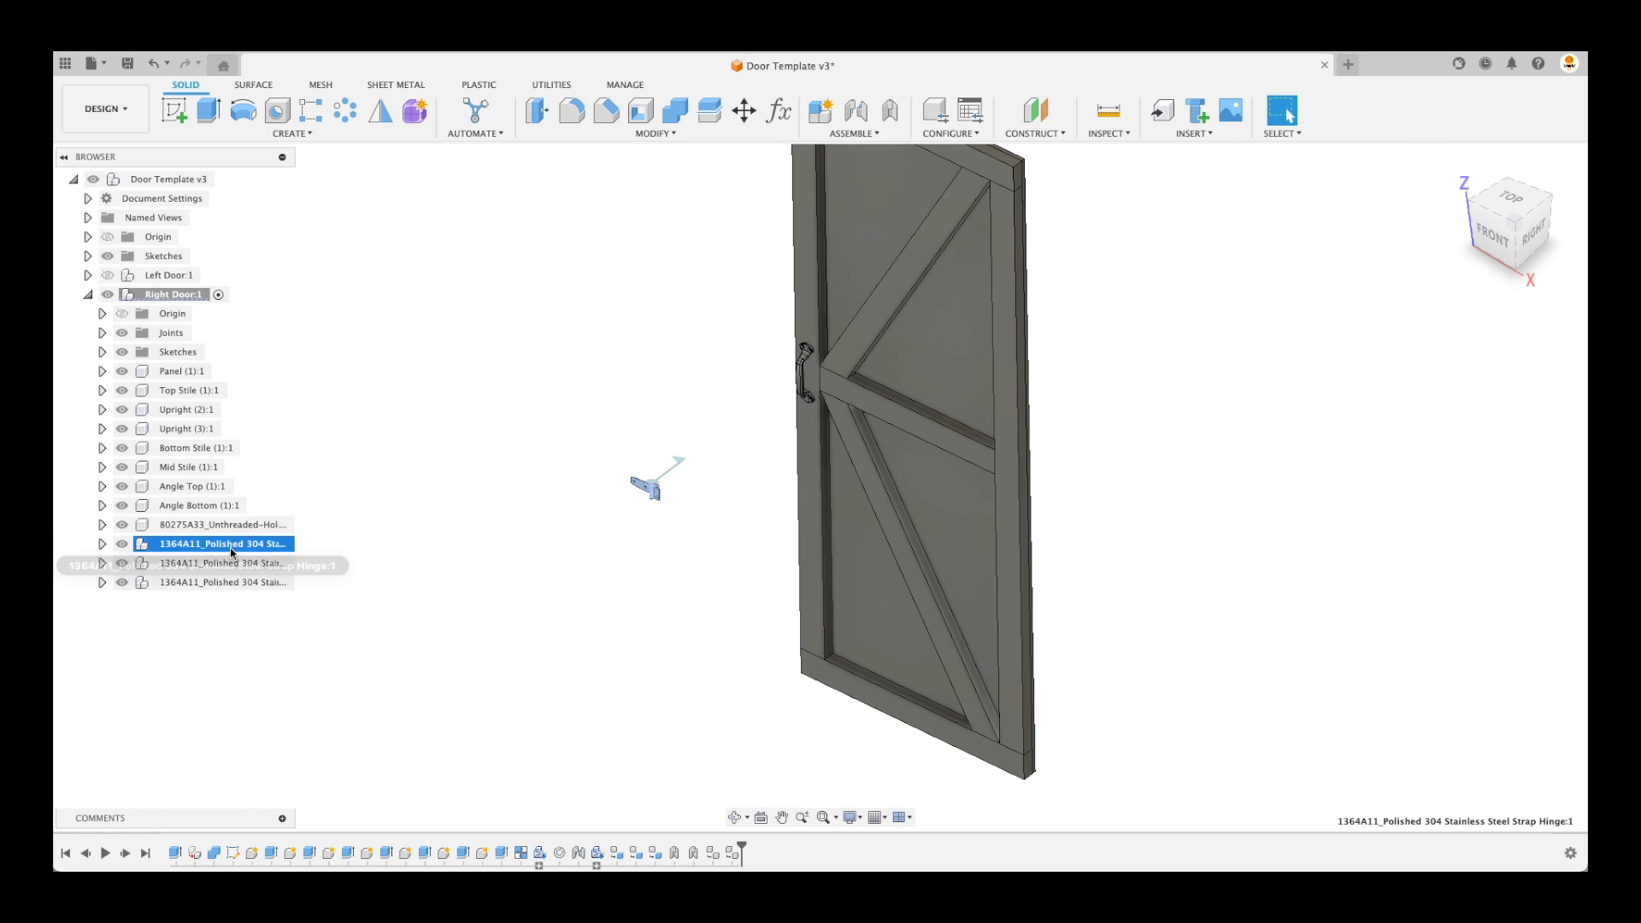
{"action": "left_click_drag", "start_coordinate": [654, 494], "coordinate": [672, 375]}
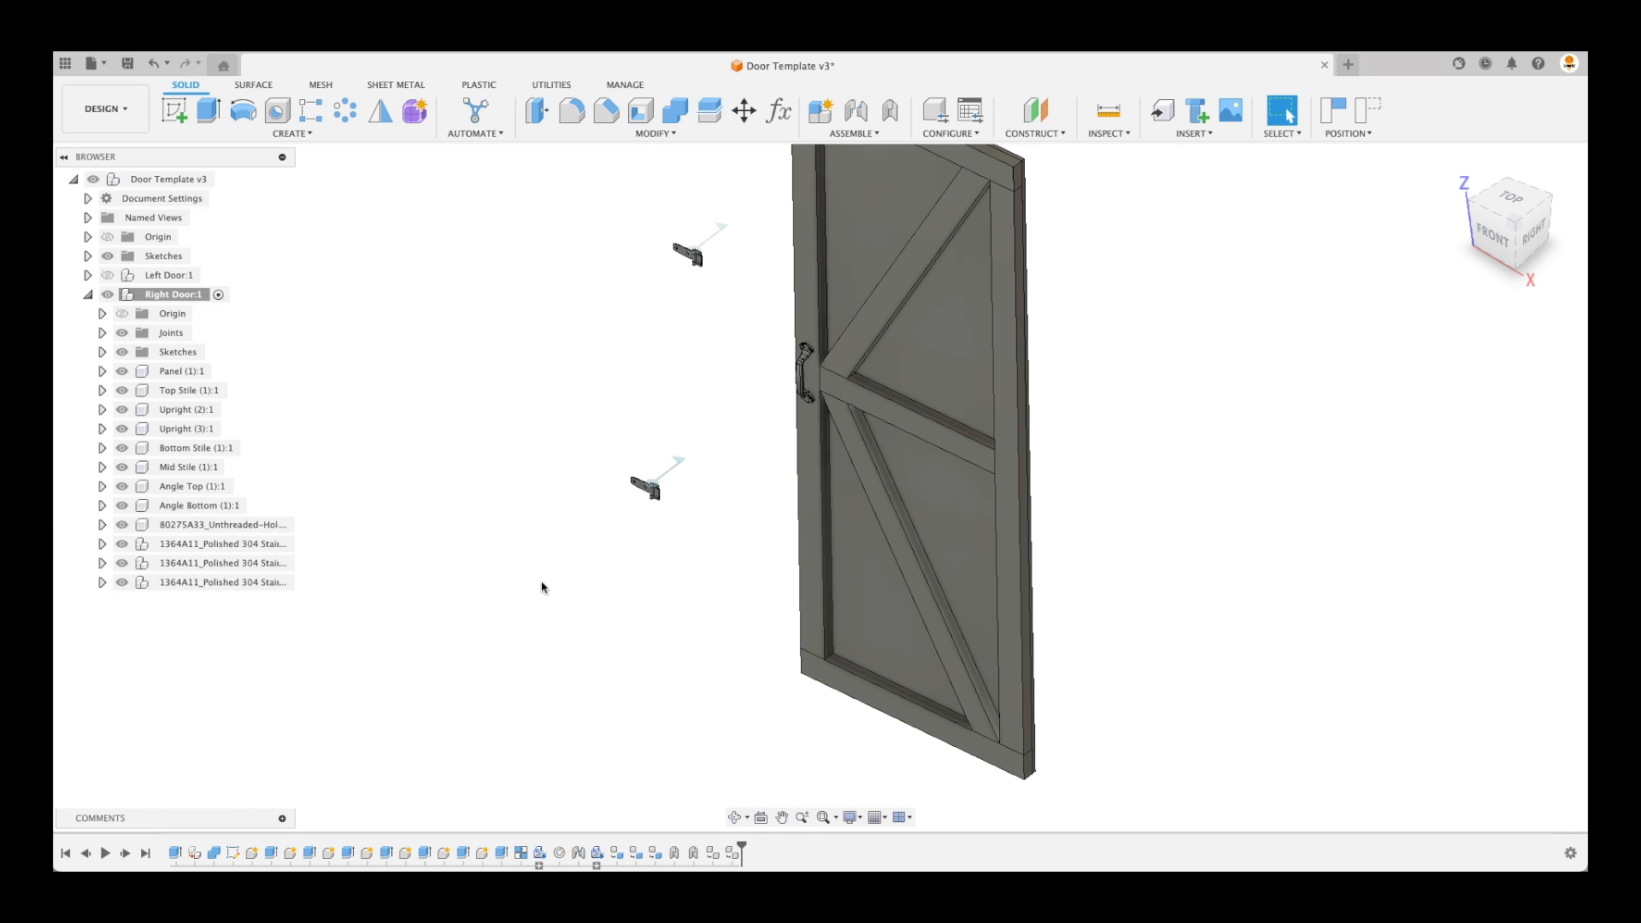
{"action": "left_click", "coordinate": [255, 563]}
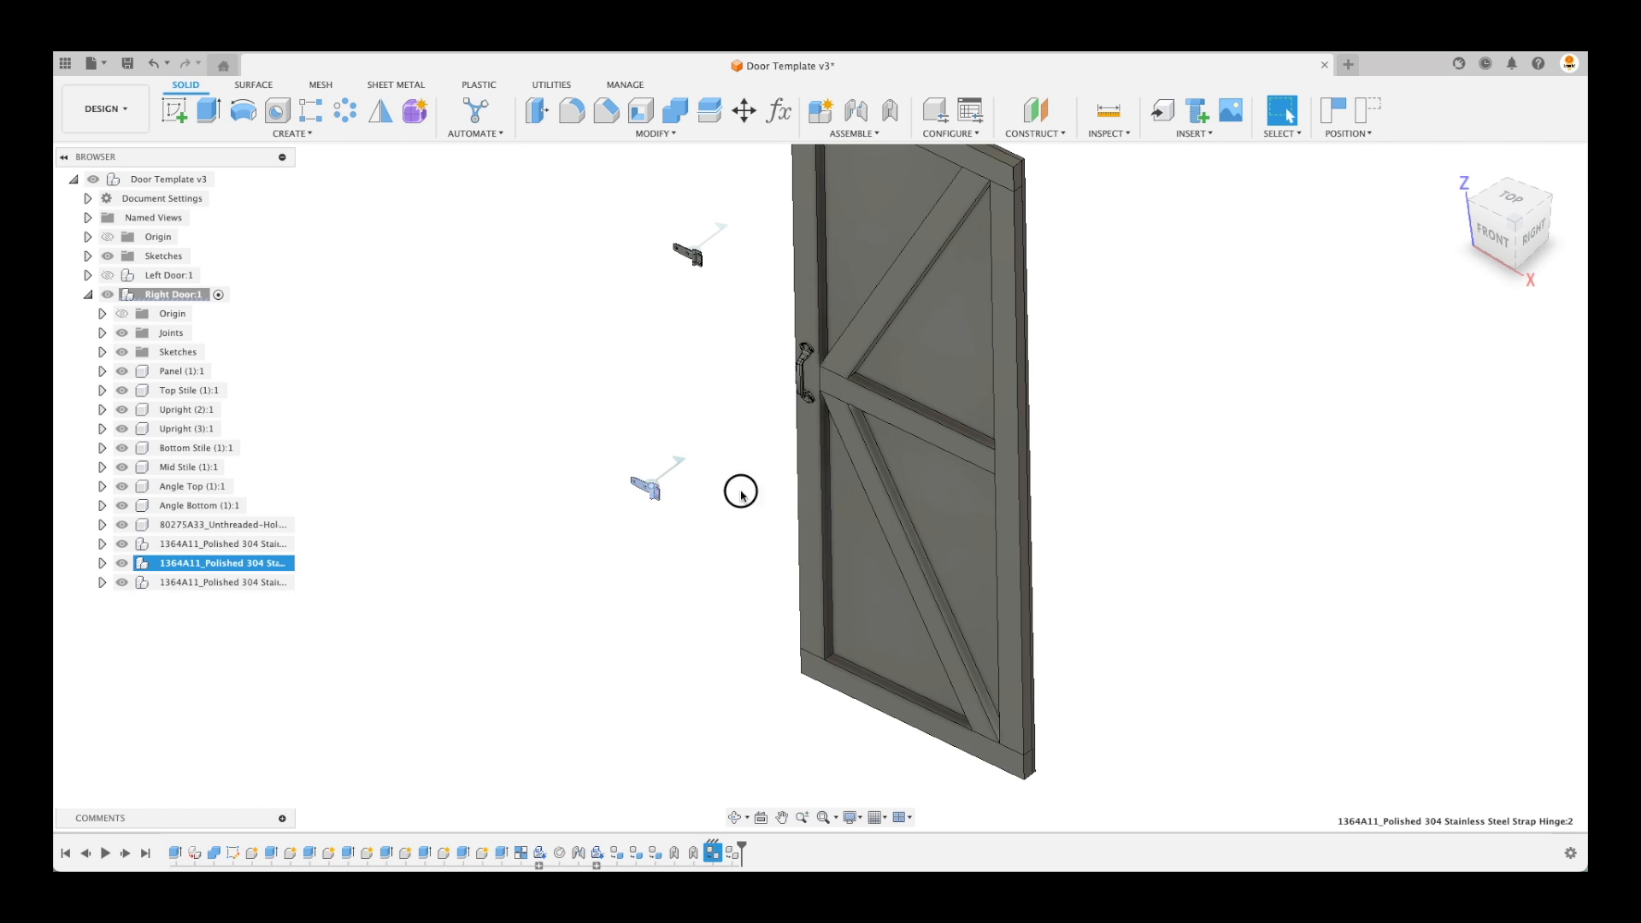
{"action": "left_click", "coordinate": [652, 483]}
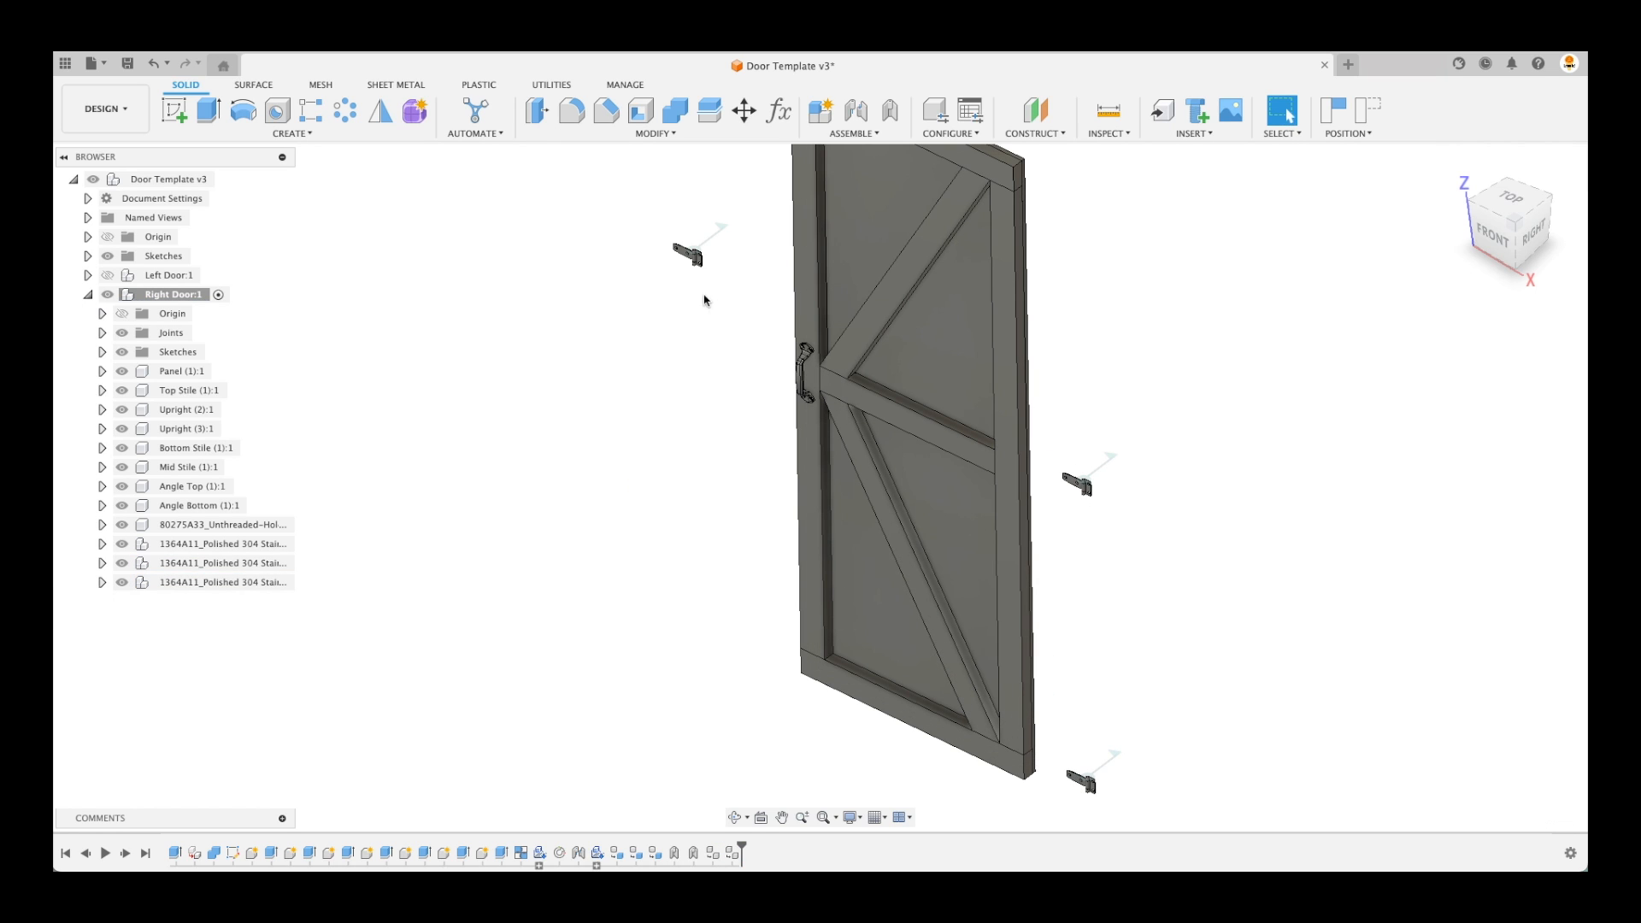
{"action": "left_click_drag", "start_coordinate": [707, 259], "coordinate": [1093, 207]}
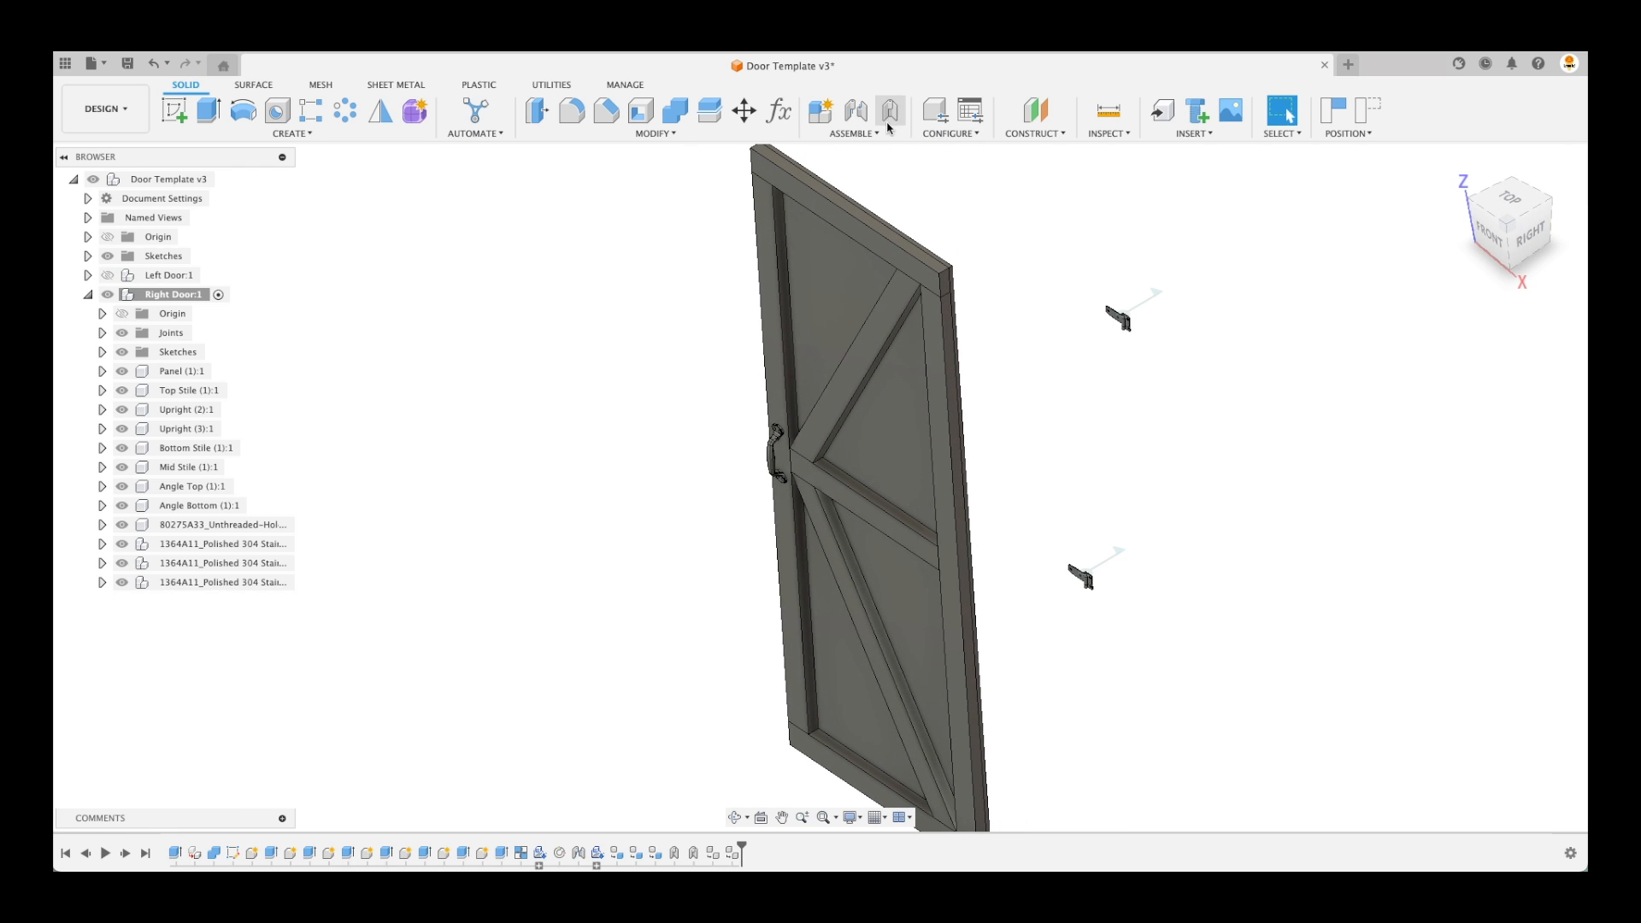
Join the upper strap hinge's door-side leaf to the top outer corner of Upright (3), rotated 180 deg with a -1.50 in X offset
{"action": "left_click", "coordinate": [857, 121]}
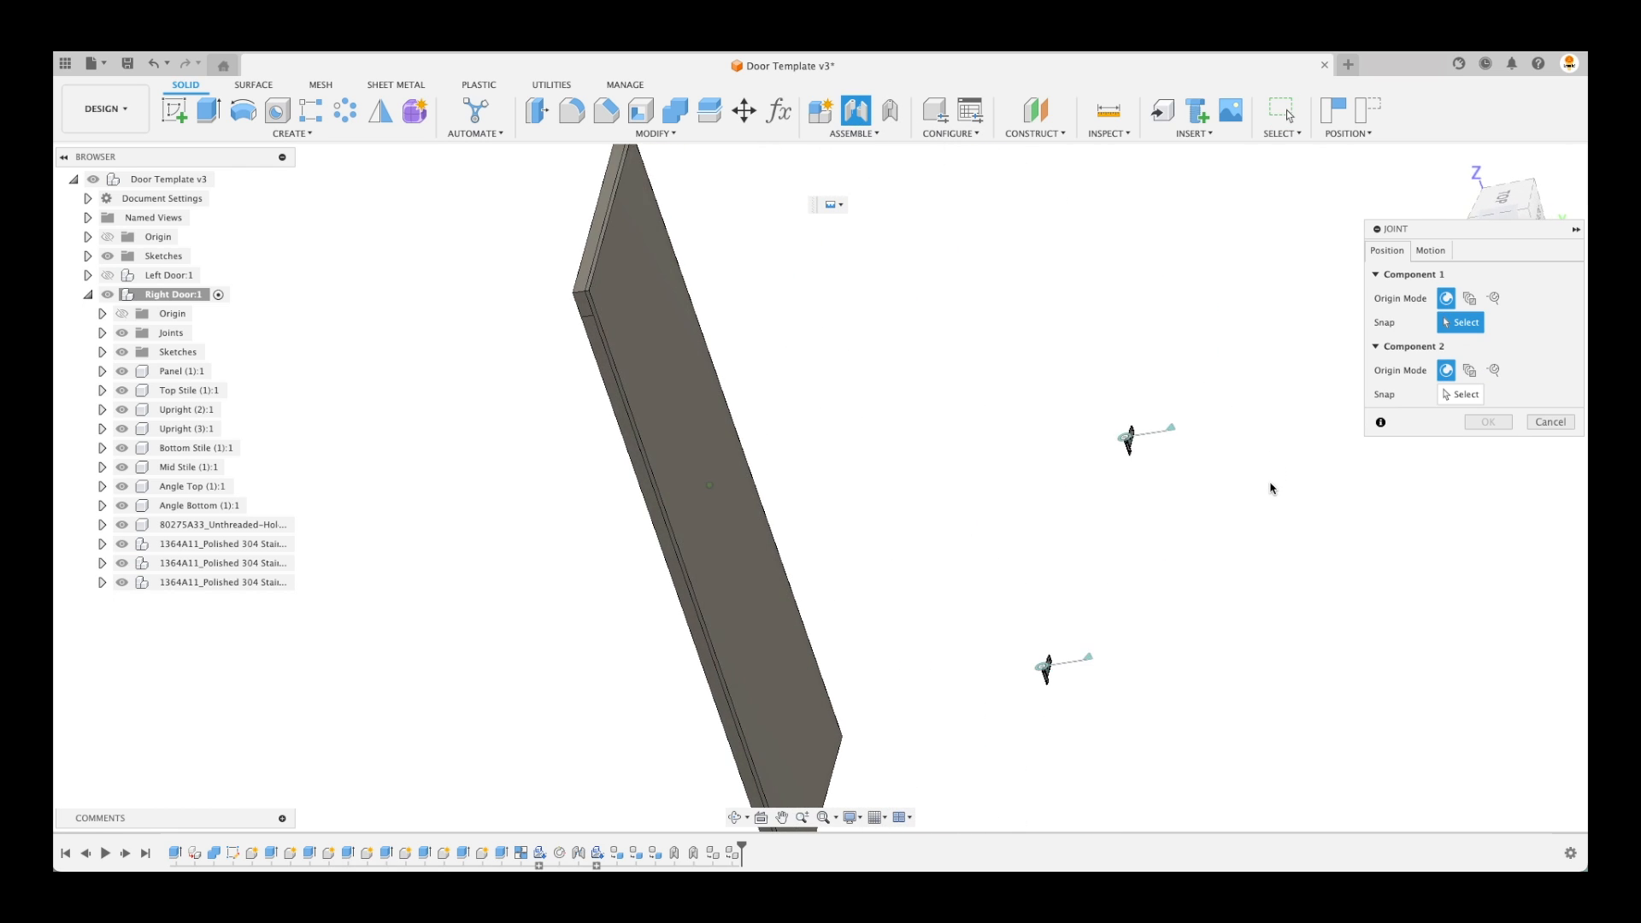
{"action": "scroll", "coordinate": [1031, 564], "scroll_direction": "up", "scroll_amount": 5}
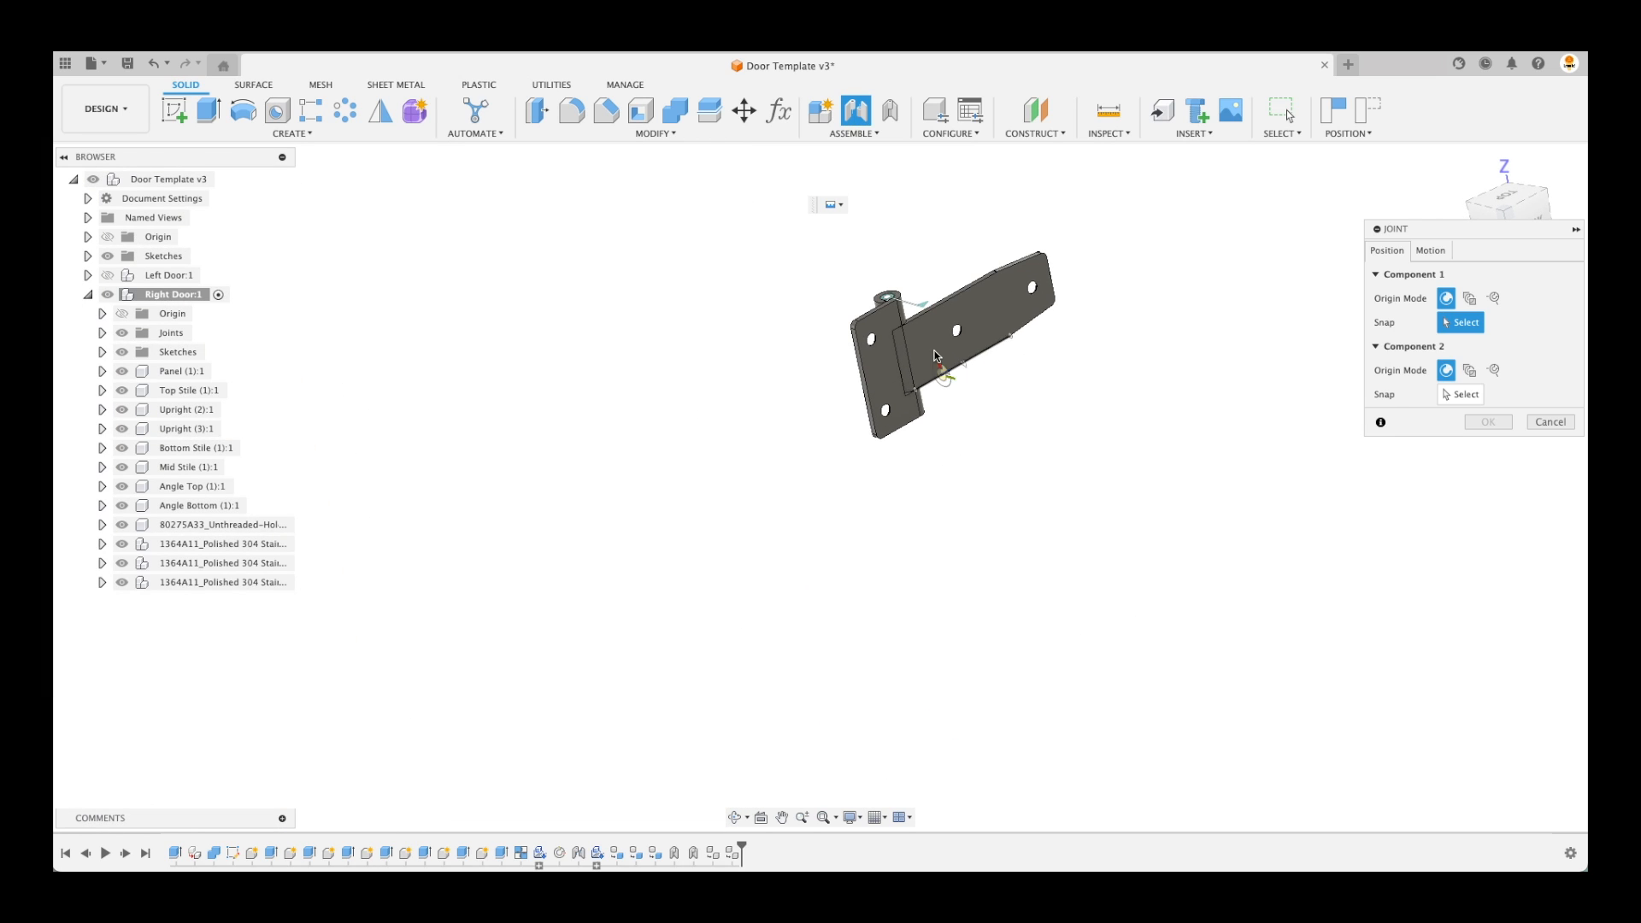
{"action": "scroll", "coordinate": [934, 358], "scroll_direction": "up", "scroll_amount": 1}
{"action": "left_click", "coordinate": [927, 359]}
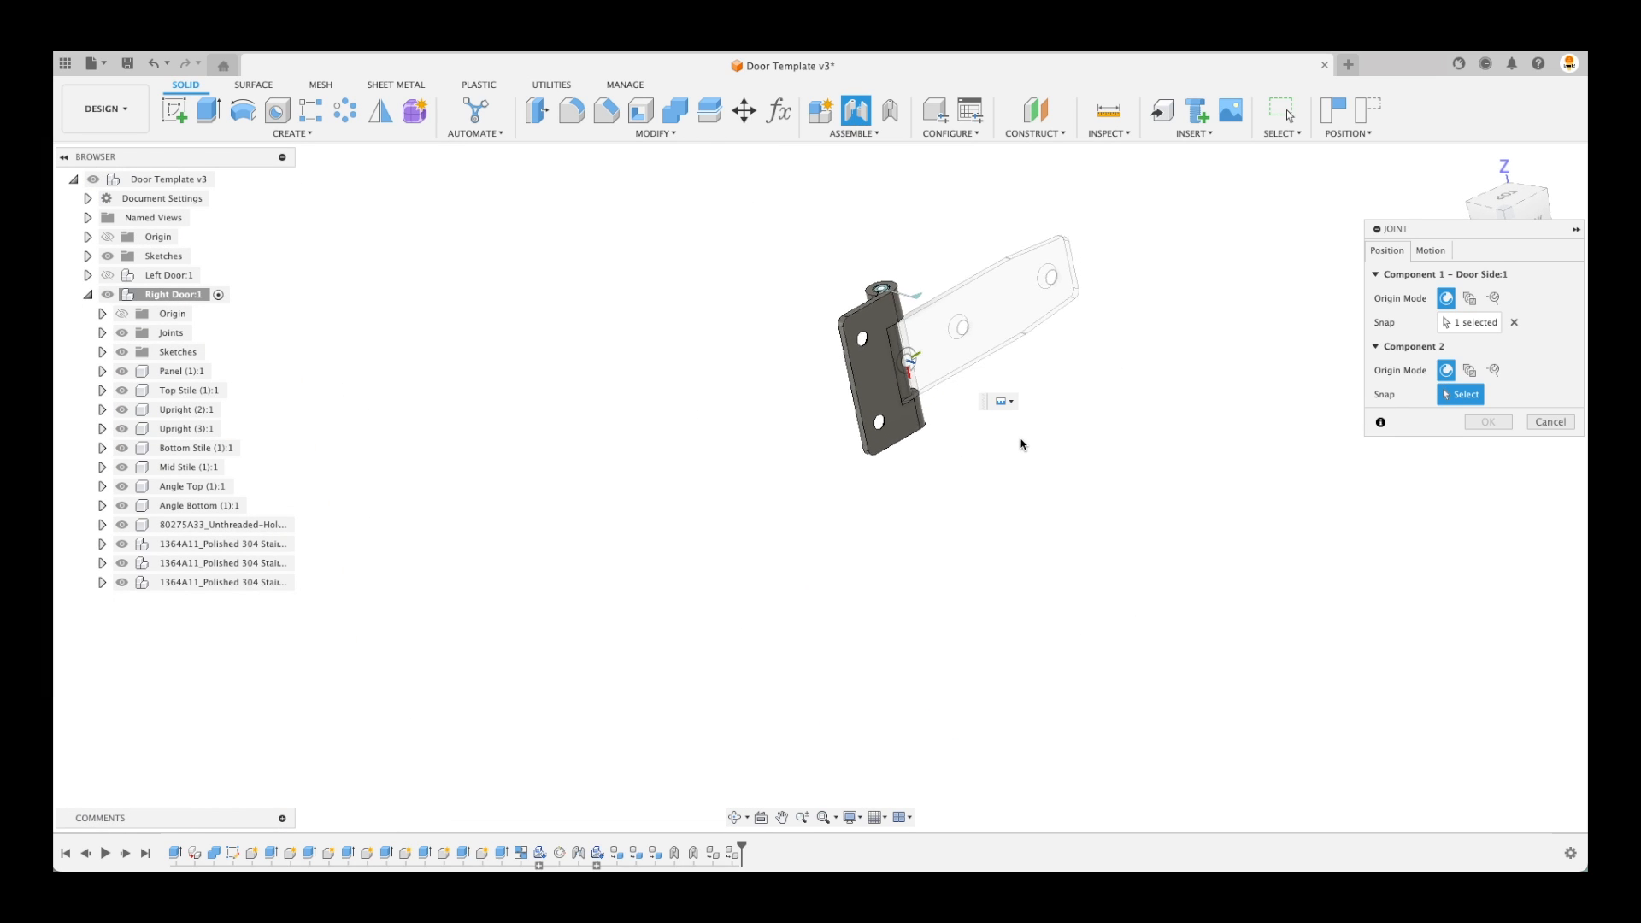
{"action": "scroll", "coordinate": [1111, 478], "scroll_direction": "down", "scroll_amount": 3}
{"action": "middle_click_drag", "start_coordinate": [1294, 623], "coordinate": [890, 355], "text": "shift"}
{"action": "scroll", "coordinate": [867, 321], "scroll_direction": "up", "scroll_amount": 5}
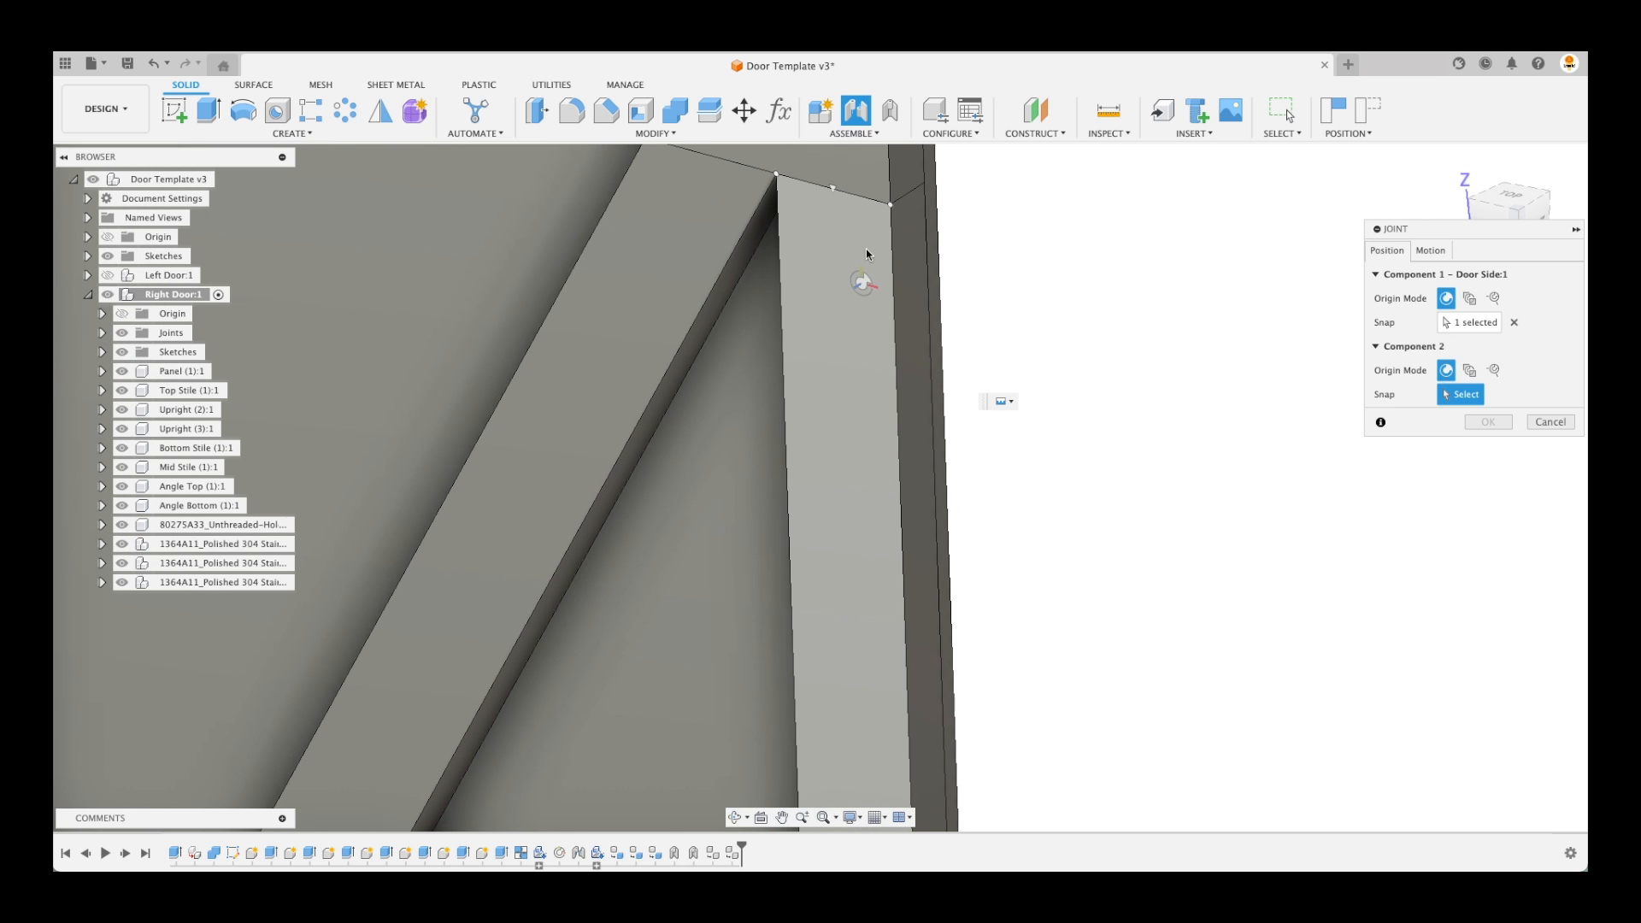
{"action": "left_click", "coordinate": [865, 244]}
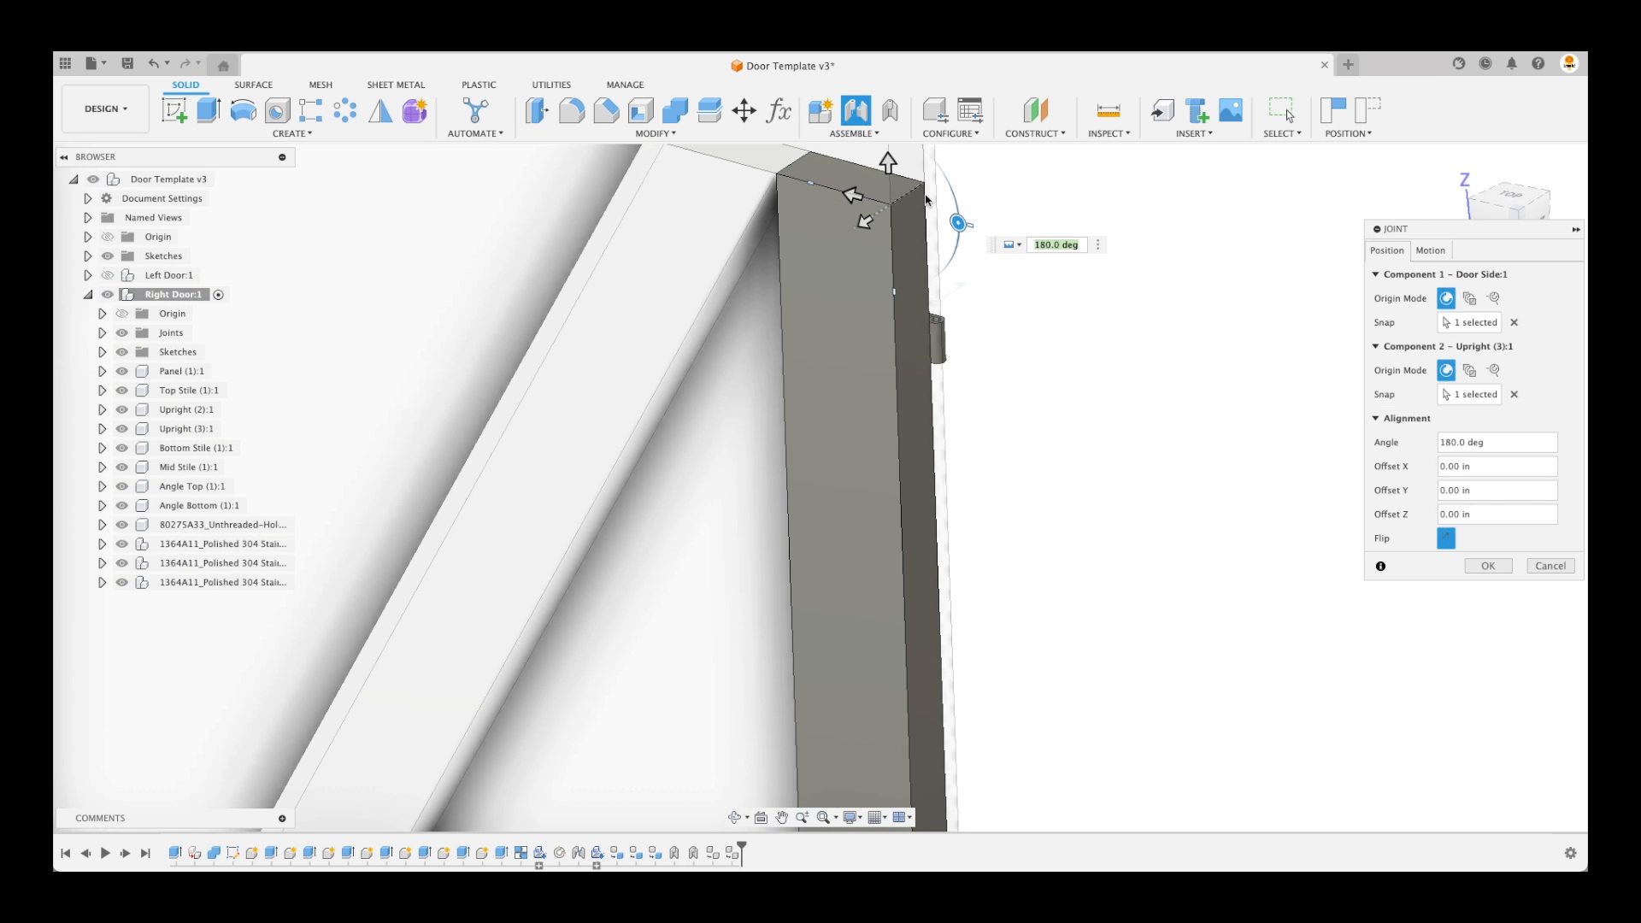
{"action": "left_click_drag", "start_coordinate": [889, 169], "coordinate": [889, 195]}
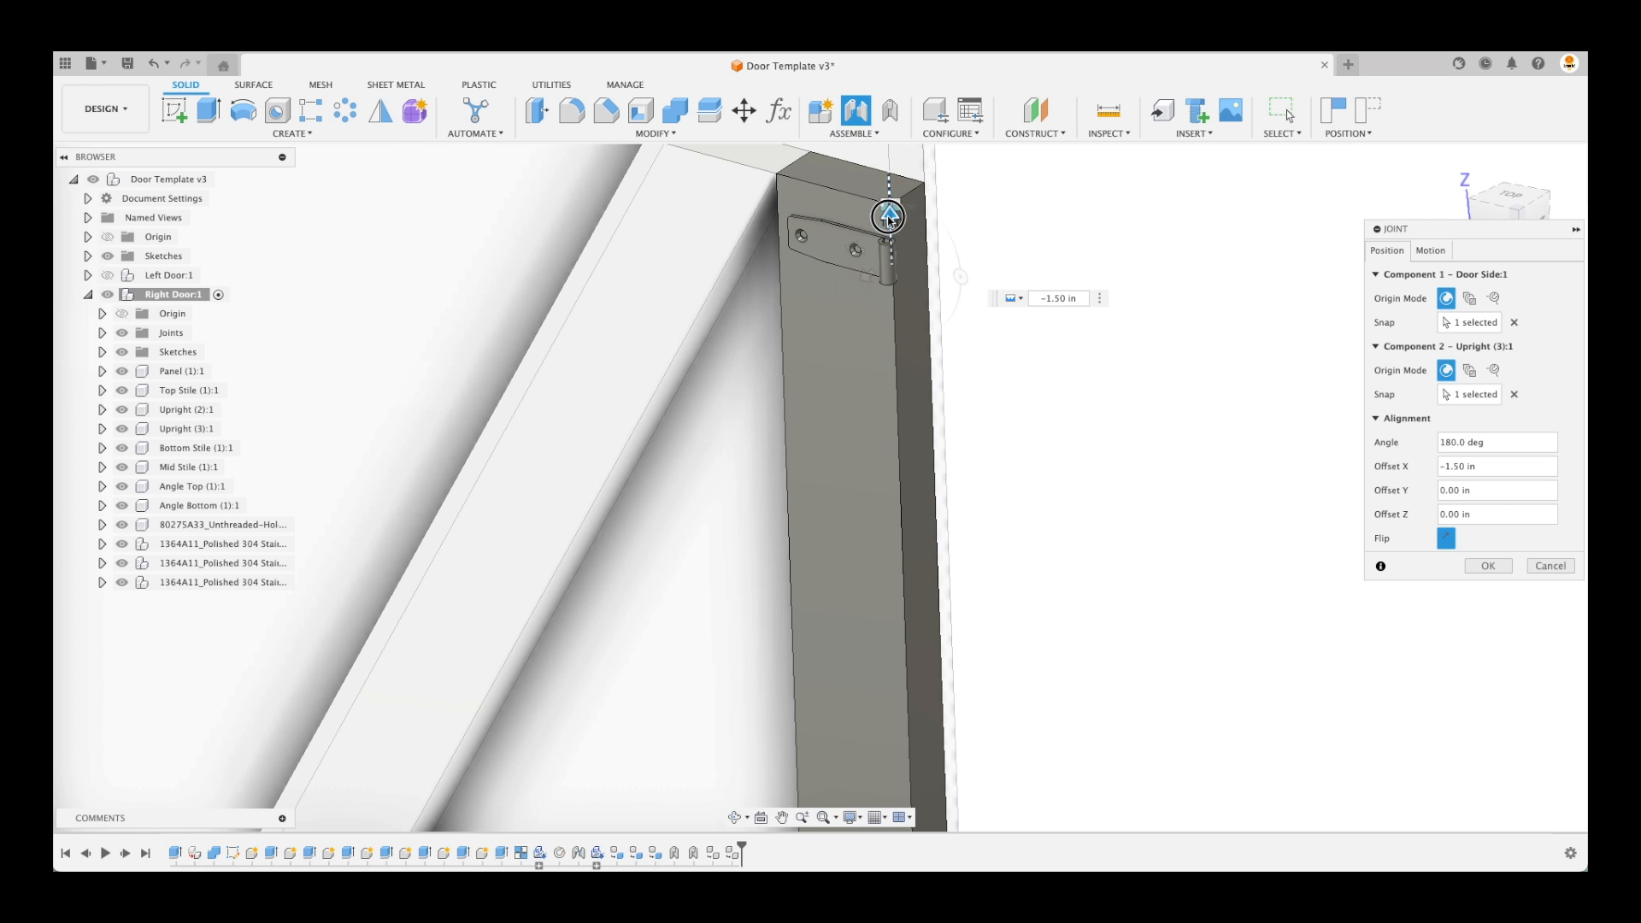
{"action": "left_click", "coordinate": [1489, 566]}
{"action": "scroll", "coordinate": [1060, 392], "scroll_direction": "down", "scroll_amount": 5}
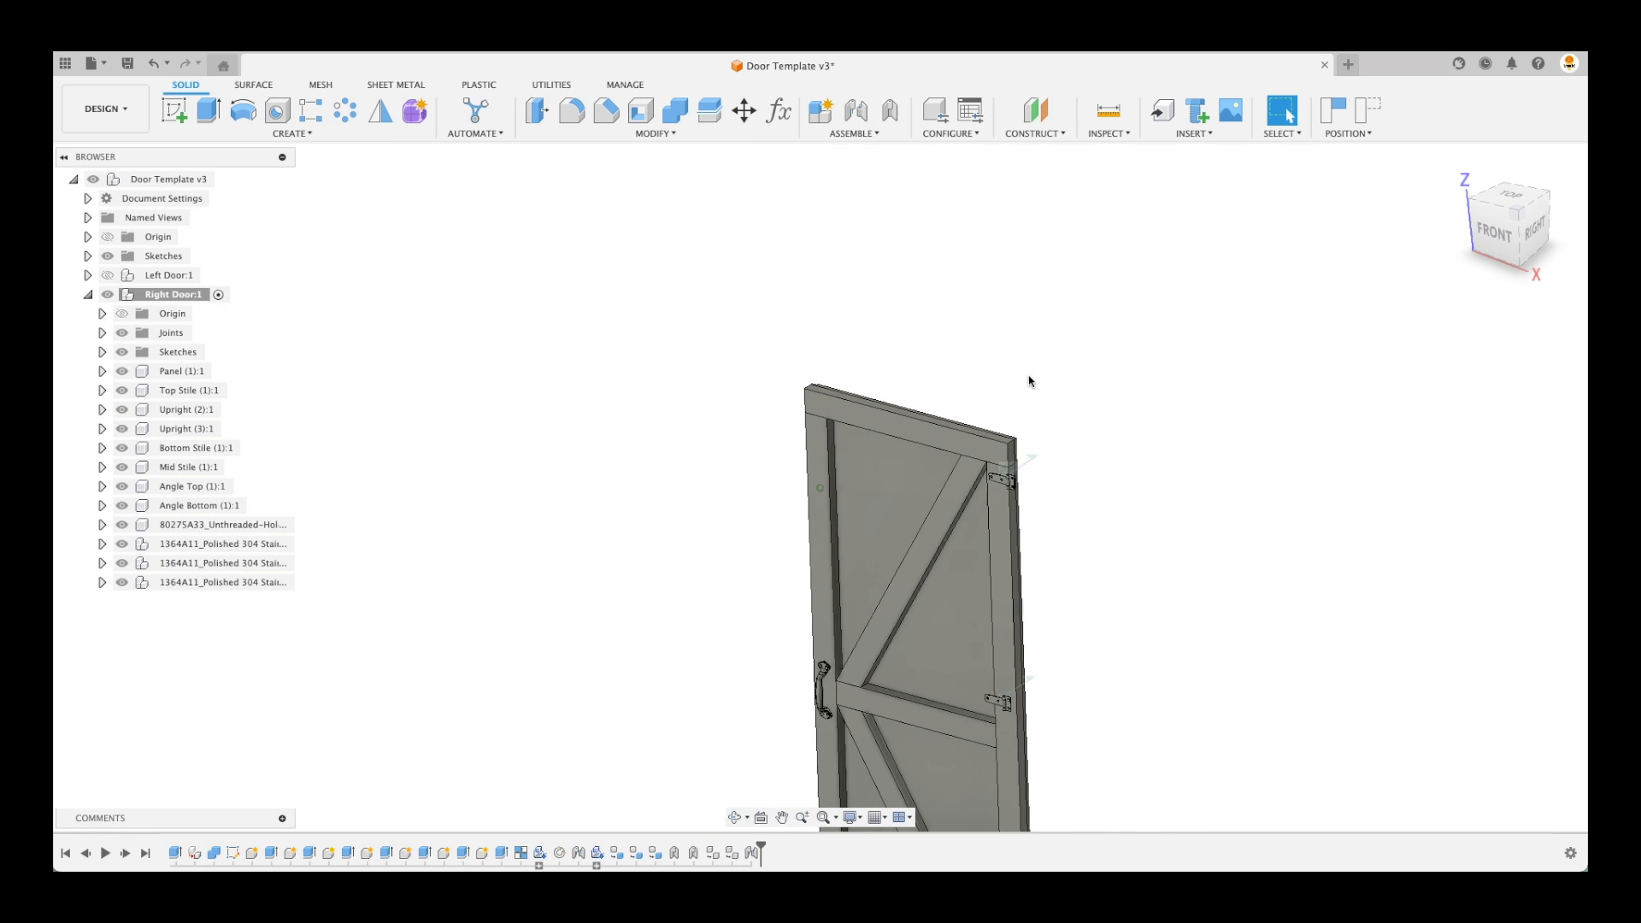
{"action": "scroll", "coordinate": [1052, 389], "scroll_direction": "down", "scroll_amount": 5}
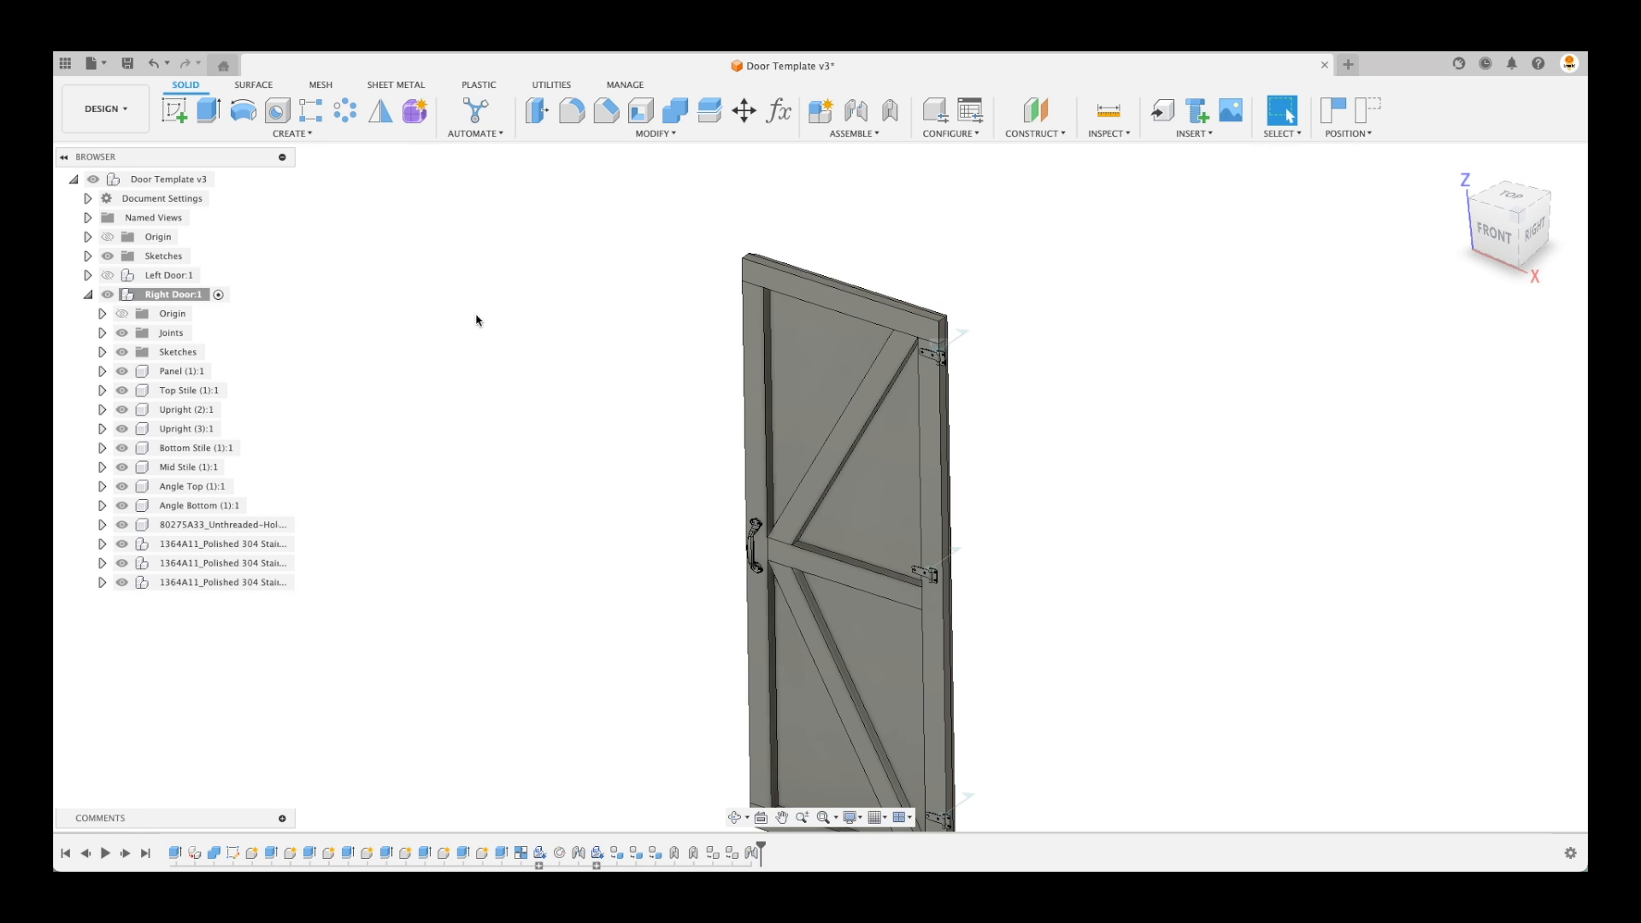
Revert the uncaptured hinge positions and move one free strap hinge clear of the door's hinge edge near mid-height
{"action": "left_click", "coordinate": [1372, 112]}
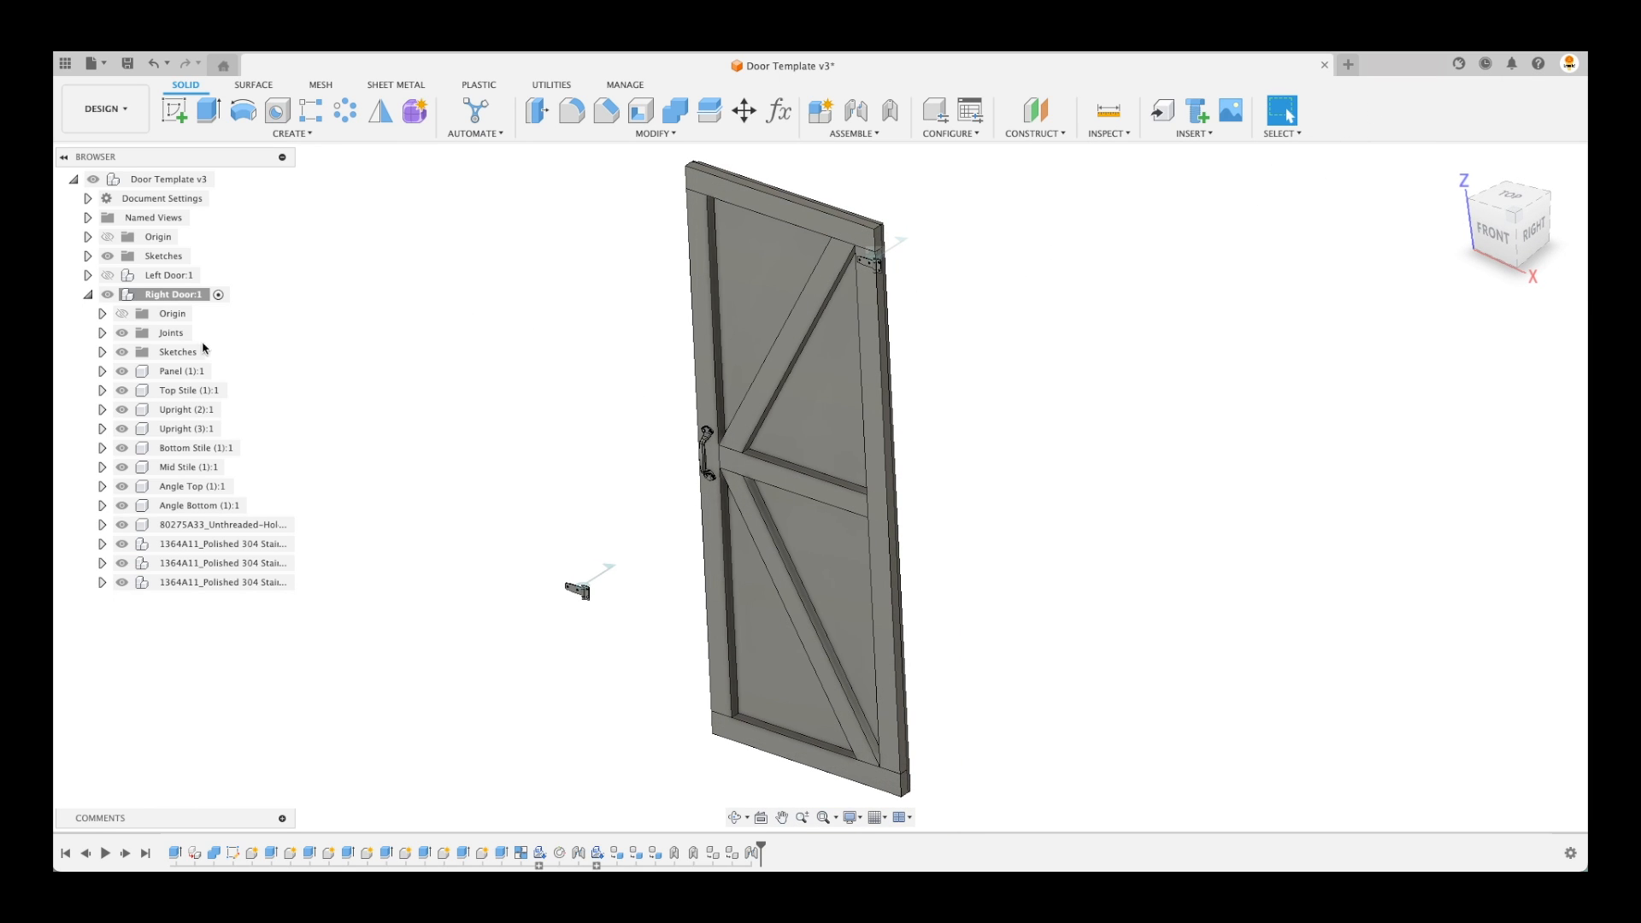
{"action": "left_click", "coordinate": [138, 295]}
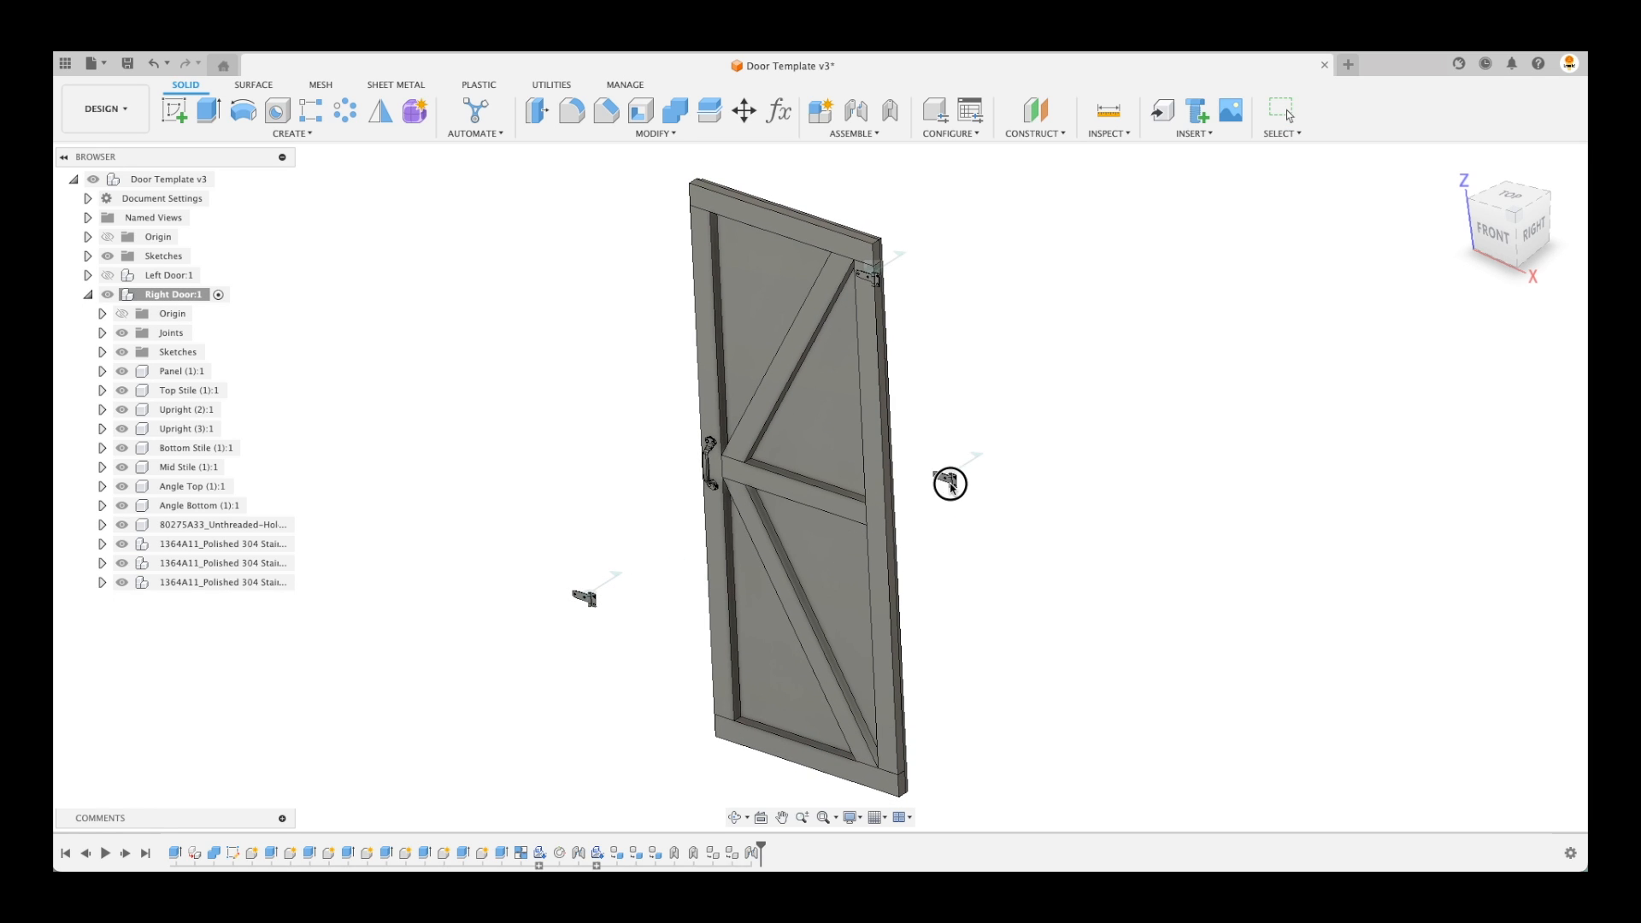
{"action": "left_click", "coordinate": [1548, 193]}
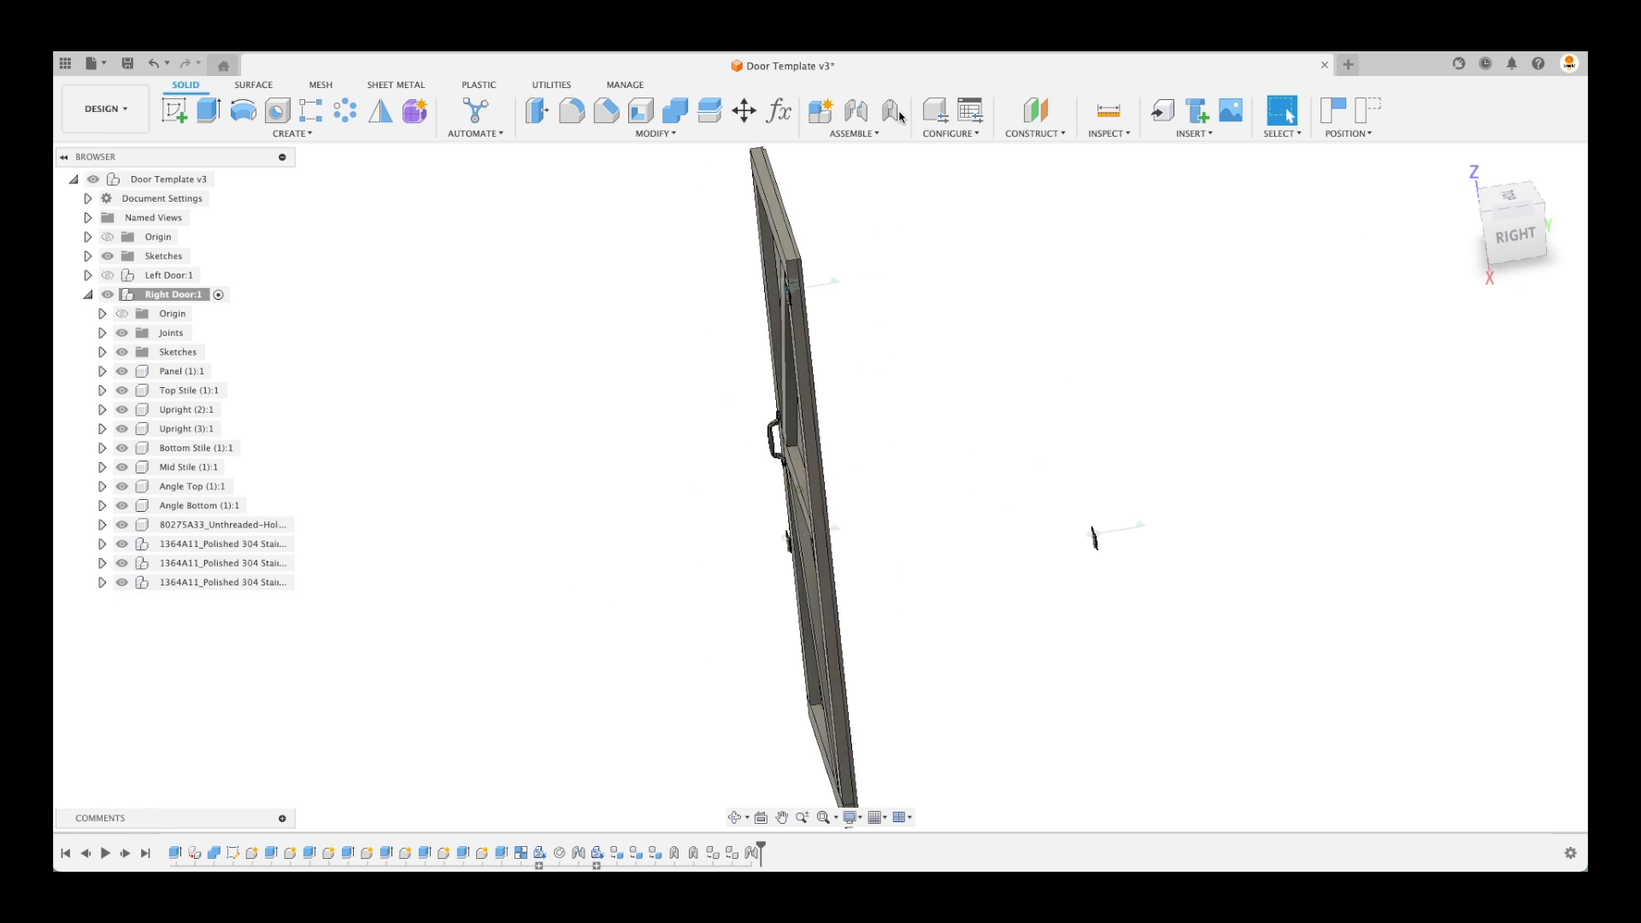
Join the middle strap hinge's door-side leaf to Upright (3)'s outer edge at mid-height, rotating the strap to lie across the upright
{"action": "left_click", "coordinate": [857, 111]}
{"action": "scroll", "coordinate": [934, 732], "scroll_direction": "up", "scroll_amount": 10}
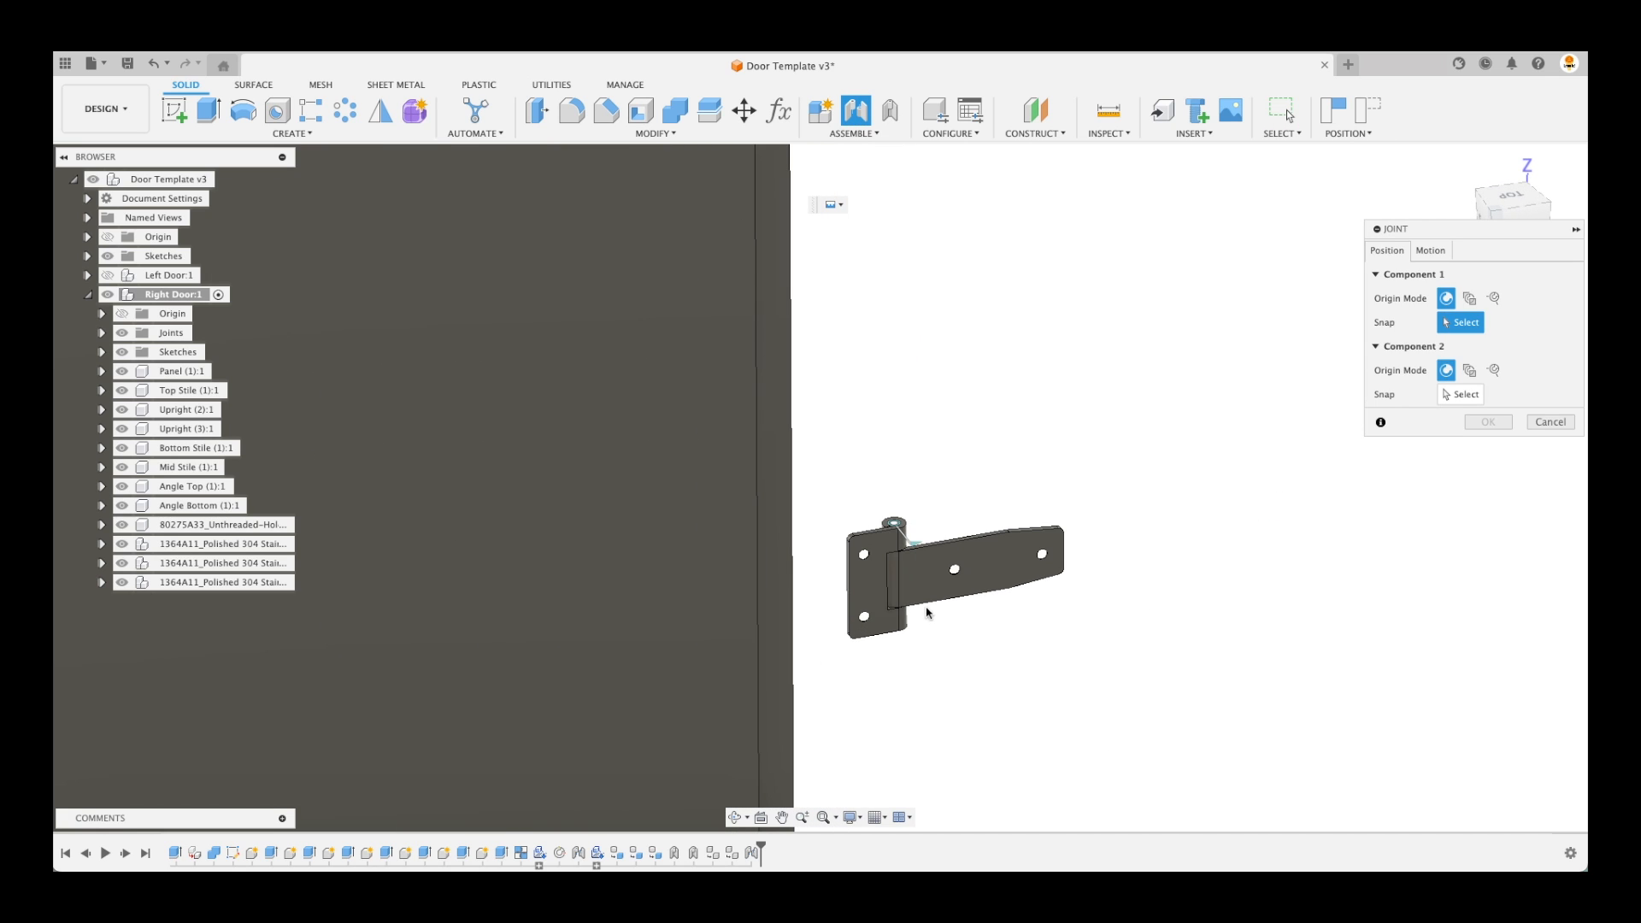
{"action": "left_click", "coordinate": [918, 577]}
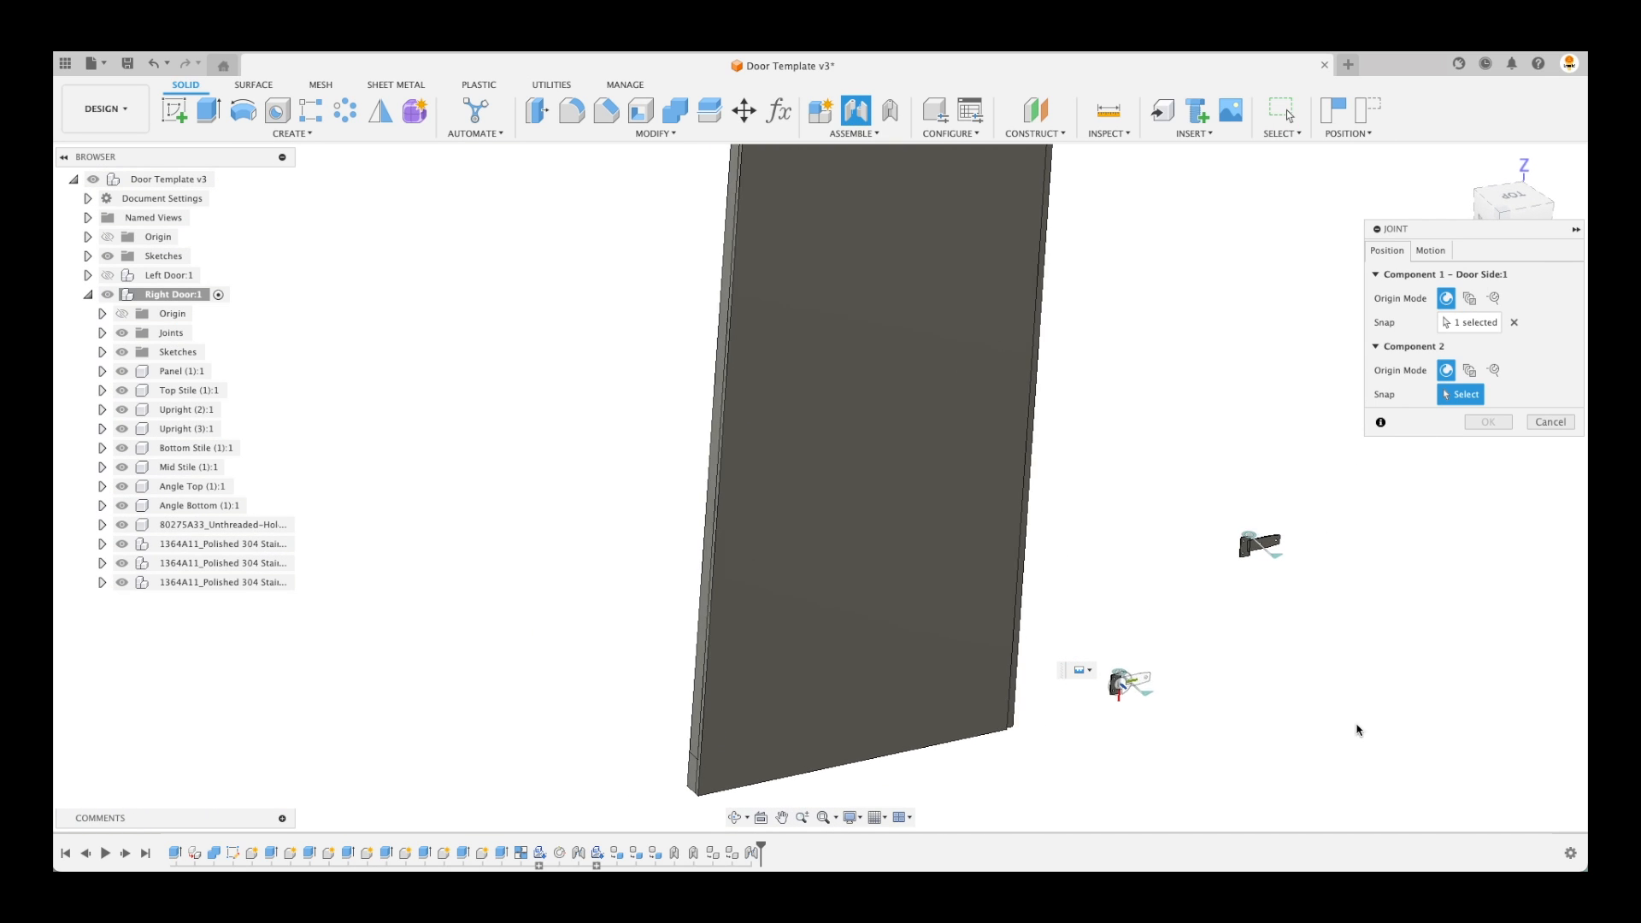
{"action": "middle_click_drag", "start_coordinate": [1369, 714], "coordinate": [990, 539], "text": "shift"}
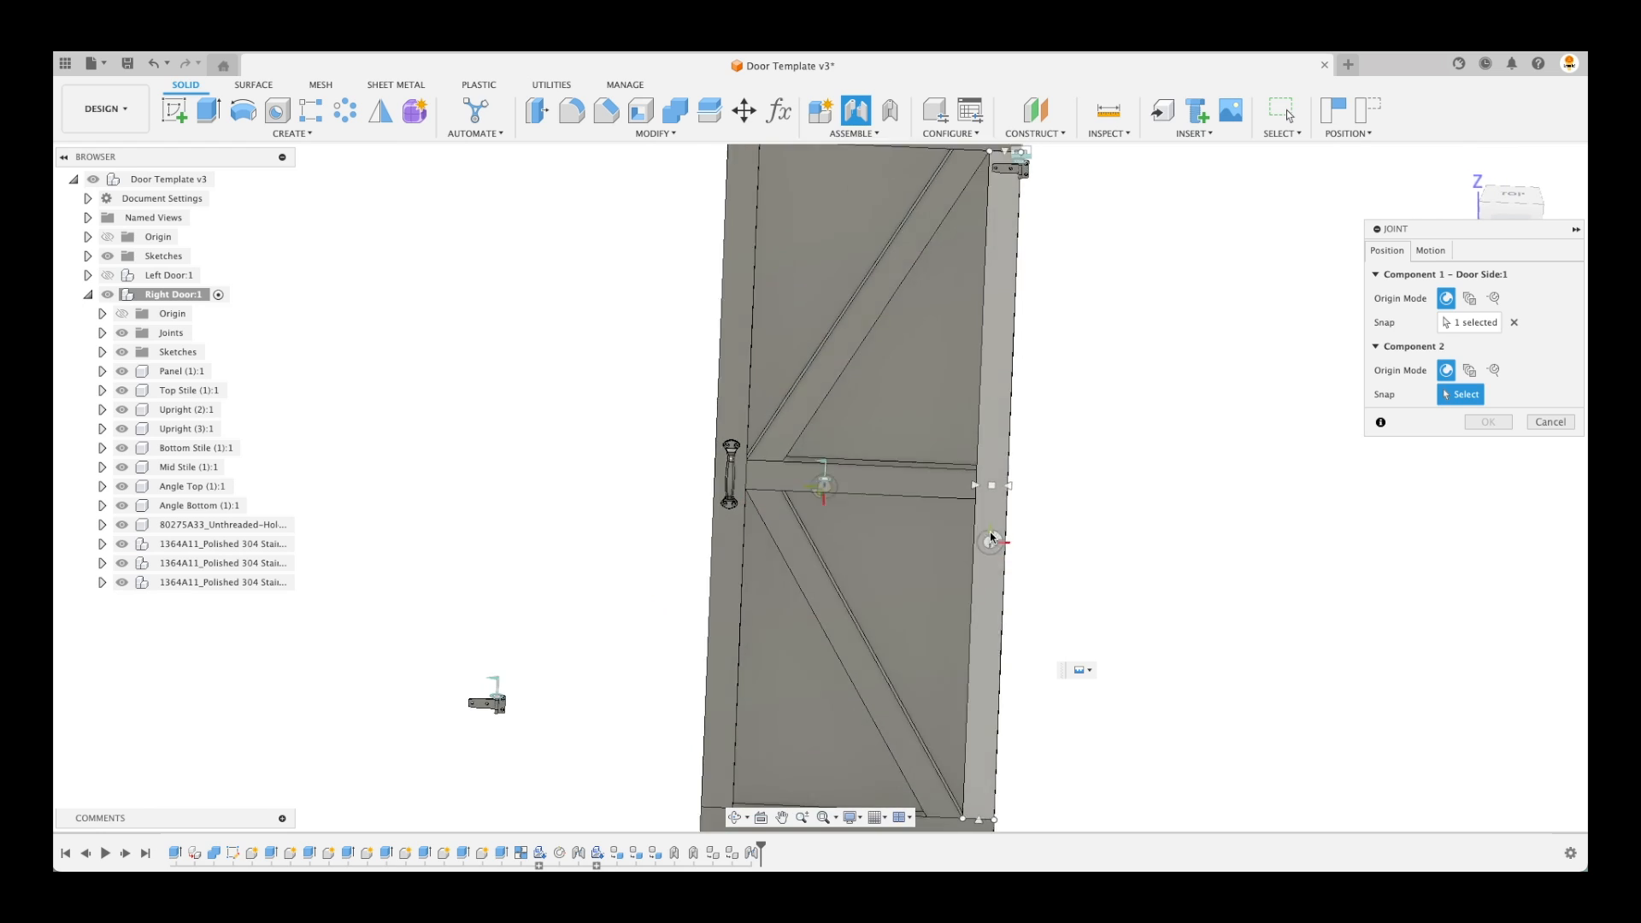
{"action": "scroll", "coordinate": [990, 537], "scroll_direction": "up", "scroll_amount": 5}
{"action": "left_click", "coordinate": [982, 511]}
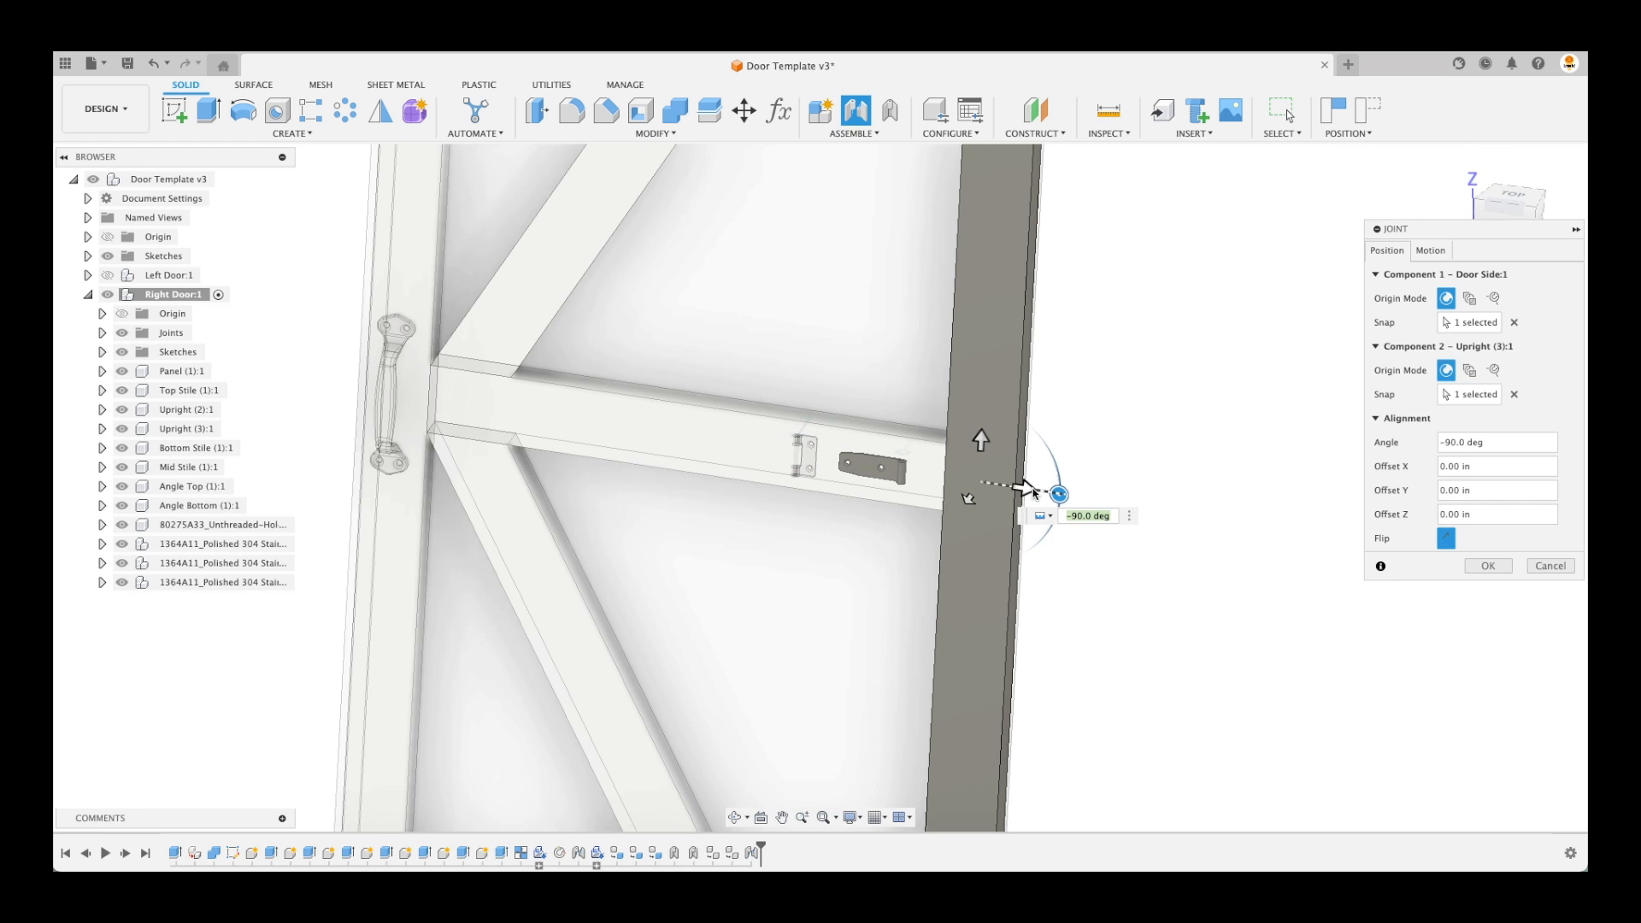
{"action": "left_click", "coordinate": [1514, 394]}
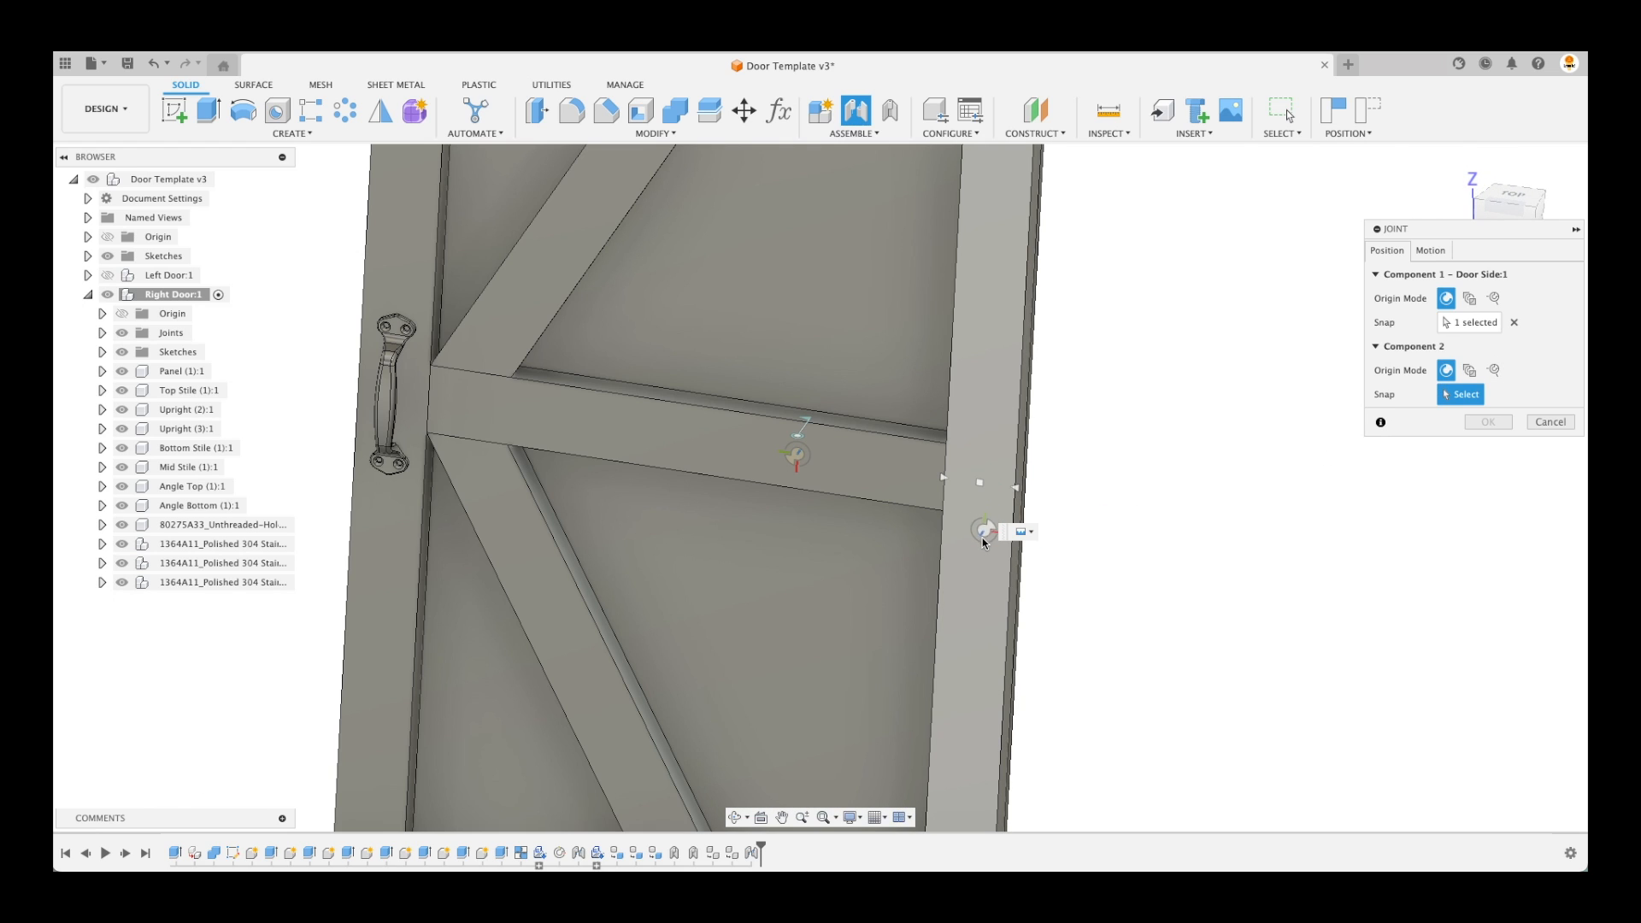
{"action": "left_click", "coordinate": [1015, 509]}
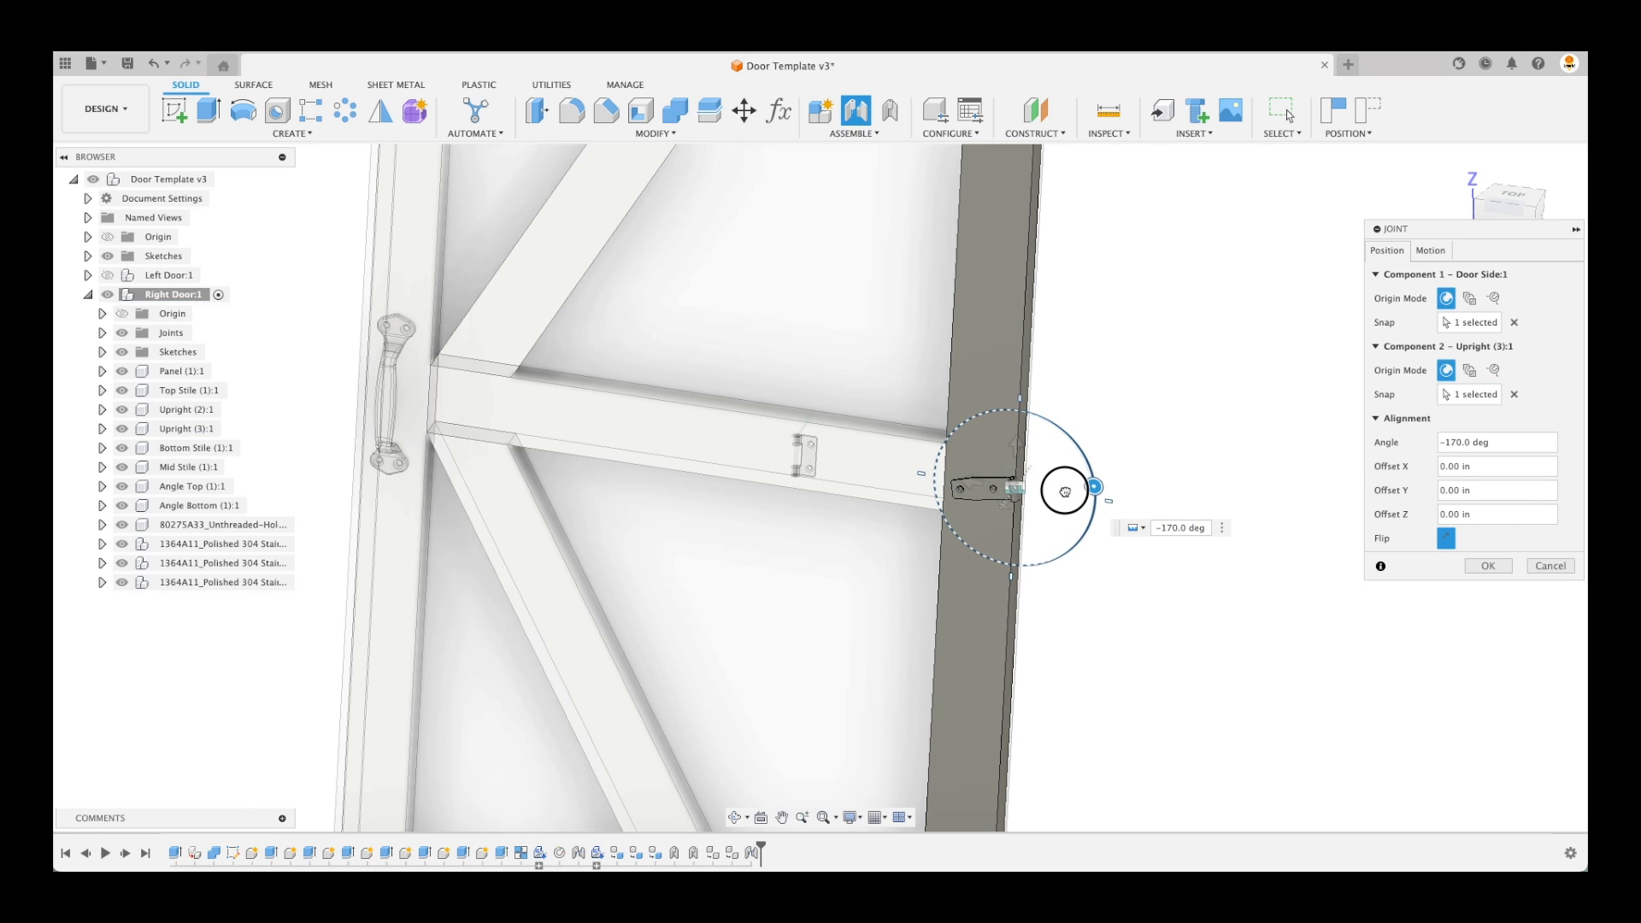
{"action": "left_click", "coordinate": [1487, 566]}
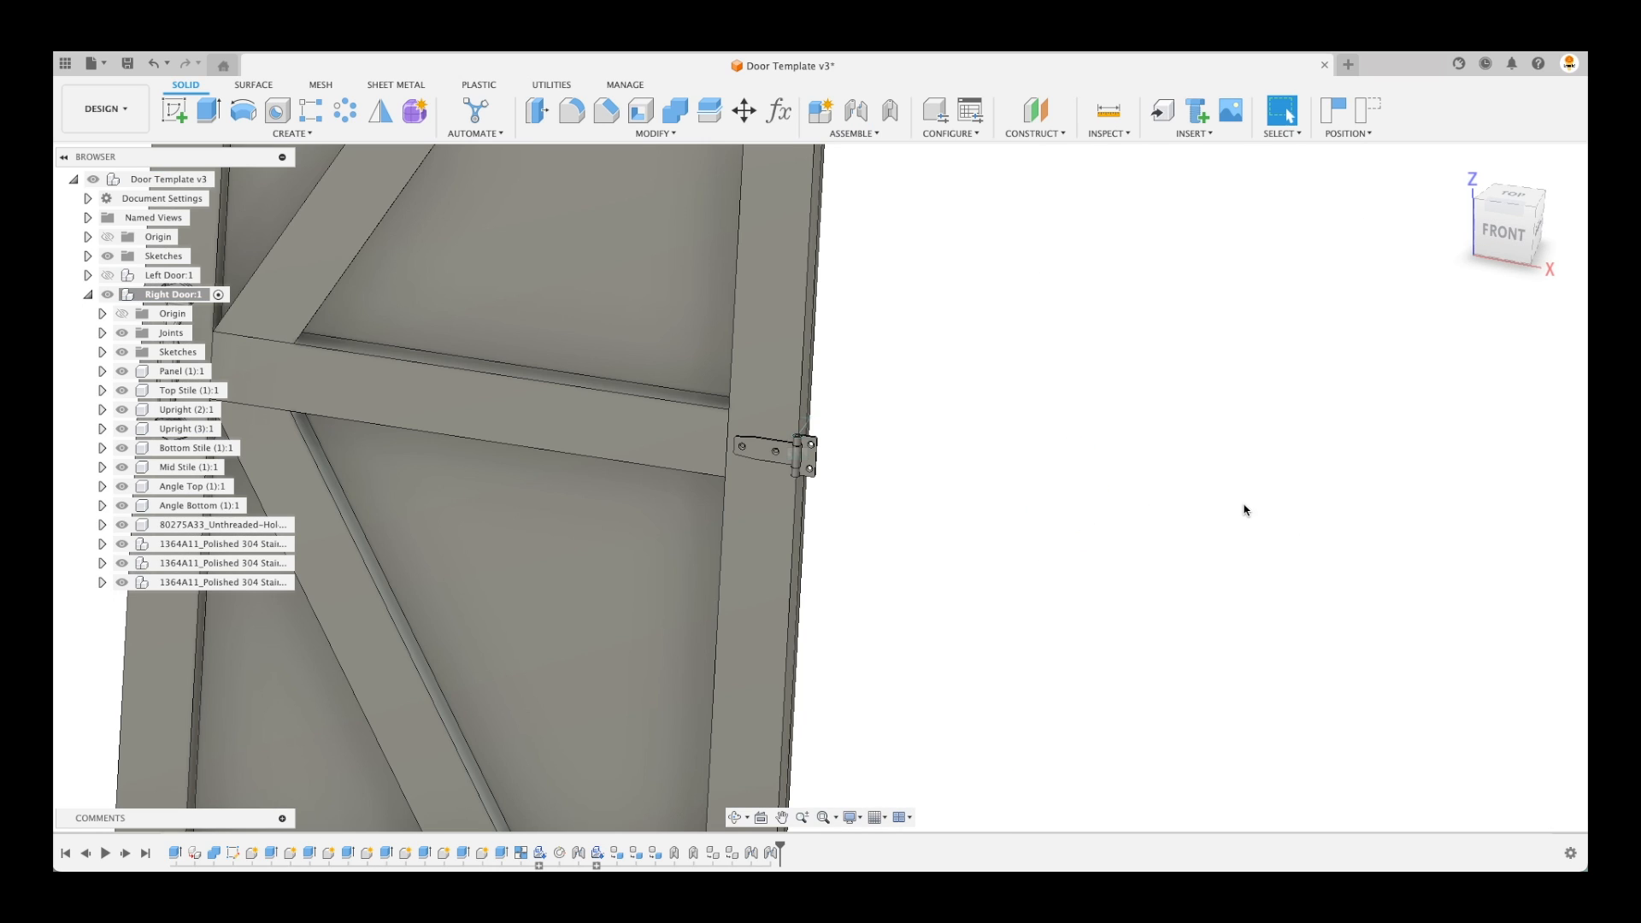
{"action": "scroll", "coordinate": [1246, 504], "scroll_direction": "down", "scroll_amount": 3}
{"action": "scroll", "coordinate": [1249, 465], "scroll_direction": "down", "scroll_amount": 5}
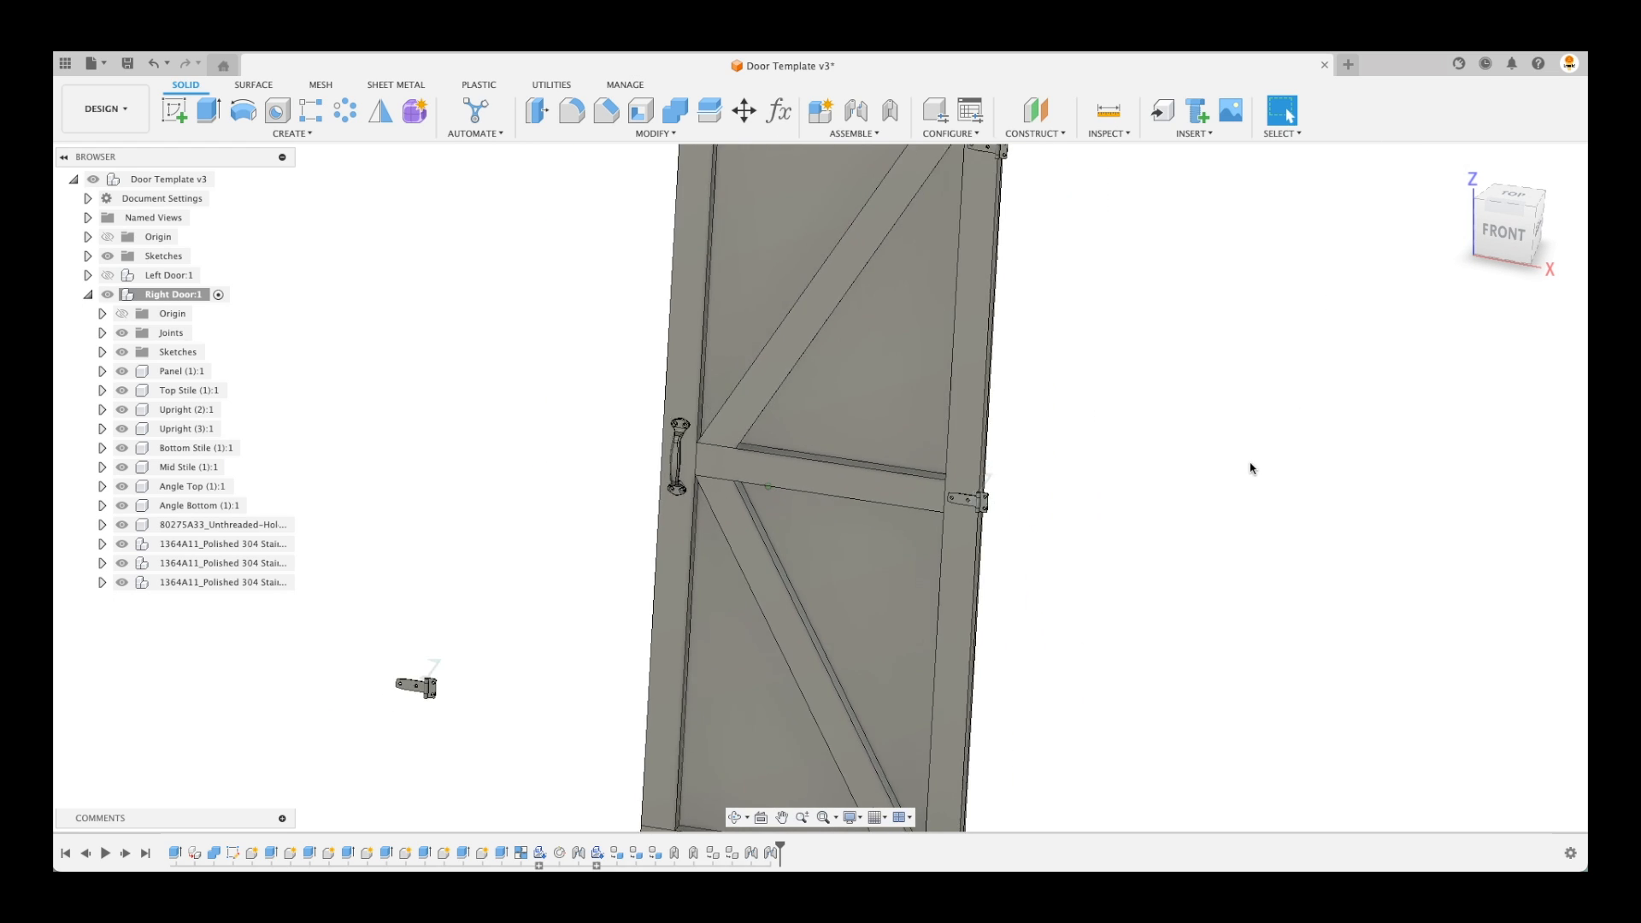
Join the remaining strap hinge's door-side leaf to the bottom outer corner of Upright (3), at -90 deg and offset about 2 in upward
{"action": "middle_click_drag", "start_coordinate": [674, 546], "coordinate": [1143, 526], "text": "shift"}
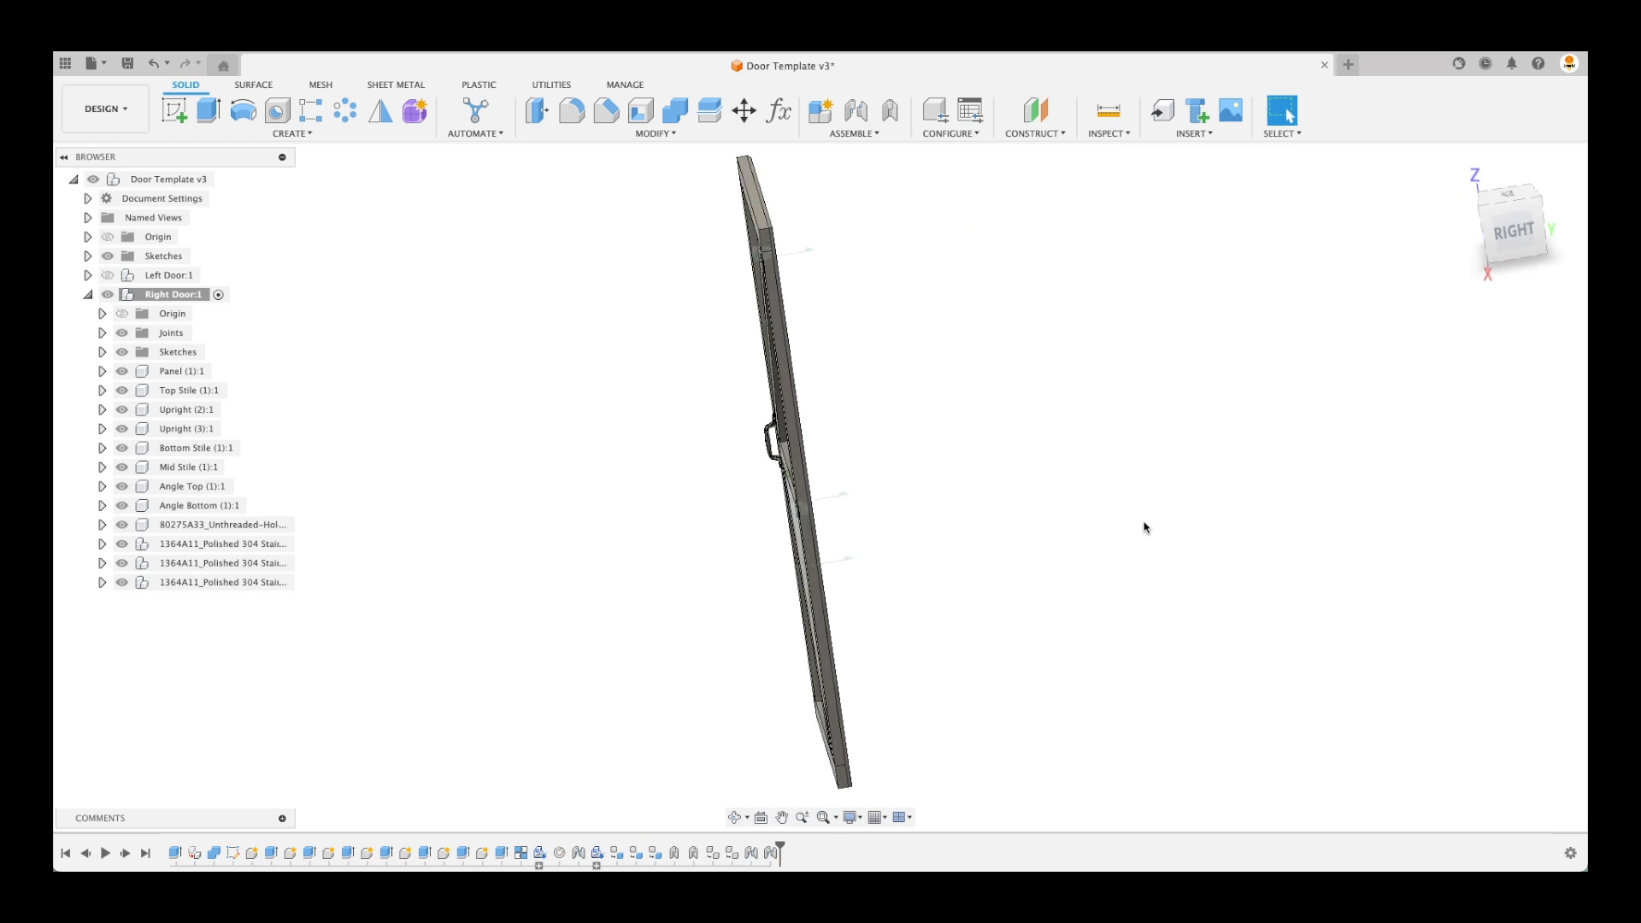
{"action": "left_click", "coordinate": [857, 111]}
{"action": "scroll", "coordinate": [1033, 635], "scroll_direction": "up", "scroll_amount": 5}
{"action": "scroll", "coordinate": [1032, 635], "scroll_direction": "up", "scroll_amount": 8}
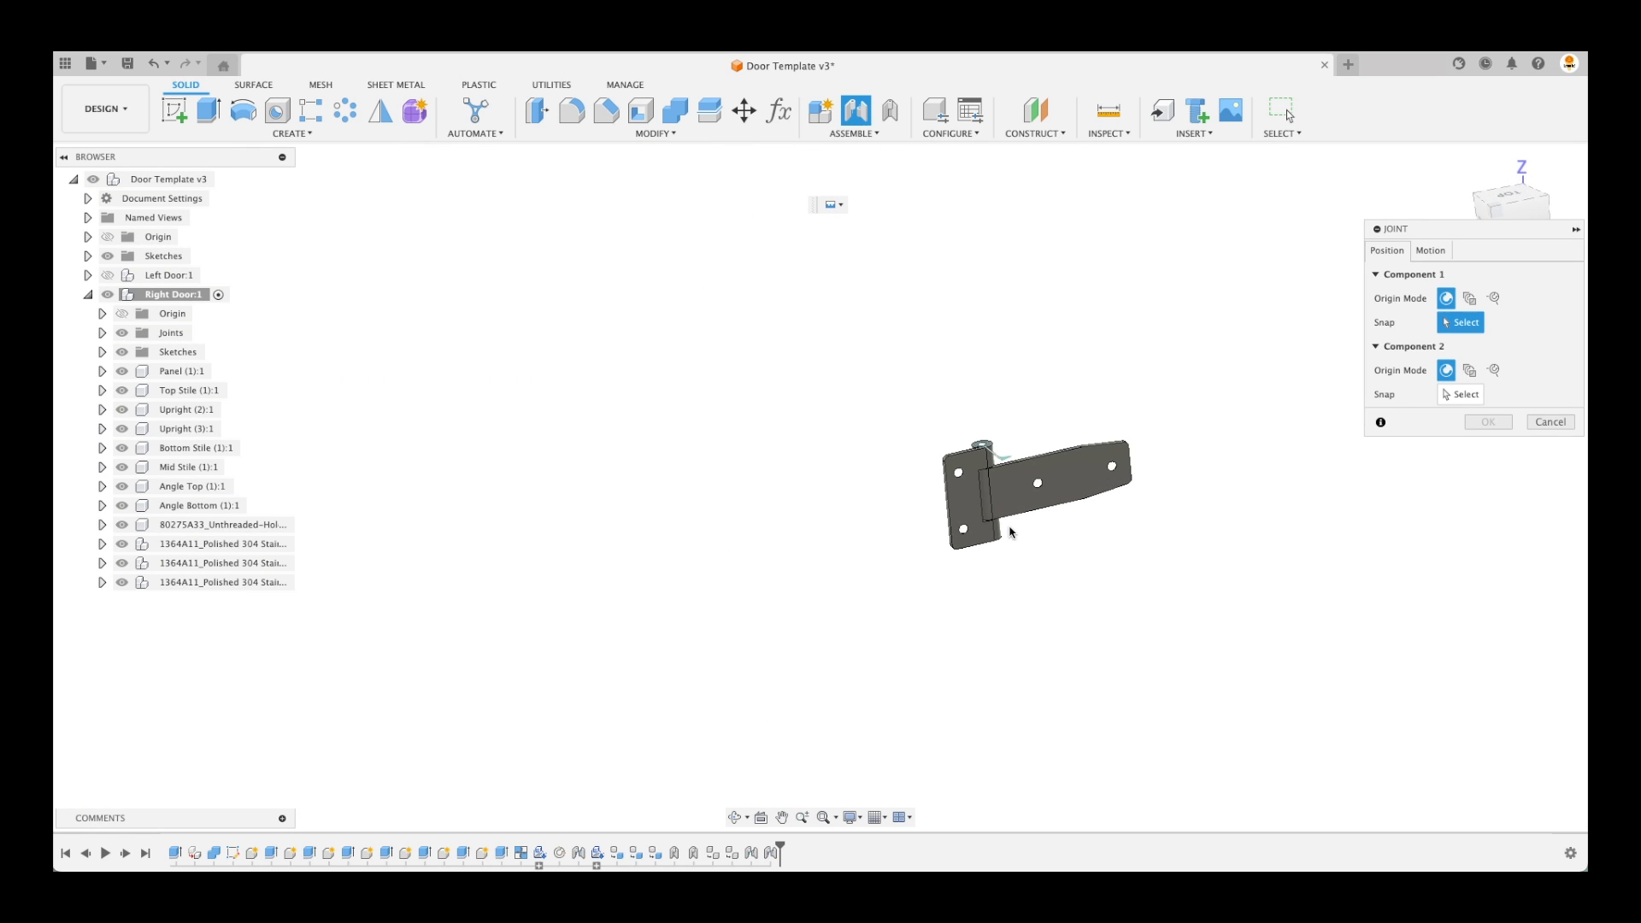
{"action": "left_click", "coordinate": [1005, 475]}
{"action": "scroll", "coordinate": [1253, 653], "scroll_direction": "down", "scroll_amount": 10}
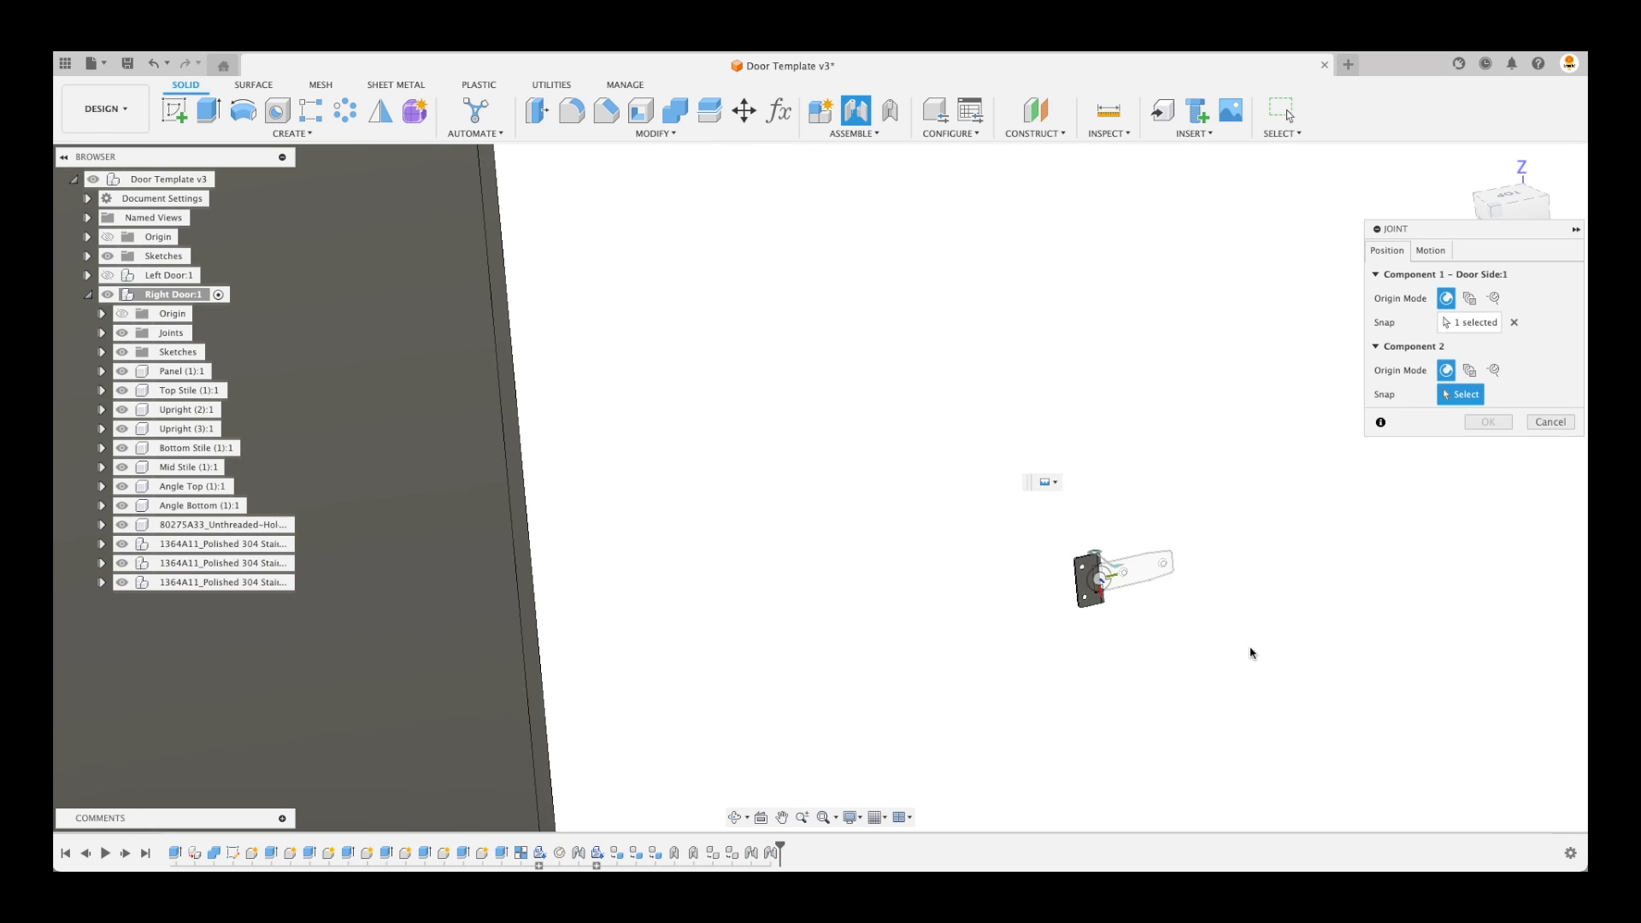
{"action": "middle_click_drag", "start_coordinate": [1271, 653], "coordinate": [1150, 689], "text": "shift"}
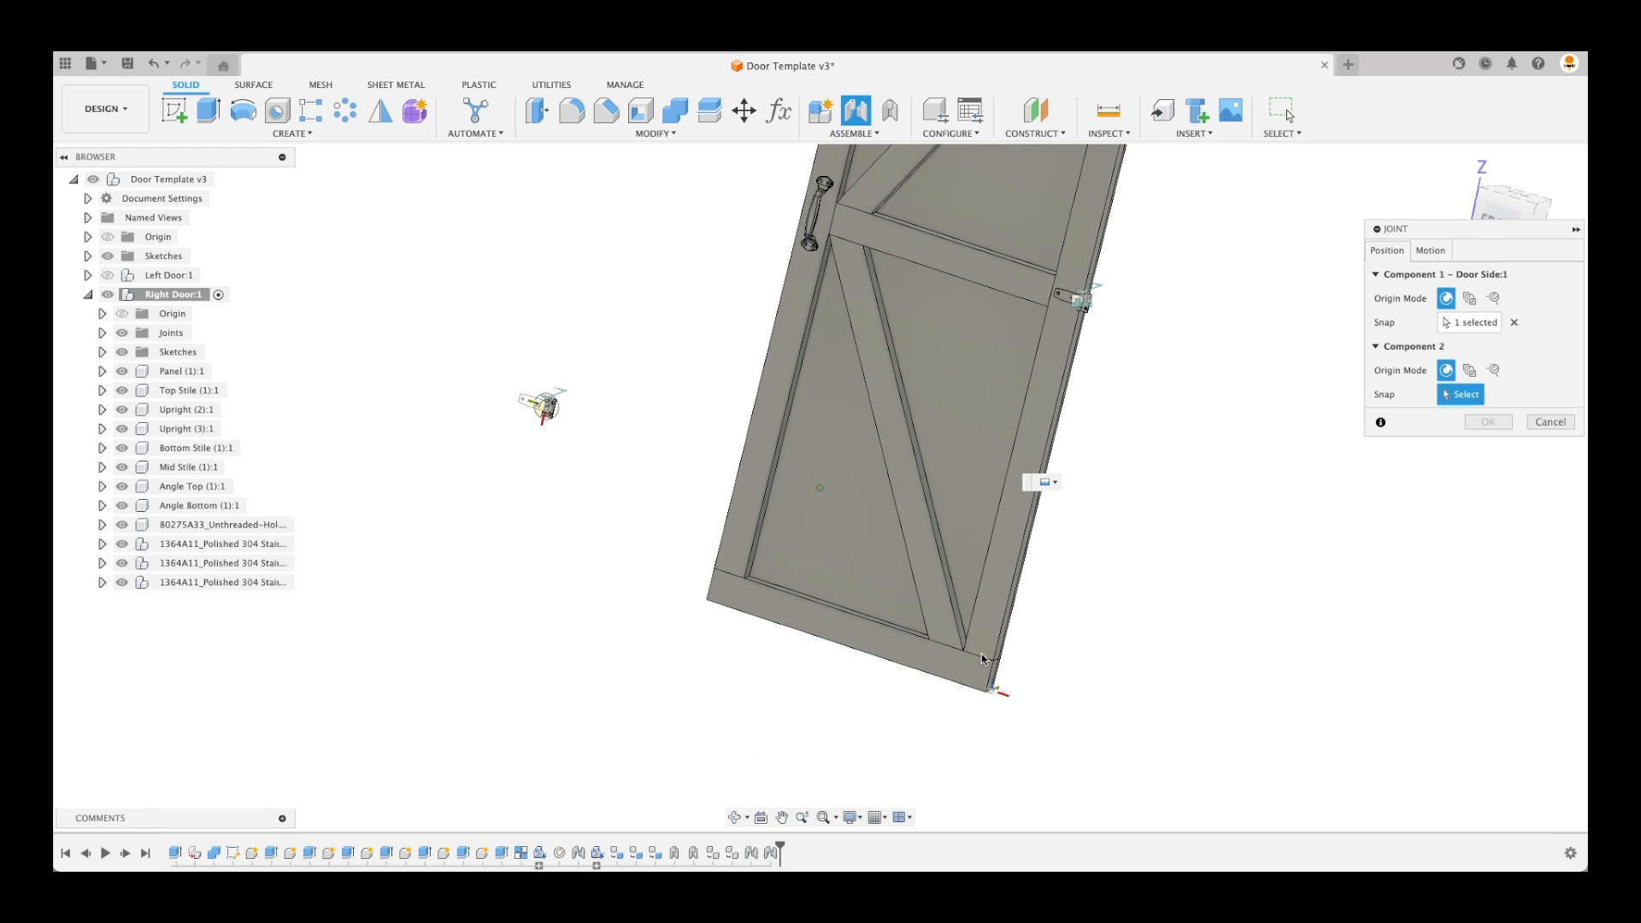
{"action": "scroll", "coordinate": [992, 659], "scroll_direction": "up", "scroll_amount": 6}
{"action": "left_click", "coordinate": [1003, 747]}
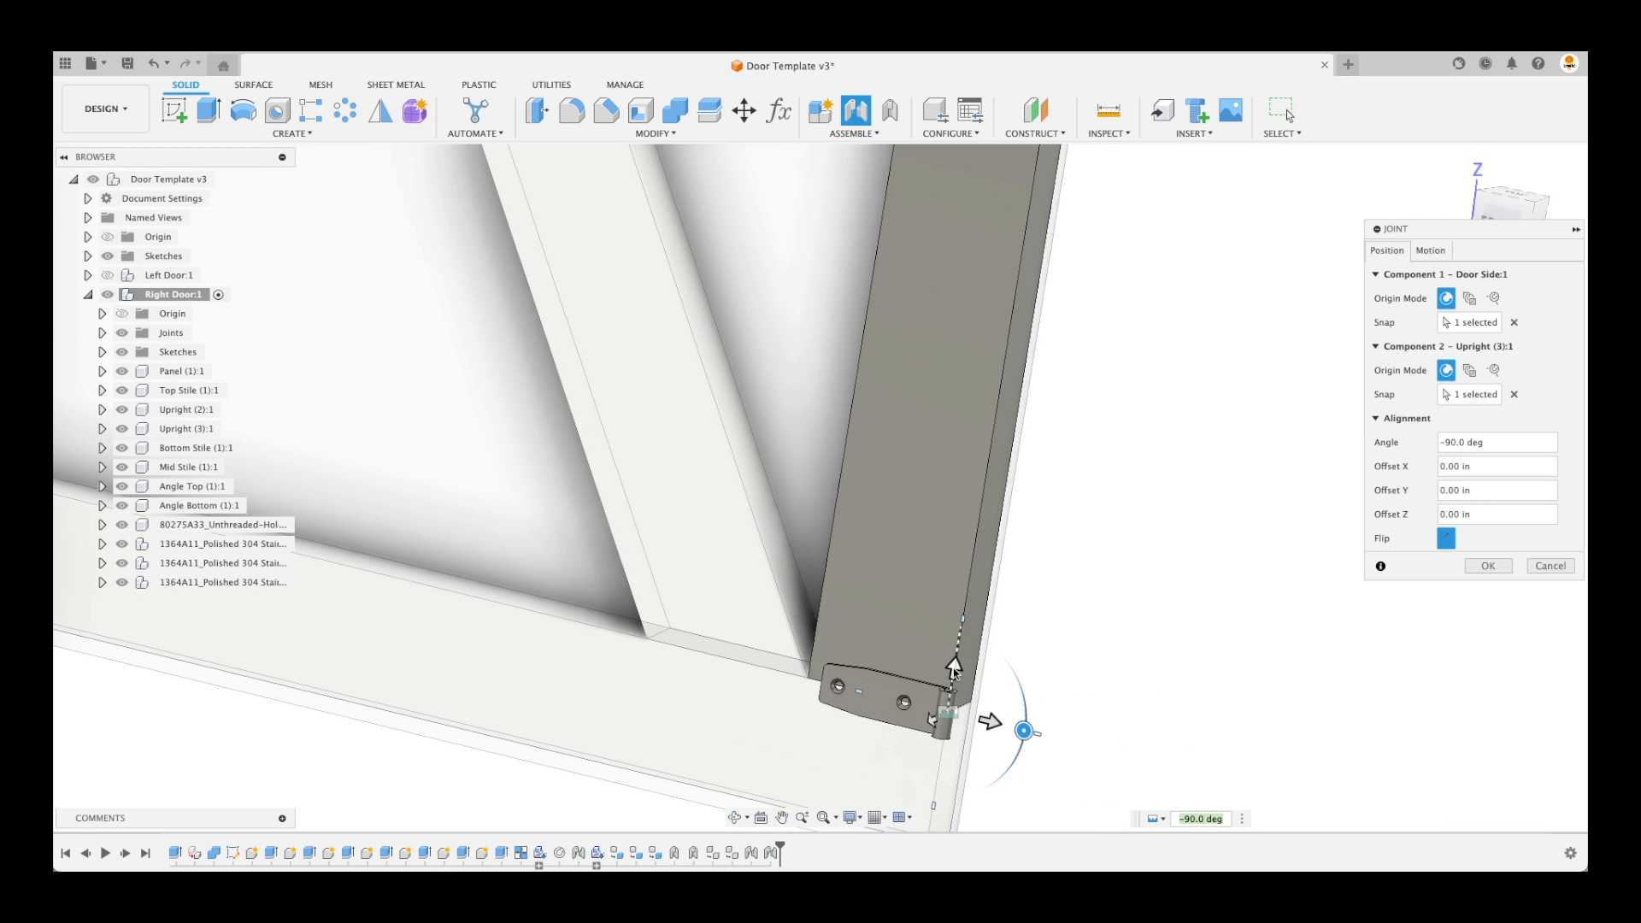
{"action": "left_click_drag", "start_coordinate": [952, 669], "coordinate": [986, 589]}
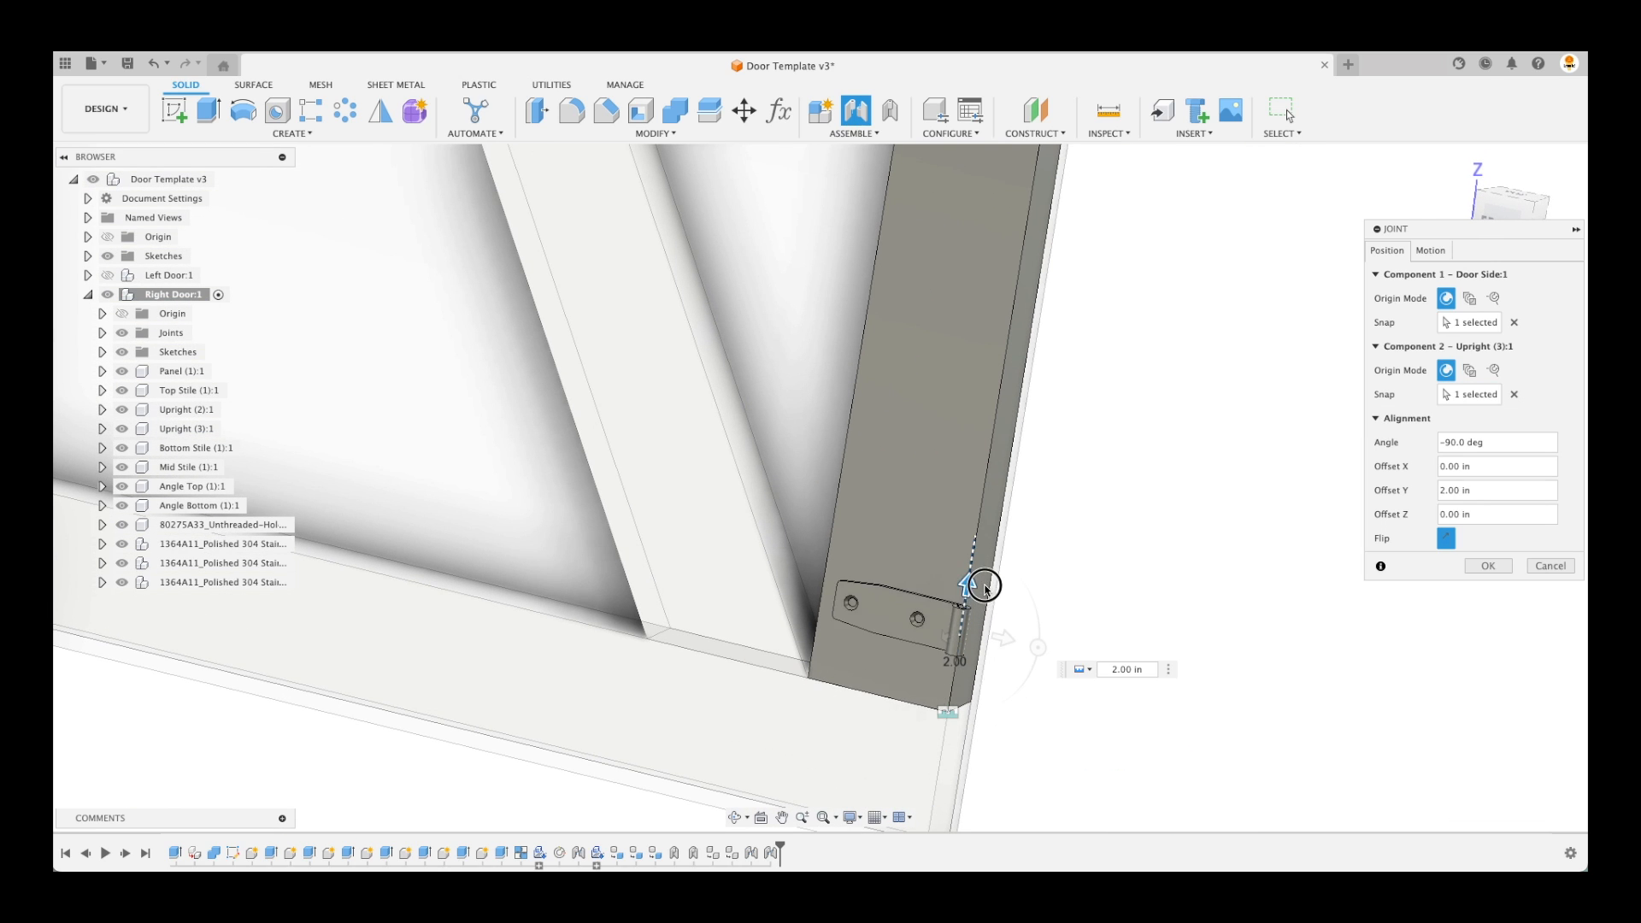
{"action": "left_click", "coordinate": [1488, 567]}
{"action": "scroll", "coordinate": [1362, 589], "scroll_direction": "down", "scroll_amount": 5}
{"action": "middle_click_drag", "start_coordinate": [1359, 586], "coordinate": [1080, 634], "text": "shift"}
{"action": "scroll", "coordinate": [1079, 633], "scroll_direction": "up", "scroll_amount": 6}
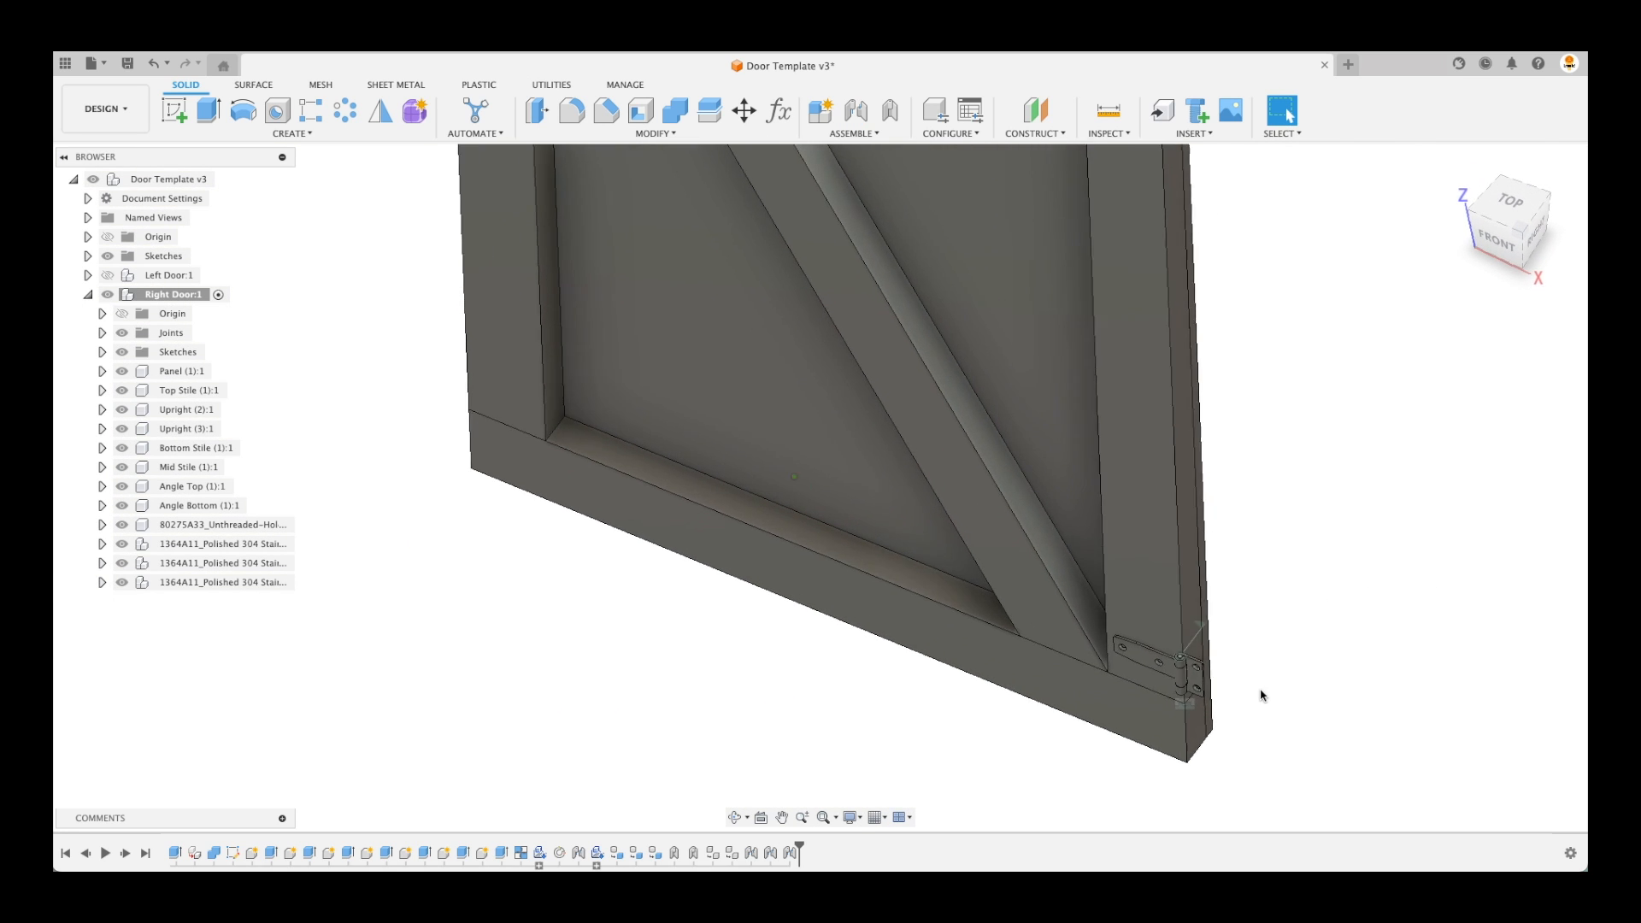
Isolate the Left Door component and expand it to list its parts and three strap hinges
{"action": "scroll", "coordinate": [1211, 690], "scroll_direction": "down", "scroll_amount": 8}
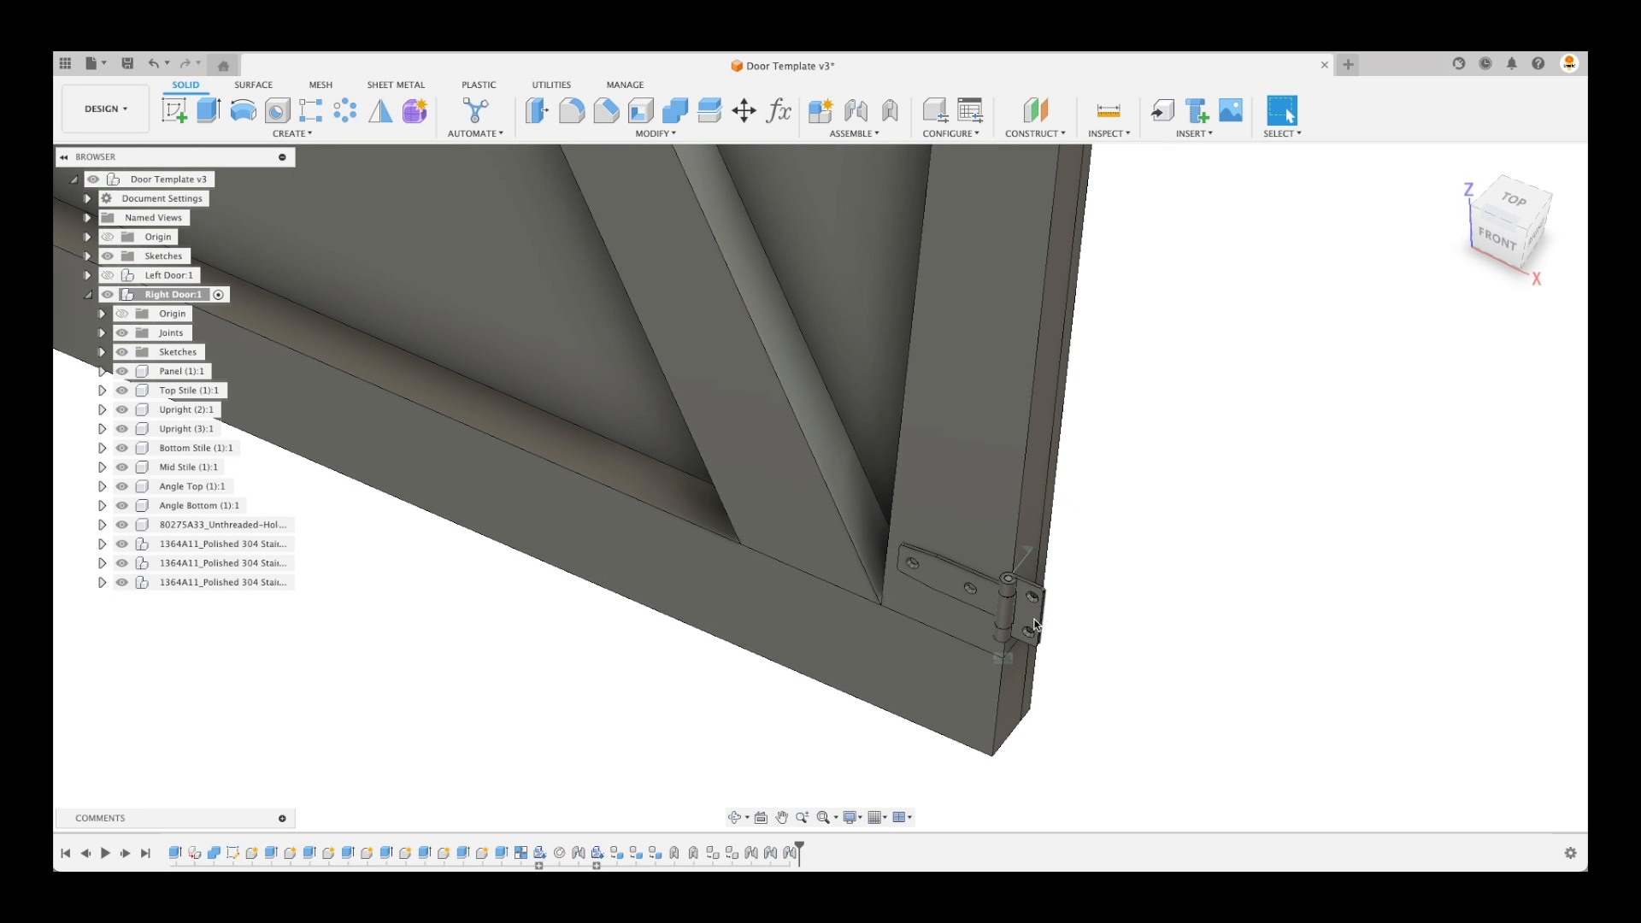
{"action": "middle_click_drag", "start_coordinate": [1047, 578], "coordinate": [1045, 579]}
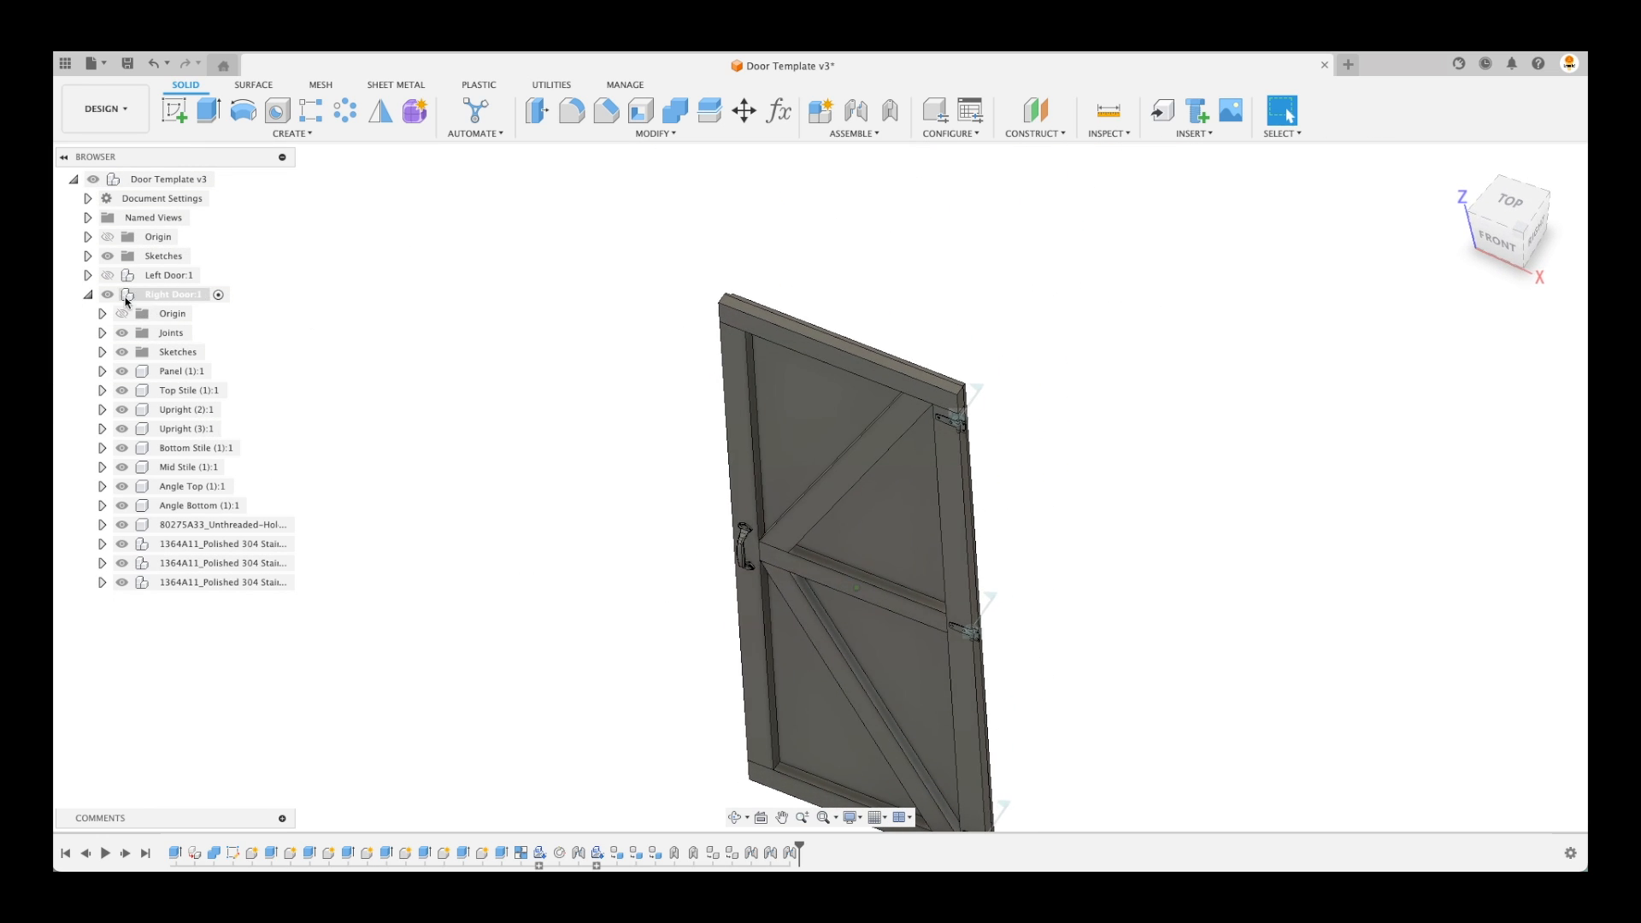
{"action": "left_click", "coordinate": [1465, 169]}
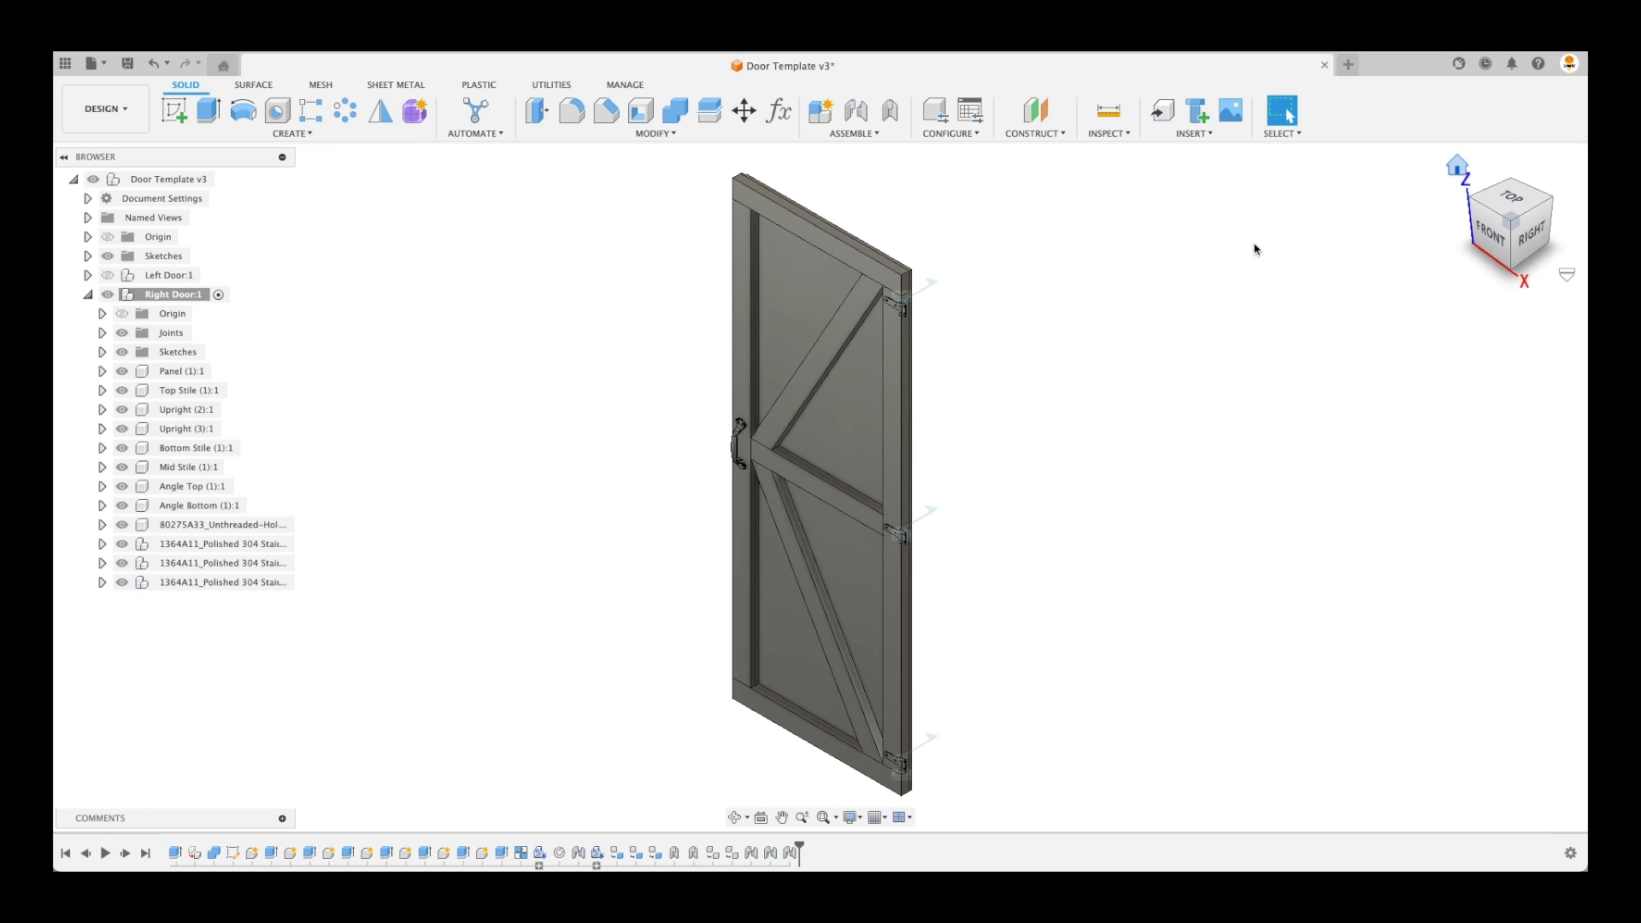
{"action": "left_click", "coordinate": [88, 295]}
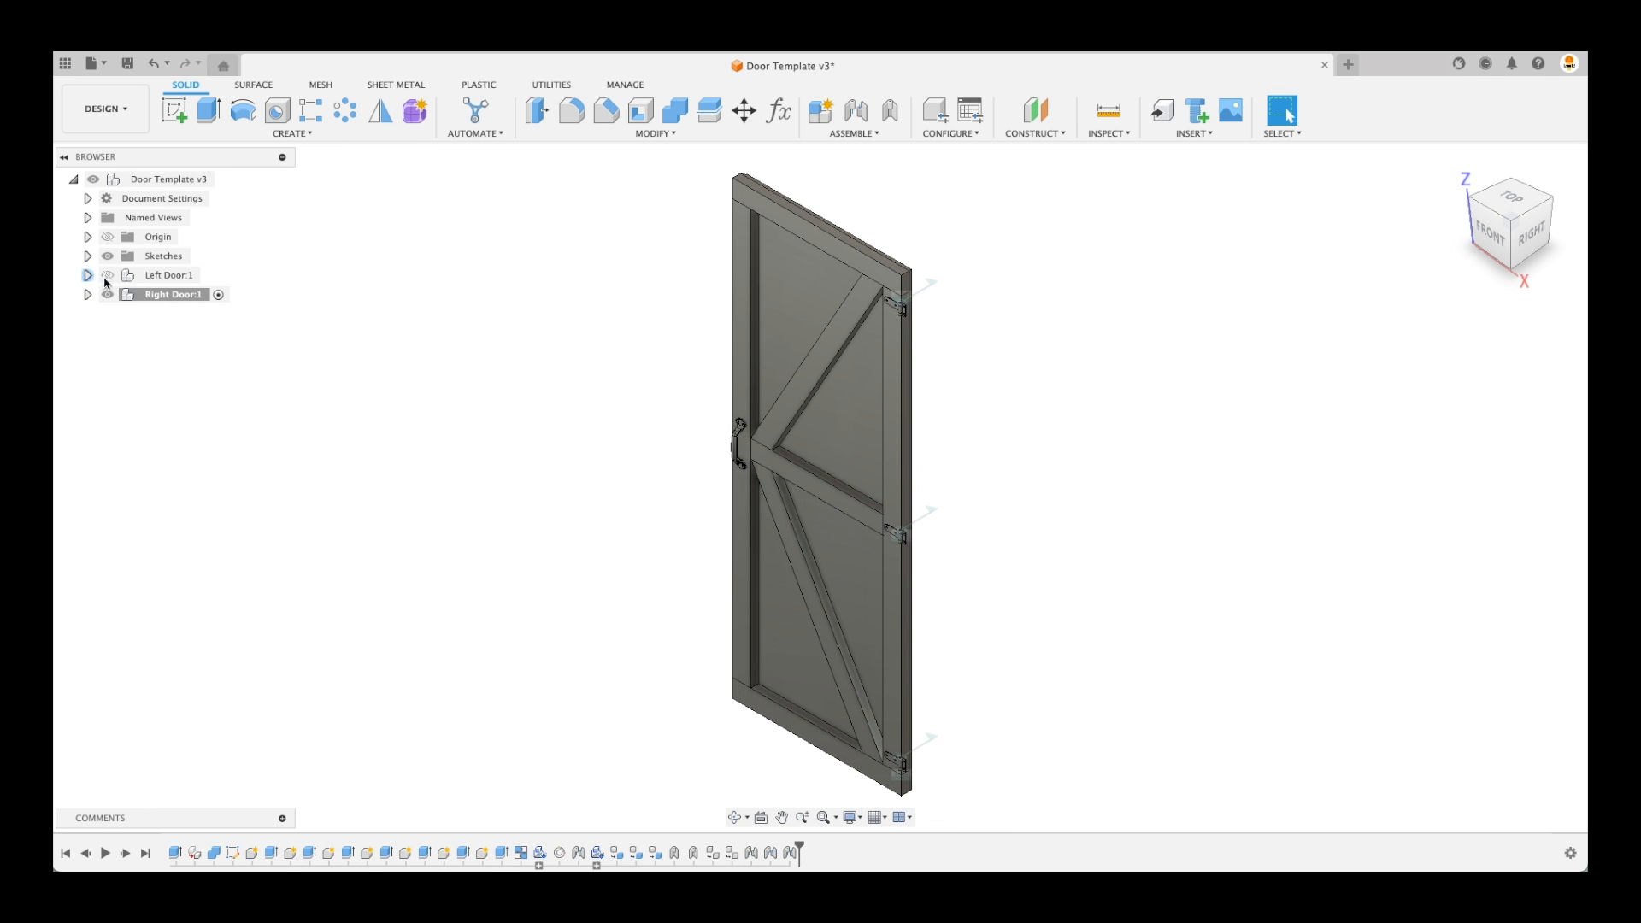
{"action": "right_click", "coordinate": [172, 276]}
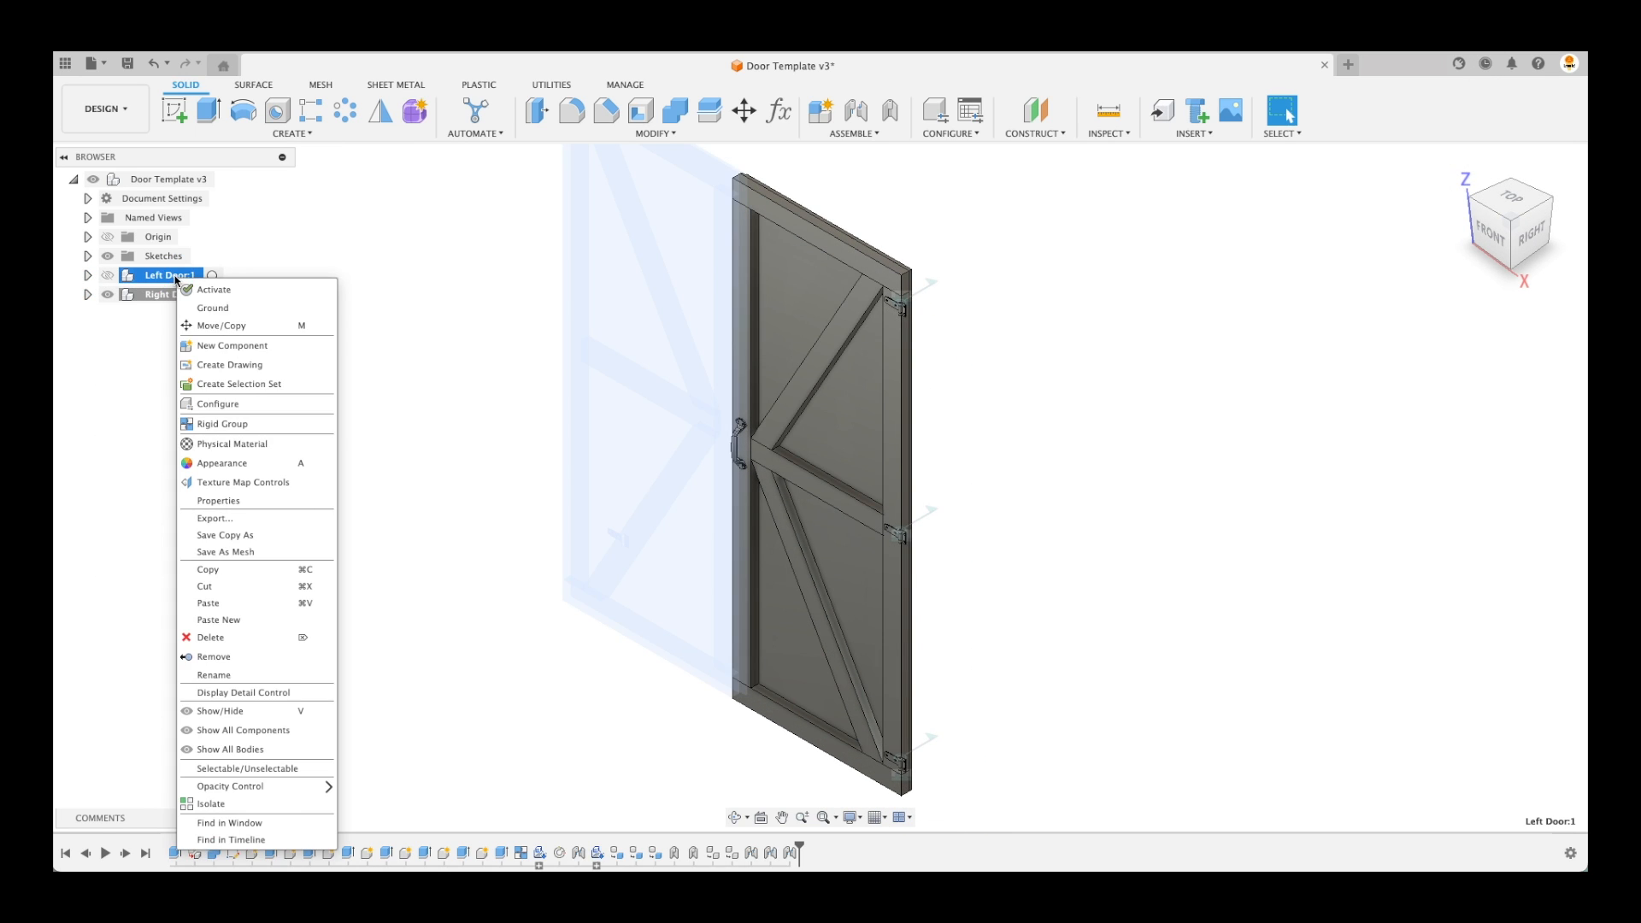
{"action": "left_click", "coordinate": [229, 805]}
{"action": "left_click", "coordinate": [88, 276]}
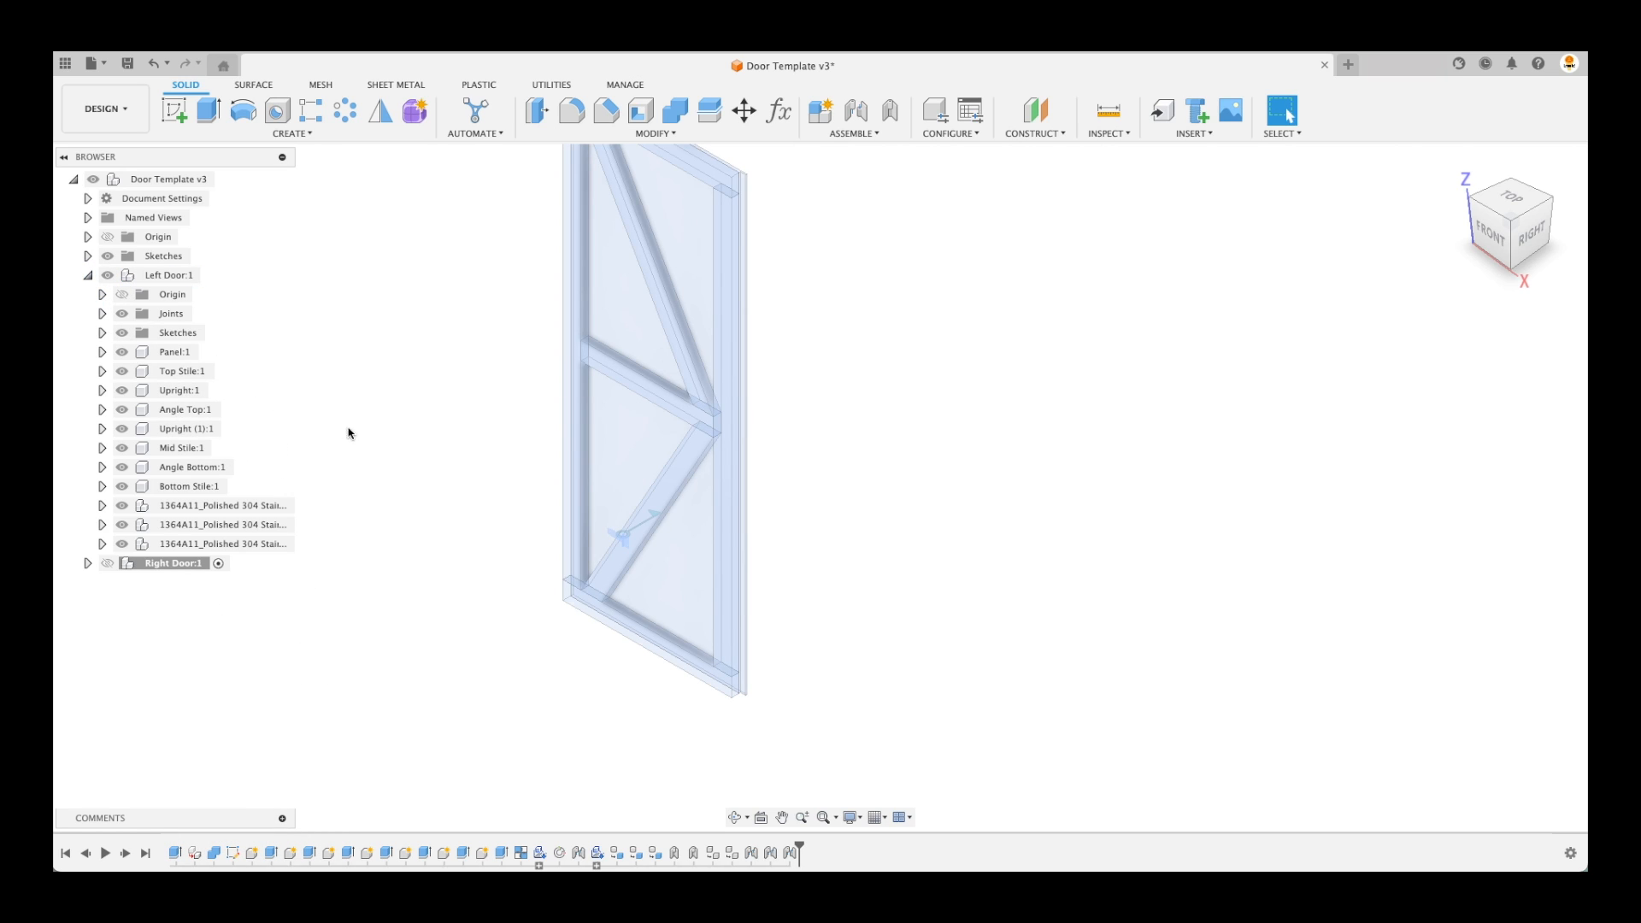
{"action": "left_click", "coordinate": [409, 470]}
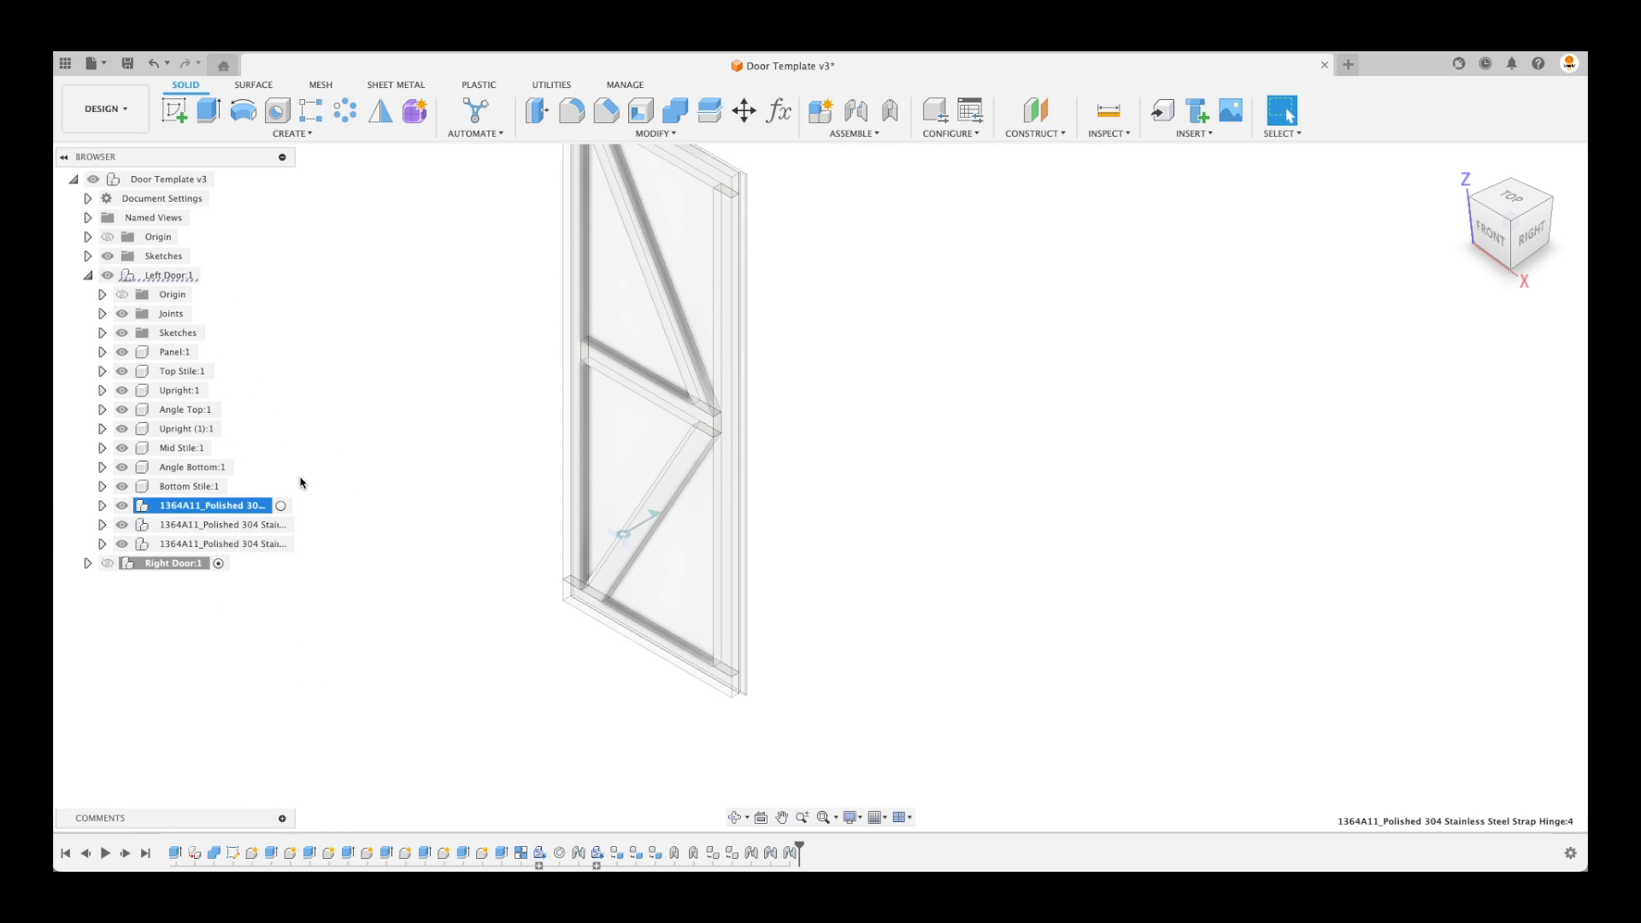
{"action": "scroll", "coordinate": [473, 543], "scroll_direction": "up", "scroll_amount": 5}
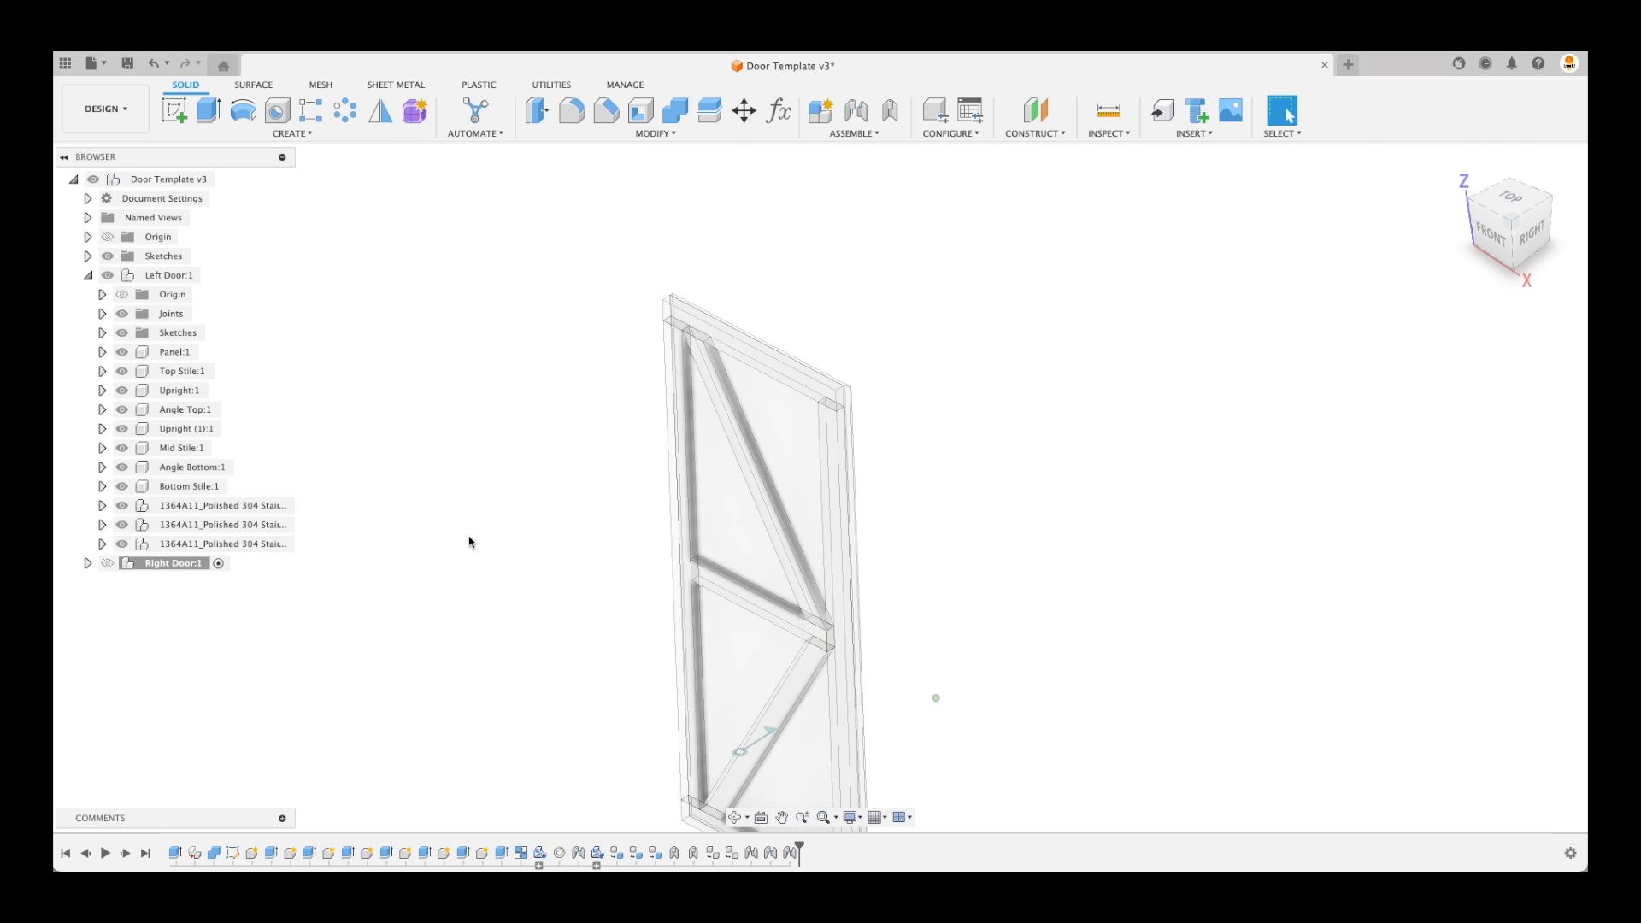
{"action": "scroll", "coordinate": [538, 480], "scroll_direction": "down", "scroll_amount": 2}
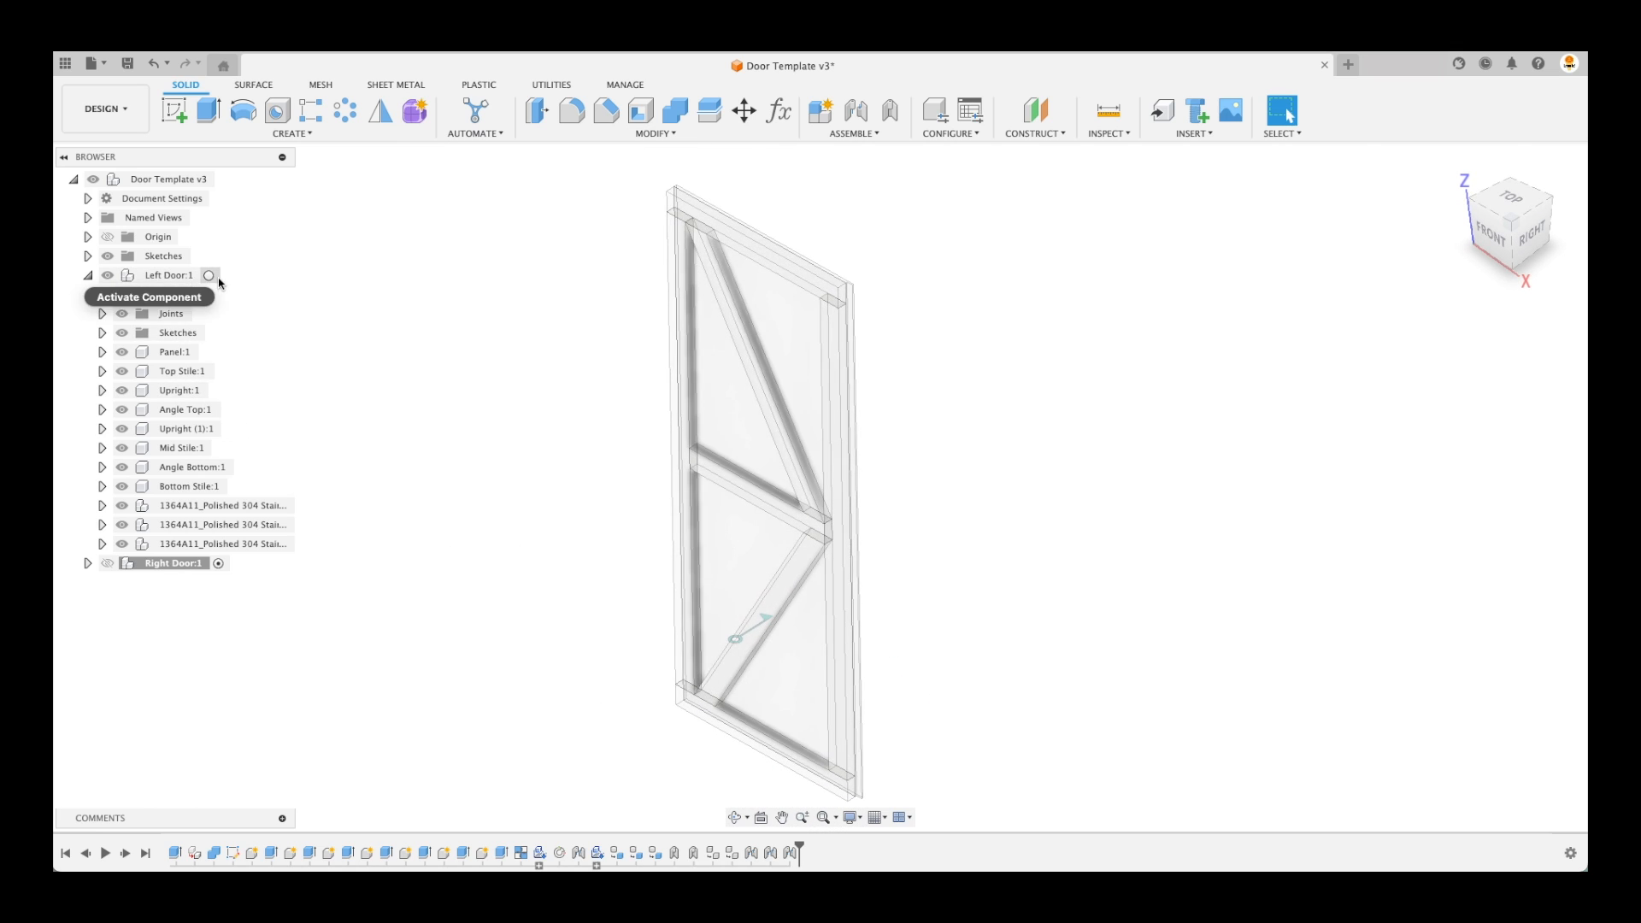
Reactivate the top-level door assembly, unisolate all components so both doors show, and save the template as a new version
{"action": "left_click", "coordinate": [212, 275]}
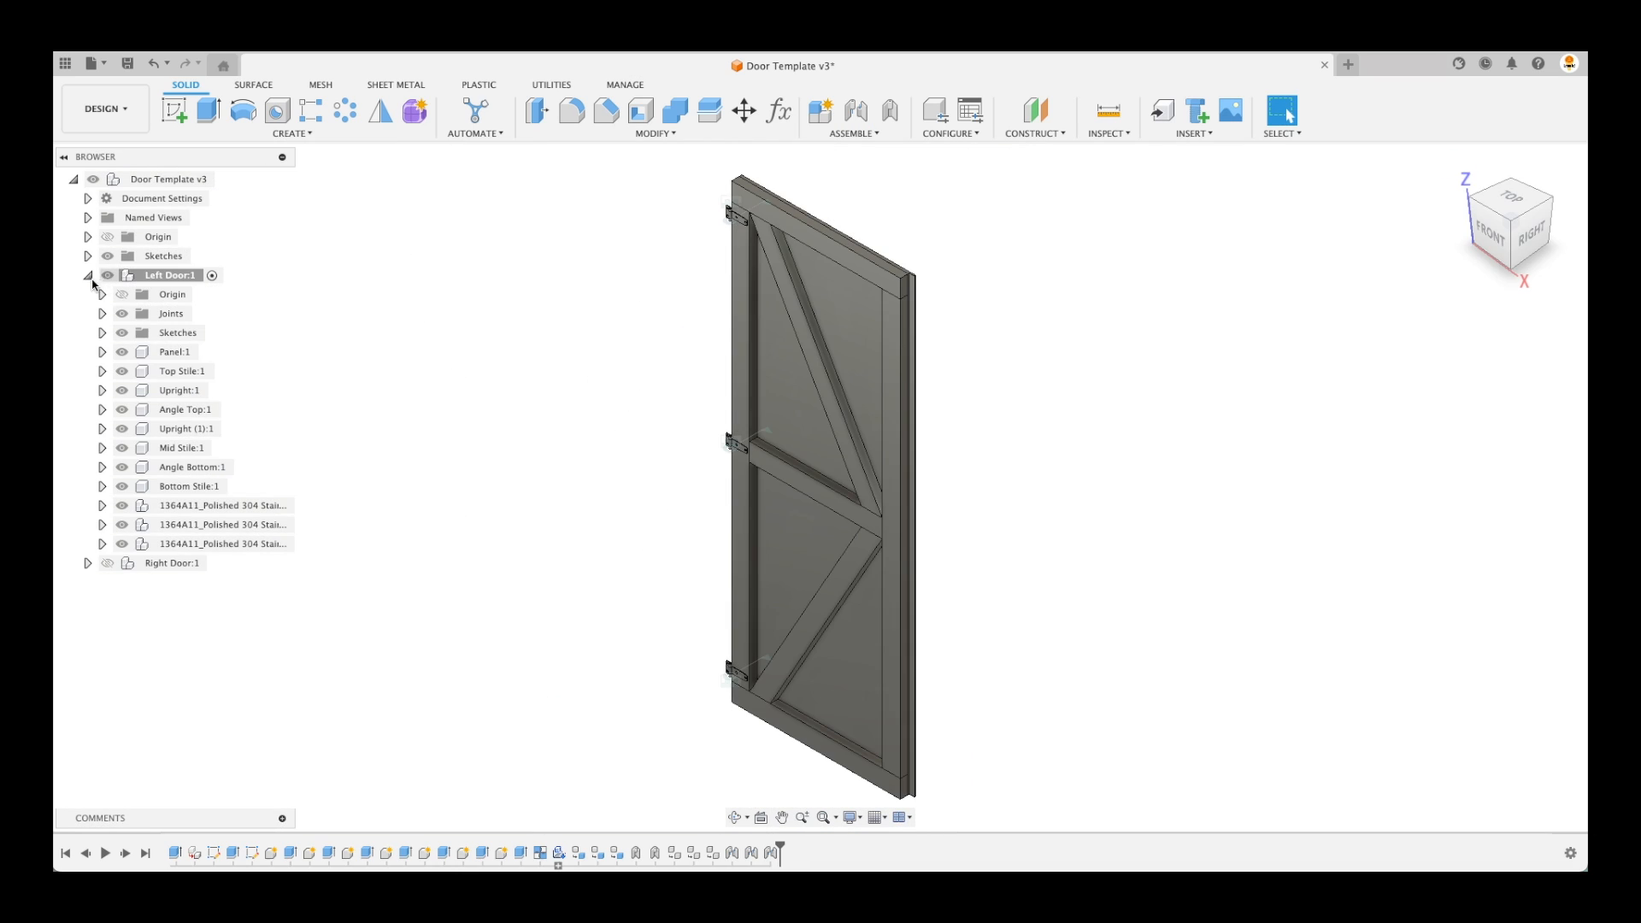
{"action": "left_click", "coordinate": [87, 275]}
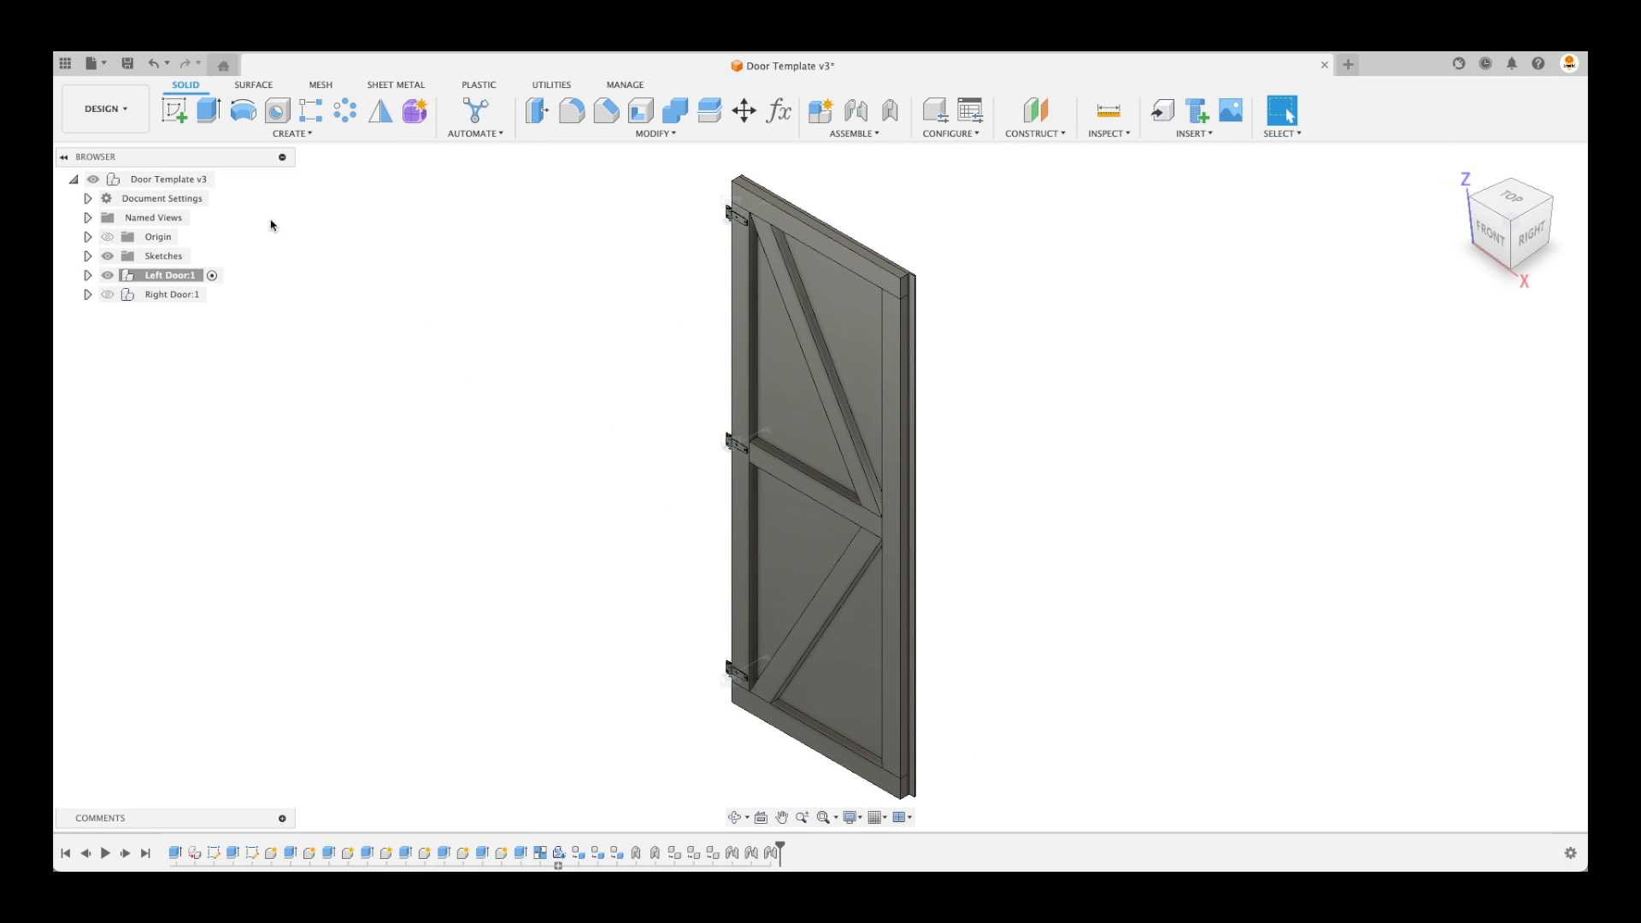
{"action": "left_click", "coordinate": [223, 179]}
{"action": "right_click", "coordinate": [206, 183]}
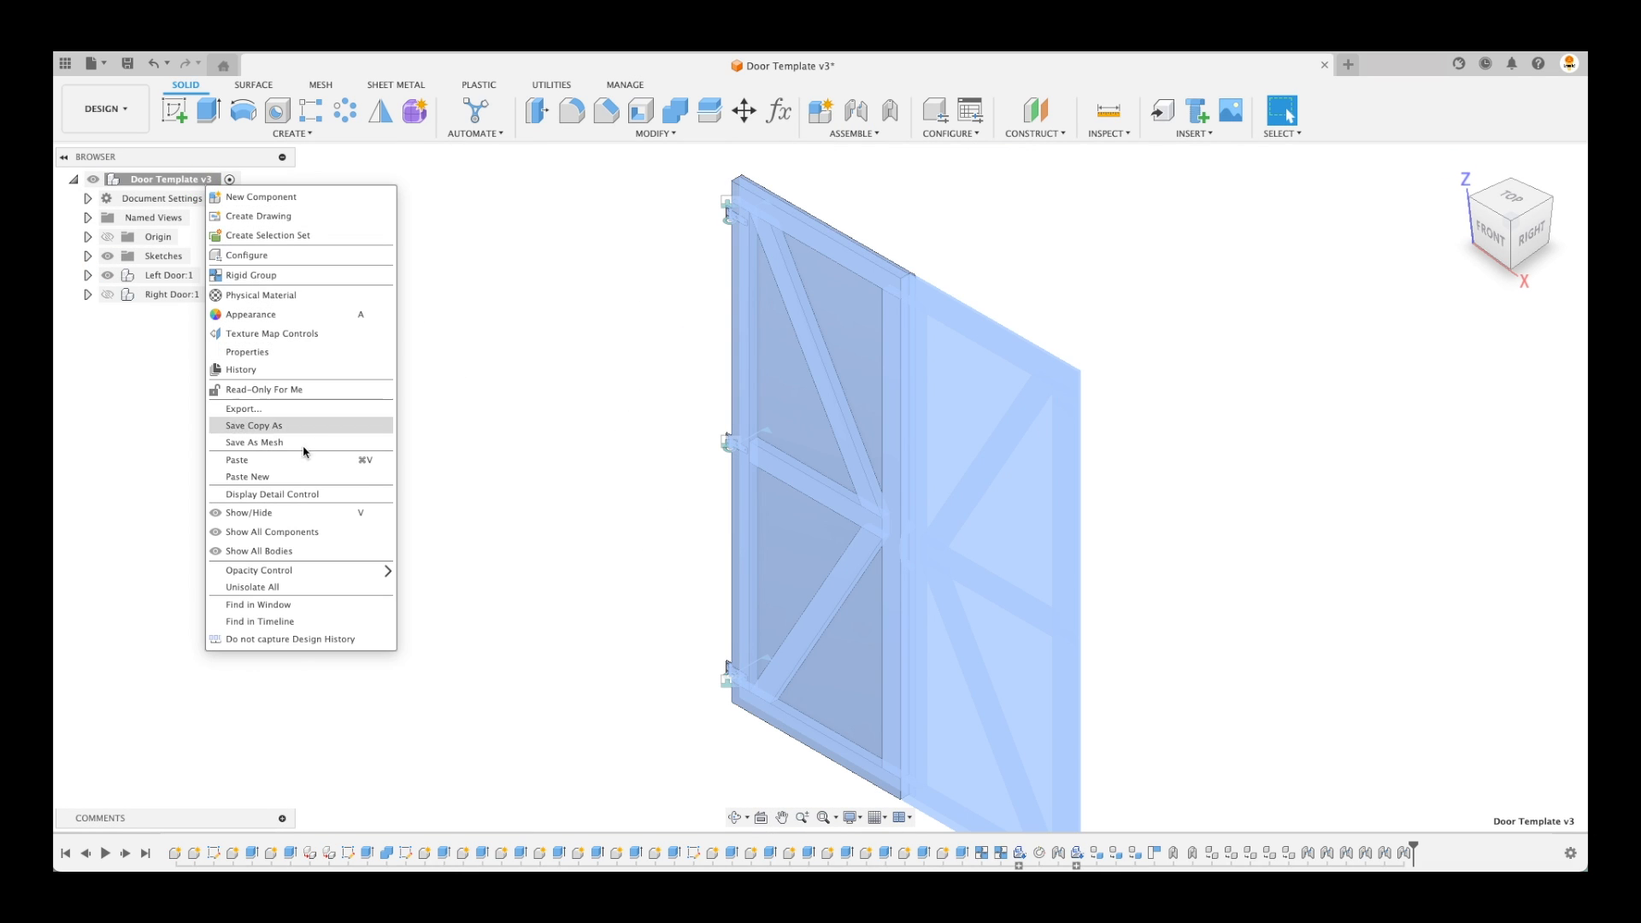
{"action": "left_click", "coordinate": [310, 586]}
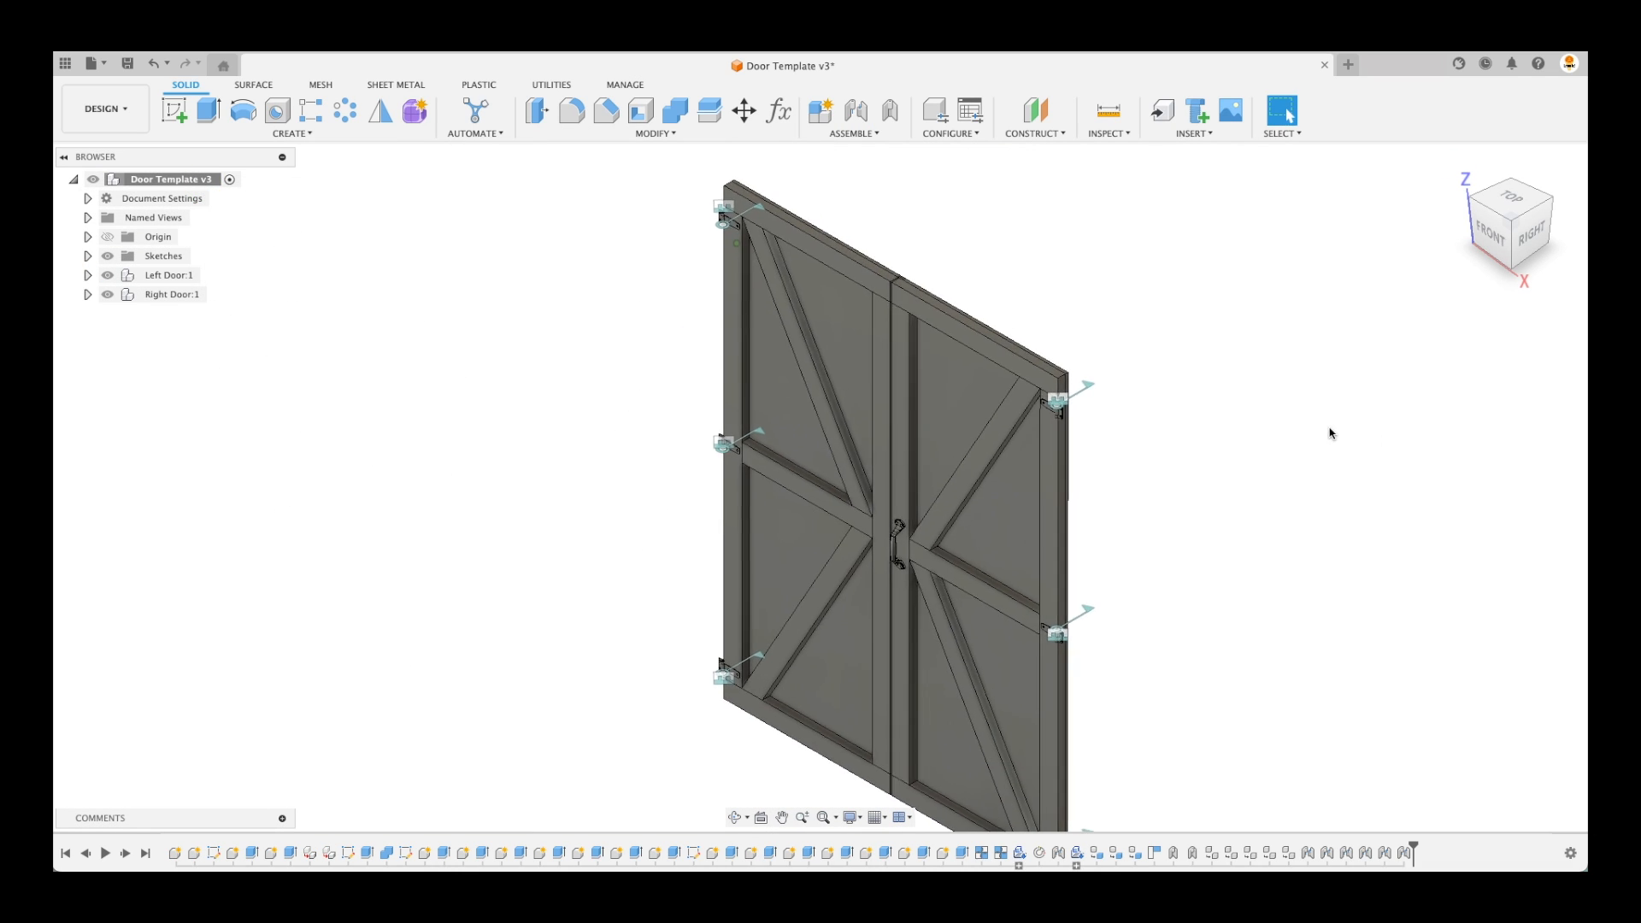
{"action": "middle_click_drag", "start_coordinate": [1283, 441], "coordinate": [1271, 352], "text": "shift"}
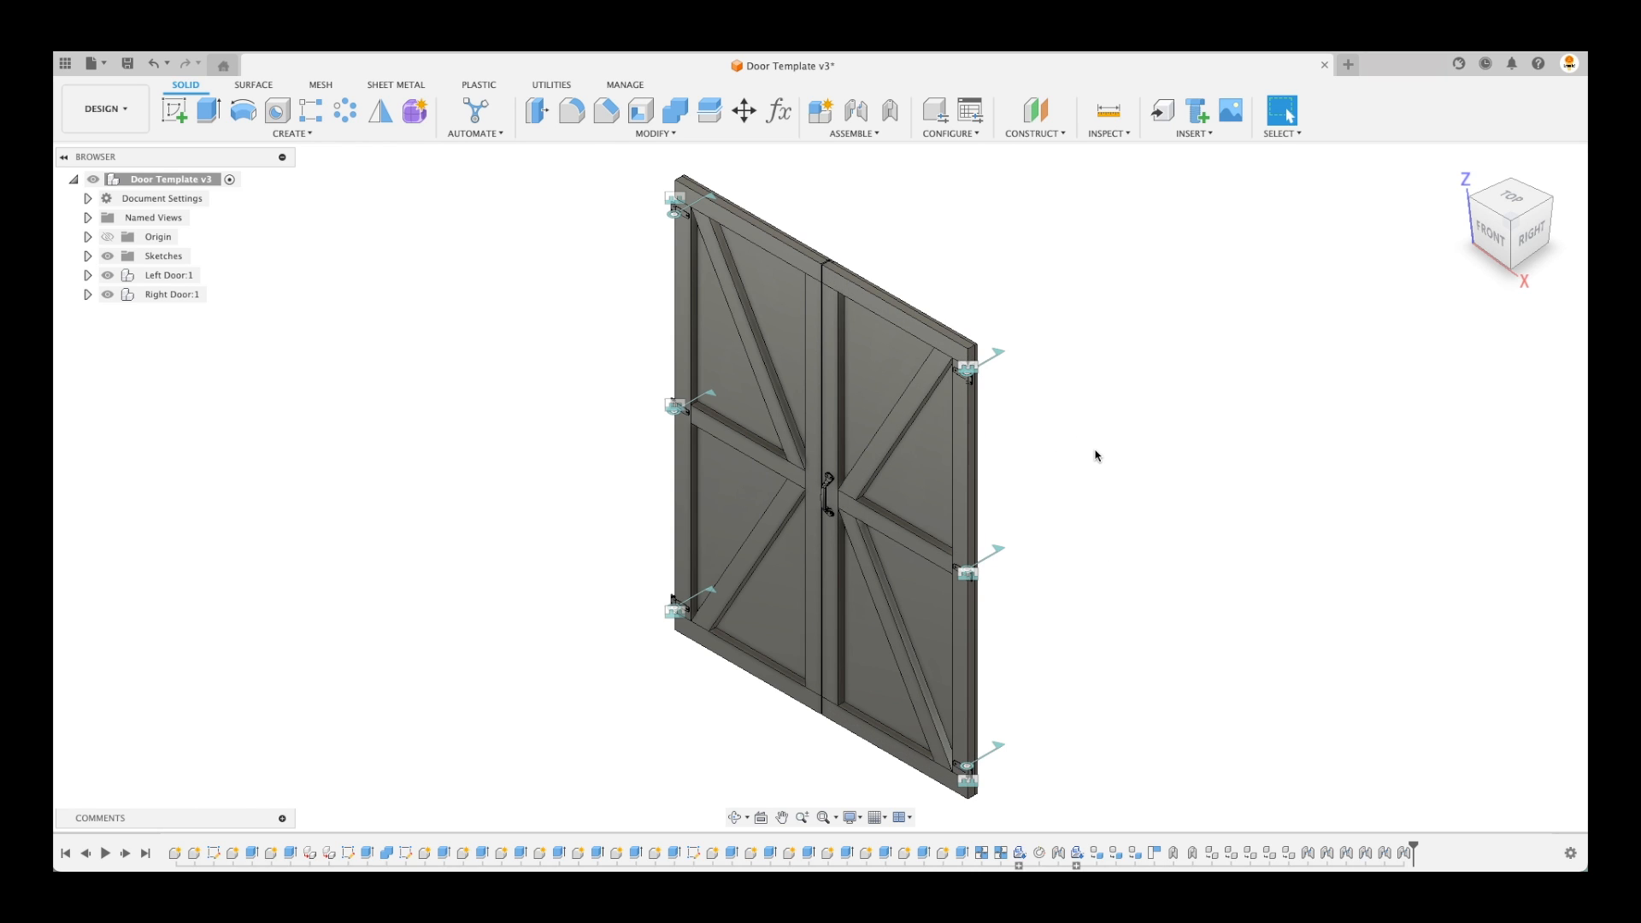
{"action": "left_click", "coordinate": [128, 68]}
{"action": "left_click", "coordinate": [820, 464]}
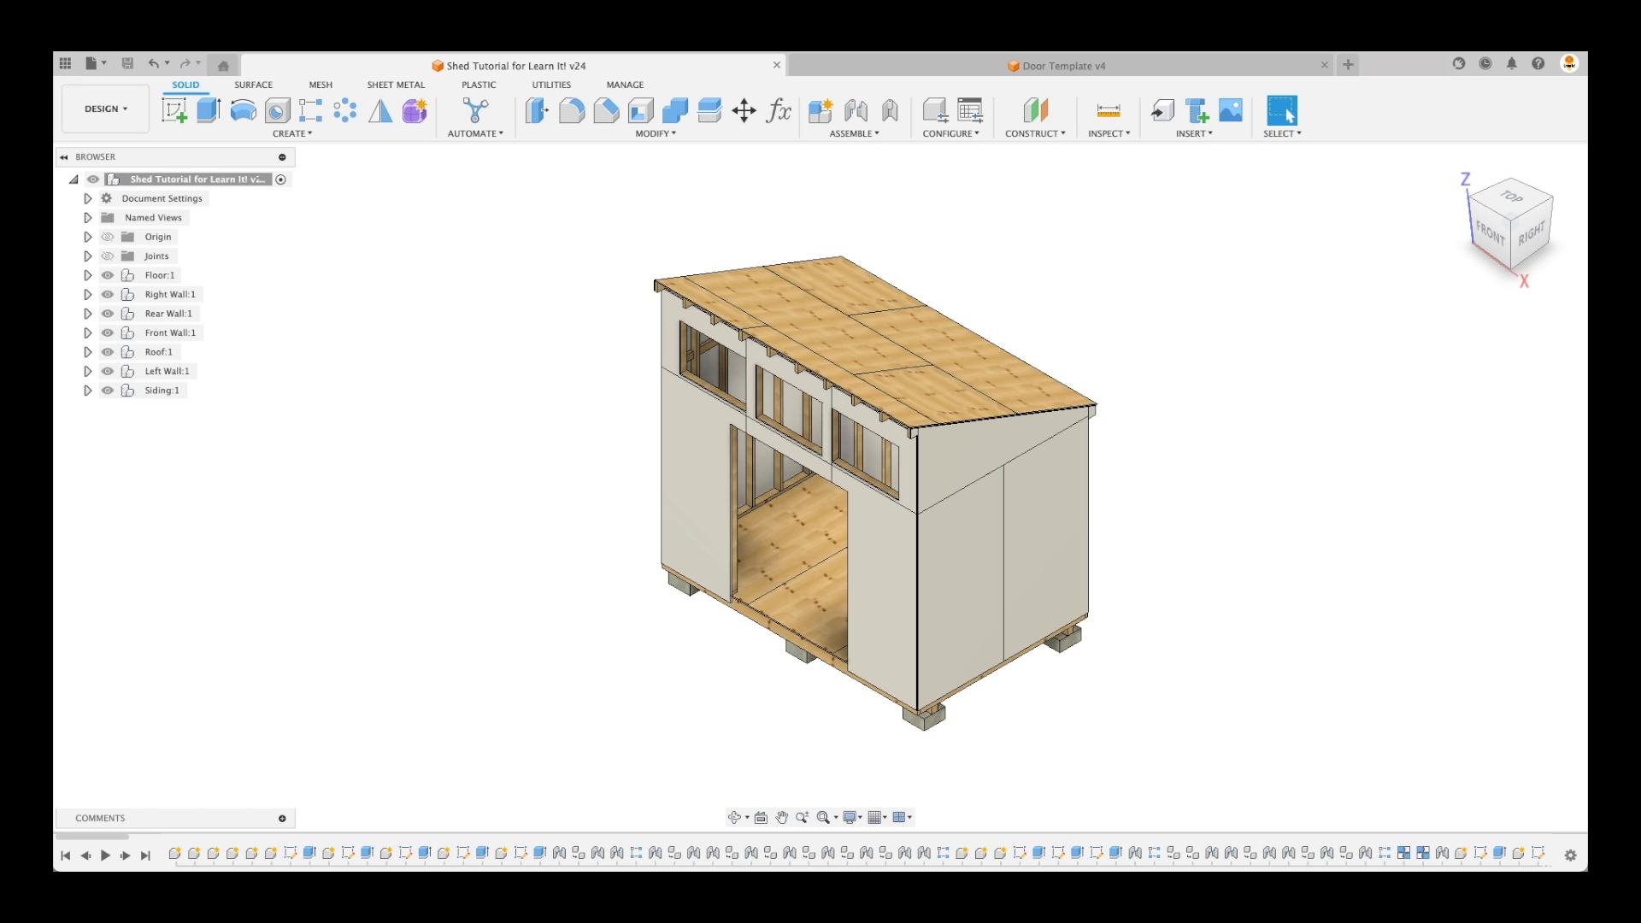
In the Shed Tutorial for Learn It! design, activate the Siding component and isolate it
{"action": "left_click", "coordinate": [172, 392]}
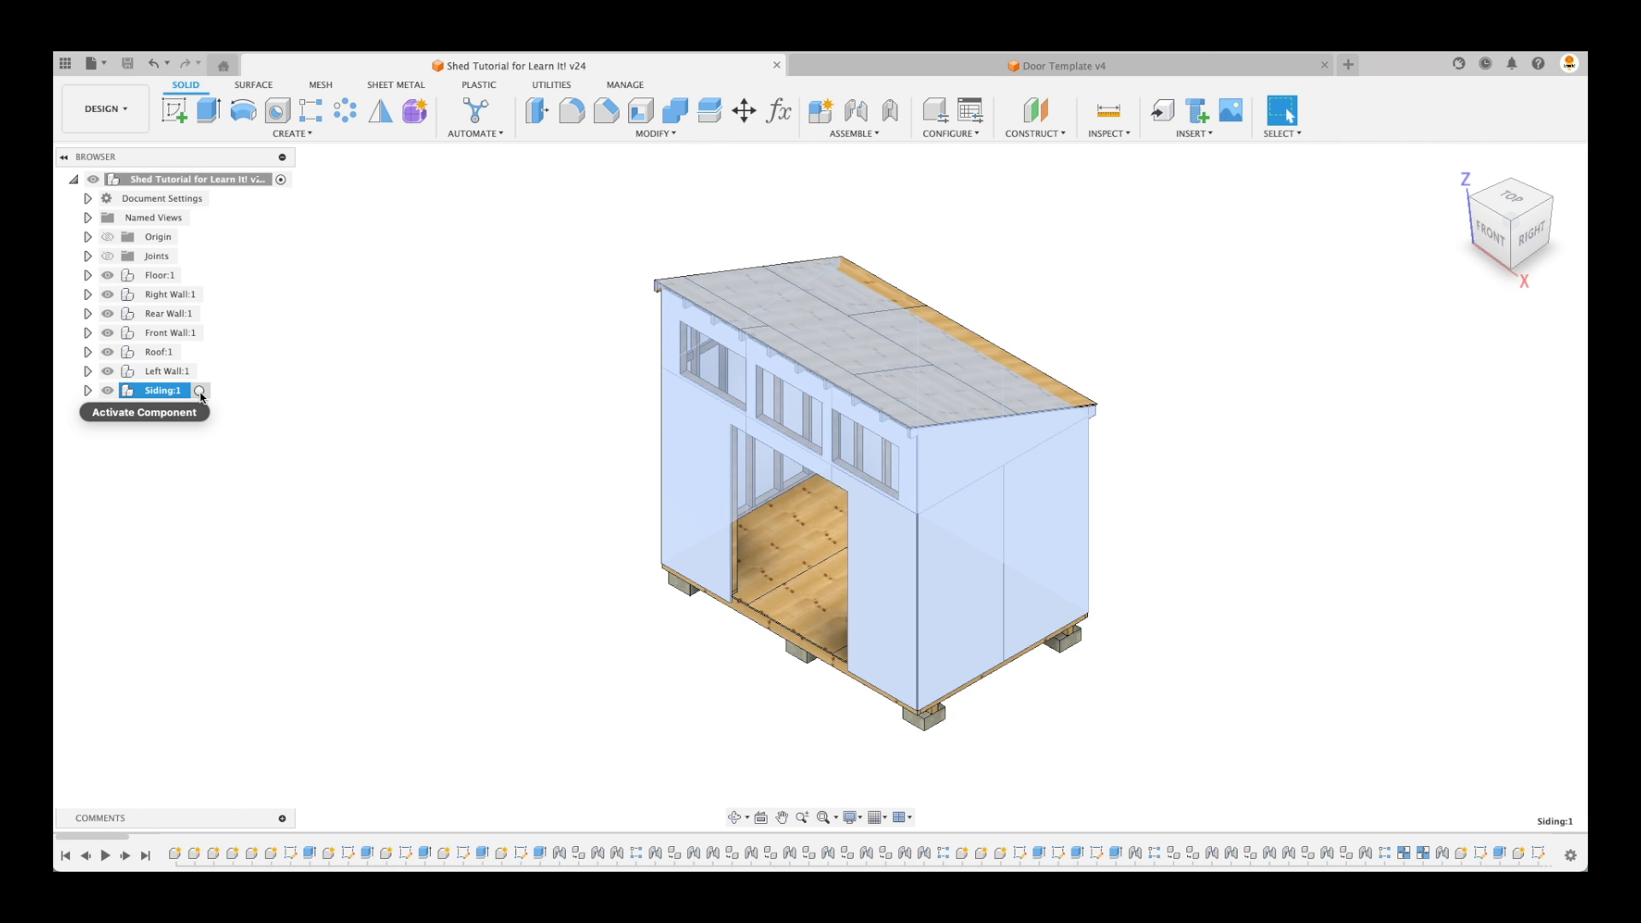
{"action": "left_click", "coordinate": [199, 391]}
{"action": "left_click", "coordinate": [286, 517]}
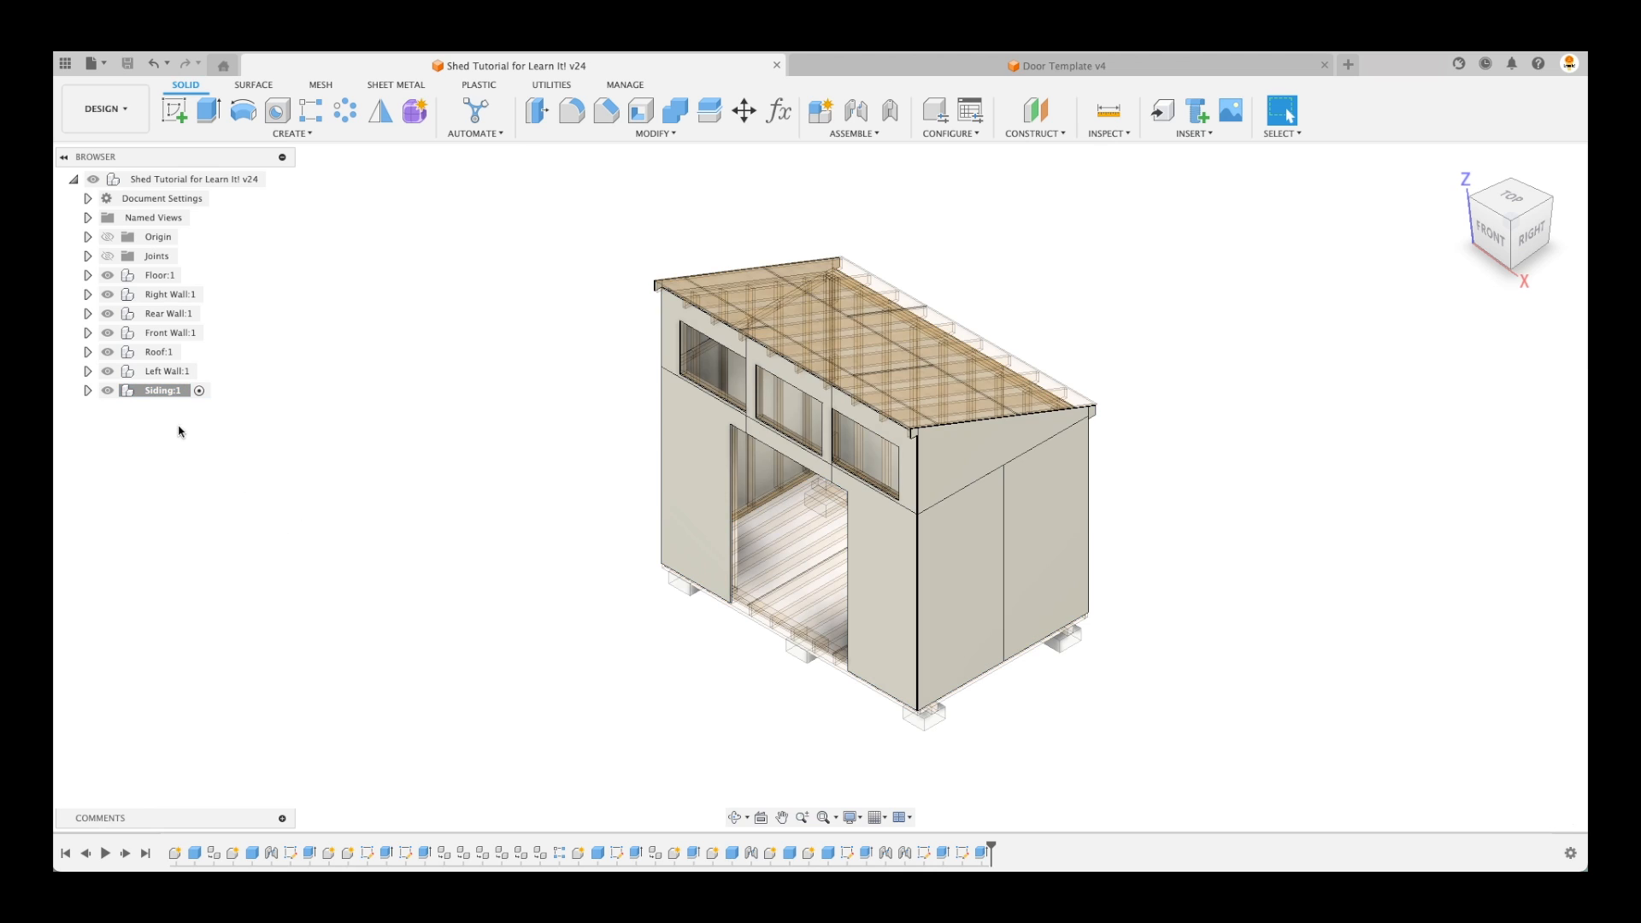
{"action": "right_click", "coordinate": [170, 403]}
{"action": "left_click", "coordinate": [209, 523]}
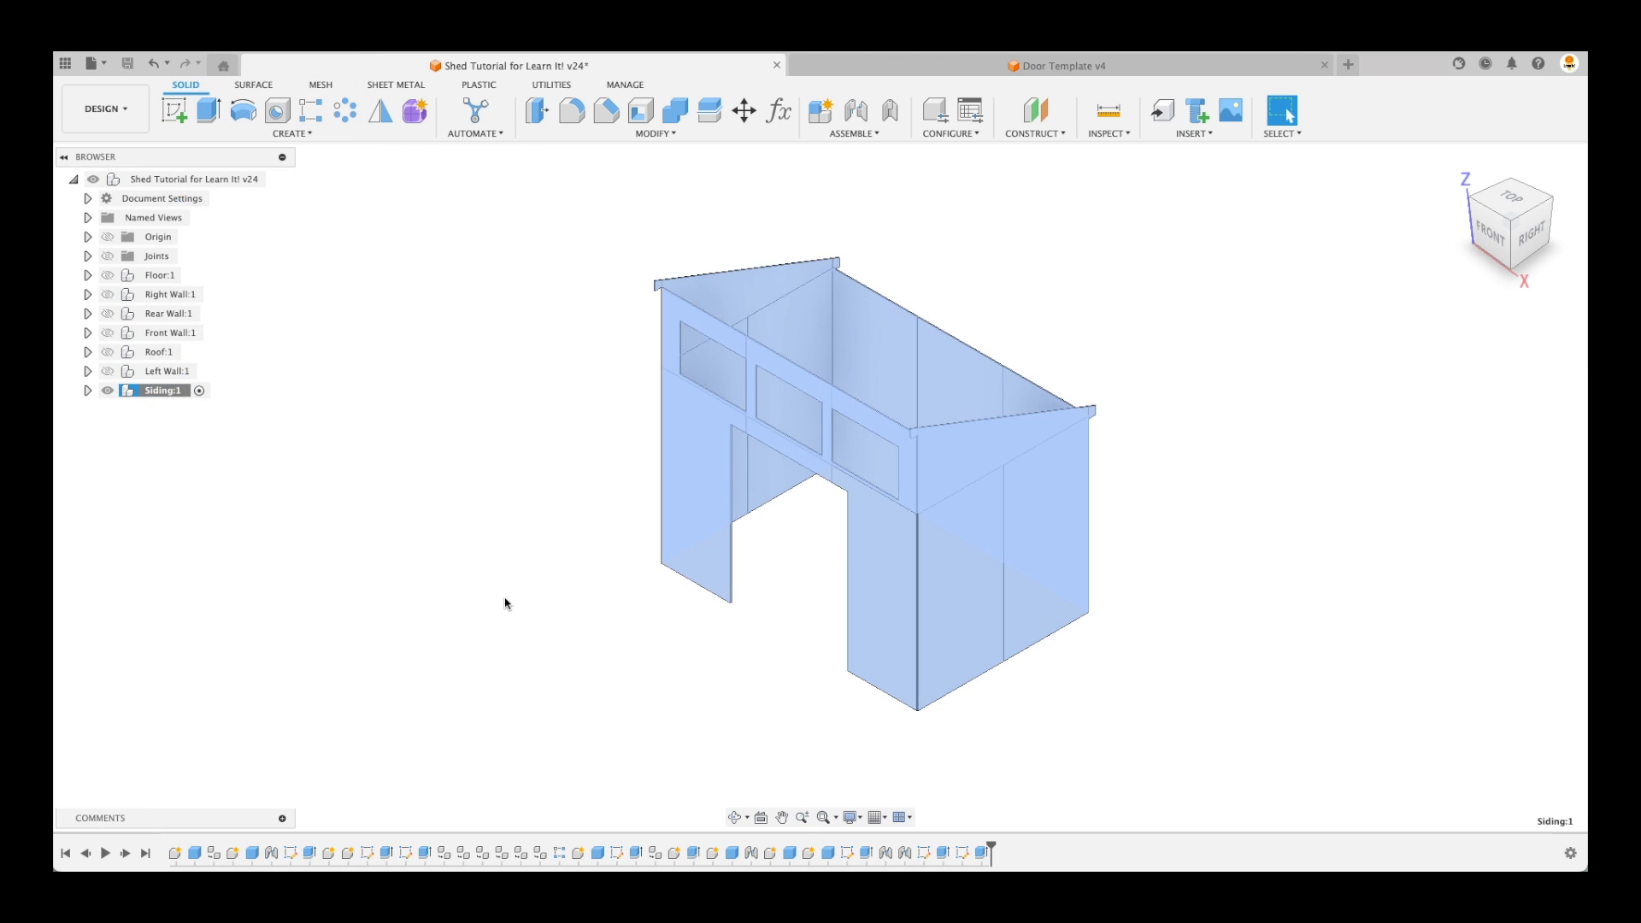
Create a new internal component named Lentil inside the Siding component
{"action": "scroll", "coordinate": [507, 605], "scroll_direction": "up", "scroll_amount": 4}
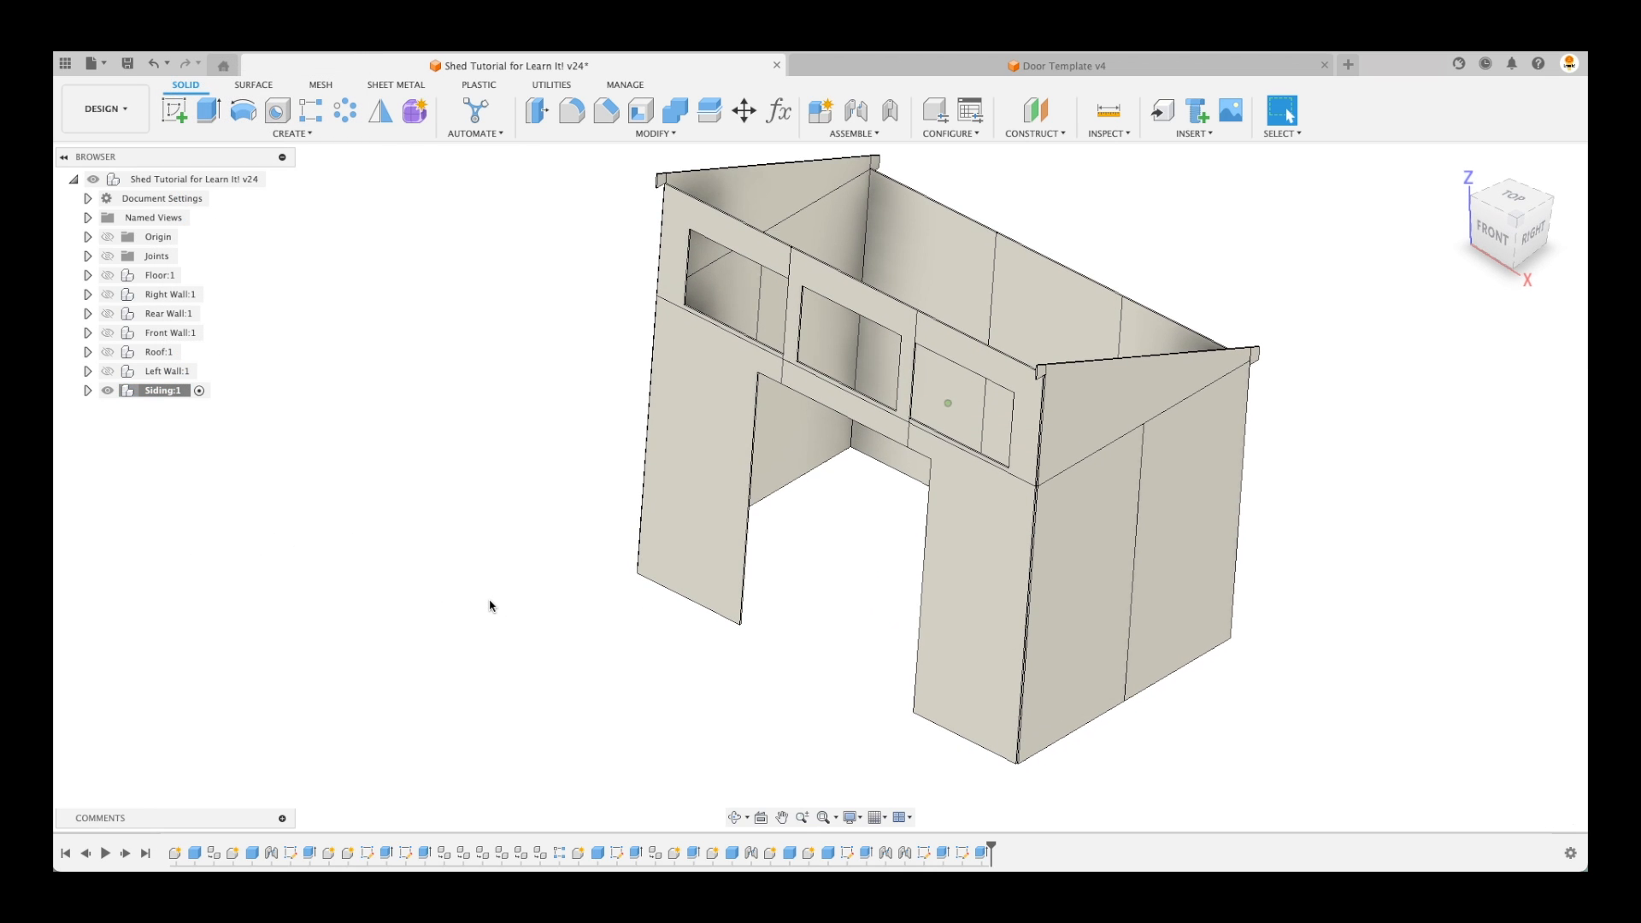
{"action": "middle_click_drag", "start_coordinate": [487, 608], "coordinate": [438, 586], "text": "shift"}
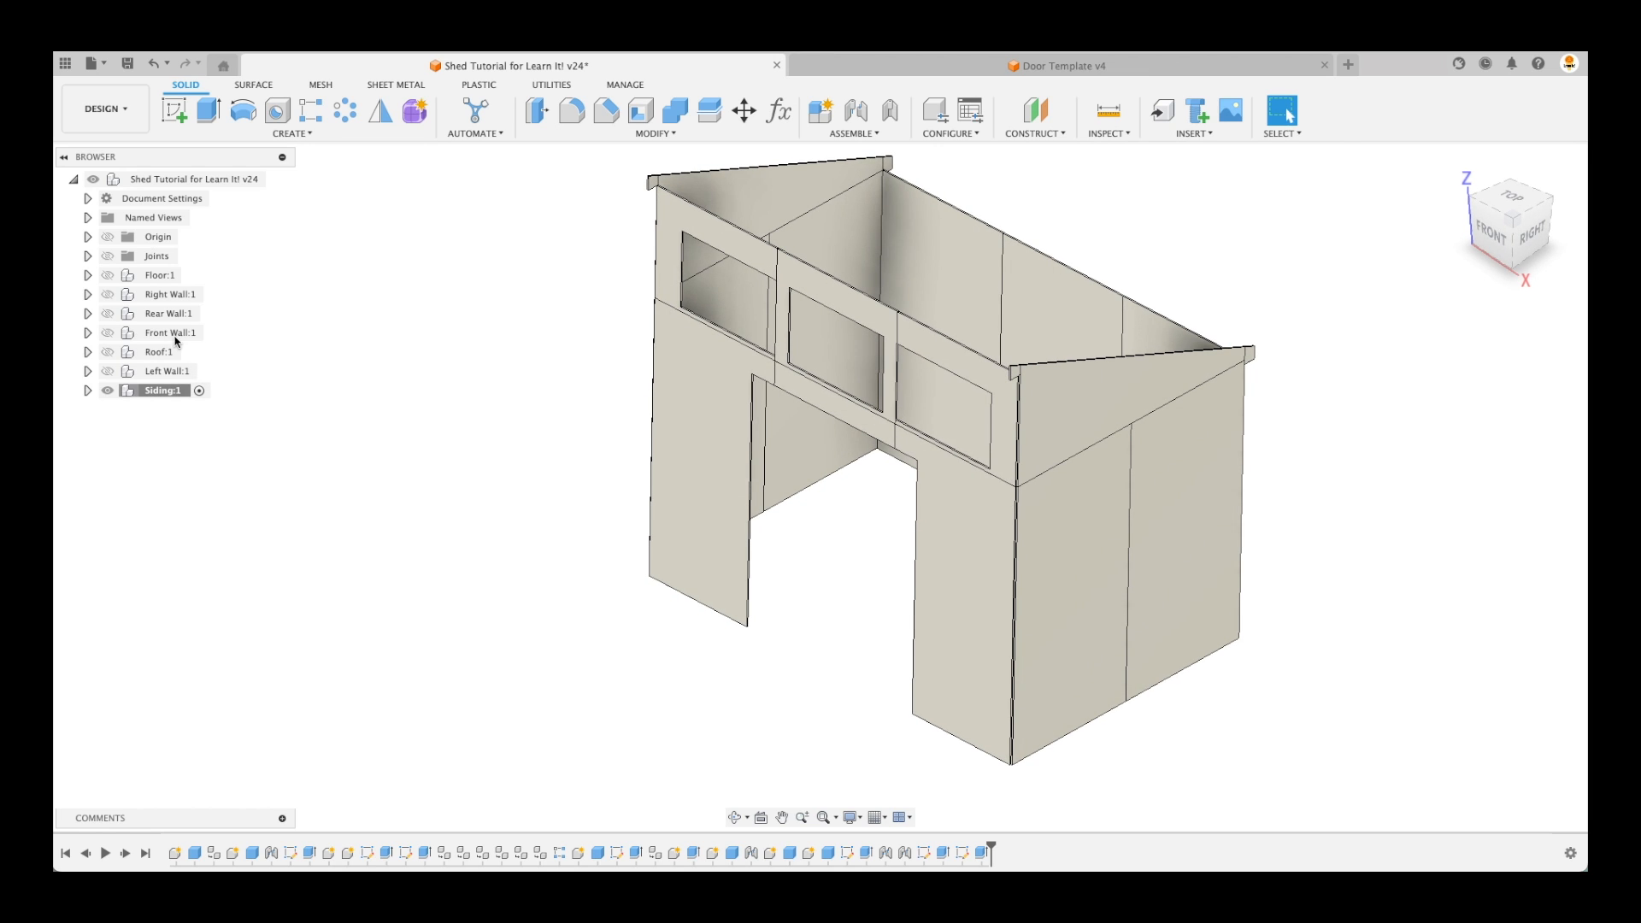
{"action": "middle_click_drag", "start_coordinate": [175, 342], "coordinate": [553, 579], "text": "shift"}
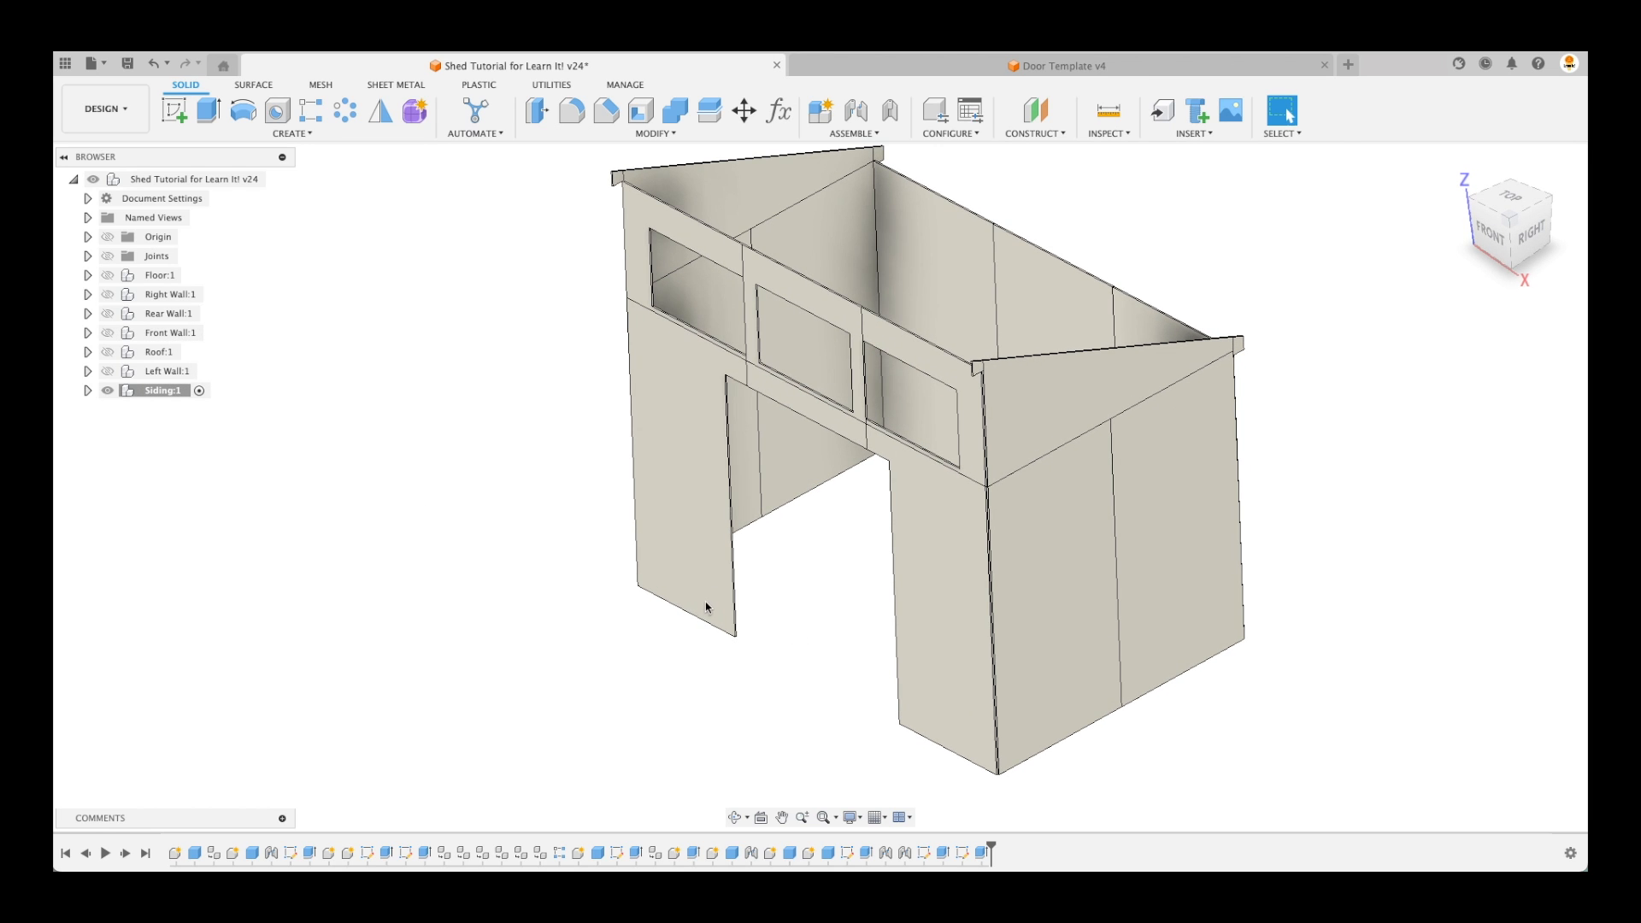
{"action": "scroll", "coordinate": [706, 607], "scroll_direction": "up", "scroll_amount": 5}
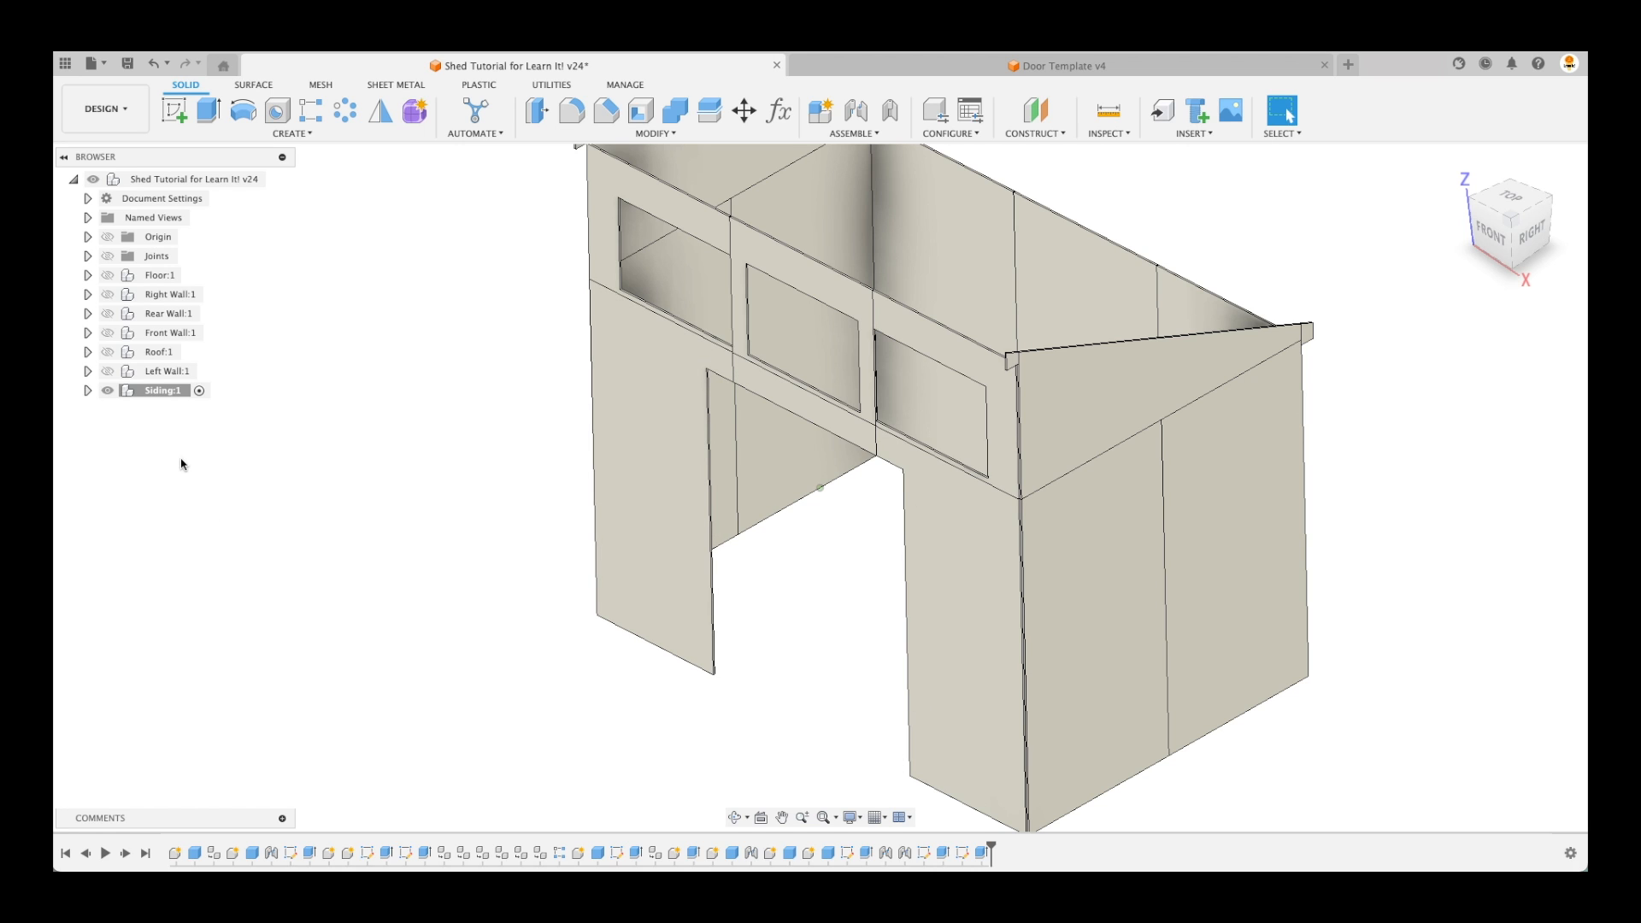
{"action": "scroll", "coordinate": [181, 465], "scroll_direction": "down", "scroll_amount": 2}
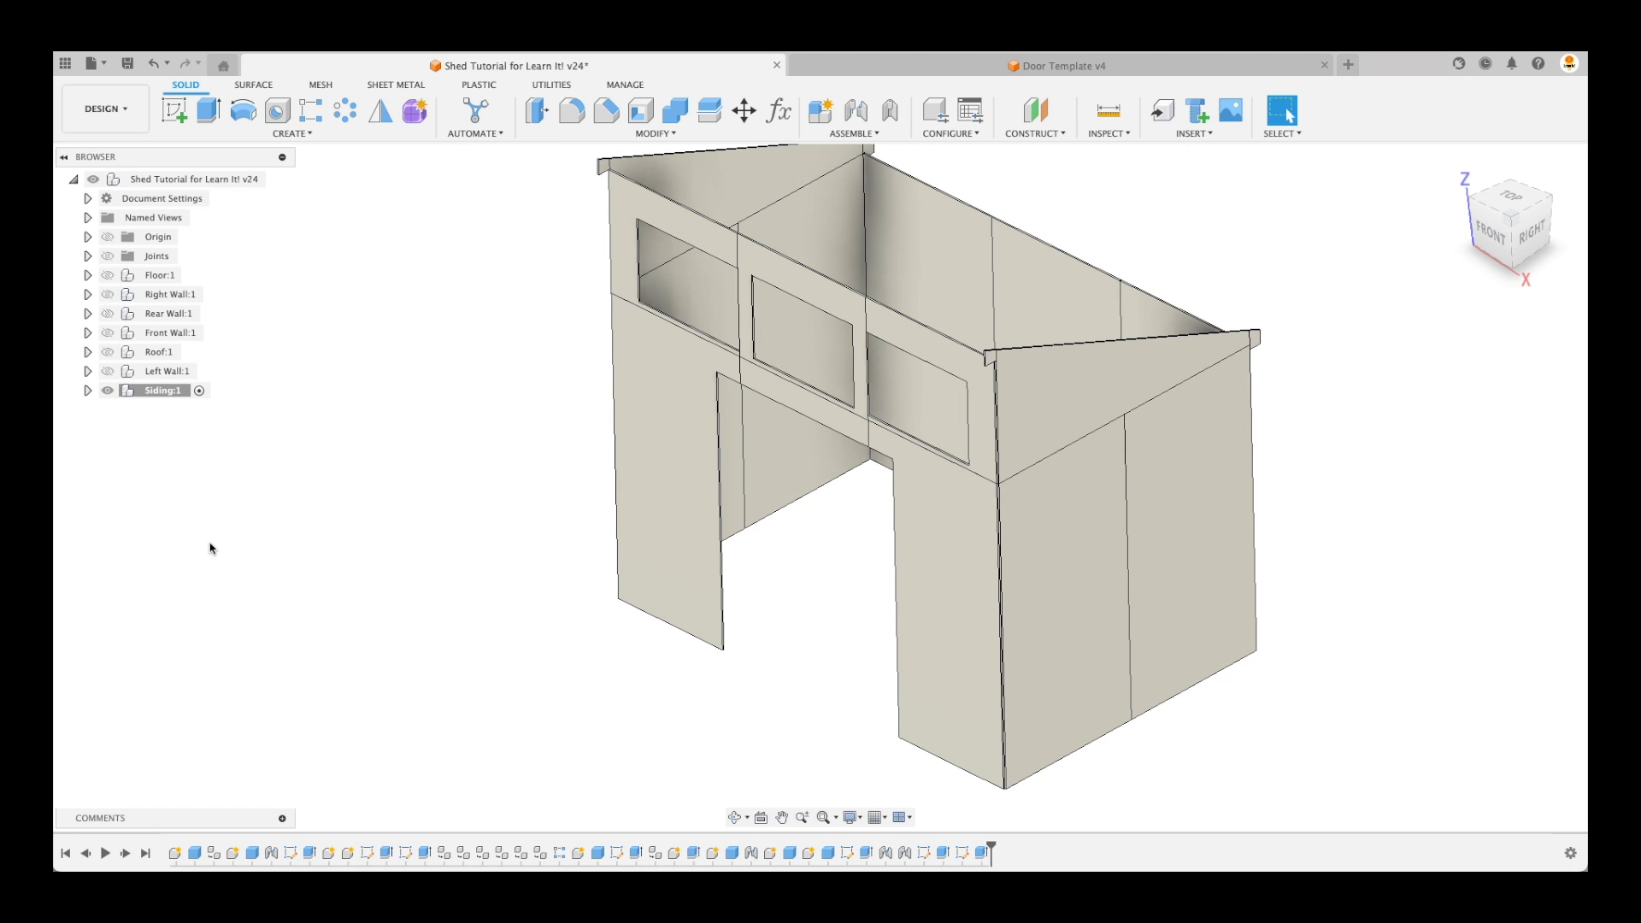
{"action": "left_click", "coordinate": [88, 391]}
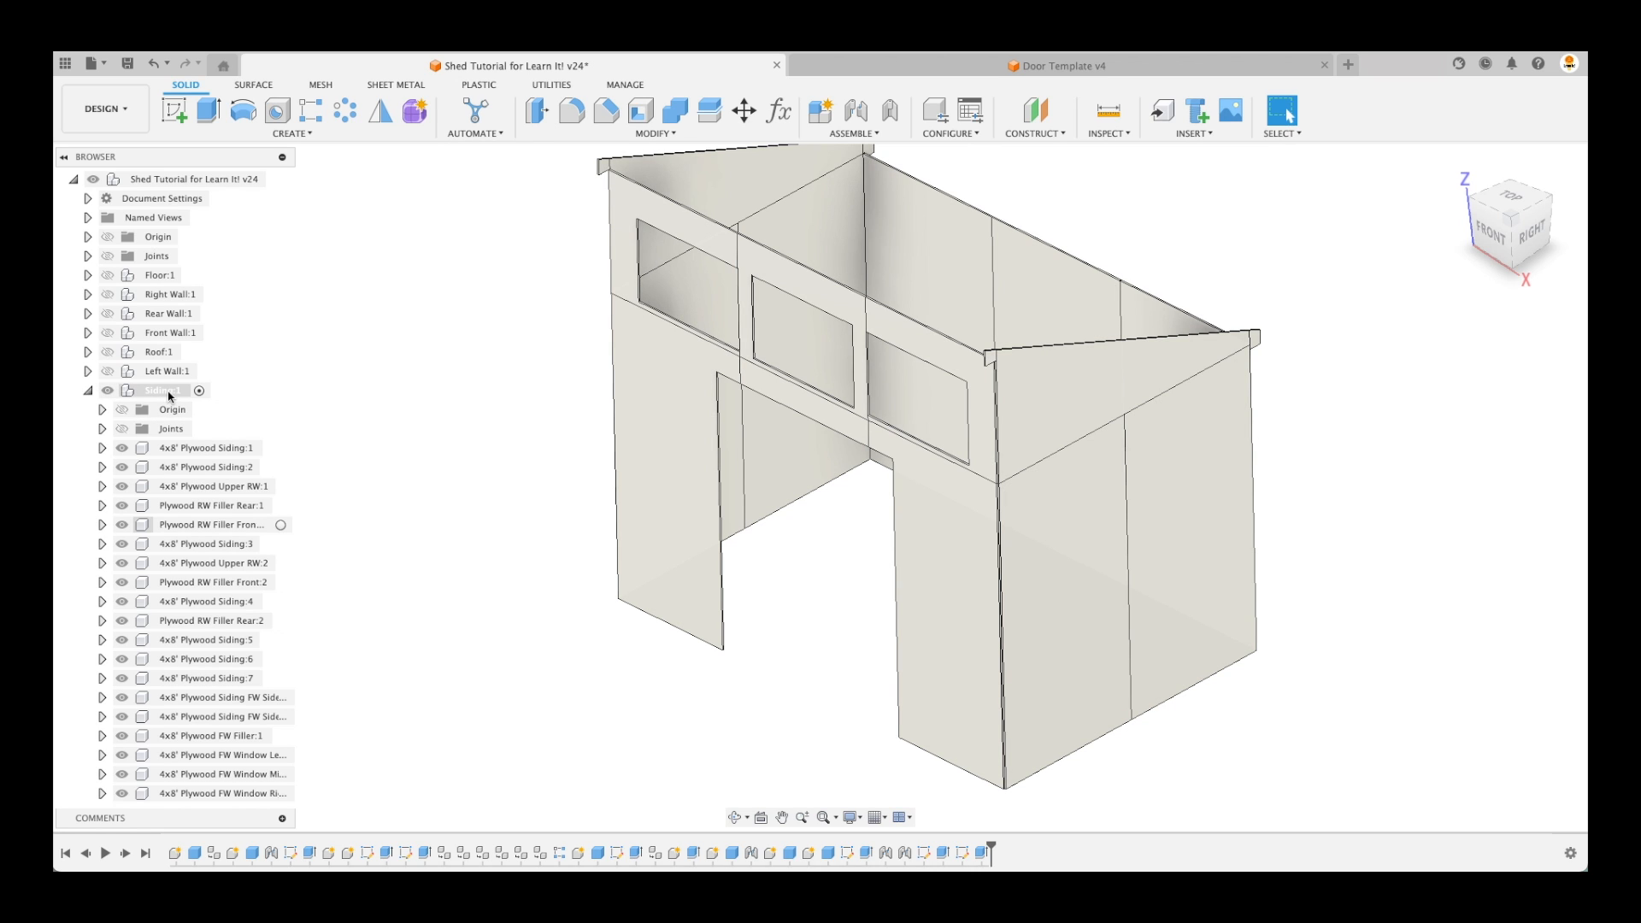
{"action": "right_click", "coordinate": [169, 394]}
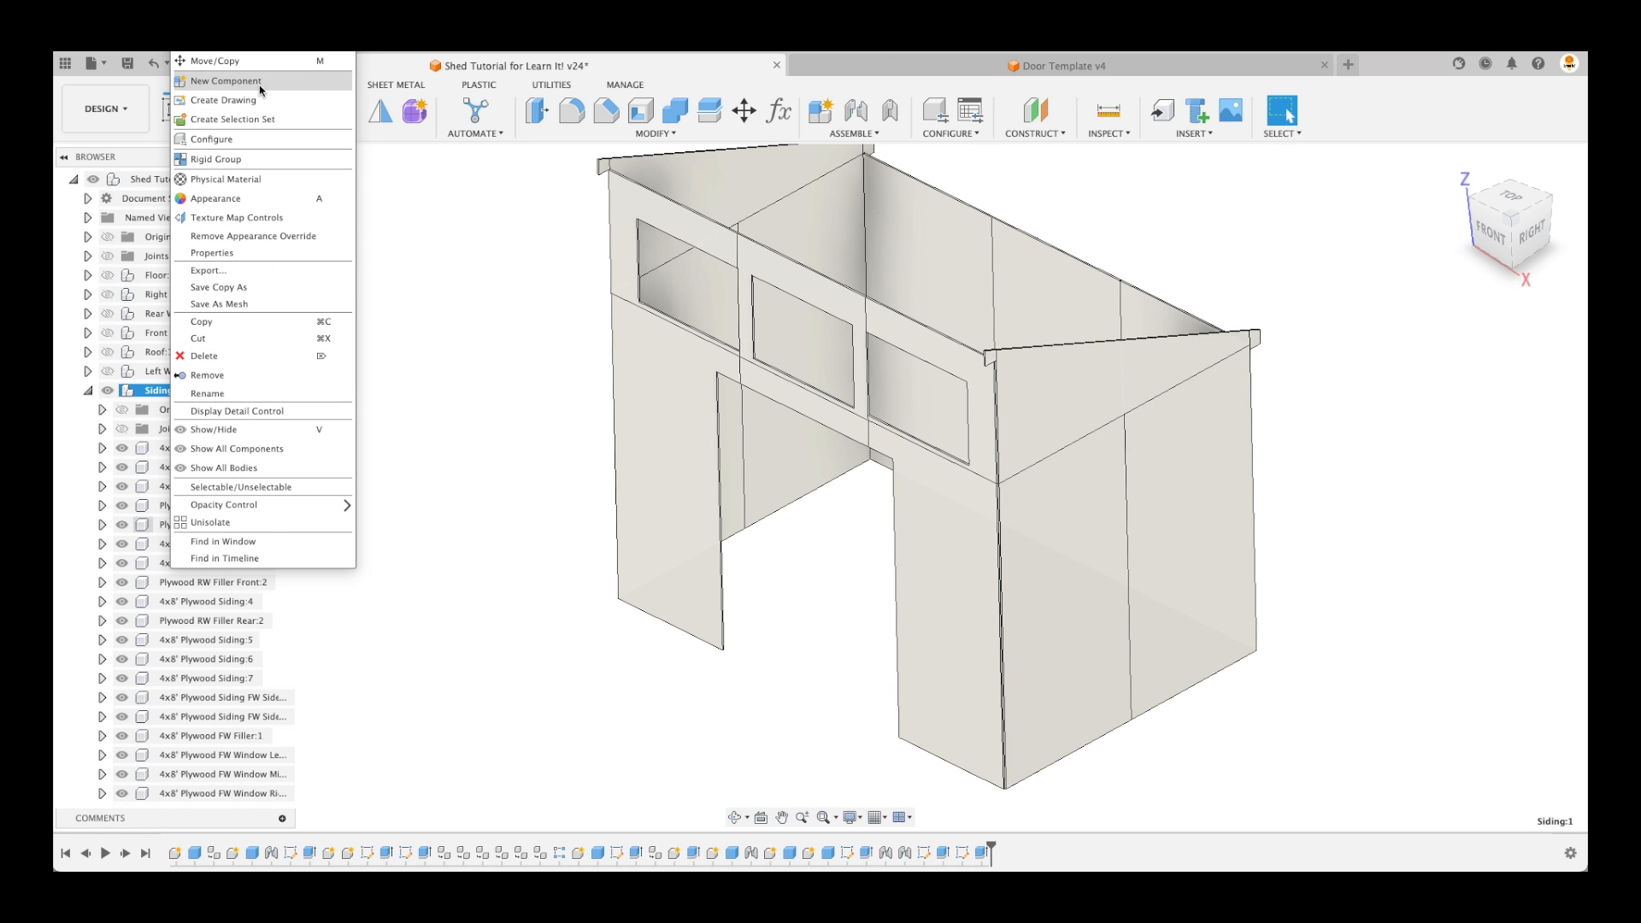
{"action": "left_click", "coordinate": [226, 80]}
{"action": "type", "text": "Le"}
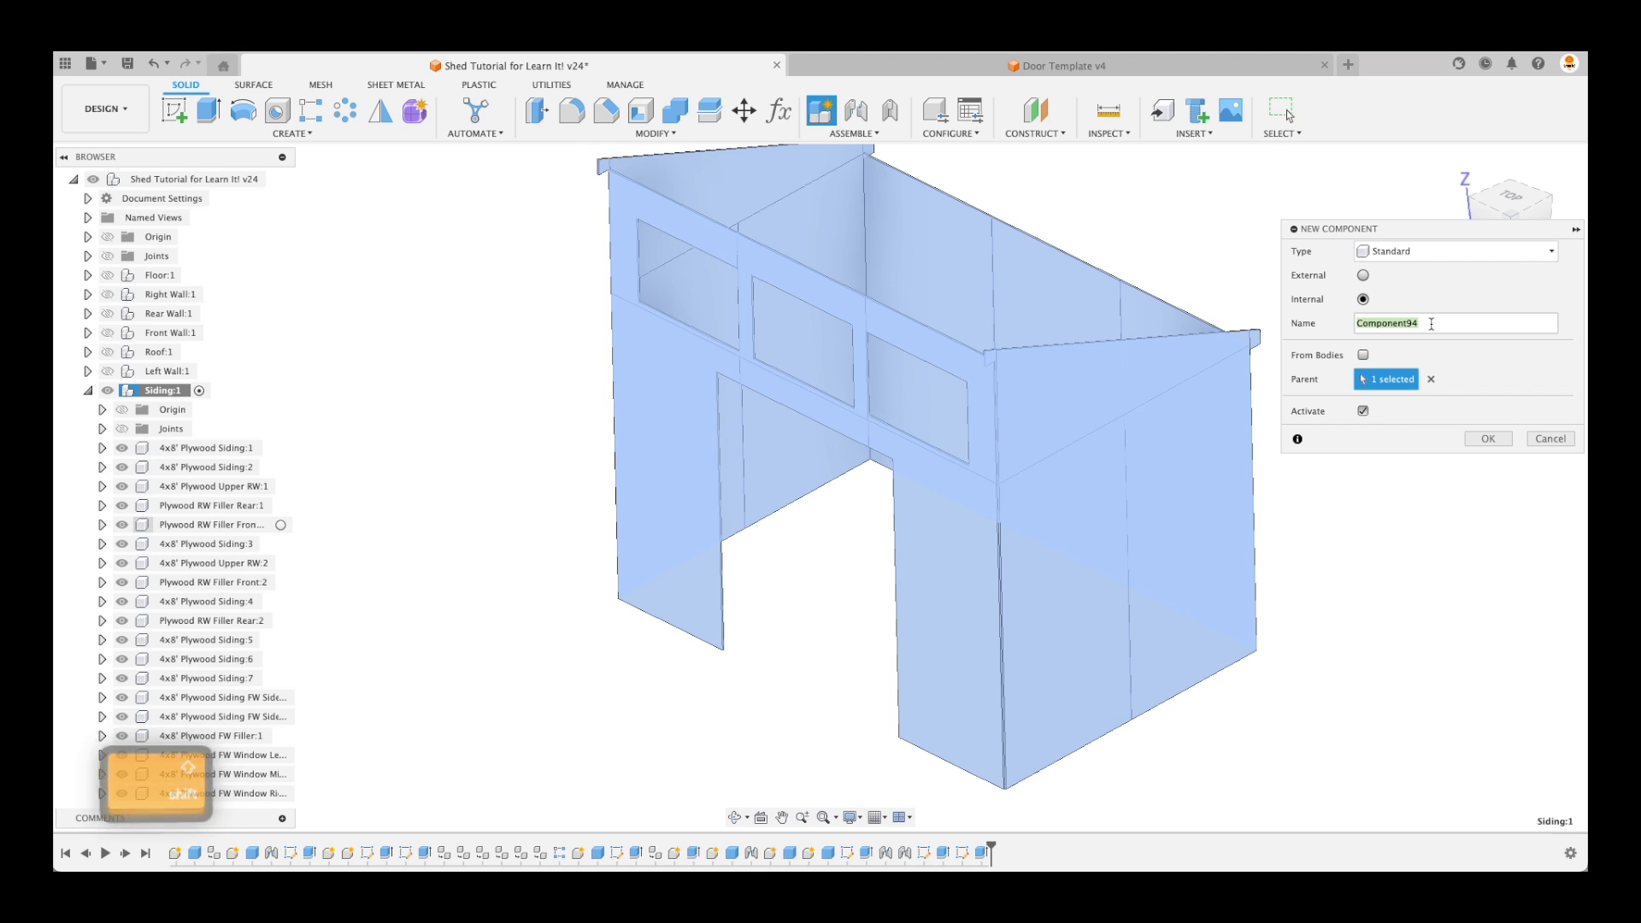
{"action": "type", "text": "ntil"}
{"action": "key", "text": "Return"}
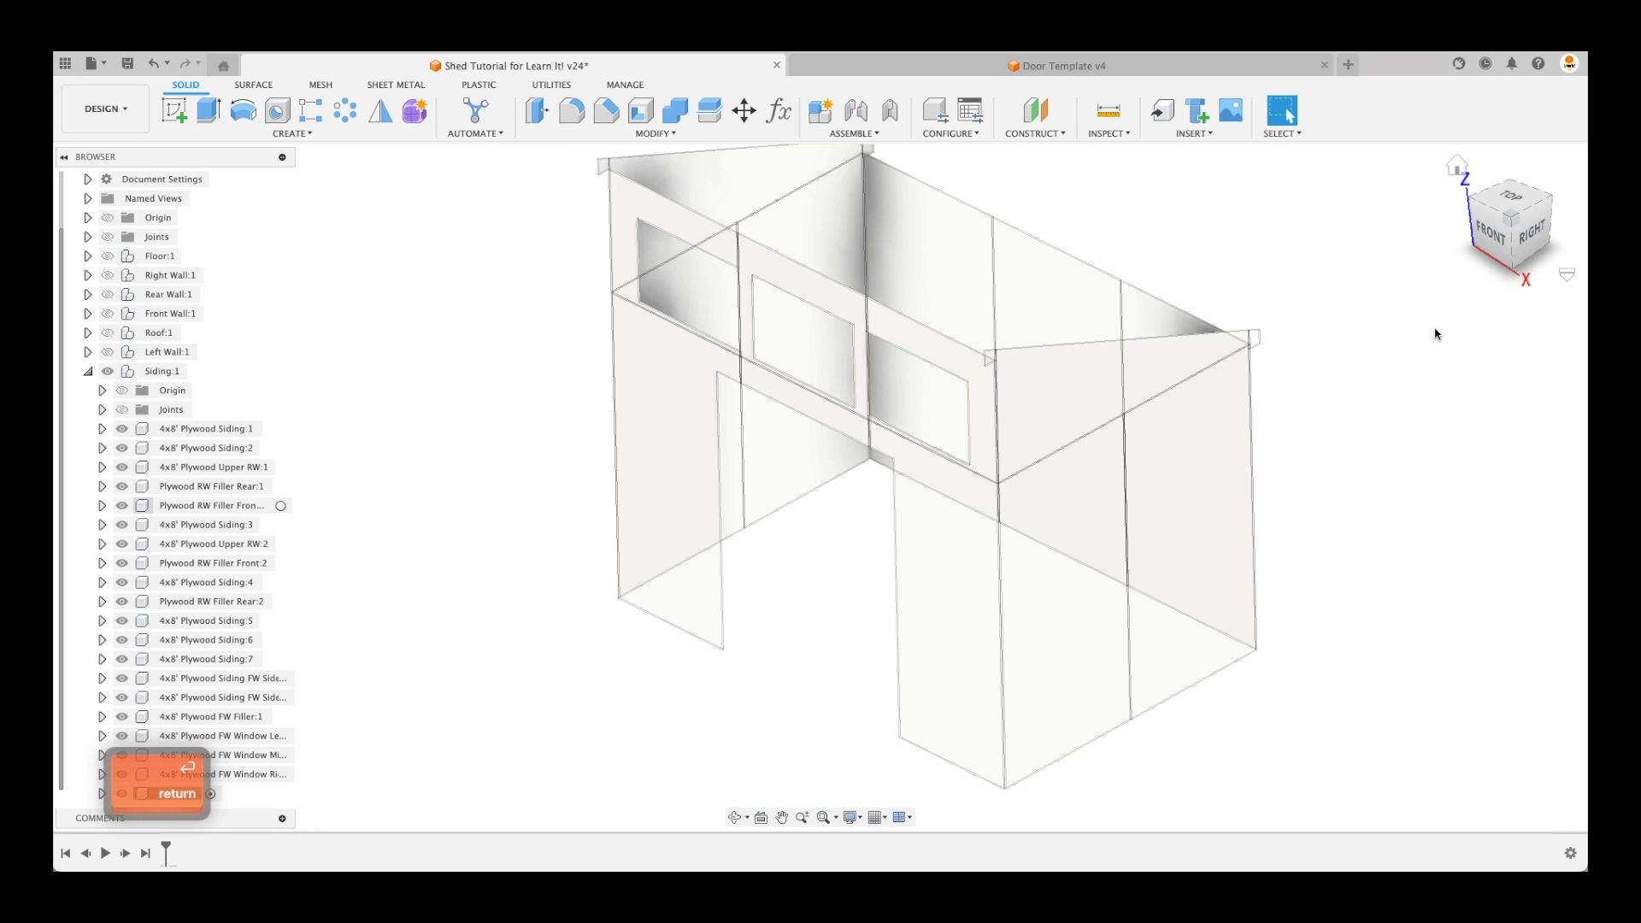
Add a second new internal component named Door Jam inside the Siding component
{"action": "right_click", "coordinate": [165, 378]}
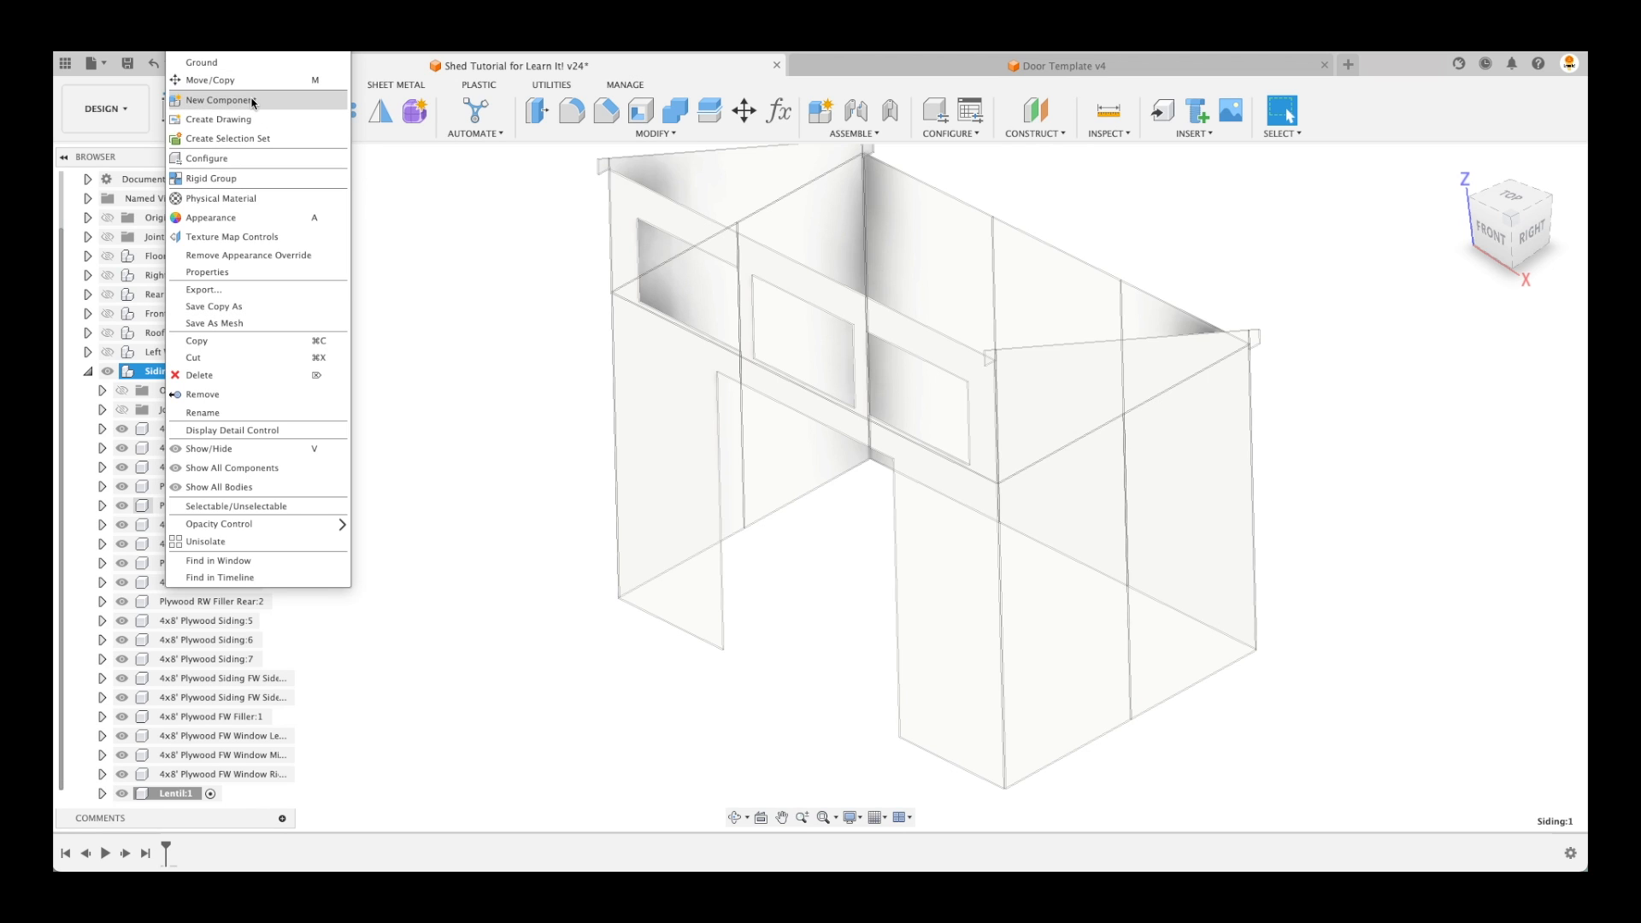
{"action": "left_click", "coordinate": [221, 100]}
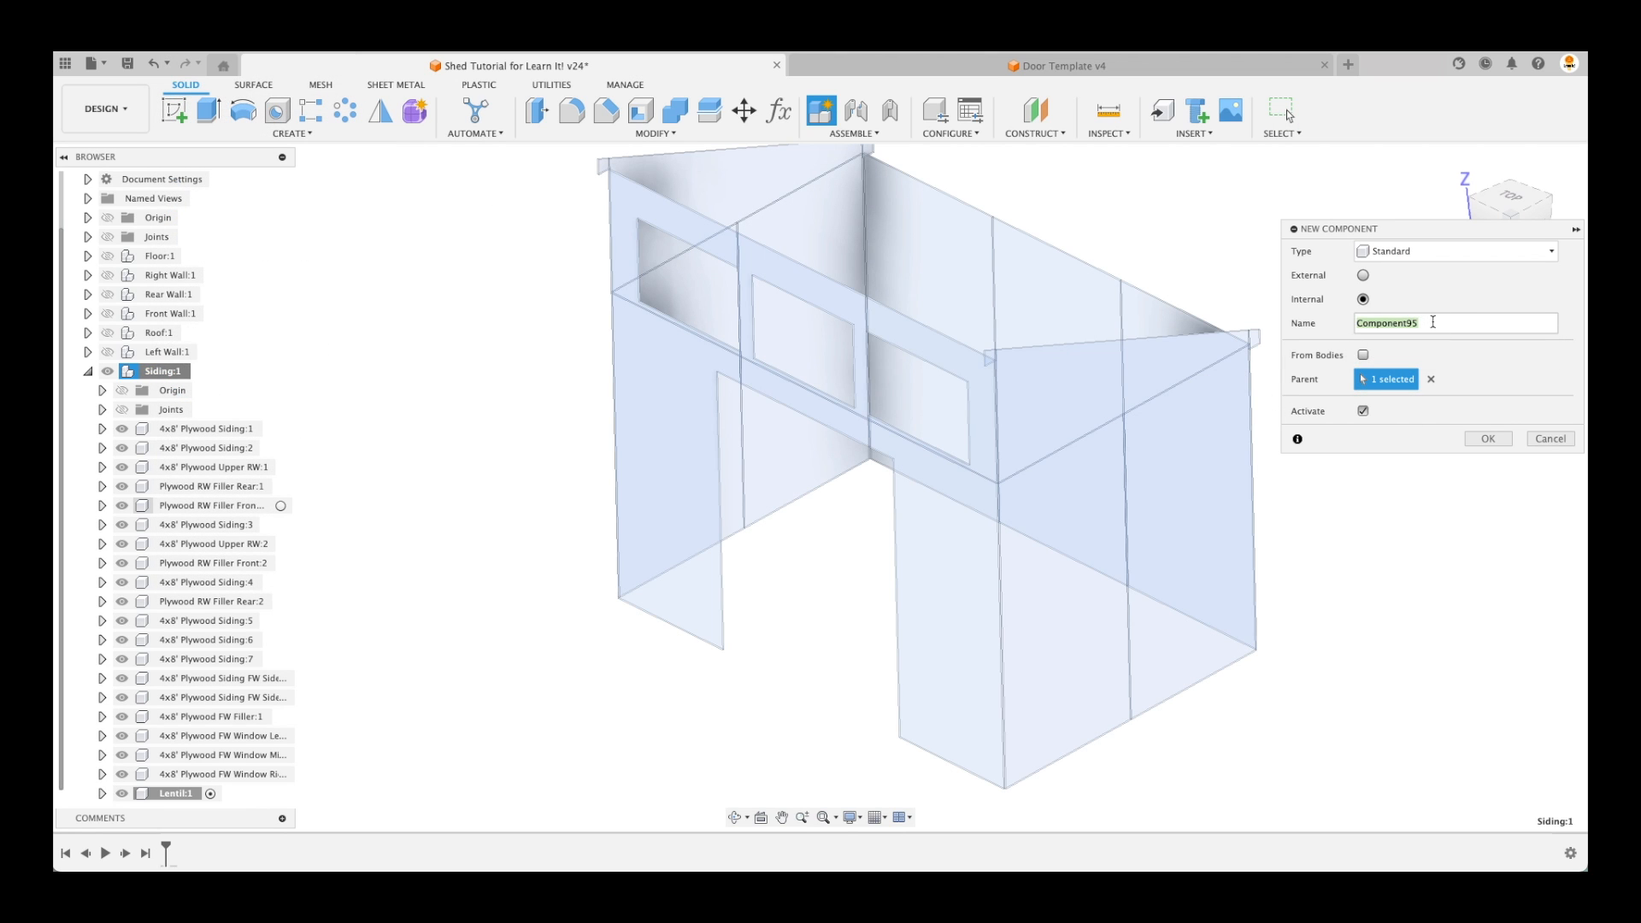
{"action": "type", "text": "Doo"}
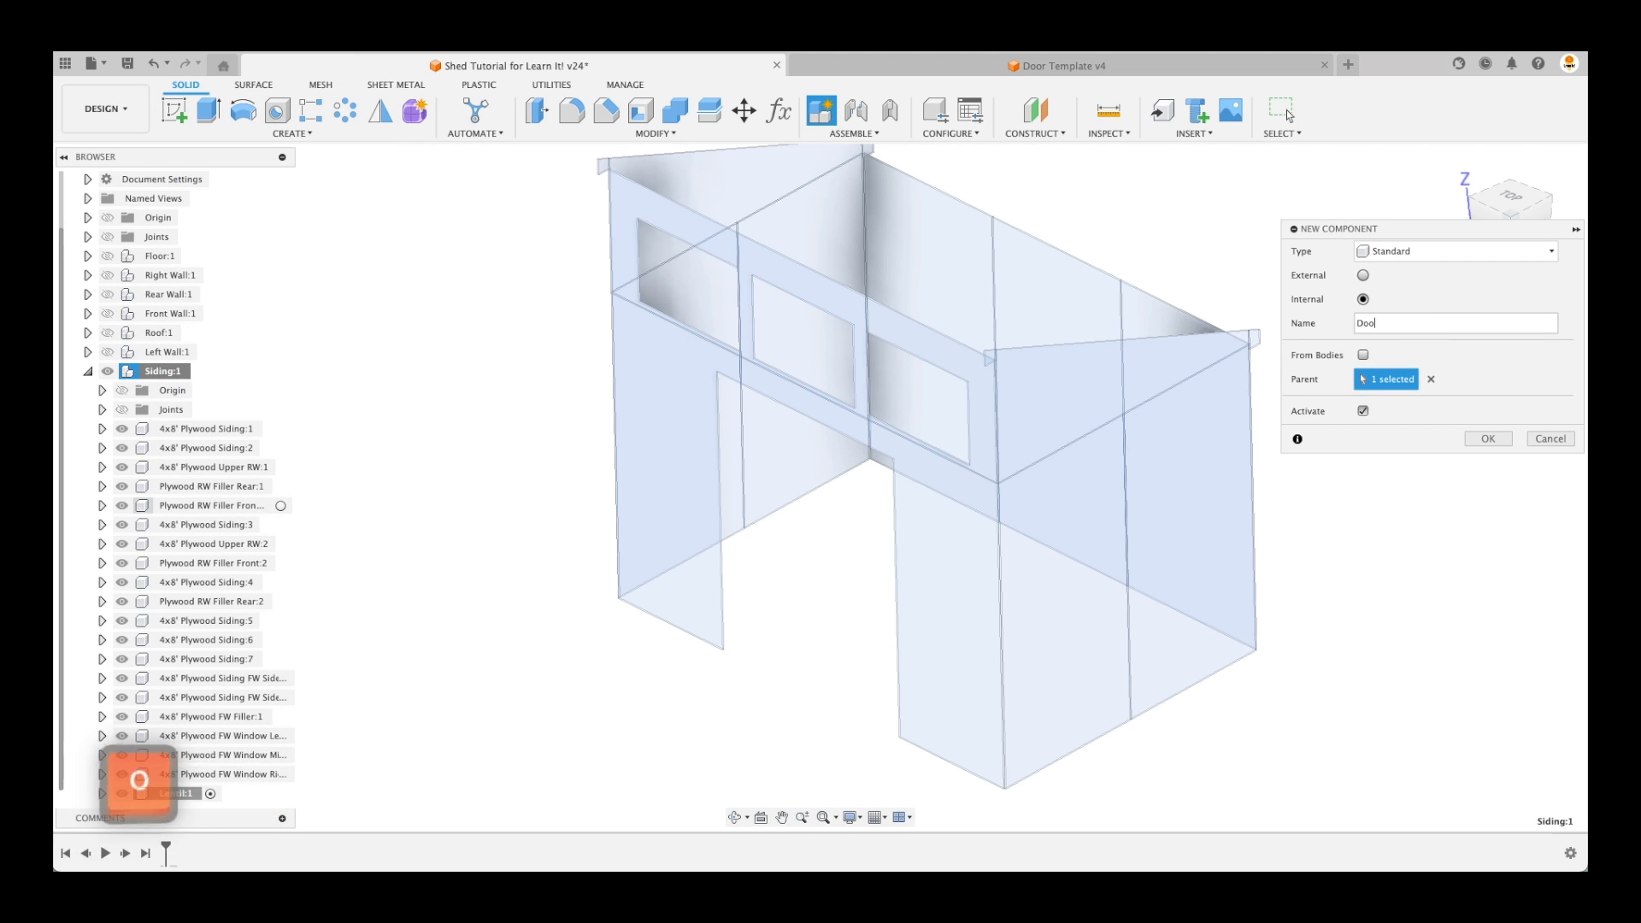
{"action": "type", "text": "r Jam"}
{"action": "key", "text": "Return"}
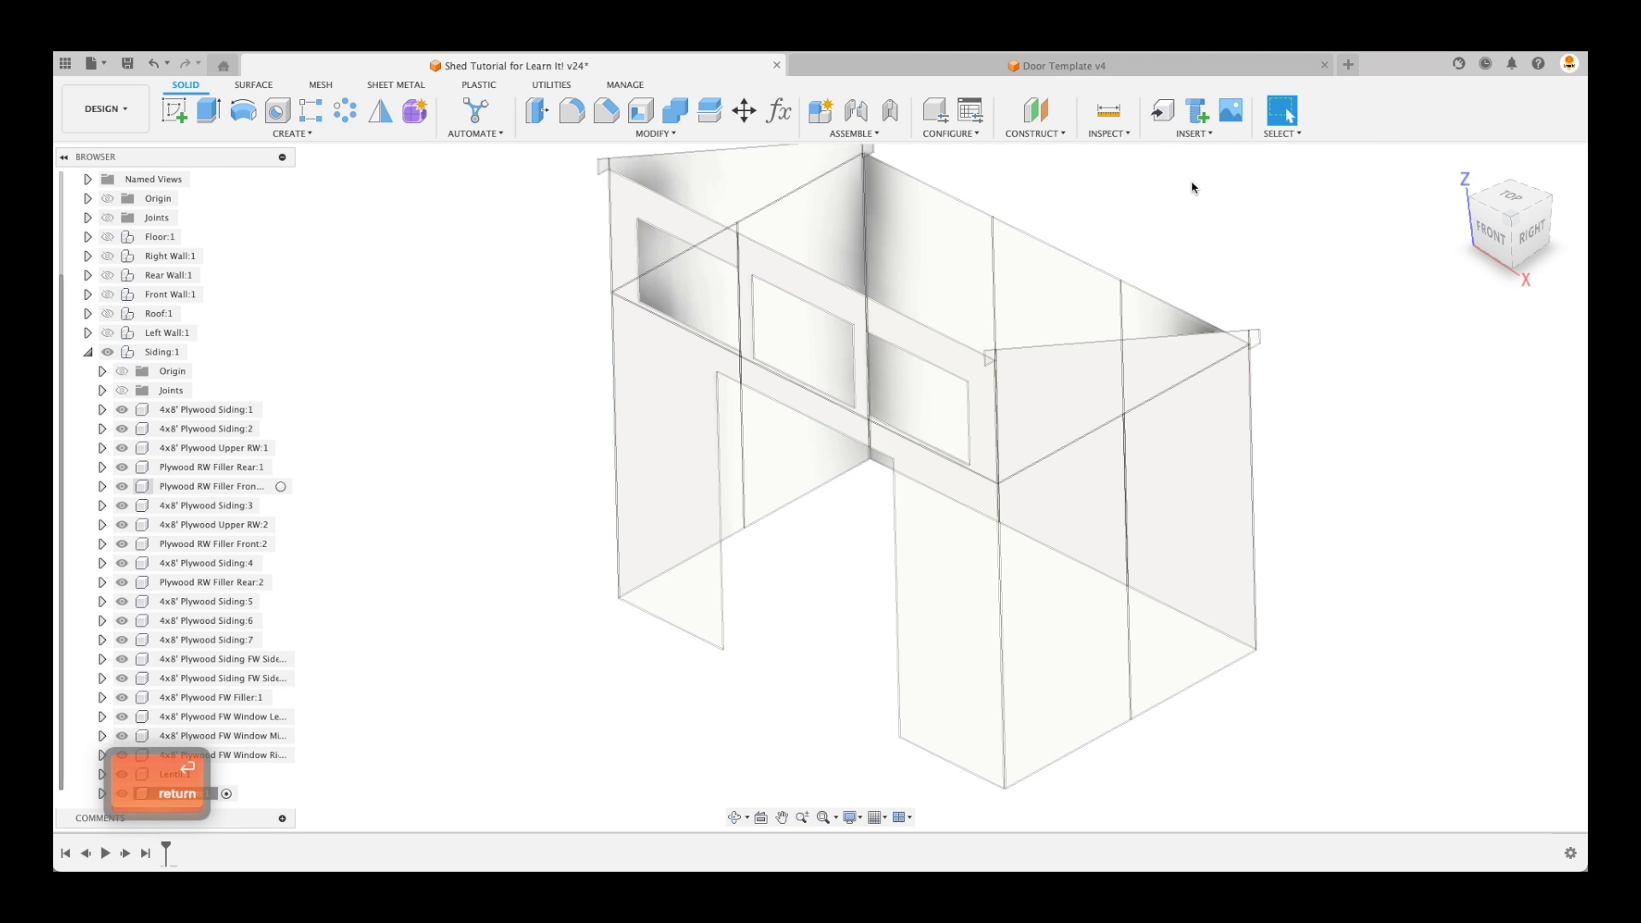
Measure the door opening's width between the vertical edges of the two front siding panels
{"action": "left_click", "coordinate": [461, 521]}
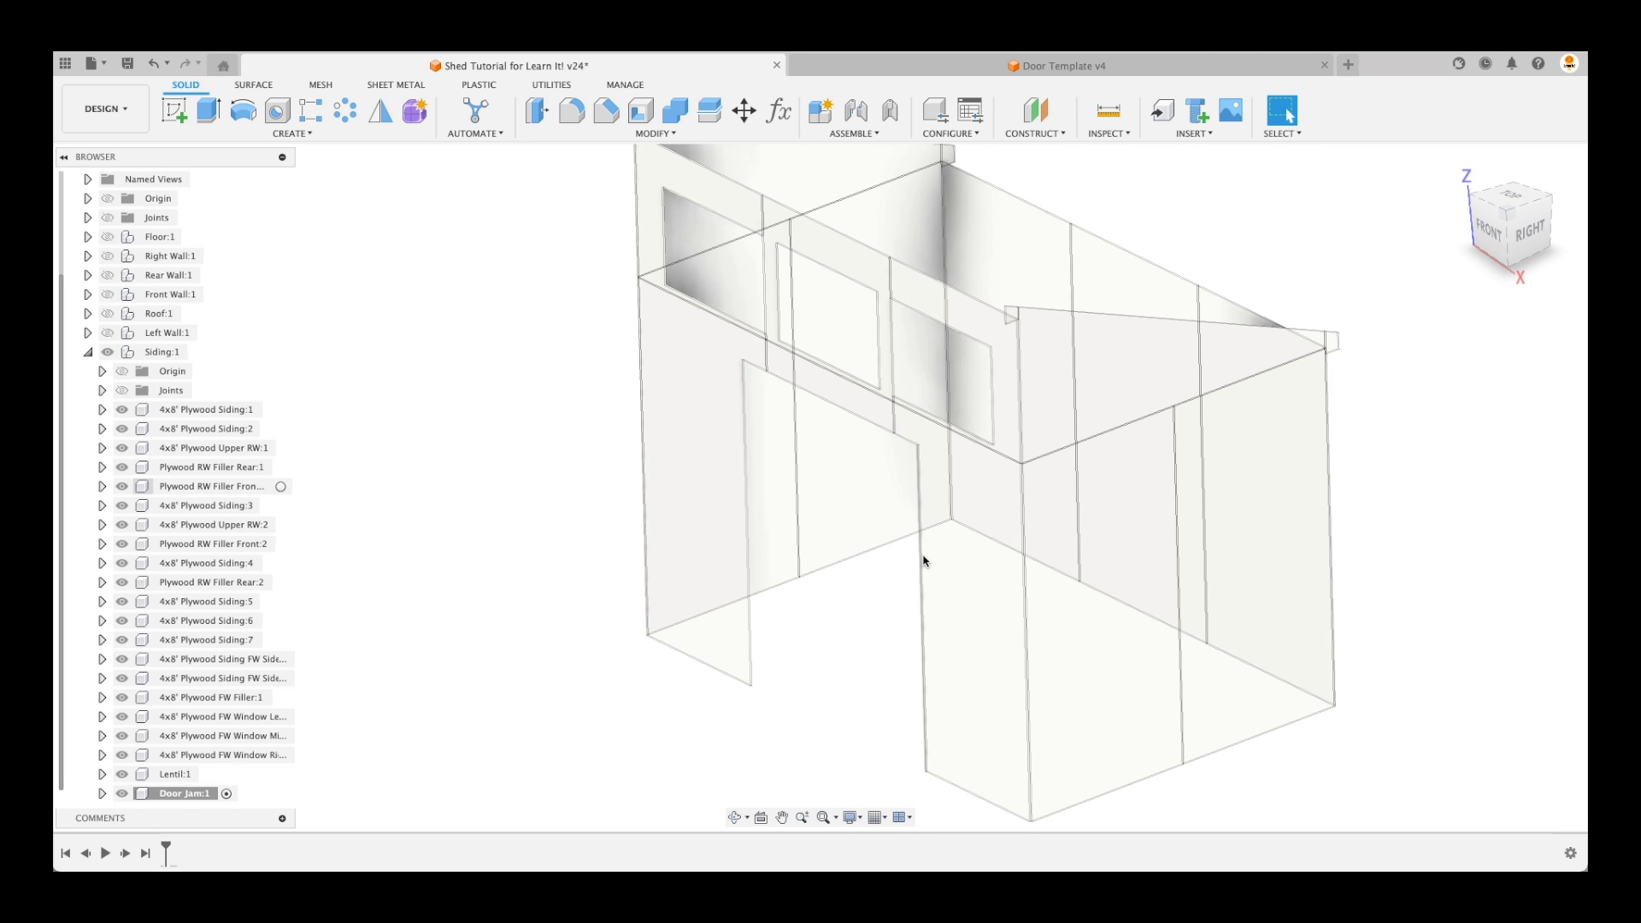
{"action": "scroll", "coordinate": [653, 659], "scroll_direction": "down", "scroll_amount": 1, "text": "shift"}
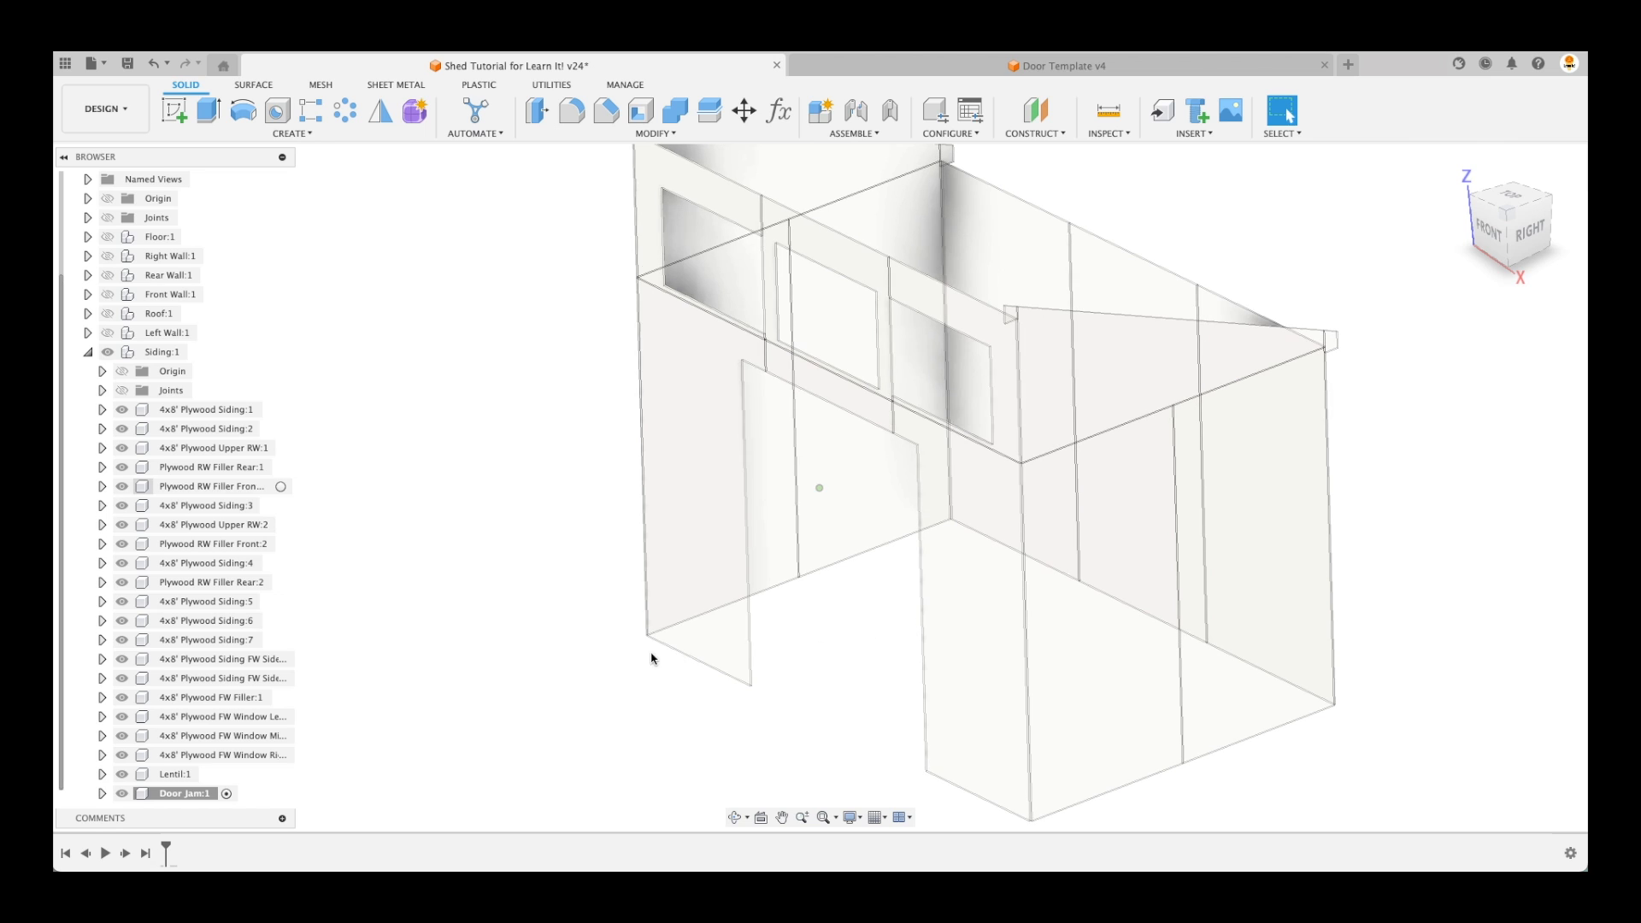
{"action": "scroll", "coordinate": [524, 656], "scroll_direction": "left", "scroll_amount": 3, "text": "shift"}
{"action": "scroll", "coordinate": [524, 657], "scroll_direction": "down", "scroll_amount": 3, "text": "shift"}
{"action": "scroll", "coordinate": [493, 659], "scroll_direction": "down", "scroll_amount": 3, "text": "shift"}
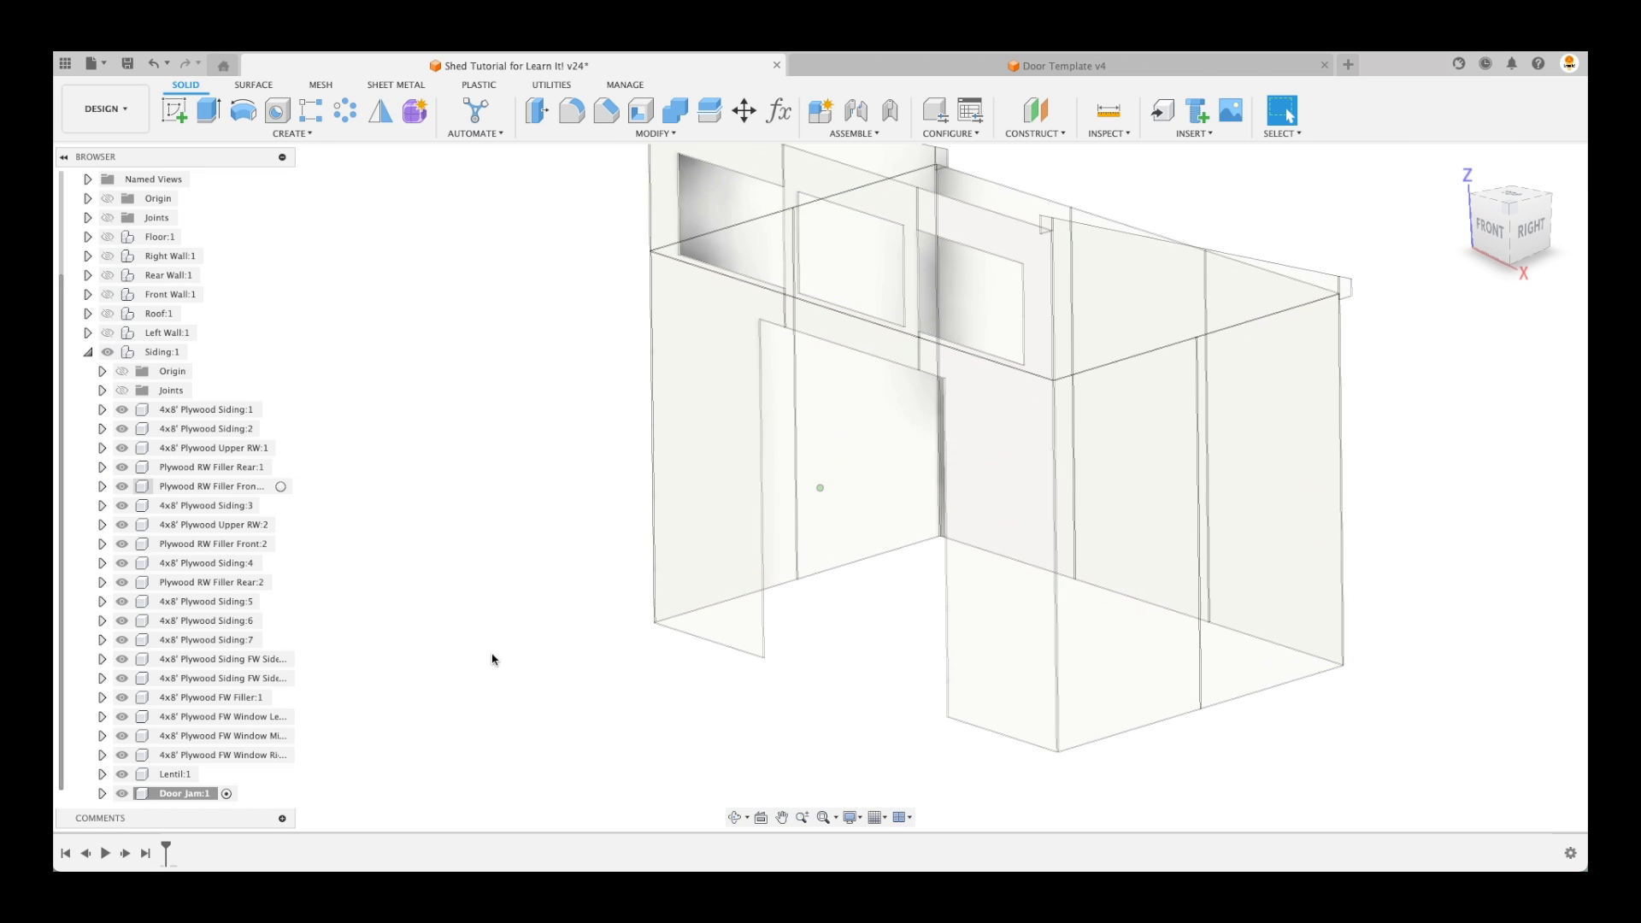
{"action": "scroll", "coordinate": [490, 659], "scroll_direction": "up", "scroll_amount": 1, "text": "shift"}
{"action": "scroll", "coordinate": [481, 664], "scroll_direction": "up", "scroll_amount": 5}
{"action": "scroll", "coordinate": [450, 671], "scroll_direction": "up", "scroll_amount": 3}
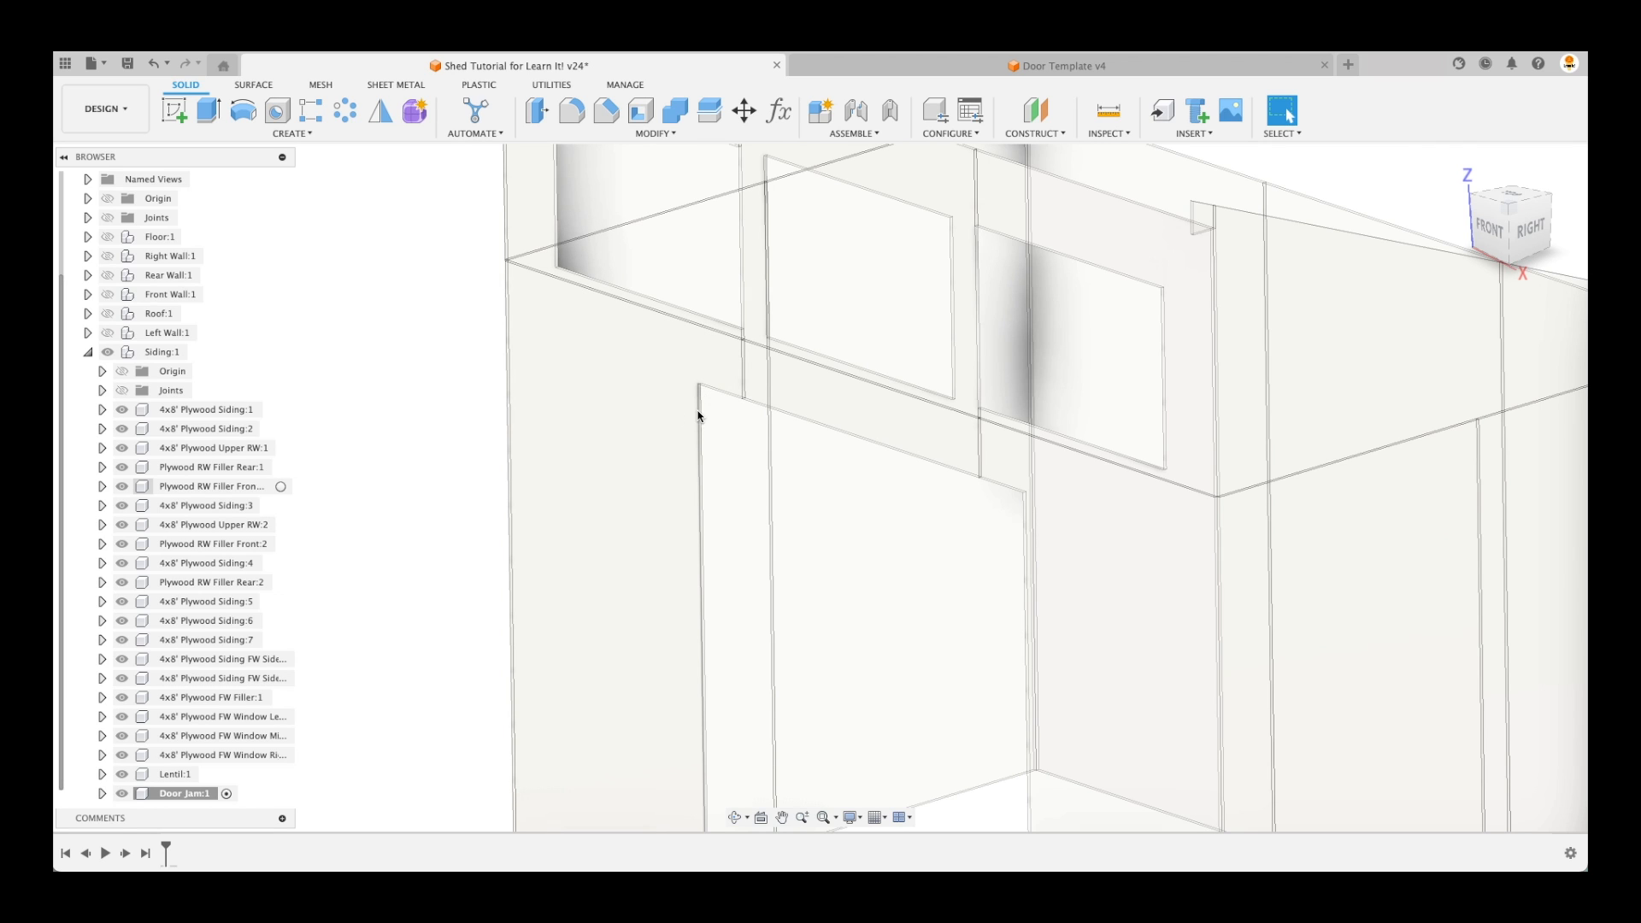
{"action": "left_click", "coordinate": [699, 416]}
{"action": "left_click", "coordinate": [1024, 539]}
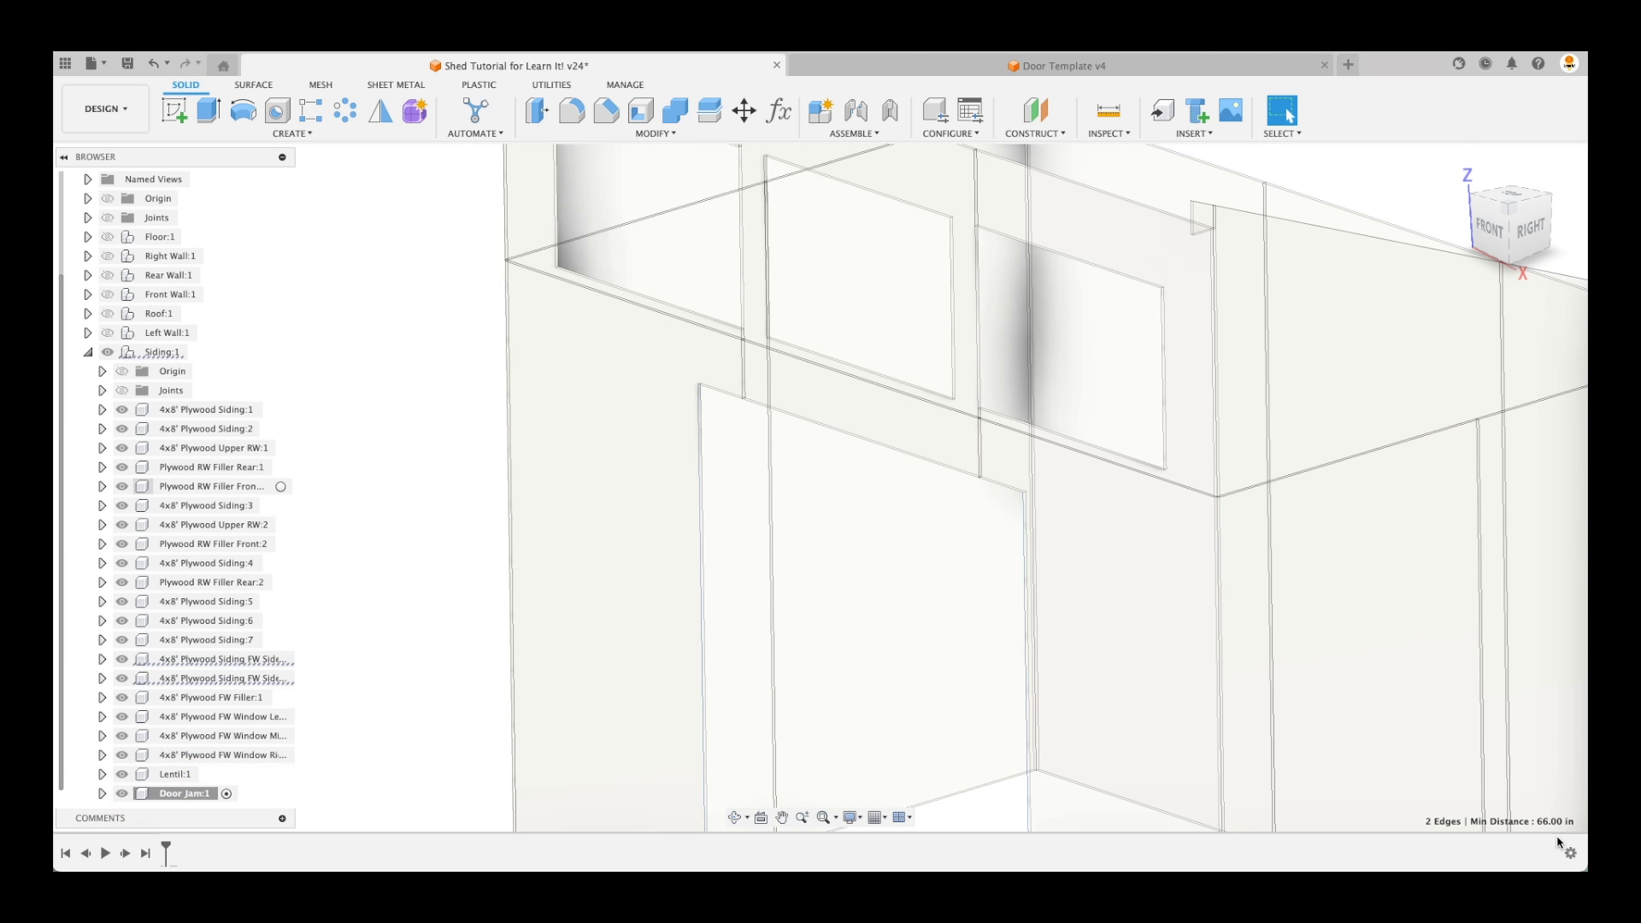
{"action": "scroll", "coordinate": [896, 651], "scroll_direction": "down", "scroll_amount": 1}
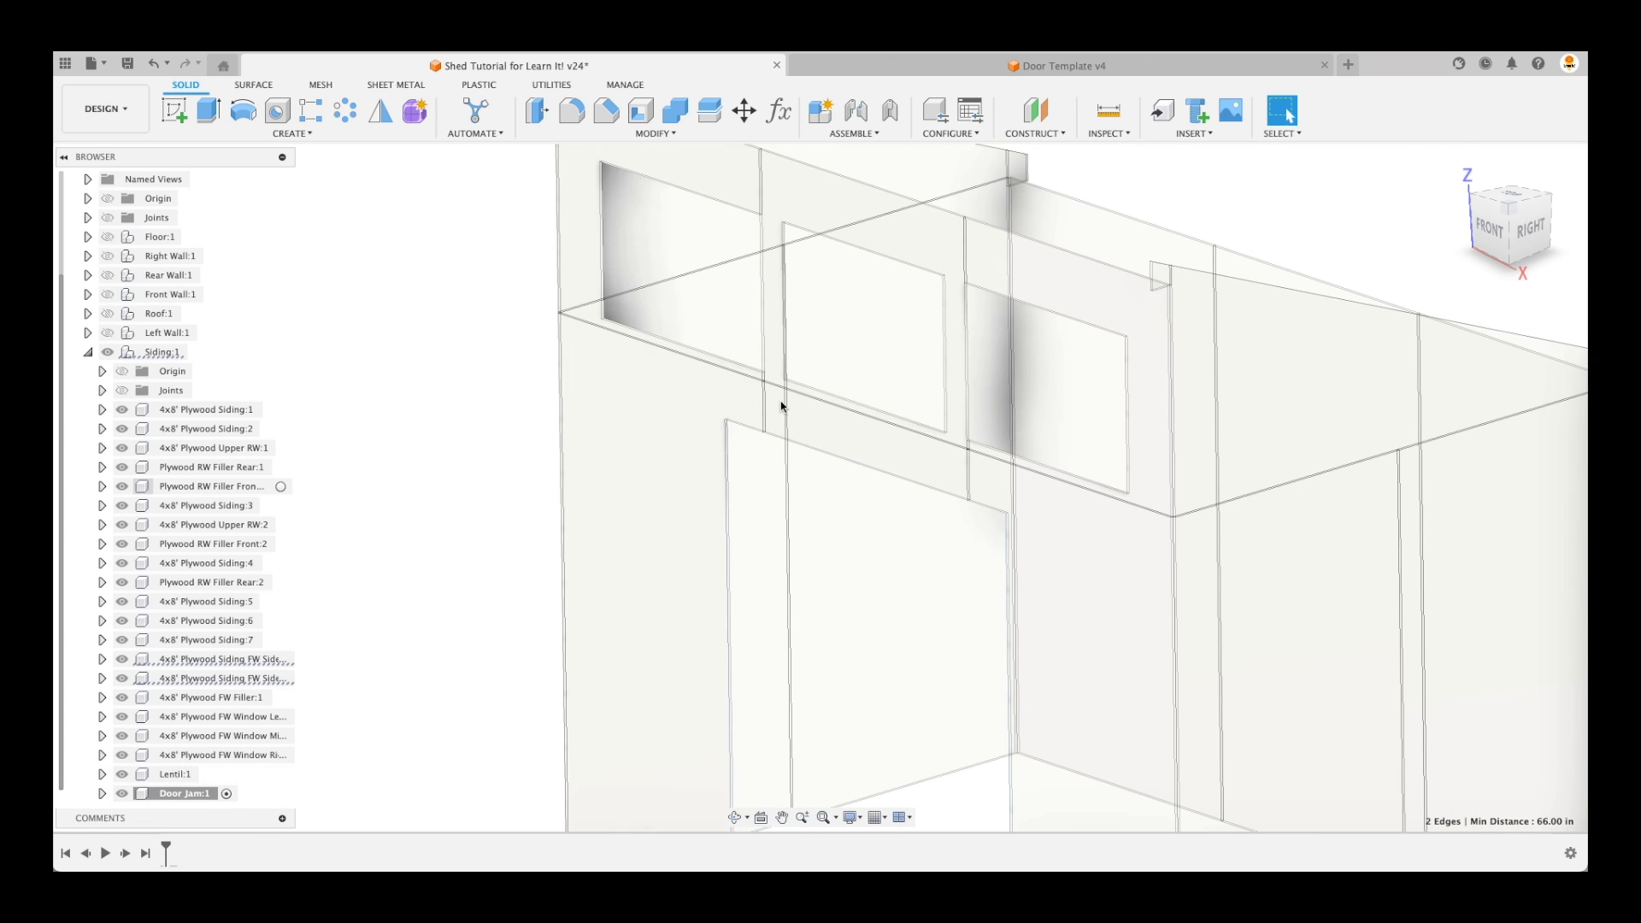
{"action": "left_click", "coordinate": [444, 491]}
{"action": "scroll", "coordinate": [445, 491], "scroll_direction": "down", "scroll_amount": 2}
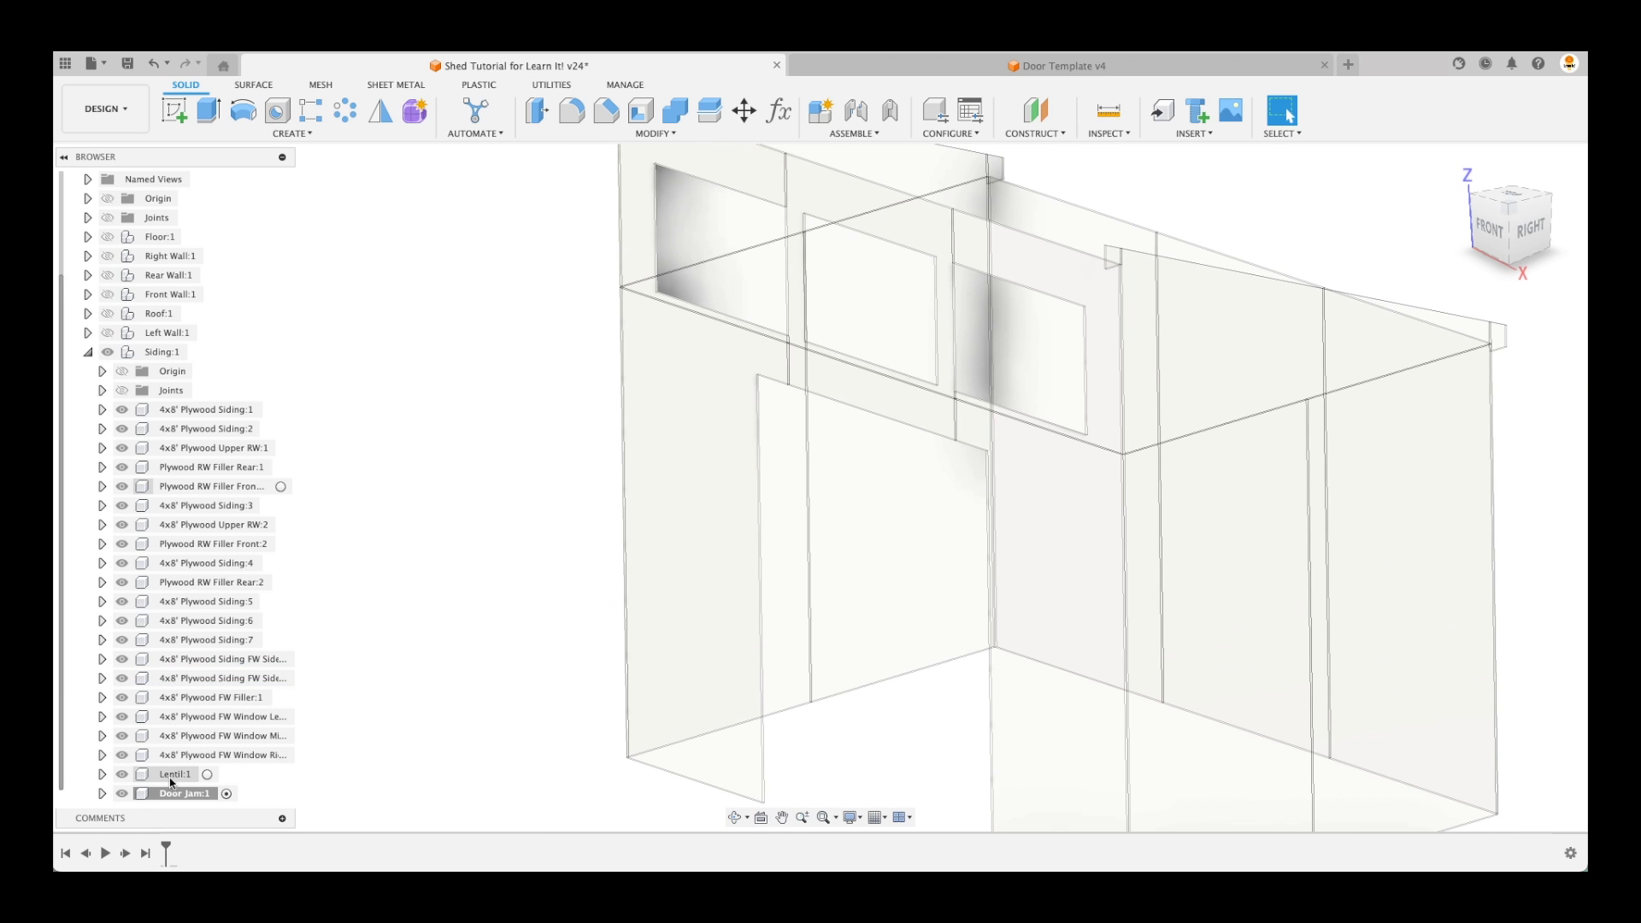
Activate the Lentil component and create a box on the front vertical origin plane, 66+3.5*2 in long, 3.5 in wide and 1.5 in high
{"action": "left_click", "coordinate": [380, 566]}
{"action": "scroll", "coordinate": [380, 564], "scroll_direction": "down", "scroll_amount": 3}
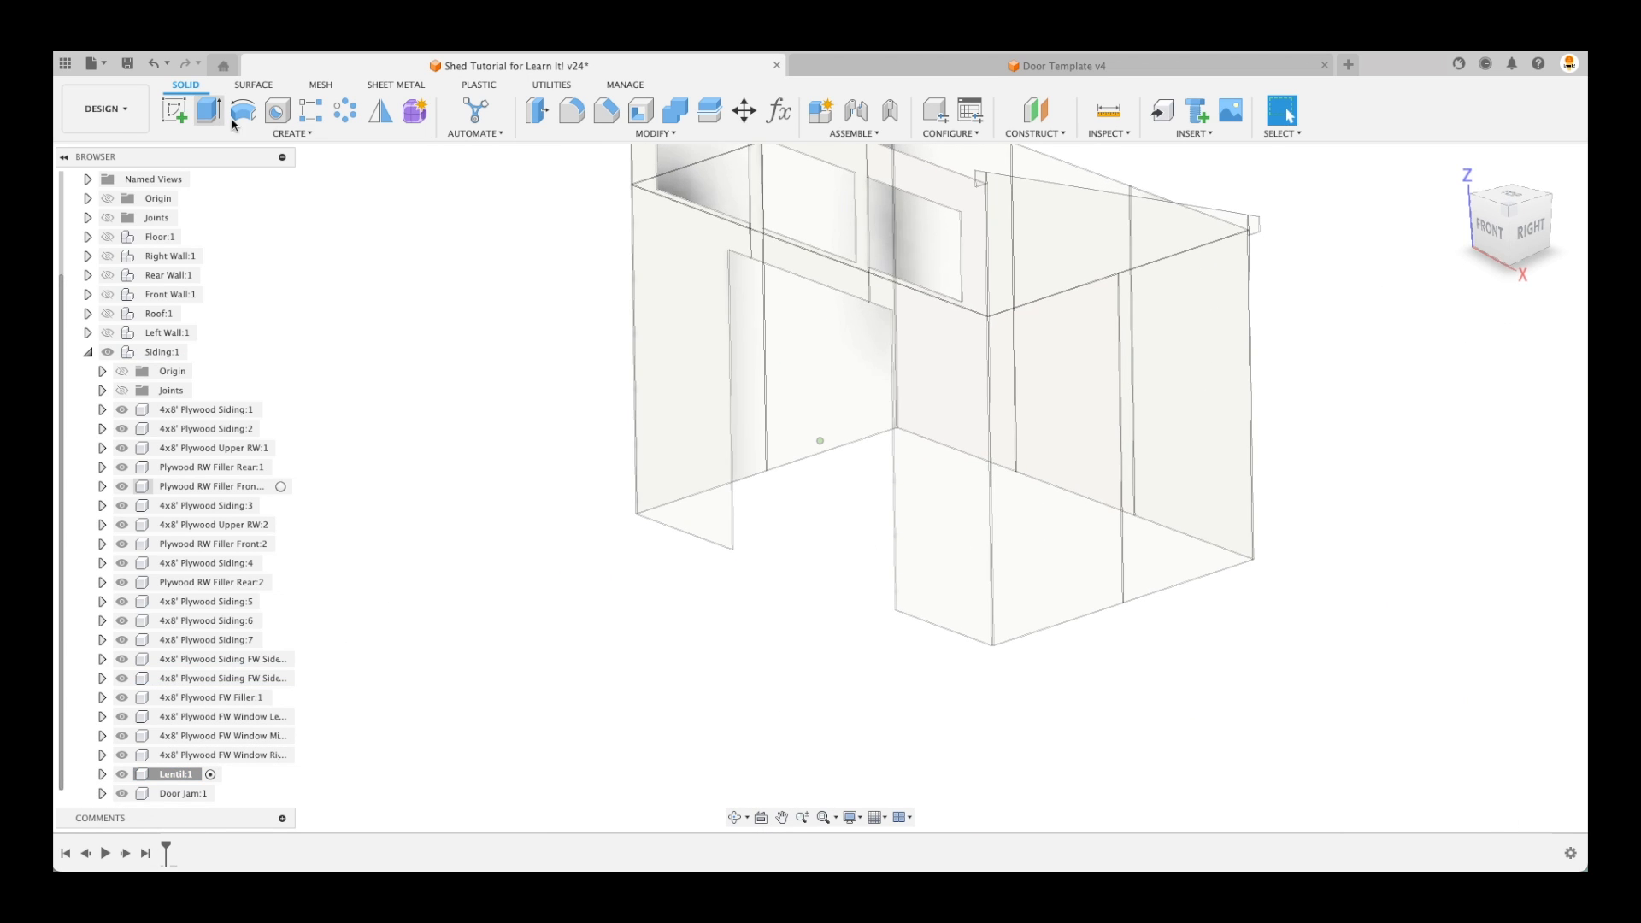
{"action": "left_click", "coordinate": [319, 133]}
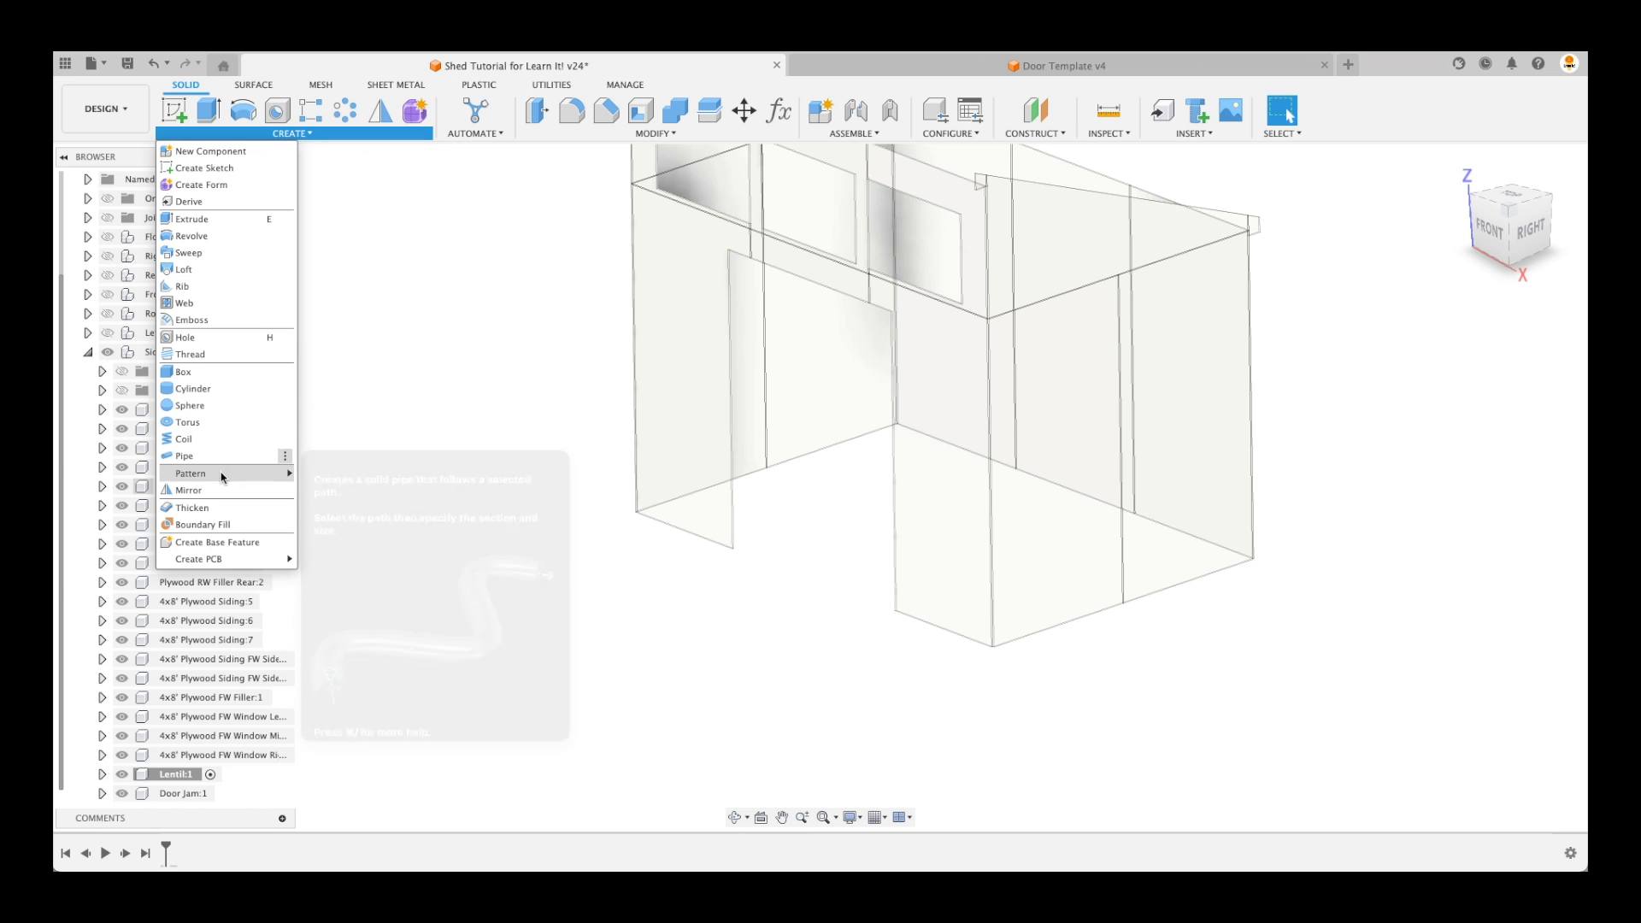
{"action": "left_click", "coordinate": [225, 377]}
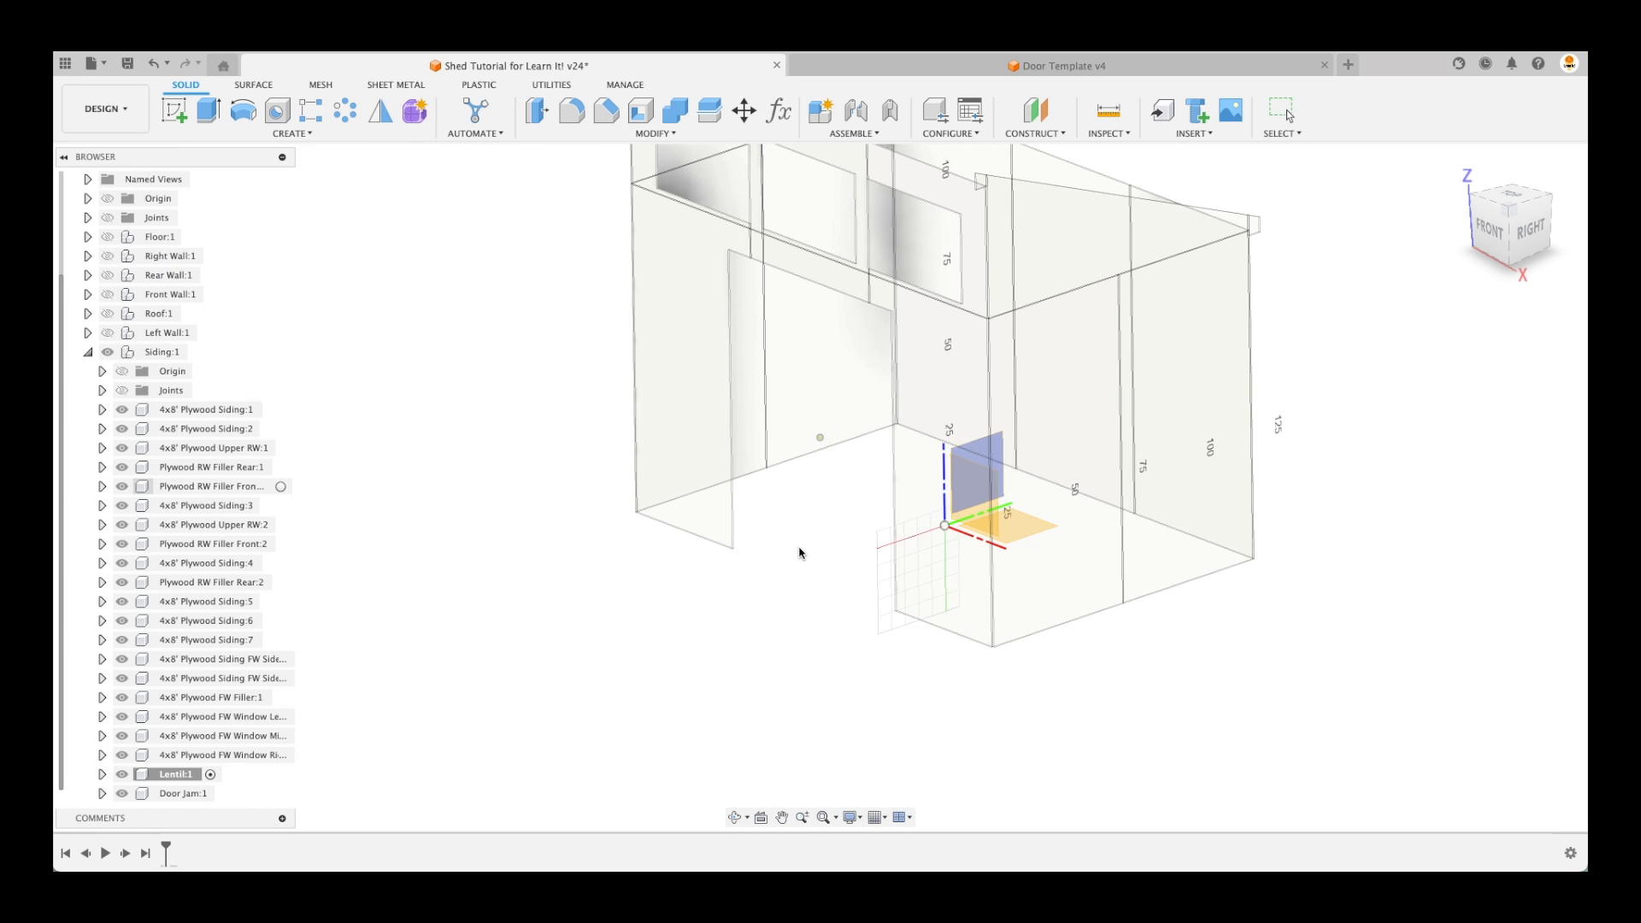
{"action": "middle_click_drag", "start_coordinate": [802, 553], "coordinate": [867, 571], "text": "shift"}
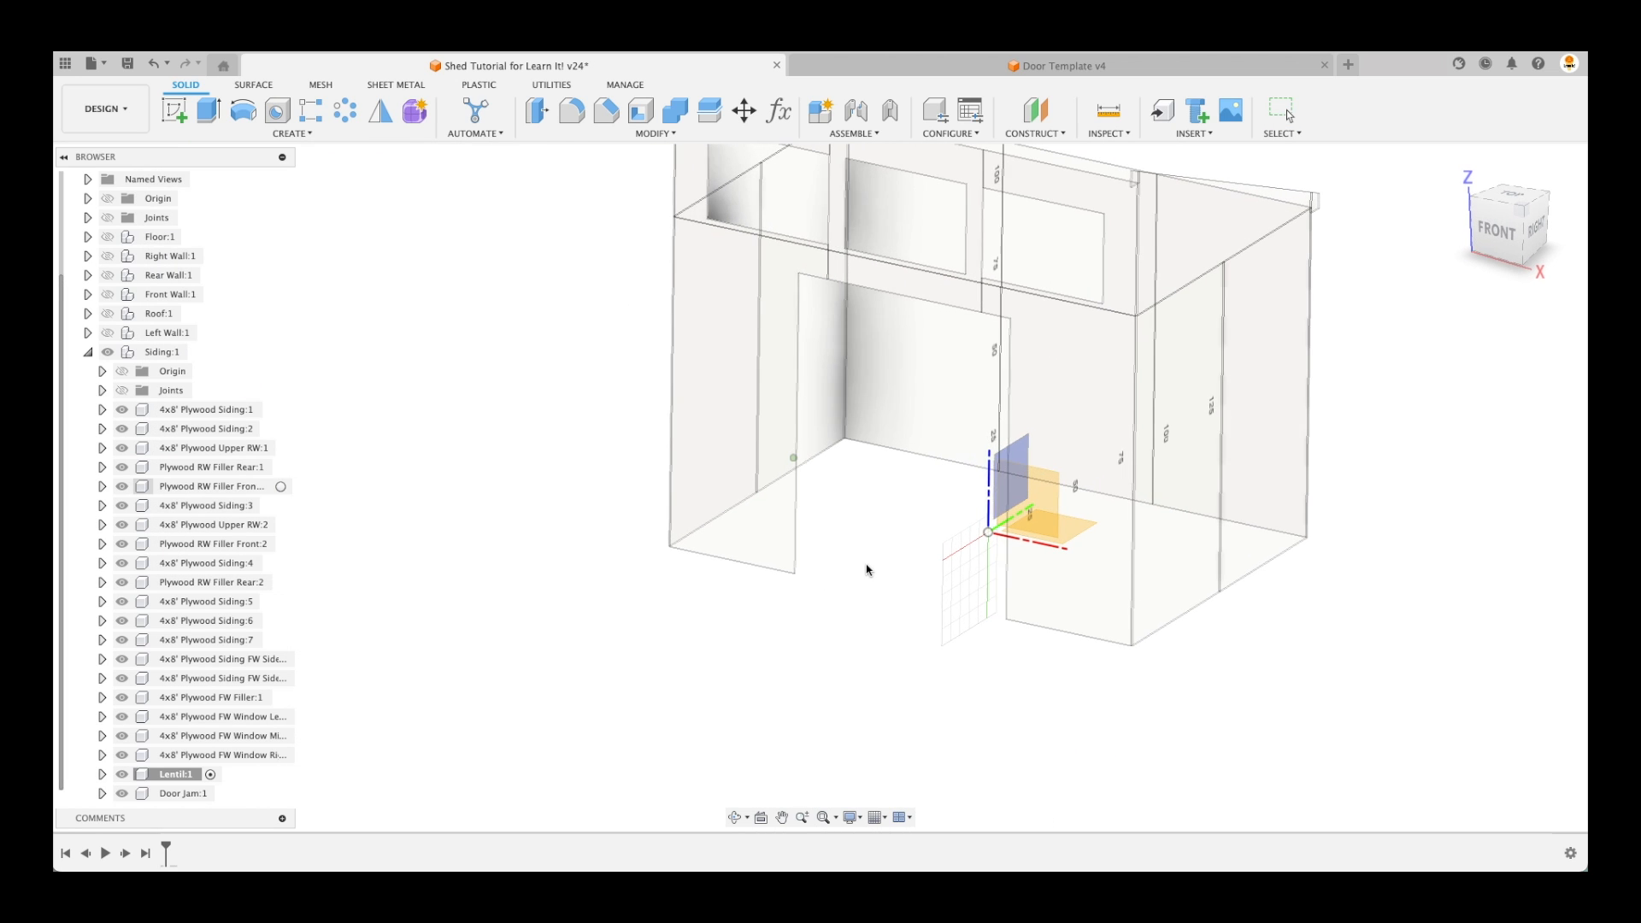
{"action": "left_click", "coordinate": [1006, 506]}
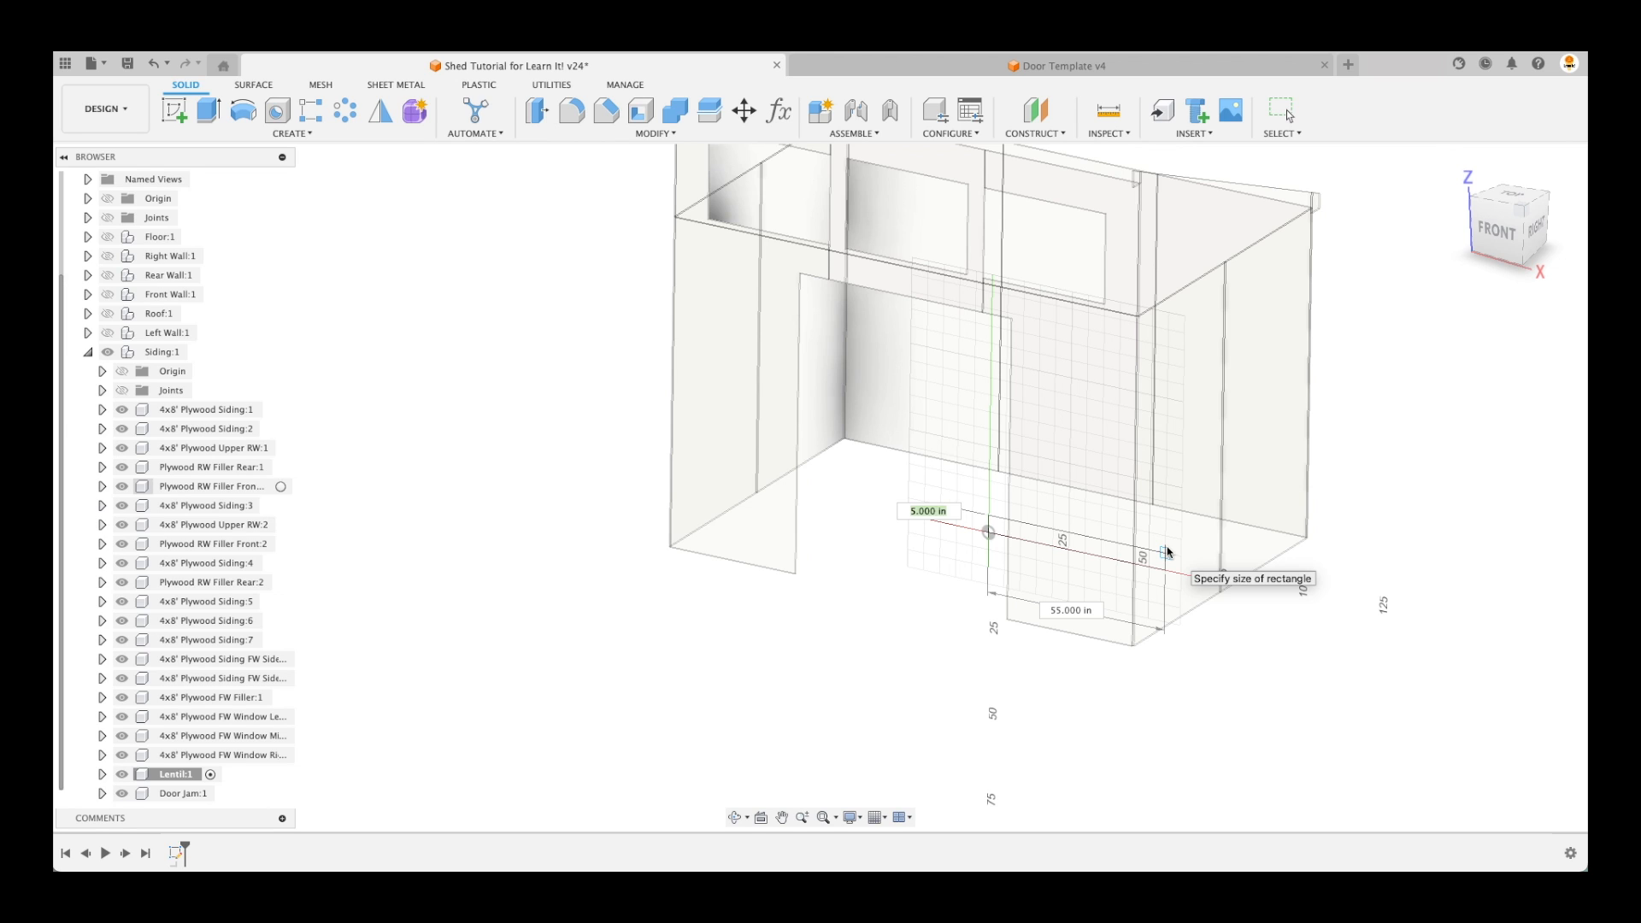
{"action": "type", "text": "3.5"}
{"action": "key", "text": "Tab"}
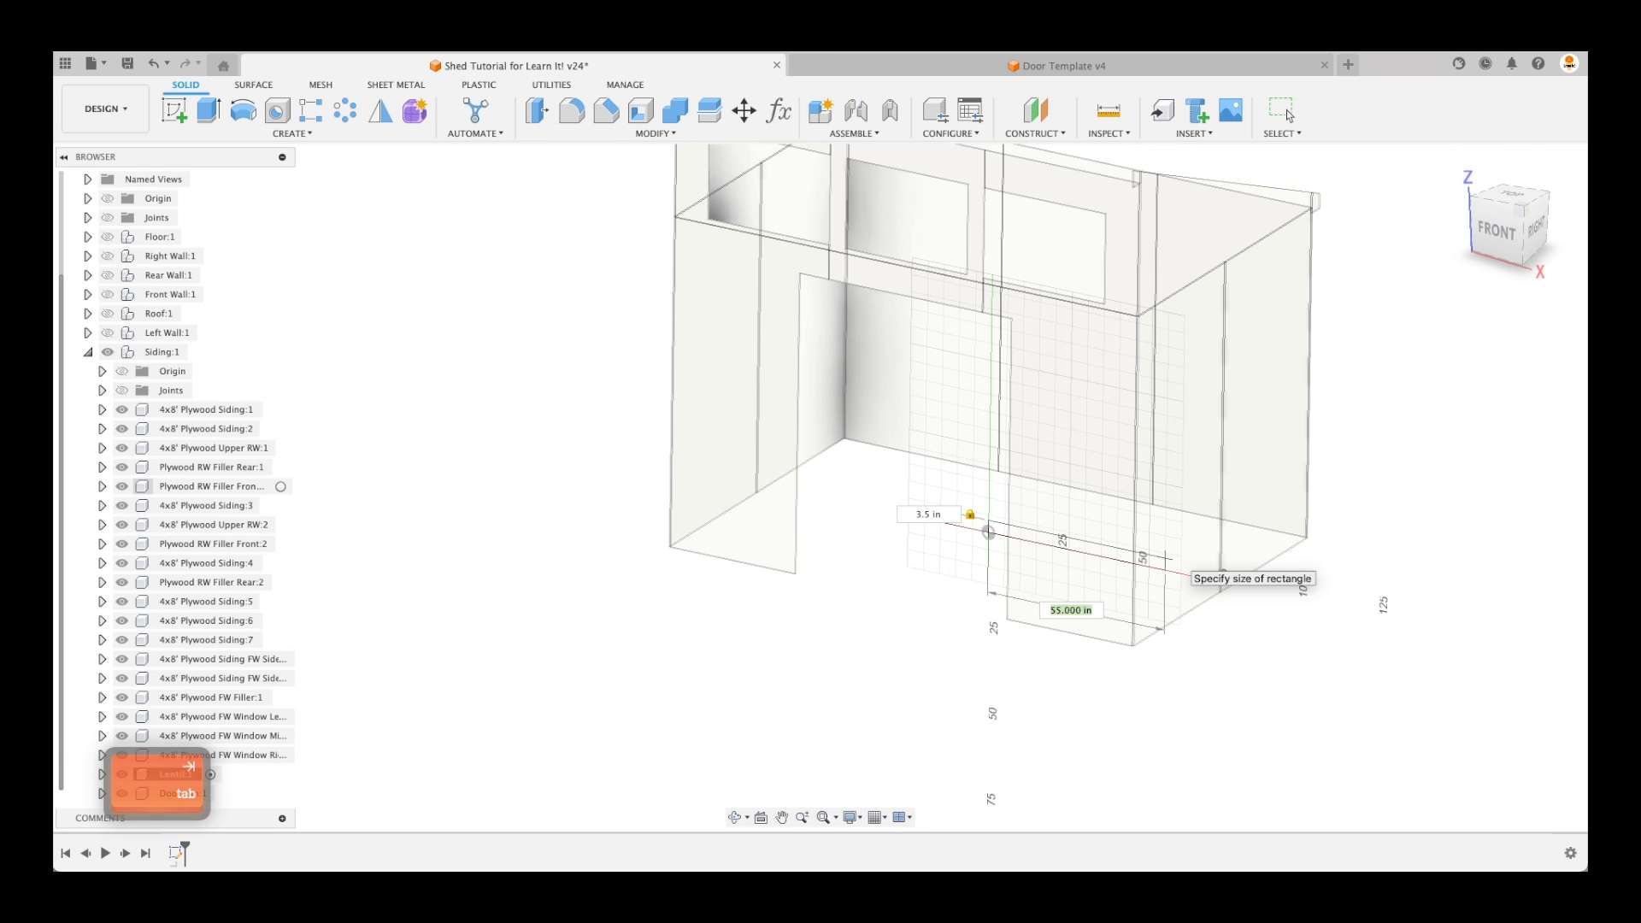
{"action": "type", "text": "66+"}
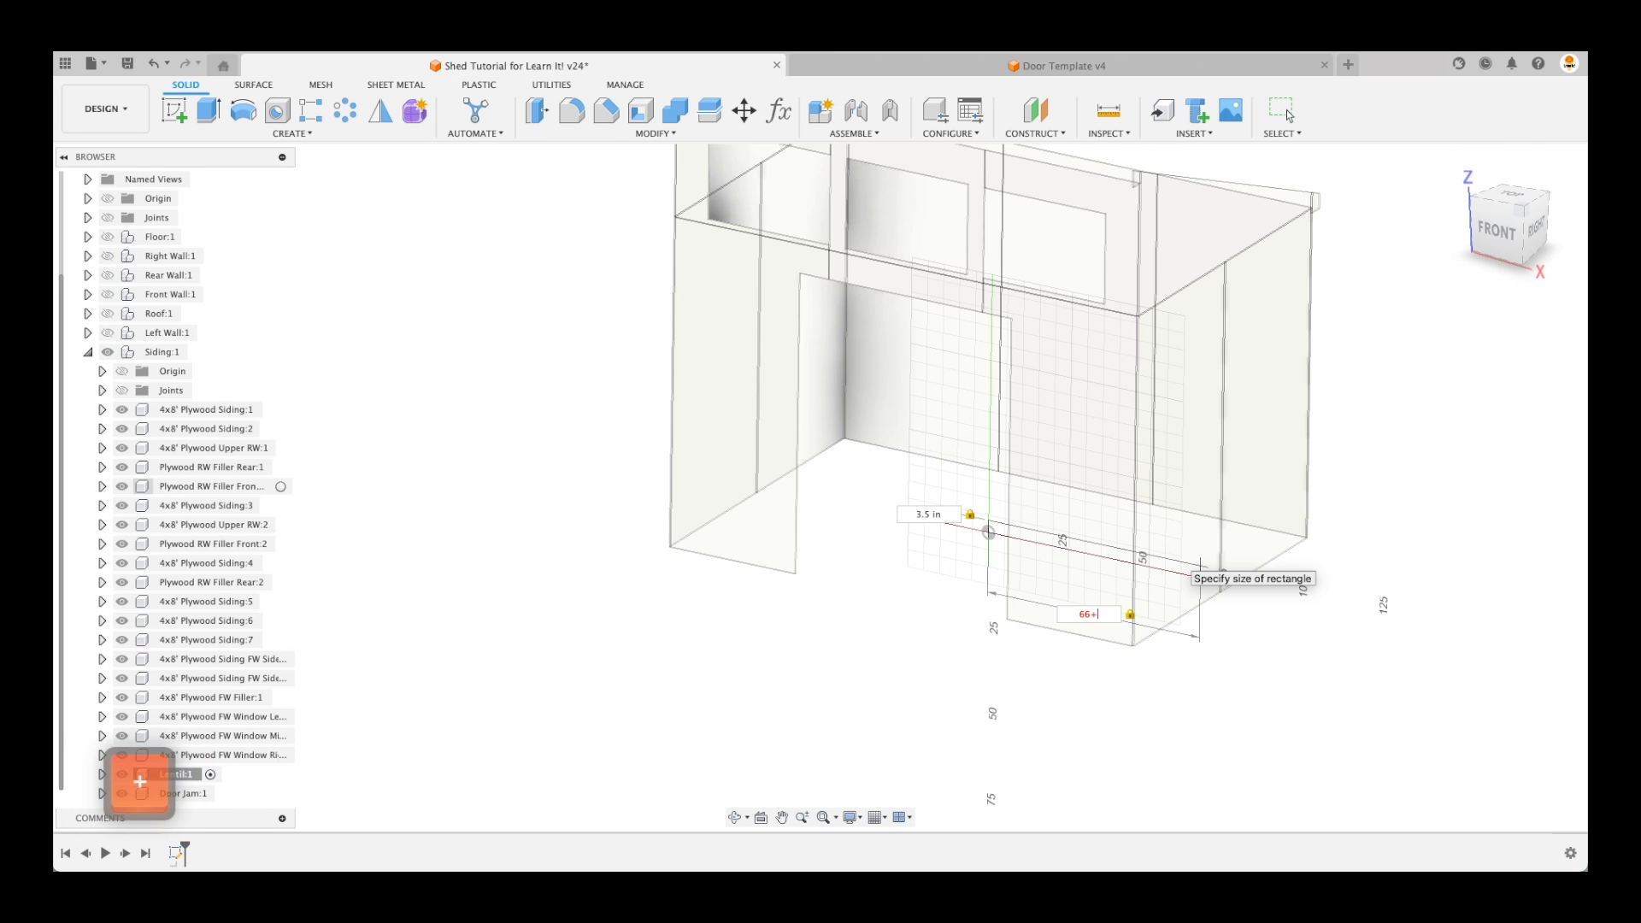
{"action": "type", "text": "3.5*2"}
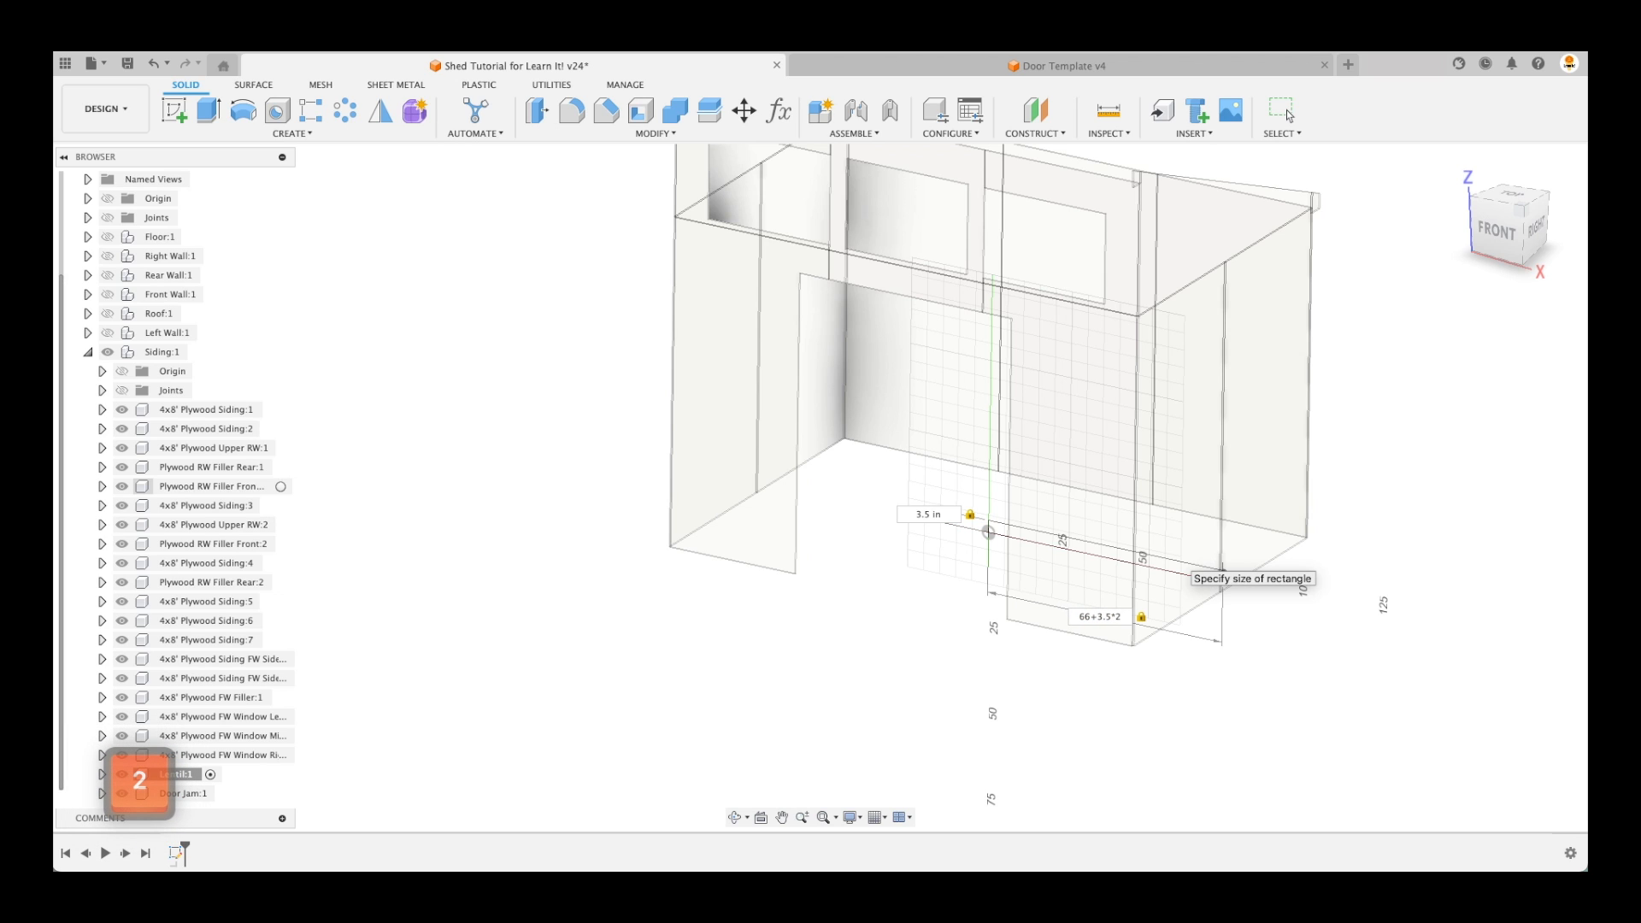
{"action": "key", "text": "Return"}
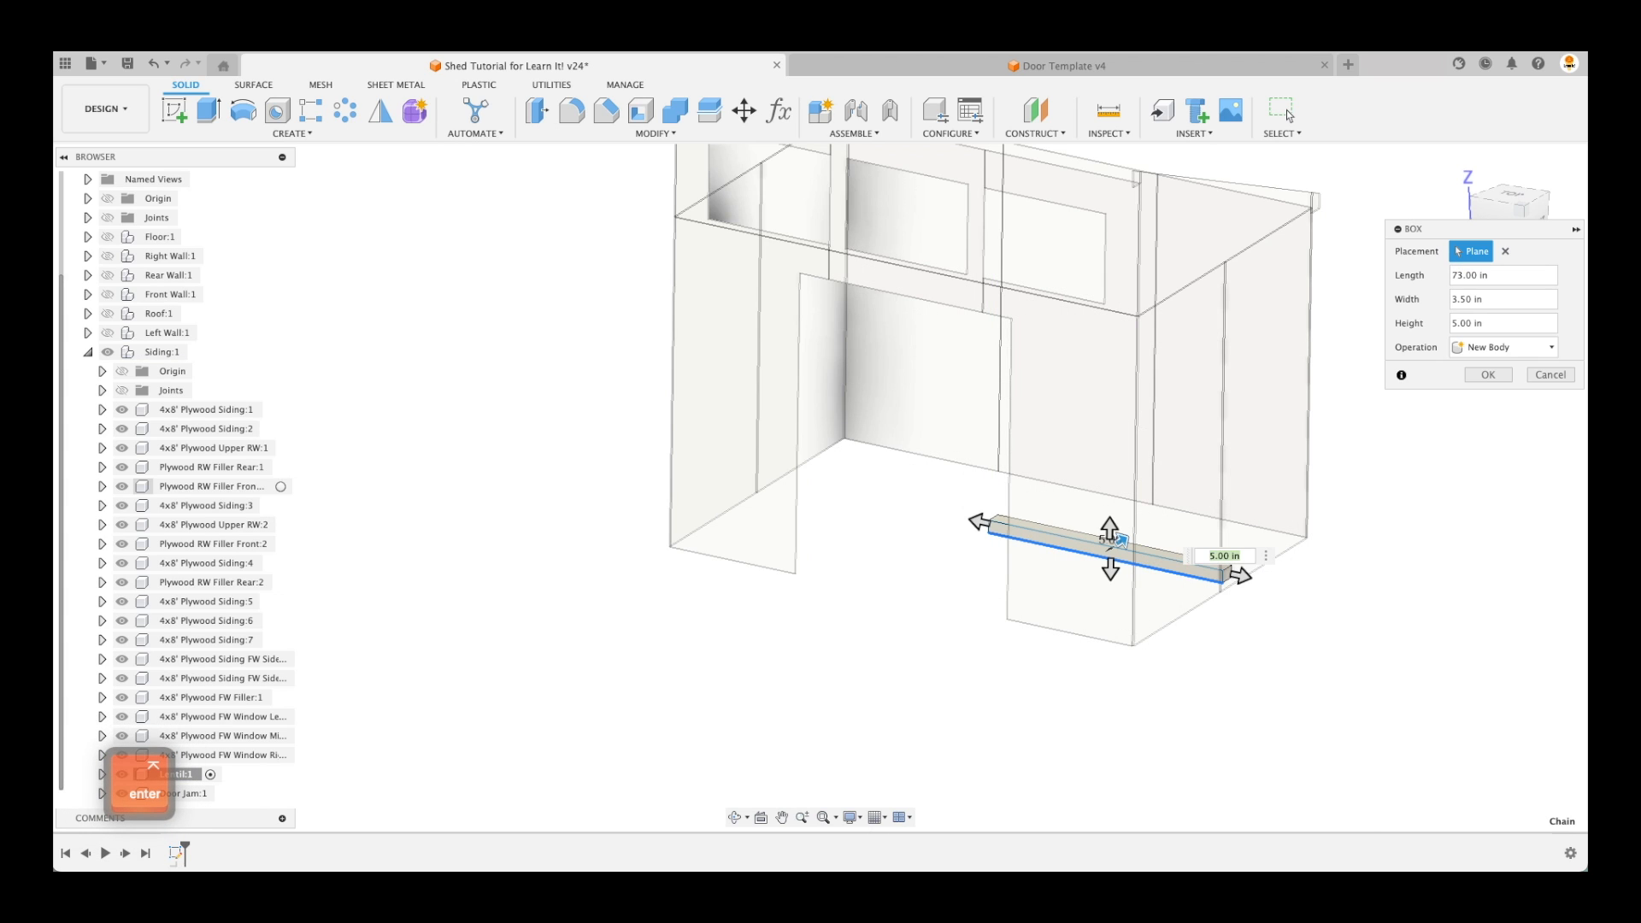
{"action": "type", "text": "1.5"}
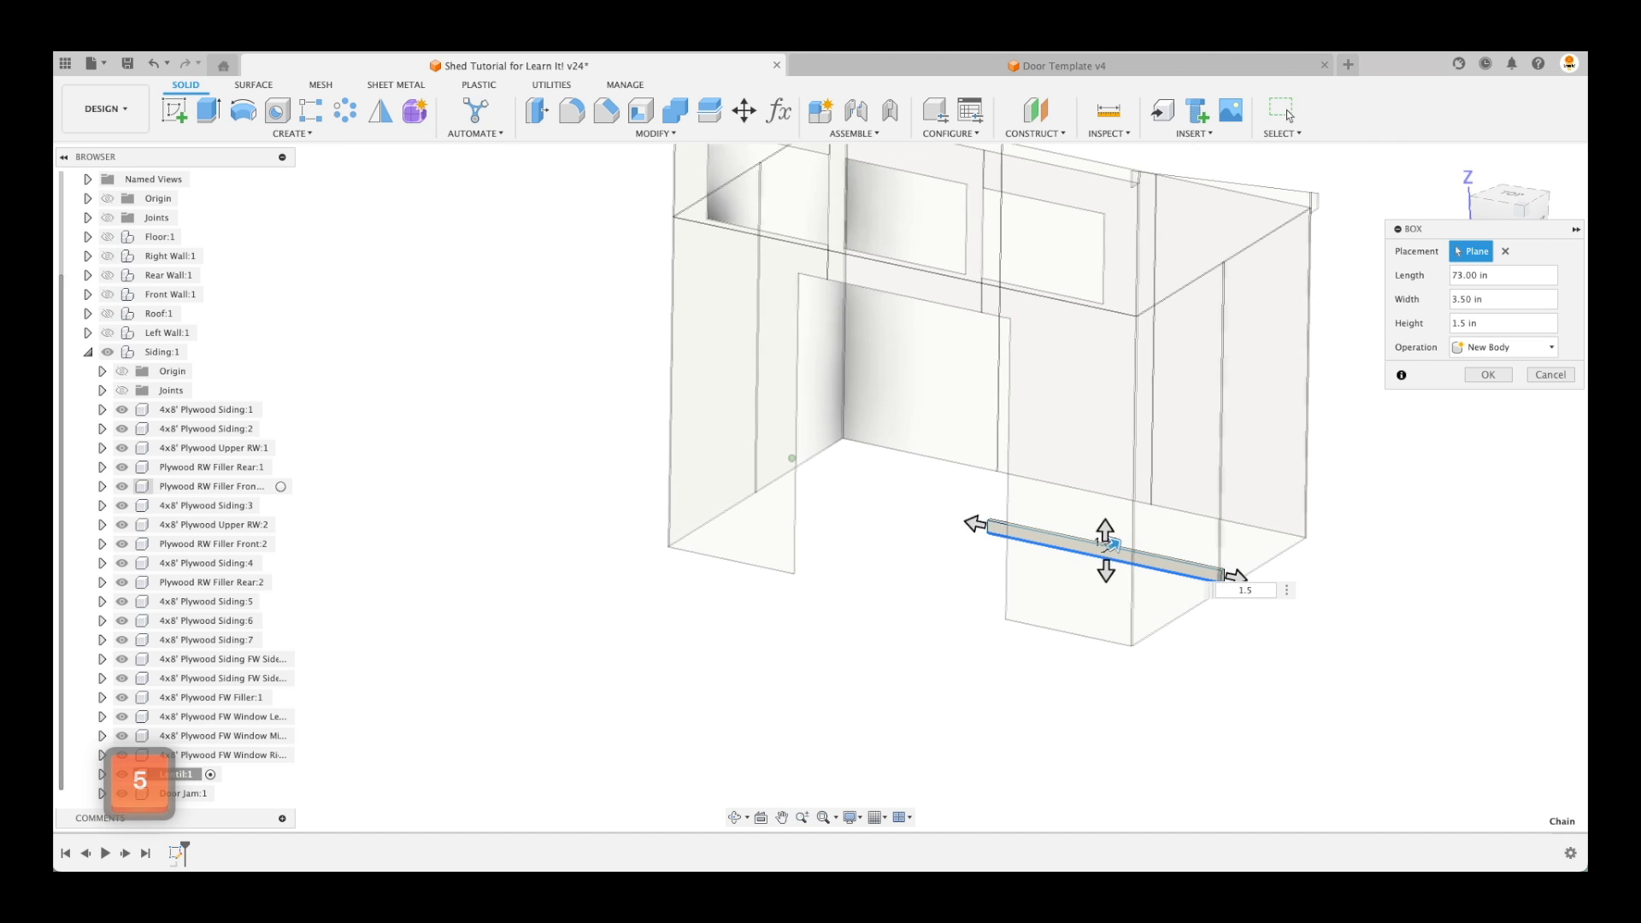
{"action": "key", "text": "Return"}
Joint the lintel's back face to the 4x8' Plywood FW Filler panel, centred above the door opening
{"action": "middle_click_drag", "start_coordinate": [979, 606], "coordinate": [1106, 718]}
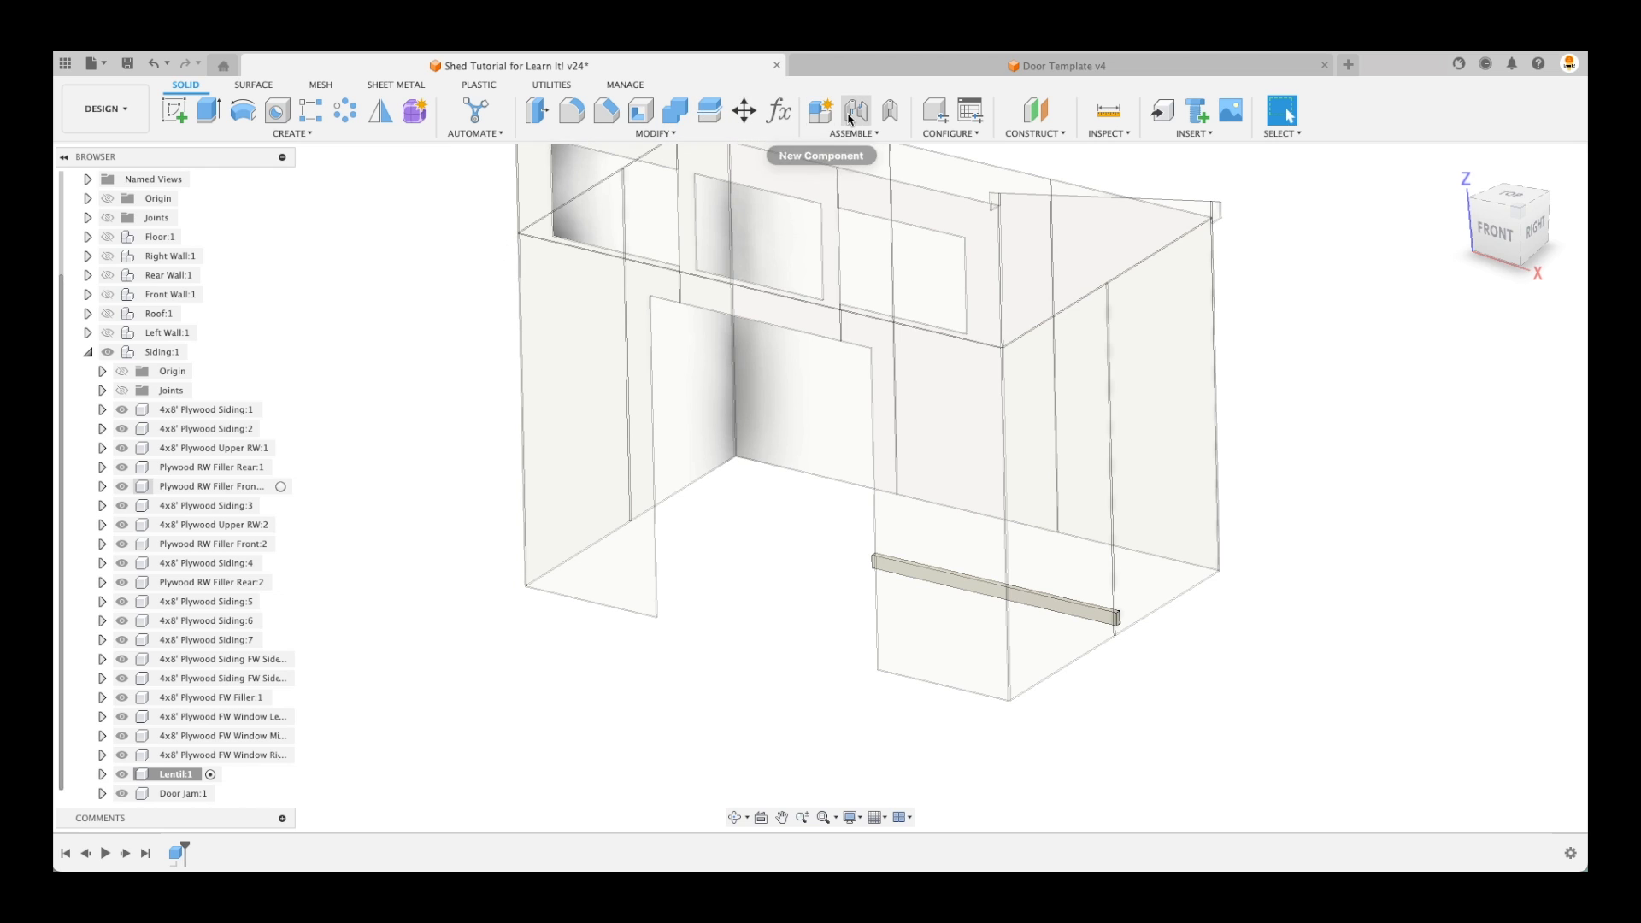
{"action": "left_click", "coordinate": [856, 109]}
{"action": "middle_click_drag", "start_coordinate": [733, 663], "coordinate": [1005, 691]}
{"action": "scroll", "coordinate": [1010, 666], "scroll_direction": "up", "scroll_amount": 5}
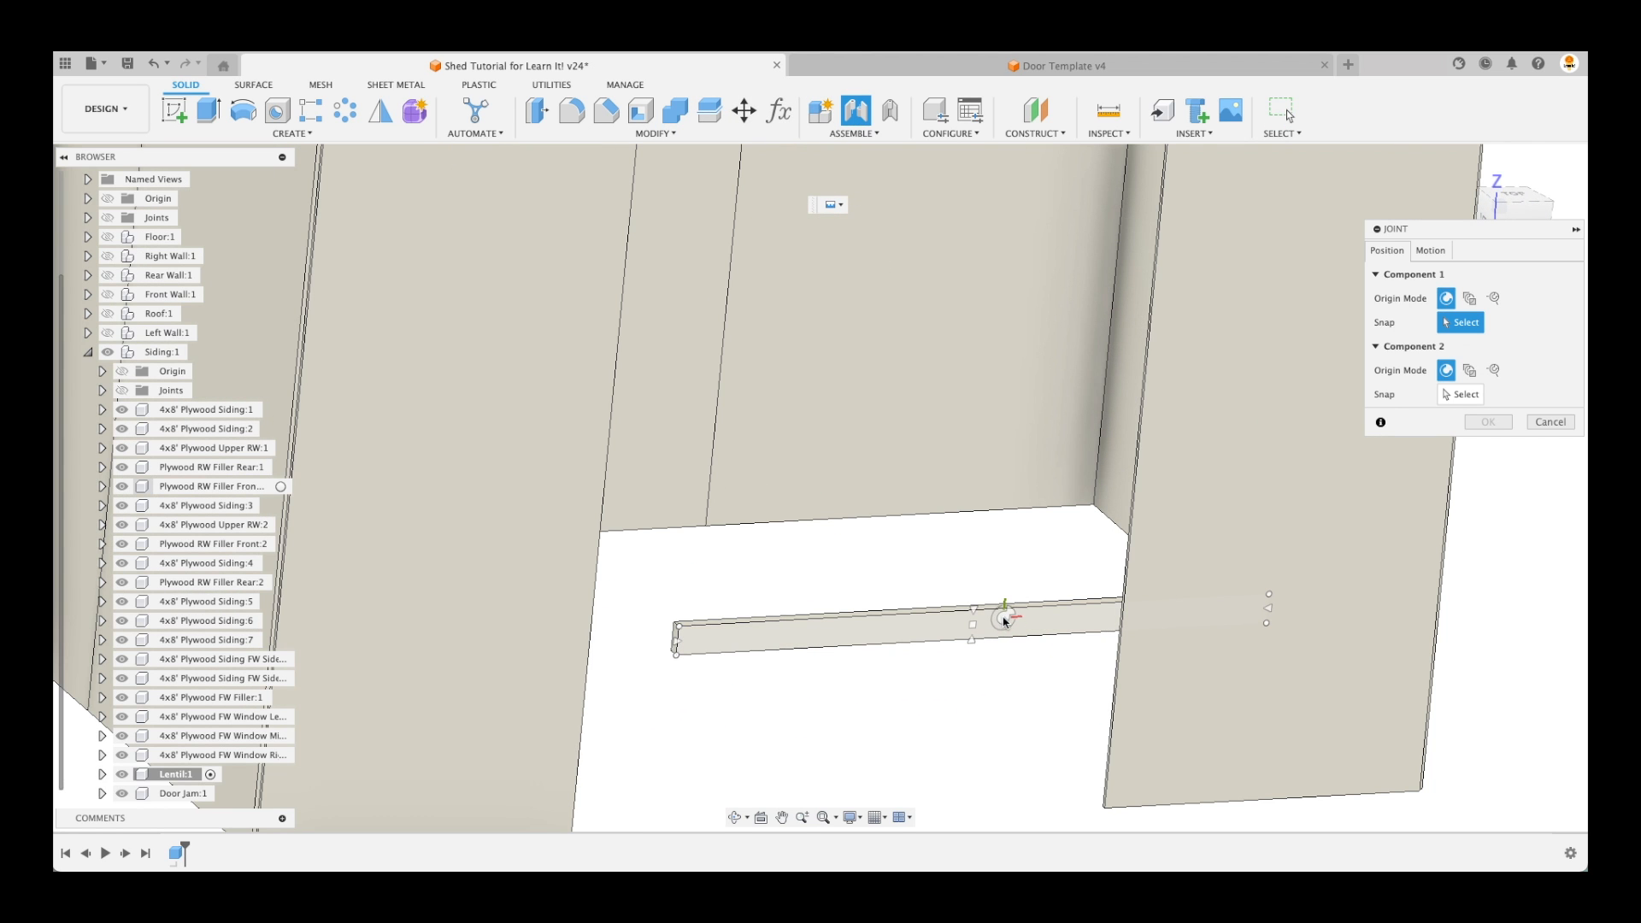
{"action": "left_click", "coordinate": [1007, 623]}
{"action": "scroll", "coordinate": [1017, 693], "scroll_direction": "down", "scroll_amount": 5}
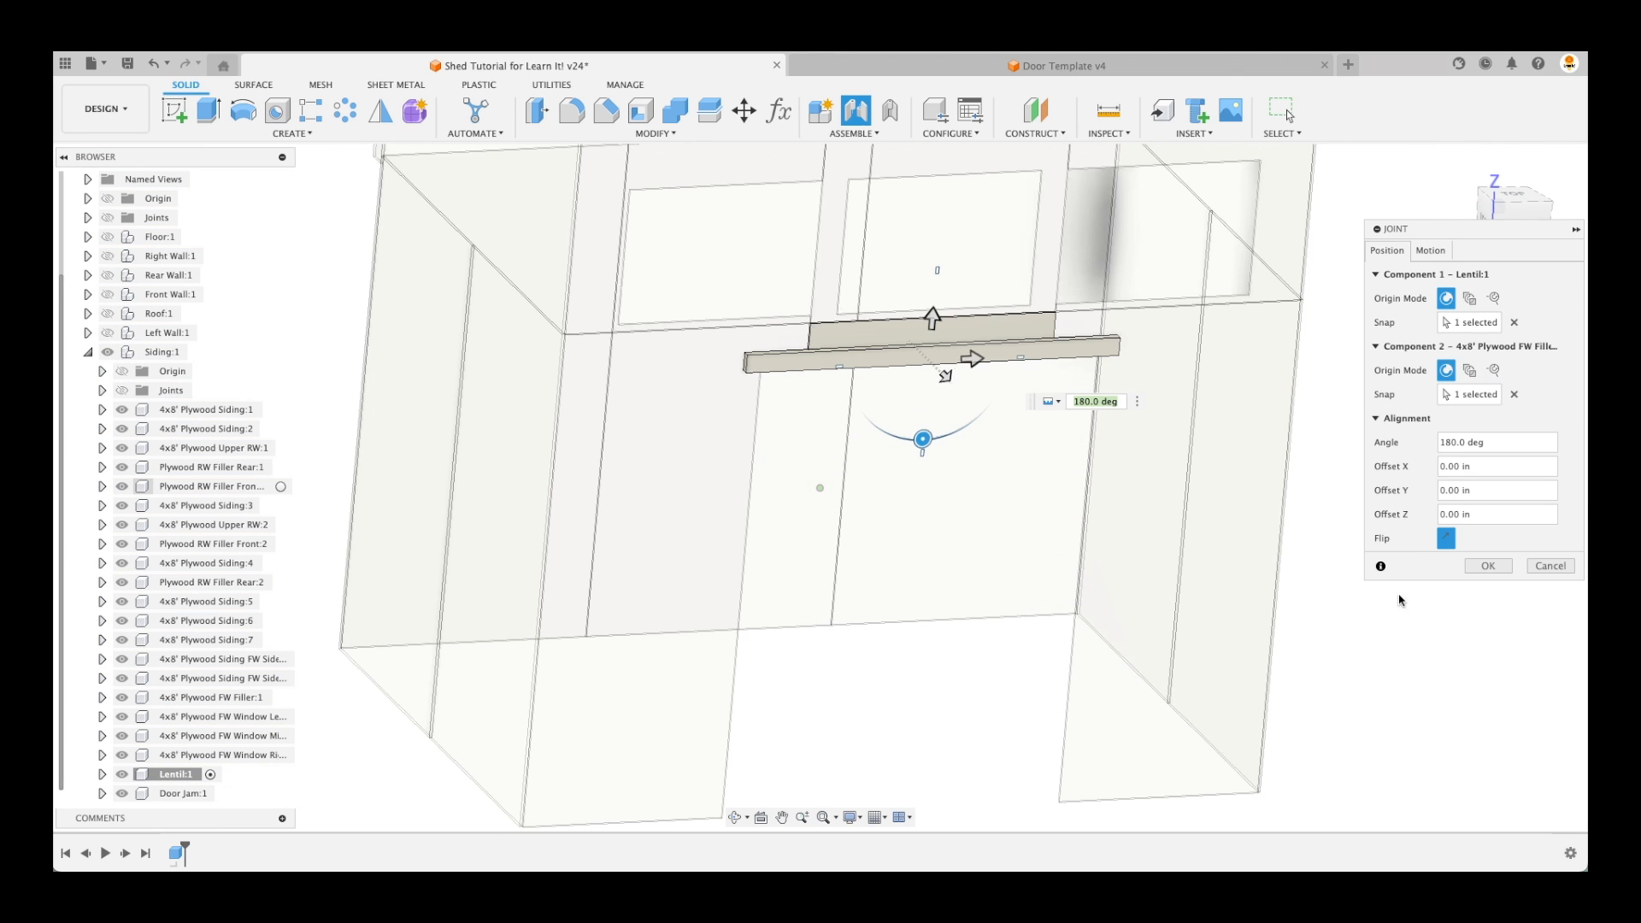
{"action": "left_click", "coordinate": [1487, 566]}
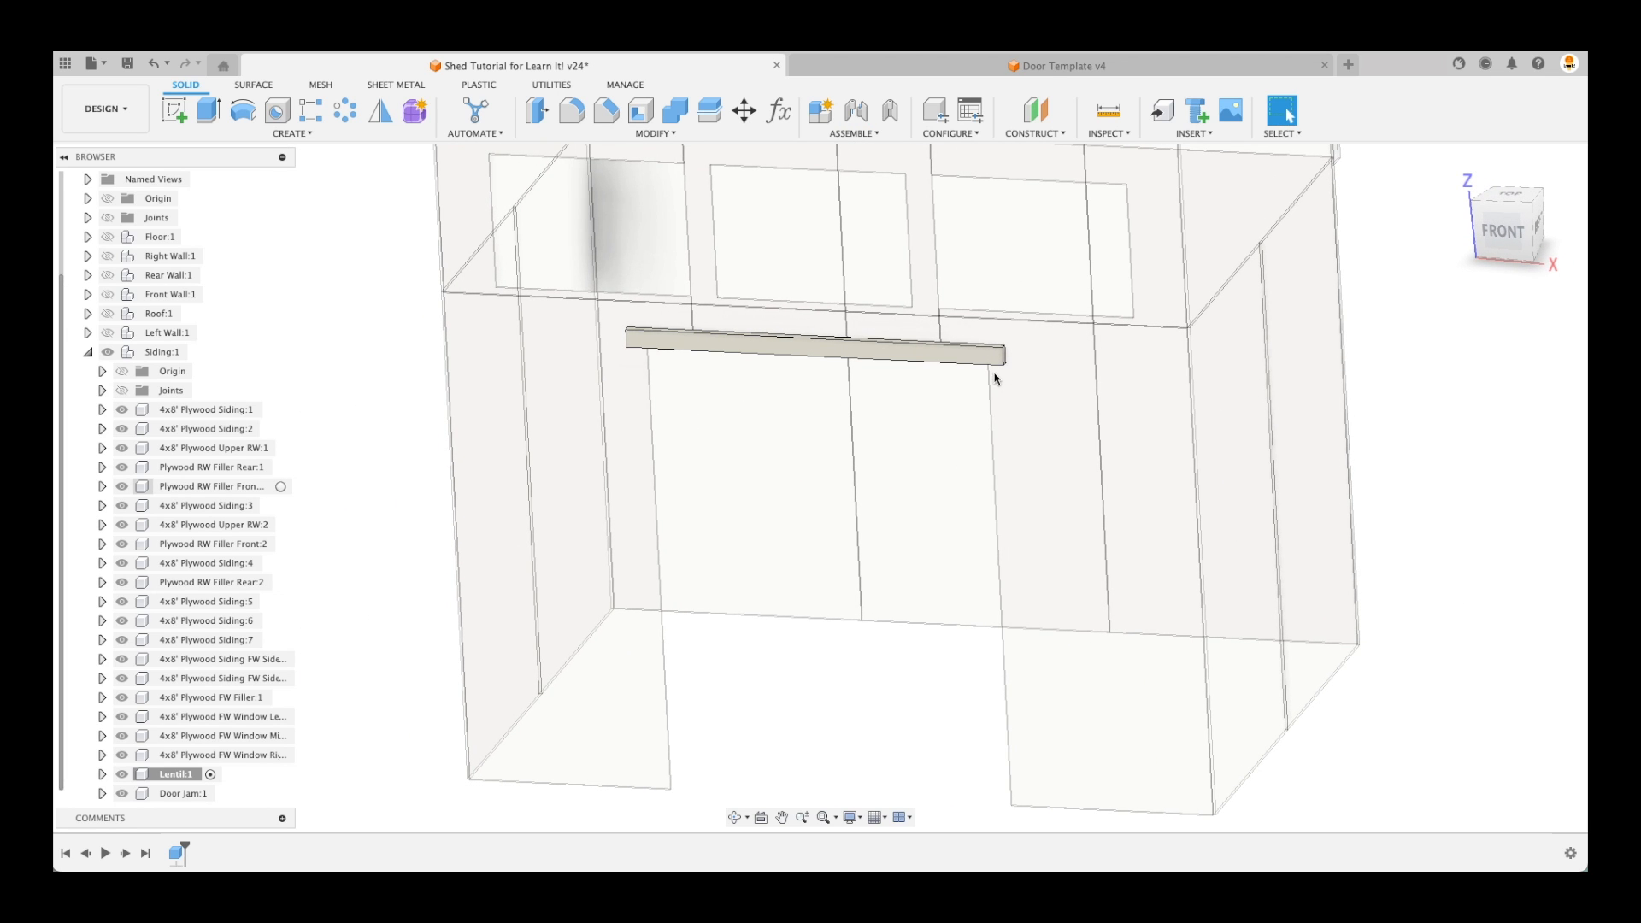
Activate the Door Jam component and create an upright box 87.5 in tall, 3.5 in wide and 1.5 in thick
{"action": "left_click", "coordinate": [196, 799]}
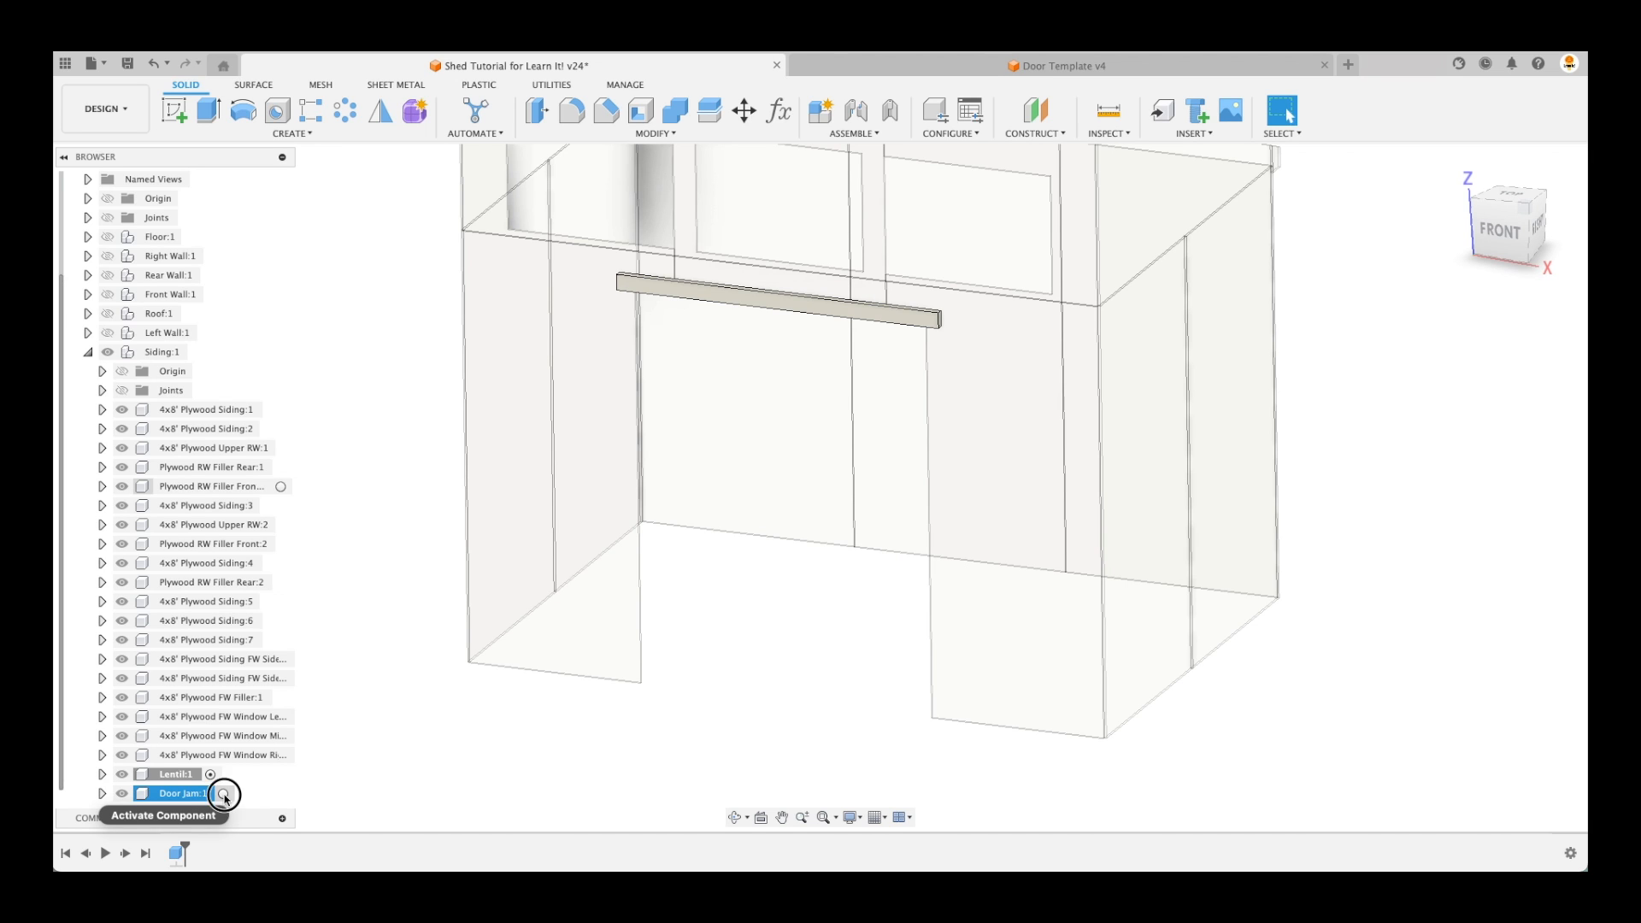
{"action": "left_click", "coordinate": [224, 795]}
{"action": "left_click", "coordinate": [292, 135]}
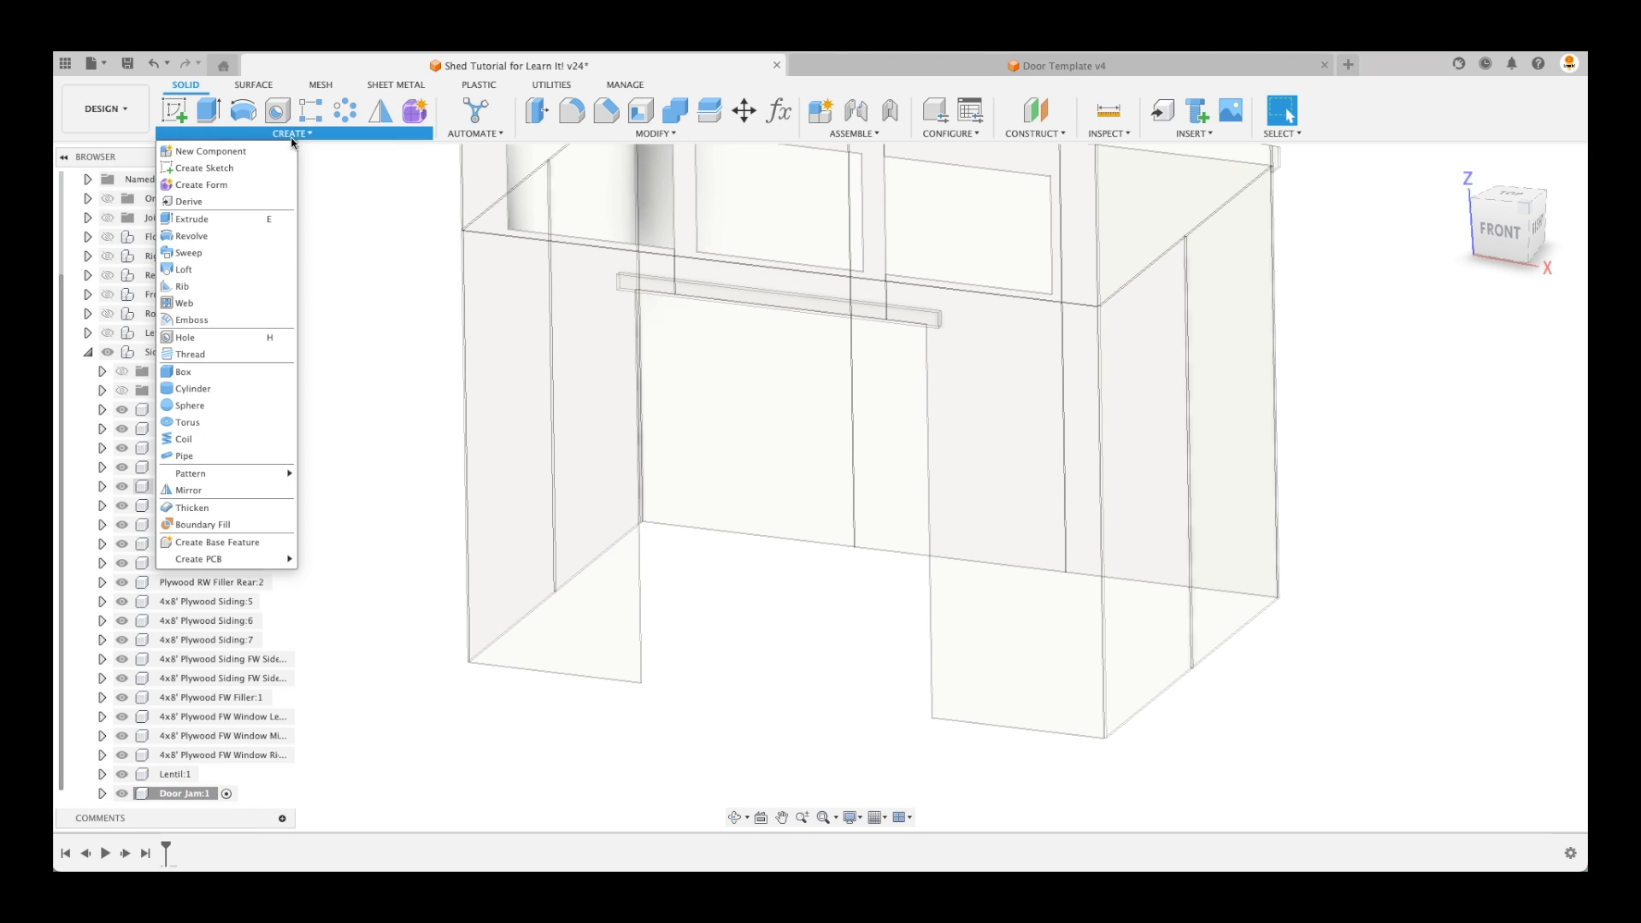
{"action": "left_click", "coordinate": [223, 369]}
{"action": "left_click", "coordinate": [894, 571]}
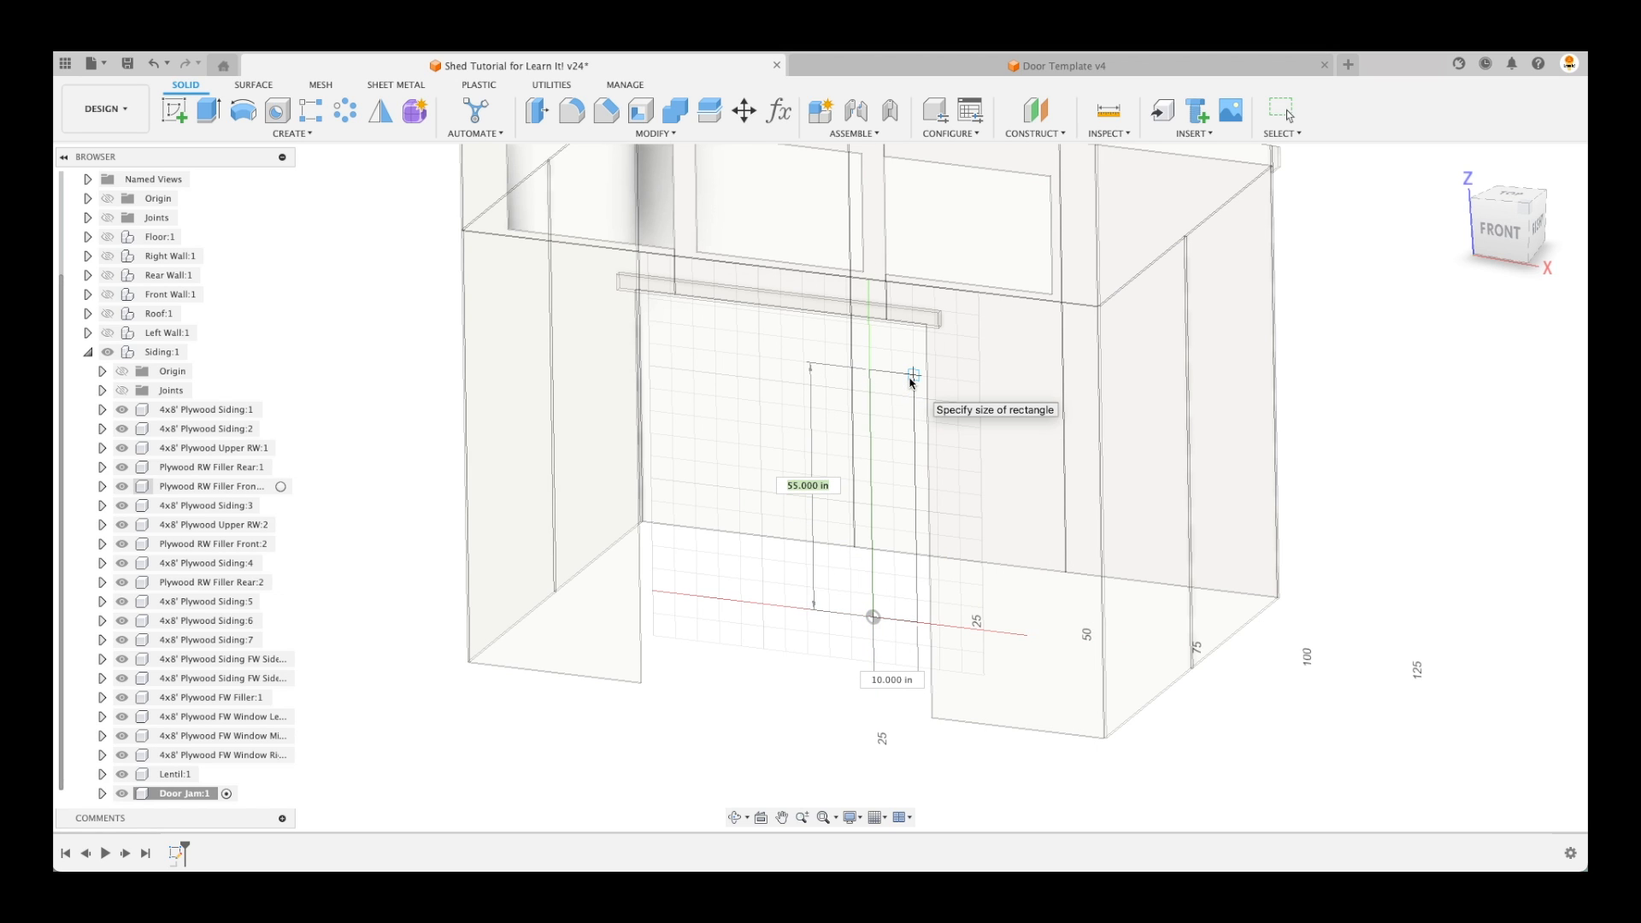
{"action": "type", "text": "87.5"}
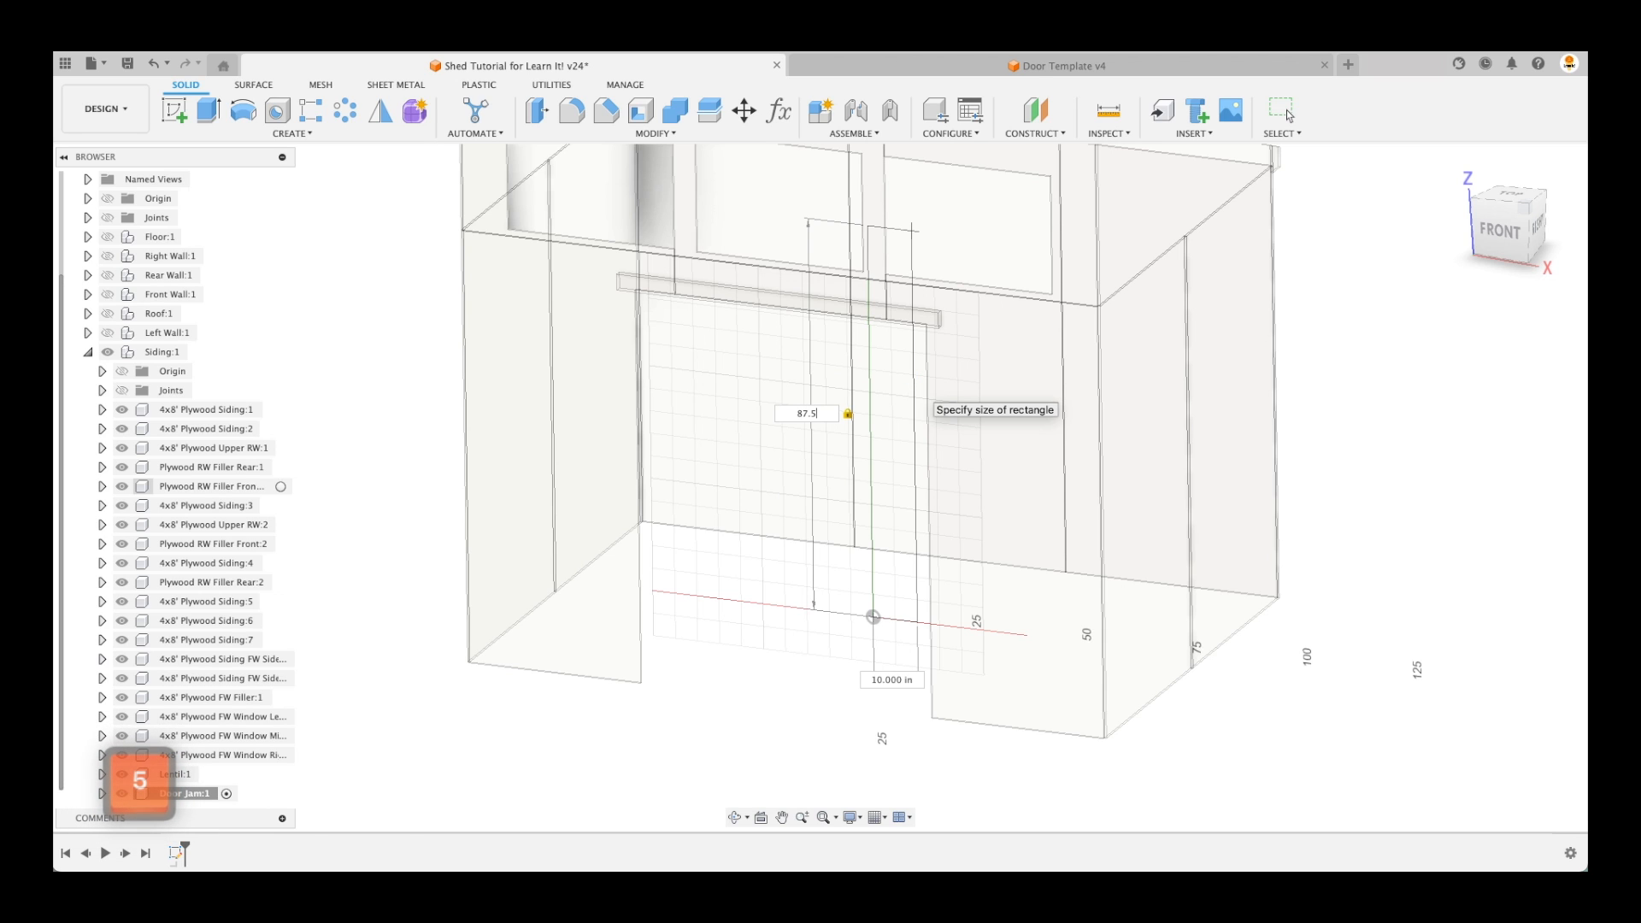
{"action": "key", "text": "Tab"}
{"action": "type", "text": "3.5"}
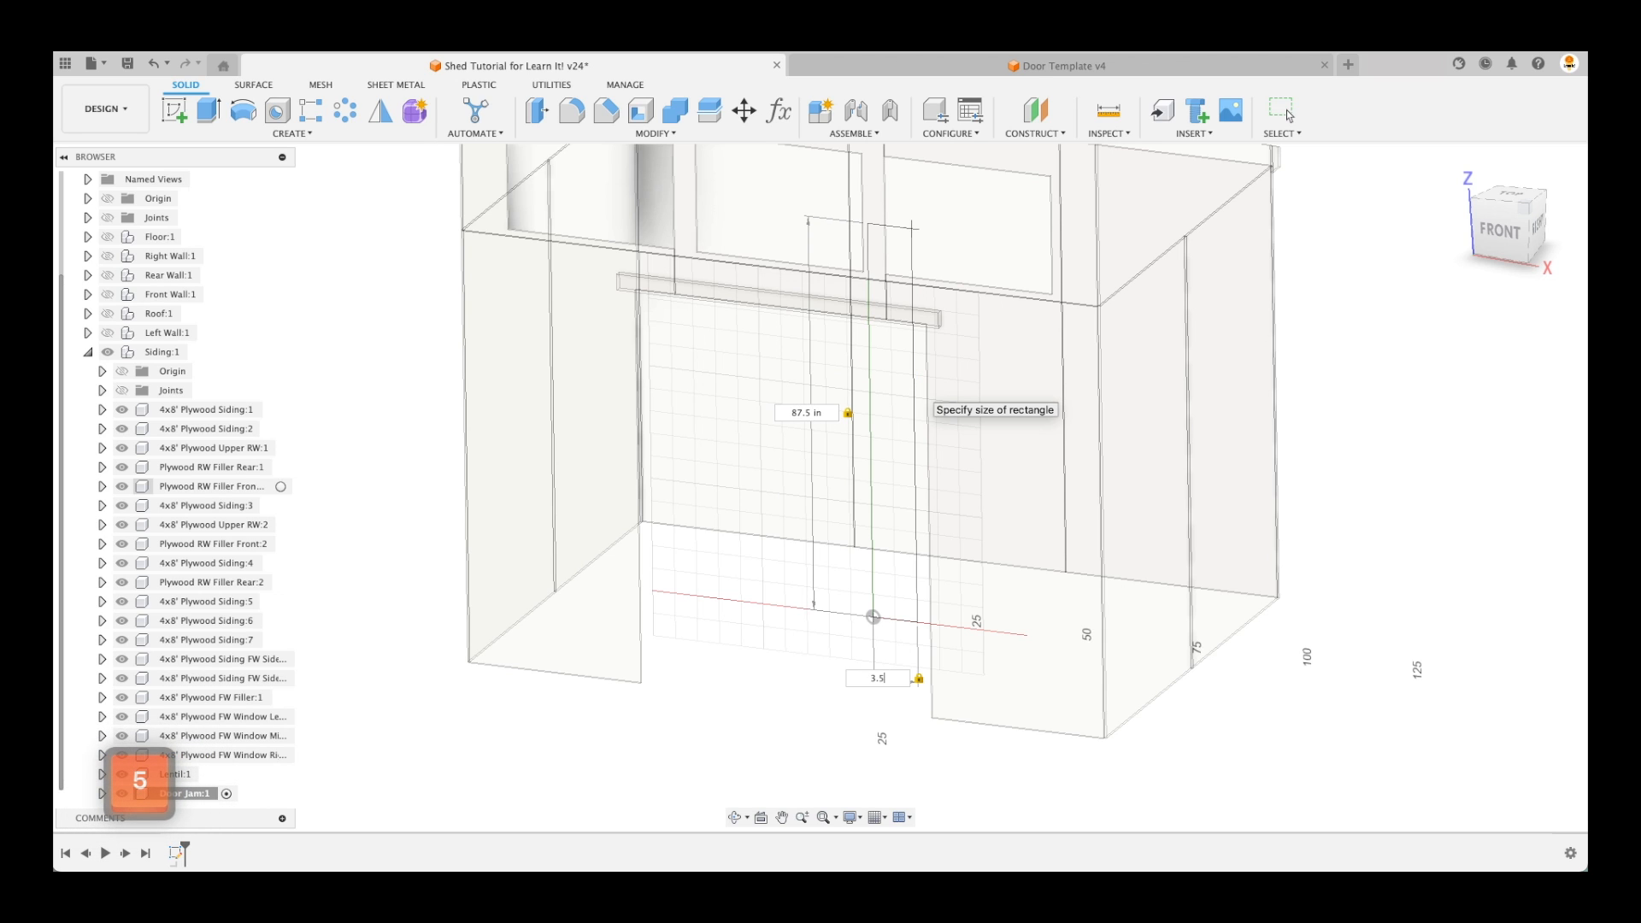
{"action": "key", "text": "Return"}
{"action": "type", "text": "1.5"}
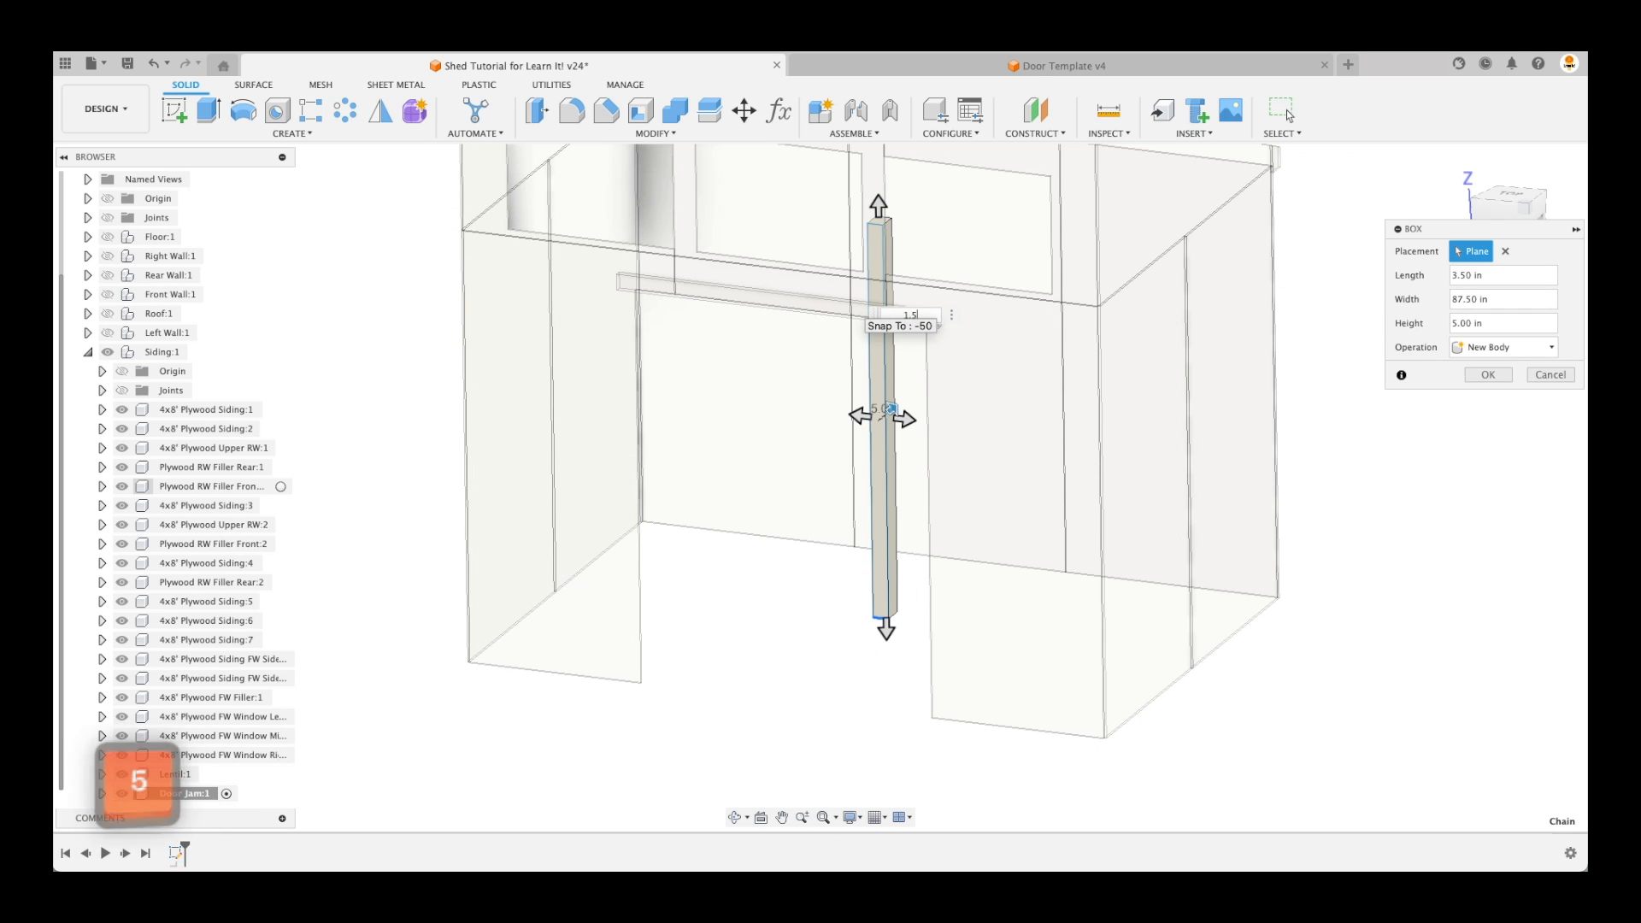
{"action": "key", "text": "Return"}
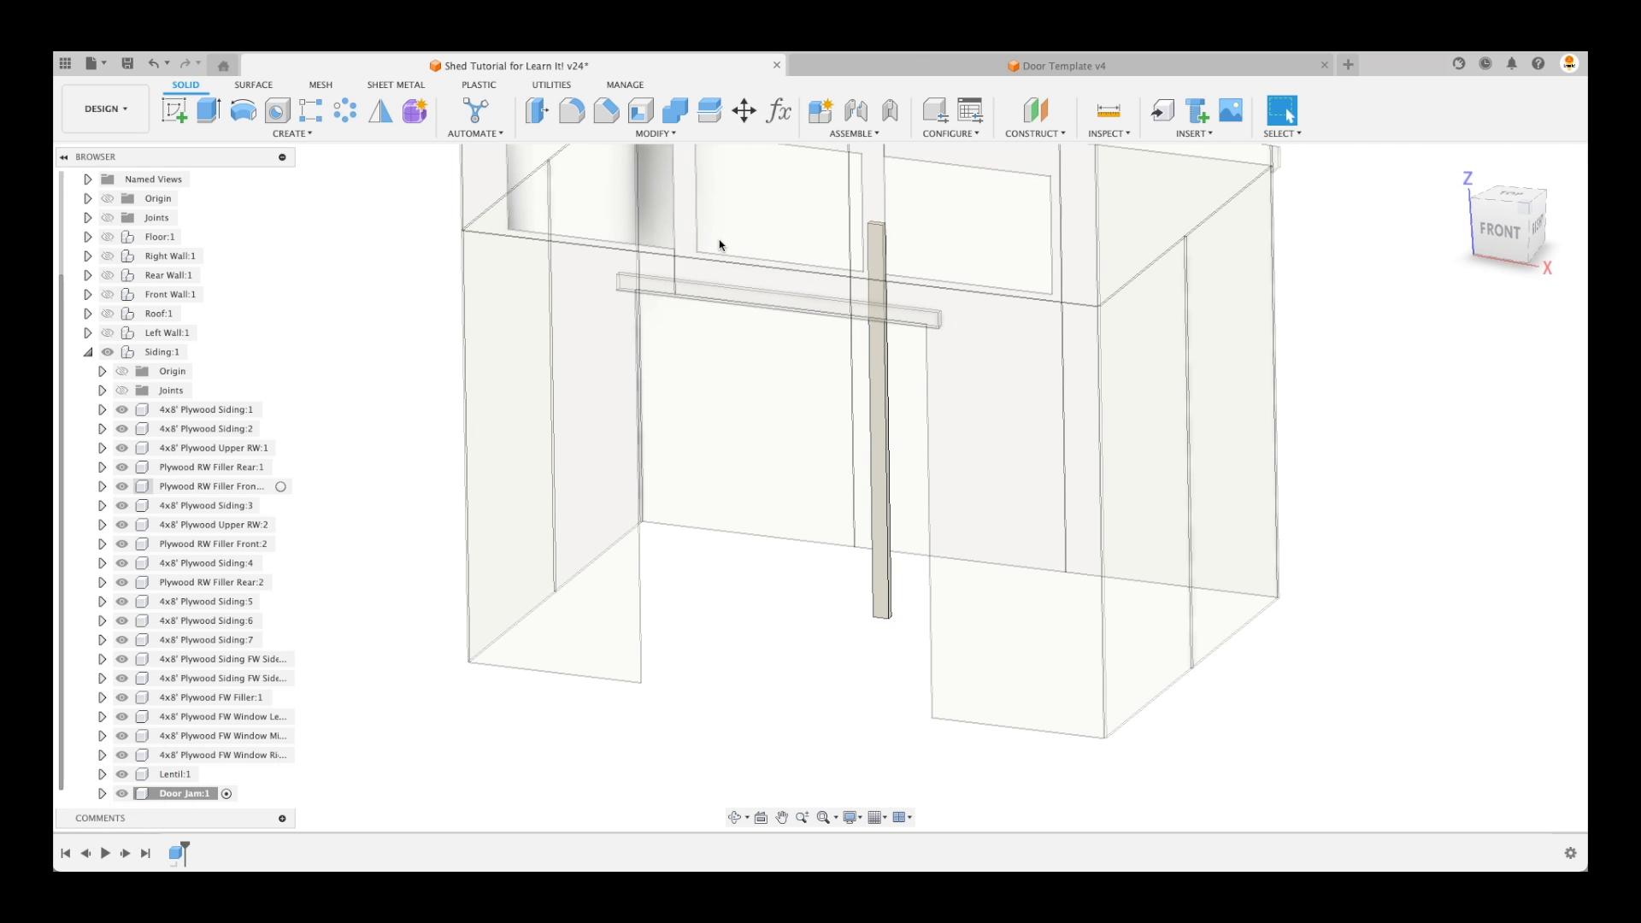
Try to joint the door jamb's top back corner to the end of the lintel, rotated to -180 degrees
{"action": "left_click", "coordinate": [856, 109]}
{"action": "middle_click_drag", "start_coordinate": [847, 210], "coordinate": [1141, 248], "text": "shift"}
{"action": "middle_click_drag", "start_coordinate": [996, 266], "coordinate": [951, 312], "text": "shift"}
{"action": "scroll", "coordinate": [918, 332], "scroll_direction": "up", "scroll_amount": 10}
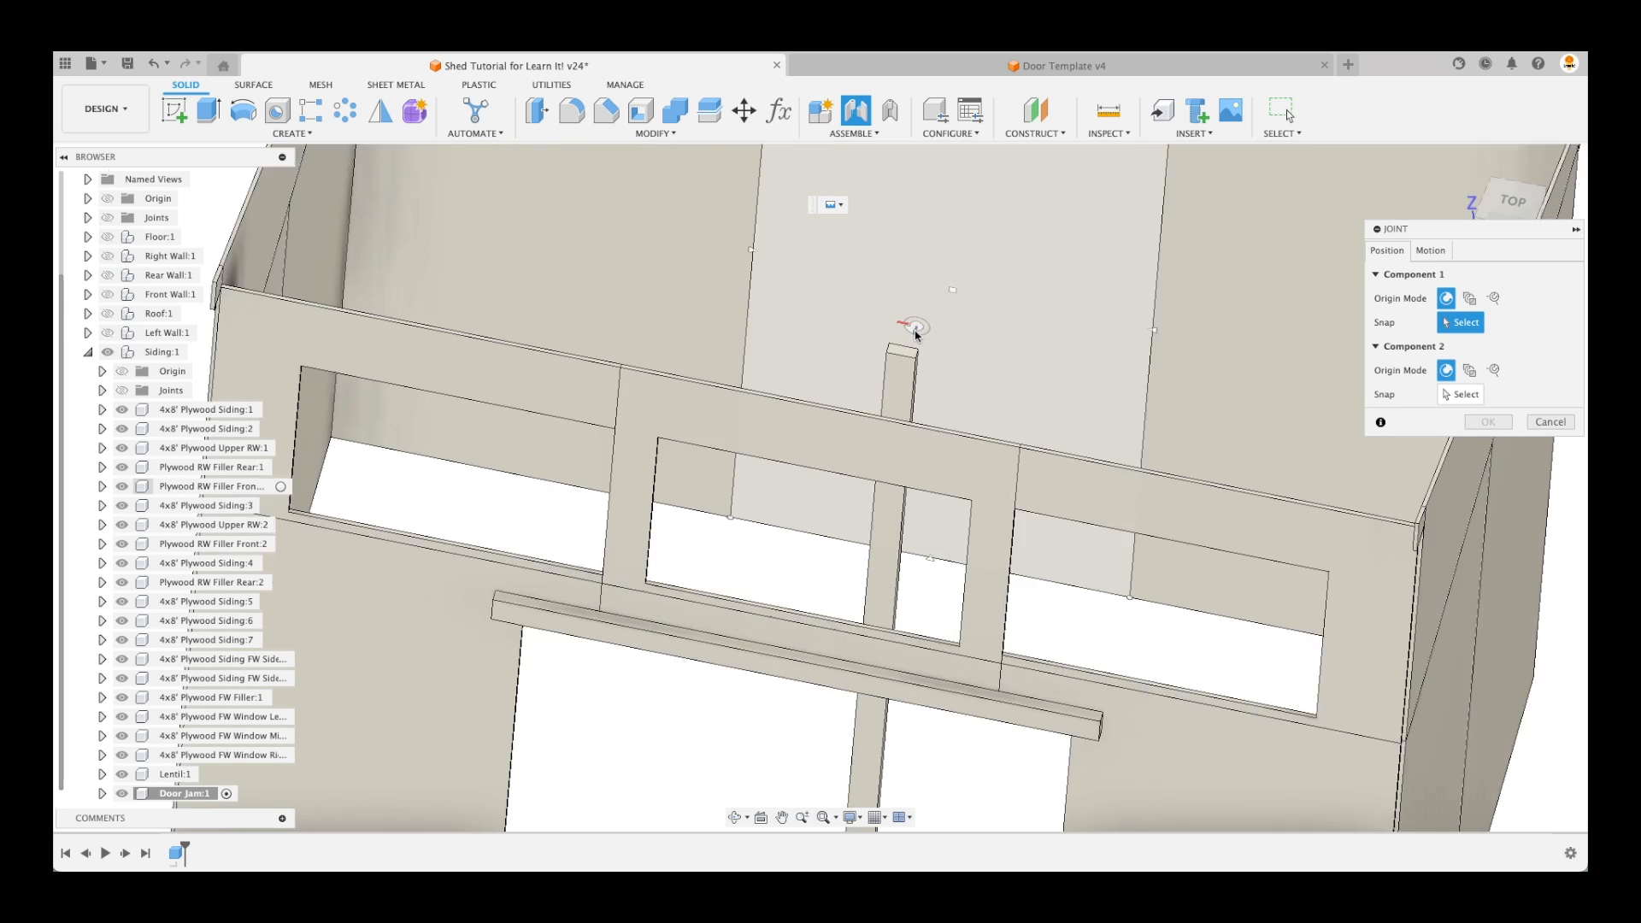
{"action": "scroll", "coordinate": [927, 370], "scroll_direction": "up", "scroll_amount": 10}
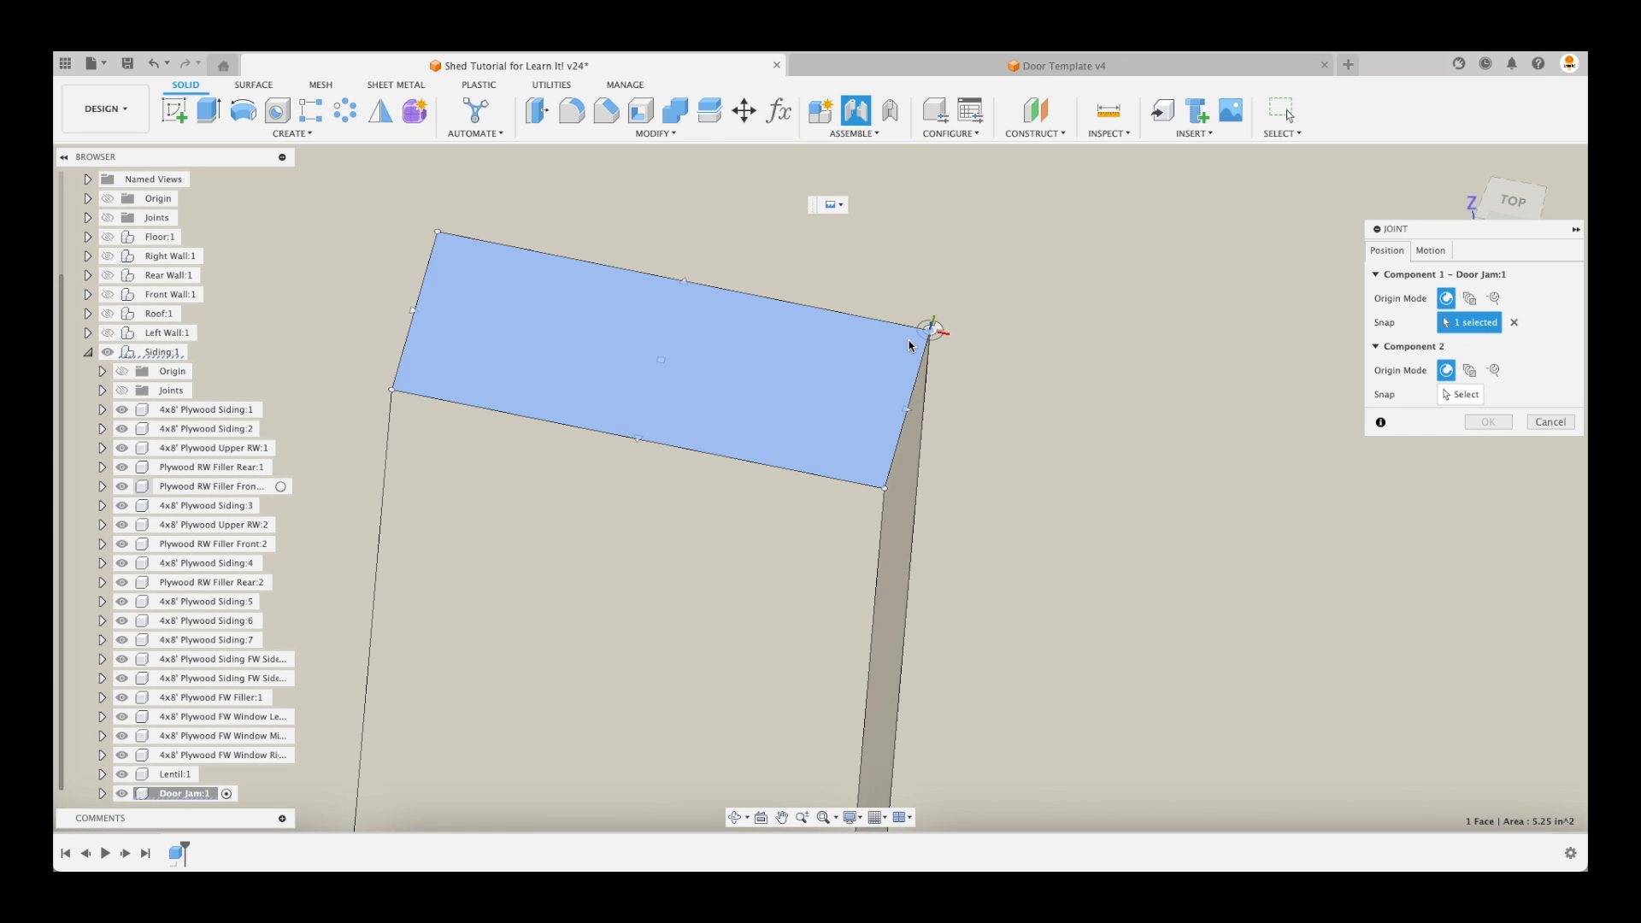
{"action": "left_click", "coordinate": [932, 330]}
{"action": "scroll", "coordinate": [834, 351], "scroll_direction": "down", "scroll_amount": 15}
{"action": "middle_click_drag", "start_coordinate": [803, 747], "coordinate": [1263, 499], "text": "shift"}
{"action": "scroll", "coordinate": [1344, 472], "scroll_direction": "up", "scroll_amount": 10}
{"action": "left_click", "coordinate": [1295, 397]}
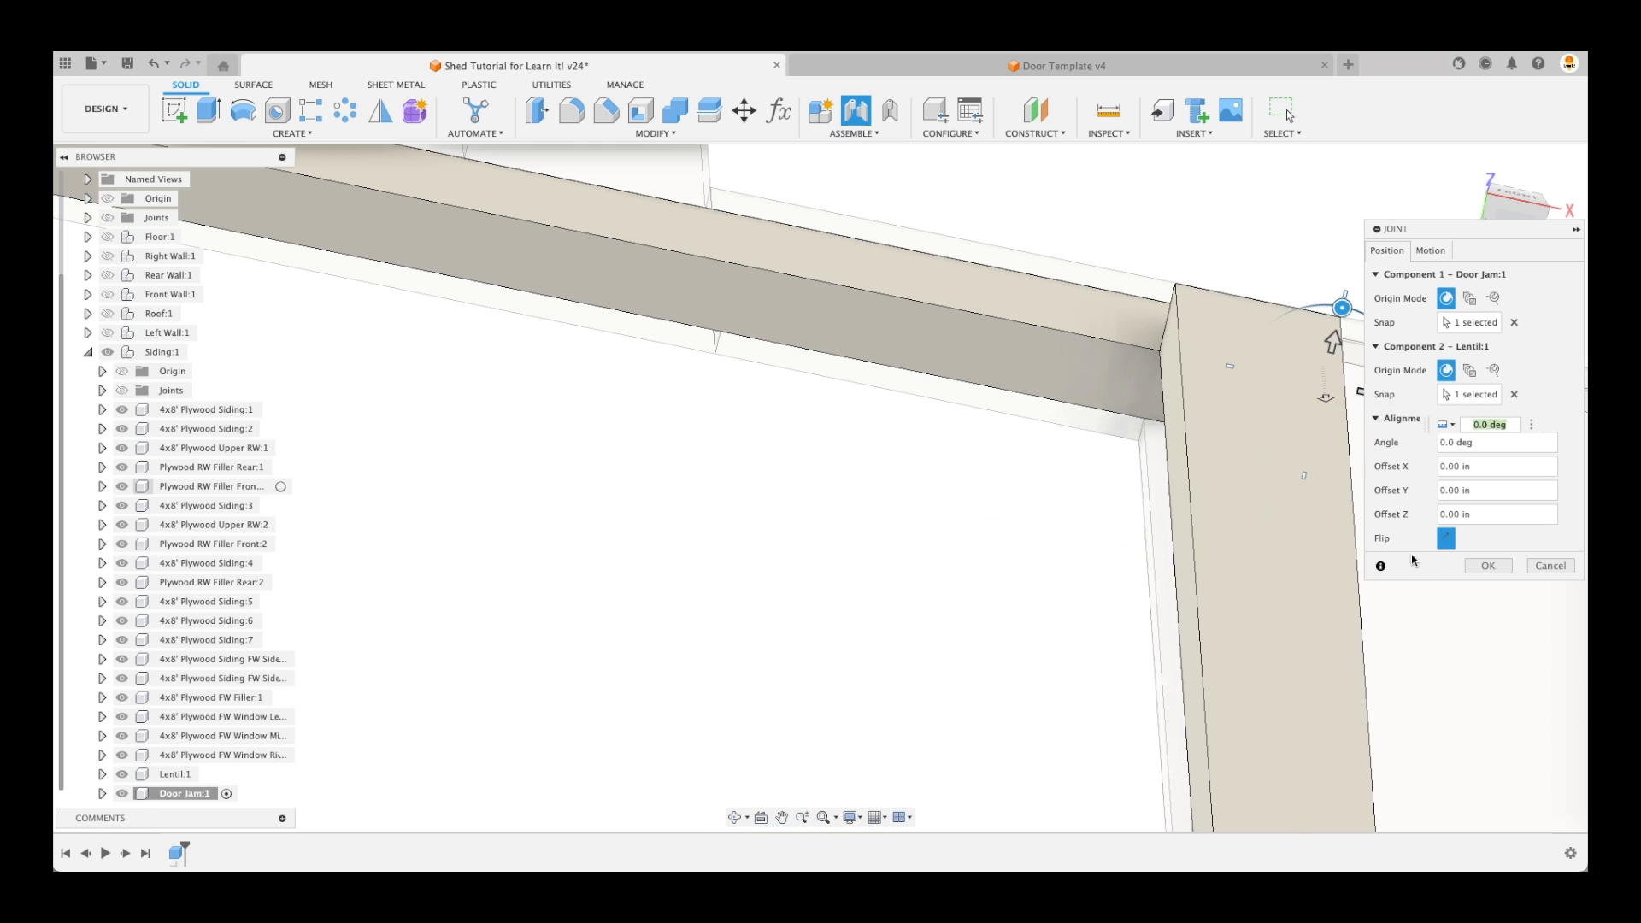
{"action": "scroll", "coordinate": [1261, 496], "scroll_direction": "down", "scroll_amount": 6}
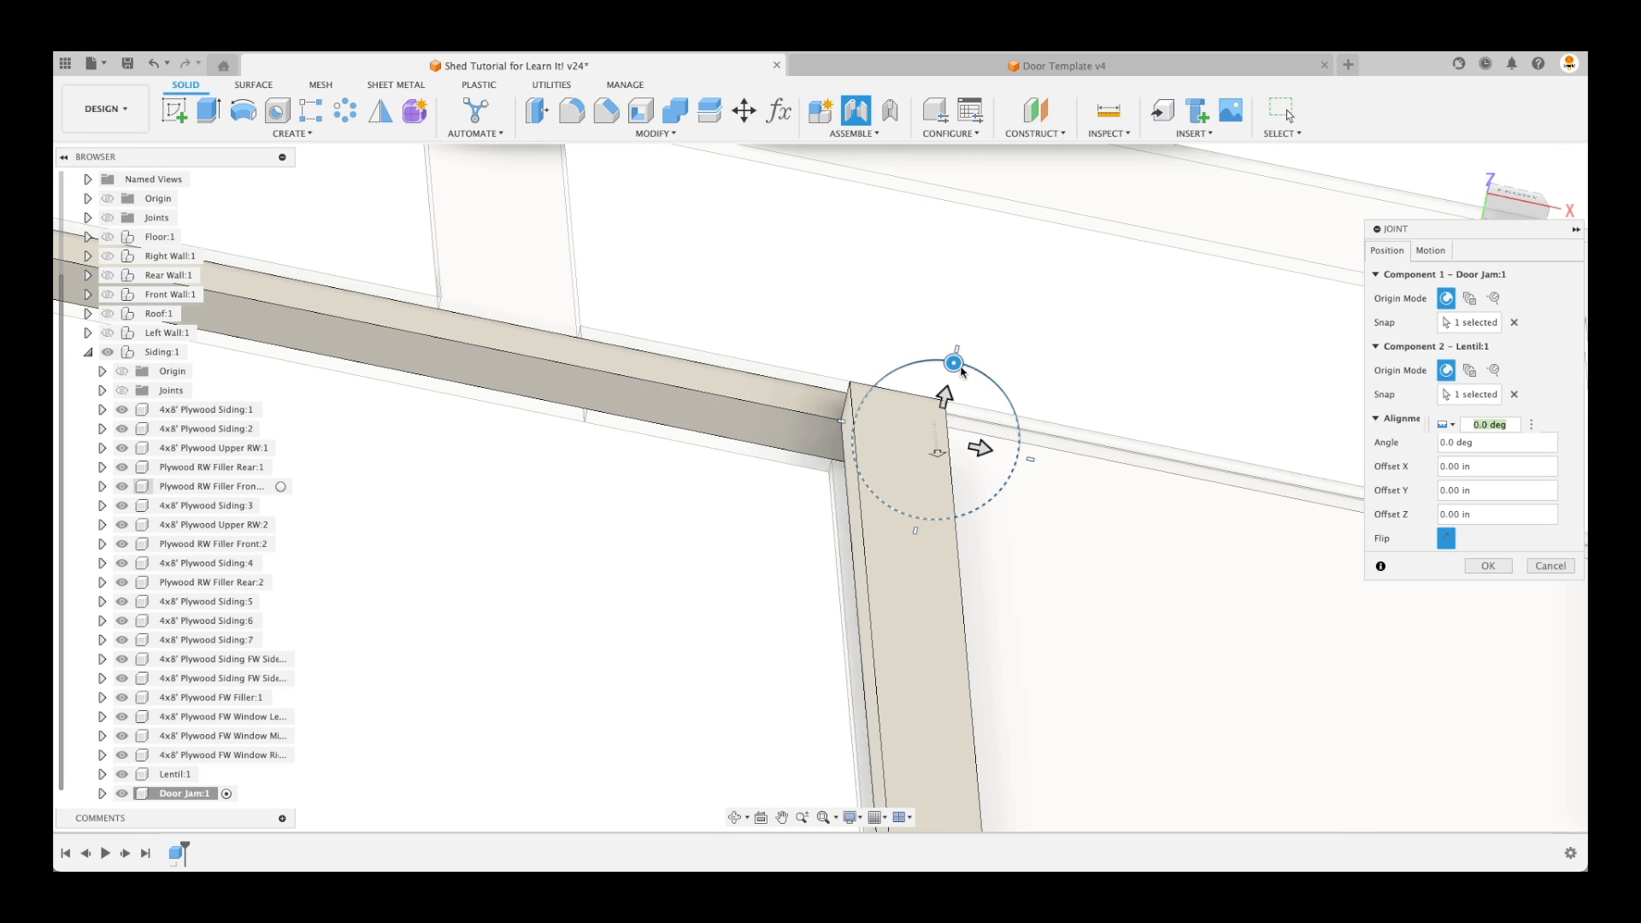
{"action": "left_click_drag", "start_coordinate": [954, 363], "coordinate": [912, 515]}
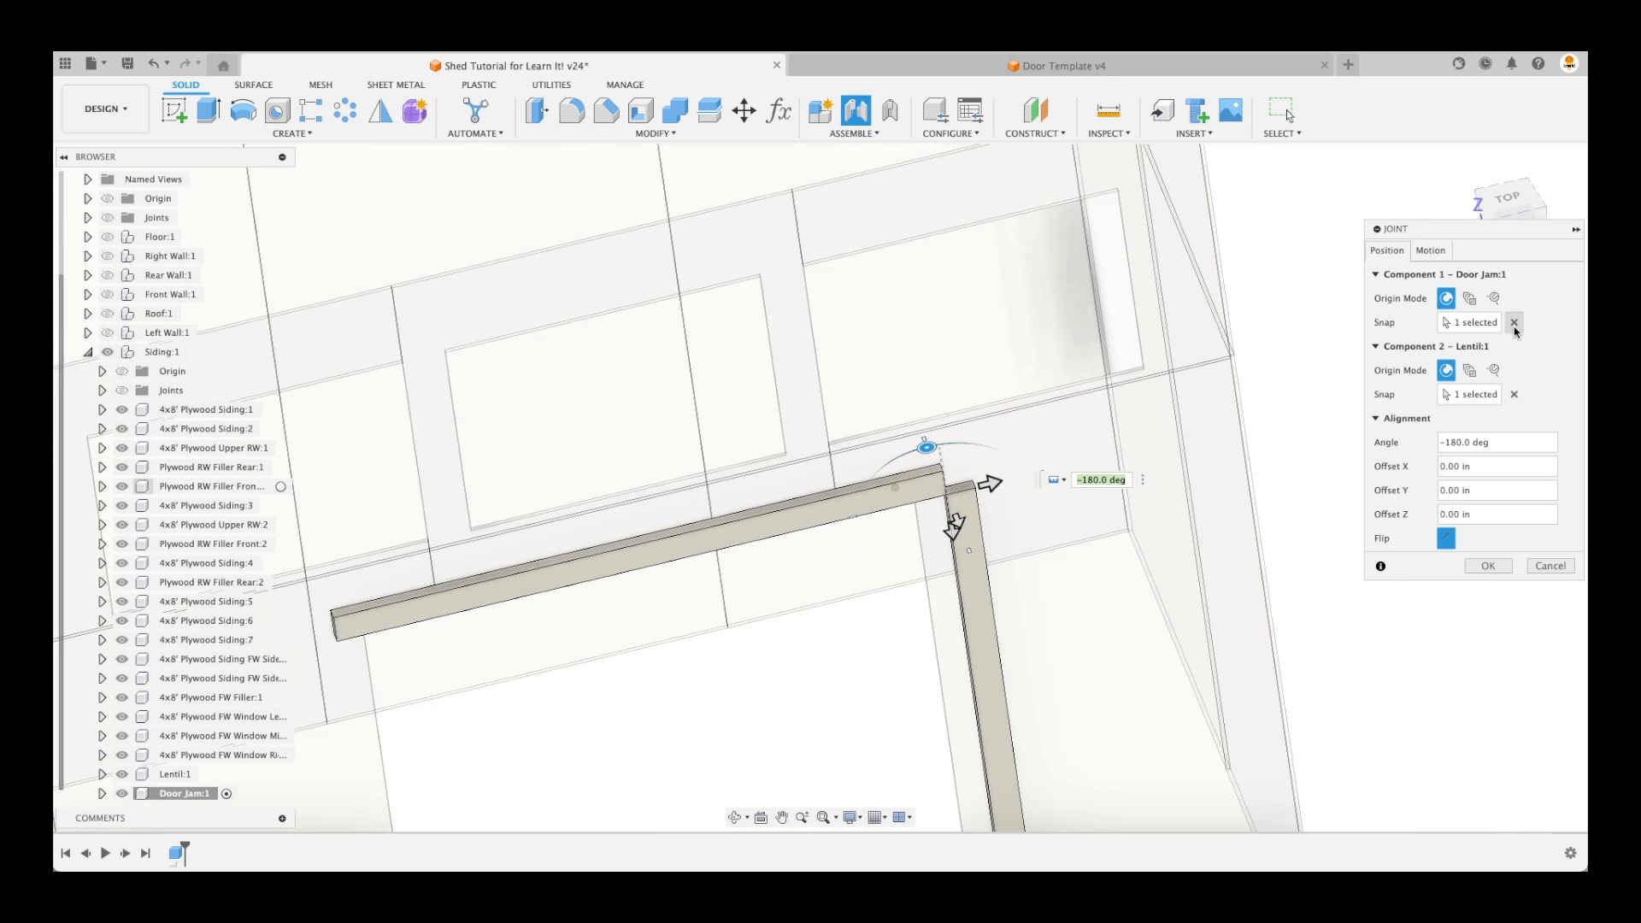
Replace the jamb's snap point with its top corner again and try the joint unflipped at a -5 degree angle
{"action": "left_click", "coordinate": [1515, 325]}
{"action": "scroll", "coordinate": [732, 295], "scroll_direction": "up", "scroll_amount": 8}
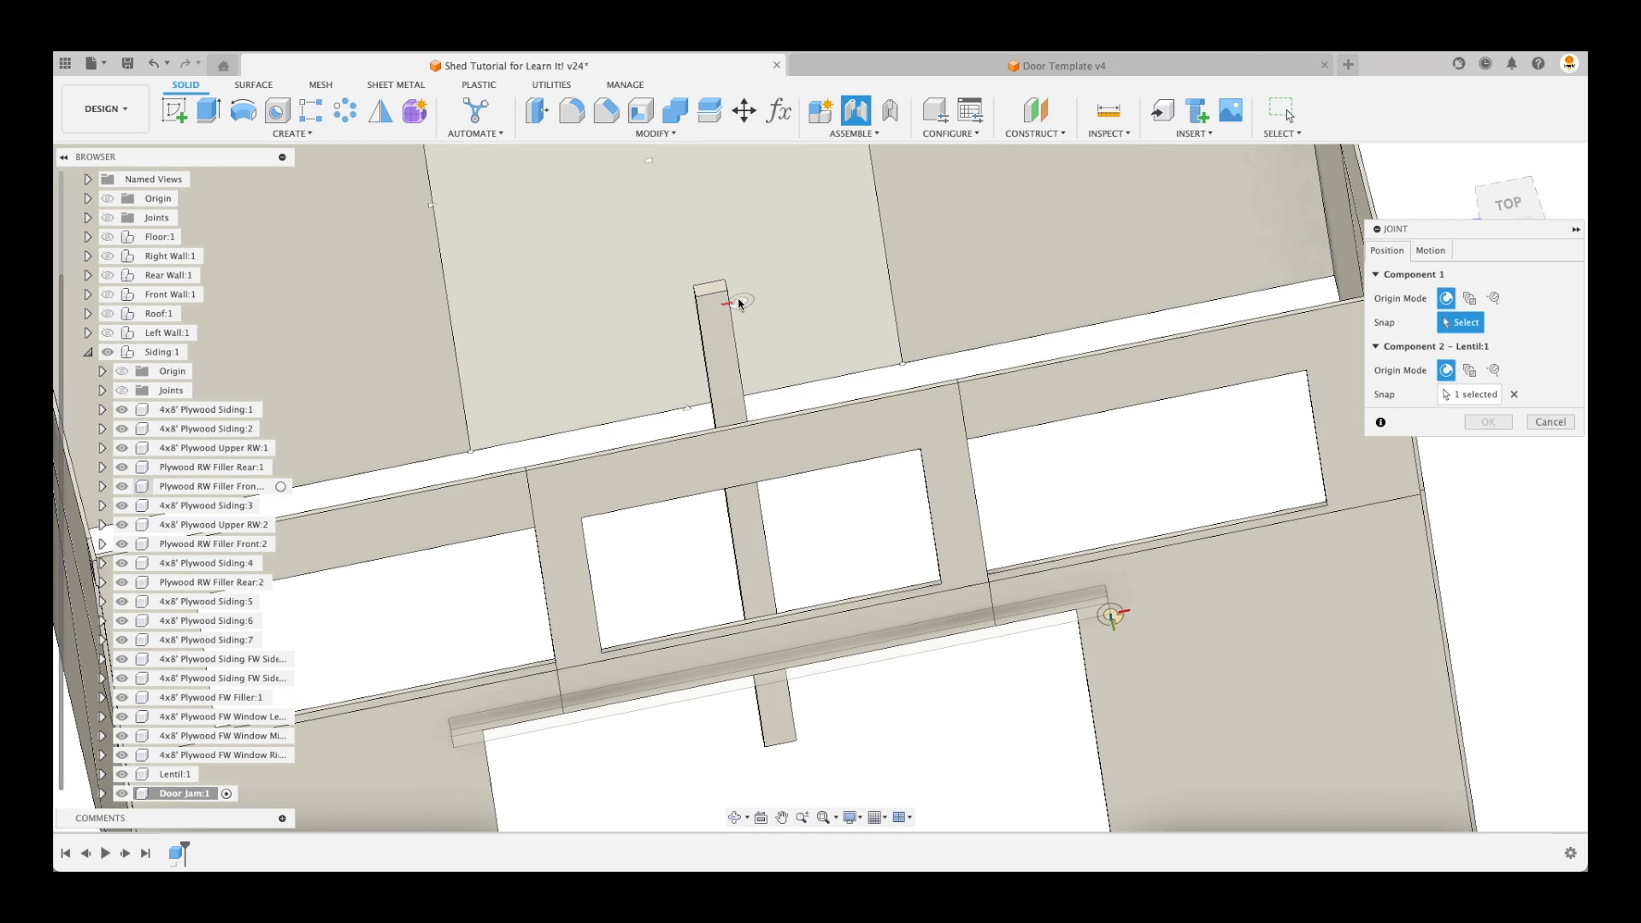
{"action": "left_click", "coordinate": [725, 278]}
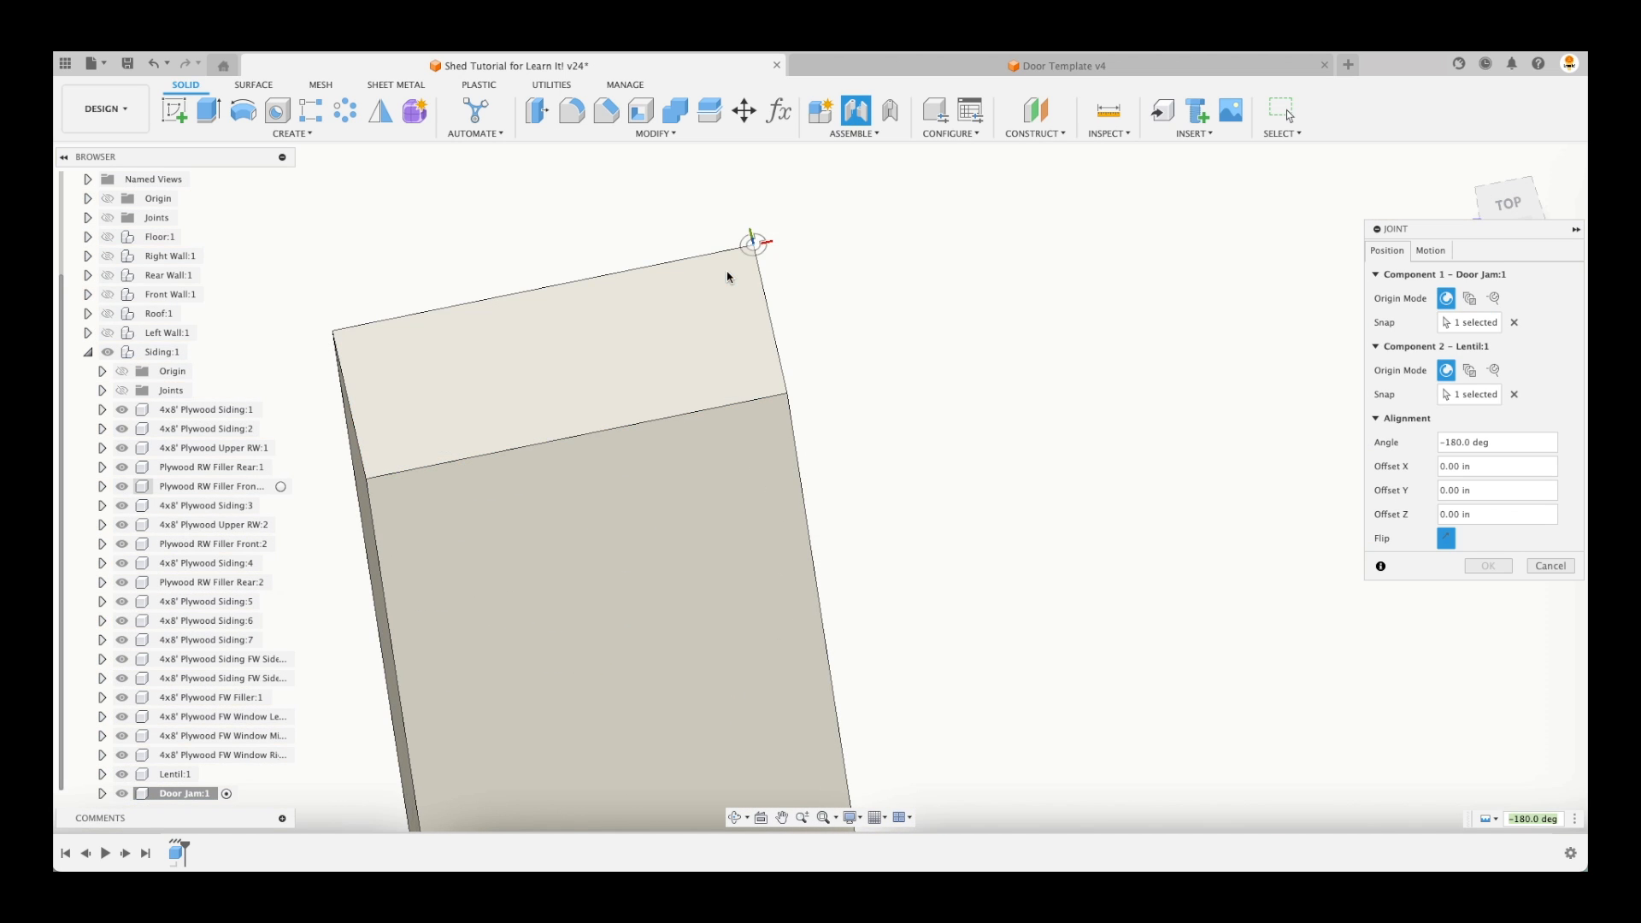
{"action": "middle_click_drag", "start_coordinate": [815, 378], "coordinate": [953, 309], "text": "shift"}
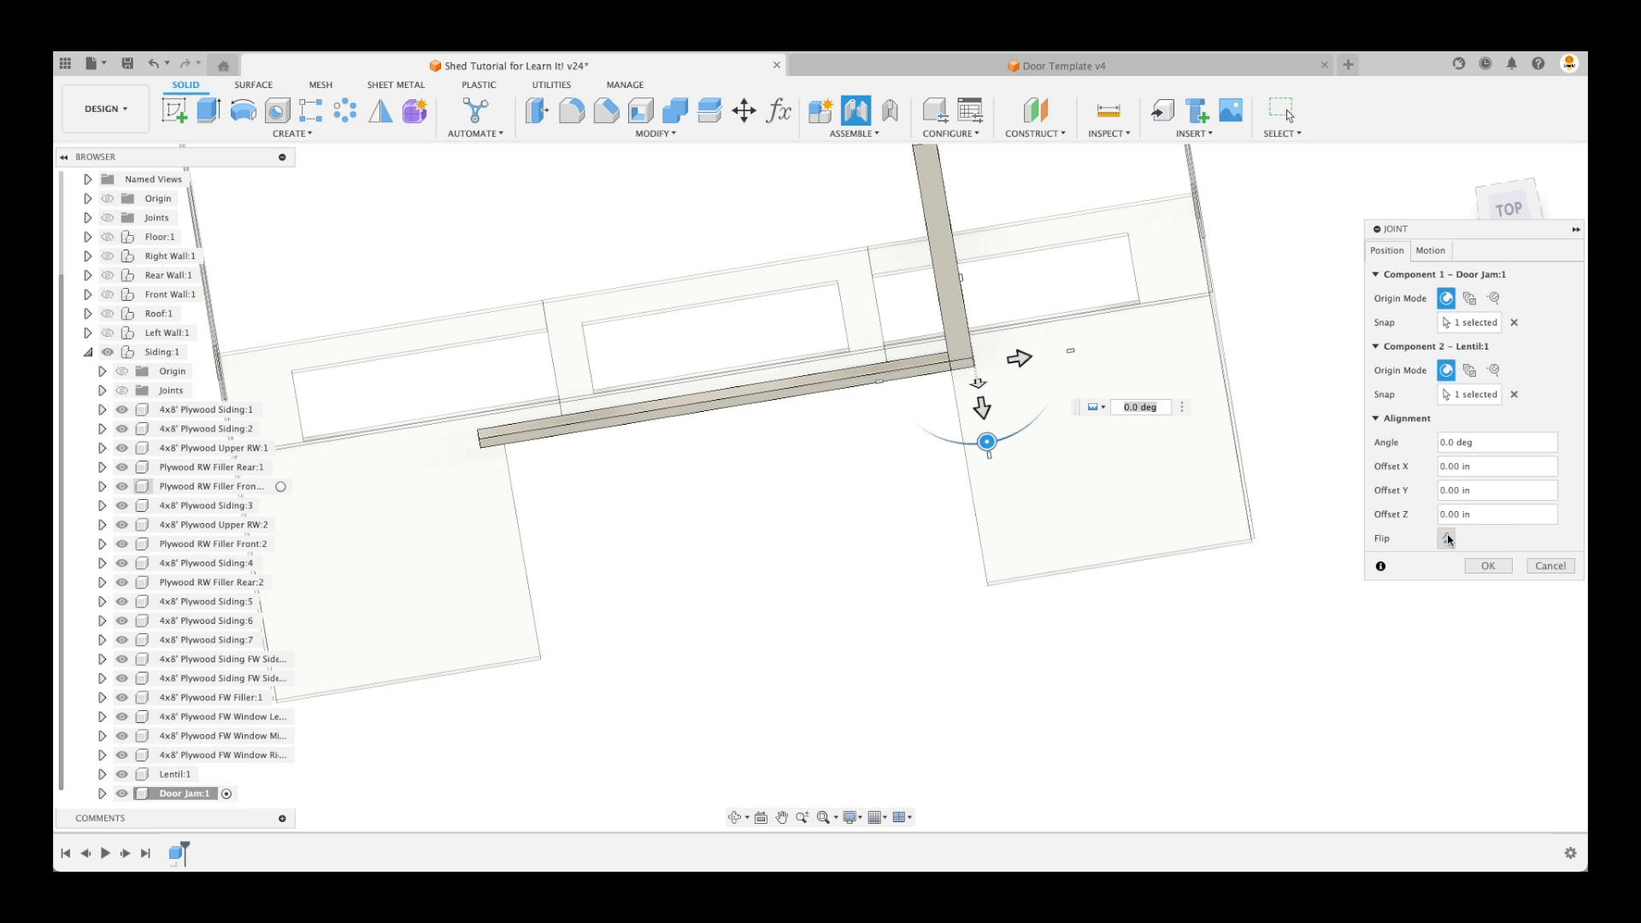
{"action": "middle_click_drag", "start_coordinate": [1069, 583], "coordinate": [1055, 520], "text": "shift"}
{"action": "mouse_move", "coordinate": [987, 502]}
{"action": "left_mouse_down"}
{"action": "mouse_move", "coordinate": [951, 502]}
{"action": "mouse_move", "coordinate": [975, 505]}
{"action": "left_mouse_up"}
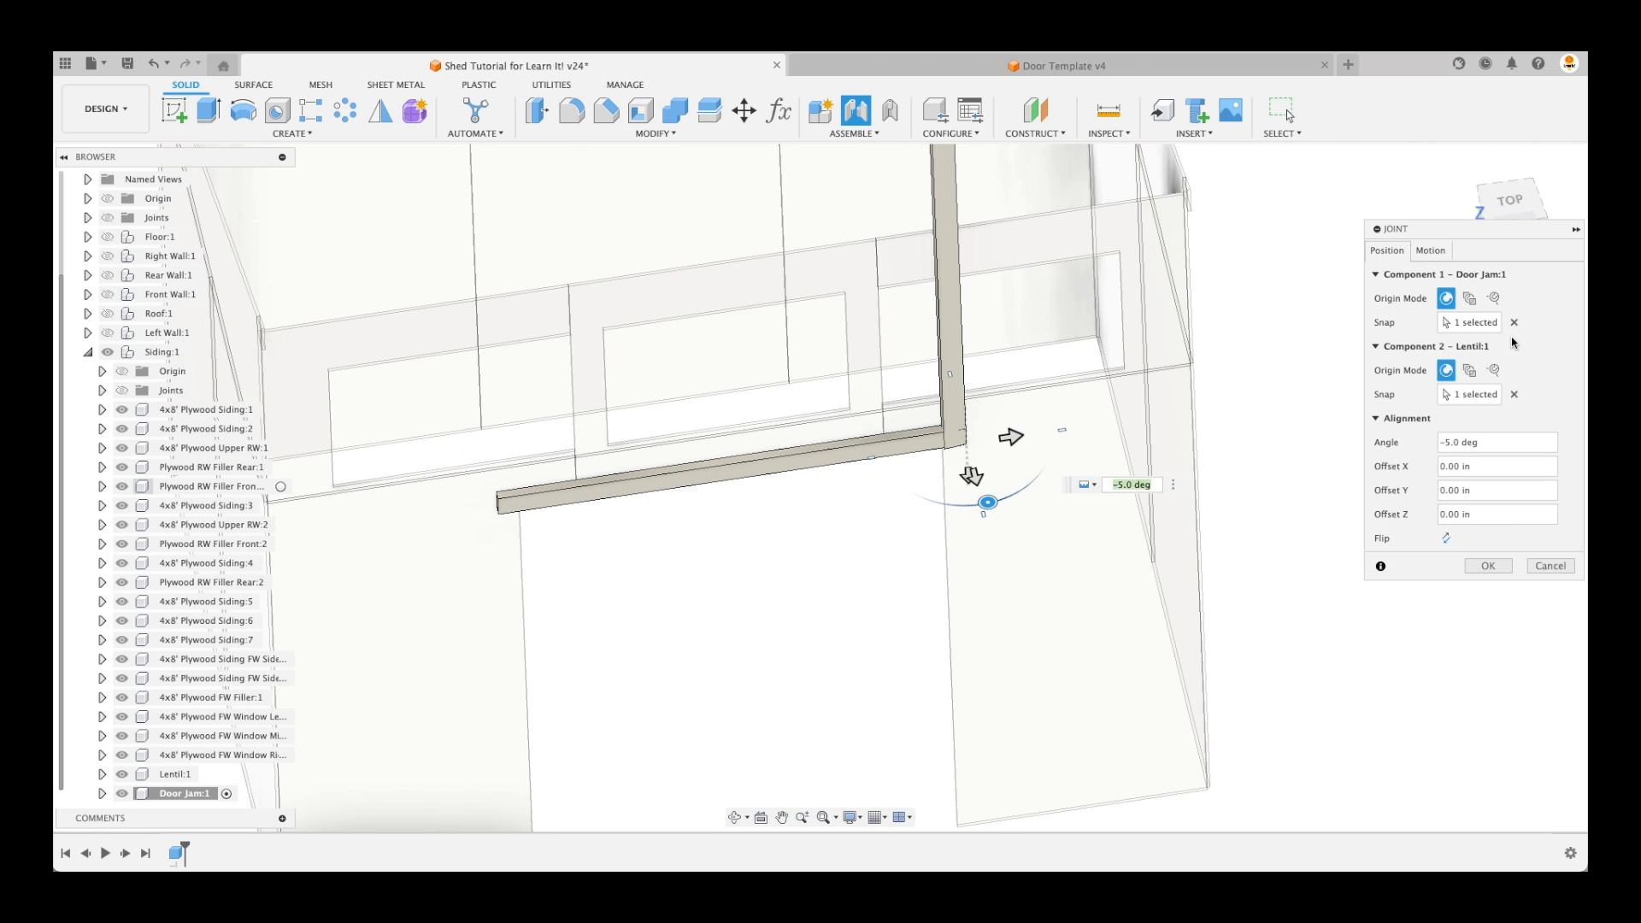
Clear both joint snaps and joint the jamb's top front corner to the lintel's lower front corner, flipped at 180 degrees
{"action": "left_click", "coordinate": [1514, 323]}
{"action": "left_click", "coordinate": [1515, 394]}
{"action": "middle_click_drag", "start_coordinate": [1316, 438], "coordinate": [1368, 359], "text": "shift"}
{"action": "left_click", "coordinate": [1461, 322]}
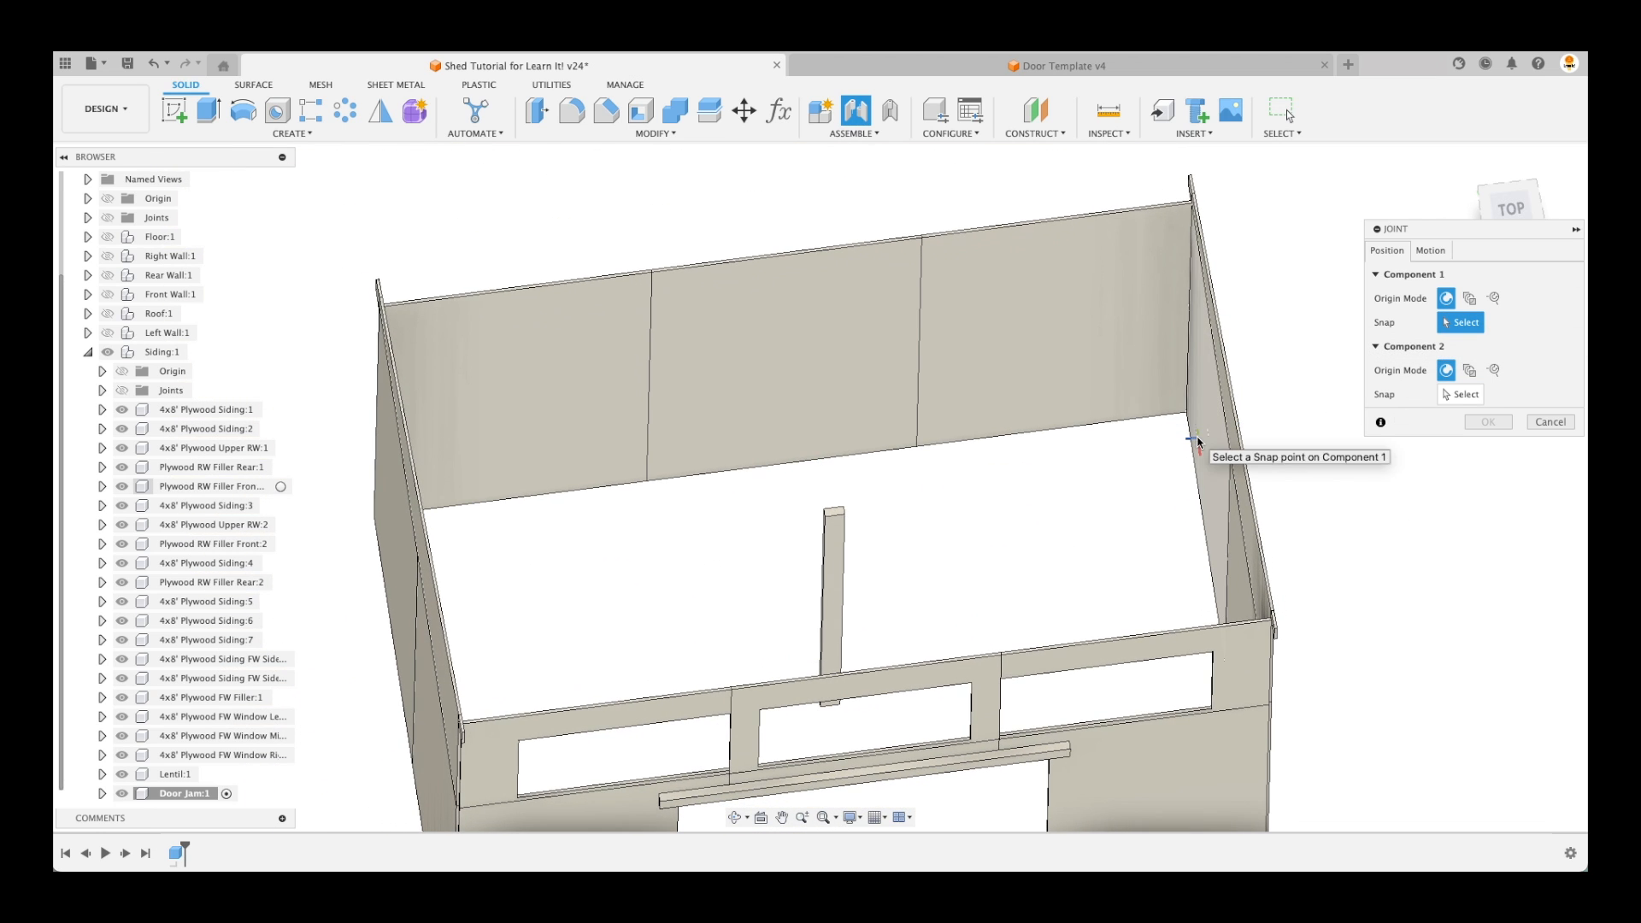
{"action": "scroll", "coordinate": [833, 511], "scroll_direction": "up", "scroll_amount": 8}
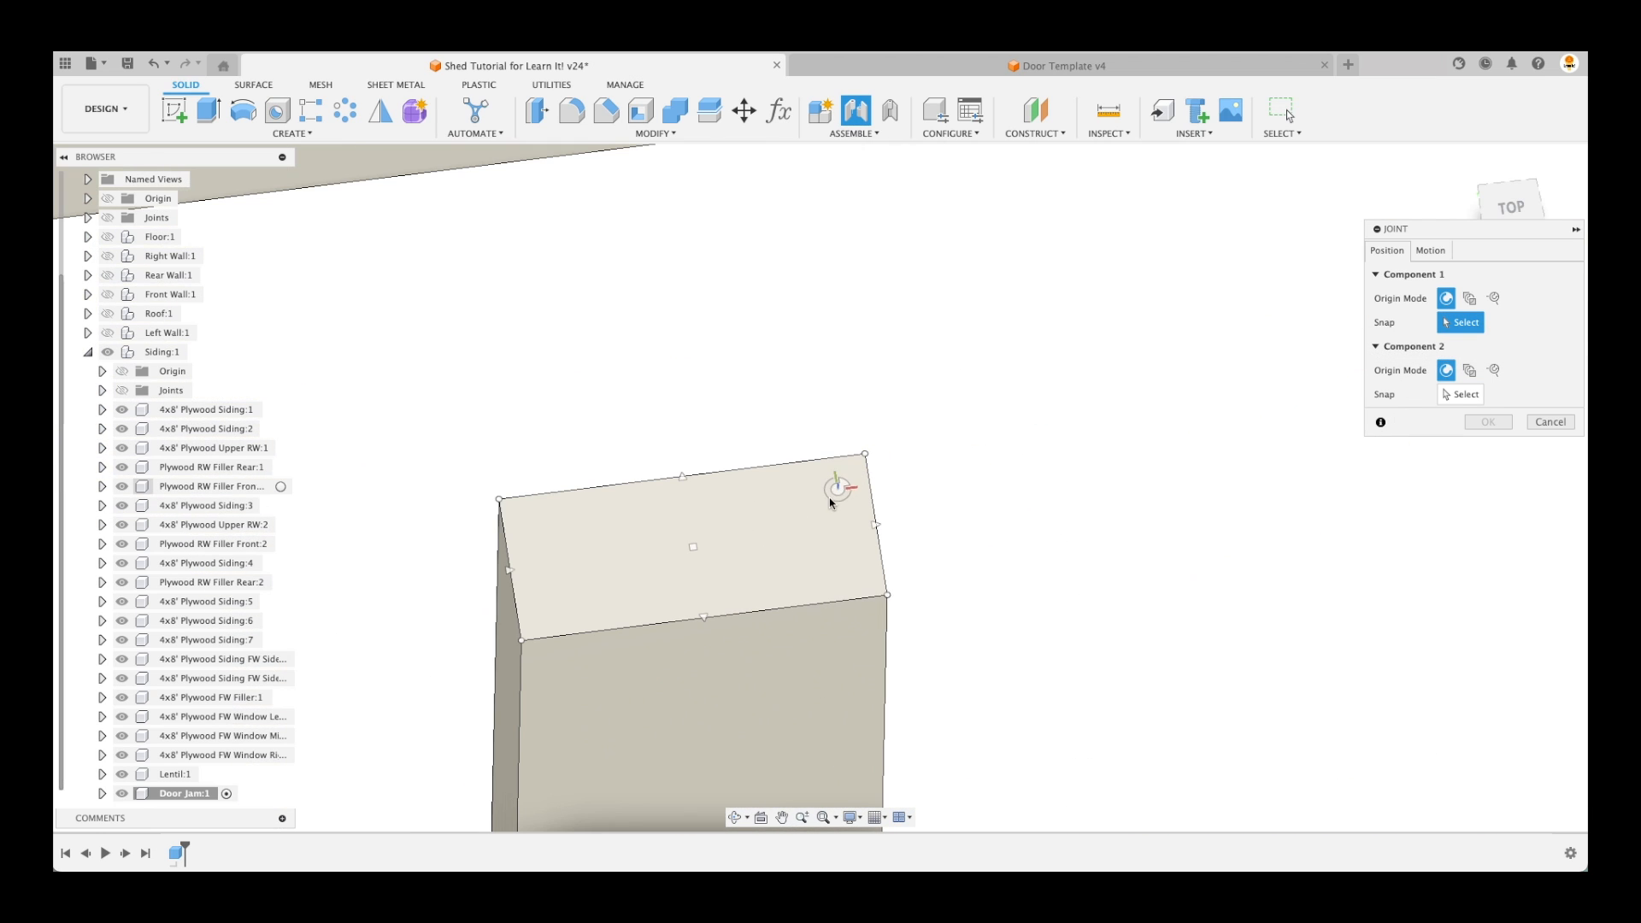
{"action": "left_click", "coordinate": [841, 541]}
{"action": "scroll", "coordinate": [851, 568], "scroll_direction": "down", "scroll_amount": 10}
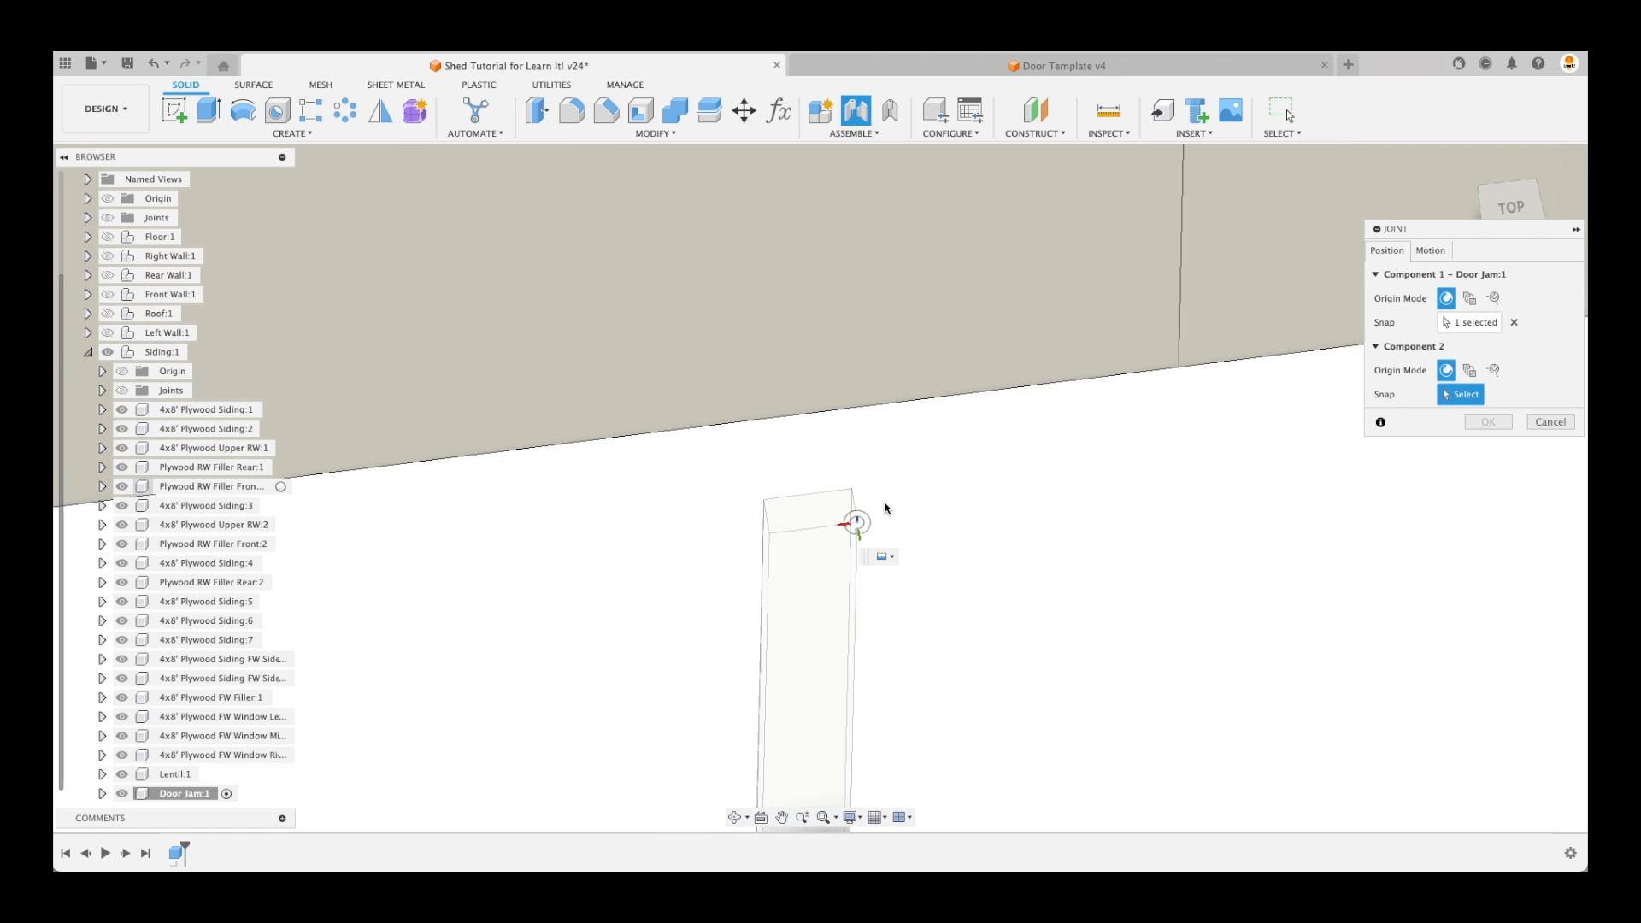
{"action": "middle_click_drag", "start_coordinate": [1392, 667], "coordinate": [1245, 402], "text": "shift"}
{"action": "scroll", "coordinate": [1245, 402], "scroll_direction": "up", "scroll_amount": 5}
{"action": "left_click", "coordinate": [1111, 675]}
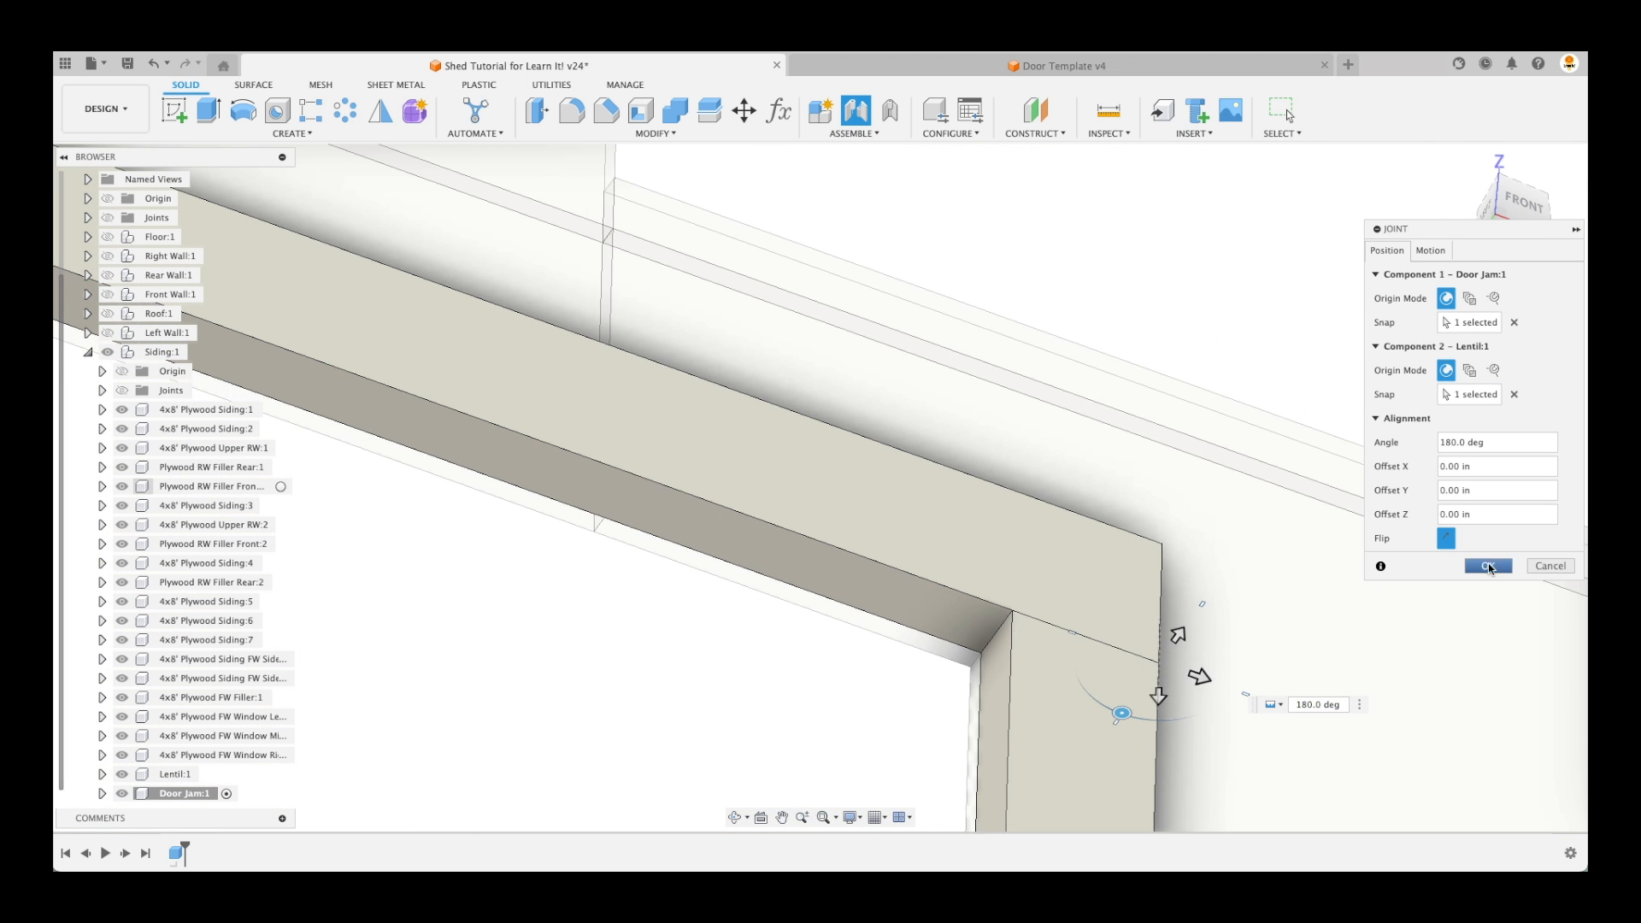
{"action": "left_click", "coordinate": [1487, 566]}
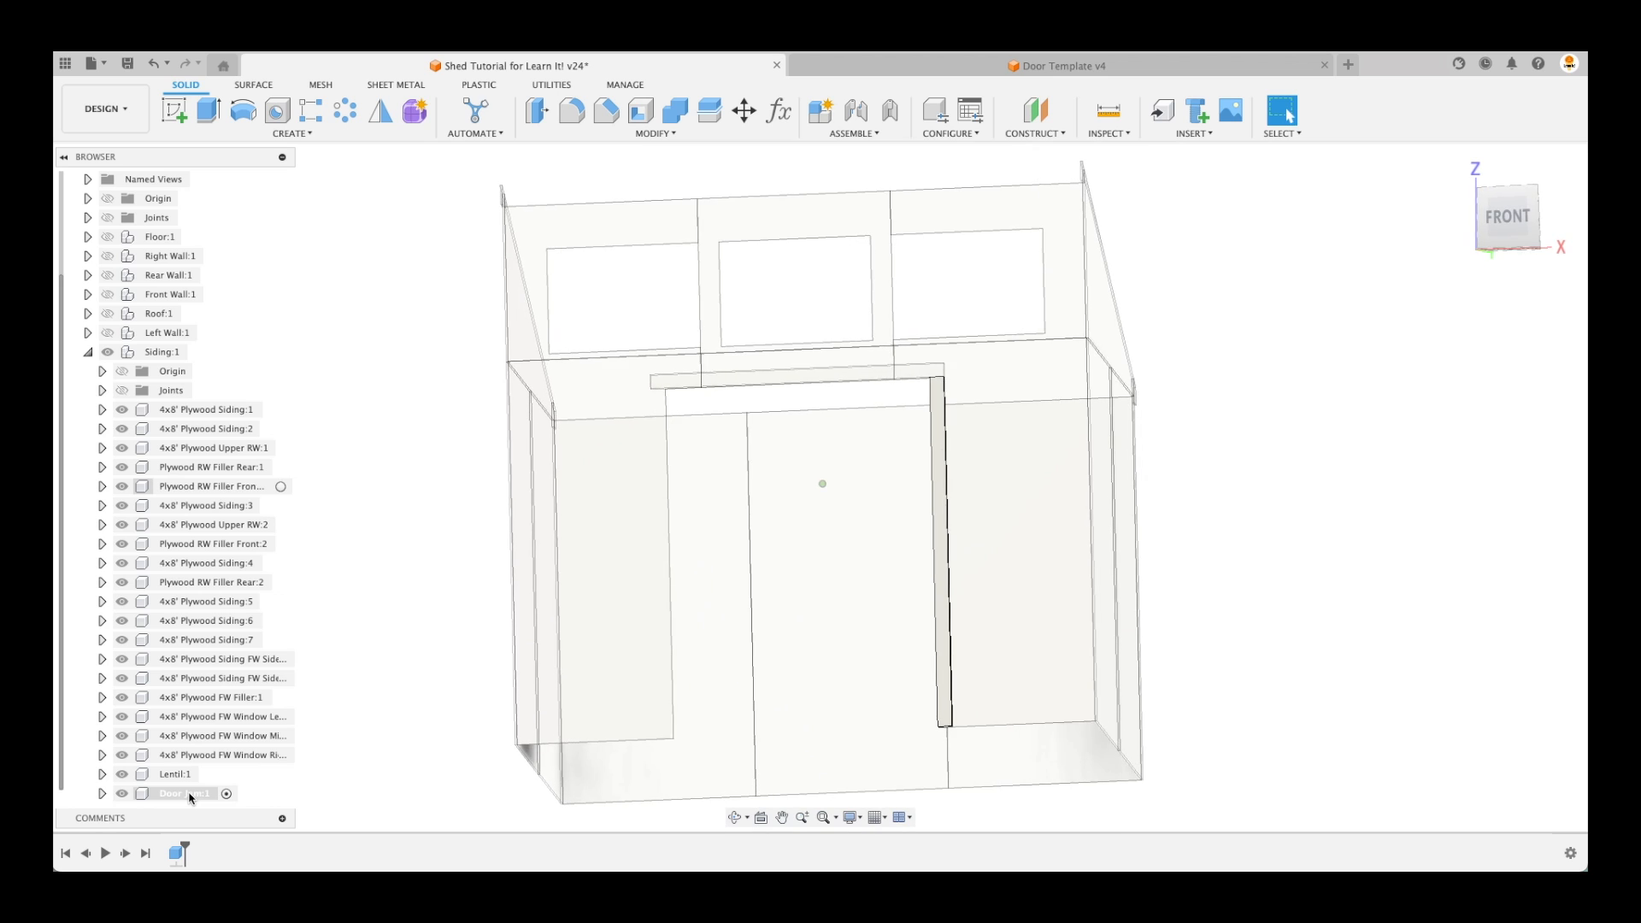
Paste a copy of the door jamb into the Siding component and move it toward the opposite side of the door opening
{"action": "right_click", "coordinate": [183, 795]}
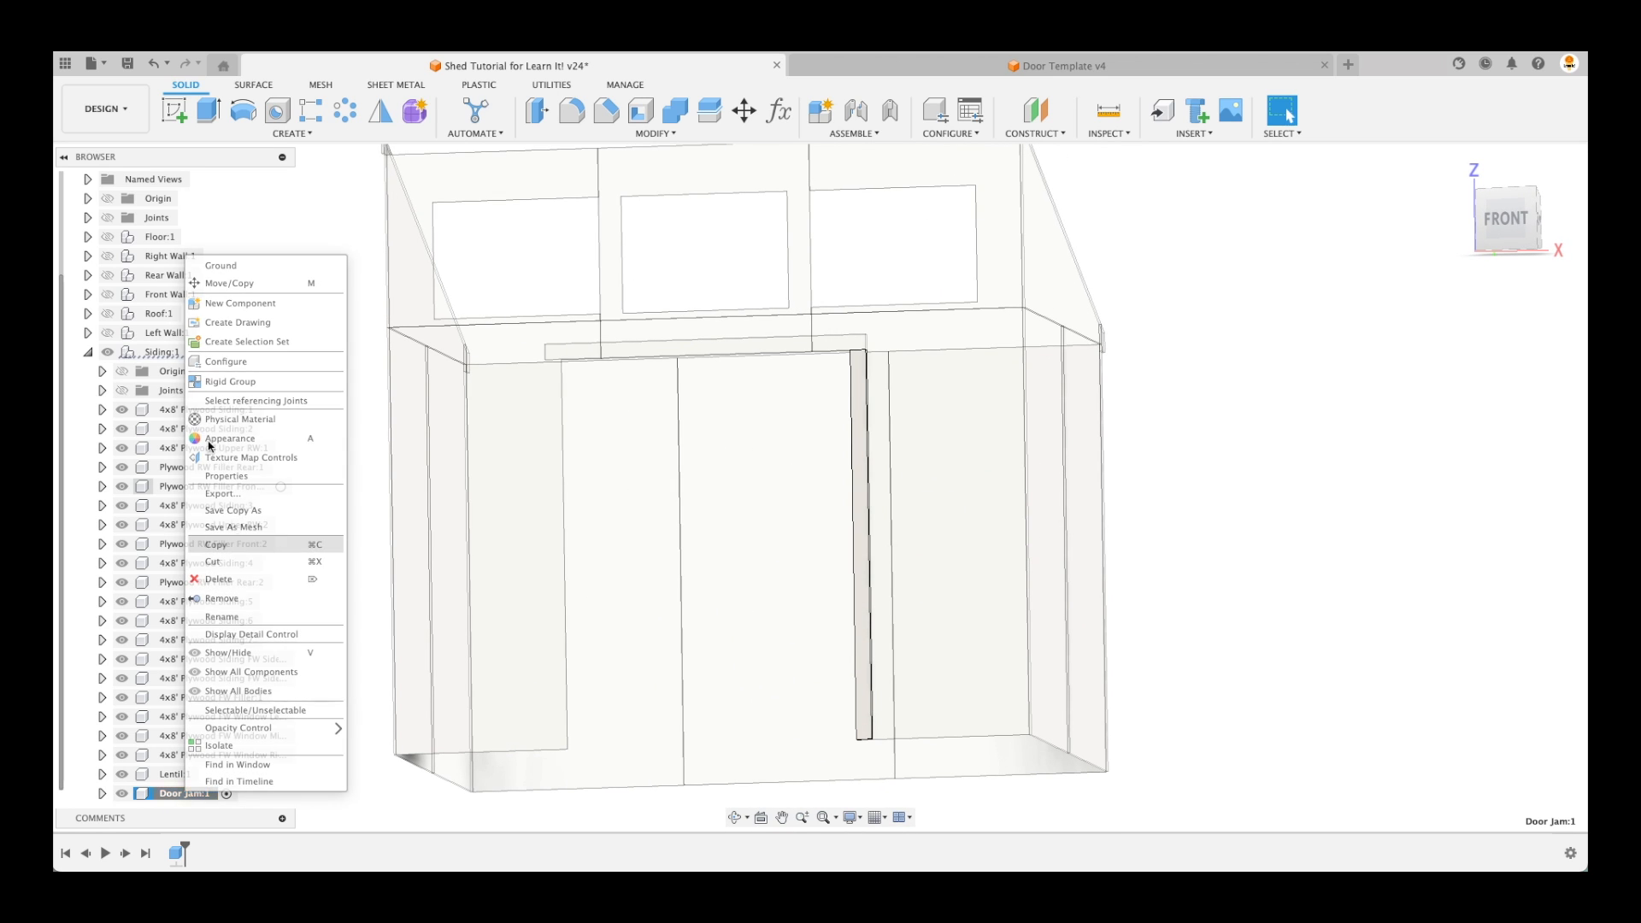
{"action": "left_click", "coordinate": [165, 349]}
{"action": "right_click", "coordinate": [165, 348]}
{"action": "left_click", "coordinate": [209, 381]}
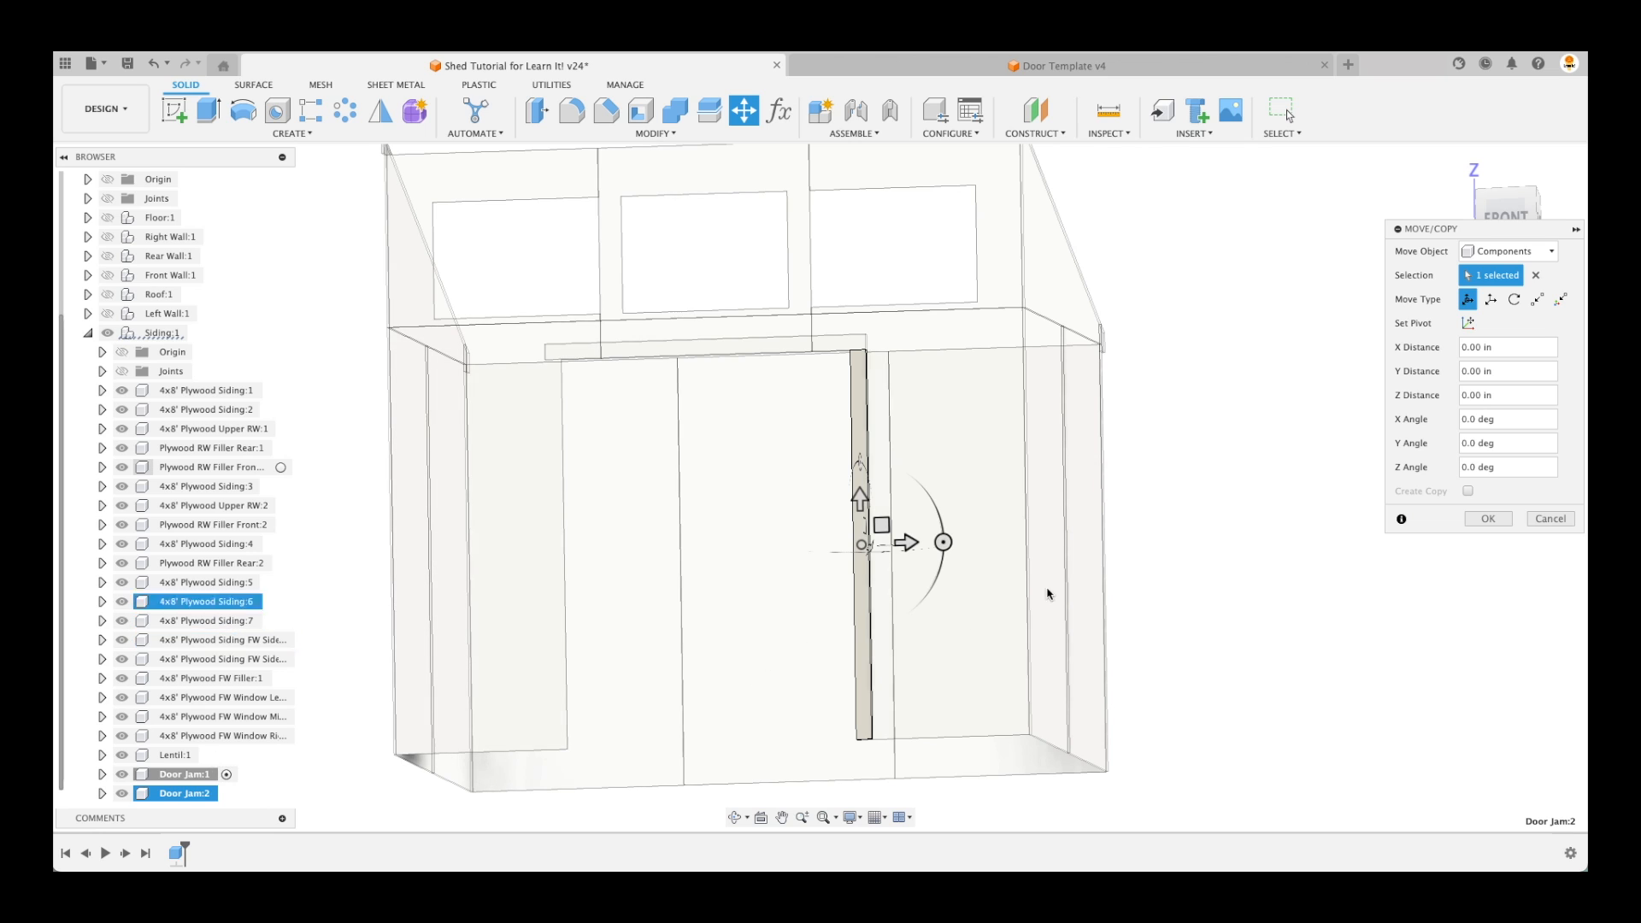
{"action": "left_click_drag", "start_coordinate": [875, 548], "coordinate": [678, 551]}
{"action": "left_click", "coordinate": [1503, 525]}
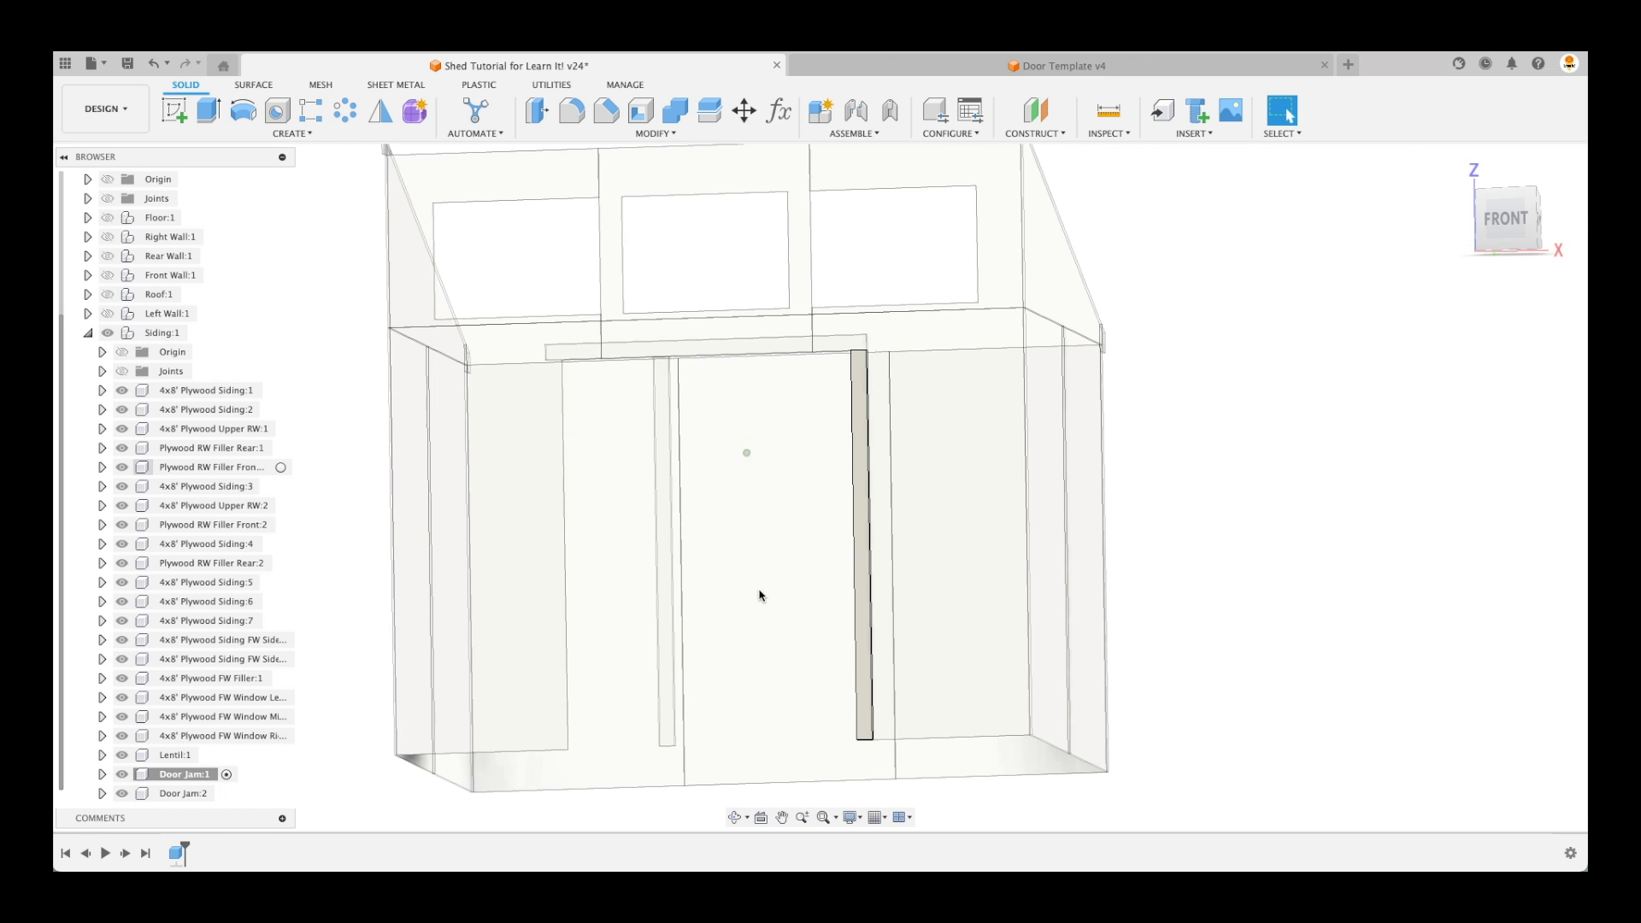
Activate the second door jamb component and move it down clear of the lintel
{"action": "scroll", "coordinate": [758, 594], "scroll_direction": "down", "scroll_amount": 3}
{"action": "left_click", "coordinate": [225, 794]}
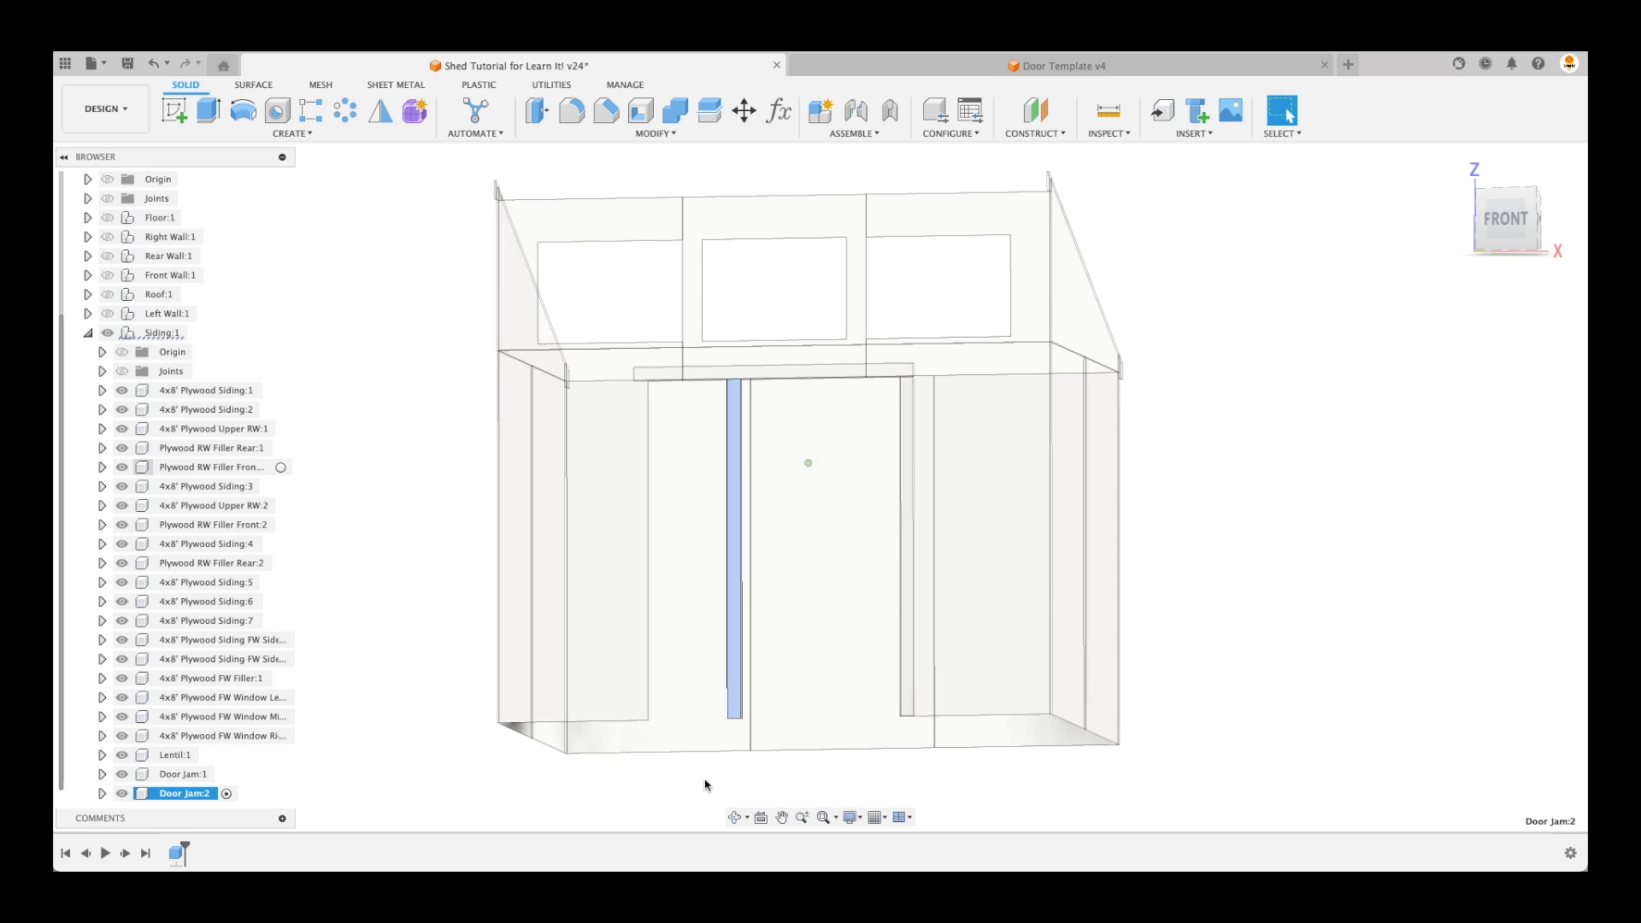
{"action": "left_click", "coordinate": [731, 764]}
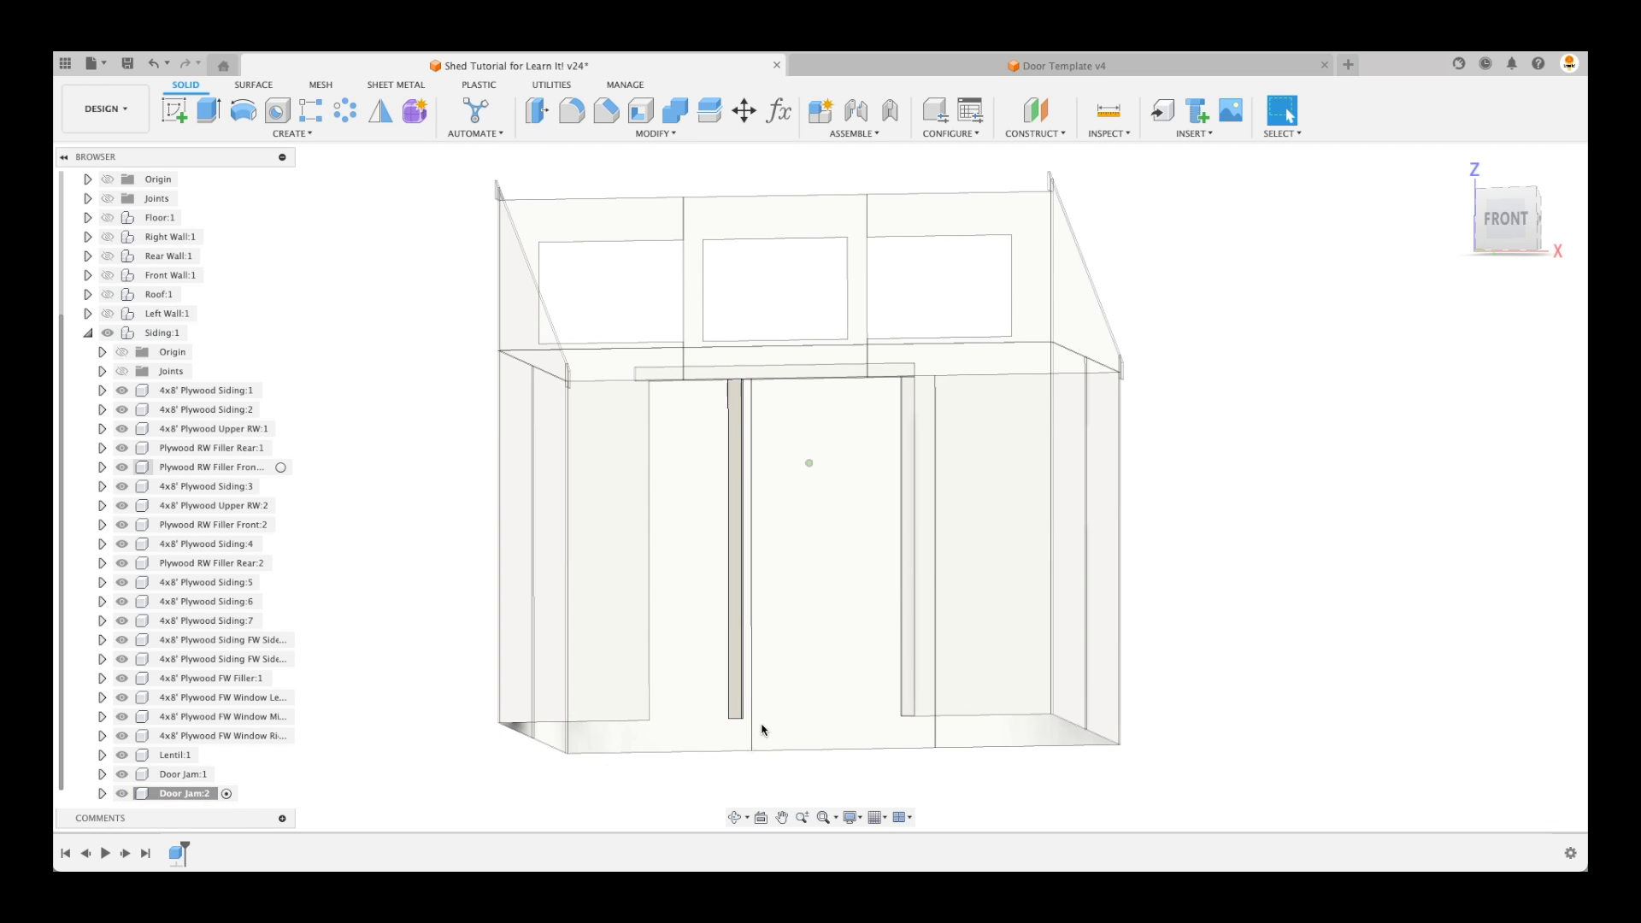
{"action": "left_click", "coordinate": [855, 110]}
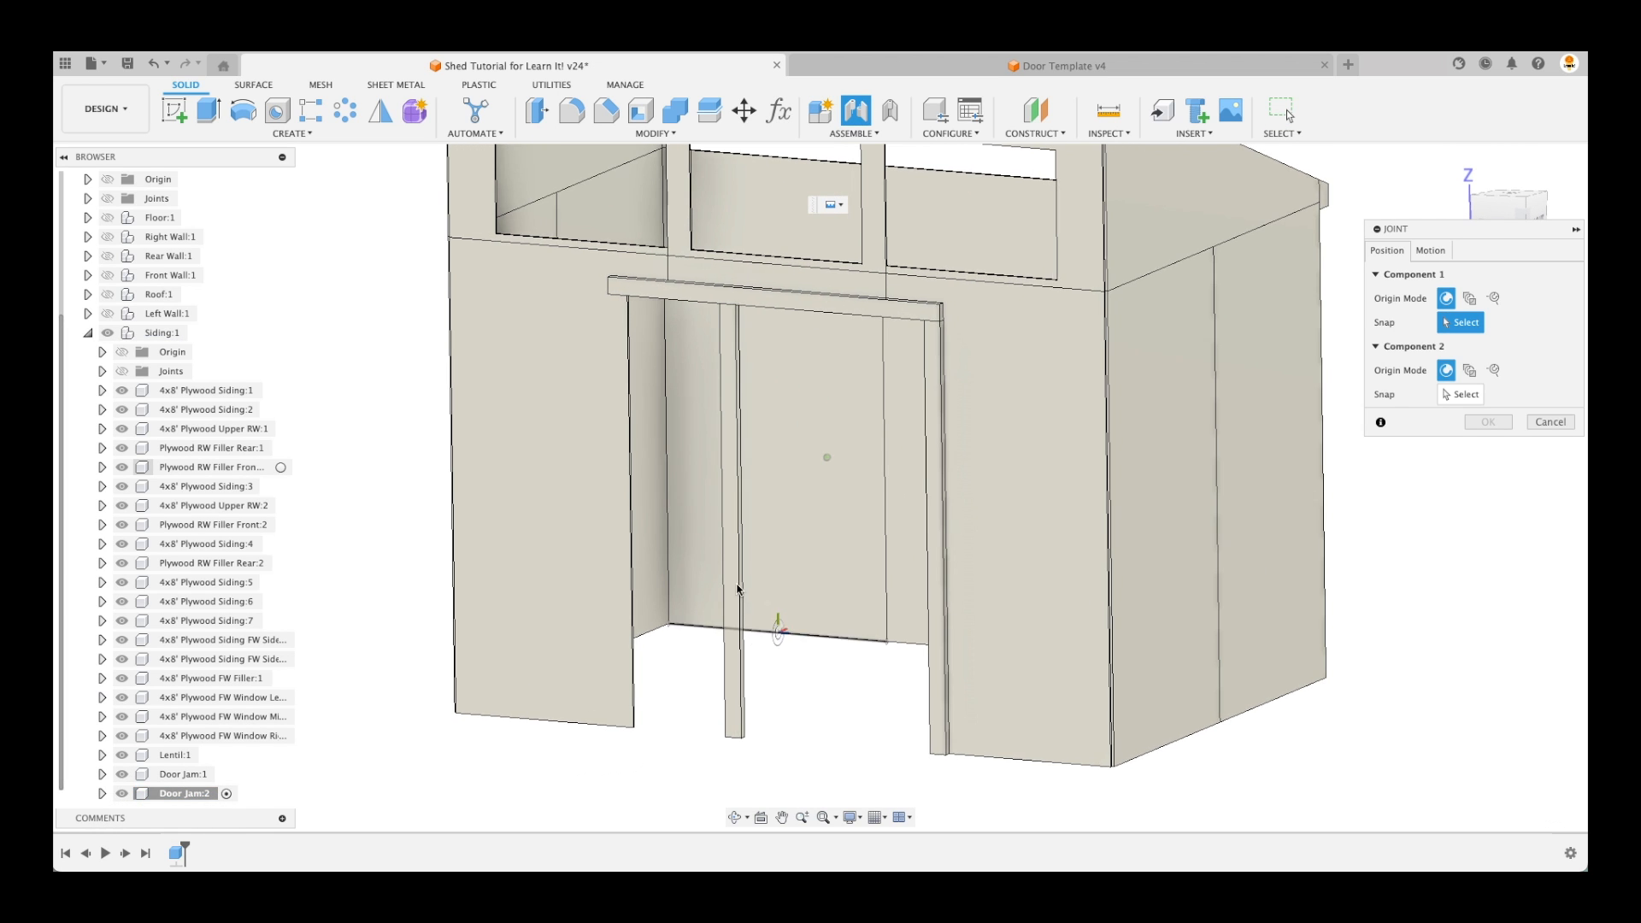
{"action": "scroll", "coordinate": [752, 589], "scroll_direction": "up", "scroll_amount": 5}
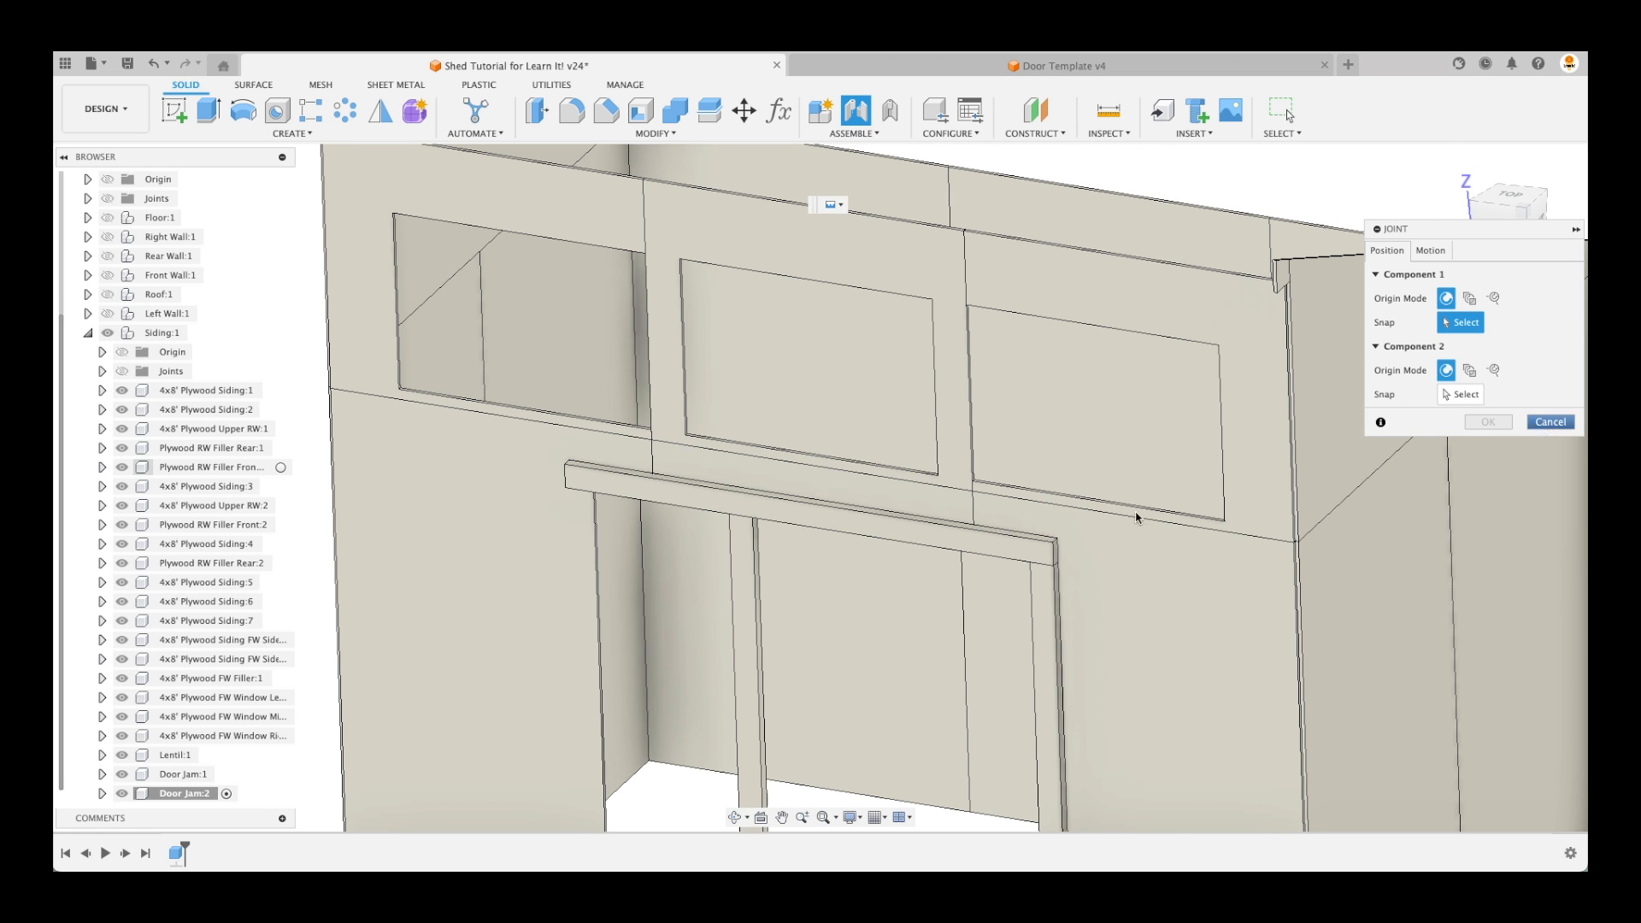
{"action": "key", "text": "Escape"}
Joint the second jamb's top corner to the lintel's free lower front corner, flipped at a 90 degree angle
{"action": "key", "text": "j"}
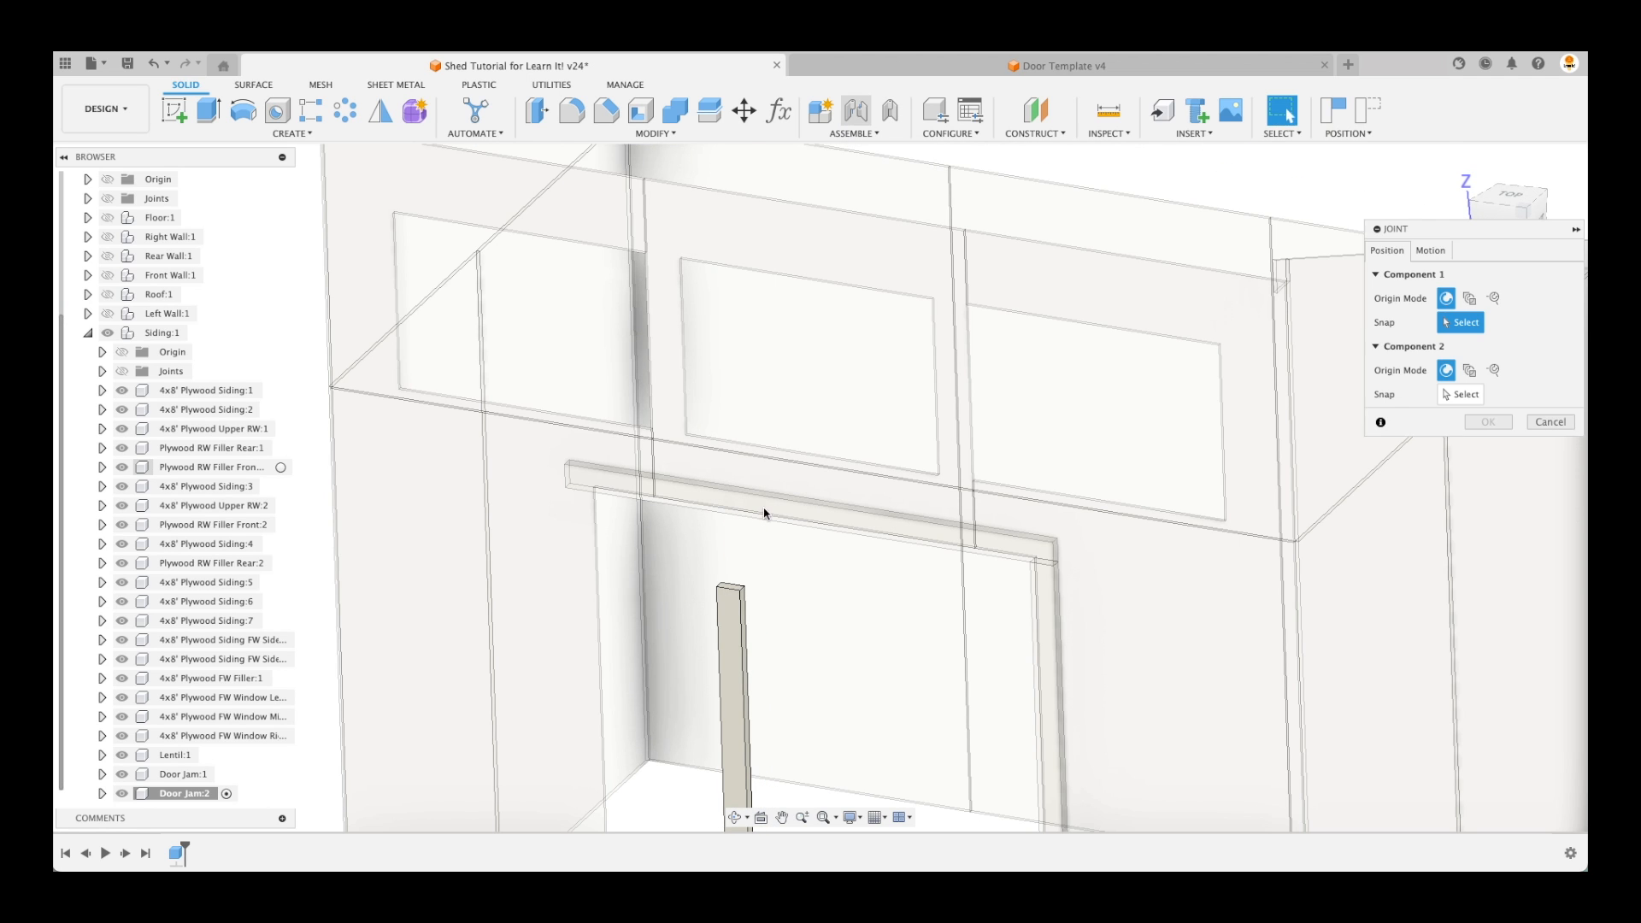
{"action": "scroll", "coordinate": [736, 589], "scroll_direction": "up", "scroll_amount": 5}
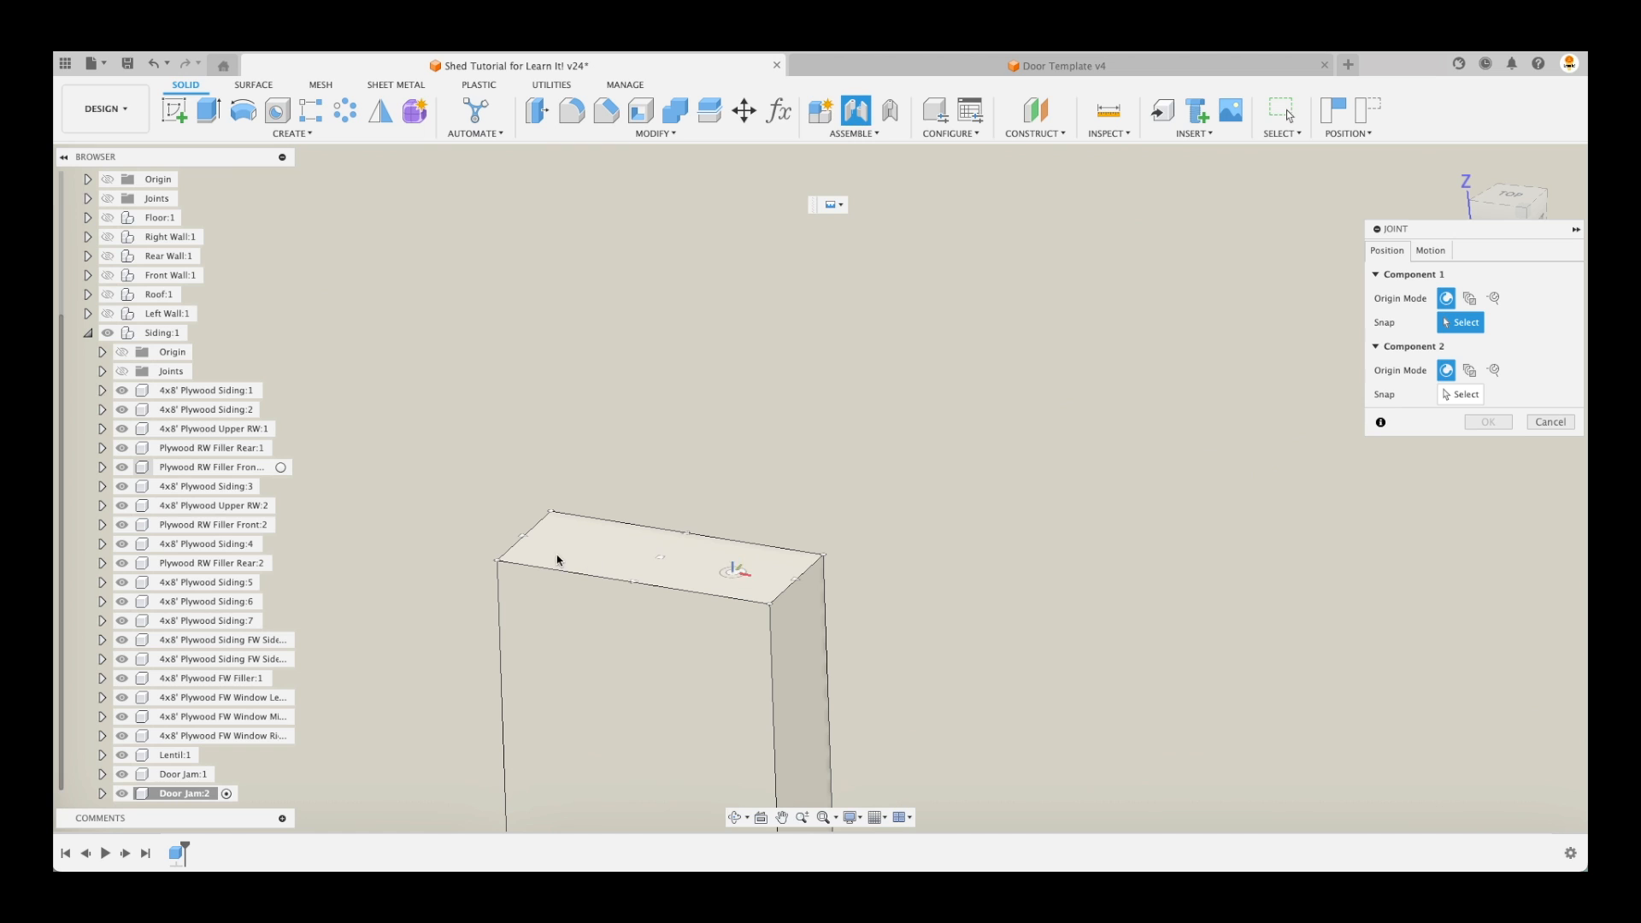
{"action": "scroll", "coordinate": [733, 557], "scroll_direction": "down", "scroll_amount": 15}
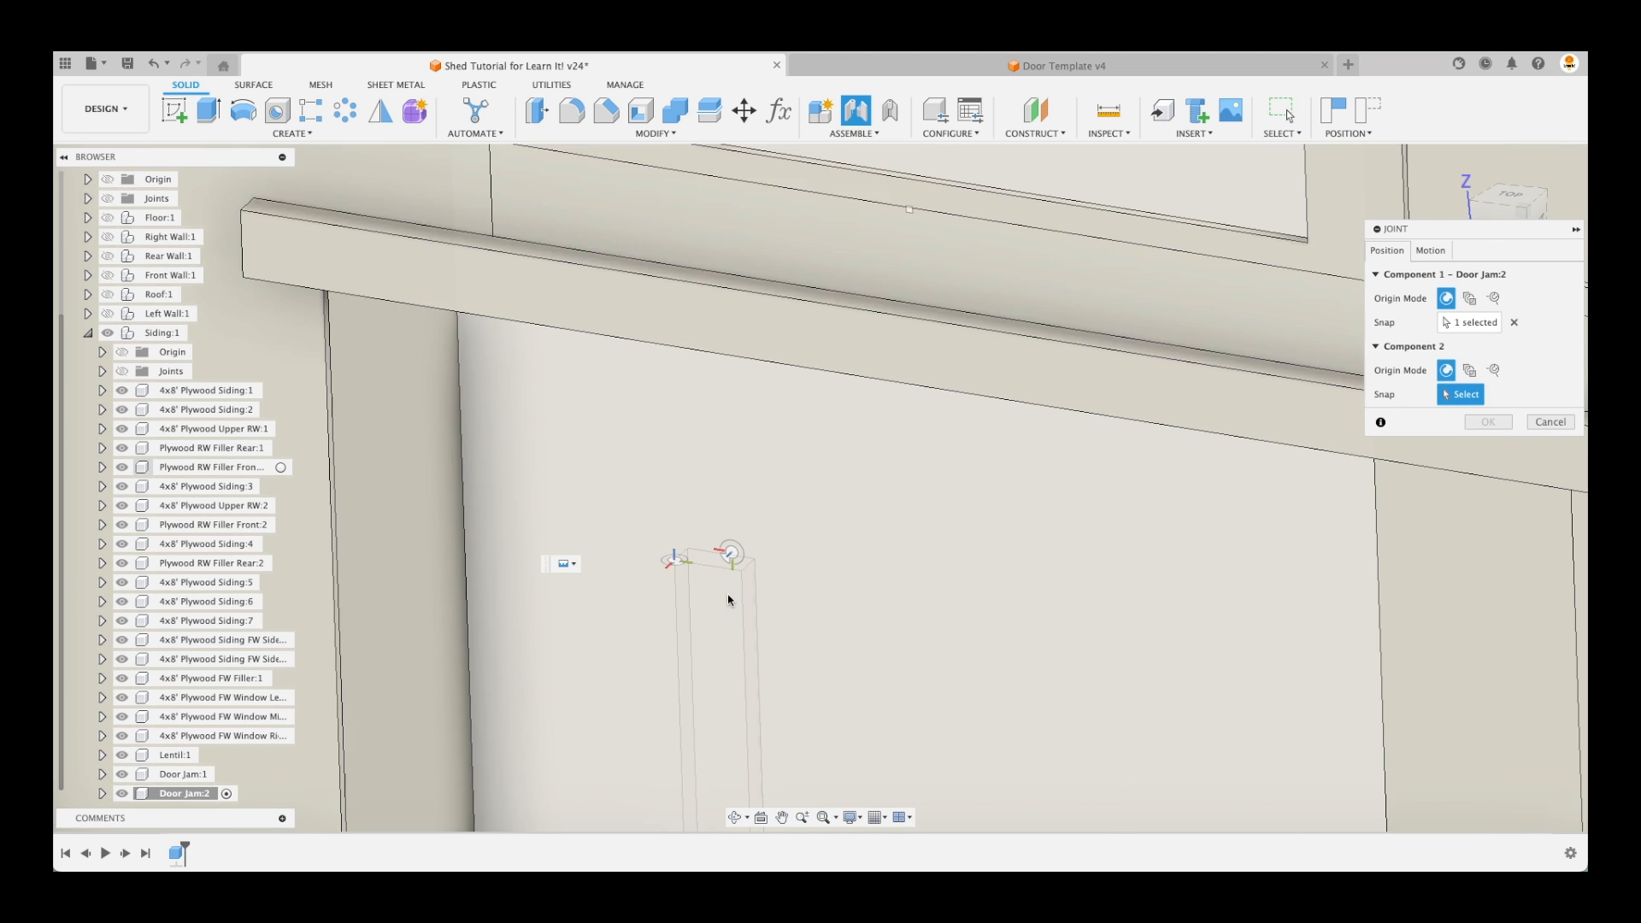
{"action": "scroll", "coordinate": [505, 547], "scroll_direction": "up", "scroll_amount": 15}
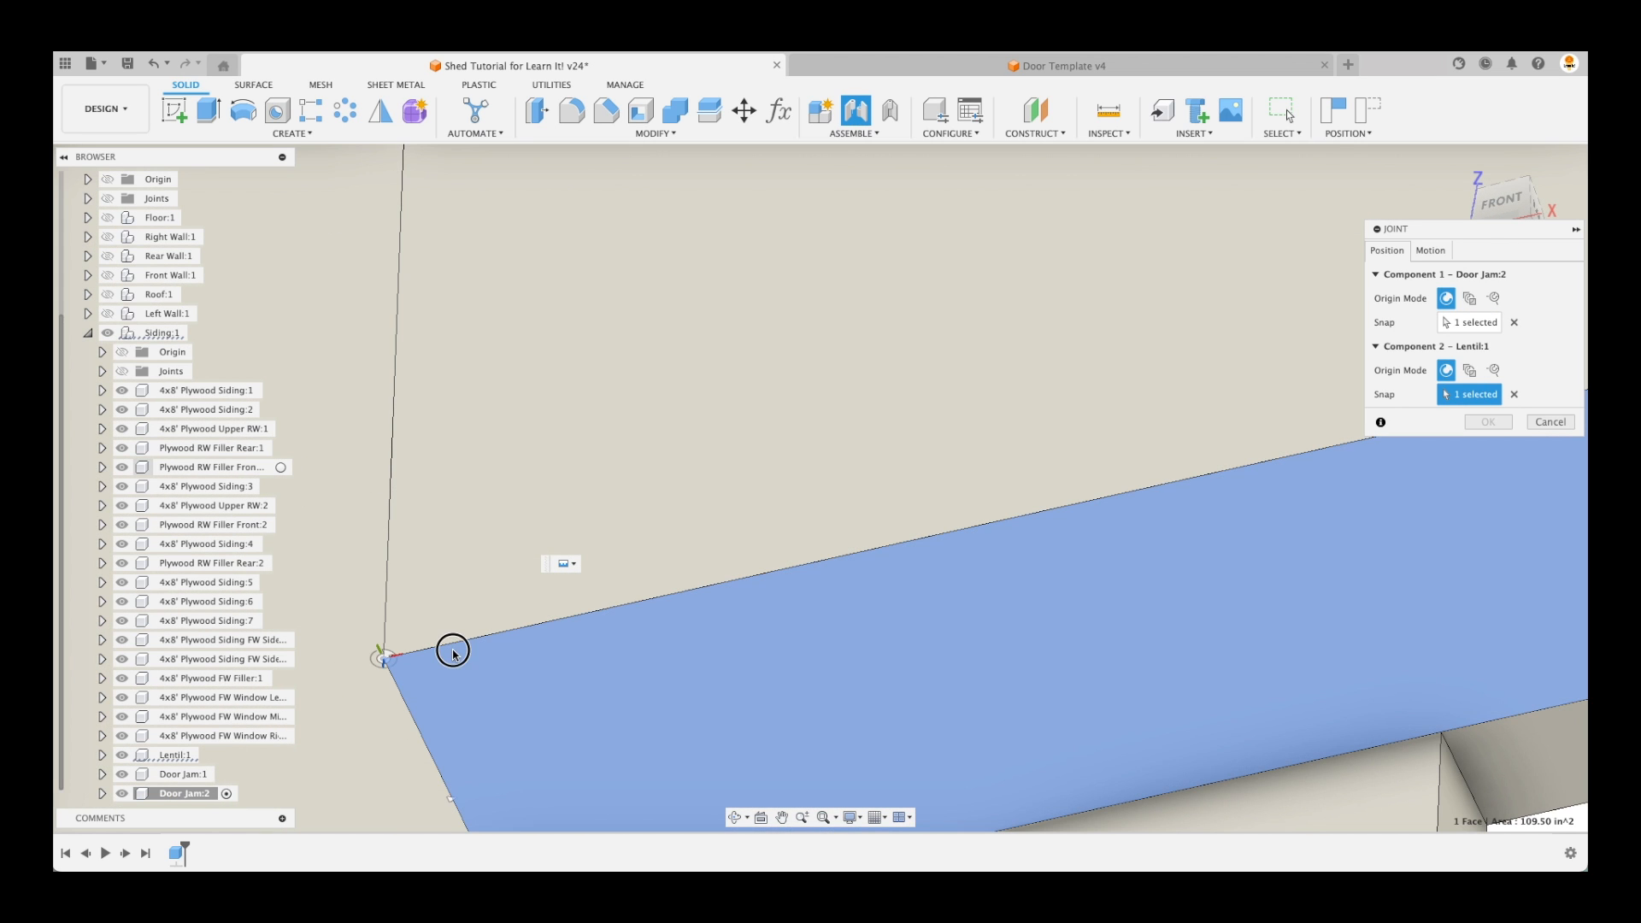
{"action": "left_click", "coordinate": [453, 652]}
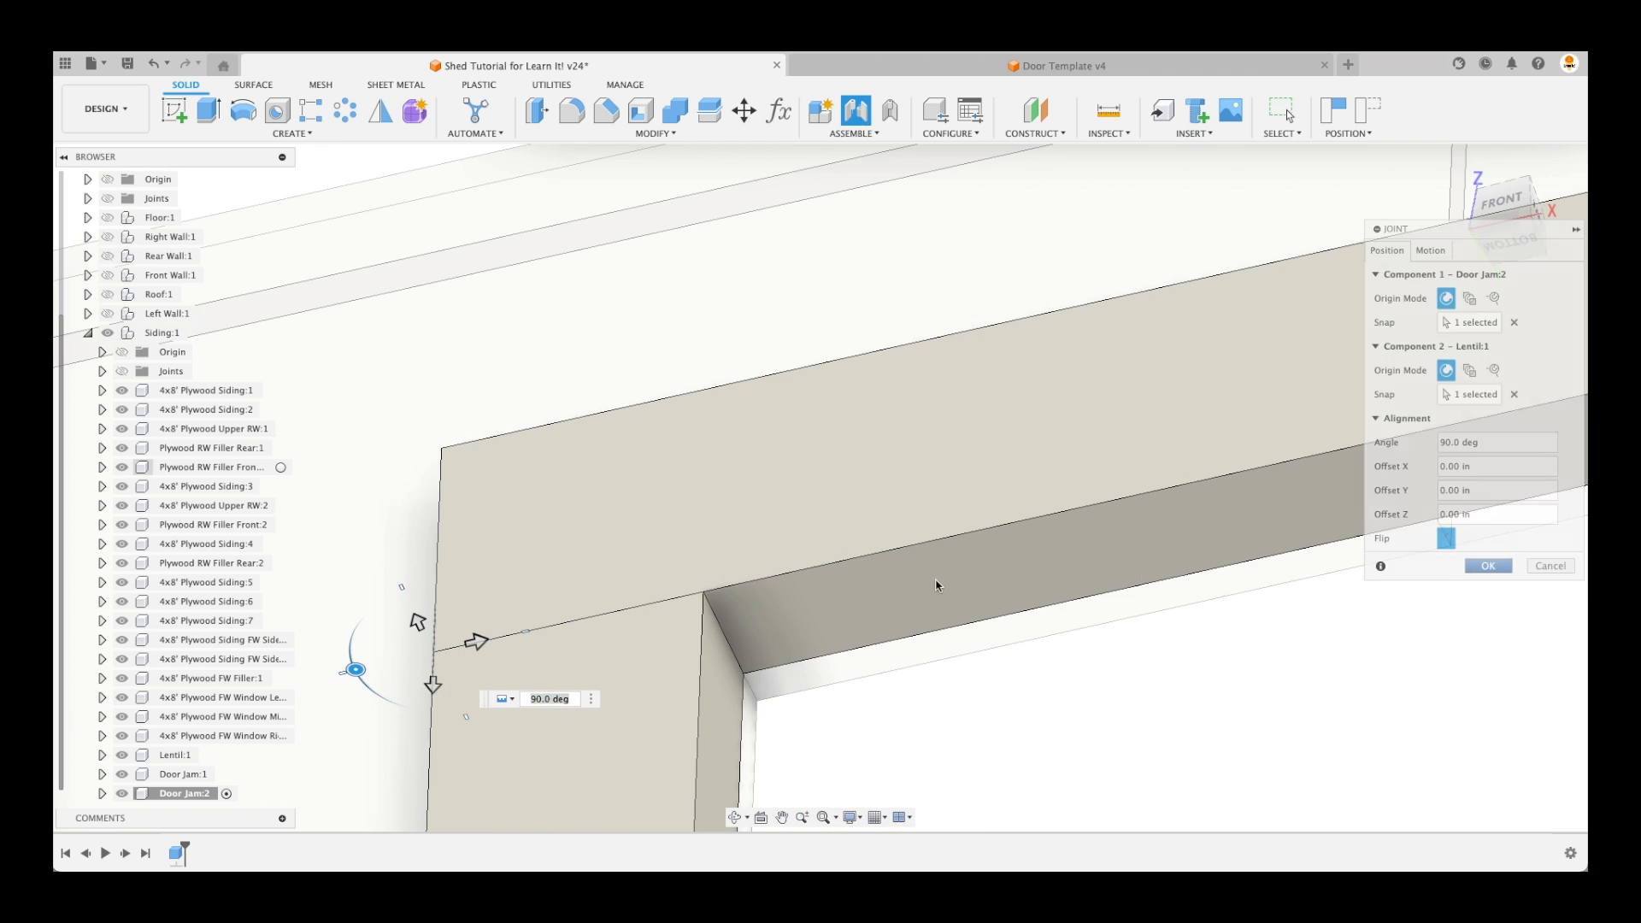
{"action": "key", "text": "Return"}
{"action": "scroll", "coordinate": [973, 657], "scroll_direction": "down", "scroll_amount": 15}
{"action": "left_click", "coordinate": [607, 610]}
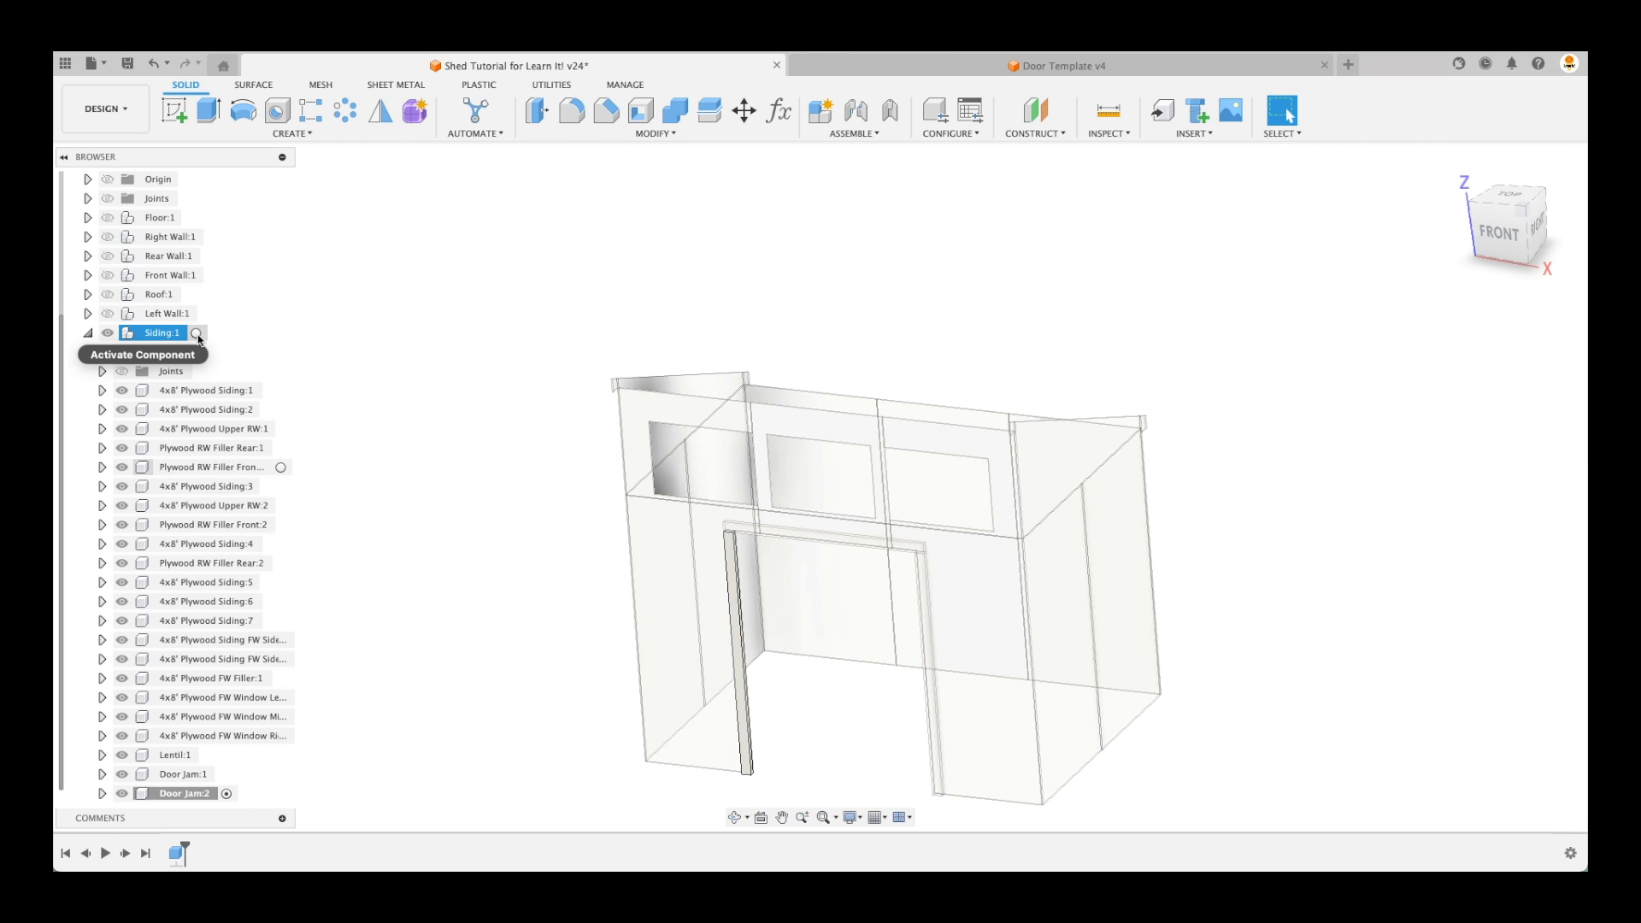
Activate the Siding component and collapse its contents
{"action": "left_click", "coordinate": [198, 334]}
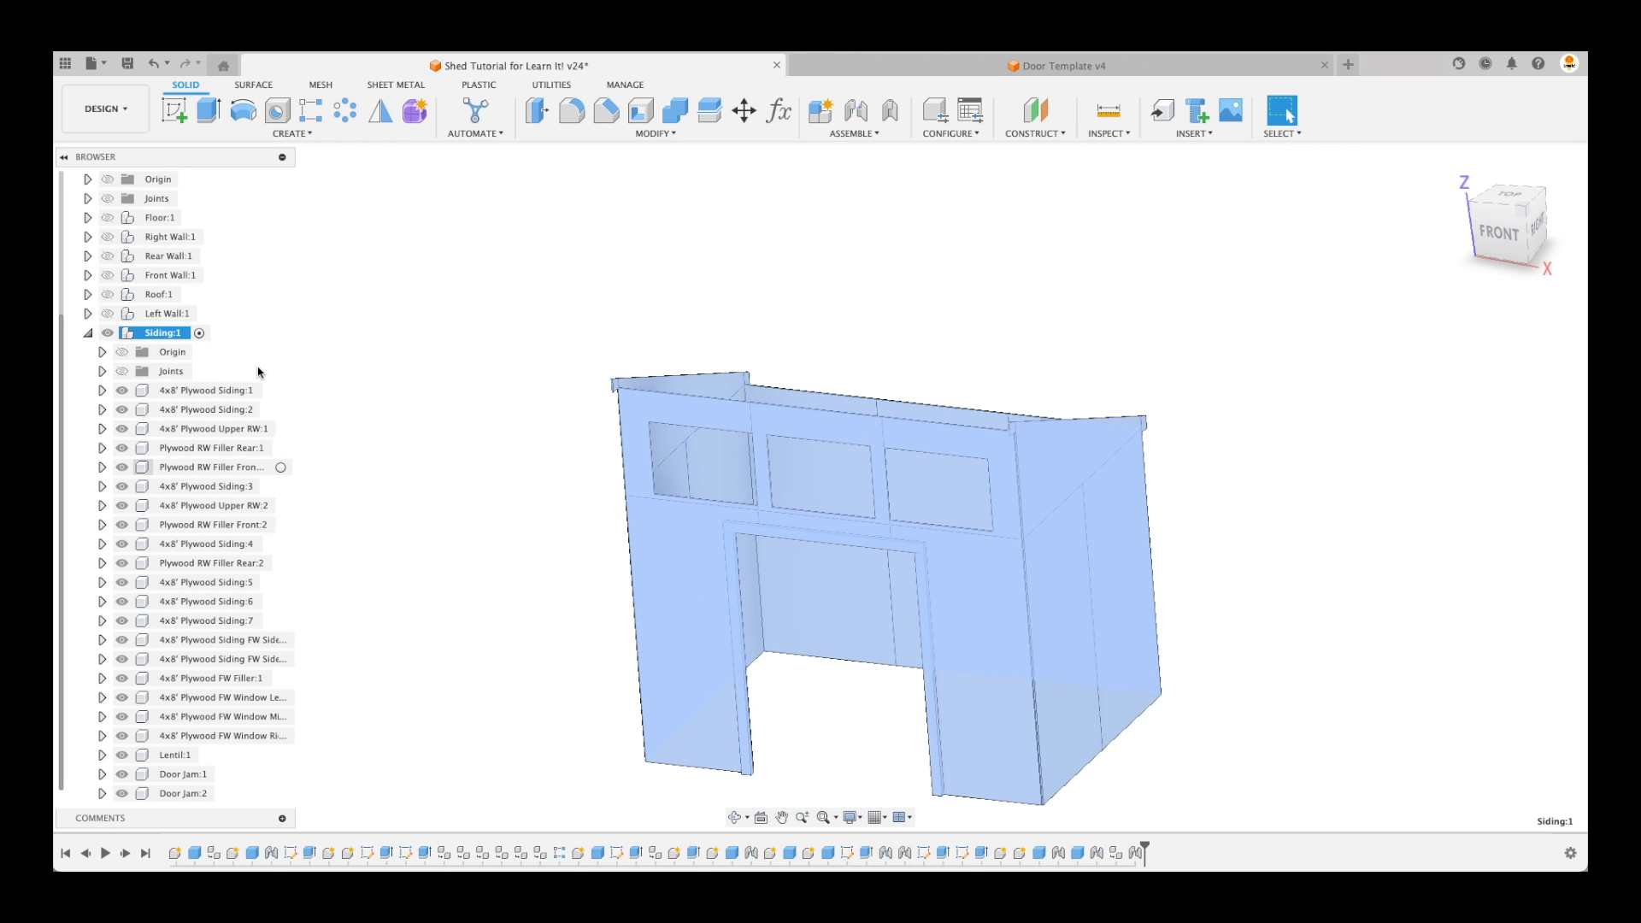
{"action": "left_click", "coordinate": [312, 440]}
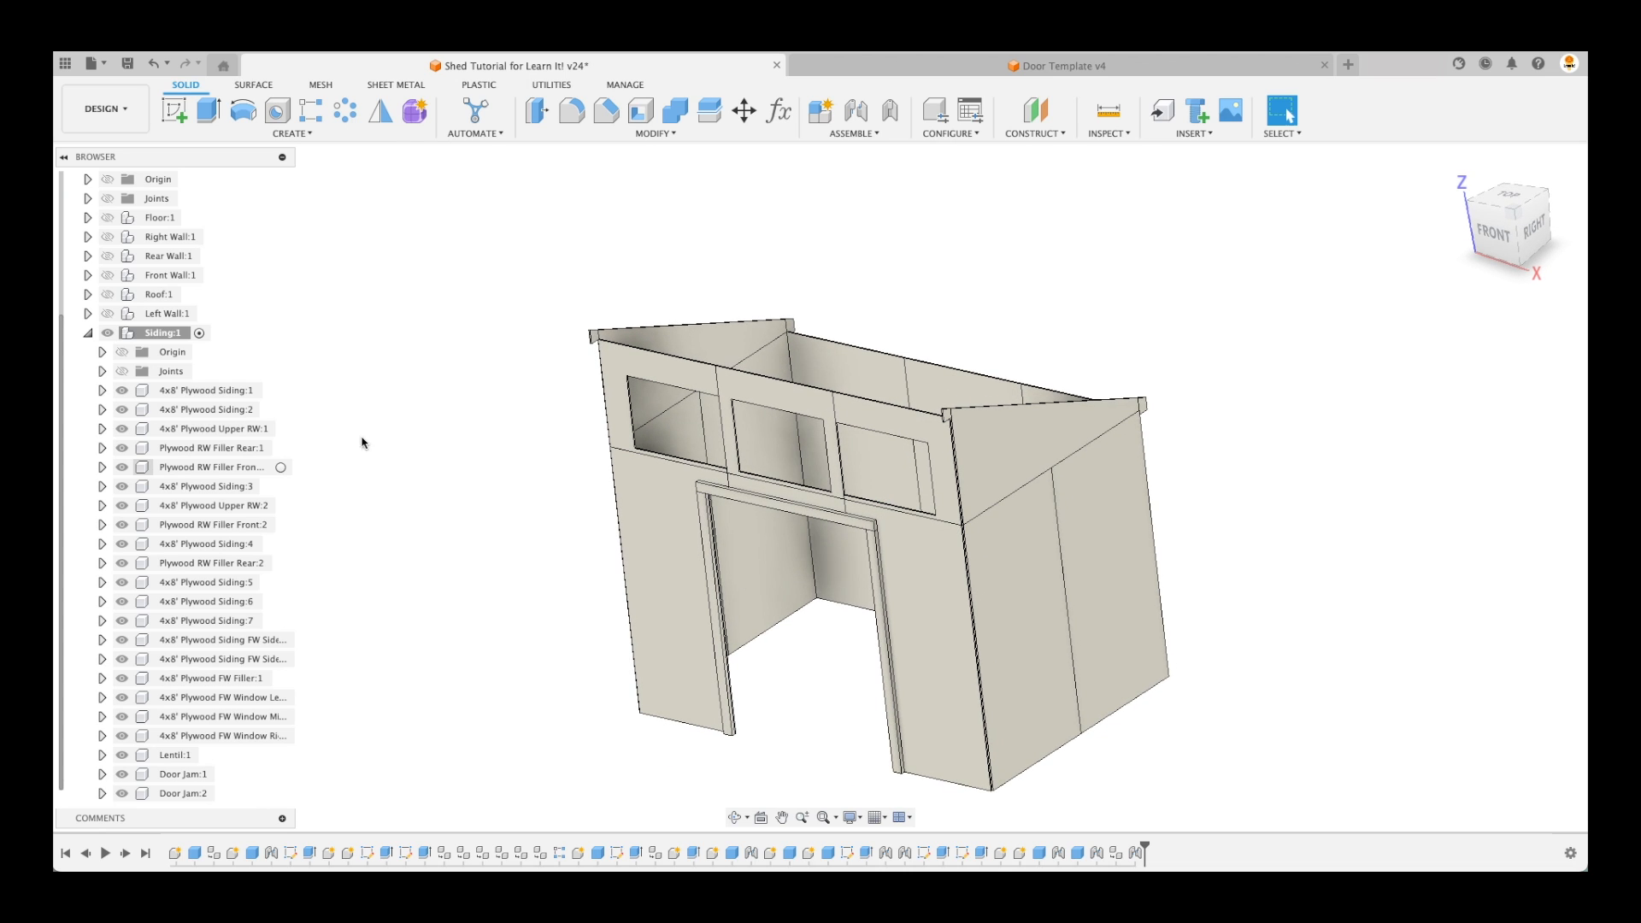
{"action": "left_click", "coordinate": [91, 333]}
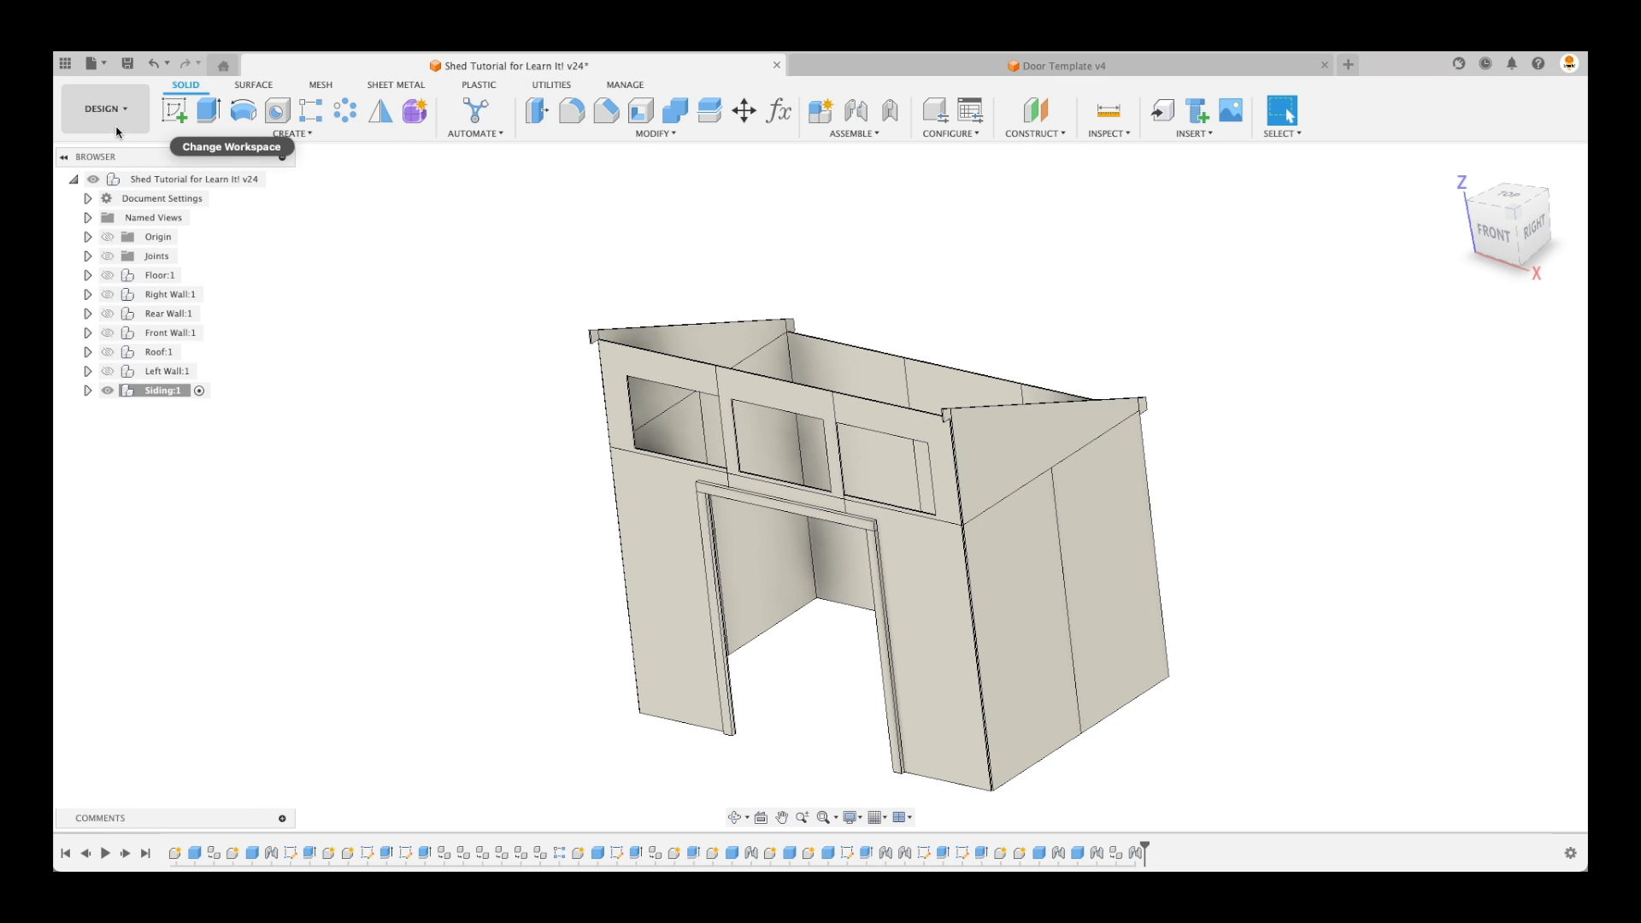
Insert the Door Template design into the current design and place it in front of the shed's door opening
{"action": "left_click", "coordinate": [64, 63]}
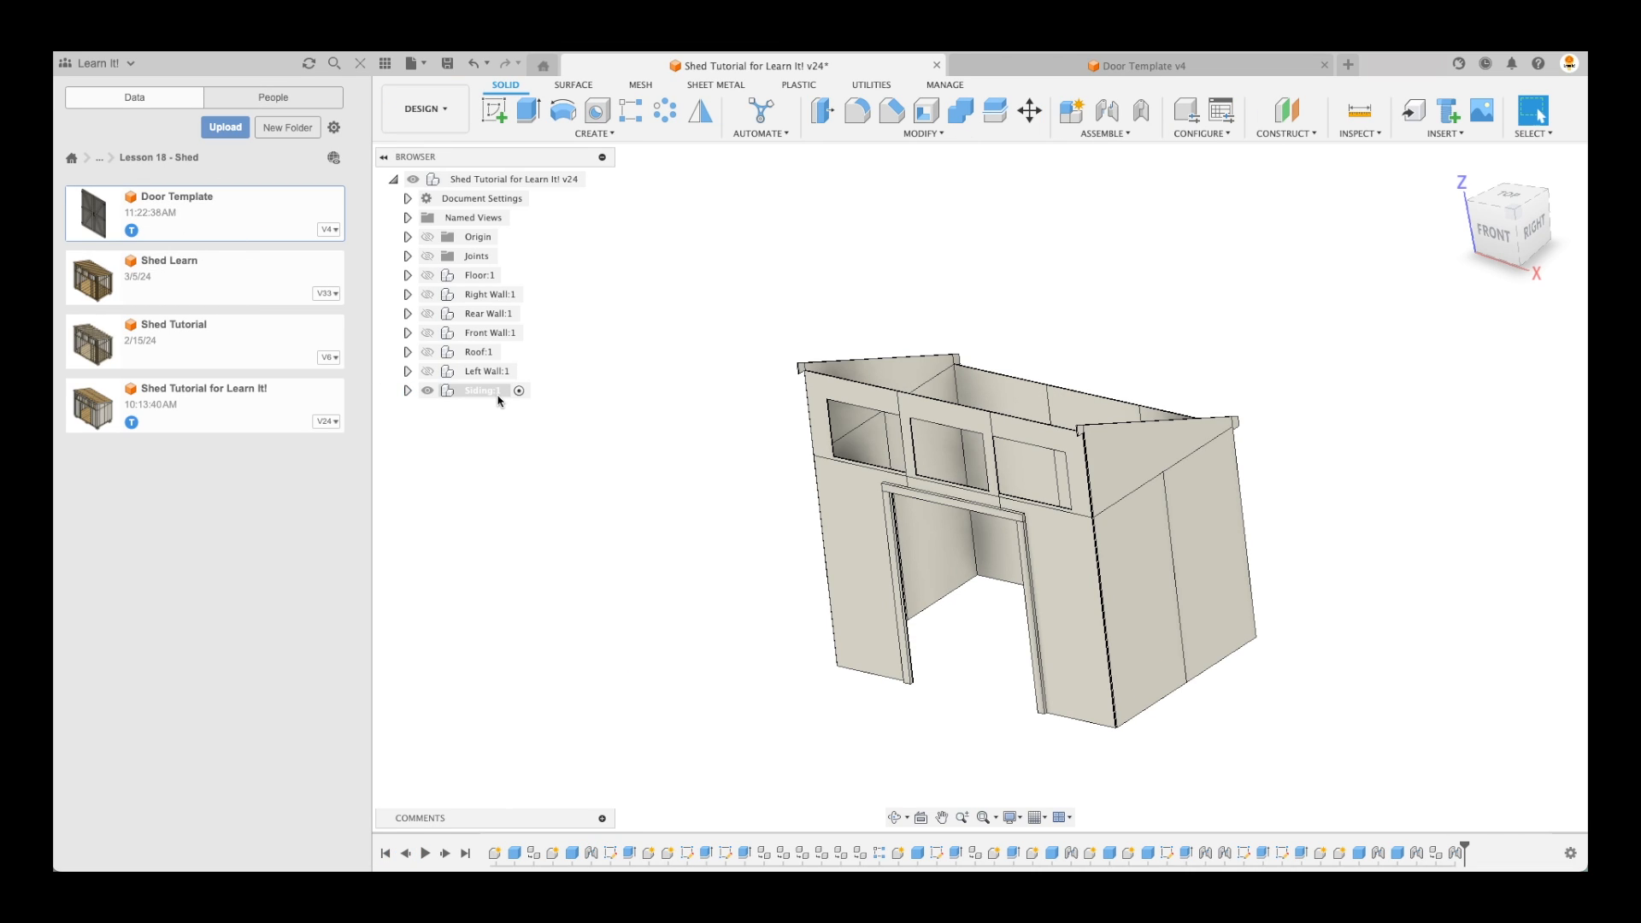
{"action": "right_click", "coordinate": [195, 217]}
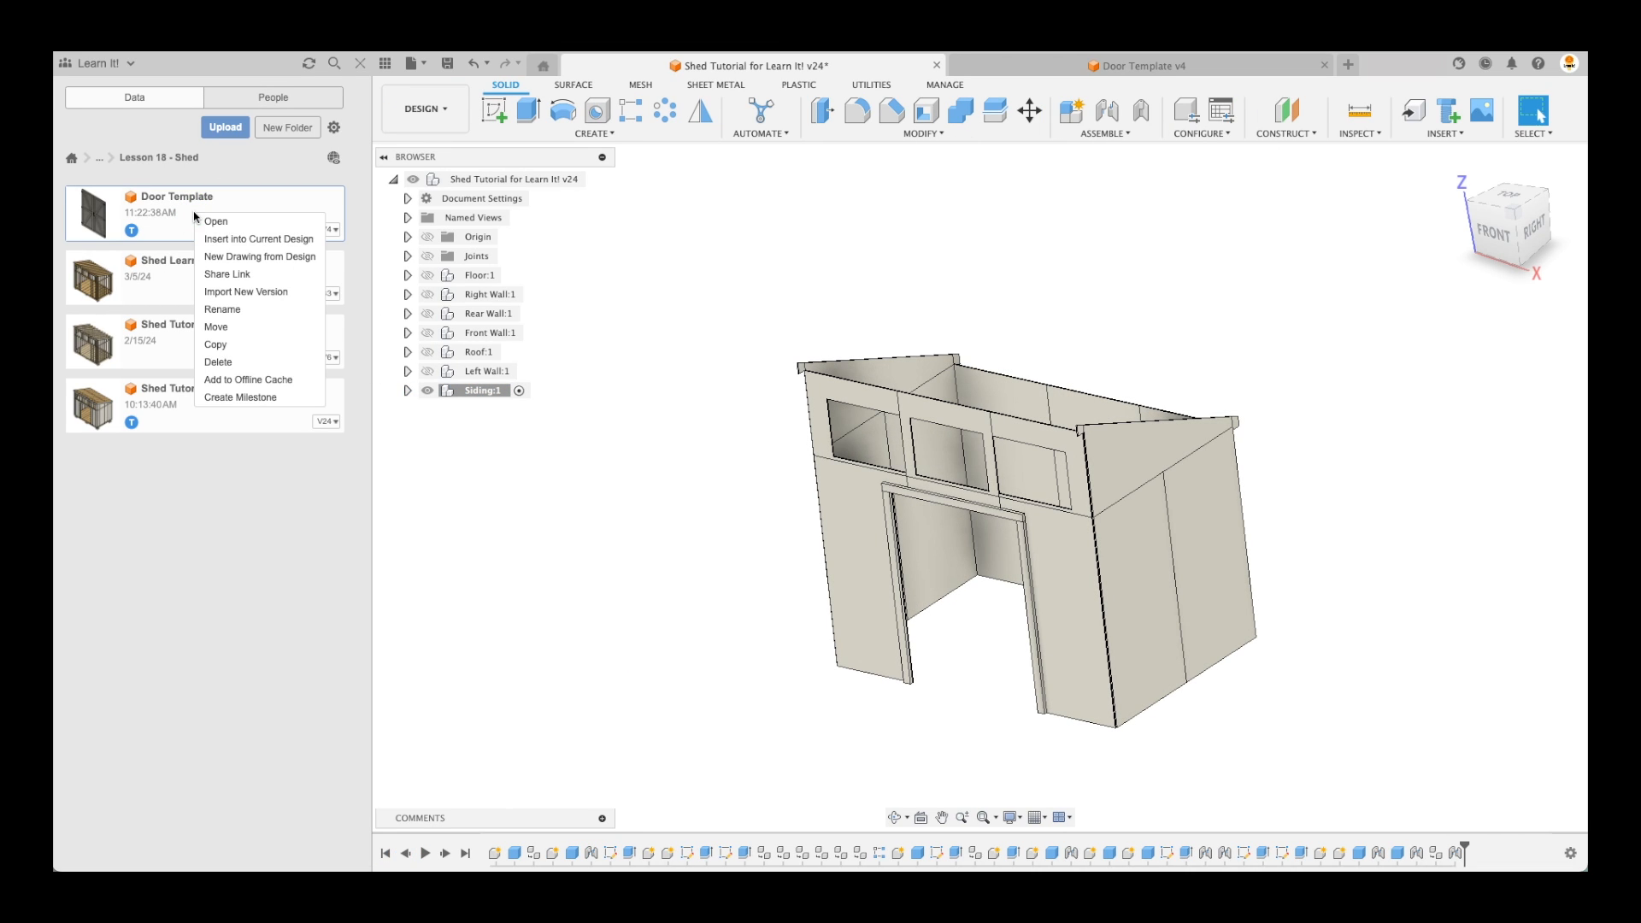
{"action": "left_click", "coordinate": [238, 241]}
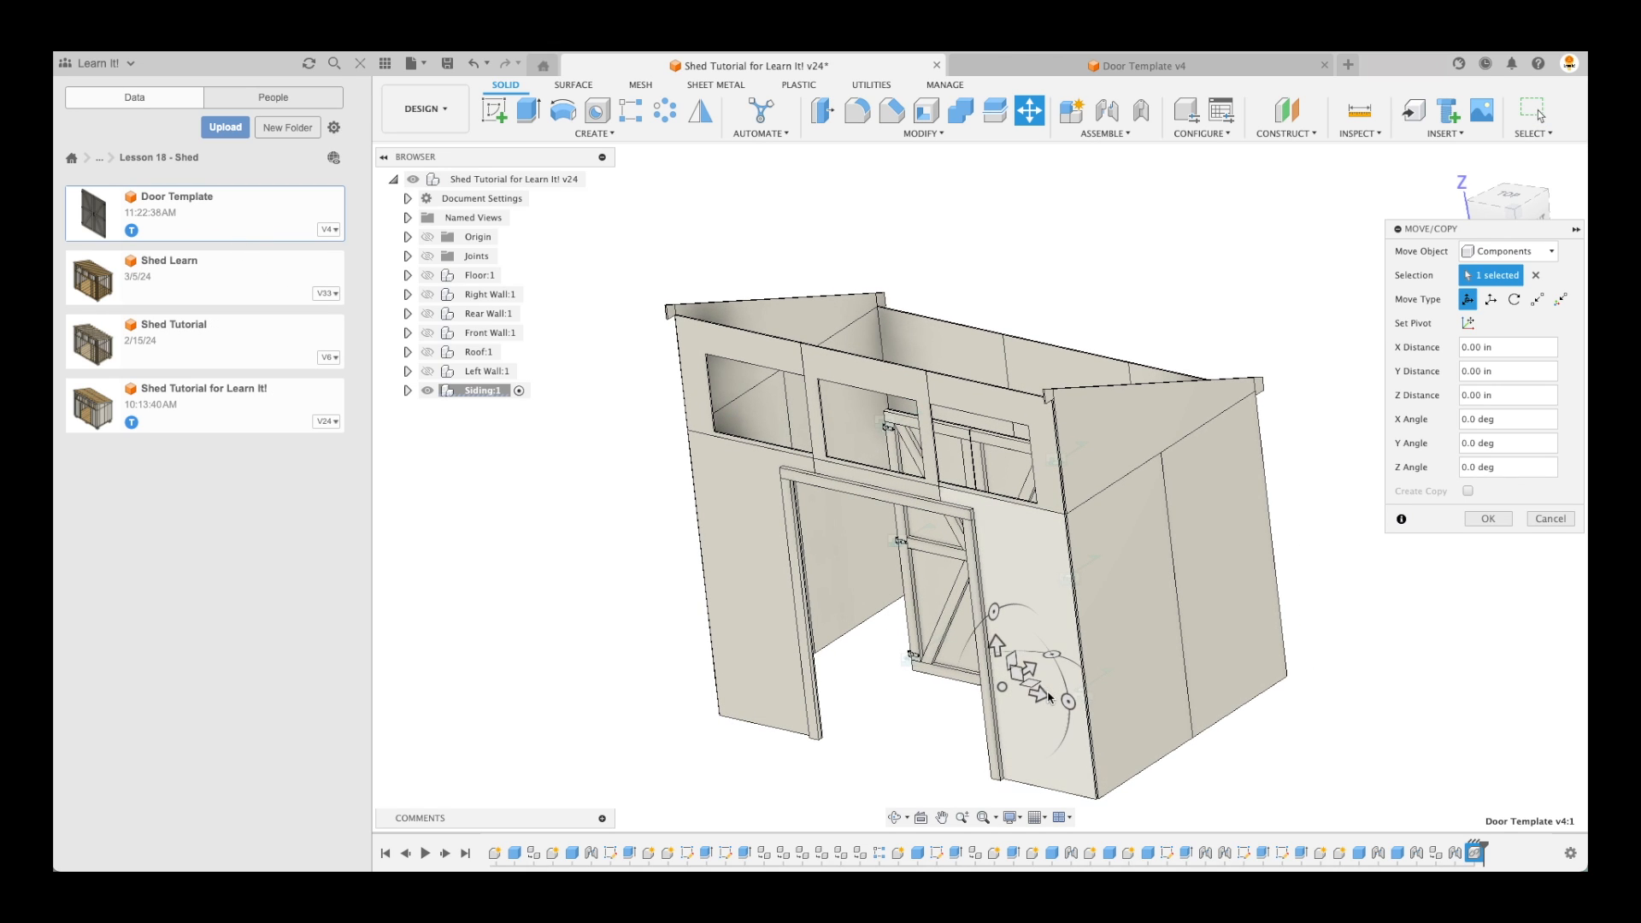
{"action": "left_click_drag", "start_coordinate": [1032, 673], "coordinate": [1089, 623]}
{"action": "left_click", "coordinate": [1487, 518]}
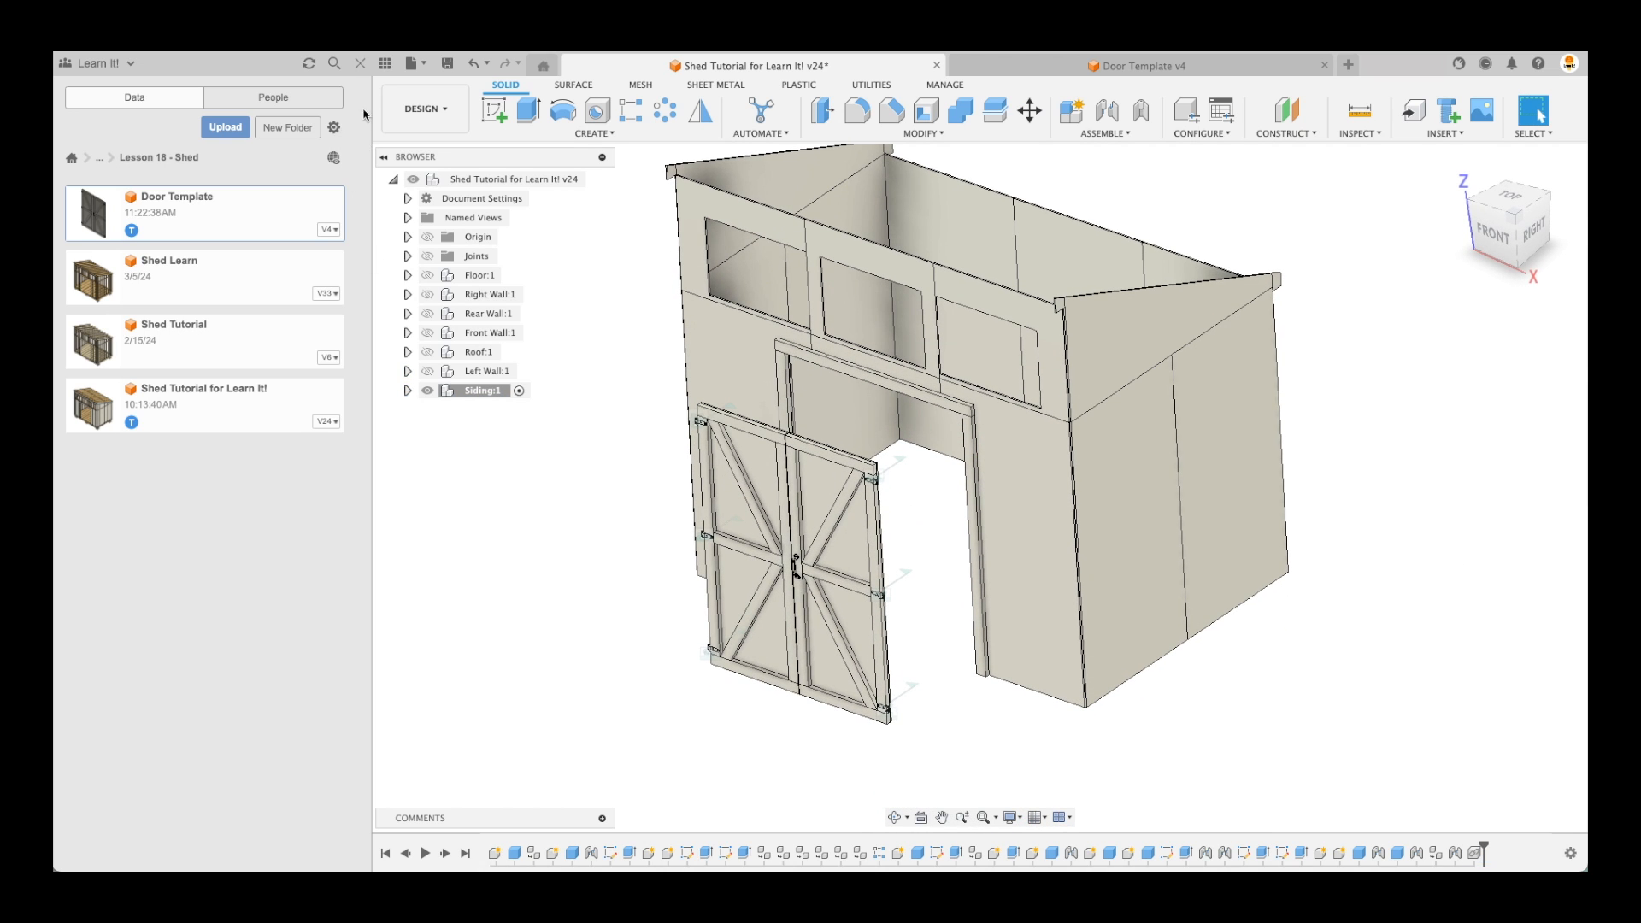
{"action": "left_click", "coordinate": [360, 64]}
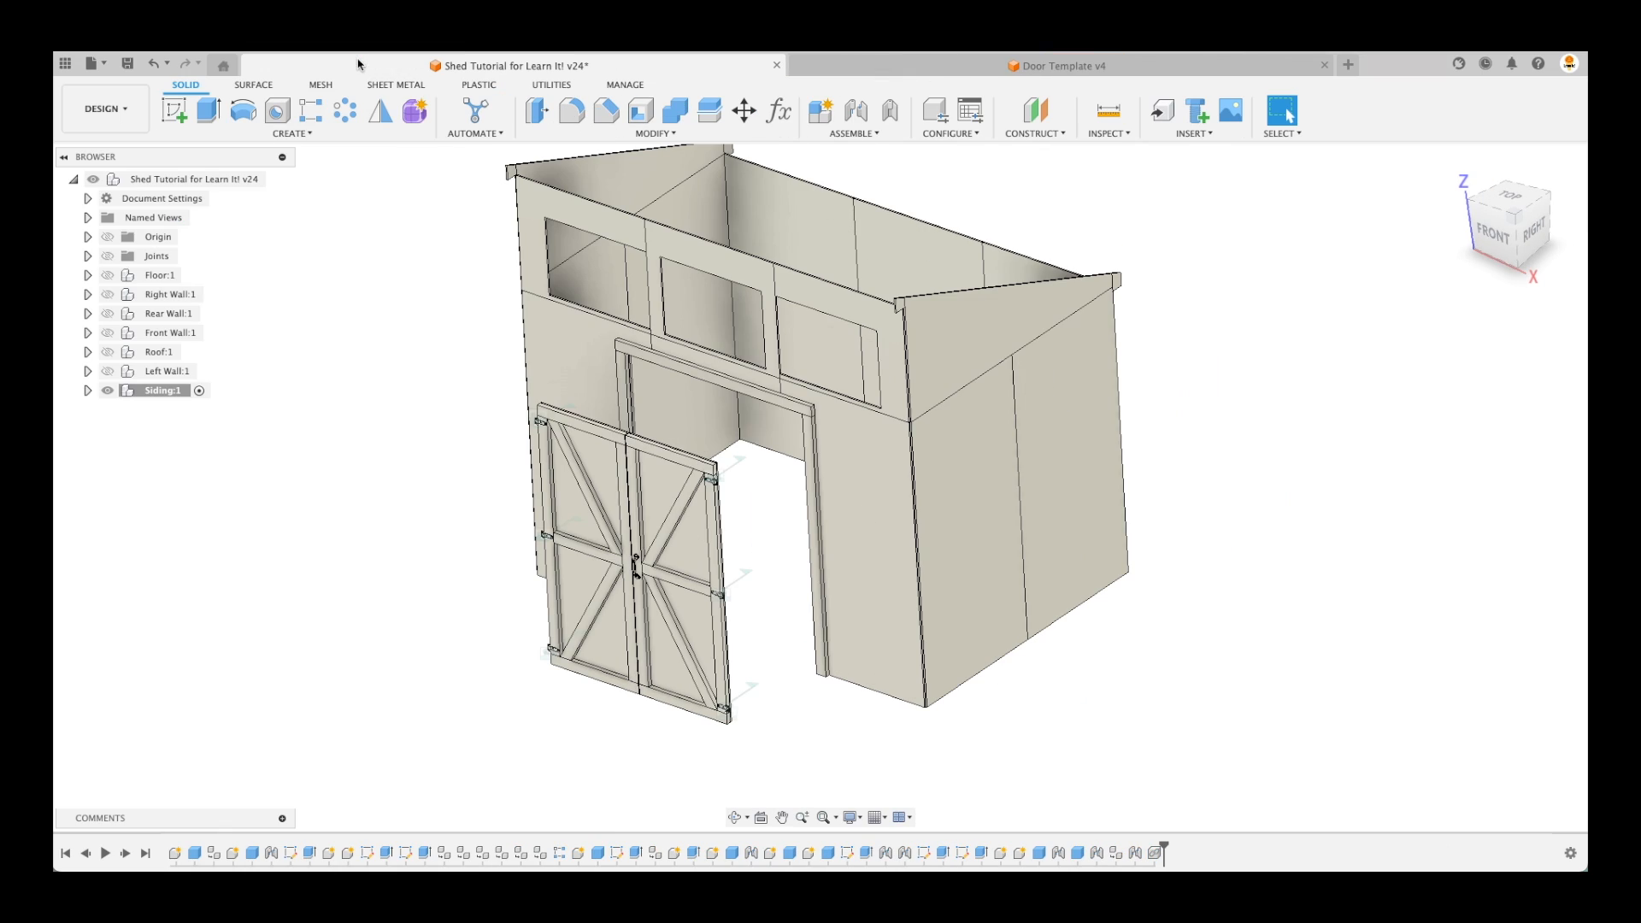
Expand the Siding component and examine the design's user parameters while the Door Template is still linked
{"action": "left_click", "coordinate": [87, 391]}
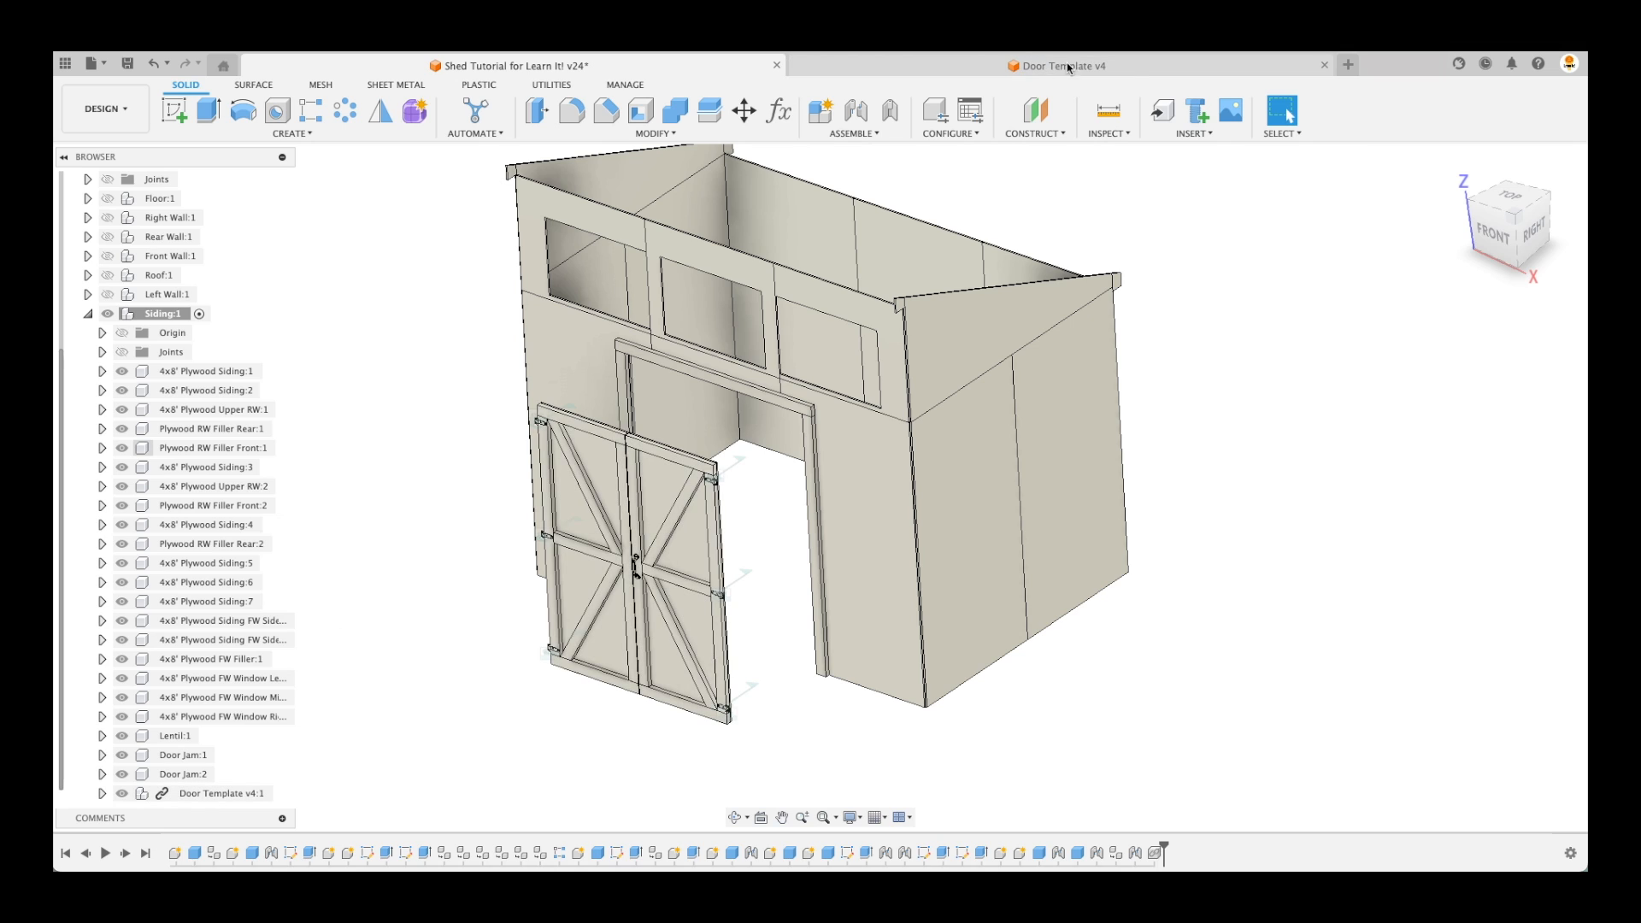
{"action": "left_click", "coordinate": [1110, 67]}
{"action": "left_click", "coordinate": [504, 65]}
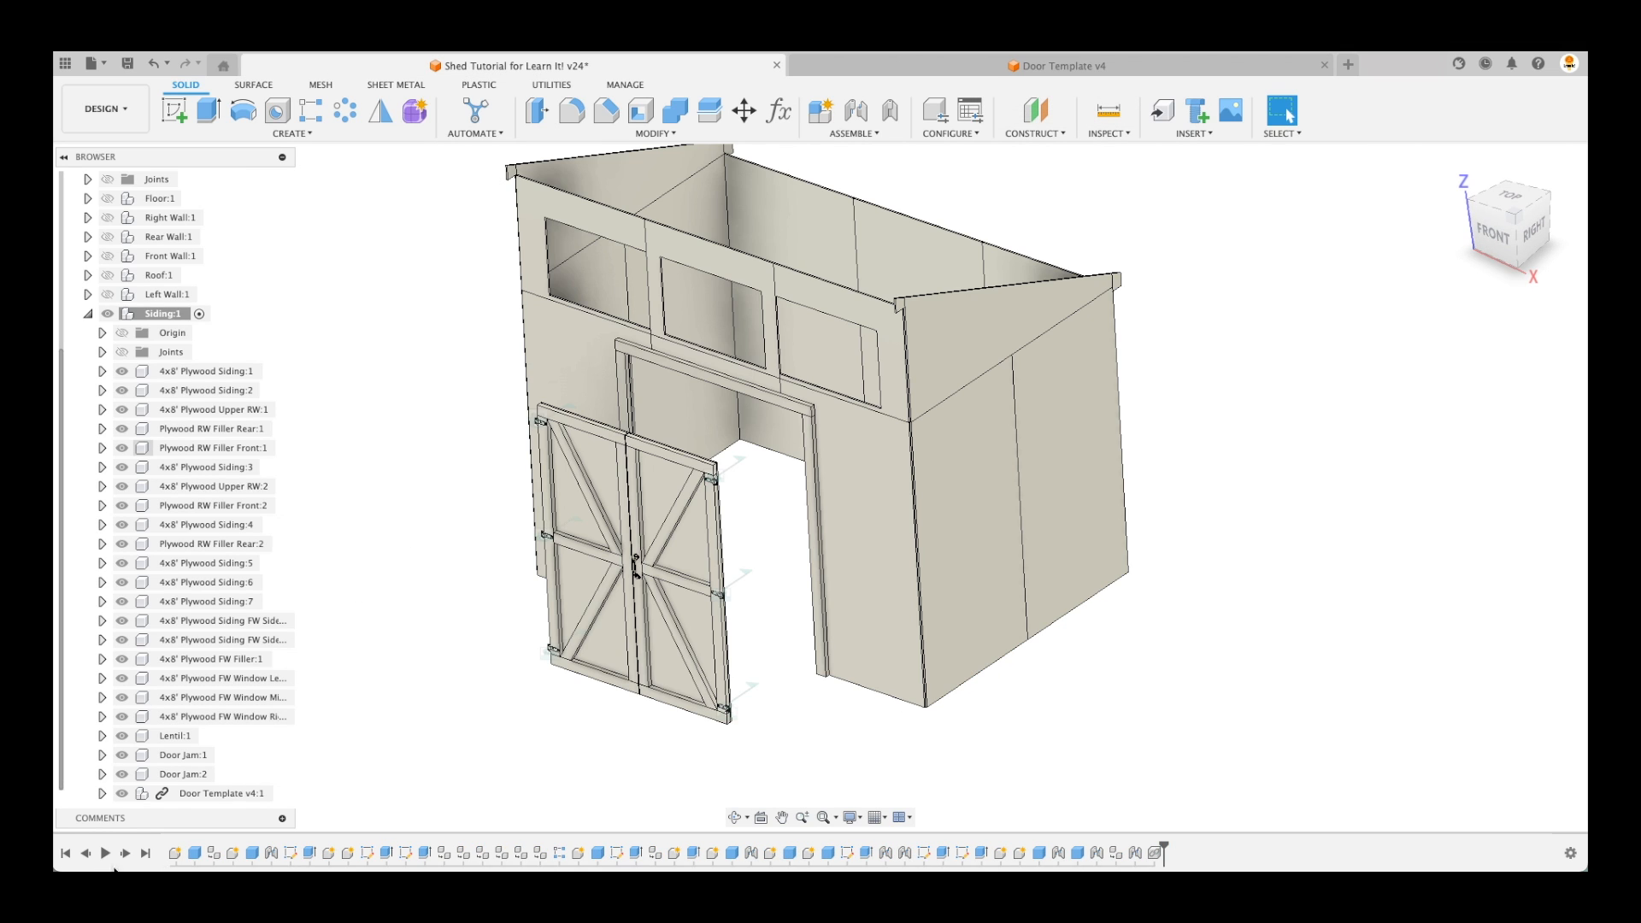
{"action": "right_click", "coordinate": [175, 795]}
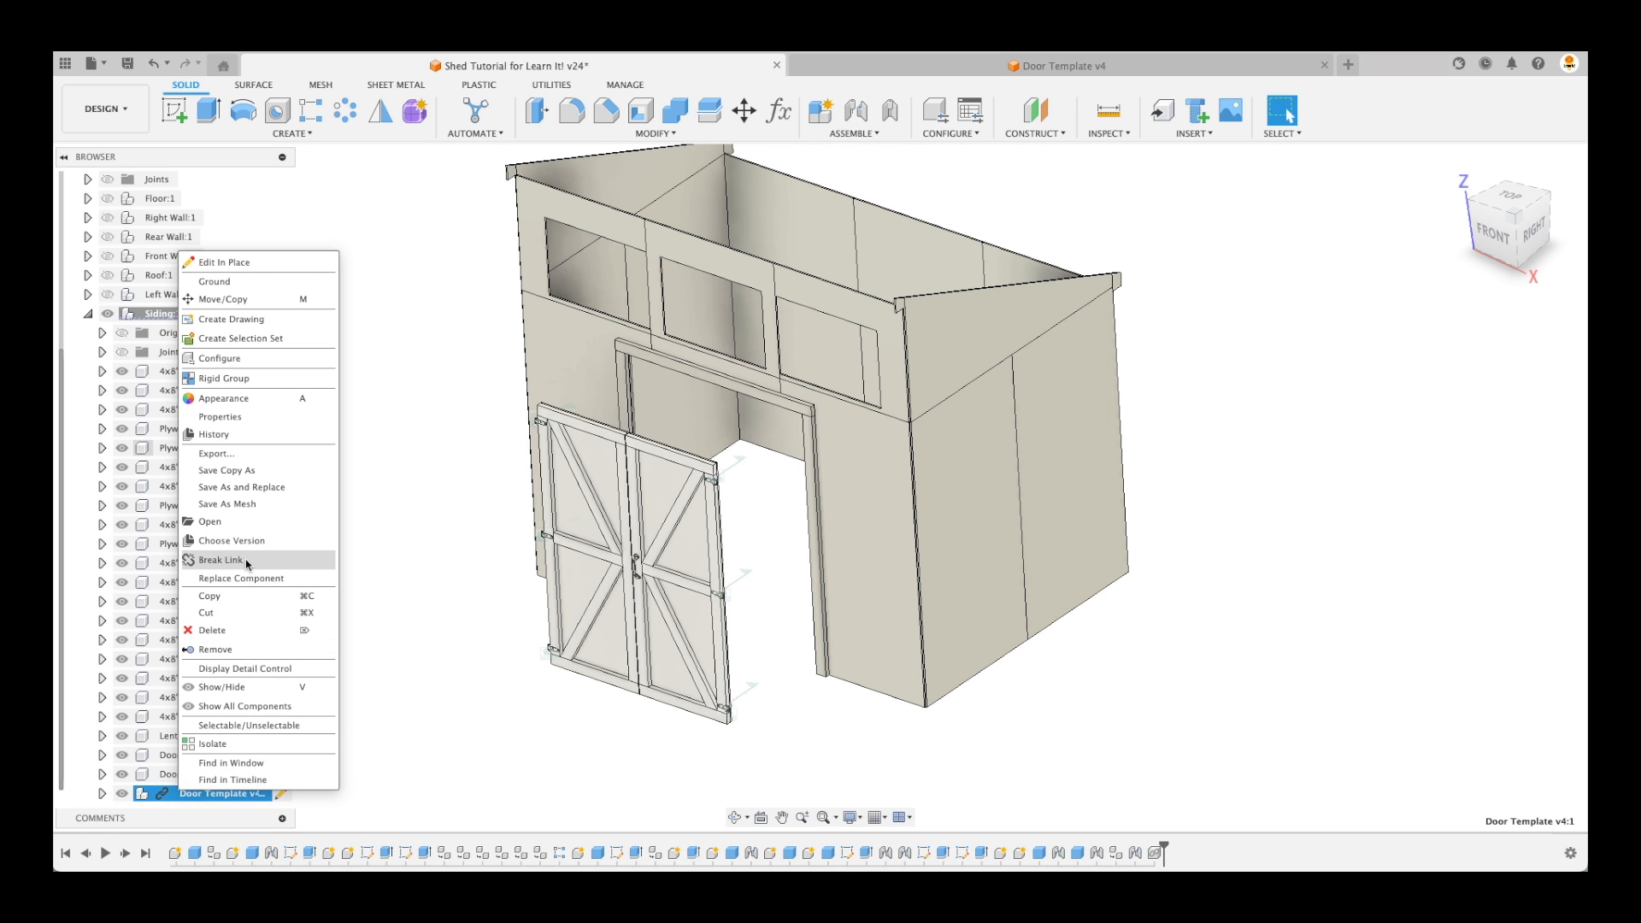
{"action": "left_click", "coordinate": [389, 540]}
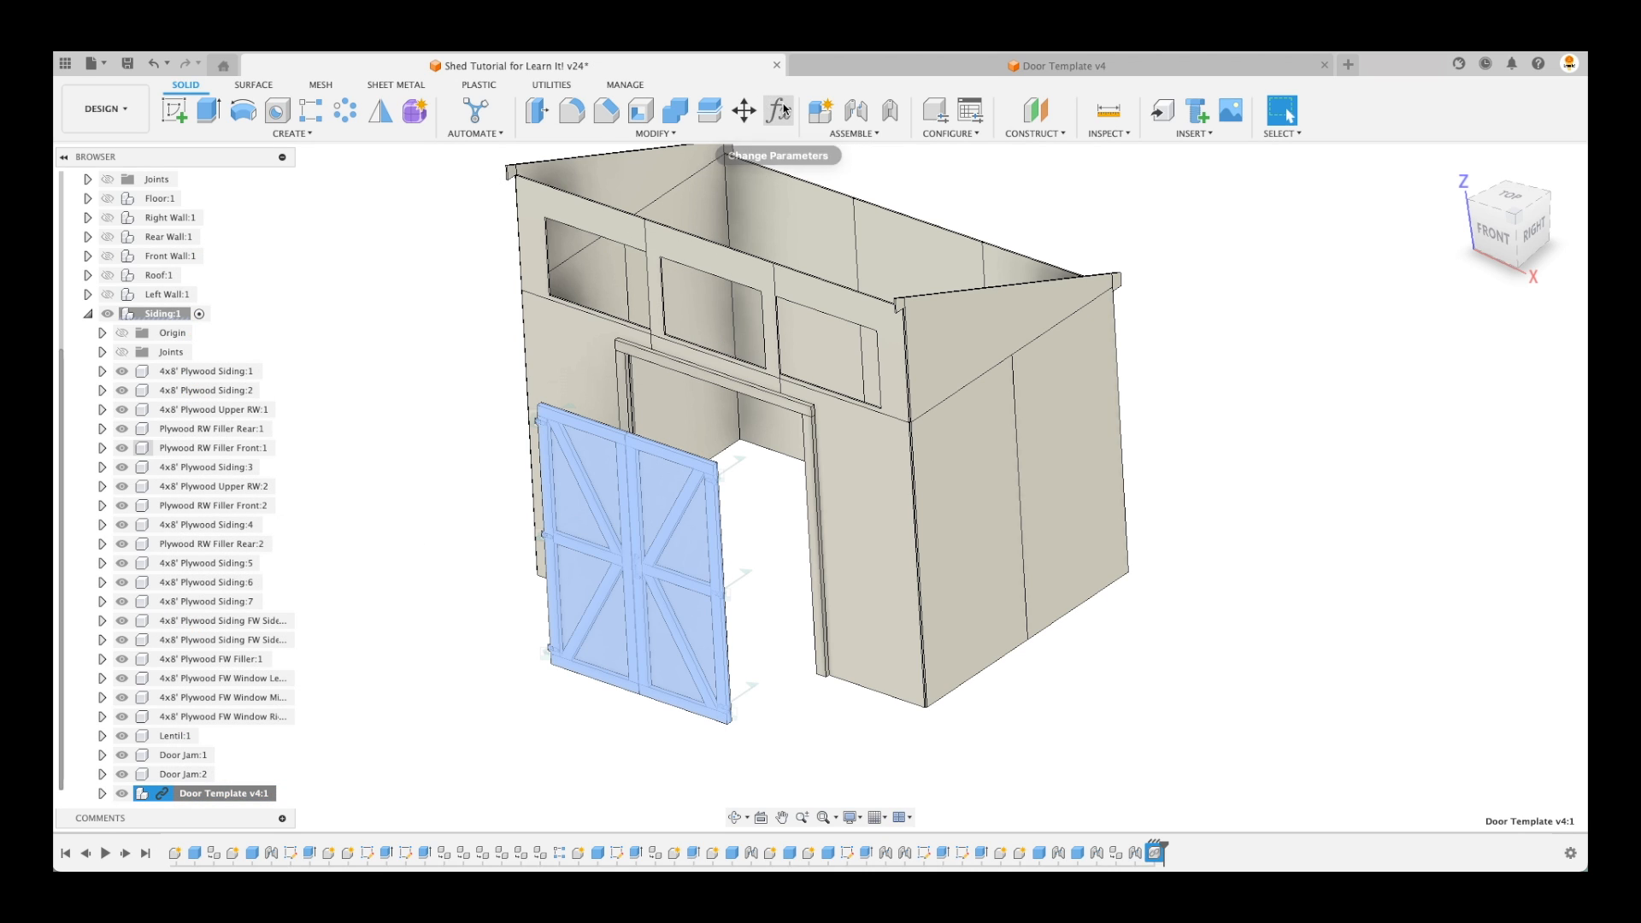
{"action": "left_click", "coordinate": [781, 109]}
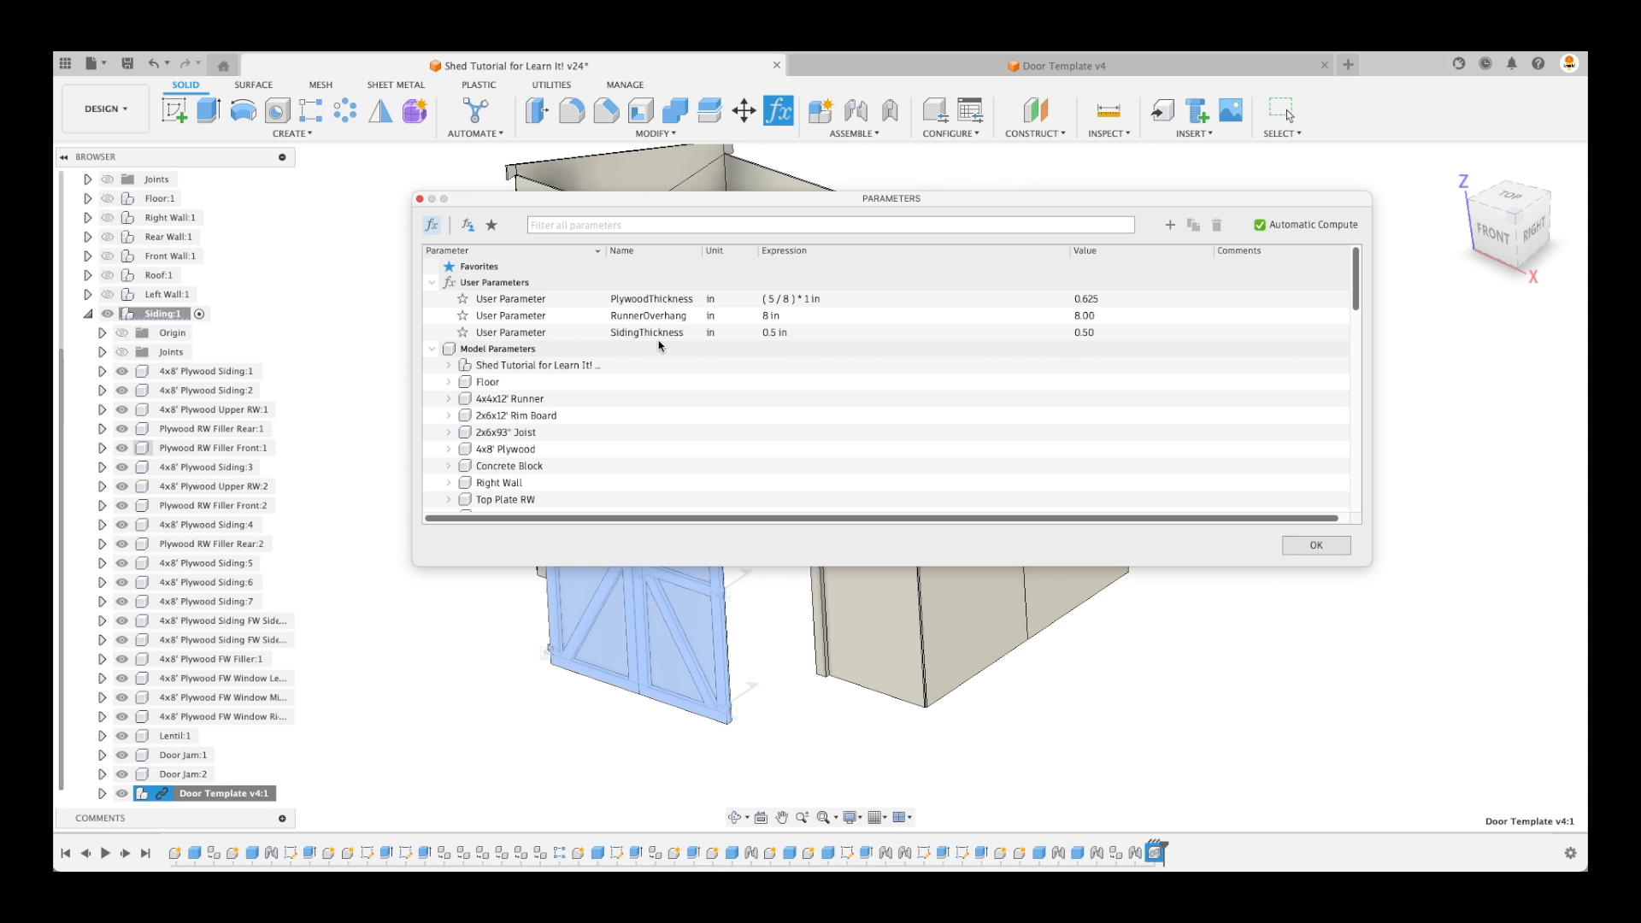
{"action": "left_click", "coordinate": [1321, 546]}
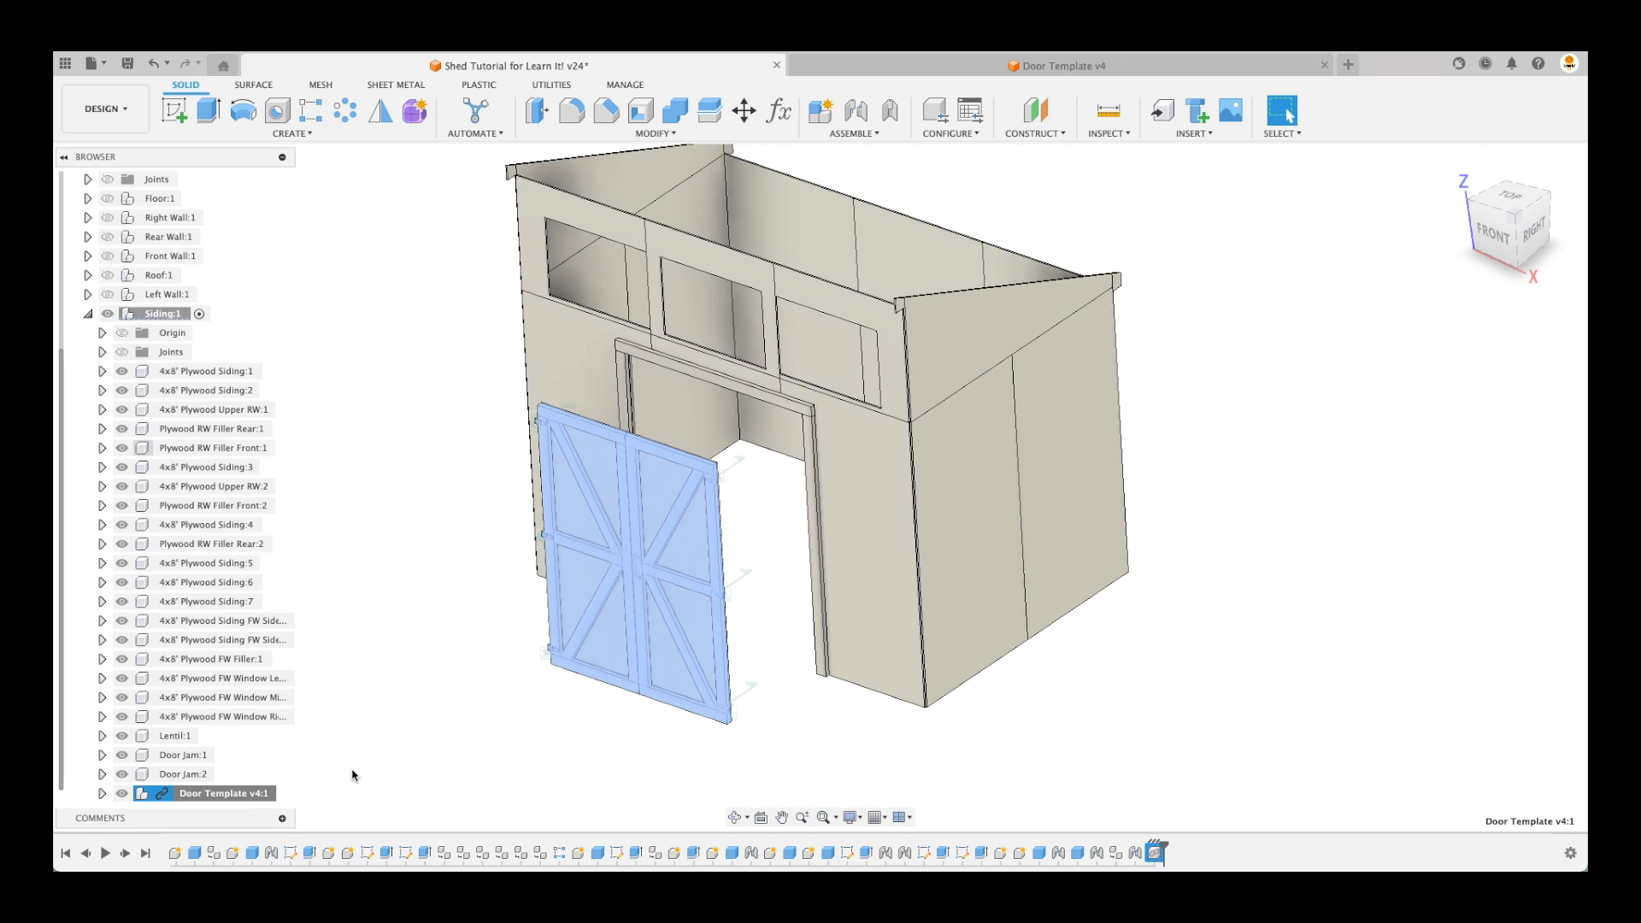
Break the inserted Door Template component's link to its source design
{"action": "right_click", "coordinate": [223, 794]}
{"action": "left_click", "coordinate": [291, 560]}
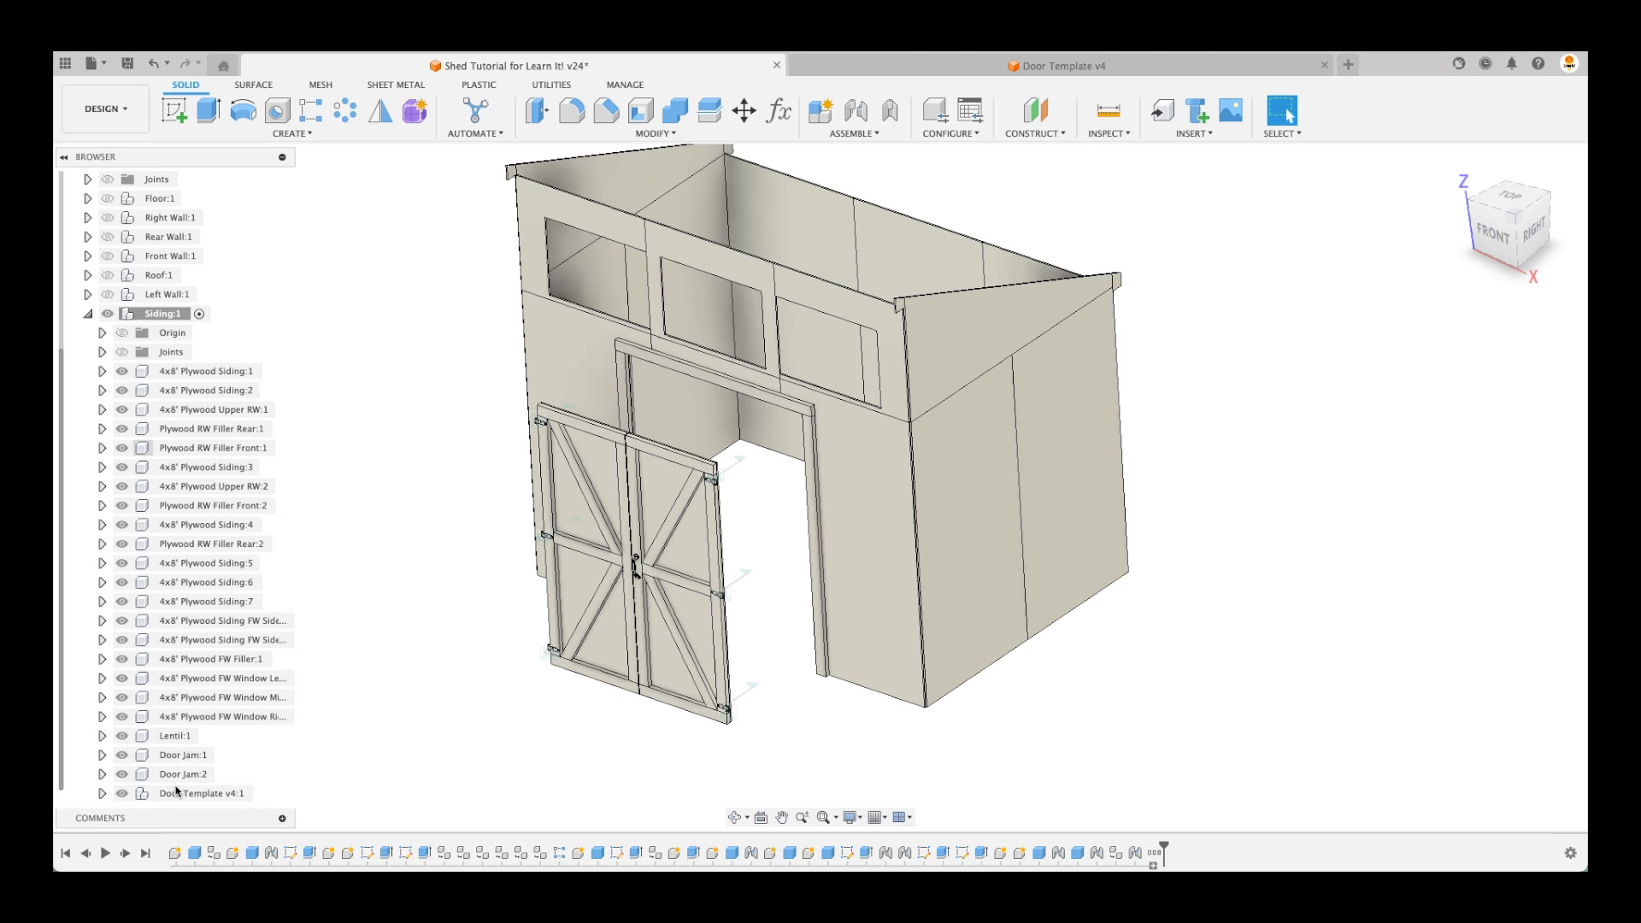
Test the DoorOpeningWidth user parameter at 70 in, restore it to 66 in, and return to the home view
{"action": "left_click", "coordinate": [784, 111]}
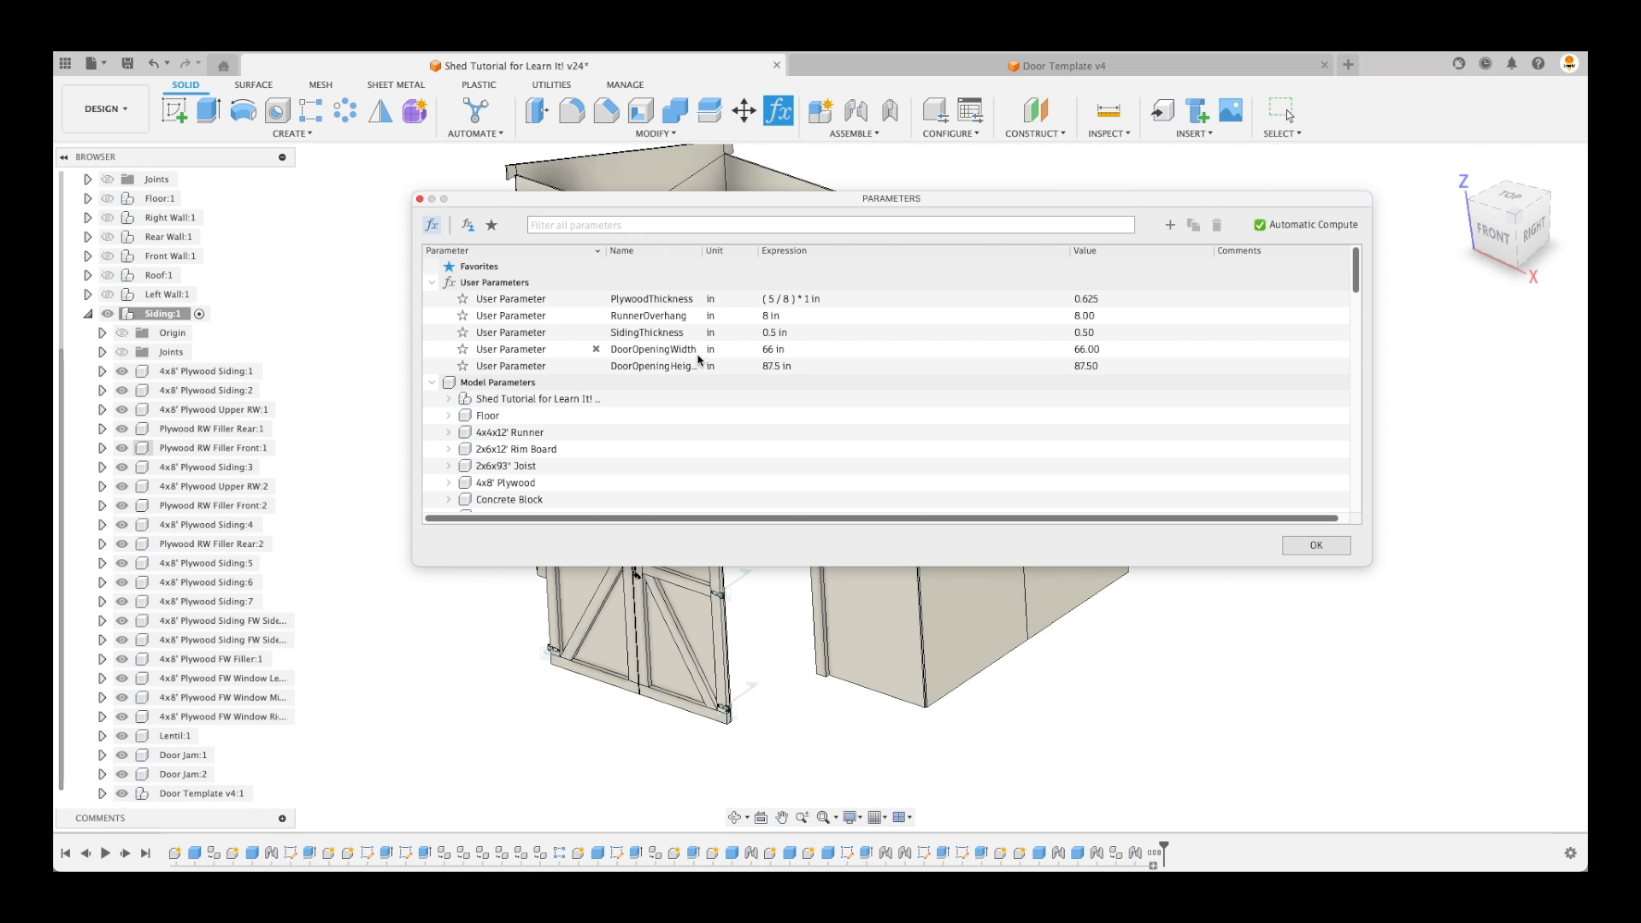
{"action": "left_click", "coordinate": [801, 350]}
{"action": "type", "text": "70"}
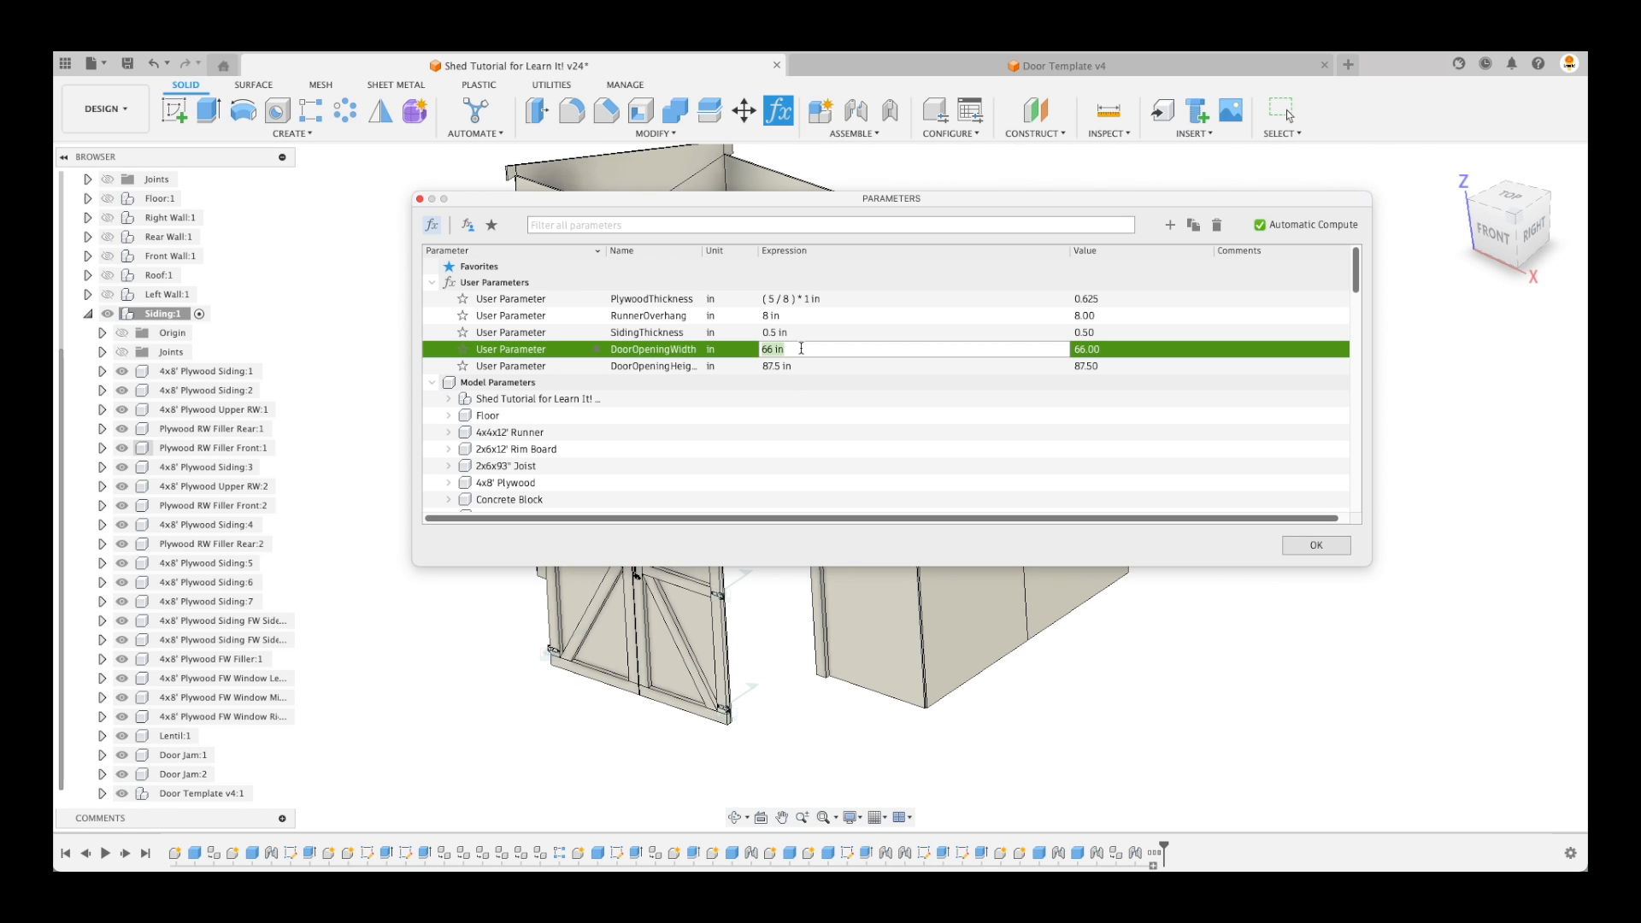
{"action": "key", "text": "Return"}
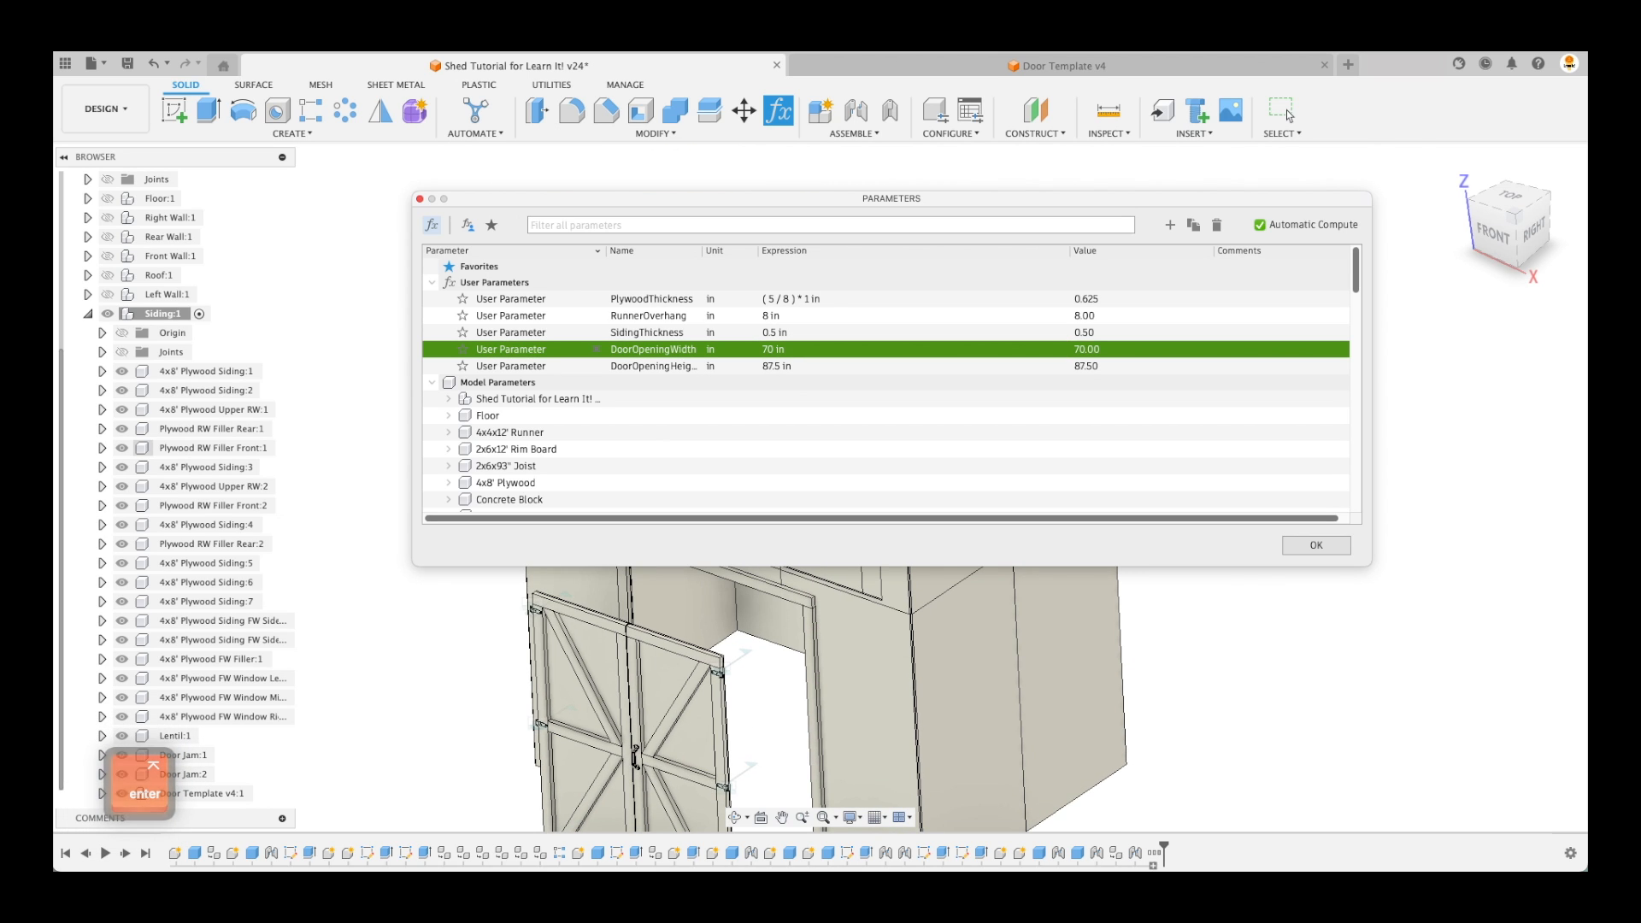
{"action": "left_click", "coordinate": [788, 349]}
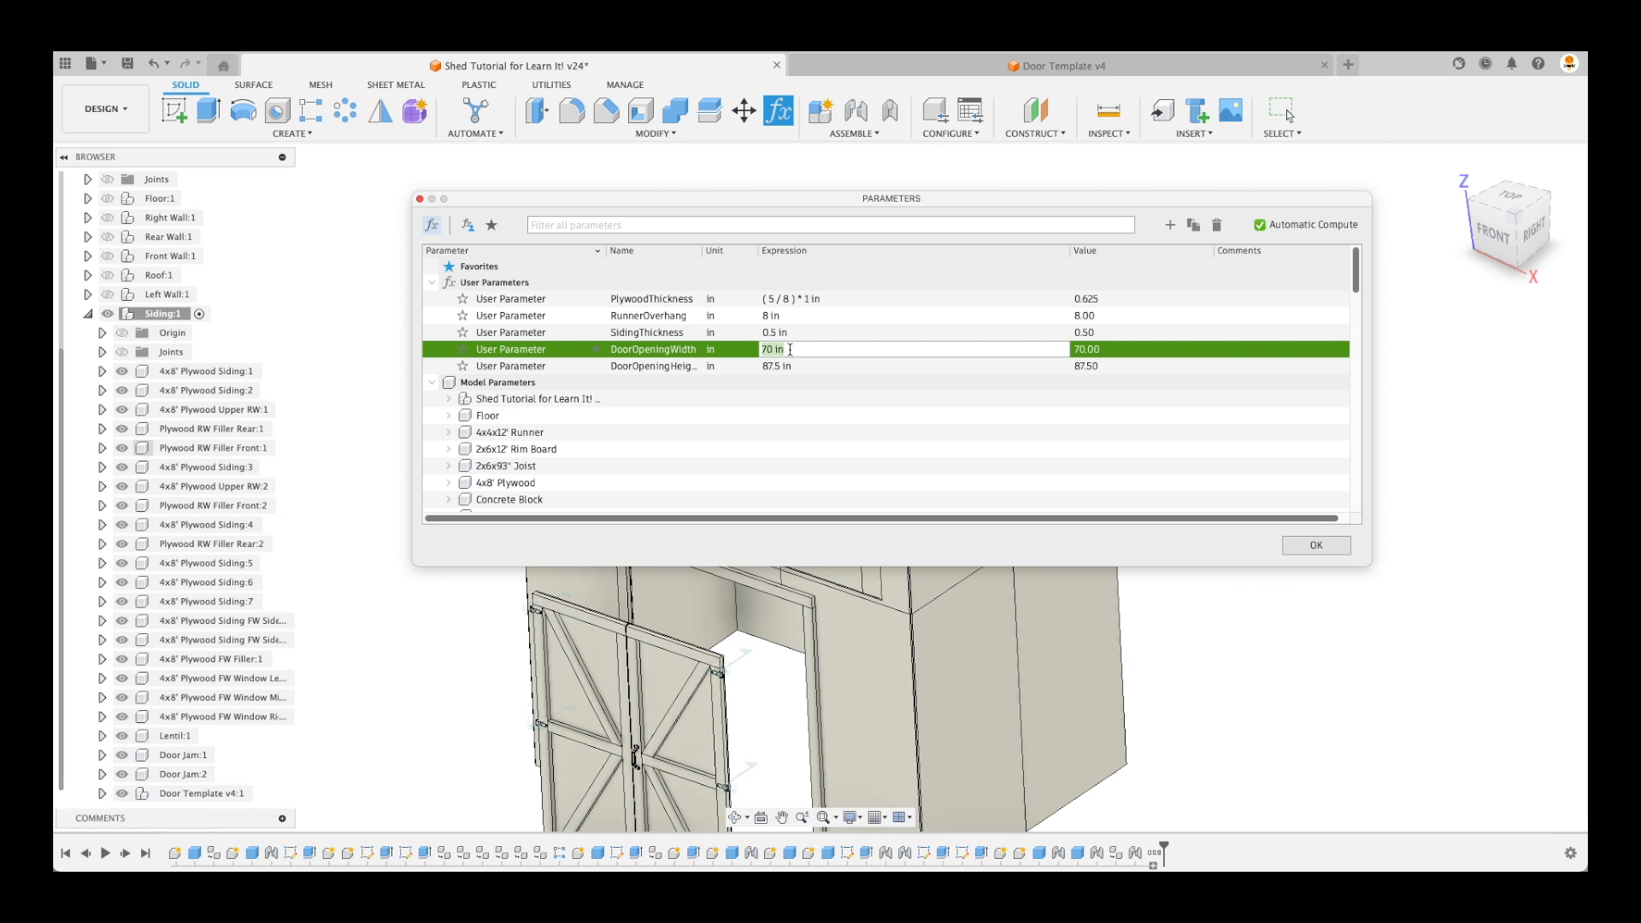
{"action": "type", "text": "66"}
{"action": "key", "text": "Return"}
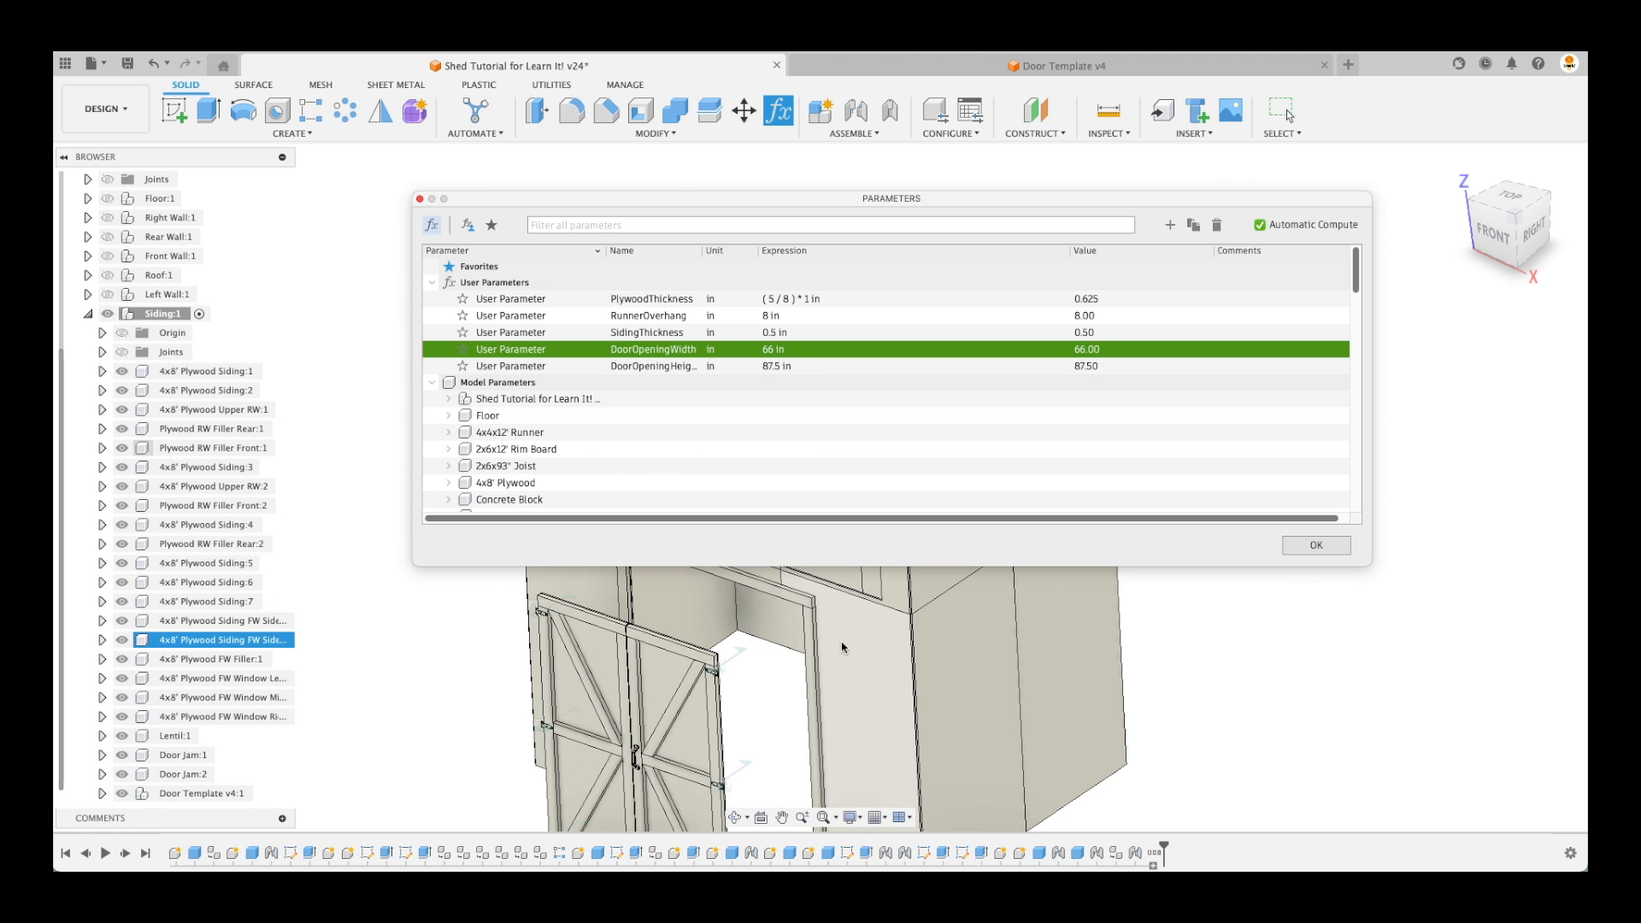
{"action": "left_click", "coordinate": [1317, 545]}
{"action": "left_click", "coordinate": [1452, 173]}
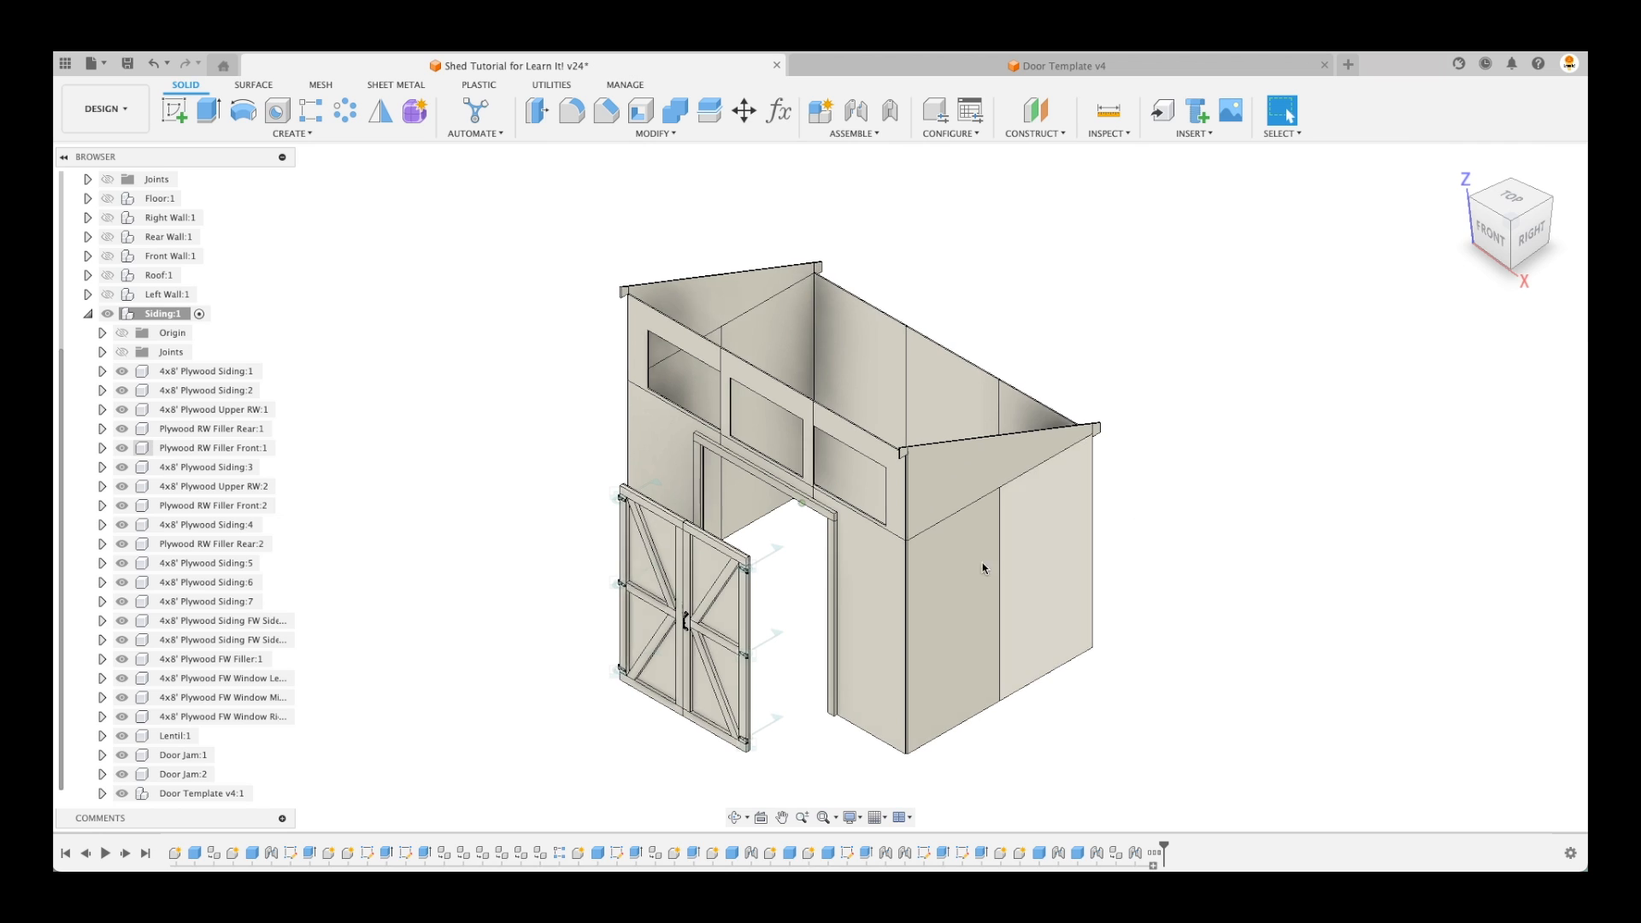
{"action": "scroll", "coordinate": [855, 564], "scroll_direction": "up", "scroll_amount": 5}
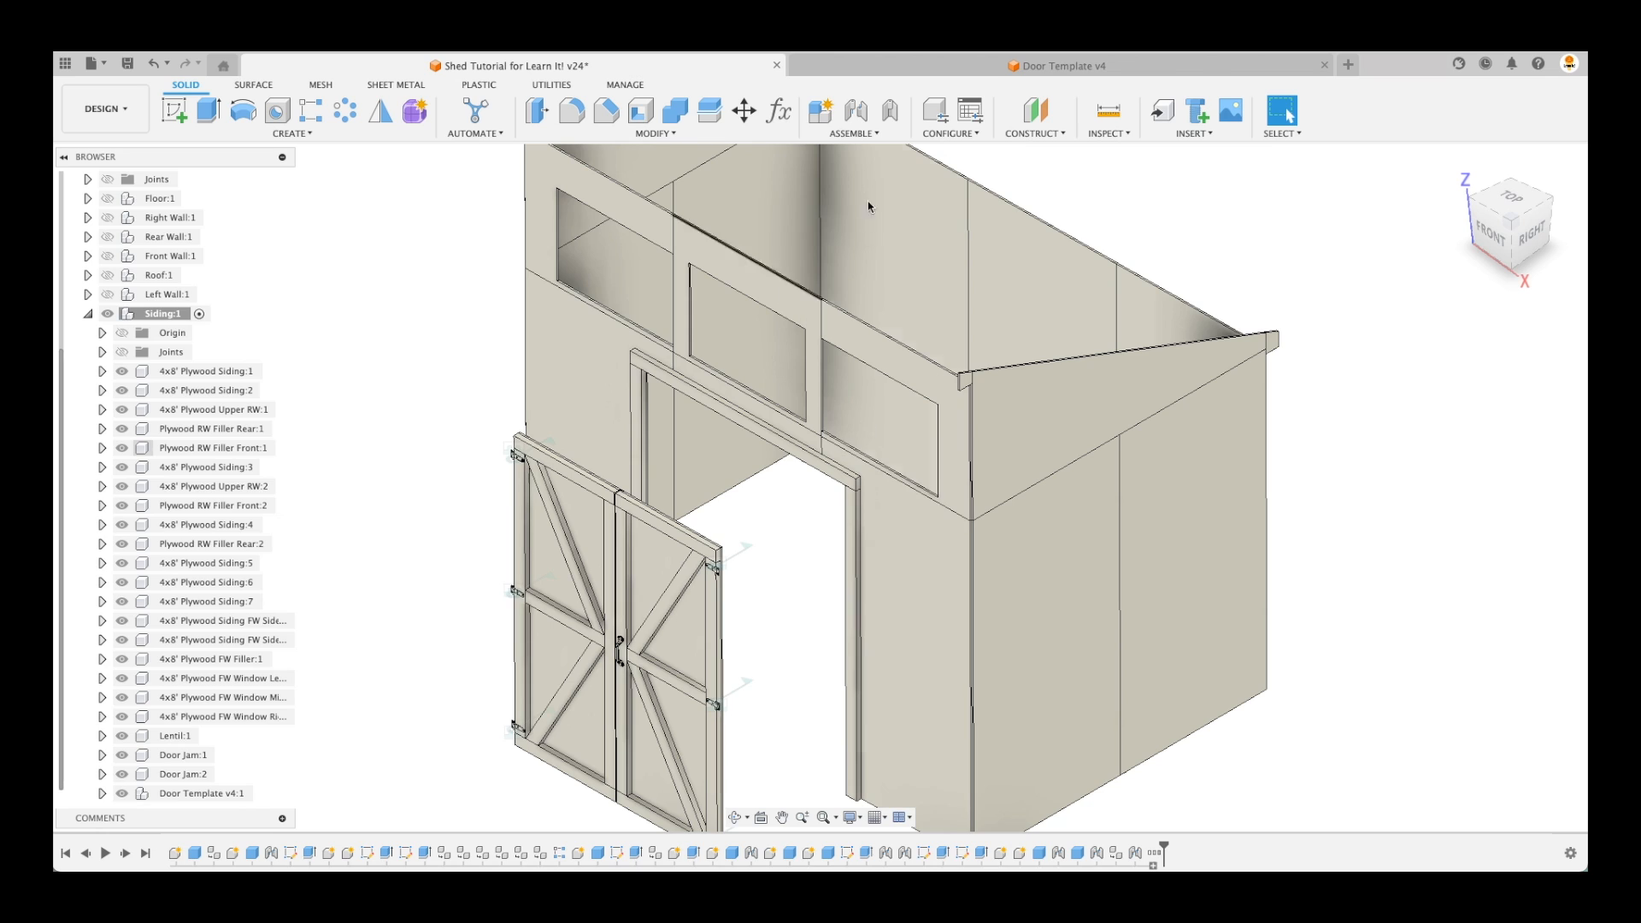
Create a rigid group of the lintel, both door jambs and the three front-wall plywood siding pieces around the door opening
{"action": "left_click", "coordinate": [855, 134]}
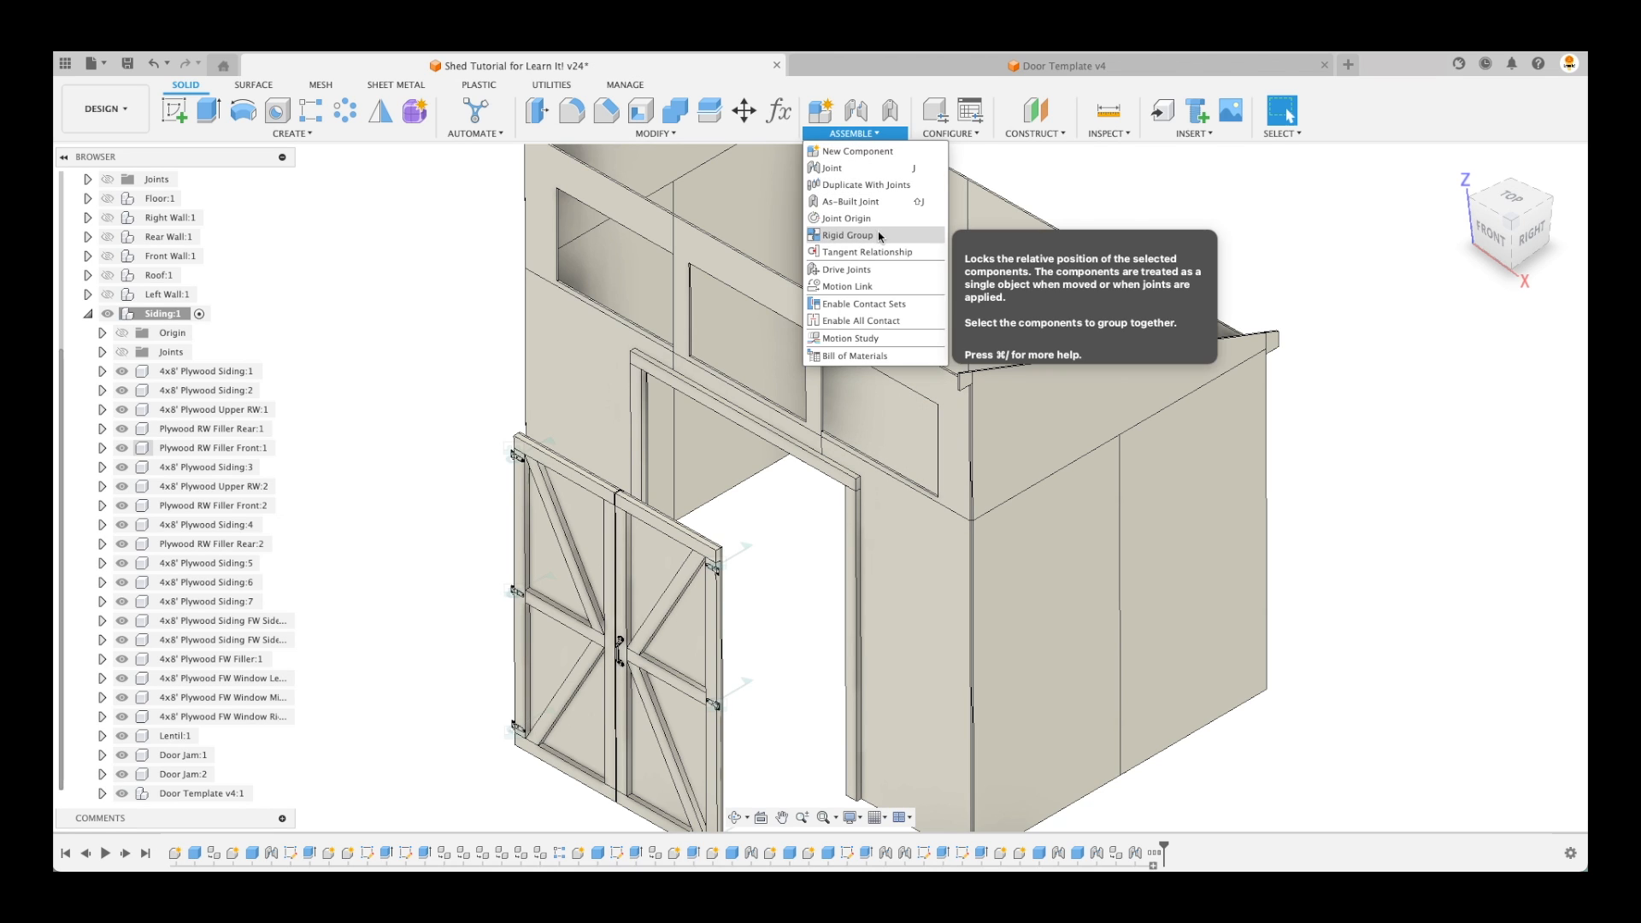
{"action": "left_click", "coordinate": [855, 219]}
{"action": "left_click", "coordinate": [852, 530]}
{"action": "left_click", "coordinate": [842, 480]}
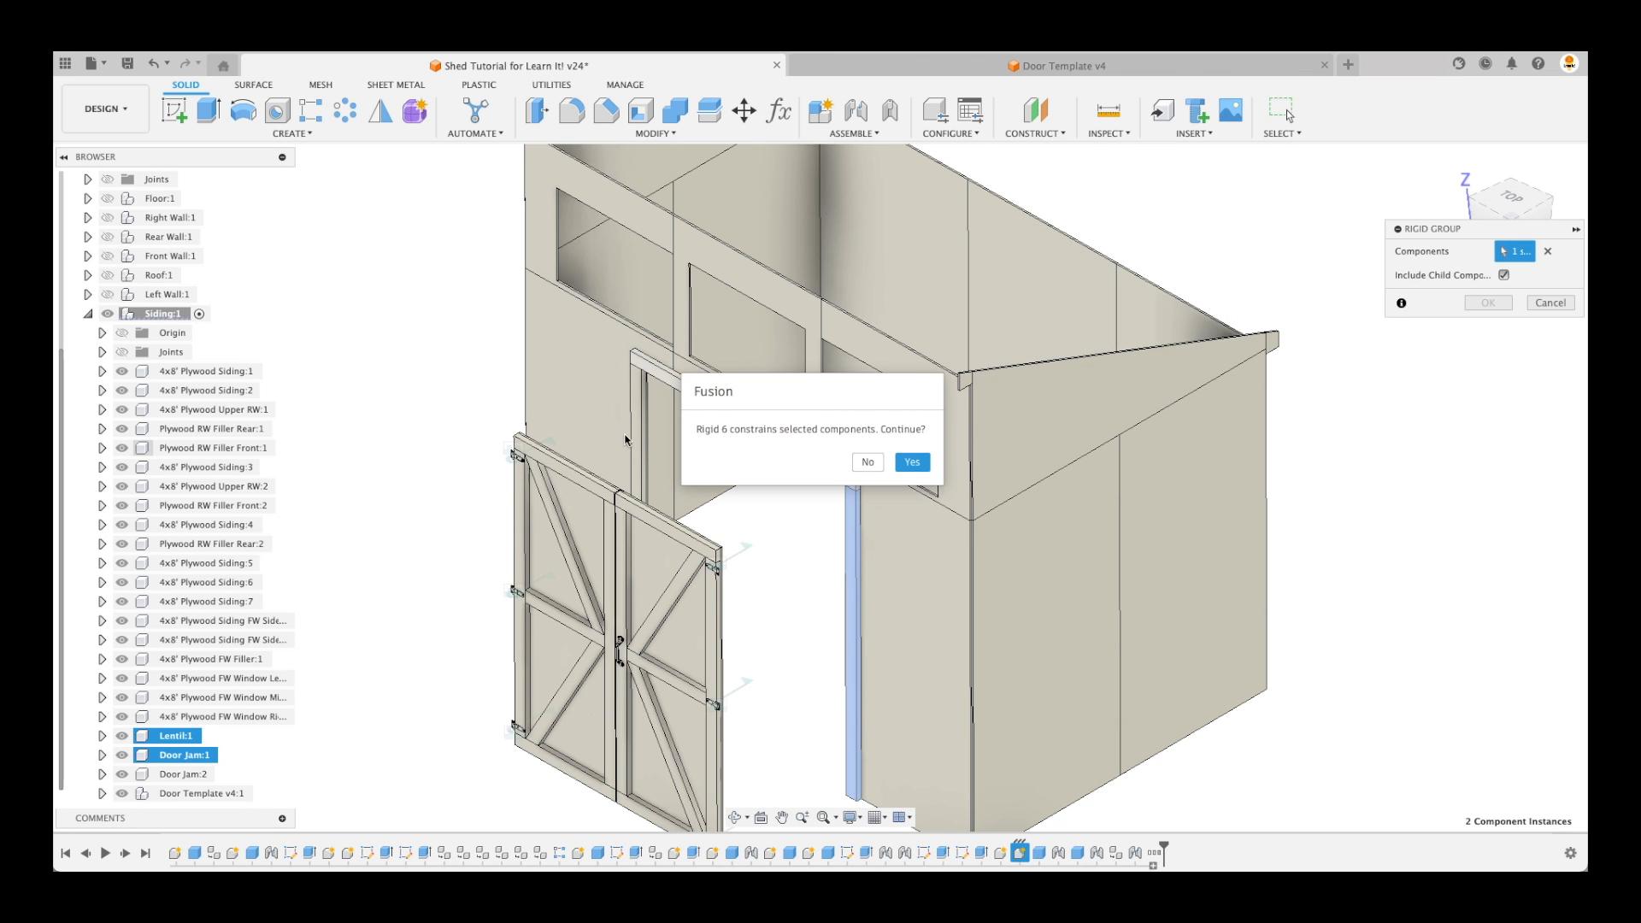
{"action": "left_click", "coordinate": [913, 461]}
{"action": "left_click", "coordinate": [639, 434]}
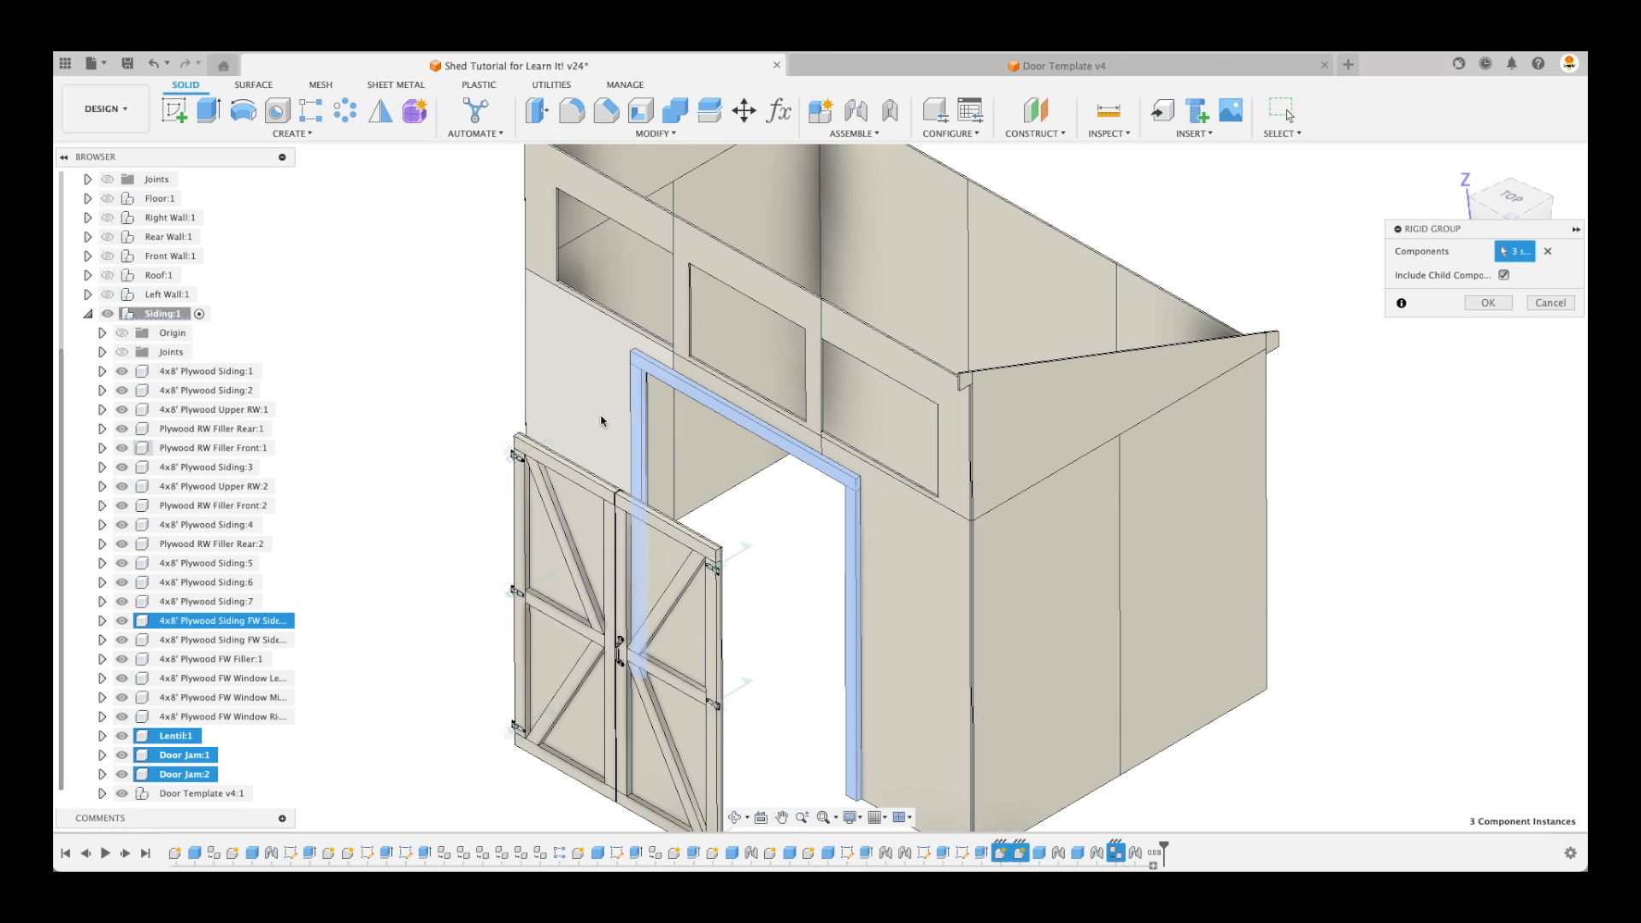
{"action": "left_click", "coordinate": [601, 421]}
{"action": "left_click", "coordinate": [735, 385]}
{"action": "left_click", "coordinate": [904, 513]}
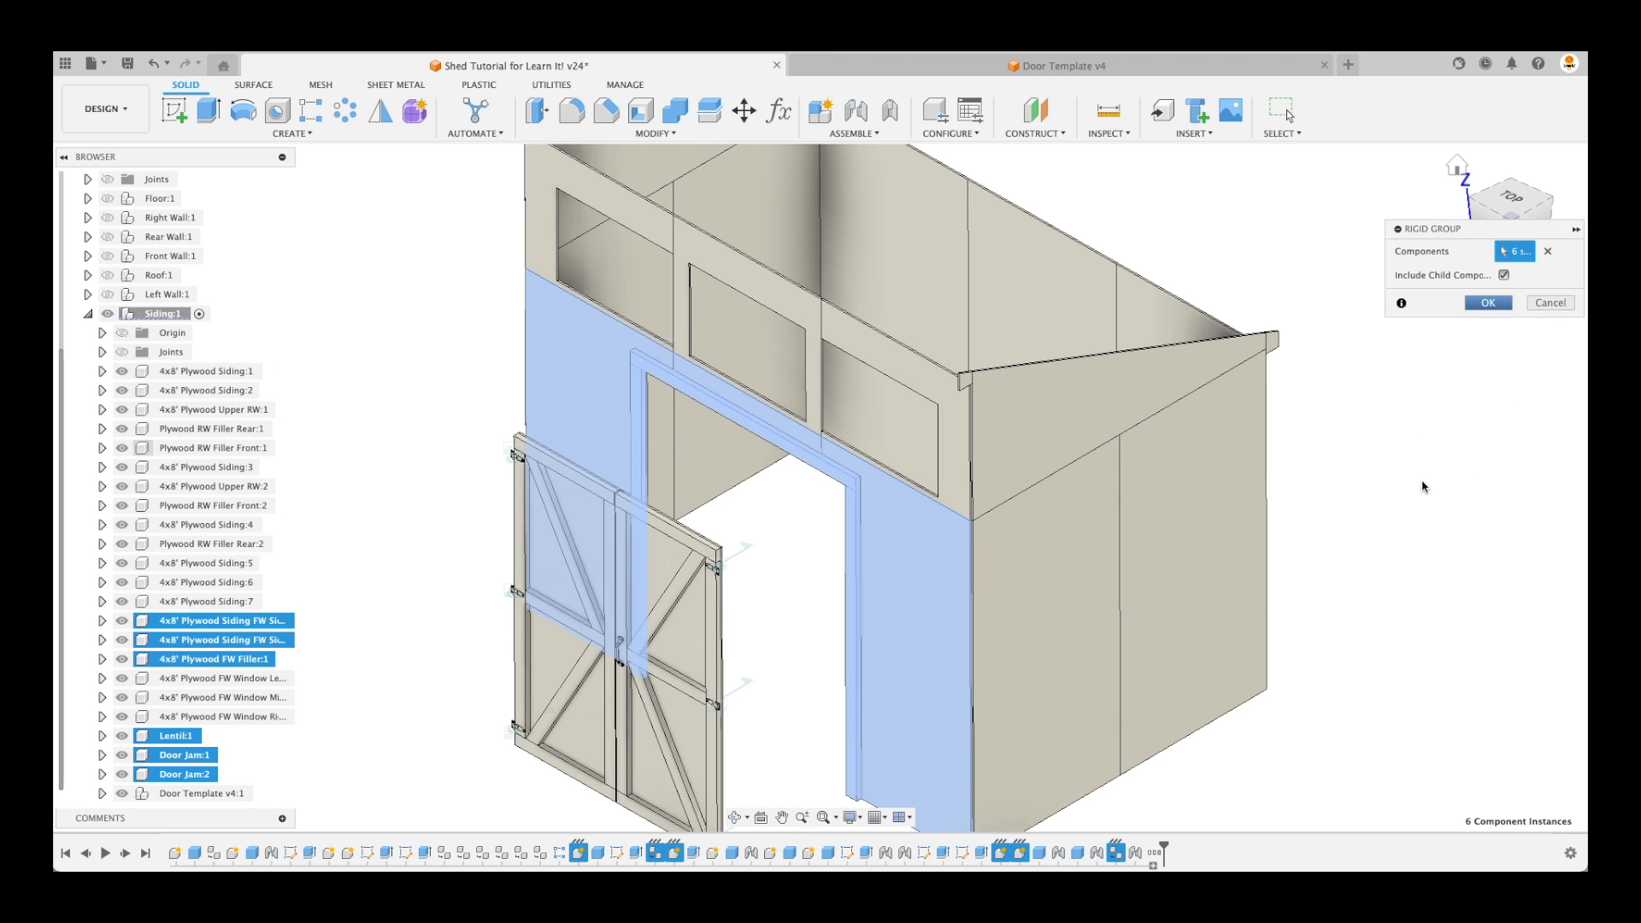
{"action": "key", "text": "Return"}
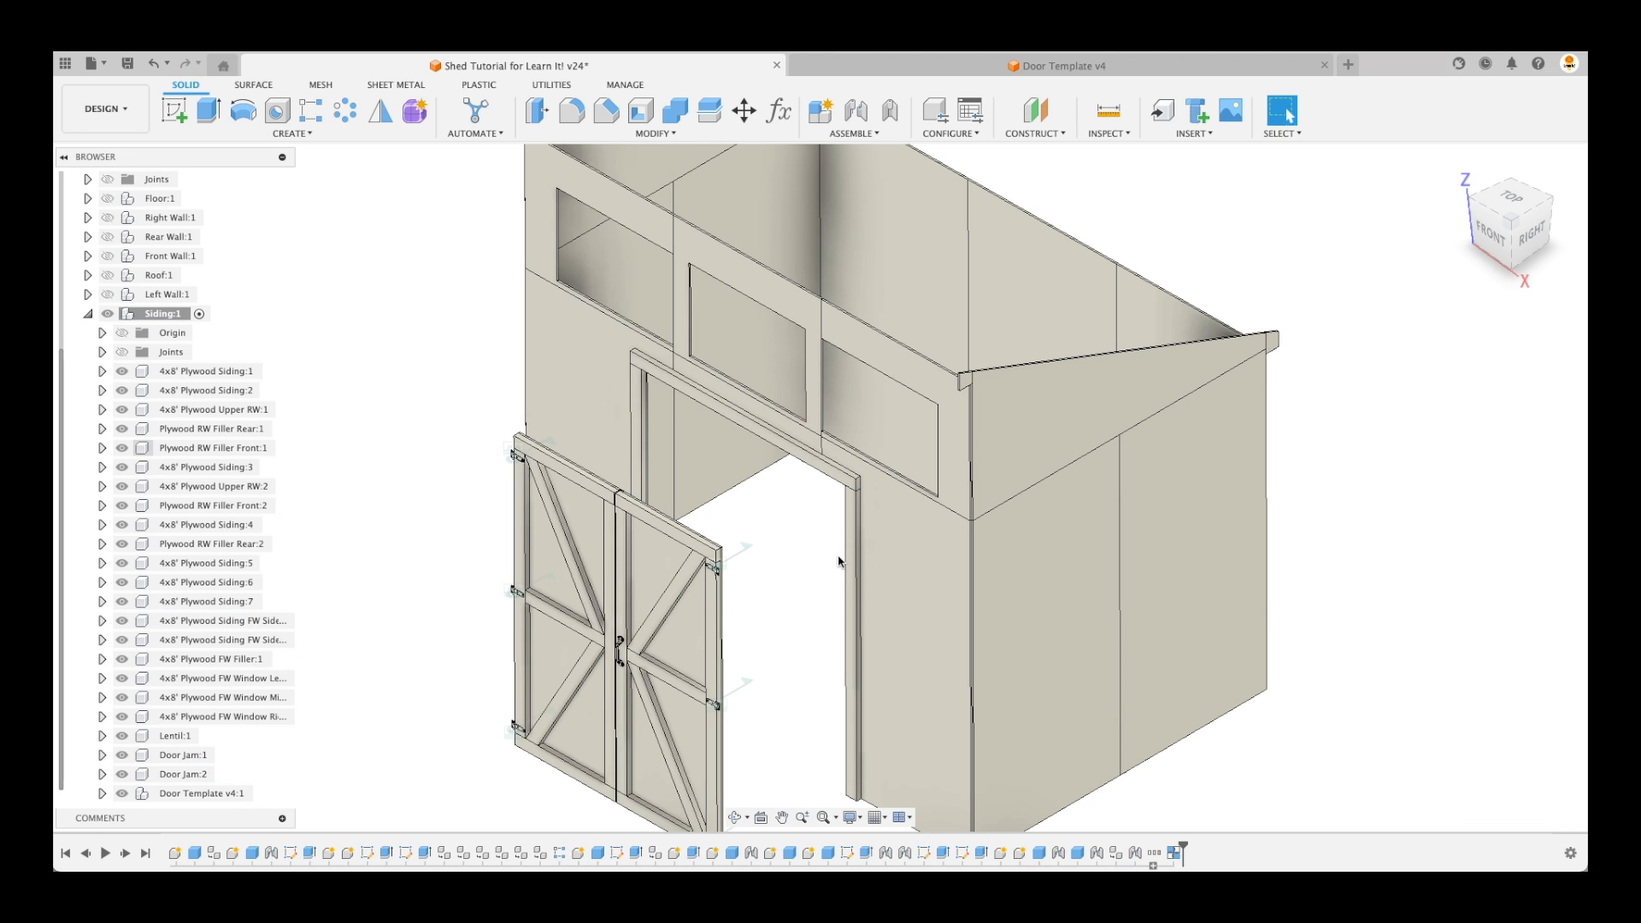
Roll the timeline back before the rigid group, test moving the door frame, revert its position and roll forward again
{"action": "left_click", "coordinate": [665, 446]}
{"action": "left_click_drag", "start_coordinate": [1184, 844], "coordinate": [1164, 846]}
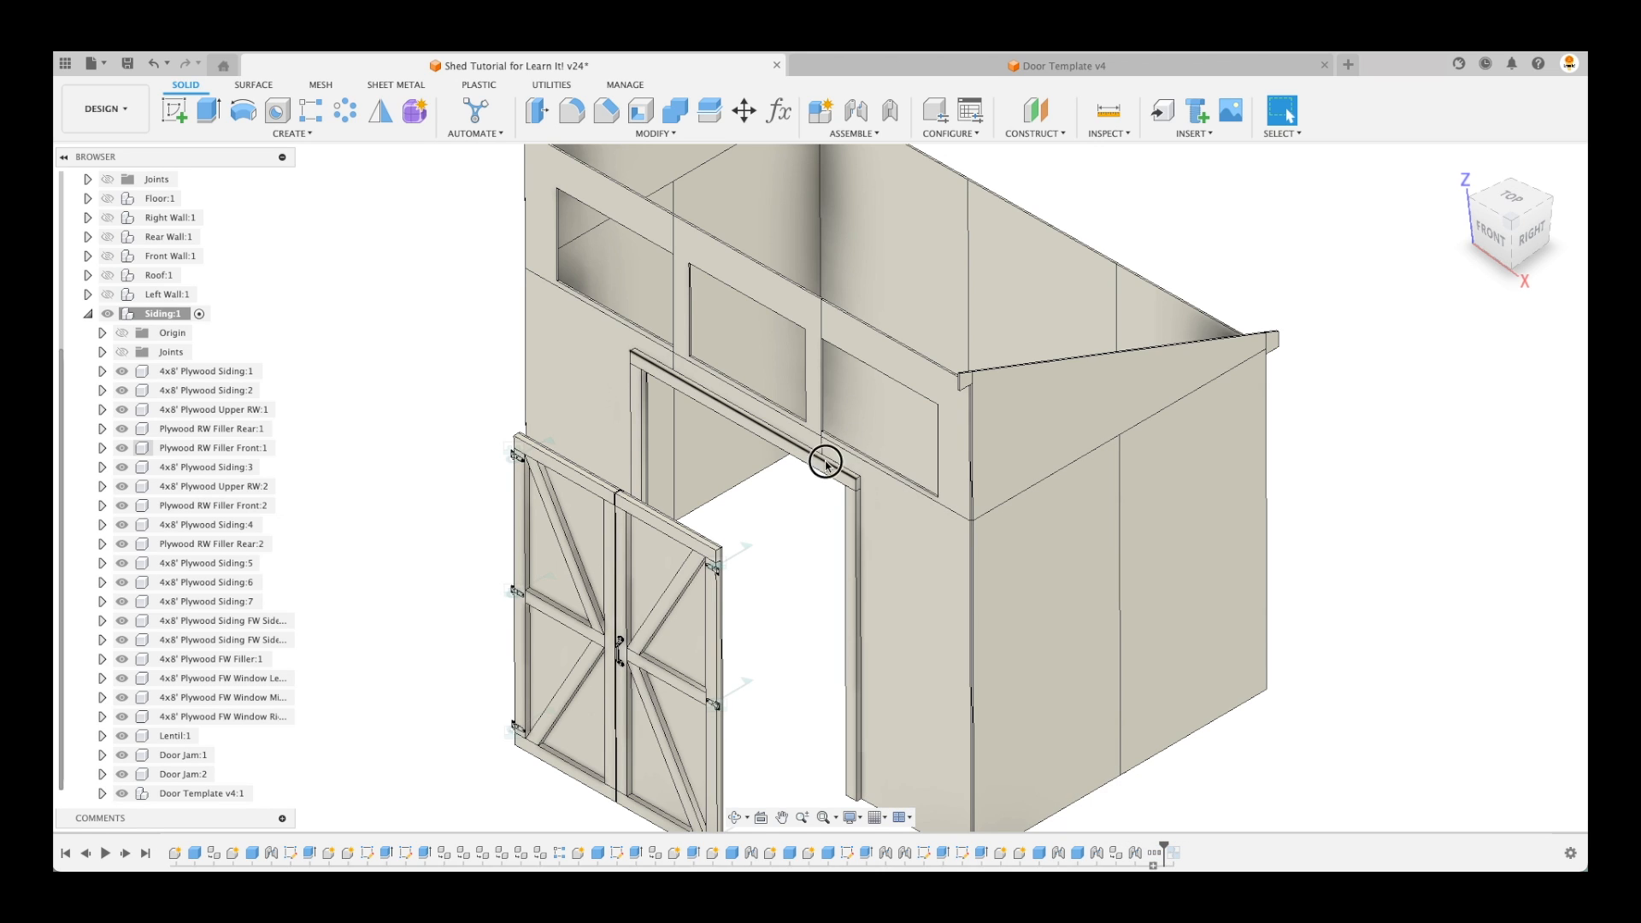
{"action": "left_click_drag", "start_coordinate": [807, 278], "coordinate": [860, 225]}
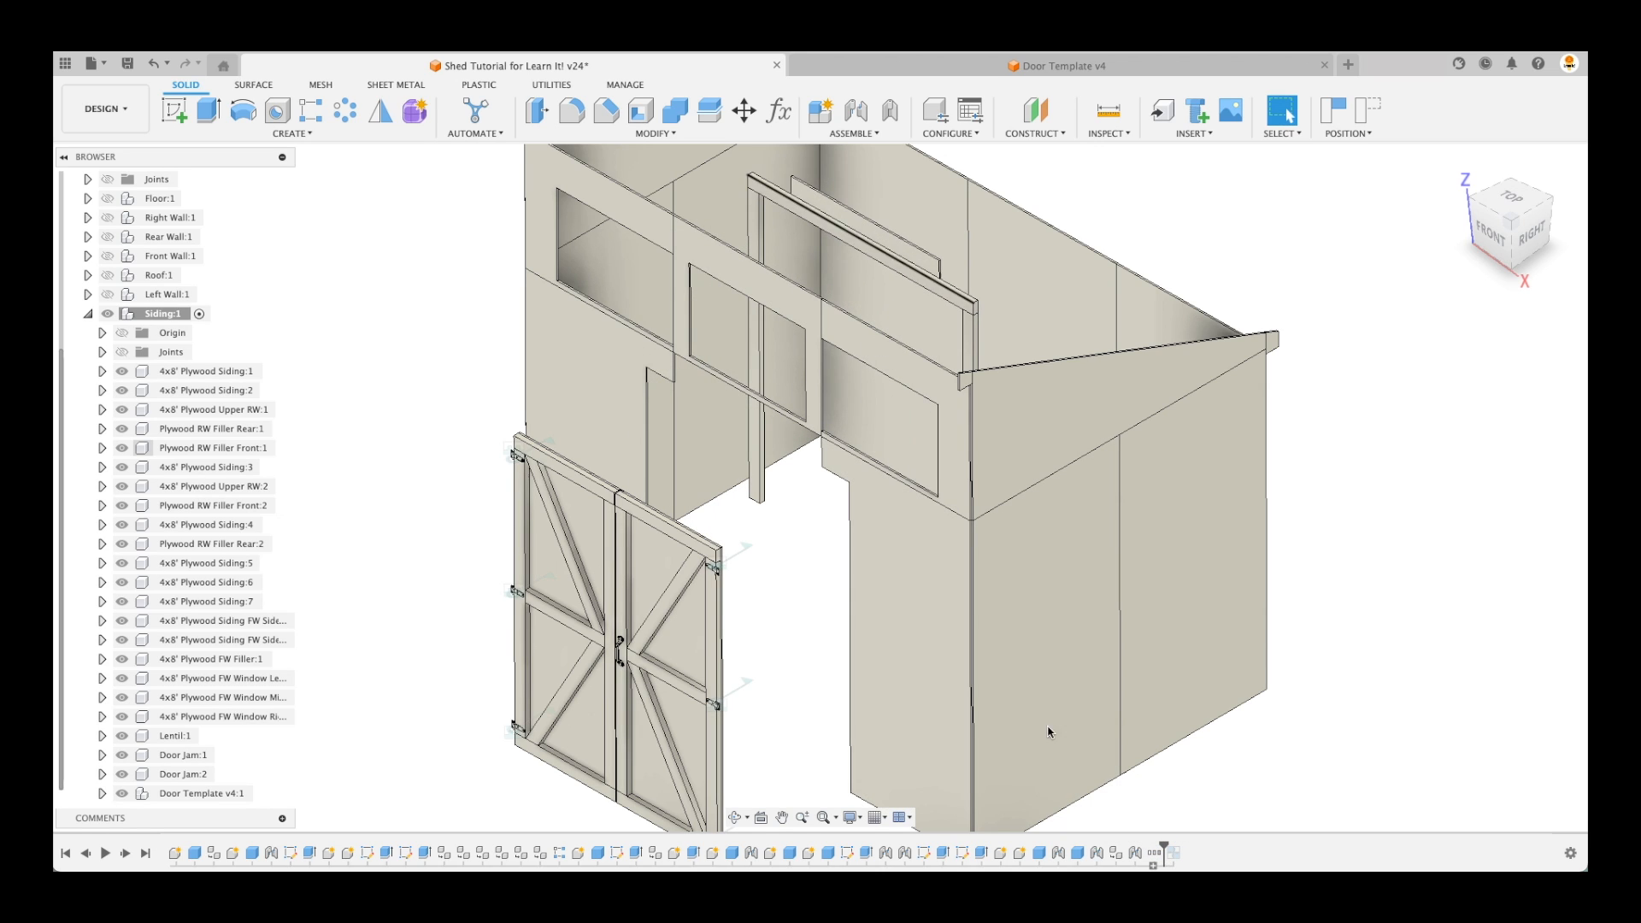
{"action": "left_click", "coordinate": [1371, 118]}
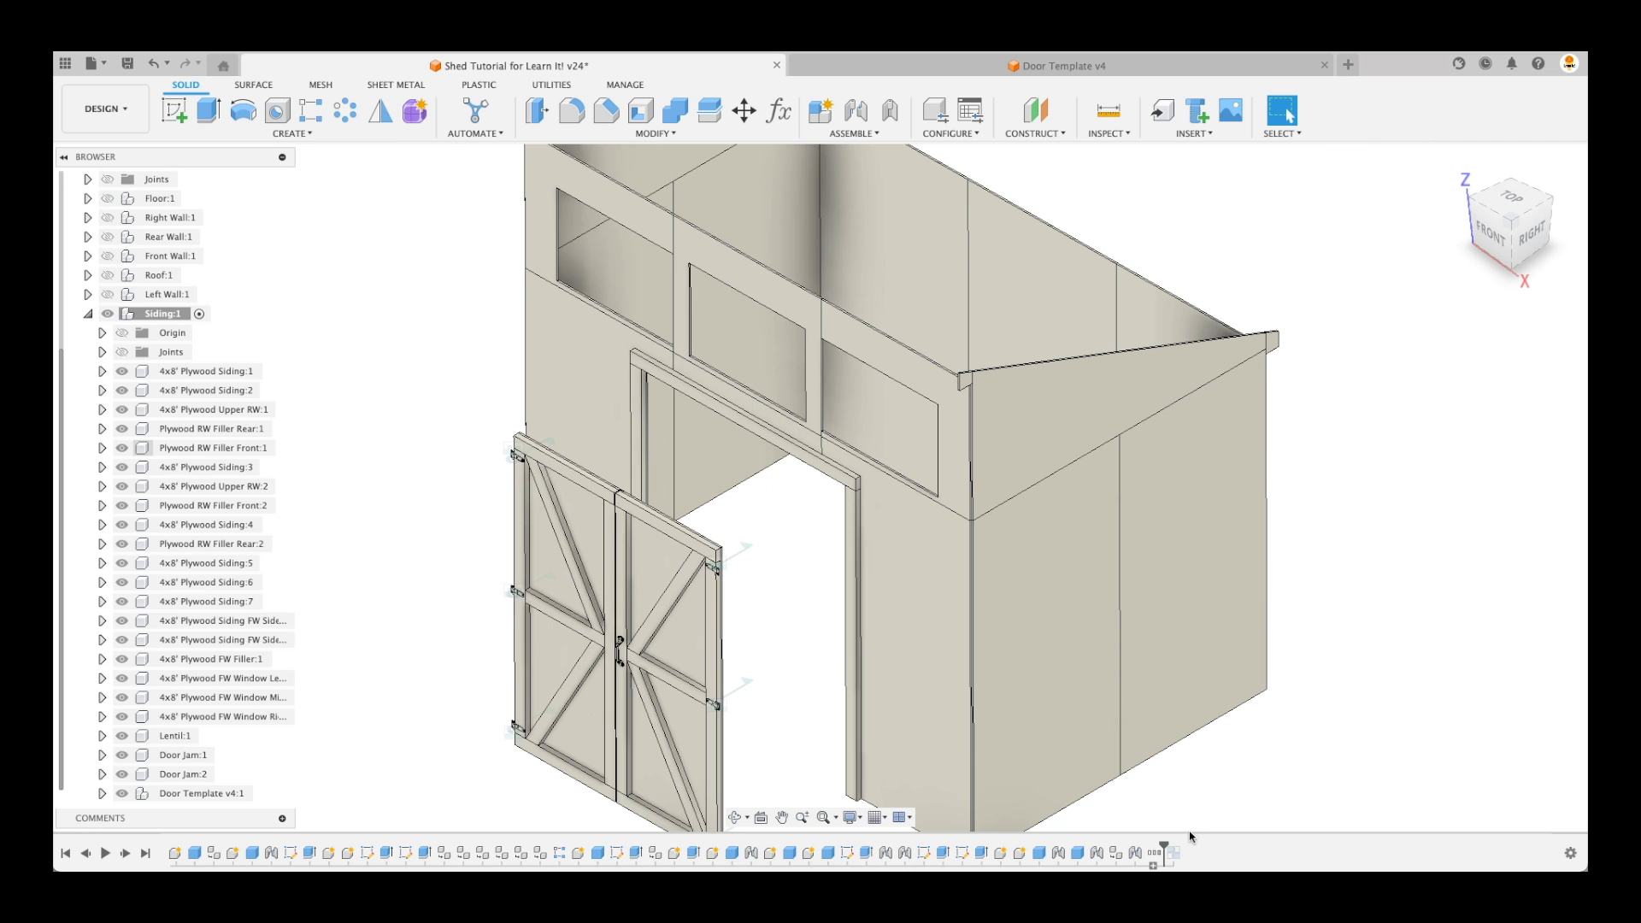
{"action": "left_click_drag", "start_coordinate": [1164, 844], "coordinate": [1180, 847]}
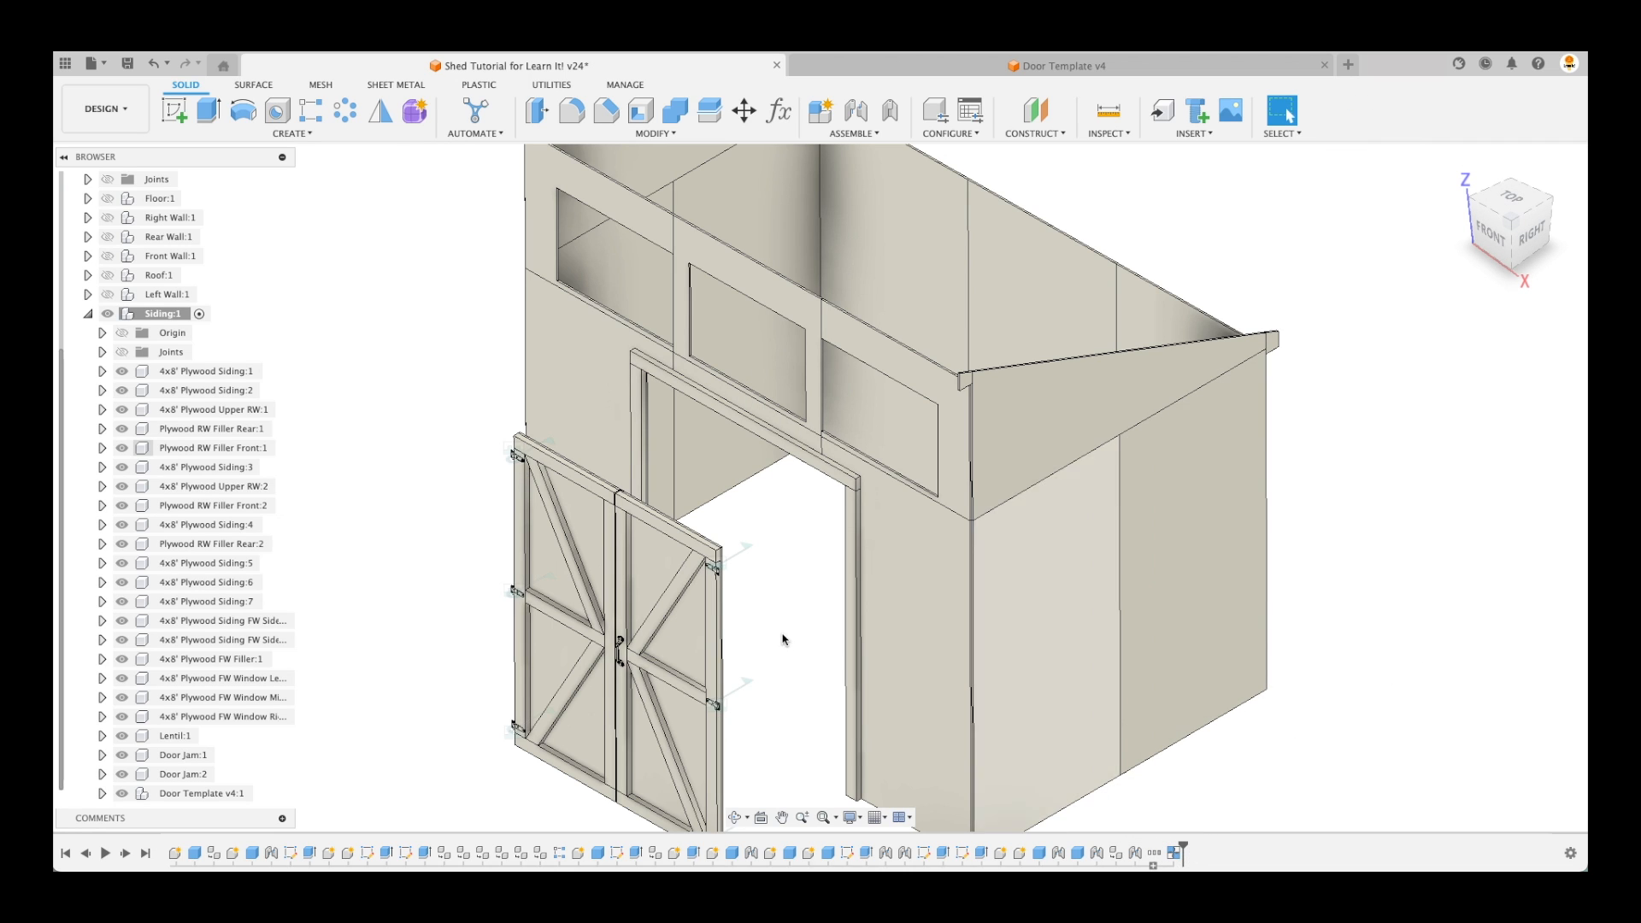
Separate the two door leaves in front of the opening, moving the left leaf well away from the right one
{"action": "scroll", "coordinate": [767, 647], "scroll_direction": "down", "scroll_amount": 1}
{"action": "middle_click_drag", "start_coordinate": [757, 683], "coordinate": [842, 628]}
{"action": "left_click_drag", "start_coordinate": [822, 541], "coordinate": [883, 604]}
{"action": "left_click_drag", "start_coordinate": [703, 506], "coordinate": [496, 512]}
{"action": "left_click_drag", "start_coordinate": [815, 613], "coordinate": [752, 599]}
{"action": "left_click", "coordinate": [910, 610]}
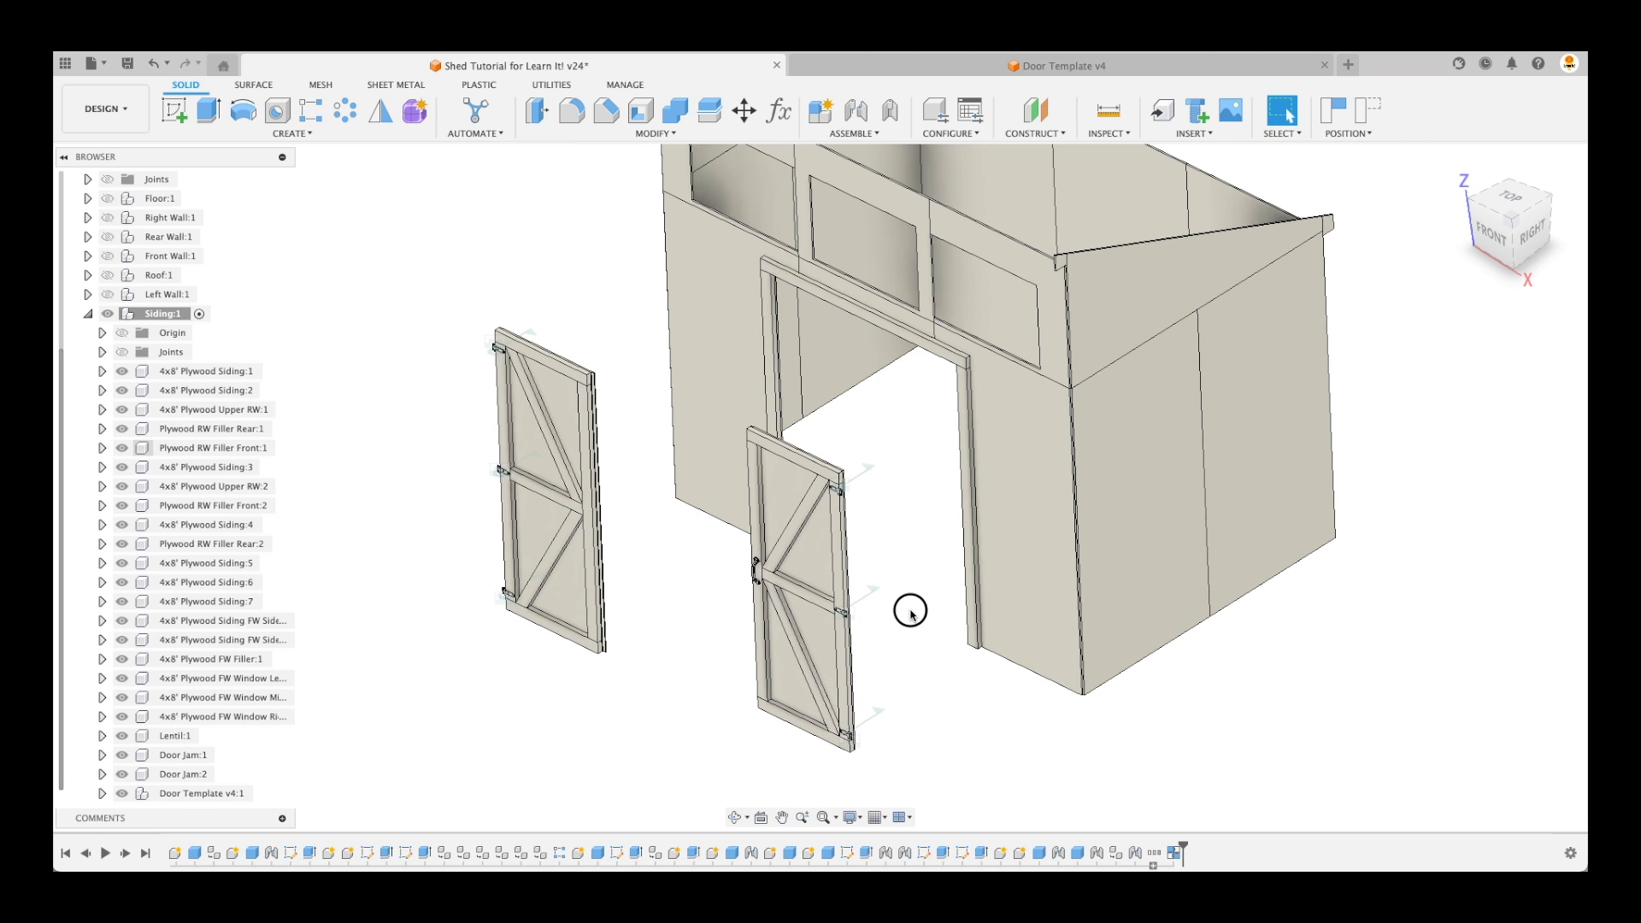
{"action": "left_click", "coordinate": [863, 125]}
{"action": "middle_click_drag", "start_coordinate": [646, 769], "coordinate": [789, 738], "text": "shift"}
{"action": "scroll", "coordinate": [809, 496], "scroll_direction": "up", "scroll_amount": 10}
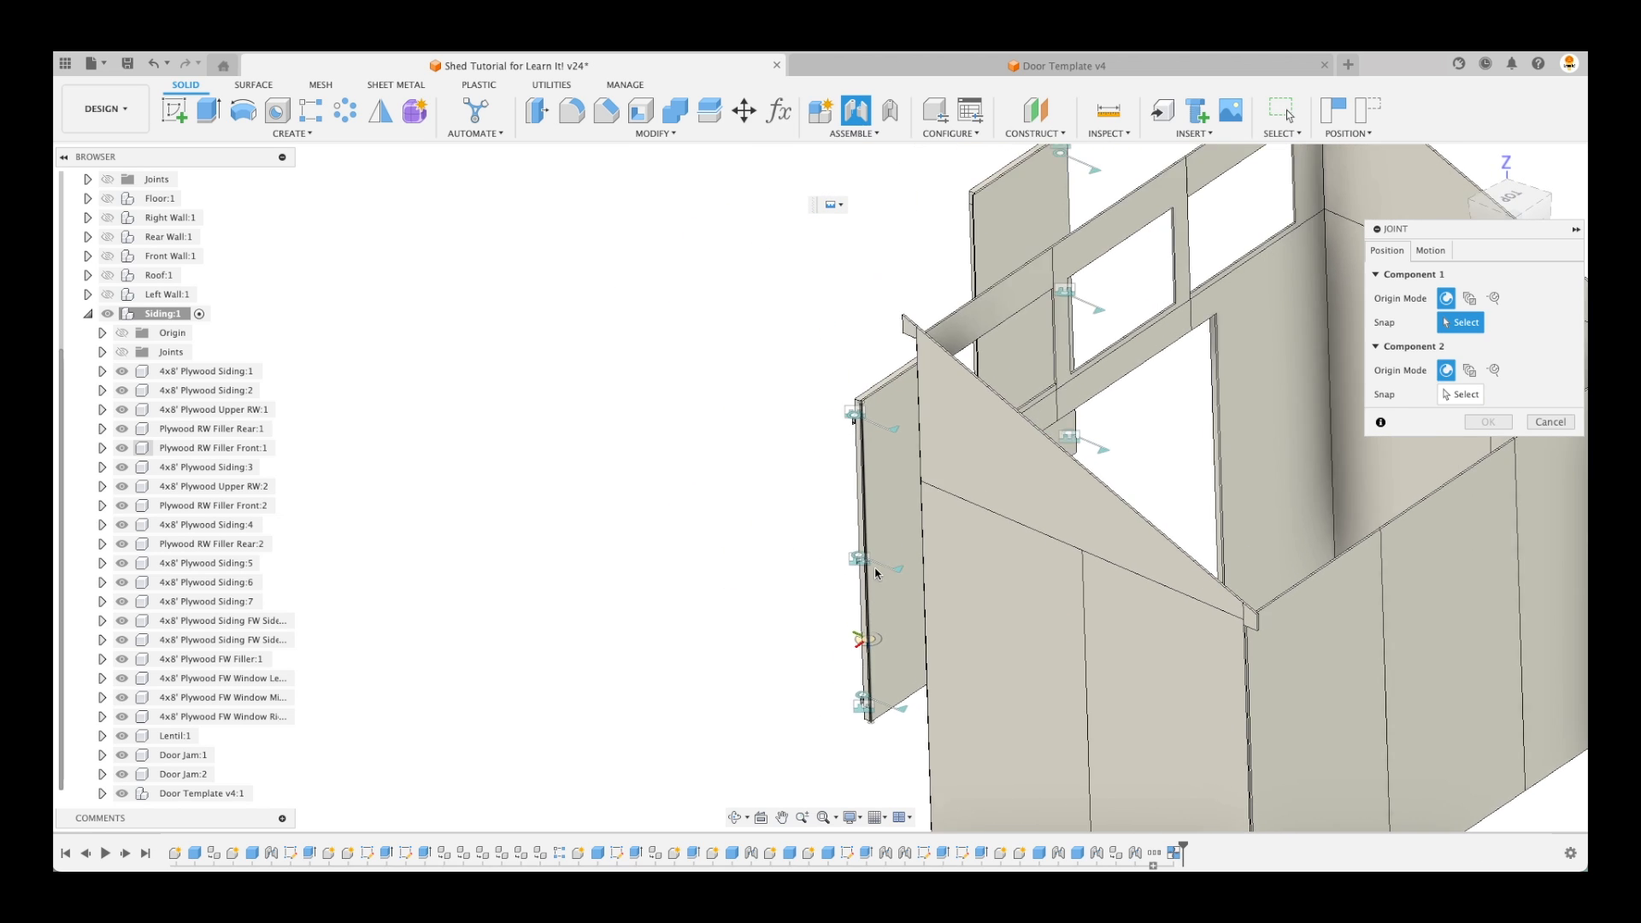
{"action": "scroll", "coordinate": [780, 446], "scroll_direction": "up", "scroll_amount": 4}
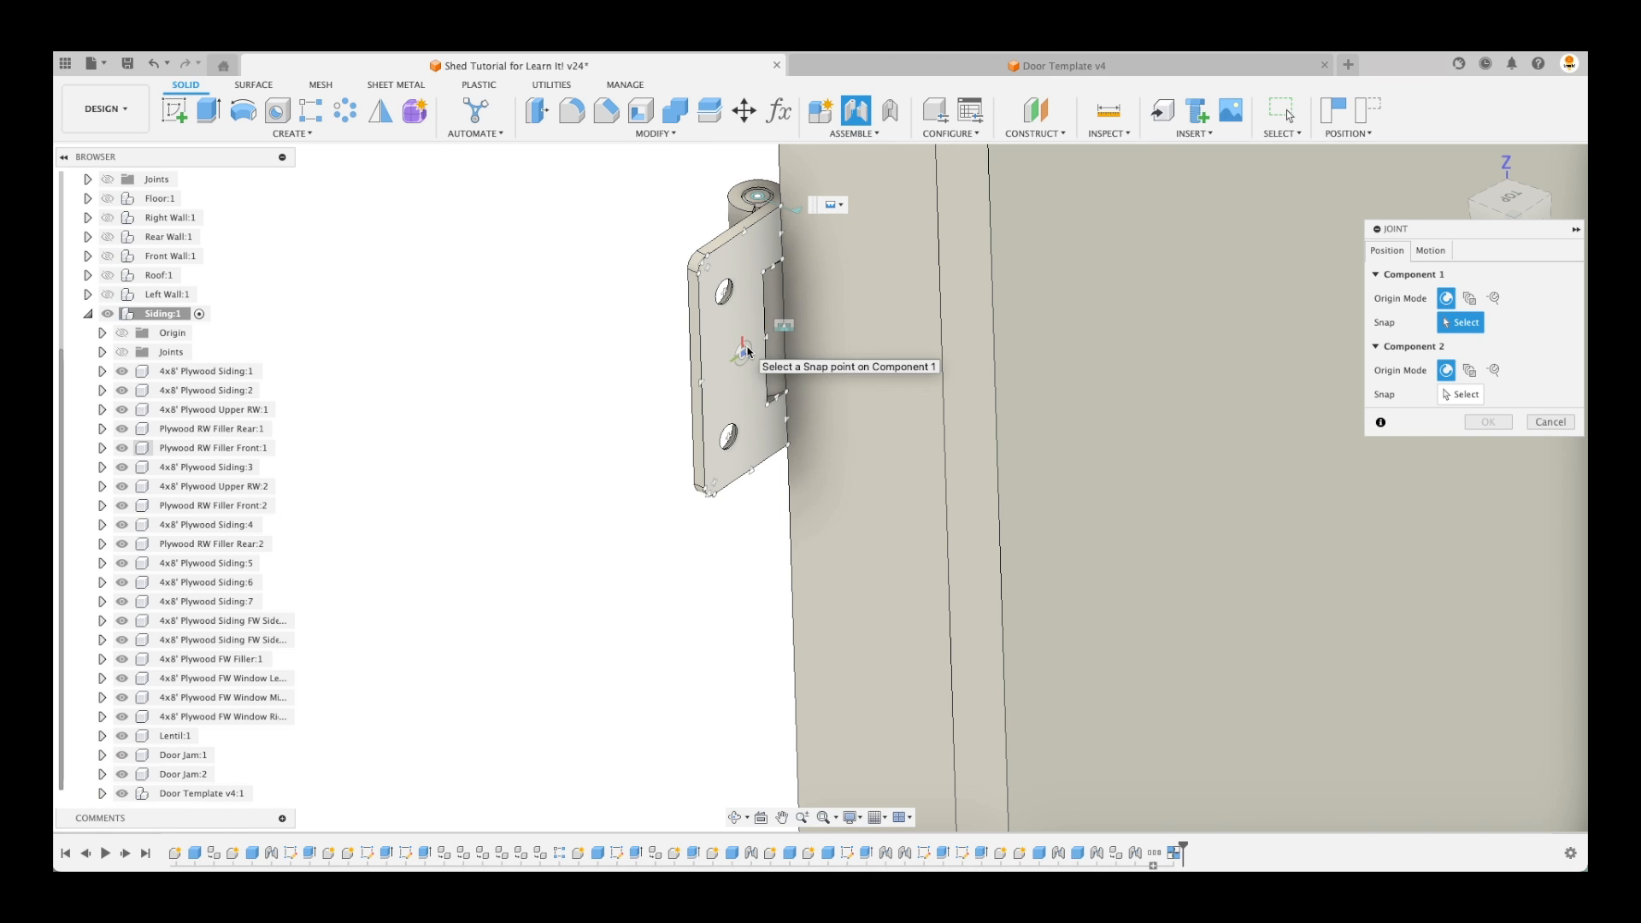
{"action": "key", "text": "Escape"}
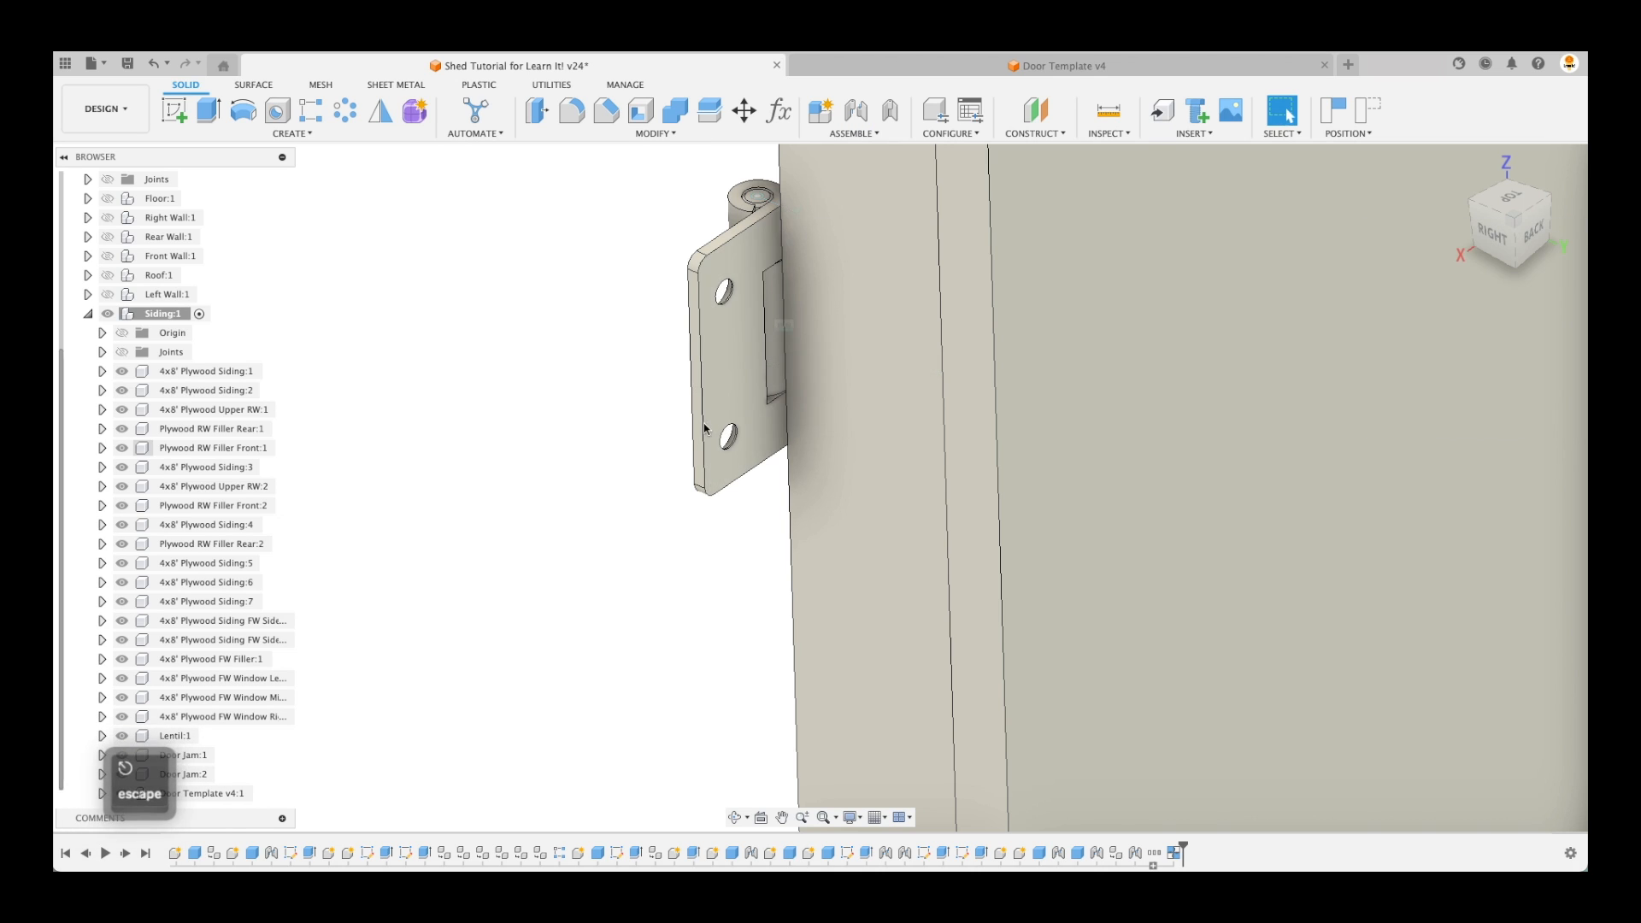
Measure from the right door's side face to the hinge leaf's outer edge and to the edge of the hinge's inner cutout
{"action": "left_click", "coordinate": [836, 296]}
{"action": "left_click", "coordinate": [697, 379], "text": "shift"}
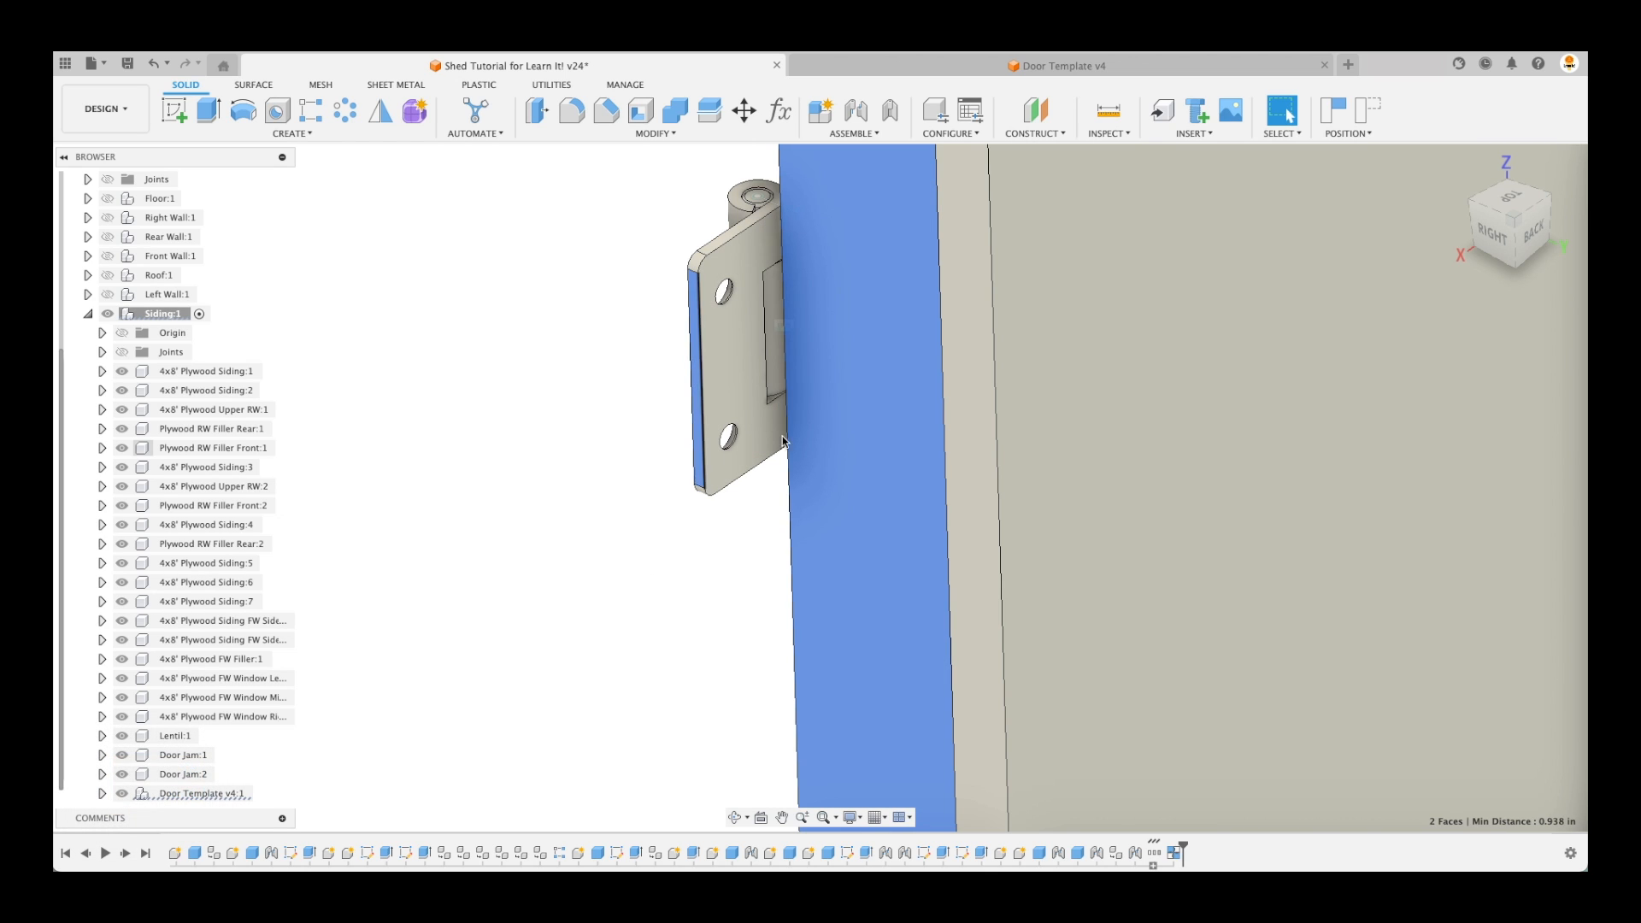
{"action": "left_click", "coordinate": [574, 698]}
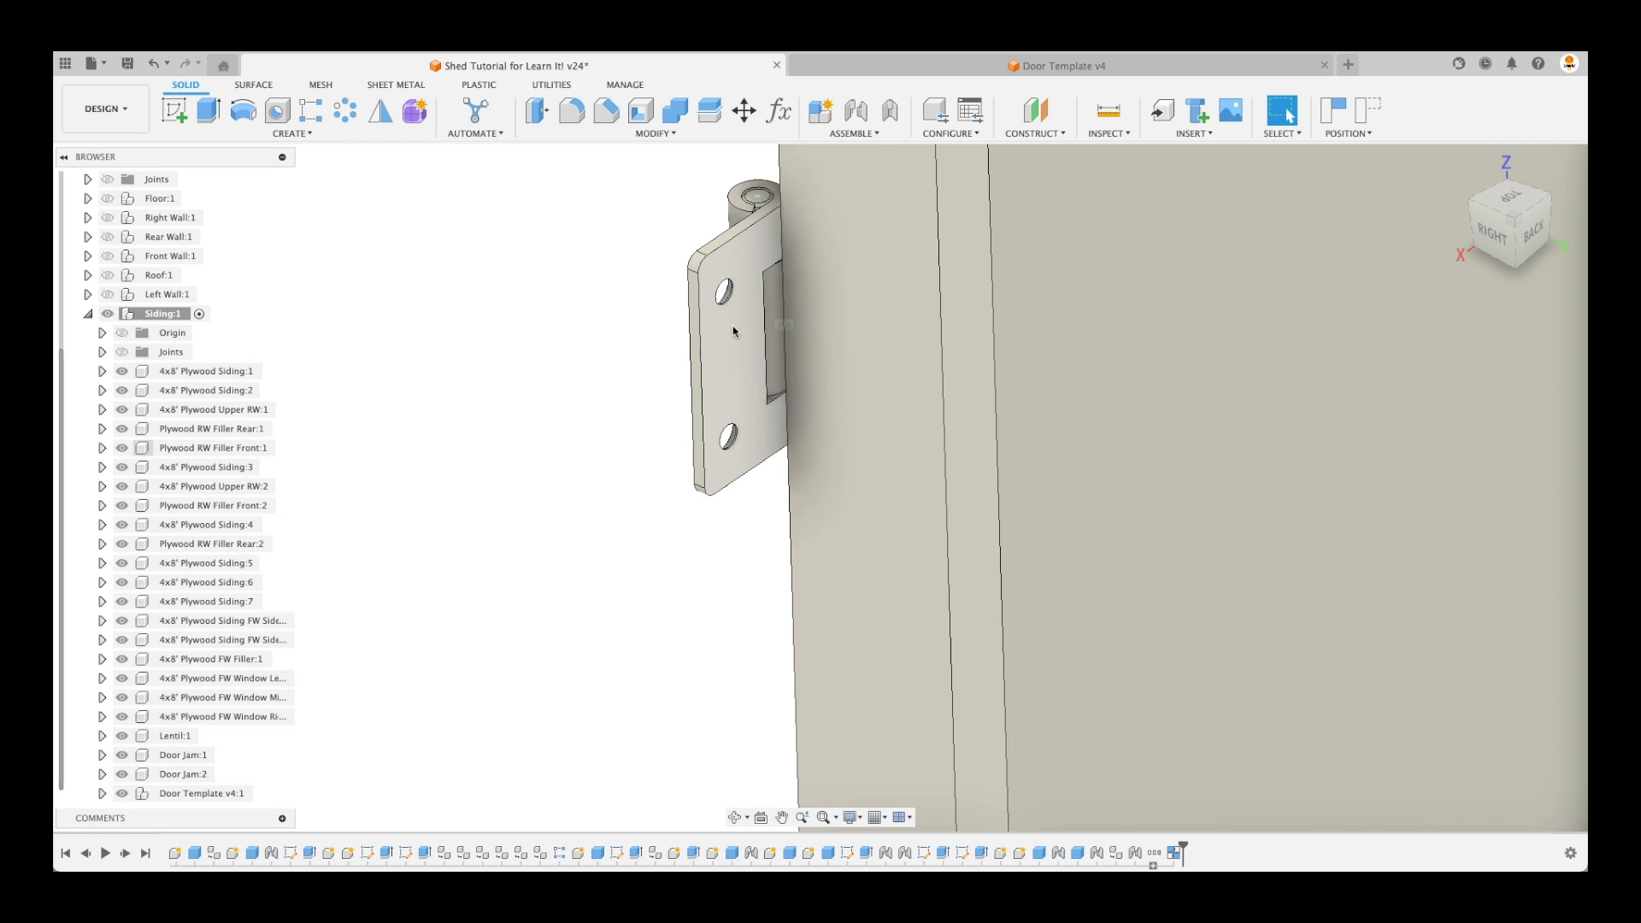
{"action": "left_click", "coordinate": [810, 308]}
{"action": "left_click", "coordinate": [766, 342], "text": "shift"}
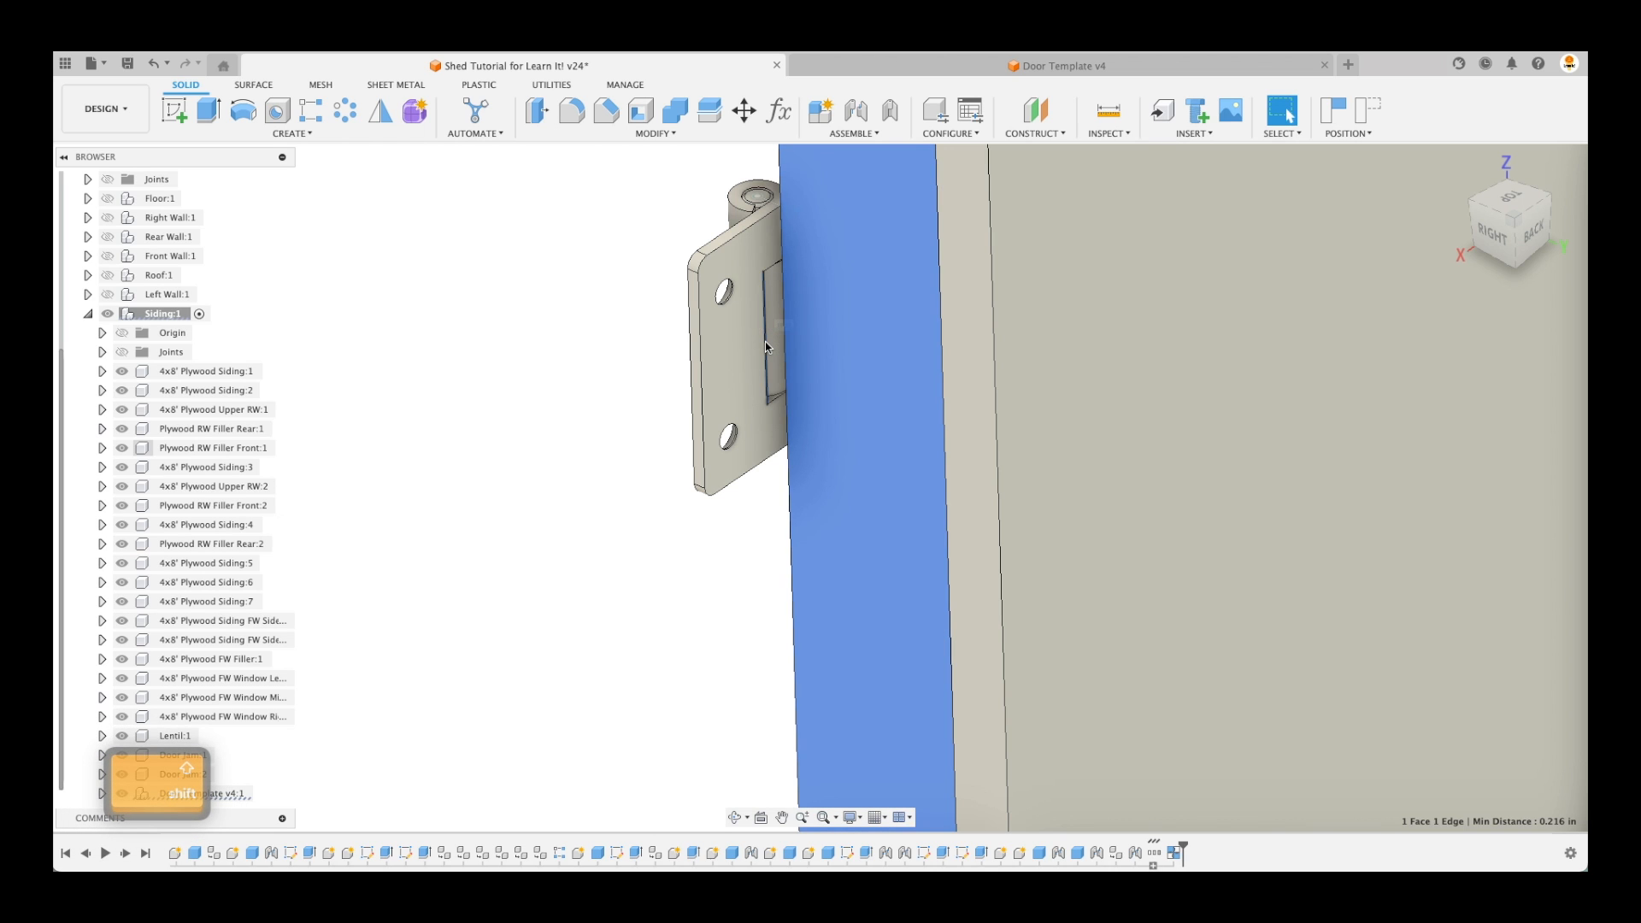
{"action": "left_click", "coordinate": [708, 697]}
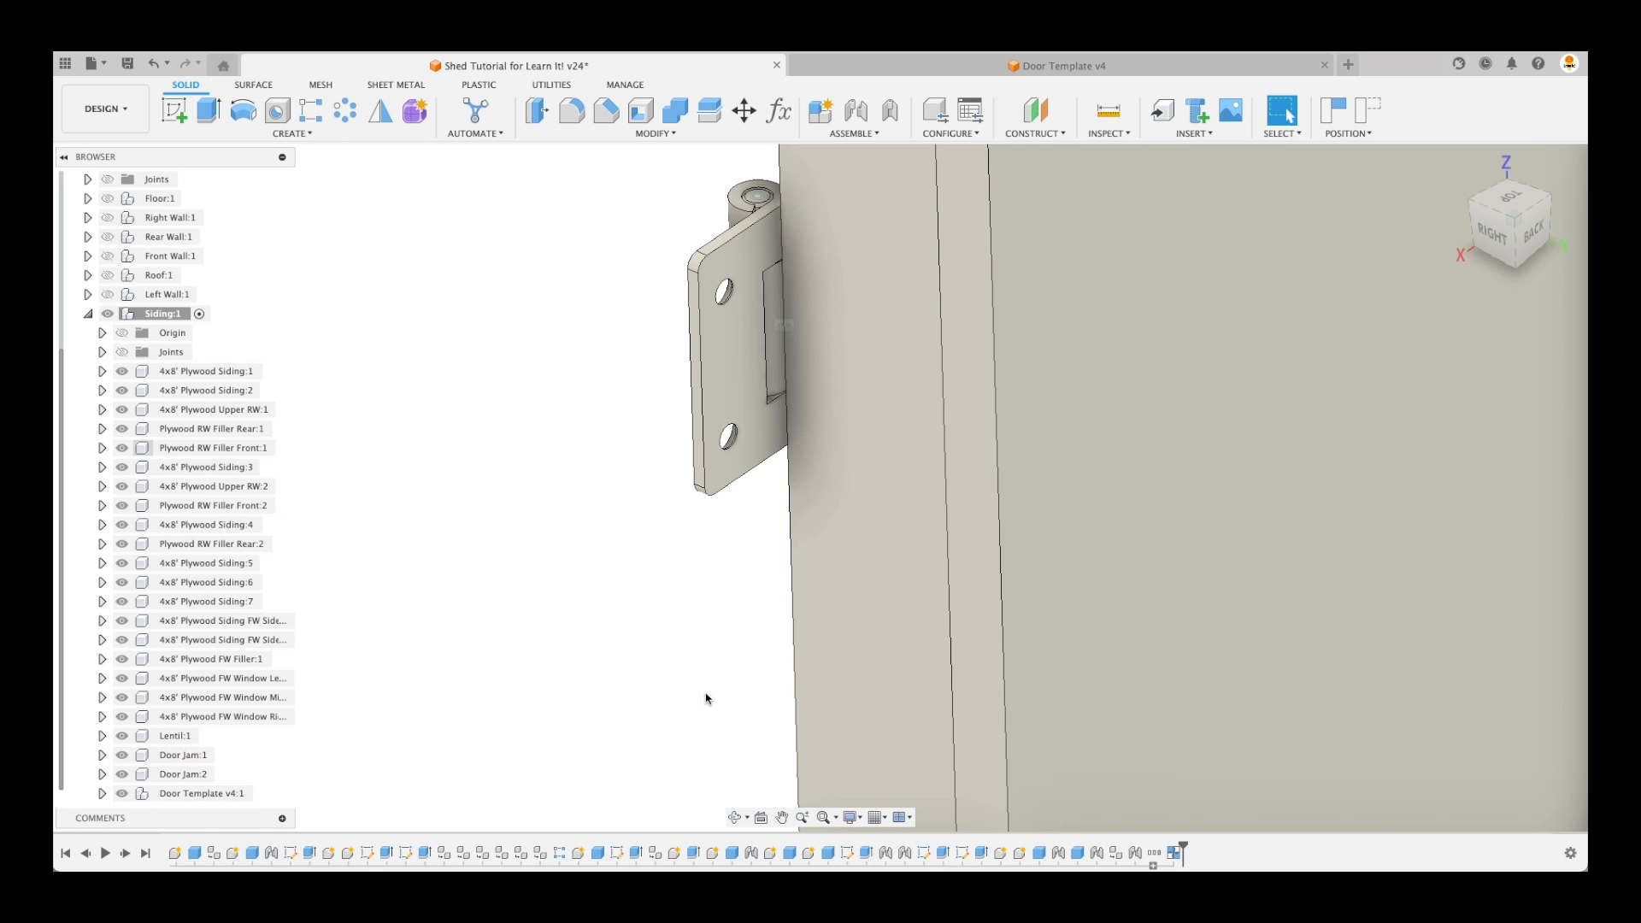
Joint the right door's middle hinge leaf, snapped at its inner cutout edge, to the right jamb's opening-side edge midpoint at 180 degrees
{"action": "scroll", "coordinate": [667, 701], "scroll_direction": "down", "scroll_amount": 3}
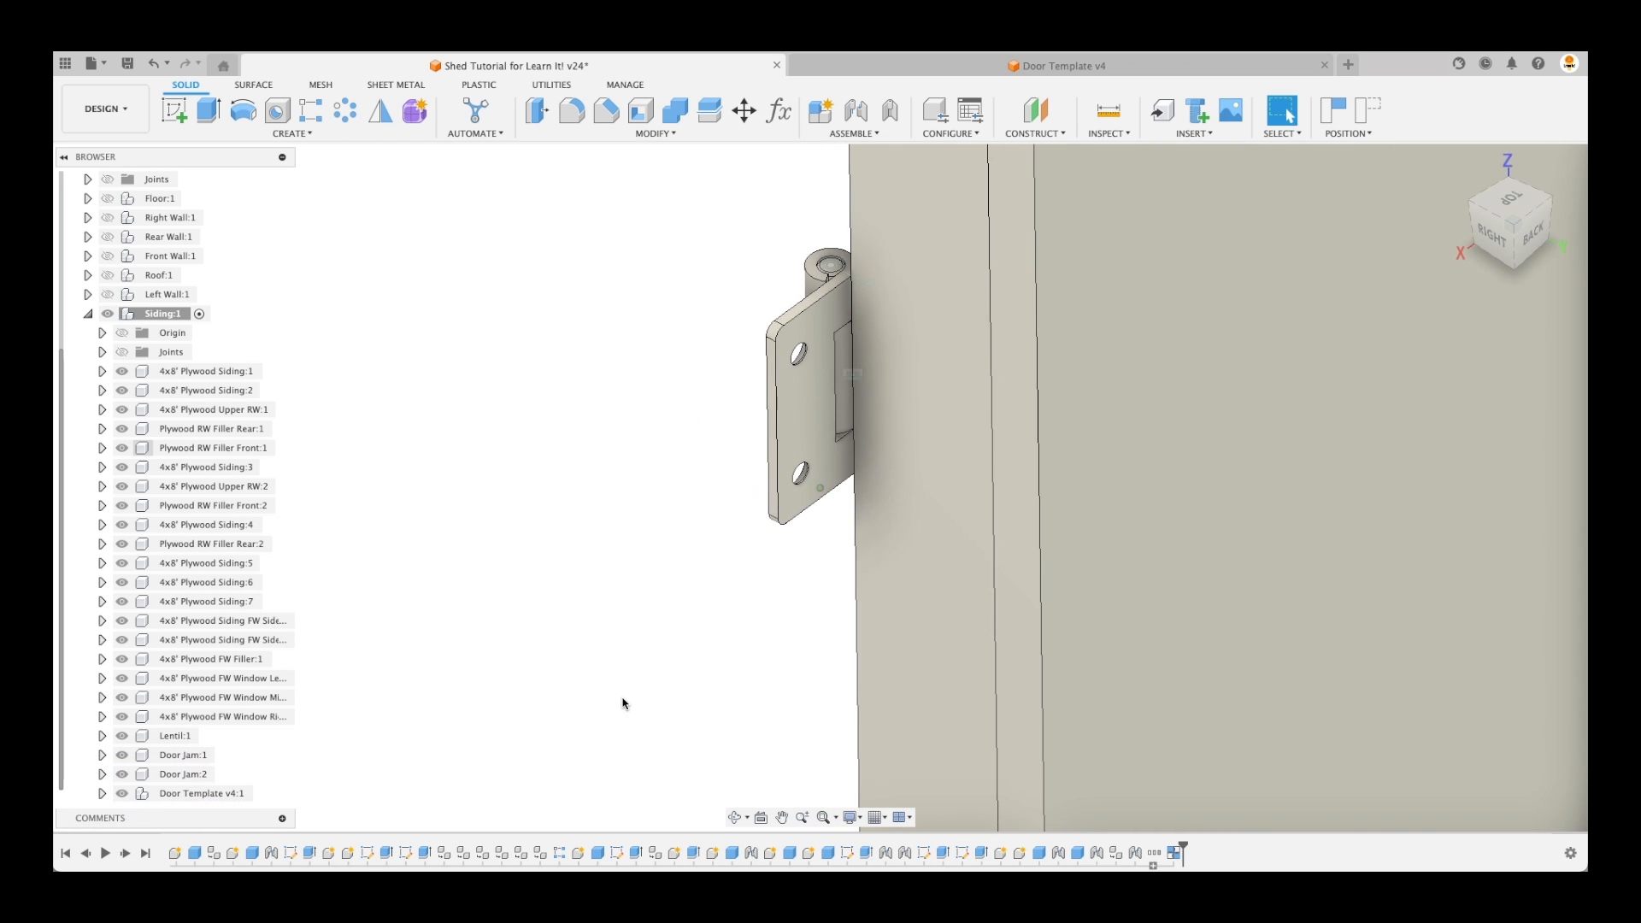
{"action": "scroll", "coordinate": [616, 697], "scroll_direction": "down", "scroll_amount": 2}
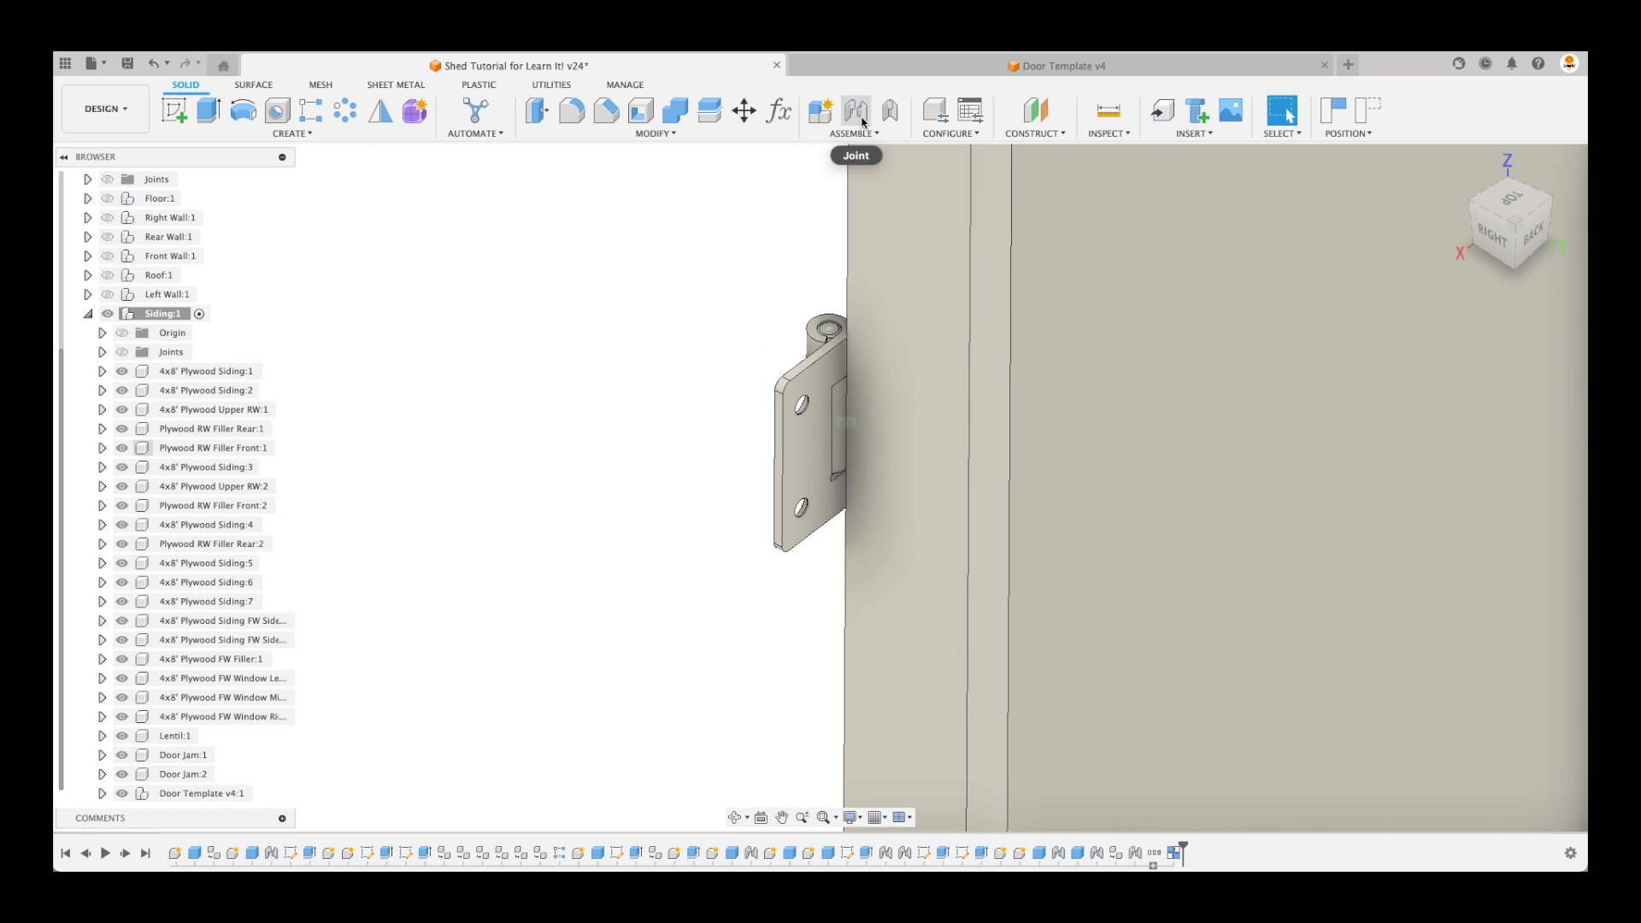
{"action": "left_click", "coordinate": [857, 112]}
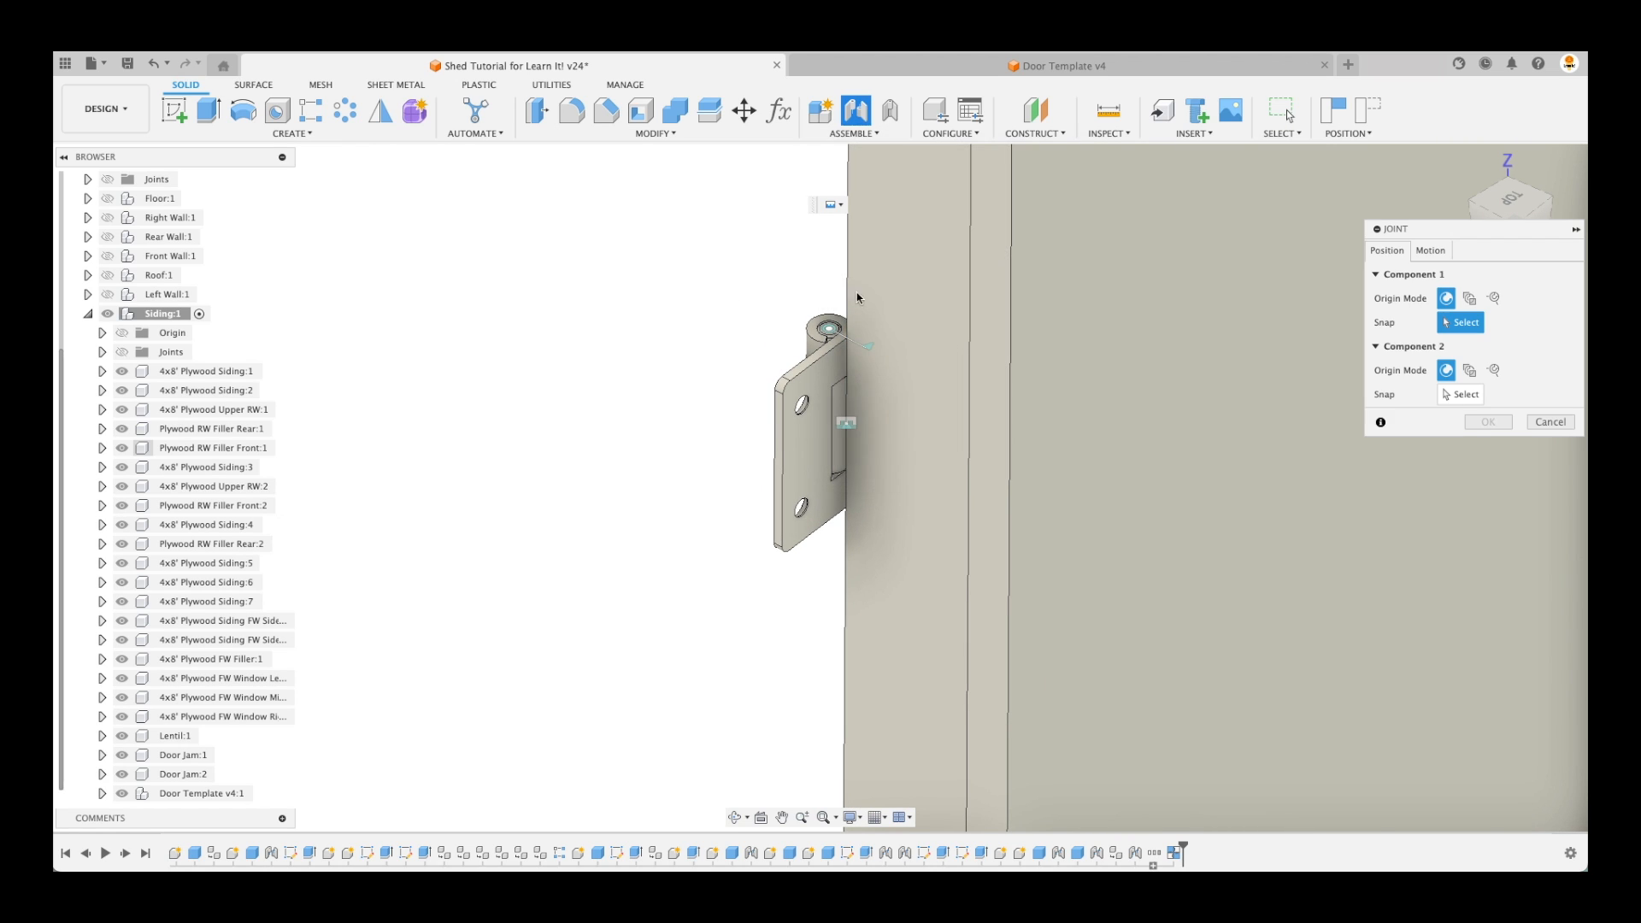
{"action": "scroll", "coordinate": [833, 428], "scroll_direction": "up", "scroll_amount": 2}
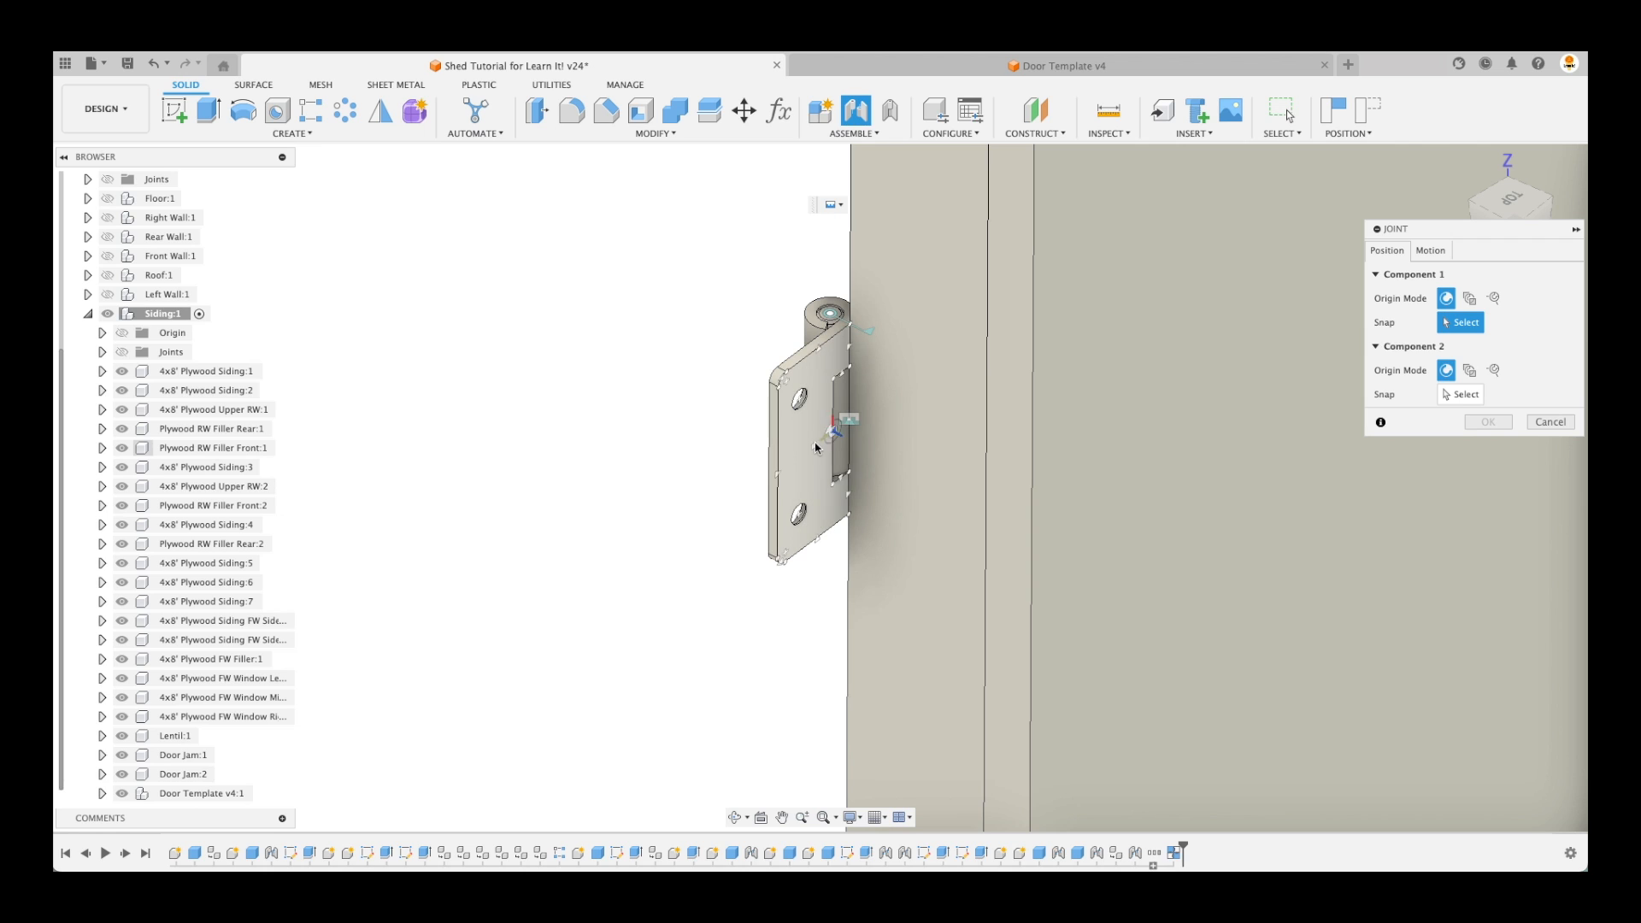
{"action": "scroll", "coordinate": [817, 447], "scroll_direction": "up", "scroll_amount": 3}
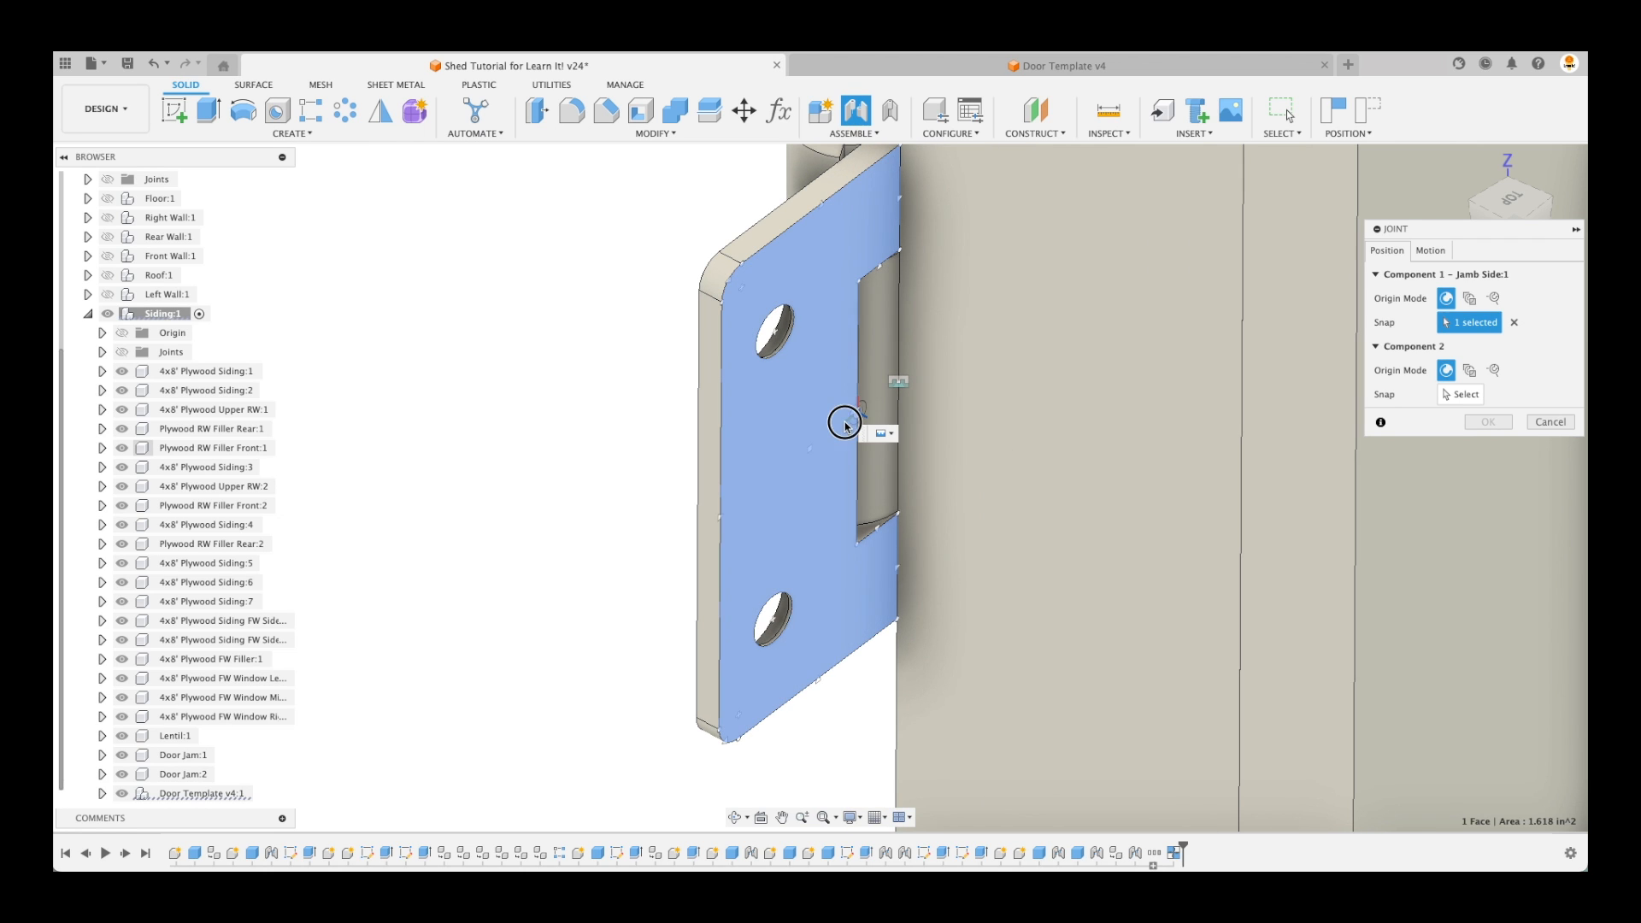
{"action": "left_click", "coordinate": [842, 423]}
{"action": "scroll", "coordinate": [513, 633], "scroll_direction": "down", "scroll_amount": 5}
{"action": "scroll", "coordinate": [509, 692], "scroll_direction": "down", "scroll_amount": 6}
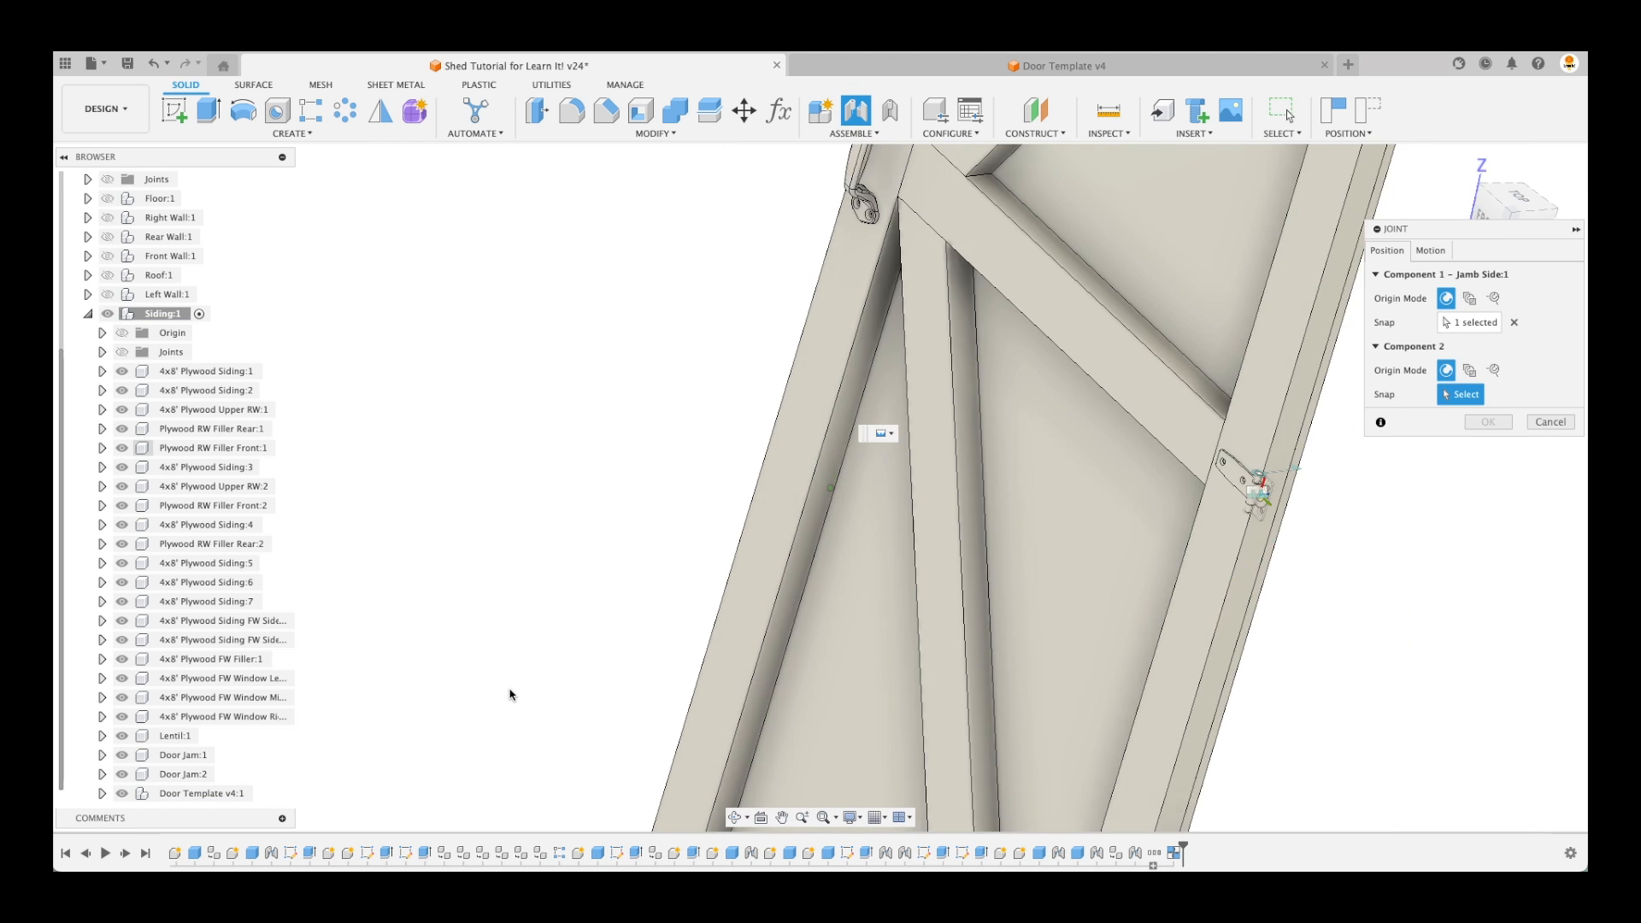
{"action": "scroll", "coordinate": [906, 351], "scroll_direction": "up", "scroll_amount": 5}
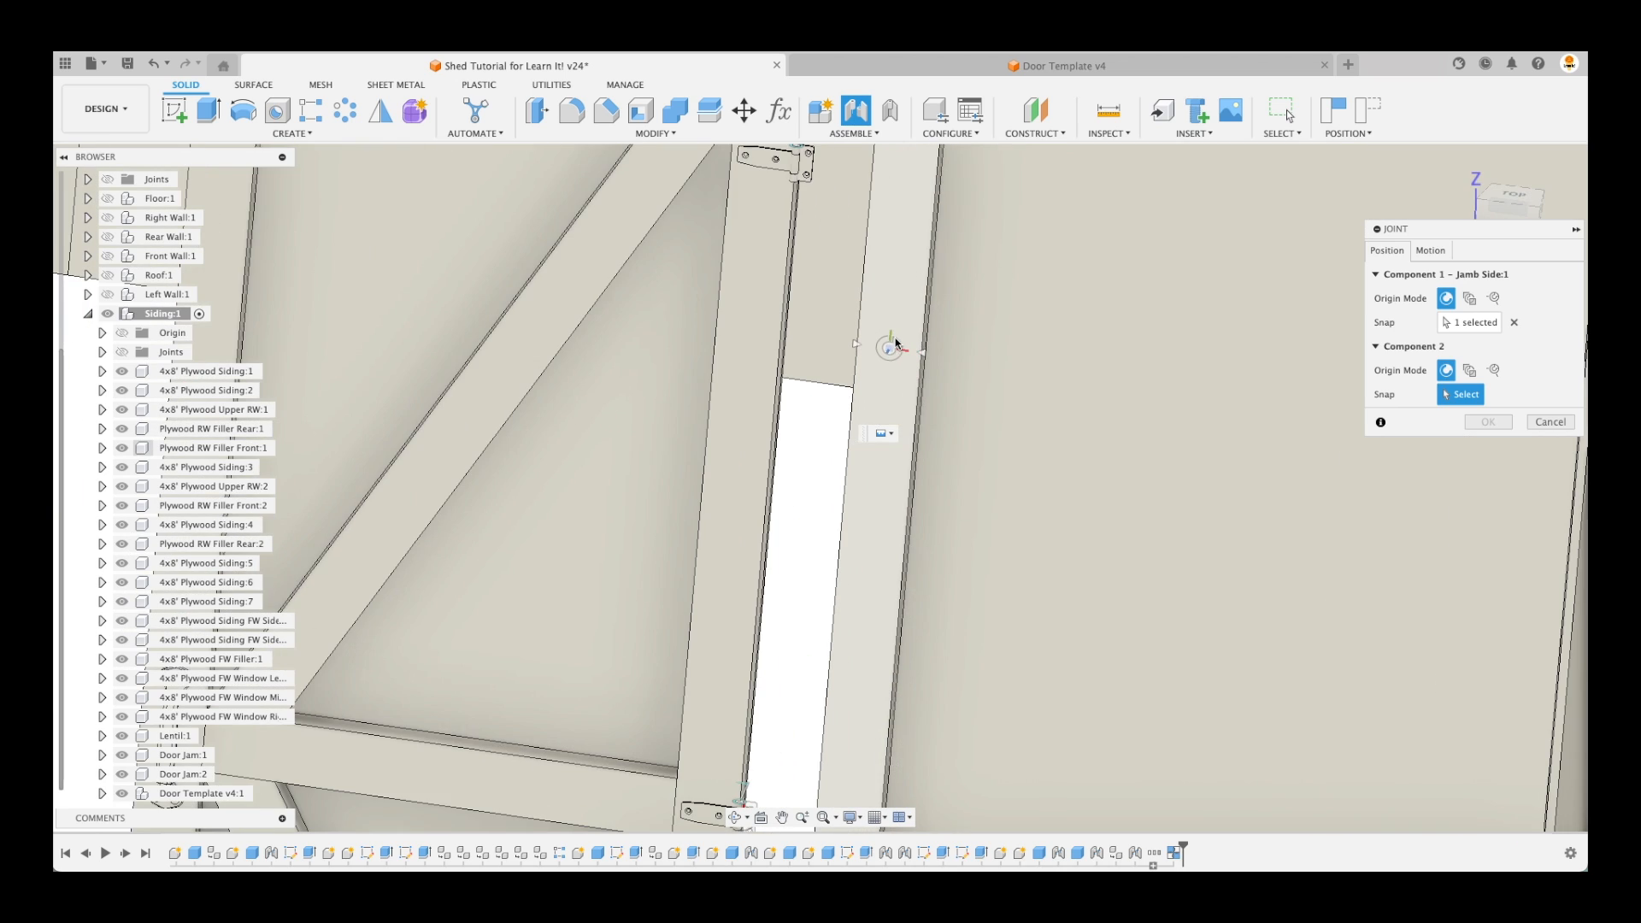
{"action": "left_click", "coordinate": [893, 346]}
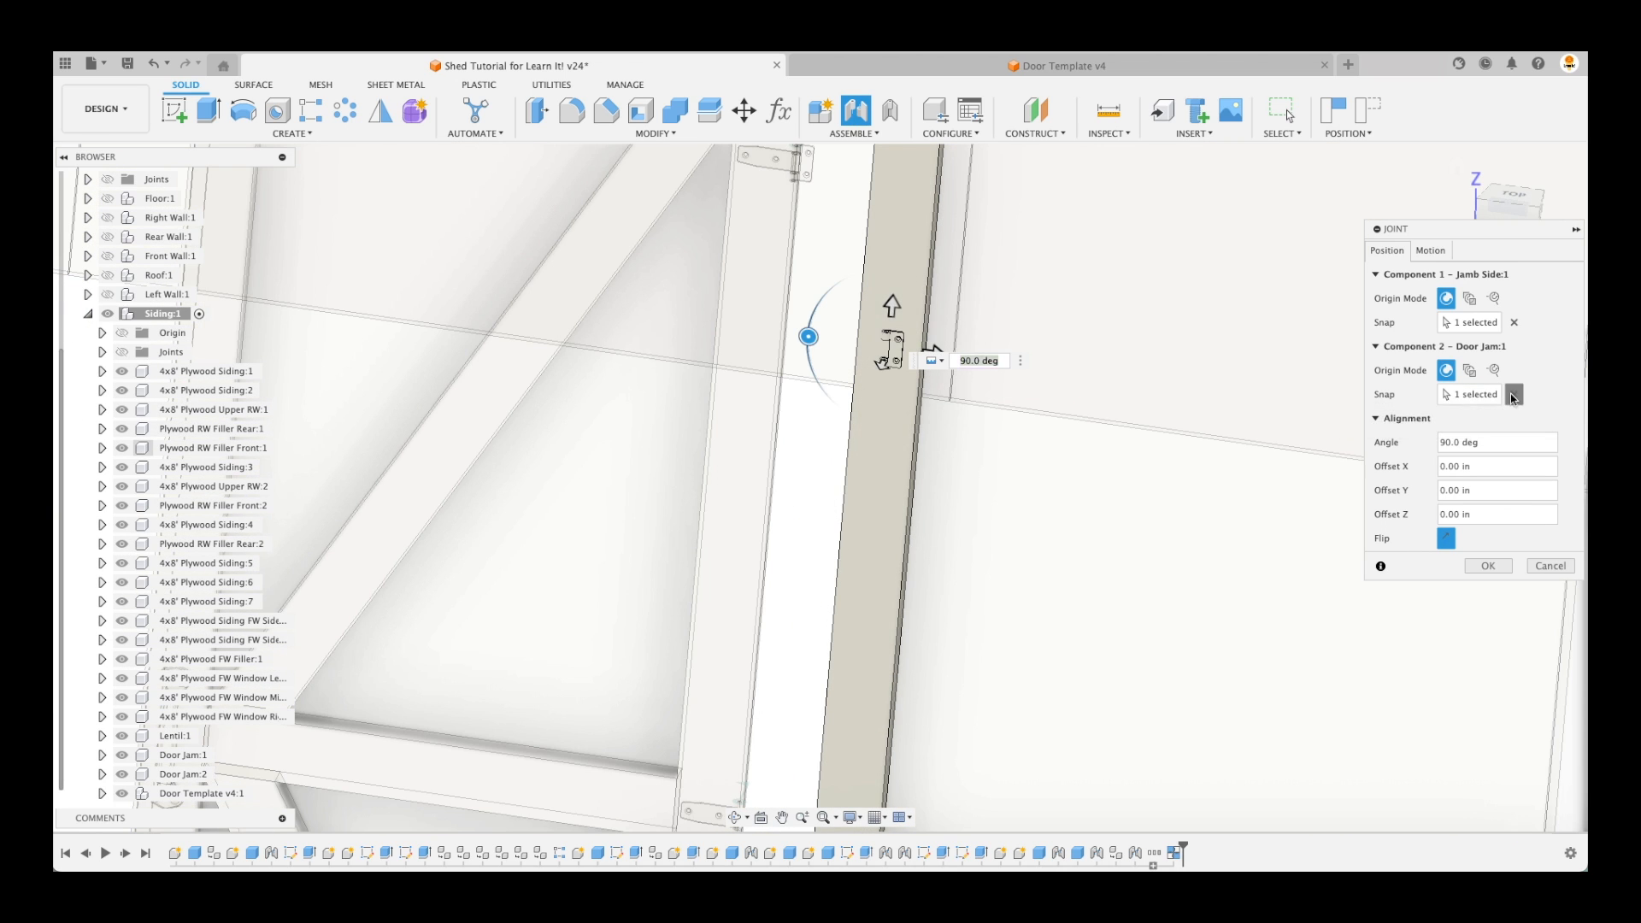
{"action": "left_click", "coordinate": [1453, 395]}
{"action": "left_click", "coordinate": [863, 385]}
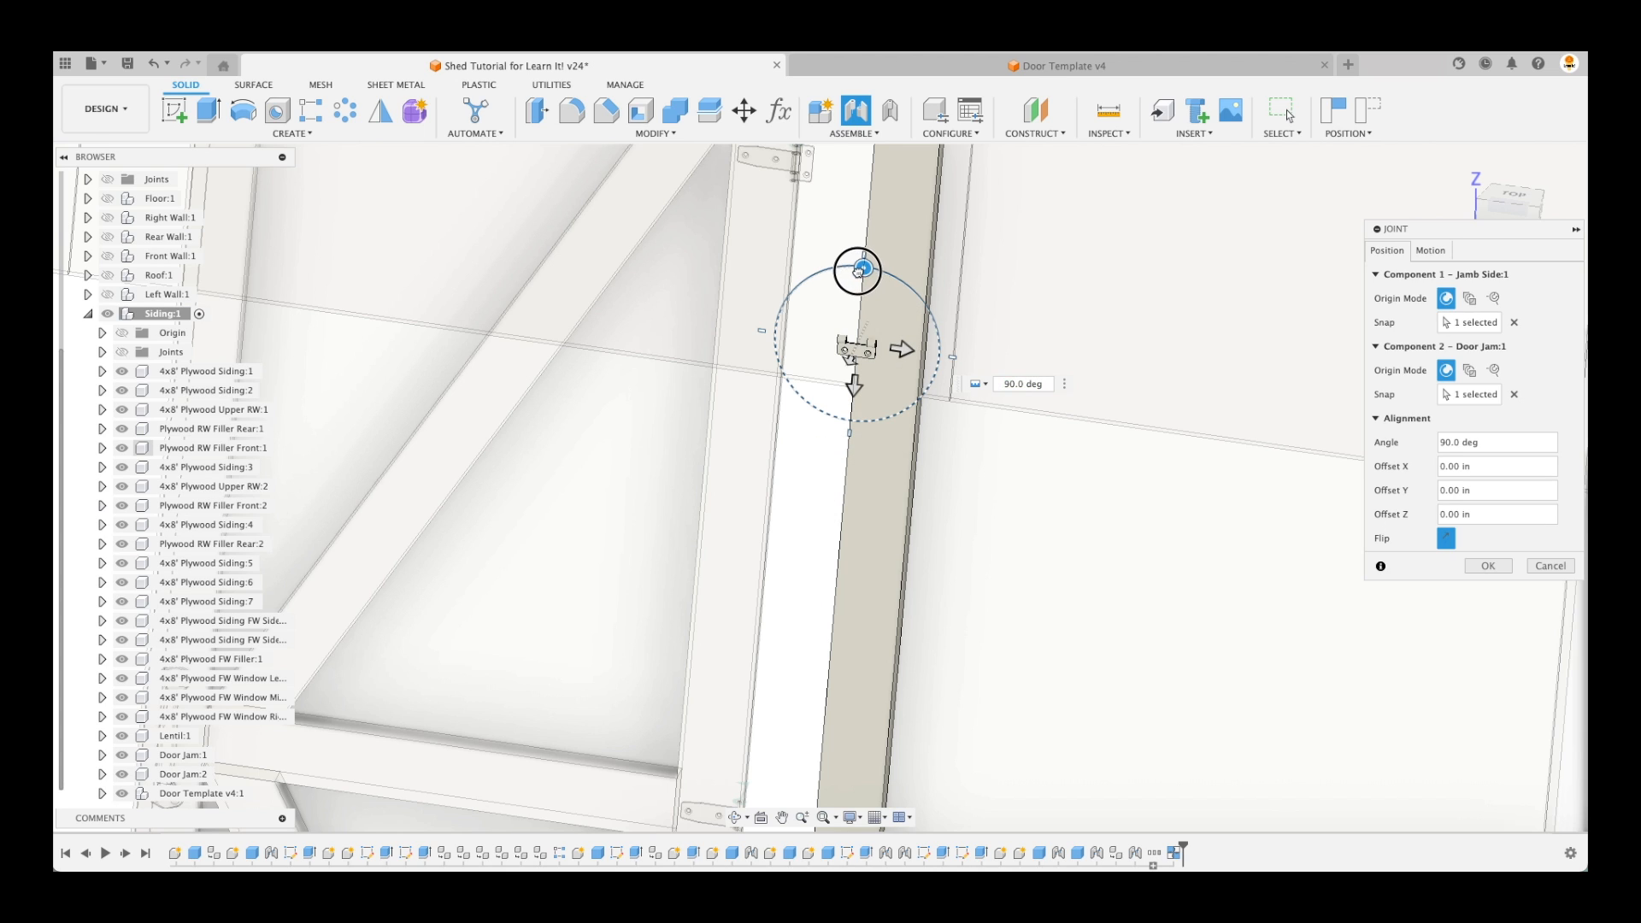
{"action": "left_click_drag", "start_coordinate": [859, 271], "coordinate": [799, 330]}
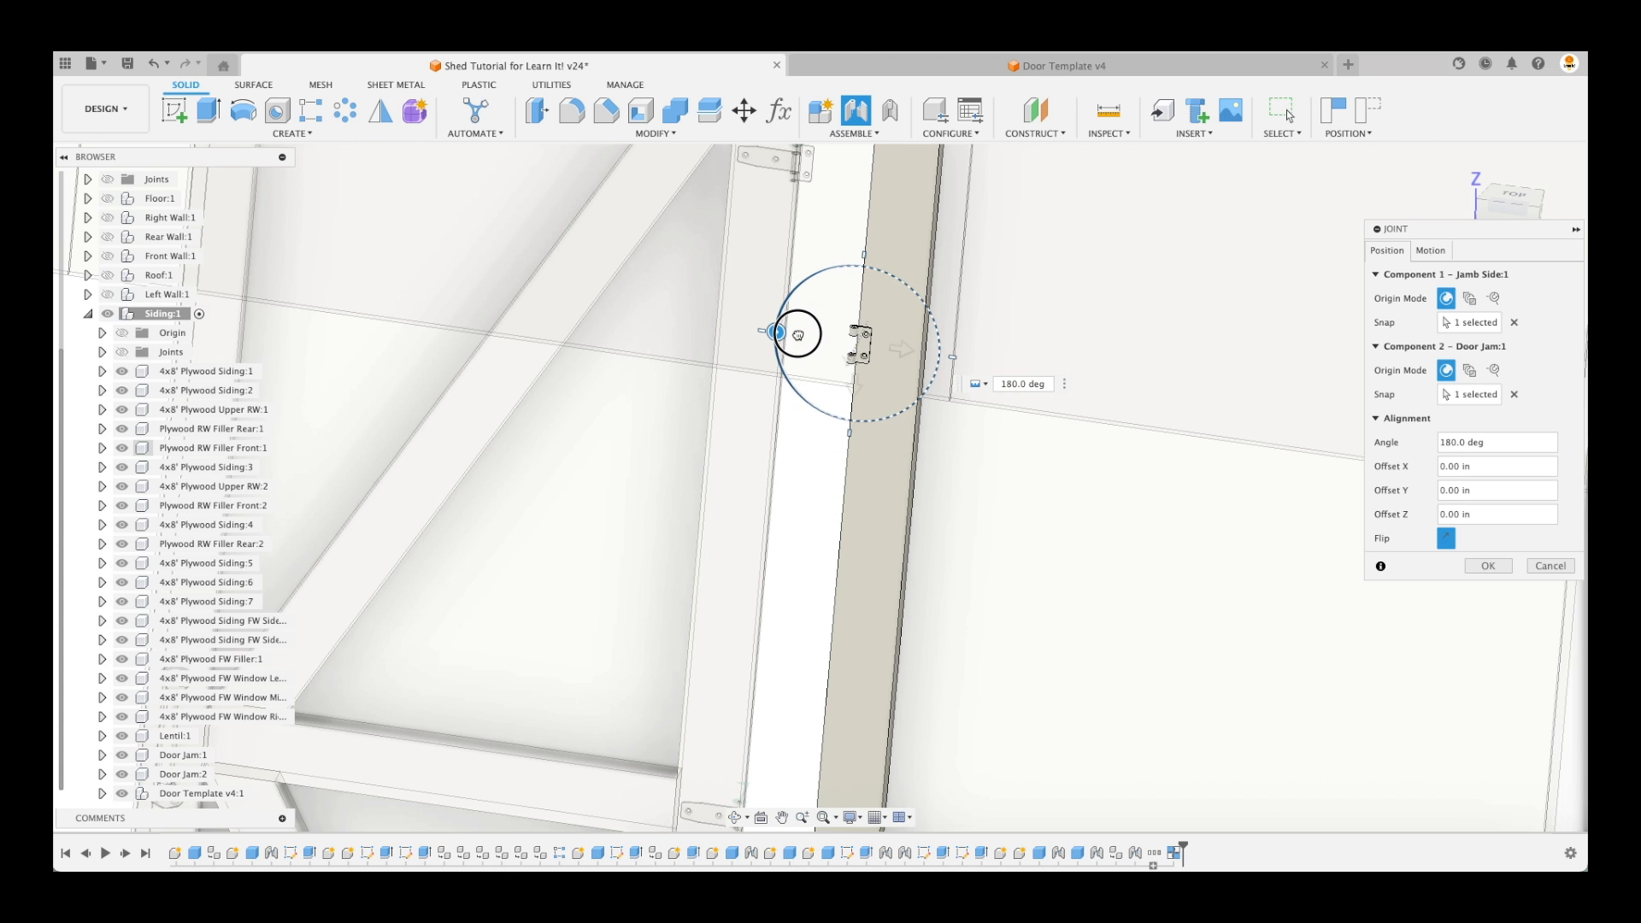
{"action": "left_click", "coordinate": [1486, 567]}
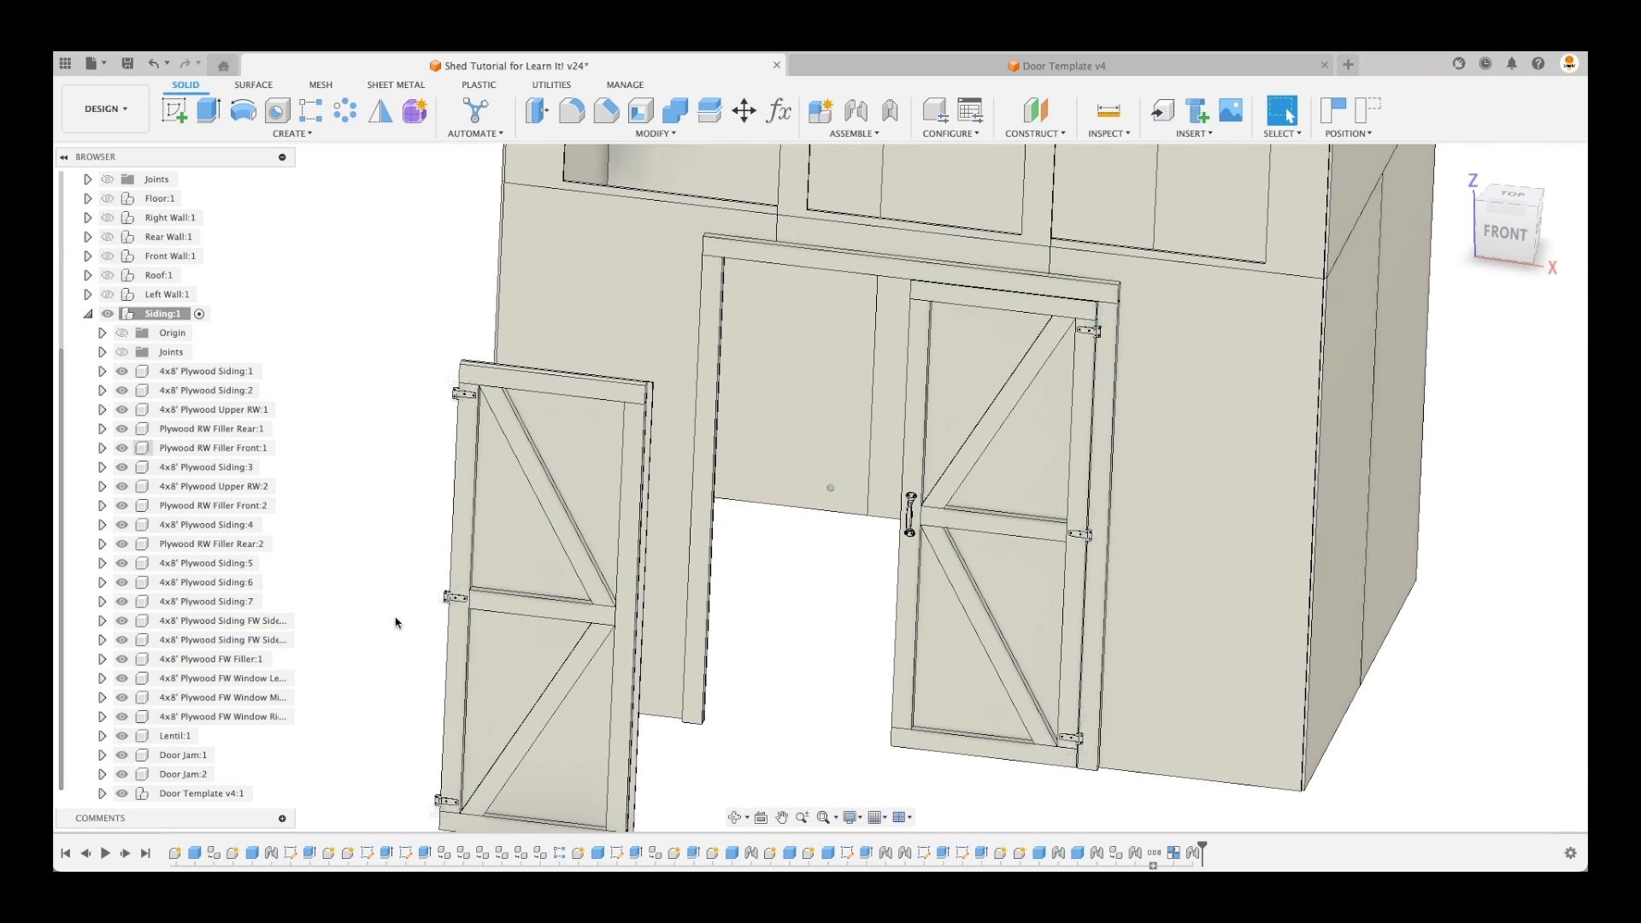
Joint the left door's middle hinge leaf to the opening-side edge of the left jamb
{"action": "left_click", "coordinate": [855, 111]}
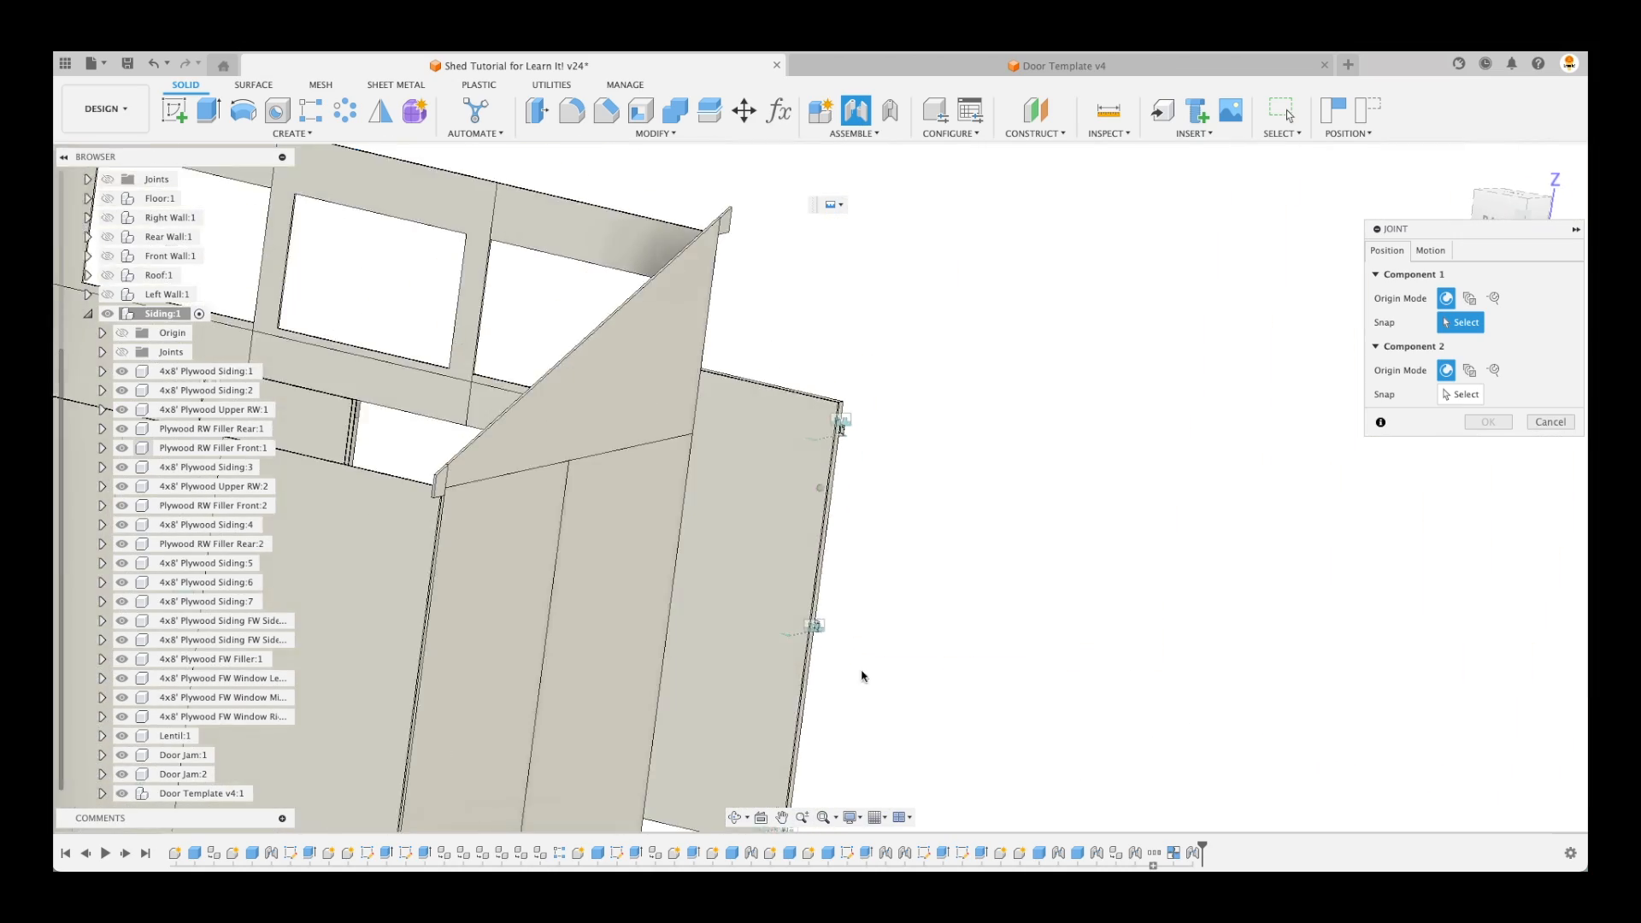
{"action": "scroll", "coordinate": [1172, 603], "scroll_direction": "down", "scroll_amount": 10}
{"action": "middle_click_drag", "start_coordinate": [1172, 604], "coordinate": [1224, 673], "text": "shift"}
{"action": "scroll", "coordinate": [714, 453], "scroll_direction": "up", "scroll_amount": 10}
{"action": "left_click", "coordinate": [1070, 438]}
{"action": "left_click", "coordinate": [1485, 568]}
Examine the fit of both doors in the frame and measure the gap between the right door and its jamb
{"action": "scroll", "coordinate": [1368, 619], "scroll_direction": "down", "scroll_amount": 3}
{"action": "scroll", "coordinate": [1367, 619], "scroll_direction": "down", "scroll_amount": 10}
{"action": "middle_click_drag", "start_coordinate": [819, 742], "coordinate": [839, 693], "text": "shift"}
{"action": "scroll", "coordinate": [840, 697], "scroll_direction": "up", "scroll_amount": 5}
{"action": "scroll", "coordinate": [841, 697], "scroll_direction": "up", "scroll_amount": 8}
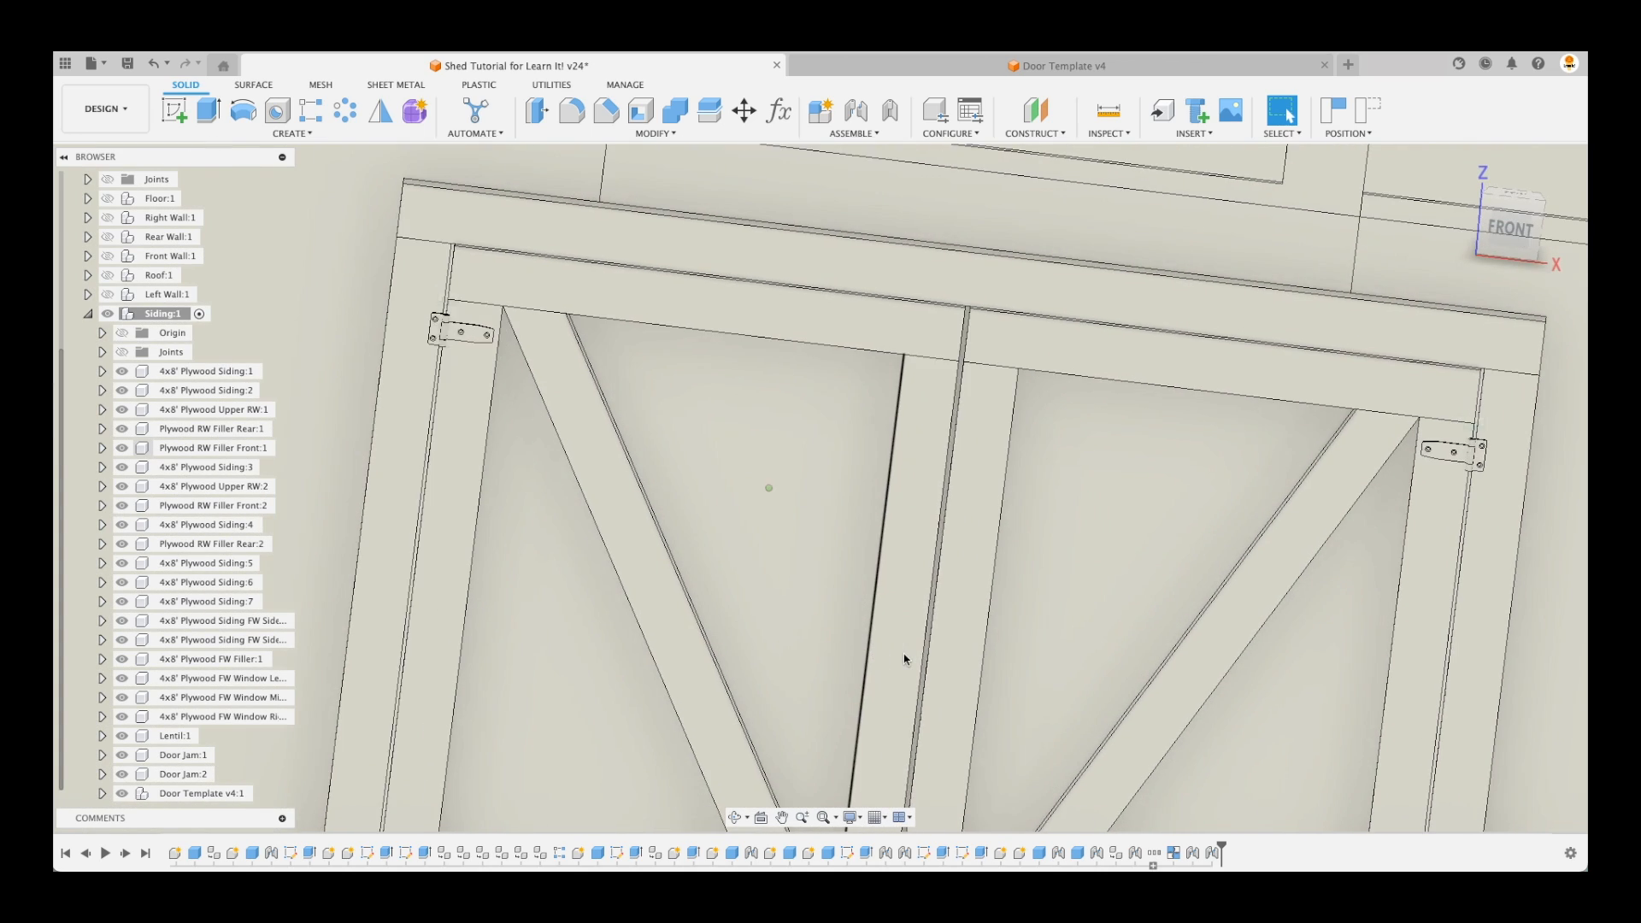
{"action": "middle_click_drag", "start_coordinate": [1218, 639], "coordinate": [1216, 473], "text": "shift"}
{"action": "scroll", "coordinate": [1197, 363], "scroll_direction": "up", "scroll_amount": 4}
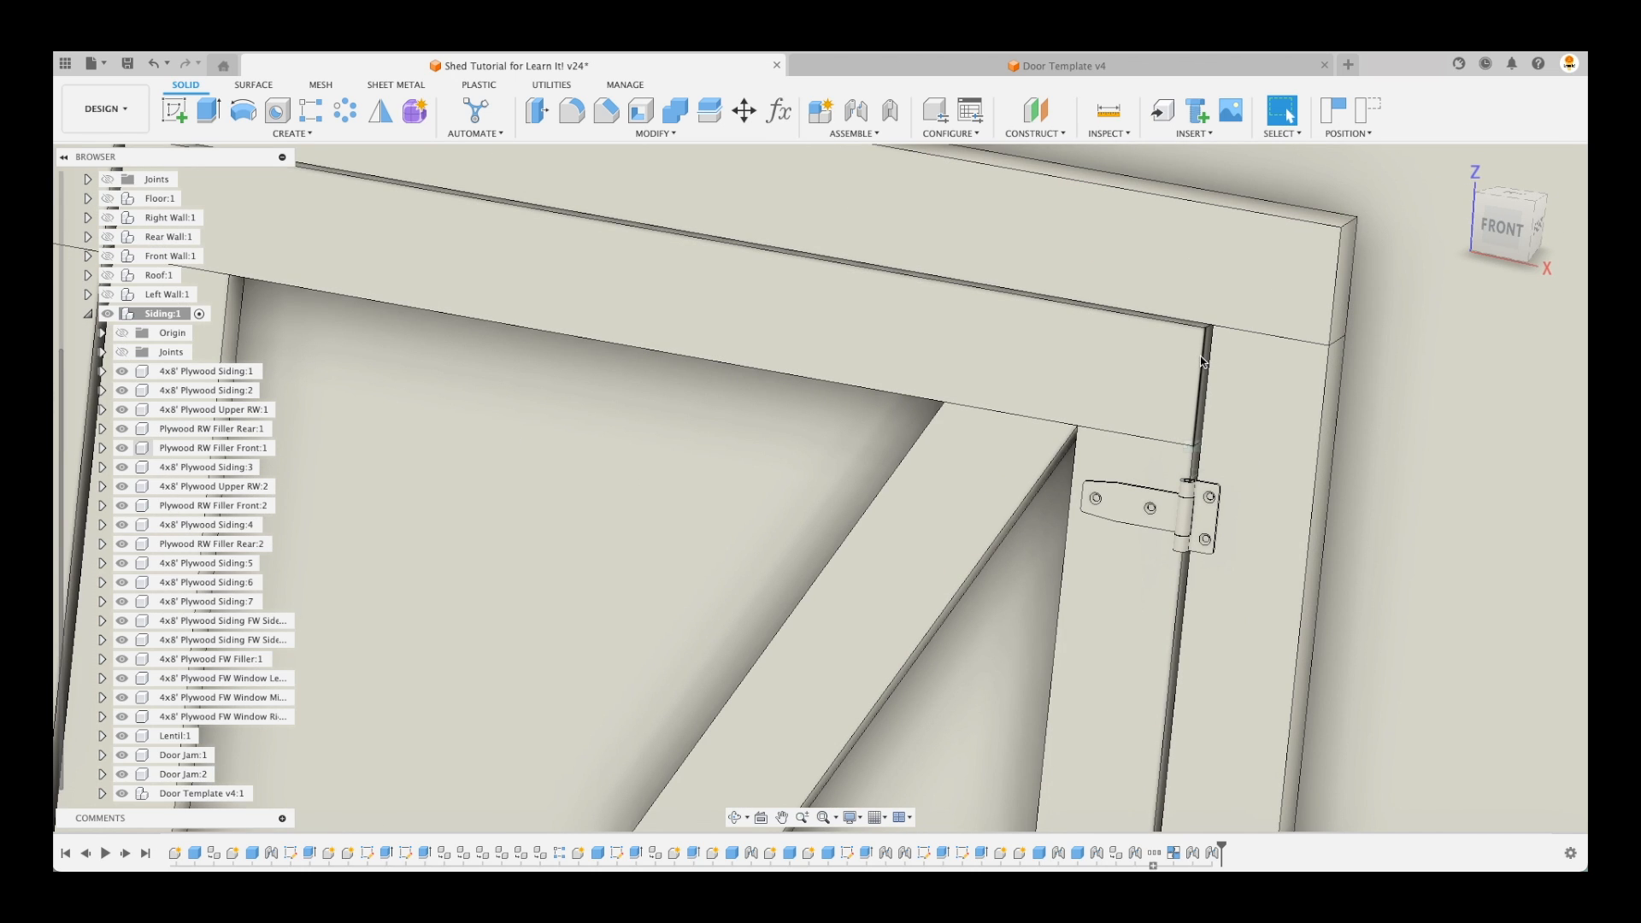
{"action": "scroll", "coordinate": [1202, 361], "scroll_direction": "down", "scroll_amount": 3}
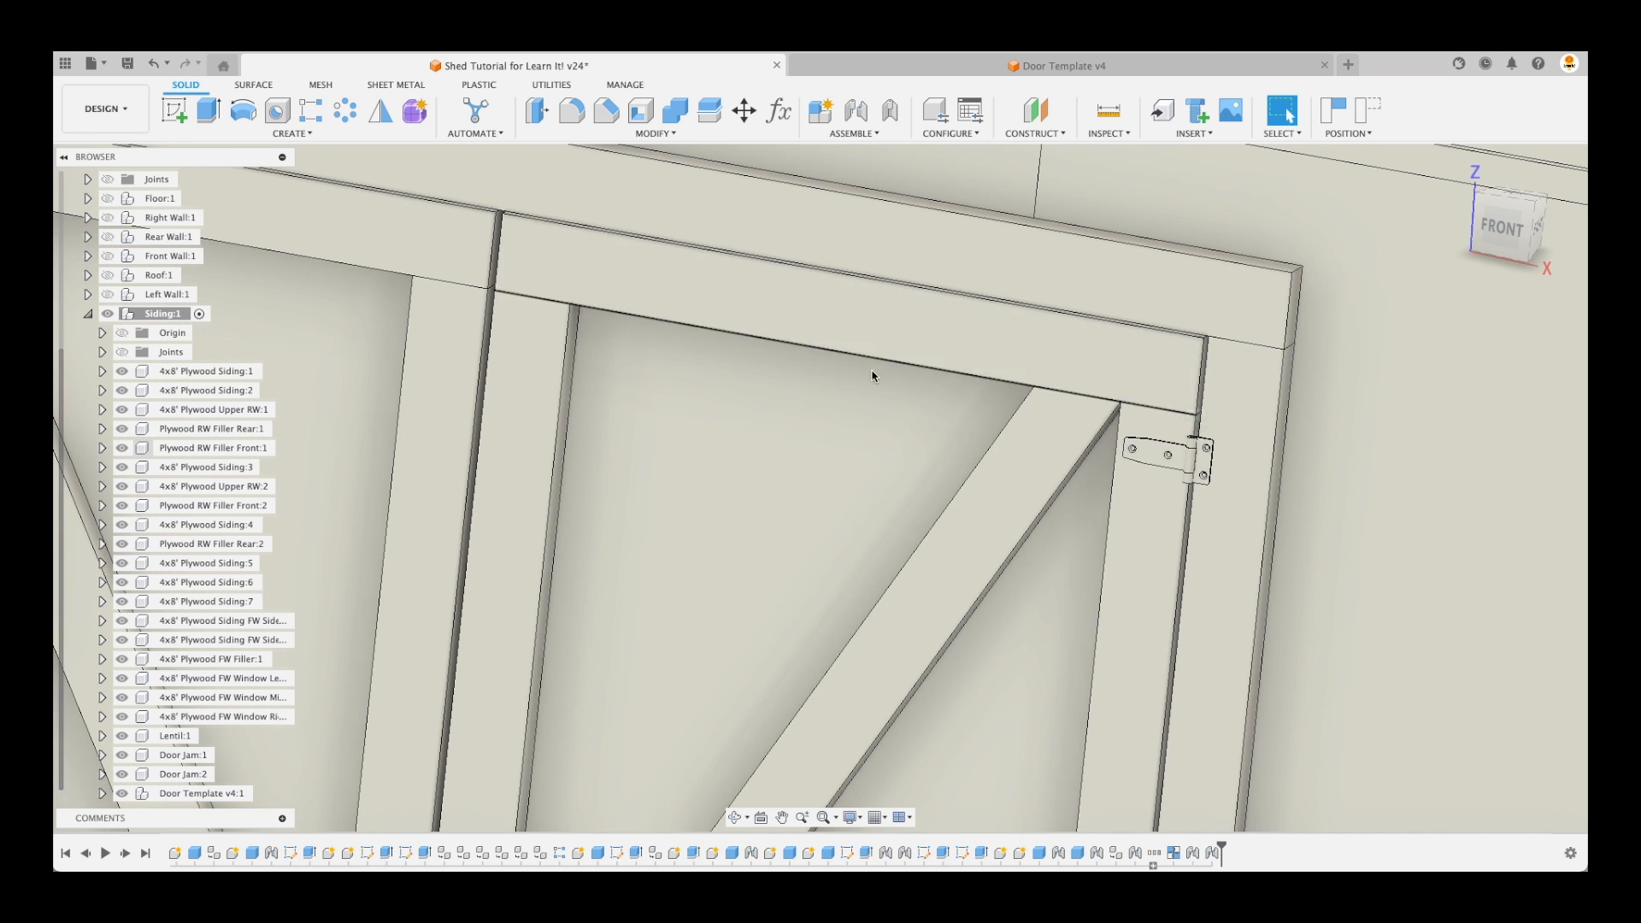
{"action": "left_click", "coordinate": [1204, 374], "text": "shift"}
{"action": "left_click", "coordinate": [1208, 372], "text": "shift"}
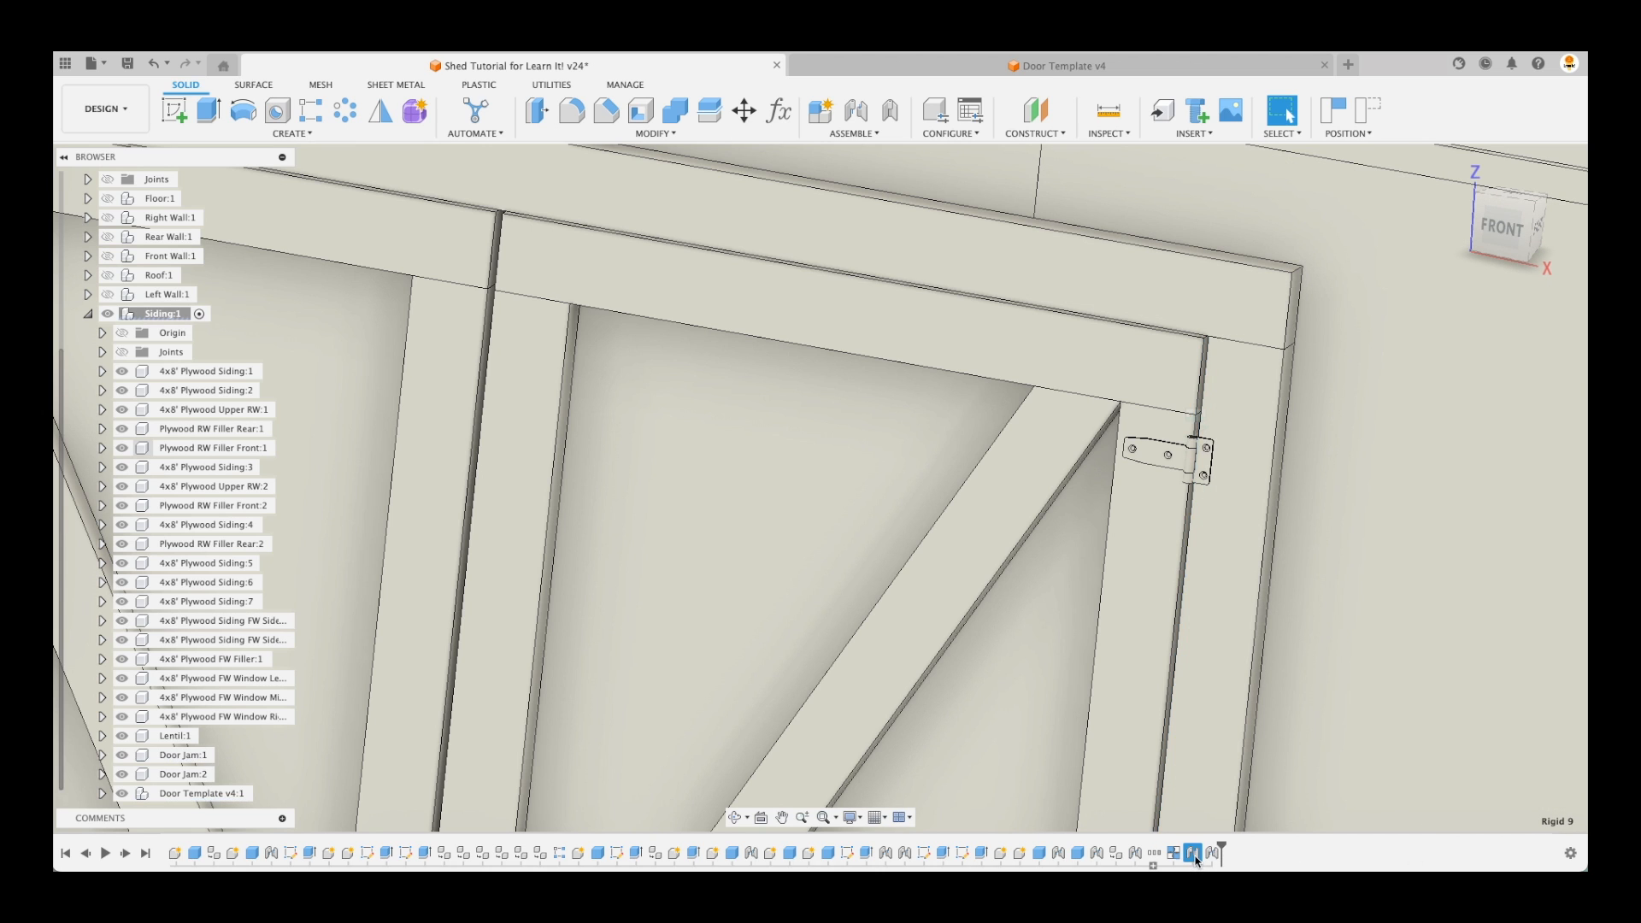
Edit the right door's joint to its jamb and set Offset Y to -0.034 in
{"action": "double_click", "coordinate": [1193, 854]}
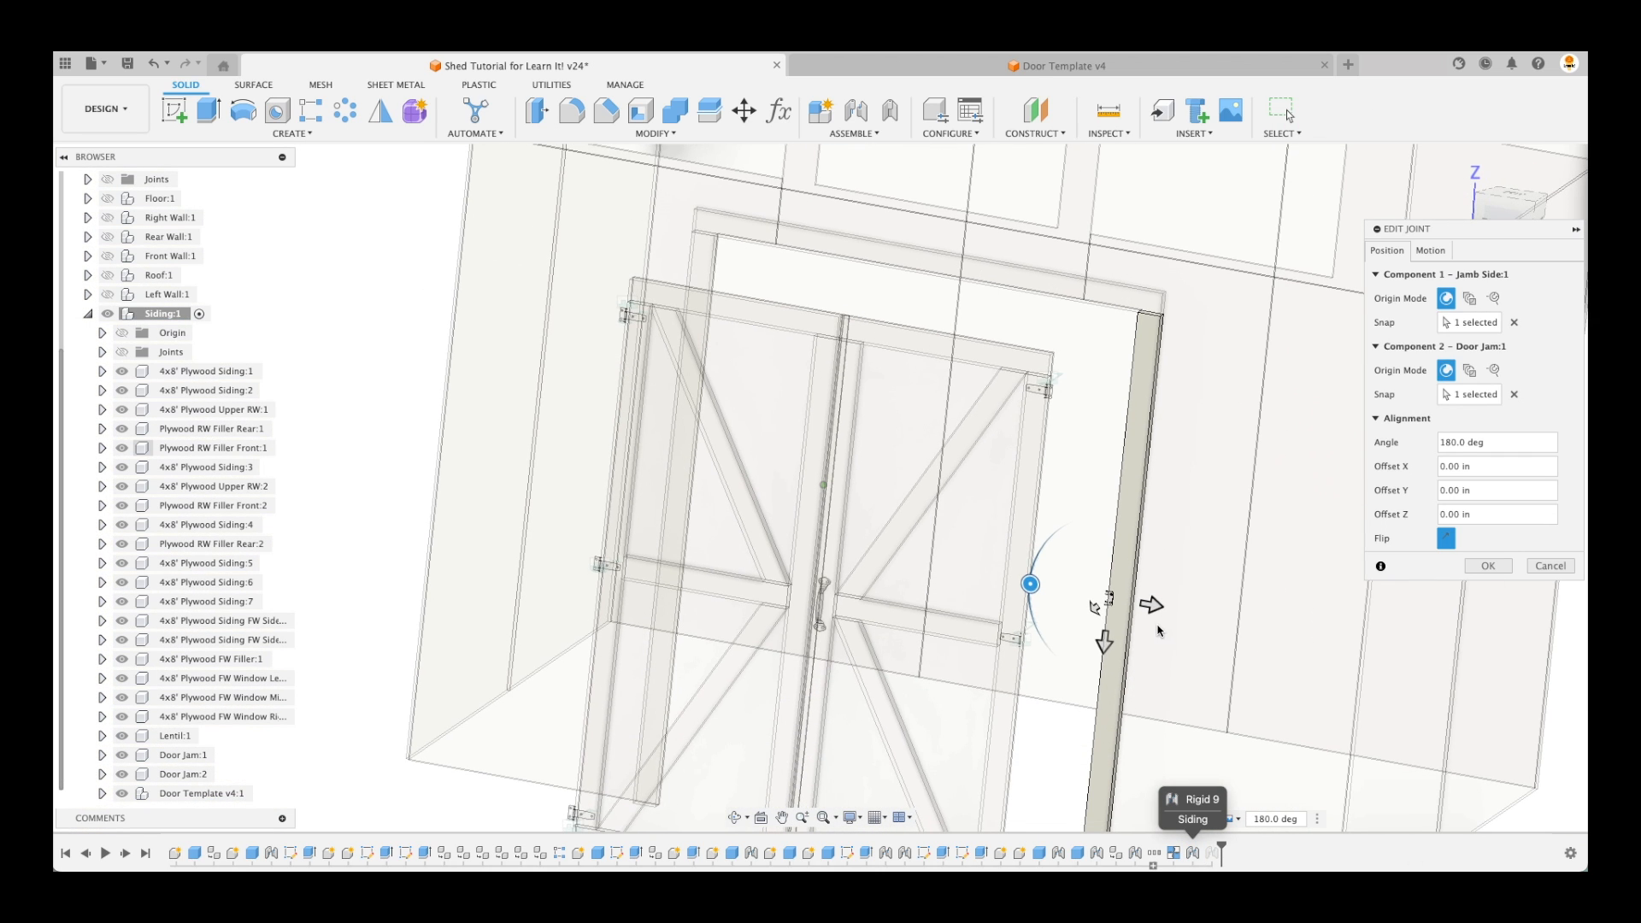
{"action": "left_click", "coordinate": [1146, 607]}
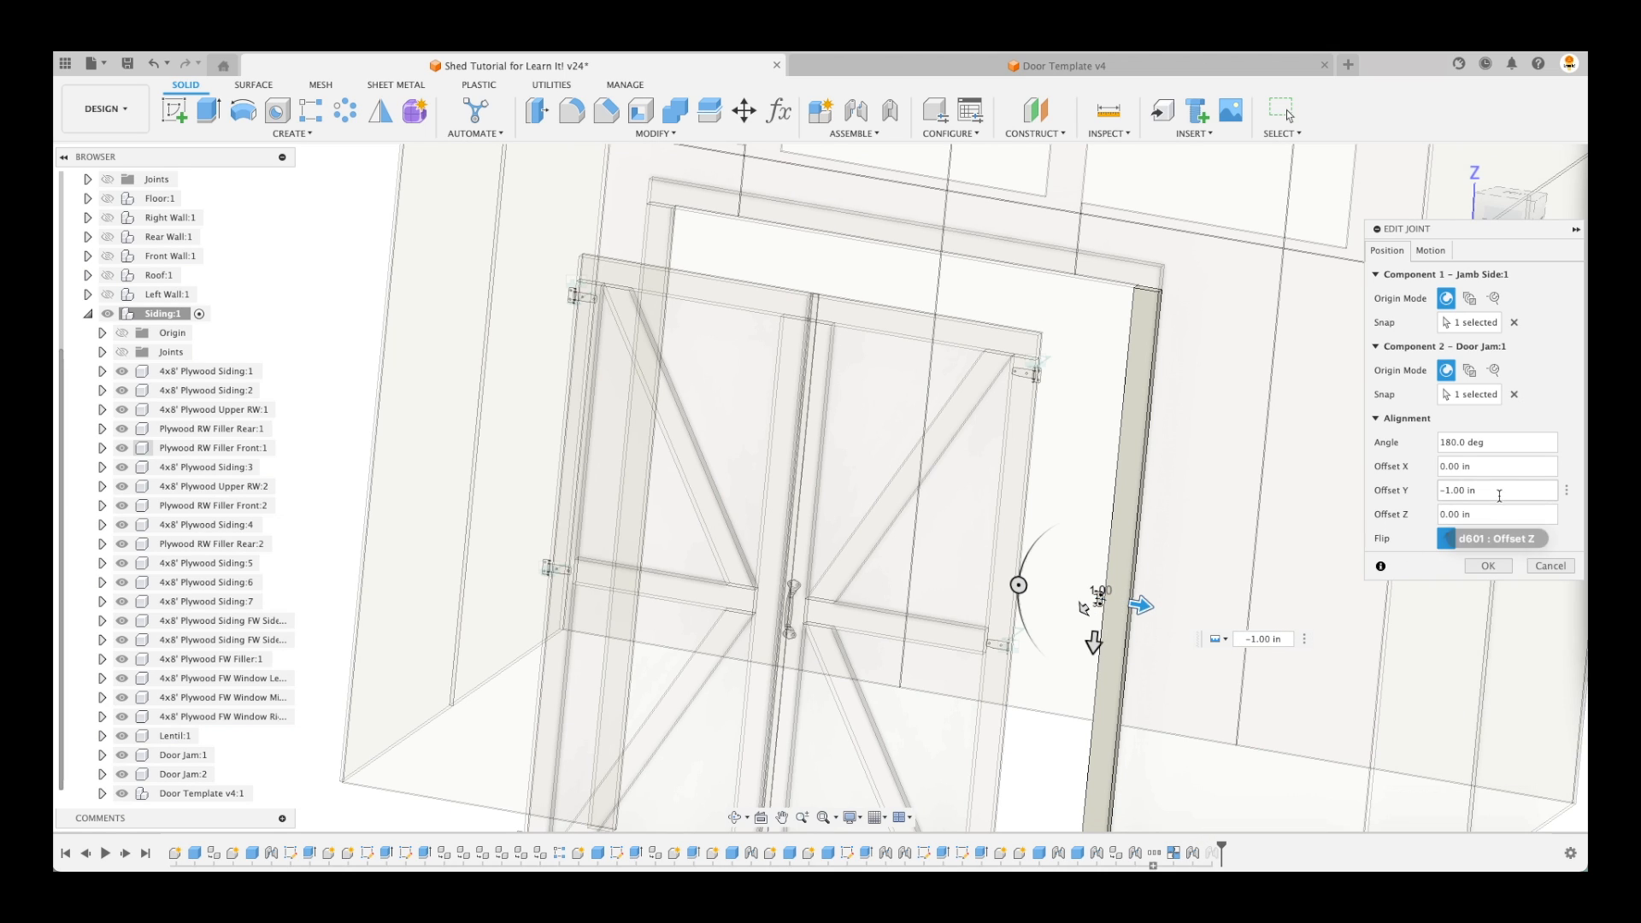
{"action": "type", "text": "-.094"}
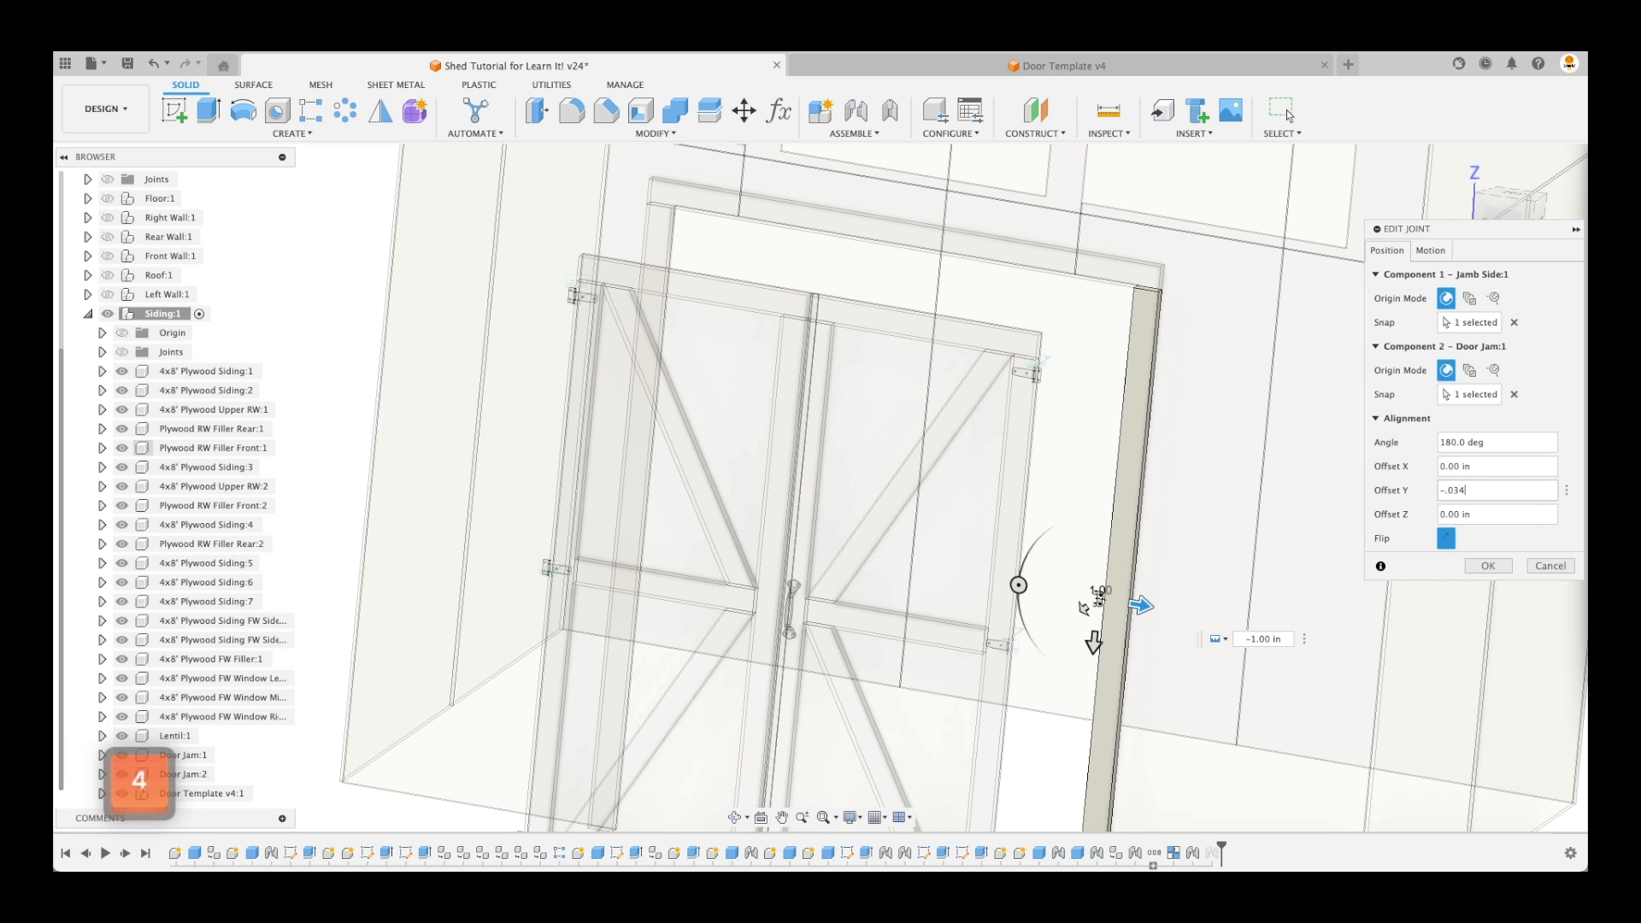
{"action": "key", "text": "Return"}
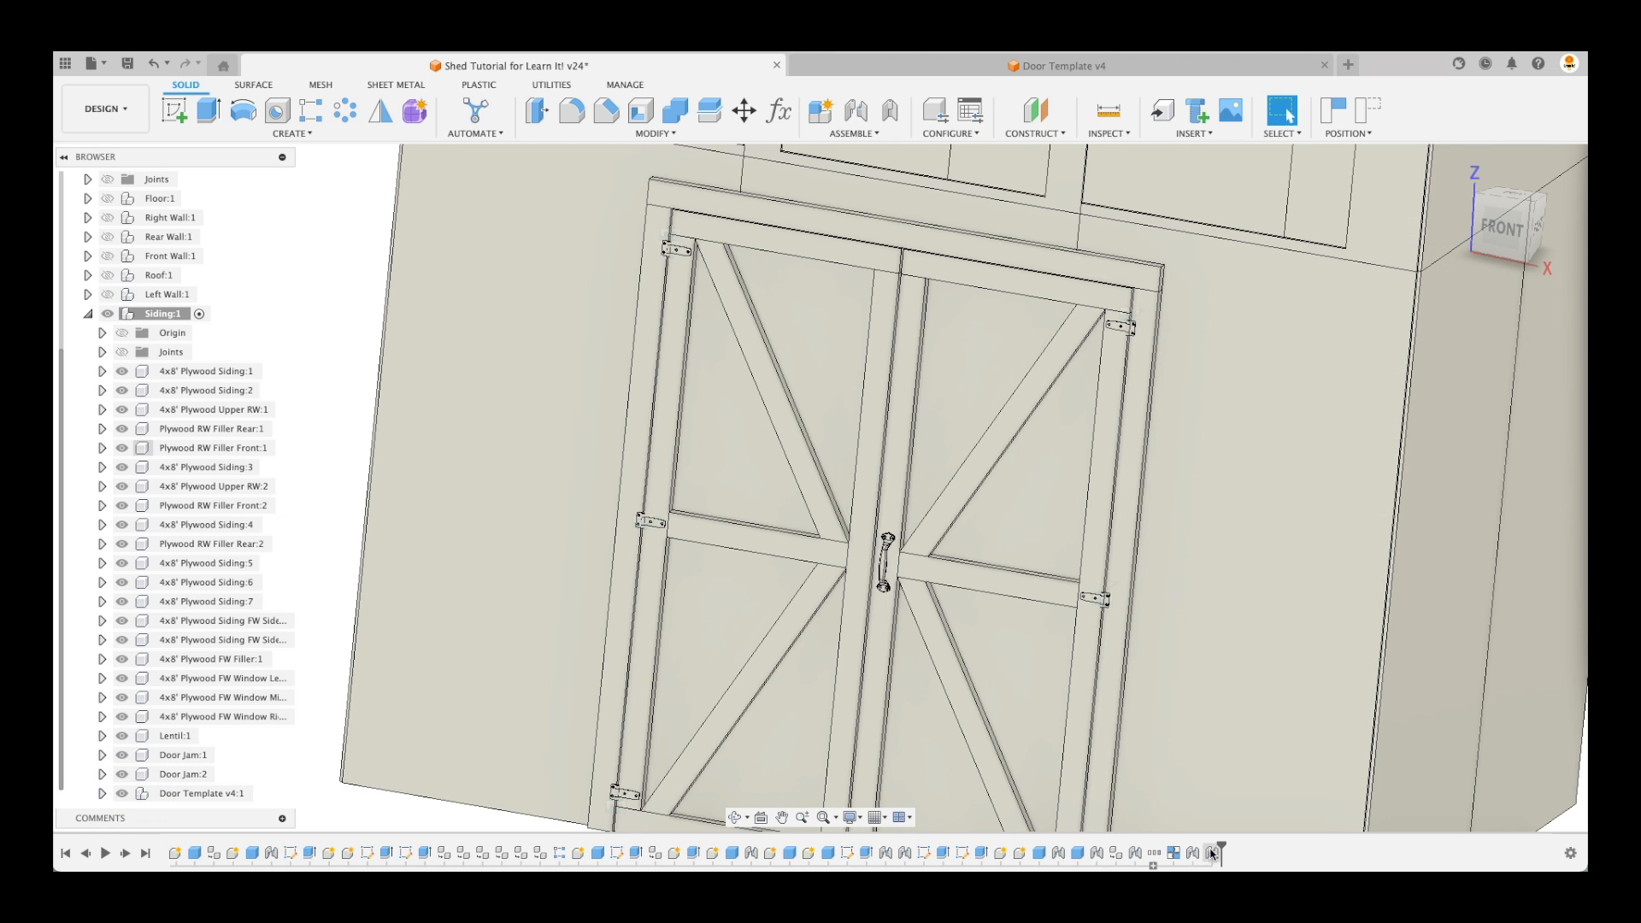
Edit the left door's joint to its jamb and set Offset Y to -0.034 in
{"action": "double_click", "coordinate": [1213, 853]}
{"action": "left_click_drag", "start_coordinate": [599, 513], "coordinate": [608, 516]}
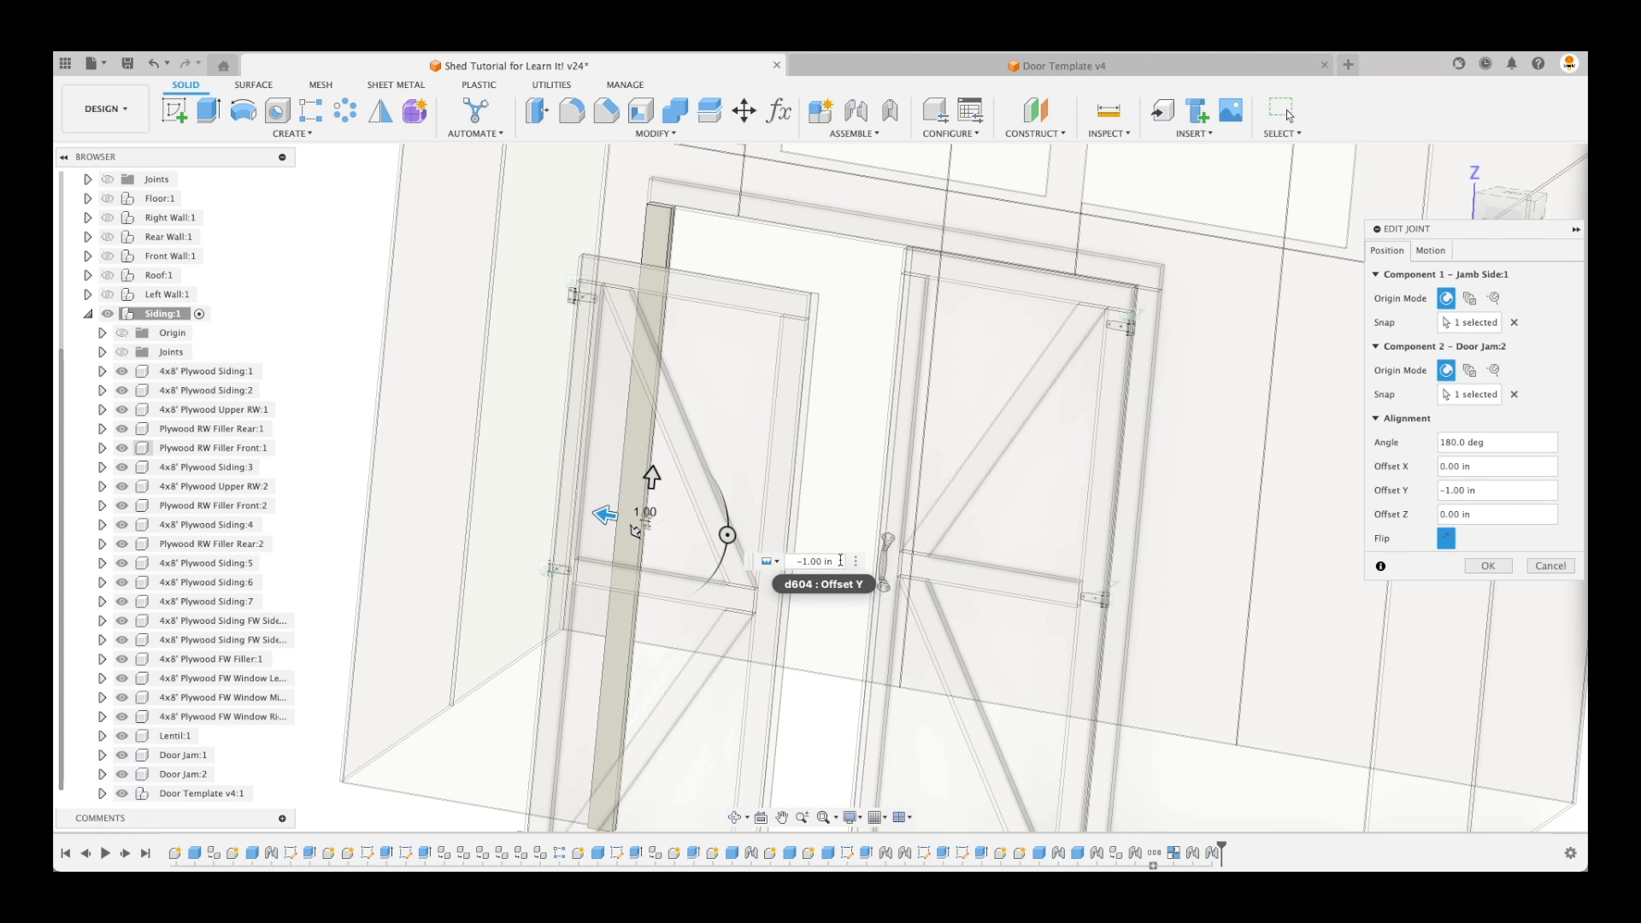
{"action": "type", "text": "-.034"}
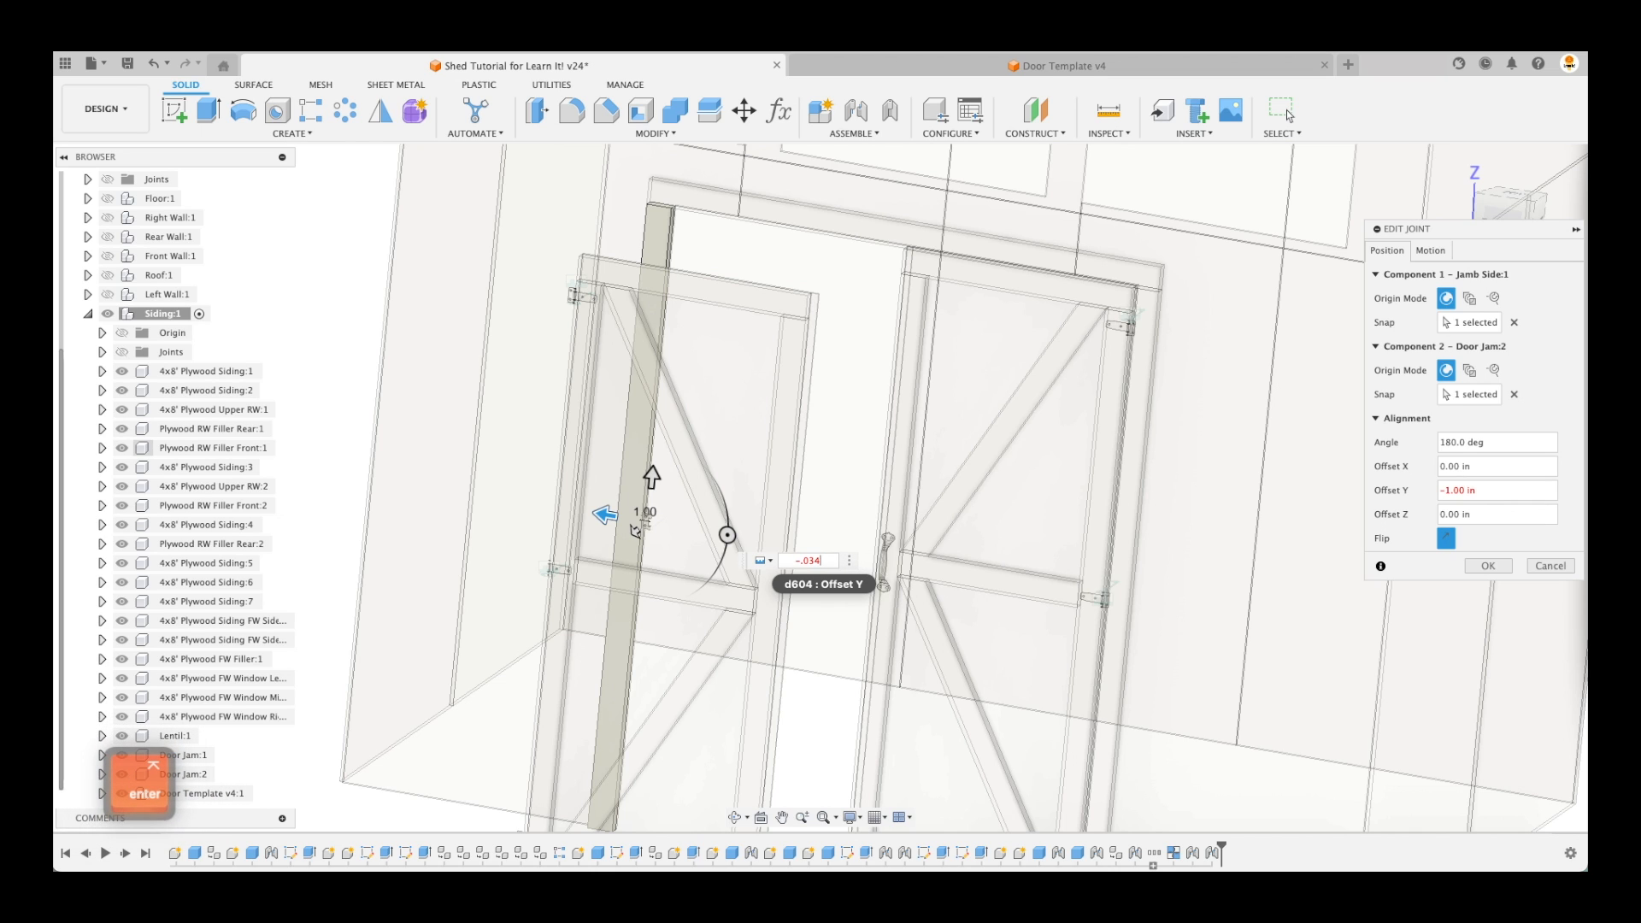
{"action": "key", "text": "Return"}
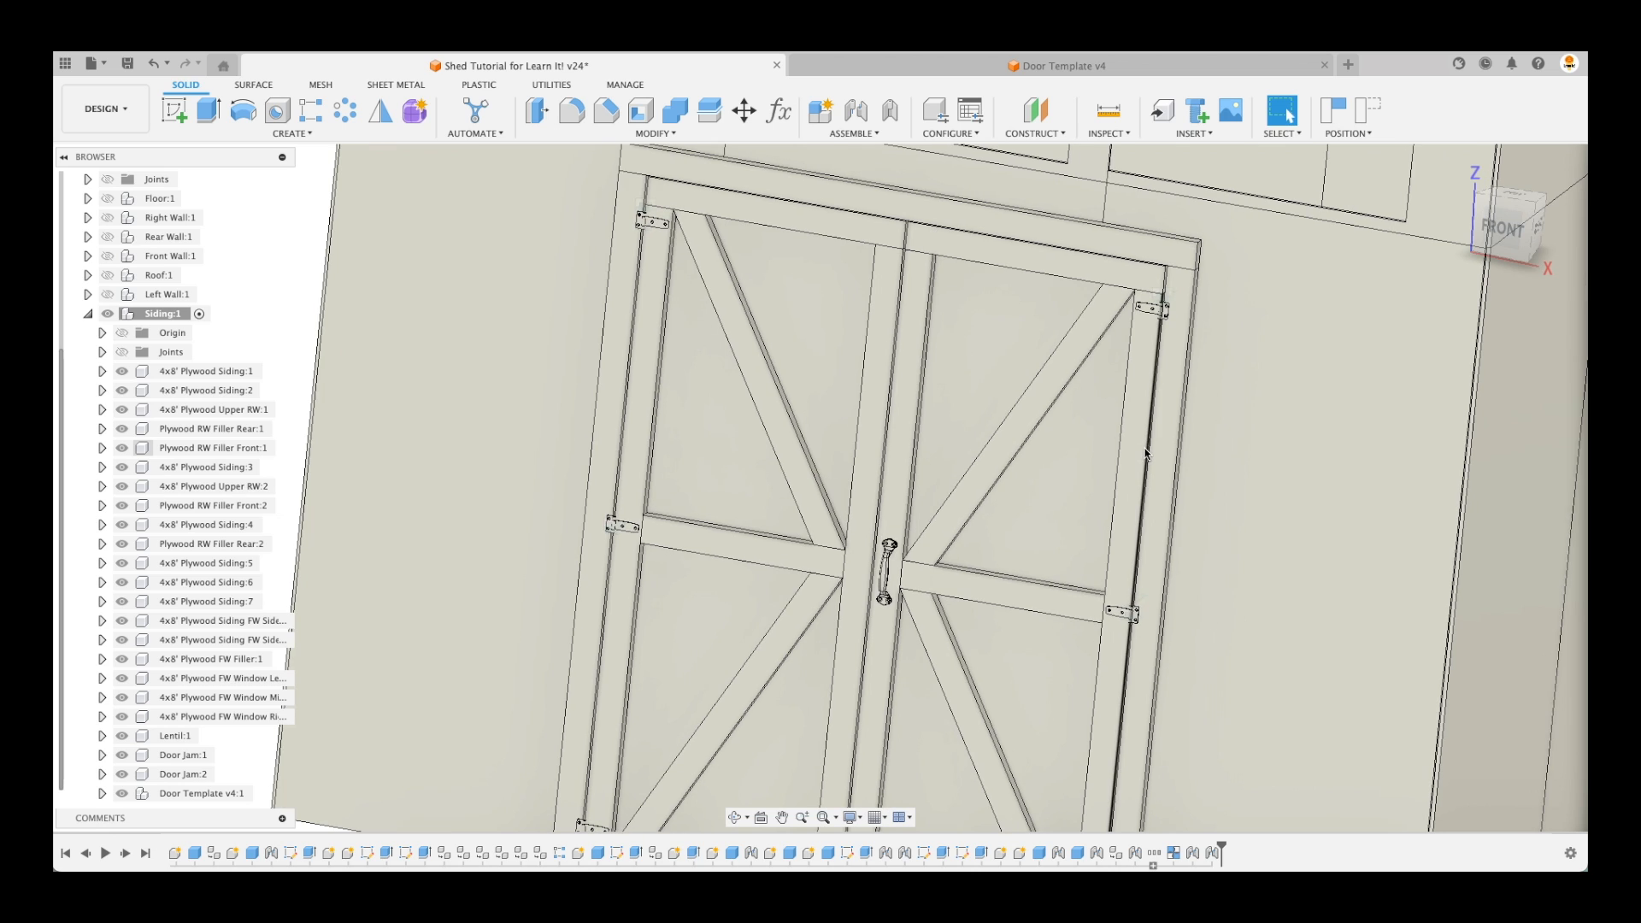
Measure the gap between the right door and its jamb and the gap between the two doors, and view the whole shed
{"action": "left_click", "coordinate": [898, 320]}
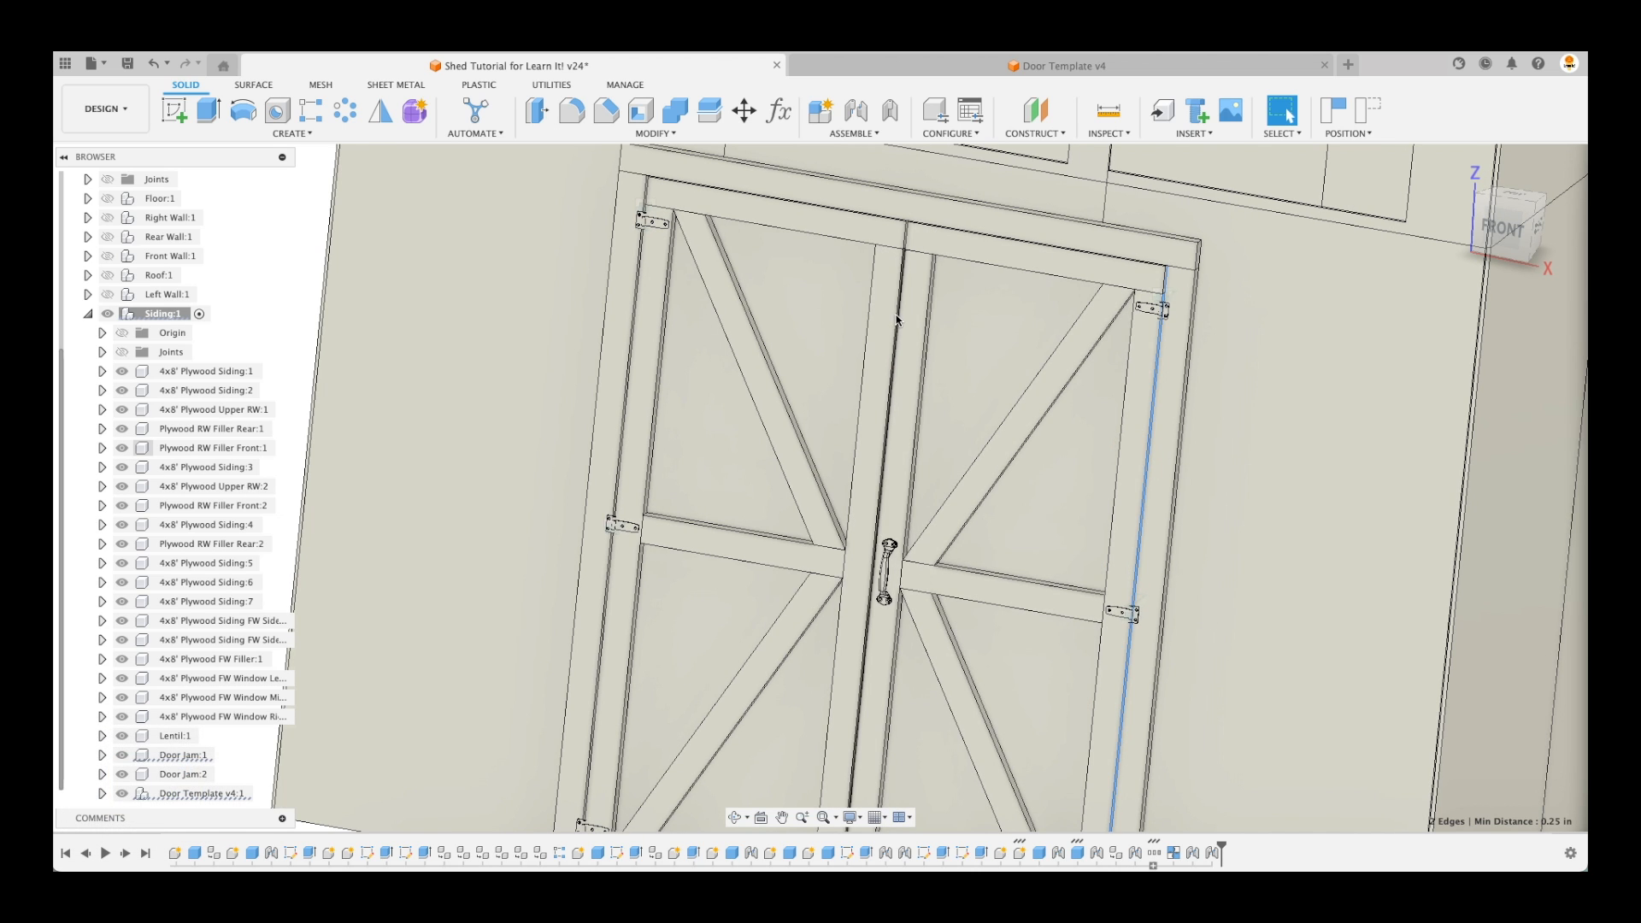
{"action": "scroll", "coordinate": [897, 320], "scroll_direction": "up", "scroll_amount": 5}
{"action": "scroll", "coordinate": [898, 320], "scroll_direction": "up", "scroll_amount": 3}
{"action": "left_click", "coordinate": [899, 320]}
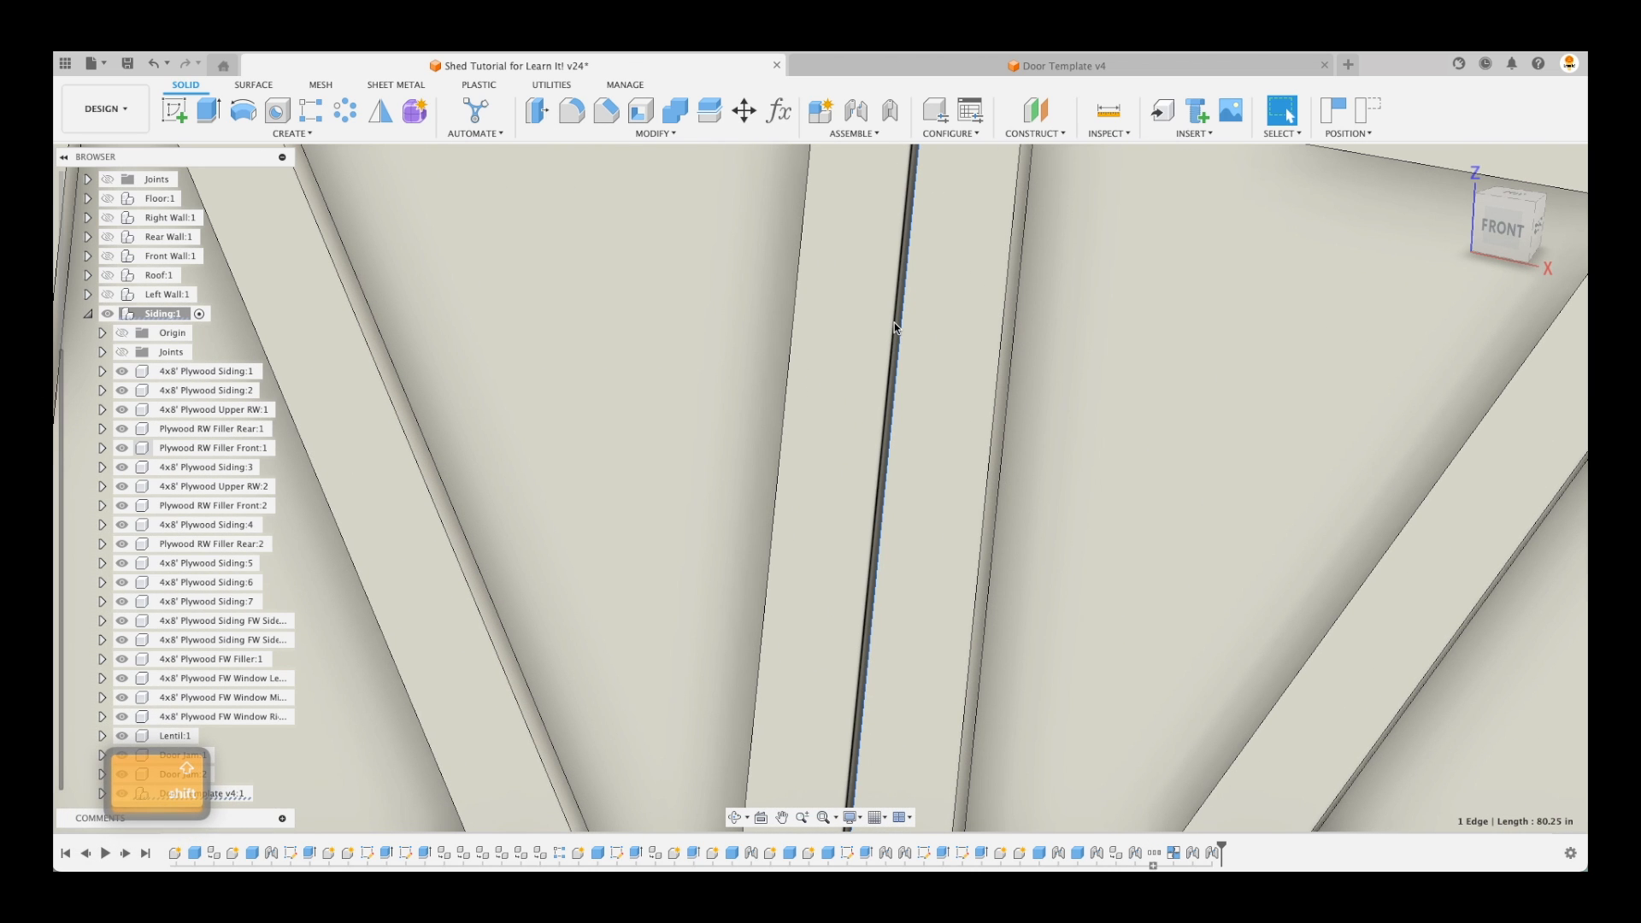
{"action": "left_click", "coordinate": [894, 321], "text": "shift"}
{"action": "scroll", "coordinate": [1362, 632], "scroll_direction": "down", "scroll_amount": 8}
{"action": "scroll", "coordinate": [1385, 624], "scroll_direction": "up", "scroll_amount": 3}
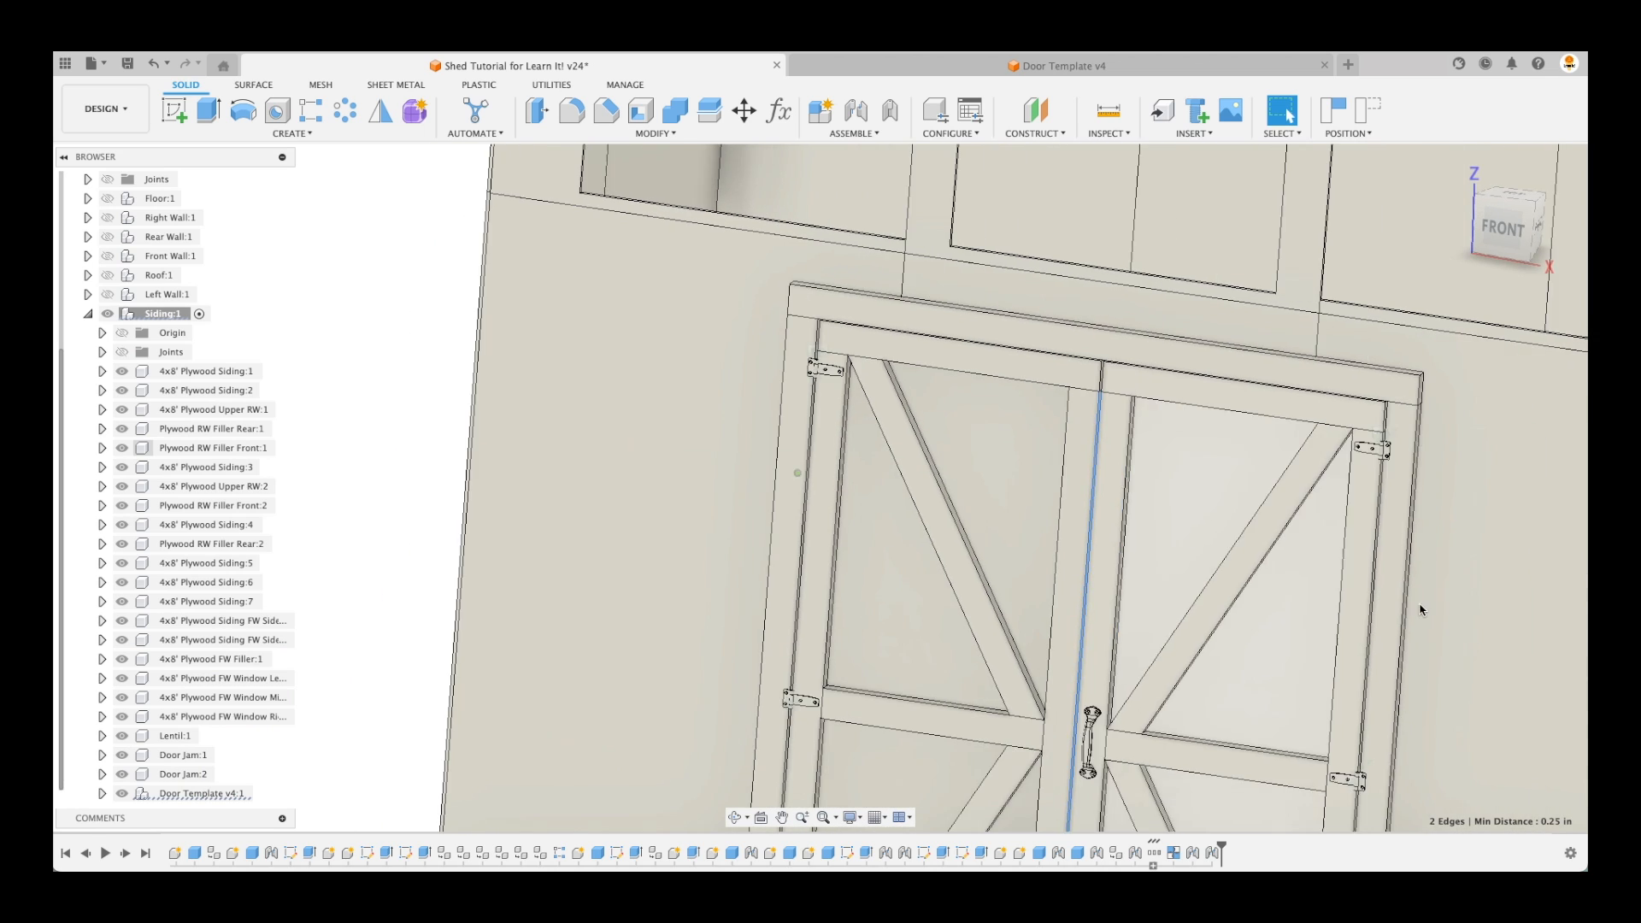
{"action": "scroll", "coordinate": [1521, 603], "scroll_direction": "down", "scroll_amount": 4}
{"action": "left_click", "coordinate": [1481, 604]}
{"action": "scroll", "coordinate": [1480, 605], "scroll_direction": "down", "scroll_amount": 1}
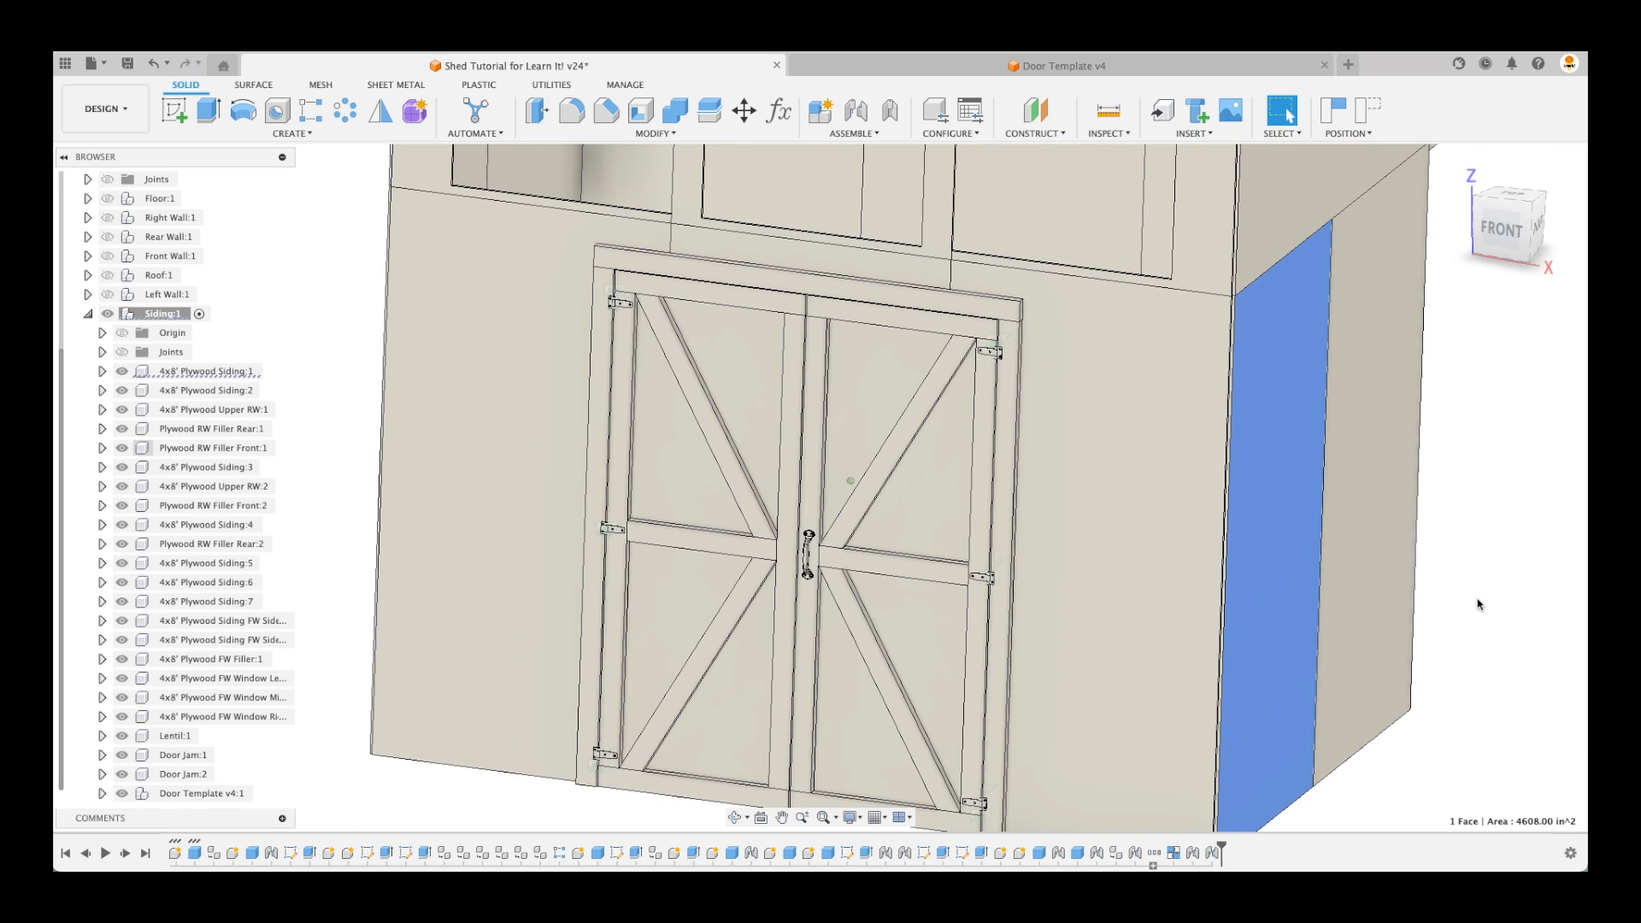
{"action": "left_click", "coordinate": [1457, 163]}
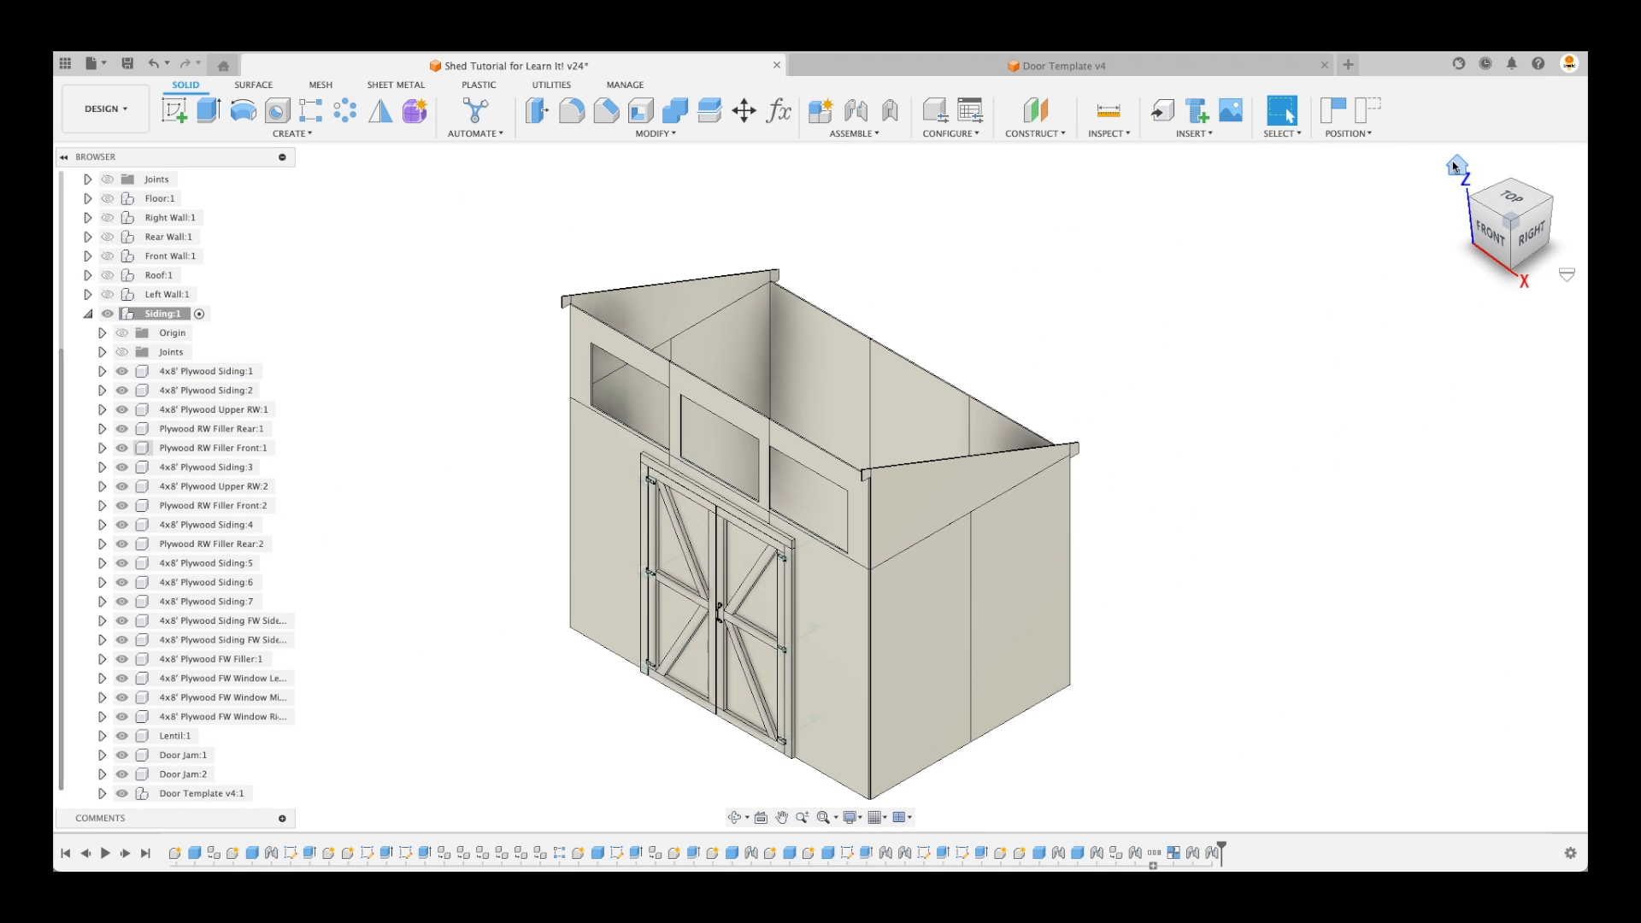
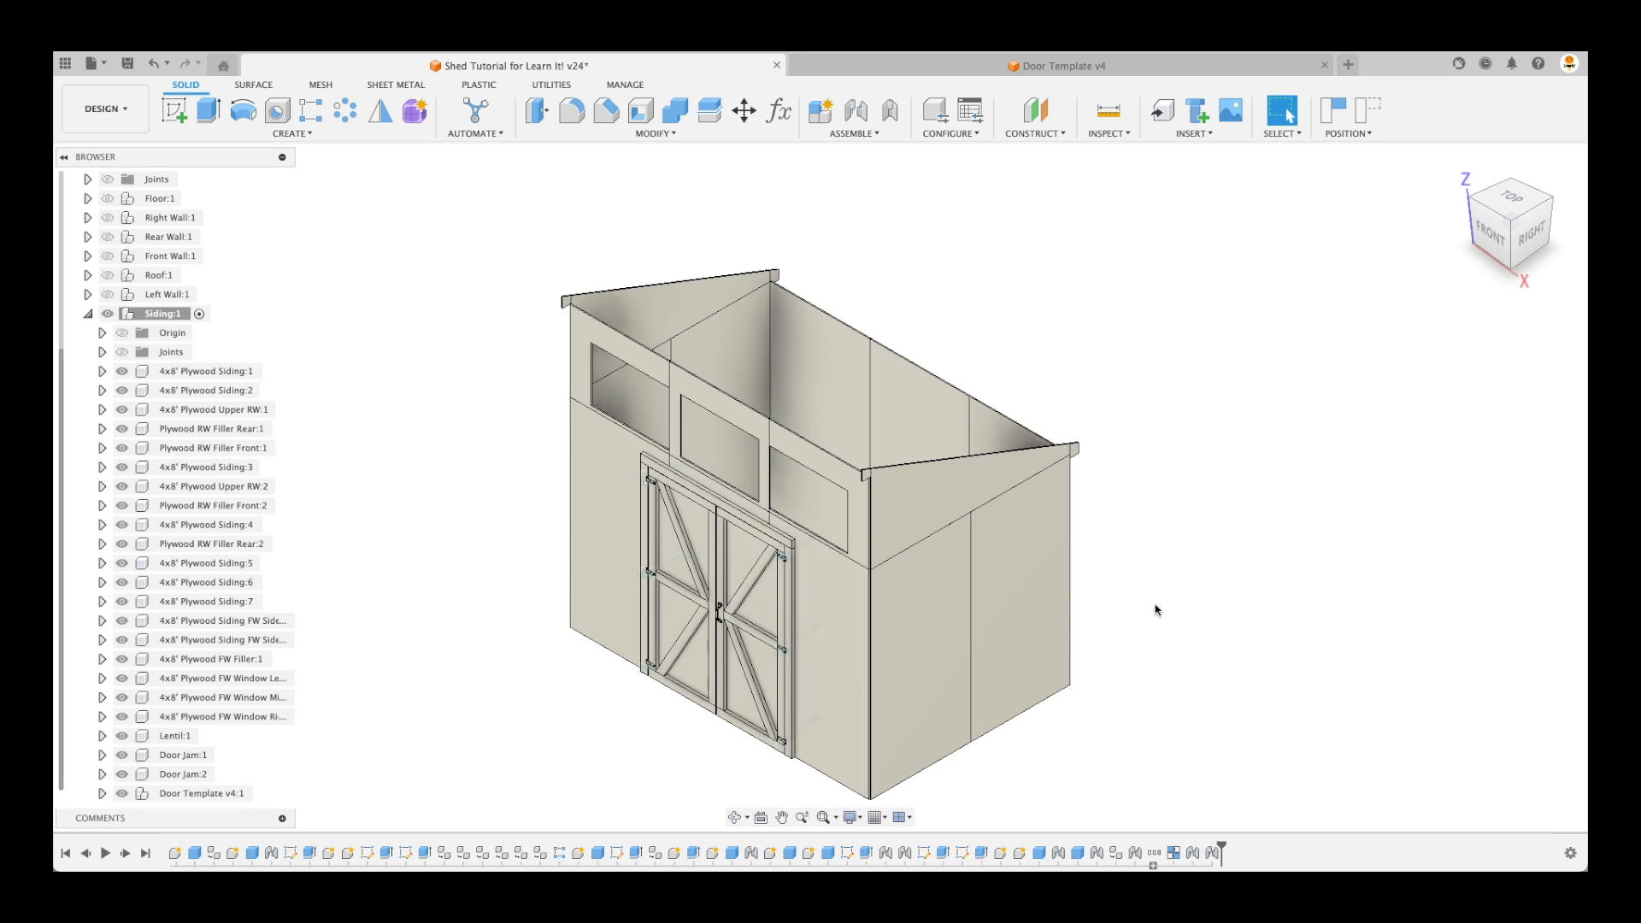
Apply the design's existing white appearance to the Siding component
{"action": "key", "text": "a"}
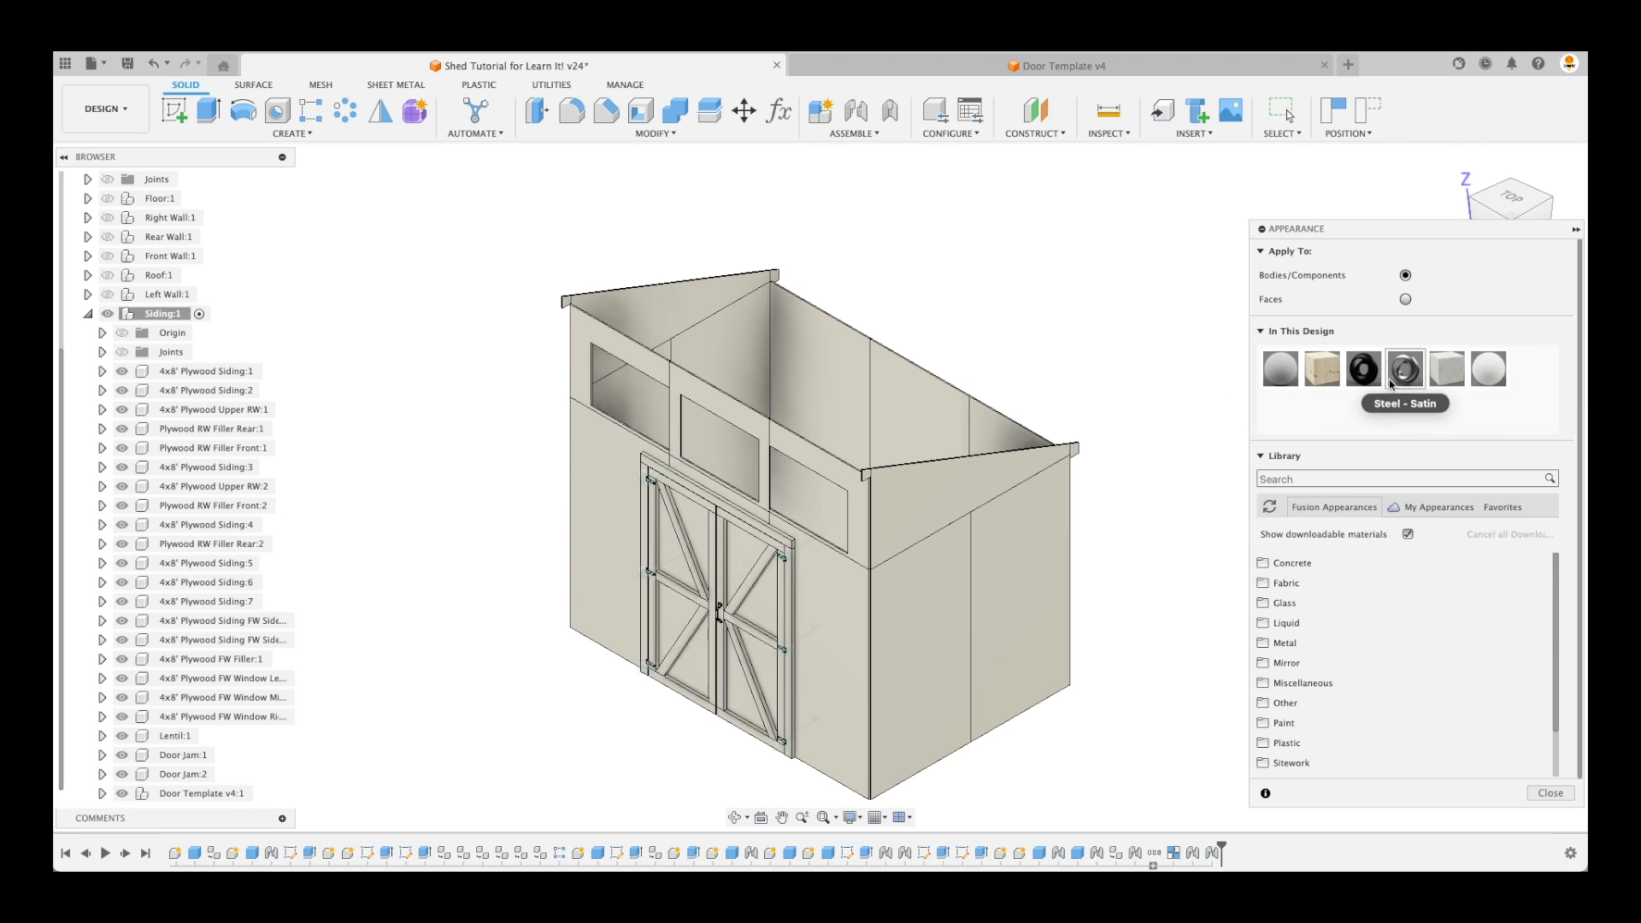
{"action": "left_click_drag", "start_coordinate": [1498, 377], "coordinate": [163, 317]}
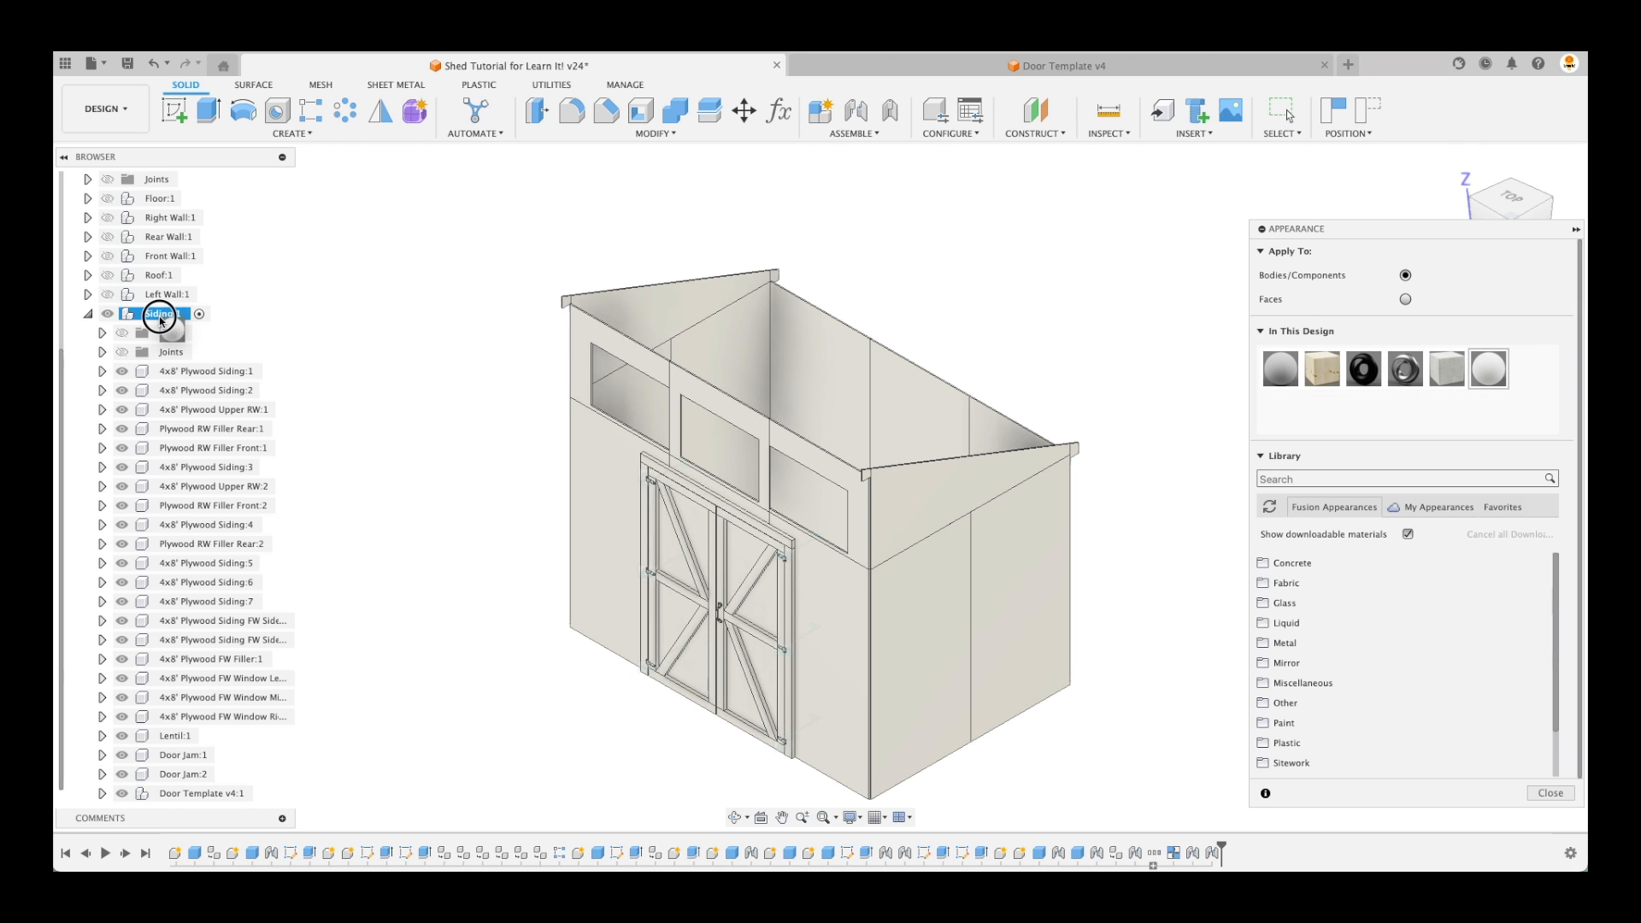
{"action": "left_click", "coordinate": [1550, 794]}
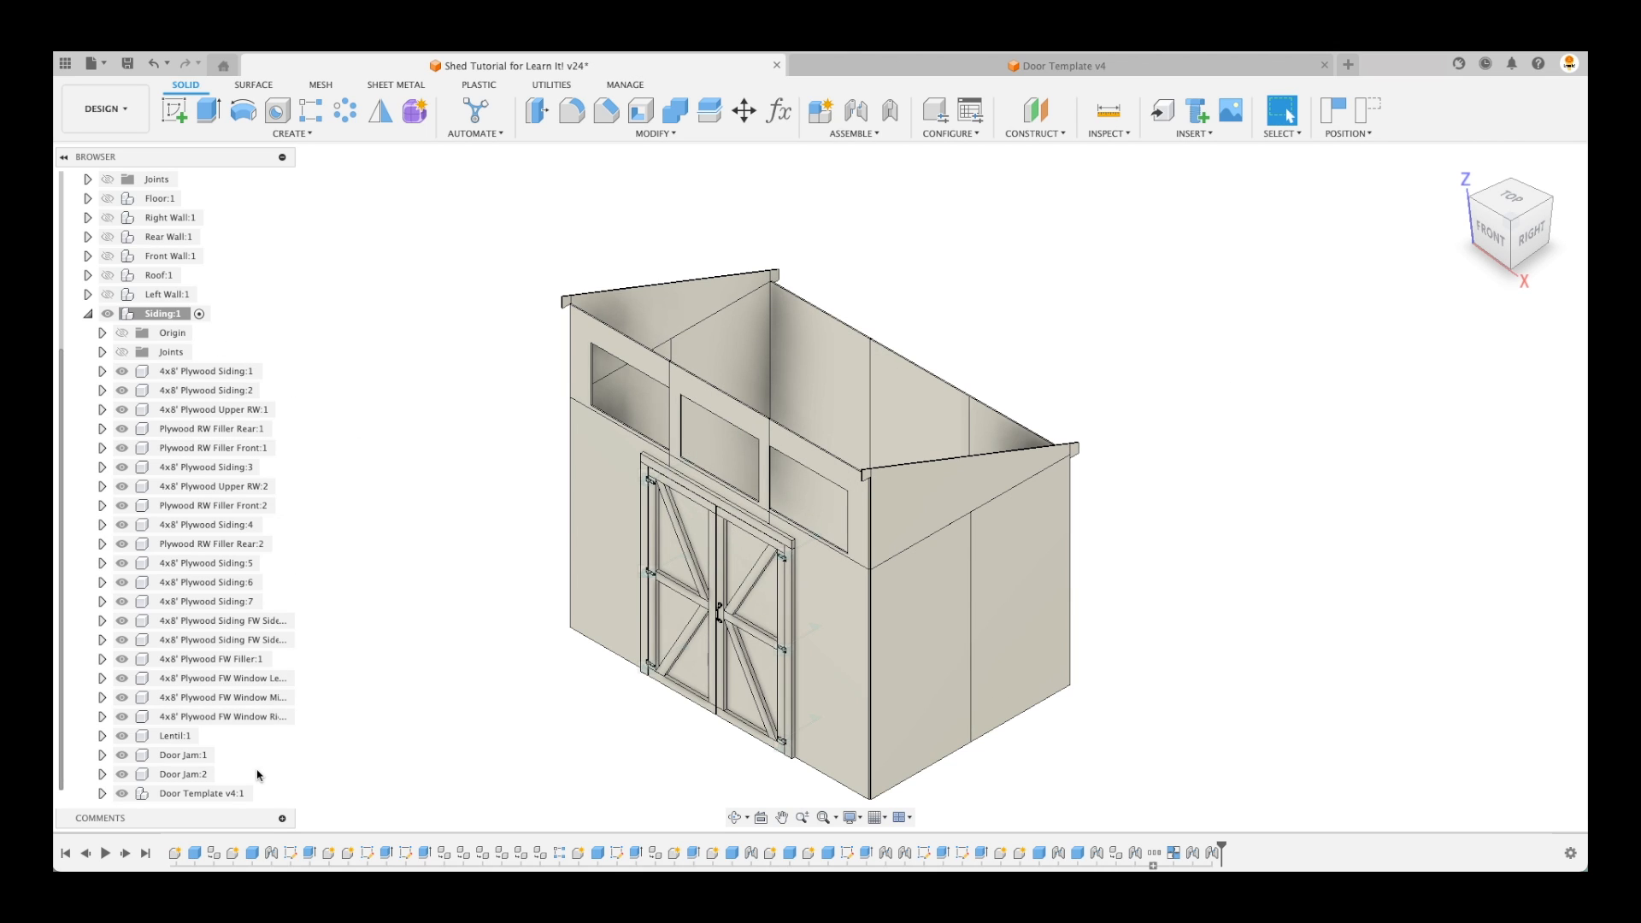
Search the appearance library for "stain" and apply Stainless Steel - Polished to the second strap hinge listed under Left Door
{"action": "left_click", "coordinate": [103, 793]}
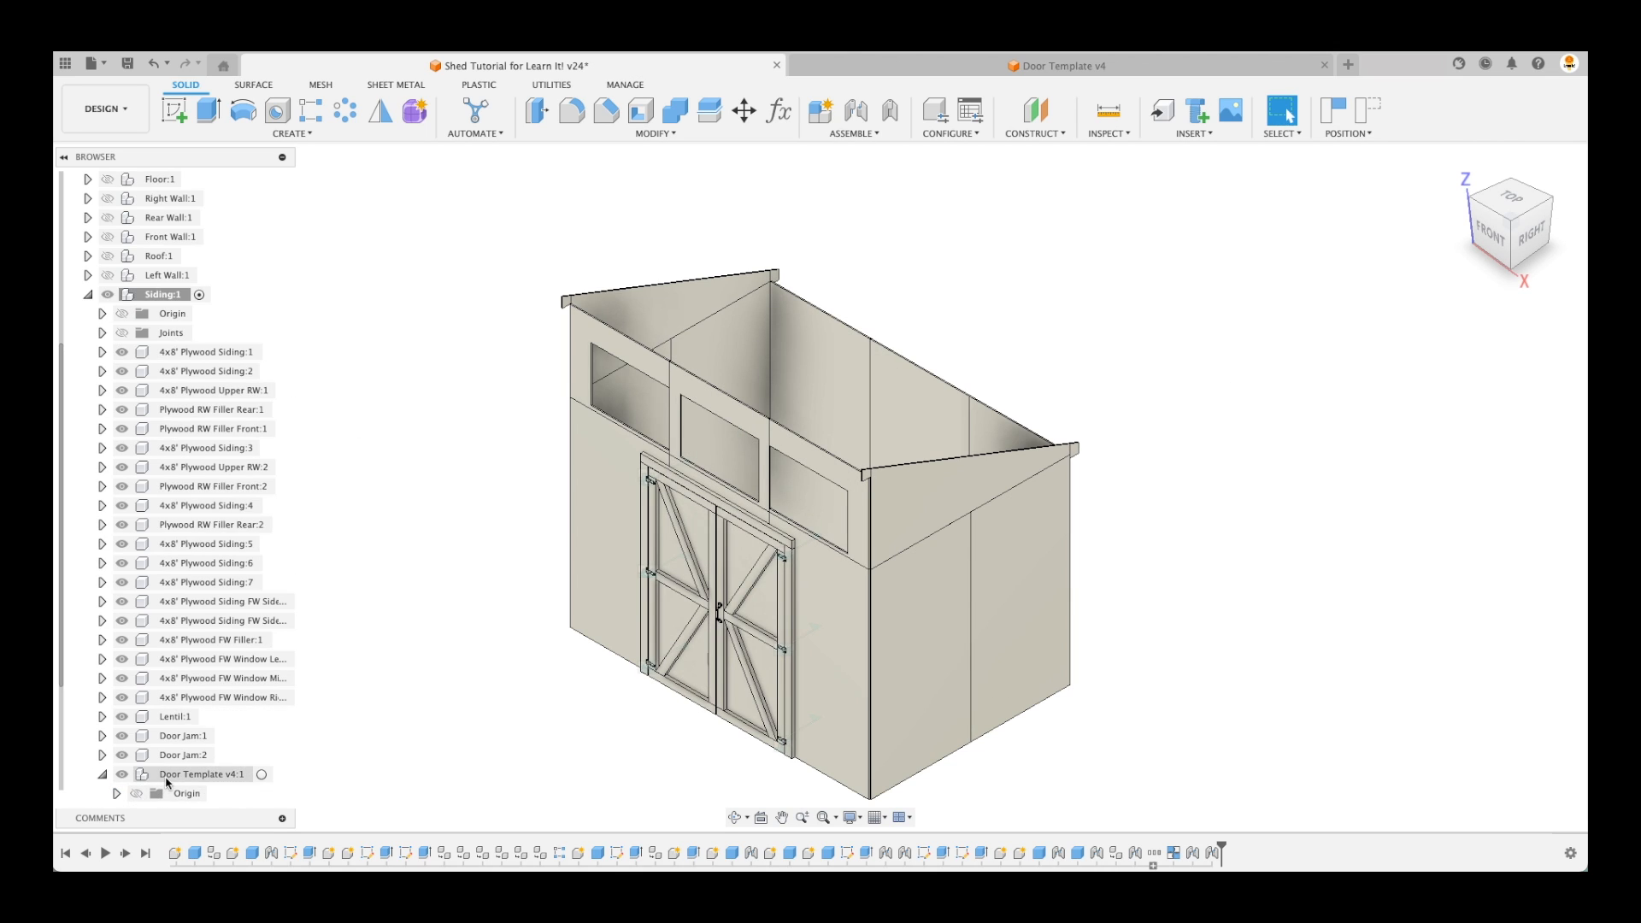
{"action": "left_click", "coordinate": [116, 774]}
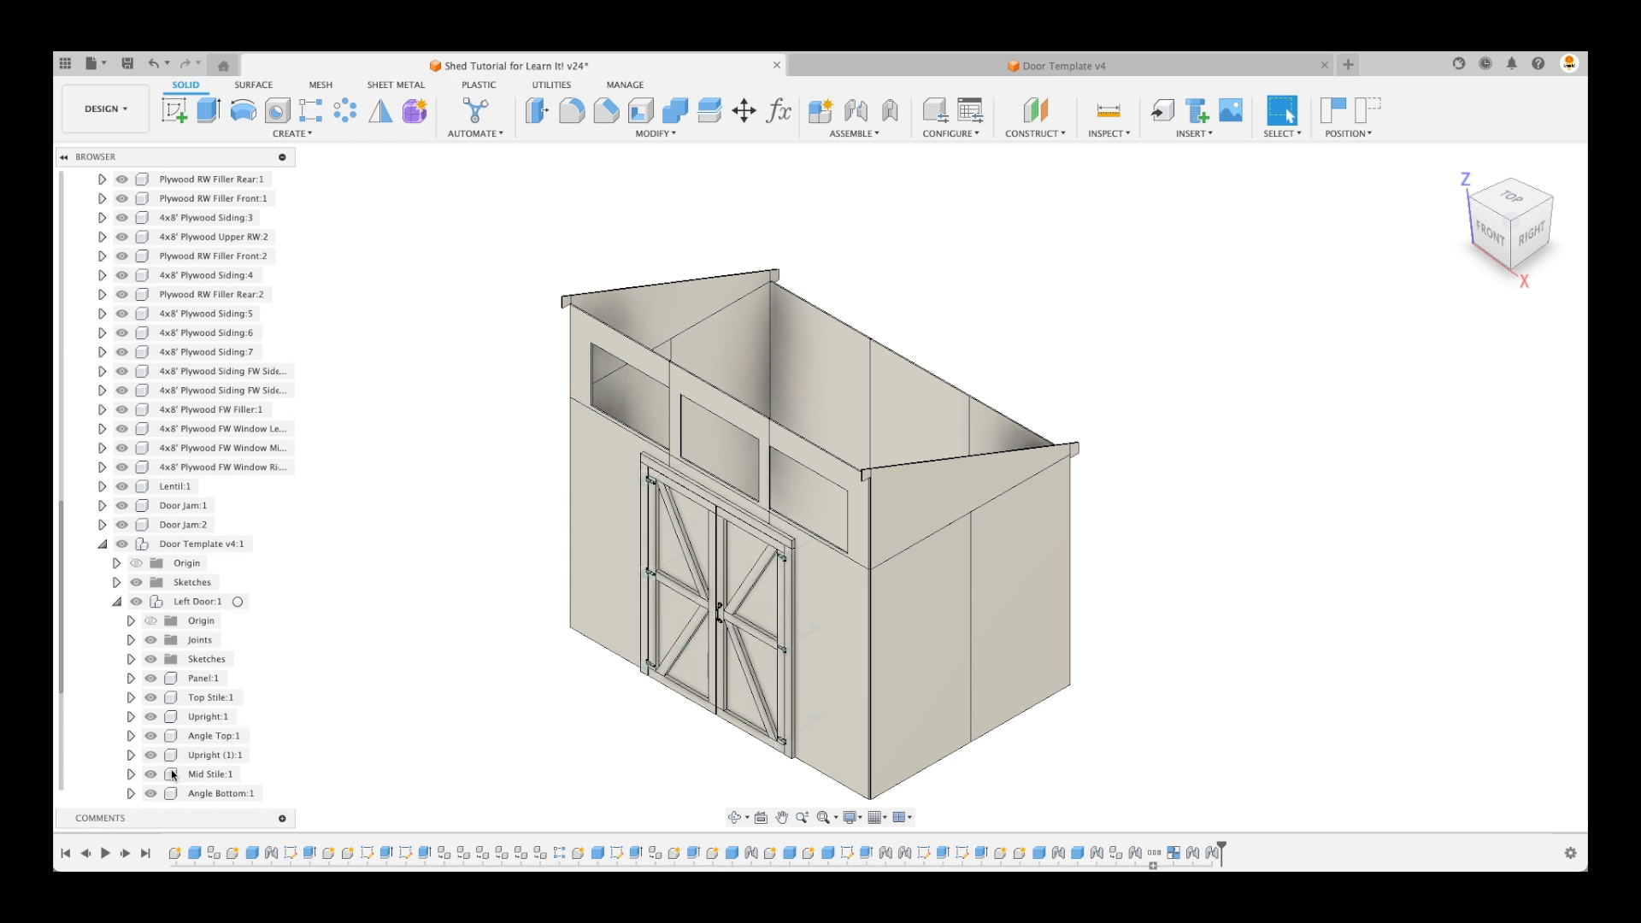
{"action": "left_click", "coordinate": [227, 736]}
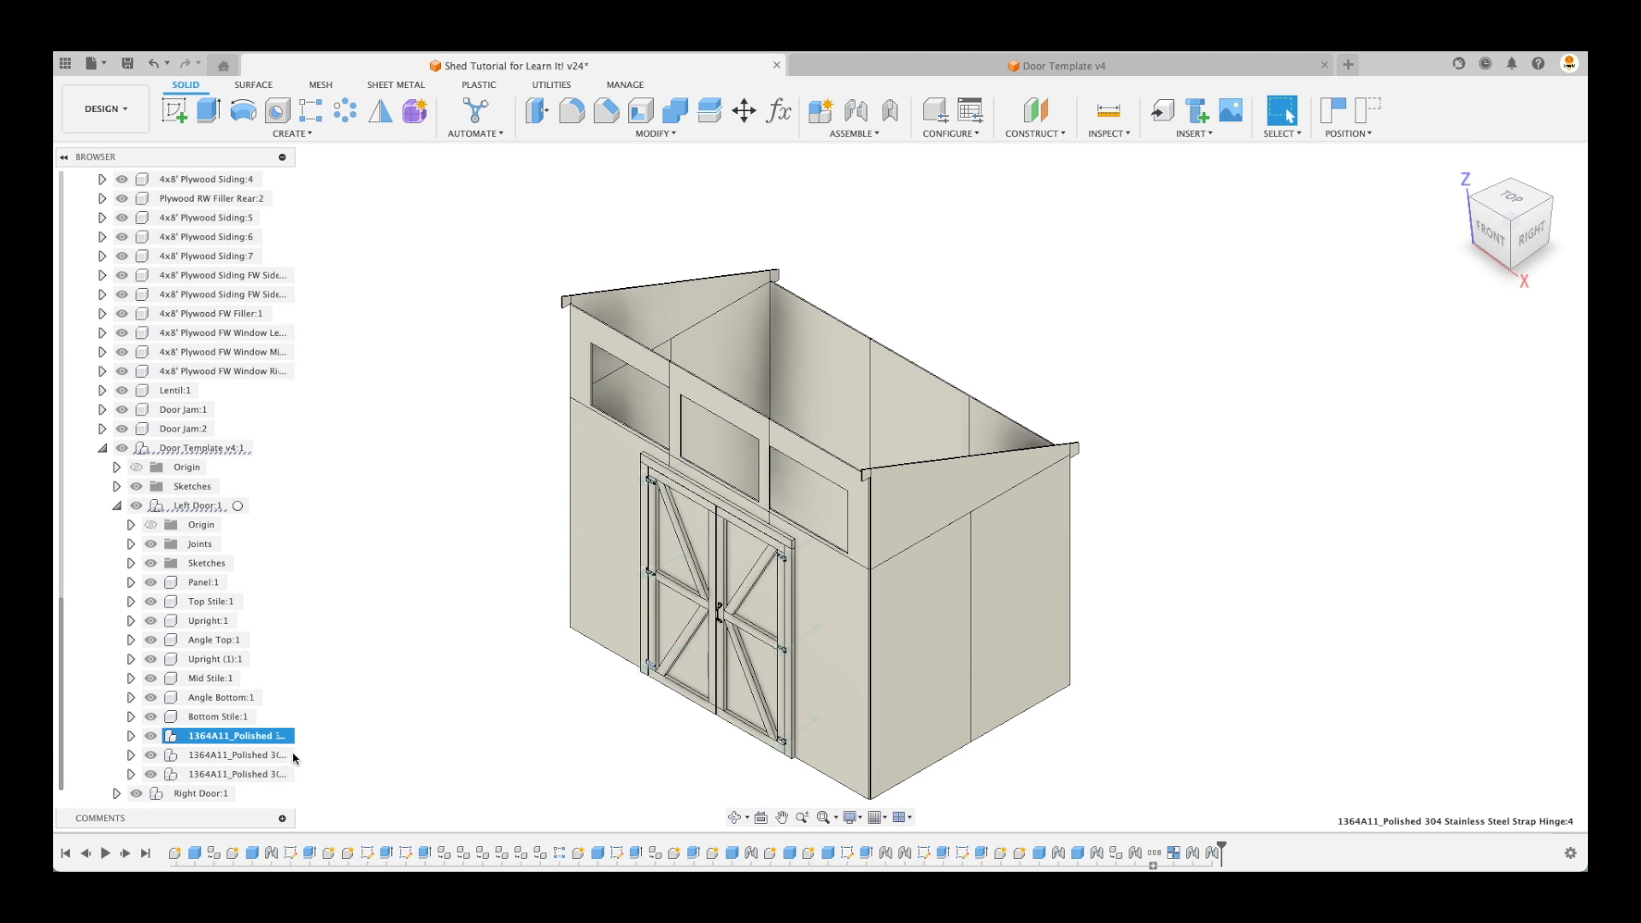
{"action": "left_click", "coordinate": [379, 683]}
{"action": "key", "text": "Caps_Lock"}
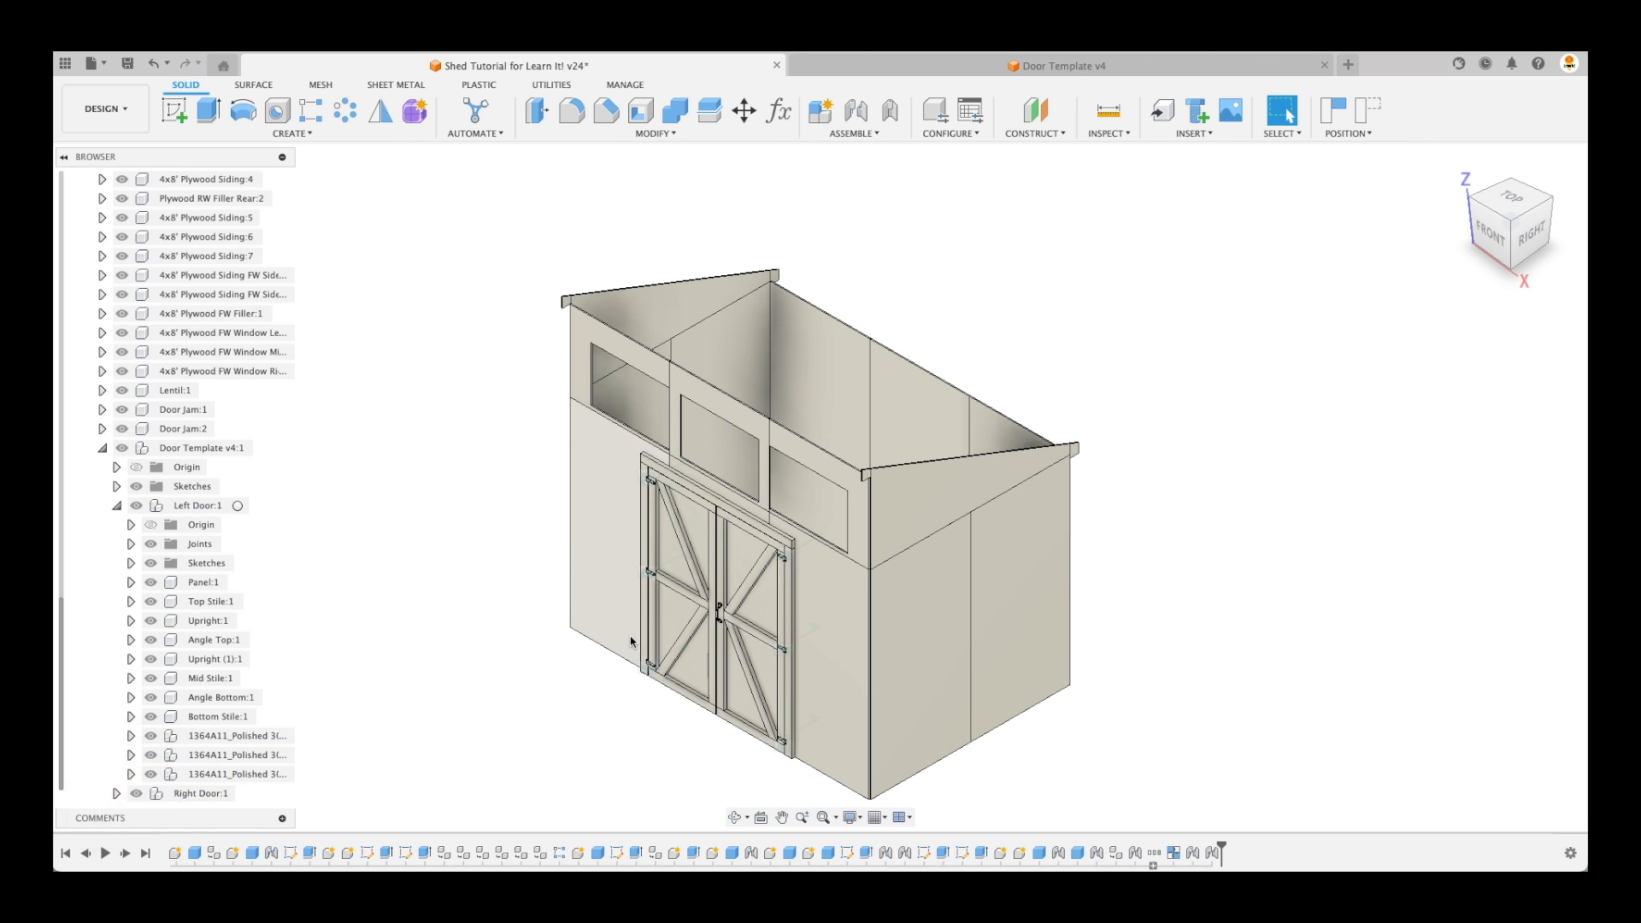
{"action": "key", "text": "a"}
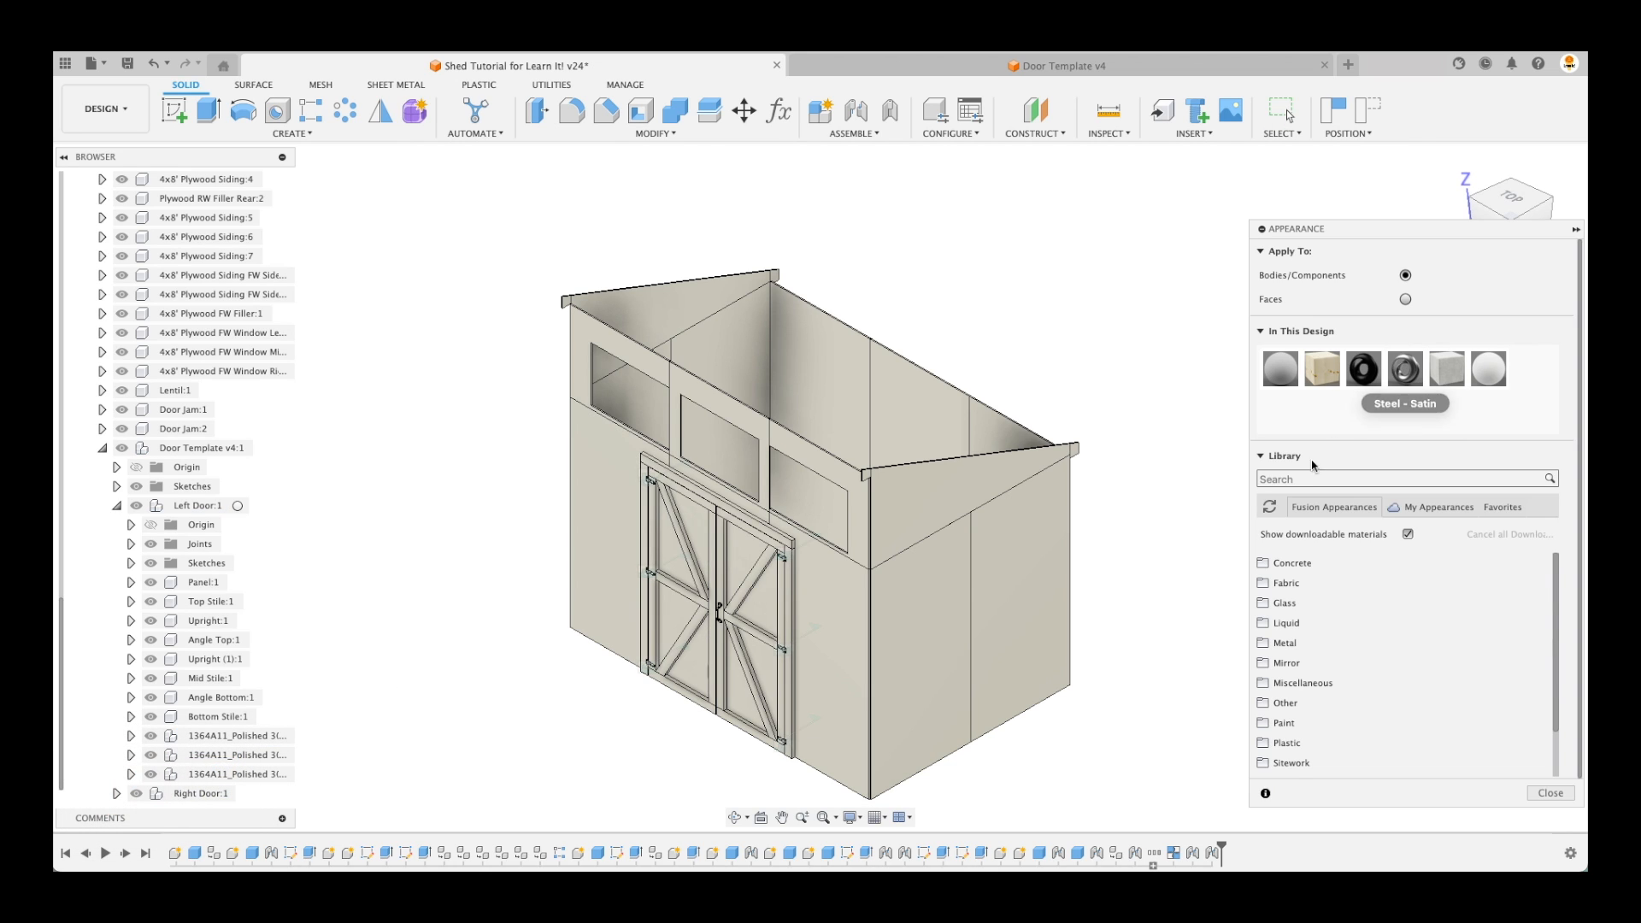
{"action": "type", "text": "stain"}
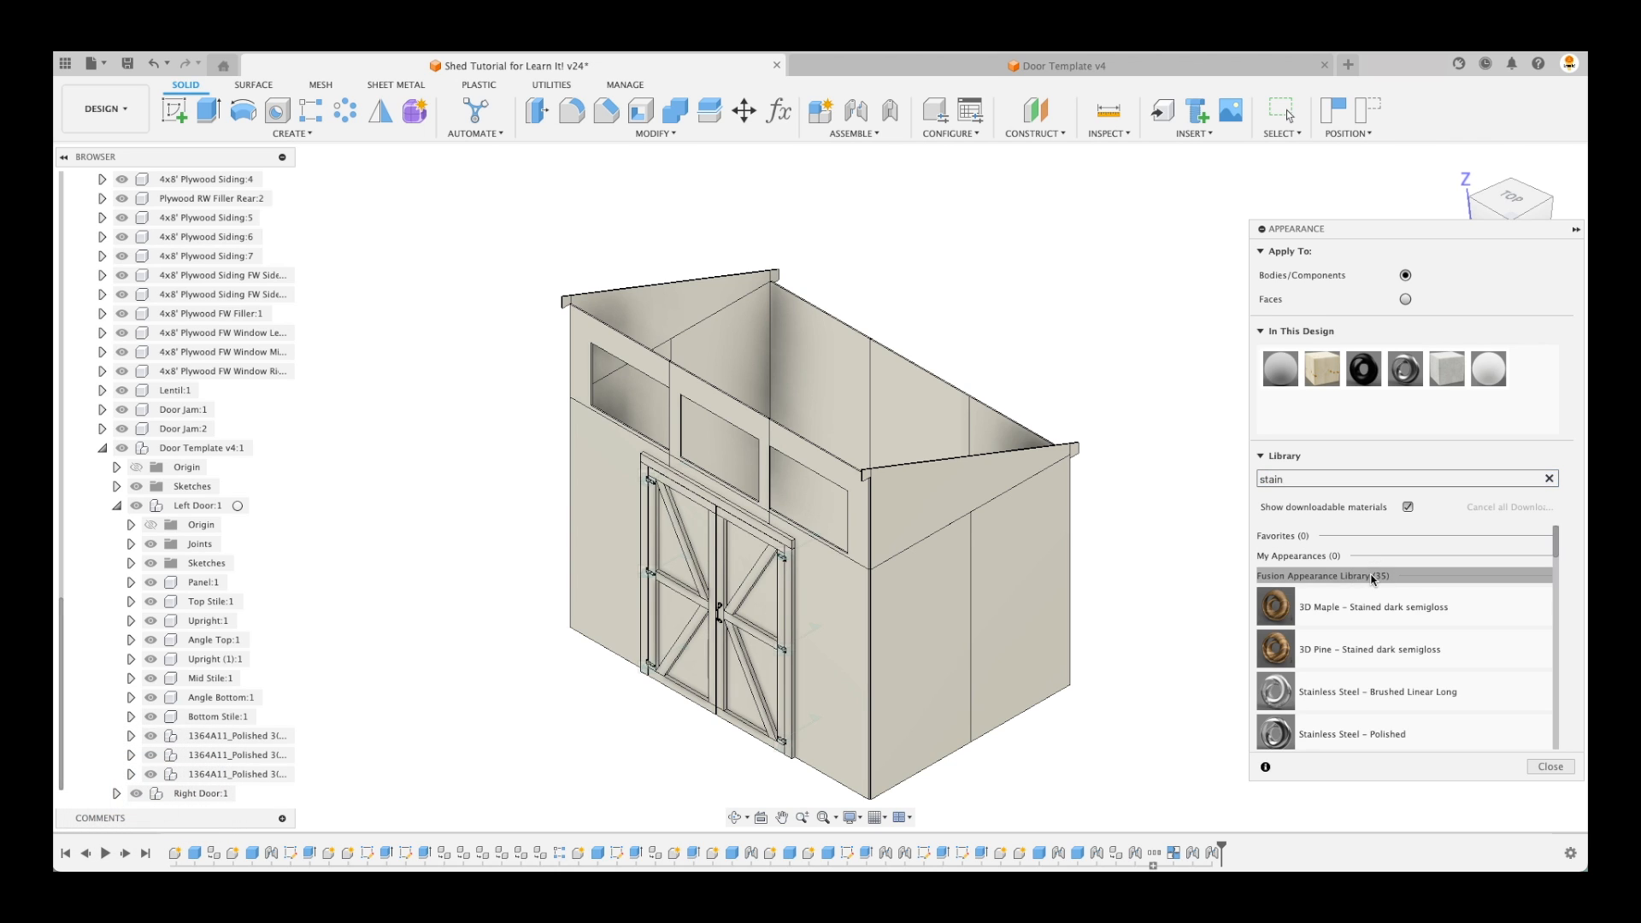
{"action": "scroll", "coordinate": [1406, 694], "scroll_direction": "down", "scroll_amount": 1}
{"action": "left_click_drag", "start_coordinate": [1405, 694], "coordinate": [221, 757]}
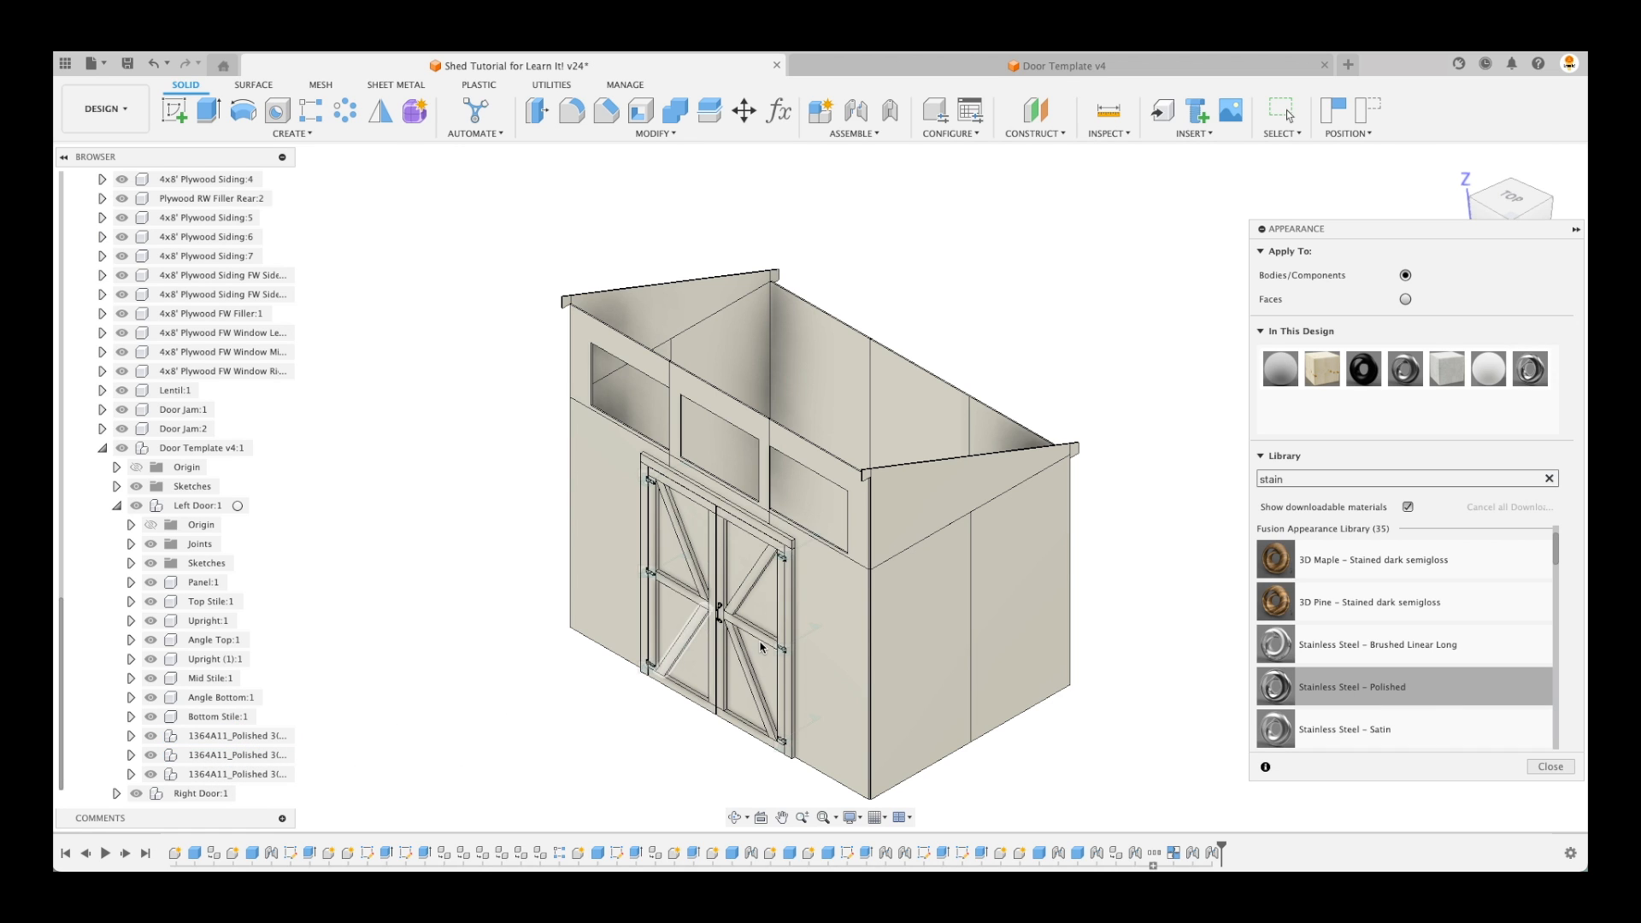
Apply Stainless Steel - Polished to the left door's remaining two strap hinges
{"action": "scroll", "coordinate": [686, 617], "scroll_direction": "up", "scroll_amount": 3}
{"action": "scroll", "coordinate": [686, 617], "scroll_direction": "up", "scroll_amount": 3}
{"action": "scroll", "coordinate": [356, 602], "scroll_direction": "down", "scroll_amount": 1}
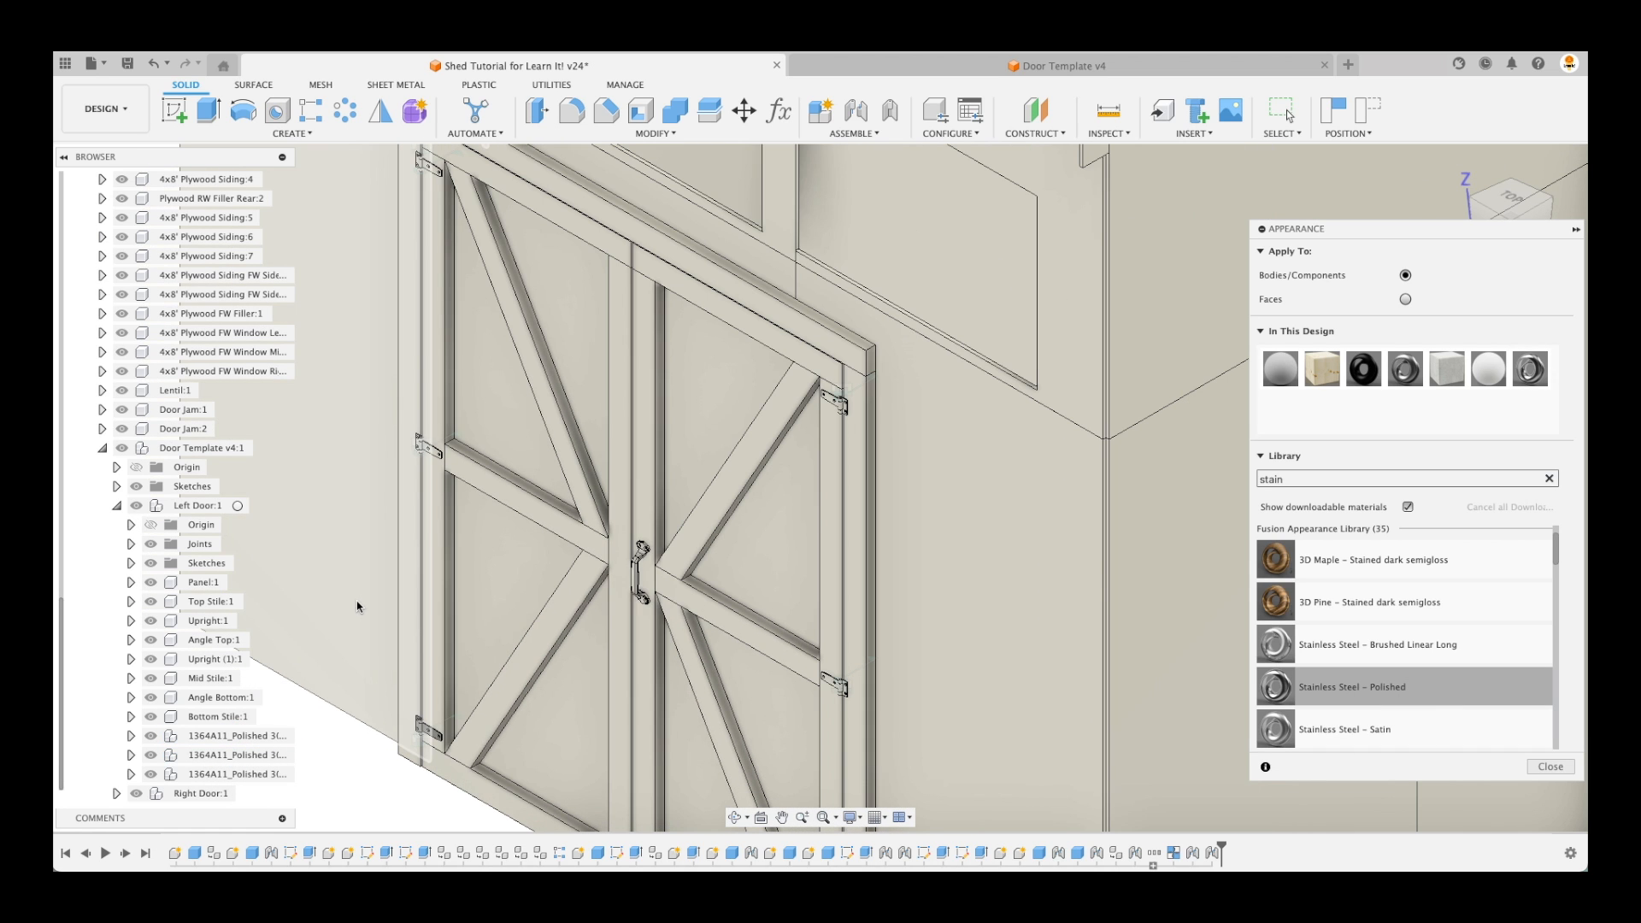
{"action": "scroll", "coordinate": [366, 709], "scroll_direction": "down", "scroll_amount": 3}
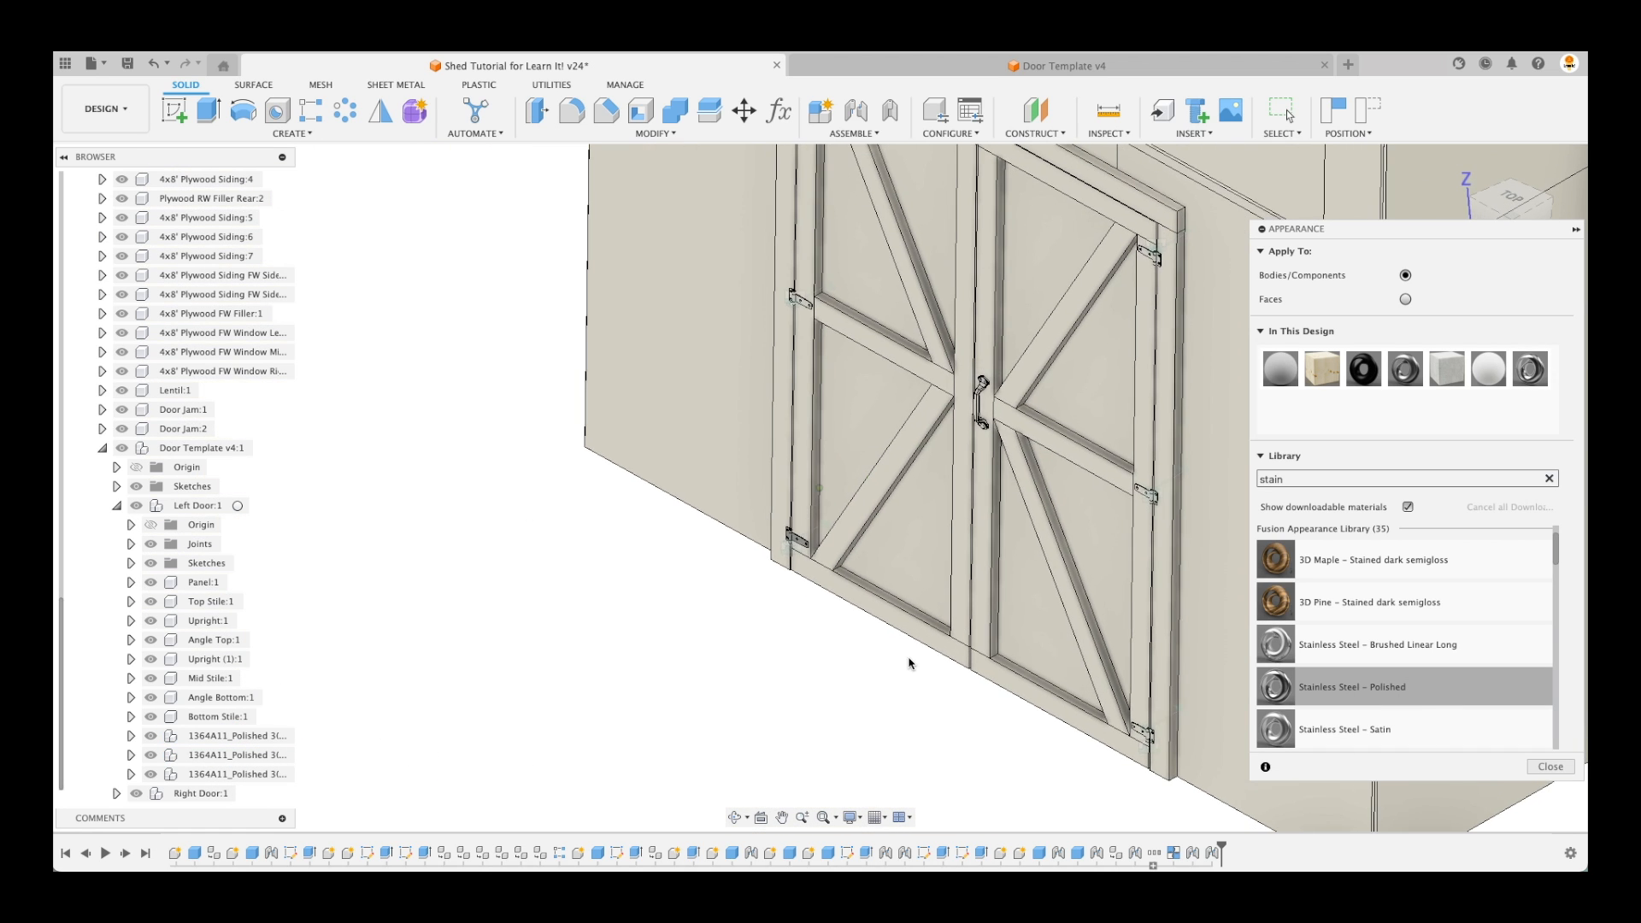
{"action": "left_click_drag", "start_coordinate": [1092, 703], "coordinate": [262, 744]}
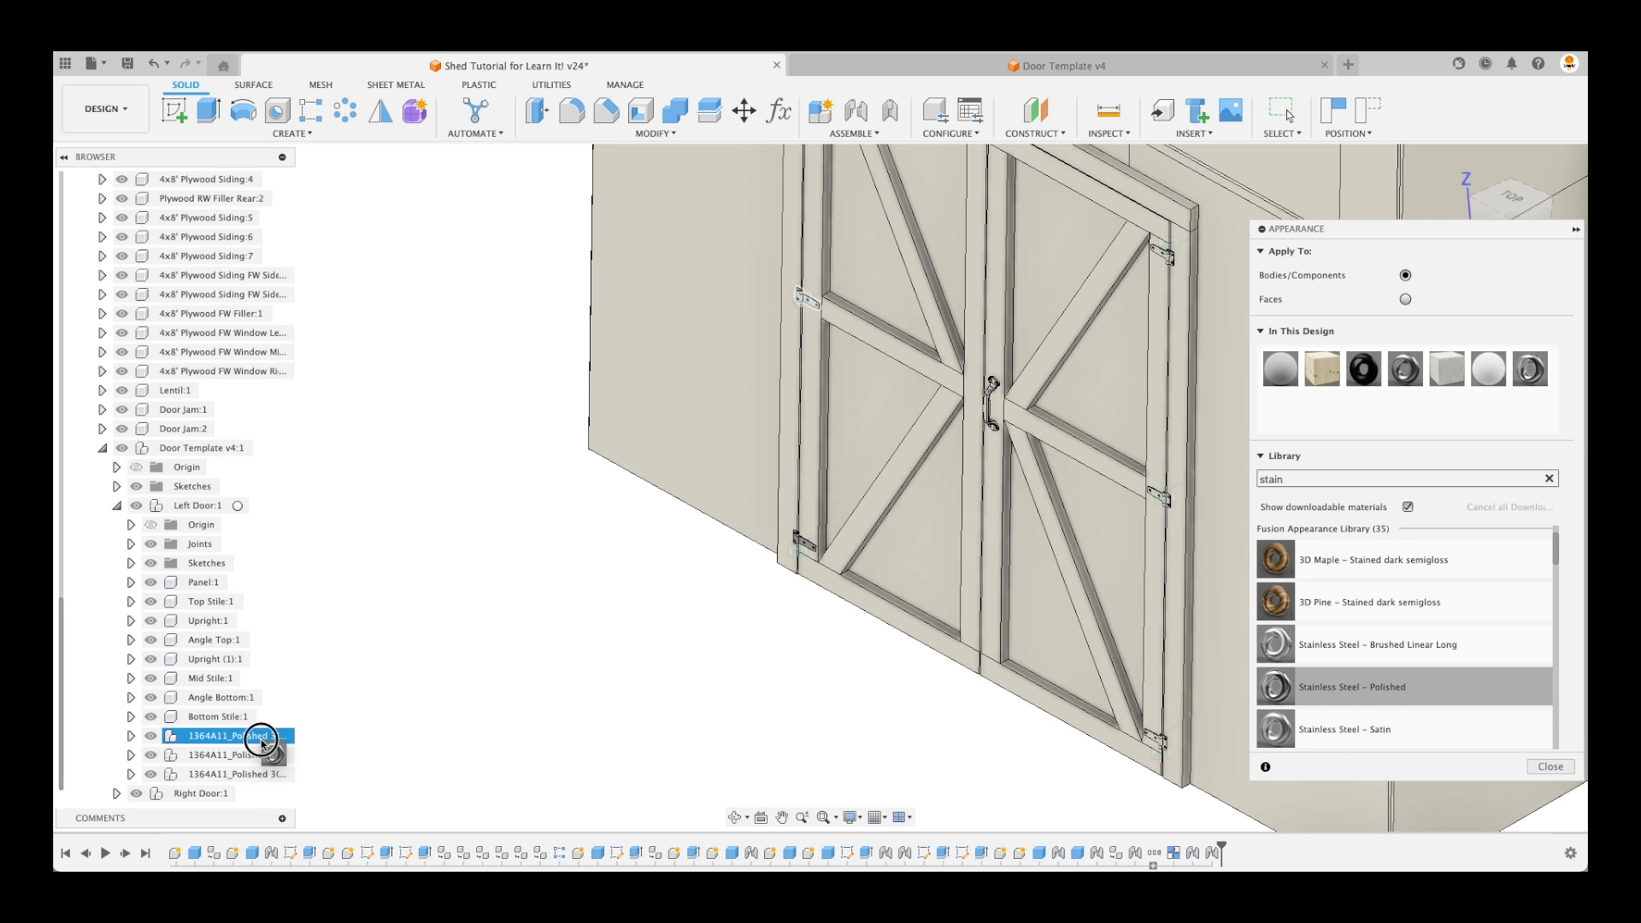
{"action": "left_click_drag", "start_coordinate": [1317, 693], "coordinate": [248, 774]}
Apply Stainless Steel - Polished to all three strap hinges of the right door
{"action": "left_click", "coordinate": [117, 506]}
{"action": "left_click", "coordinate": [118, 793]}
{"action": "scroll", "coordinate": [213, 758], "scroll_direction": "down", "scroll_amount": 5}
{"action": "left_click", "coordinate": [242, 760]}
{"action": "left_click", "coordinate": [242, 793], "text": "shift"}
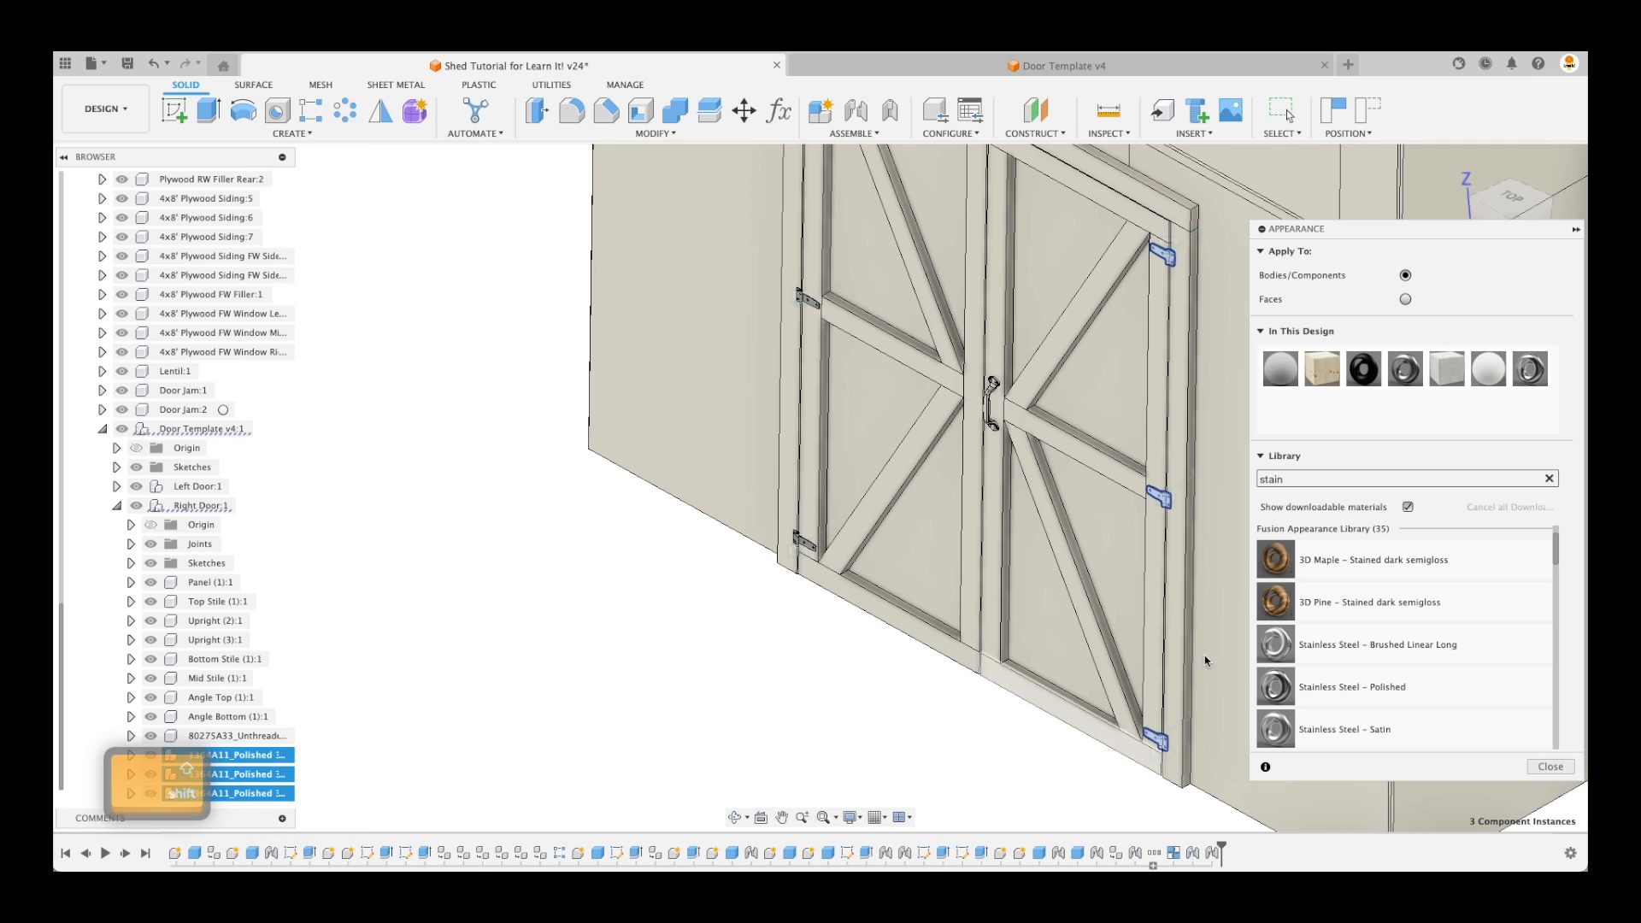
{"action": "left_click_drag", "start_coordinate": [452, 767], "coordinate": [275, 769]}
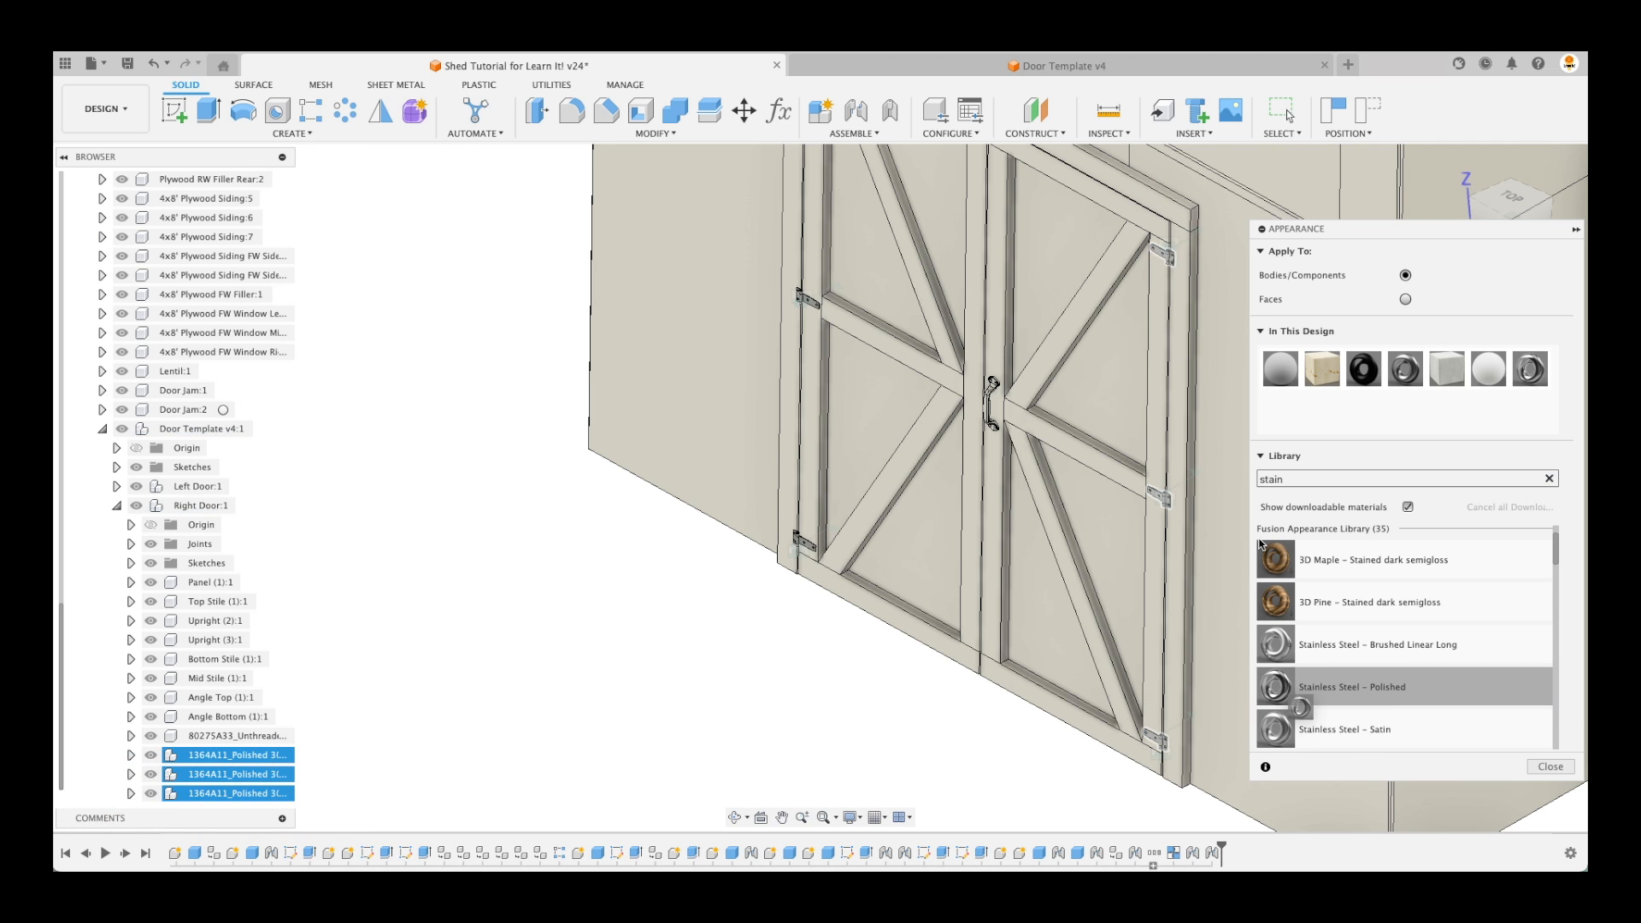
{"action": "left_click", "coordinate": [1551, 767]}
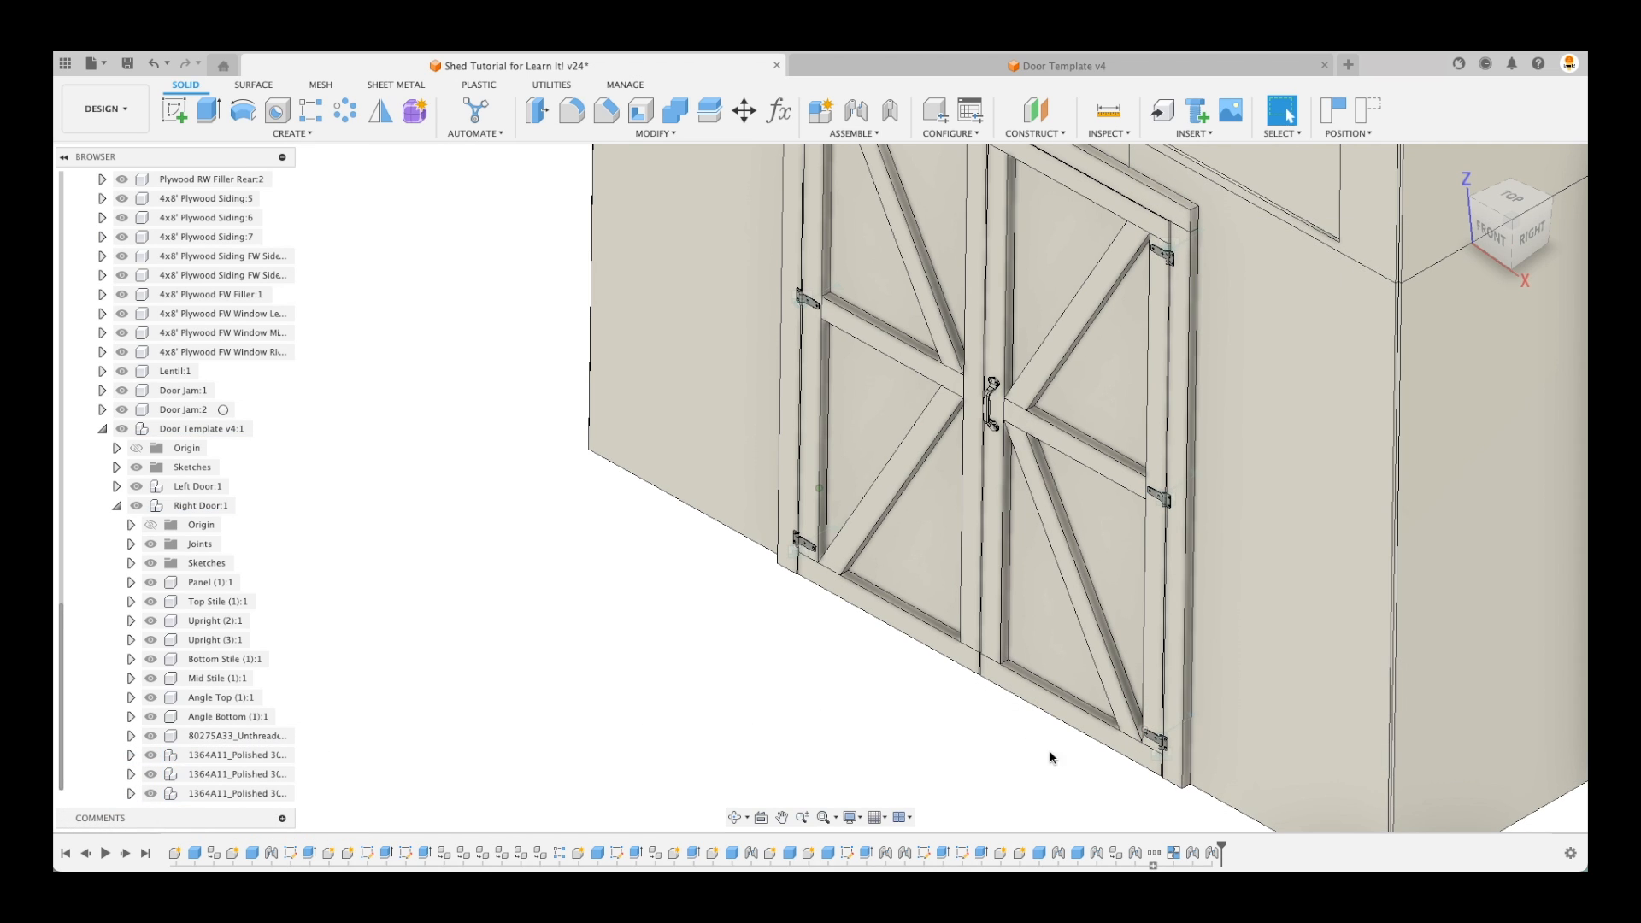
Restore the home view of the shed and save the design as a new version
{"action": "scroll", "coordinate": [832, 706], "scroll_direction": "up", "scroll_amount": 2}
{"action": "scroll", "coordinate": [832, 706], "scroll_direction": "down", "scroll_amount": 2}
{"action": "left_click", "coordinate": [1459, 167]}
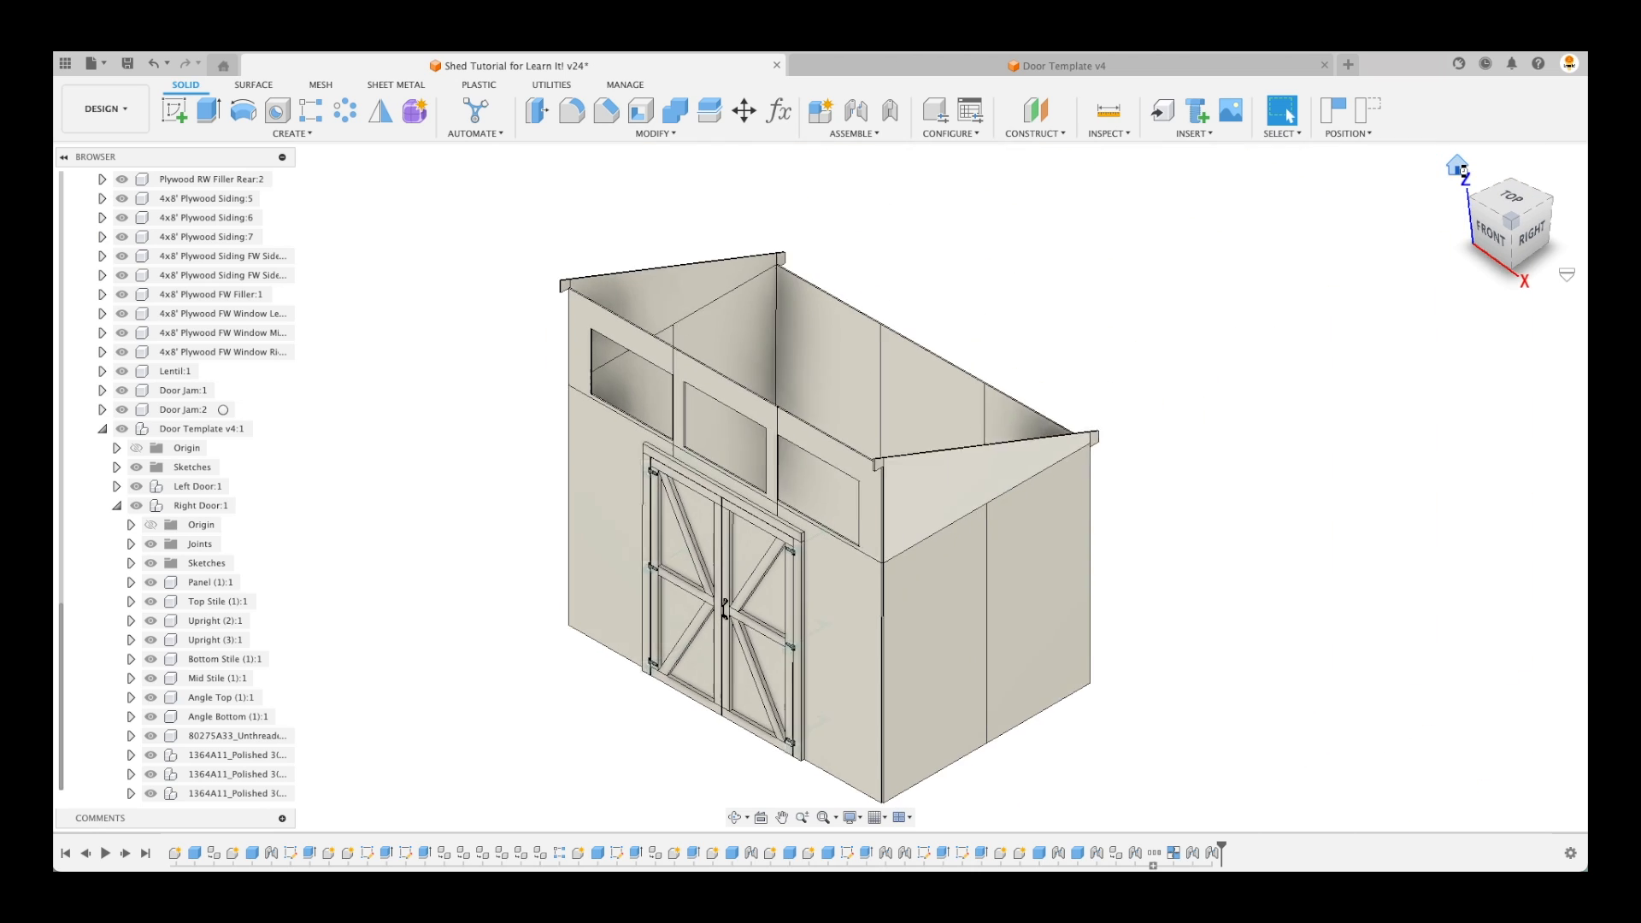
{"action": "key", "text": "super+s"}
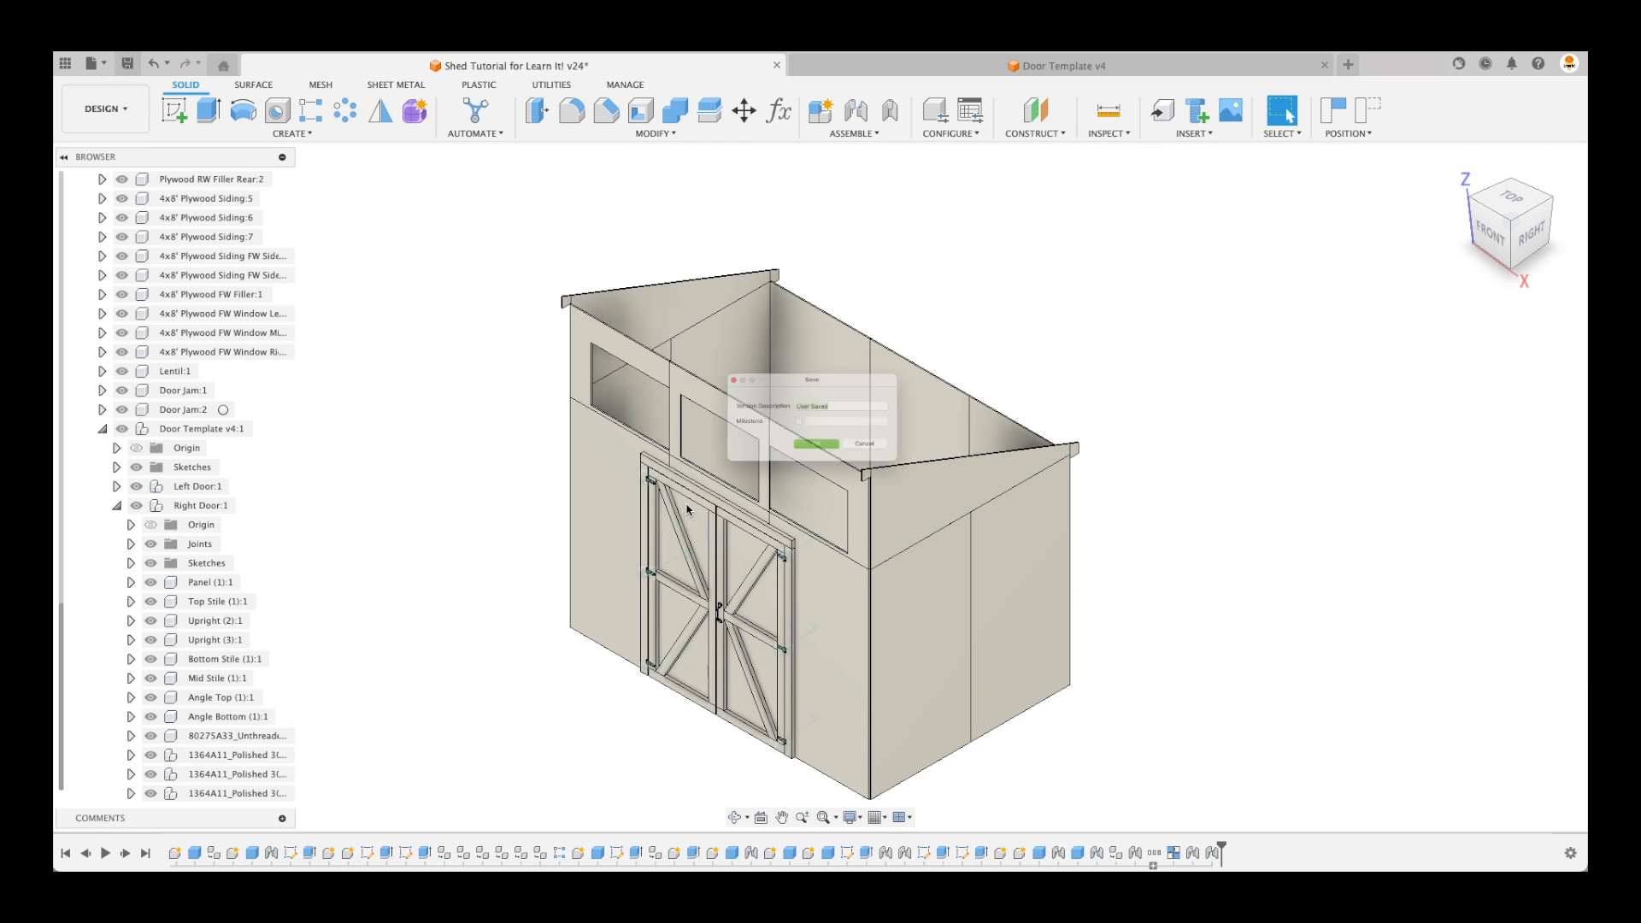
{"action": "key", "text": "Return"}
Make the top-level shed component active and unisolate all its components
{"action": "left_click", "coordinate": [101, 429]}
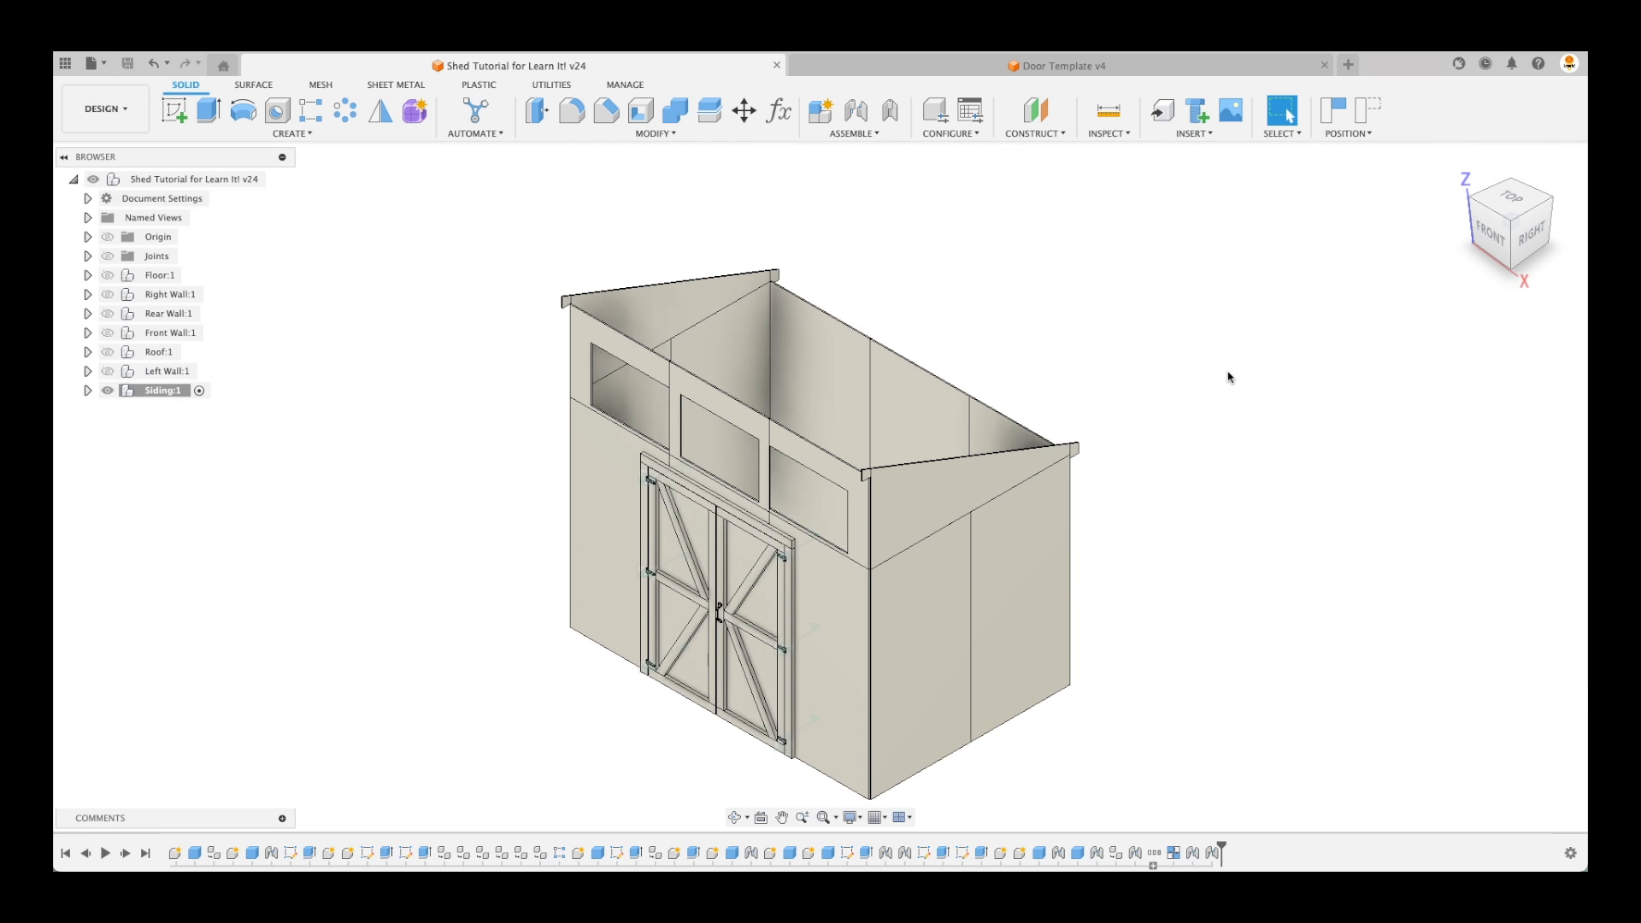
{"action": "right_click", "coordinate": [228, 180]}
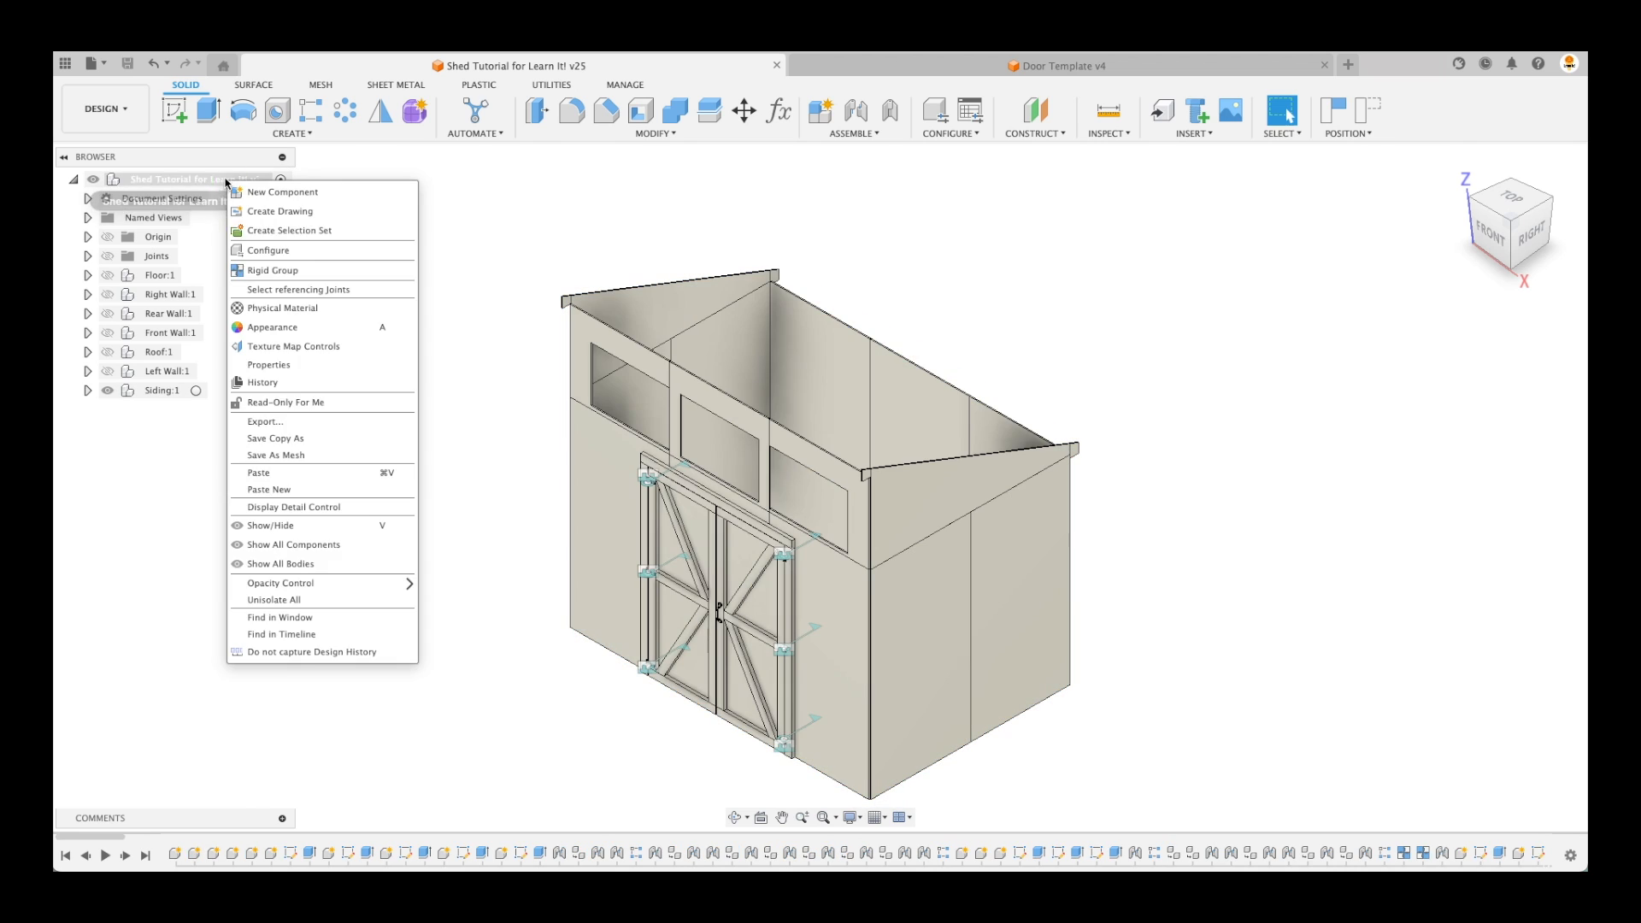
{"action": "left_click", "coordinate": [286, 601]}
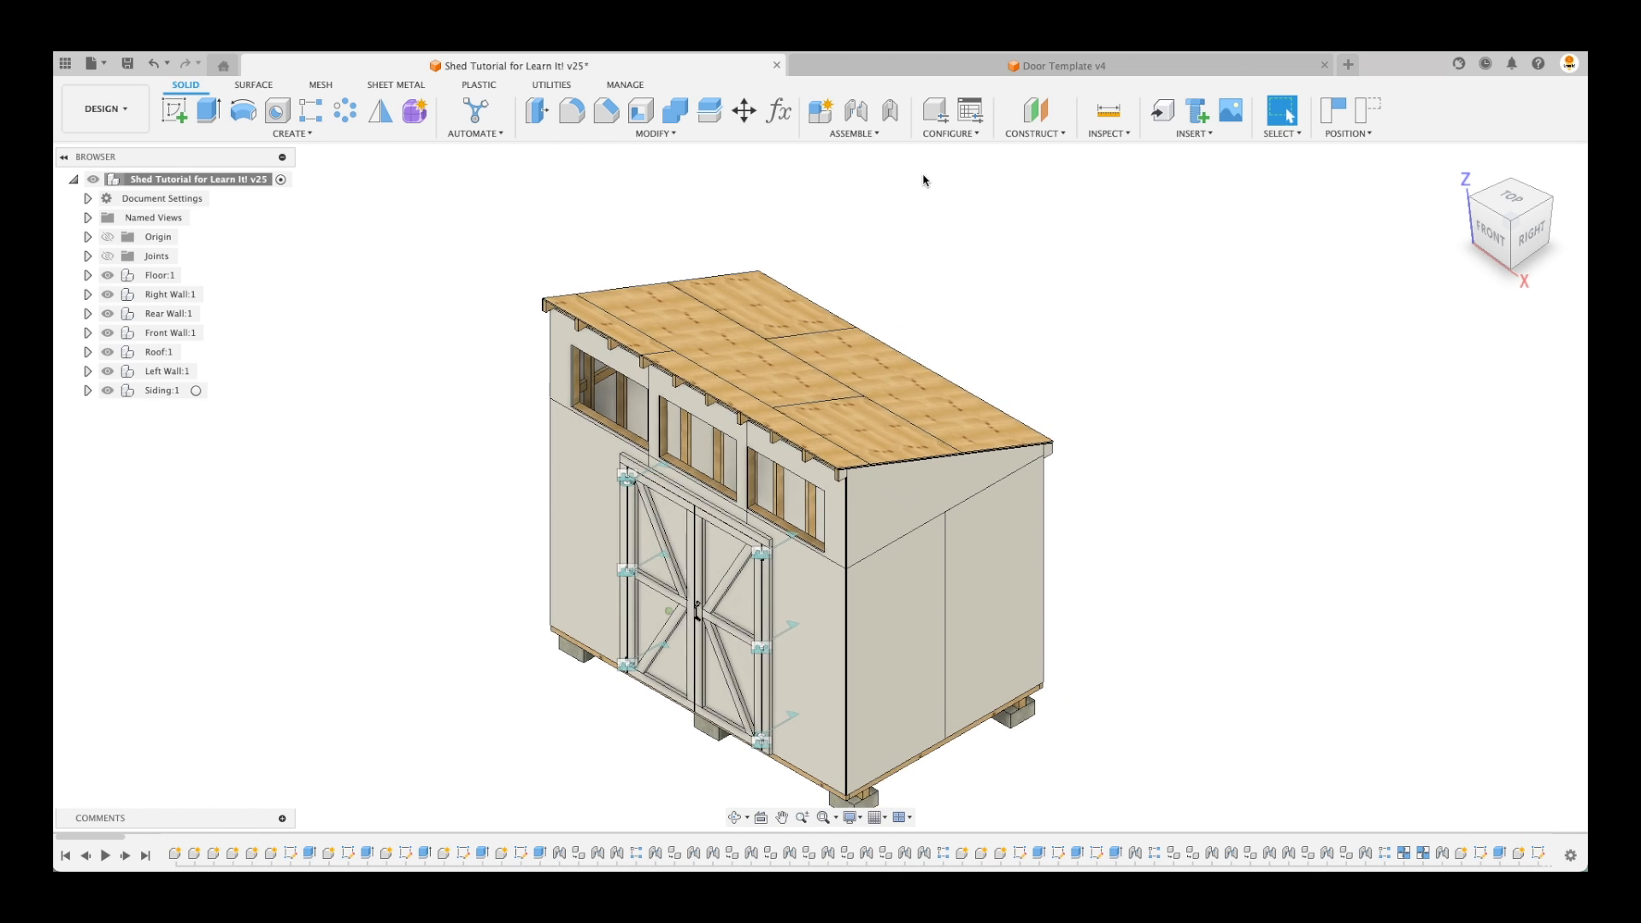
Start a motion study and add the right door's middle hinge revolute joint to it
{"action": "left_click", "coordinate": [870, 134]}
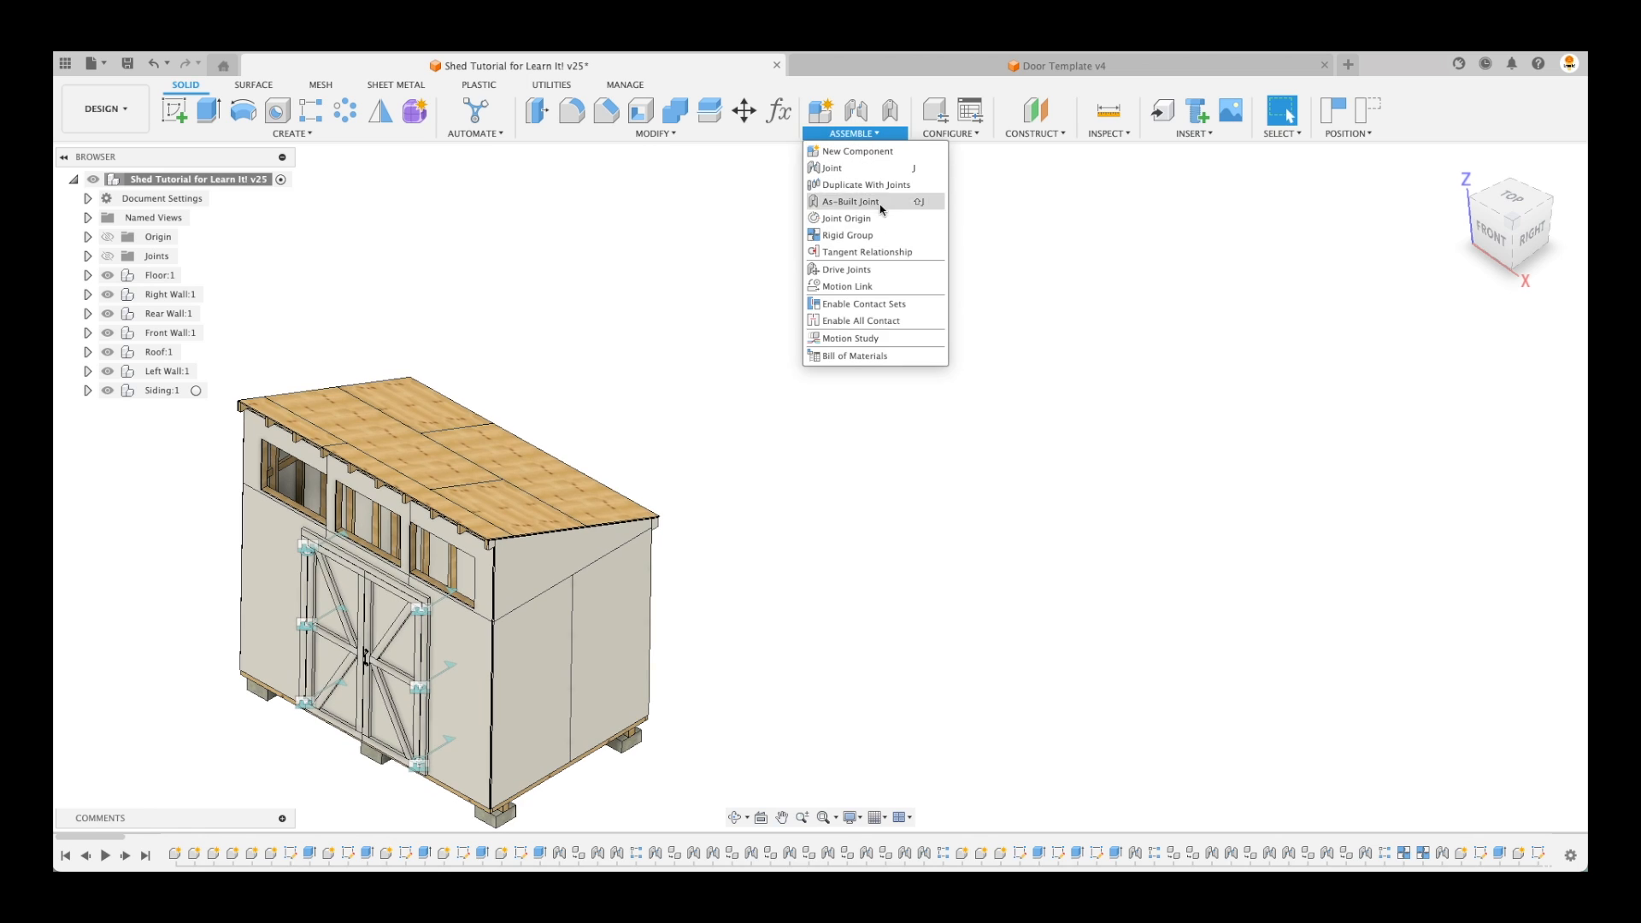
{"action": "left_click", "coordinate": [883, 338]}
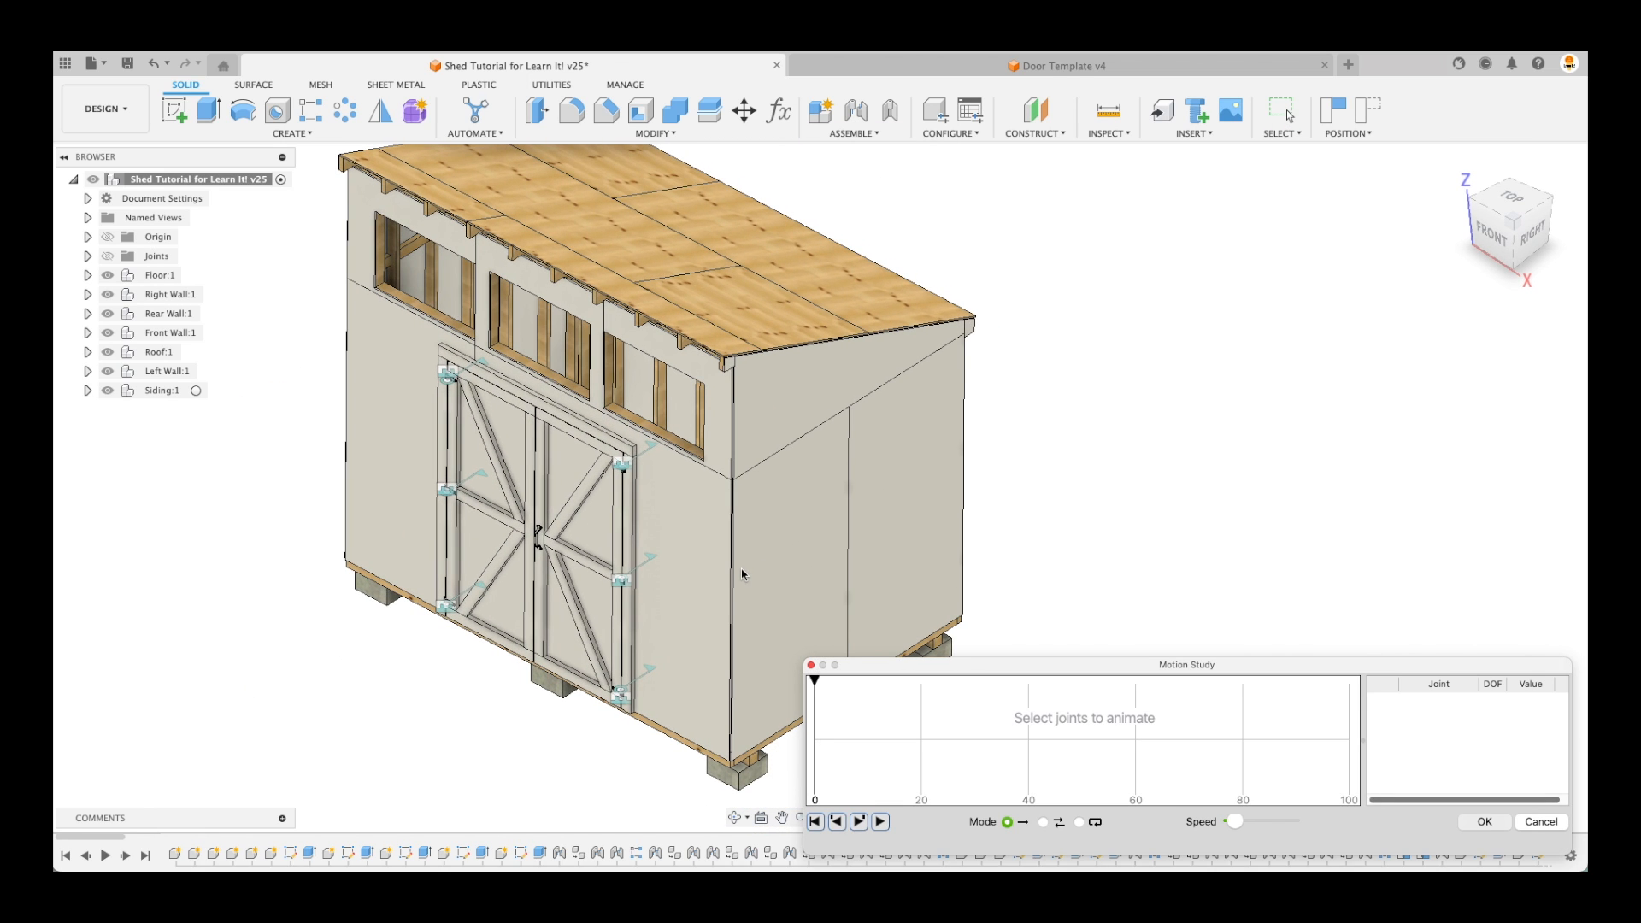
{"action": "left_click", "coordinate": [650, 562]}
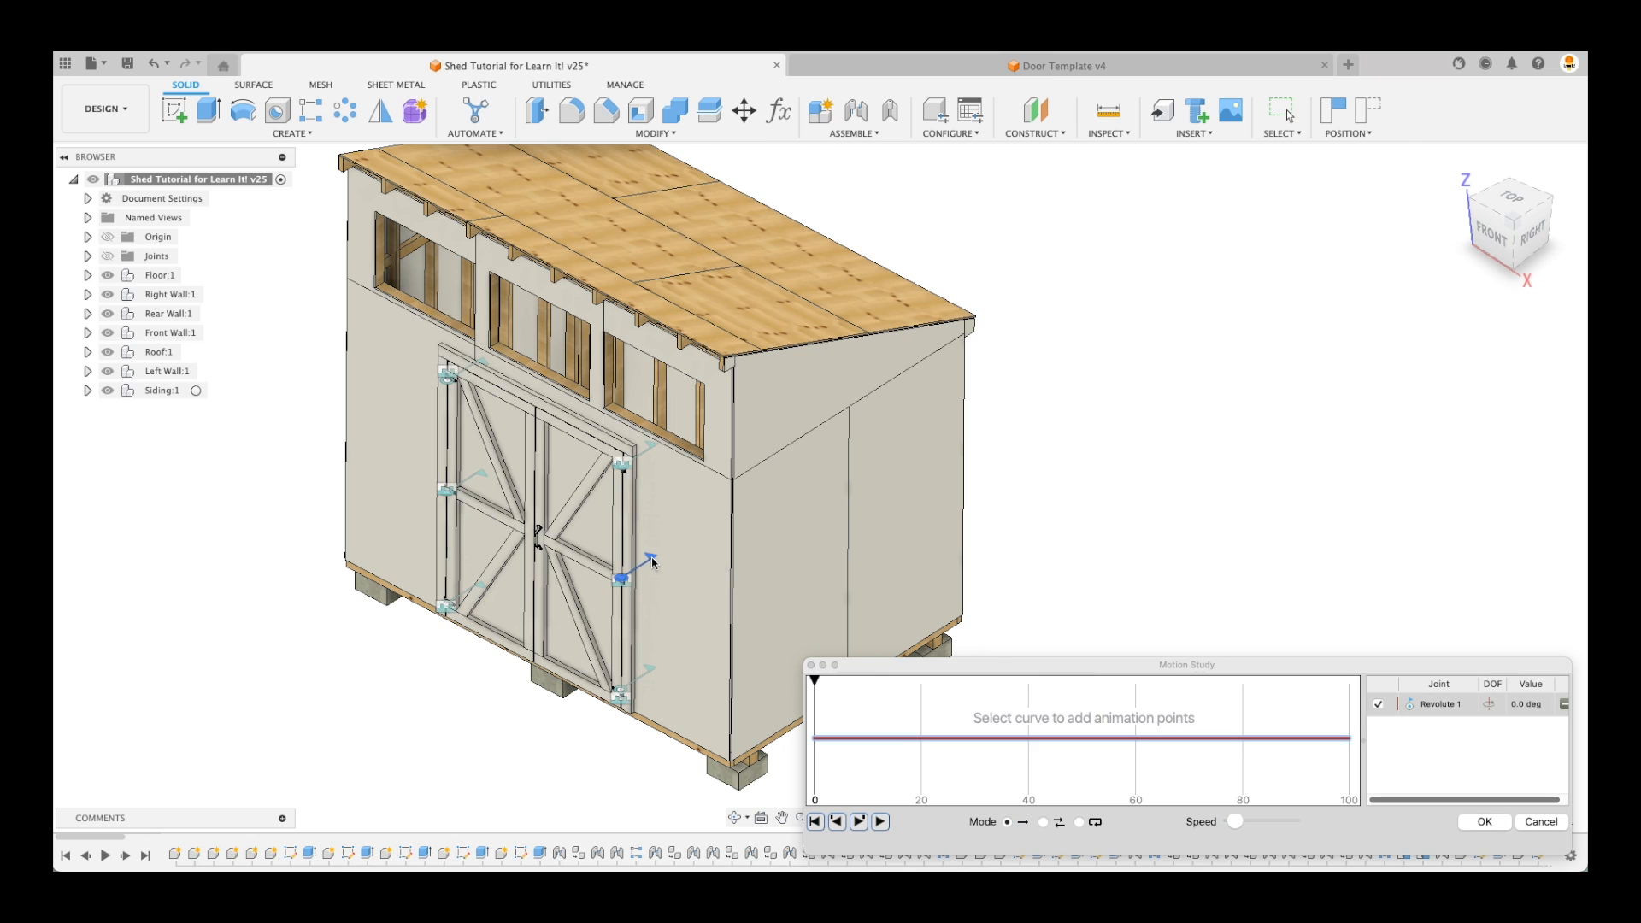
Keyframe the right door's joint to 20 degrees at step 20, play the study, and enlarge the motion graph
{"action": "left_click", "coordinate": [922, 739]}
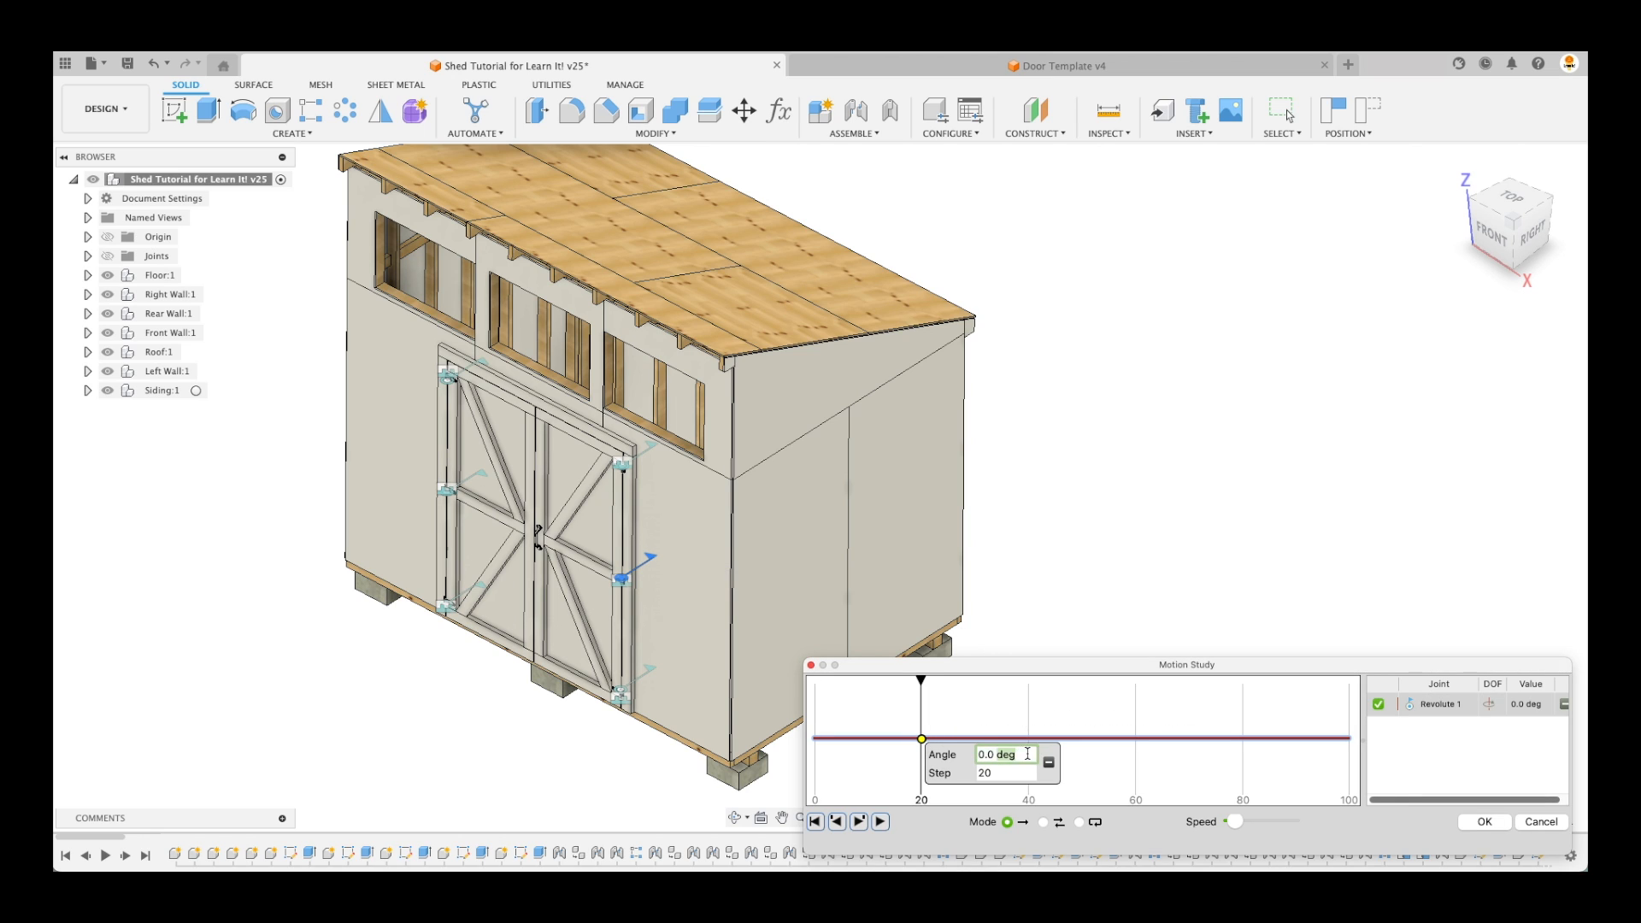
{"action": "type", "text": "20"}
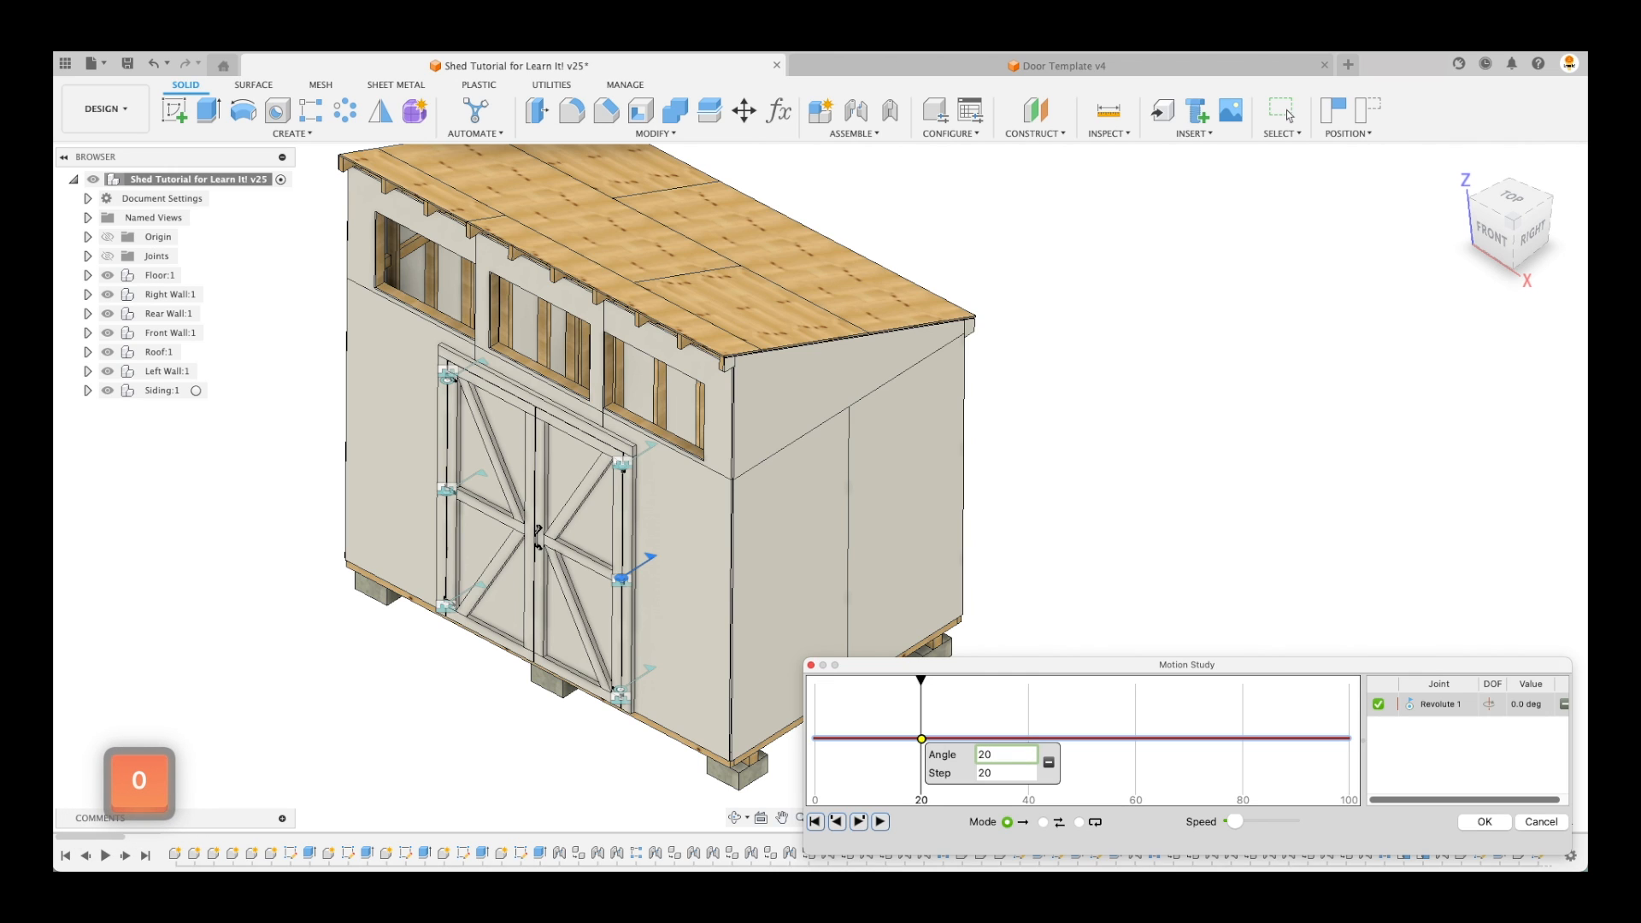
{"action": "left_click", "coordinate": [883, 821]}
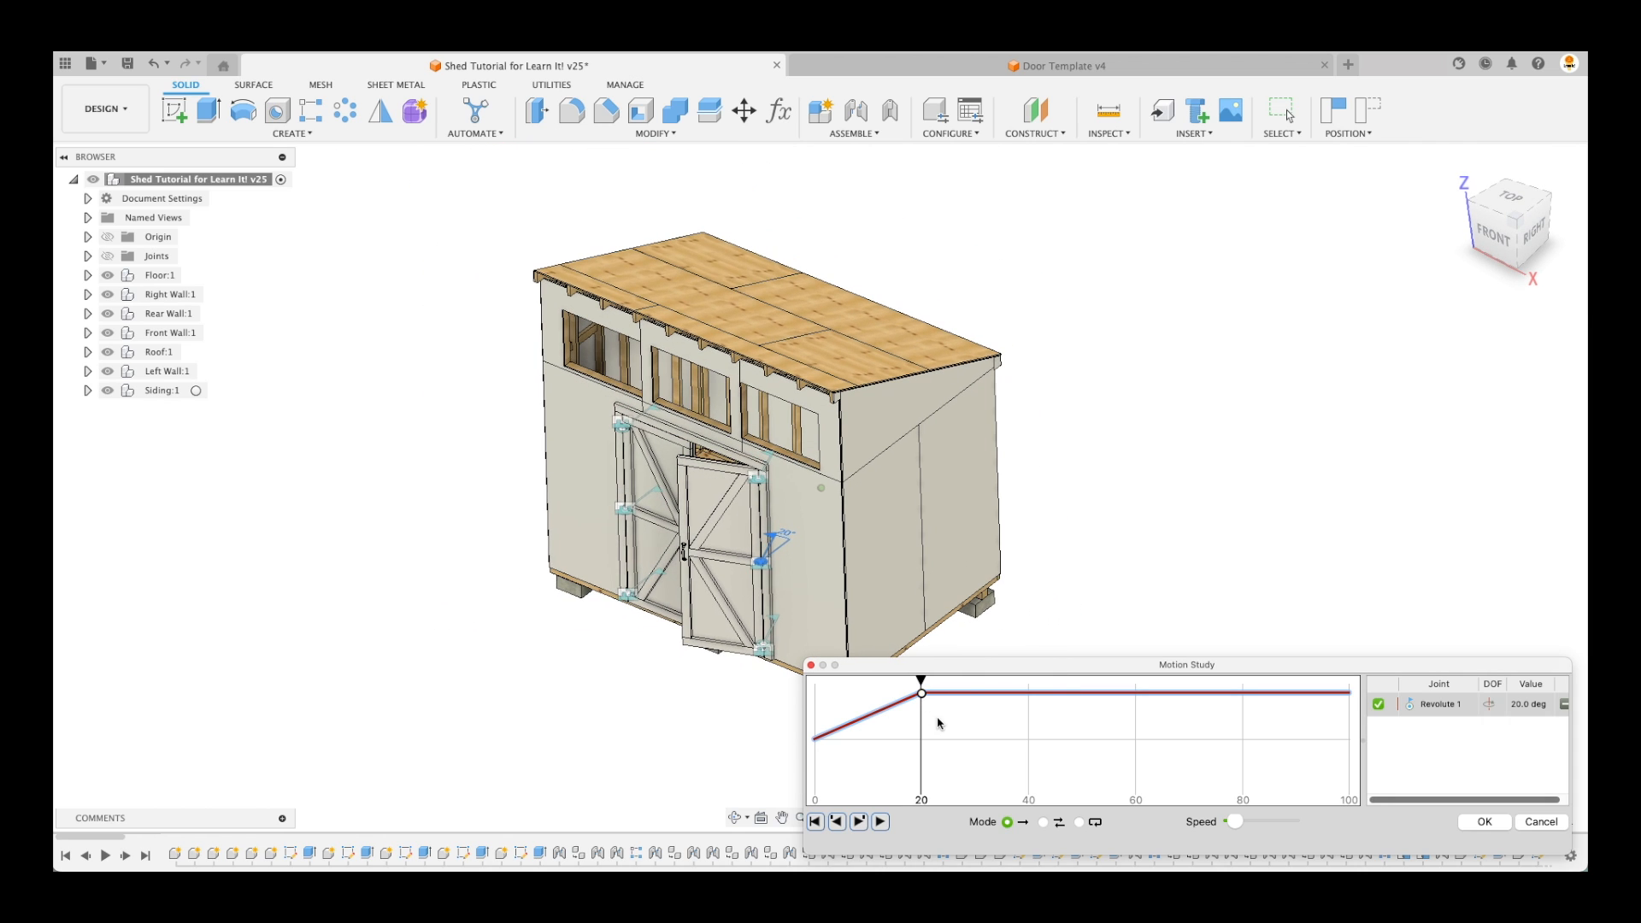
{"action": "left_click_drag", "start_coordinate": [981, 657], "coordinate": [1024, 465]}
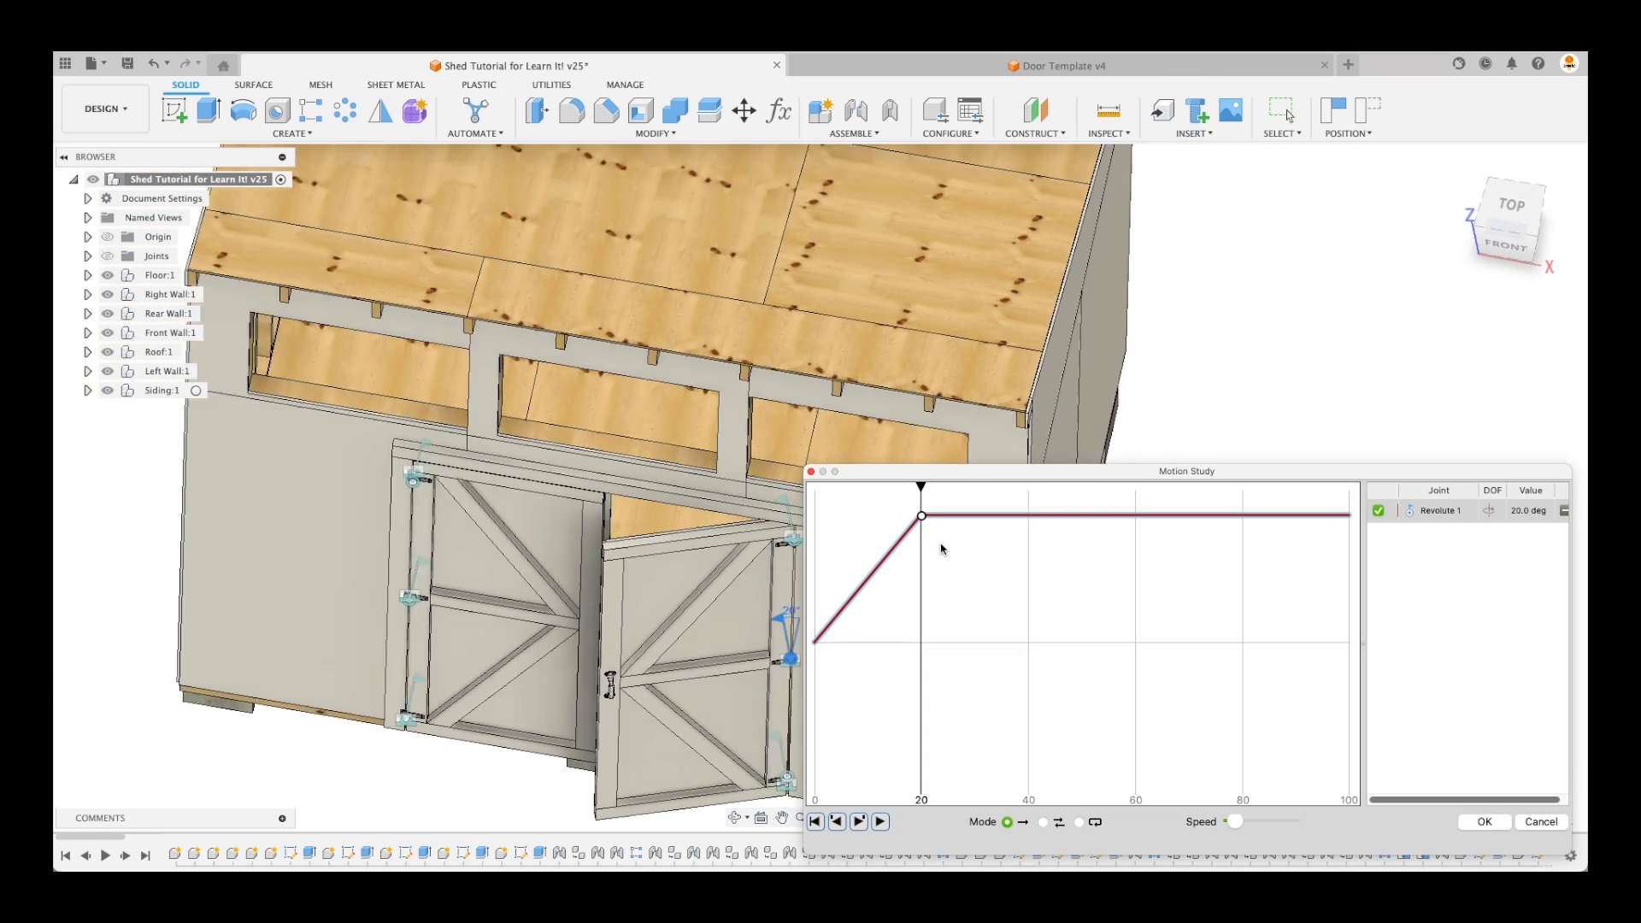
Try changing the right door's keyframe at step 20 to 180 degrees and play the study
{"action": "left_click", "coordinate": [923, 518]}
{"action": "key", "text": "Return"}
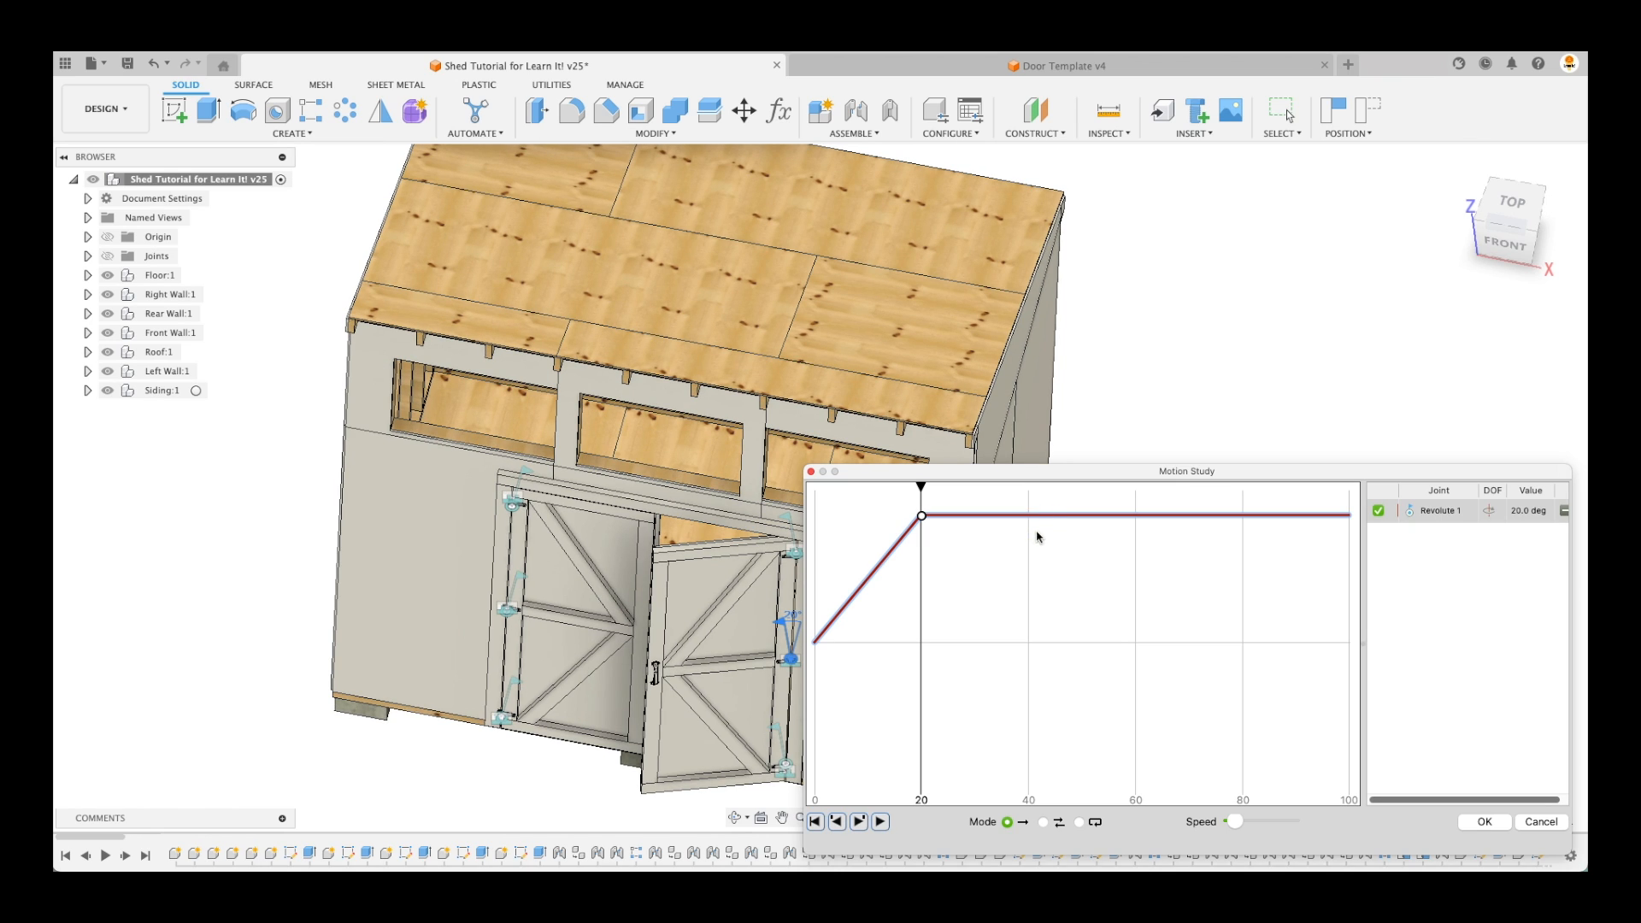
{"action": "left_click", "coordinate": [922, 516]}
{"action": "type", "text": "180"}
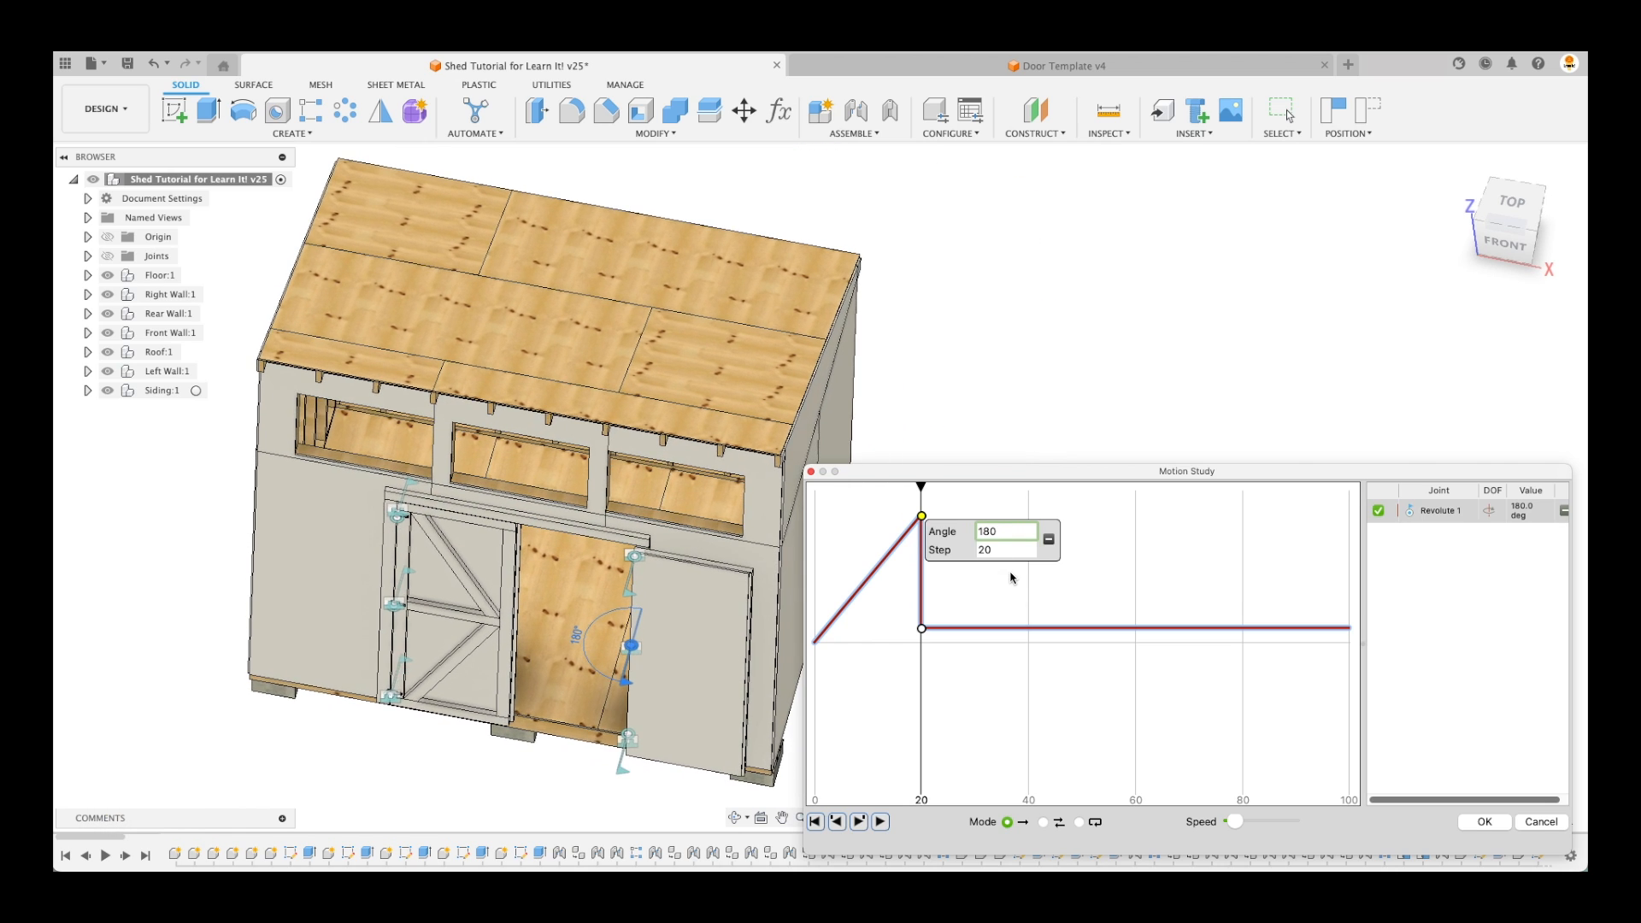
{"action": "left_click", "coordinate": [880, 824]}
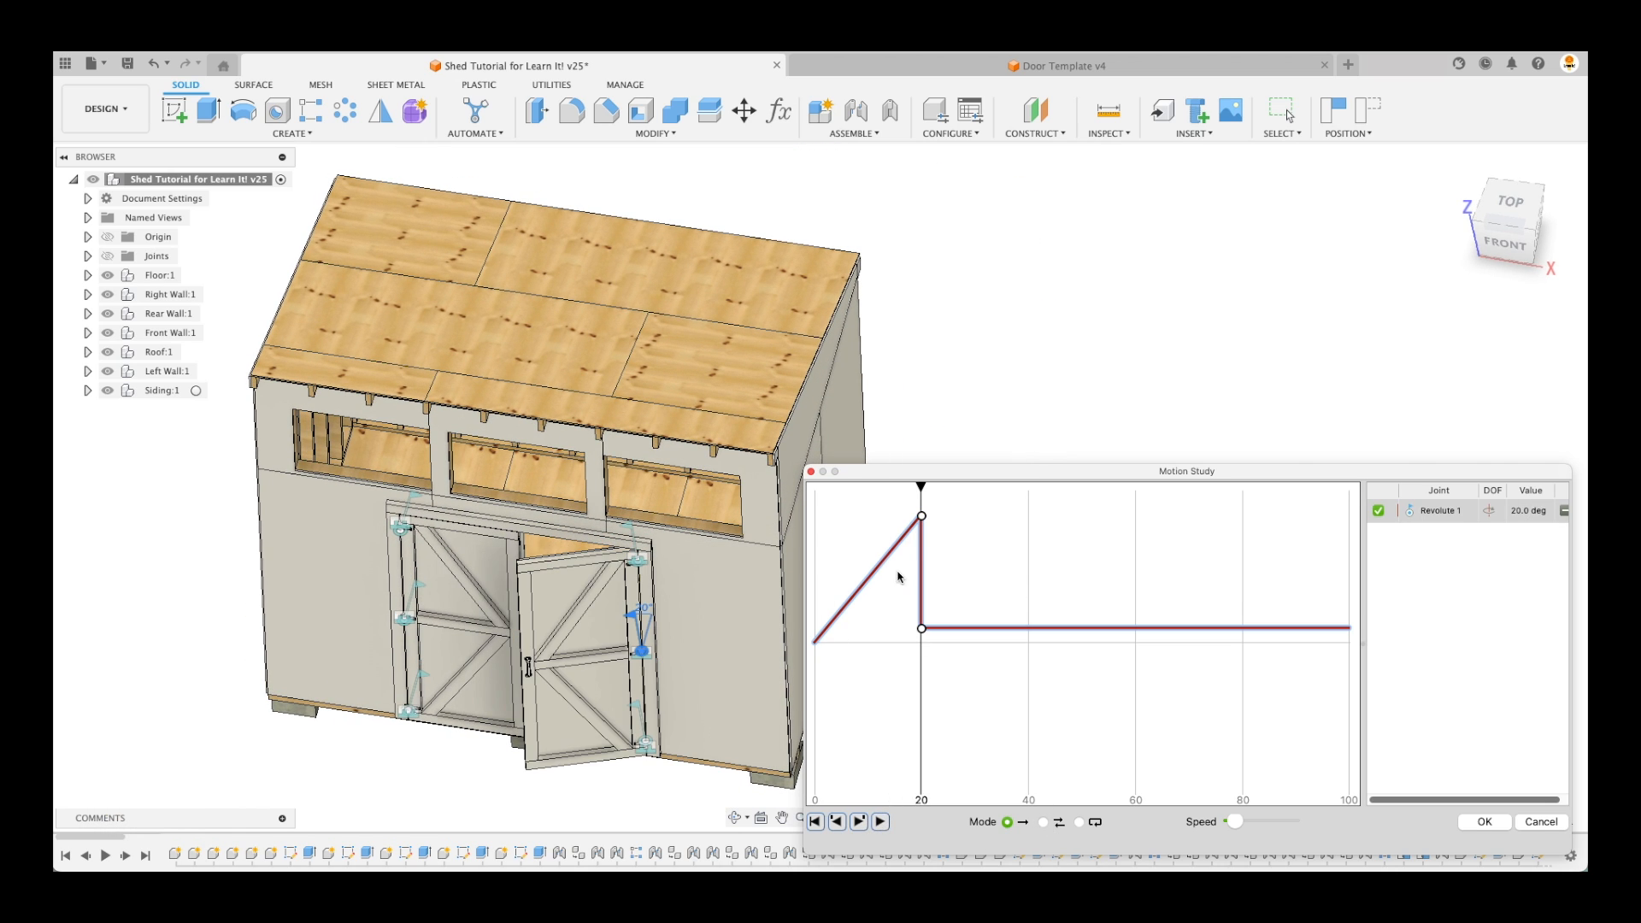
Try to move the right door's 20-degree keyframe from step 20 to step 50
{"action": "left_click", "coordinate": [923, 516]}
{"action": "left_click", "coordinate": [988, 521]}
{"action": "left_click", "coordinate": [923, 516]}
{"action": "double_click", "coordinate": [1007, 553]}
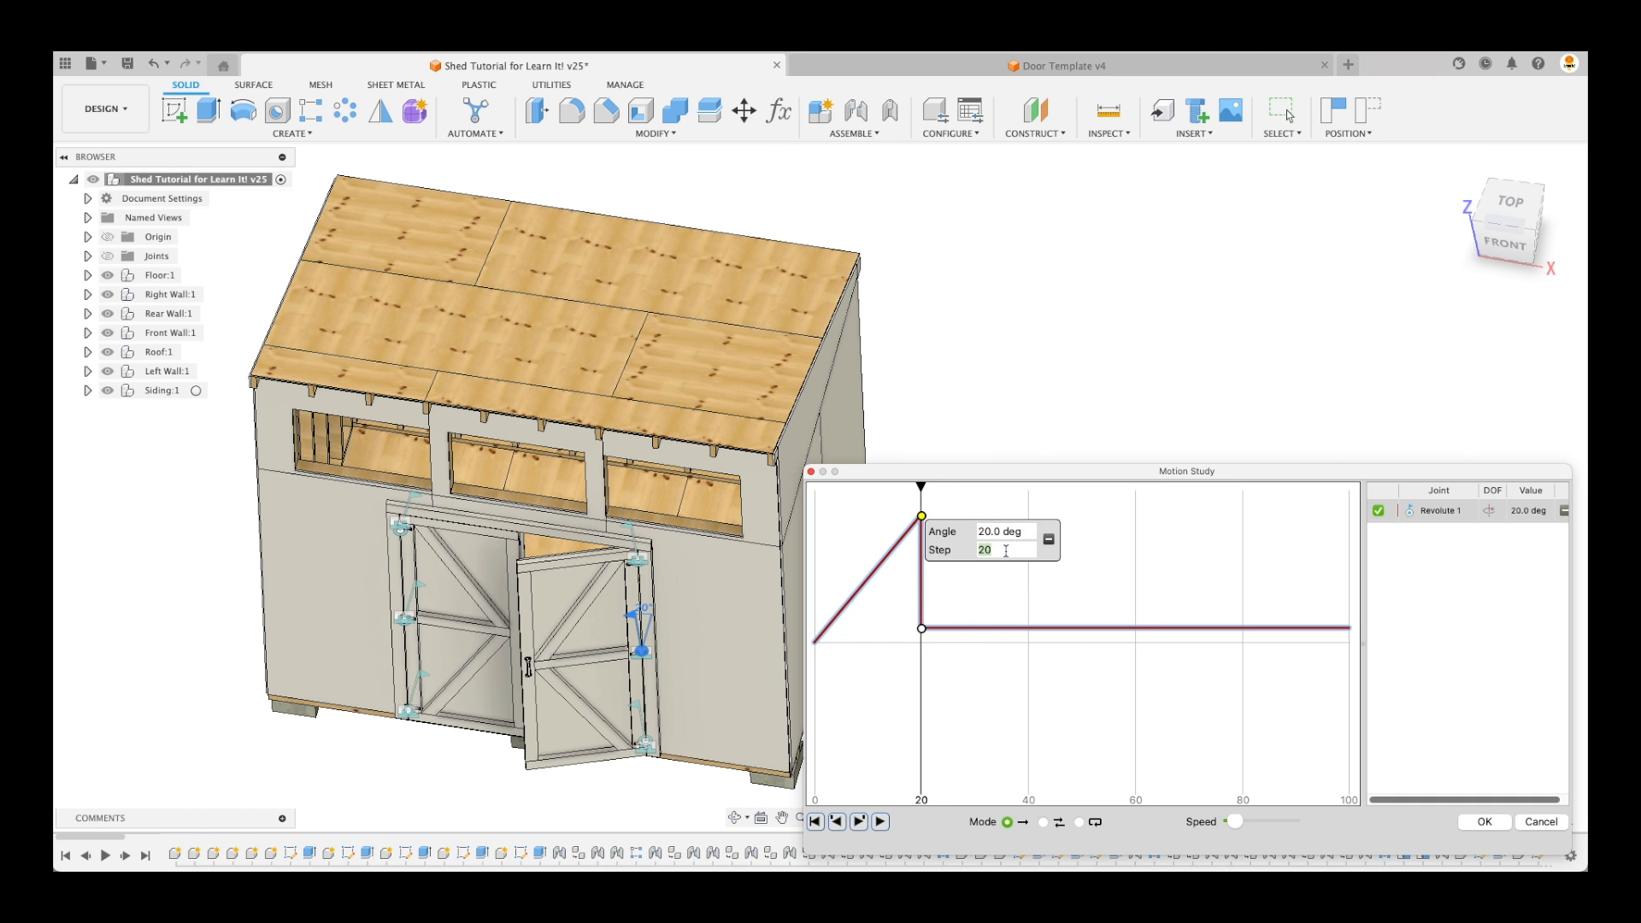
{"action": "type", "text": "0"}
{"action": "key", "text": "BackSpace"}
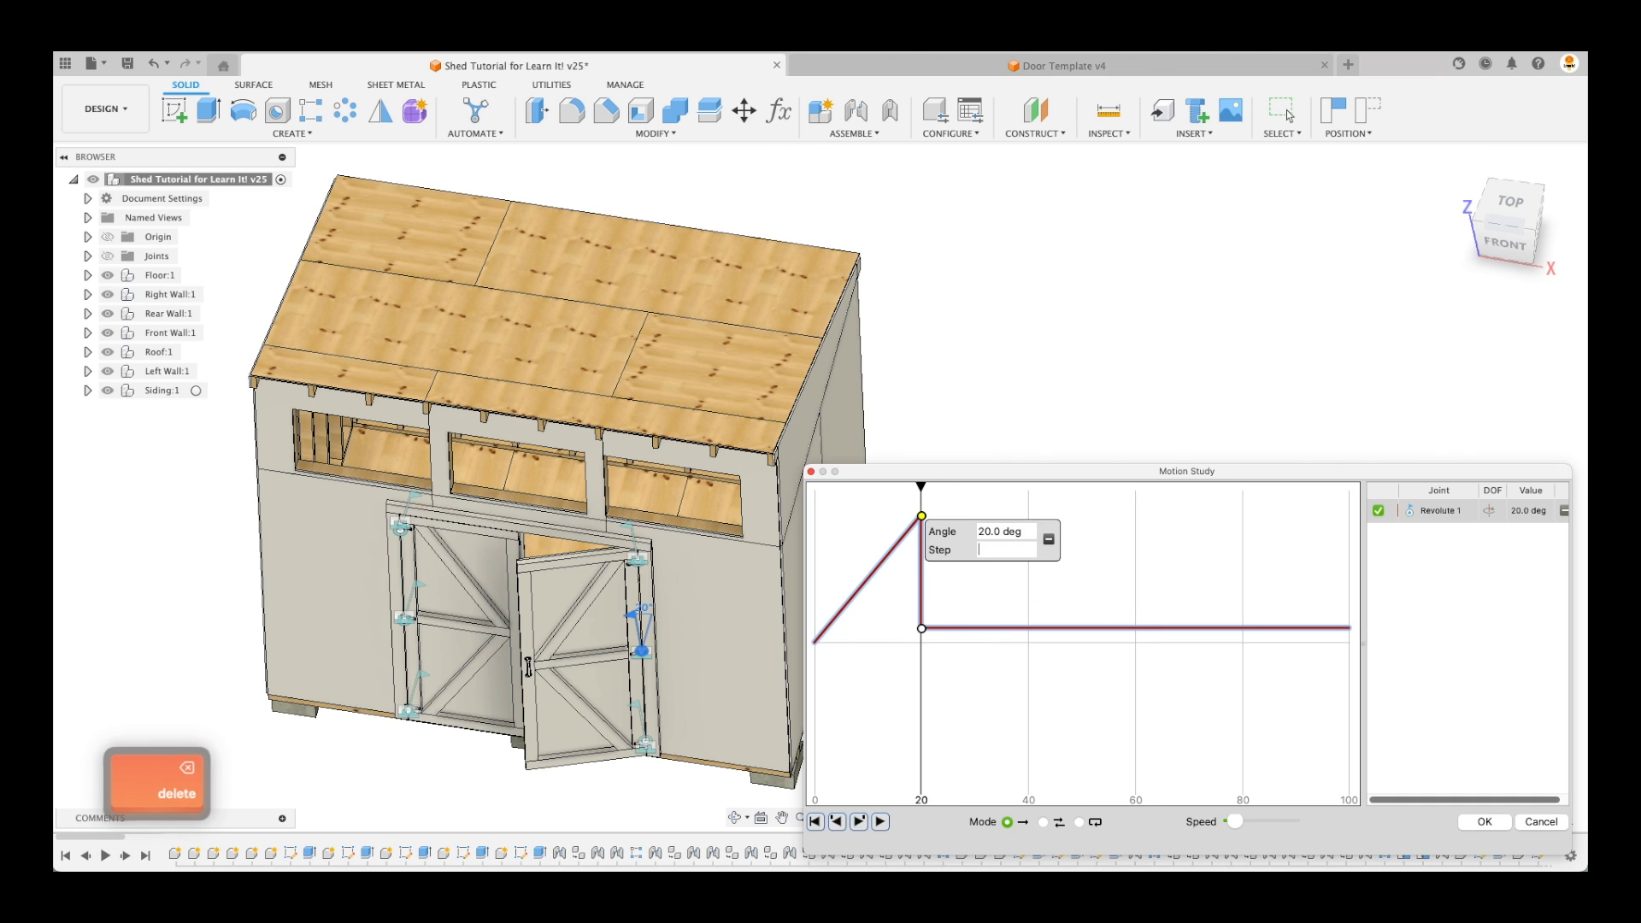
{"action": "type", "text": "50"}
{"action": "key", "text": "Return"}
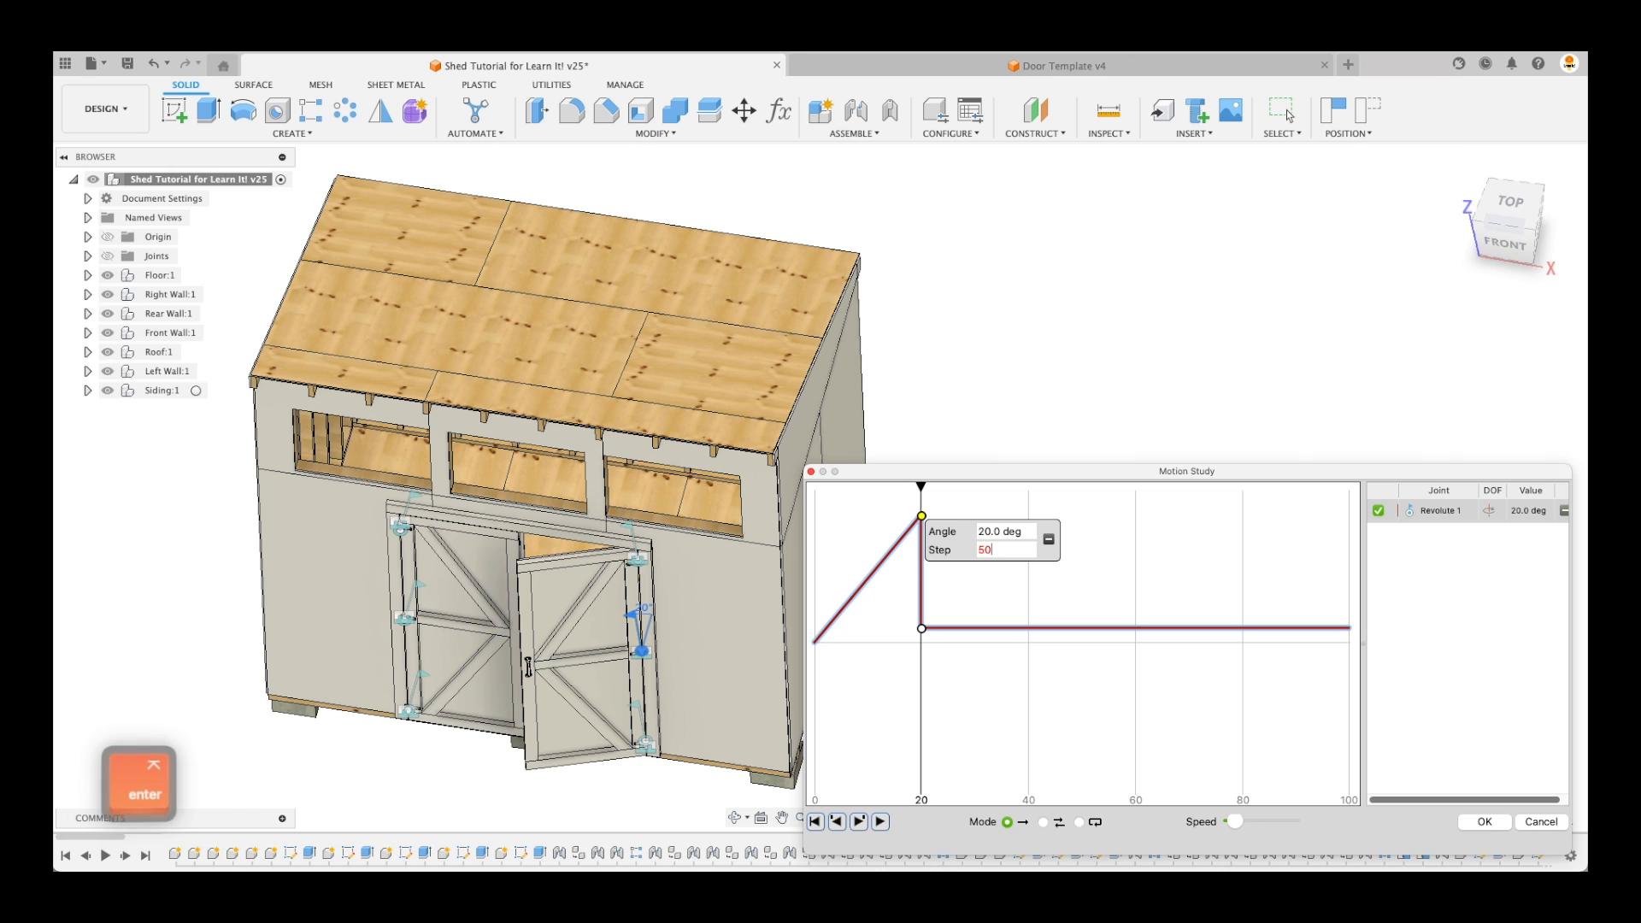
Try moving the right door's 180-degree keyframe to step 50, and delete its keyframes from the motion curve
{"action": "left_click", "coordinate": [1029, 603]}
{"action": "left_click", "coordinate": [922, 629]}
{"action": "key", "text": "BackSpace"}
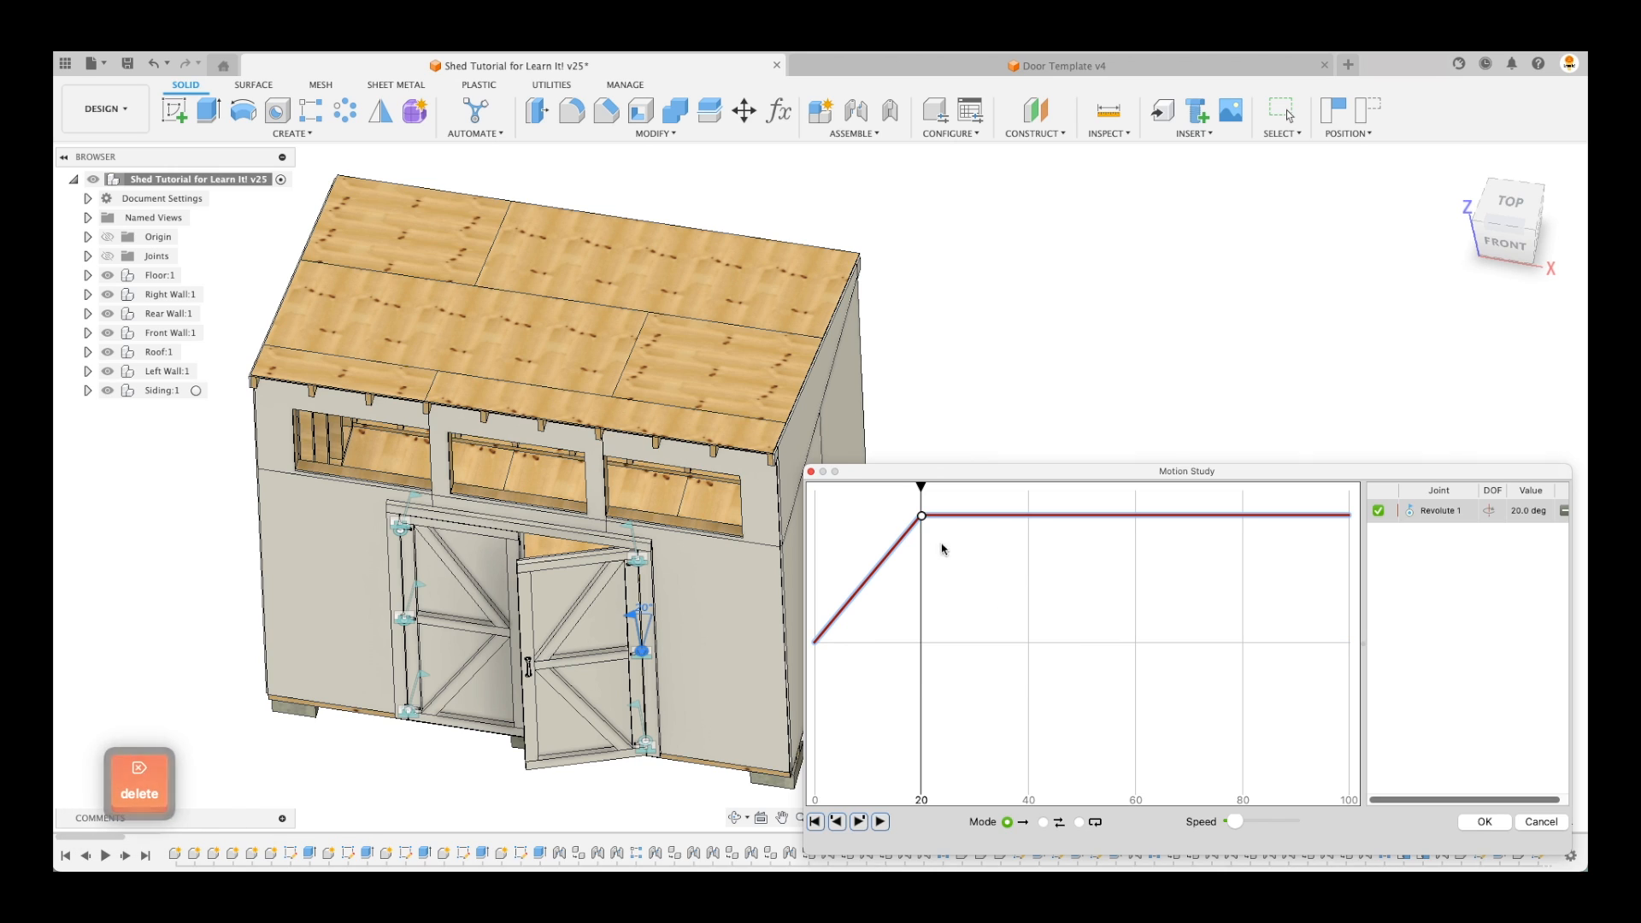
{"action": "left_click", "coordinate": [922, 516]}
{"action": "left_click", "coordinate": [1011, 550]}
{"action": "type", "text": "50"}
{"action": "key", "text": "Return"}
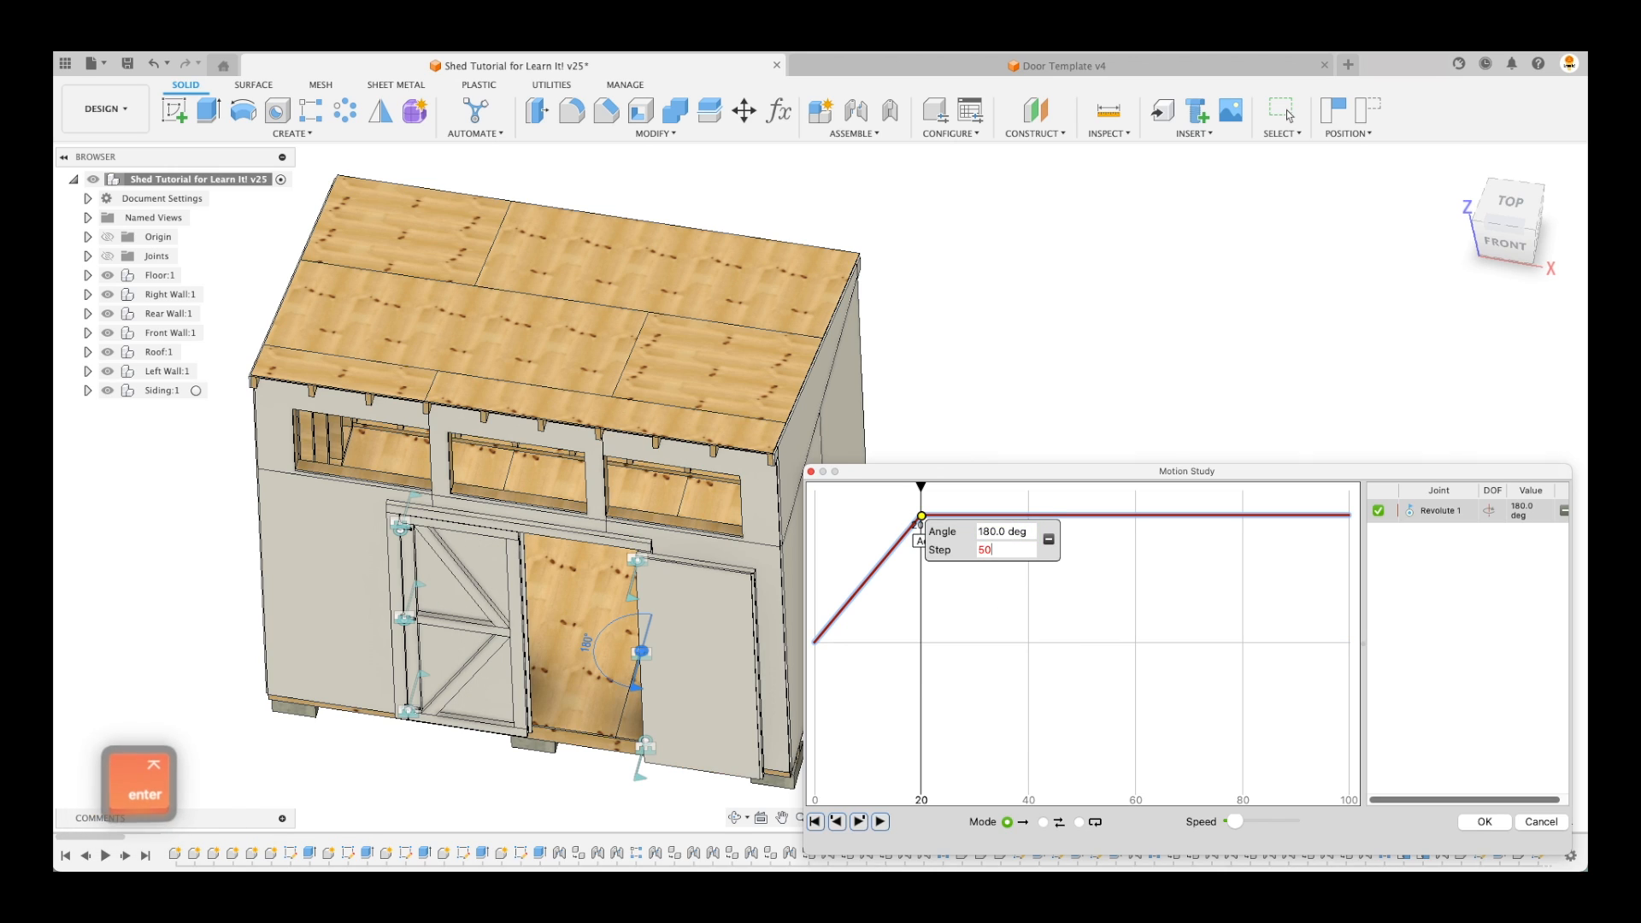
{"action": "left_click", "coordinate": [982, 521]}
{"action": "left_click", "coordinate": [1050, 539]}
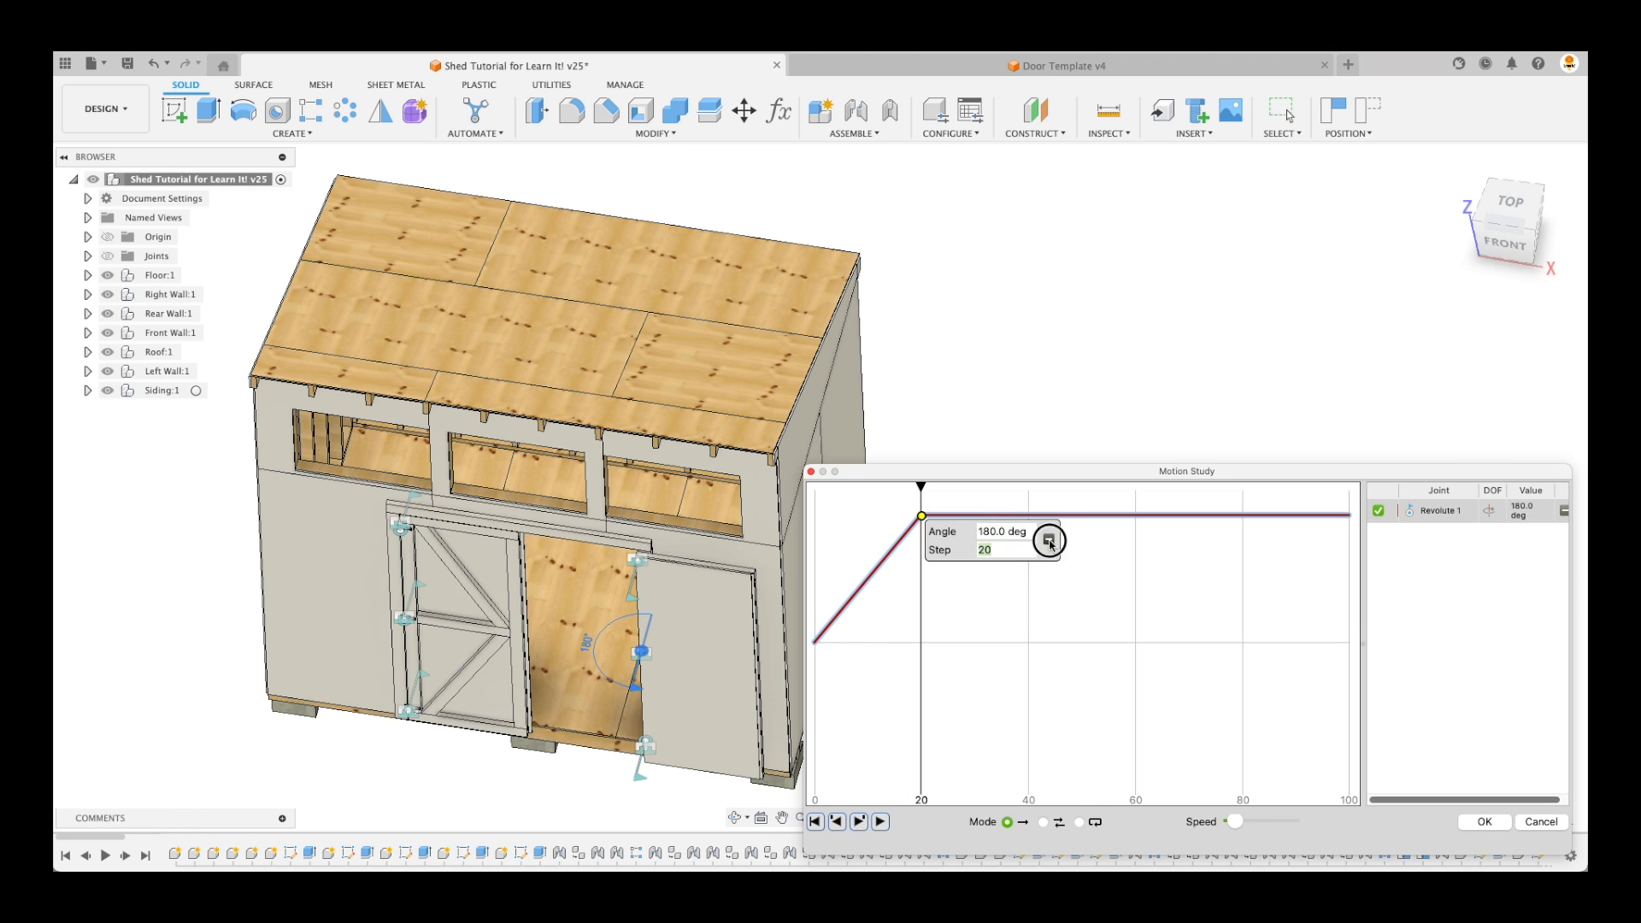
Keyframe the right door's joint to 180 degrees at steps 40 and 60 and to 0 degrees at step 100
{"action": "left_click", "coordinate": [1088, 647]}
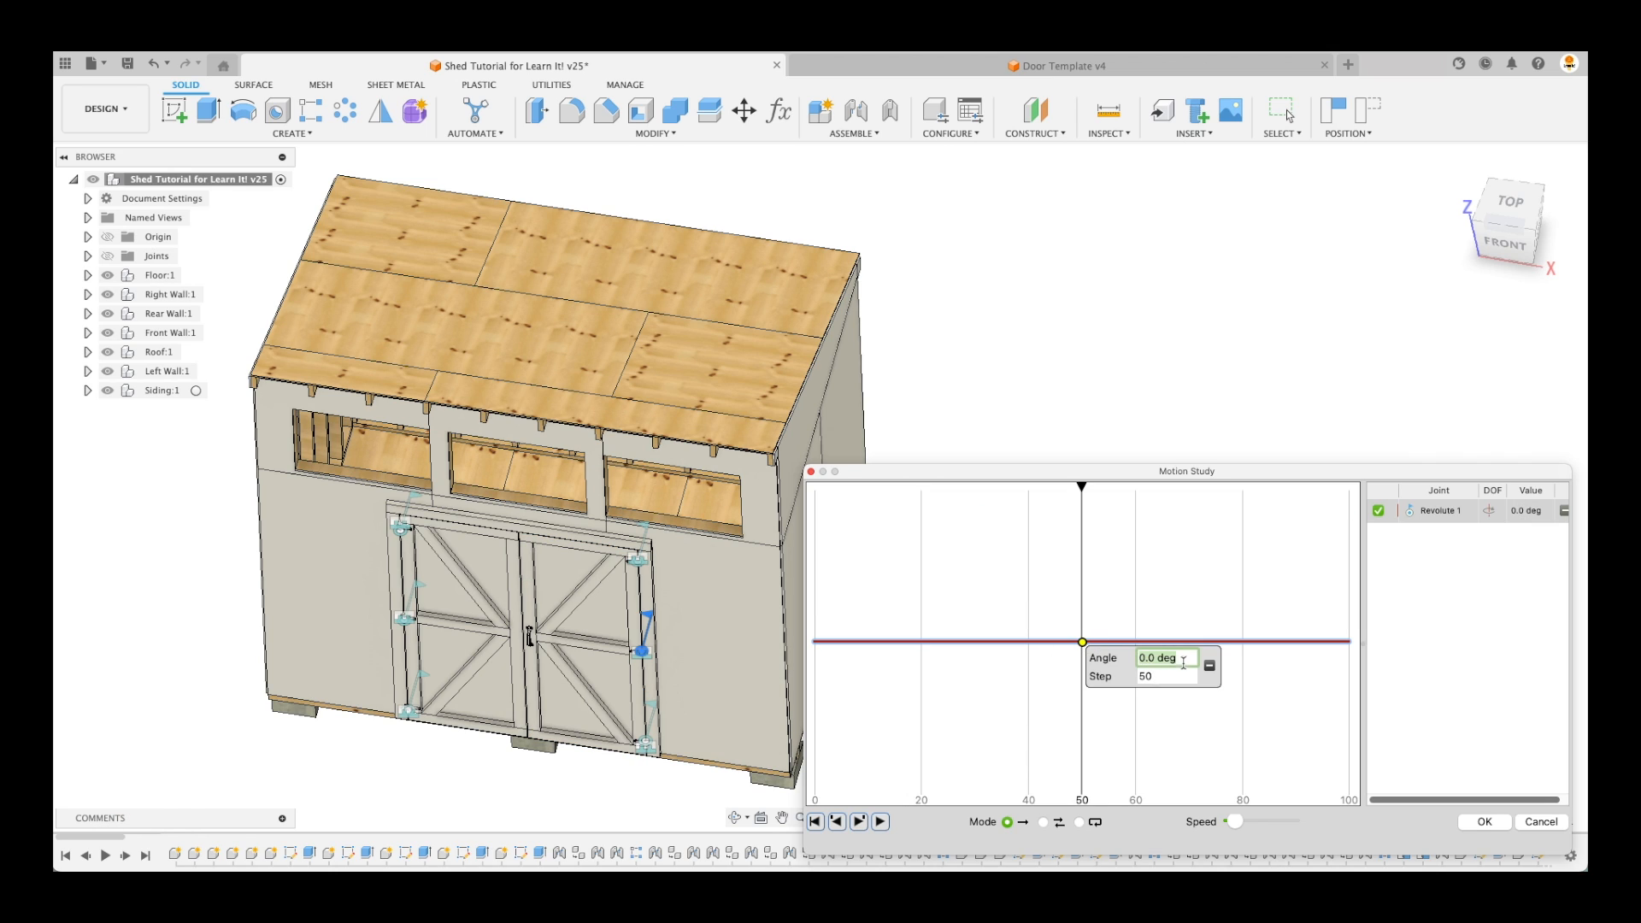
{"action": "type", "text": "180"}
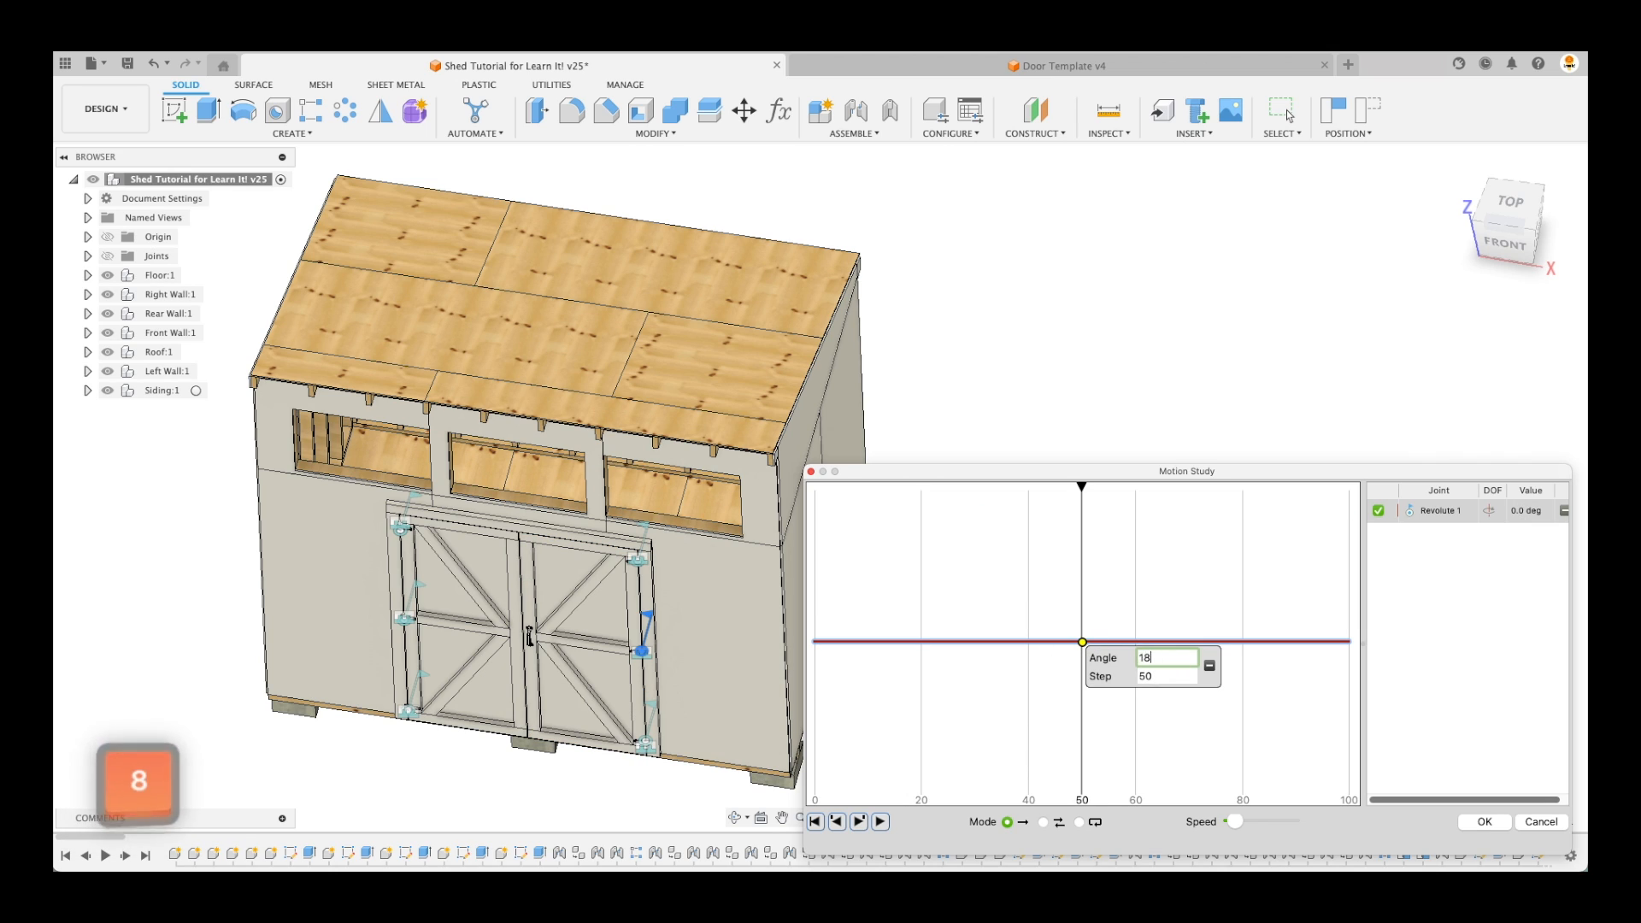
{"action": "left_click", "coordinate": [1177, 548]}
{"action": "key", "text": "BackSpace"}
{"action": "key", "text": "BackSpace"}
{"action": "type", "text": "40"}
{"action": "key", "text": "Return"}
{"action": "left_click", "coordinate": [1349, 515]}
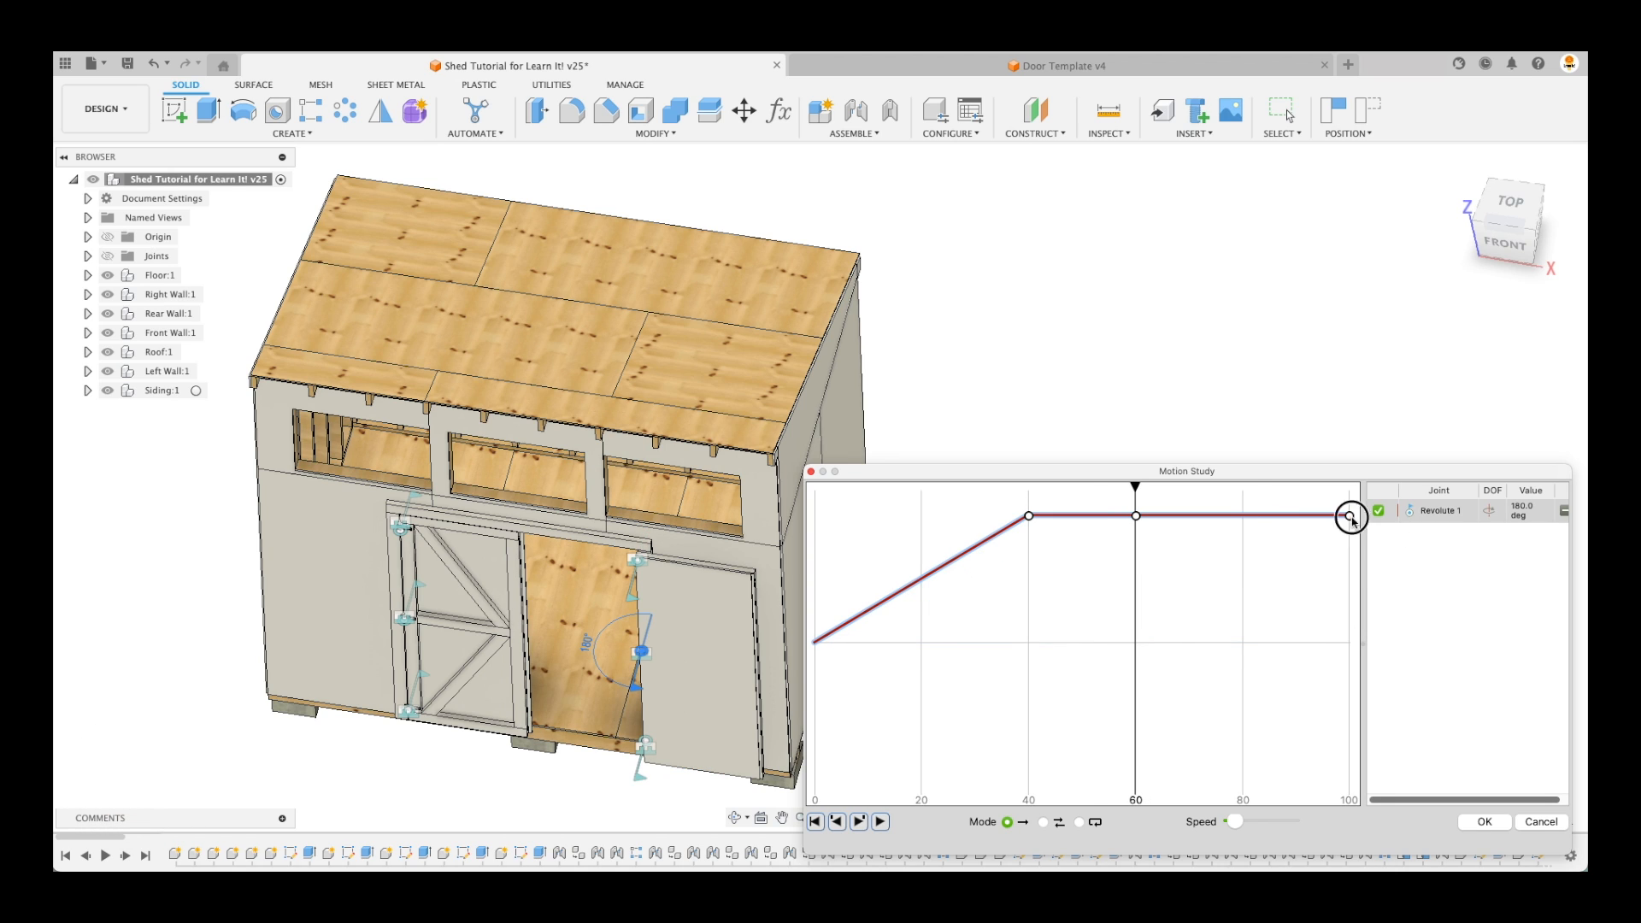
{"action": "type", "text": "0"}
{"action": "key", "text": "Return"}
Play the right door's motion, reduce the playback speed to minimum, and scrub the study back to step 33
{"action": "left_click", "coordinate": [880, 823]}
{"action": "left_click_drag", "start_coordinate": [1235, 821], "coordinate": [1227, 822]}
{"action": "left_click", "coordinate": [882, 824]}
{"action": "left_click_drag", "start_coordinate": [1349, 752], "coordinate": [990, 752]}
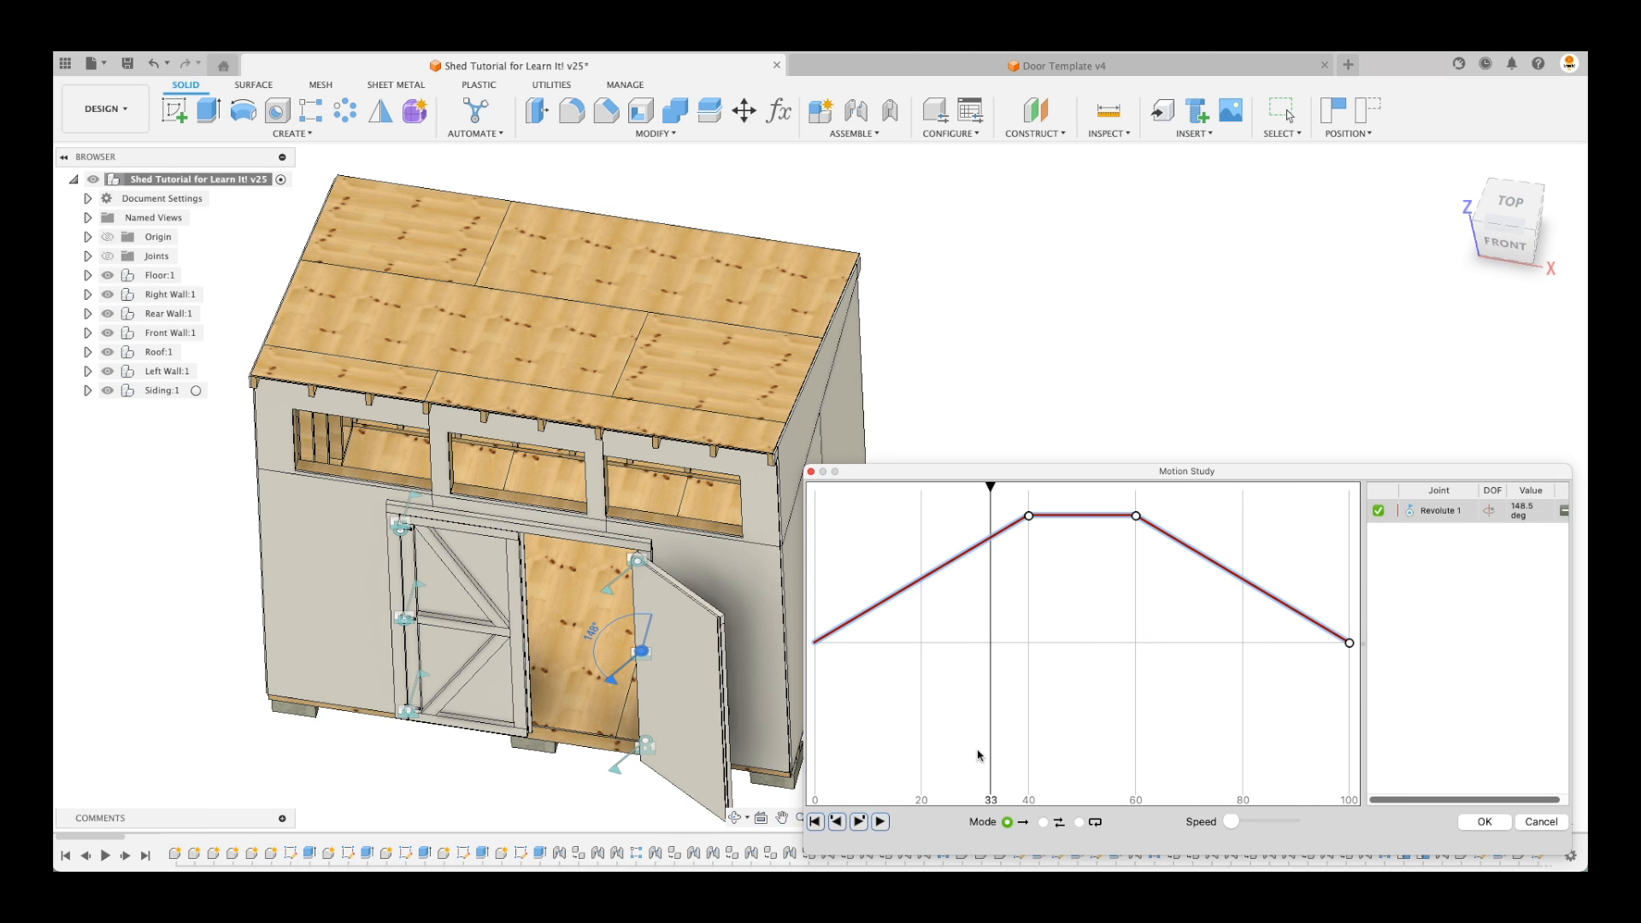
Add the left door's middle hinge revolute joint to the study with a 0-degree keyframe at step 10
{"action": "left_click", "coordinate": [405, 618]}
{"action": "left_click", "coordinate": [902, 643]}
{"action": "type", "text": "10"}
{"action": "key", "text": "Return"}
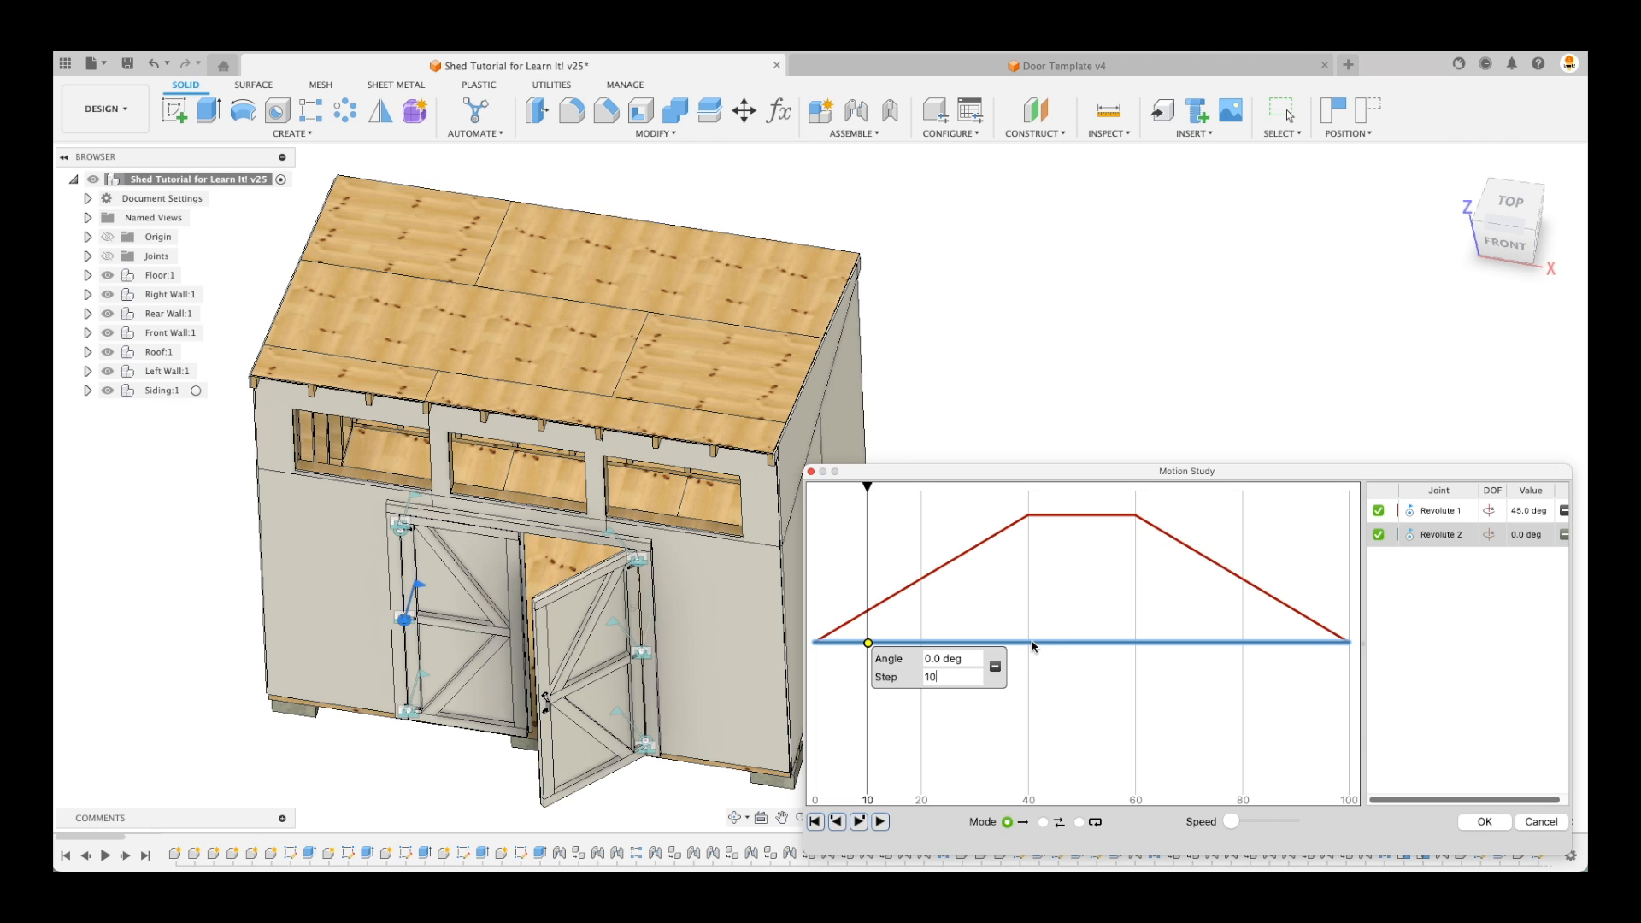
Move the right door's two 180-degree keyframes to steps 35 and 65
{"action": "left_click", "coordinate": [1031, 516]}
{"action": "double_click", "coordinate": [1105, 549]}
{"action": "type", "text": "35"}
{"action": "key", "text": "Return"}
{"action": "left_click", "coordinate": [1135, 516]}
{"action": "double_click", "coordinate": [1214, 550]}
{"action": "type", "text": "65"}
{"action": "key", "text": "Return"}
Keyframe the left door's joint to 180 degrees at steps 40 and 60 and to 0 degrees at step 95
{"action": "left_click", "coordinate": [868, 643]}
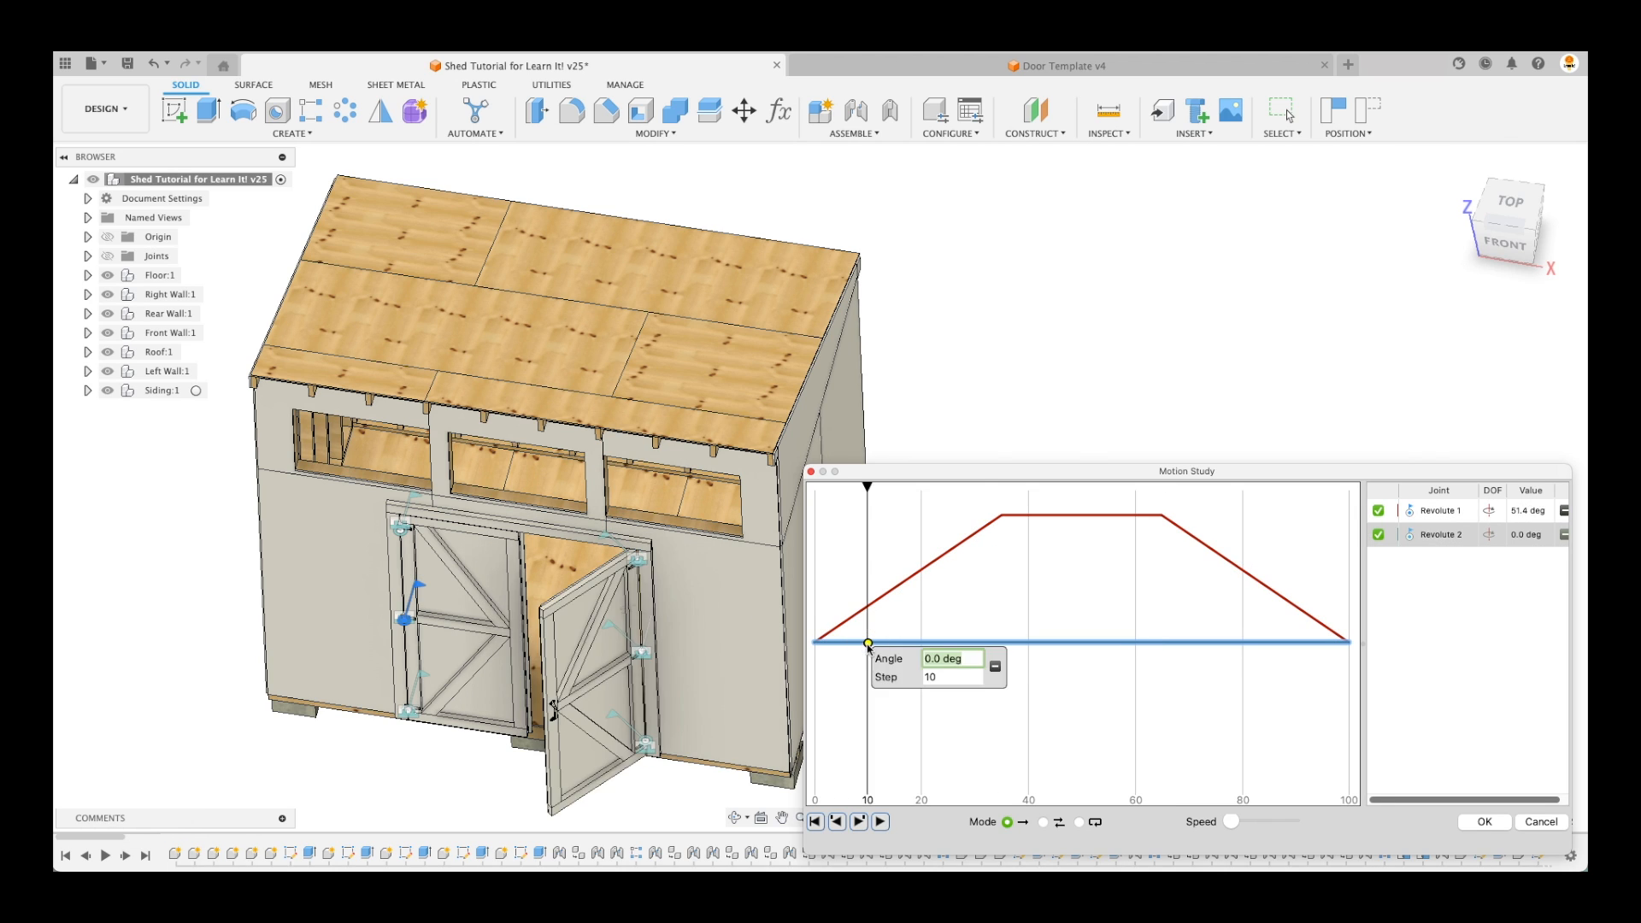
{"action": "left_click", "coordinate": [980, 643]}
{"action": "double_click", "coordinate": [1105, 659]}
{"action": "type", "text": "180"}
{"action": "key", "text": "Return"}
{"action": "left_click", "coordinate": [1136, 516]}
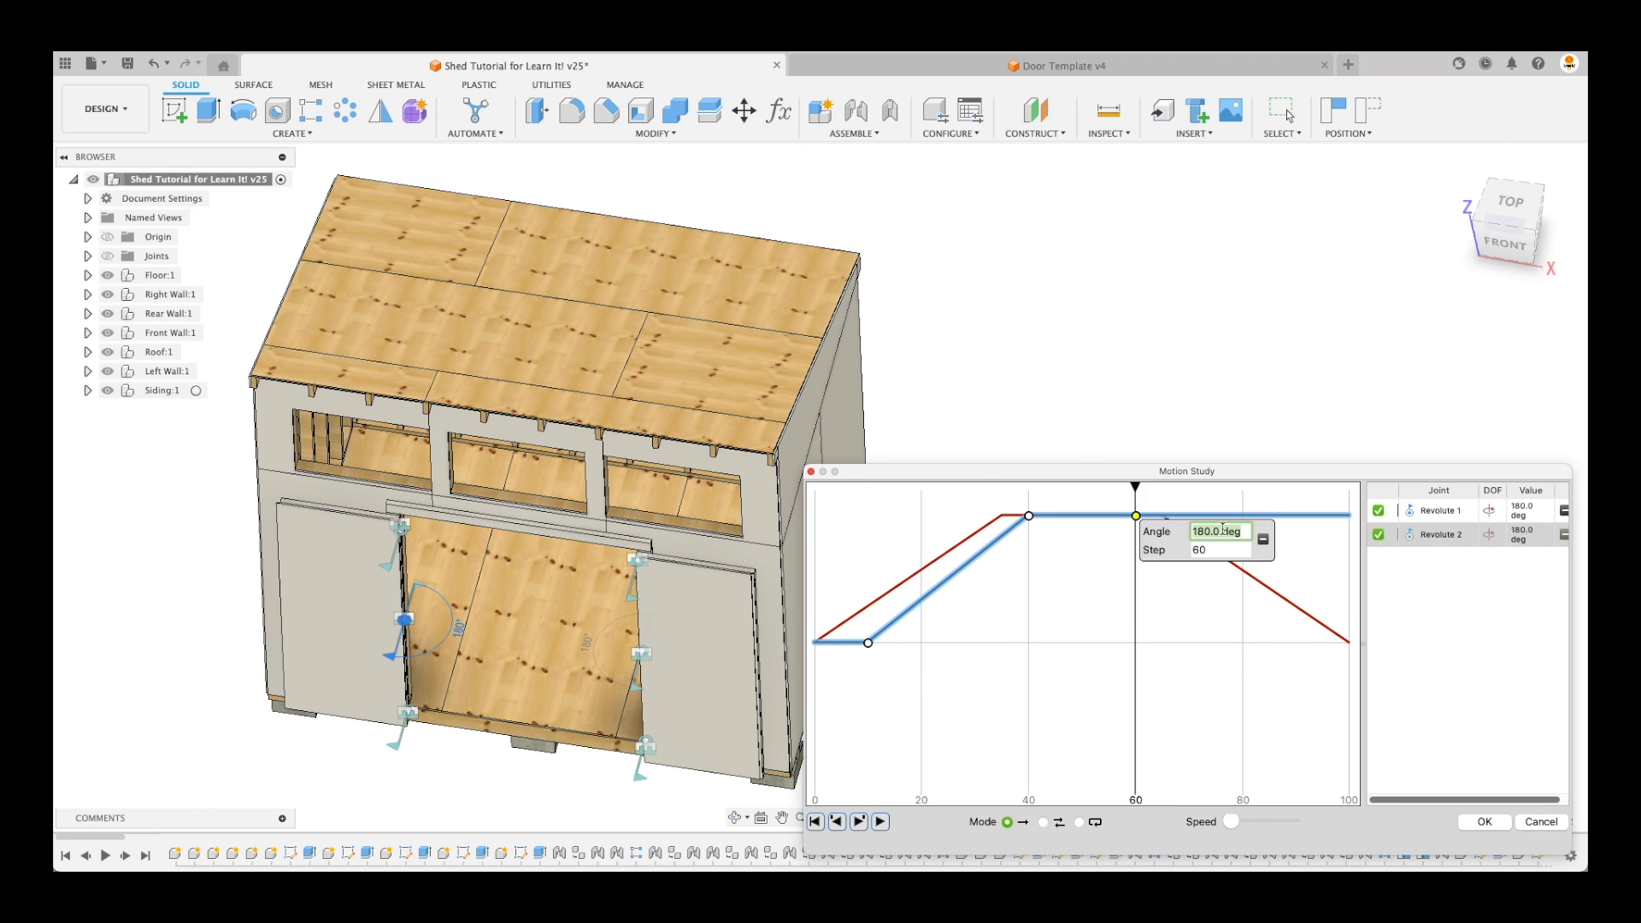
{"action": "left_click", "coordinate": [1317, 515]}
{"action": "double_click", "coordinate": [1308, 550]}
{"action": "type", "text": "95"}
{"action": "key", "text": "Return"}
Play the two-door motion, switch the playback mode to continuous loop, and play it again
{"action": "left_click", "coordinate": [882, 821]}
{"action": "left_click", "coordinate": [1079, 821]}
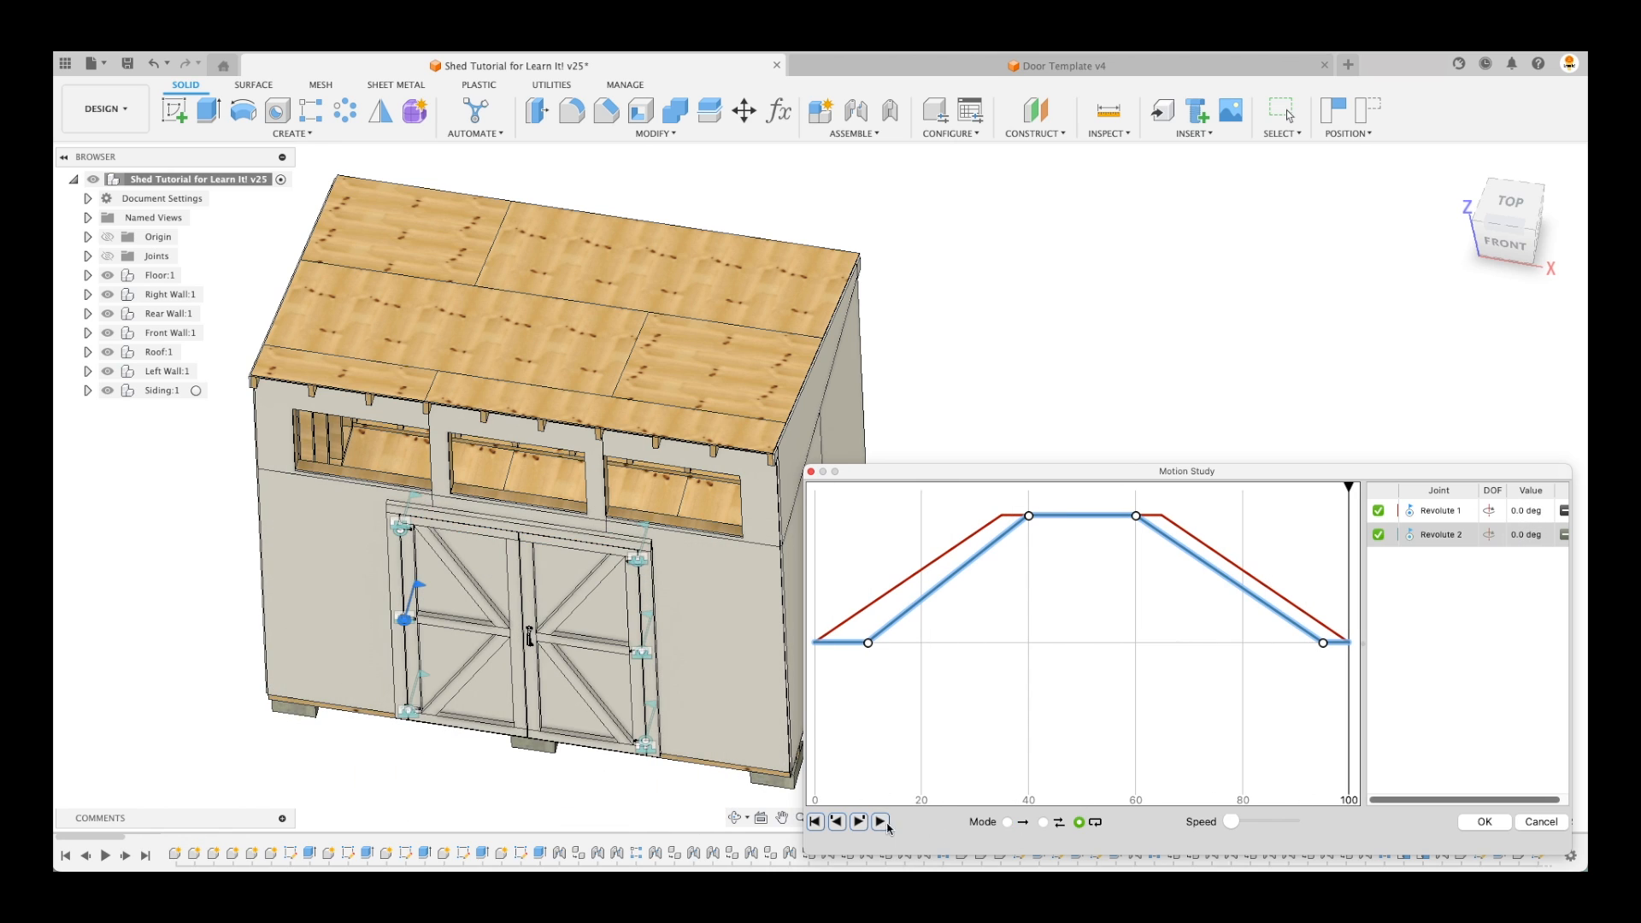
{"action": "left_click", "coordinate": [881, 822]}
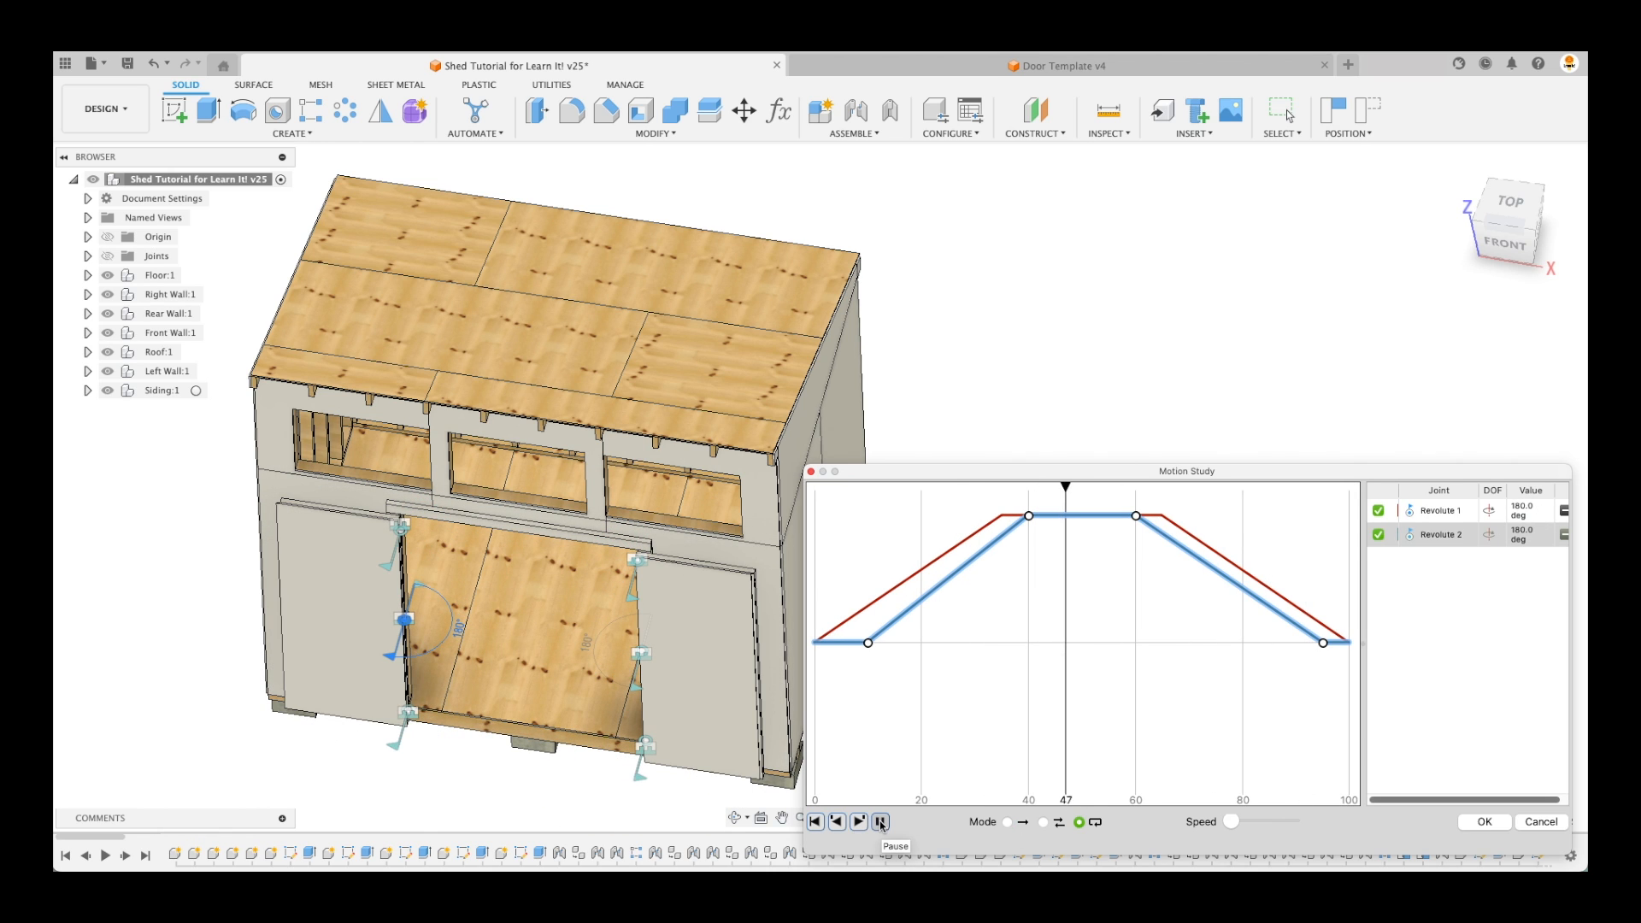
Pause the door animation, accept the motion study, and restore the home view of the shed
{"action": "left_click", "coordinate": [1458, 167]}
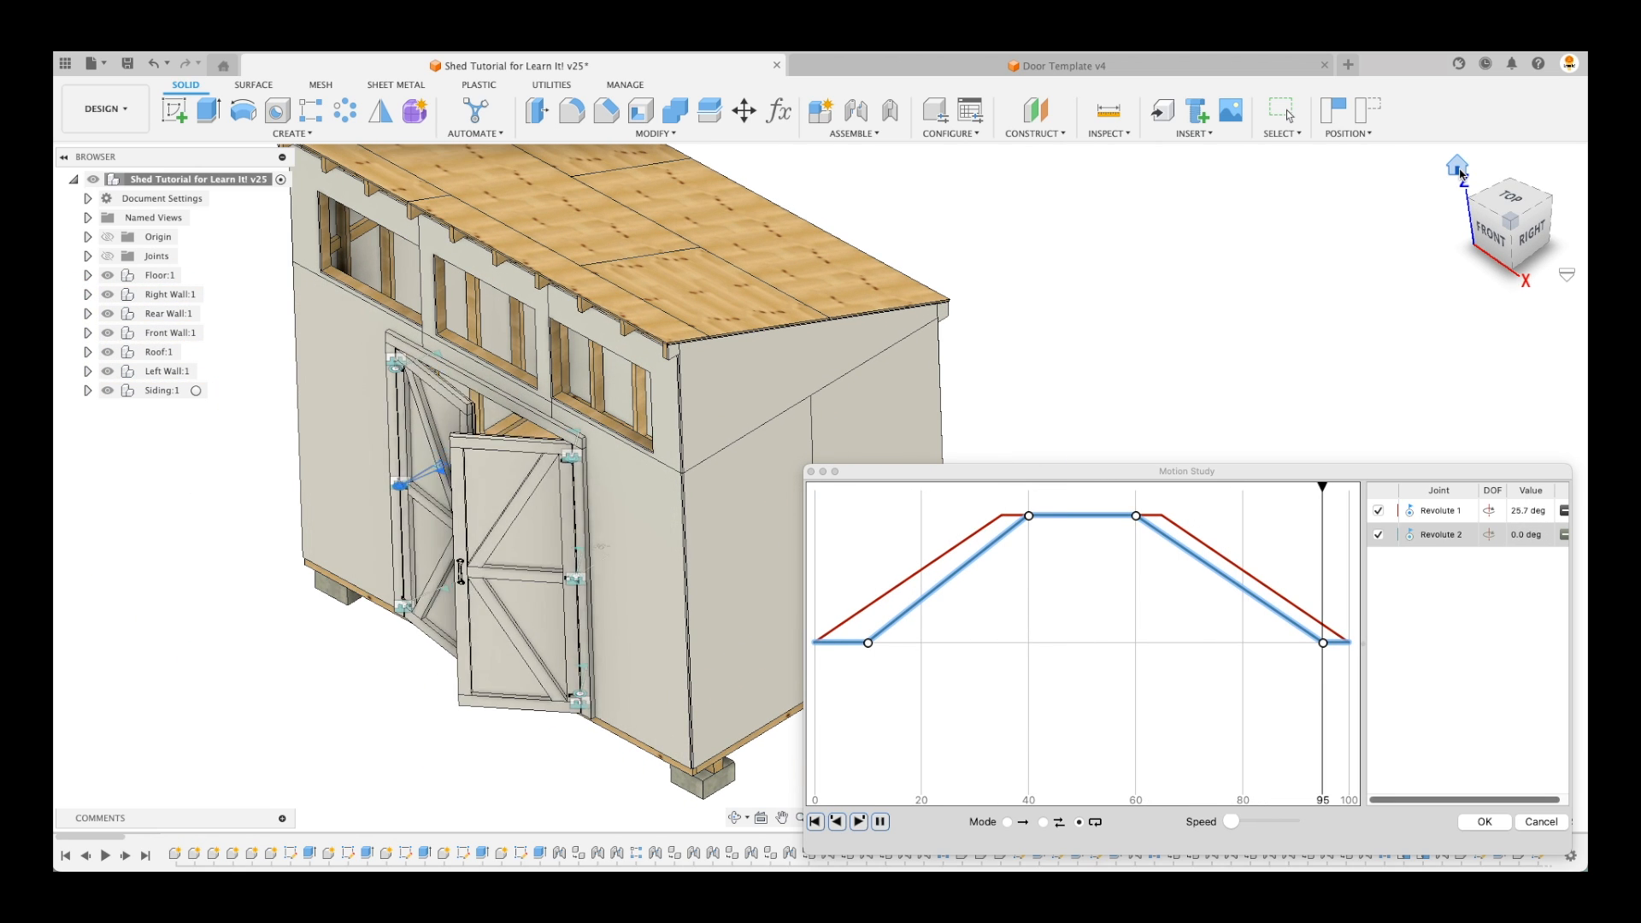
{"action": "left_click", "coordinate": [882, 823]}
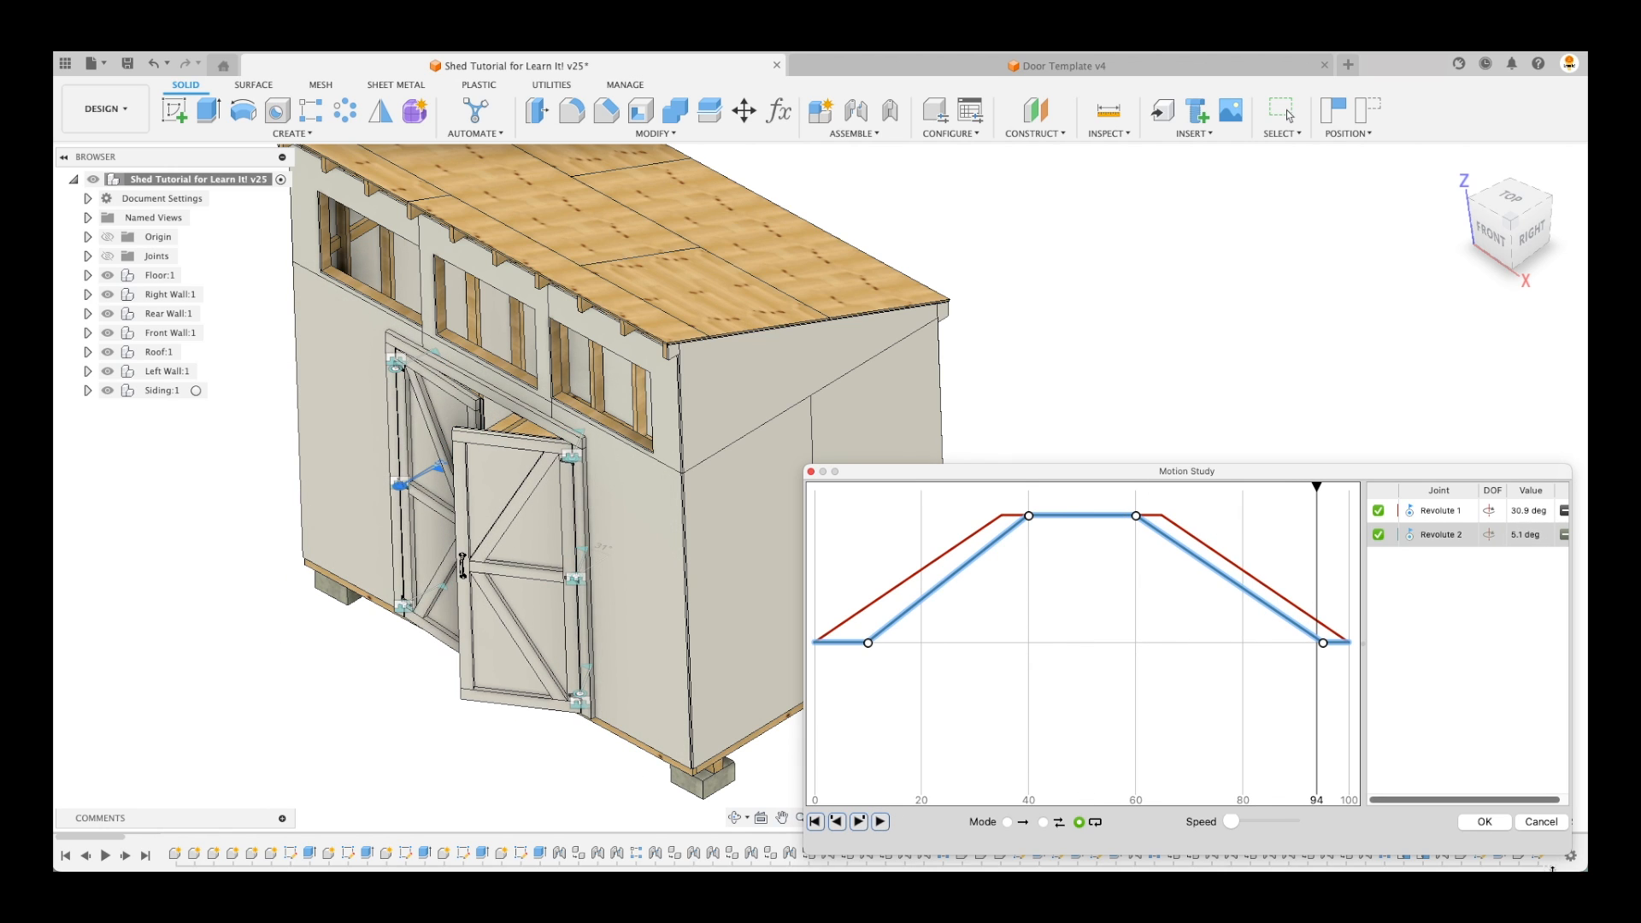
{"action": "left_click", "coordinate": [1485, 822]}
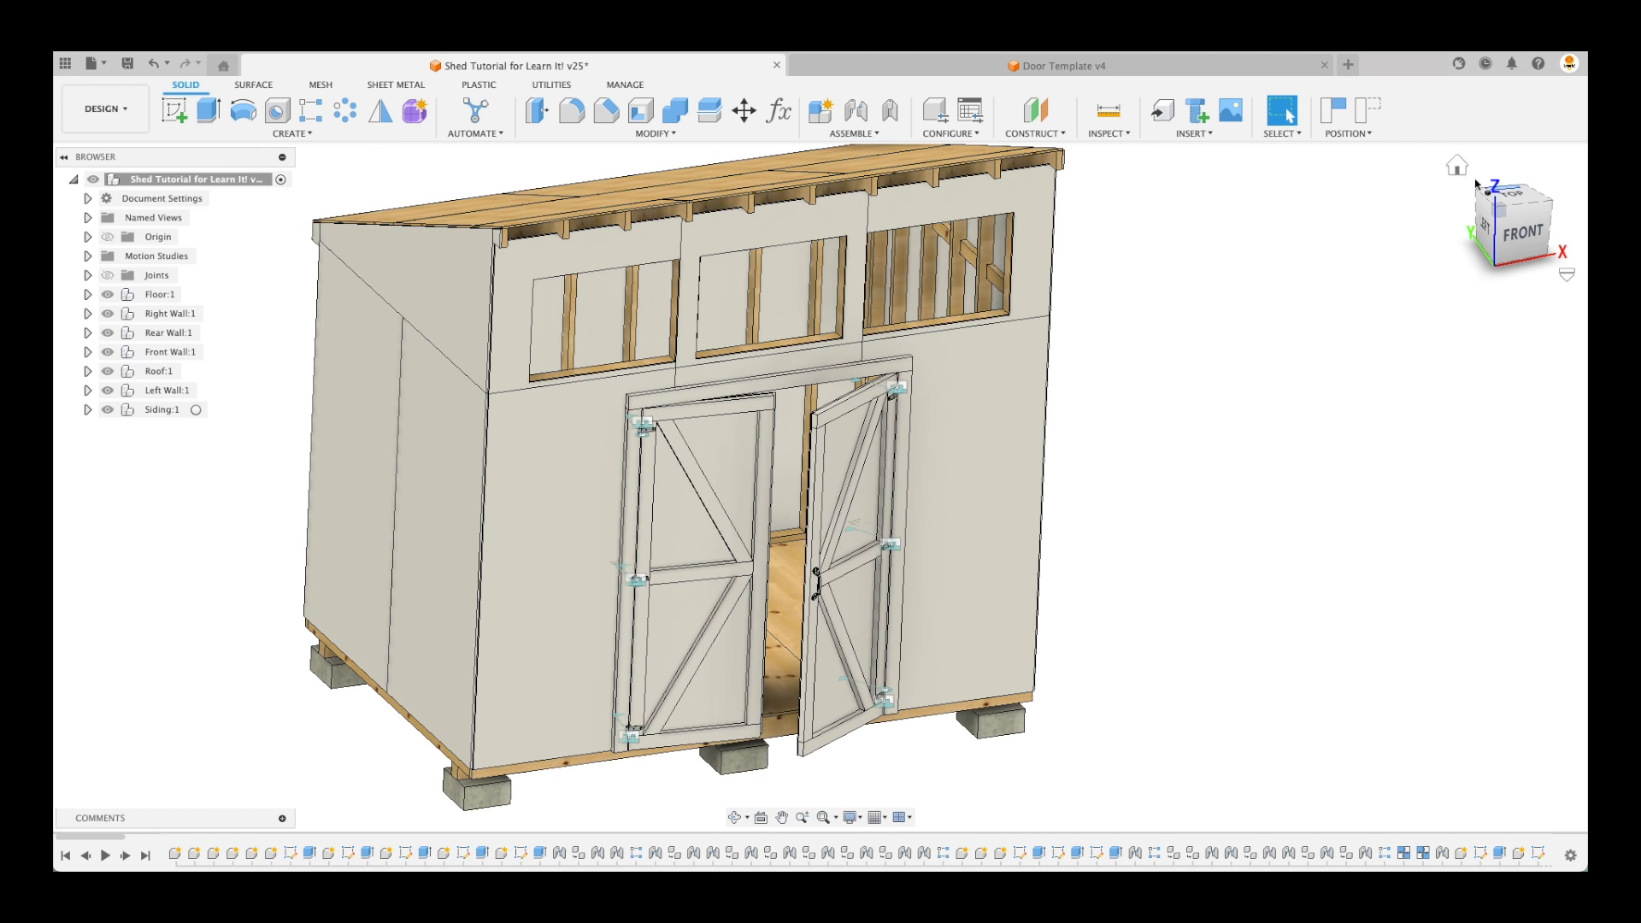
{"action": "left_click", "coordinate": [1460, 169]}
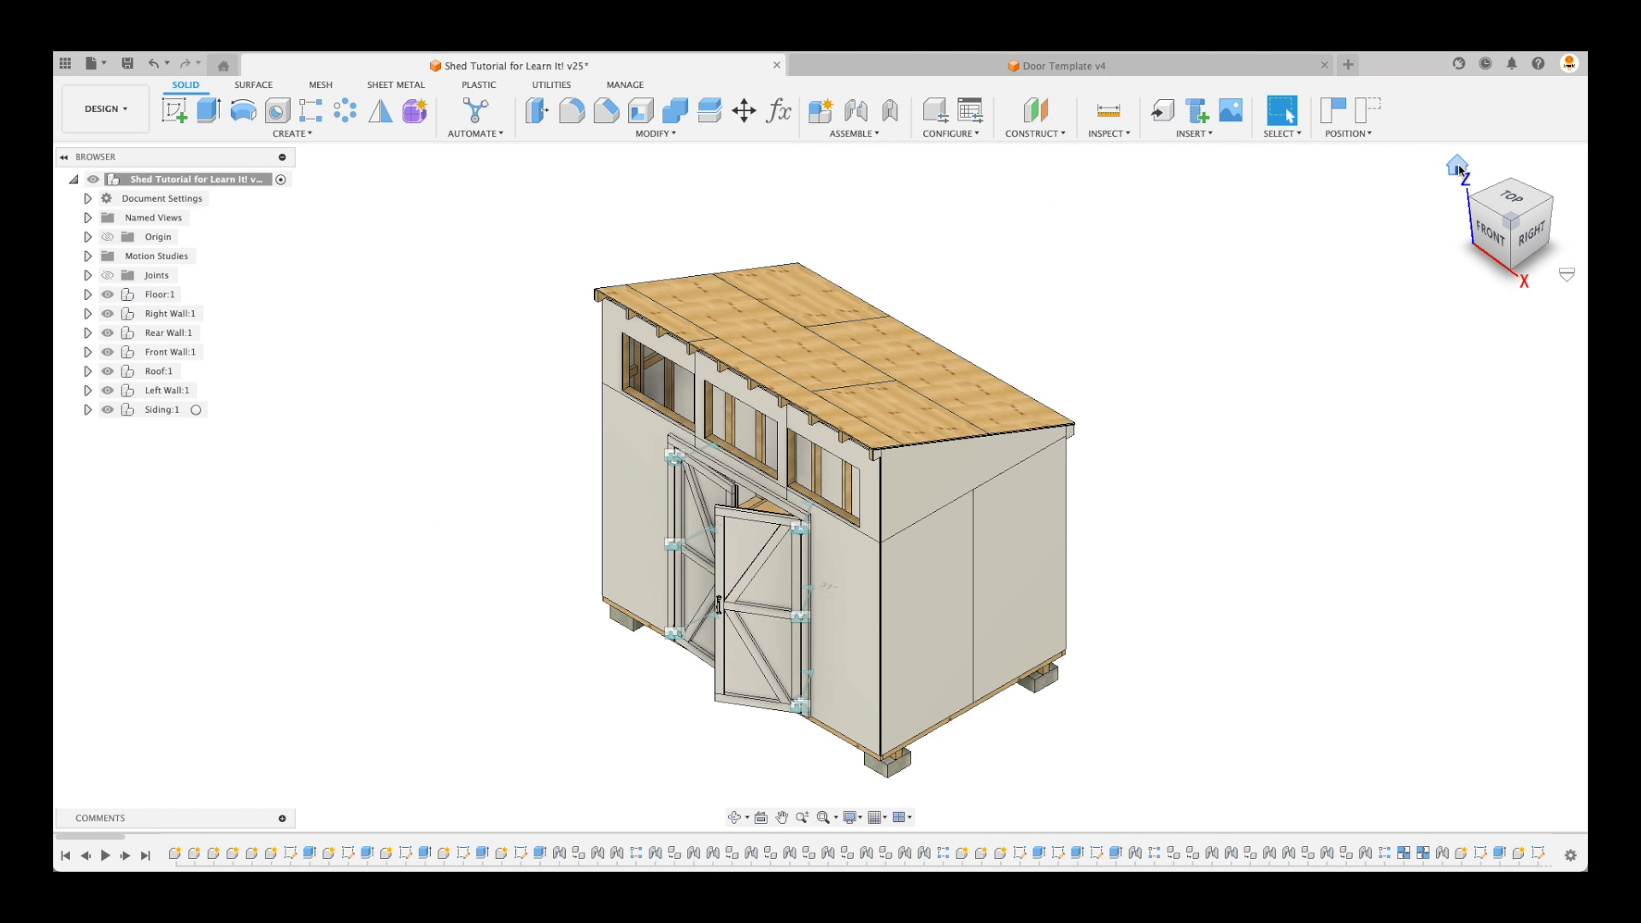